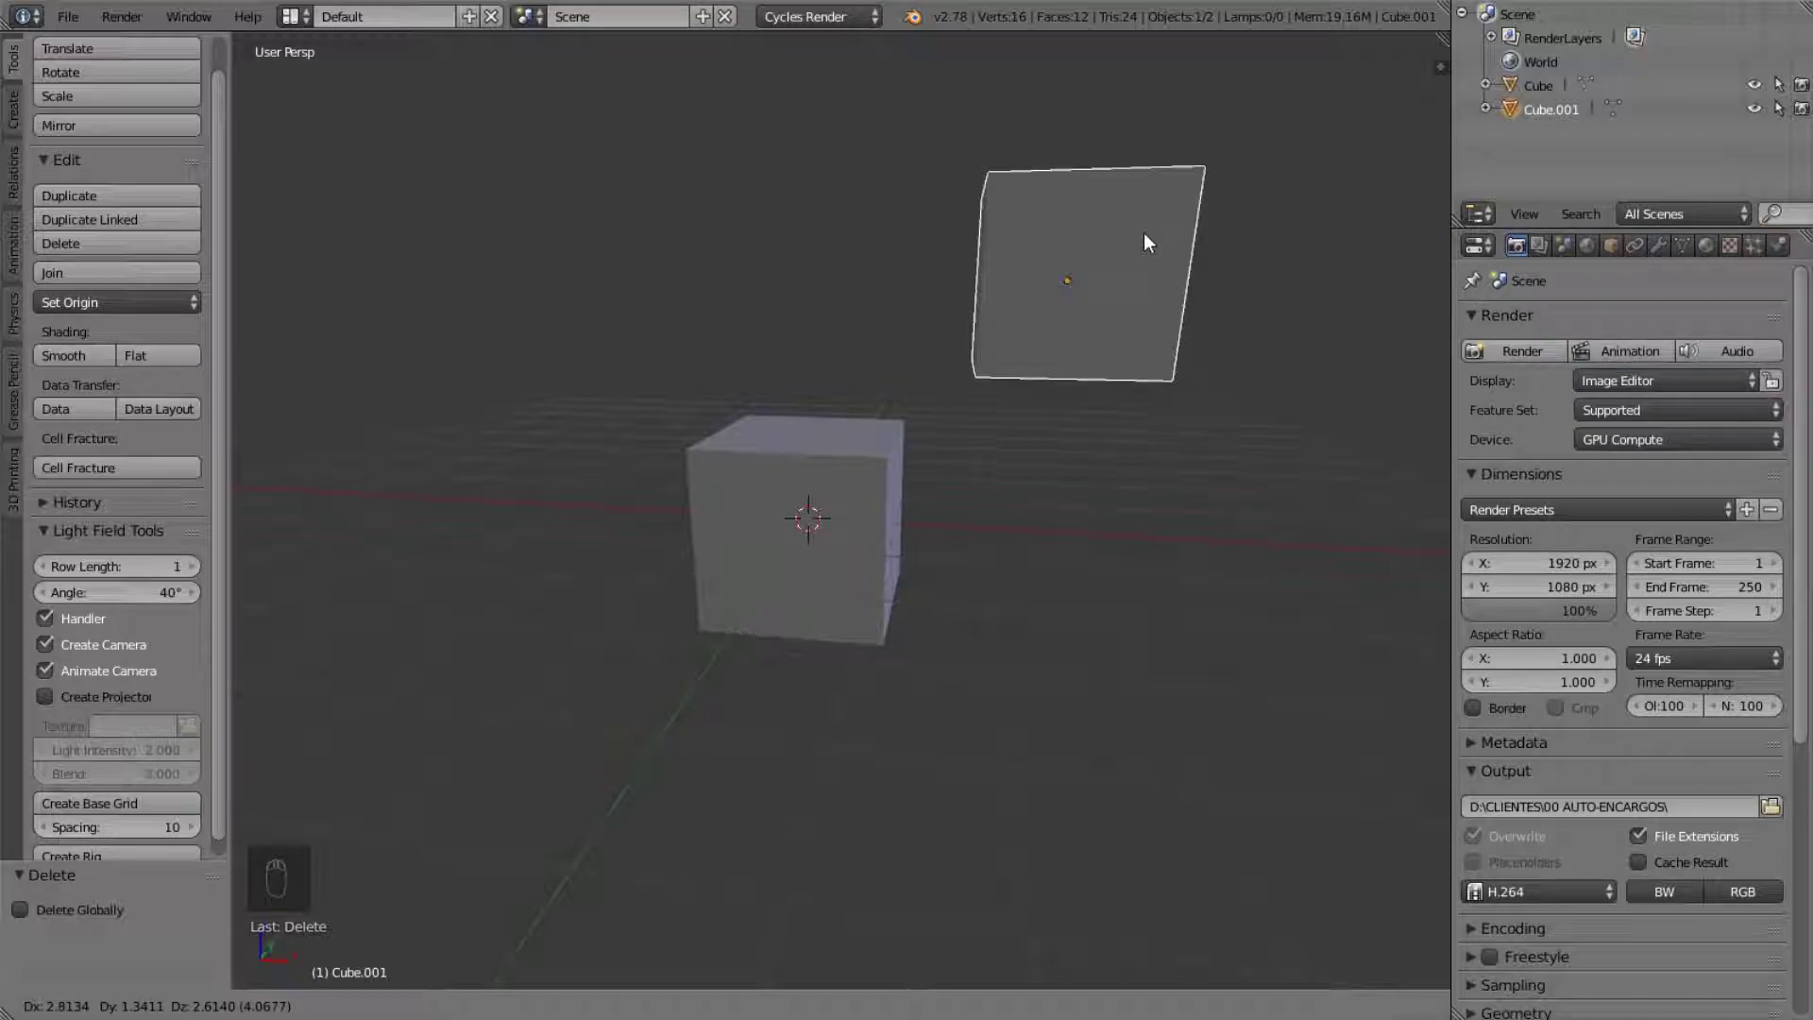
- Place the duplicated cube about 4.39 units from the original along the global X axis
{"action": "key", "text": "x"}
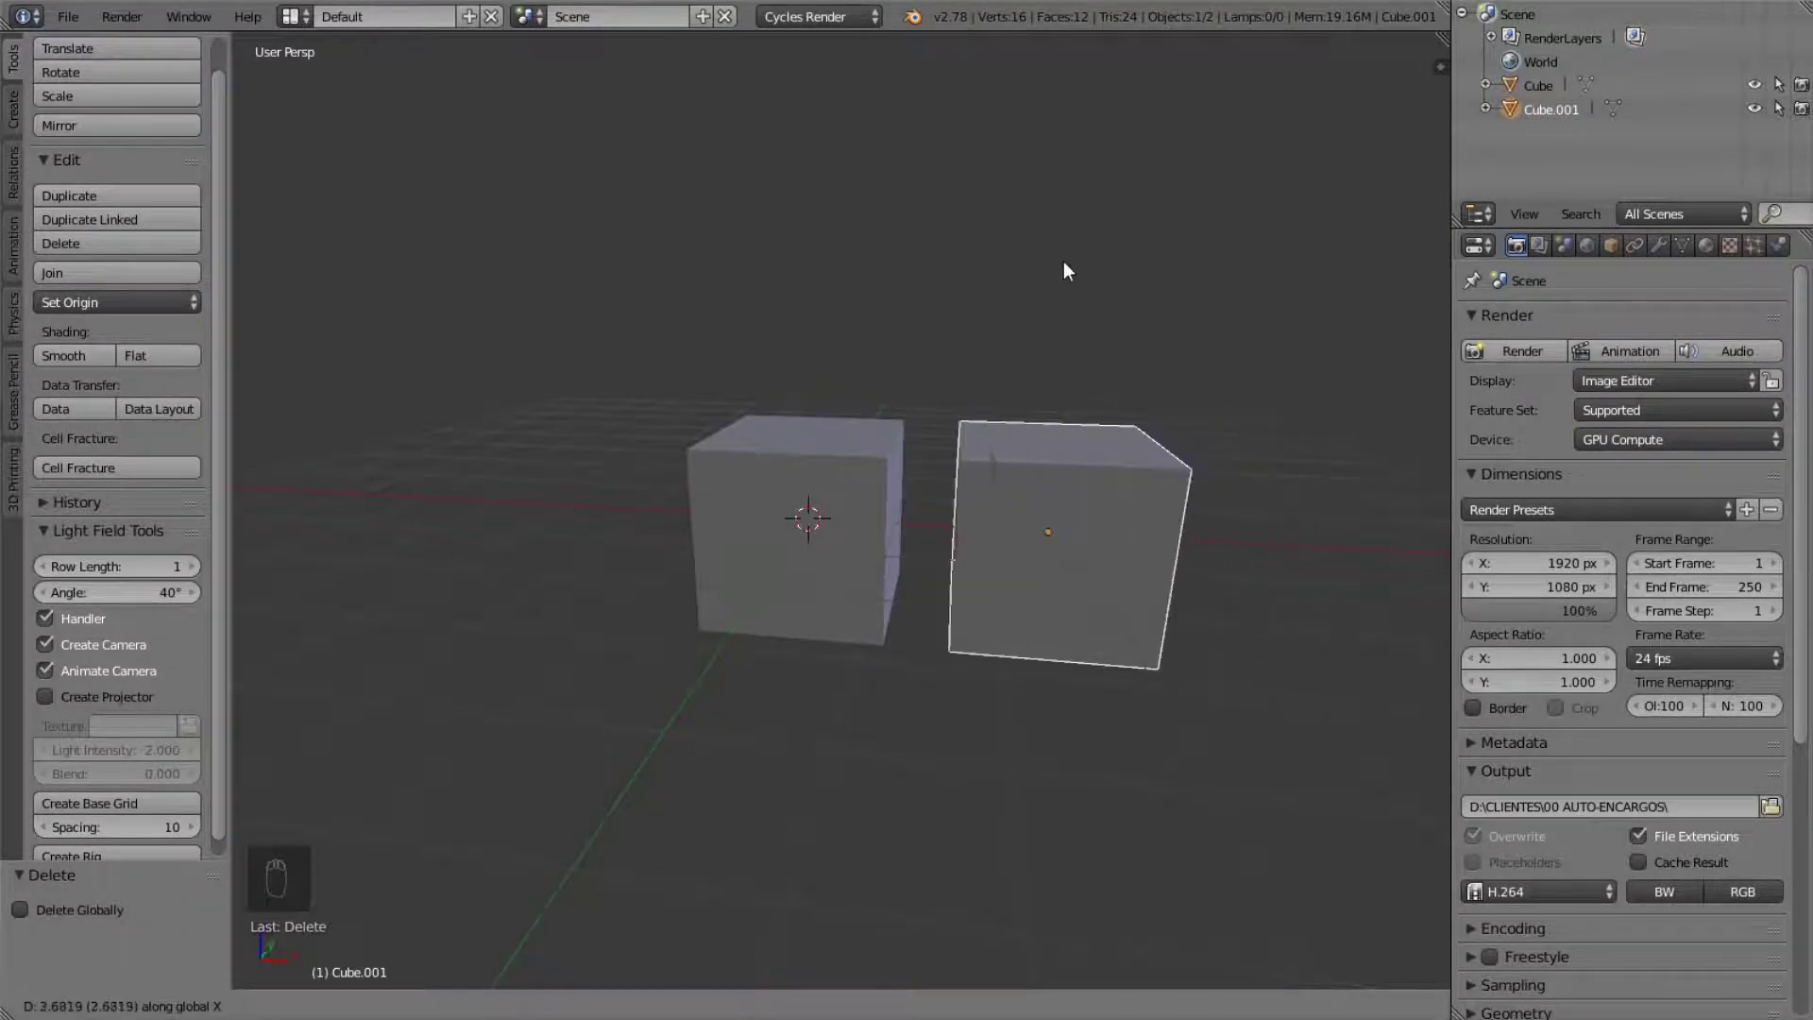
{"action": "key", "text": "z"}
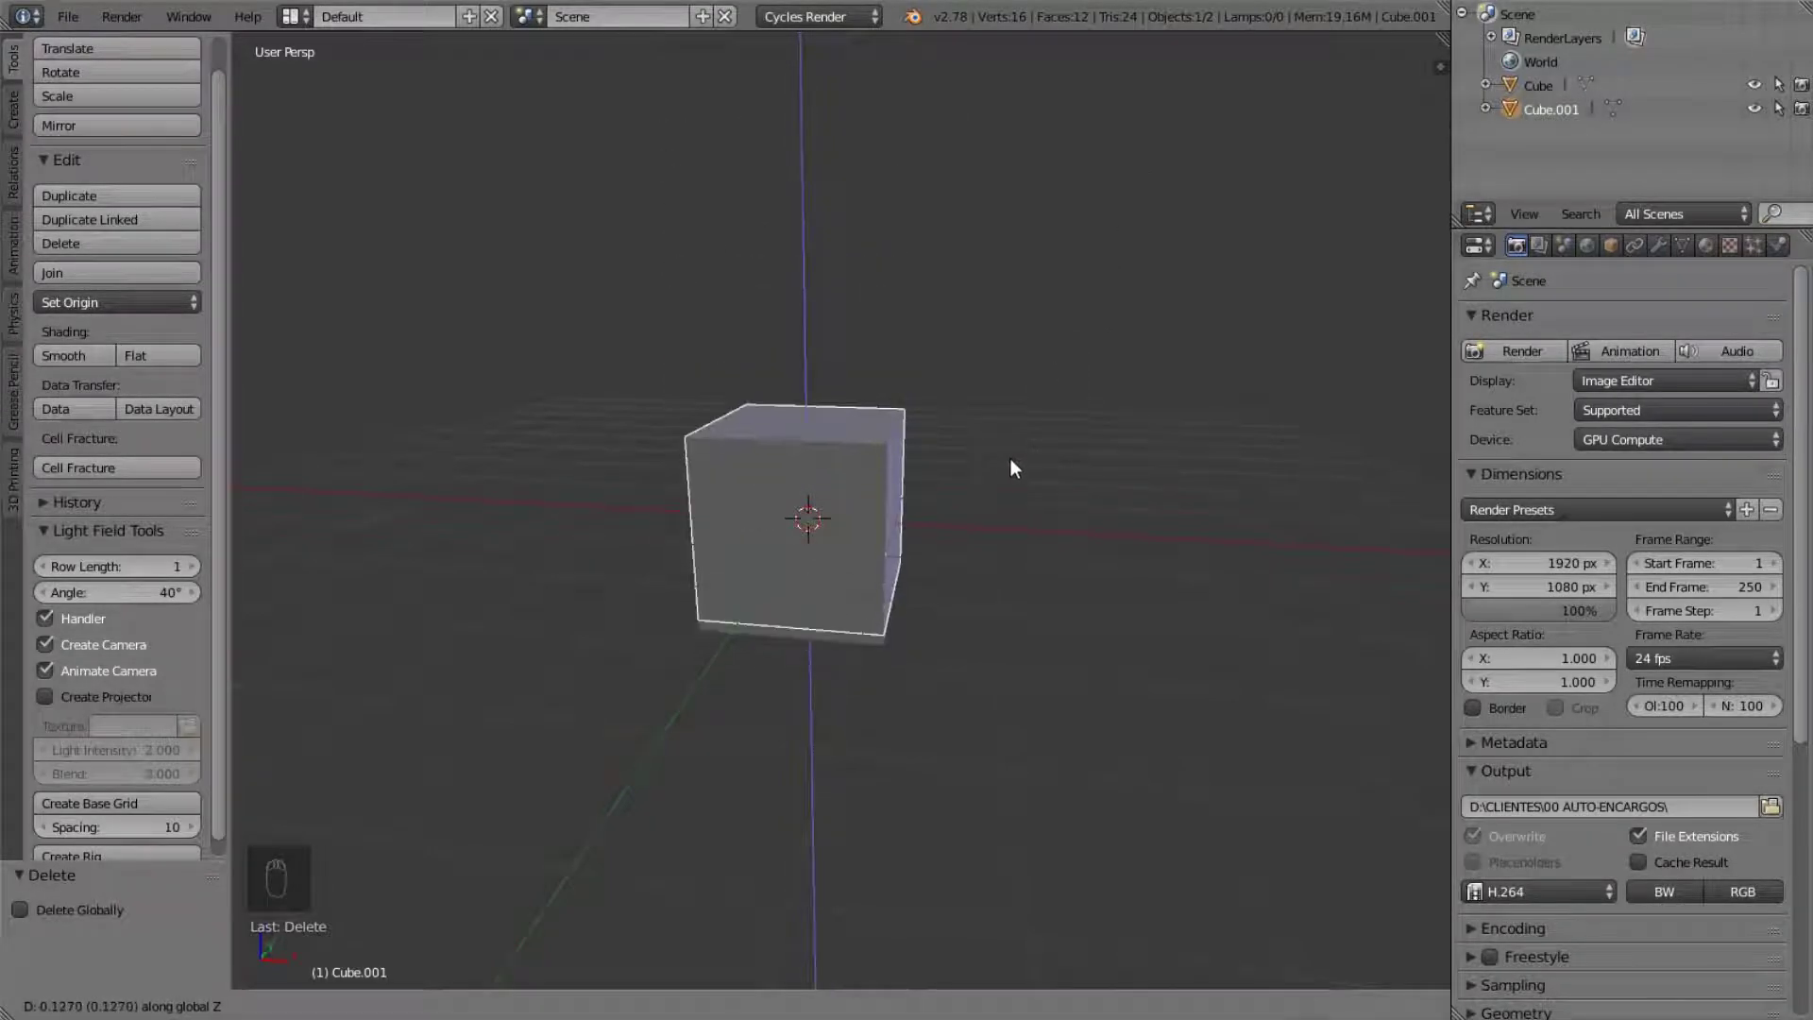
{"action": "key", "text": "y"}
{"action": "key", "text": "x"}
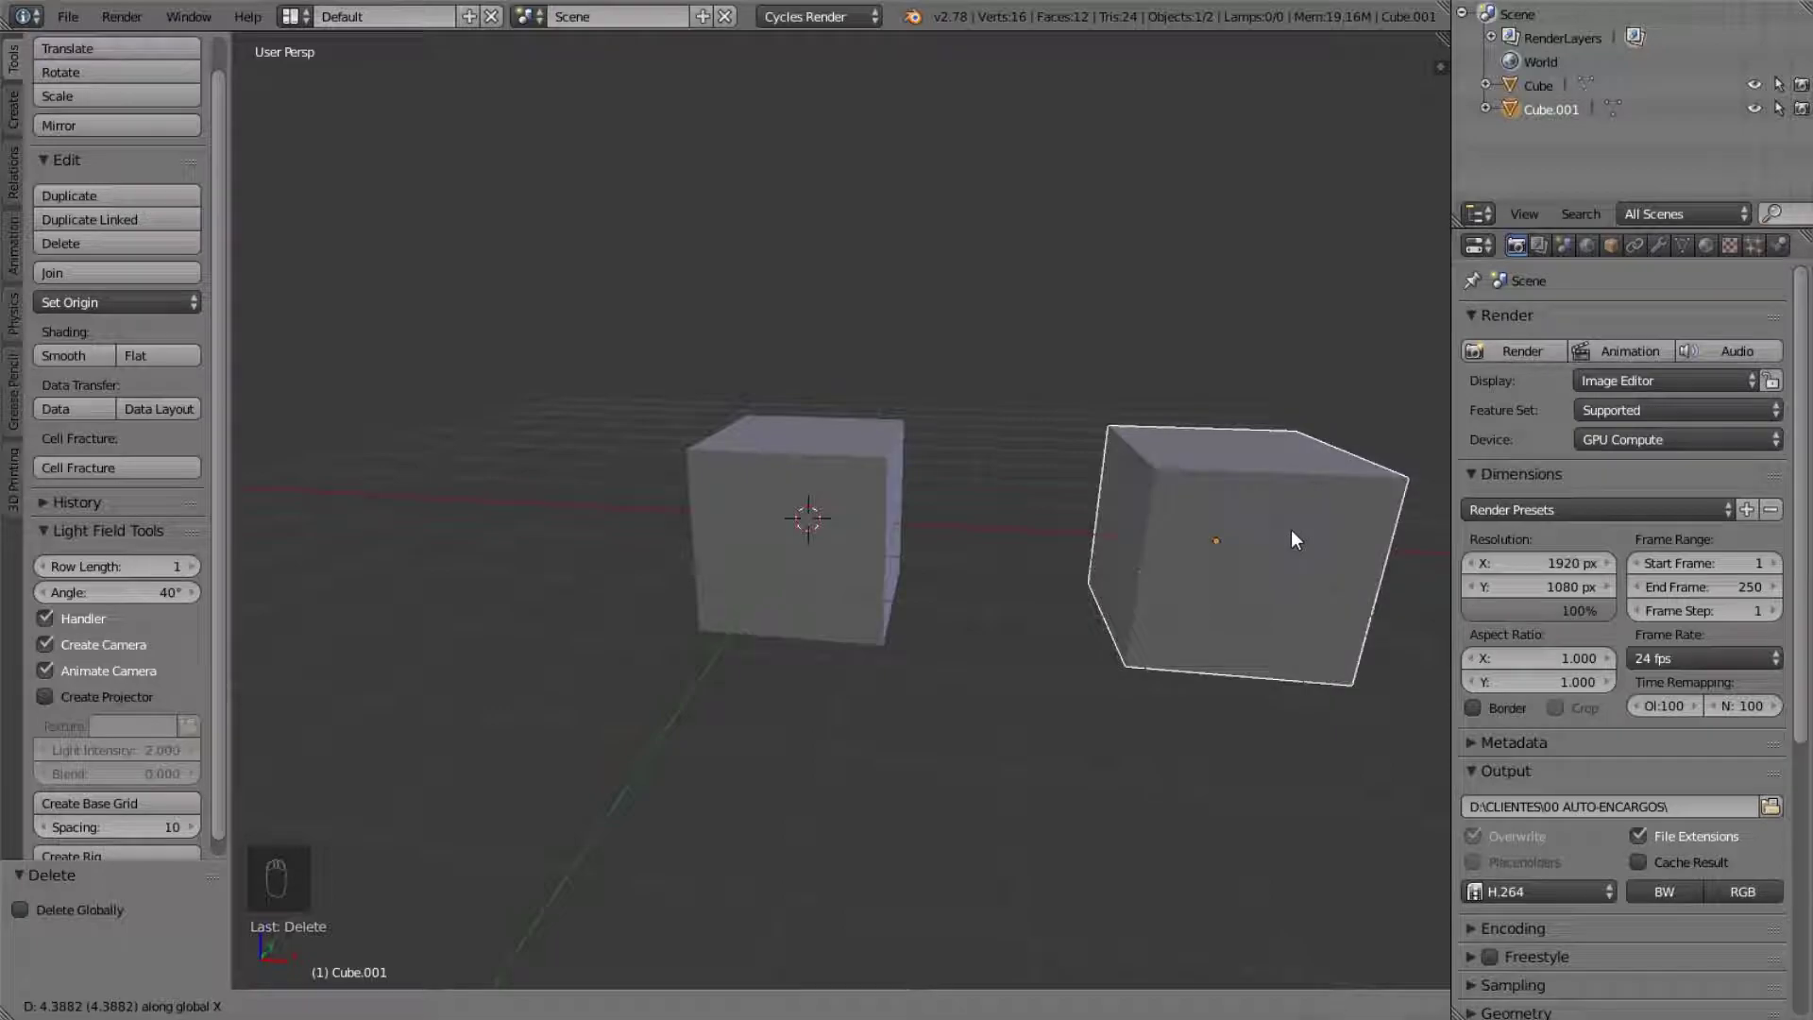
{"action": "left_click", "coordinate": [1292, 529]}
- Duplicate the second cube in place and move the copy about -8.947 units along X, to the opposite side of the original
{"action": "middle_click_drag", "start_coordinate": [1291, 528], "coordinate": [930, 372]}
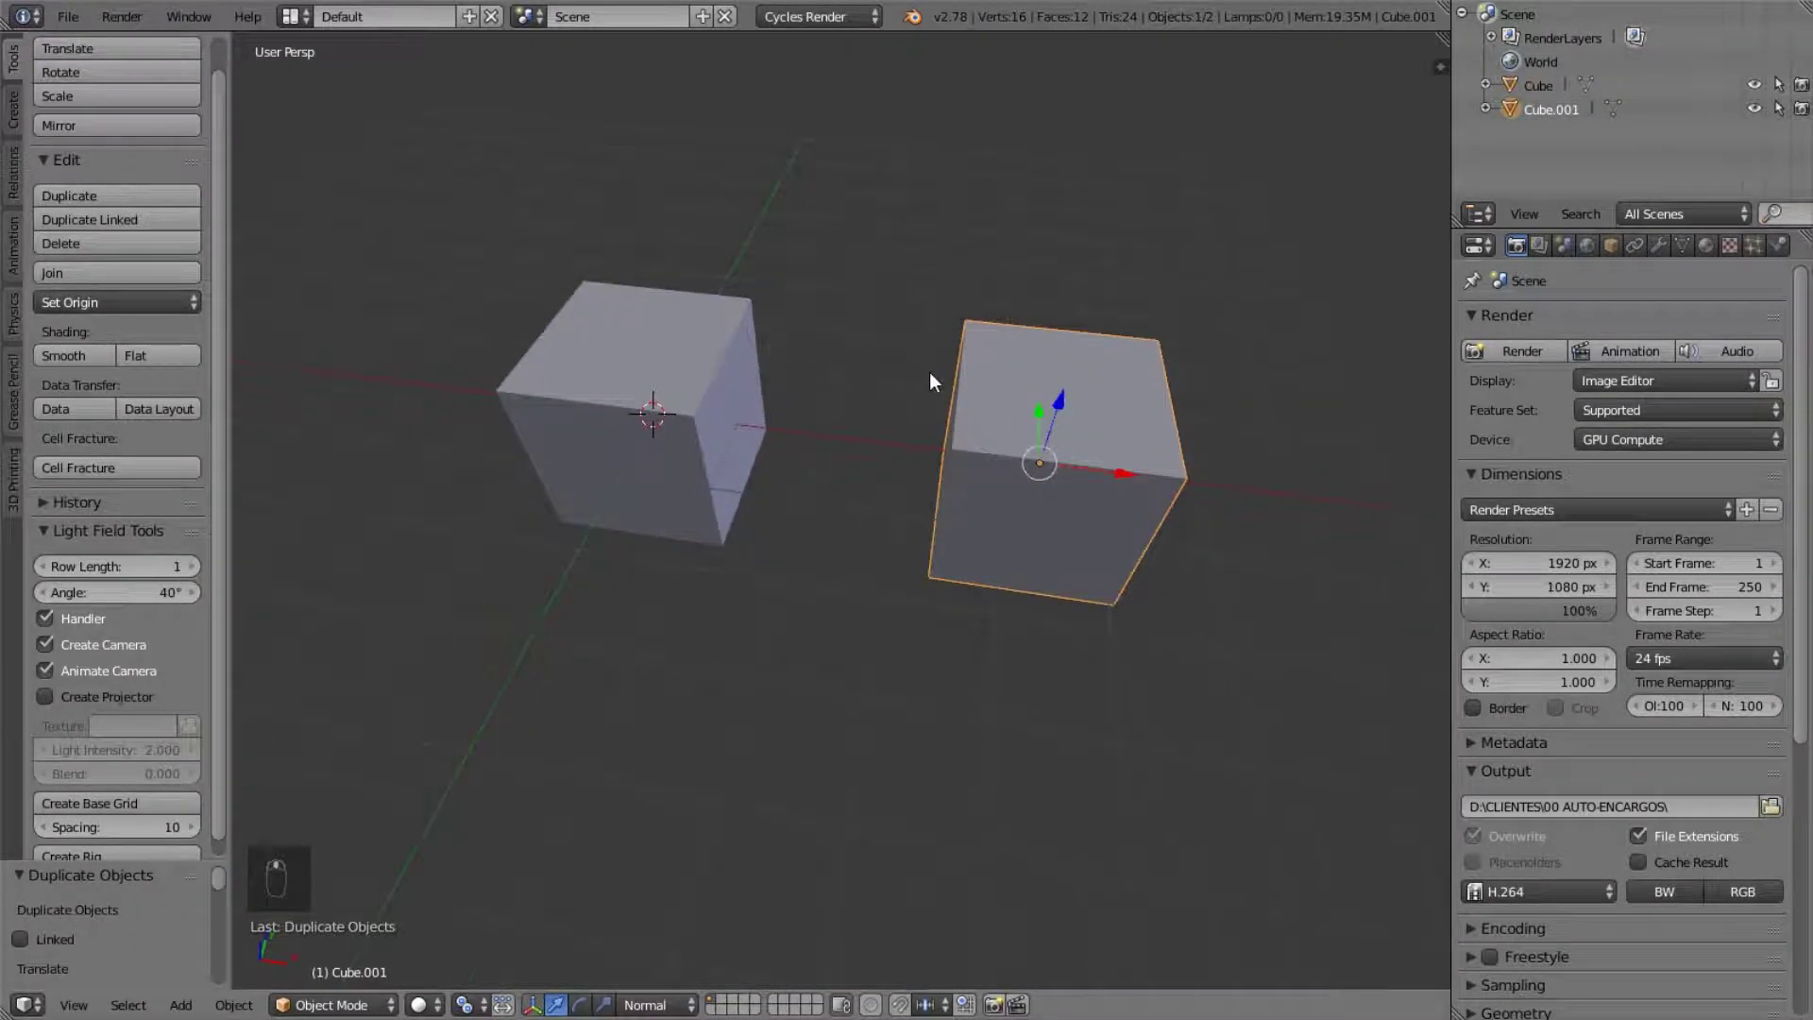
{"action": "scroll", "coordinate": [929, 372], "scroll_direction": "down", "scroll_amount": 2}
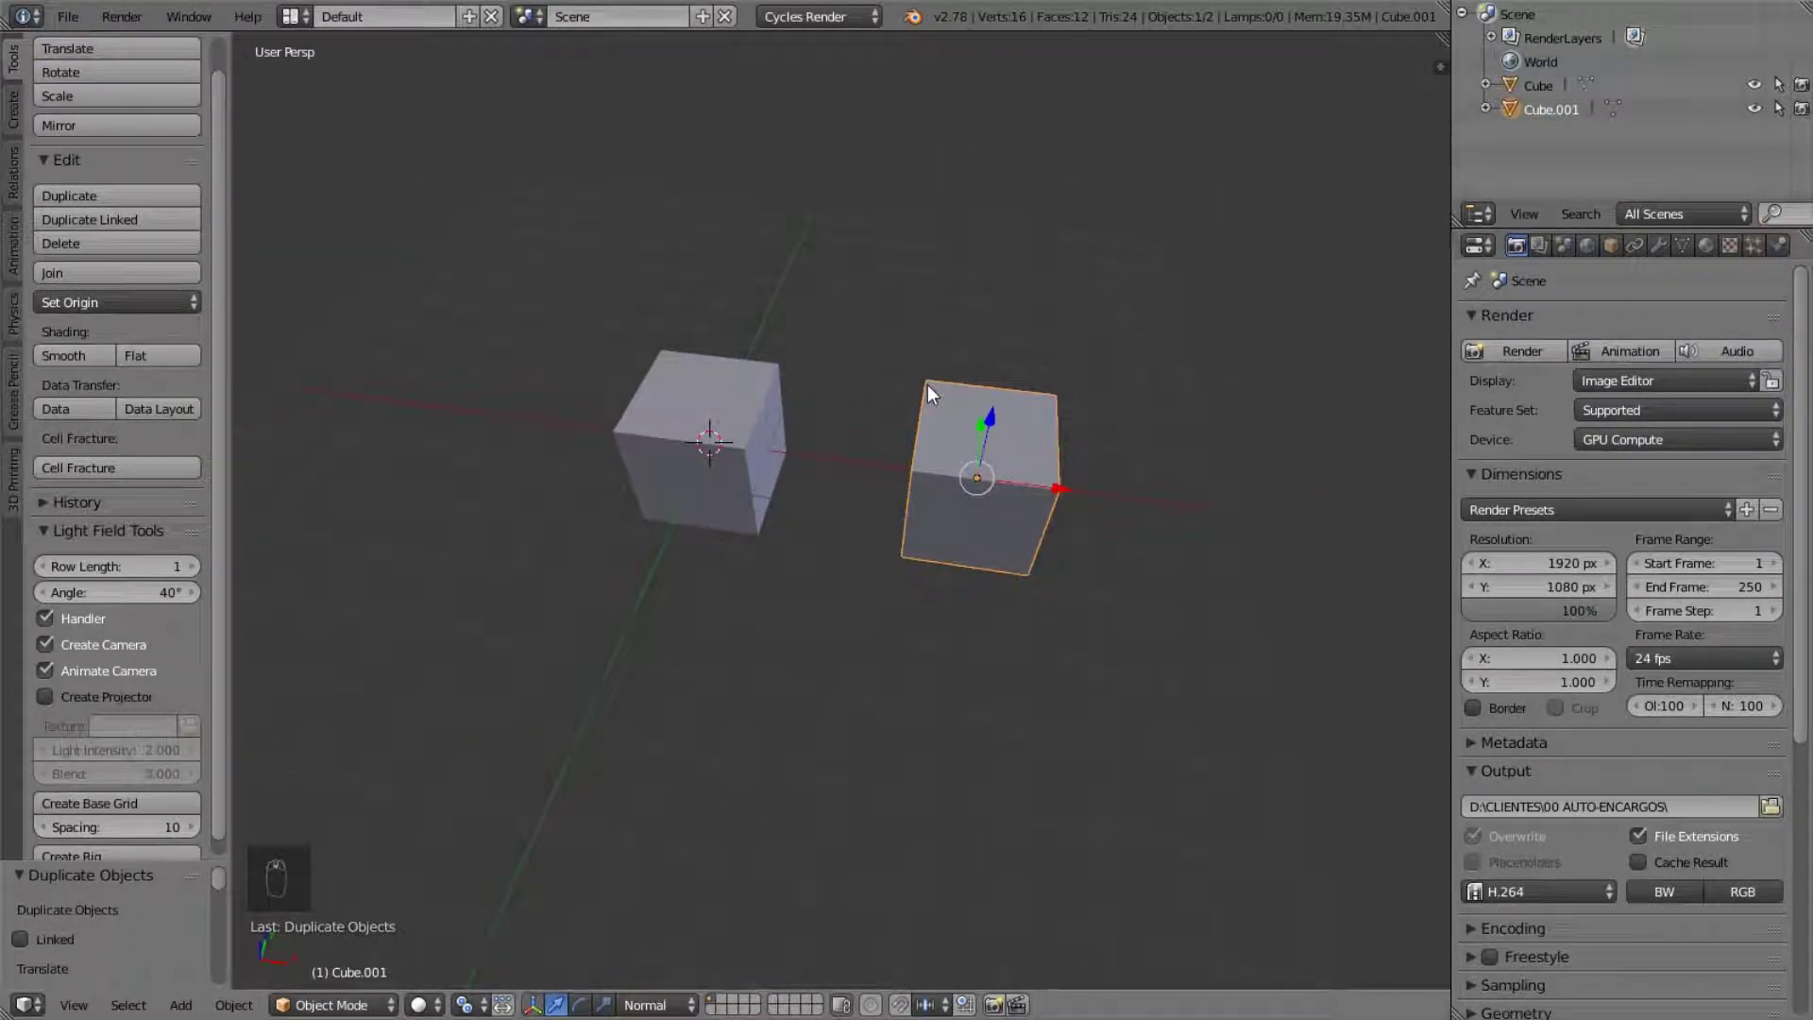
{"action": "key", "text": "shift+d"}
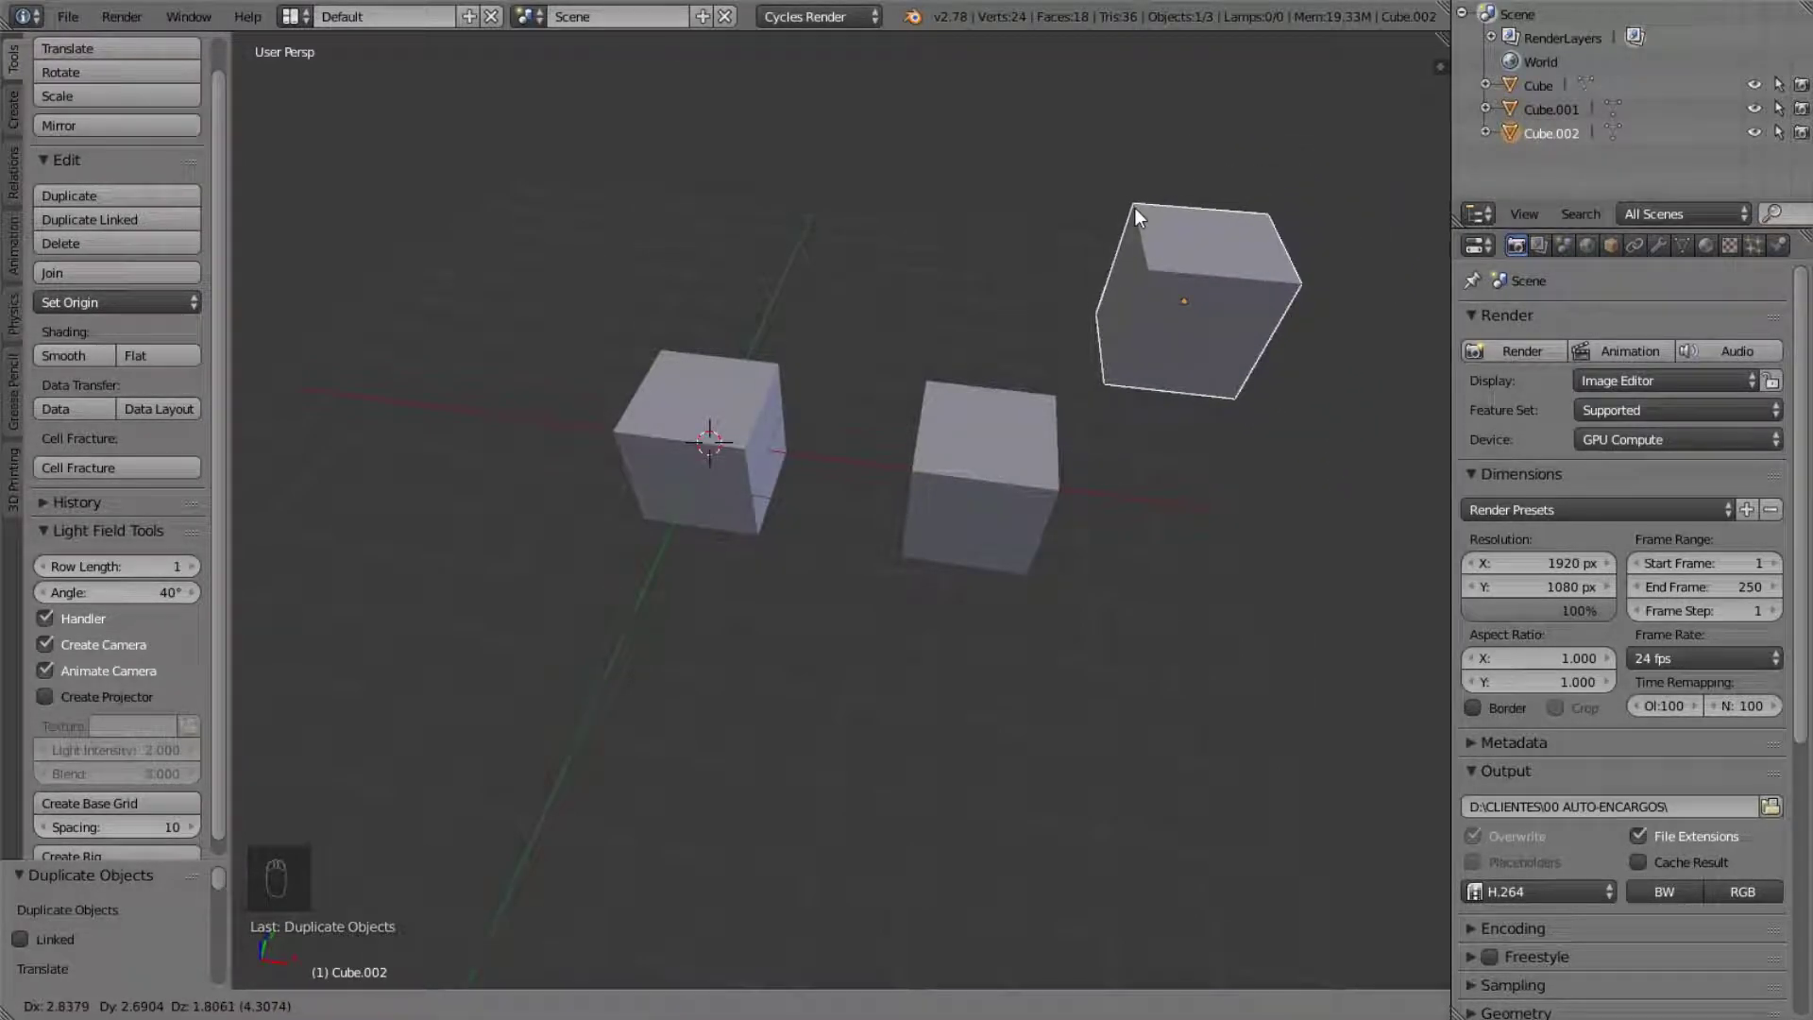
{"action": "right_click", "coordinate": [1135, 208]}
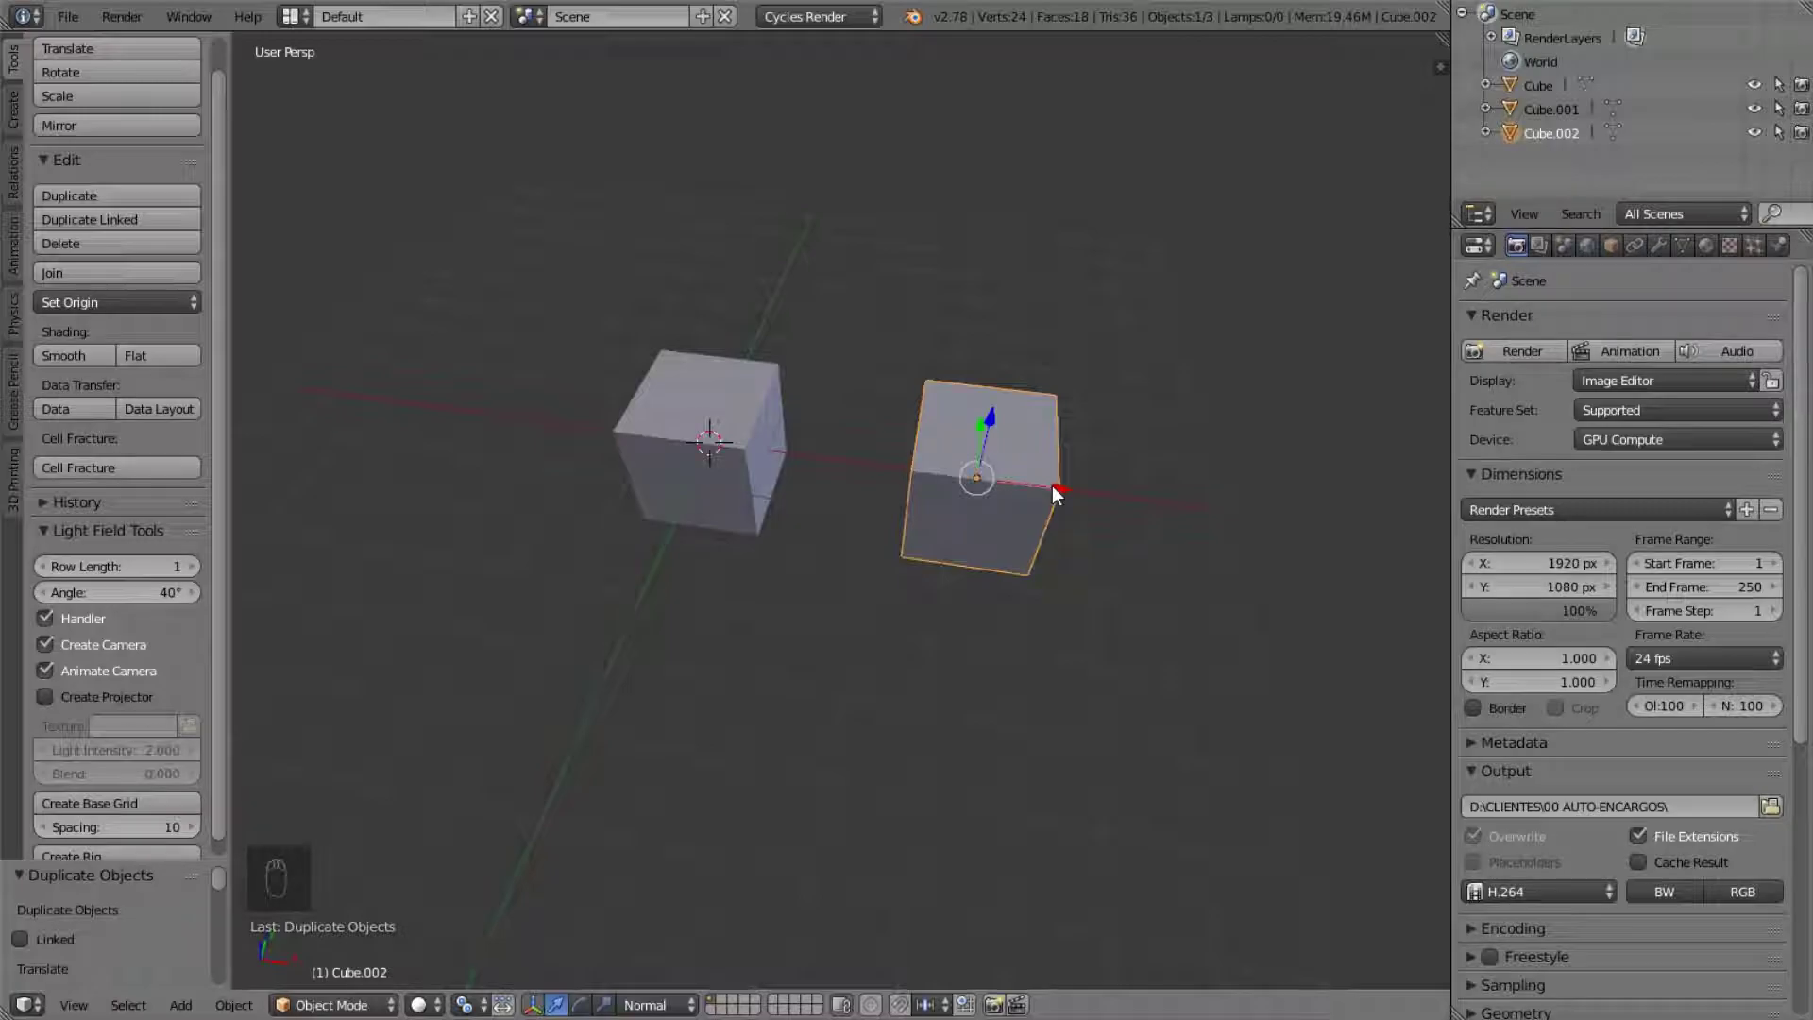
{"action": "key", "text": "g"}
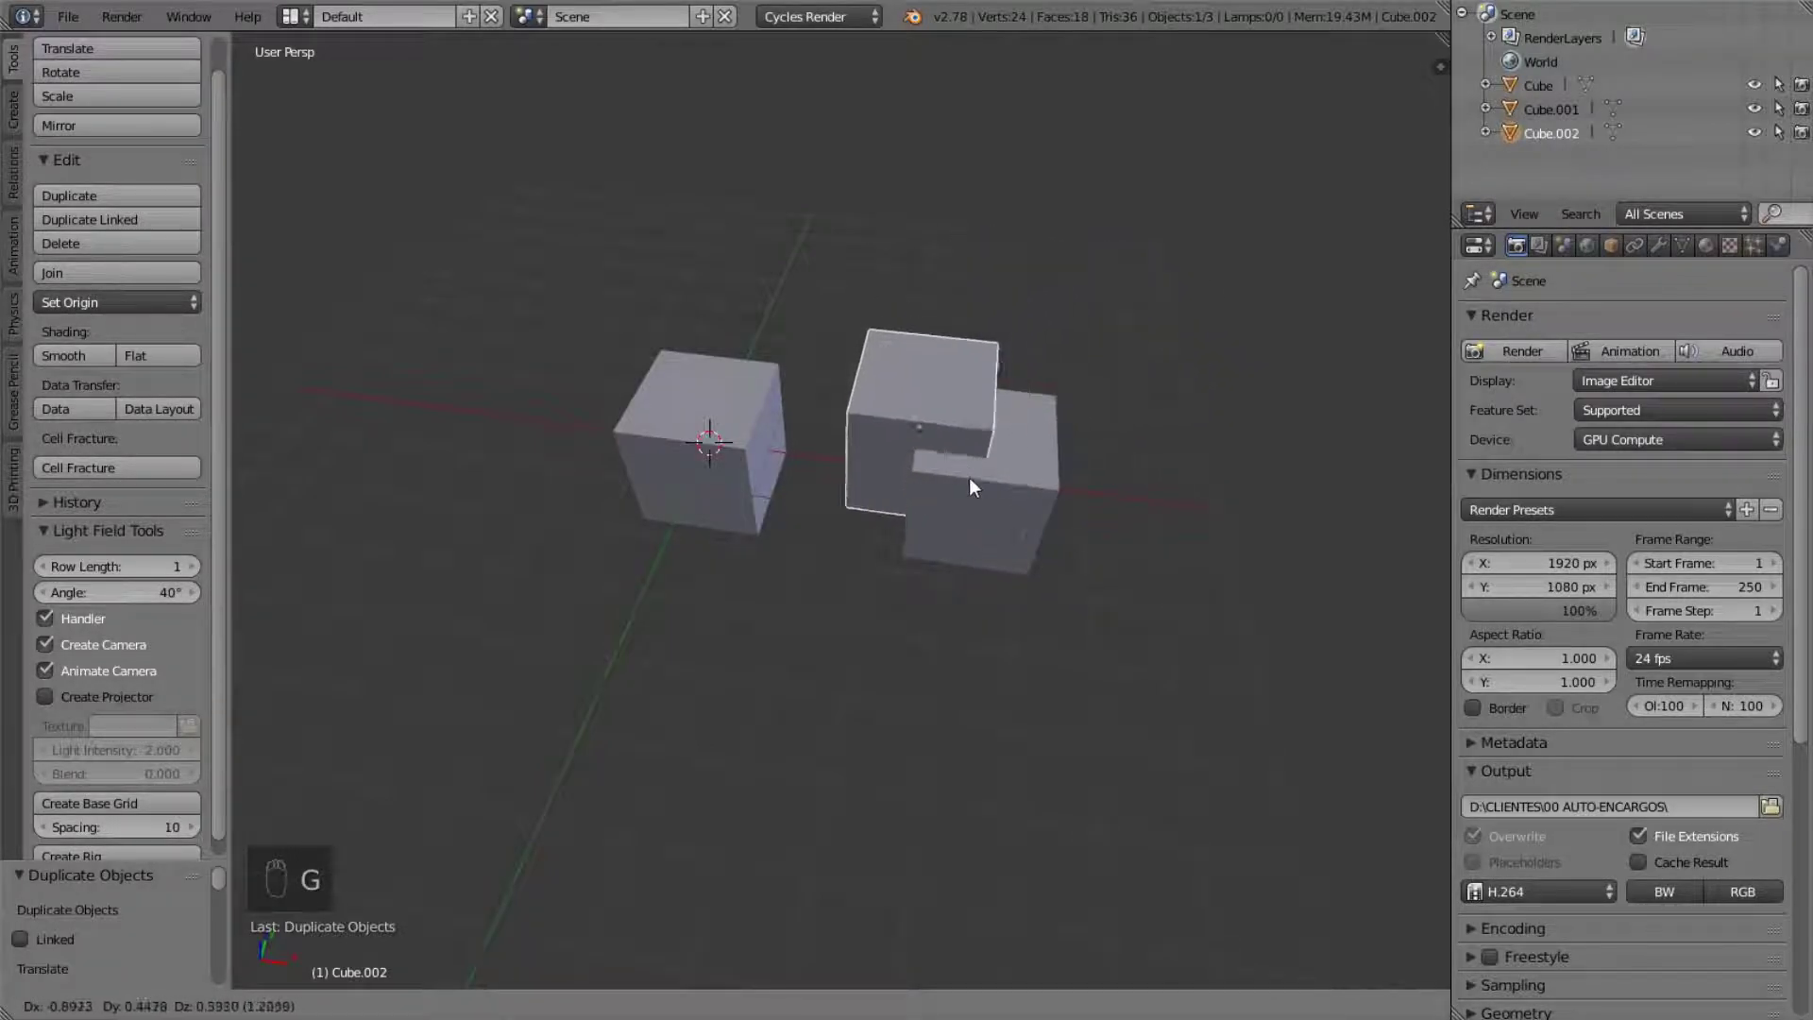
{"action": "key", "text": "x"}
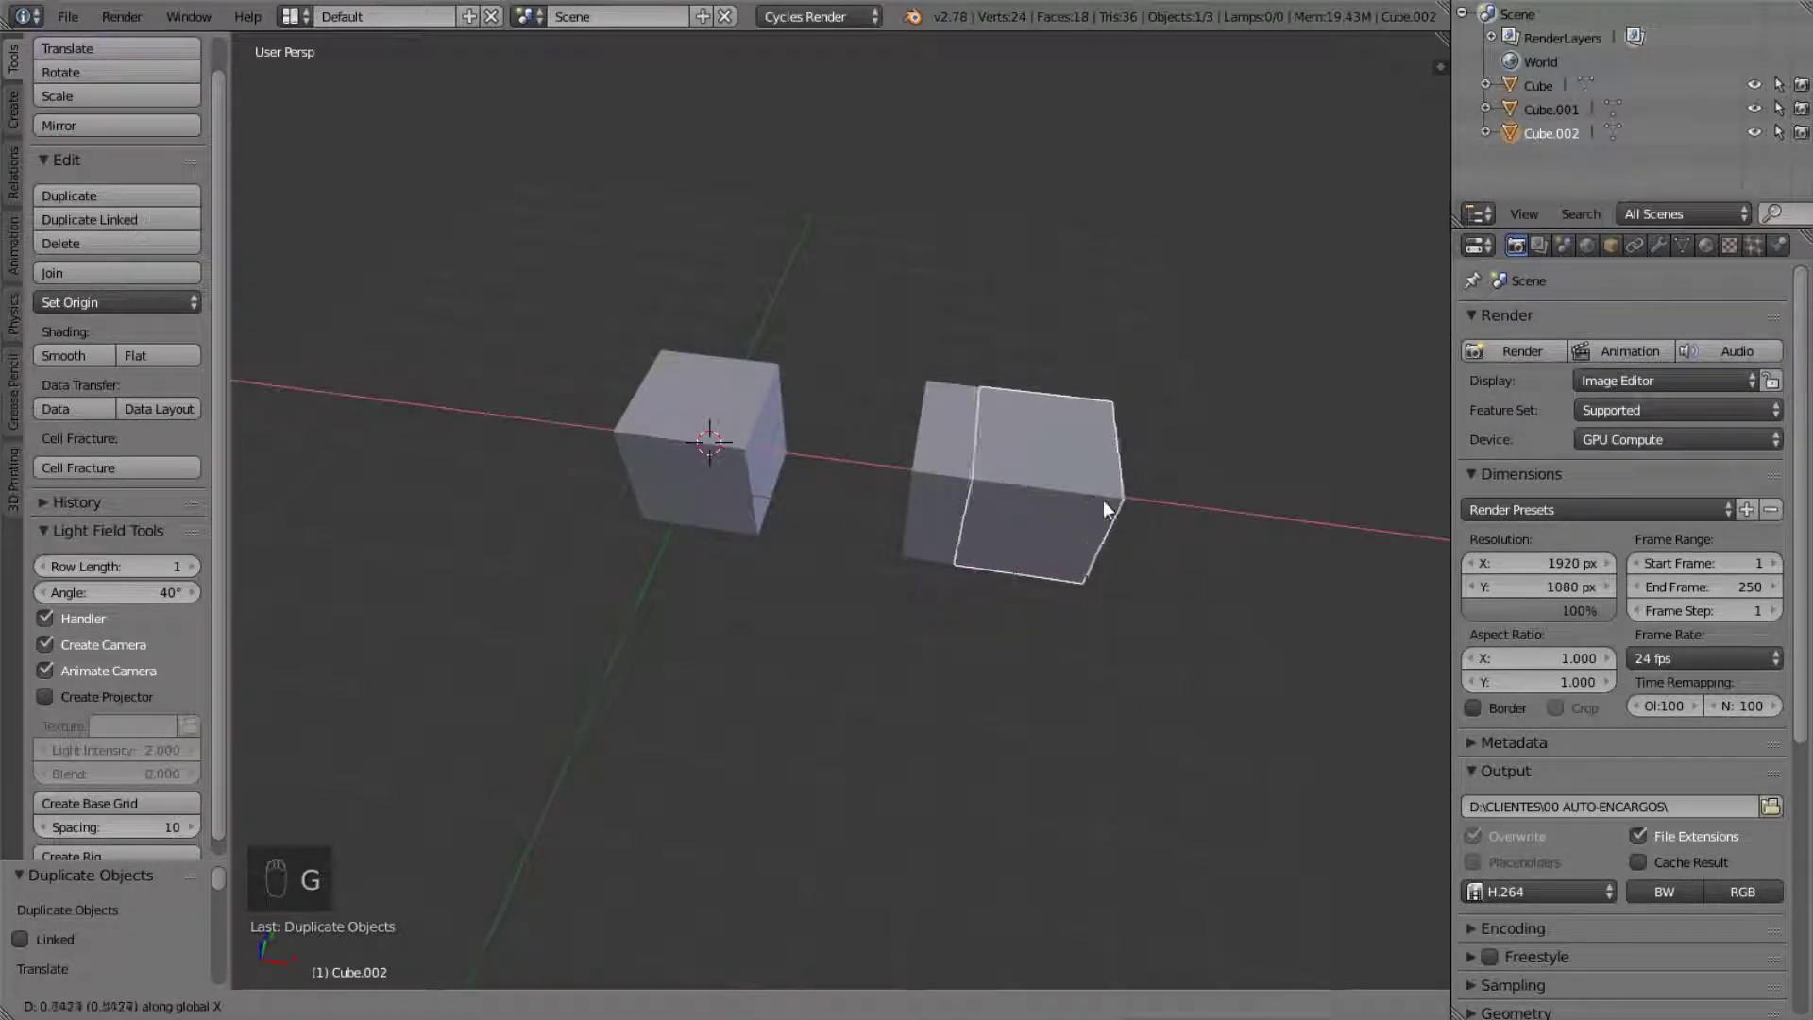
{"action": "left_click", "coordinate": [500, 423]}
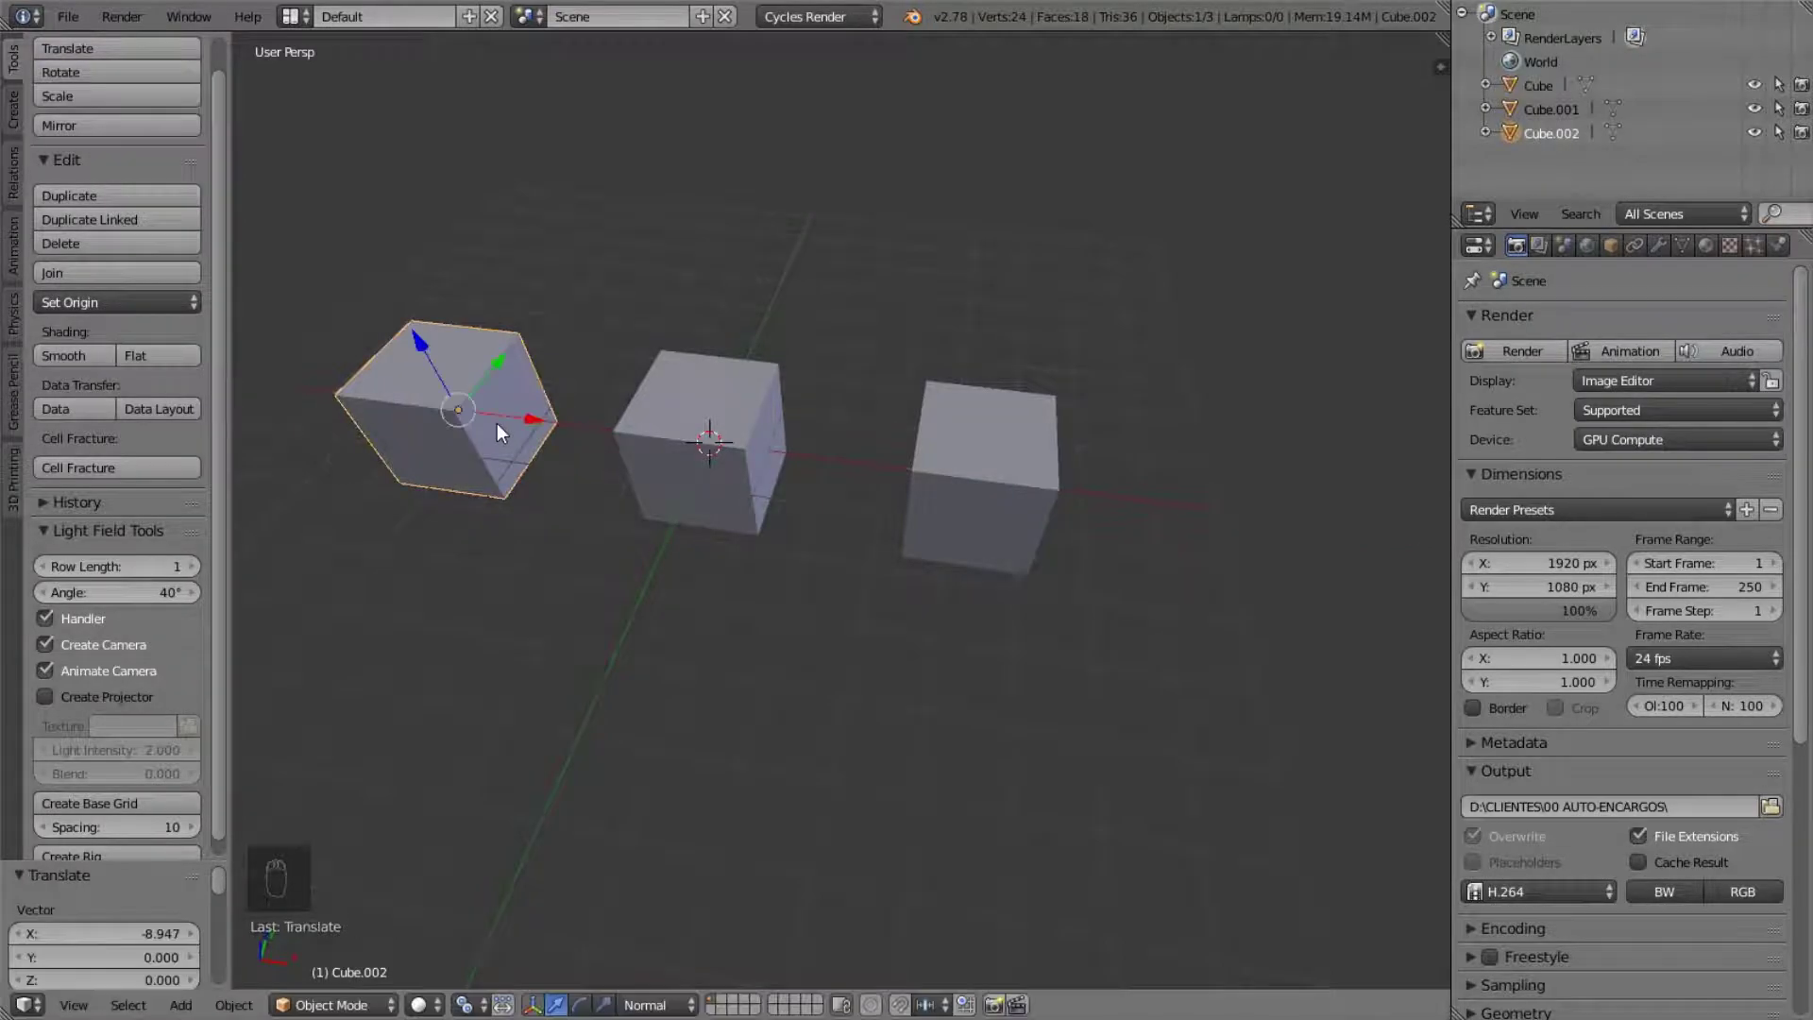
- Duplicate the original and second cubes together, place the copies above the row, and delete both copies
{"action": "middle_click_drag", "start_coordinate": [678, 421], "coordinate": [758, 438]}
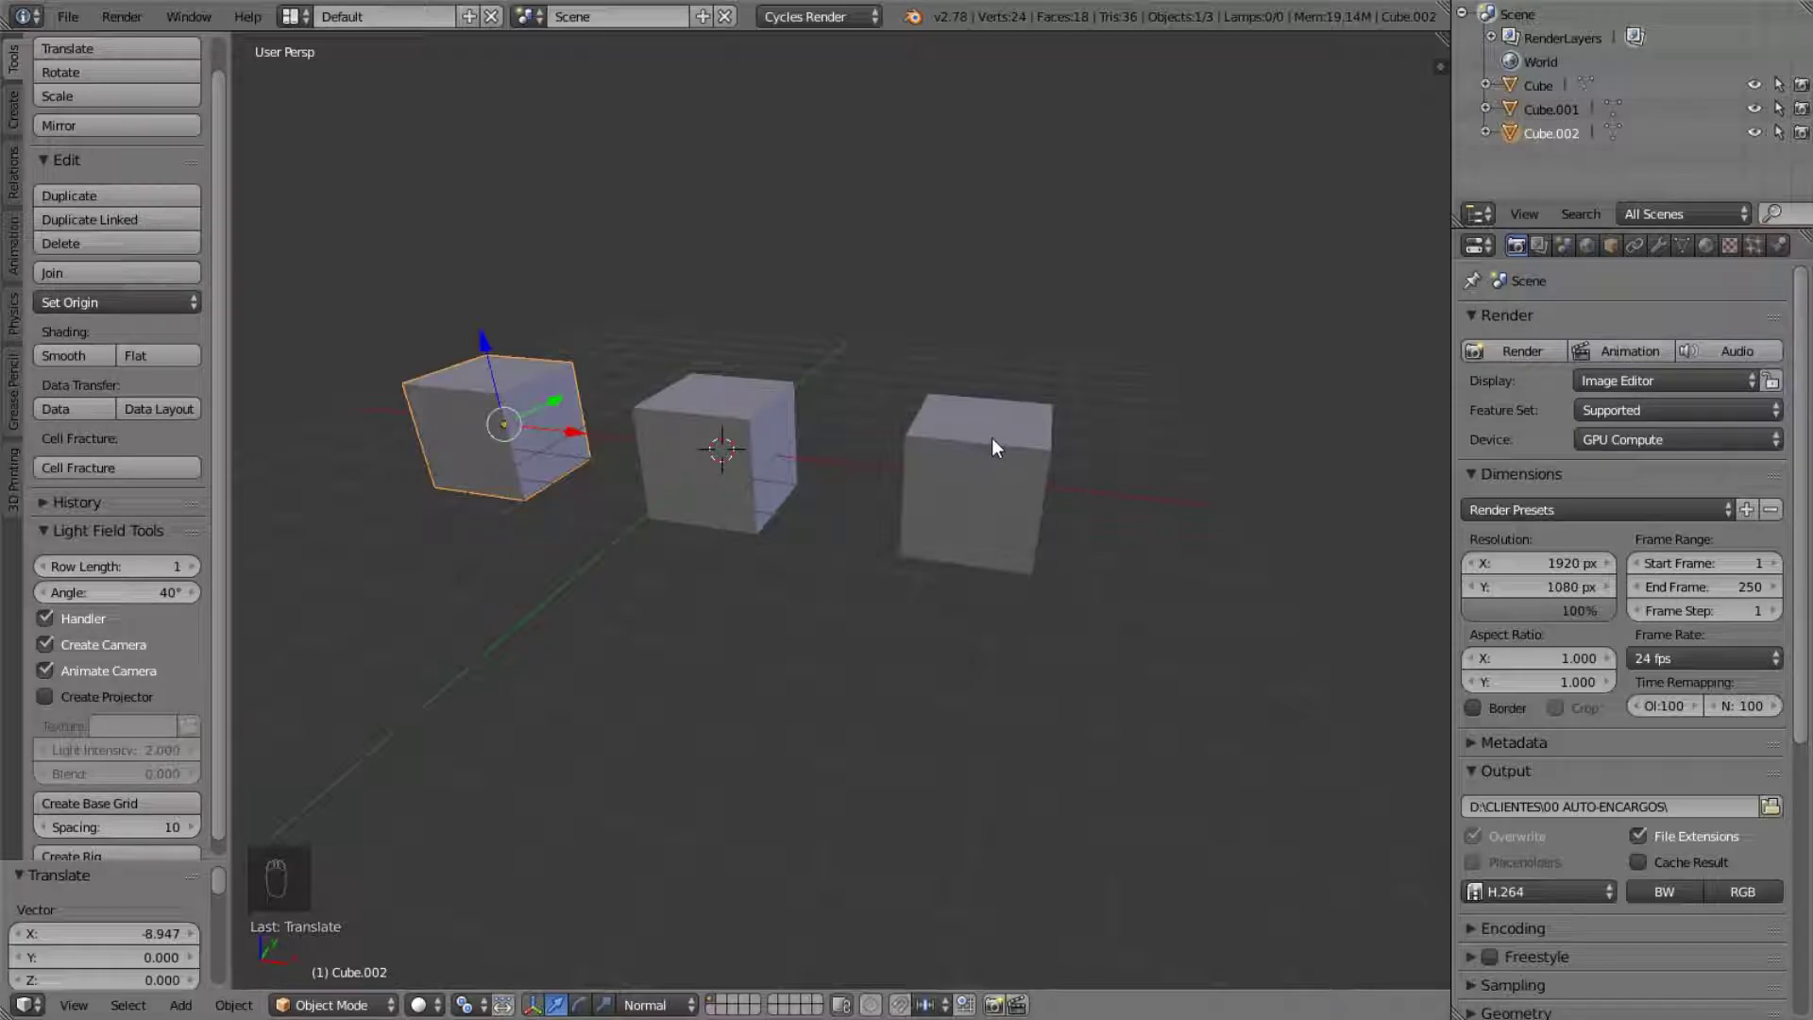
{"action": "middle_click_drag", "start_coordinate": [1024, 450], "coordinate": [984, 457]}
{"action": "right_click", "coordinate": [991, 491]}
{"action": "right_click", "coordinate": [690, 419], "text": "shift"}
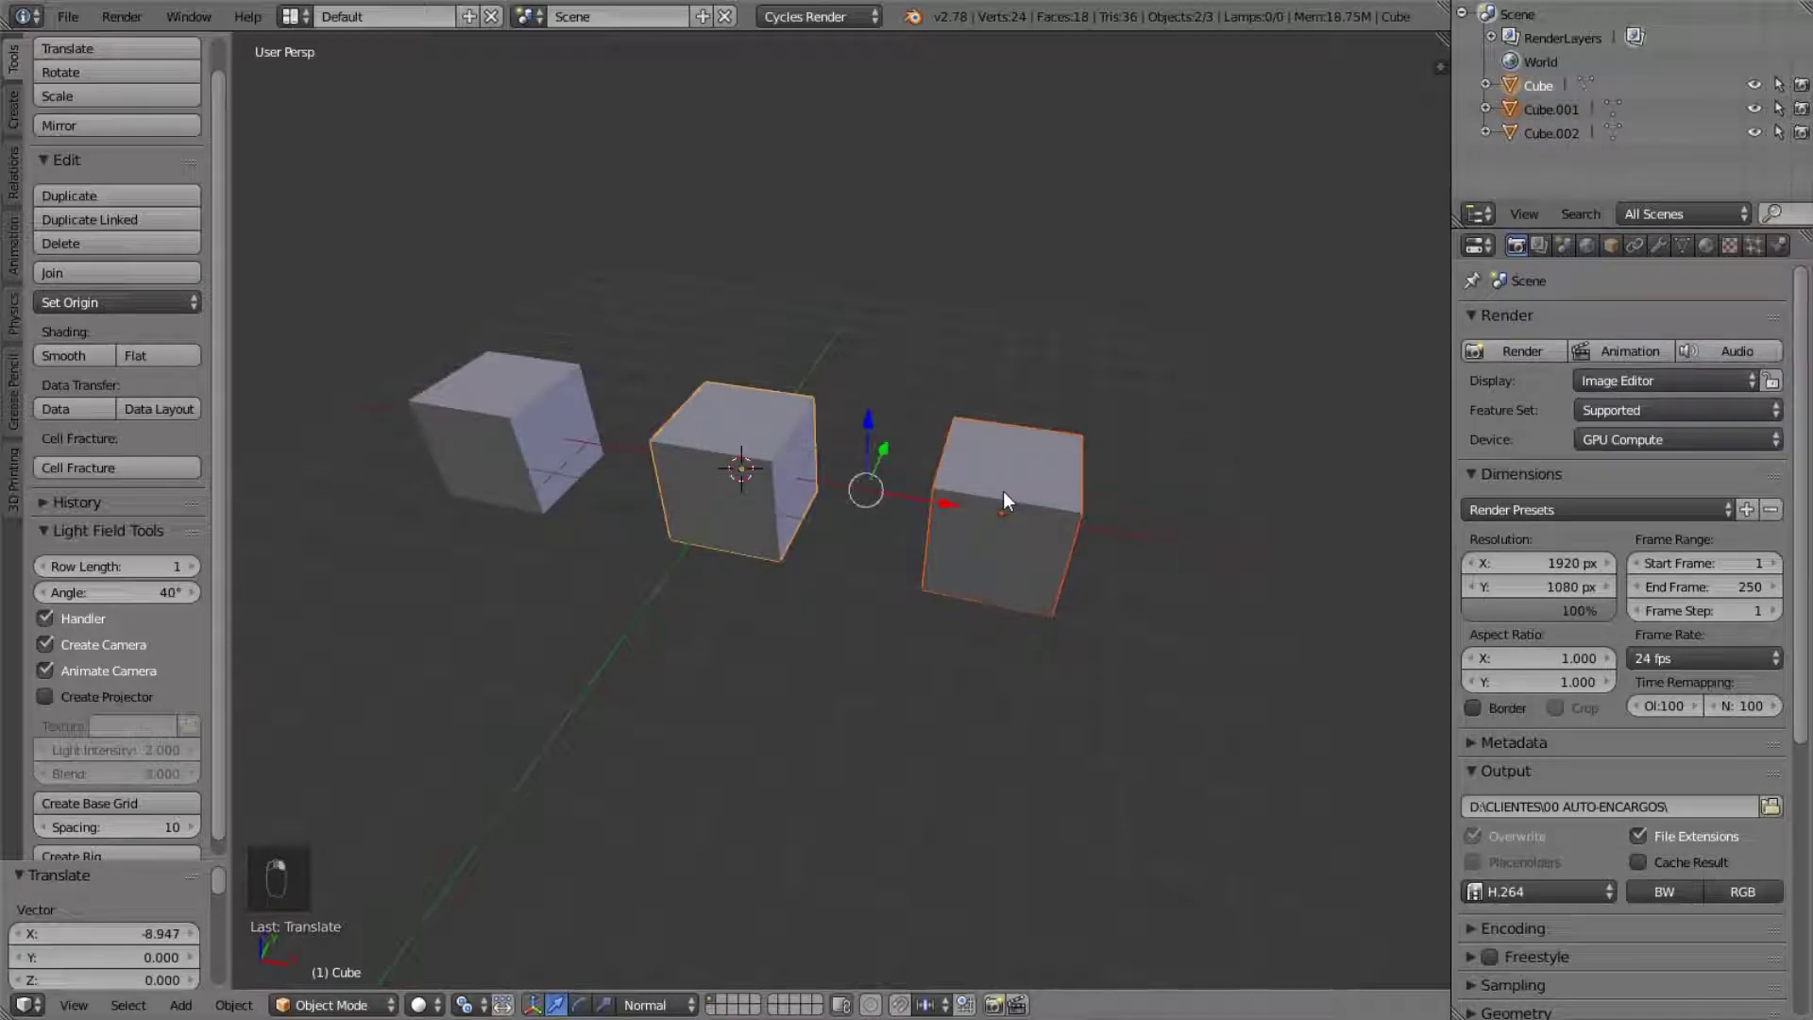
{"action": "key", "text": "shift+d"}
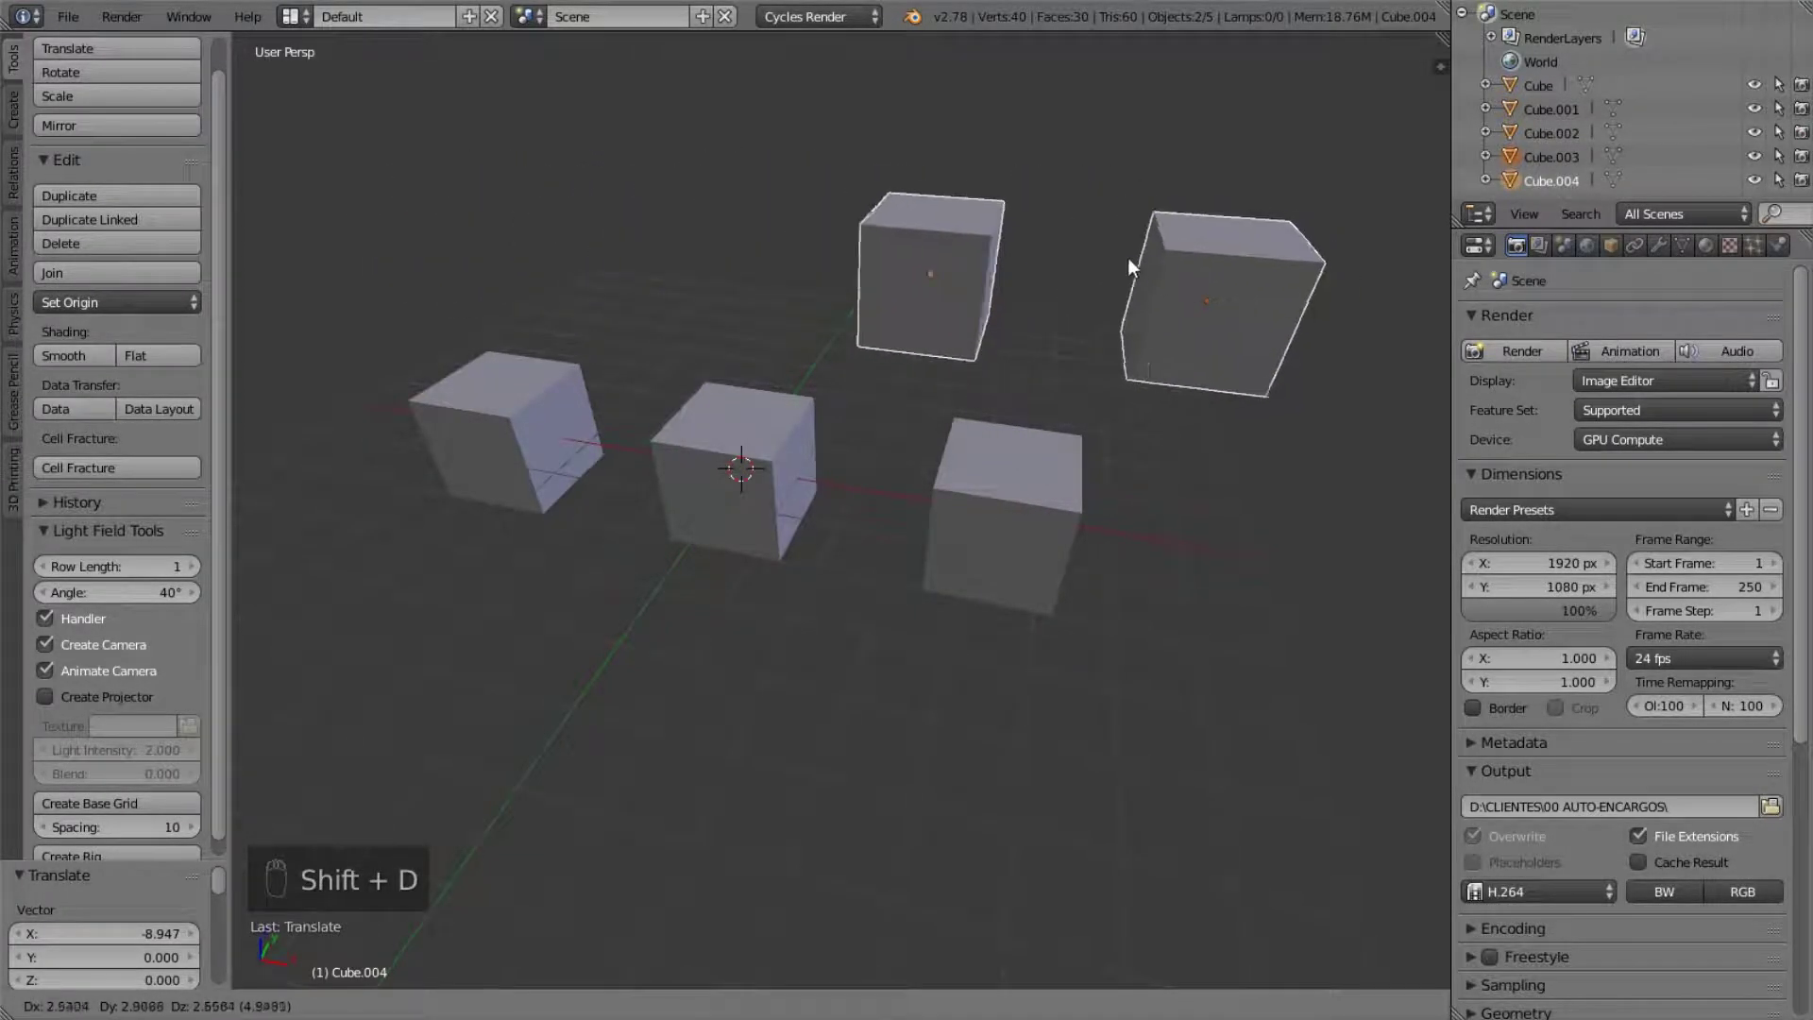
{"action": "left_click", "coordinate": [959, 212]}
{"action": "key", "text": "x"}
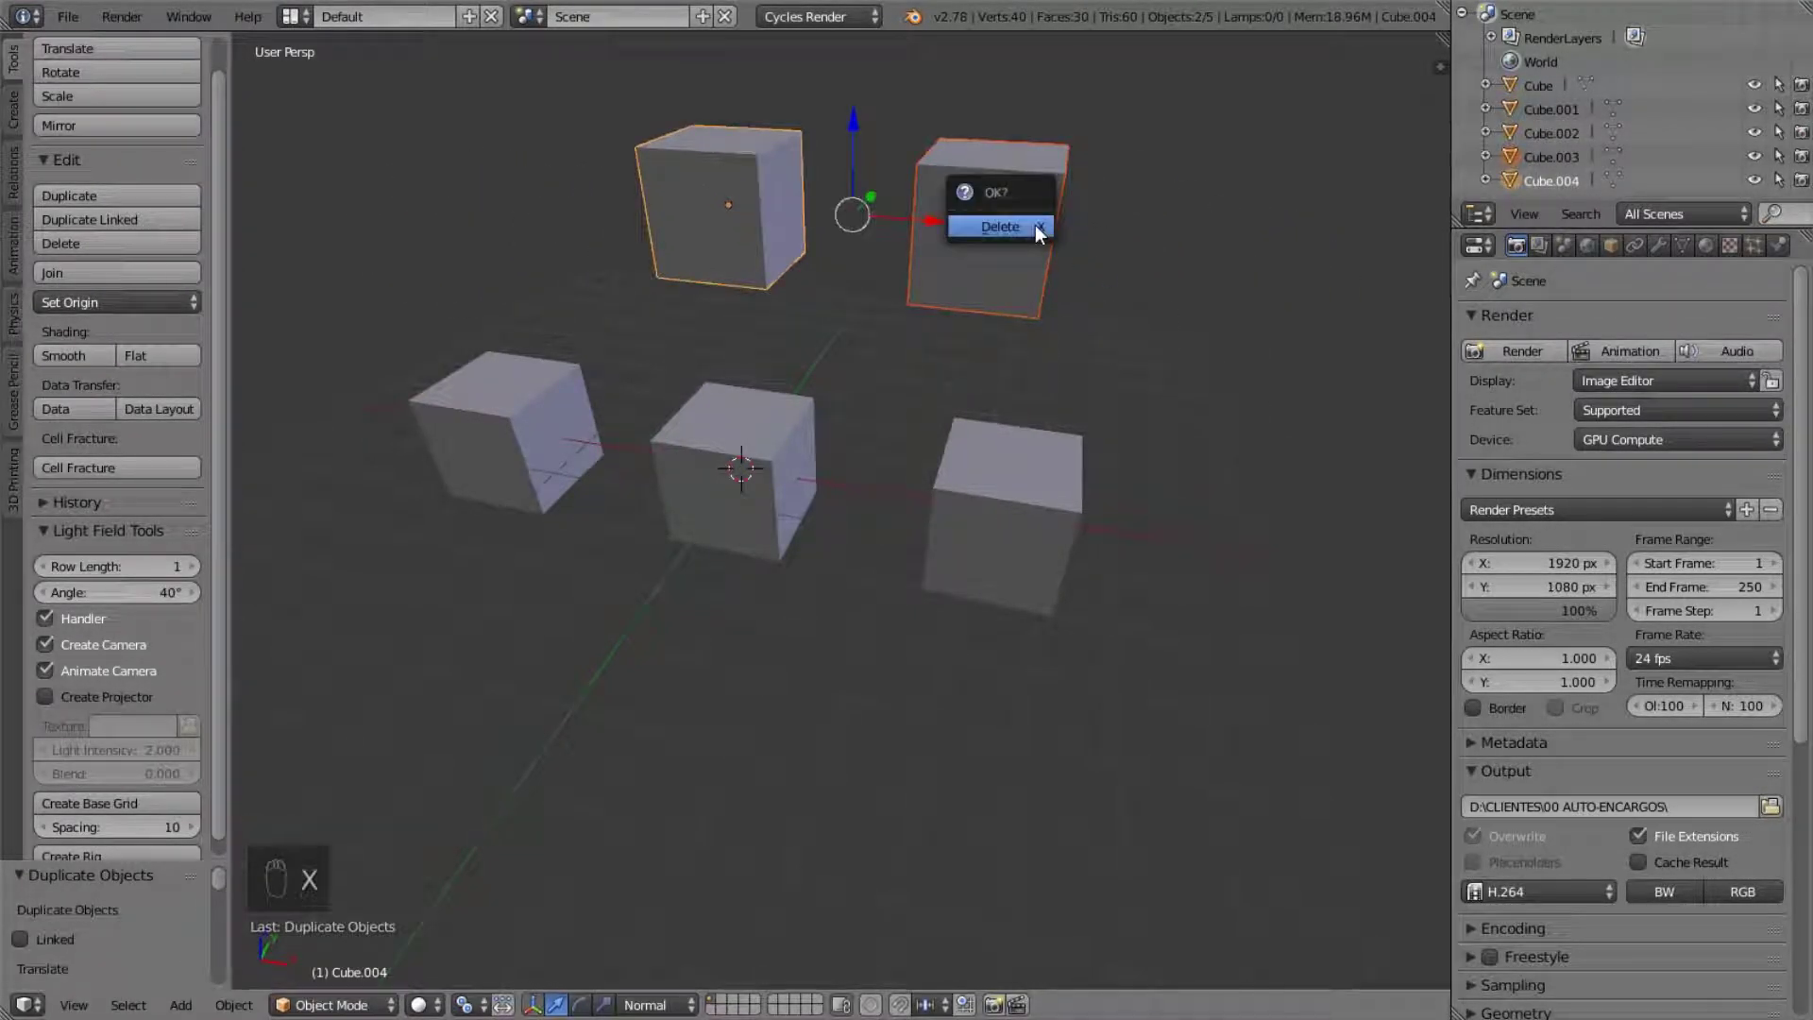
{"action": "left_click", "coordinate": [1020, 227]}
- Enter Edit Mode on the middle cube, duplicate its top face and place the copy above the cube
{"action": "right_click", "coordinate": [756, 435]}
{"action": "key", "text": "Tab"}
{"action": "scroll", "coordinate": [994, 347], "scroll_direction": "up", "scroll_amount": 5}
{"action": "middle_click_drag", "start_coordinate": [993, 347], "coordinate": [1055, 454]}
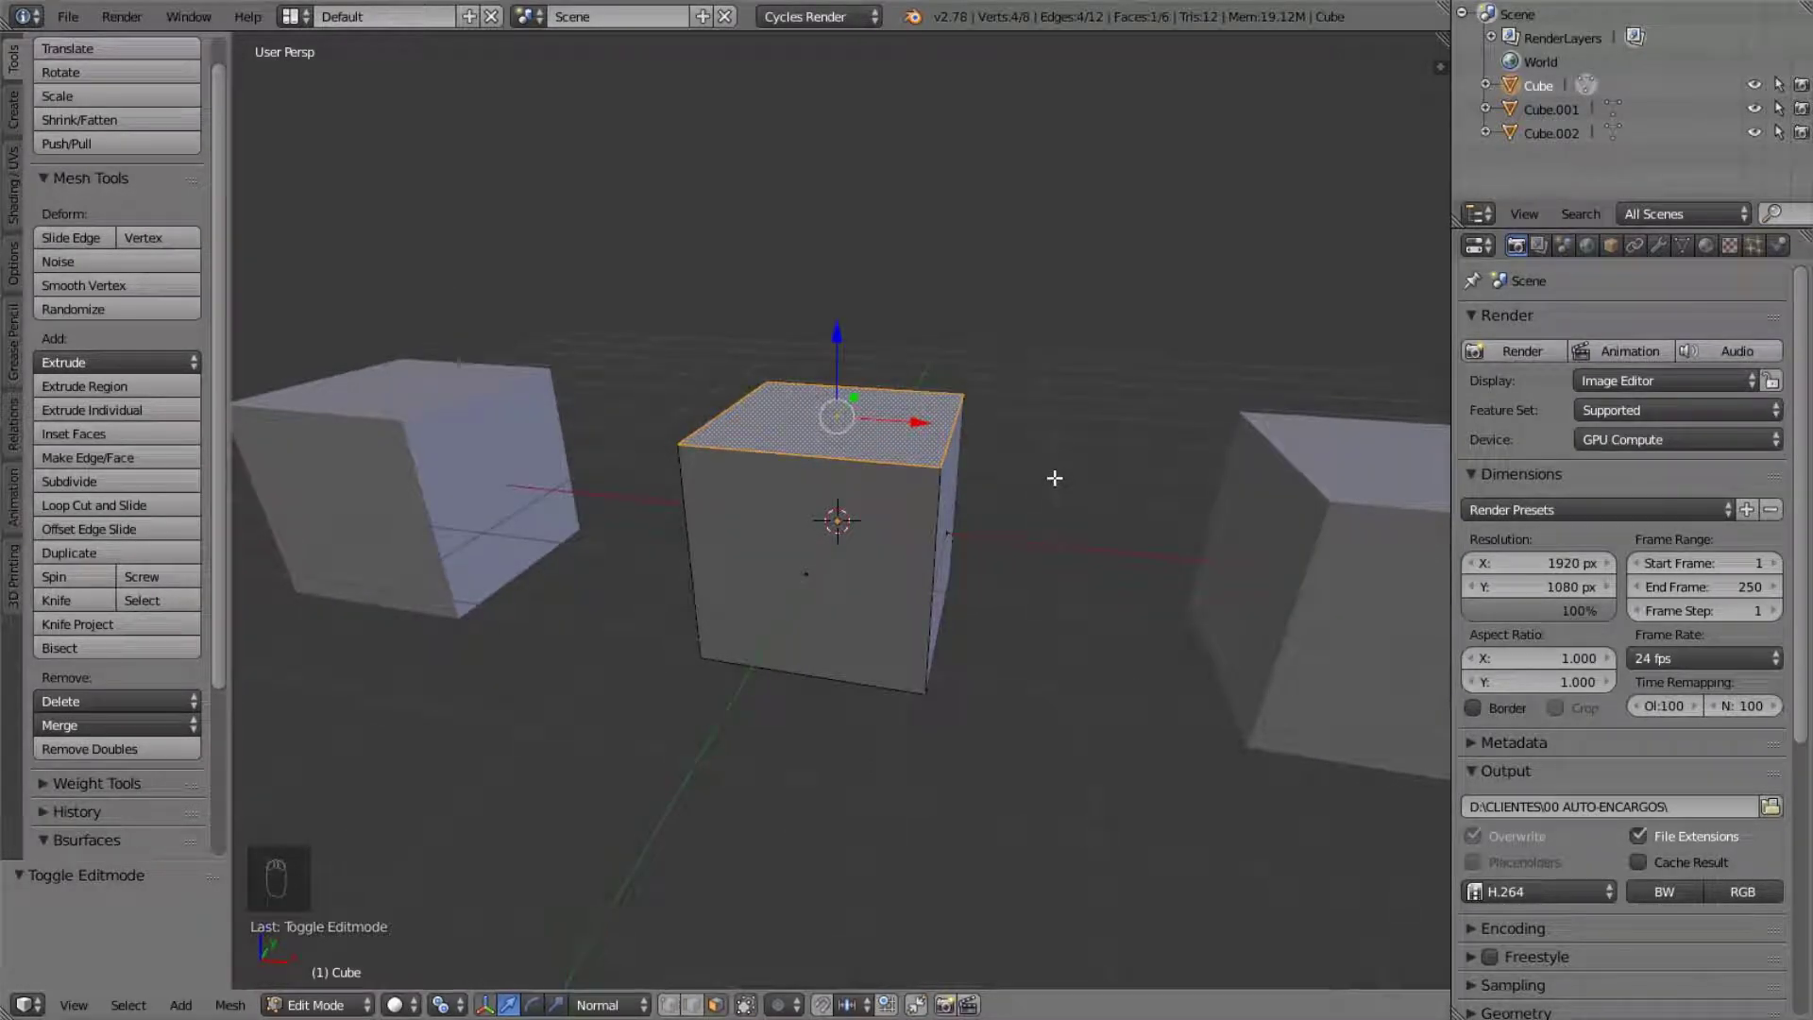
{"action": "right_click", "coordinate": [927, 540]}
{"action": "right_click", "coordinate": [933, 421]}
{"action": "key", "text": "shift+d"}
{"action": "left_click", "coordinate": [946, 303]}
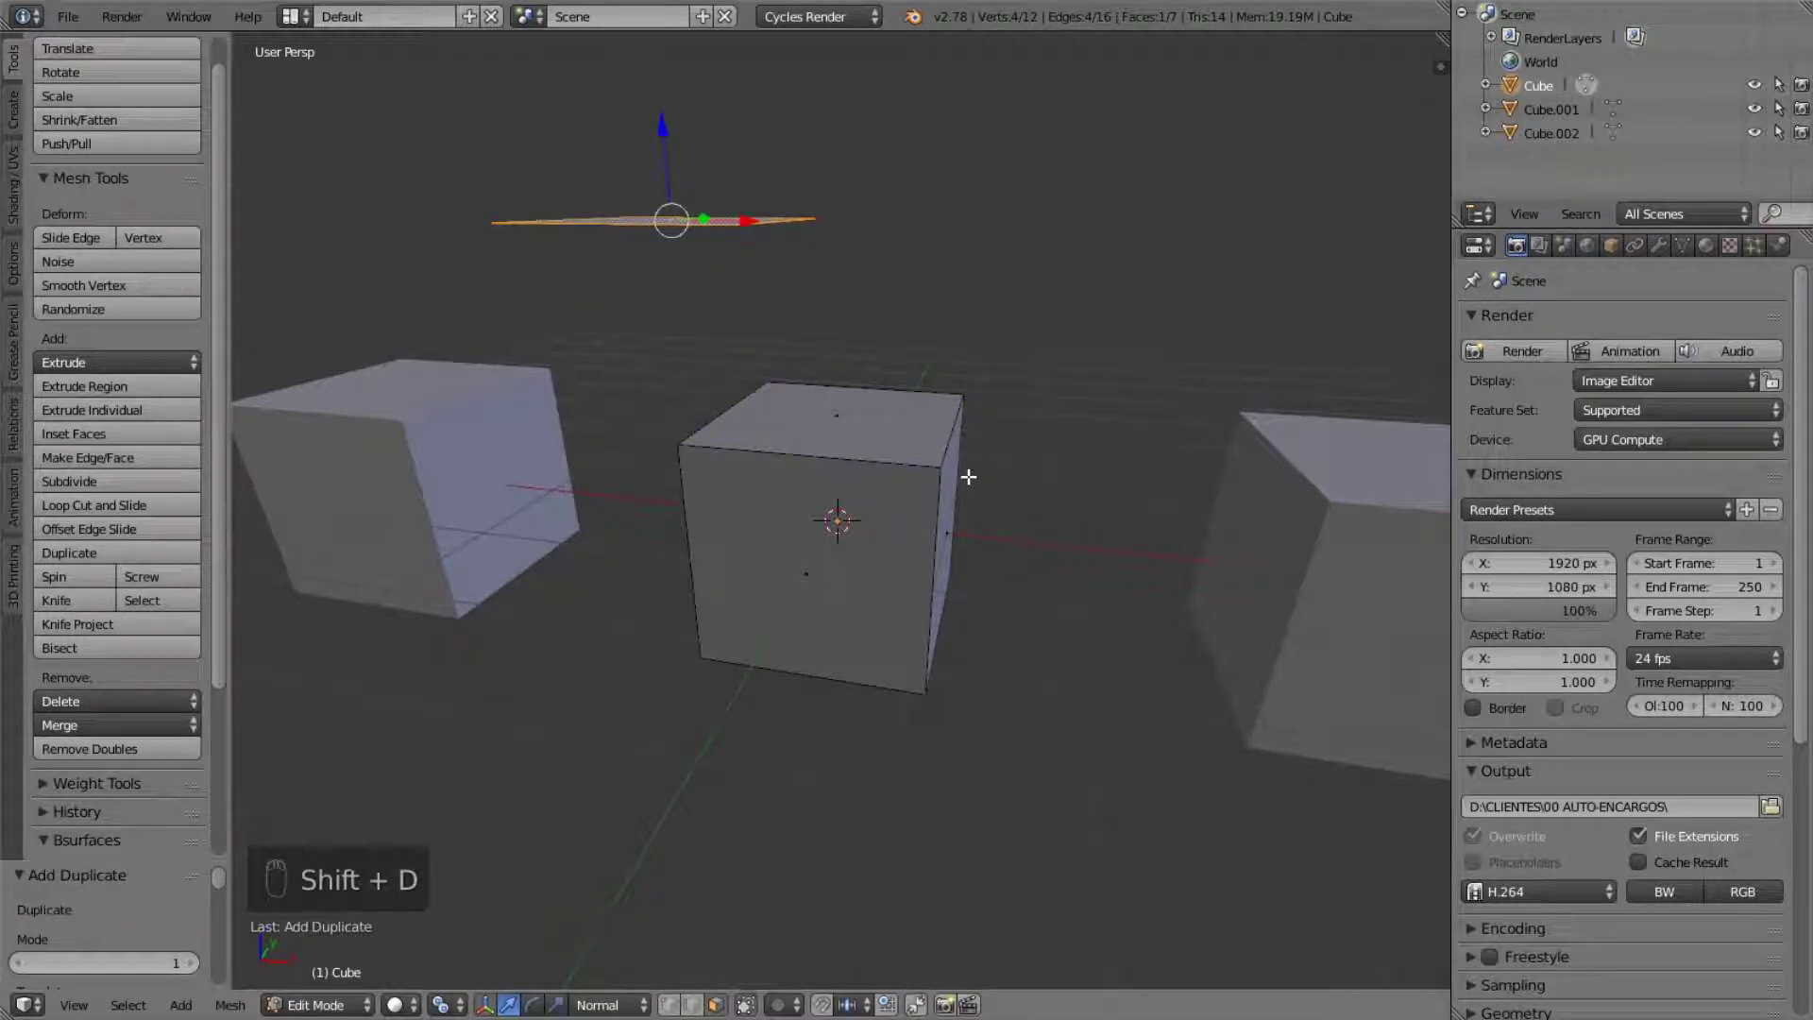
- Duplicate the middle cube's front face together with its adjoining side face and place the copy above the cube on the +X side
{"action": "right_click", "coordinate": [911, 514]}
{"action": "key", "text": "shift+d"}
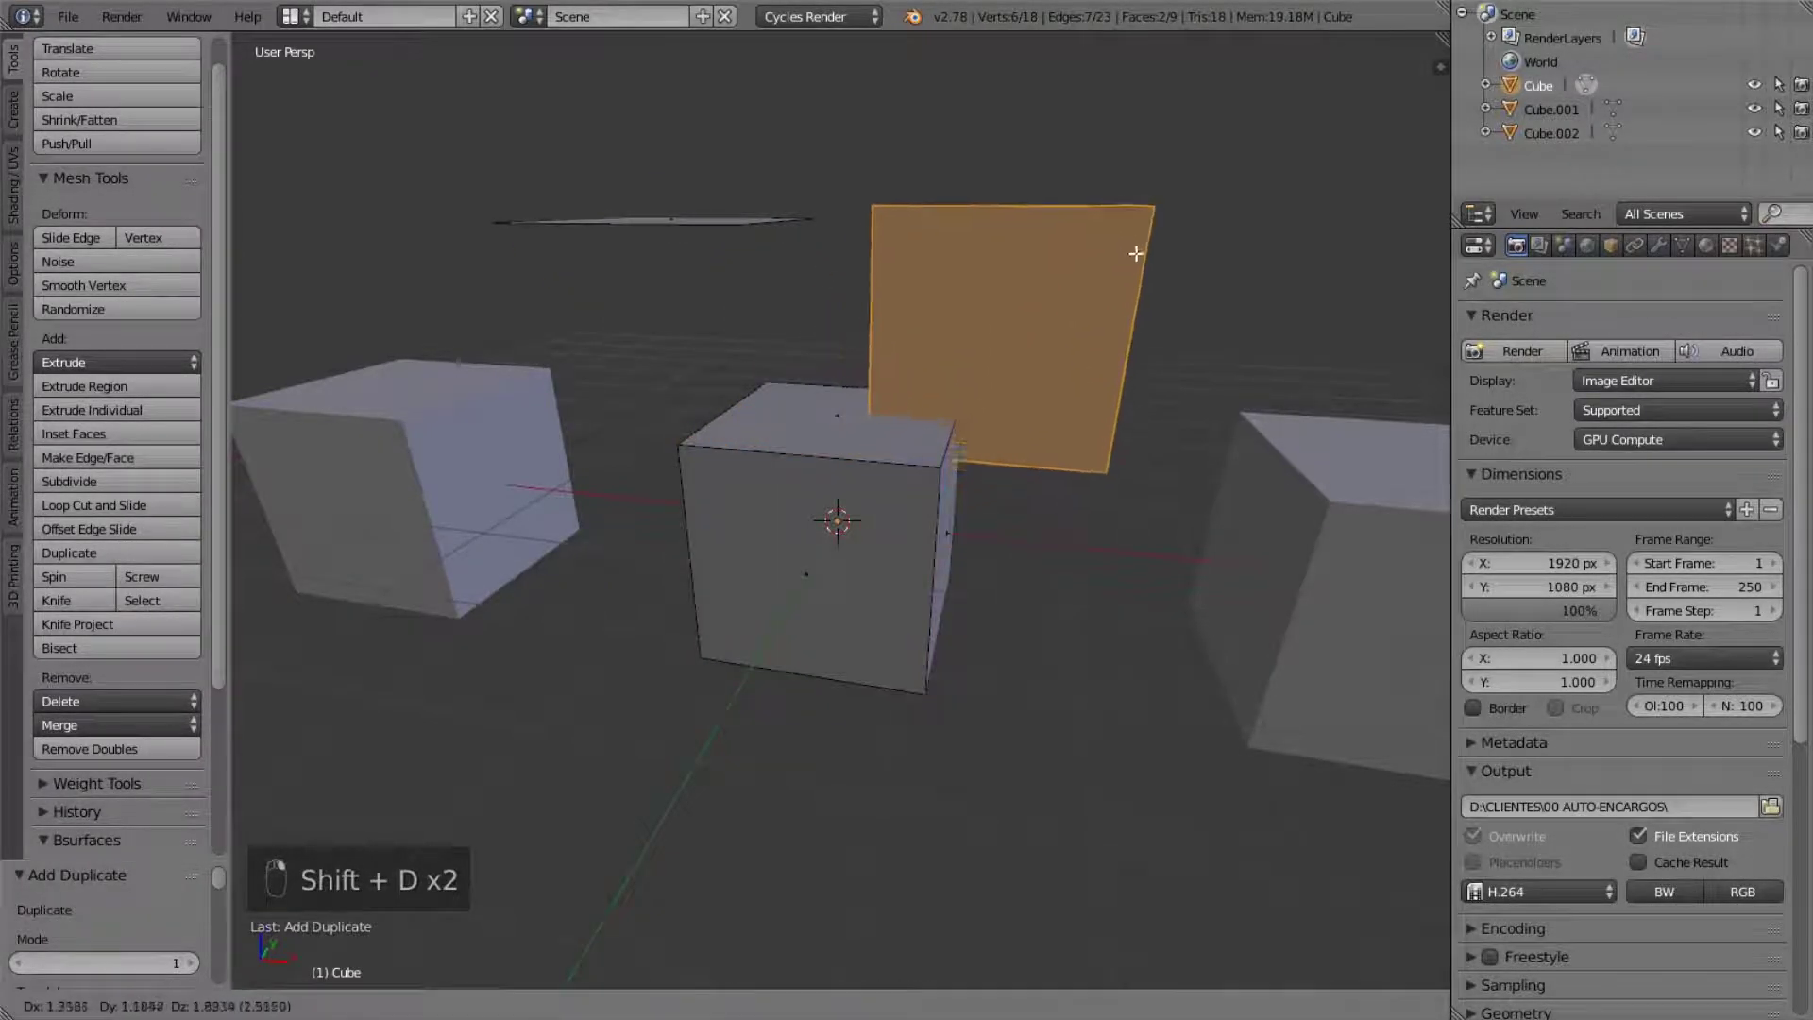
{"action": "left_click", "coordinate": [1202, 182]}
- In edge selection, duplicate the middle cube's top edge on the +X side and place the copy in the gap beside the cube
{"action": "middle_click_drag", "start_coordinate": [1202, 183], "coordinate": [1052, 392]}
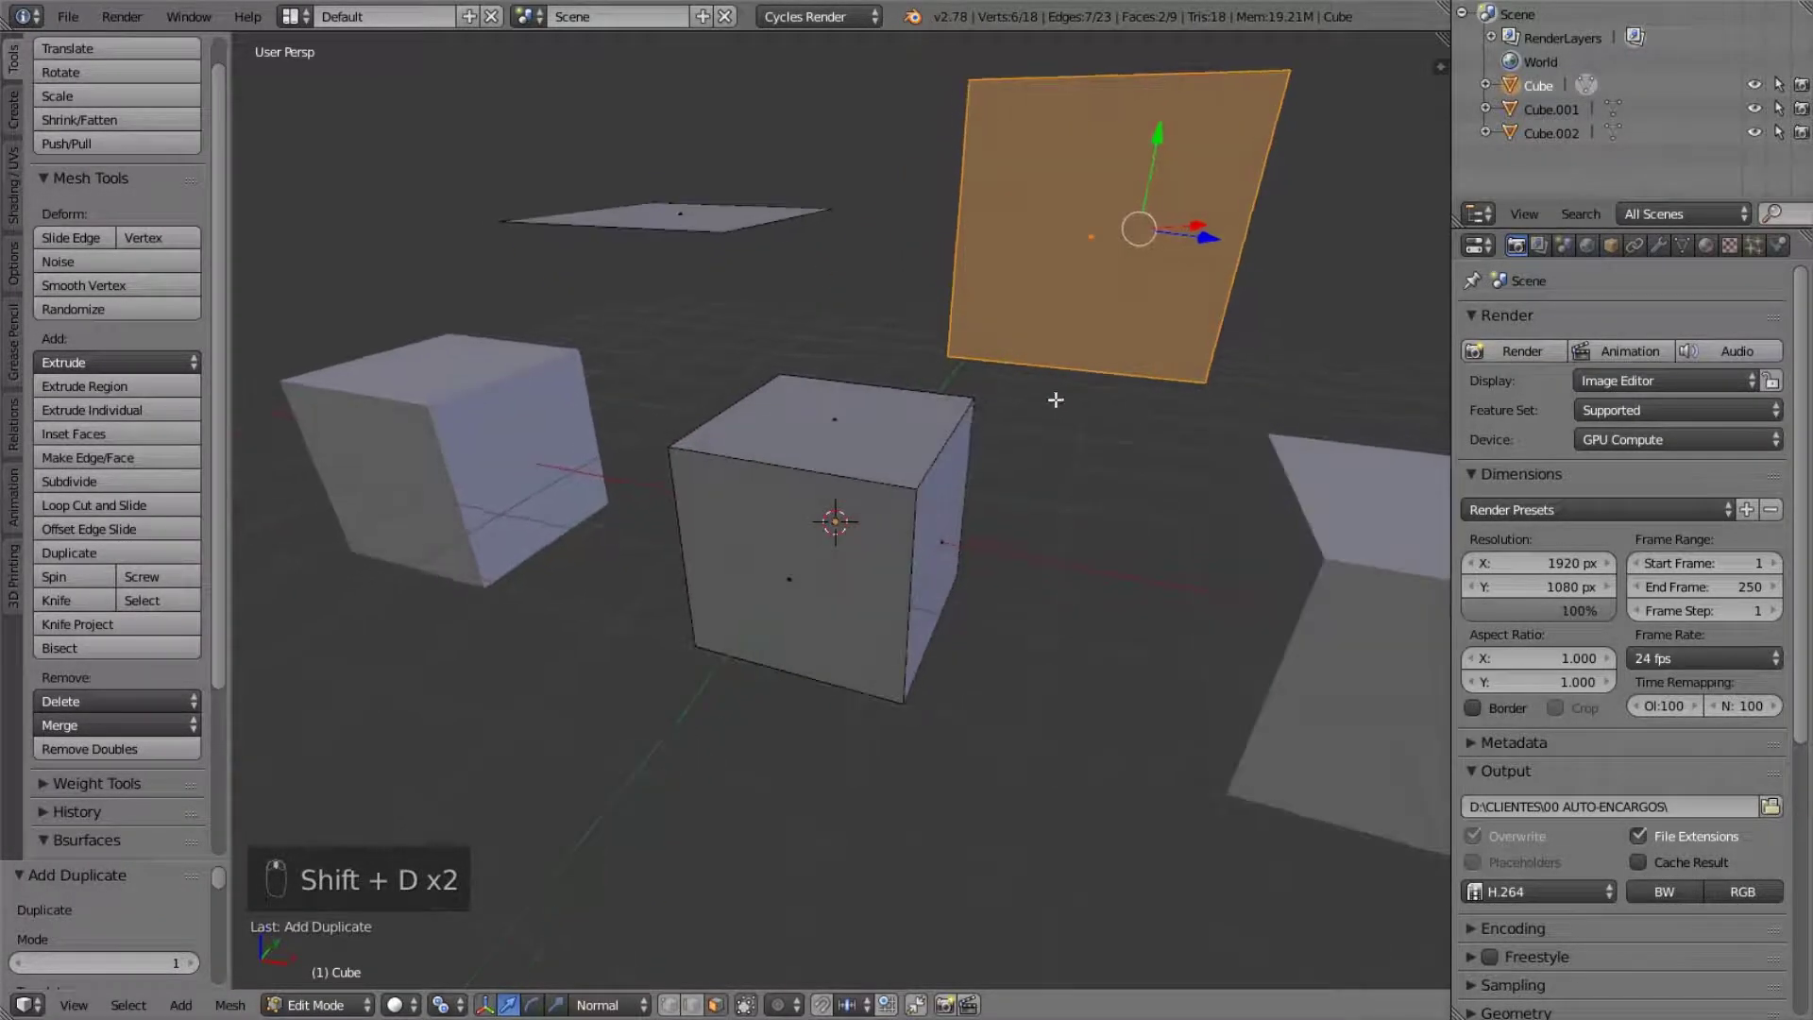
{"action": "left_click", "coordinate": [692, 1007]}
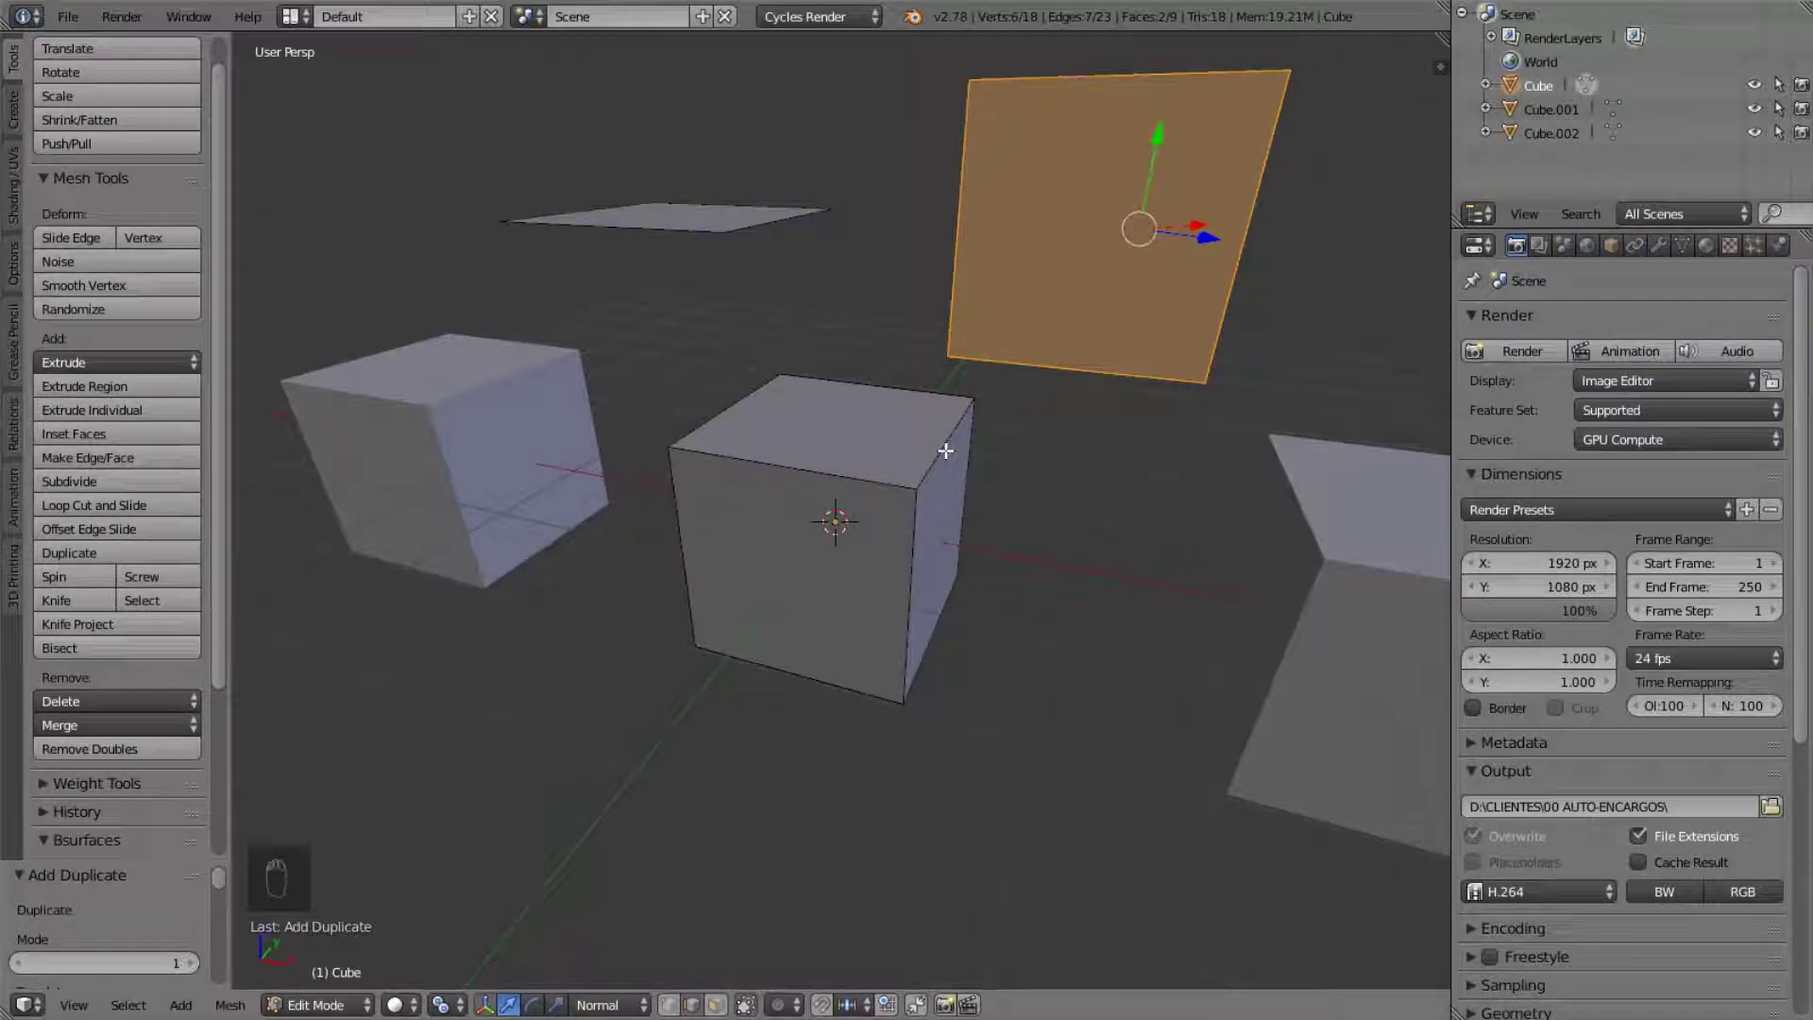
{"action": "left_click", "coordinate": [715, 1005]}
{"action": "right_click", "coordinate": [951, 453]}
{"action": "left_click", "coordinate": [693, 1006]}
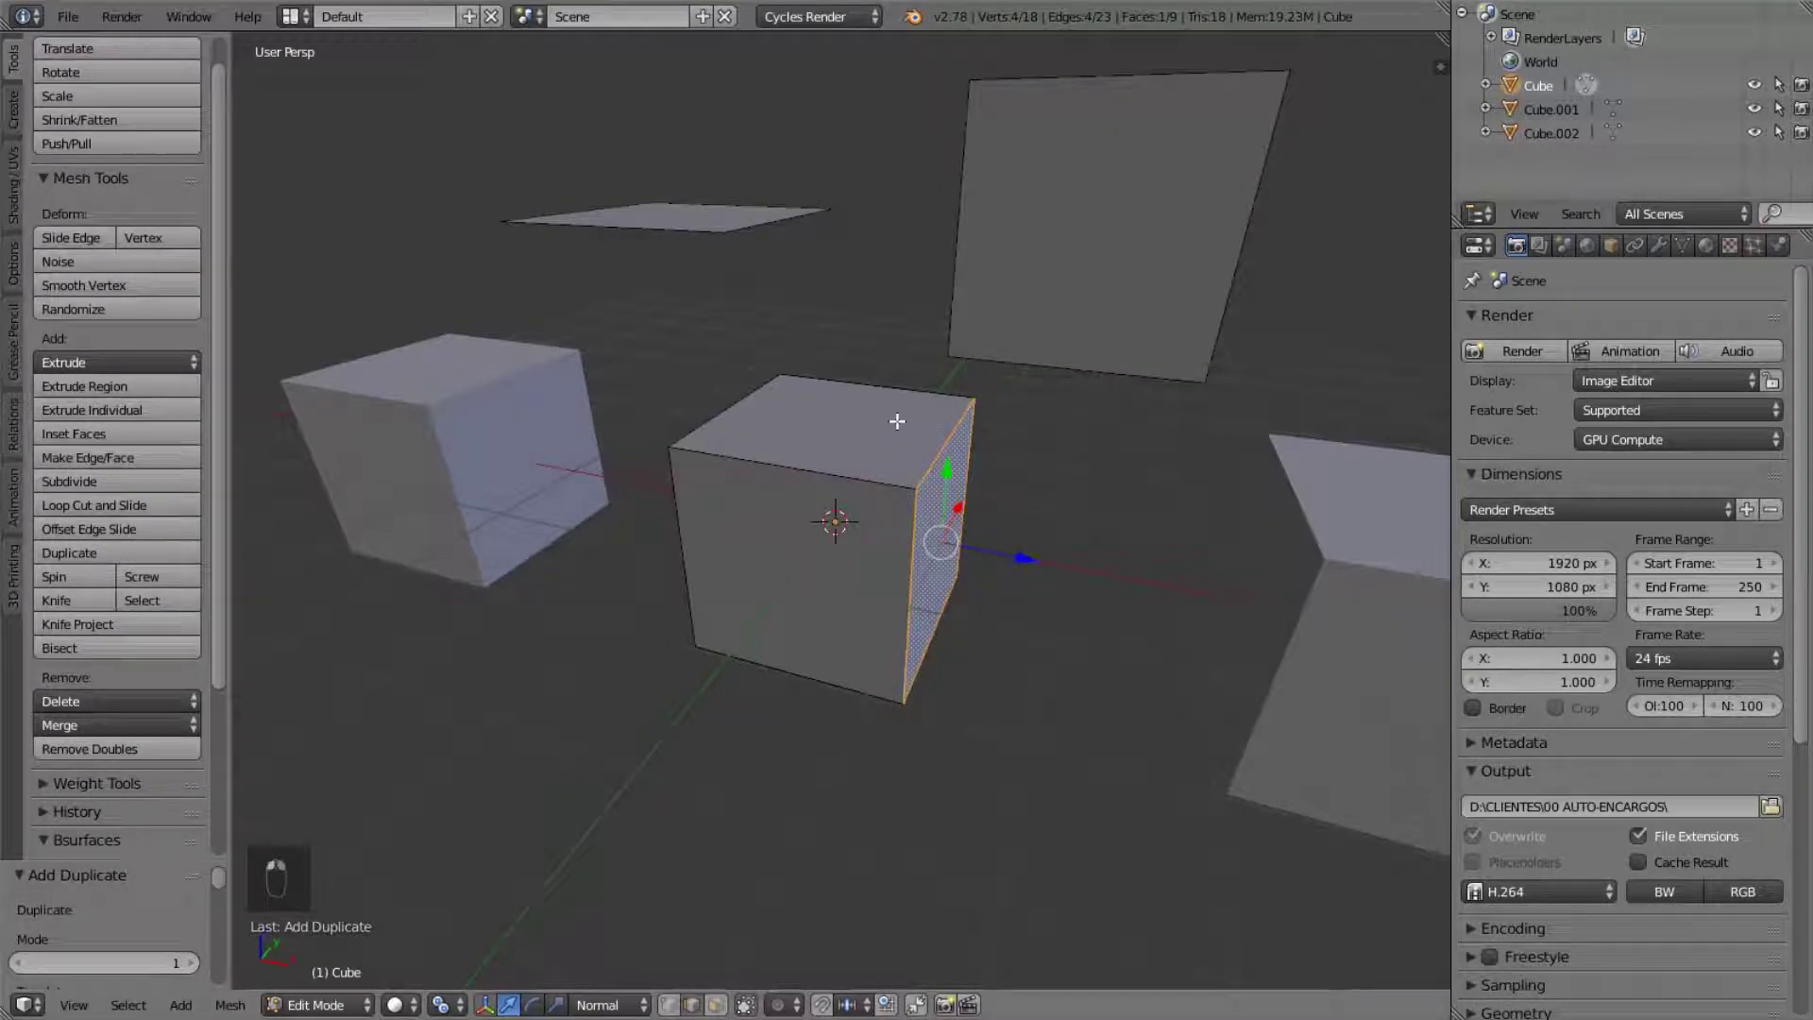
{"action": "right_click", "coordinate": [931, 440]}
{"action": "key", "text": "shift+d"}
{"action": "left_click", "coordinate": [1192, 548]}
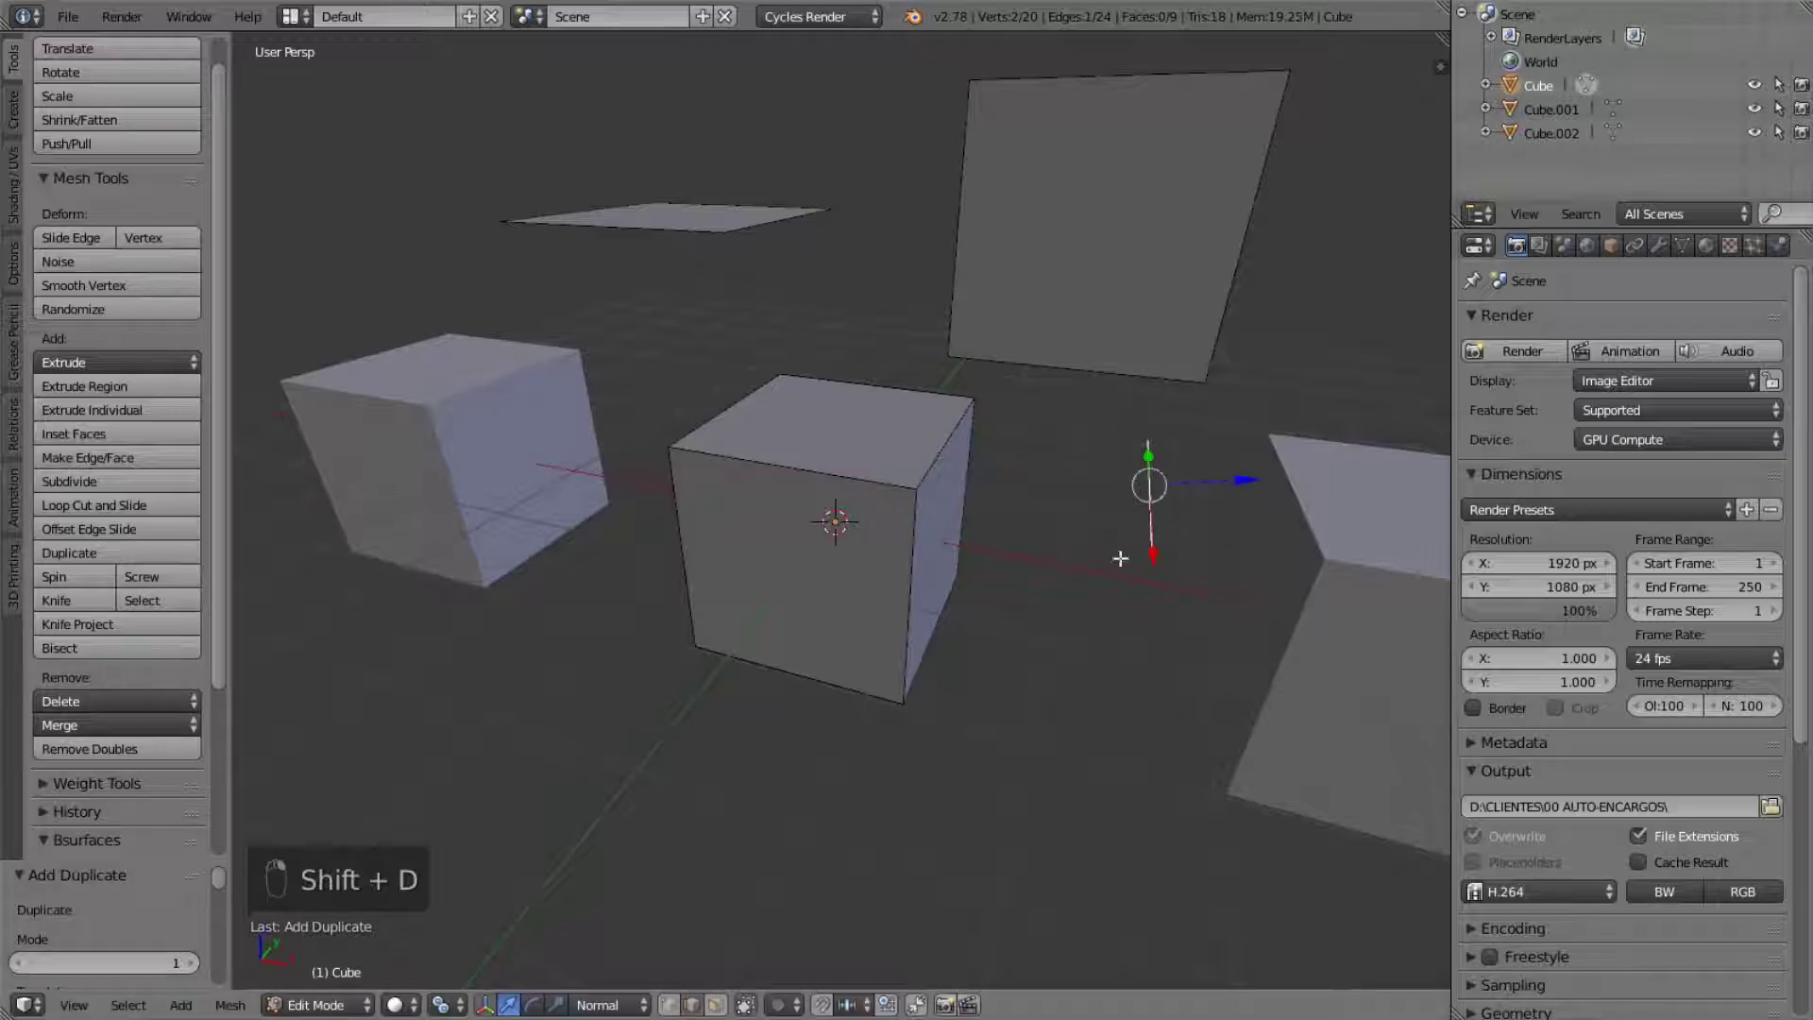
- In vertex selection, duplicate a top corner vertex of the middle cube and place the copy beside it
{"action": "left_click", "coordinate": [672, 1004]}
{"action": "right_click", "coordinate": [912, 511]}
{"action": "key", "text": "shift+d"}
{"action": "left_click", "coordinate": [1046, 519]}
- Undo the vertex duplication and the vertex selection made before it
{"action": "mouse_move", "coordinate": [1045, 520]}
{"action": "middle_mouse_down"}
{"action": "mouse_move", "coordinate": [1036, 584]}
{"action": "mouse_move", "coordinate": [890, 607]}
{"action": "mouse_move", "coordinate": [830, 677]}
{"action": "mouse_move", "coordinate": [1036, 595]}
{"action": "mouse_move", "coordinate": [1120, 532]}
{"action": "mouse_move", "coordinate": [1020, 429]}
{"action": "mouse_move", "coordinate": [933, 401]}
{"action": "mouse_move", "coordinate": [1060, 510]}
{"action": "middle_mouse_up"}
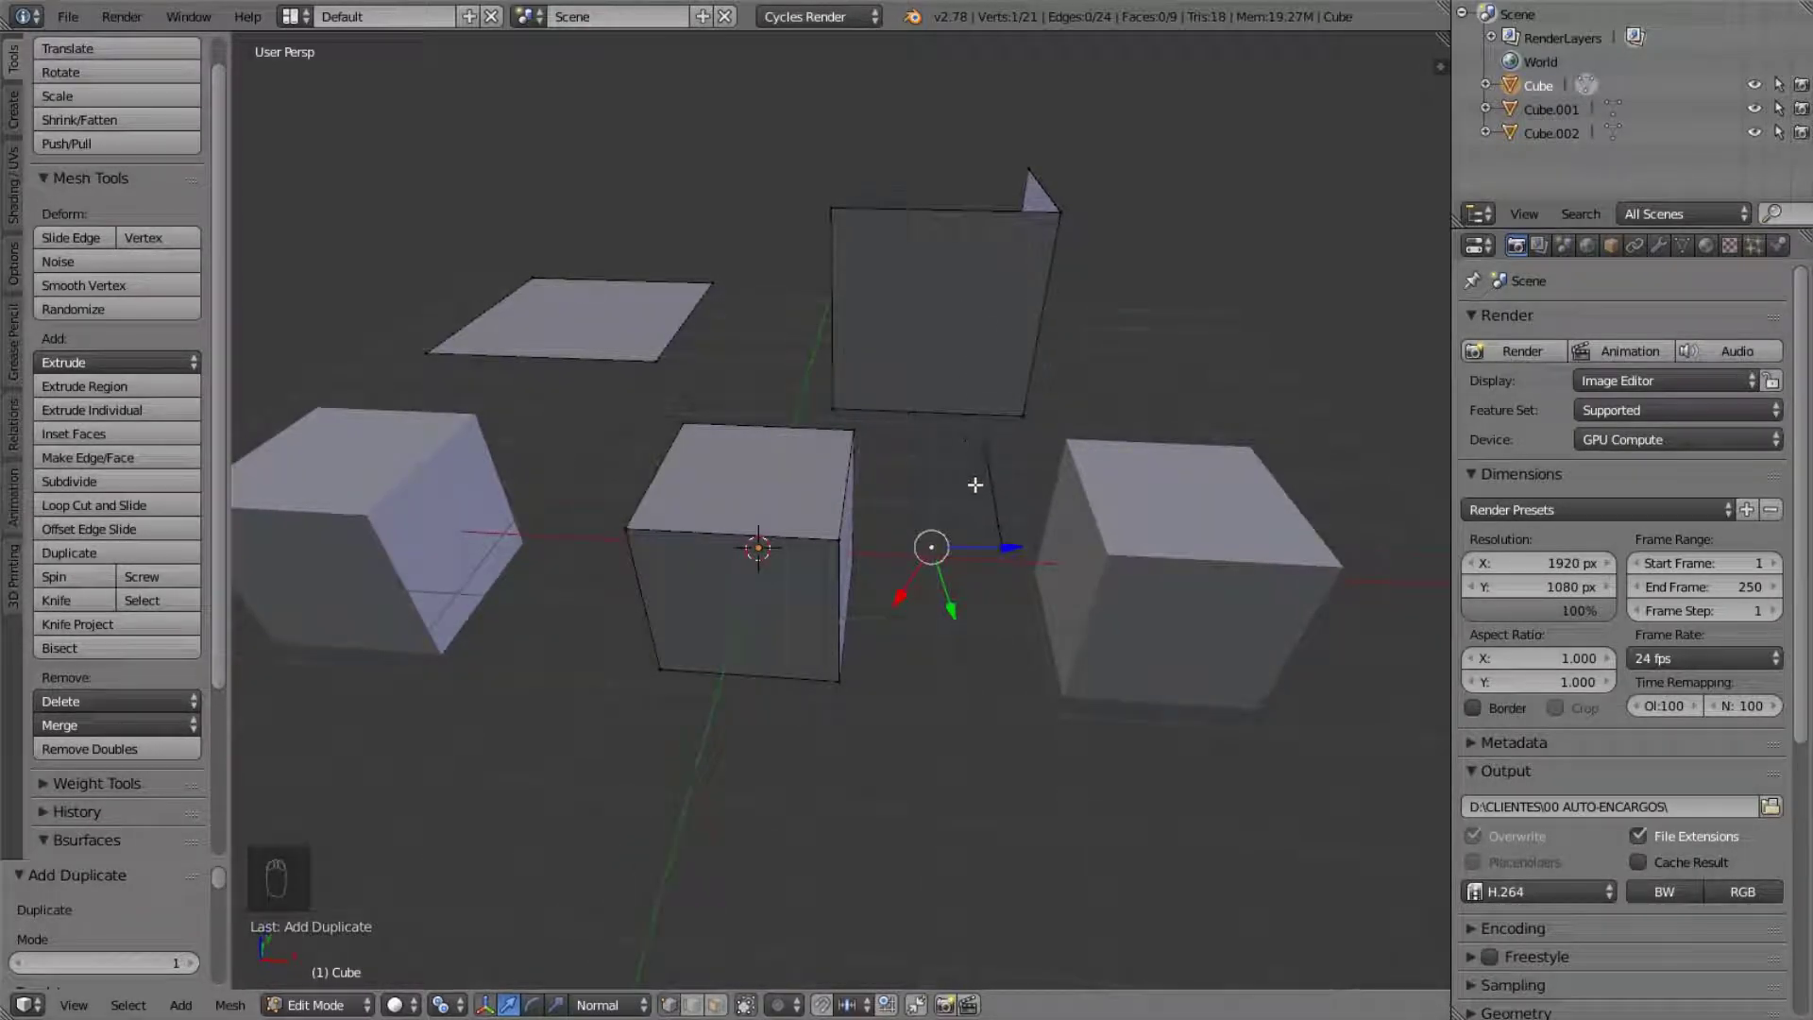
{"action": "key", "text": "ctrl+z"}
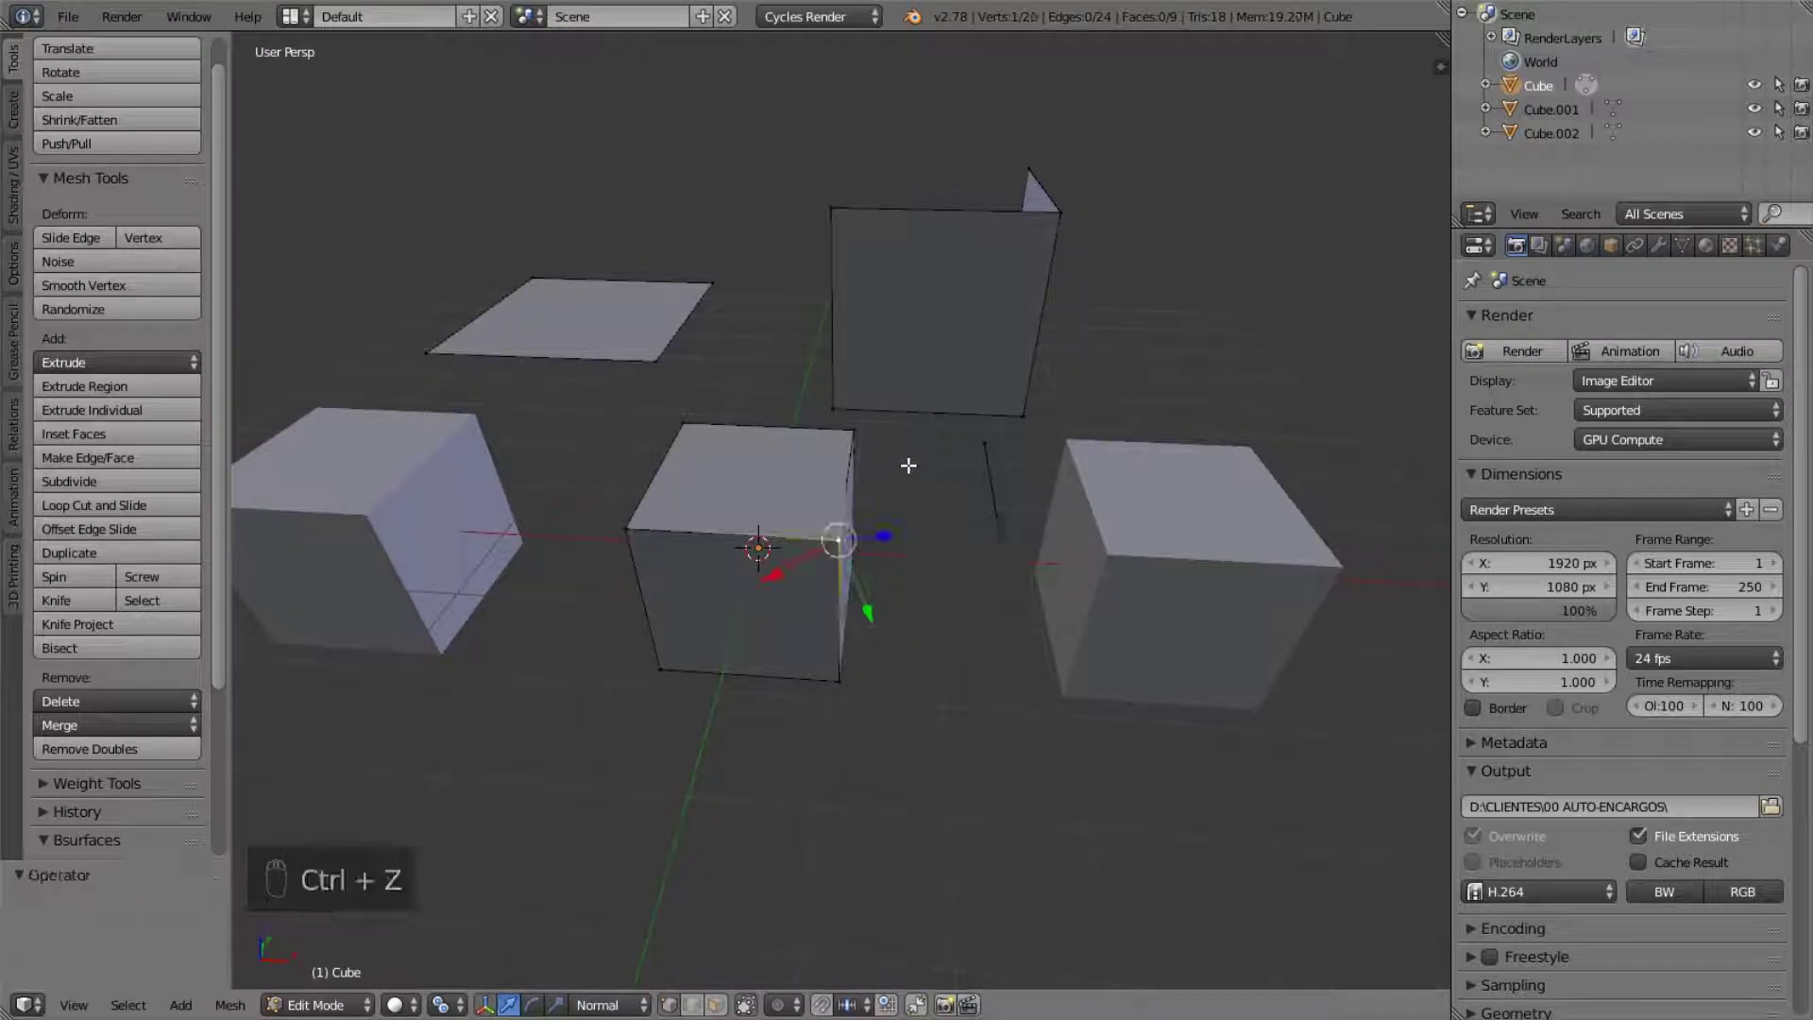
{"action": "key", "text": "ctrl+z"}
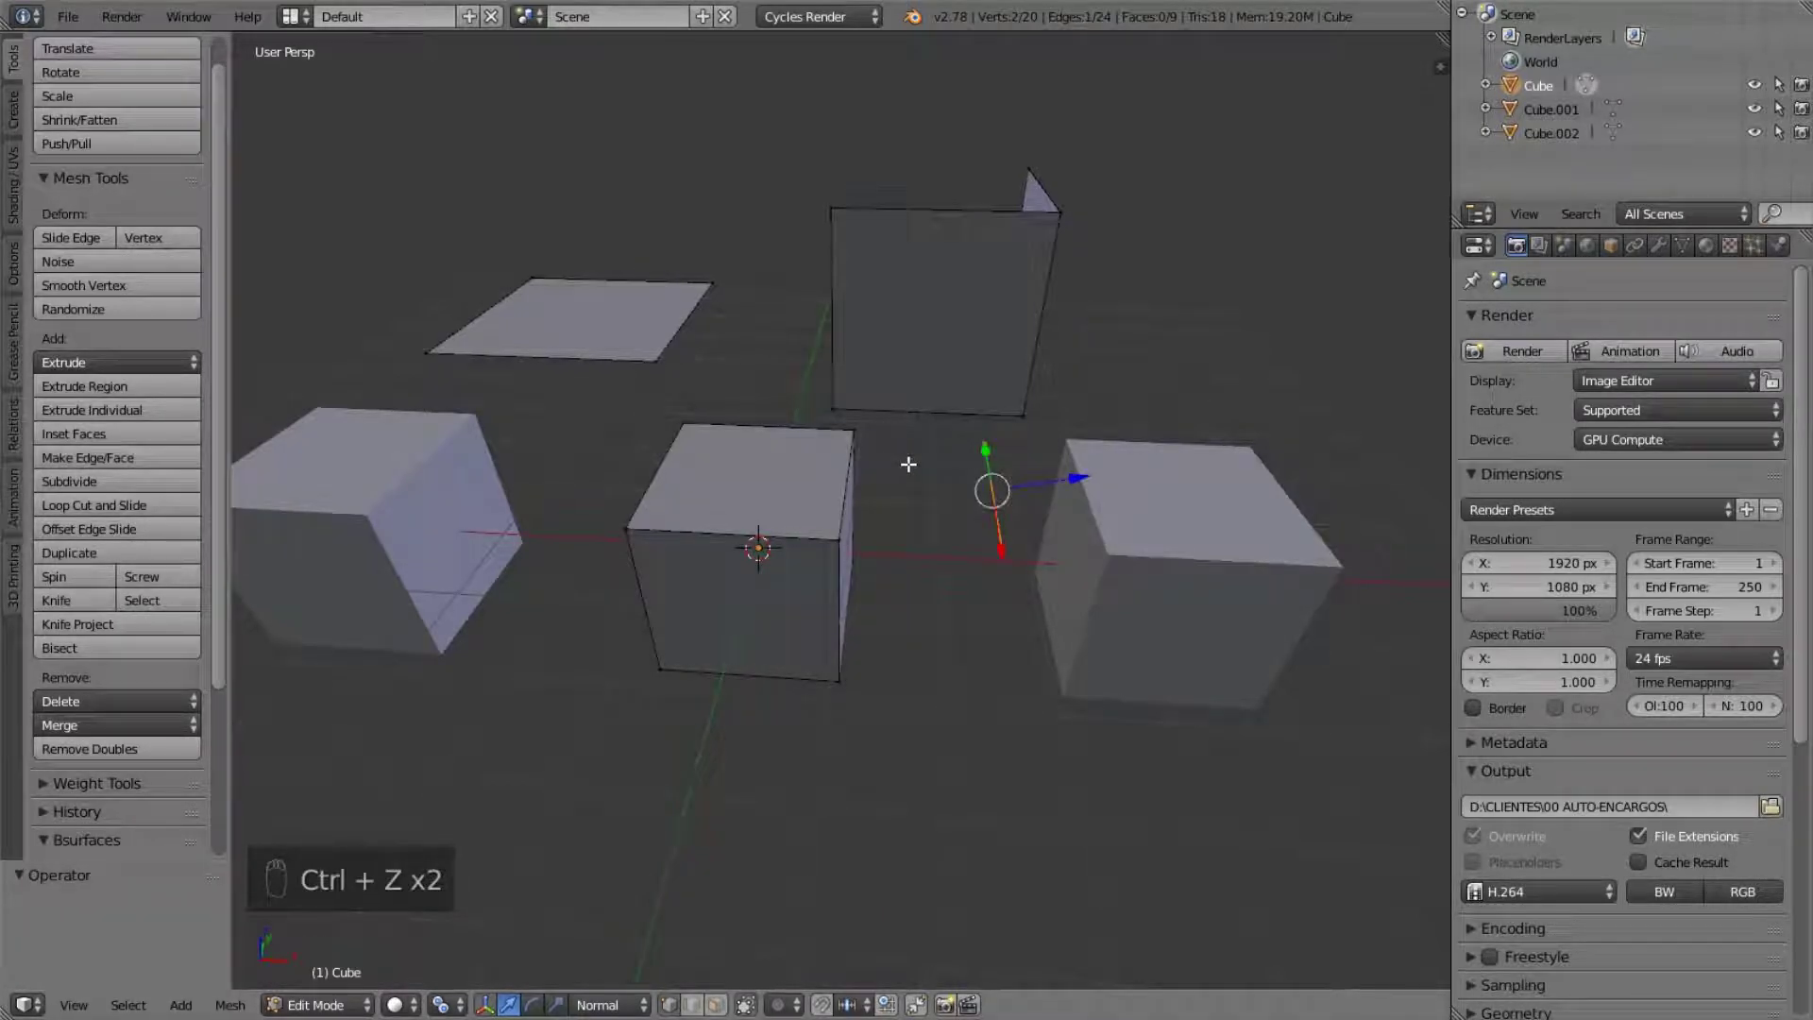
{"action": "key", "text": "ctrl+z"}
- Return to Object Mode and undo all the Edit Mode changes to the middle cube at once
{"action": "middle_click_drag", "start_coordinate": [1058, 504], "coordinate": [973, 462]}
{"action": "scroll", "coordinate": [968, 461], "scroll_direction": "up", "scroll_amount": 1}
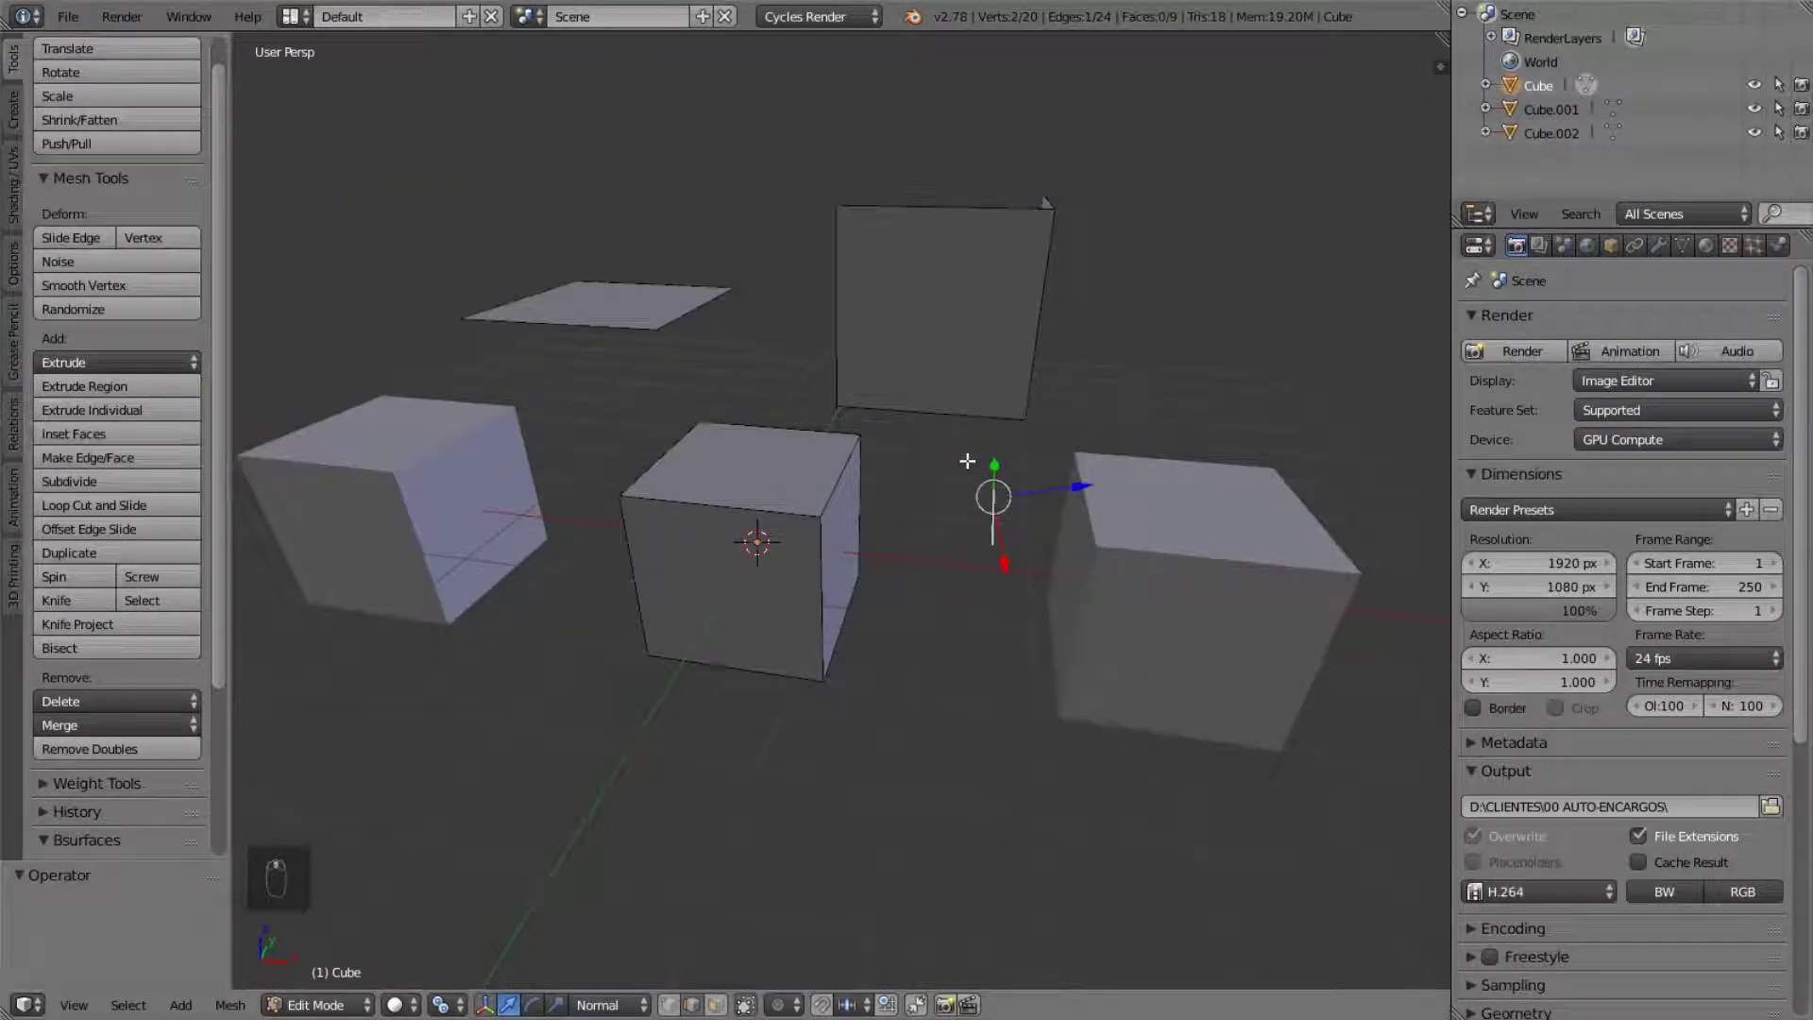
{"action": "key", "text": "Tab"}
{"action": "key", "text": "ctrl+z"}
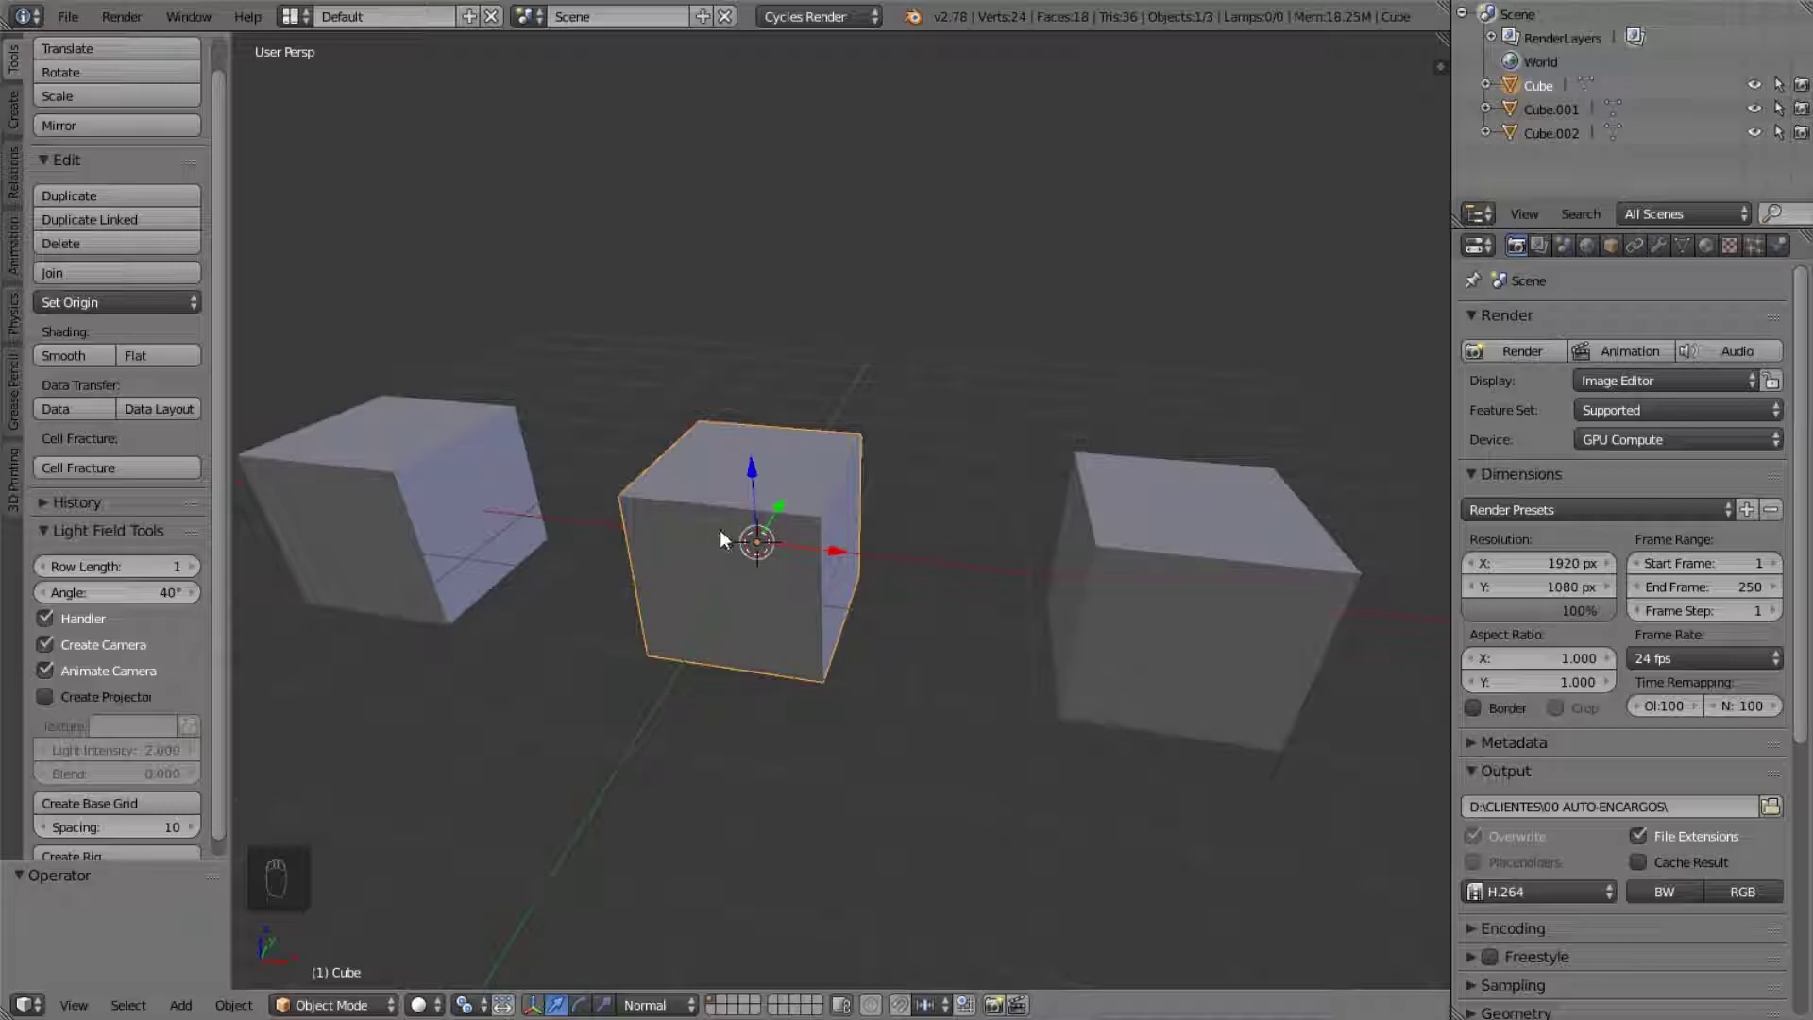
- Redo and undo the middle cube's Edit Mode changes twice, starting and cancelling a move of the cube in between
{"action": "mouse_move", "coordinate": [841, 483]}
{"action": "middle_mouse_down"}
{"action": "mouse_move", "coordinate": [795, 426]}
{"action": "mouse_move", "coordinate": [814, 506]}
{"action": "mouse_move", "coordinate": [862, 498]}
{"action": "middle_mouse_up"}
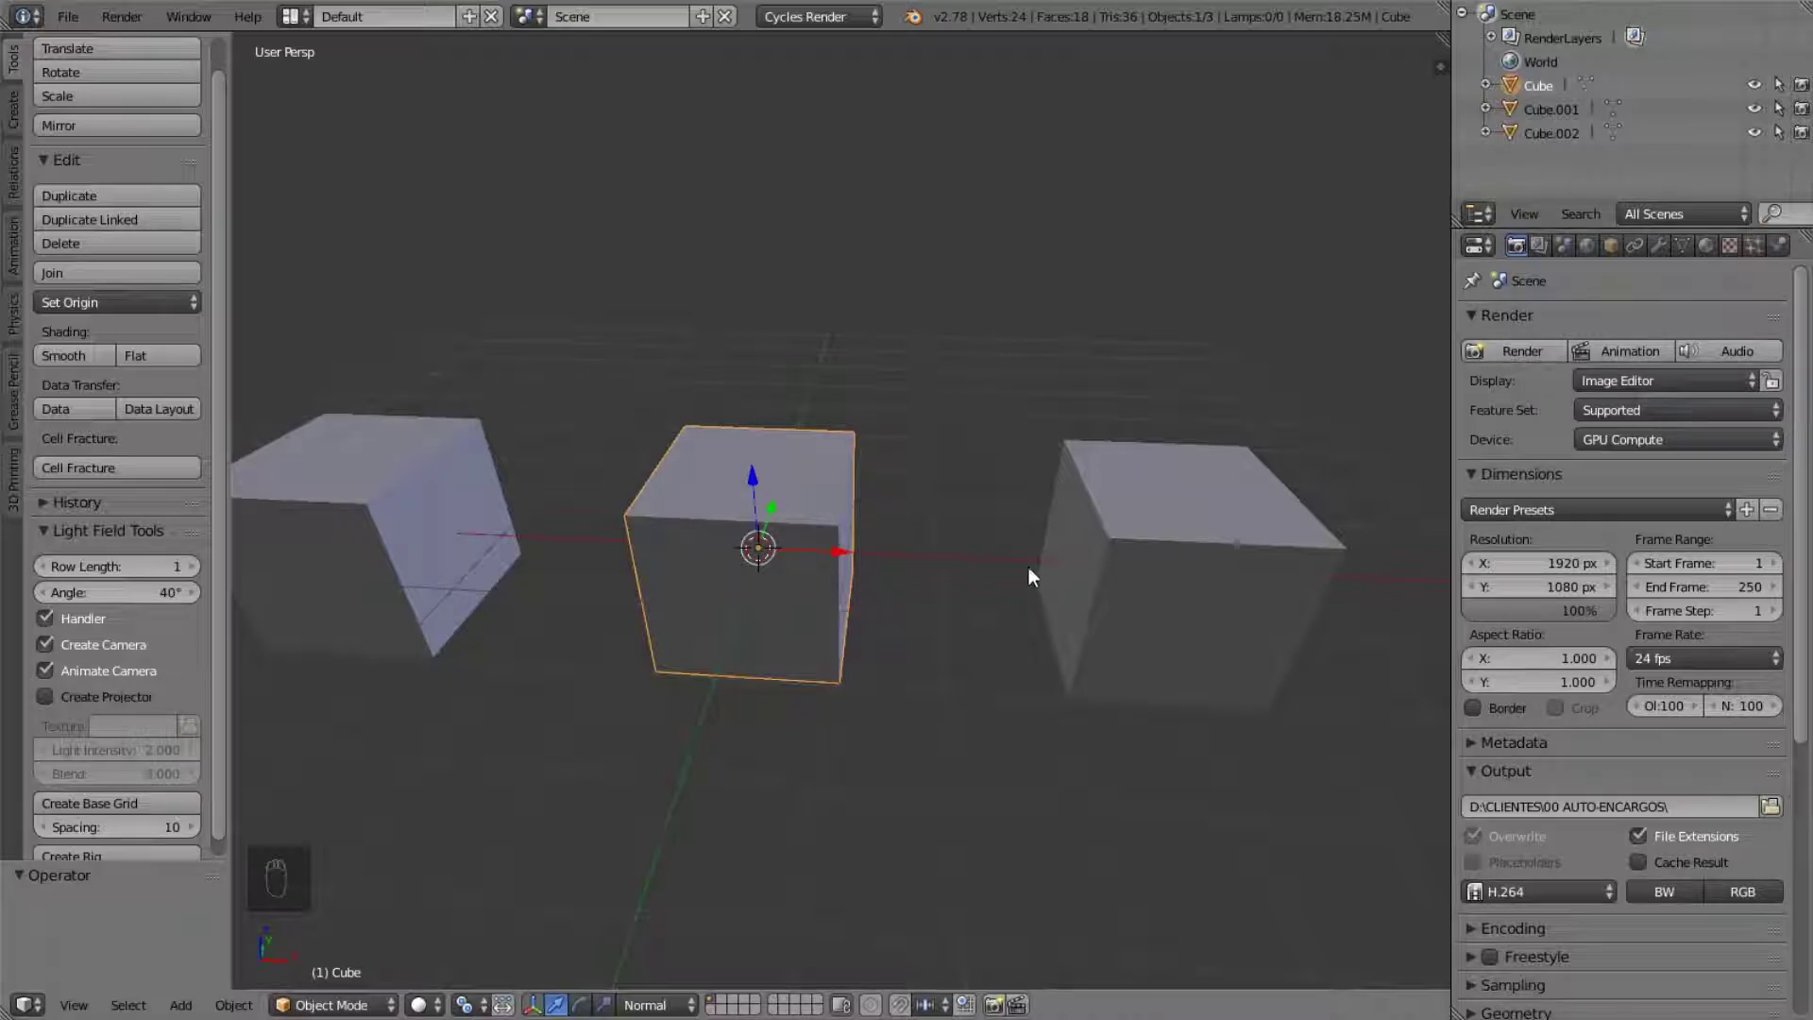
{"action": "middle_click_drag", "start_coordinate": [1056, 564], "coordinate": [1041, 530]}
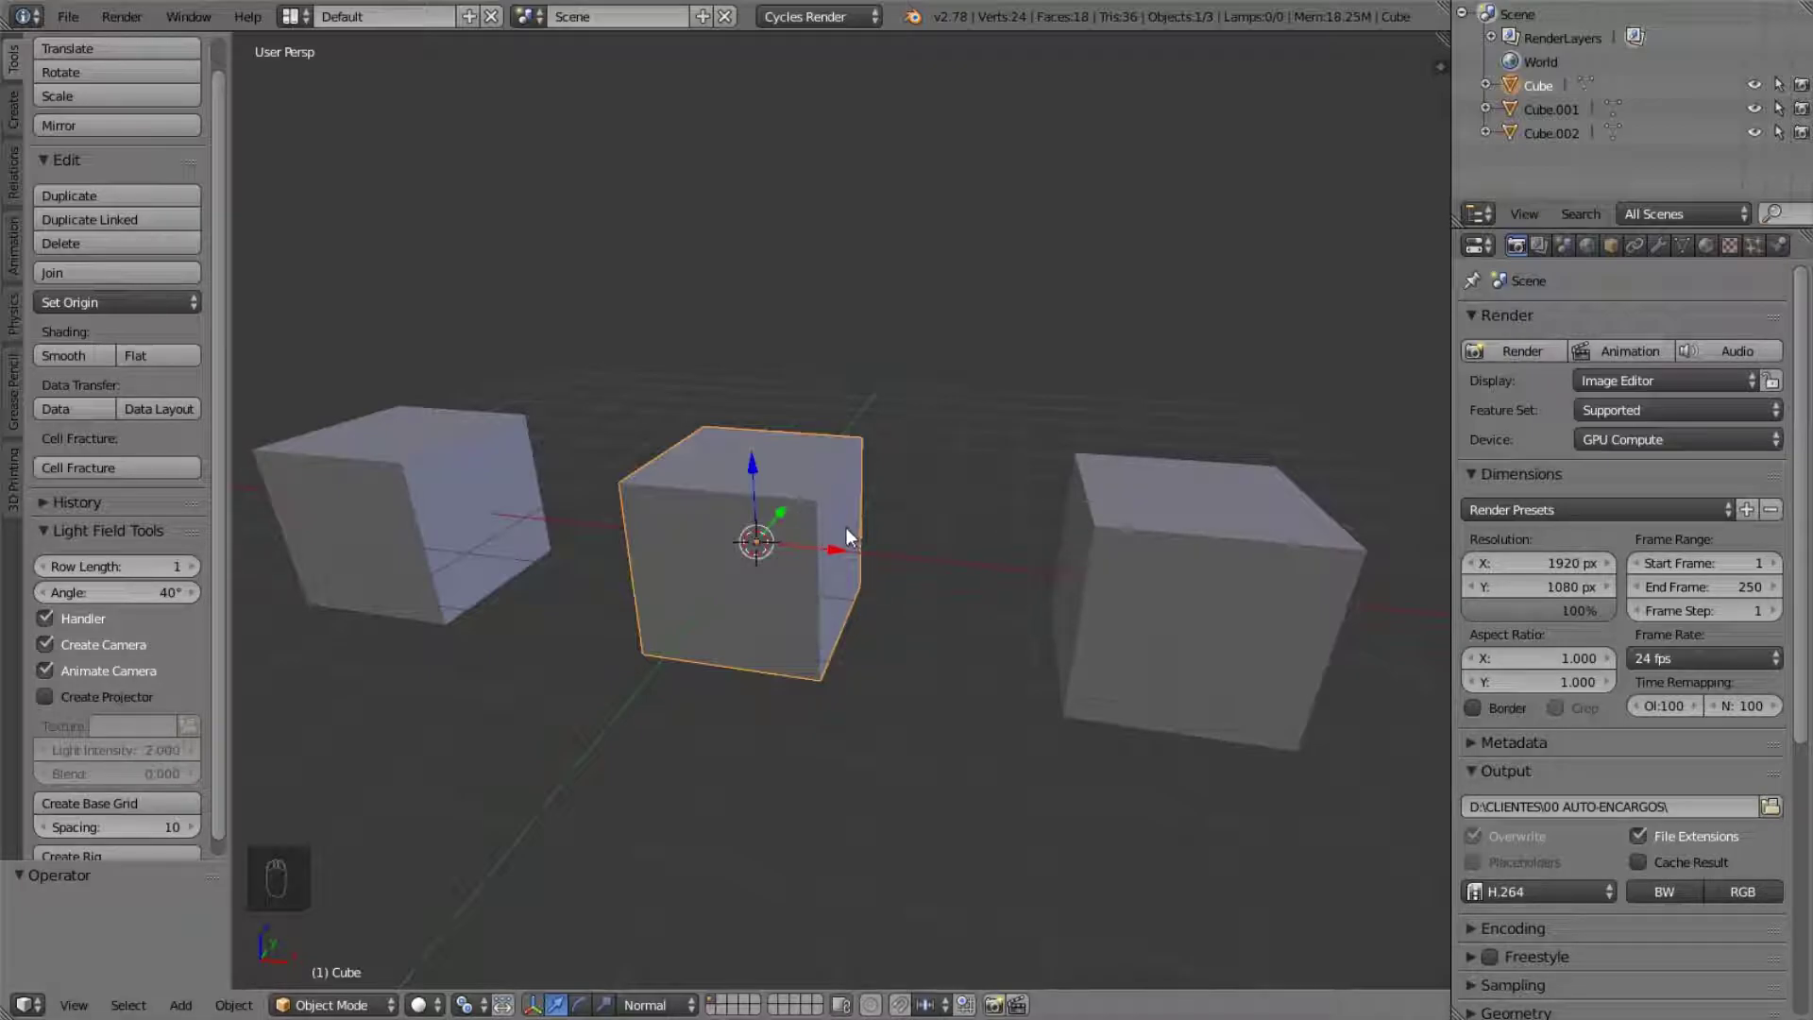
{"action": "key", "text": "ctrl+shift+z"}
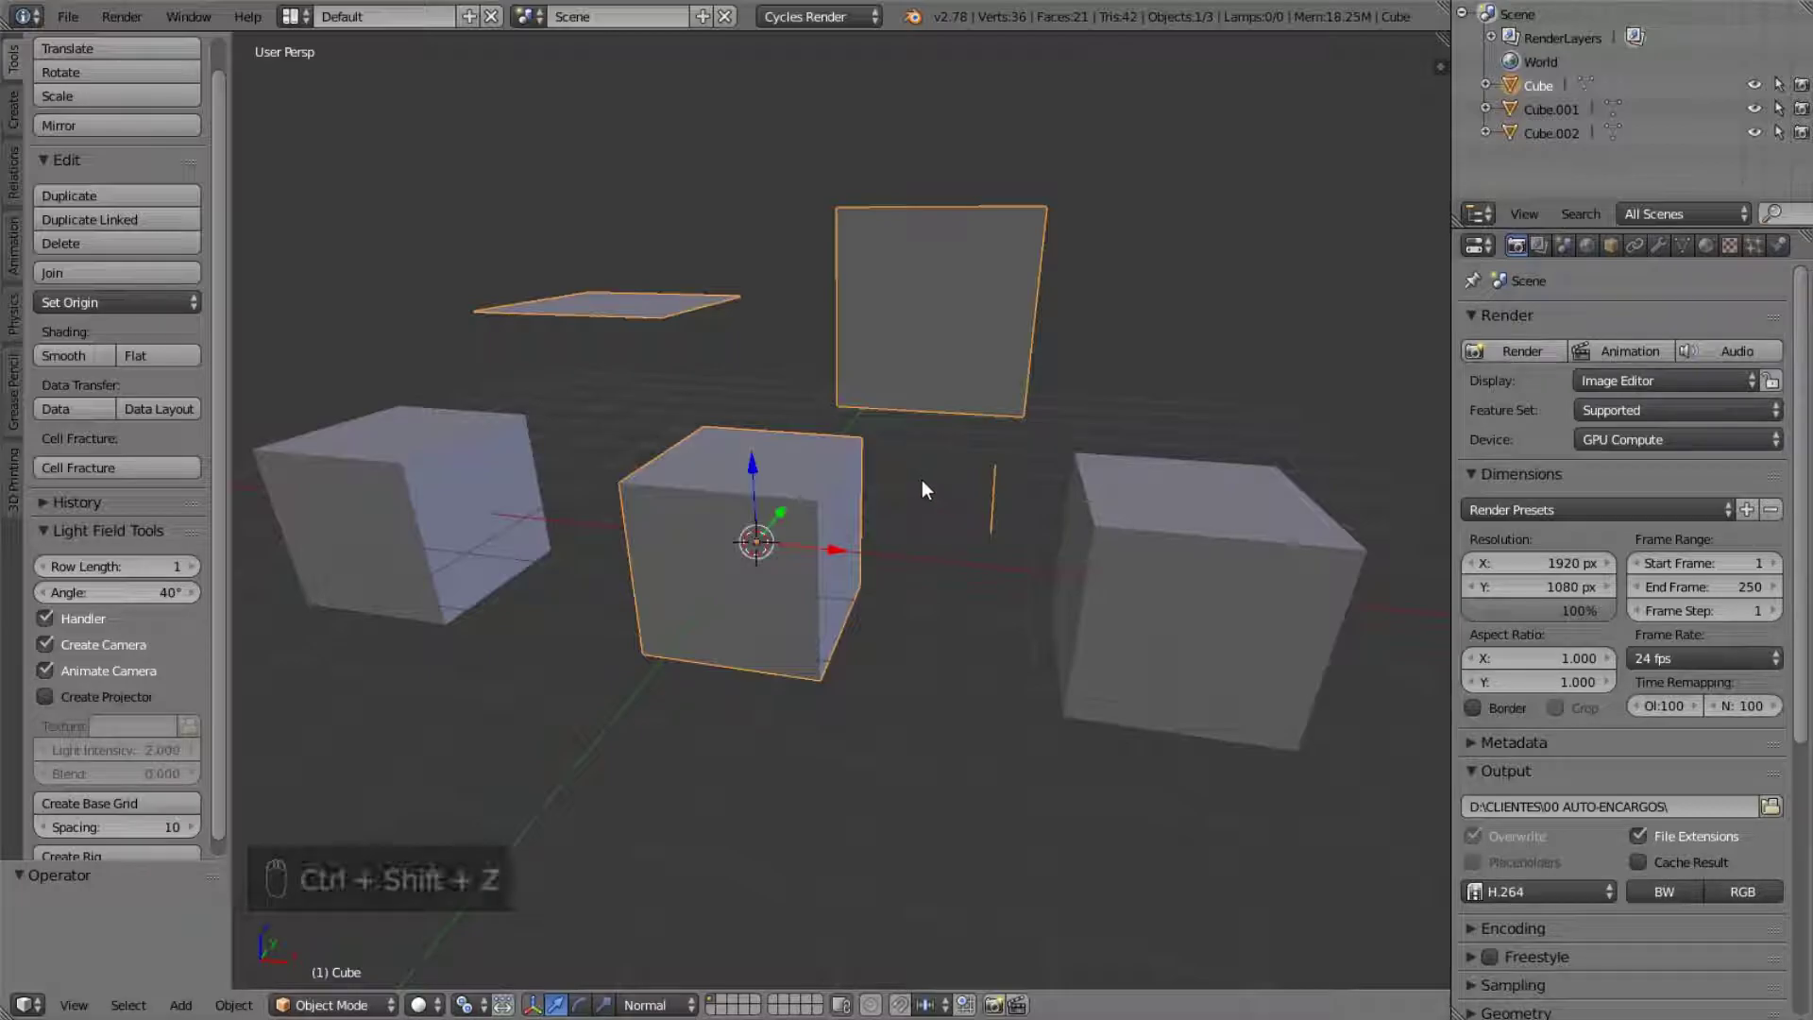
{"action": "key", "text": "ctrl+z"}
{"action": "key", "text": "g"}
{"action": "right_click", "coordinate": [859, 446]}
{"action": "key", "text": "ctrl+shift+z"}
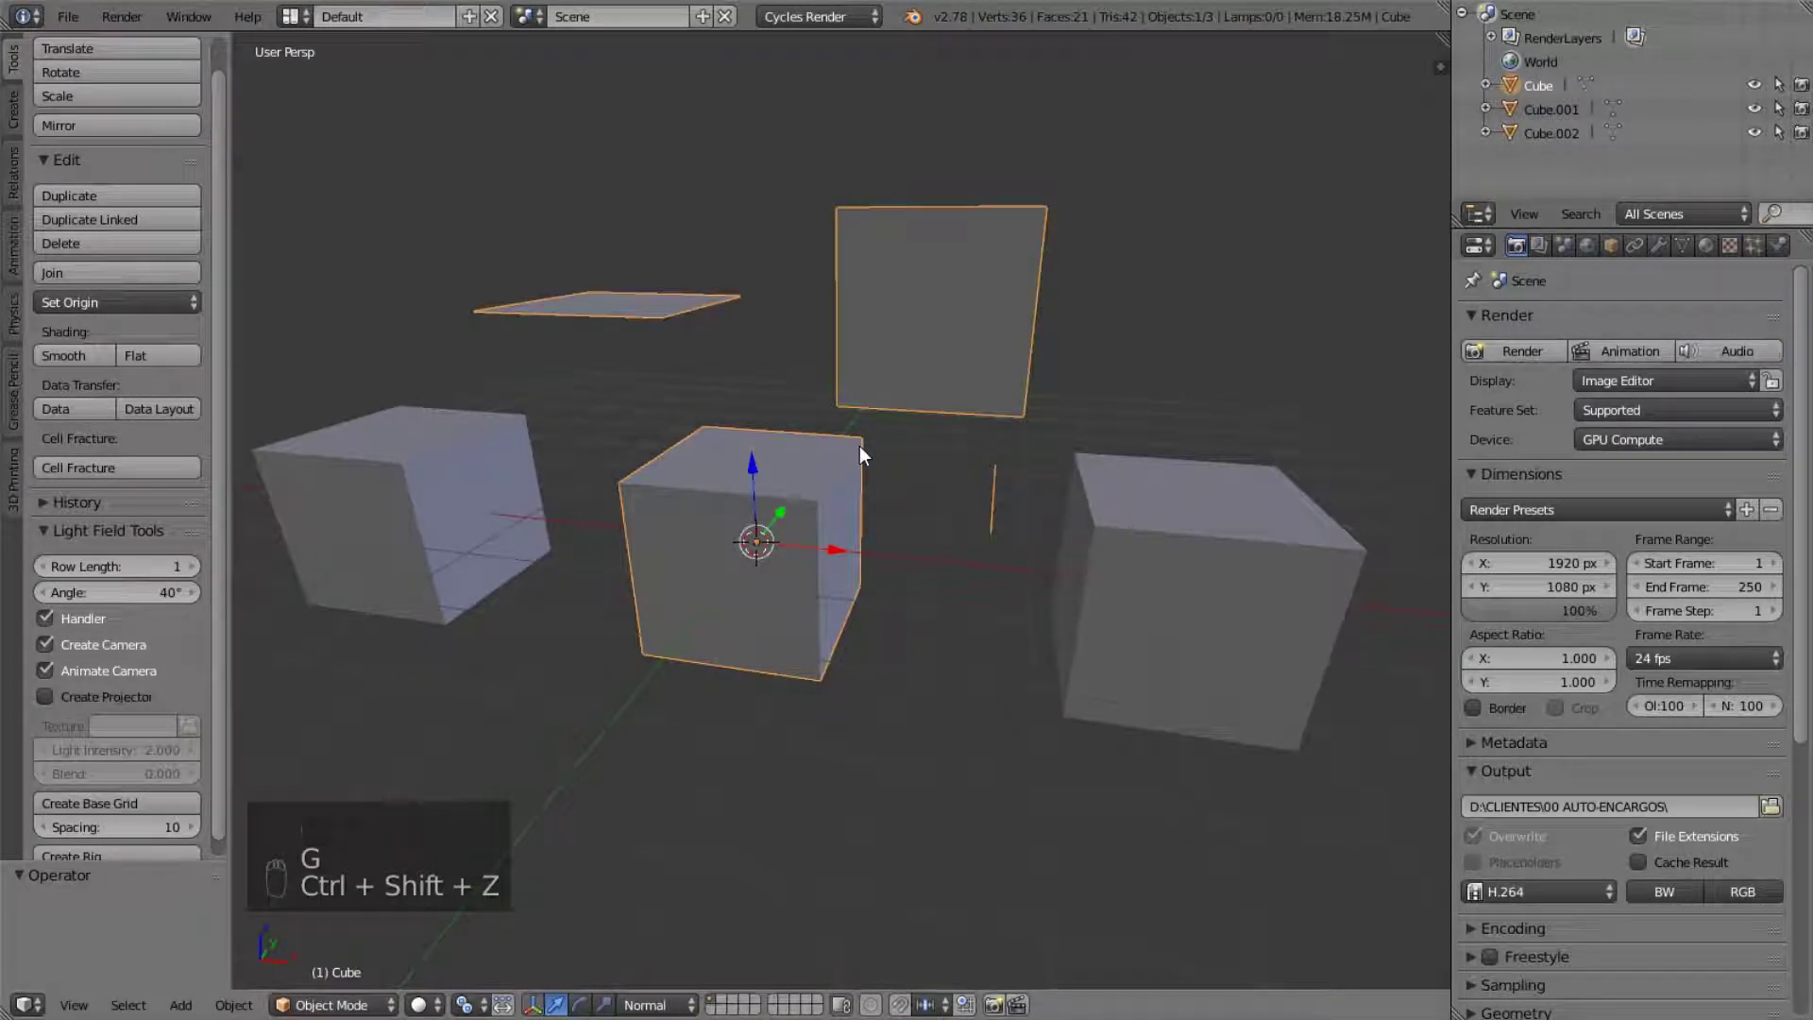
{"action": "key", "text": "ctrl+z"}
- Move the middle cube about 1.944 in X, 0.964 in Y and 1.148 in Z, and try to redo the undone Edit Mode changes
{"action": "key", "text": "g"}
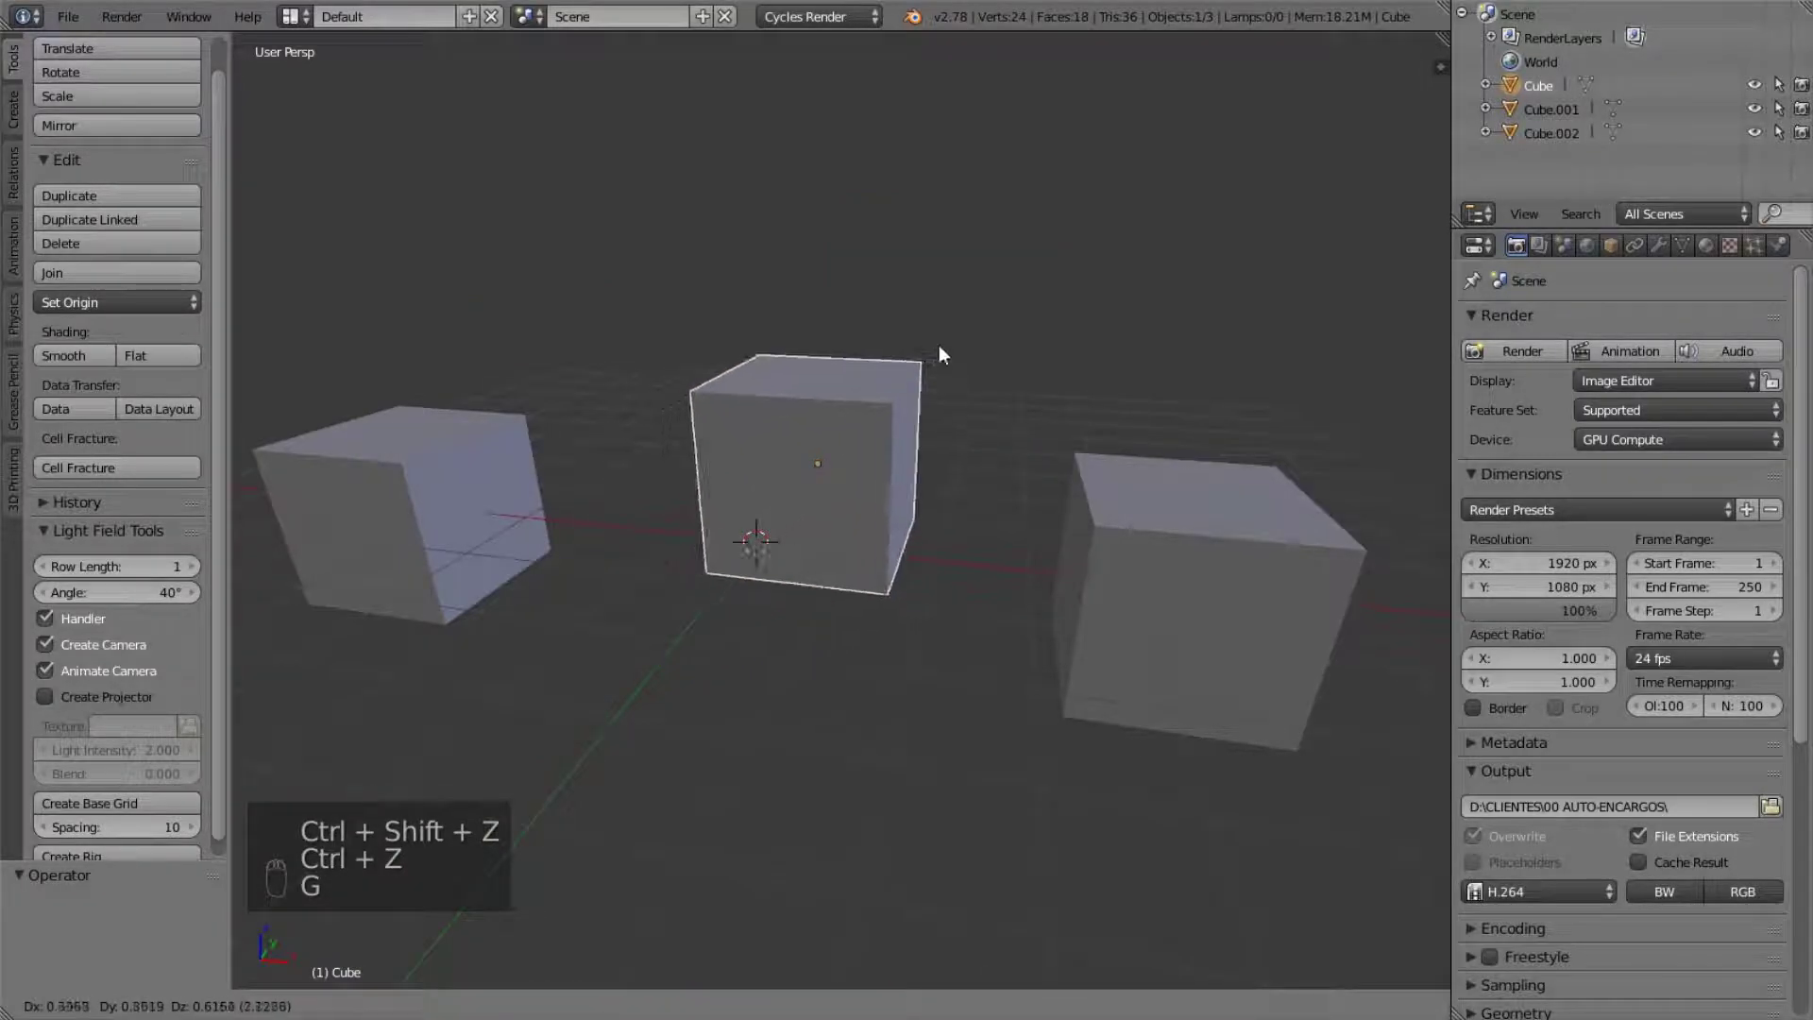
{"action": "left_click", "coordinate": [1044, 340]}
{"action": "key", "text": "ctrl+shift+z"}
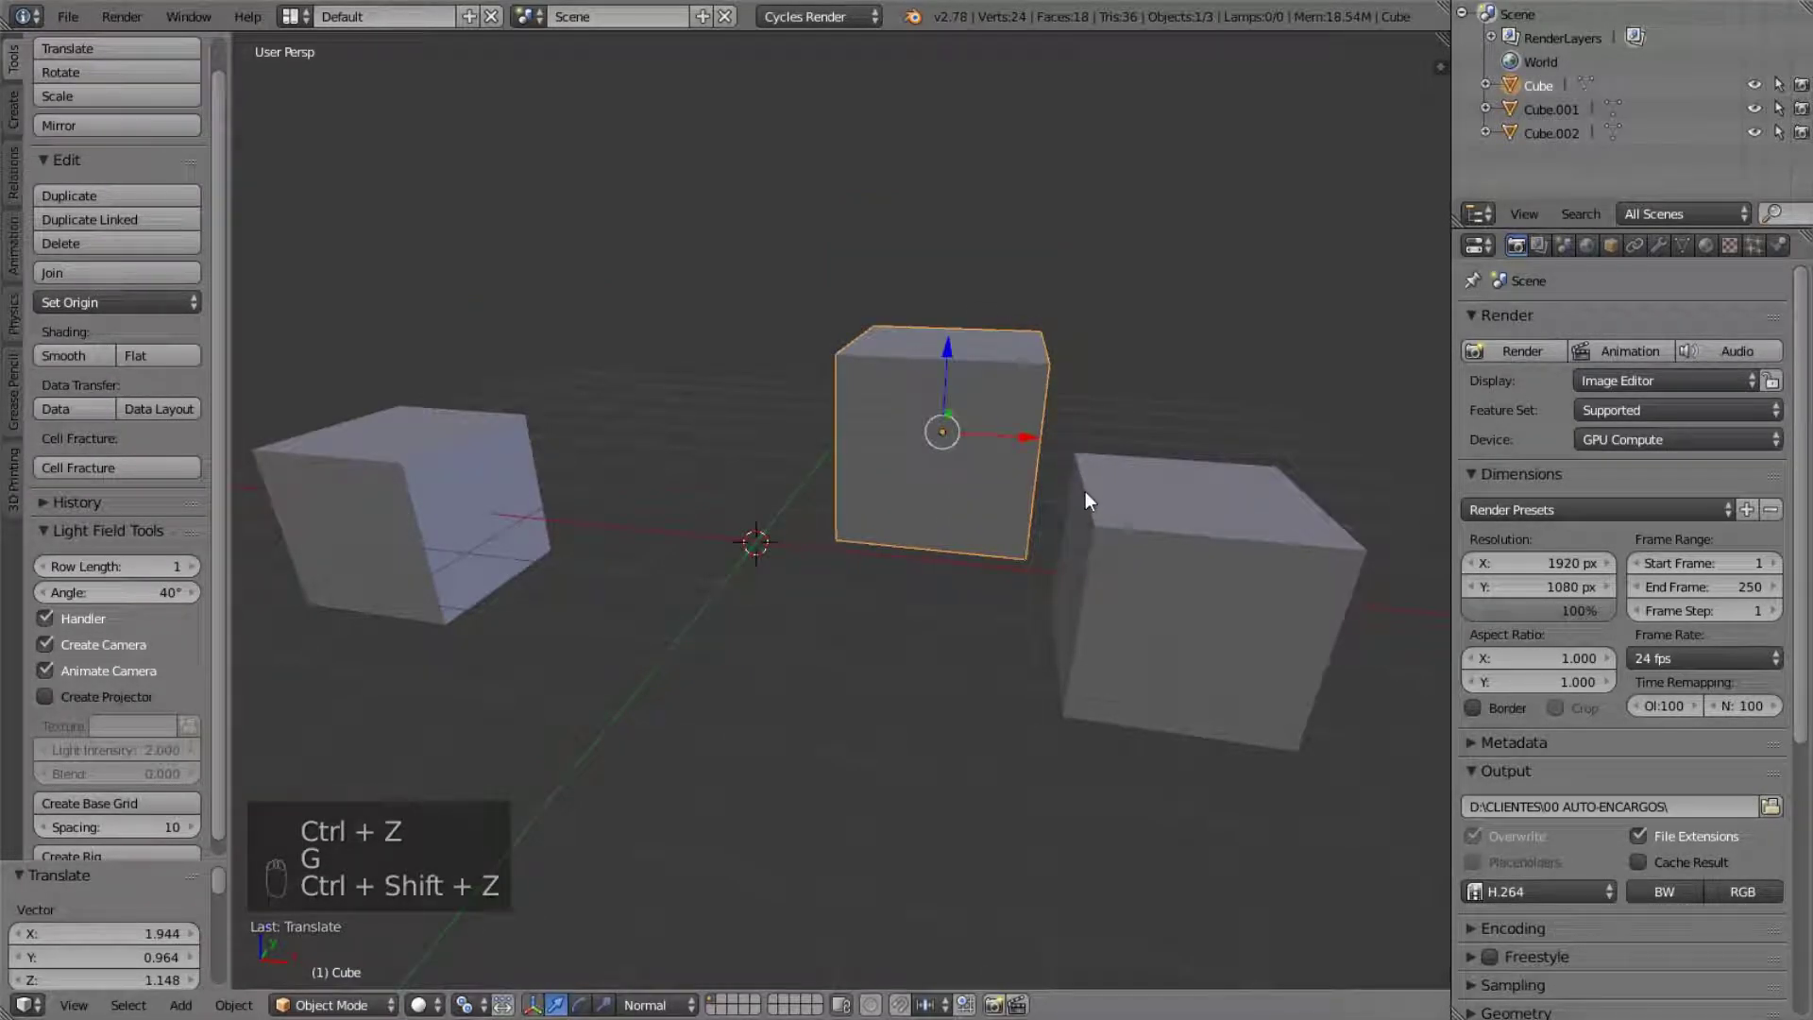
{"action": "key", "text": "ctrl+shift+z"}
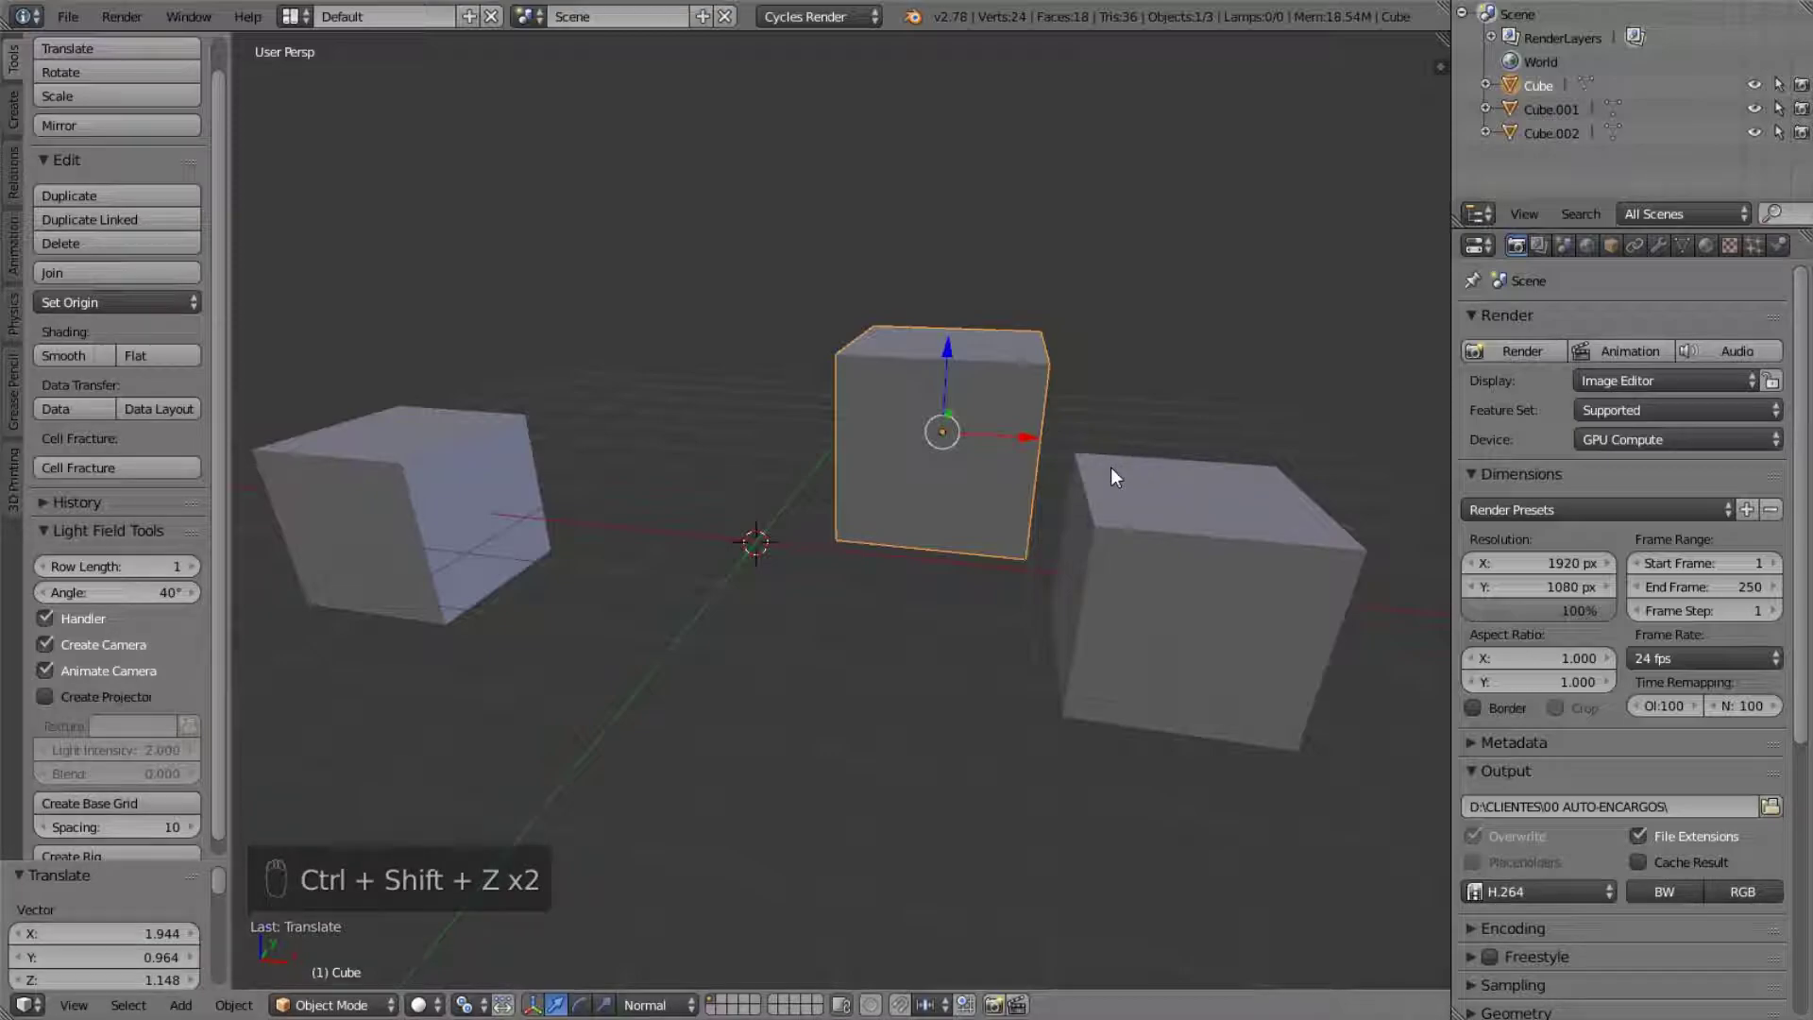
- Undo the middle cube's move and the cube selection made before it
{"action": "key", "text": "ctrl+z"}
{"action": "middle_click_drag", "start_coordinate": [1054, 440], "coordinate": [863, 429]}
{"action": "scroll", "coordinate": [860, 502], "scroll_direction": "up", "scroll_amount": 2}
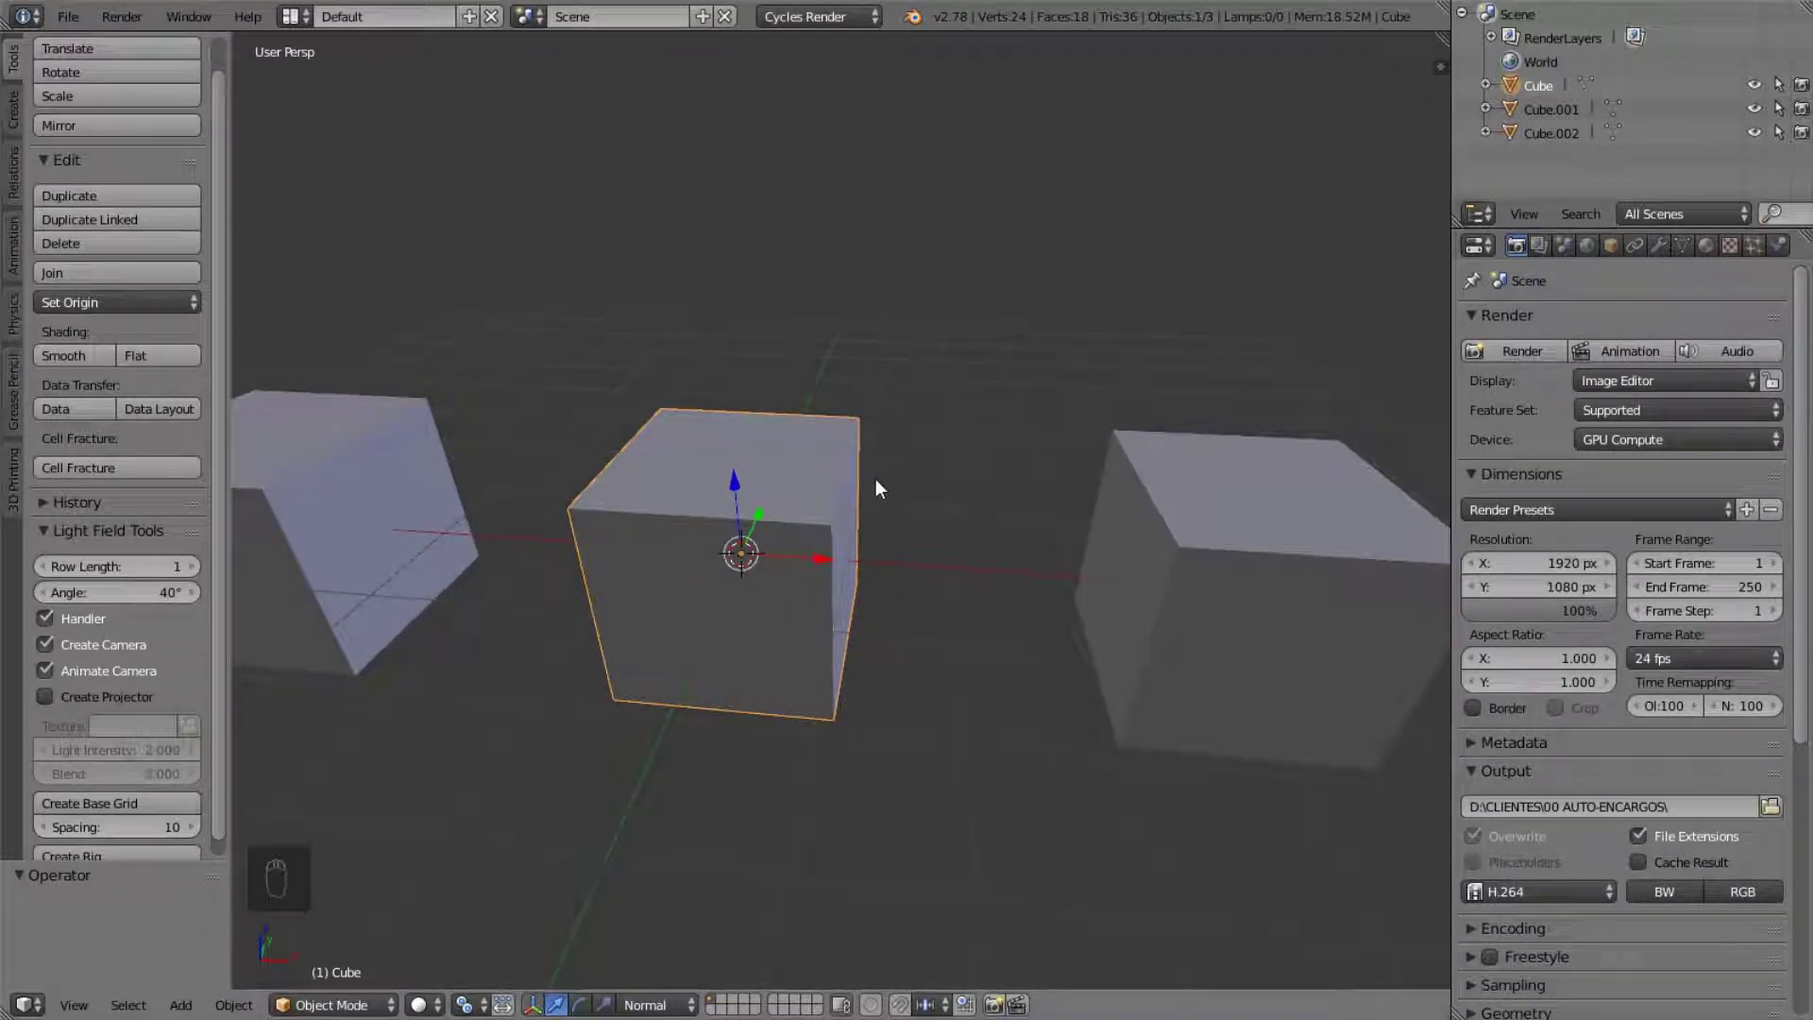
{"action": "key", "text": "ctrl+z"}
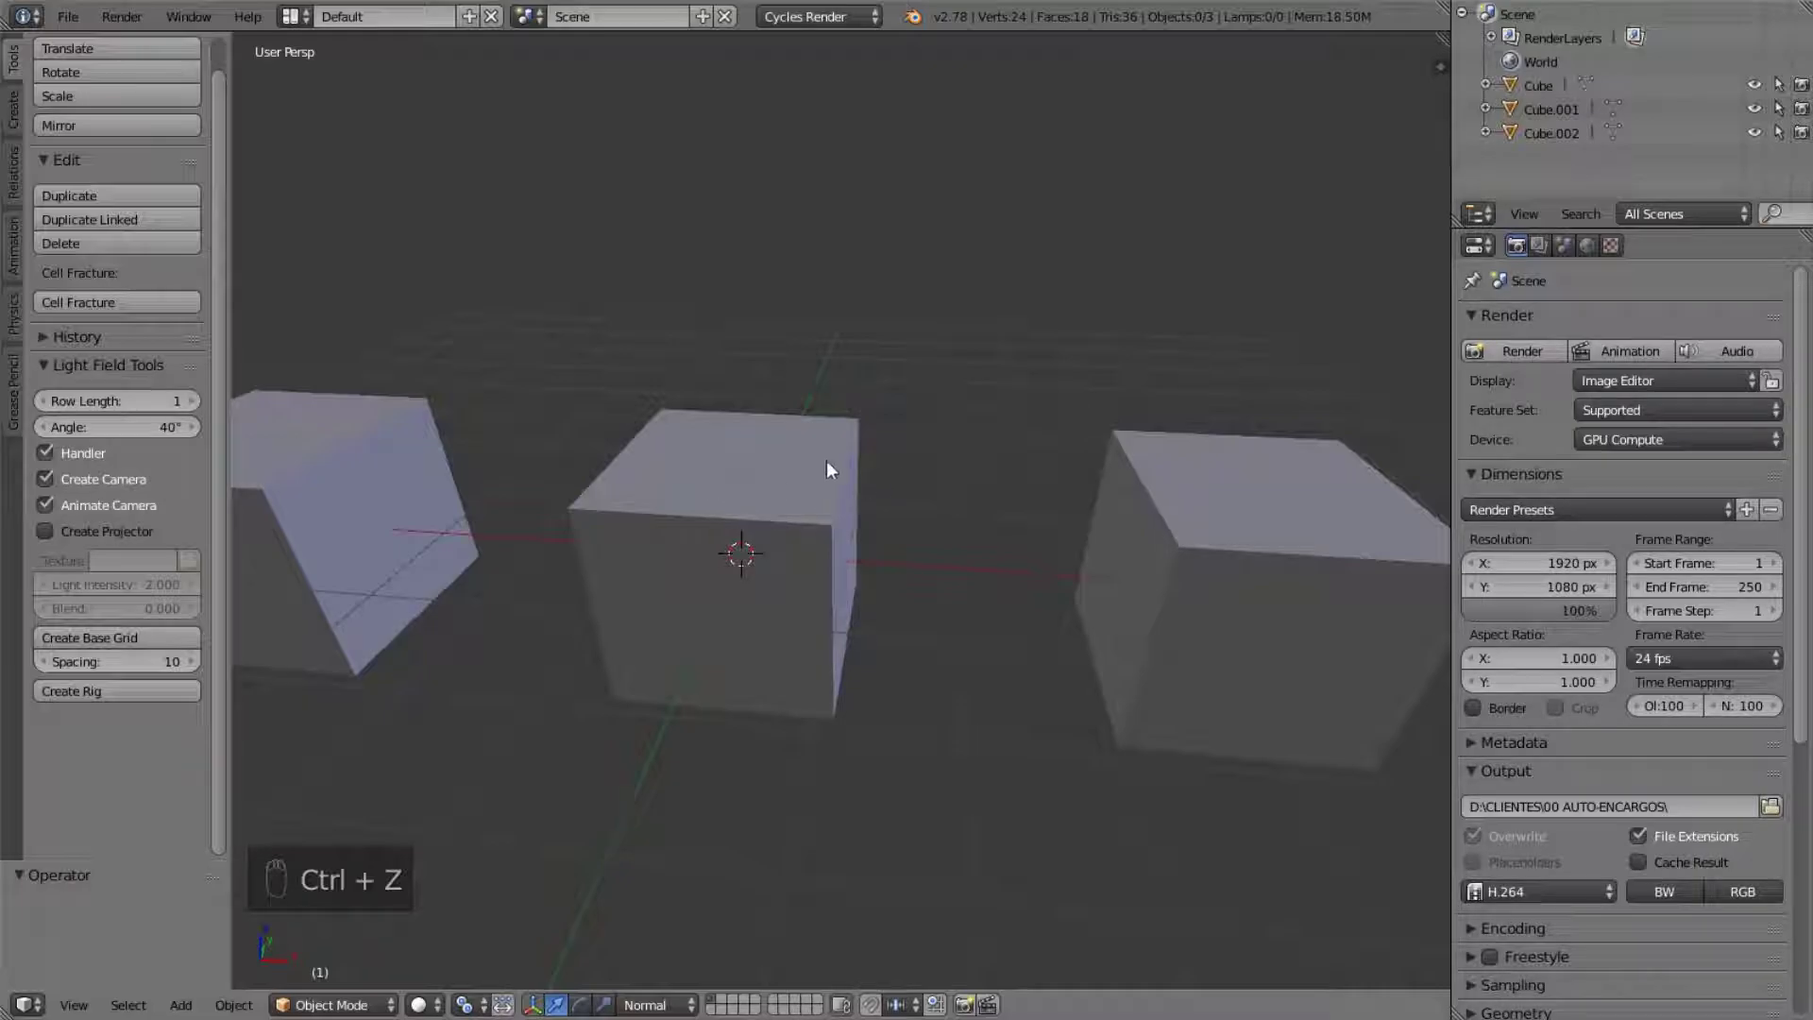
- Select the middle cube, check its mesh in Edit Mode and return to Object Mode
{"action": "right_click", "coordinate": [829, 466]}
{"action": "key", "text": "Tab"}
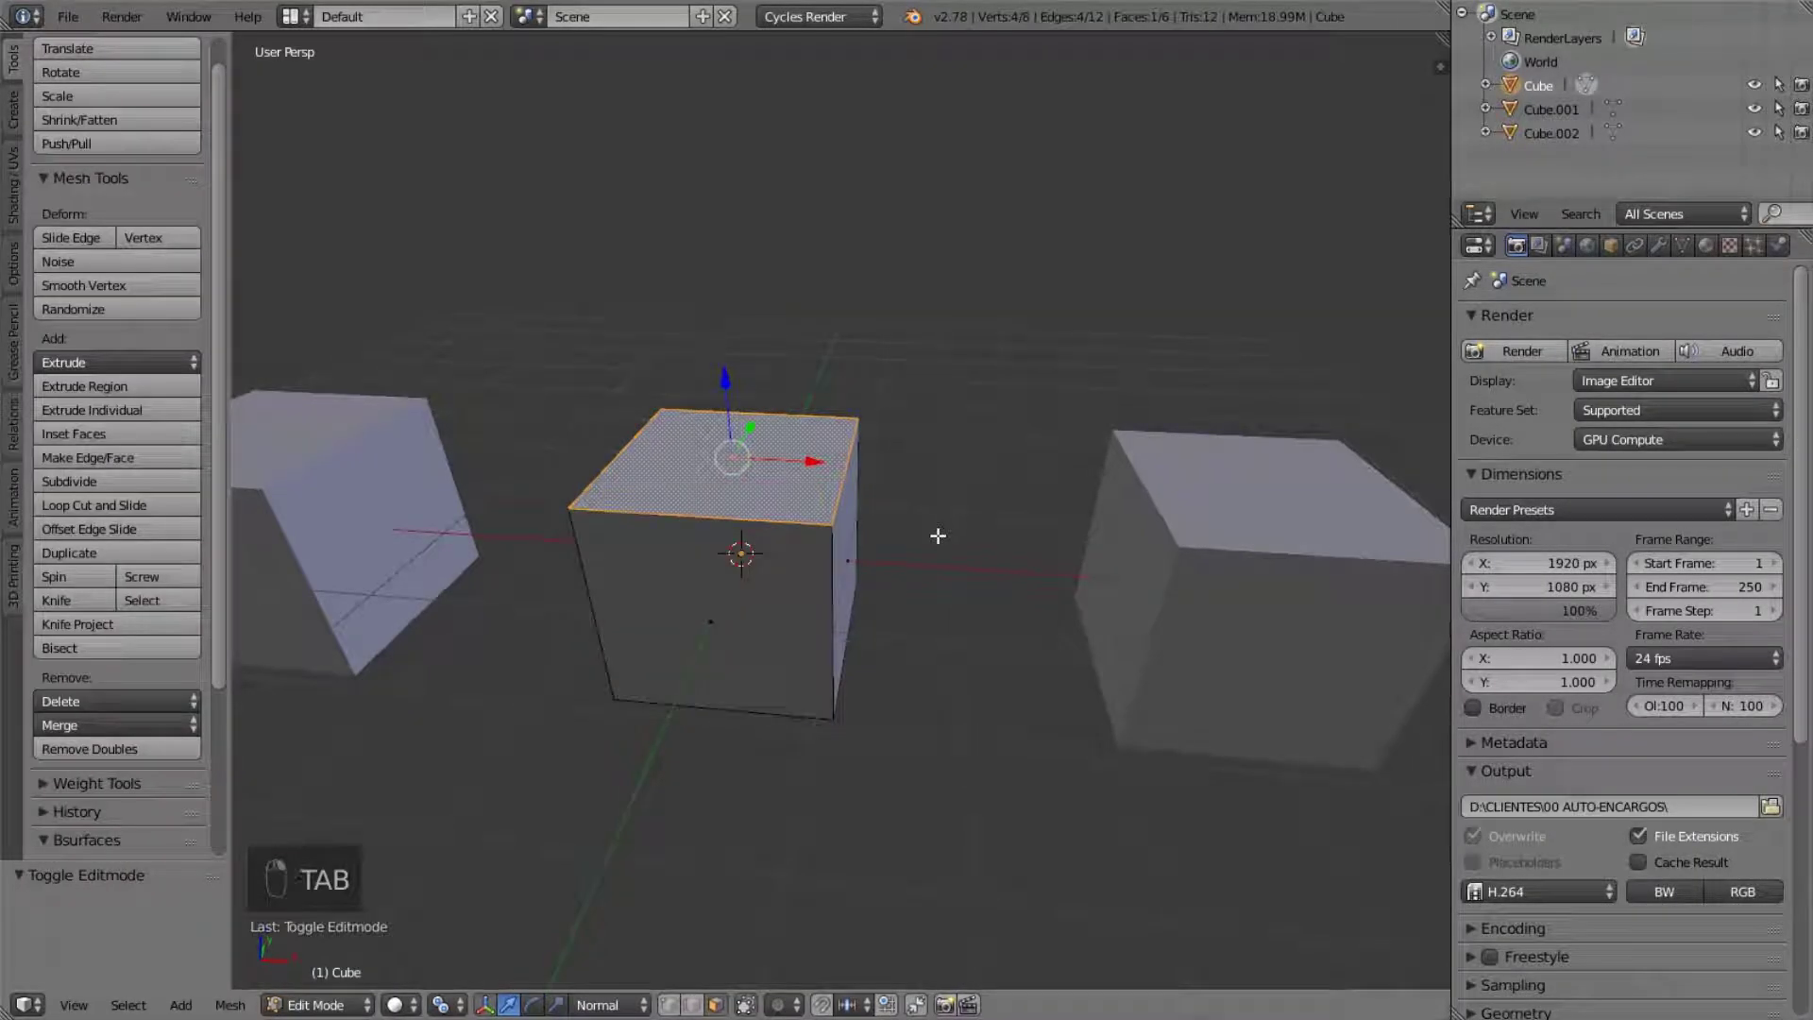
{"action": "middle_click_drag", "start_coordinate": [938, 536], "coordinate": [829, 507]}
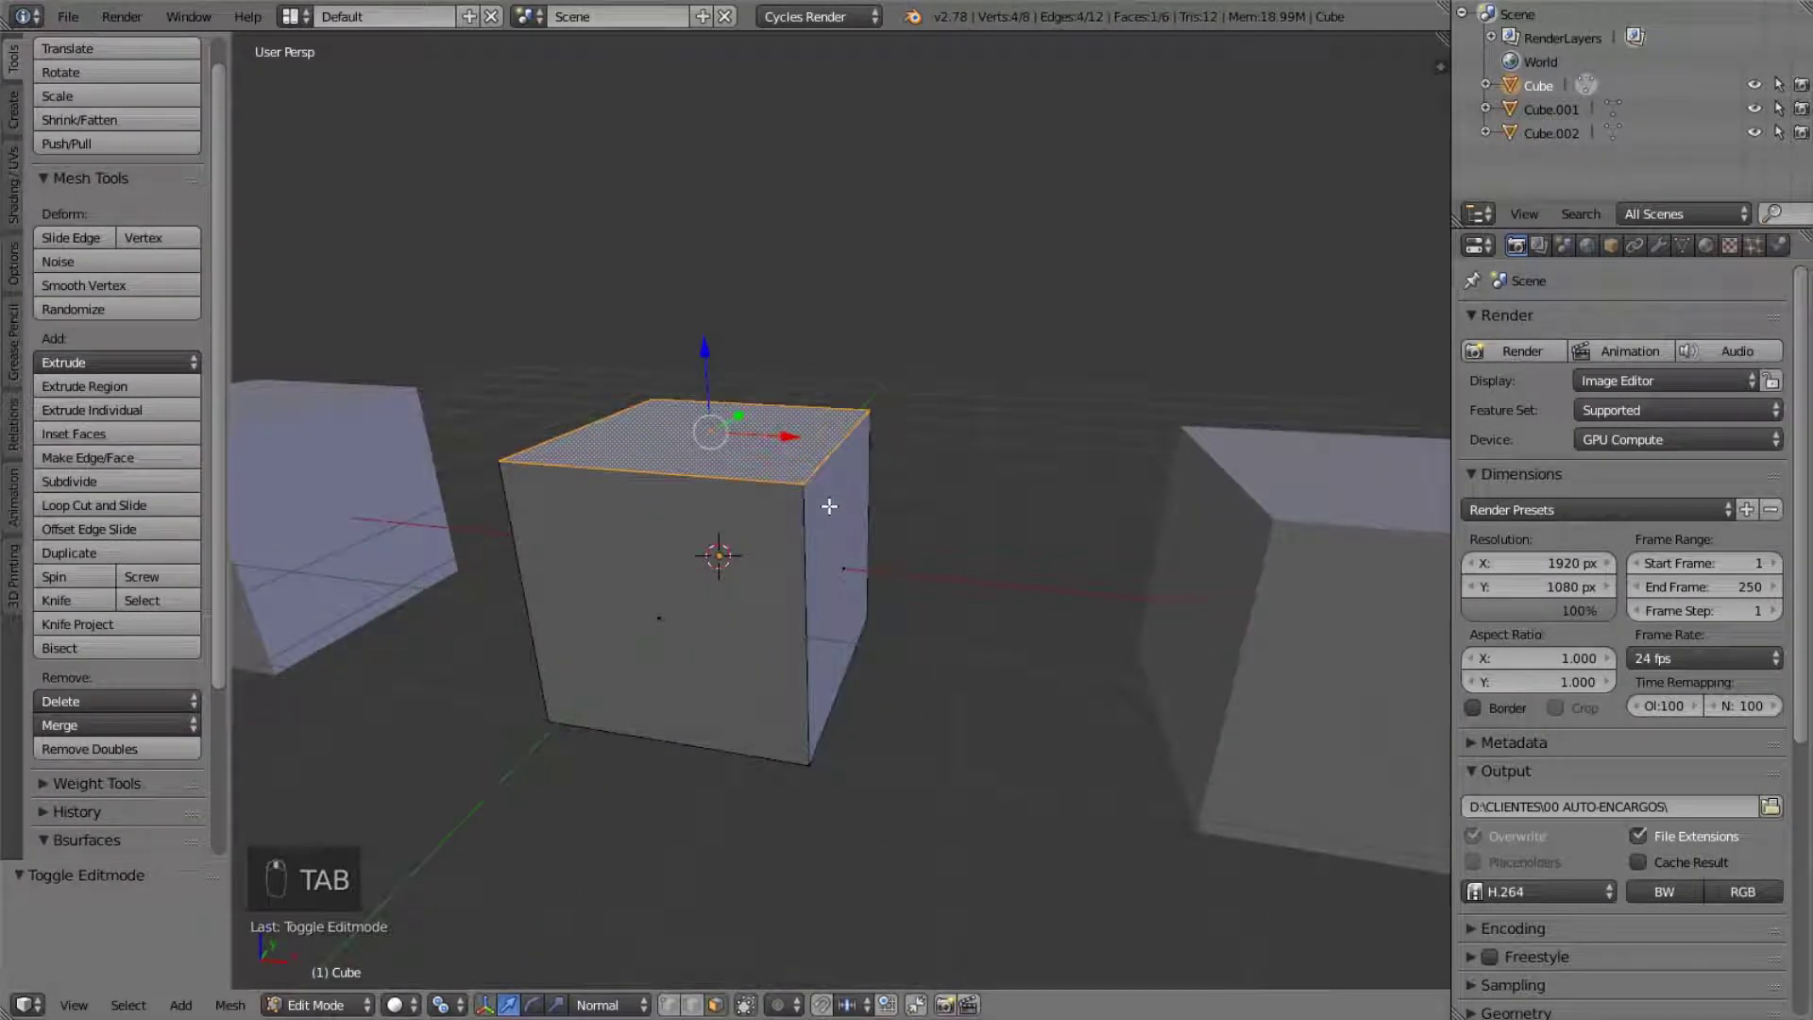
{"action": "key", "text": "Tab"}
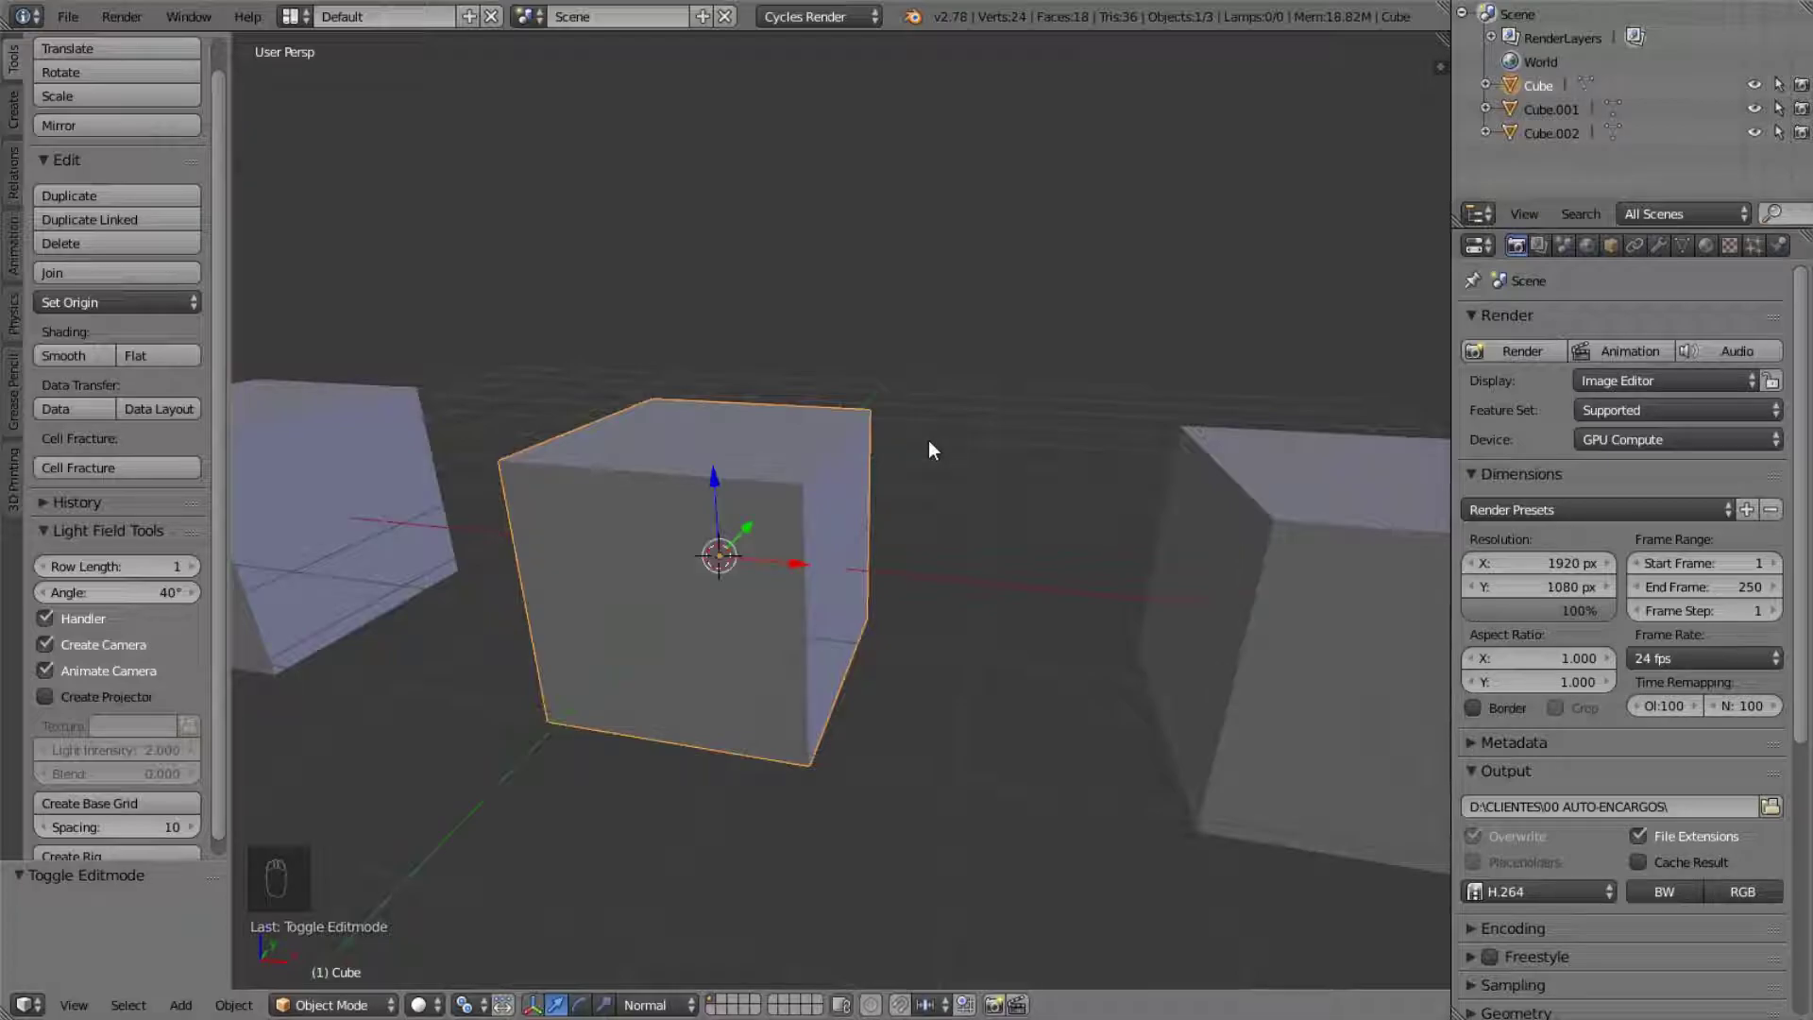
{"action": "middle_click_drag", "start_coordinate": [887, 454], "coordinate": [951, 477]}
{"action": "scroll", "coordinate": [951, 478], "scroll_direction": "down", "scroll_amount": 2}
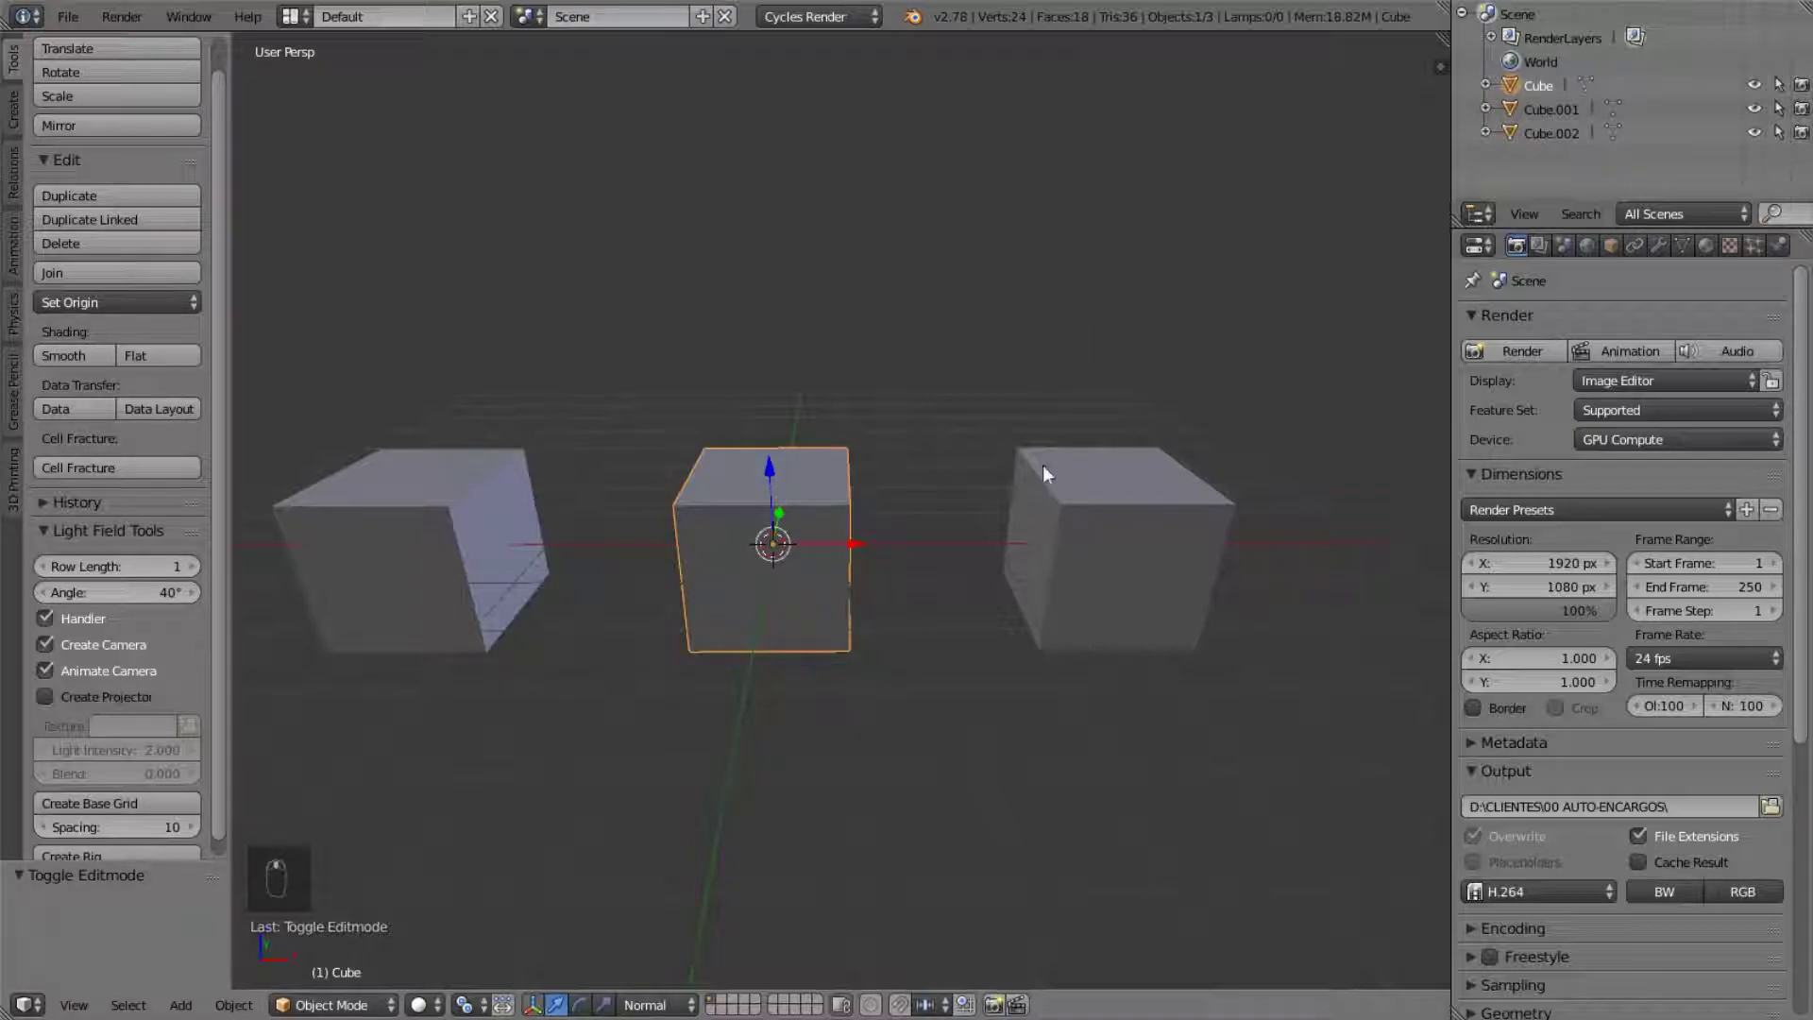
- Delete the rightmost of the three cubes
{"action": "right_click", "coordinate": [1080, 481]}
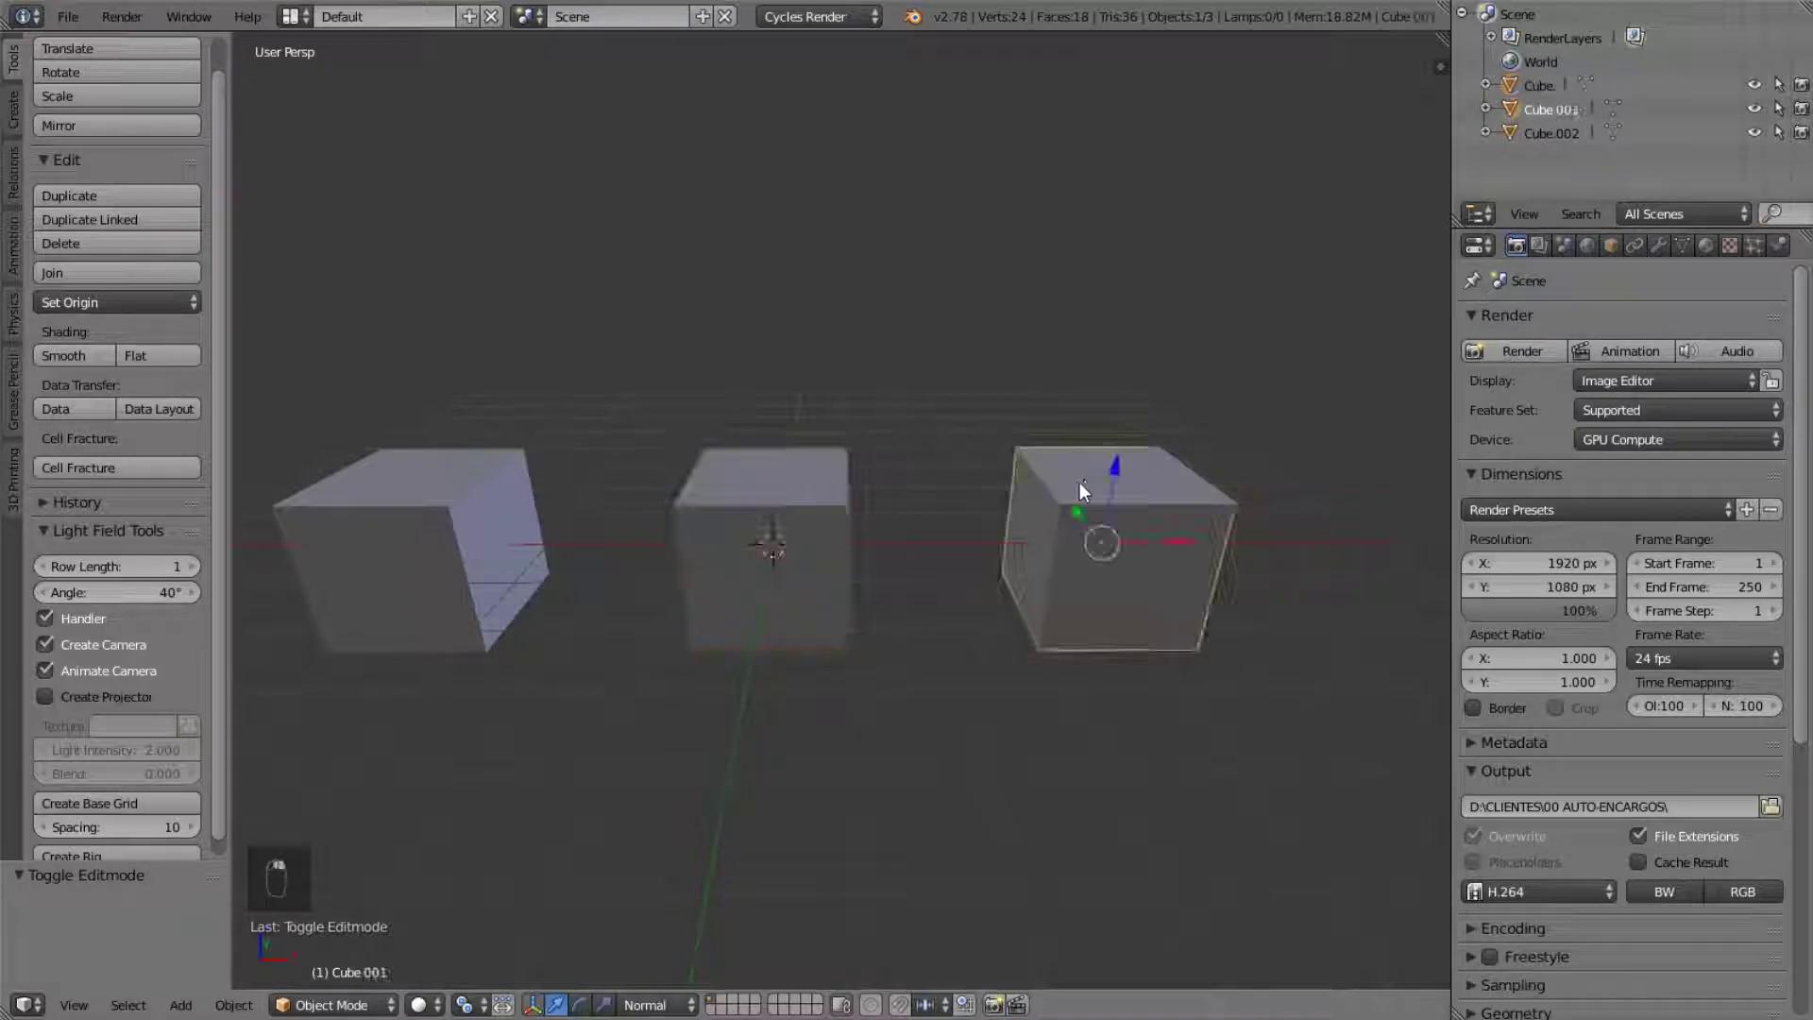
{"action": "key", "text": "x"}
{"action": "left_click", "coordinate": [950, 484]}
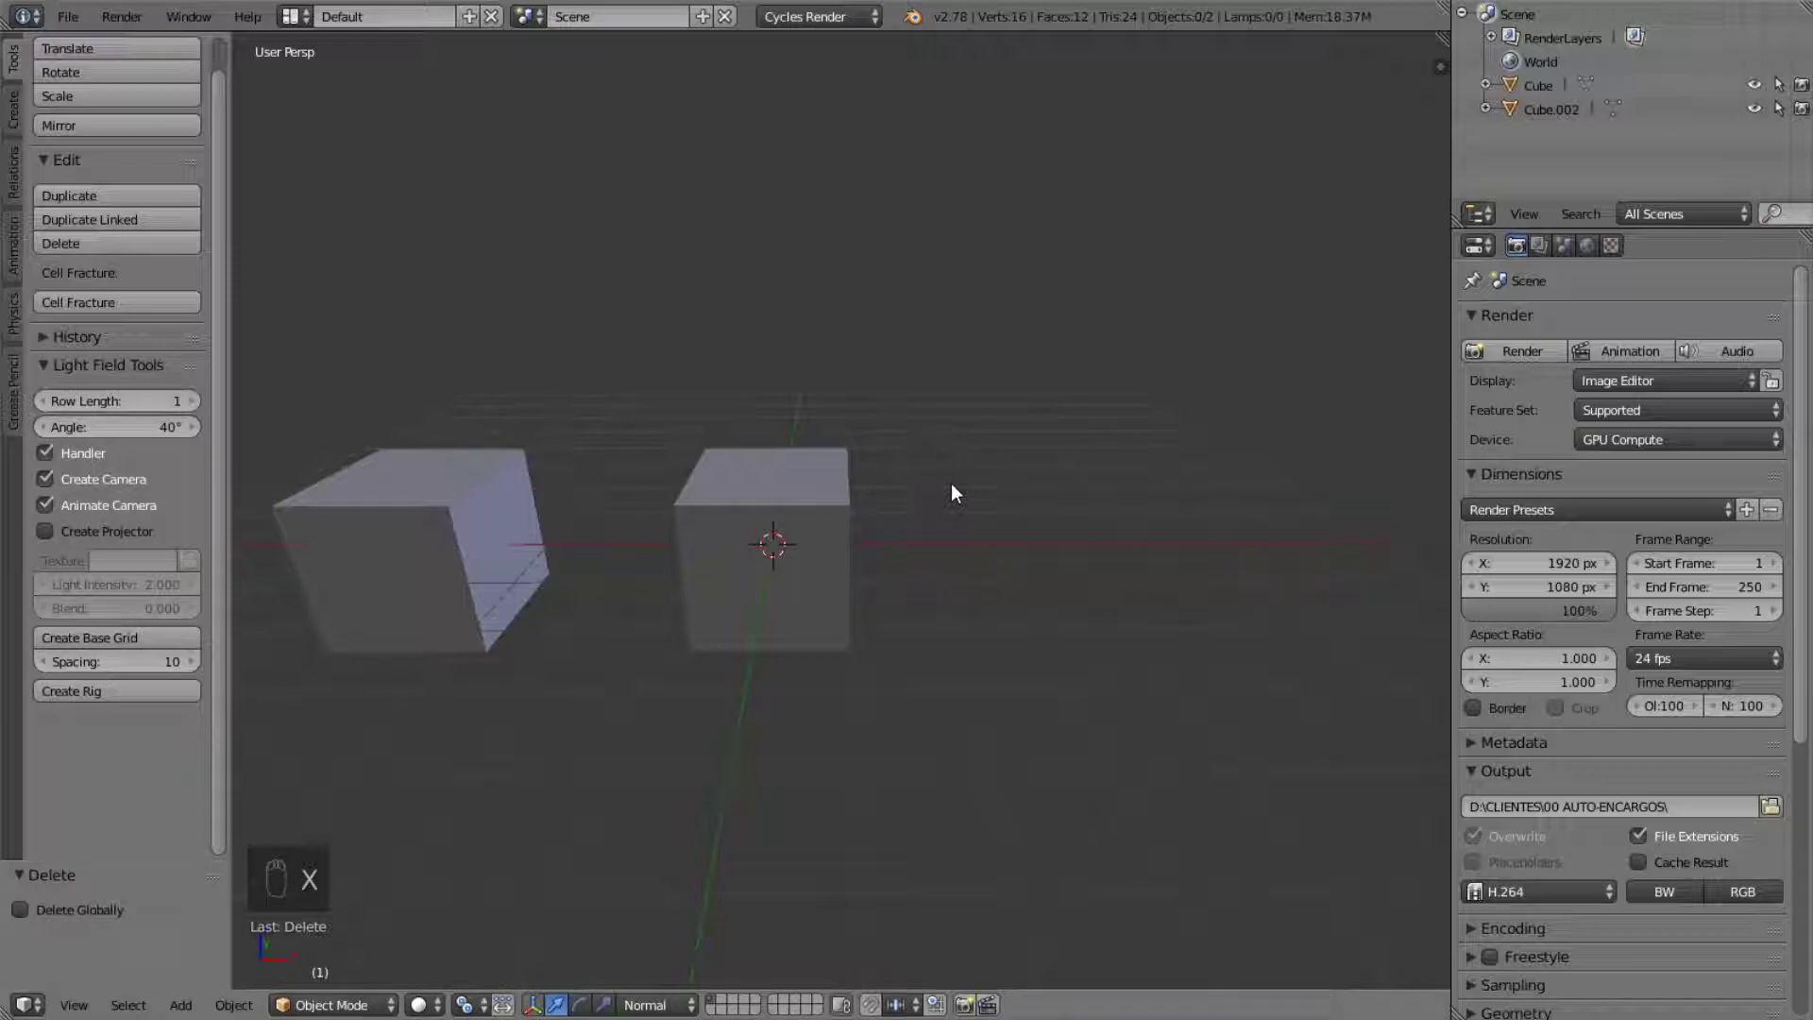
- Make a linked duplicate of the middle cube and place the copy where the deleted cube stood
{"action": "right_click", "coordinate": [823, 484]}
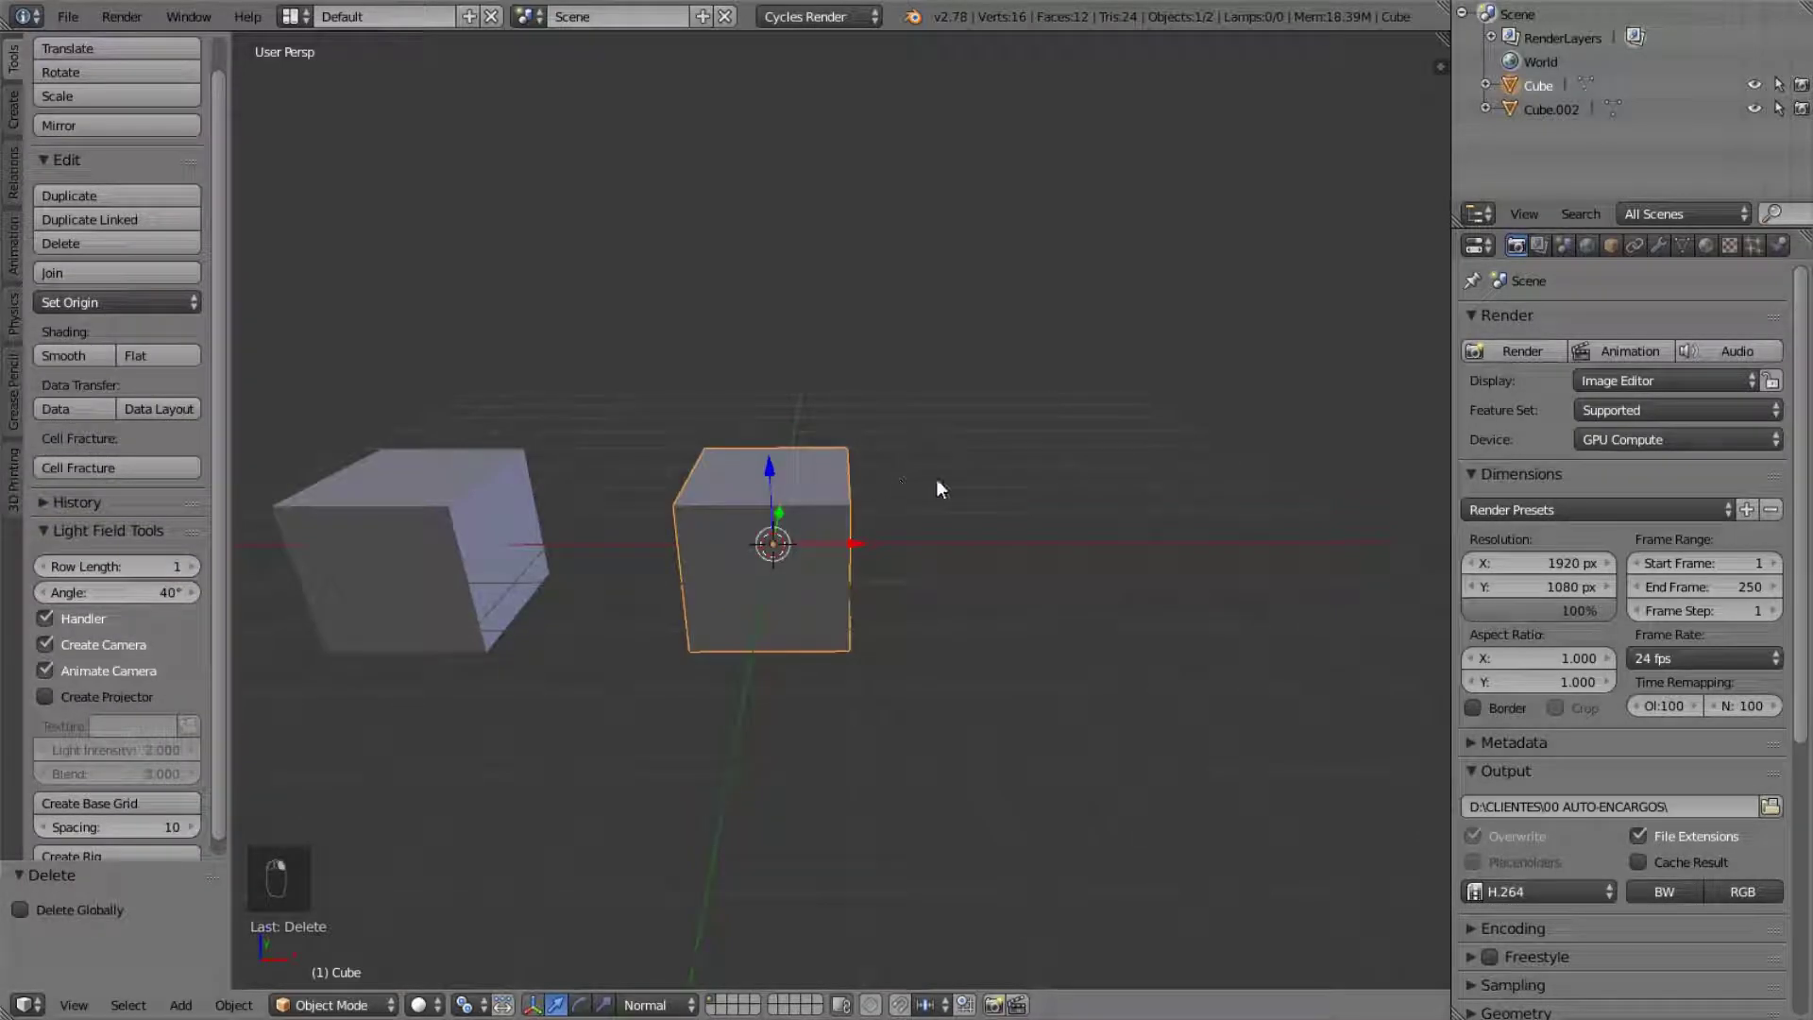
{"action": "mouse_move", "coordinate": [1046, 434]}
{"action": "middle_mouse_down"}
{"action": "mouse_move", "coordinate": [1001, 407]}
{"action": "mouse_move", "coordinate": [1018, 411]}
{"action": "mouse_move", "coordinate": [995, 444]}
{"action": "mouse_move", "coordinate": [1015, 435]}
{"action": "middle_mouse_up"}
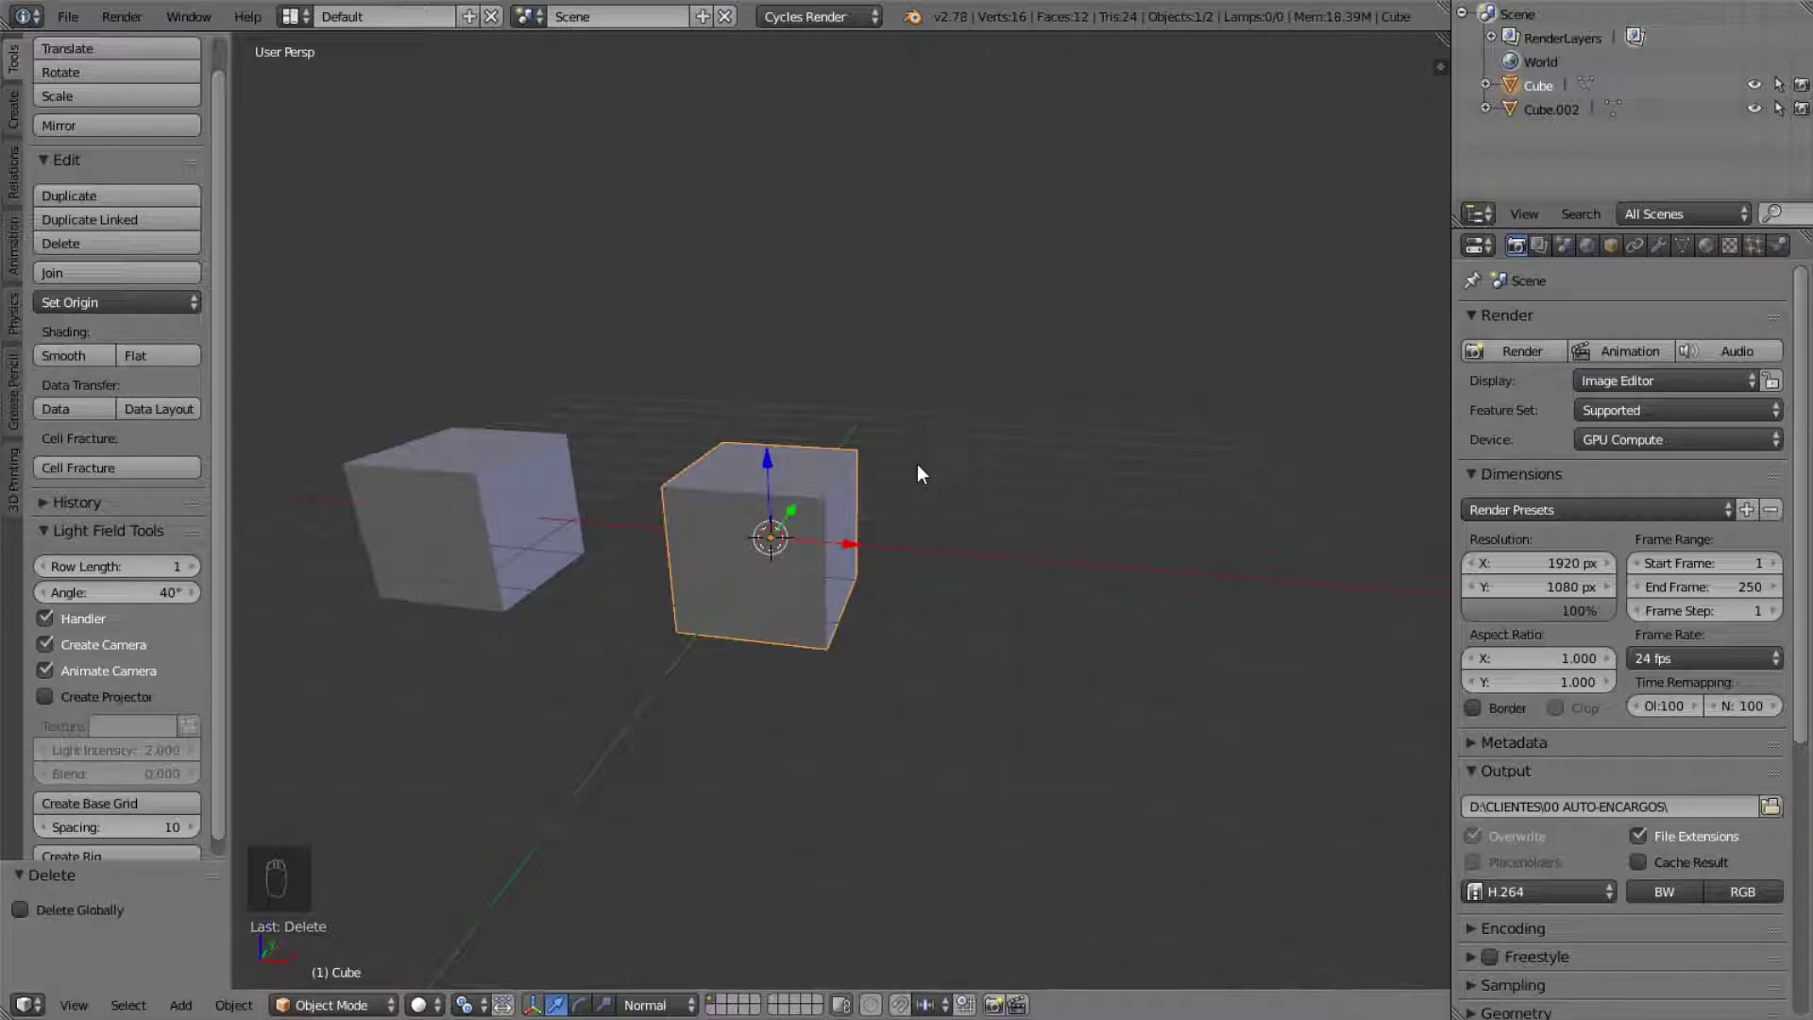
{"action": "key", "text": "alt+d"}
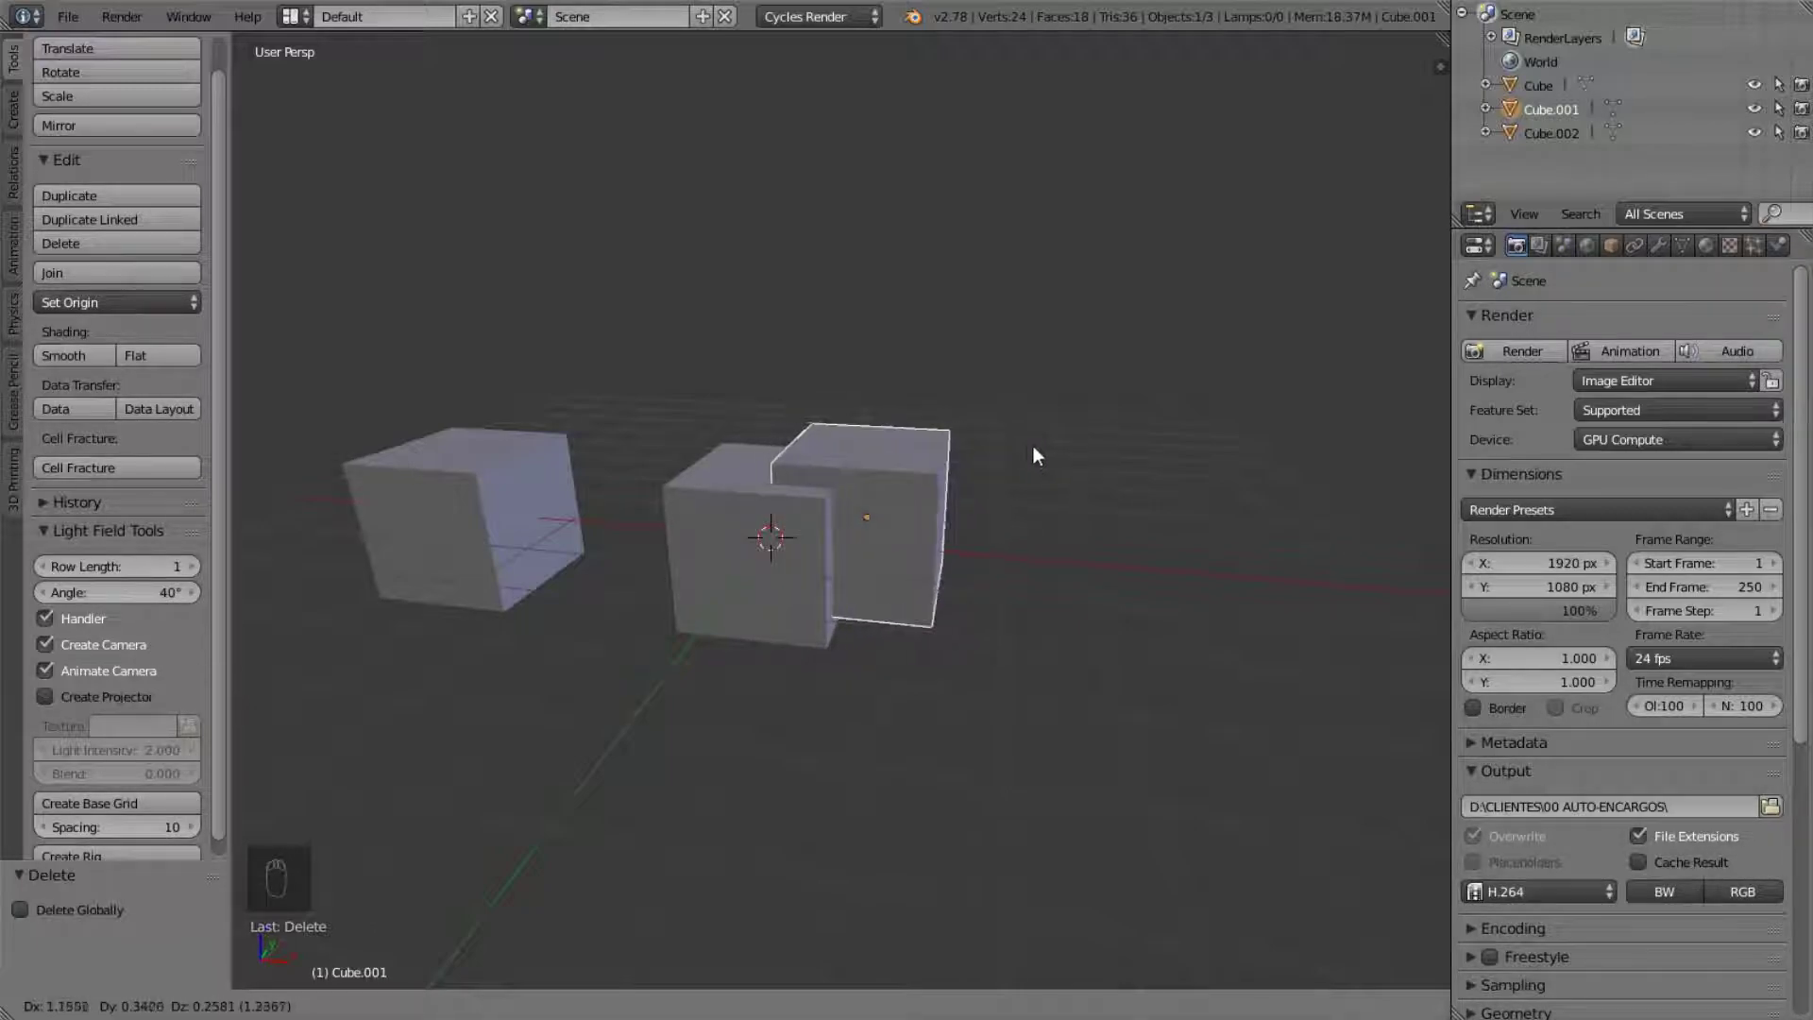
{"action": "left_click", "coordinate": [1212, 507]}
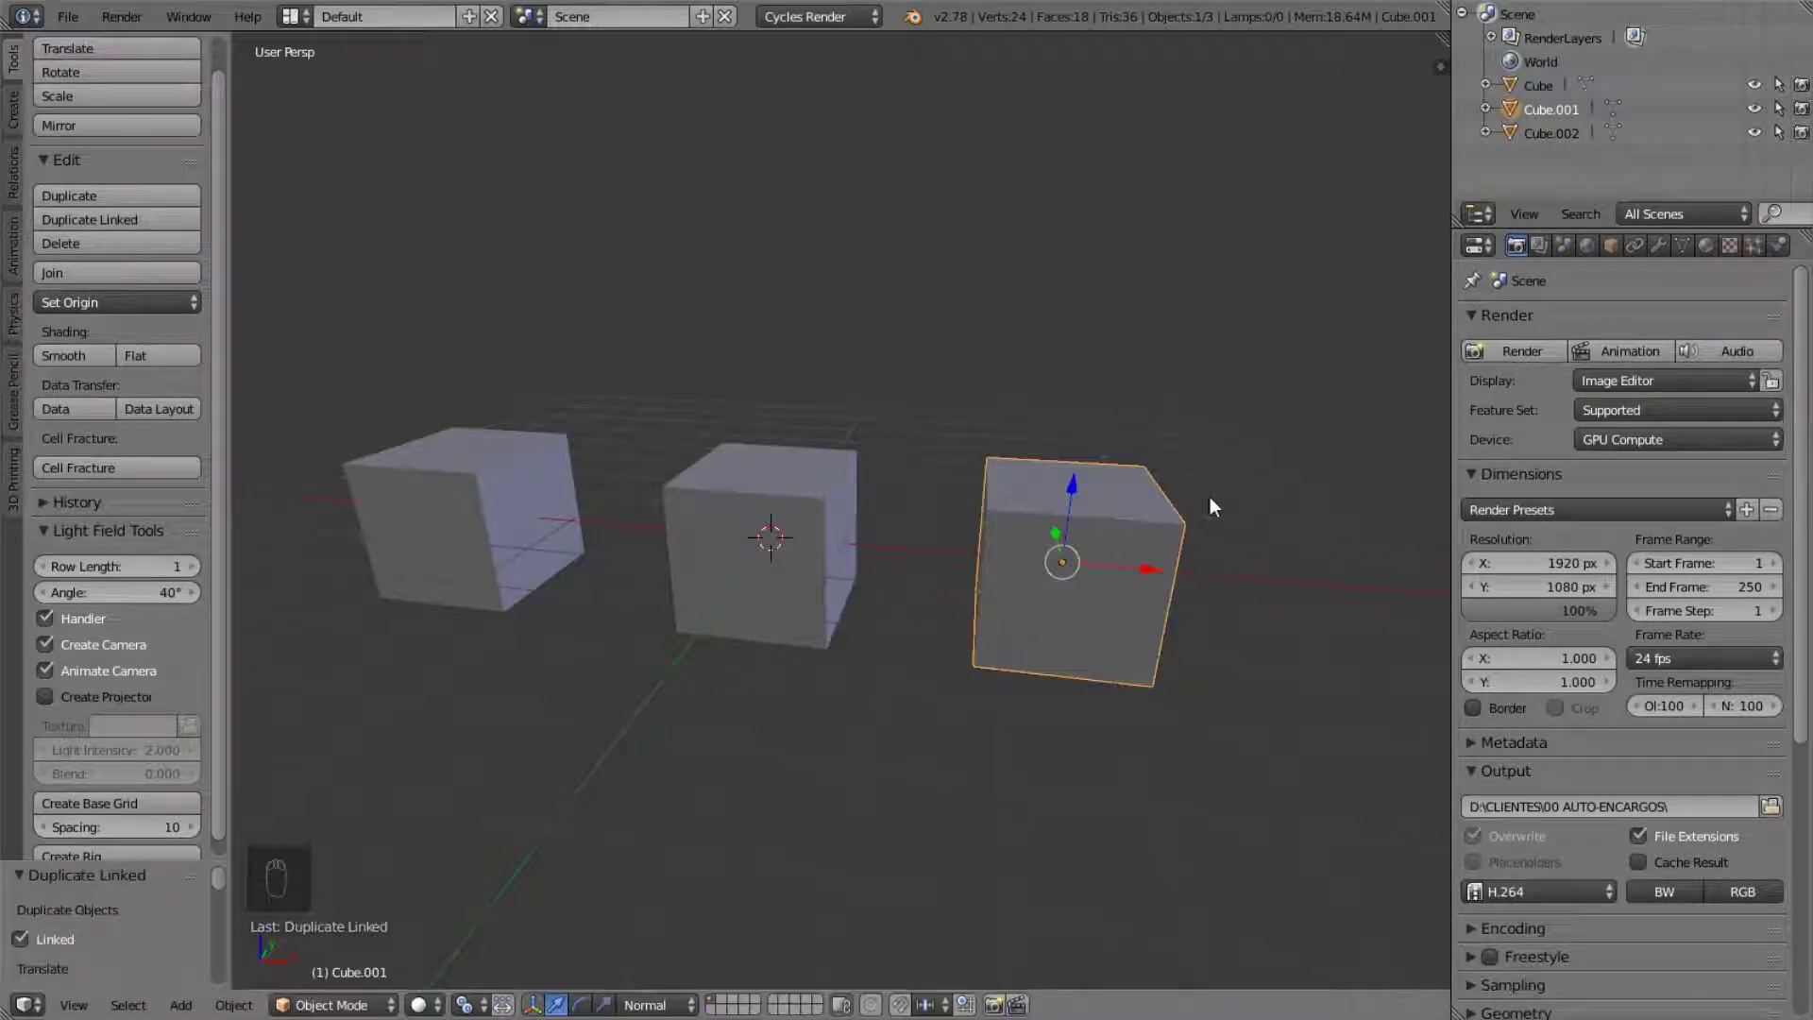
- Select different faces of the linked copy one after another in Edit Mode to compare it with the middle cube
{"action": "mouse_move", "coordinate": [1016, 405]}
{"action": "middle_mouse_down"}
{"action": "mouse_move", "coordinate": [1023, 439]}
{"action": "mouse_move", "coordinate": [1040, 400]}
{"action": "middle_mouse_up"}
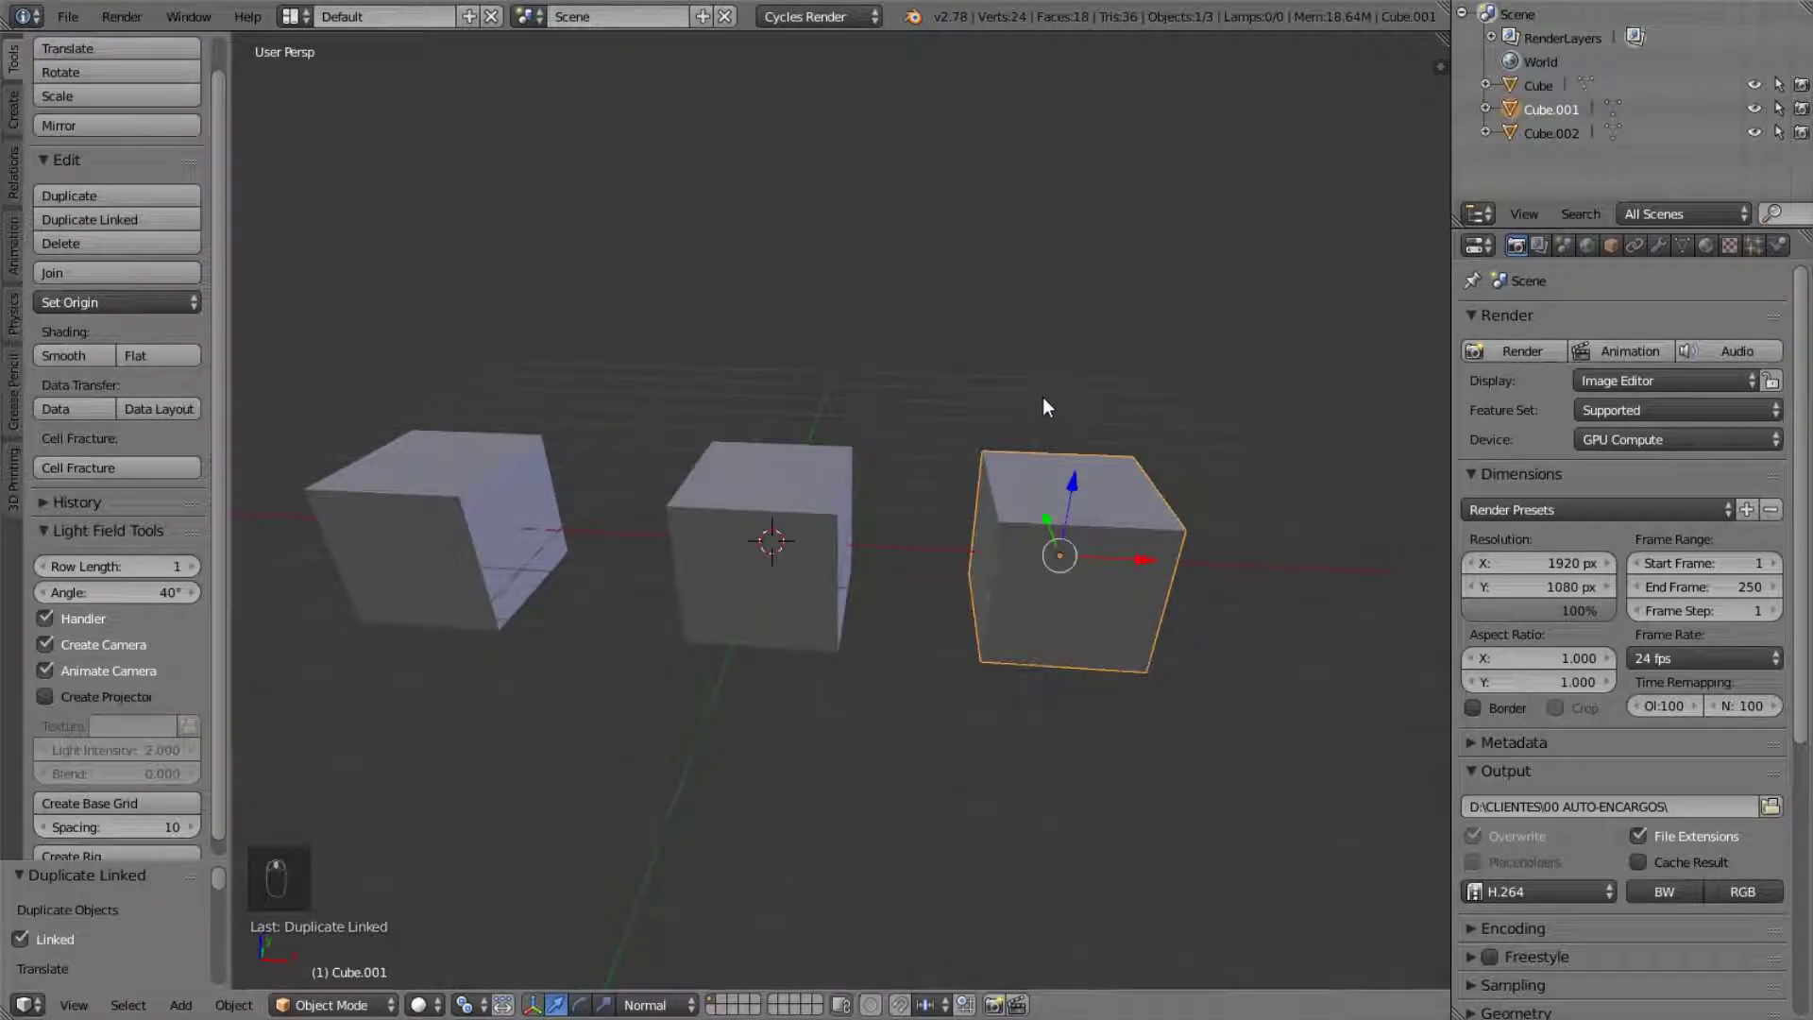
{"action": "key", "text": "Tab"}
{"action": "right_click", "coordinate": [1091, 578]}
{"action": "right_click", "coordinate": [1061, 482]}
{"action": "middle_click_drag", "start_coordinate": [1061, 491], "coordinate": [1116, 472]}
{"action": "right_click", "coordinate": [1114, 556]}
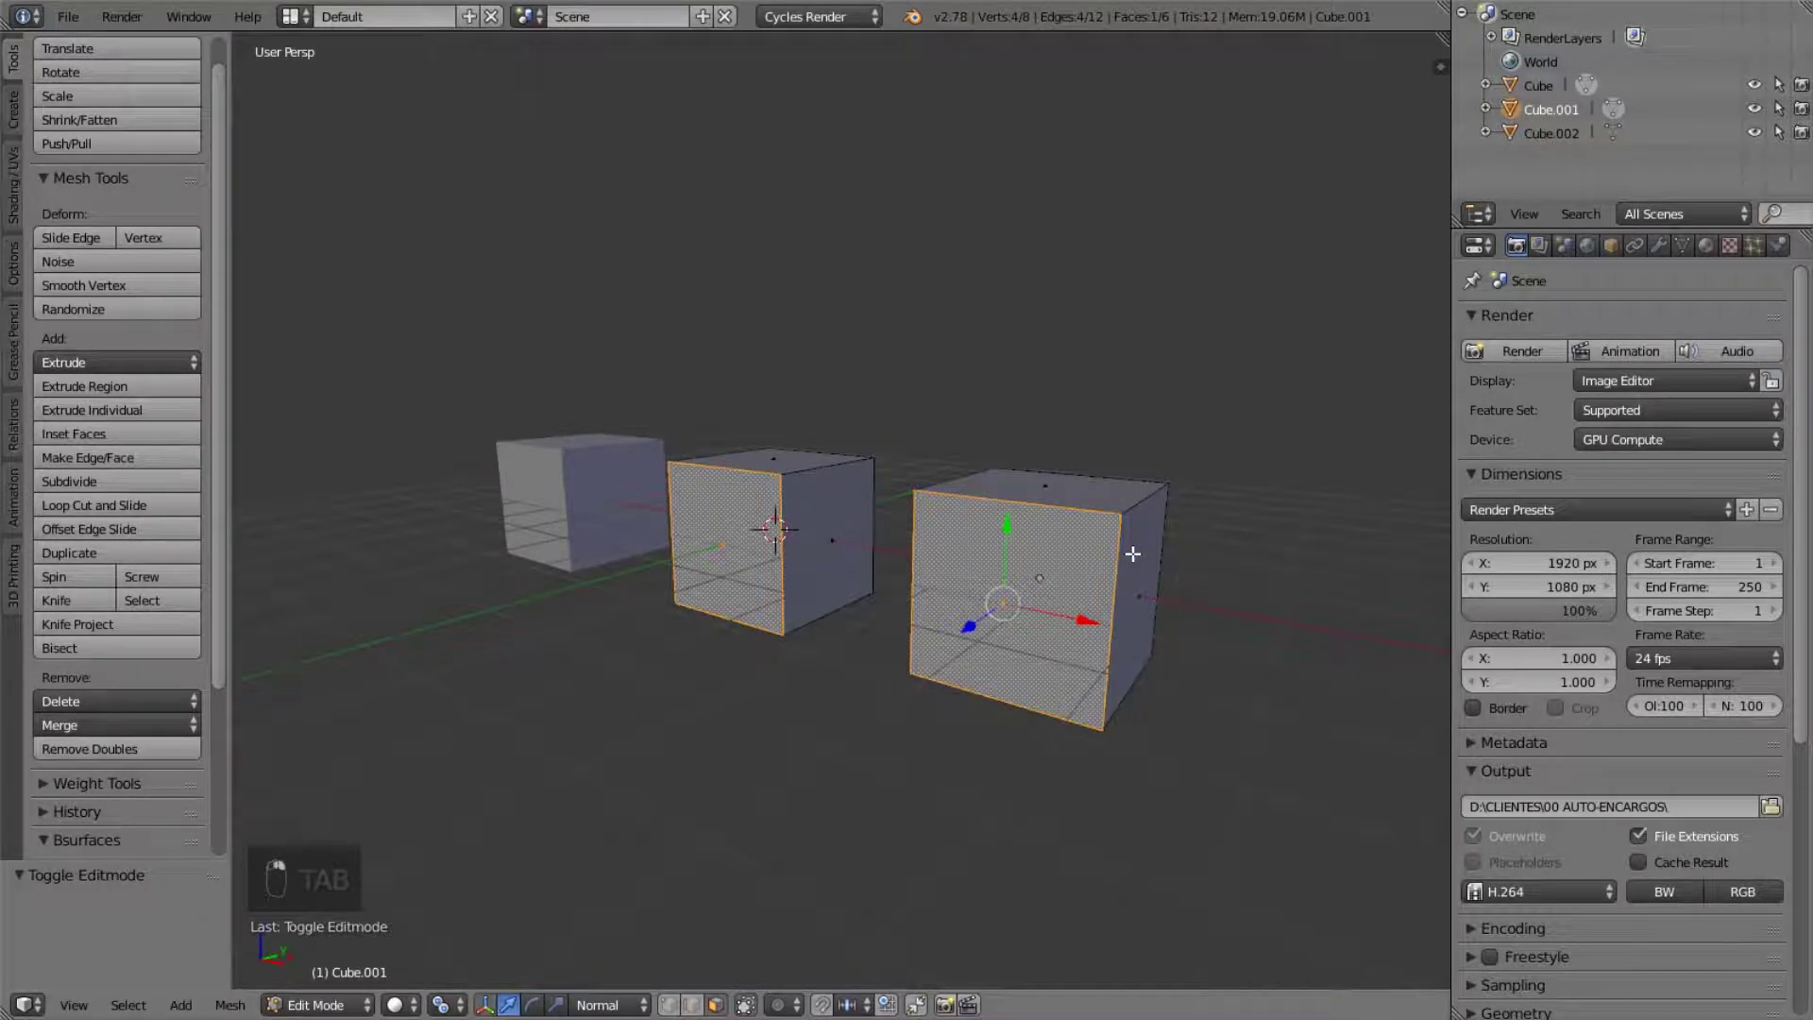
{"action": "right_click", "coordinate": [1141, 551]}
{"action": "right_click", "coordinate": [1093, 490]}
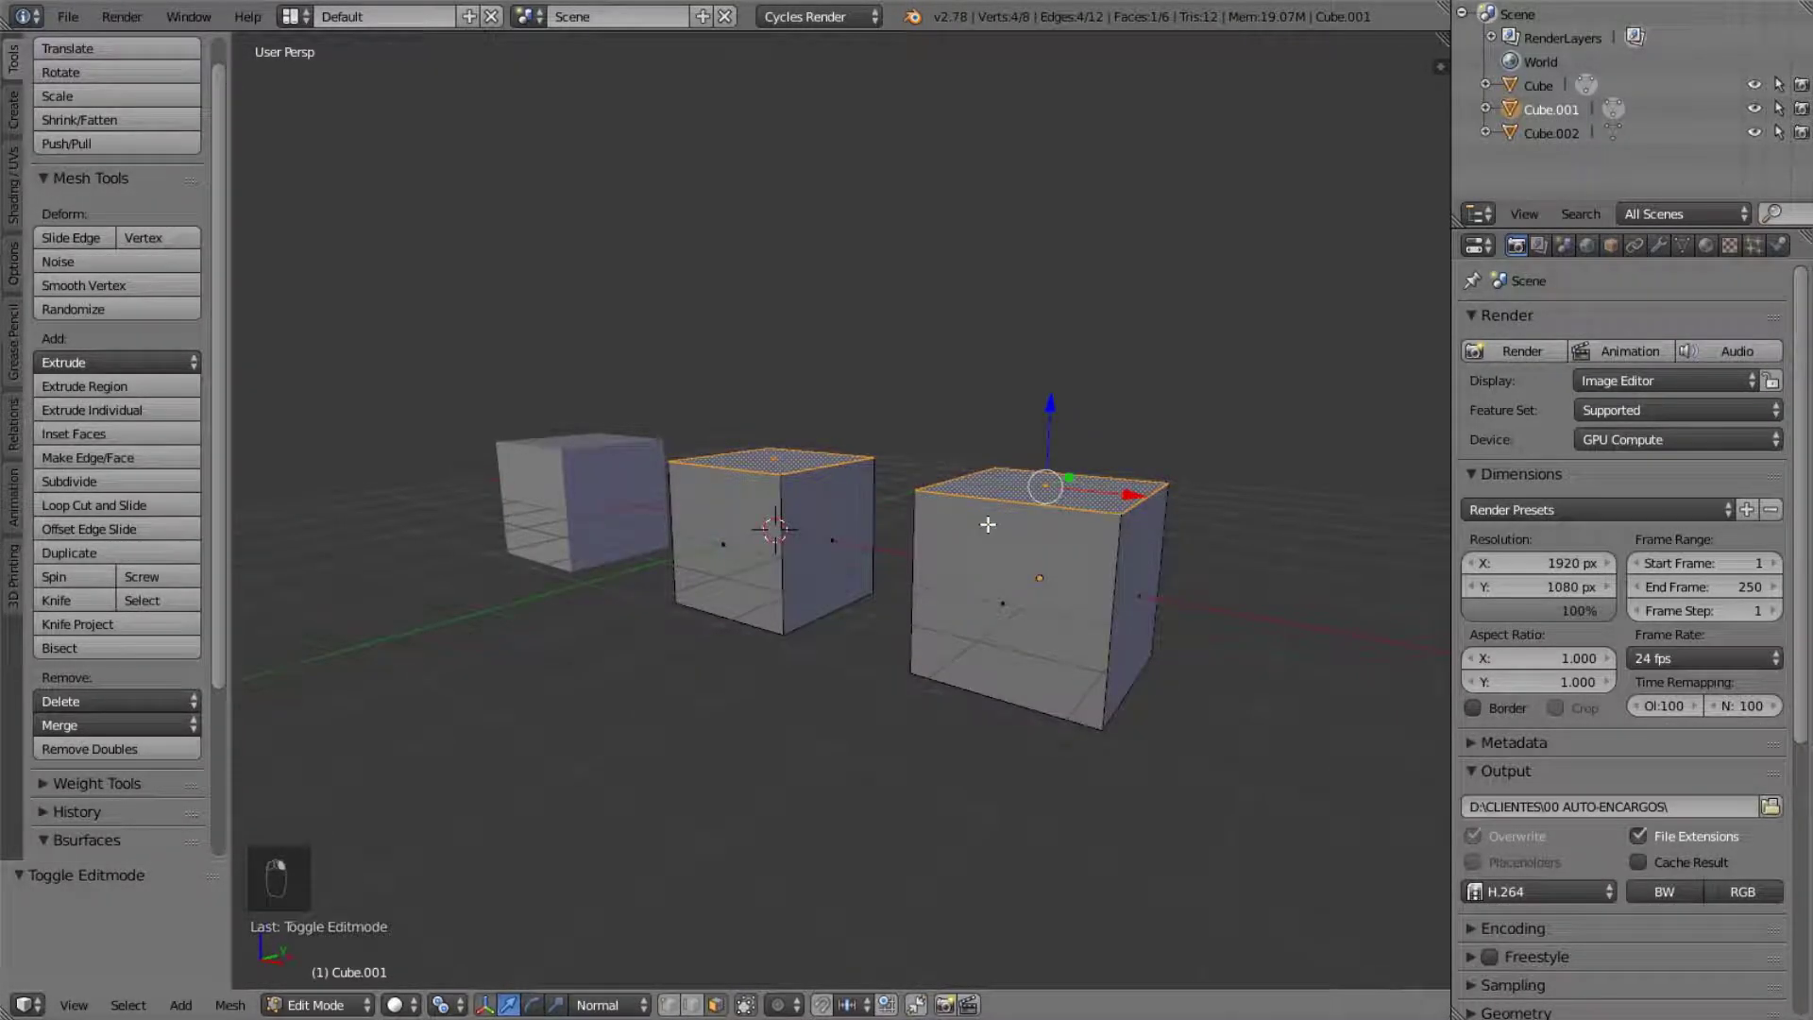
{"action": "right_click", "coordinate": [988, 525]}
- Move the linked copy's upper front vertex about 0.052 in X, 0.286 in Y and 0.974 in Z, and pull another top vertex outward
{"action": "left_click", "coordinate": [669, 1004]}
{"action": "right_click", "coordinate": [1116, 500]}
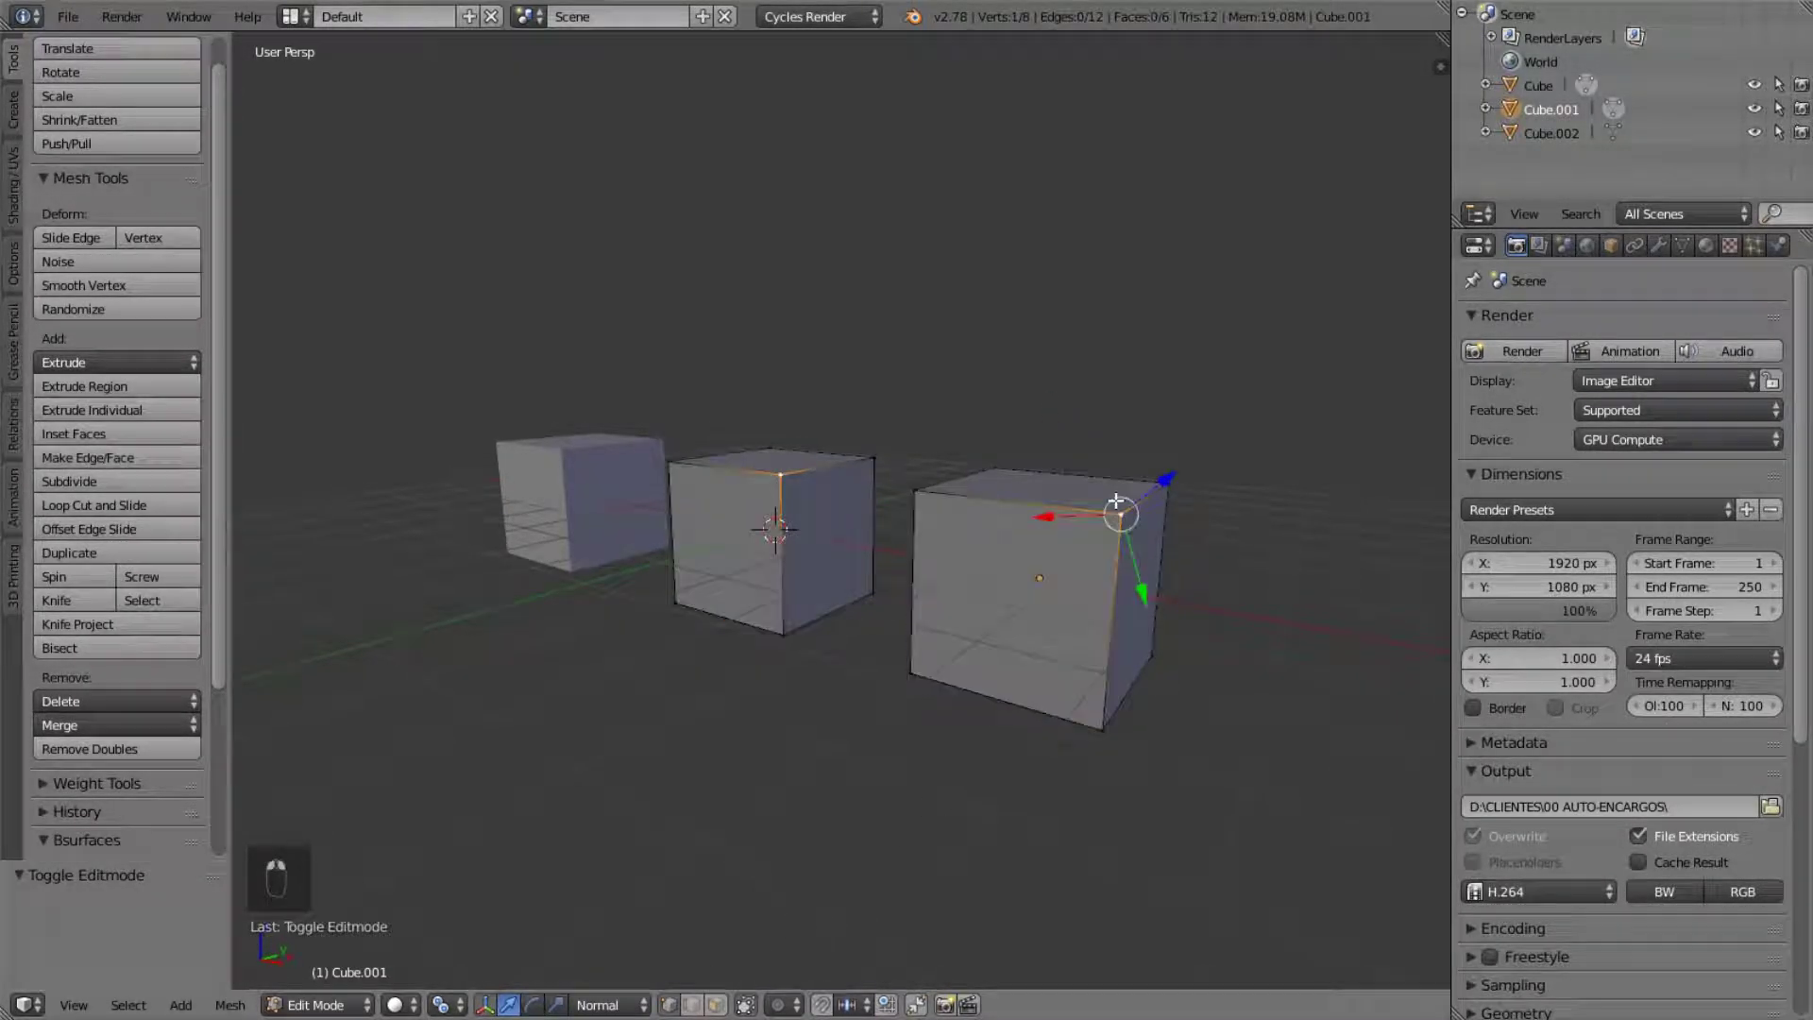
{"action": "key", "text": "g"}
{"action": "left_click", "coordinate": [1149, 409]}
{"action": "middle_click_drag", "start_coordinate": [1149, 408], "coordinate": [1036, 627]}
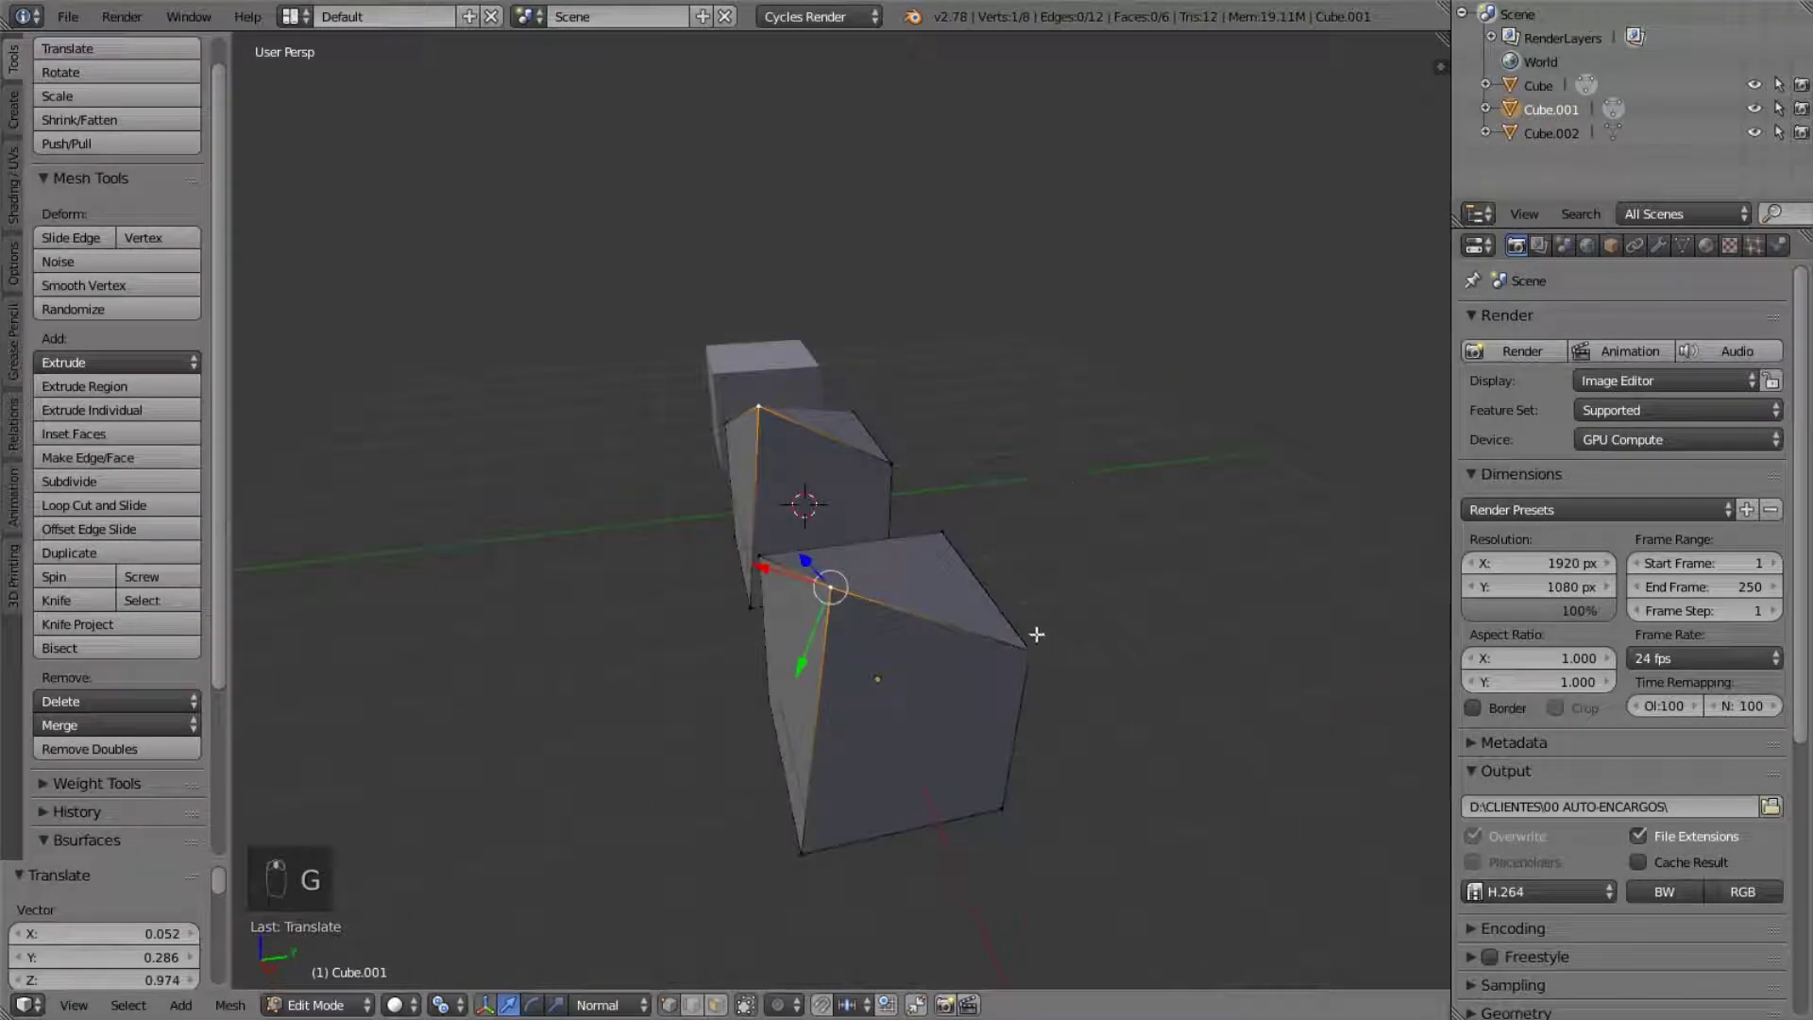
{"action": "key", "text": "g"}
{"action": "left_click", "coordinate": [1144, 543]}
{"action": "key", "text": "g"}
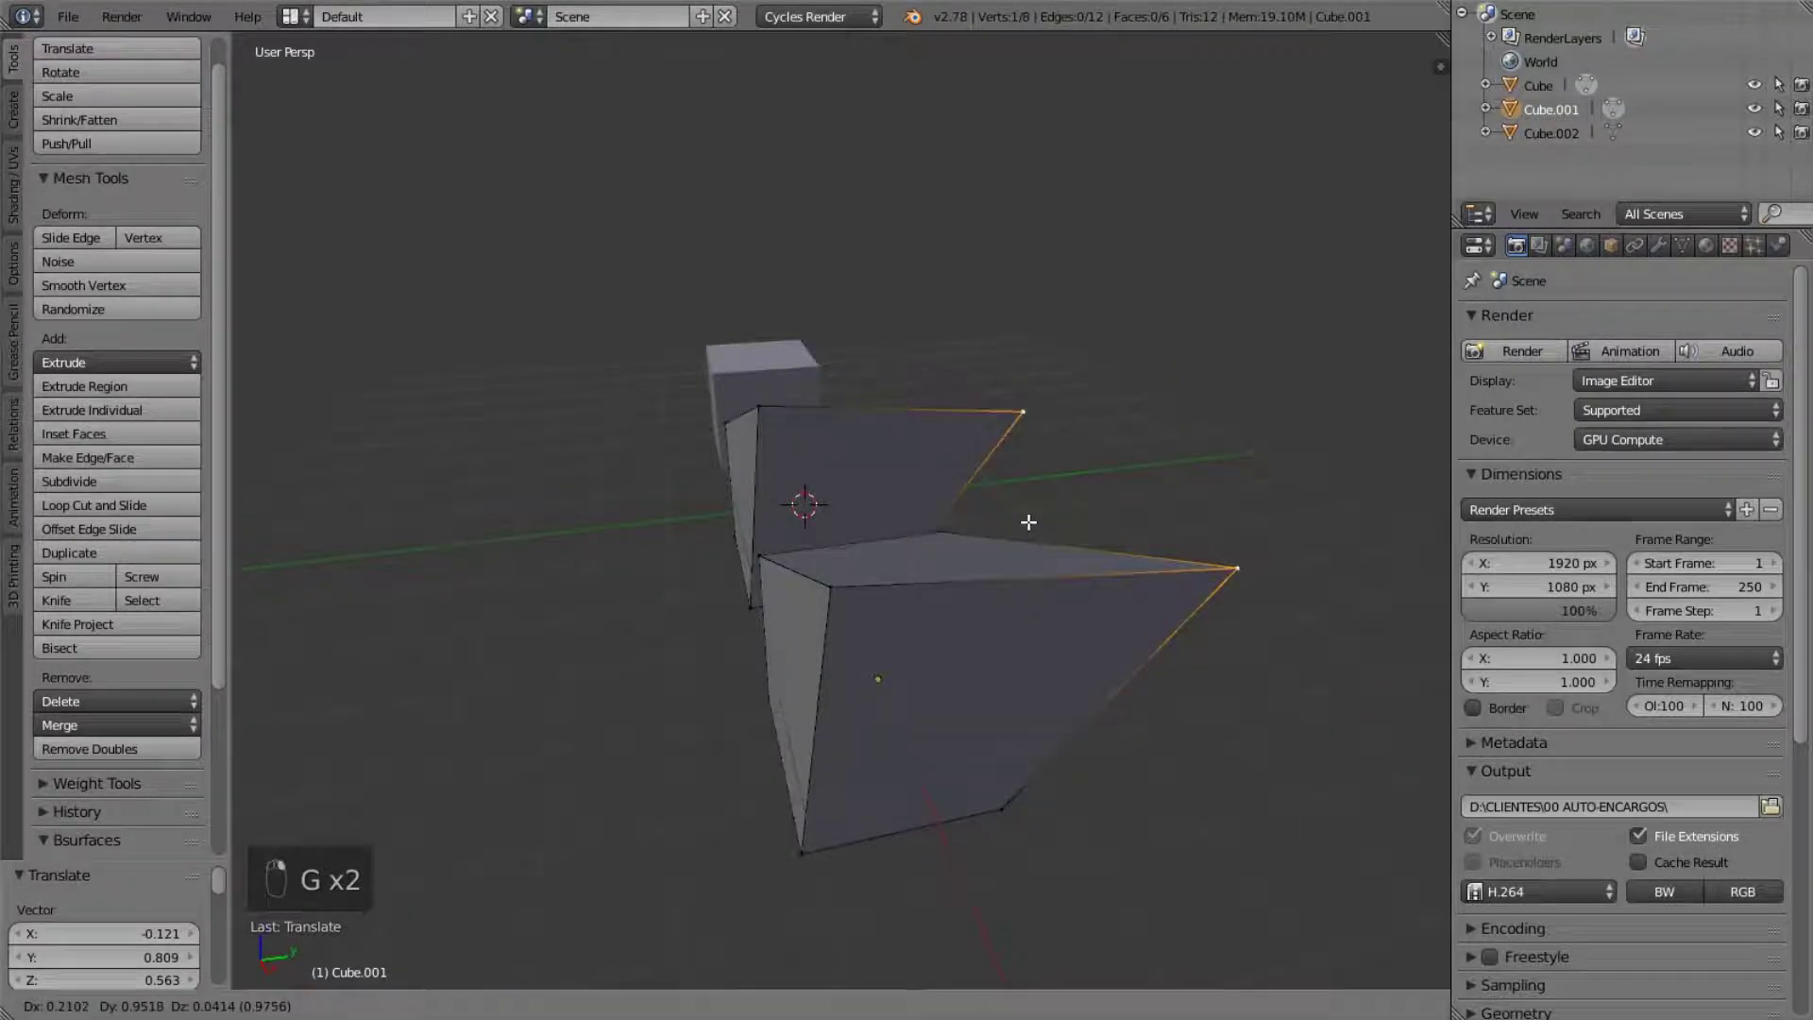
{"action": "left_click", "coordinate": [1038, 523]}
- Open the middle cube in Edit Mode instead and move its selected top vertex about -0.771 in X, -0.479 in Y and -1.092 in Z
{"action": "middle_click_drag", "start_coordinate": [1037, 523], "coordinate": [812, 443]}
{"action": "key", "text": "Tab"}
{"action": "right_click", "coordinate": [821, 454]}
{"action": "key", "text": "Tab"}
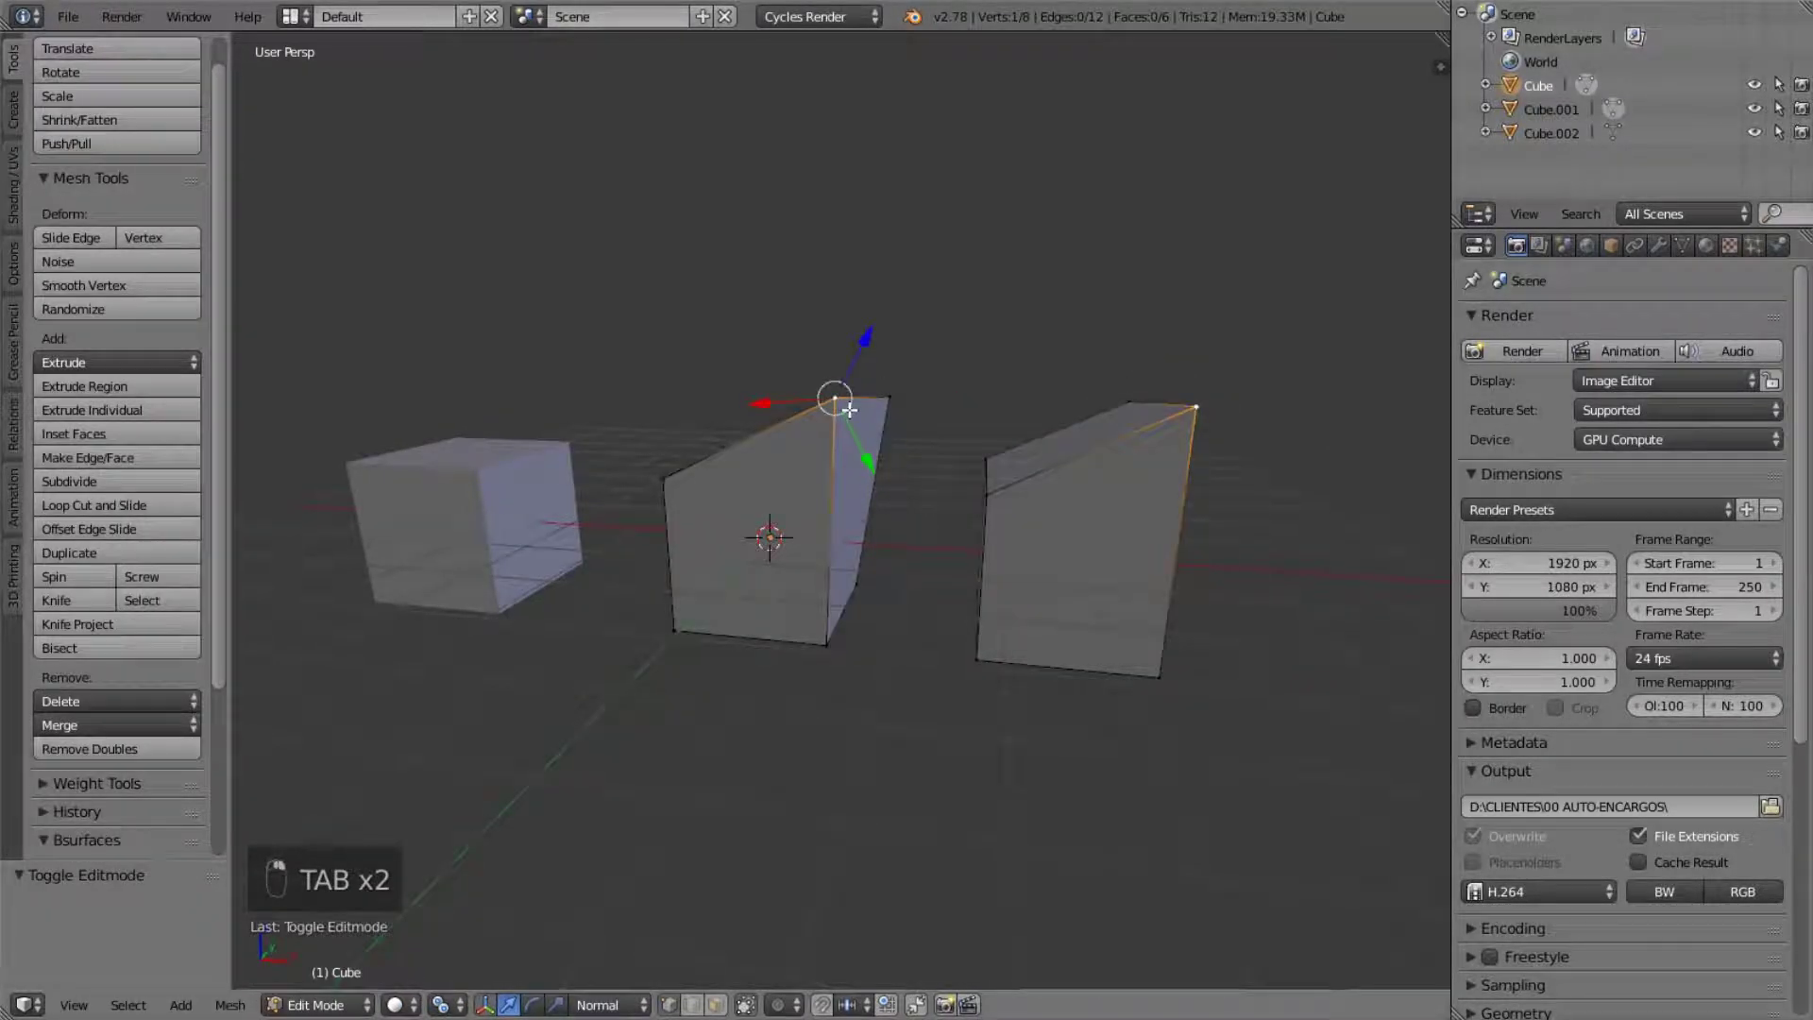
{"action": "key", "text": "g"}
{"action": "left_click", "coordinate": [774, 529]}
- Reshape the middle cube by moving more of its upper vertices freely, and return to Object Mode
{"action": "middle_click_drag", "start_coordinate": [774, 528], "coordinate": [859, 449]}
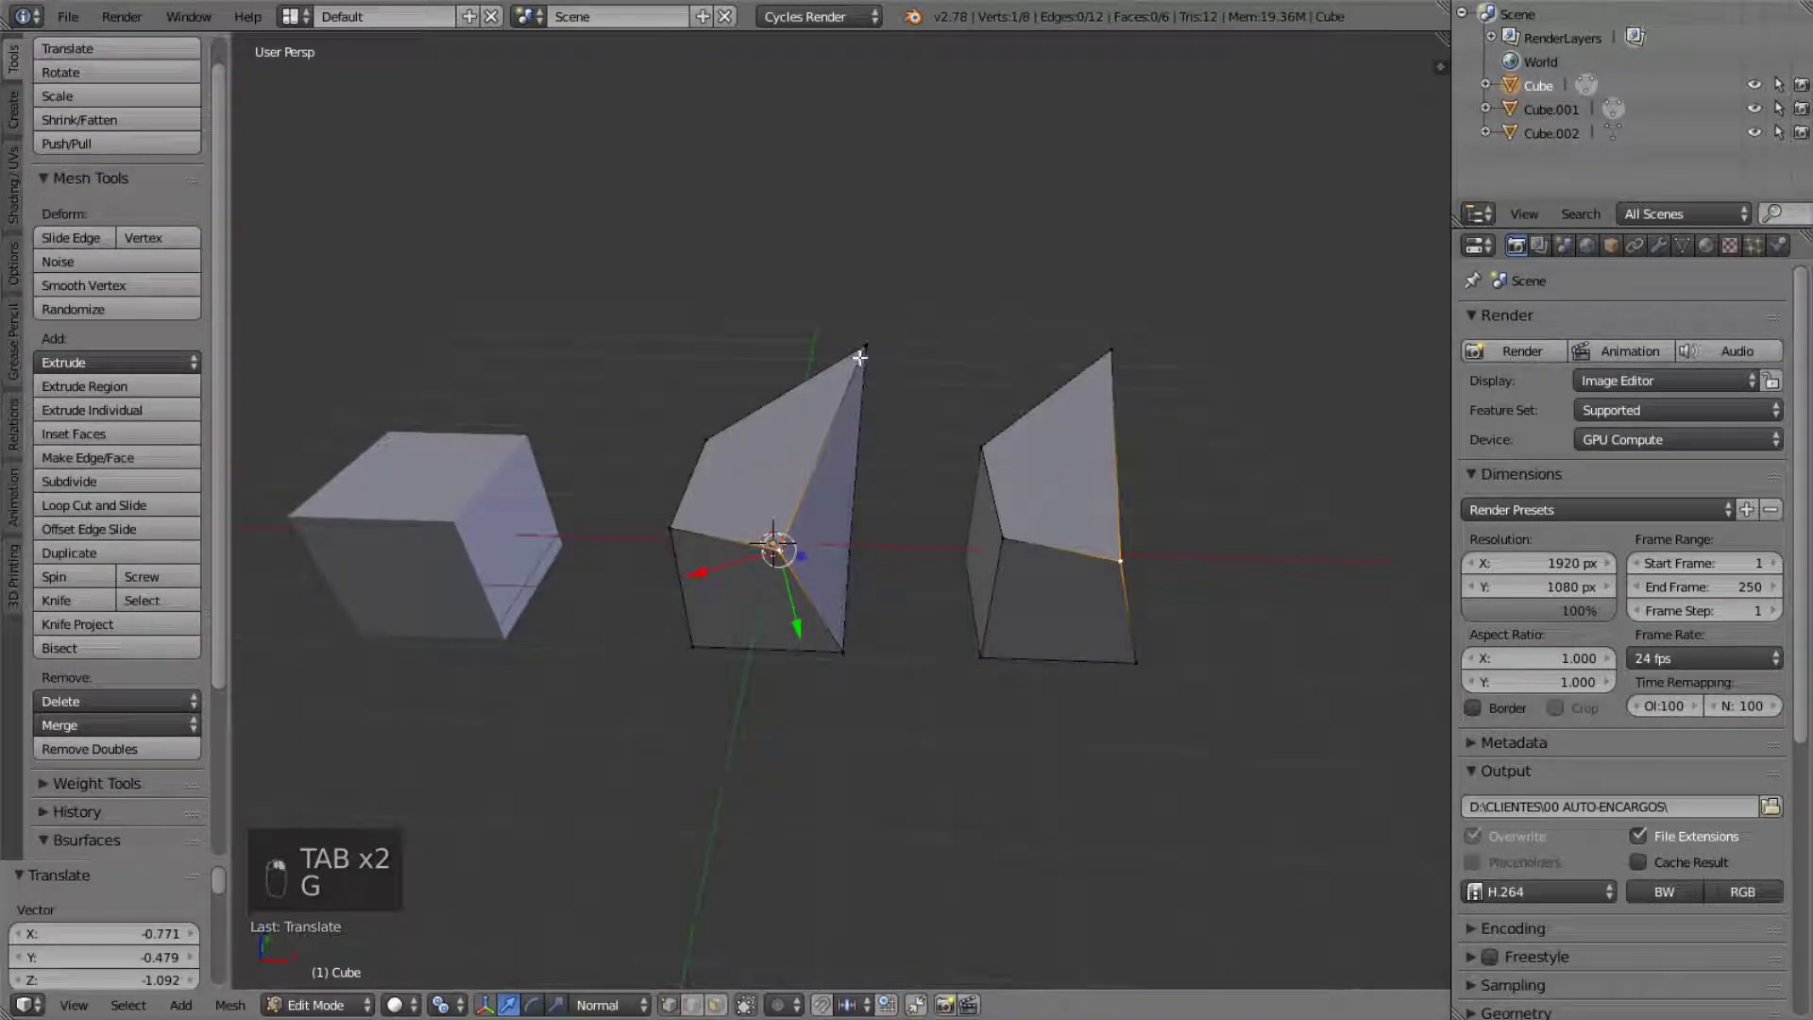
{"action": "key", "text": "g"}
{"action": "left_click", "coordinate": [854, 363]}
{"action": "middle_click_drag", "start_coordinate": [855, 364], "coordinate": [693, 417]}
{"action": "key", "text": "g"}
{"action": "left_click", "coordinate": [769, 425]}
{"action": "middle_click_drag", "start_coordinate": [765, 530], "coordinate": [788, 567]}
{"action": "middle_click_drag", "start_coordinate": [930, 513], "coordinate": [1054, 564]}
{"action": "key", "text": "Tab"}
{"action": "scroll", "coordinate": [991, 553], "scroll_direction": "down", "scroll_amount": 3}
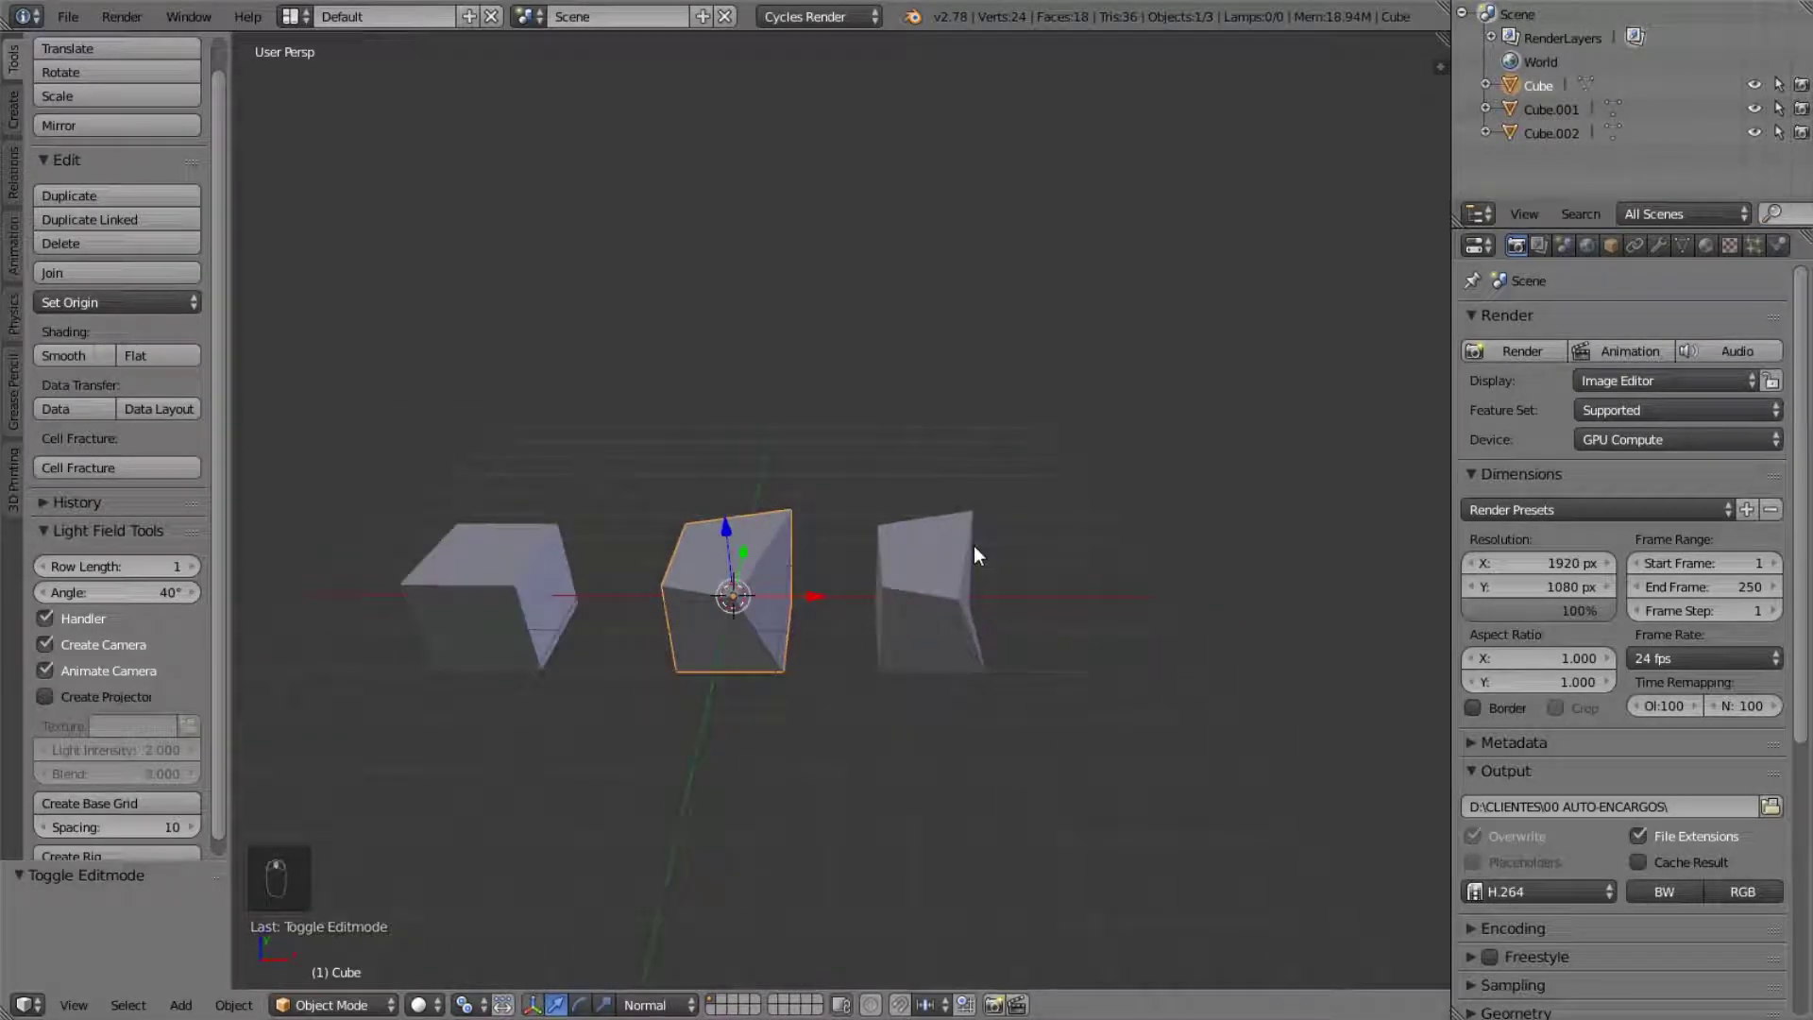
{"action": "scroll", "coordinate": [974, 547], "scroll_direction": "up", "scroll_amount": 4}
{"action": "scroll", "coordinate": [974, 550], "scroll_direction": "down", "scroll_amount": 2}
{"action": "middle_click_drag", "start_coordinate": [975, 554], "coordinate": [805, 601]}
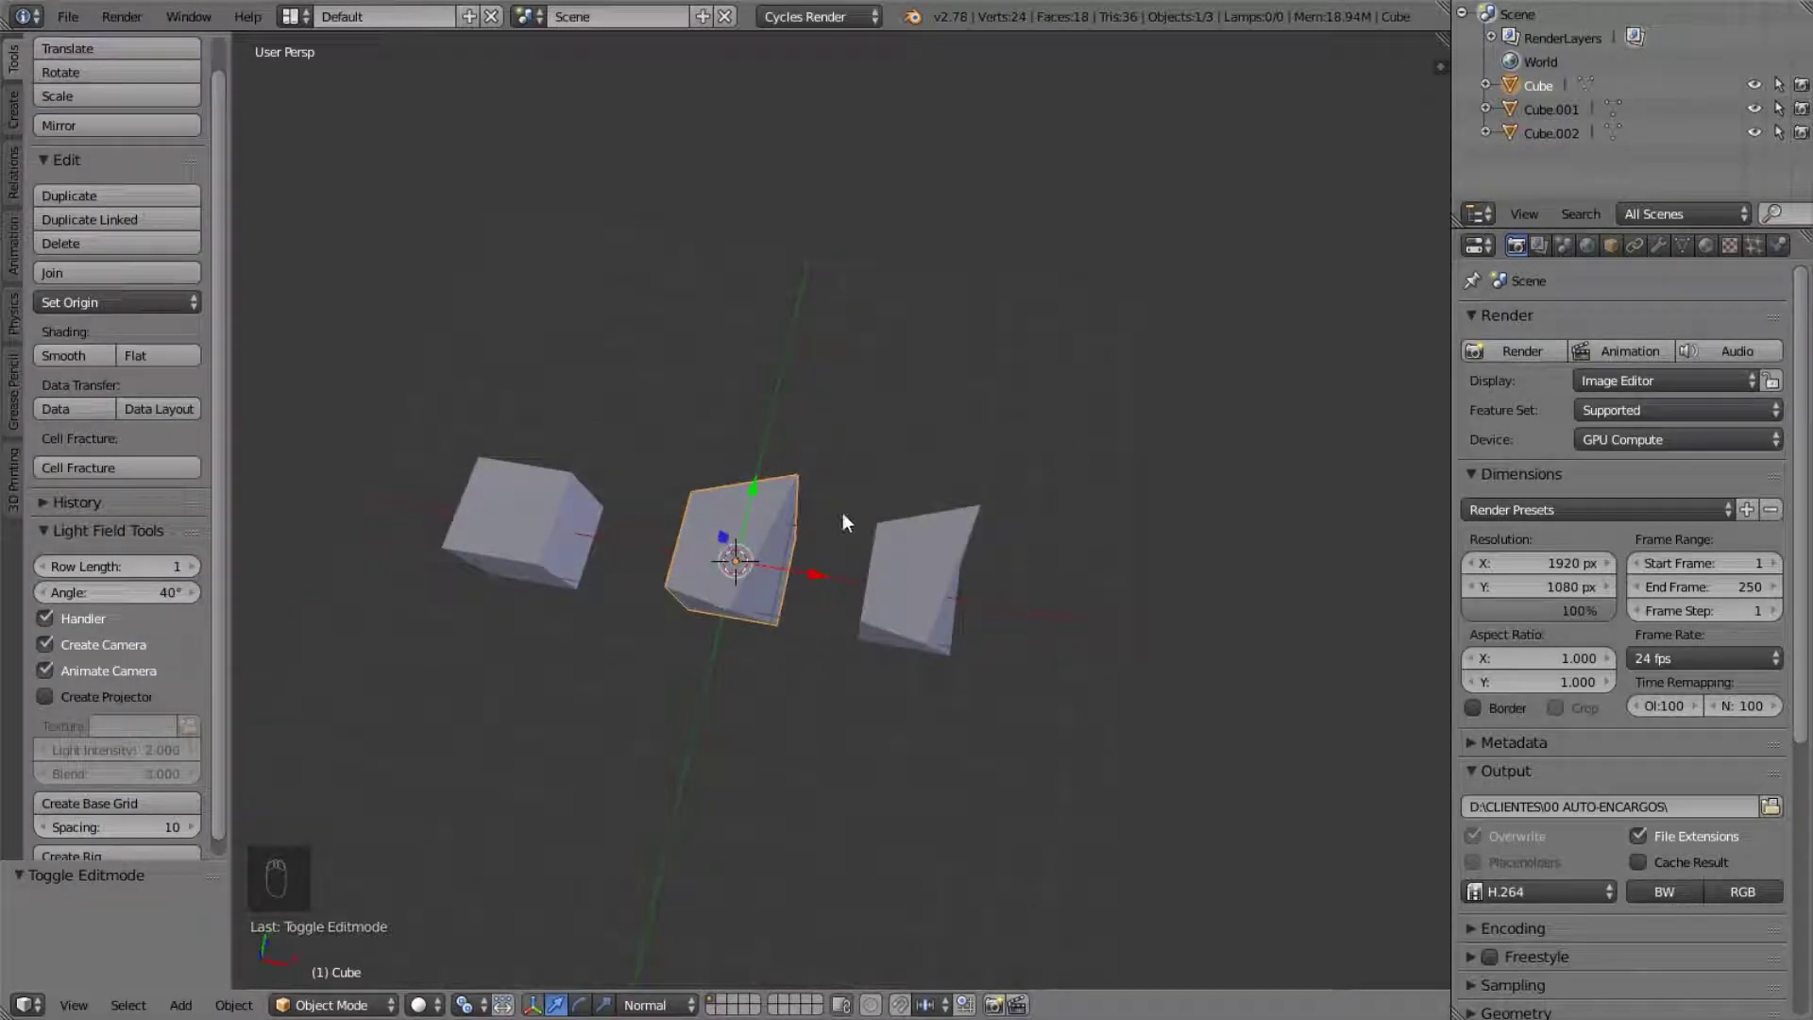
{"action": "middle_click_drag", "start_coordinate": [825, 540], "coordinate": [871, 396]}
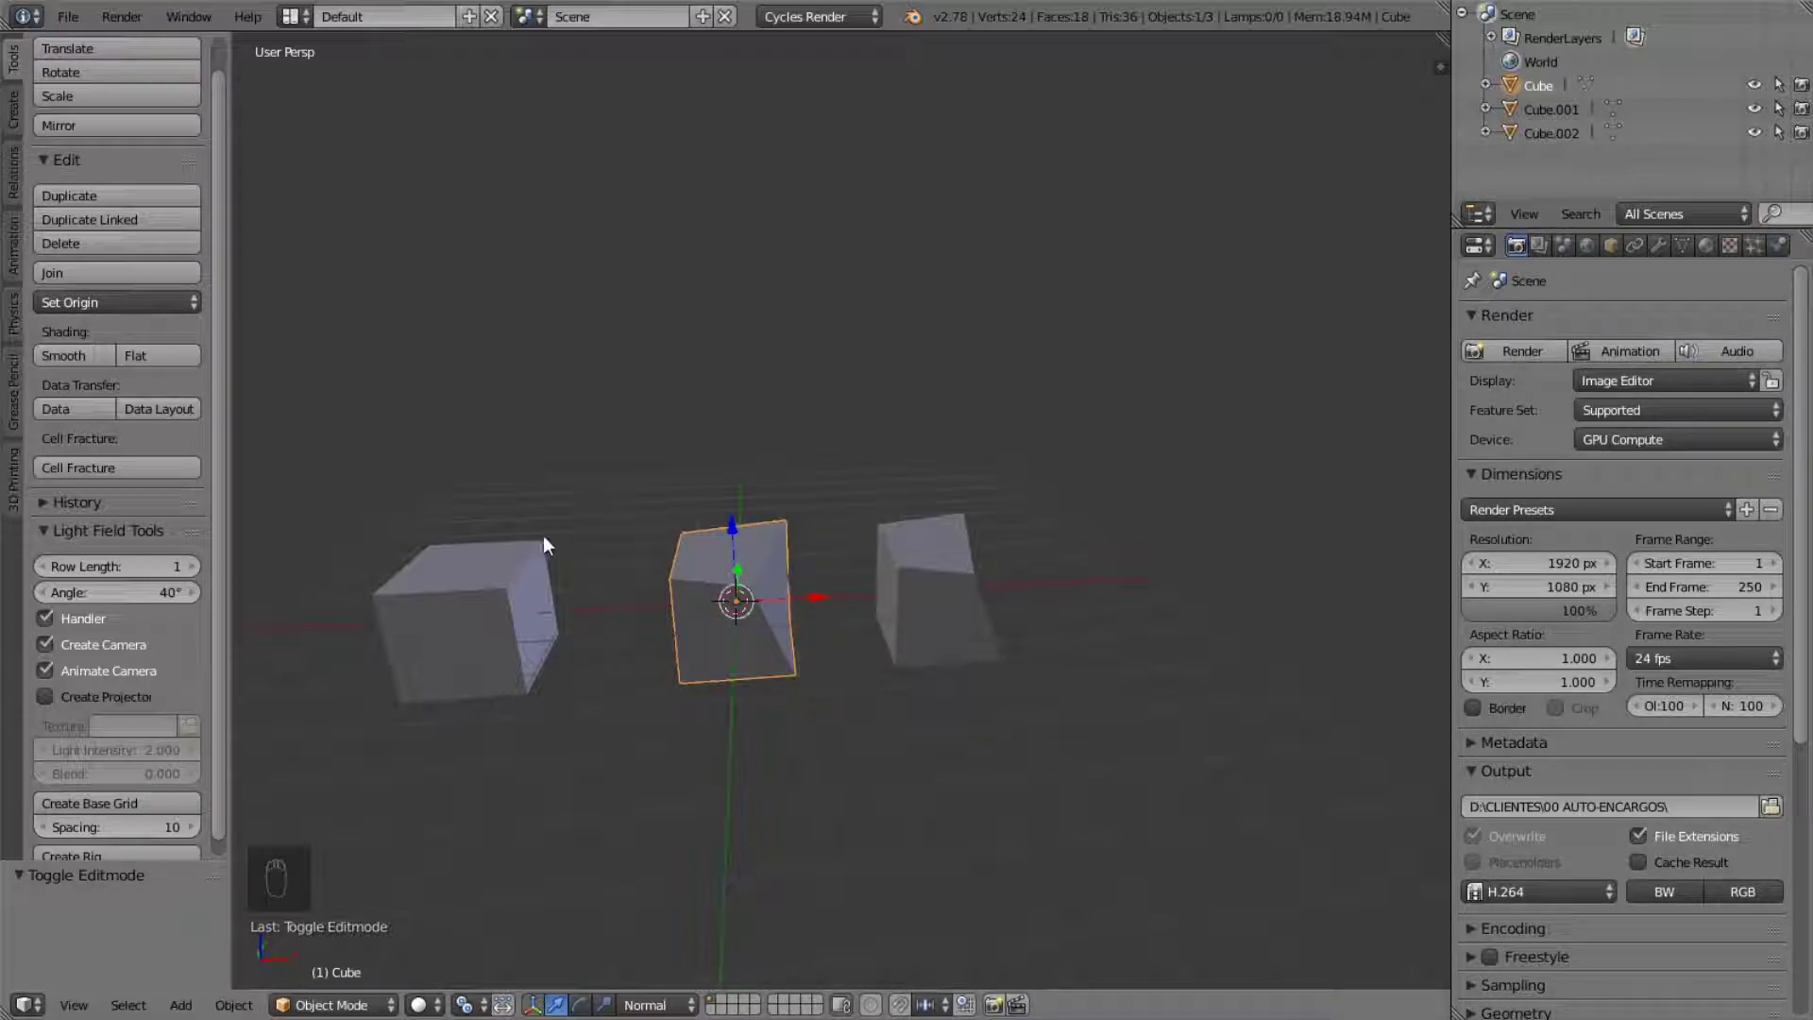
- Delete the deformed middle cube and its linked copy
{"action": "key", "text": "x"}
{"action": "left_click", "coordinate": [776, 578]}
{"action": "right_click", "coordinate": [888, 589]}
{"action": "key", "text": "x"}
{"action": "left_click", "coordinate": [876, 588]}
- Add a new mesh cube at the 3D cursor and move it up 1 unit along Z
{"action": "key", "text": "shift+a"}
{"action": "mouse_move", "coordinate": [659, 595]}
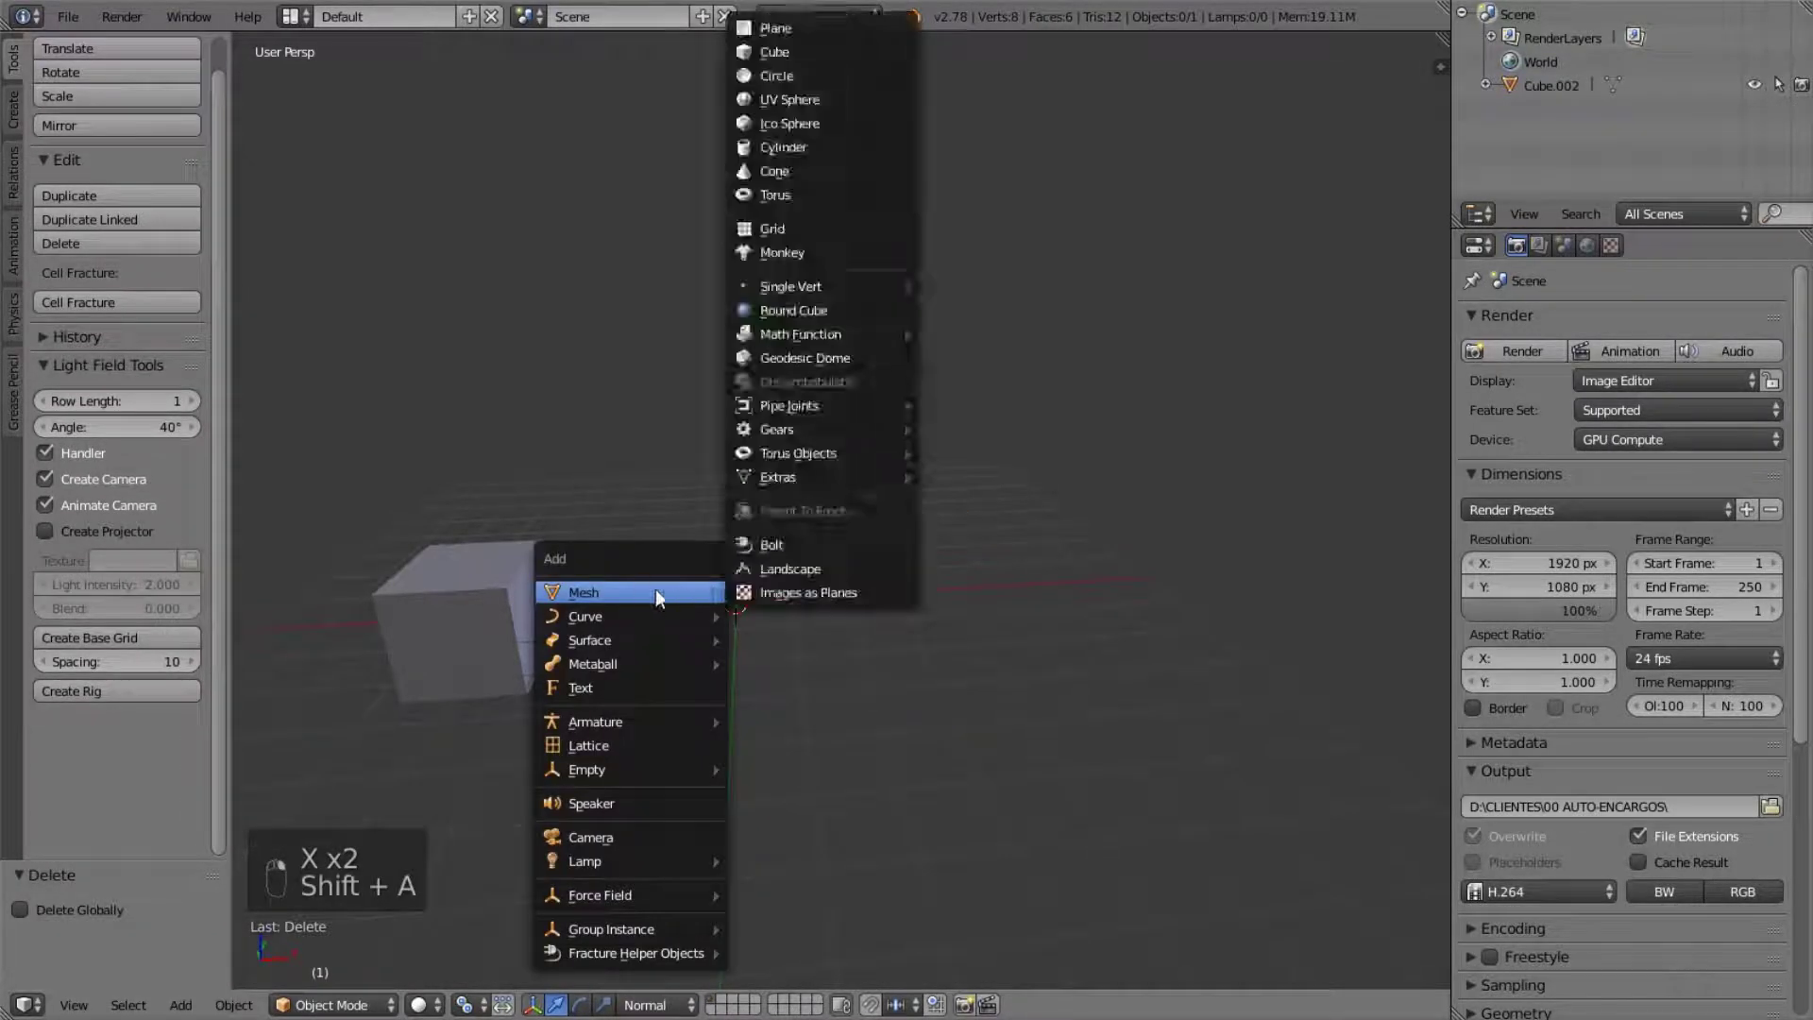
{"action": "left_click", "coordinate": [792, 54]}
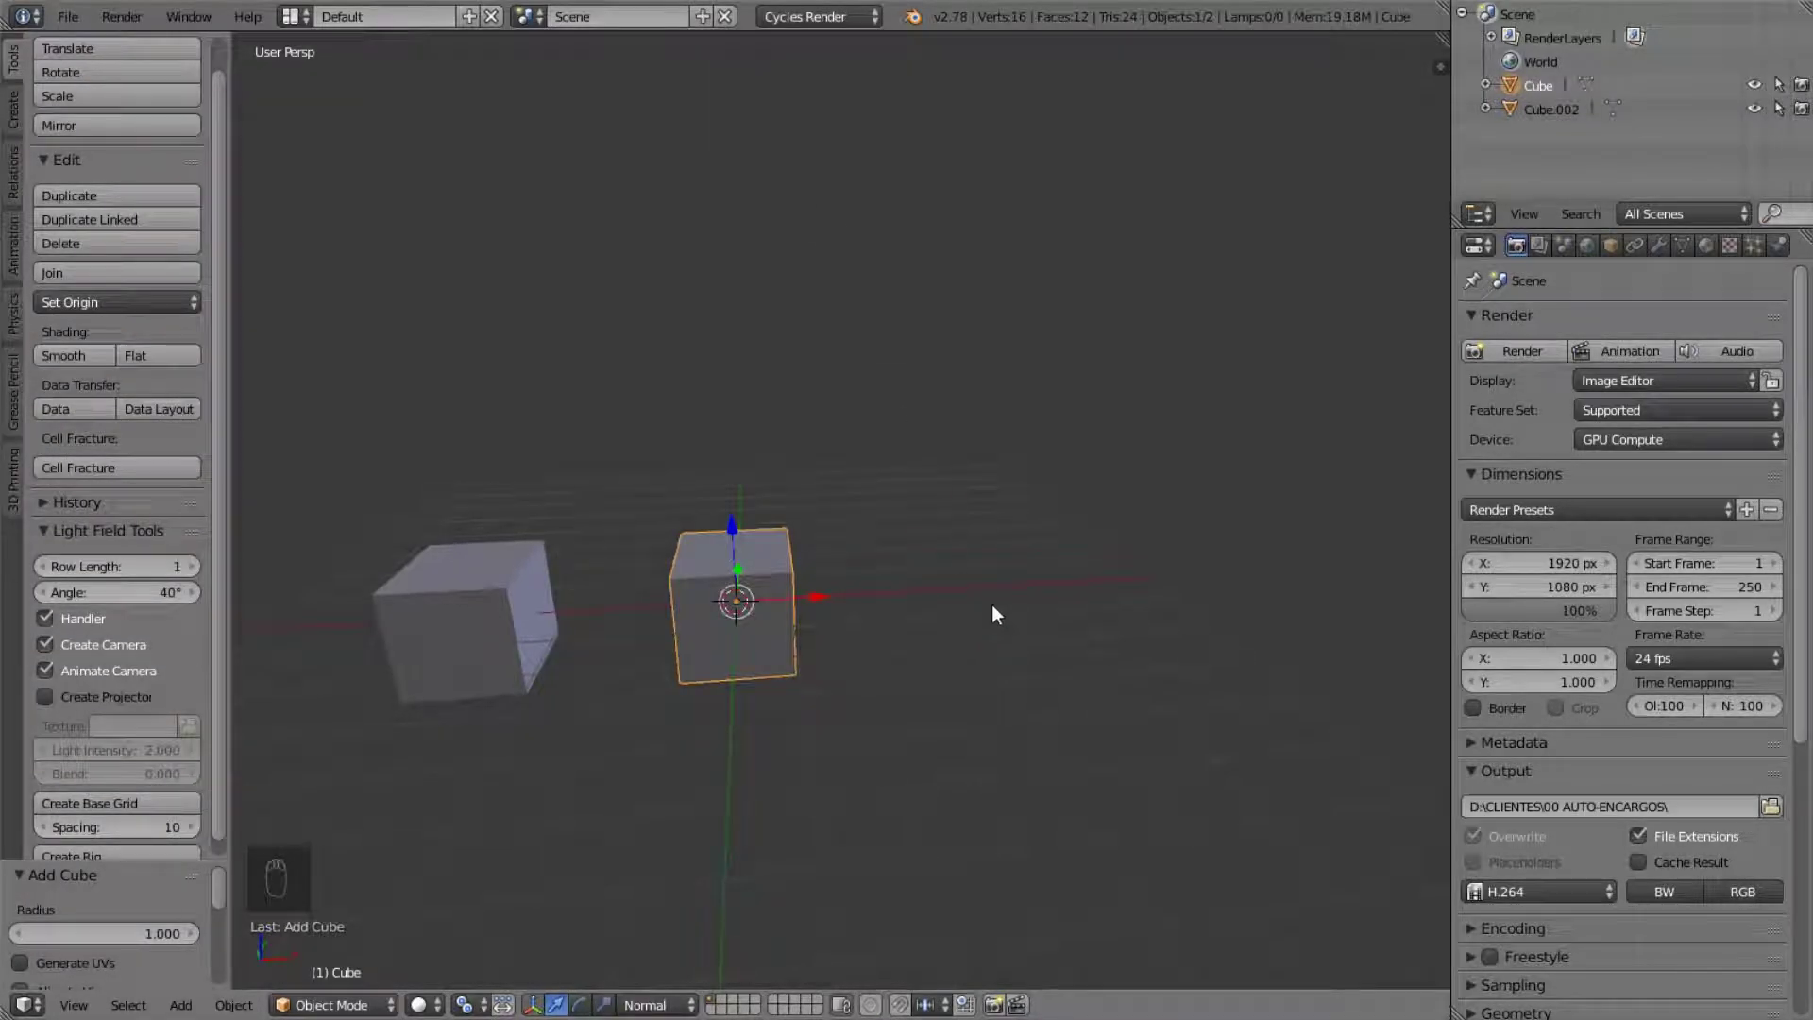
{"action": "scroll", "coordinate": [761, 572], "scroll_direction": "up", "scroll_amount": 6}
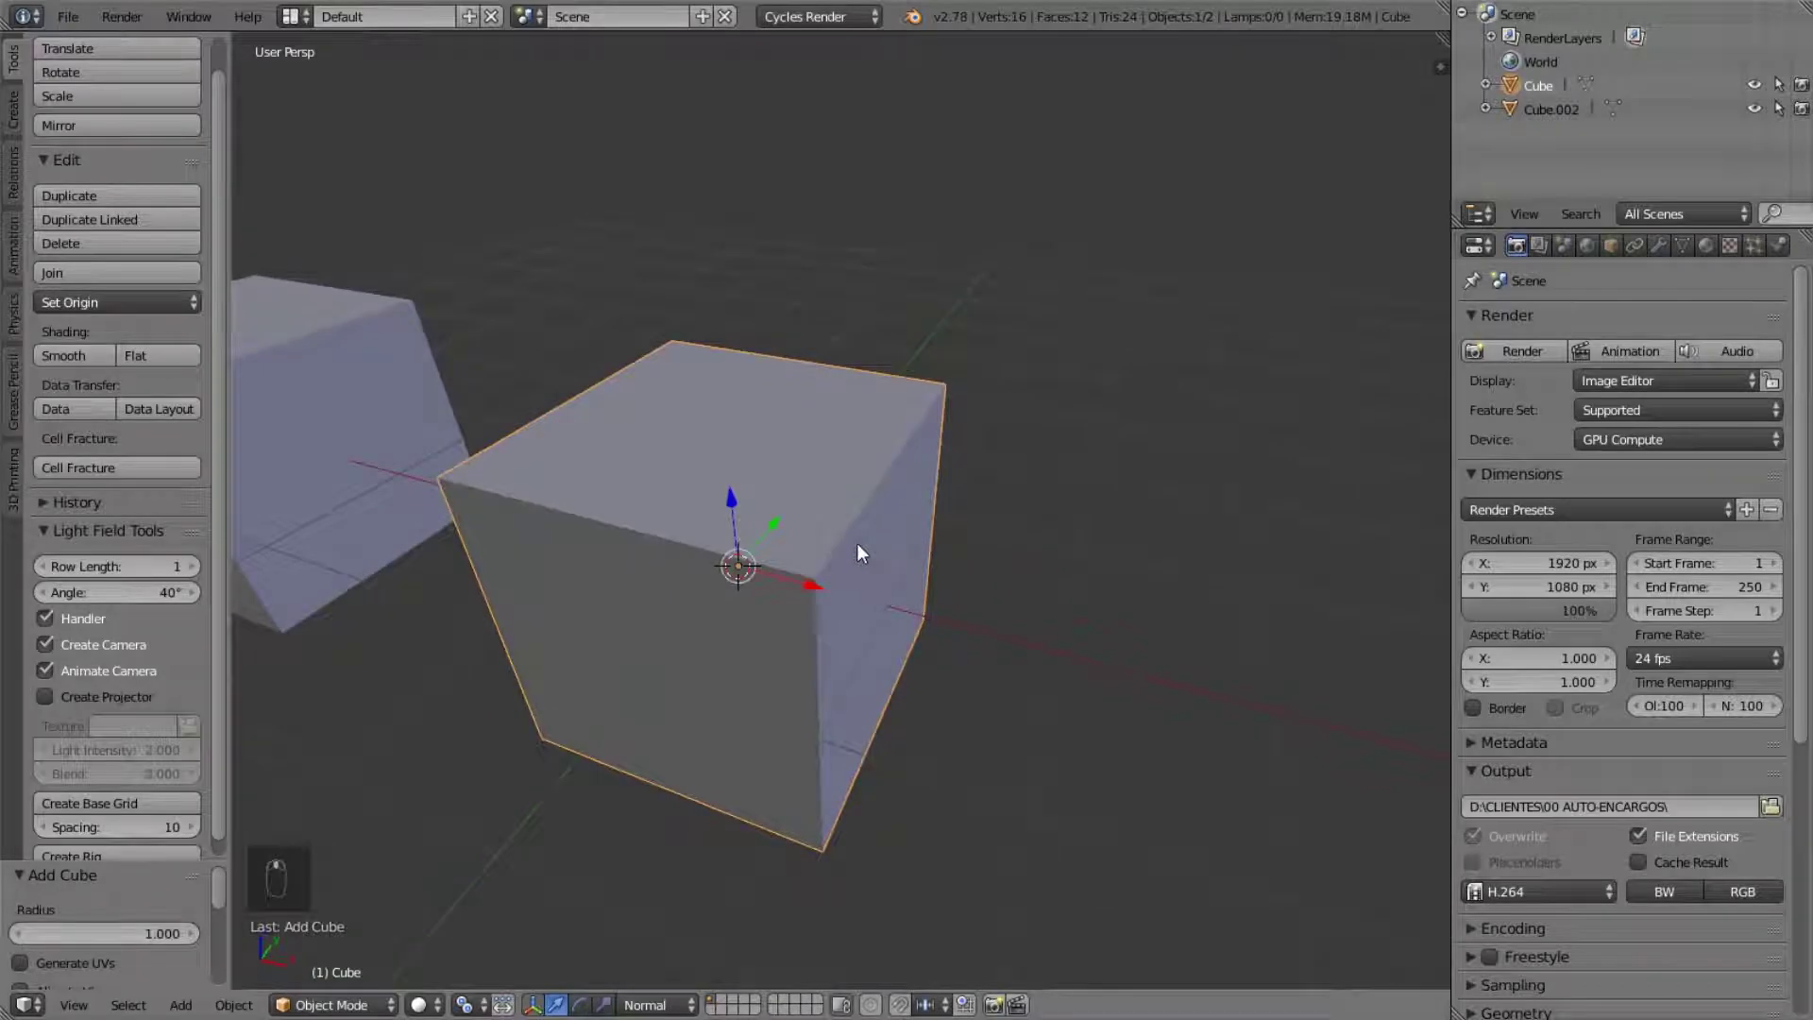
{"action": "key", "text": "g"}
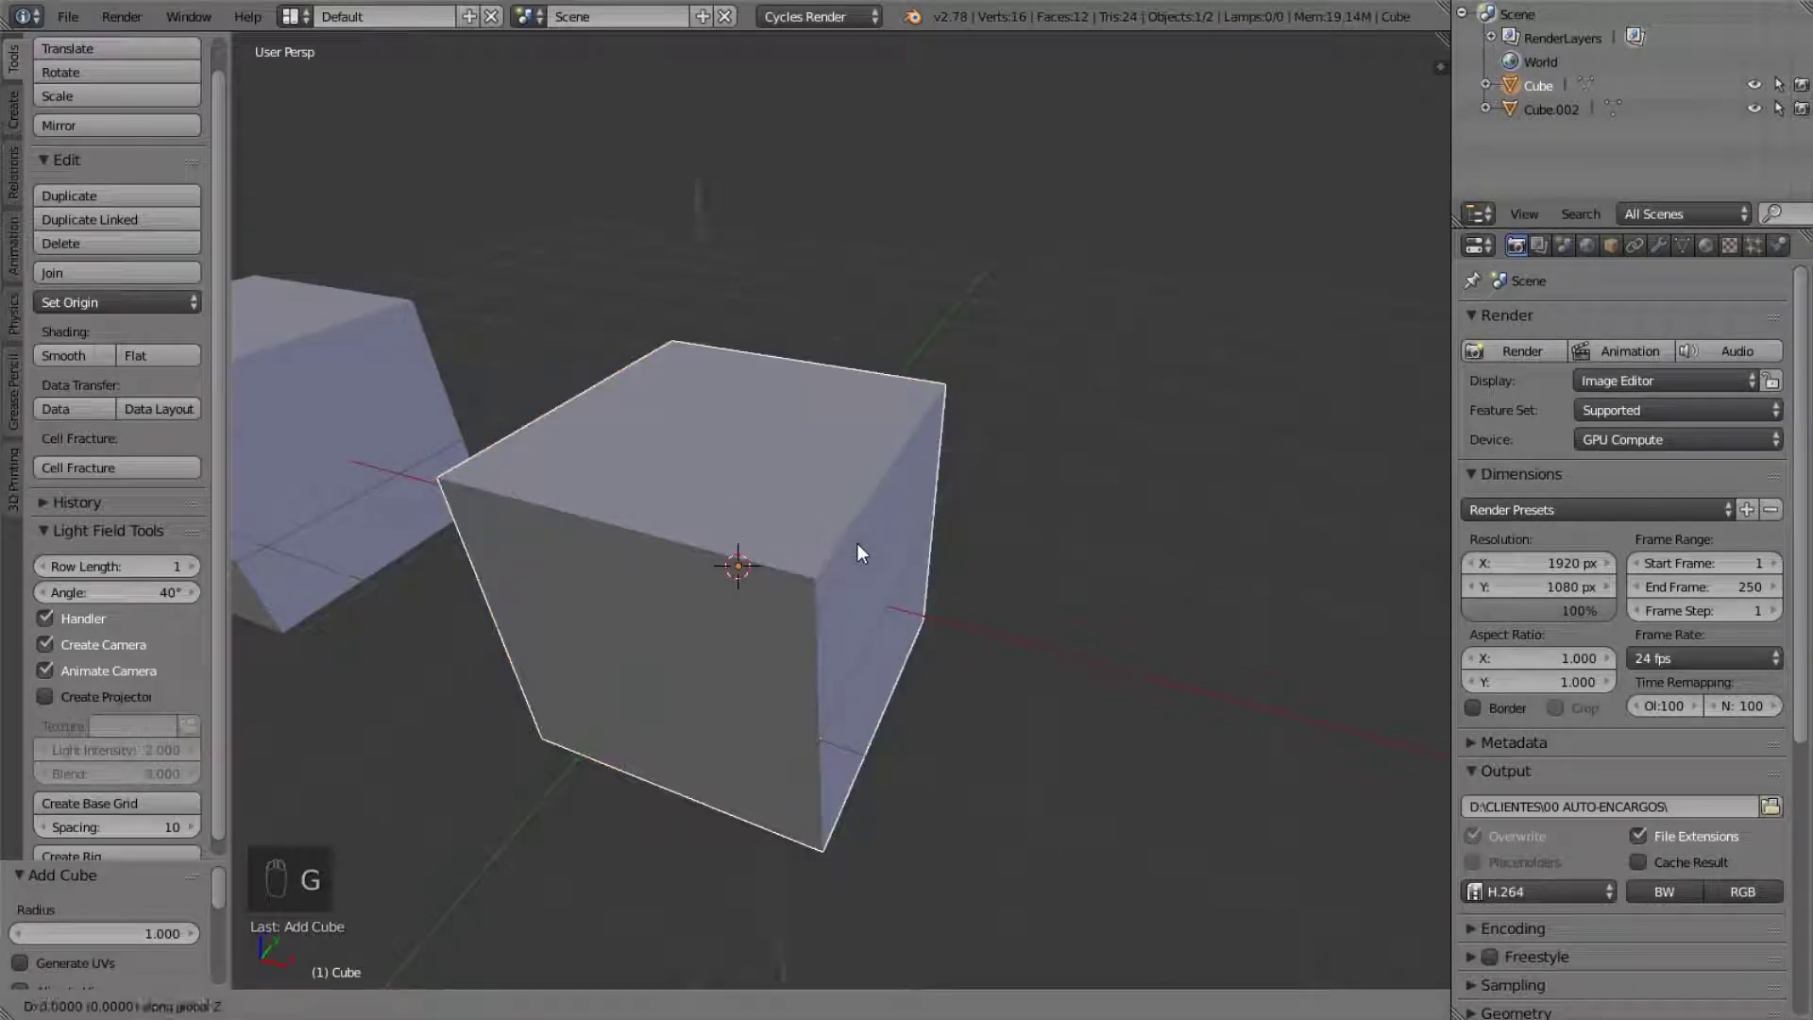
{"action": "key", "text": "z"}
{"action": "key", "text": "1"}
{"action": "key", "text": "Return"}
- Flatten the new cube into a thin upright slab by moving its positive Y face in the negative Y direction in Edit Mode, and return to Object Mode
{"action": "scroll", "coordinate": [808, 462], "scroll_direction": "down", "scroll_amount": 3}
{"action": "middle_click_drag", "start_coordinate": [811, 463], "coordinate": [872, 506]}
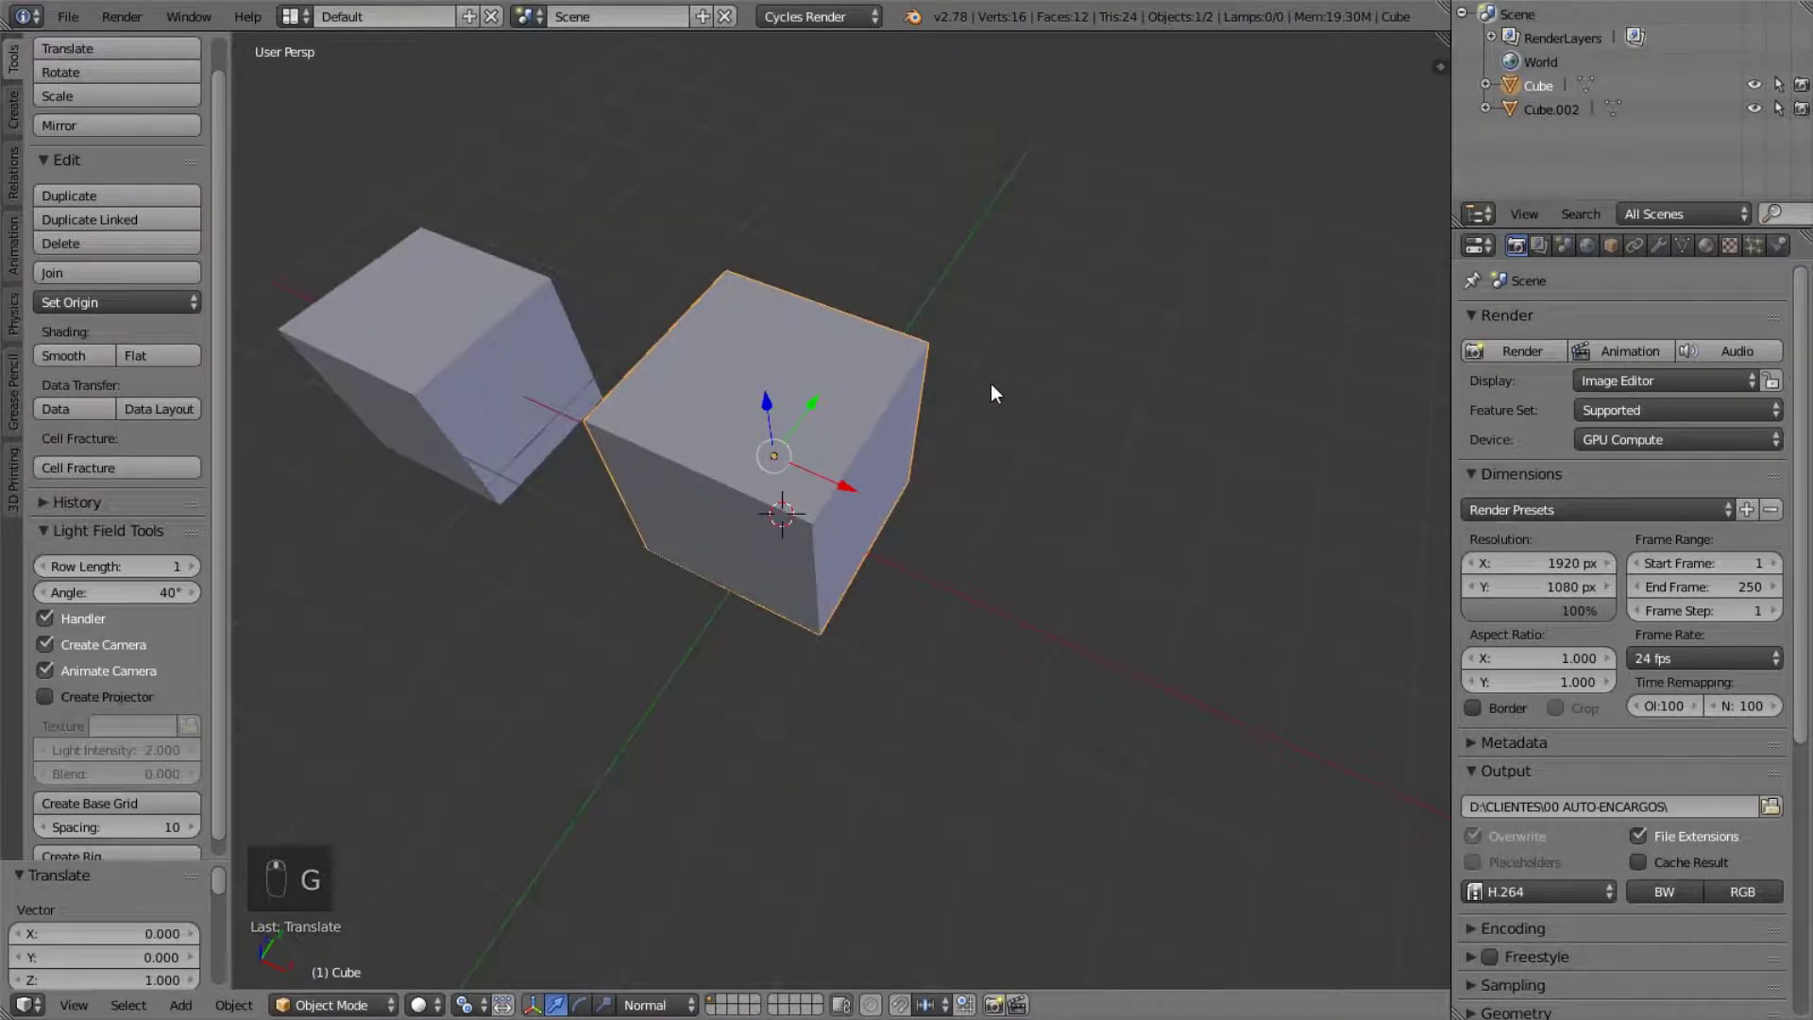
{"action": "key", "text": "Tab"}
{"action": "middle_click_drag", "start_coordinate": [988, 372], "coordinate": [993, 517]}
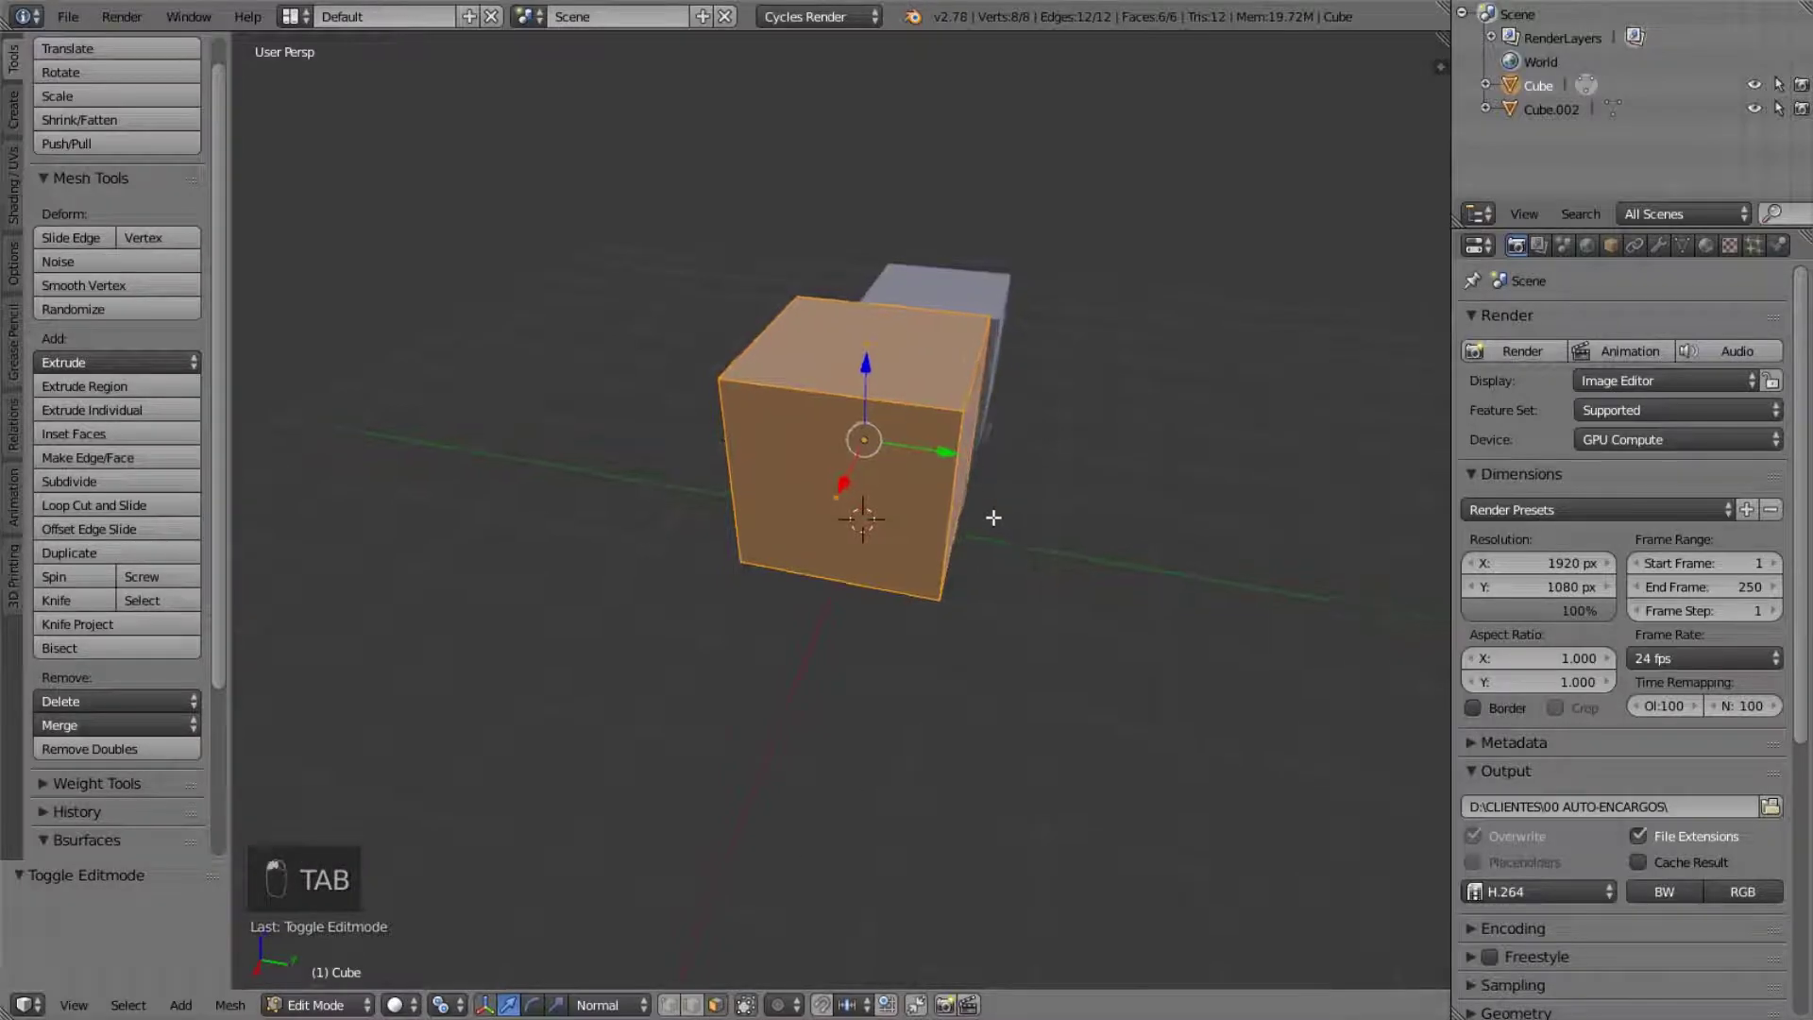
{"action": "right_click", "coordinate": [973, 477]}
{"action": "key", "text": "g"}
{"action": "key", "text": "y"}
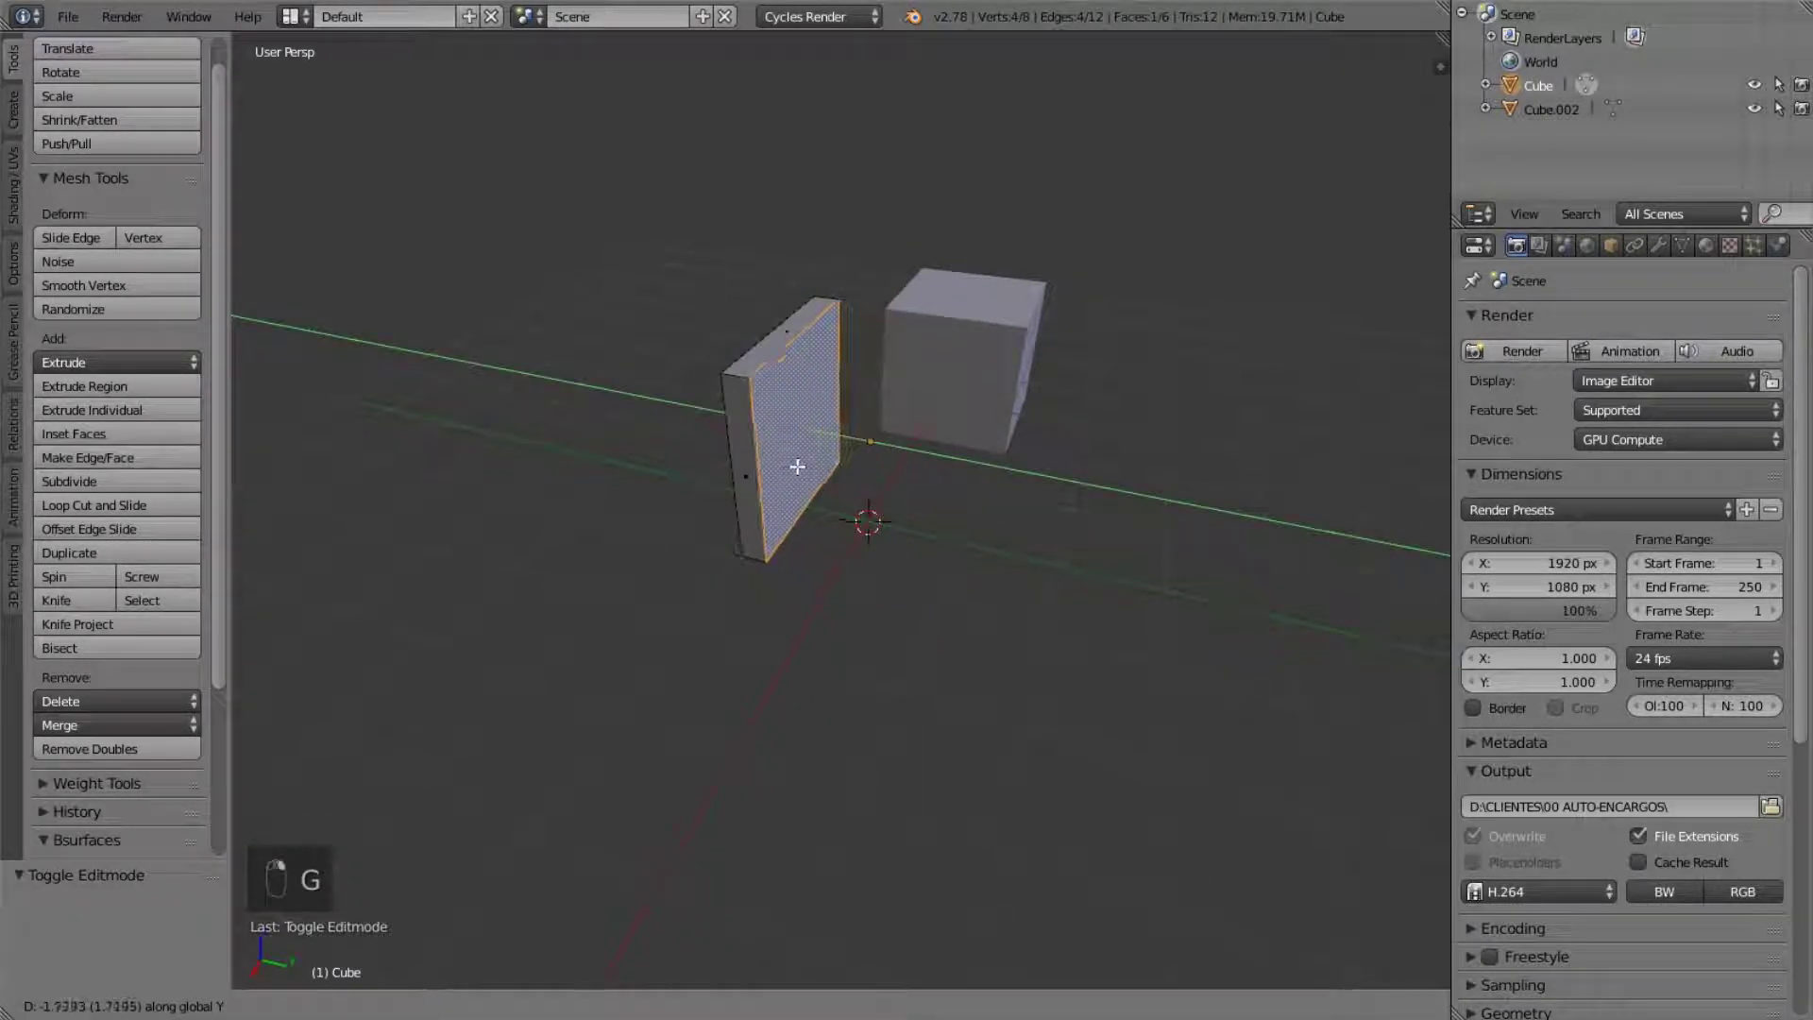
{"action": "left_click", "coordinate": [786, 469]}
{"action": "middle_click_drag", "start_coordinate": [786, 470], "coordinate": [986, 485]}
{"action": "key", "text": "Tab"}
{"action": "scroll", "coordinate": [985, 485], "scroll_direction": "up", "scroll_amount": 3}
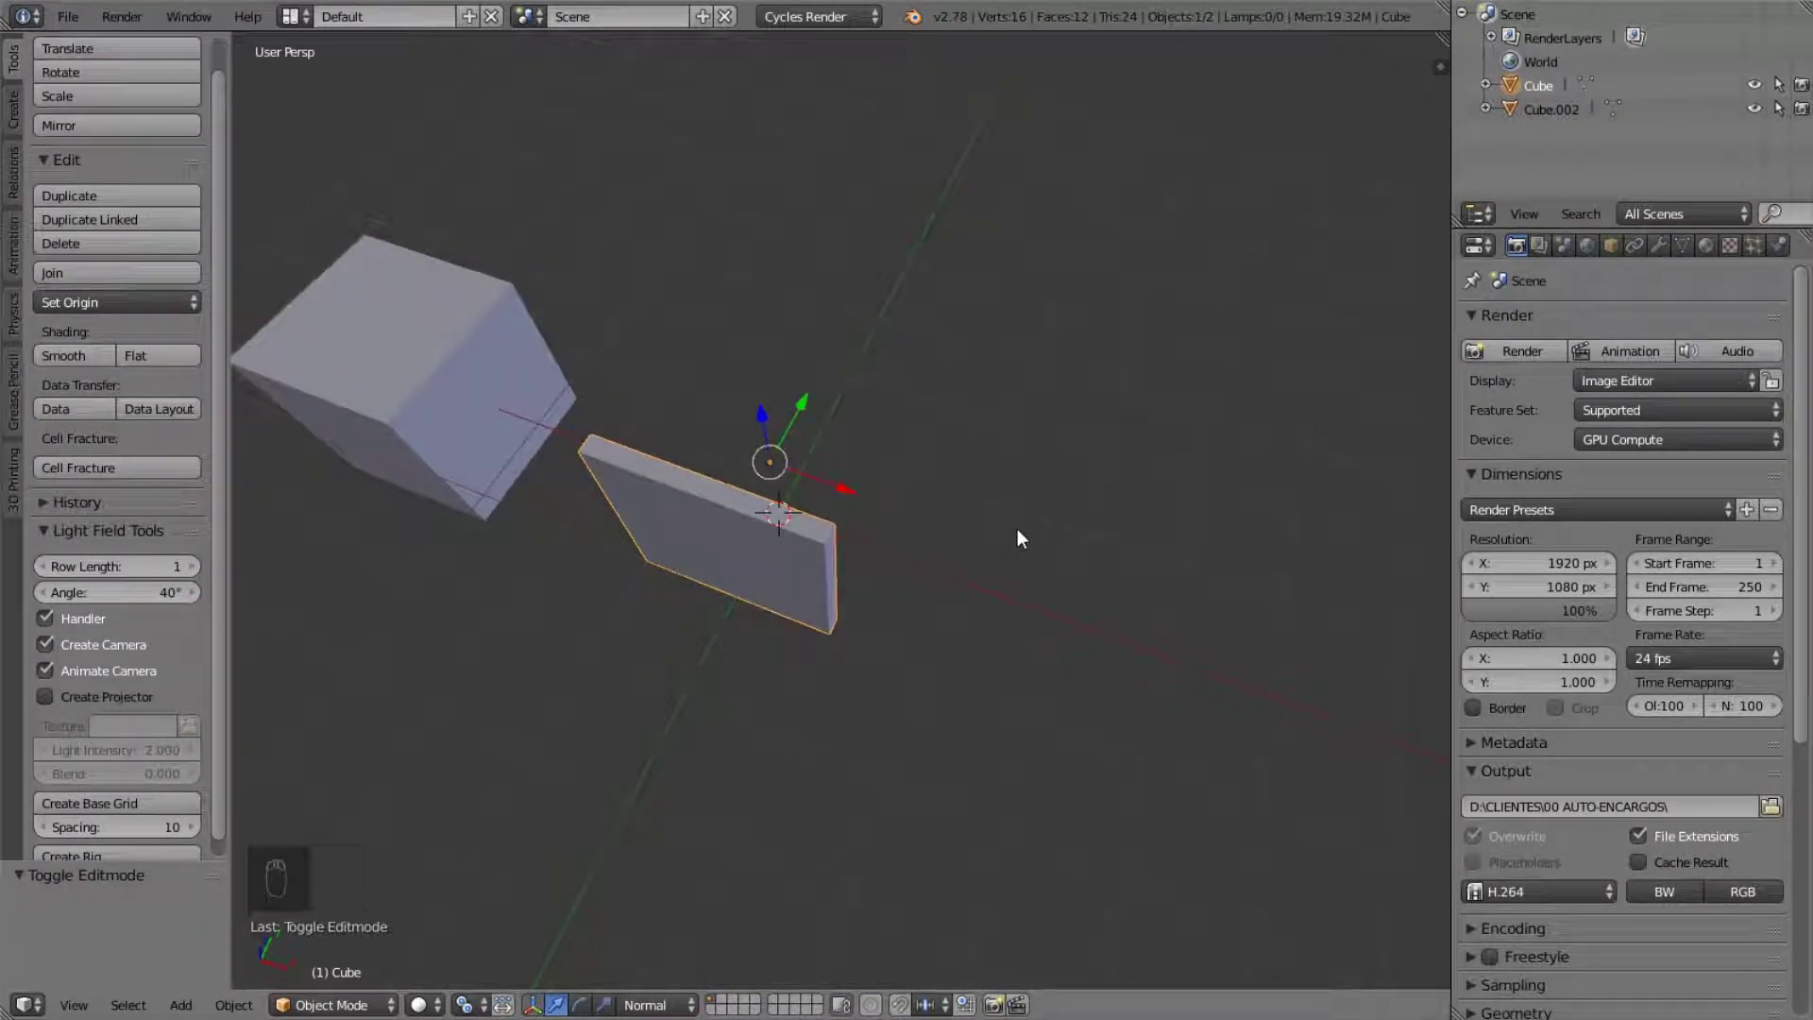
- Make a linked duplicate of the thin slab and leave the copy in the original's position
{"action": "middle_click_drag", "start_coordinate": [1017, 531], "coordinate": [882, 499]}
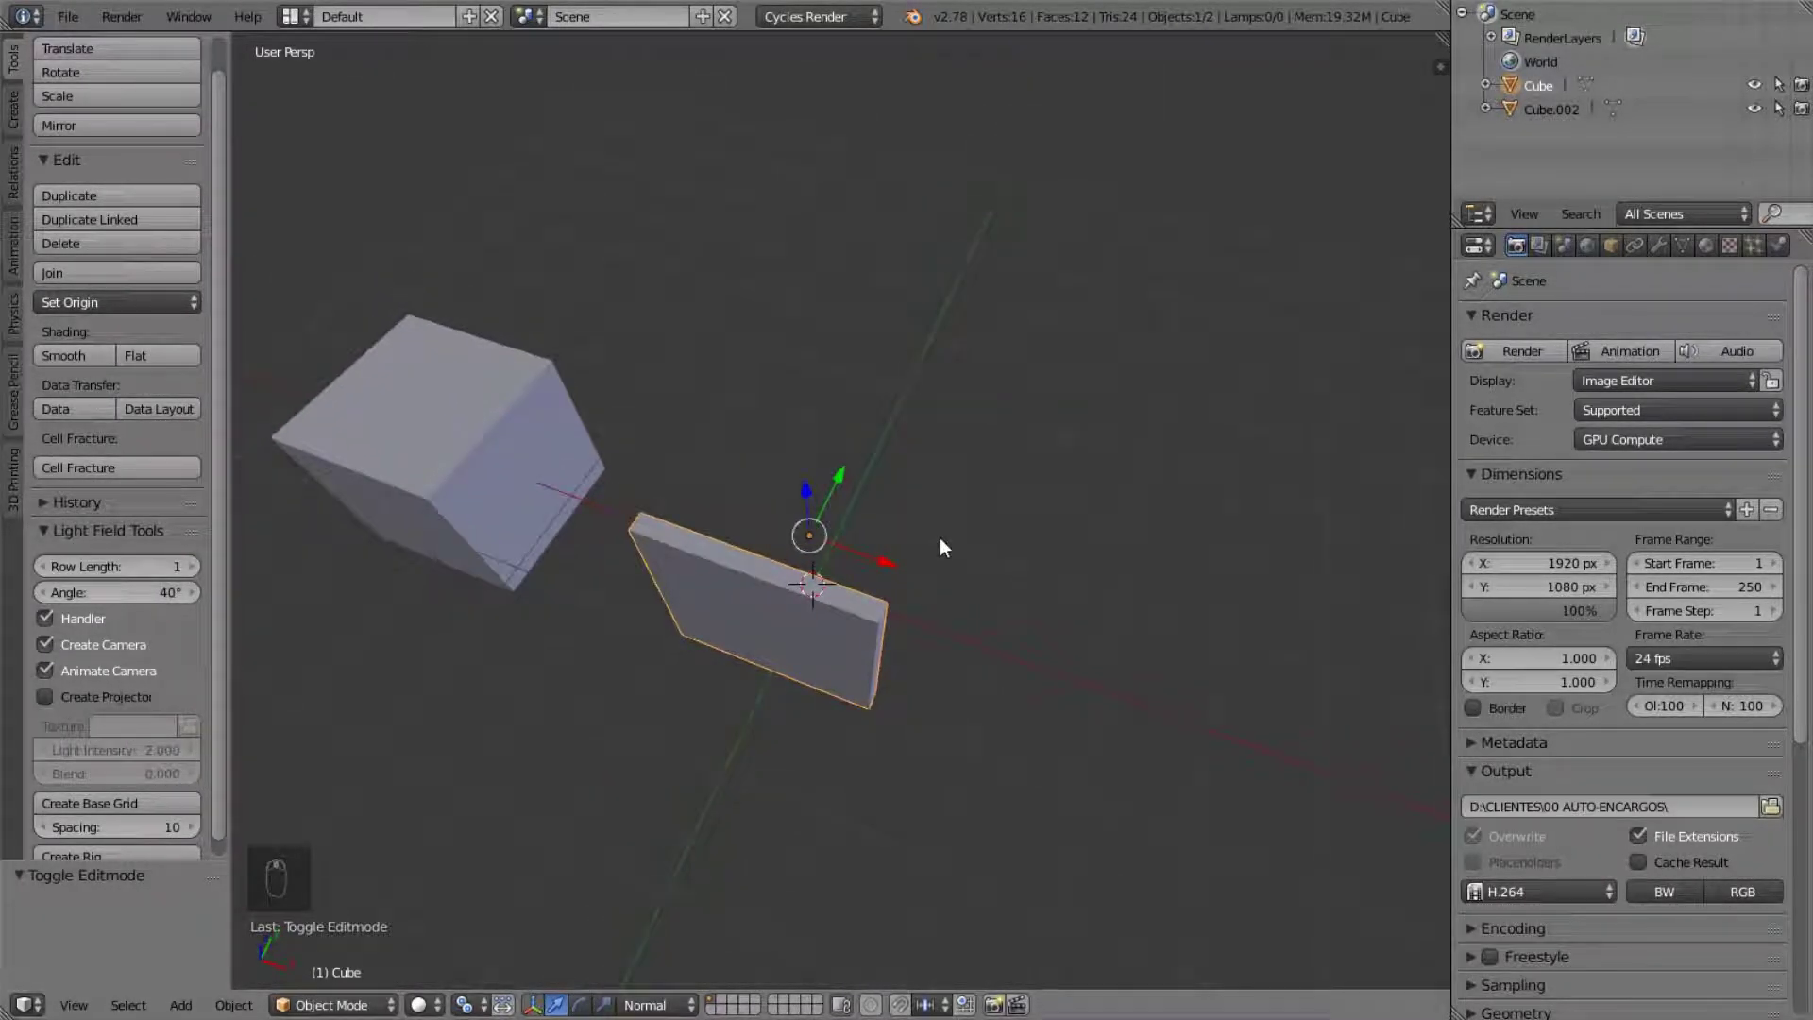
{"action": "middle_click_drag", "start_coordinate": [983, 518], "coordinate": [724, 466]}
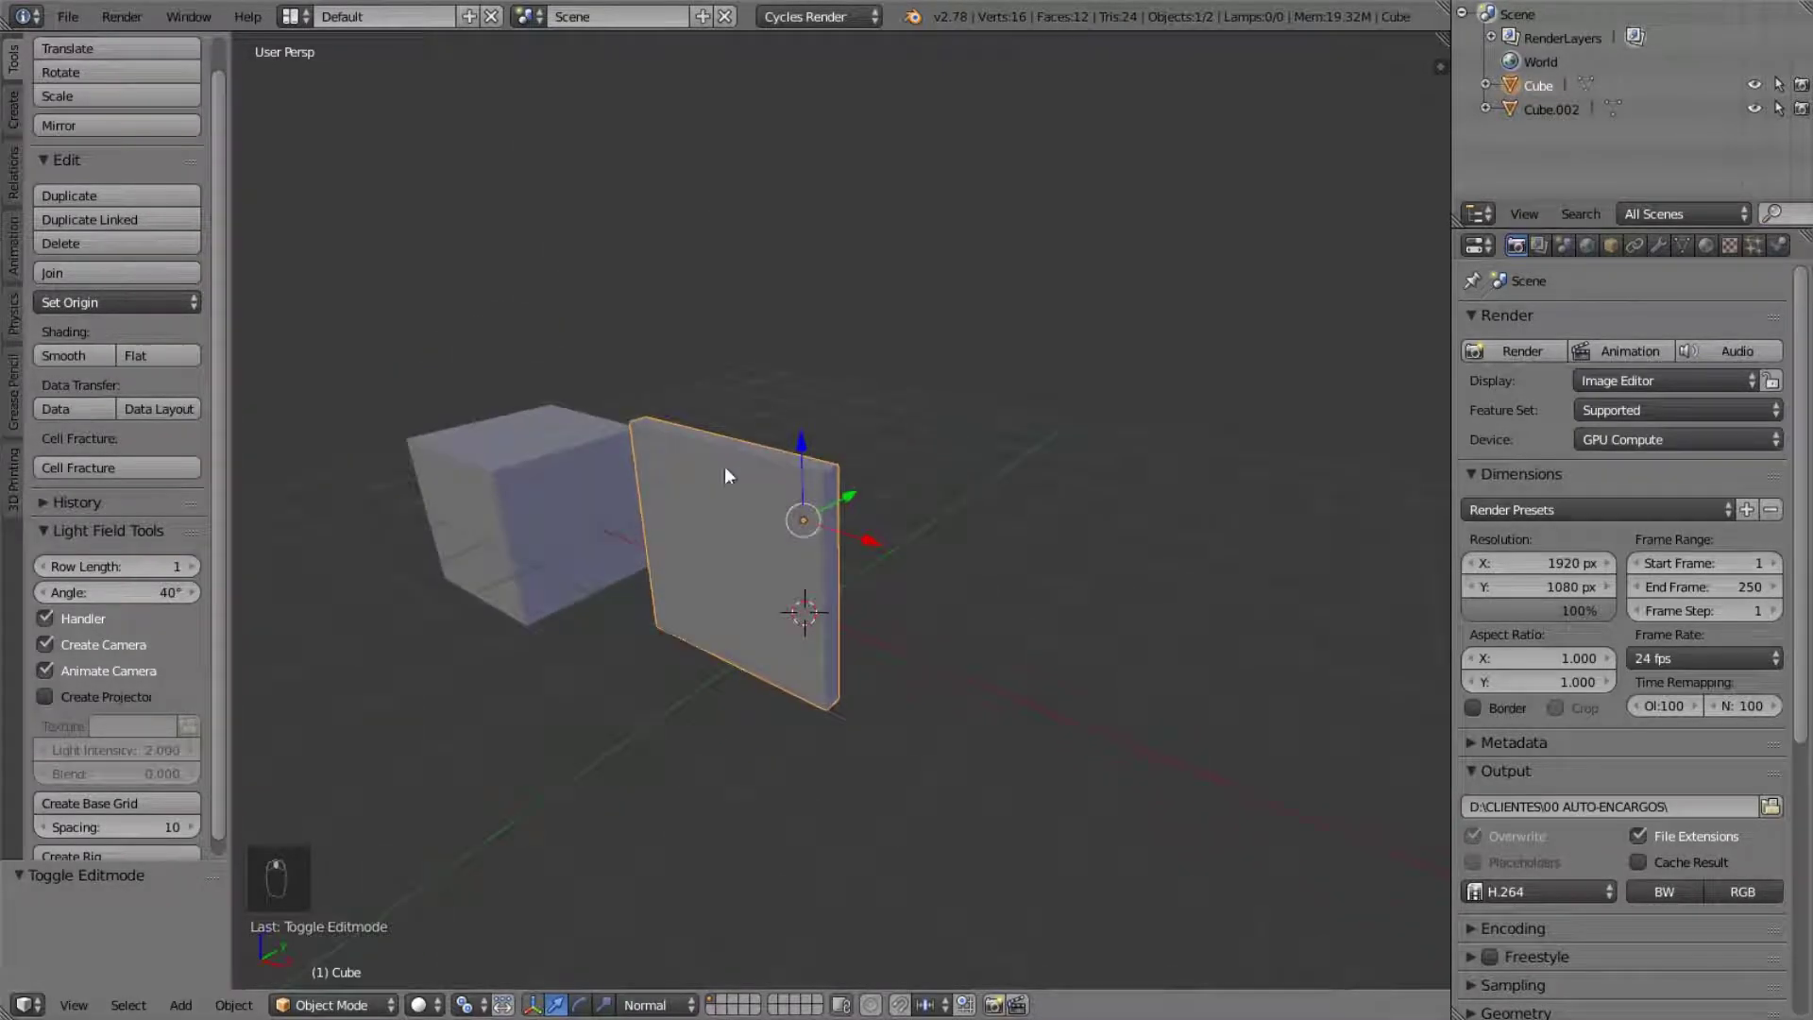
{"action": "middle_click_drag", "start_coordinate": [868, 476], "coordinate": [869, 512]}
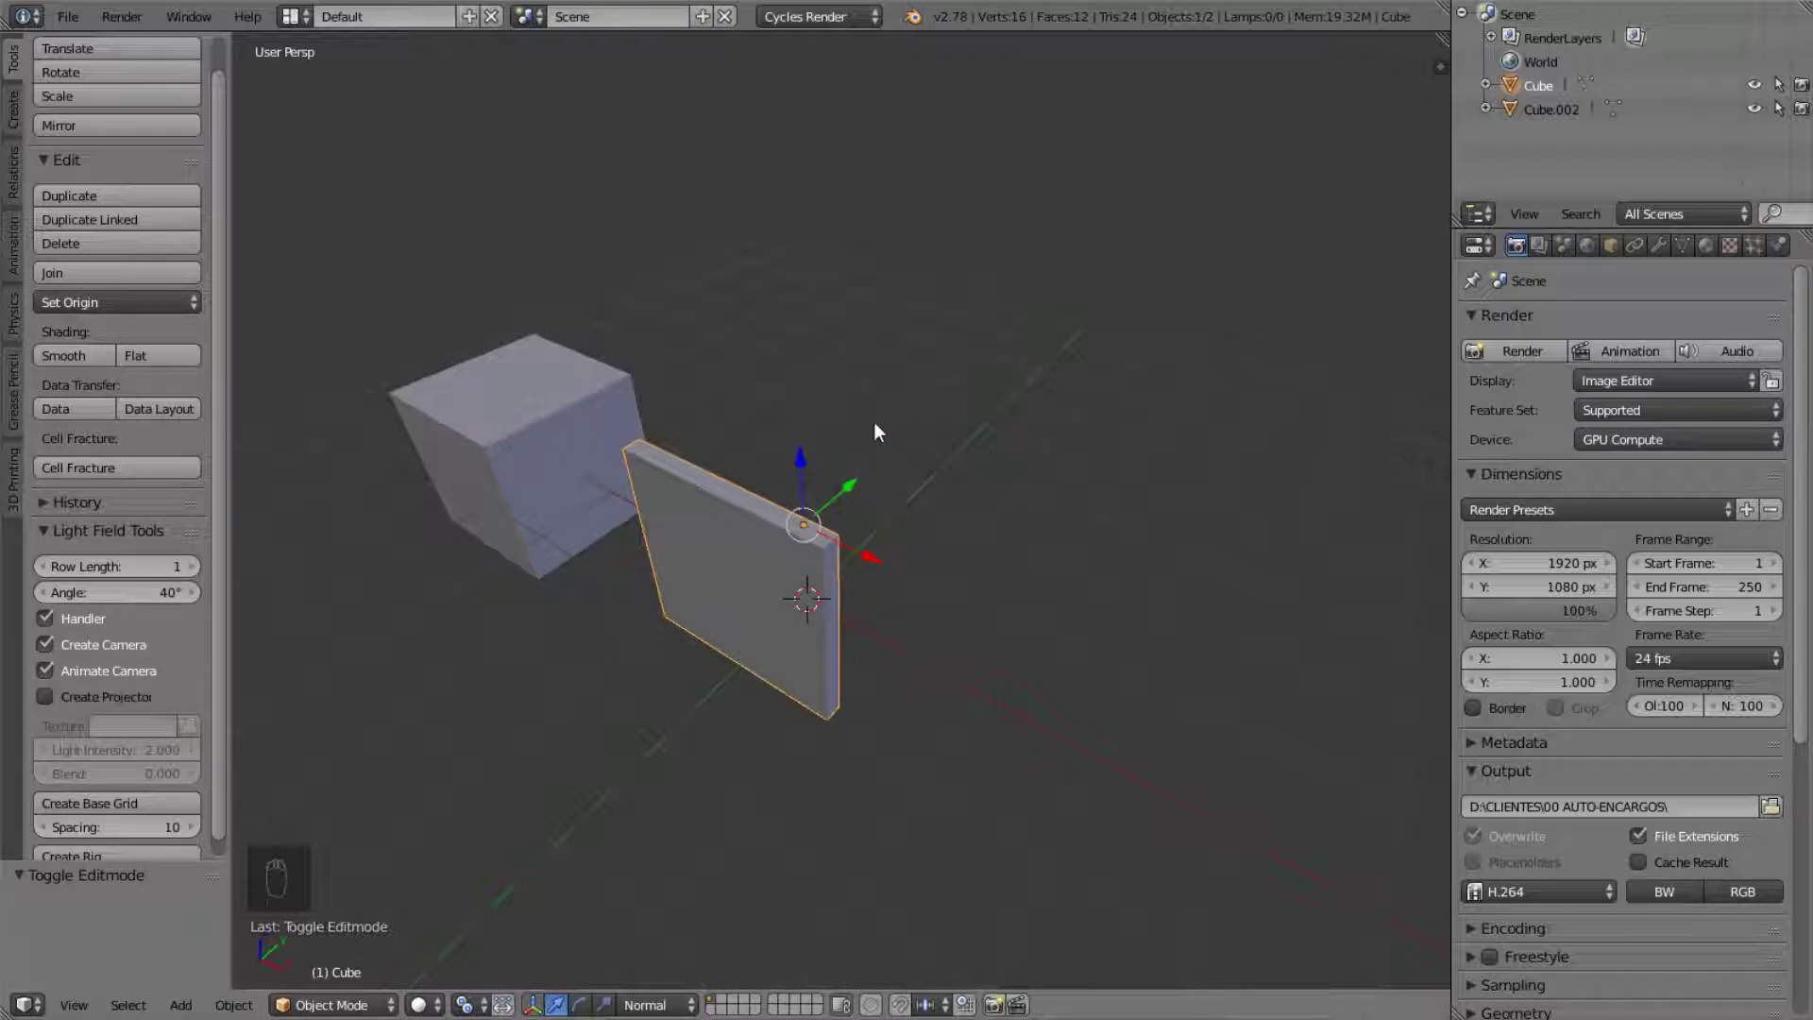
{"action": "middle_click_drag", "start_coordinate": [873, 438], "coordinate": [881, 408]}
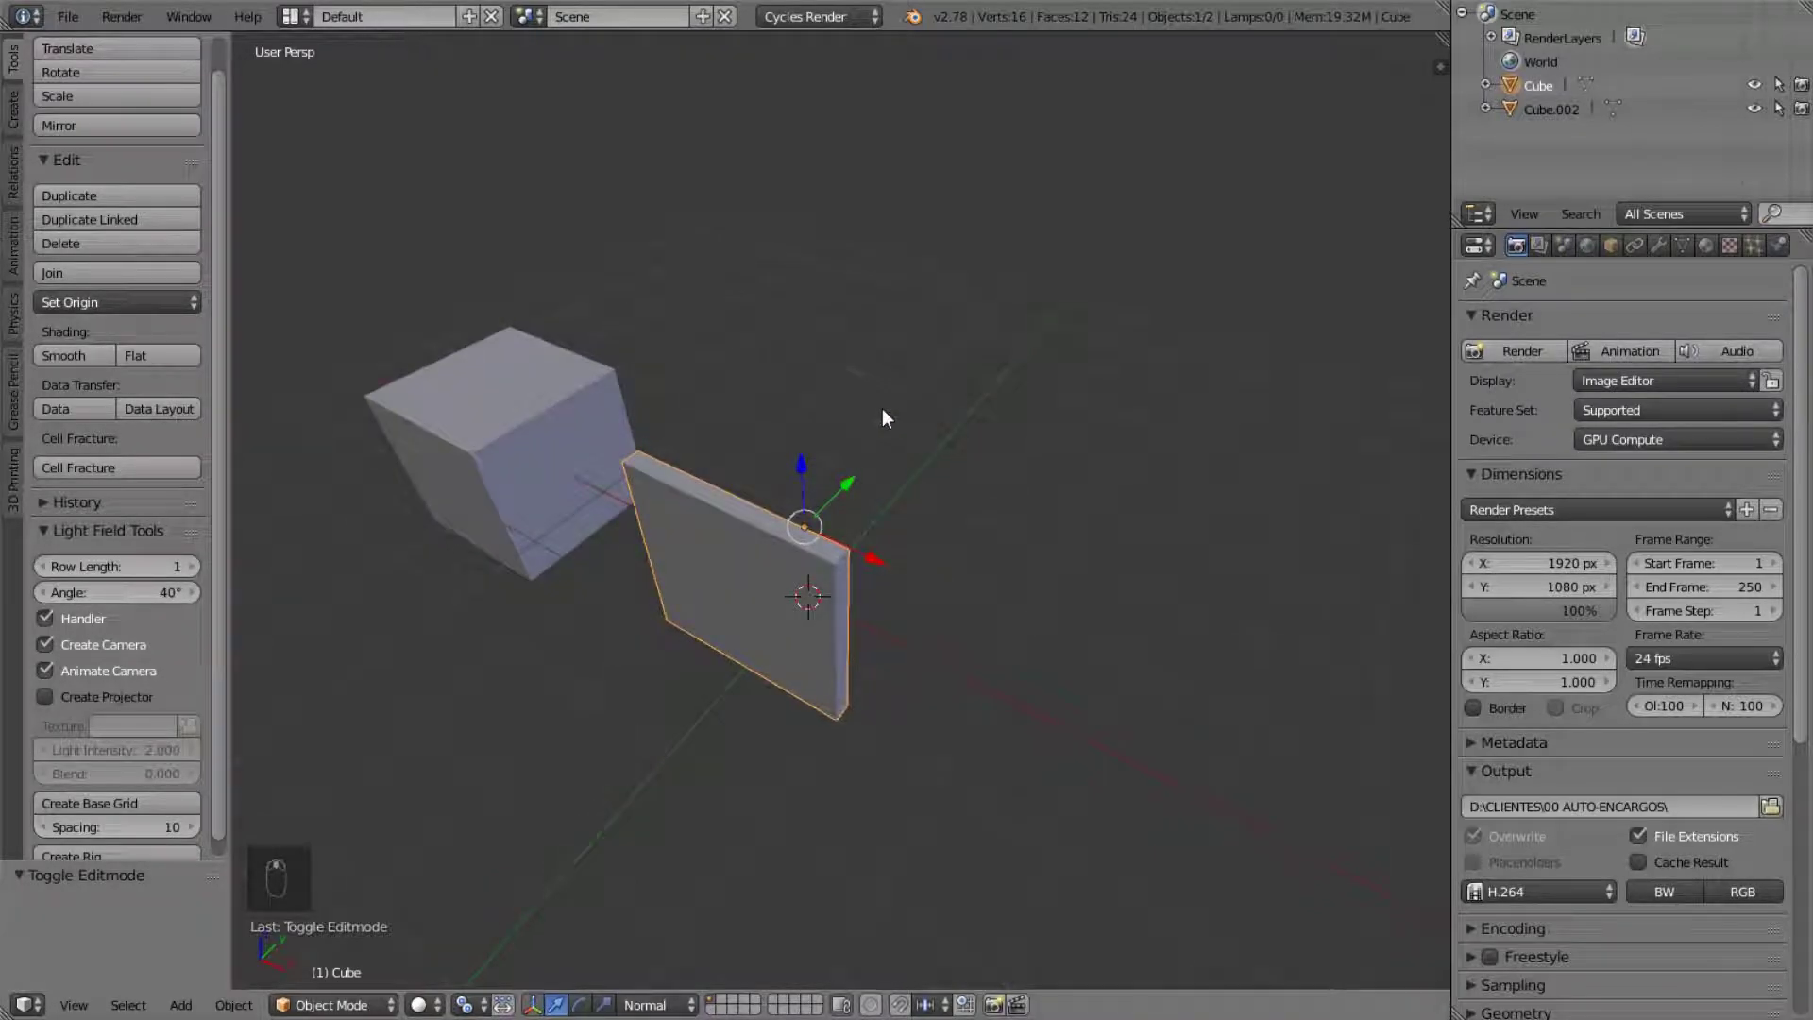
{"action": "key", "text": "alt+d"}
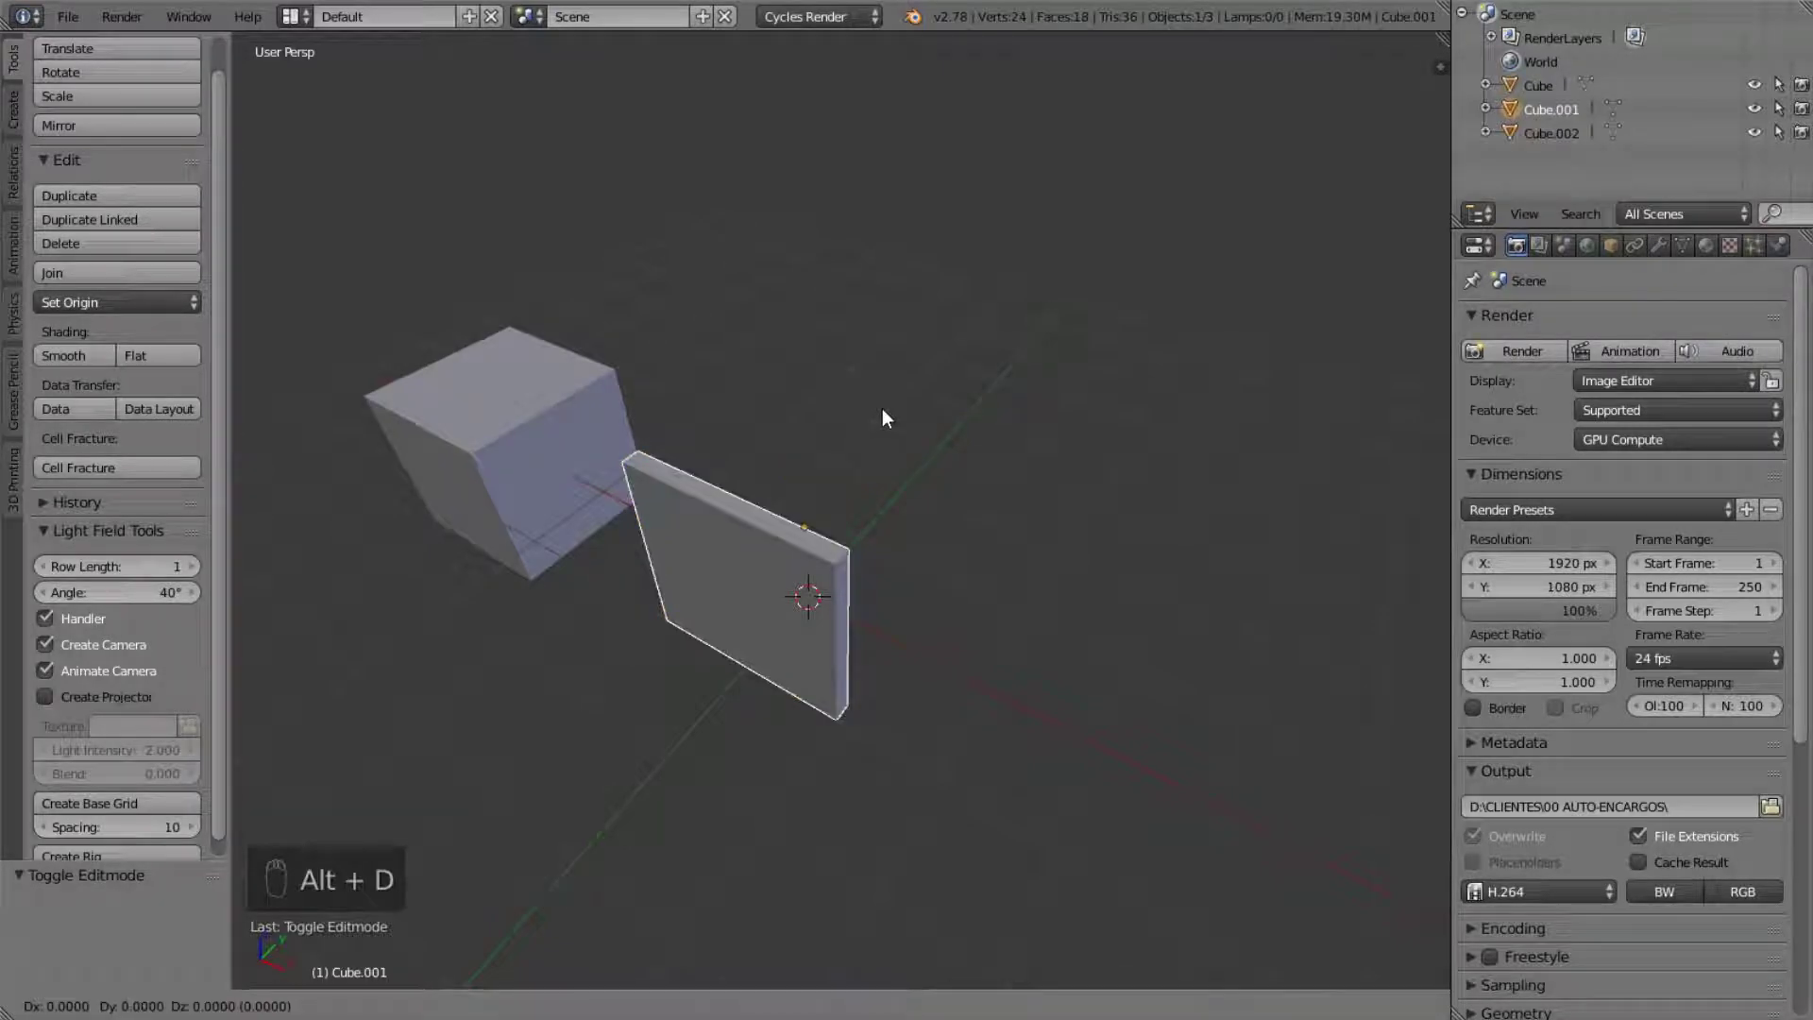
{"action": "right_click", "coordinate": [967, 327]}
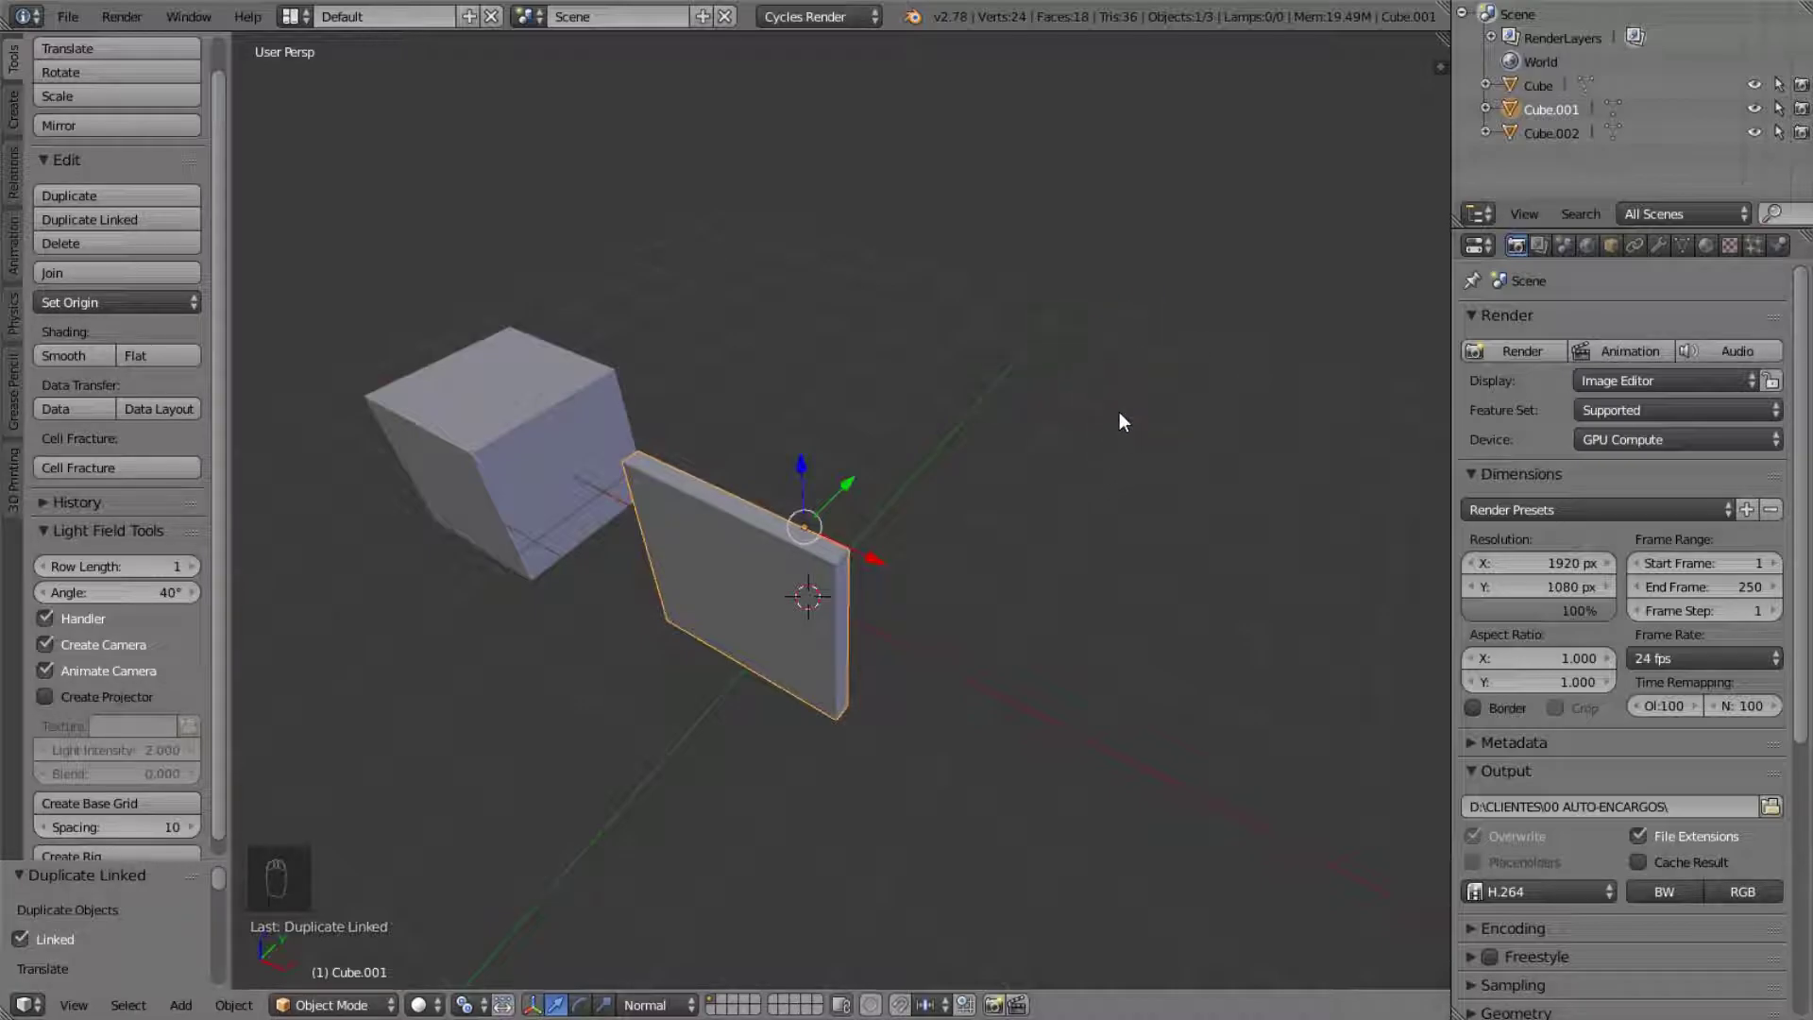
- Rotate the linked slab copy 90° around the Z axis to form a corner with the first slab
{"action": "key", "text": "g"}
{"action": "right_click", "coordinate": [1038, 439]}
{"action": "key", "text": "r"}
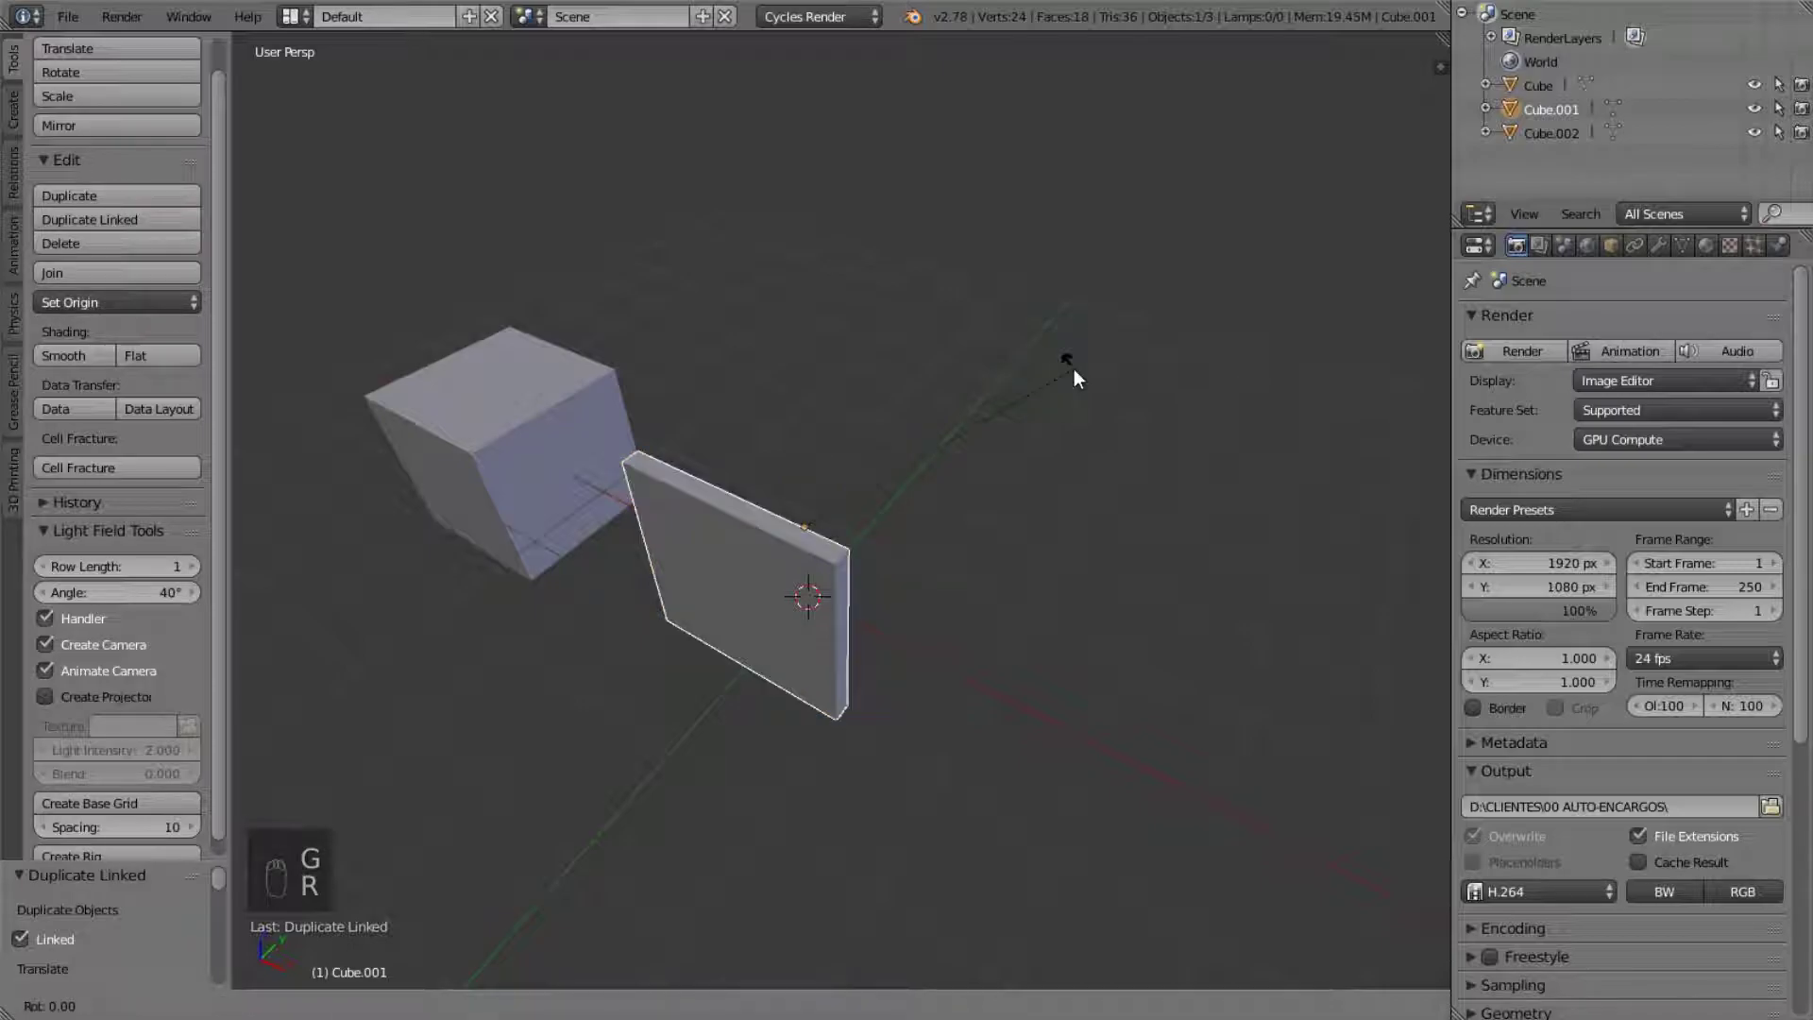
{"action": "type", "text": "z"}
{"action": "type", "text": "90"}
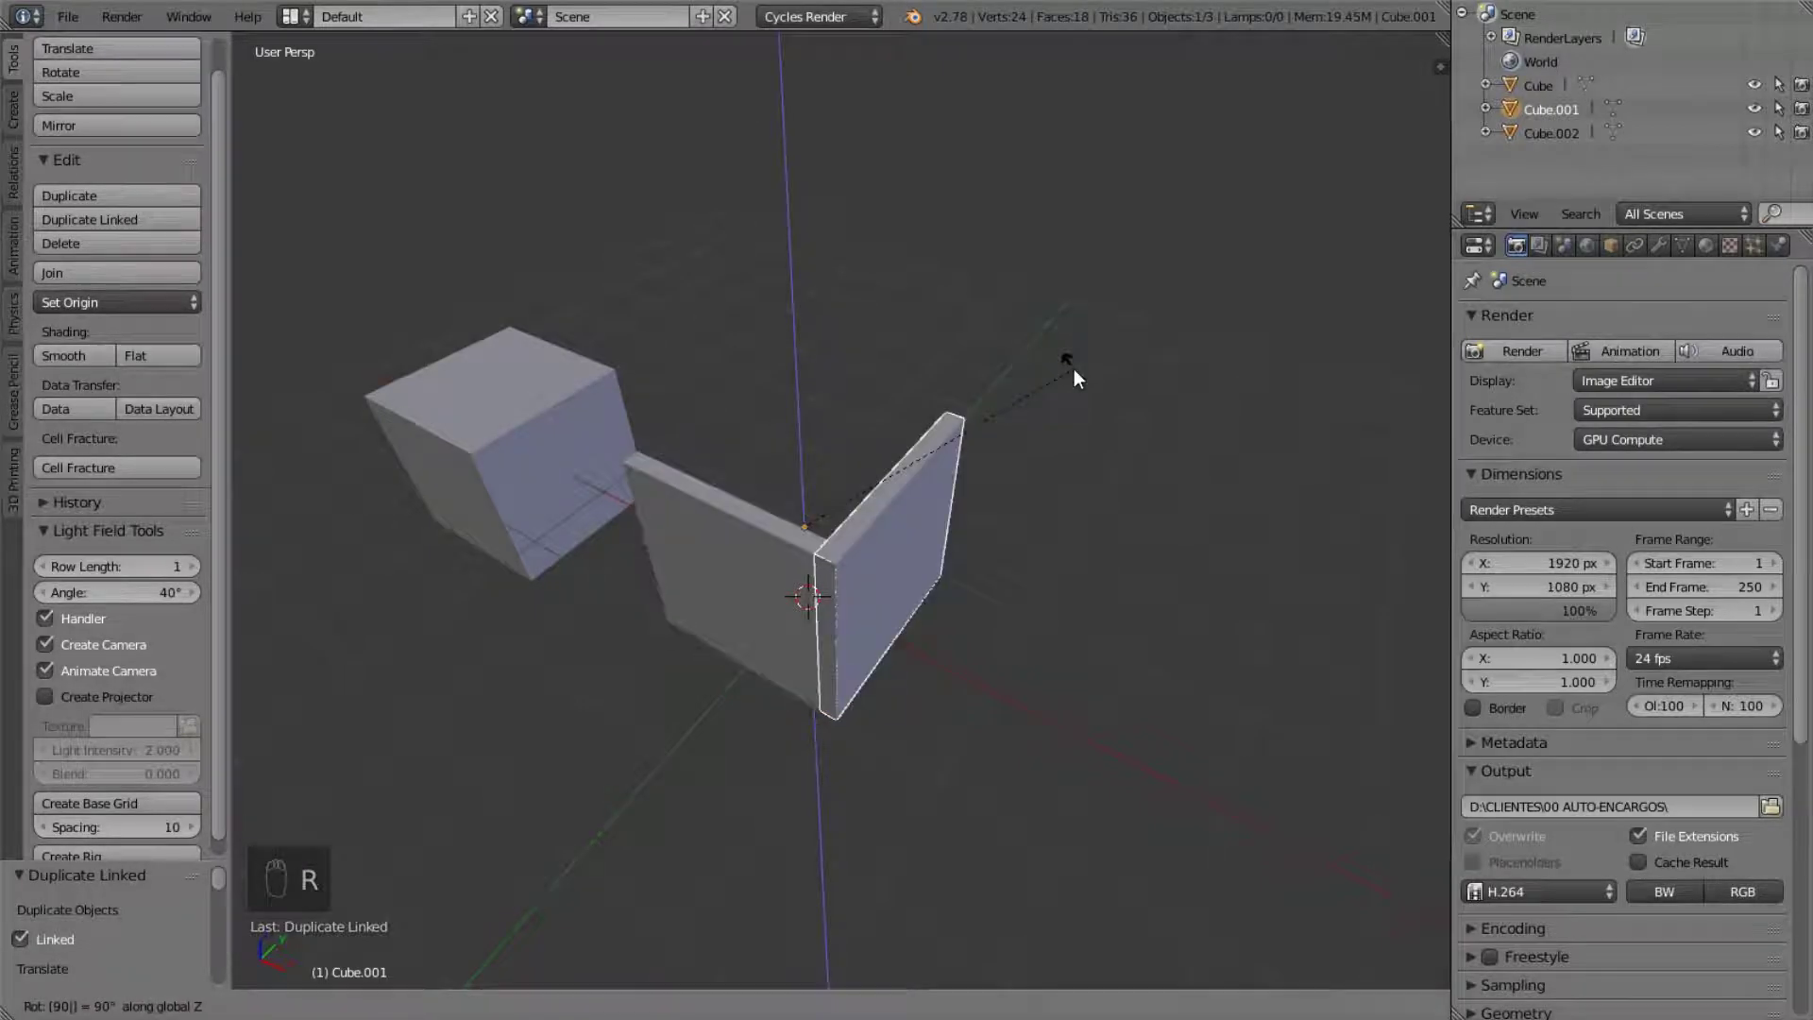
{"action": "key", "text": "Return"}
- Make a linked duplicate of the rotated slab in place and rotate it 90° around Z as the third wall
{"action": "middle_click_drag", "start_coordinate": [626, 418], "coordinate": [767, 545]}
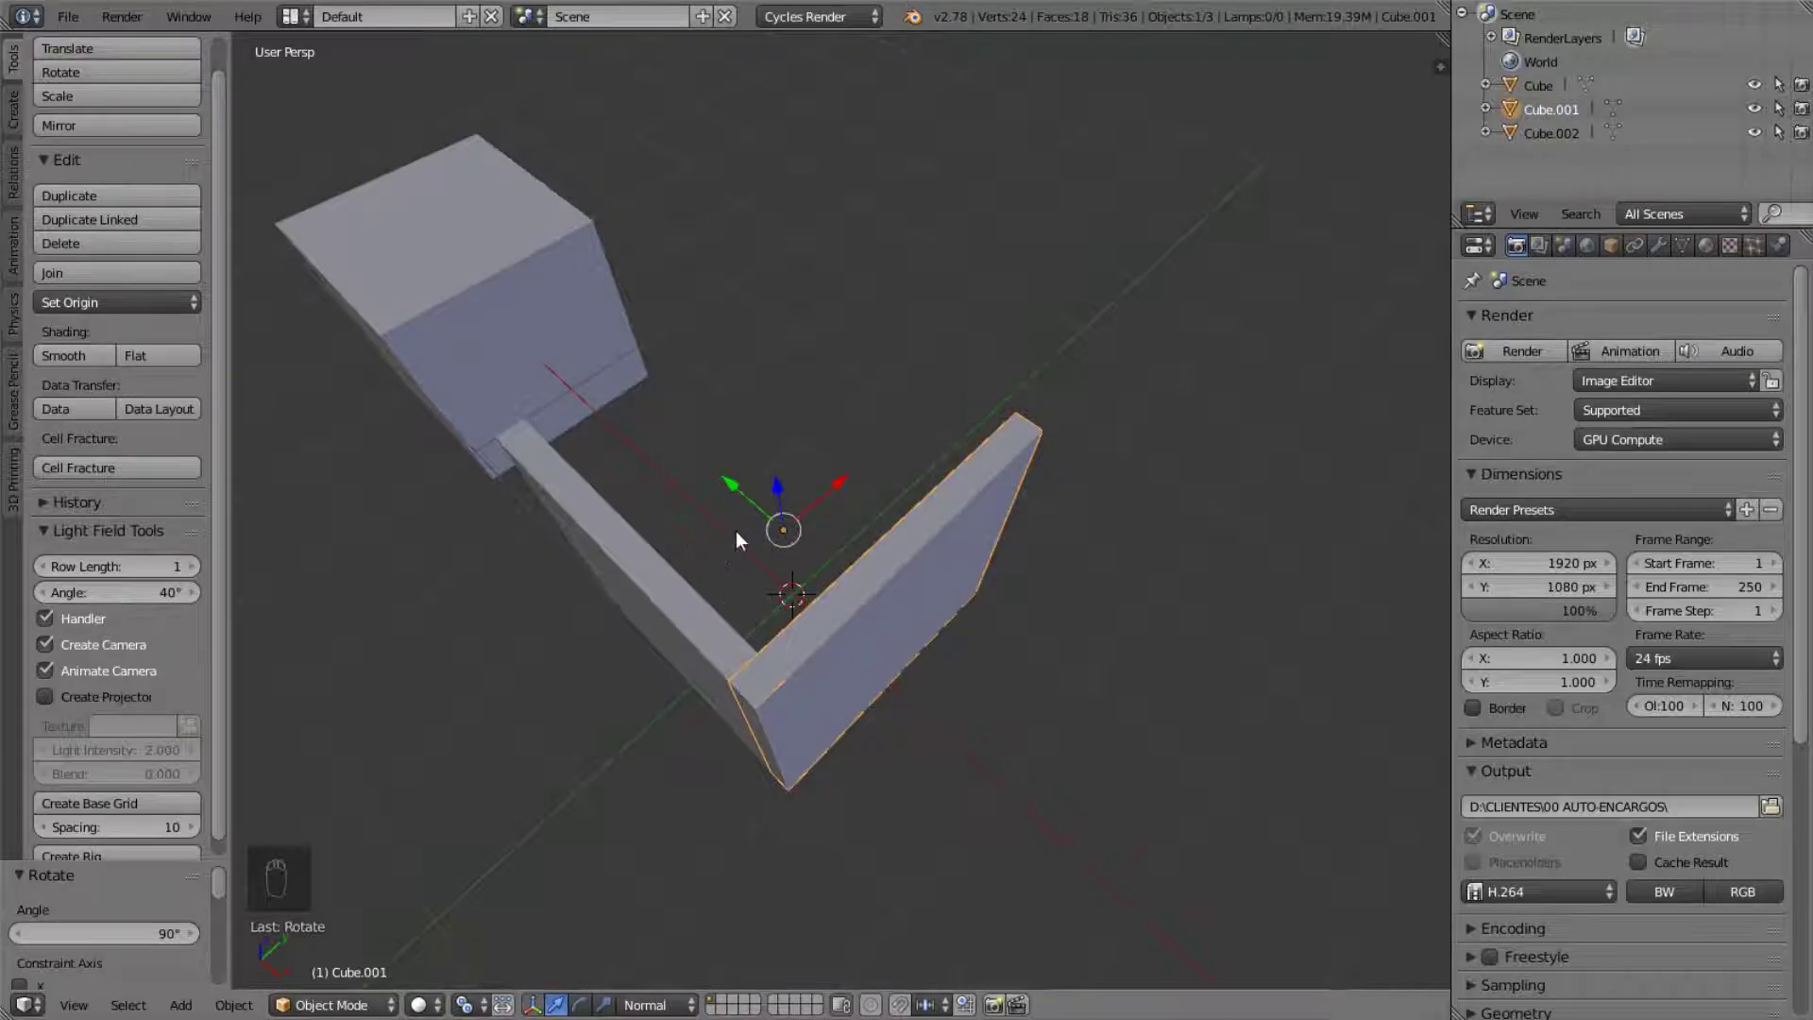
{"action": "middle_click_drag", "start_coordinate": [735, 541], "coordinate": [837, 497]}
{"action": "middle_click_drag", "start_coordinate": [673, 489], "coordinate": [843, 452]}
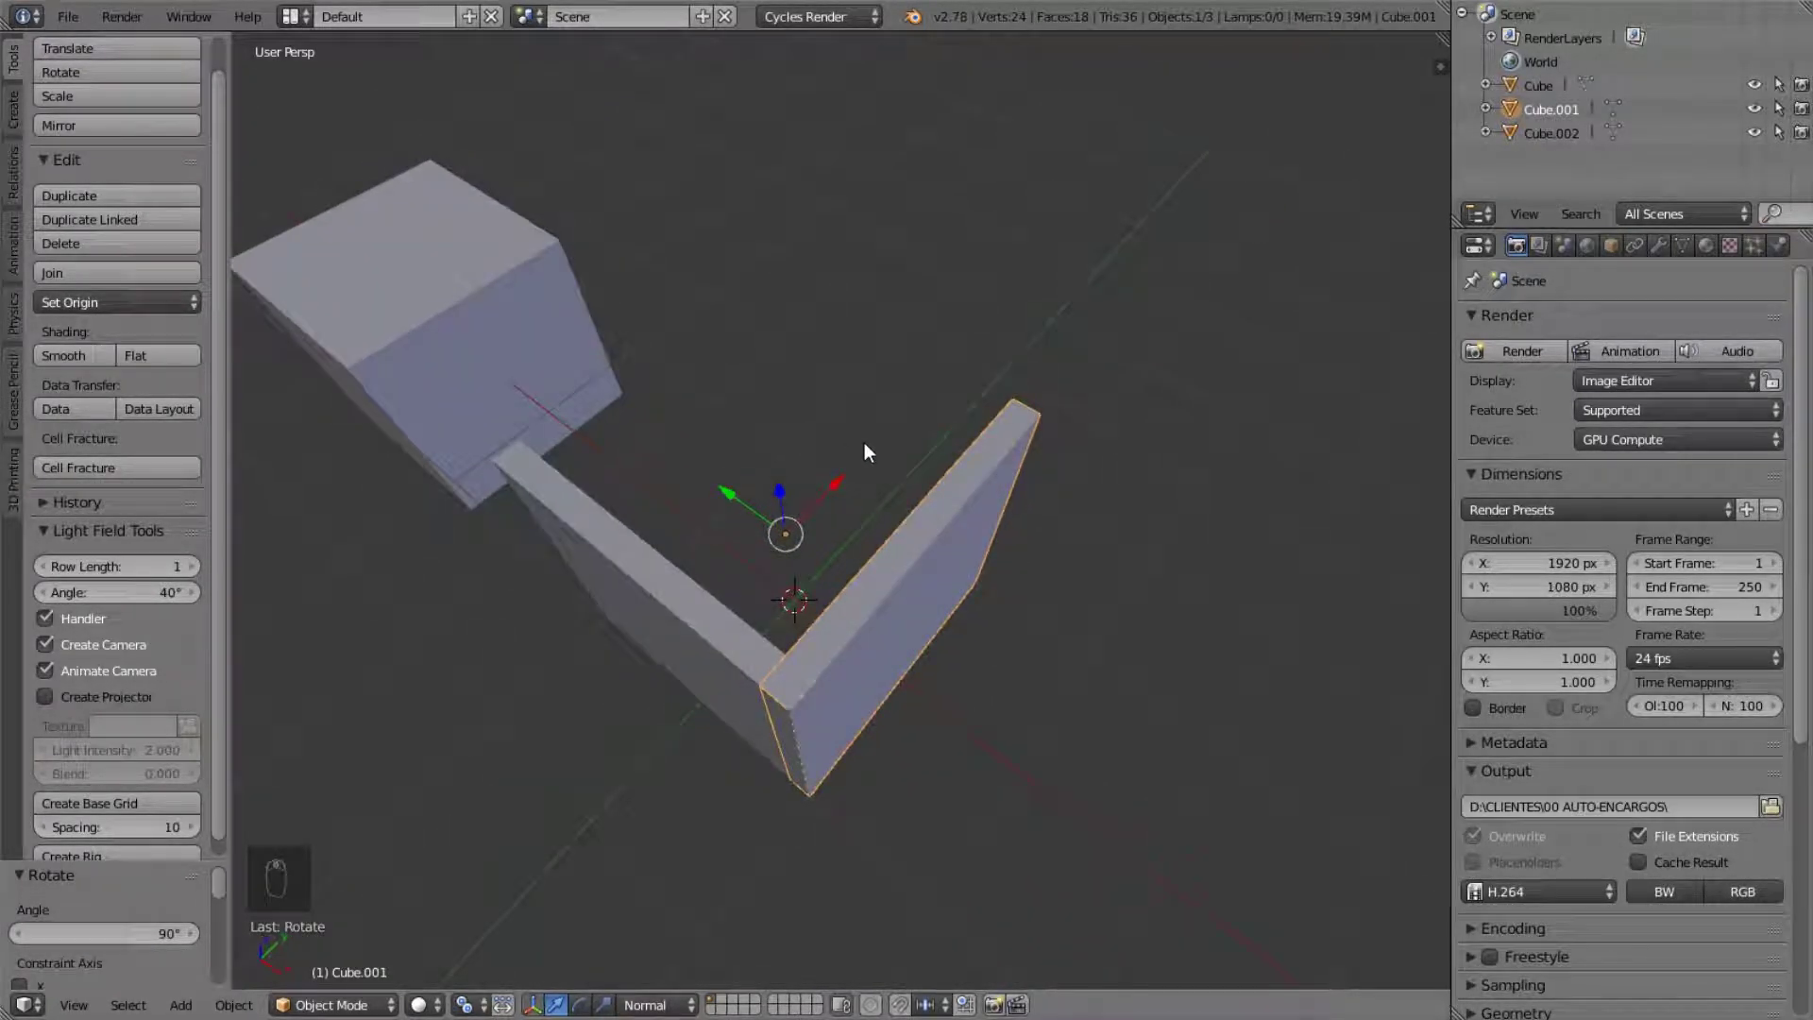
{"action": "key", "text": "alt+d"}
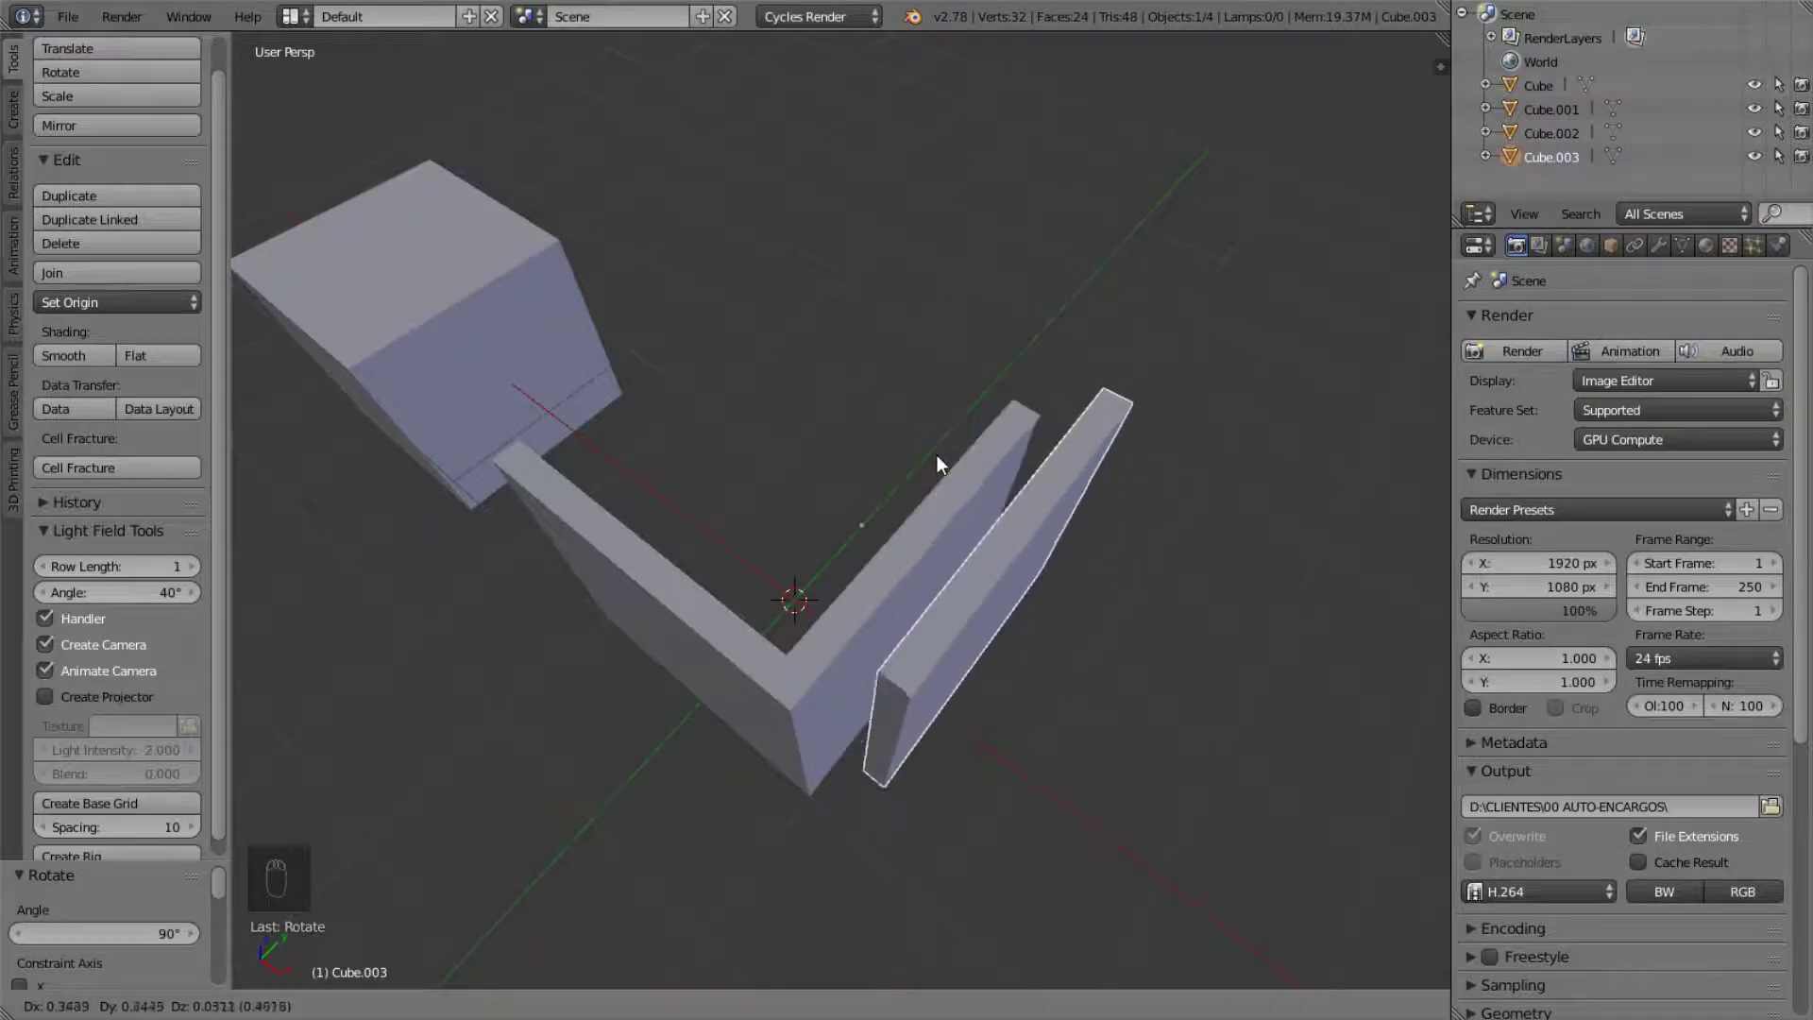
{"action": "right_click", "coordinate": [871, 384]}
{"action": "type", "text": "rz90"}
{"action": "key", "text": "Return"}
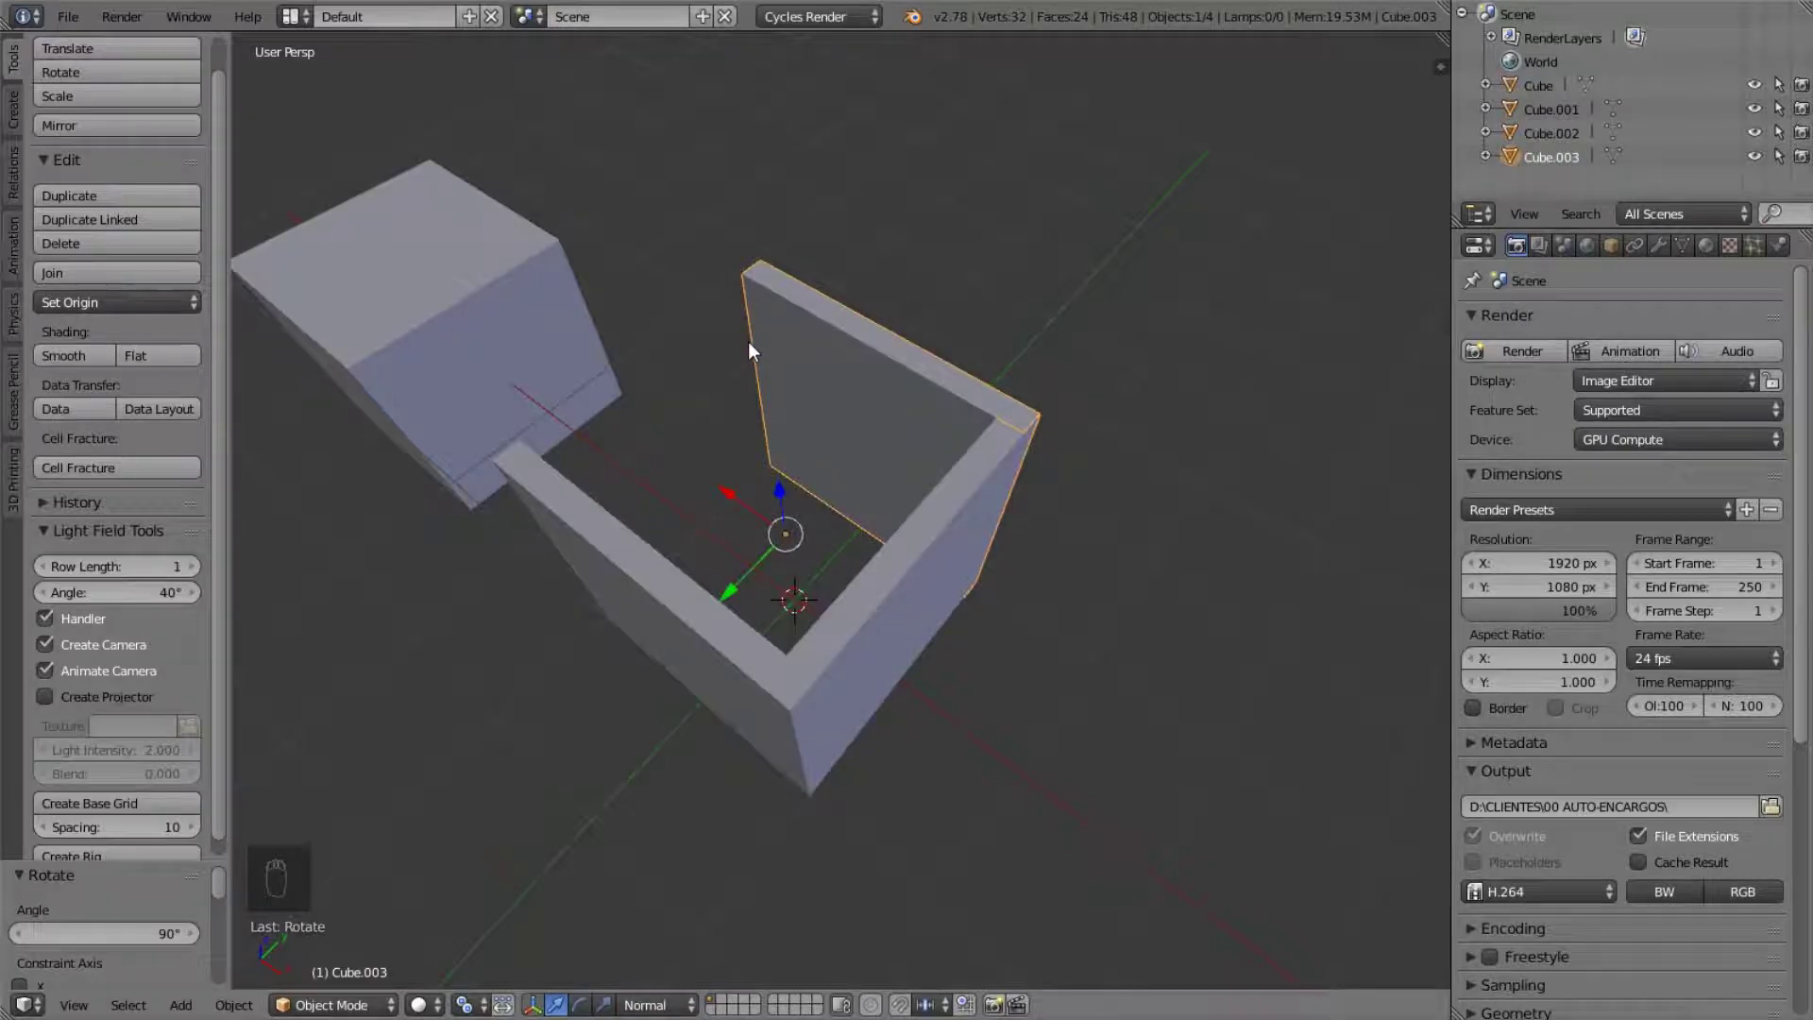
- Make a linked duplicate of the third wall in place and rotate it 90° around Z to close the box
{"action": "key", "text": "alt+d"}
{"action": "right_click", "coordinate": [832, 328]}
{"action": "key", "text": "r"}
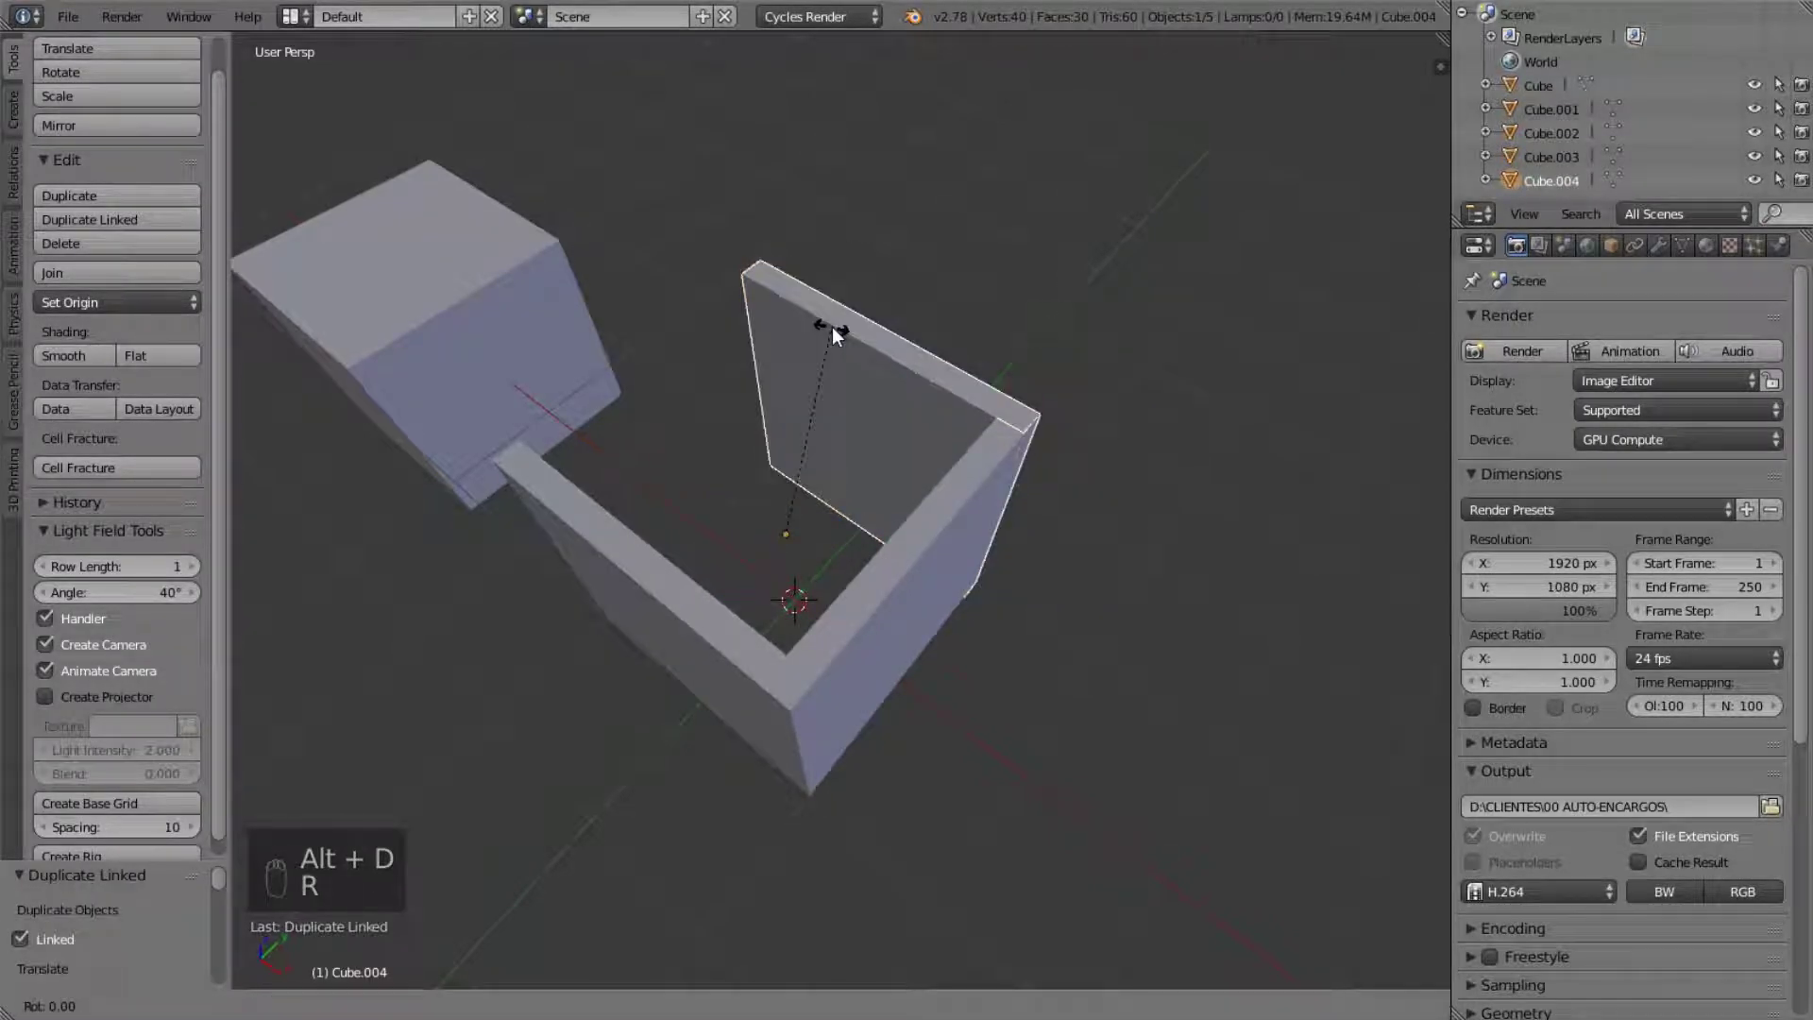
{"action": "type", "text": "z"}
{"action": "type", "text": "90"}
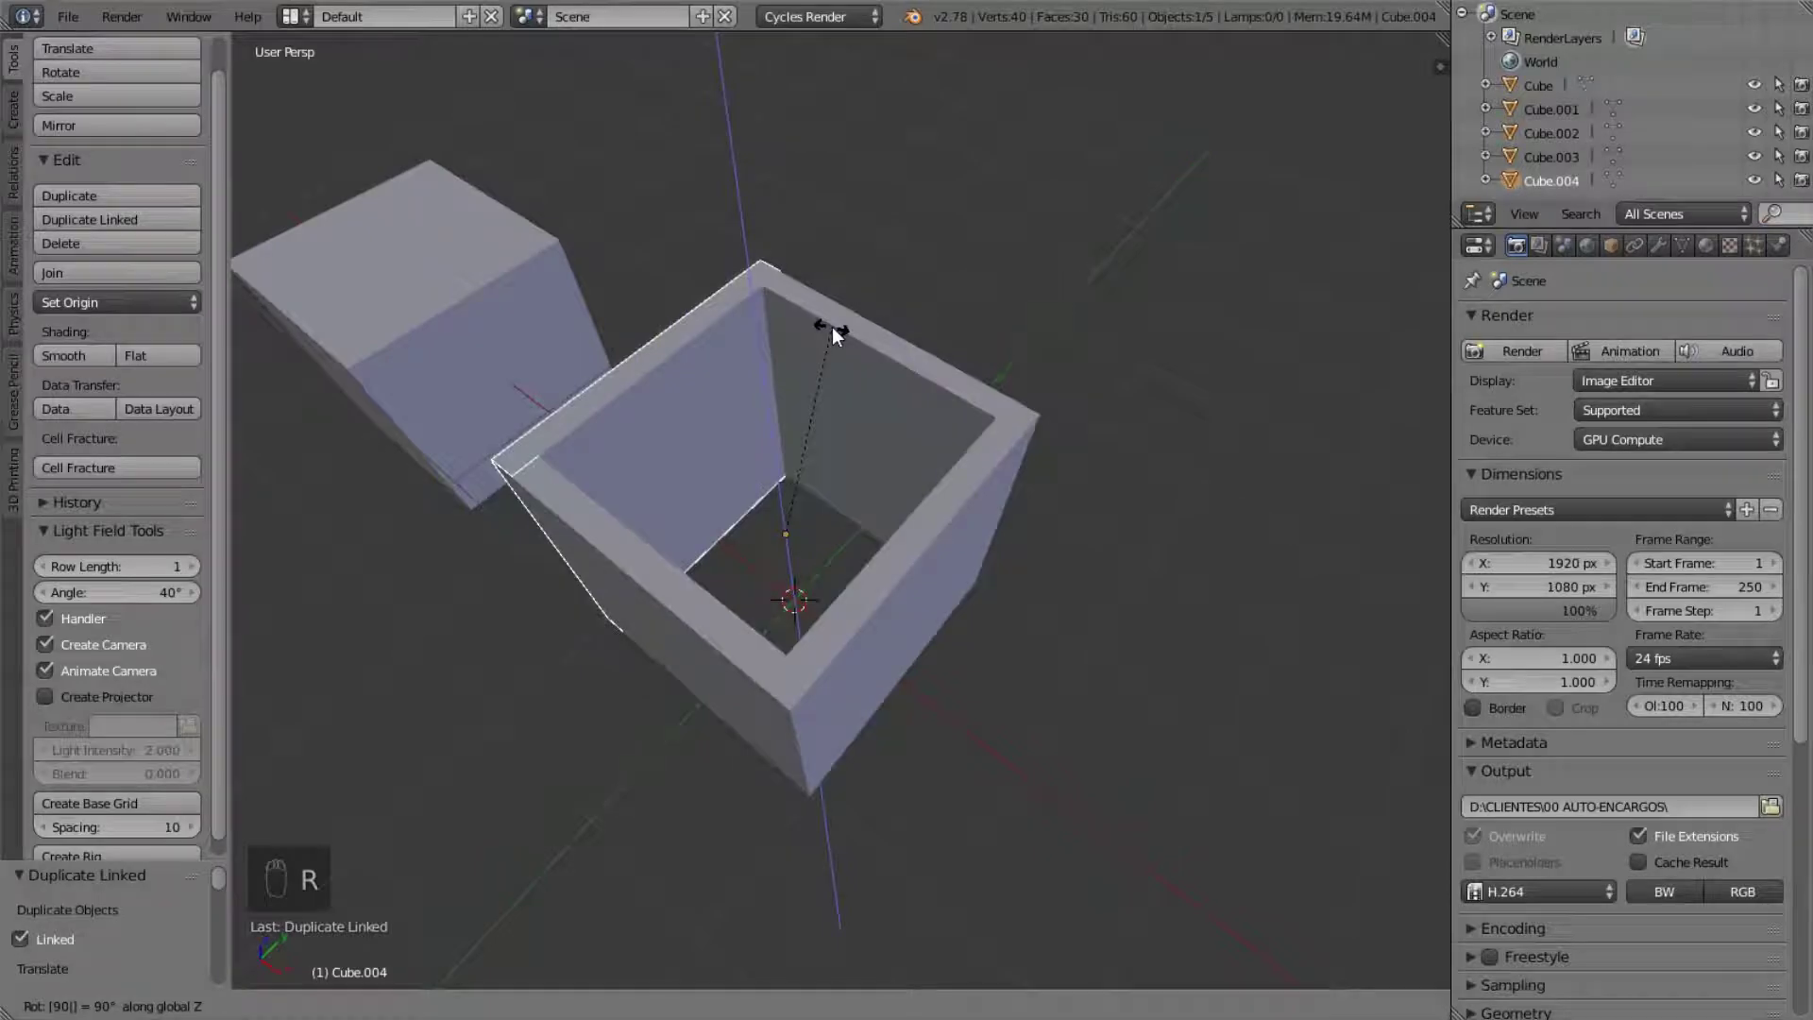
{"action": "key", "text": "Return"}
- In Edit Mode on the original front slab, extrude its outer face in place and scale the new face down to leave a border
{"action": "middle_click_drag", "start_coordinate": [831, 327], "coordinate": [708, 415]}
{"action": "key", "text": "Tab"}
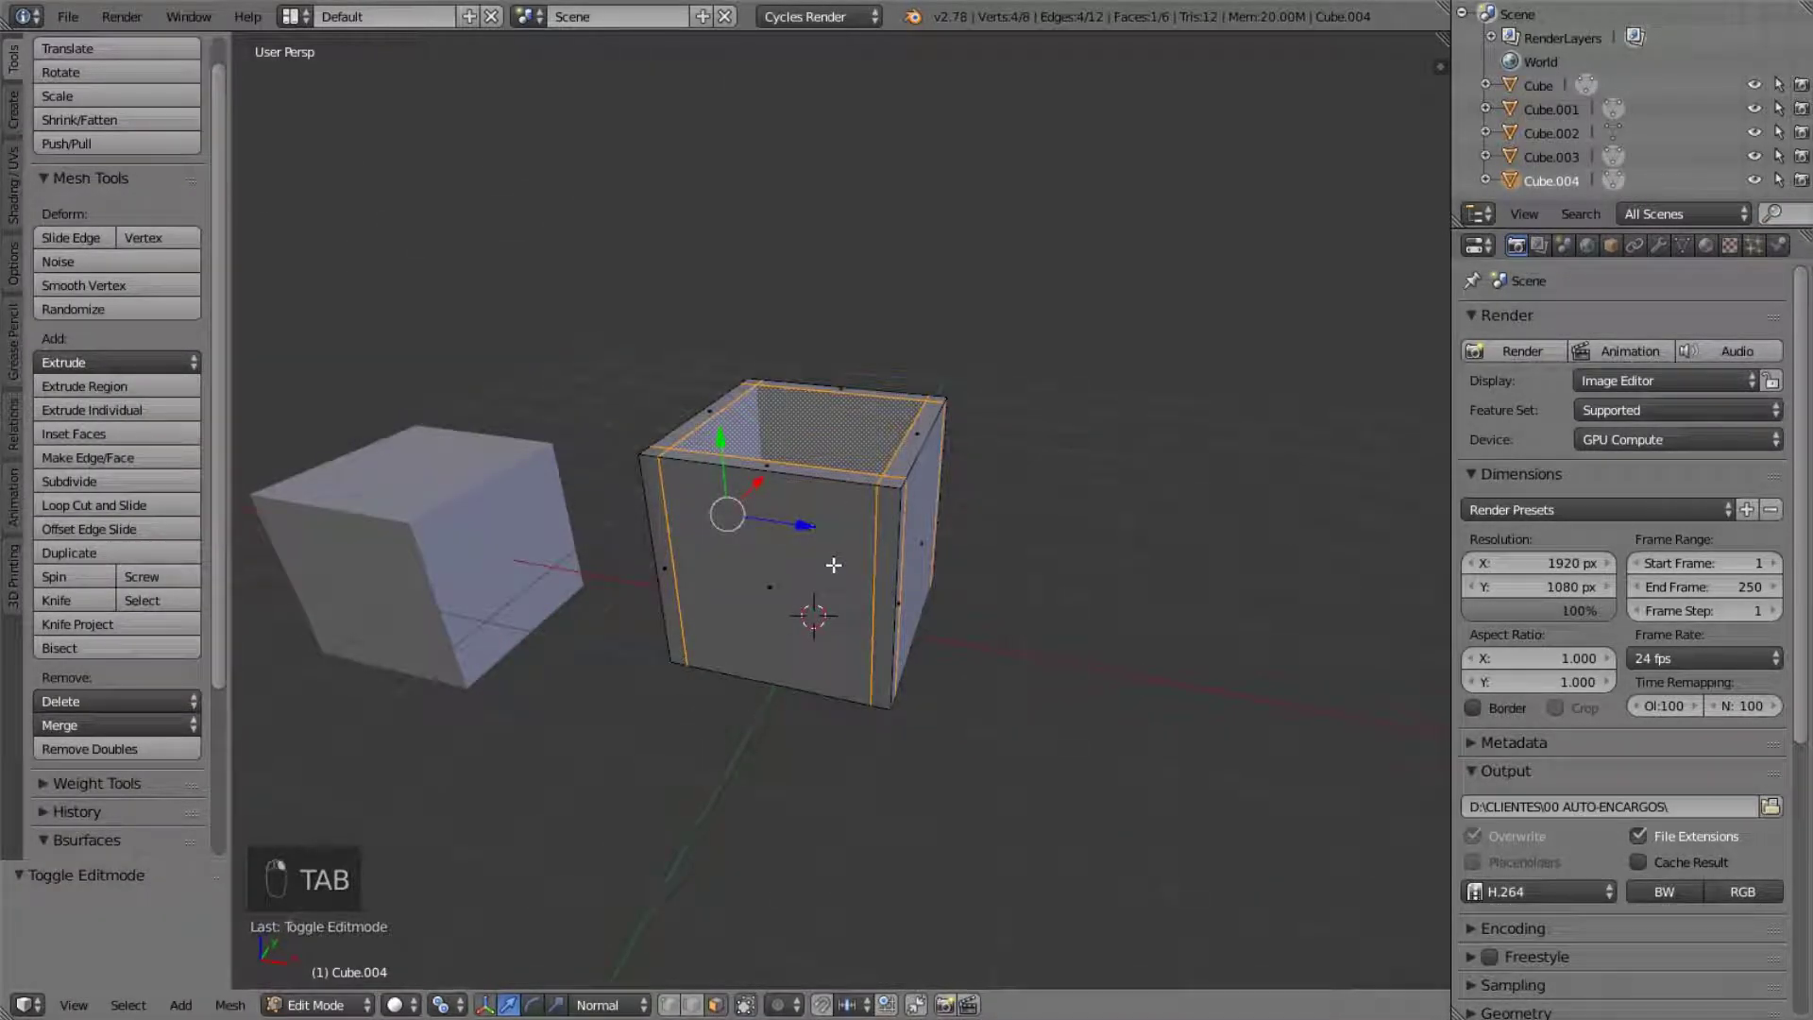
{"action": "key", "text": "Tab"}
{"action": "right_click", "coordinate": [776, 527]}
{"action": "key", "text": "Tab"}
{"action": "middle_click_drag", "start_coordinate": [776, 527], "coordinate": [834, 582]}
{"action": "scroll", "coordinate": [835, 583], "scroll_direction": "up", "scroll_amount": 4}
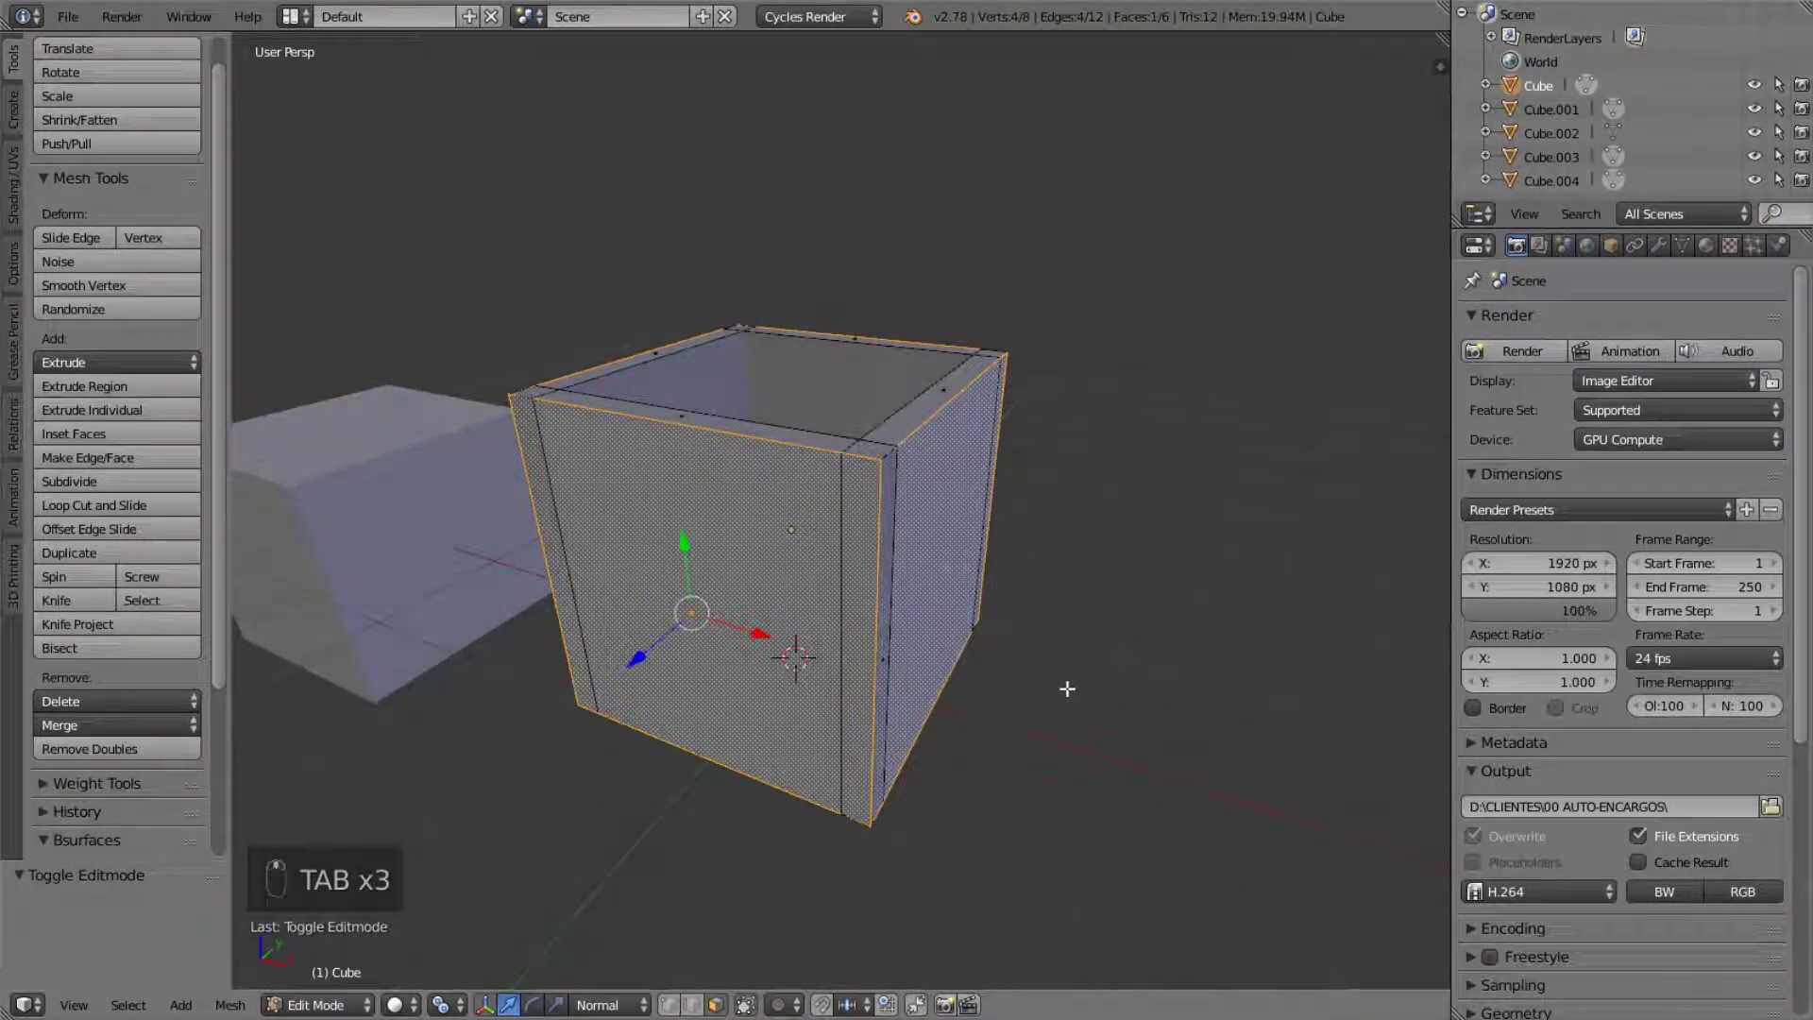
{"action": "key", "text": "e"}
{"action": "right_click", "coordinate": [1165, 501]}
{"action": "key", "text": "e"}
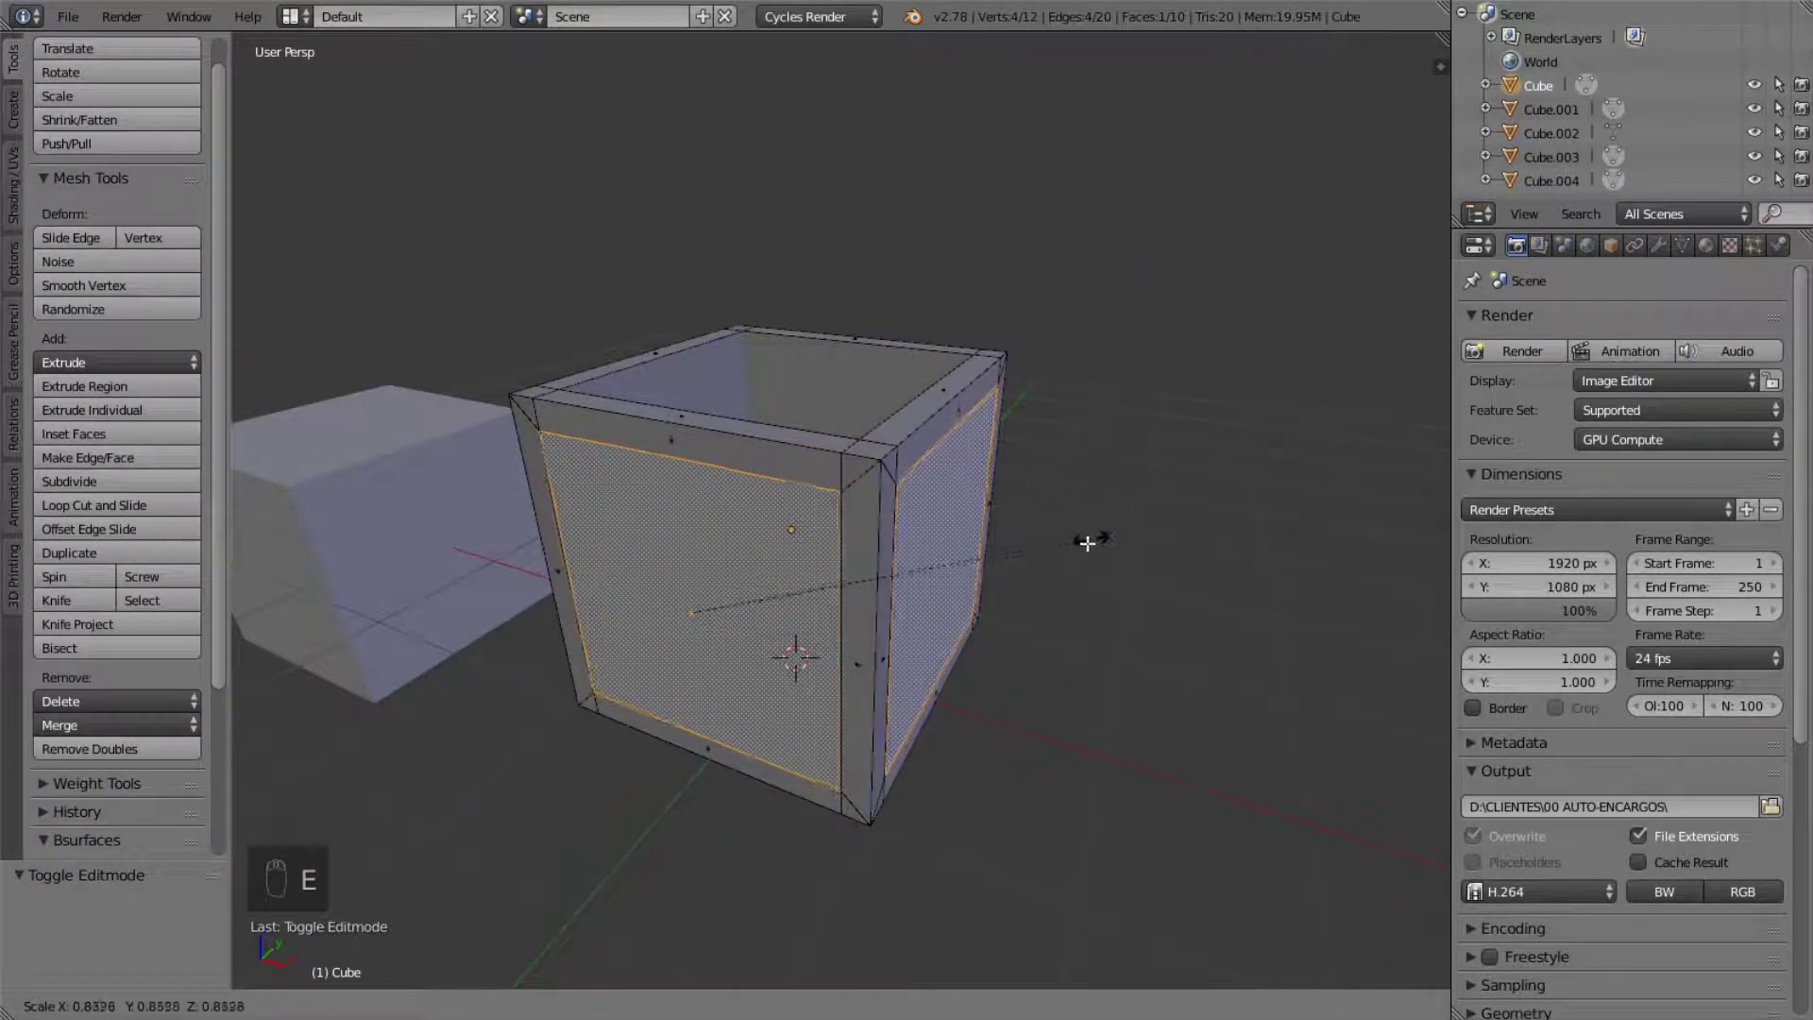
{"action": "left_click", "coordinate": [1052, 589]}
- Extrude the bordered face inward to recess the panel, and return to Object Mode
{"action": "key", "text": "e"}
{"action": "key", "text": "Tab"}
{"action": "mouse_move", "coordinate": [992, 553]}
{"action": "middle_mouse_down"}
{"action": "mouse_move", "coordinate": [554, 558]}
{"action": "mouse_move", "coordinate": [1011, 535]}
{"action": "mouse_move", "coordinate": [1045, 632]}
{"action": "mouse_move", "coordinate": [984, 488]}
{"action": "mouse_move", "coordinate": [987, 377]}
{"action": "mouse_move", "coordinate": [980, 538]}
{"action": "middle_mouse_up"}
{"action": "scroll", "coordinate": [983, 570], "scroll_direction": "down", "scroll_amount": 5}
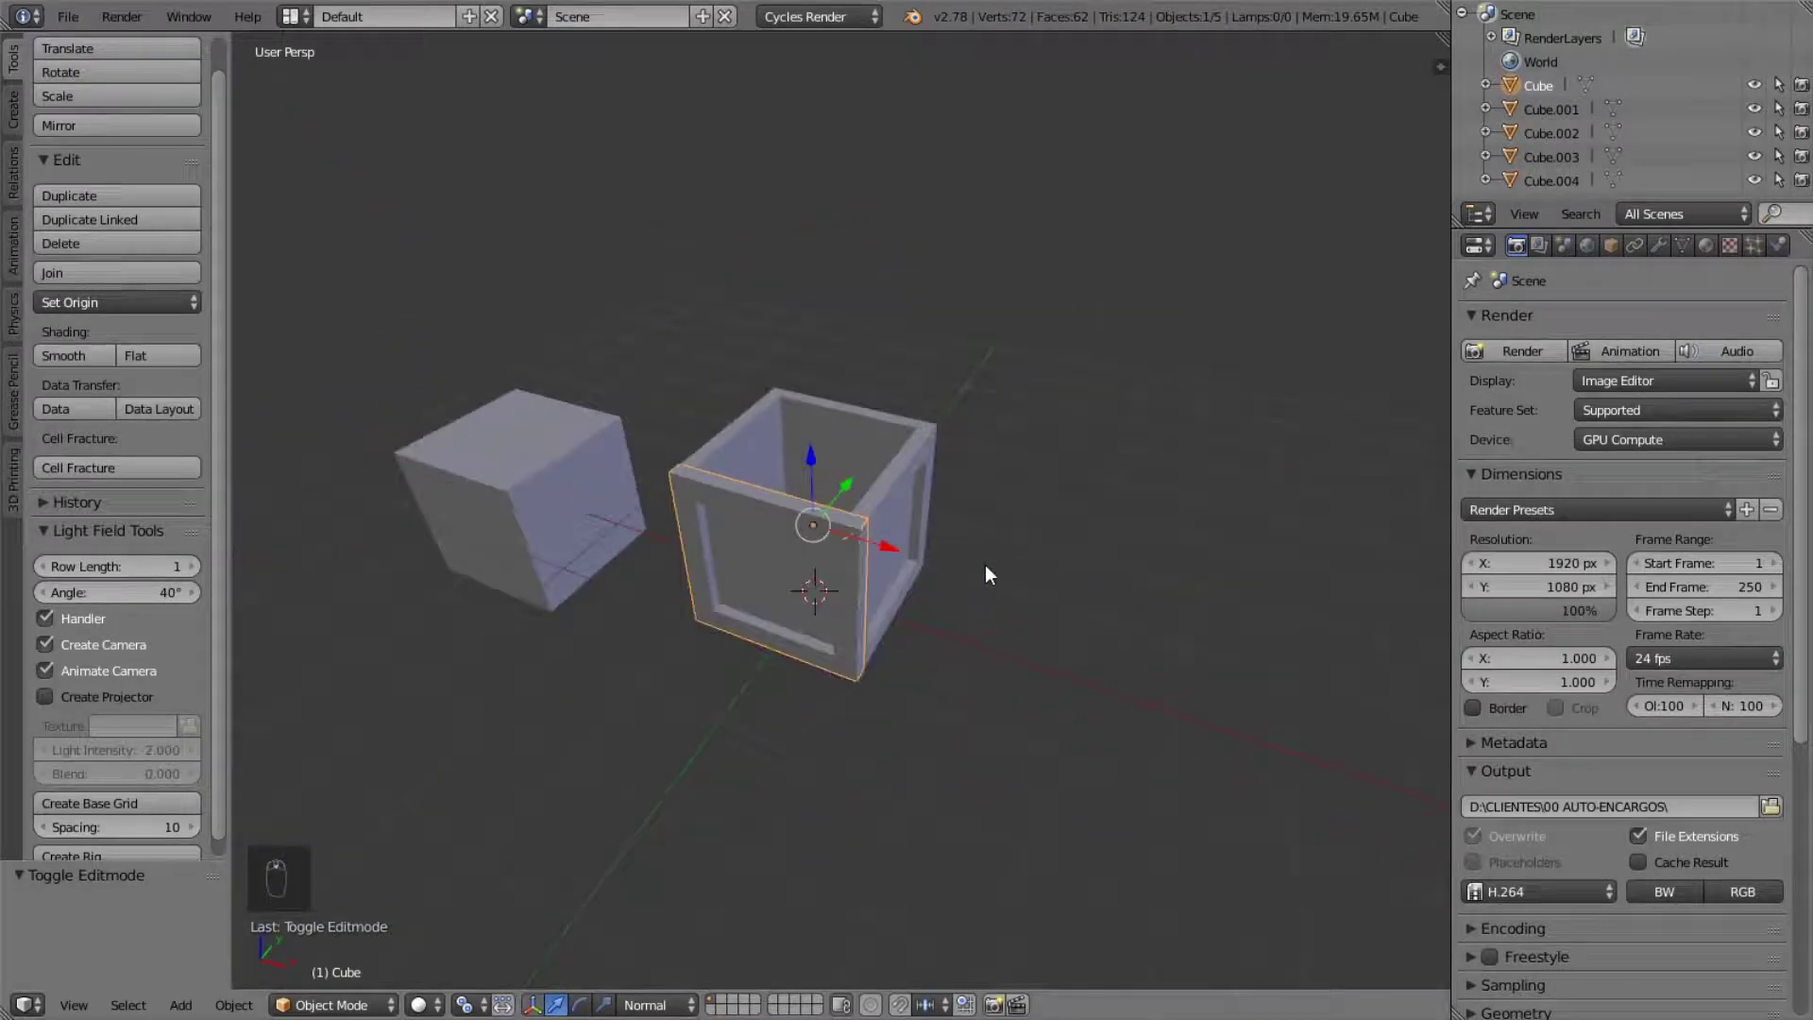
{"action": "key", "text": "Tab"}
{"action": "scroll", "coordinate": [911, 541], "scroll_direction": "up", "scroll_amount": 3}
{"action": "key", "text": "Tab"}
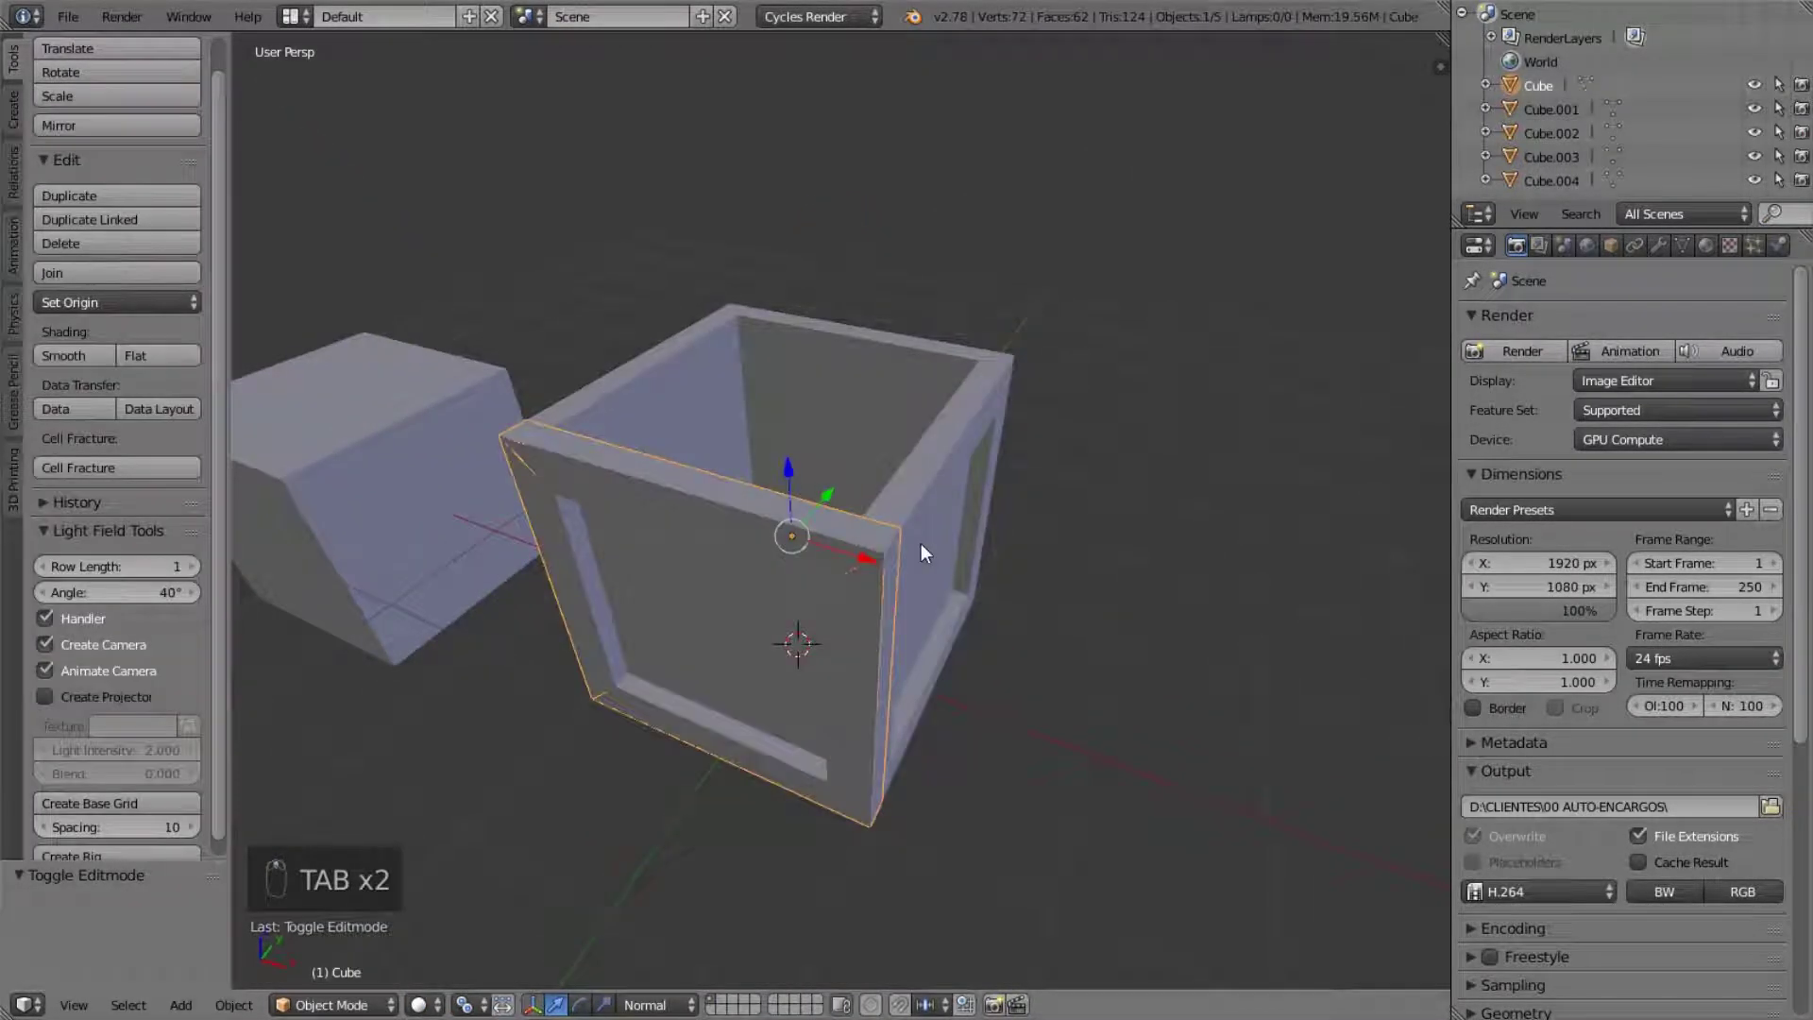
- Select all four slabs of the box and move them 5.011 units along X
{"action": "scroll", "coordinate": [921, 542], "scroll_direction": "down", "scroll_amount": 3}
{"action": "right_click", "coordinate": [889, 495], "text": "shift"}
{"action": "right_click", "coordinate": [854, 445], "text": "shift"}
{"action": "right_click", "coordinate": [759, 431], "text": "shift"}
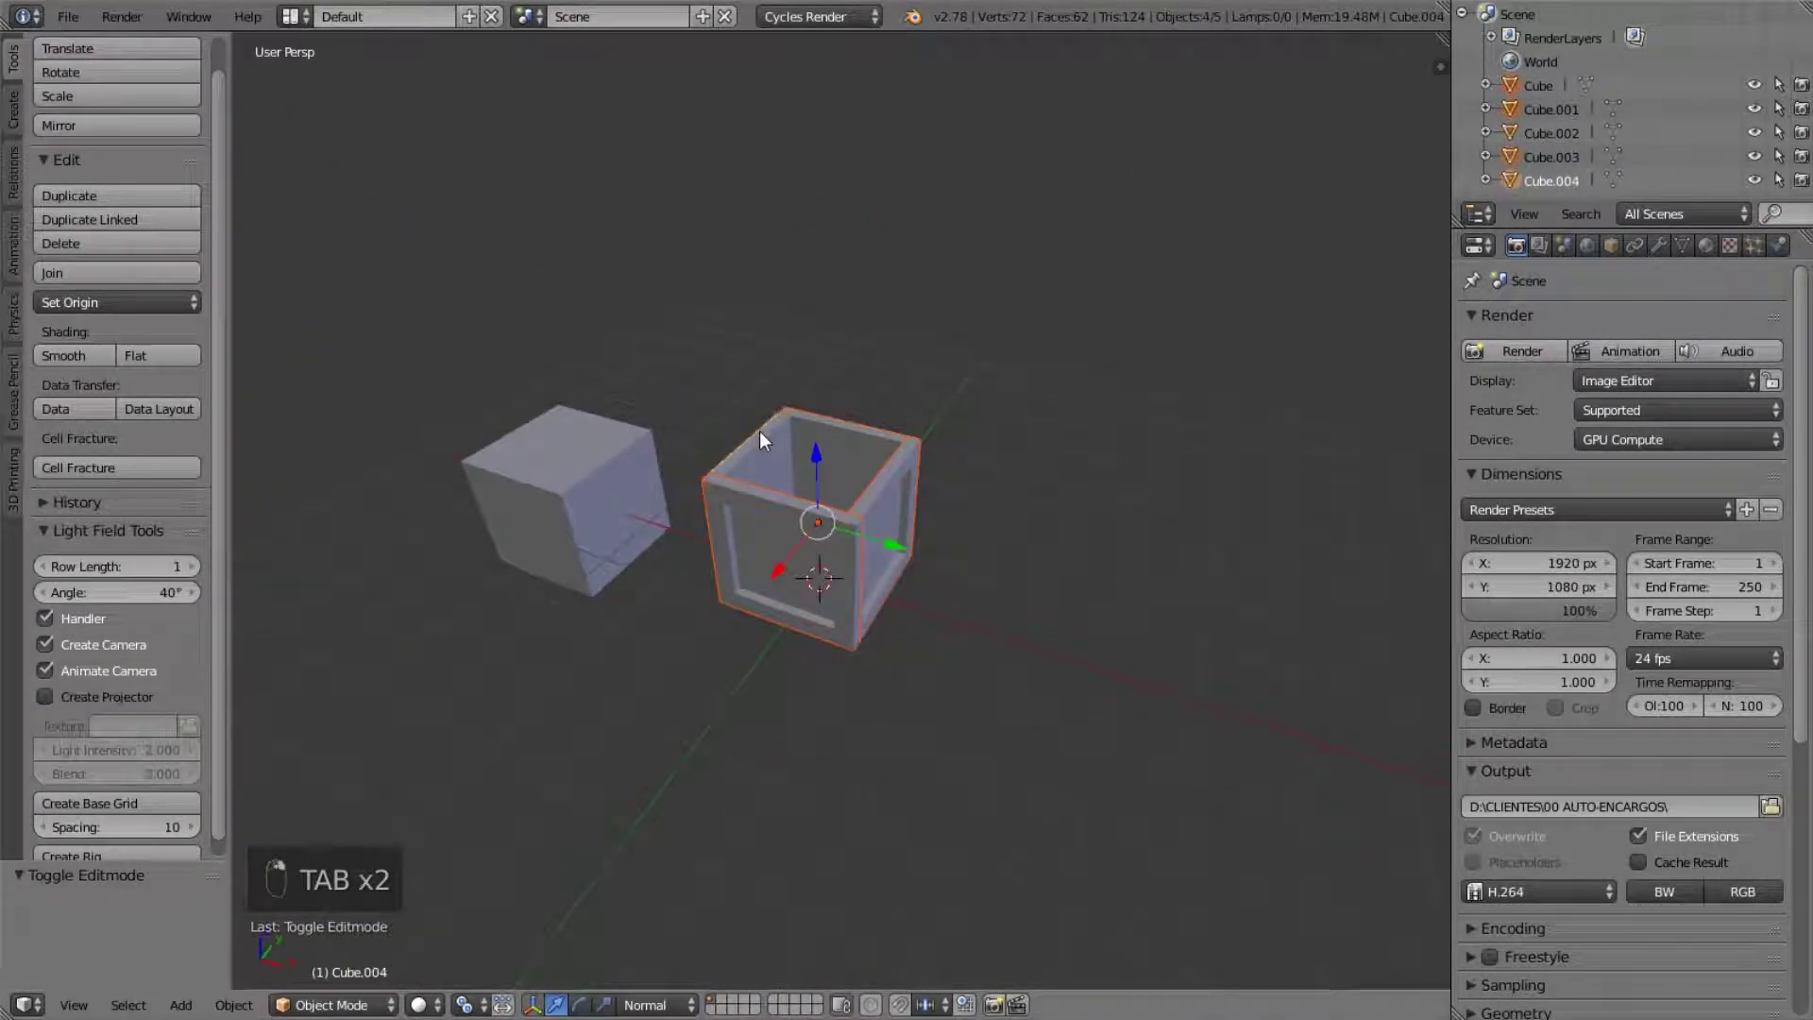
{"action": "key", "text": "g"}
{"action": "left_click", "coordinate": [1177, 509]}
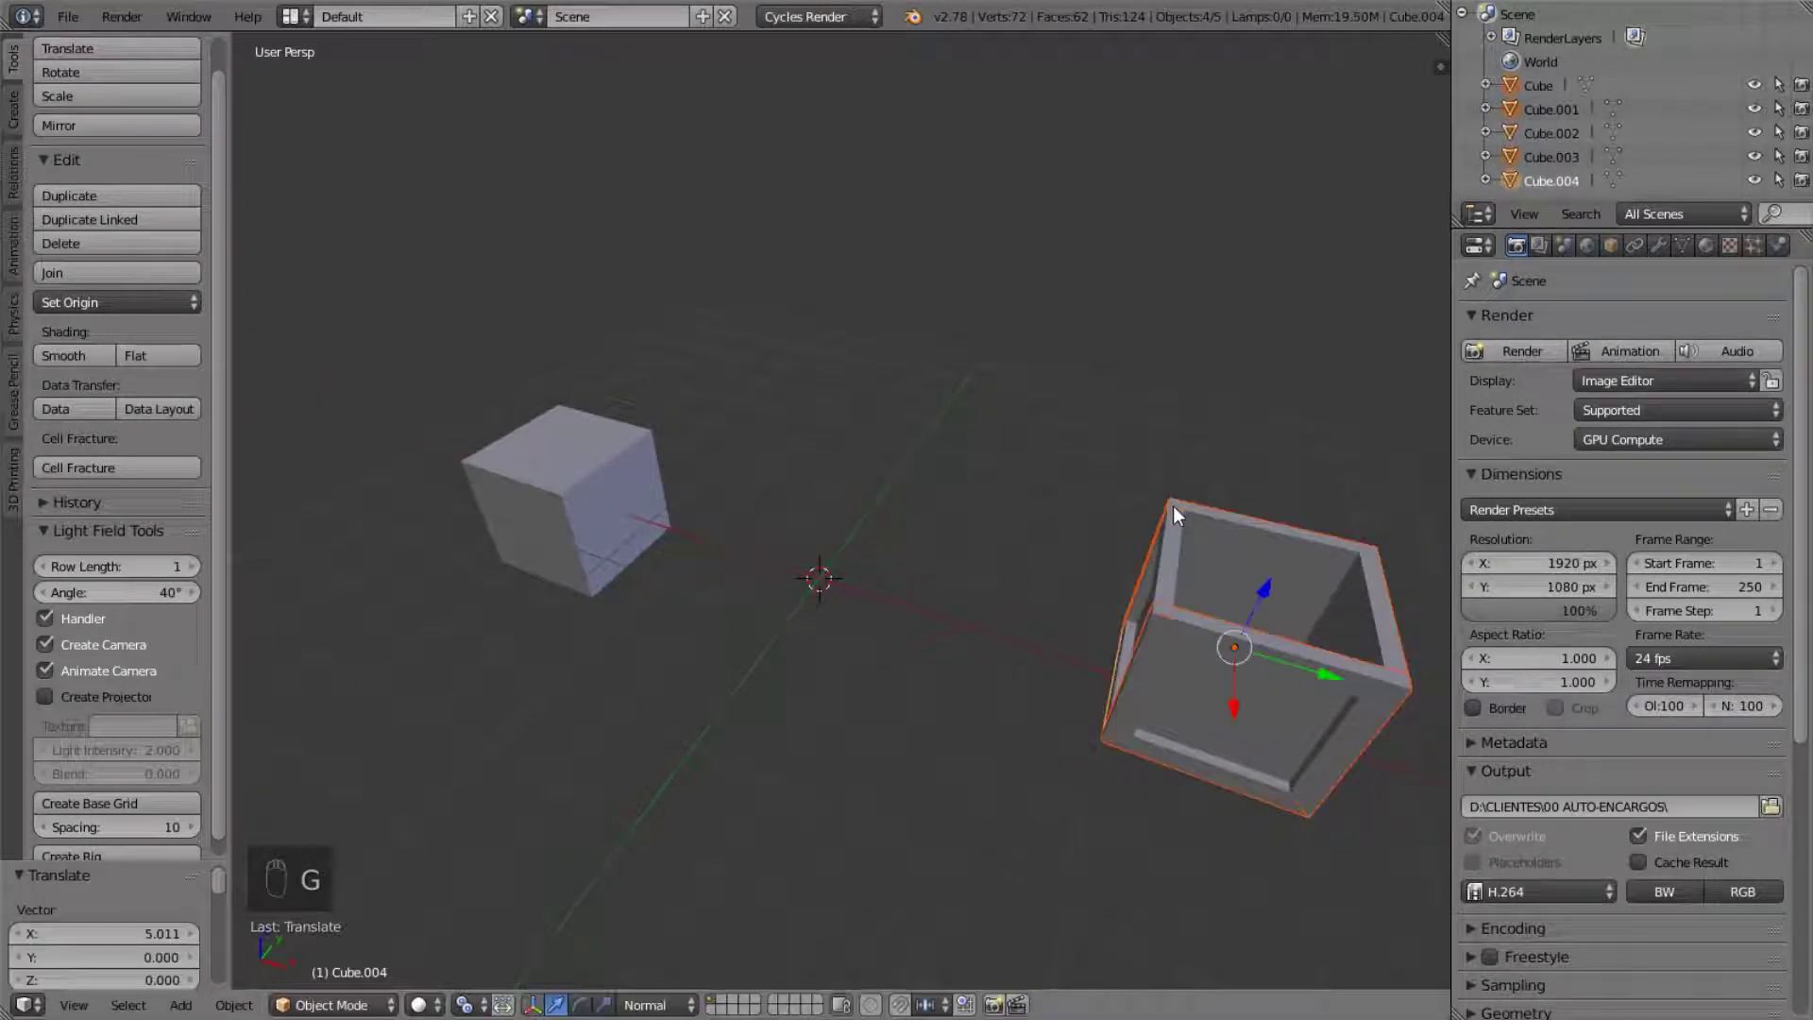
- Make a linked duplicate of the remaining solid cube and place it beside the original along the X axis
{"action": "mouse_move", "coordinate": [992, 452]}
{"action": "middle_mouse_down"}
{"action": "mouse_move", "coordinate": [1008, 438]}
{"action": "mouse_move", "coordinate": [1022, 465]}
{"action": "middle_mouse_up"}
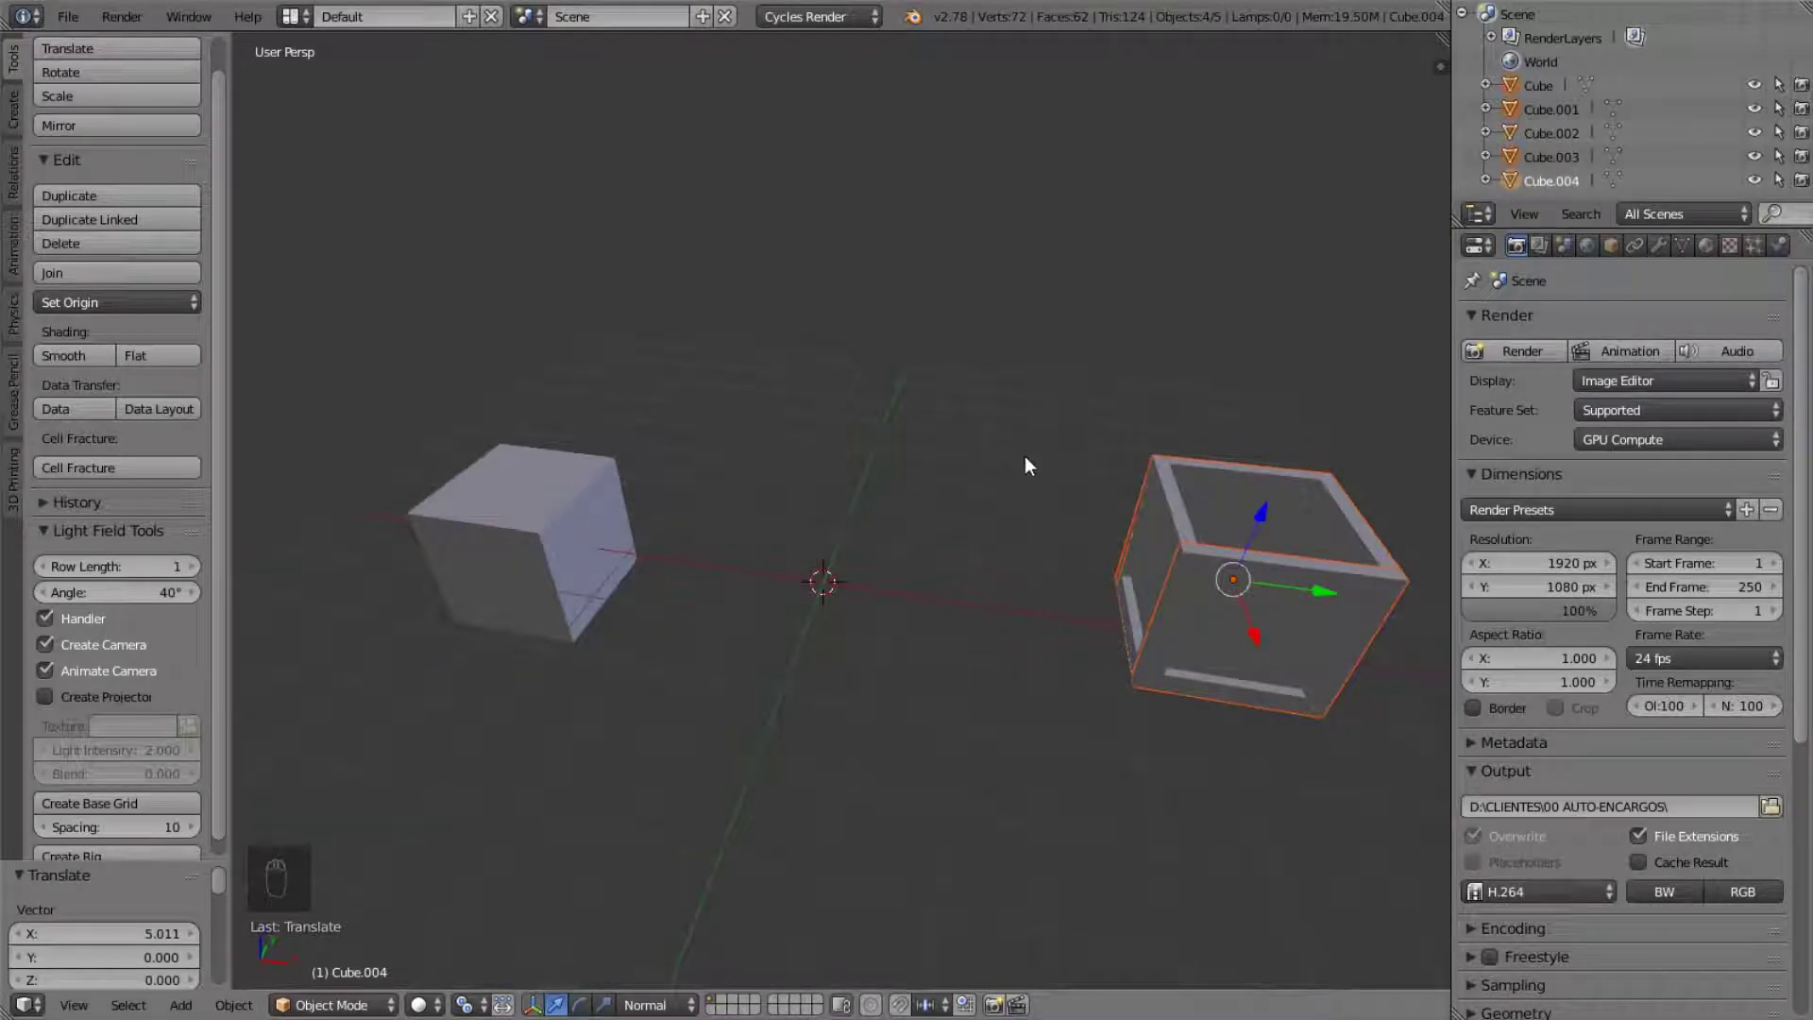
{"action": "middle_click_drag", "start_coordinate": [1020, 480], "coordinate": [1100, 549]}
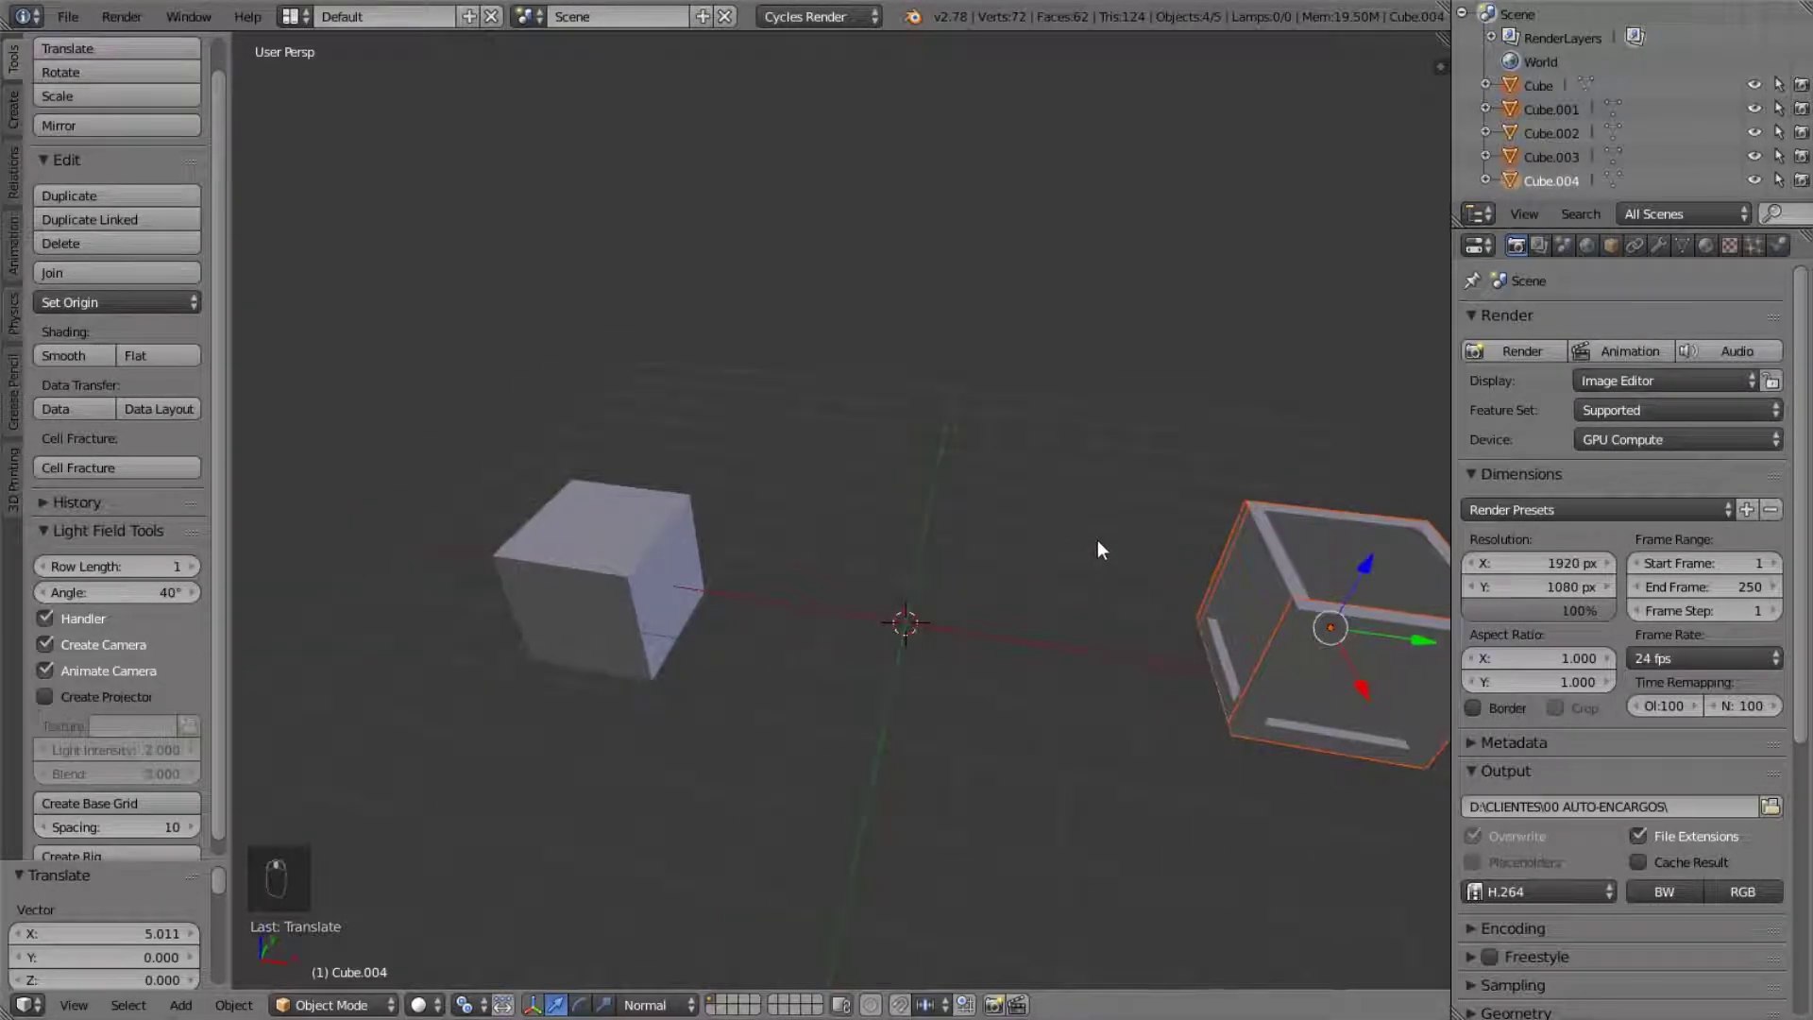
{"action": "right_click", "coordinate": [652, 531]}
{"action": "key", "text": "alt+d"}
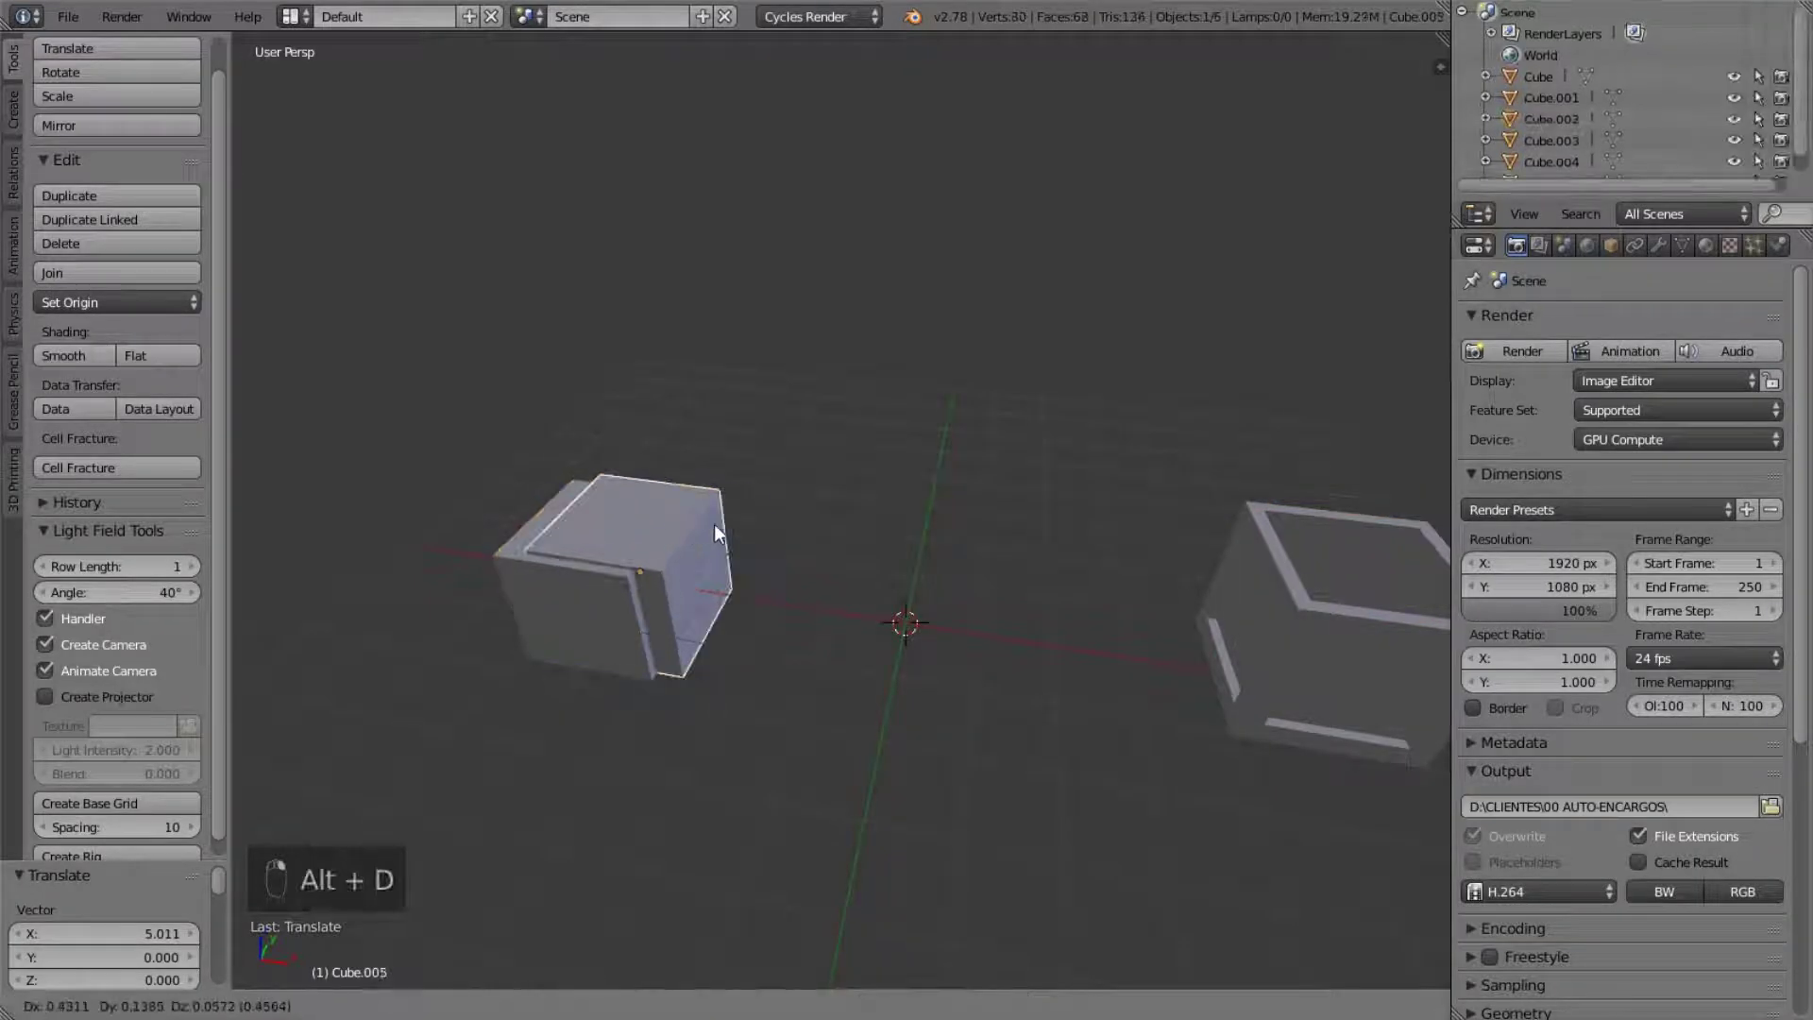
{"action": "key", "text": "x"}
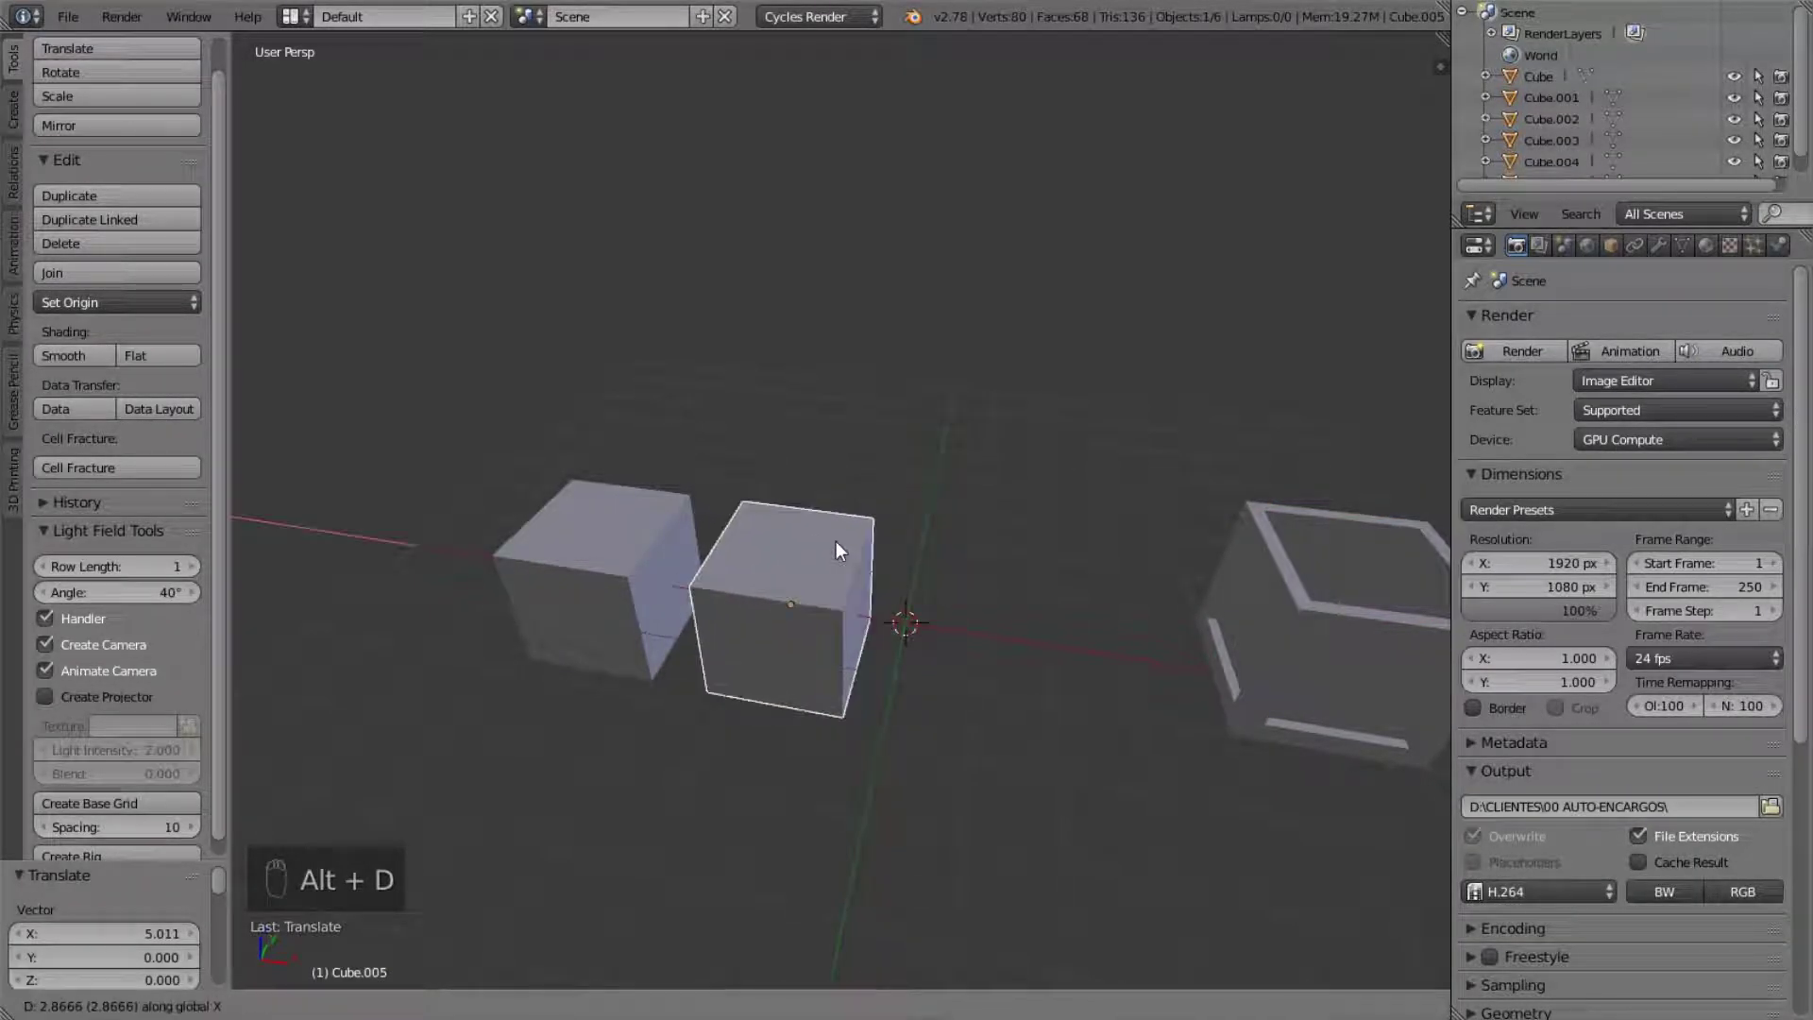
{"action": "left_click", "coordinate": [837, 580]}
- Switch to vertex selection on the linked cube copy, try moving its upper corner vertex, and return to Object Mode
{"action": "key", "text": "Tab"}
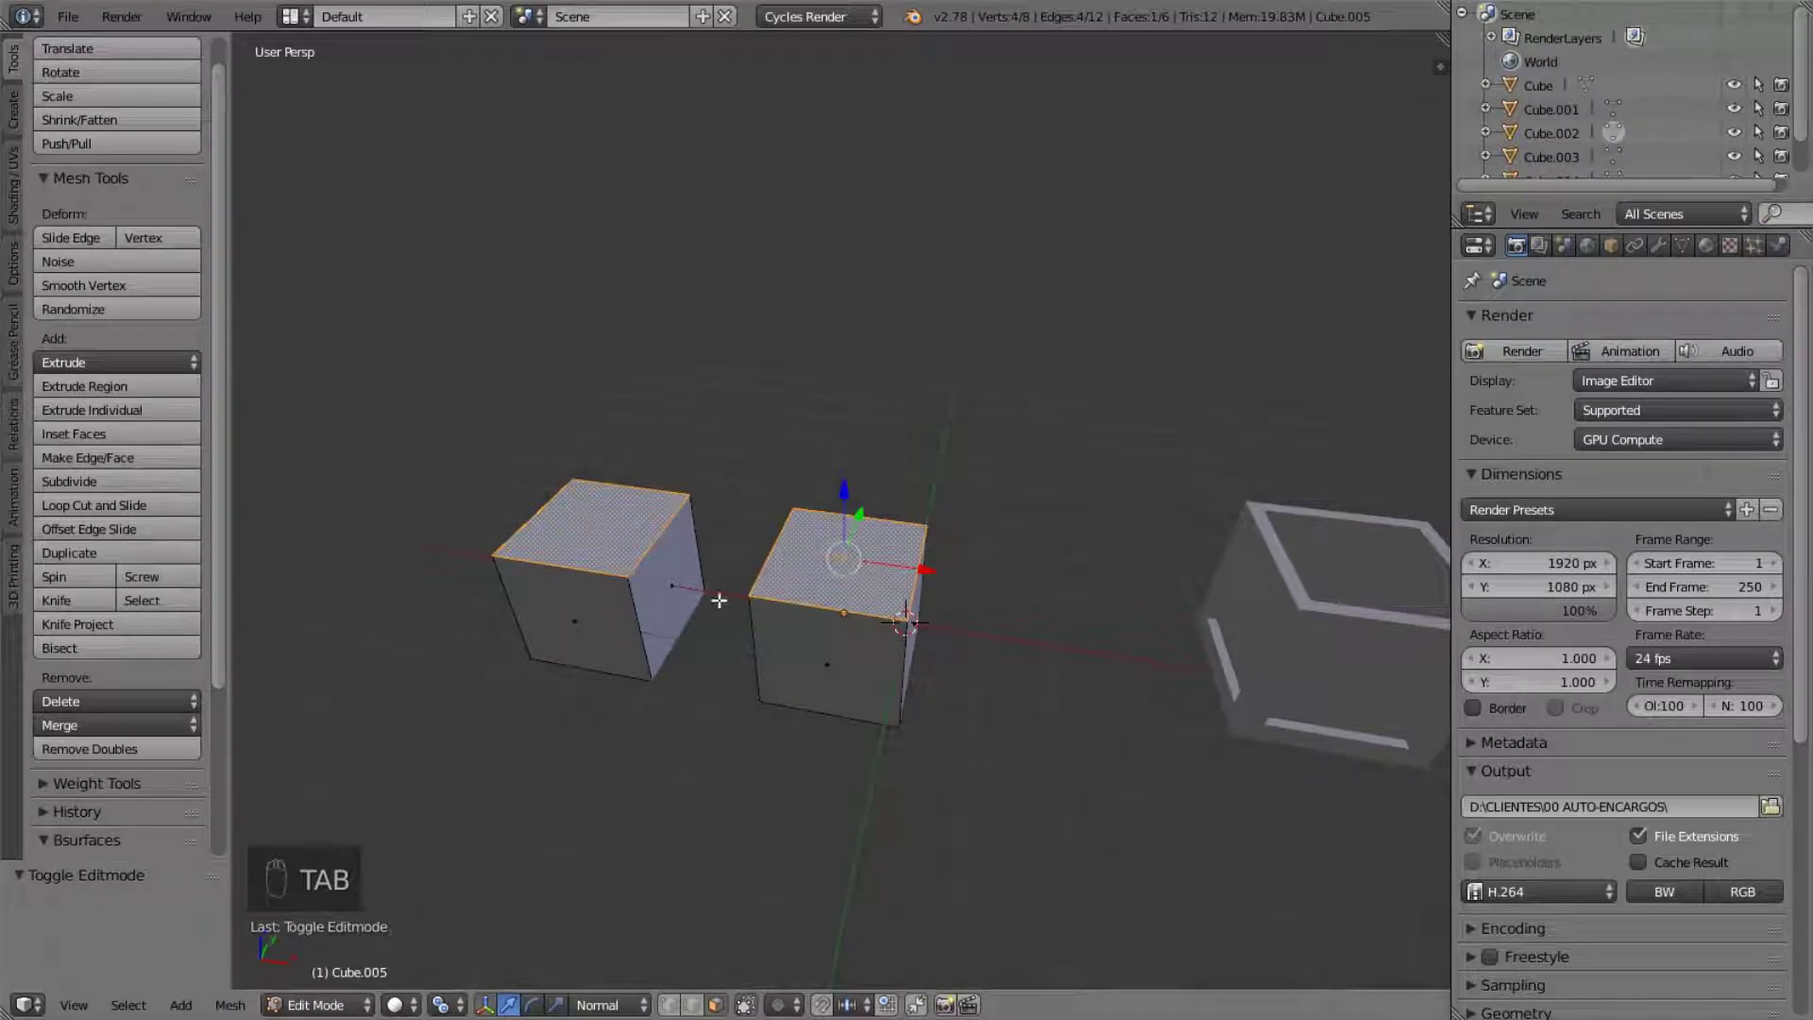
{"action": "right_click", "coordinate": [757, 635]}
{"action": "right_click", "coordinate": [859, 578]}
{"action": "right_click", "coordinate": [861, 635]}
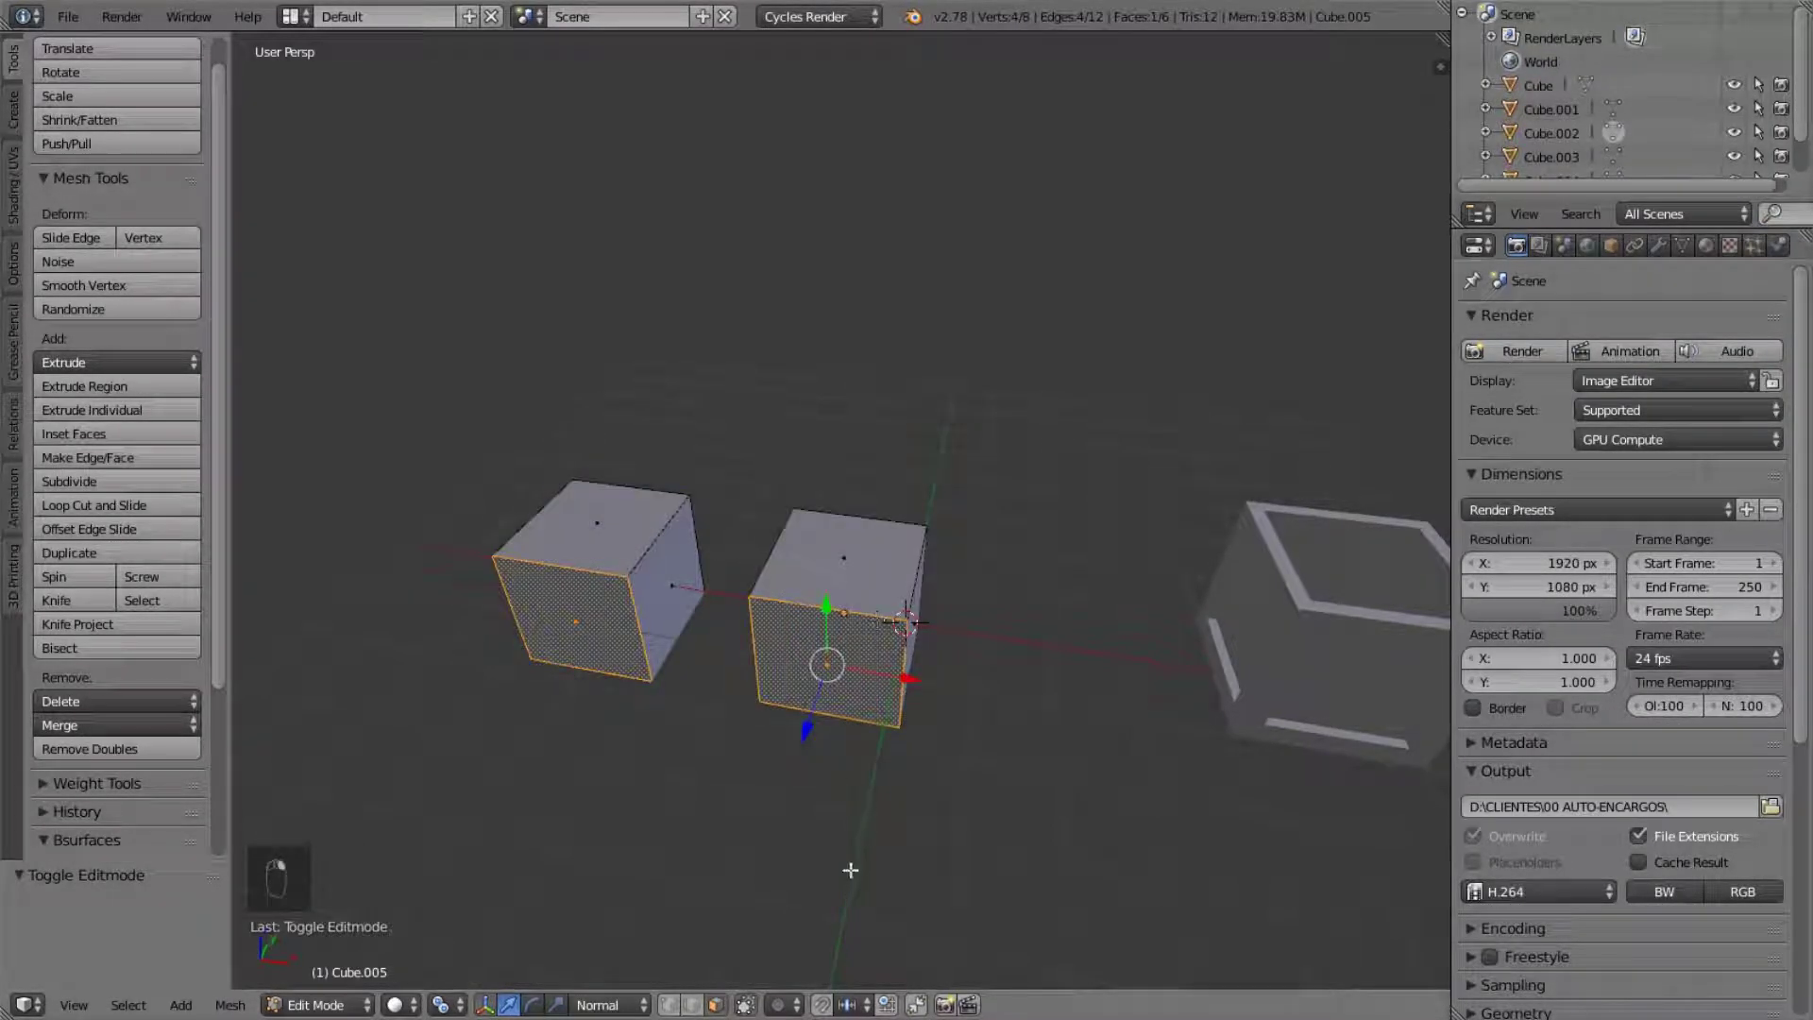
{"action": "left_click", "coordinate": [668, 1003]}
{"action": "right_click", "coordinate": [750, 597]}
{"action": "key", "text": "g"}
{"action": "right_click", "coordinate": [767, 550]}
{"action": "key", "text": "Tab"}
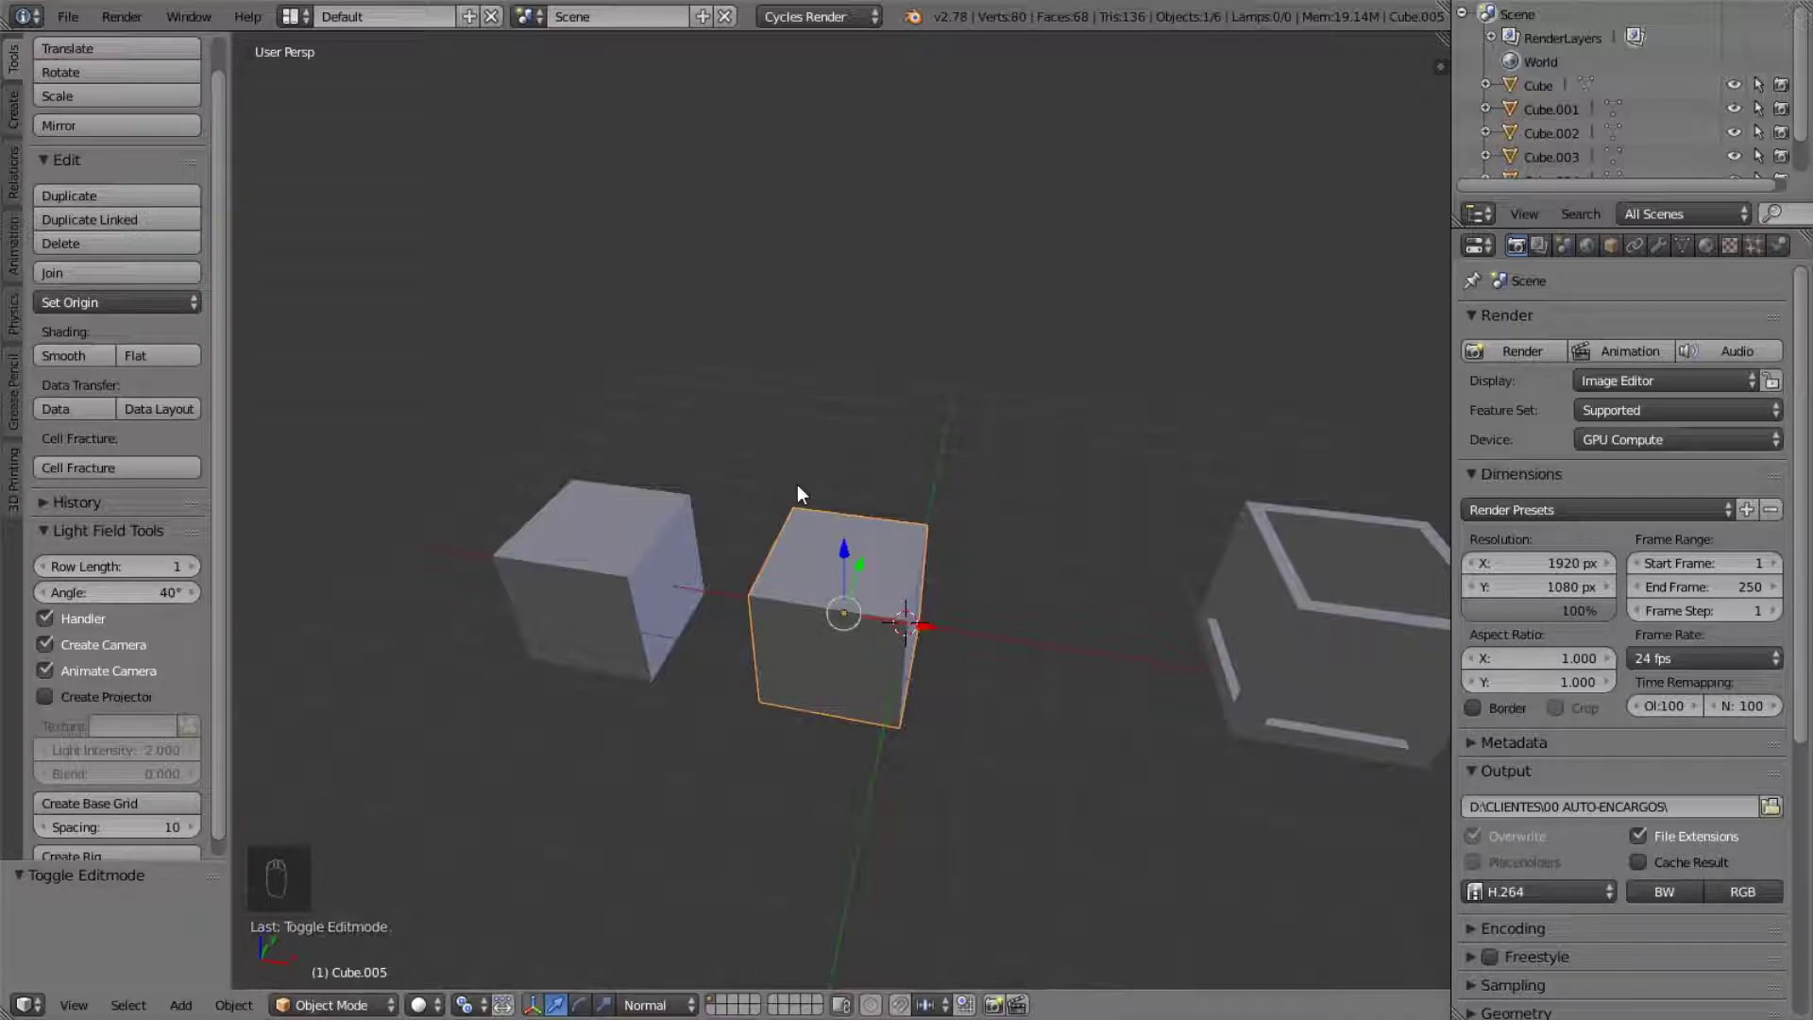
- Make the linked cube copy single-user for Object & Data to break its link with the original
{"action": "key", "text": "u"}
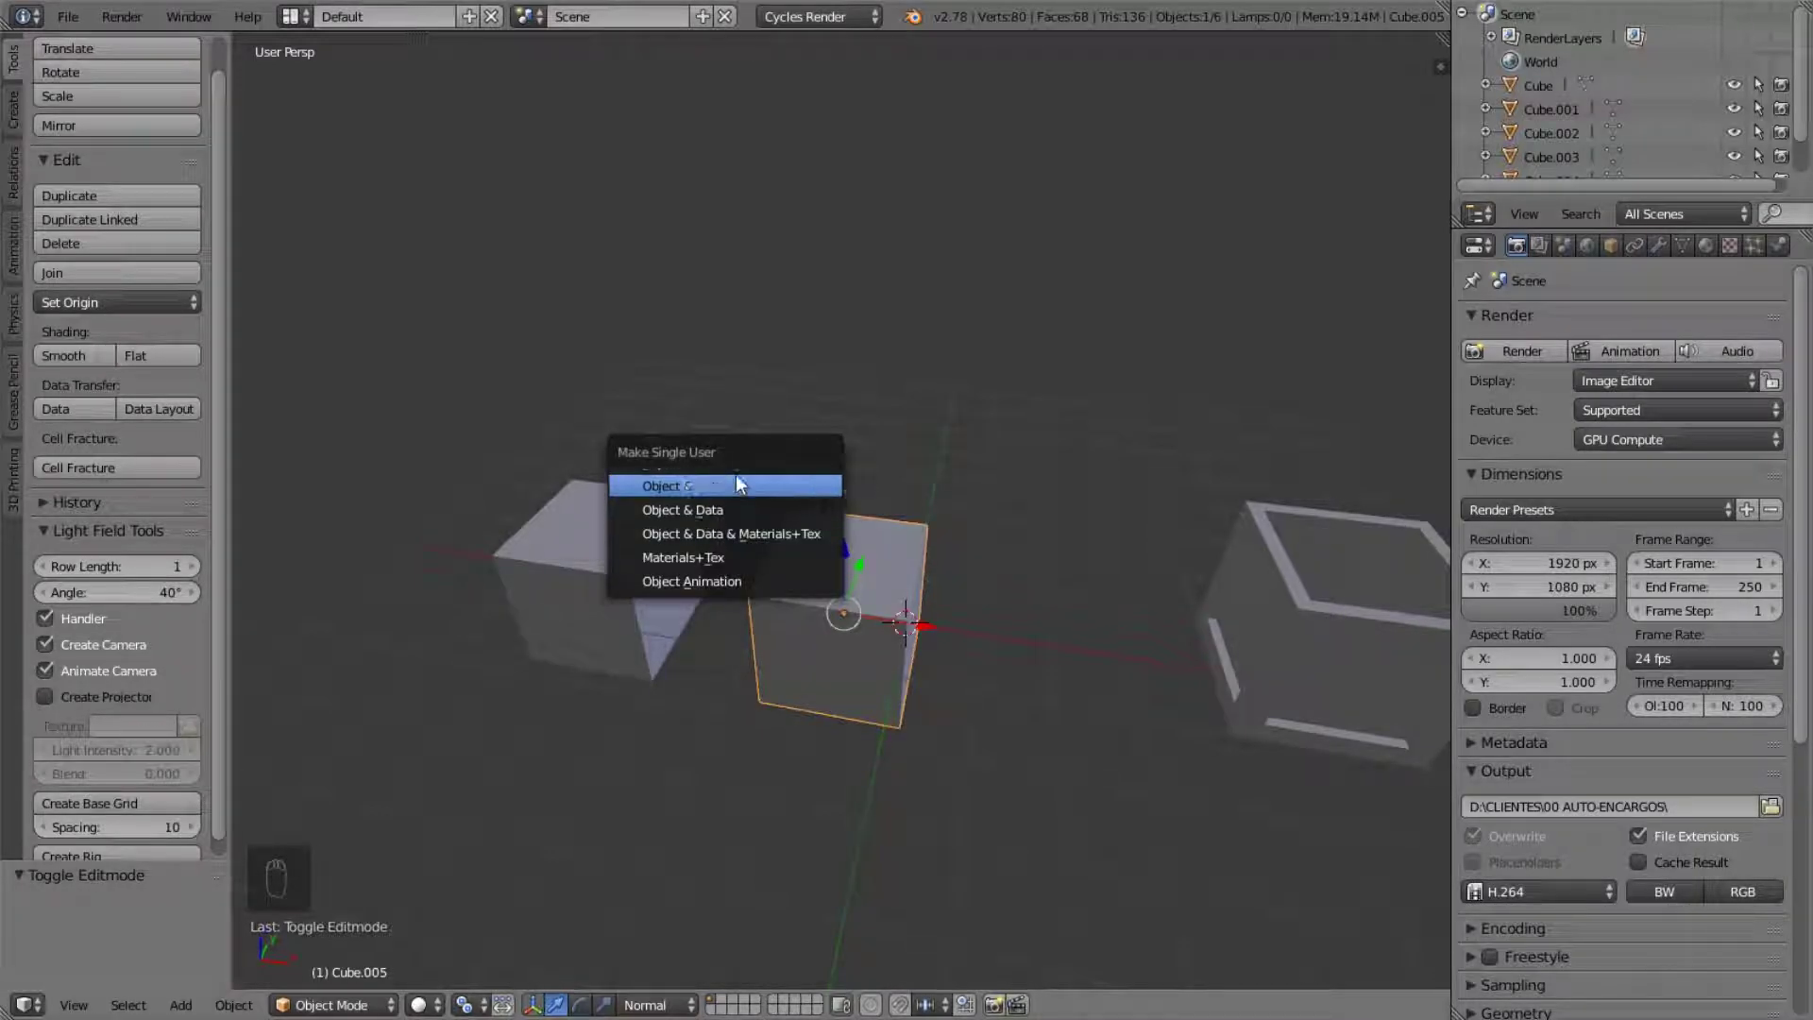
{"action": "left_click", "coordinate": [695, 512]}
{"action": "right_click", "coordinate": [517, 551]}
{"action": "right_click", "coordinate": [790, 581]}
- Try moving an upper front corner vertex of the original cube in Edit Mode to test its independence from the copy
{"action": "key", "text": "Tab"}
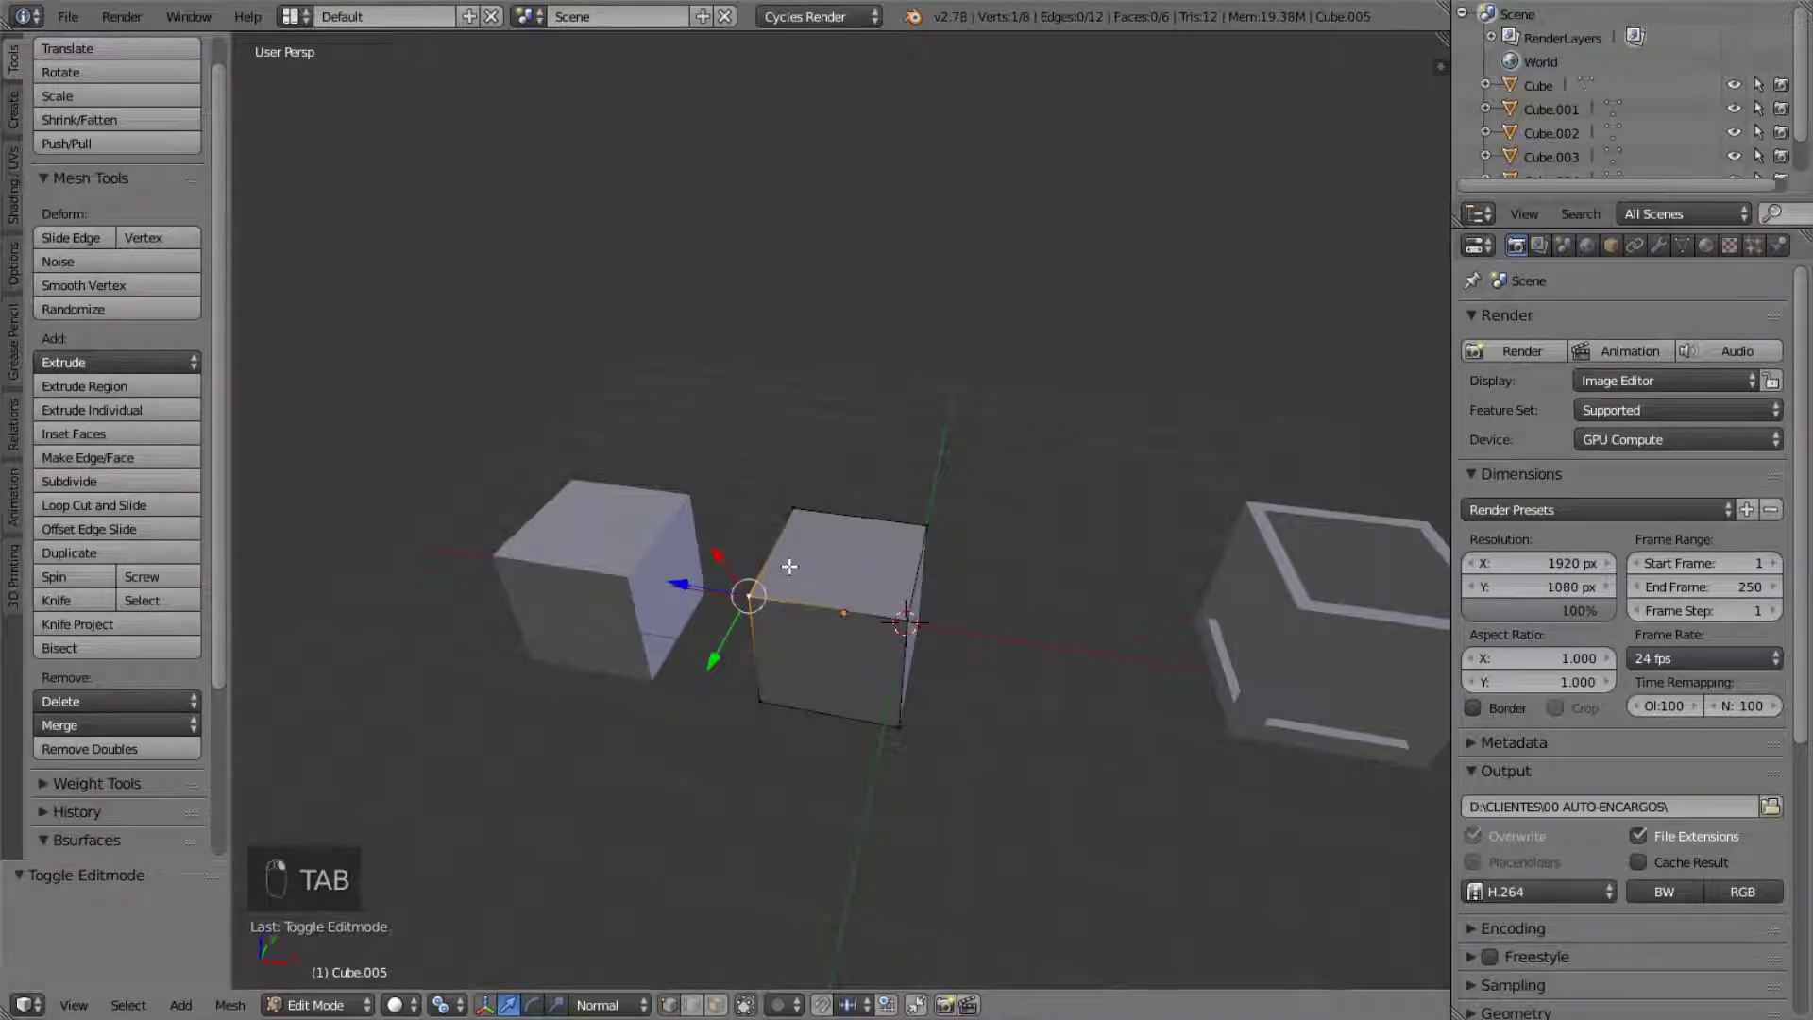
{"action": "key", "text": "Tab"}
{"action": "right_click", "coordinate": [632, 561]}
{"action": "key", "text": "Tab"}
{"action": "right_click", "coordinate": [631, 563]}
{"action": "key", "text": "g"}
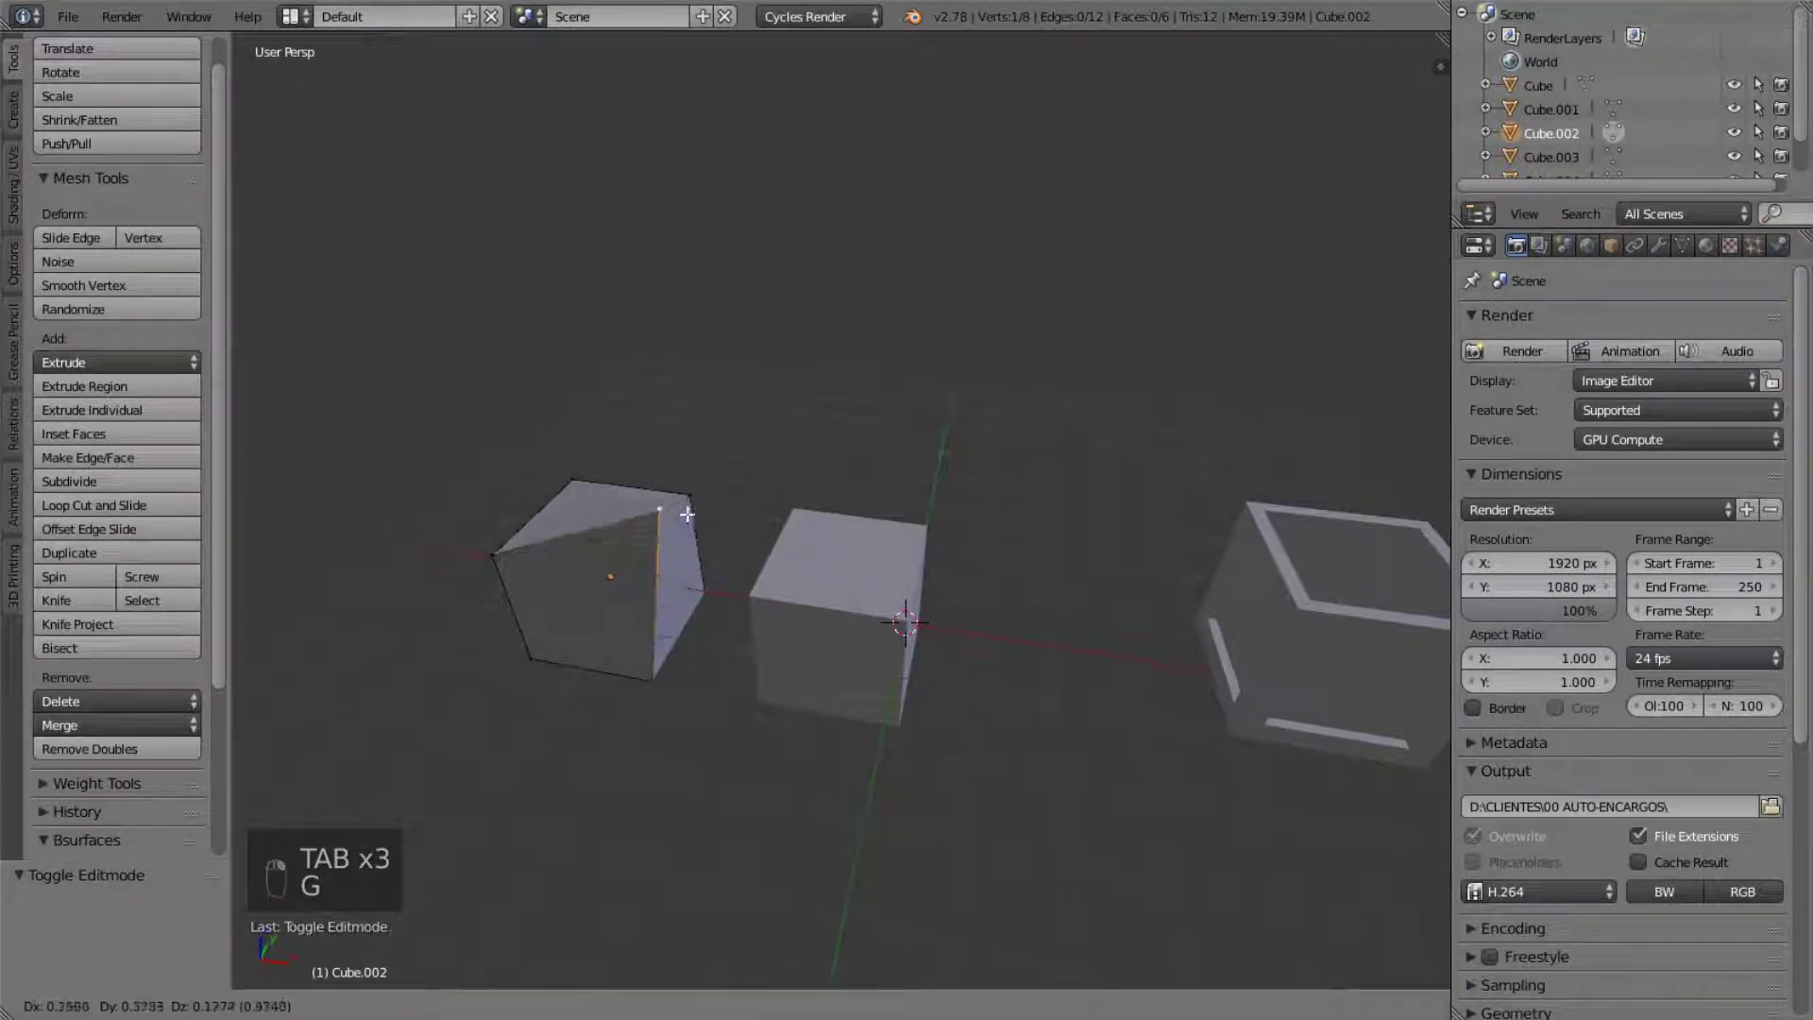
{"action": "right_click", "coordinate": [854, 608]}
{"action": "key", "text": "Tab"}
- Try moving the selected corner vertex of the copied cube in Edit Mode, and return to Object Mode
{"action": "right_click", "coordinate": [888, 614]}
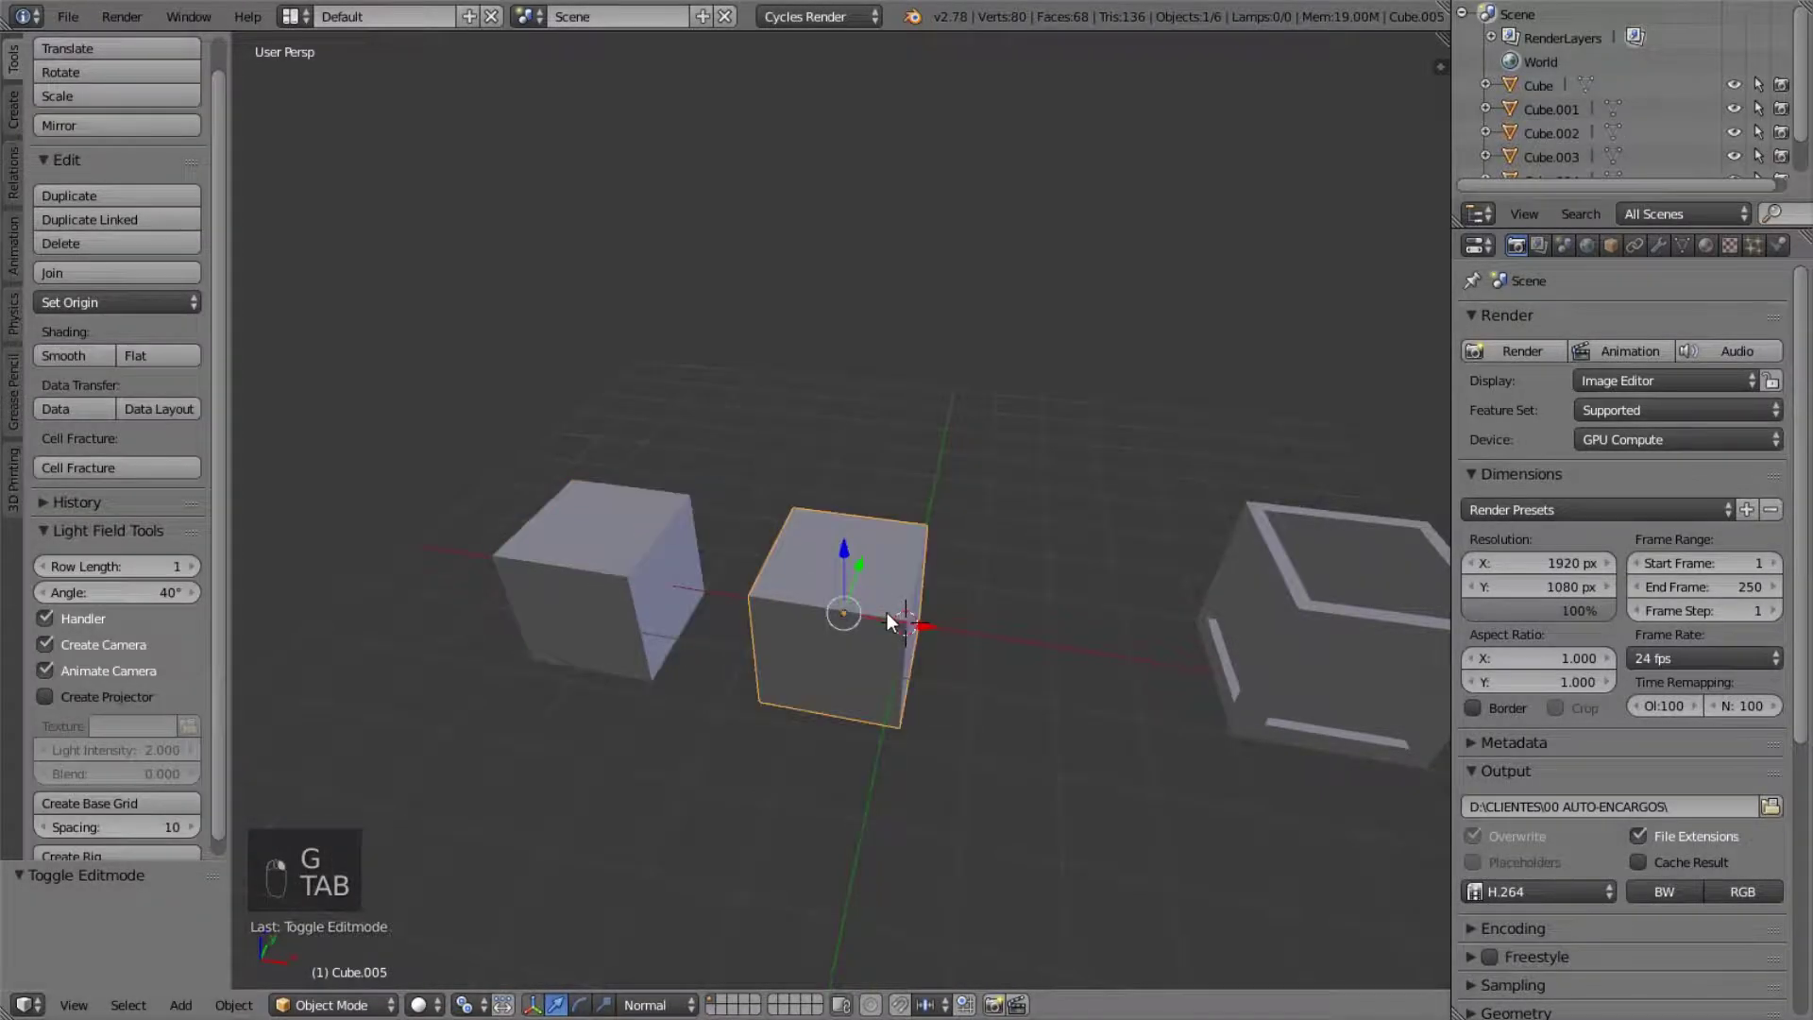
{"action": "key", "text": "Tab"}
{"action": "key", "text": "g"}
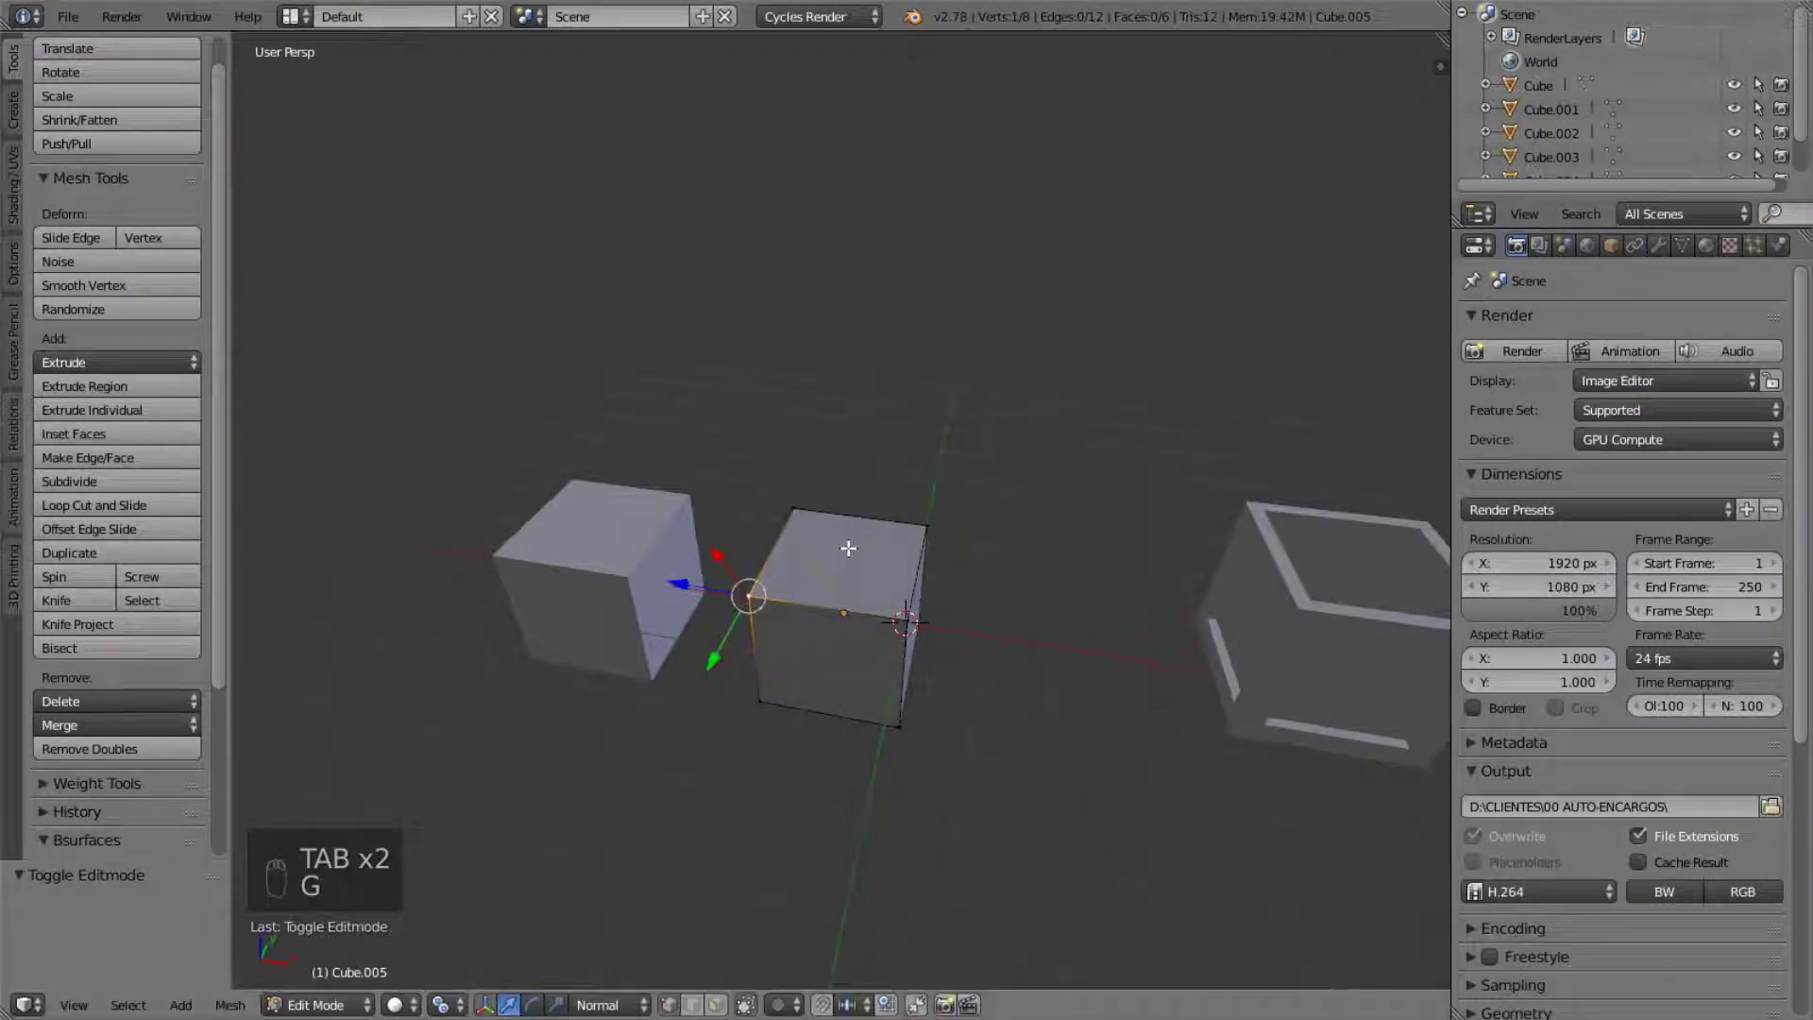
{"action": "key", "text": "Tab"}
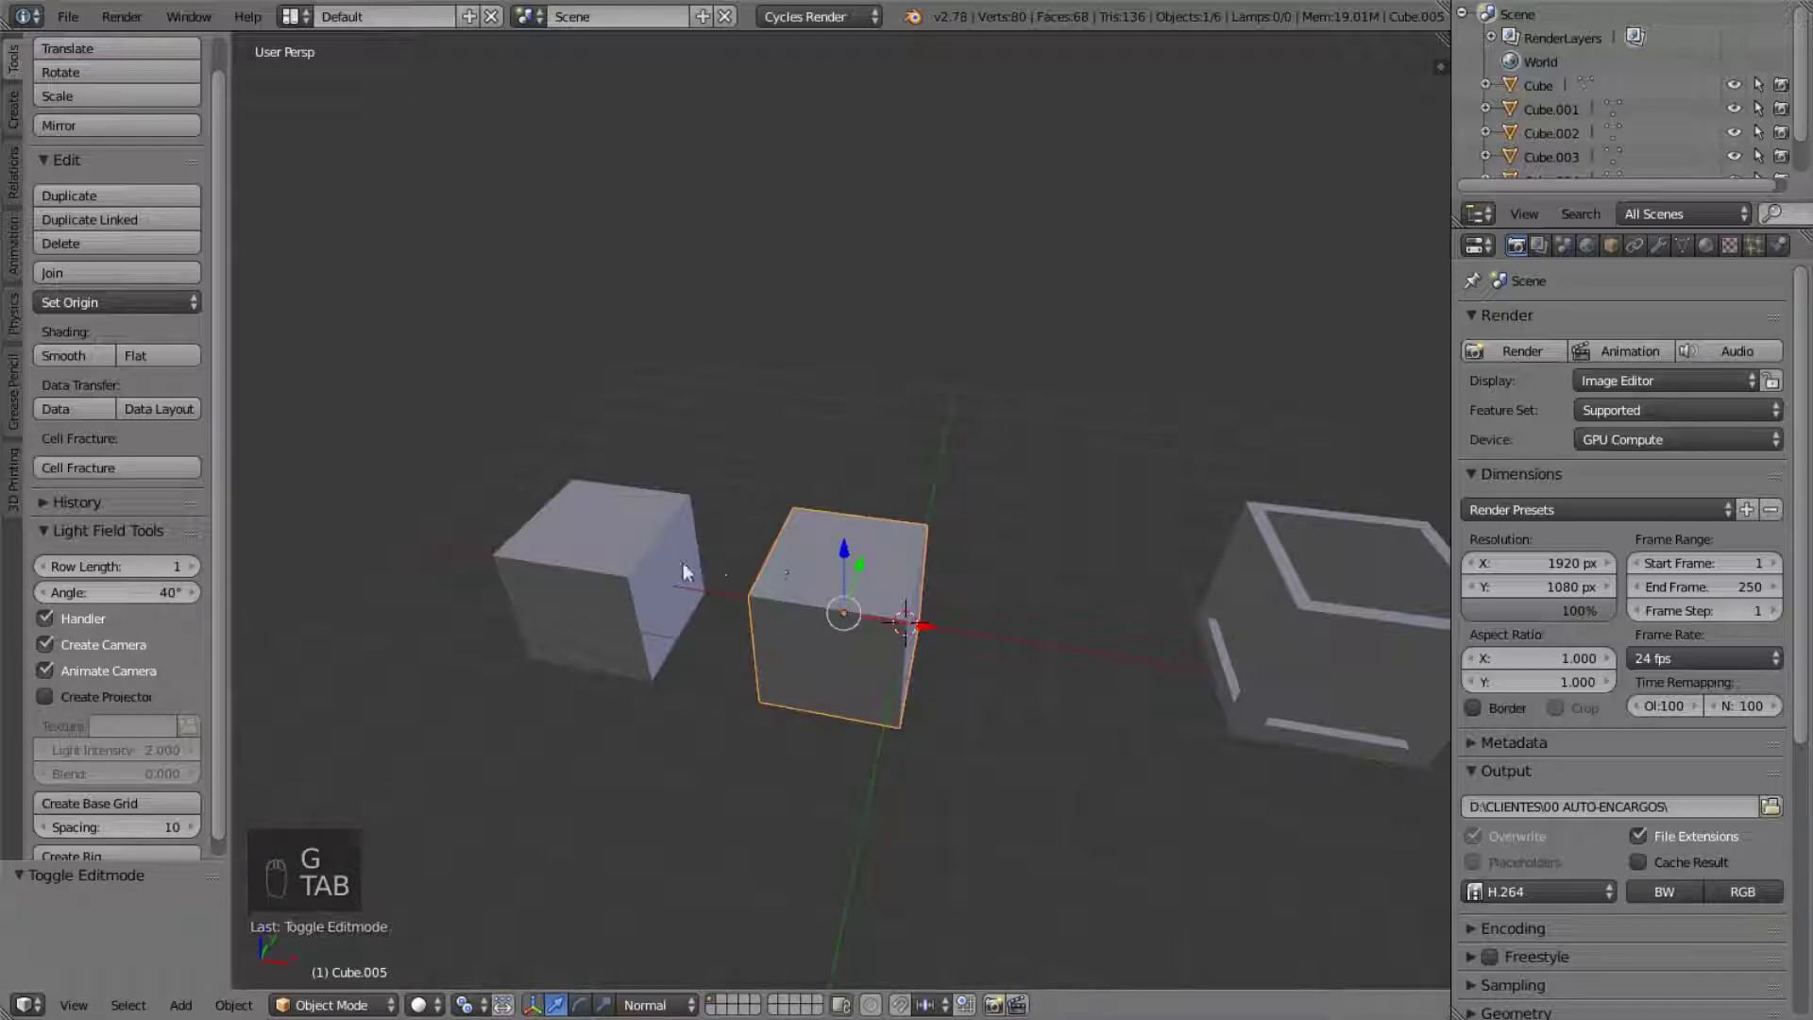
- Select both cubes with the original active and link their Object Data
{"action": "right_click", "coordinate": [639, 571], "text": "shift"}
{"action": "middle_click_drag", "start_coordinate": [894, 655], "coordinate": [944, 625]}
{"action": "scroll", "coordinate": [529, 609], "scroll_direction": "up", "scroll_amount": 3}
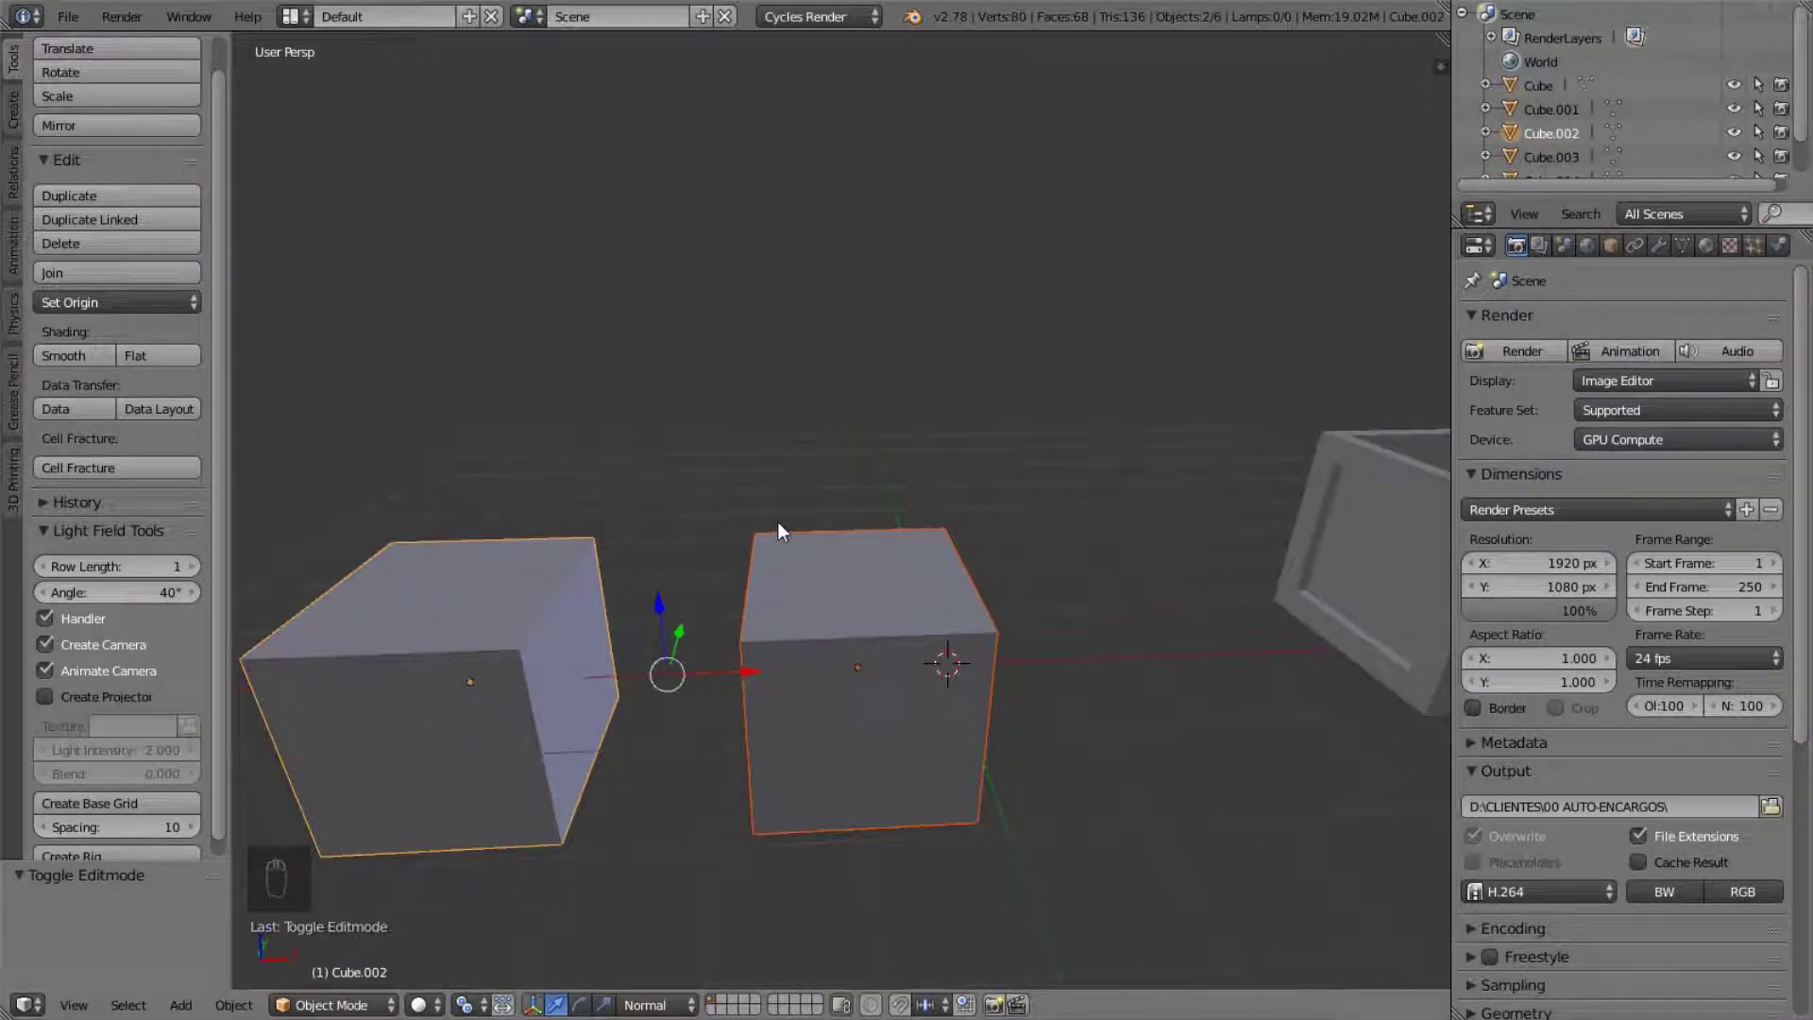
{"action": "middle_click_drag", "start_coordinate": [768, 541], "coordinate": [765, 559]}
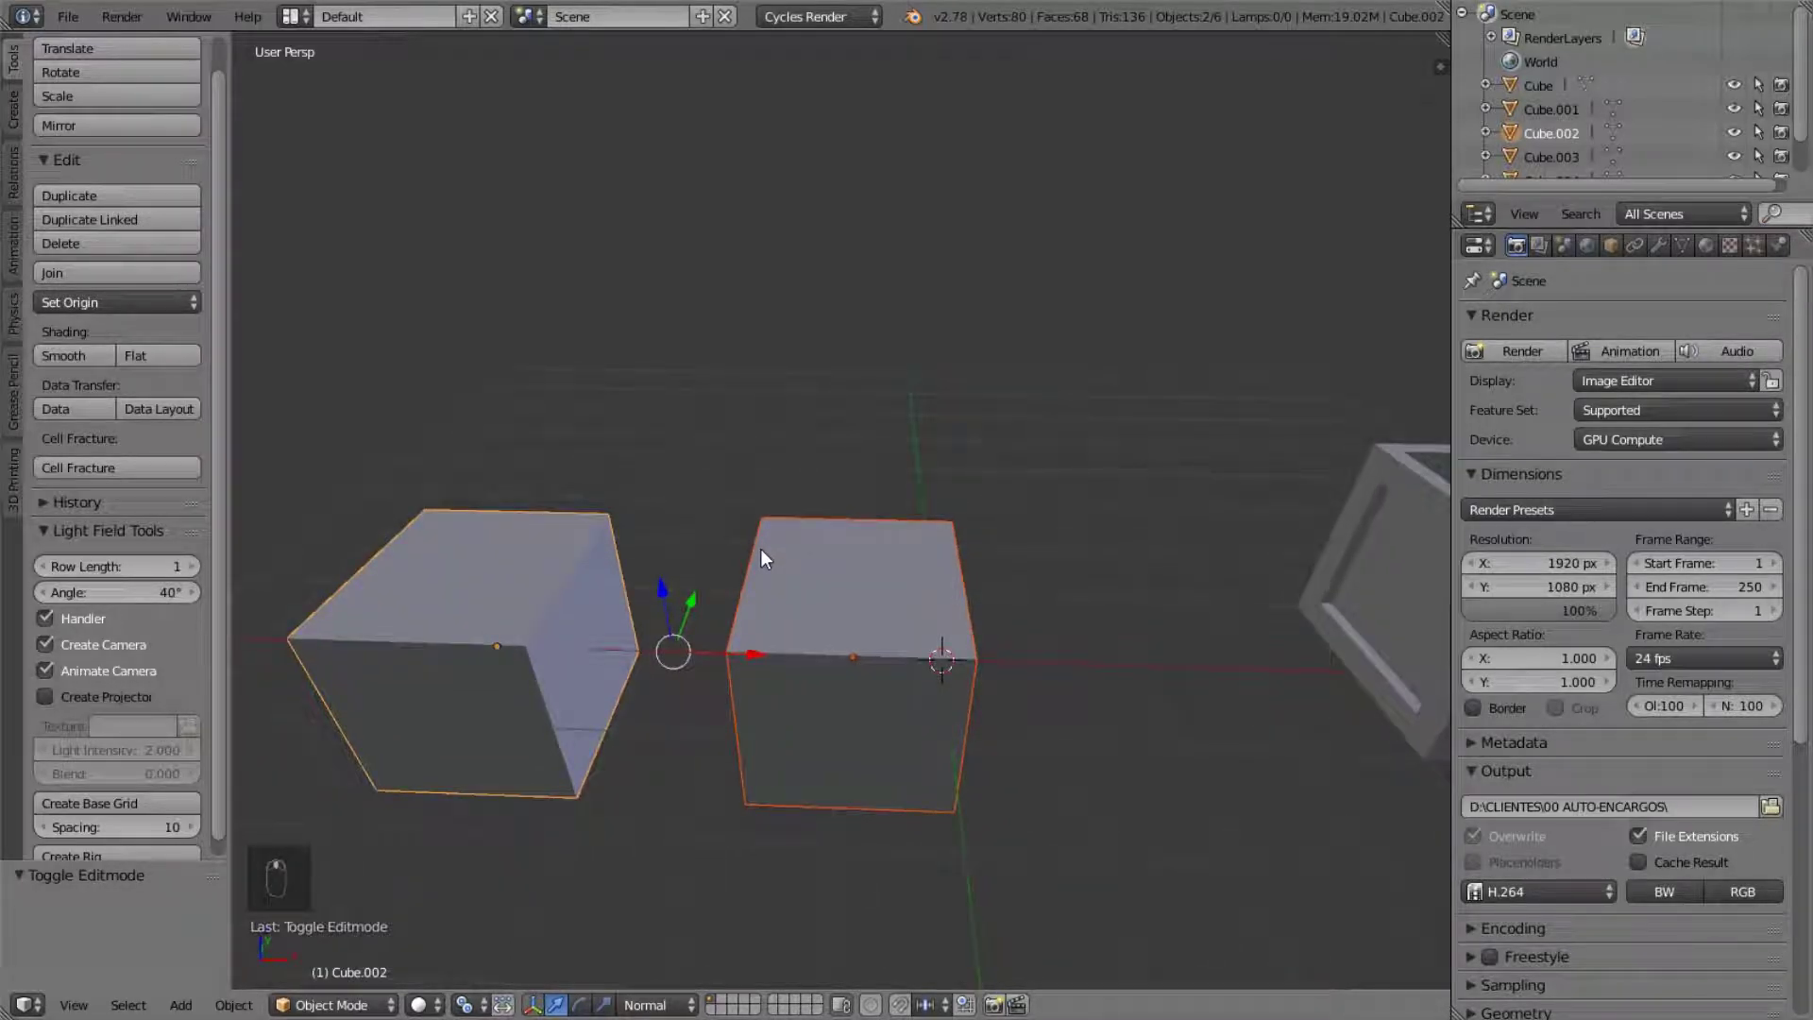
{"action": "key", "text": "ctrl+l"}
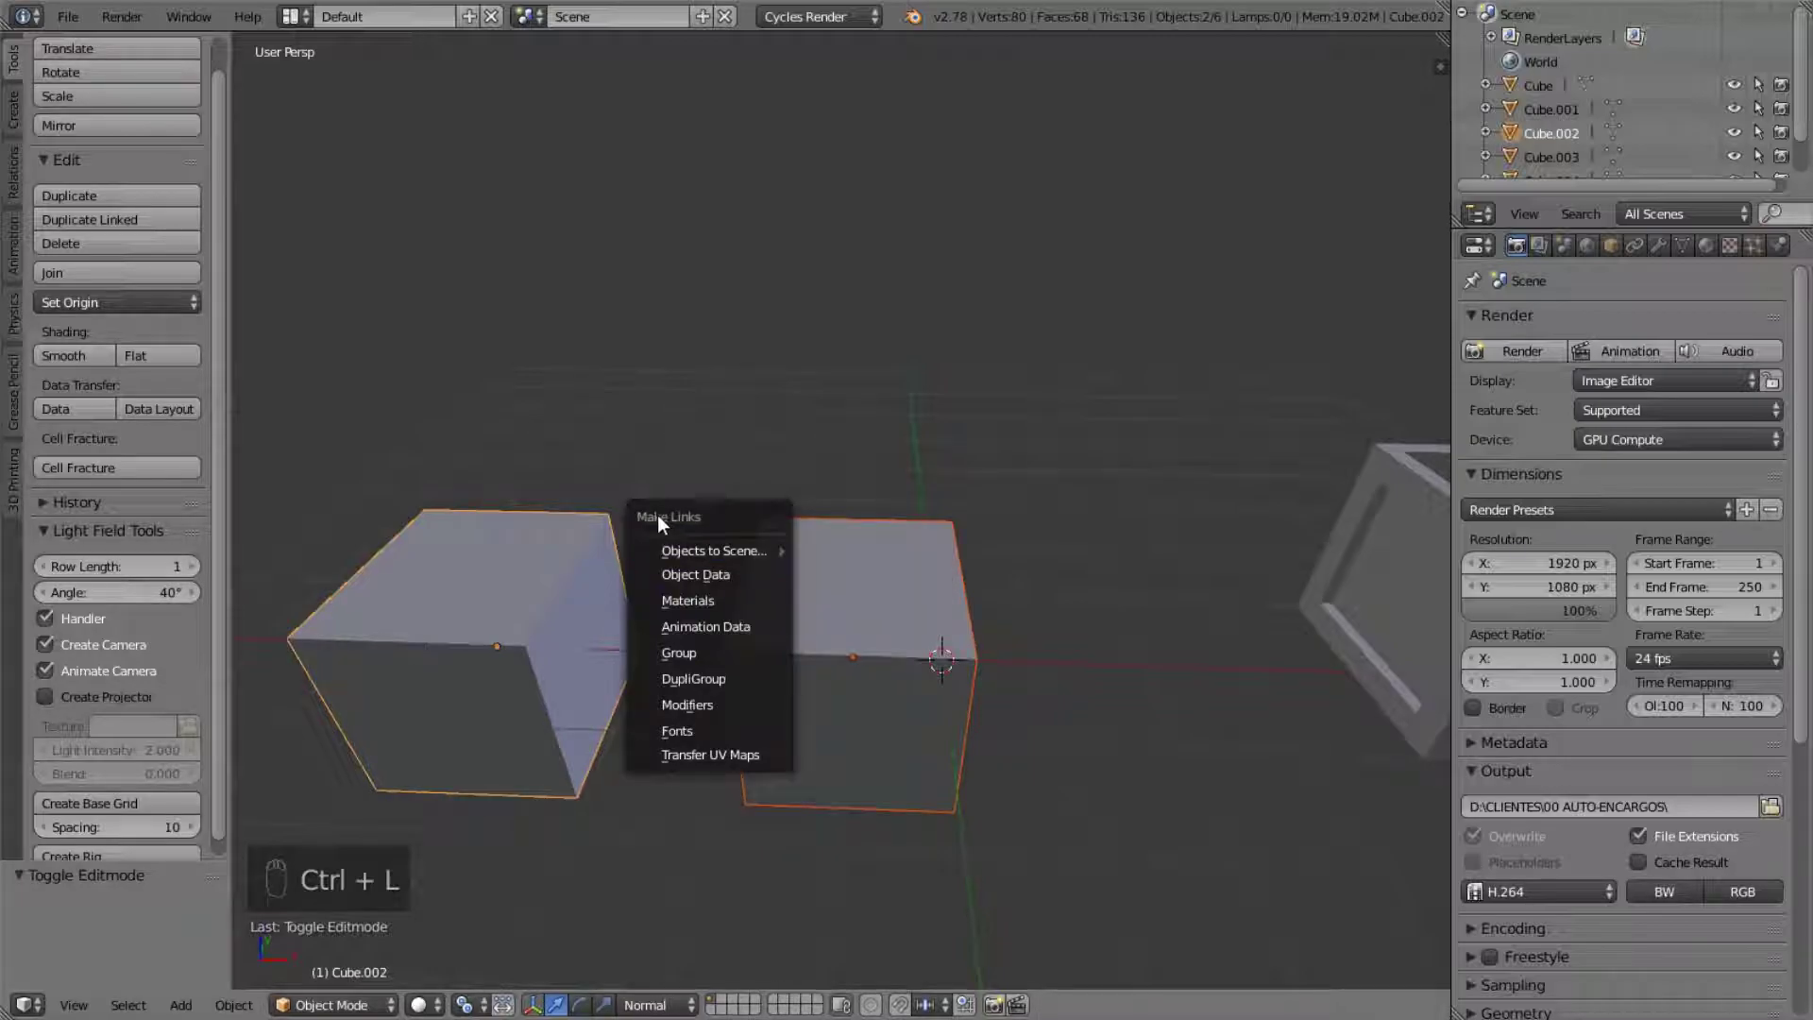
{"action": "left_click", "coordinate": [729, 576]}
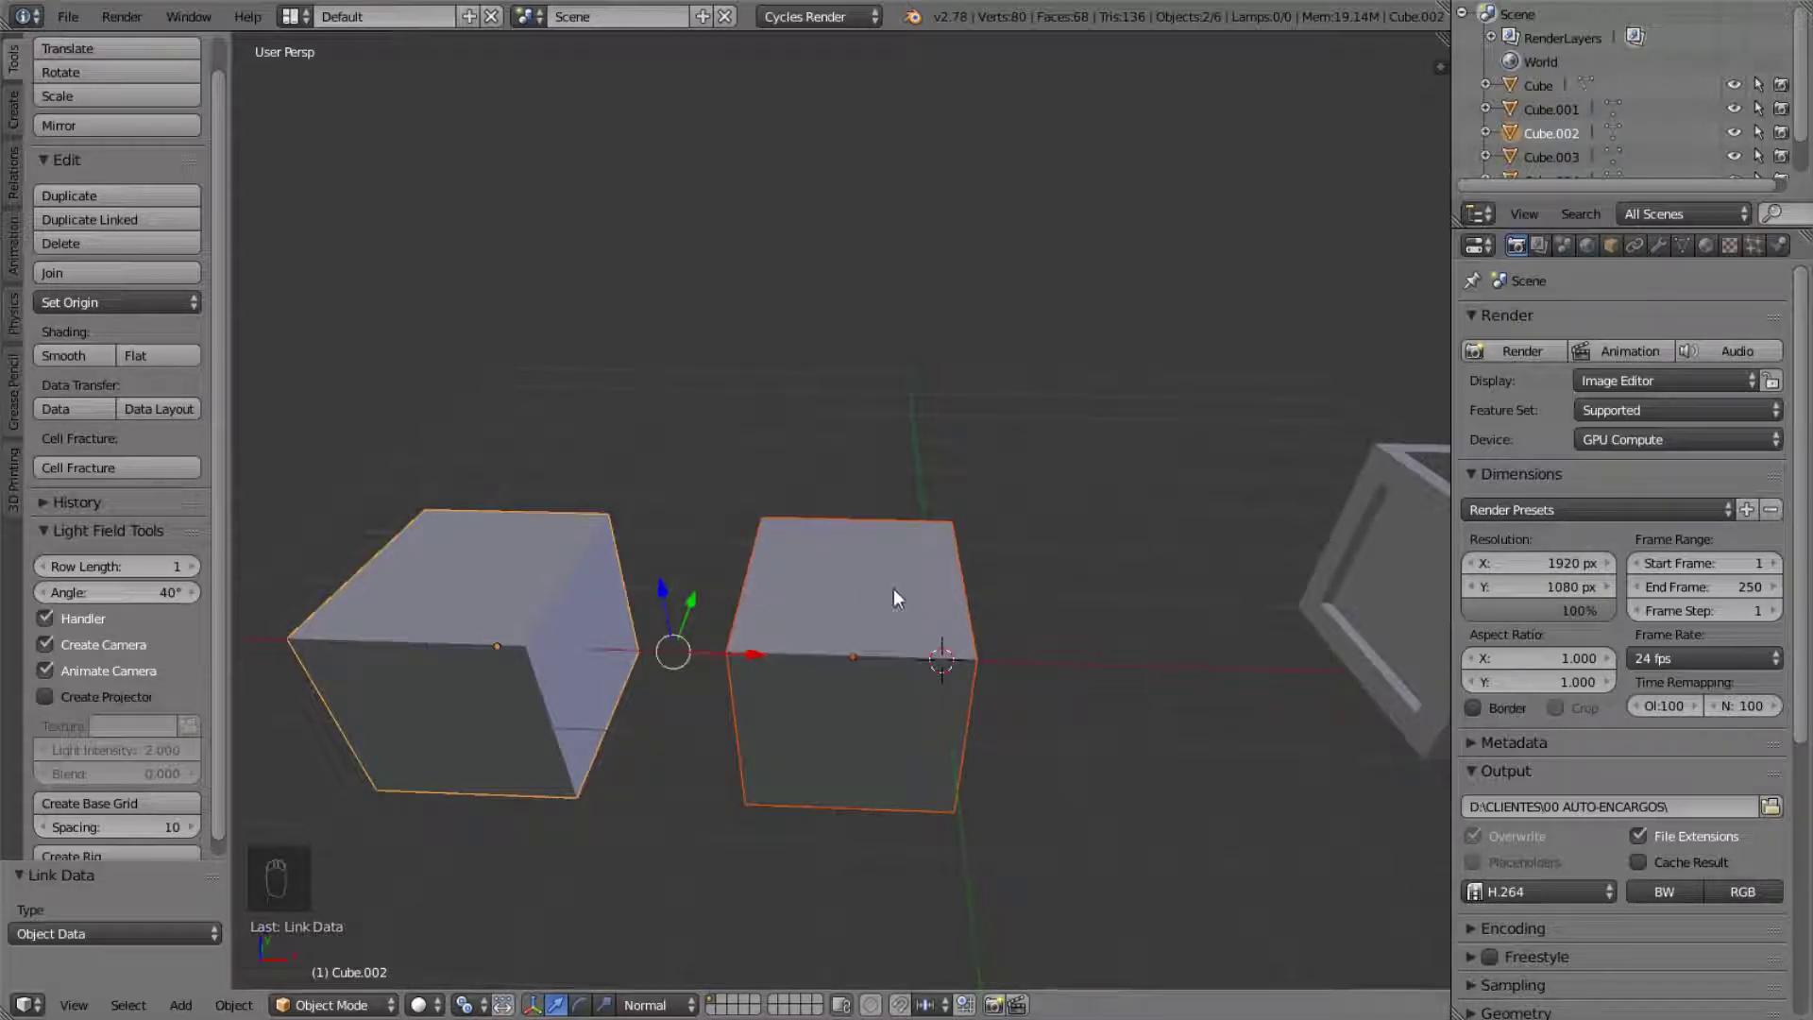
- Enter Edit Mode on the original cube and try moving its selected corner vertex to test the shared mesh
{"action": "key", "text": "Tab"}
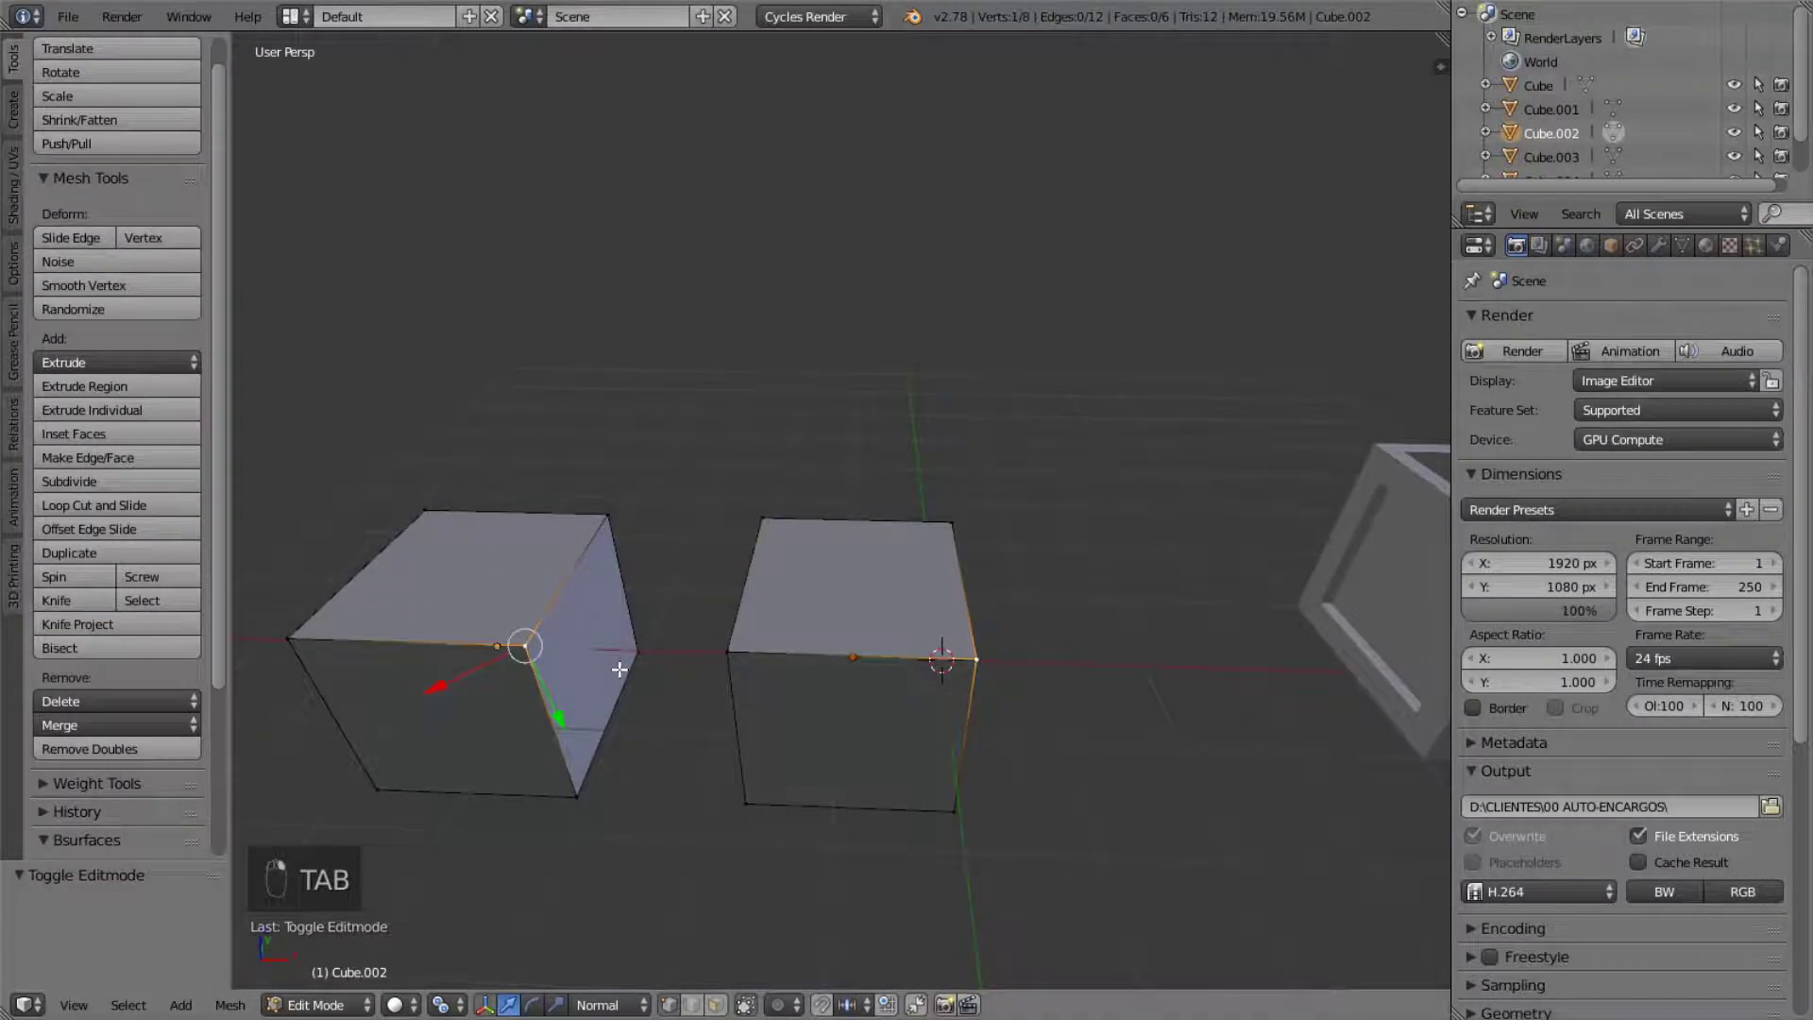
{"action": "key", "text": "g"}
{"action": "key", "text": "g"}
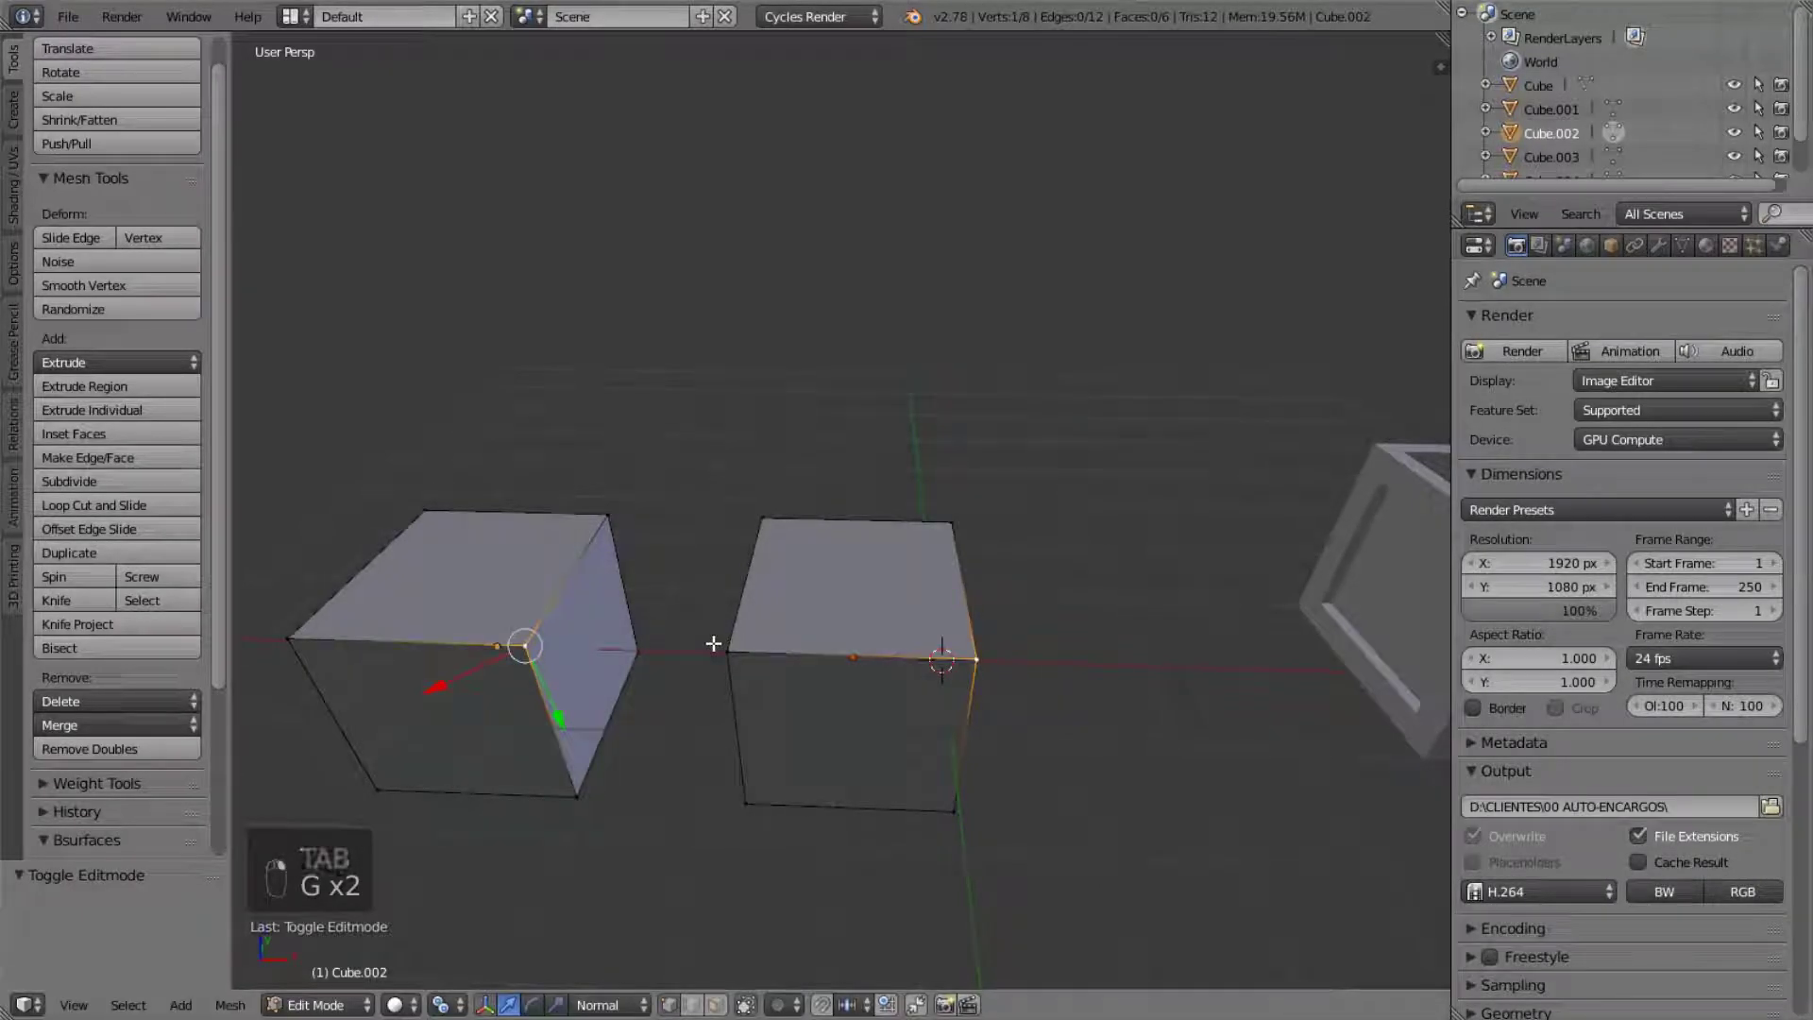
{"action": "key", "text": "g"}
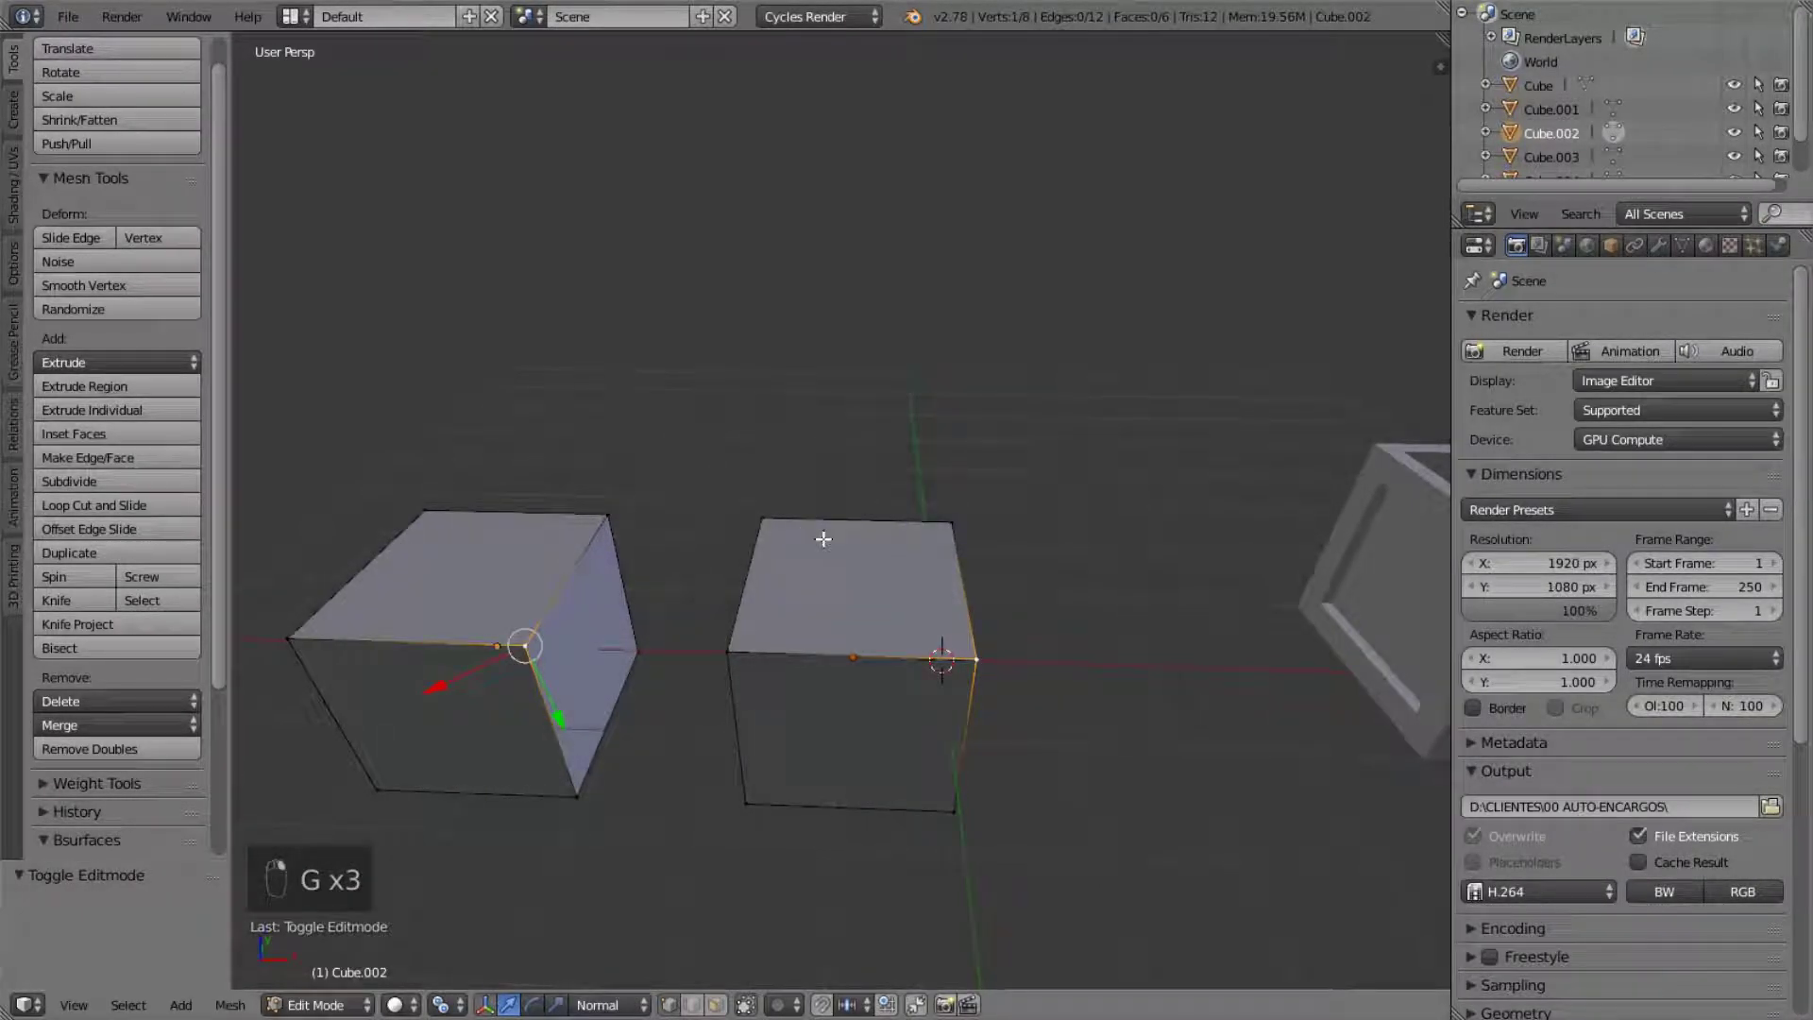
- Try moving three different upper corner vertices of the cube, one at a time, to test the mesh shared with its linked copy
{"action": "left_click", "coordinate": [729, 616]}
{"action": "middle_click_drag", "start_coordinate": [729, 616], "coordinate": [654, 548]}
{"action": "right_click", "coordinate": [359, 599]}
{"action": "key", "text": "g"}
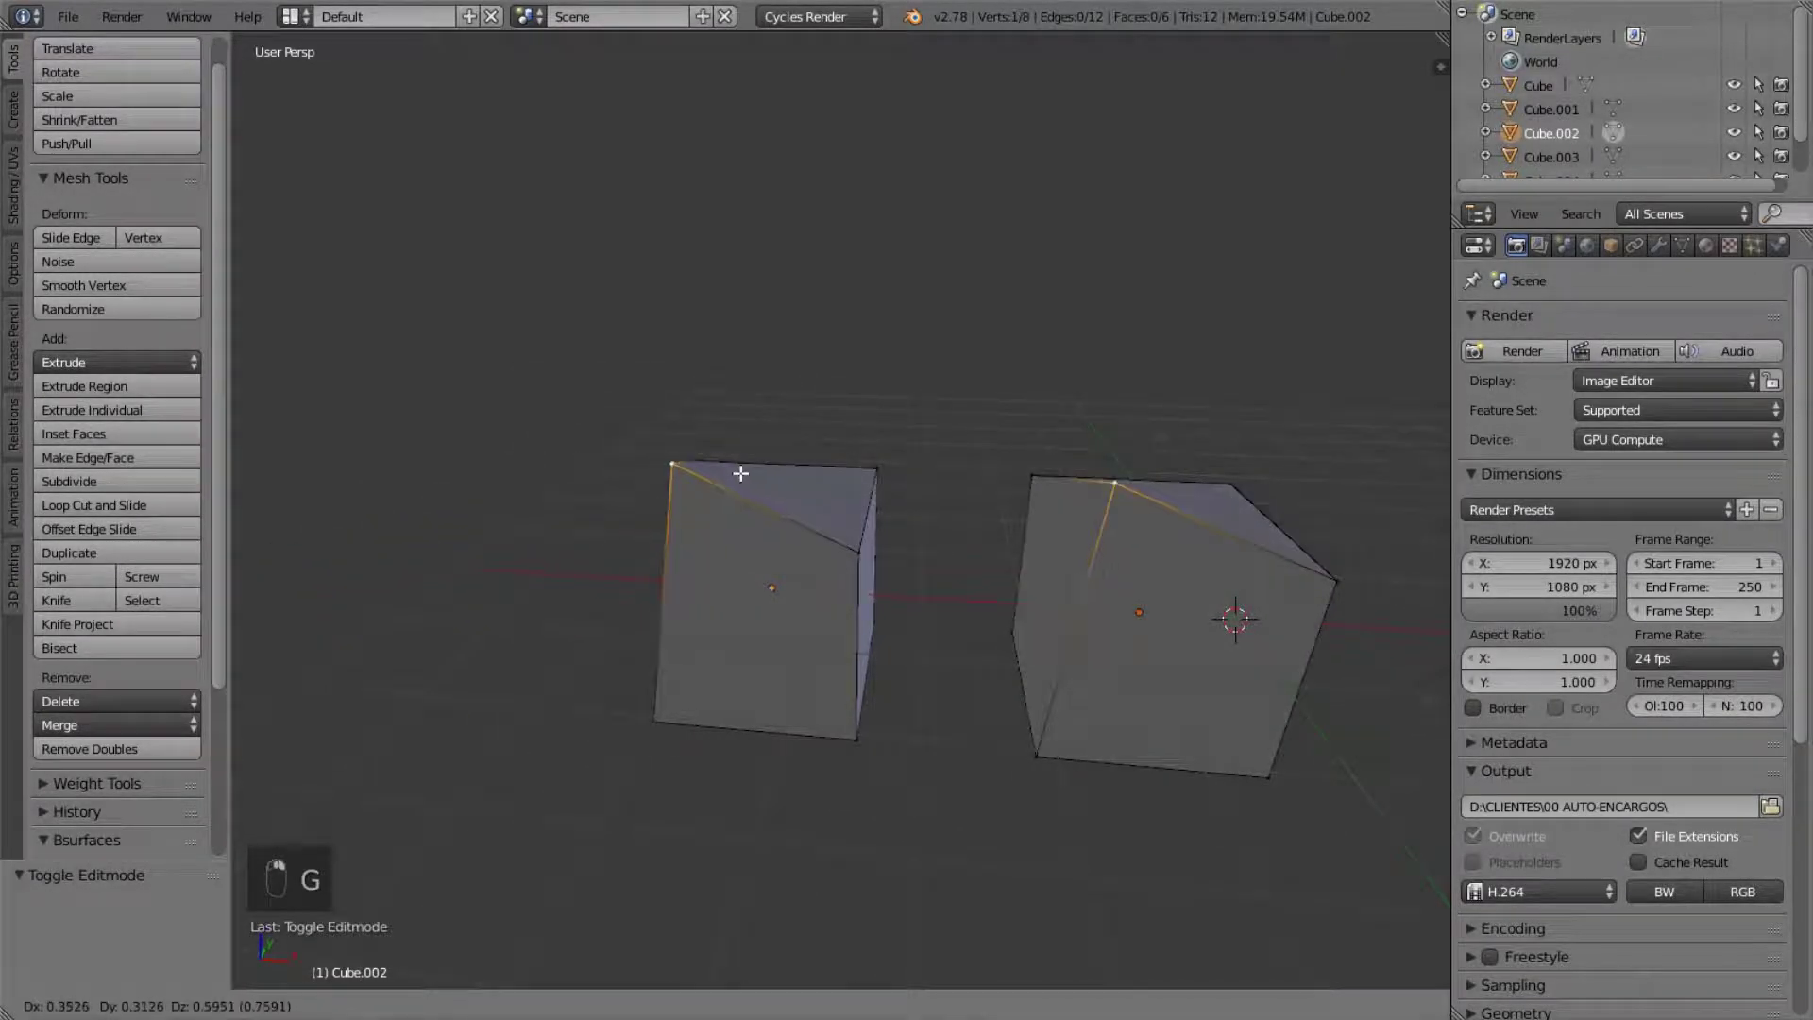
{"action": "right_click", "coordinate": [675, 504]}
{"action": "right_click", "coordinate": [714, 436]}
{"action": "key", "text": "g"}
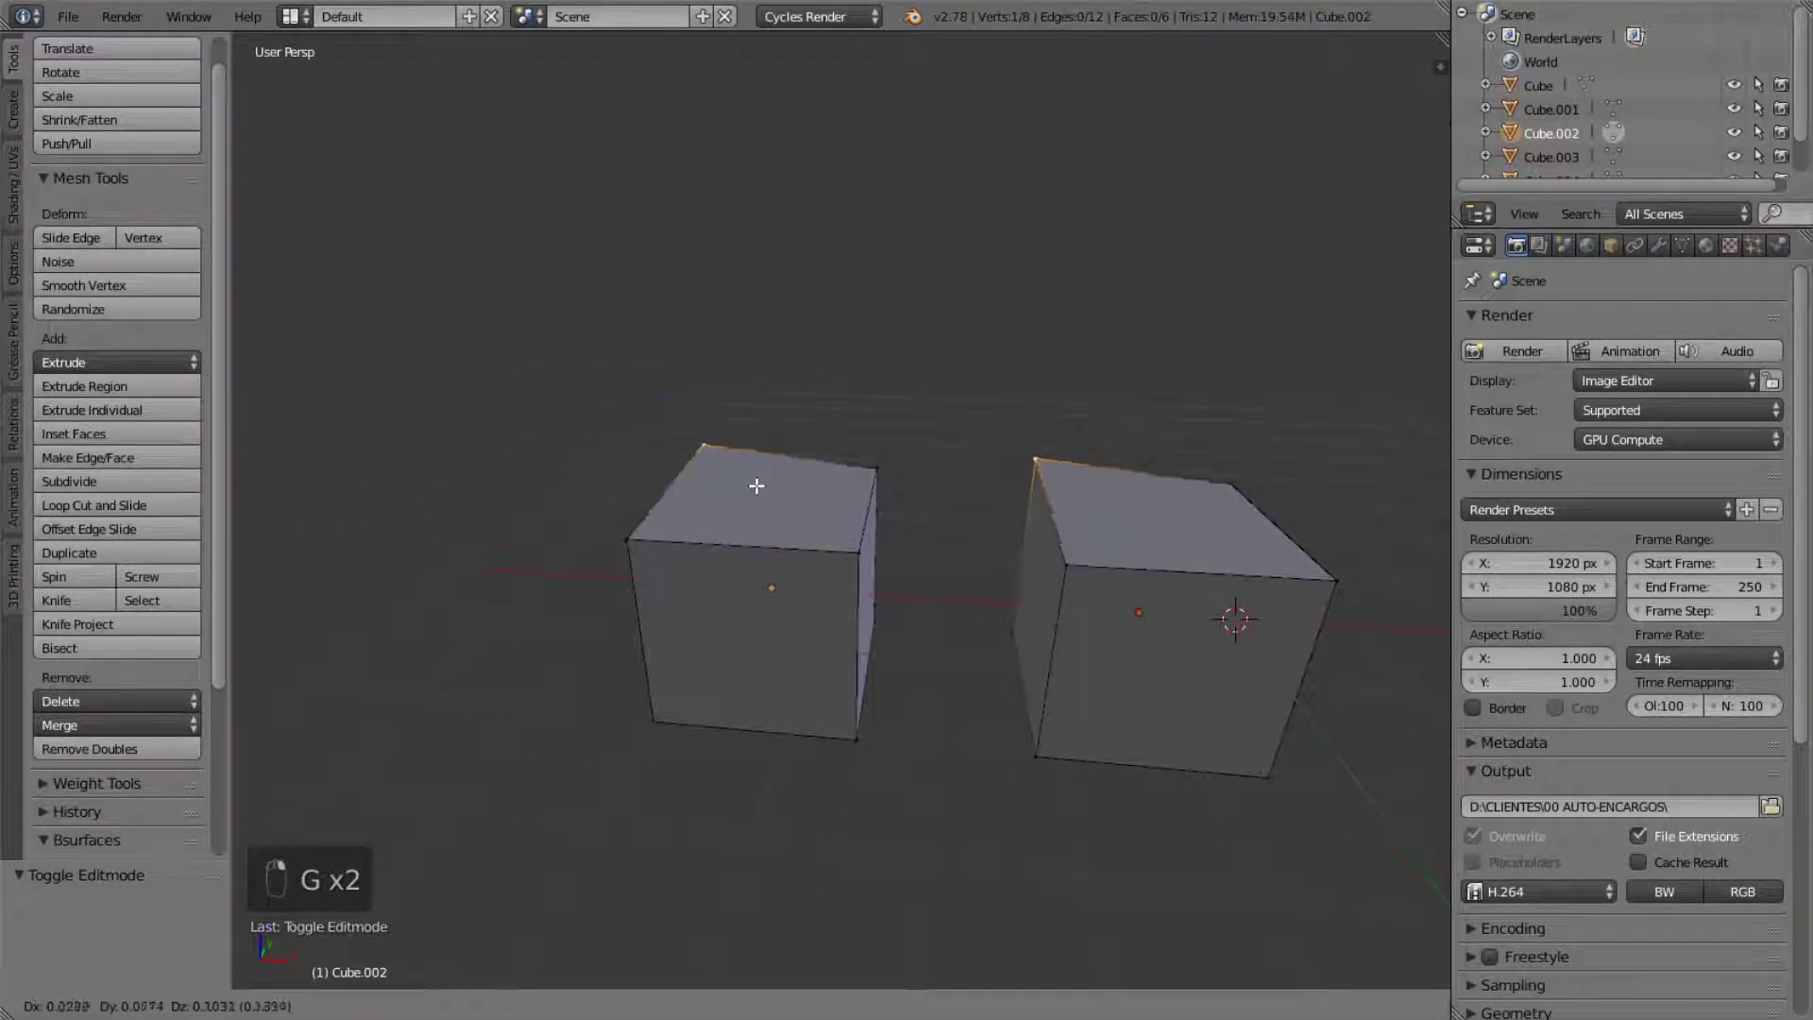
{"action": "right_click", "coordinate": [759, 485]}
{"action": "right_click", "coordinate": [892, 488]}
{"action": "key", "text": "g"}
{"action": "right_click", "coordinate": [863, 434]}
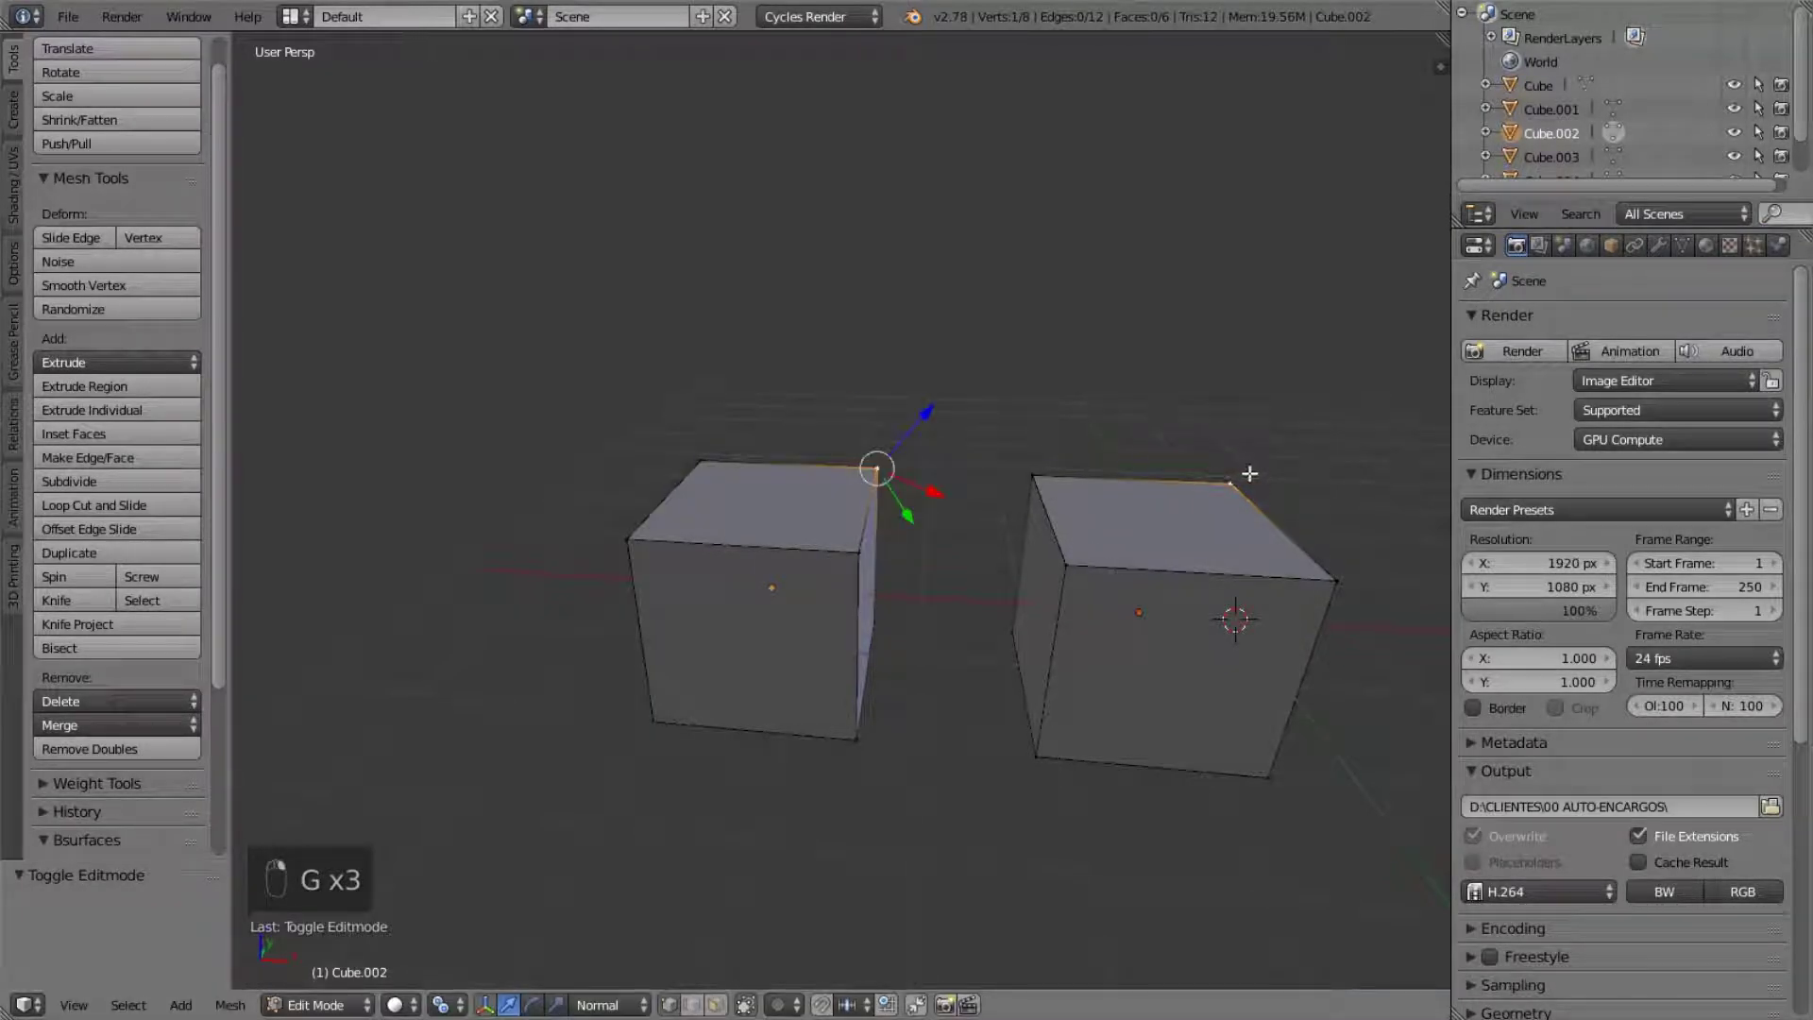
- Try moving upper corner vertices of the linked cube again, including the left front one, and return to Object Mode
{"action": "right_click", "coordinate": [628, 538]}
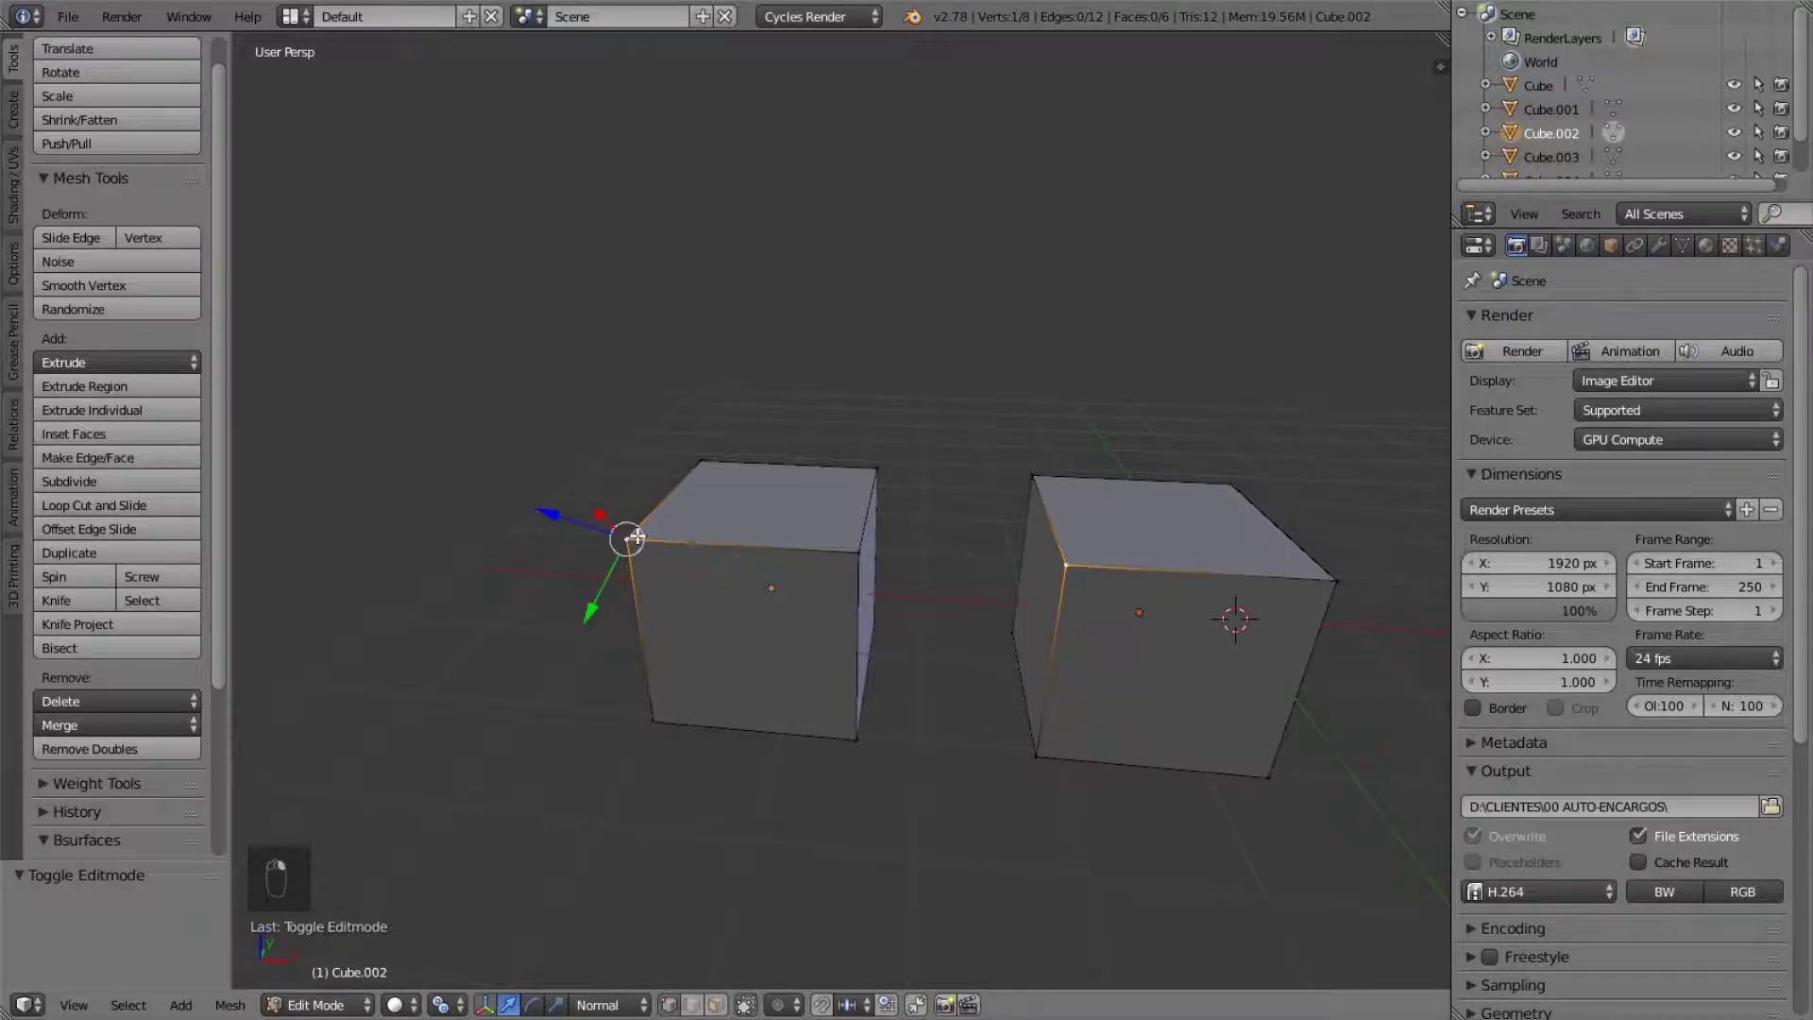
{"action": "key", "text": "Tab"}
{"action": "key", "text": "Tab"}
{"action": "scroll", "coordinate": [866, 562], "scroll_direction": "up", "scroll_amount": 2}
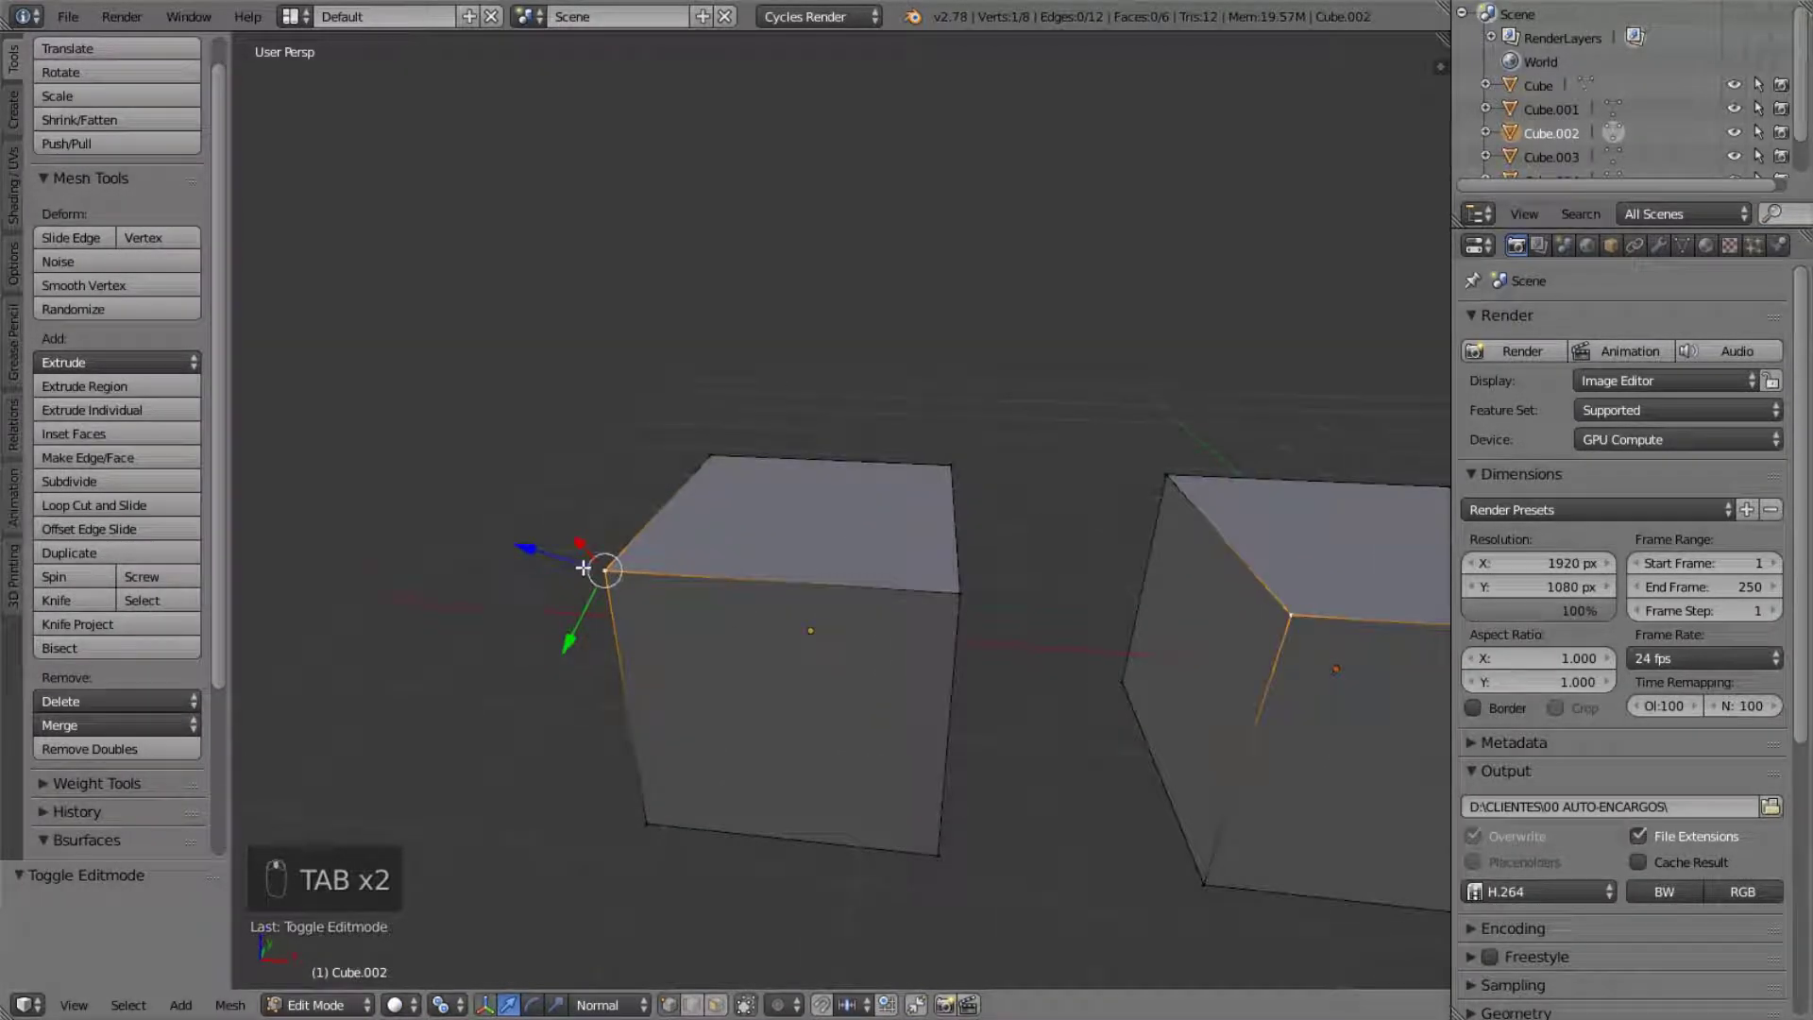
{"action": "key", "text": "g"}
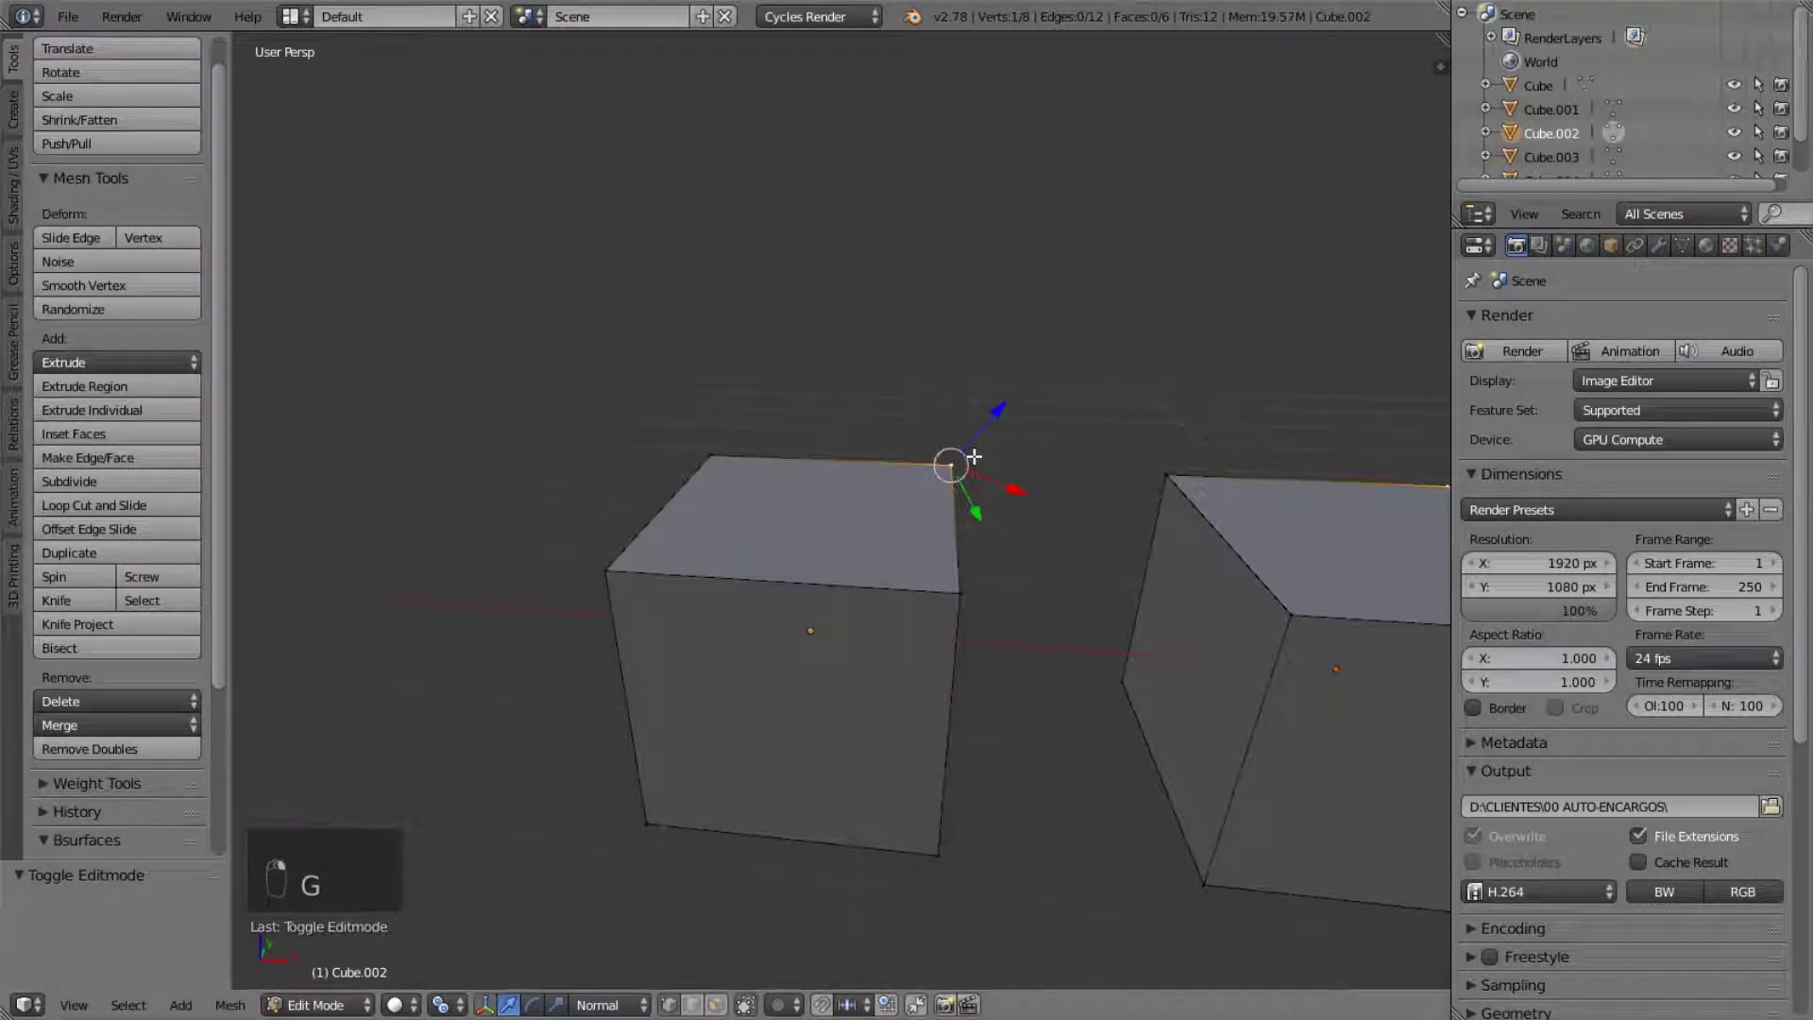
{"action": "right_click", "coordinate": [1008, 640]}
{"action": "scroll", "coordinate": [1187, 647], "scroll_direction": "down", "scroll_amount": 3}
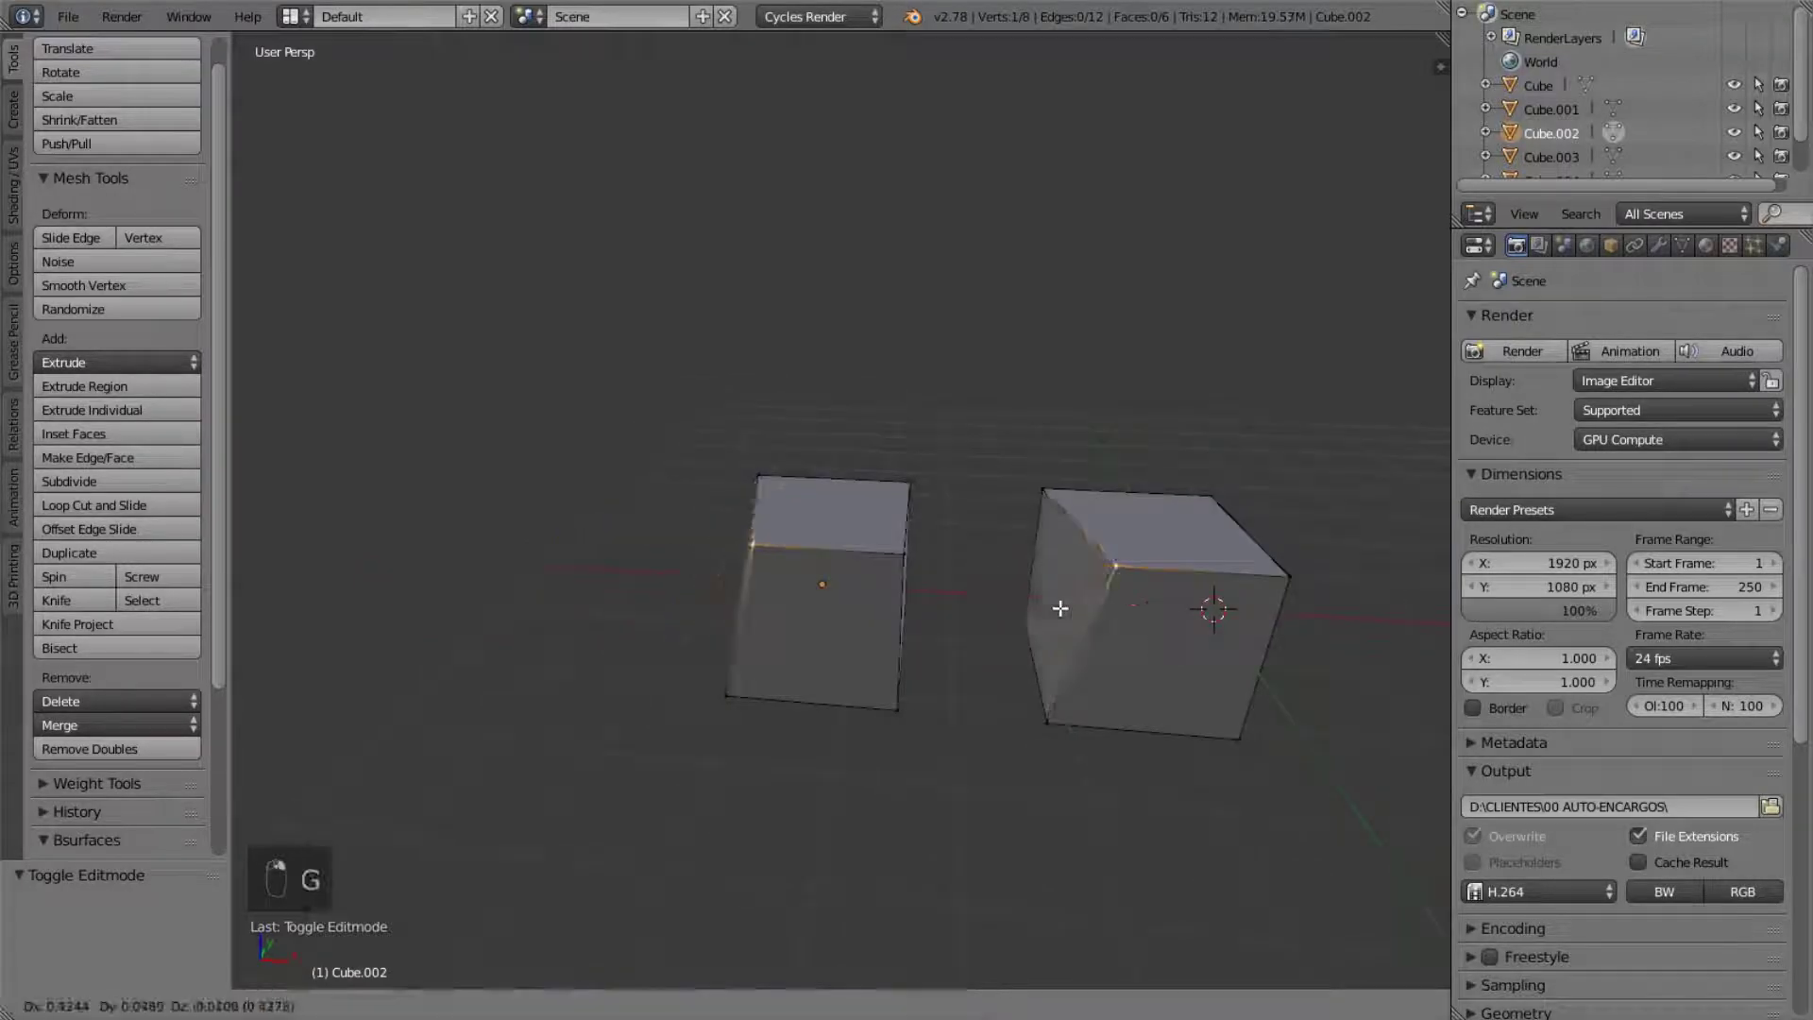
{"action": "scroll", "coordinate": [1014, 585], "scroll_direction": "up", "scroll_amount": 3}
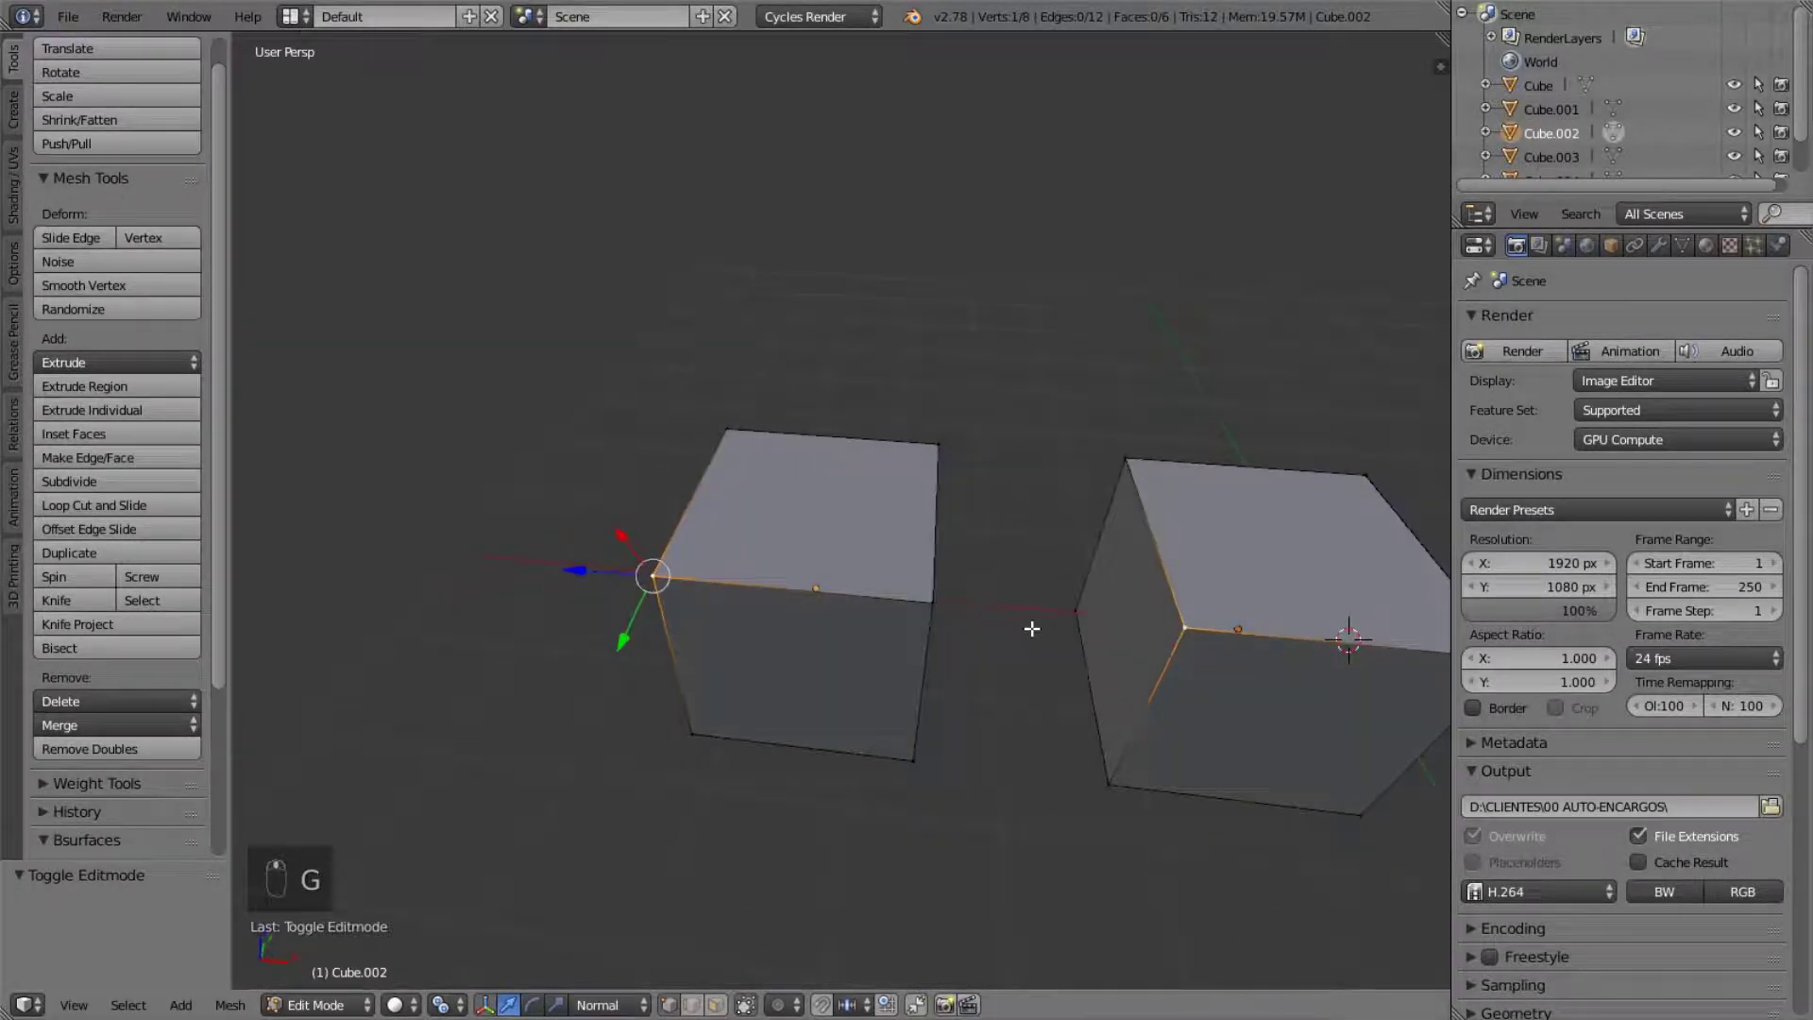
{"action": "key", "text": "Tab"}
{"action": "middle_click_drag", "start_coordinate": [1181, 581], "coordinate": [855, 476]}
{"action": "scroll", "coordinate": [852, 539], "scroll_direction": "down", "scroll_amount": 3}
{"action": "scroll", "coordinate": [853, 533], "scroll_direction": "up", "scroll_amount": 3}
{"action": "scroll", "coordinate": [912, 495], "scroll_direction": "down", "scroll_amount": 4}
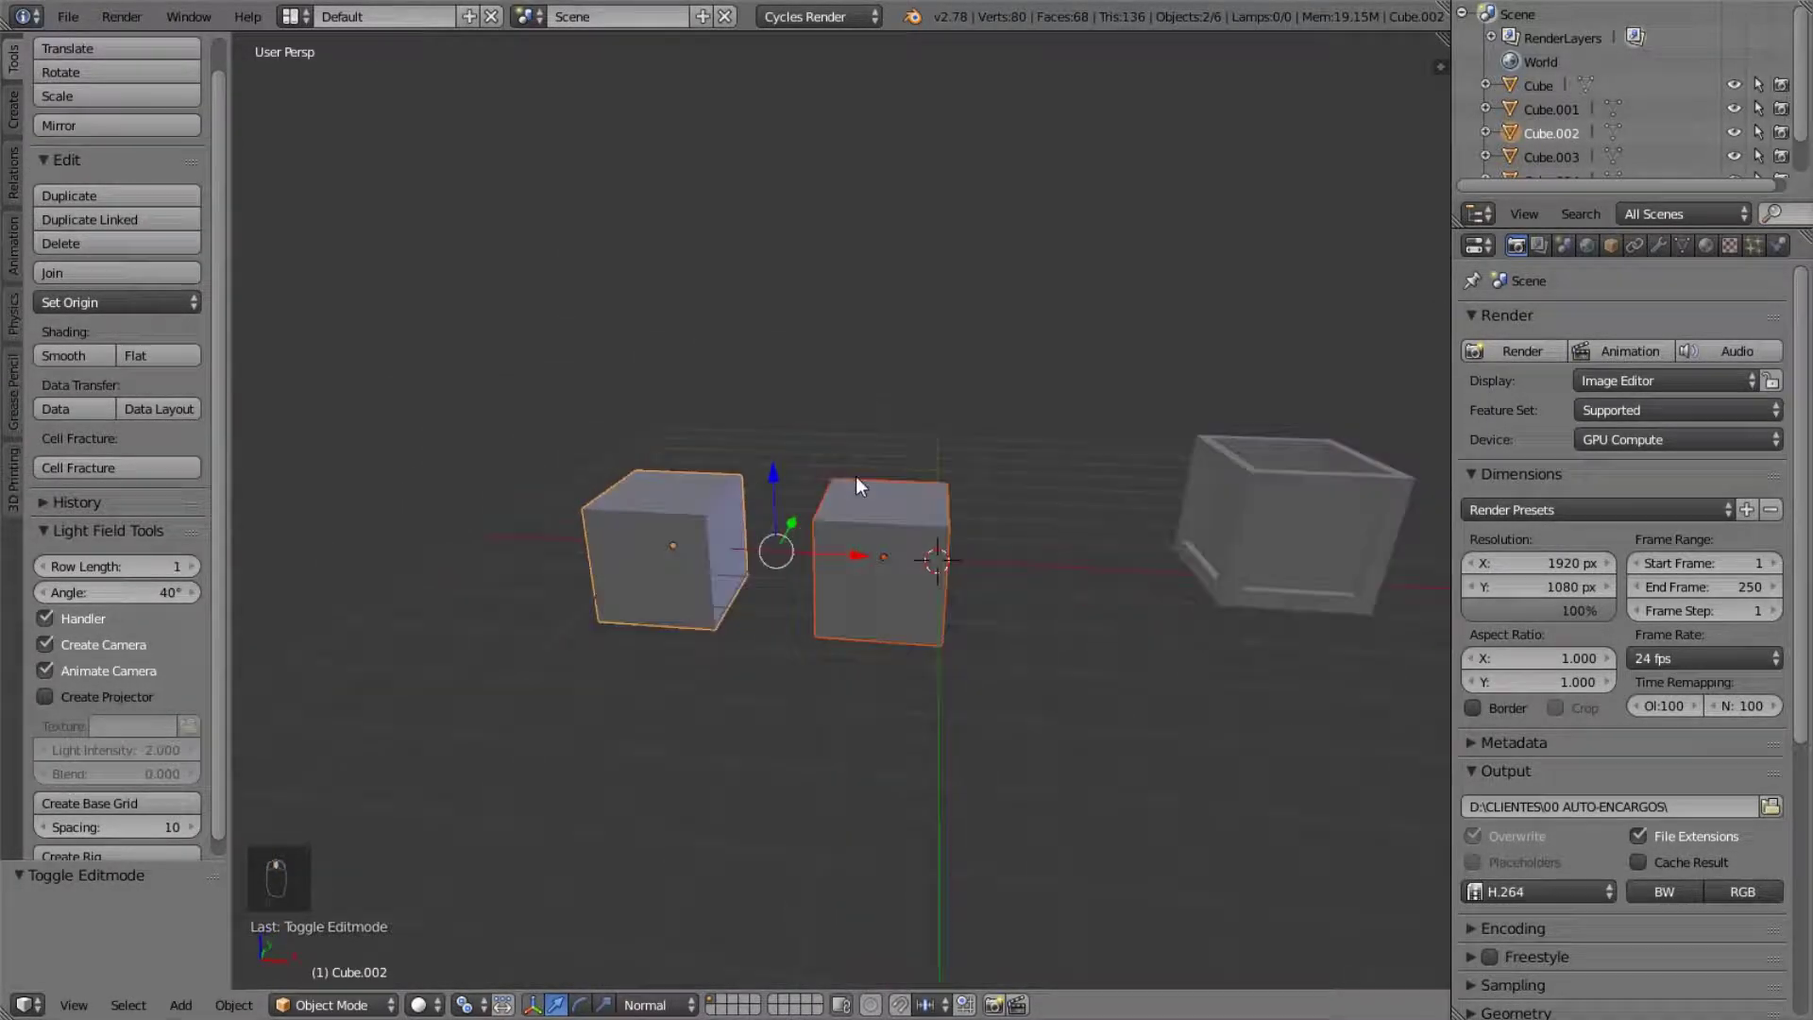
{"action": "scroll", "coordinate": [867, 478], "scroll_direction": "up", "scroll_amount": 3}
{"action": "scroll", "coordinate": [871, 485], "scroll_direction": "down", "scroll_amount": 4}
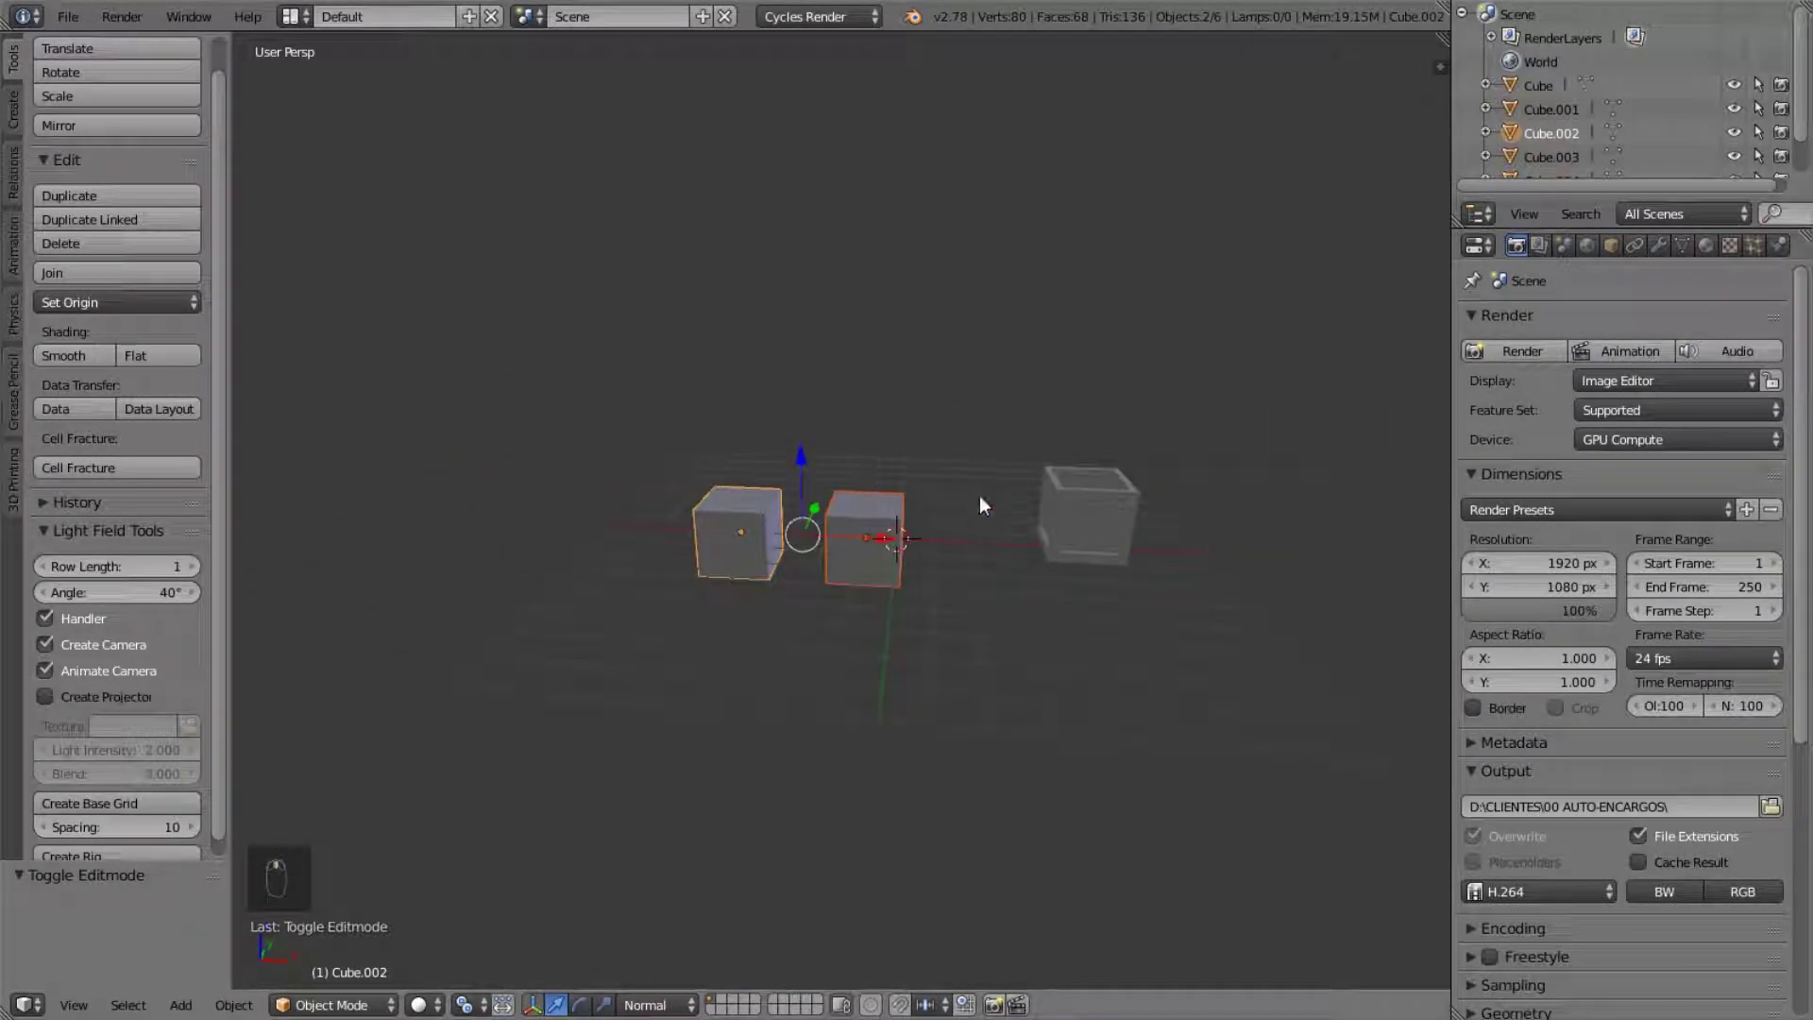
{"action": "scroll", "coordinate": [980, 548], "scroll_direction": "up", "scroll_amount": 3}
{"action": "middle_click_drag", "start_coordinate": [853, 491], "coordinate": [944, 515]}
{"action": "key", "text": "Tab"}
{"action": "key", "text": "Tab"}
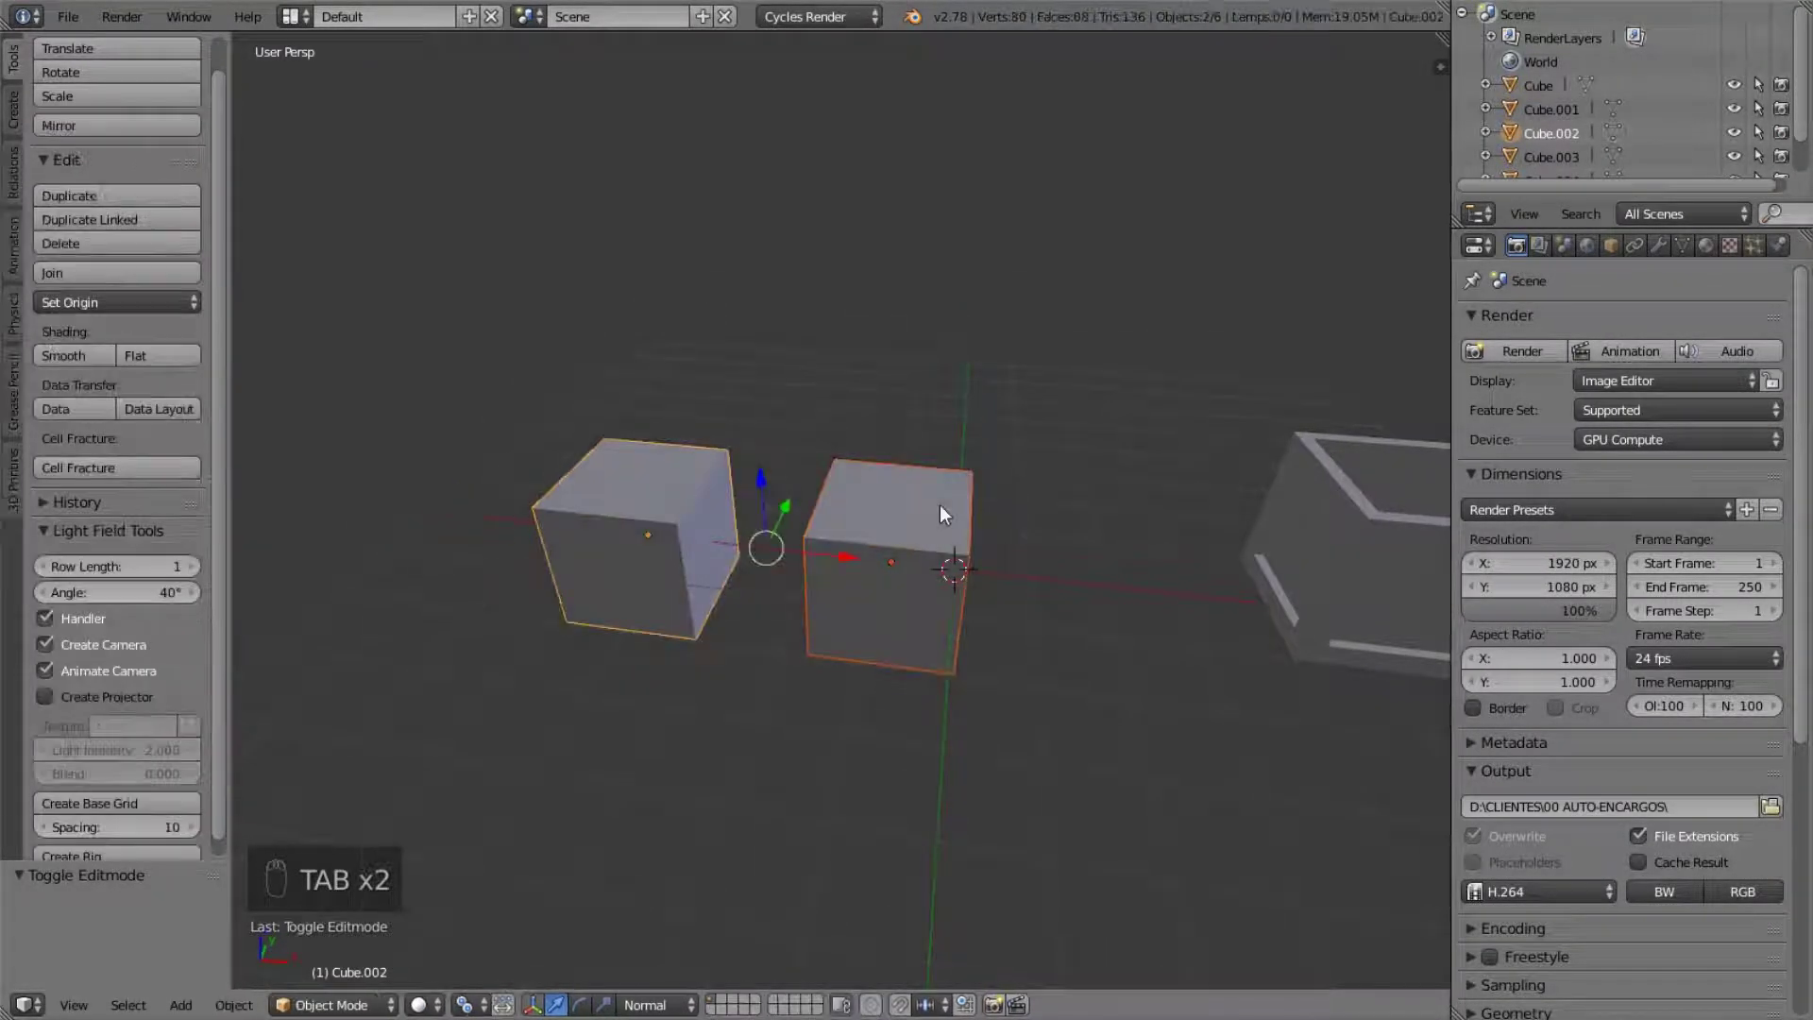
- Add a cylinder and move it about 1.85 units along X, clear of the middle cube
{"action": "key", "text": "shift+a"}
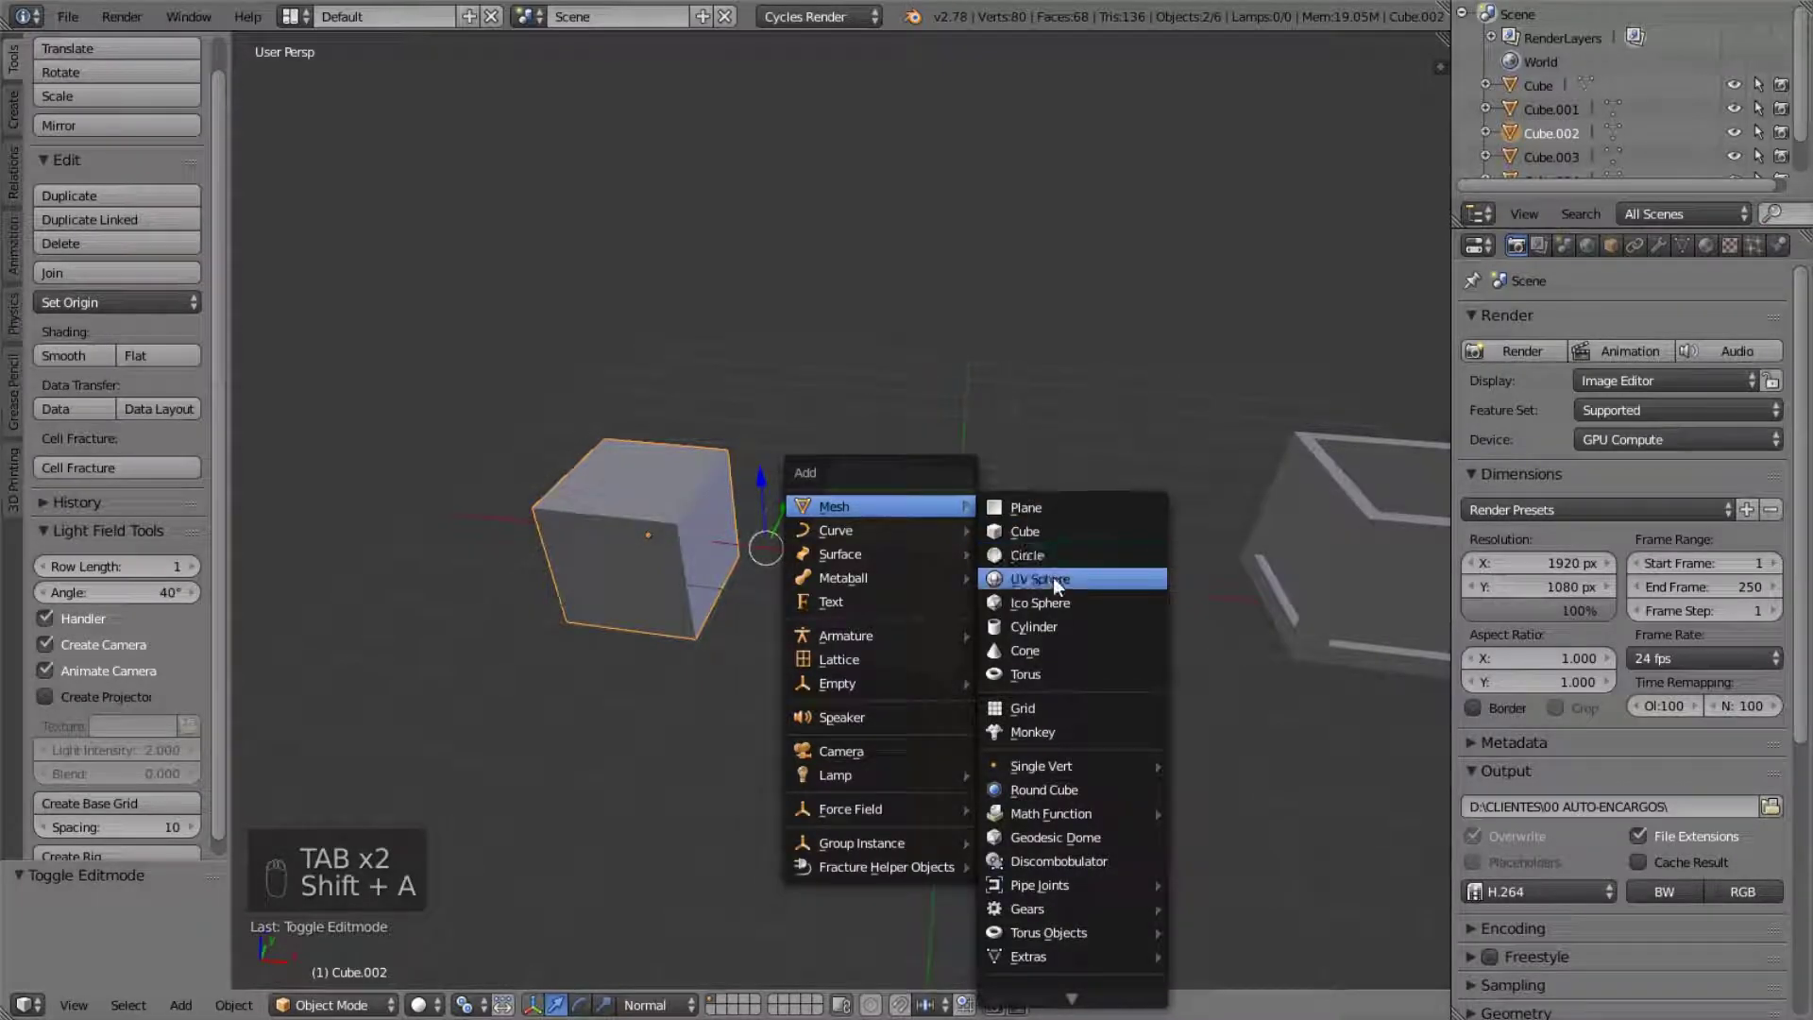
{"action": "left_click", "coordinate": [1053, 626]}
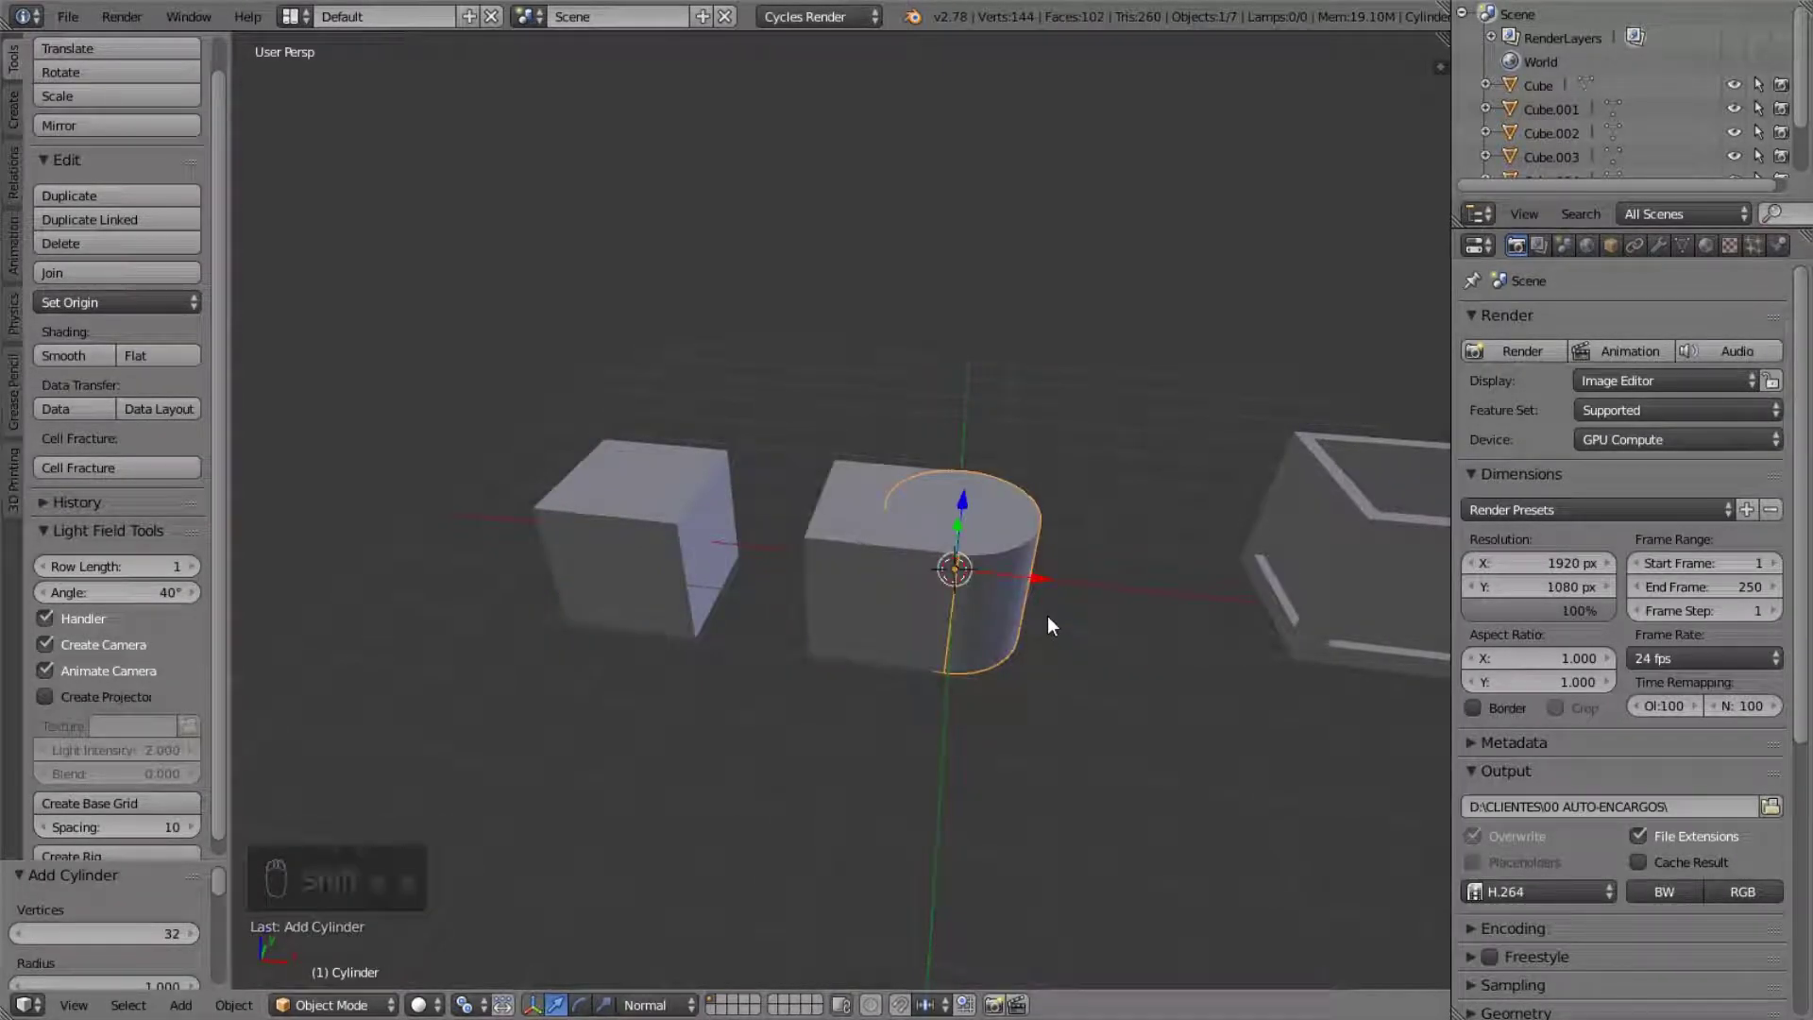
{"action": "key", "text": "g"}
{"action": "left_click", "coordinate": [1187, 620]}
- Add the middle cube to the selection as the active object and link its Object Data to the cylinder
{"action": "right_click", "coordinate": [867, 503], "text": "shift"}
{"action": "key", "text": "ctrl+l"}
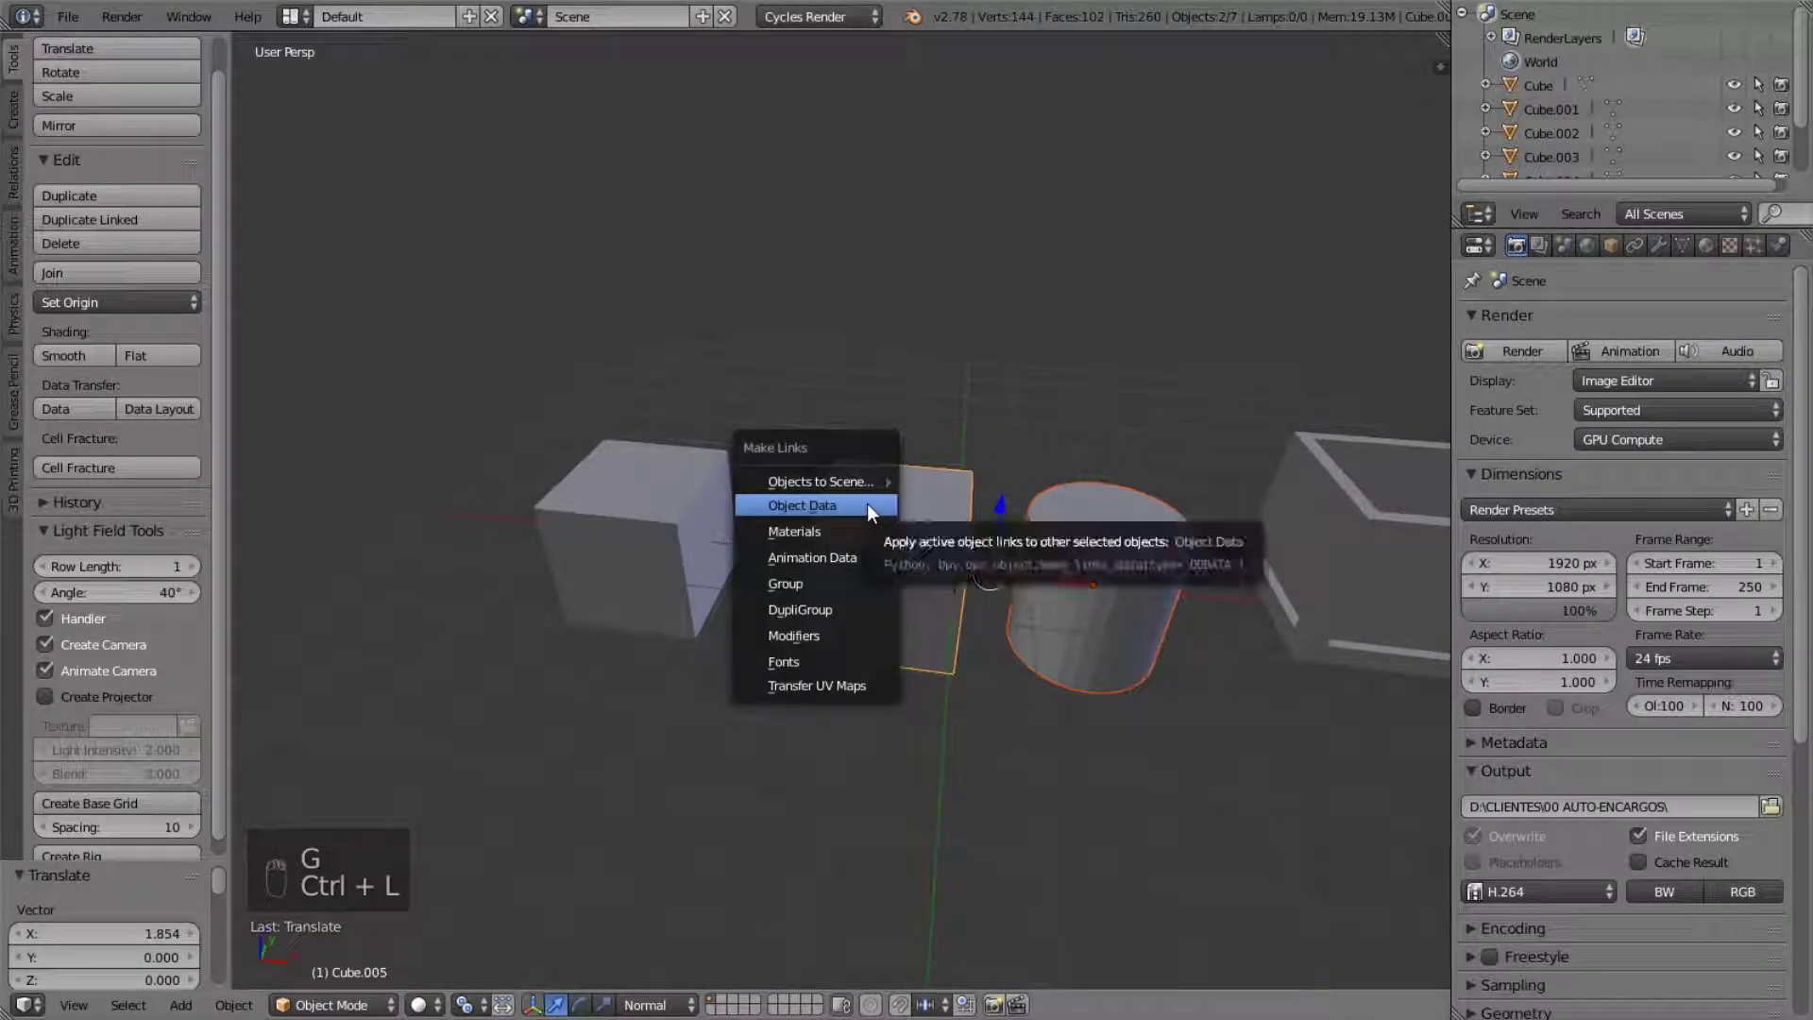
{"action": "left_click", "coordinate": [867, 503]}
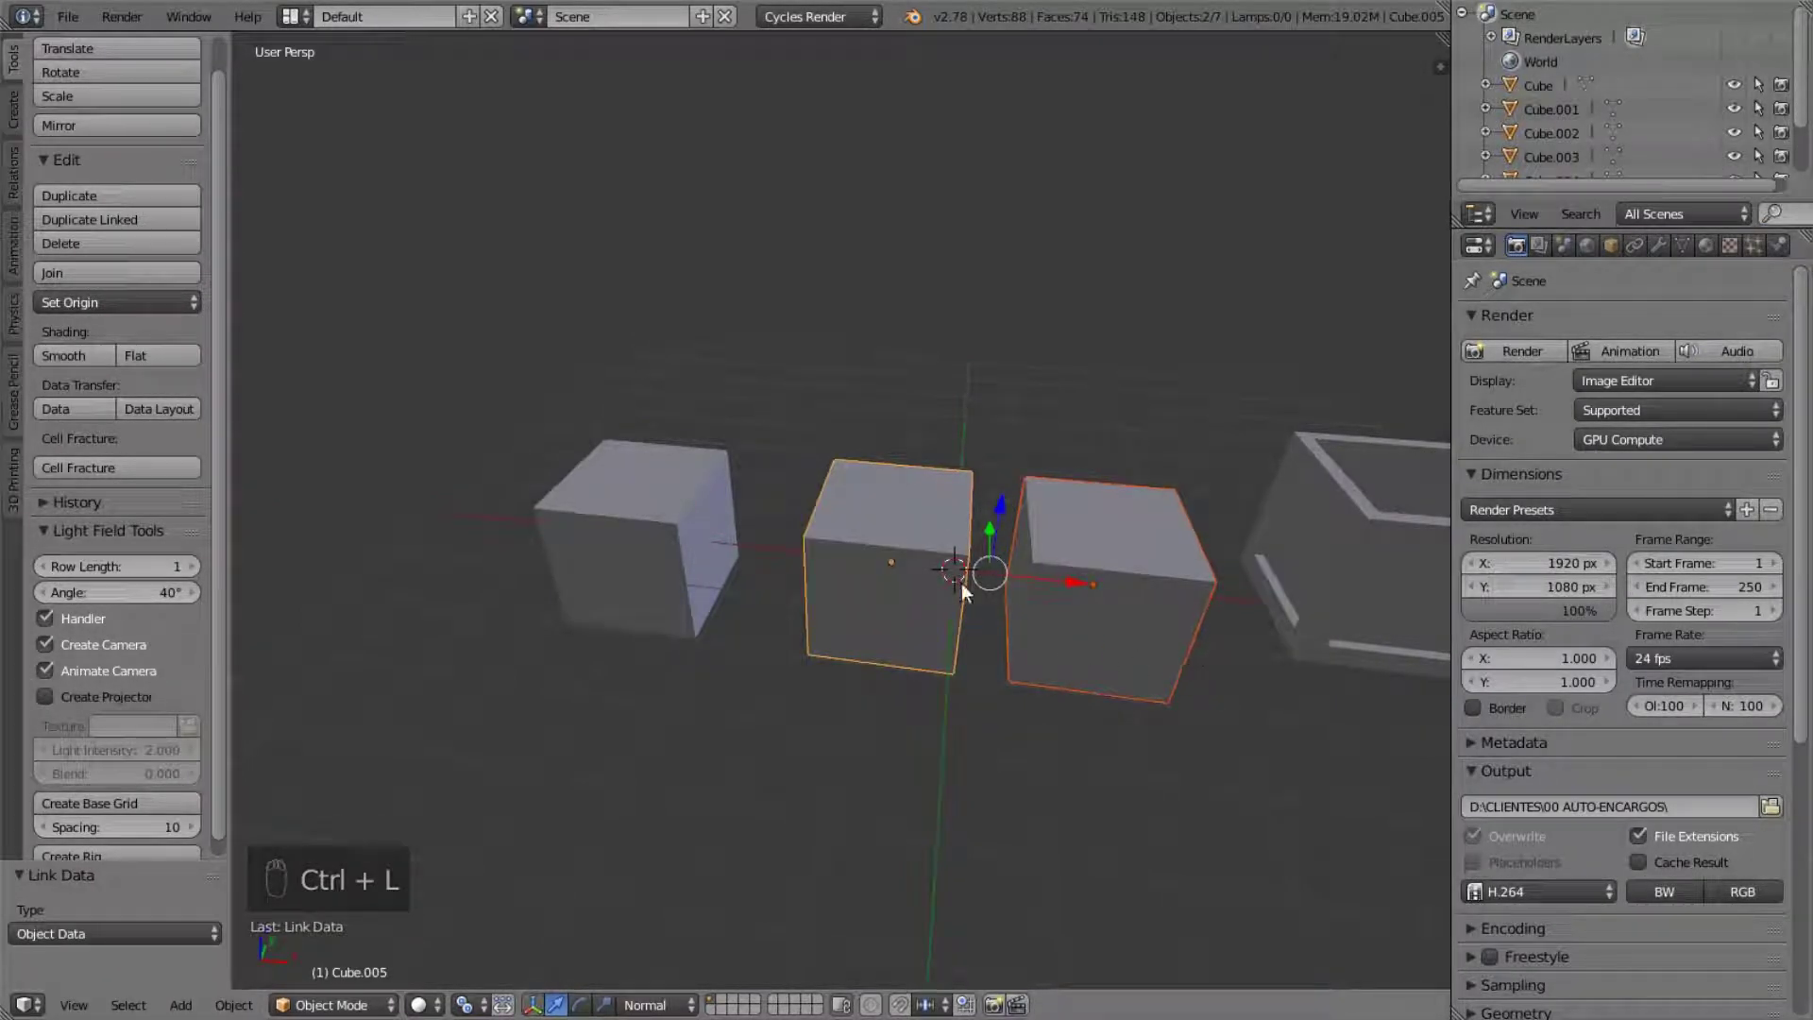
- Examine the middle cube and the newly linked object beside it from several angles
{"action": "middle_click_drag", "start_coordinate": [1235, 585], "coordinate": [869, 501]}
{"action": "scroll", "coordinate": [1133, 582], "scroll_direction": "up", "scroll_amount": 3}
{"action": "scroll", "coordinate": [1116, 581], "scroll_direction": "down", "scroll_amount": 3}
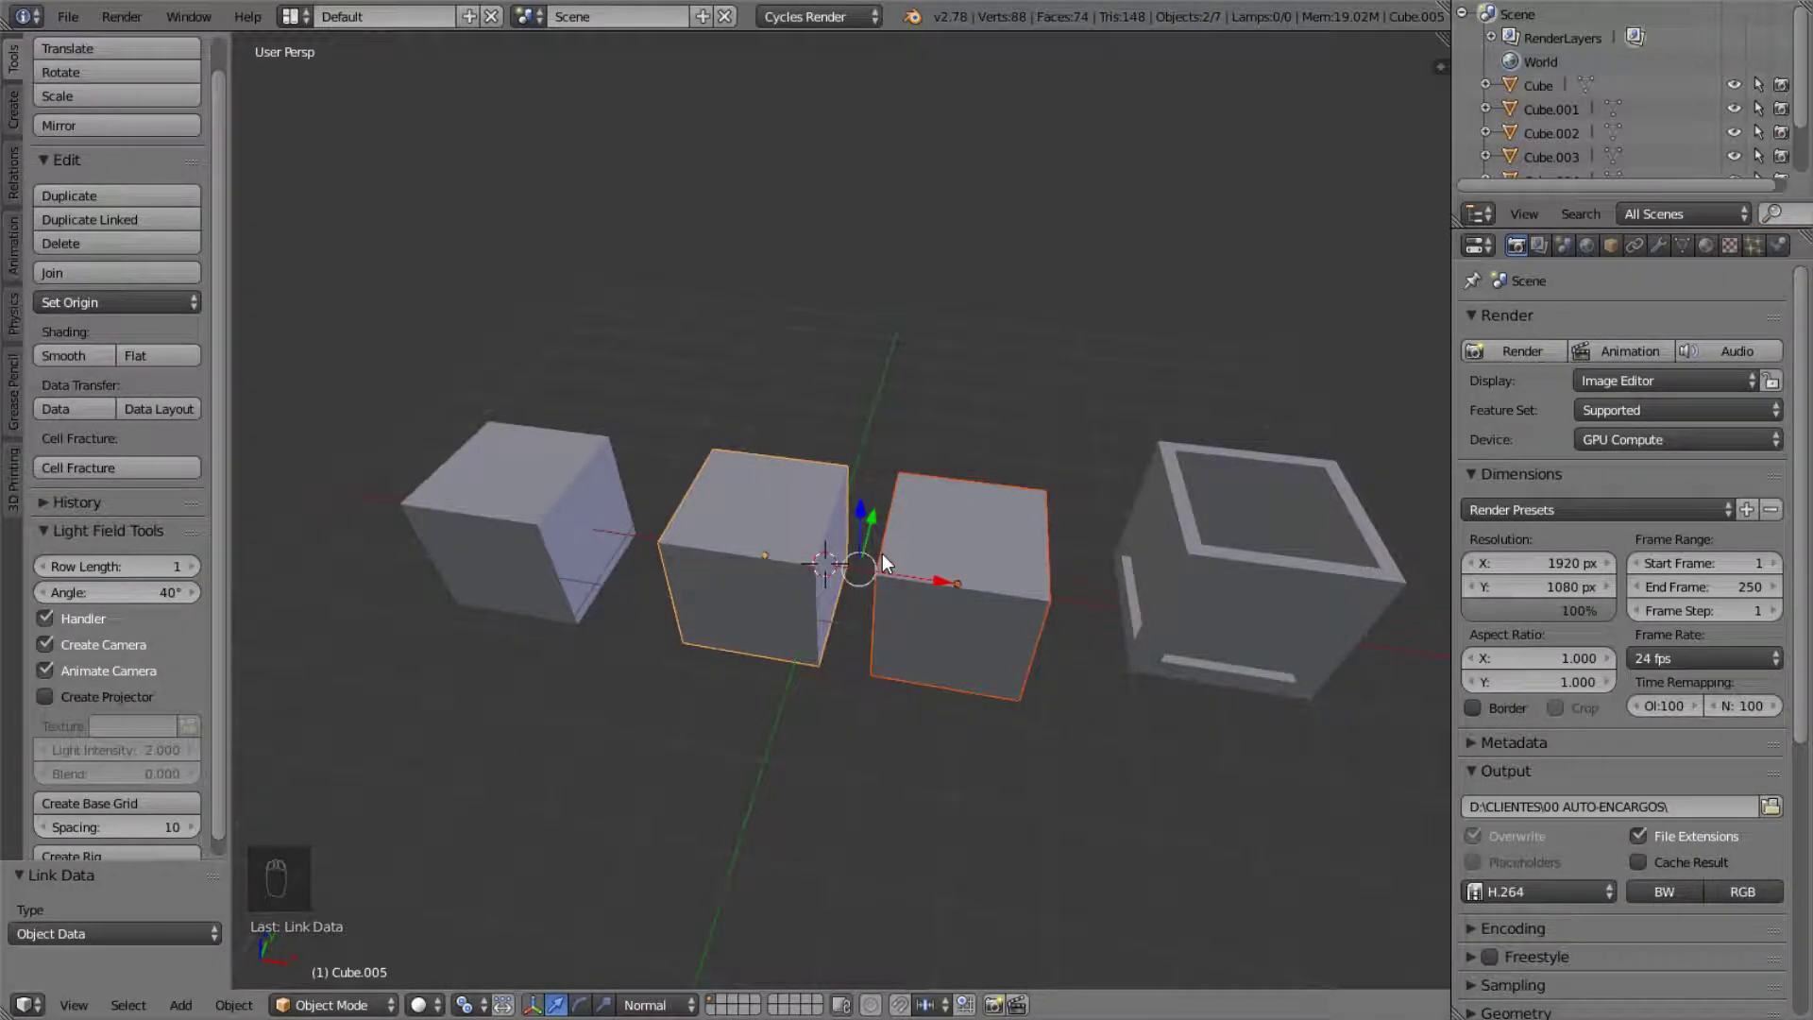
{"action": "scroll", "coordinate": [883, 557], "scroll_direction": "up", "scroll_amount": 2}
{"action": "mouse_move", "coordinate": [858, 569]}
{"action": "middle_mouse_down"}
{"action": "mouse_move", "coordinate": [892, 514]}
{"action": "mouse_move", "coordinate": [844, 564]}
{"action": "middle_mouse_up"}
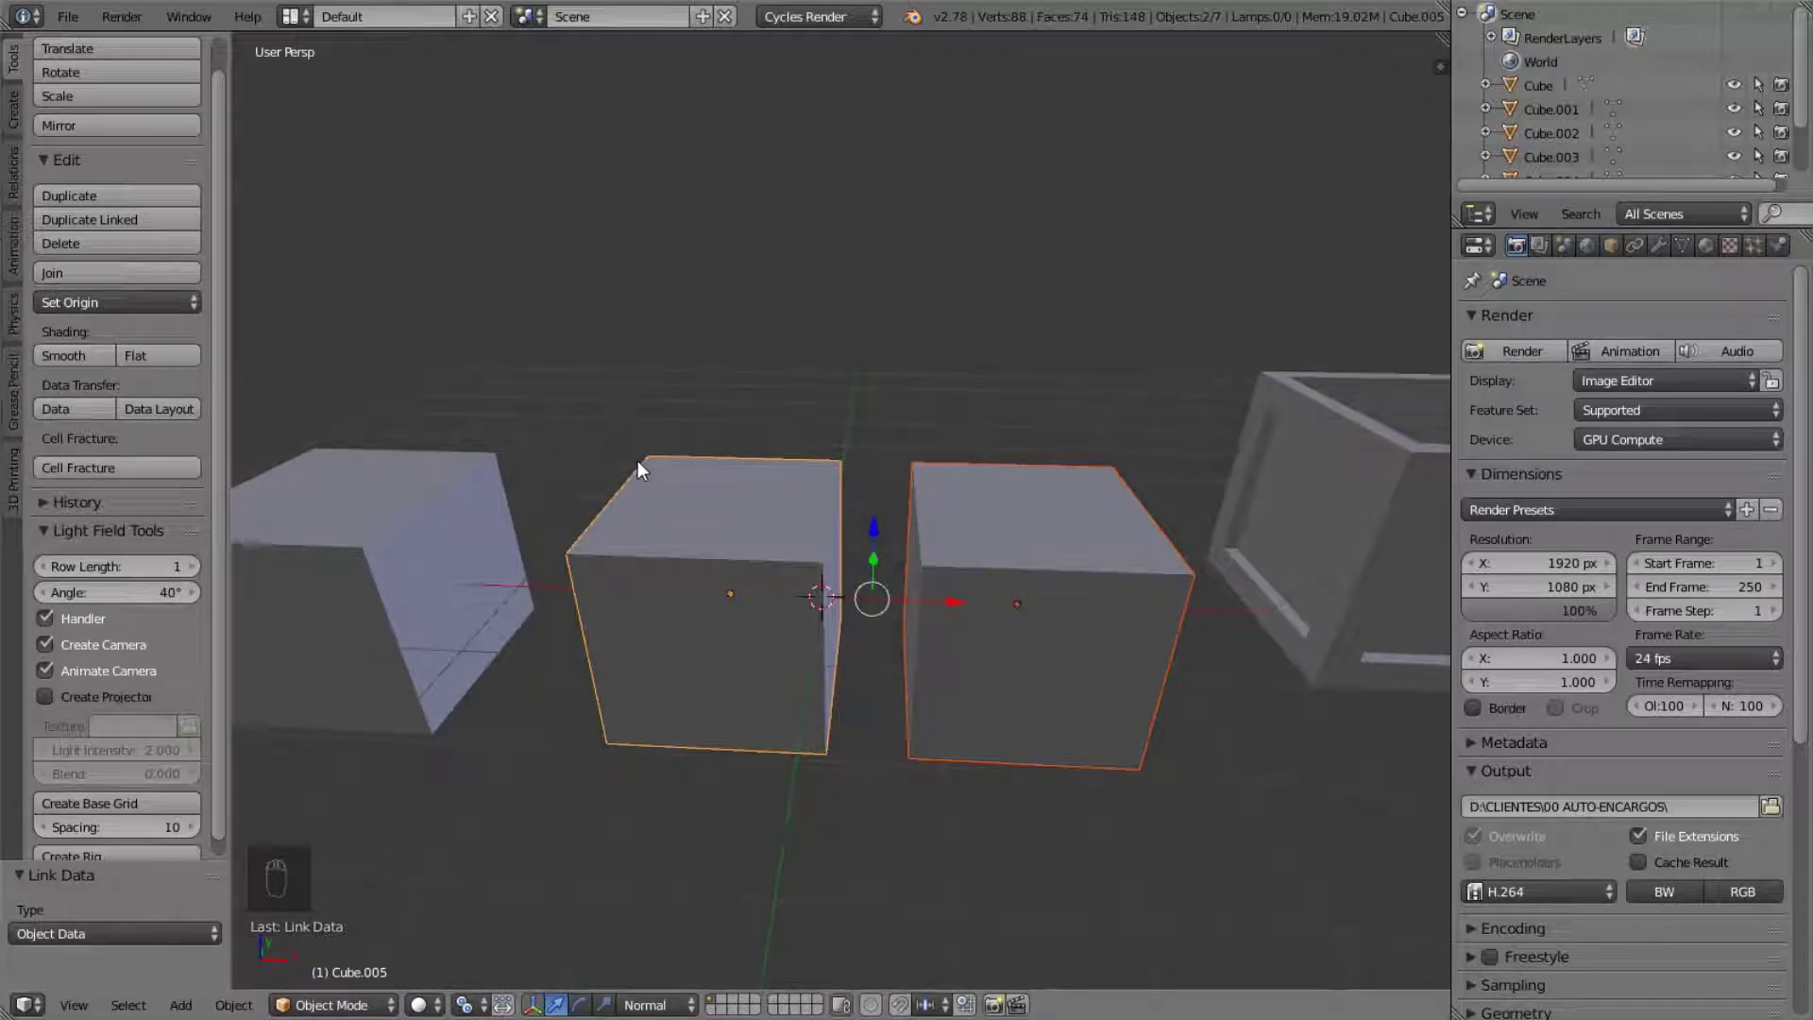
{"action": "middle_click_drag", "start_coordinate": [1007, 492], "coordinate": [893, 545]}
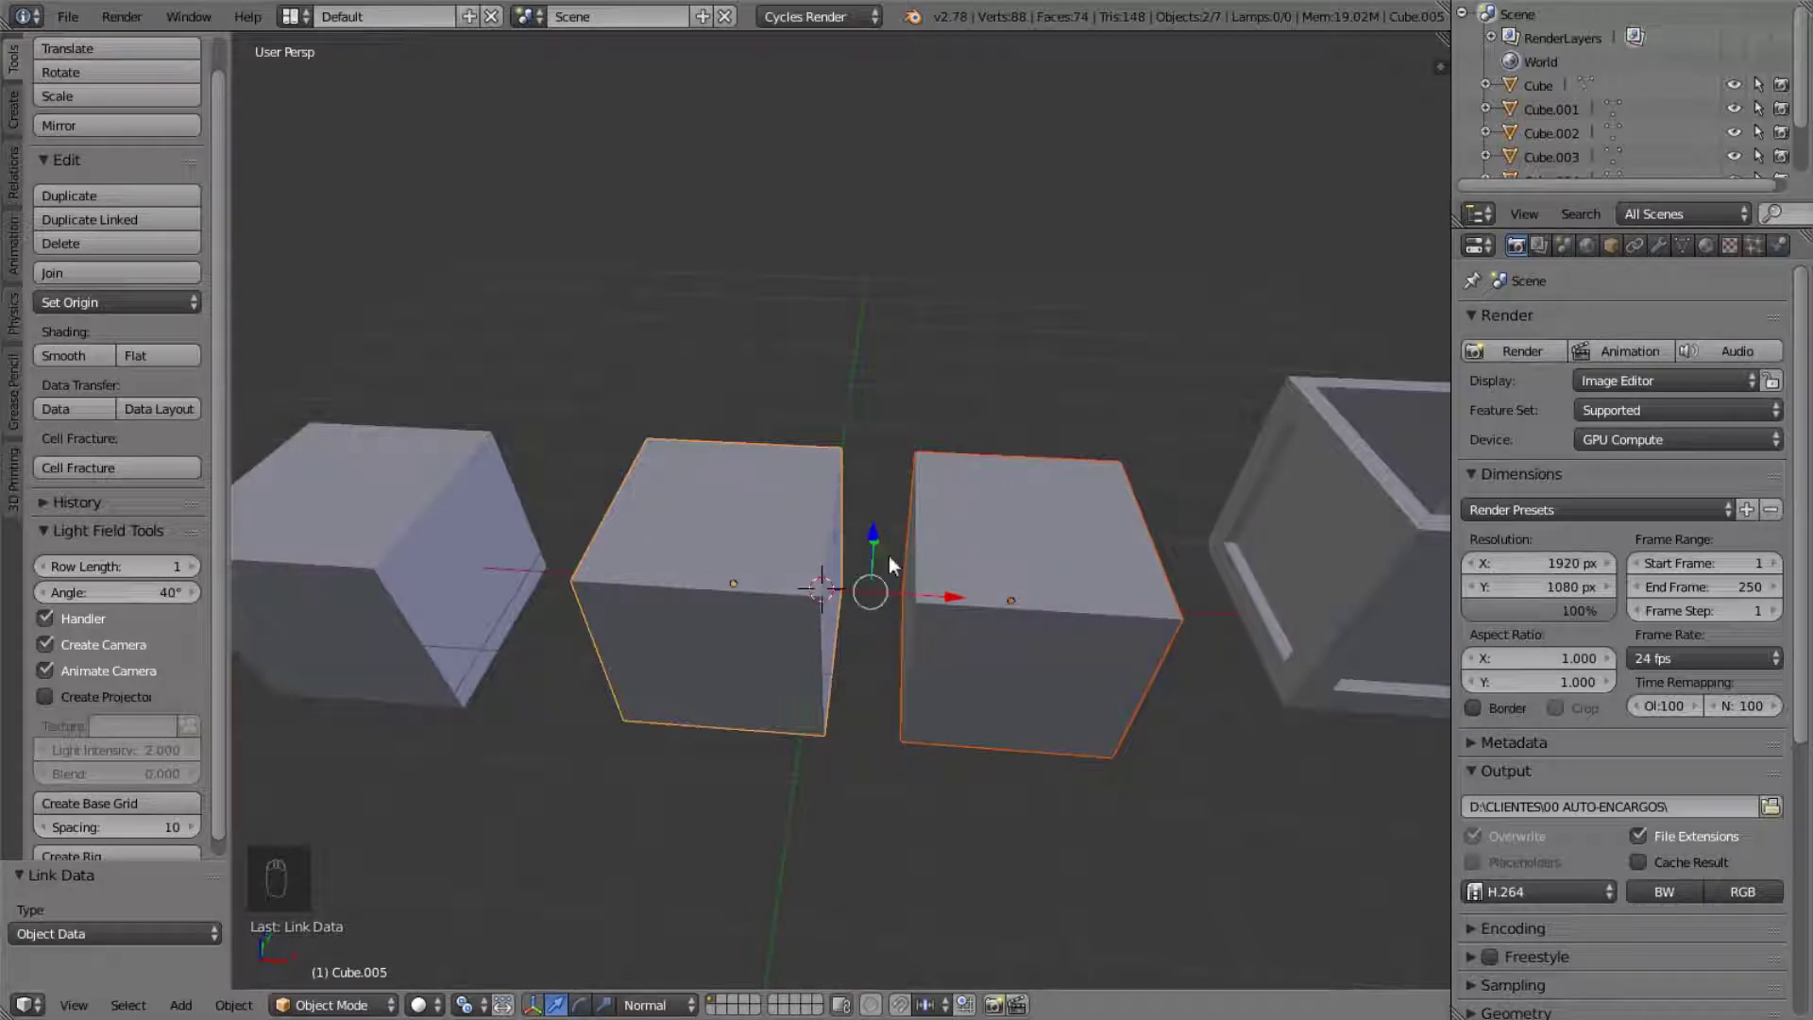
{"action": "scroll", "coordinate": [892, 560], "scroll_direction": "down", "scroll_amount": 2}
{"action": "scroll", "coordinate": [888, 564], "scroll_direction": "down", "scroll_amount": 1}
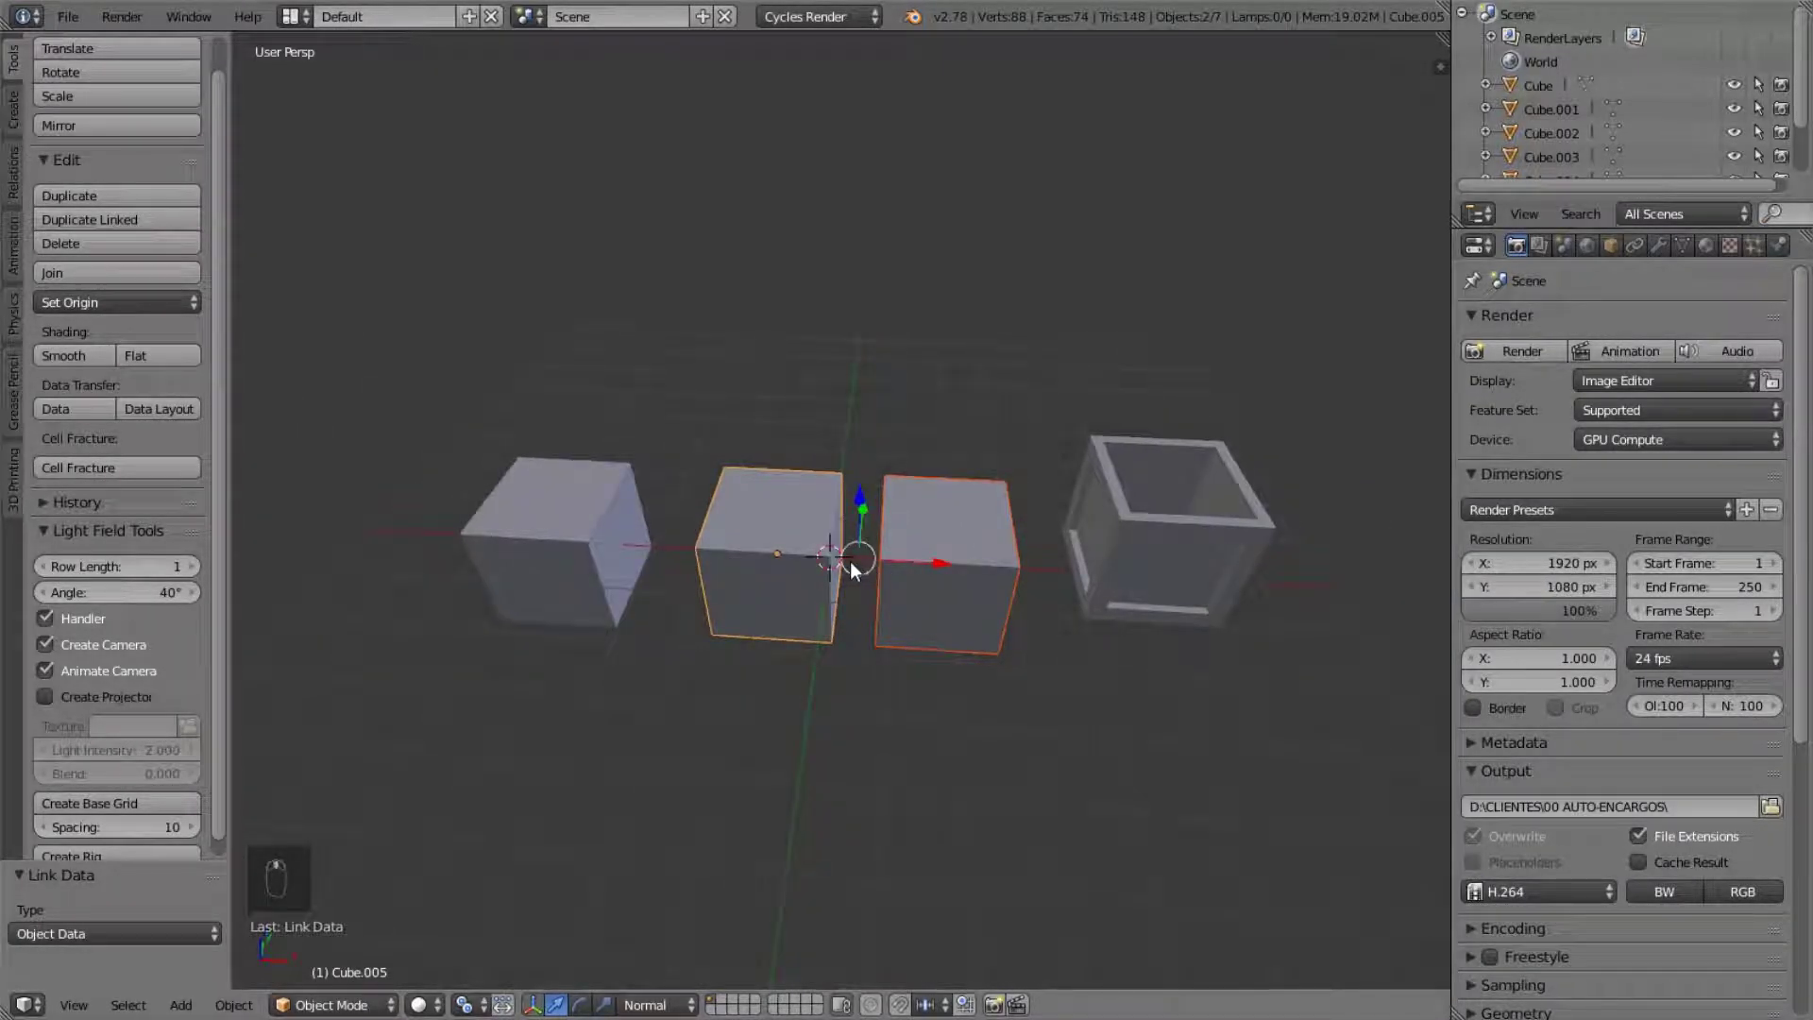
{"action": "middle_click_drag", "start_coordinate": [845, 543], "coordinate": [879, 548]}
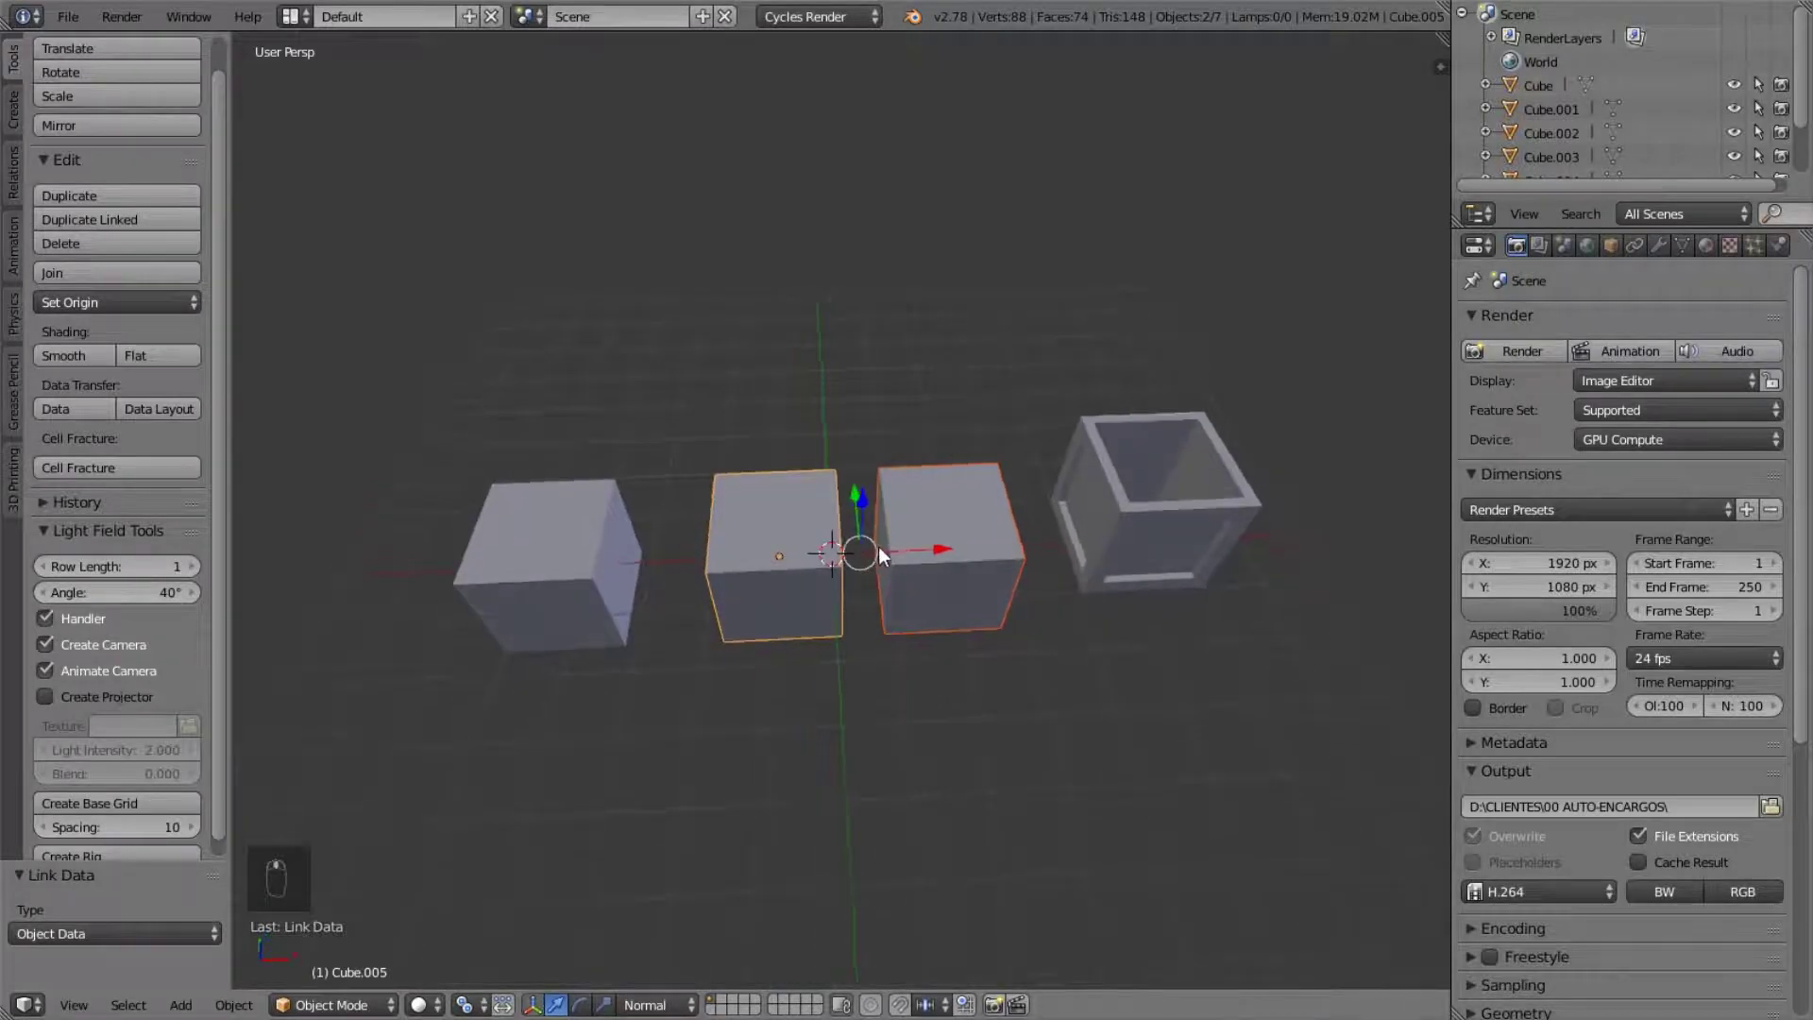
- Delete the former cylinder and the middle cube next to it
{"action": "right_click", "coordinate": [935, 555]}
{"action": "key", "text": "x"}
{"action": "left_click", "coordinate": [882, 558]}
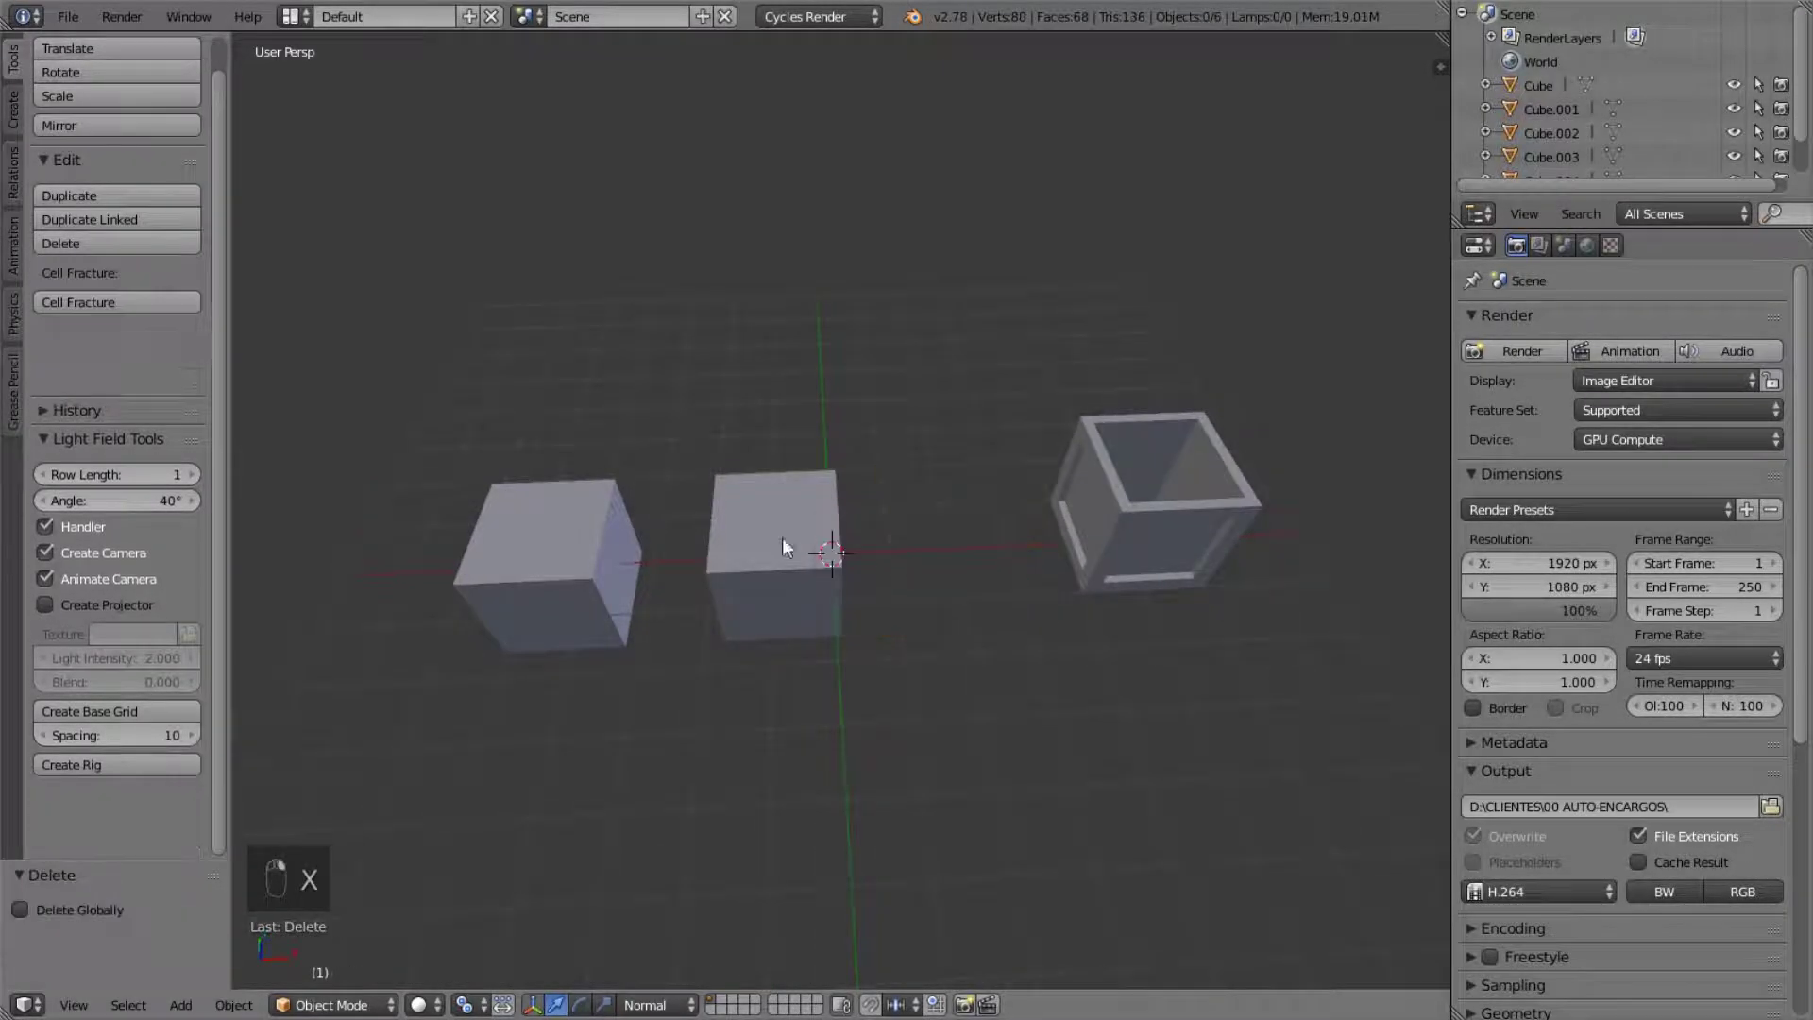
{"action": "right_click", "coordinate": [756, 534]}
{"action": "key", "text": "x"}
{"action": "left_click", "coordinate": [750, 534]}
- Select the remaining solid cube and move it 1 unit up along Z
{"action": "middle_click_drag", "start_coordinate": [899, 620], "coordinate": [939, 484]}
{"action": "right_click", "coordinate": [567, 581]}
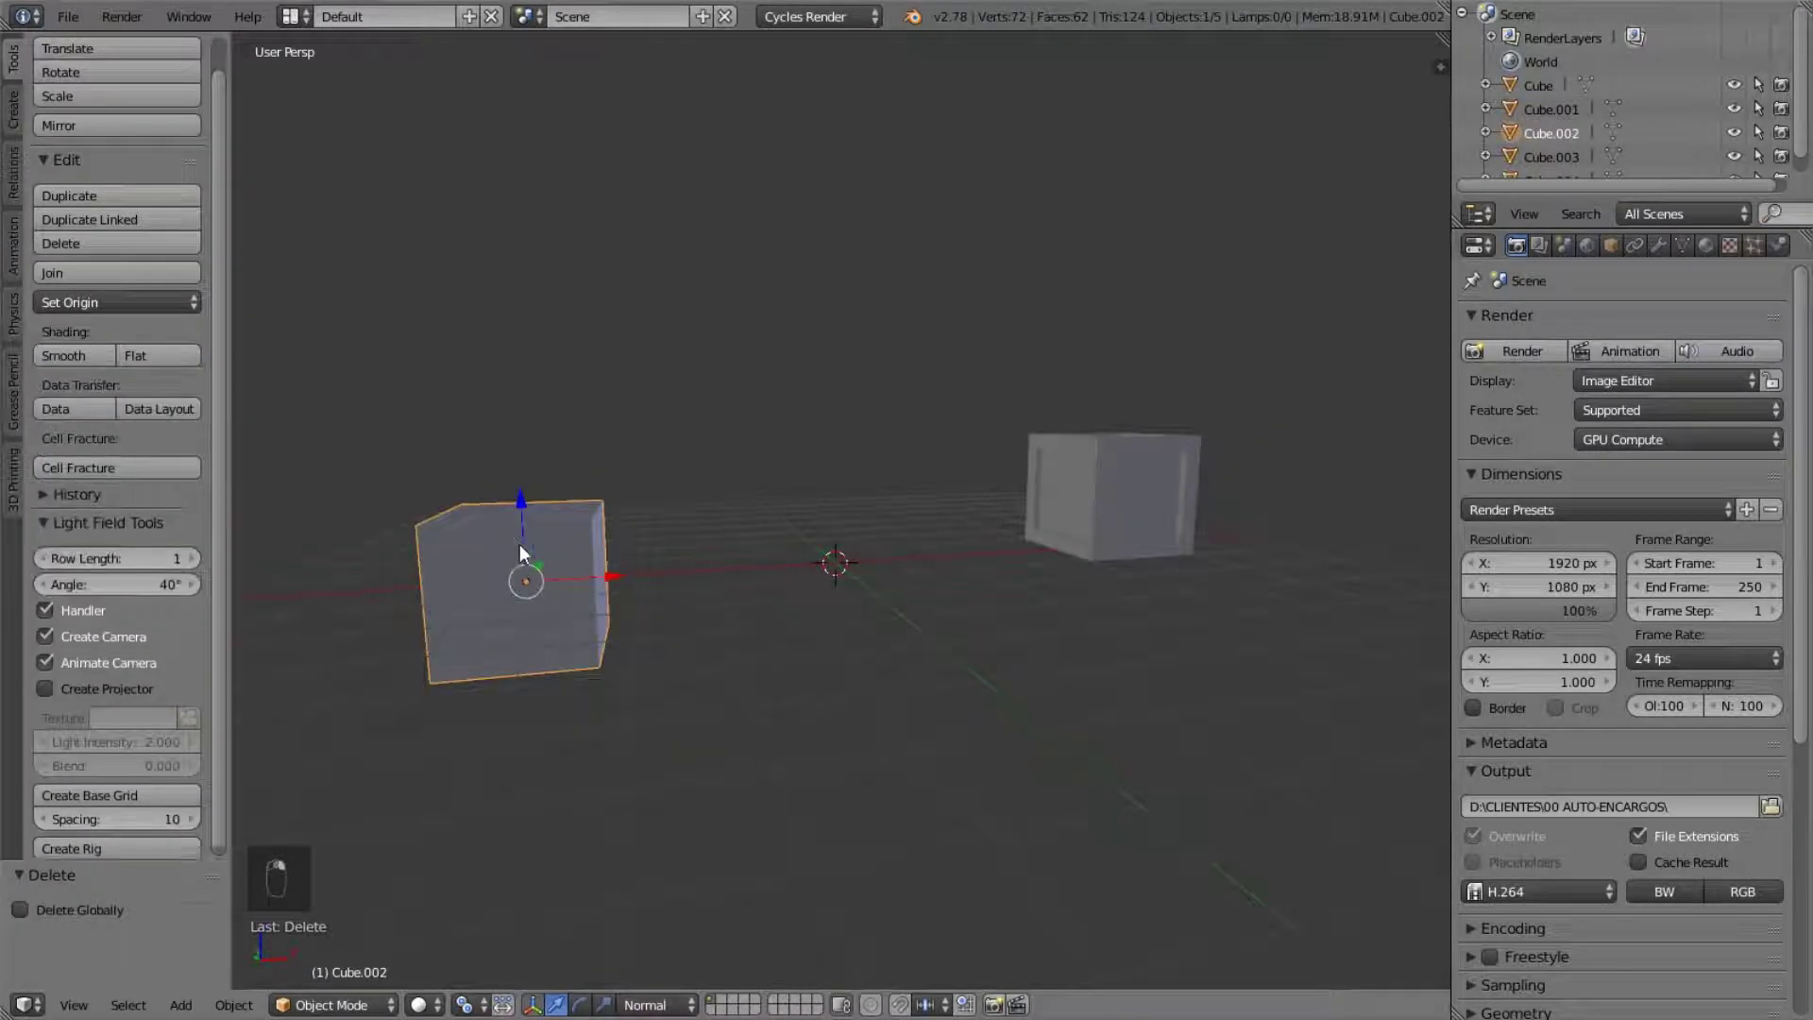
{"action": "key", "text": "g"}
{"action": "key", "text": "z"}
{"action": "key", "text": "1"}
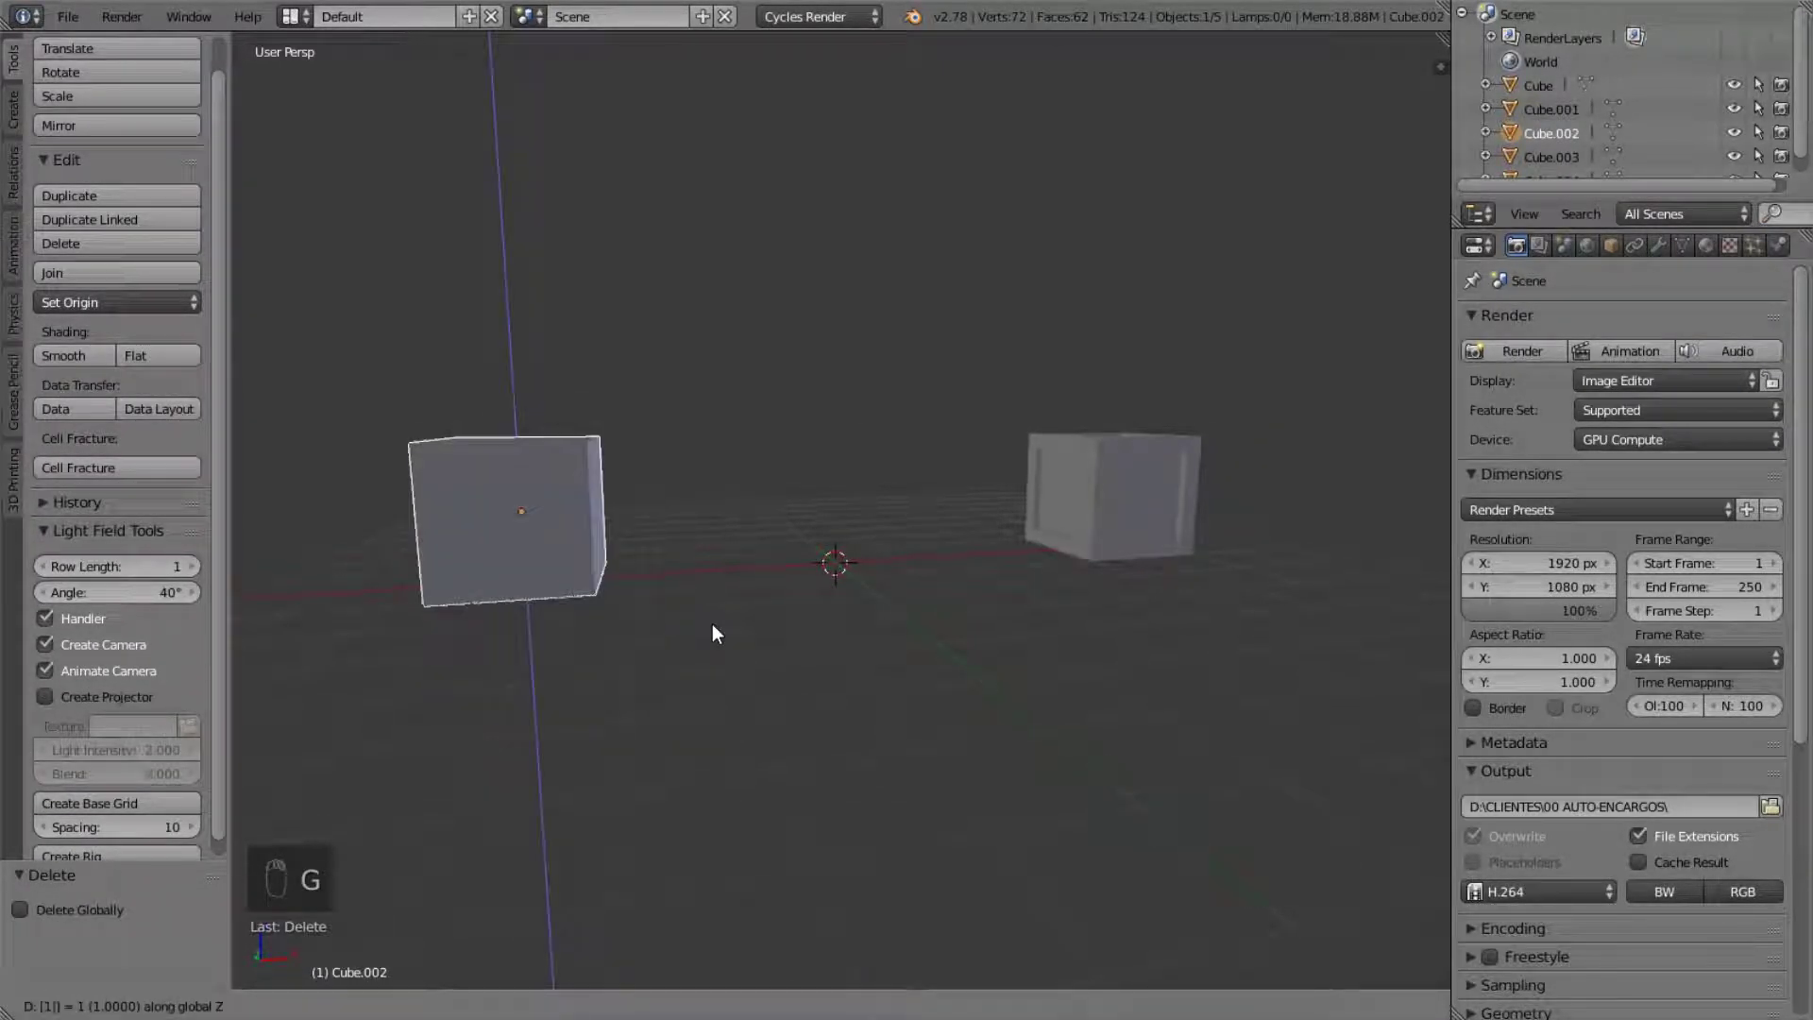
{"action": "key", "text": "Return"}
- Move the same cube up by another 1 unit along Z
{"action": "middle_click_drag", "start_coordinate": [922, 450], "coordinate": [702, 544]}
{"action": "middle_click_drag", "start_coordinate": [797, 413], "coordinate": [884, 470], "text": "shift"}
{"action": "scroll", "coordinate": [884, 471], "scroll_direction": "up", "scroll_amount": 3}
{"action": "middle_click_drag", "start_coordinate": [790, 510], "coordinate": [836, 508], "text": "shift"}
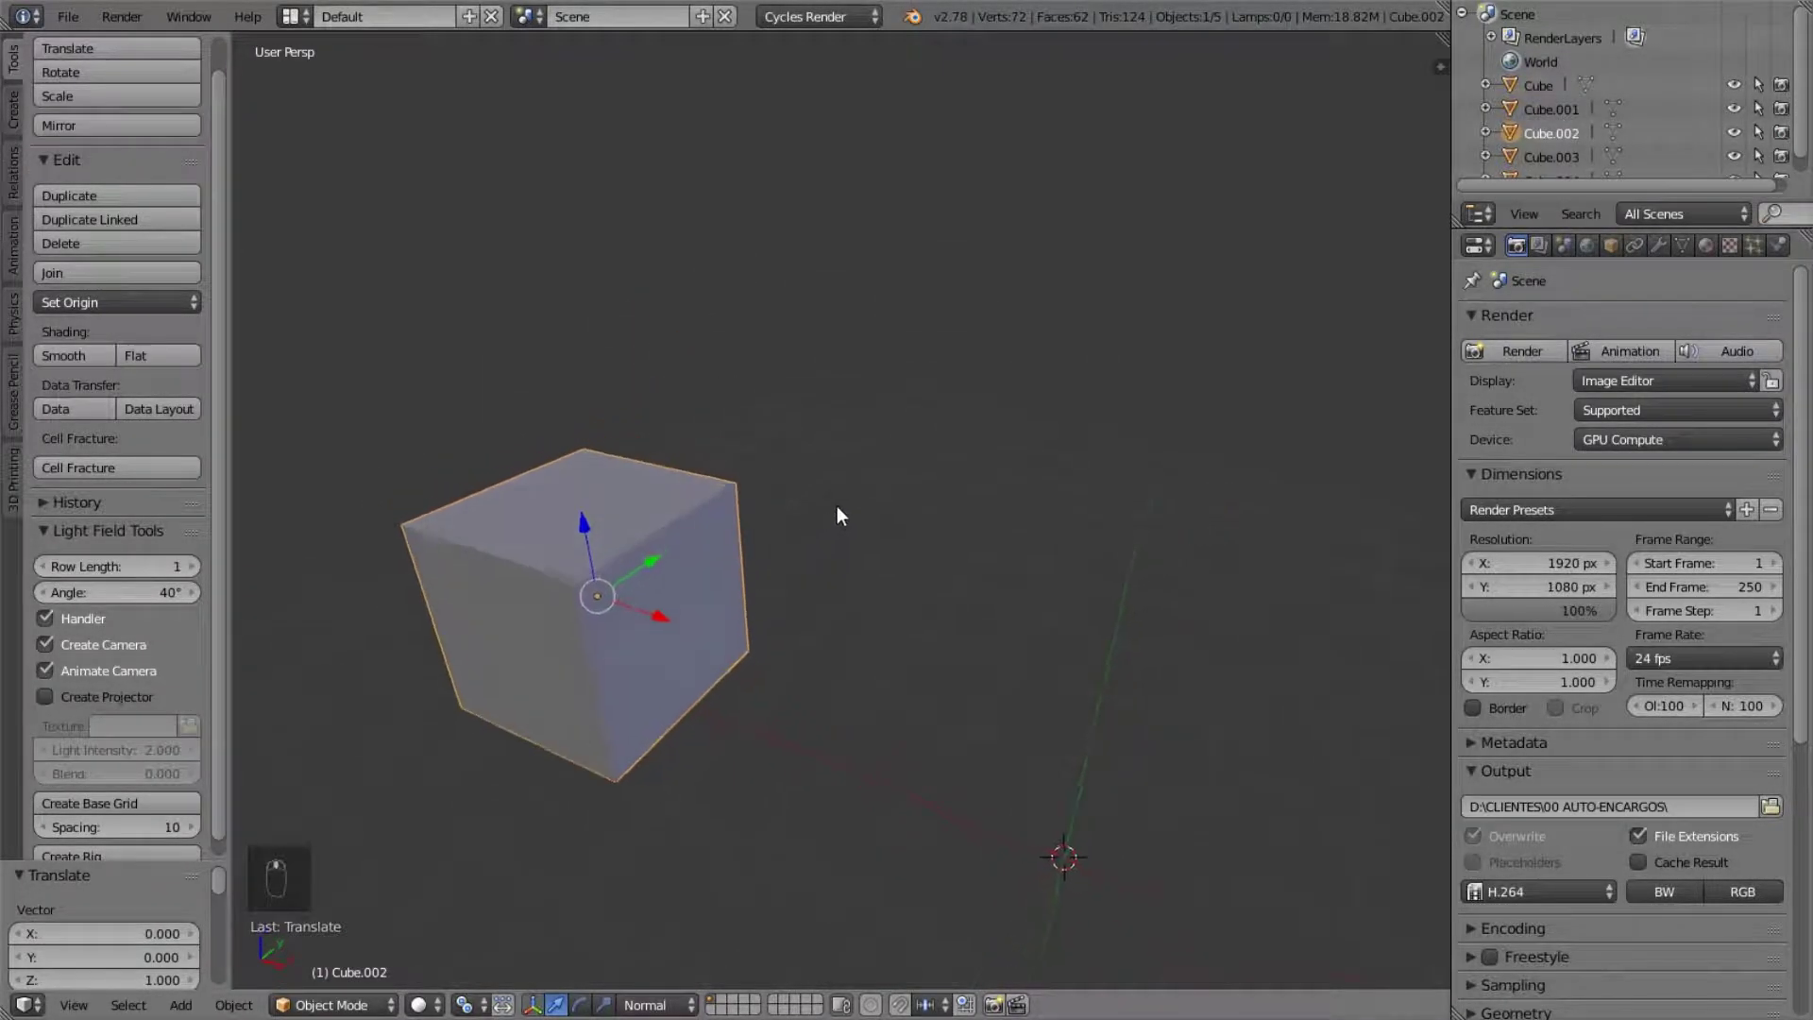
{"action": "scroll", "coordinate": [838, 505], "scroll_direction": "down", "scroll_amount": 4}
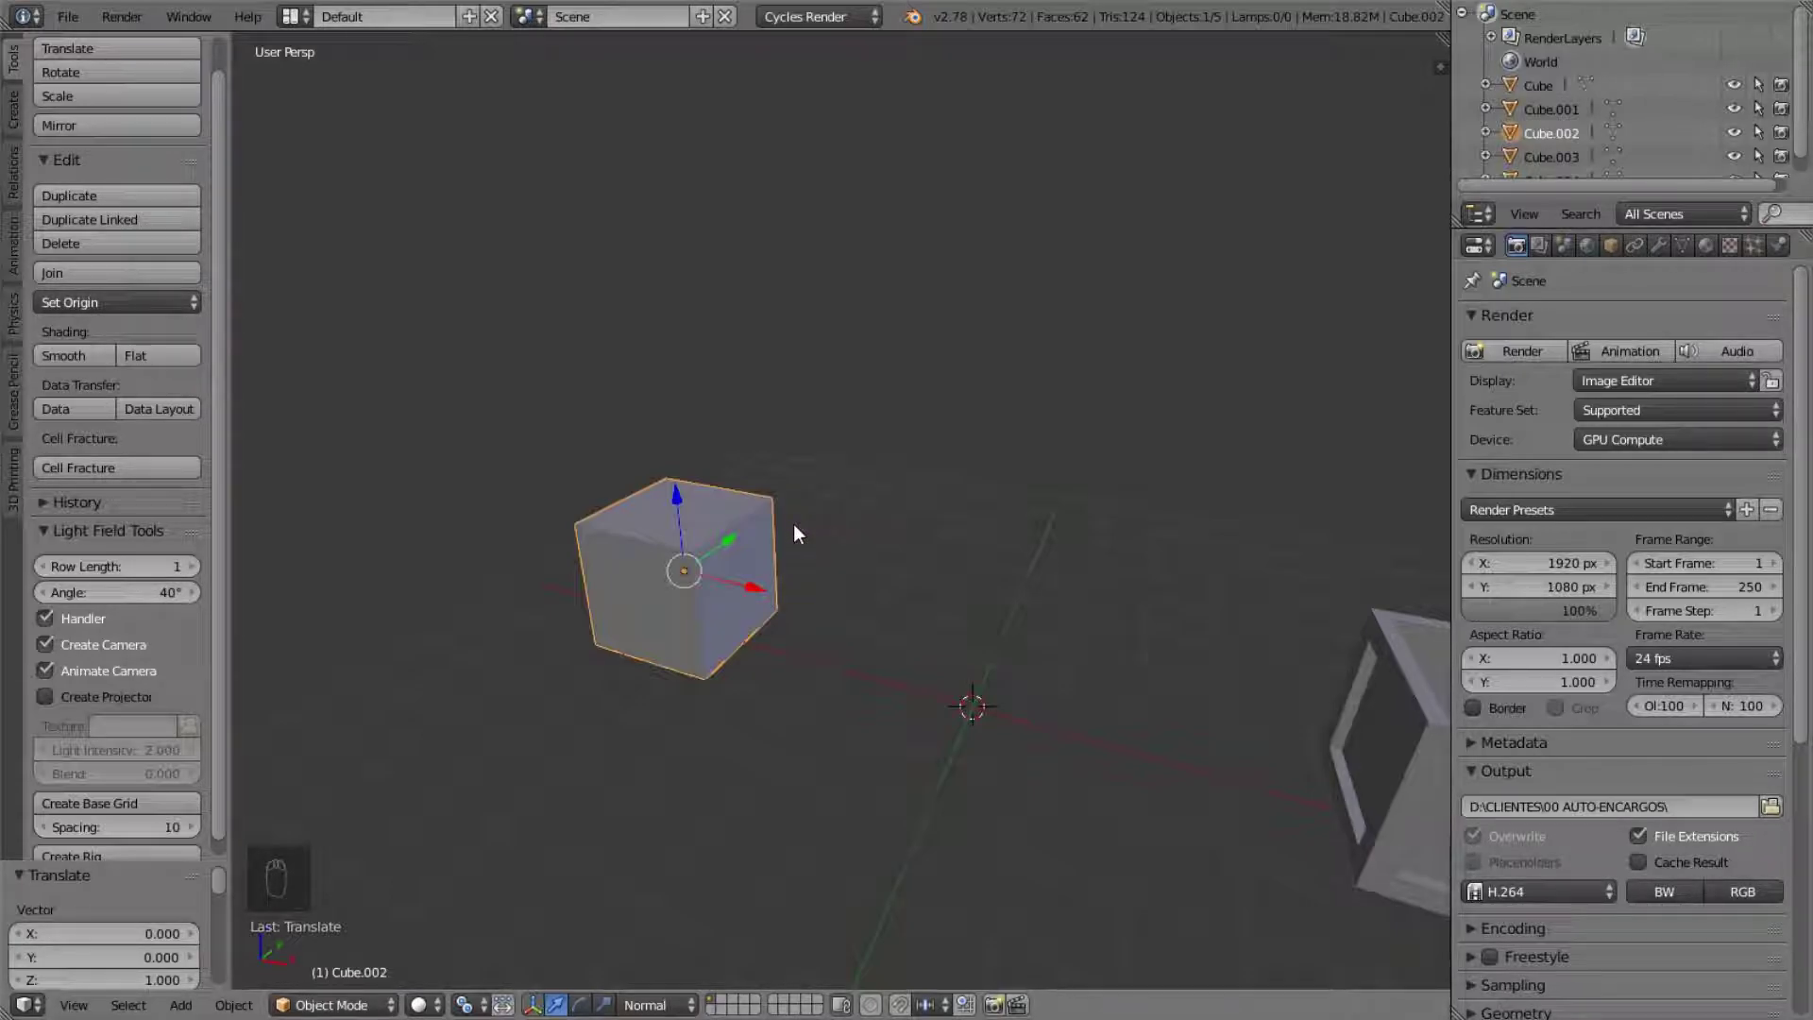
{"action": "middle_click_drag", "start_coordinate": [795, 530], "coordinate": [887, 501]}
{"action": "key", "text": "g"}
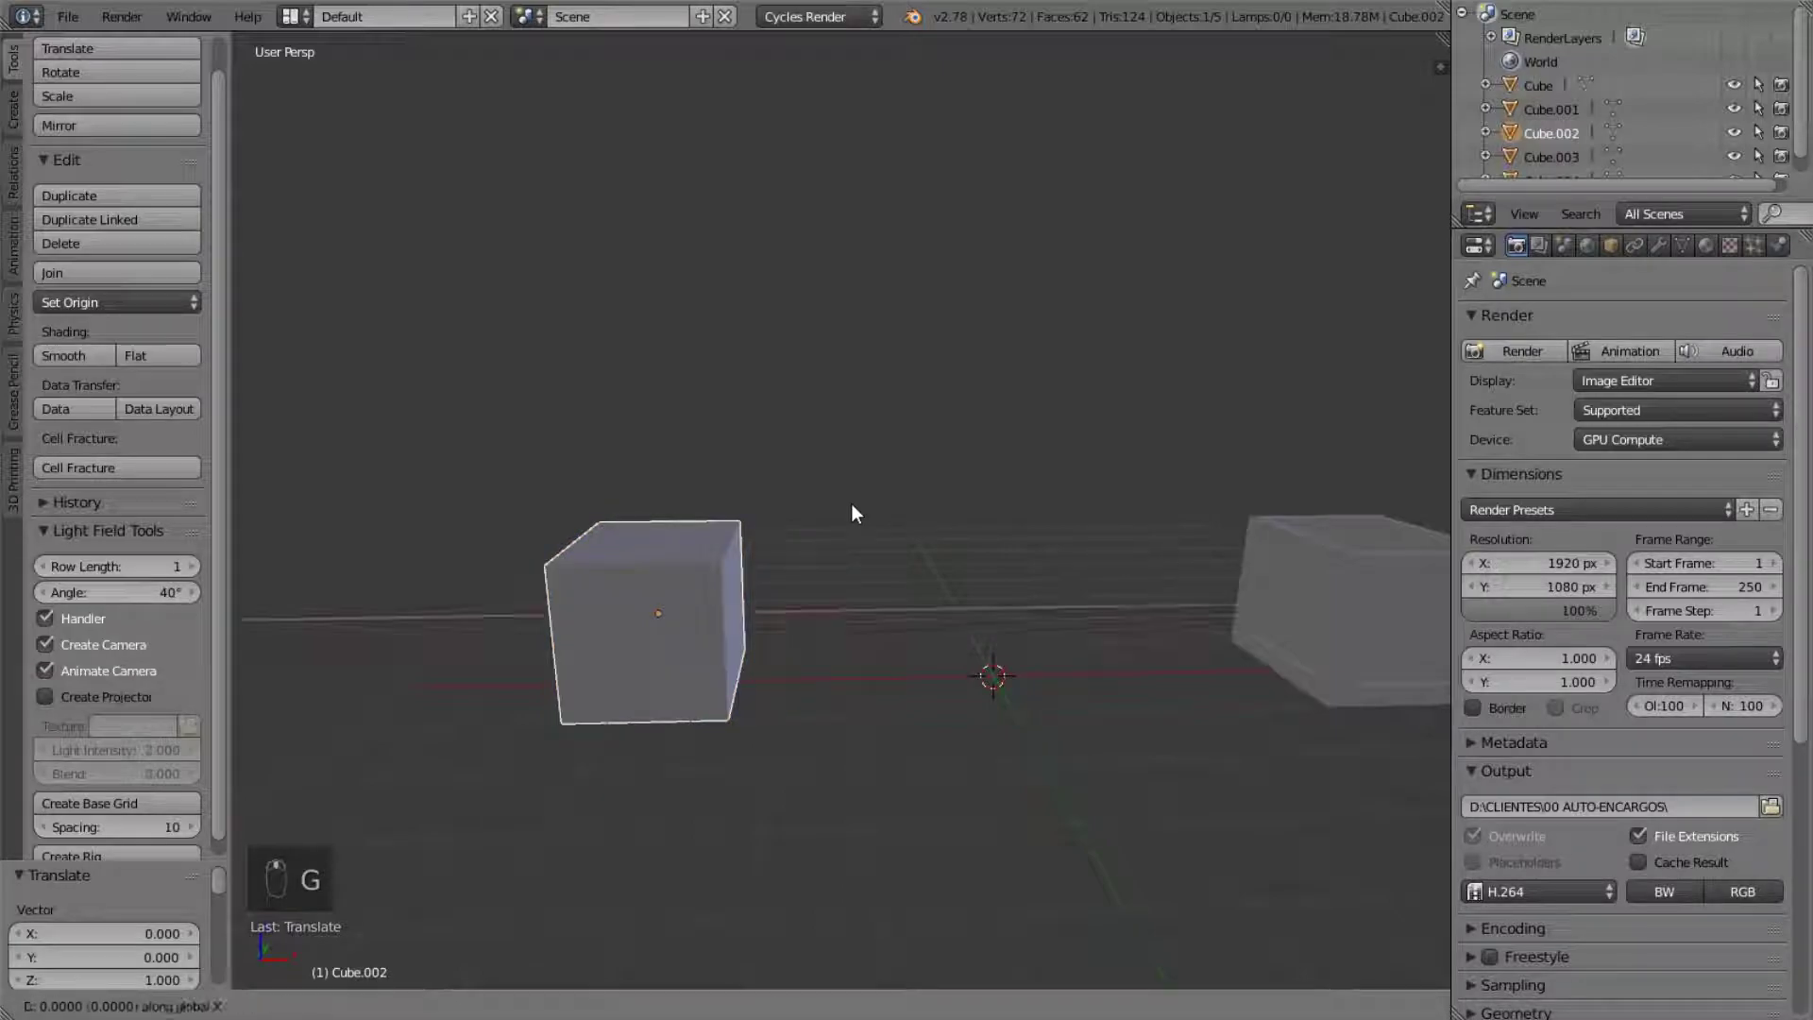
{"action": "key", "text": "z"}
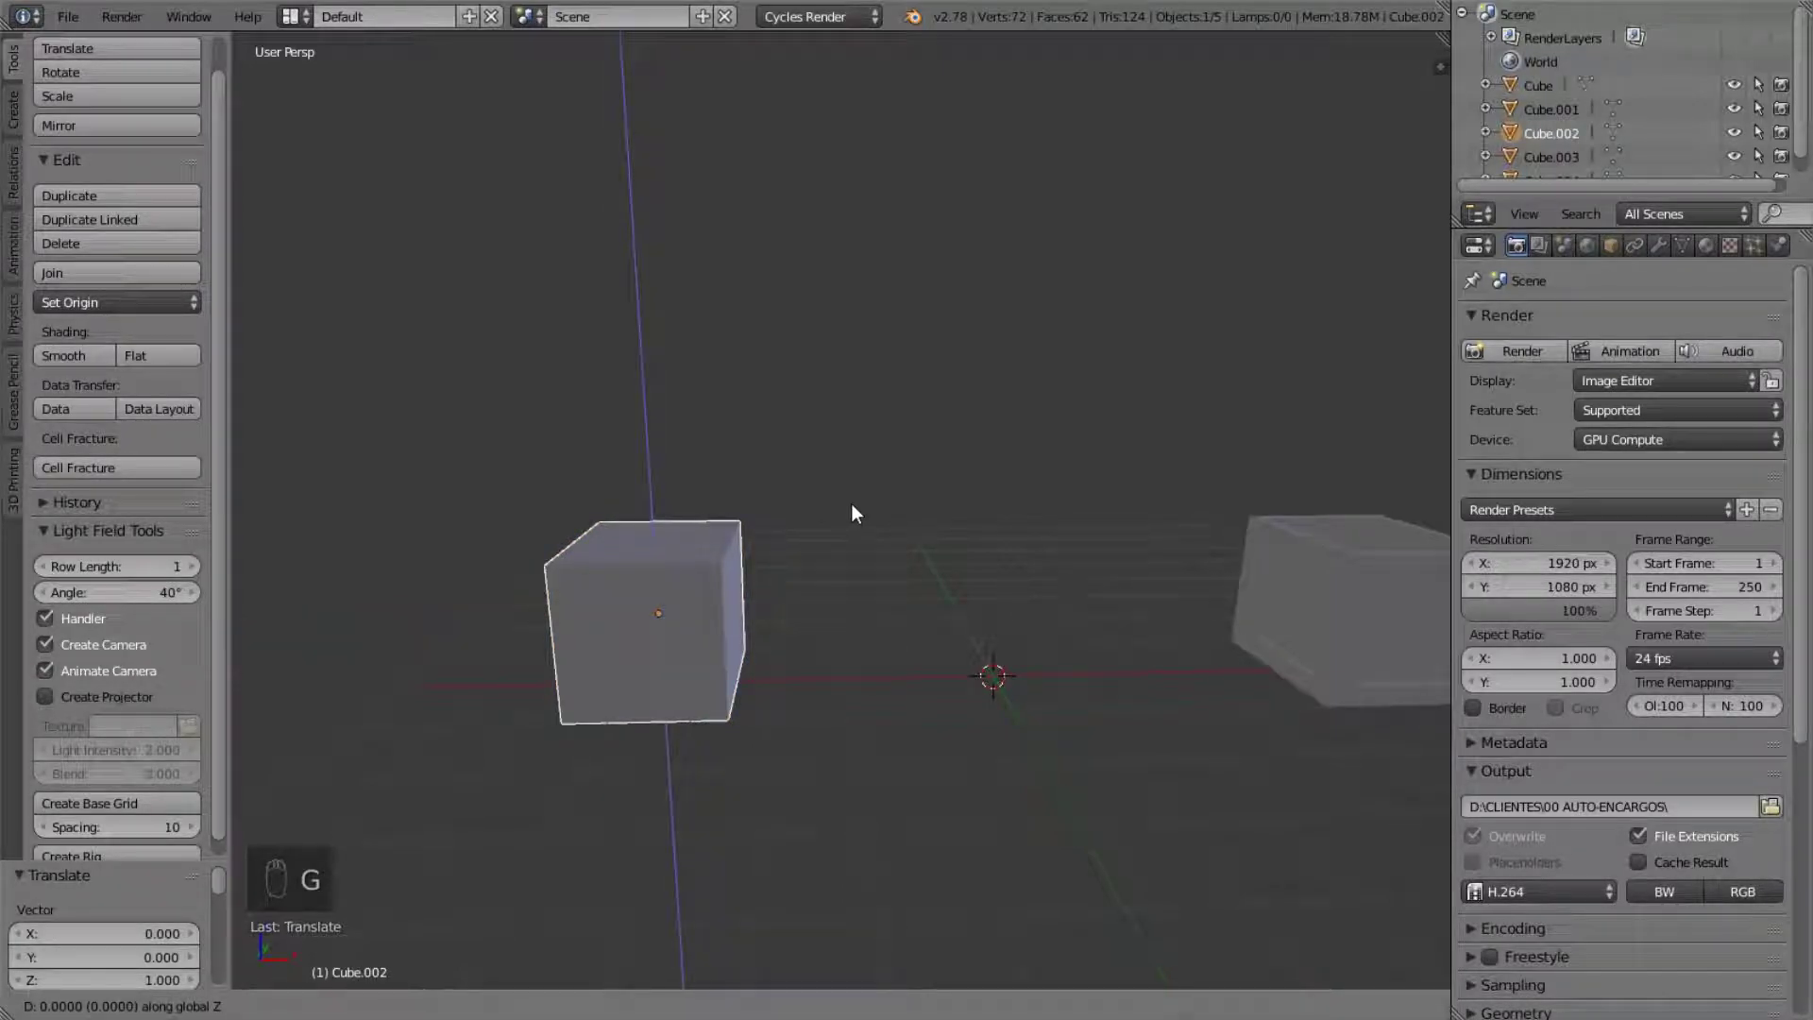
{"action": "key", "text": "1"}
{"action": "key", "text": "Return"}
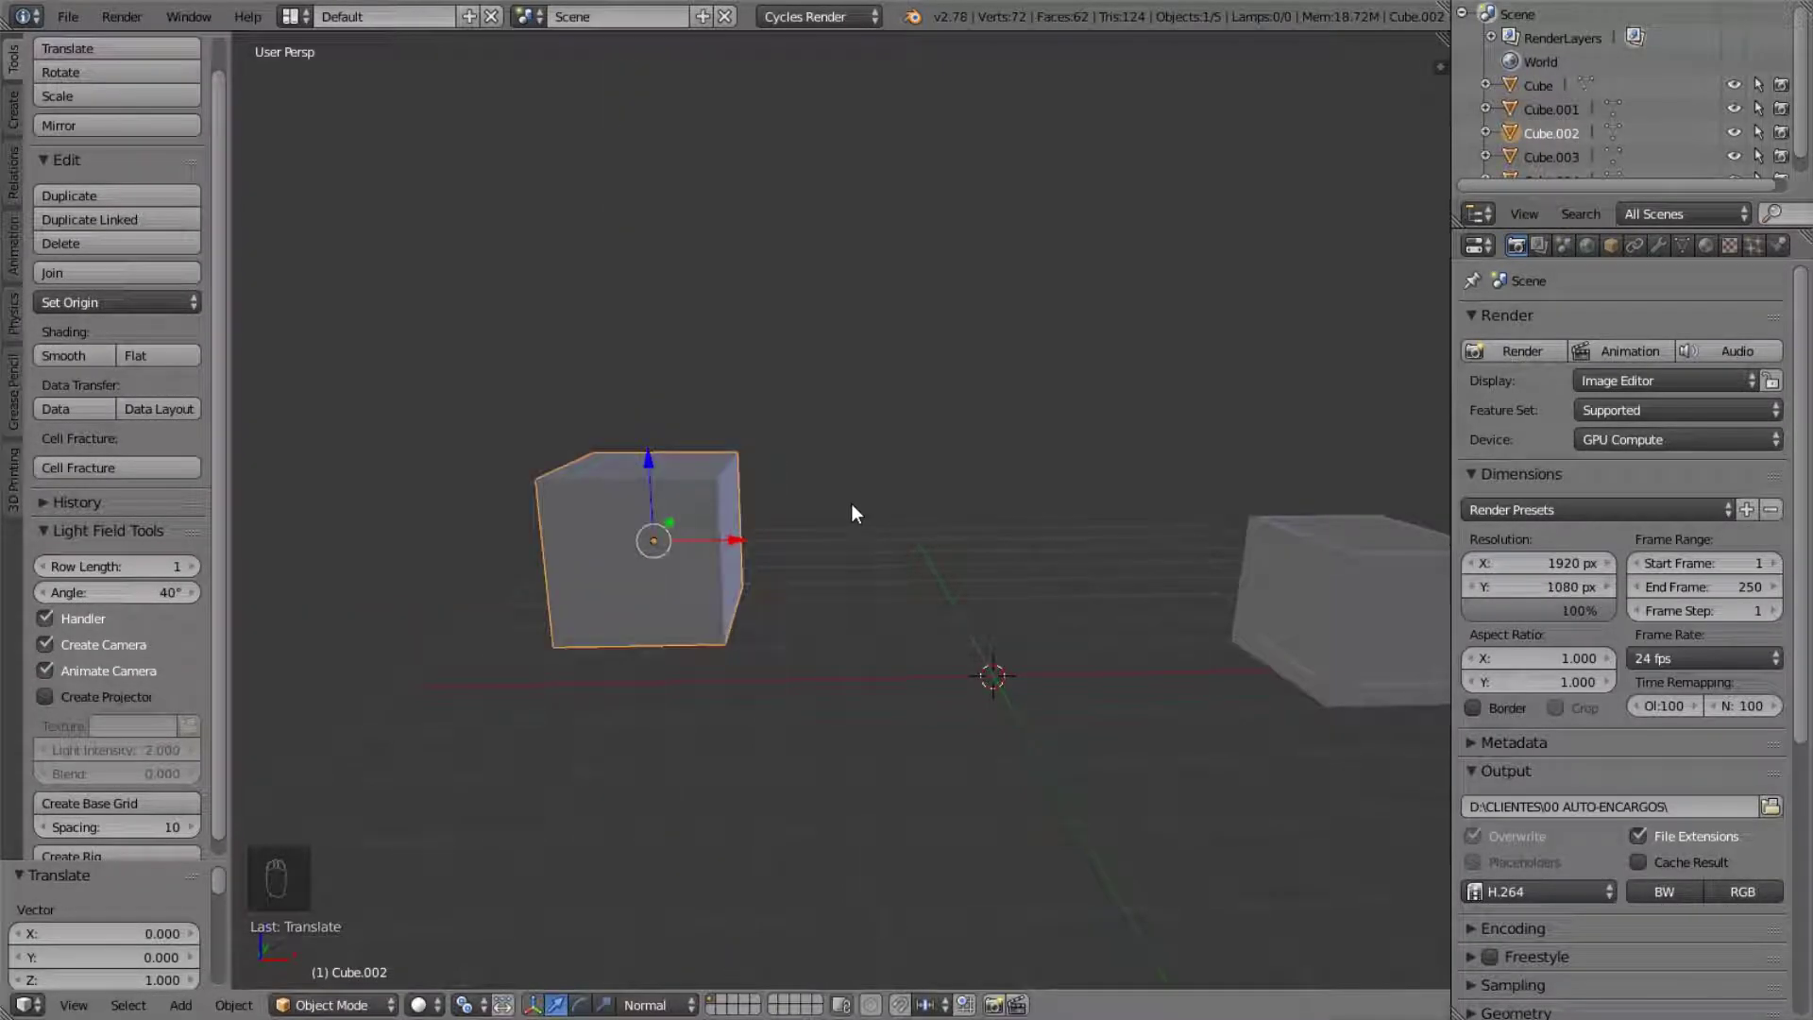
- Repeat the last 1-unit upward move seven times
{"action": "key", "text": "shift+r"}
{"action": "key", "text": "shift+r"}
{"action": "key", "text": "shift+r"}
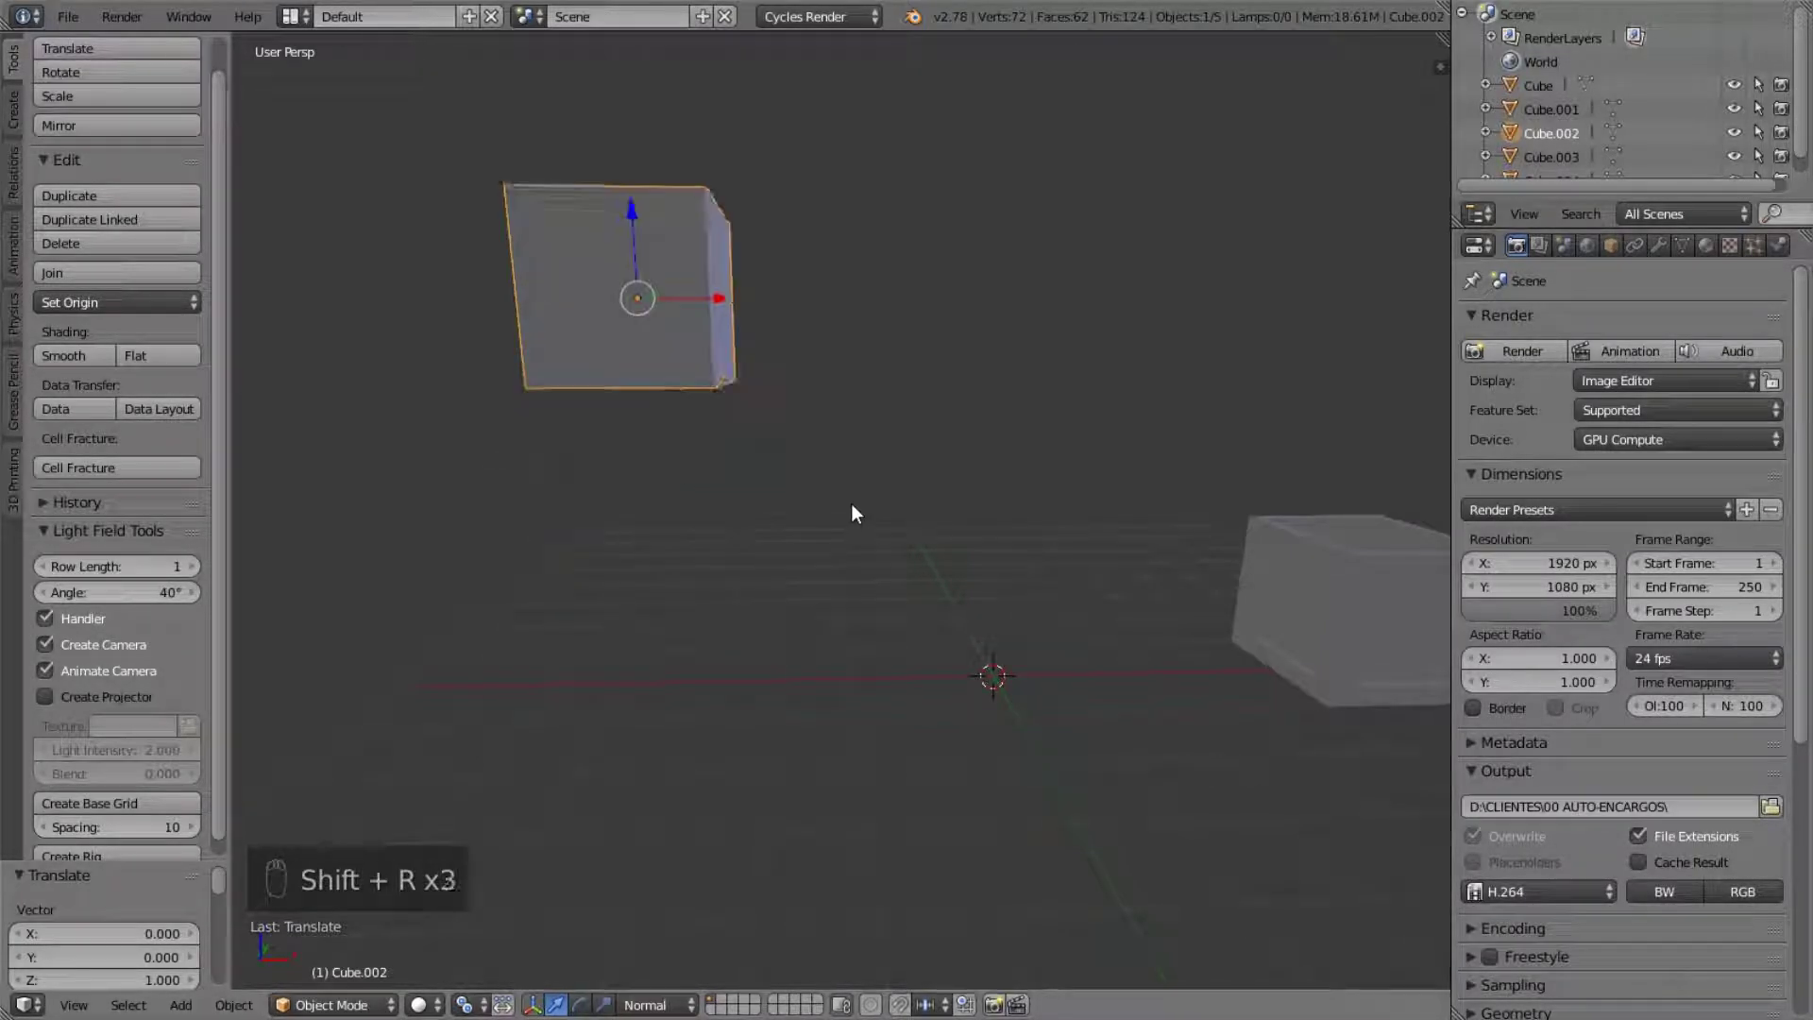
{"action": "key", "text": "shift+r"}
{"action": "key", "text": "shift+r"}
{"action": "key", "text": "shift+r"}
{"action": "key", "text": "shift+r"}
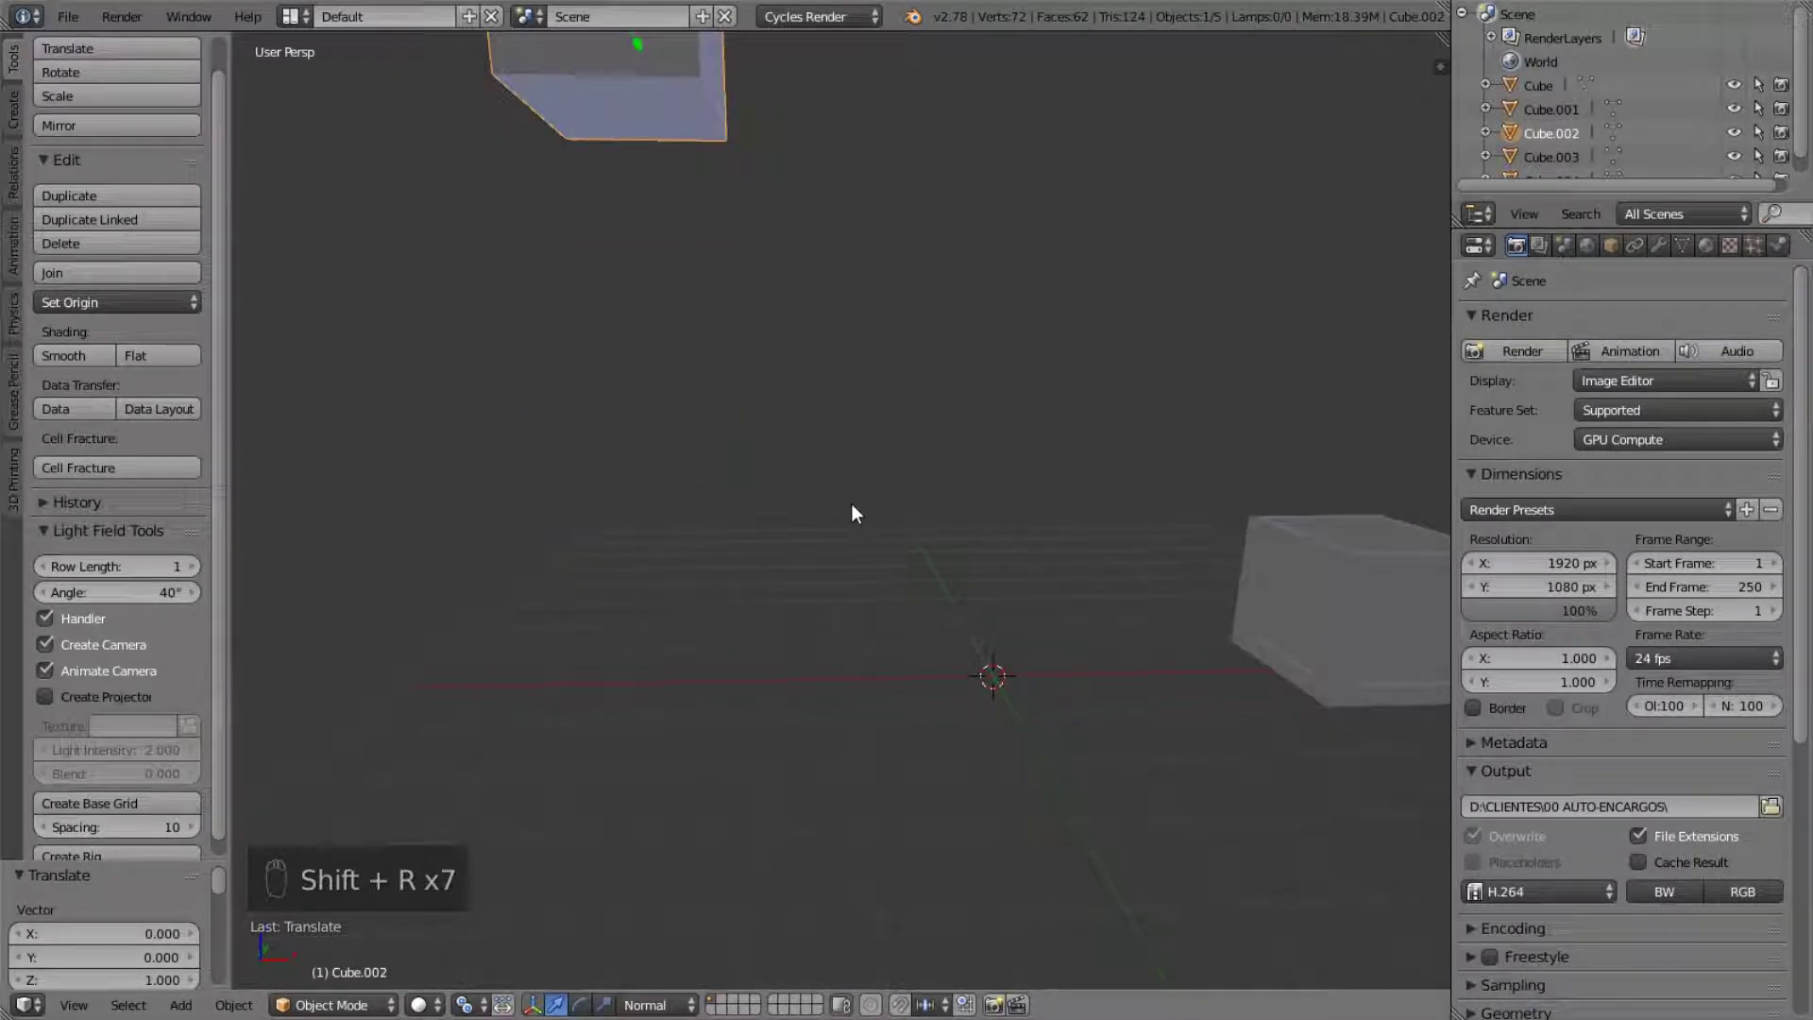
- Undo the repeated upward moves of the cube
{"action": "key", "text": "ctrl+z"}
{"action": "key", "text": "ctrl+z"}
{"action": "key", "text": "ctrl+z"}
{"action": "key", "text": "ctrl+z"}
{"action": "key", "text": "ctrl+z"}
{"action": "key", "text": "ctrl+z"}
{"action": "key", "text": "ctrl+z"}
{"action": "key", "text": "ctrl+z"}
{"action": "key", "text": "ctrl+z"}
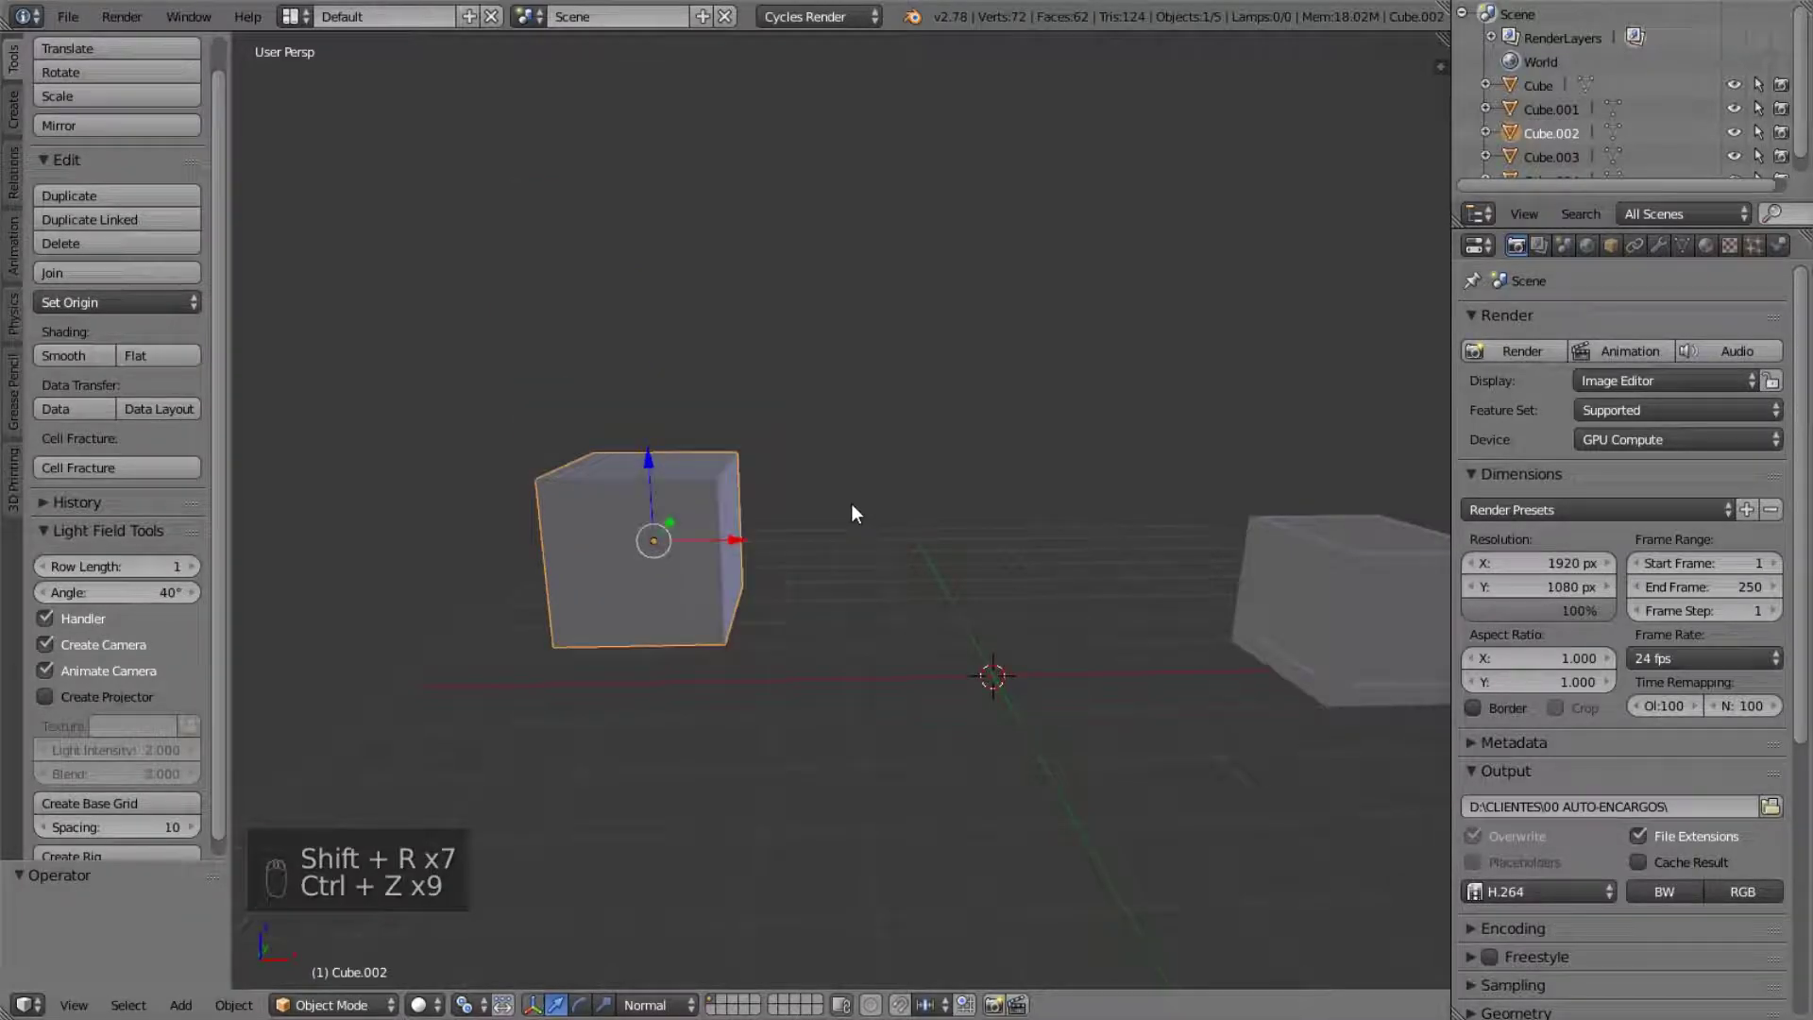
{"action": "key", "text": "ctrl+z"}
- Duplicate the cube and place the copy 3 units along Y
{"action": "middle_click_drag", "start_coordinate": [852, 512], "coordinate": [796, 593]}
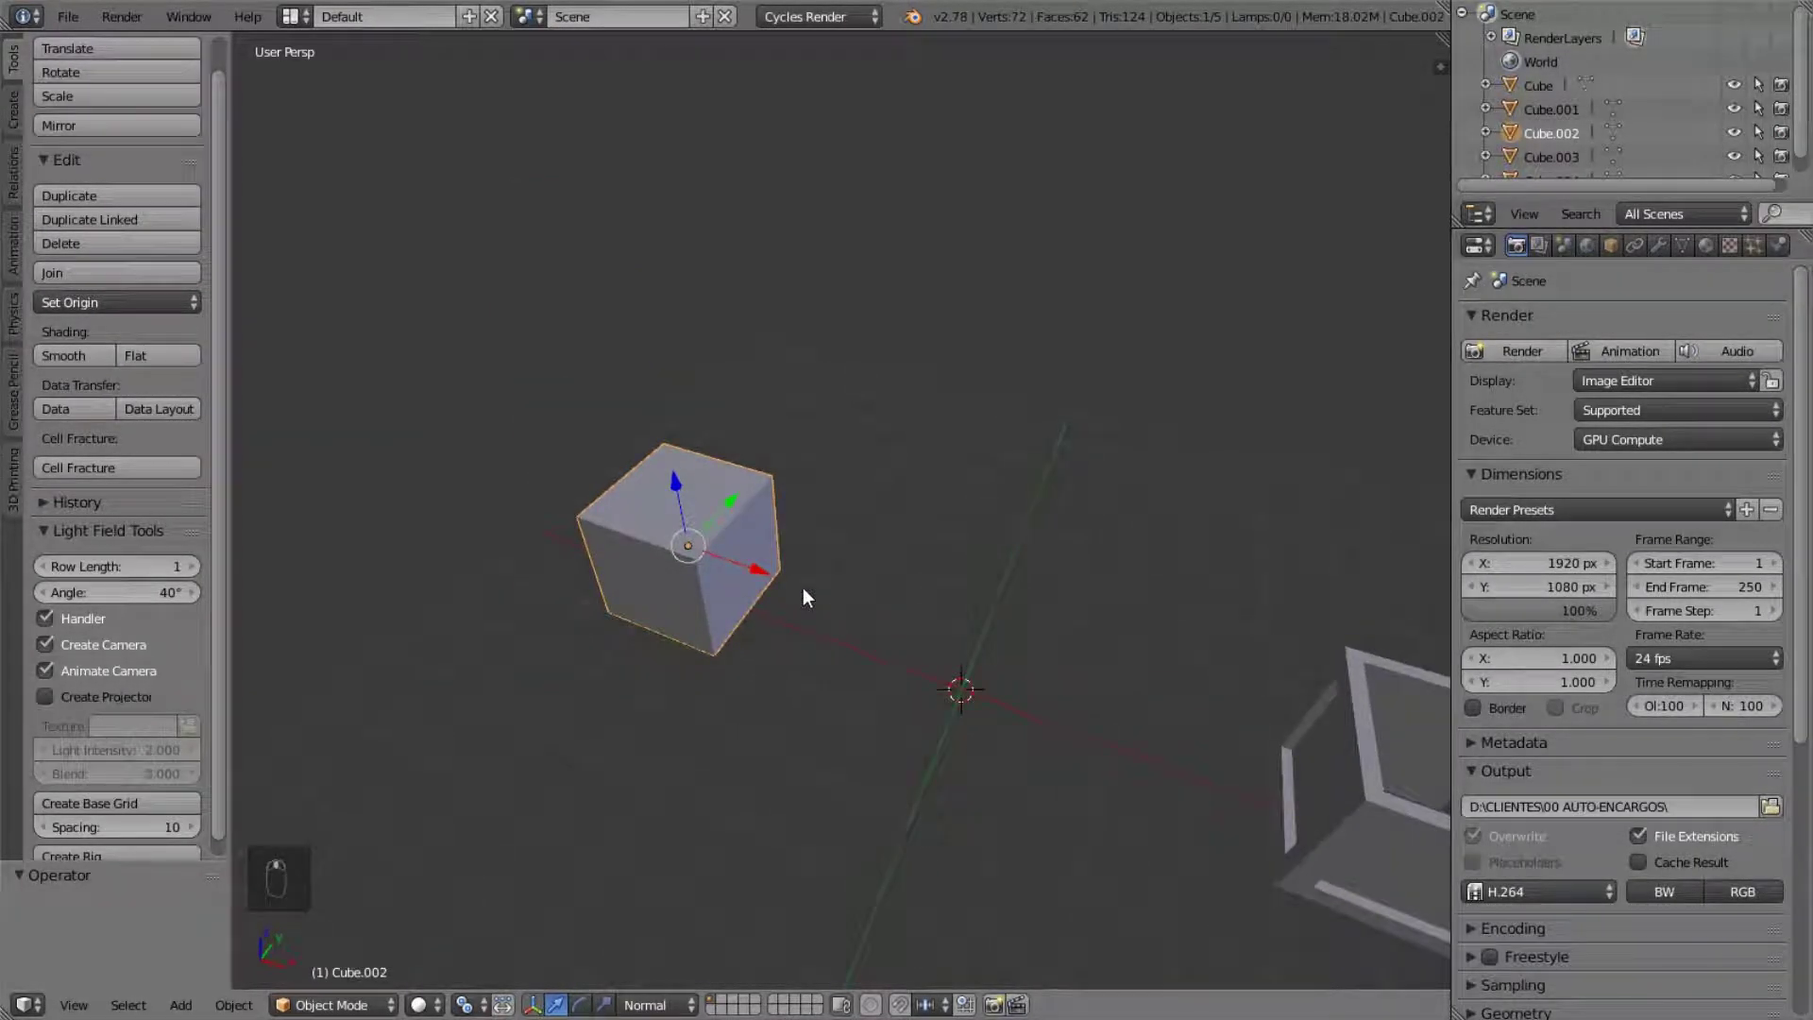
{"action": "key", "text": "shift+d"}
{"action": "key", "text": "y"}
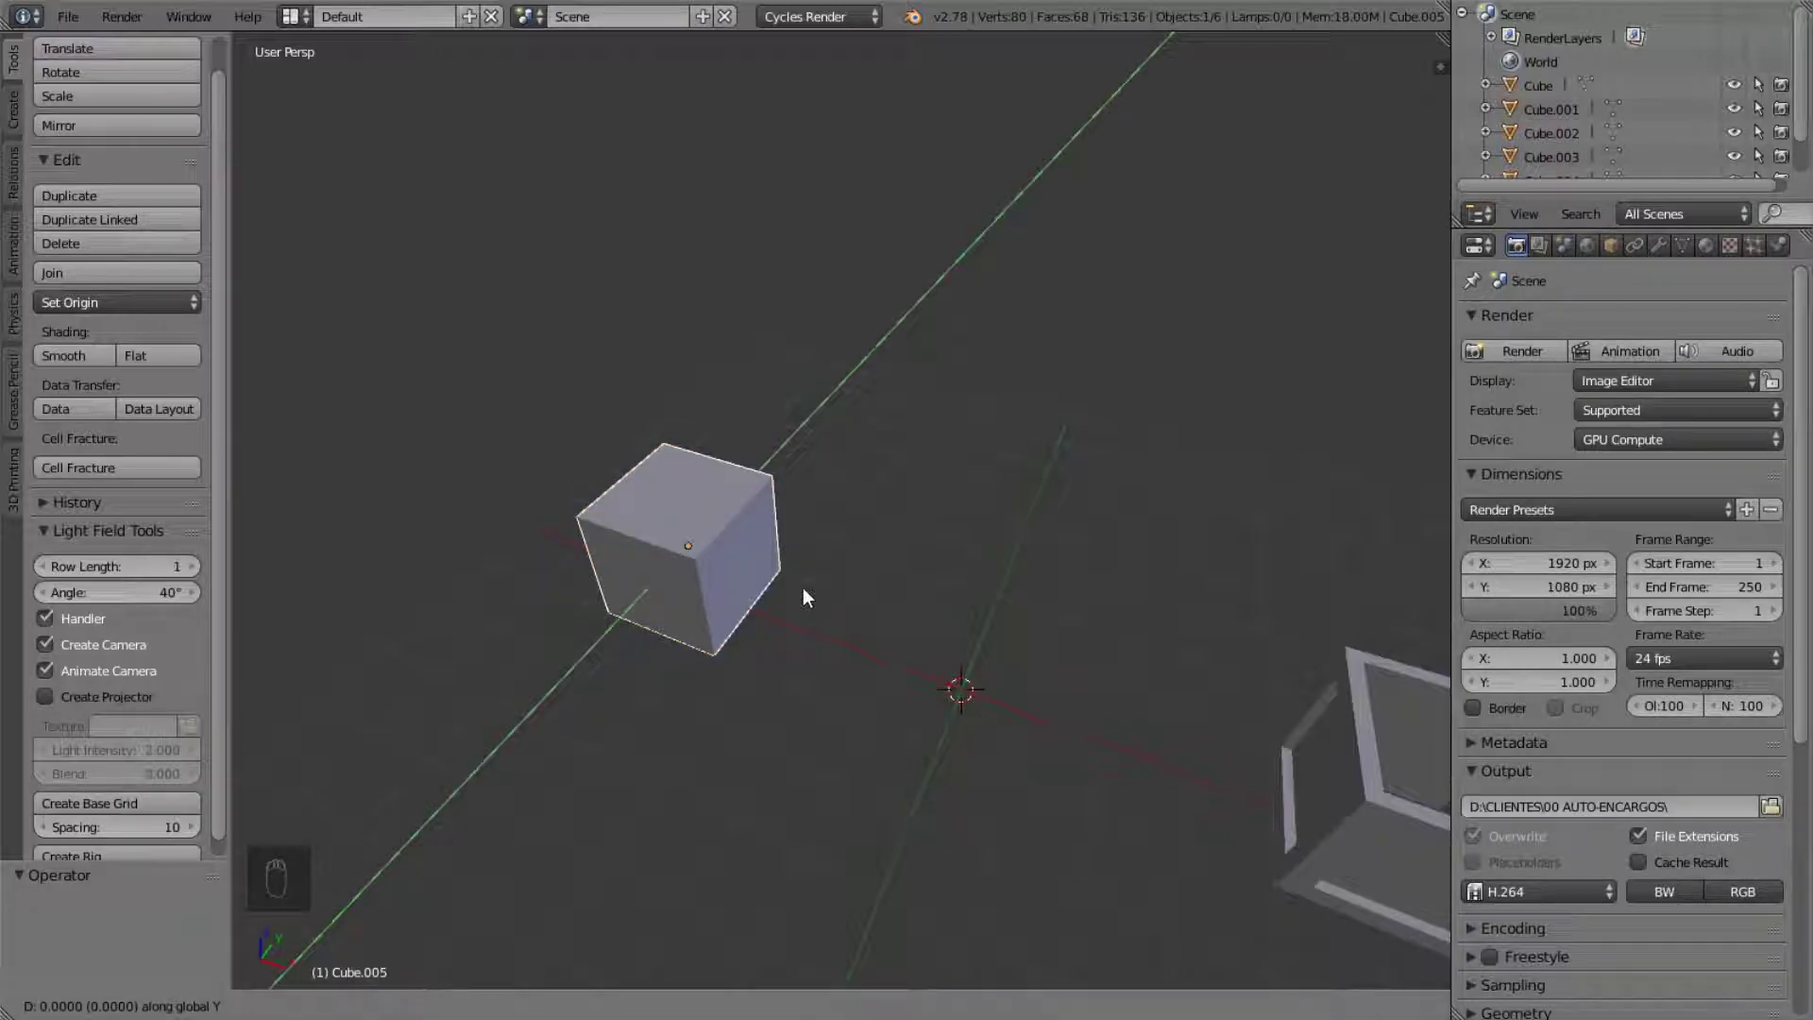
{"action": "type", "text": "3"}
{"action": "key", "text": "Return"}
- Repeat the 3-unit duplication ten times to build a row of cubes along Y
{"action": "middle_click_drag", "start_coordinate": [845, 553], "coordinate": [873, 457]}
{"action": "key", "text": "shift+r"}
{"action": "key", "text": "shift+r"}
{"action": "key", "text": "shift+r"}
{"action": "key", "text": "shift+r"}
{"action": "key", "text": "shift+r"}
{"action": "key", "text": "shift+r"}
{"action": "key", "text": "shift+r"}
{"action": "key", "text": "shift+r"}
{"action": "key", "text": "shift+r"}
{"action": "key", "text": "shift+r"}
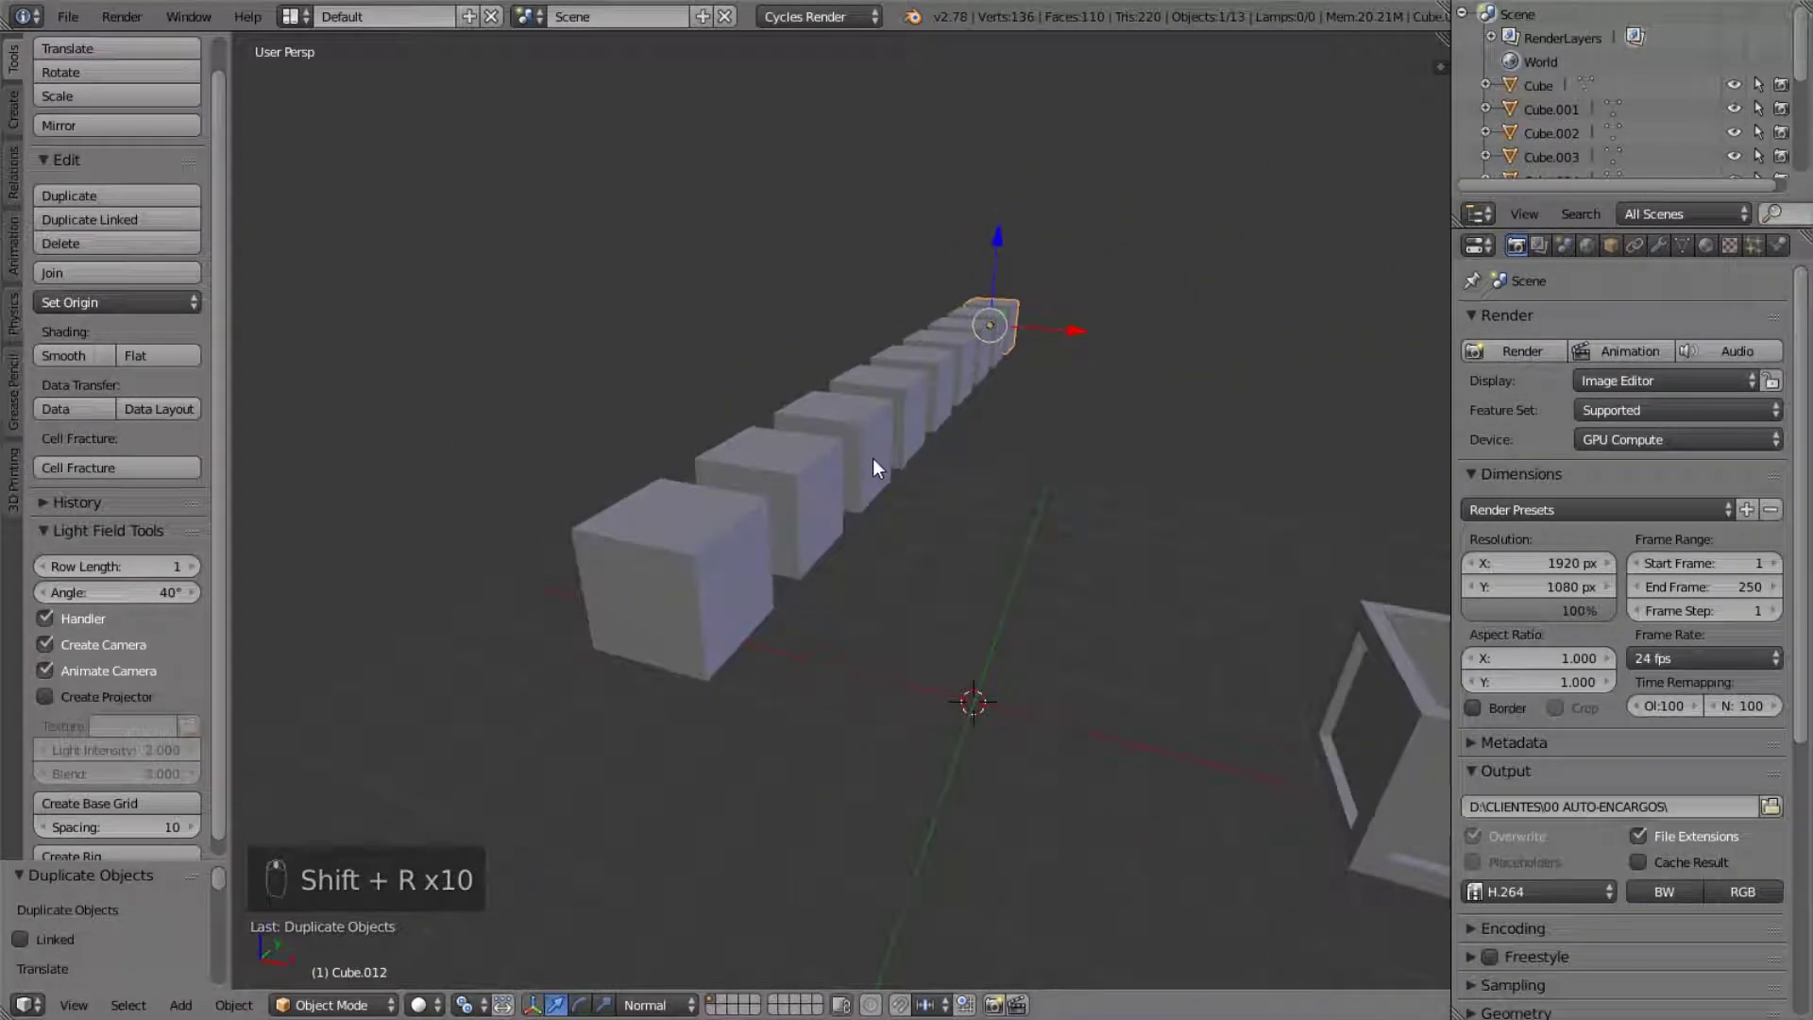
- Undo the most recent seven repeated duplications to shorten the row of cubes
{"action": "key", "text": "ctrl+z"}
{"action": "key", "text": "ctrl+z"}
{"action": "key", "text": "ctrl+z"}
{"action": "key", "text": "ctrl+z"}
{"action": "key", "text": "ctrl+z"}
{"action": "key", "text": "ctrl+z"}
{"action": "key", "text": "ctrl+z"}
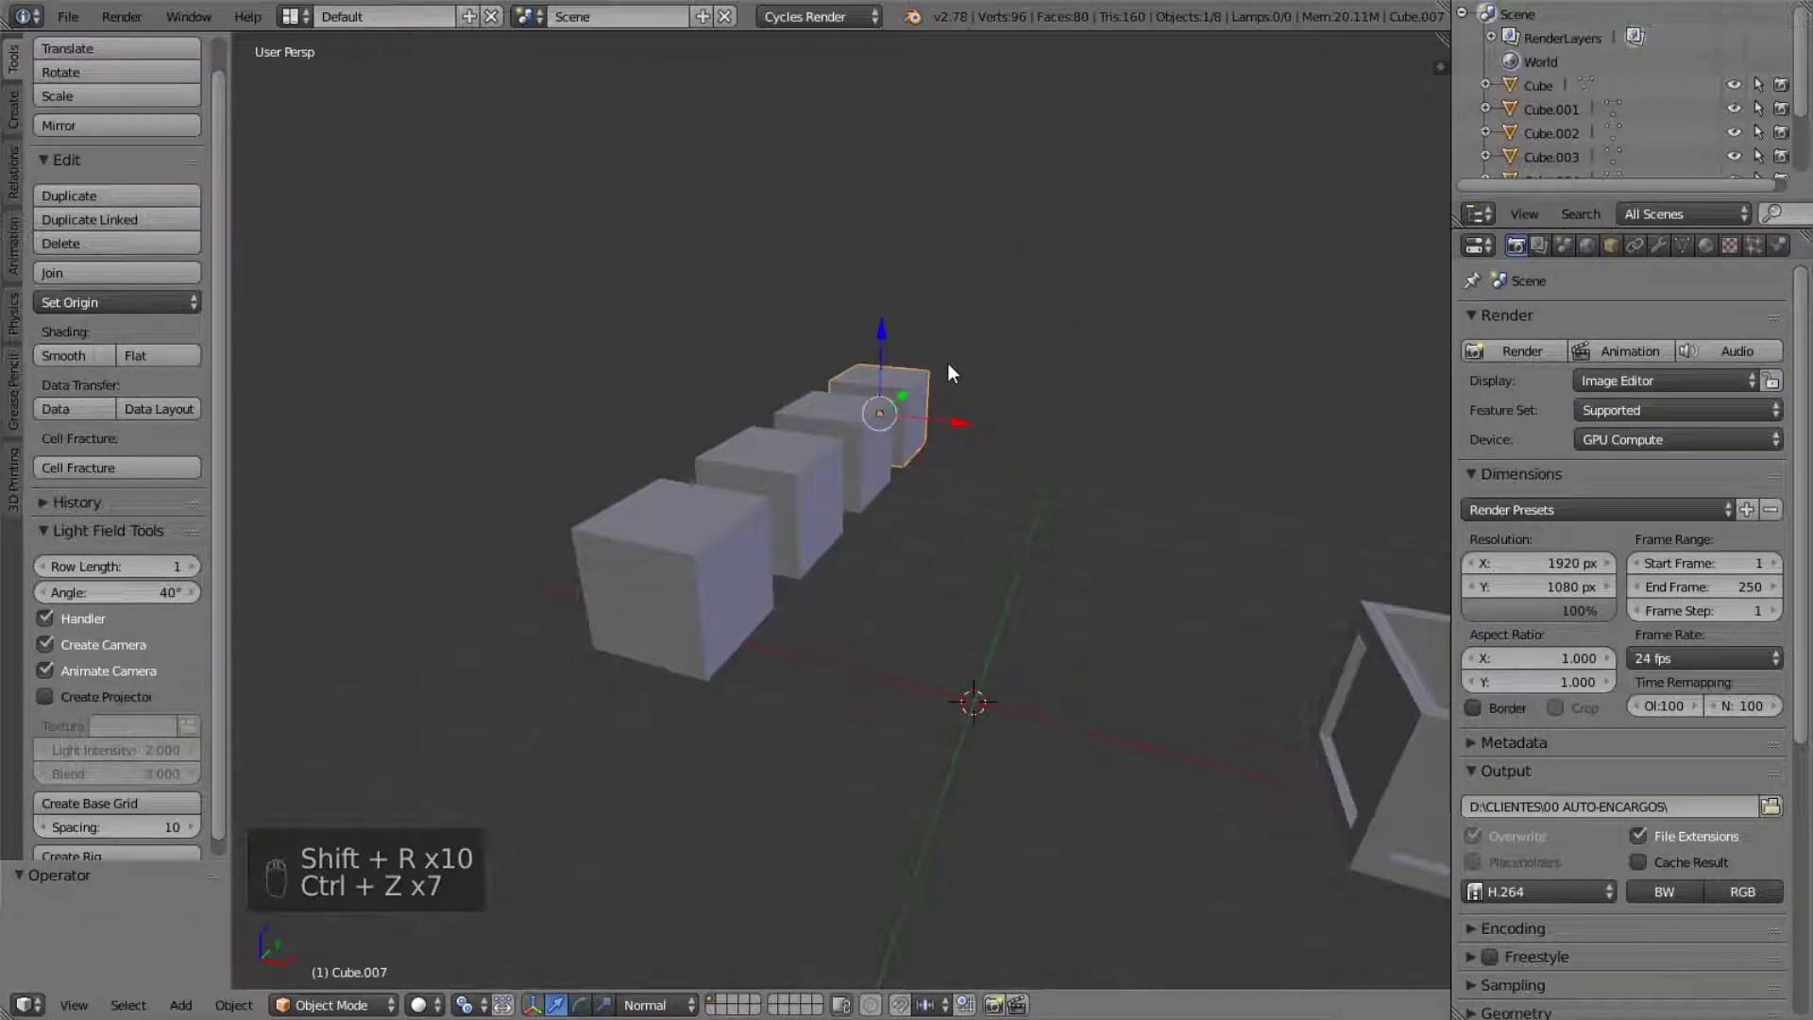
- Undo the remaining repeated duplications of the solid cube along Y
{"action": "key", "text": "ctrl+z"}
{"action": "key", "text": "ctrl+z"}
{"action": "key", "text": "ctrl+z"}
{"action": "key", "text": "ctrl+z"}
- Delete three walls of the open box, keeping only the front wall
{"action": "middle_click_drag", "start_coordinate": [897, 457], "coordinate": [903, 708]}
{"action": "middle_click_drag", "start_coordinate": [1158, 673], "coordinate": [899, 572]}
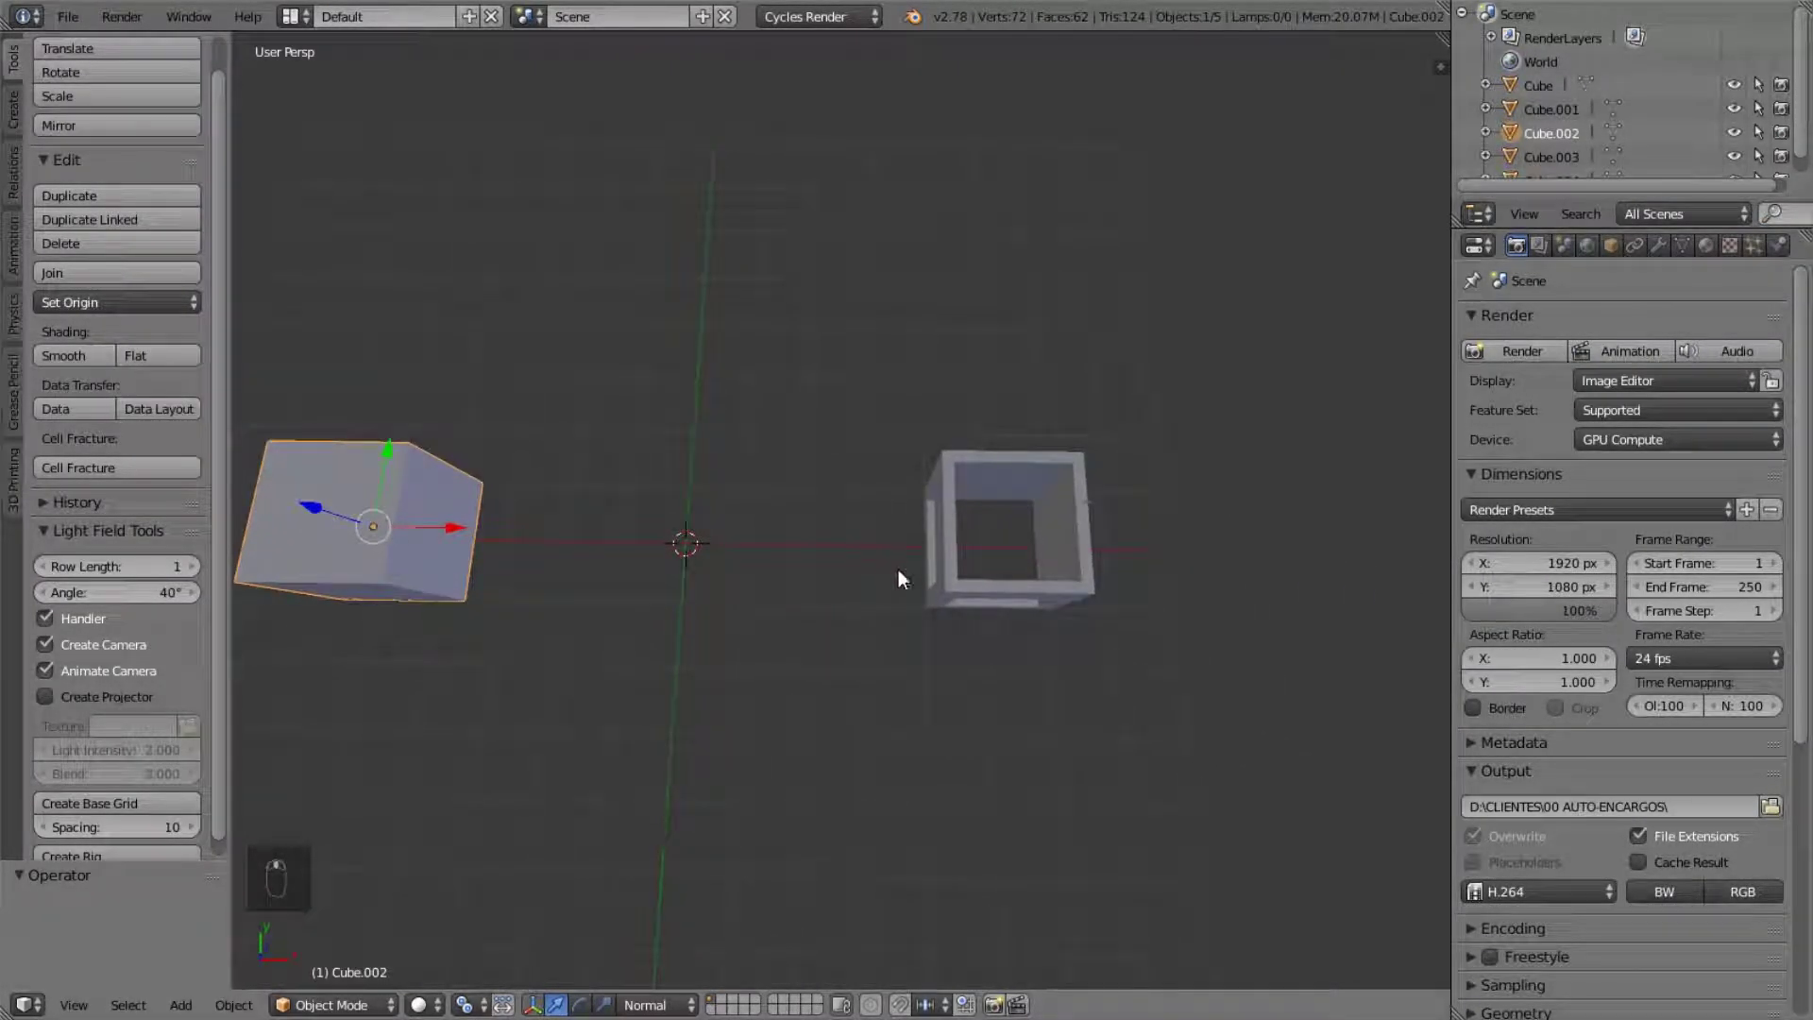
{"action": "right_click", "coordinate": [956, 511]}
{"action": "right_click", "coordinate": [992, 463], "text": "shift"}
{"action": "right_click", "coordinate": [1088, 515], "text": "shift"}
{"action": "middle_click_drag", "start_coordinate": [1050, 554], "coordinate": [944, 617], "text": "shift"}
{"action": "key", "text": "x"}
{"action": "left_click", "coordinate": [789, 451]}
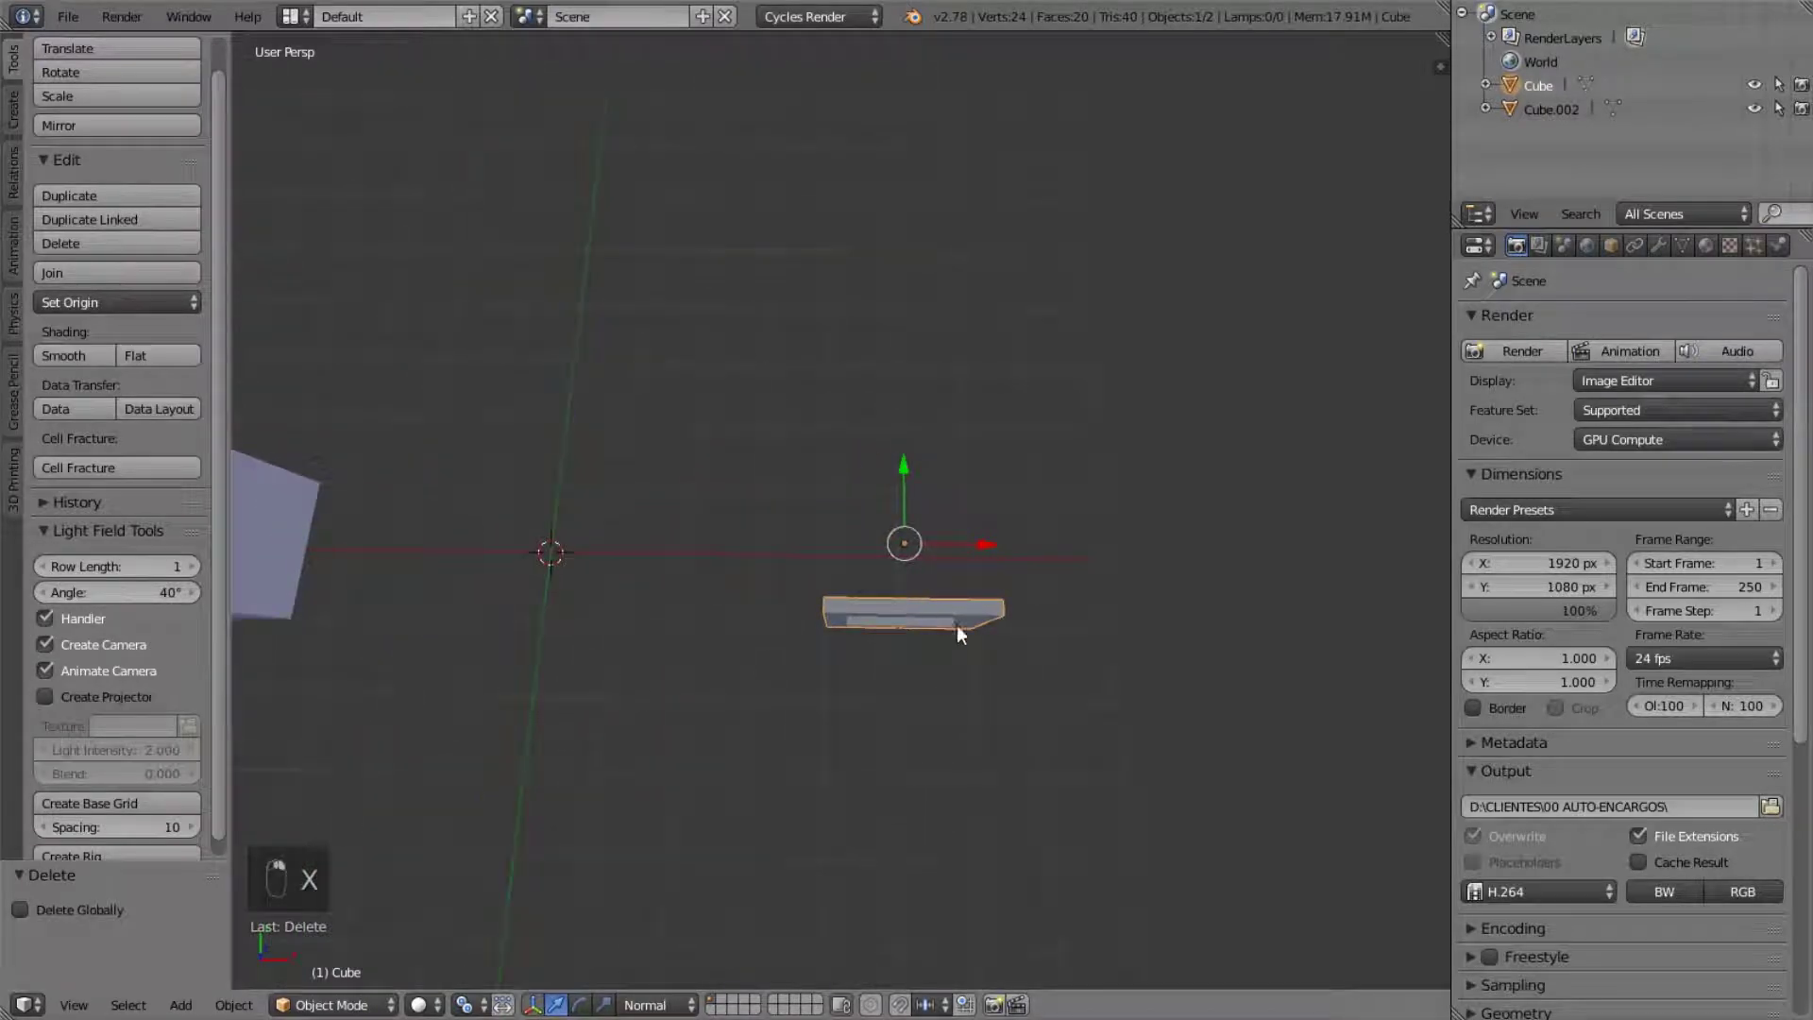
- Duplicate the front wall rotated 90° about the global Z axis, and repeat the duplication until the box is closed
{"action": "key", "text": "shift+d"}
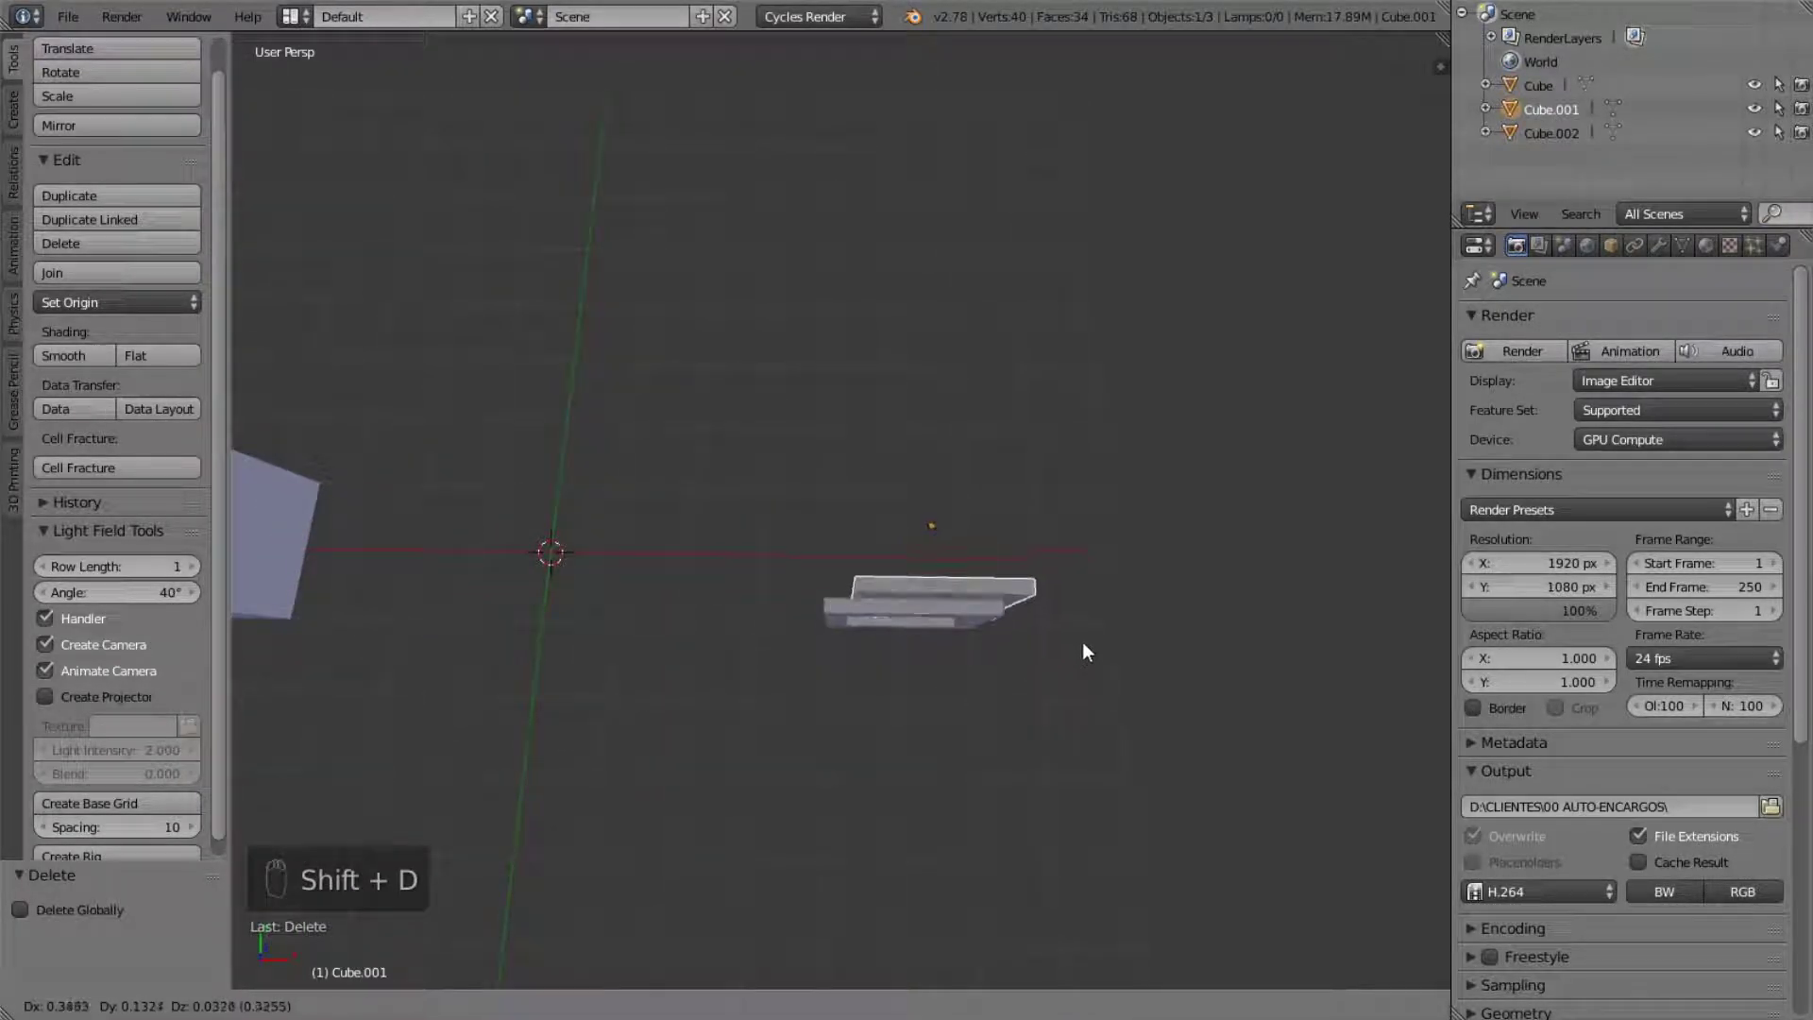
{"action": "key", "text": "r"}
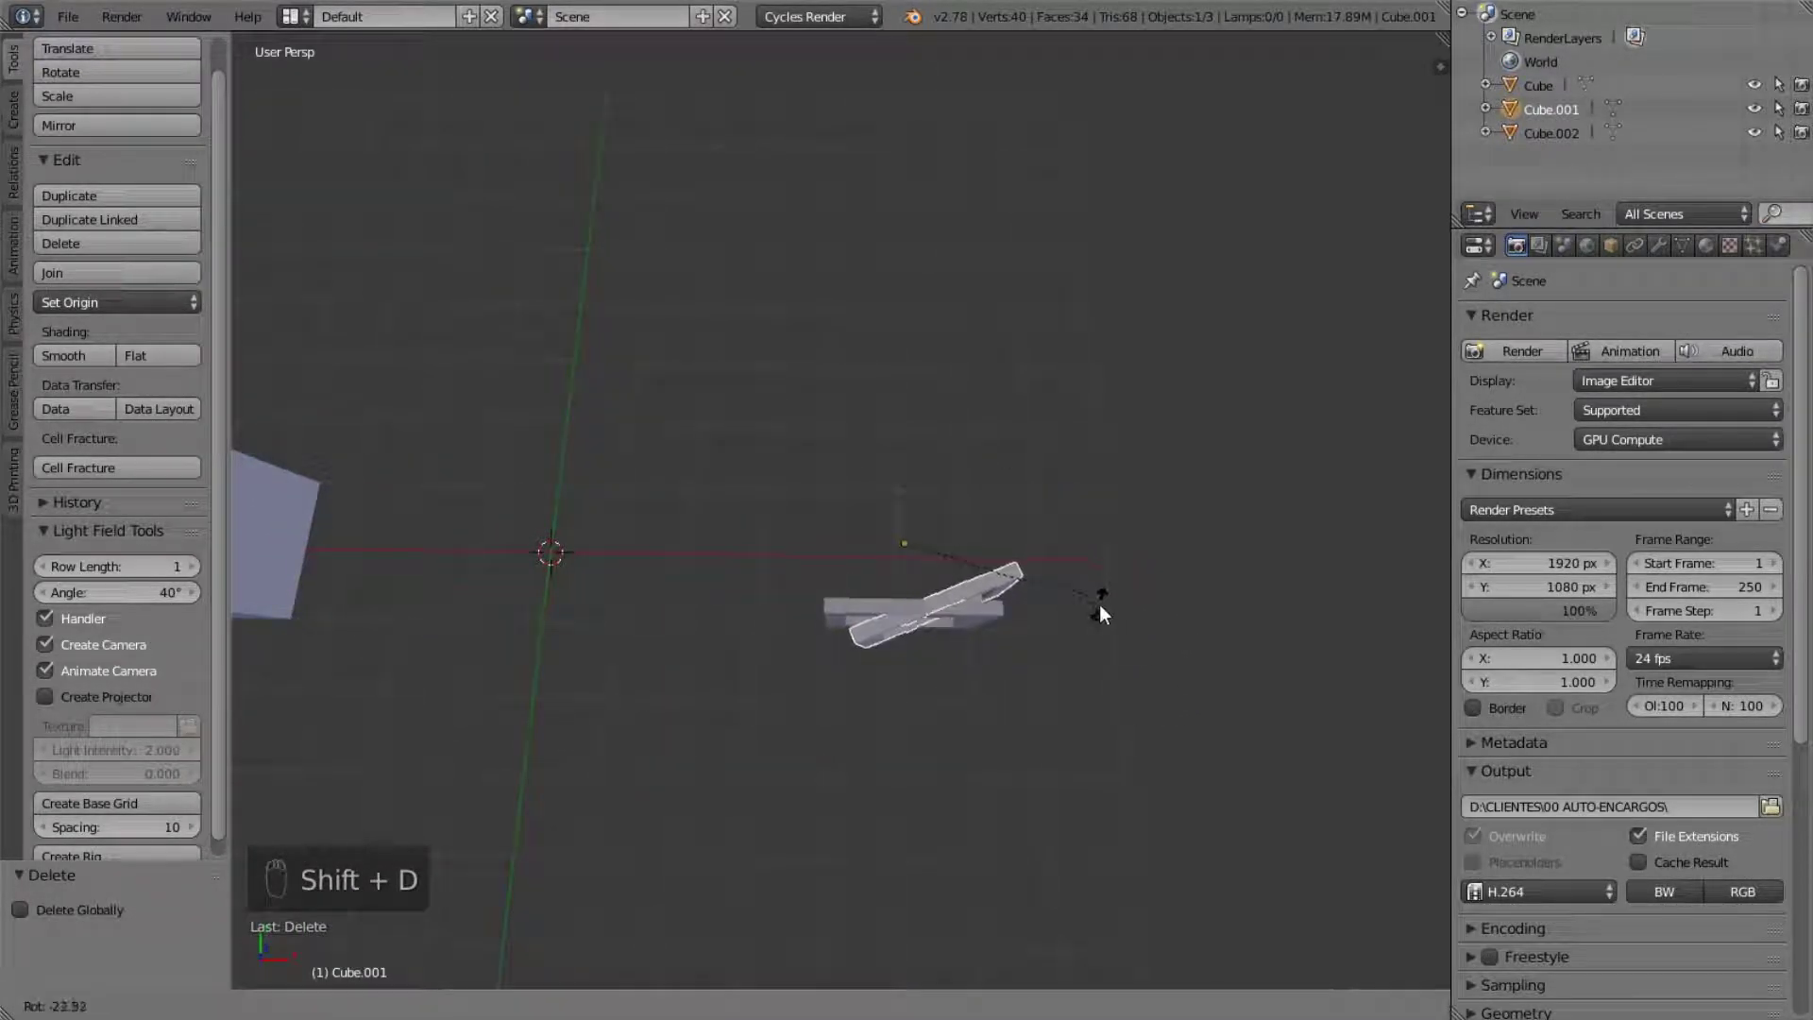
{"action": "type", "text": "z90"}
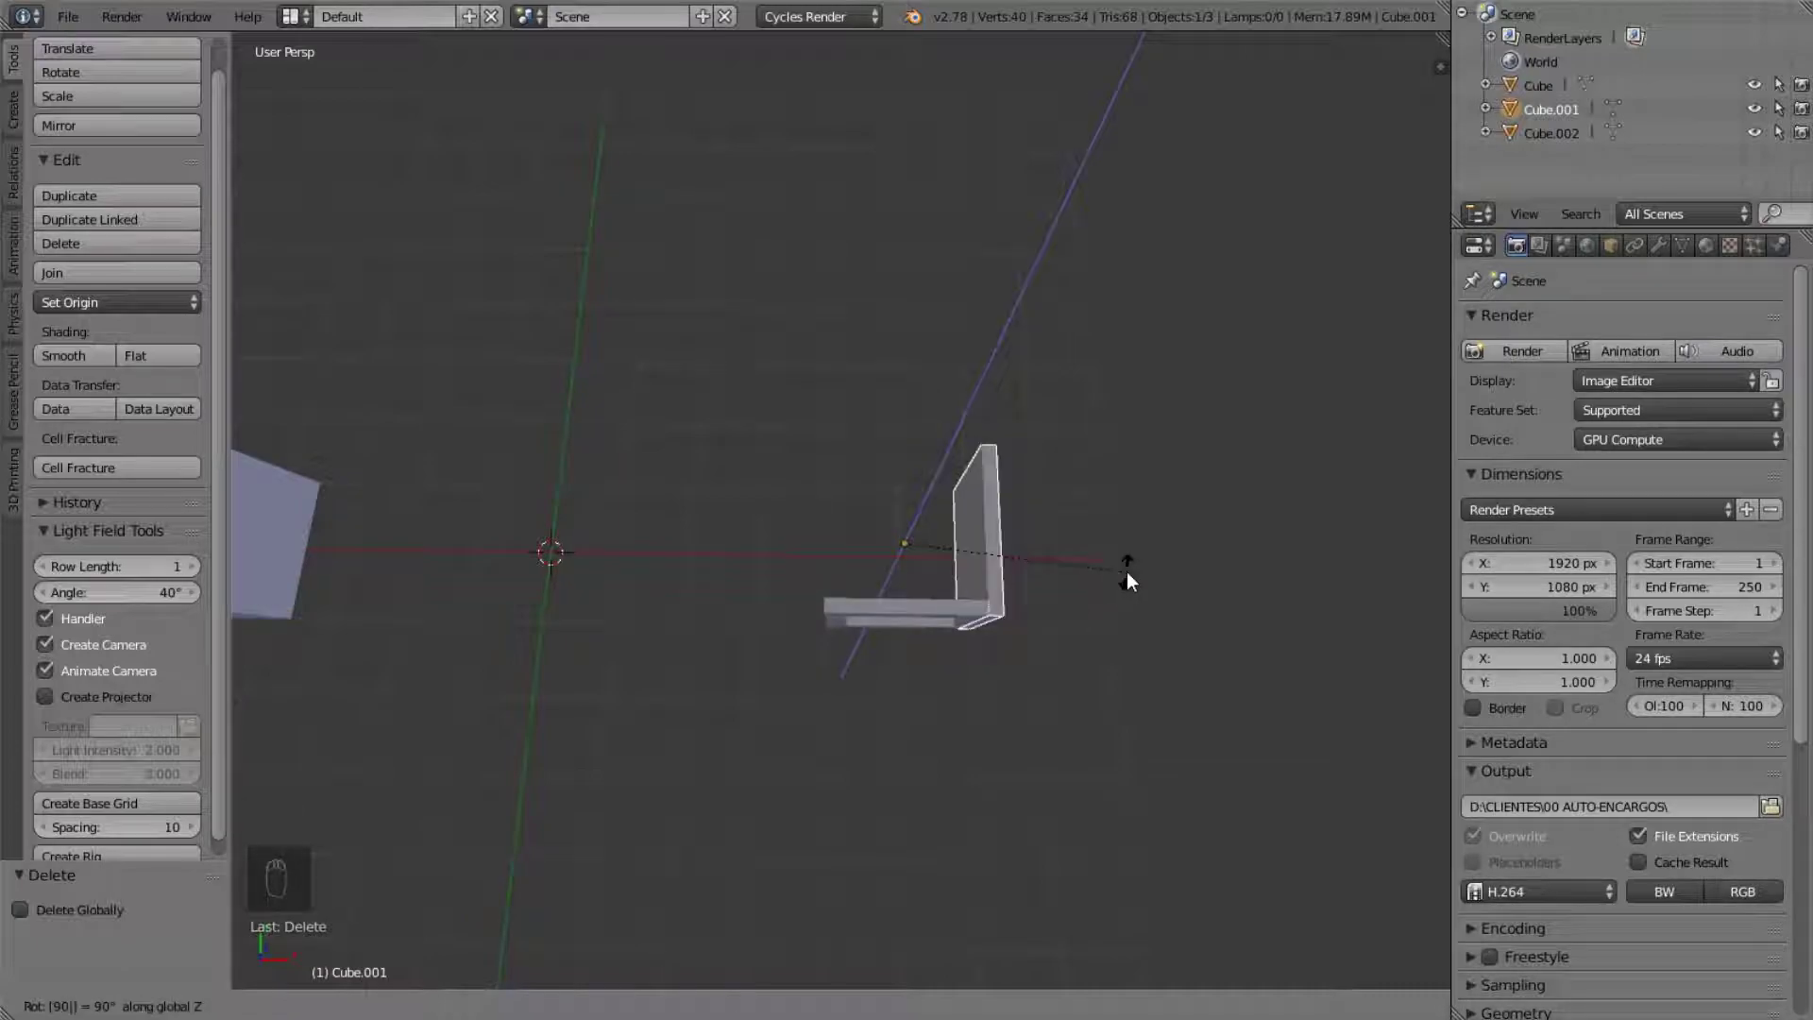
{"action": "key", "text": "Return"}
{"action": "key", "text": "shift+r"}
{"action": "key", "text": "shift+r"}
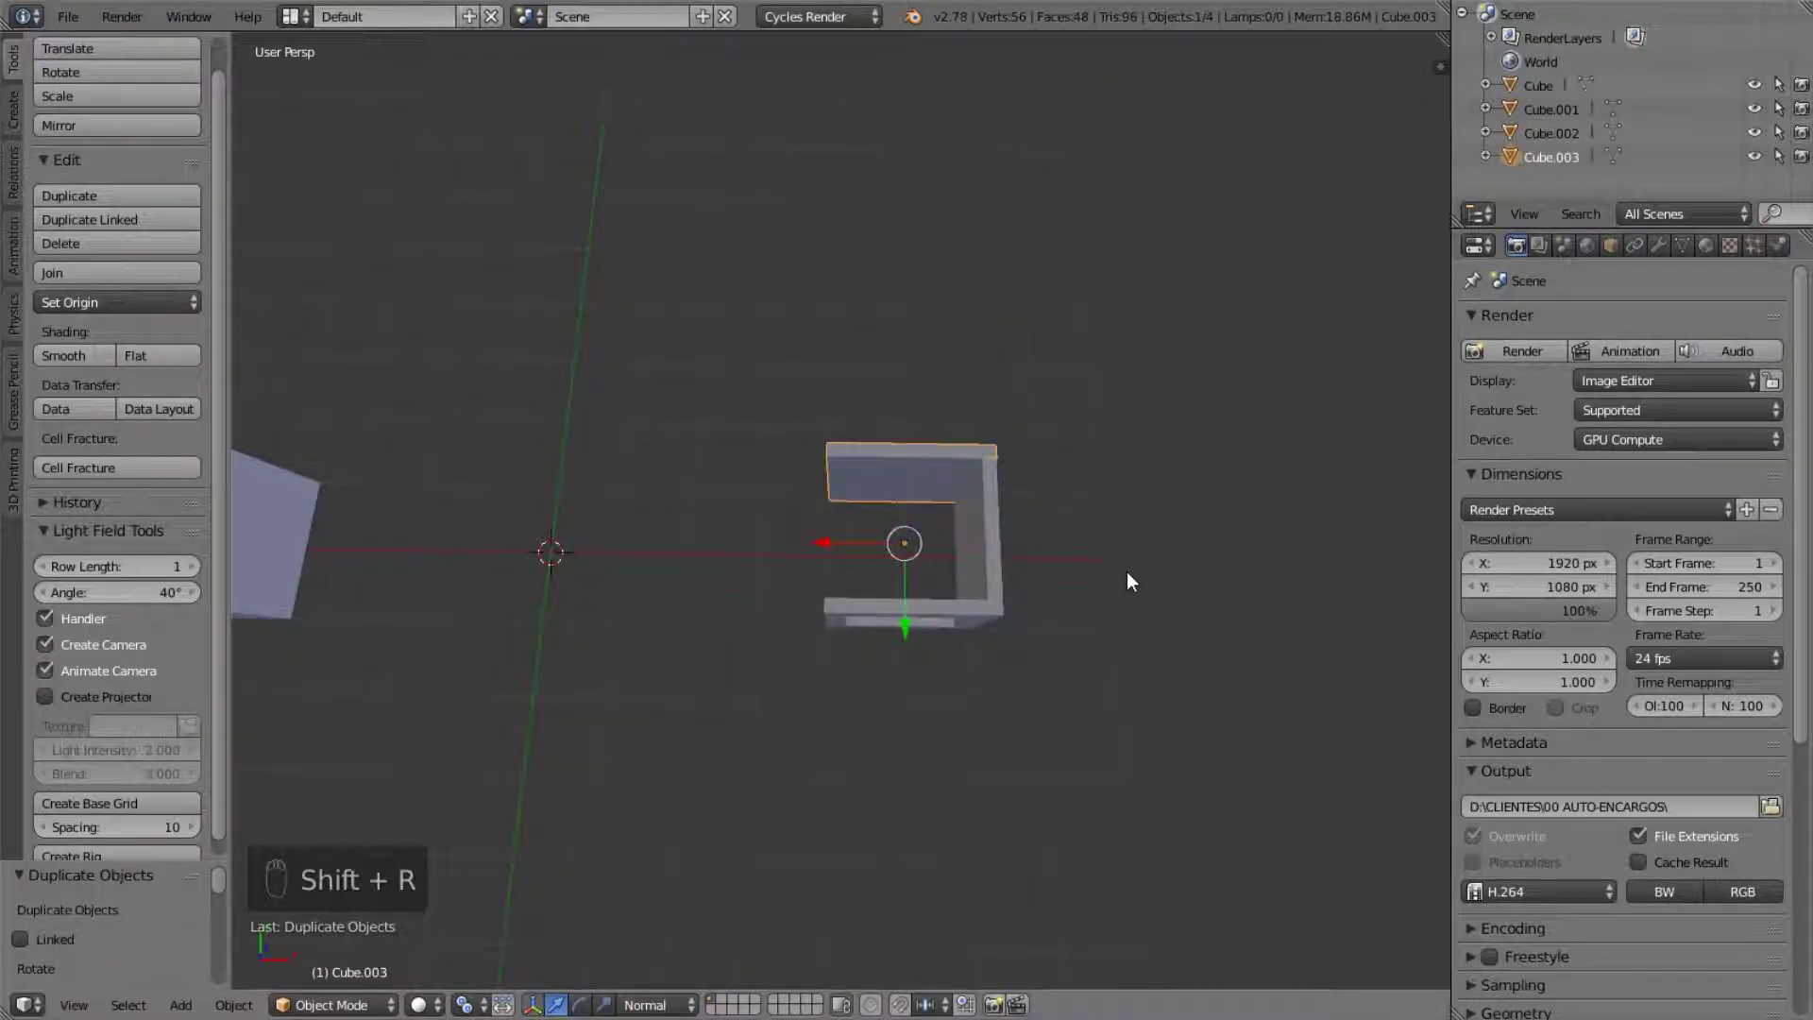
- Delete the three duplicated walls of the box, keeping the original front wall
{"action": "middle_click_drag", "start_coordinate": [1098, 599], "coordinate": [954, 583]}
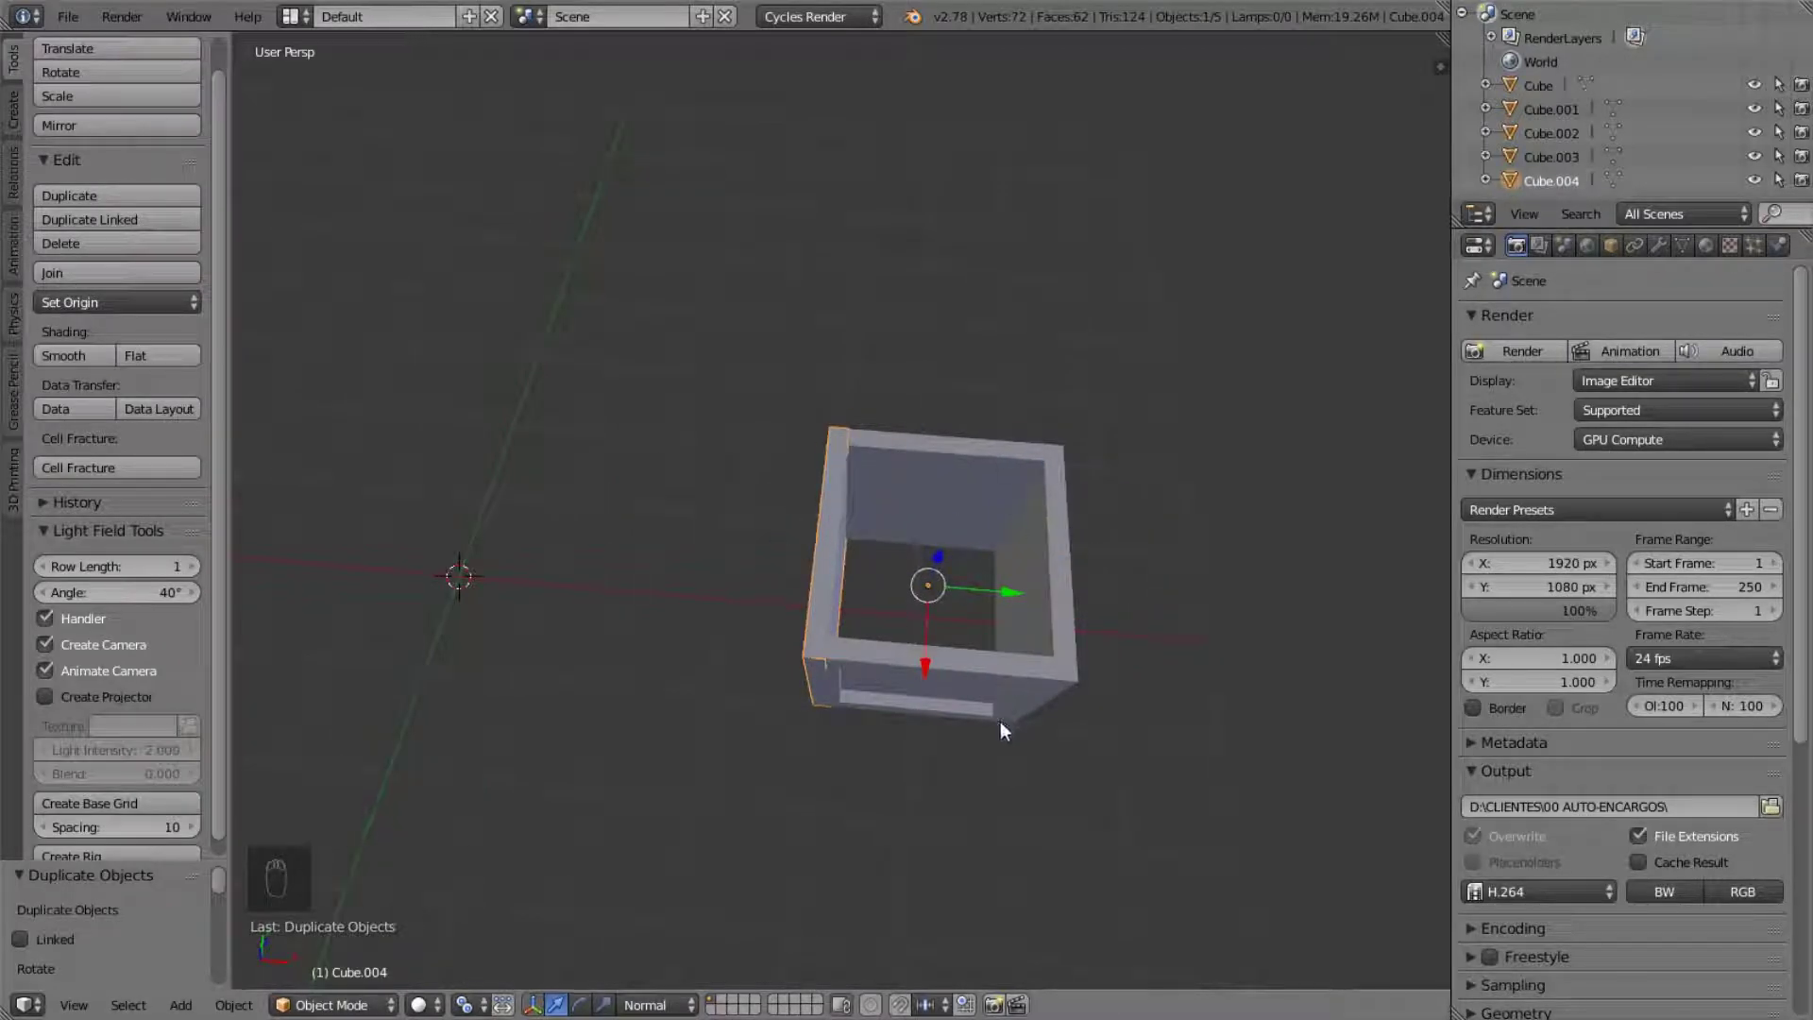
{"action": "right_click", "coordinate": [1041, 559], "text": "shift"}
{"action": "right_click", "coordinate": [939, 474], "text": "shift"}
{"action": "key", "text": "x"}
{"action": "left_click", "coordinate": [939, 472]}
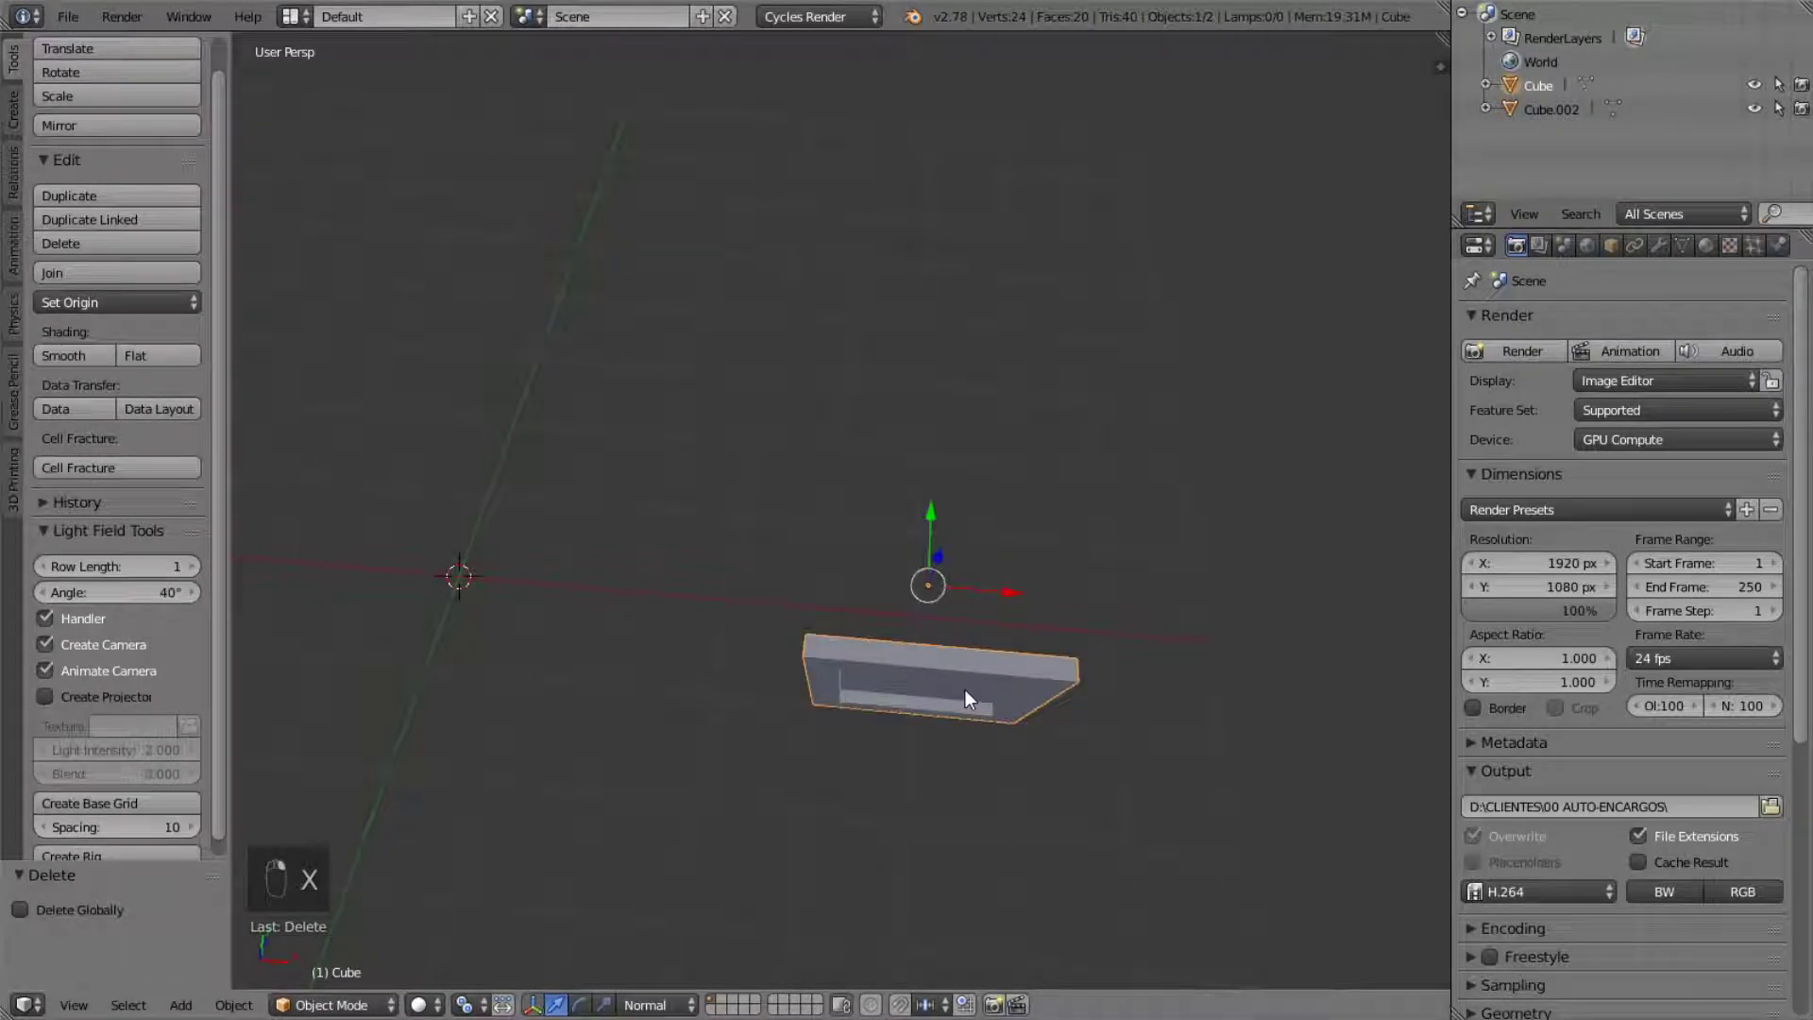
- Make a linked duplicate of the front wall rotated 90° about the global Z axis, and repeat it until the box is closed
{"action": "key", "text": "alt+d"}
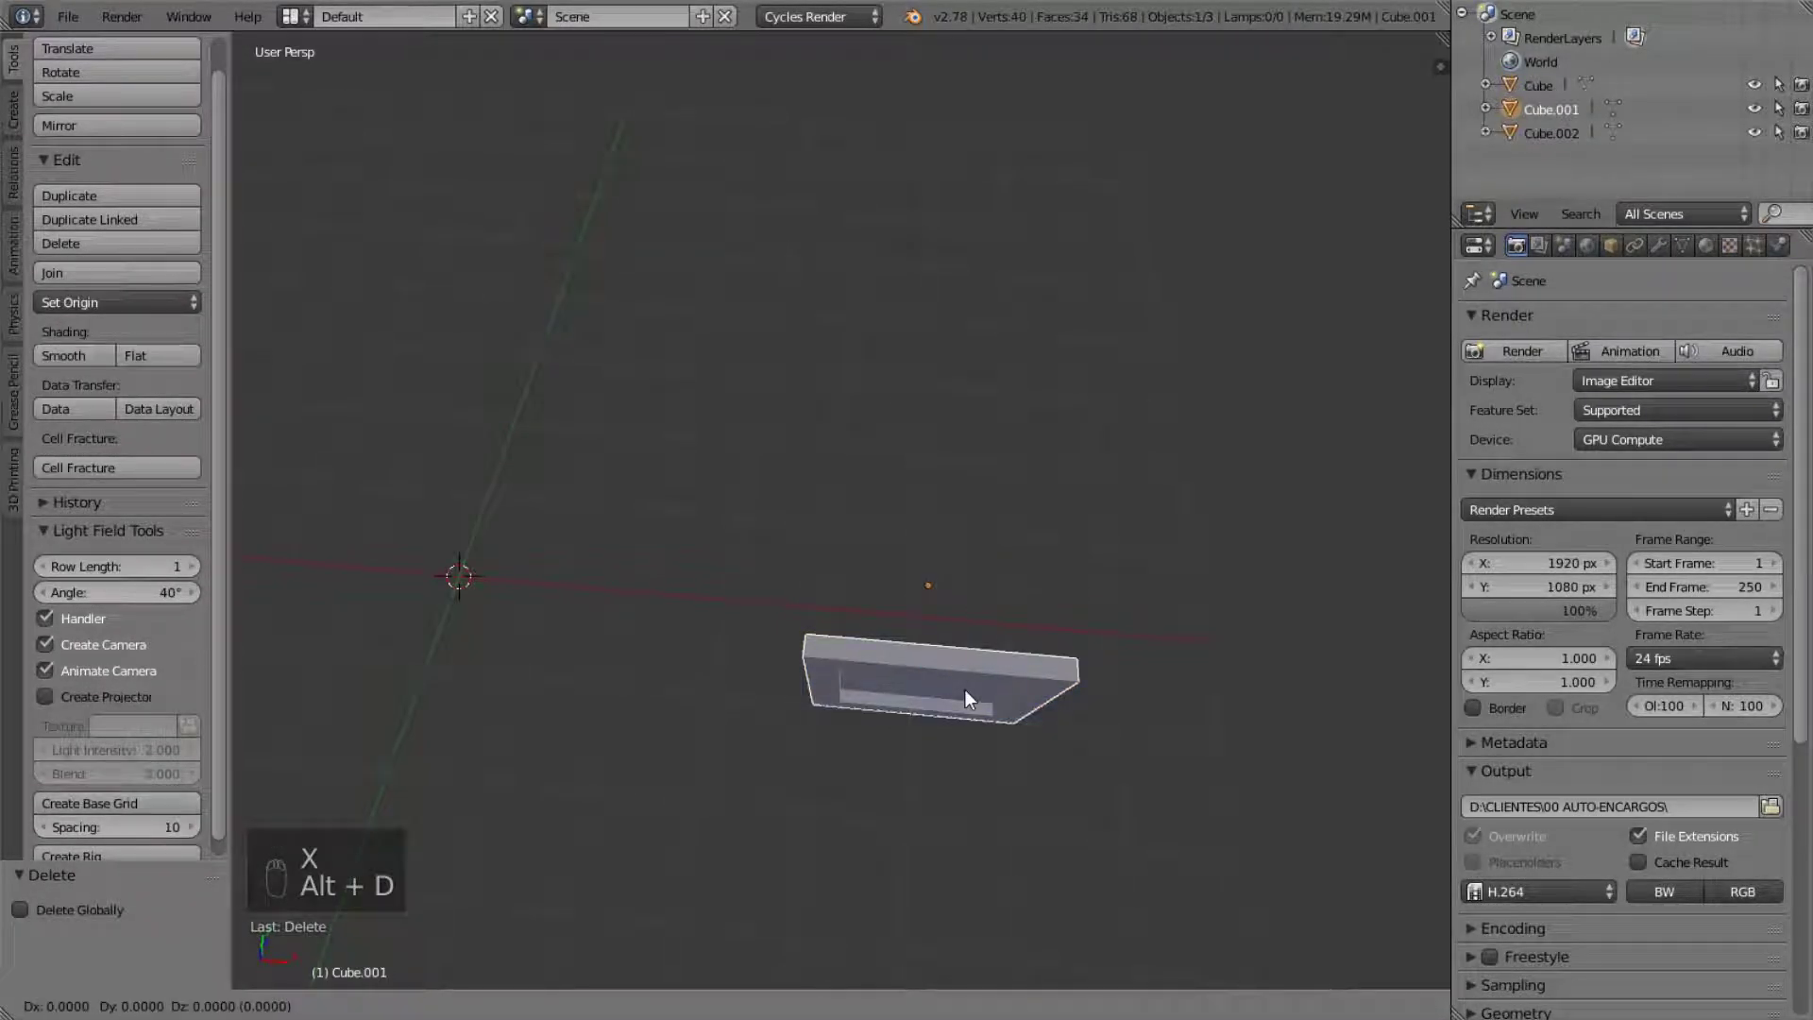
{"action": "key", "text": "r"}
{"action": "key", "text": "y"}
{"action": "key", "text": "9"}
{"action": "key", "text": "0"}
{"action": "key", "text": "Return"}
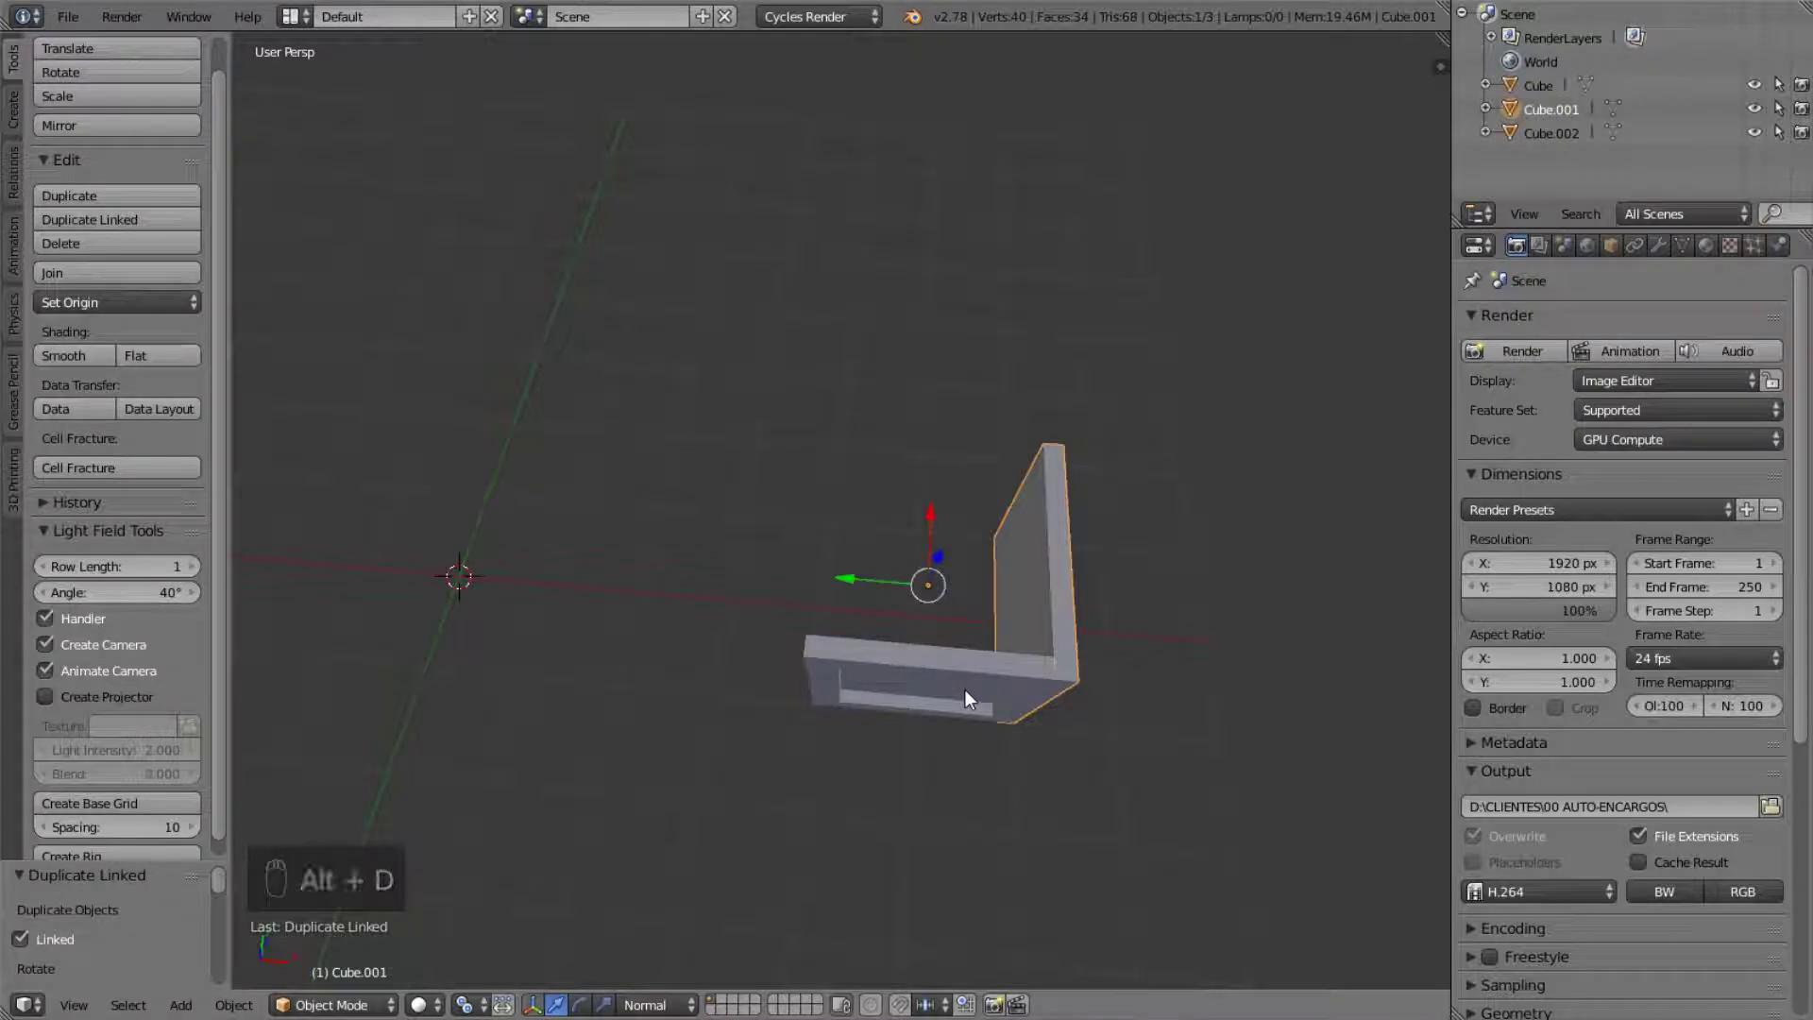
{"action": "key", "text": "shift+r"}
{"action": "key", "text": "shift+r"}
{"action": "key", "text": "shift+r"}
- Duplicate the box's front wall as an unlinked copy and place it along X, clear of the box
{"action": "middle_click_drag", "start_coordinate": [965, 689], "coordinate": [1024, 718]}
{"action": "scroll", "coordinate": [1048, 491], "scroll_direction": "up", "scroll_amount": 3}
{"action": "scroll", "coordinate": [1019, 591], "scroll_direction": "down", "scroll_amount": 2}
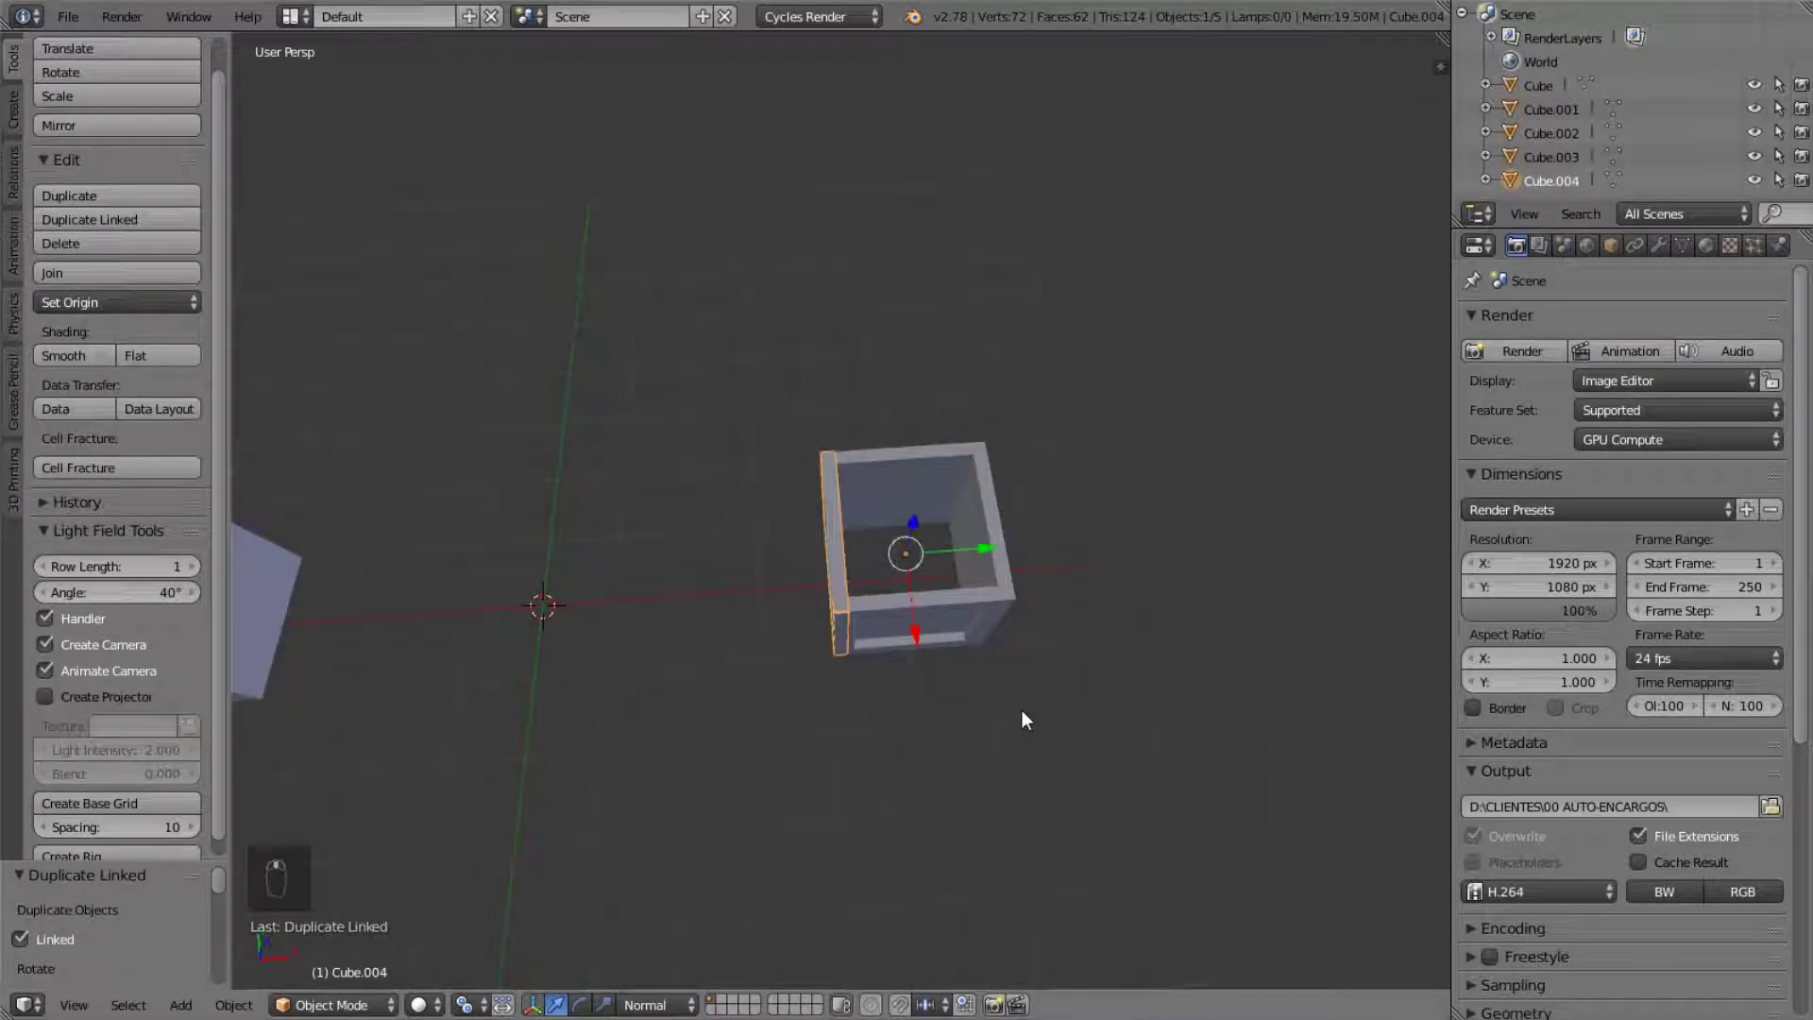
{"action": "scroll", "coordinate": [983, 673], "scroll_direction": "up", "scroll_amount": 2}
{"action": "right_click", "coordinate": [950, 659]}
{"action": "middle_click_drag", "start_coordinate": [956, 638], "coordinate": [434, 451], "text": "shift"}
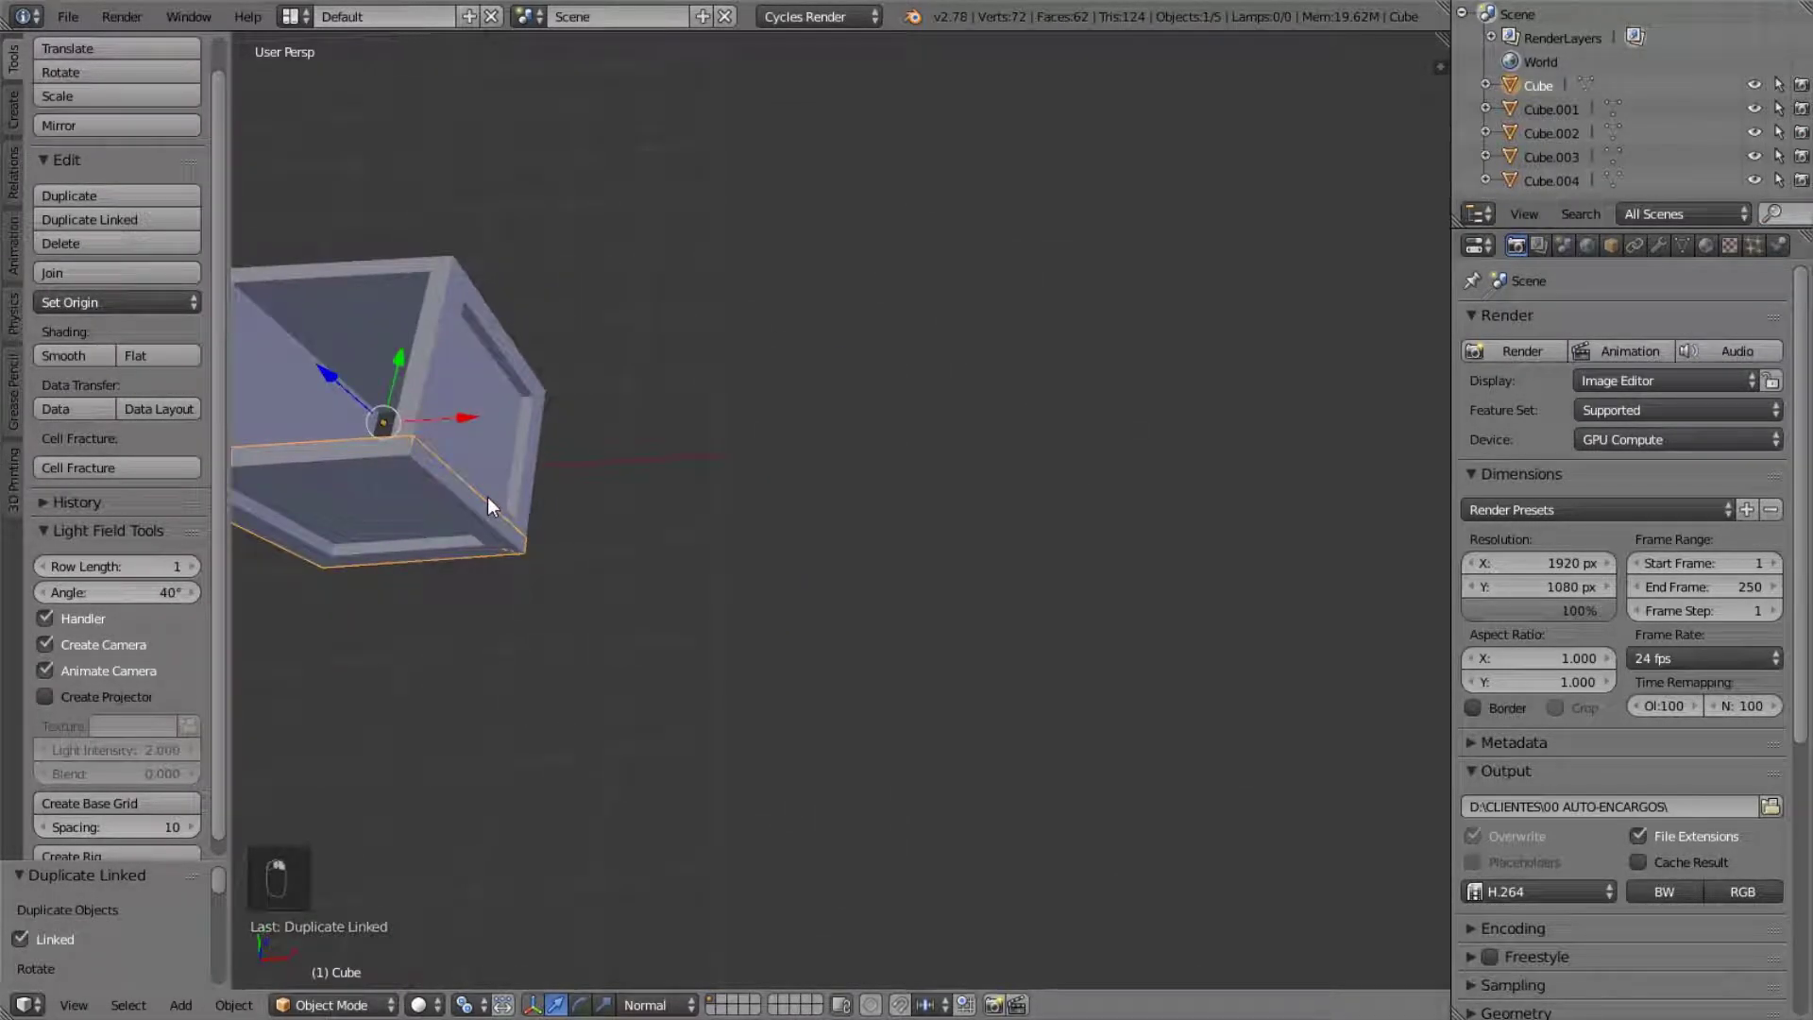
{"action": "key", "text": "shift+d"}
{"action": "key", "text": "x"}
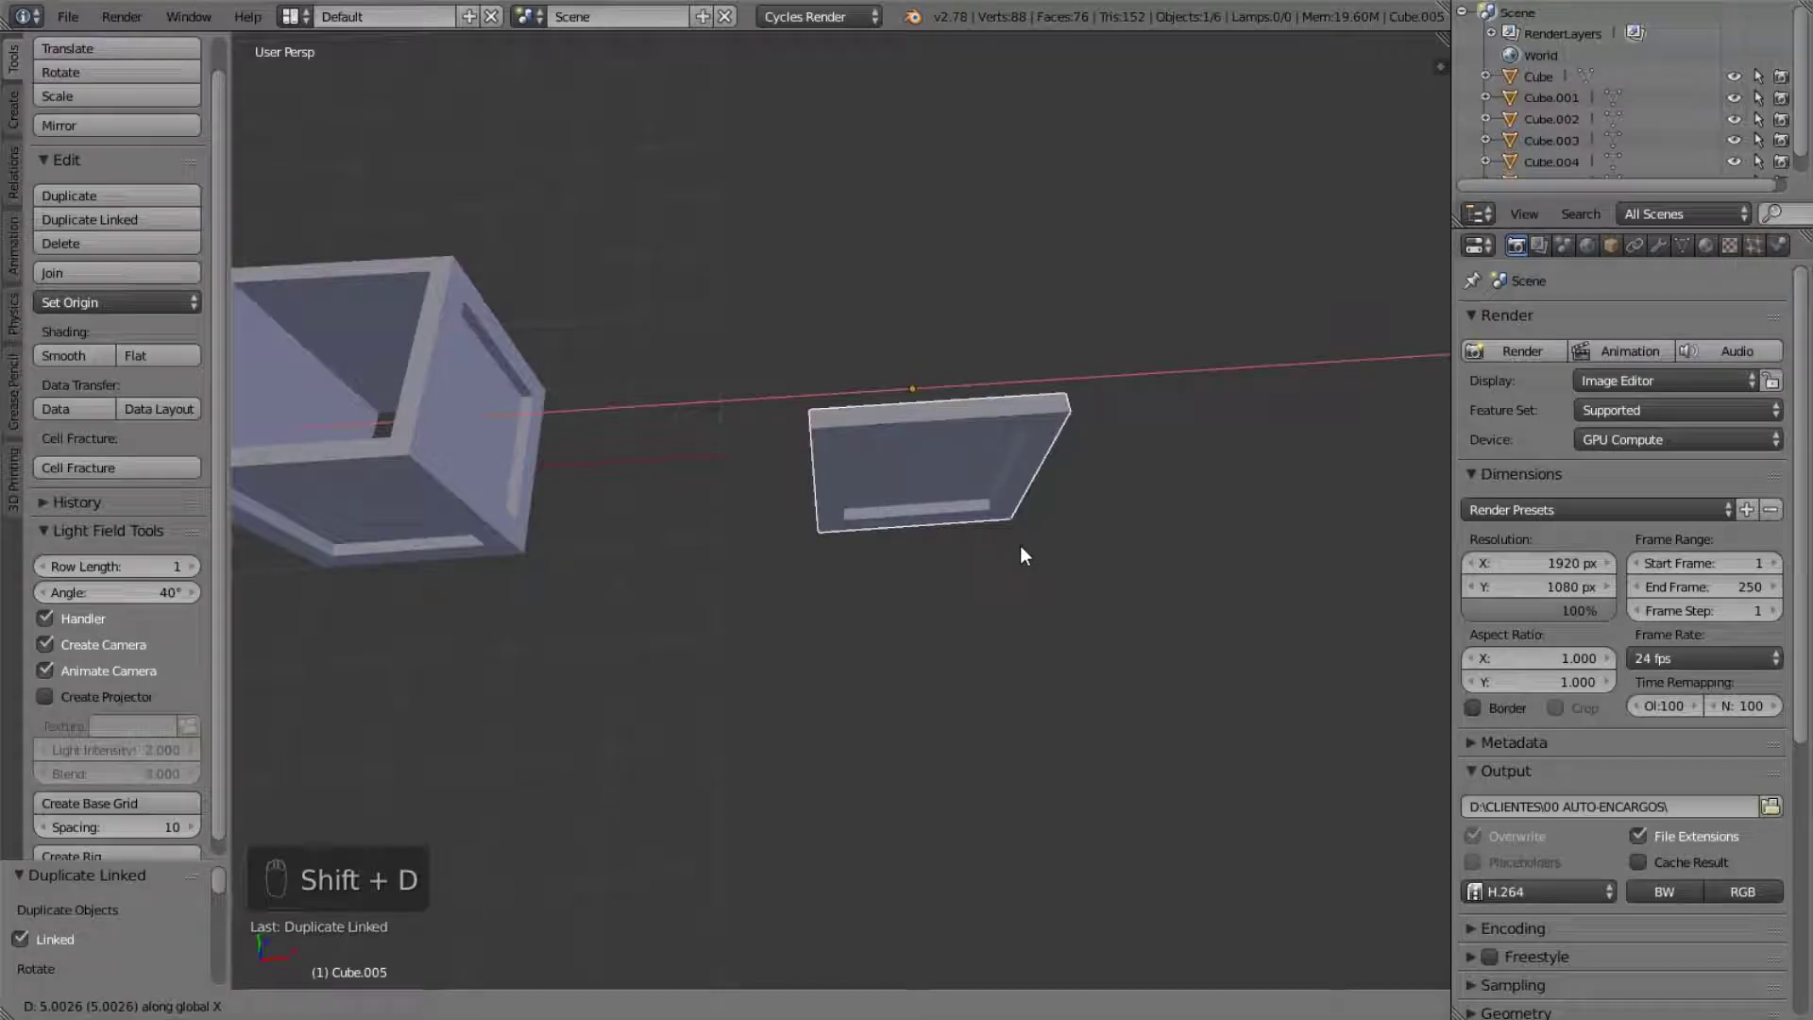
{"action": "left_click", "coordinate": [1133, 559]}
{"action": "middle_click_drag", "start_coordinate": [1133, 559], "coordinate": [1069, 631]}
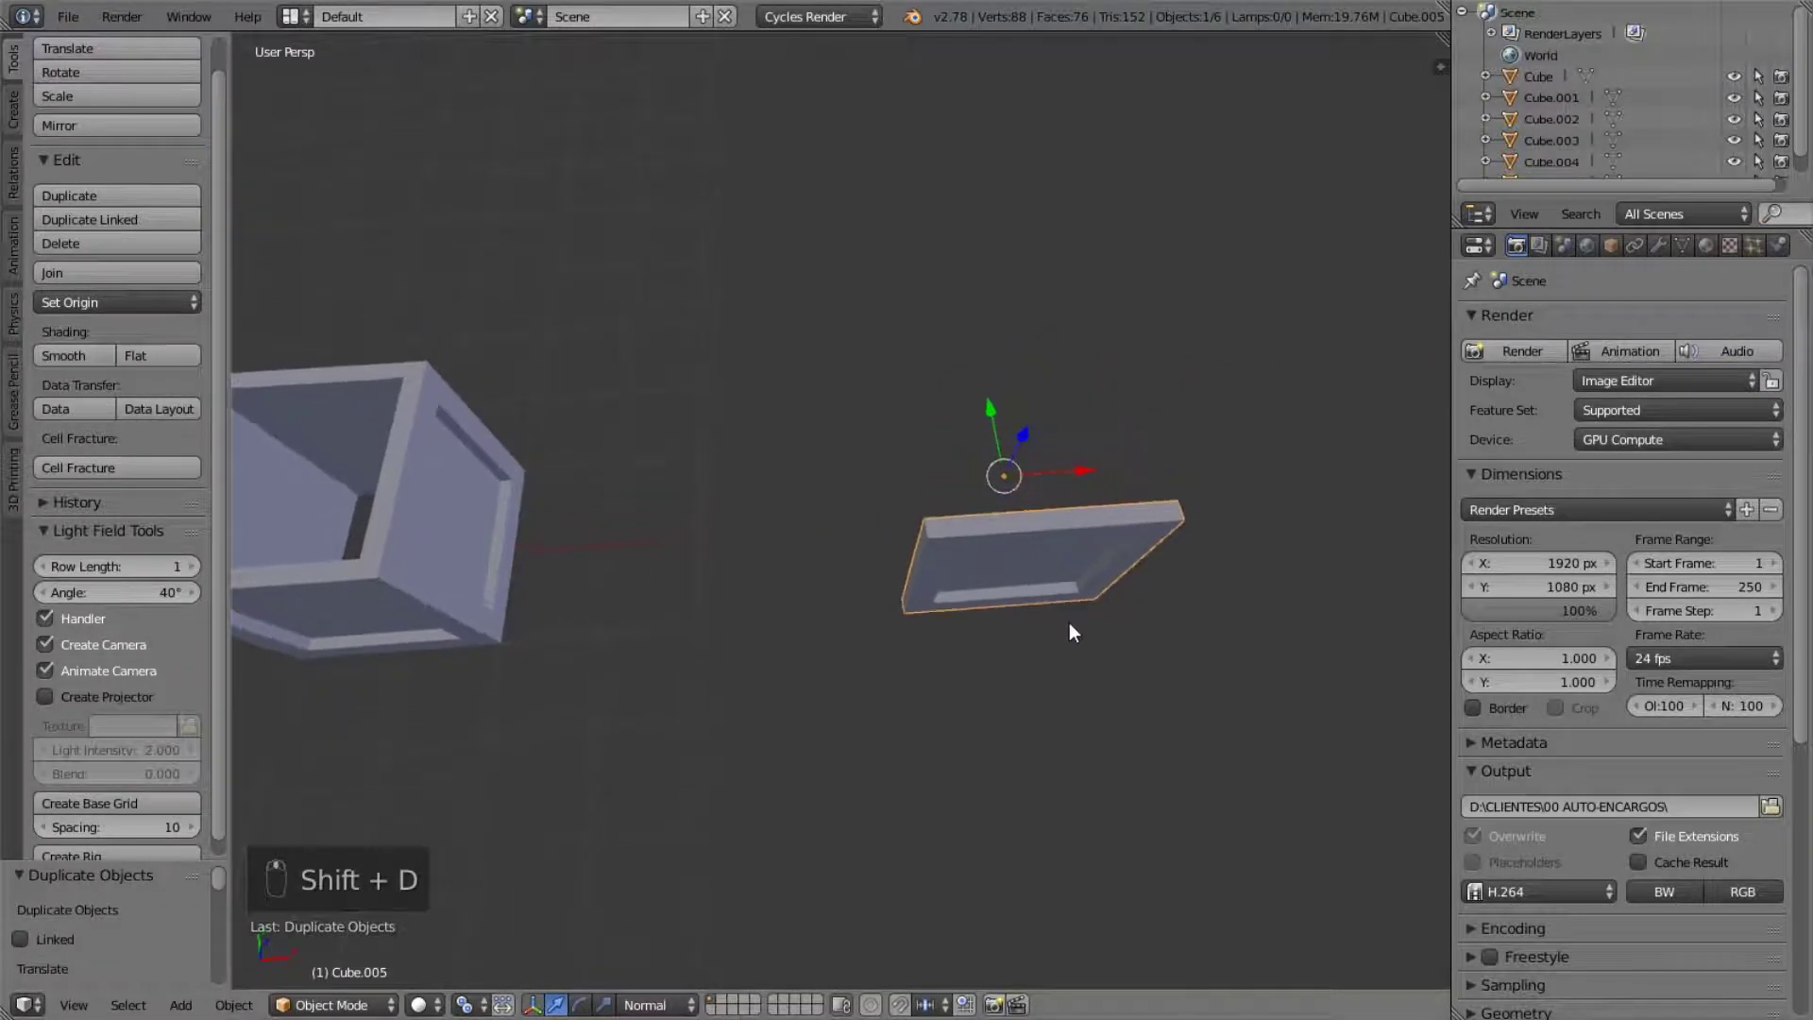
- Try a linked duplicate of the separate wall panel rotated 45° about the global Z axis, and delete it
{"action": "key", "text": "r"}
{"action": "right_click", "coordinate": [888, 614]}
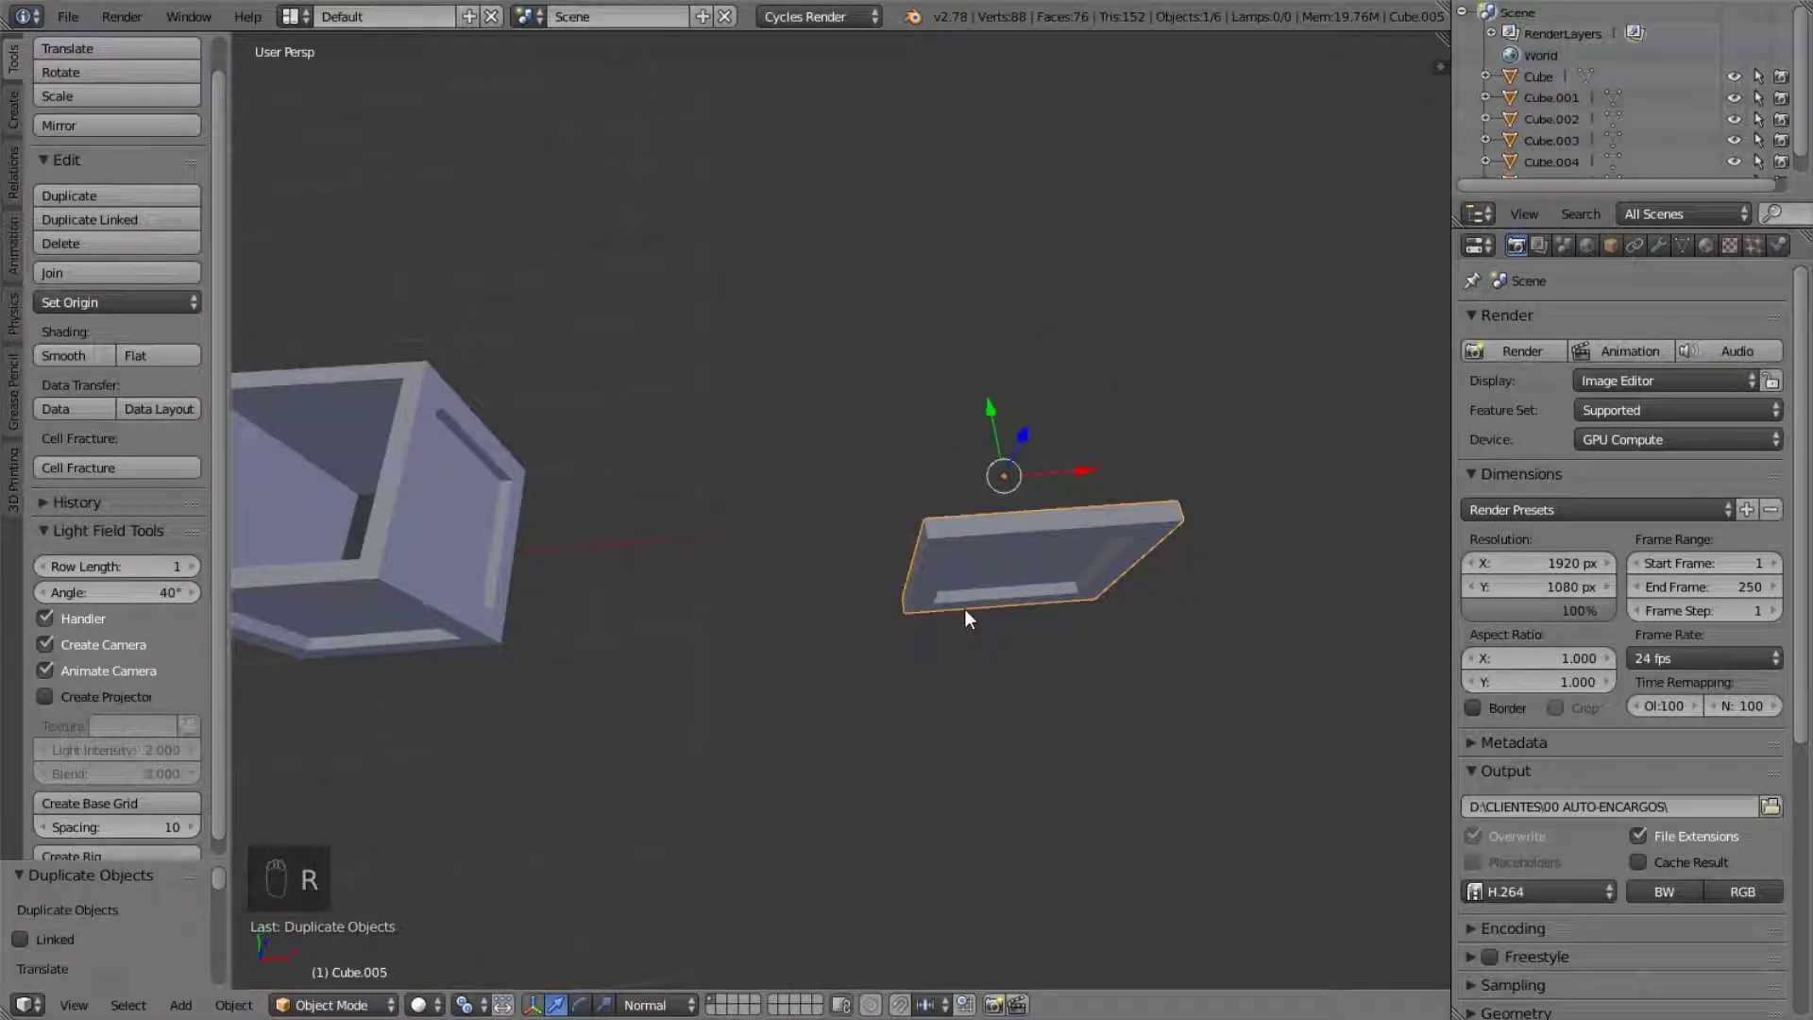
{"action": "key", "text": "alt+d"}
{"action": "key", "text": "z"}
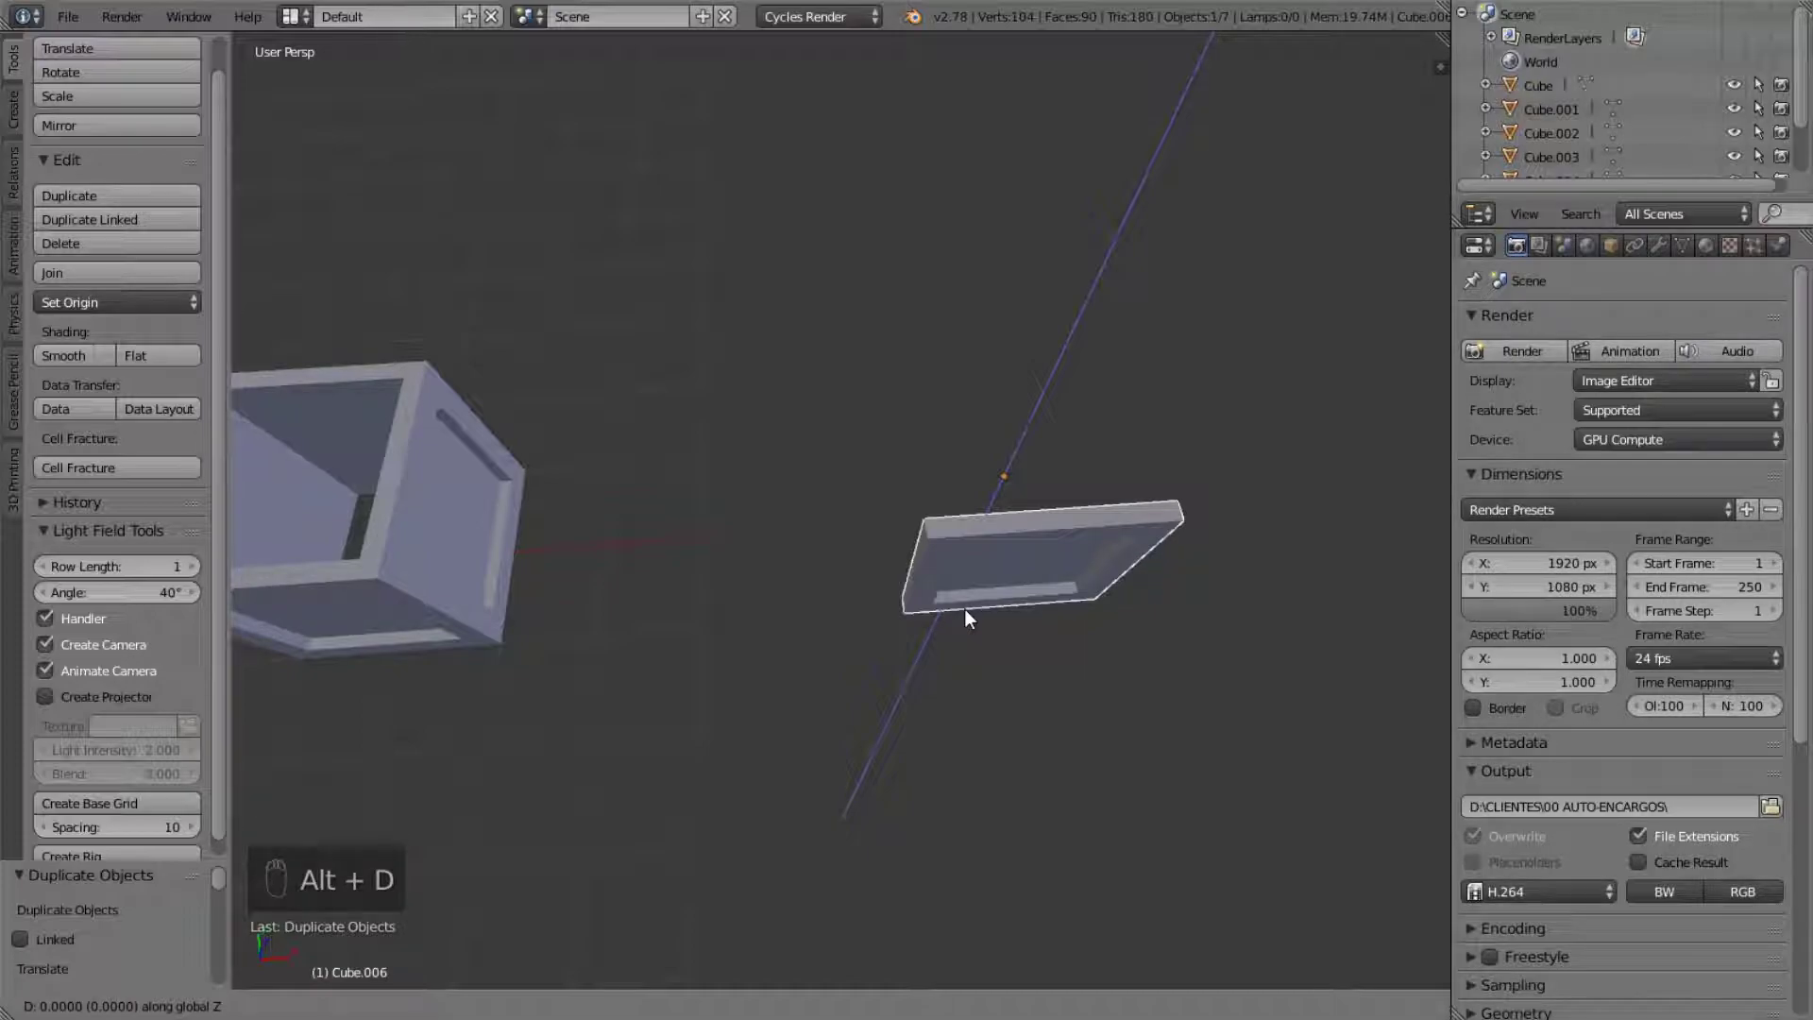
{"action": "key", "text": "4"}
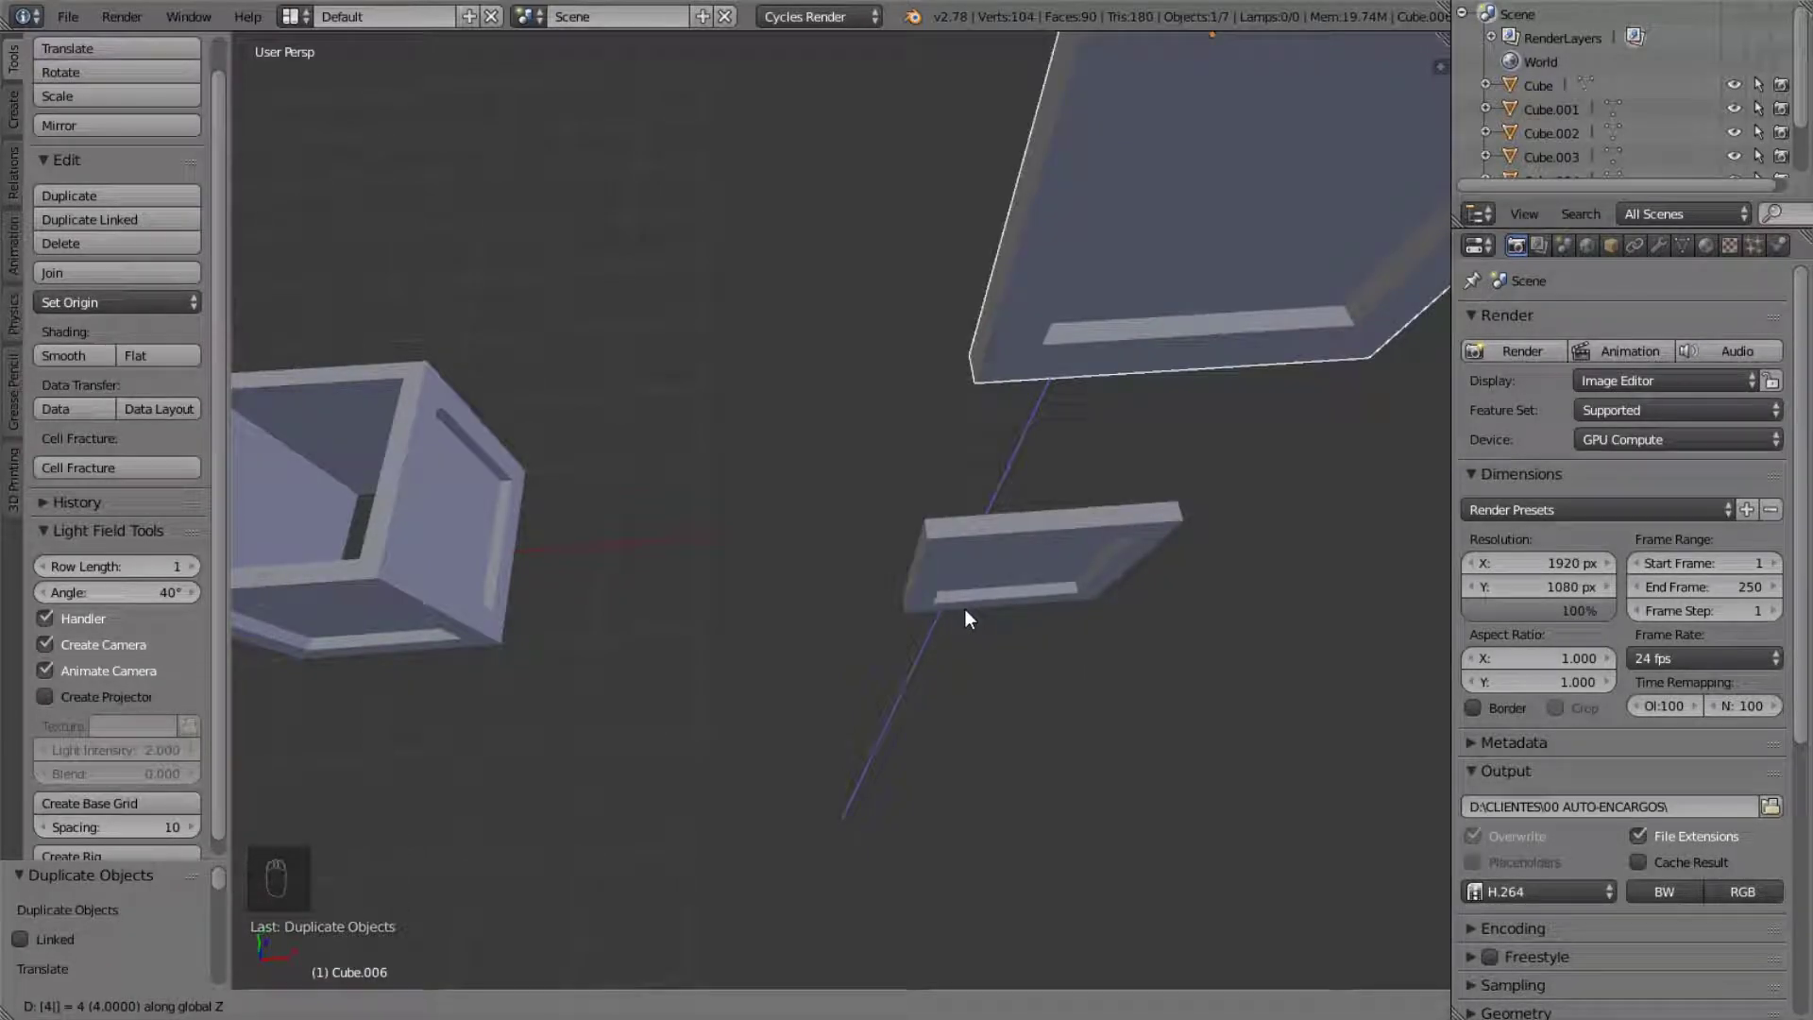
{"action": "key", "text": "r"}
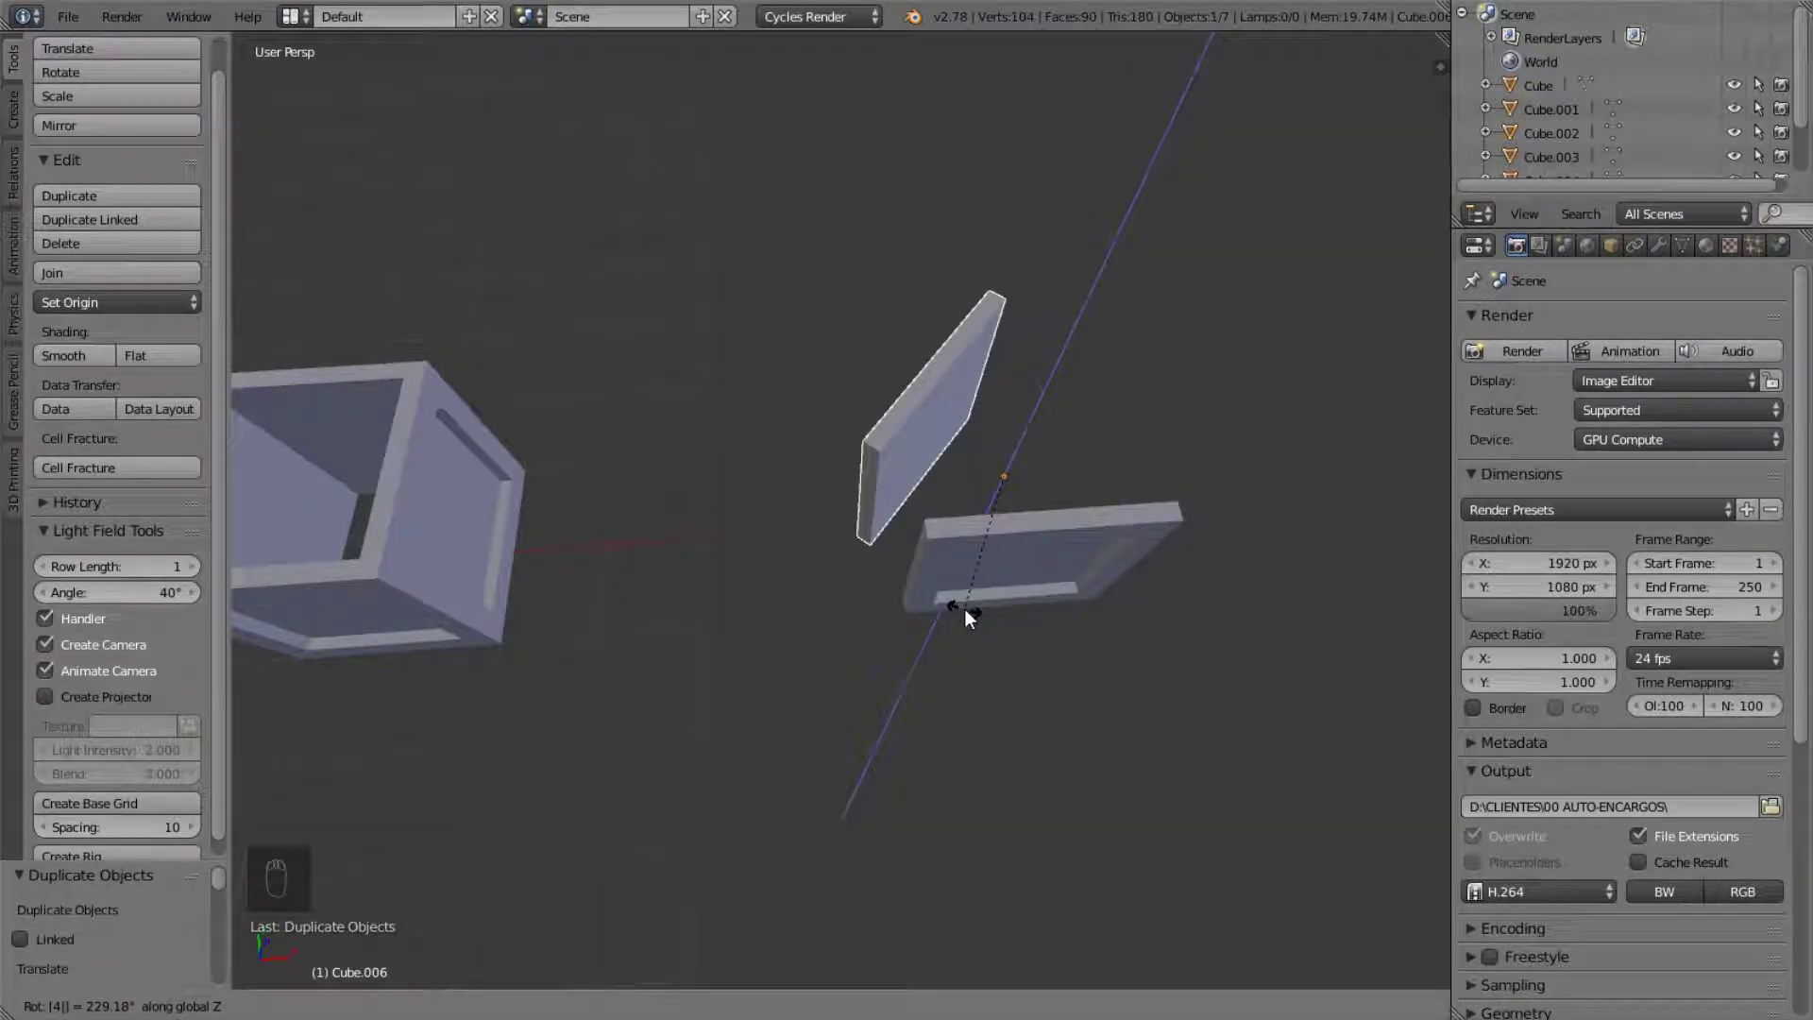
{"action": "key", "text": "5"}
{"action": "key", "text": "Return"}
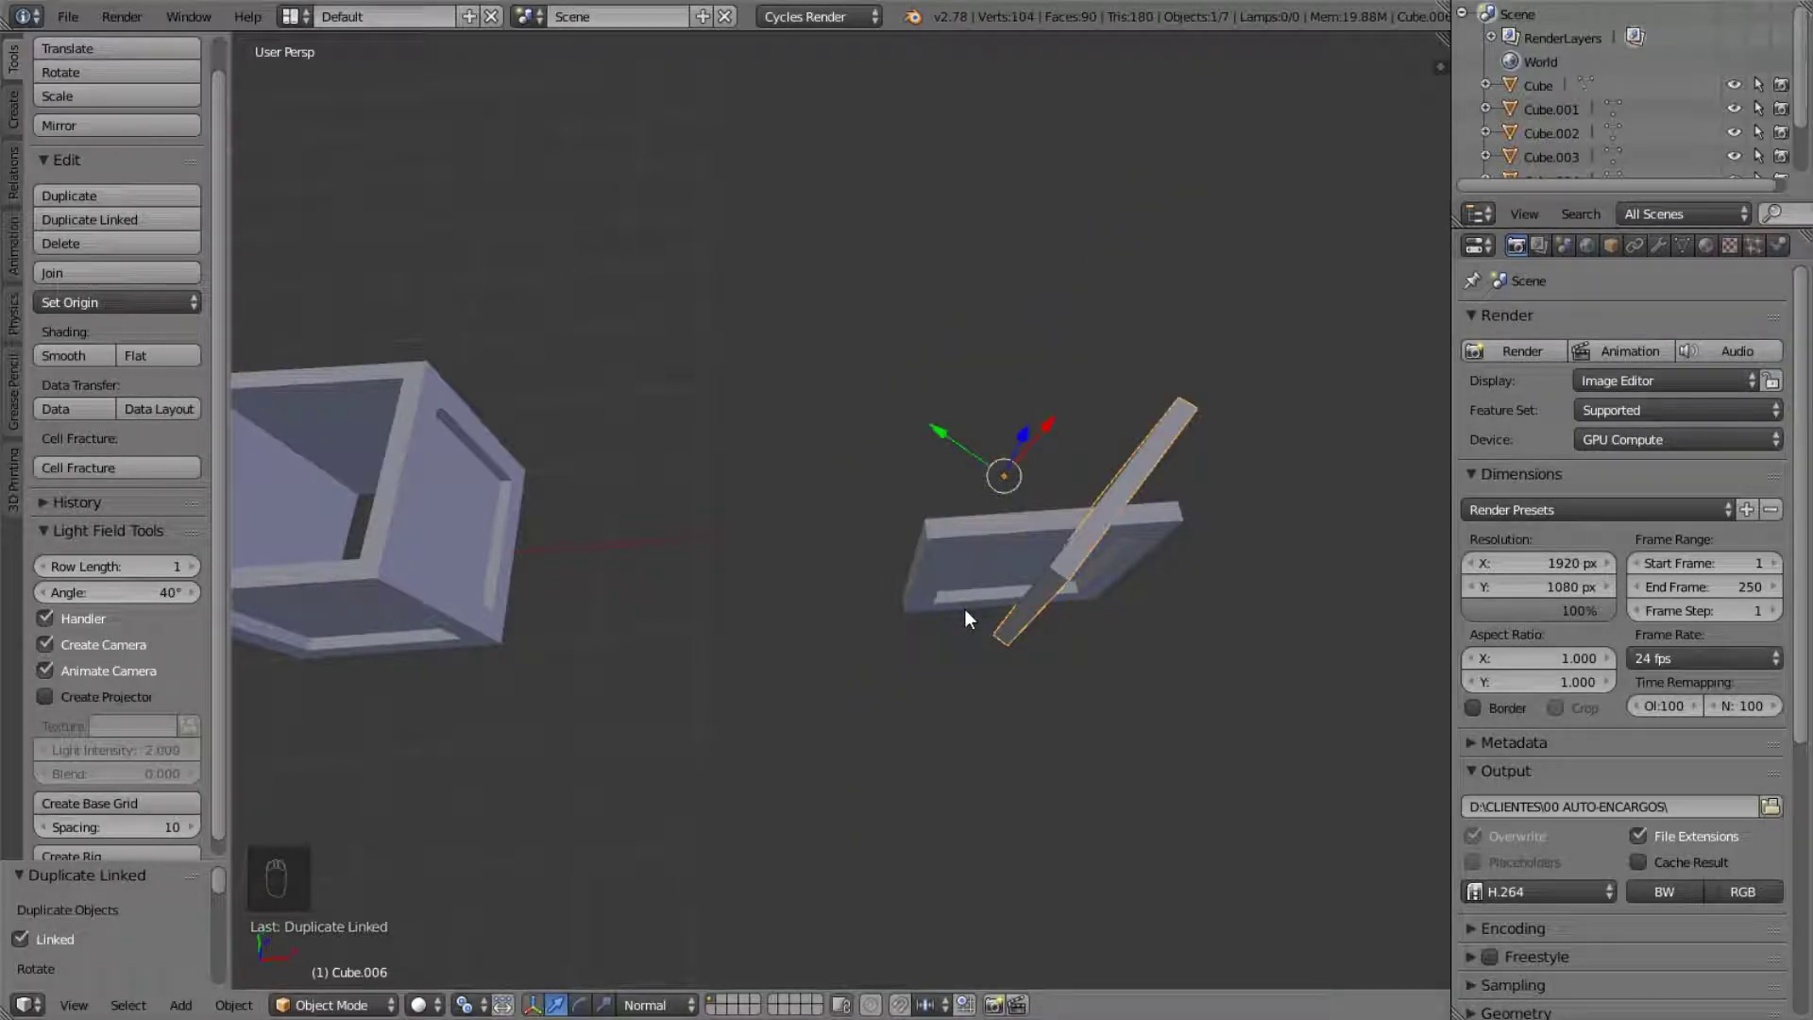
{"action": "key", "text": "x"}
{"action": "left_click", "coordinate": [1007, 623]}
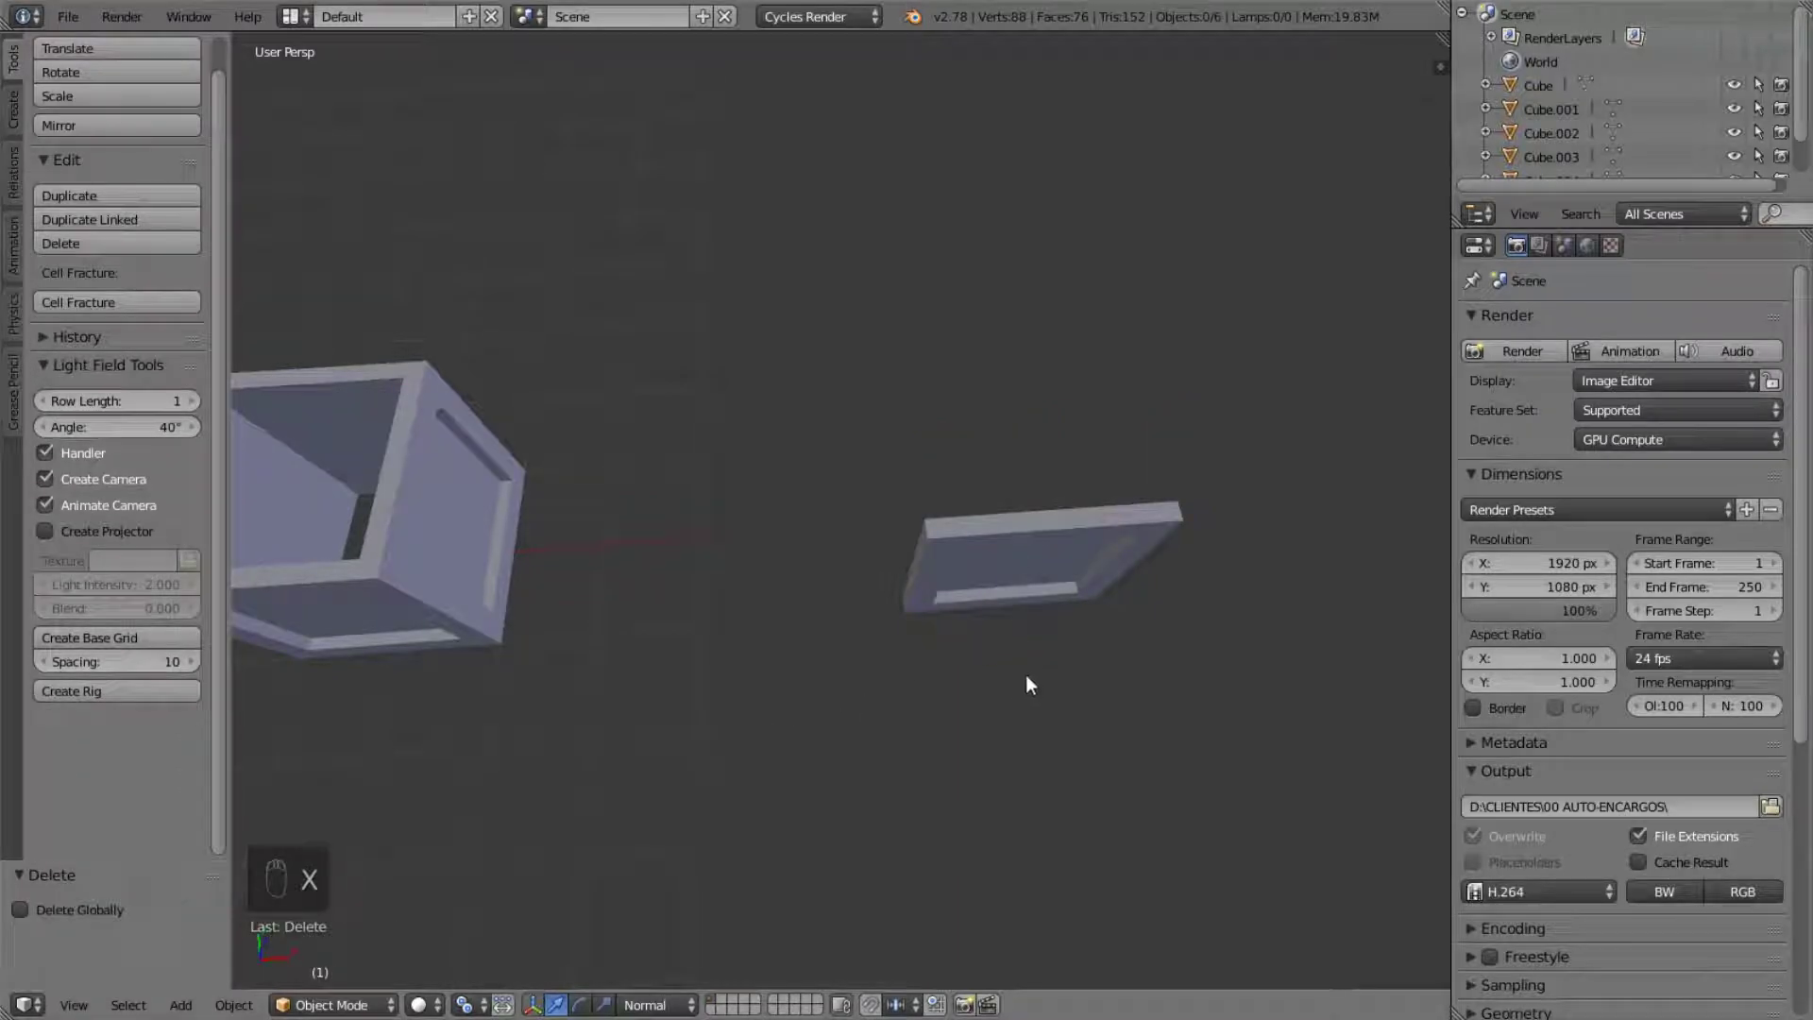
- Make a linked duplicate of the separate panel rotated 45° about Z, and repeat the duplication six times around the shared origin
{"action": "right_click", "coordinate": [1008, 581]}
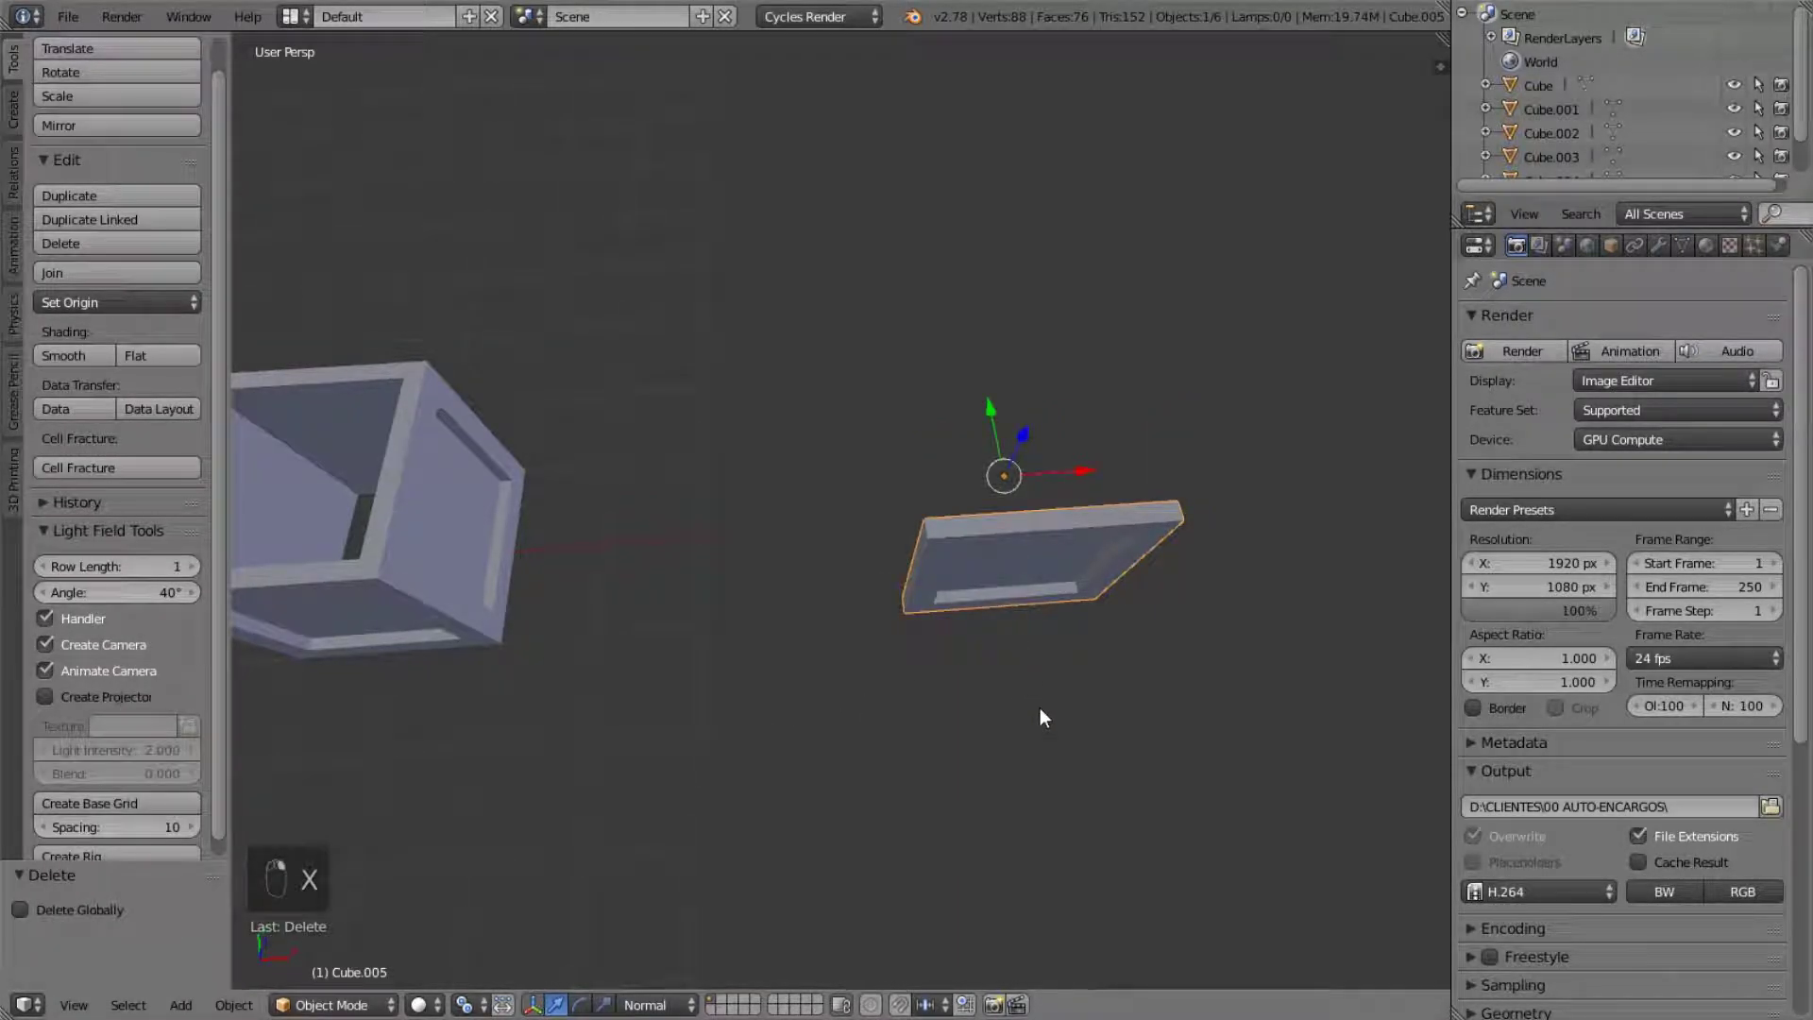
{"action": "key", "text": "alt+d"}
{"action": "type", "text": "rz90"}
{"action": "key", "text": "Return"}
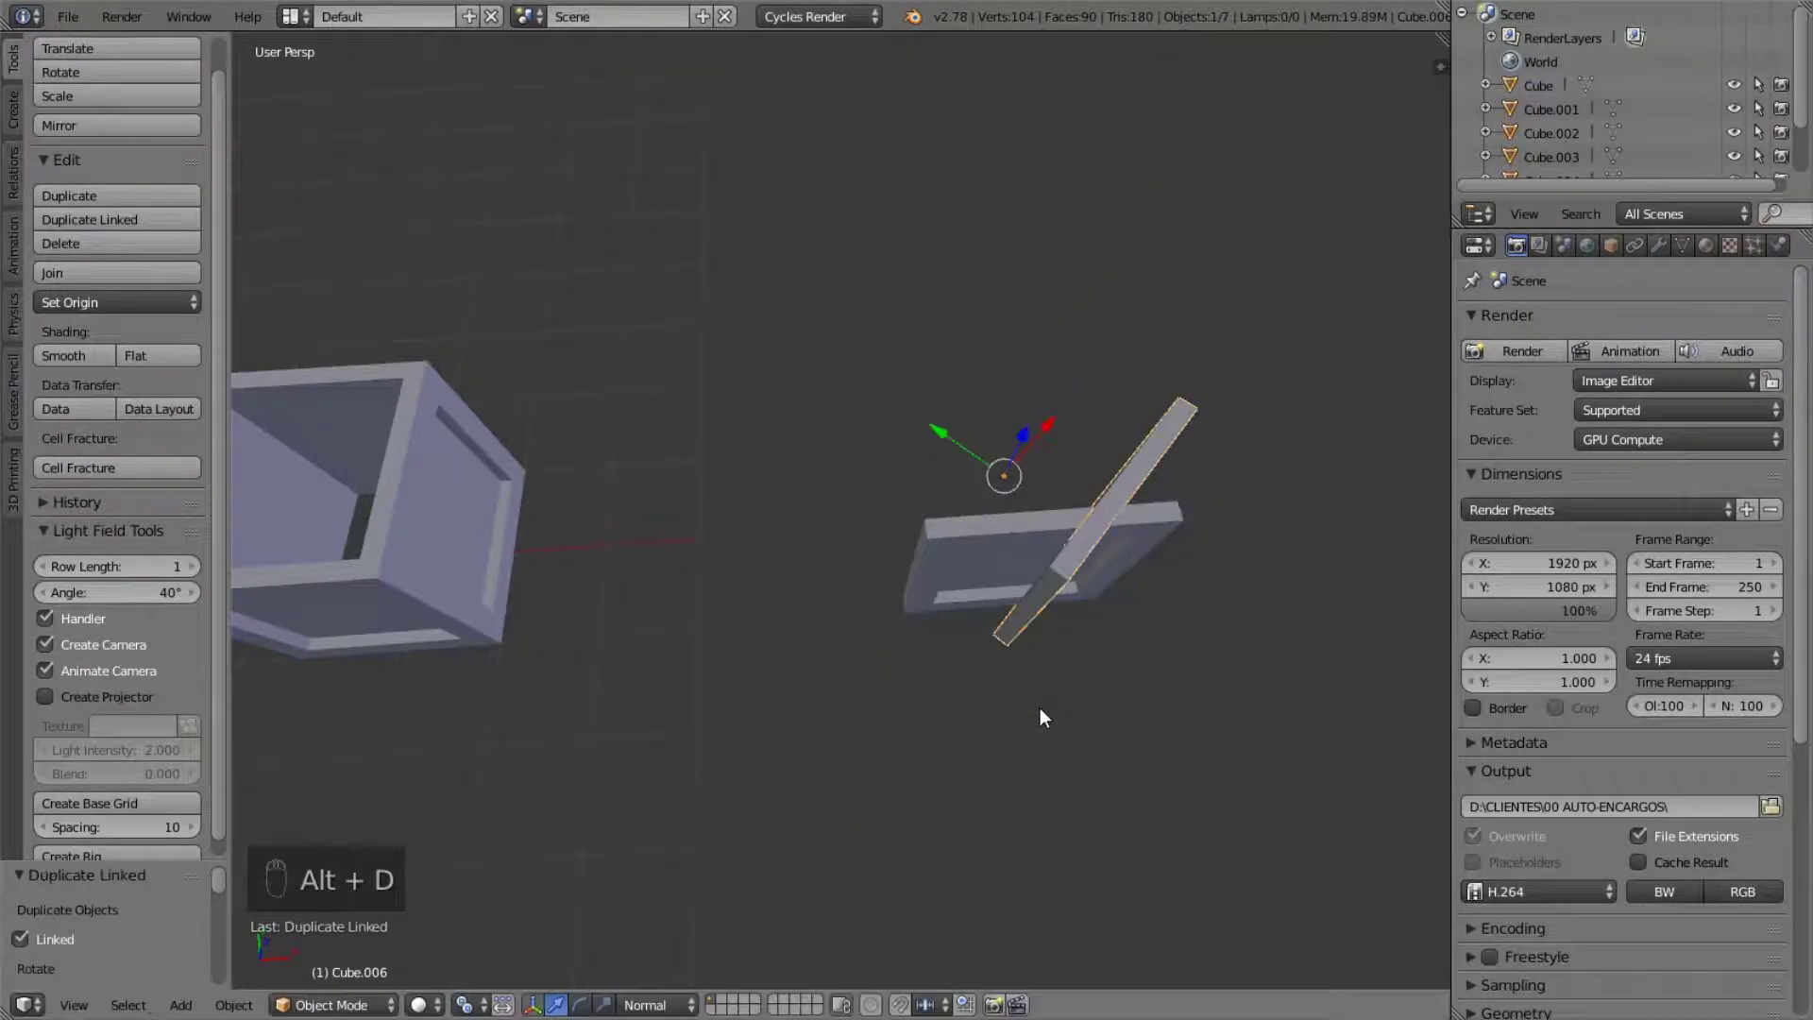
{"action": "key", "text": "shift+r"}
{"action": "key", "text": "shift+r"}
{"action": "key", "text": "shift+r"}
{"action": "key", "text": "shift+r"}
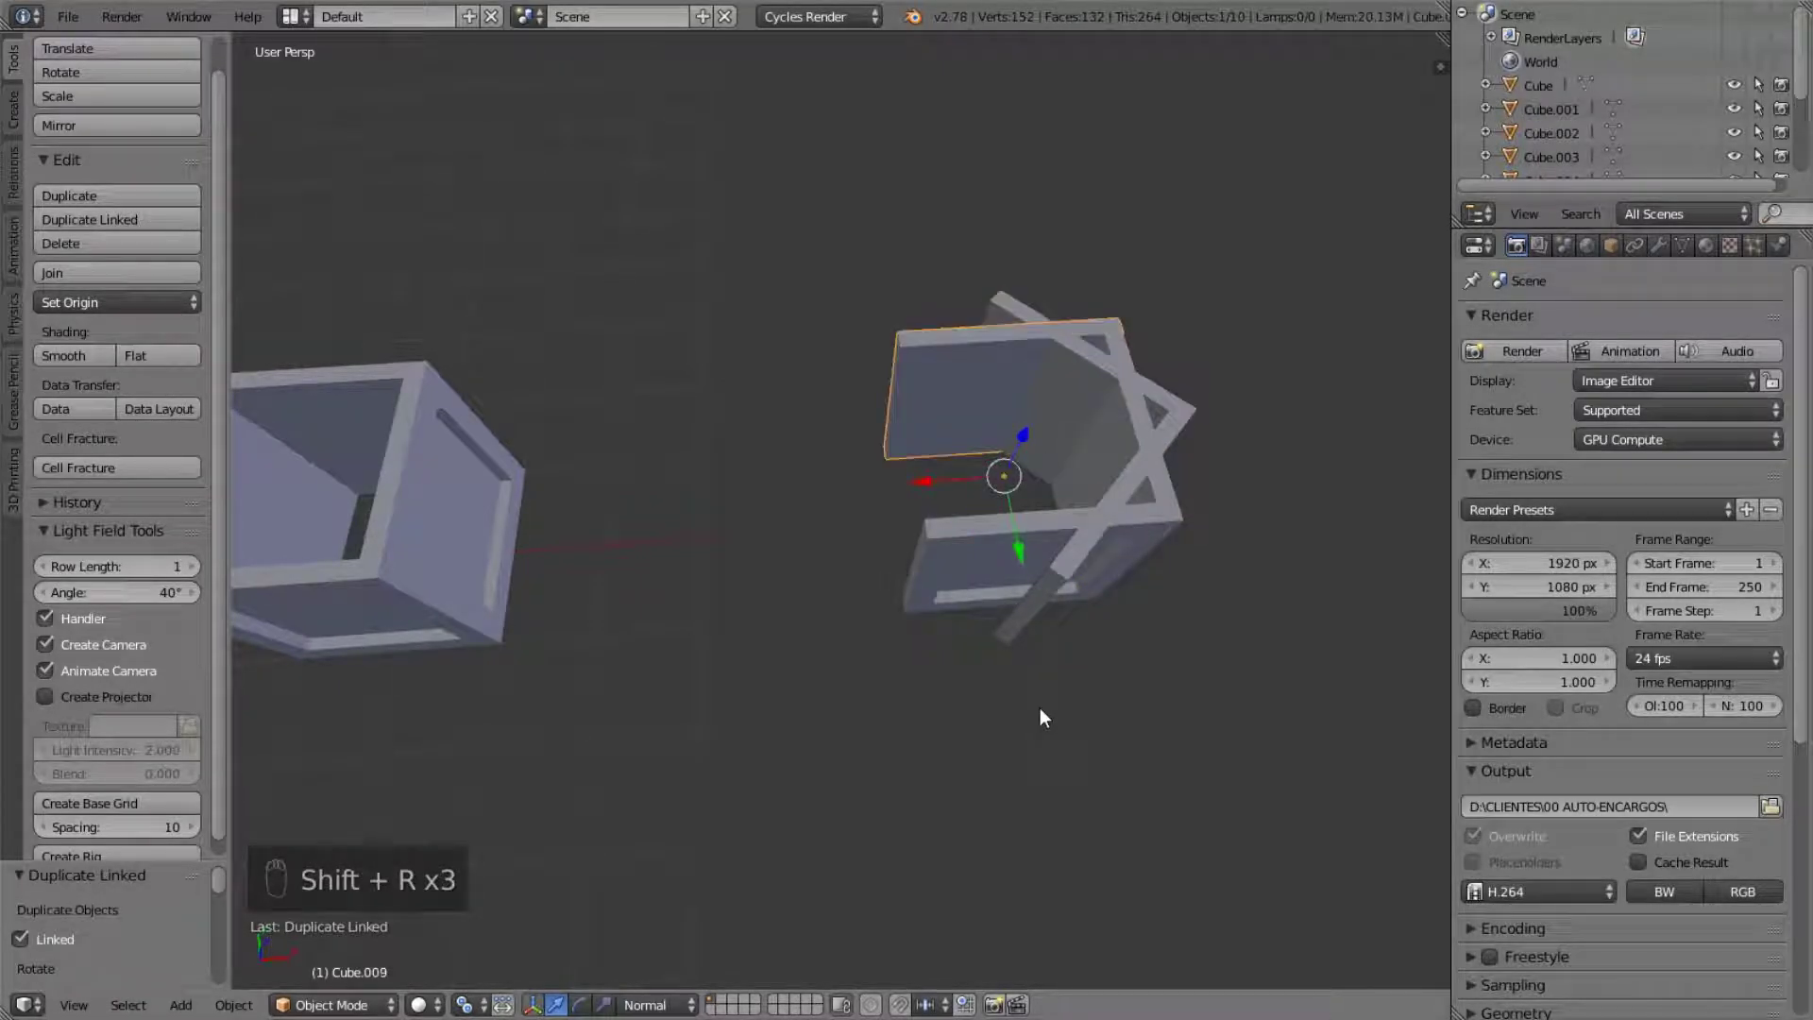
{"action": "key", "text": "shift+r"}
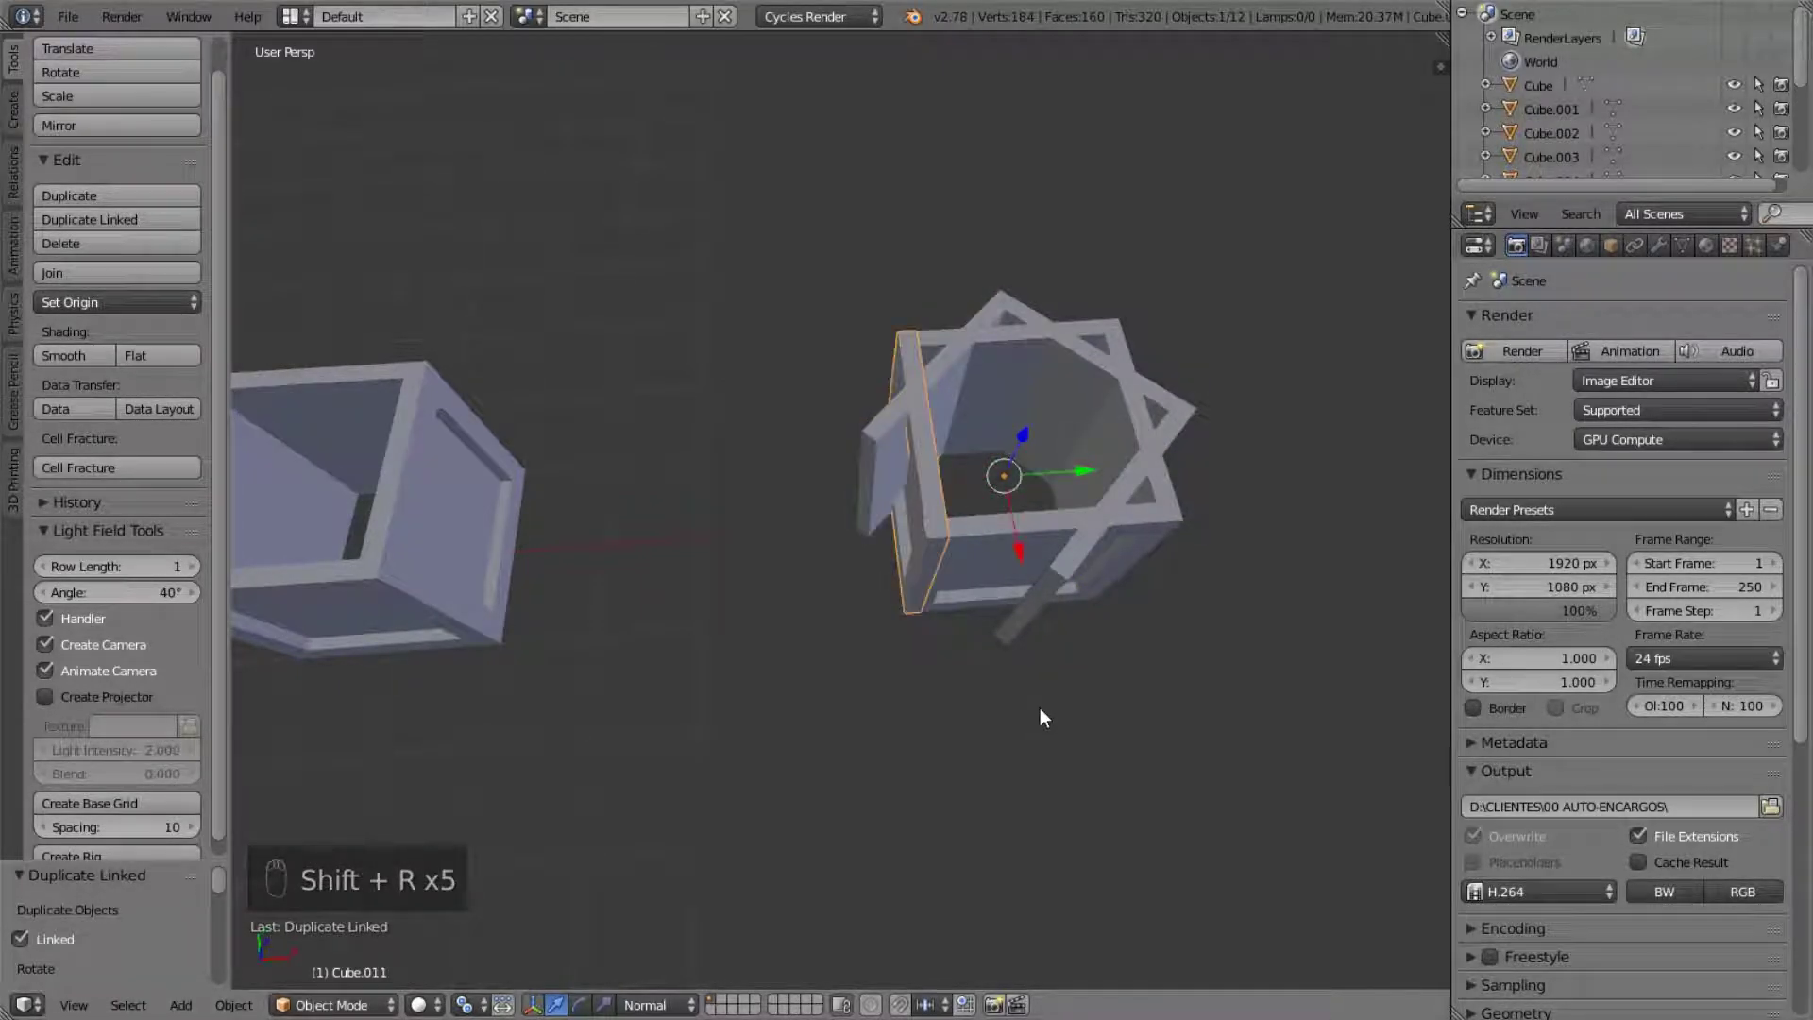
{"action": "key", "text": "shift+r"}
- In Edit Mode, move the front panel's entire mesh outward along Y until the linked panels form an eight-sided ring
{"action": "right_click", "coordinate": [997, 561]}
{"action": "key", "text": "Tab"}
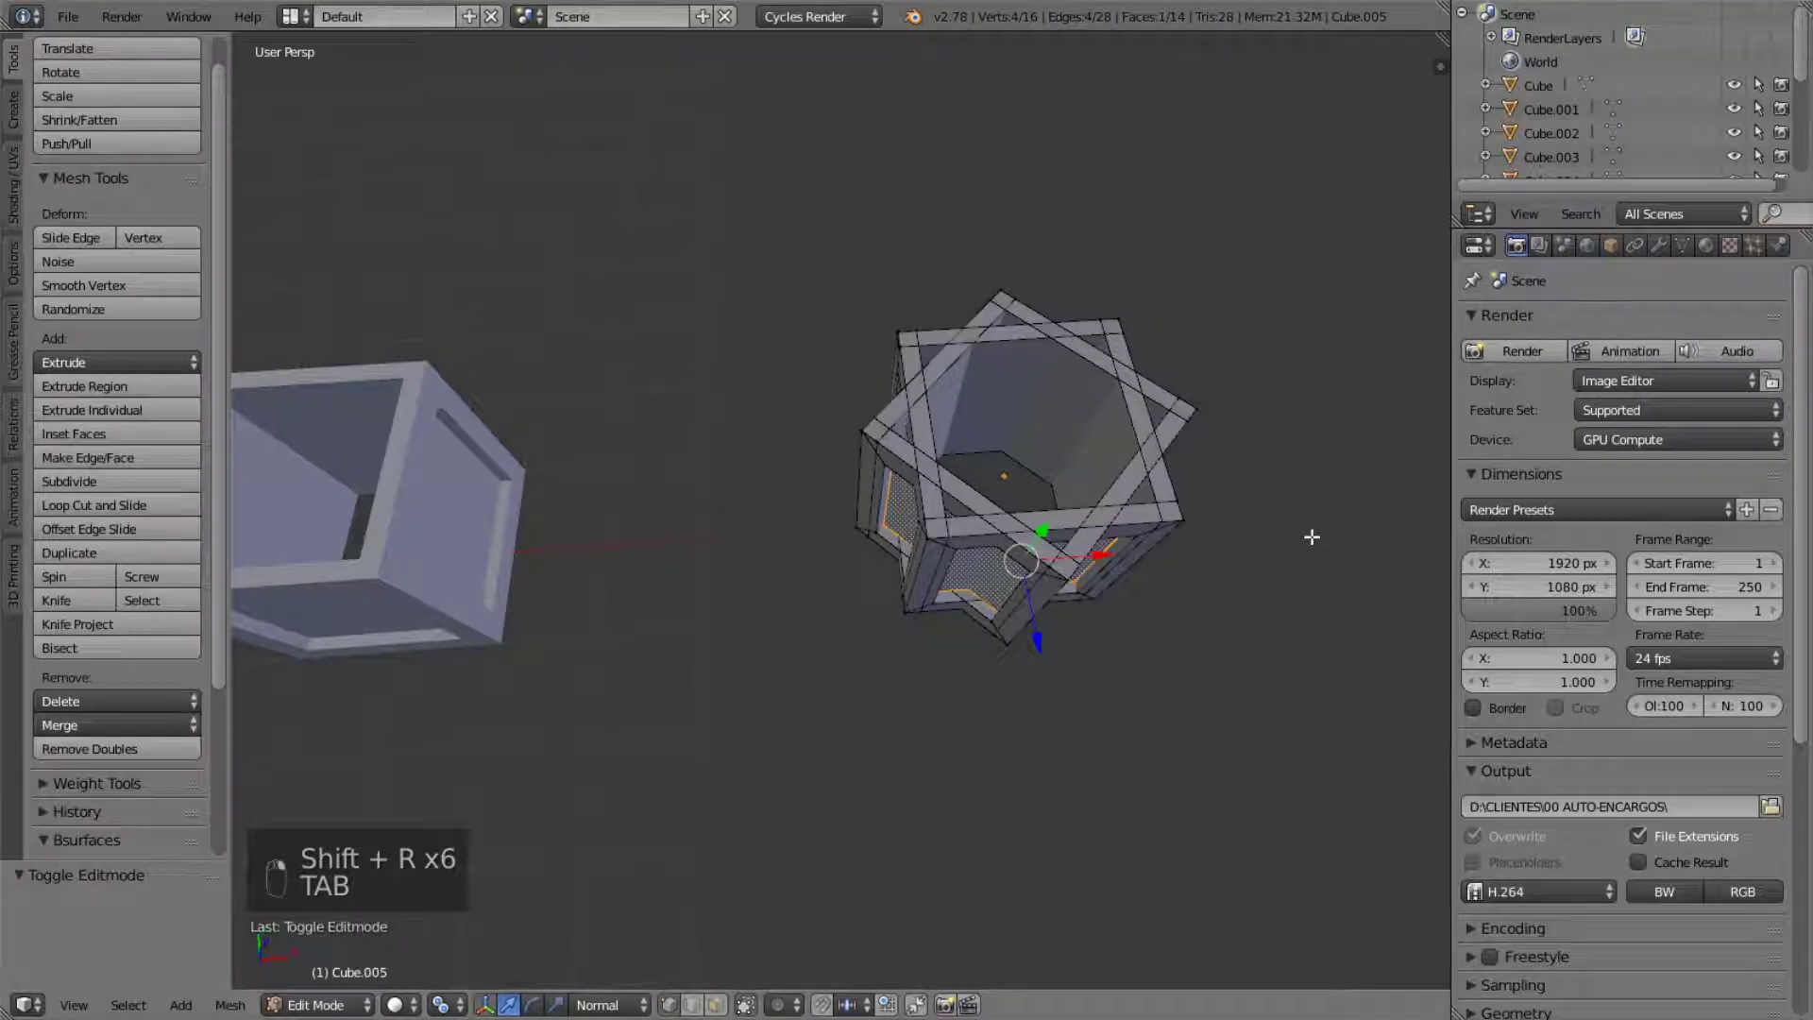
{"action": "key", "text": "a"}
{"action": "key", "text": "a"}
{"action": "key", "text": "a"}
{"action": "key", "text": "a"}
{"action": "key", "text": "g"}
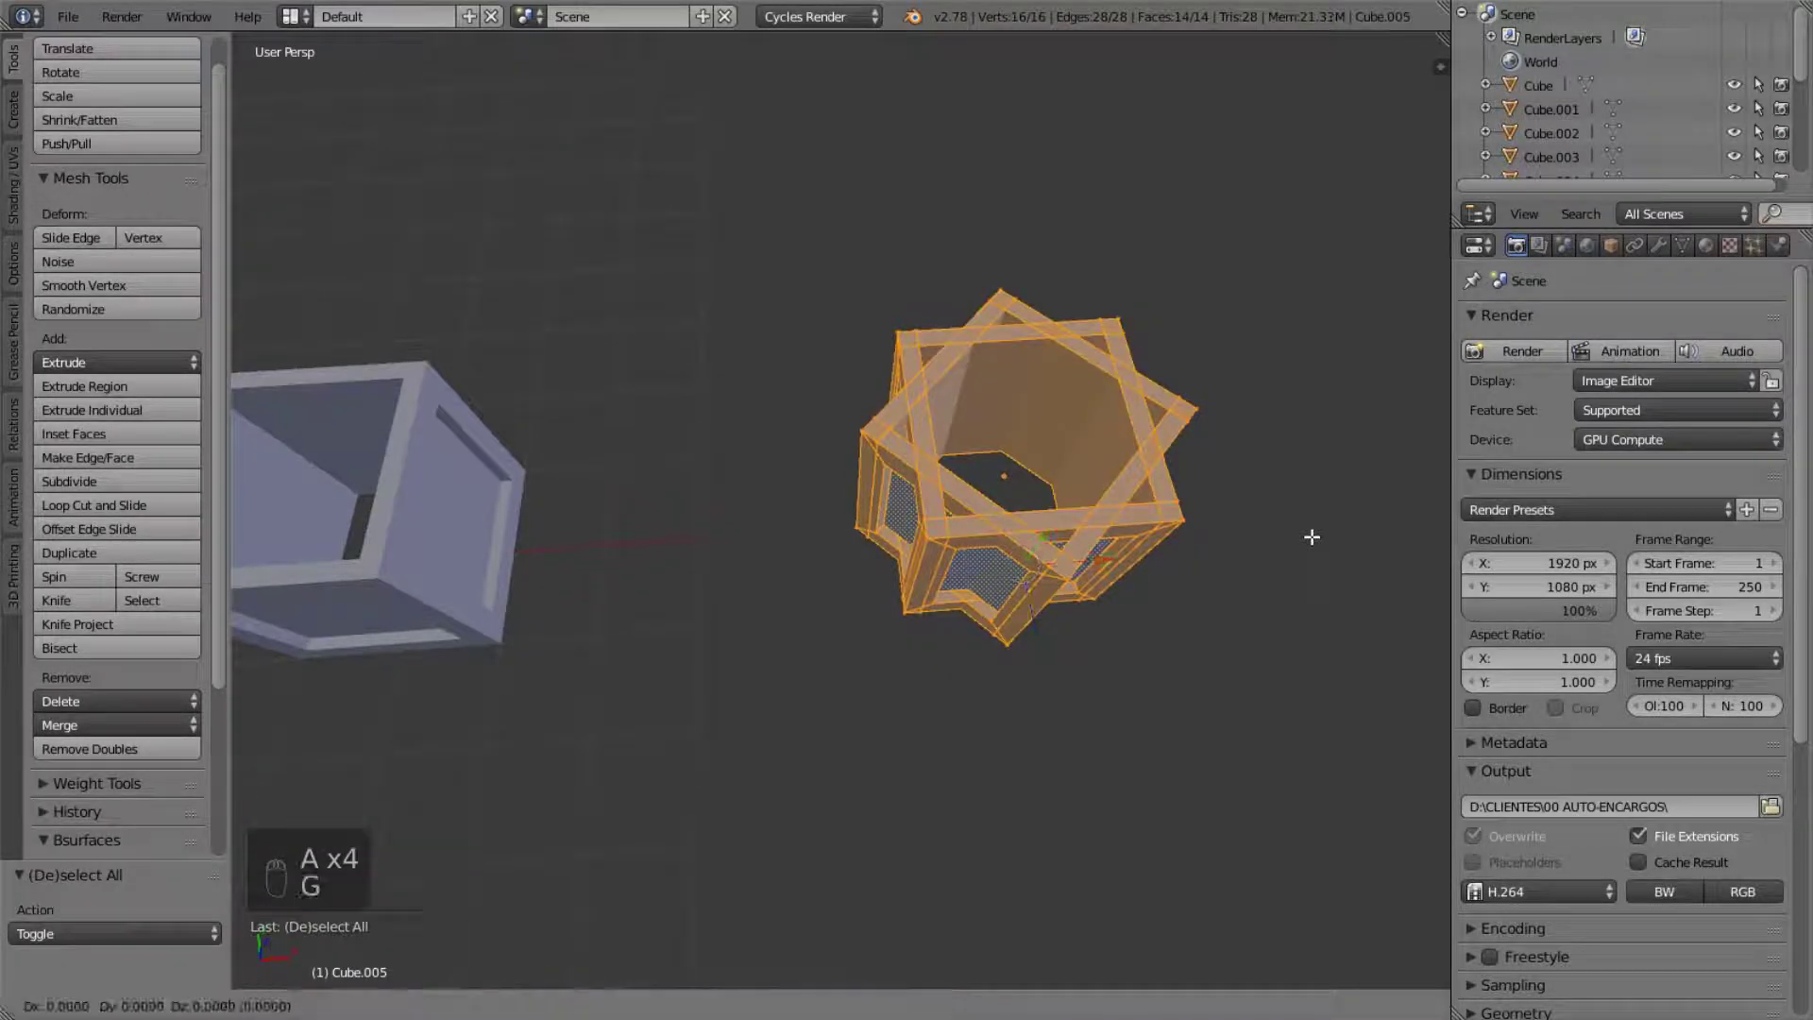
{"action": "key", "text": "y"}
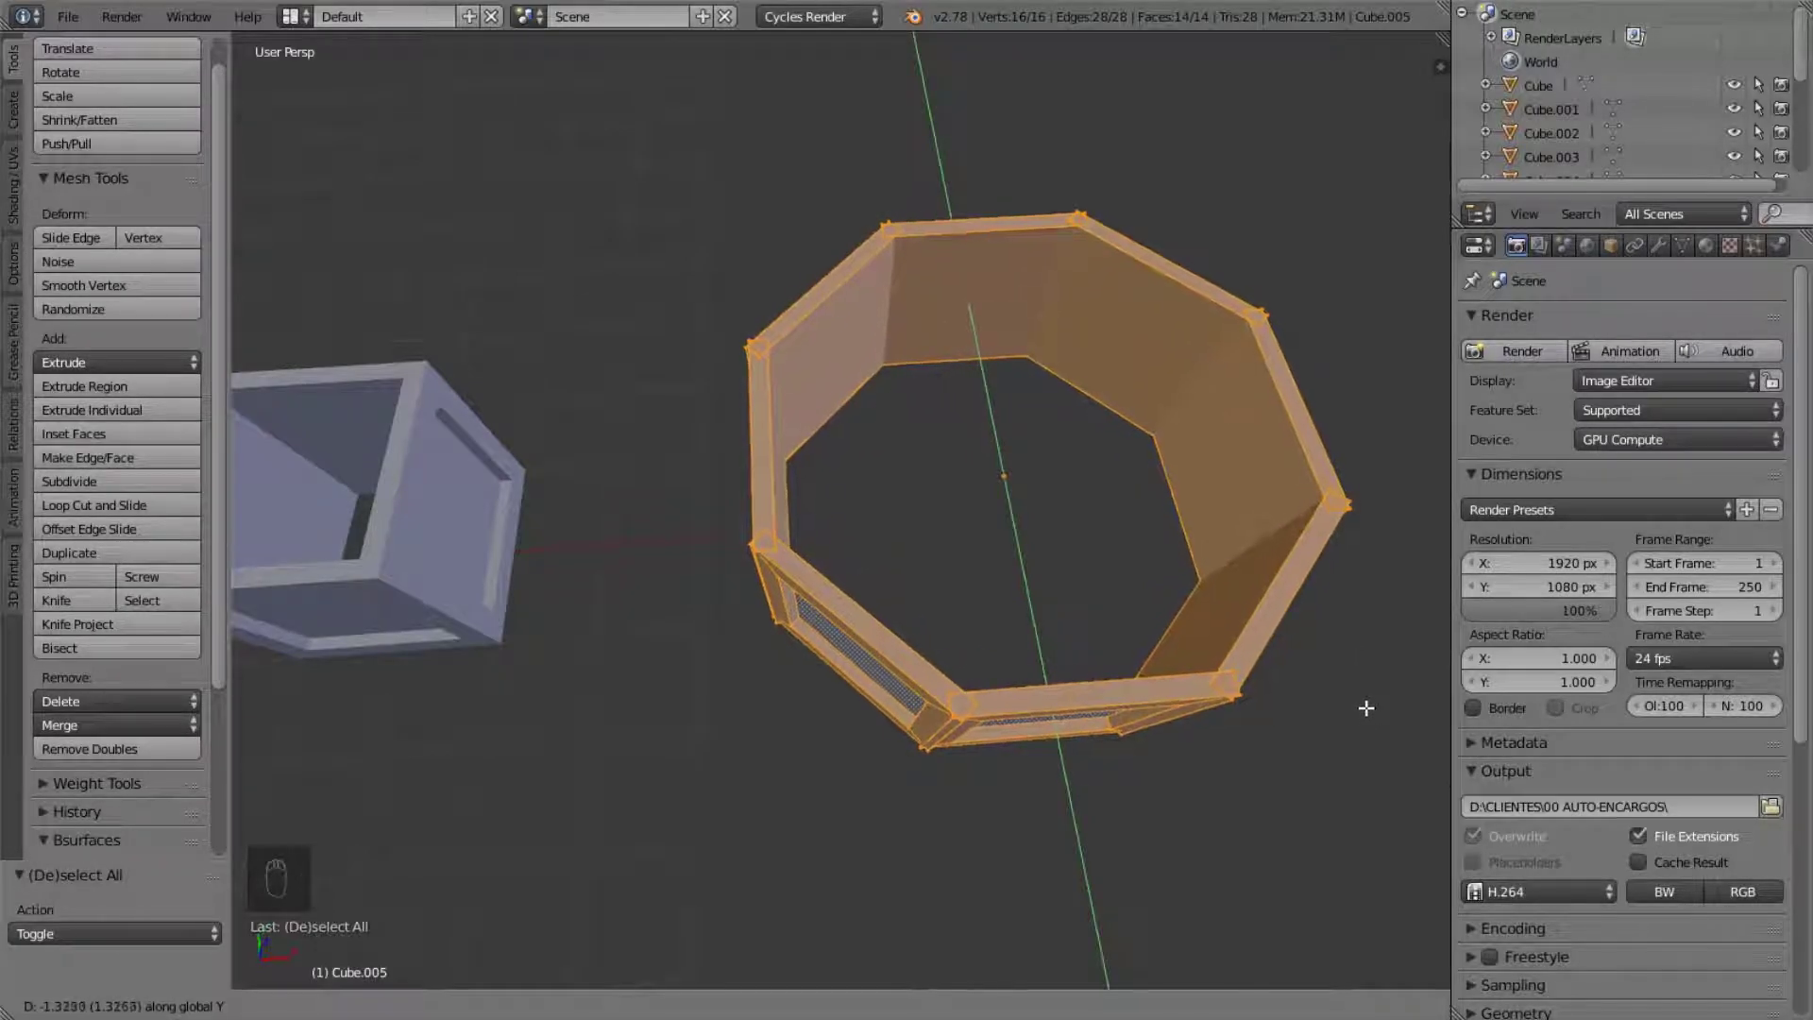
{"action": "left_click", "coordinate": [1400, 831]}
{"action": "middle_click_drag", "start_coordinate": [1401, 831], "coordinate": [1149, 627]}
{"action": "scroll", "coordinate": [1150, 627], "scroll_direction": "down", "scroll_amount": 2}
{"action": "scroll", "coordinate": [1077, 601], "scroll_direction": "up", "scroll_amount": 4}
{"action": "key", "text": "Tab"}
{"action": "scroll", "coordinate": [891, 531], "scroll_direction": "down", "scroll_amount": 3}
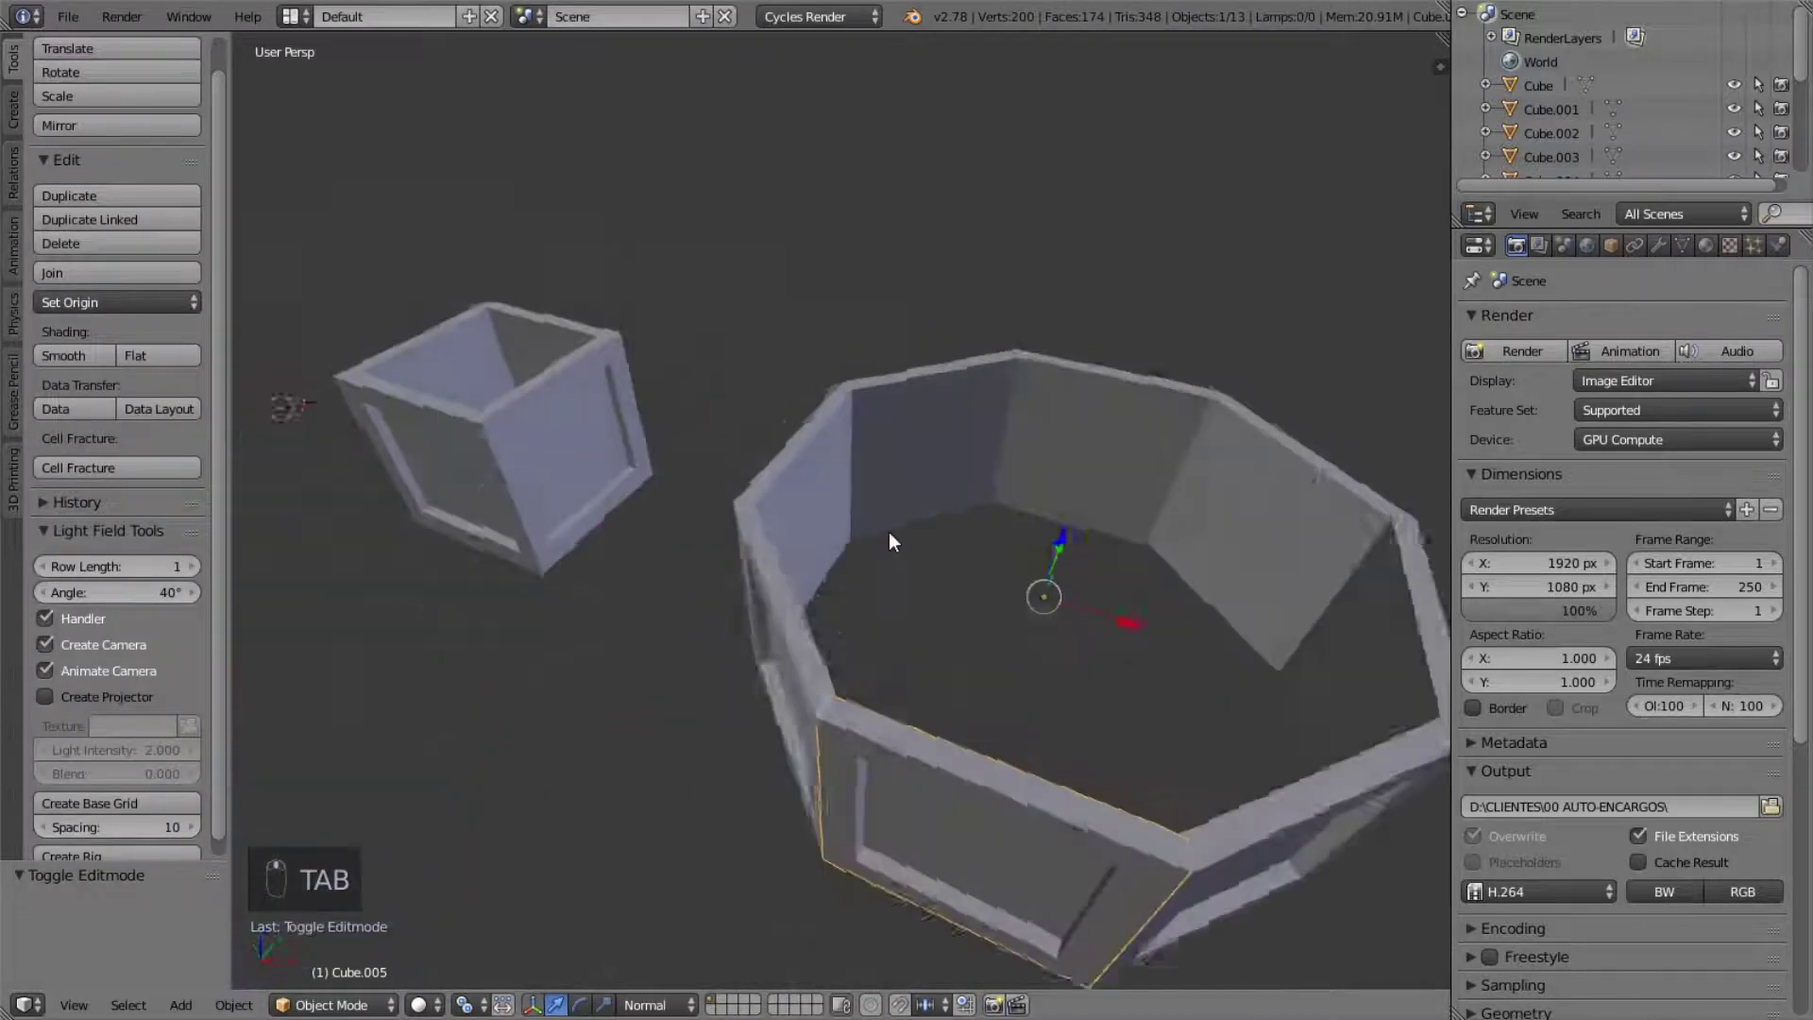
- Select the front panel's recessed face in Edit Mode and examine how the linked panels share its mesh
{"action": "key", "text": "Tab"}
{"action": "scroll", "coordinate": [961, 587], "scroll_direction": "up", "scroll_amount": 2}
{"action": "middle_click_drag", "start_coordinate": [961, 586], "coordinate": [860, 676]}
{"action": "scroll", "coordinate": [983, 623], "scroll_direction": "up", "scroll_amount": 2}
{"action": "key", "text": "Tab"}
{"action": "key", "text": "Tab"}
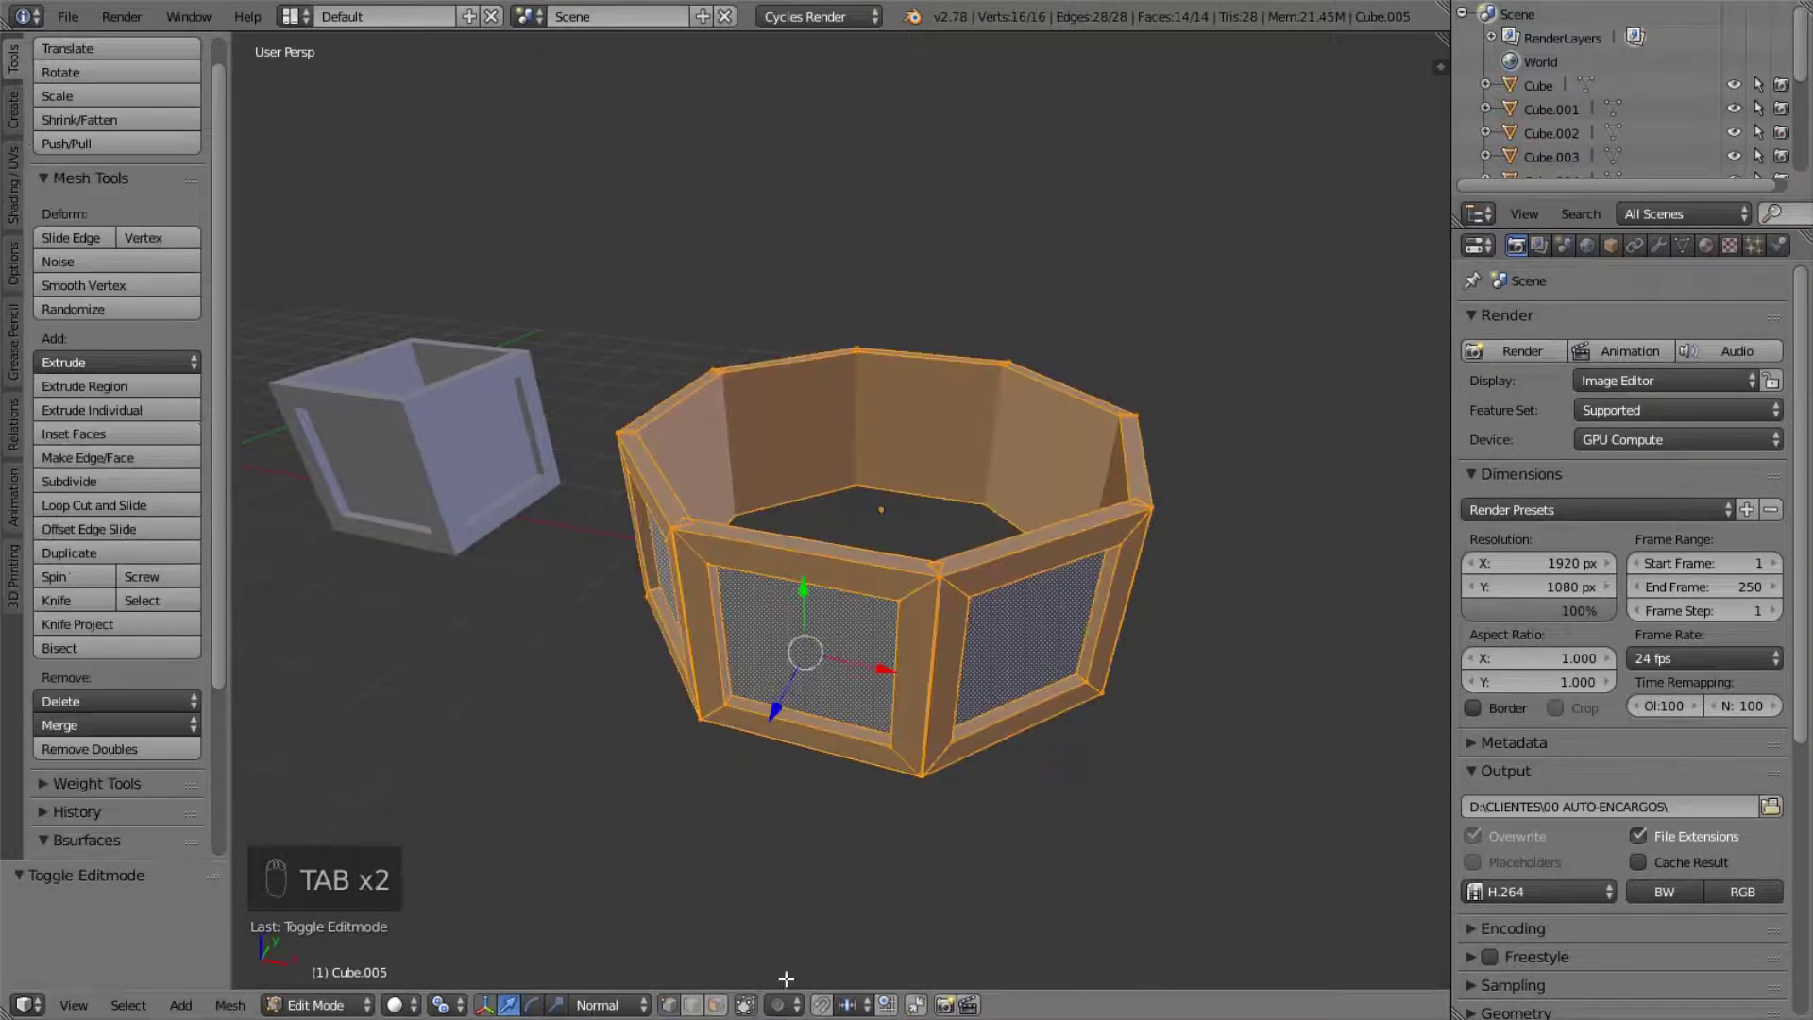
{"action": "left_click", "coordinate": [719, 1006]}
{"action": "right_click", "coordinate": [867, 684]}
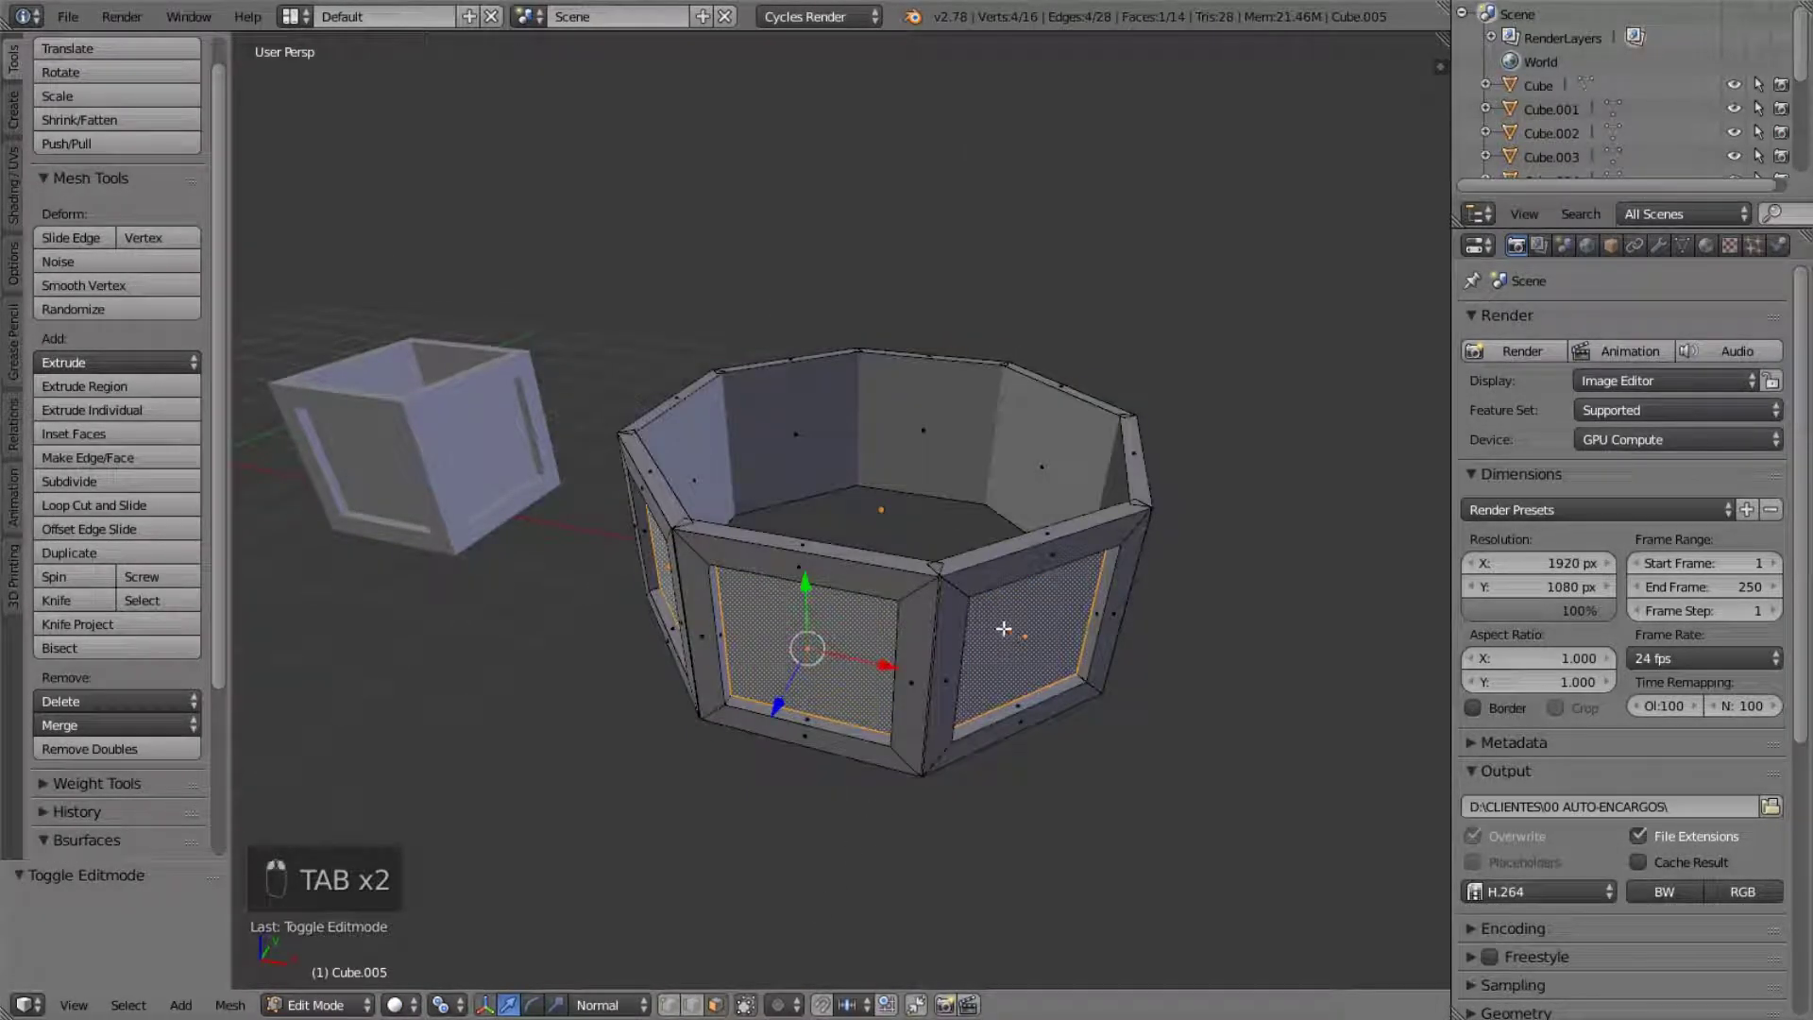
{"action": "scroll", "coordinate": [845, 632], "scroll_direction": "up", "scroll_amount": 5}
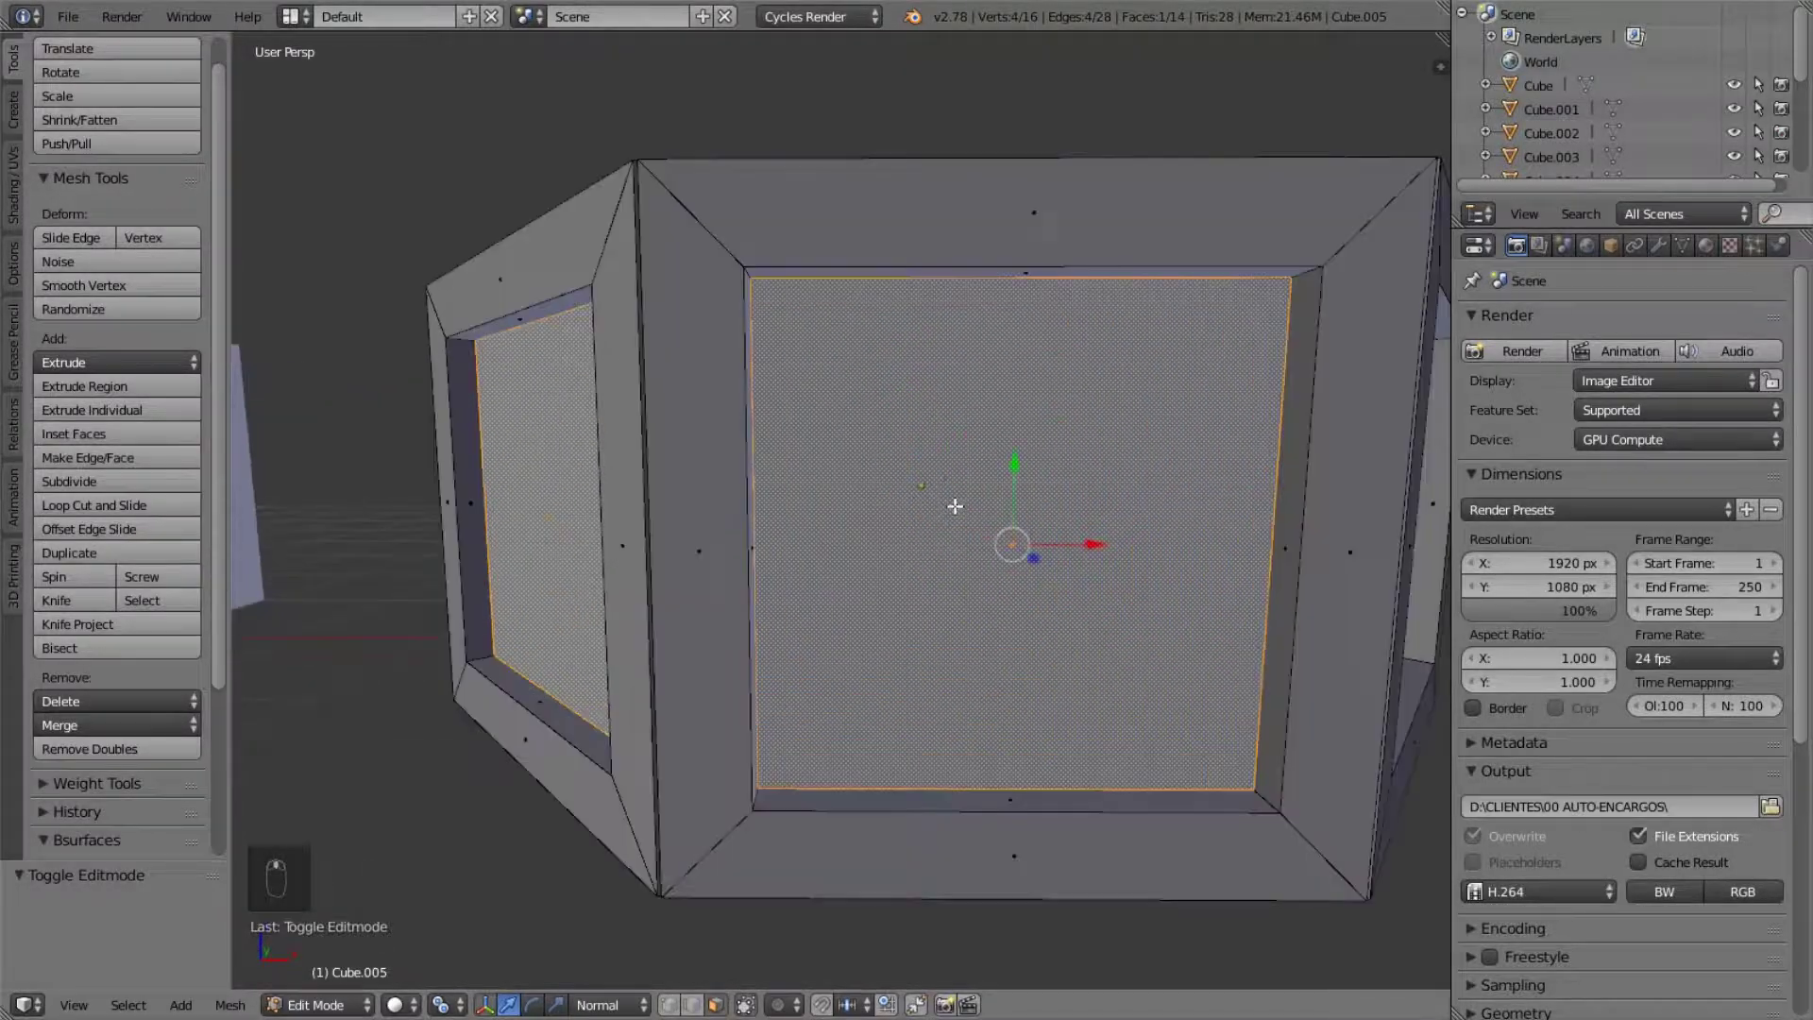
{"action": "mouse_move", "coordinate": [955, 506]}
{"action": "middle_mouse_down"}
{"action": "mouse_move", "coordinate": [952, 425]}
{"action": "mouse_move", "coordinate": [979, 507]}
{"action": "middle_mouse_up"}
{"action": "scroll", "coordinate": [963, 437], "scroll_direction": "down", "scroll_amount": 2}
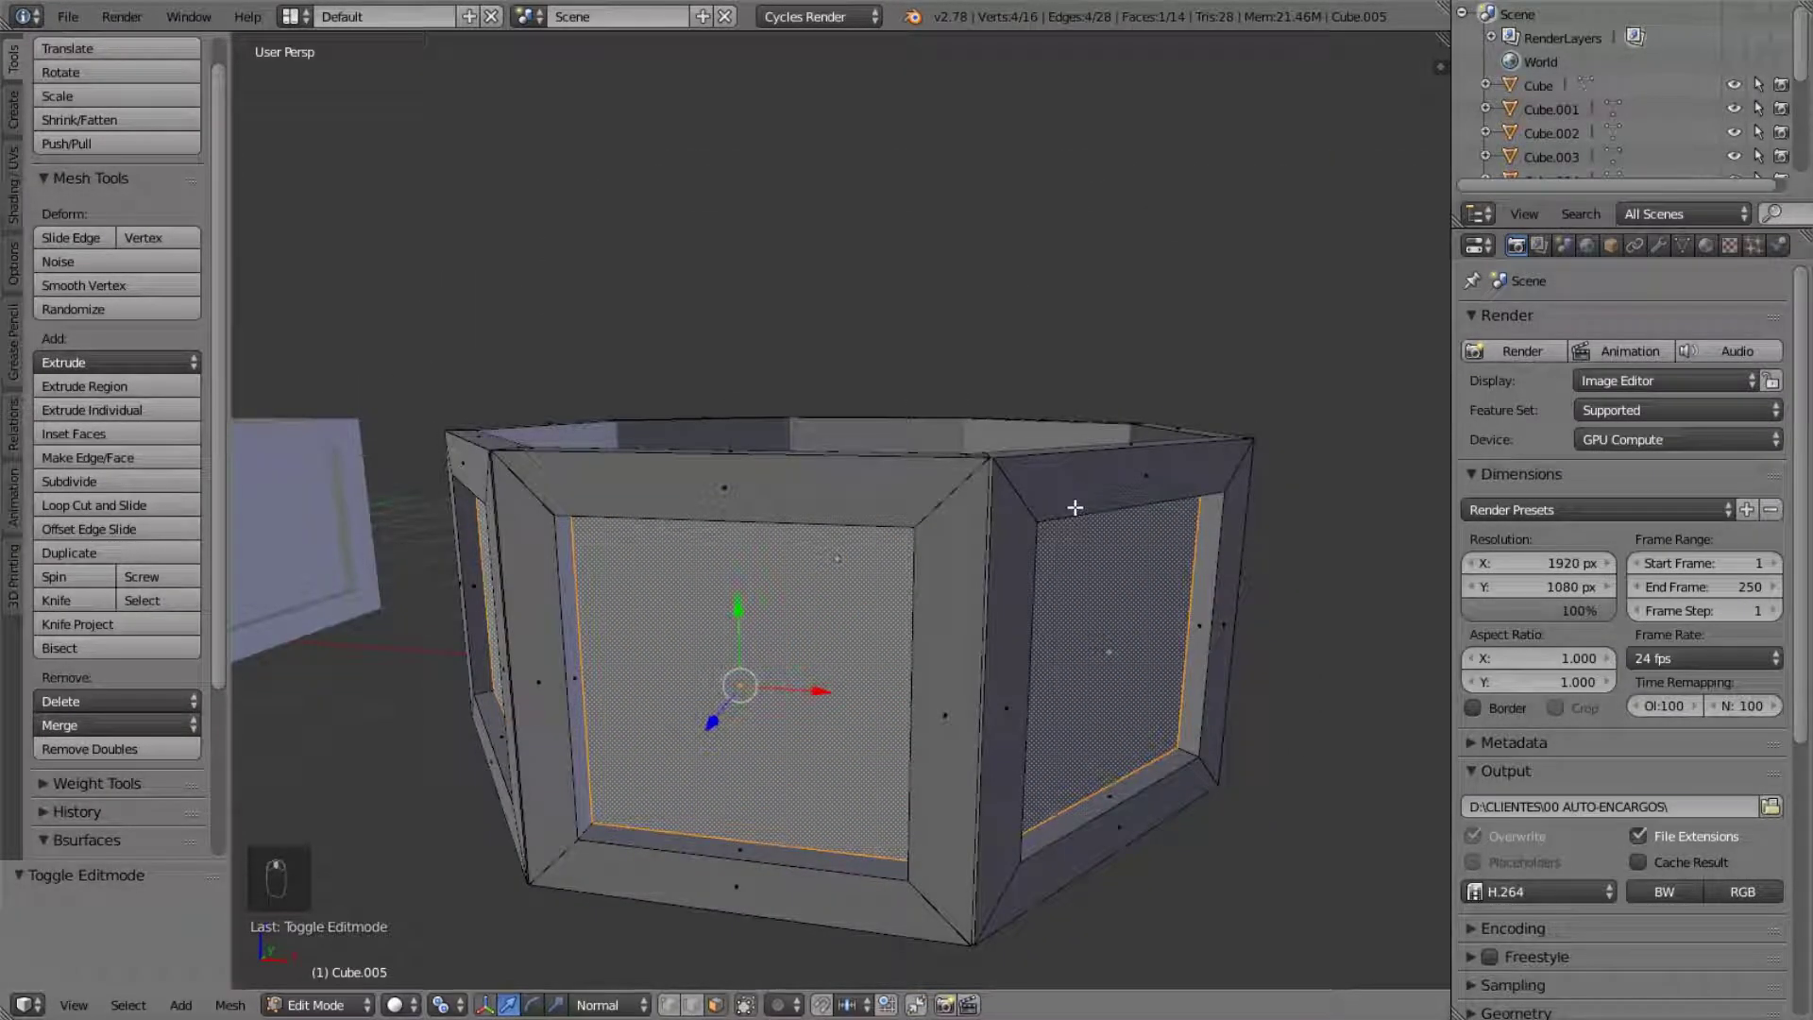
{"action": "scroll", "coordinate": [1060, 559], "scroll_direction": "down", "scroll_amount": 3}
{"action": "middle_click_drag", "start_coordinate": [819, 482], "coordinate": [881, 546]}
{"action": "scroll", "coordinate": [926, 656], "scroll_direction": "up", "scroll_amount": 2}
{"action": "key", "text": "Tab"}
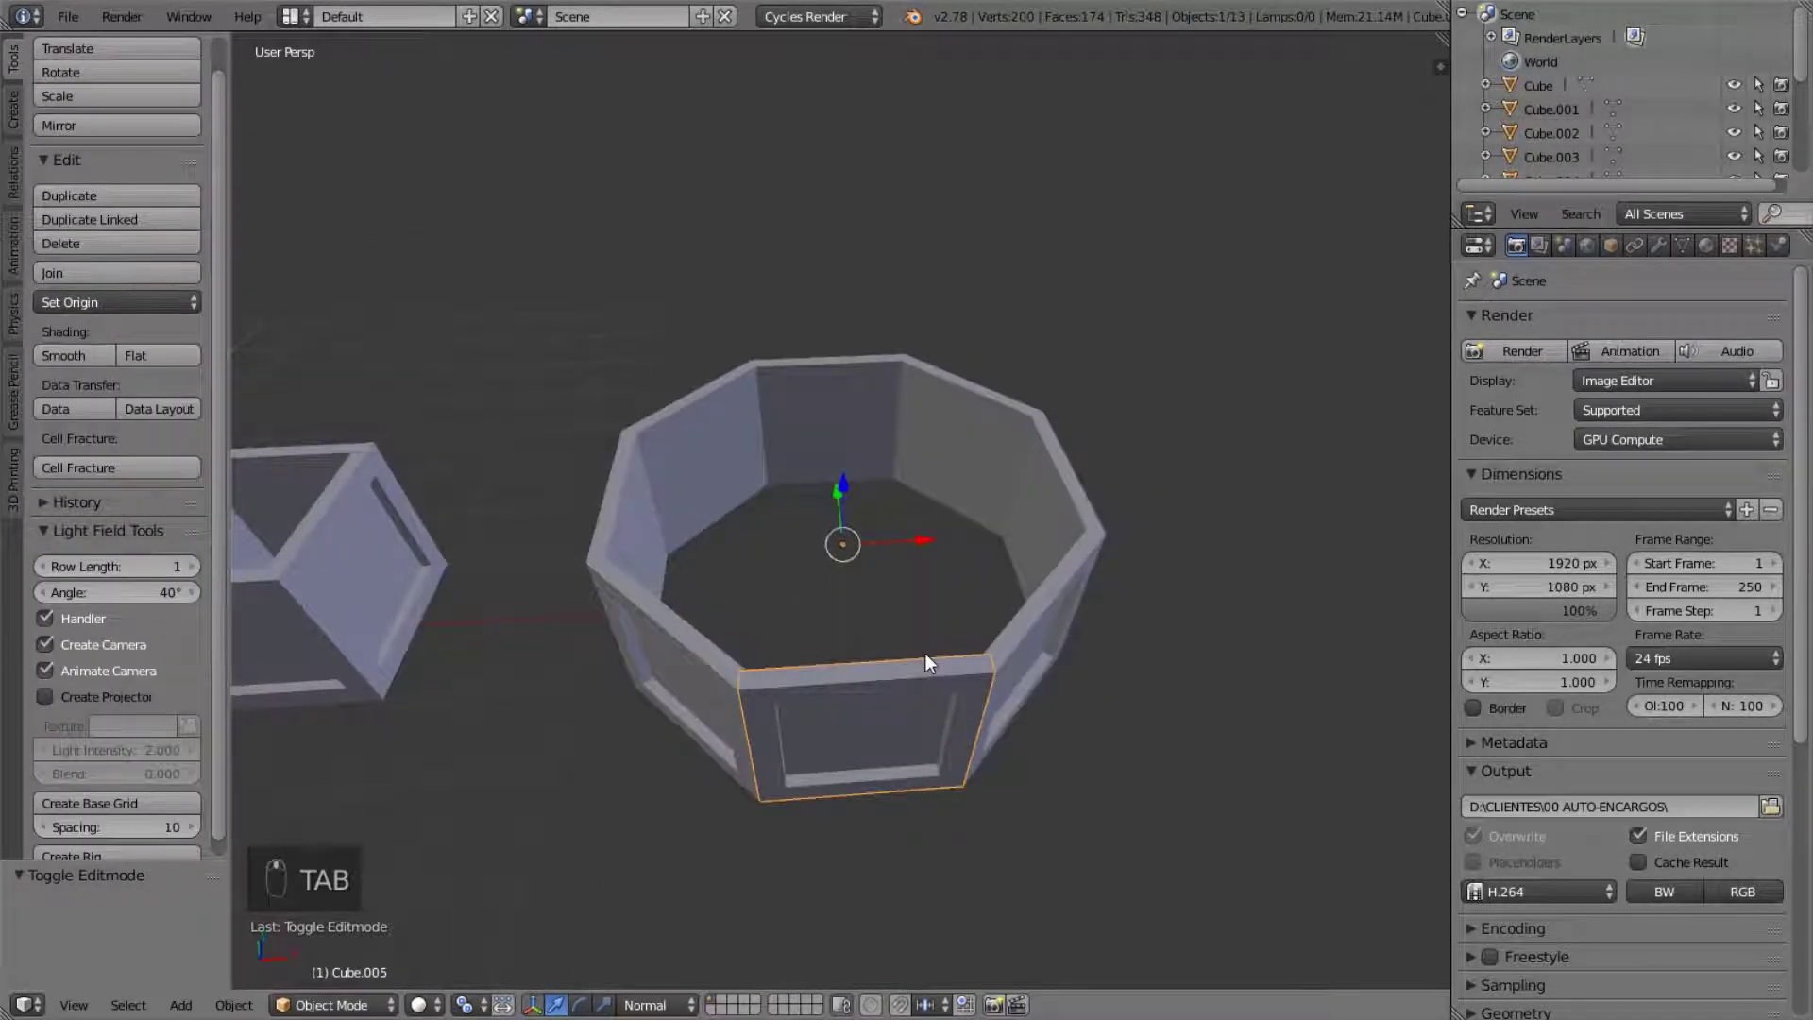
- Select all eight panels of the octagonal ring and bring up the Make Single User options
{"action": "right_click", "coordinate": [1027, 616], "text": "shift"}
{"action": "right_click", "coordinate": [1059, 560], "text": "shift"}
{"action": "right_click", "coordinate": [989, 412], "text": "shift"}
{"action": "right_click", "coordinate": [792, 395], "text": "shift"}
{"action": "right_click", "coordinate": [655, 485], "text": "shift"}
{"action": "right_click", "coordinate": [628, 576], "text": "shift"}
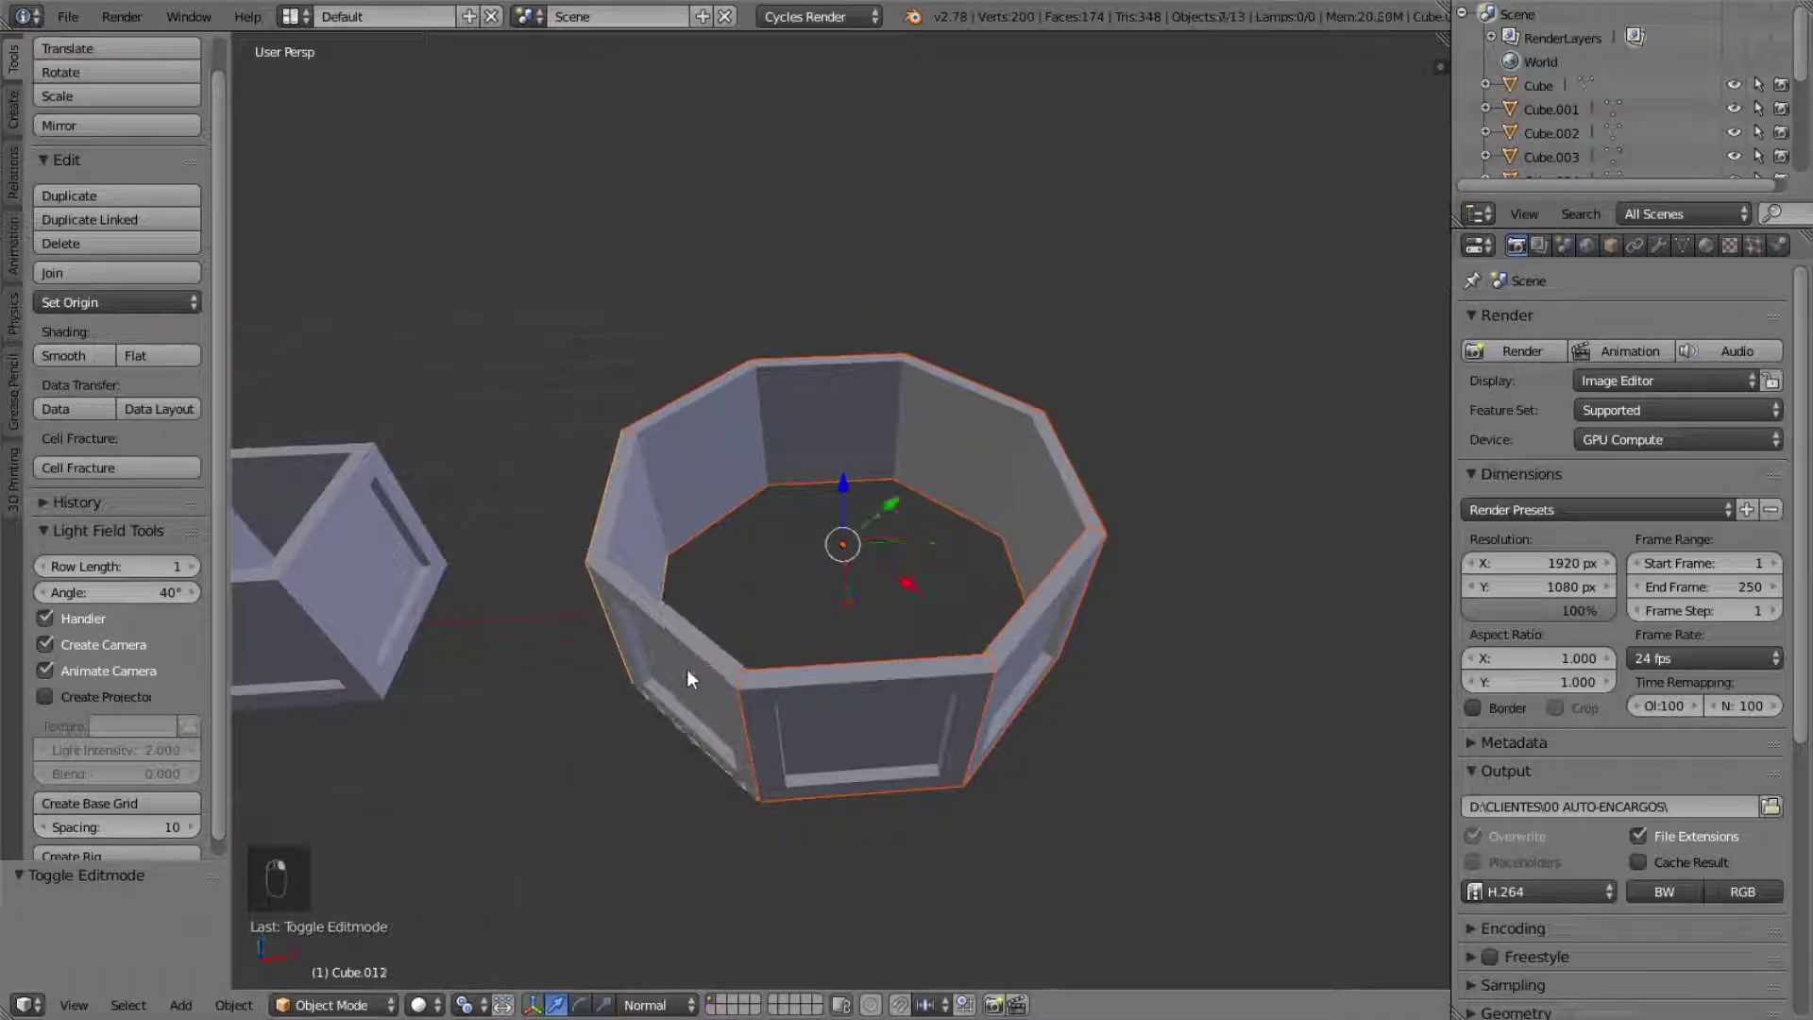
{"action": "right_click", "coordinate": [688, 668], "text": "shift"}
{"action": "key", "text": "u"}
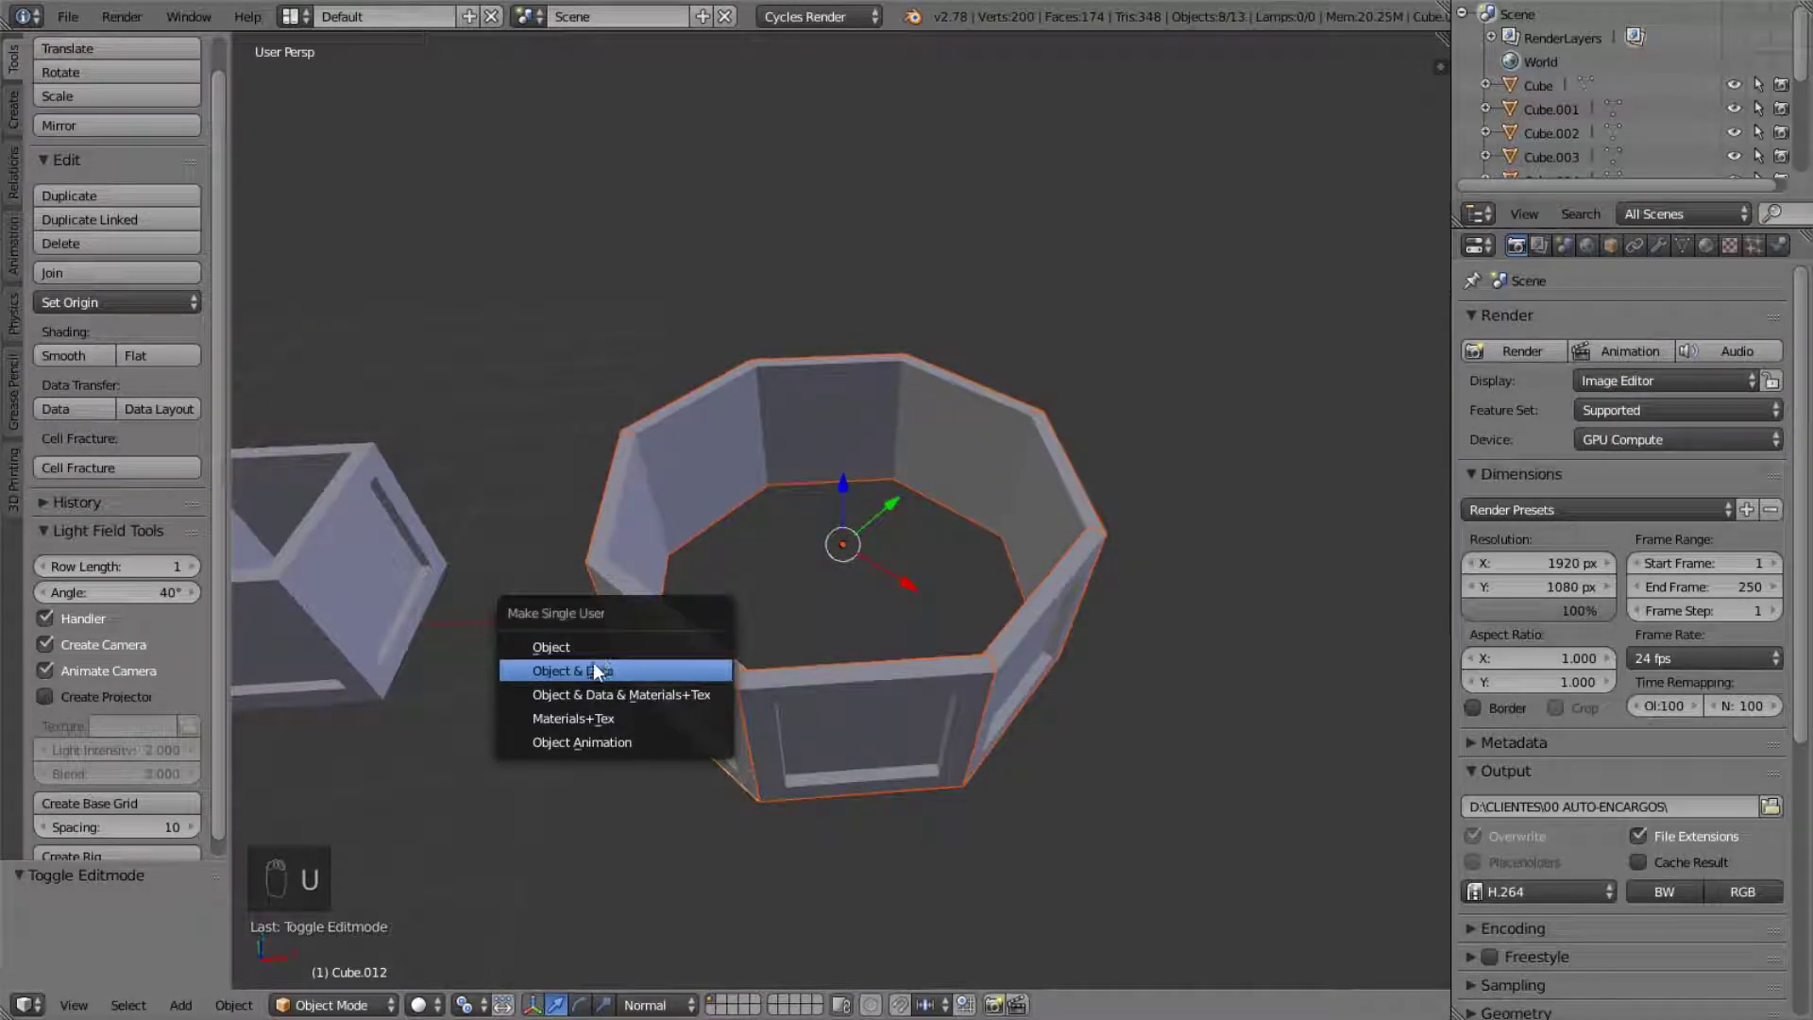
{"action": "left_click", "coordinate": [690, 667]}
{"action": "scroll", "coordinate": [868, 591], "scroll_direction": "down", "scroll_amount": 3}
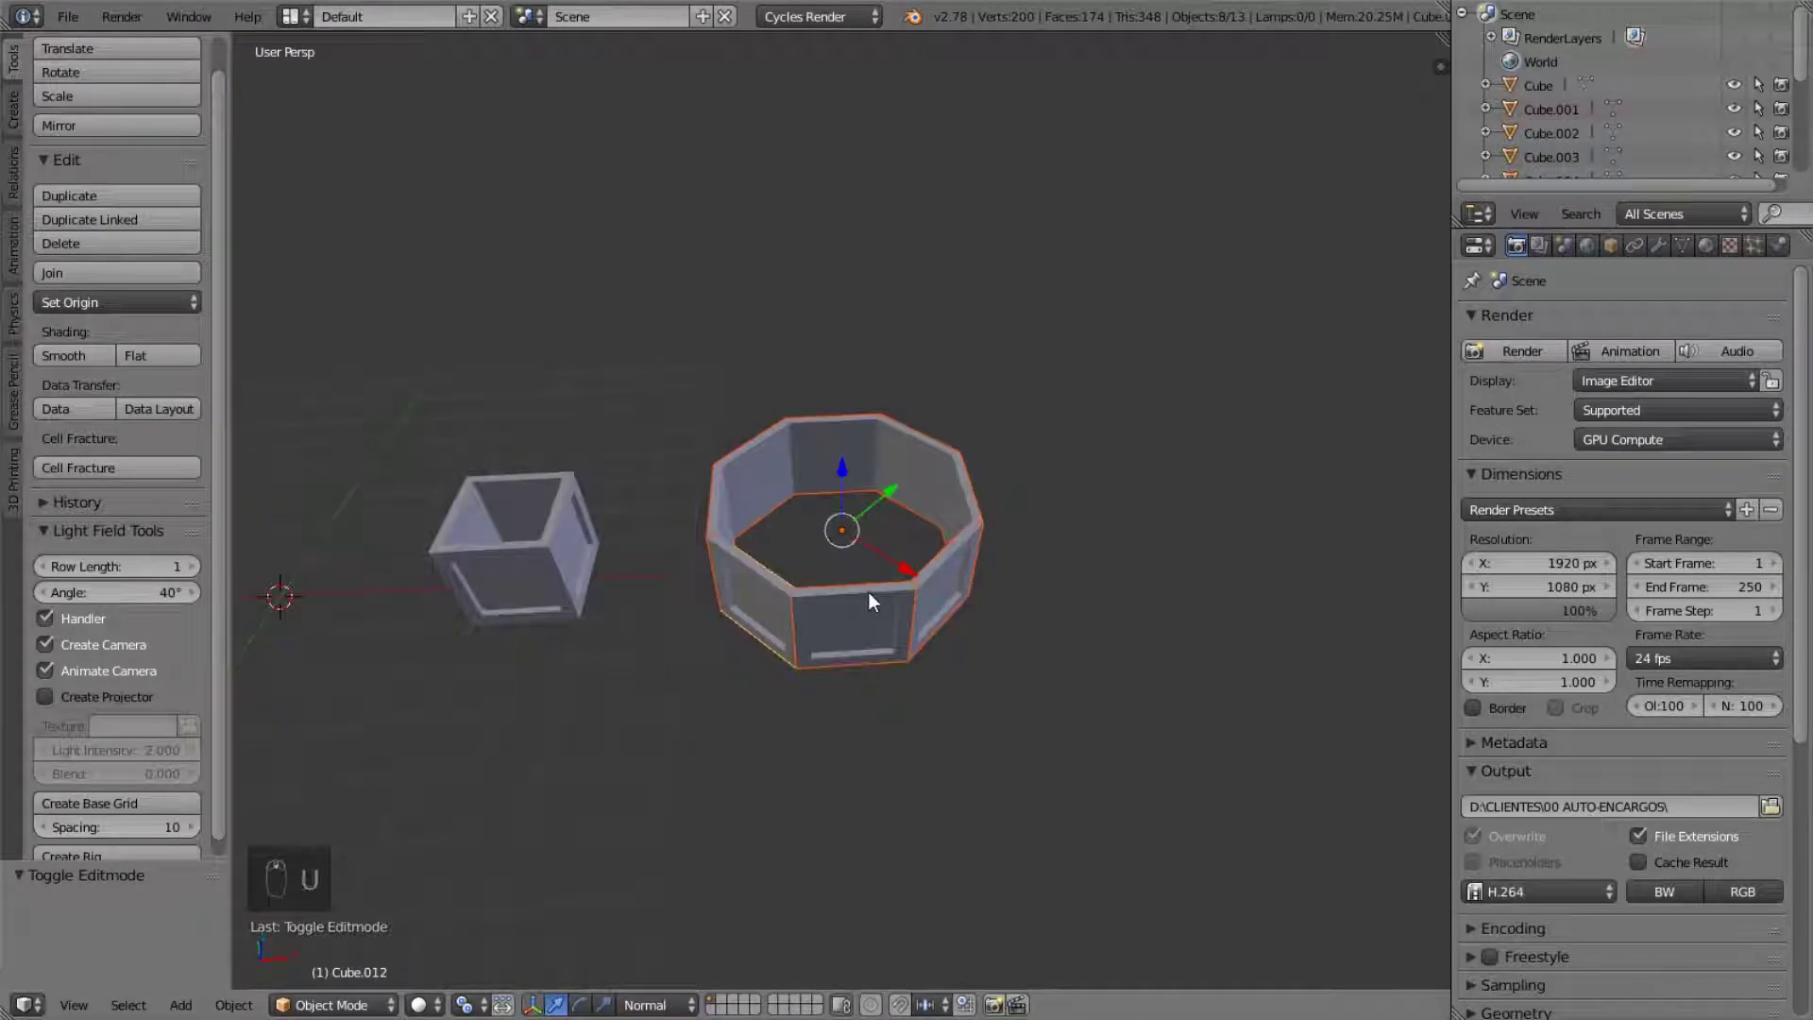
- Select individual panels of the ring and the square box, and view the Apply options for the box's front panel
{"action": "right_click", "coordinate": [879, 604]}
{"action": "right_click", "coordinate": [961, 514]}
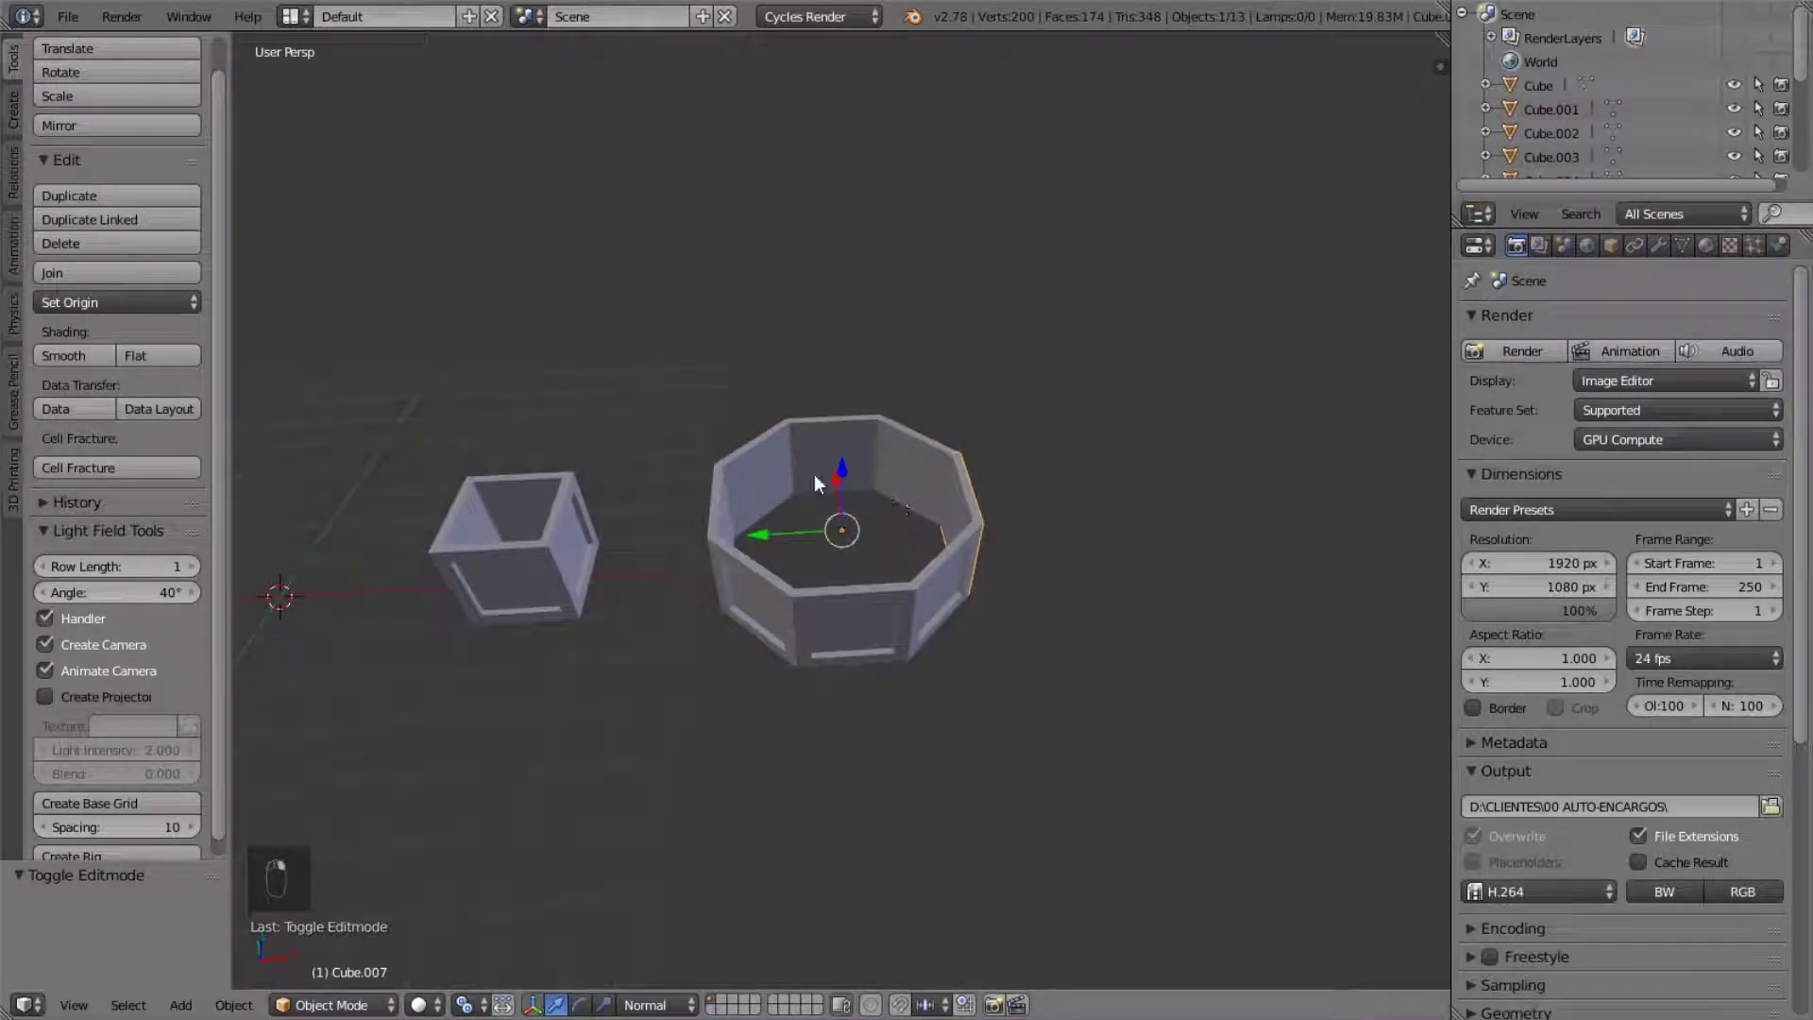
{"action": "middle_click_drag", "start_coordinate": [710, 480], "coordinate": [1168, 466]}
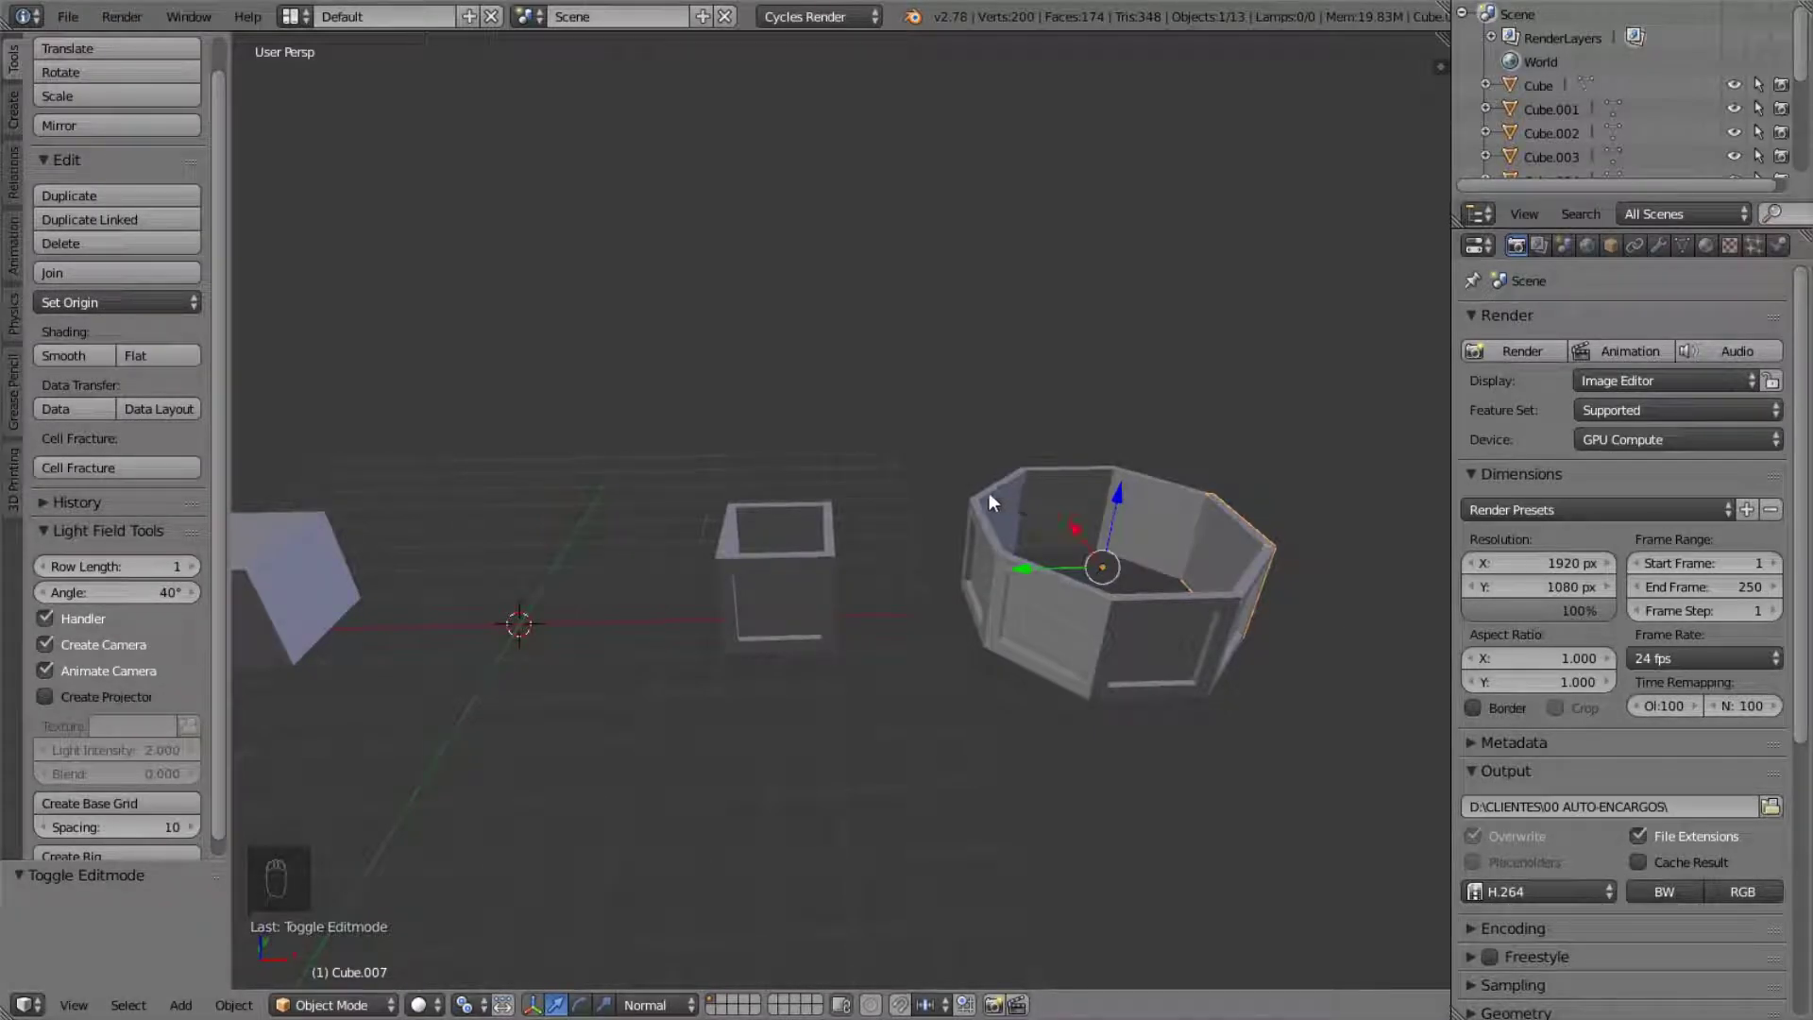
{"action": "middle_click_drag", "start_coordinate": [976, 484], "coordinate": [962, 569]}
{"action": "scroll", "coordinate": [961, 569], "scroll_direction": "up", "scroll_amount": 2}
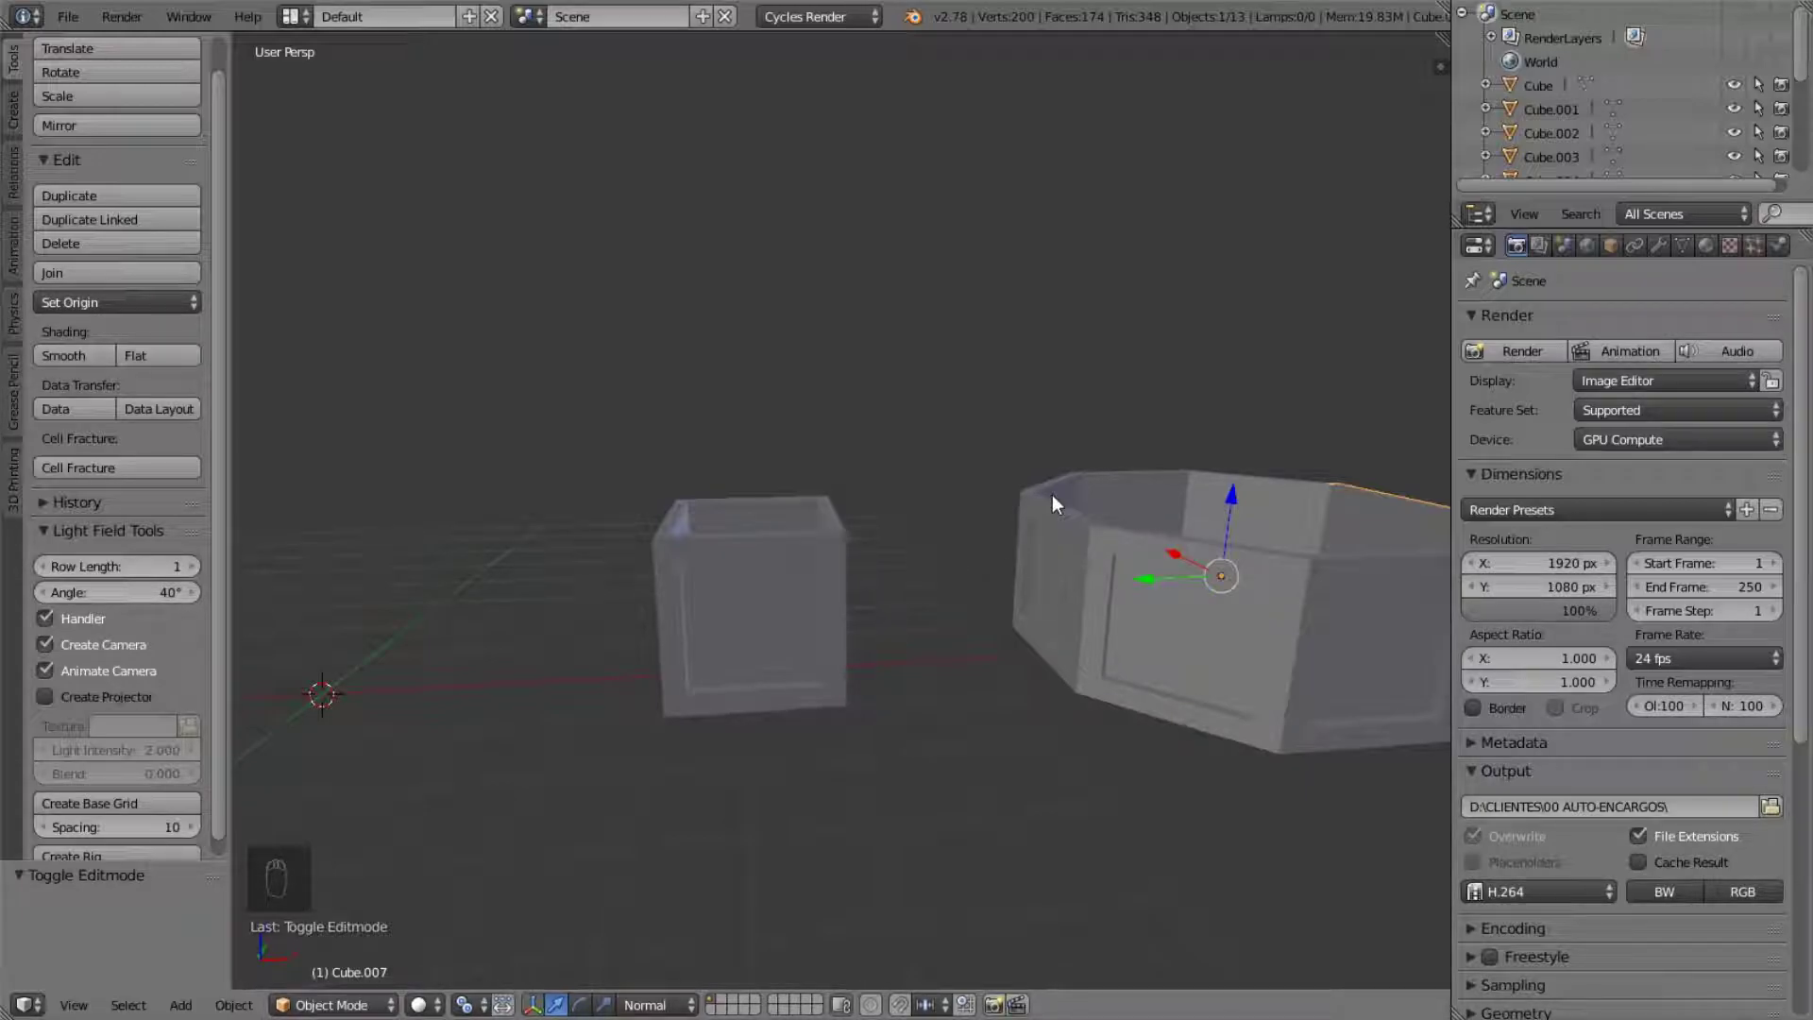
{"action": "right_click", "coordinate": [756, 590]}
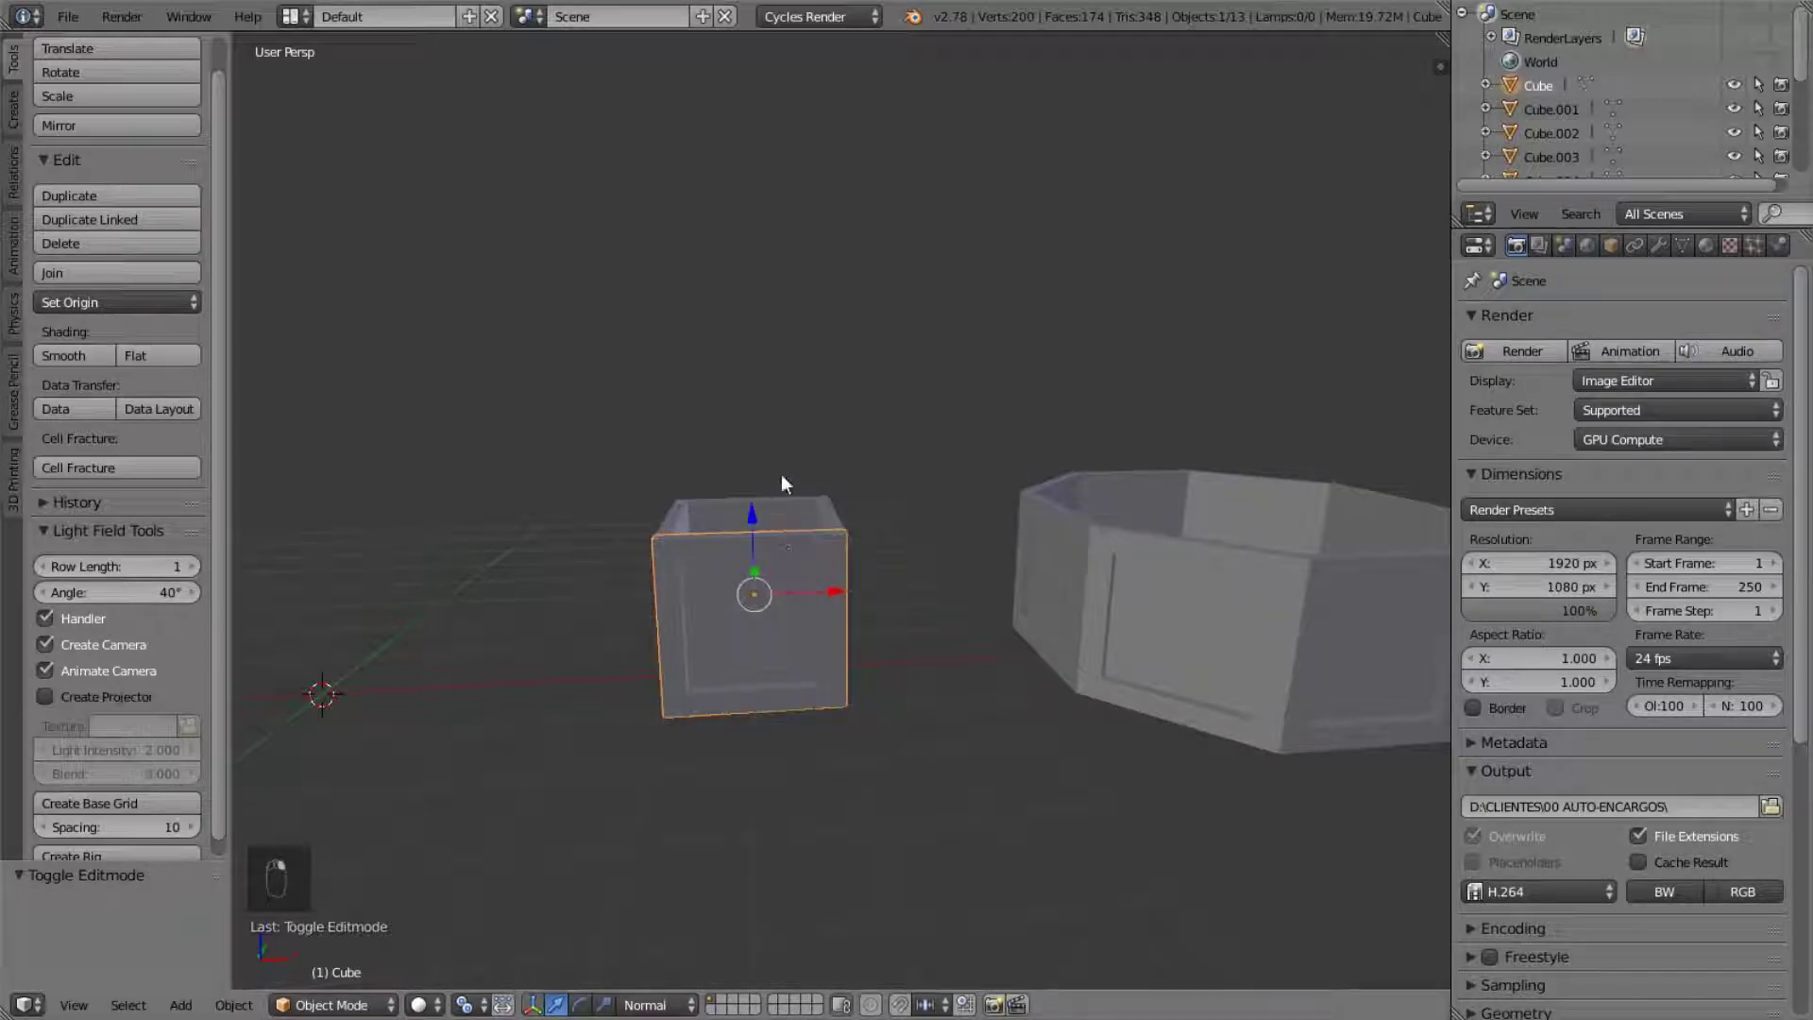
{"action": "middle_click_drag", "start_coordinate": [751, 390], "coordinate": [1002, 559]}
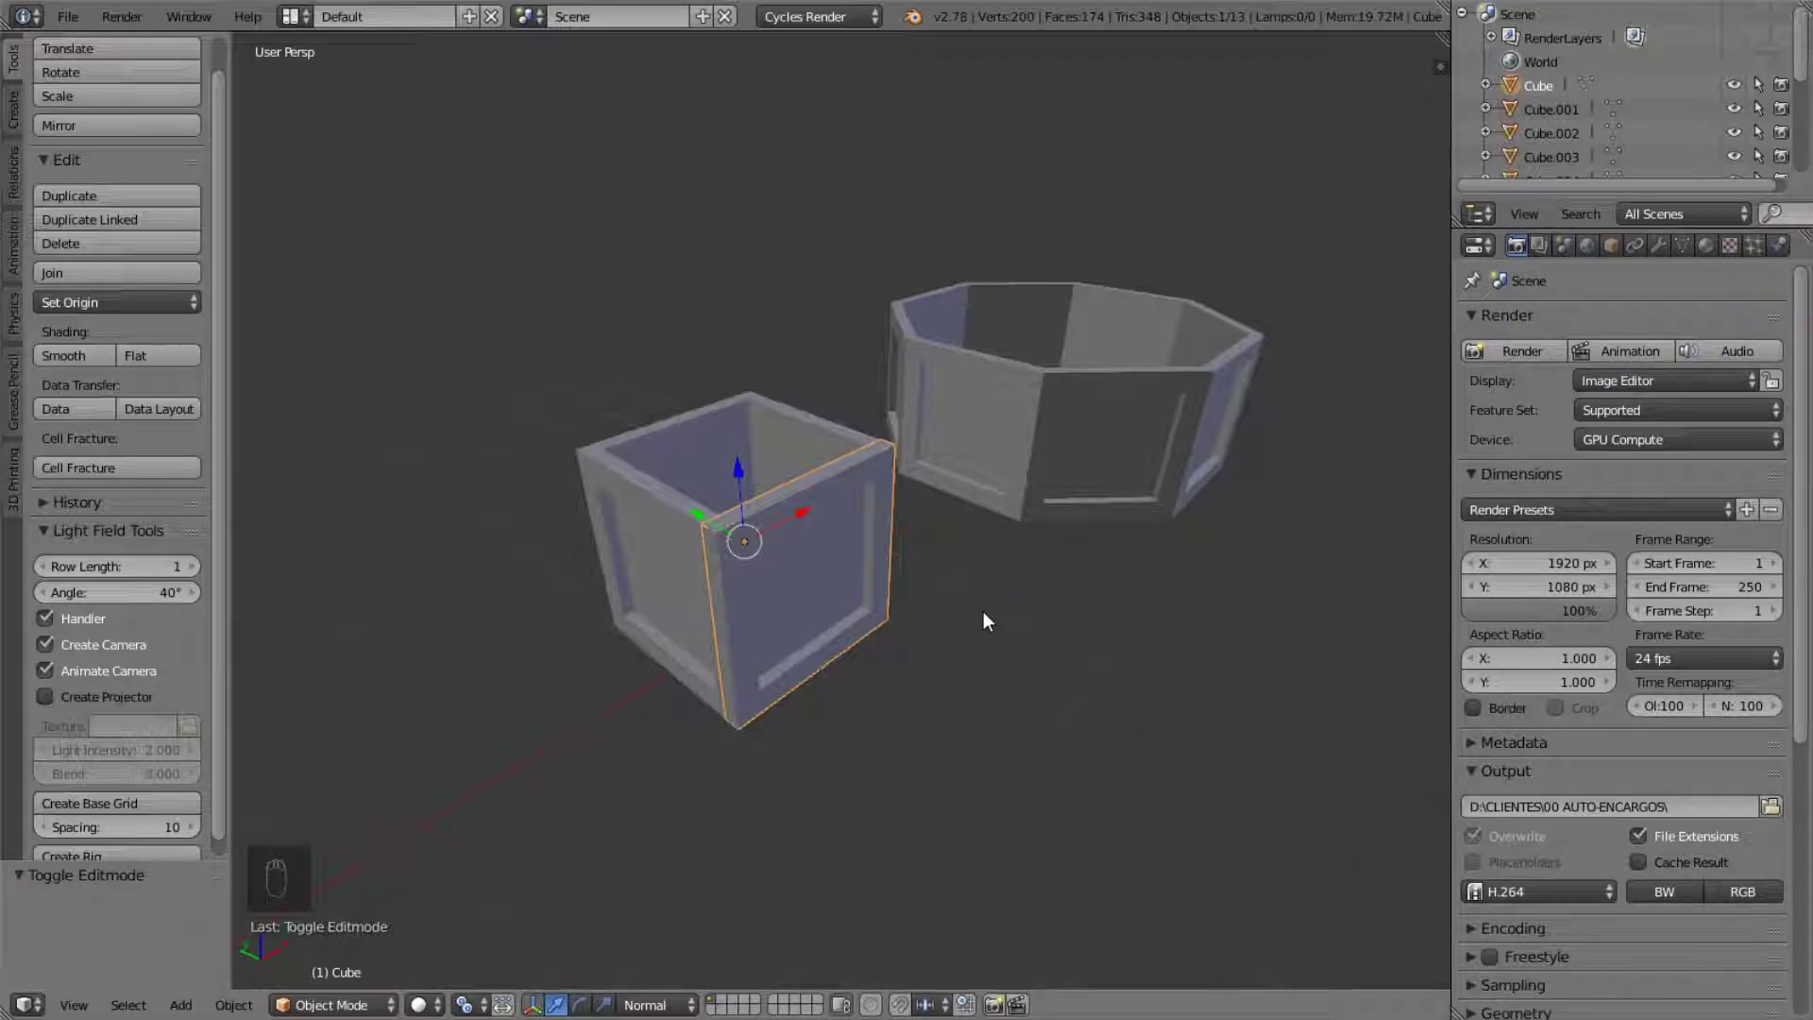
{"action": "key", "text": "ctrl+a"}
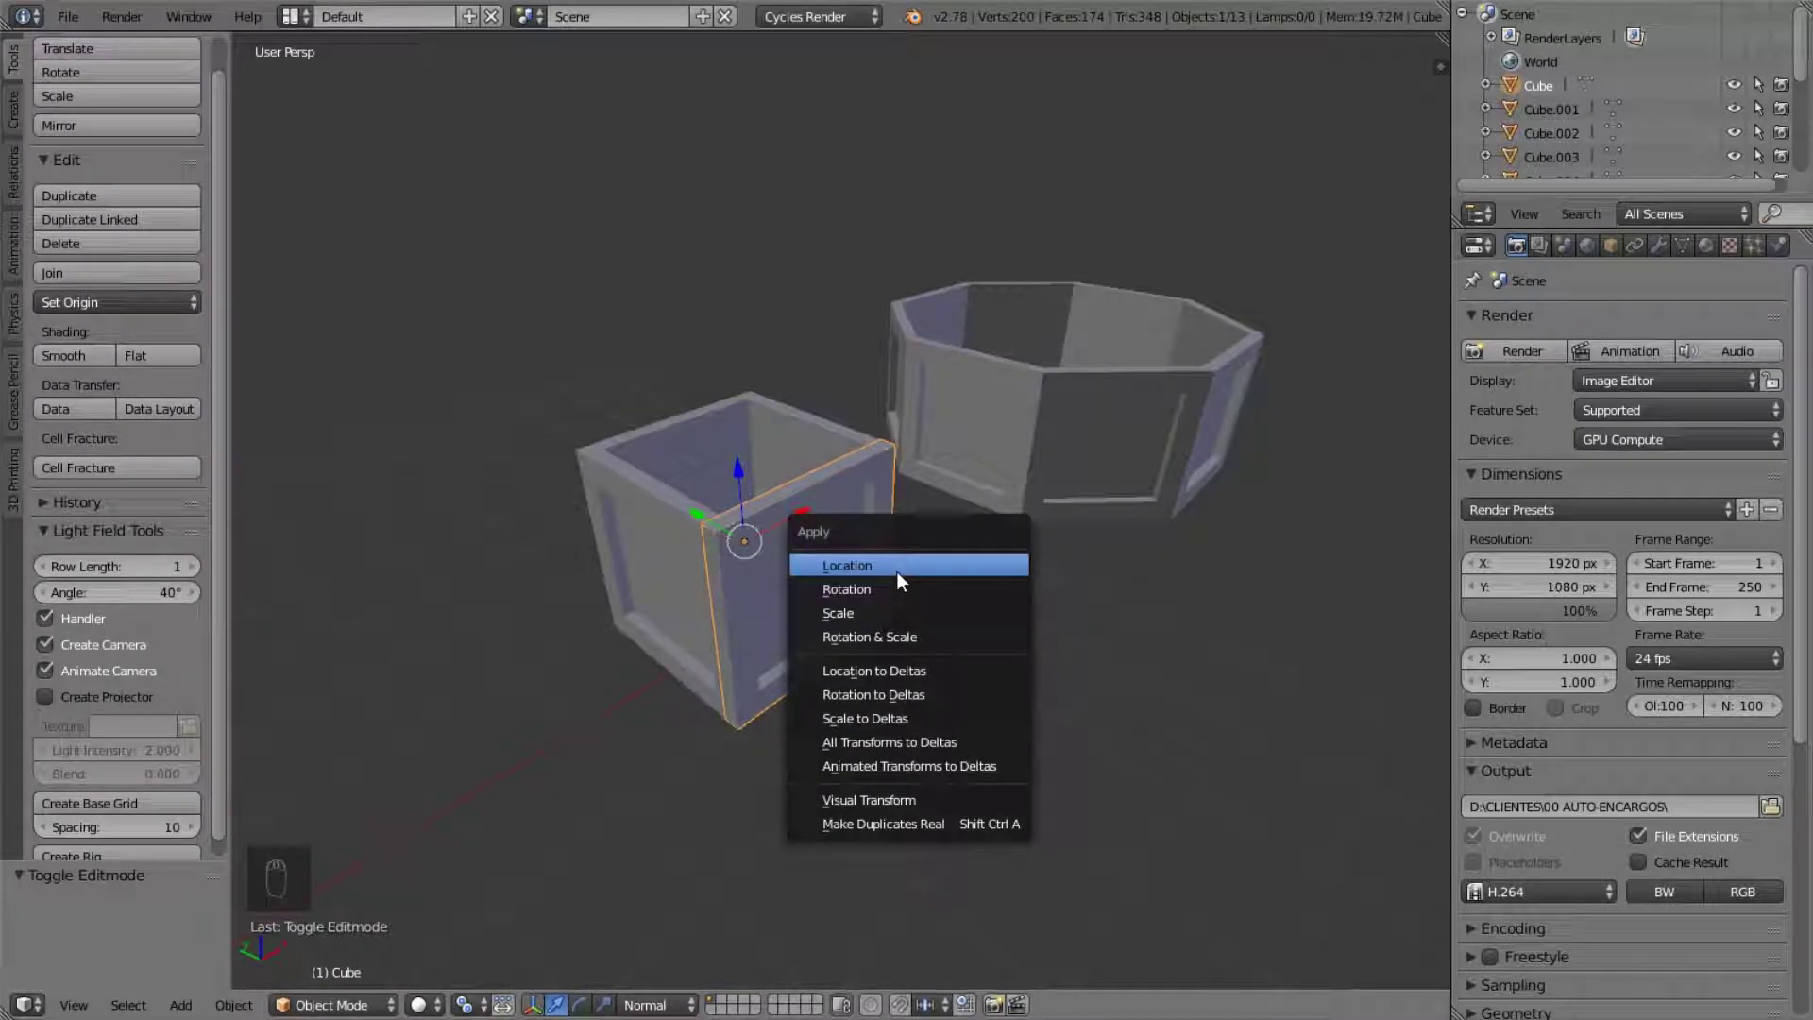
{"action": "middle_click_drag", "start_coordinate": [928, 318], "coordinate": [854, 343]}
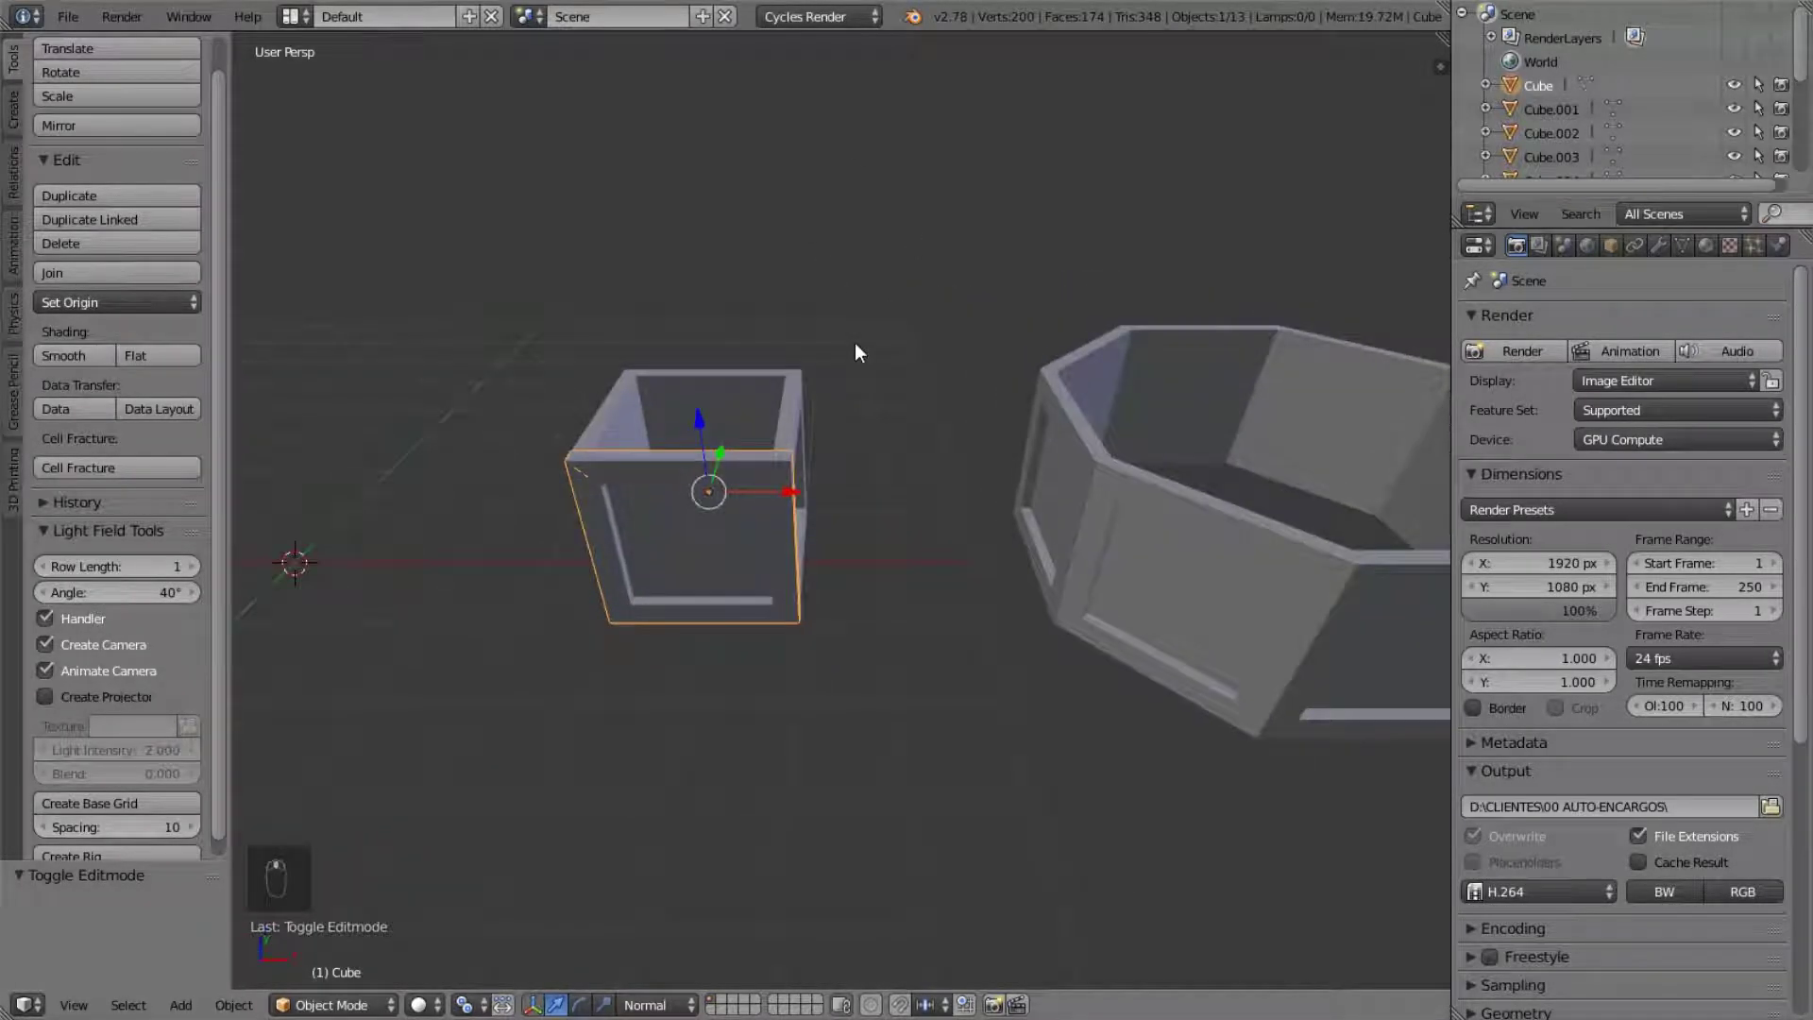
{"action": "scroll", "coordinate": [853, 343], "scroll_direction": "down", "scroll_amount": 3}
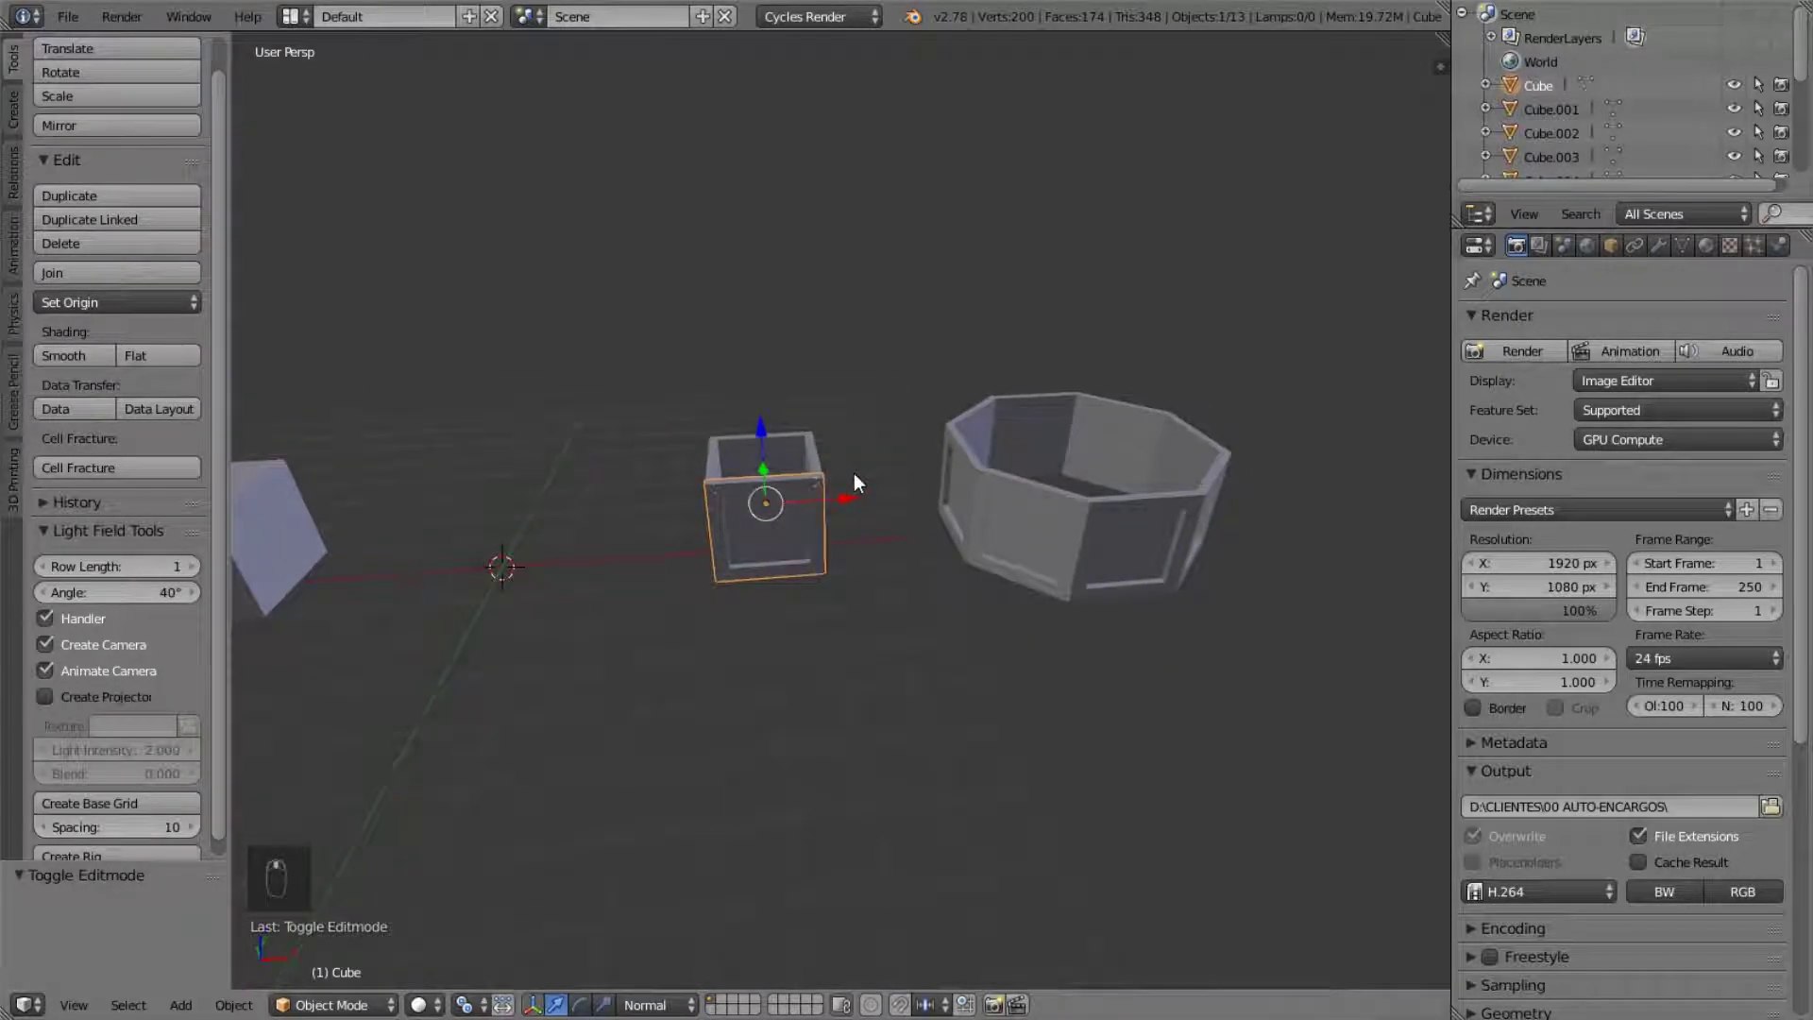
{"action": "middle_click_drag", "start_coordinate": [569, 486], "coordinate": [768, 489], "text": "shift"}
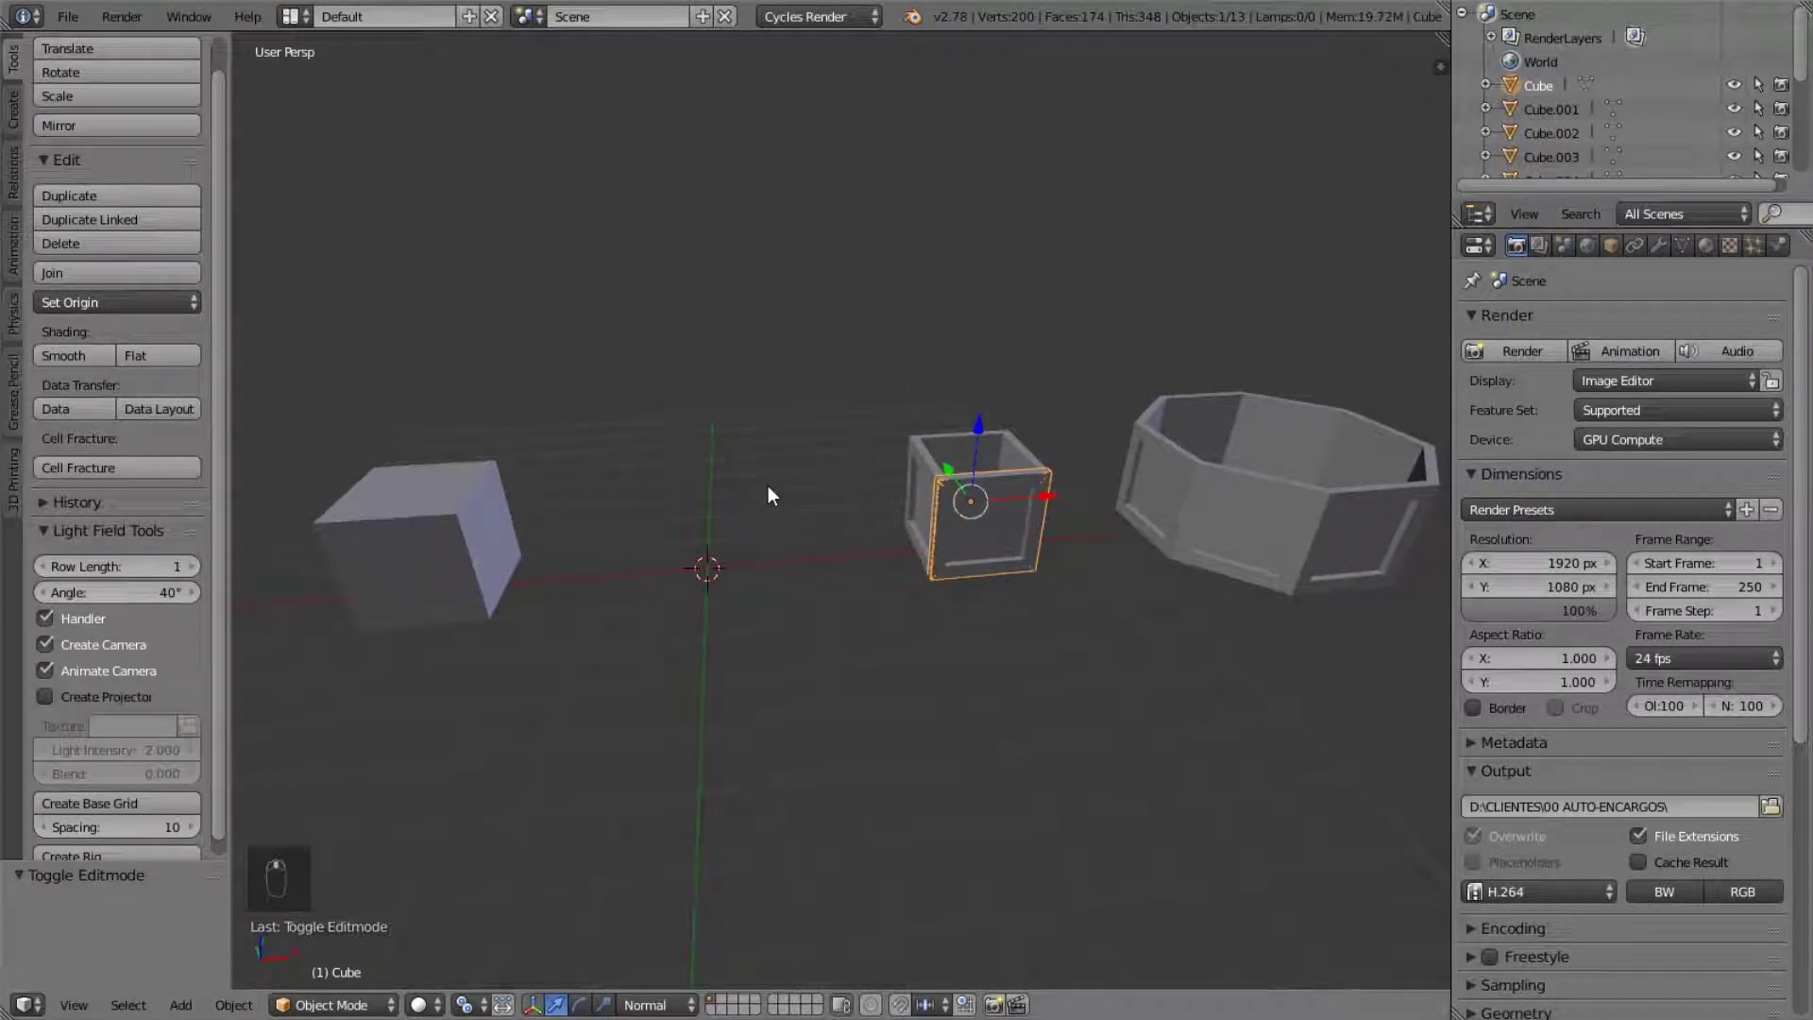
- Add a cube at the 3D cursor and move its whole mesh up about 7.15 units along Z in Edit Mode
{"action": "key", "text": "shift+a"}
{"action": "mouse_move", "coordinate": [768, 486]}
{"action": "left_click", "coordinate": [887, 510]}
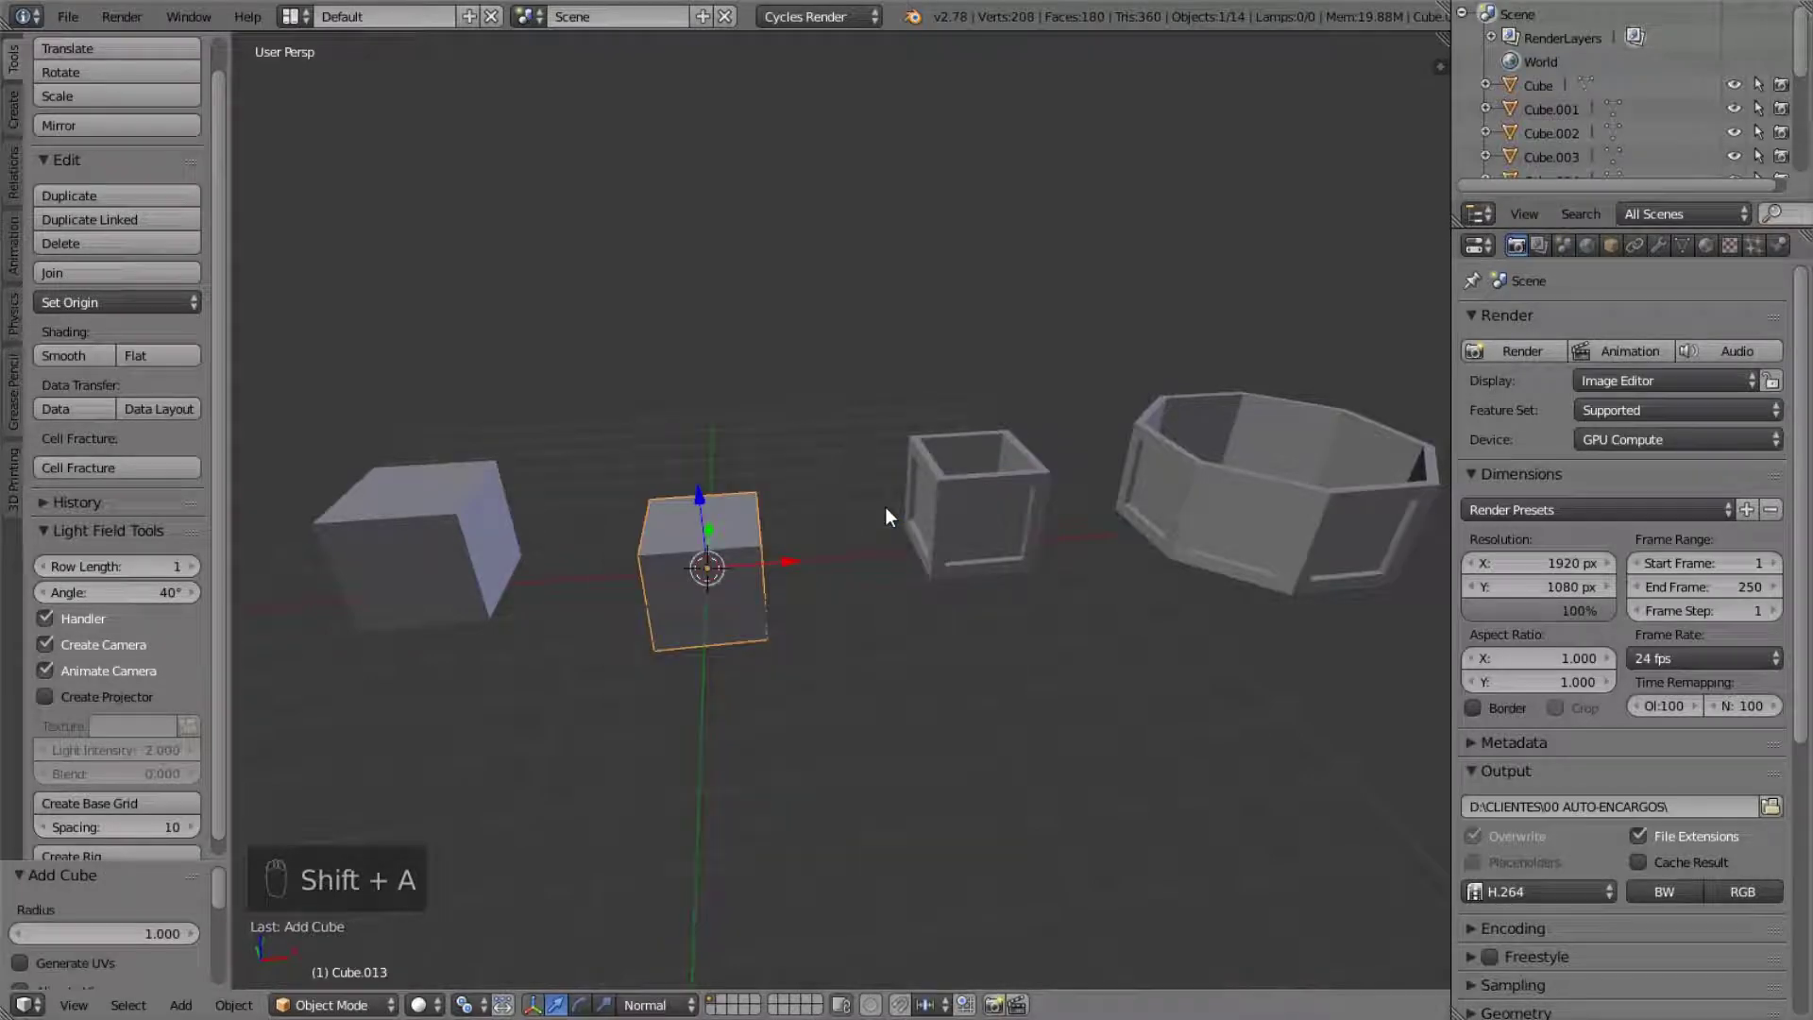
{"action": "middle_click_drag", "start_coordinate": [778, 535], "coordinate": [890, 540]}
{"action": "key", "text": "Tab"}
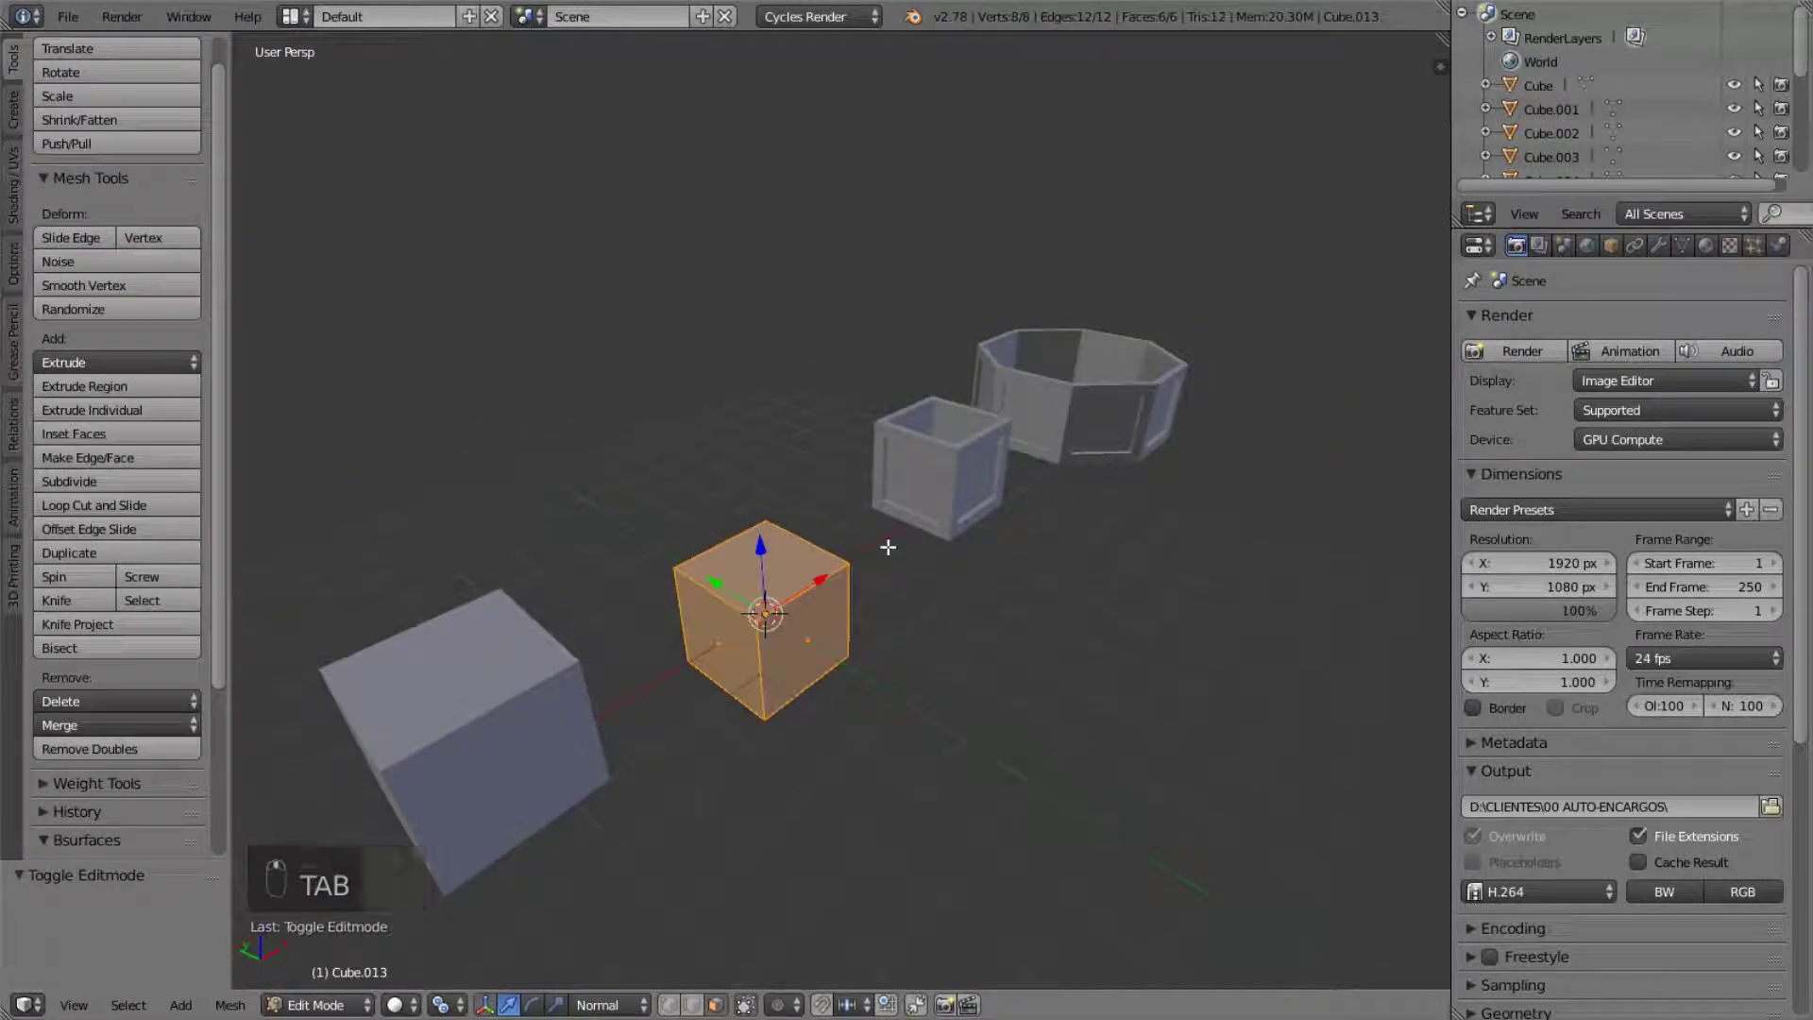
{"action": "key", "text": "g"}
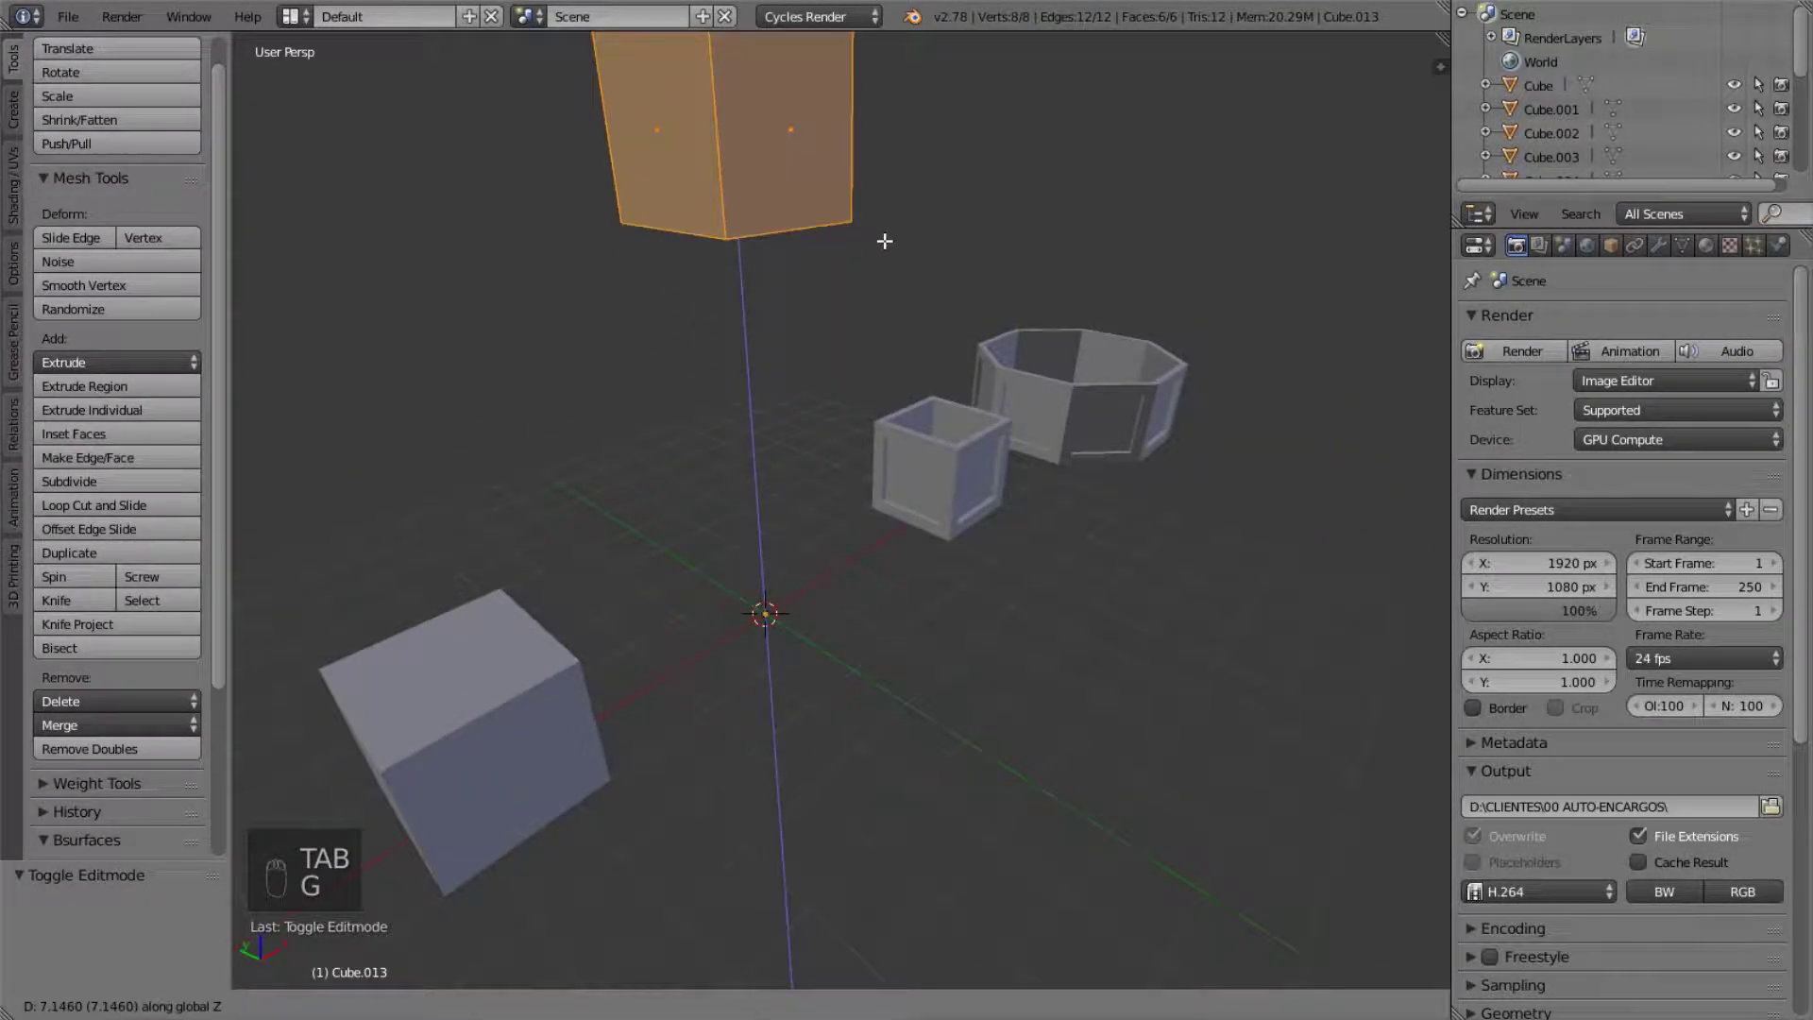
{"action": "left_click", "coordinate": [882, 242]}
- Compare the raised cube's origin with its mesh in Object and Edit Mode, and delete the cube
{"action": "key", "text": "Tab"}
{"action": "middle_click_drag", "start_coordinate": [1012, 497], "coordinate": [728, 541]}
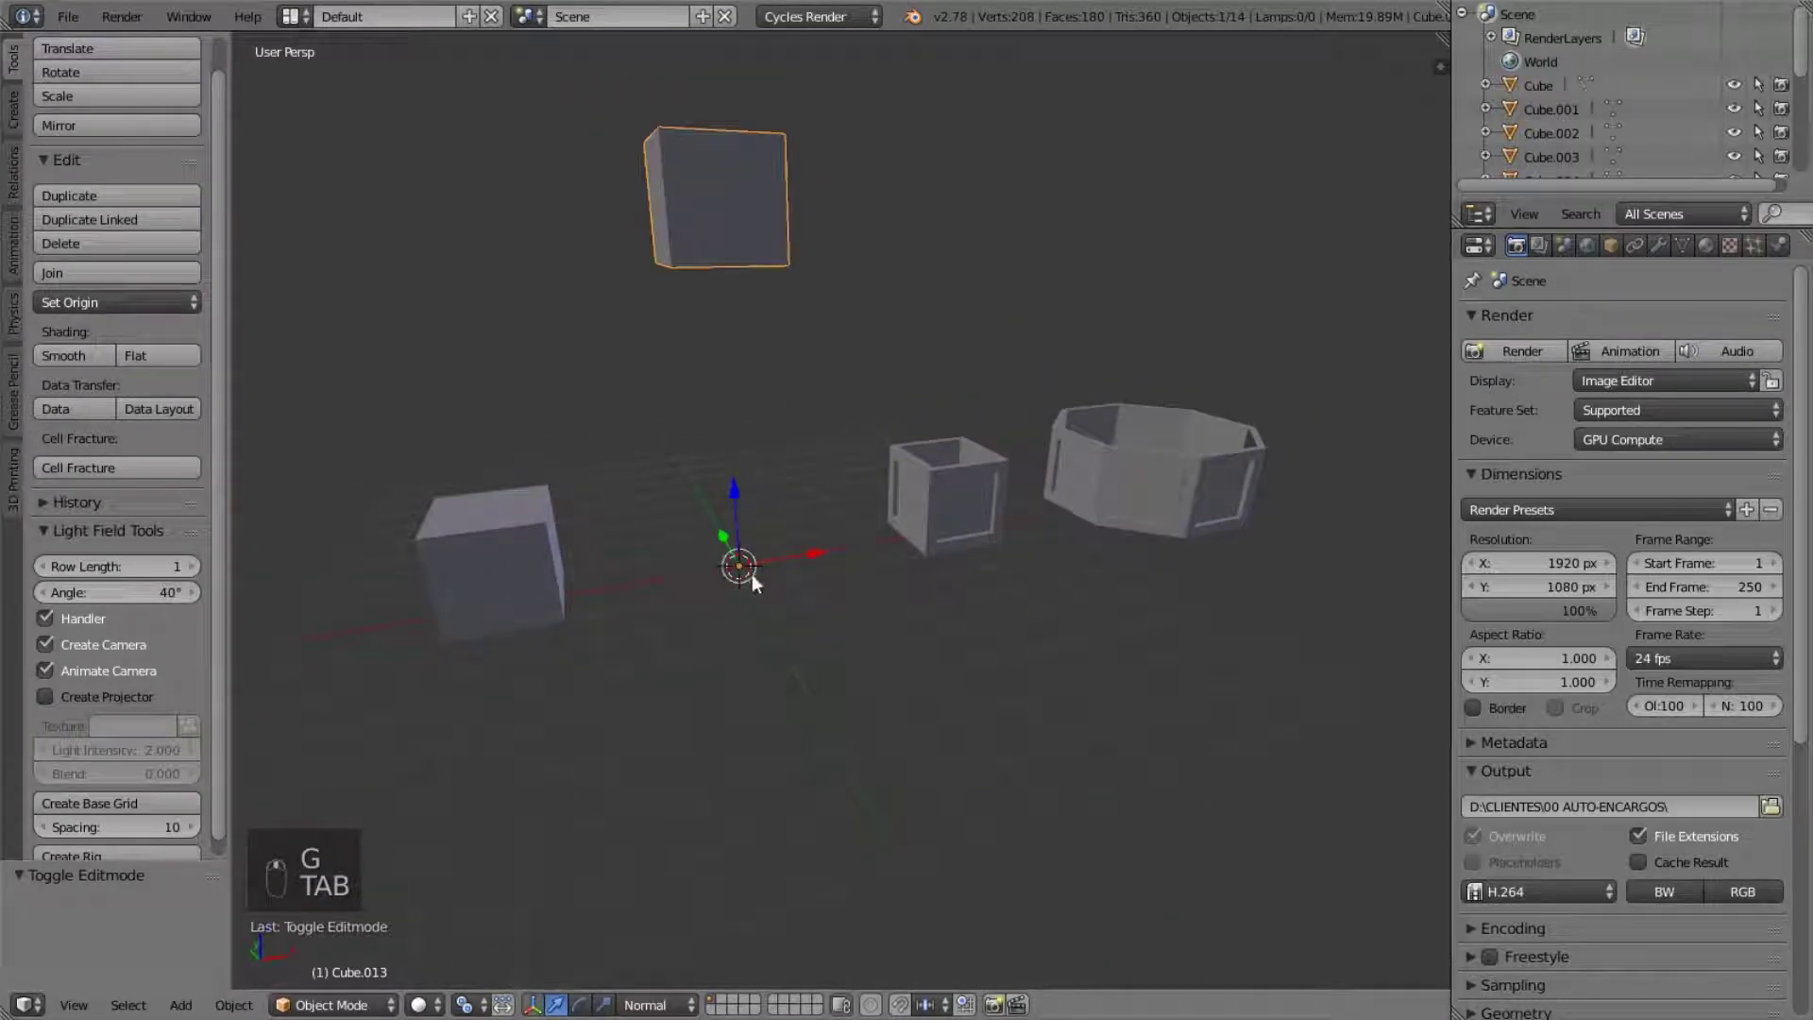
{"action": "key", "text": "Tab"}
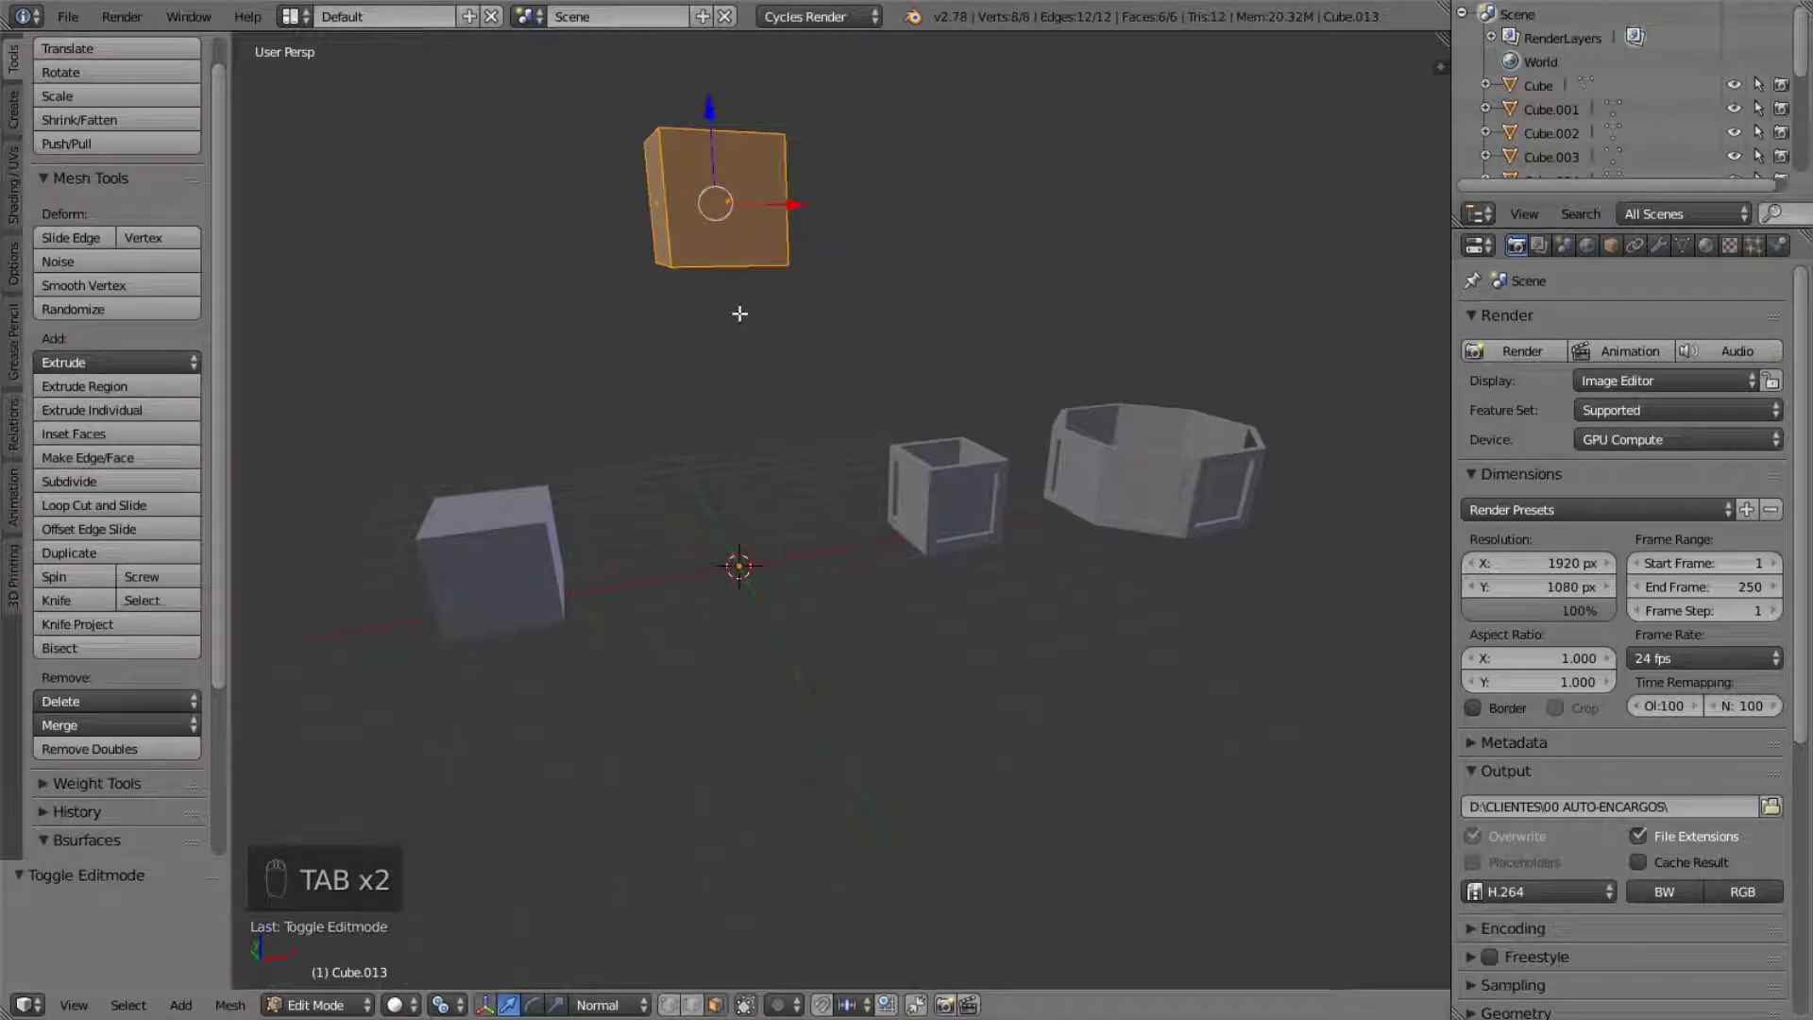
{"action": "key", "text": "Tab"}
{"action": "key", "text": "x"}
{"action": "left_click", "coordinate": [758, 502]}
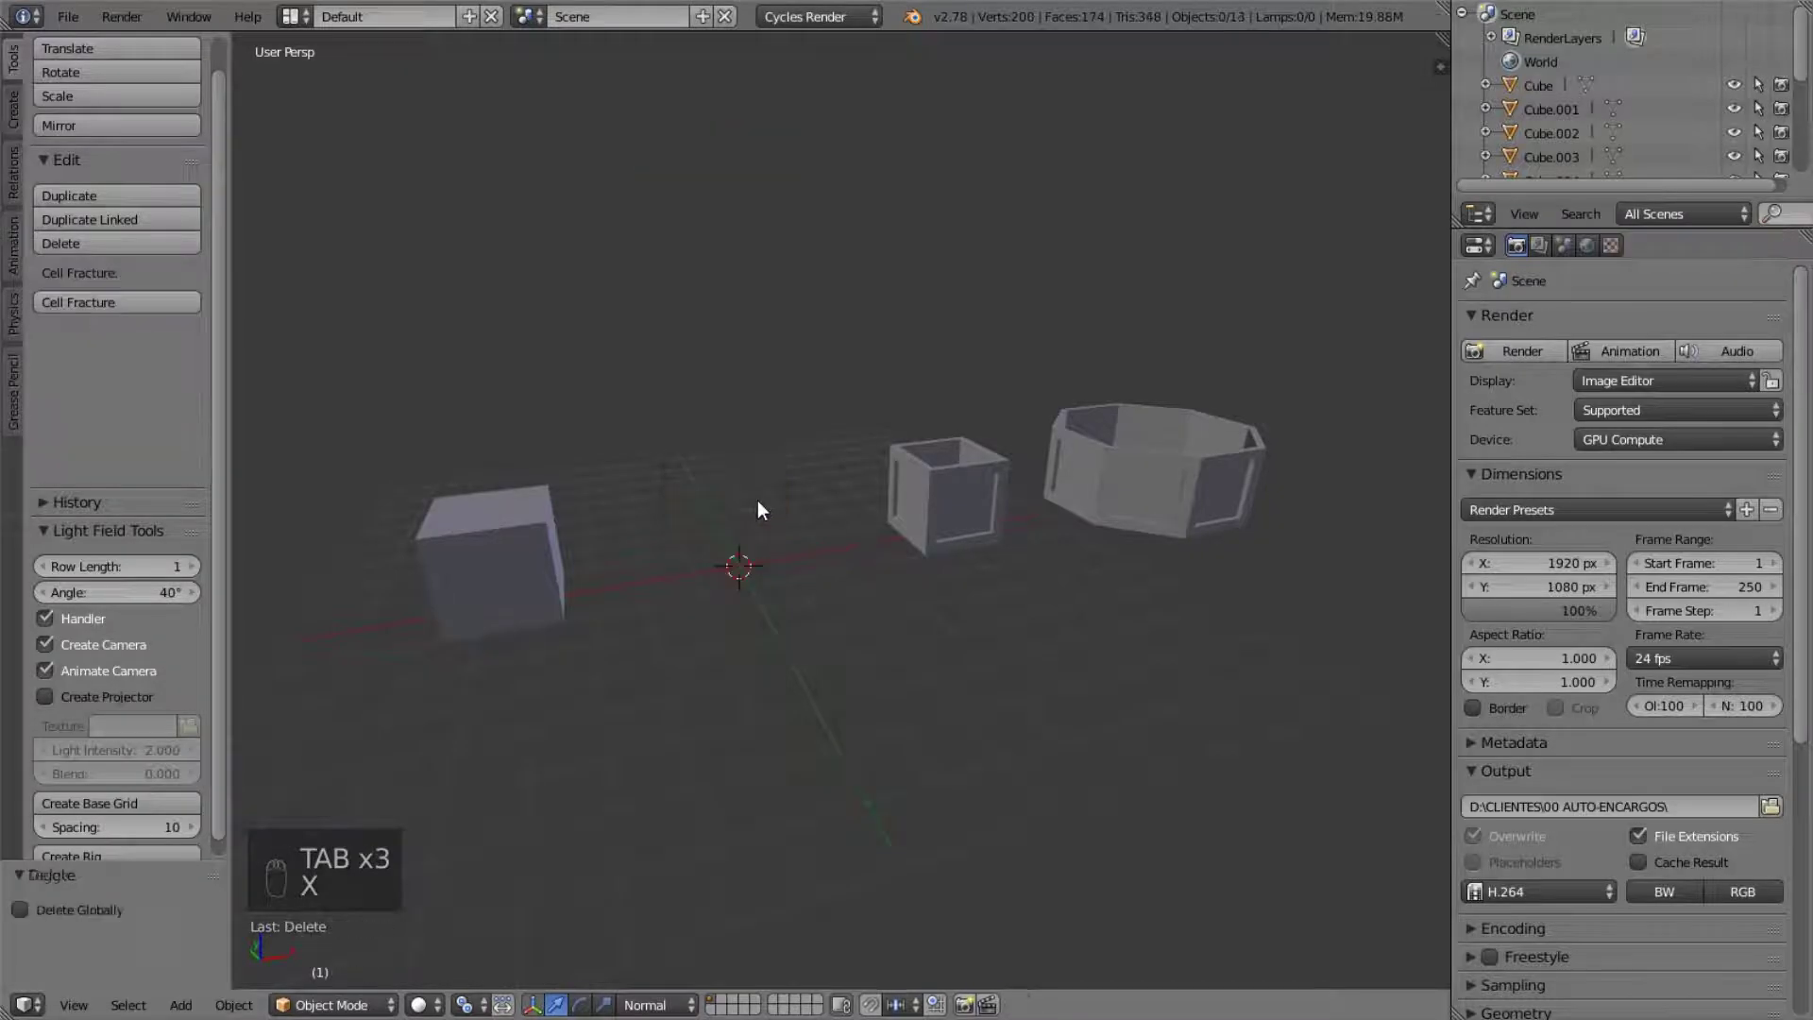
- Try to apply the location of the square box's linked front panel
{"action": "middle_click_drag", "start_coordinate": [758, 500], "coordinate": [739, 521]}
{"action": "right_click", "coordinate": [1003, 551]}
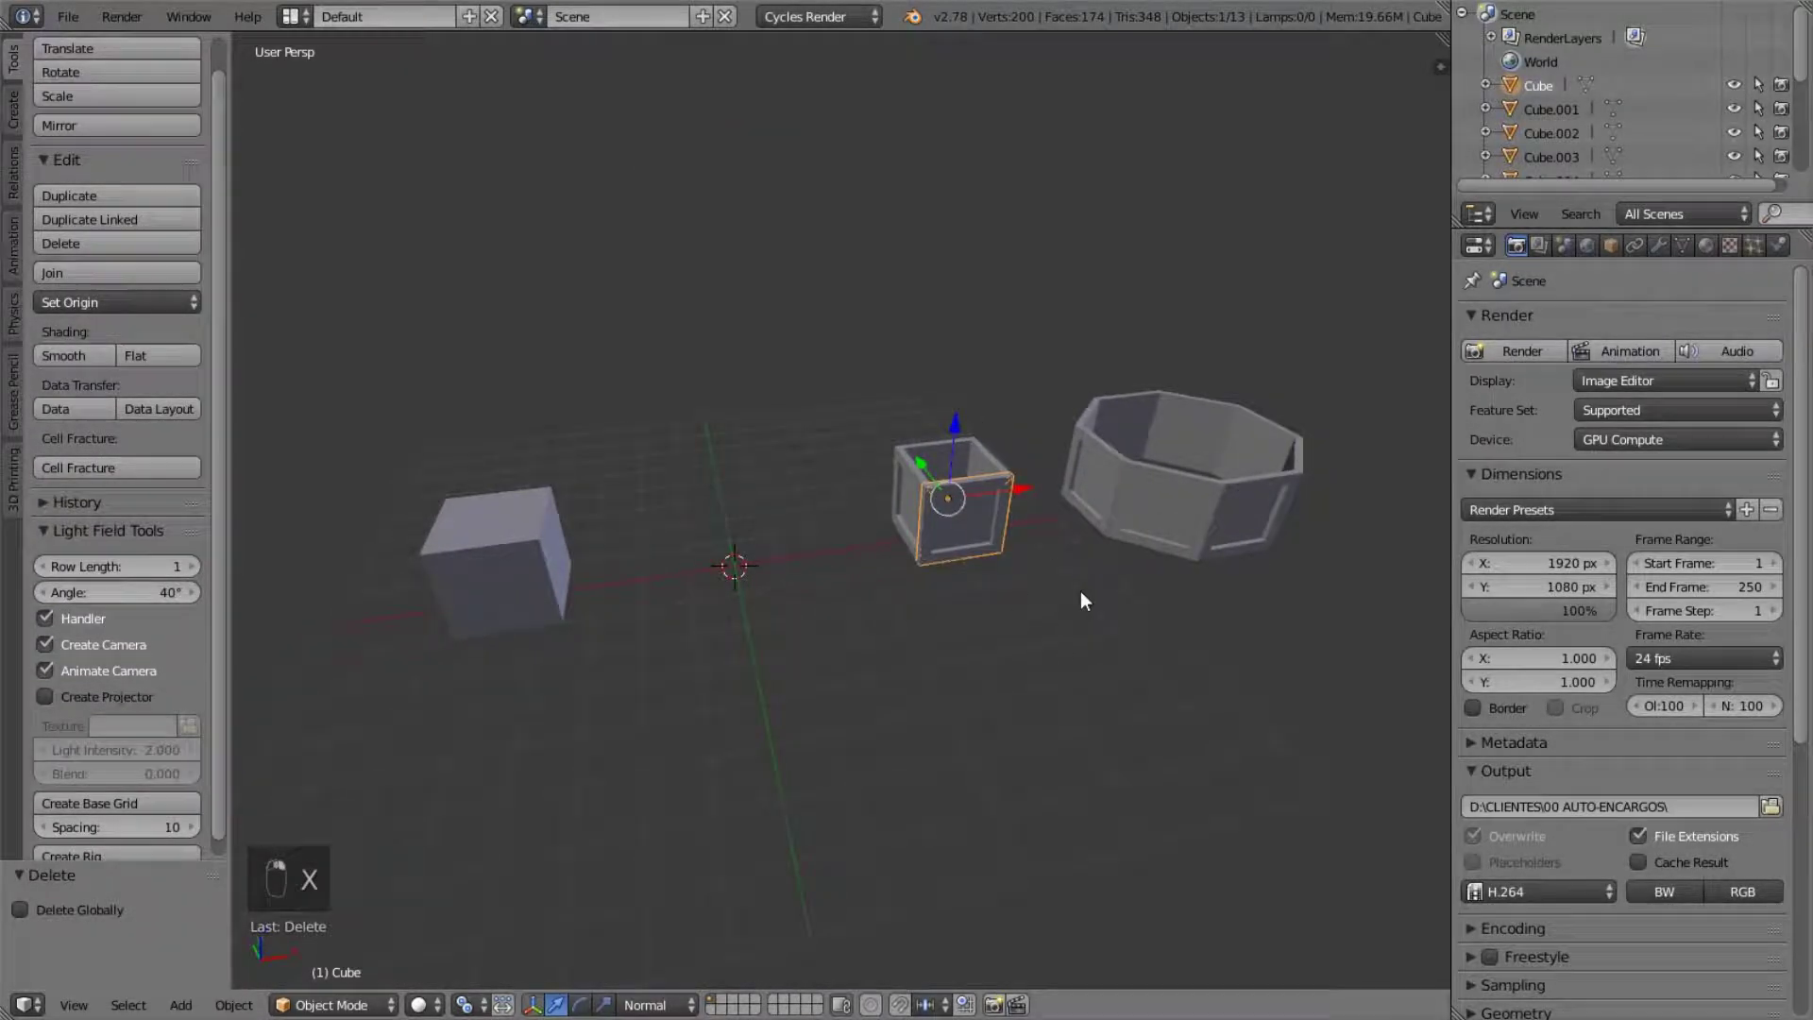
{"action": "scroll", "coordinate": [1081, 600], "scroll_direction": "up", "scroll_amount": 2}
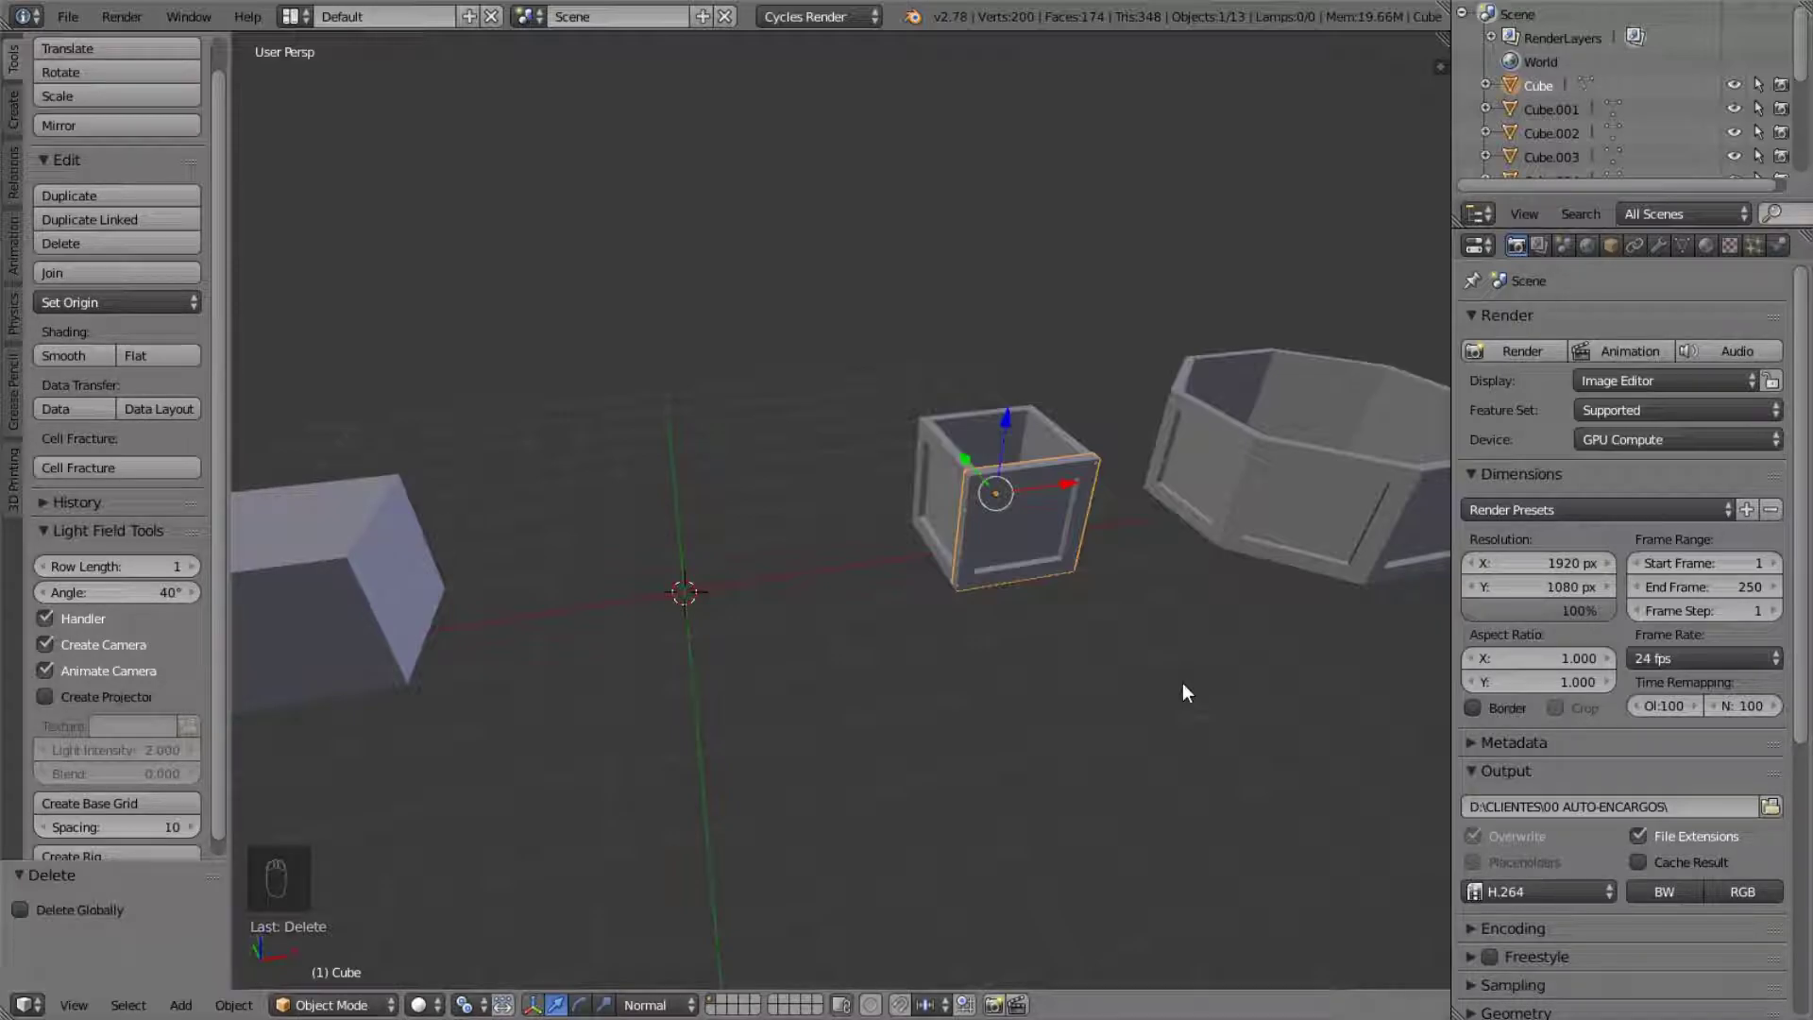
{"action": "key", "text": "ctrl+a"}
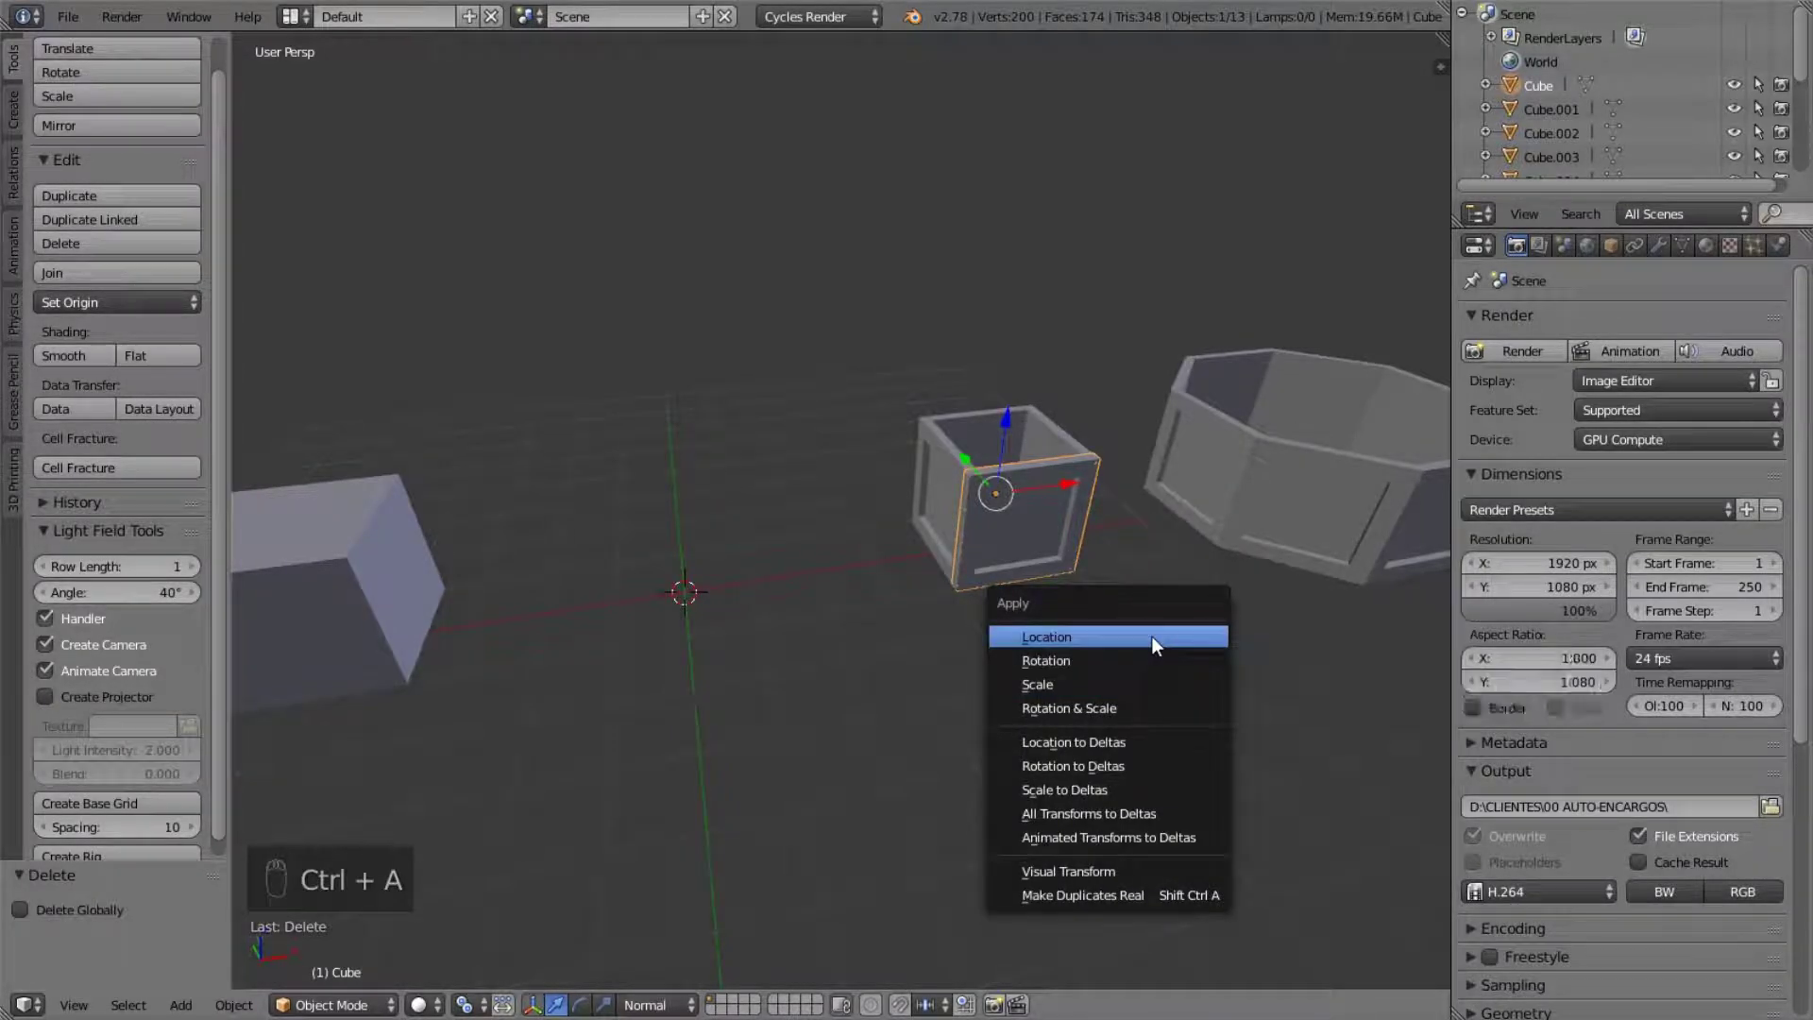
{"action": "left_click", "coordinate": [1152, 637]}
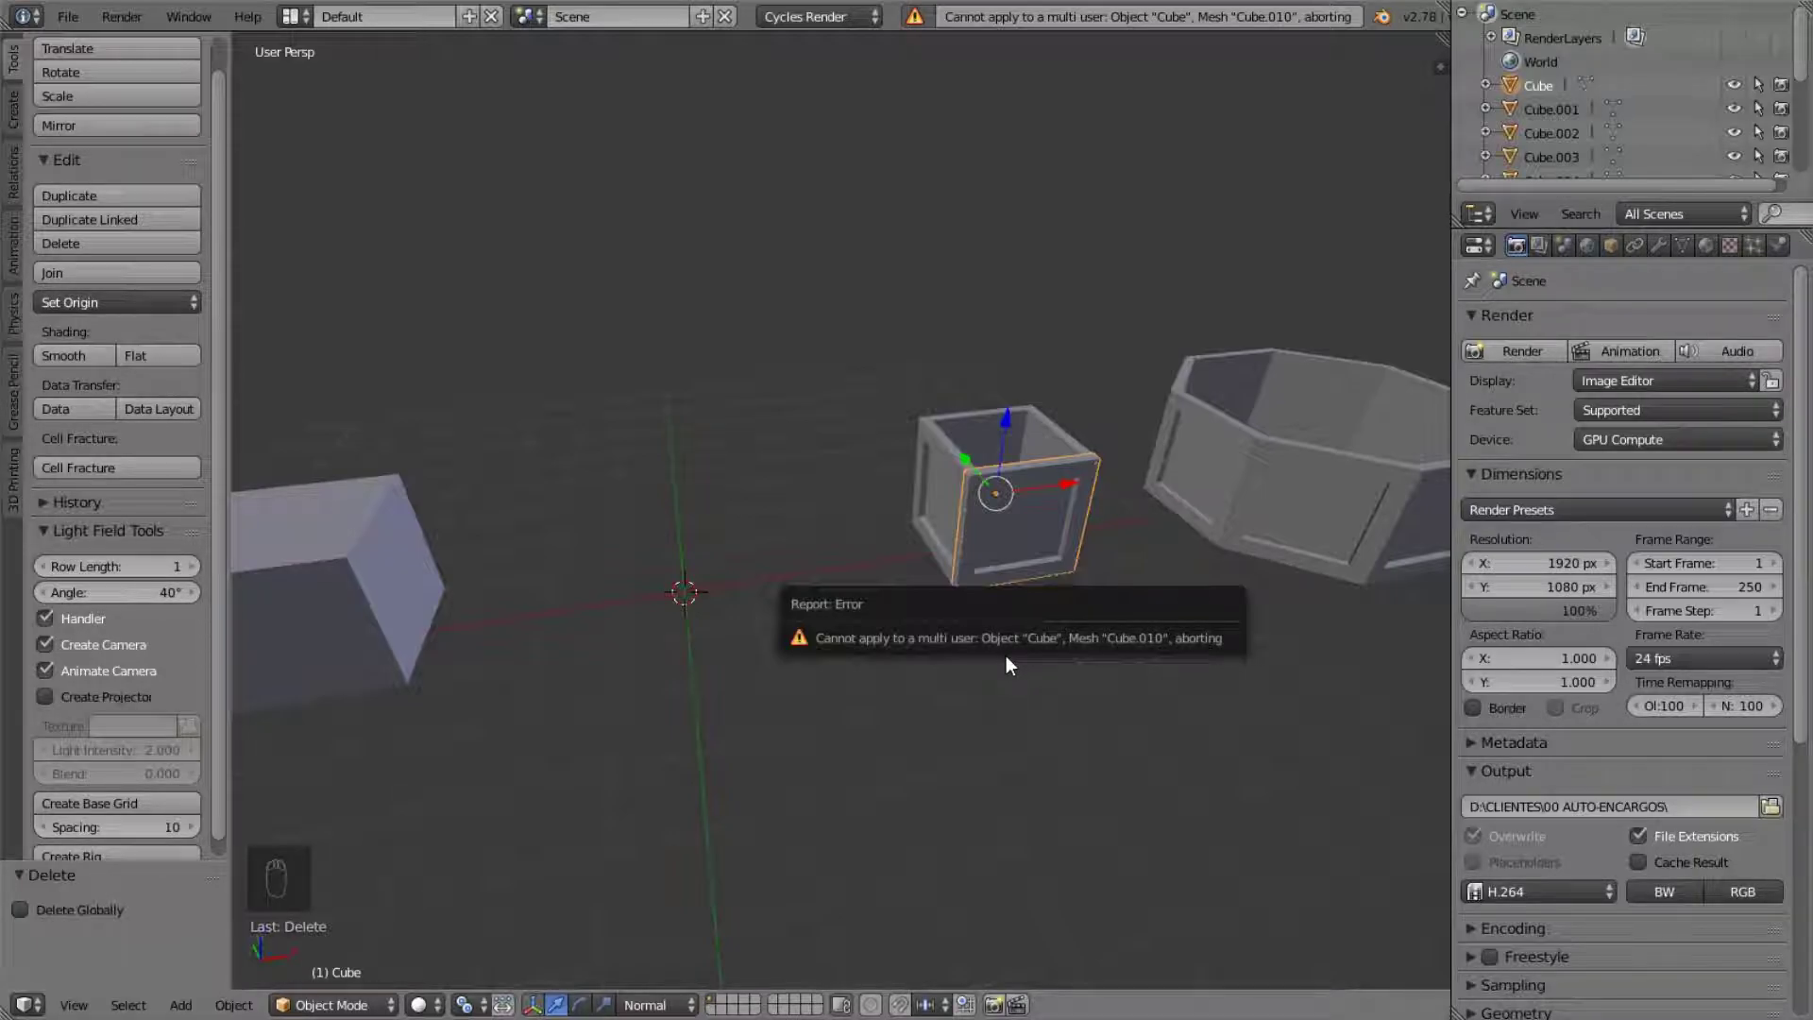
- Compare the solid cube with the box's linked panel by selecting each, and apply the solid cube's location
{"action": "middle_click_drag", "start_coordinate": [602, 539], "coordinate": [829, 595]}
{"action": "right_click", "coordinate": [686, 575]}
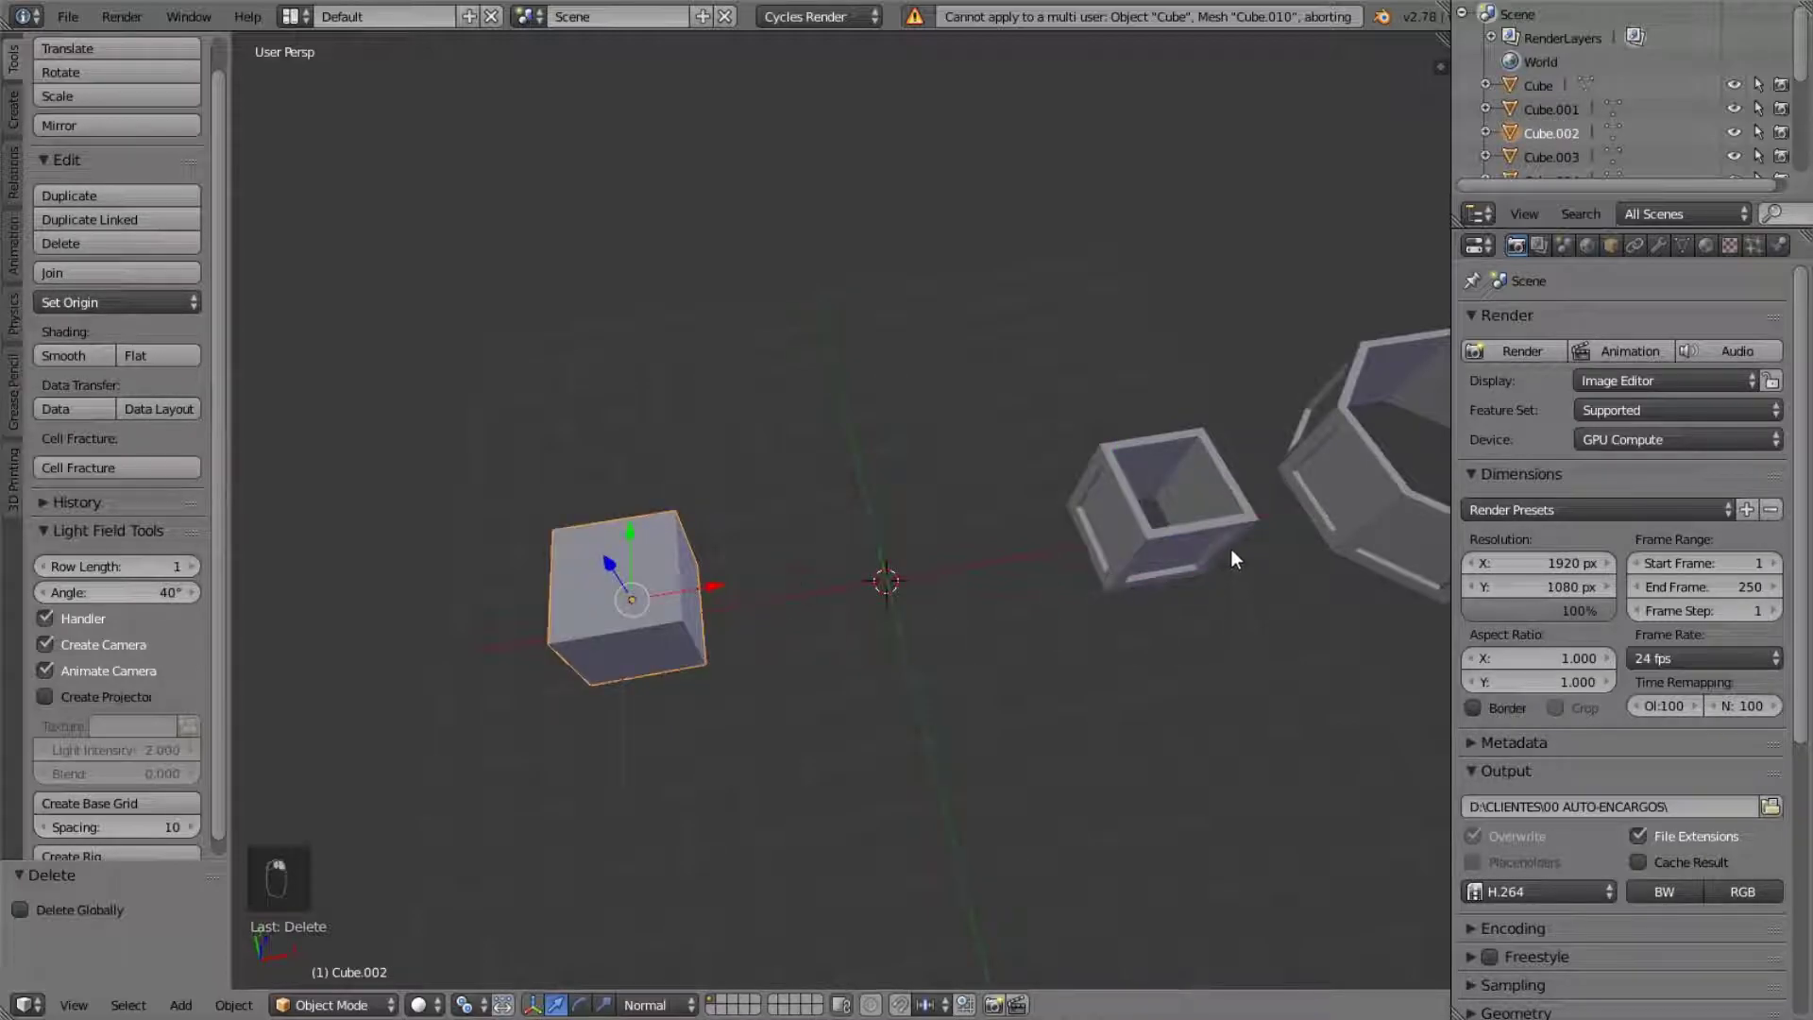
{"action": "right_click", "coordinate": [1209, 571]}
{"action": "right_click", "coordinate": [578, 574]}
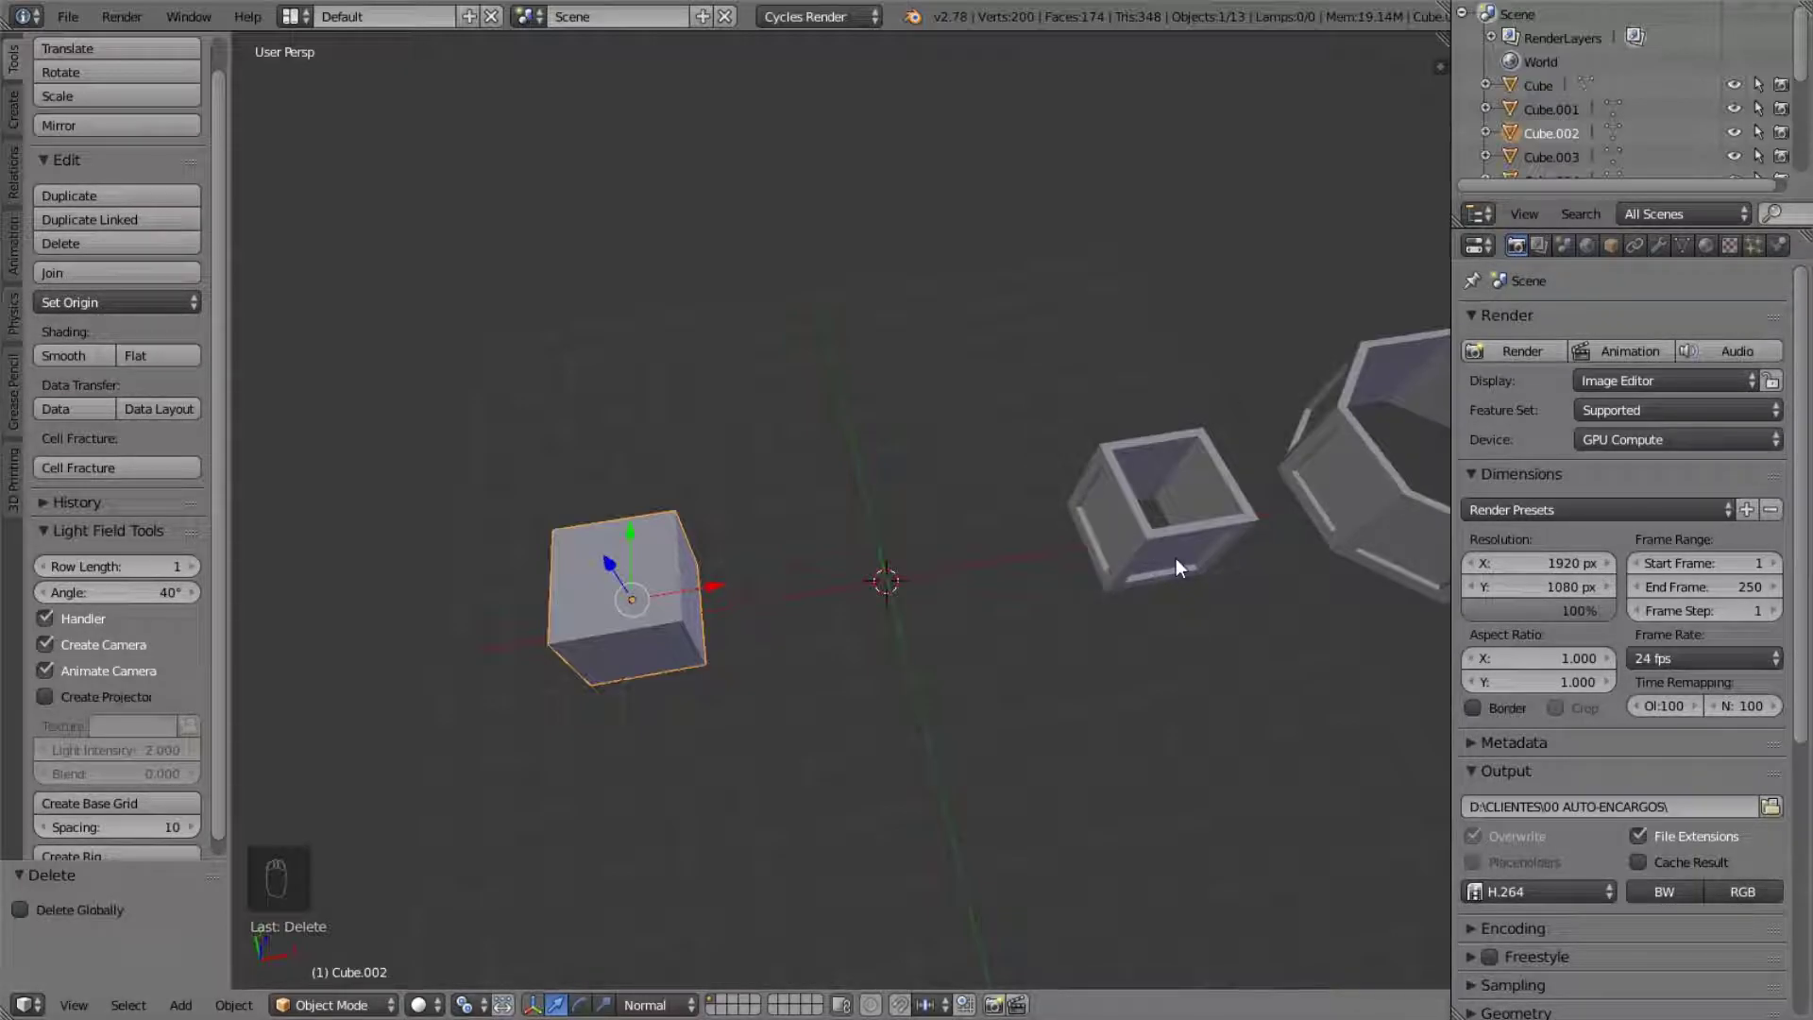
{"action": "middle_click_drag", "start_coordinate": [1032, 655], "coordinate": [1096, 566]}
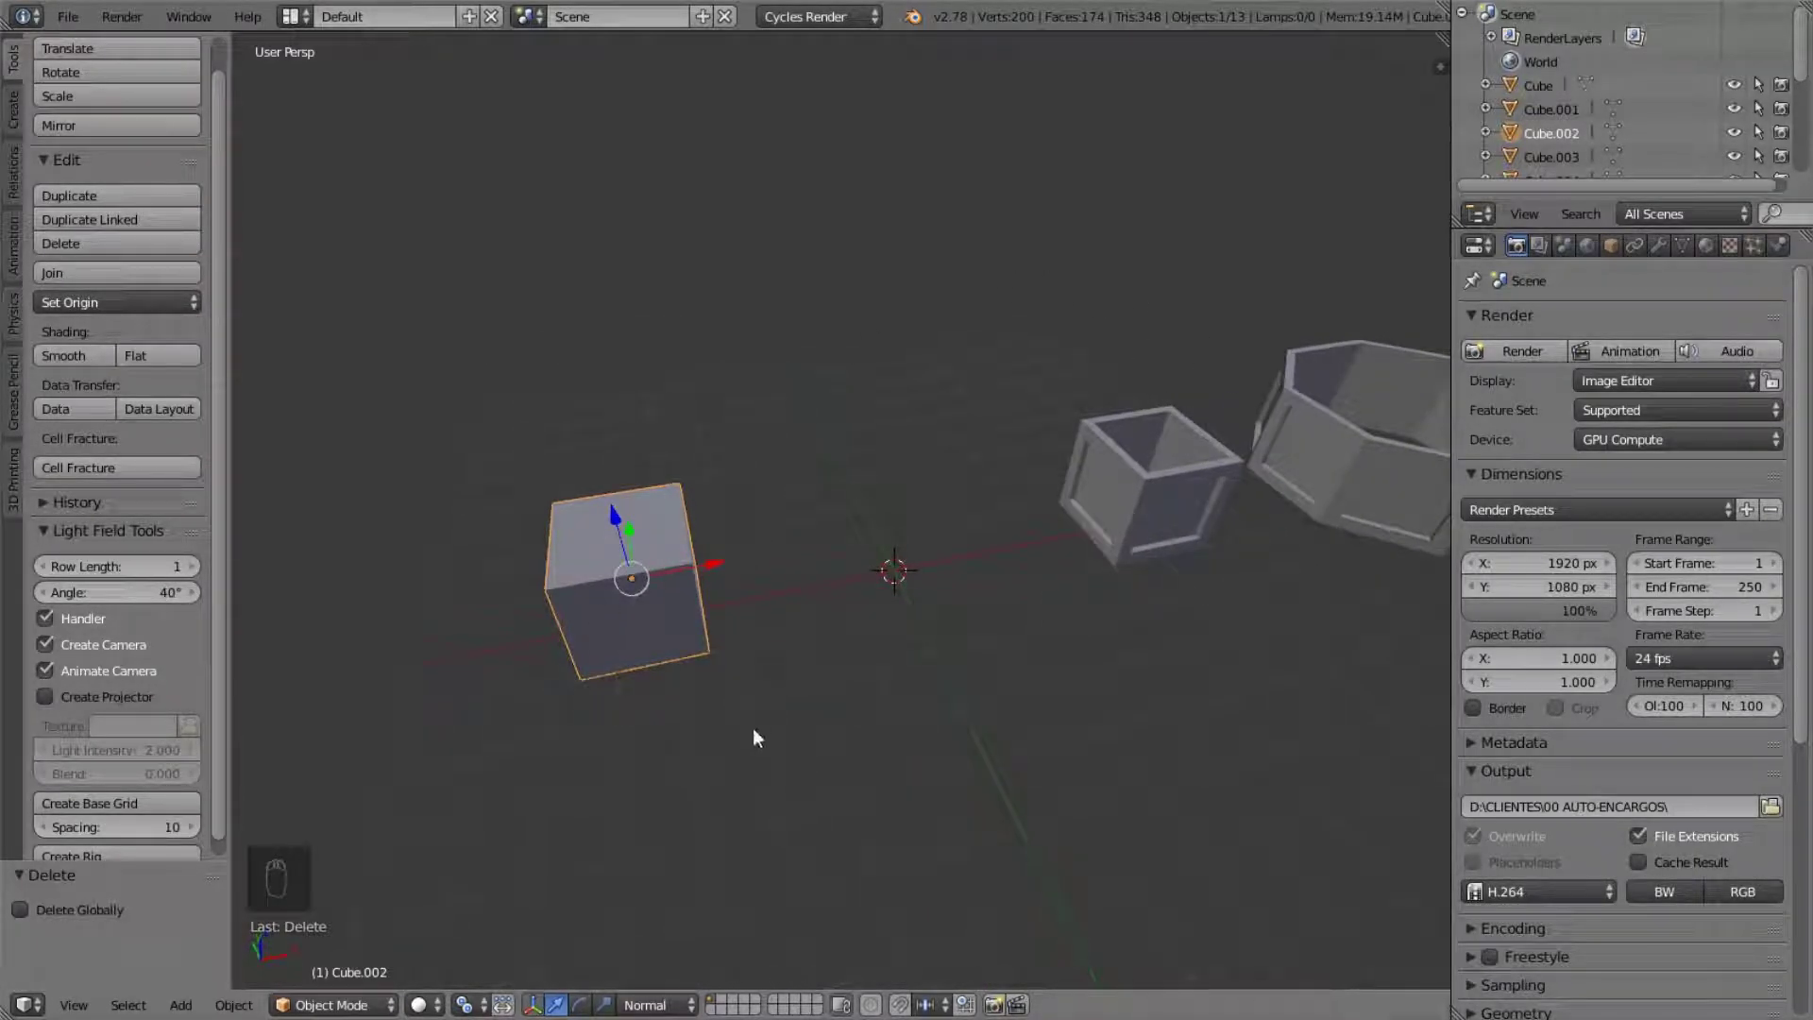
{"action": "key", "text": "ctrl+a"}
{"action": "left_click", "coordinate": [831, 740]}
{"action": "middle_click_drag", "start_coordinate": [786, 735], "coordinate": [689, 525]}
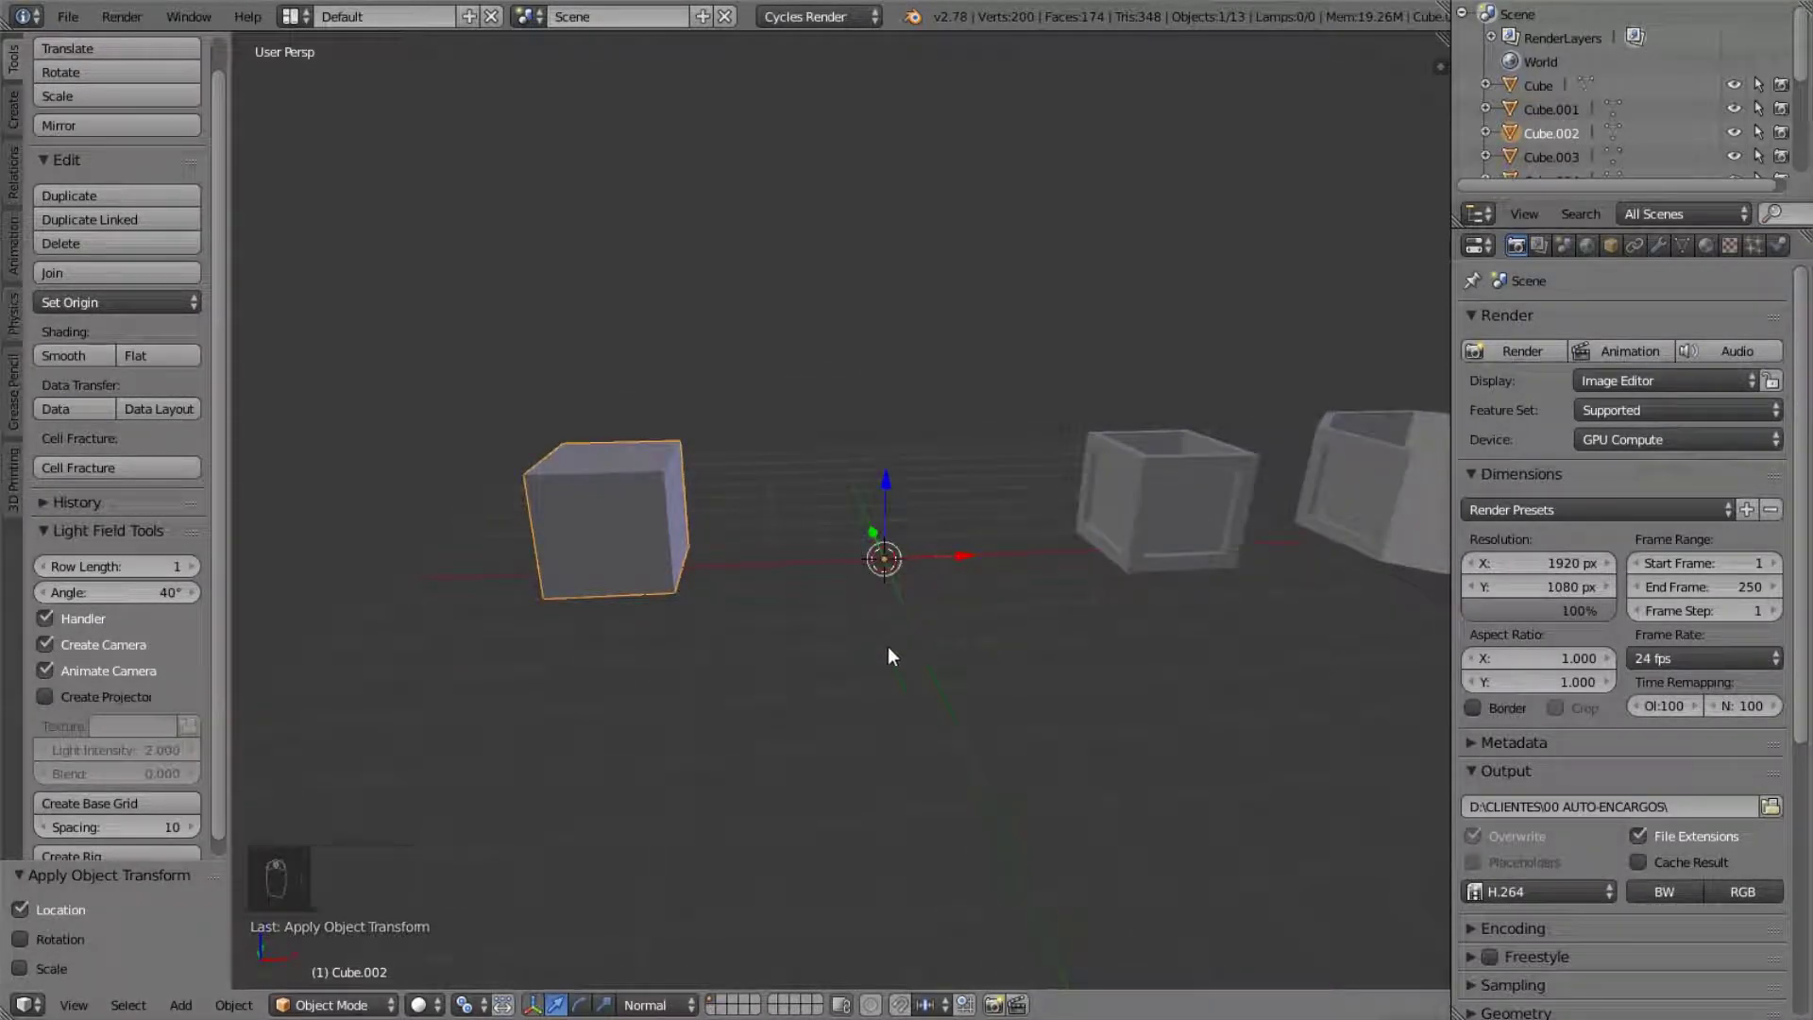
- Apply the solid cube's location once more and snap the 3D cursor to the scene center
{"action": "key", "text": "ctrl+a"}
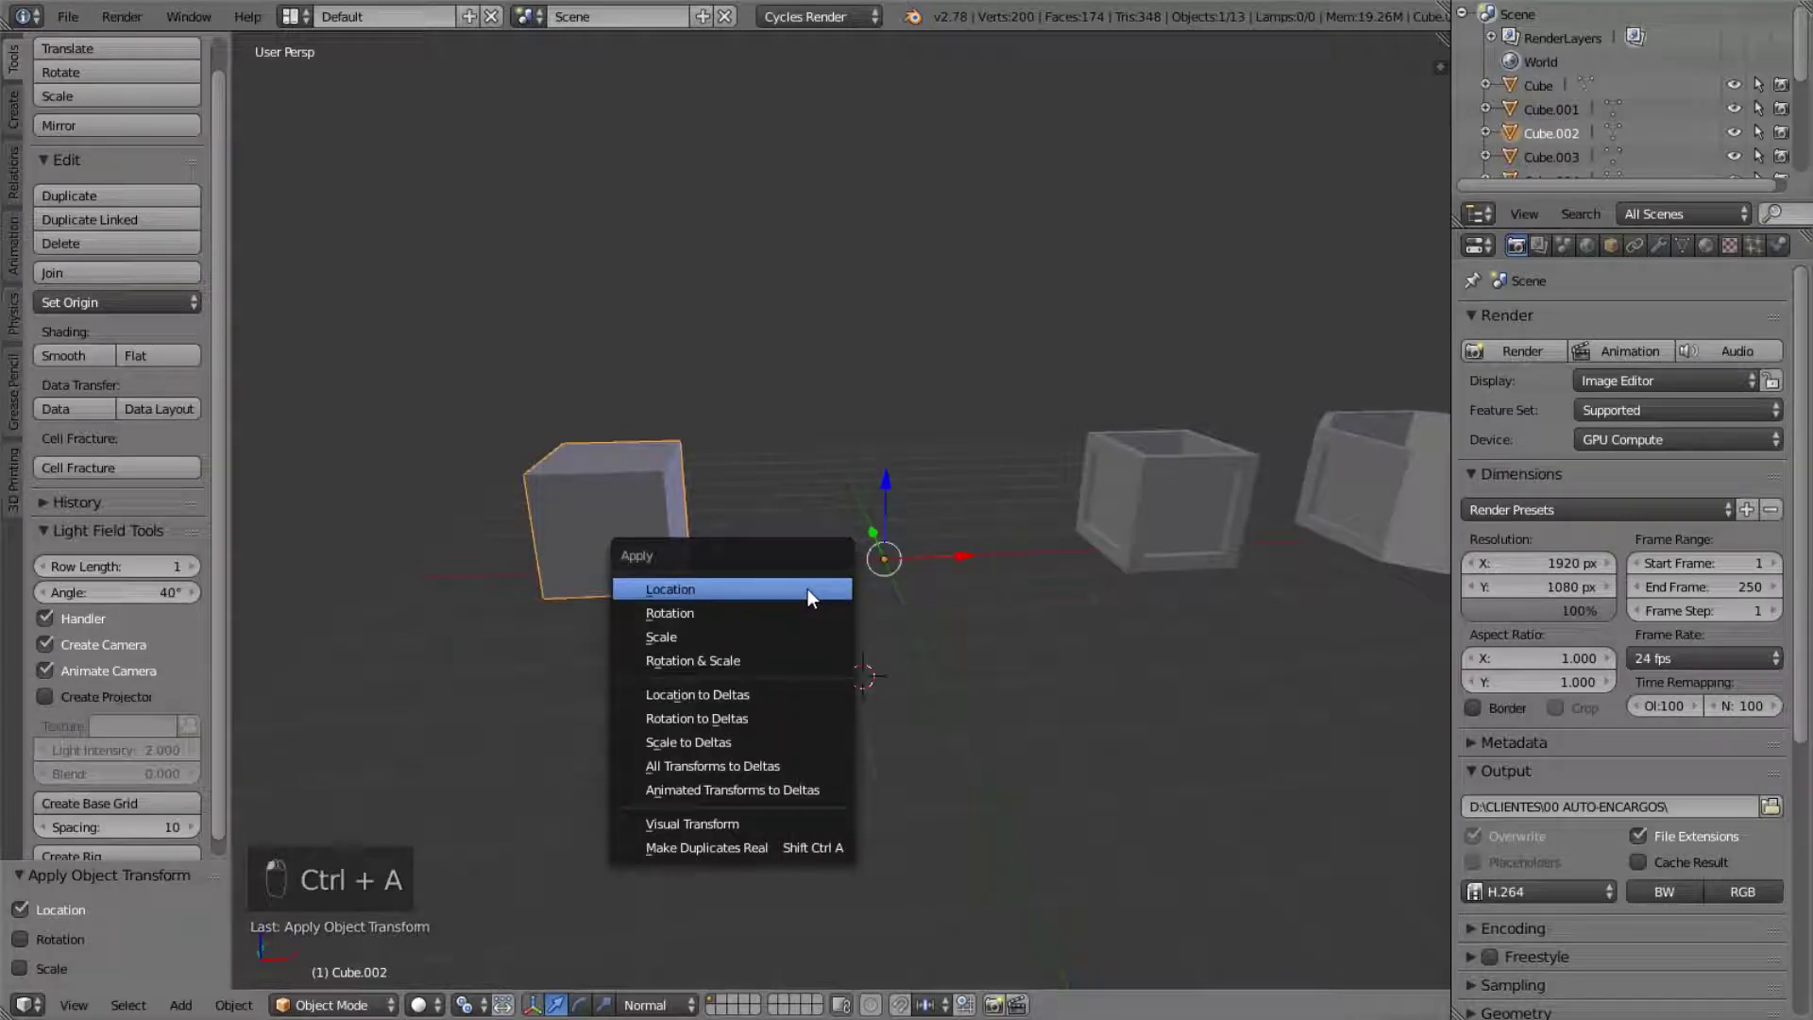
{"action": "left_click", "coordinate": [807, 587]}
{"action": "middle_click_drag", "start_coordinate": [805, 485], "coordinate": [891, 537]}
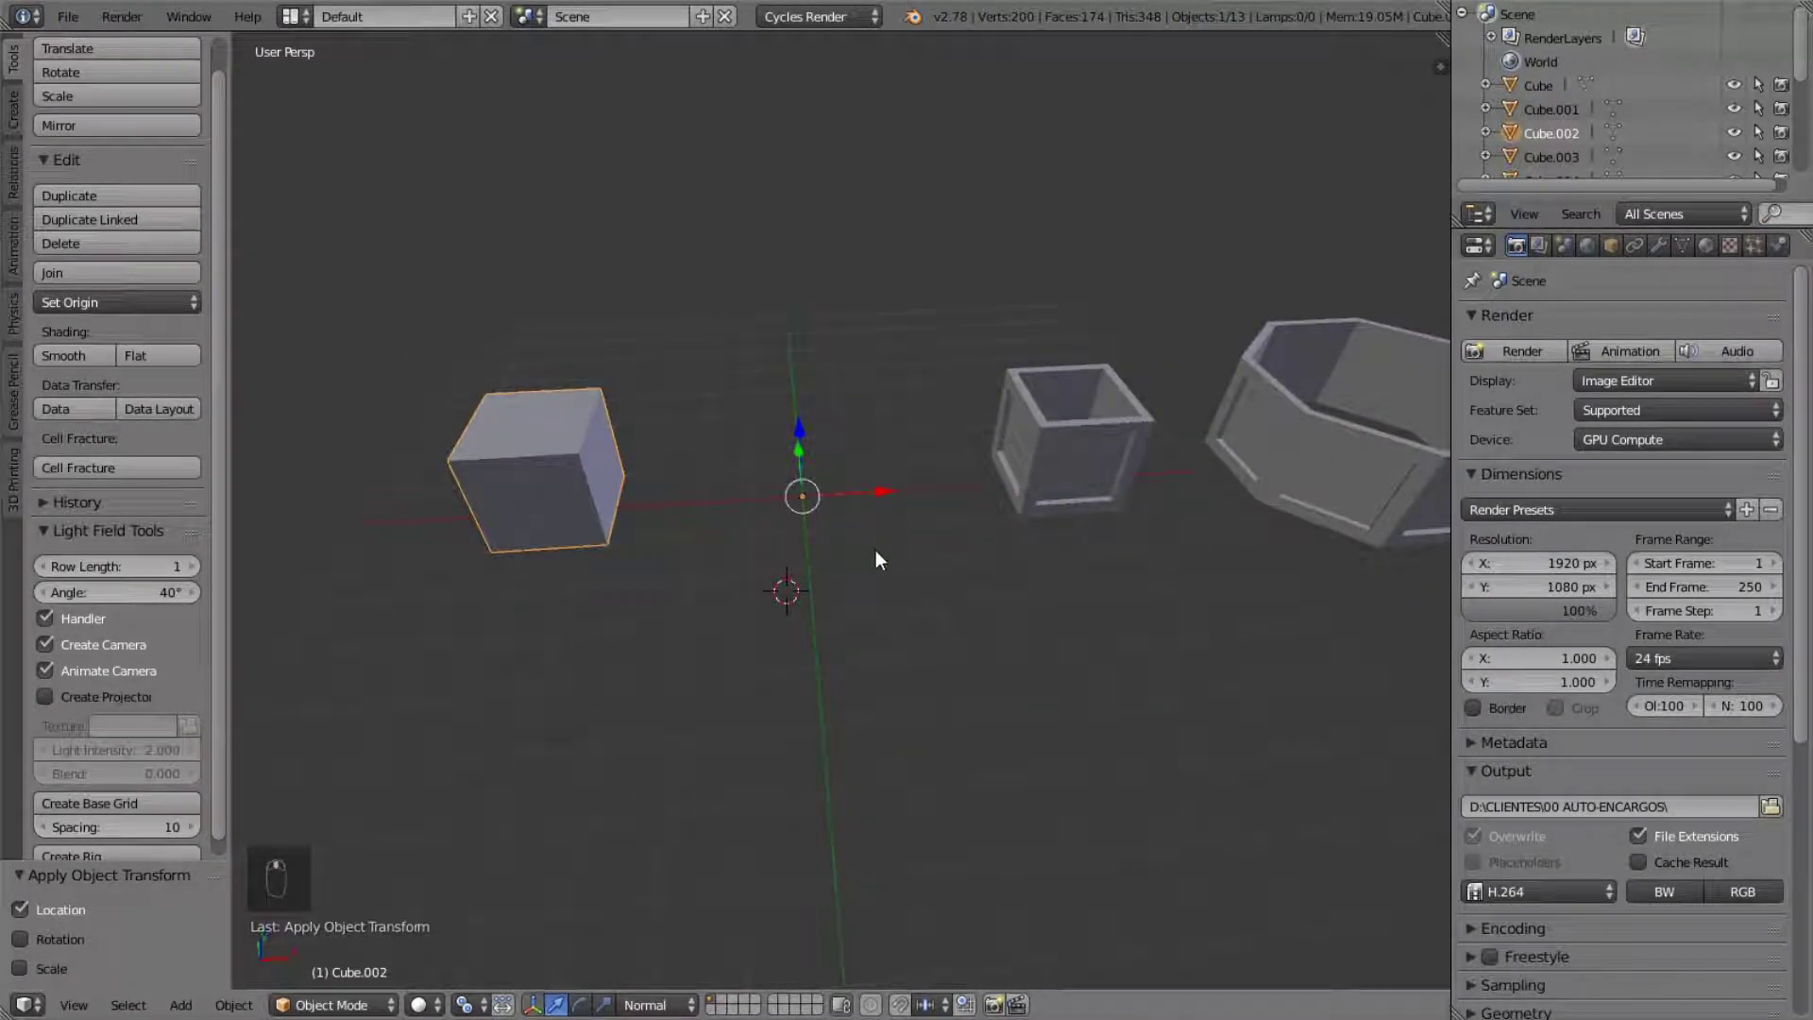
{"action": "key", "text": "shift+s"}
{"action": "left_click", "coordinate": [870, 553]}
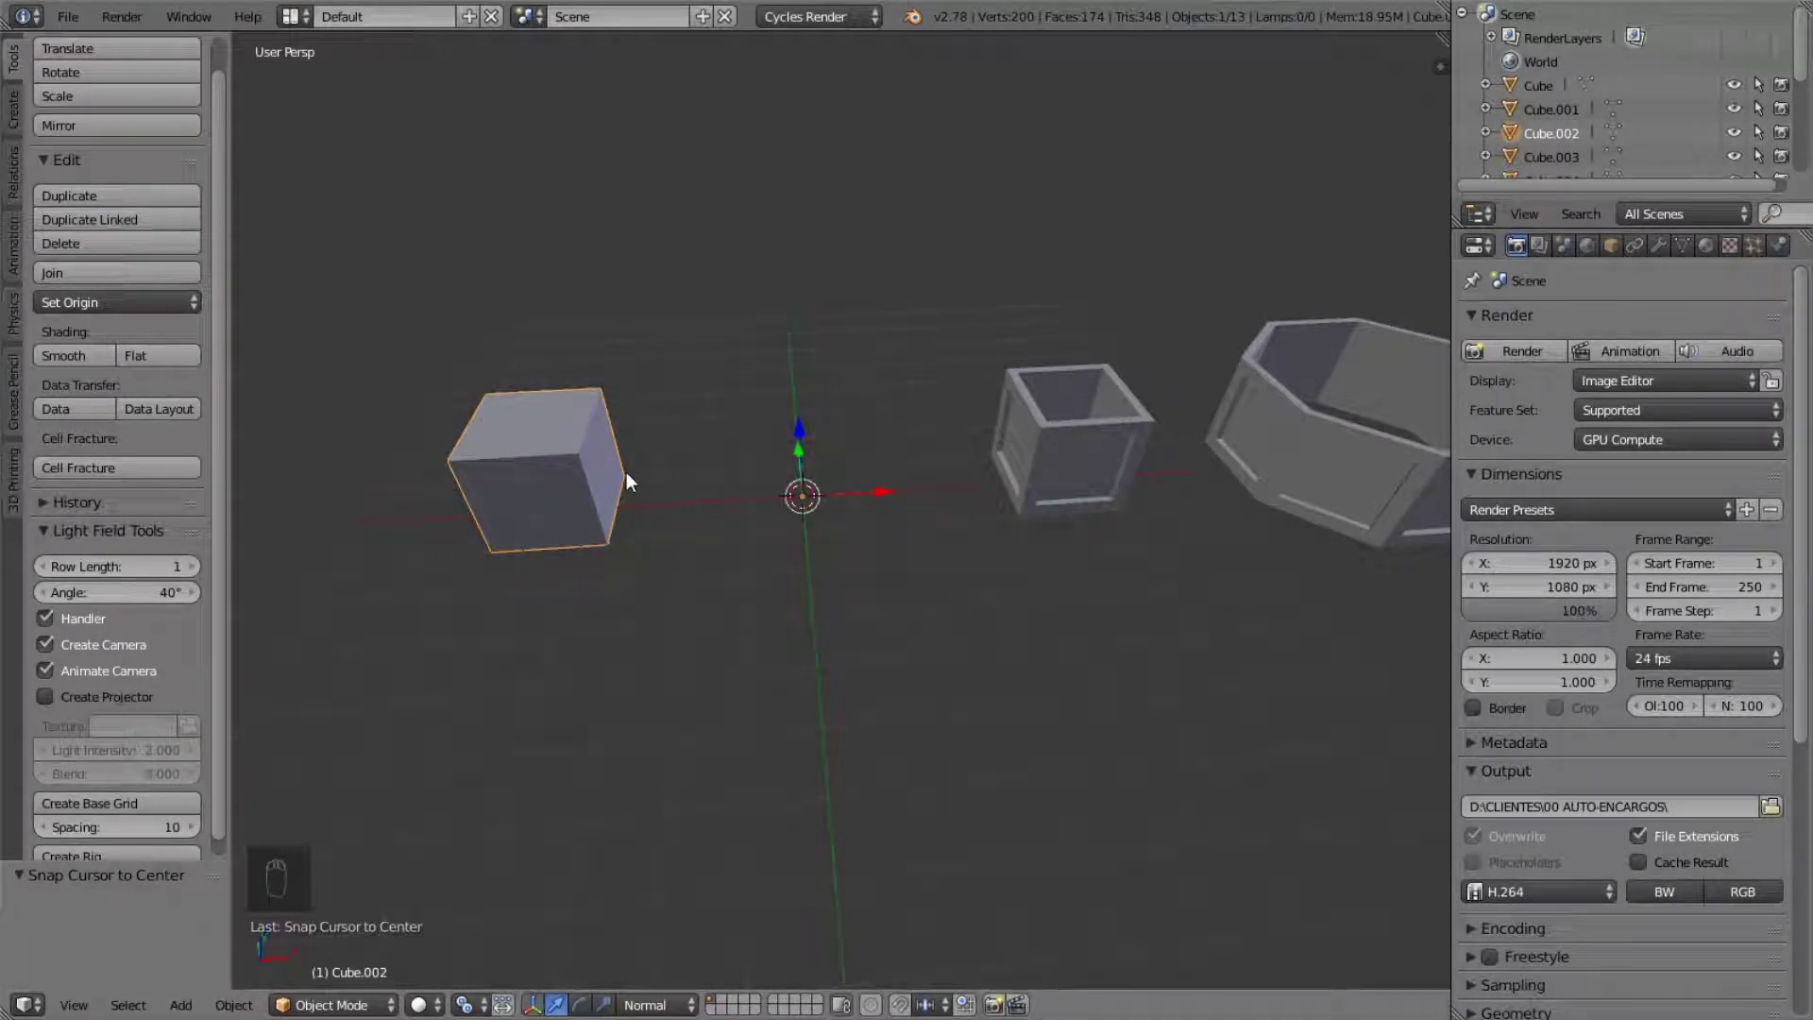
- Undo the cursor snap and the applied location so the solid cube regains its own origin
{"action": "key", "text": "ctrl+z"}
{"action": "key", "text": "ctrl+z"}
{"action": "key", "text": "ctrl+z"}
{"action": "key", "text": "ctrl+z"}
{"action": "key", "text": "ctrl+z"}
{"action": "key", "text": "ctrl+z"}
{"action": "key", "text": "ctrl+shift+z"}
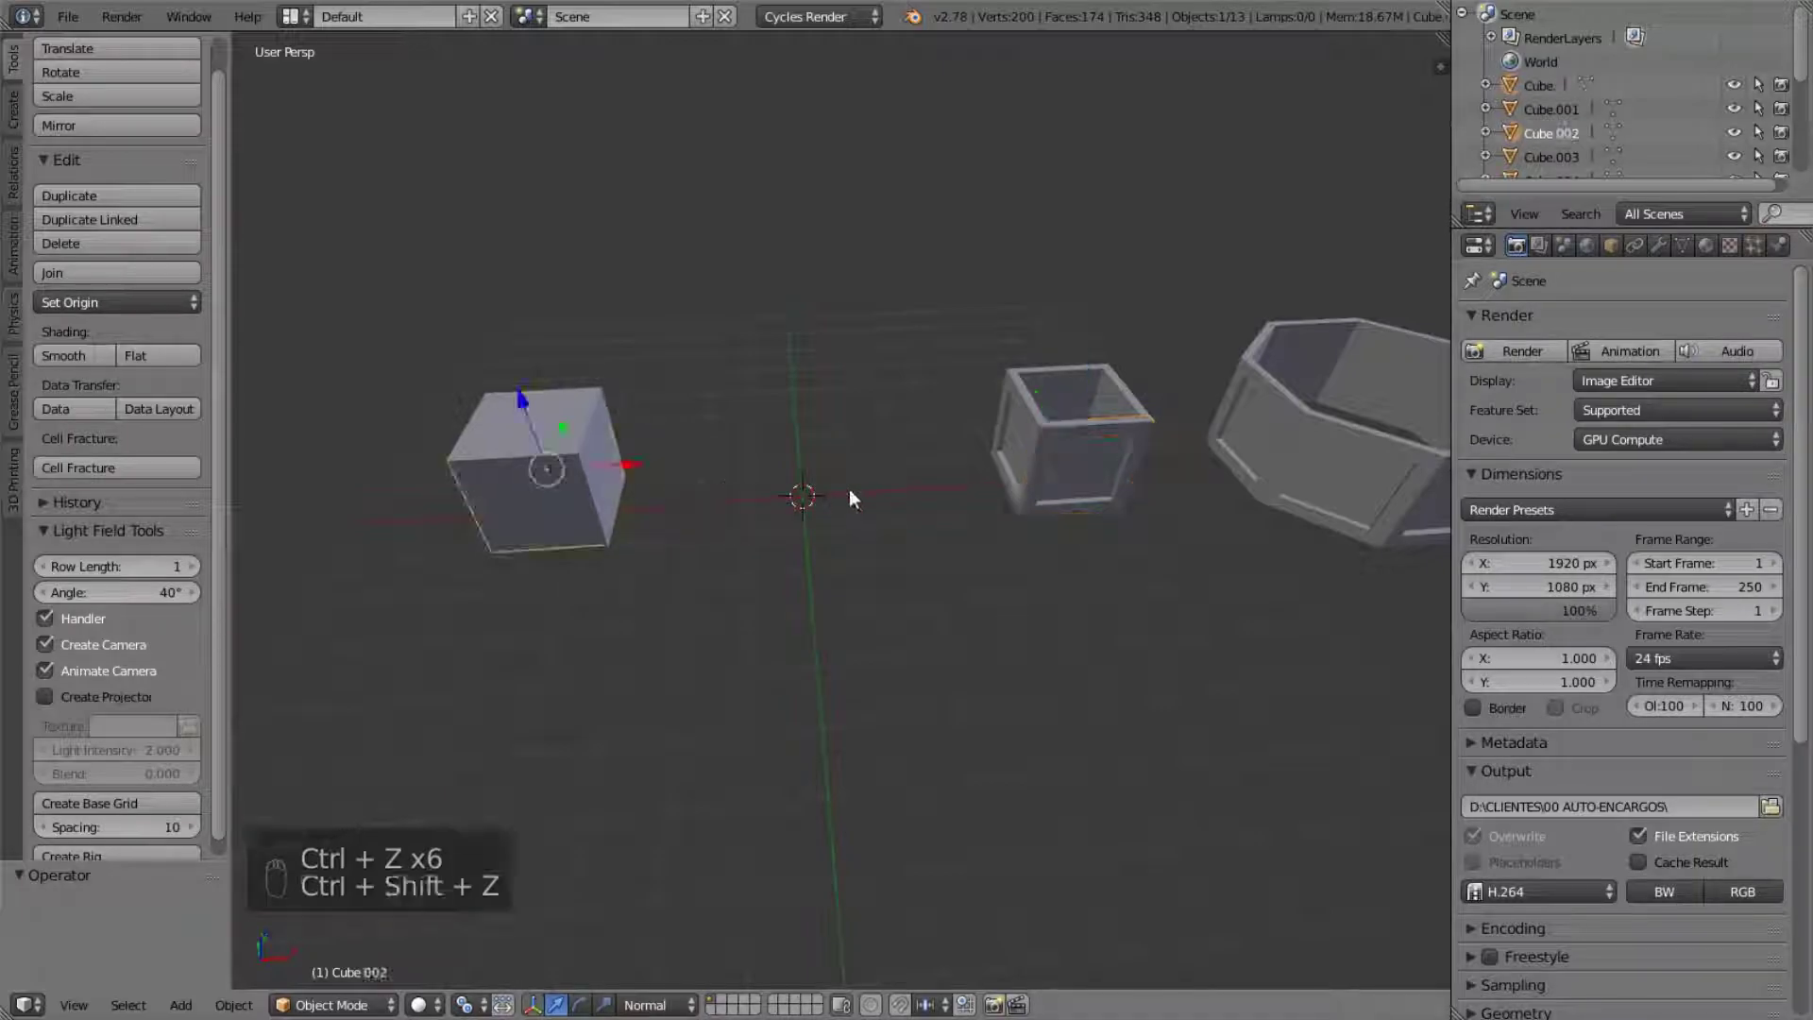
- Select the square box's linked side panel and try to apply its object transform
{"action": "right_click", "coordinate": [1044, 468]}
{"action": "right_click", "coordinate": [609, 496]}
{"action": "right_click", "coordinate": [1108, 459]}
{"action": "middle_click_drag", "start_coordinate": [1111, 483], "coordinate": [1052, 643], "text": "shift"}
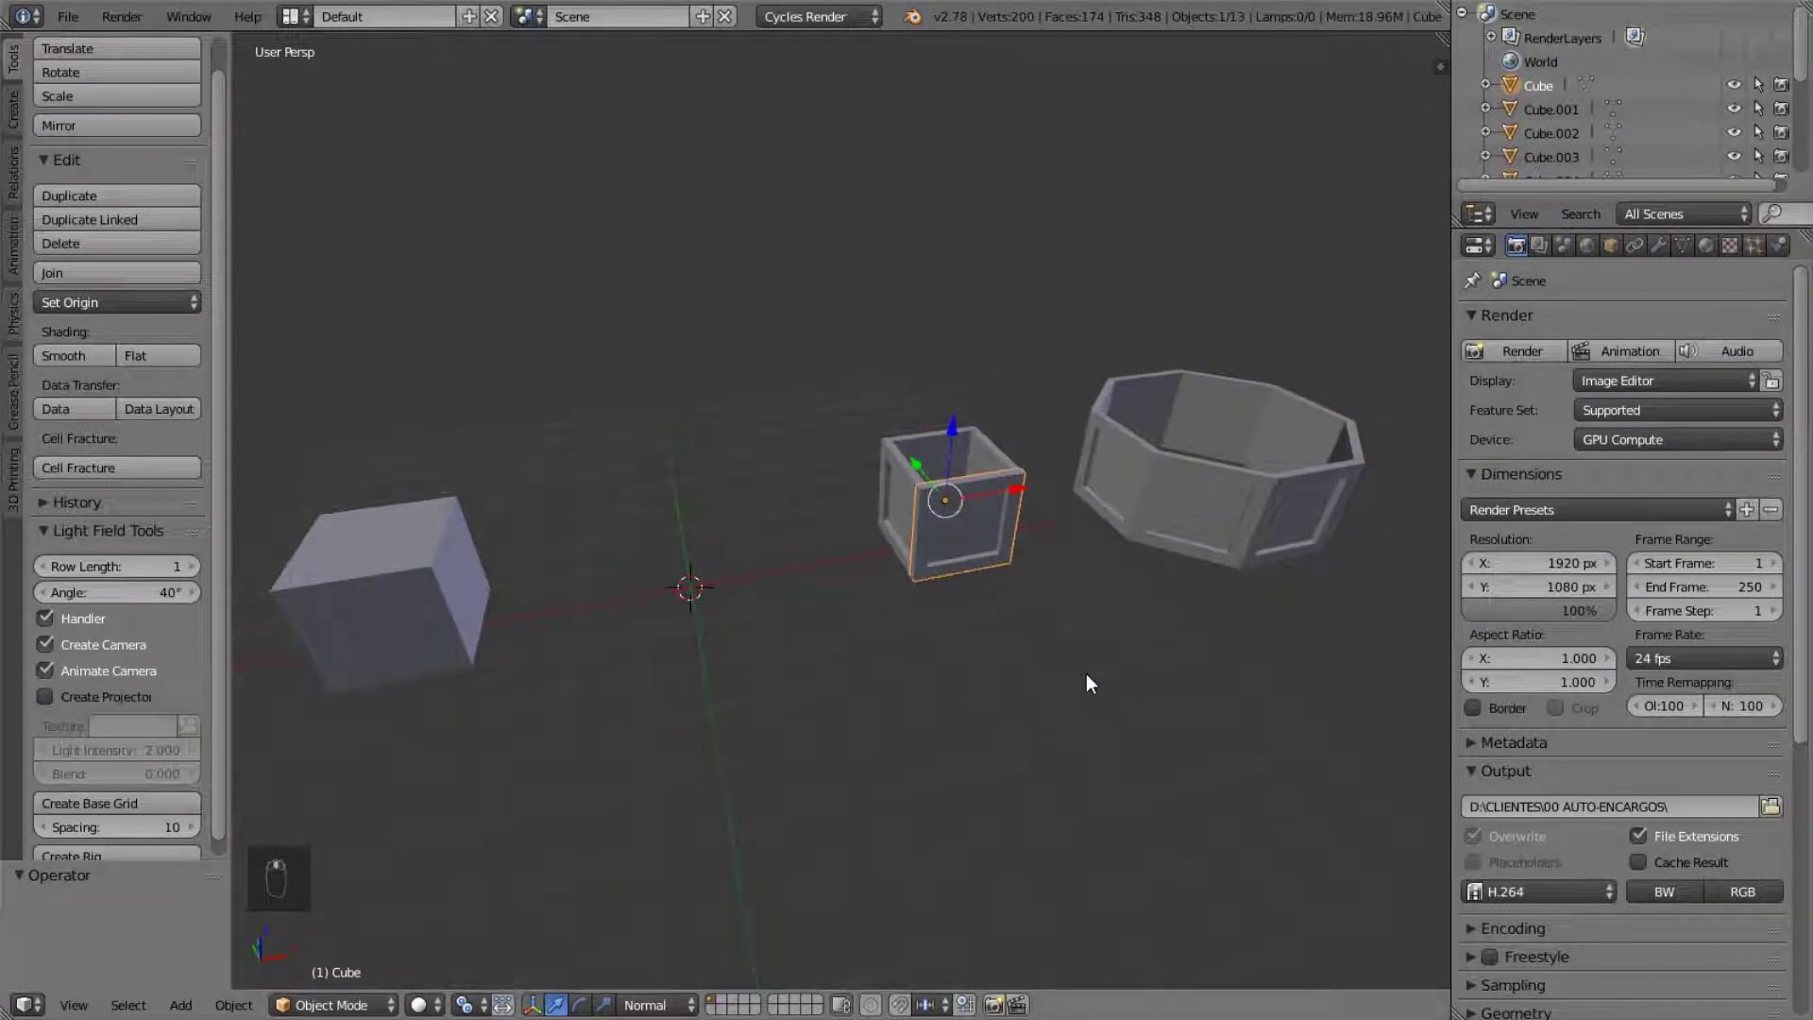
{"action": "right_click", "coordinate": [1004, 472]}
{"action": "key", "text": "ctrl+r"}
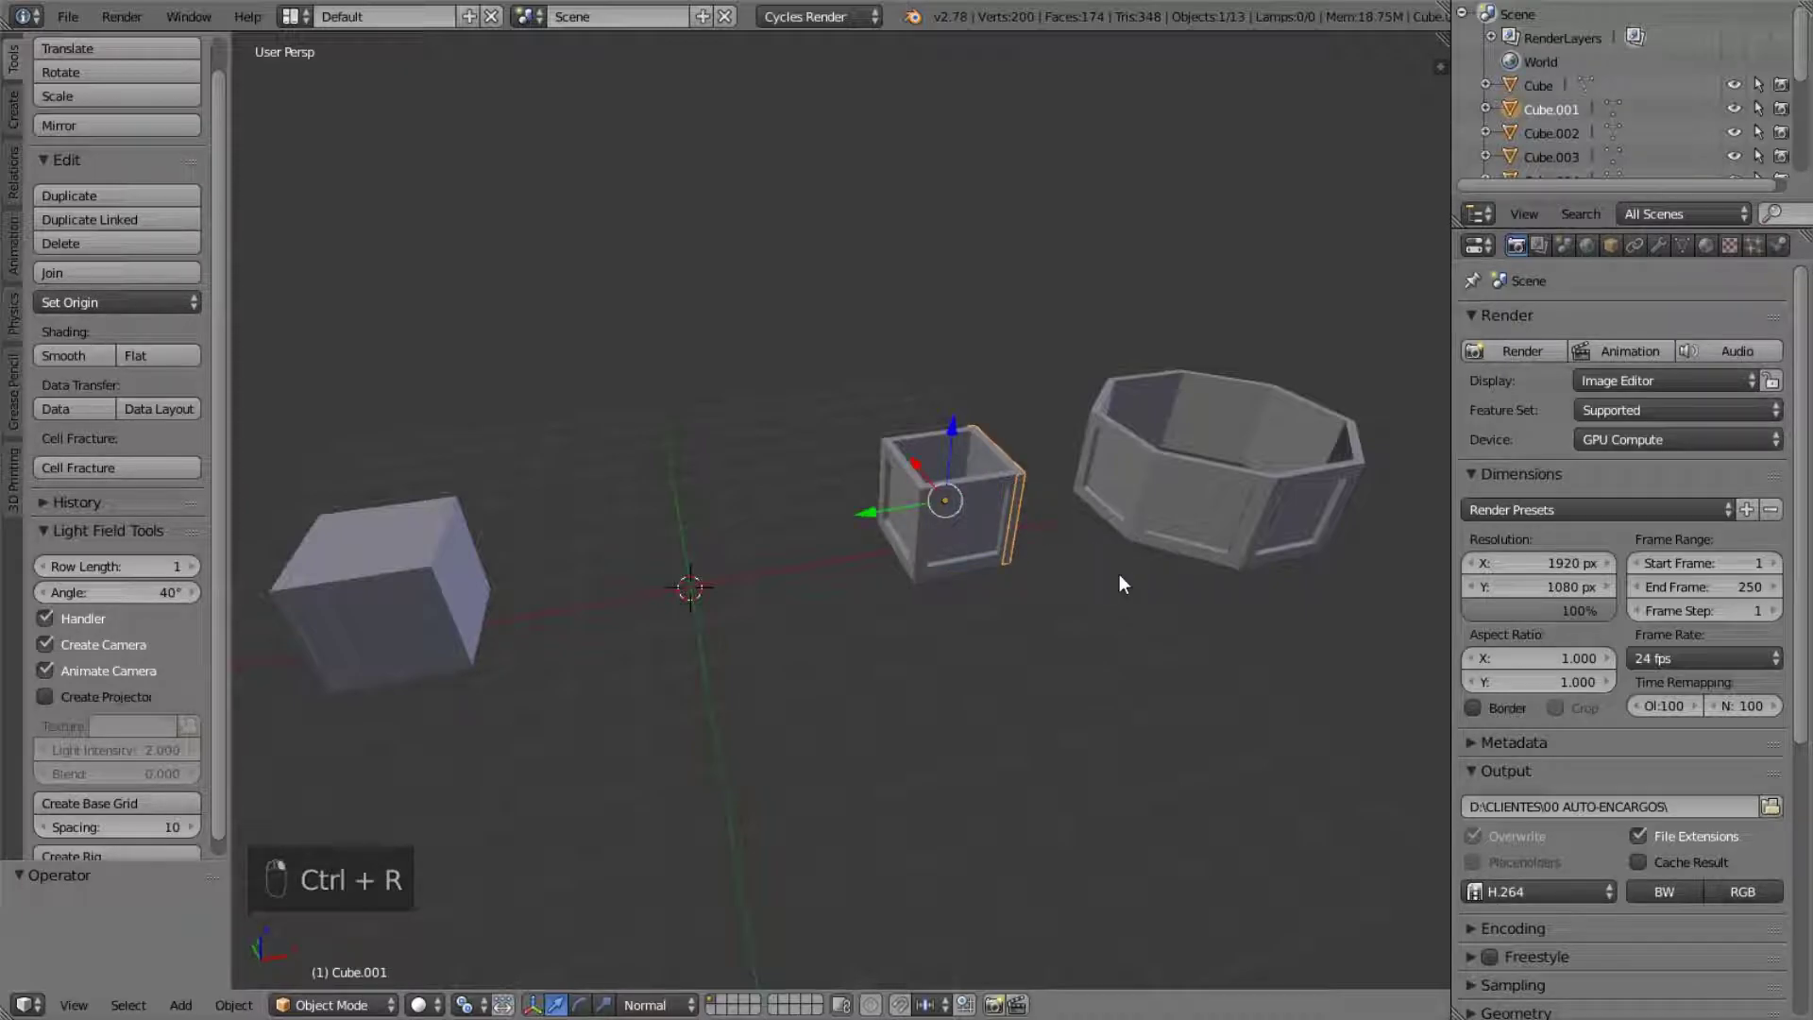
{"action": "key", "text": "ctrl+a"}
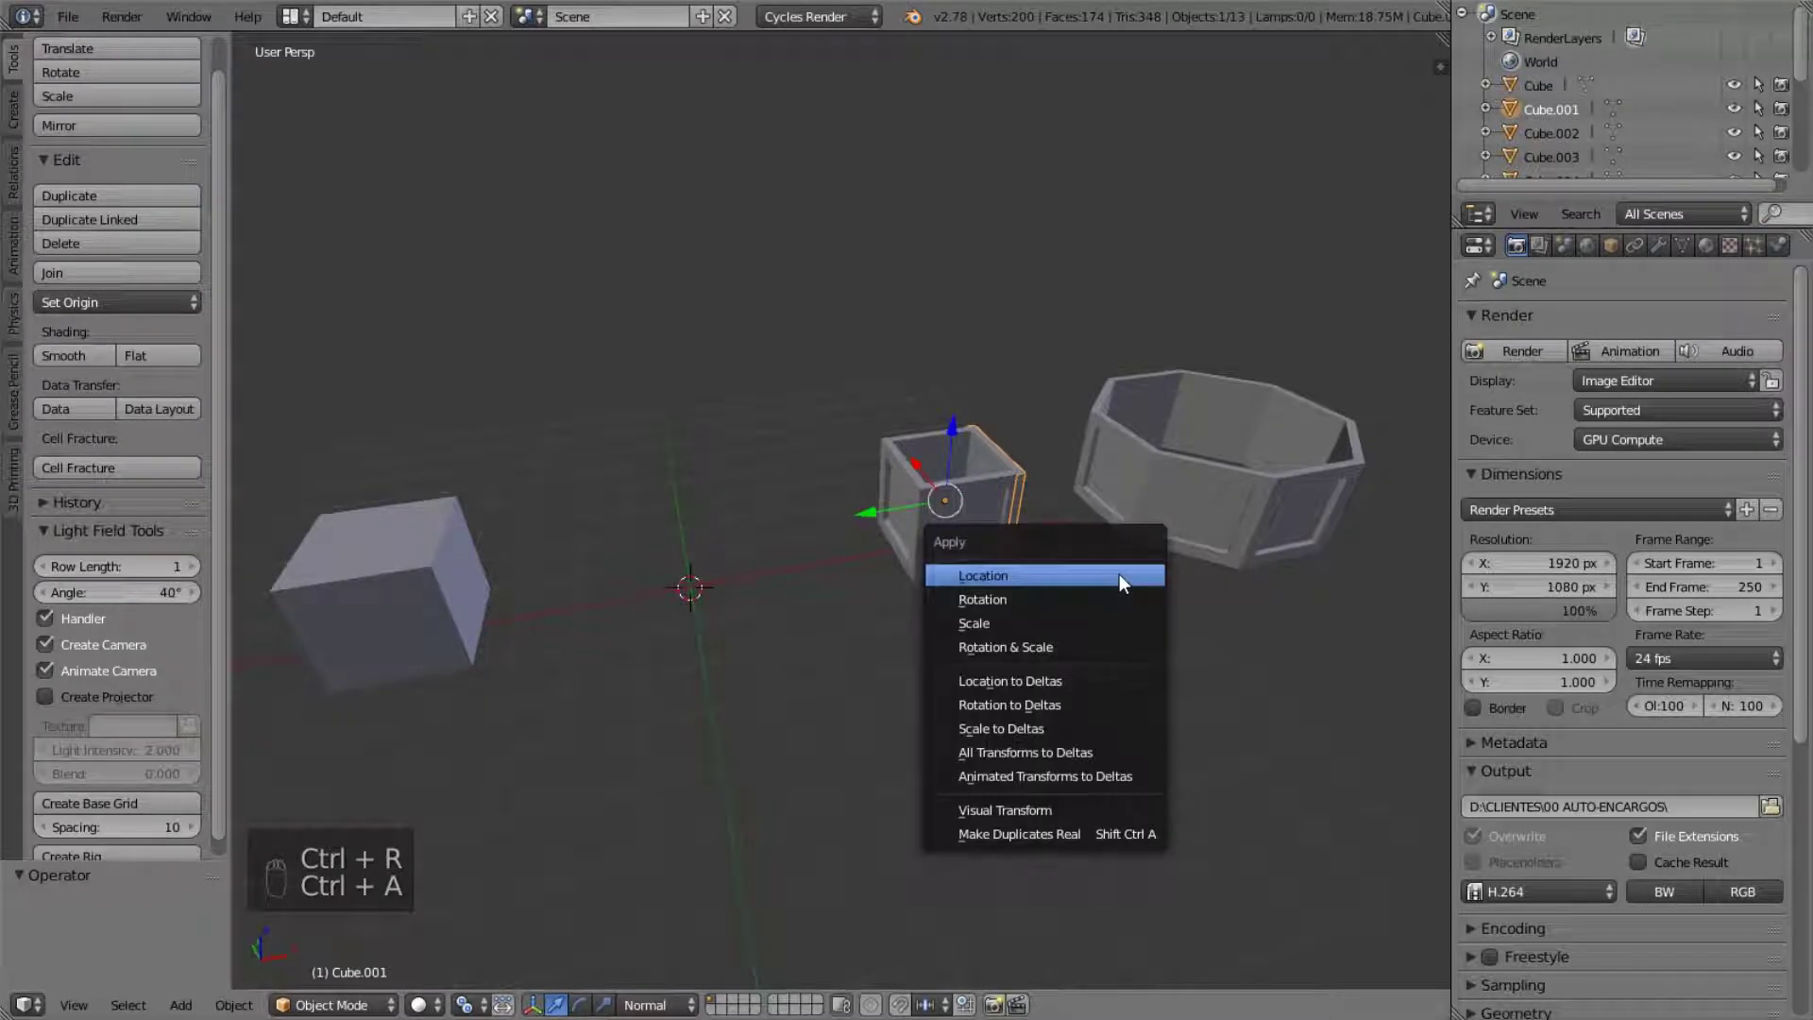
{"action": "left_click", "coordinate": [1041, 623]}
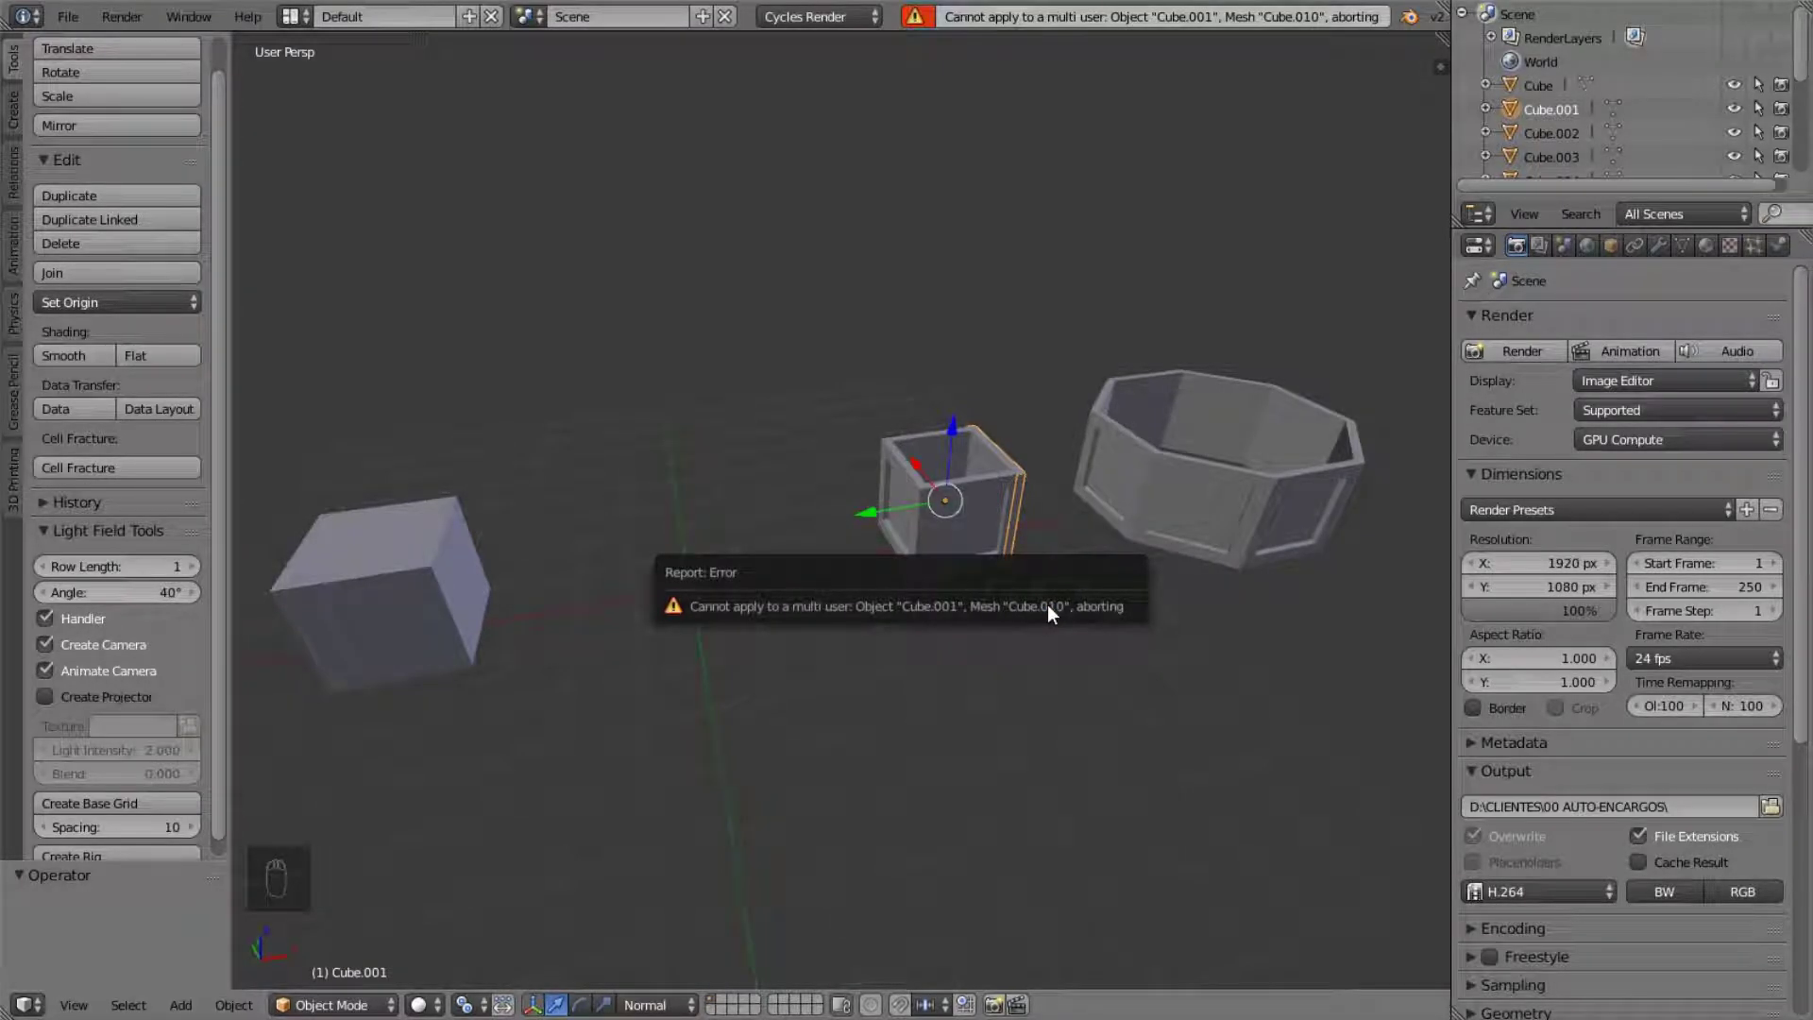
- Delete all panels of the square box and the octagonal ring, and select the remaining solid cube
{"action": "middle_click_drag", "start_coordinate": [578, 558], "coordinate": [700, 562]}
{"action": "scroll", "coordinate": [1052, 557], "scroll_direction": "down", "scroll_amount": 3}
{"action": "mouse_move", "coordinate": [1118, 541]}
{"action": "left_mouse_down", "text": "ctrl"}
{"action": "mouse_move", "coordinate": [807, 603]}
{"action": "mouse_move", "coordinate": [1259, 518]}
{"action": "left_mouse_up", "text": "ctrl"}
{"action": "key", "text": "x"}
{"action": "left_click", "coordinate": [955, 604]}
{"action": "right_click", "coordinate": [729, 541]}
{"action": "middle_click_drag", "start_coordinate": [729, 541], "coordinate": [822, 536]}
{"action": "scroll", "coordinate": [822, 536], "scroll_direction": "up", "scroll_amount": 5}
{"action": "middle_click_drag", "start_coordinate": [593, 605], "coordinate": [829, 574], "text": "shift"}
{"action": "scroll", "coordinate": [829, 574], "scroll_direction": "up", "scroll_amount": 3}
{"action": "middle_click_drag", "start_coordinate": [829, 574], "coordinate": [958, 693]}
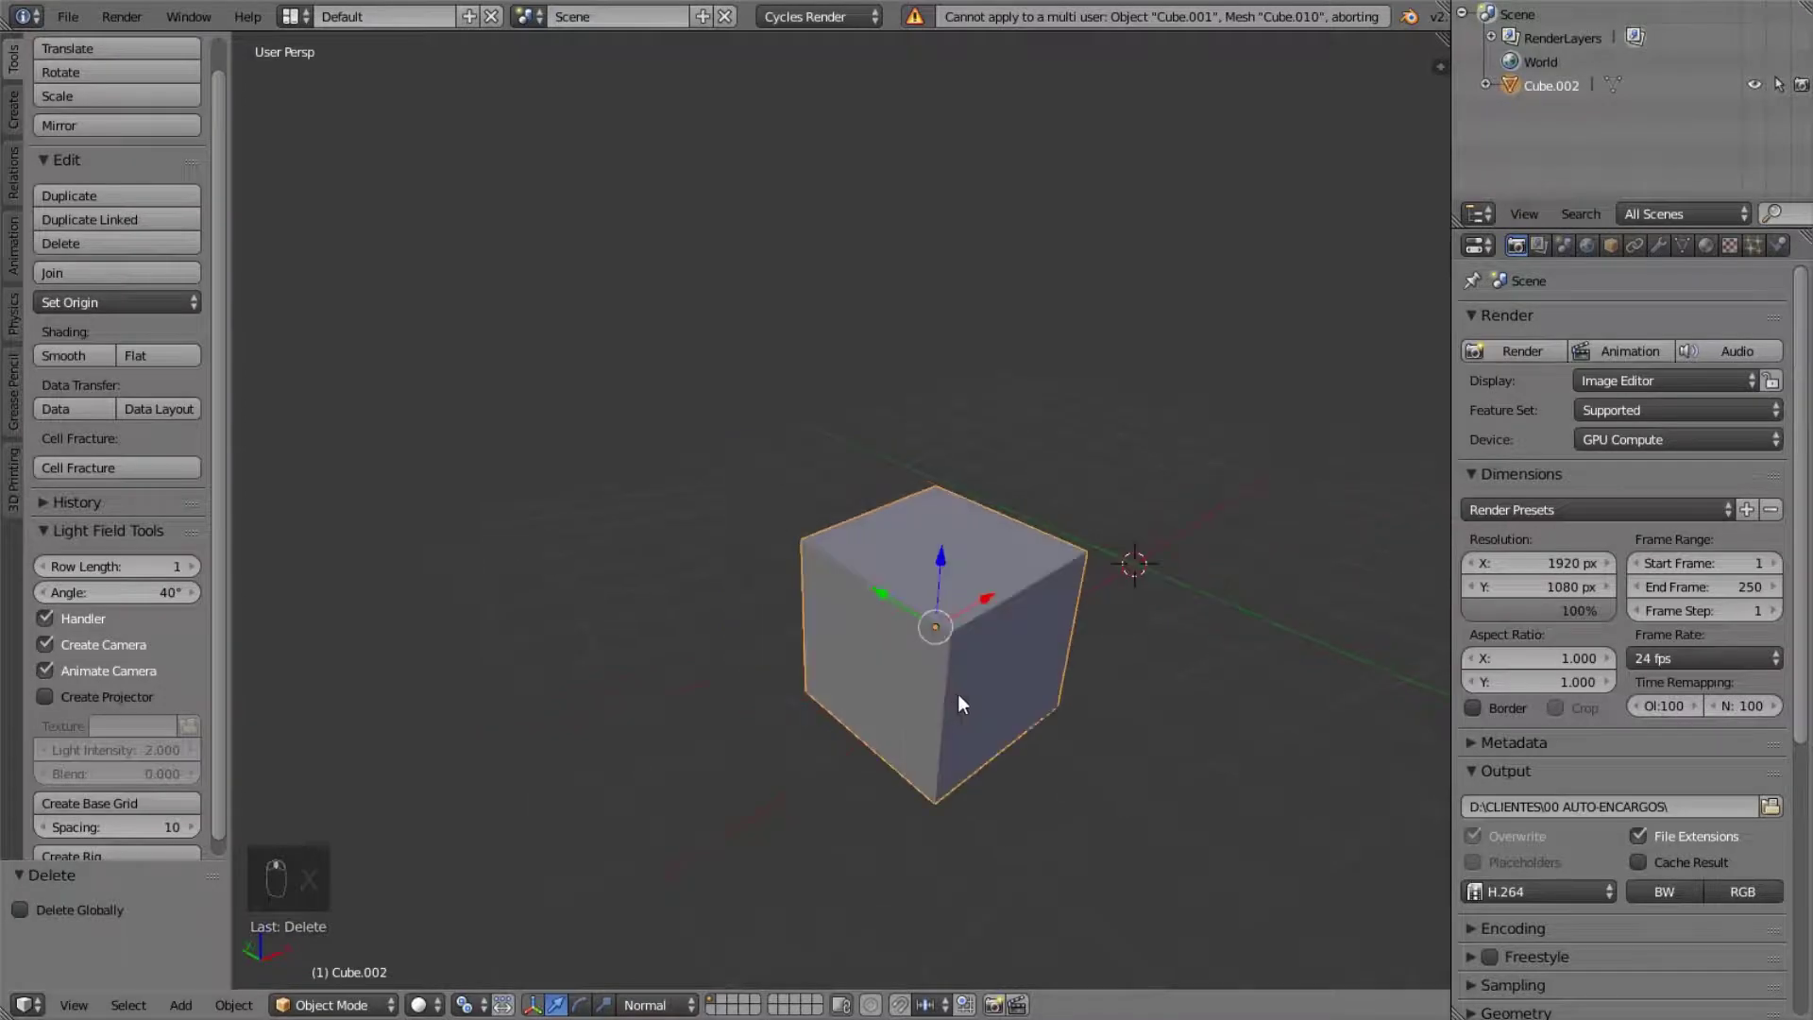
- Frame the remaining cube and rotate it about 54° around the X axis
{"action": "key", "text": "KP_Decimal"}
{"action": "scroll", "coordinate": [1193, 549], "scroll_direction": "down", "scroll_amount": 8}
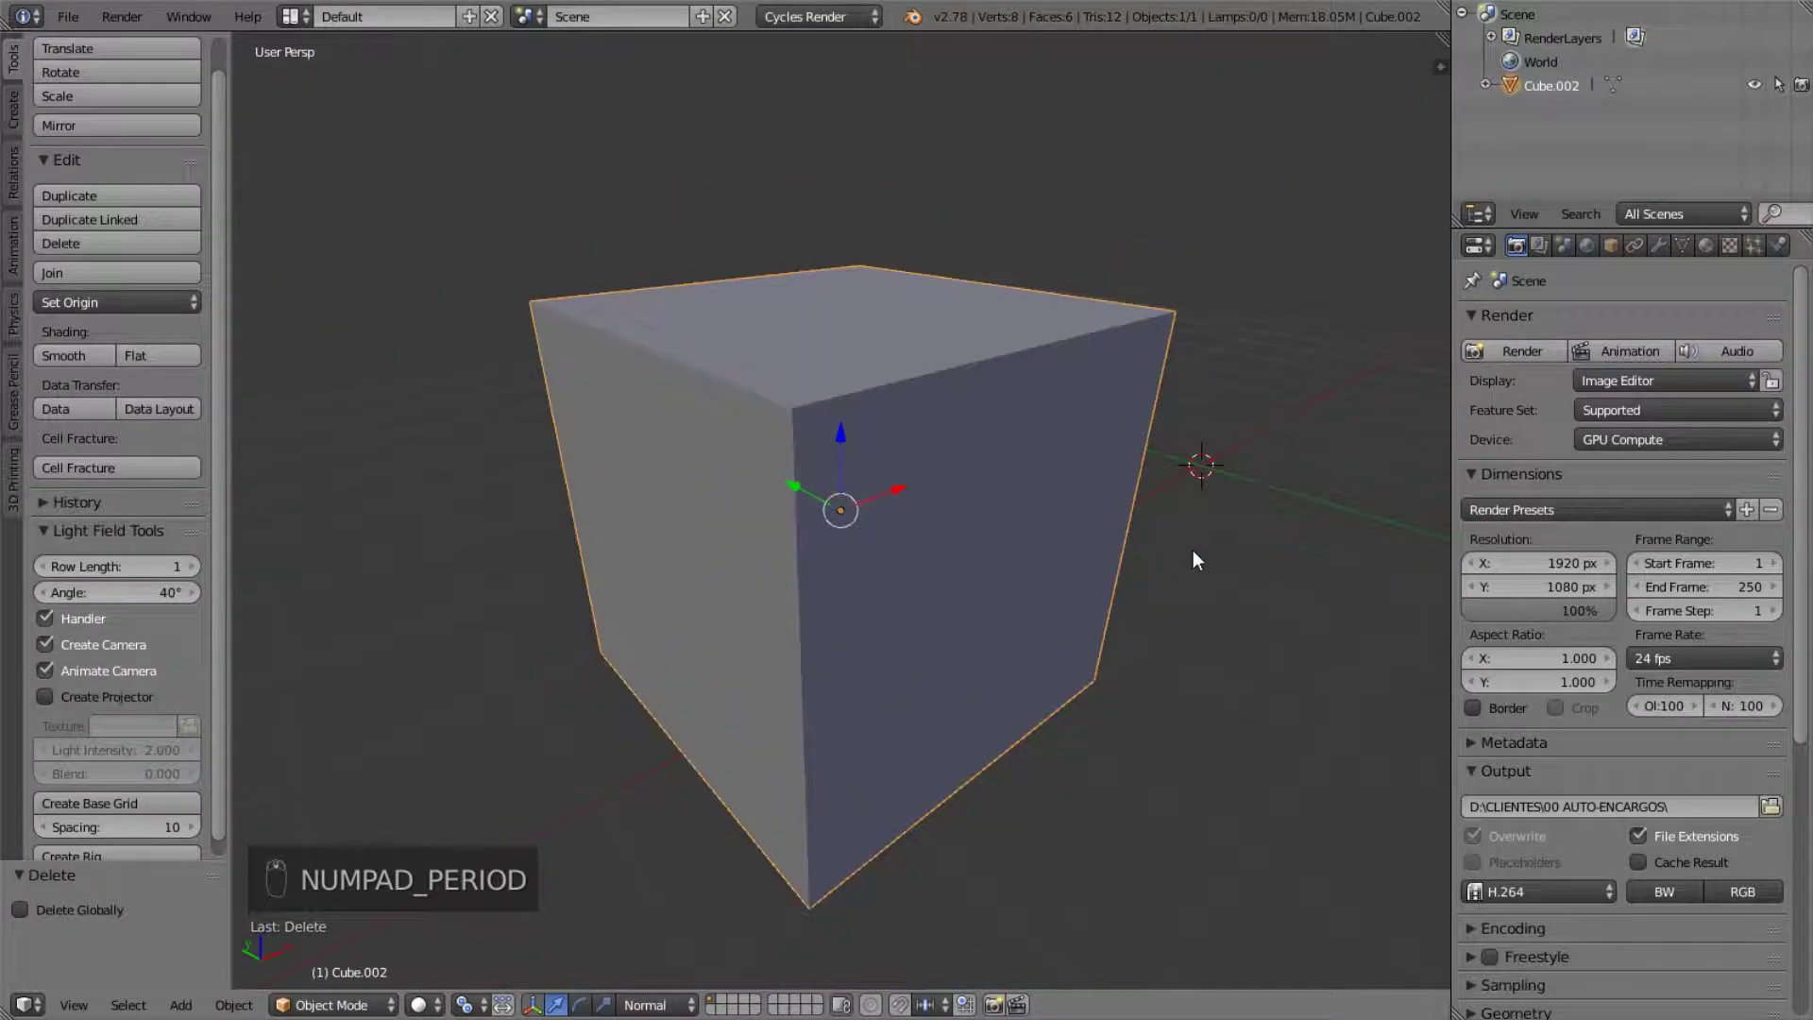
{"action": "middle_click_drag", "start_coordinate": [1163, 546], "coordinate": [848, 490]}
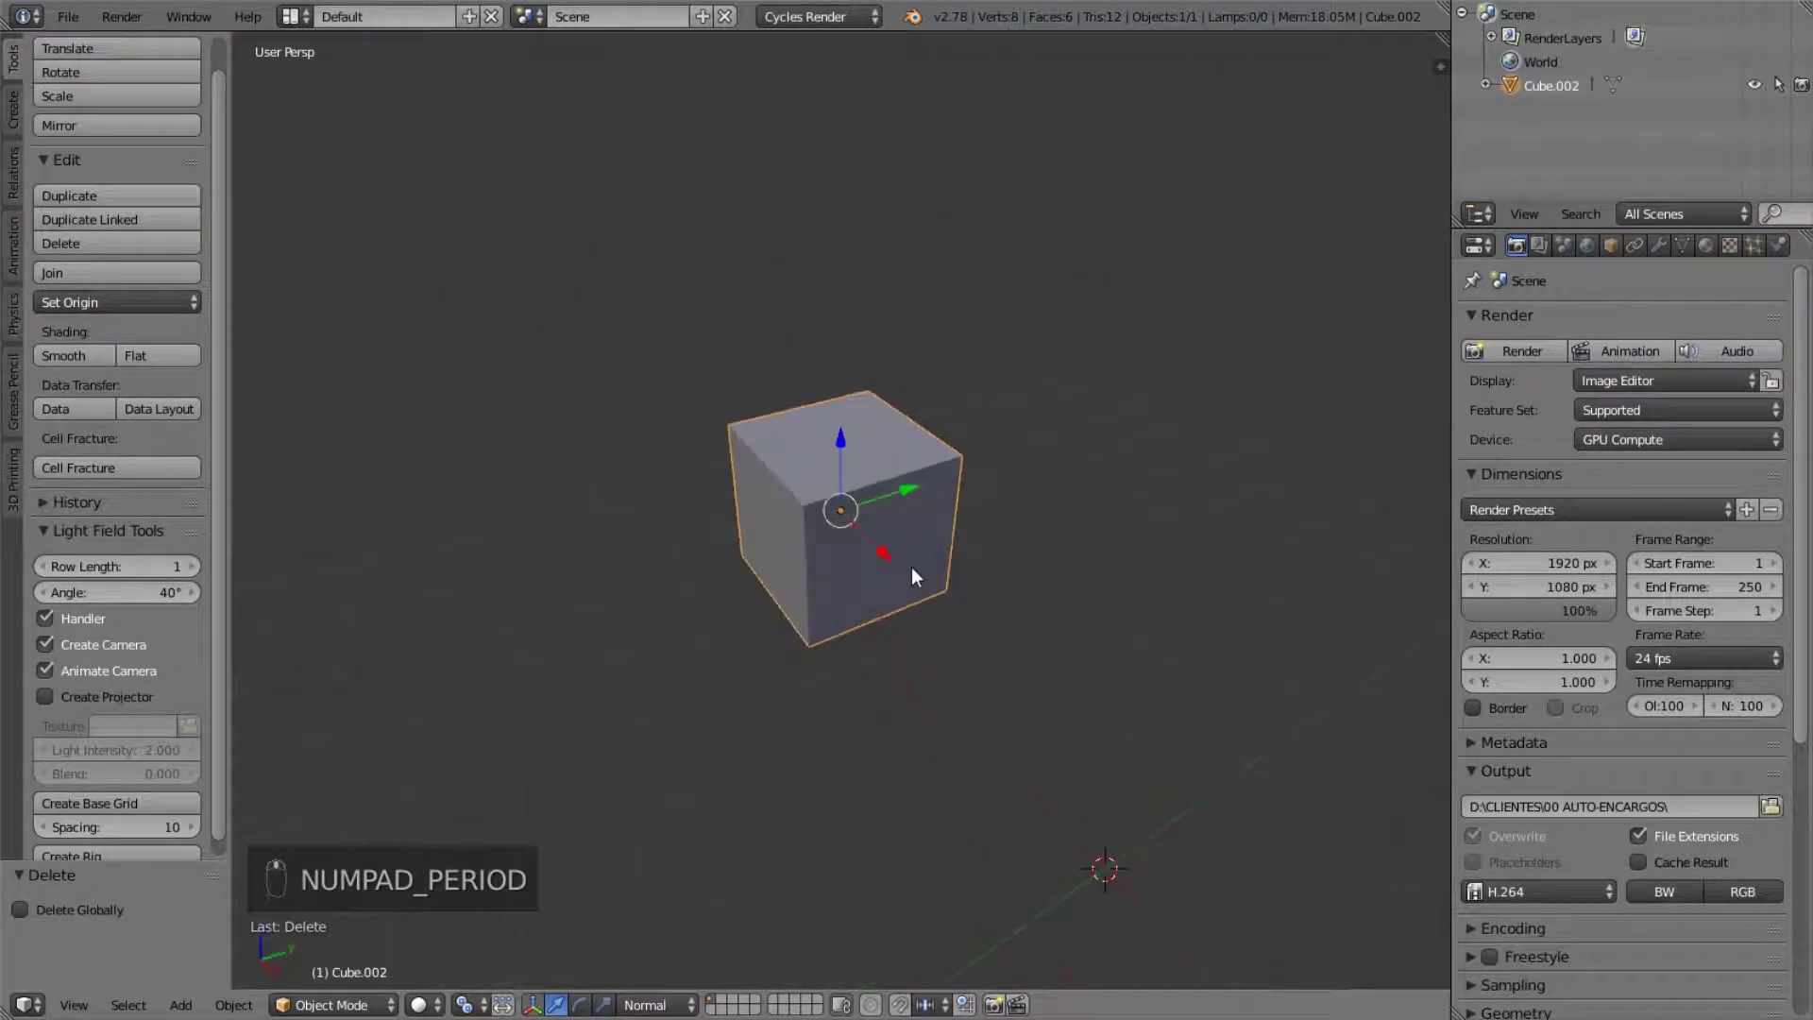
{"action": "mouse_move", "coordinate": [954, 576]}
{"action": "middle_mouse_down"}
{"action": "mouse_move", "coordinate": [1000, 512]}
{"action": "mouse_move", "coordinate": [1011, 528]}
{"action": "mouse_move", "coordinate": [952, 561]}
{"action": "middle_mouse_up"}
{"action": "key", "text": "r"}
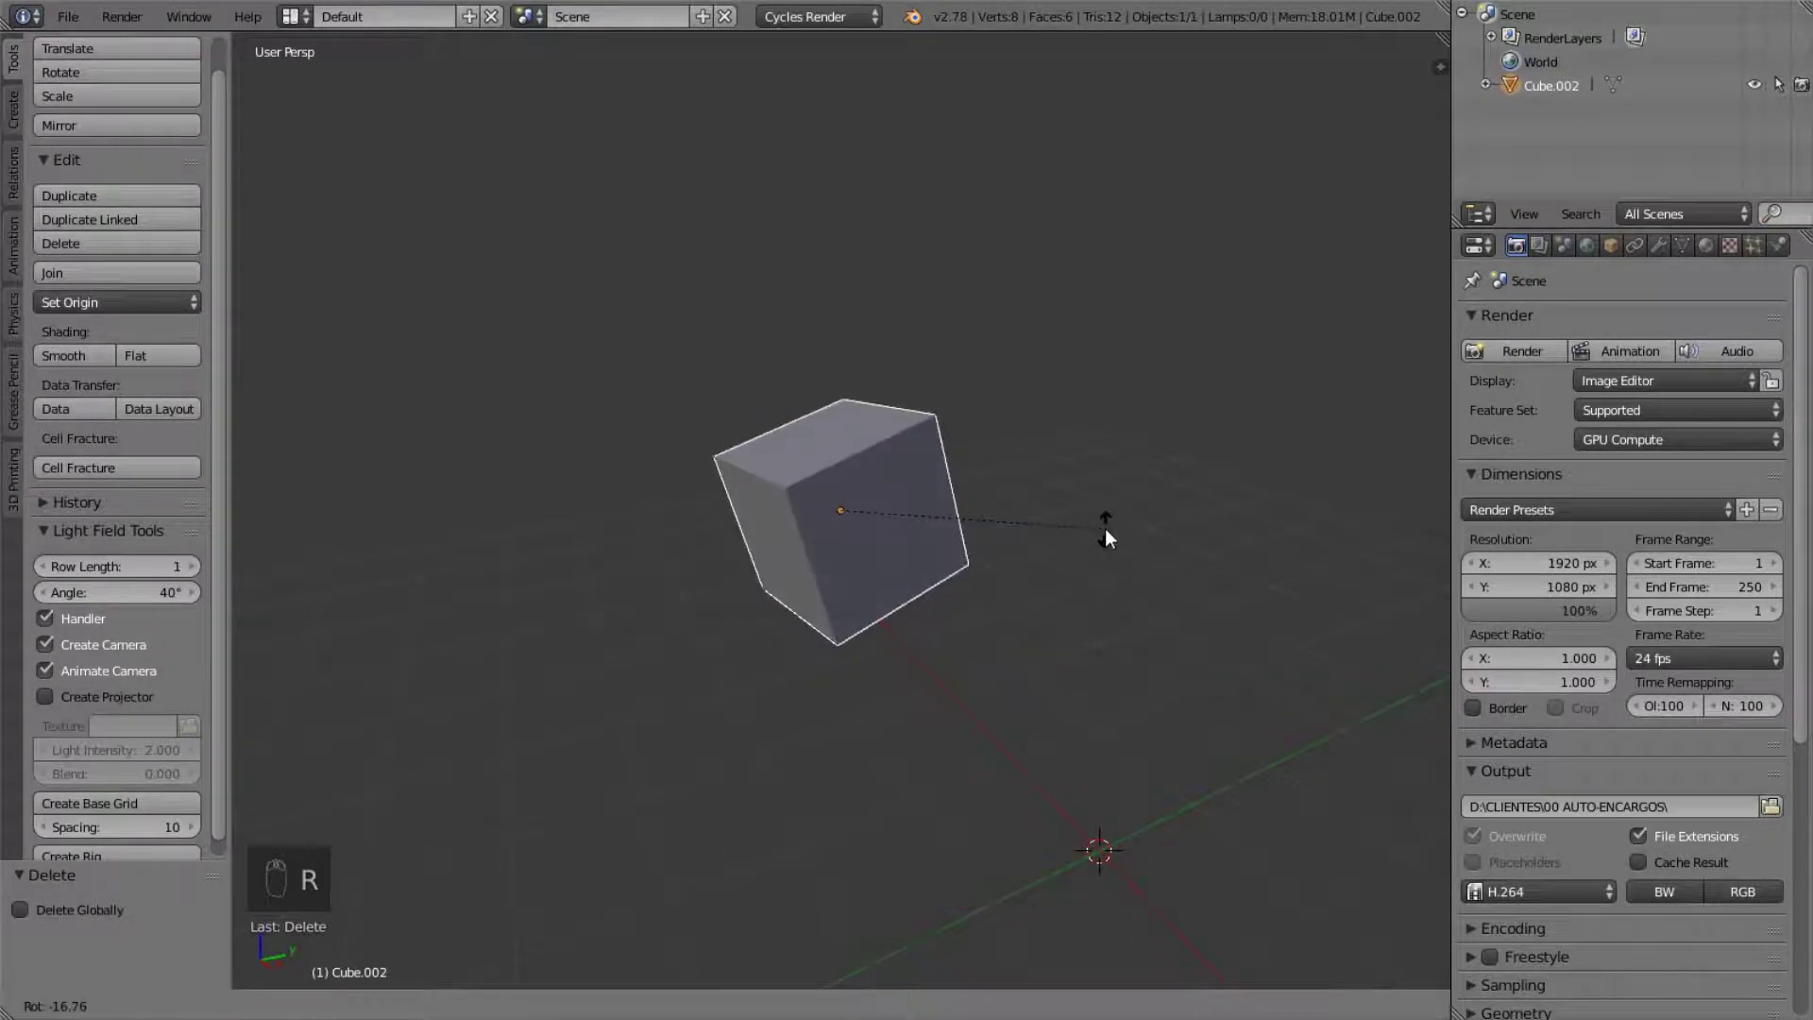
{"action": "key", "text": "x"}
{"action": "left_click", "coordinate": [1049, 385]}
{"action": "mouse_move", "coordinate": [966, 659]}
{"action": "middle_mouse_down"}
{"action": "mouse_move", "coordinate": [860, 605]}
{"action": "mouse_move", "coordinate": [964, 673]}
{"action": "mouse_move", "coordinate": [877, 578]}
{"action": "mouse_move", "coordinate": [814, 467]}
{"action": "middle_mouse_up"}
{"action": "scroll", "coordinate": [921, 565], "scroll_direction": "up", "scroll_amount": 3}
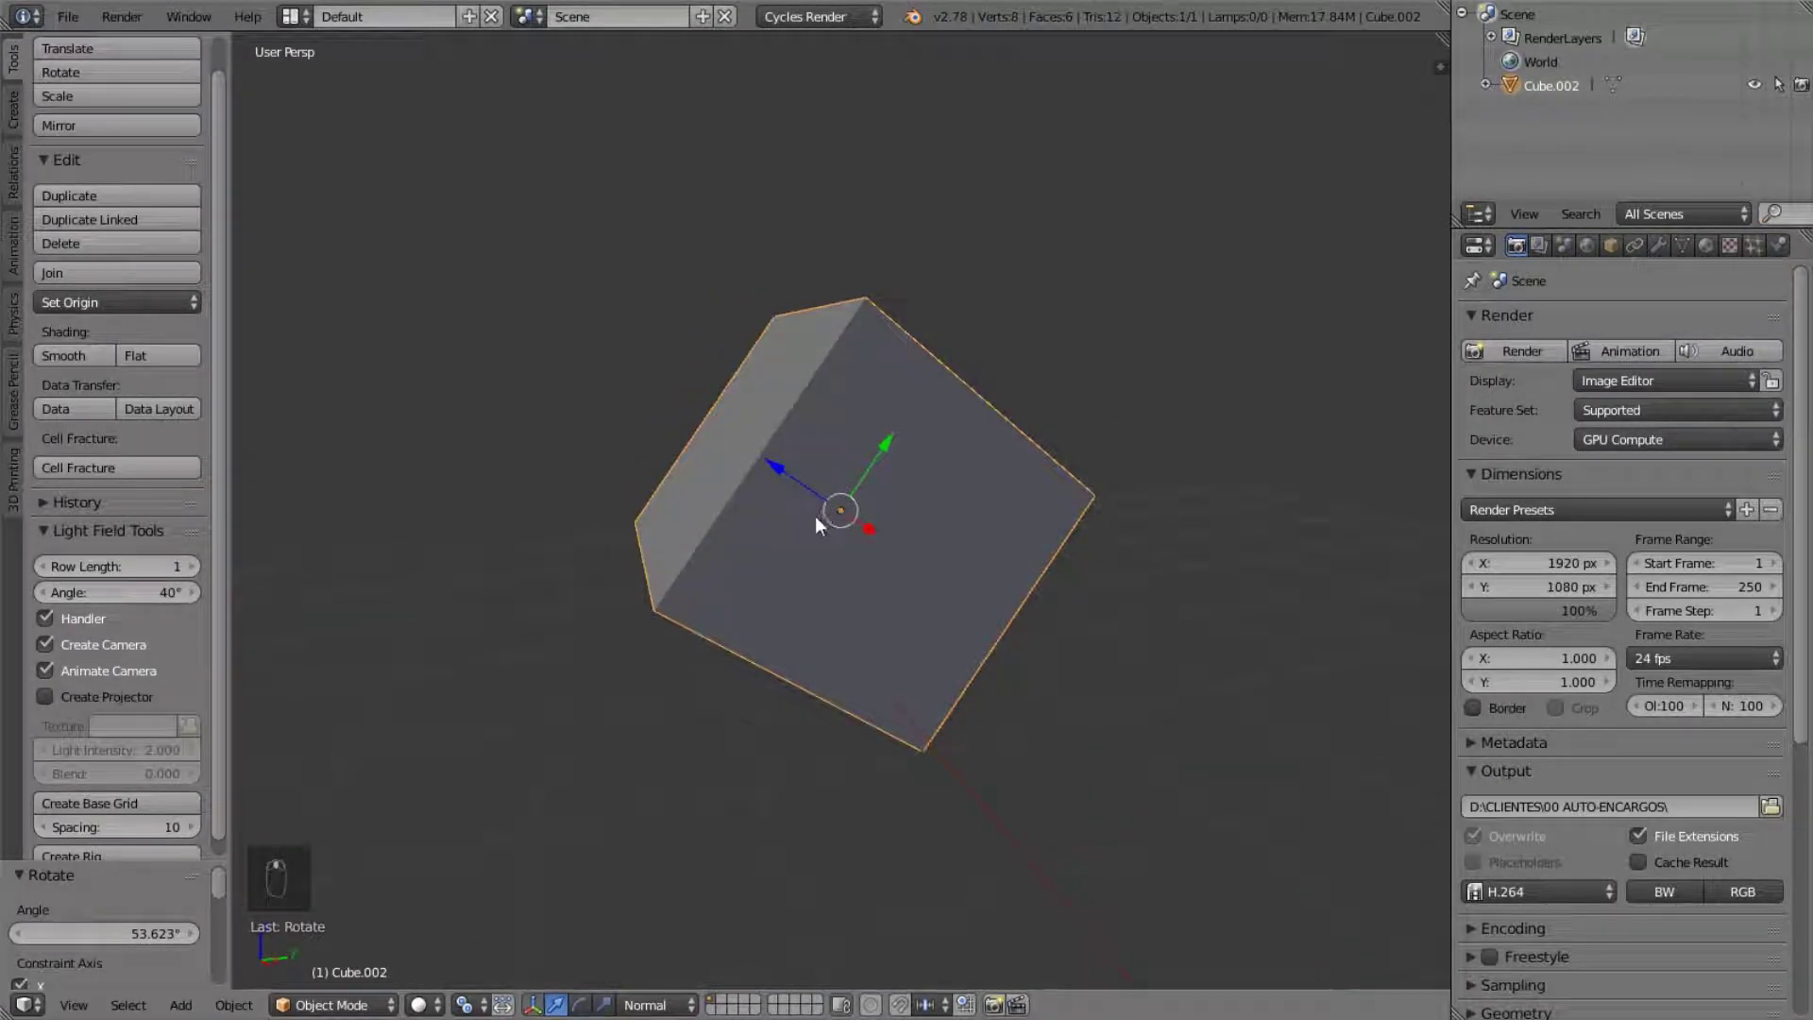
- Apply the tilted cube's rotation to its mesh data
{"action": "middle_click_drag", "start_coordinate": [993, 336], "coordinate": [880, 470]}
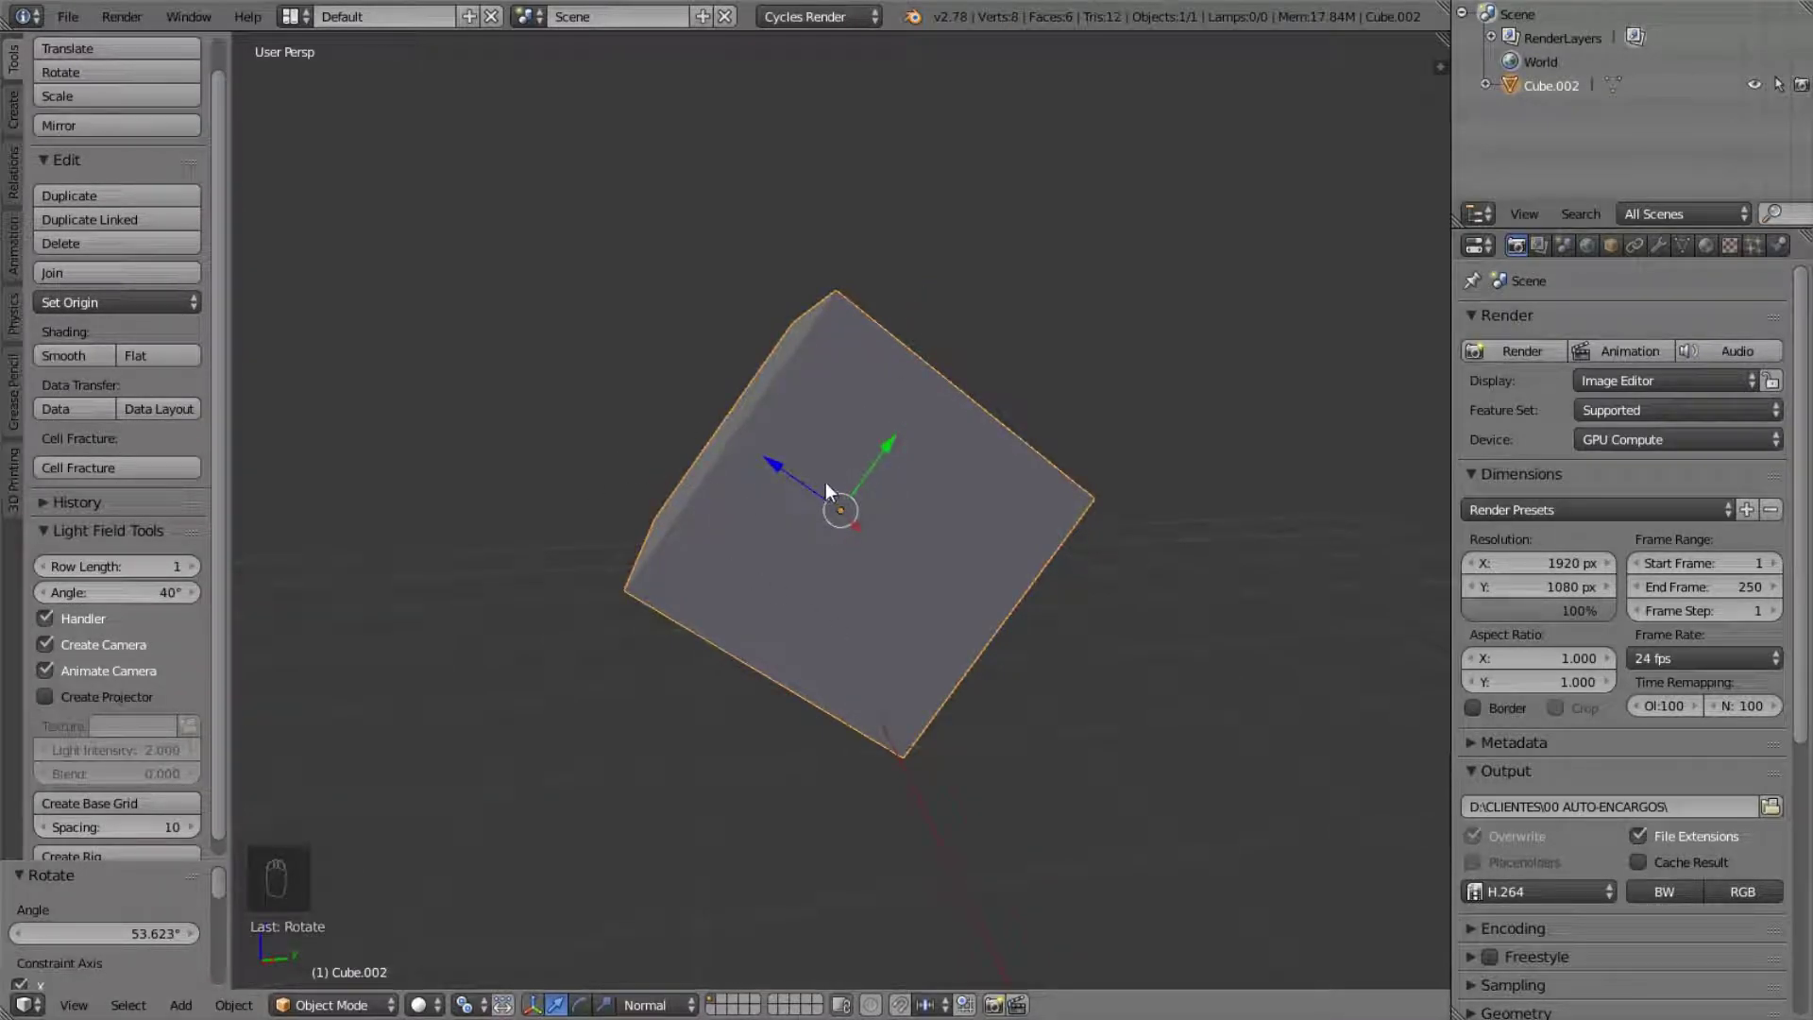
{"action": "mouse_move", "coordinate": [779, 478]}
{"action": "middle_mouse_down"}
{"action": "mouse_move", "coordinate": [850, 485]}
{"action": "mouse_move", "coordinate": [822, 457]}
{"action": "middle_mouse_up"}
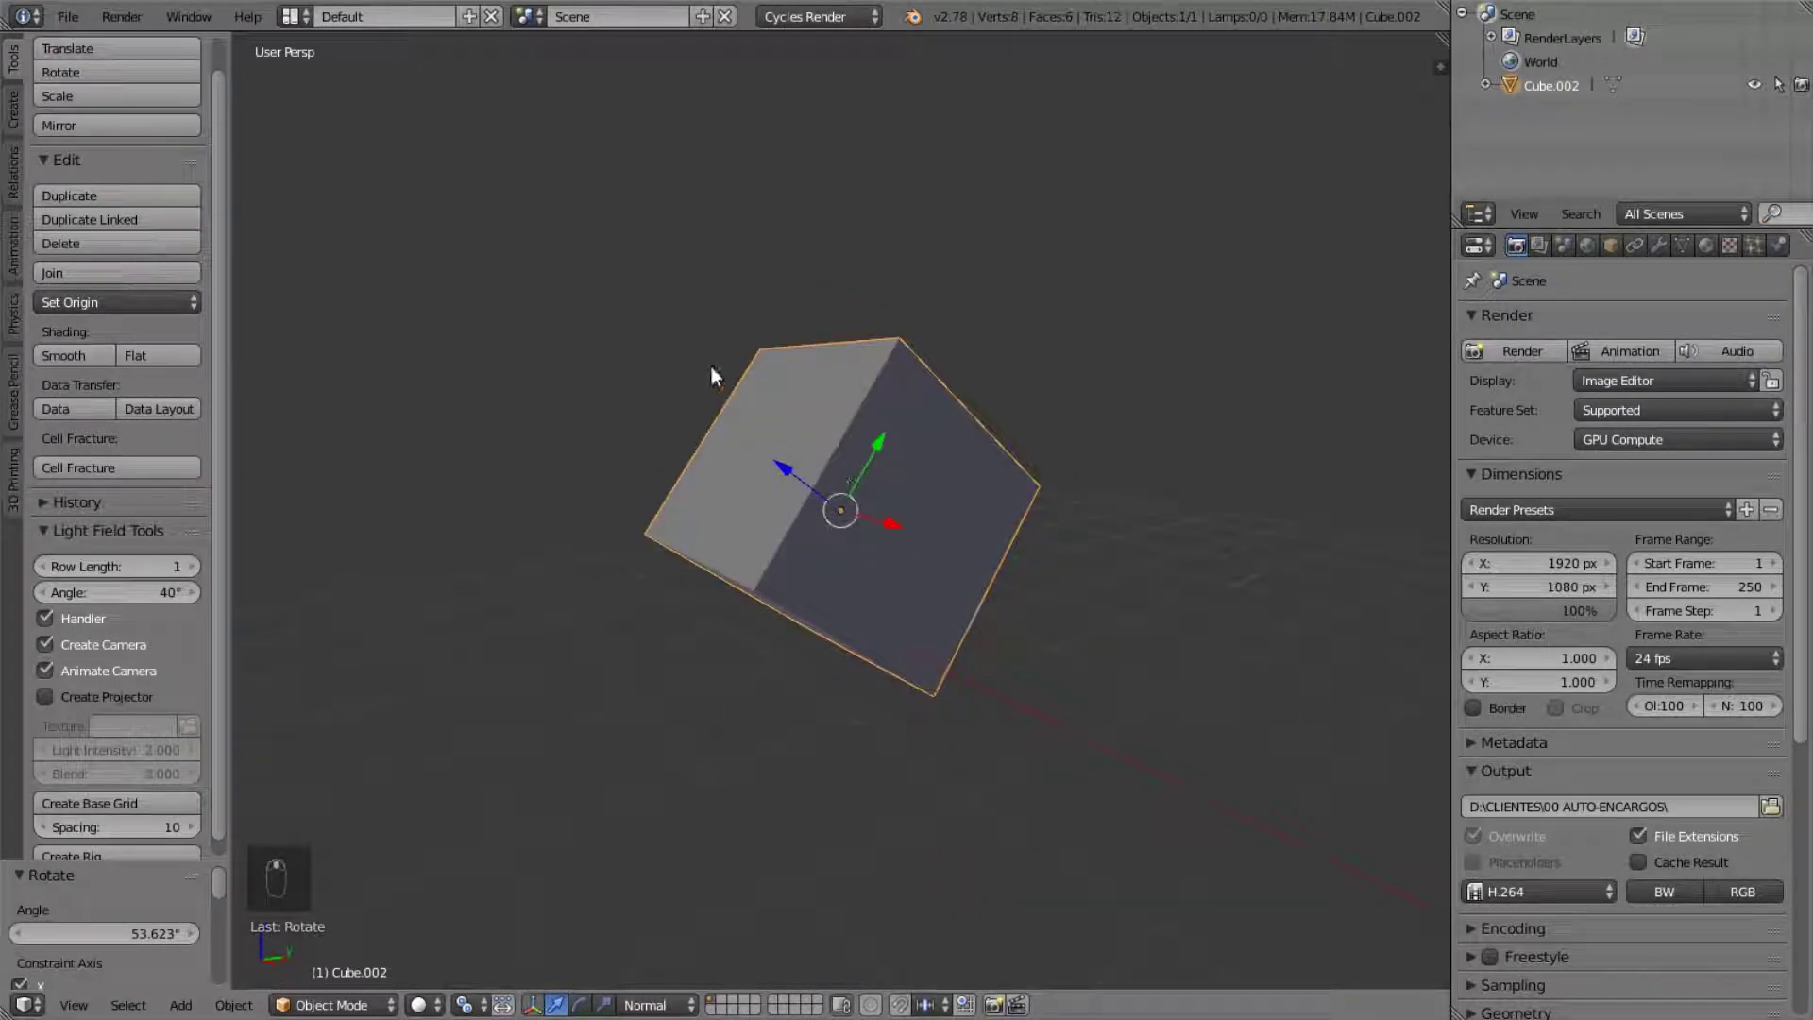
{"action": "key", "text": "ctrl+a"}
{"action": "left_click", "coordinate": [818, 516]}
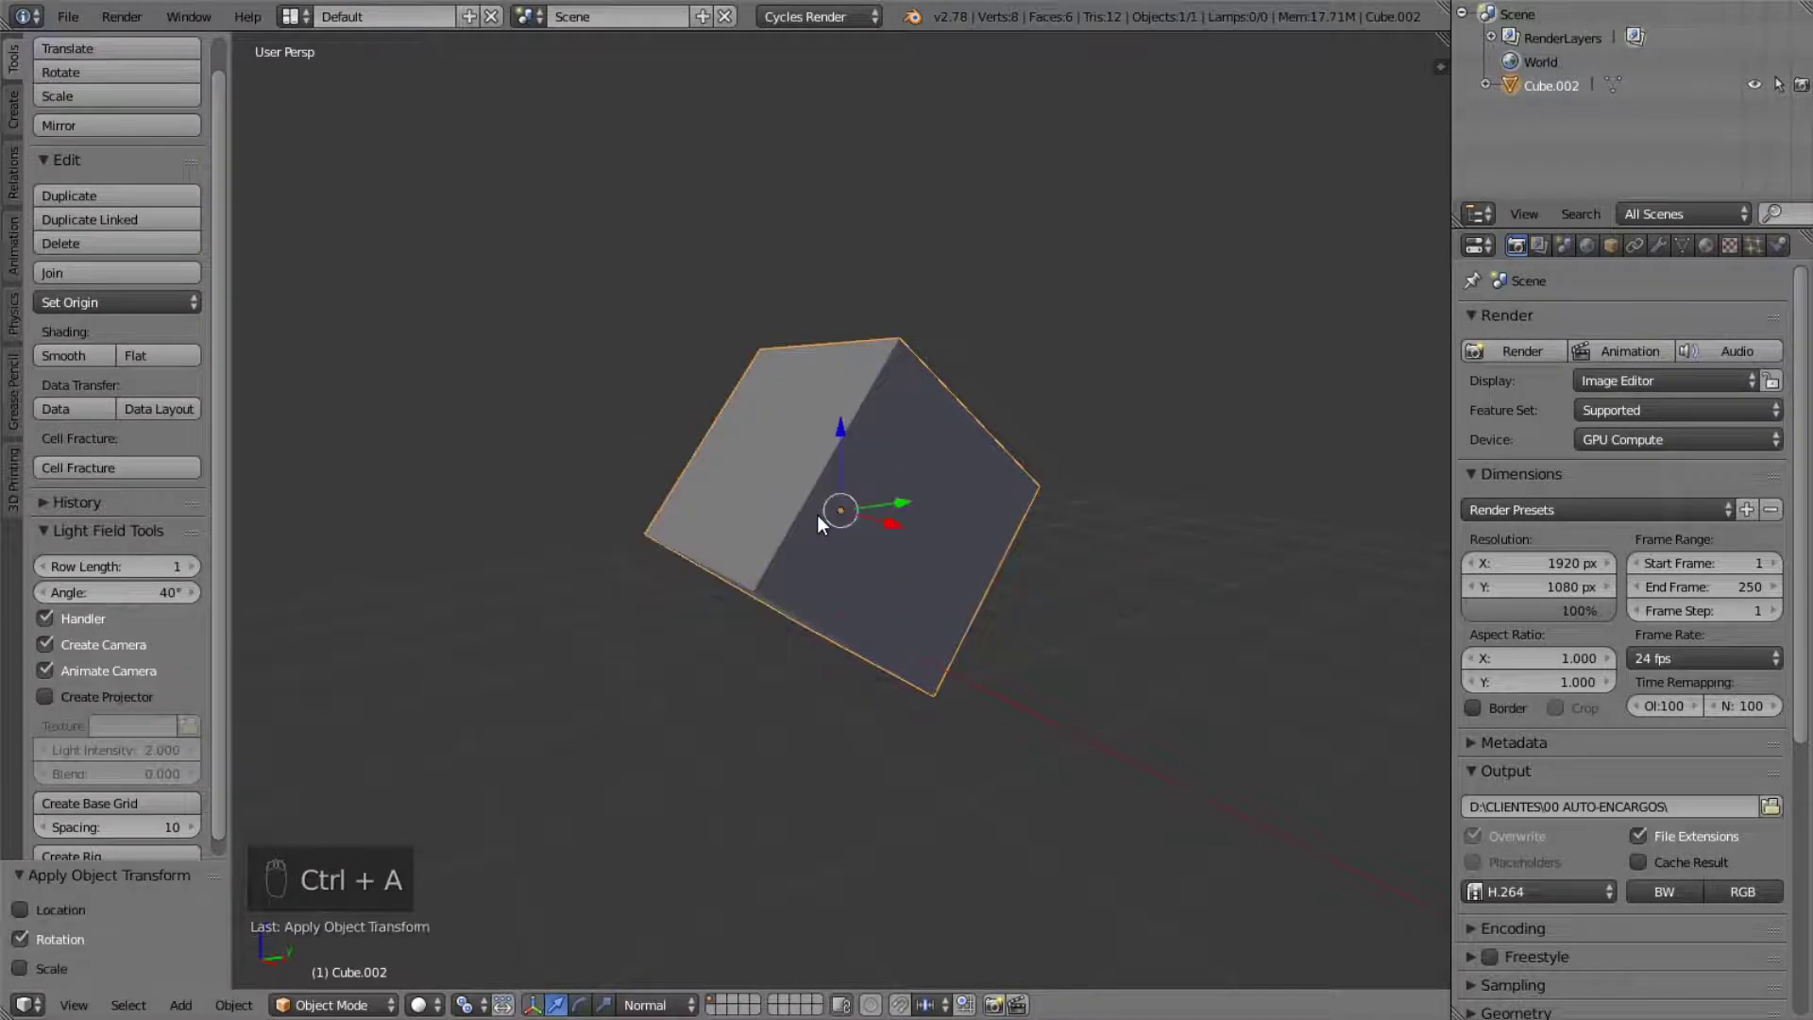
- Show the cube's numeric transform properties and undo the applied rotation
{"action": "middle_click_drag", "start_coordinate": [785, 493], "coordinate": [845, 463]}
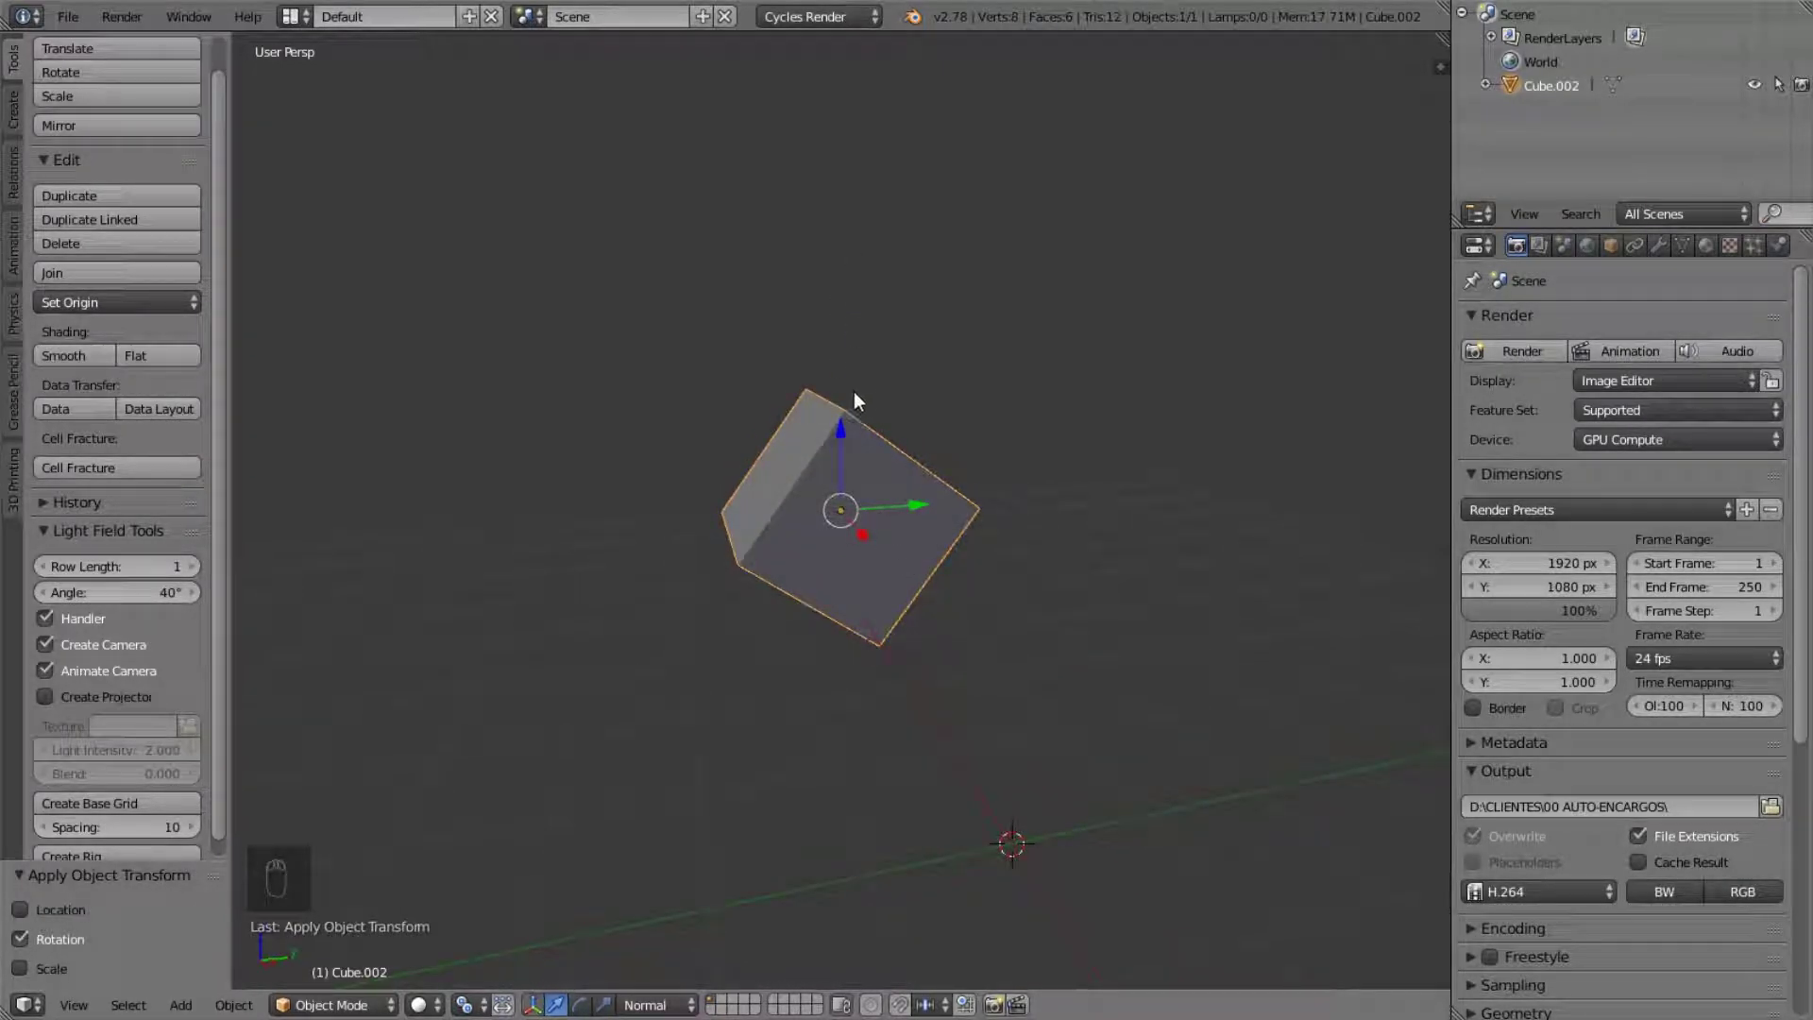
{"action": "middle_click_drag", "start_coordinate": [1051, 824], "coordinate": [956, 503]}
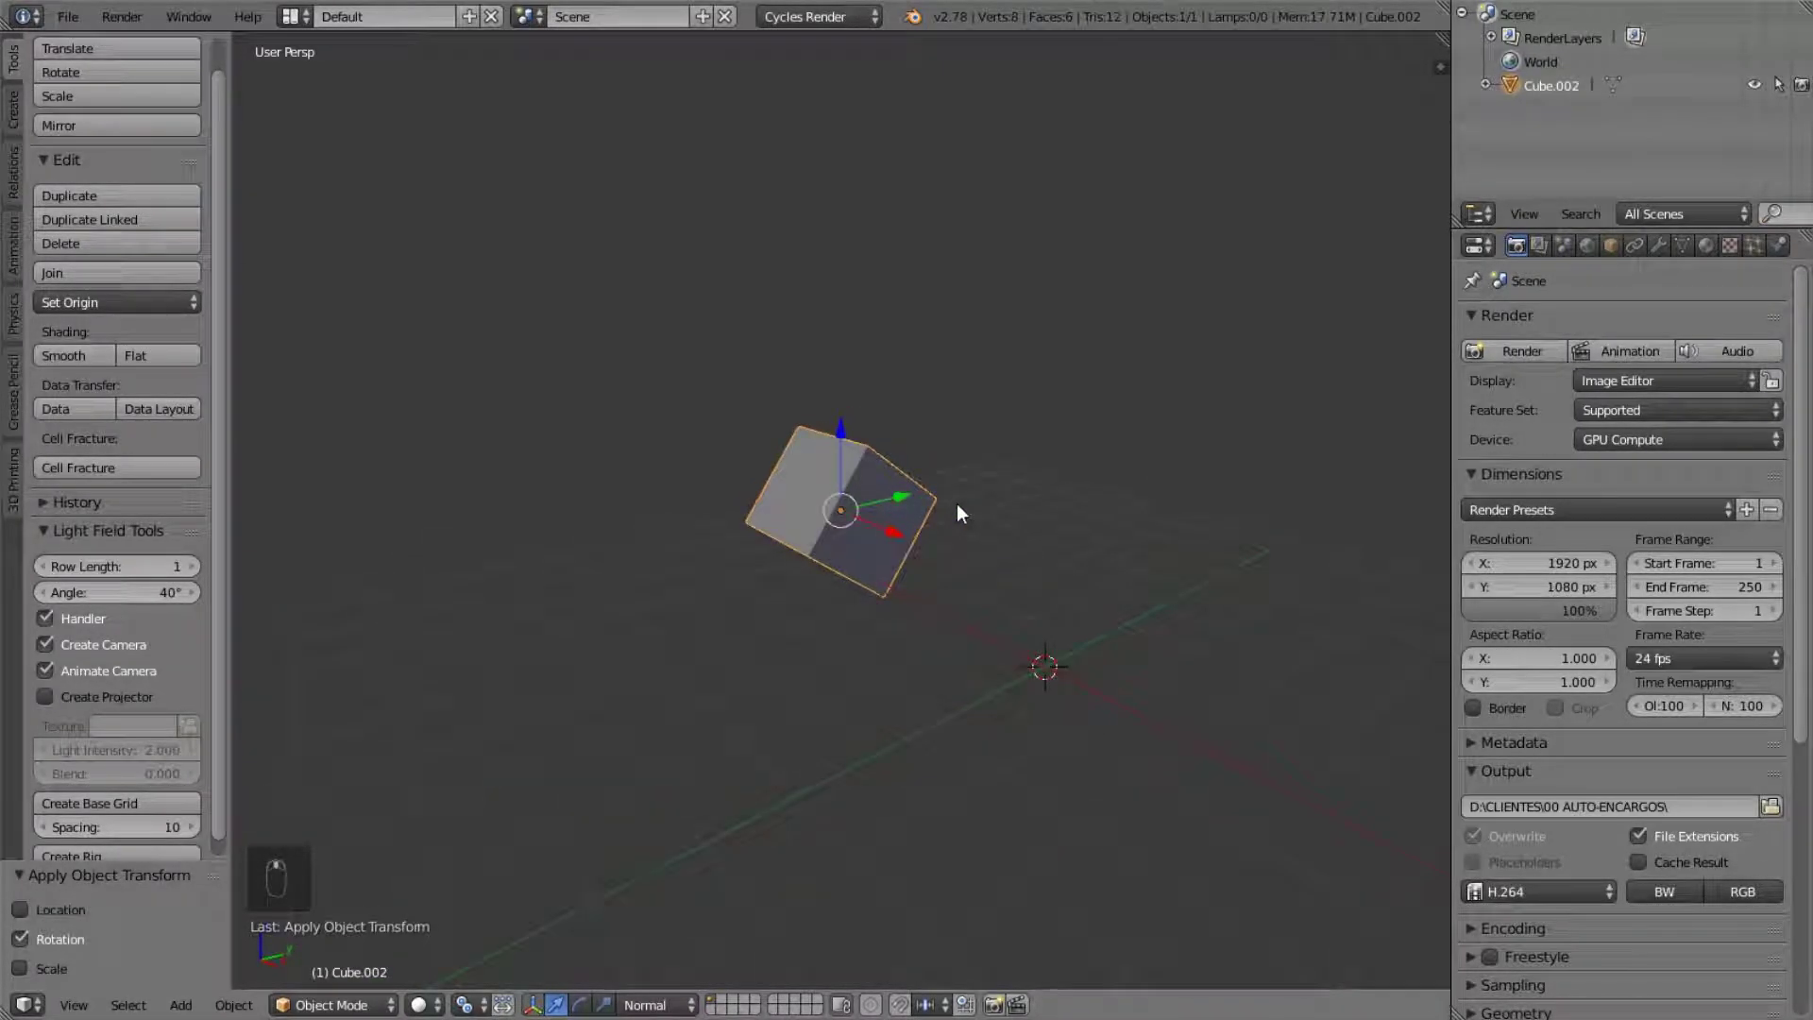
{"action": "key", "text": "n"}
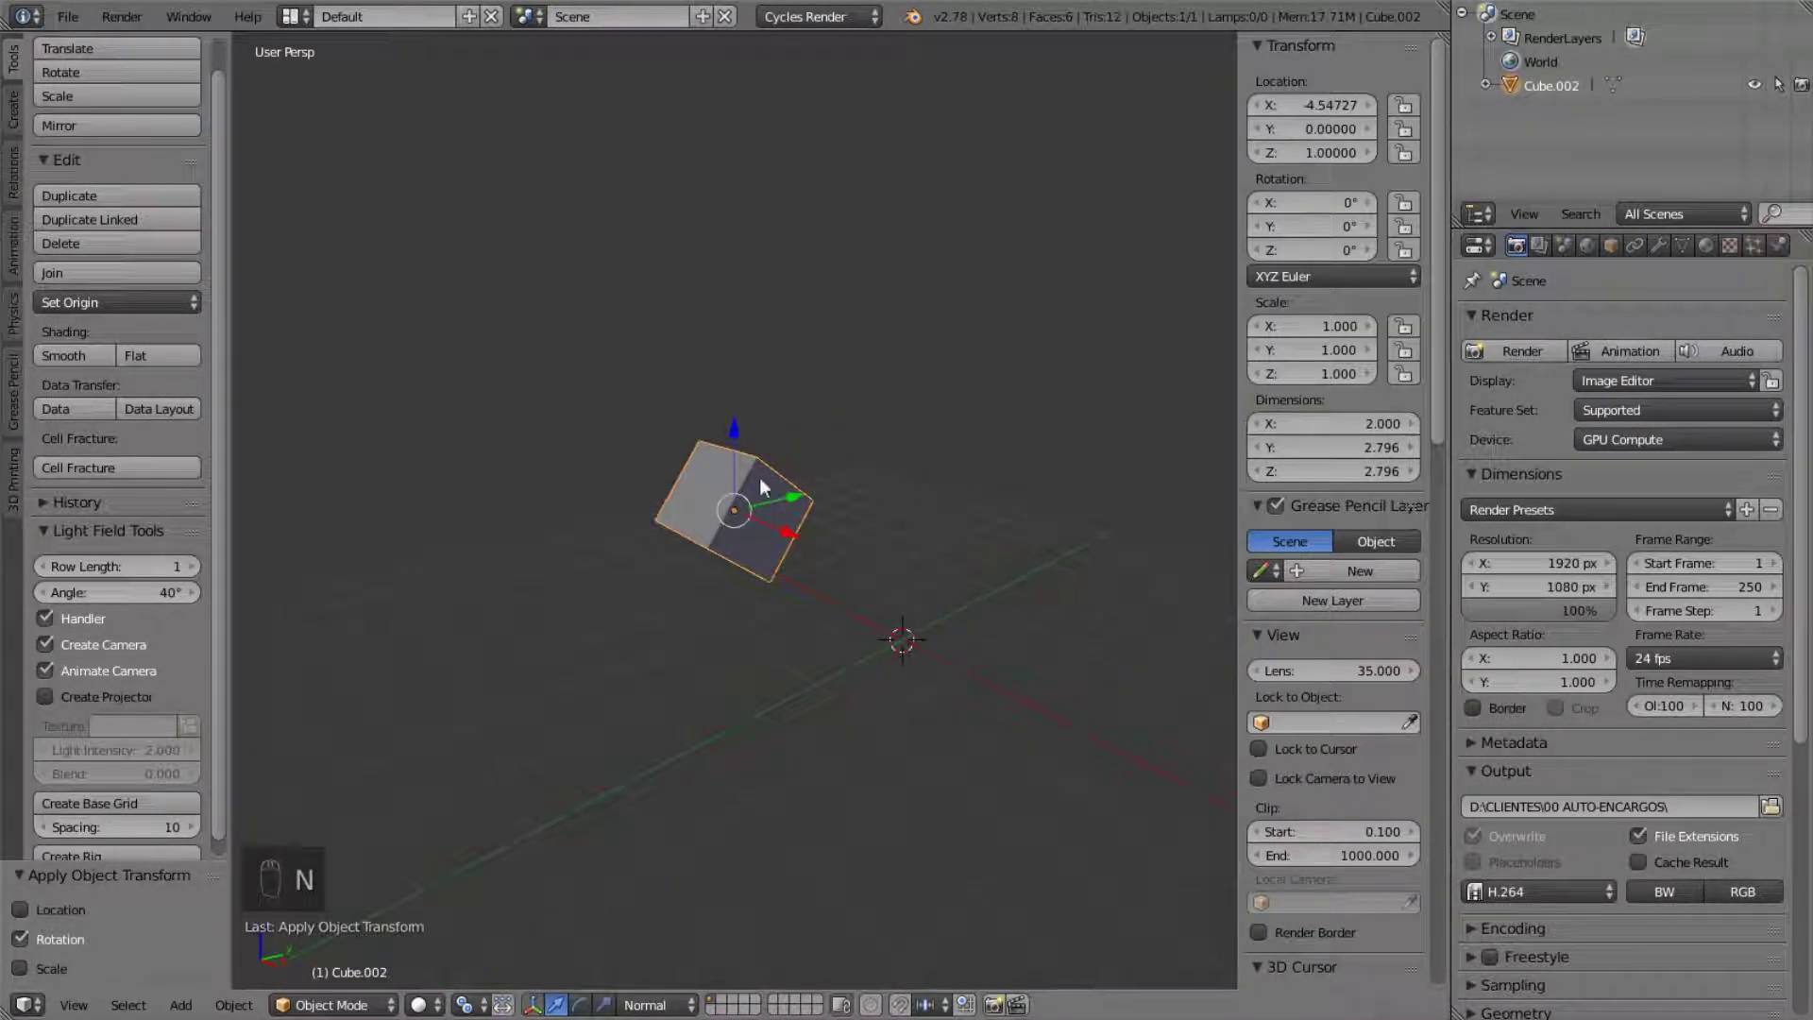
{"action": "key", "text": "ctrl+z"}
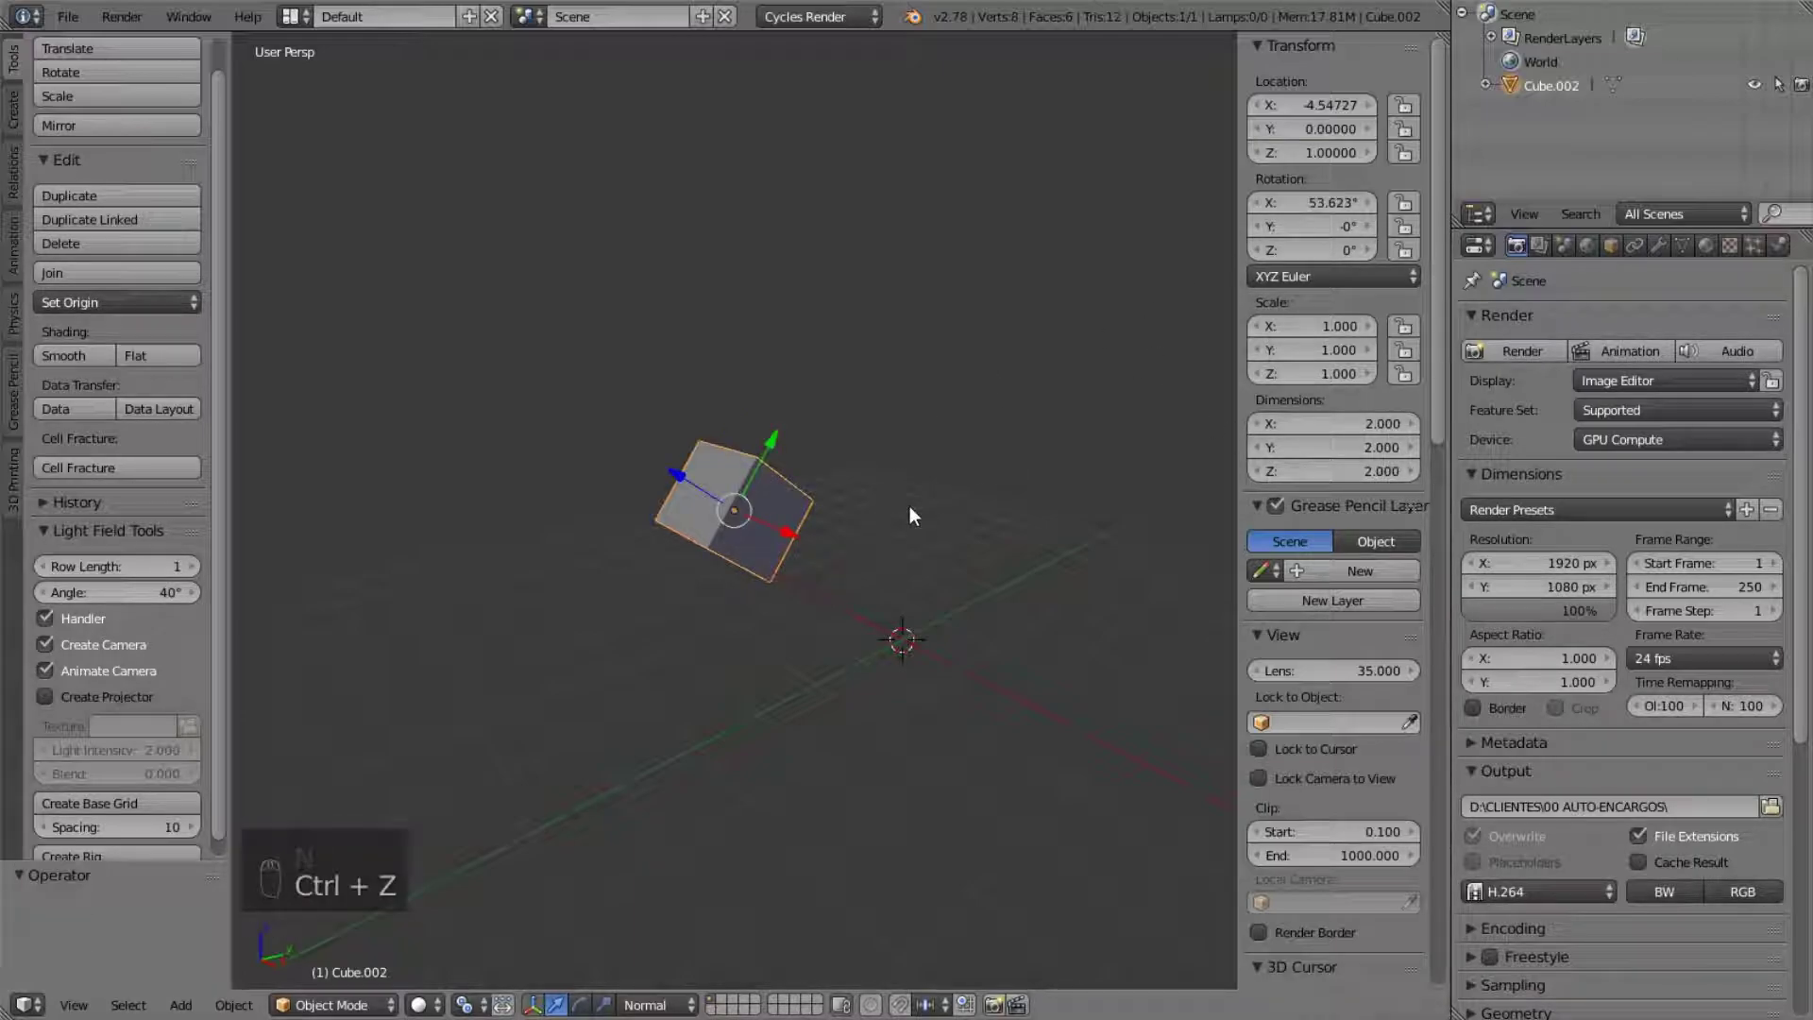
- Apply the cube's rotation again and compare its local axes with the reset rotation values
{"action": "scroll", "coordinate": [818, 509], "scroll_direction": "up", "scroll_amount": 3}
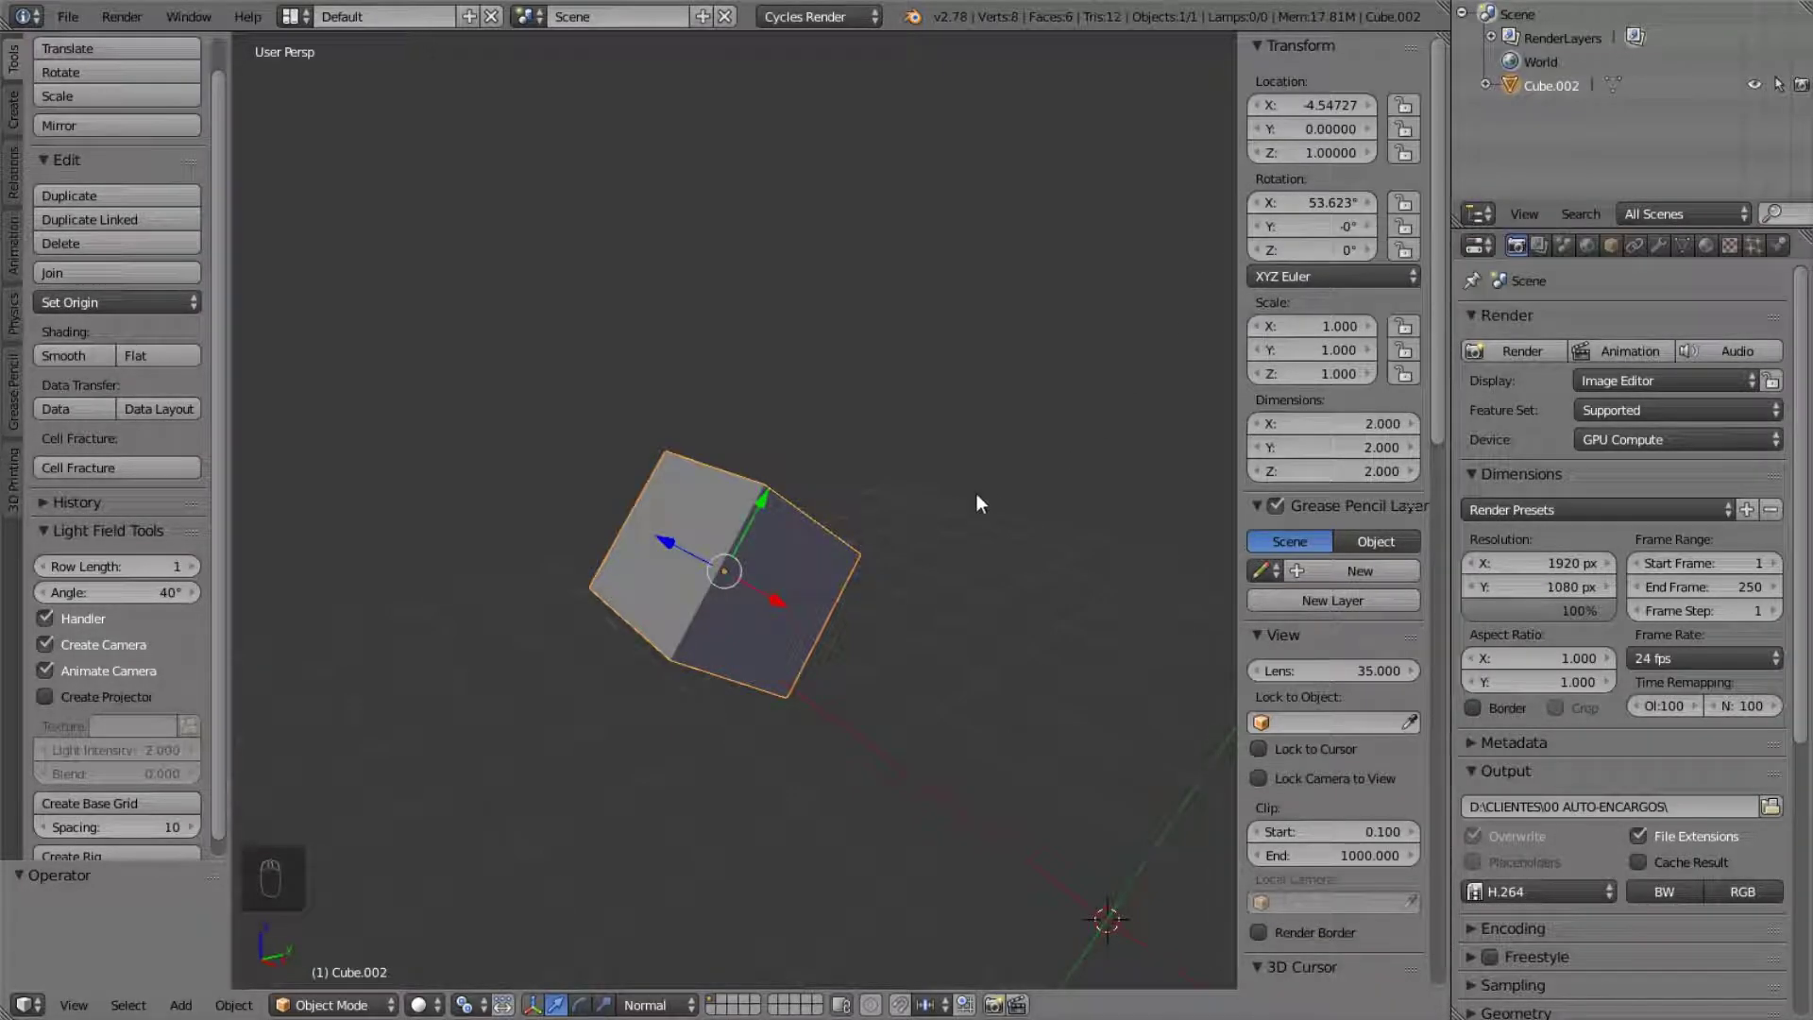
{"action": "middle_click_drag", "start_coordinate": [951, 609], "coordinate": [830, 563]}
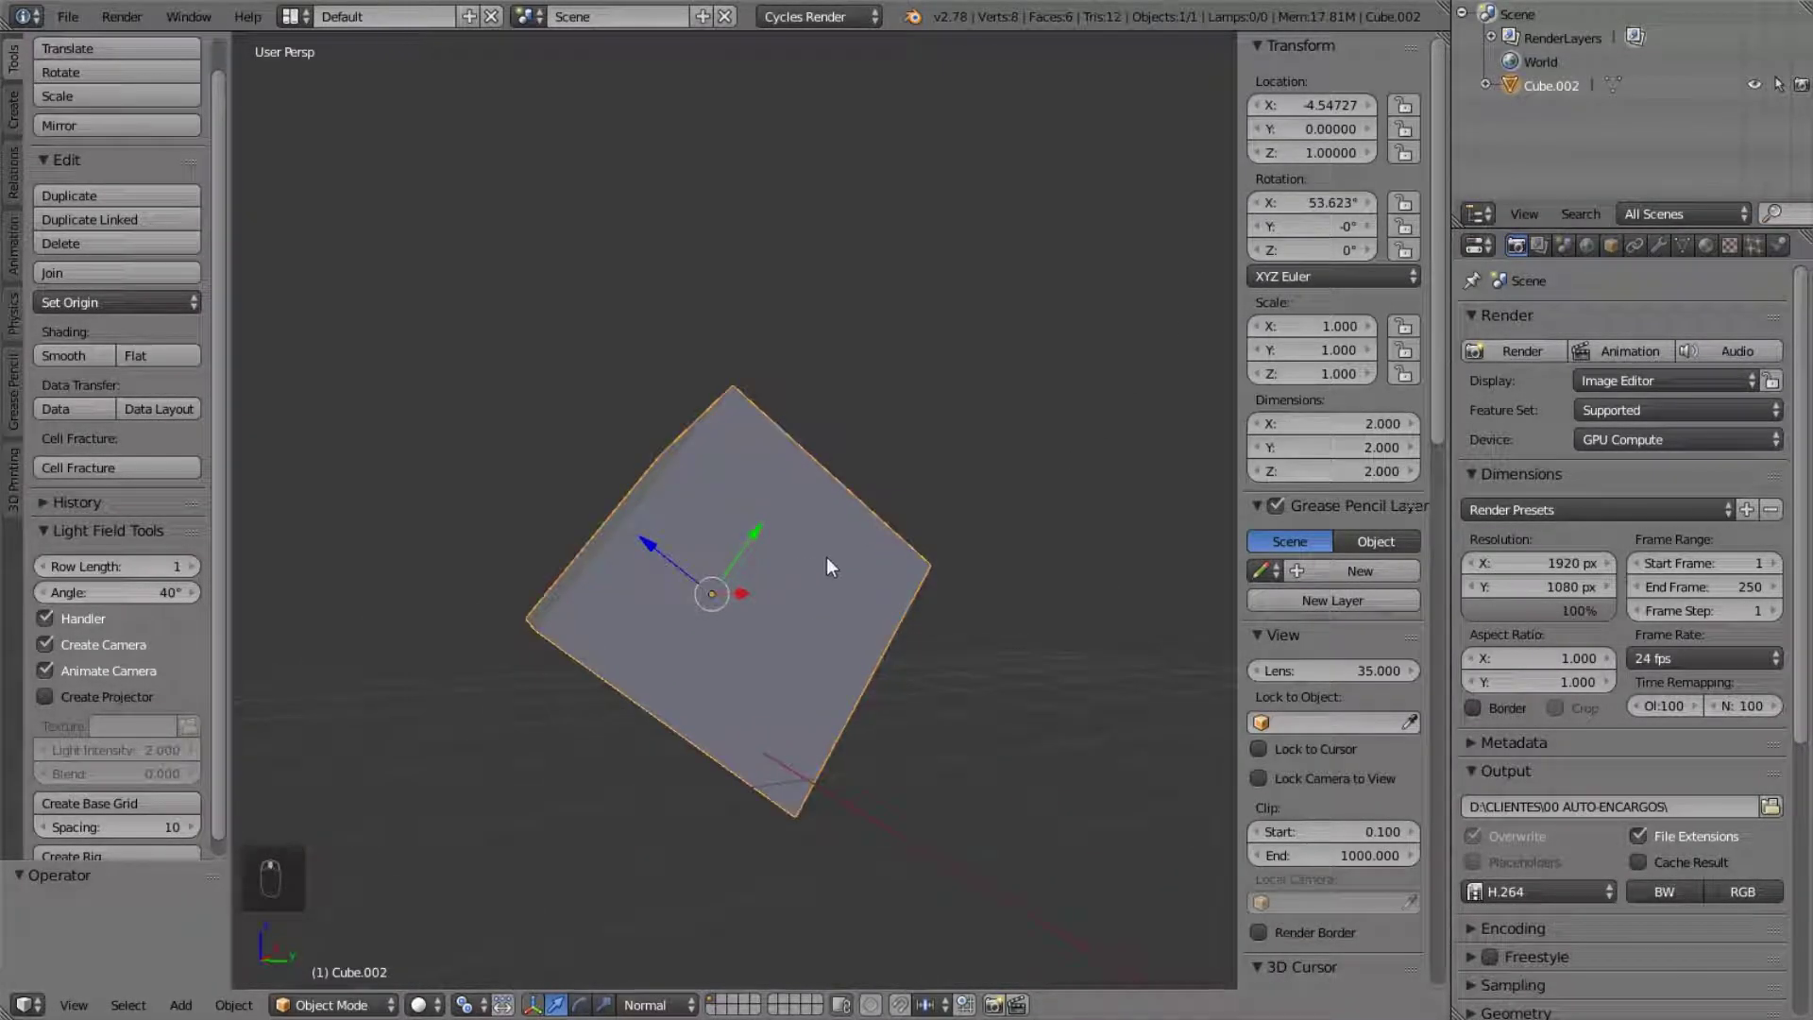
{"action": "key", "text": "ctrl+a"}
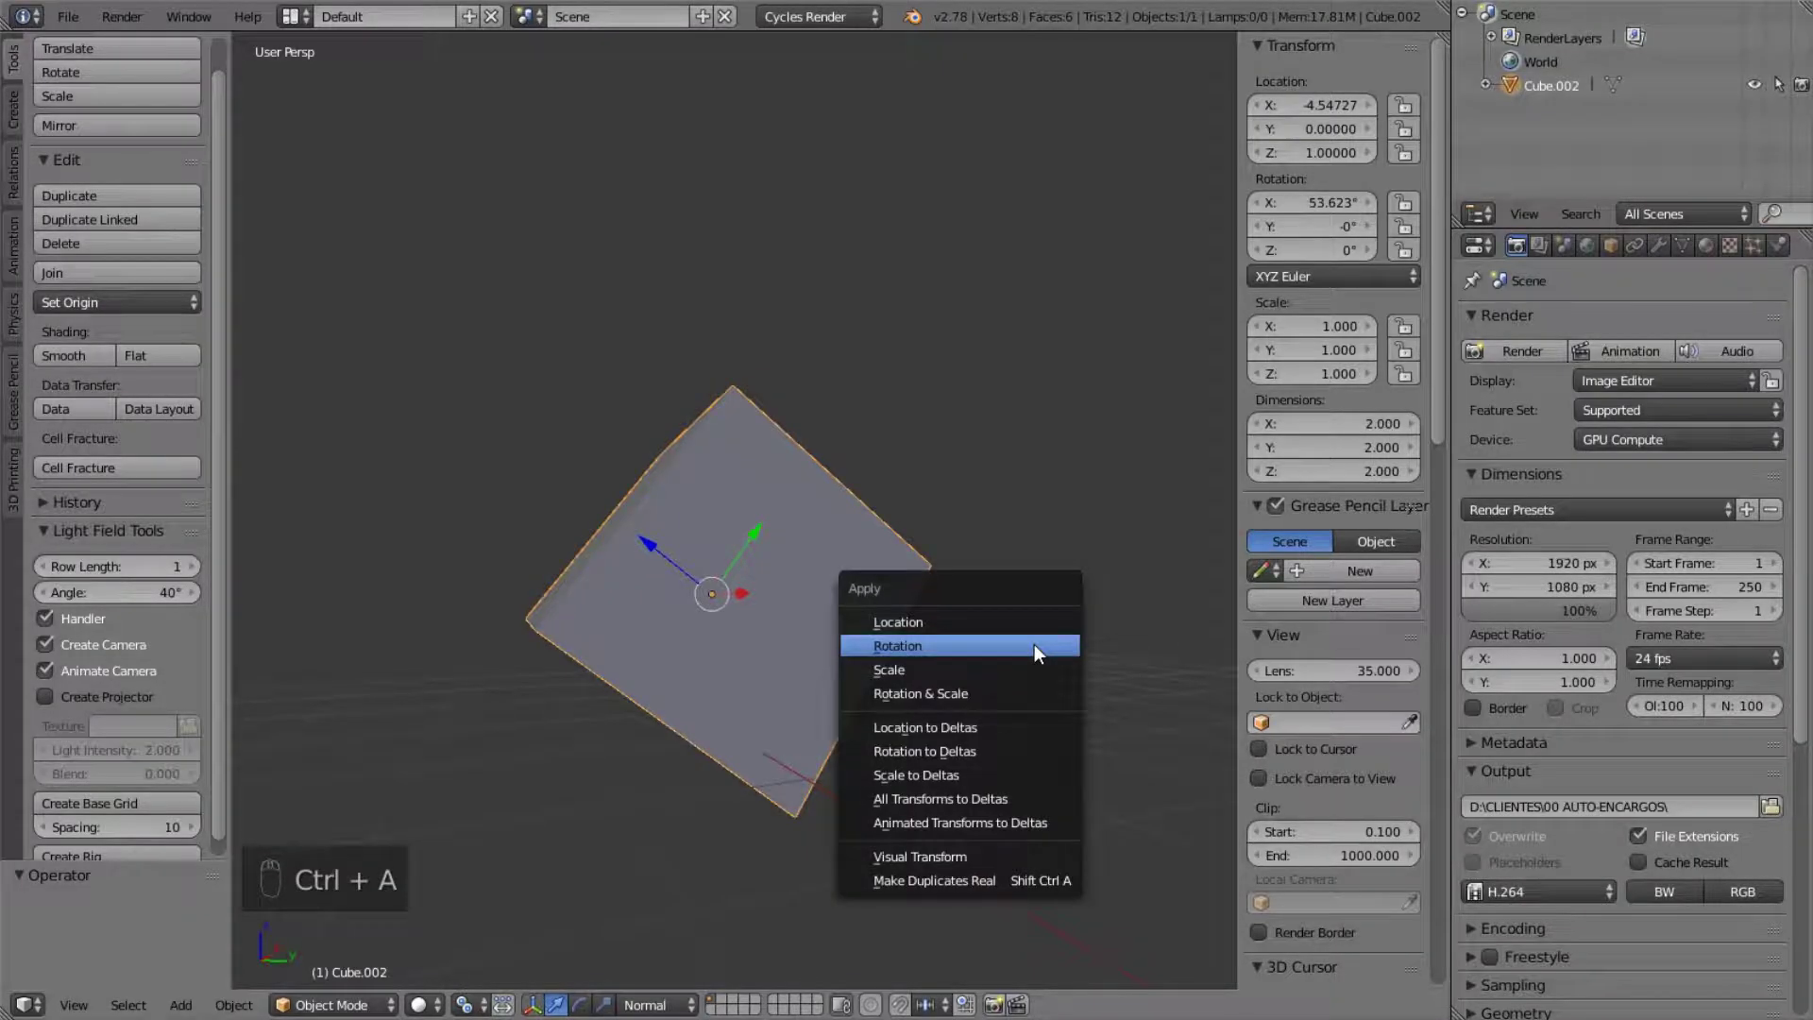
{"action": "left_click", "coordinate": [1034, 644]}
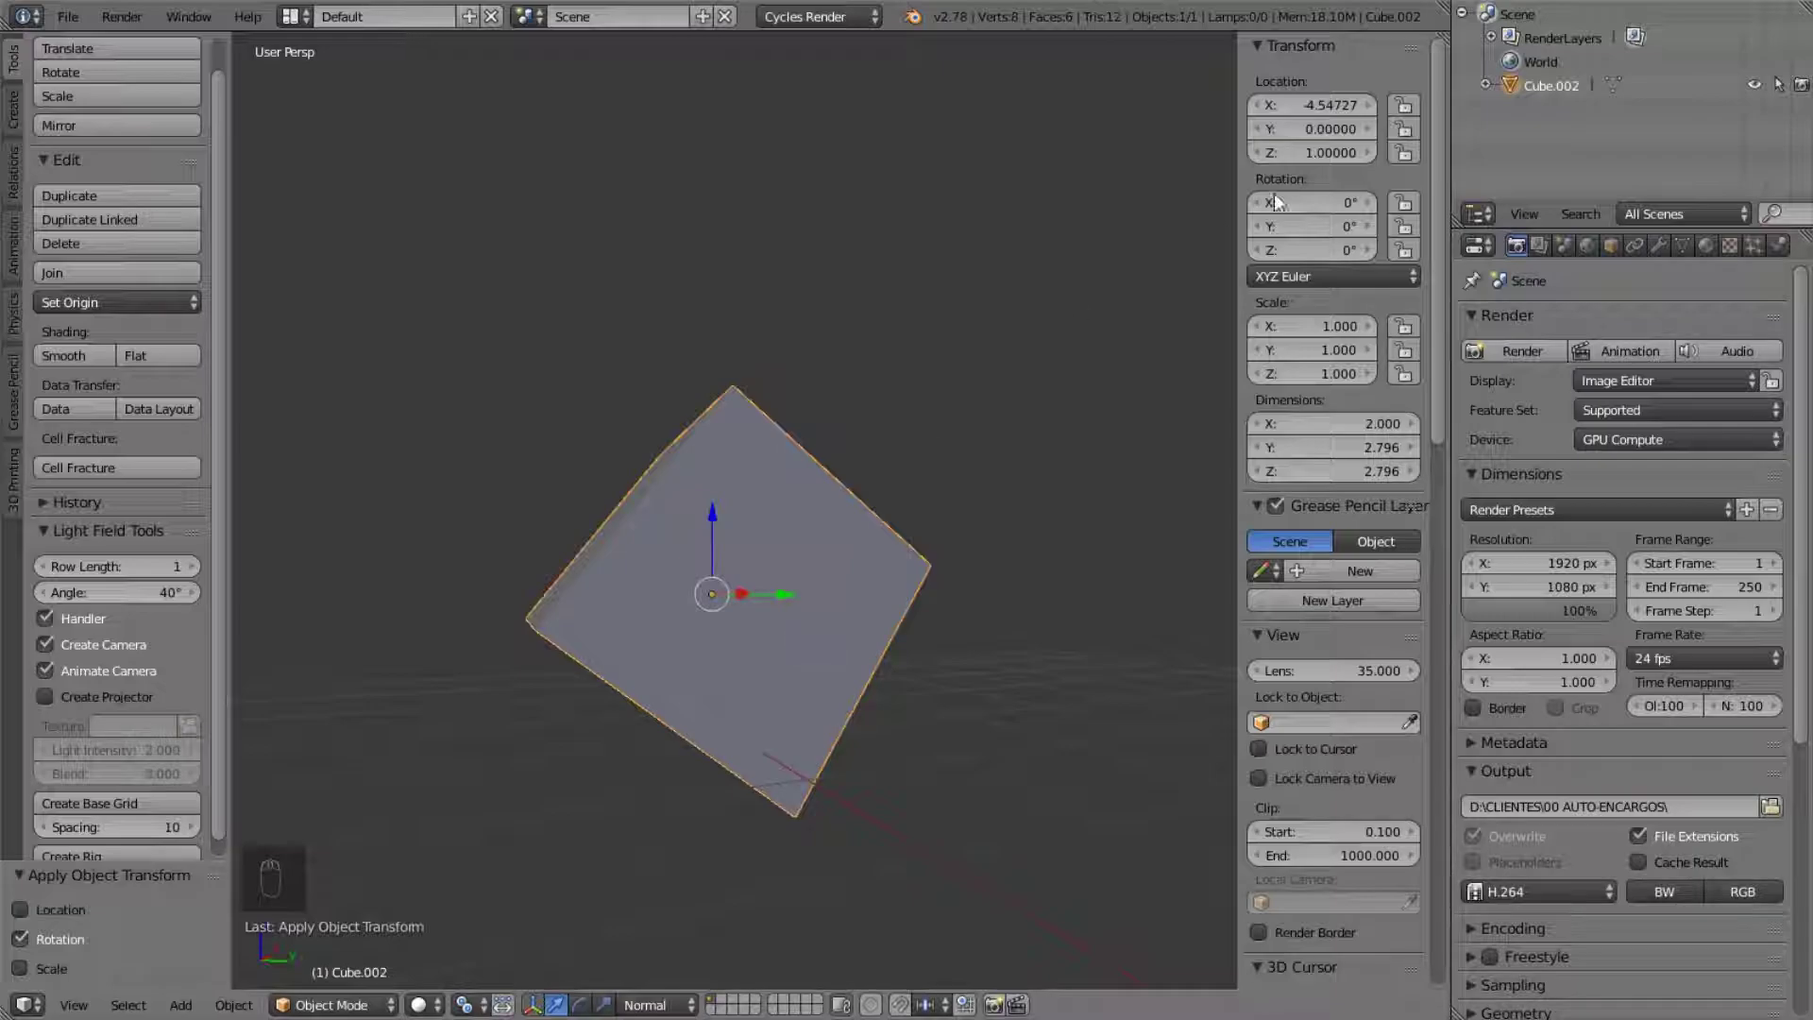
{"action": "middle_click_drag", "start_coordinate": [812, 455], "coordinate": [848, 596]}
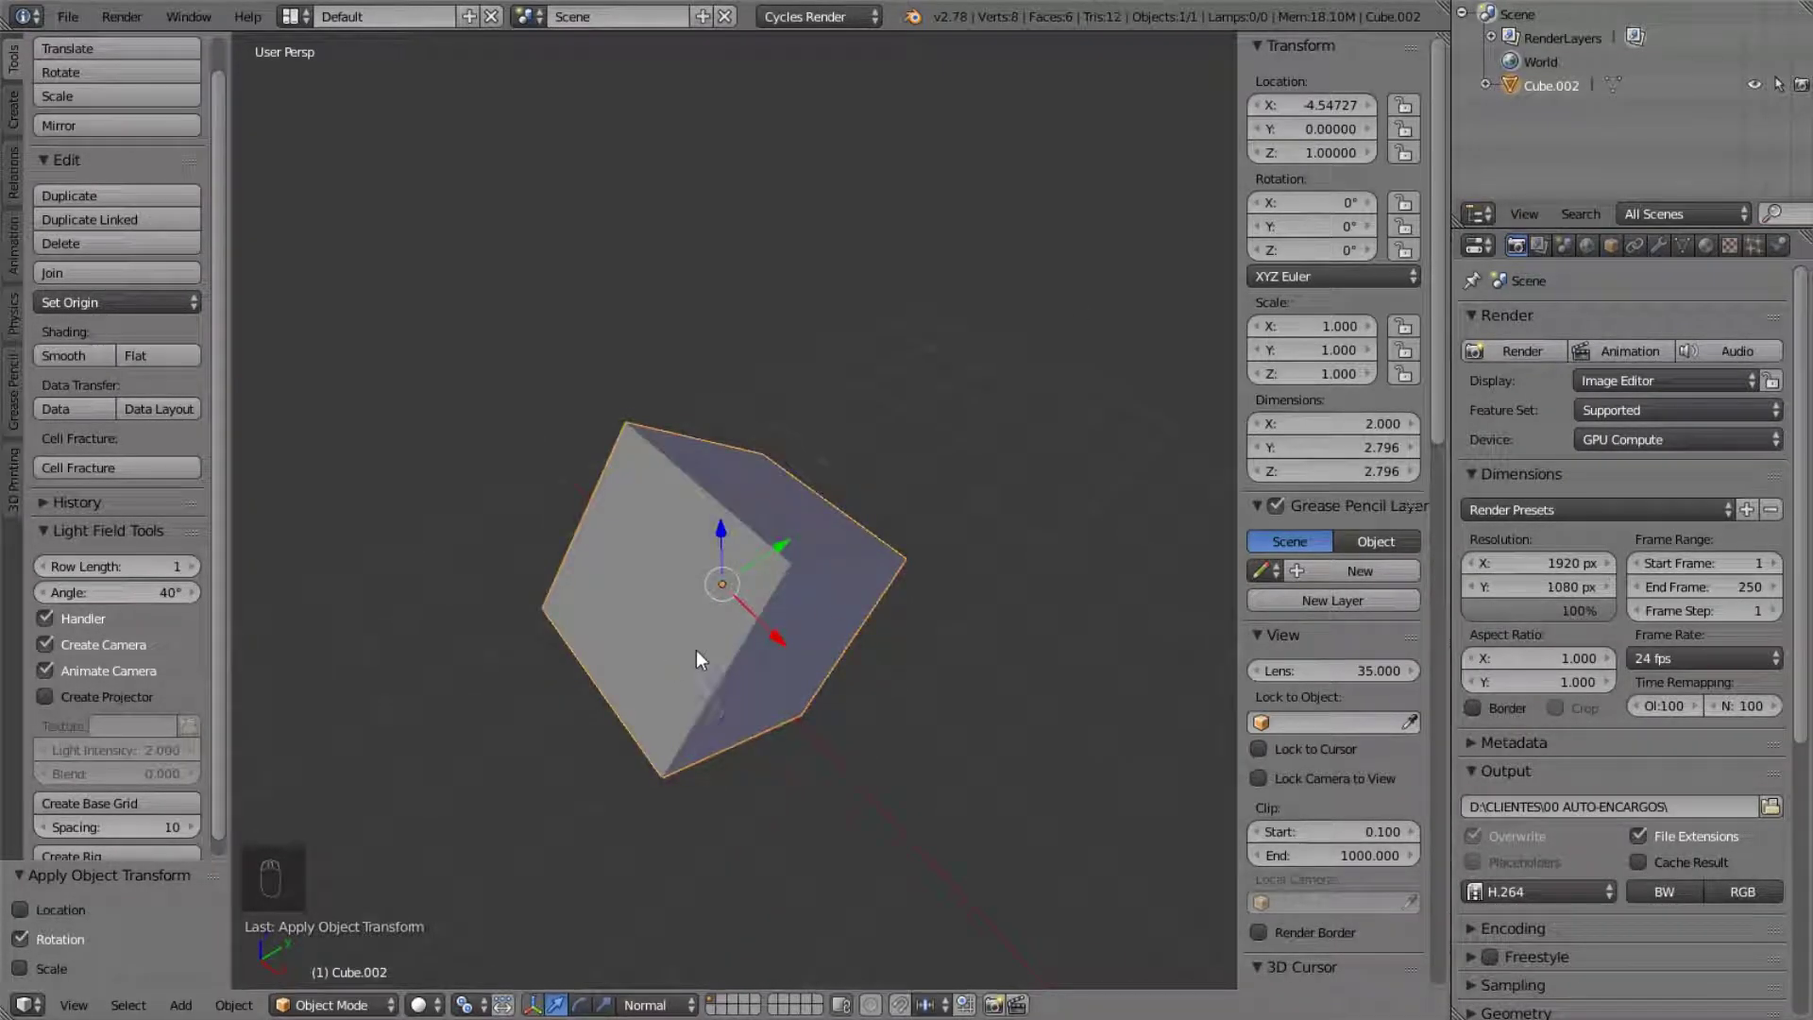
{"action": "middle_click_drag", "start_coordinate": [858, 647], "coordinate": [840, 609]}
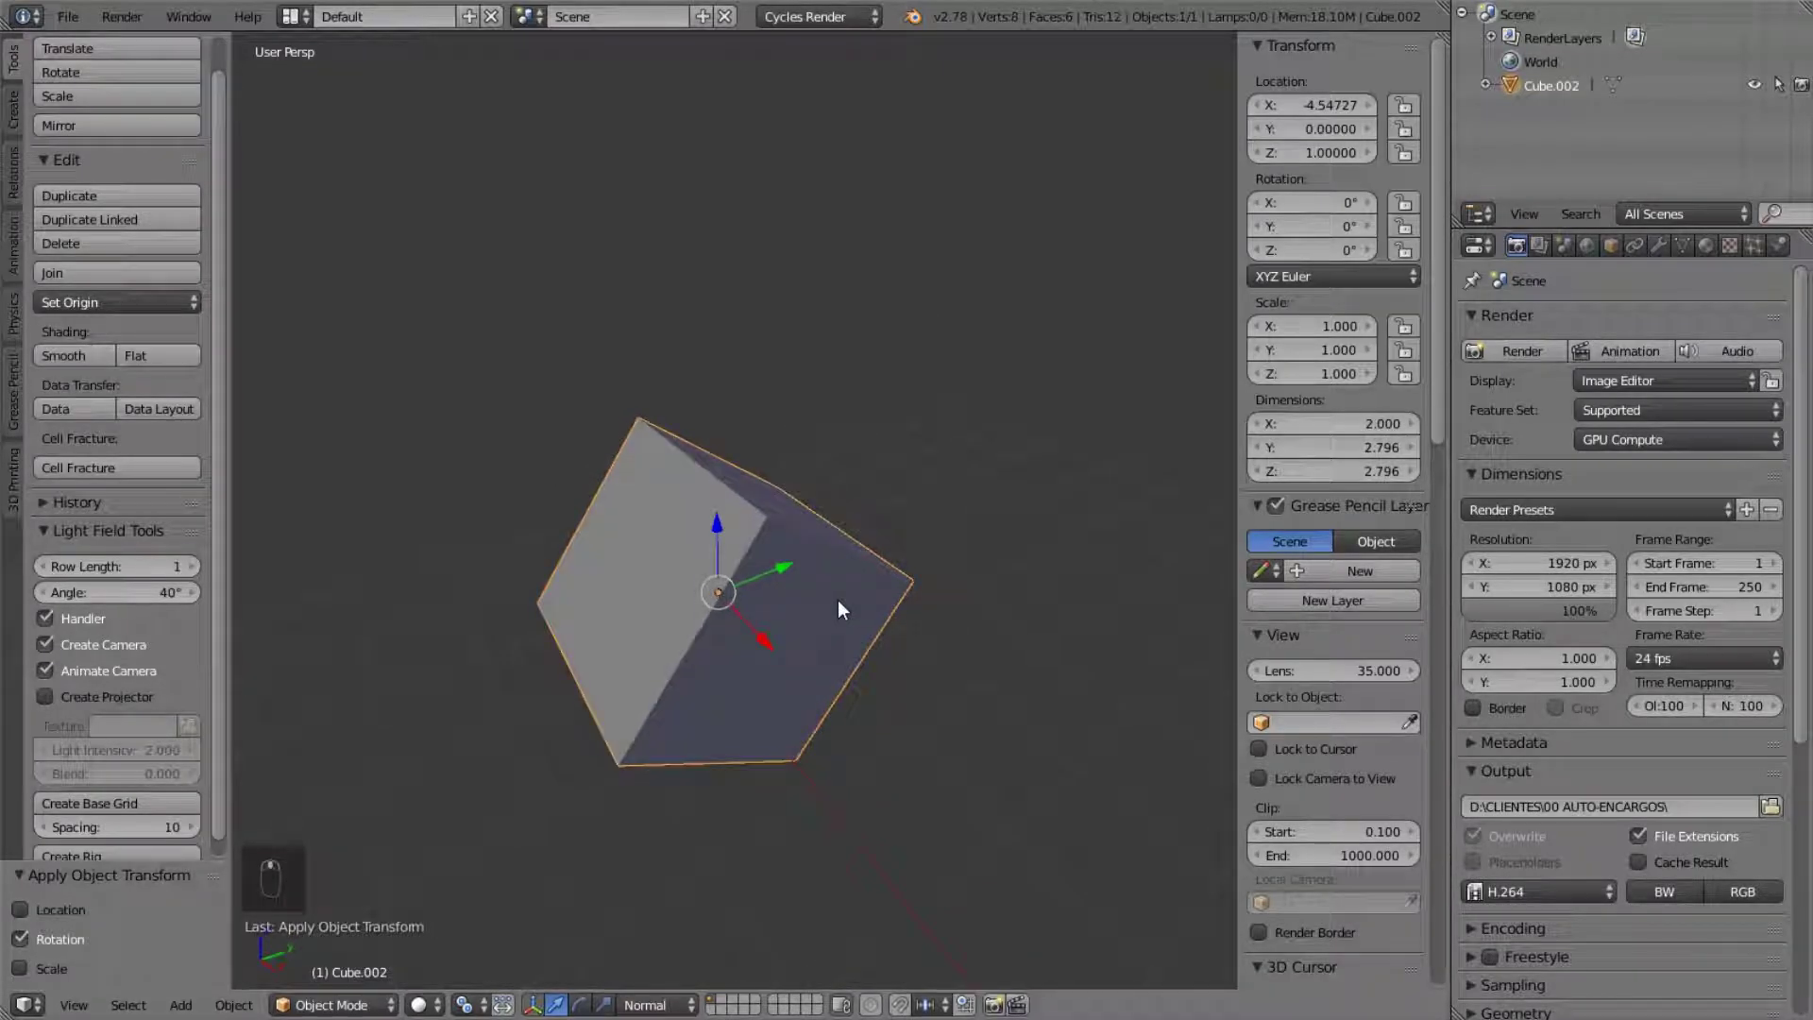
- Undo both the applied rotation and the cube's tilt around X
{"action": "scroll", "coordinate": [837, 609], "scroll_direction": "down", "scroll_amount": 3}
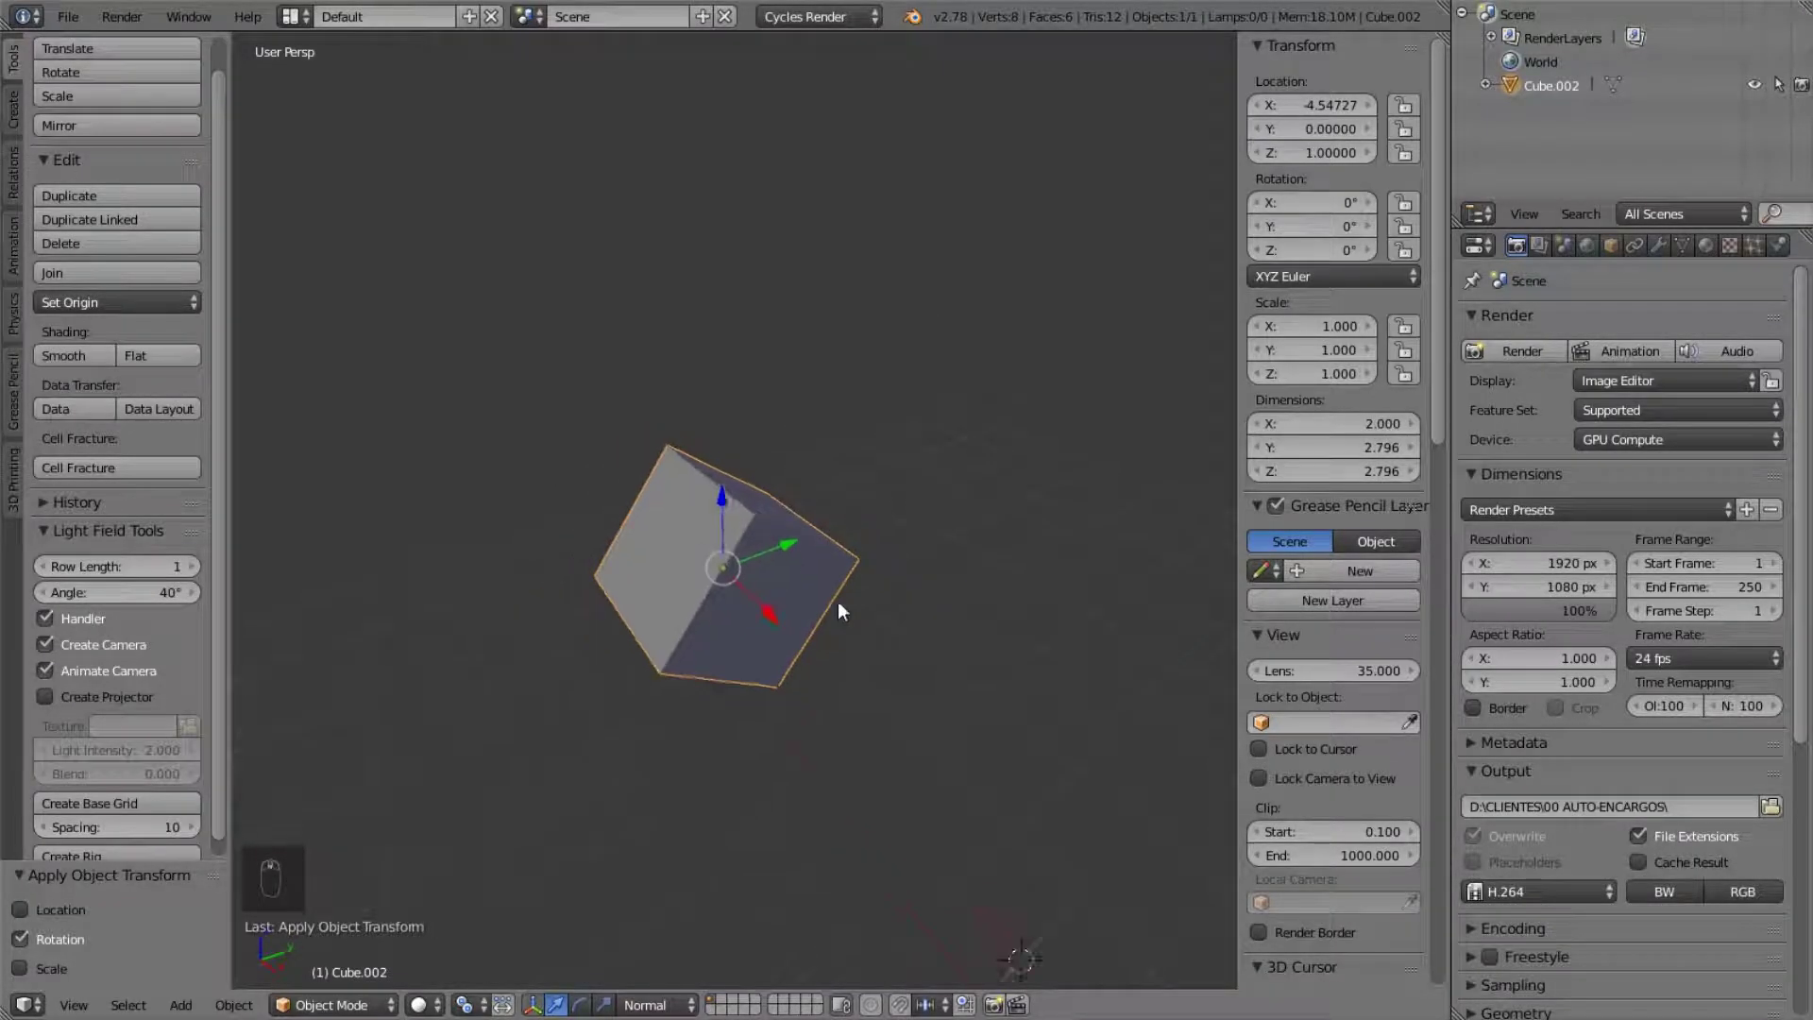
{"action": "key", "text": "ctrl+z"}
{"action": "key", "text": "ctrl+z"}
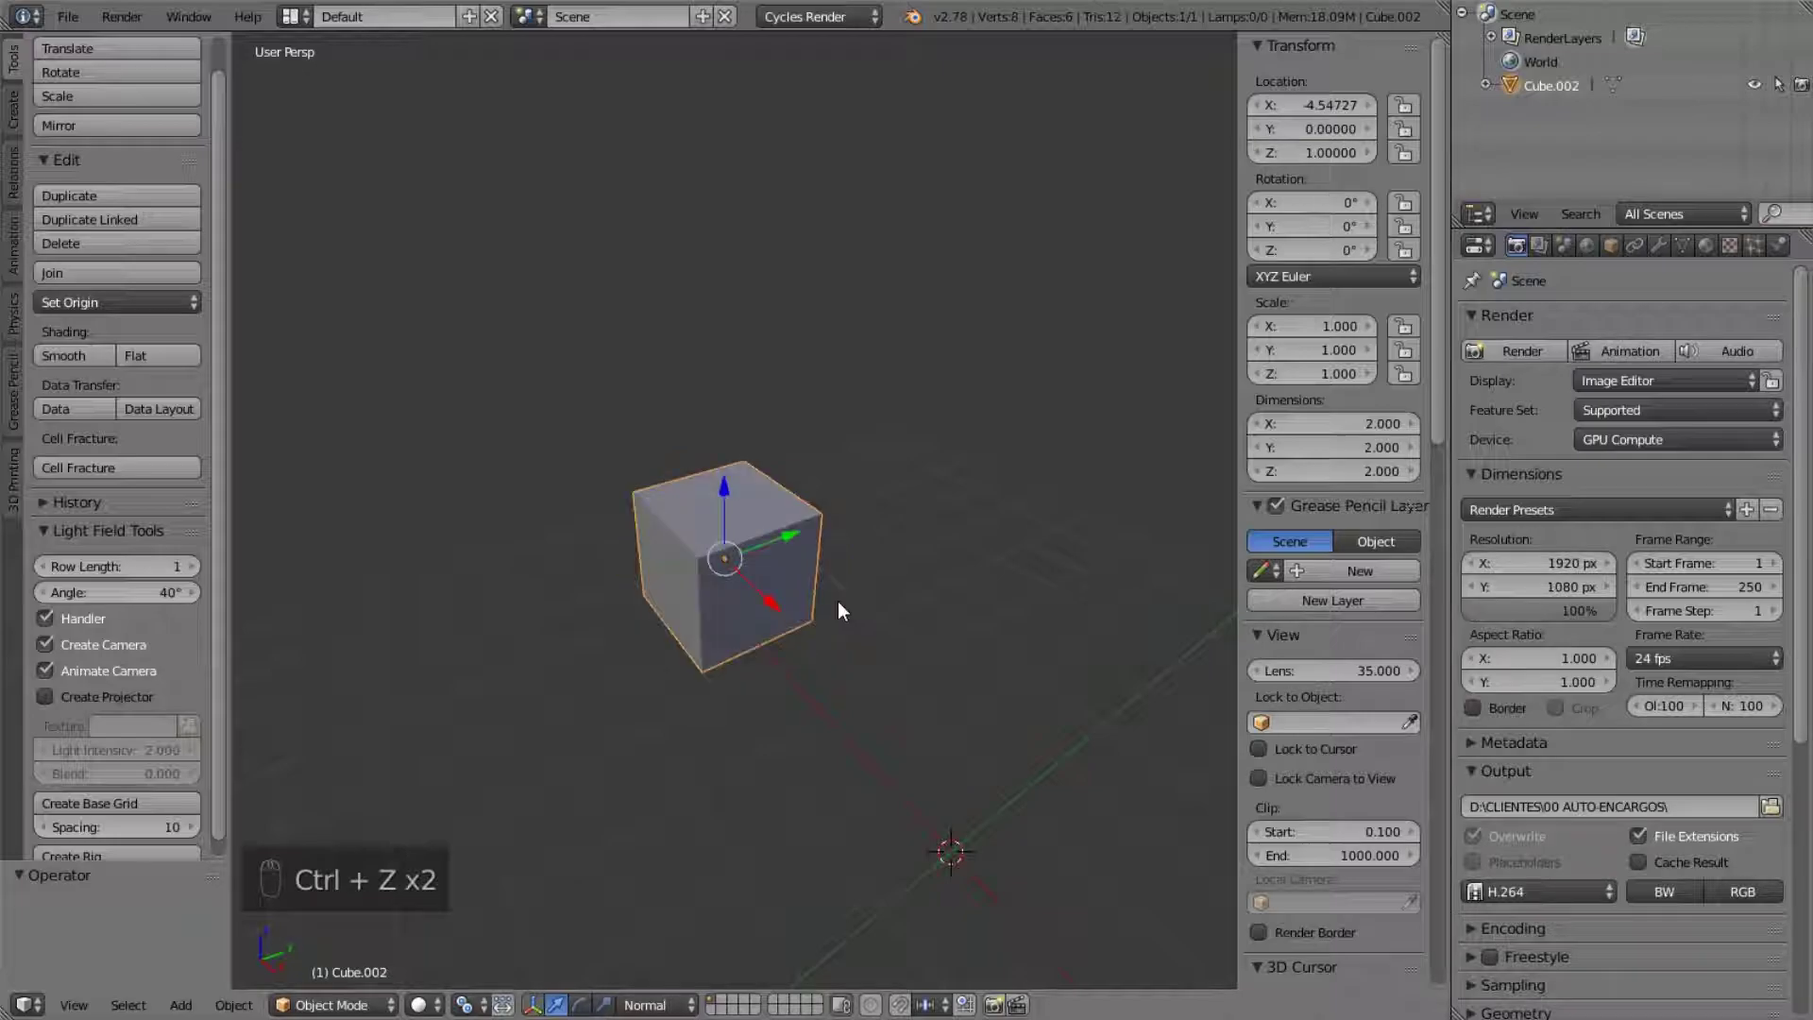
- Scale the upright cube uniformly by a factor of 2
{"action": "middle_click_drag", "start_coordinate": [818, 602], "coordinate": [732, 504]}
{"action": "middle_click_drag", "start_coordinate": [833, 610], "coordinate": [816, 581]}
{"action": "scroll", "coordinate": [816, 580], "scroll_direction": "up", "scroll_amount": 4}
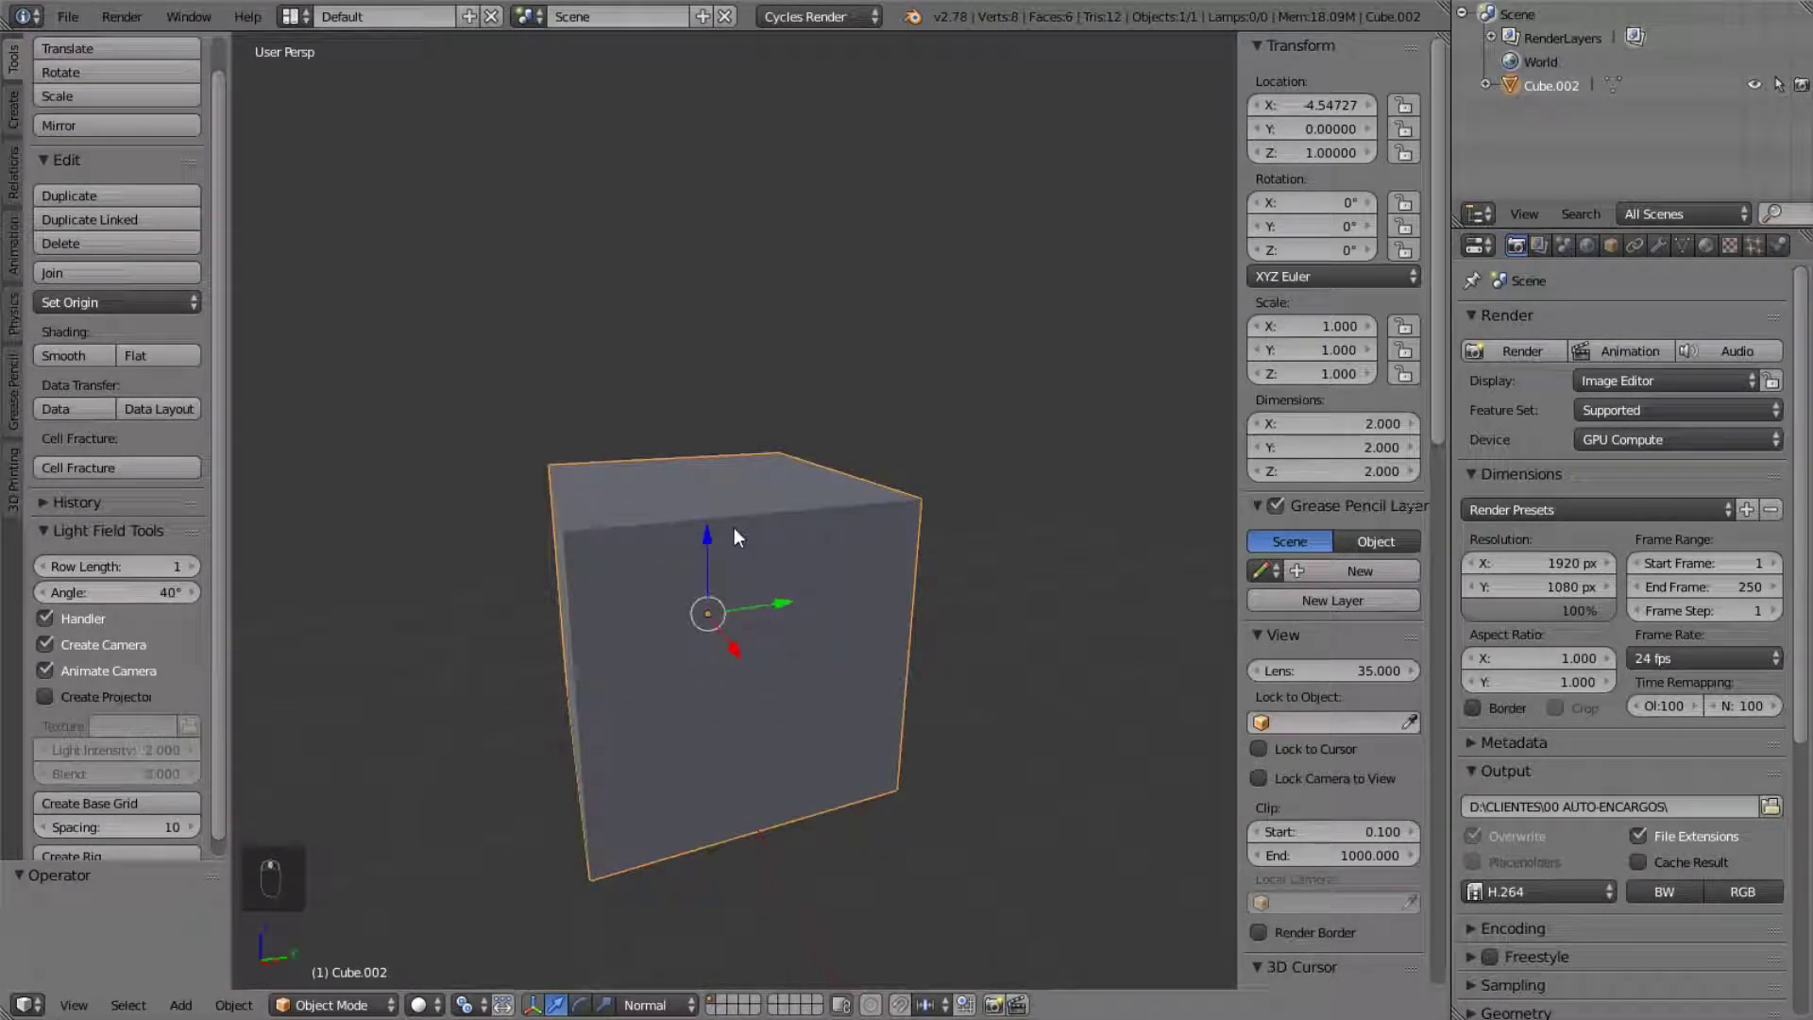
{"action": "scroll", "coordinate": [848, 593], "scroll_direction": "down", "scroll_amount": 2}
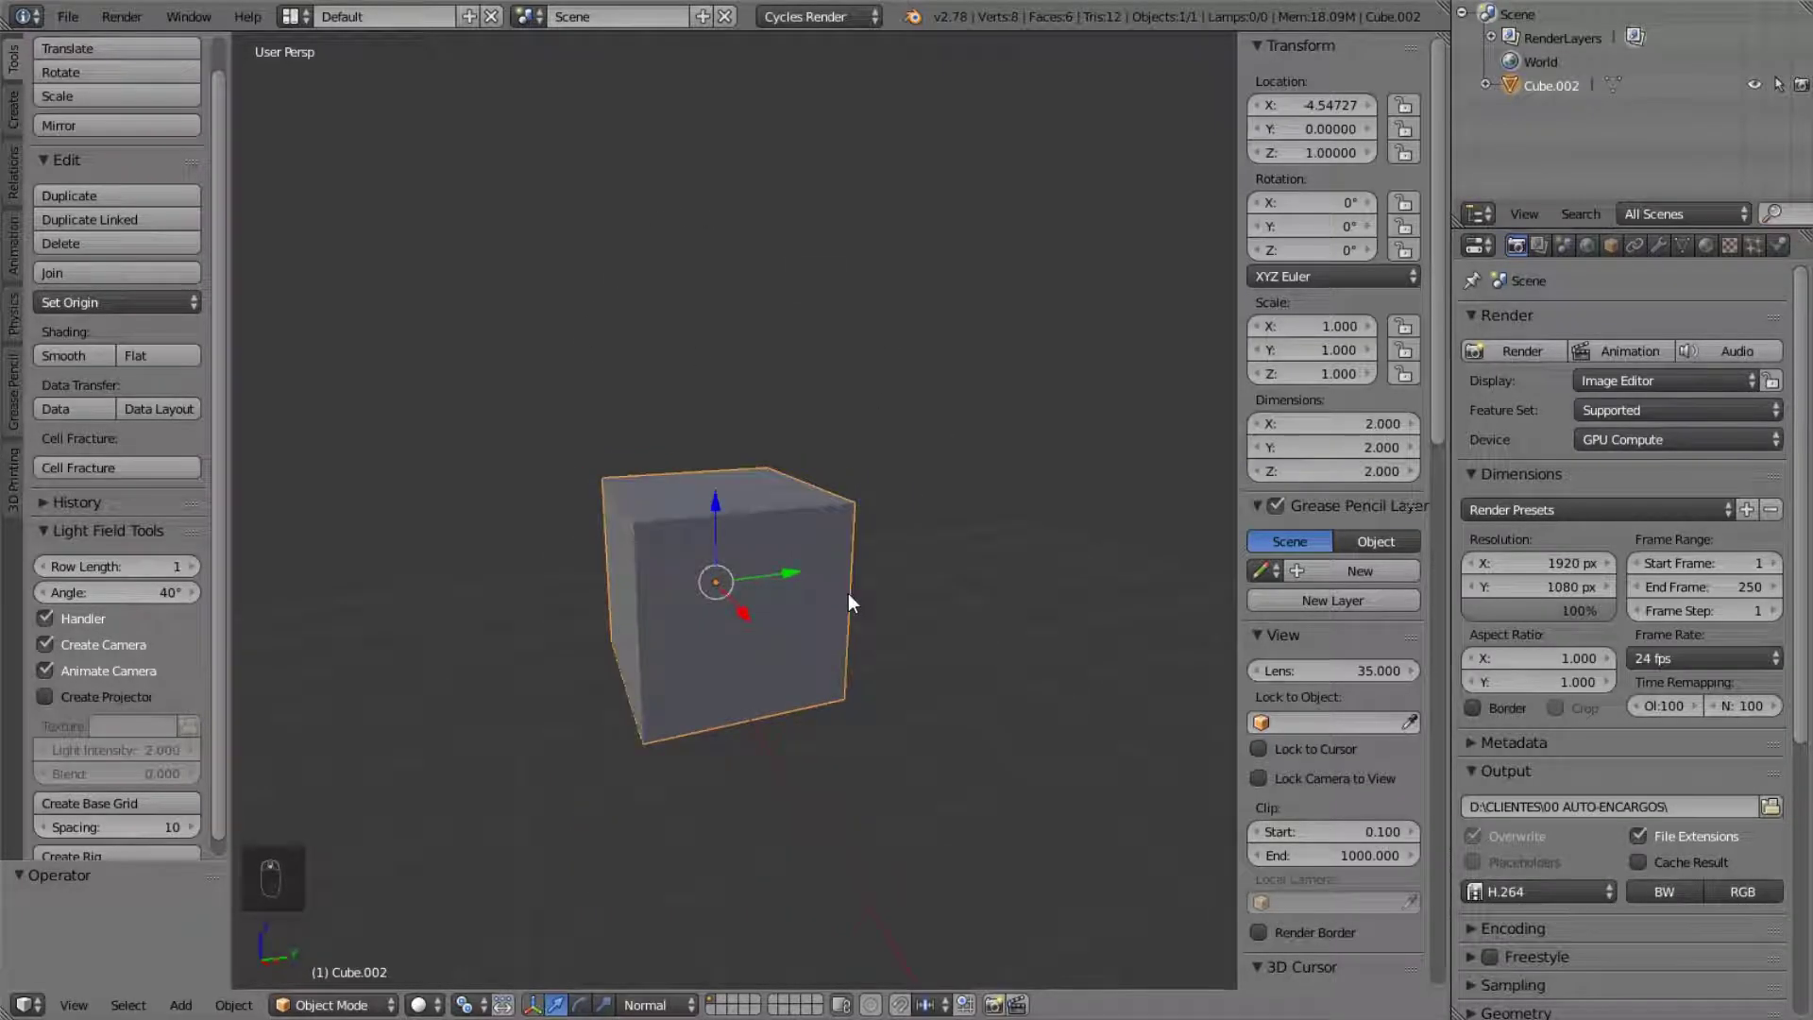
{"action": "middle_click_drag", "start_coordinate": [848, 593], "coordinate": [882, 519]}
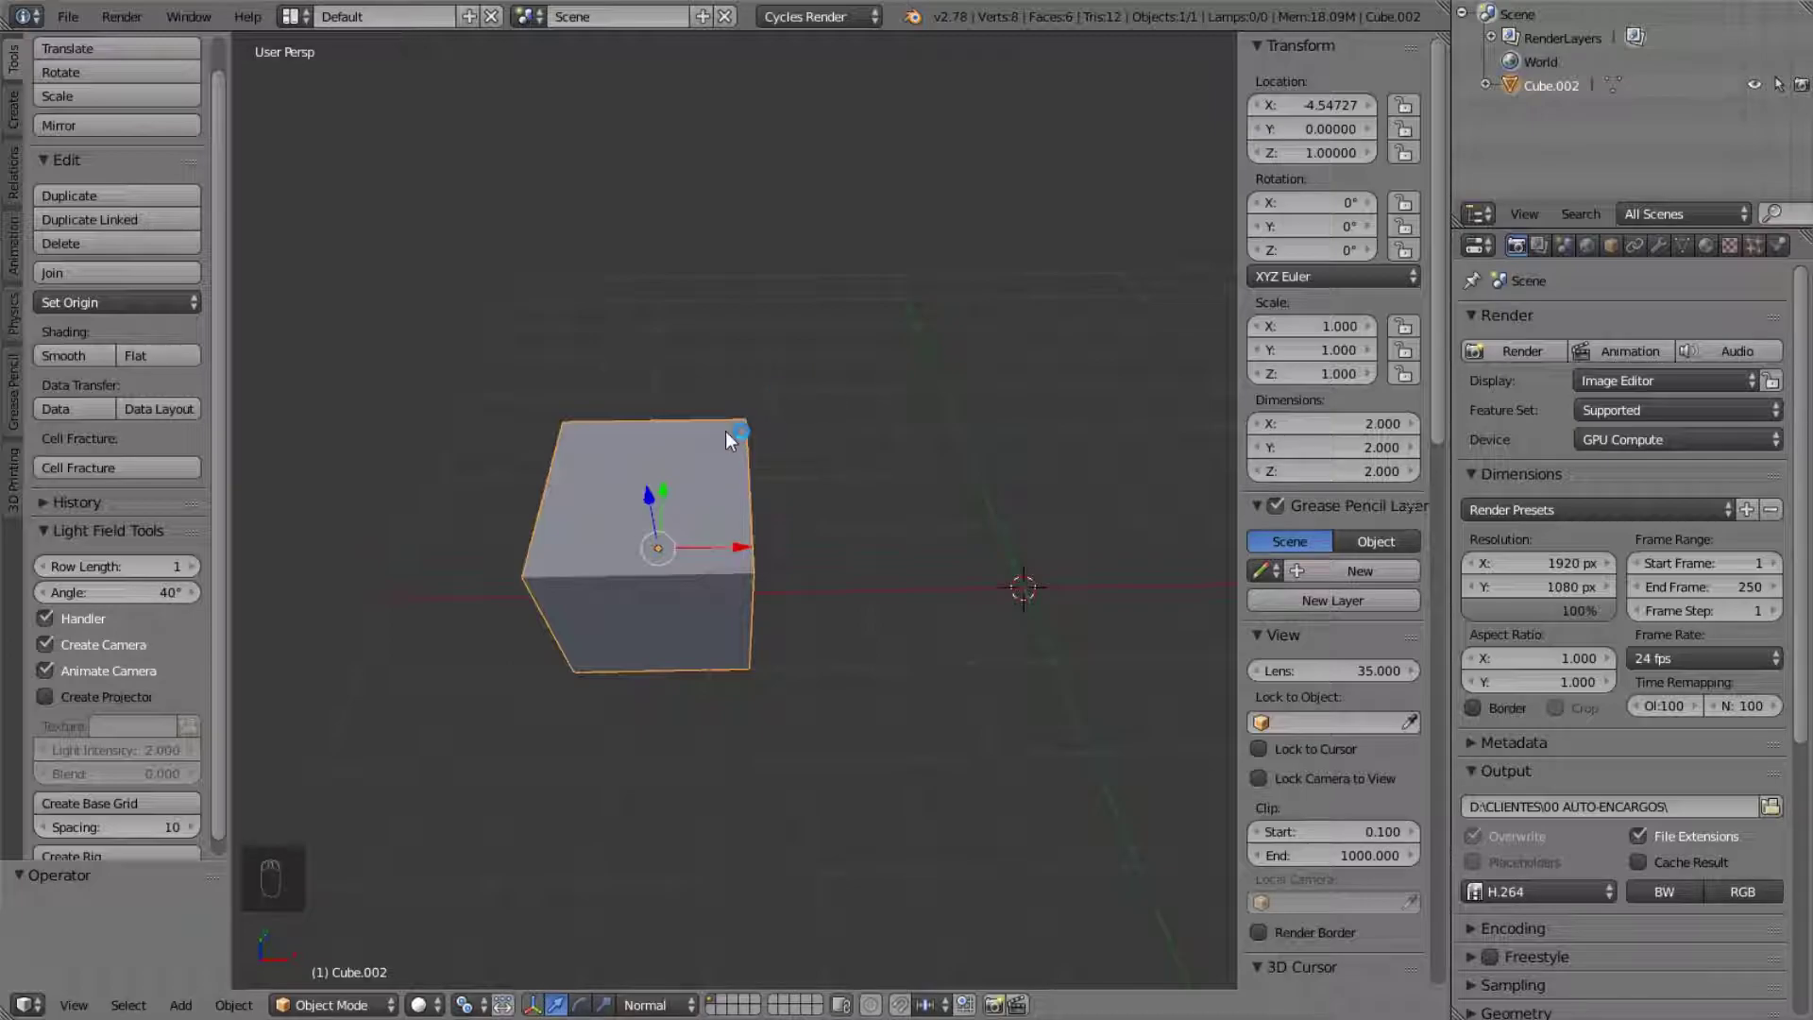
{"action": "middle_click_drag", "start_coordinate": [725, 431], "coordinate": [818, 491]}
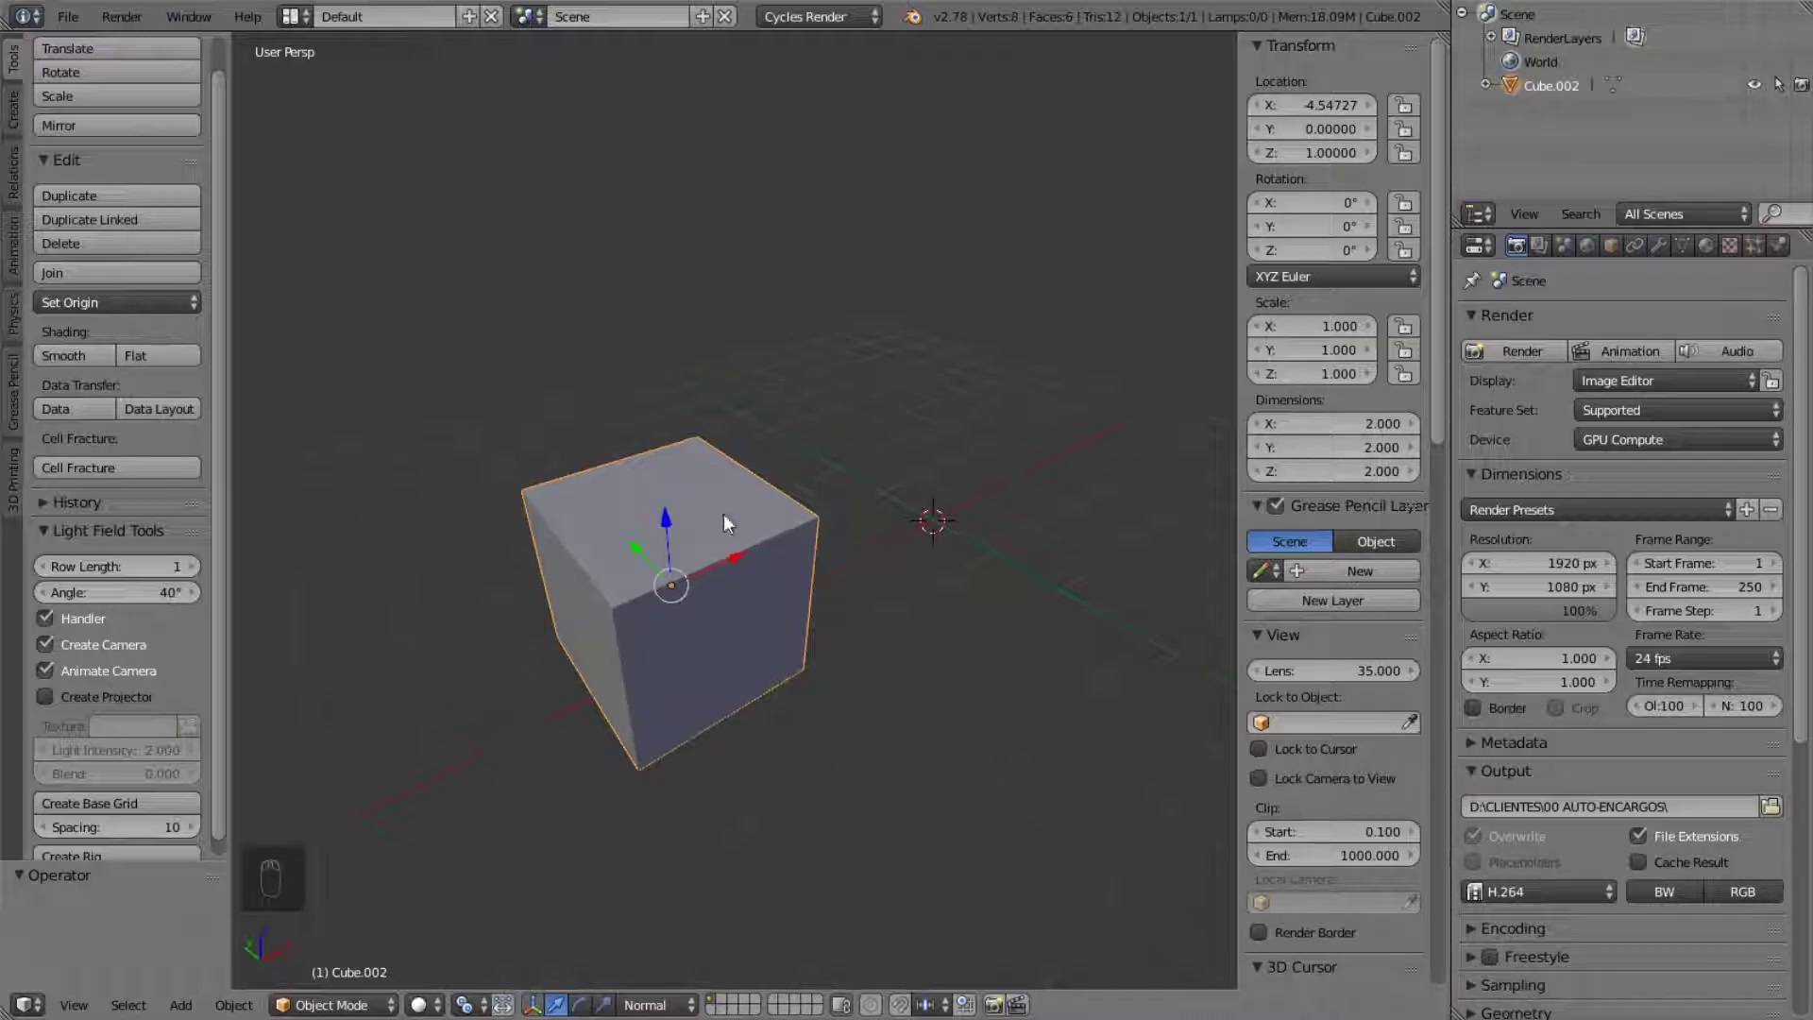
{"action": "middle_click_drag", "start_coordinate": [727, 523], "coordinate": [672, 493]}
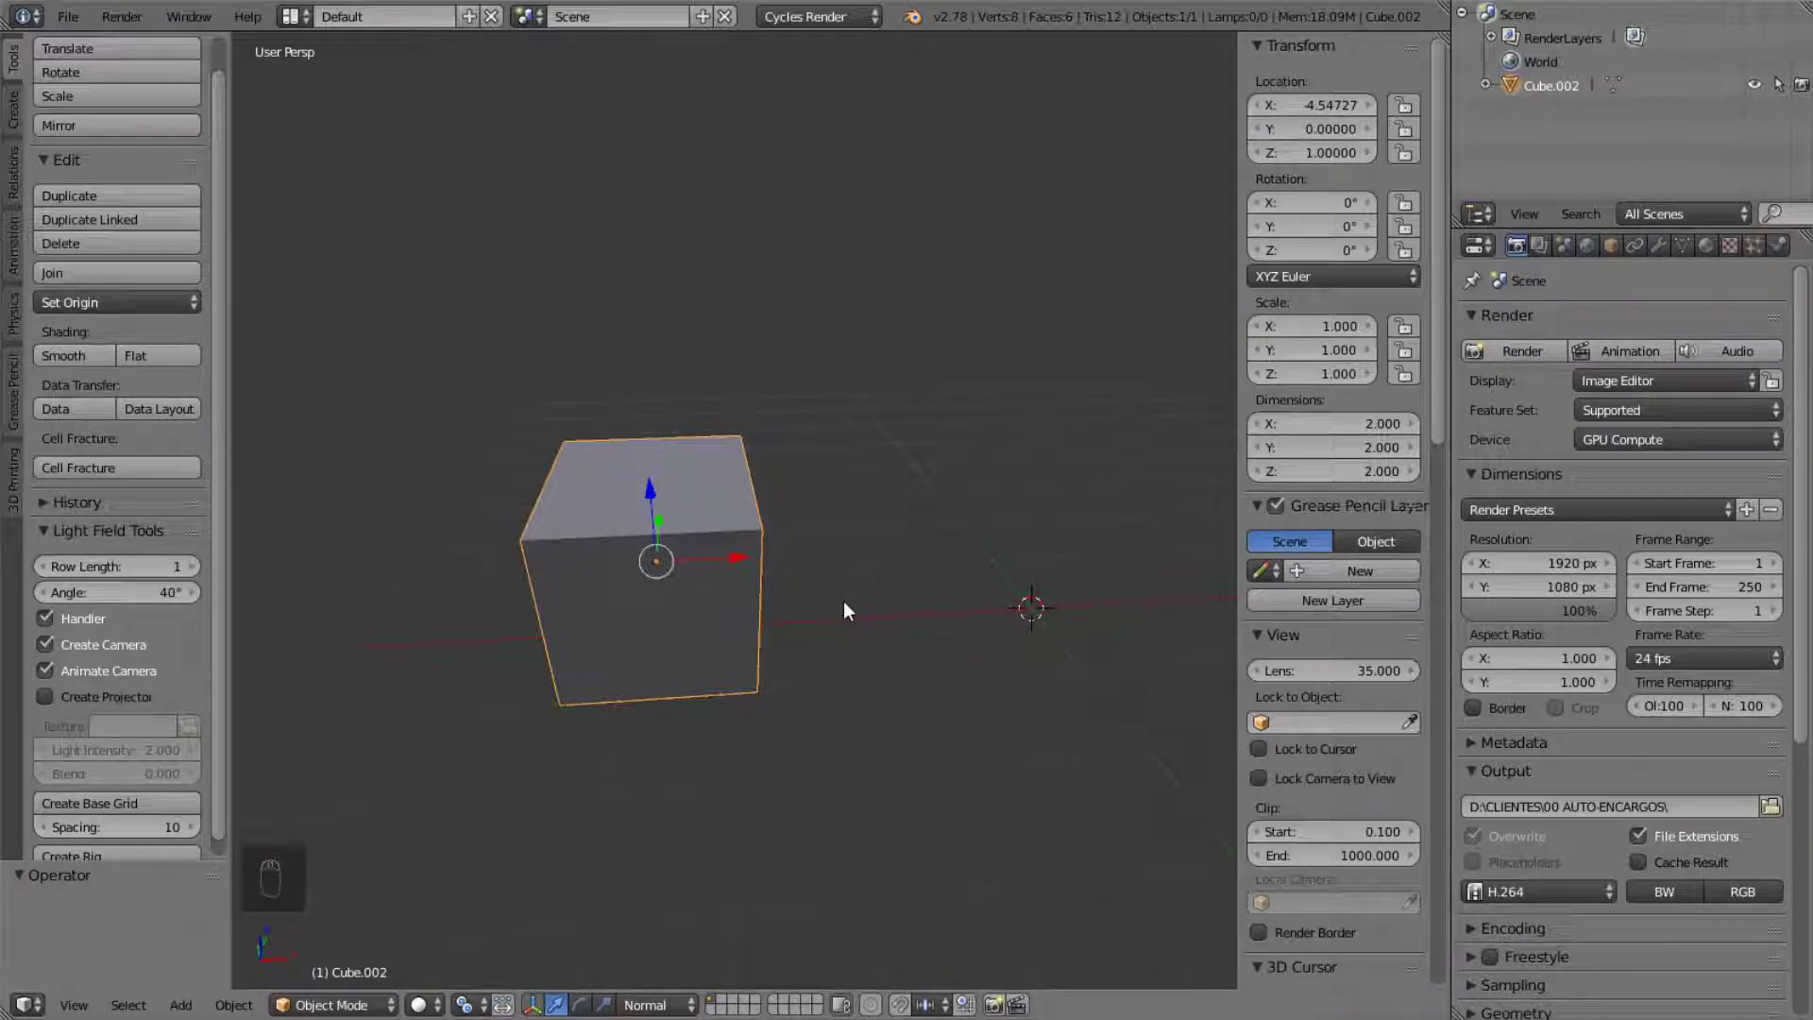
{"action": "key", "text": "s"}
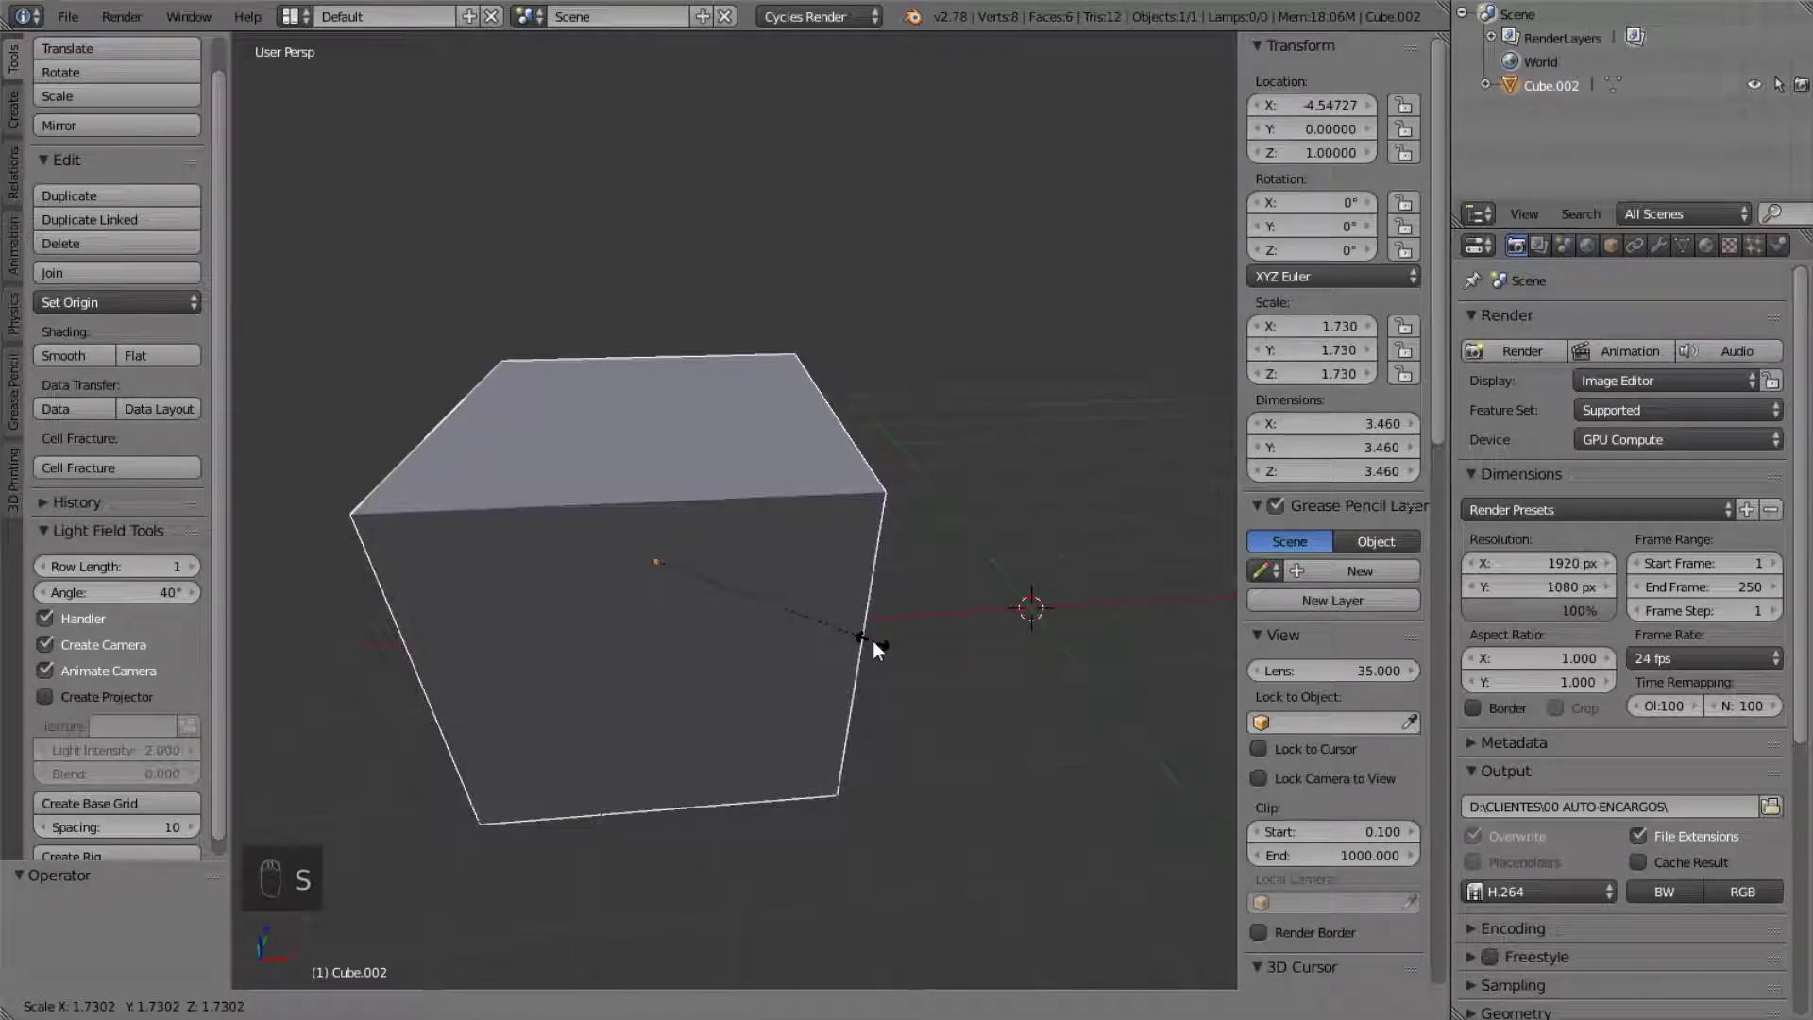
{"action": "key", "text": "2"}
{"action": "left_click", "coordinate": [873, 640]}
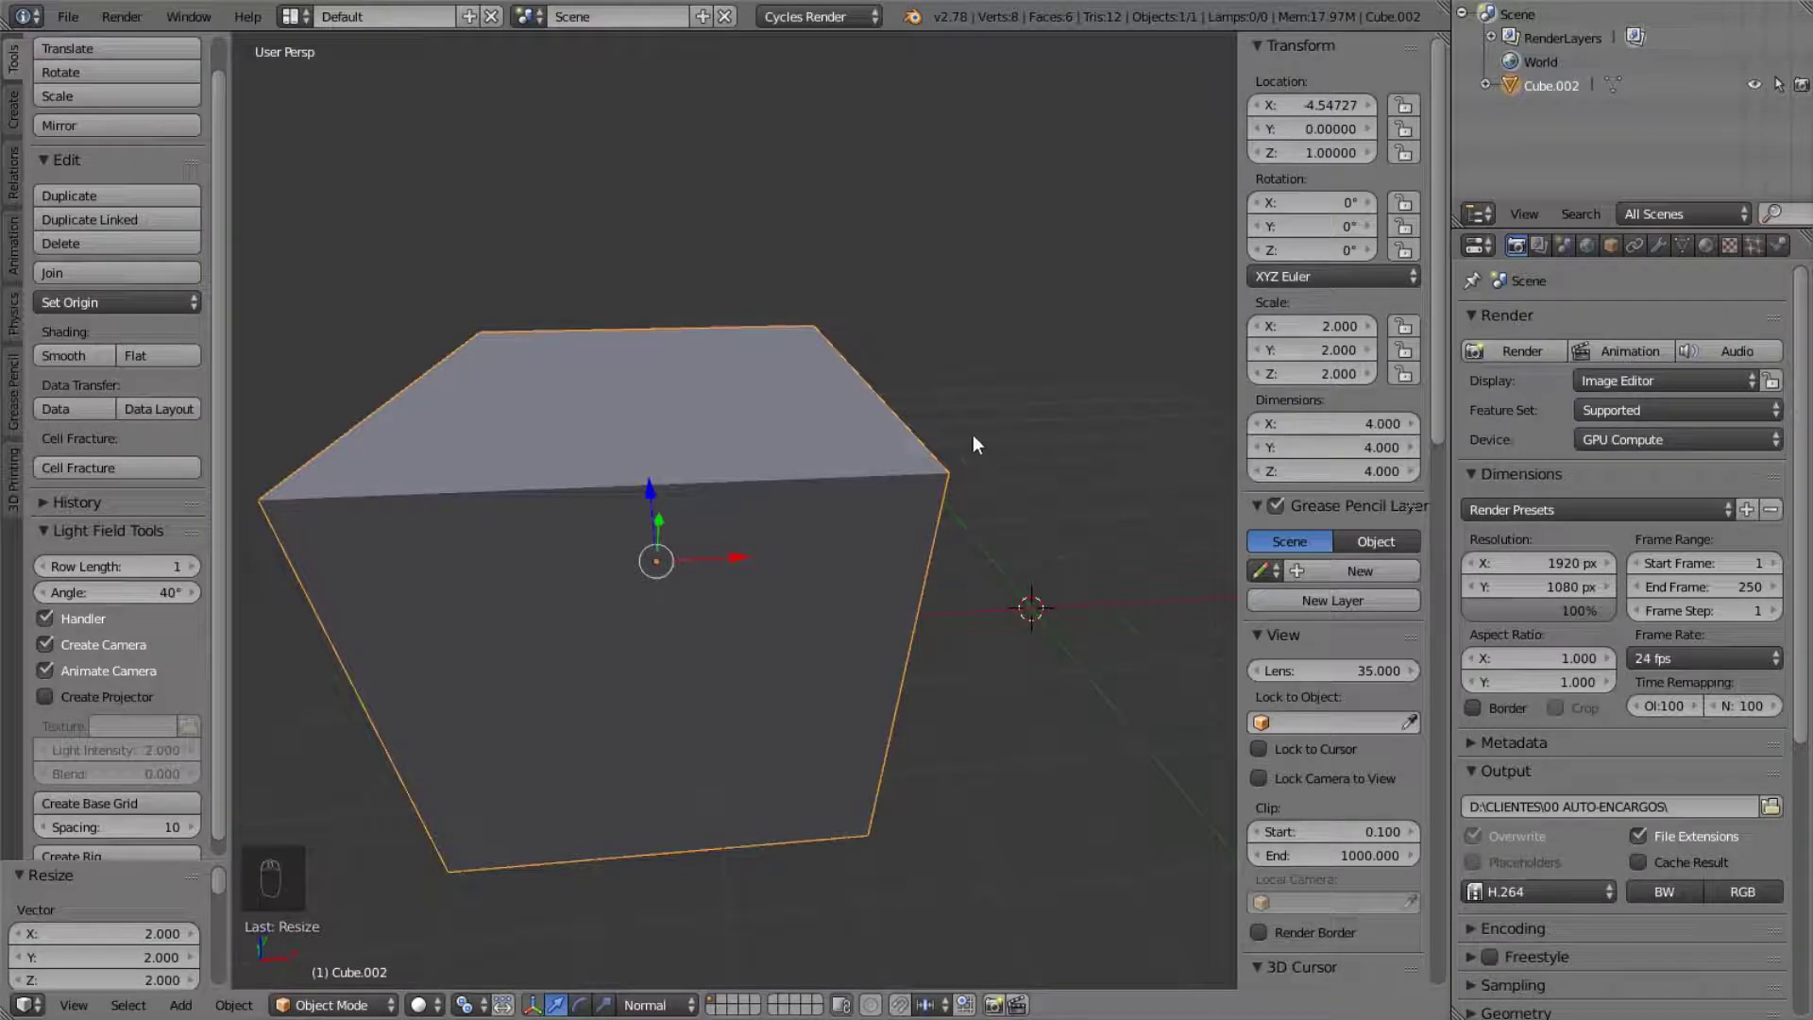
- Apply the enlarged cube's scale to its mesh data
{"action": "scroll", "coordinate": [952, 440], "scroll_direction": "down", "scroll_amount": 4}
{"action": "middle_click_drag", "start_coordinate": [950, 444], "coordinate": [850, 454]}
{"action": "scroll", "coordinate": [850, 454], "scroll_direction": "up", "scroll_amount": 1}
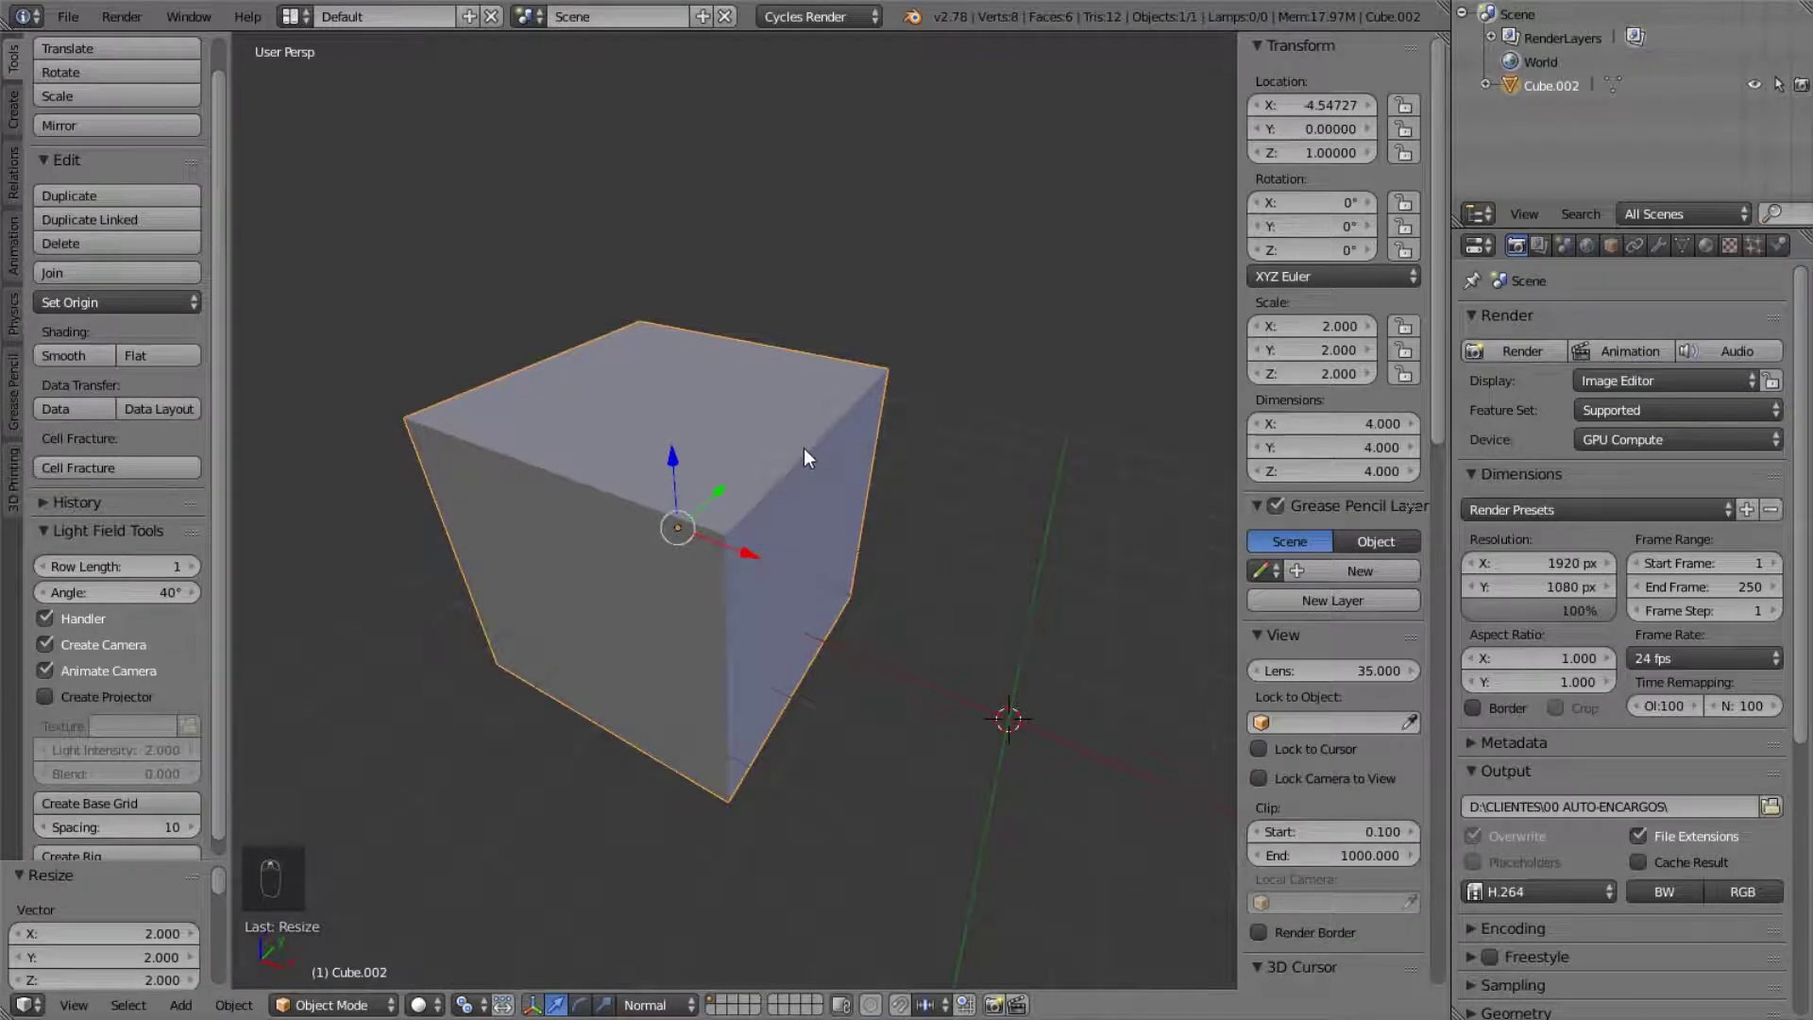
{"action": "scroll", "coordinate": [938, 440], "scroll_direction": "up", "scroll_amount": 4}
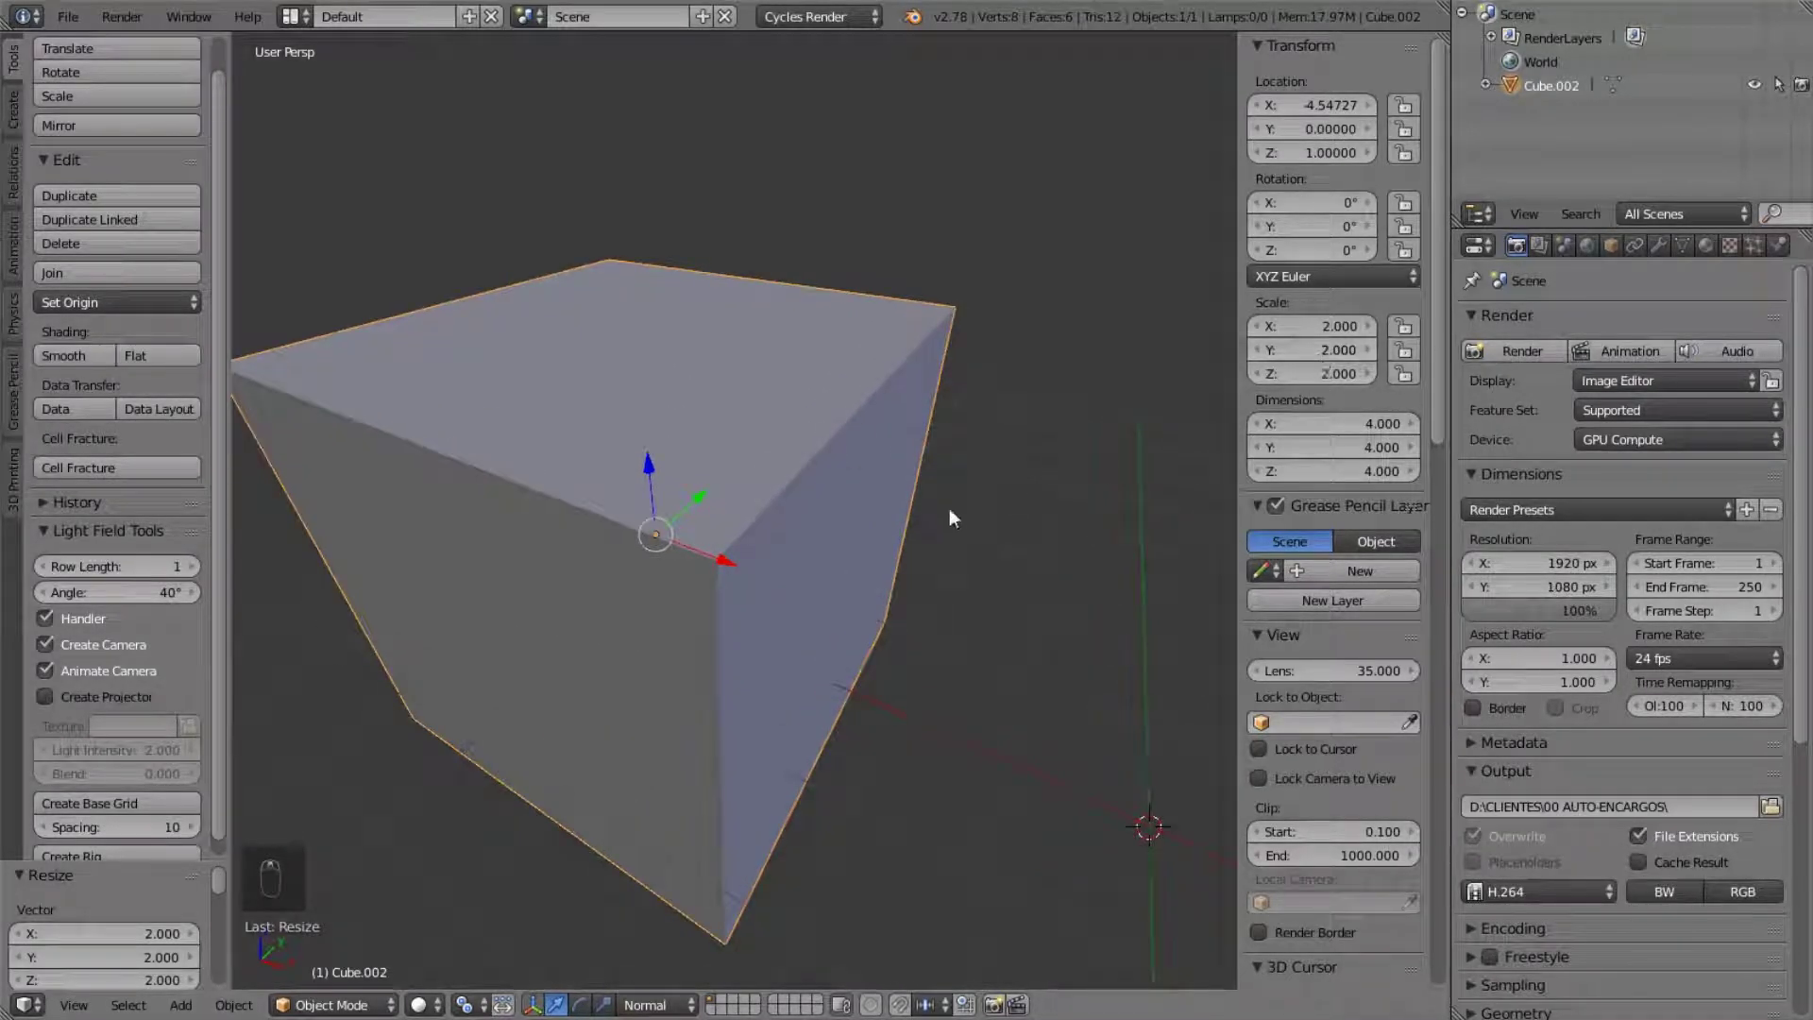
{"action": "scroll", "coordinate": [859, 484], "scroll_direction": "down", "scroll_amount": 3}
{"action": "scroll", "coordinate": [859, 482], "scroll_direction": "down", "scroll_amount": 2}
{"action": "scroll", "coordinate": [859, 481], "scroll_direction": "up", "scroll_amount": 4}
{"action": "scroll", "coordinate": [859, 481], "scroll_direction": "down", "scroll_amount": 2}
{"action": "middle_click_drag", "start_coordinate": [859, 482], "coordinate": [898, 513]}
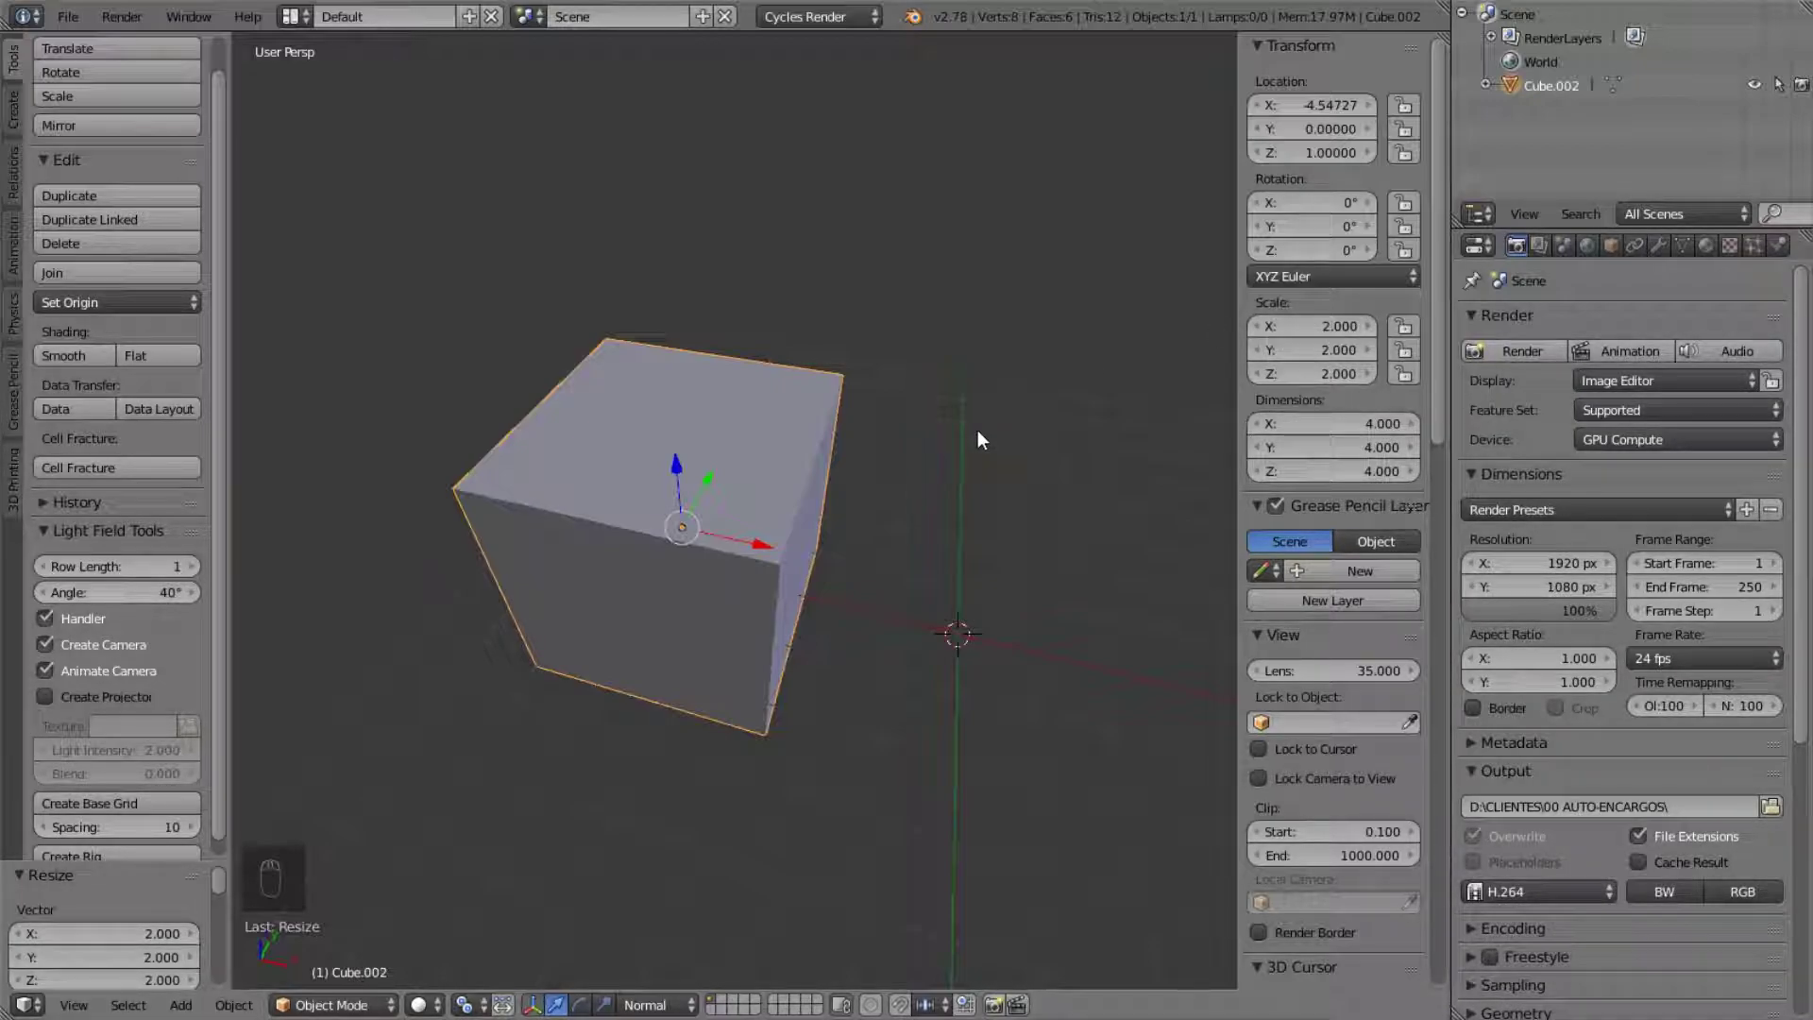
{"action": "middle_click_drag", "start_coordinate": [963, 591], "coordinate": [933, 537]}
{"action": "key", "text": "ctrl+a"}
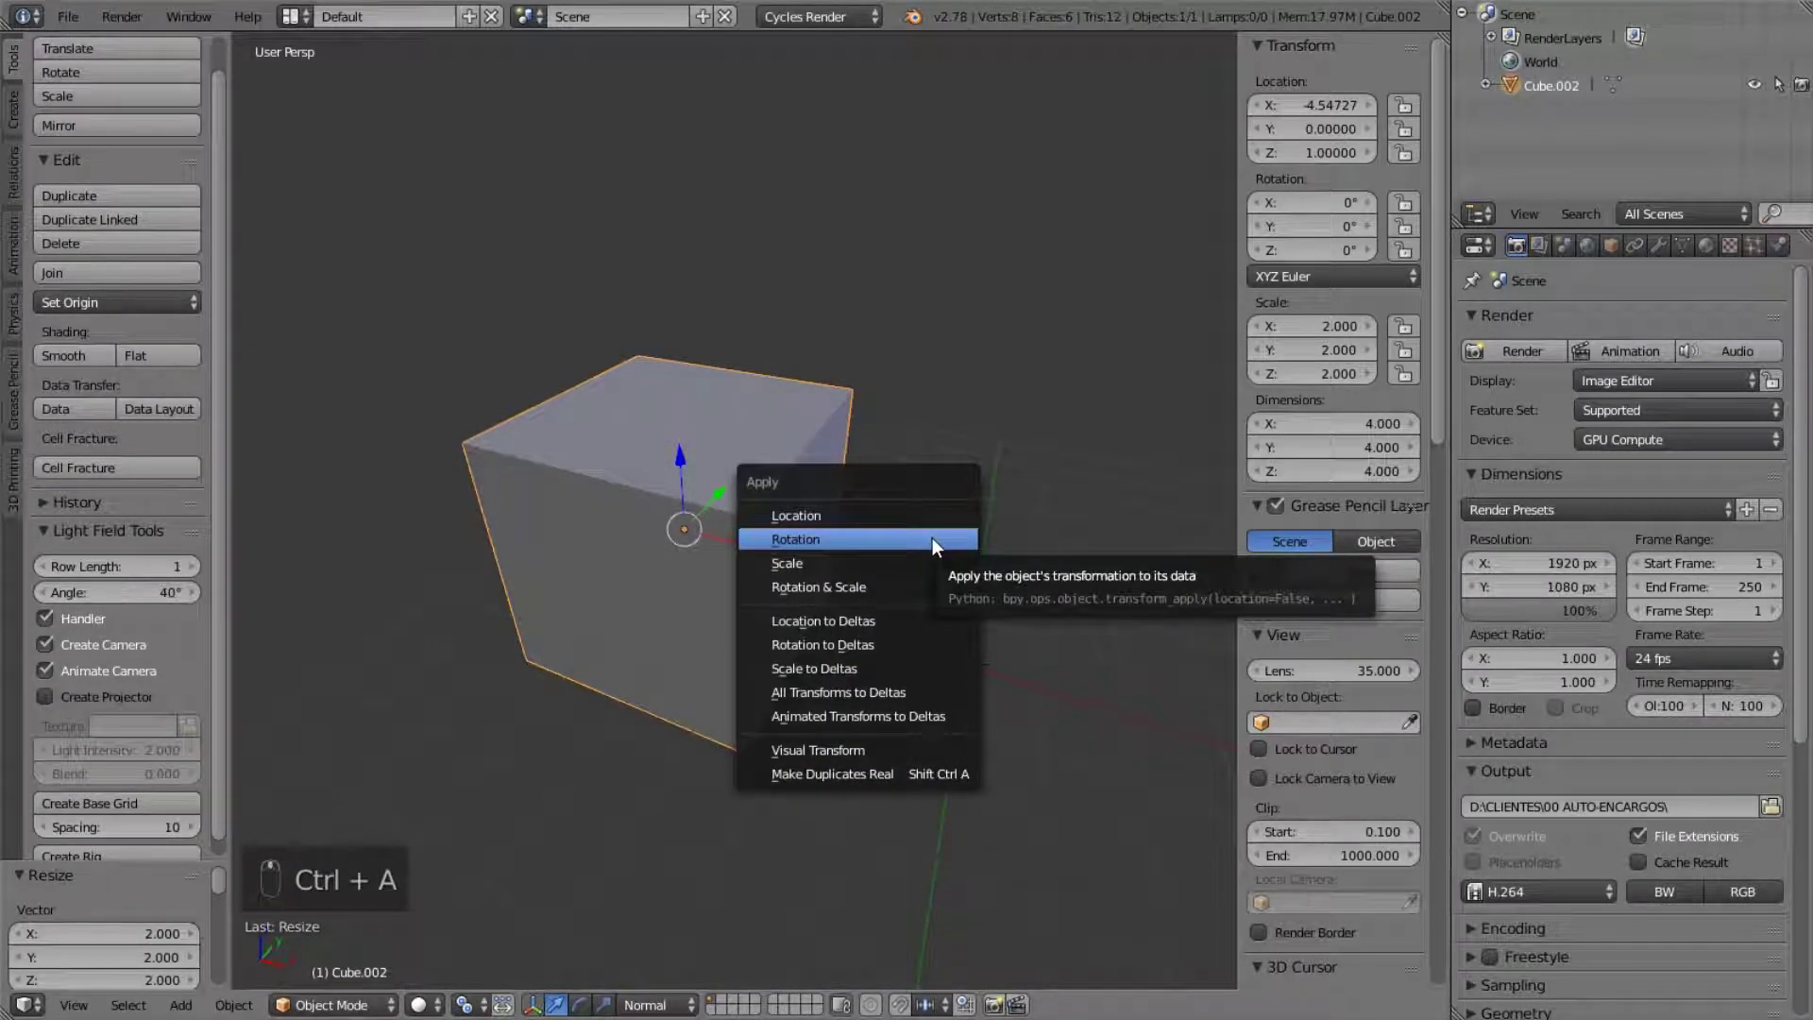
{"action": "left_click", "coordinate": [876, 560]}
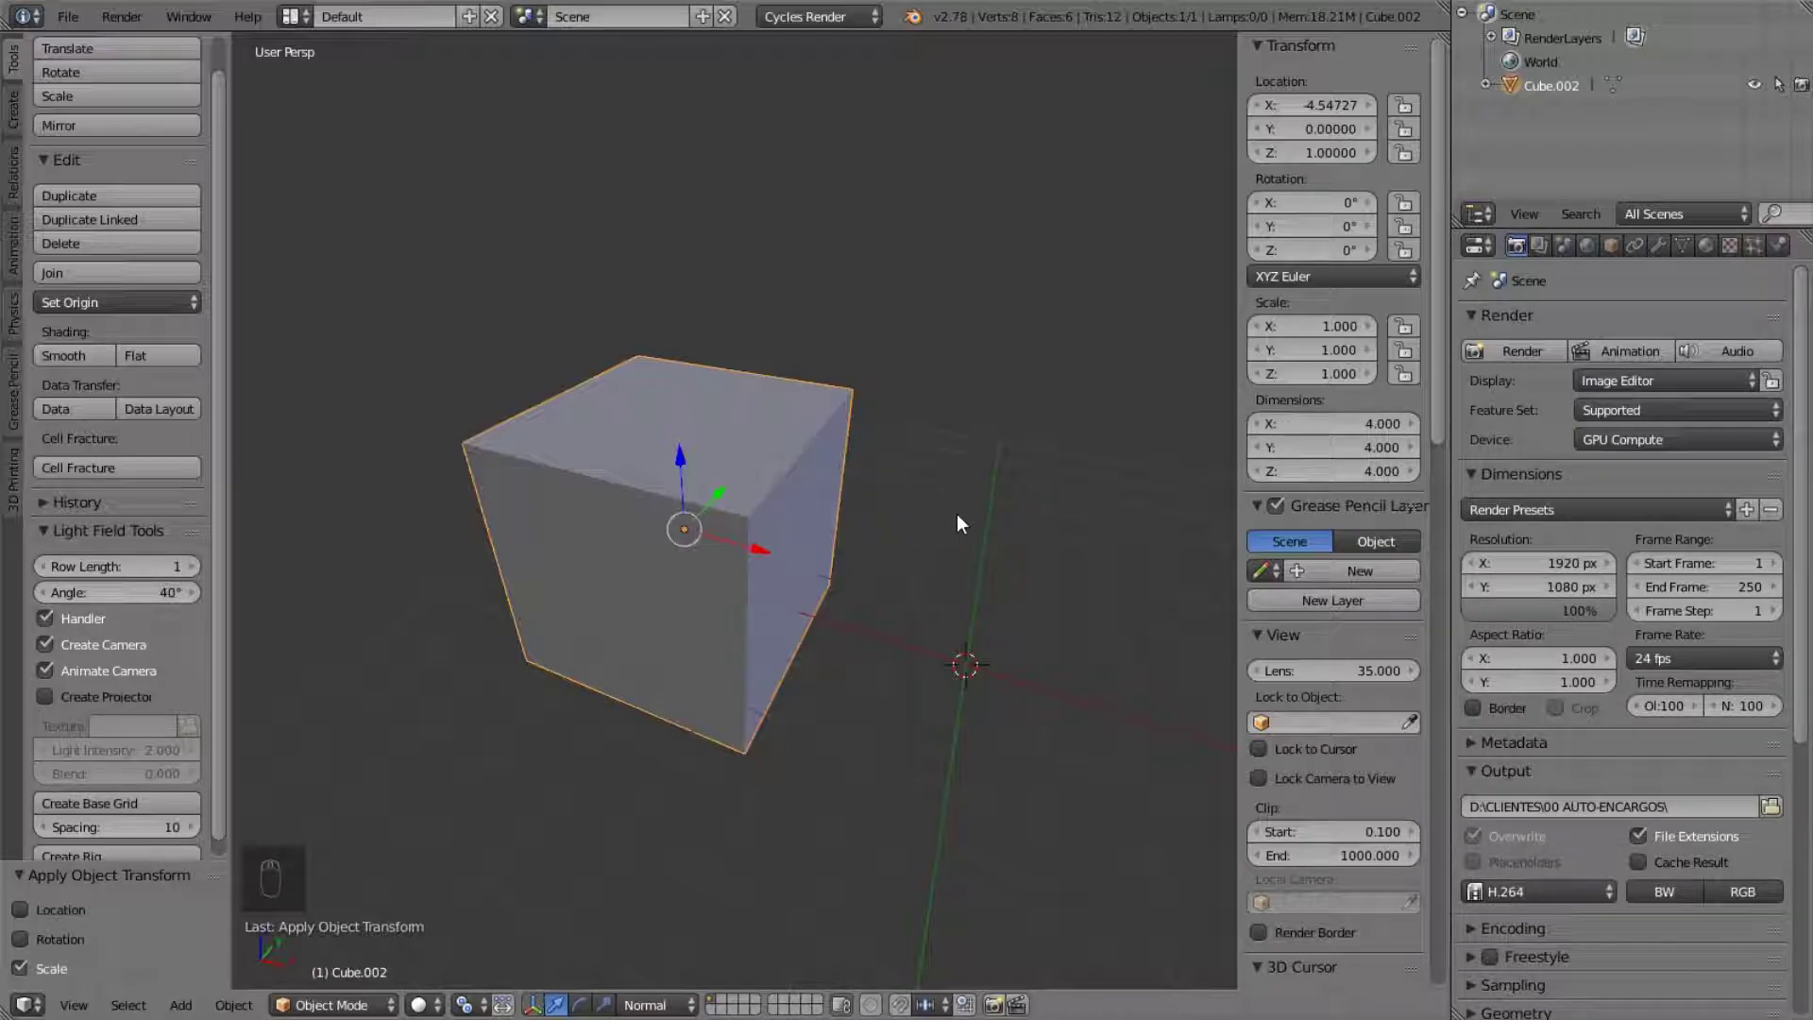
- Stretch the cube in Object Mode along the X axis to a scale of about 4.21
{"action": "key", "text": "Tab"}
{"action": "key", "text": "Tab"}
{"action": "key", "text": "s"}
{"action": "key", "text": "x"}
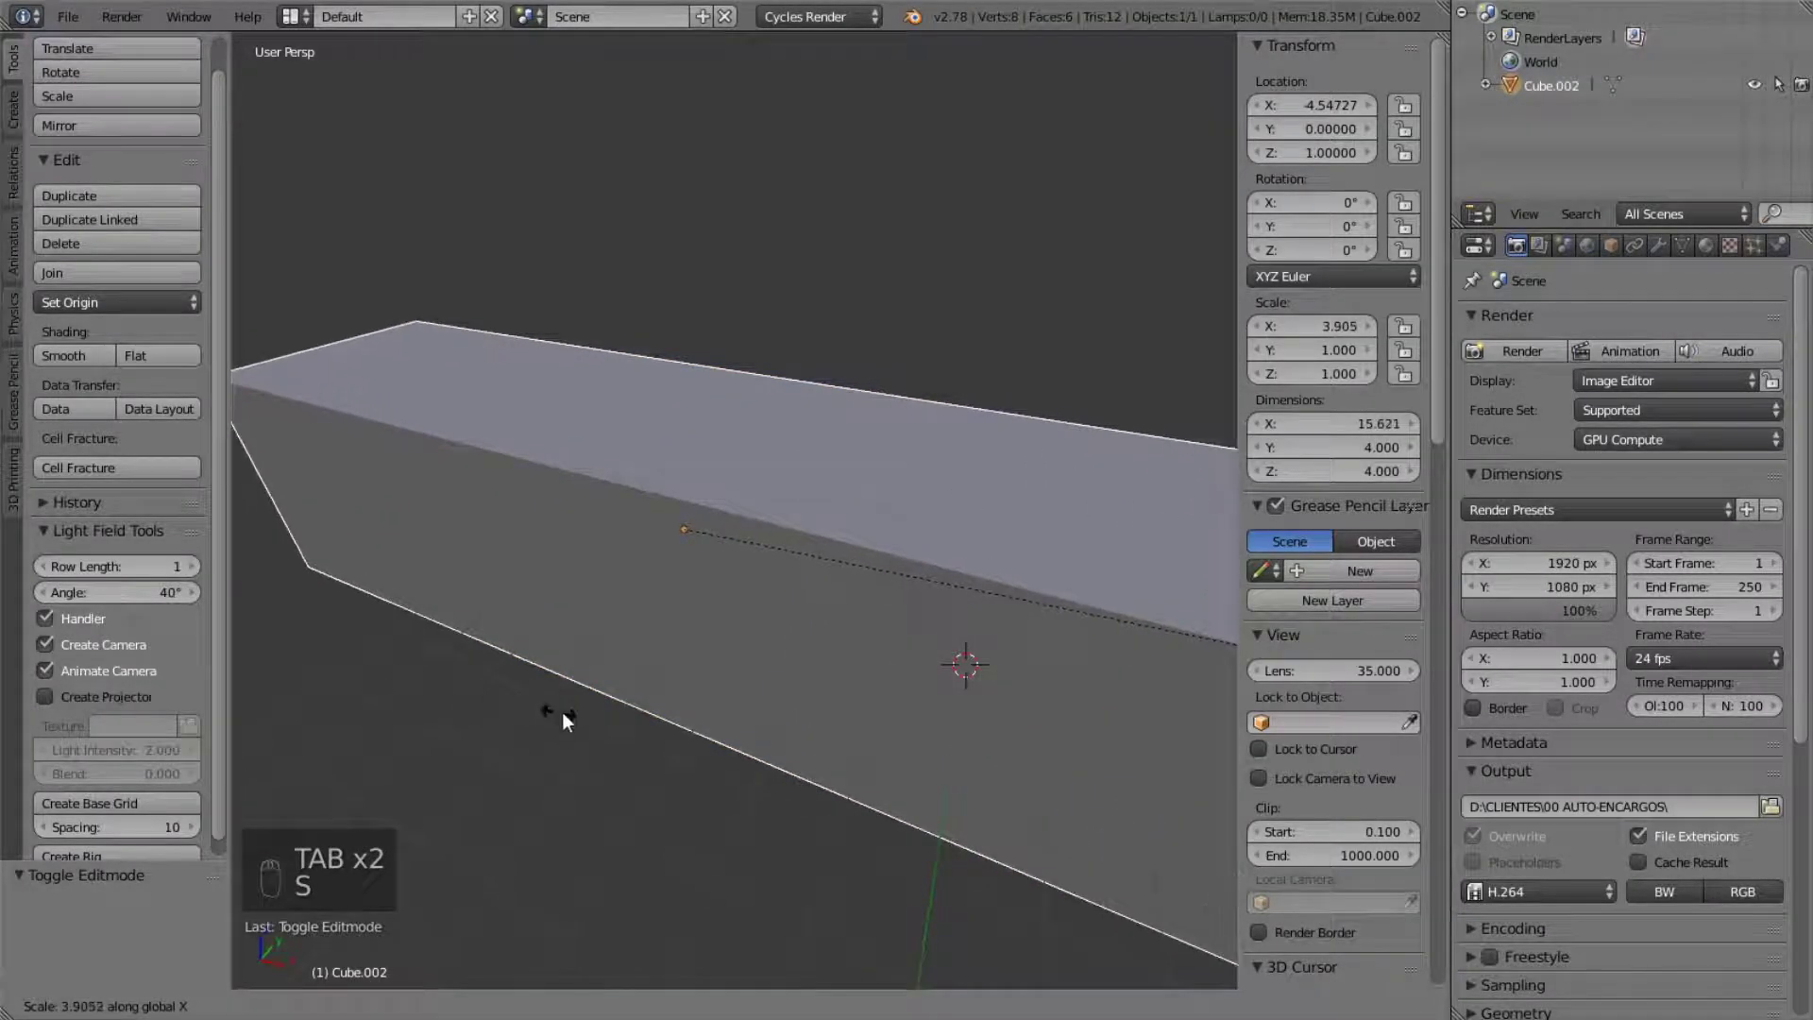
{"action": "left_click", "coordinate": [567, 710]}
{"action": "scroll", "coordinate": [632, 684], "scroll_direction": "down", "scroll_amount": 4}
- Thin the stretched block in Y and Z to a scale of about 0.22, excluding the X axis
{"action": "key", "text": "s"}
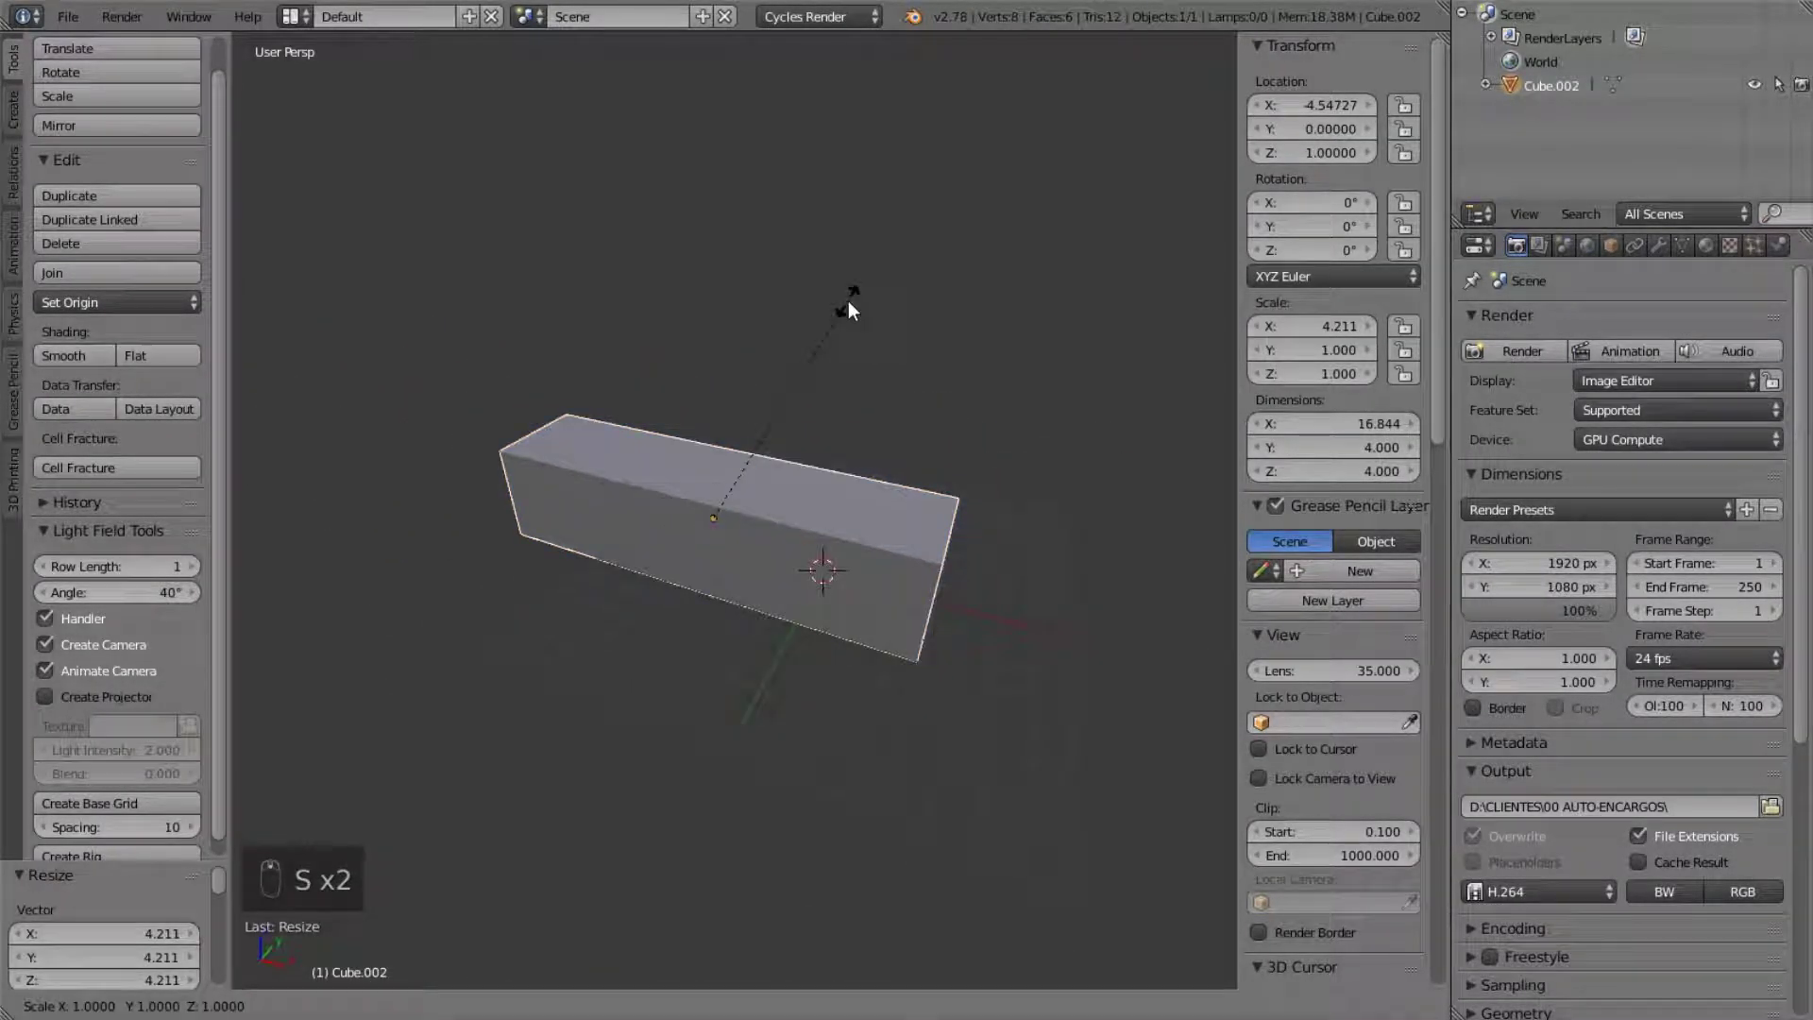
{"action": "key", "text": "shift+x"}
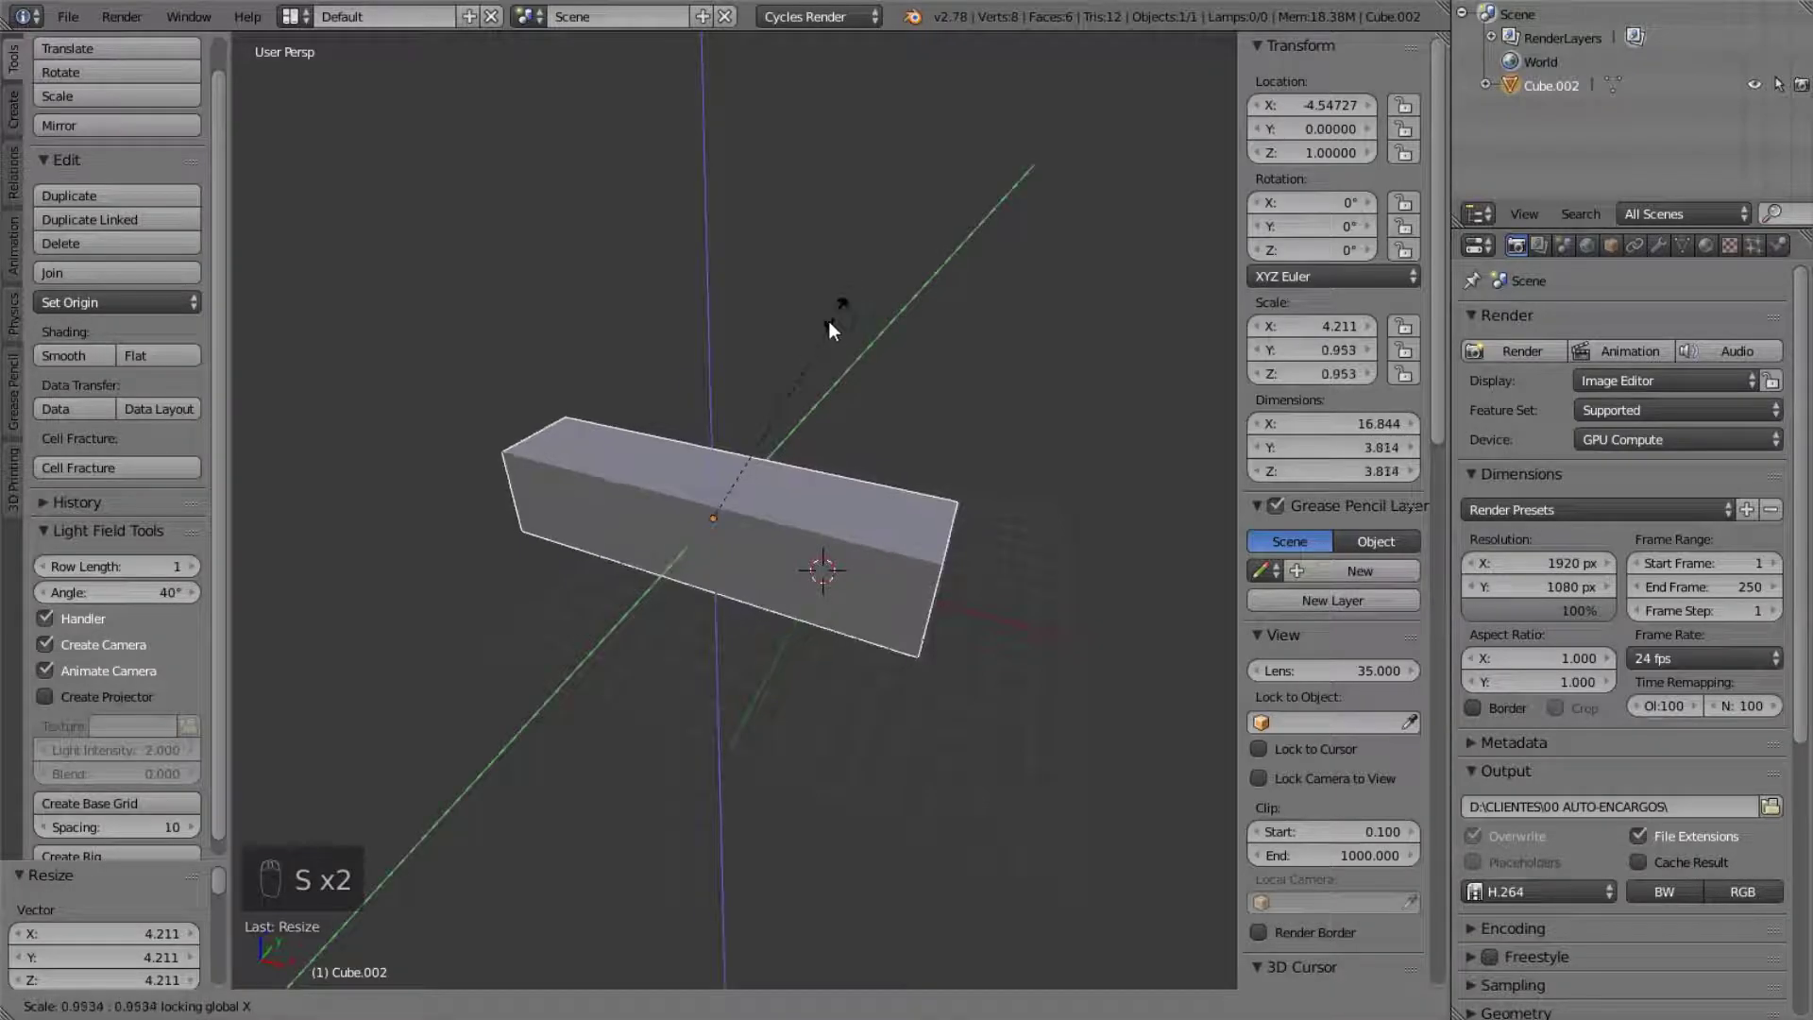
{"action": "left_click", "coordinate": [742, 472]}
{"action": "middle_click_drag", "start_coordinate": [742, 477], "coordinate": [874, 479]}
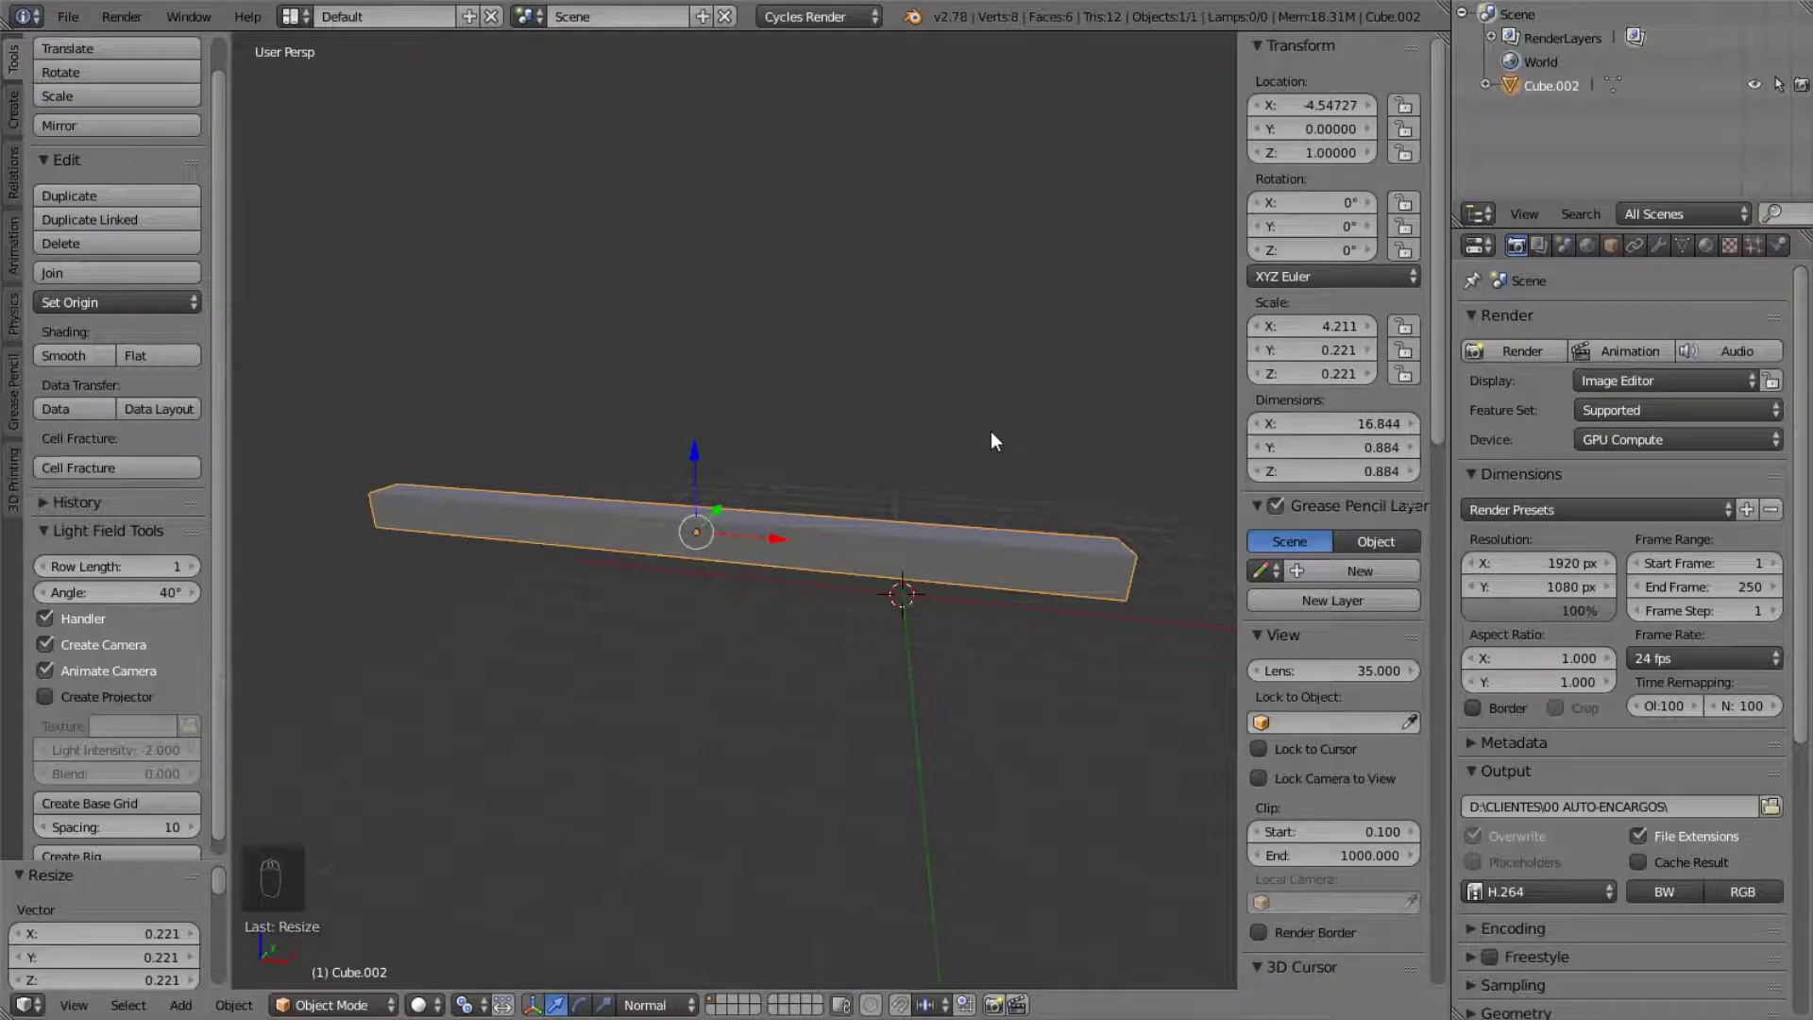
- Apply the thin stretched block's scale to its mesh data
{"action": "middle_click_drag", "start_coordinate": [1012, 445], "coordinate": [1001, 476]}
{"action": "middle_click_drag", "start_coordinate": [1133, 406], "coordinate": [839, 389]}
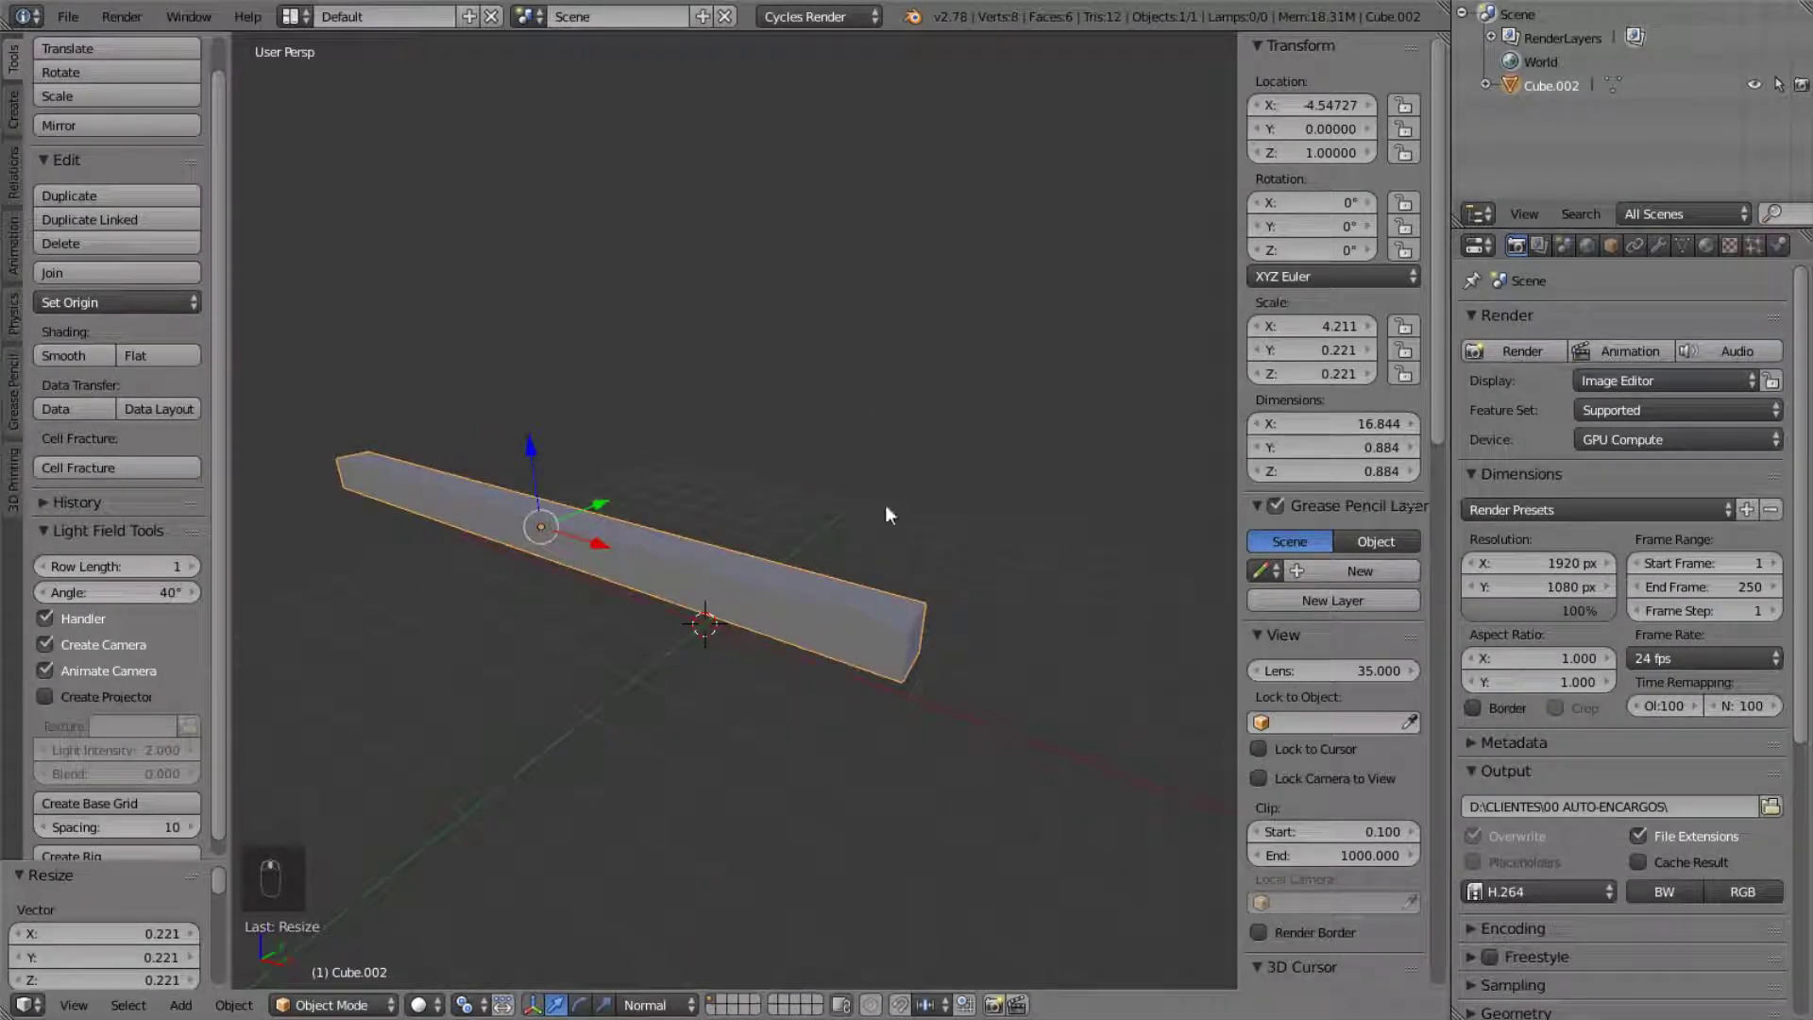
{"action": "middle_click_drag", "start_coordinate": [910, 501], "coordinate": [915, 454]}
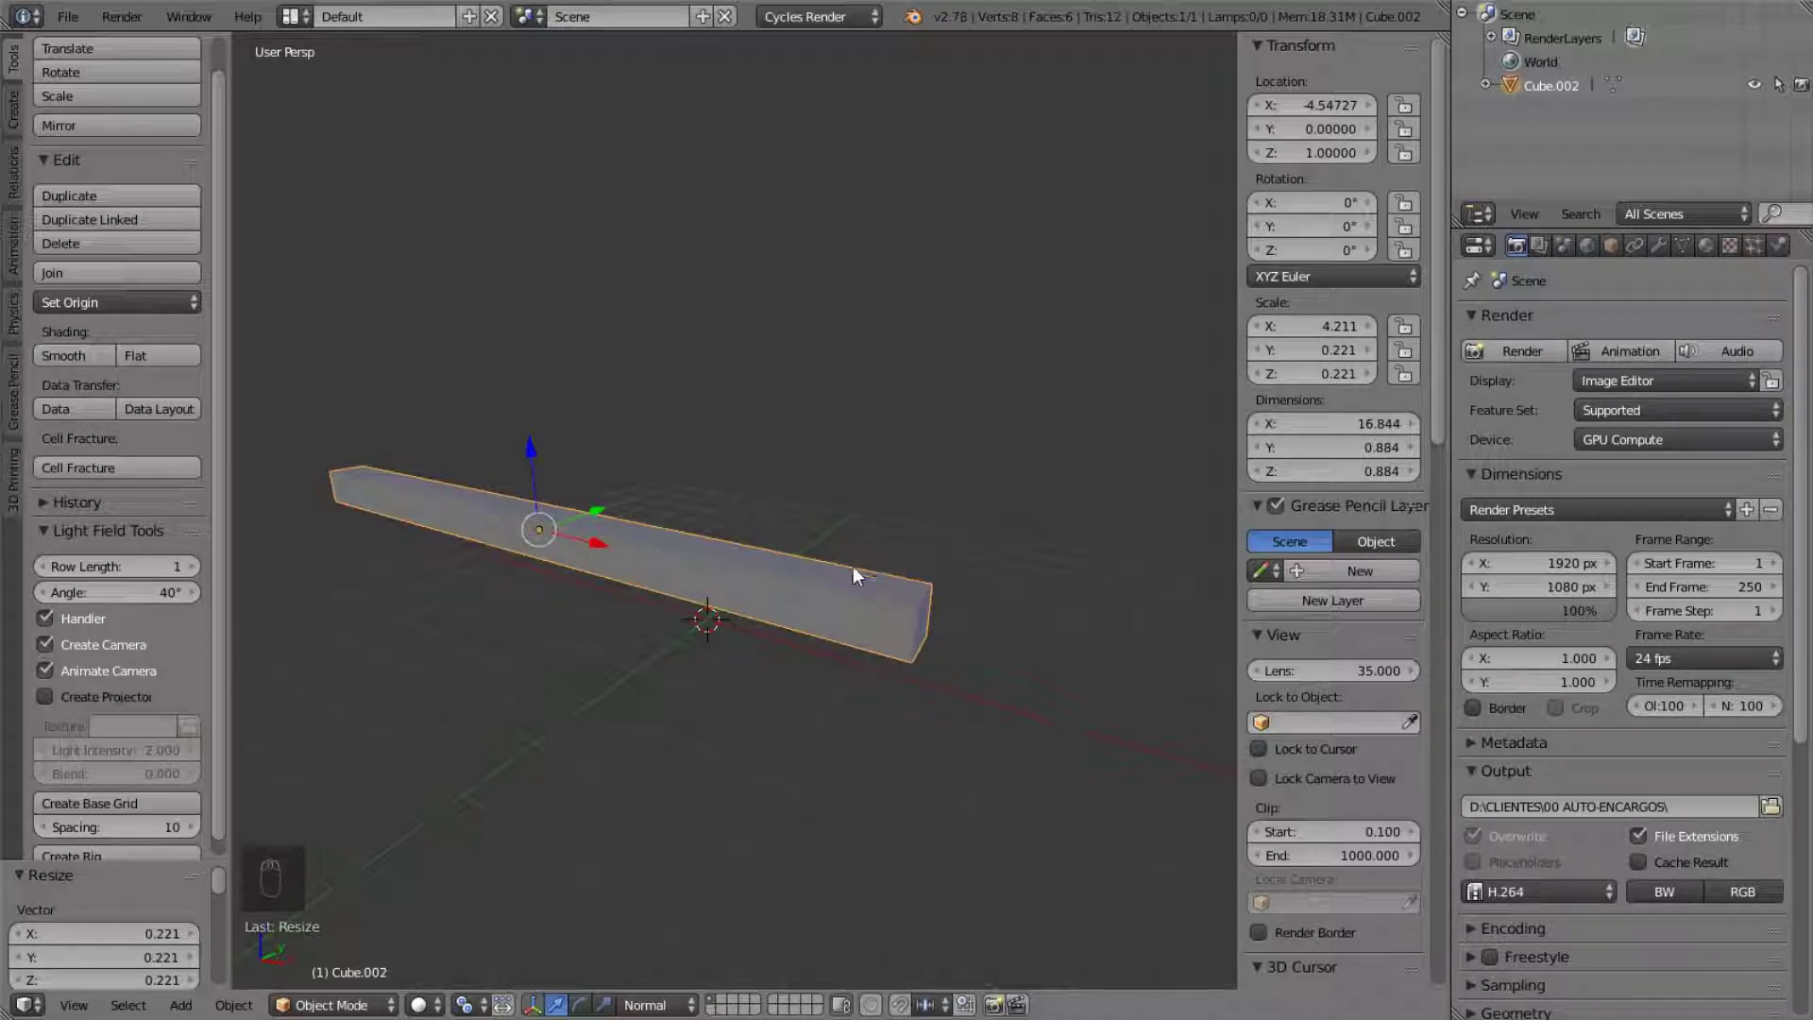
{"action": "key", "text": "ctrl+a"}
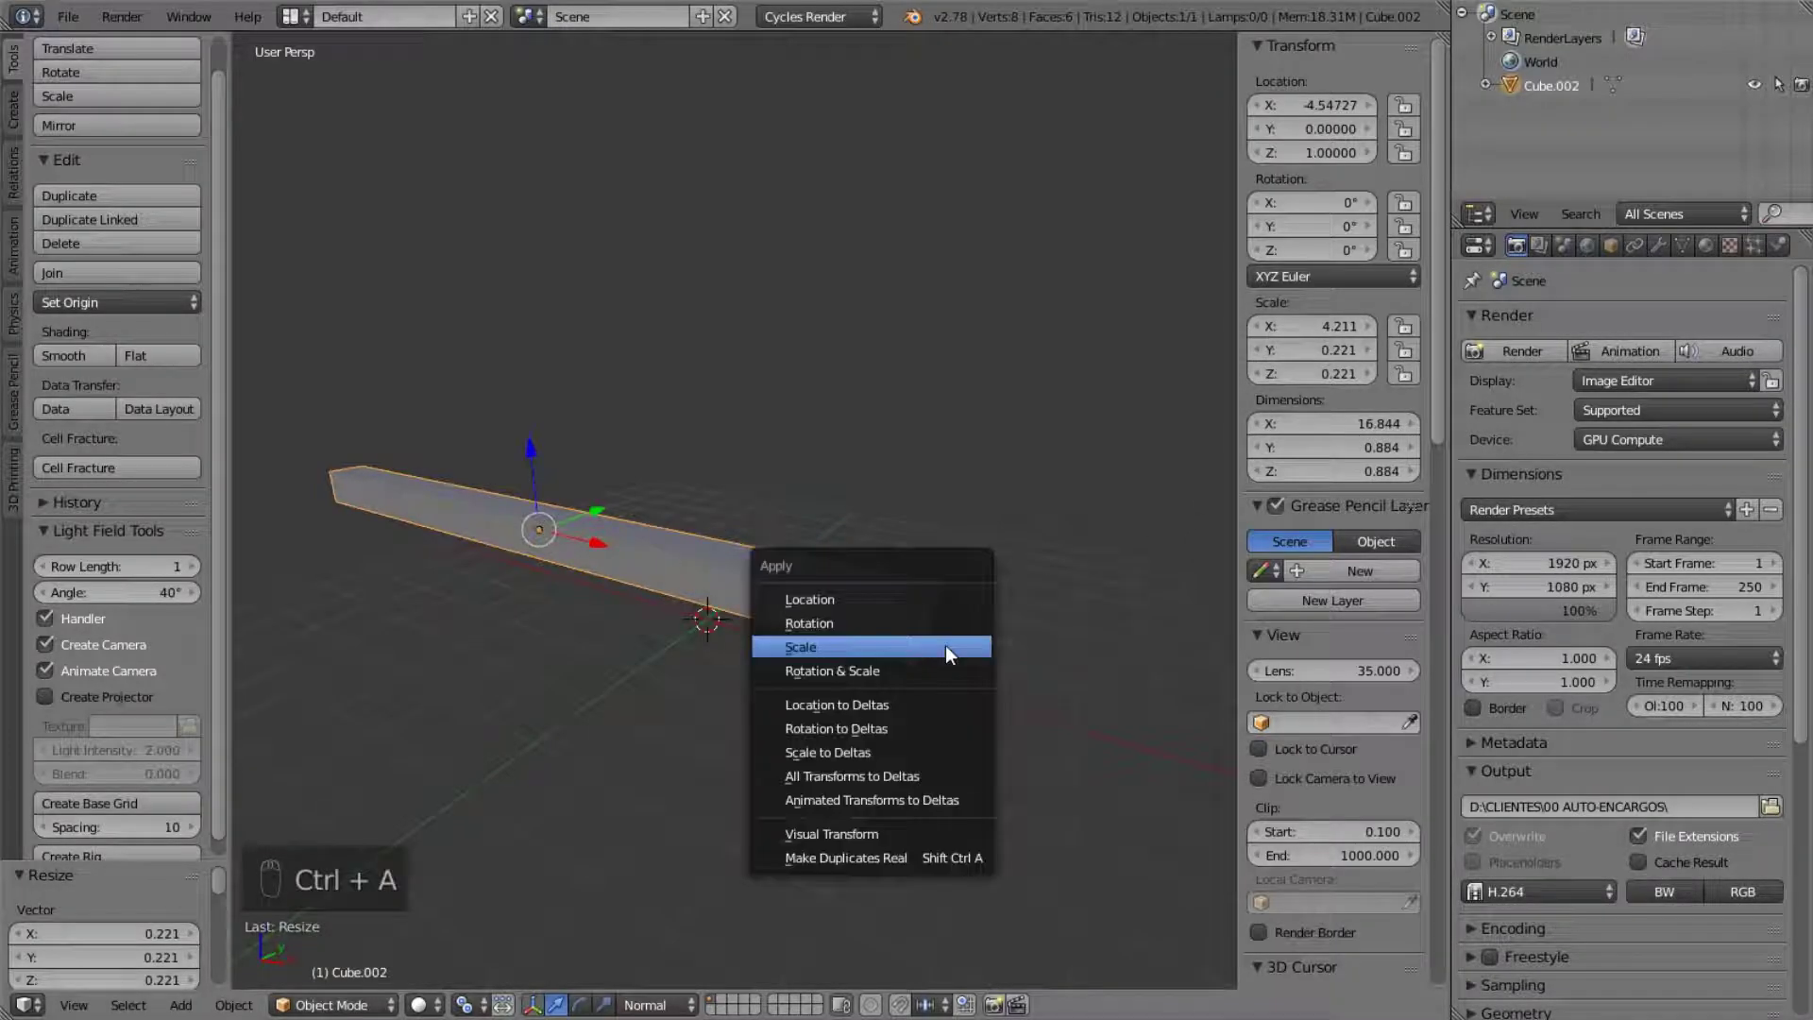
{"action": "left_click", "coordinate": [945, 646]}
{"action": "middle_click_drag", "start_coordinate": [1068, 440], "coordinate": [729, 553]}
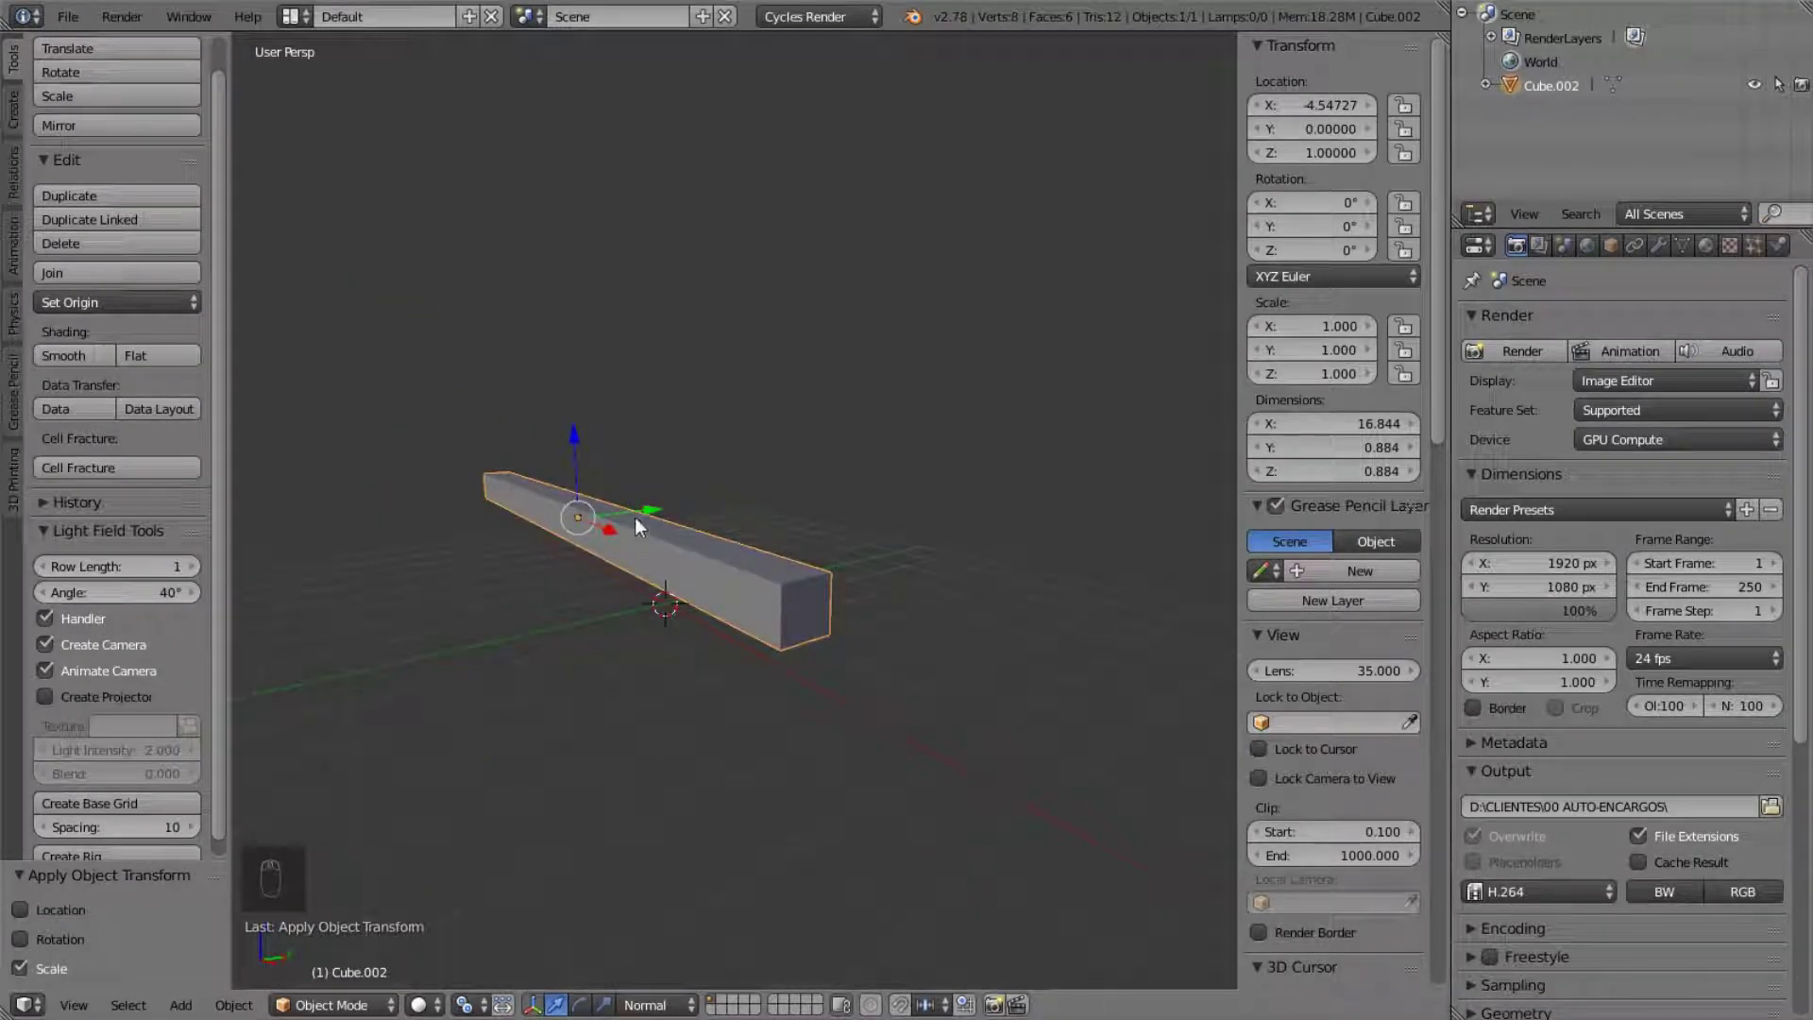
{"action": "middle_click_drag", "start_coordinate": [637, 517], "coordinate": [648, 519]}
{"action": "middle_click_drag", "start_coordinate": [873, 529], "coordinate": [875, 627]}
{"action": "middle_click_drag", "start_coordinate": [680, 547], "coordinate": [780, 508]}
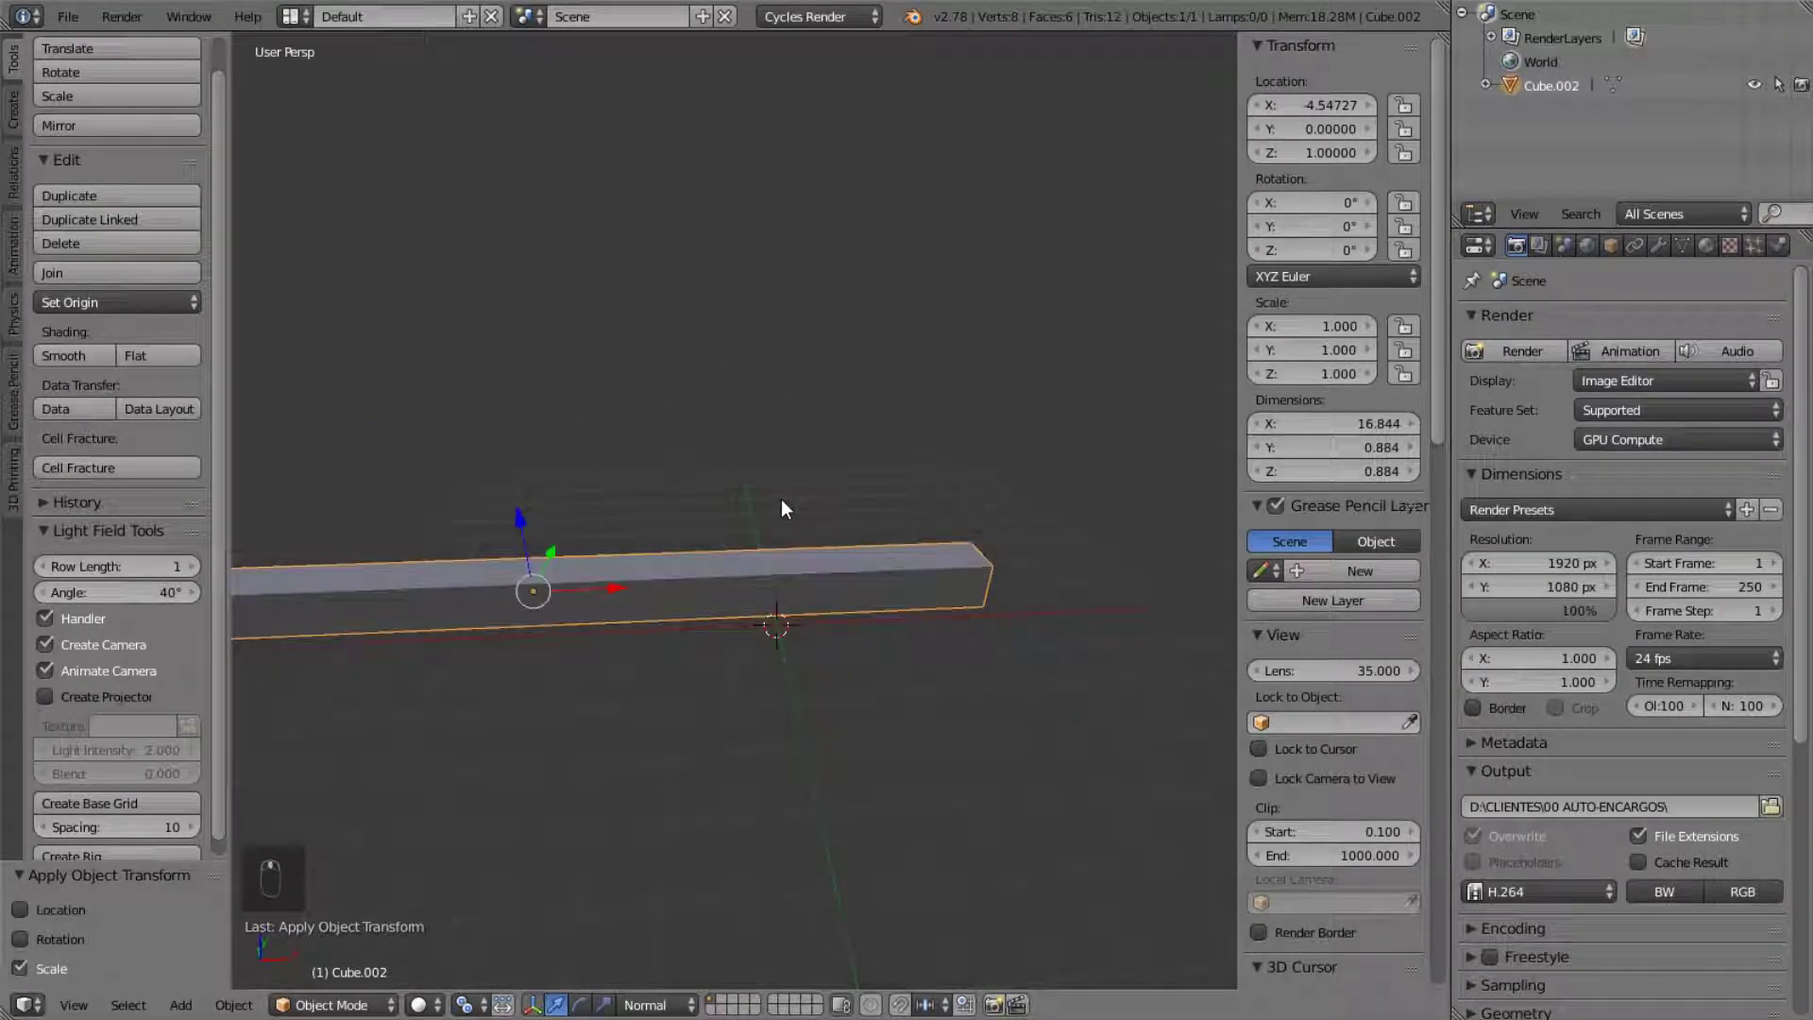
- In Edit Mode, select the end face on the block's positive X side and snap the 3D cursor to it
{"action": "middle_click_drag", "start_coordinate": [975, 545], "coordinate": [859, 841]}
{"action": "key", "text": "Tab"}
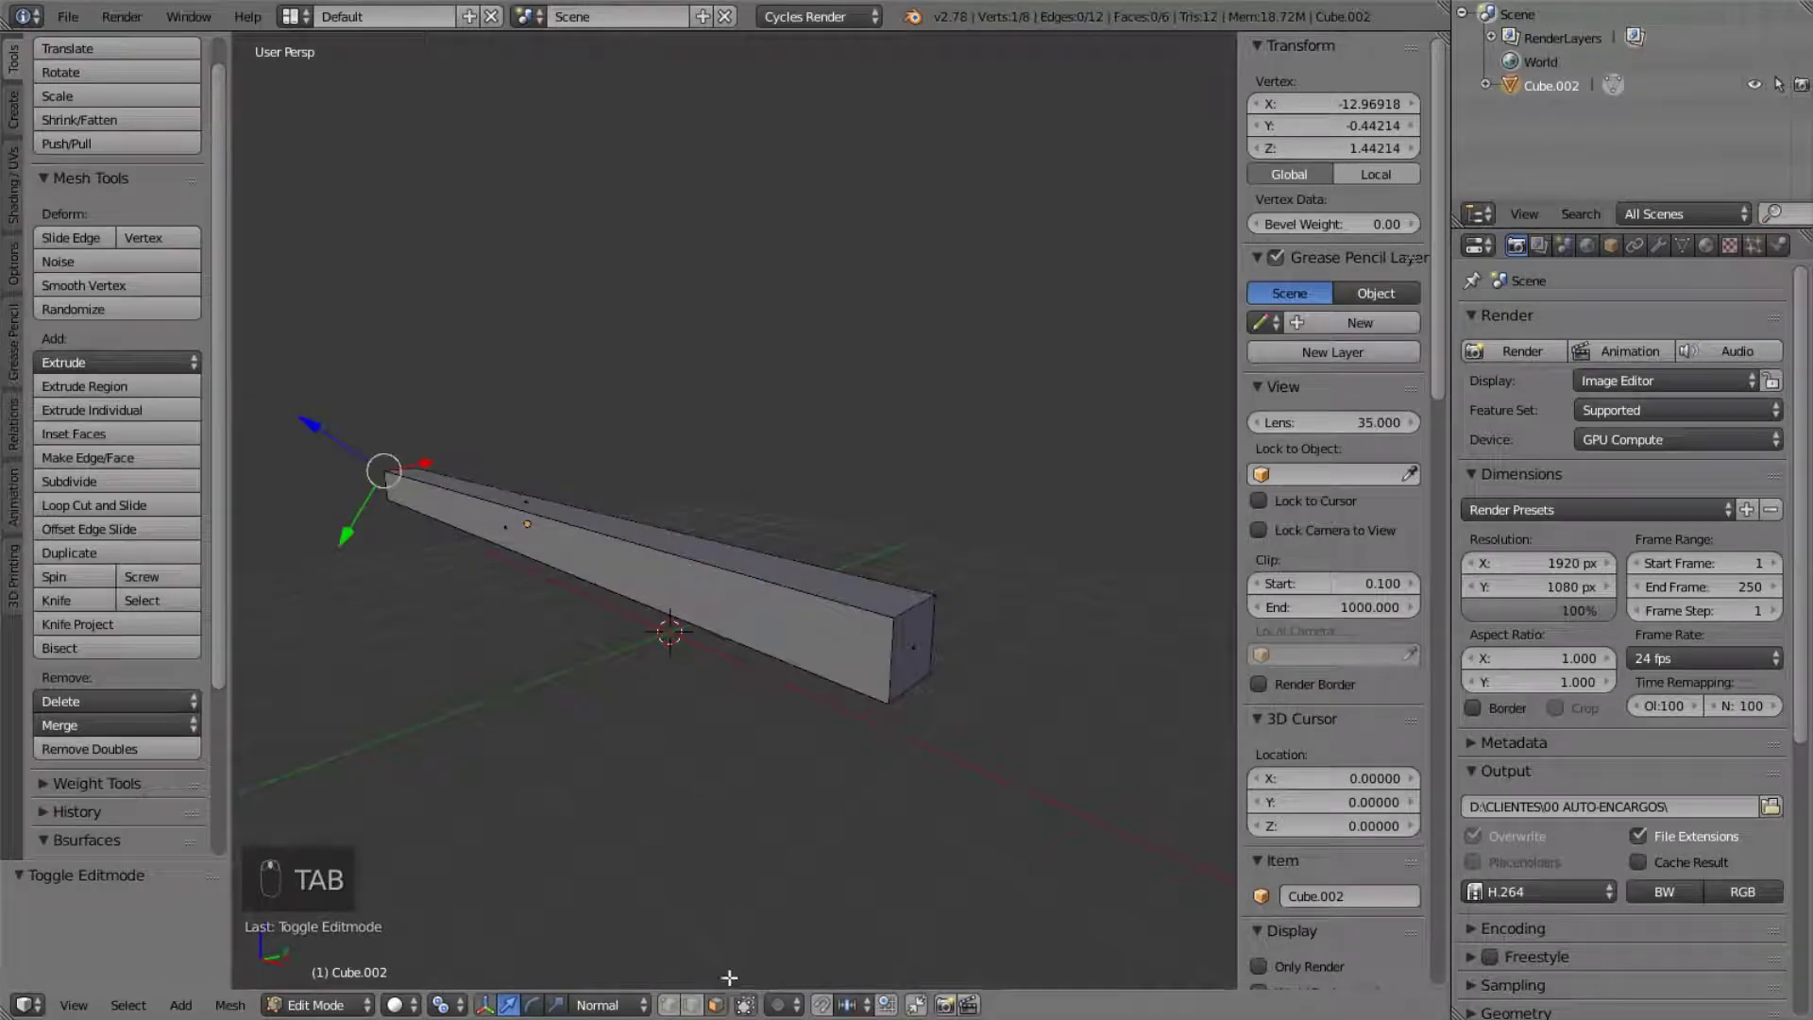
{"action": "right_click", "coordinate": [907, 648]}
{"action": "scroll", "coordinate": [954, 494], "scroll_direction": "down", "scroll_amount": 1}
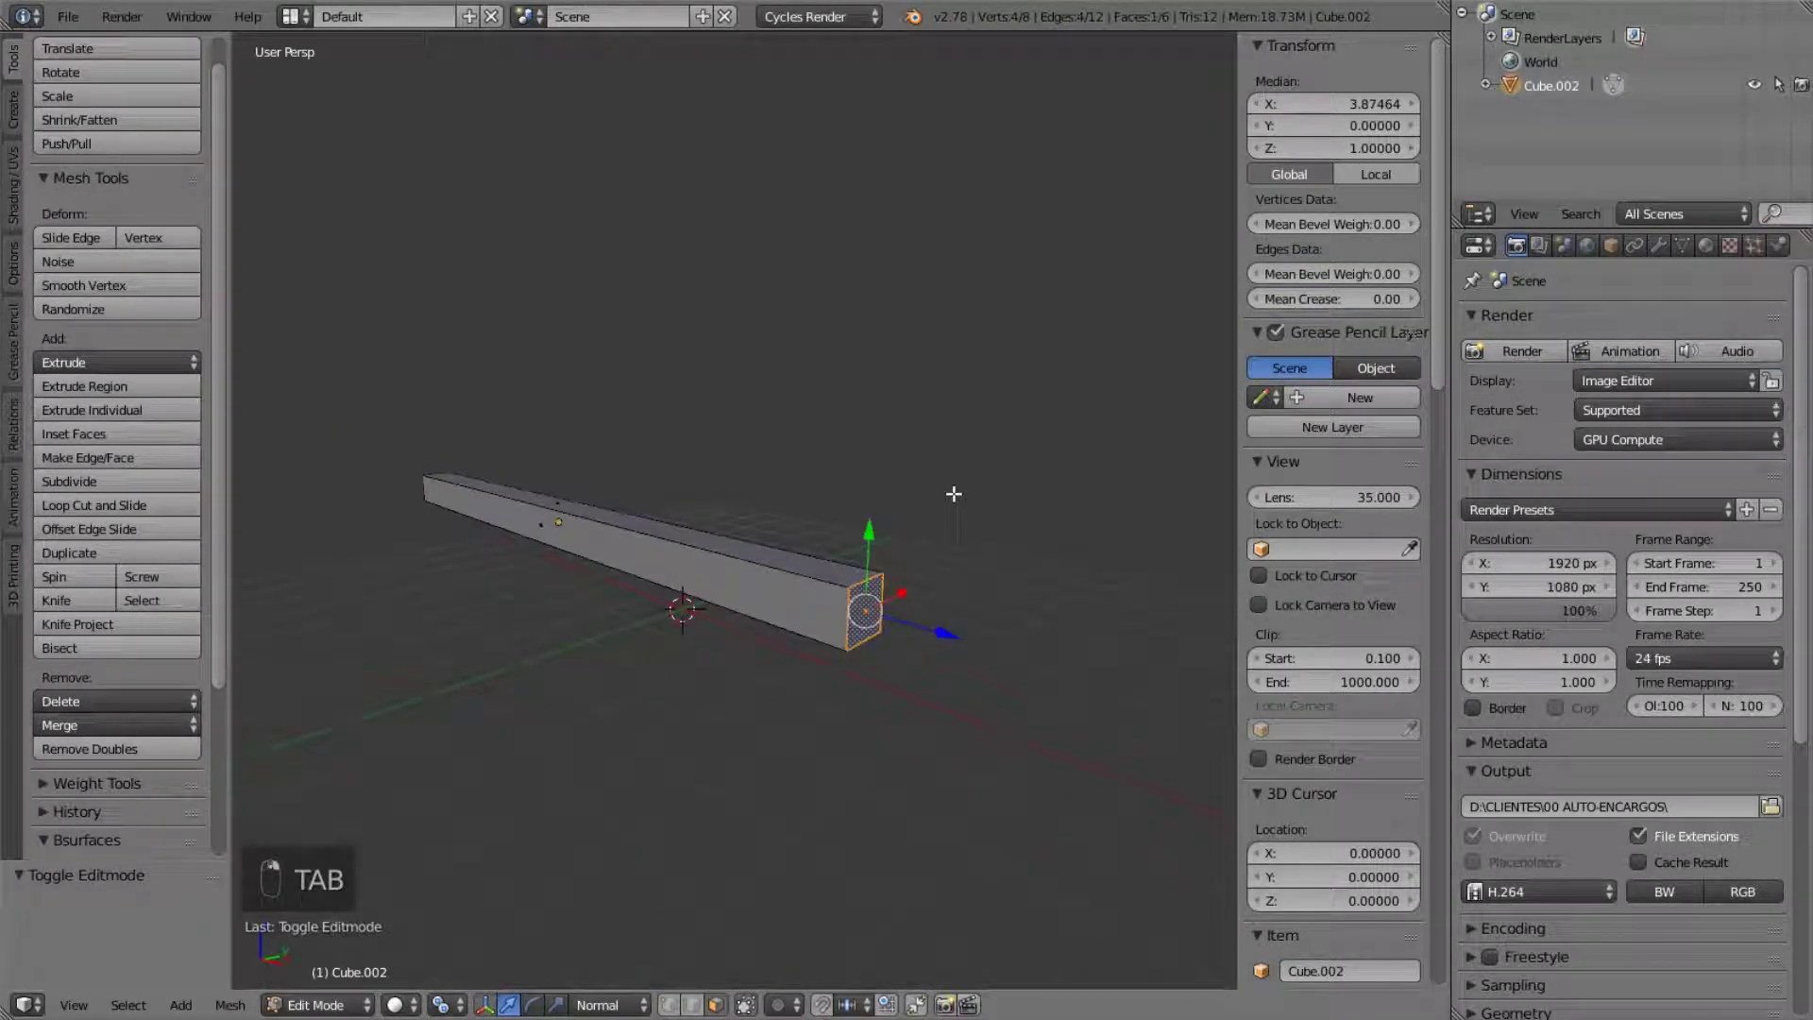
{"action": "key", "text": "shift+s"}
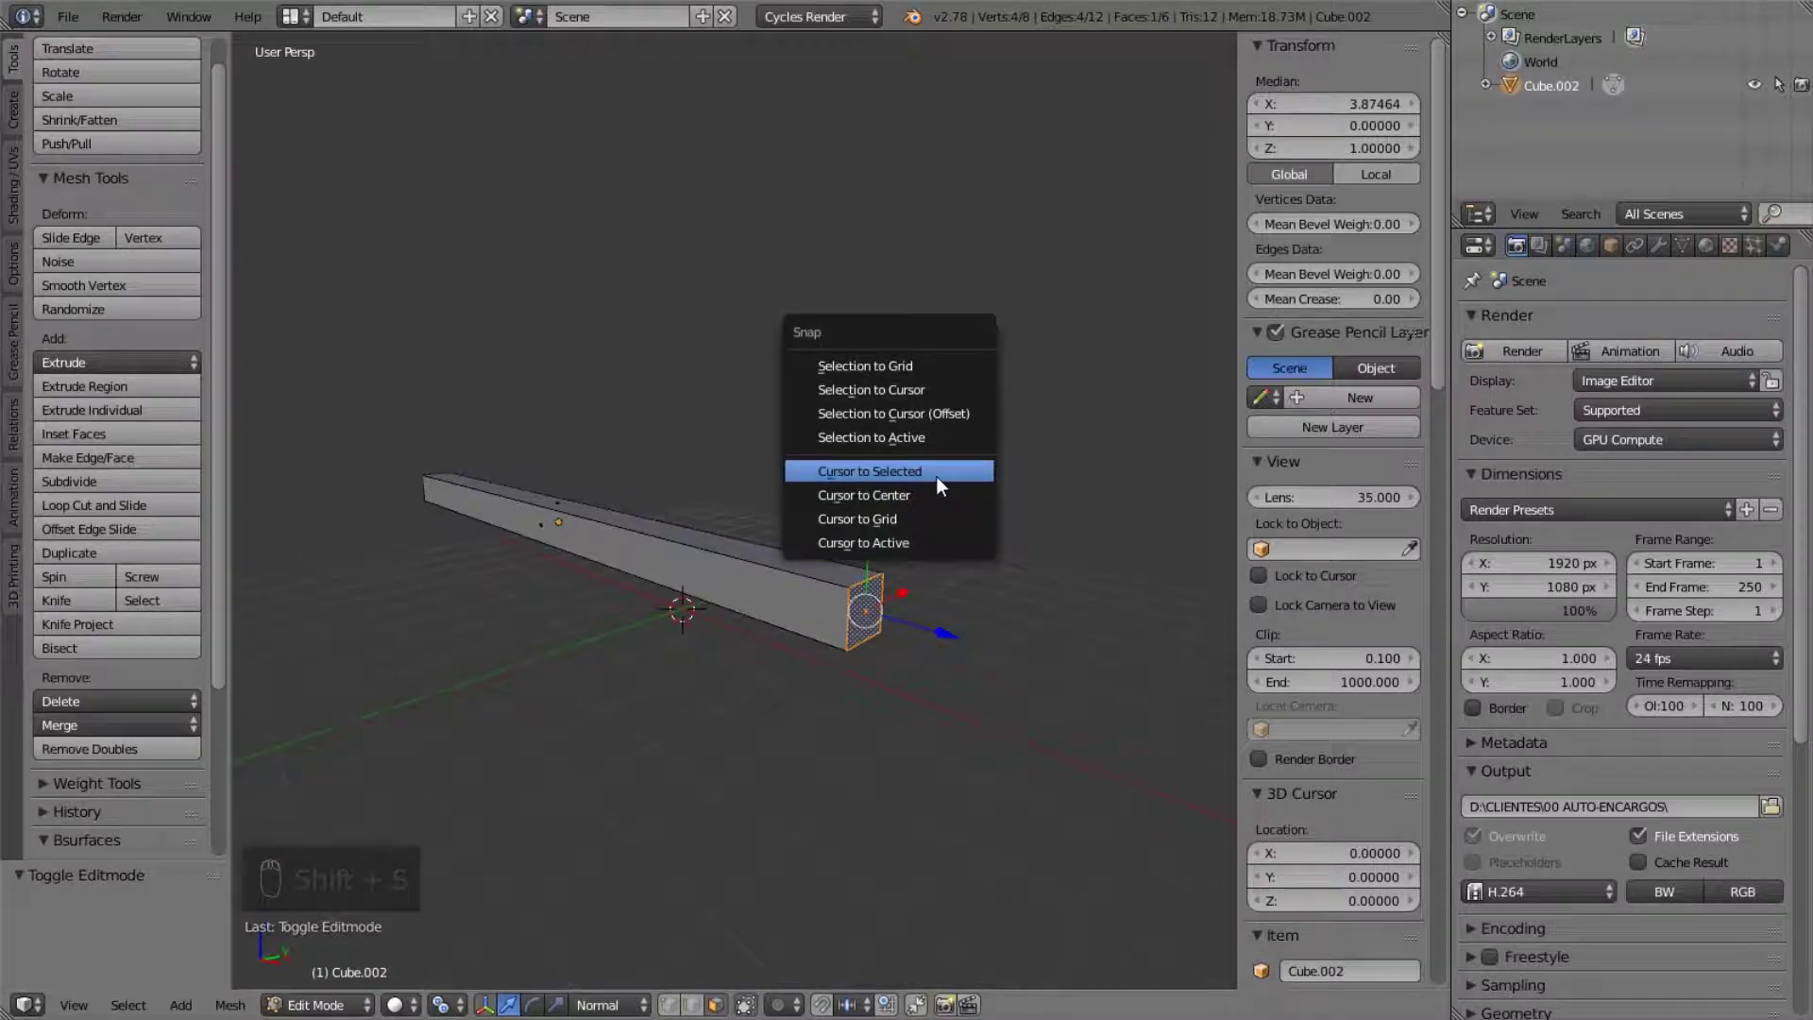
{"action": "left_click", "coordinate": [937, 474]}
- Return to Object Mode and set the block's origin to the 3D cursor
{"action": "key", "text": "Tab"}
{"action": "left_click", "coordinate": [155, 300]}
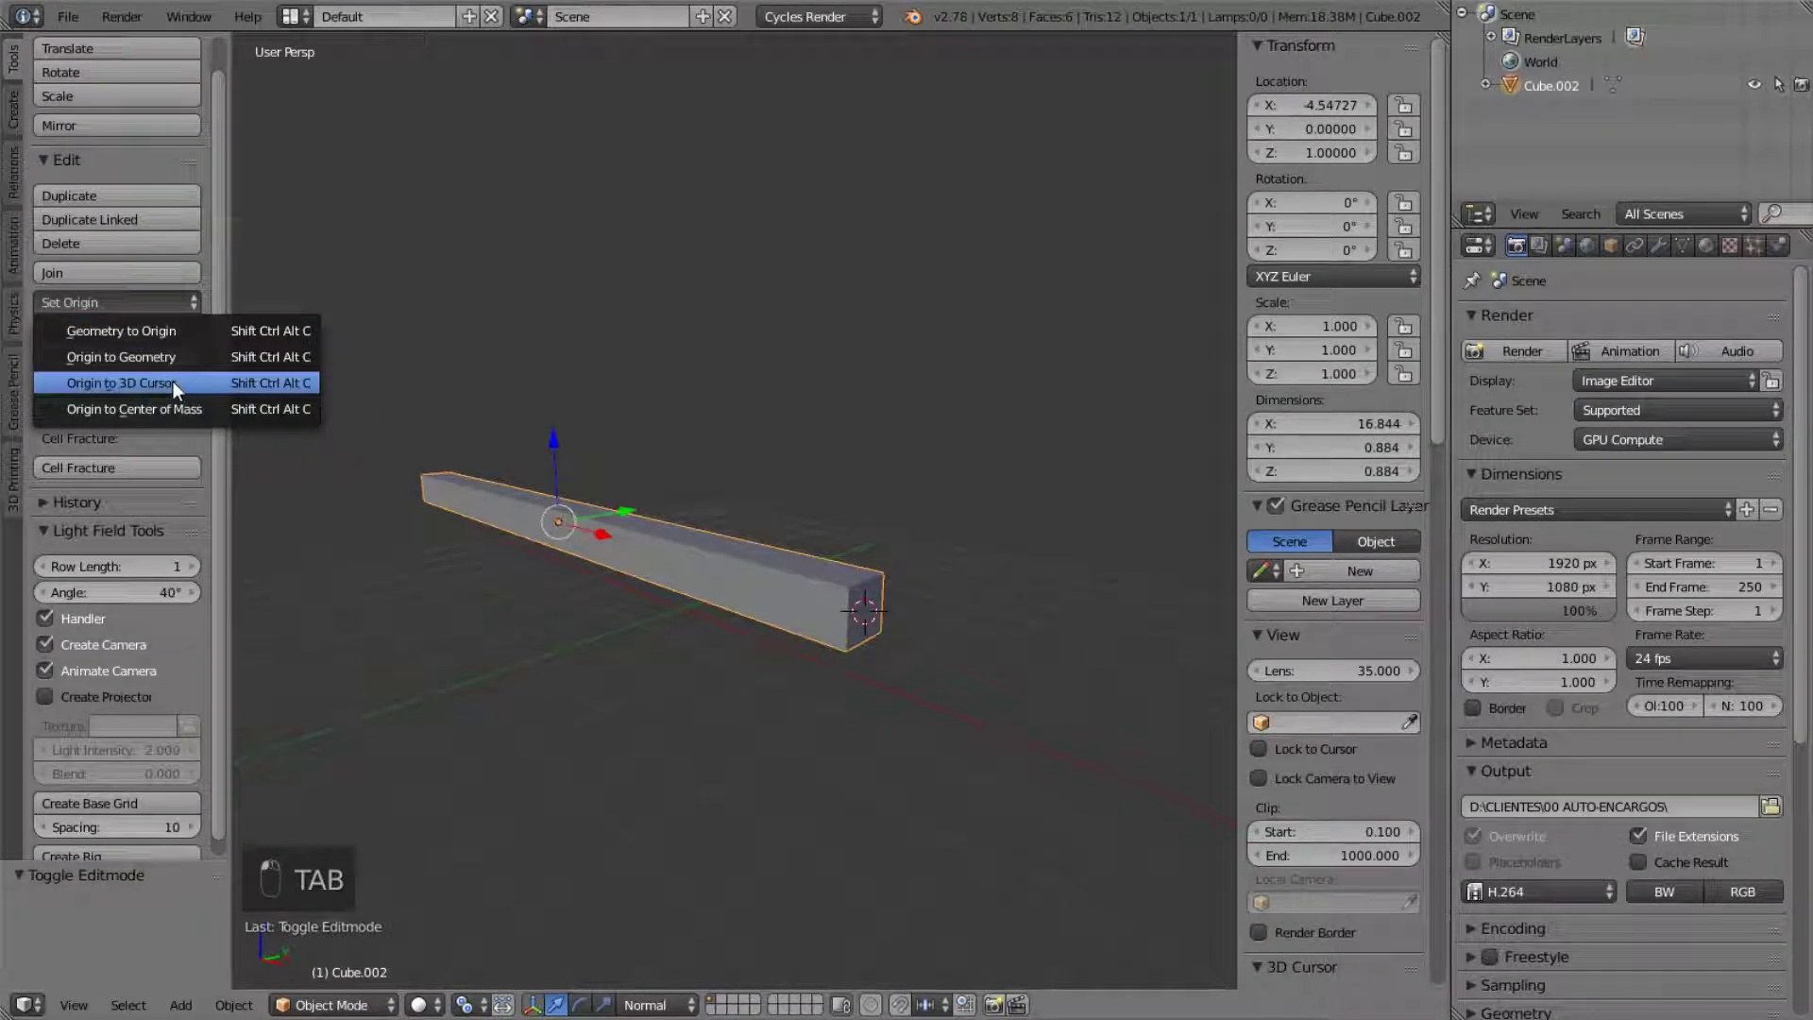
{"action": "left_click", "coordinate": [184, 384]}
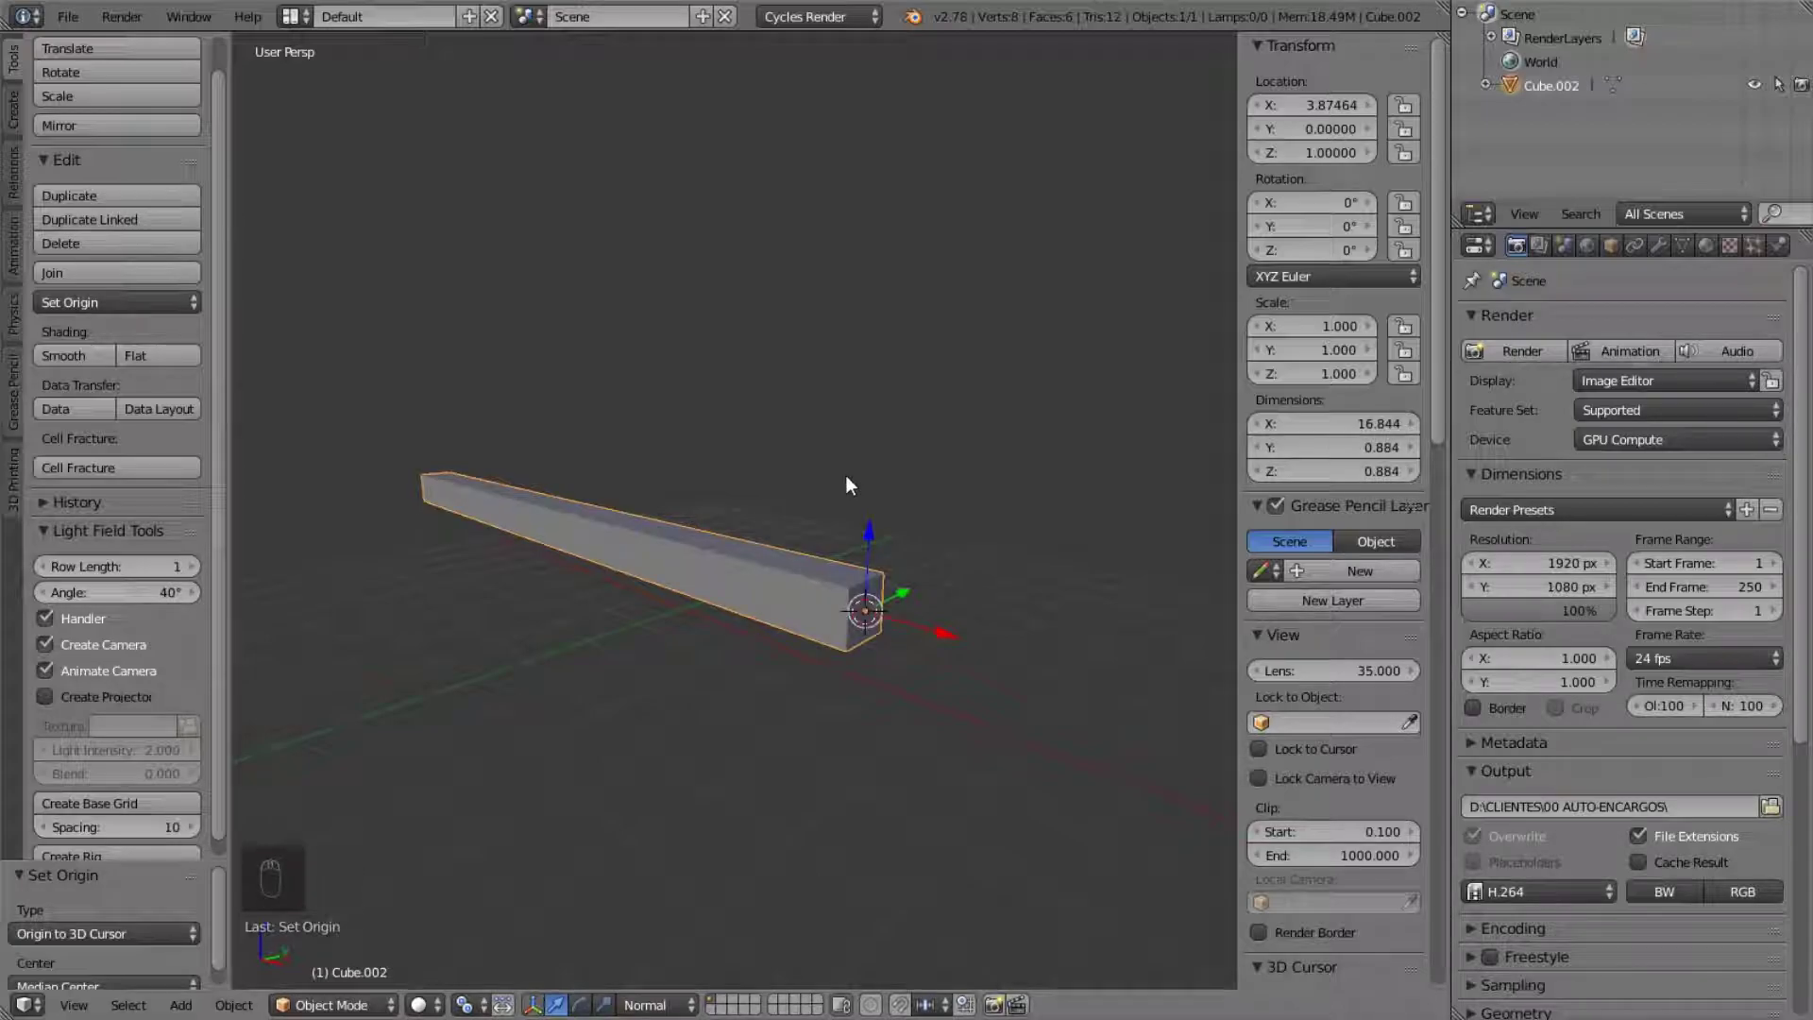
- Rotate the block 90° about the Y axis so it stands upright on its origin
{"action": "key", "text": "r"}
{"action": "type", "text": "x90"}
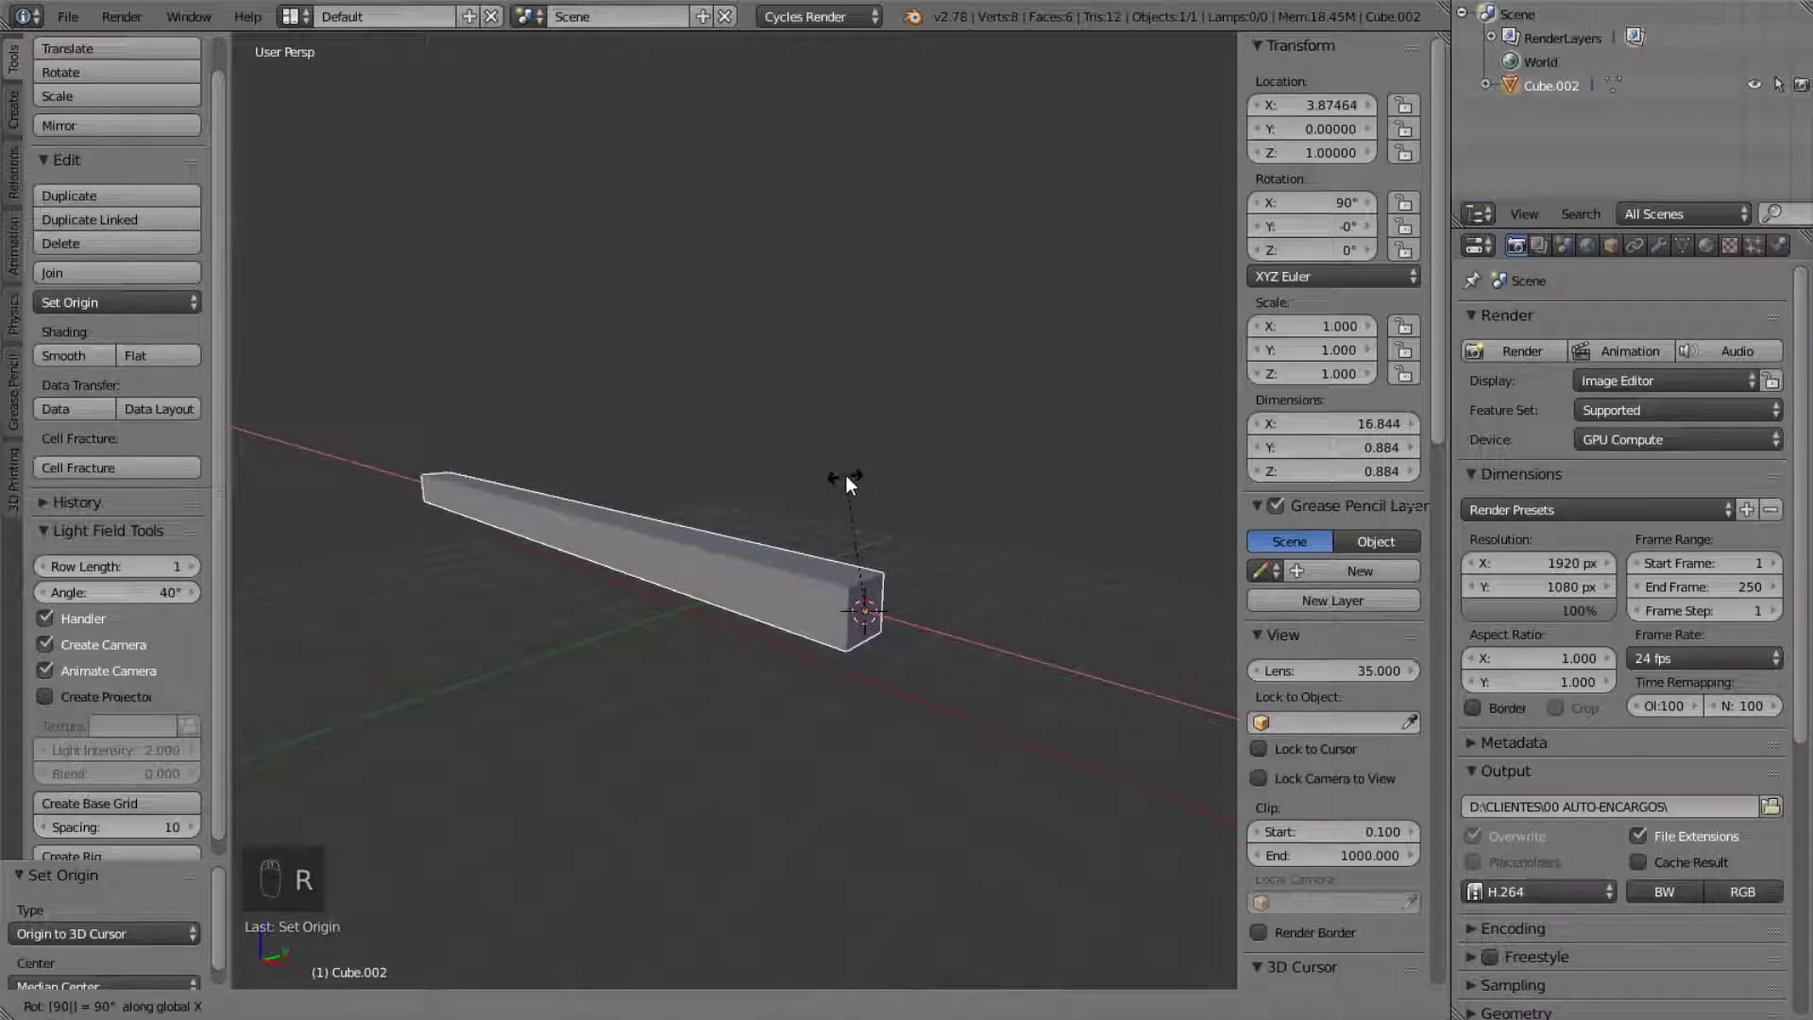
{"action": "type", "text": "y"}
{"action": "key", "text": "Return"}
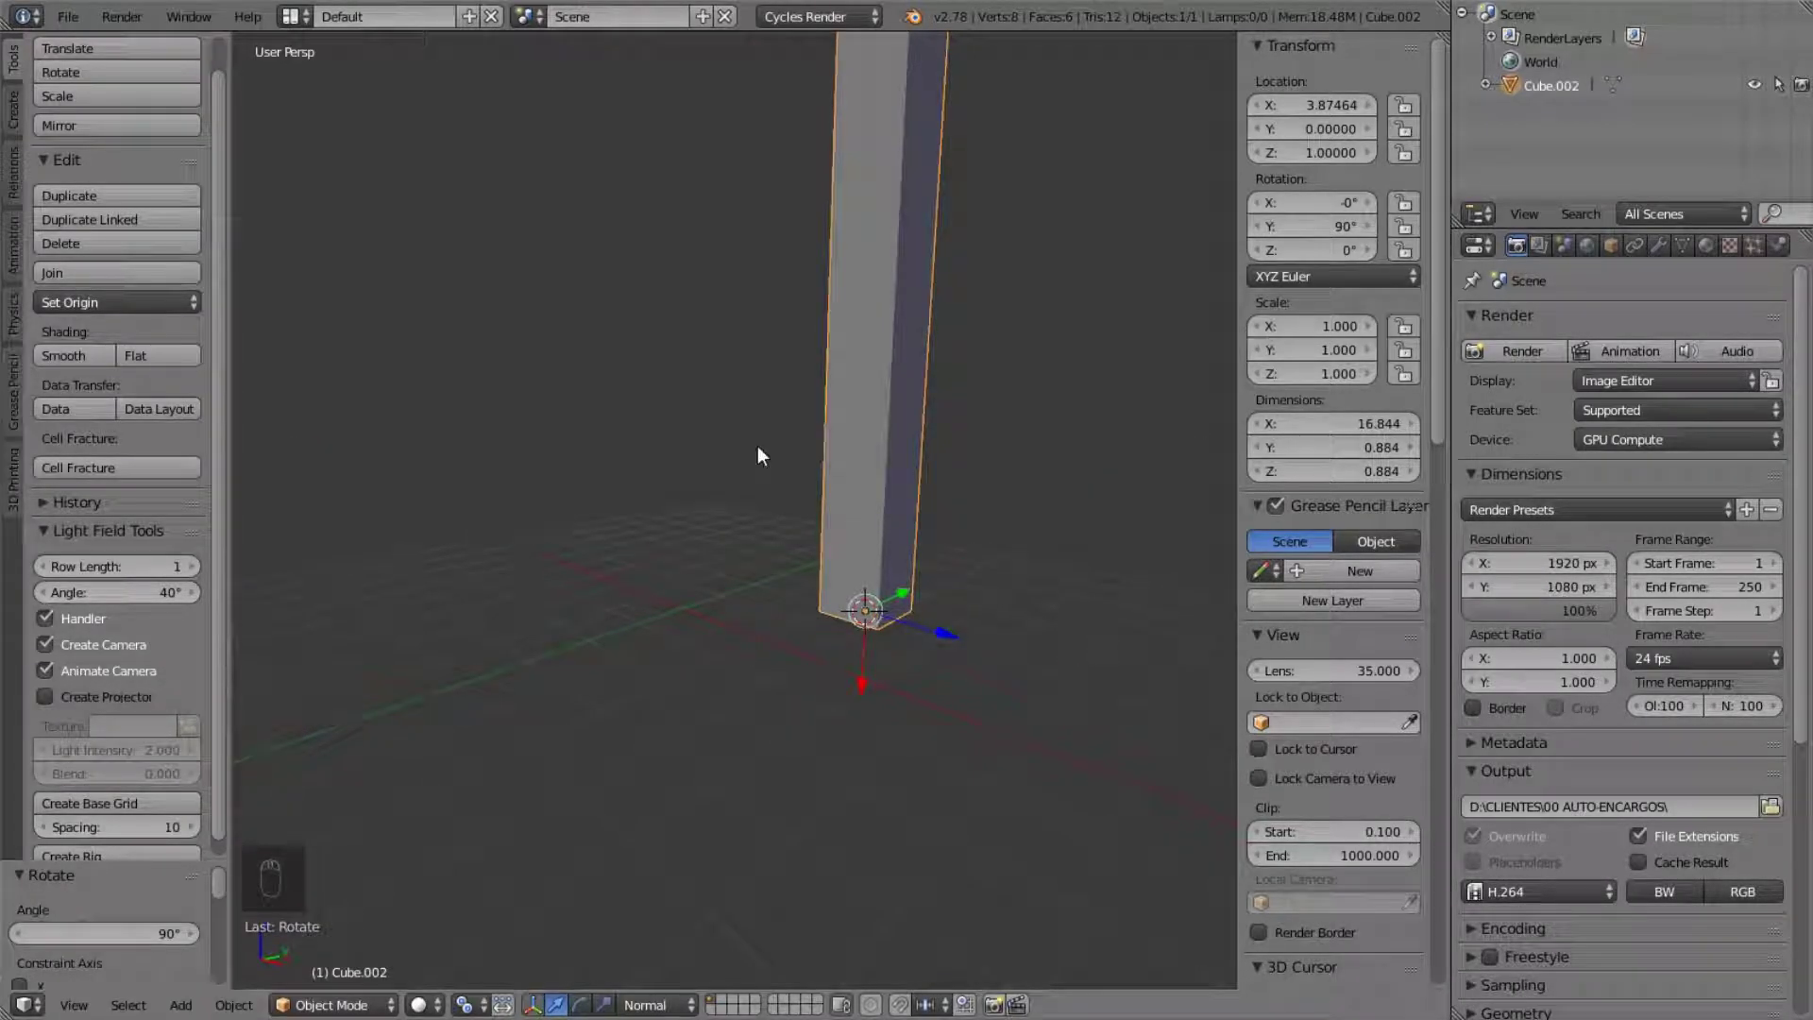
- Snap the 3D cursor to the world center and move the upright block onto the cursor
{"action": "key", "text": "shift+s"}
{"action": "left_click", "coordinate": [583, 493]}
{"action": "key", "text": "shift+a"}
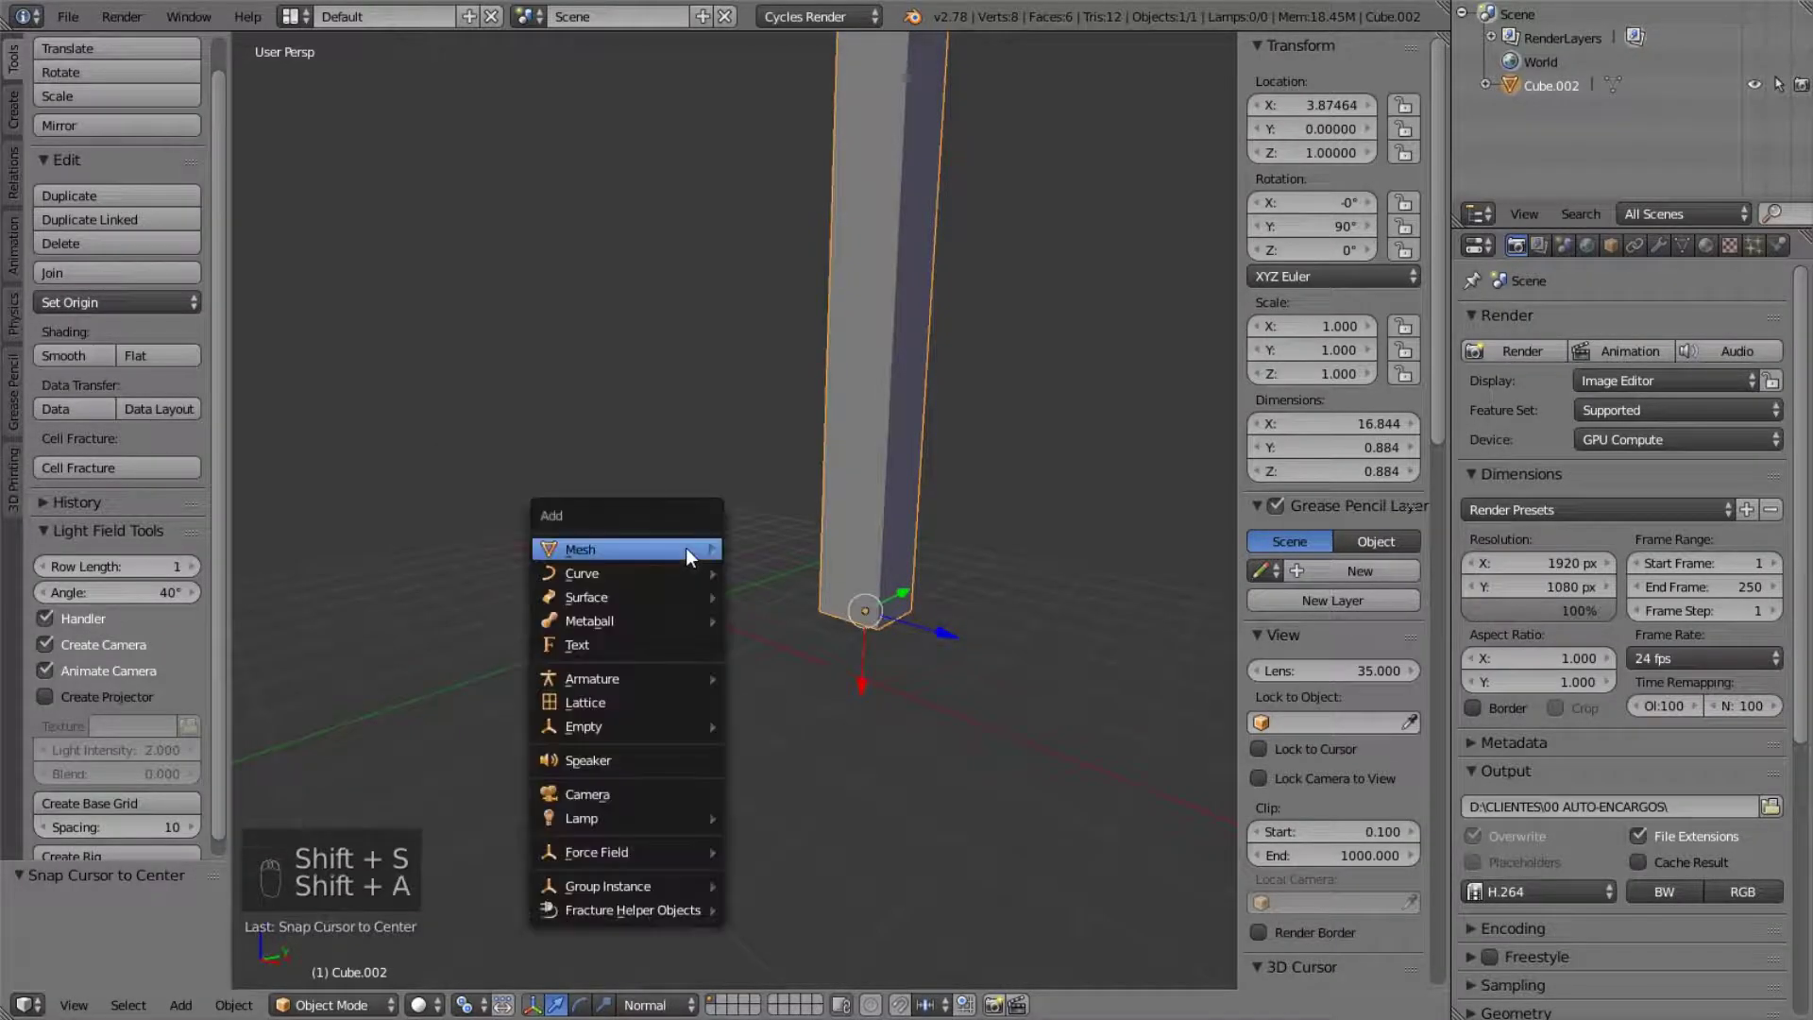
{"action": "mouse_move", "coordinate": [686, 548]}
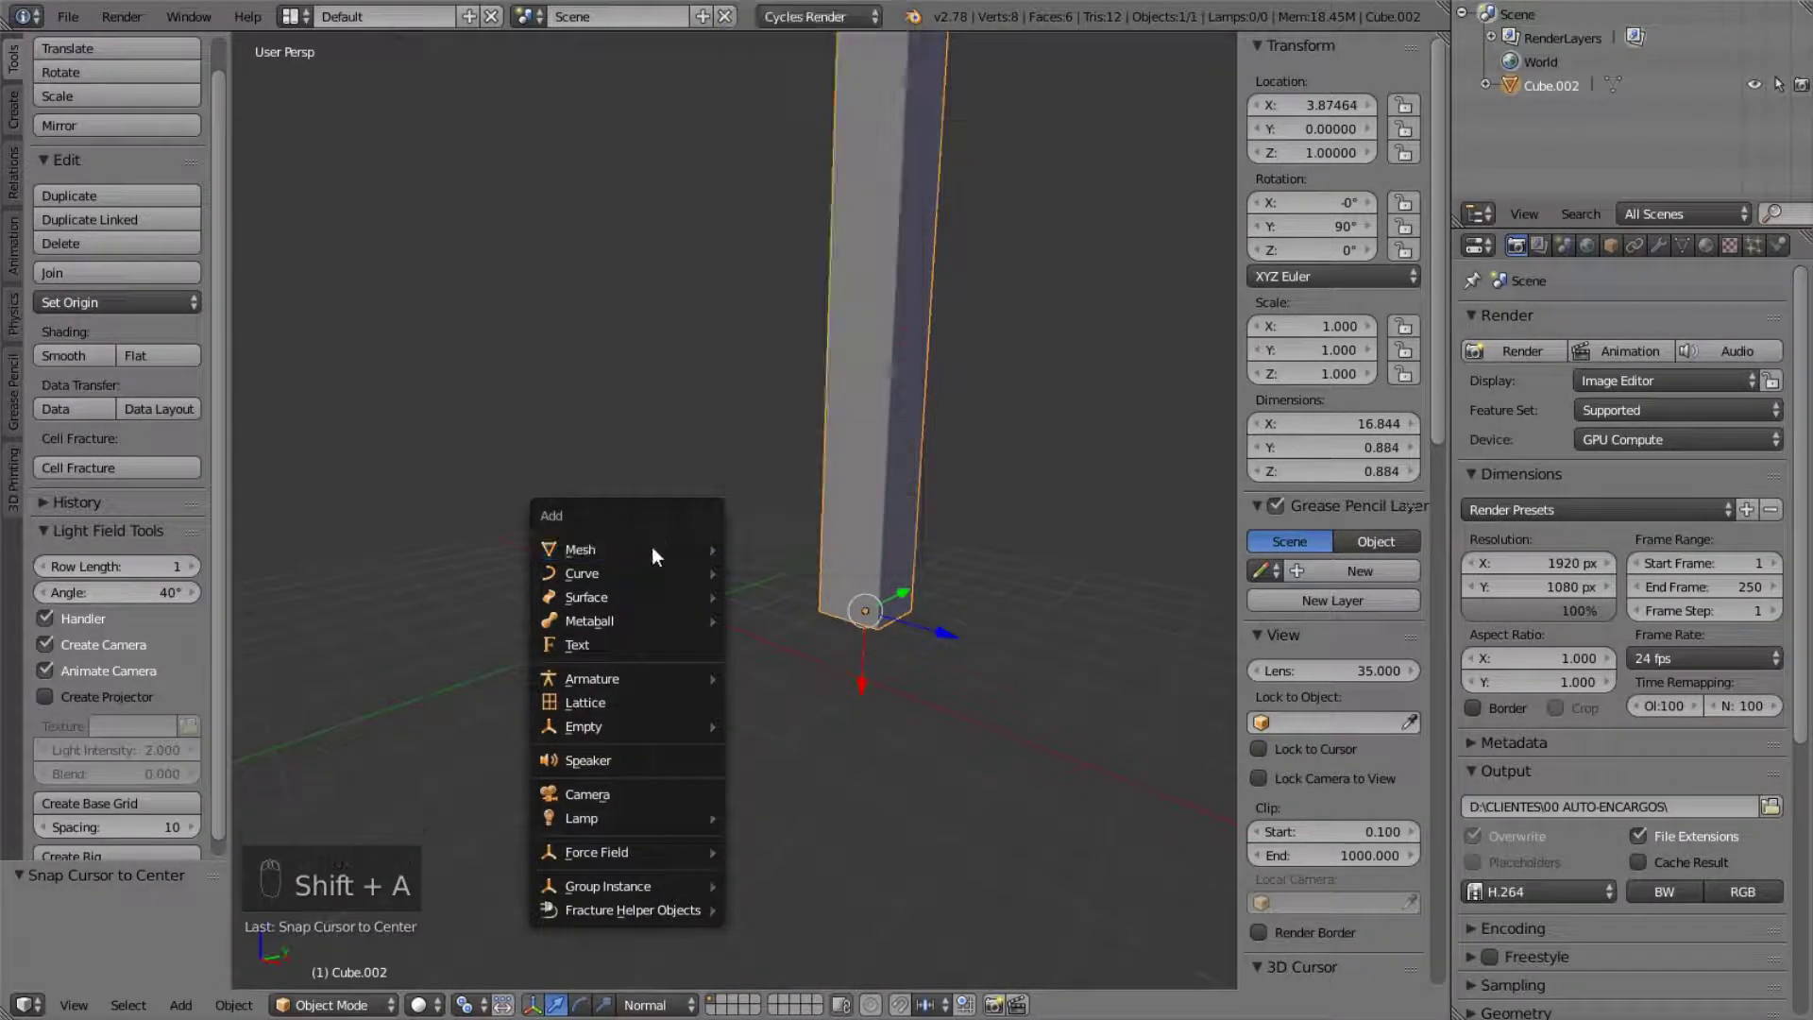
{"action": "key", "text": "shift+s"}
{"action": "key", "text": "shift+s"}
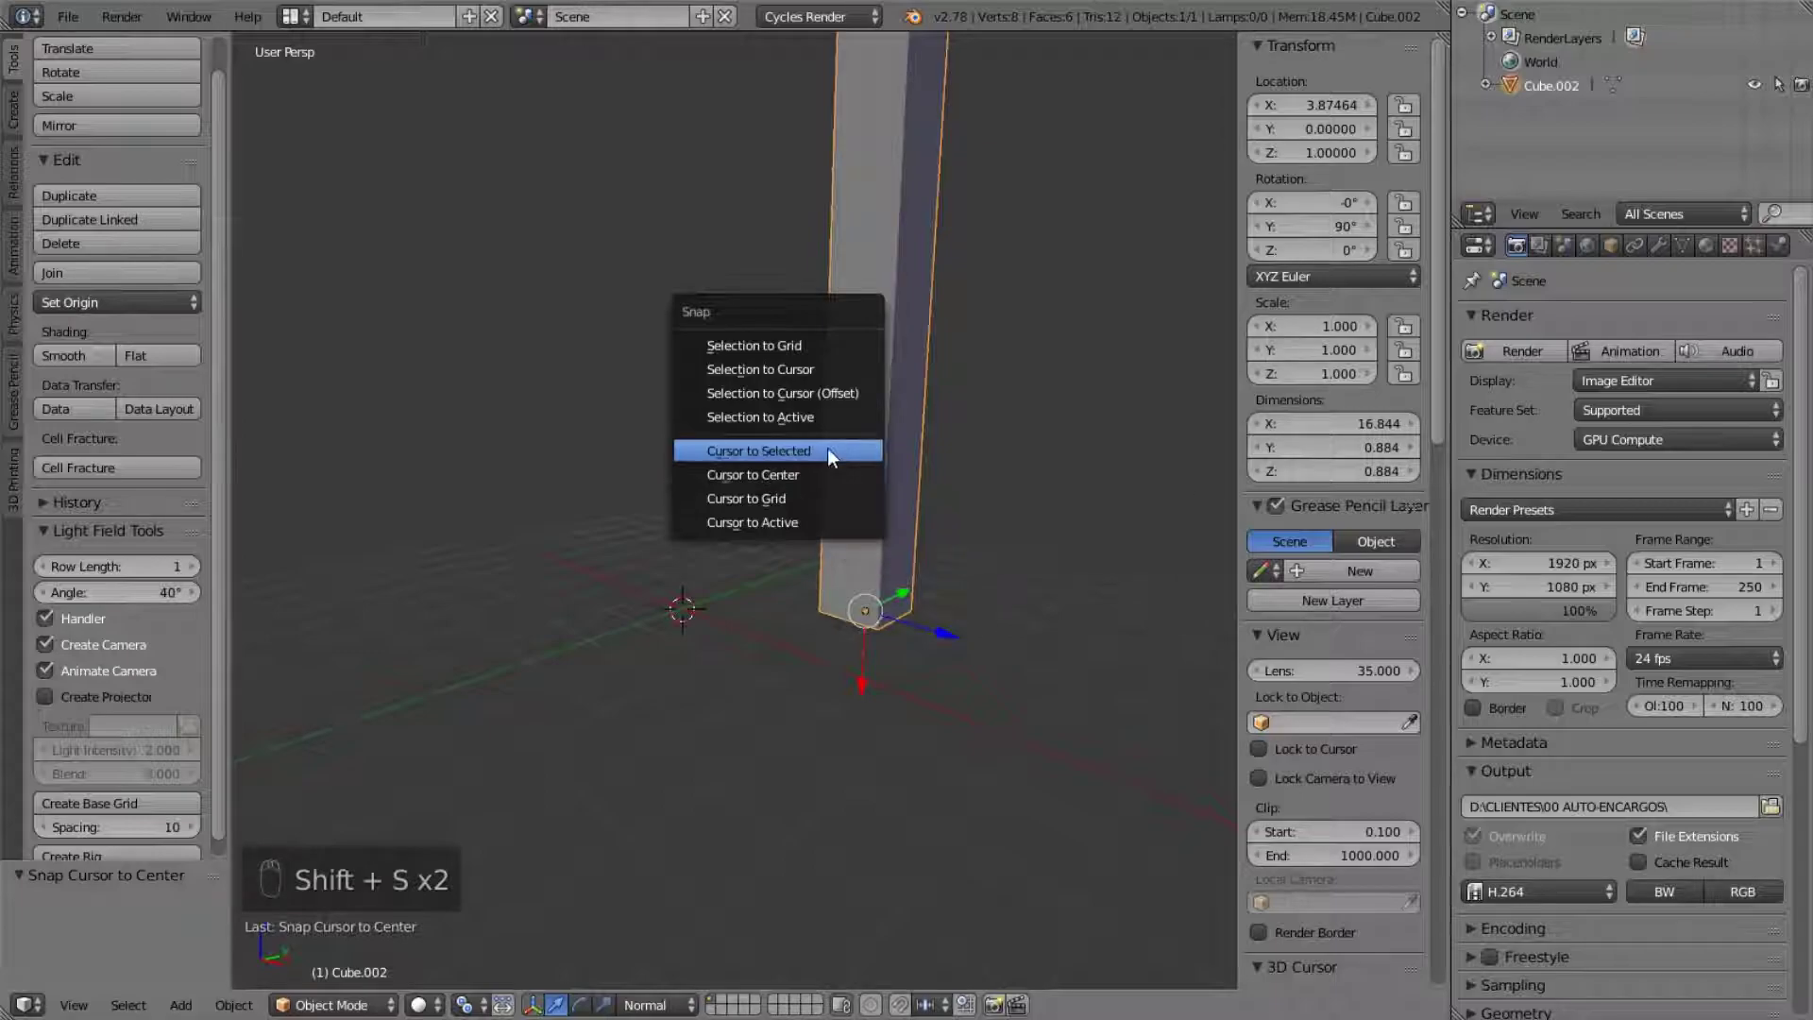
{"action": "left_click", "coordinate": [828, 369]}
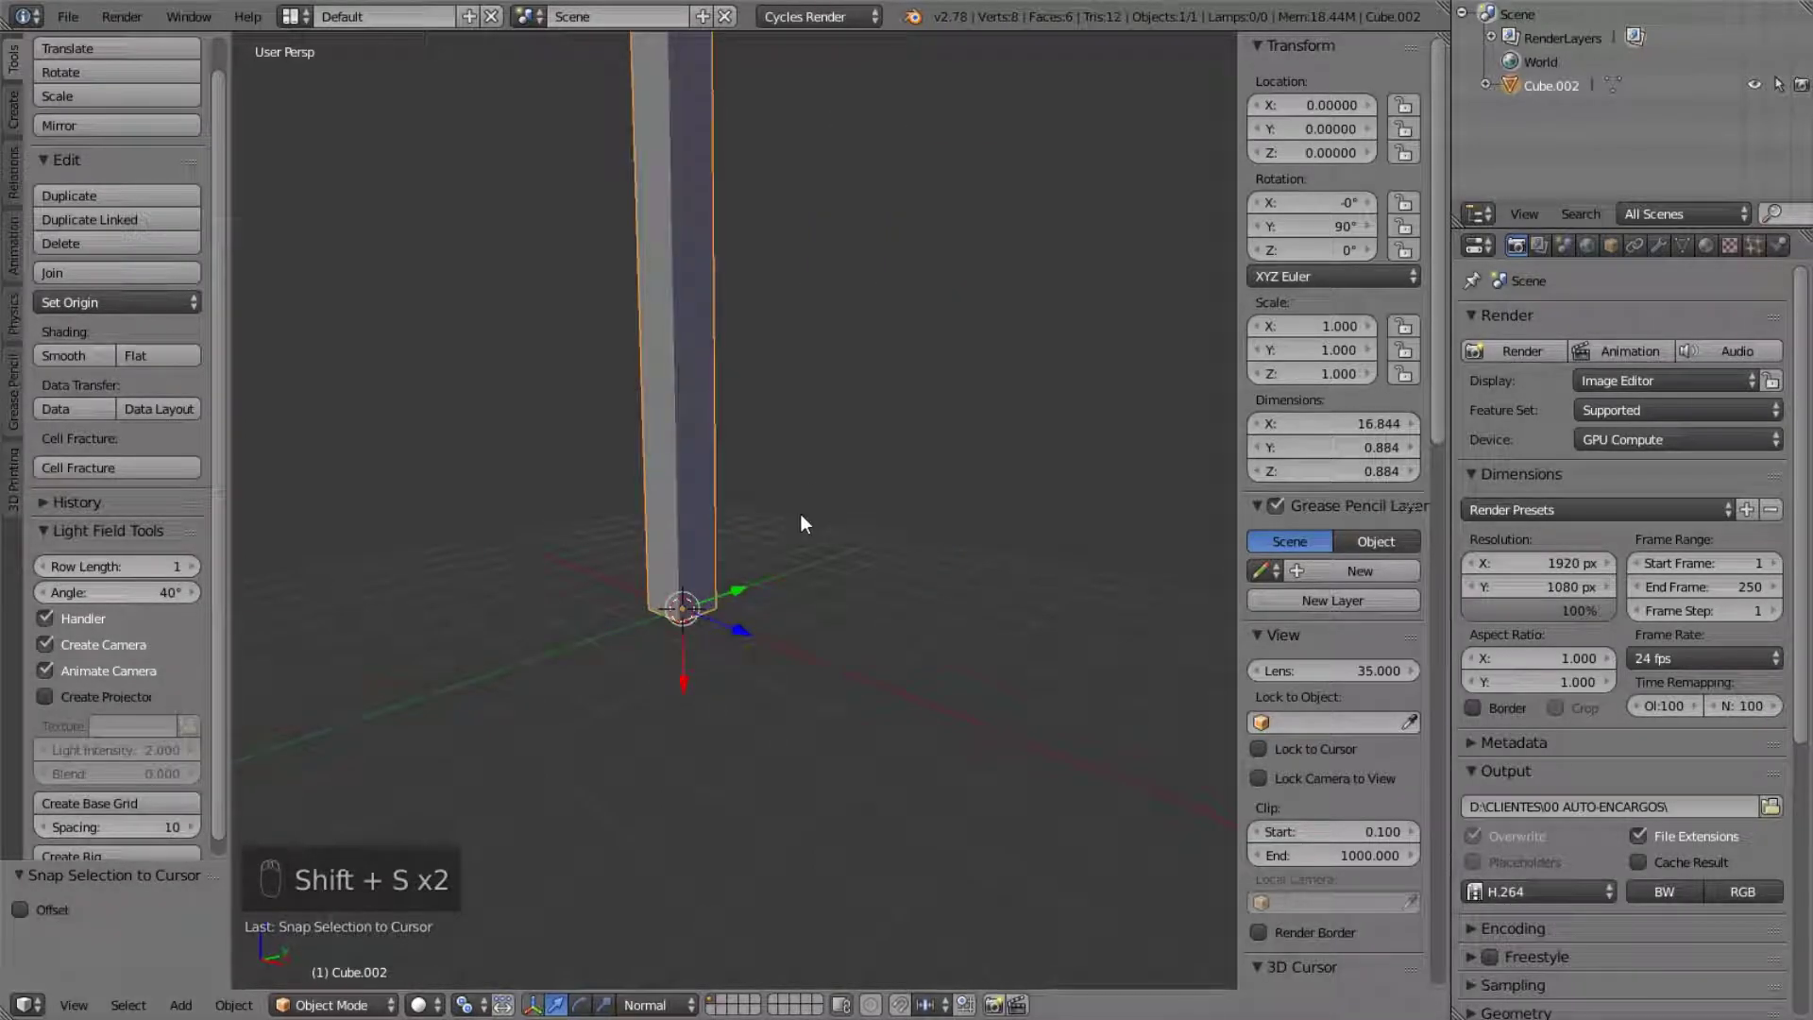
- Apply the upright block's rotation to its mesh data
{"action": "middle_click_drag", "start_coordinate": [801, 514], "coordinate": [797, 621], "text": "shift"}
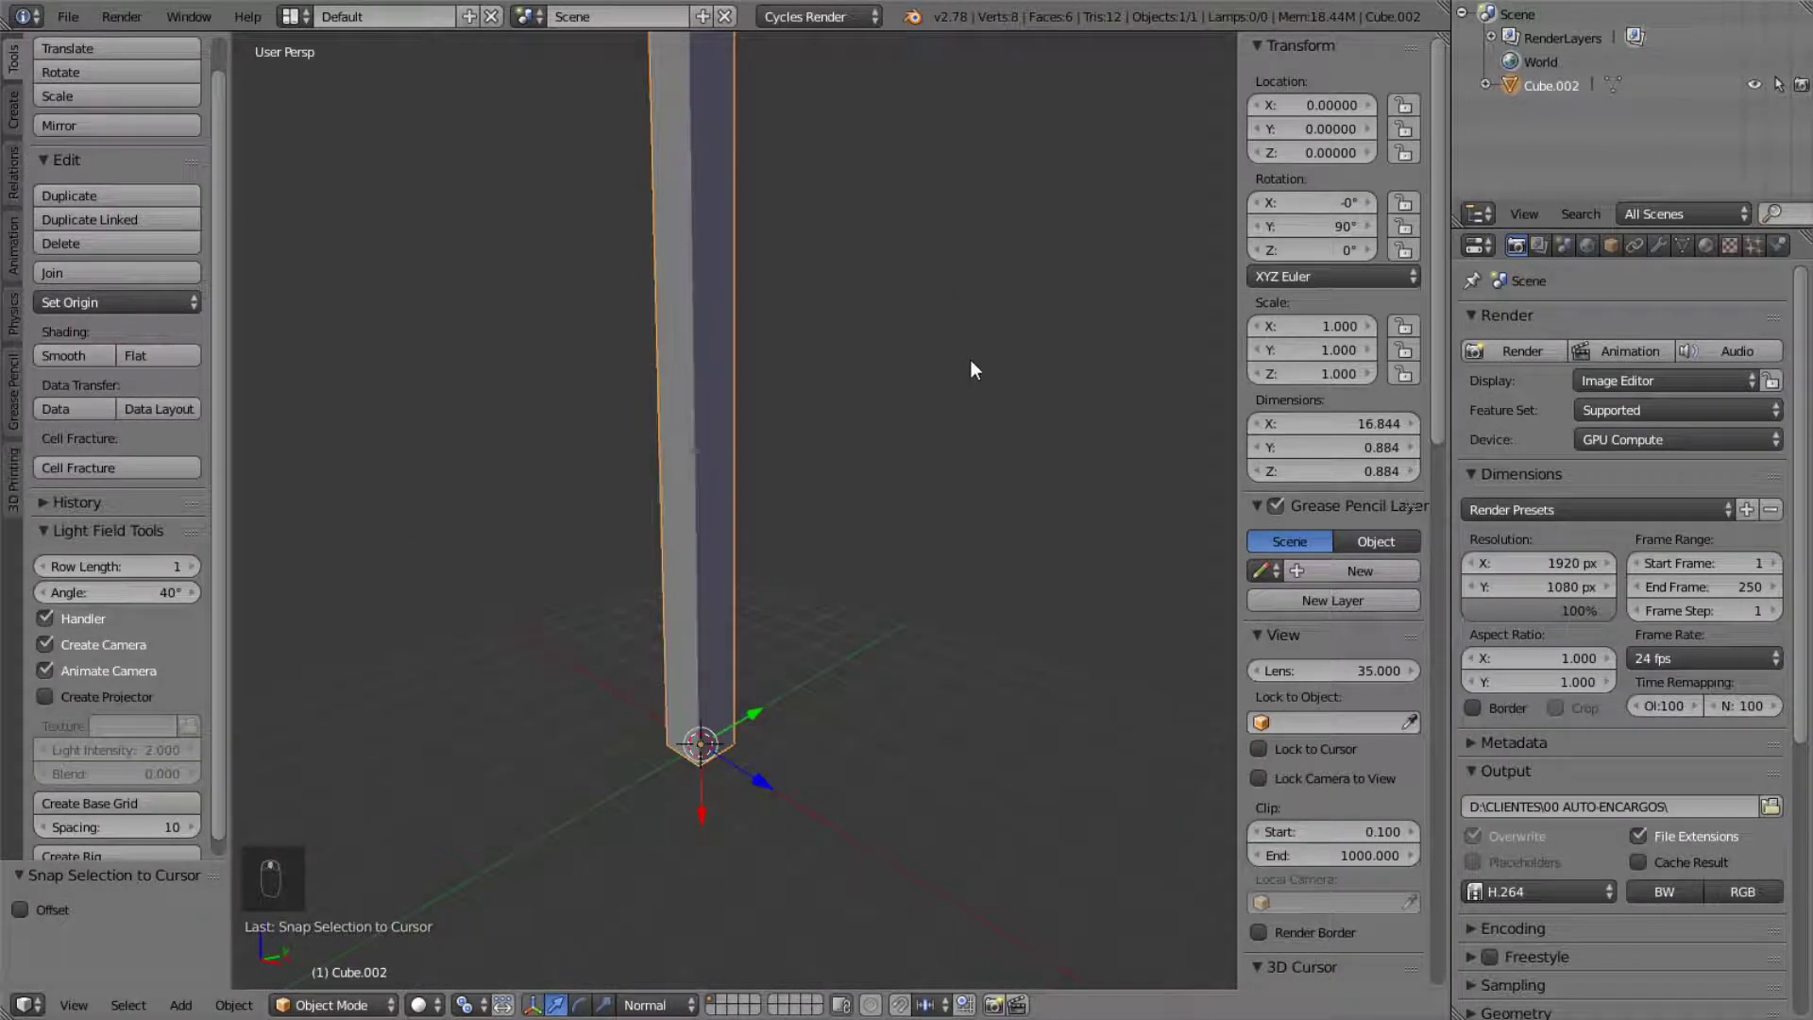
{"action": "scroll", "coordinate": [789, 469], "scroll_direction": "down", "scroll_amount": 3}
{"action": "scroll", "coordinate": [791, 467], "scroll_direction": "up", "scroll_amount": 1}
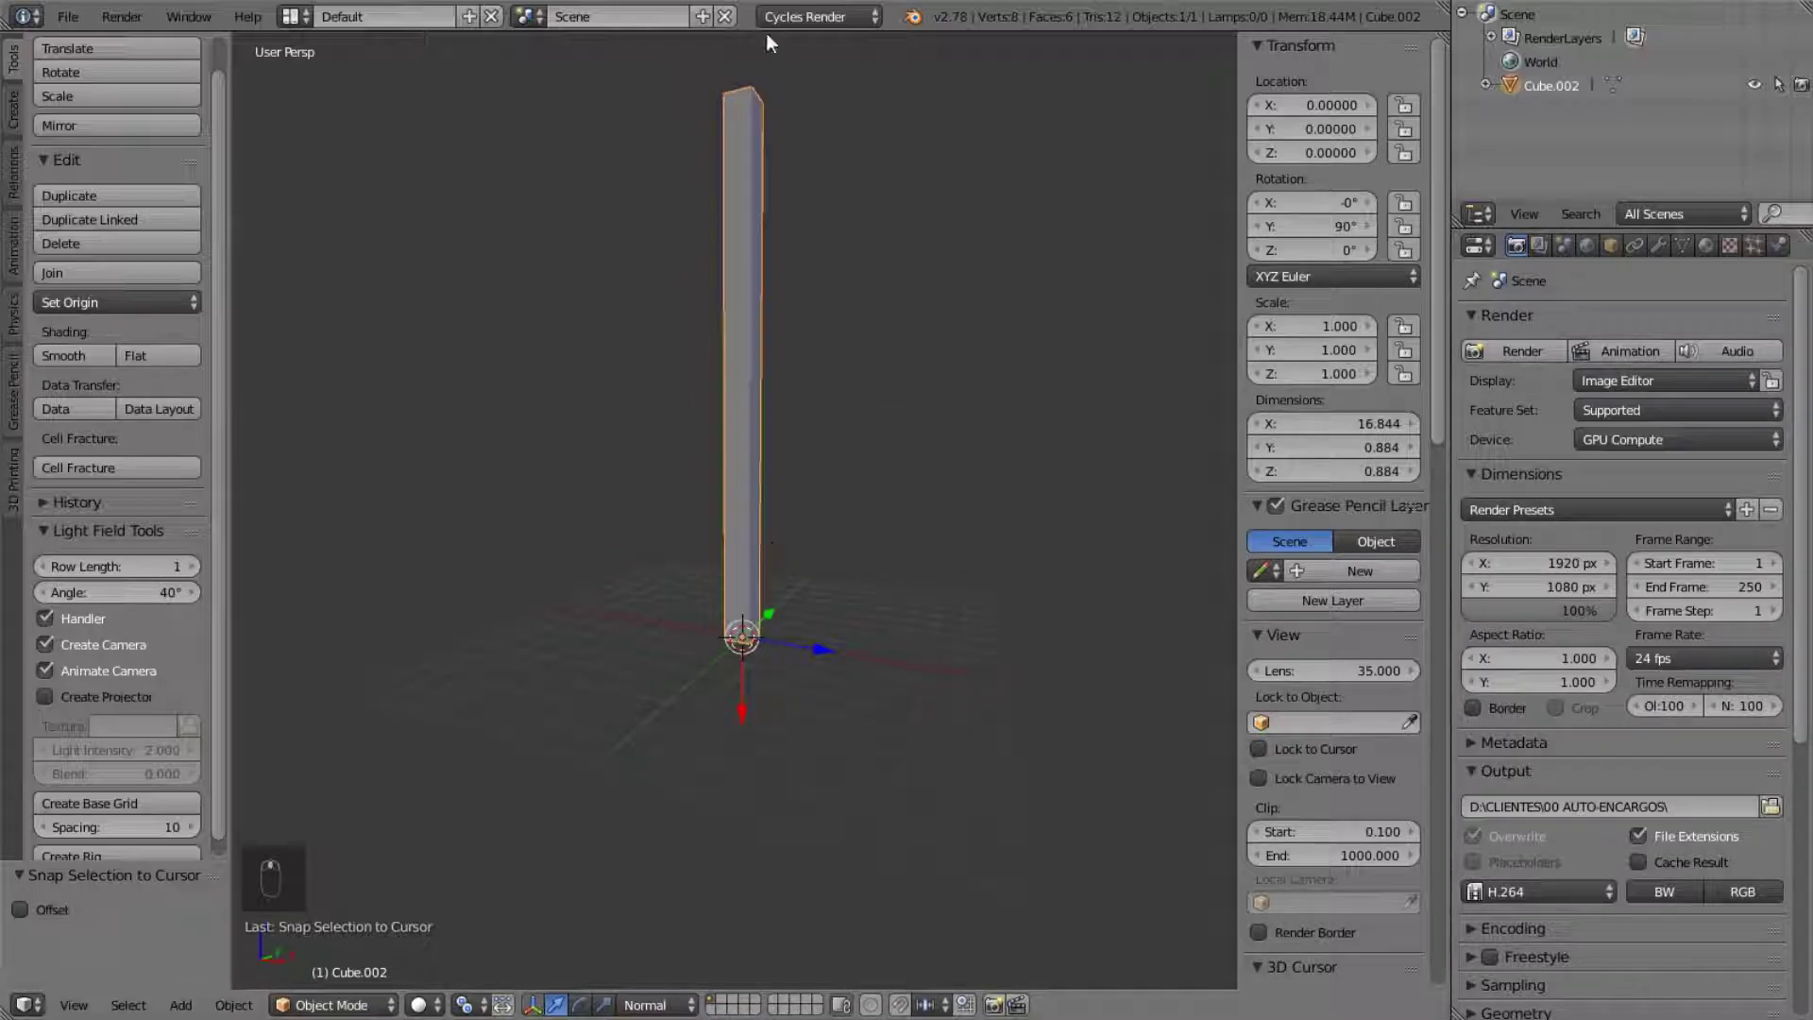
{"action": "middle_click_drag", "start_coordinate": [1039, 292], "coordinate": [1126, 225]}
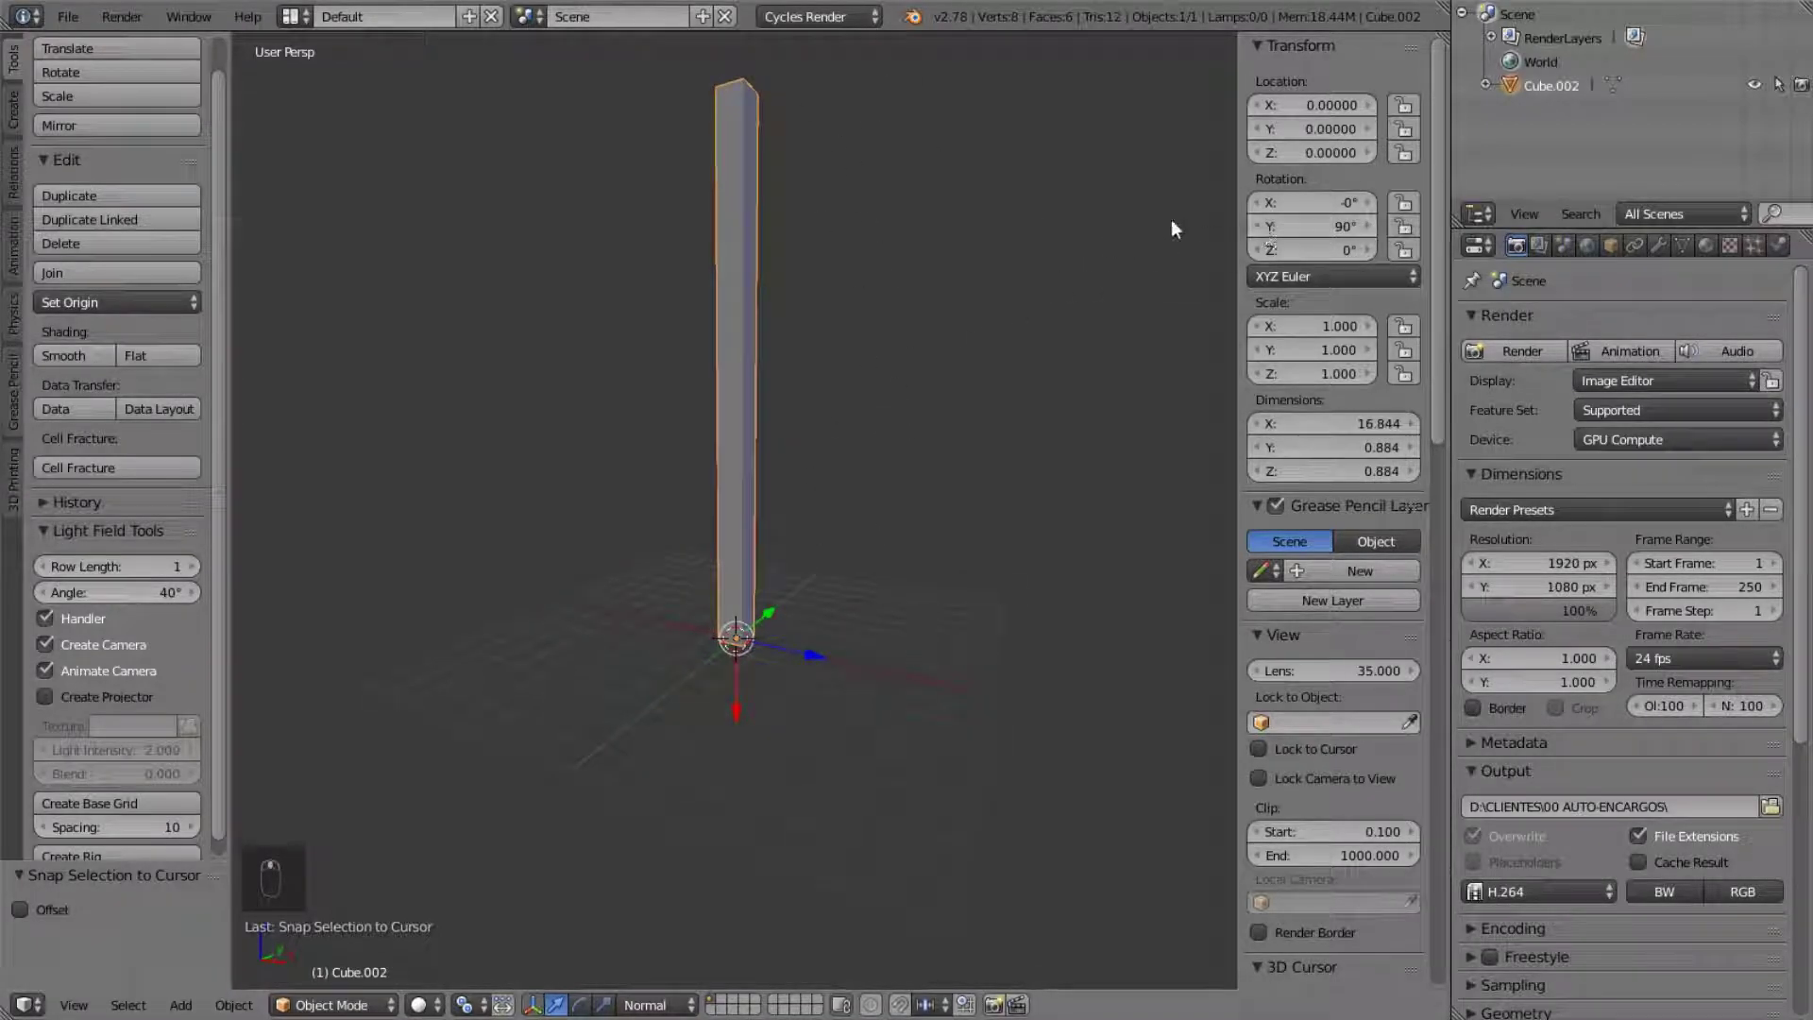
{"action": "key", "text": "ctrl+a"}
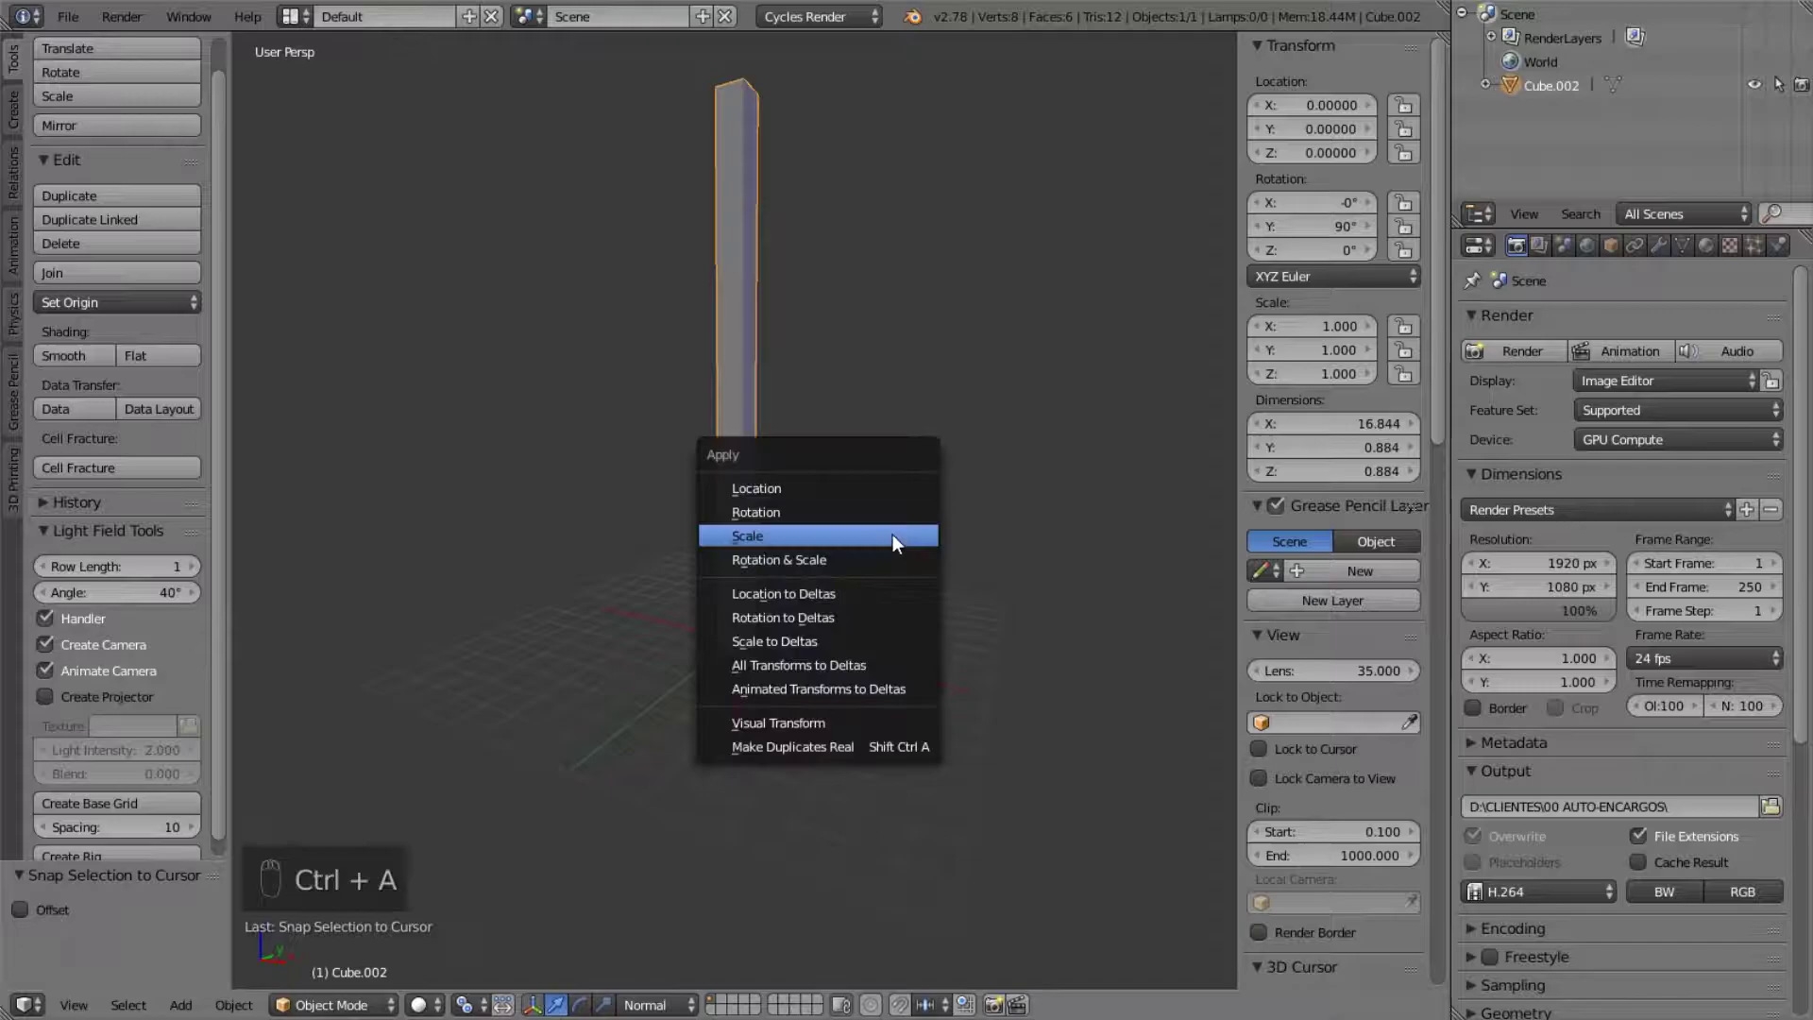
{"action": "left_click", "coordinate": [882, 512]}
{"action": "middle_click_drag", "start_coordinate": [905, 501], "coordinate": [904, 678]}
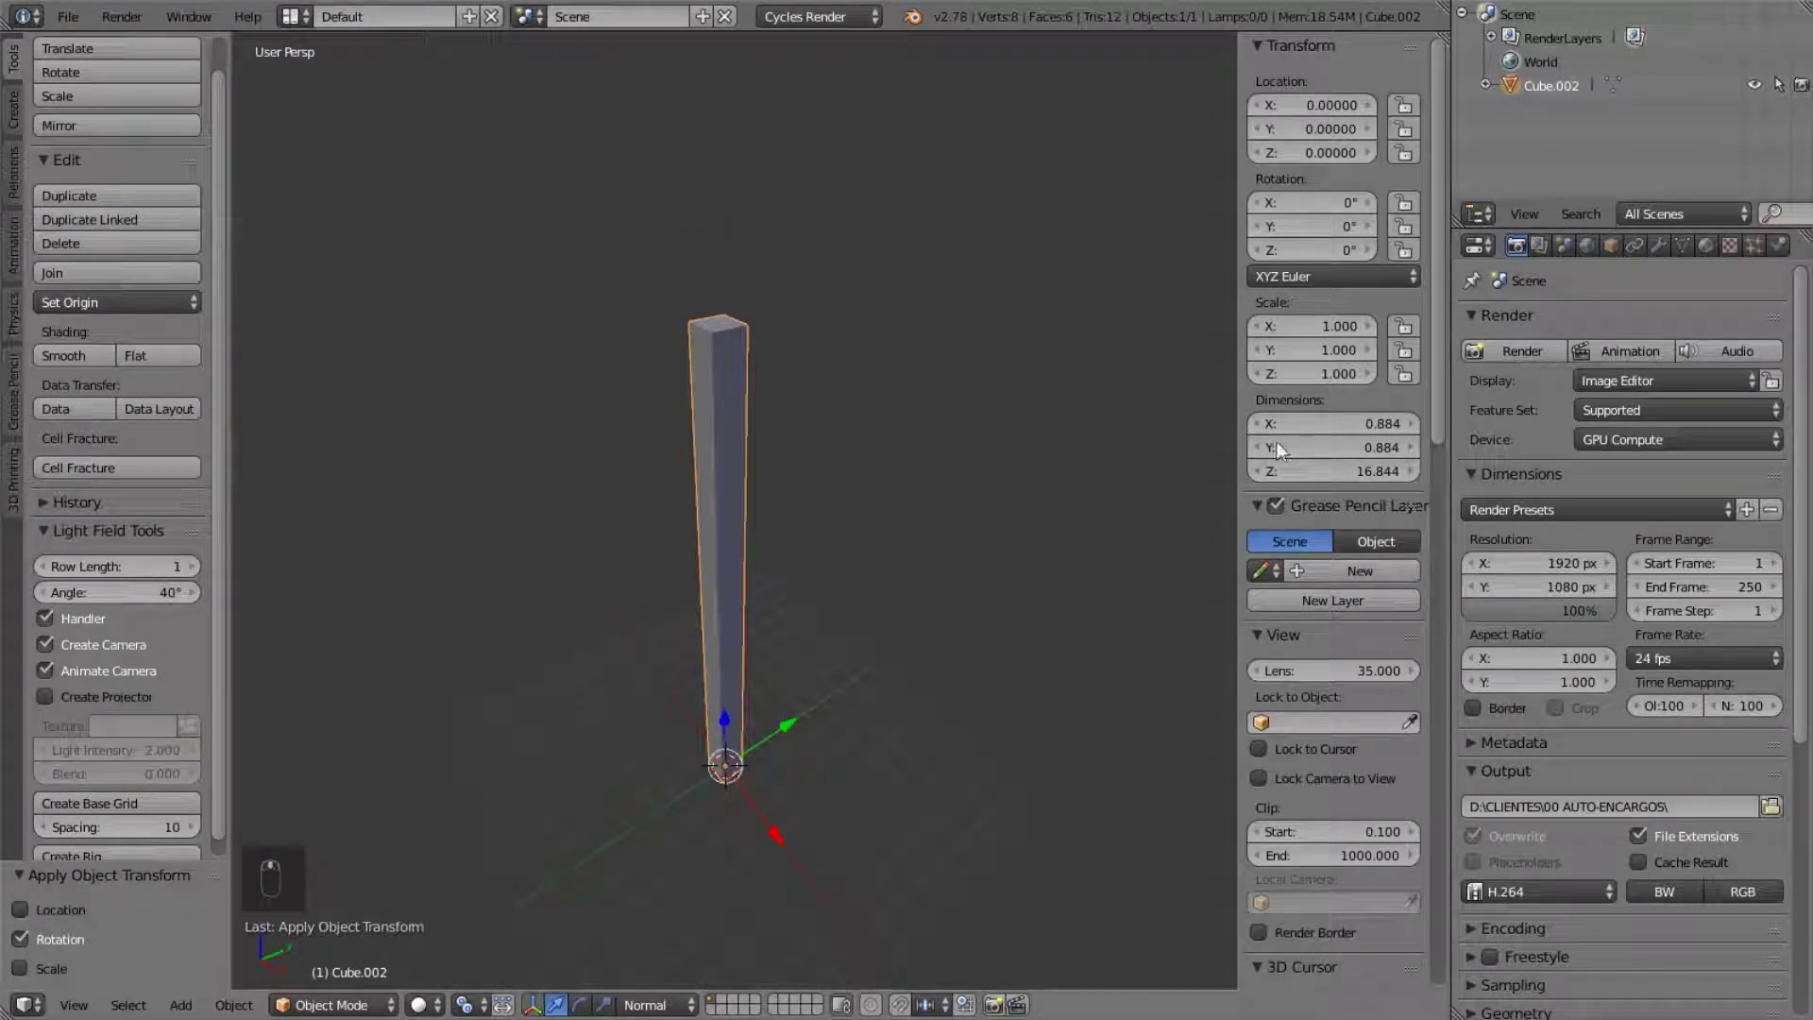
{"action": "middle_click_drag", "start_coordinate": [784, 439], "coordinate": [806, 518]}
{"action": "key", "text": "KP_Decimal"}
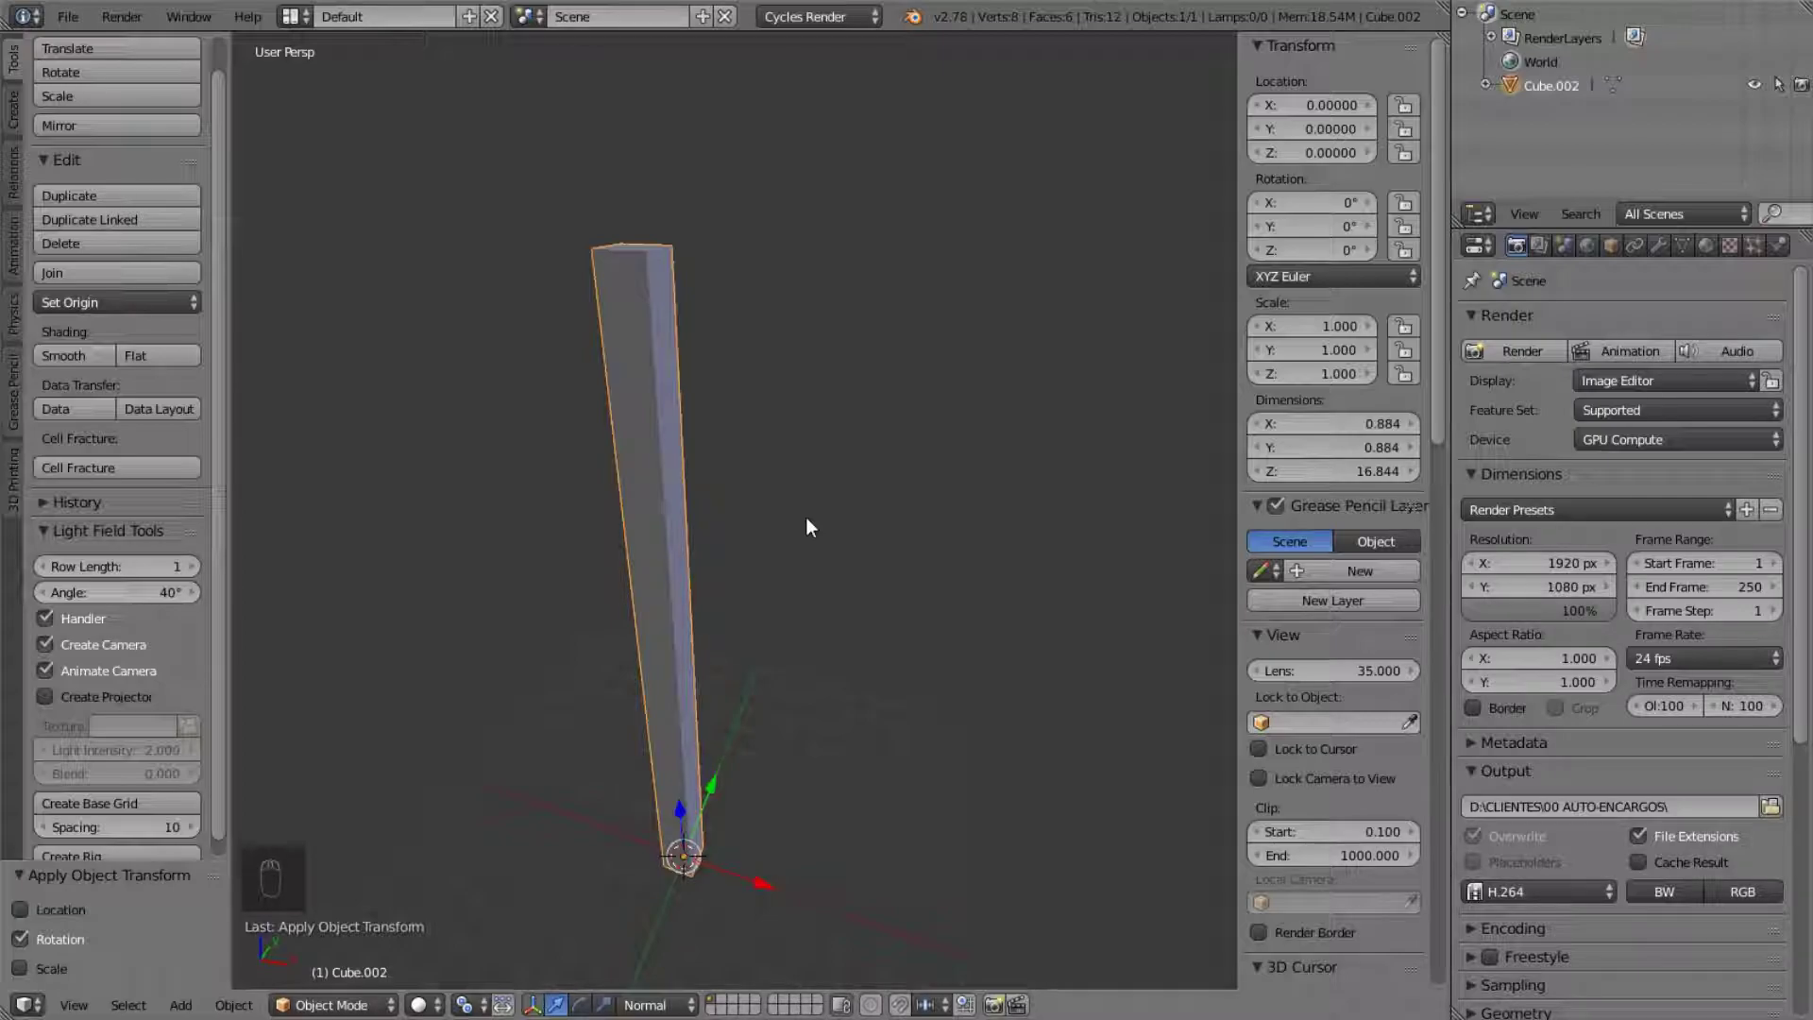
- Delete the upright block and add a new mesh cube at the world origin
{"action": "key", "text": "x"}
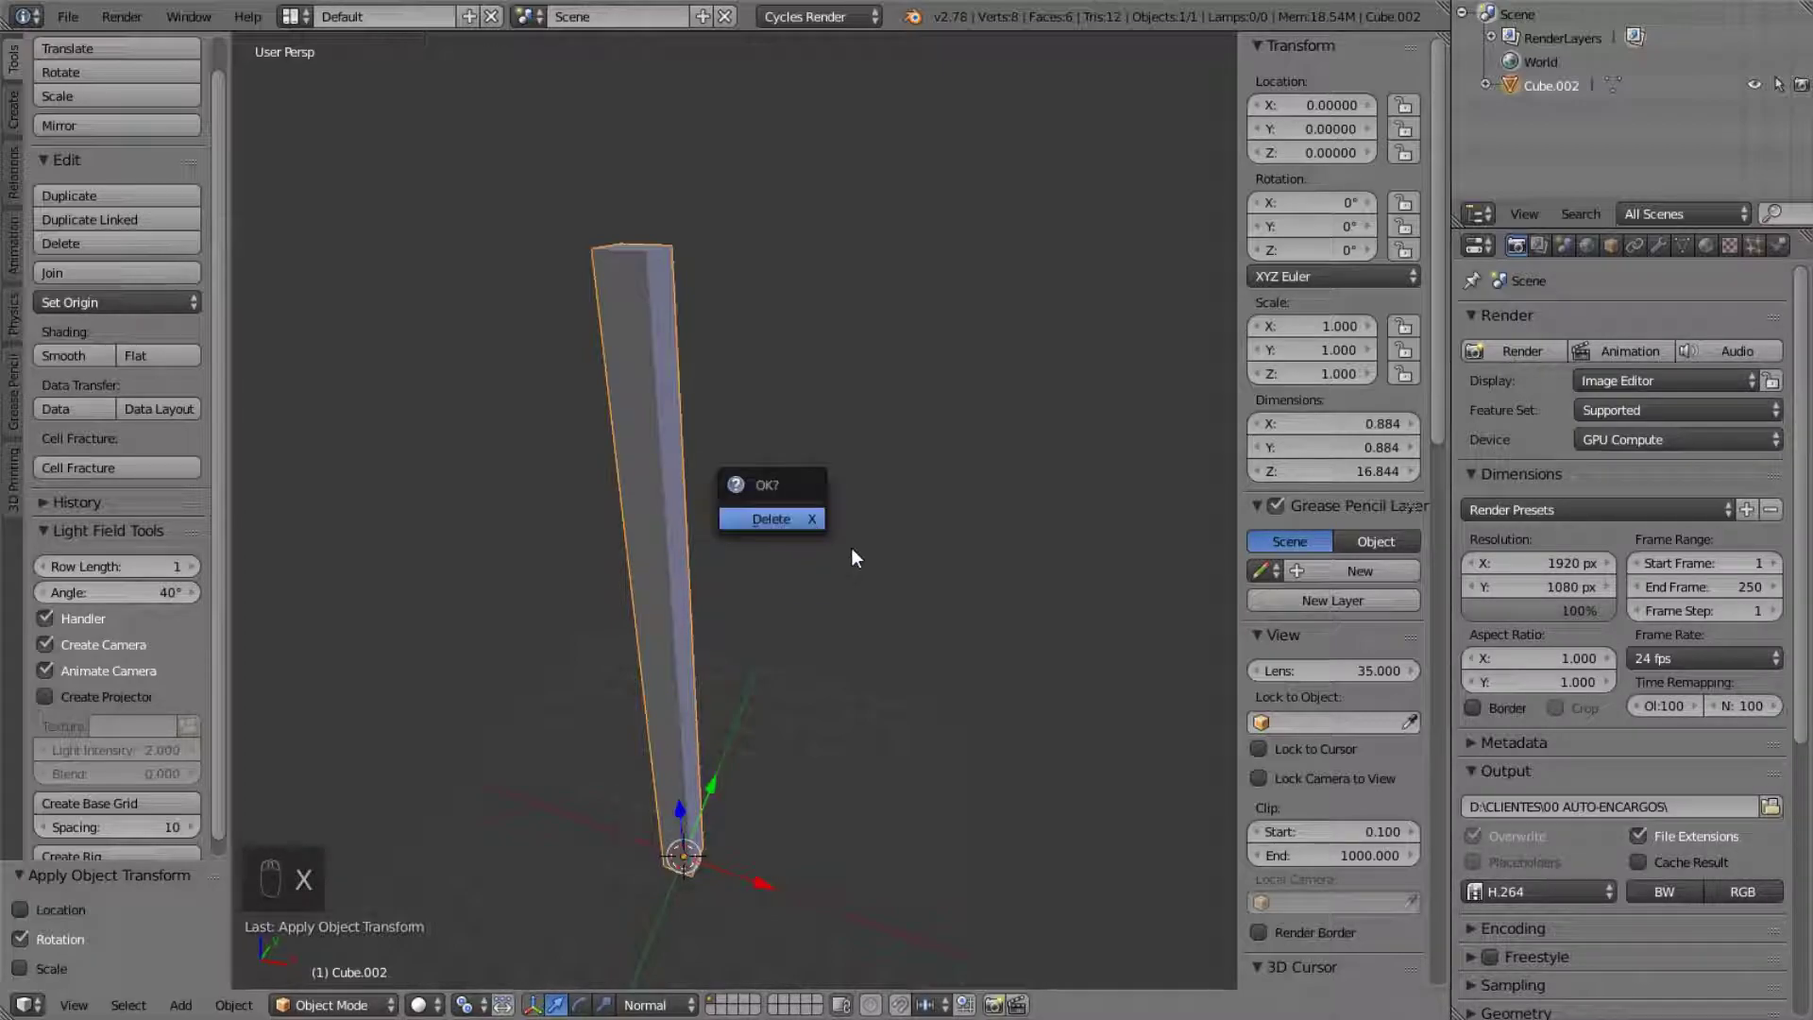
{"action": "left_click", "coordinate": [810, 521]}
{"action": "middle_click_drag", "start_coordinate": [737, 842], "coordinate": [825, 607]}
{"action": "key", "text": "shift+a"}
{"action": "mouse_move", "coordinate": [806, 608]}
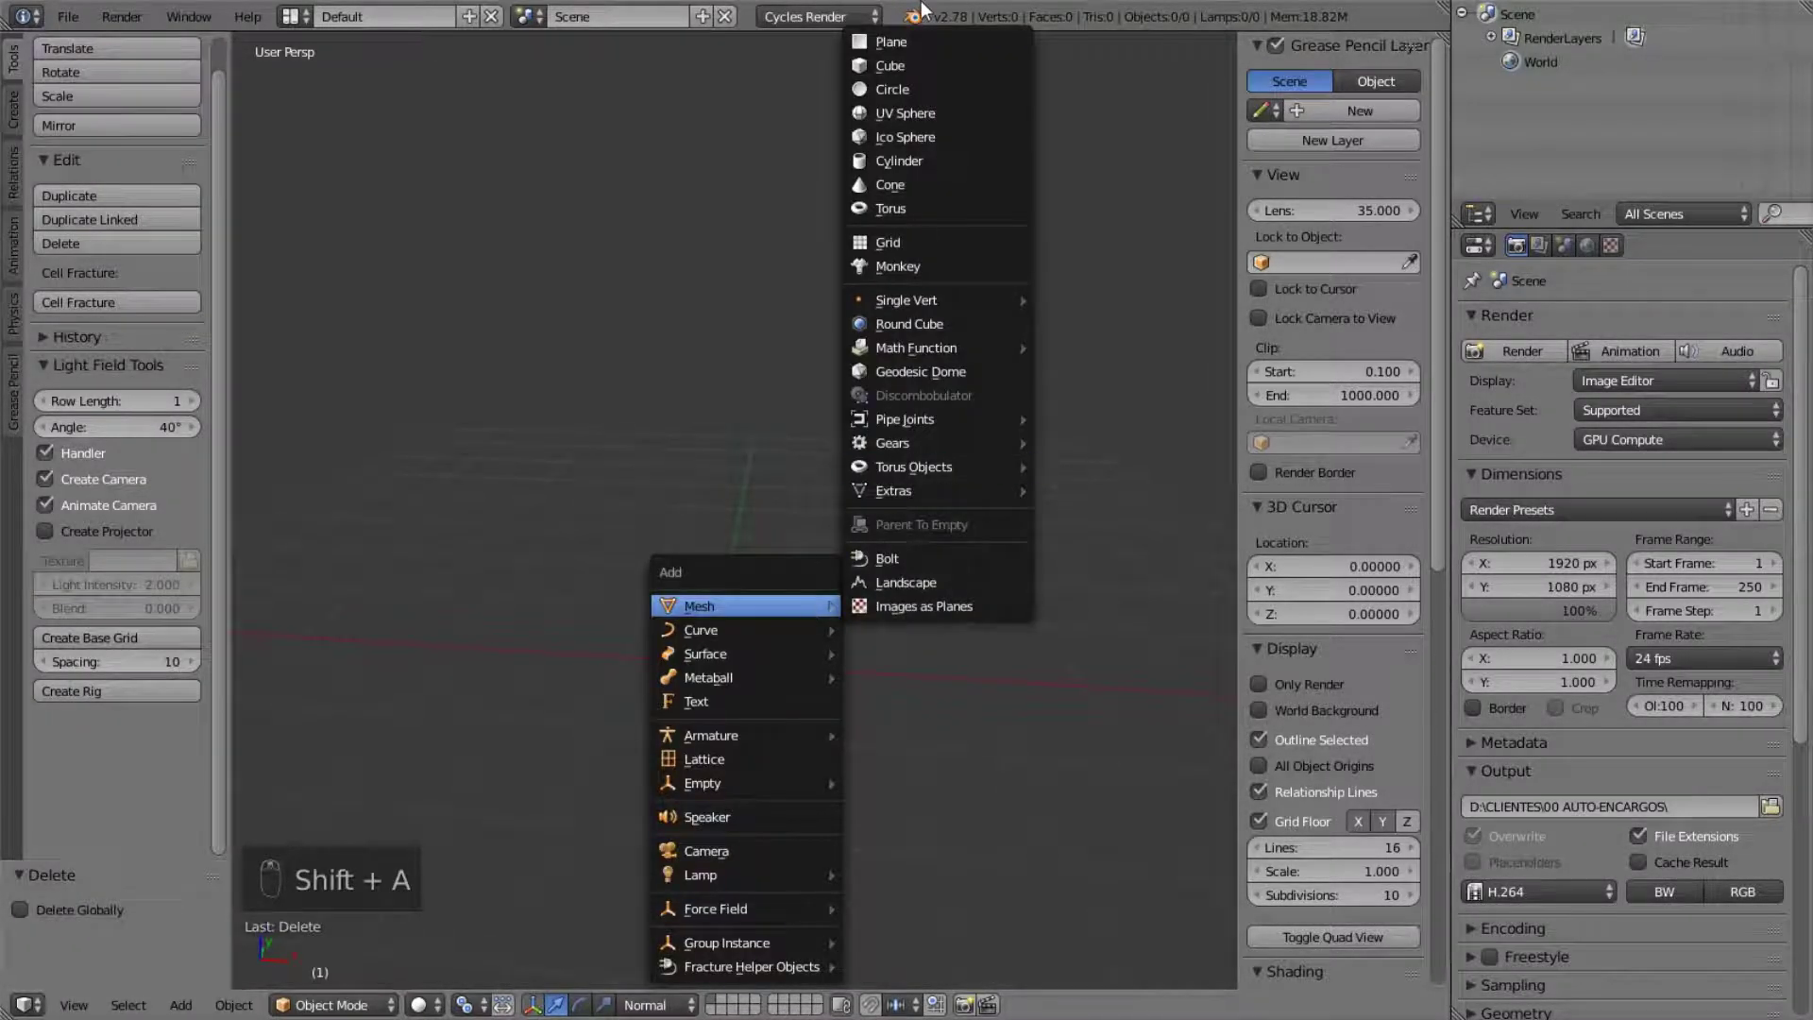
{"action": "left_click", "coordinate": [901, 68]}
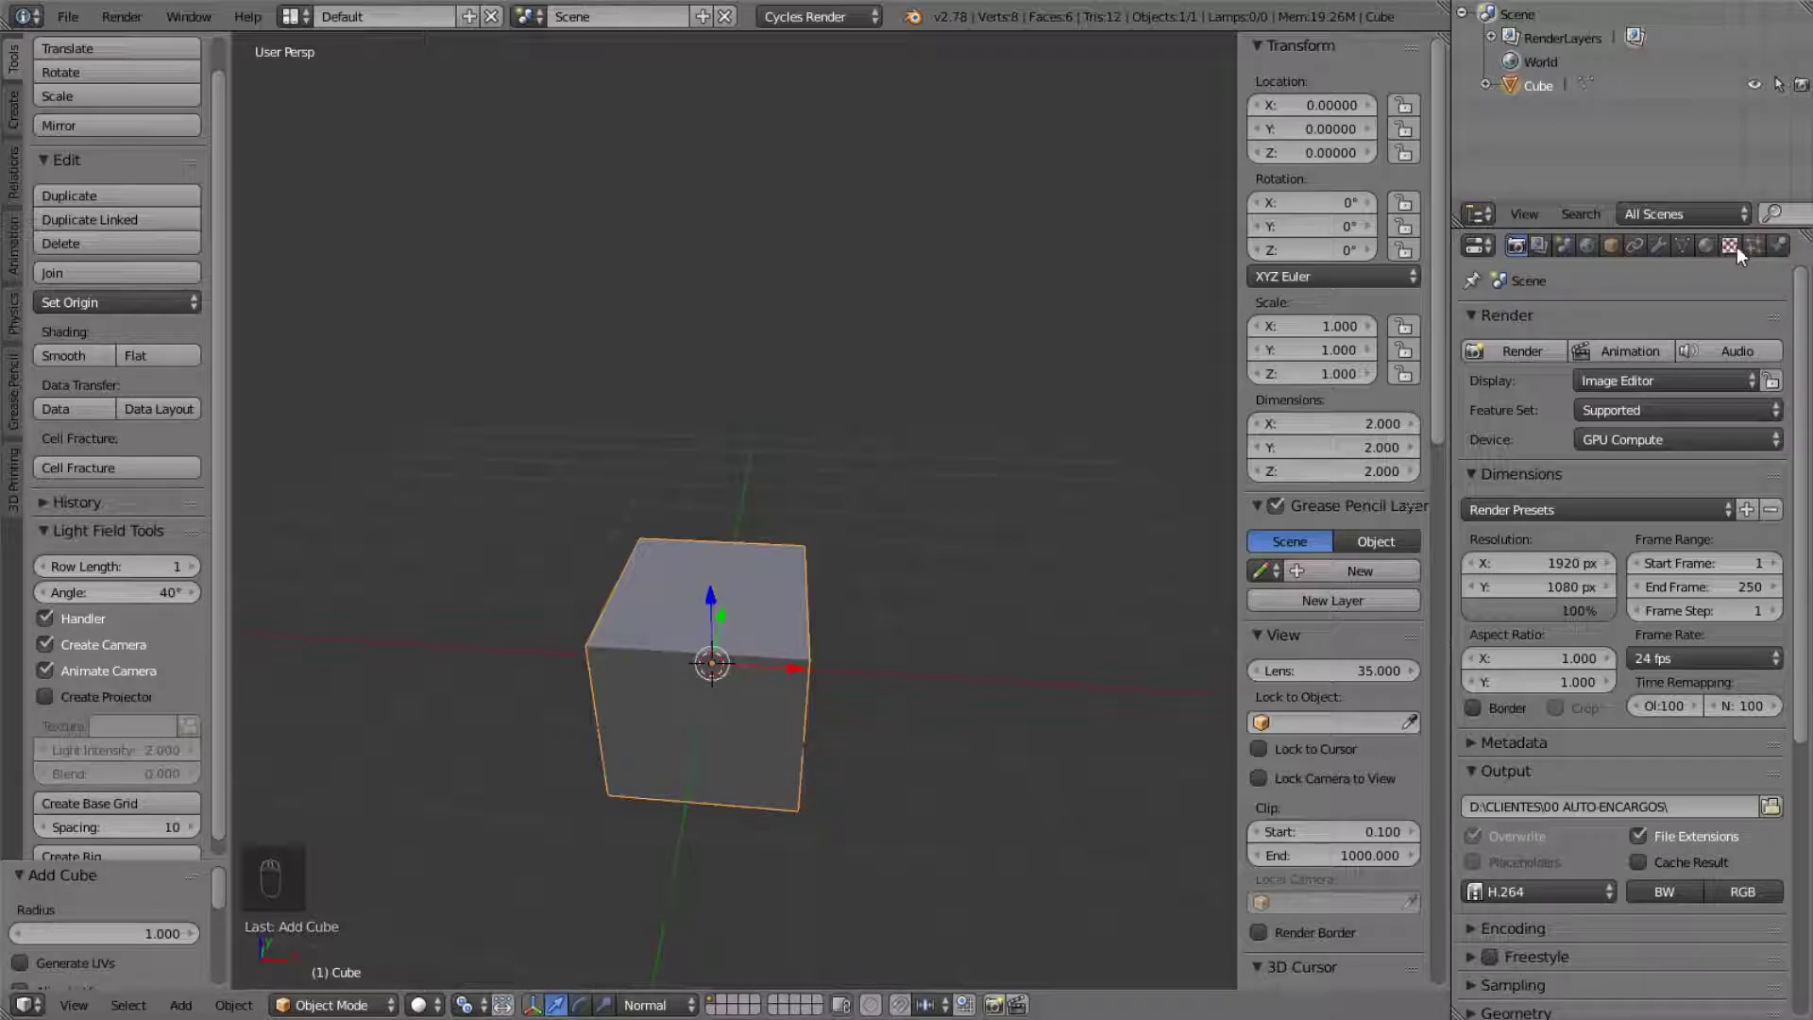
- Examine the new cube's modifier and object properties, including the list of available modifiers
{"action": "left_click", "coordinate": [1658, 247]}
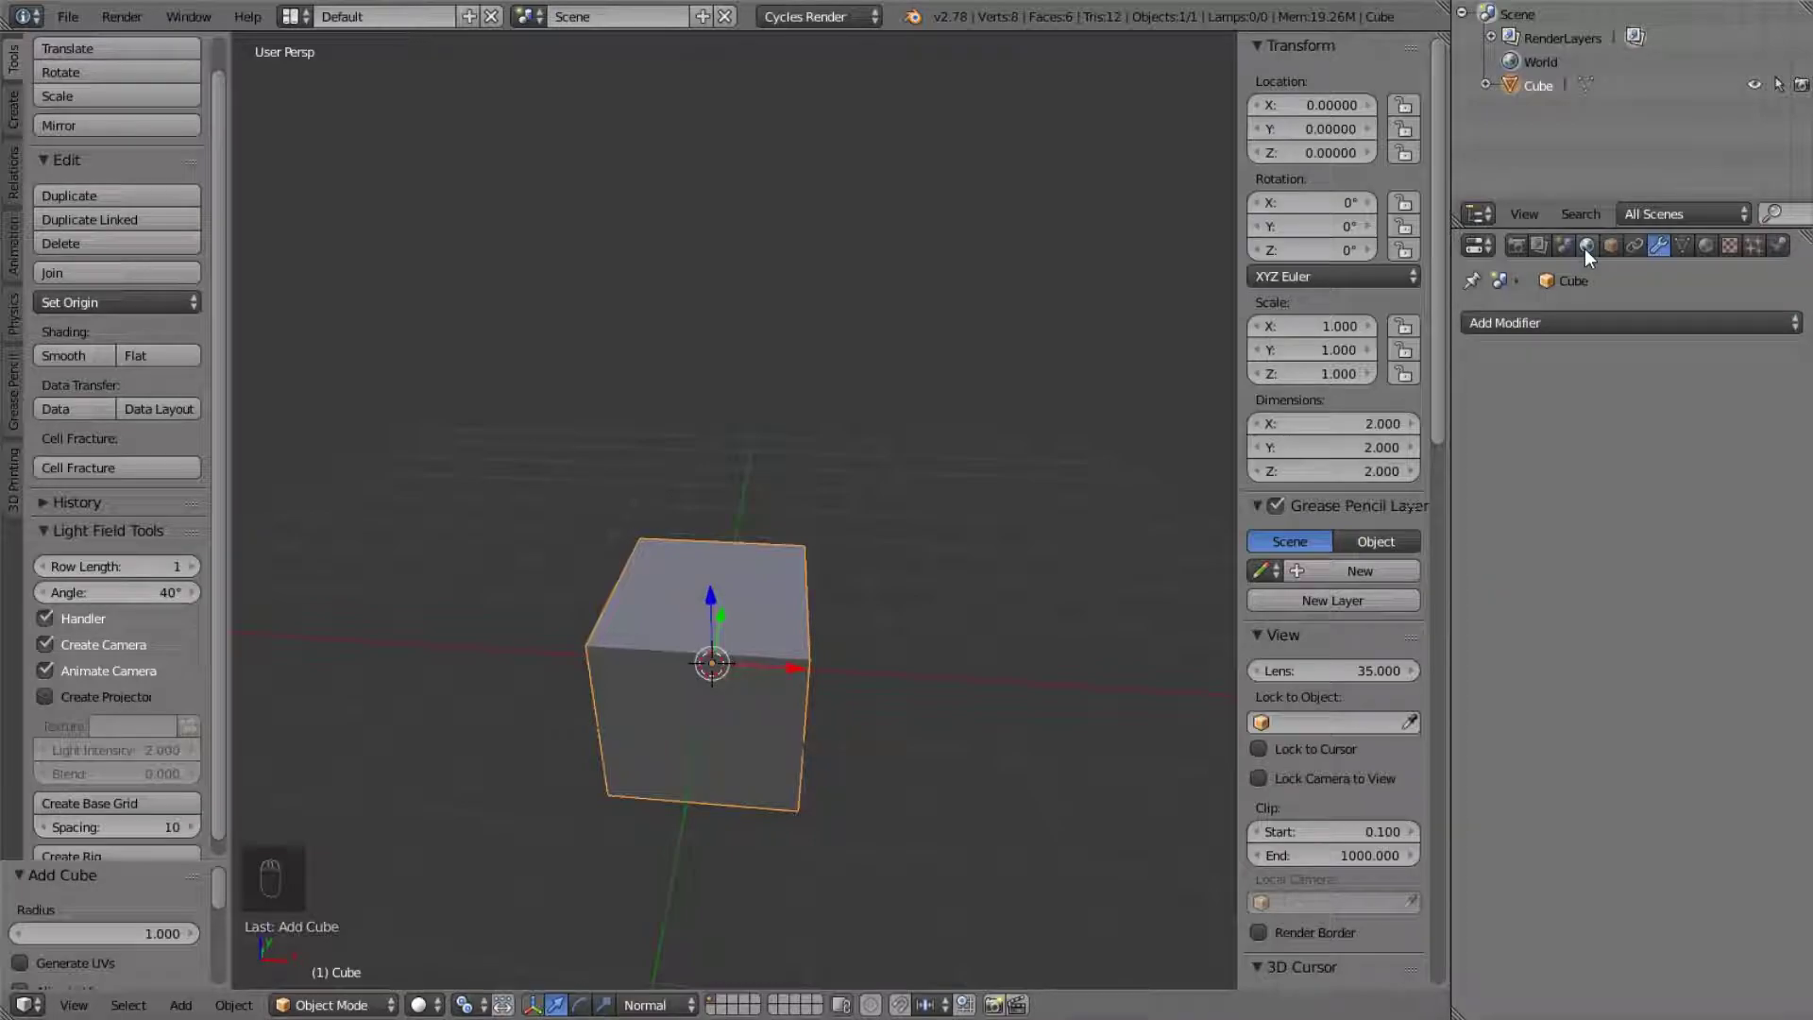
{"action": "mouse_move", "coordinate": [1040, 306]}
{"action": "middle_mouse_down"}
{"action": "mouse_move", "coordinate": [1000, 336]}
{"action": "mouse_move", "coordinate": [1006, 299]}
{"action": "middle_mouse_up"}
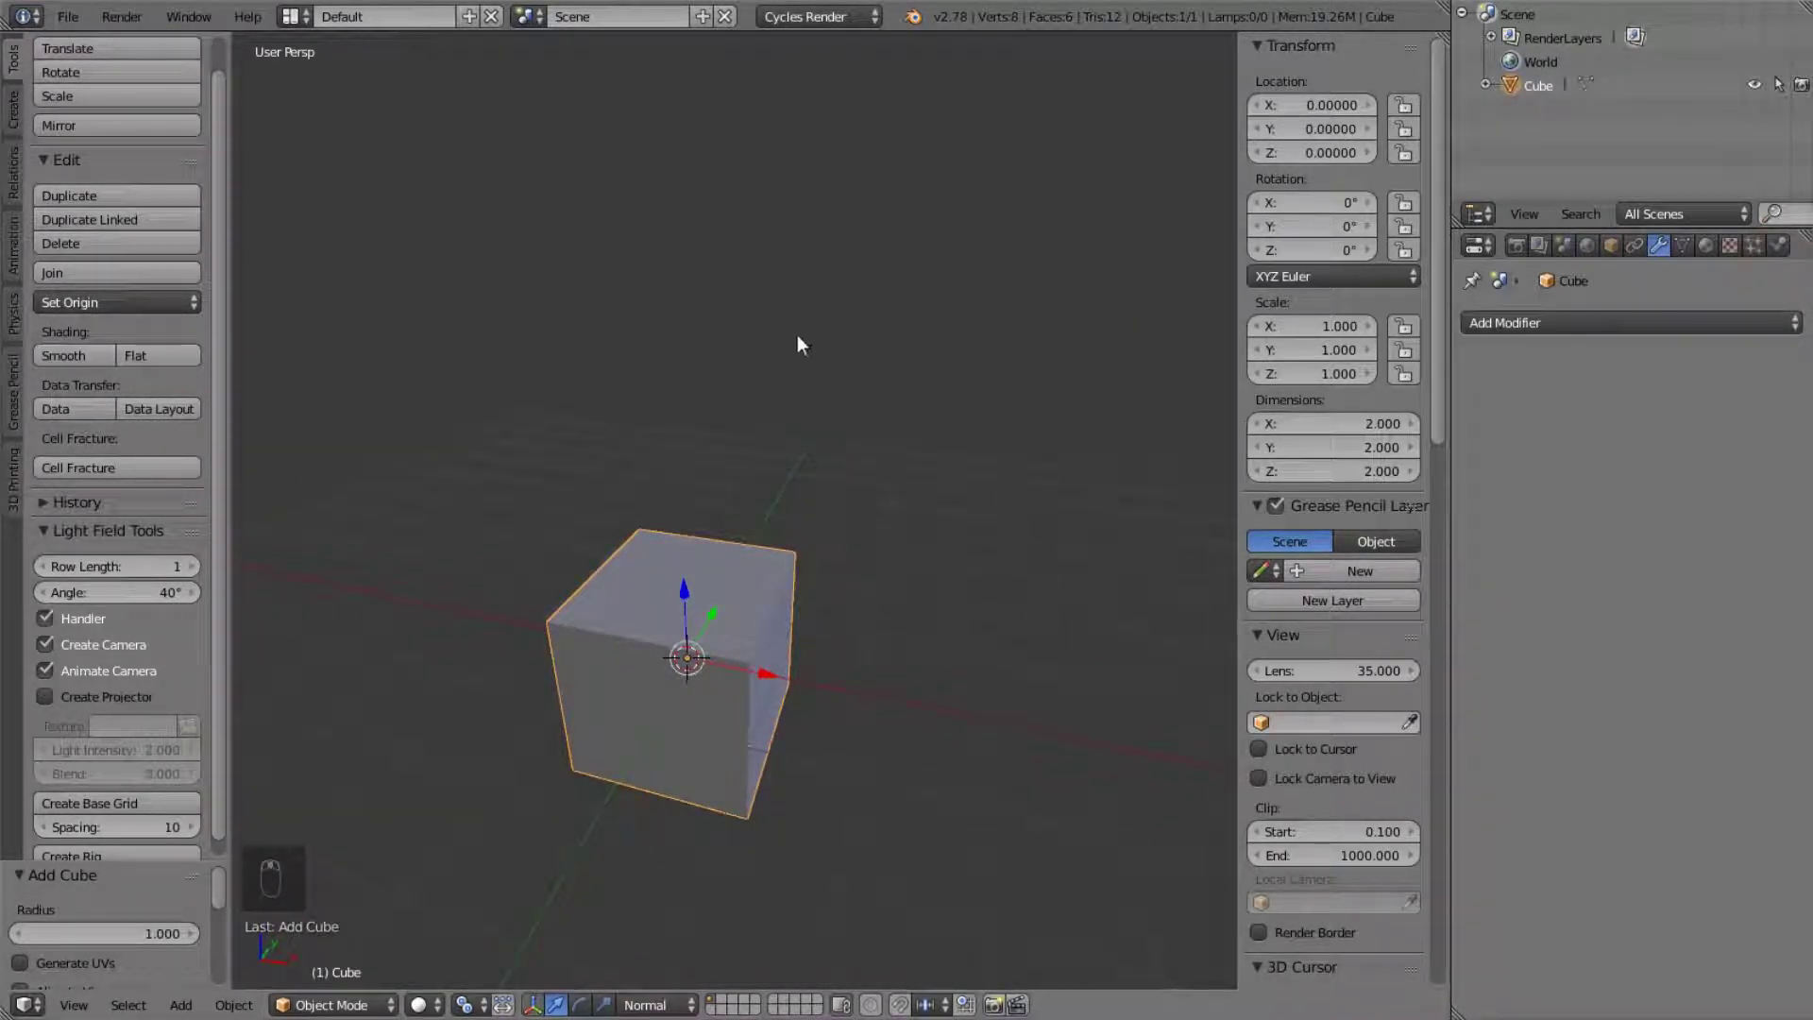
{"action": "middle_click_drag", "start_coordinate": [797, 337], "coordinate": [977, 385]}
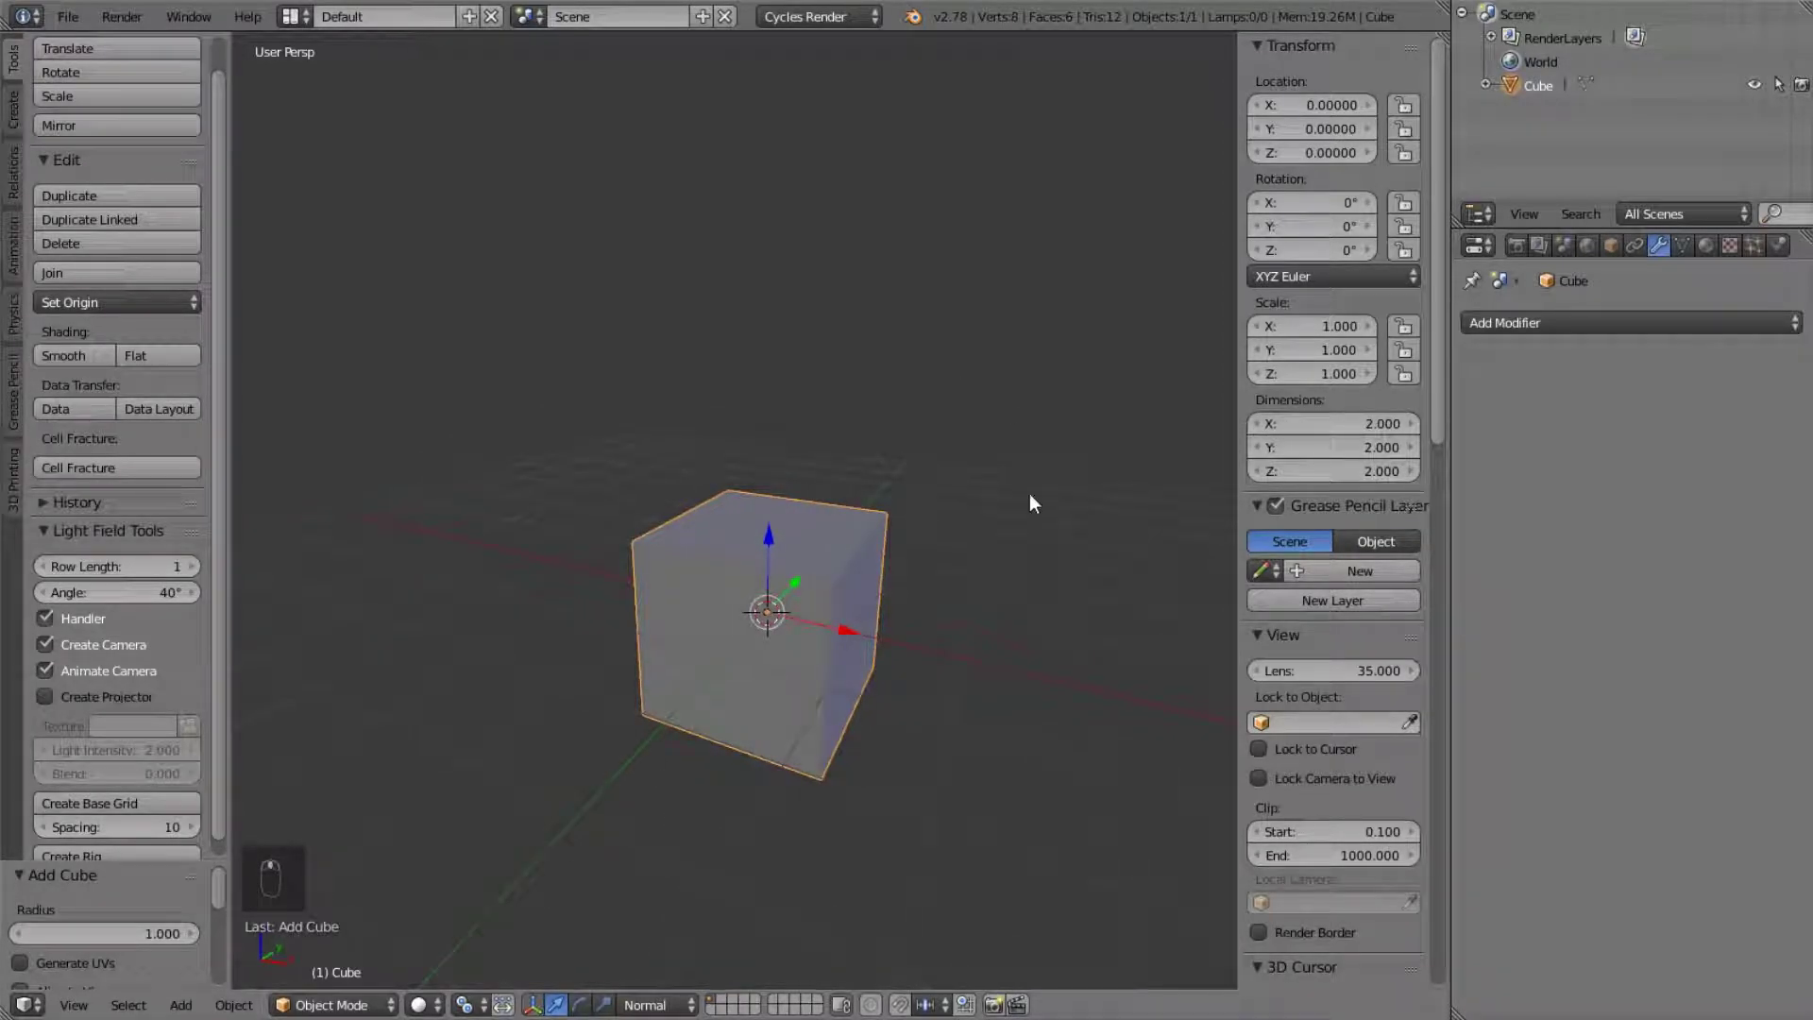
{"action": "left_click", "coordinate": [1609, 247]}
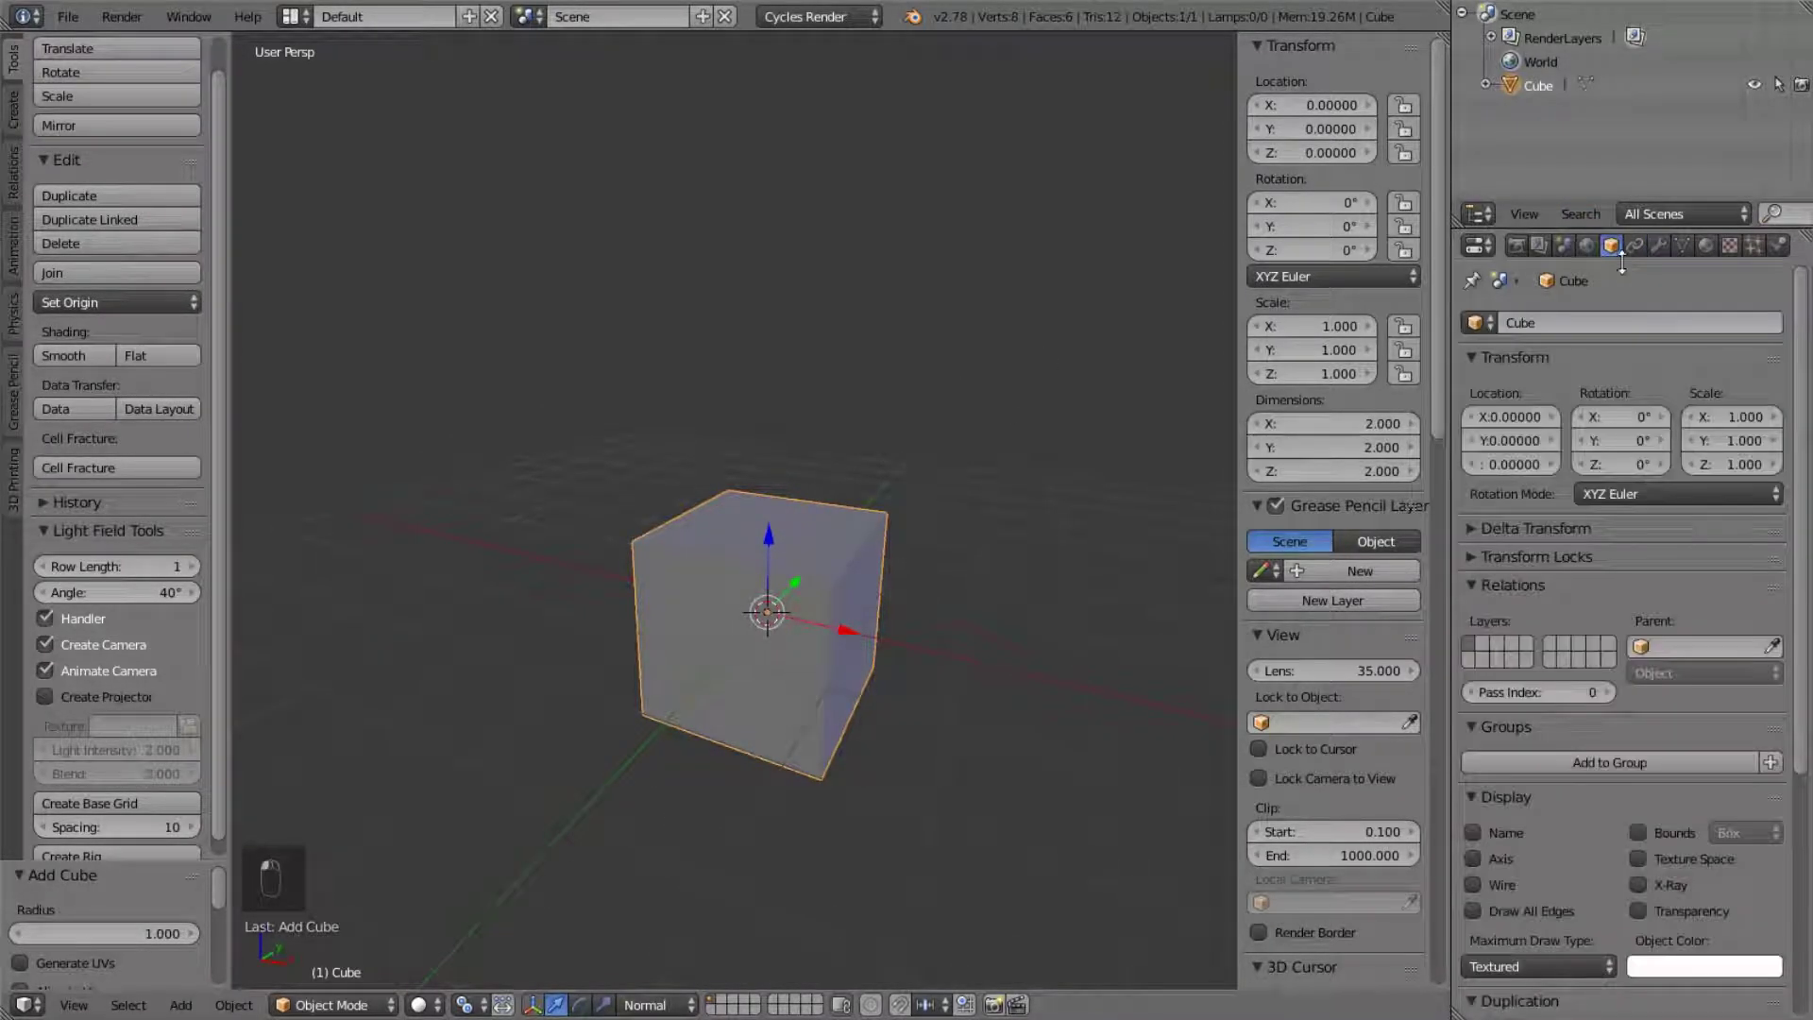
{"action": "left_click", "coordinate": [1547, 322]}
{"action": "left_click", "coordinate": [1660, 247]}
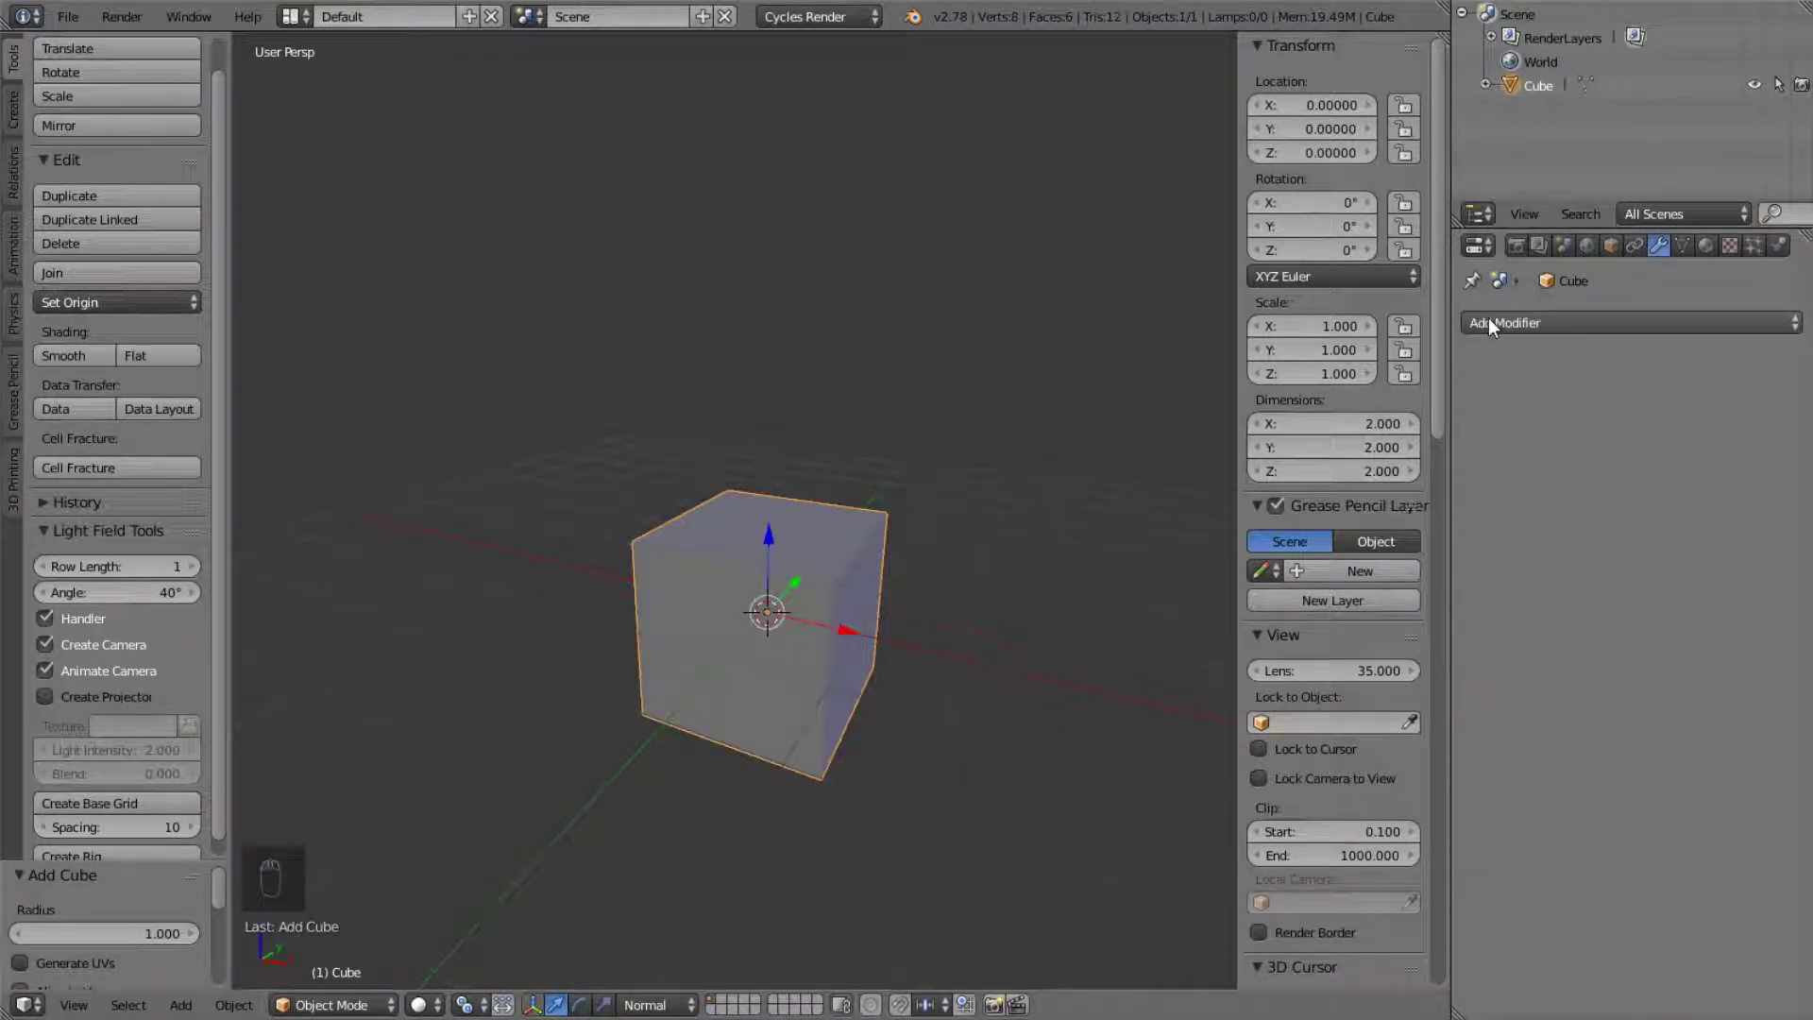
{"action": "left_click", "coordinate": [1603, 323]}
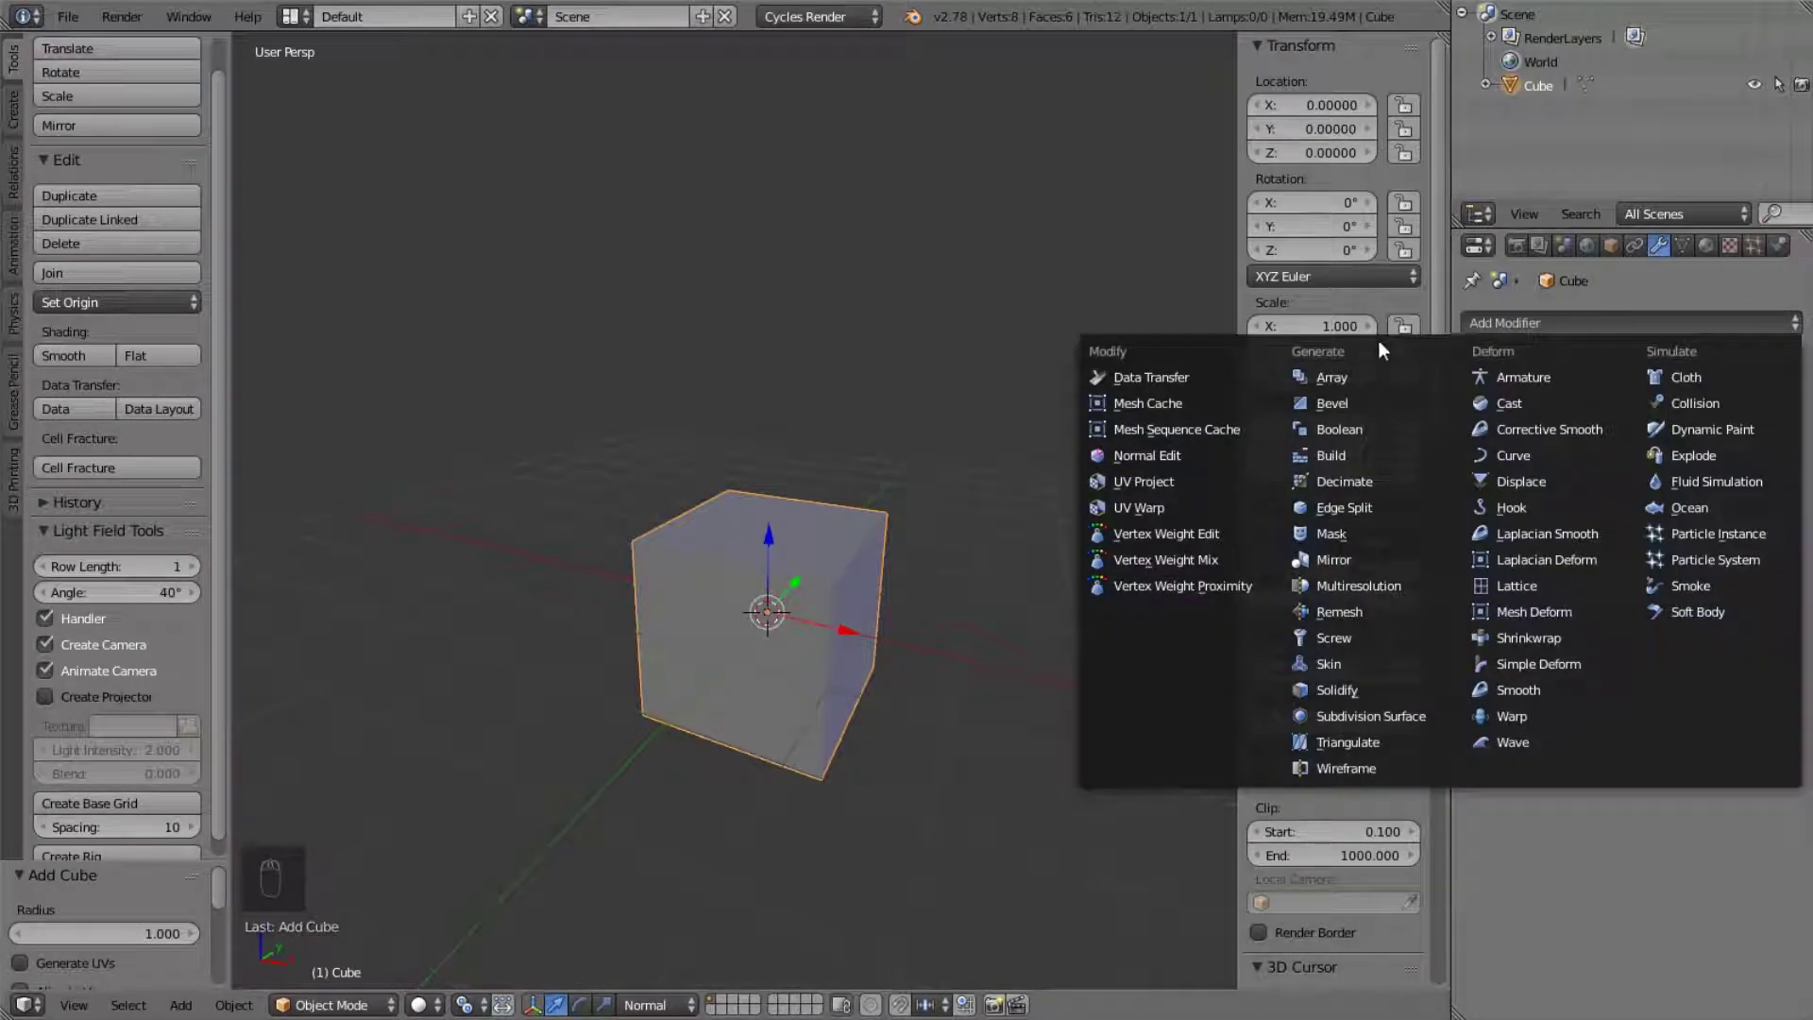
{"action": "key", "text": "Escape"}
- Add a Mirror modifier to the new cube
{"action": "left_click", "coordinate": [1708, 316]}
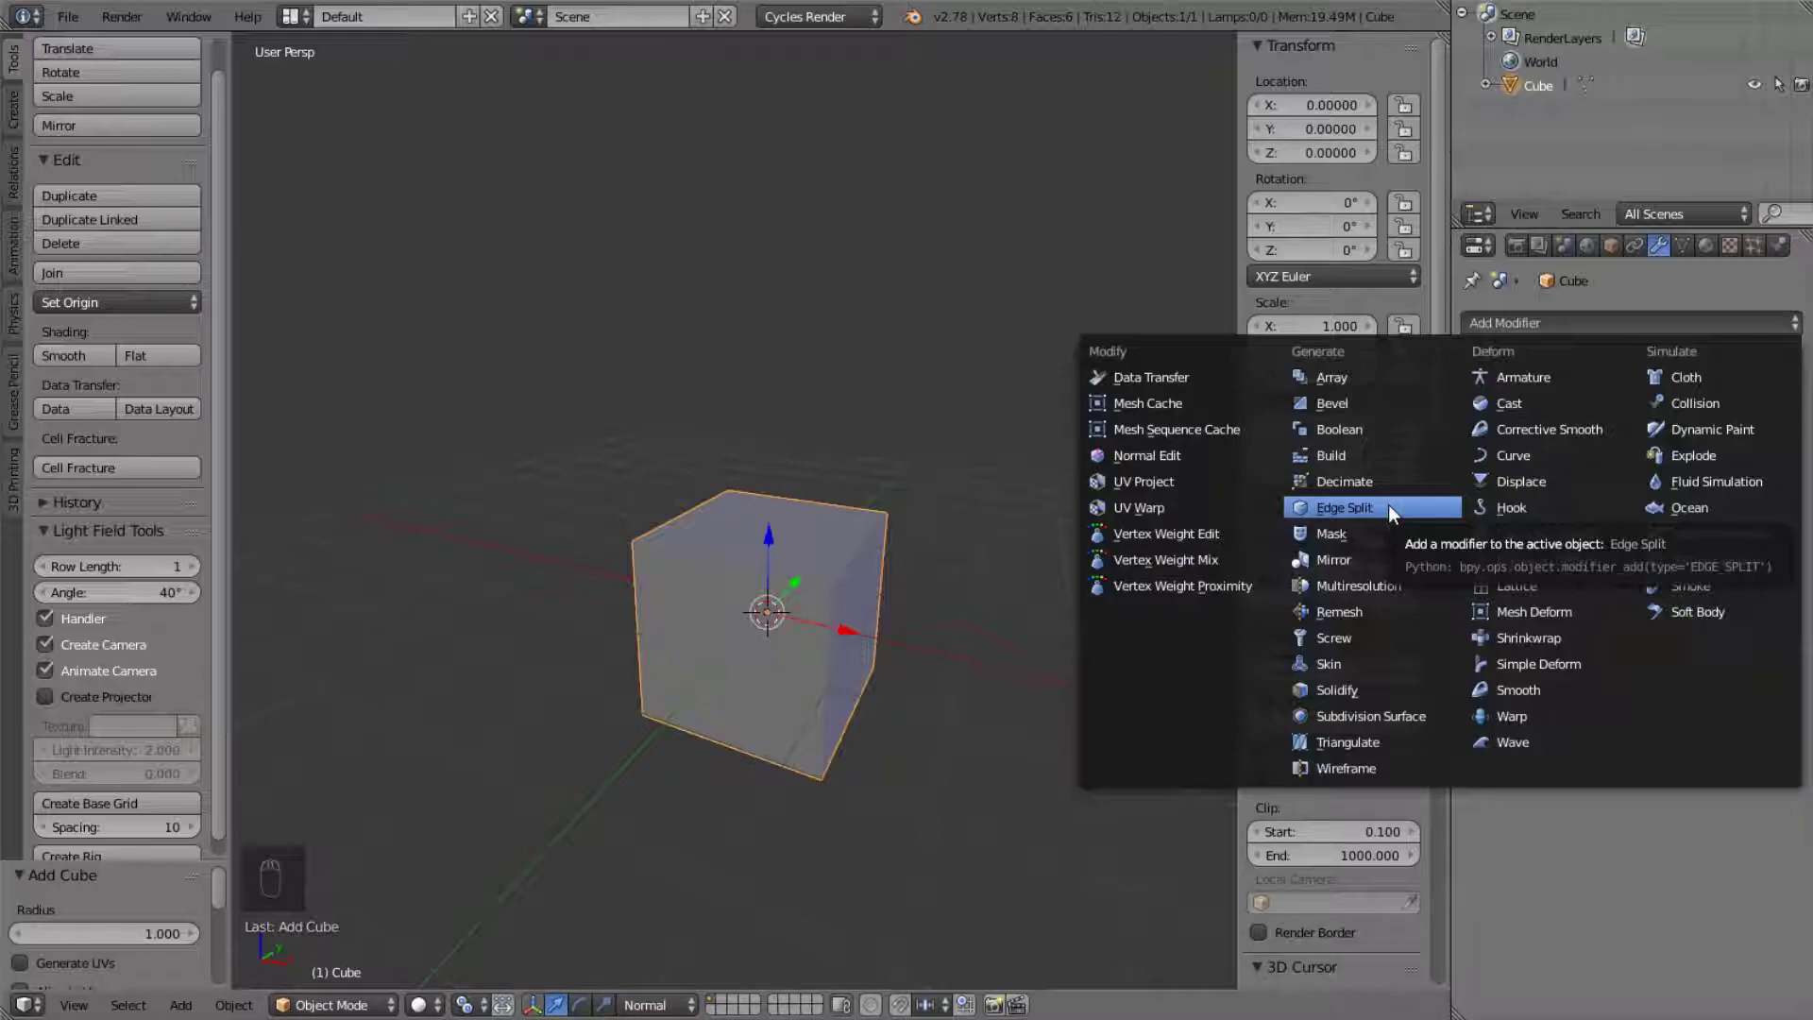
{"action": "left_click", "coordinate": [1347, 559]}
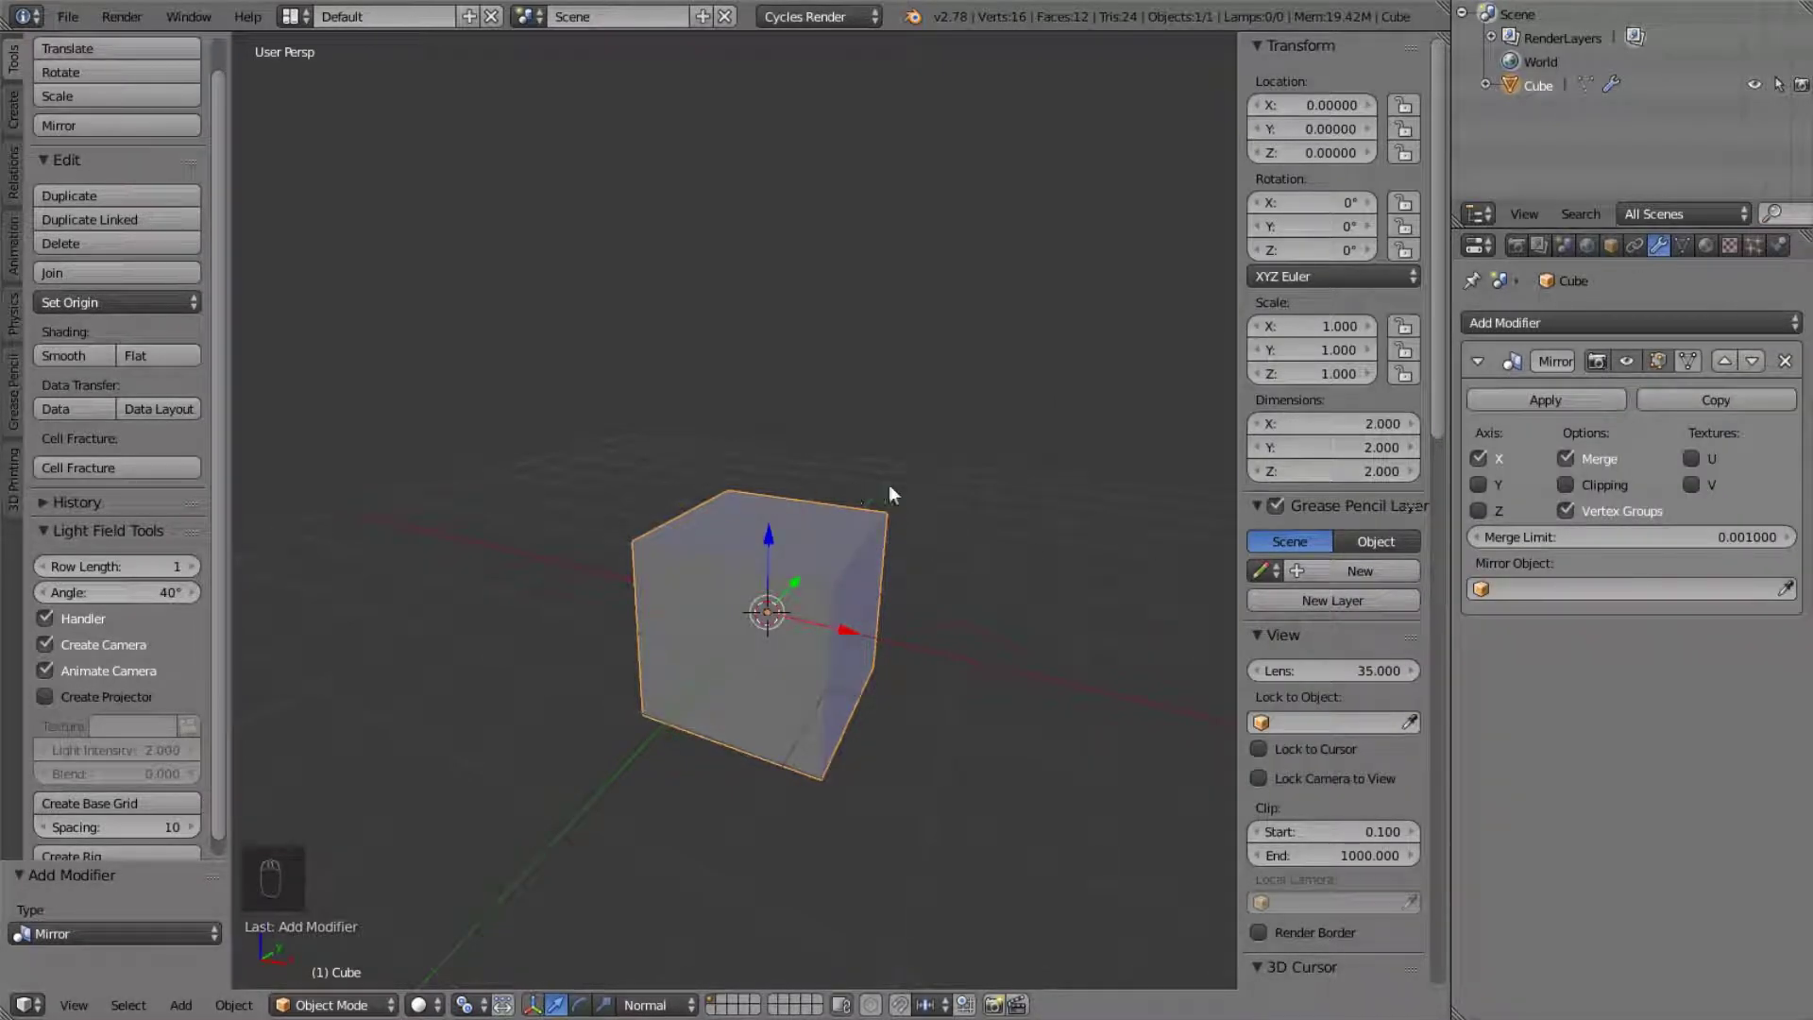
{"action": "middle_click_drag", "start_coordinate": [867, 565], "coordinate": [930, 546]}
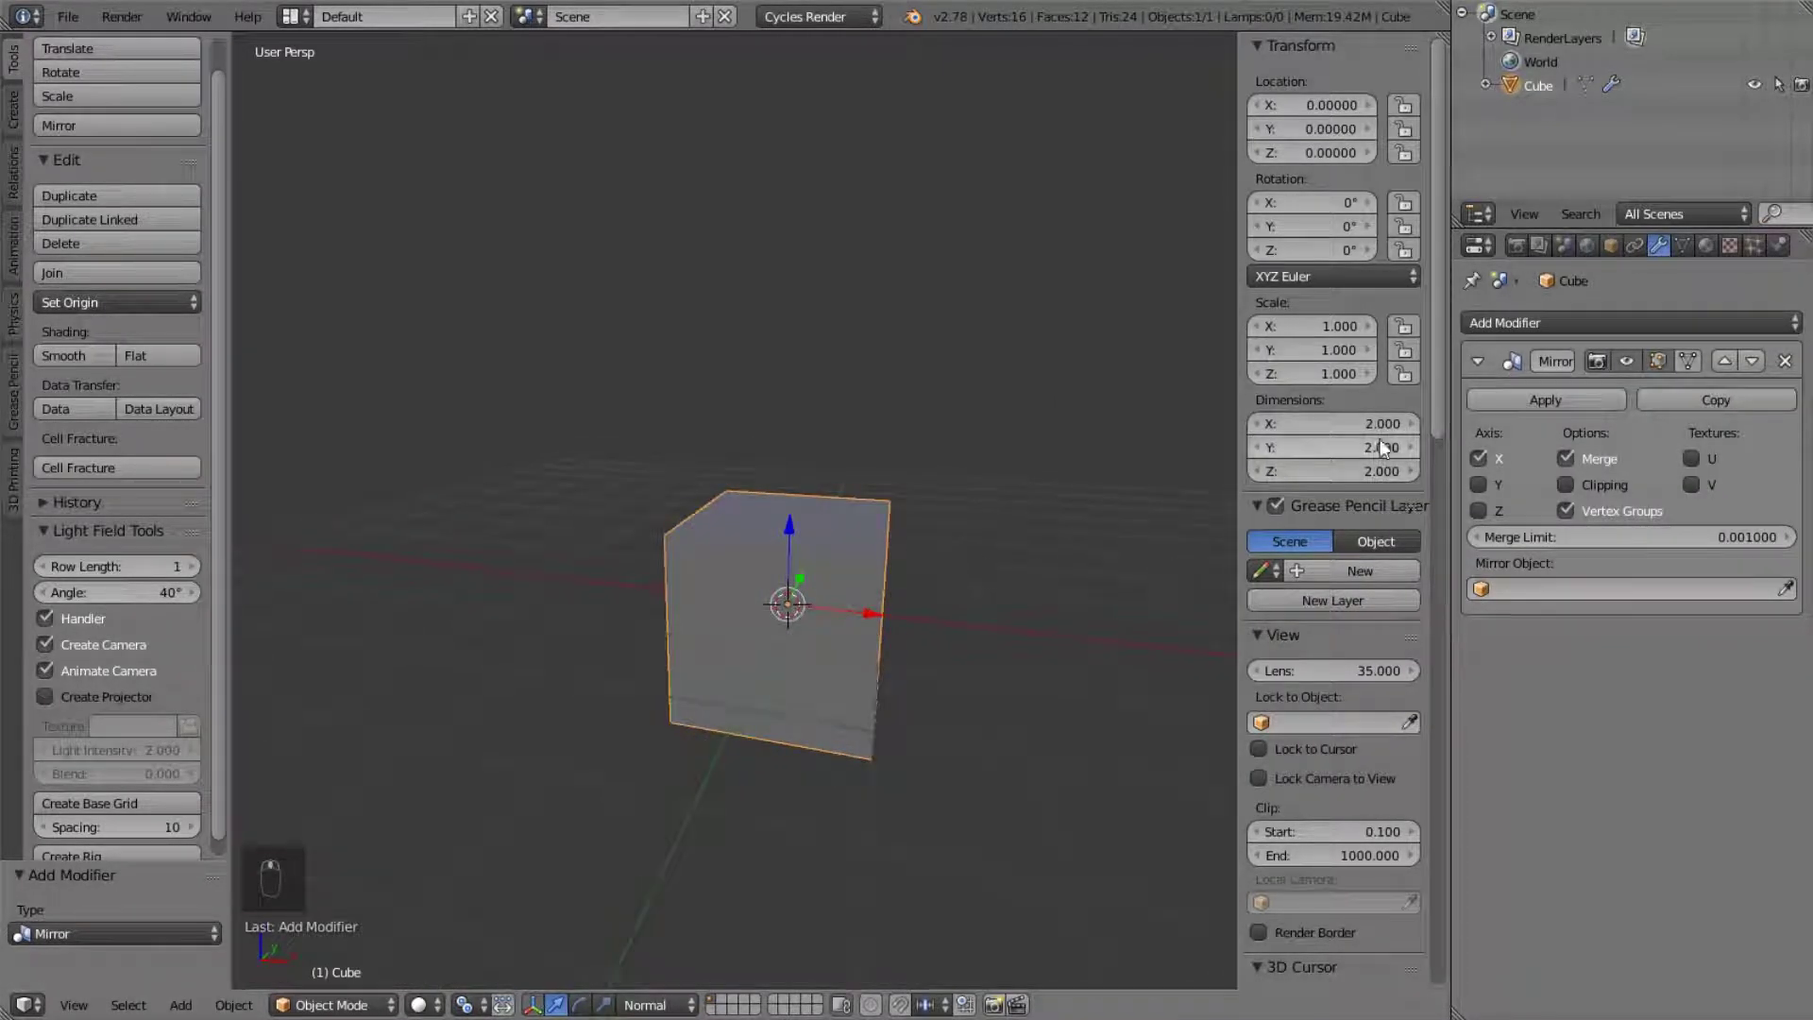
{"action": "middle_click_drag", "start_coordinate": [739, 578], "coordinate": [915, 547]}
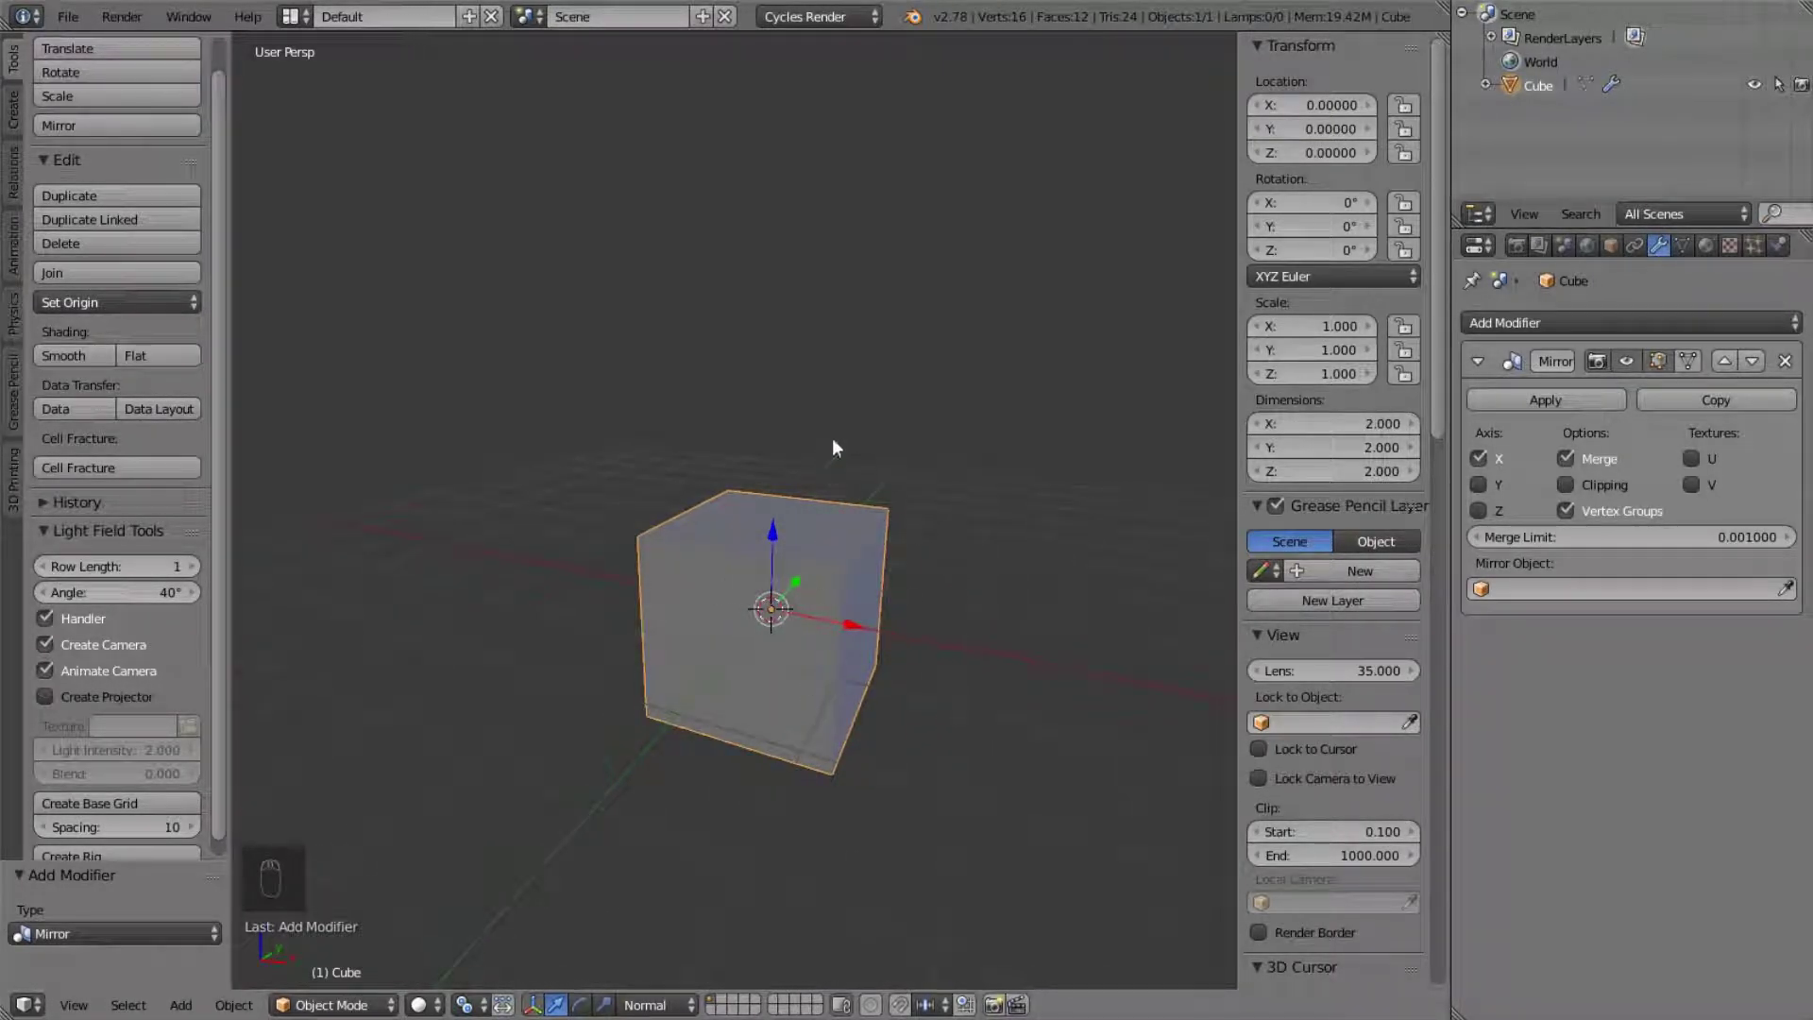
- Move all of the mirrored cube's geometry about 2.56 units along X in Edit Mode, leaving the origin in place
{"action": "middle_click_drag", "start_coordinate": [912, 598], "coordinate": [993, 753]}
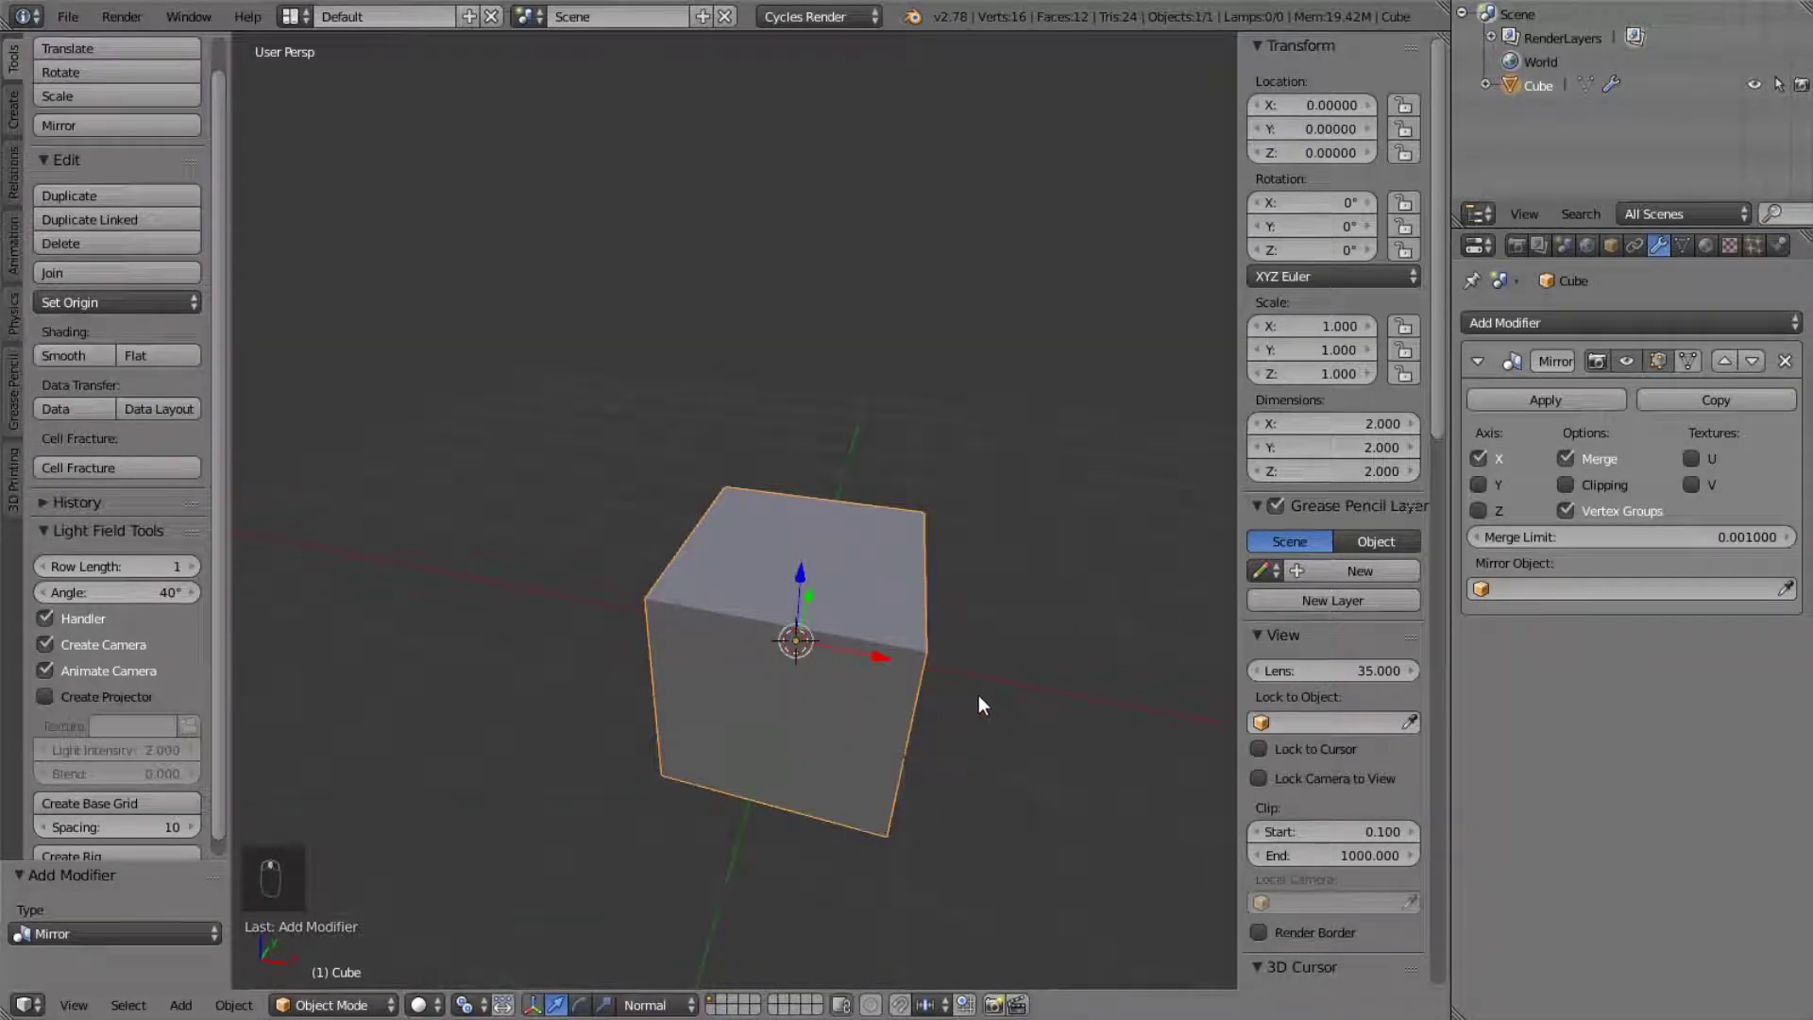
{"action": "middle_click_drag", "start_coordinate": [926, 558], "coordinate": [887, 477]}
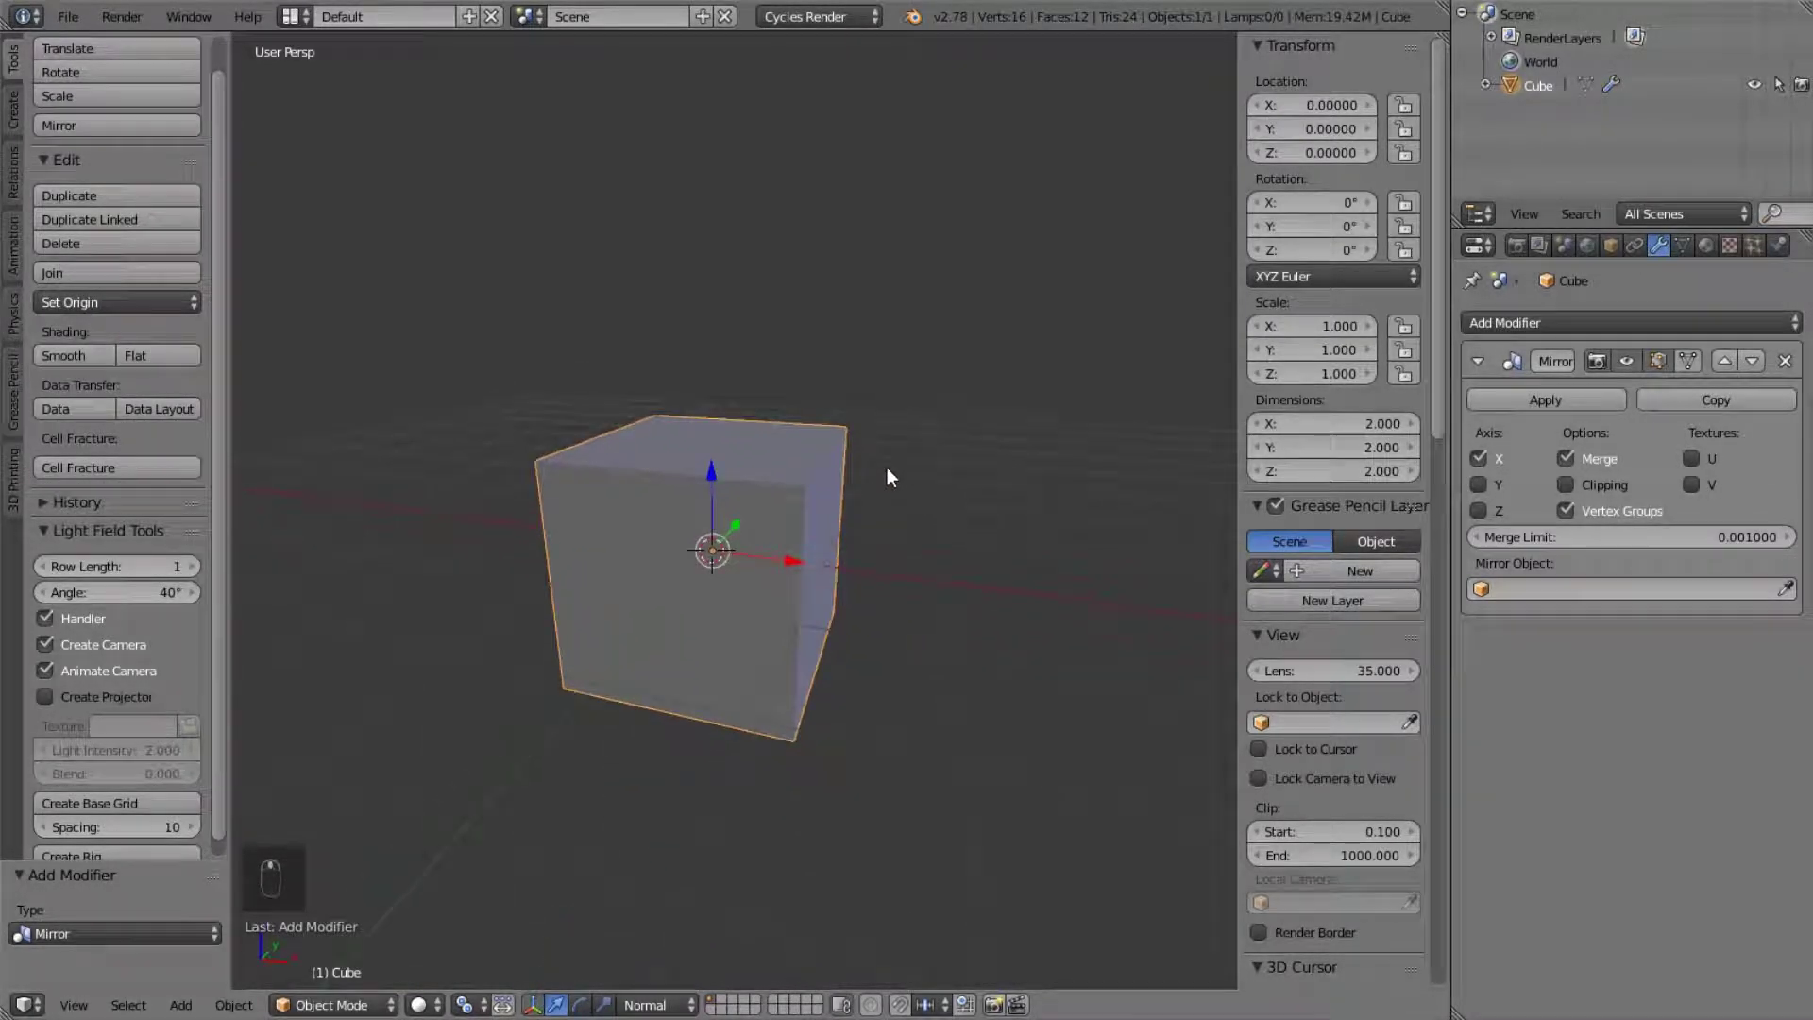
{"action": "key", "text": "Tab"}
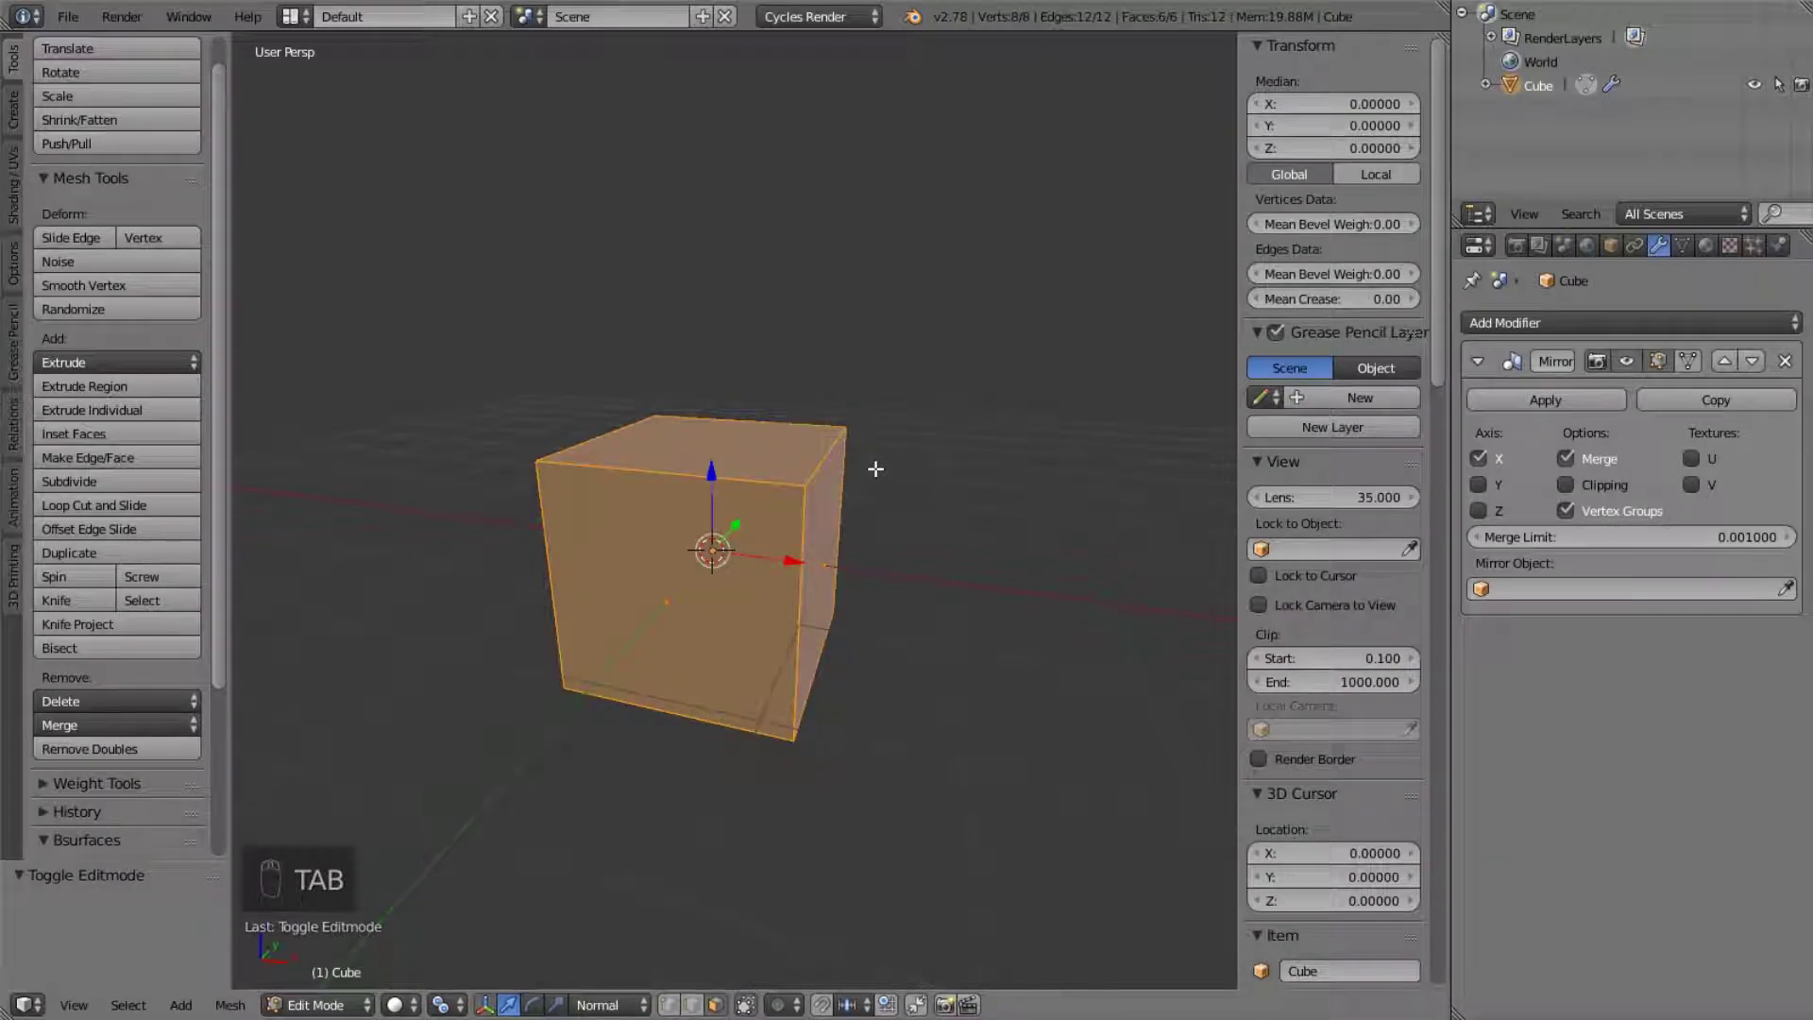
{"action": "key", "text": "g"}
{"action": "key", "text": "x"}
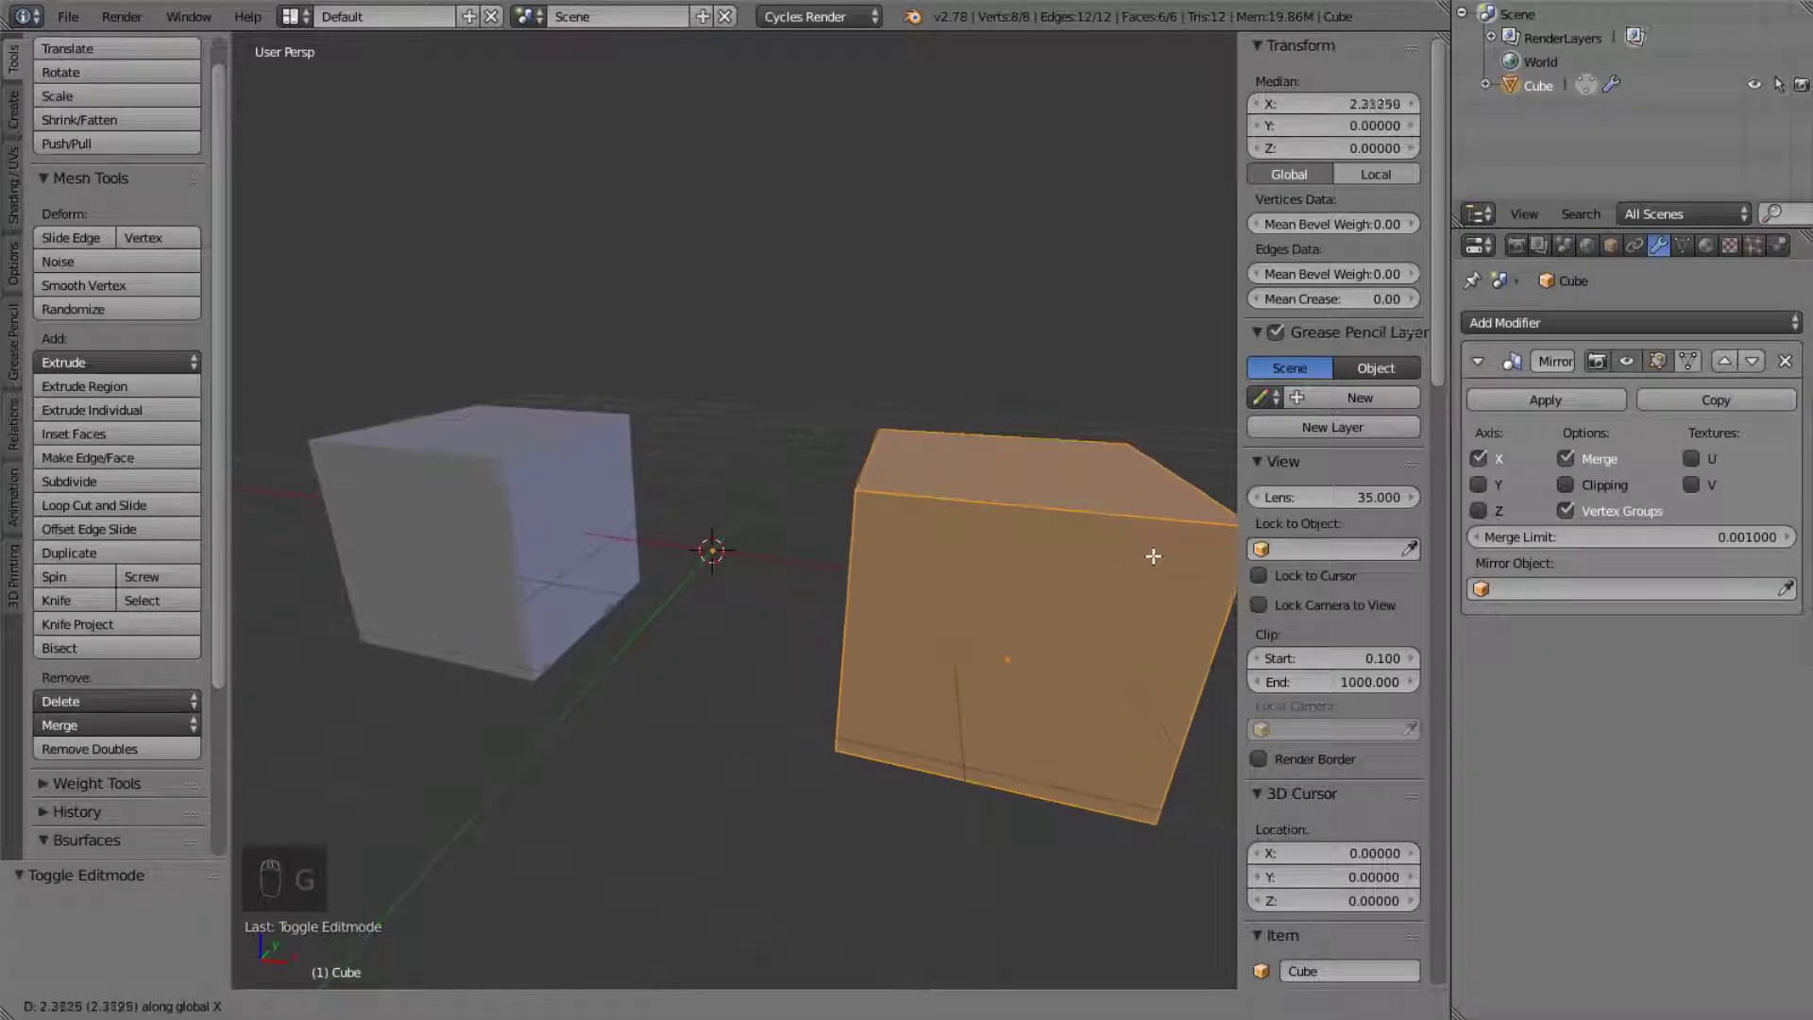
{"action": "left_click", "coordinate": [1183, 557]}
{"action": "key", "text": "Tab"}
{"action": "scroll", "coordinate": [1068, 440], "scroll_direction": "down", "scroll_amount": 2}
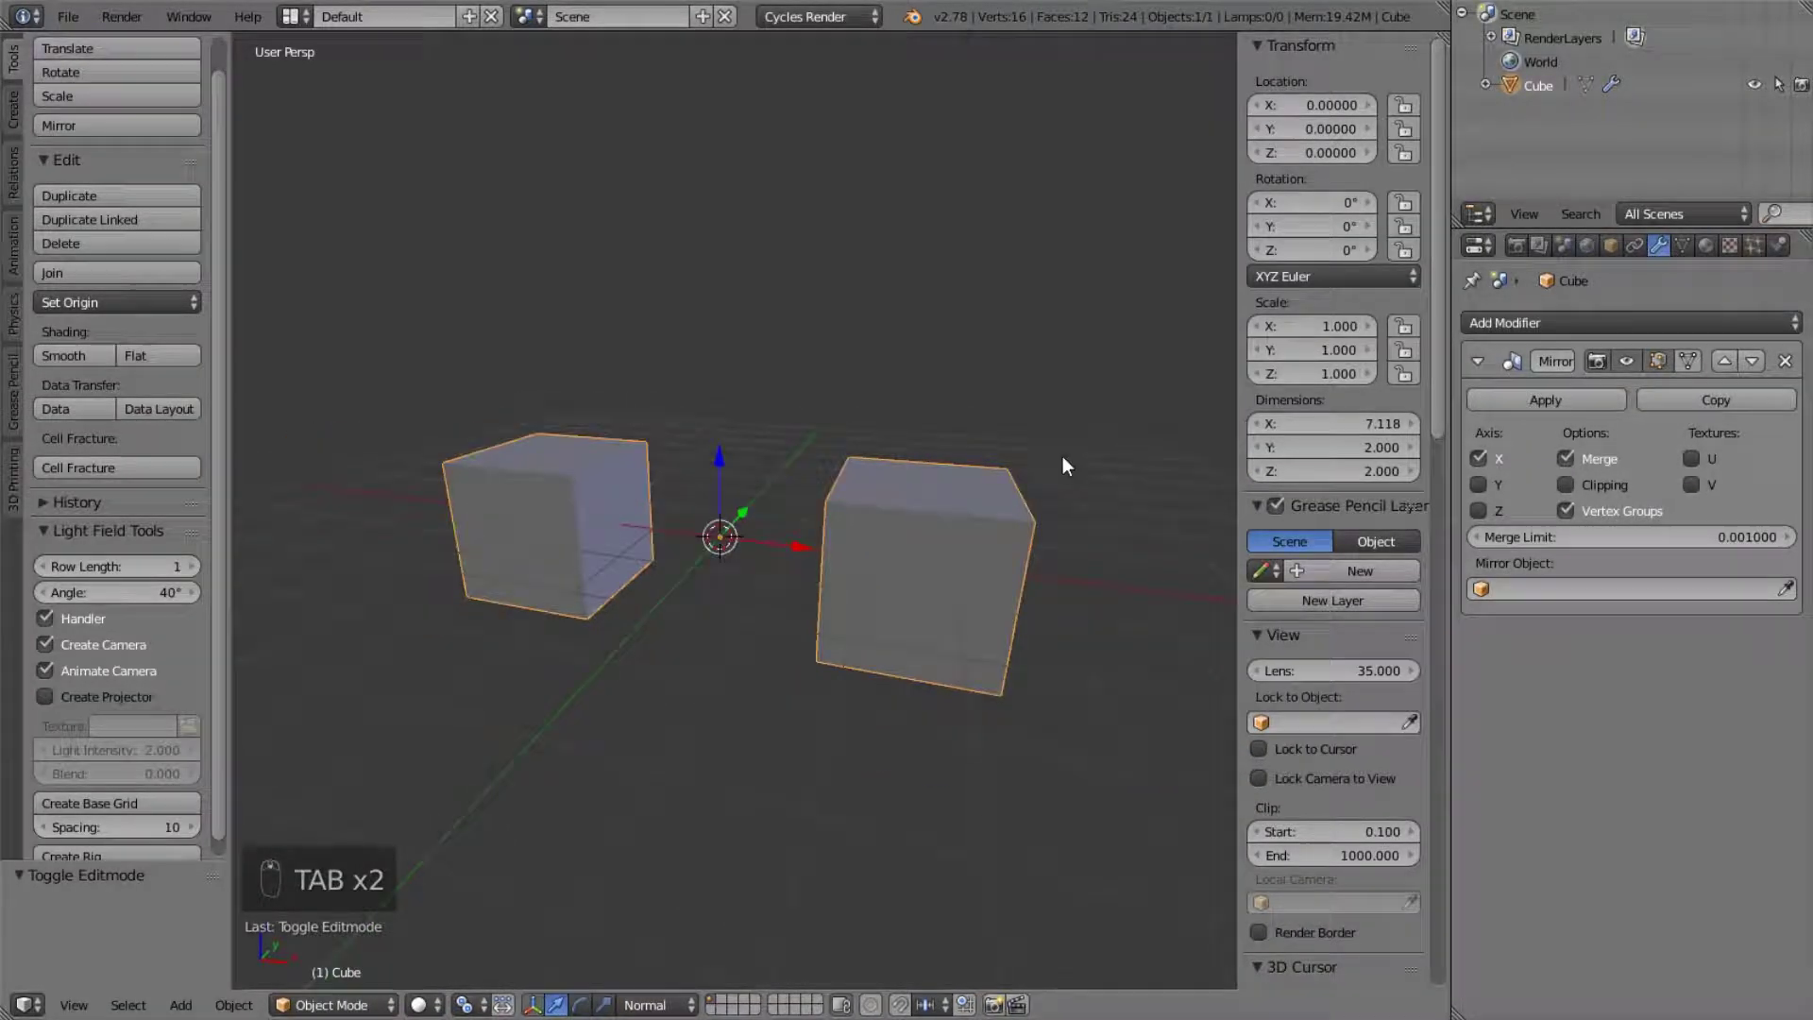
- Examine the cube and its mirrored copy in Edit and Object Mode and with the Mirror modifier's viewport display toggled
{"action": "middle_click_drag", "start_coordinate": [1063, 456], "coordinate": [1079, 484]}
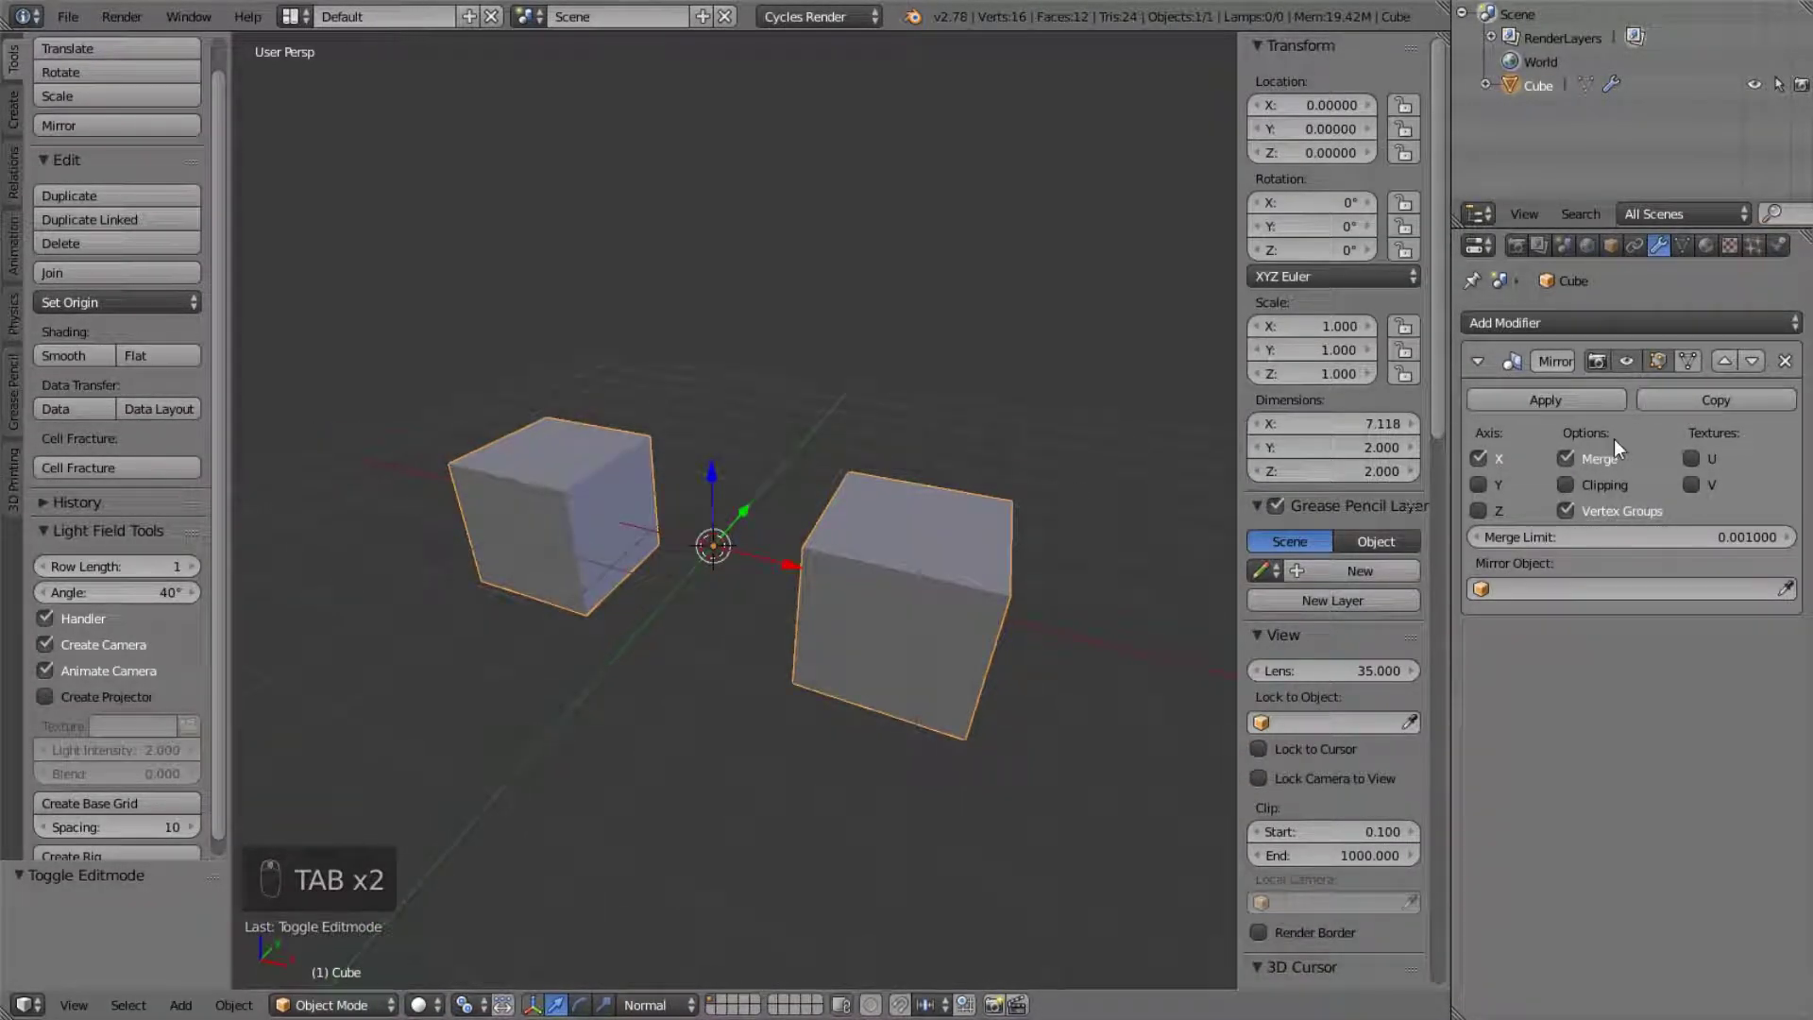
{"action": "key", "text": "Tab"}
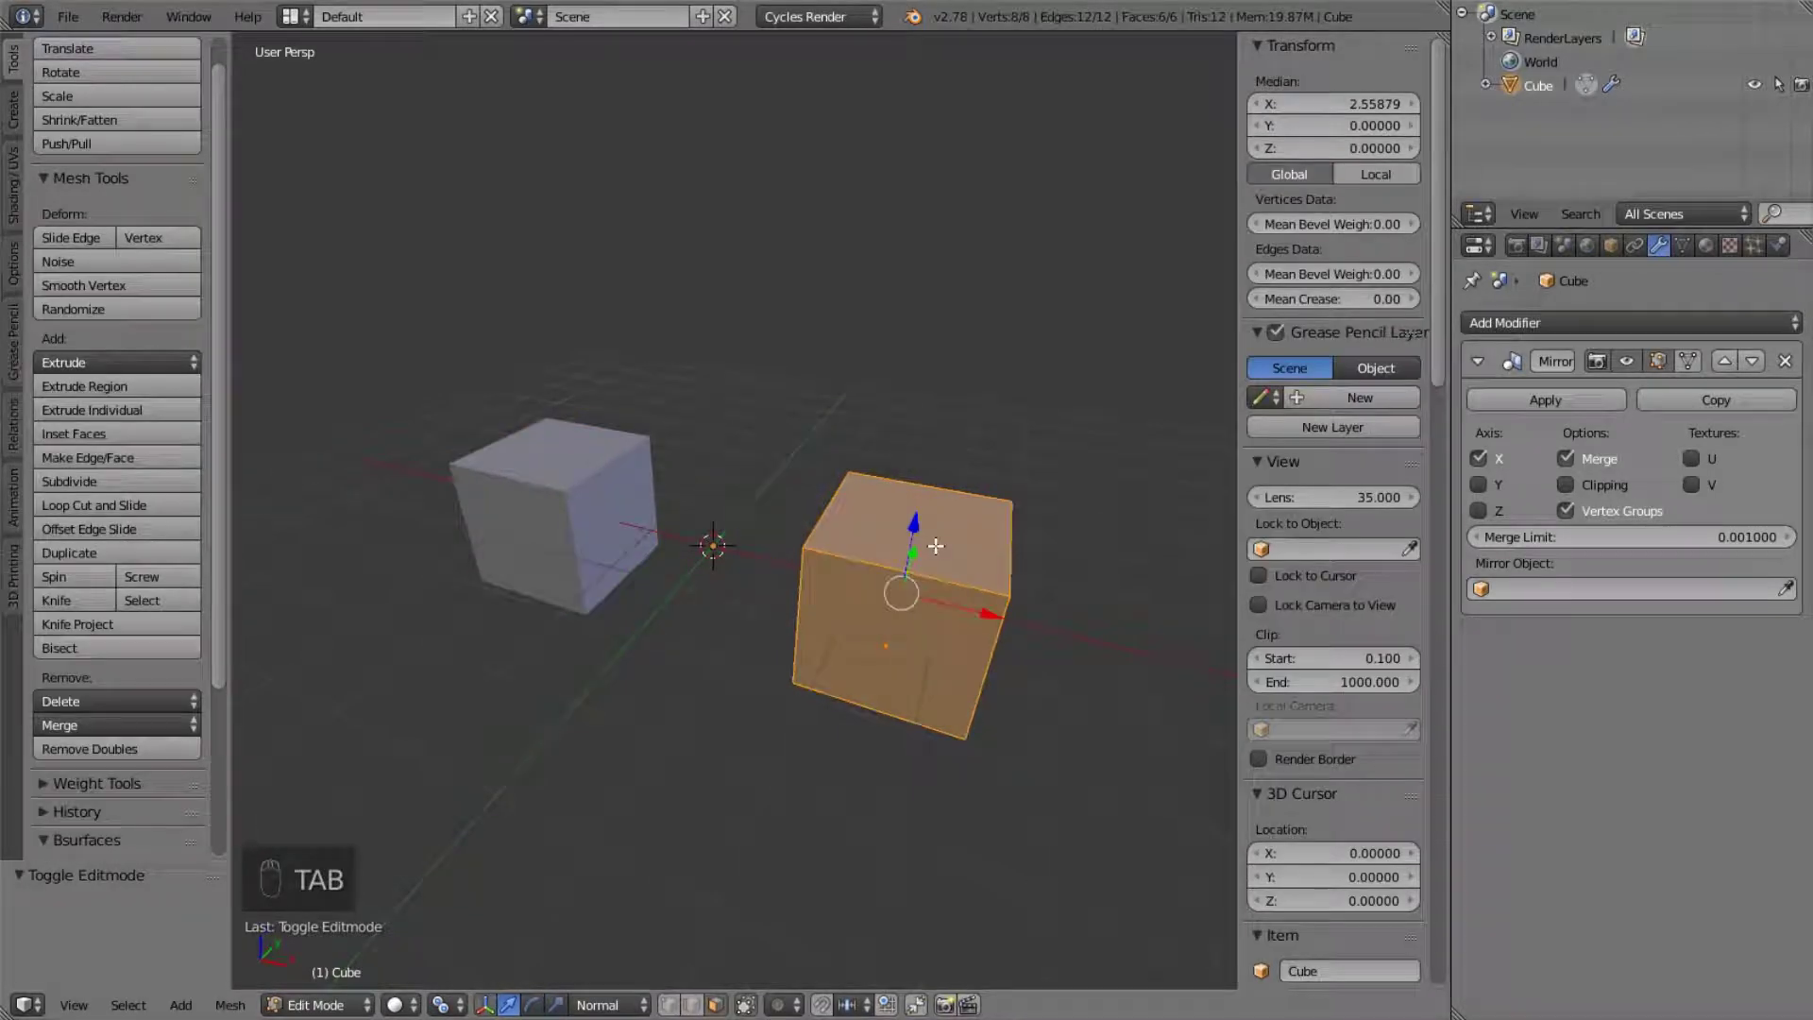
{"action": "key", "text": "Tab"}
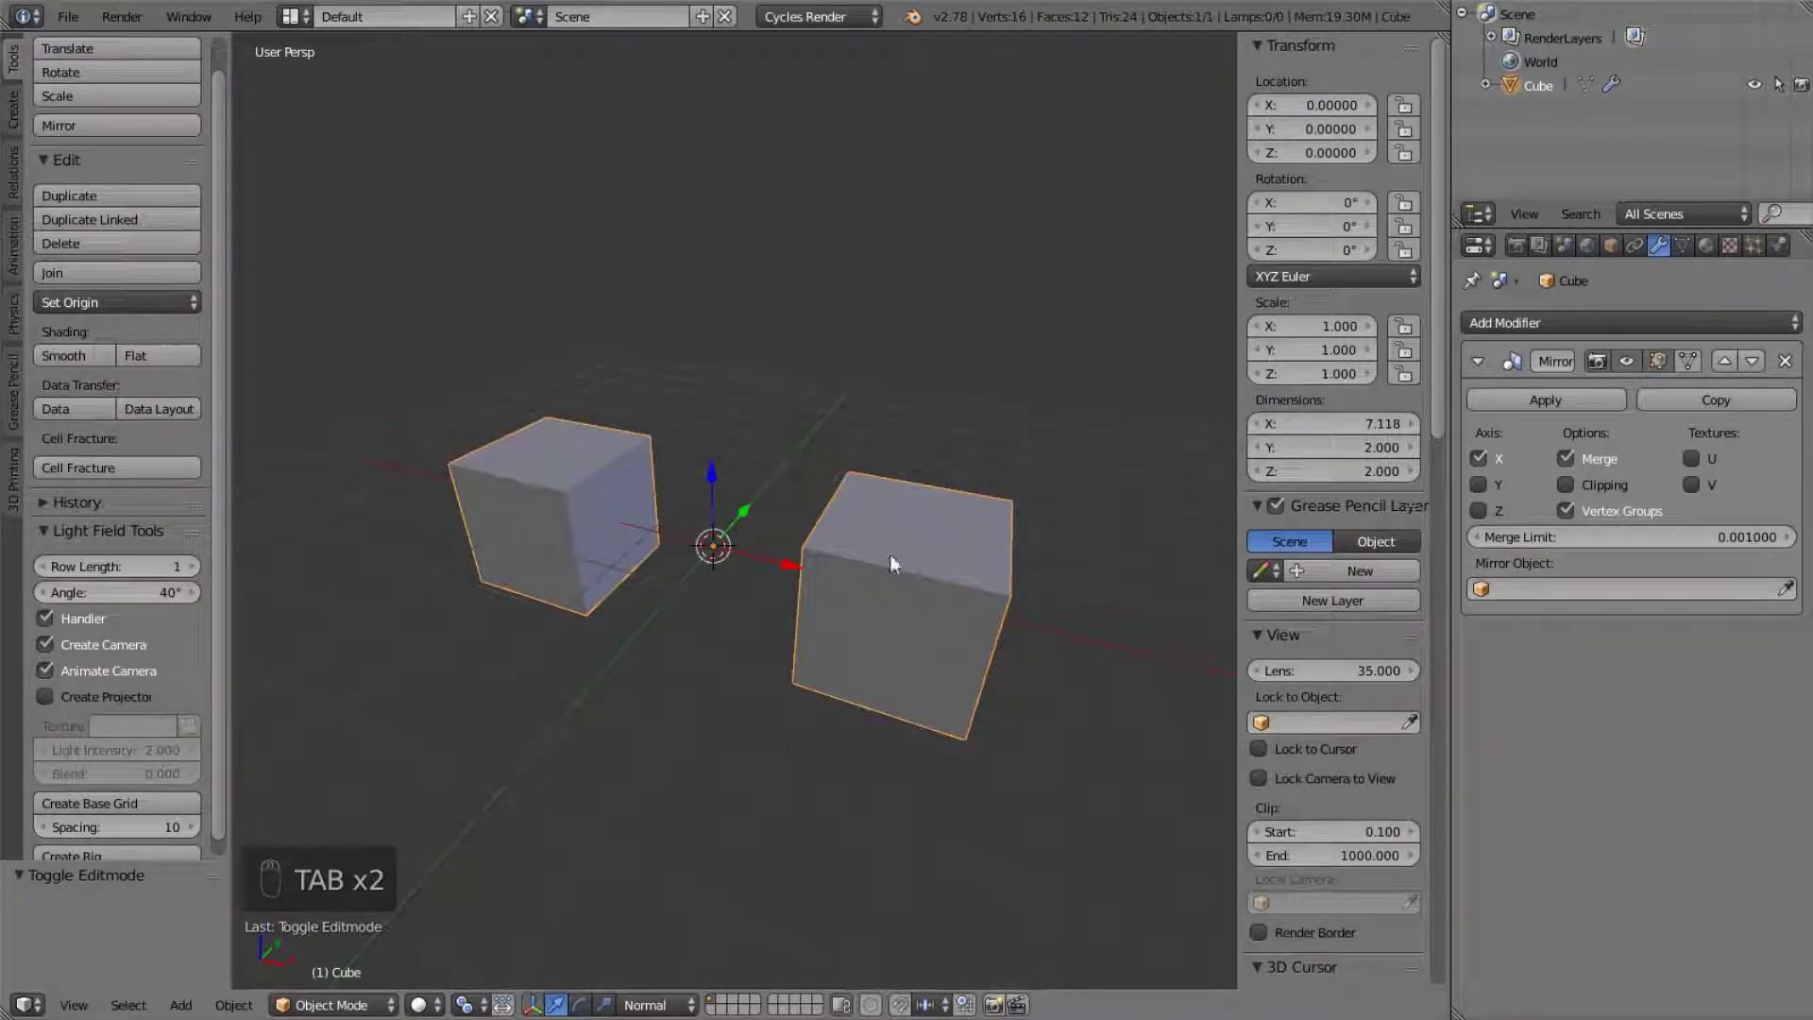
{"action": "left_click", "coordinate": [1622, 361]}
{"action": "left_click", "coordinate": [1624, 360]}
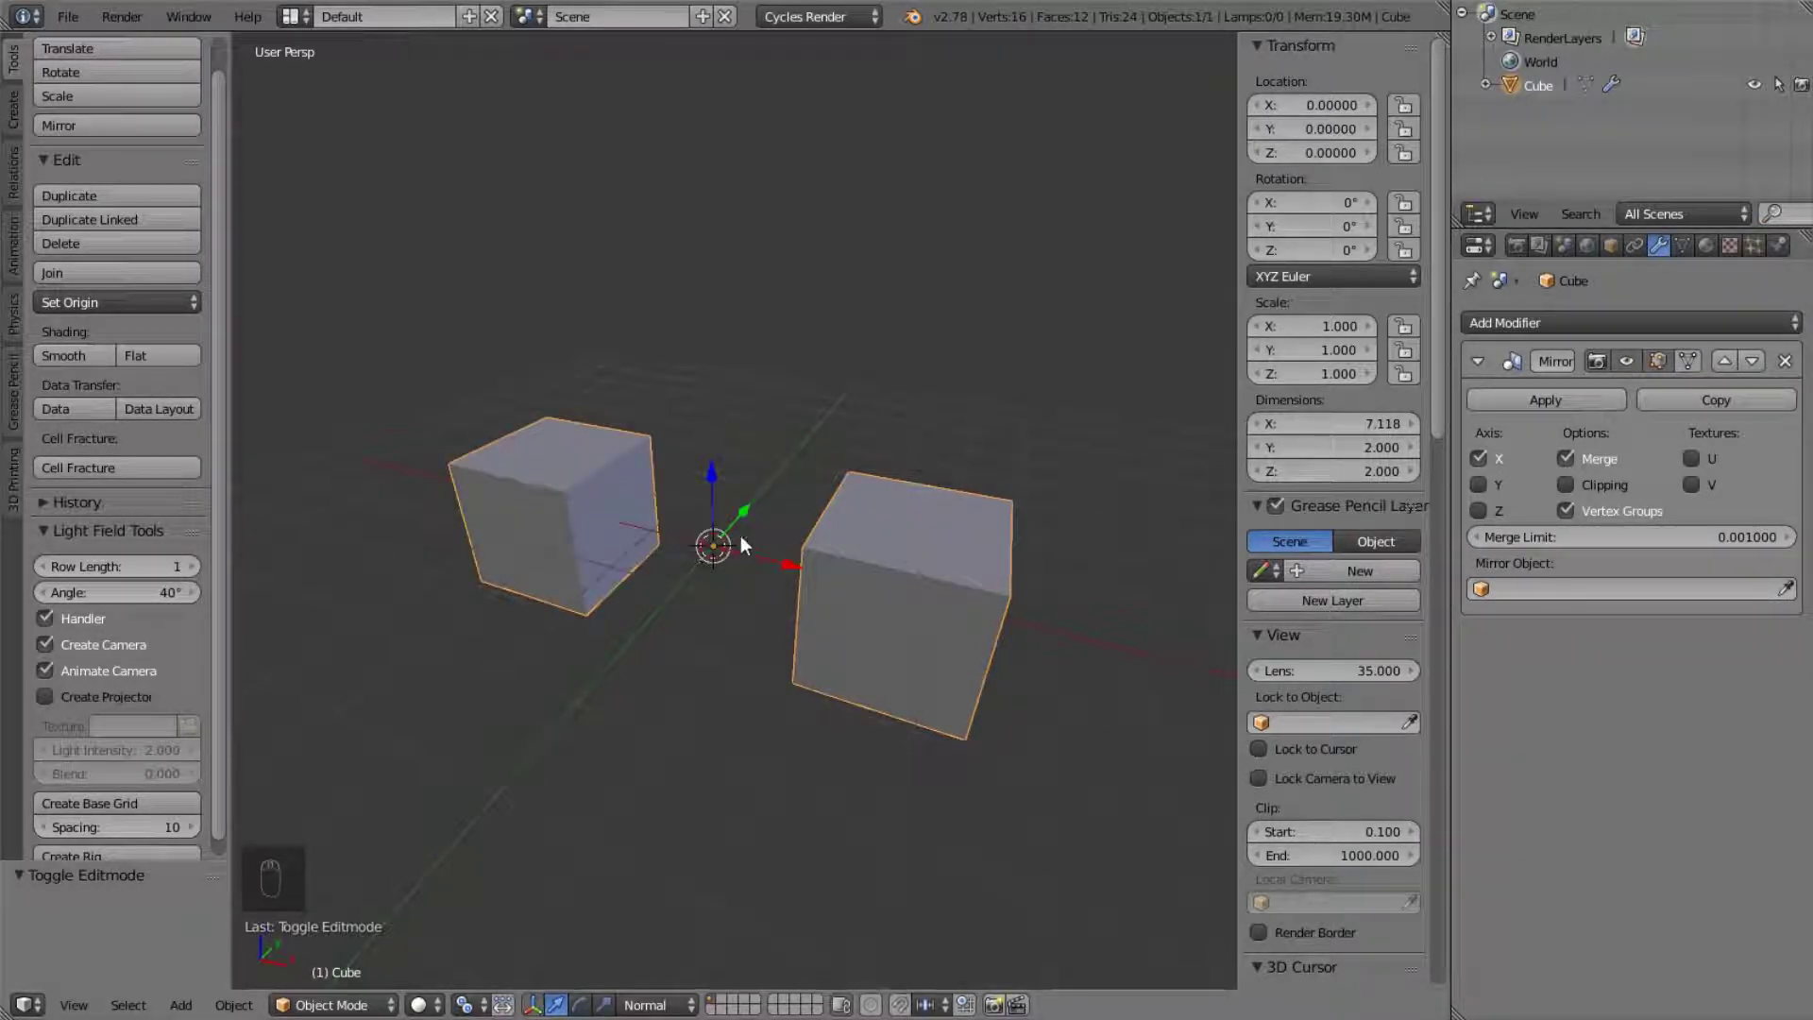
{"action": "middle_click_drag", "start_coordinate": [724, 530], "coordinate": [567, 507]}
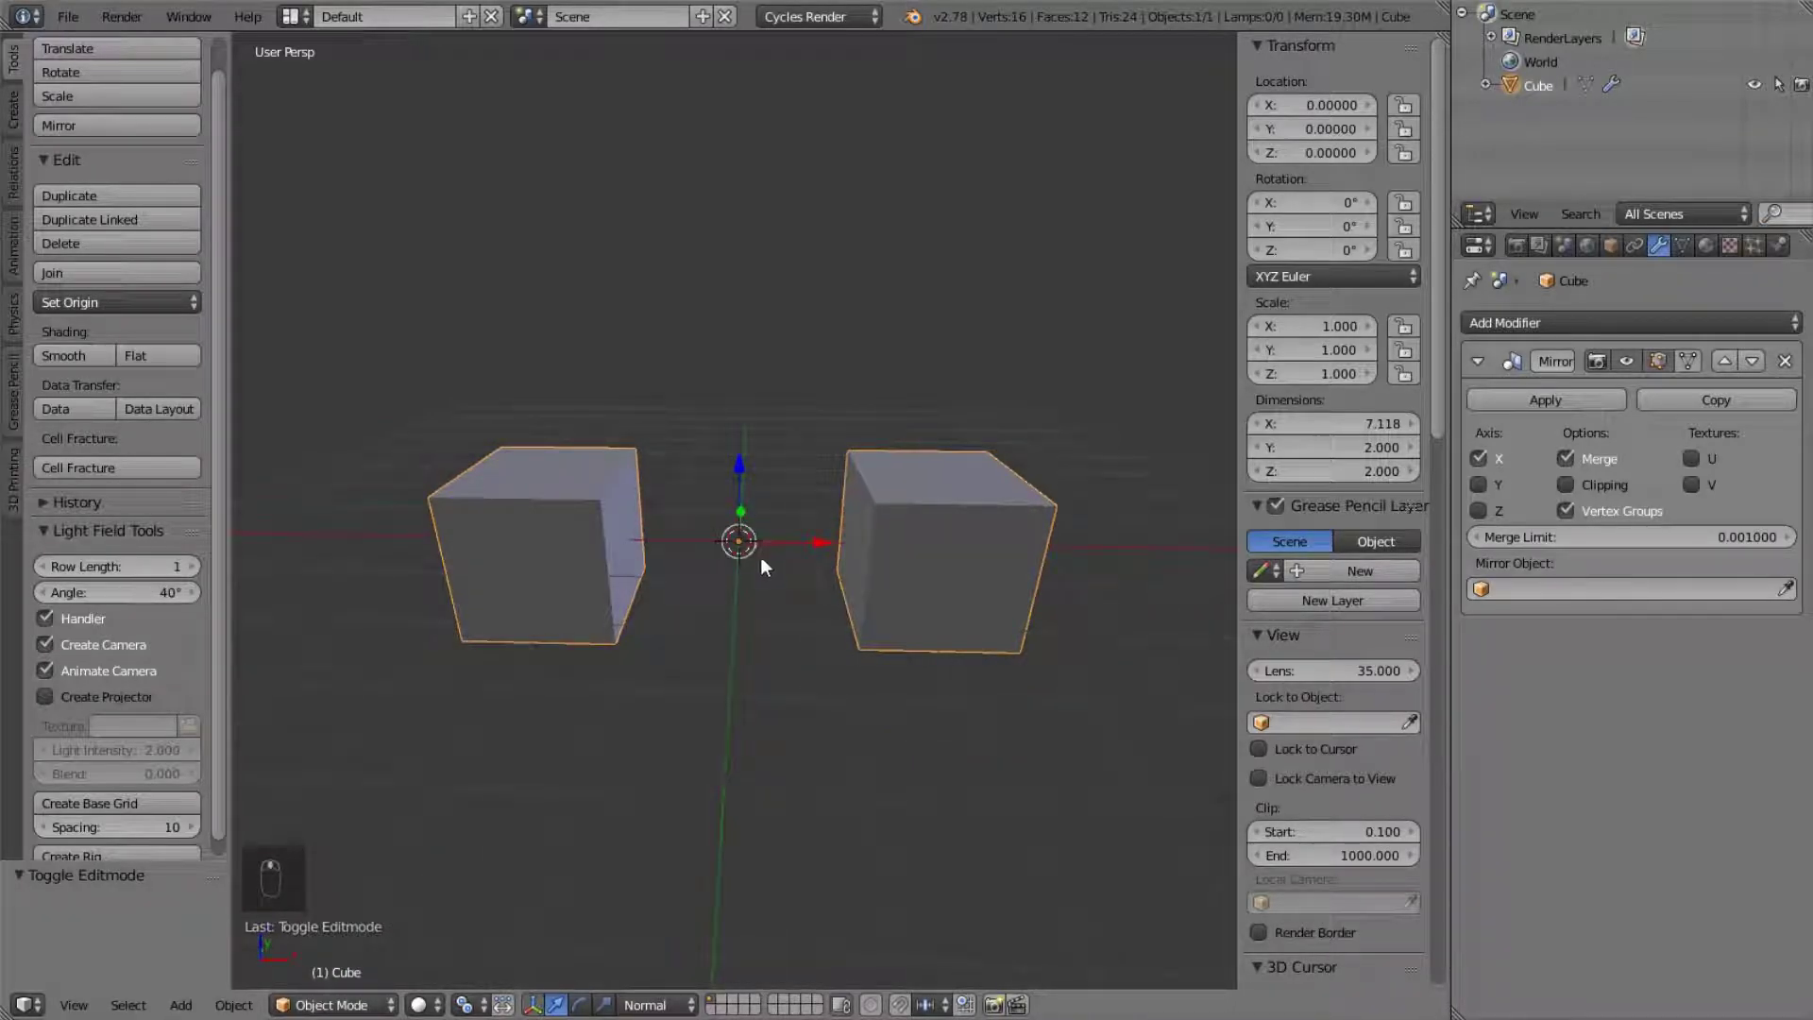
{"action": "scroll", "coordinate": [855, 599], "scroll_direction": "up", "scroll_amount": 3}
{"action": "scroll", "coordinate": [972, 535], "scroll_direction": "down", "scroll_amount": 3}
{"action": "middle_click_drag", "start_coordinate": [978, 258], "coordinate": [903, 412]}
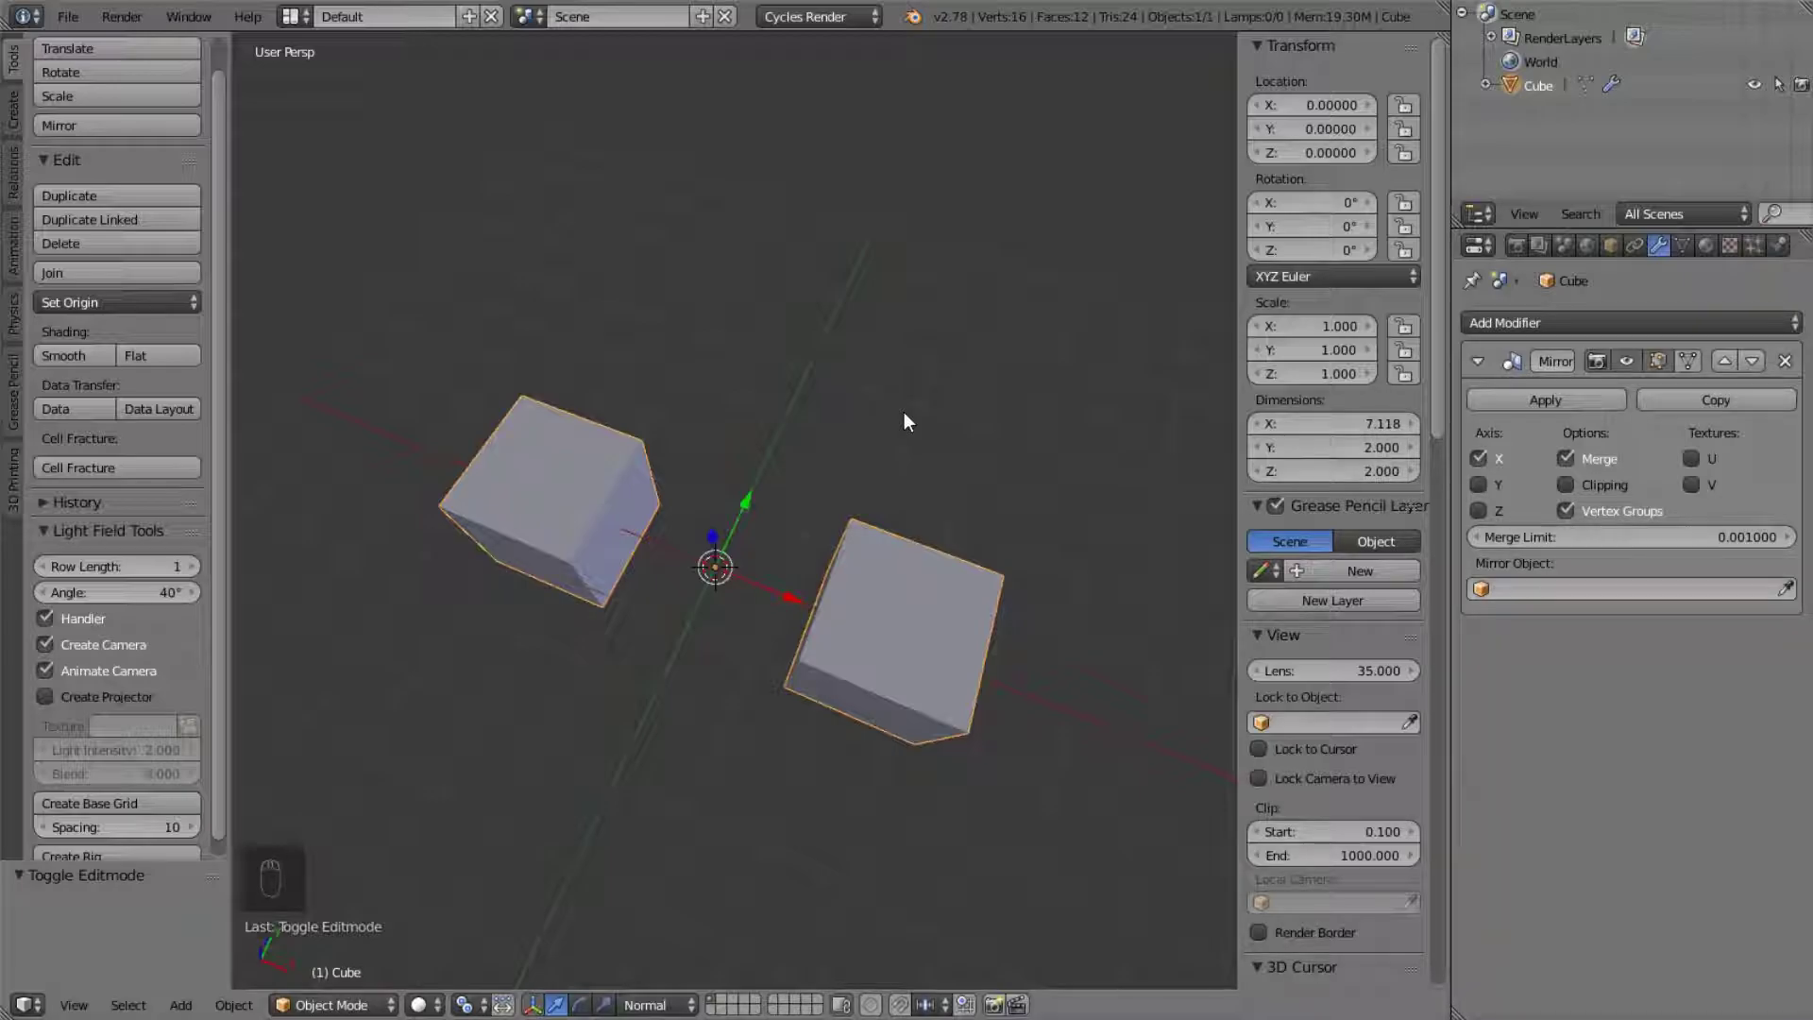
- Delete the mirrored cube and add a fresh mesh cube at the world origin
{"action": "key", "text": "x"}
{"action": "left_click", "coordinate": [904, 413]}
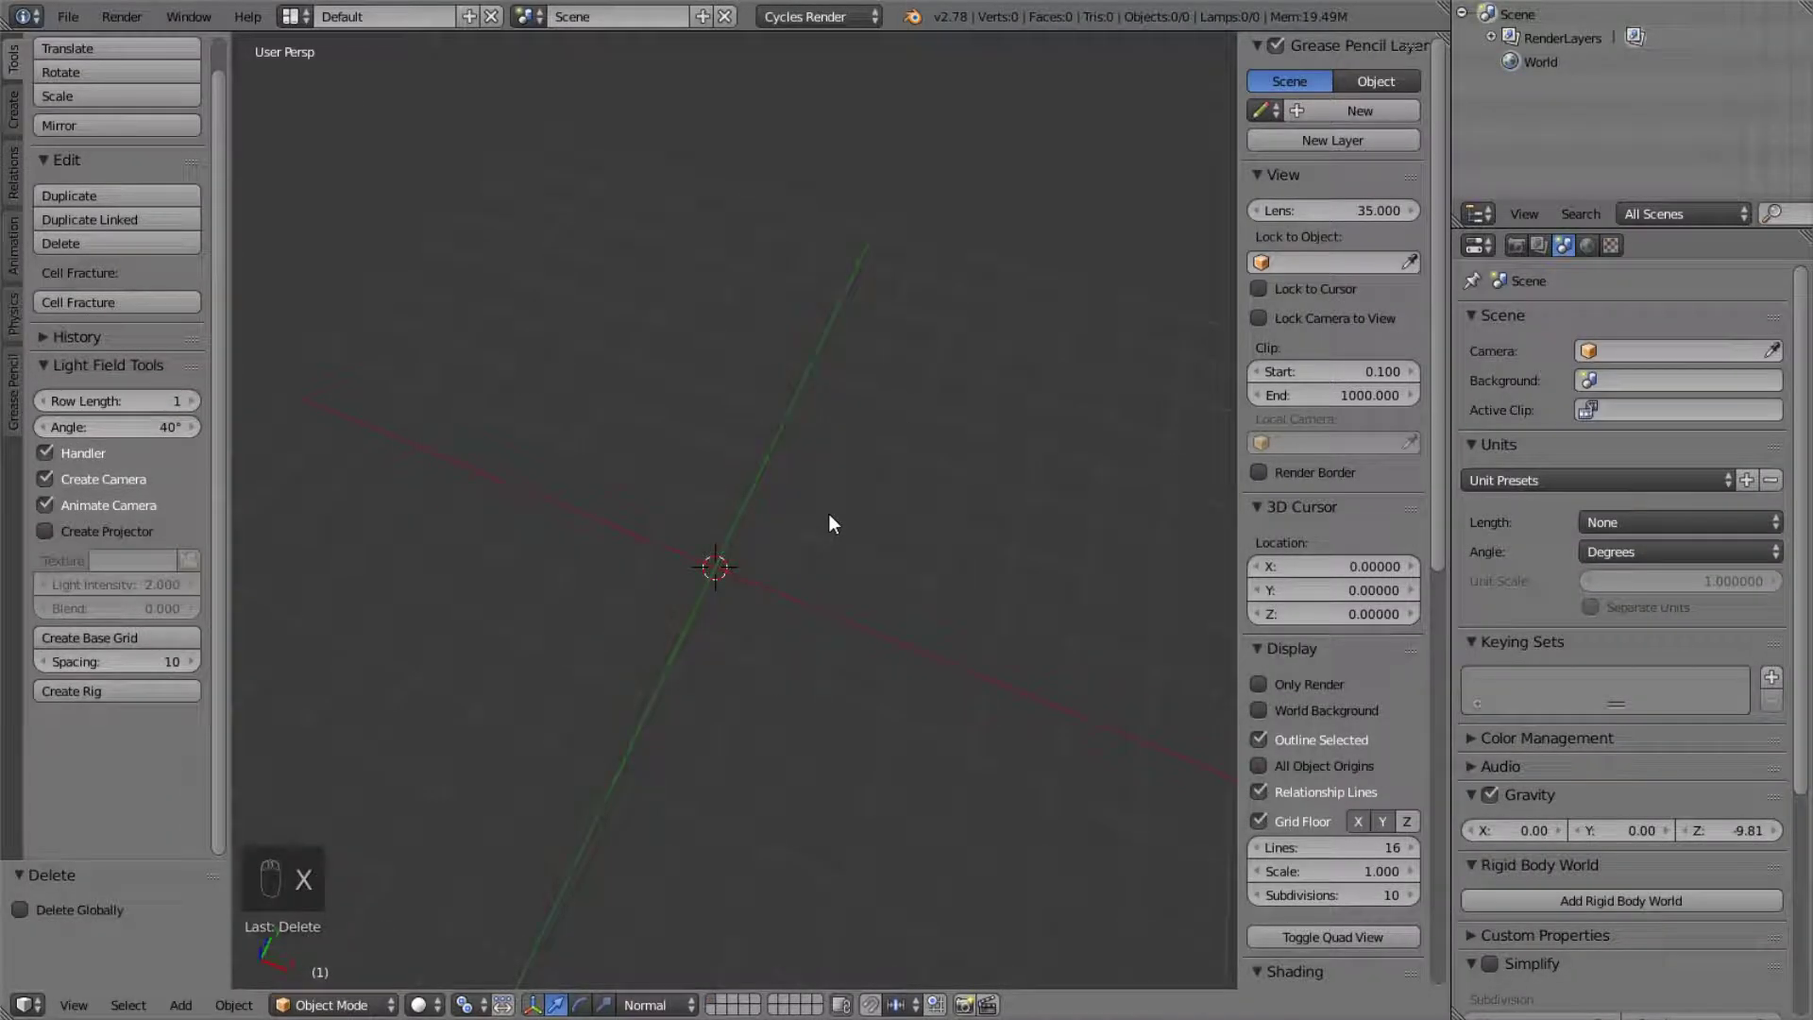
{"action": "key", "text": "shift+a"}
{"action": "mouse_move", "coordinate": [829, 514]}
{"action": "left_click", "coordinate": [949, 52]}
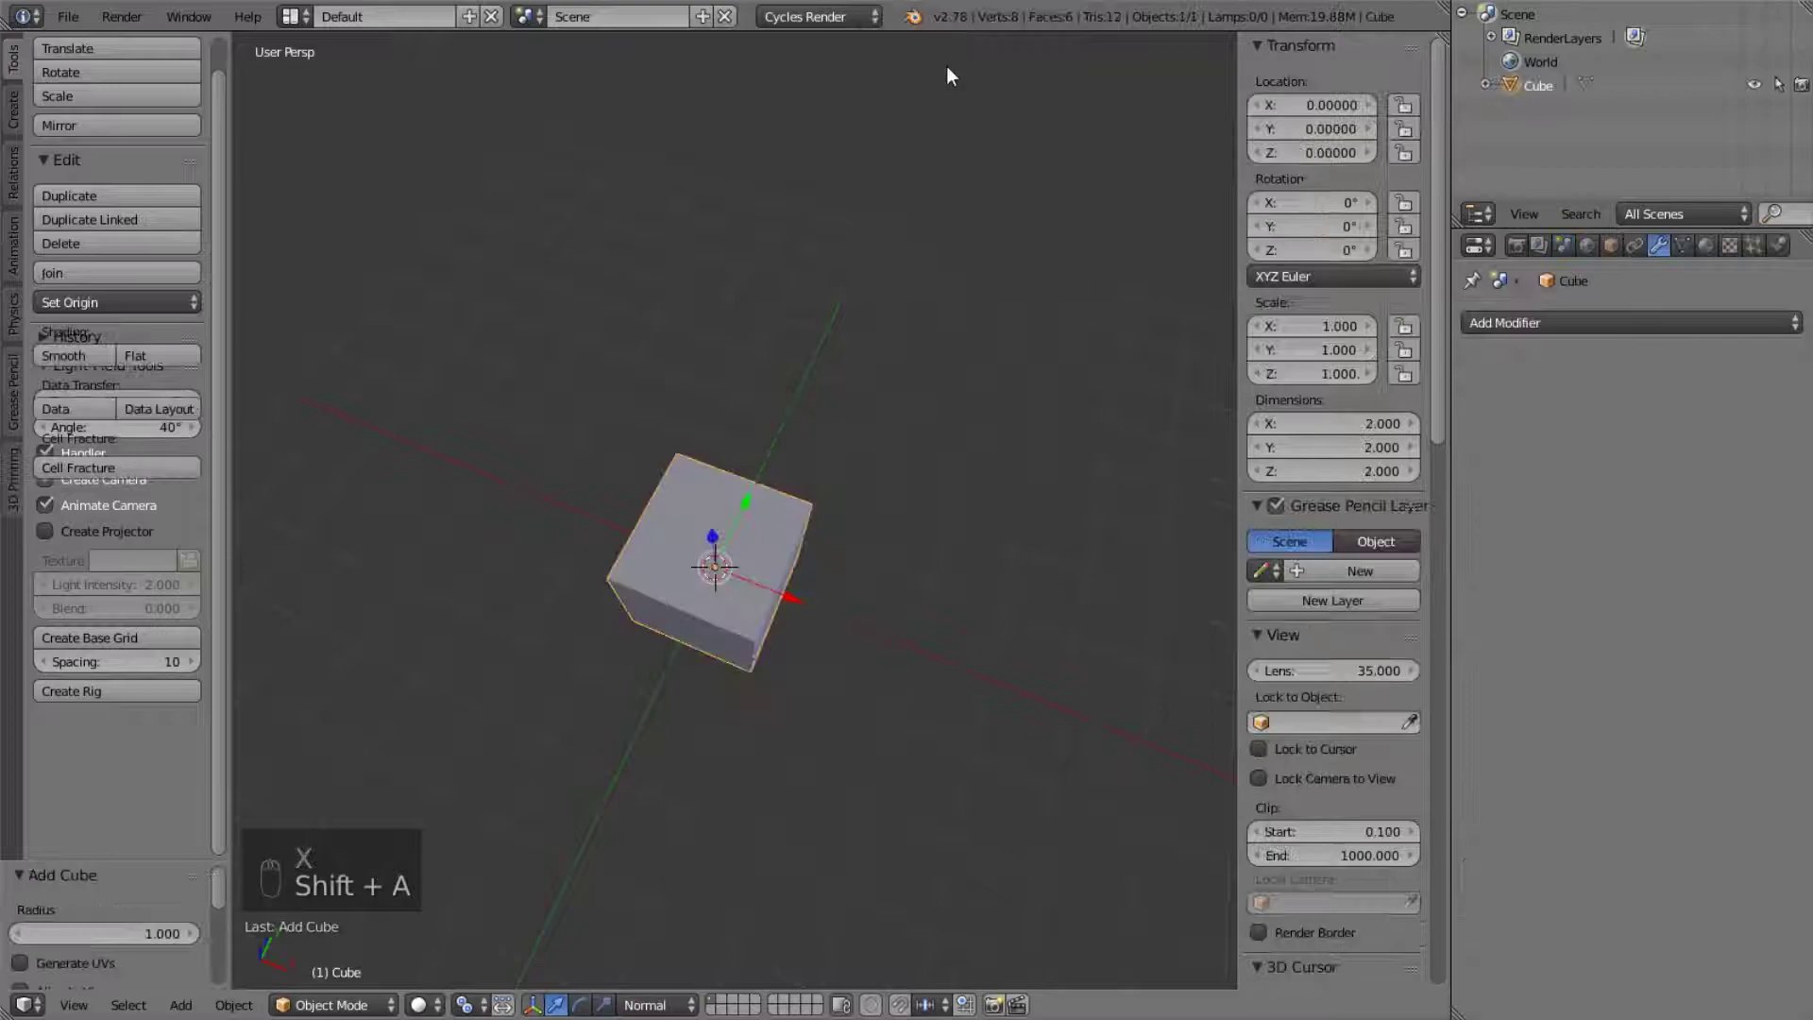
{"action": "middle_click_drag", "start_coordinate": [946, 66], "coordinate": [840, 516]}
{"action": "scroll", "coordinate": [848, 495], "scroll_direction": "up", "scroll_amount": 3}
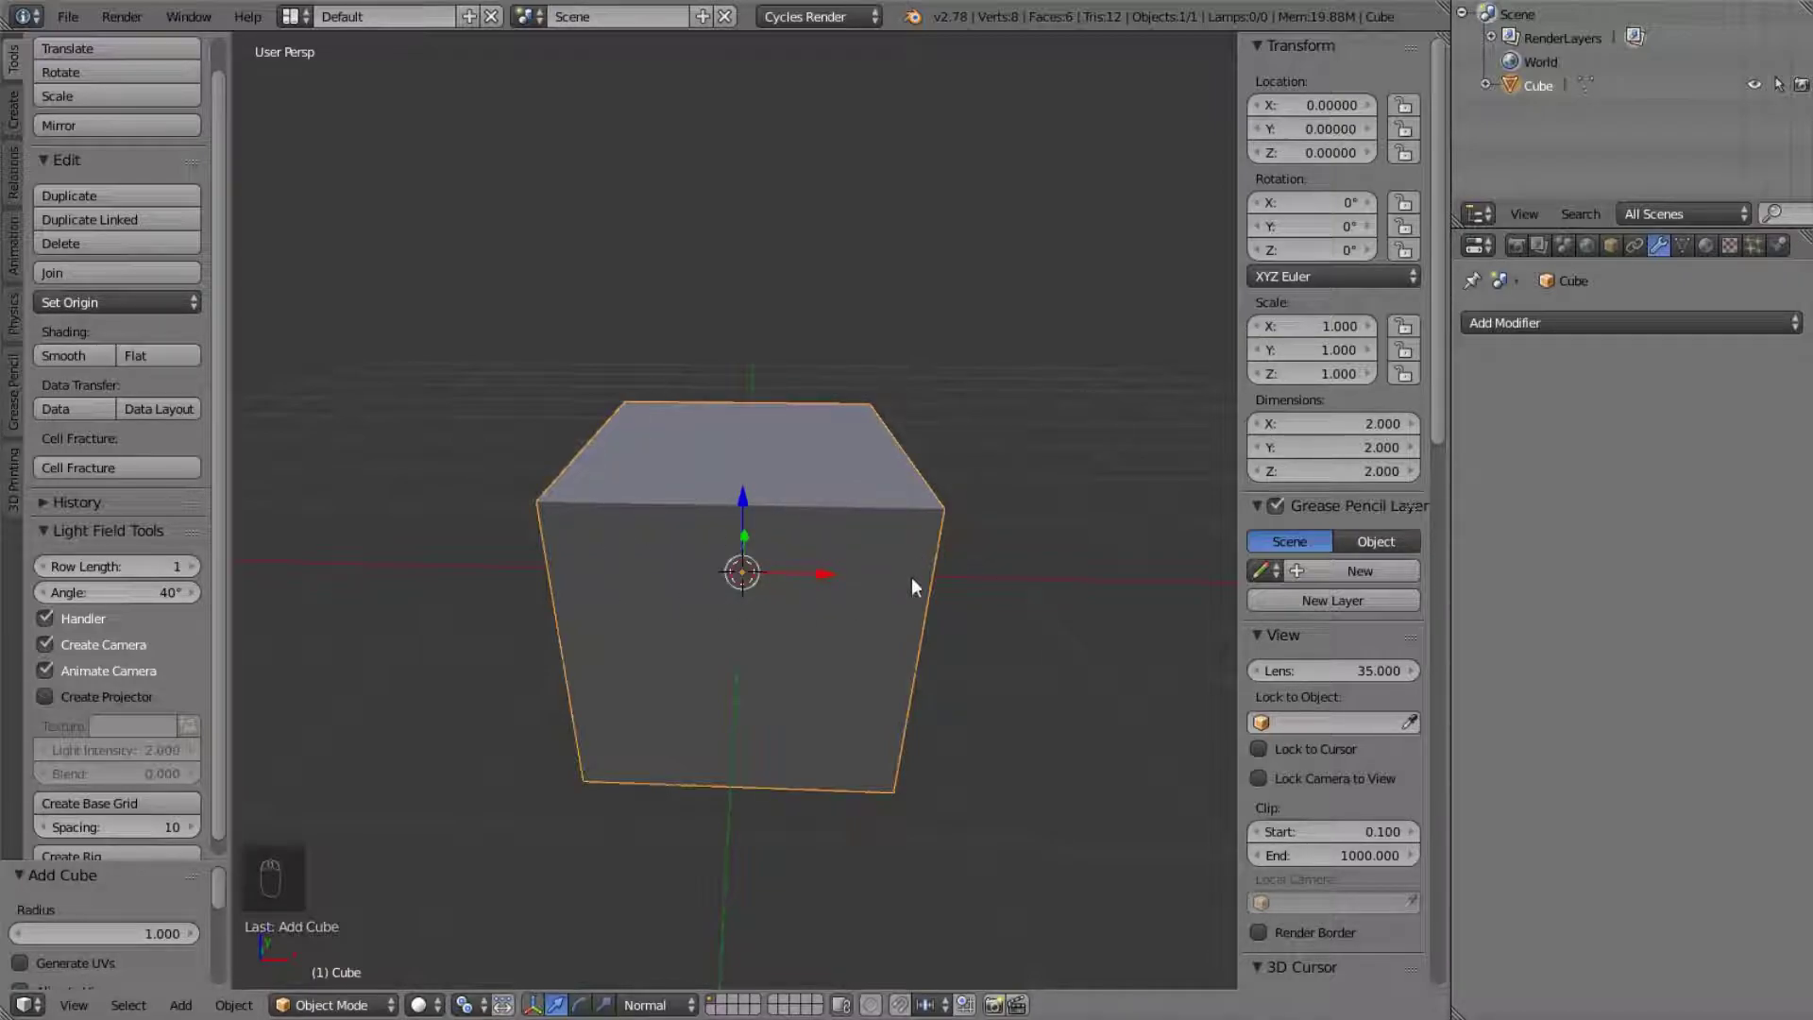
- Add a centred loop cut that splits the cube into two halves along X
{"action": "middle_click_drag", "start_coordinate": [938, 518], "coordinate": [842, 491]}
{"action": "key", "text": "Tab"}
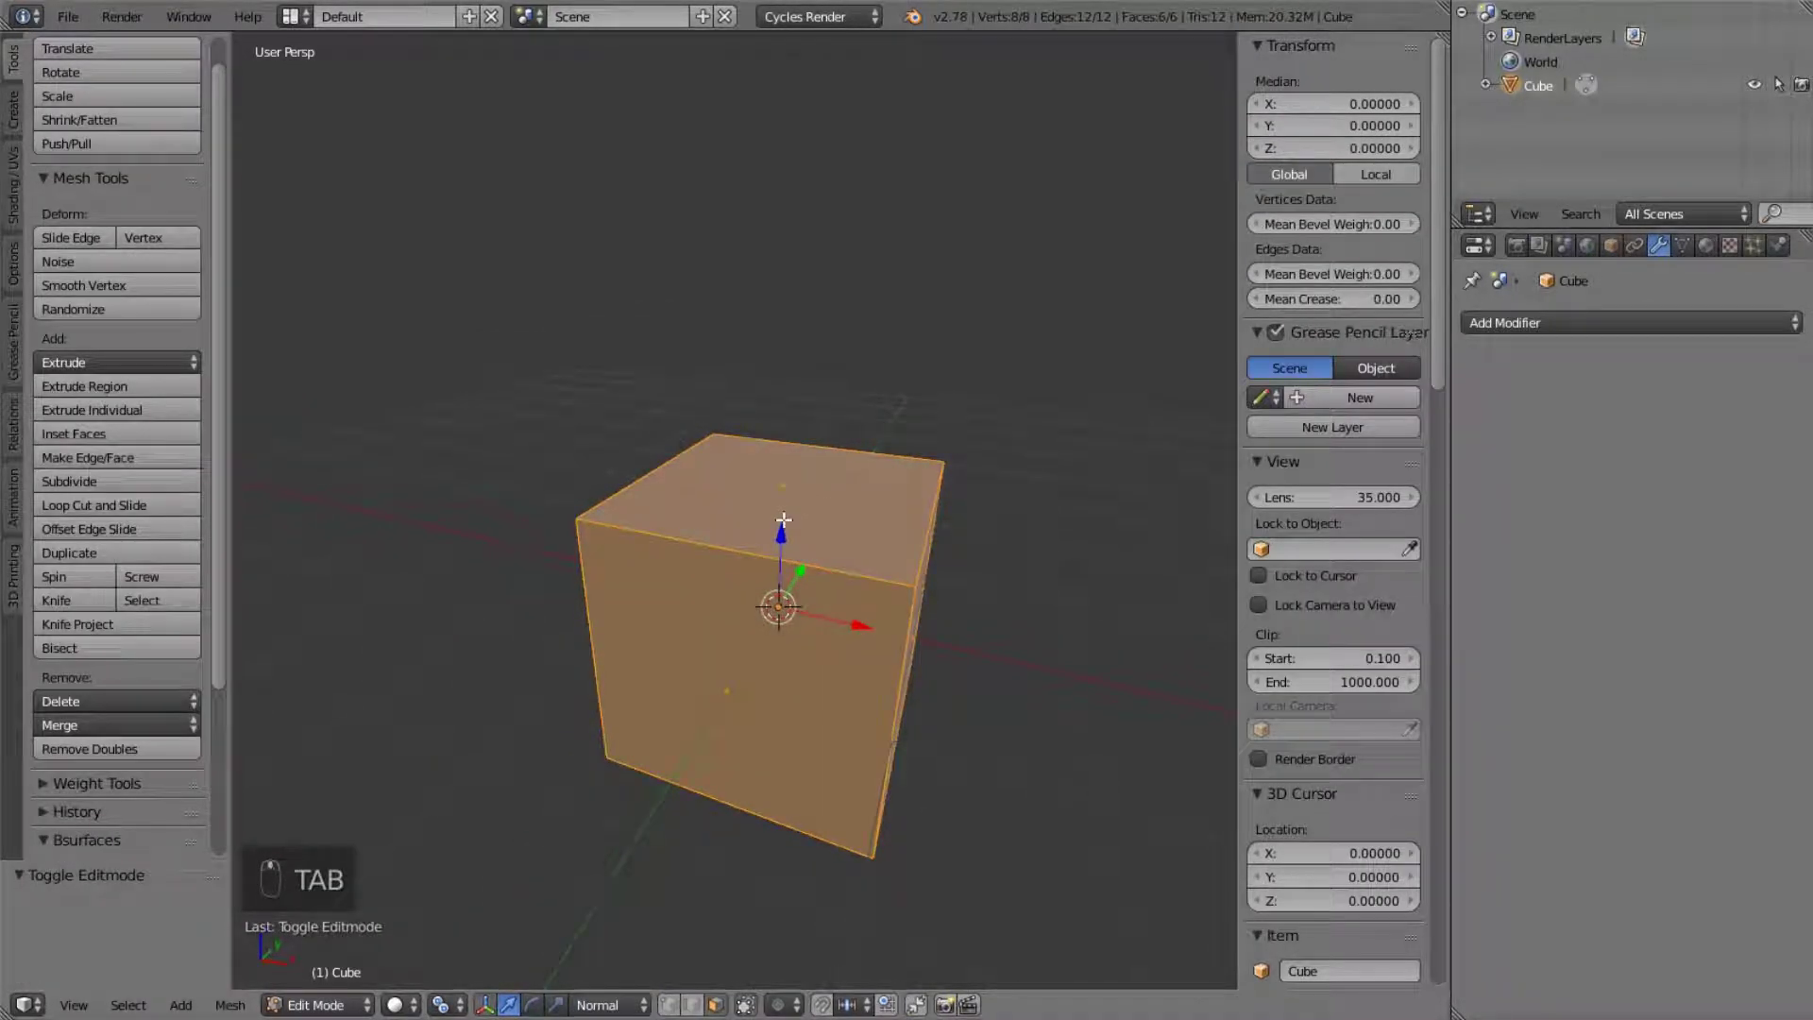
{"action": "key", "text": "ctrl+r"}
{"action": "left_click", "coordinate": [783, 518]}
{"action": "right_click", "coordinate": [782, 518]}
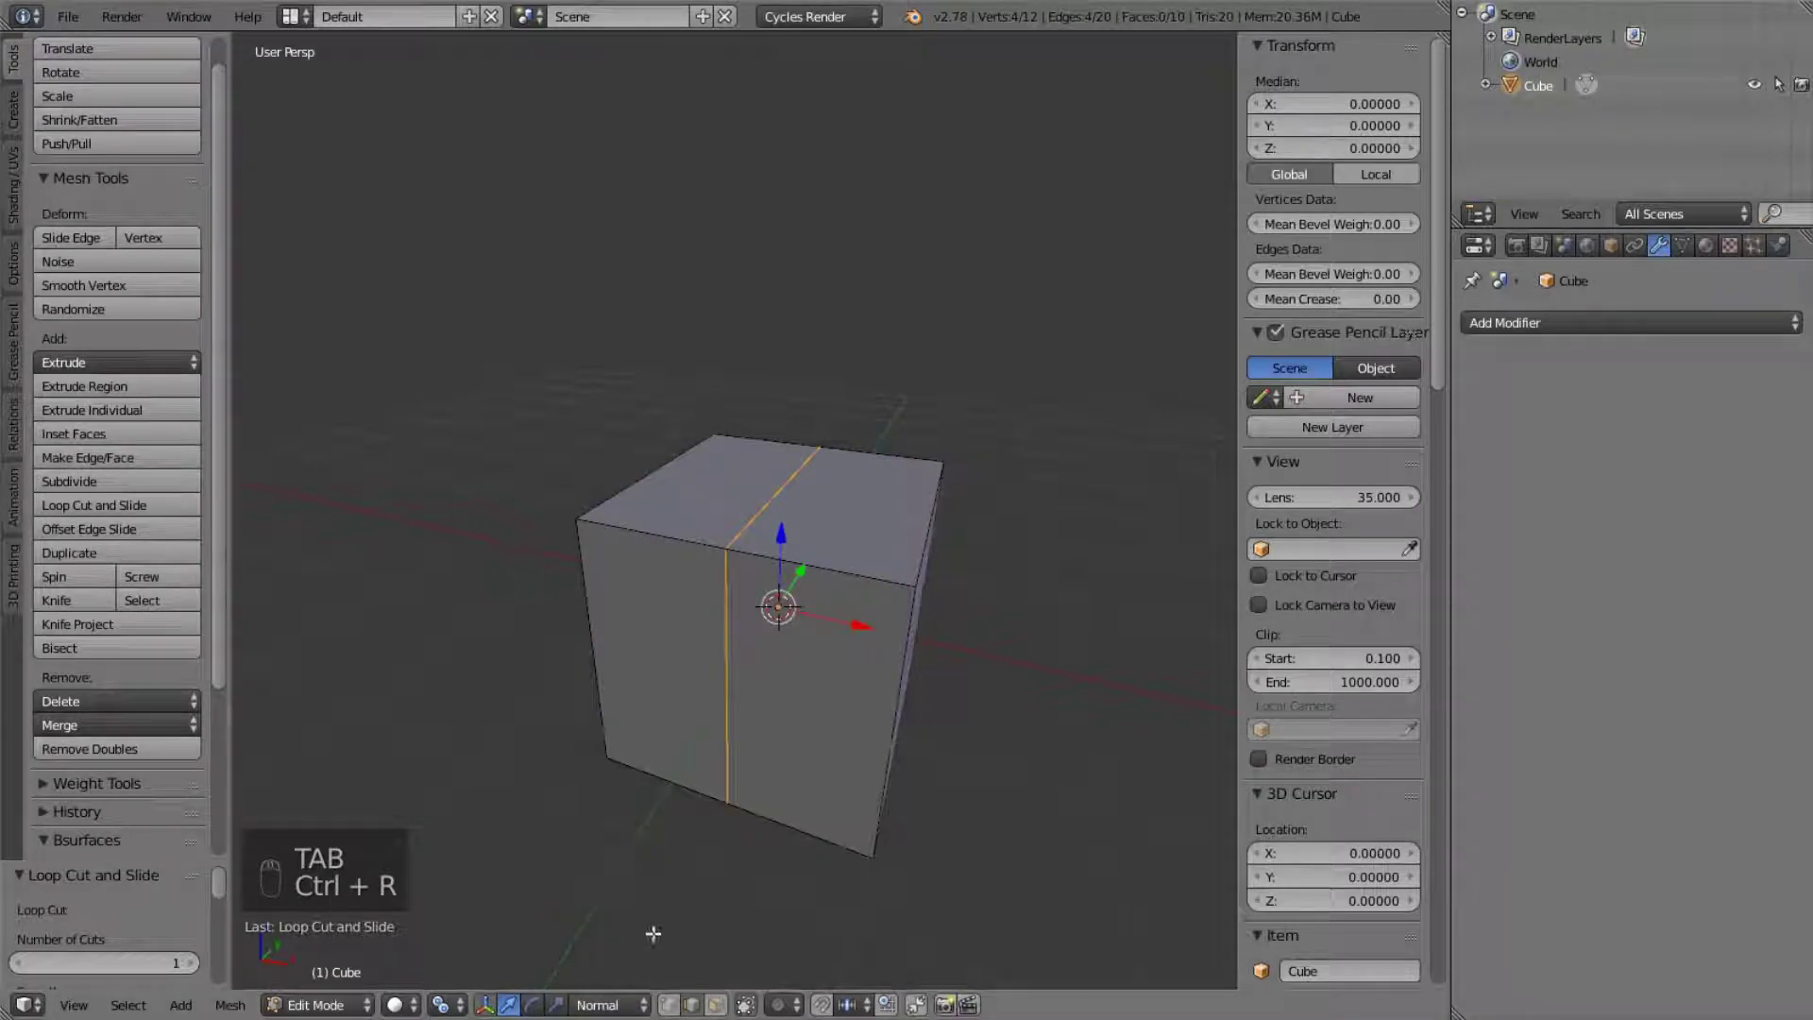
- Delete the vertices of the cube's negative X side face, keeping only the positive X half
{"action": "left_click", "coordinate": [715, 1008]}
{"action": "middle_click_drag", "start_coordinate": [746, 718], "coordinate": [760, 613]}
{"action": "right_click", "coordinate": [762, 610]}
{"action": "key", "text": "x"}
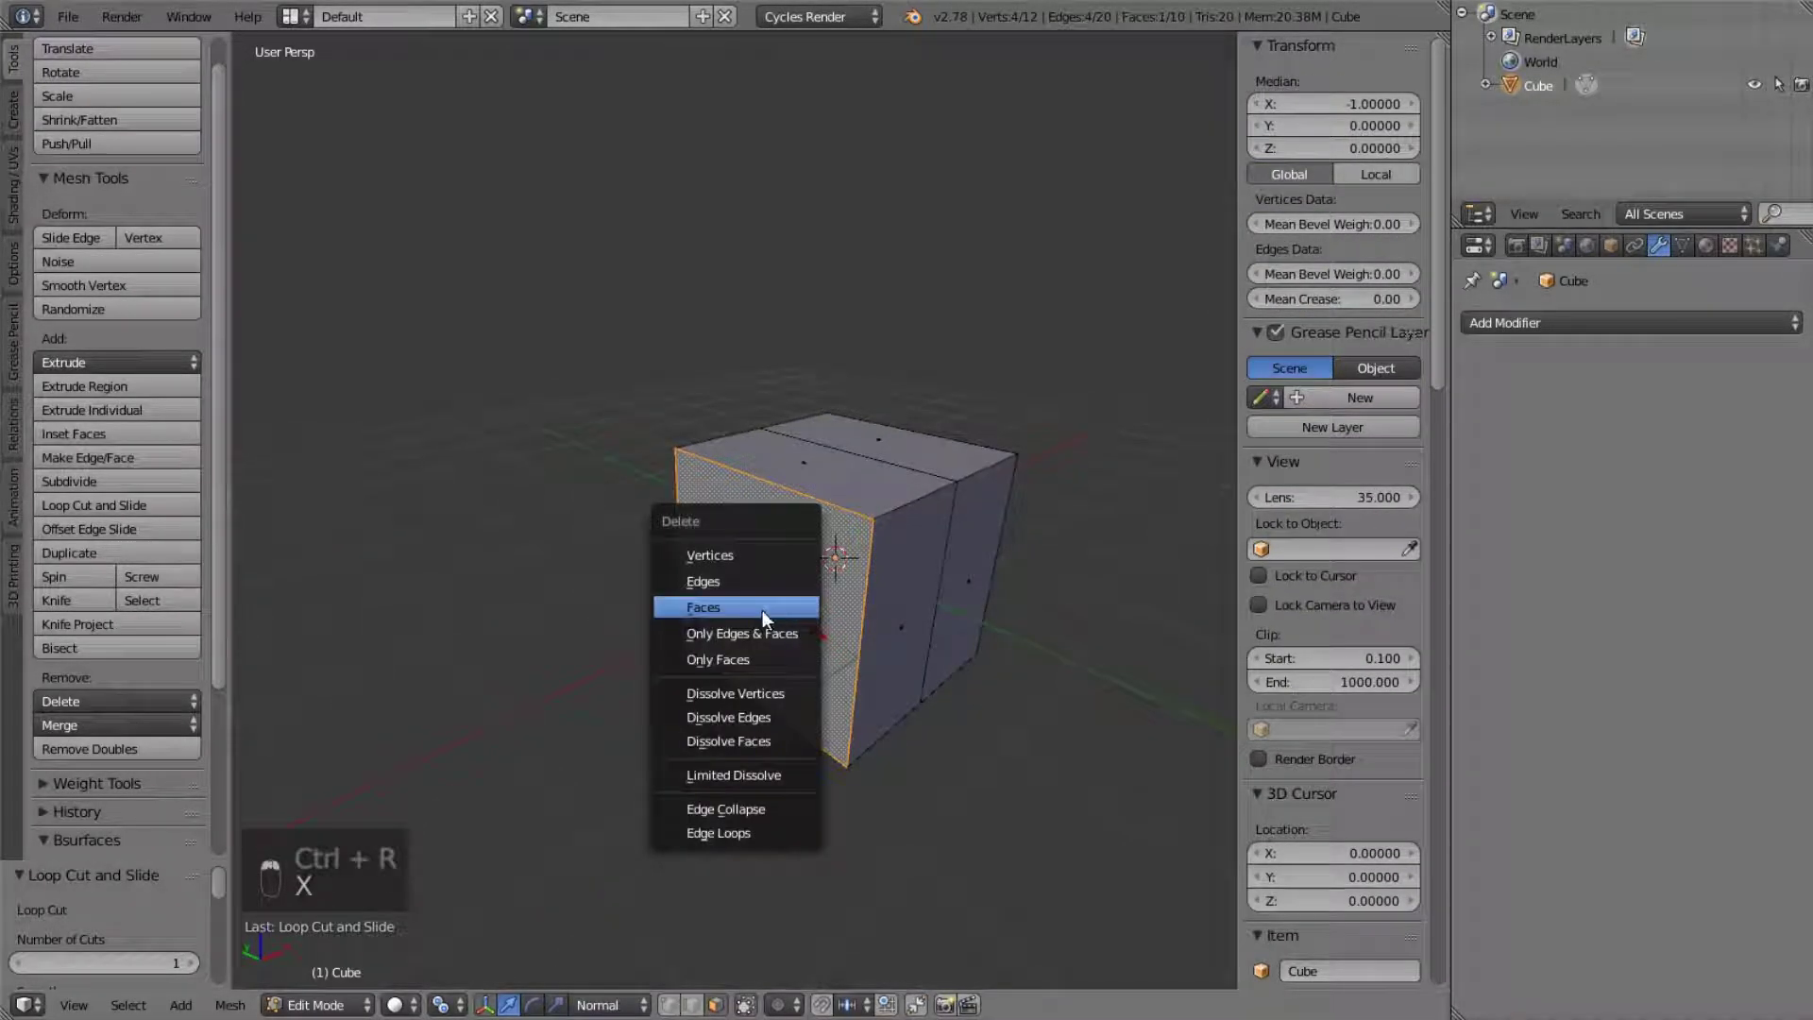
{"action": "left_click", "coordinate": [756, 556]}
{"action": "key", "text": "Tab"}
- Add a Mirror modifier to the half cube
{"action": "middle_click_drag", "start_coordinate": [804, 578], "coordinate": [954, 416]}
{"action": "left_click", "coordinate": [1527, 322]}
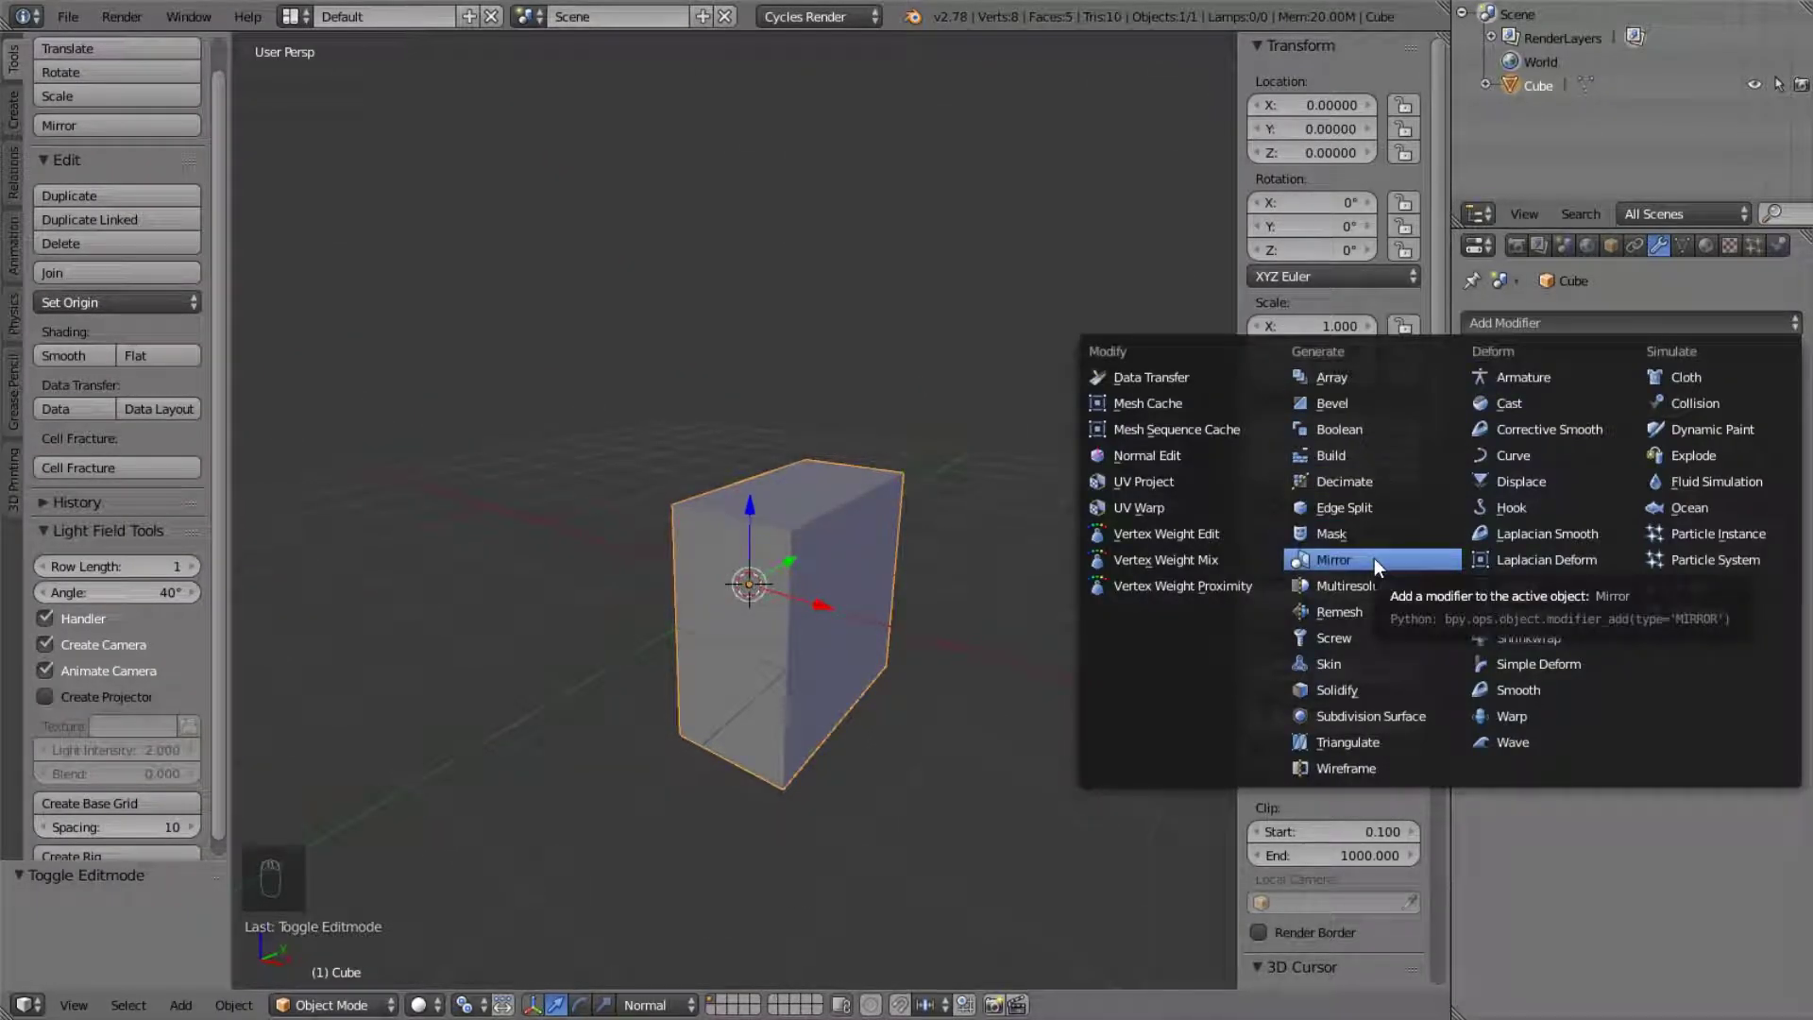
{"action": "left_click", "coordinate": [1330, 560]}
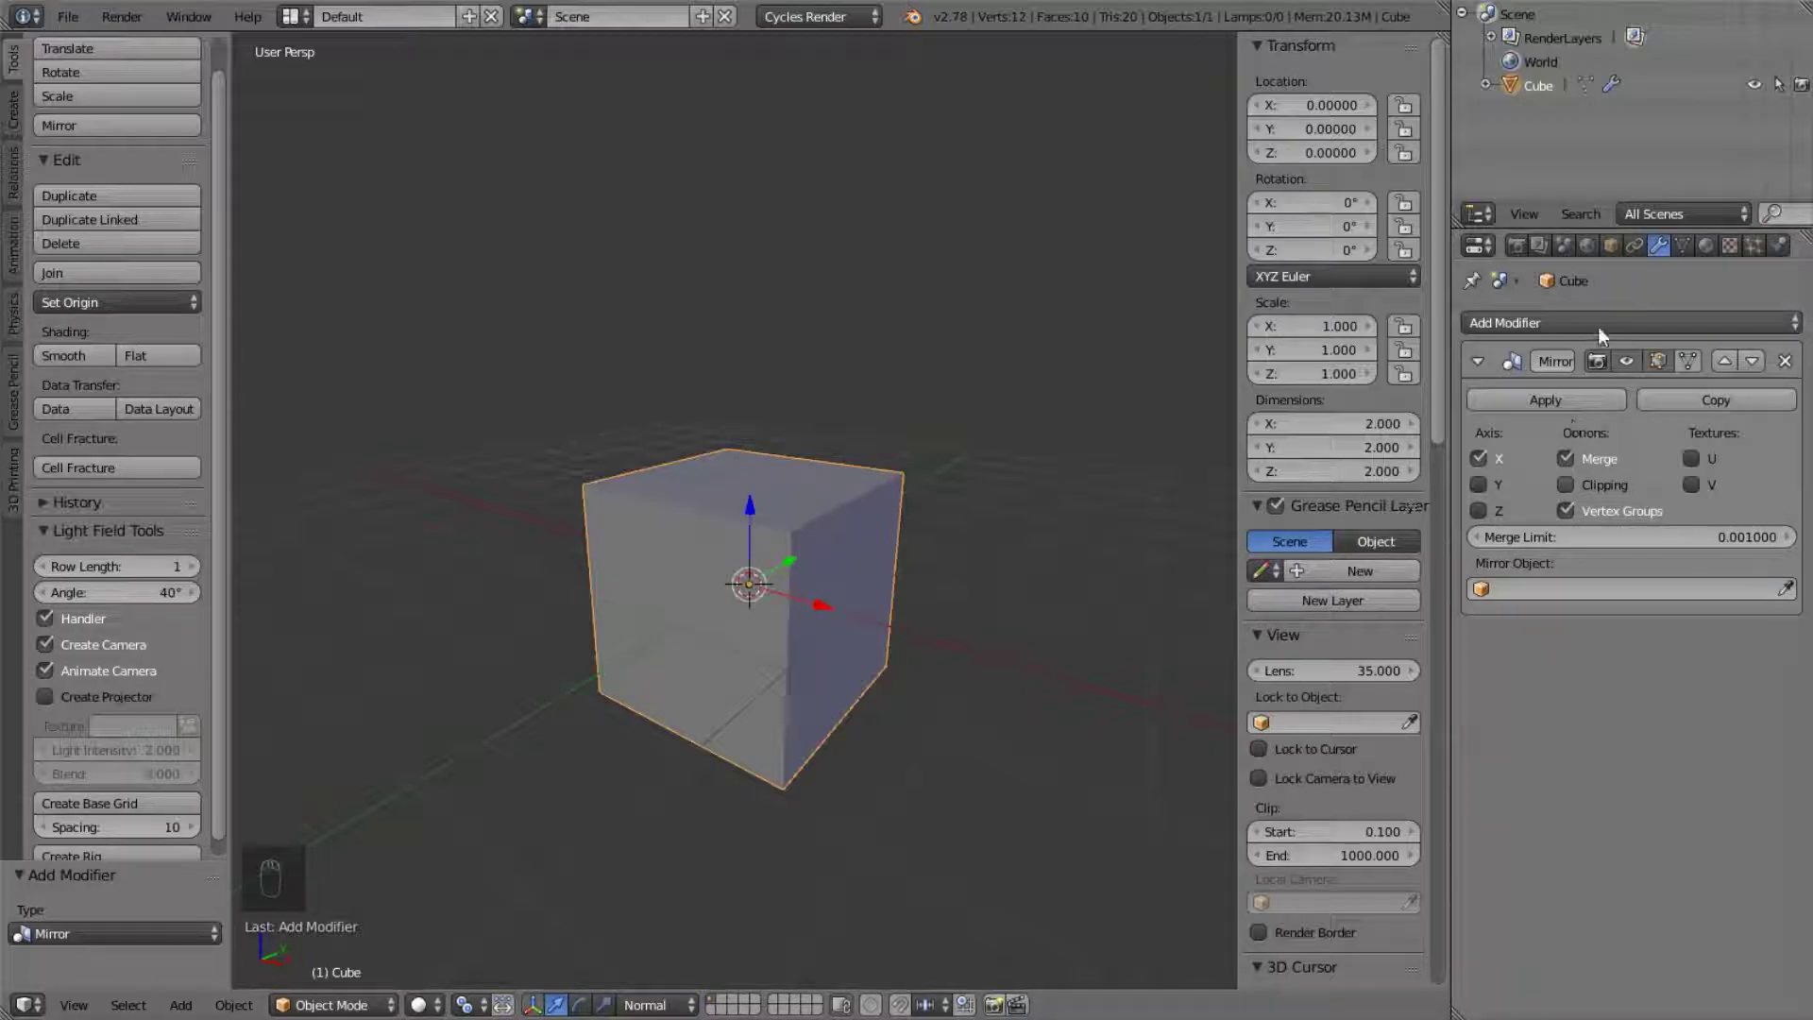
- Try moving the editable half's upper front edge, once with Y locked and once with X locked
{"action": "middle_click_drag", "start_coordinate": [755, 480], "coordinate": [695, 484]}
{"action": "key", "text": "Tab"}
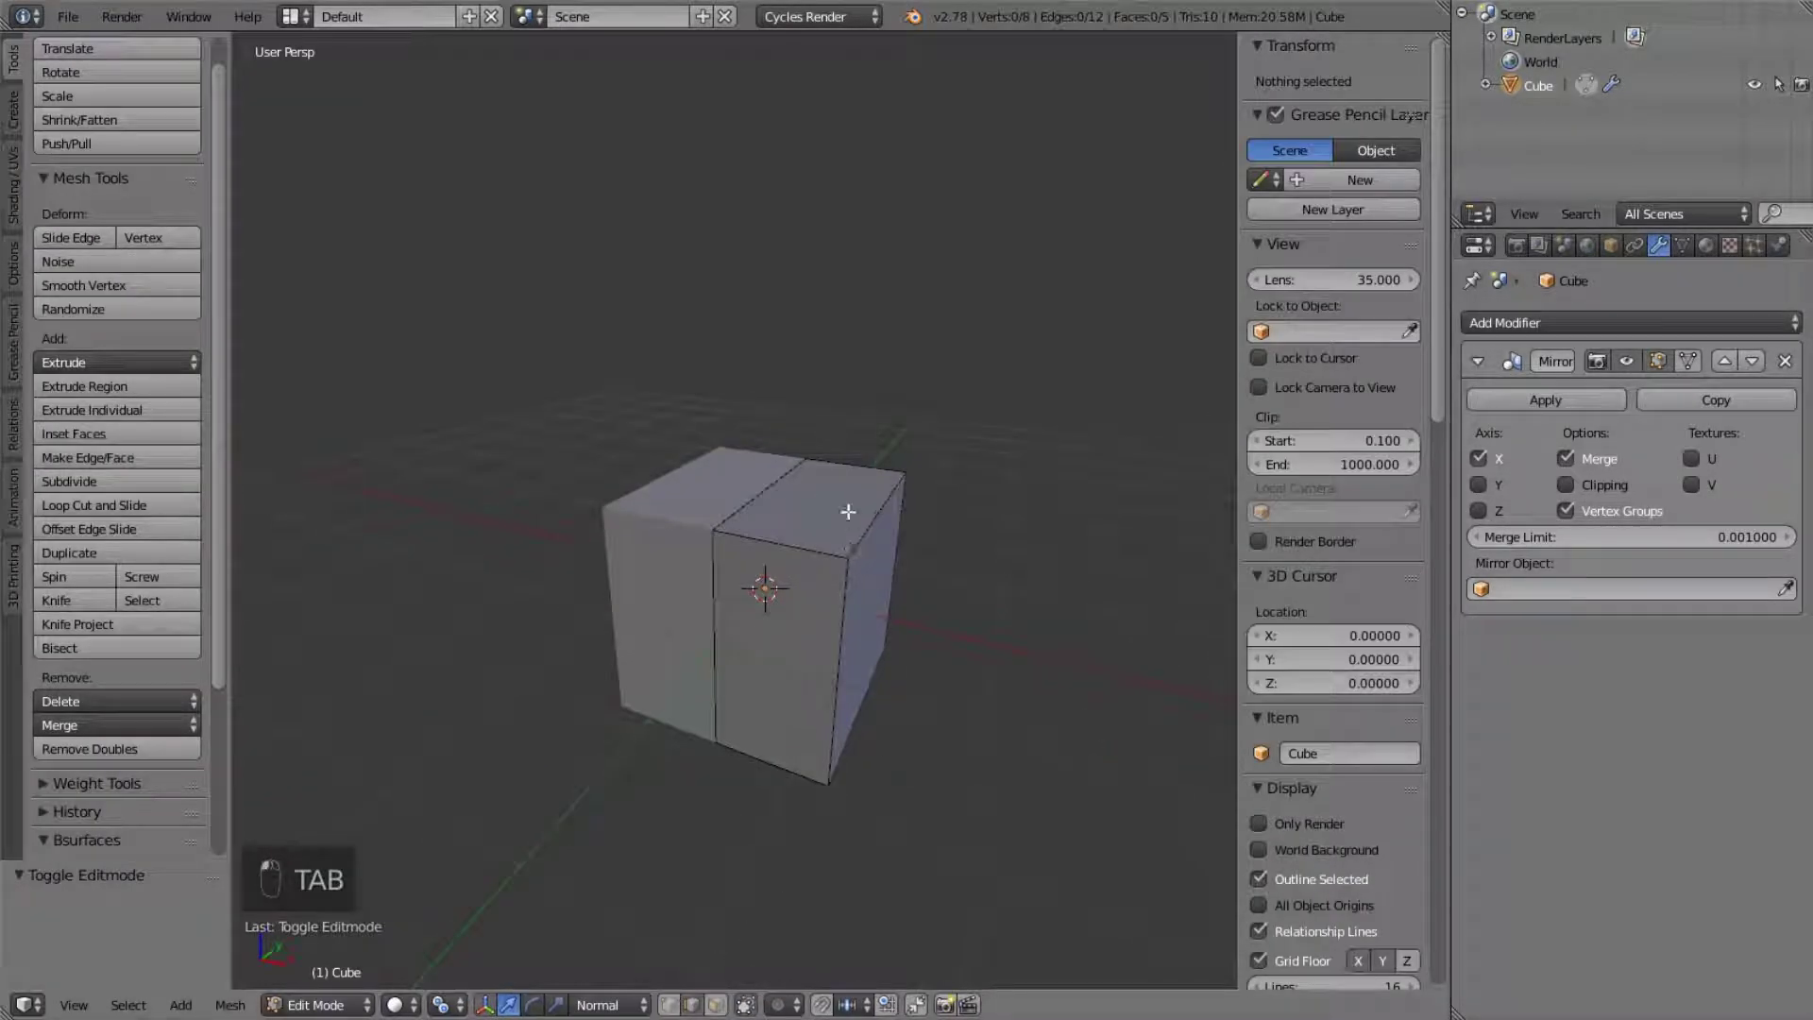
{"action": "right_click", "coordinate": [798, 559]}
{"action": "key", "text": "Tab"}
{"action": "key", "text": "Tab"}
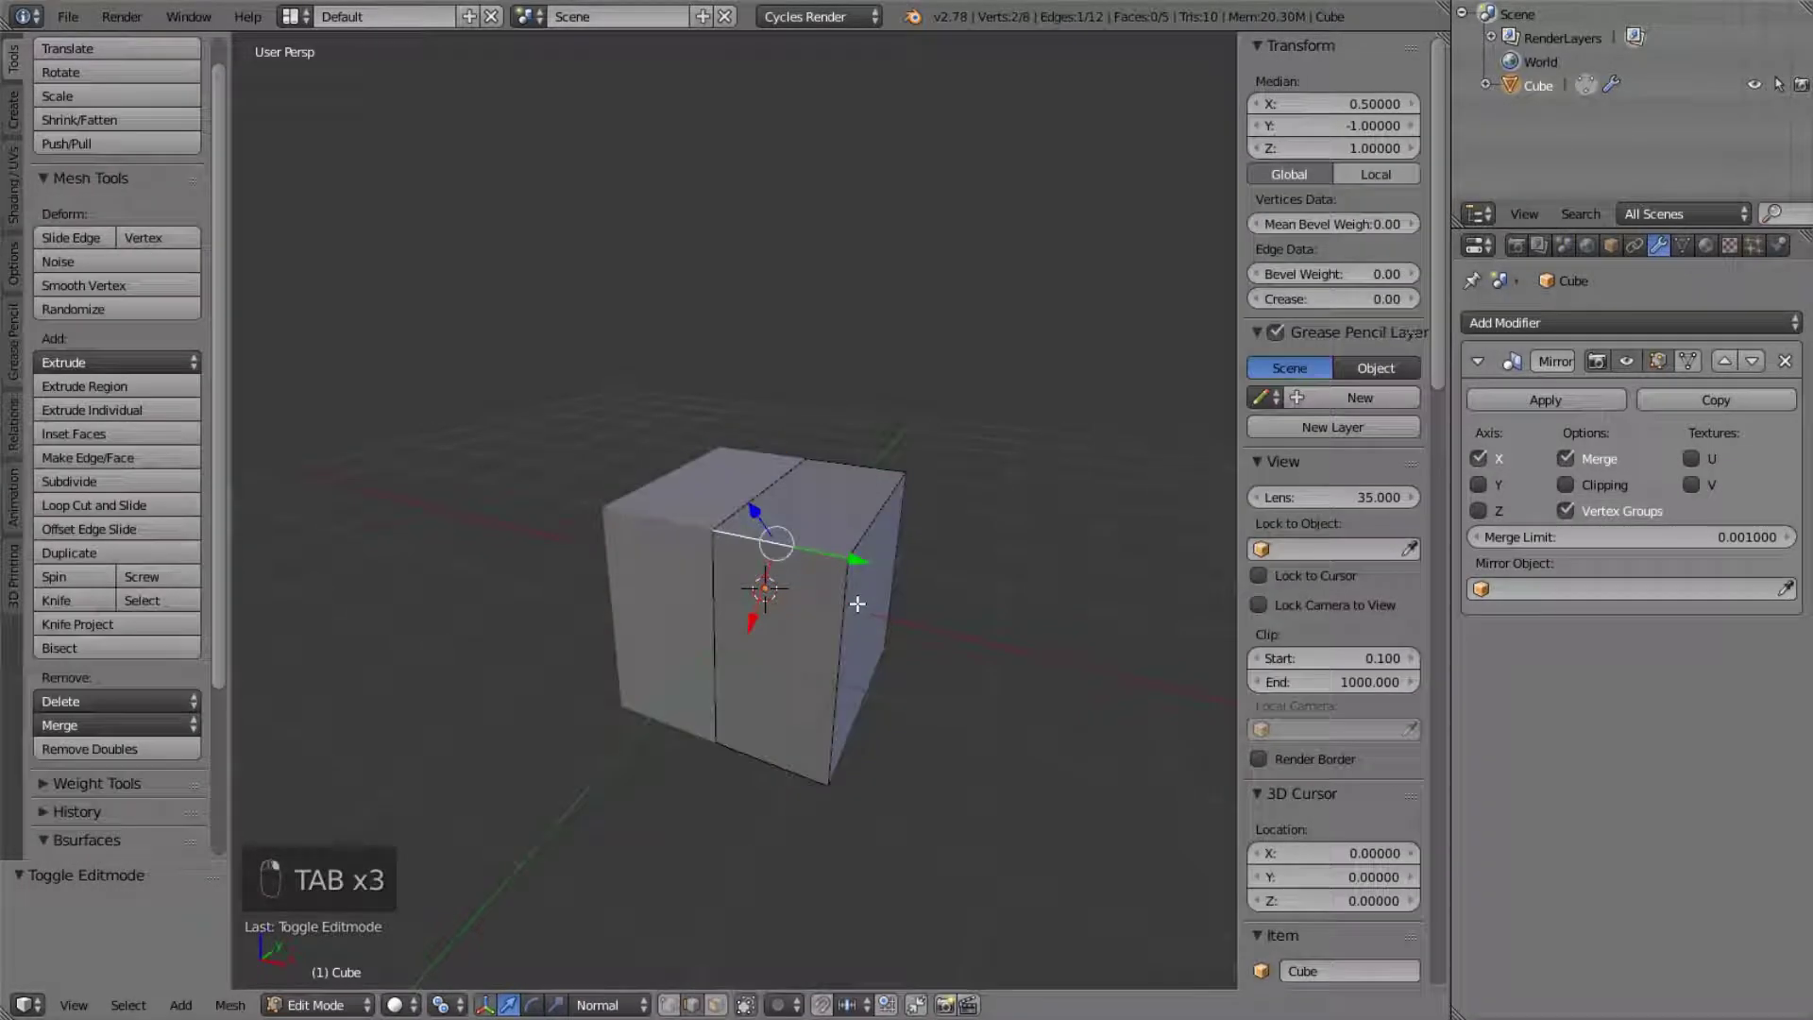
{"action": "key", "text": "g"}
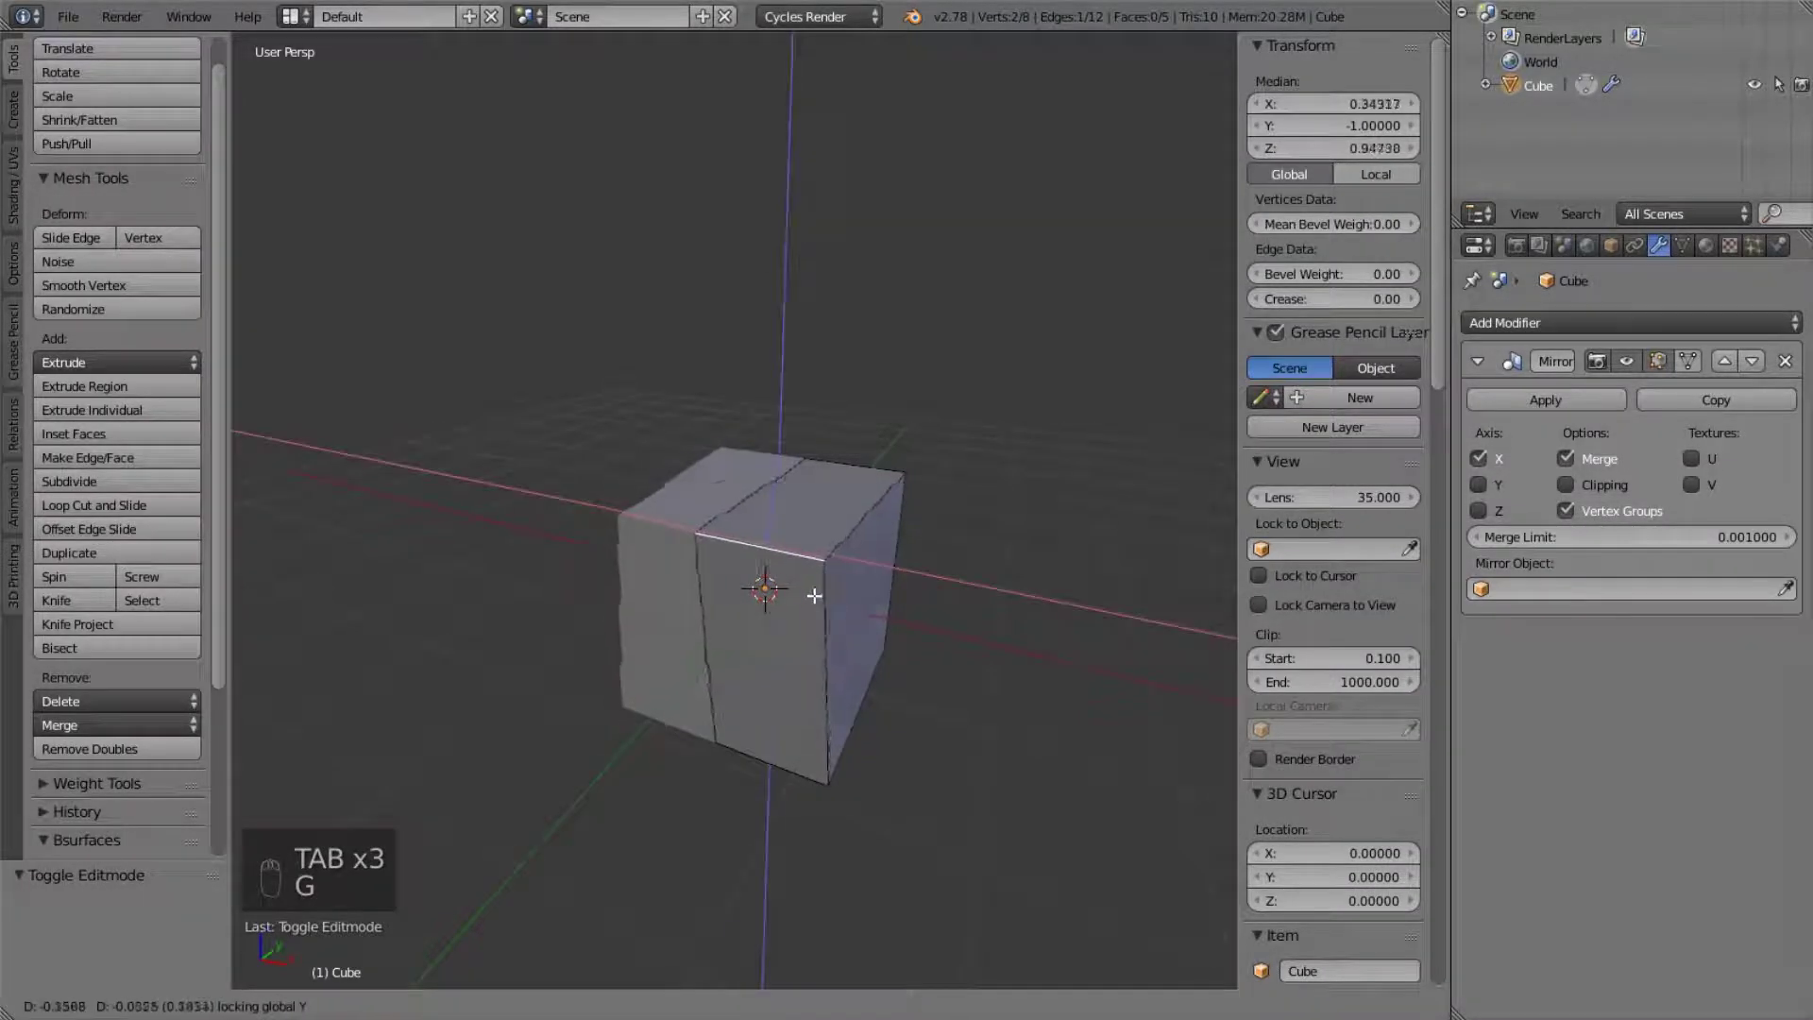
{"action": "right_click", "coordinate": [869, 477]}
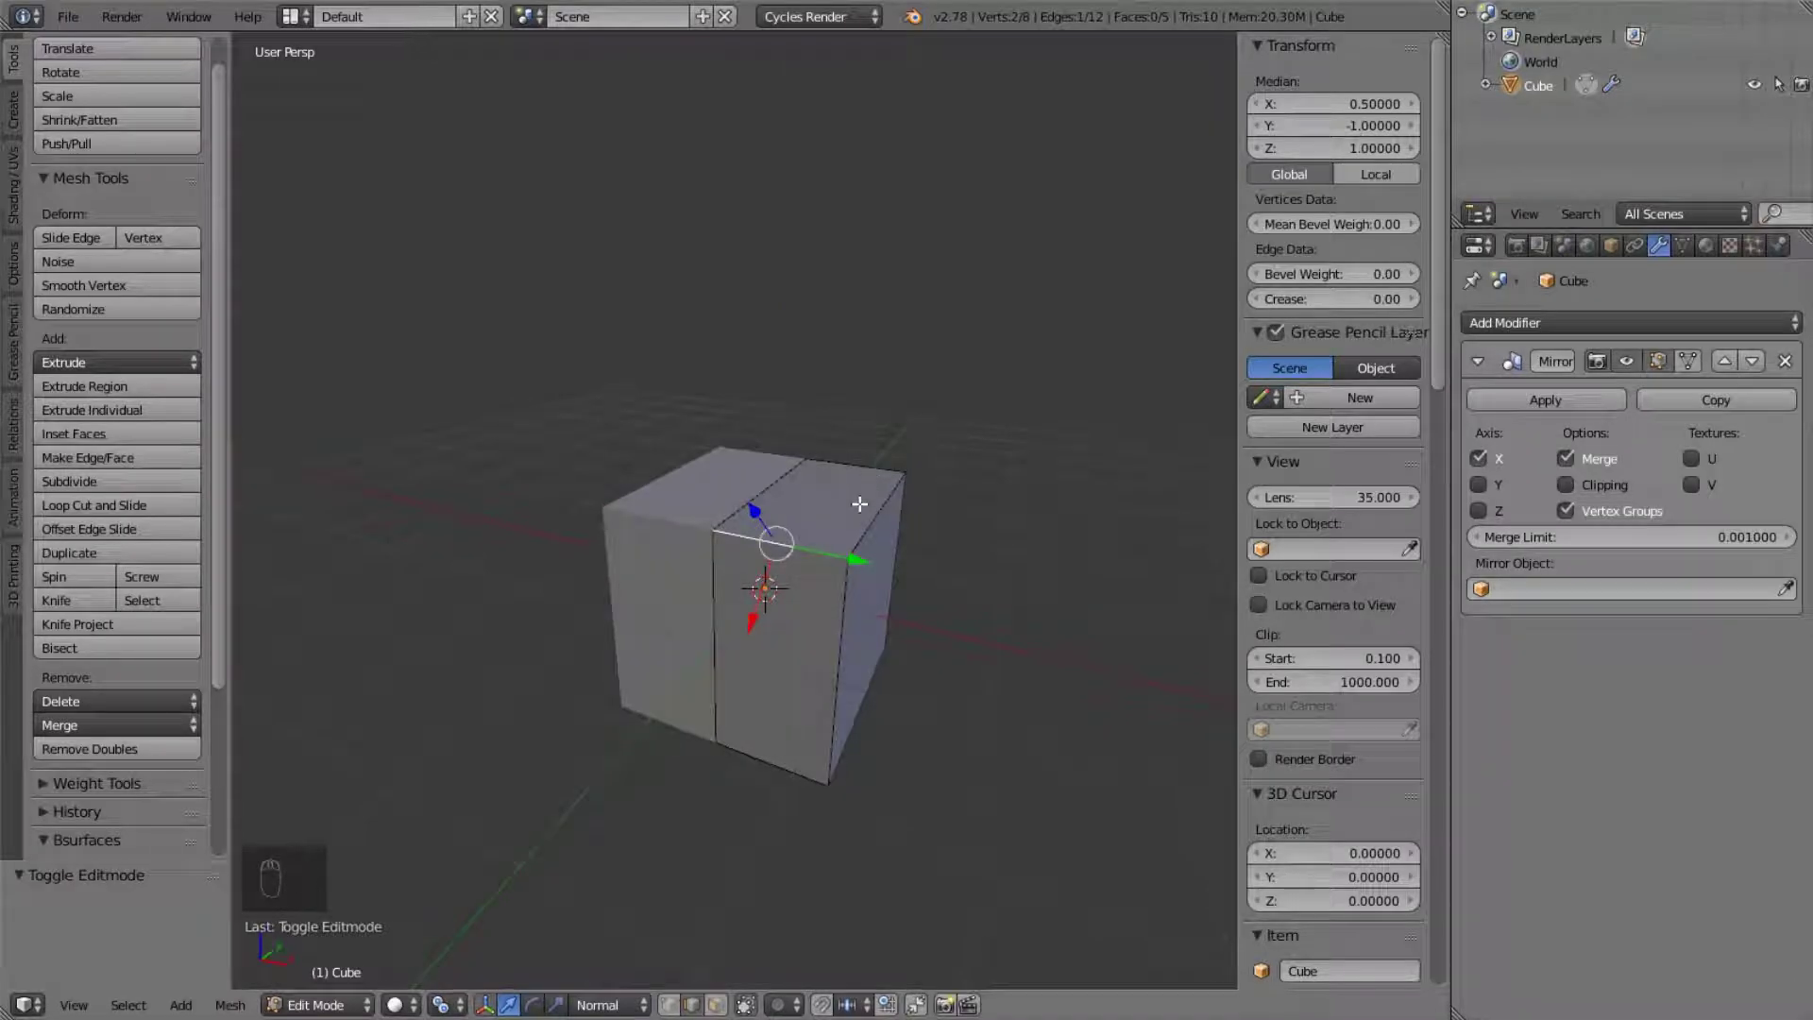
{"action": "key", "text": "g"}
{"action": "key", "text": "shift+x"}
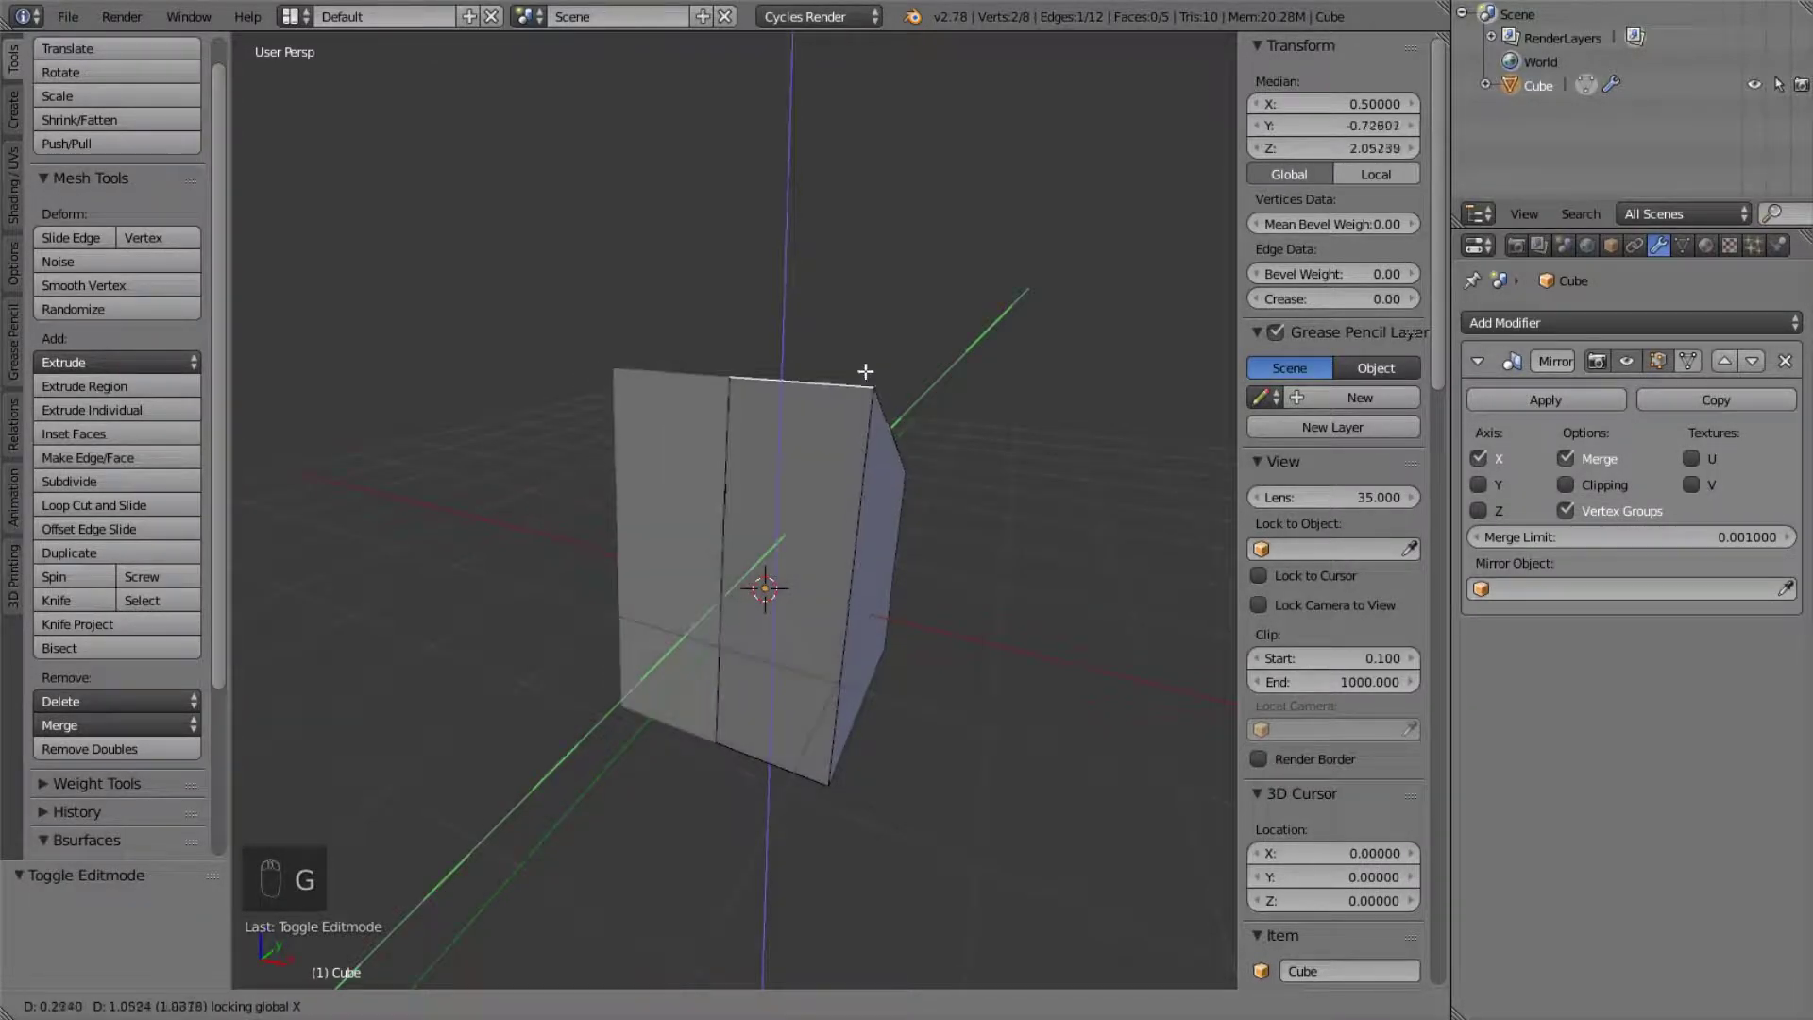
{"action": "right_click", "coordinate": [838, 412]}
- Move the positive X side face about 1.71 units outward along X to widen the mirrored block
{"action": "left_click", "coordinate": [719, 1006]}
{"action": "right_click", "coordinate": [858, 600]}
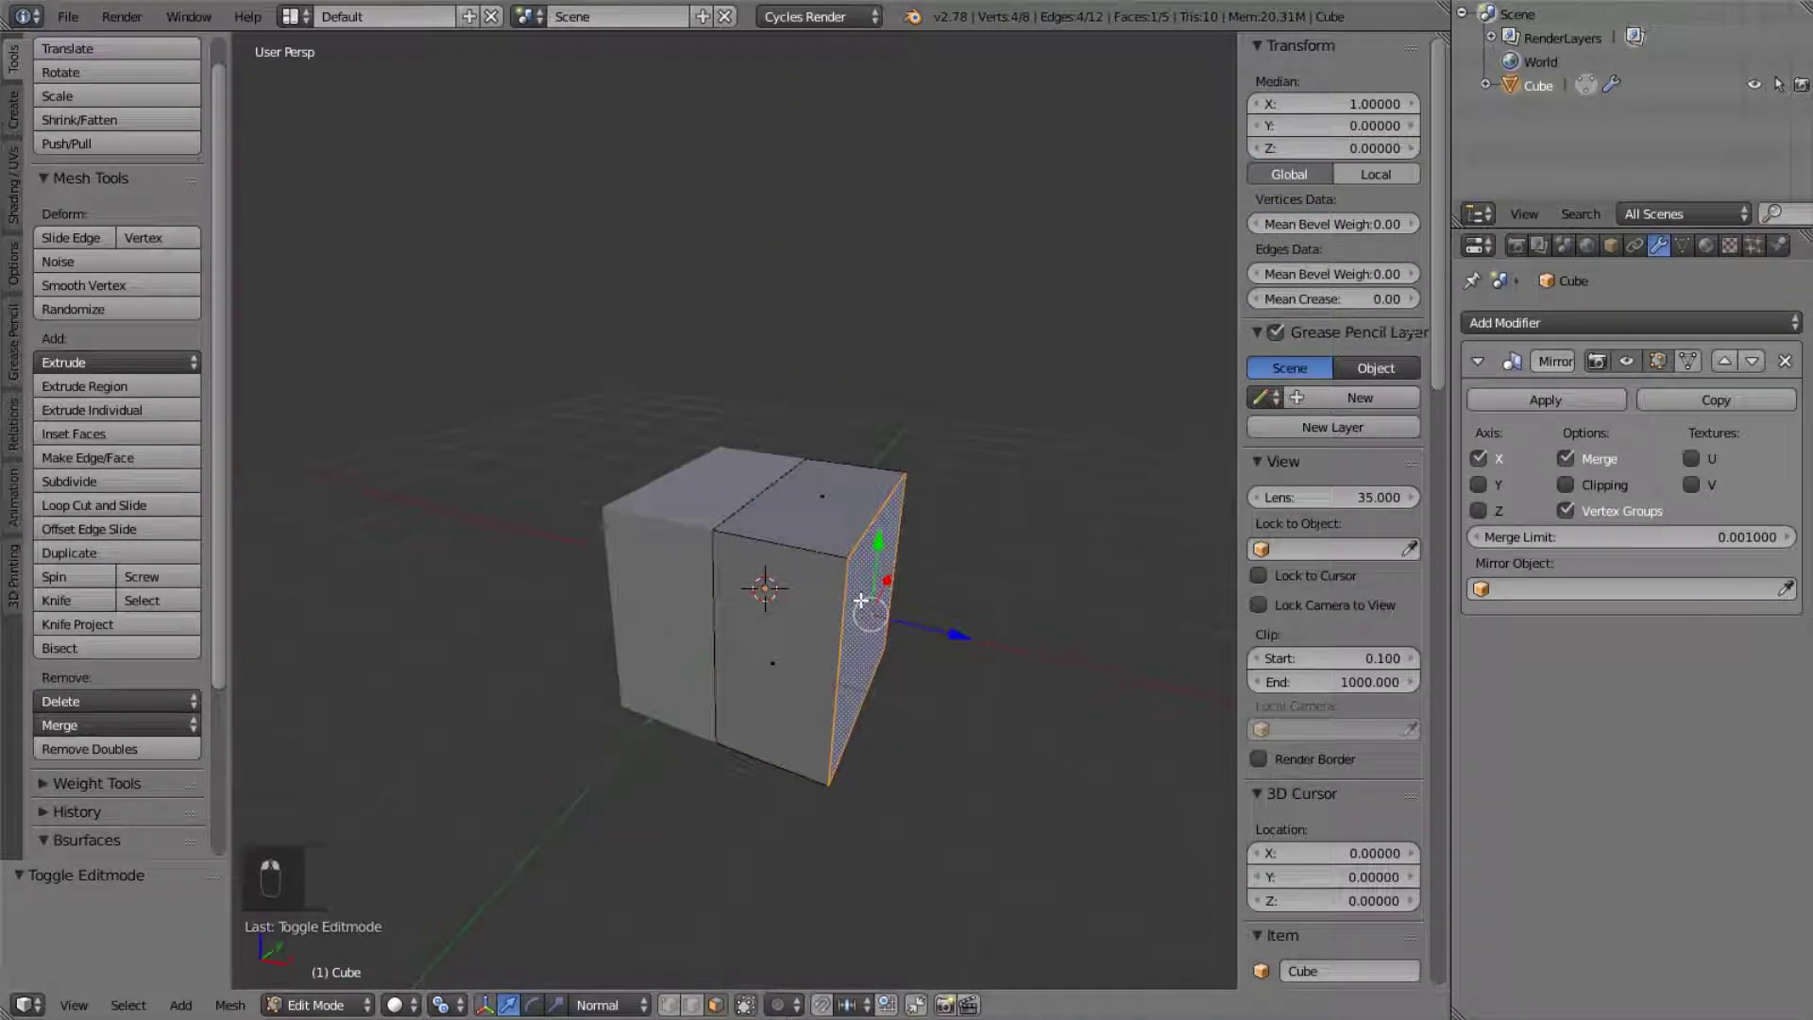
{"action": "key", "text": "g"}
{"action": "key", "text": "x"}
{"action": "left_click", "coordinate": [963, 656]}
- Add a loop cut near the outer end of the block's editable half
{"action": "middle_click_drag", "start_coordinate": [963, 655], "coordinate": [836, 599]}
{"action": "right_click", "coordinate": [837, 599]}
{"action": "key", "text": "ctrl+r"}
{"action": "left_click", "coordinate": [838, 599]}
{"action": "left_click", "coordinate": [907, 614]}
{"action": "right_click", "coordinate": [961, 565]}
- Extrude the outer top face upward about 2.78 units and again about 0.74 units to form an upright column
{"action": "left_click", "coordinate": [712, 1006]}
{"action": "right_click", "coordinate": [952, 580]}
{"action": "key", "text": "g"}
{"action": "key", "text": "z"}
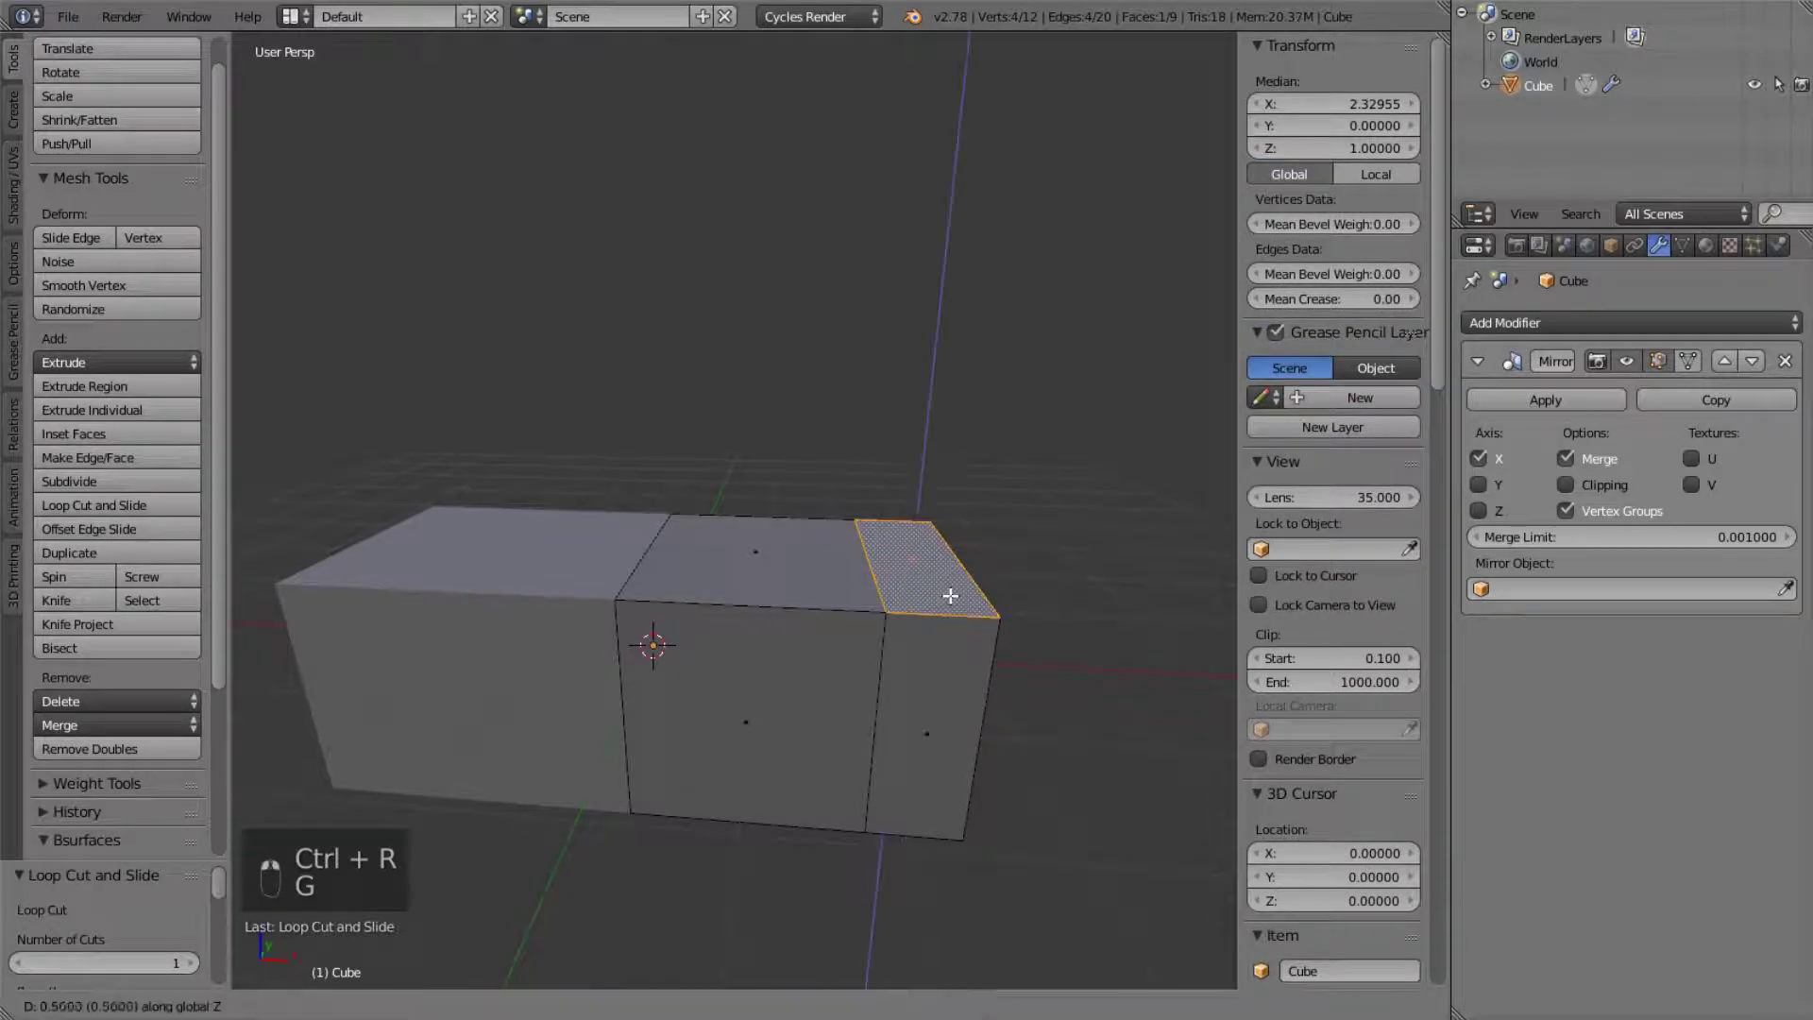
{"action": "right_click", "coordinate": [960, 529]}
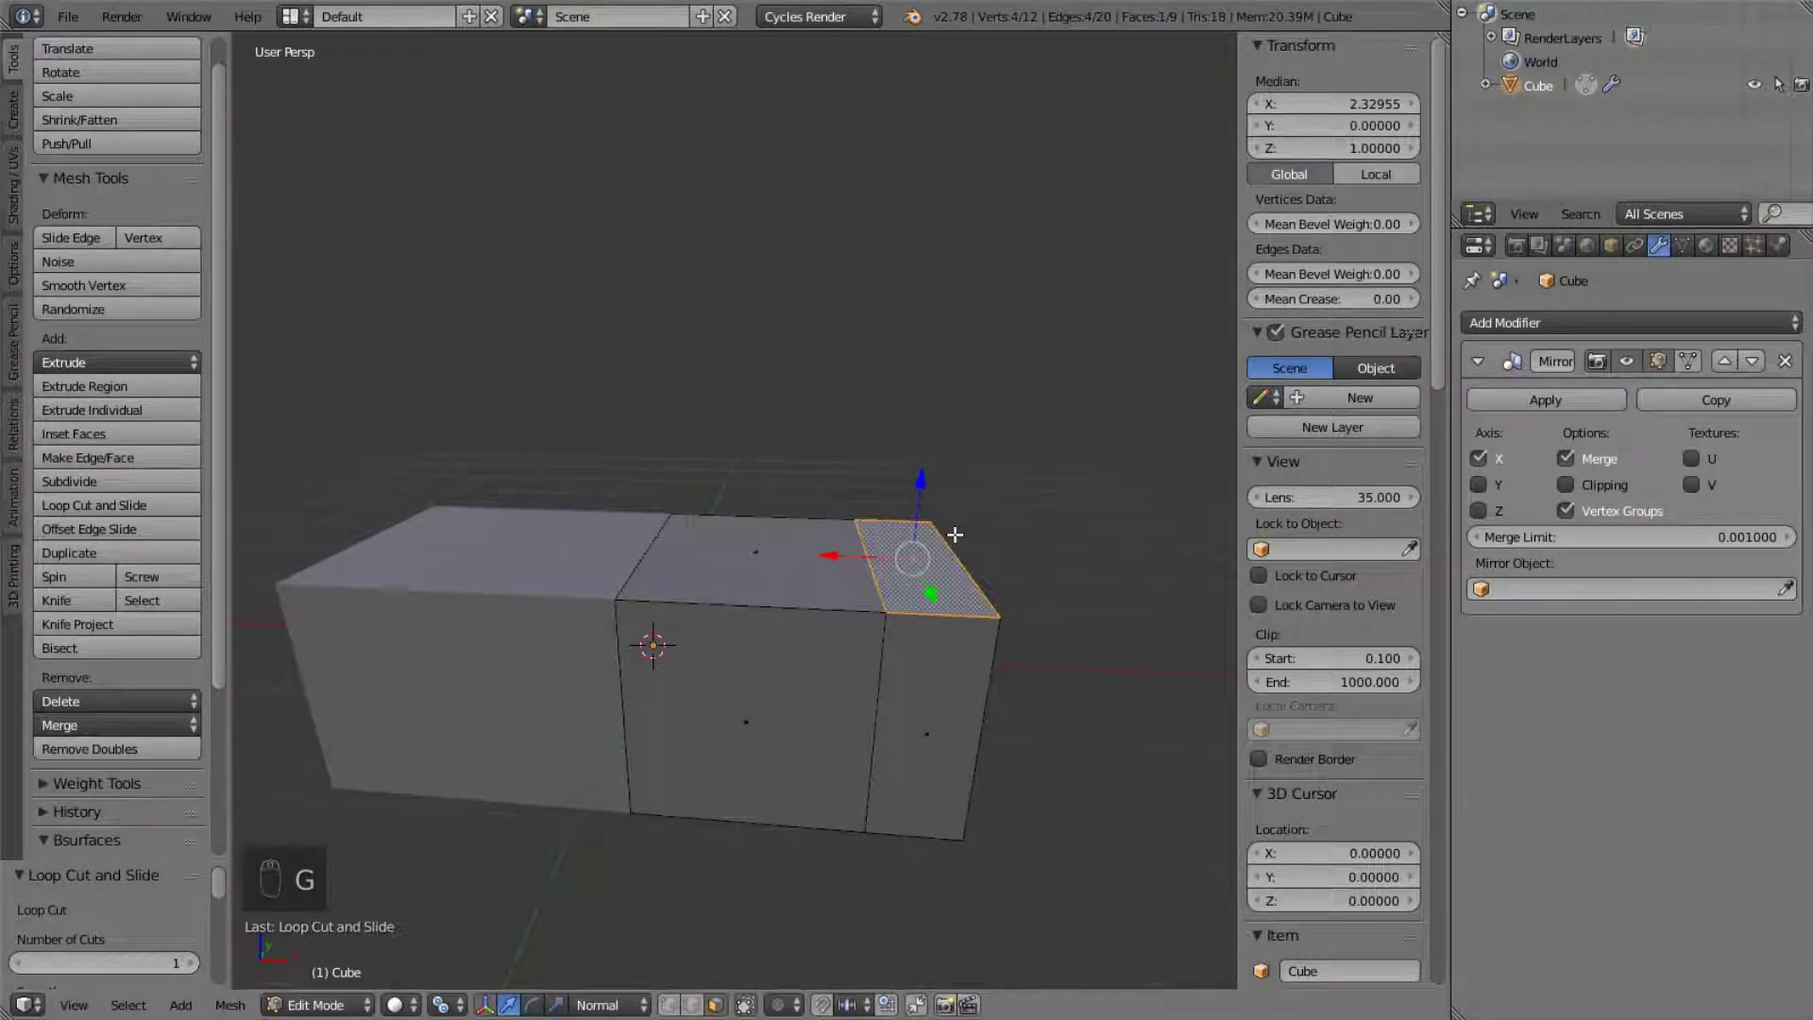
{"action": "key", "text": "e"}
{"action": "left_click", "coordinate": [926, 174]}
{"action": "middle_click_drag", "start_coordinate": [927, 174], "coordinate": [836, 423]}
{"action": "scroll", "coordinate": [863, 248], "scroll_direction": "down", "scroll_amount": 3}
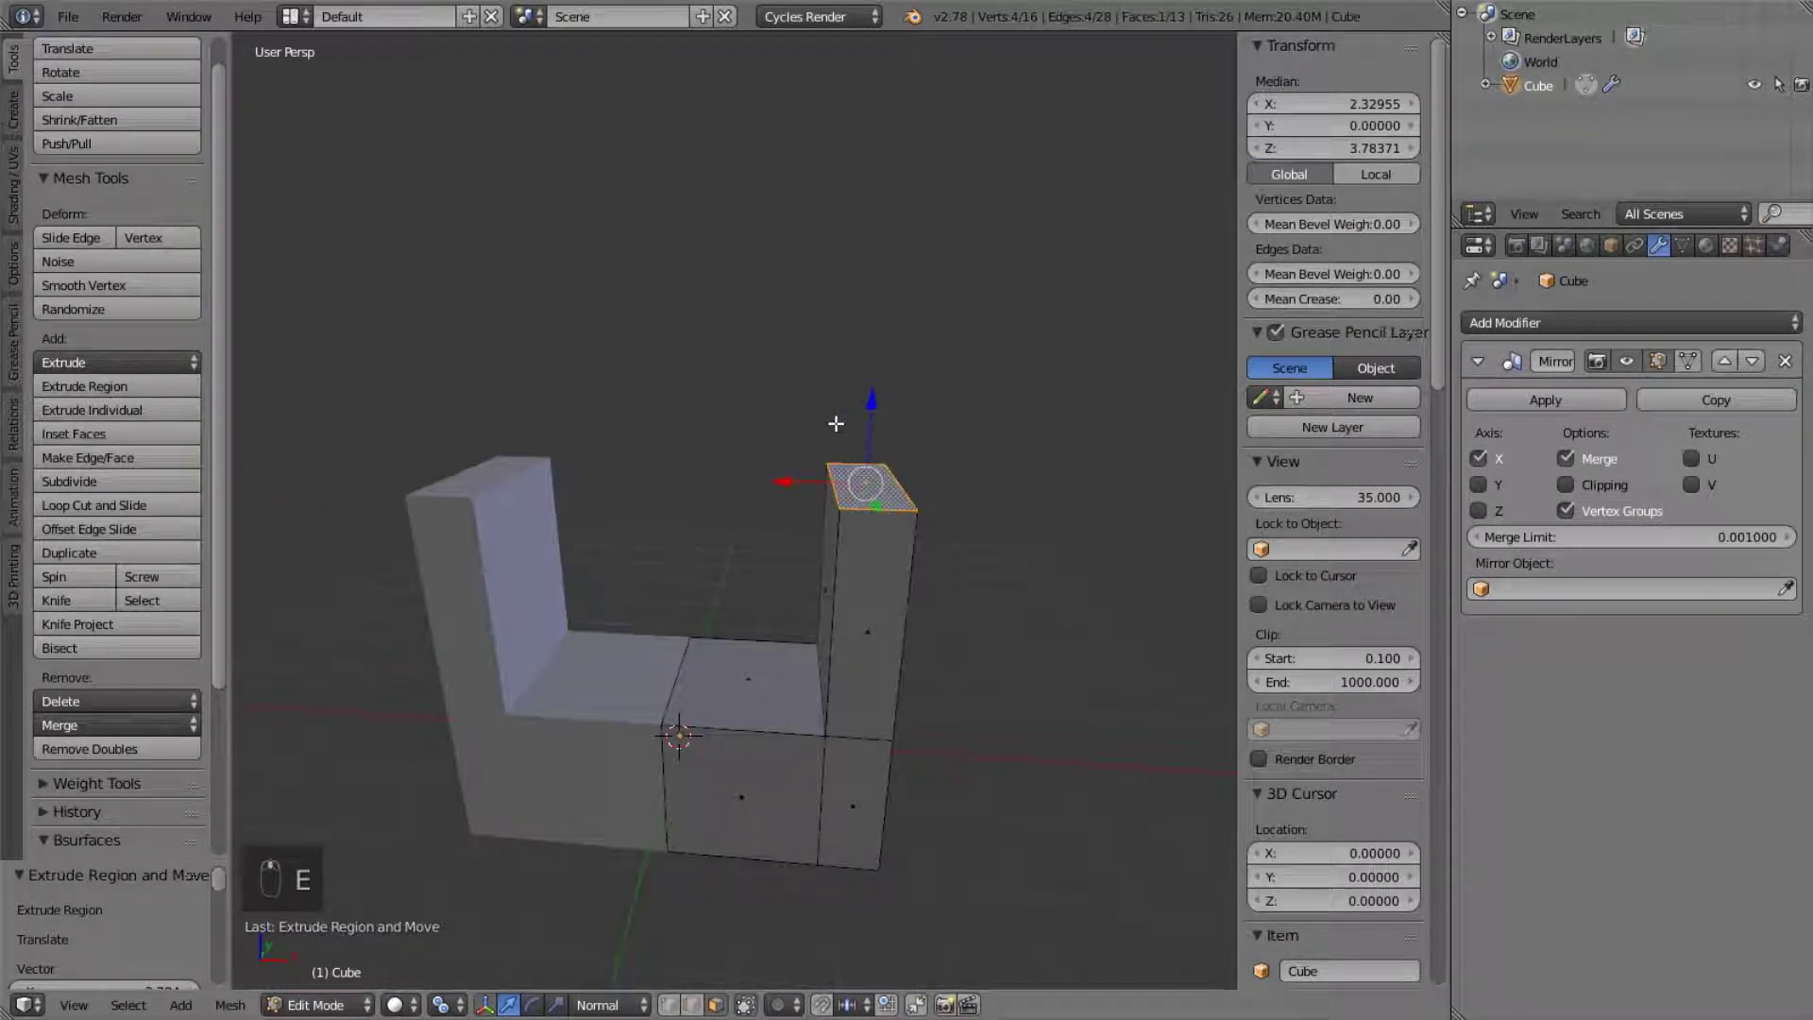
{"action": "key", "text": "e"}
{"action": "left_click", "coordinate": [830, 360]}
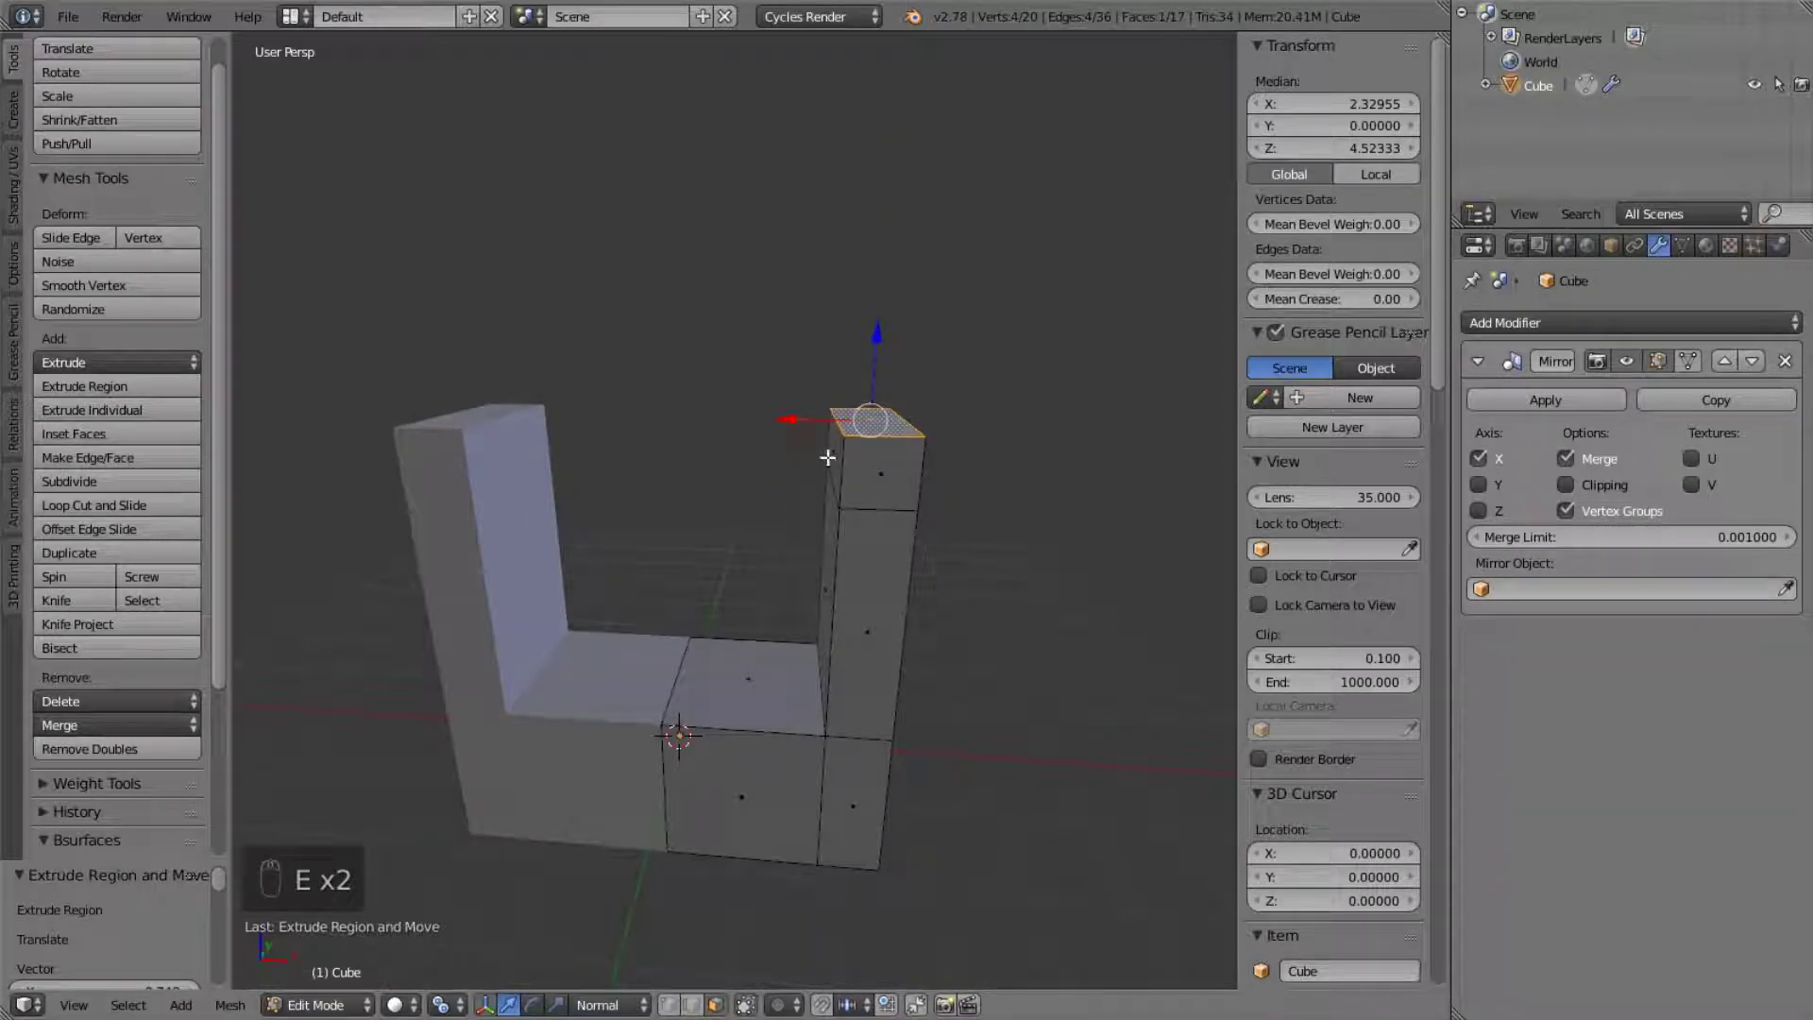
- Extrude the column's upper inner face about 2 units inward to the mirror plane to close the frame
{"action": "right_click", "coordinate": [834, 455]}
{"action": "key", "text": "e"}
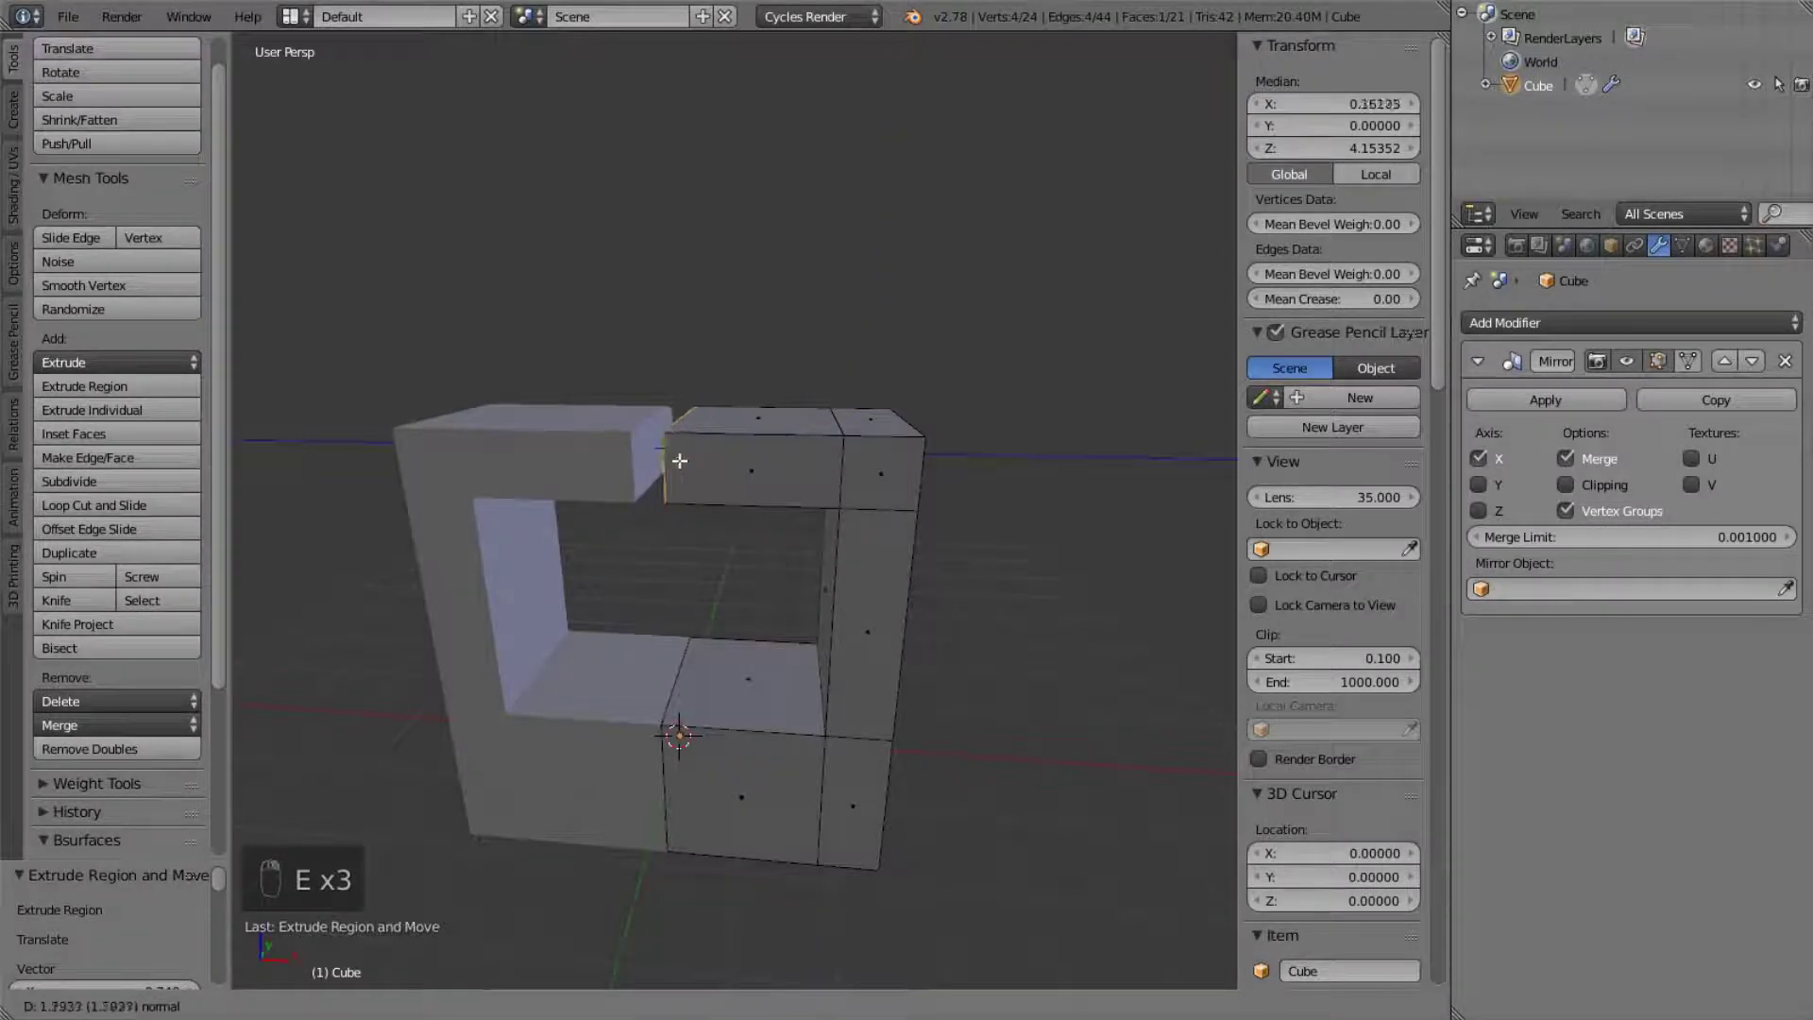
{"action": "left_click", "coordinate": [608, 477]}
- Examine the closed mirrored frame in both Object and Edit Mode
{"action": "scroll", "coordinate": [608, 477], "scroll_direction": "down", "scroll_amount": 2}
{"action": "middle_click_drag", "start_coordinate": [608, 477], "coordinate": [712, 478]}
{"action": "key", "text": "Tab"}
{"action": "key", "text": "Tab"}
{"action": "scroll", "coordinate": [765, 581], "scroll_direction": "up", "scroll_amount": 2}
{"action": "scroll", "coordinate": [724, 429], "scroll_direction": "down", "scroll_amount": 2}
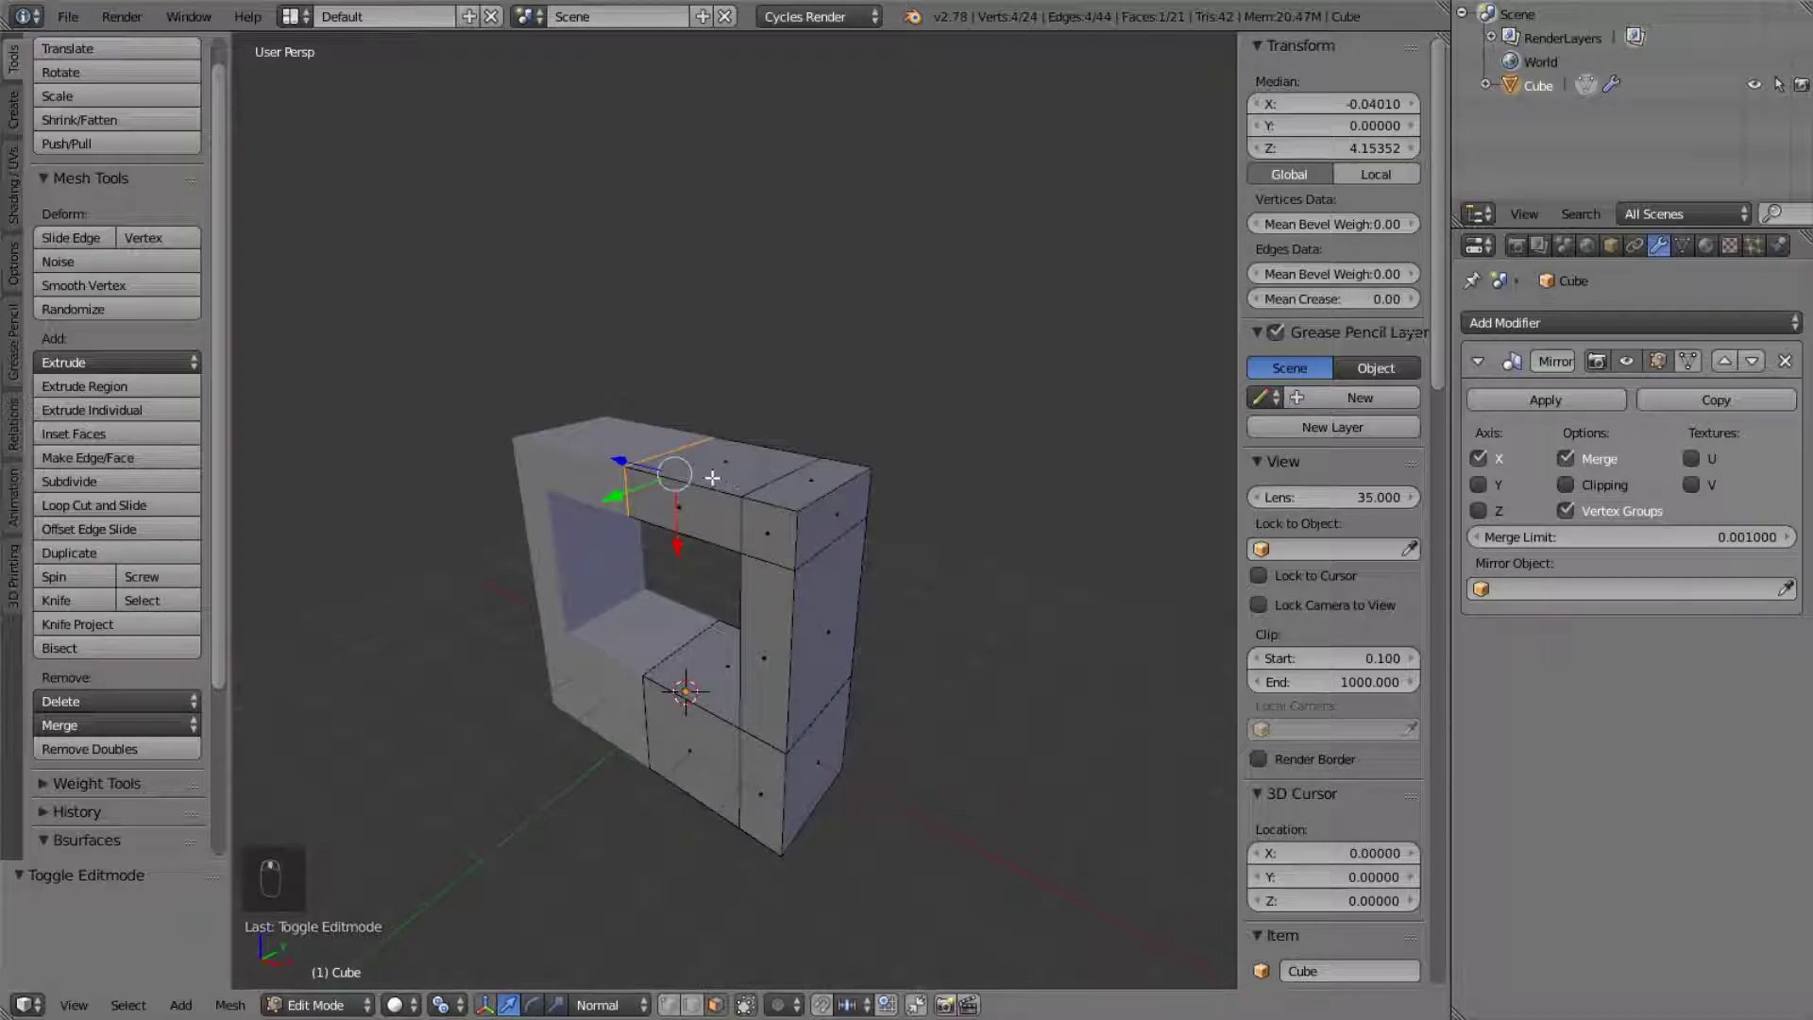
{"action": "key", "text": "Tab"}
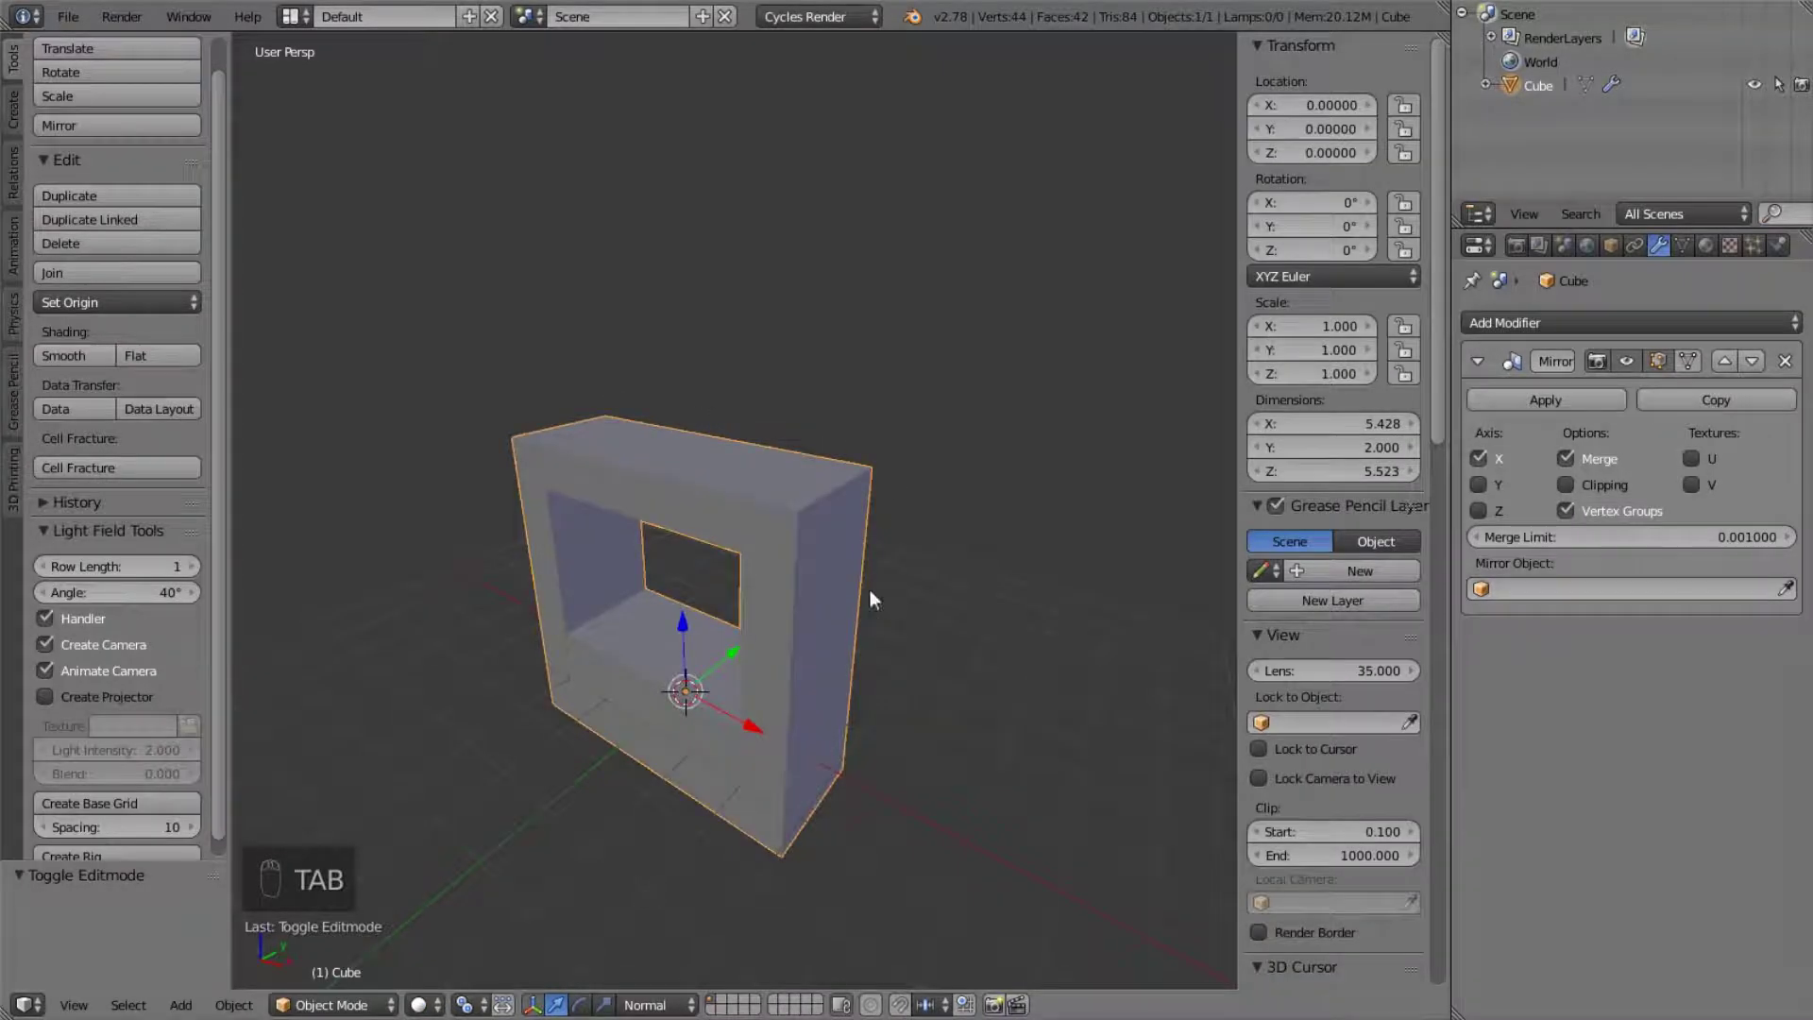
{"action": "key", "text": "Tab"}
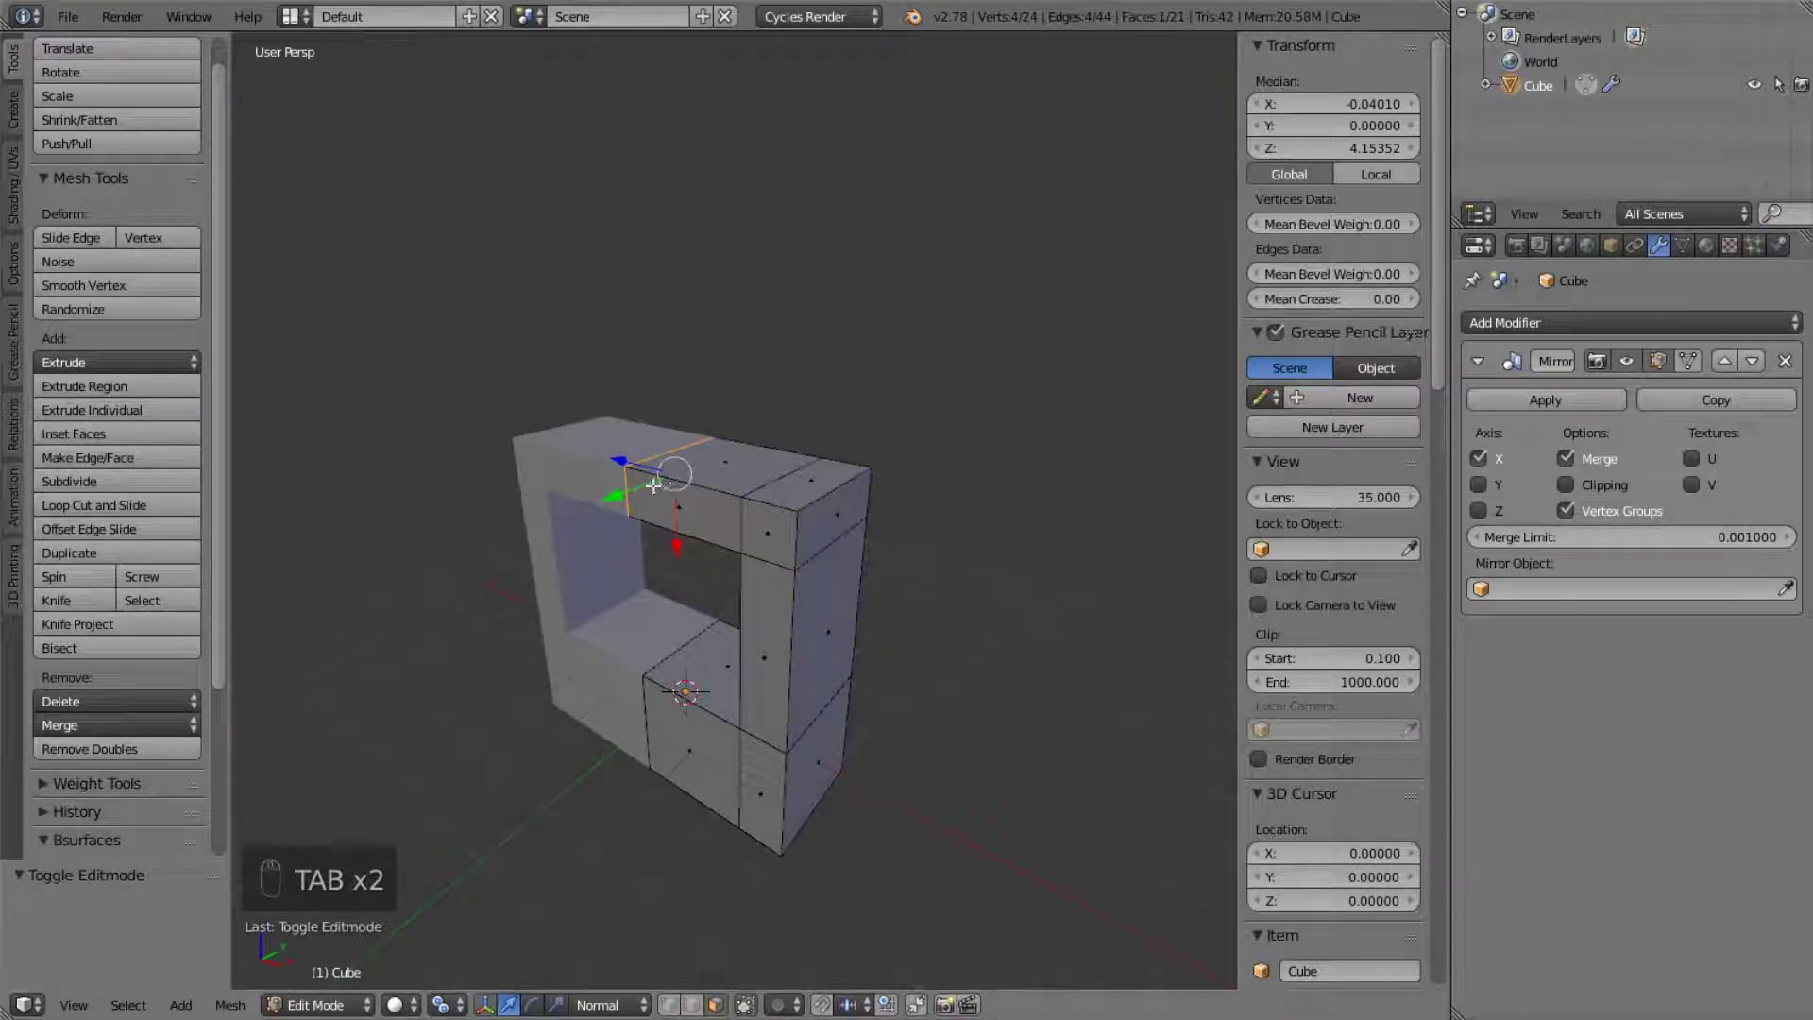
- Select the front face at the frame's lower outer corner in the editable half
{"action": "middle_click_drag", "start_coordinate": [719, 652], "coordinate": [863, 536]}
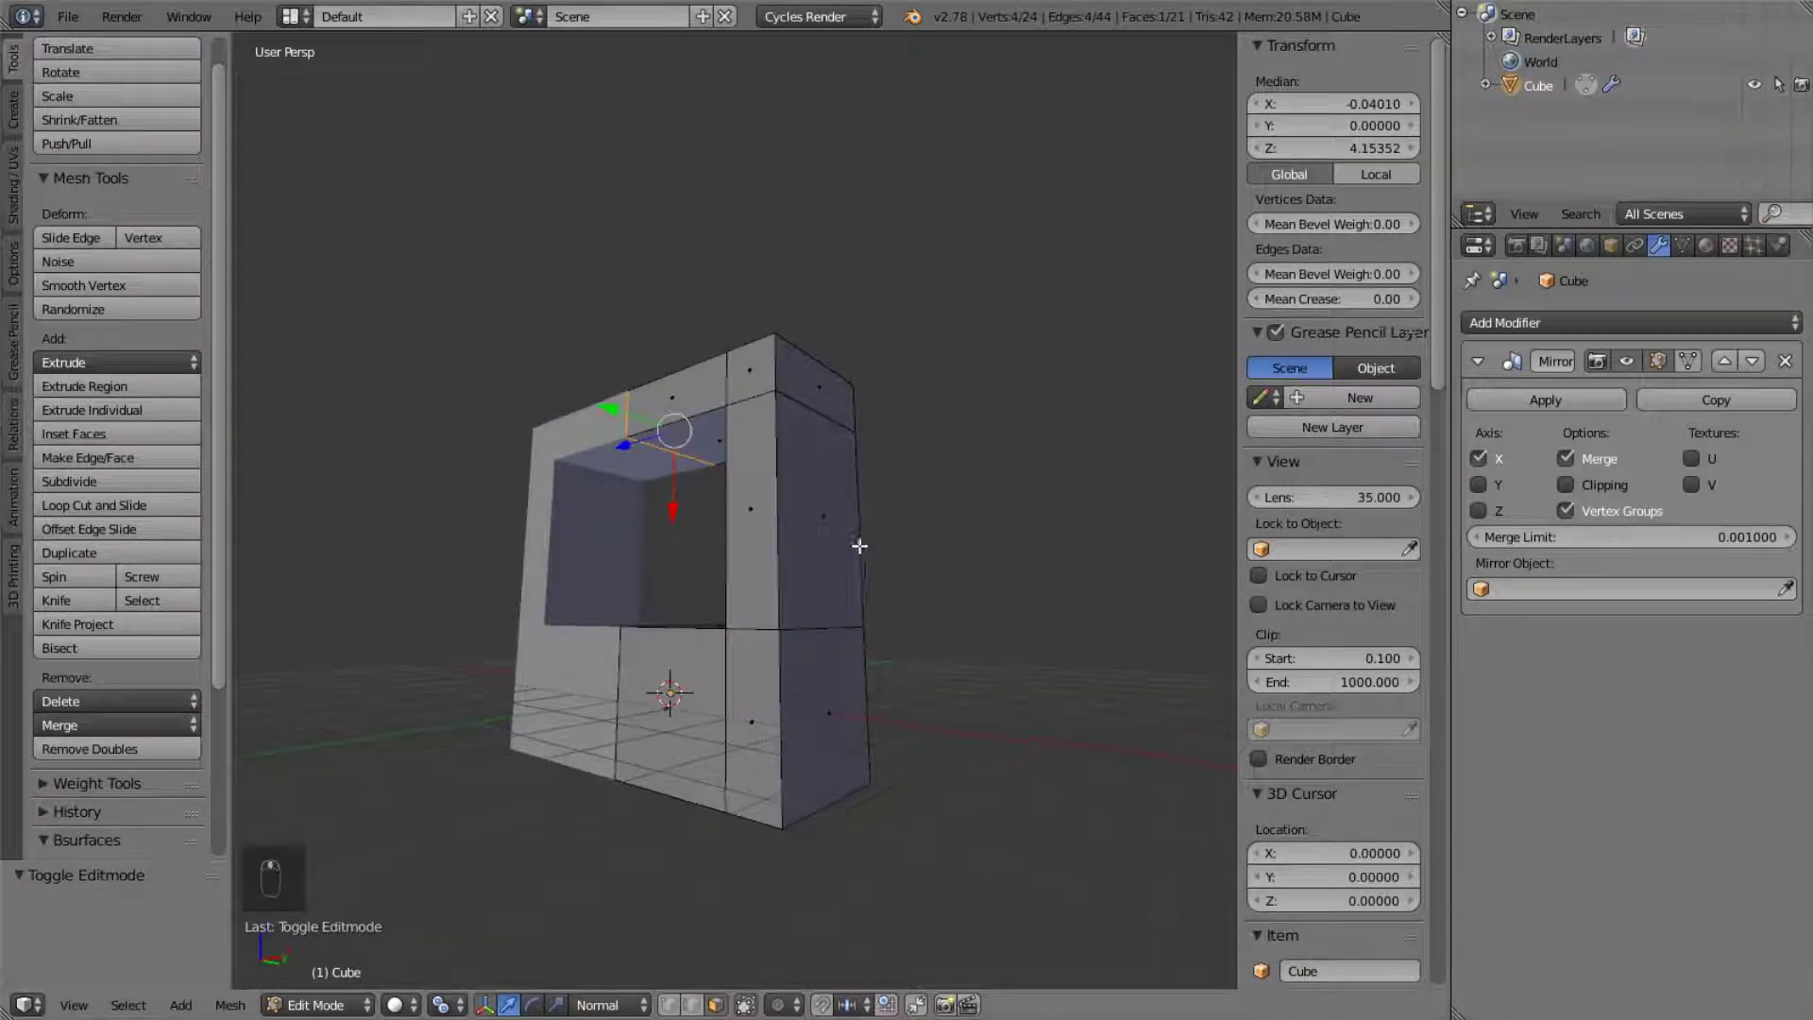
{"action": "scroll", "coordinate": [776, 616], "scroll_direction": "up", "scroll_amount": 8}
{"action": "right_click", "coordinate": [992, 615]}
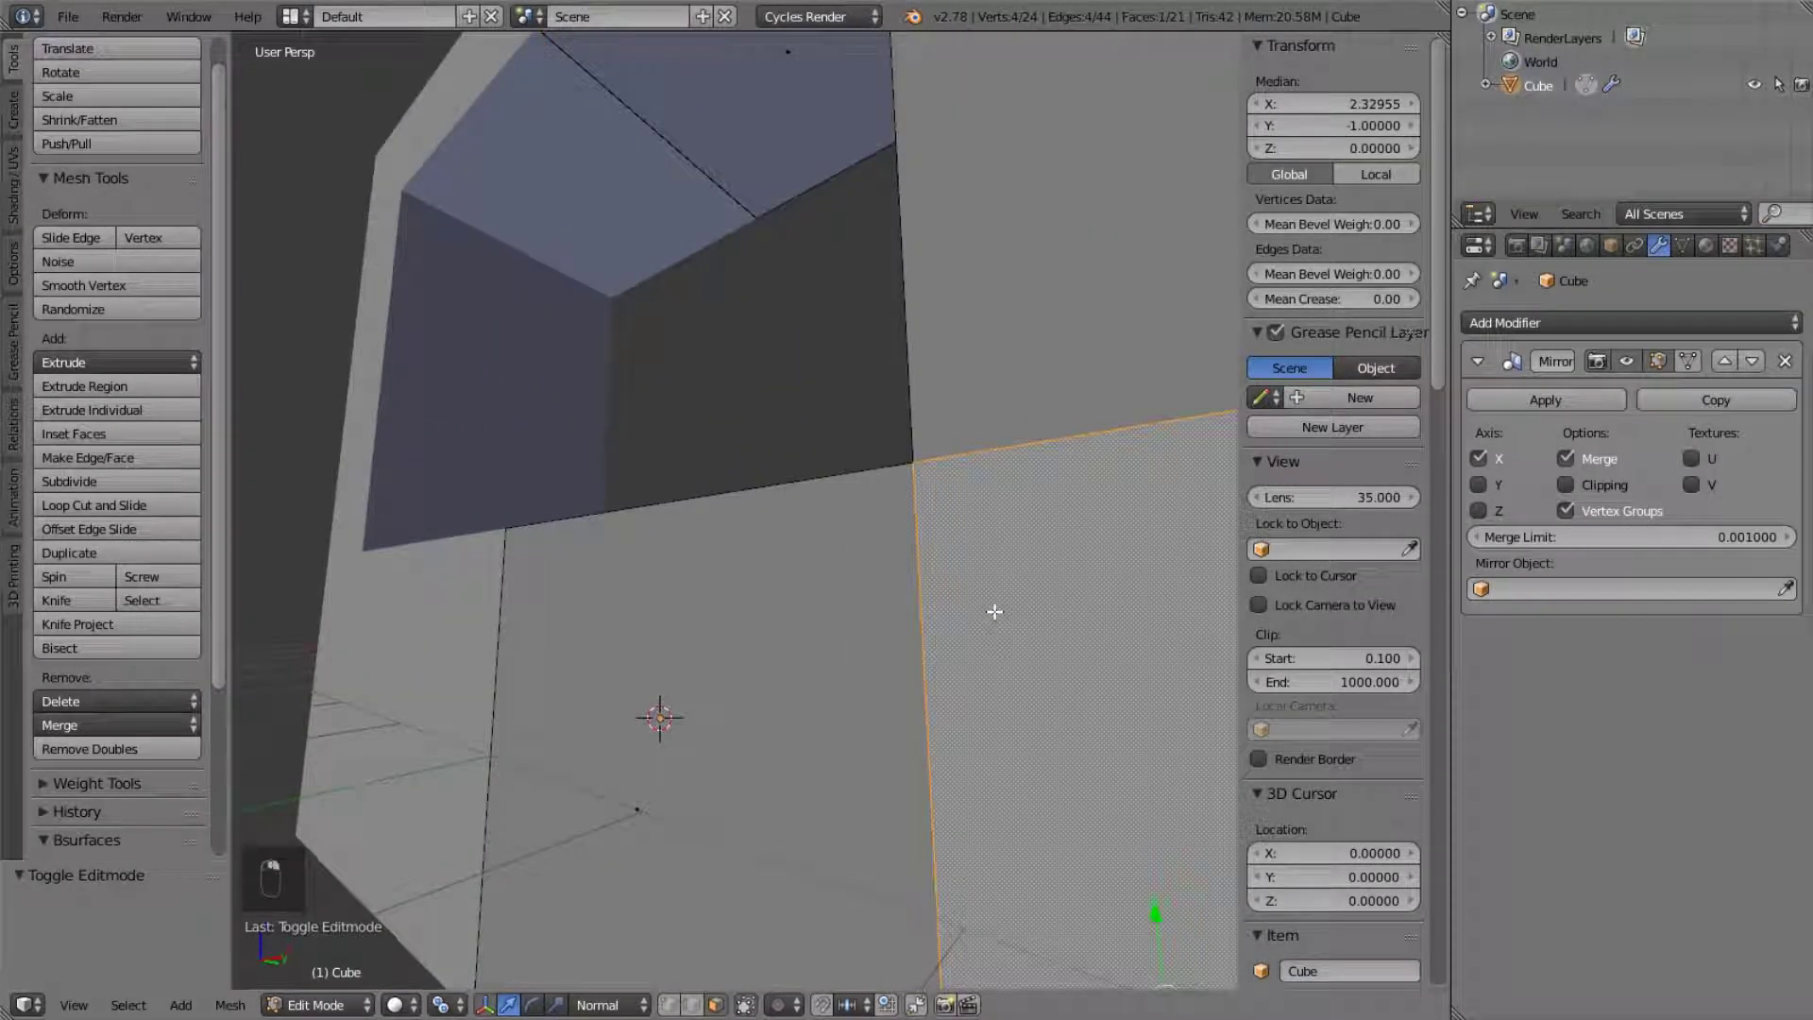
{"action": "middle_click_drag", "start_coordinate": [830, 571], "coordinate": [987, 604]}
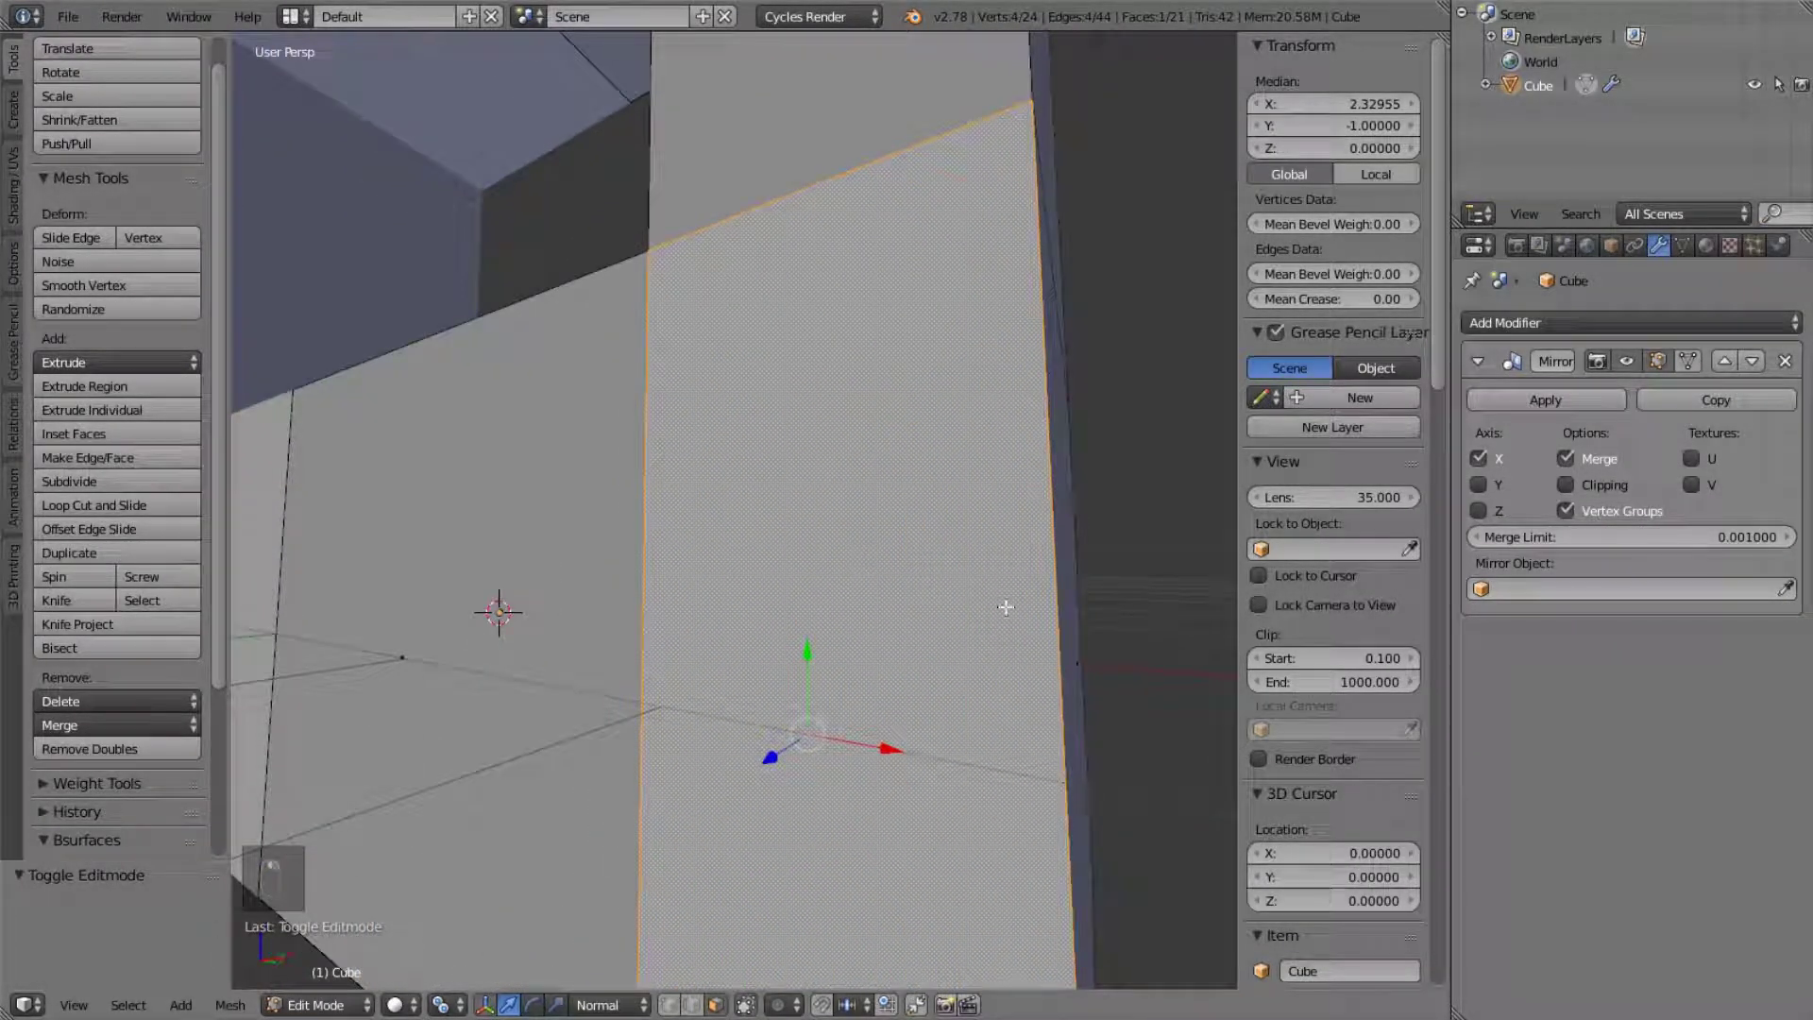
- Inset the frame's lower-corner front face, recess it about 0.07, inset it twice more and extrude the centre outward about 0.04
{"action": "key", "text": "e"}
{"action": "left_click", "coordinate": [1001, 607]}
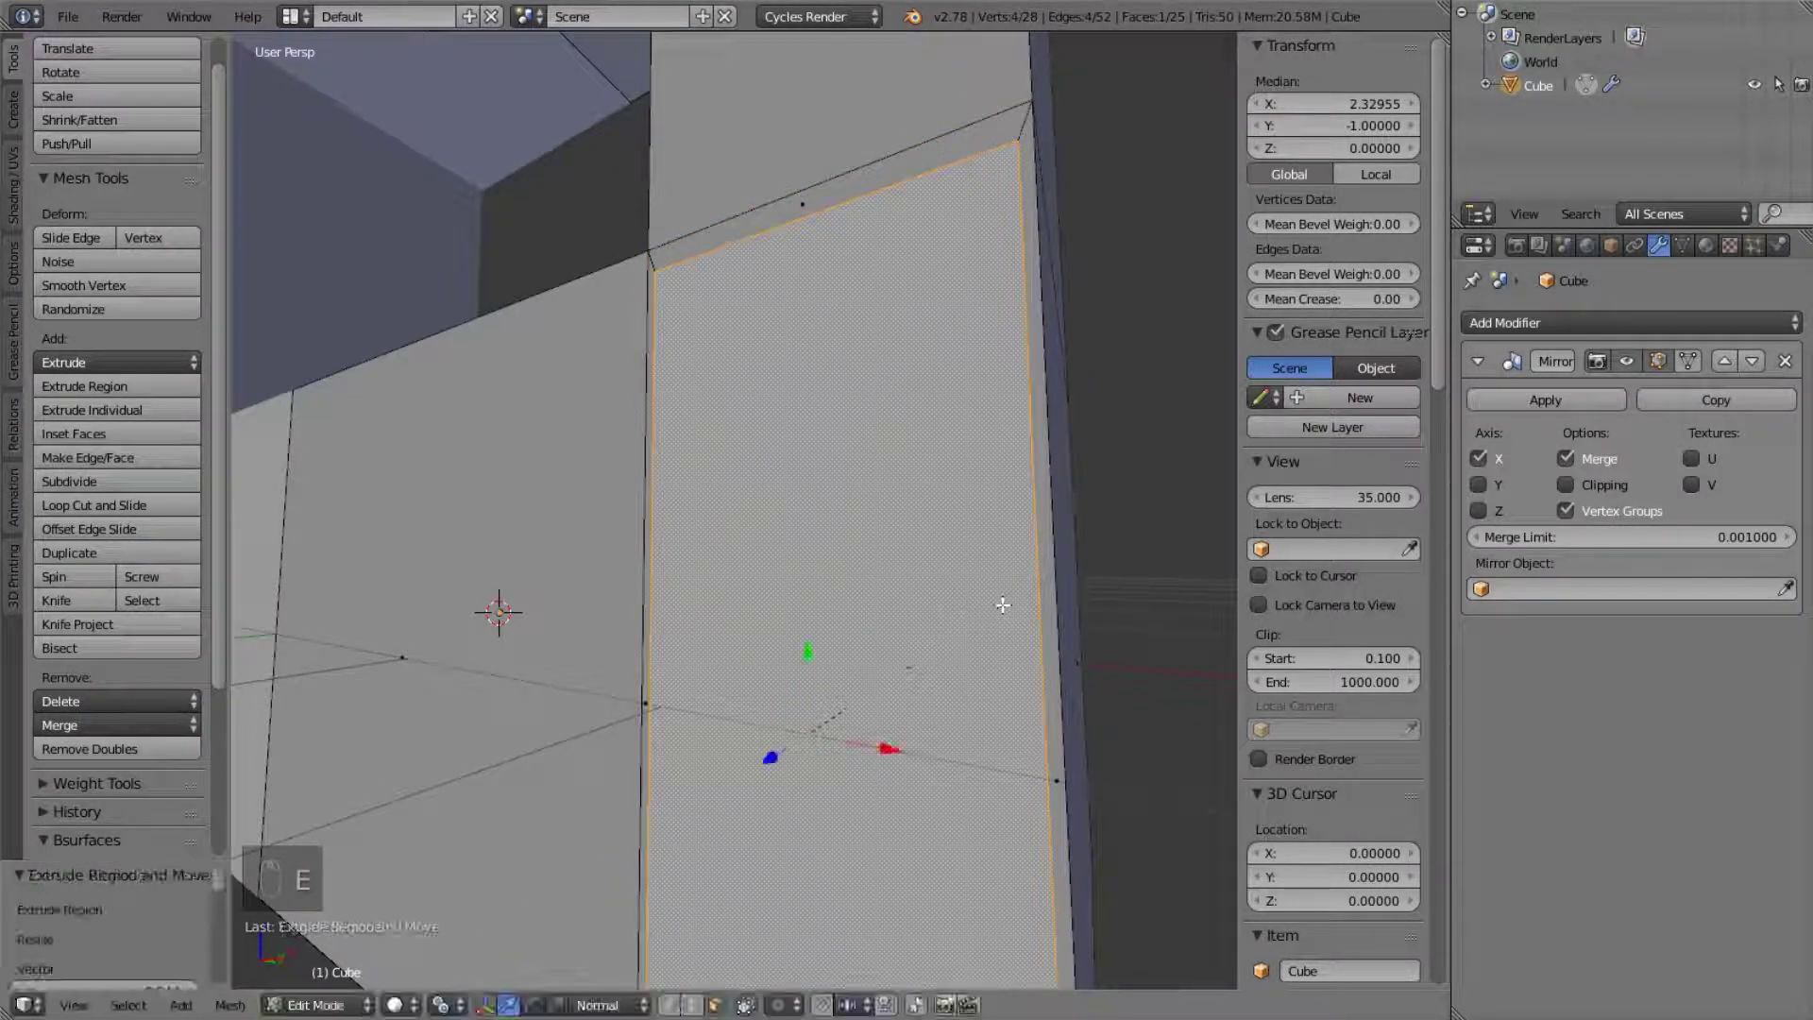
{"action": "key", "text": "e"}
{"action": "left_click", "coordinate": [1040, 419]}
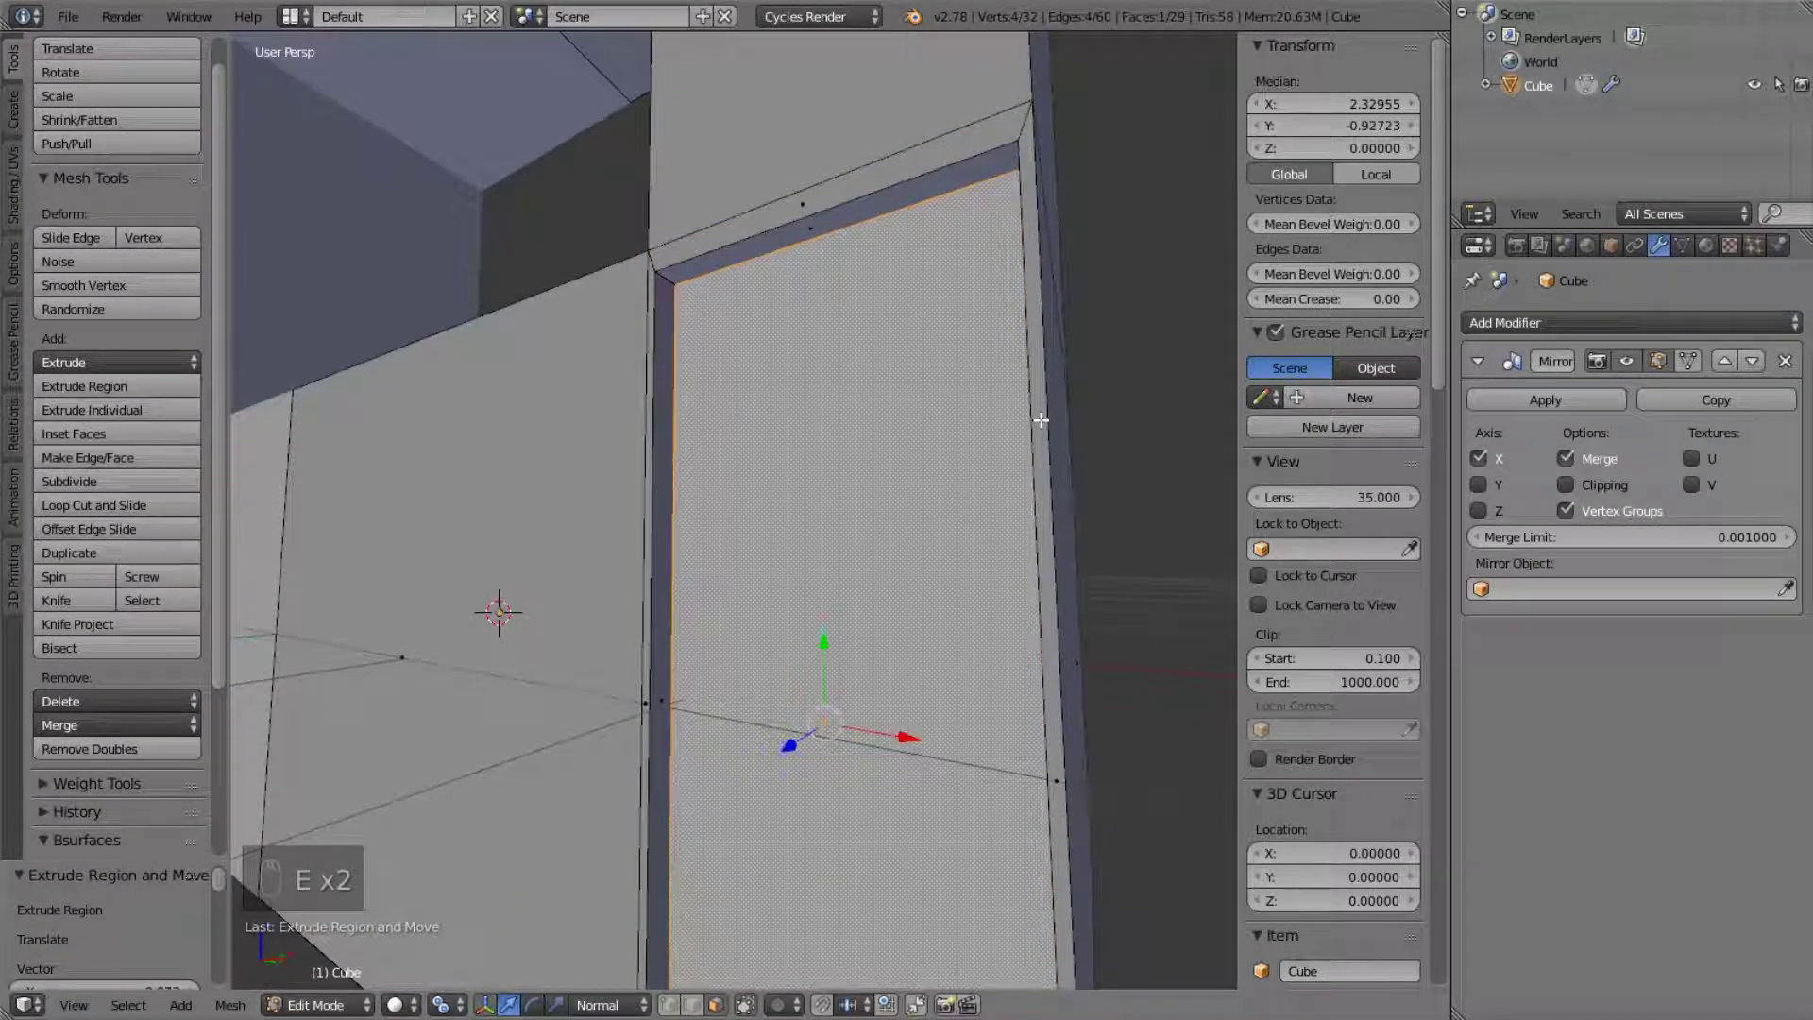
{"action": "key", "text": "e"}
{"action": "left_click", "coordinate": [1020, 438]}
{"action": "key", "text": "e"}
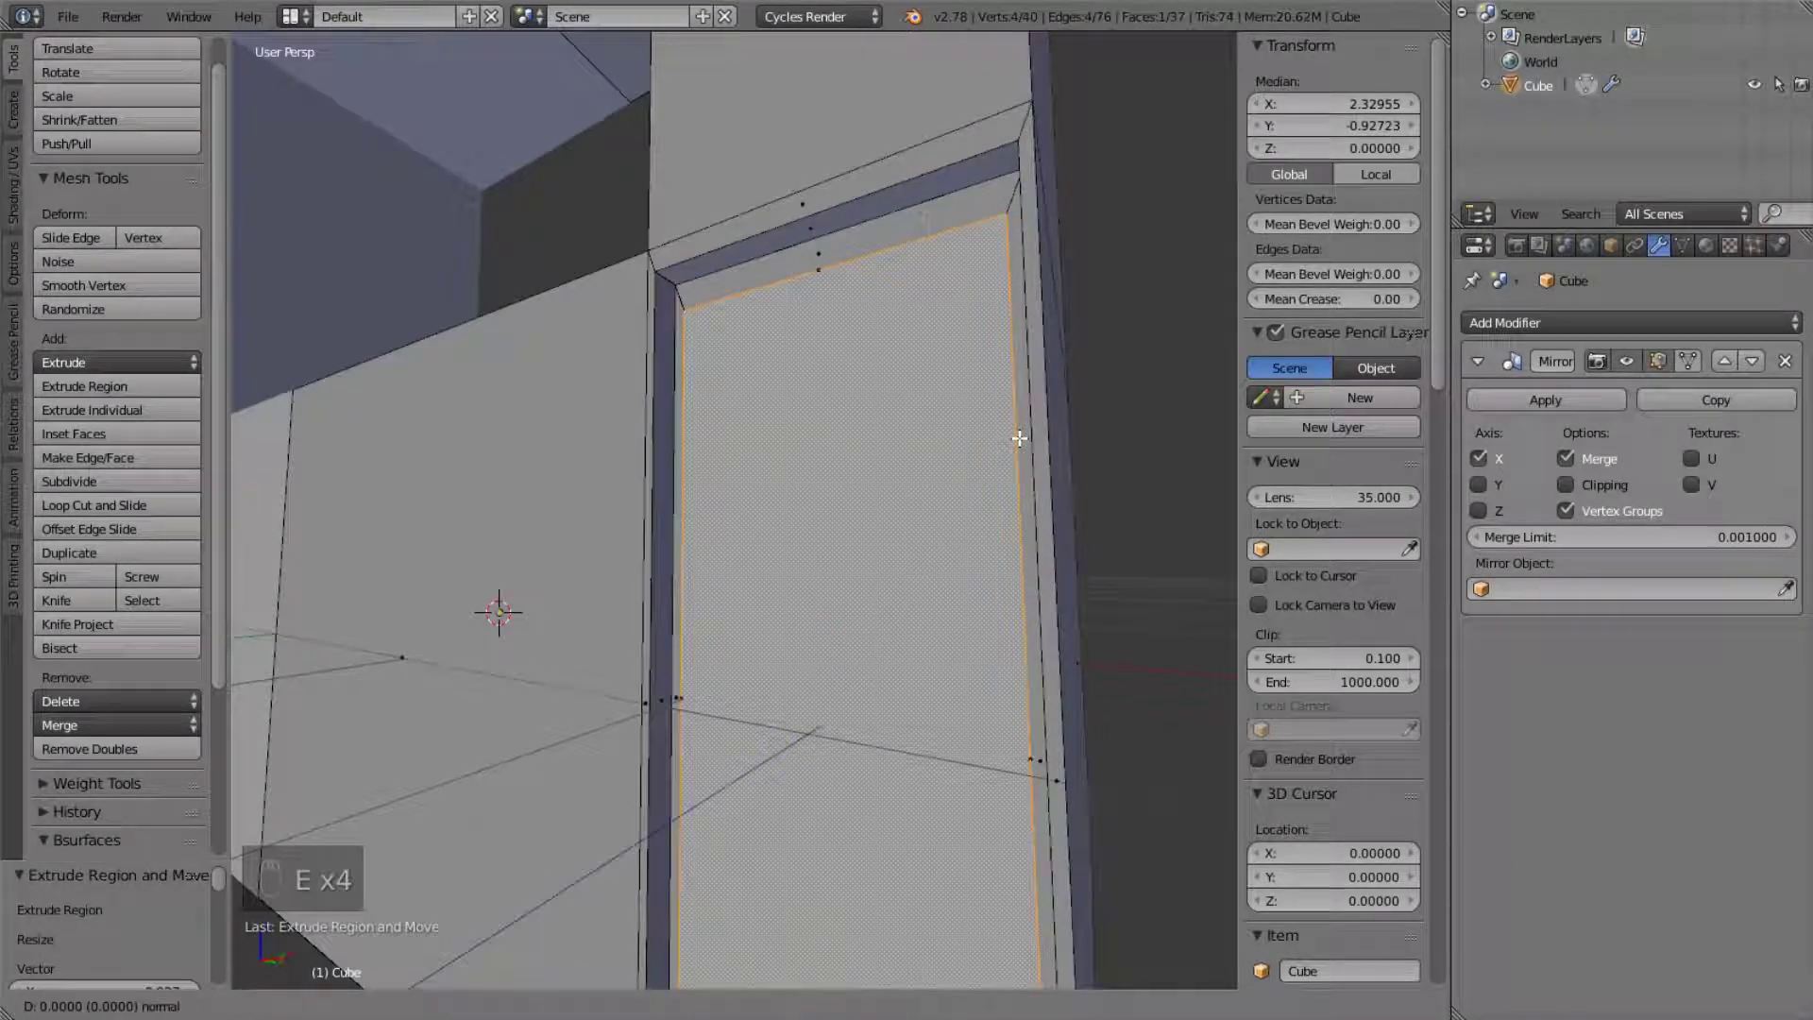
{"action": "left_click", "coordinate": [1013, 449]}
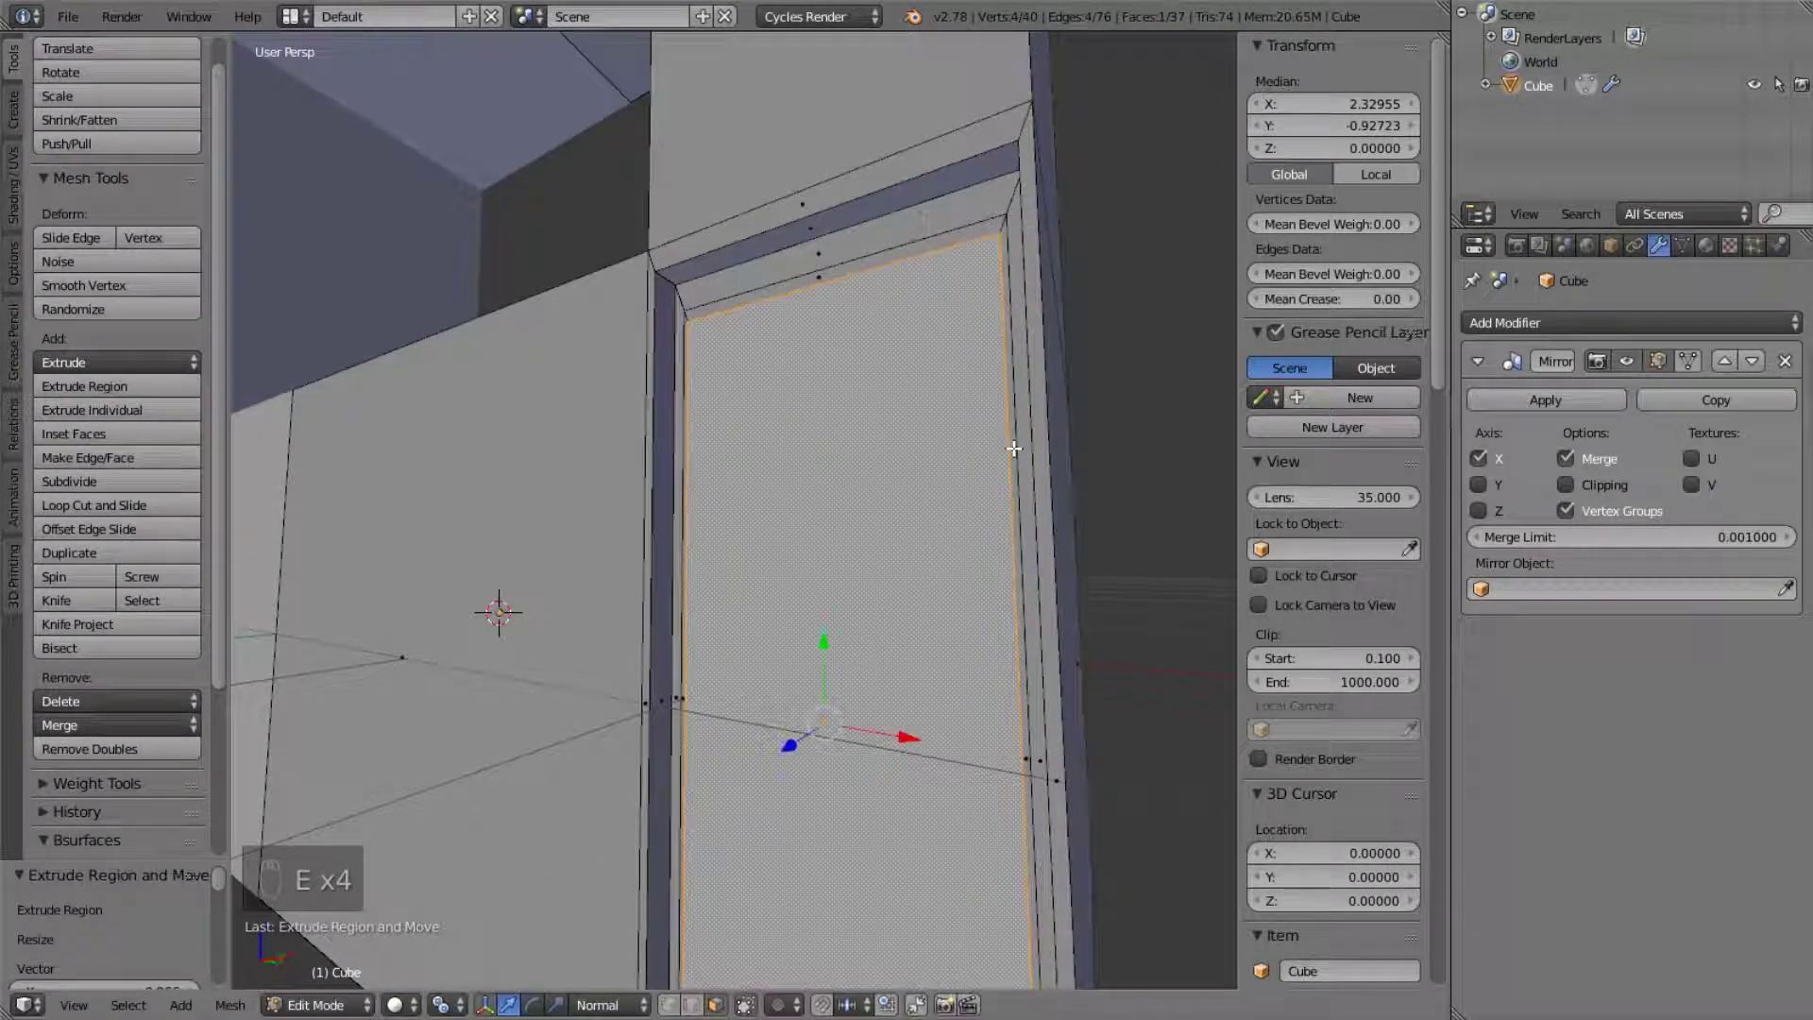
{"action": "key", "text": "e"}
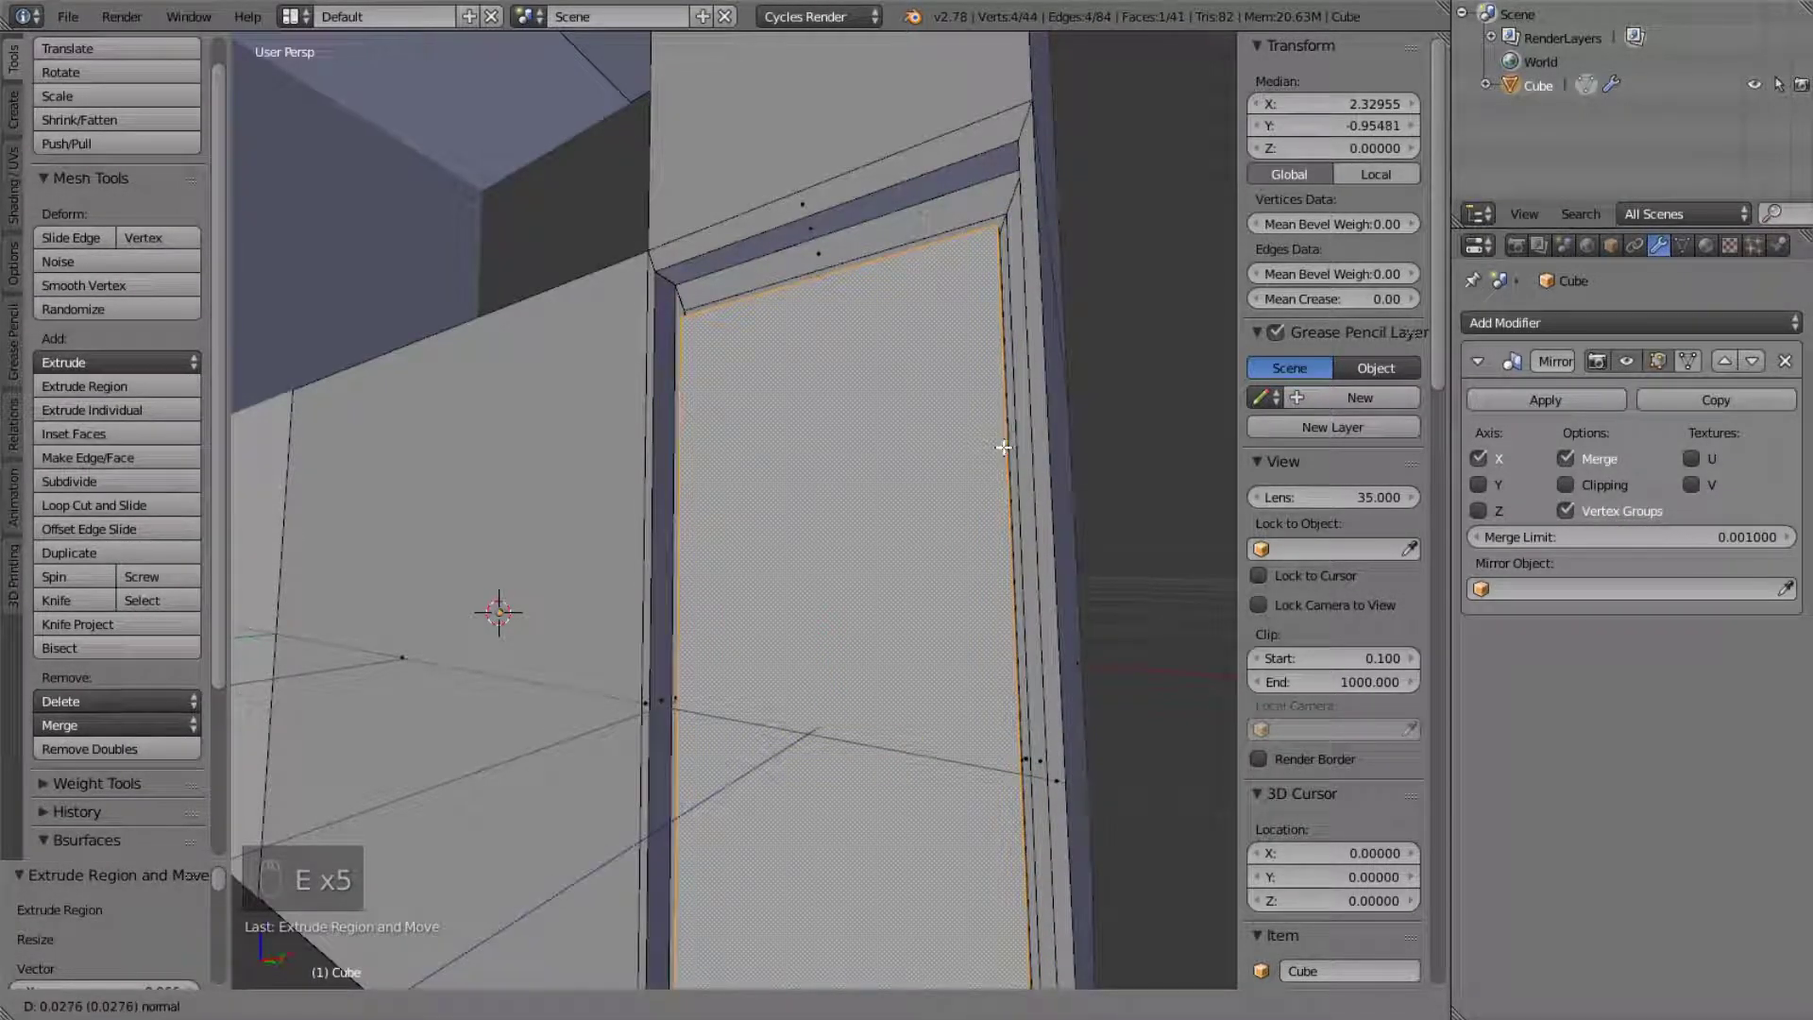
{"action": "left_click", "coordinate": [998, 442]}
- Bevel the edge loop around the raised centre of the recessed corner panel with a rounded, multi-segment profile
{"action": "middle_click_drag", "start_coordinate": [999, 442], "coordinate": [831, 491]}
{"action": "key", "text": "KP_Decimal"}
{"action": "left_click", "coordinate": [692, 1005]}
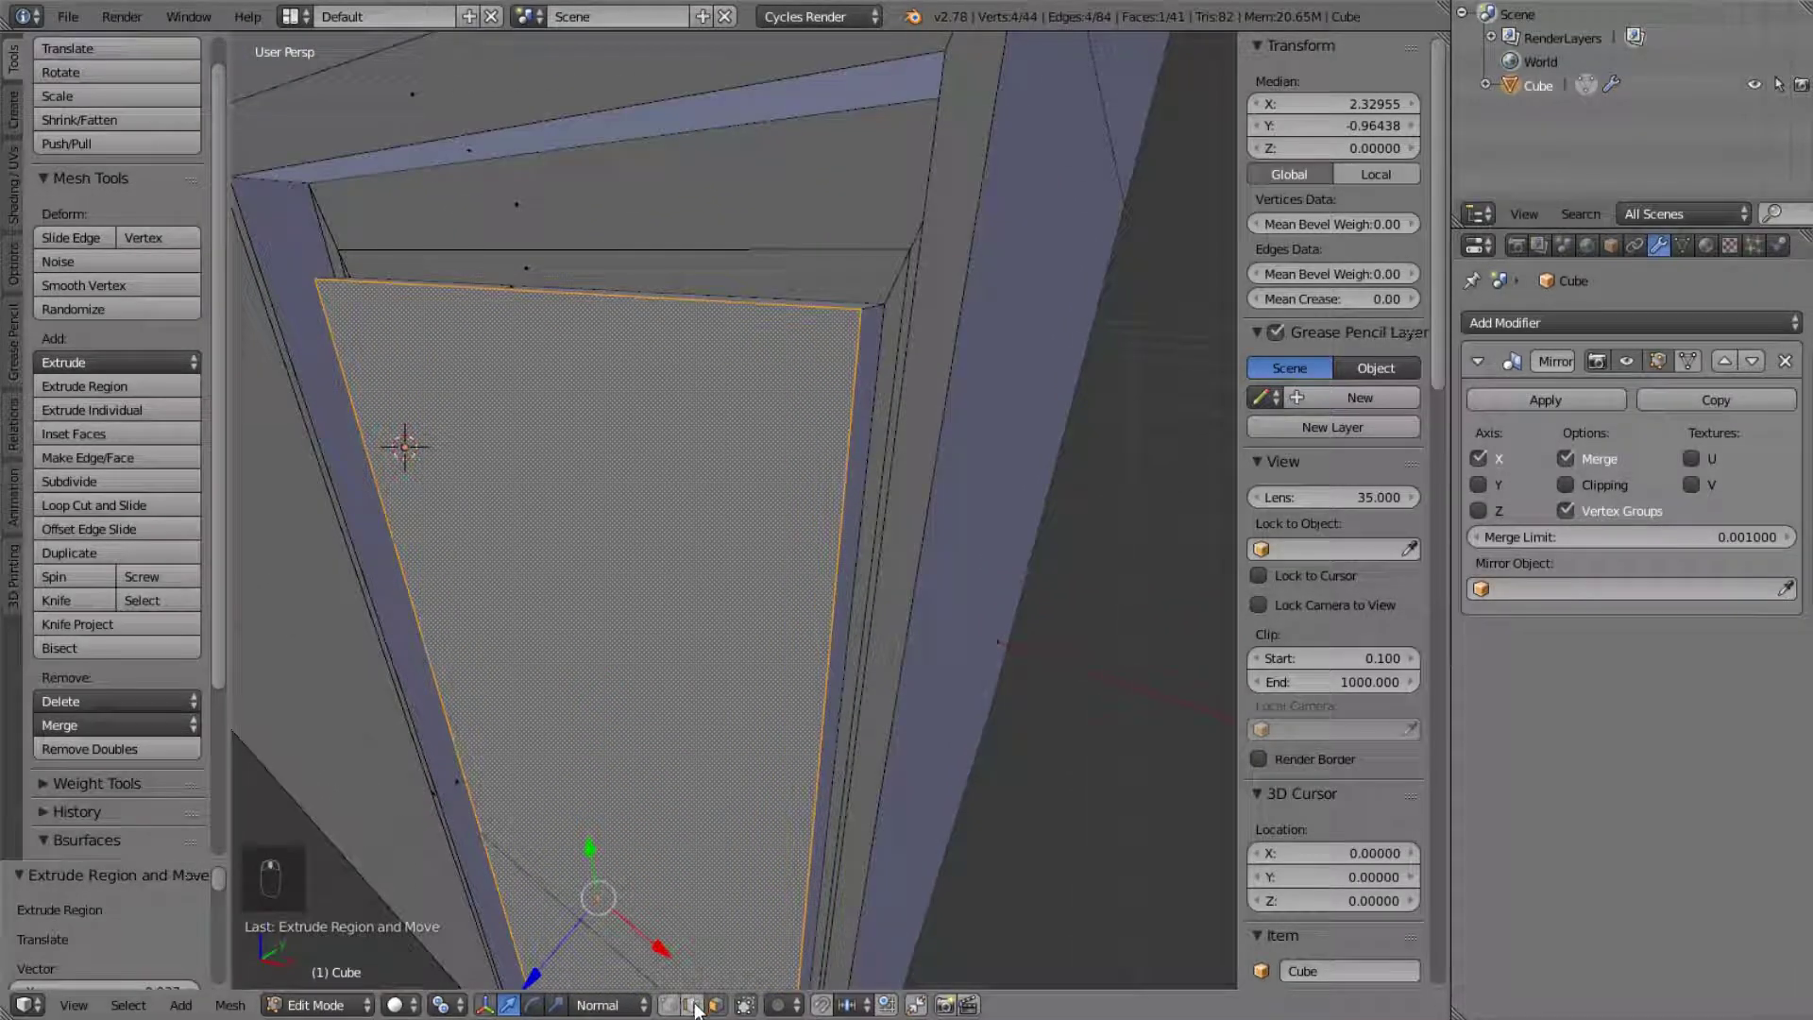
{"action": "left_click", "coordinate": [857, 299]}
{"action": "key", "text": "ctrl+b"}
{"action": "left_click", "coordinate": [769, 412]}
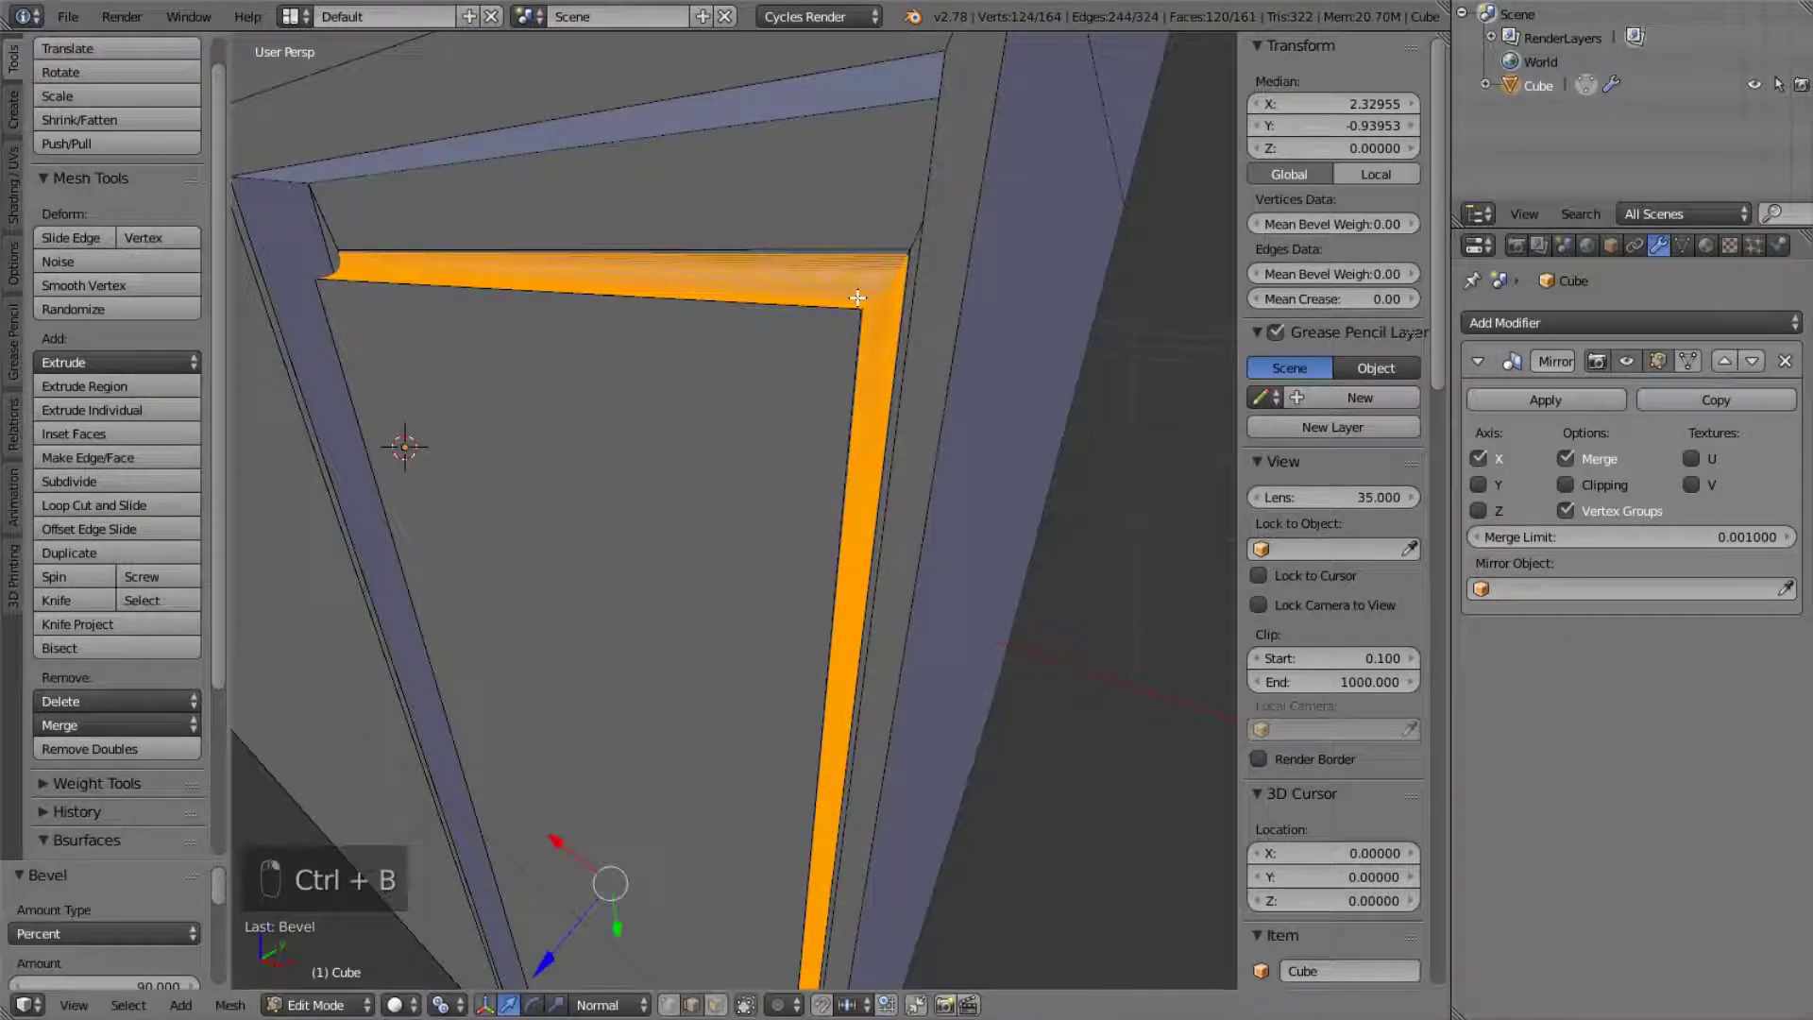
- Inspect the whole frame in Object Mode and compare it with the Mirror modifier's viewport display off and on in Edit Mode
{"action": "key", "text": "Tab"}
{"action": "middle_click_drag", "start_coordinate": [829, 407], "coordinate": [718, 512]}
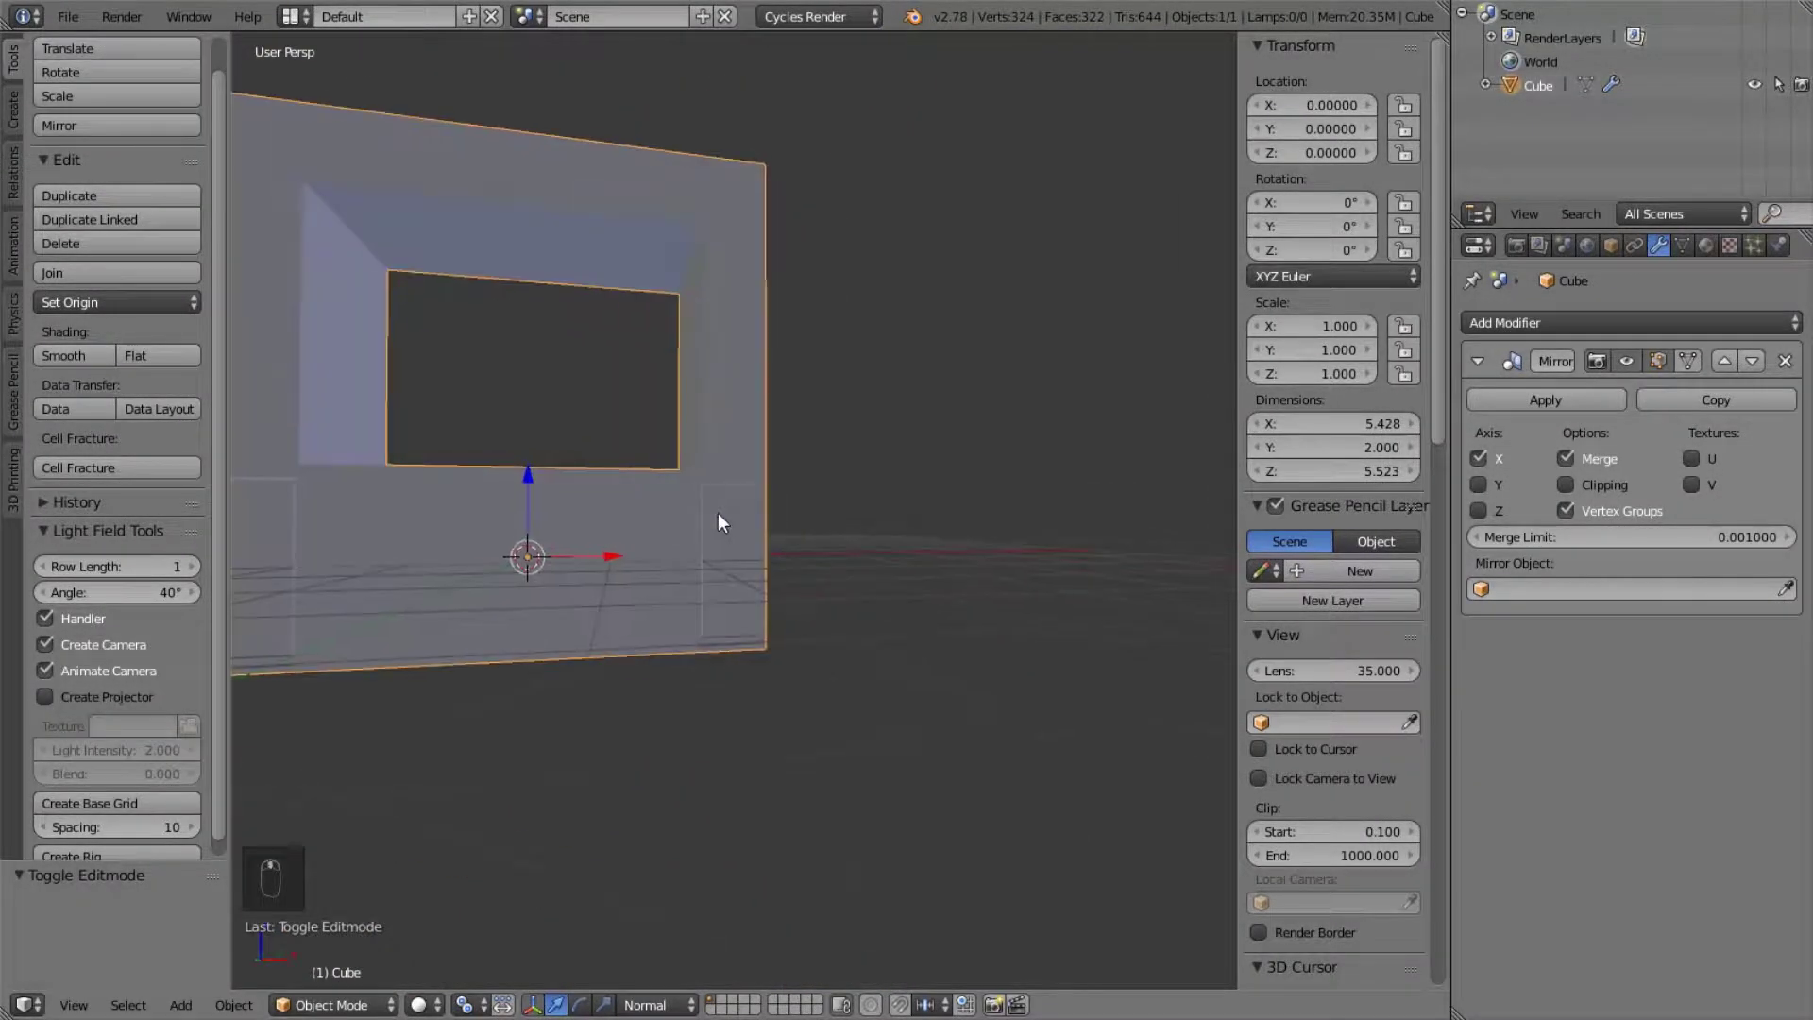
{"action": "middle_click_drag", "start_coordinate": [442, 544], "coordinate": [874, 426]}
{"action": "key", "text": "Tab"}
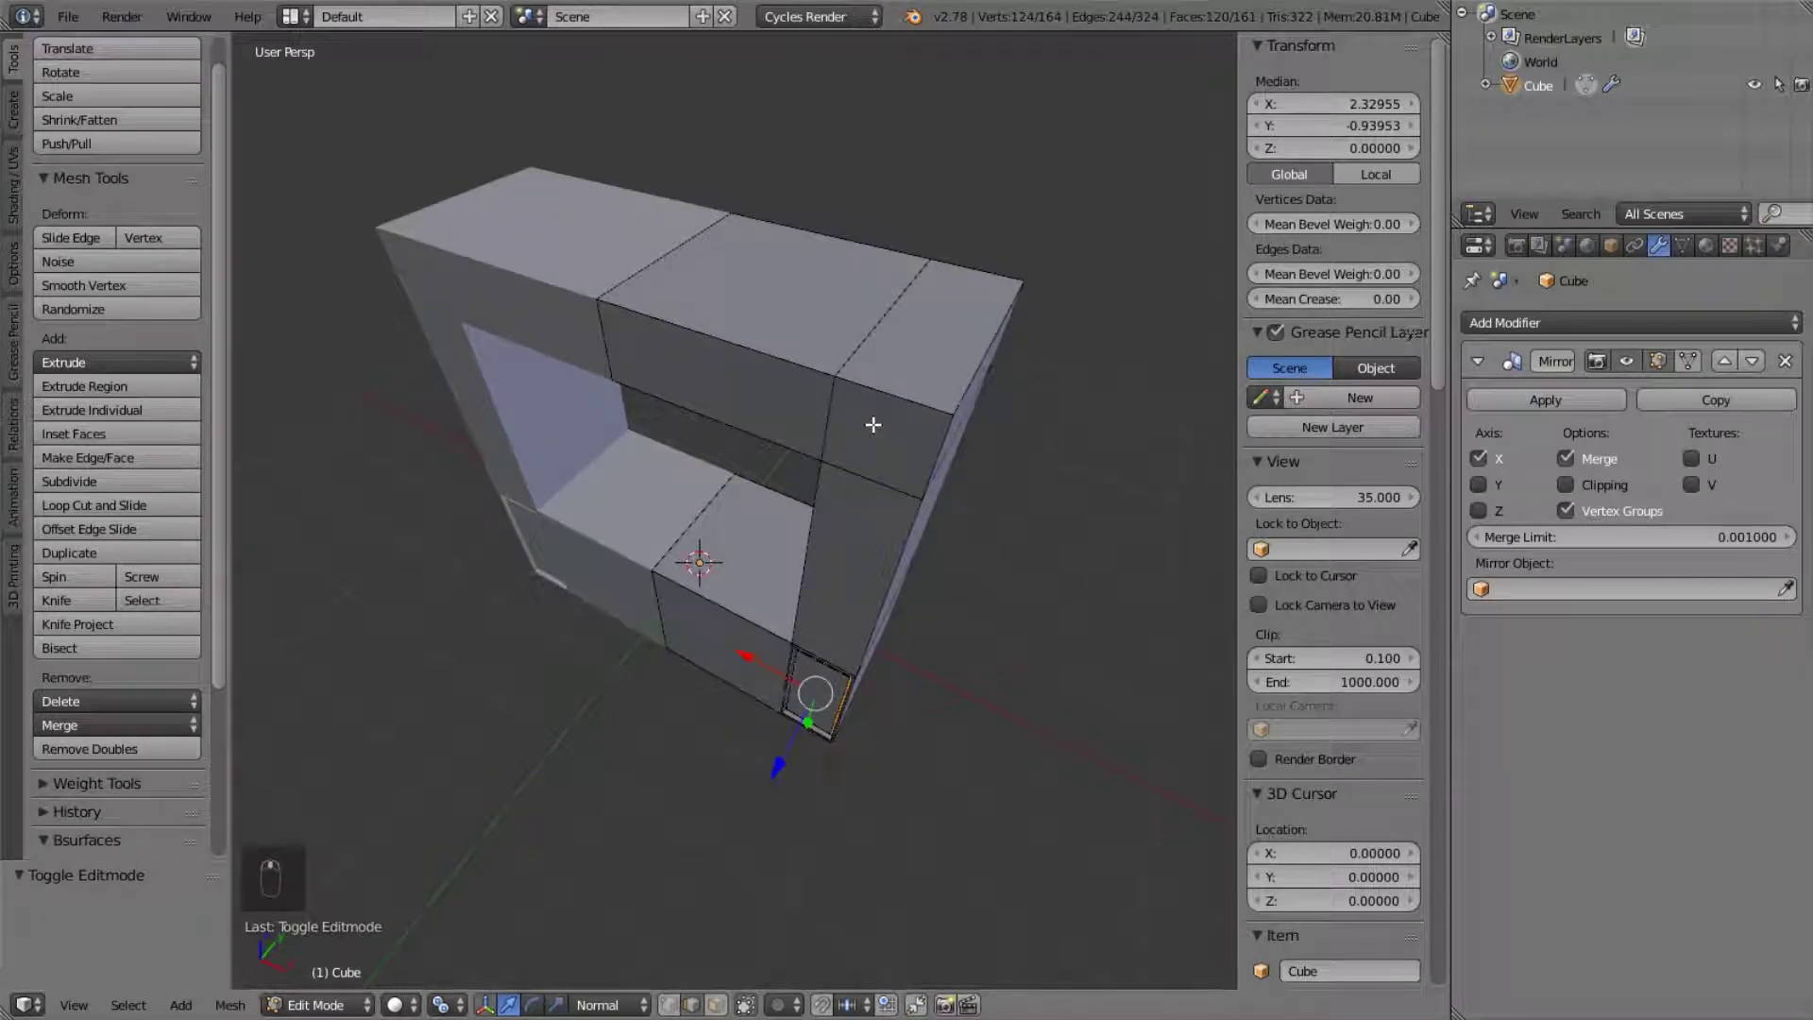
{"action": "left_click", "coordinate": [1626, 362]}
{"action": "left_click", "coordinate": [1626, 365]}
{"action": "middle_click_drag", "start_coordinate": [907, 397], "coordinate": [1010, 227]}
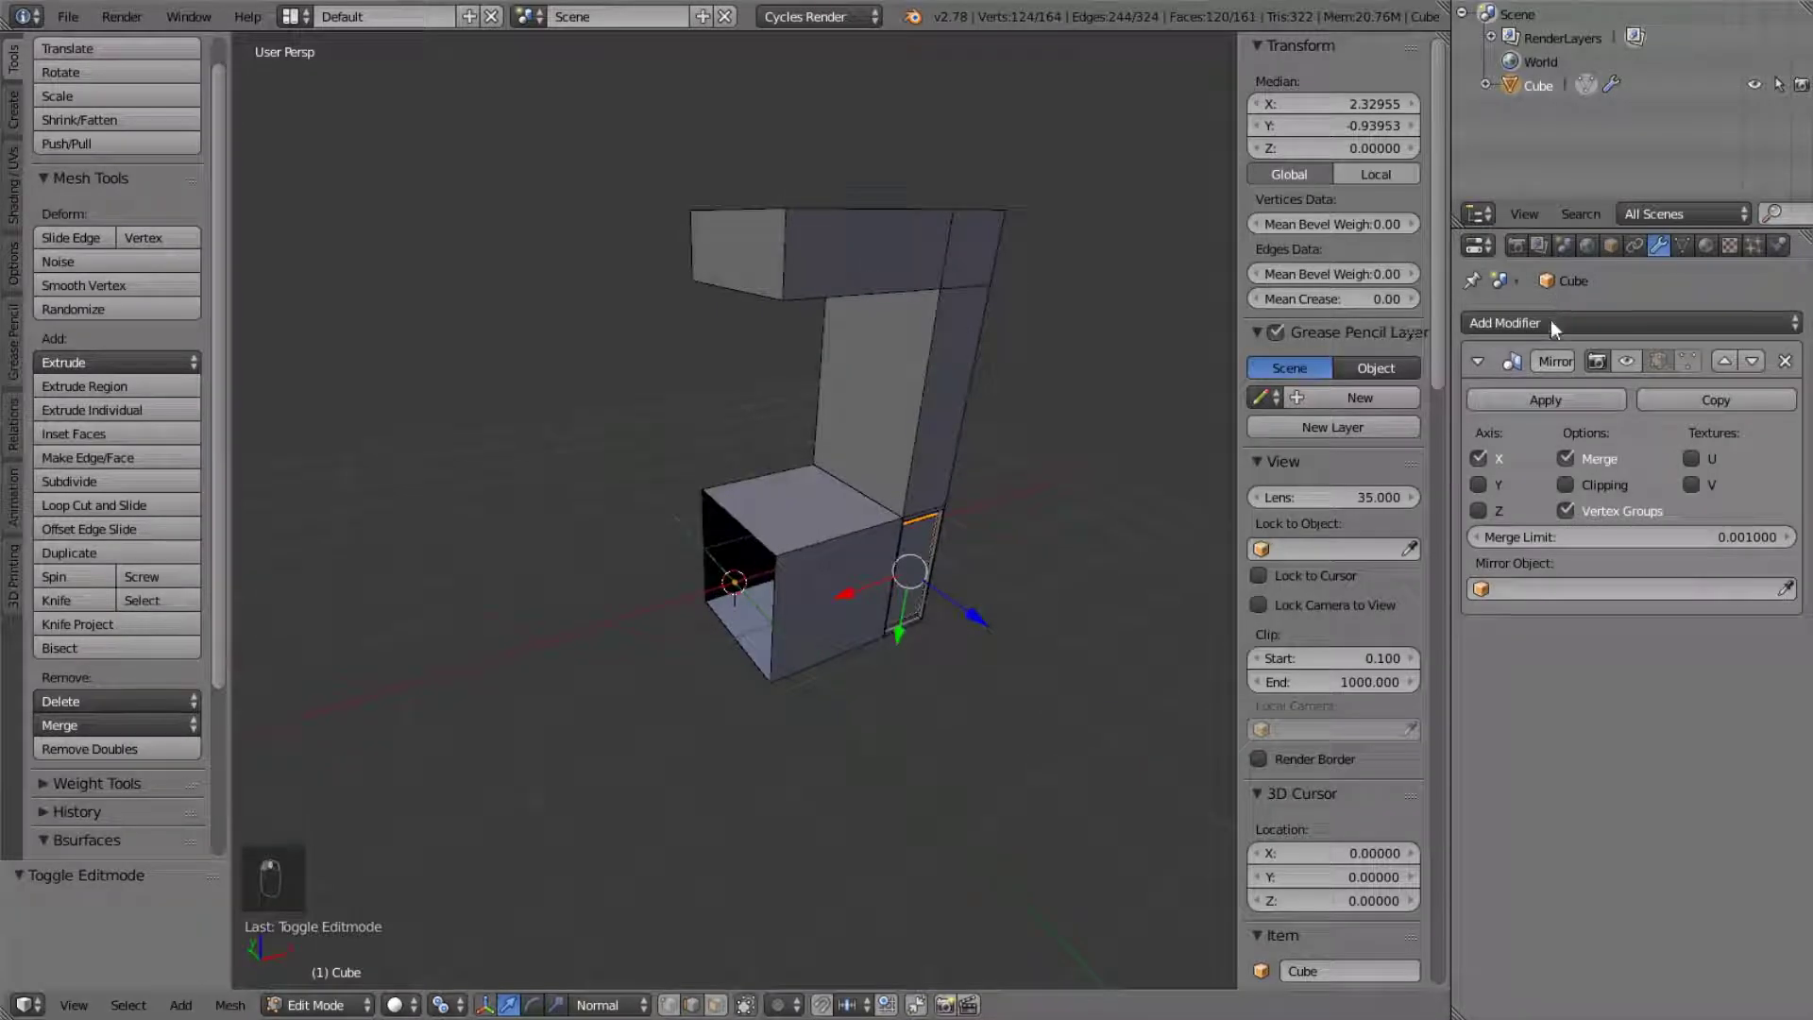
{"action": "left_click", "coordinate": [1625, 363]}
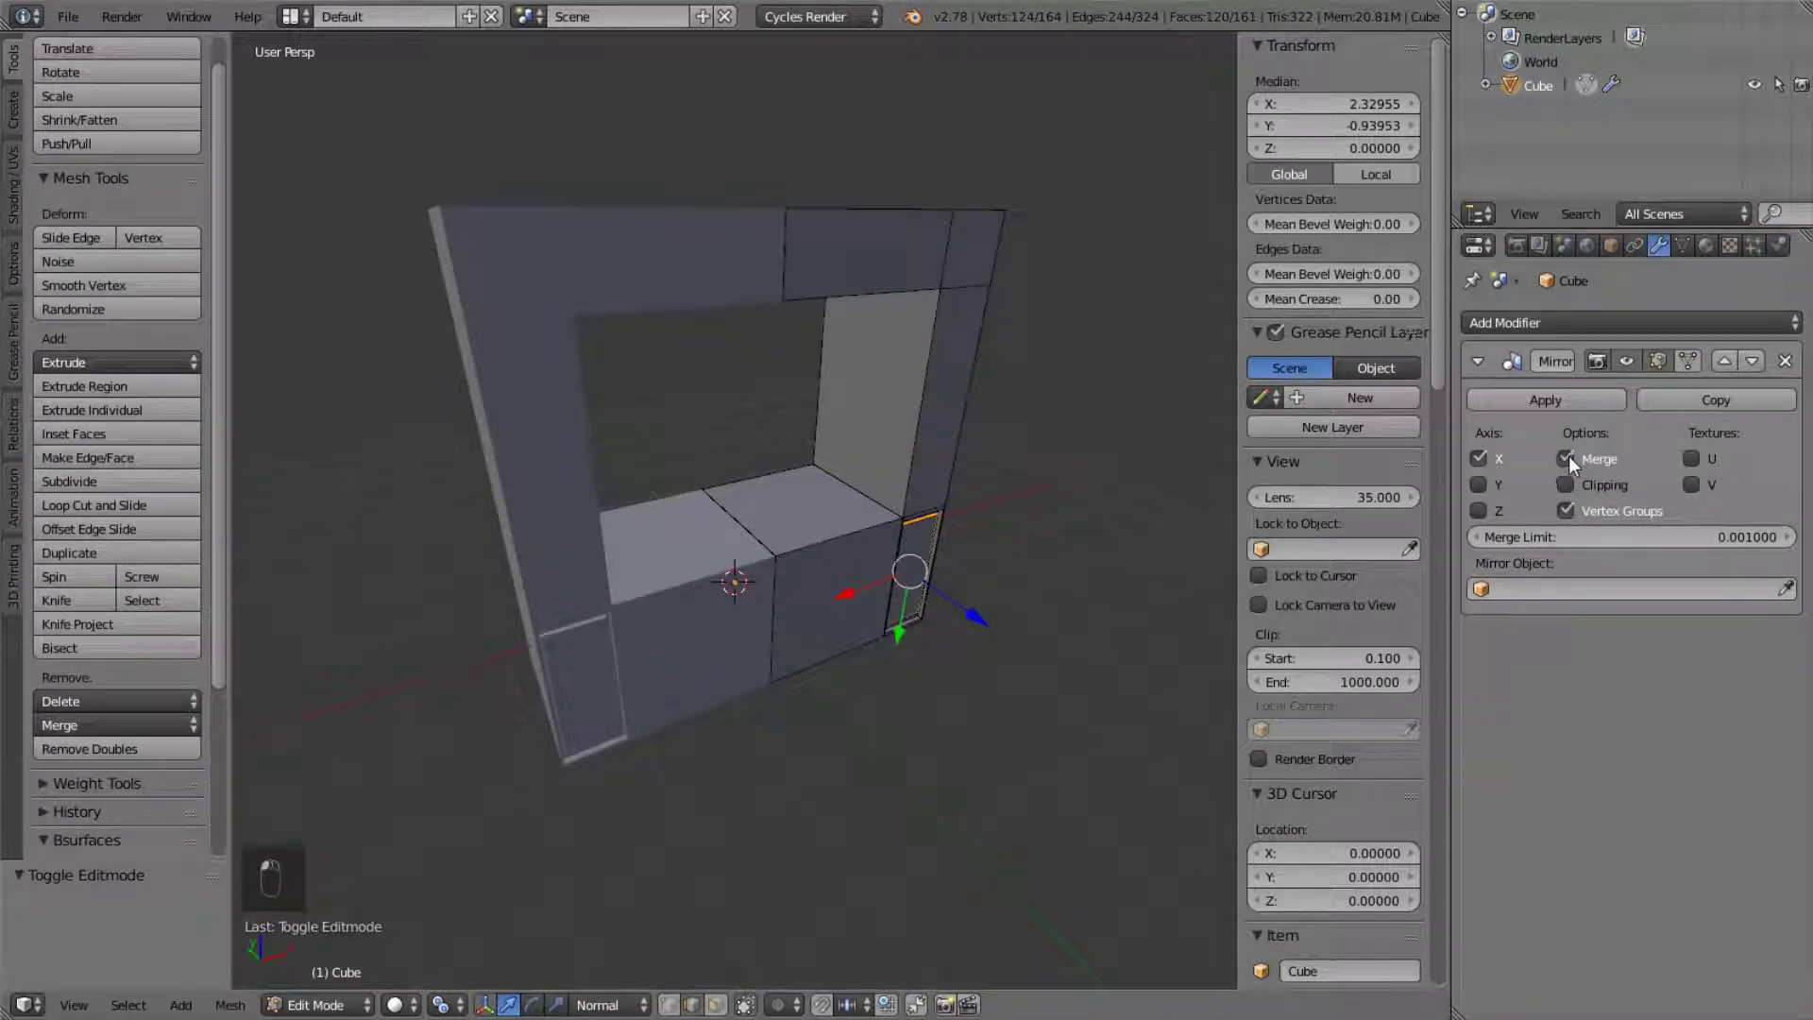
- Examine the mirror seam at the centre of the frame in wireframe and solid display
{"action": "middle_click_drag", "start_coordinate": [907, 302], "coordinate": [885, 346]}
{"action": "scroll", "coordinate": [885, 347], "scroll_direction": "up", "scroll_amount": 2}
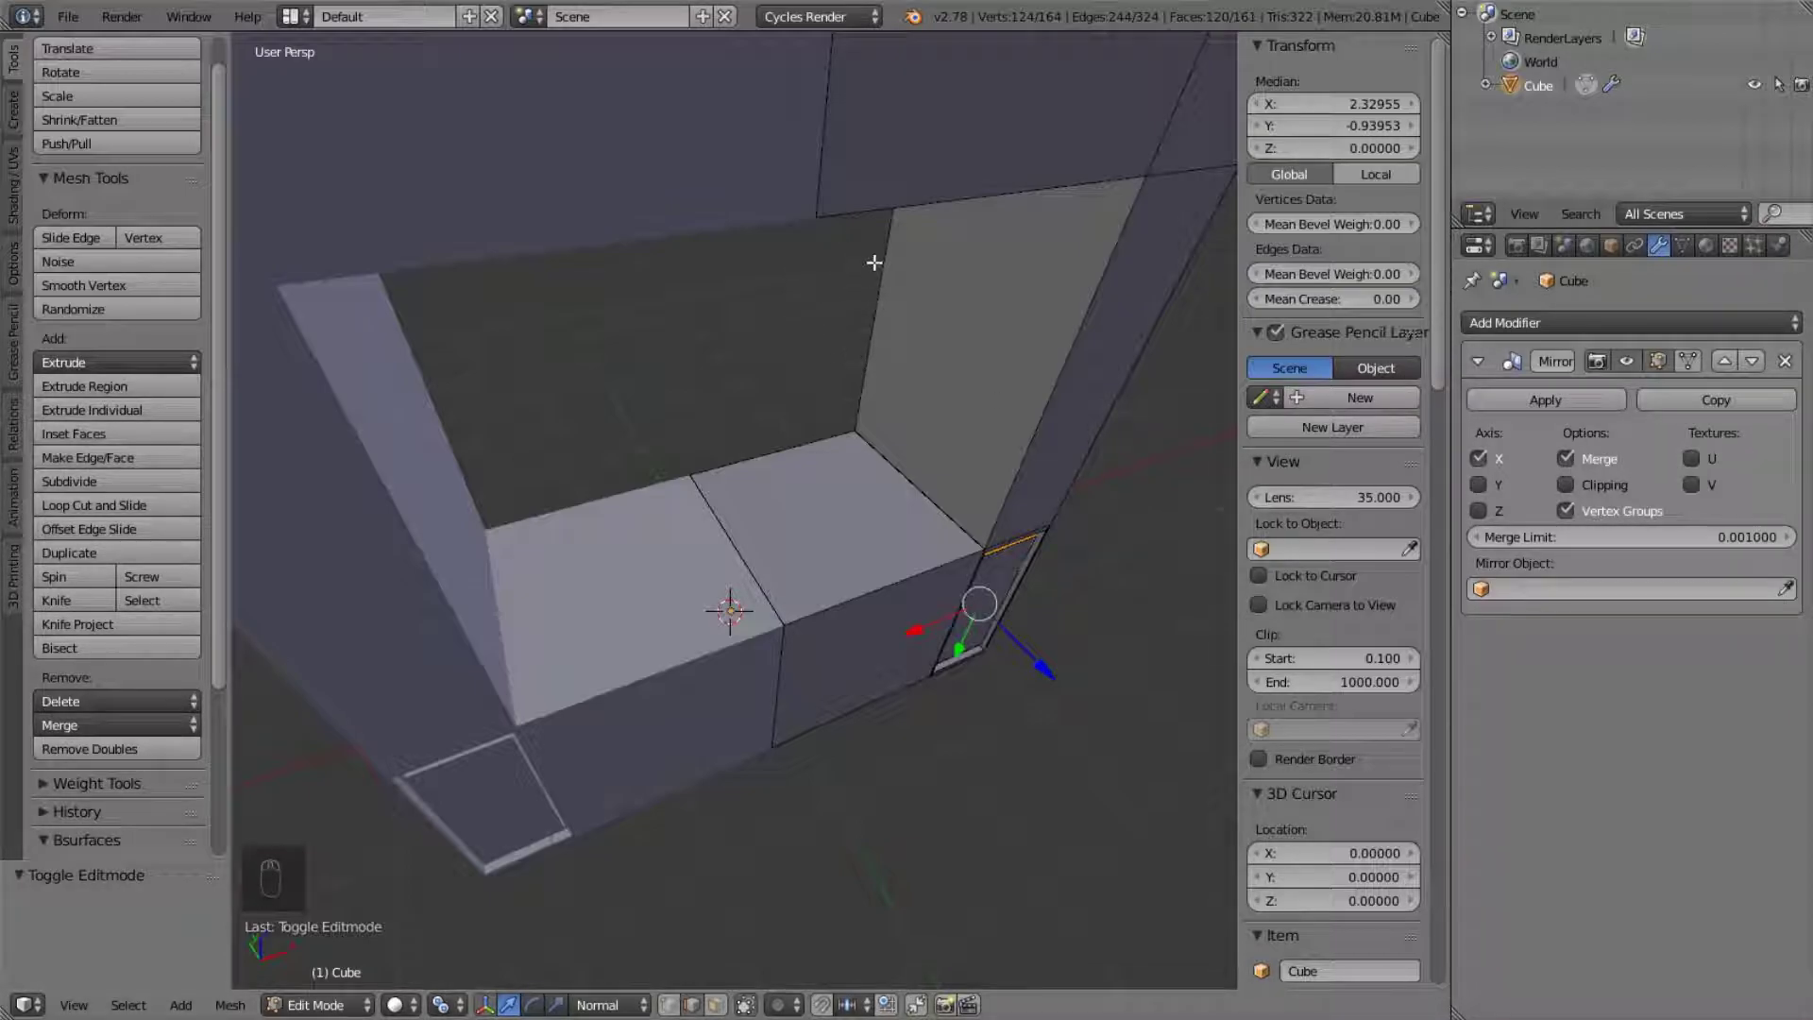
{"action": "middle_click_drag", "start_coordinate": [1148, 421], "coordinate": [777, 406]}
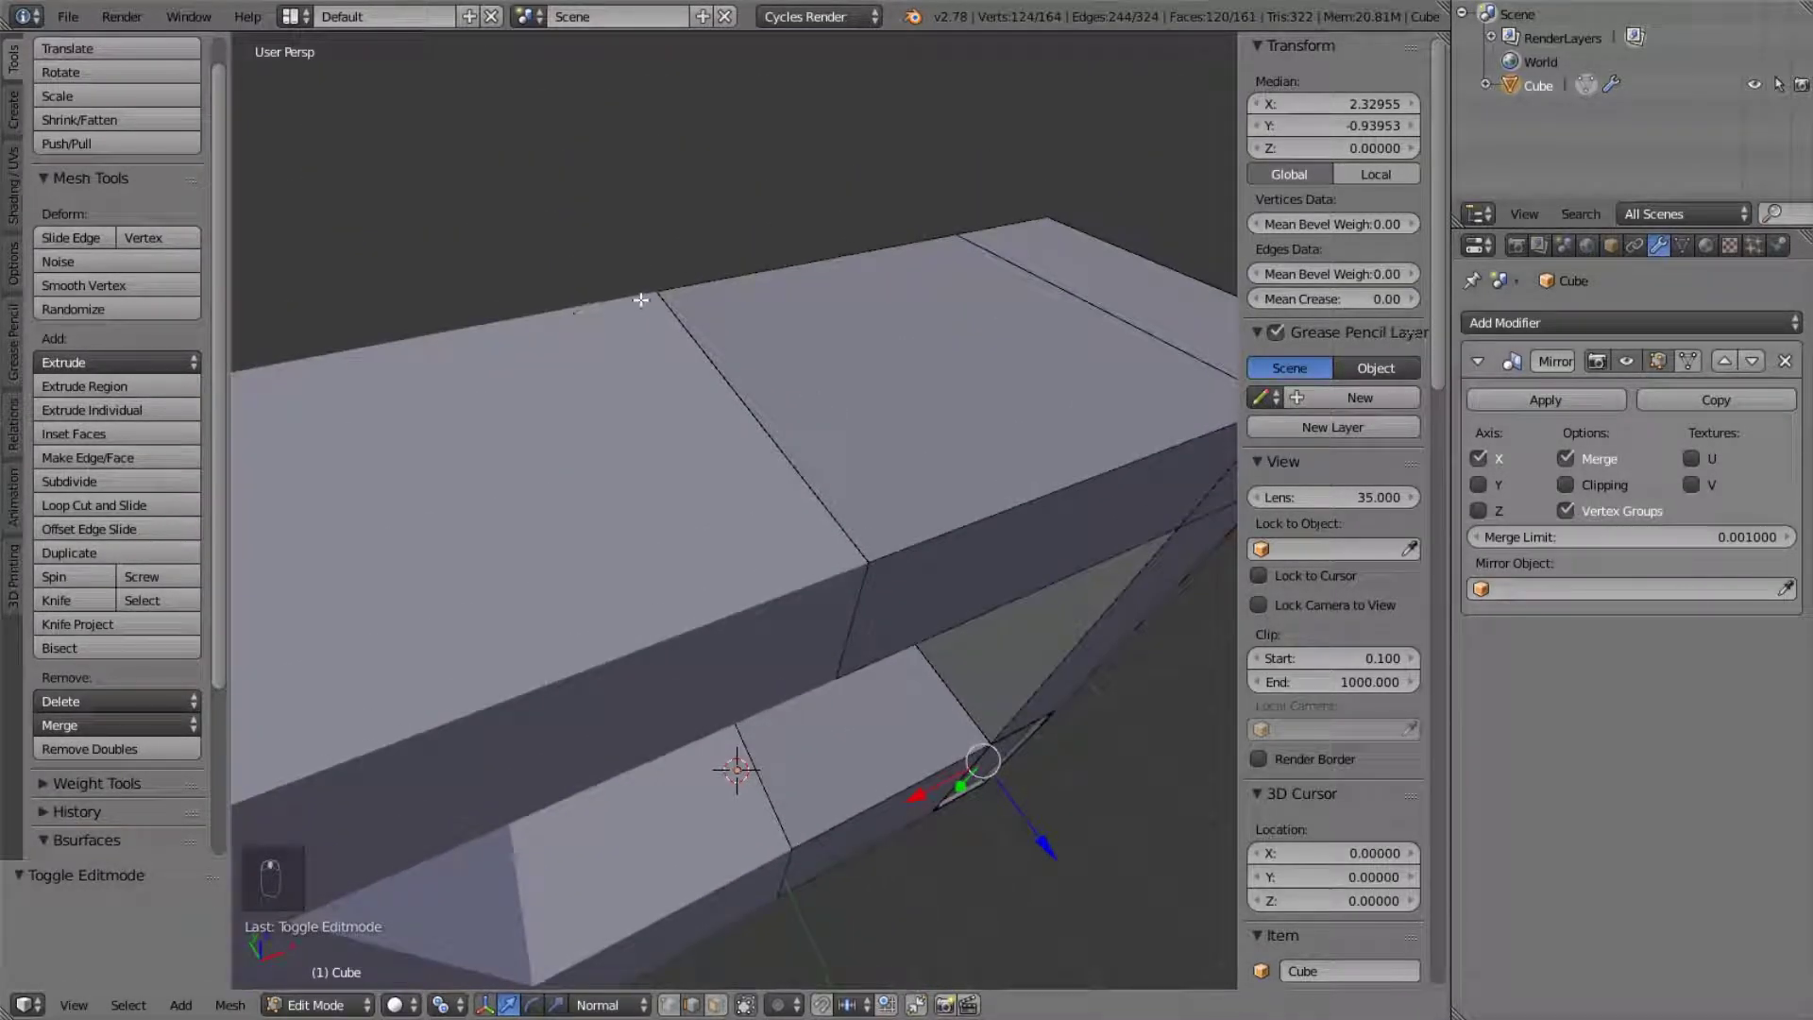
{"action": "key", "text": "z"}
{"action": "mouse_move", "coordinate": [895, 462]}
{"action": "middle_mouse_down"}
{"action": "mouse_move", "coordinate": [854, 462]}
{"action": "mouse_move", "coordinate": [678, 312]}
{"action": "middle_mouse_up"}
{"action": "key", "text": "z"}
{"action": "key", "text": "z"}
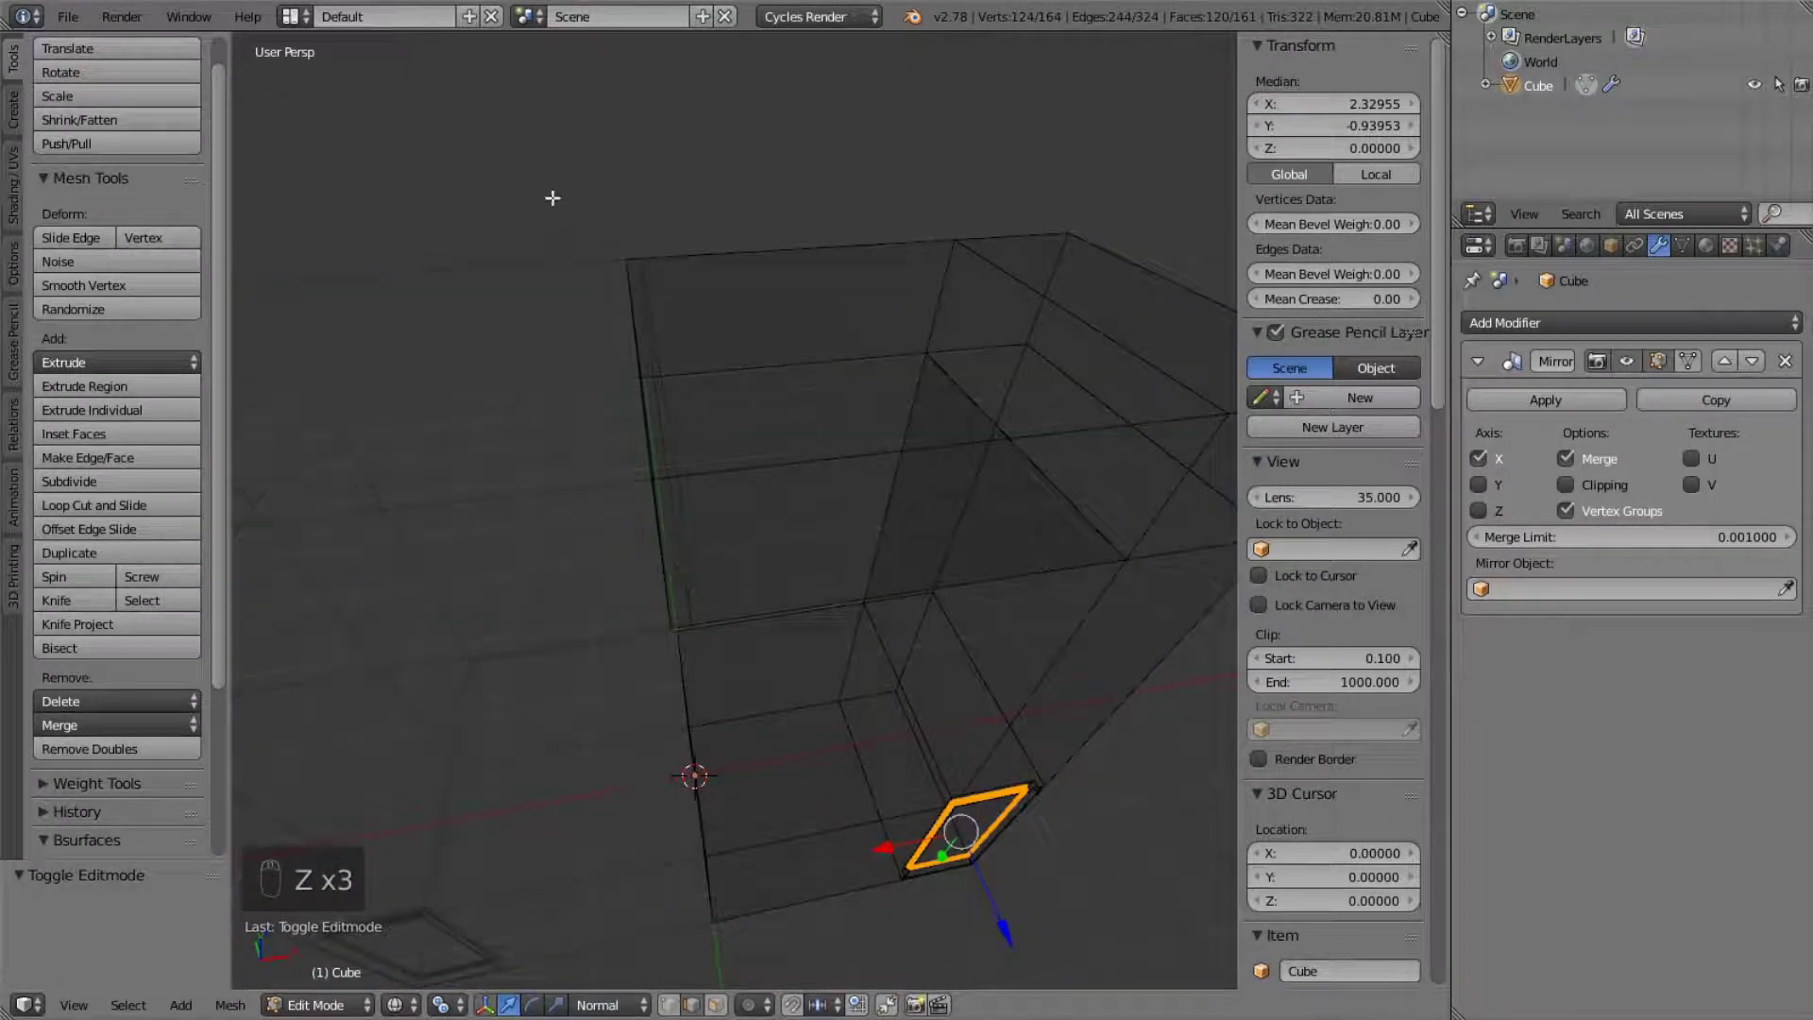
{"action": "key", "text": "z"}
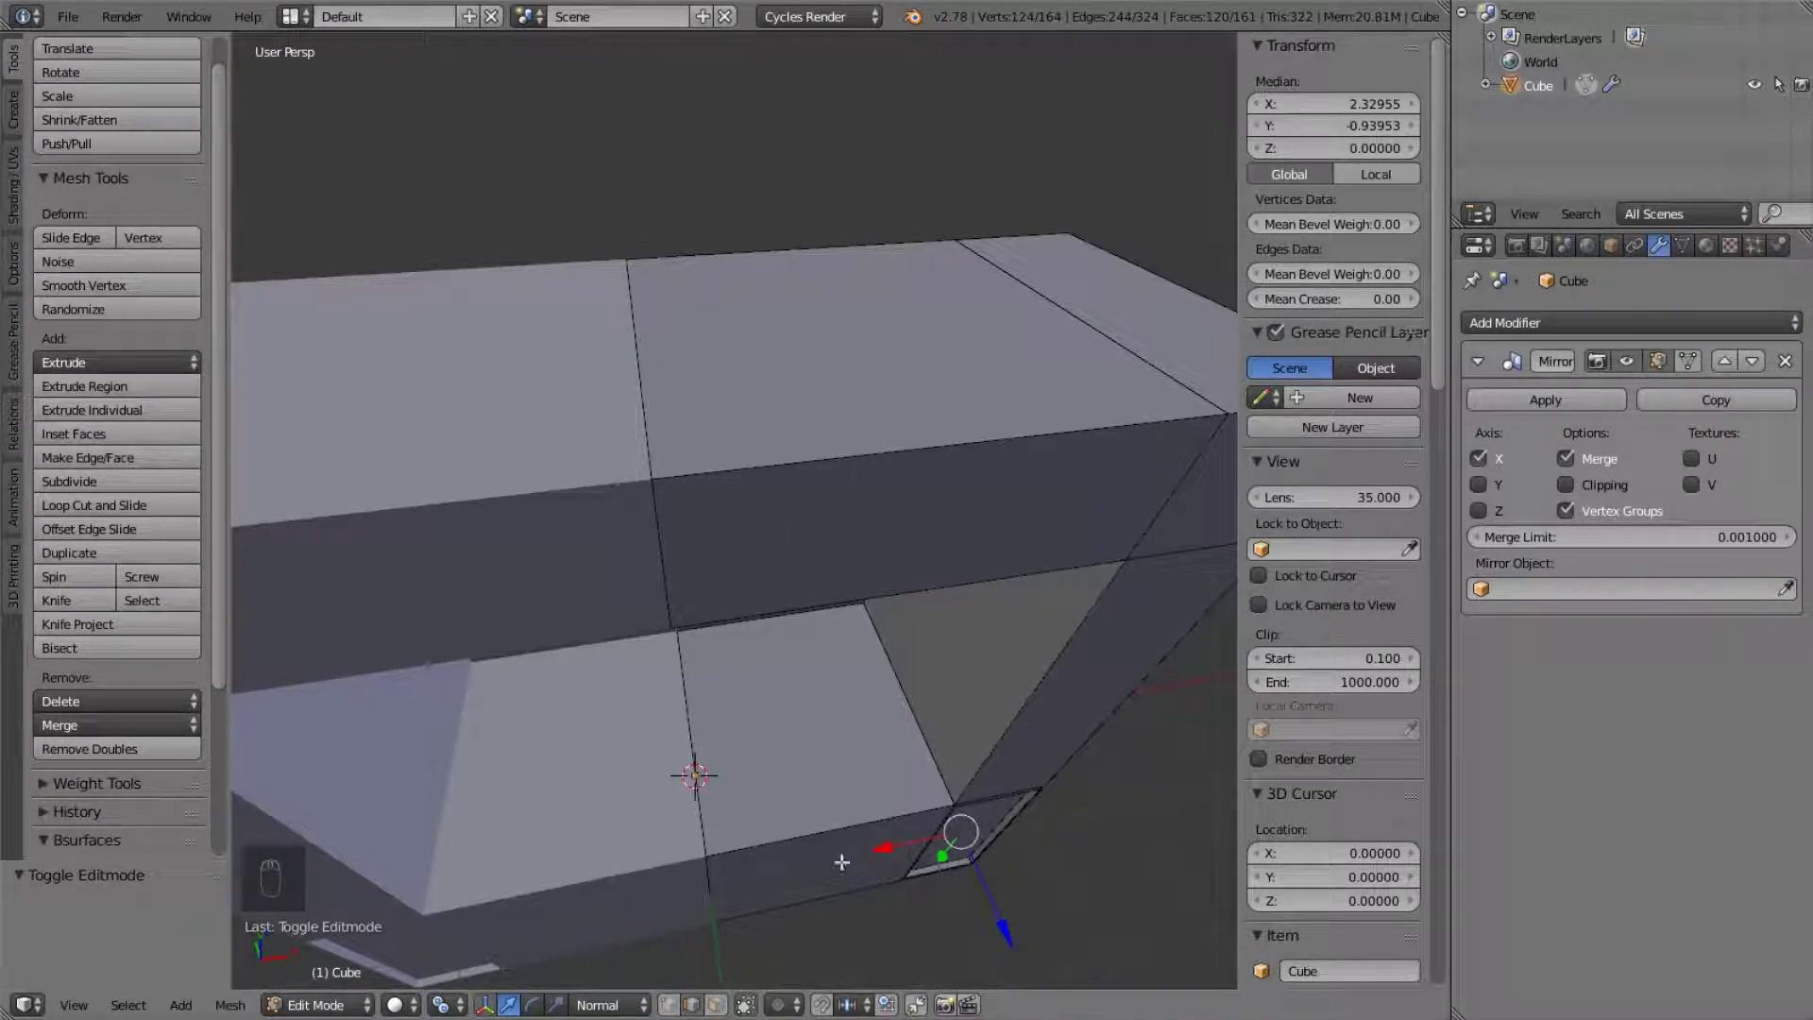
- Enable Clipping on the Mirror modifier and check the frame's centre seam in wireframe and solid display
{"action": "left_click", "coordinate": [1564, 484]}
{"action": "key", "text": "z"}
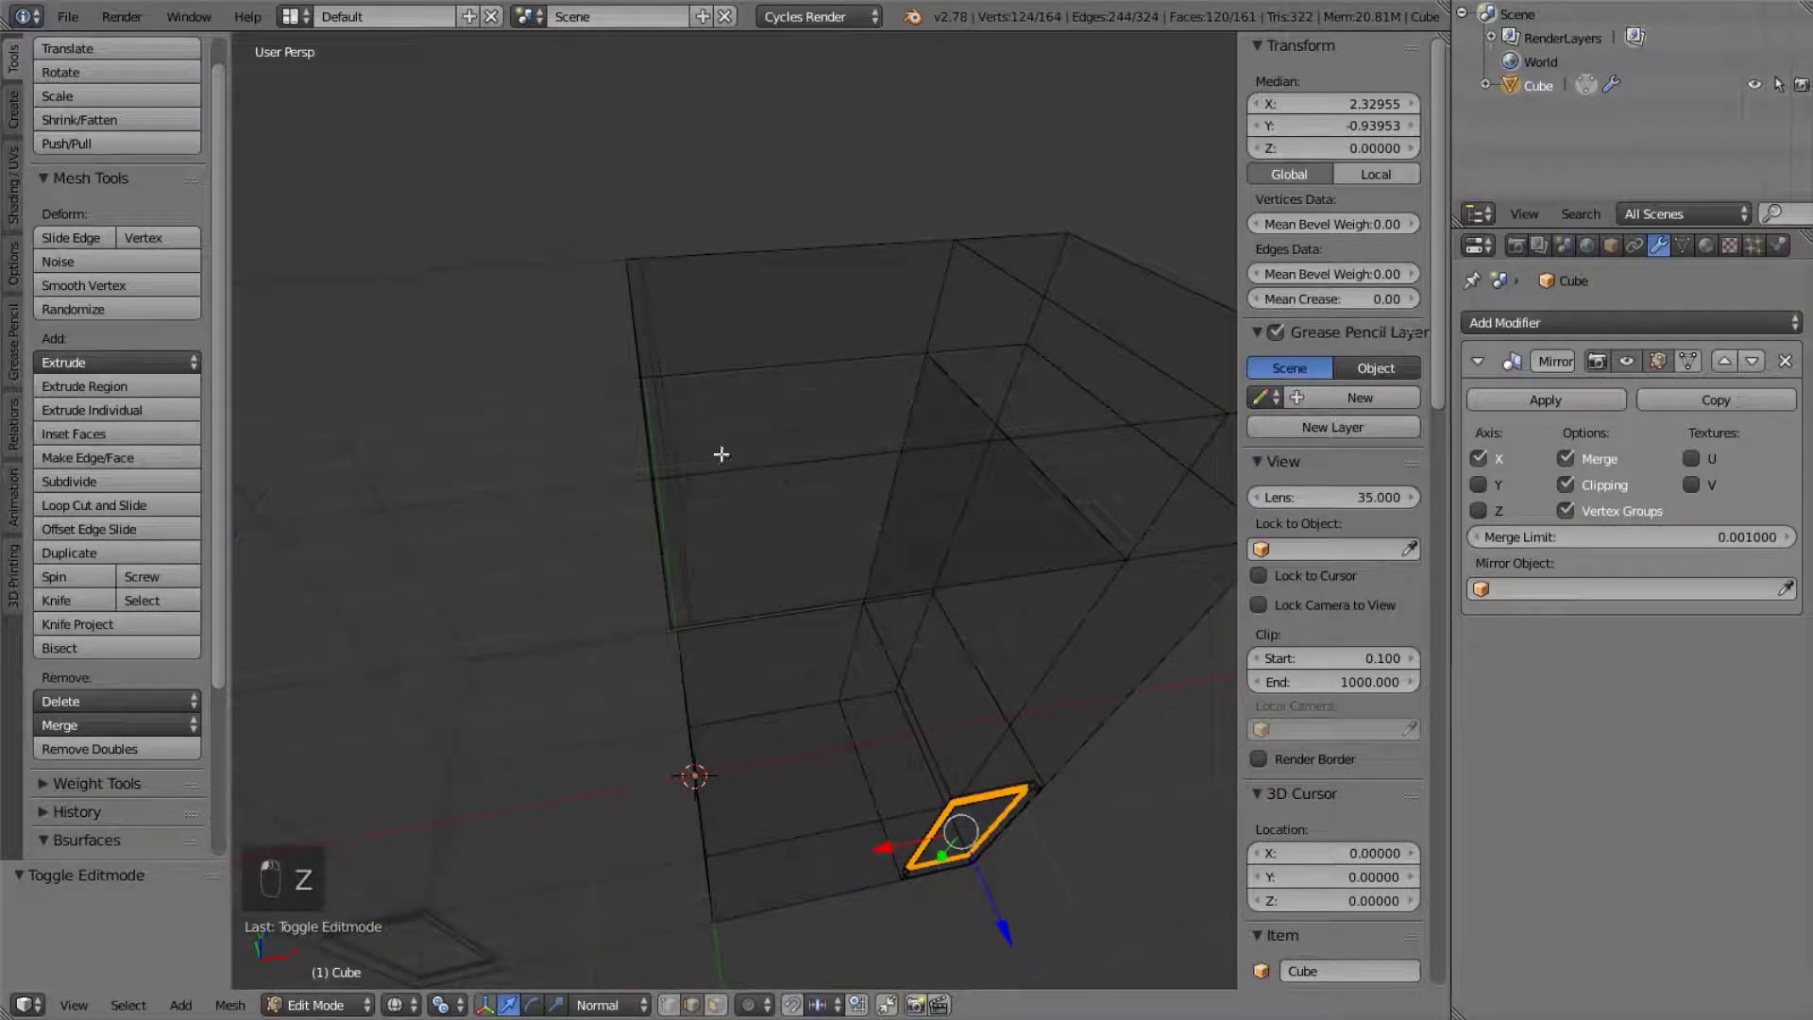
{"action": "key", "text": "z"}
{"action": "middle_click_drag", "start_coordinate": [713, 493], "coordinate": [751, 444]}
{"action": "middle_click_drag", "start_coordinate": [816, 233], "coordinate": [919, 615]}
{"action": "middle_click_drag", "start_coordinate": [610, 560], "coordinate": [908, 503]}
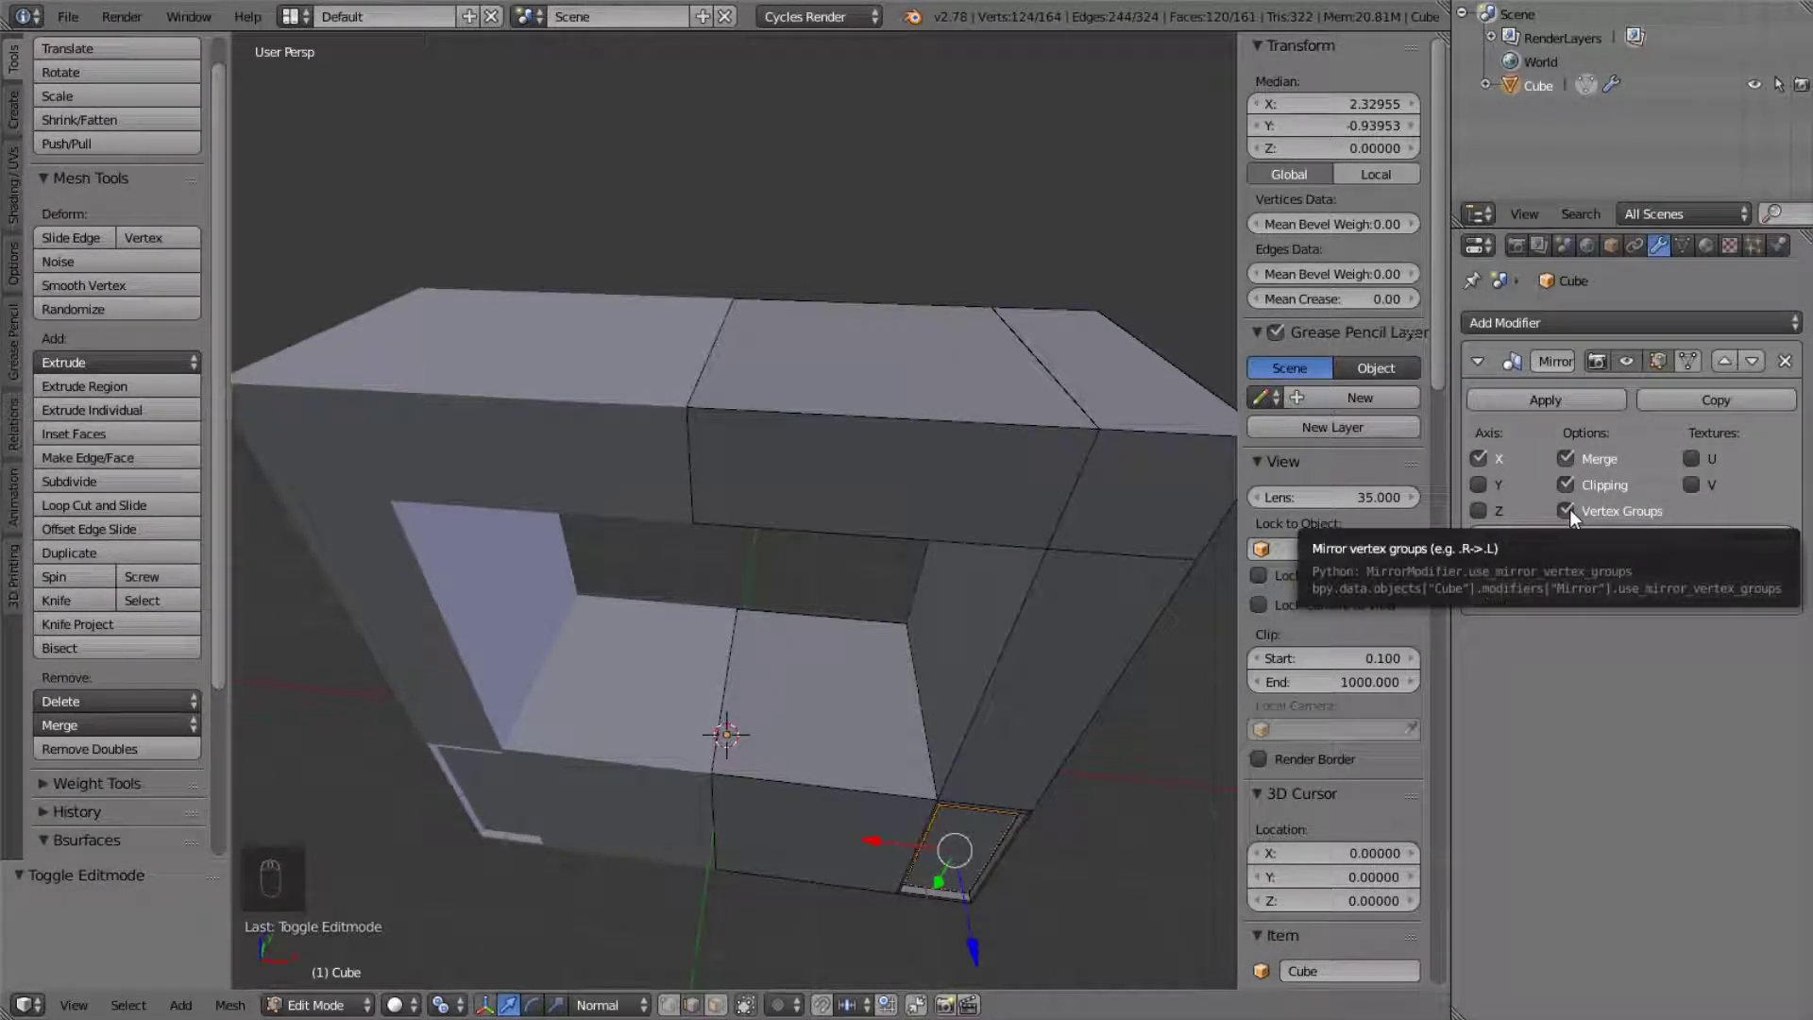
- Look at the mesh's vertex group settings and select the single vertex on the top beam's front edge near its outer end
{"action": "left_click", "coordinate": [1682, 246]}
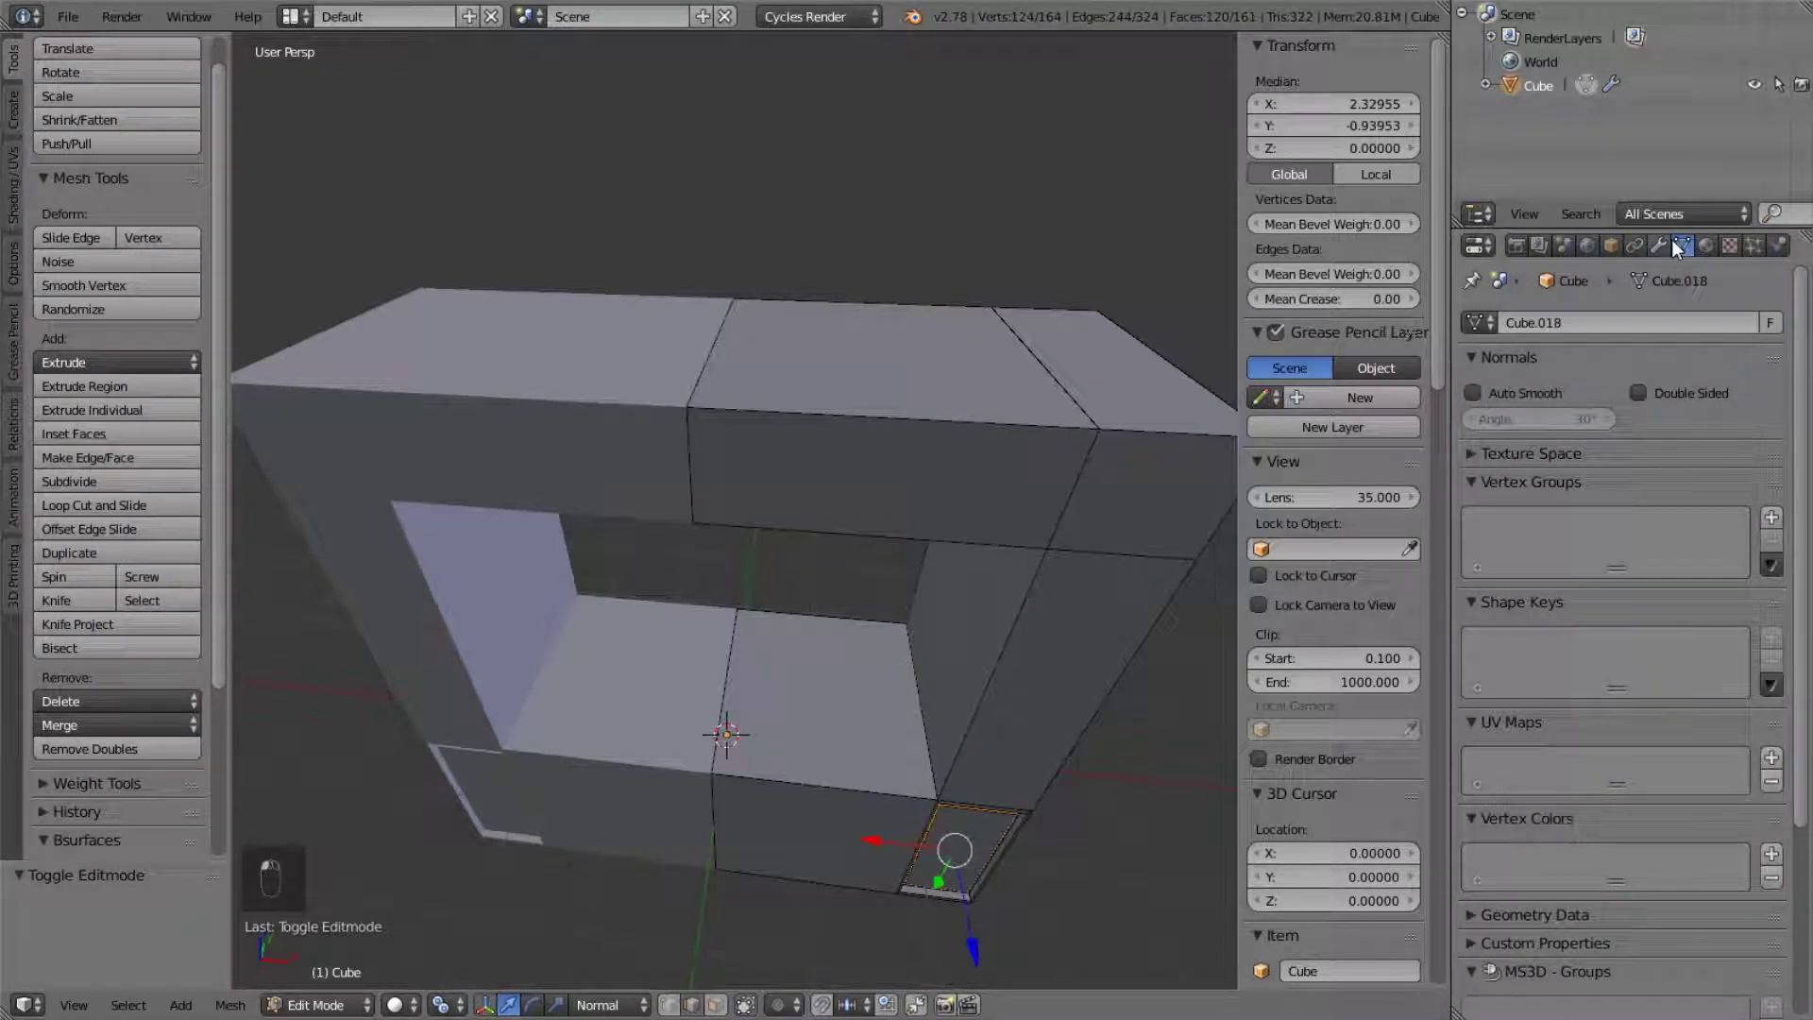
{"action": "left_click", "coordinate": [1660, 247]}
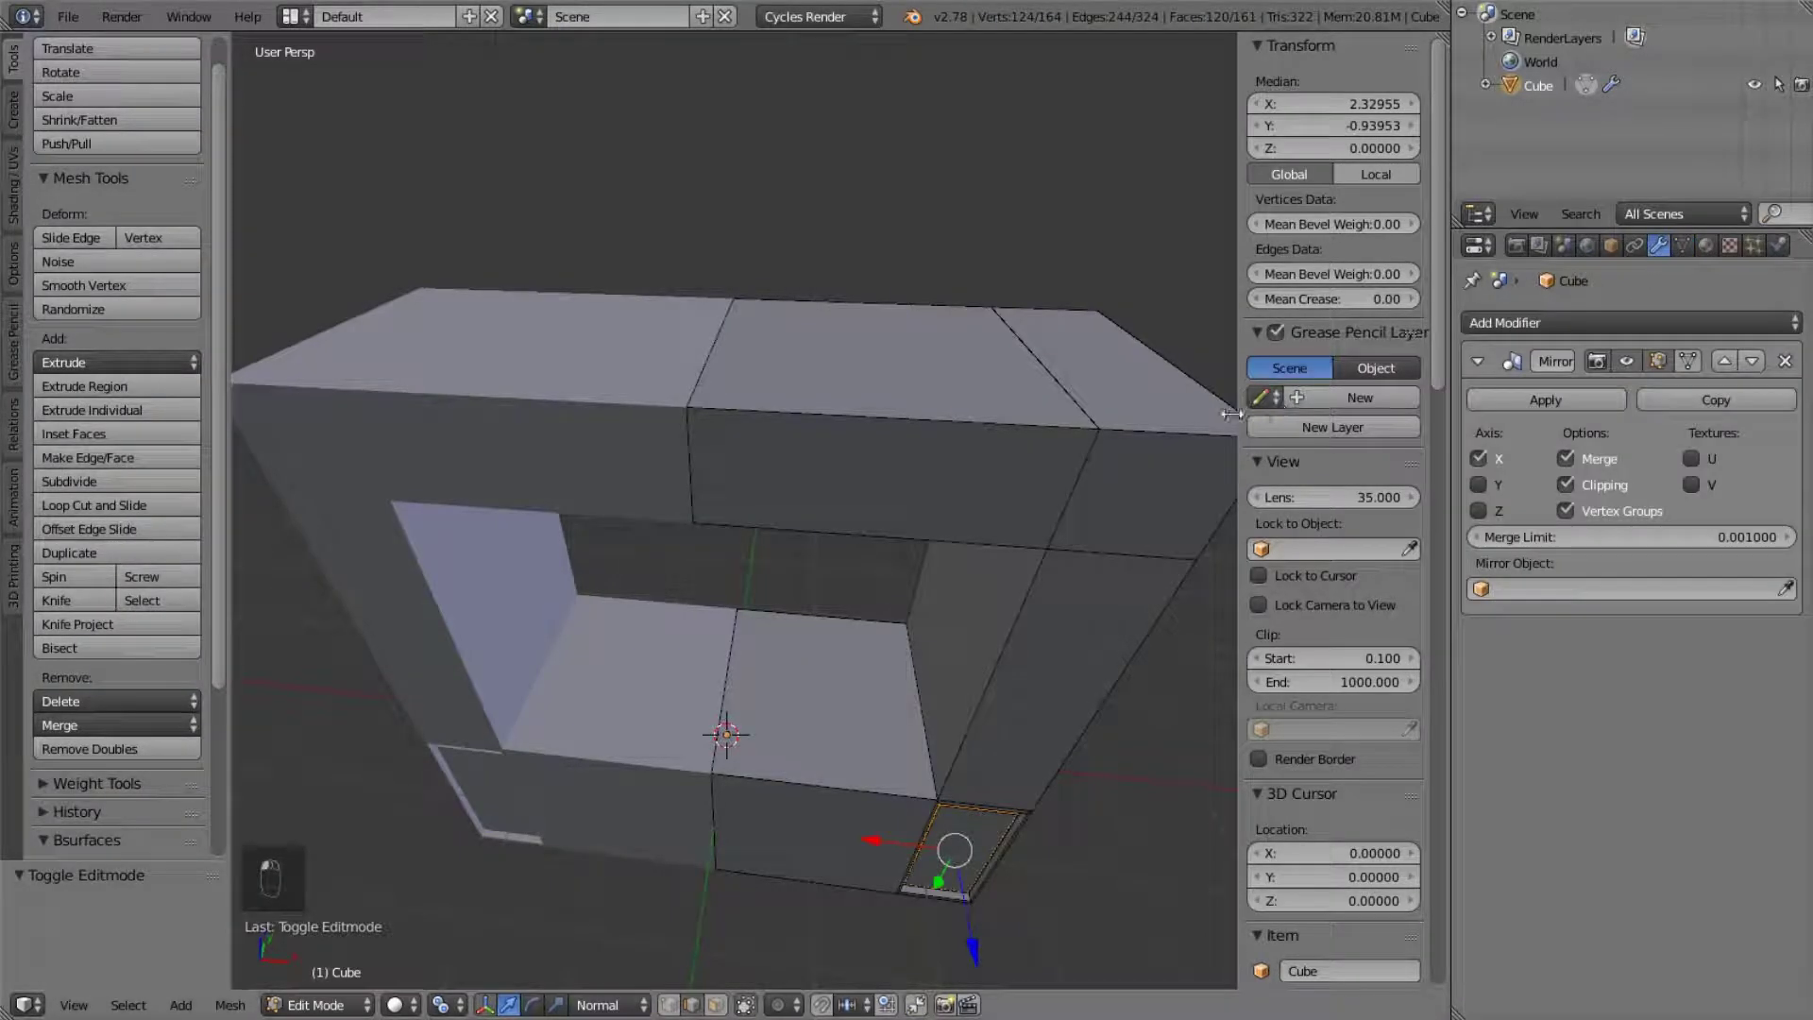
{"action": "middle_click_drag", "start_coordinate": [1100, 377], "coordinate": [1119, 374]}
{"action": "right_click", "coordinate": [1087, 439]}
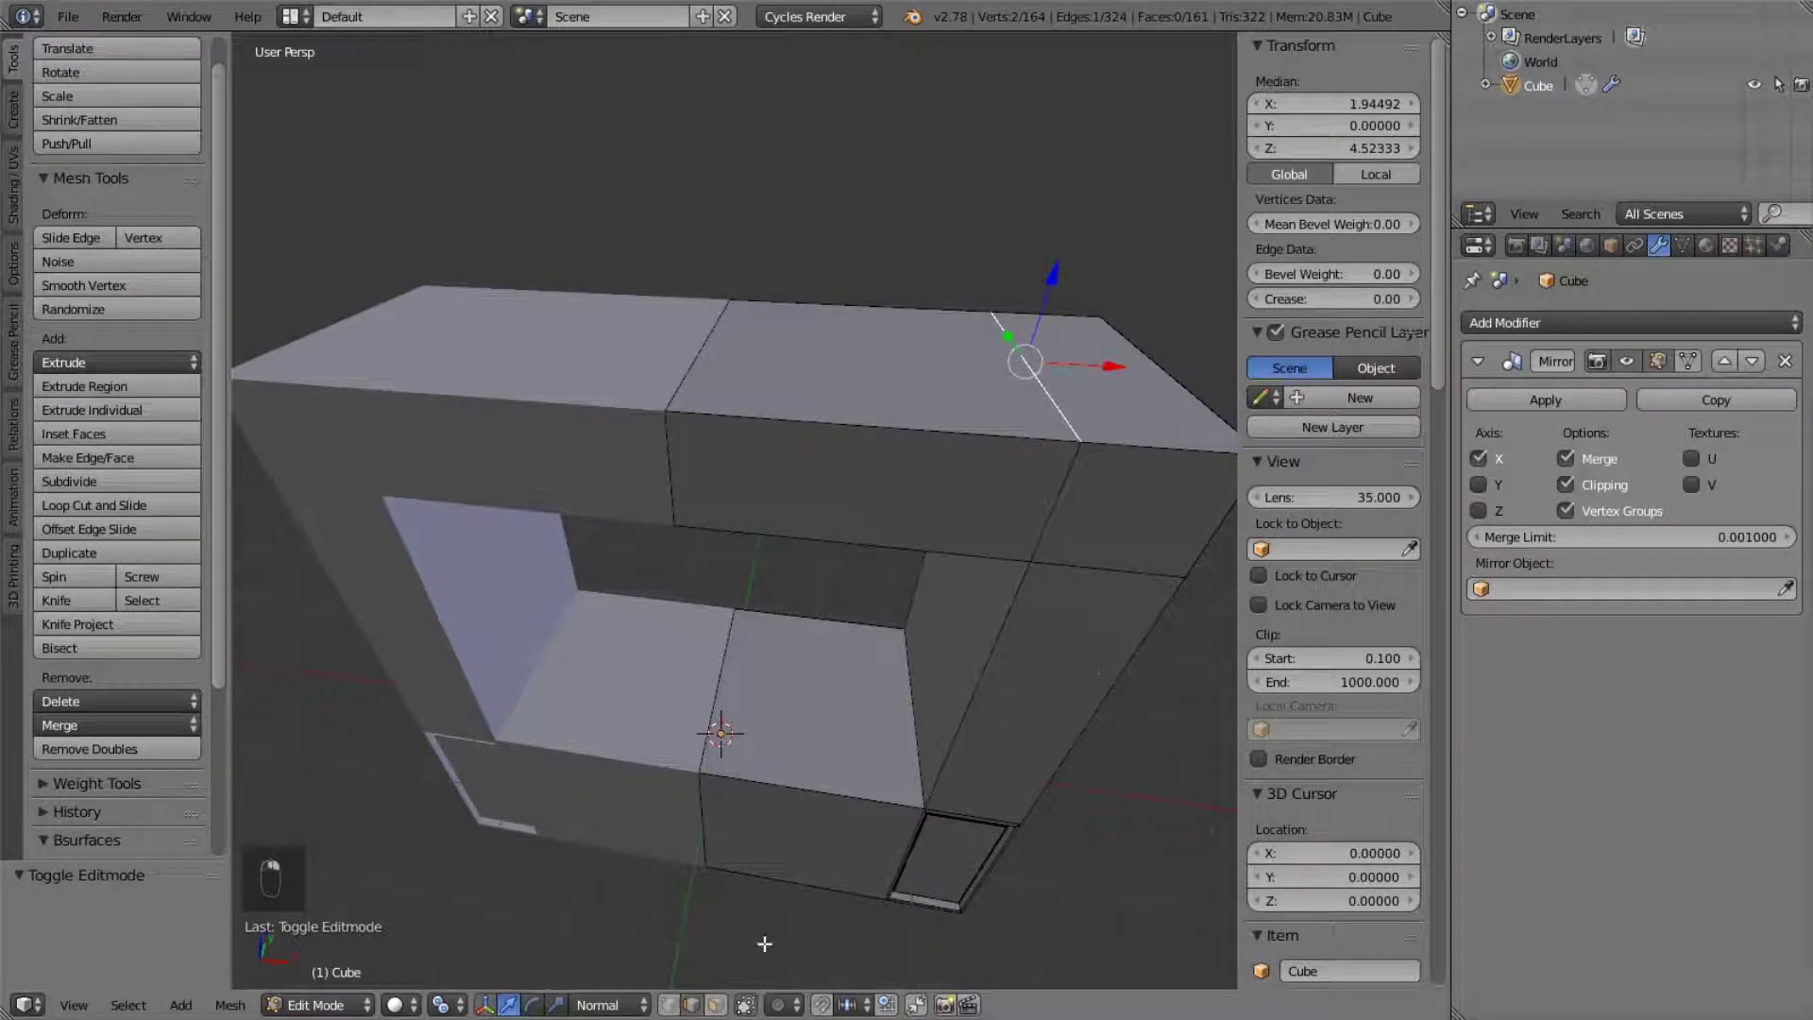
{"action": "right_click", "coordinate": [1062, 466]}
{"action": "right_click", "coordinate": [1091, 439]}
{"action": "left_click", "coordinate": [669, 1005]}
{"action": "right_click", "coordinate": [1082, 442]}
{"action": "scroll", "coordinate": [983, 453], "scroll_direction": "down", "scroll_amount": 3}
{"action": "scroll", "coordinate": [1025, 457], "scroll_direction": "up", "scroll_amount": 3}
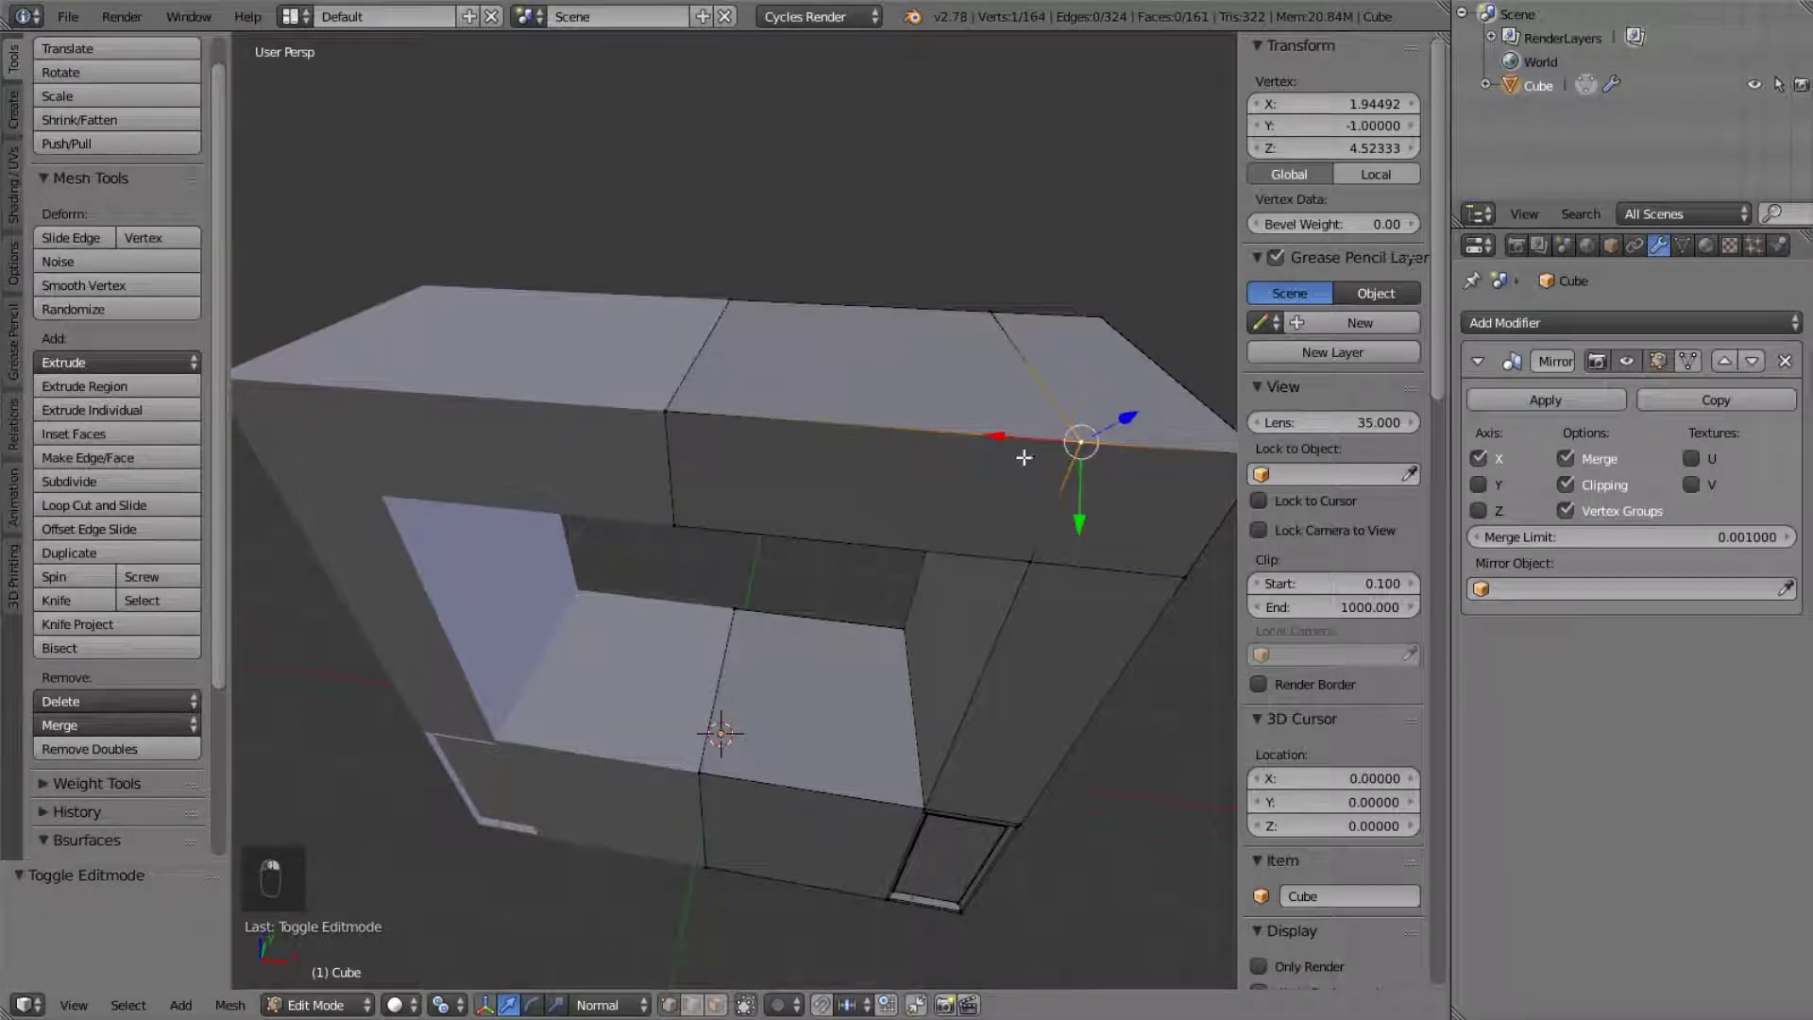
{"action": "scroll", "coordinate": [1025, 457], "scroll_direction": "down", "scroll_amount": 1}
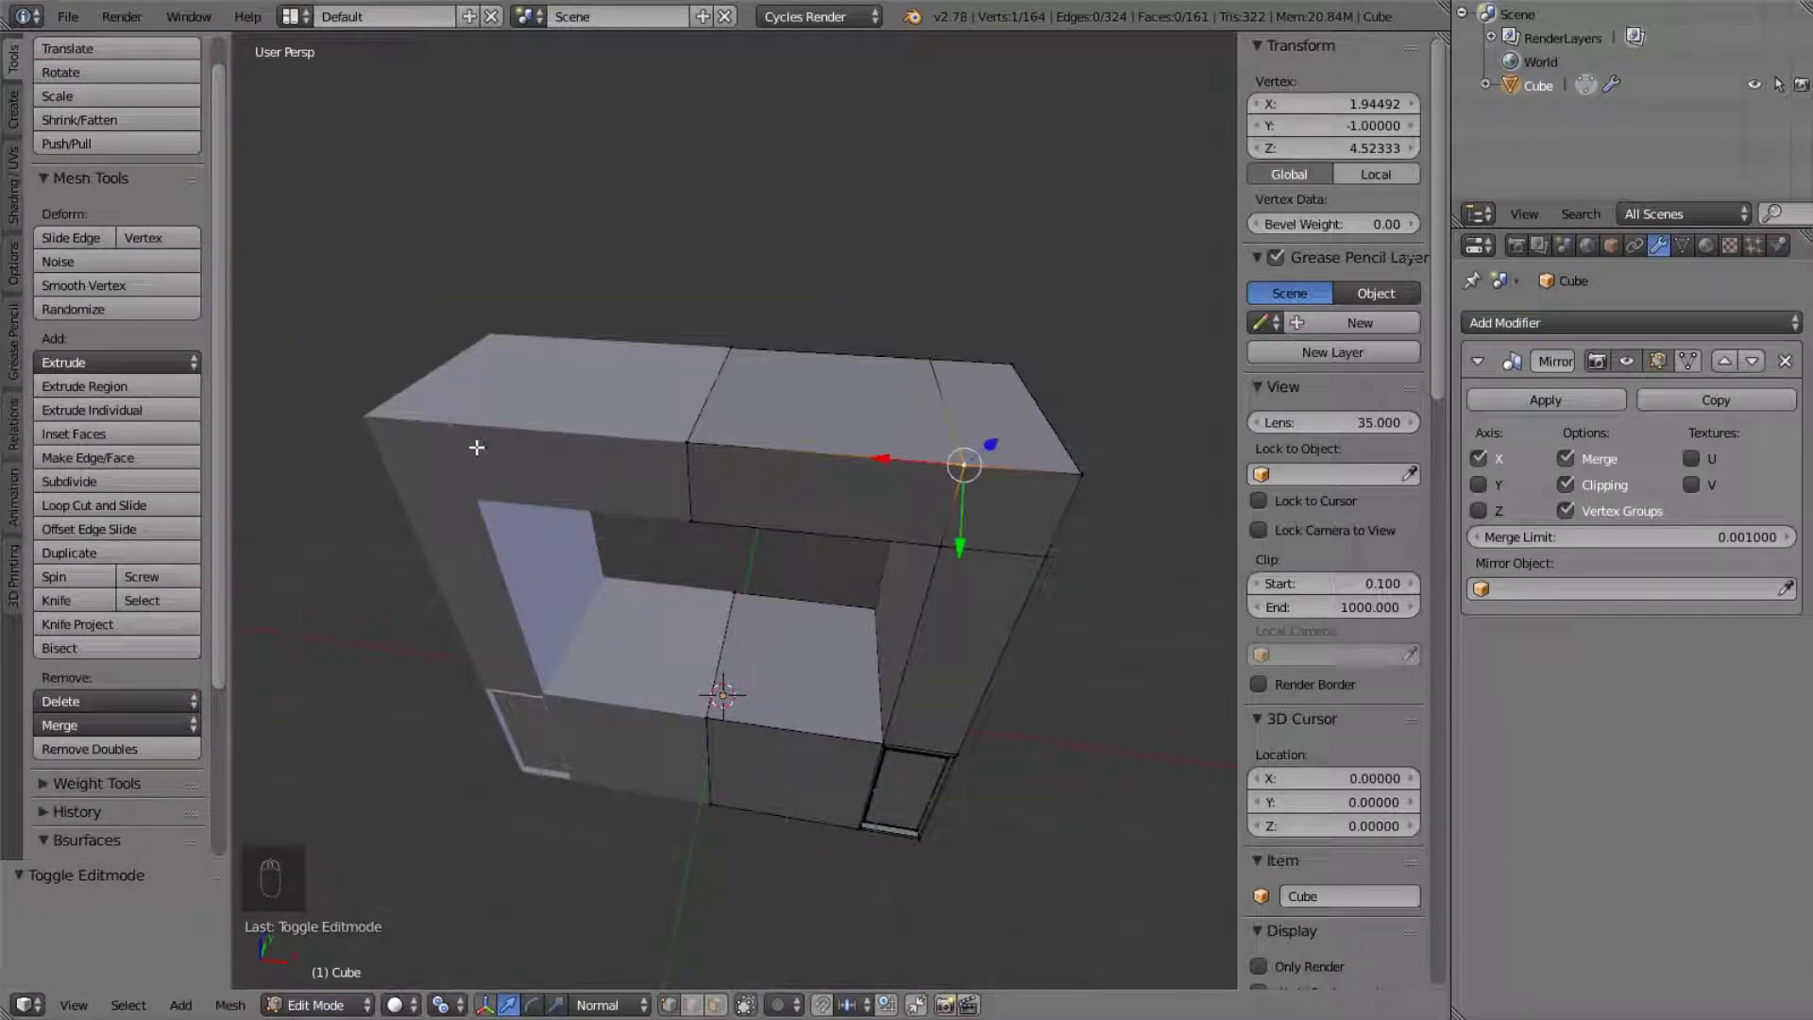
- Toggle the Mirror modifier's Vertex Groups option, apply the modifier in Object Mode and resume mesh editing
{"action": "left_click", "coordinate": [1560, 509]}
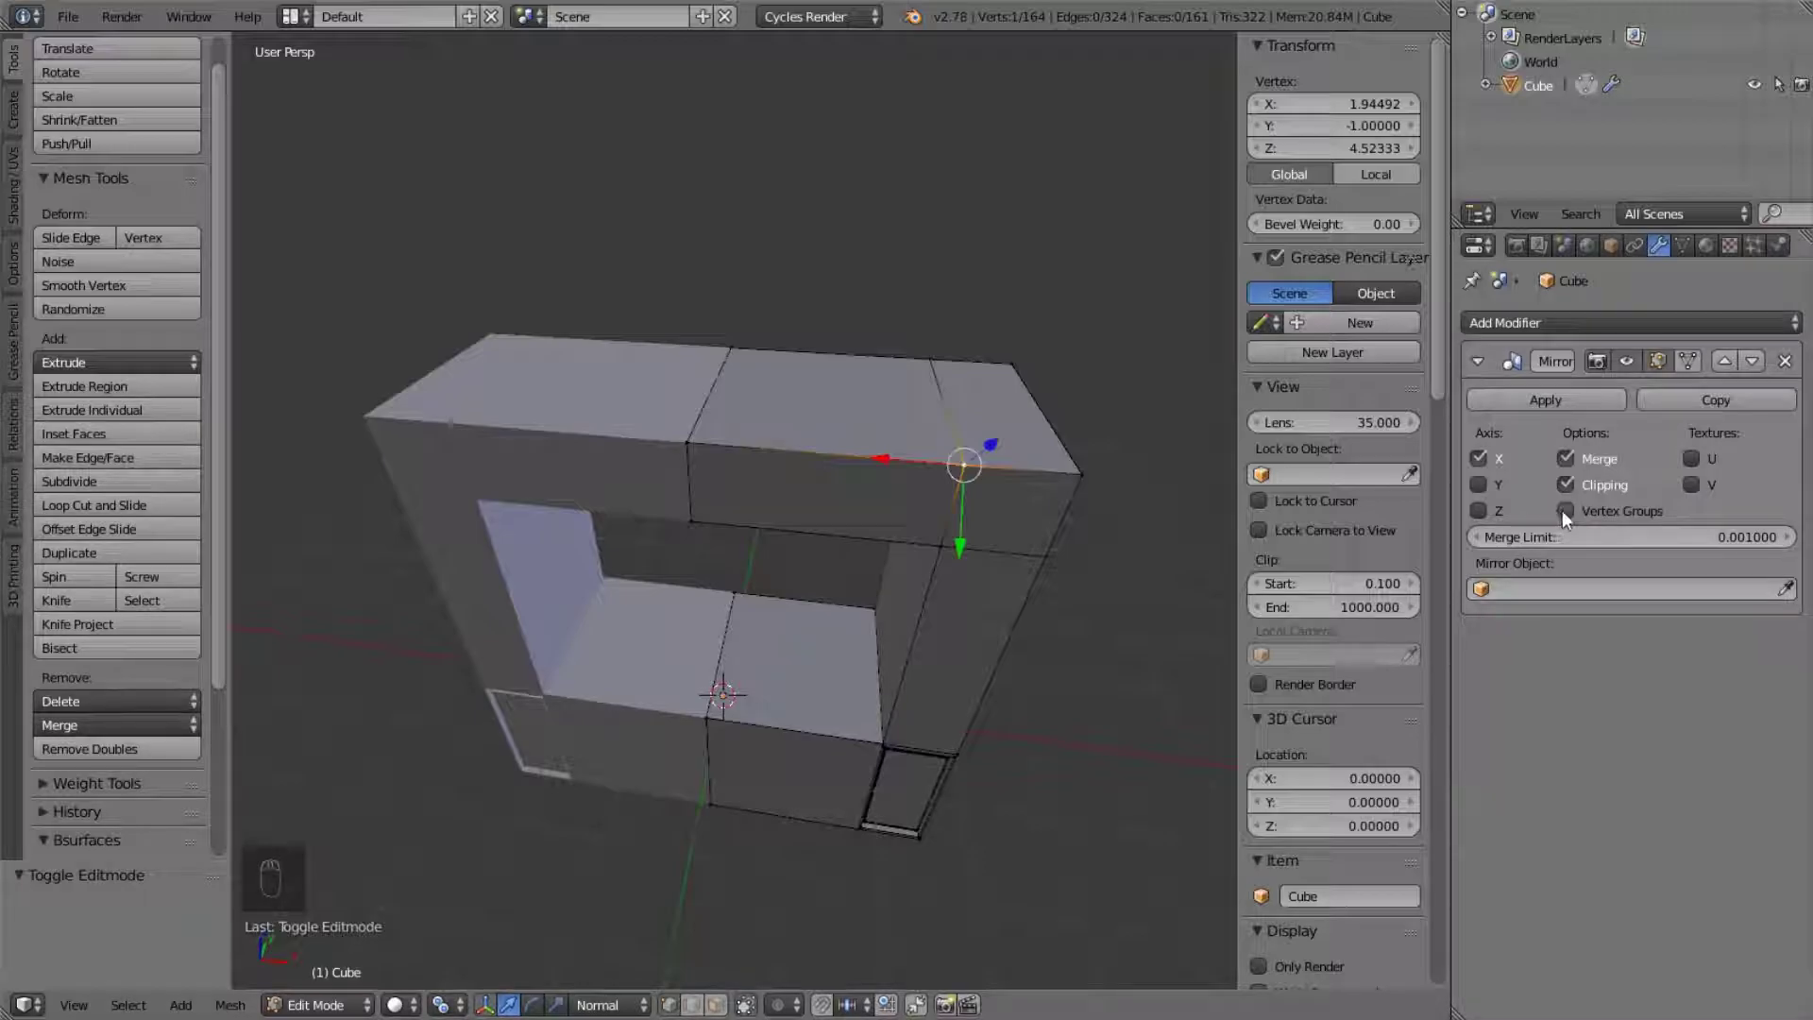
{"action": "left_click", "coordinate": [1547, 400]}
{"action": "key", "text": "Tab"}
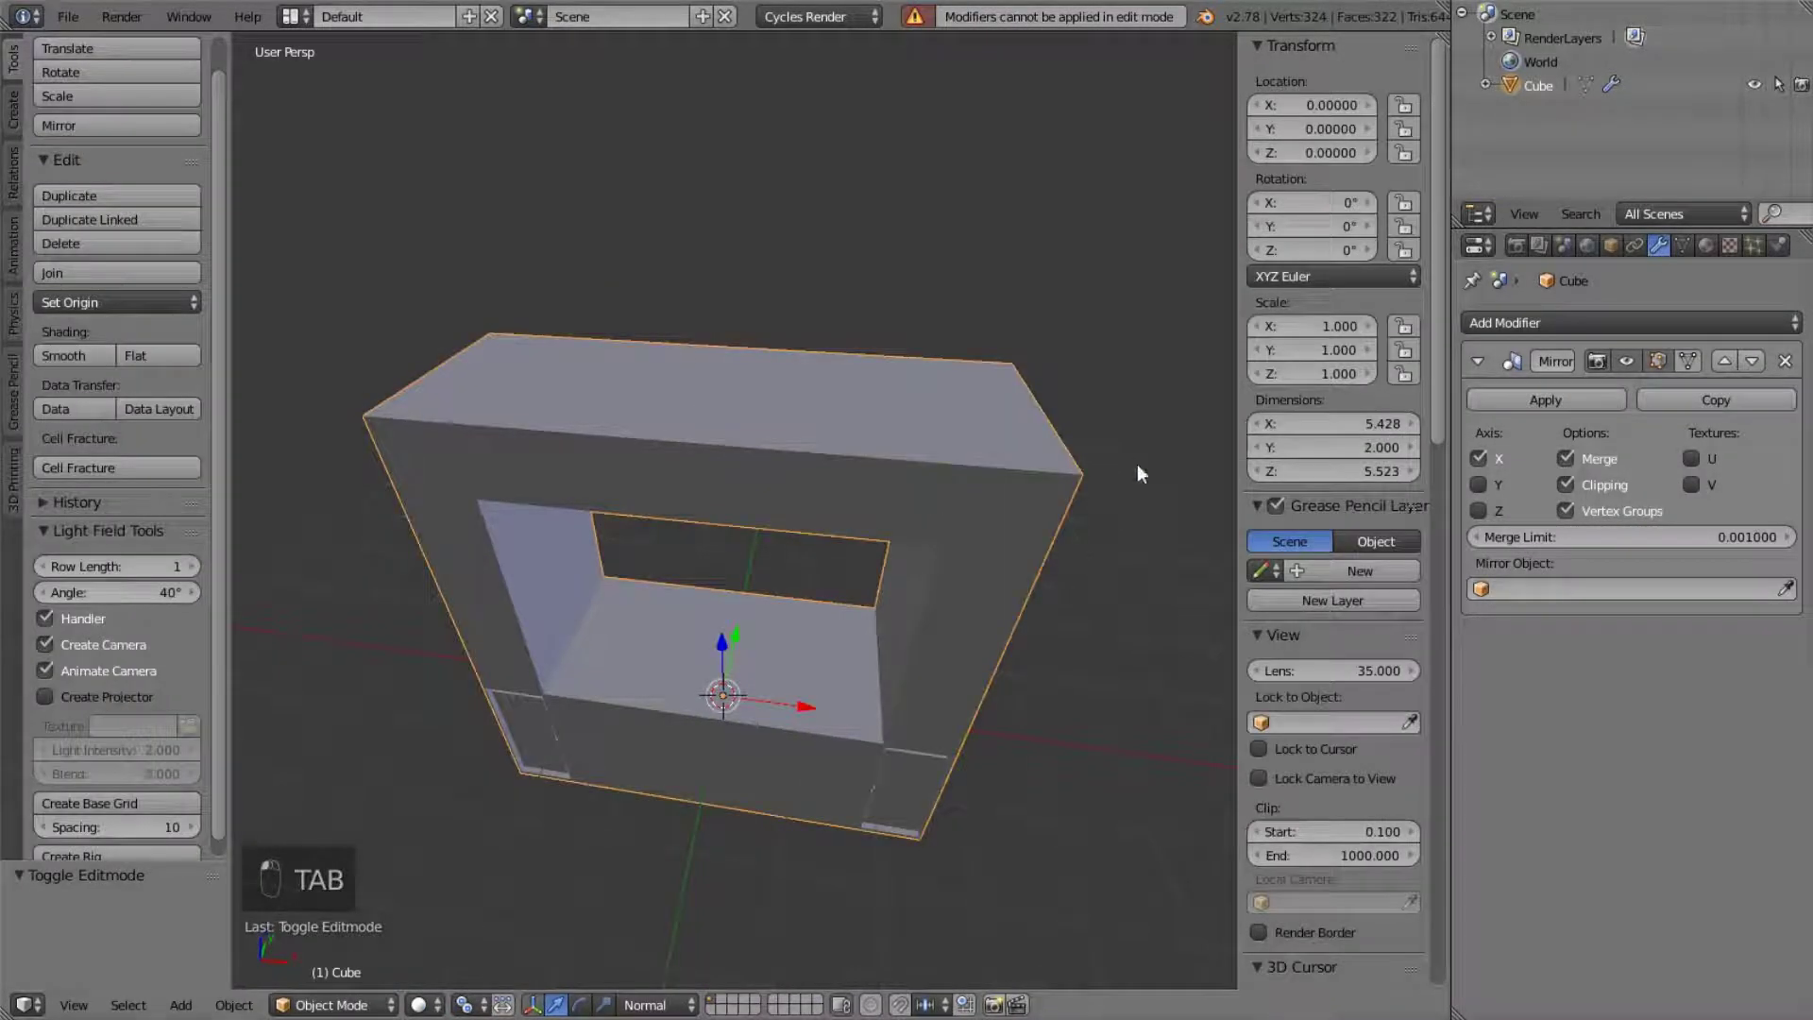
{"action": "left_click", "coordinate": [1556, 400]}
{"action": "key", "text": "Tab"}
- Examine the gap at the top beam's centre in wireframe by selecting its two facing internal faces
{"action": "scroll", "coordinate": [784, 472], "scroll_direction": "up", "scroll_amount": 6}
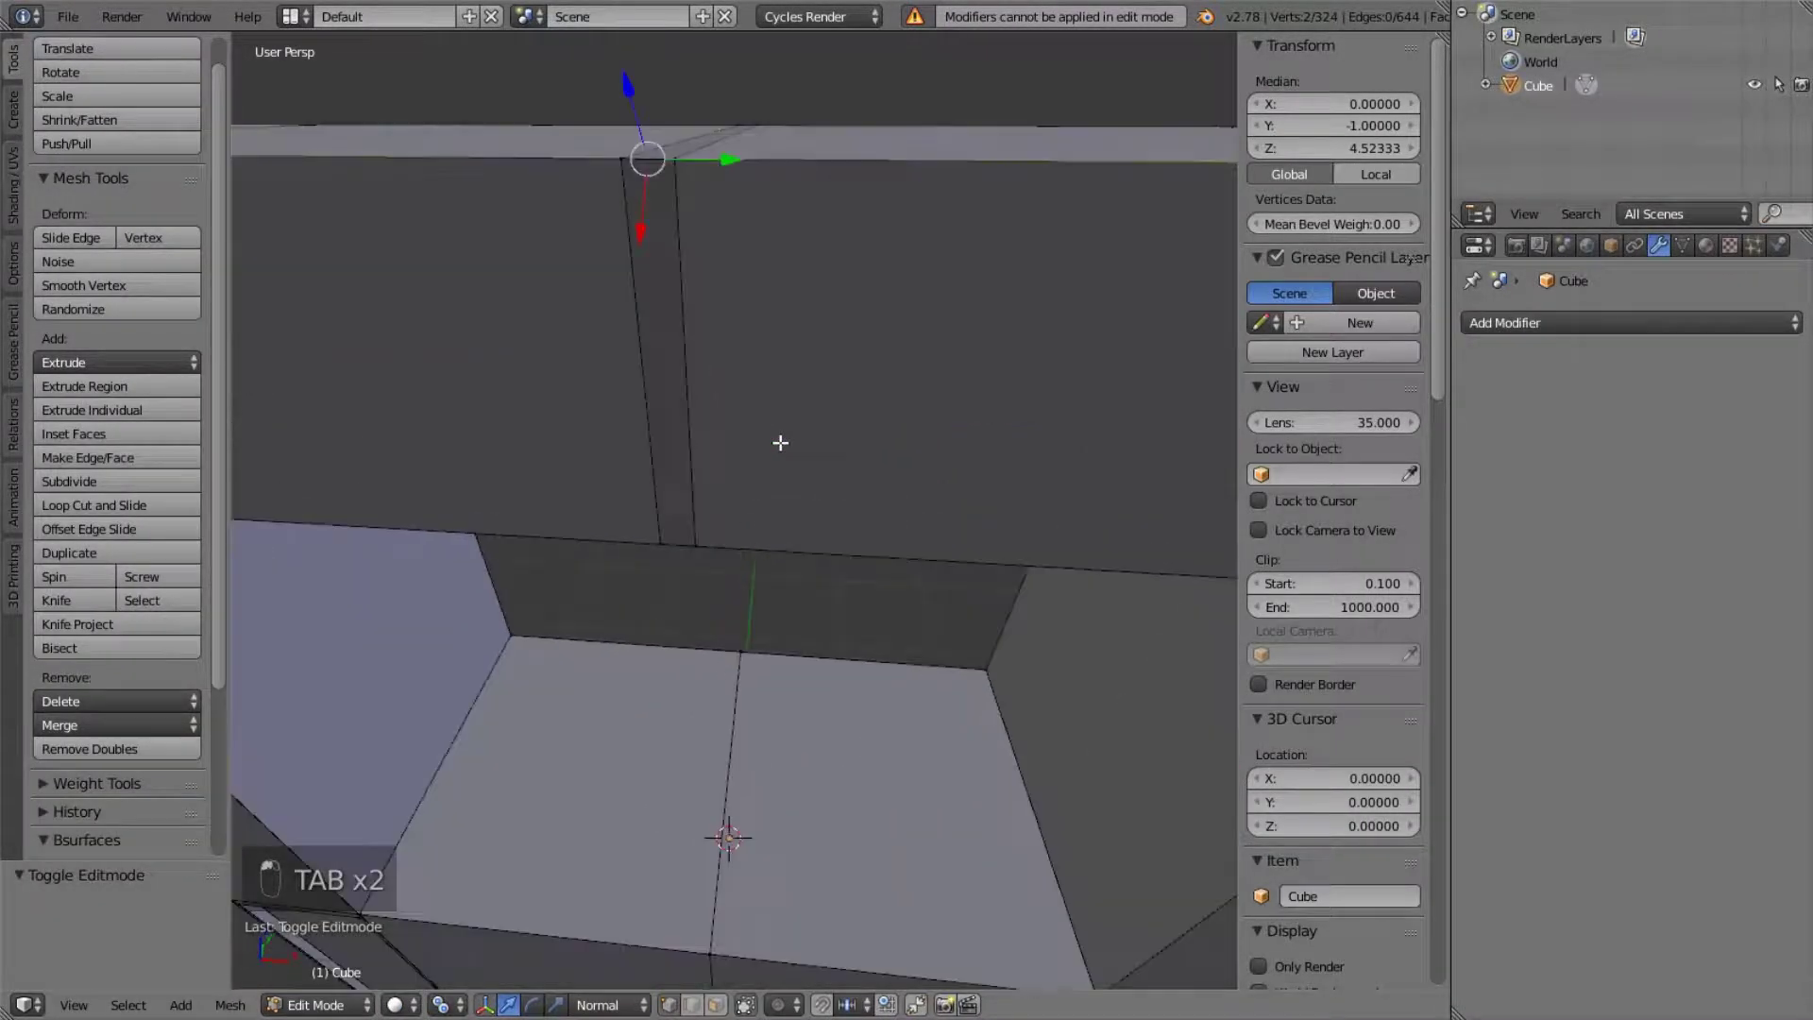
{"action": "key", "text": "z"}
{"action": "middle_click_drag", "start_coordinate": [793, 490], "coordinate": [805, 490]}
{"action": "key", "text": "z"}
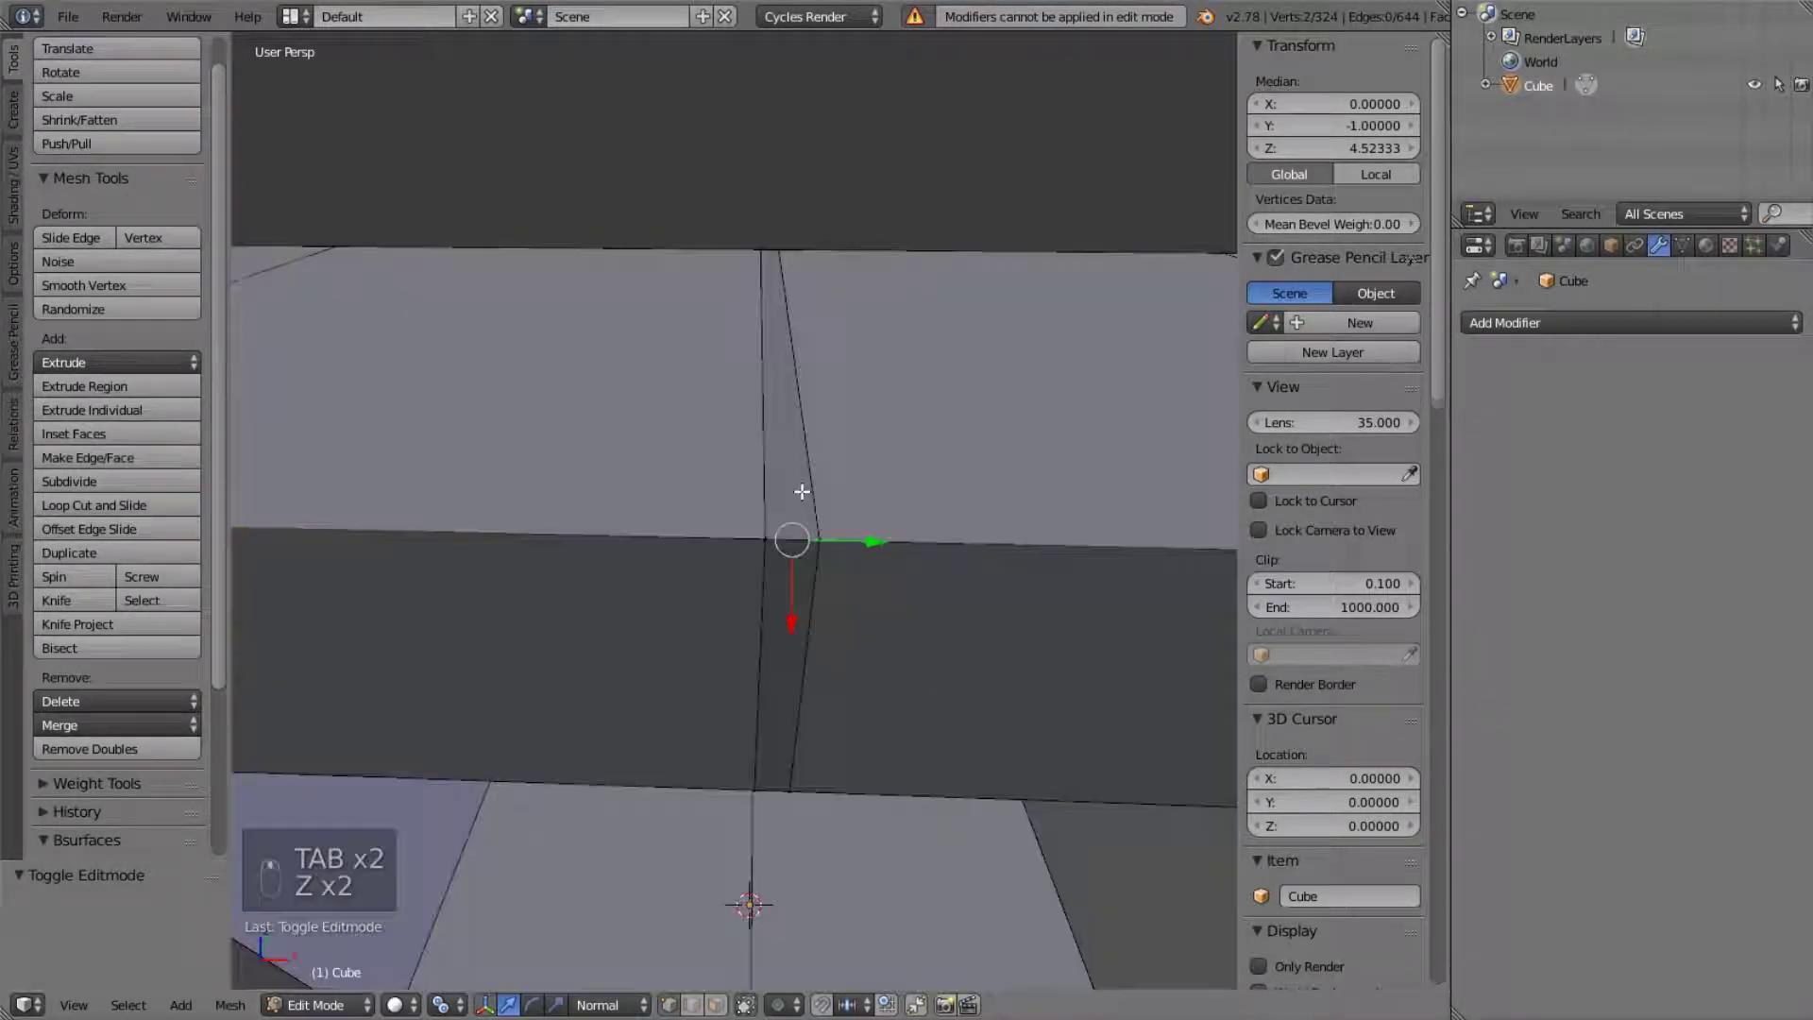
{"action": "key", "text": "z"}
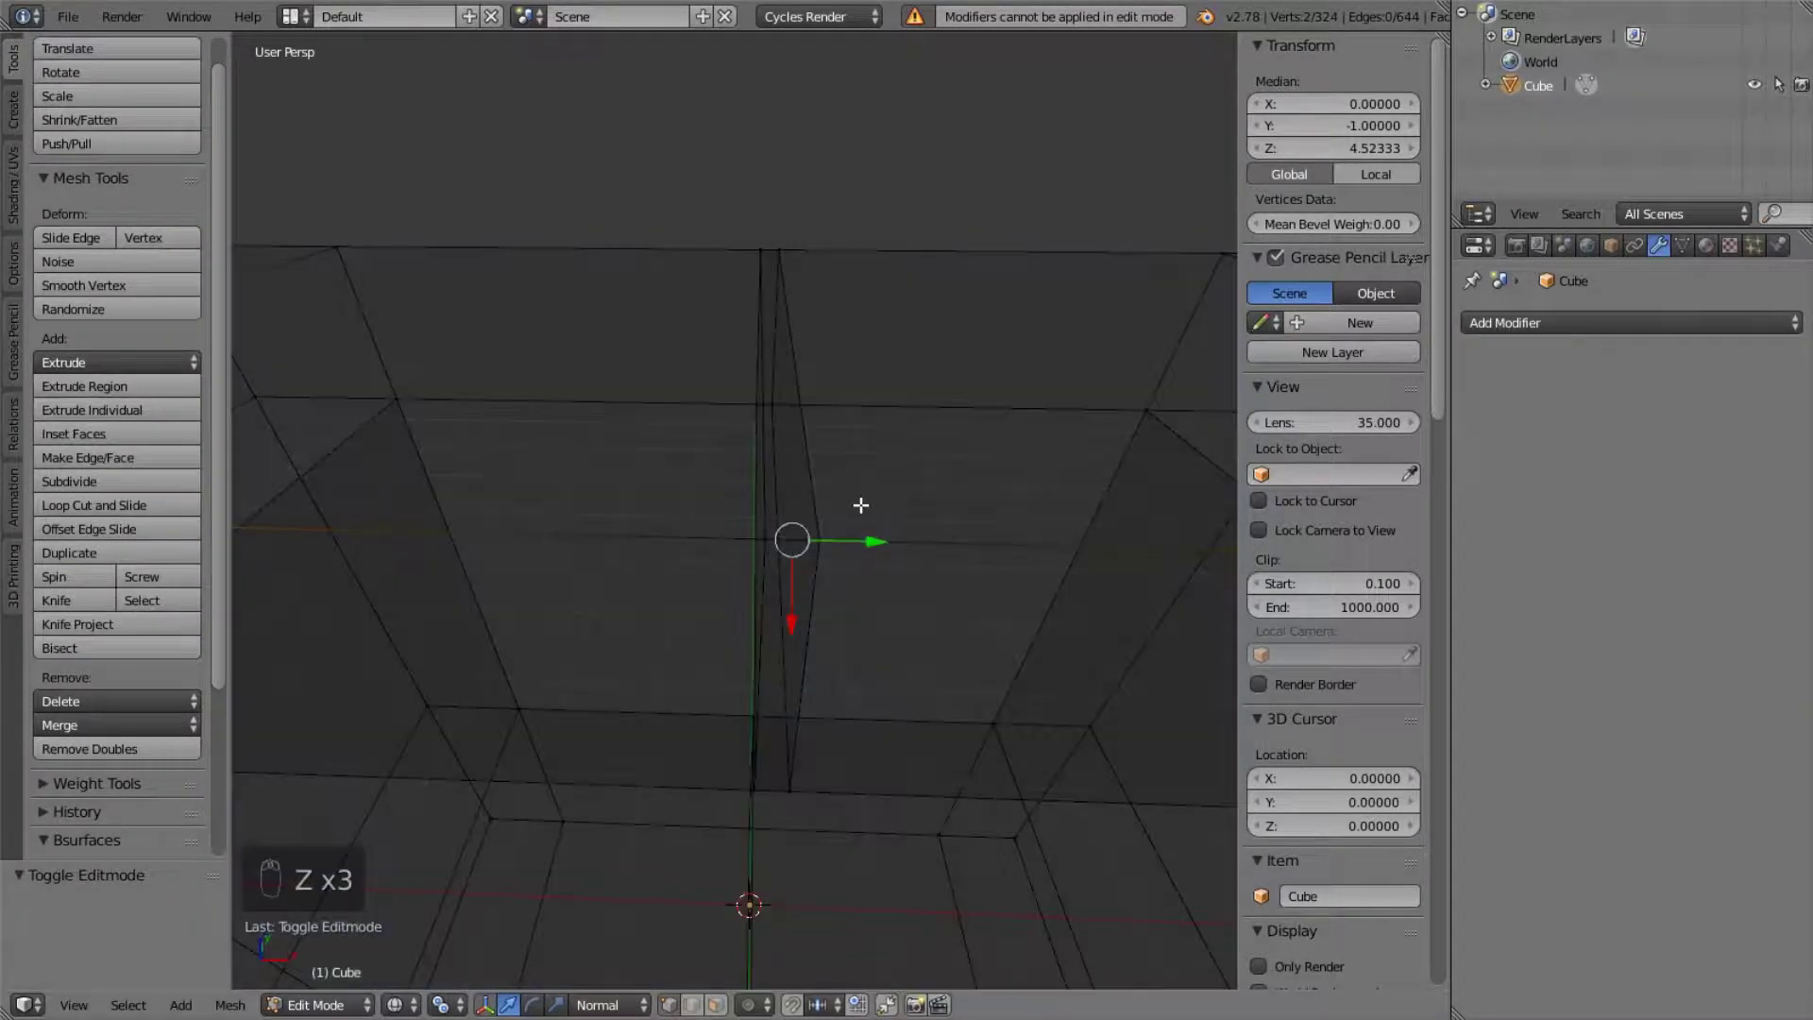
{"action": "left_click", "coordinate": [719, 1006]}
{"action": "right_click", "coordinate": [792, 446]}
{"action": "middle_click_drag", "start_coordinate": [793, 433], "coordinate": [770, 442]}
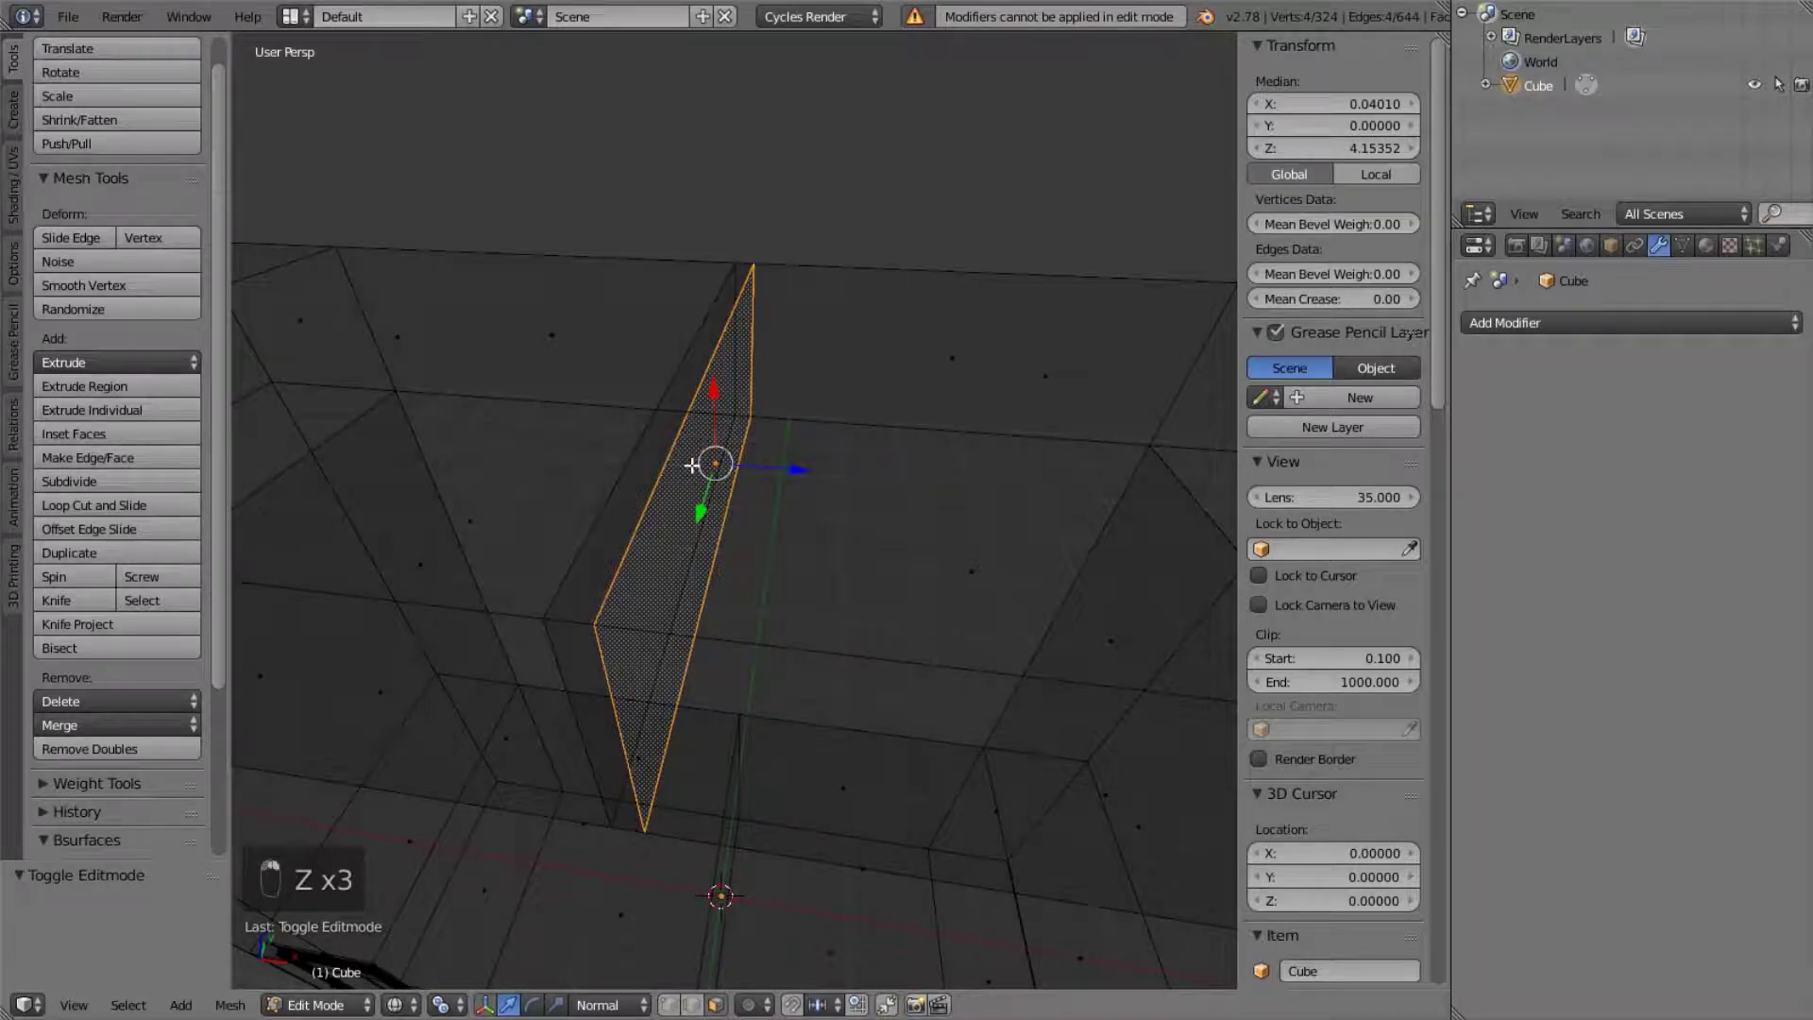
{"action": "right_click", "coordinate": [692, 465], "text": "shift"}
{"action": "scroll", "coordinate": [899, 482], "scroll_direction": "down", "scroll_amount": 2}
{"action": "middle_click_drag", "start_coordinate": [904, 482], "coordinate": [919, 436]}
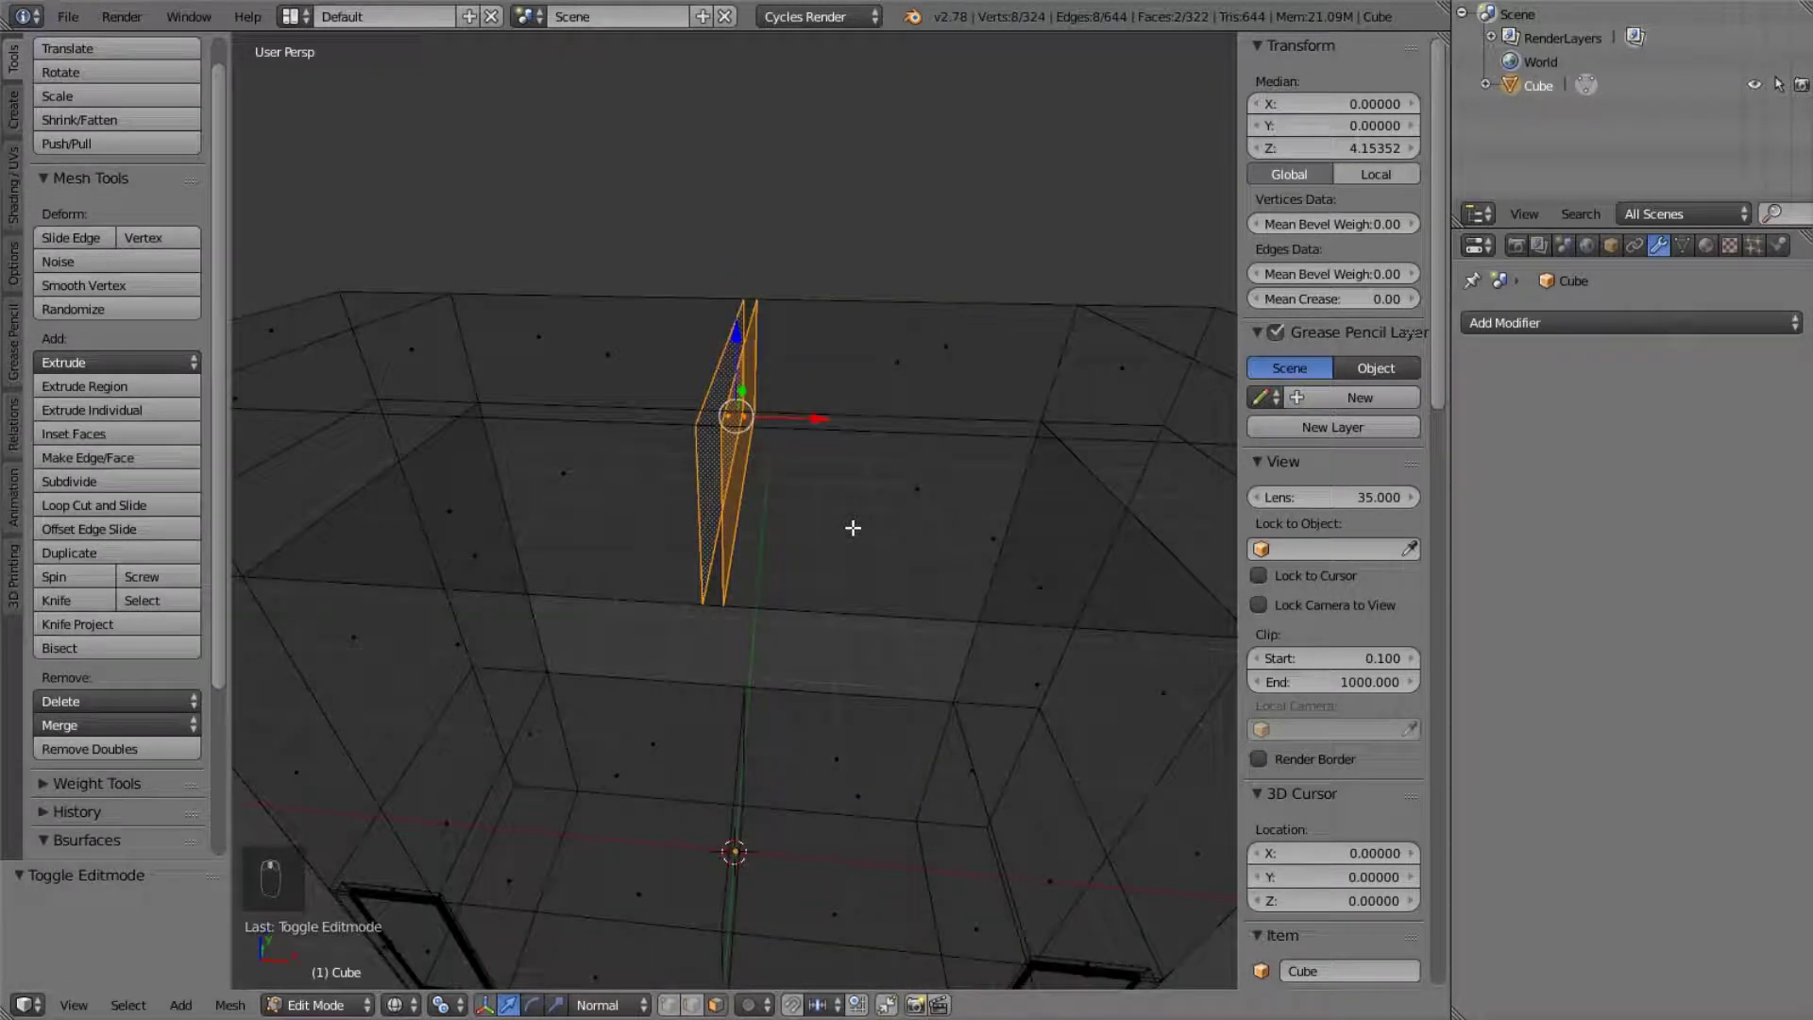
- Return to solid display and undo the face selection, the applied Mirror modifier and the earlier corner-panel edits
{"action": "key", "text": "z"}
{"action": "key", "text": "ctrl+z"}
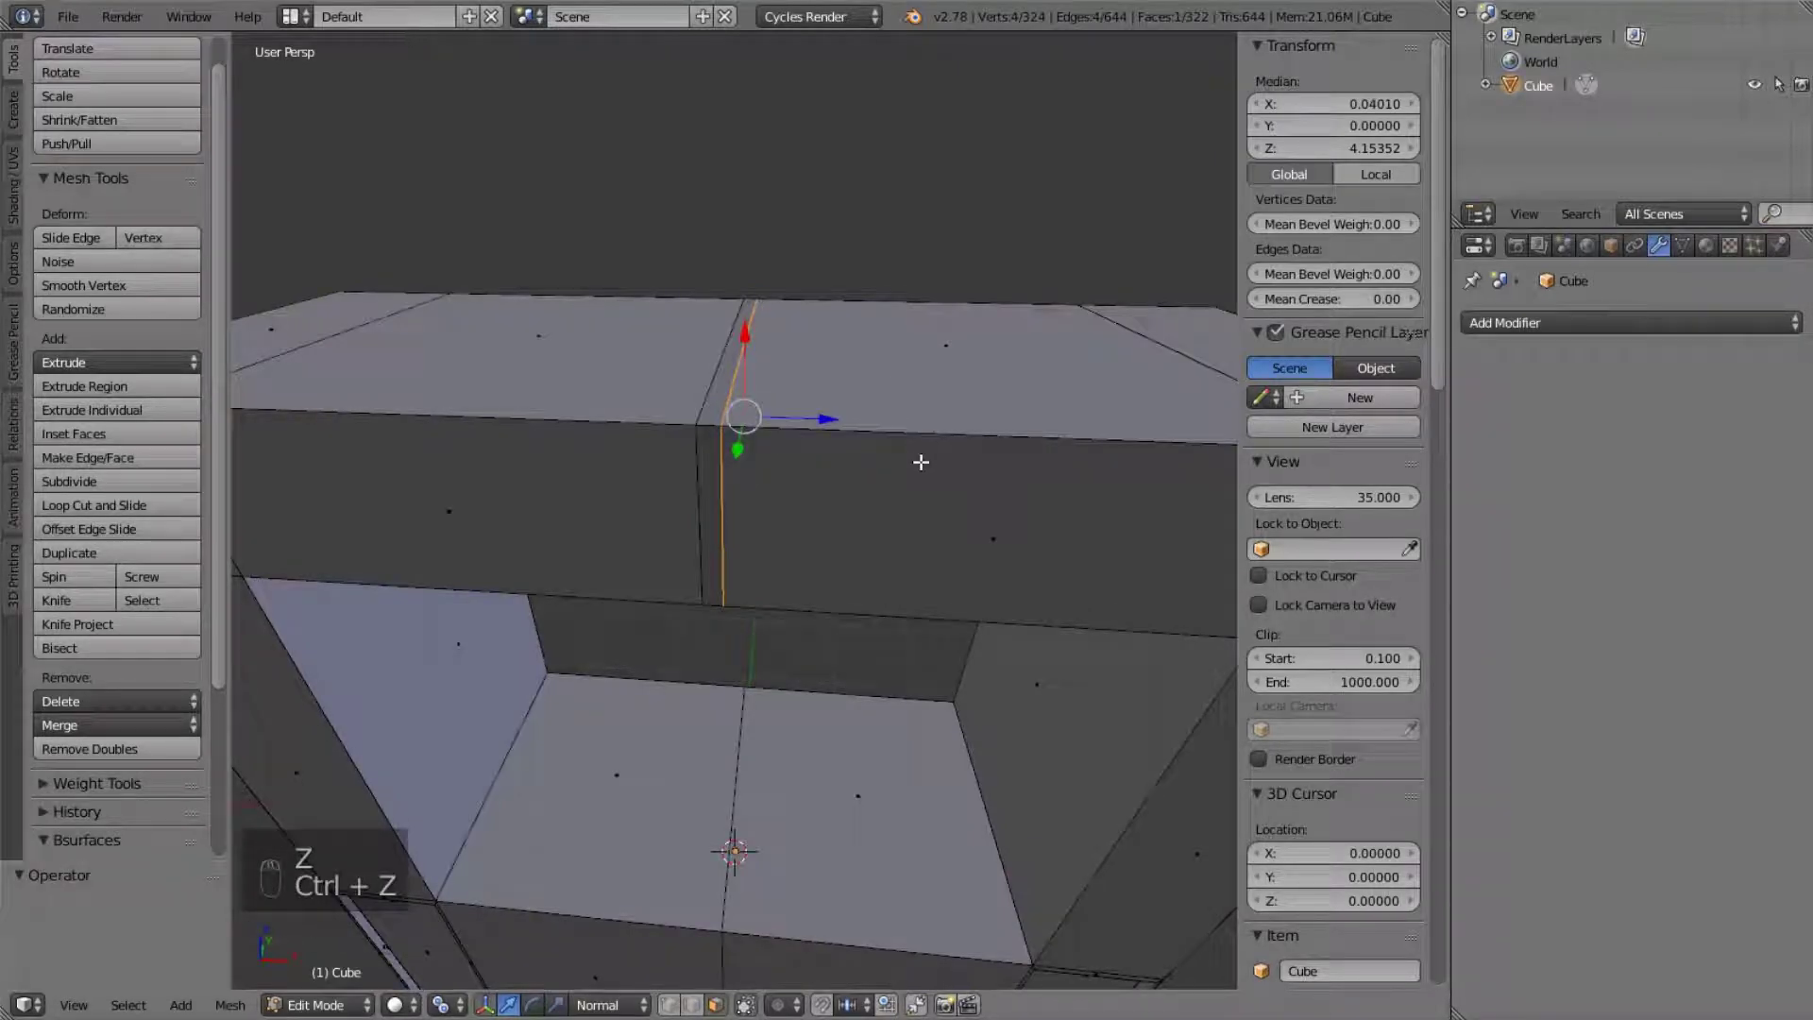
{"action": "key", "text": "Tab"}
{"action": "key", "text": "ctrl+z"}
{"action": "key", "text": "ctrl+z"}
{"action": "key", "text": "ctrl+z"}
{"action": "key", "text": "ctrl+z"}
{"action": "key", "text": "ctrl+z"}
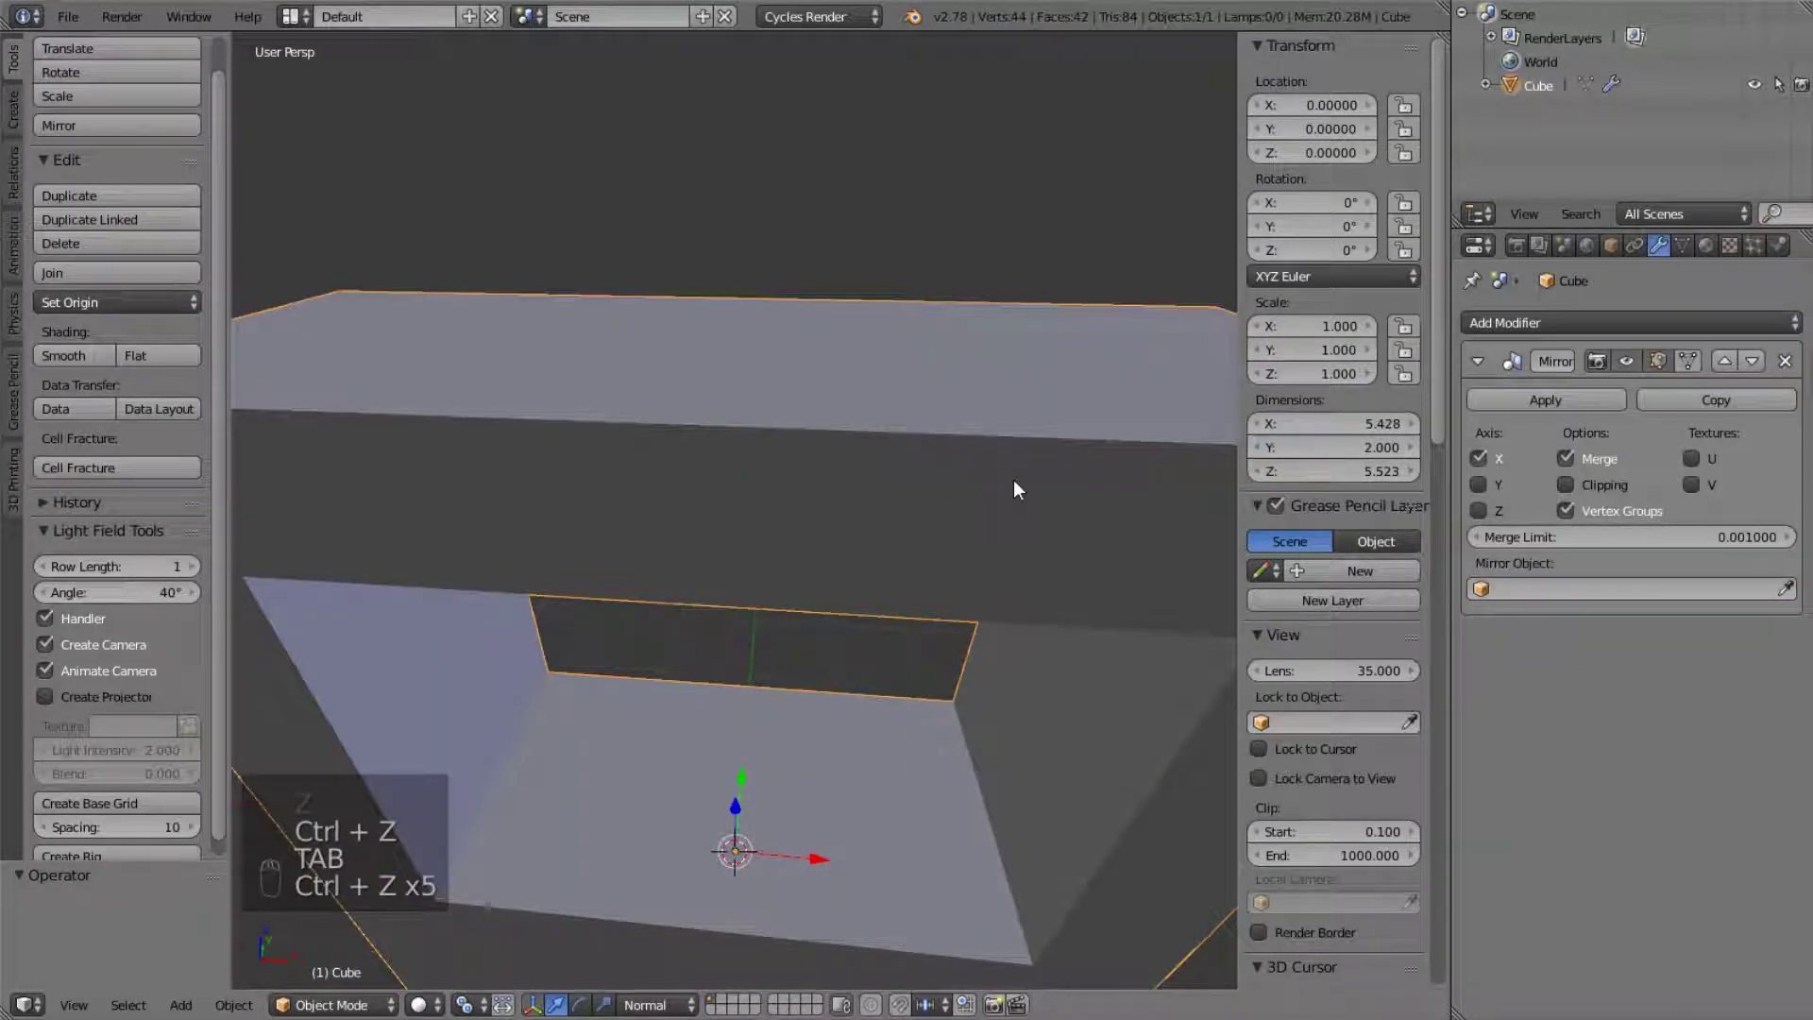
- Move the selected internal face at the top beam's centre along X to snap it onto the mirror plane, and return to Object Mode
{"action": "key", "text": "Tab"}
{"action": "key", "text": "Tab"}
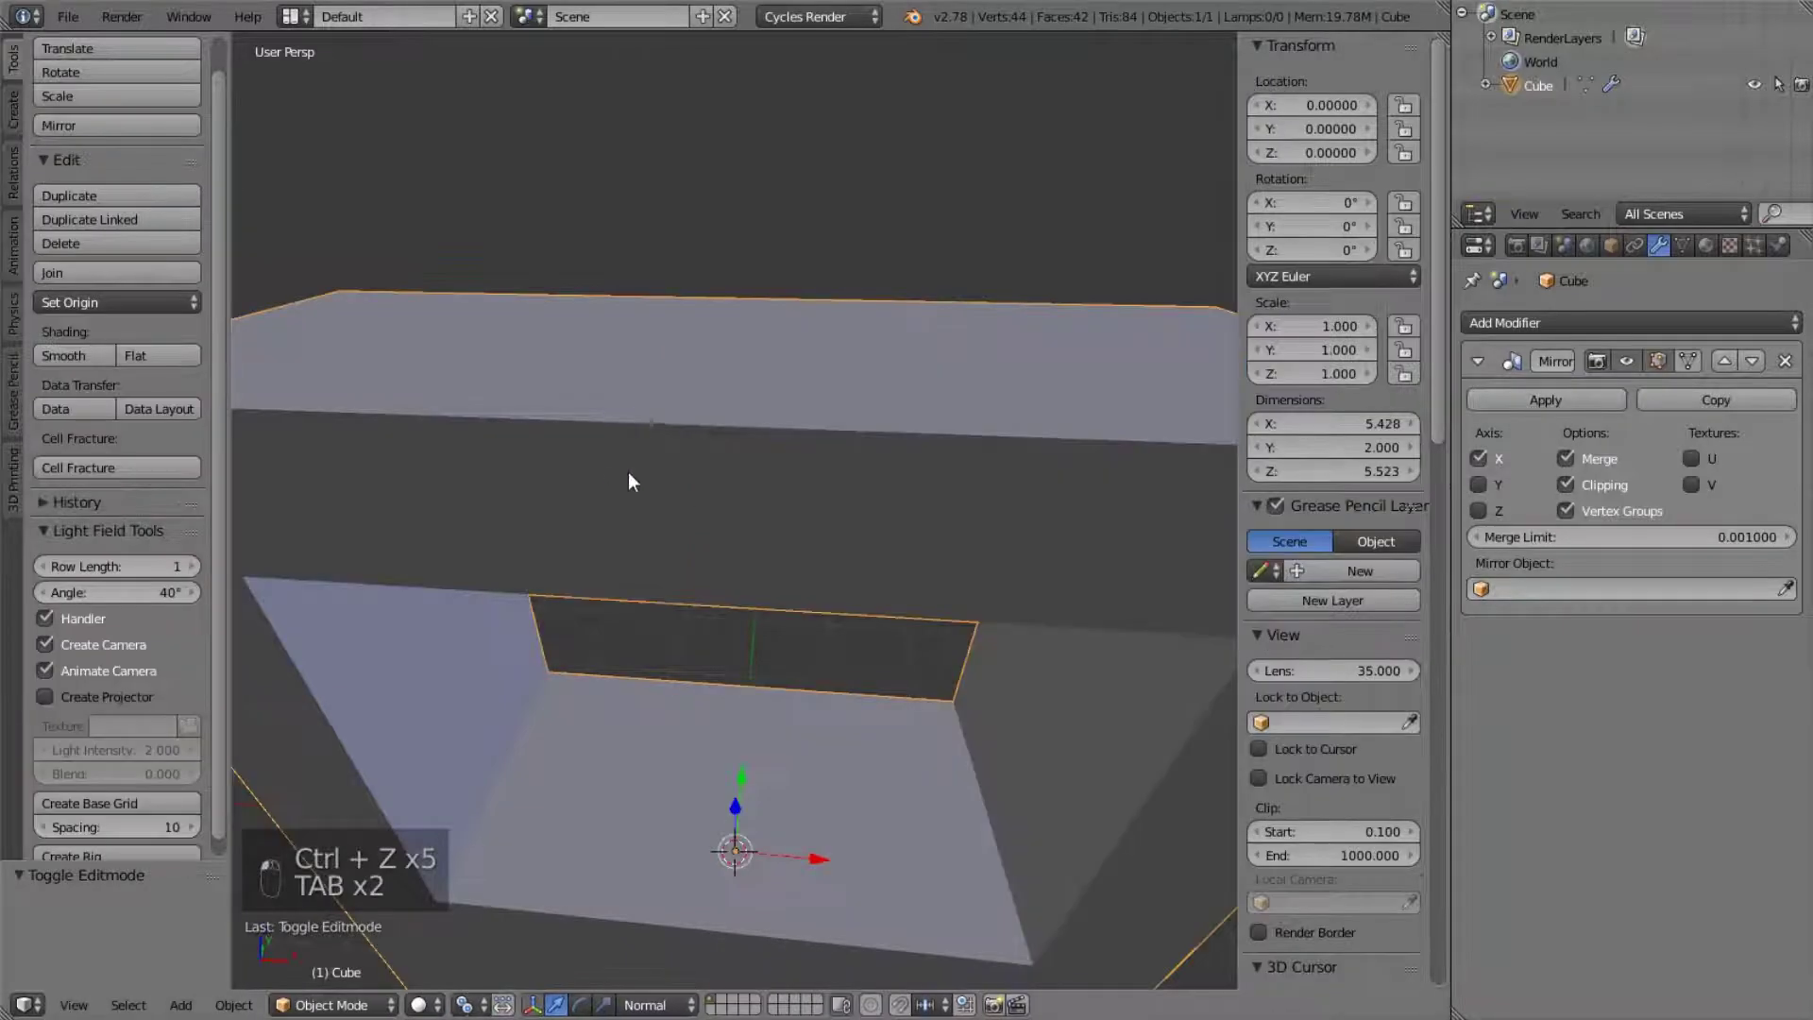
{"action": "key", "text": "Tab"}
{"action": "key", "text": "g"}
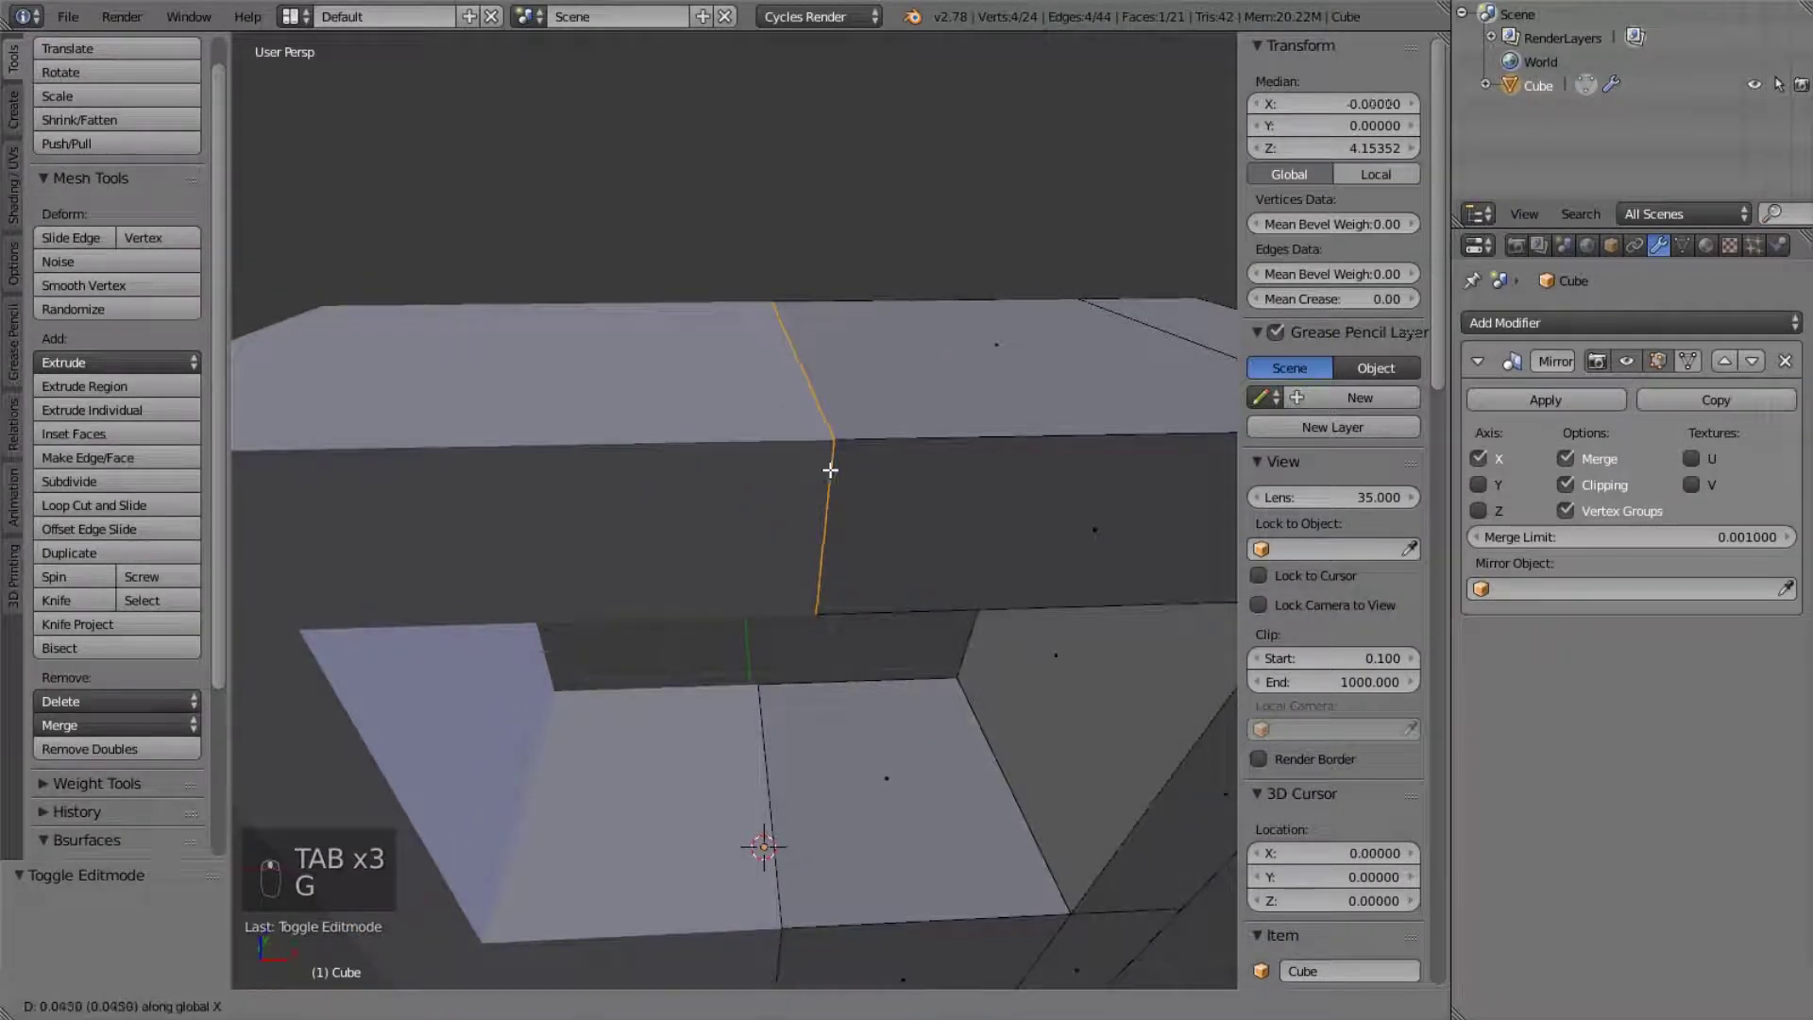
{"action": "left_click", "coordinate": [874, 469]}
{"action": "key", "text": "g"}
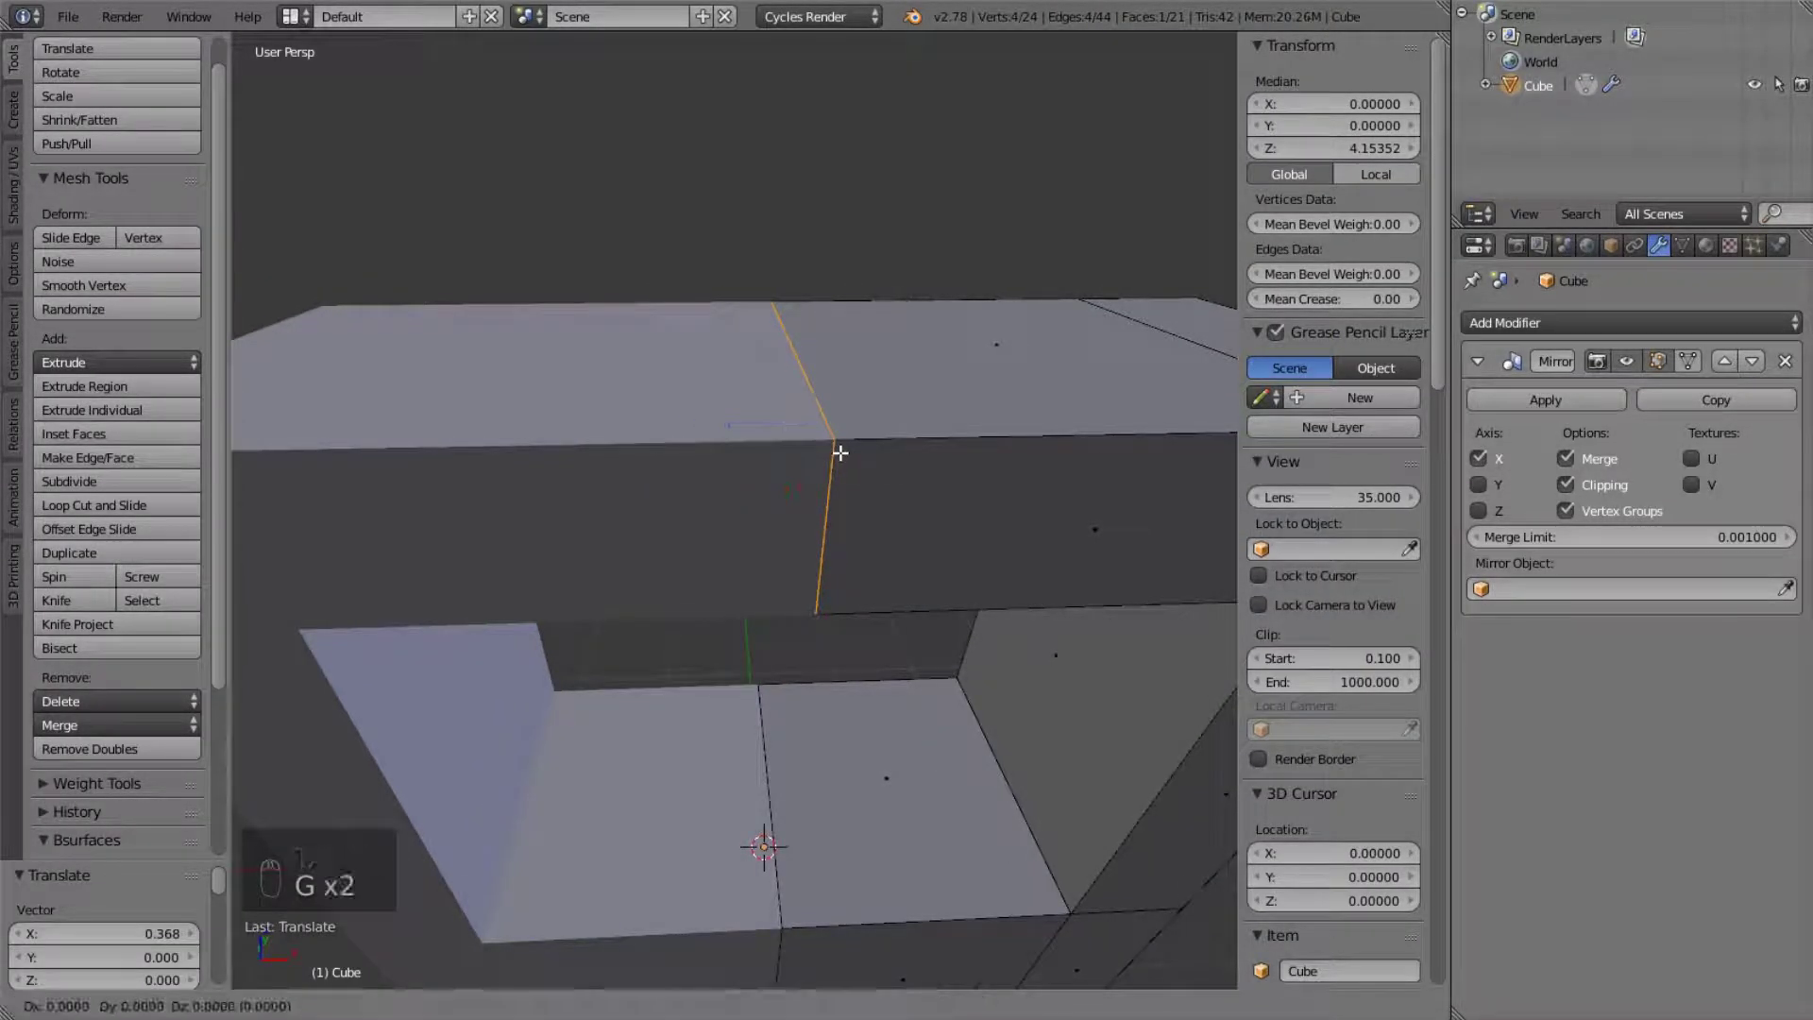
{"action": "left_click", "coordinate": [934, 445]}
{"action": "middle_click_drag", "start_coordinate": [931, 450], "coordinate": [890, 444]}
{"action": "key", "text": "Tab"}
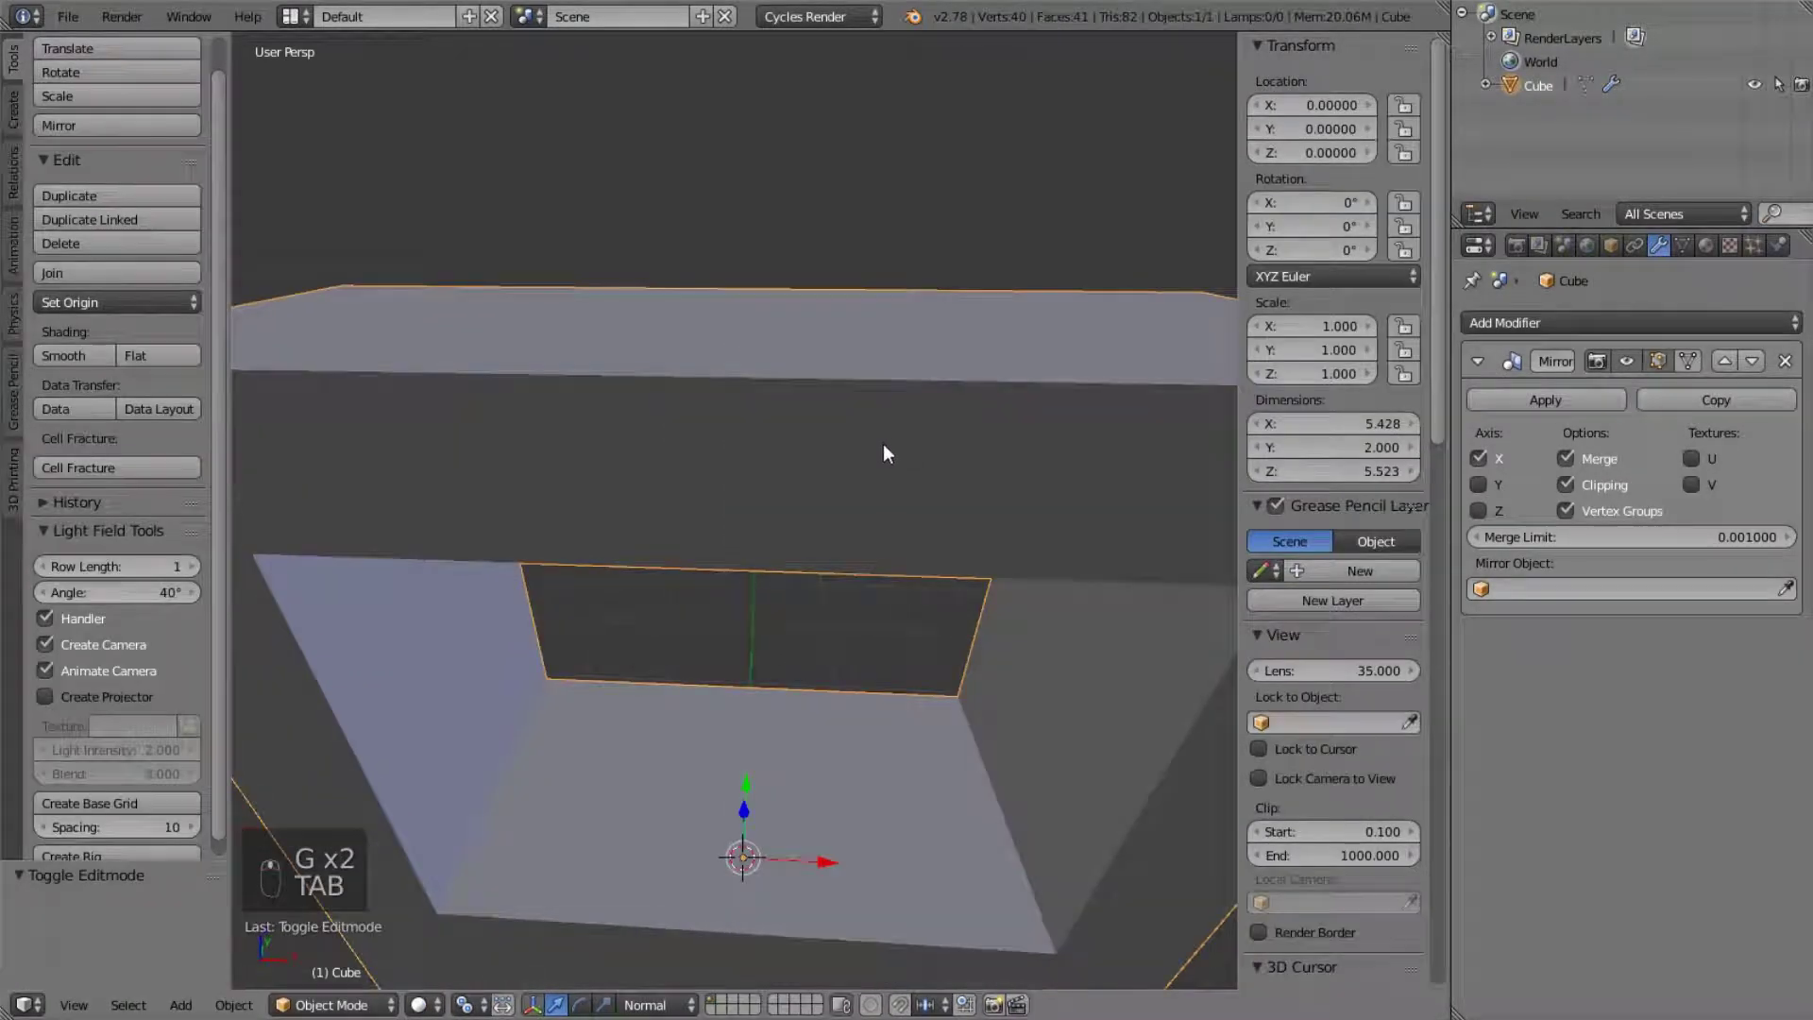
- Apply the Mirror modifier to the box frame in Object Mode and resume mesh editing
{"action": "key", "text": "Tab"}
{"action": "key", "text": "Tab"}
{"action": "left_click", "coordinate": [1546, 400]}
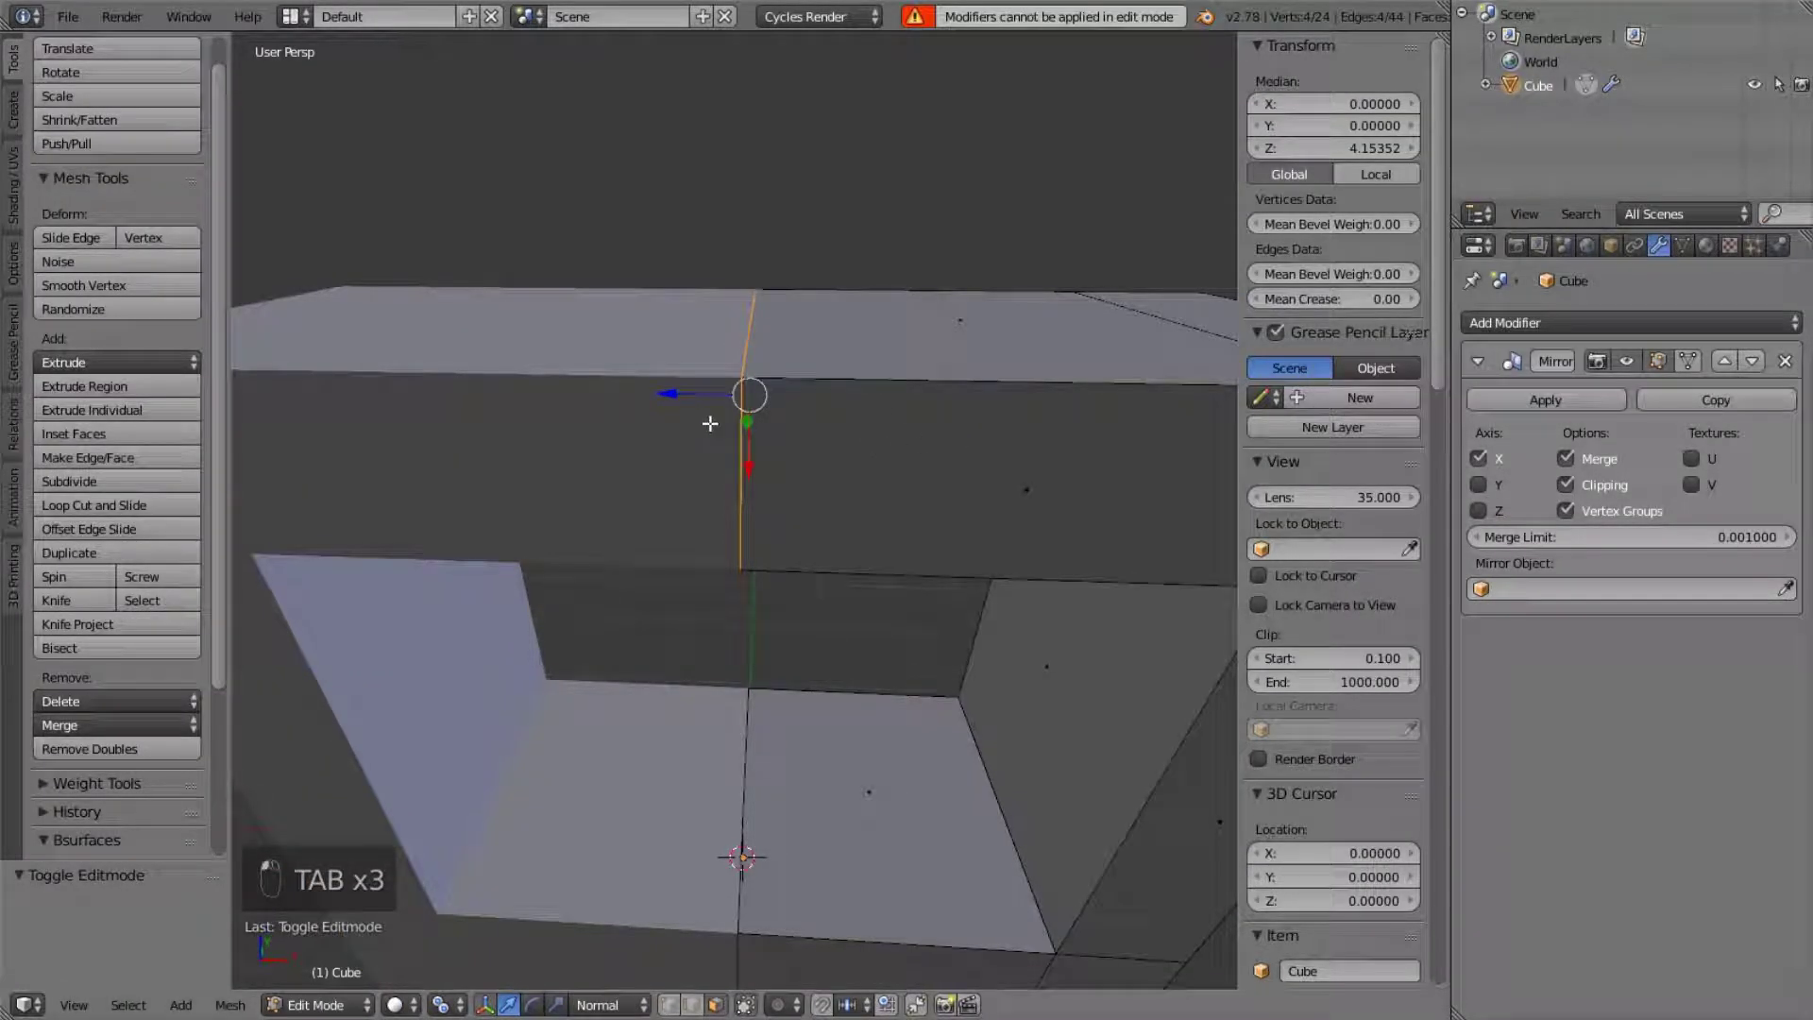
{"action": "key", "text": "Tab"}
{"action": "left_click", "coordinate": [1504, 399]}
{"action": "key", "text": "Tab"}
- Delete the selected internal face at the top beam's centre in wireframe display
{"action": "key", "text": "z"}
{"action": "middle_click_drag", "start_coordinate": [770, 360], "coordinate": [740, 384]}
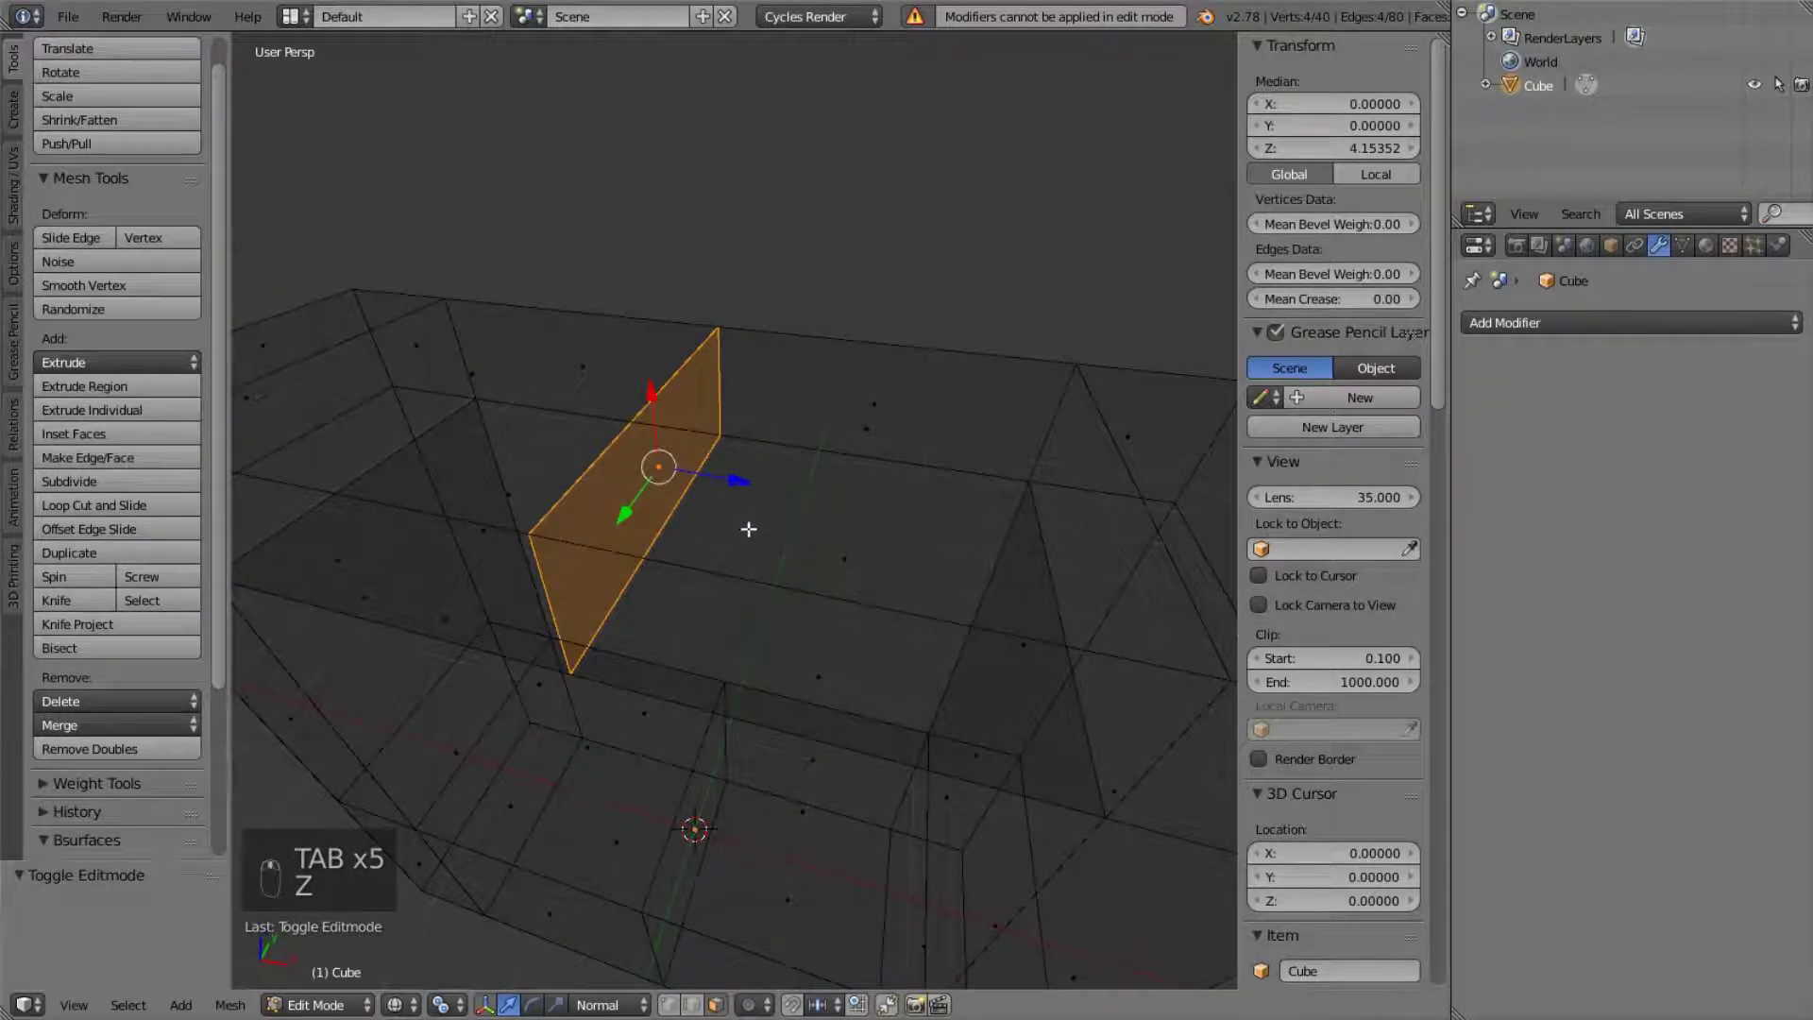
{"action": "key", "text": "x"}
{"action": "left_click", "coordinate": [722, 580]}
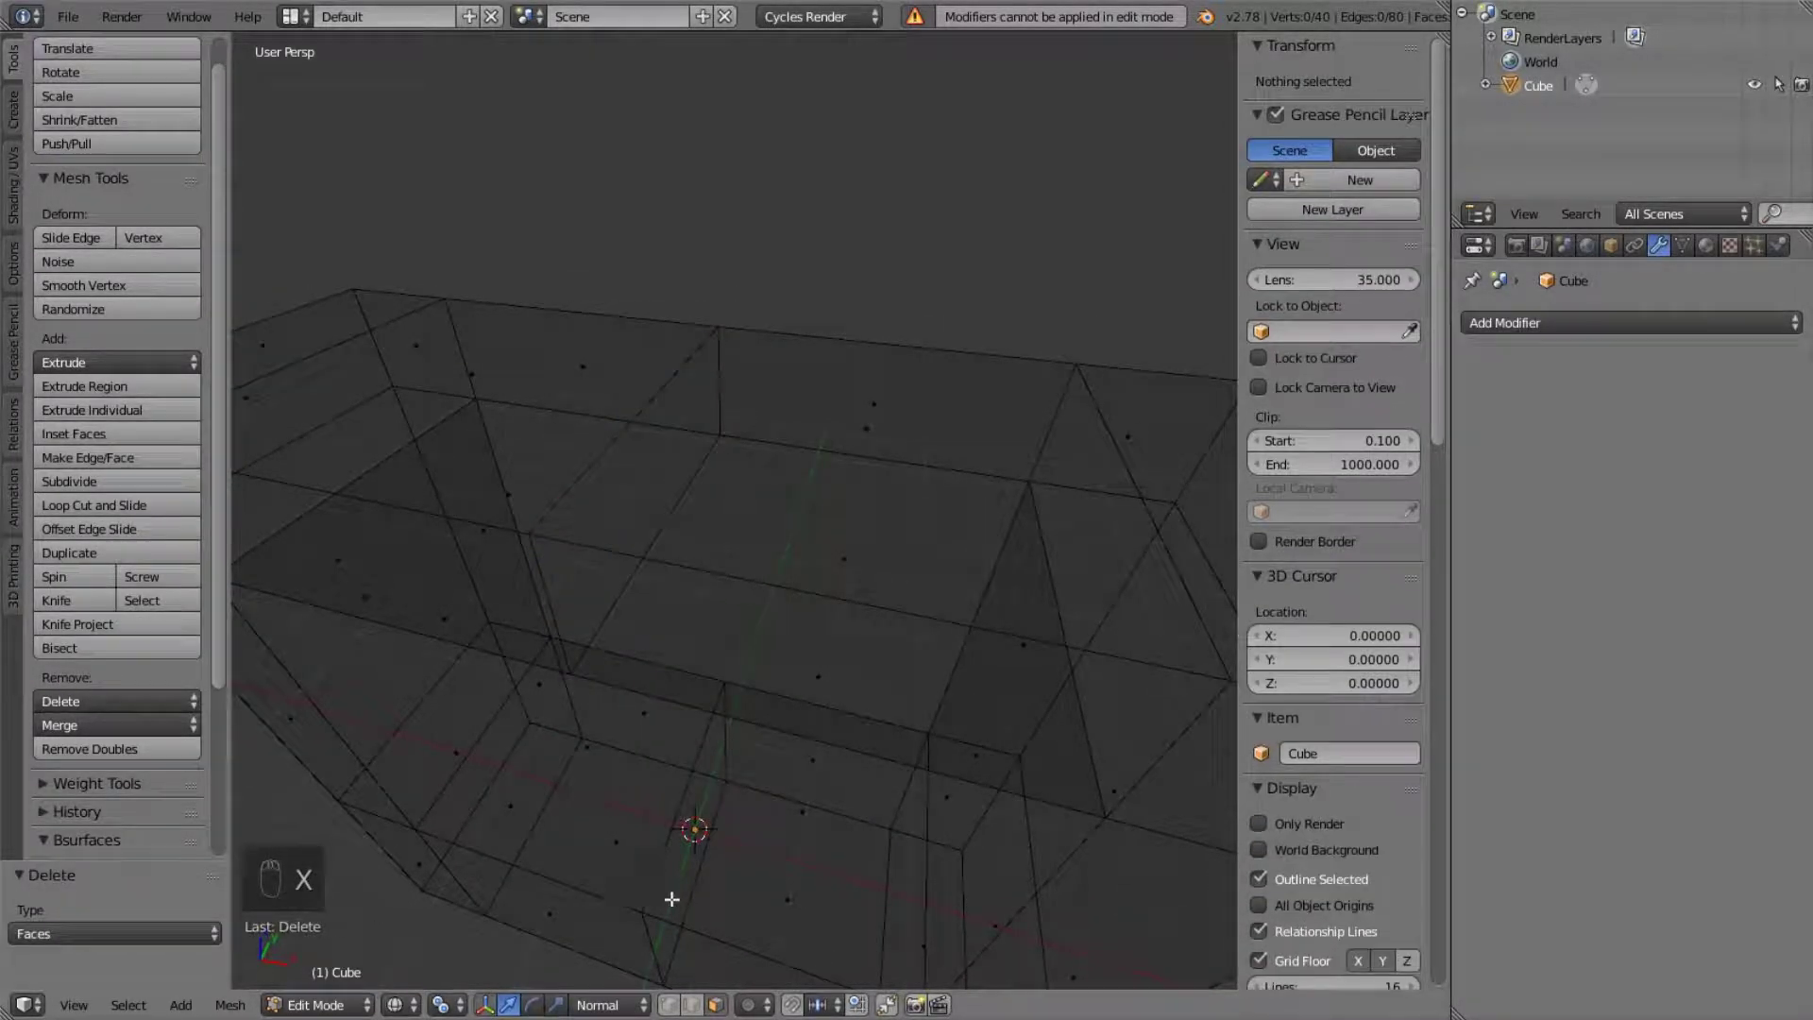
- Test the merged seam by moving the top beam's front centre vertex in solid display, and cancel the move
{"action": "key", "text": "Tab"}
{"action": "key", "text": "Tab"}
{"action": "right_click", "coordinate": [527, 533]}
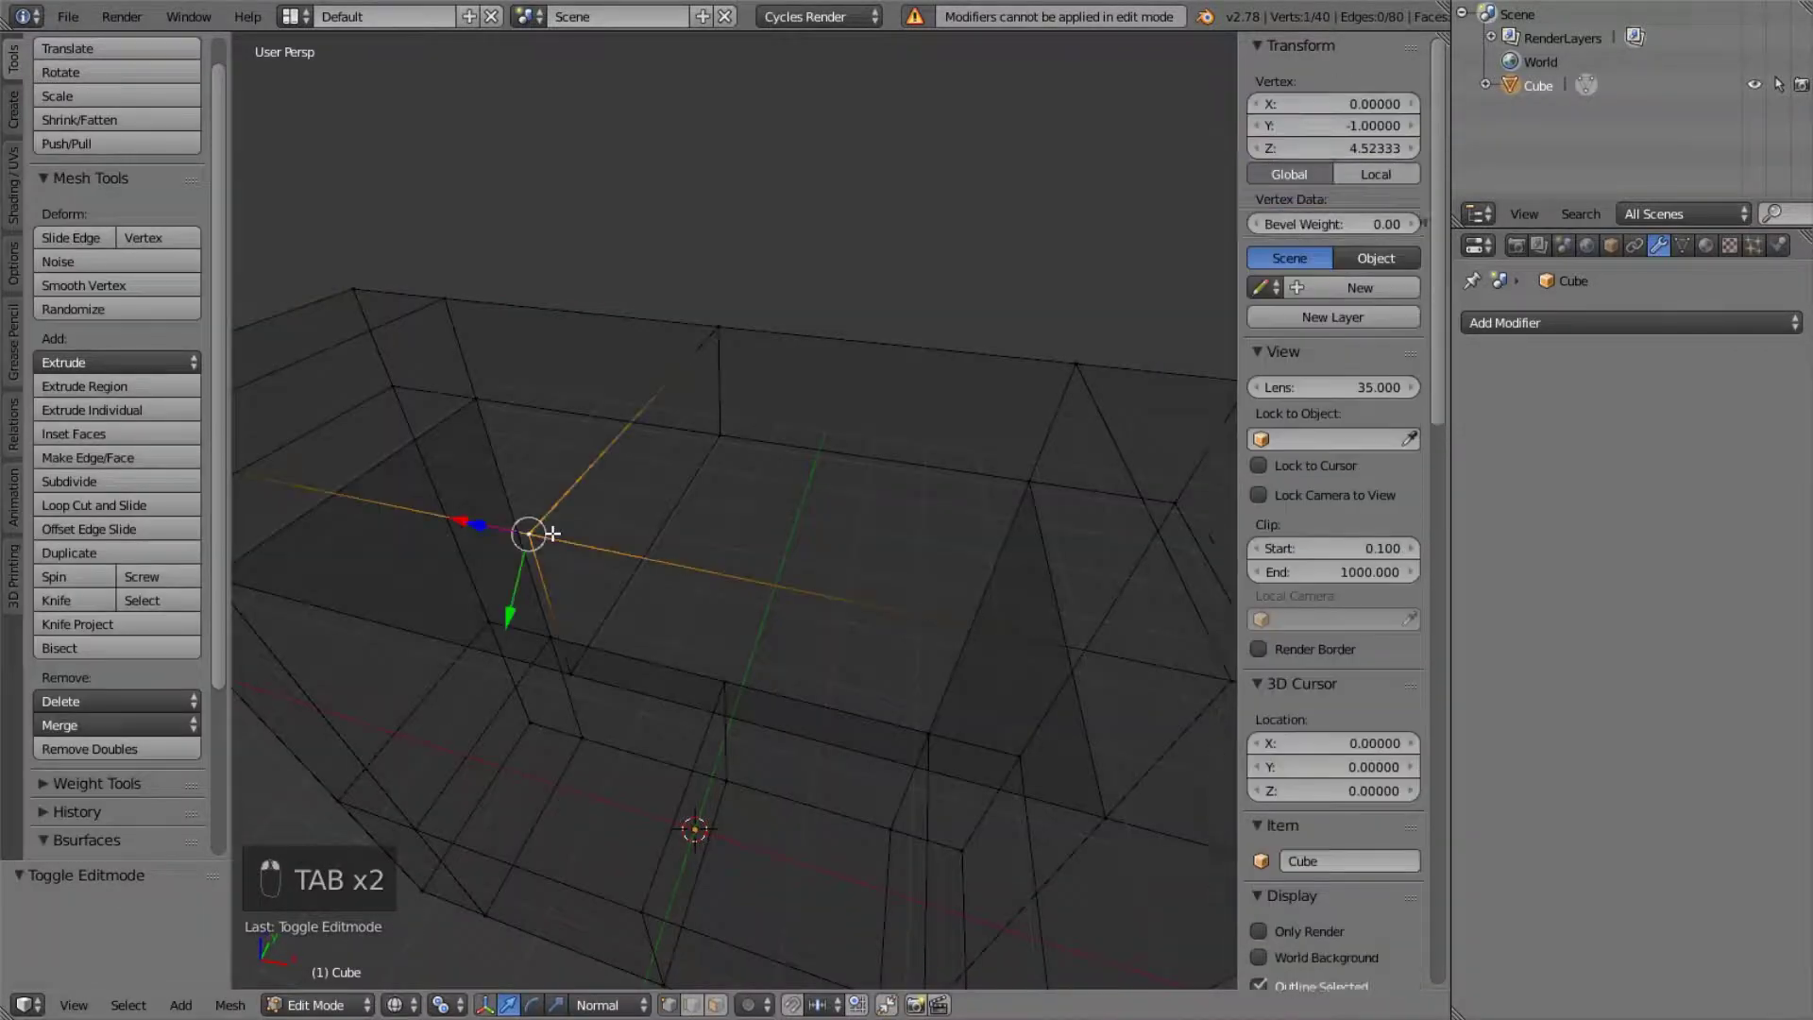
{"action": "key", "text": "z"}
{"action": "middle_click_drag", "start_coordinate": [529, 532], "coordinate": [620, 526]}
{"action": "key", "text": "g"}
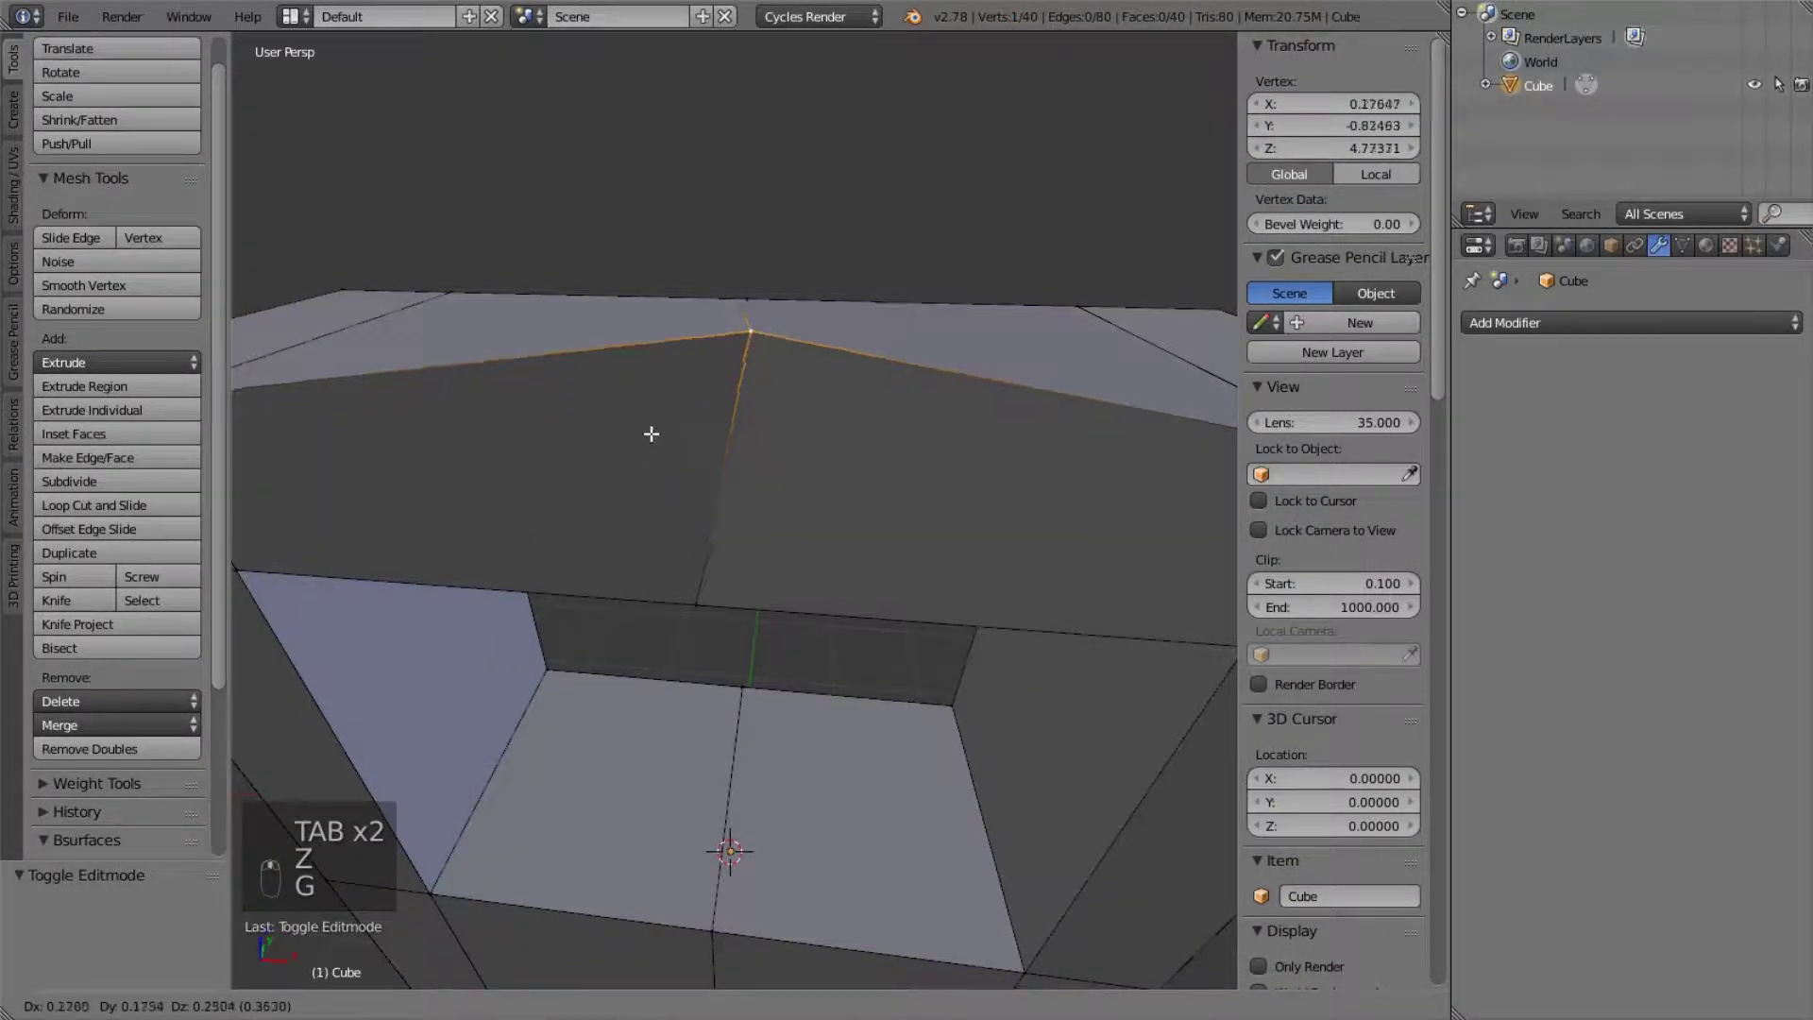
{"action": "right_click", "coordinate": [648, 433]}
{"action": "scroll", "coordinate": [651, 436], "scroll_direction": "down", "scroll_amount": 5}
{"action": "mouse_move", "coordinate": [689, 441]}
{"action": "middle_mouse_down"}
{"action": "mouse_move", "coordinate": [669, 417]}
{"action": "mouse_move", "coordinate": [701, 450]}
{"action": "middle_mouse_up"}
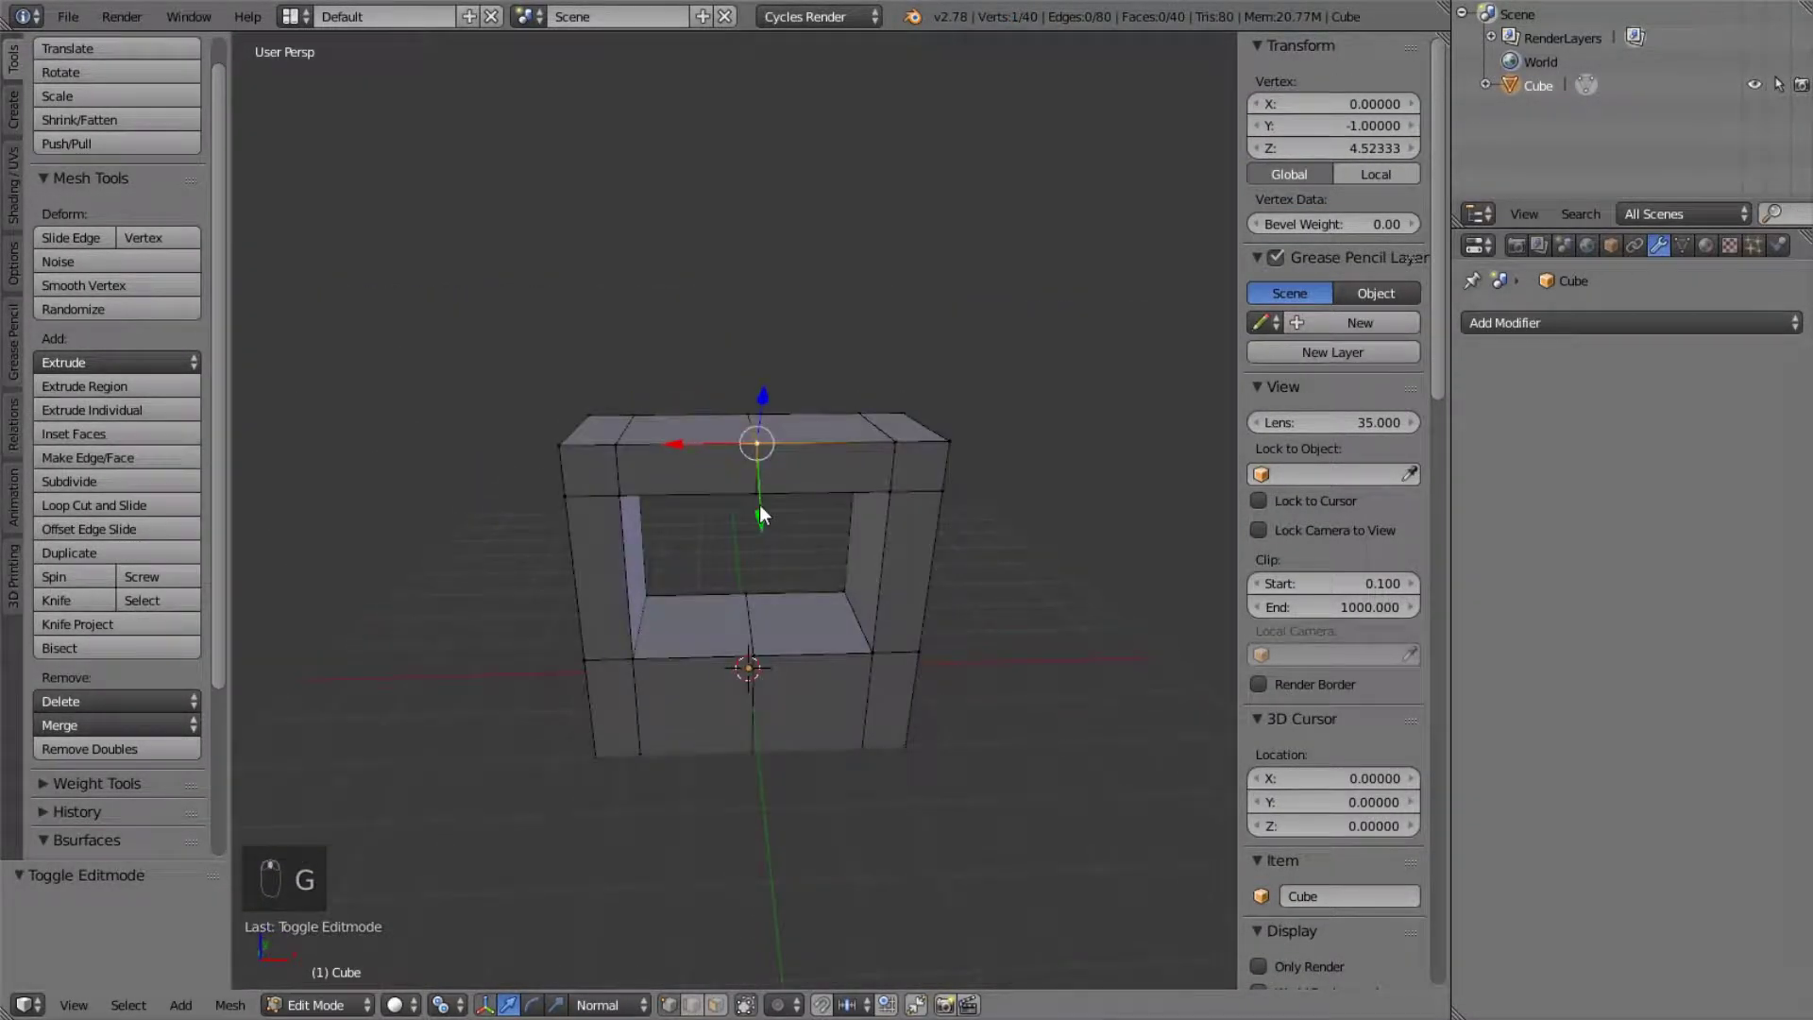
- Return to Object Mode and delete the box frame
{"action": "key", "text": "Tab"}
{"action": "middle_click_drag", "start_coordinate": [833, 533], "coordinate": [881, 518]}
{"action": "key", "text": "x"}
{"action": "left_click", "coordinate": [881, 518]}
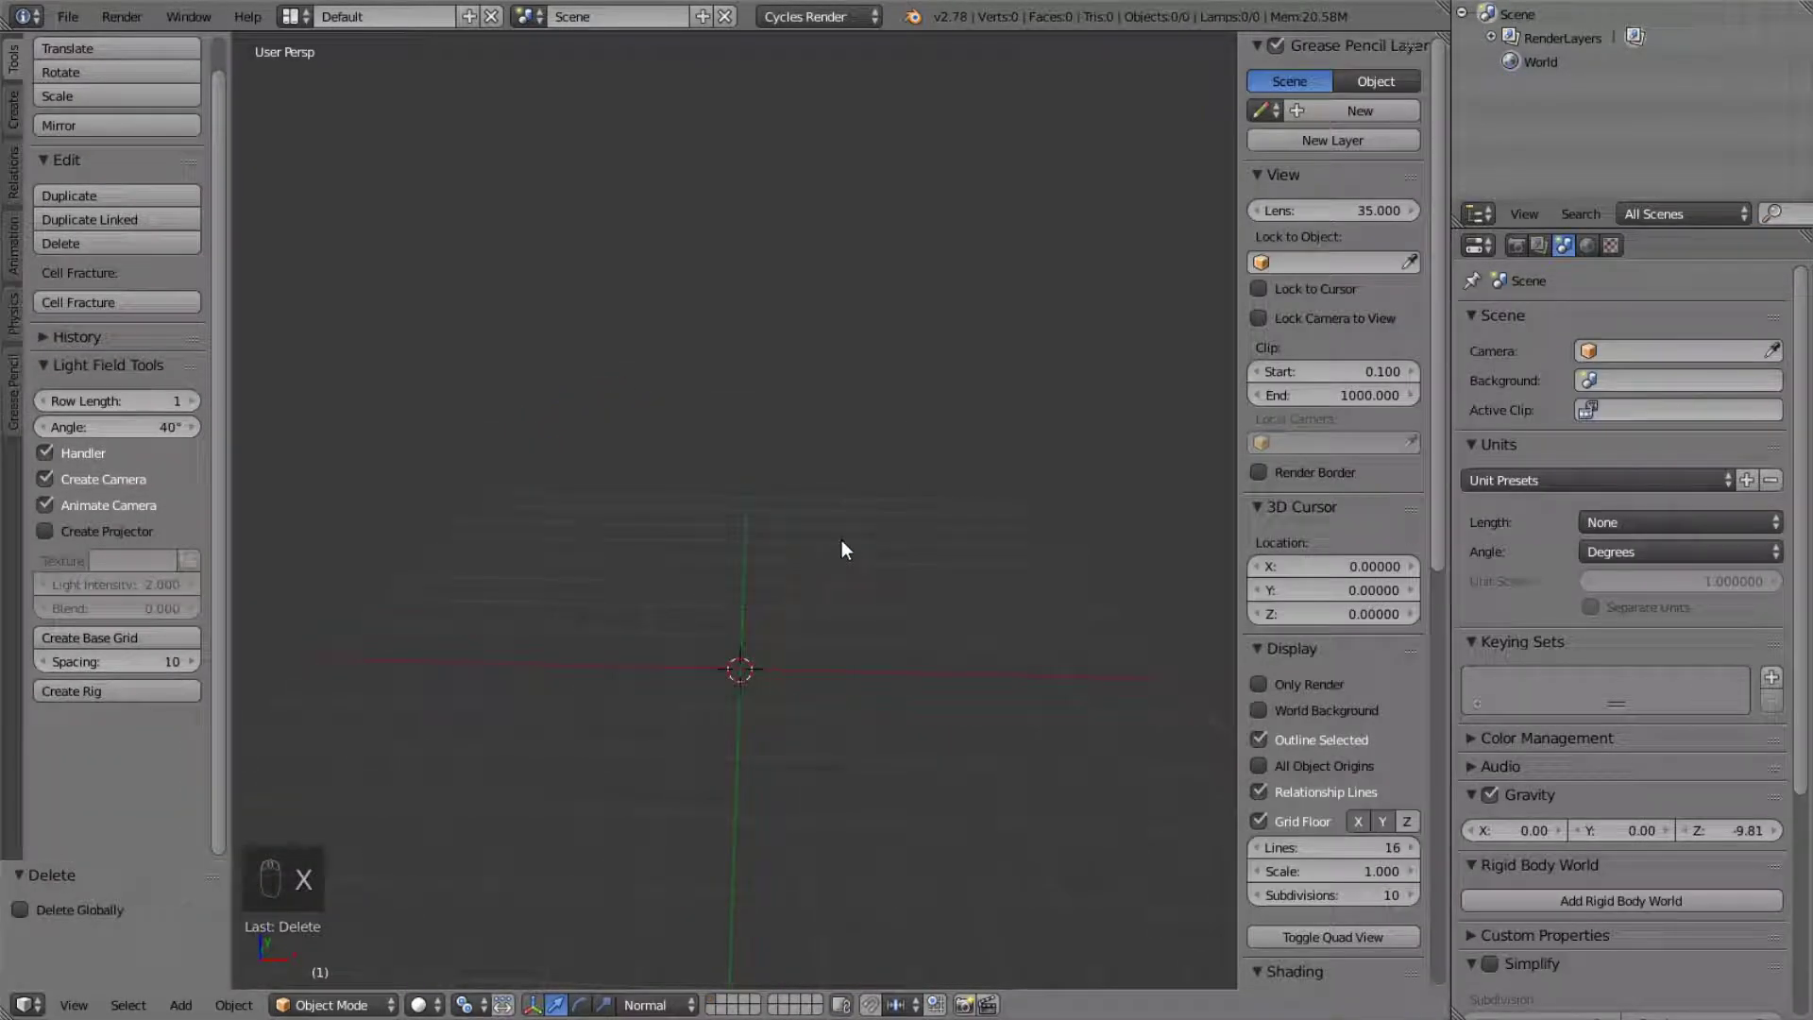
- Add a new cube and scale it up uniformly to about 3.03
{"action": "key", "text": "shift+a"}
{"action": "mouse_move", "coordinate": [814, 543]}
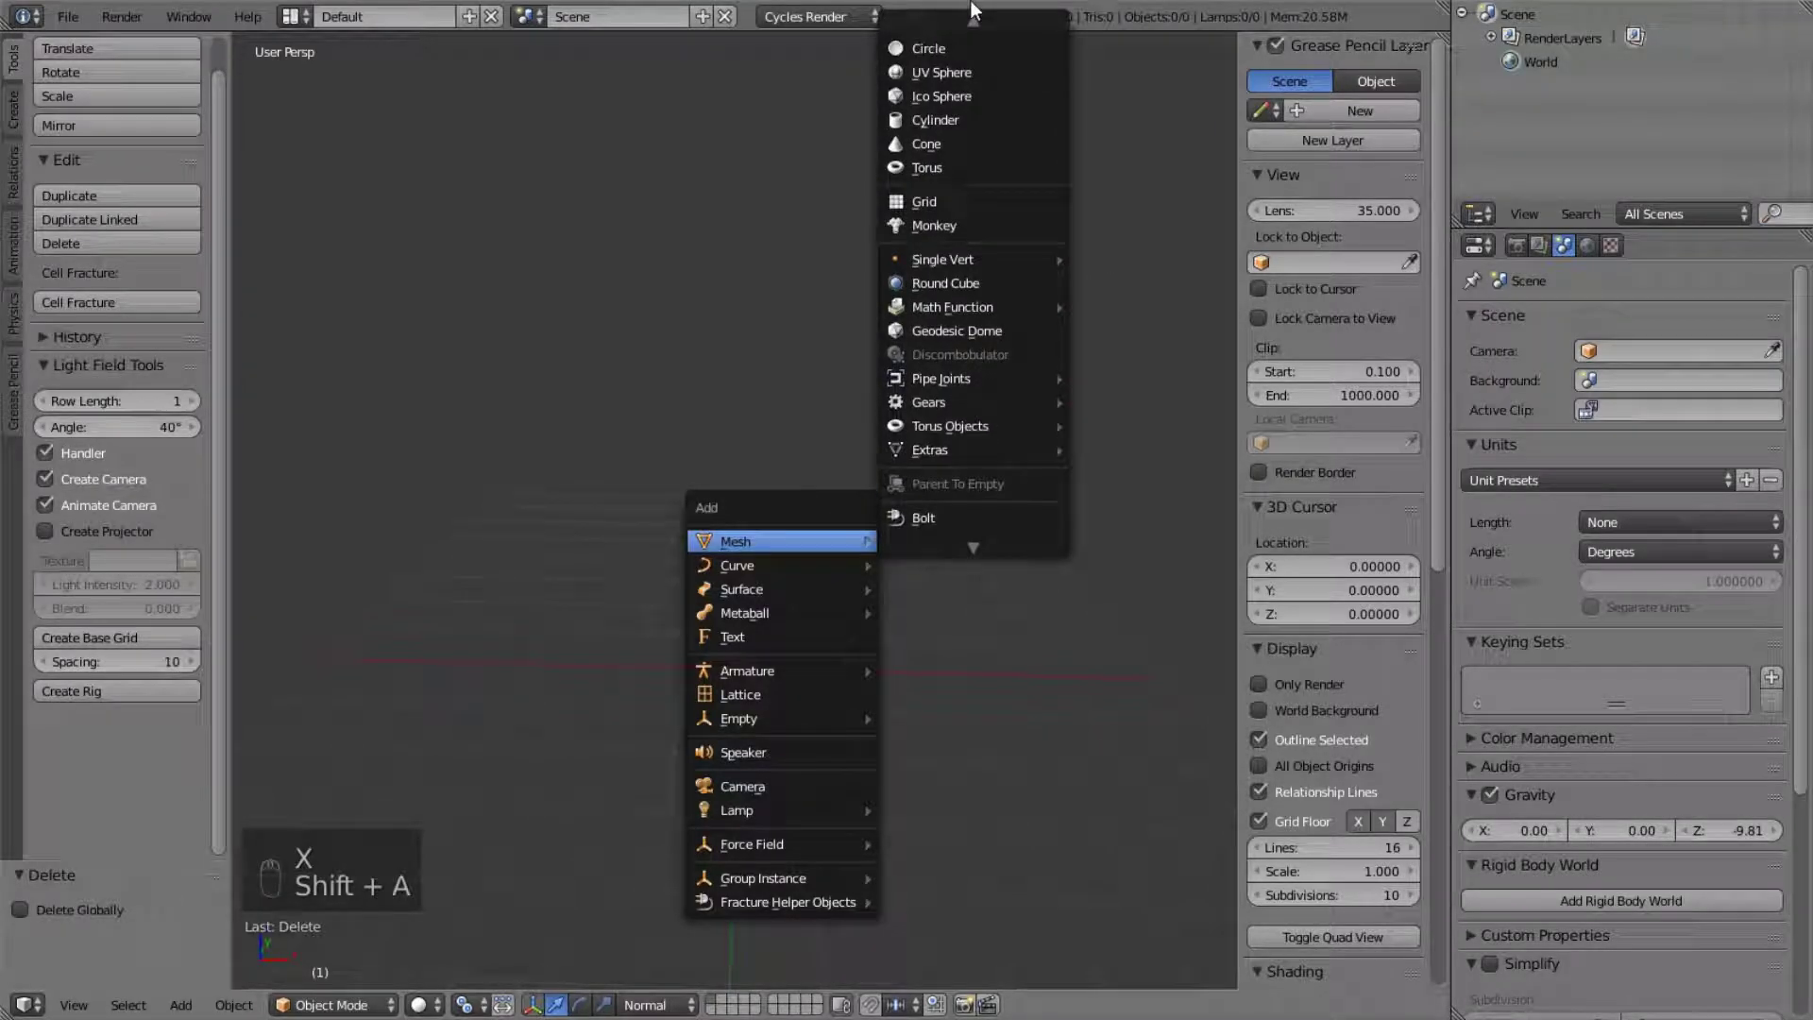
{"action": "left_click", "coordinate": [961, 55]}
{"action": "key", "text": "s"}
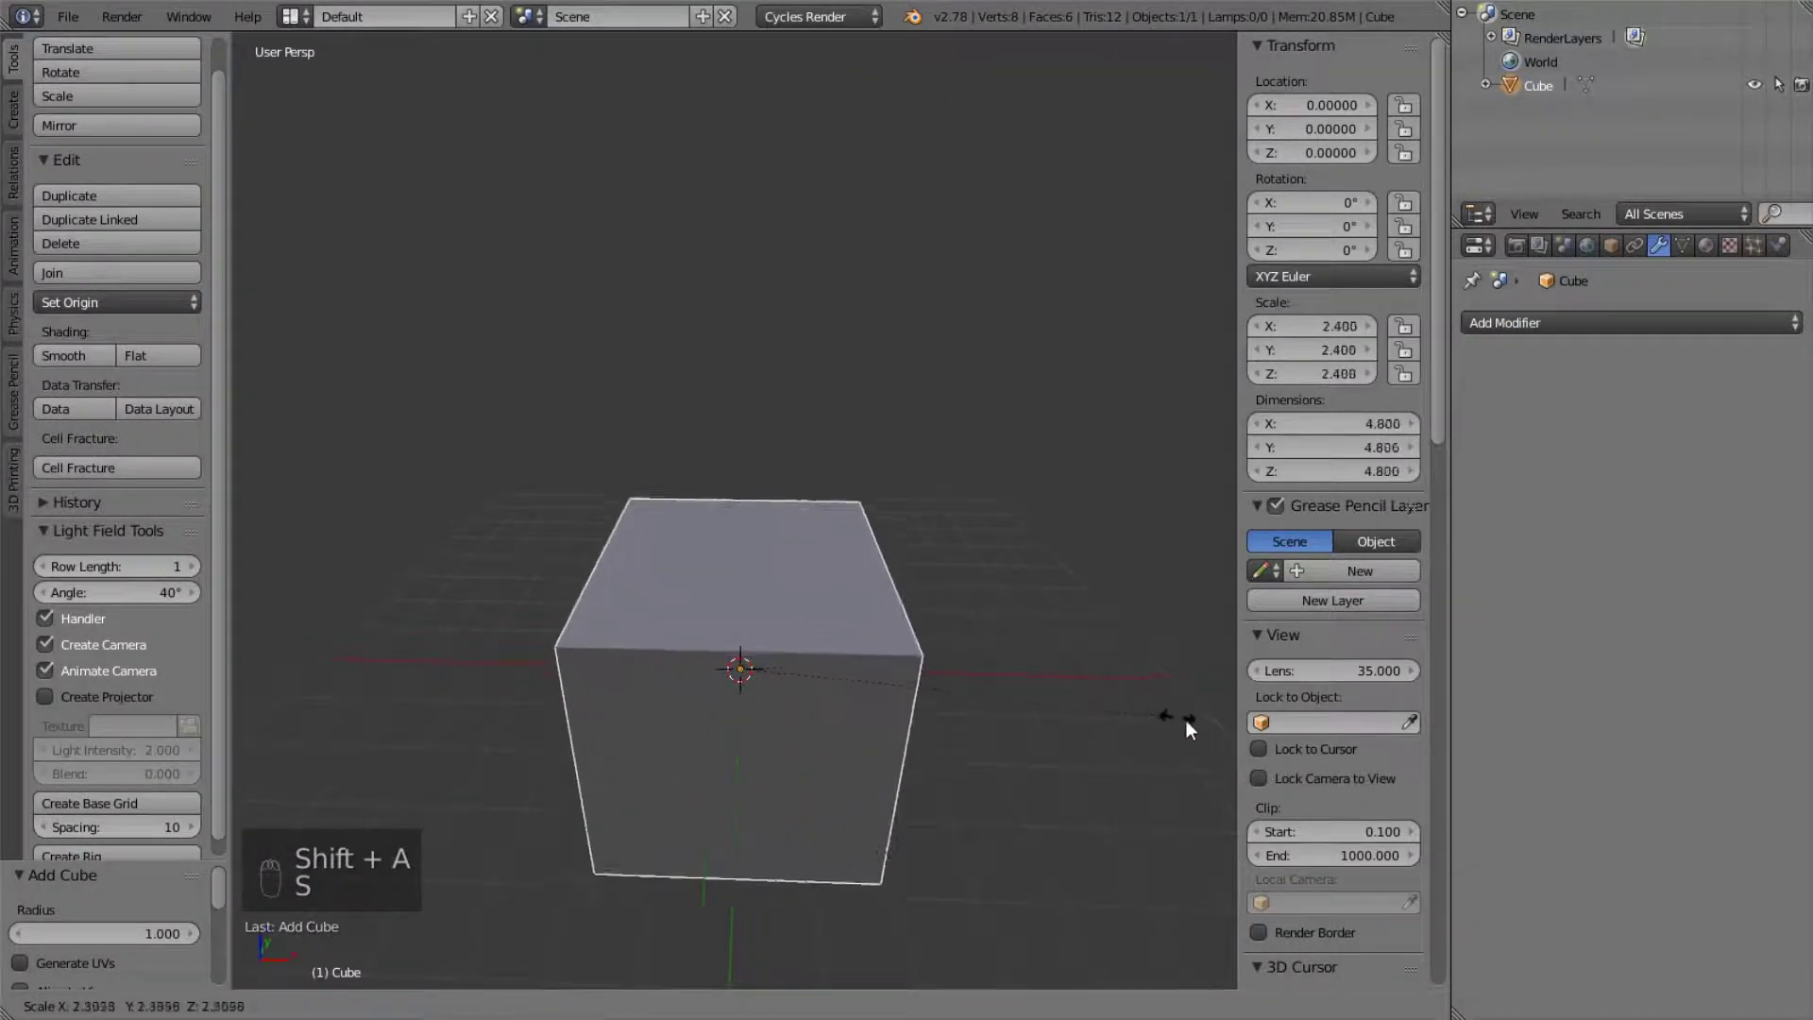
{"action": "left_click", "coordinate": [281, 745]}
- Raise the large cube about 3.2 units along Z
{"action": "middle_click_drag", "start_coordinate": [502, 724], "coordinate": [406, 657]}
{"action": "key", "text": "g"}
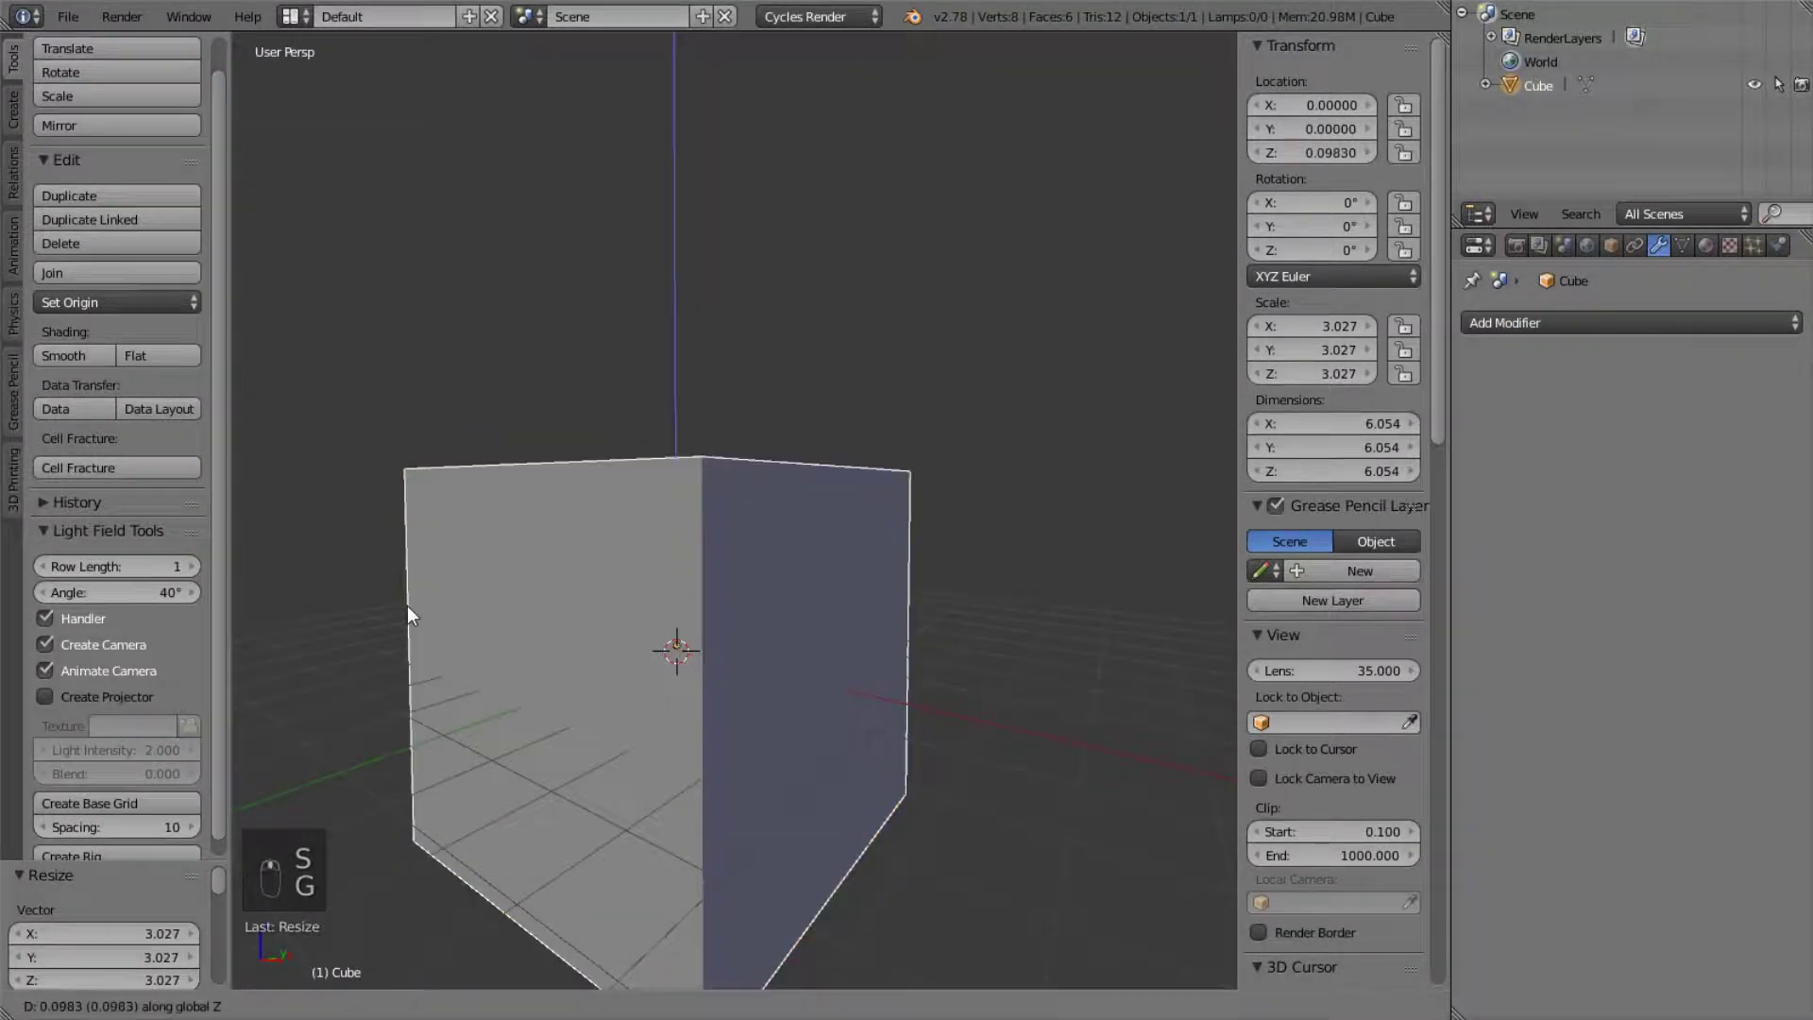
{"action": "left_click", "coordinate": [391, 495]}
{"action": "scroll", "coordinate": [450, 544], "scroll_direction": "down", "scroll_amount": 2}
{"action": "middle_click_drag", "start_coordinate": [391, 495], "coordinate": [491, 590]}
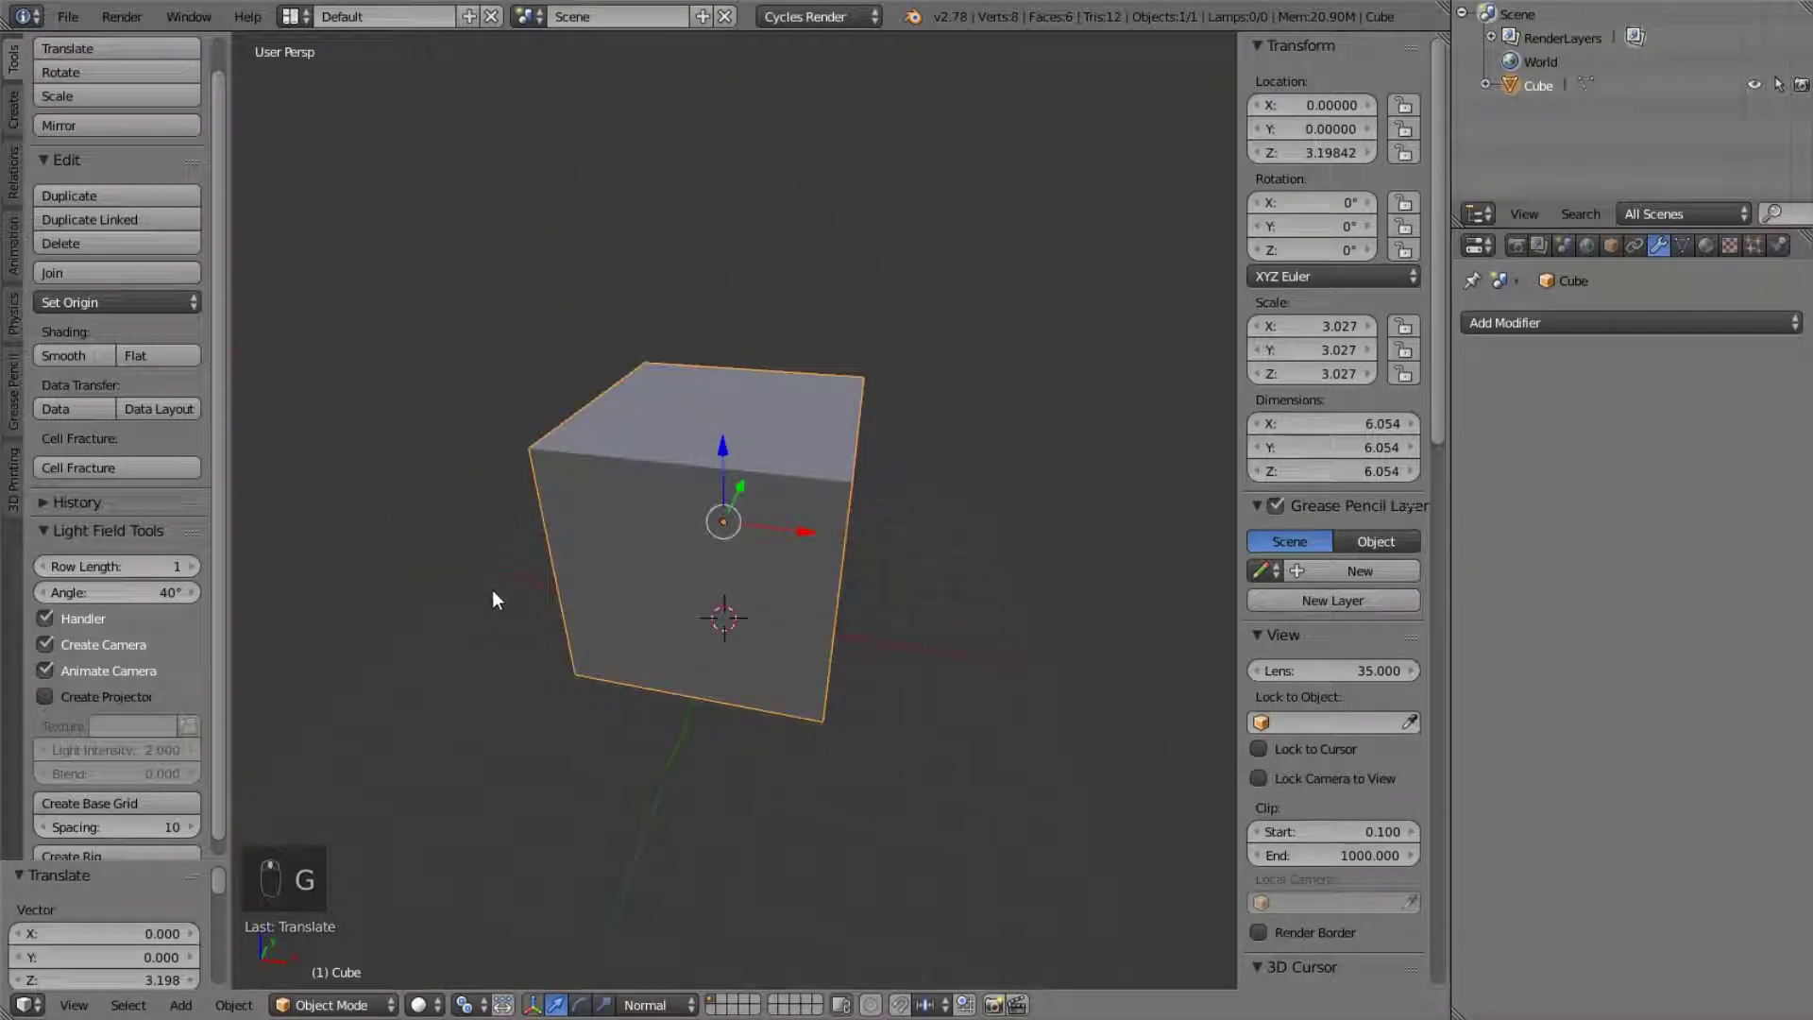
{"action": "scroll", "coordinate": [584, 576], "scroll_direction": "up", "scroll_amount": 1}
{"action": "middle_click_drag", "start_coordinate": [854, 449], "coordinate": [842, 498]}
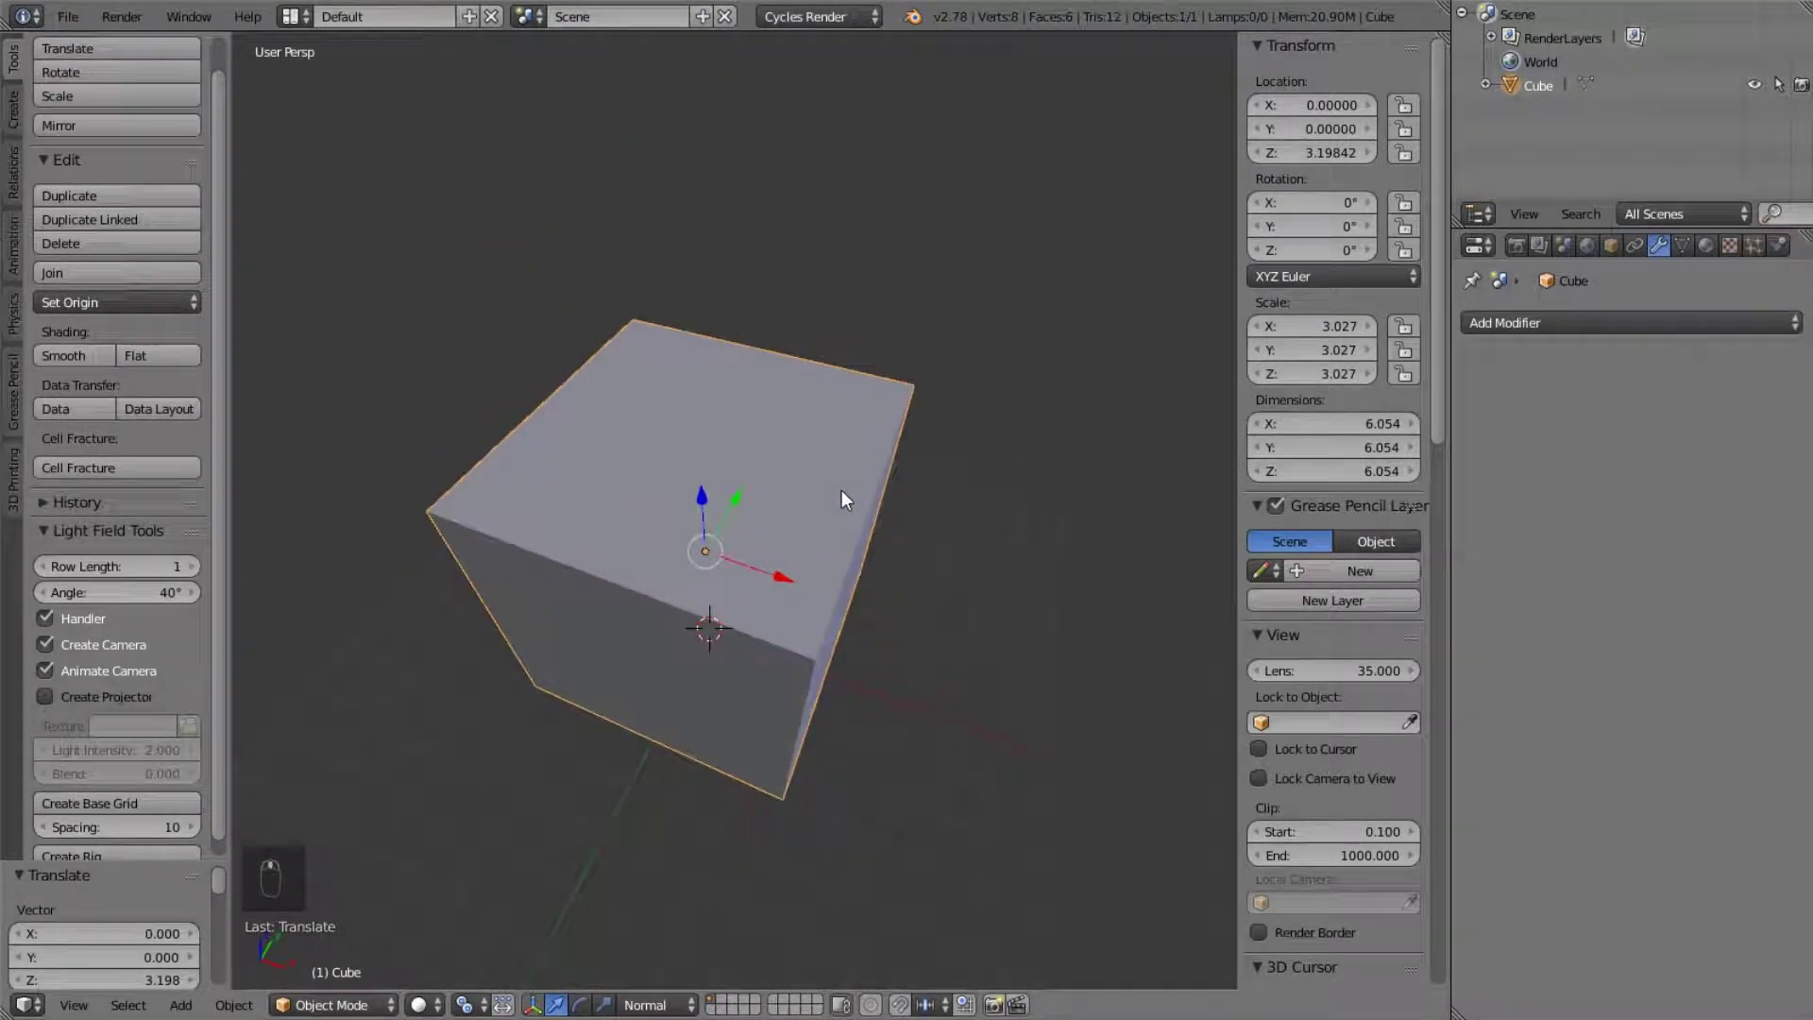
{"action": "scroll", "coordinate": [678, 576], "scroll_direction": "up", "scroll_amount": 2}
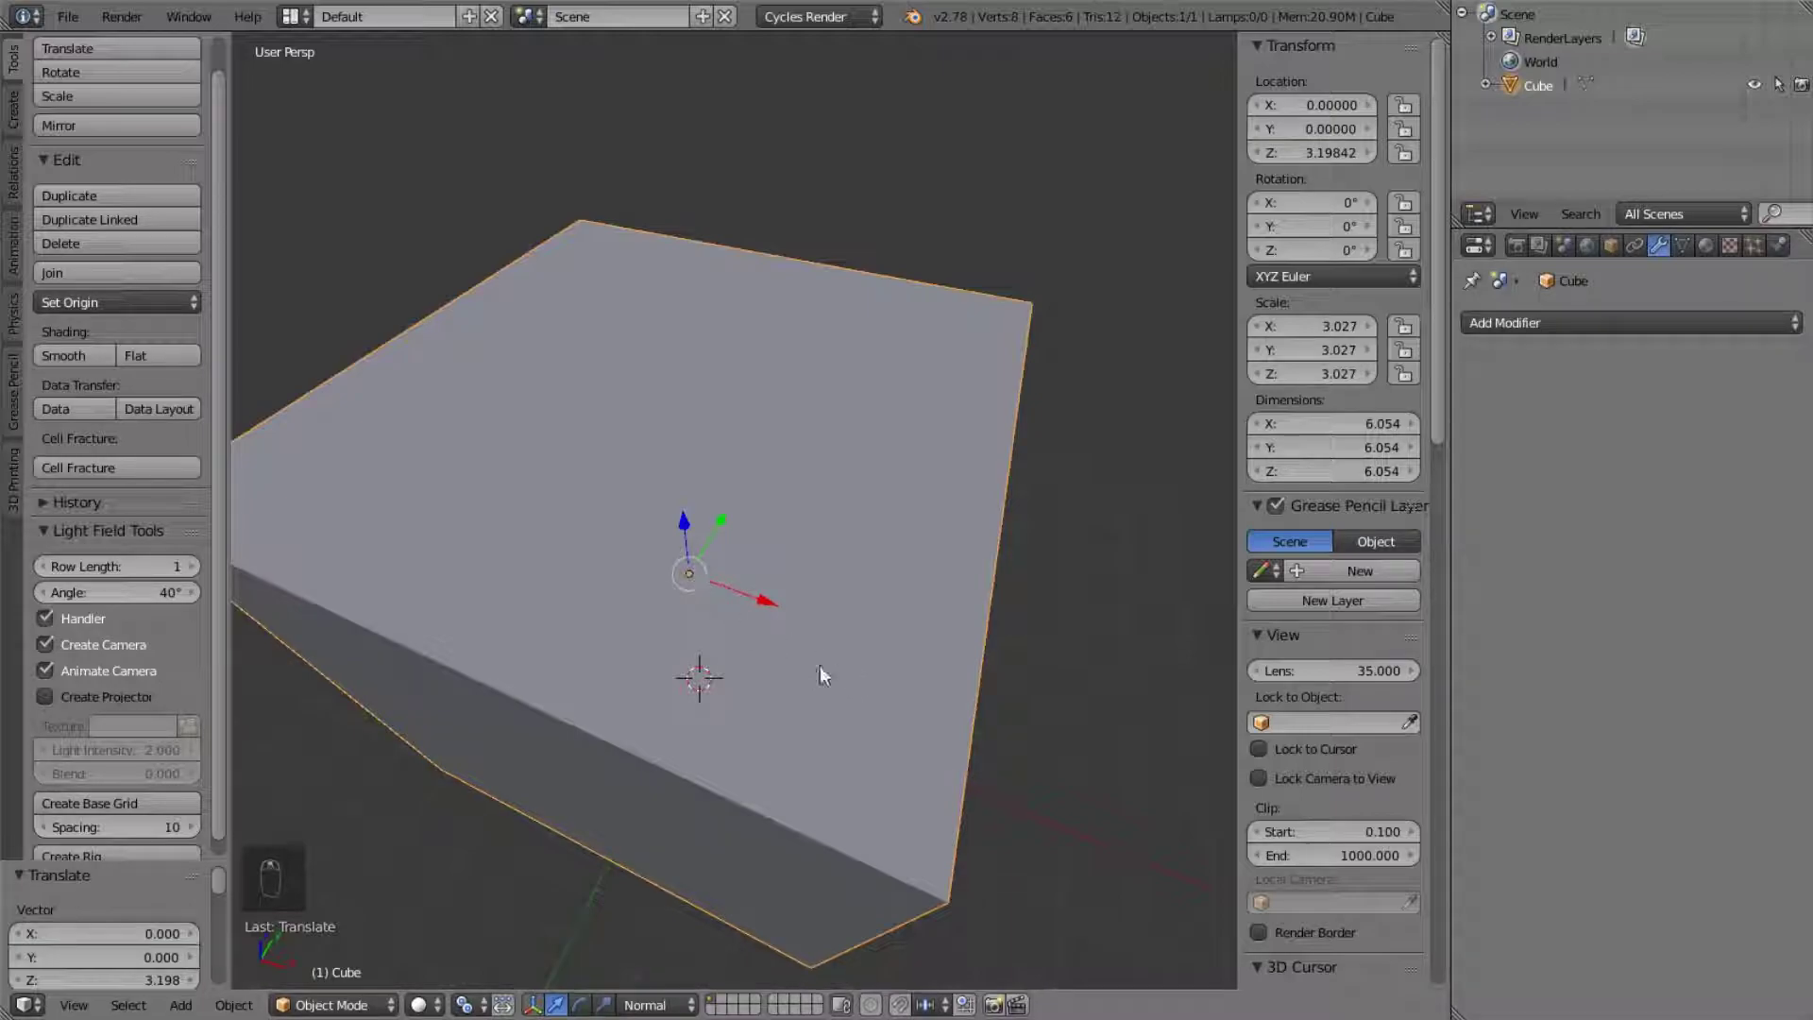
- Place the 3D cursor over the large cube, near the front corner of its top face
{"action": "left_click", "coordinate": [860, 740]}
{"action": "scroll", "coordinate": [859, 746], "scroll_direction": "down", "scroll_amount": 5}
{"action": "scroll", "coordinate": [874, 765], "scroll_direction": "up", "scroll_amount": 3}
{"action": "scroll", "coordinate": [843, 686], "scroll_direction": "down", "scroll_amount": 4}
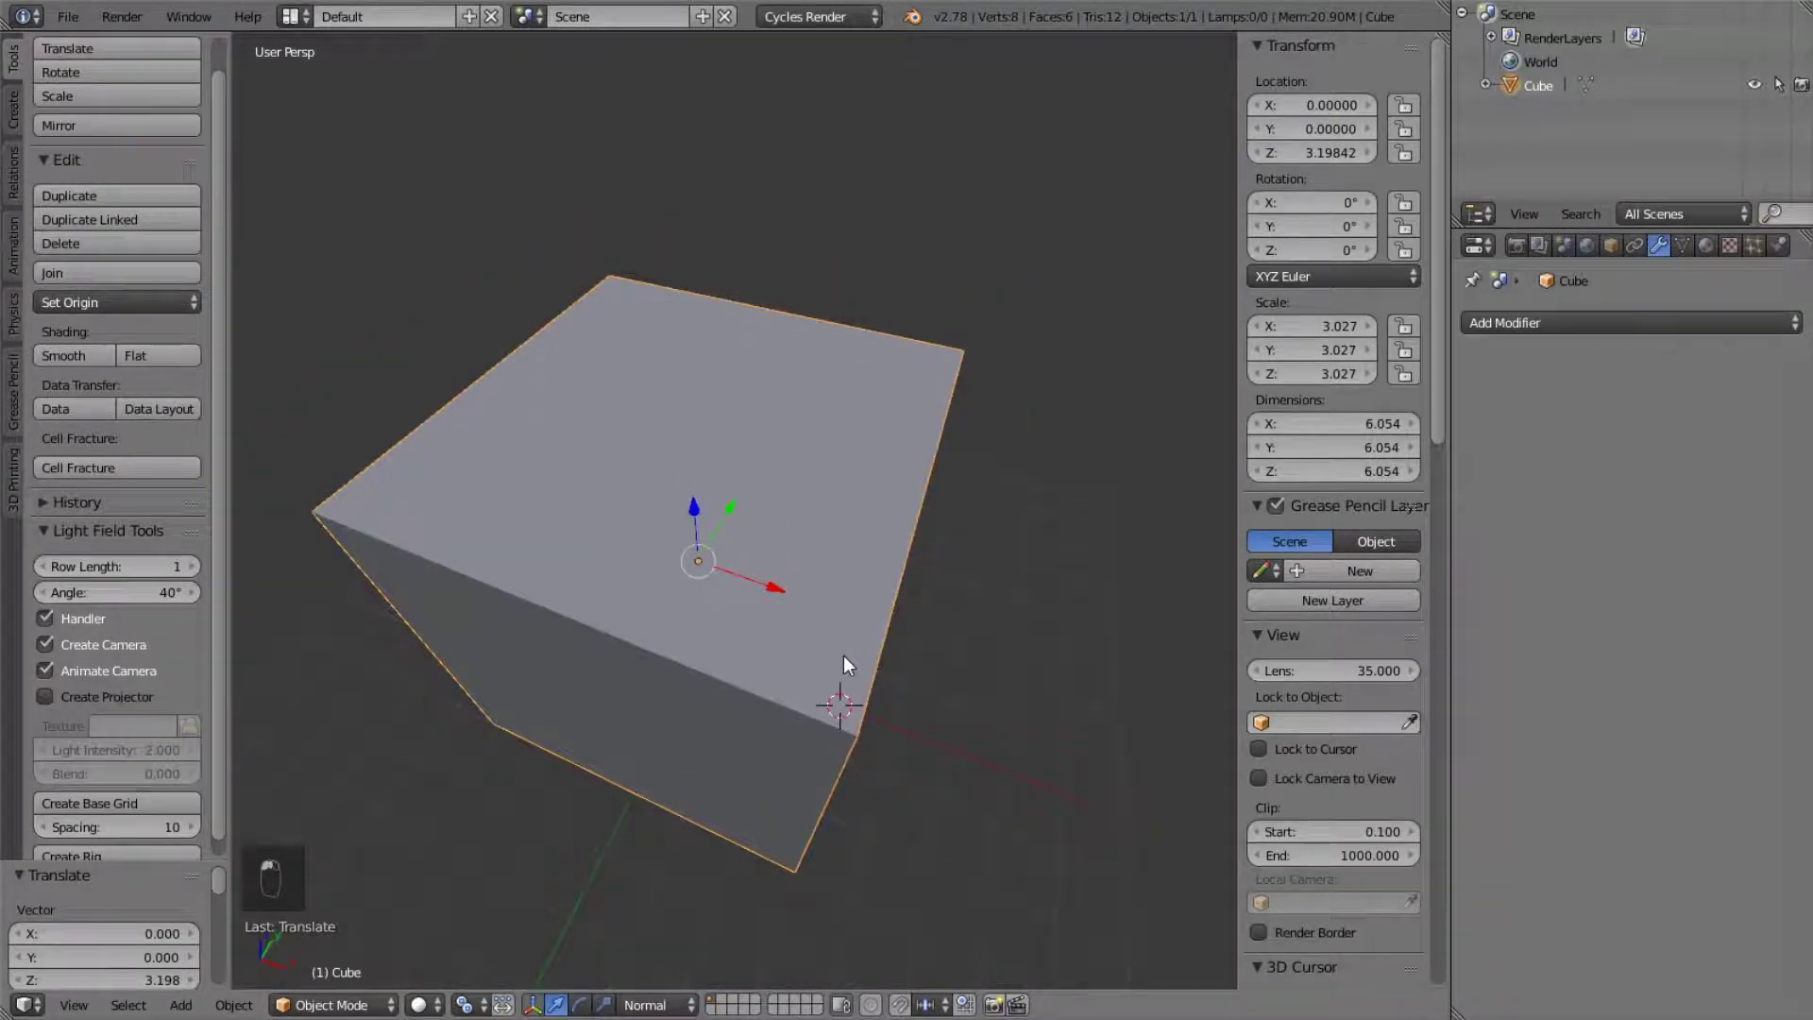
{"action": "scroll", "coordinate": [843, 661], "scroll_direction": "up", "scroll_amount": 6}
{"action": "left_click", "coordinate": [791, 661]}
{"action": "left_click", "coordinate": [809, 690]}
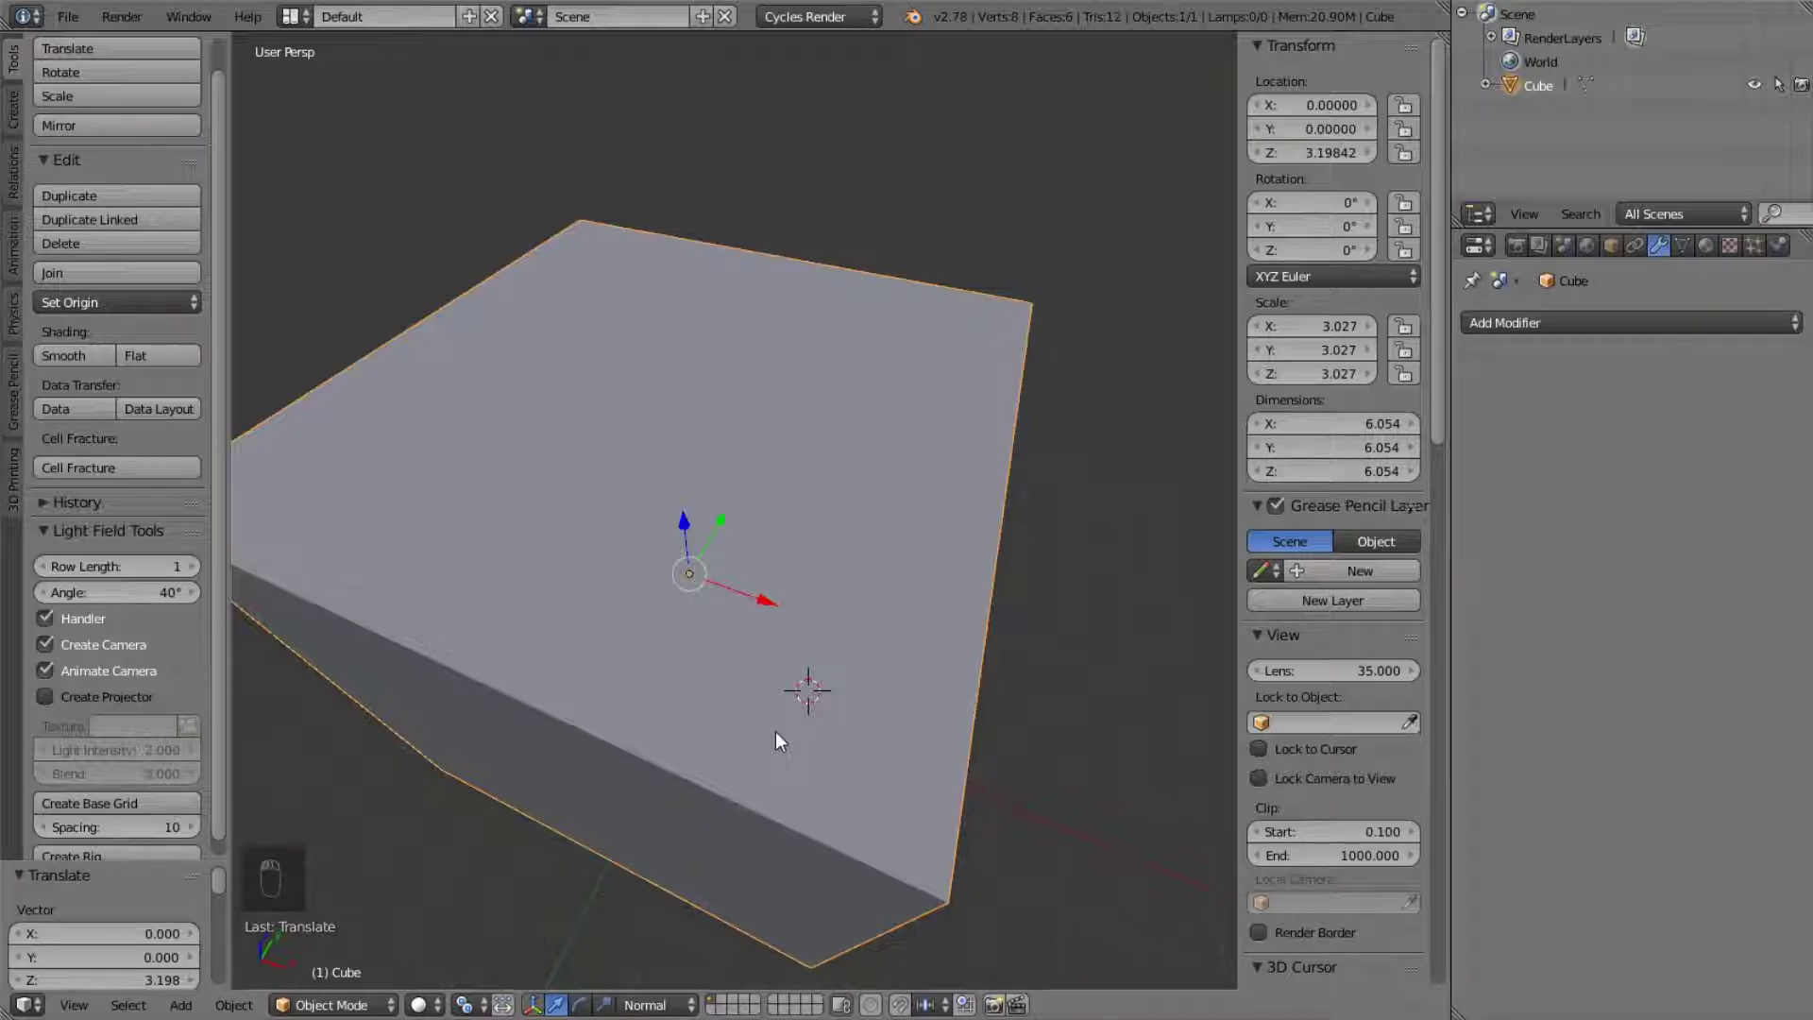
- Add a second cube and position it on the large cube's top face, at about Y -1.88 and Z 6.56
{"action": "key", "text": "shift+a"}
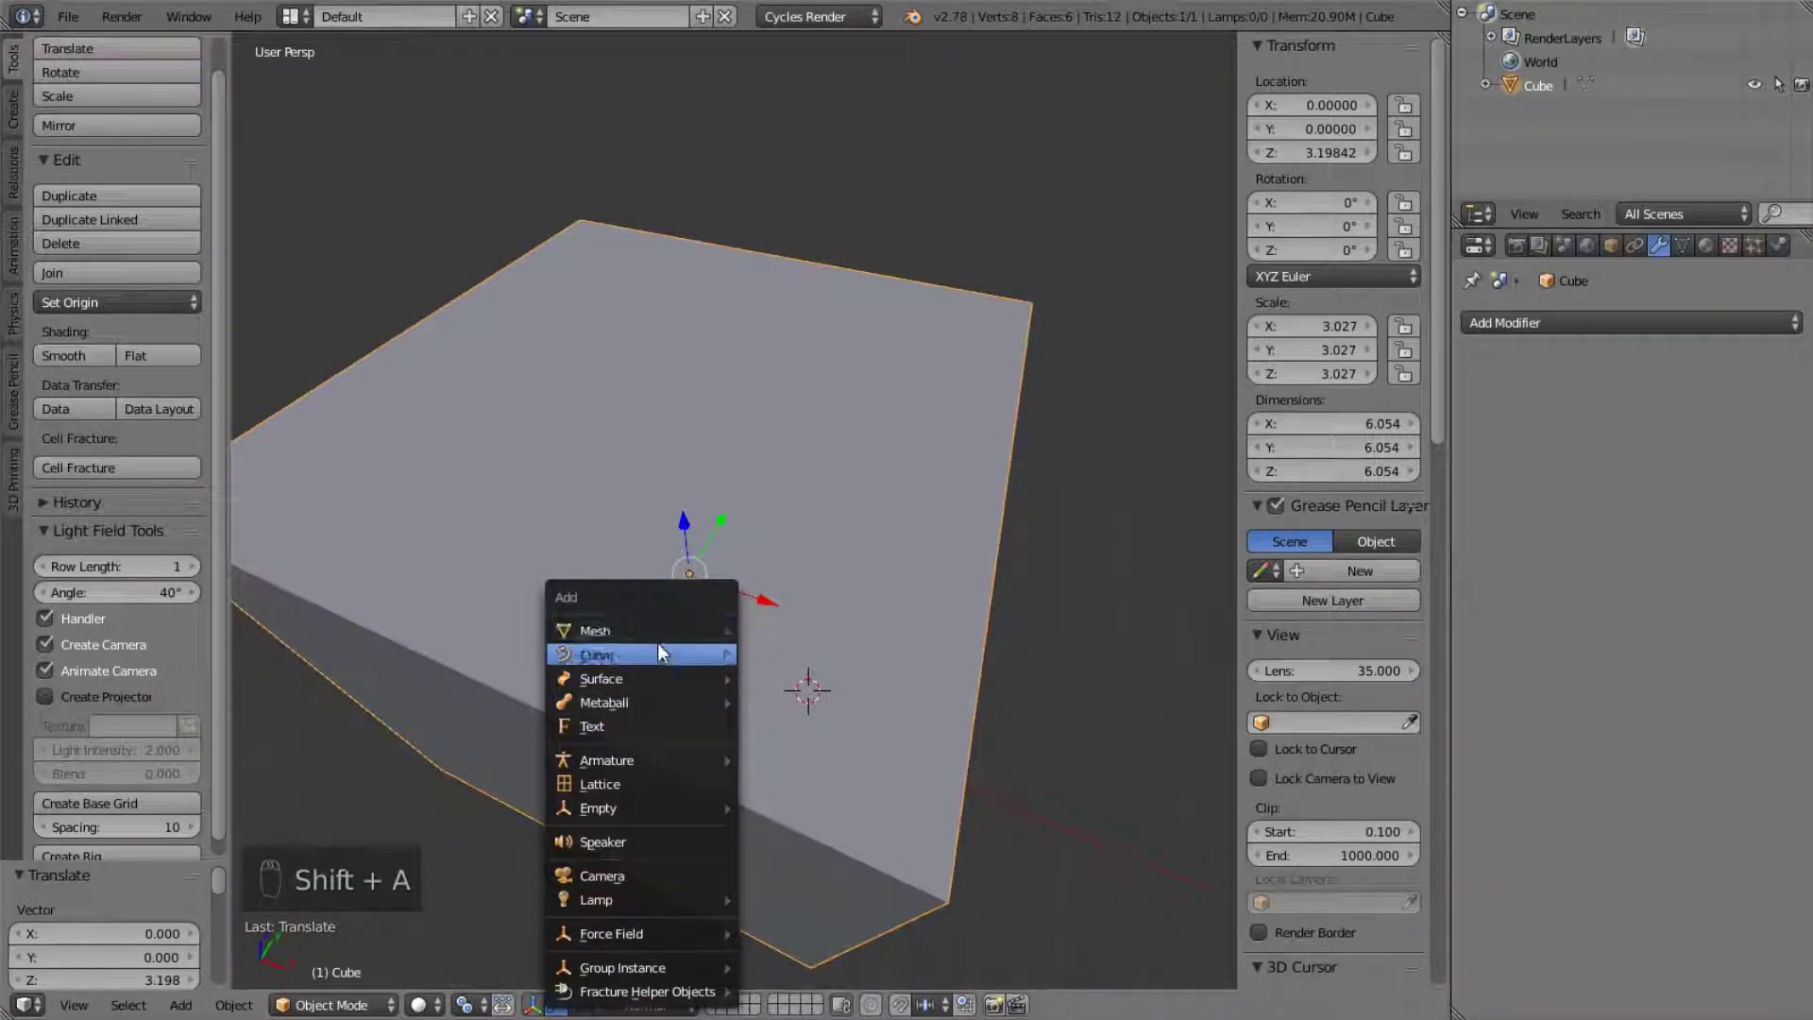
{"action": "mouse_move", "coordinate": [664, 627]}
{"action": "left_click", "coordinate": [785, 89]}
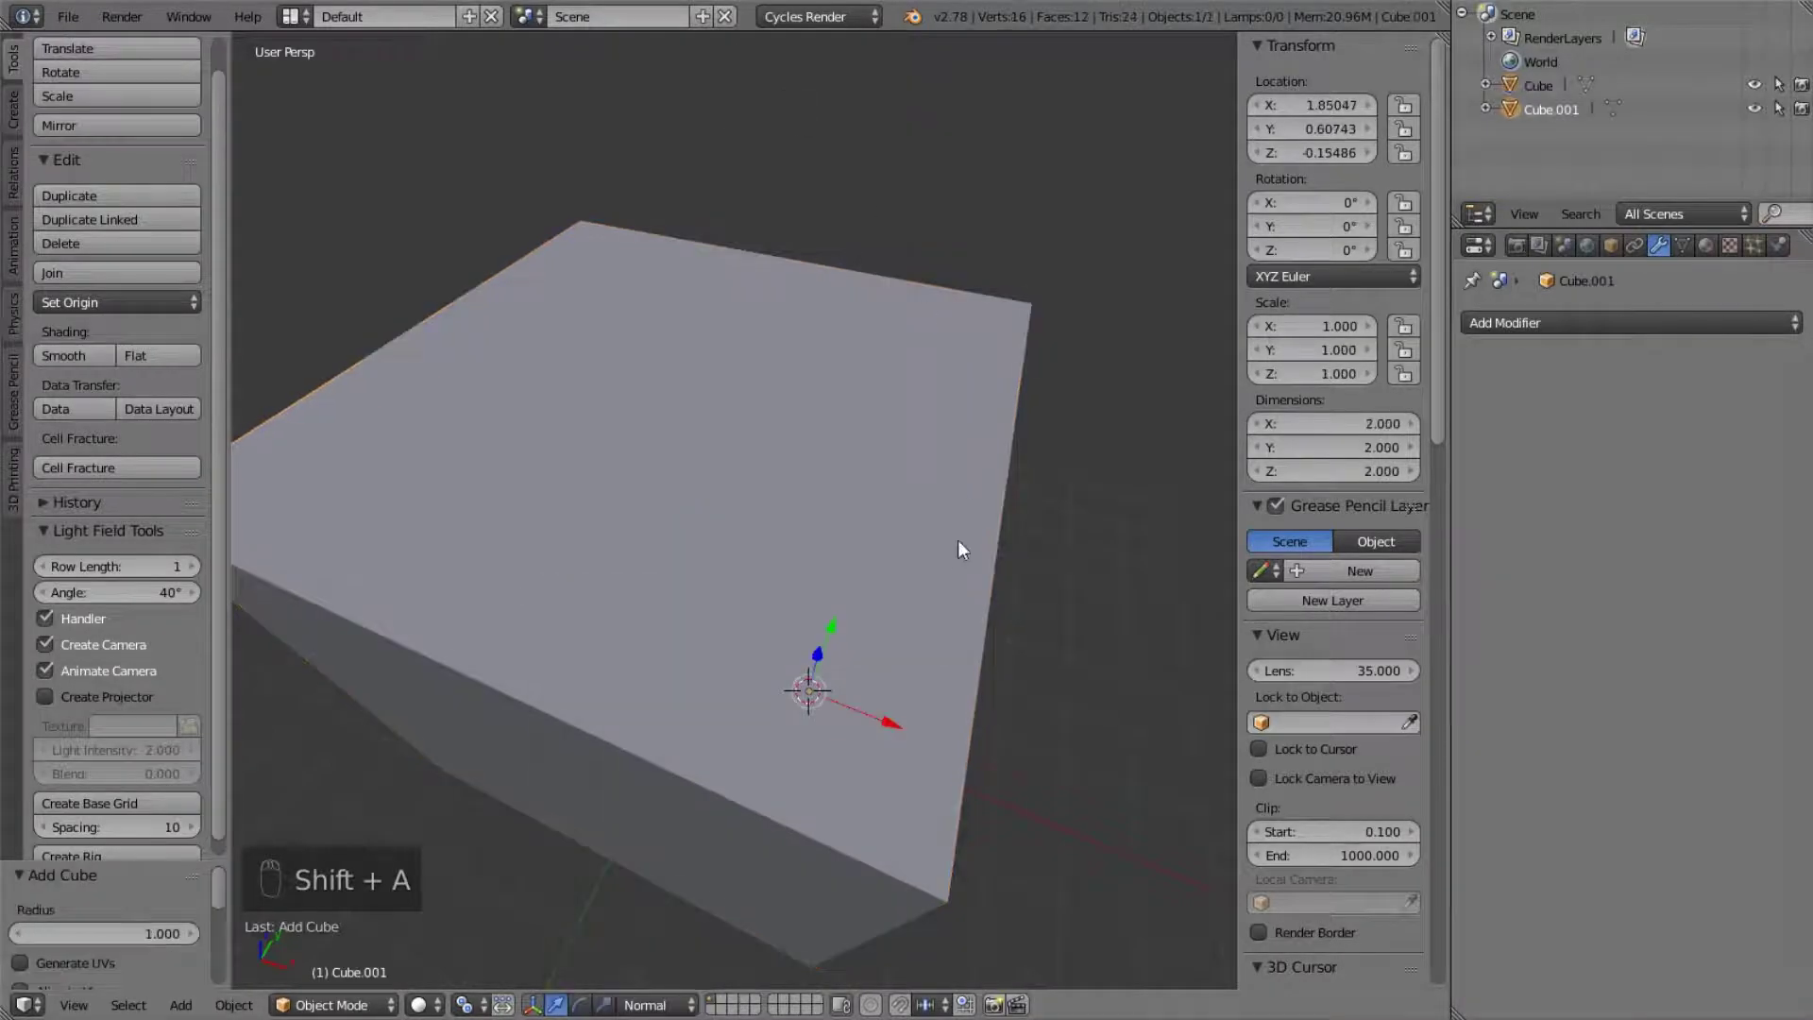
{"action": "key", "text": "g"}
{"action": "left_click", "coordinate": [984, 448]}
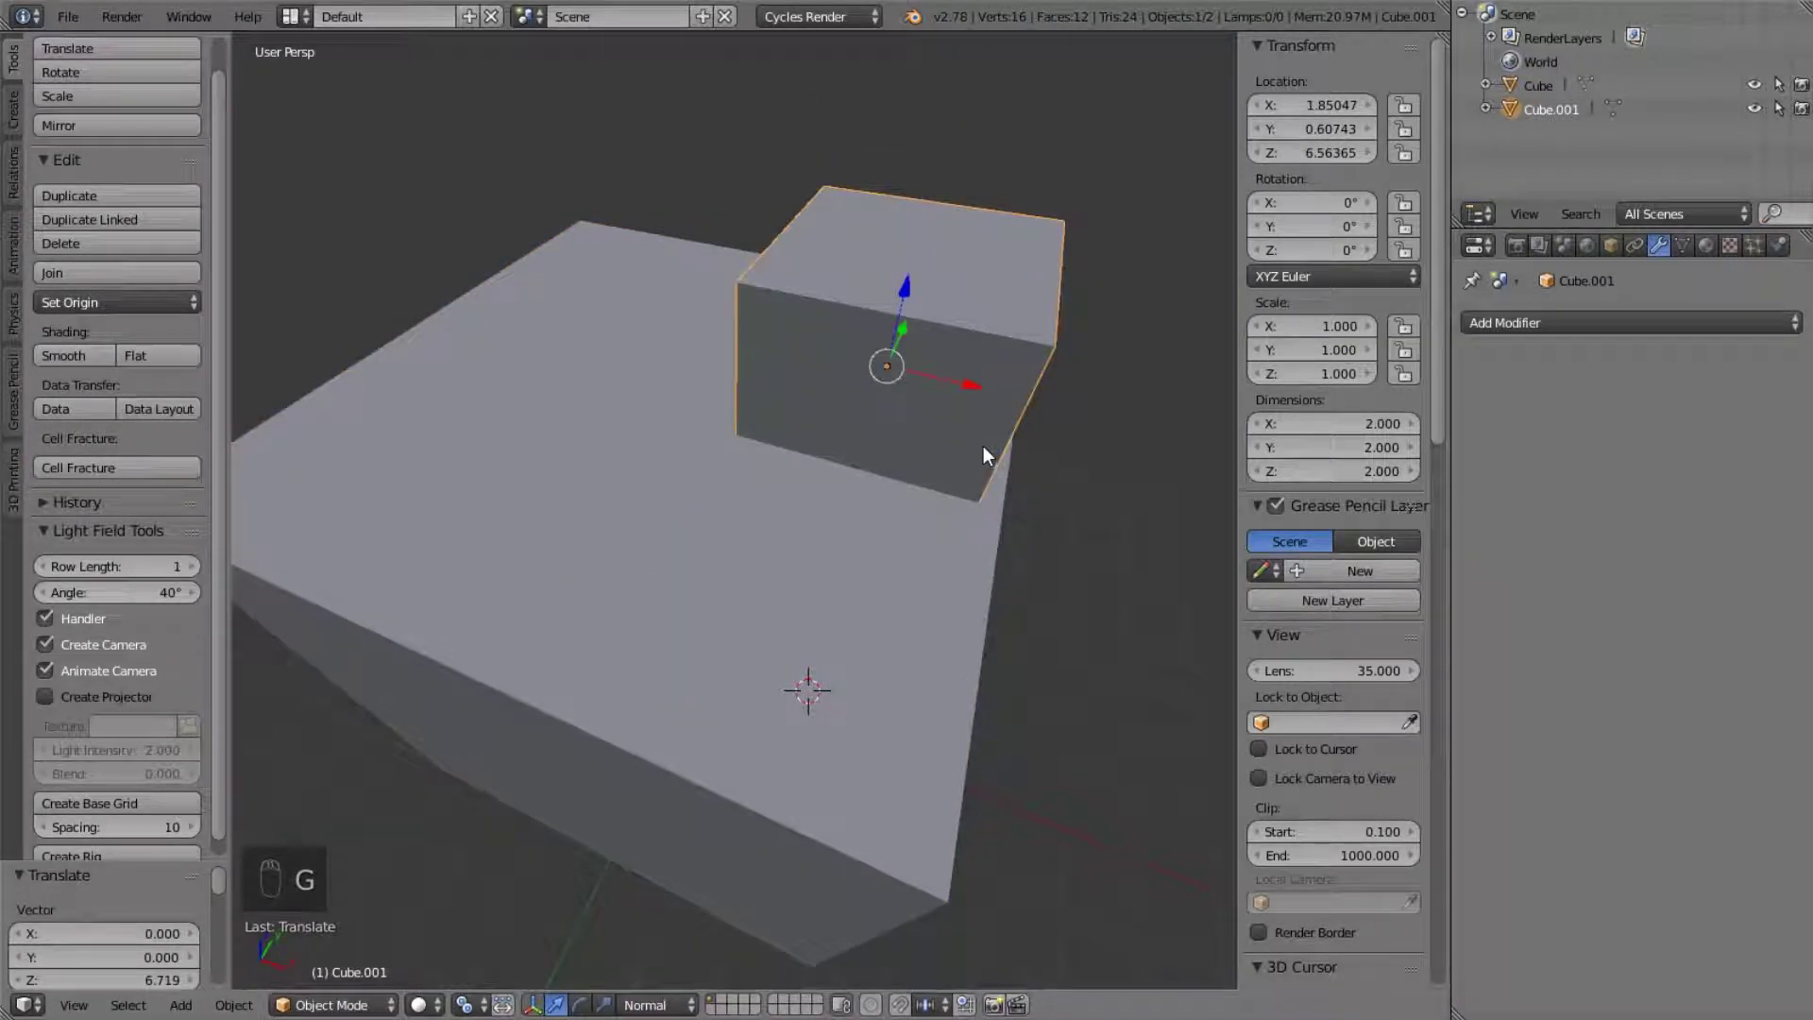
{"action": "key", "text": "g"}
{"action": "left_click", "coordinate": [977, 509]}
- Scale the small cube to about 0.4 and move it to the top face's corner, at about X 2.50 and Y -2.59
{"action": "key", "text": "s"}
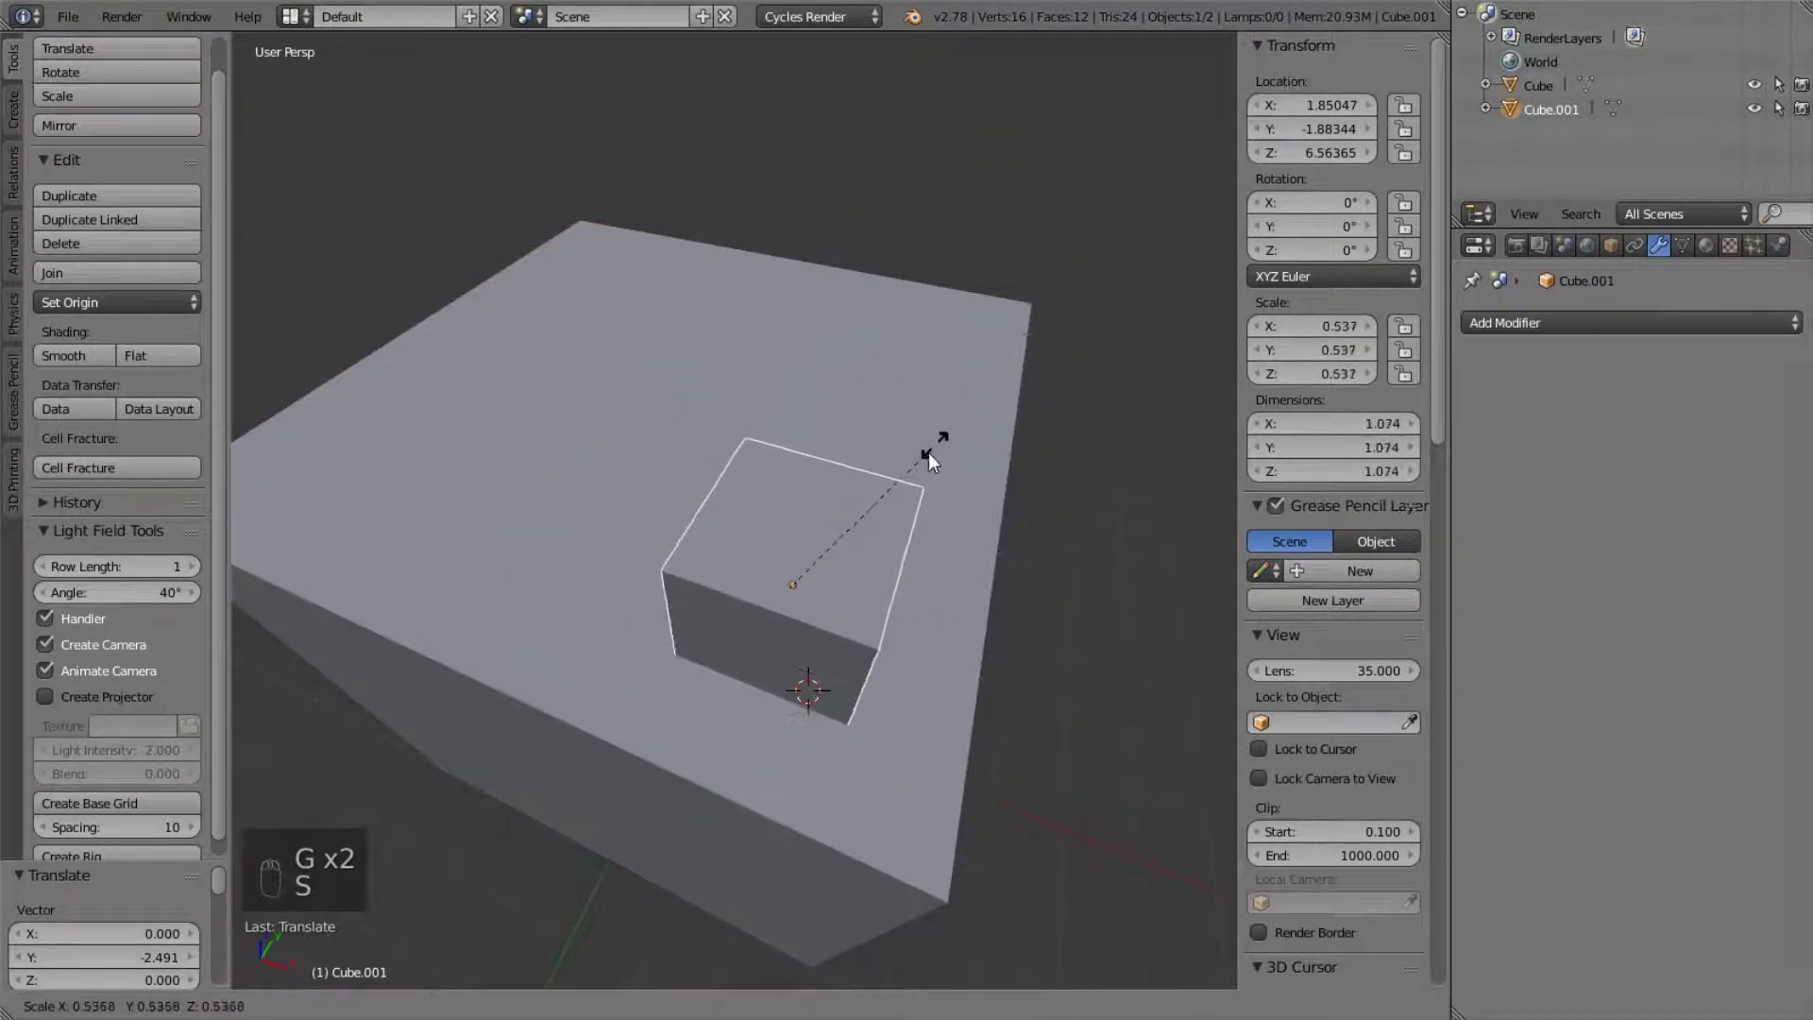
{"action": "left_click", "coordinate": [893, 474]}
{"action": "key", "text": "g"}
{"action": "left_click", "coordinate": [996, 638]}
- Stretch the small cube along Z into a post about 6.29 units tall
{"action": "scroll", "coordinate": [982, 605], "scroll_direction": "down", "scroll_amount": 5}
{"action": "middle_click_drag", "start_coordinate": [997, 646], "coordinate": [952, 511]}
{"action": "key", "text": "s"}
{"action": "key", "text": "z"}
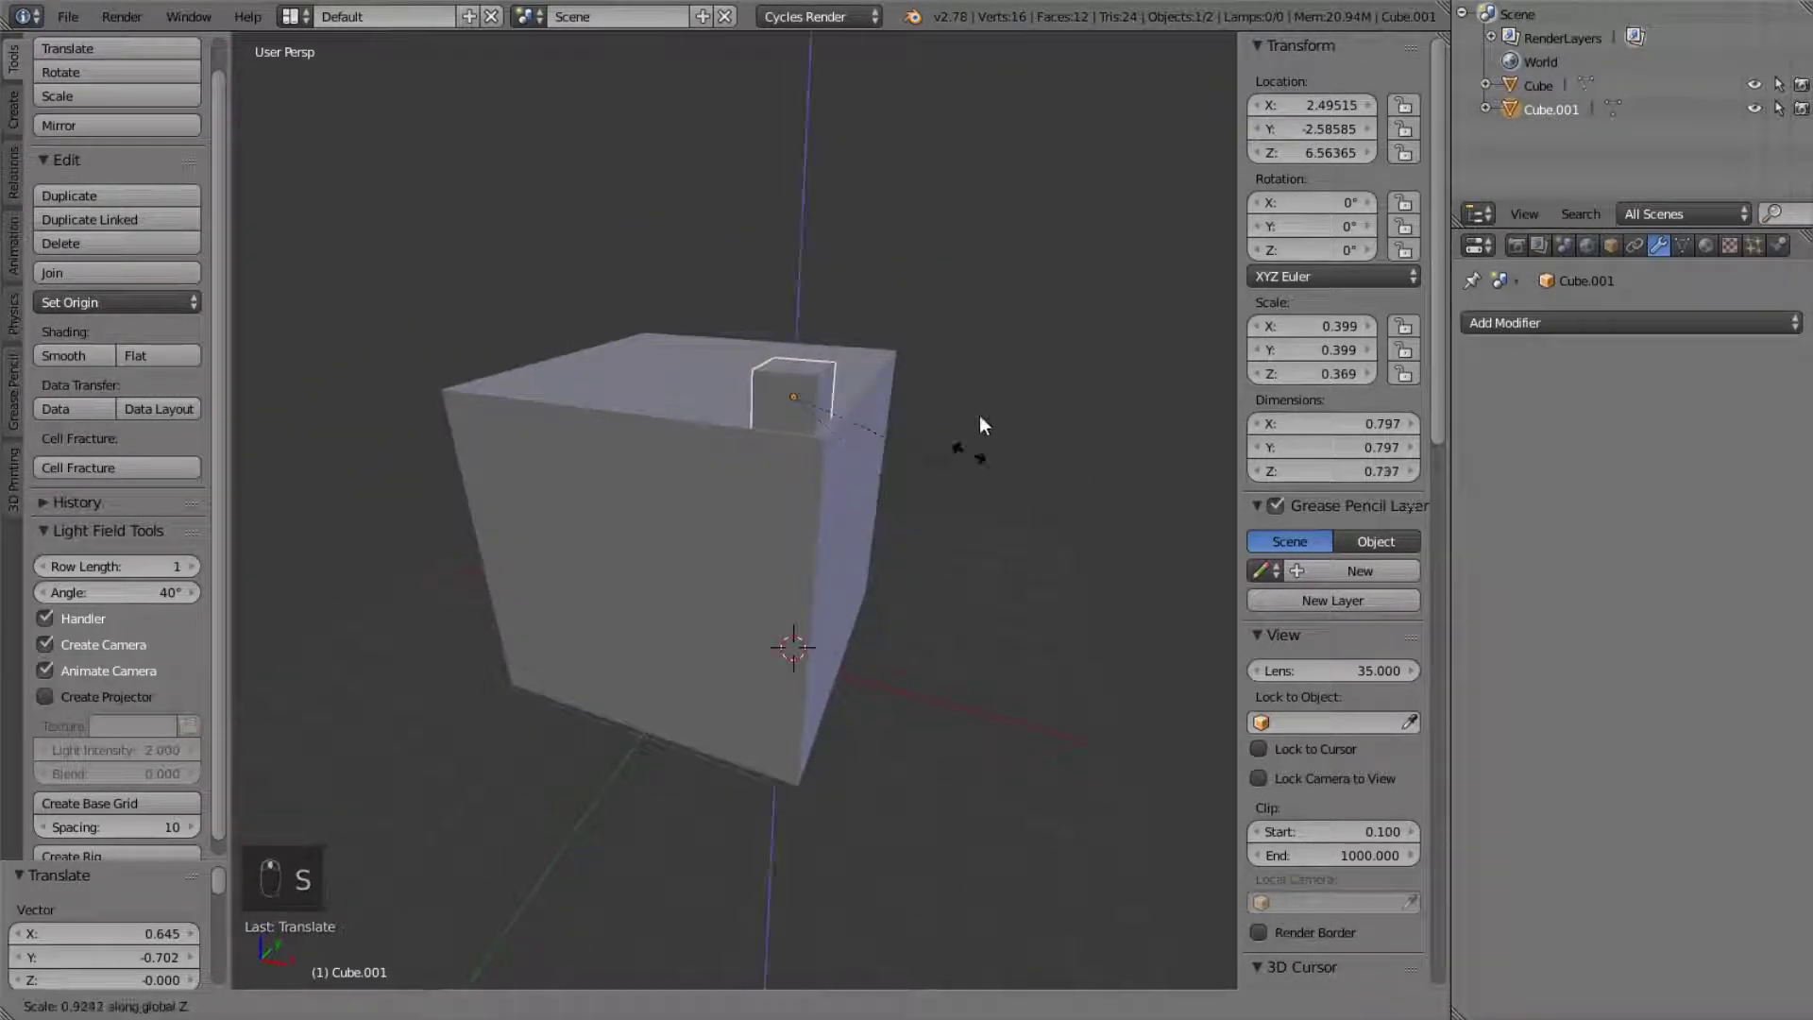
{"action": "left_click", "coordinate": [643, 298]}
{"action": "middle_click_drag", "start_coordinate": [643, 298], "coordinate": [817, 485]}
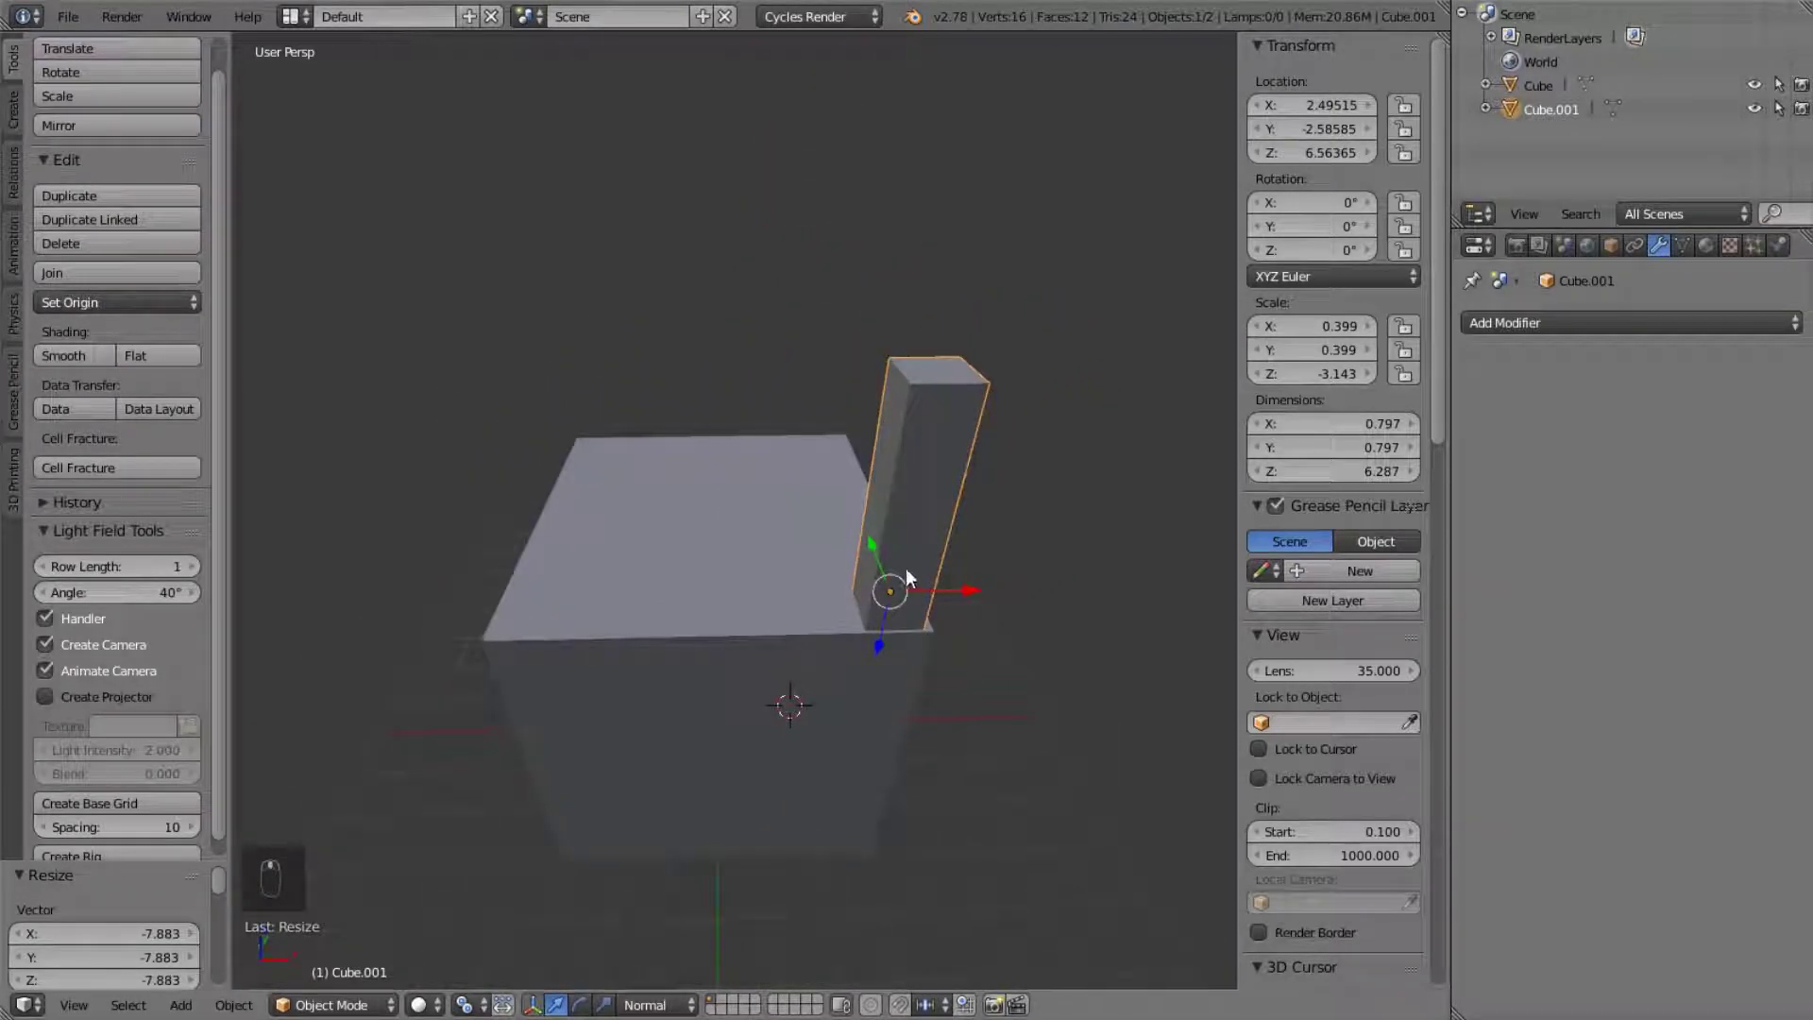
{"action": "middle_click_drag", "start_coordinate": [898, 855], "coordinate": [752, 579]}
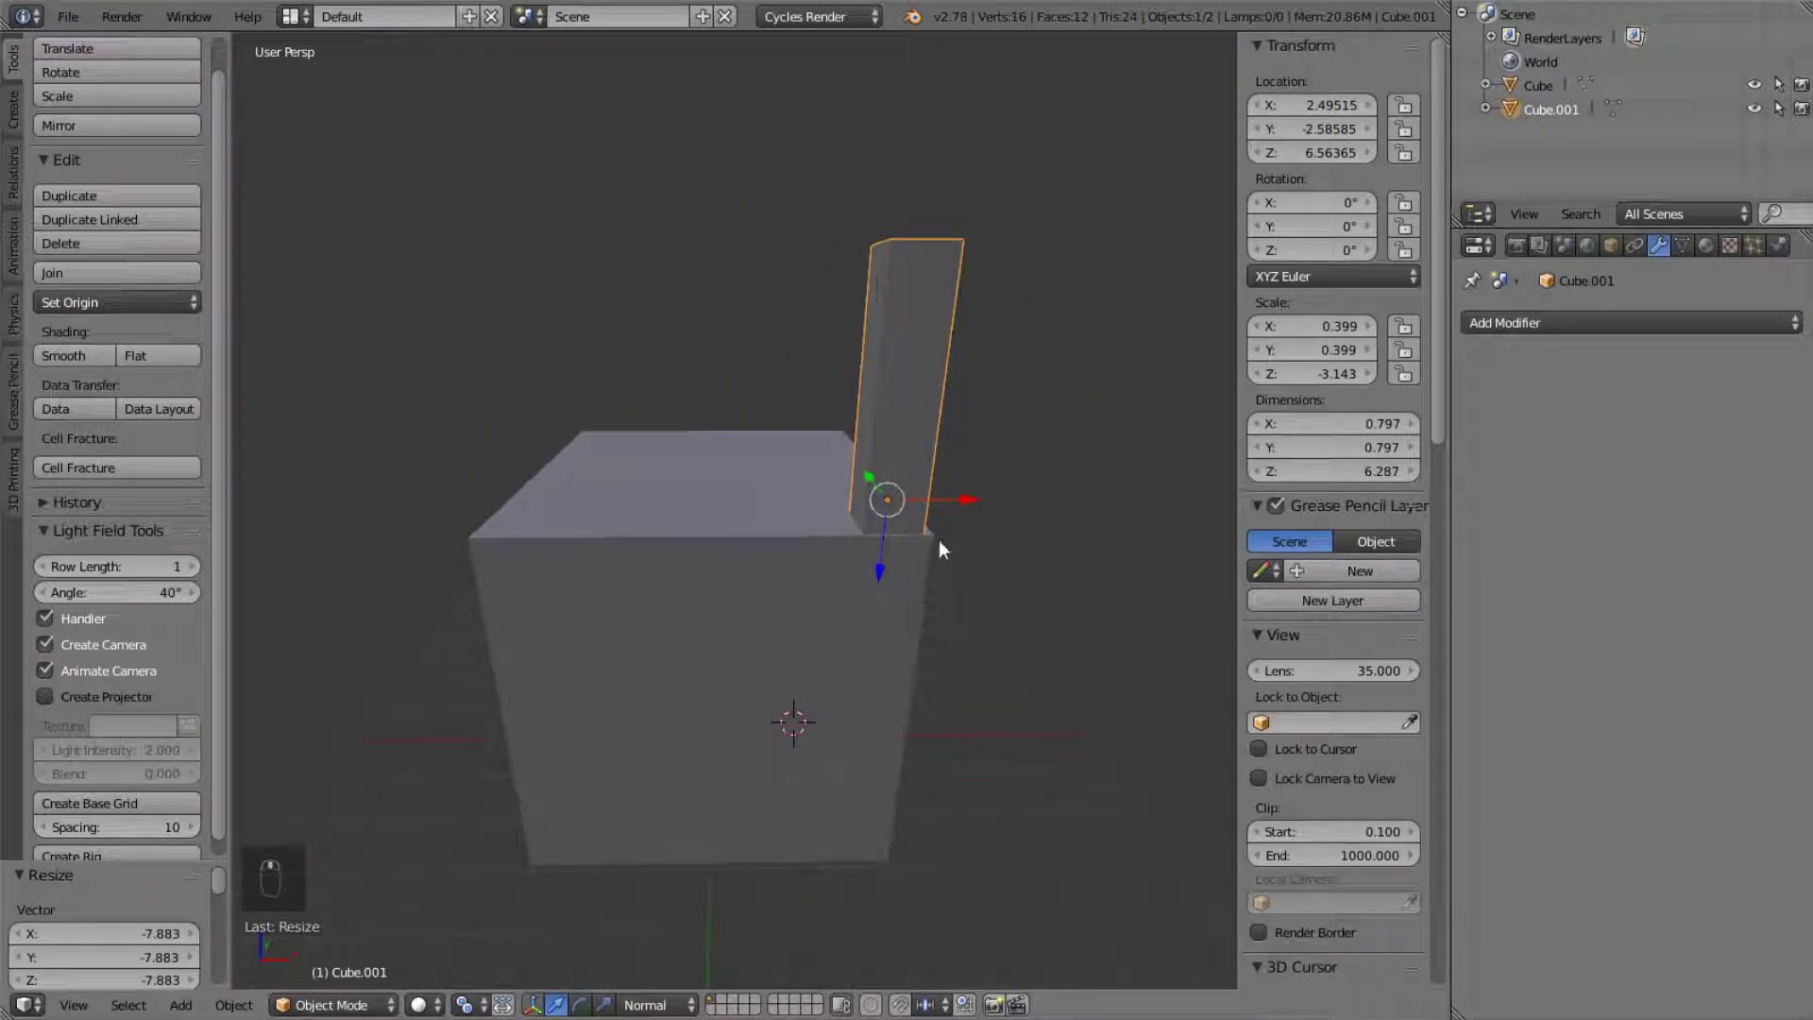
- Add a Mirror modifier to the post and snap the 3D cursor to the scene centre
{"action": "left_click", "coordinate": [1537, 323]}
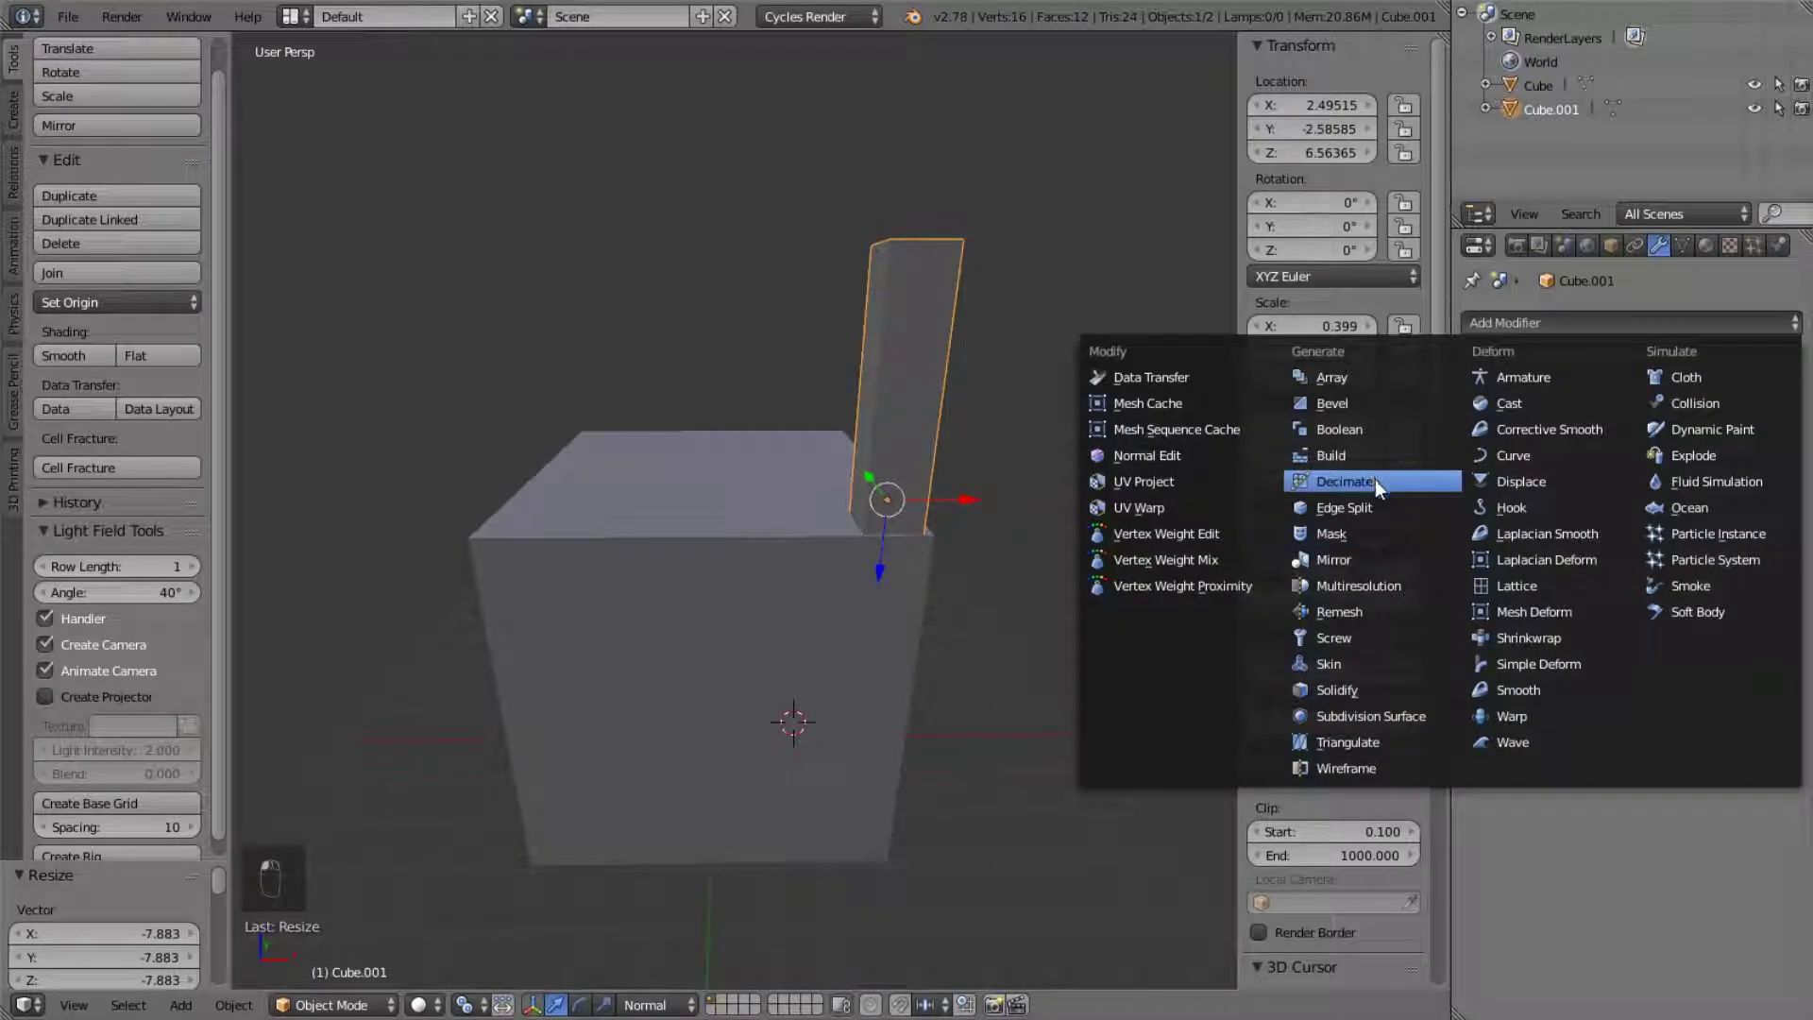
{"action": "left_click", "coordinate": [1391, 559]}
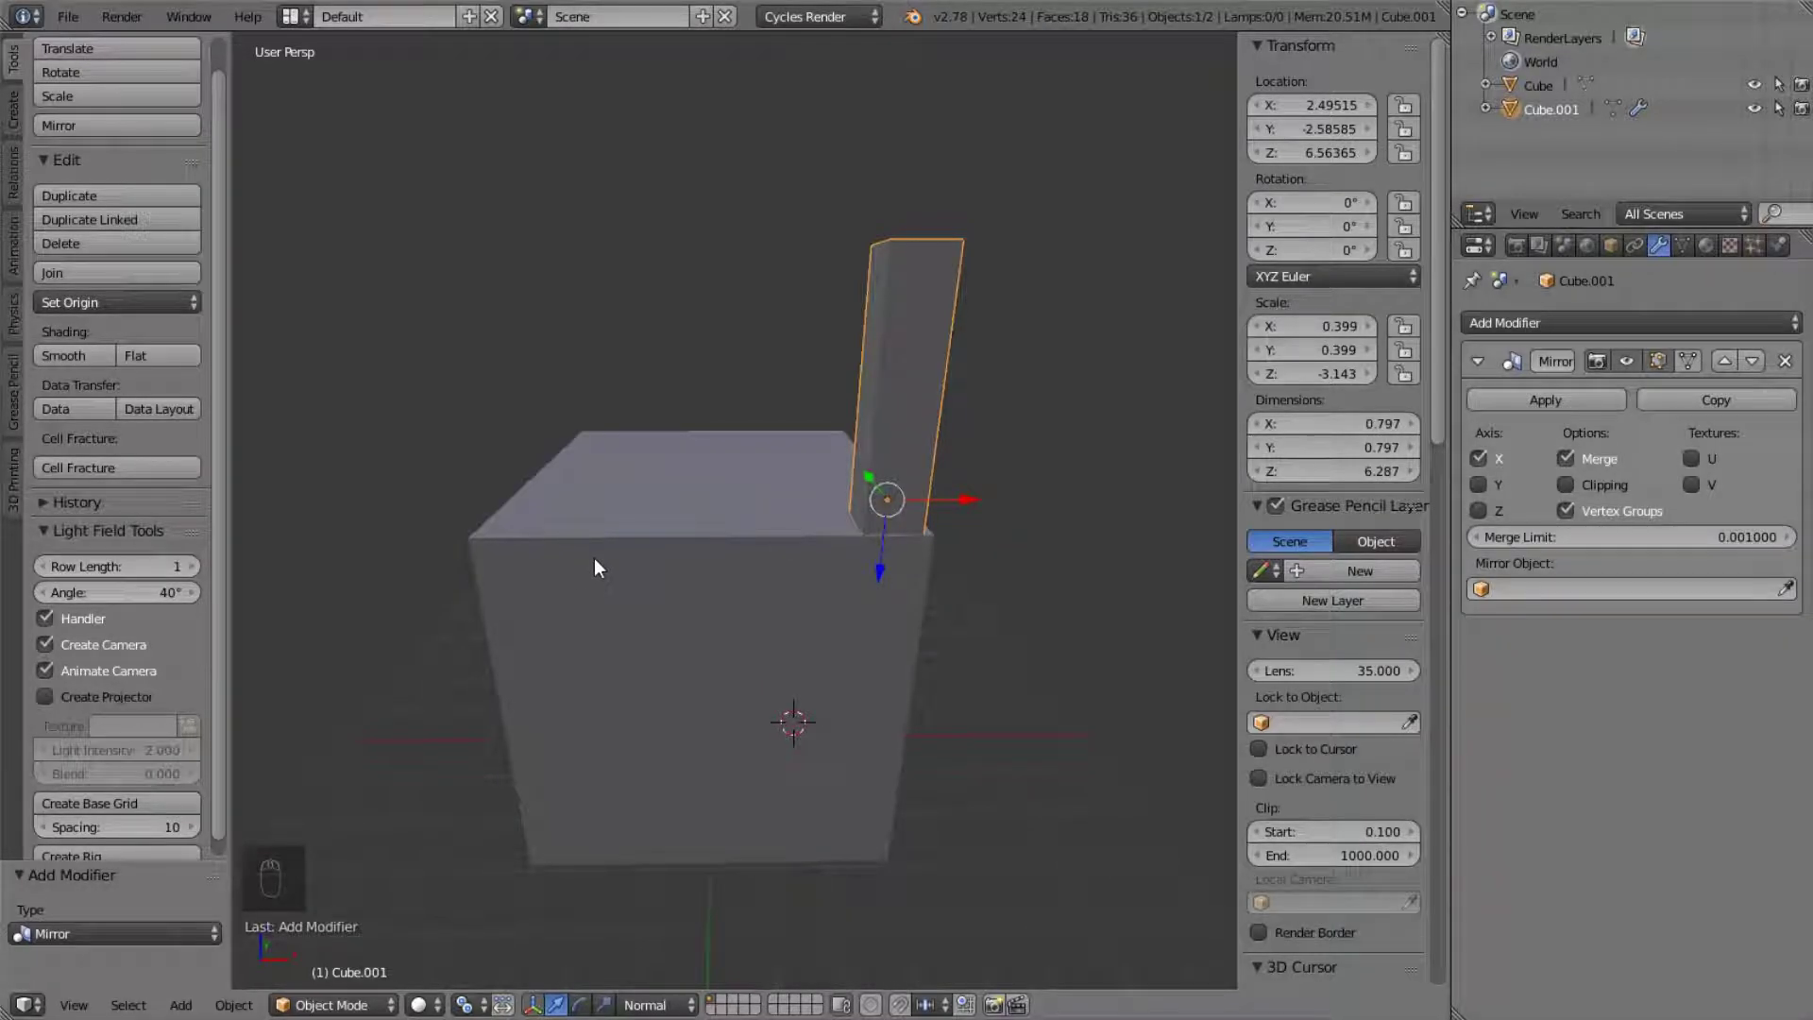
{"action": "key", "text": "shift+s"}
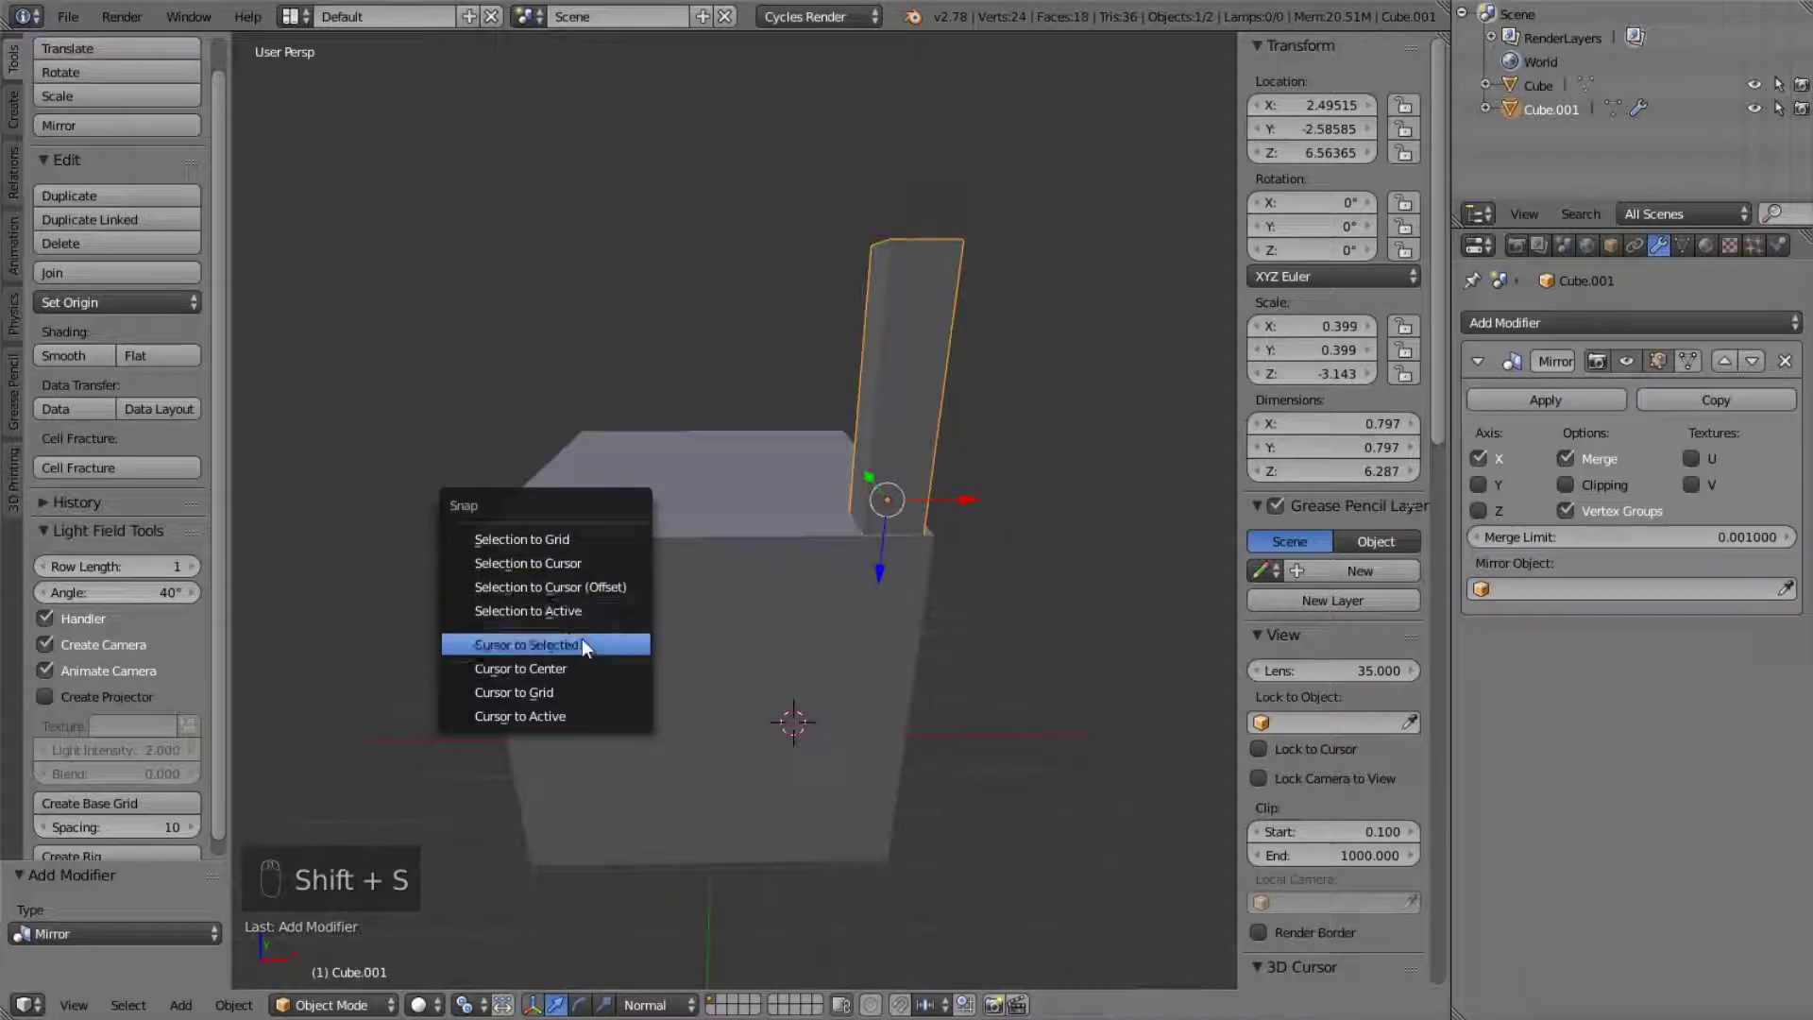
{"action": "left_click", "coordinate": [588, 666]}
- Try setting the post's origin to the 3D cursor with a cancelled test rotation, and undo the origin change
{"action": "left_click", "coordinate": [90, 298]}
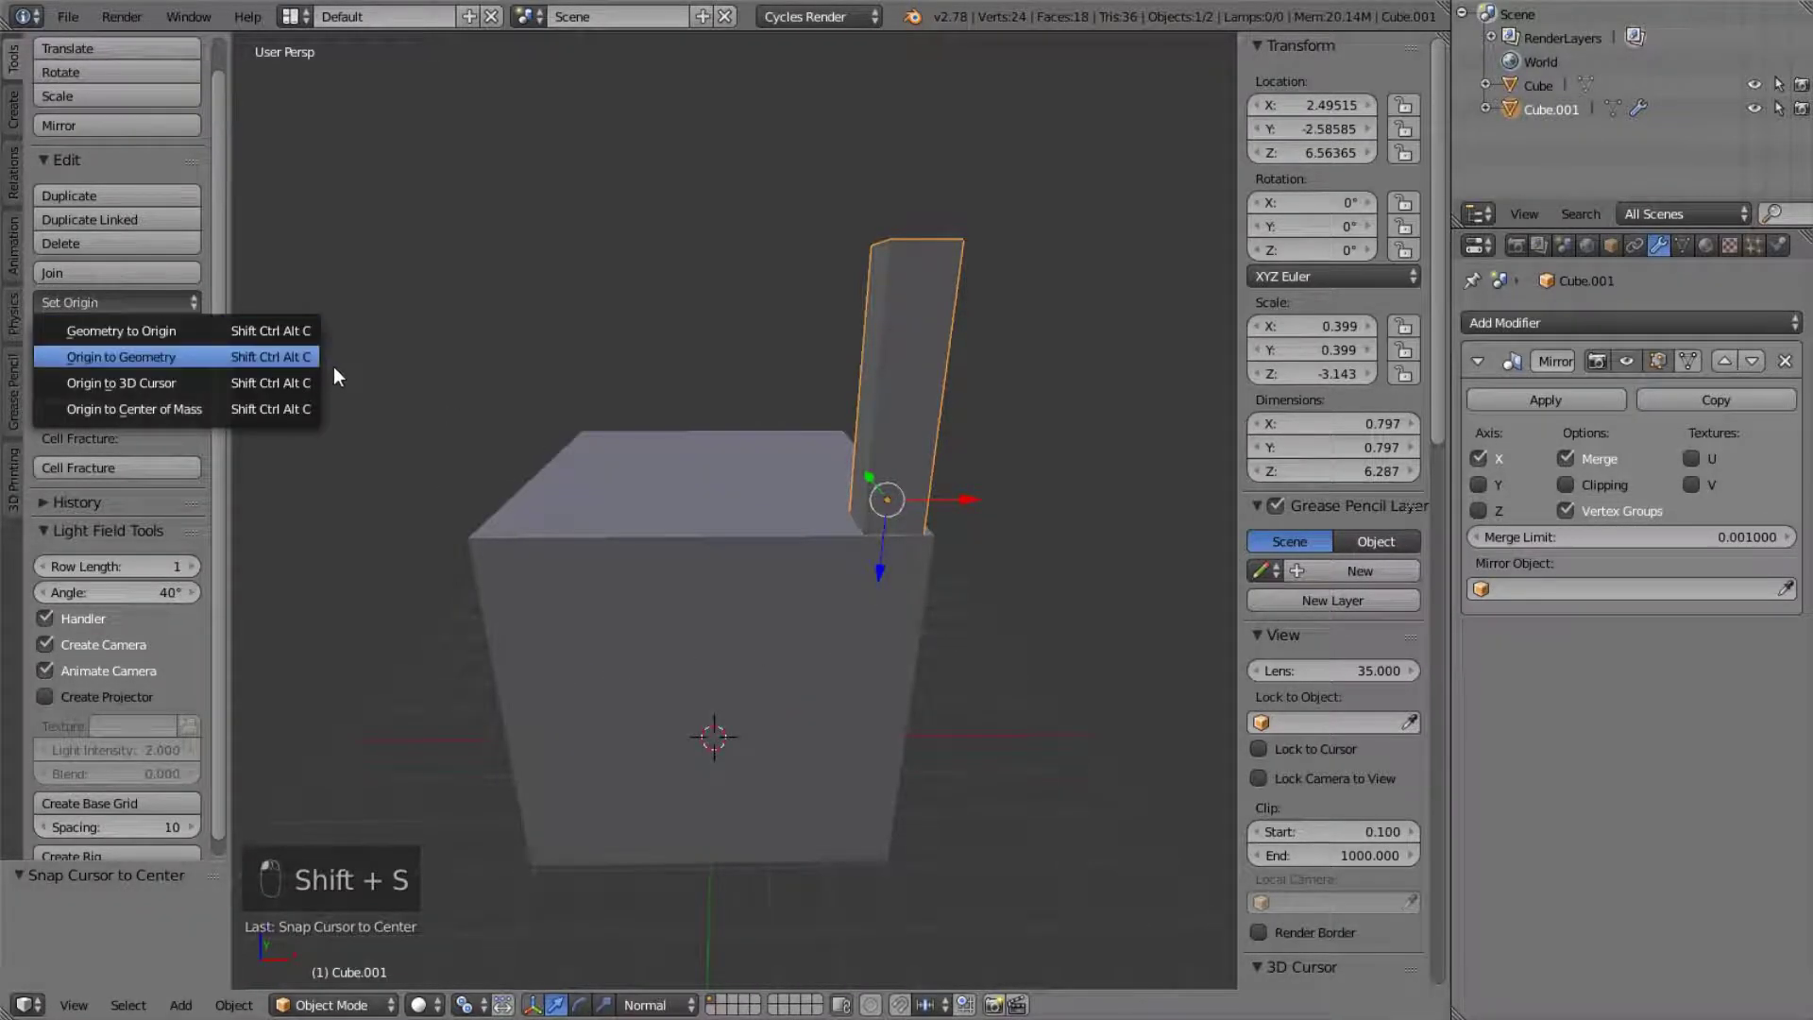
{"action": "left_click", "coordinate": [180, 382]}
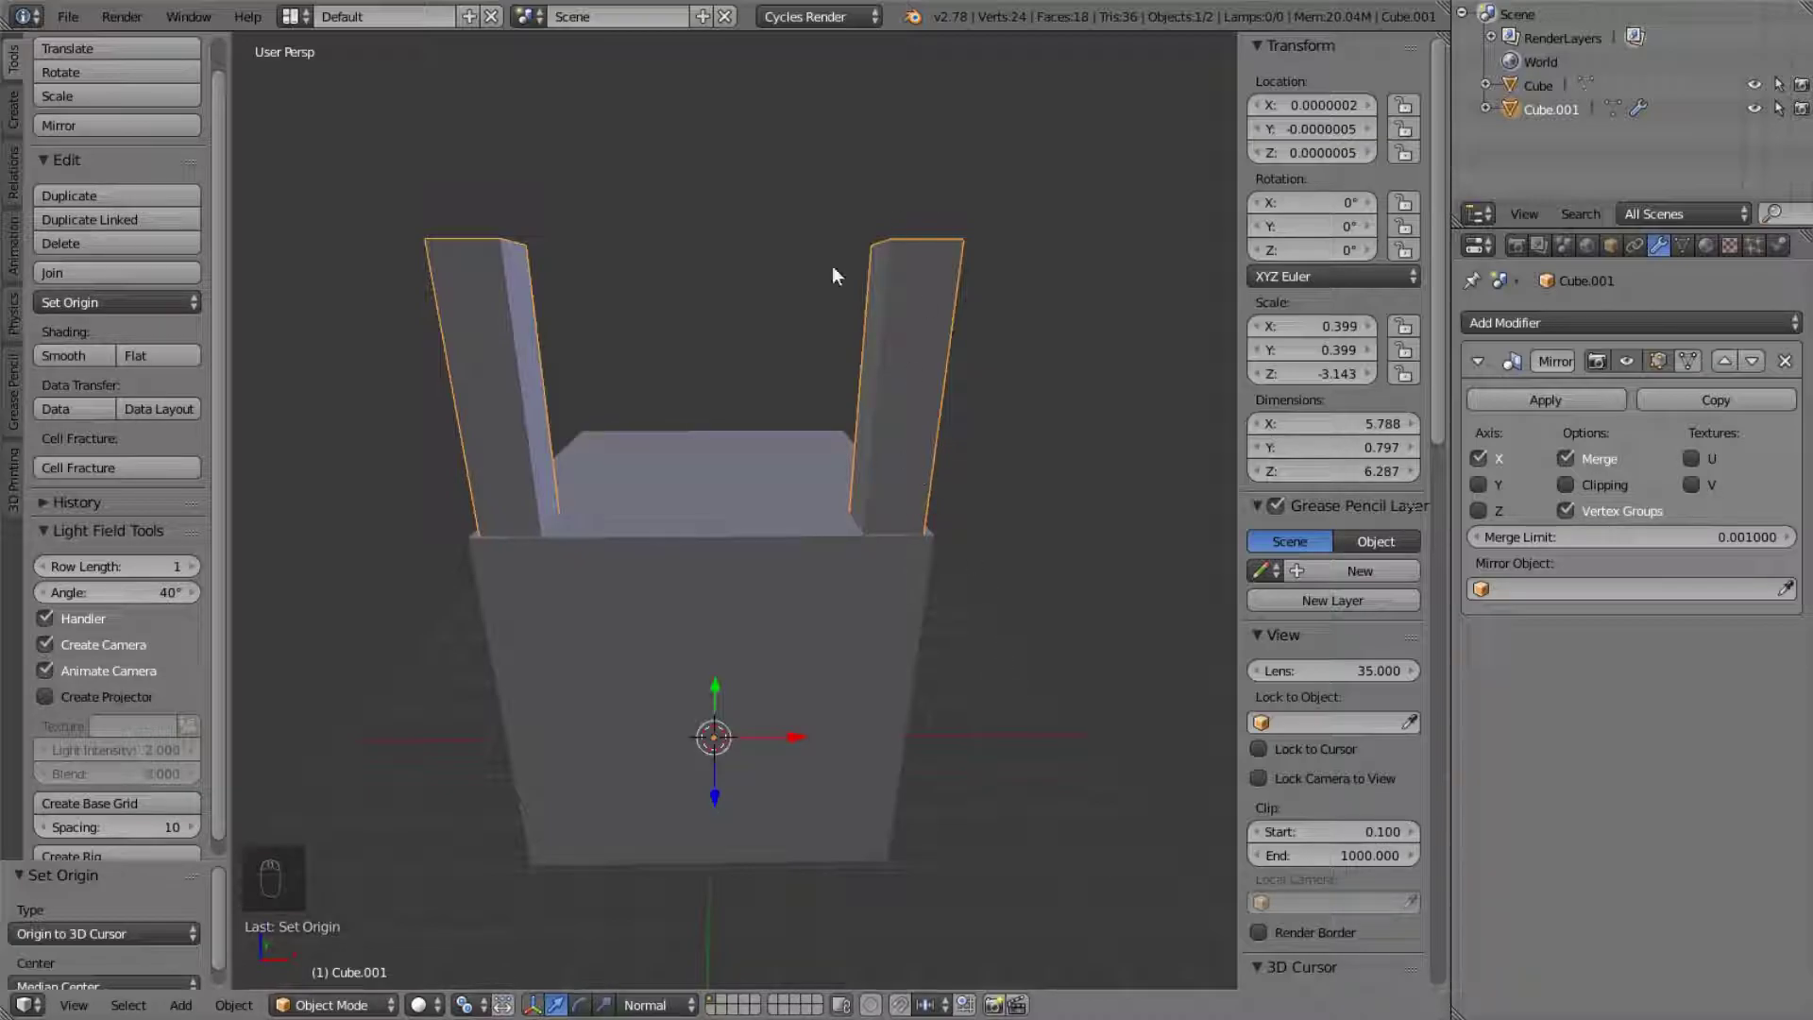
{"action": "key", "text": "r"}
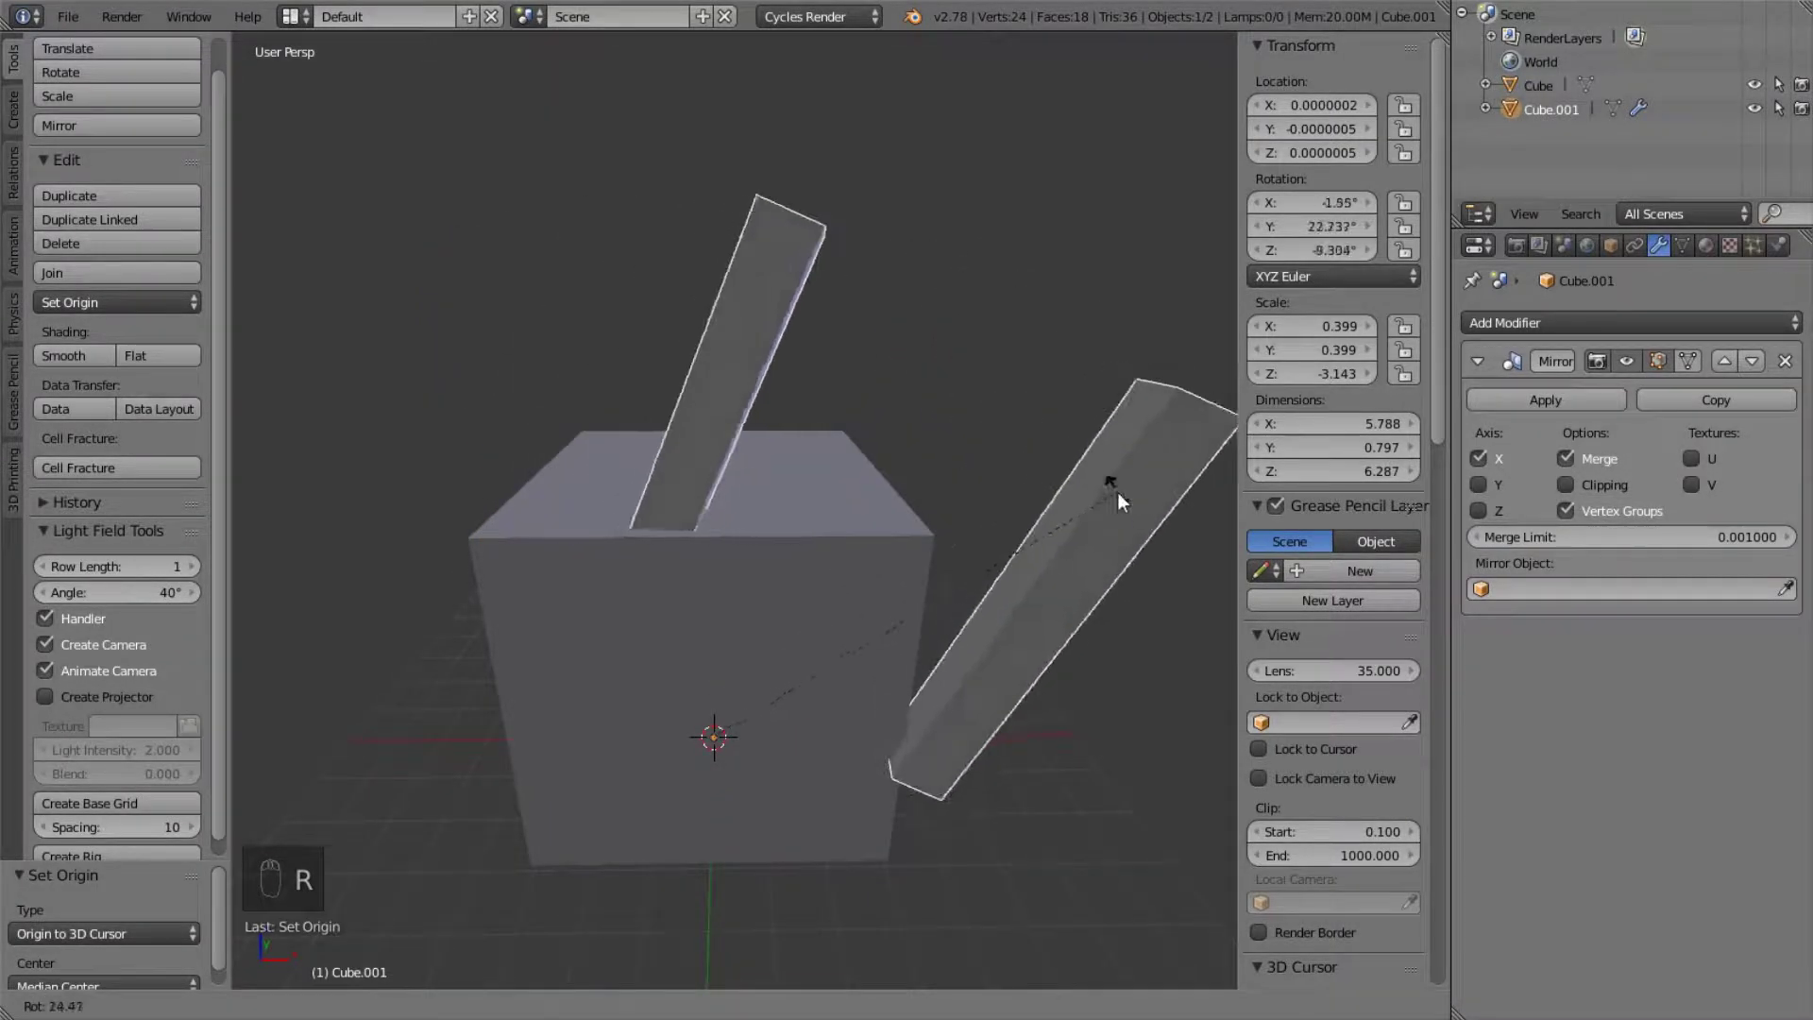
{"action": "right_click", "coordinate": [1055, 519]}
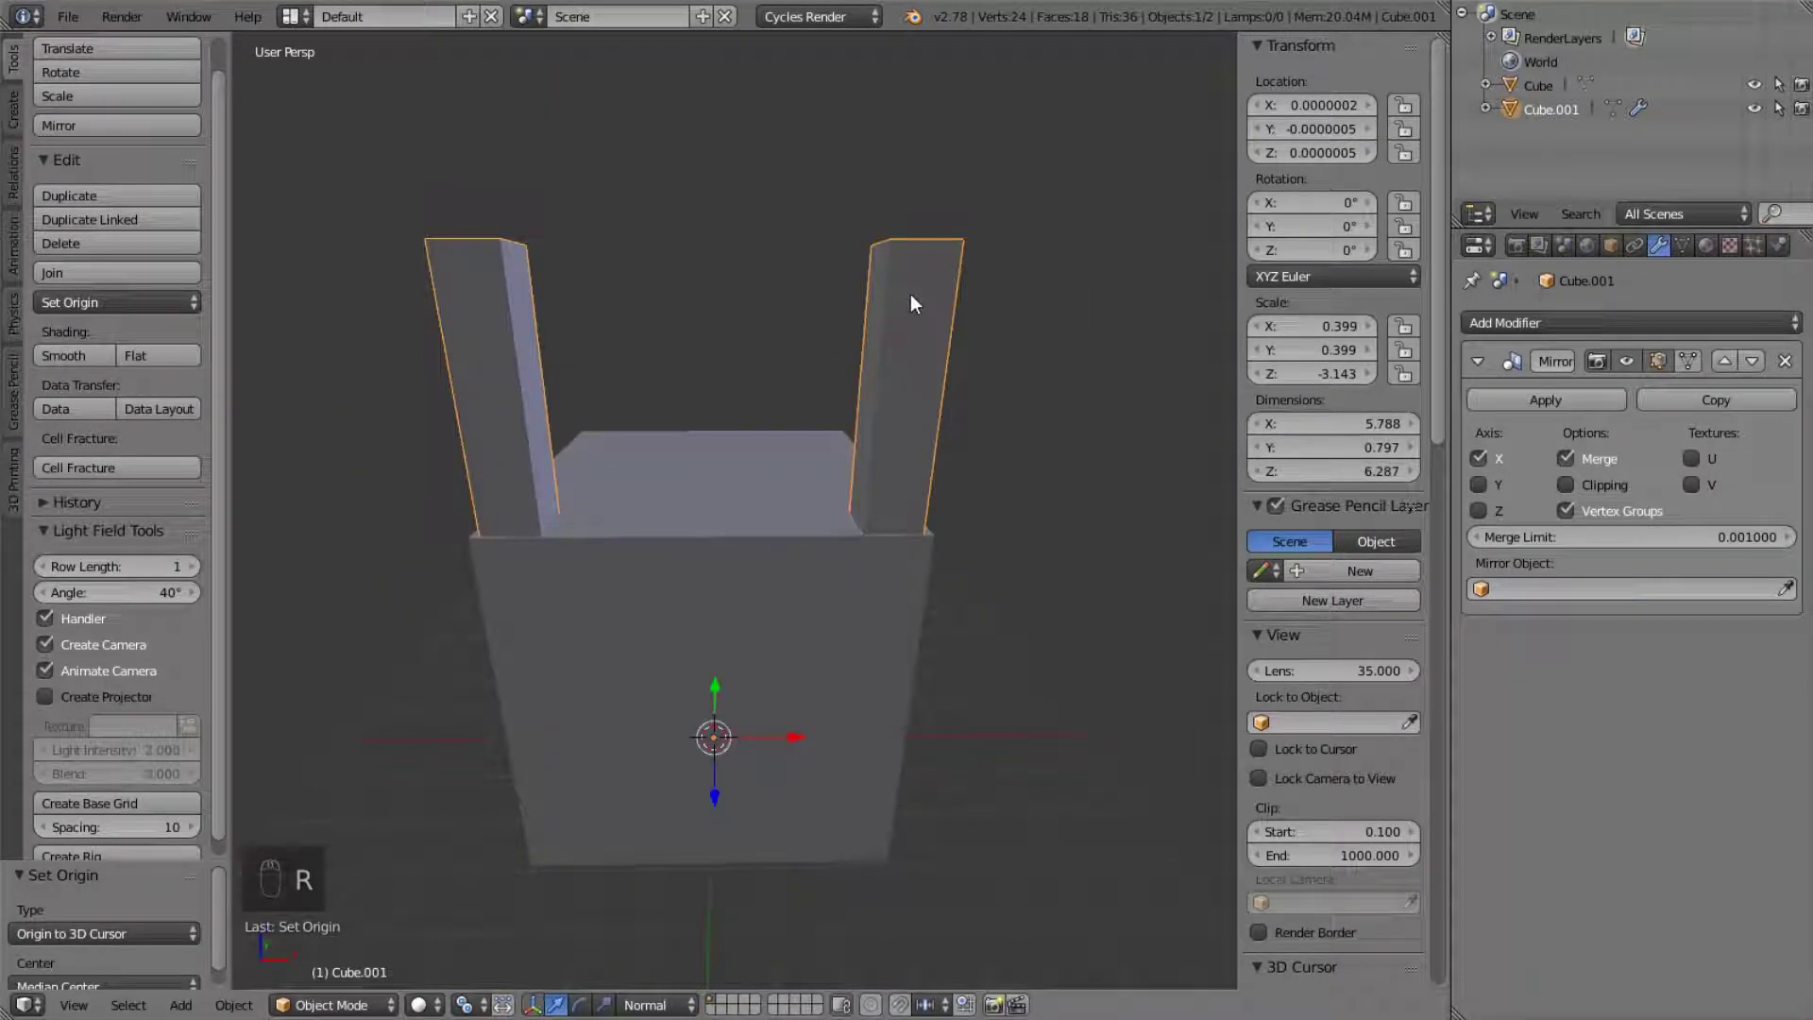
{"action": "key", "text": "ctrl+z"}
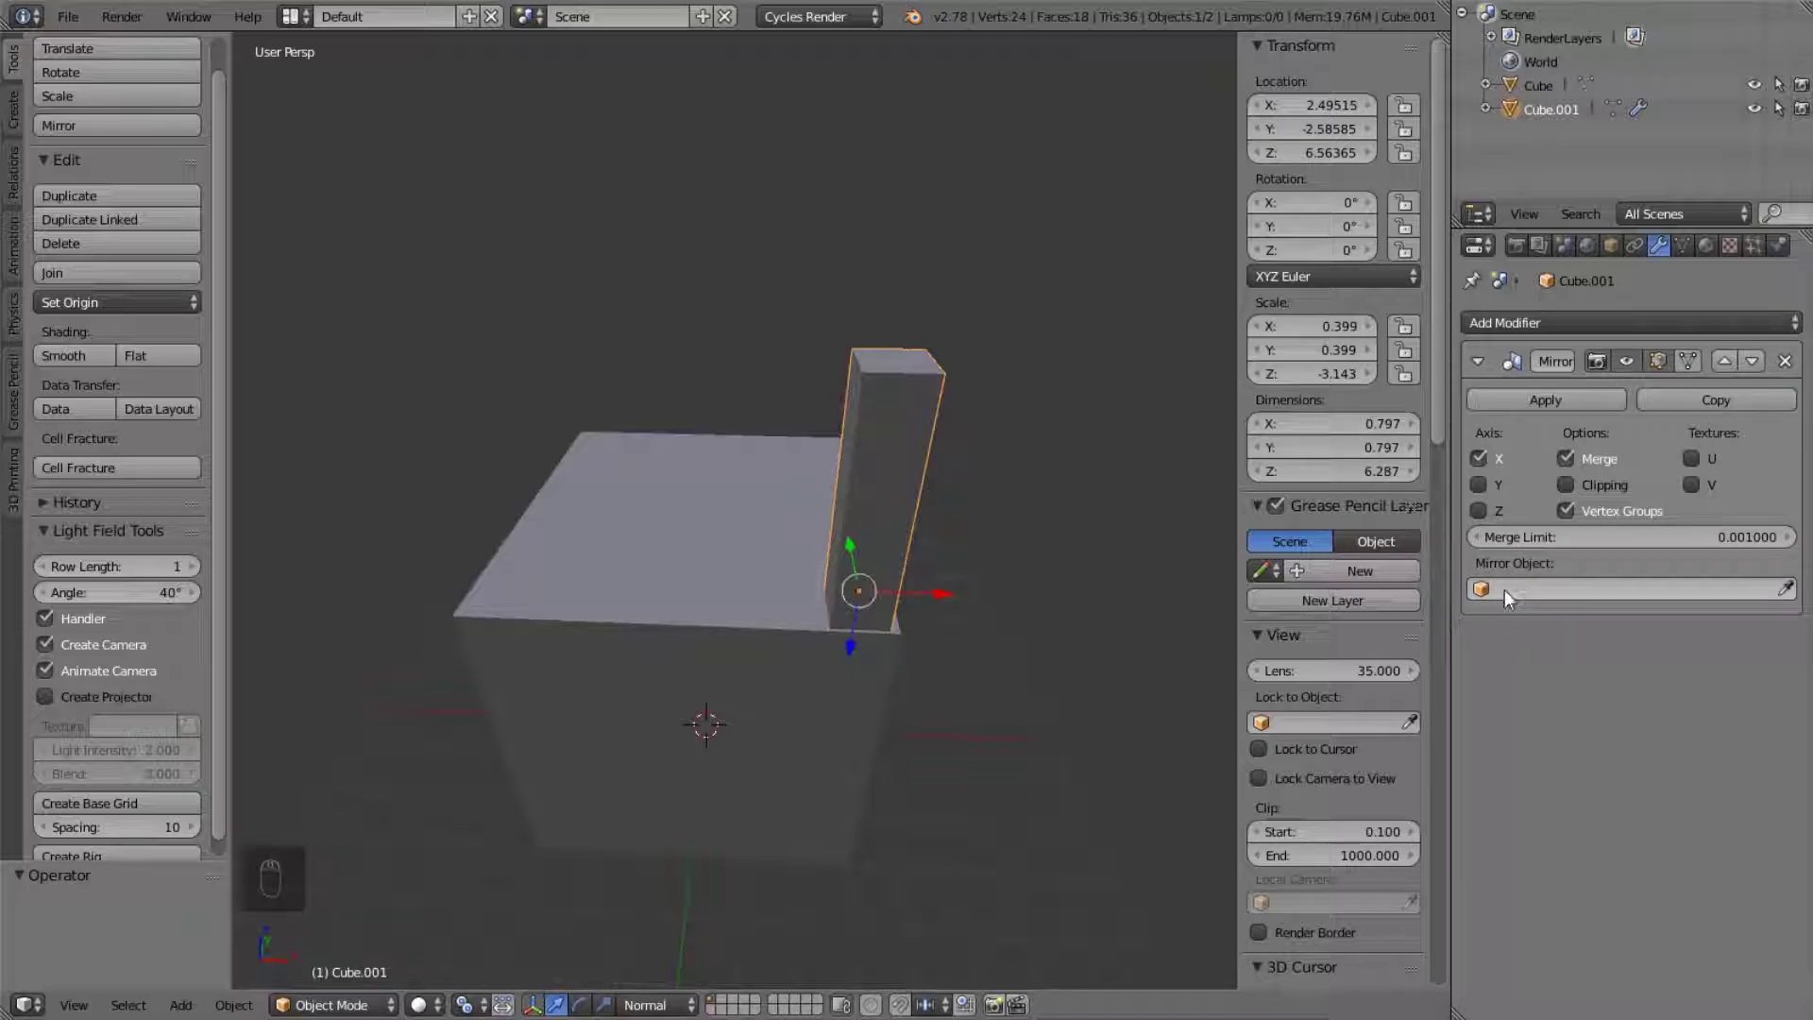
- Set the large cube, Cube, as the mirror object of the post's Mirror modifier
{"action": "left_click", "coordinate": [1541, 588]}
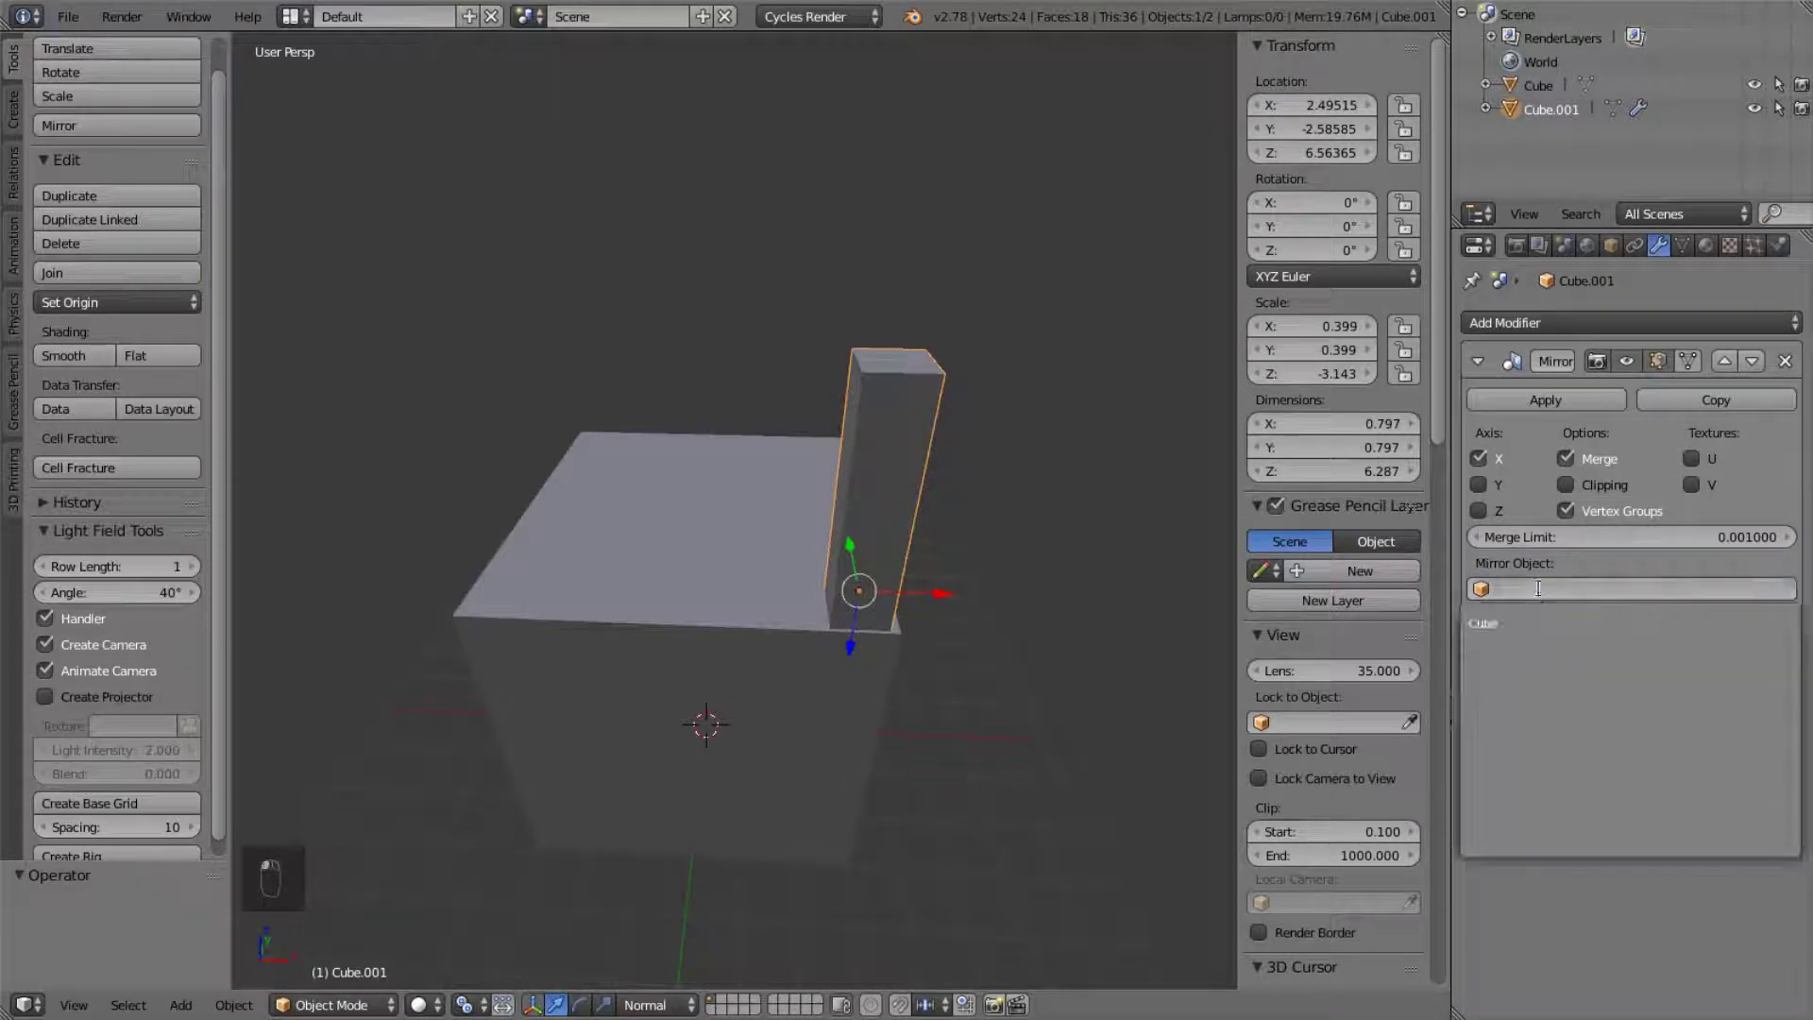
{"action": "left_click", "coordinate": [1522, 620]}
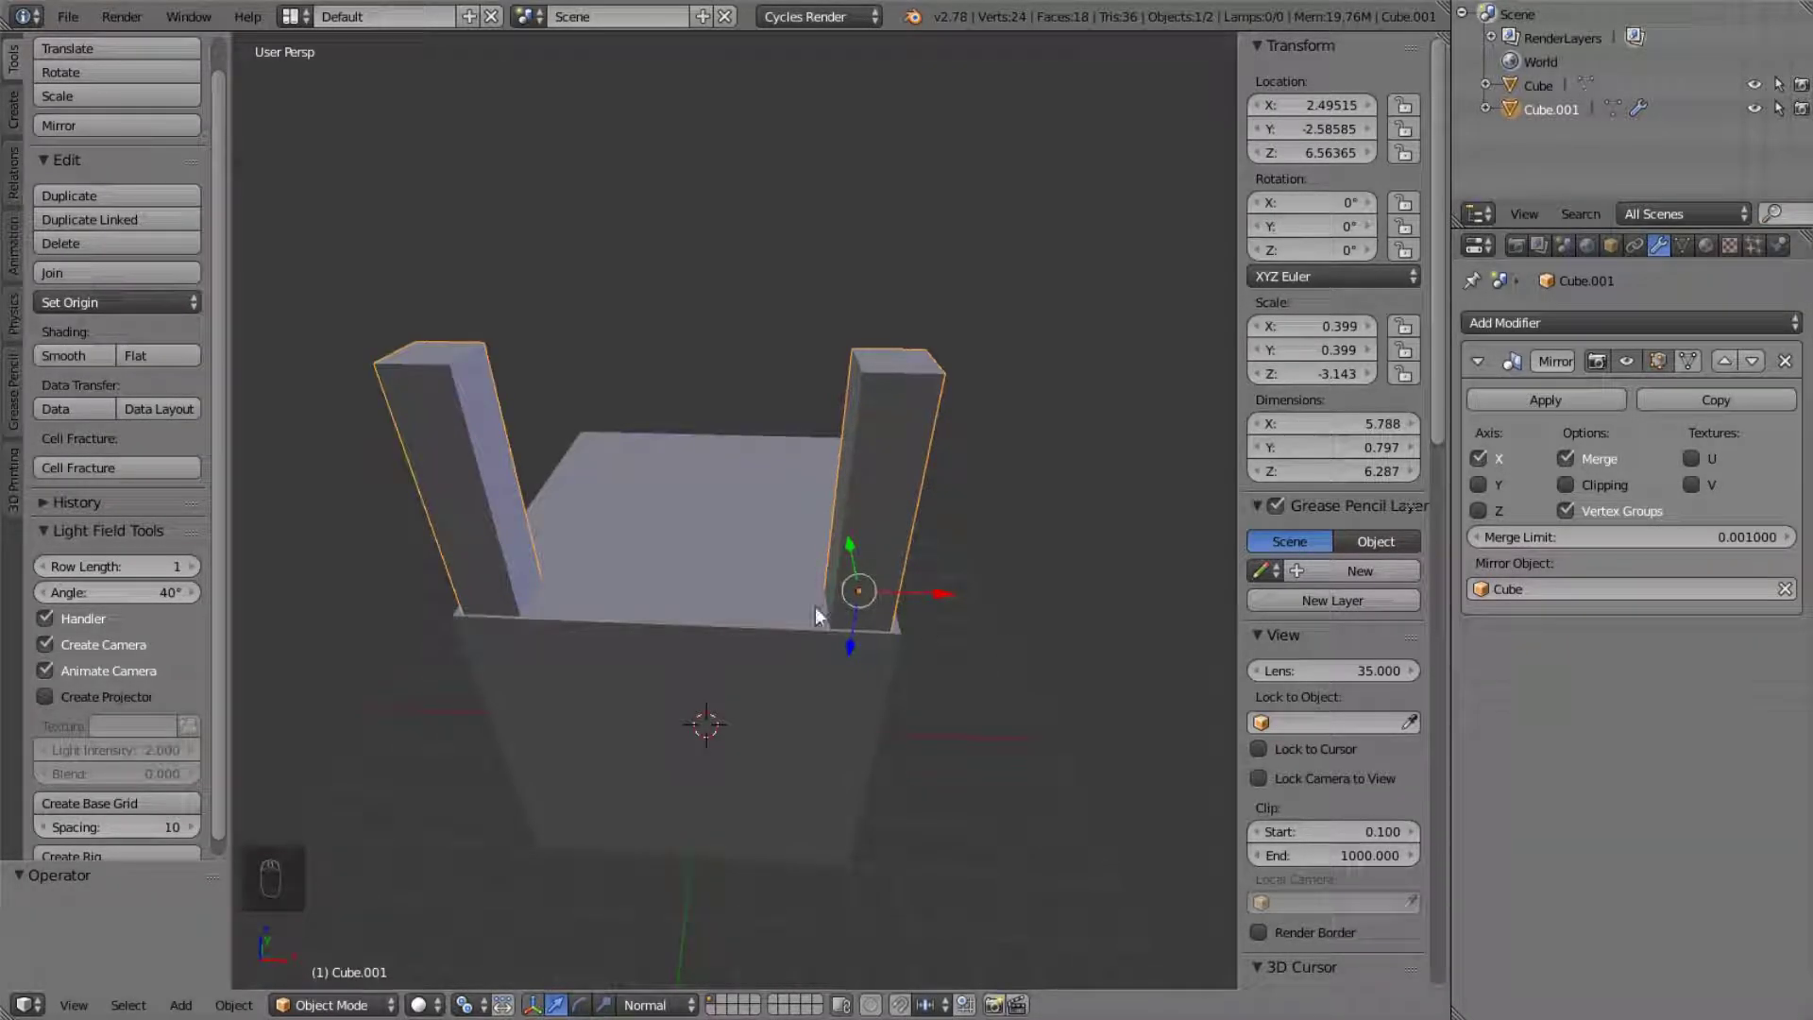
{"action": "right_click", "coordinate": [684, 501]}
{"action": "right_click", "coordinate": [863, 470]}
{"action": "middle_click_drag", "start_coordinate": [716, 508], "coordinate": [746, 455]}
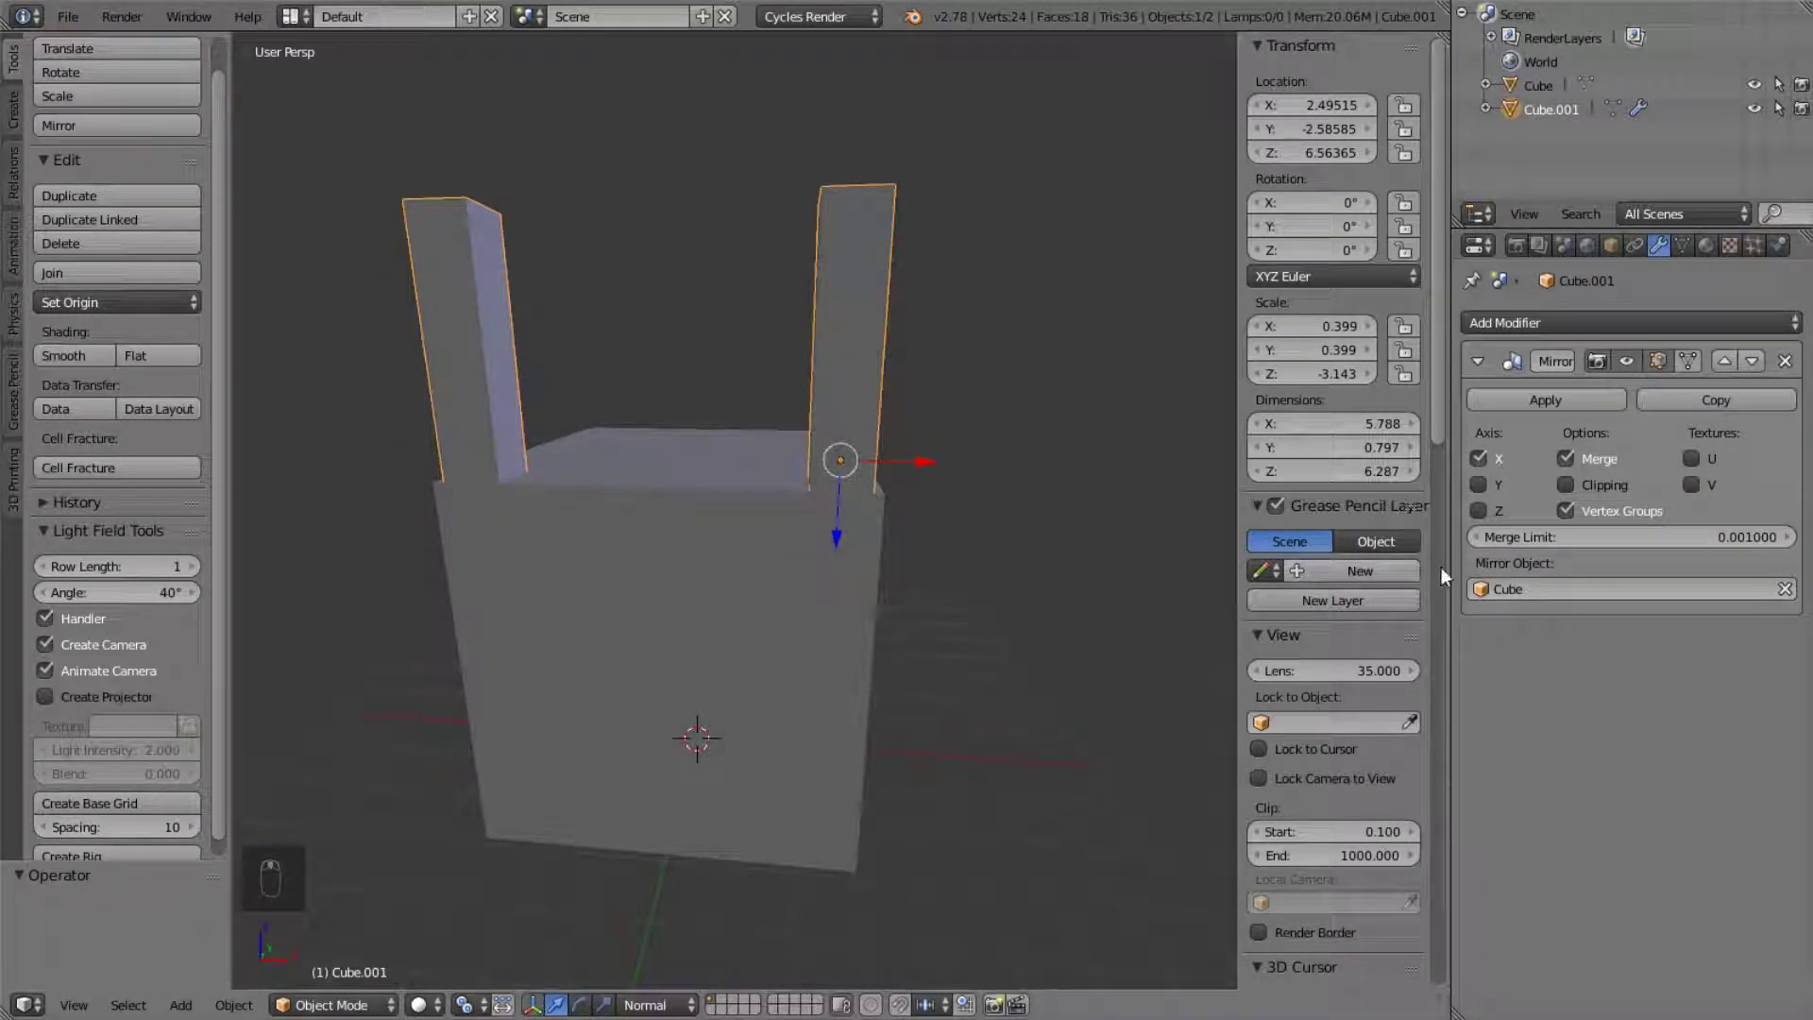
- Try rotating the mirrored post about the X axis and scaling it, cancelling both transforms
{"action": "right_click", "coordinate": [728, 502]}
{"action": "right_click", "coordinate": [855, 454]}
{"action": "key", "text": "r"}
{"action": "key", "text": "x"}
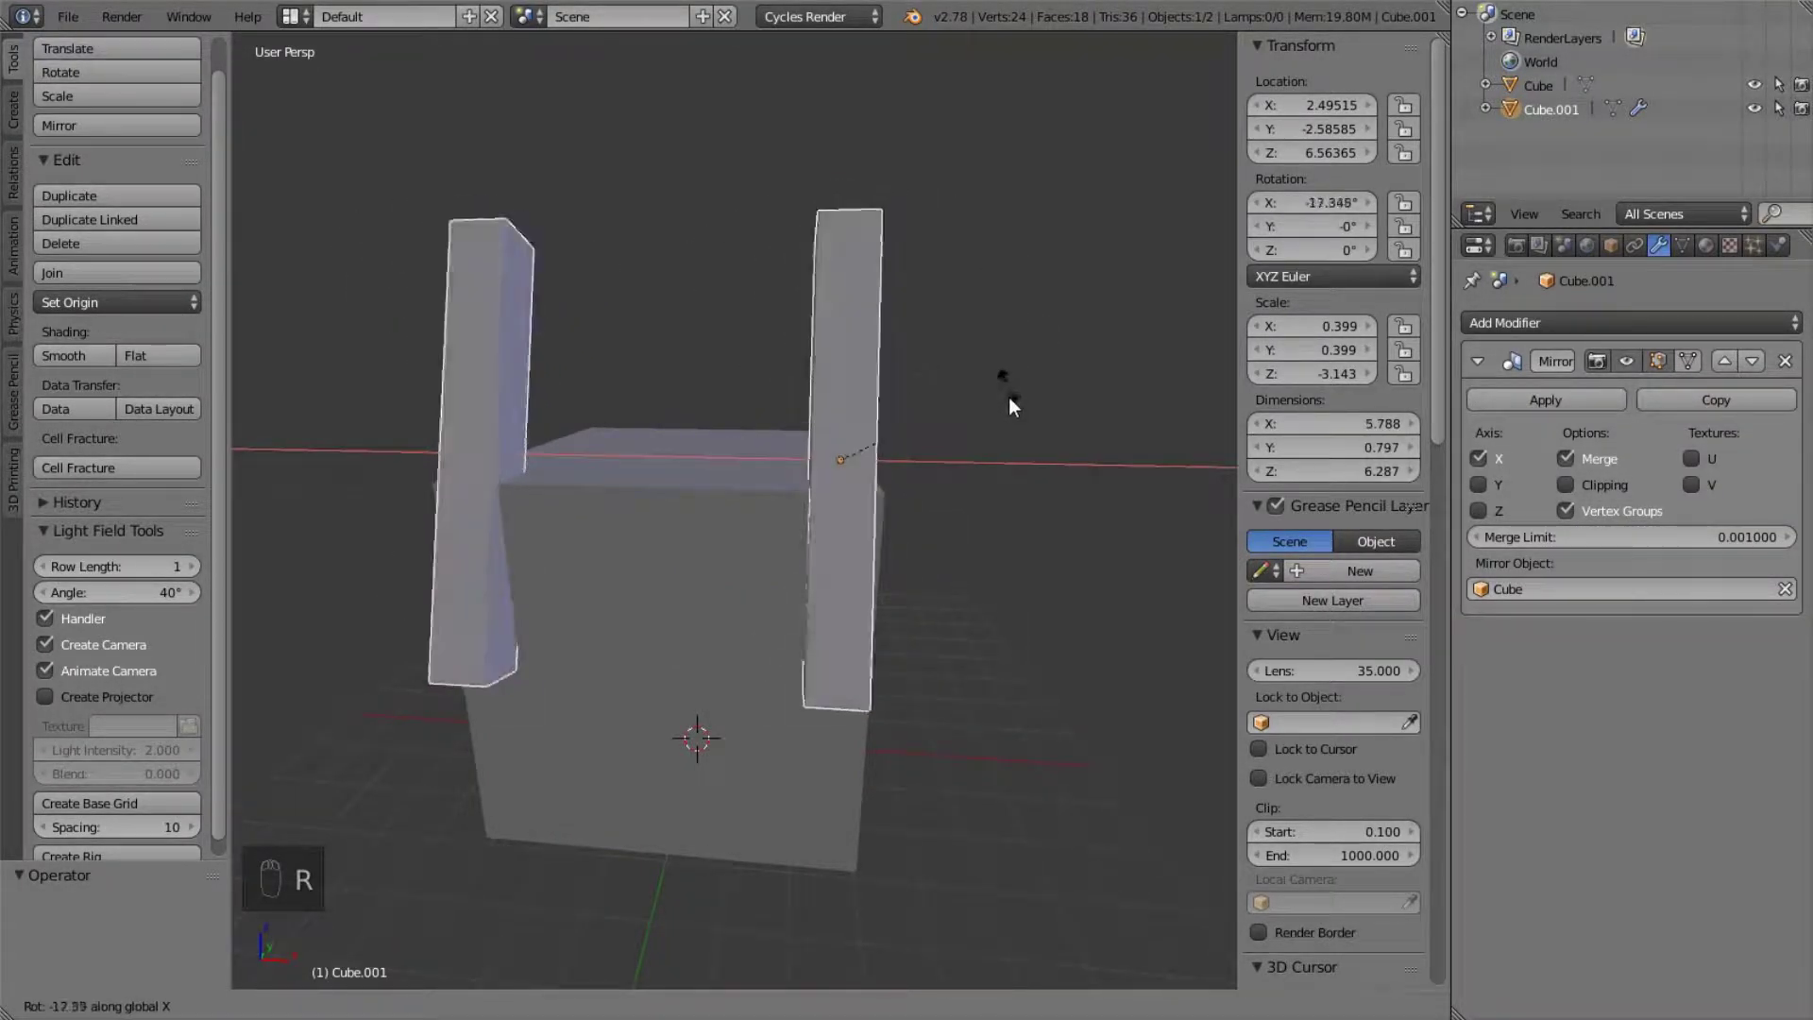
{"action": "key", "text": "s"}
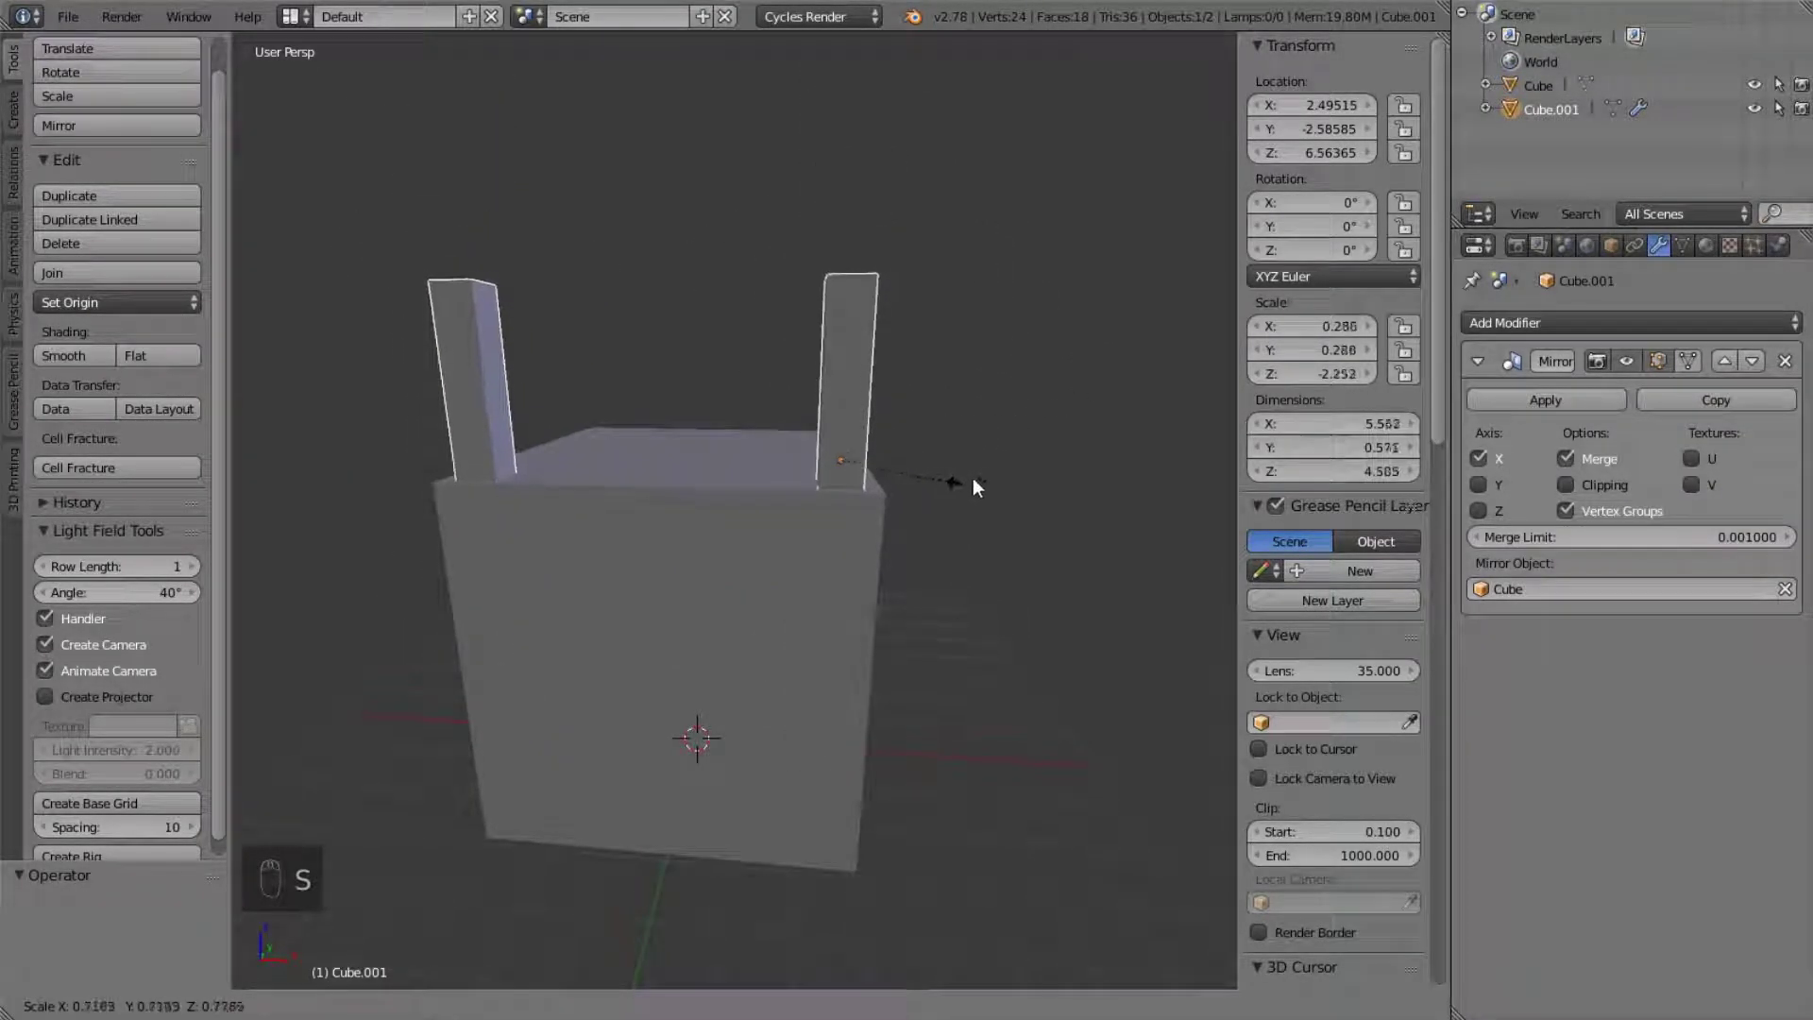
{"action": "right_click", "coordinate": [969, 480]}
- Enable the Y and Z axes in the post's Mirror modifier in addition to X
{"action": "middle_click_drag", "start_coordinate": [978, 457], "coordinate": [682, 570]}
{"action": "scroll", "coordinate": [685, 680], "scroll_direction": "up", "scroll_amount": 3}
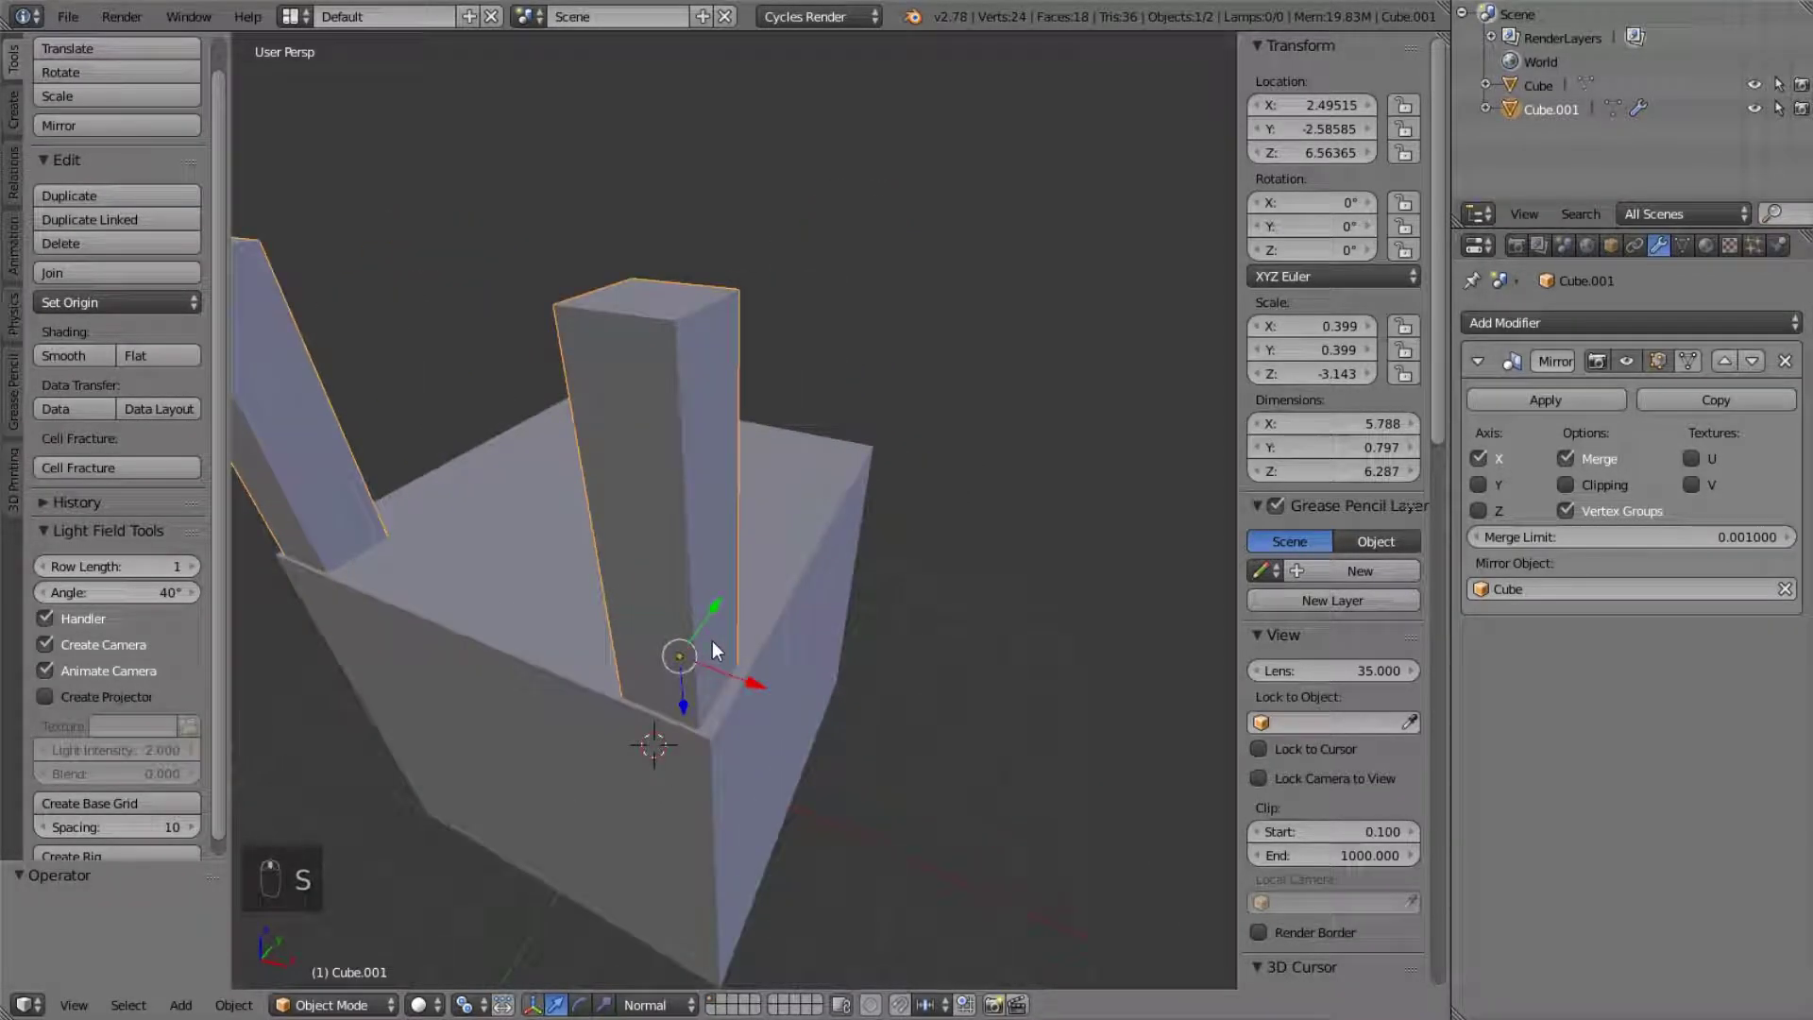
{"action": "middle_click_drag", "start_coordinate": [682, 672], "coordinate": [534, 701]}
{"action": "scroll", "coordinate": [1008, 591], "scroll_direction": "down", "scroll_amount": 3}
{"action": "middle_click_drag", "start_coordinate": [1008, 591], "coordinate": [1001, 481]}
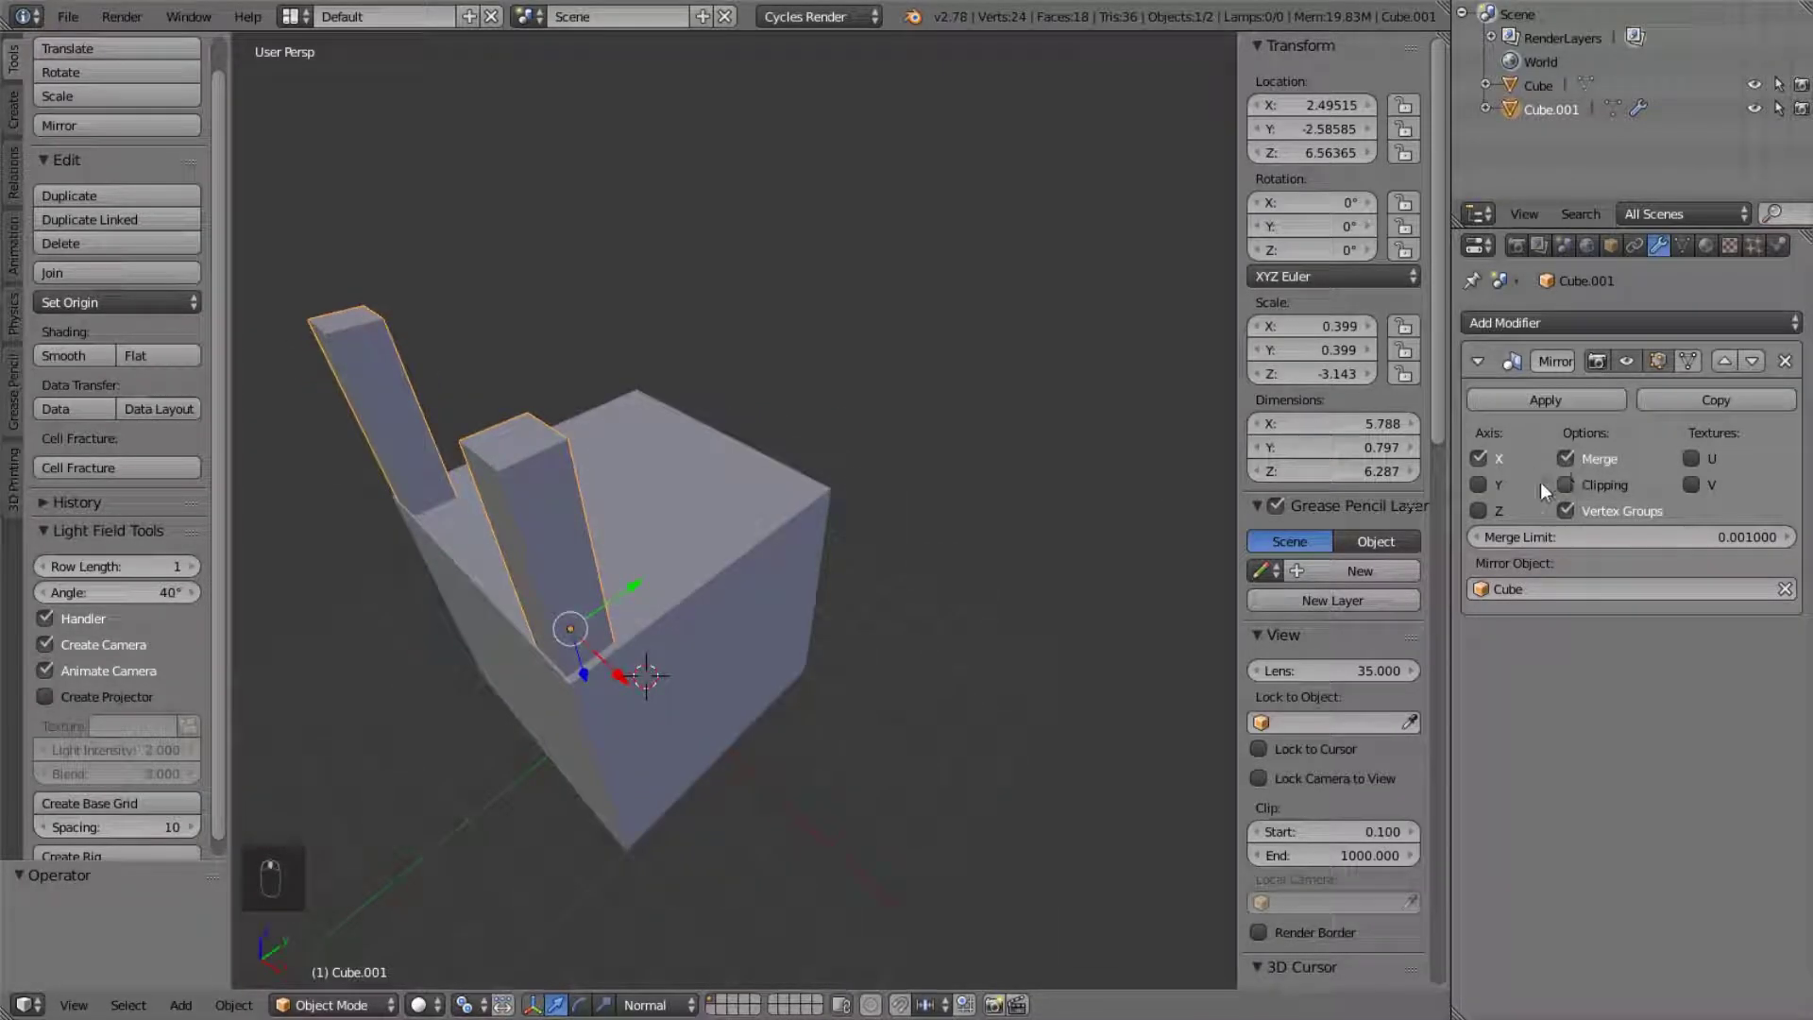
{"action": "left_click", "coordinate": [1480, 483]}
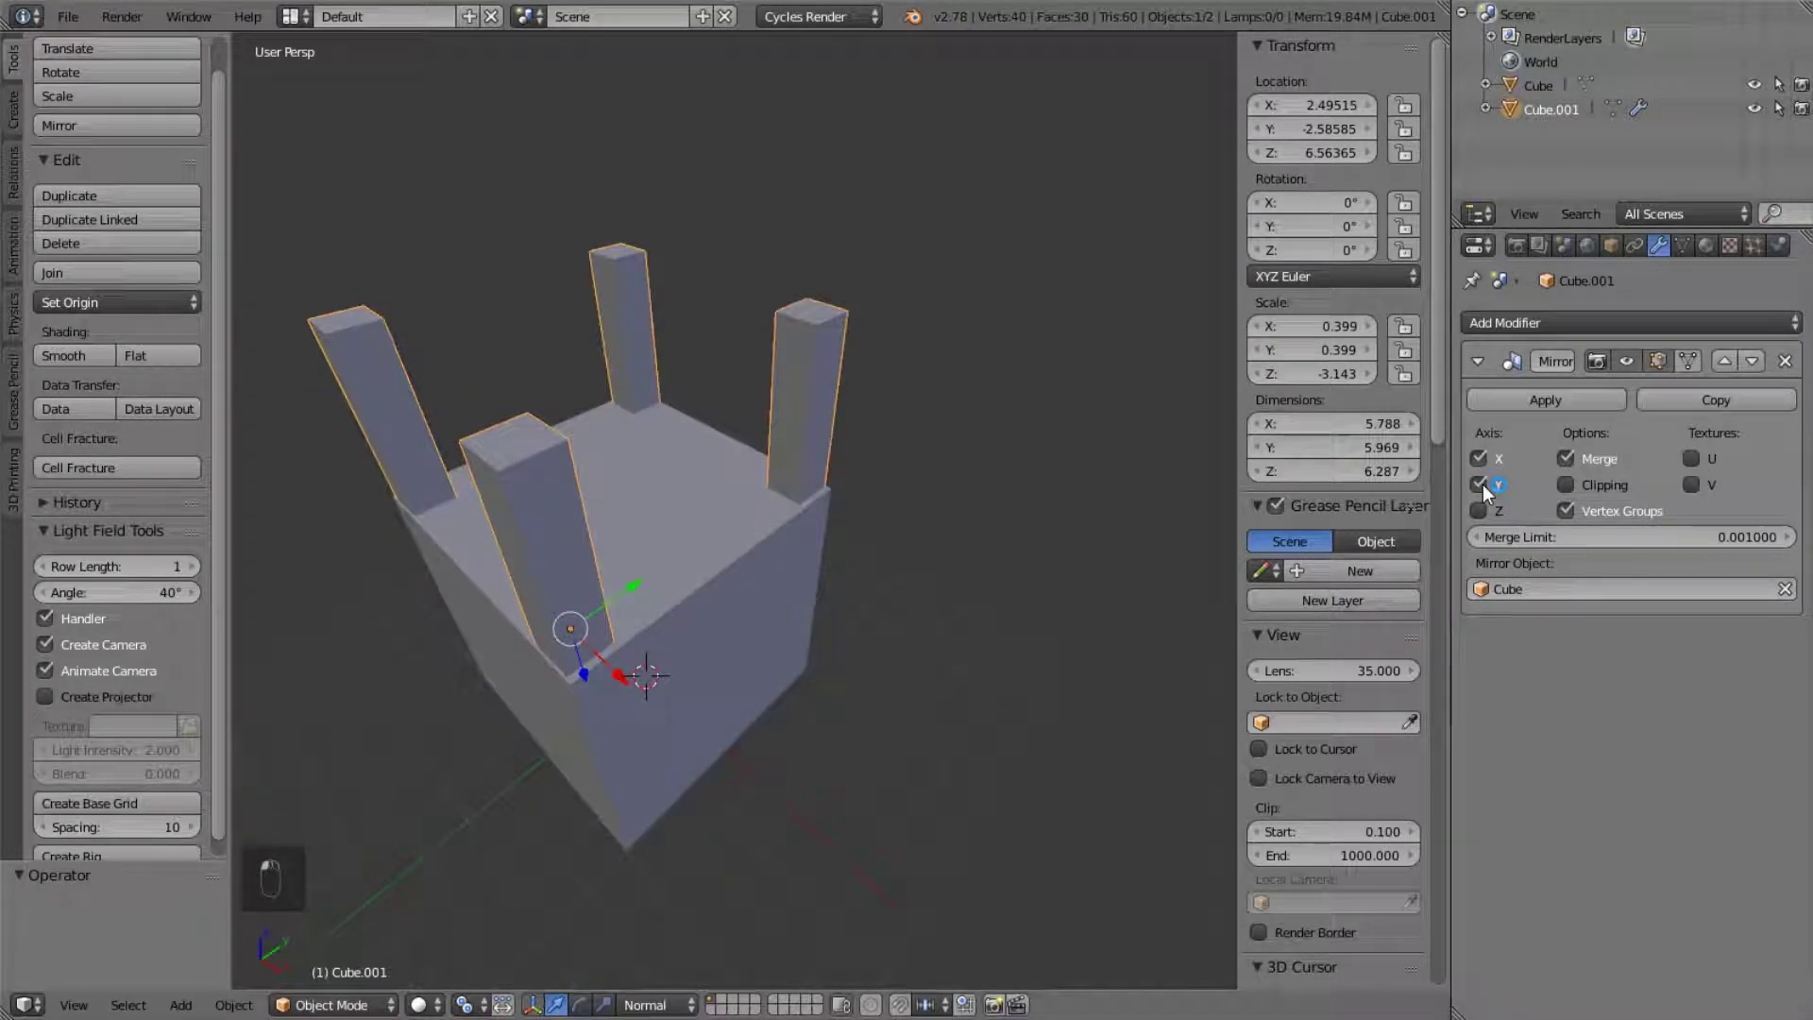
{"action": "left_click", "coordinate": [1480, 510]}
{"action": "middle_click_drag", "start_coordinate": [943, 633], "coordinate": [826, 477]}
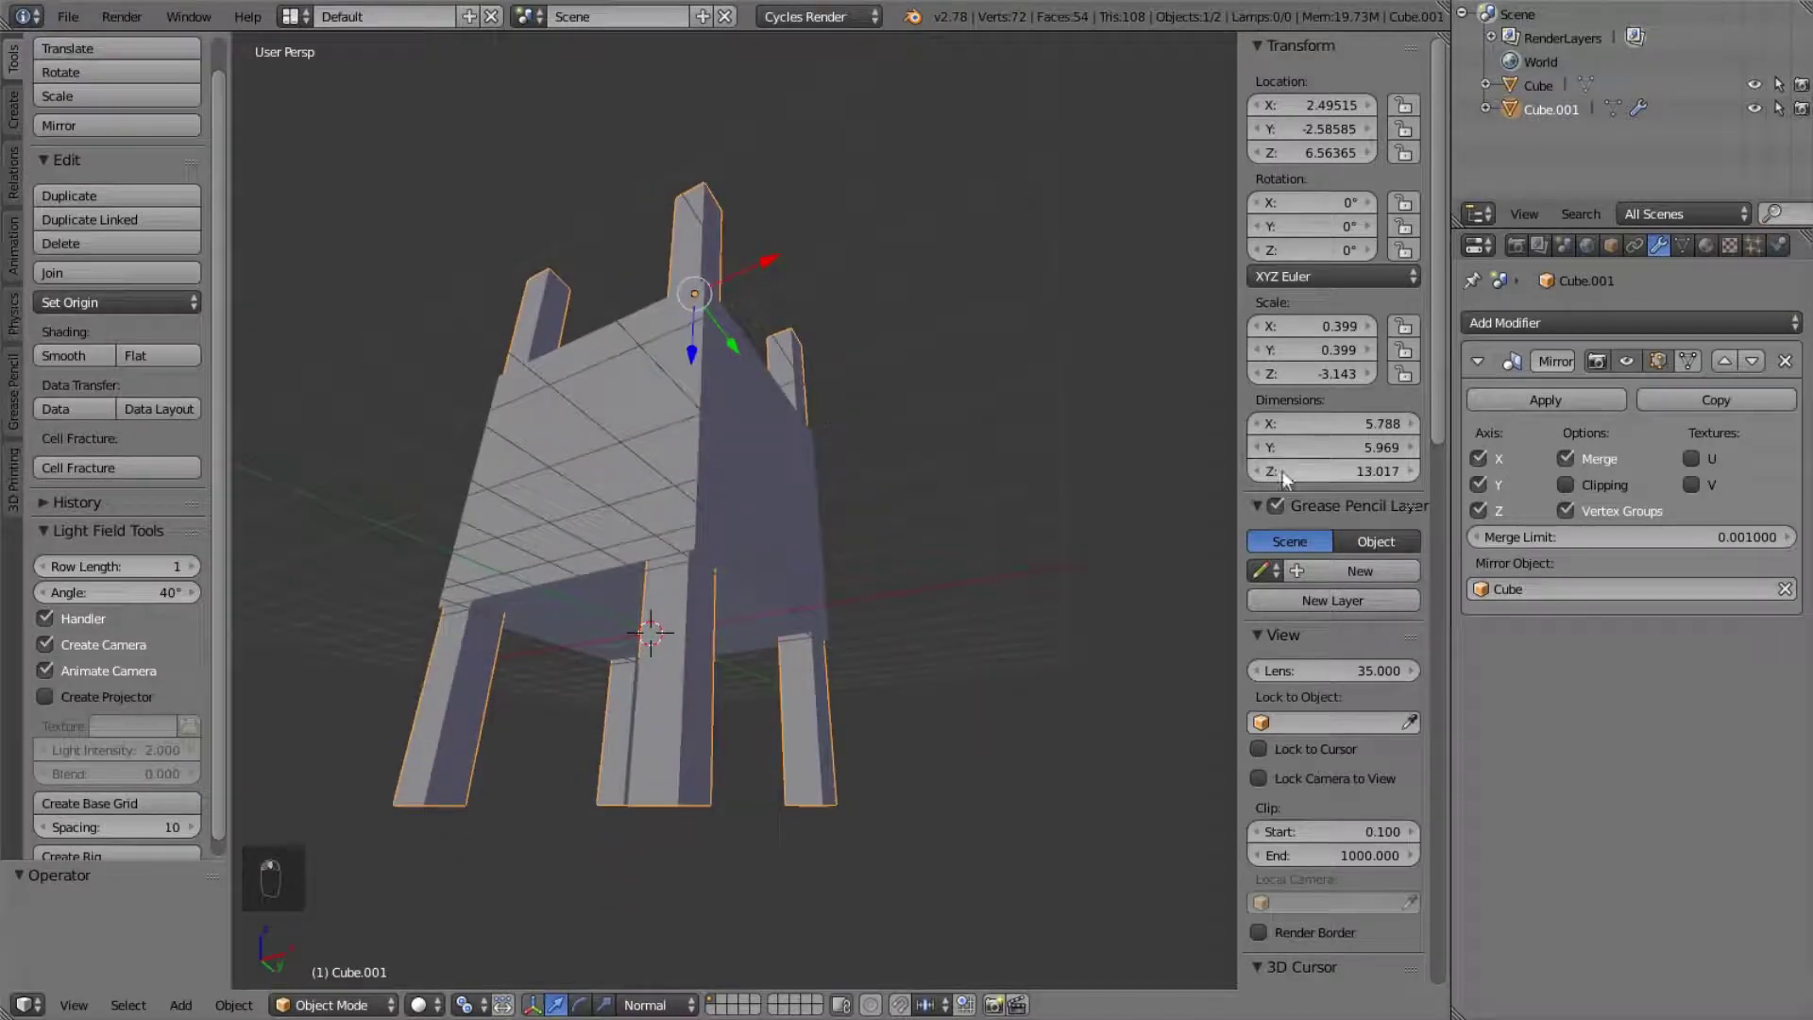
- Switch the Mirror modifier's Y and Z axes off, on and off again, leaving only X enabled
{"action": "left_click", "coordinate": [1479, 483]}
{"action": "left_click", "coordinate": [1475, 510]}
{"action": "middle_click_drag", "start_coordinate": [829, 393], "coordinate": [831, 358]}
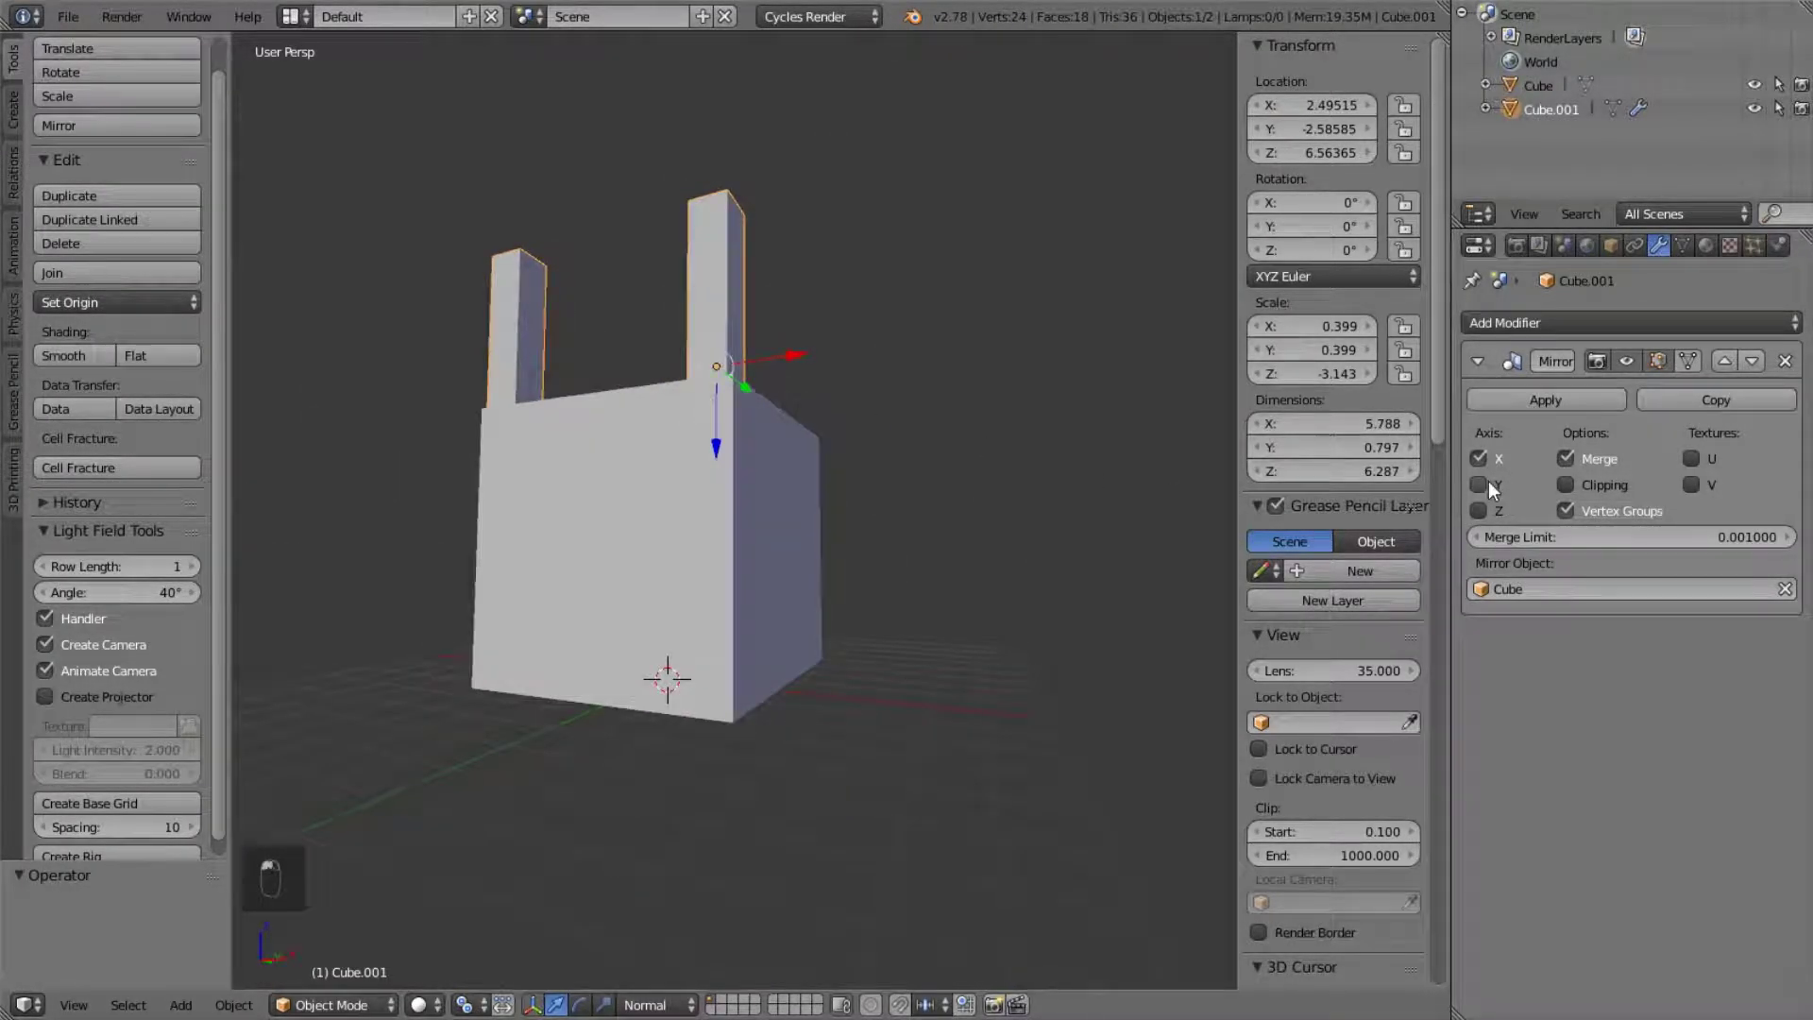
{"action": "left_click", "coordinate": [1486, 482]}
{"action": "left_click", "coordinate": [1480, 509]}
{"action": "left_click", "coordinate": [1480, 483]}
{"action": "left_click", "coordinate": [1480, 510]}
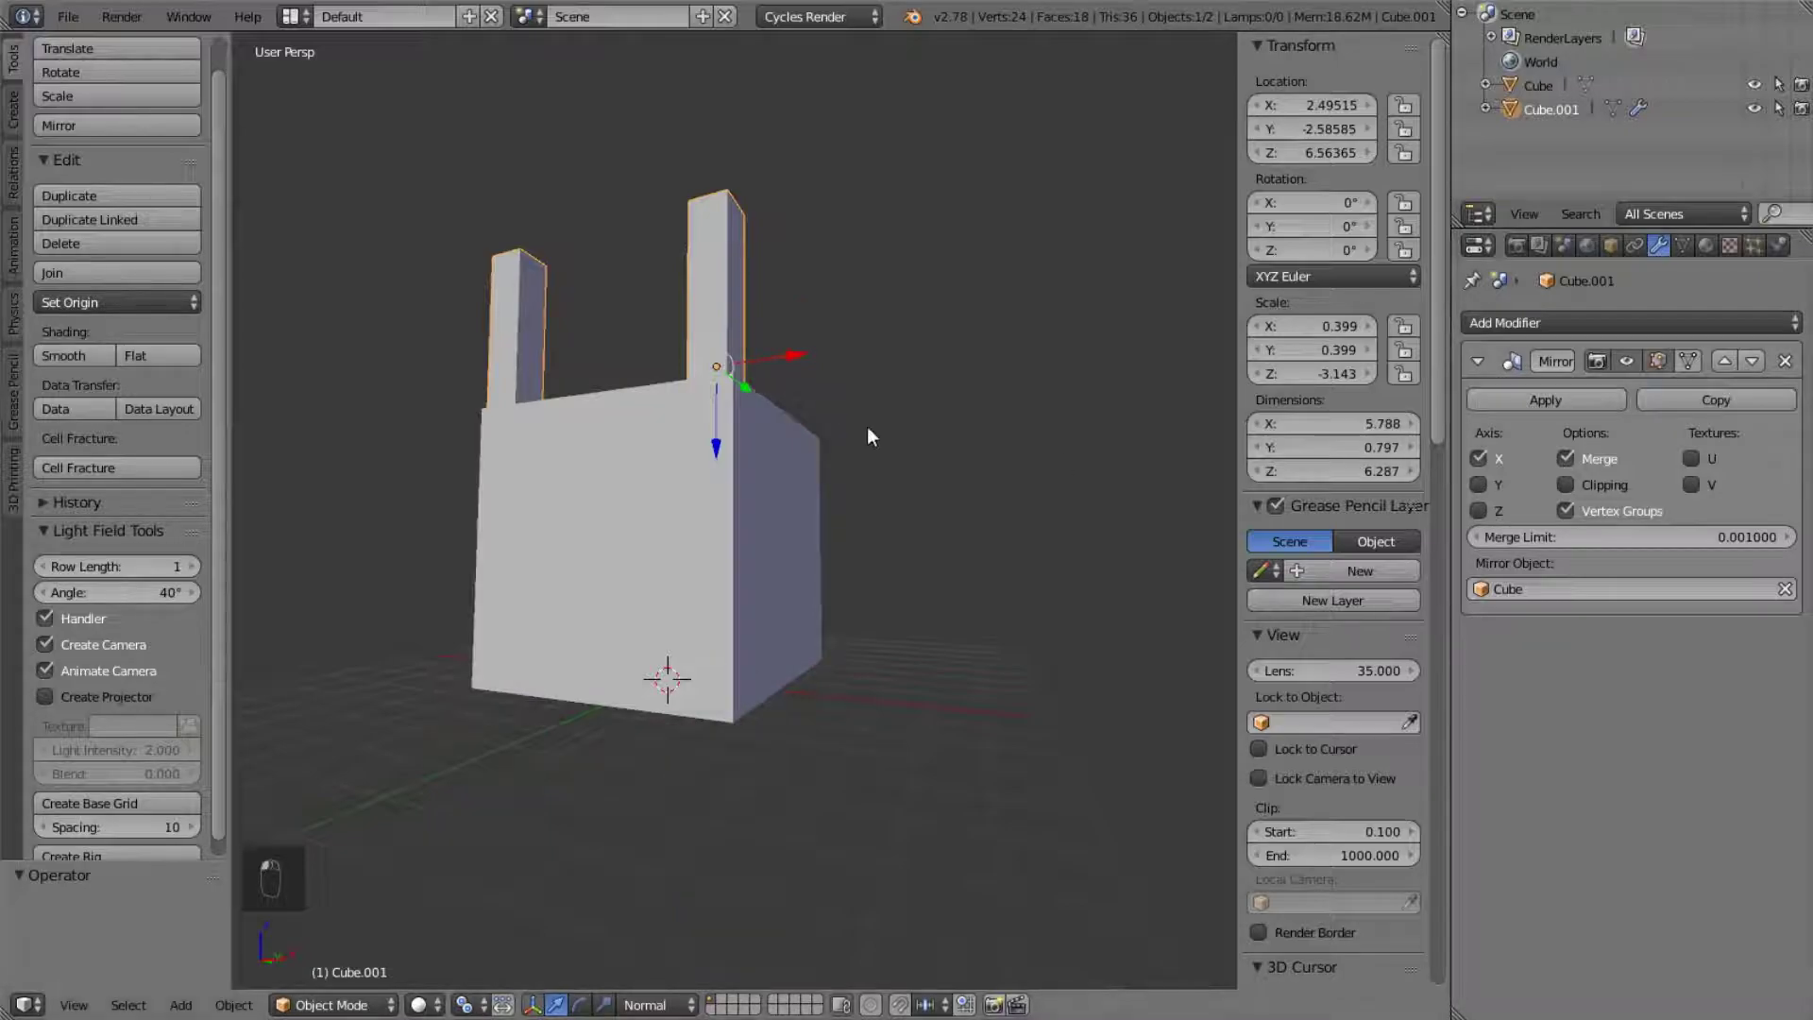
- Examine the mirrored posts on the cube from several angles and distances
{"action": "scroll", "coordinate": [761, 459], "scroll_direction": "up", "scroll_amount": 3}
{"action": "scroll", "coordinate": [757, 459], "scroll_direction": "down", "scroll_amount": 4}
{"action": "middle_click_drag", "start_coordinate": [757, 453], "coordinate": [590, 434]}
{"action": "middle_click_drag", "start_coordinate": [970, 551], "coordinate": [955, 515]}
{"action": "scroll", "coordinate": [905, 391], "scroll_direction": "up", "scroll_amount": 2}
{"action": "scroll", "coordinate": [905, 392], "scroll_direction": "down", "scroll_amount": 2}
{"action": "middle_click_drag", "start_coordinate": [859, 384], "coordinate": [897, 359]}
{"action": "middle_click_drag", "start_coordinate": [973, 427], "coordinate": [763, 525]}
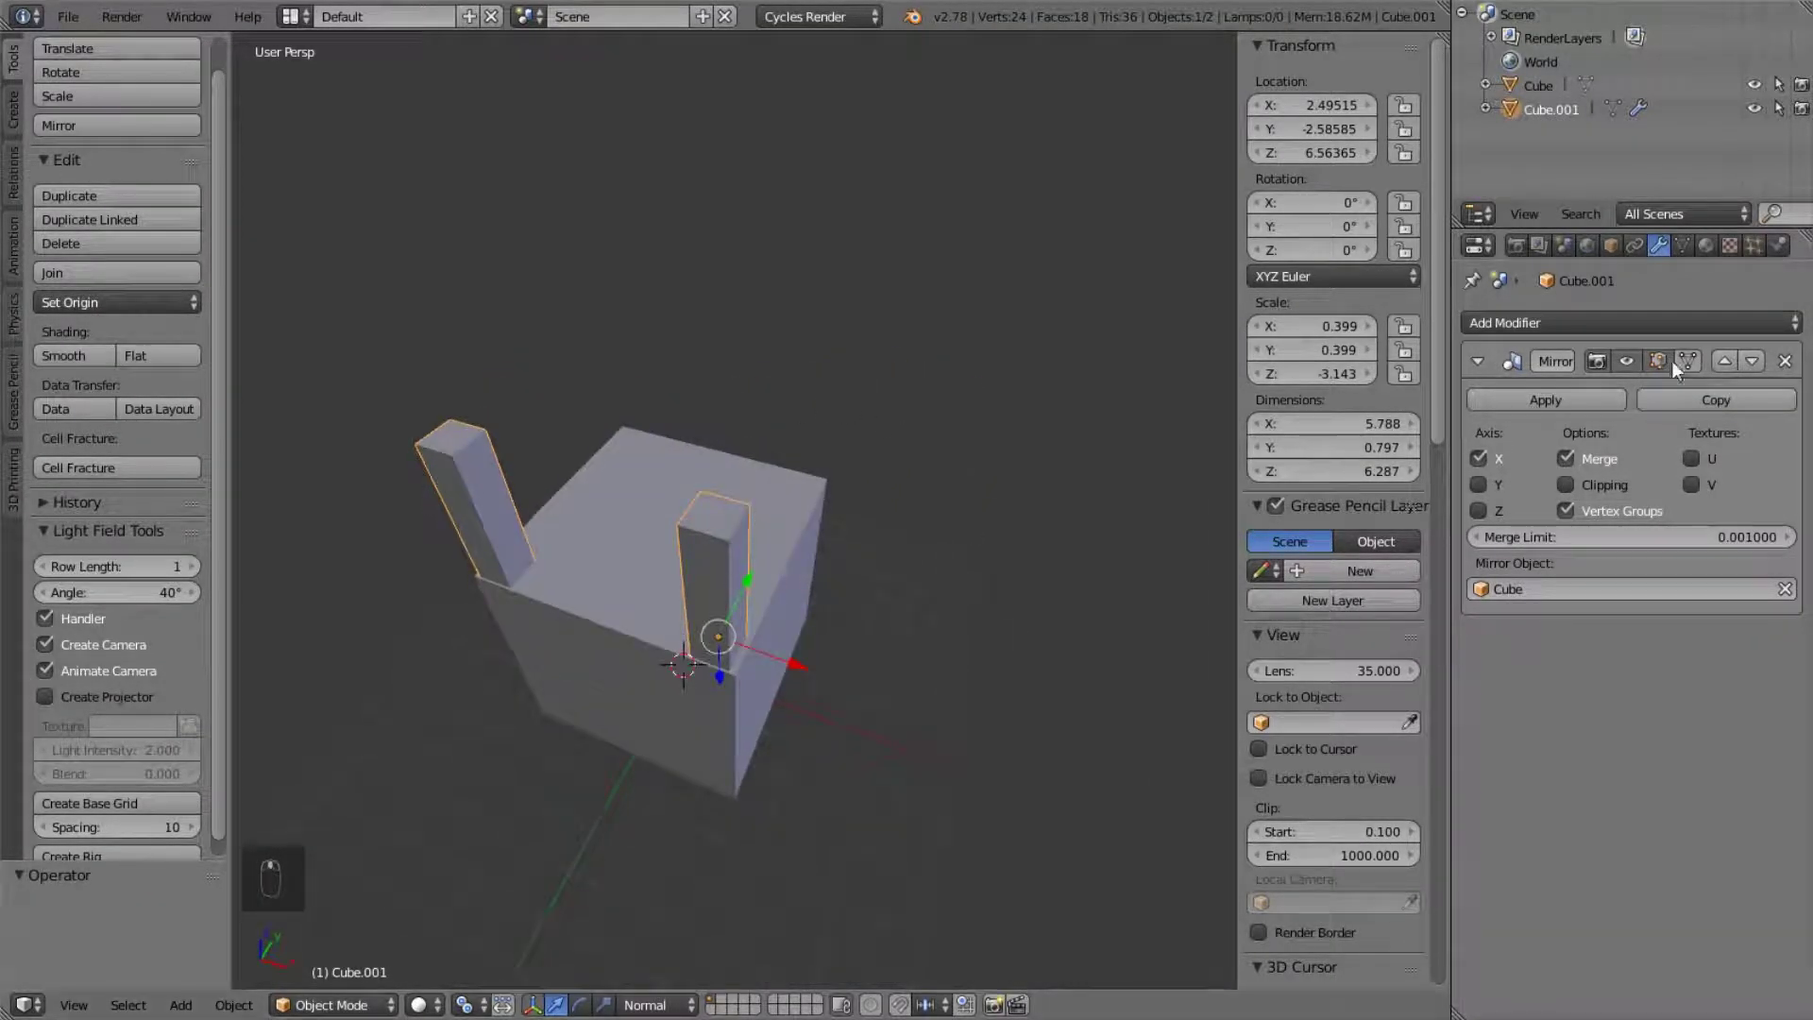
- Remove the post's Mirror modifier and delete both the post and the large cube
{"action": "left_click", "coordinate": [1780, 363]}
{"action": "key", "text": "x"}
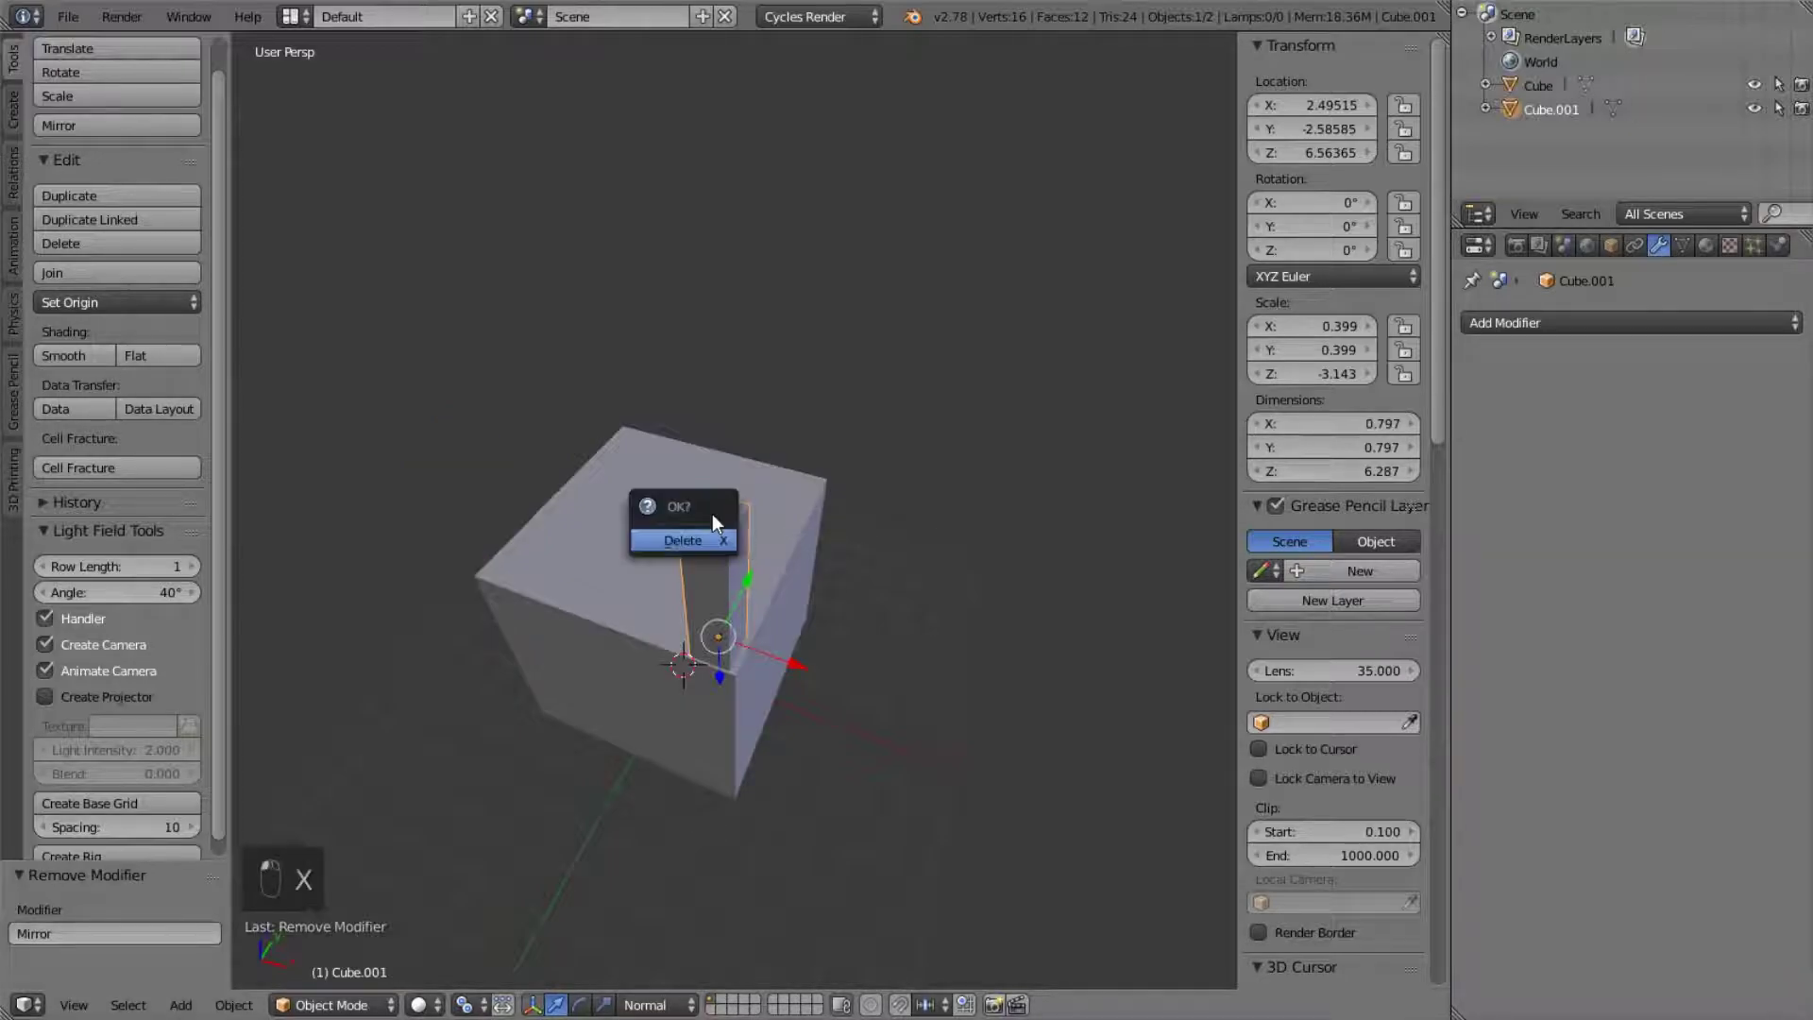
{"action": "left_click", "coordinate": [682, 540]}
{"action": "right_click", "coordinate": [706, 552]}
{"action": "key", "text": "x"}
{"action": "left_click", "coordinate": [706, 551]}
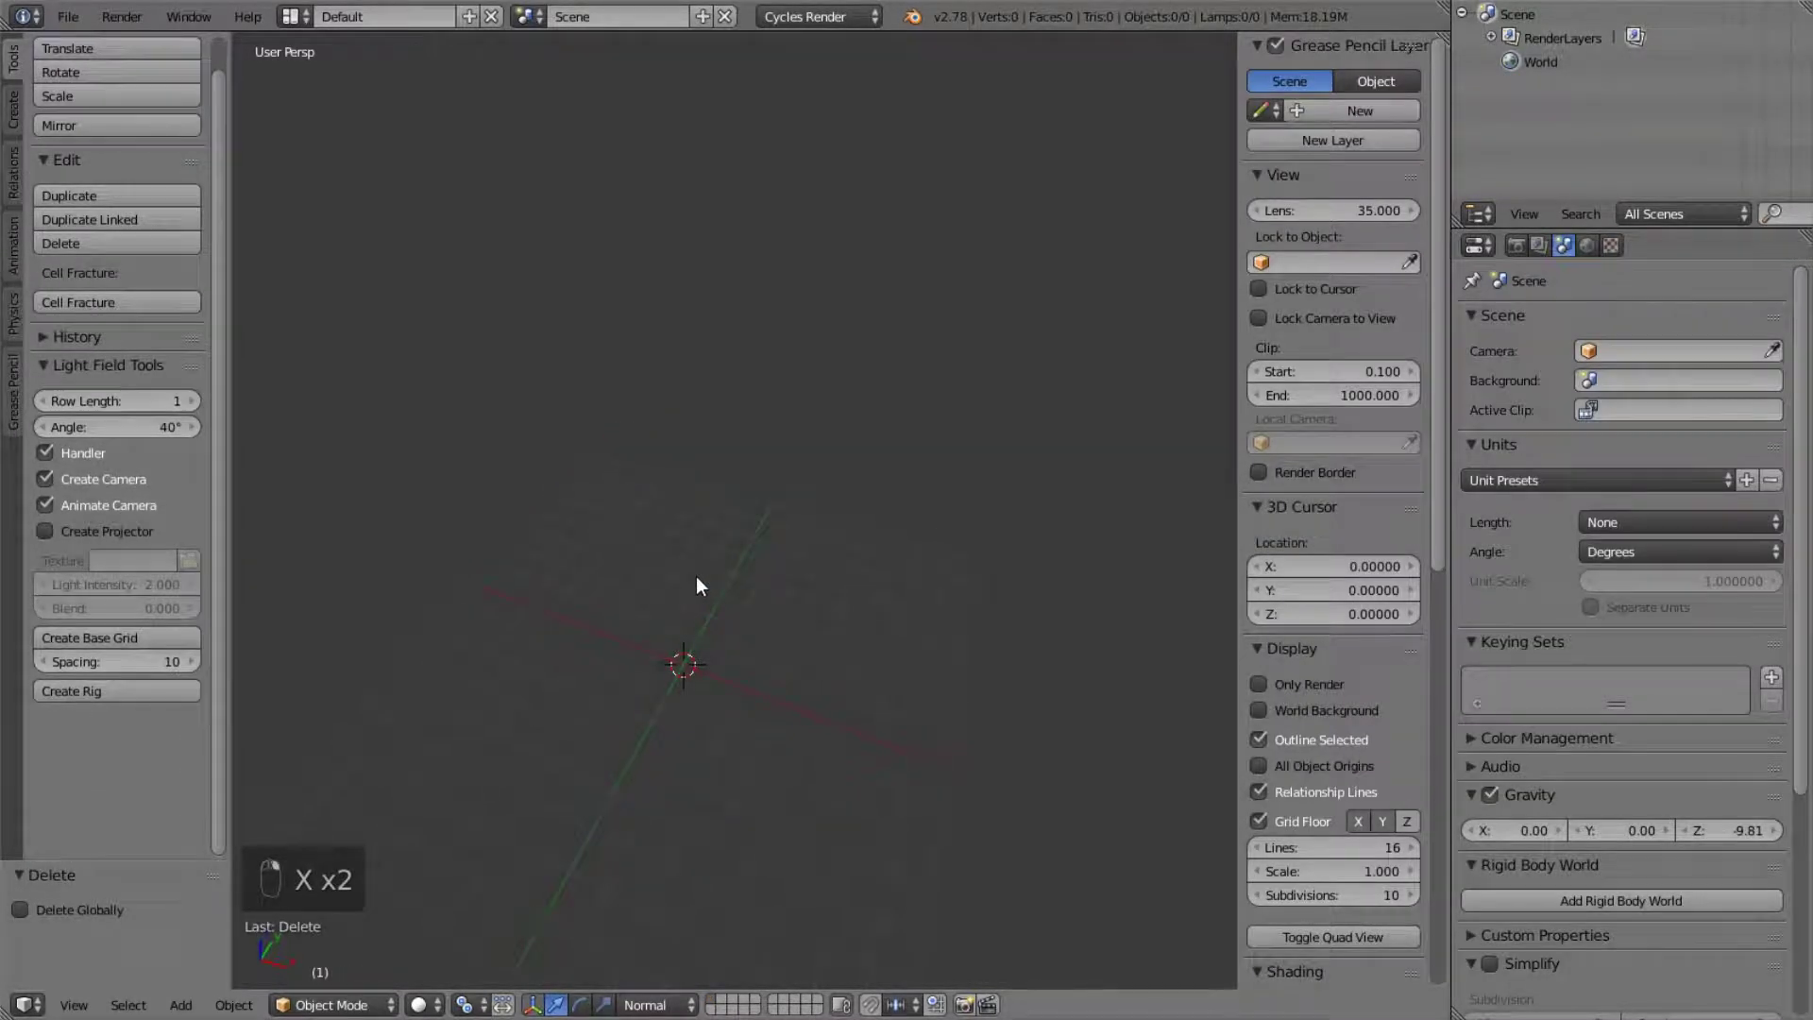
- Add a cube at the scene centre and scale it up by about 2.39
{"action": "key", "text": "shift+a"}
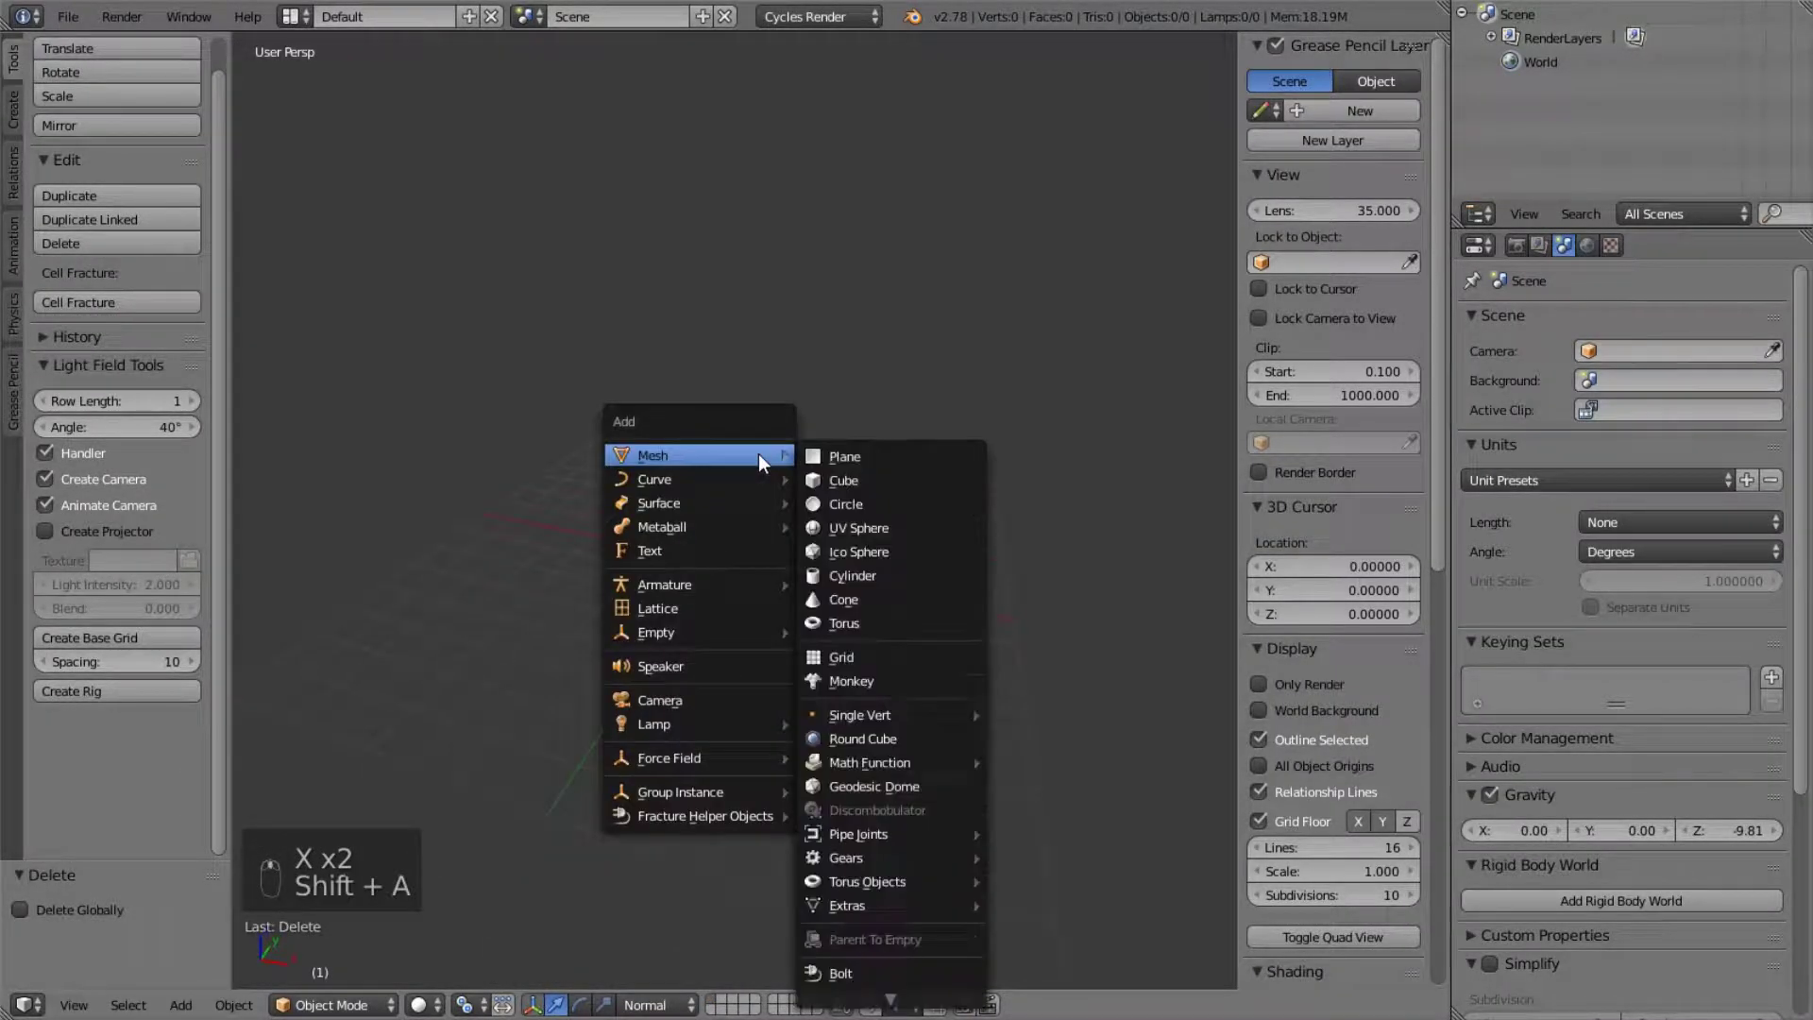
{"action": "left_click", "coordinate": [926, 479]}
{"action": "scroll", "coordinate": [959, 538], "scroll_direction": "up", "scroll_amount": 8}
{"action": "scroll", "coordinate": [959, 538], "scroll_direction": "down", "scroll_amount": 4}
{"action": "scroll", "coordinate": [960, 533], "scroll_direction": "down", "scroll_amount": 3}
{"action": "scroll", "coordinate": [960, 533], "scroll_direction": "up", "scroll_amount": 2}
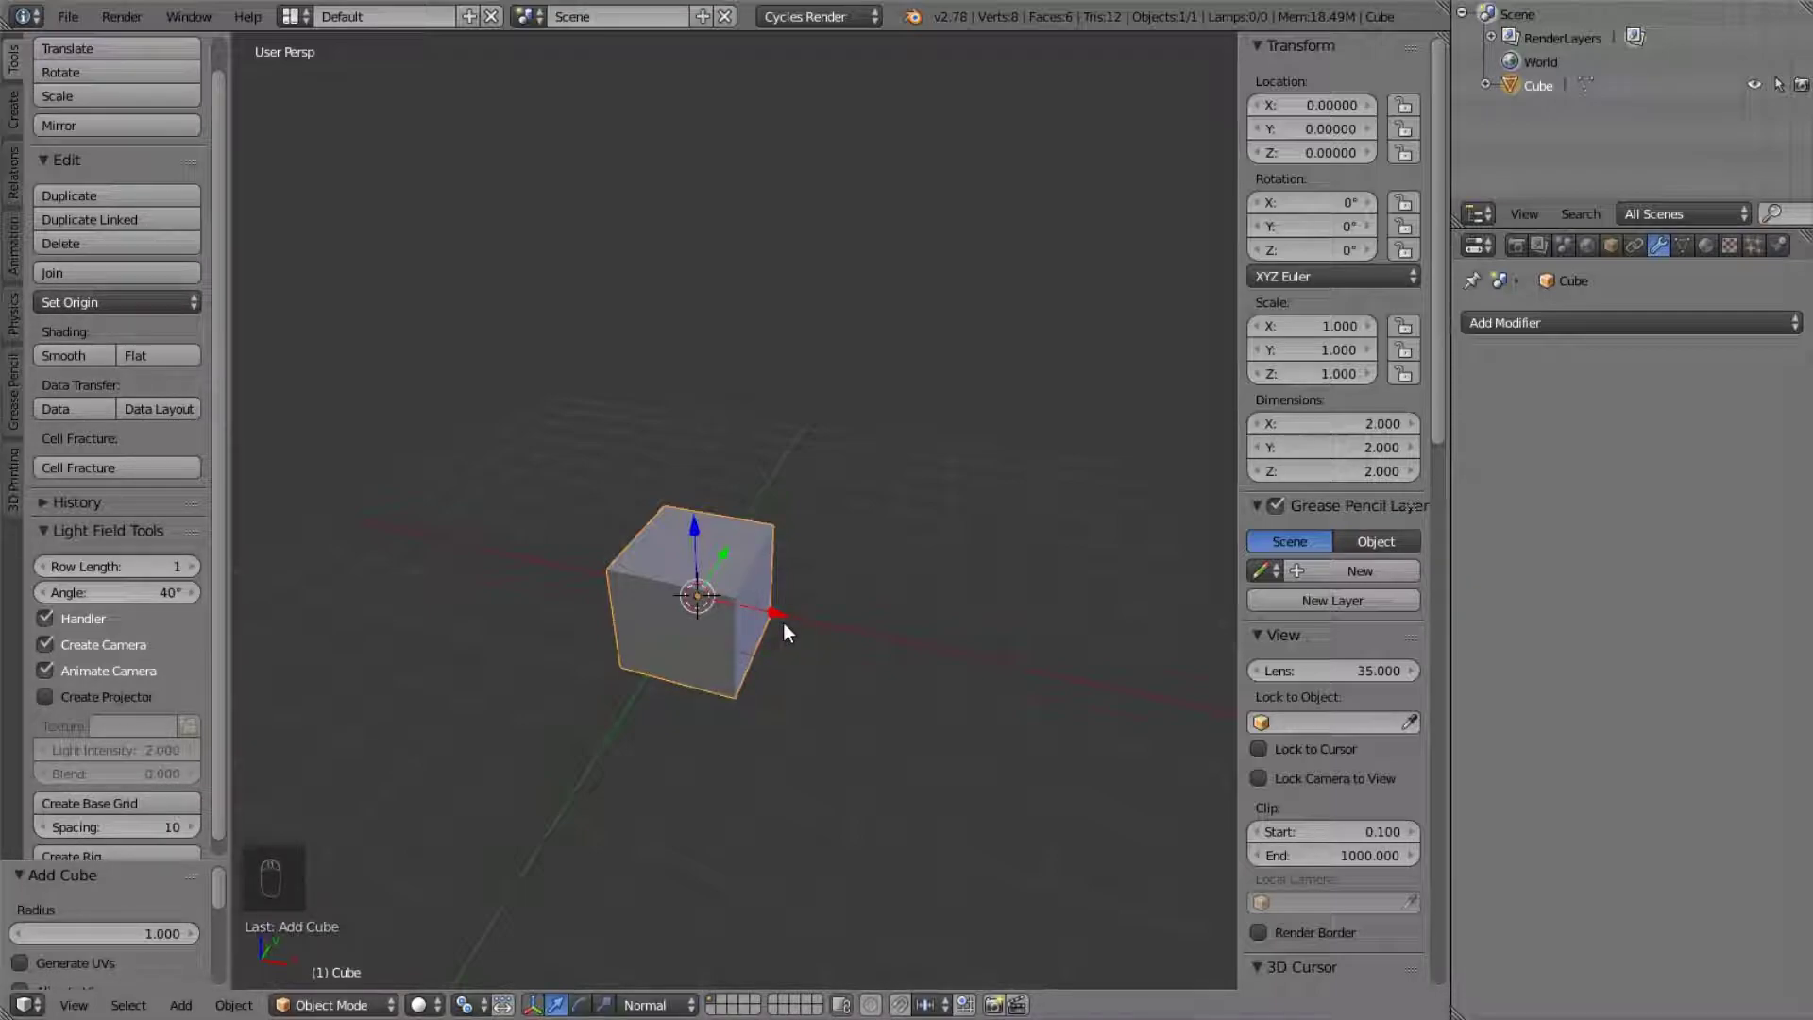
{"action": "key", "text": "s"}
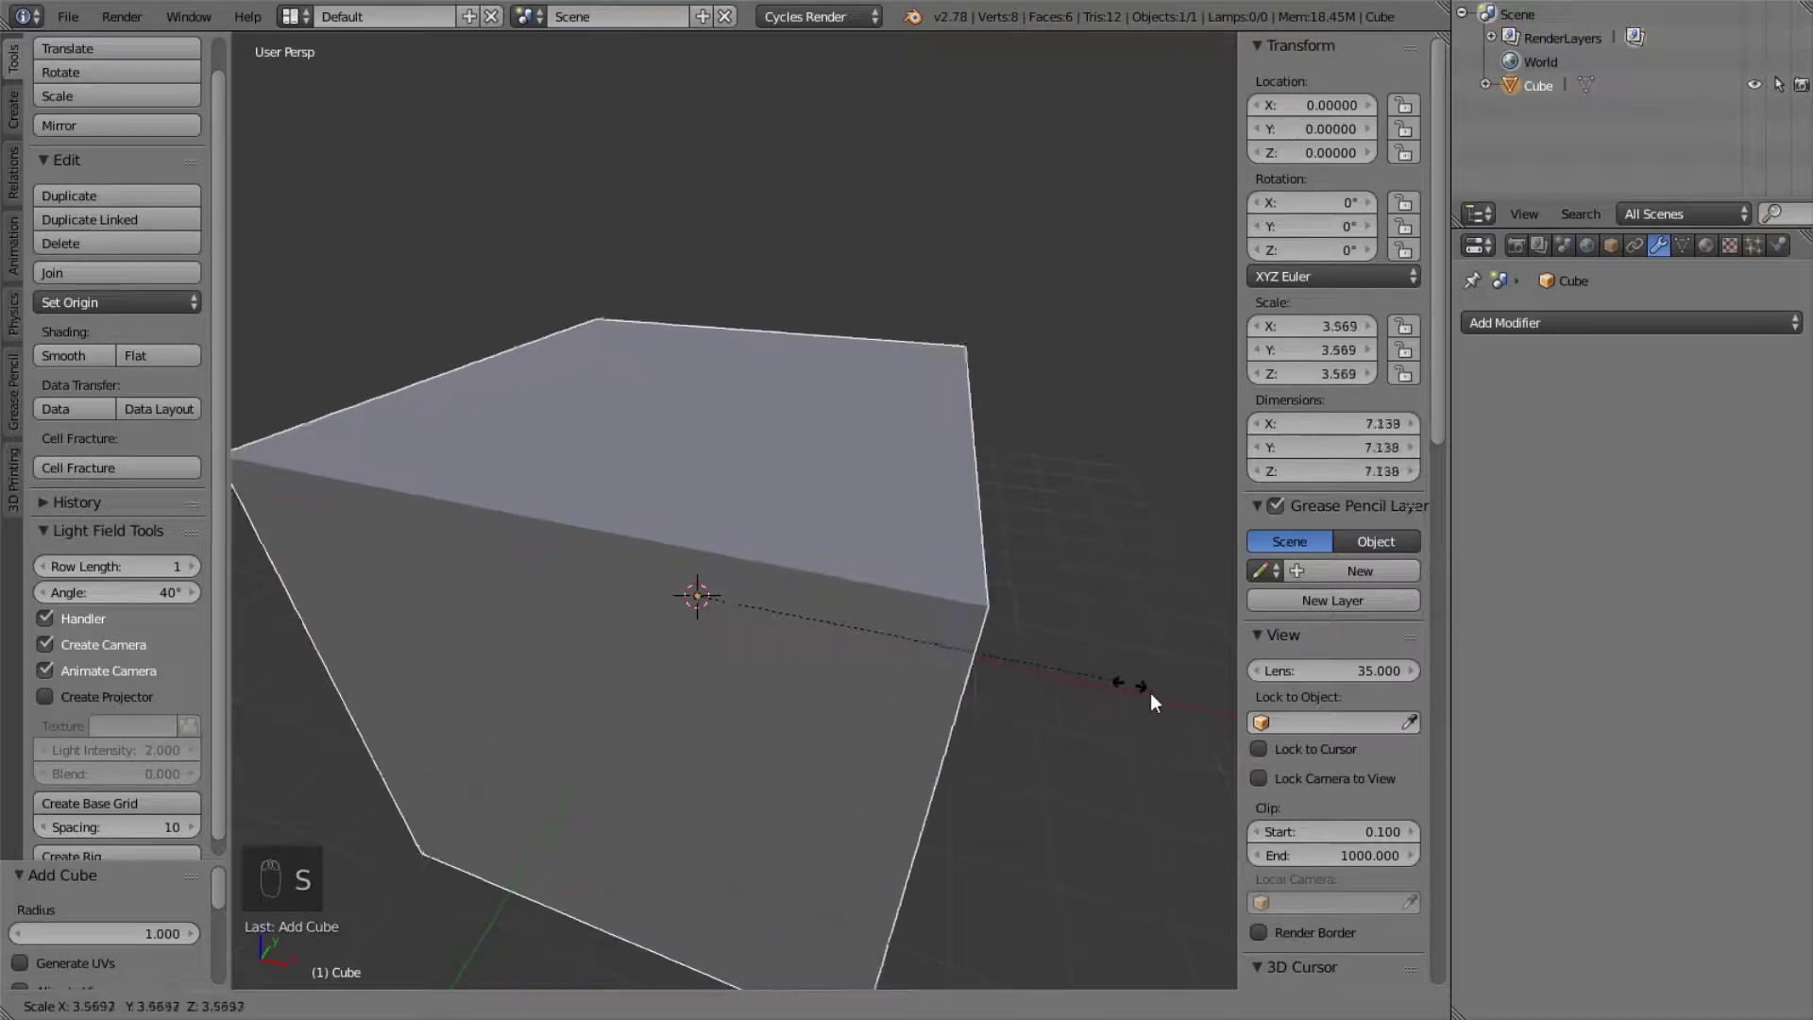
{"action": "left_click", "coordinate": [984, 647]}
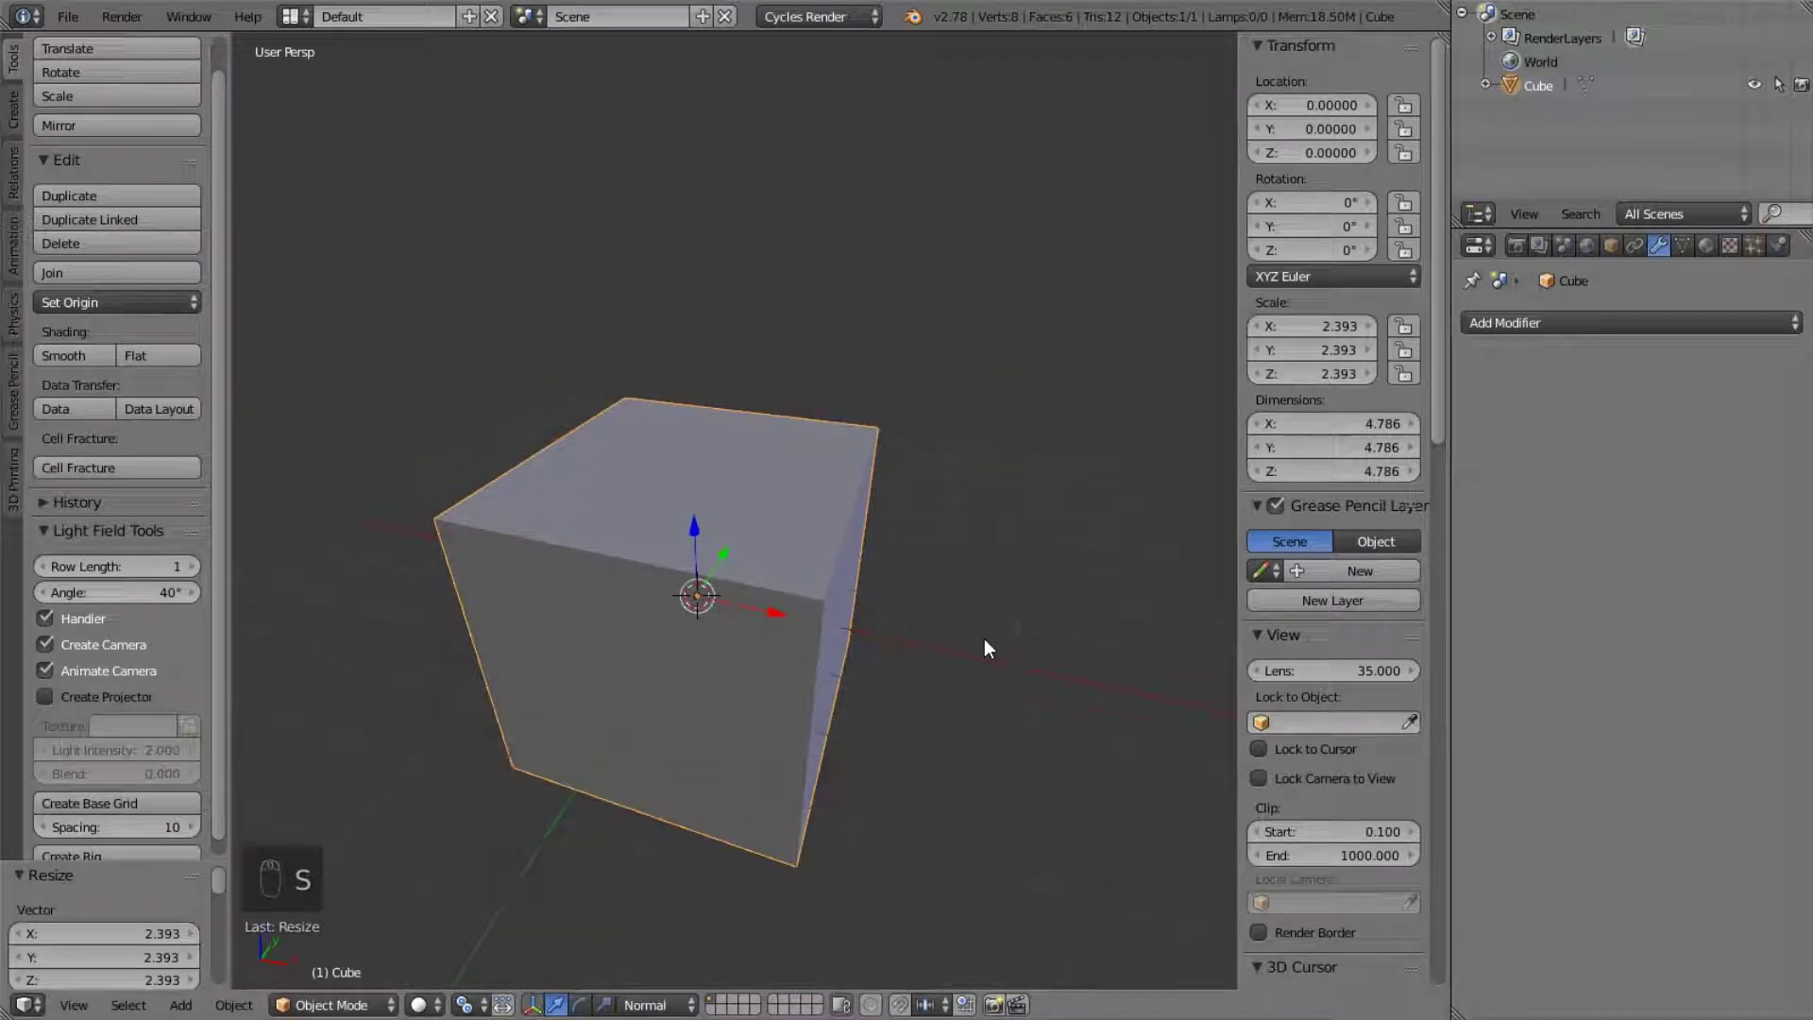
- Duplicate the cube, place the copy at about X 3.04 and Z 2.31, and scale it by about 0.59
{"action": "key", "text": "shift+d"}
{"action": "key", "text": "z"}
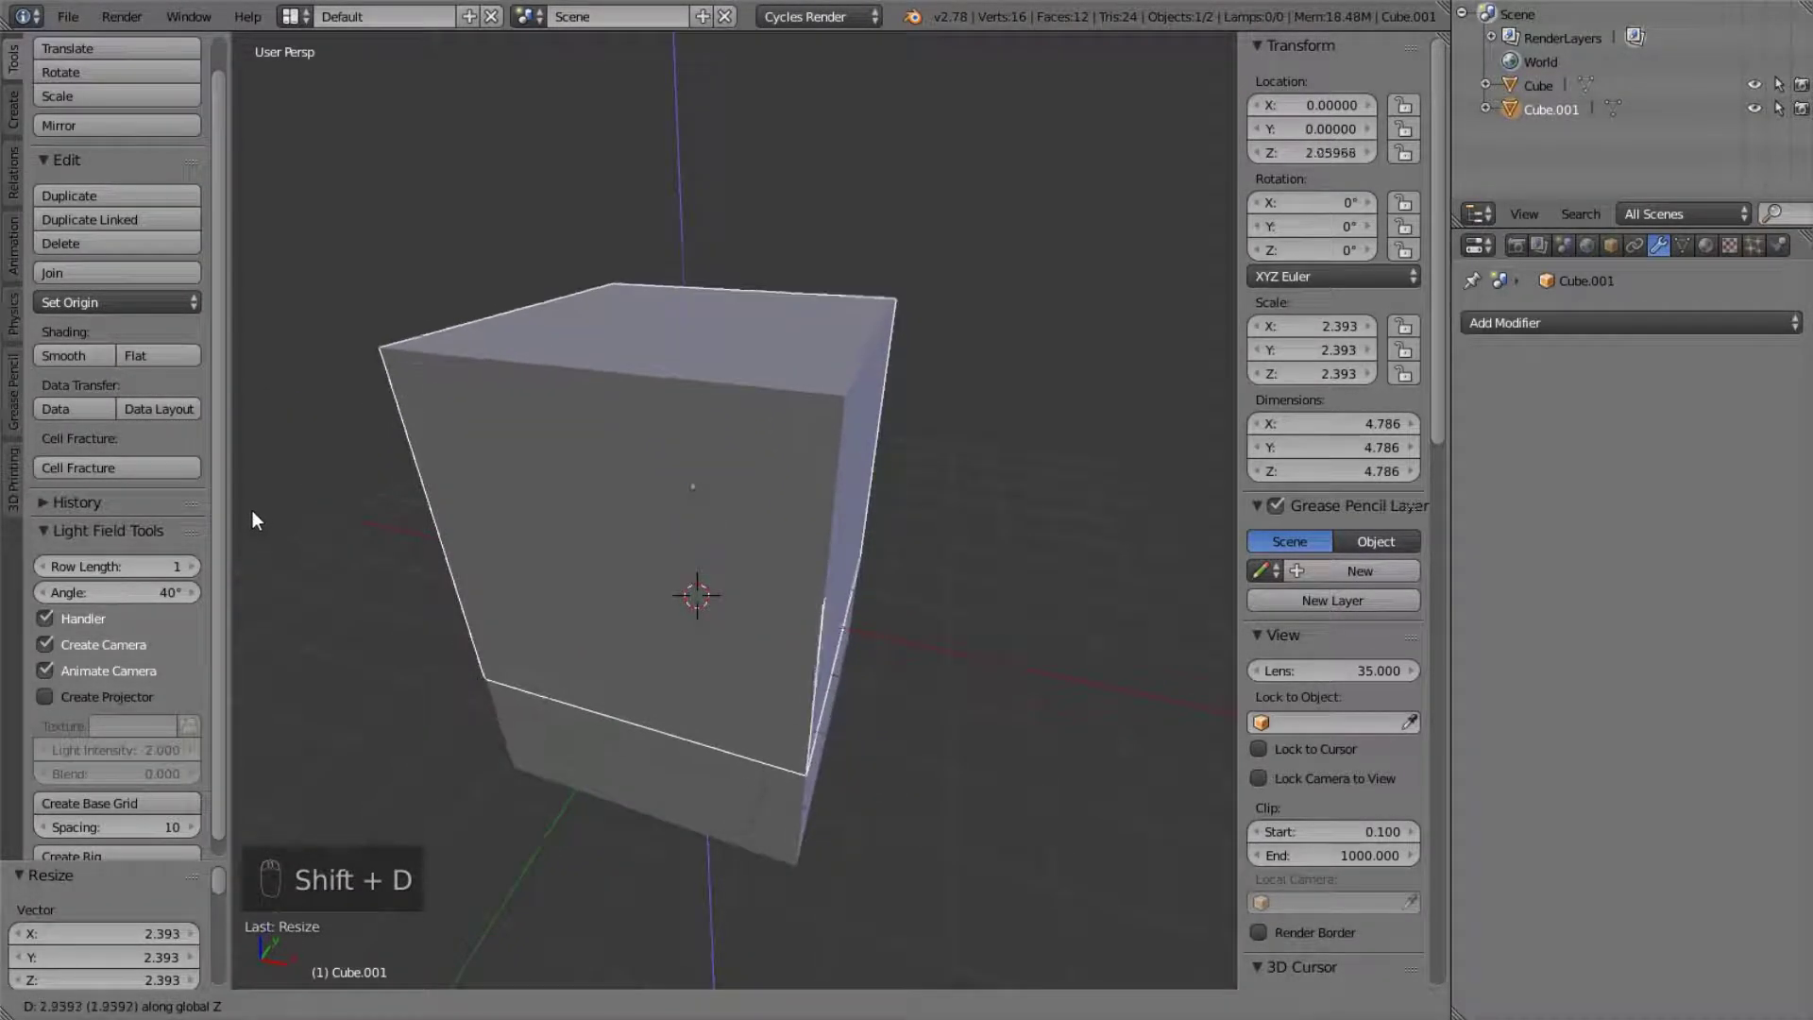
{"action": "key", "text": "shift+x"}
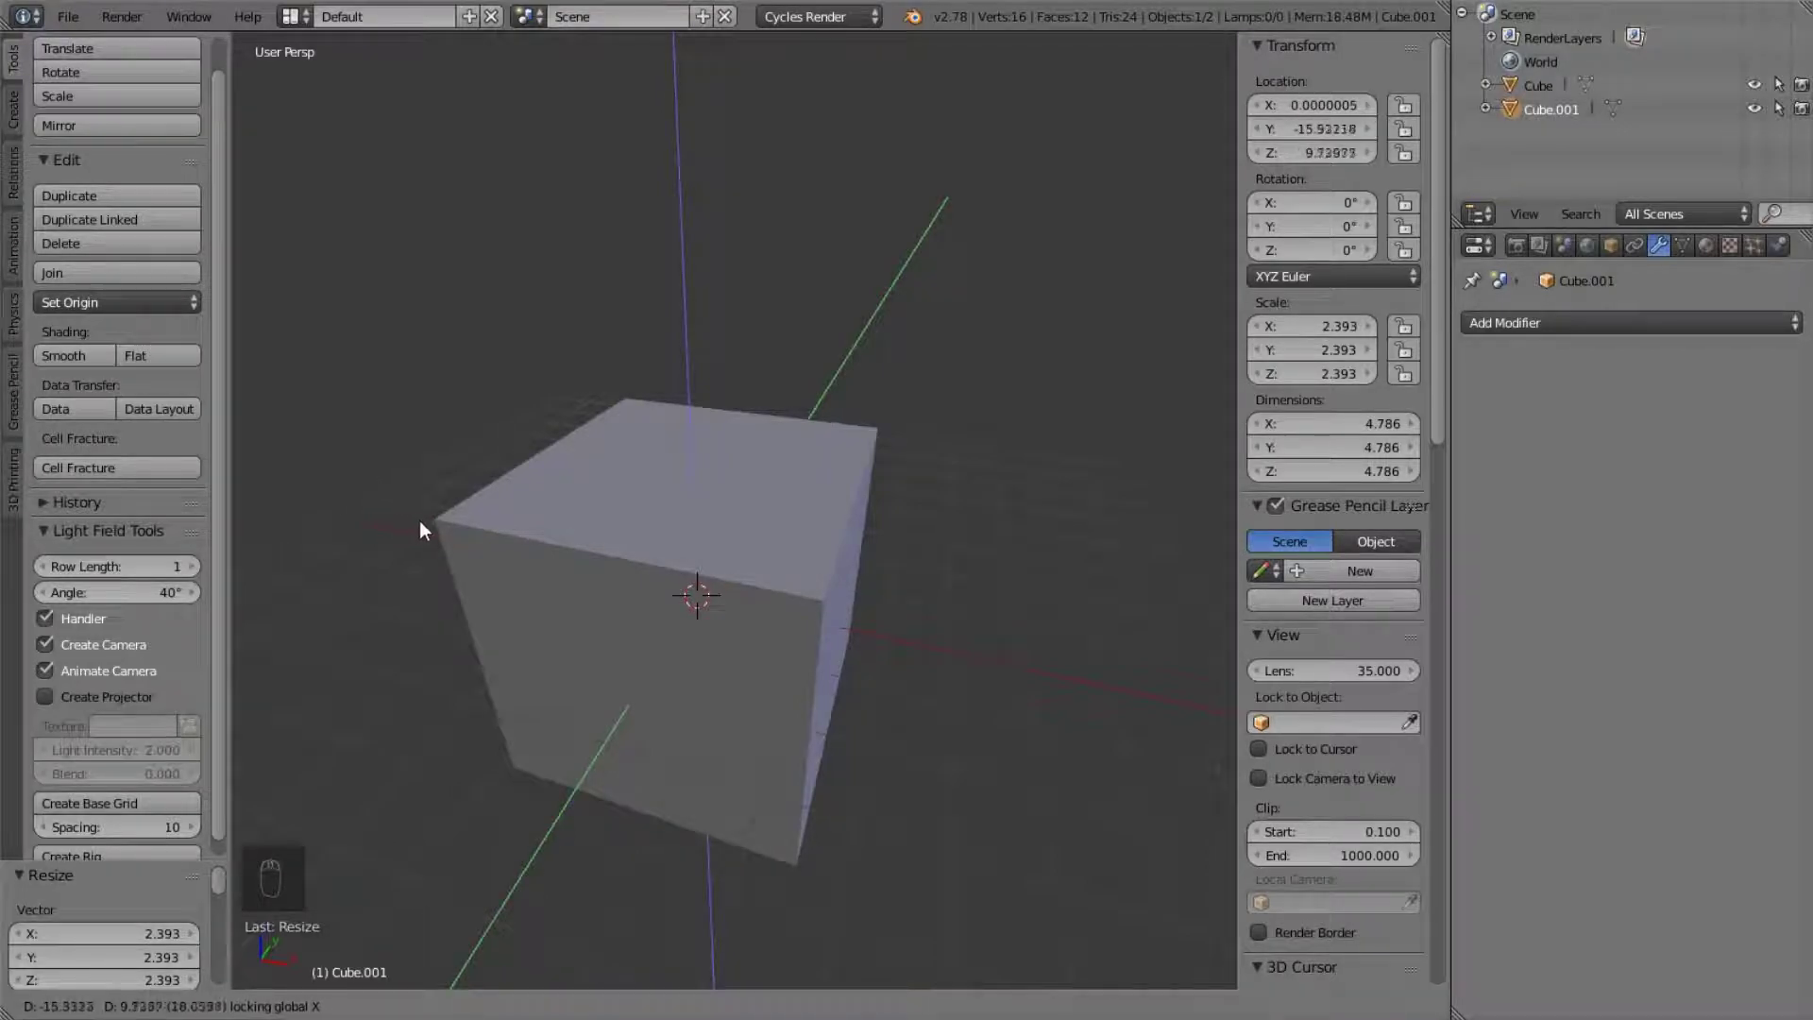
{"action": "key", "text": "shift+y"}
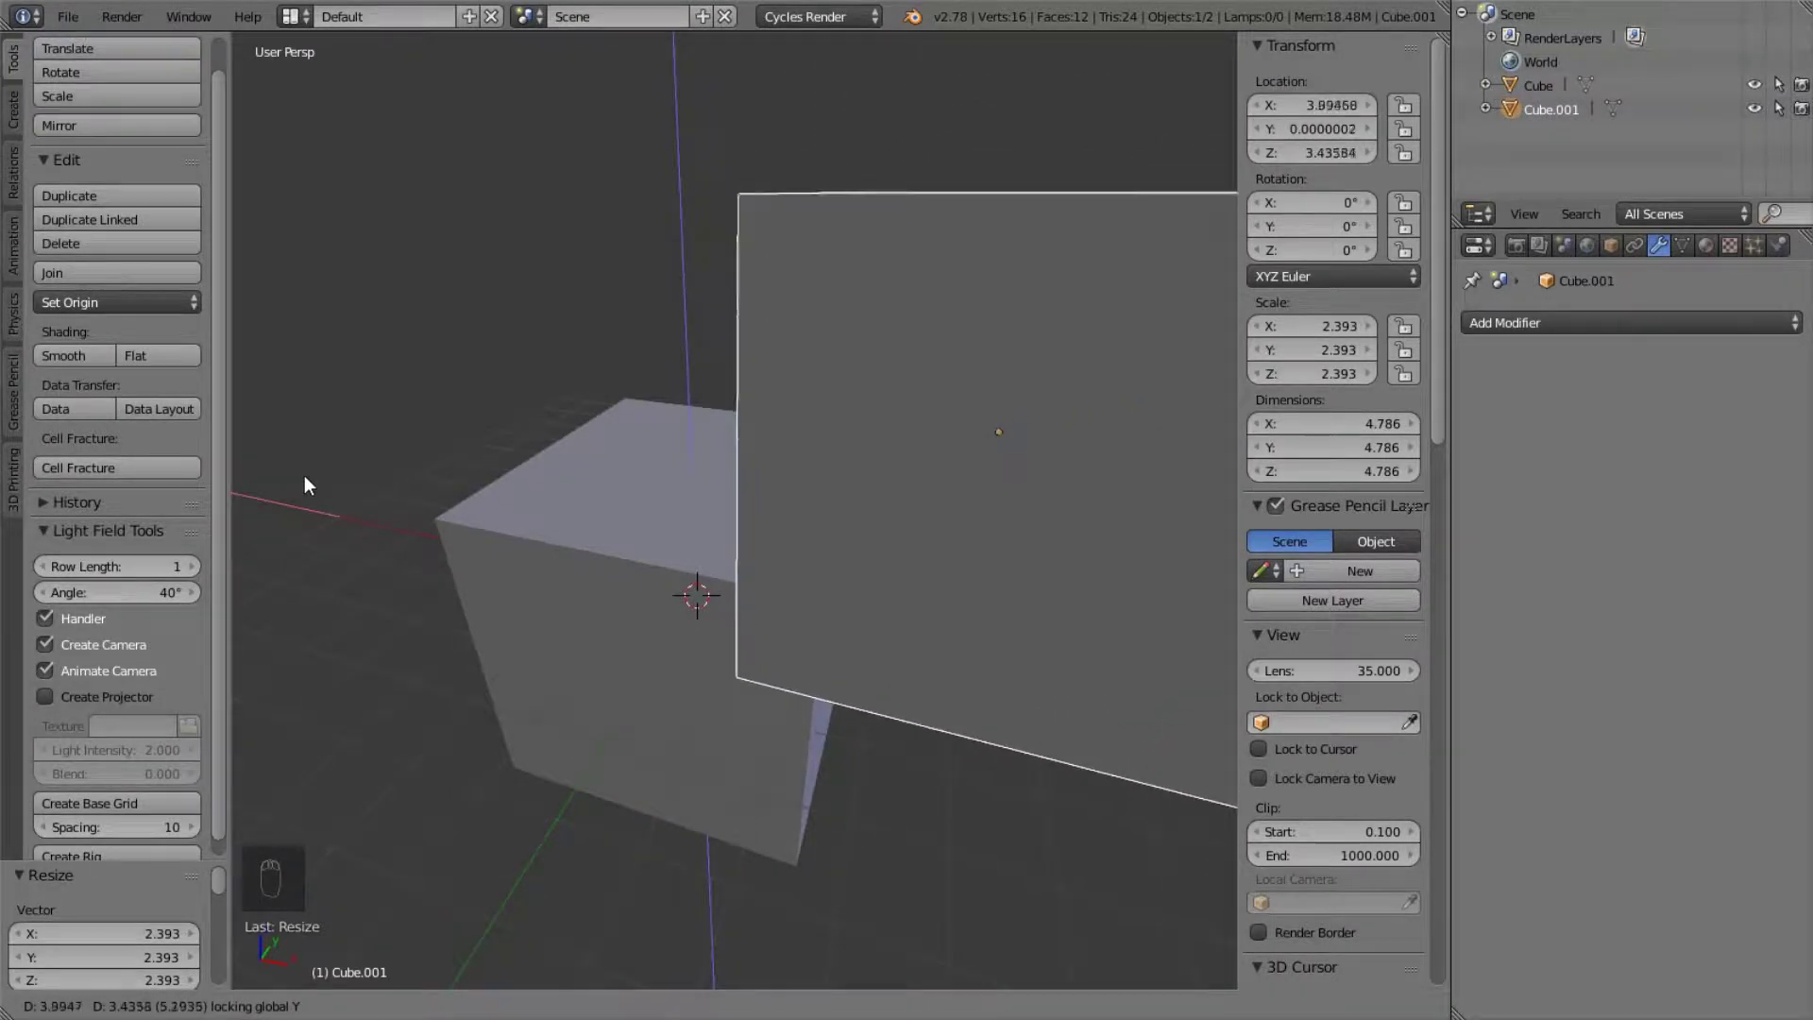
{"action": "left_click", "coordinate": [1066, 416]}
{"action": "scroll", "coordinate": [757, 246], "scroll_direction": "down", "scroll_amount": 4}
{"action": "key", "text": "s"}
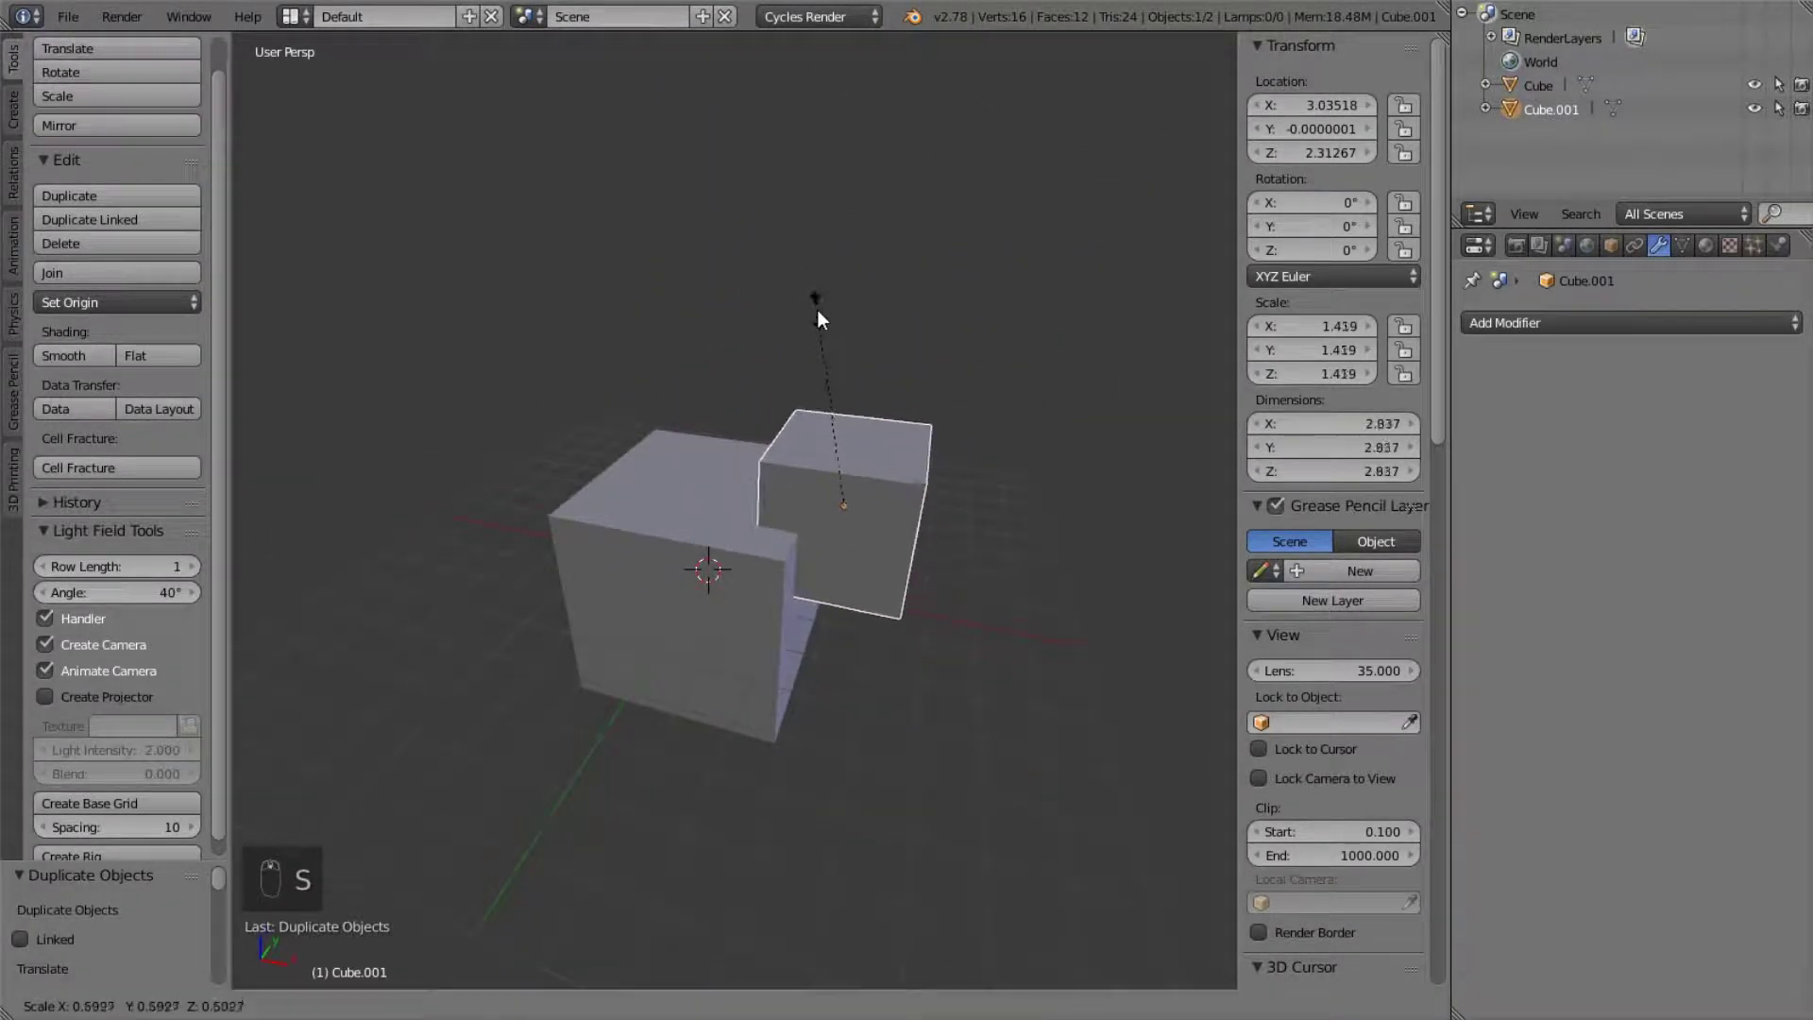
{"action": "left_click", "coordinate": [818, 310]}
- Add a Boolean modifier to the large cube
{"action": "middle_click_drag", "start_coordinate": [757, 315], "coordinate": [914, 340]}
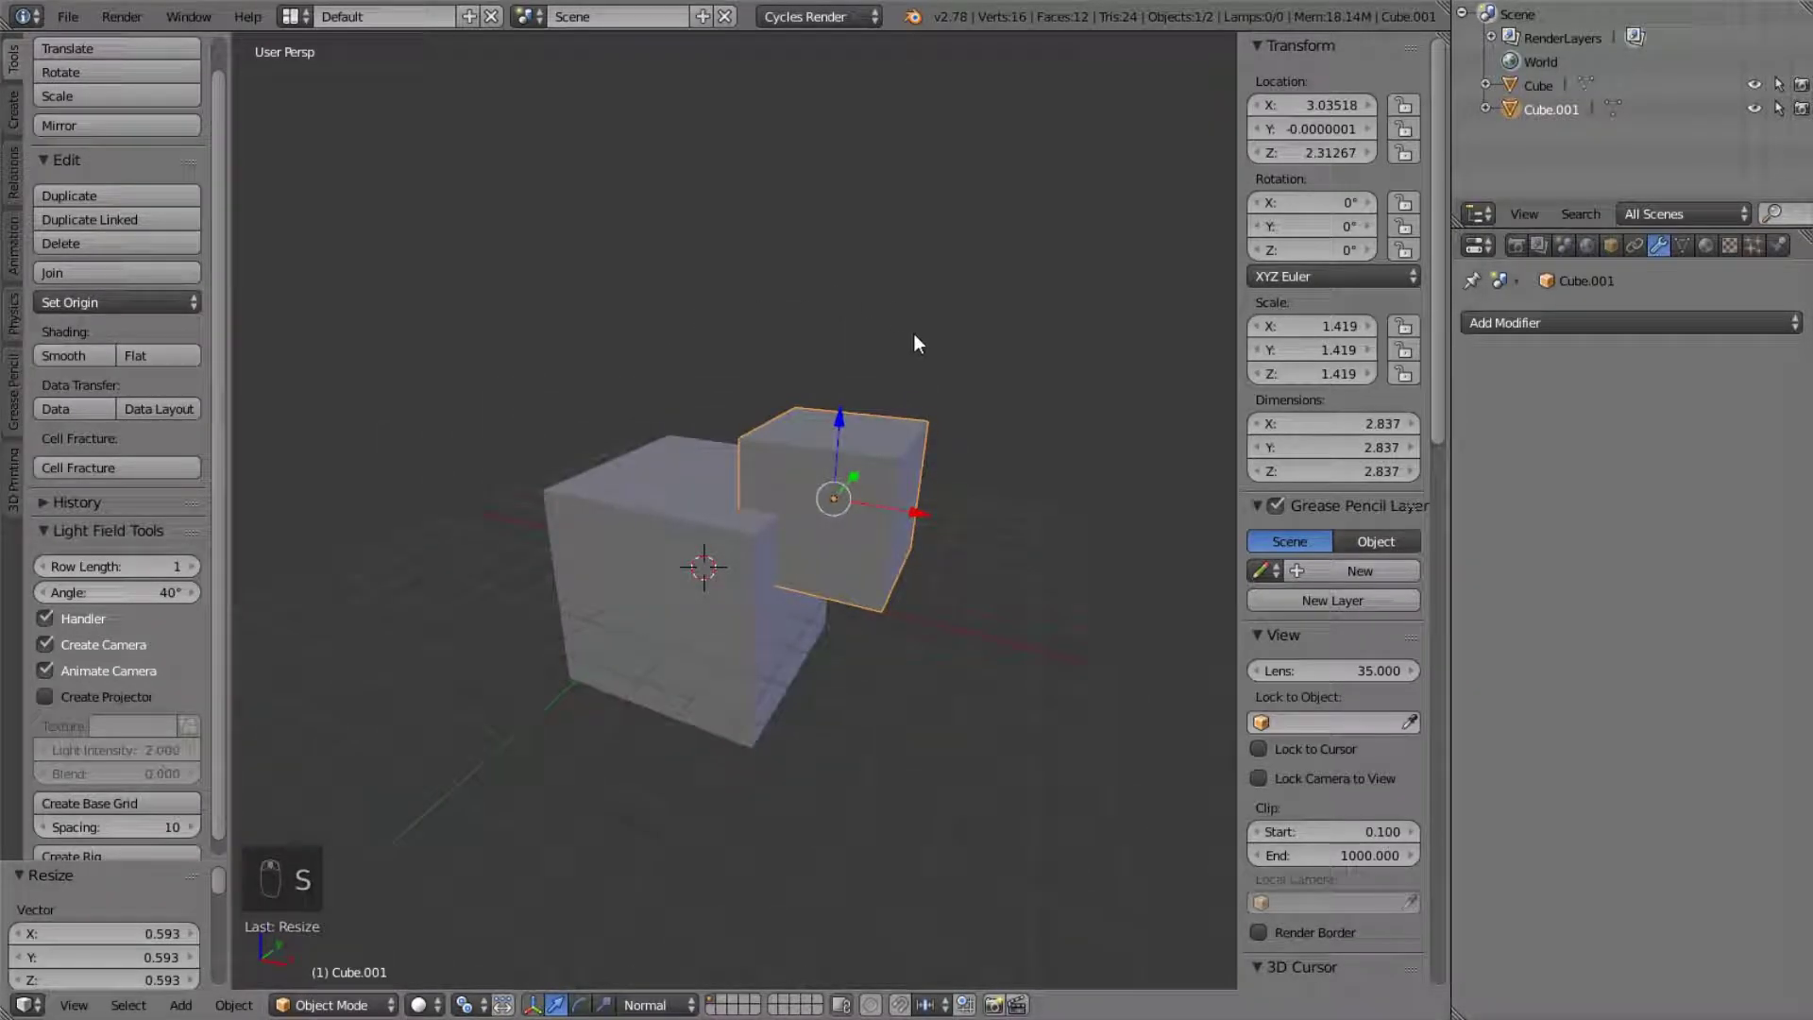
{"action": "scroll", "coordinate": [755, 529], "scroll_direction": "up", "scroll_amount": 2}
{"action": "scroll", "coordinate": [694, 570], "scroll_direction": "up", "scroll_amount": 2}
{"action": "right_click", "coordinate": [544, 531]}
{"action": "middle_click_drag", "start_coordinate": [544, 530], "coordinate": [616, 504]}
{"action": "left_click", "coordinate": [1516, 324]}
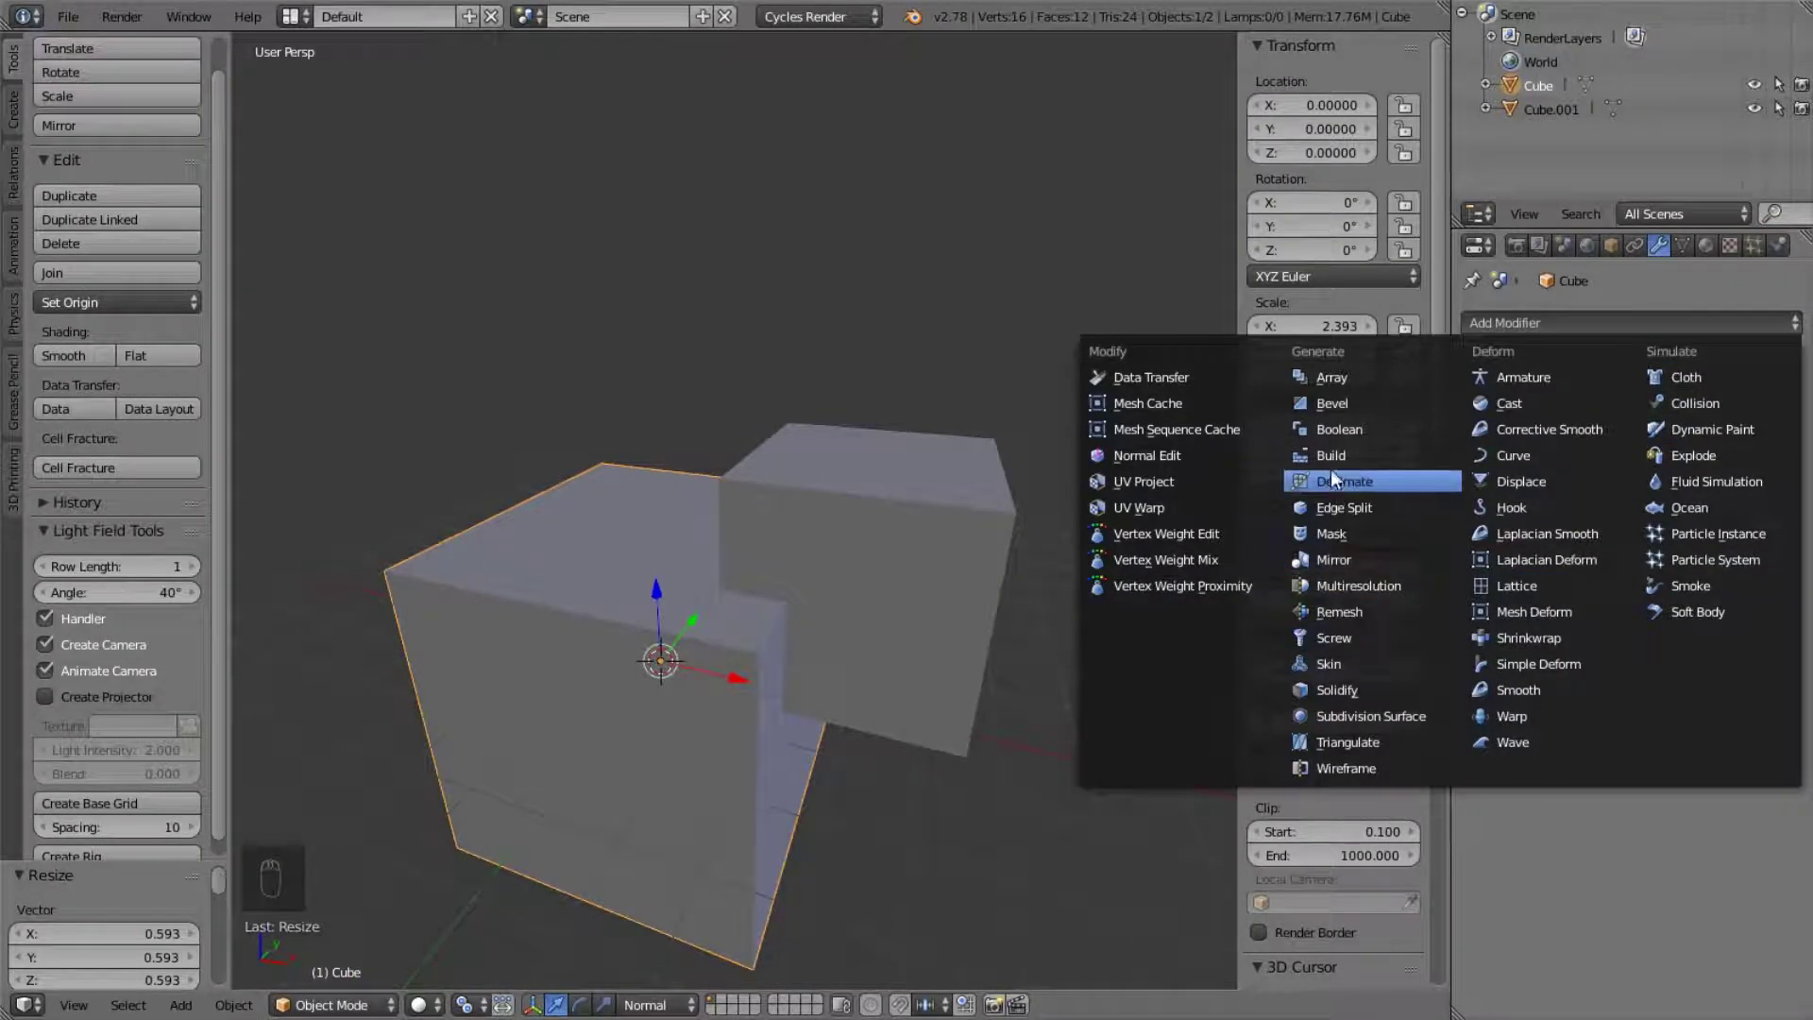
{"action": "left_click", "coordinate": [1354, 435]}
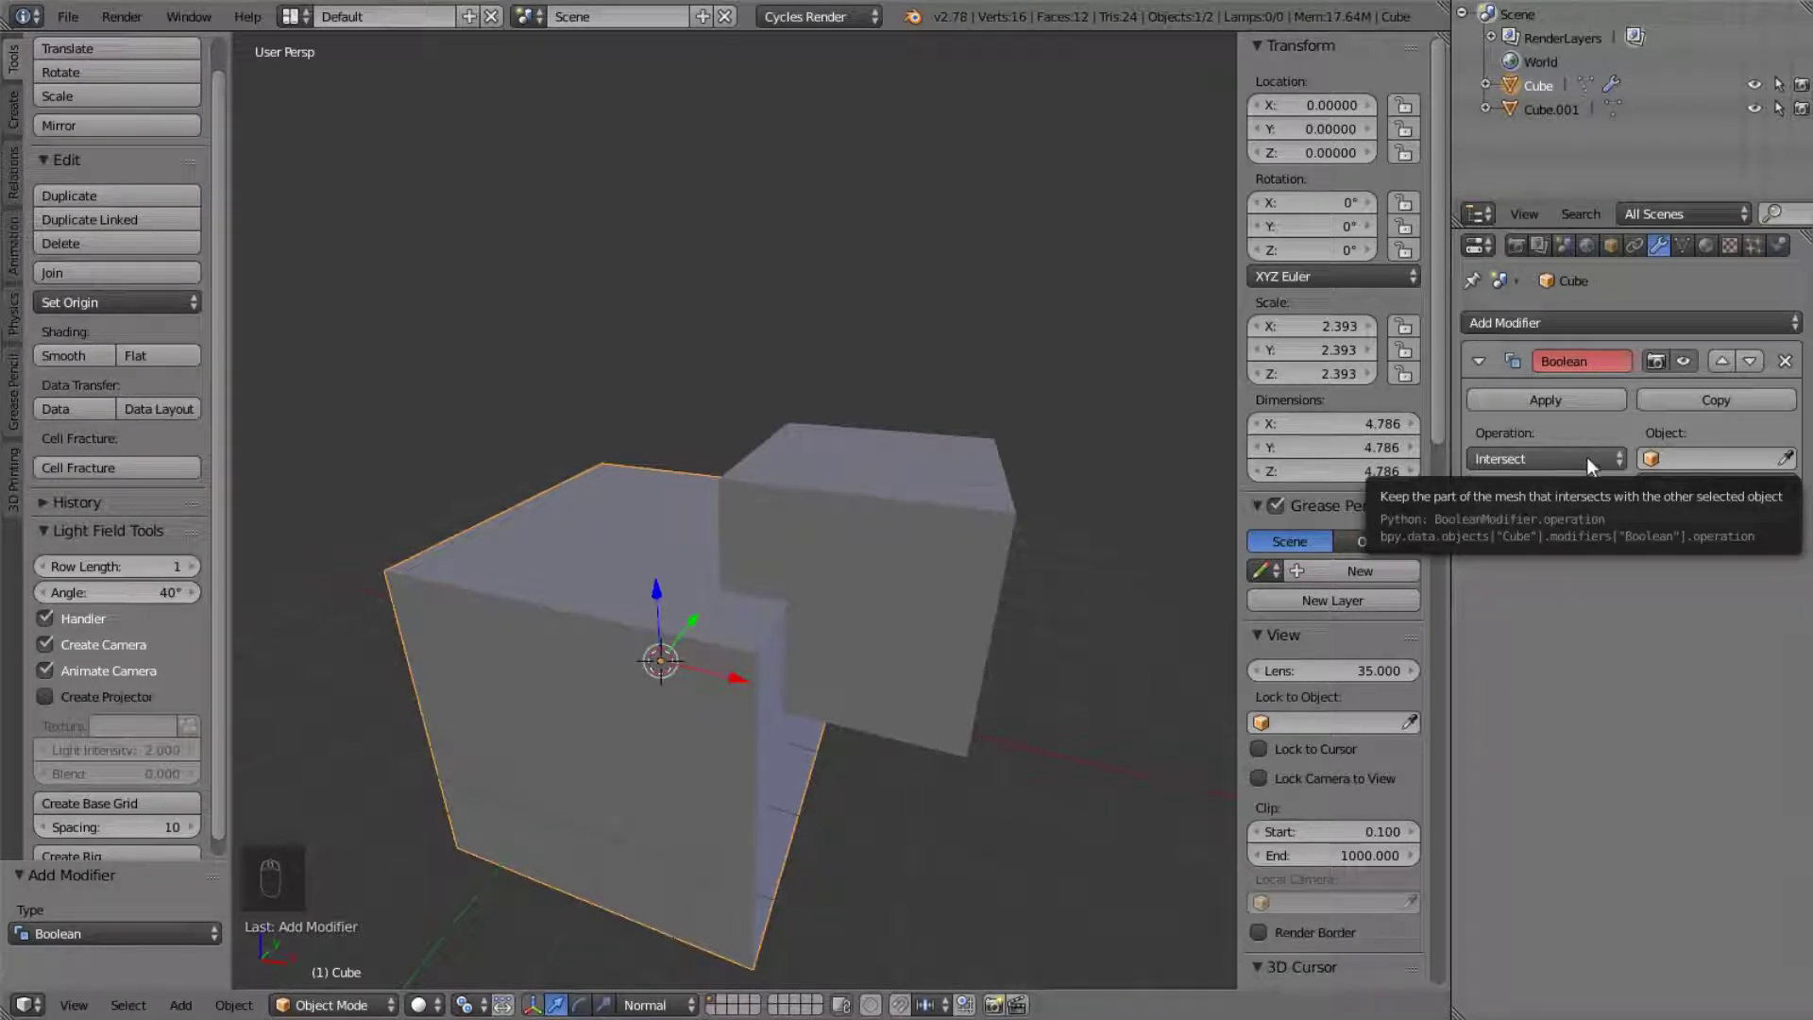
- Set the Boolean modifier's operation to Union and its object to Cube.001
{"action": "left_click", "coordinate": [1522, 461]}
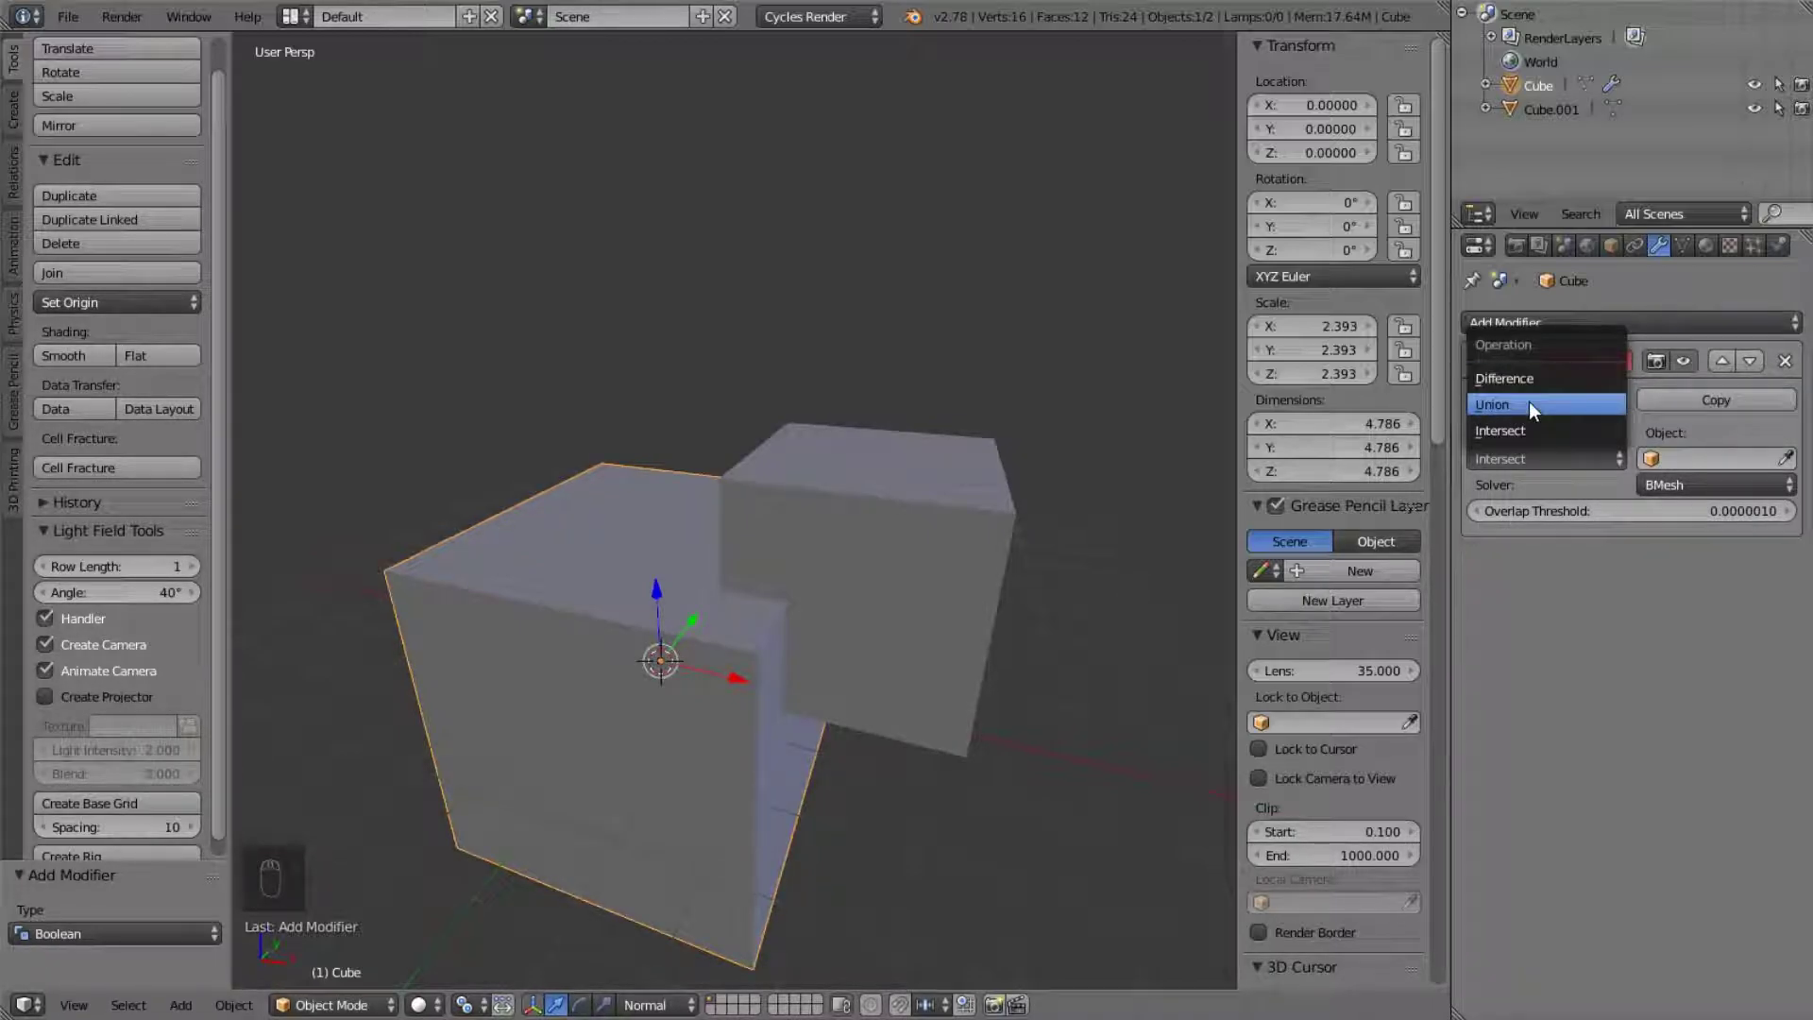
{"action": "left_click", "coordinate": [1528, 405]}
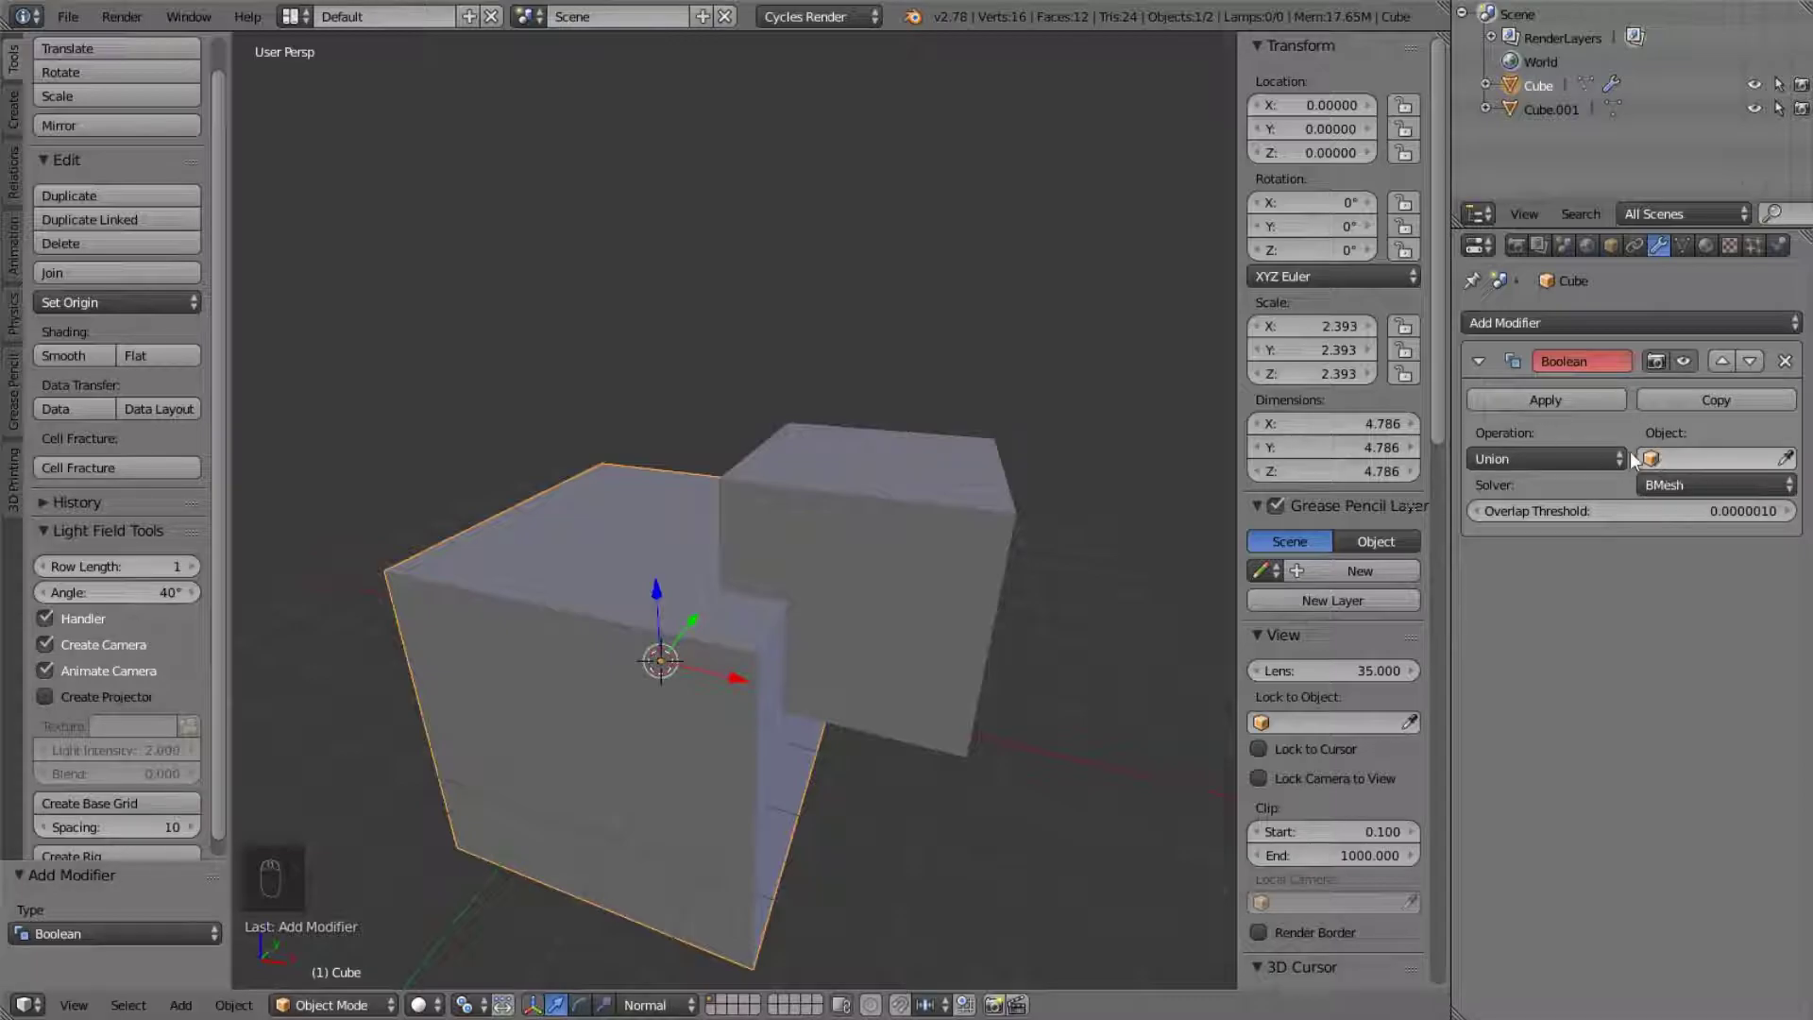
{"action": "left_click", "coordinate": [1687, 458]}
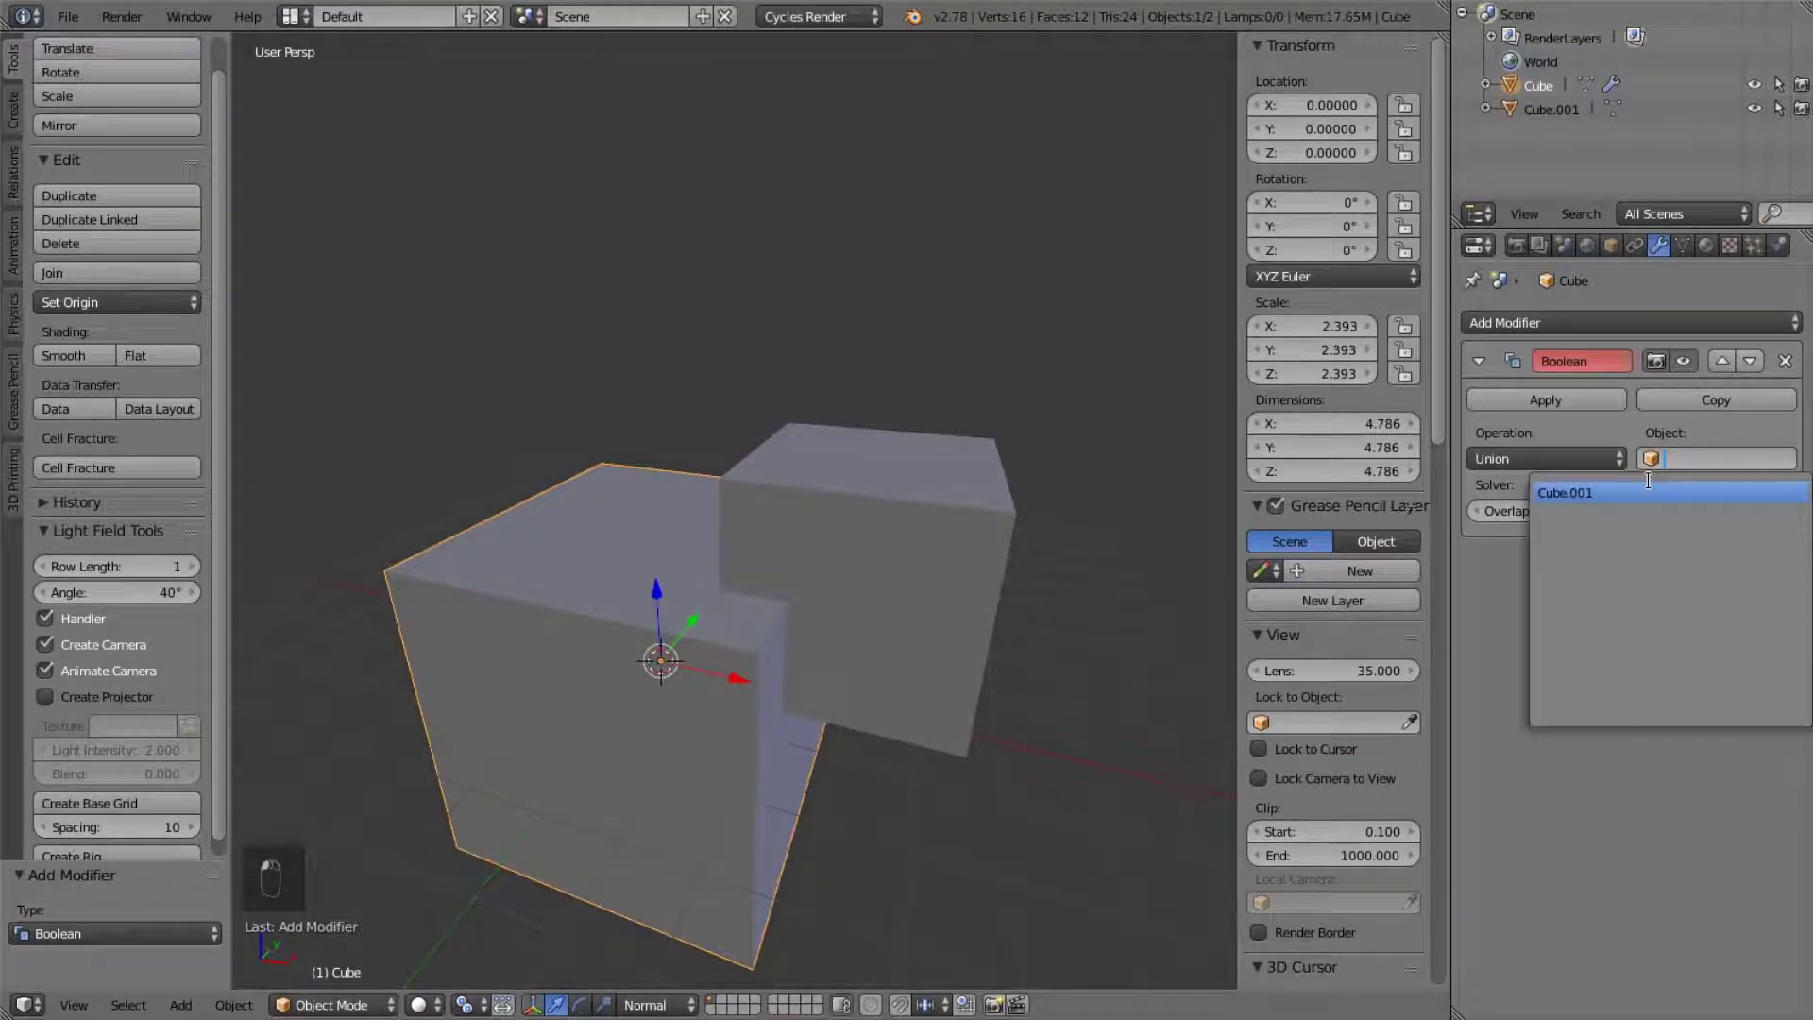
{"action": "left_click", "coordinate": [1601, 492]}
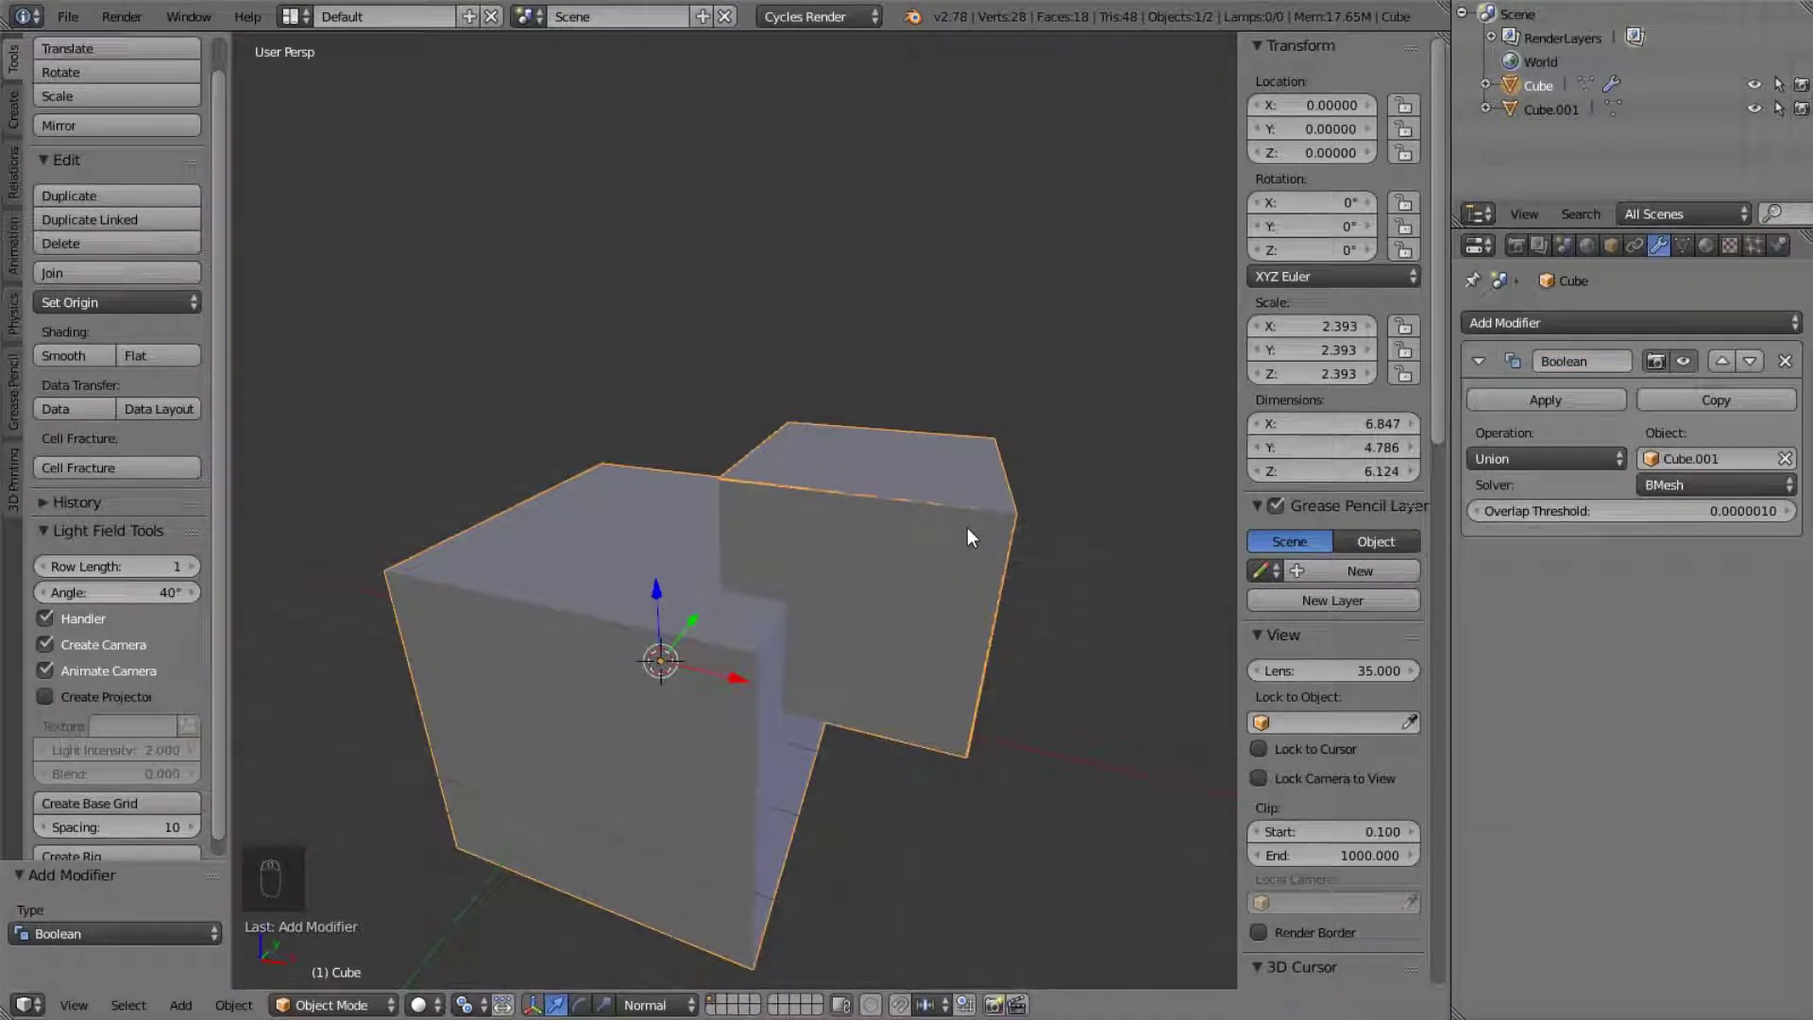
- Hide the smaller cube, Cube.001, in the viewport
{"action": "middle_click_drag", "start_coordinate": [921, 541], "coordinate": [935, 576]}
{"action": "middle_click_drag", "start_coordinate": [887, 493], "coordinate": [946, 495]}
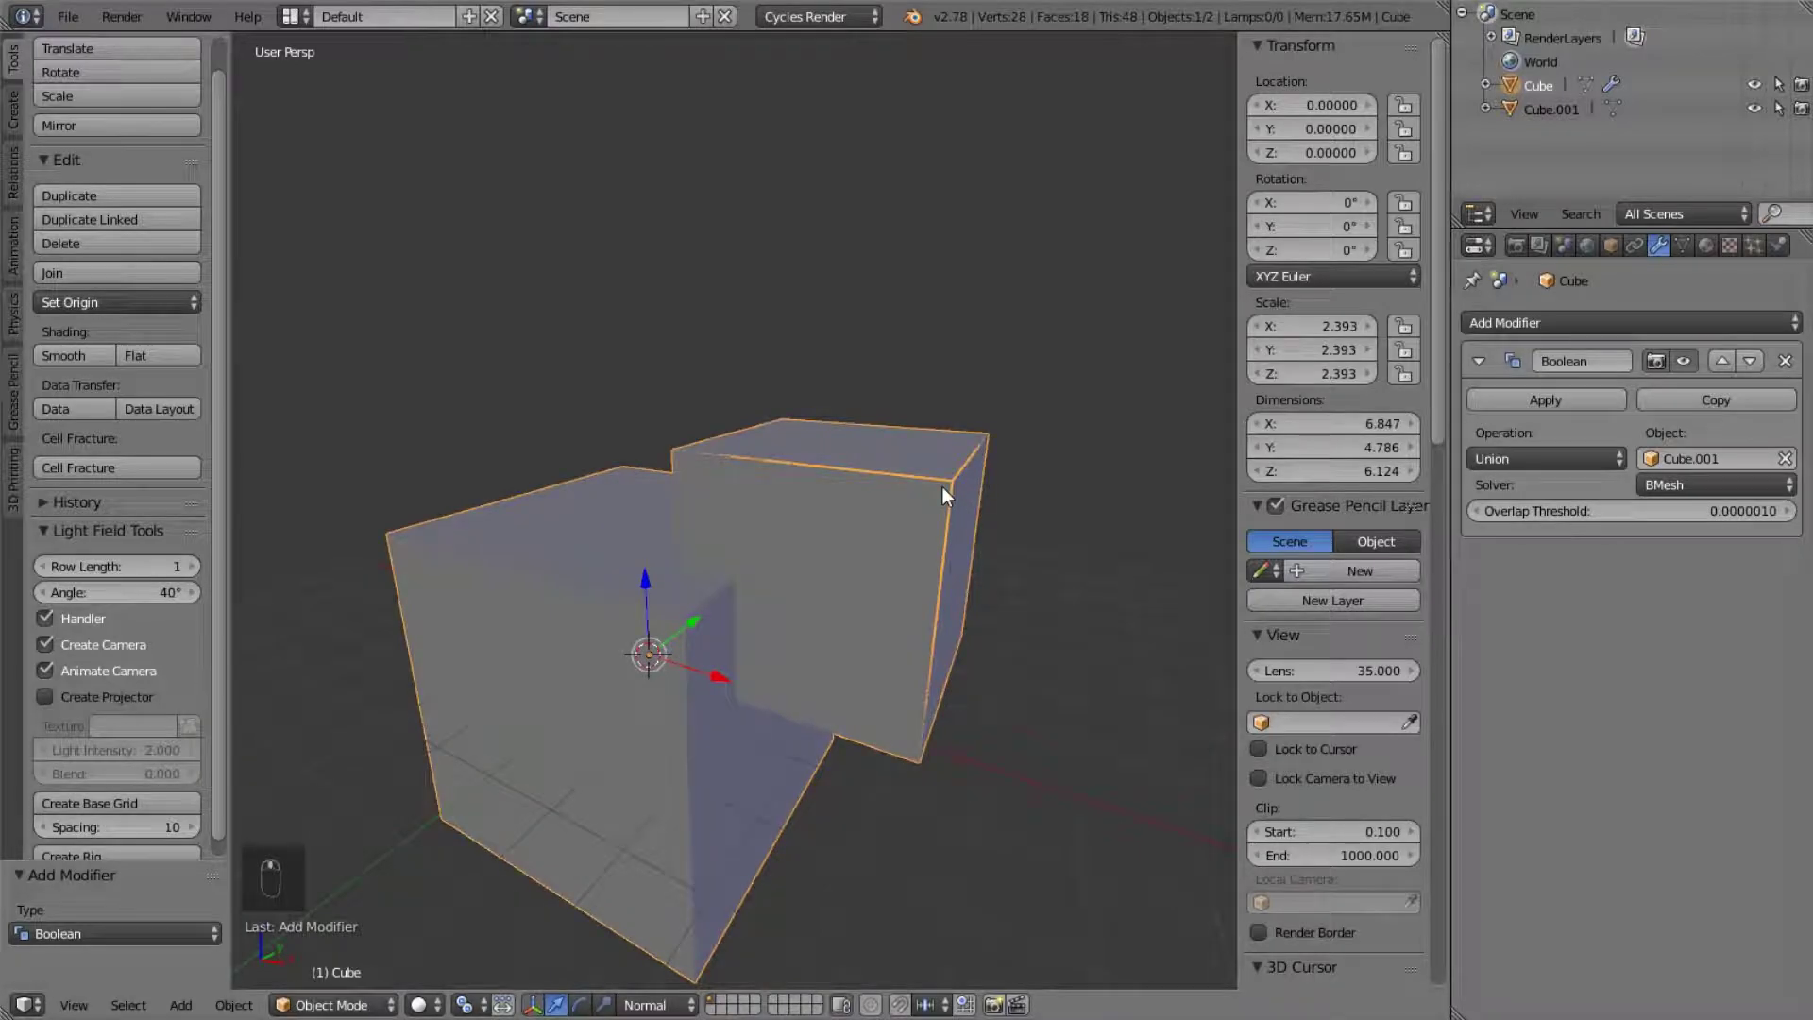
{"action": "right_click", "coordinate": [943, 485]}
{"action": "key", "text": "h"}
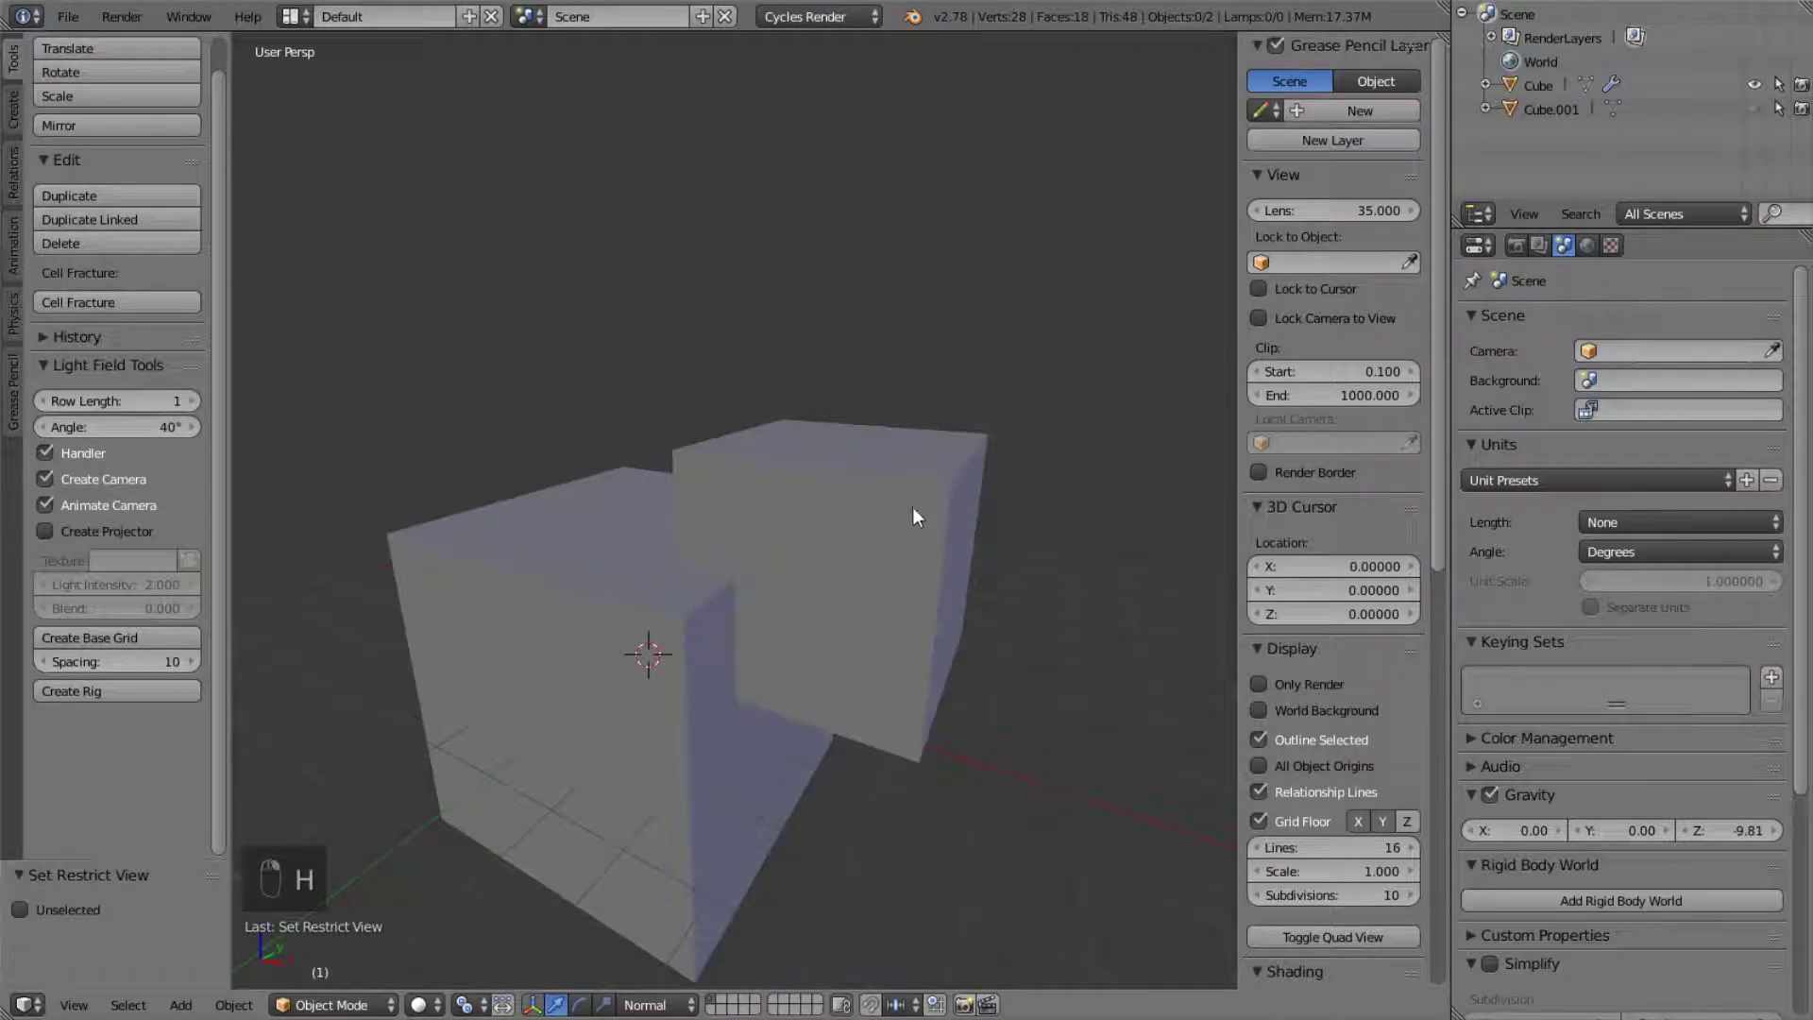
- Examine the large cube's union geometry in wireframe and Edit Mode, and return to solid shading in Object Mode
{"action": "right_click", "coordinate": [827, 527]}
{"action": "key", "text": "z"}
{"action": "scroll", "coordinate": [840, 499], "scroll_direction": "up", "scroll_amount": 5}
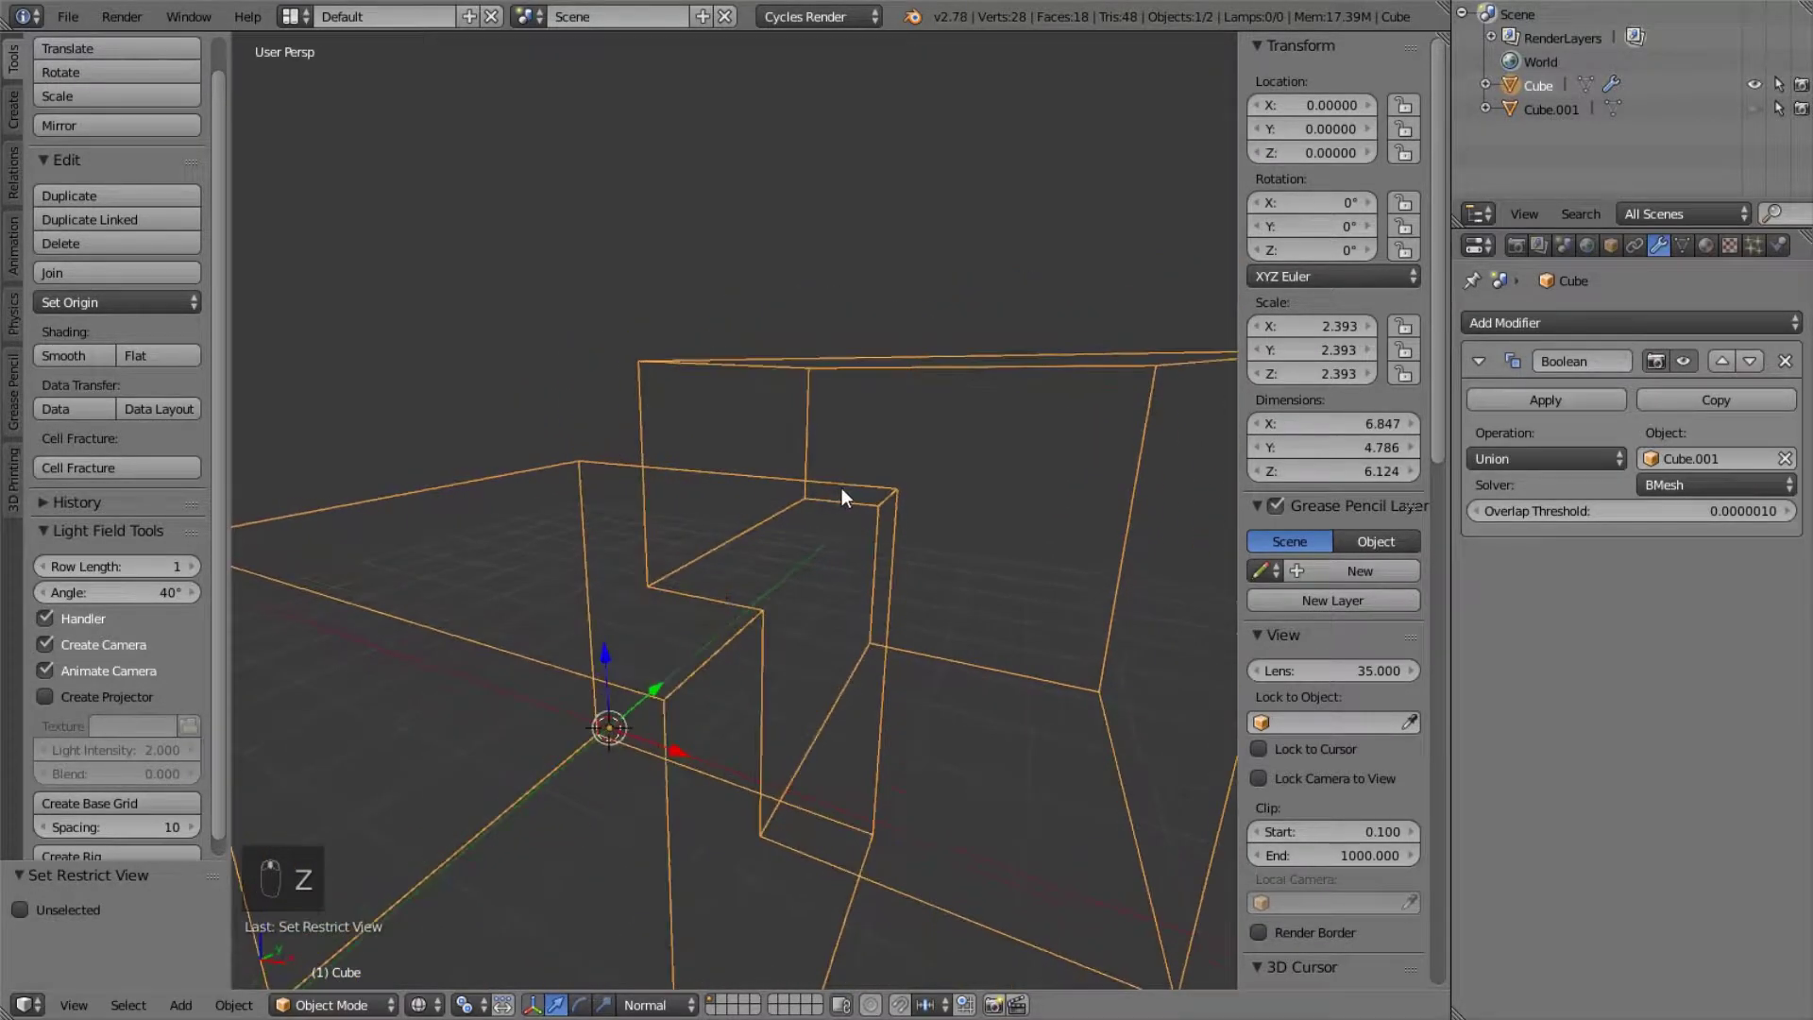
{"action": "key", "text": "Tab"}
{"action": "key", "text": "Tab"}
{"action": "key", "text": "z"}
{"action": "scroll", "coordinate": [847, 485], "scroll_direction": "down", "scroll_amount": 3}
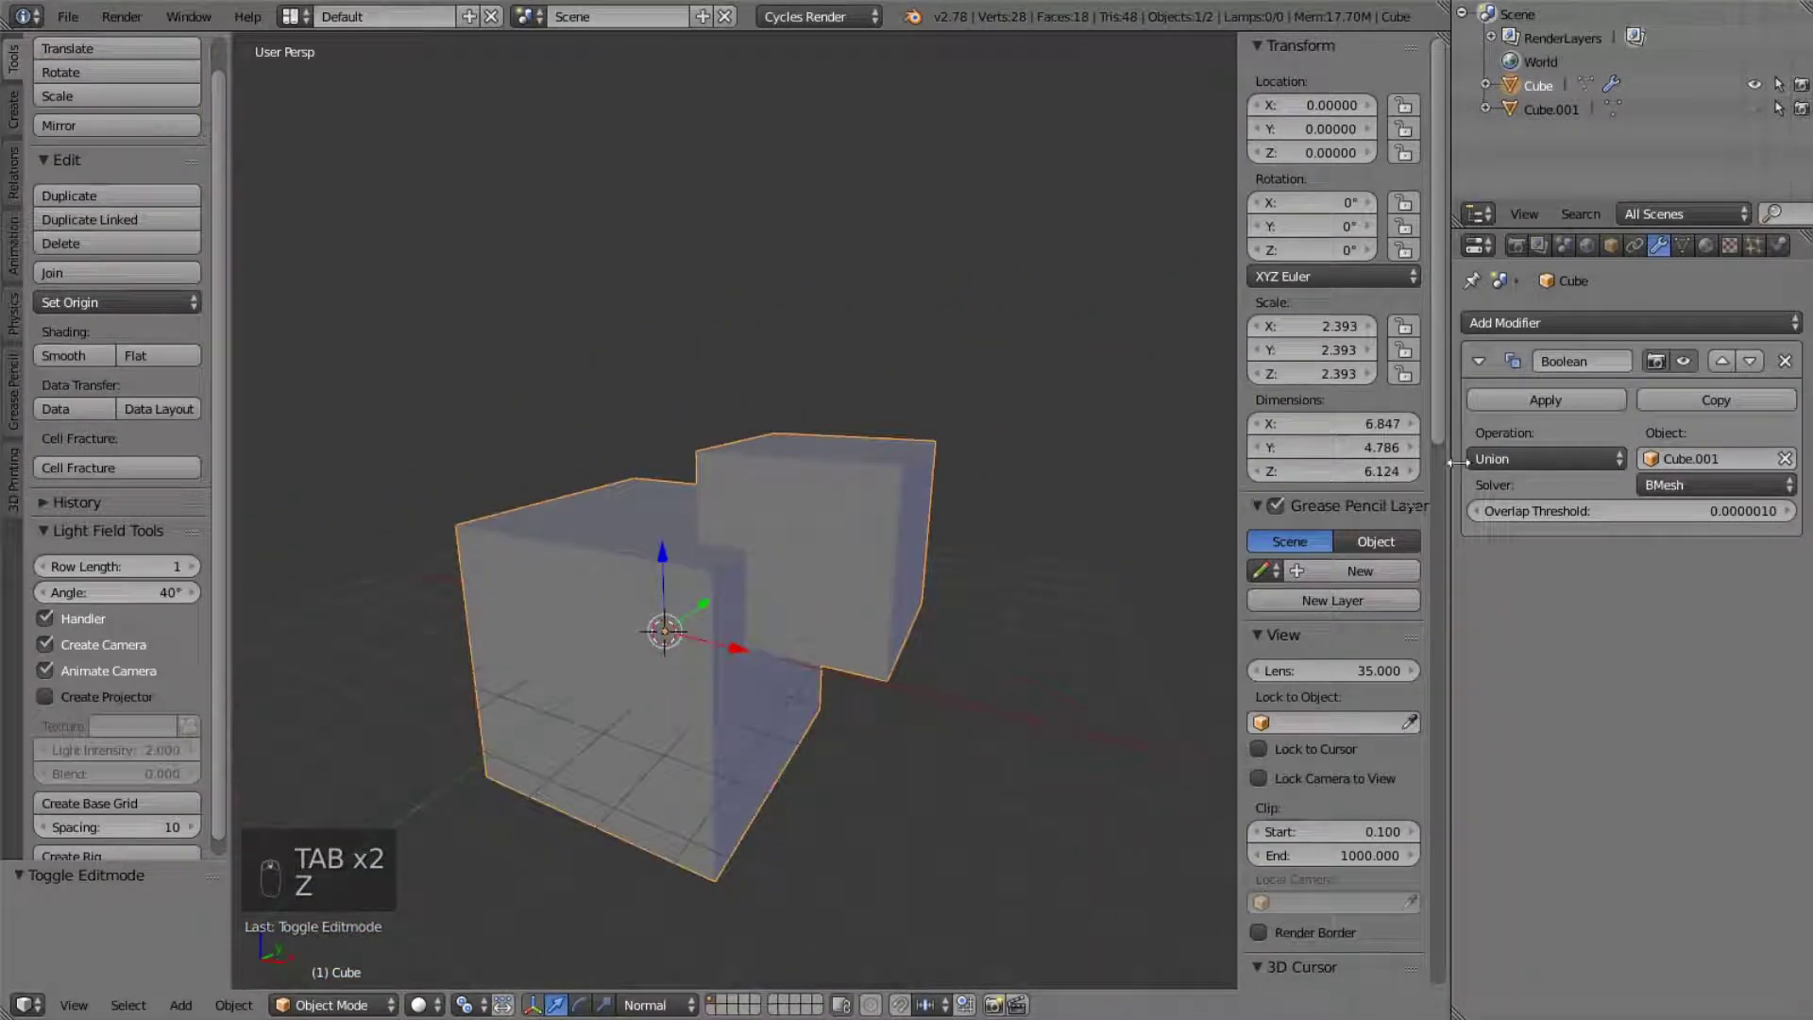
- Apply the Boolean modifier and check the merged mesh in wireframe and Edit Mode
{"action": "left_click", "coordinate": [1556, 403]}
{"action": "key", "text": "Tab"}
{"action": "mouse_move", "coordinate": [799, 527]}
{"action": "middle_mouse_down"}
{"action": "mouse_move", "coordinate": [822, 567]}
{"action": "mouse_move", "coordinate": [676, 614]}
{"action": "mouse_move", "coordinate": [668, 595]}
{"action": "mouse_move", "coordinate": [858, 560]}
{"action": "mouse_move", "coordinate": [818, 497]}
{"action": "mouse_move", "coordinate": [809, 393]}
{"action": "mouse_move", "coordinate": [998, 492]}
{"action": "mouse_move", "coordinate": [878, 607]}
{"action": "mouse_move", "coordinate": [825, 514]}
{"action": "middle_mouse_up"}
{"action": "key", "text": "z"}
{"action": "key", "text": "Tab"}
{"action": "key", "text": "z"}
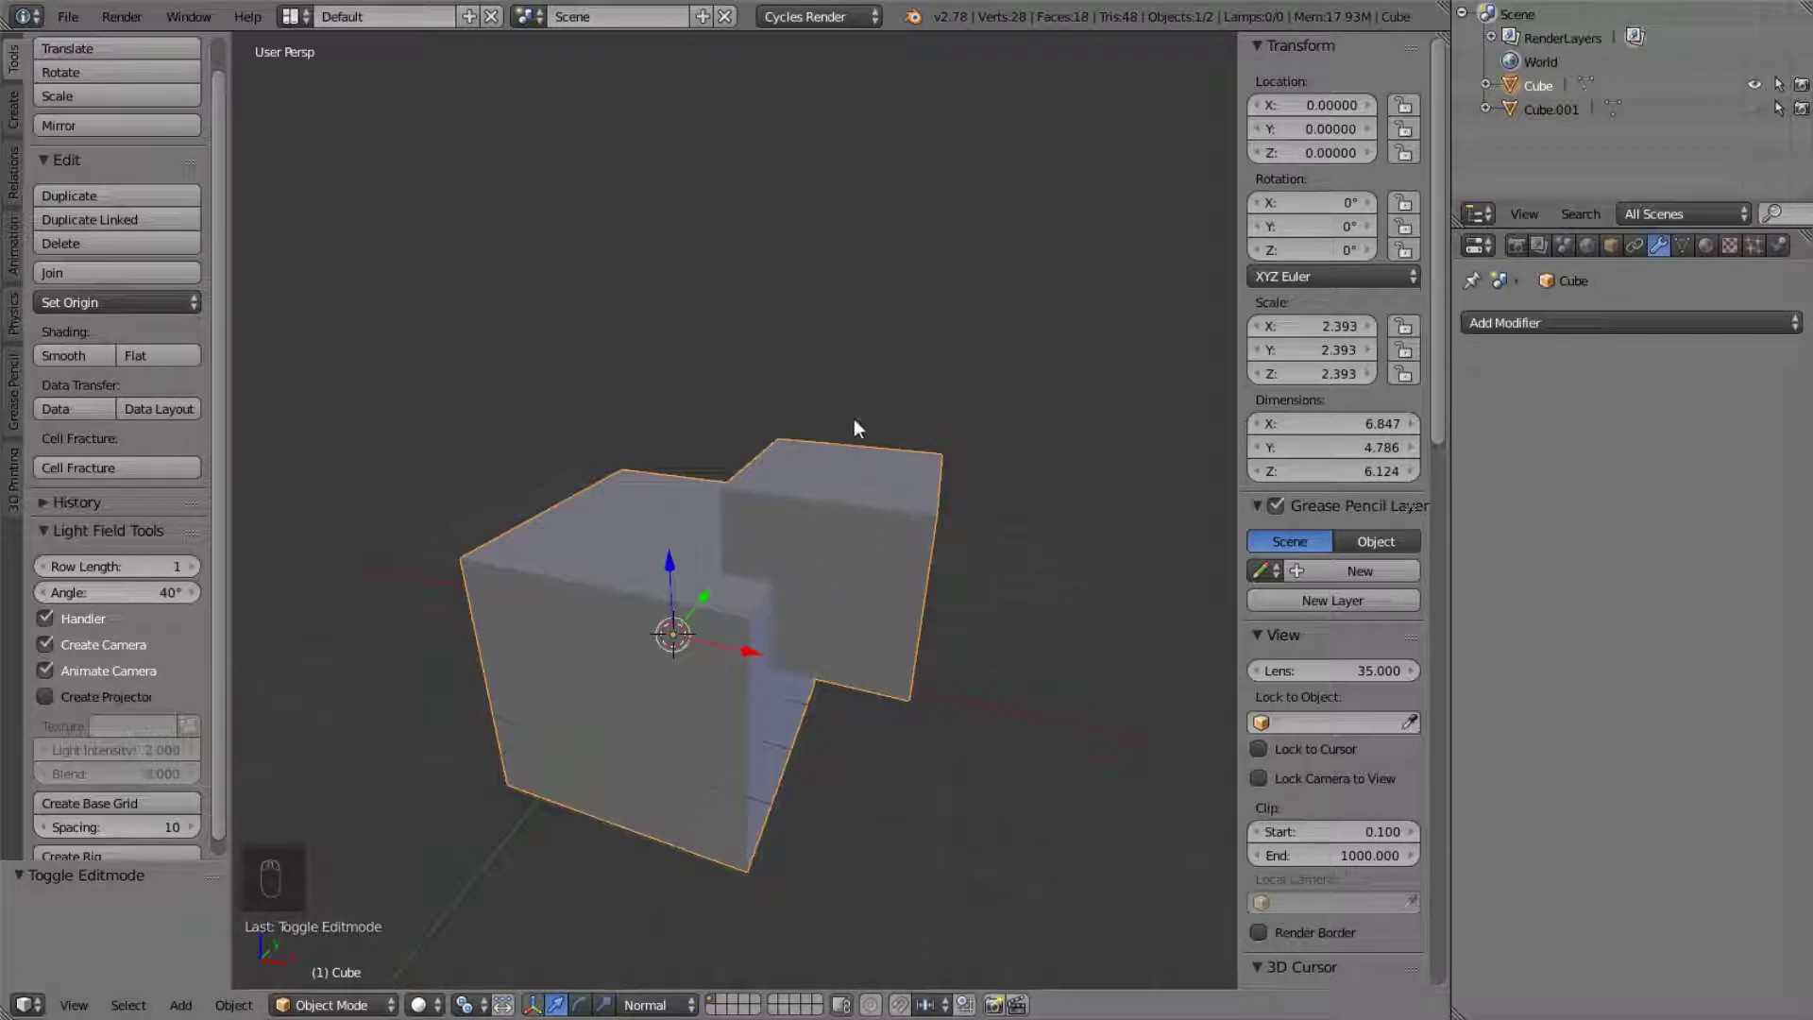
{"action": "key", "text": "Tab"}
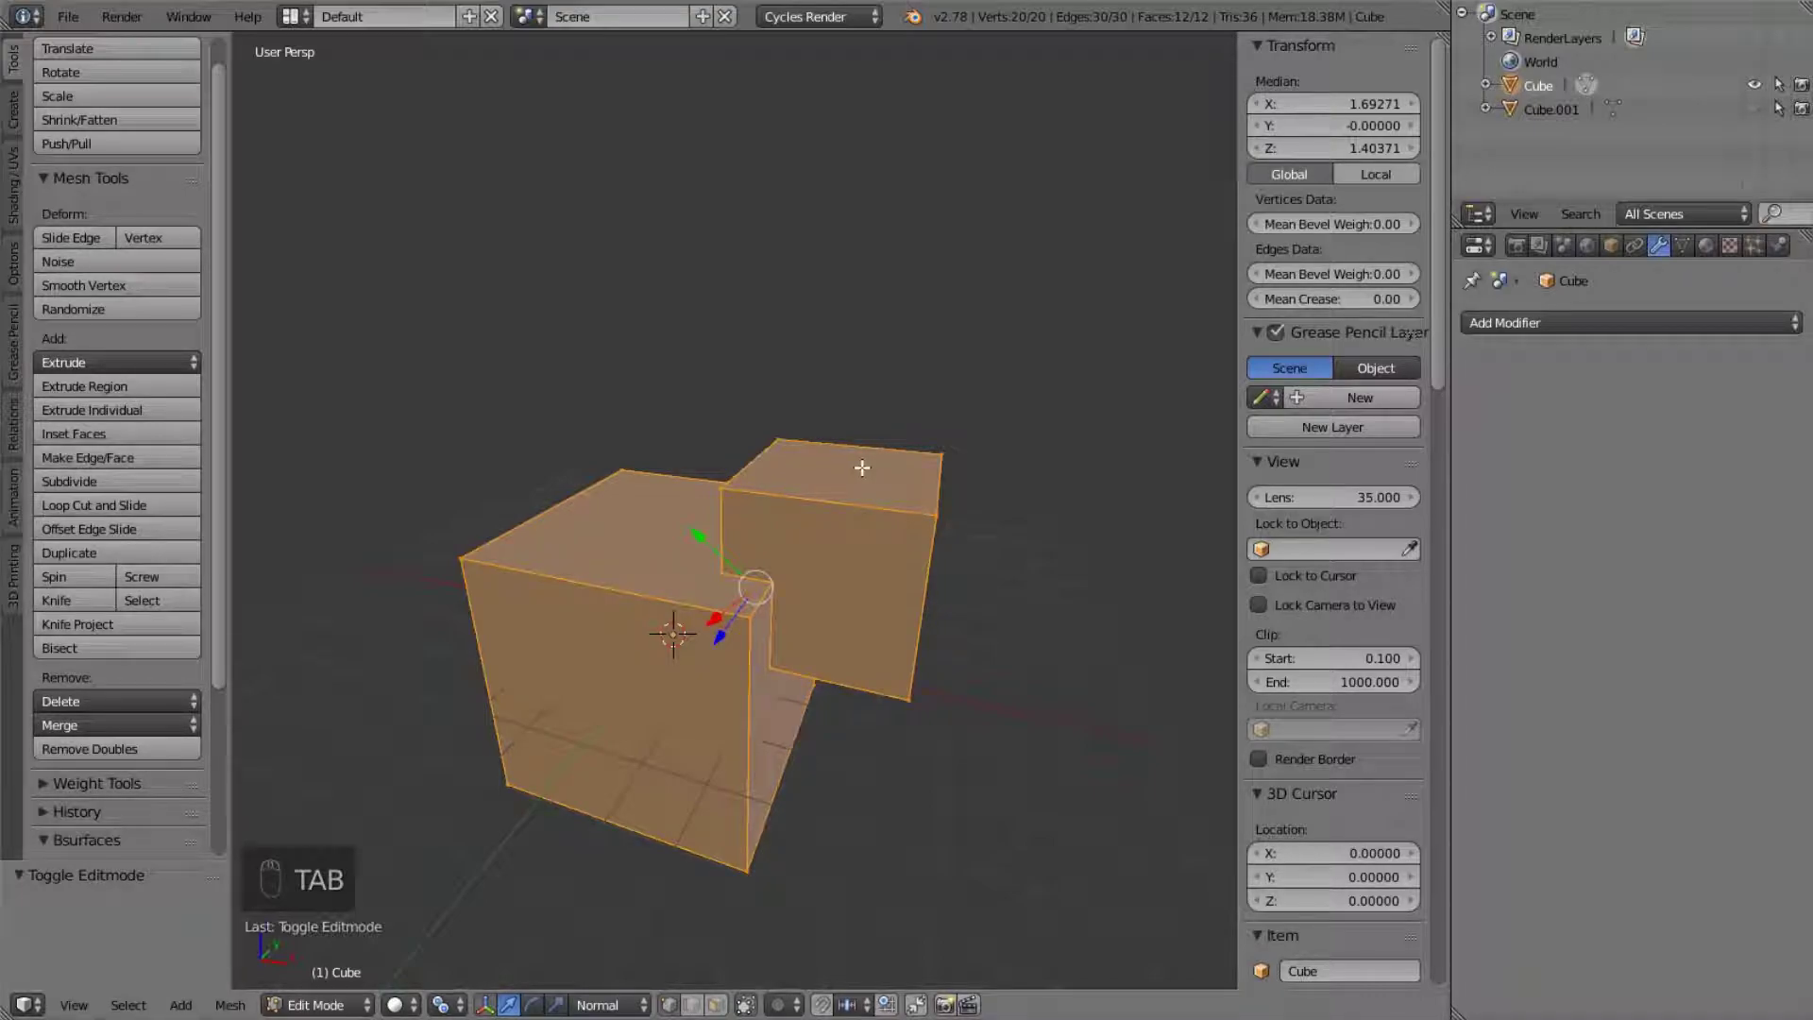
{"action": "key", "text": "Tab"}
- Undo the application of the Boolean modifier on the large cube
{"action": "key", "text": "ctrl+z"}
{"action": "key", "text": "ctrl+z"}
{"action": "key", "text": "ctrl+z"}
{"action": "key", "text": "ctrl+z"}
{"action": "key", "text": "ctrl+z"}
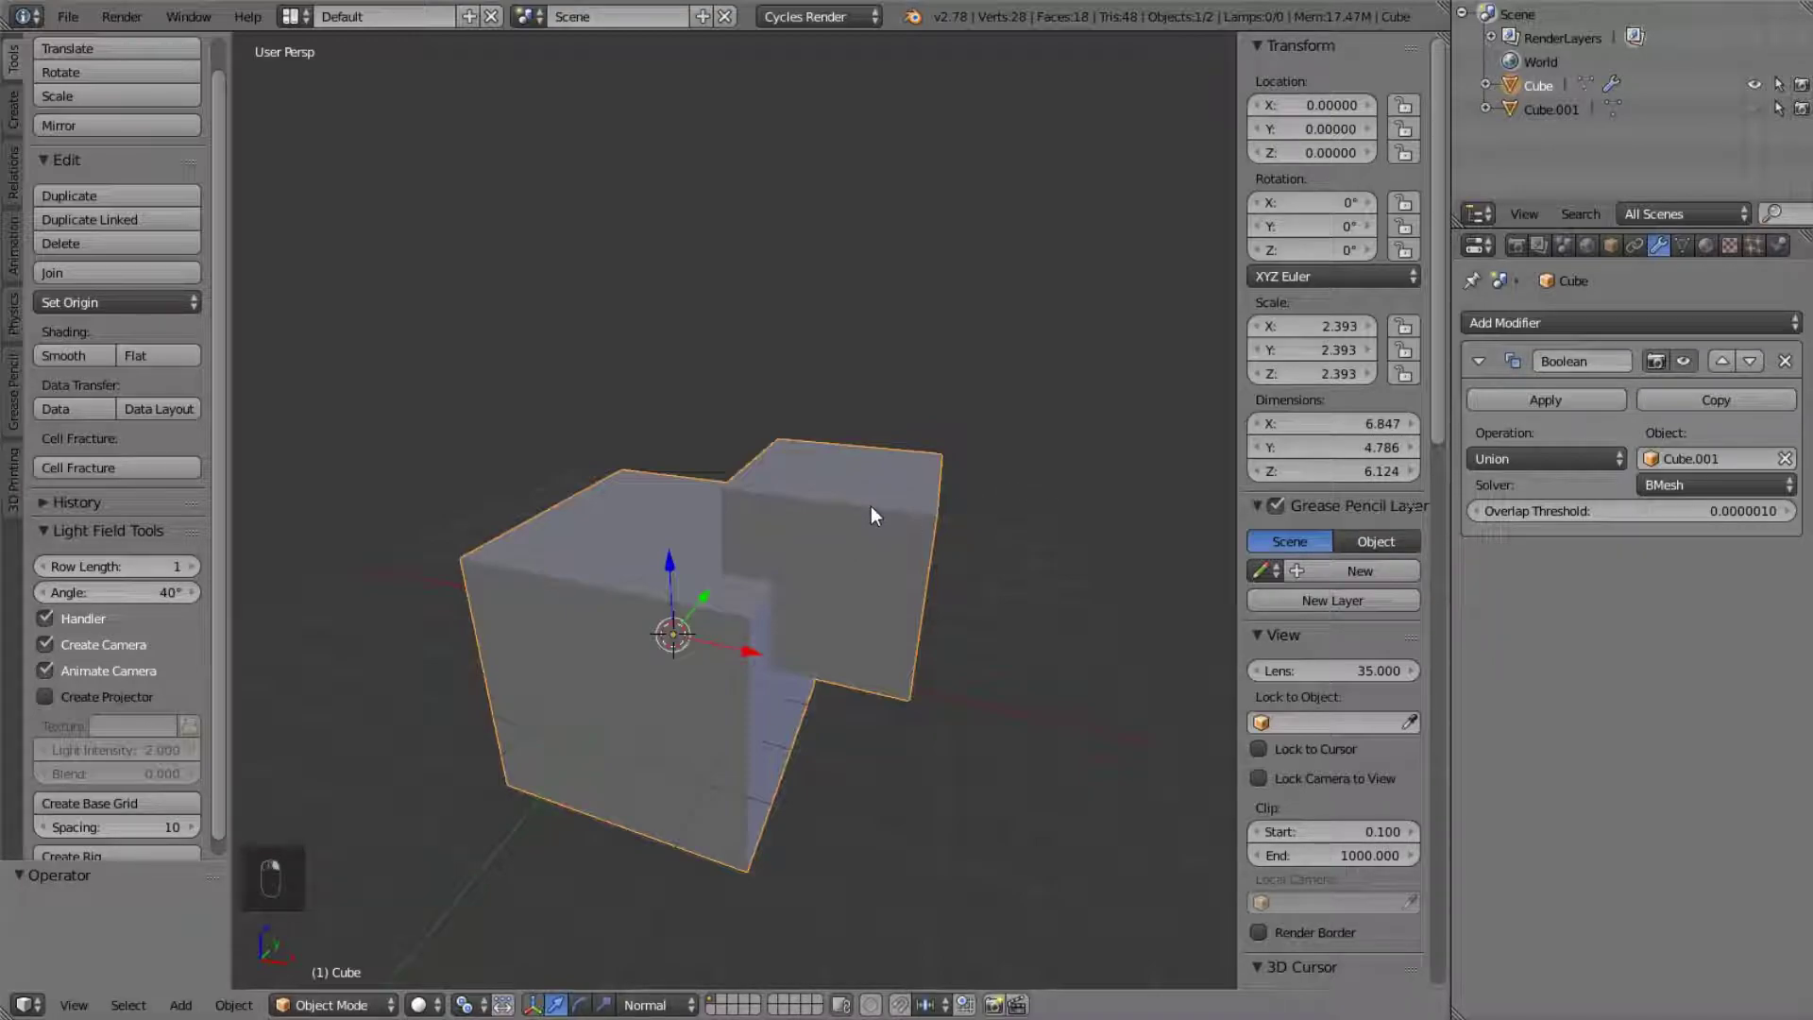
- Turn off the Boolean modifier's viewport display, unhide the smaller cube and select only that cube
{"action": "left_click", "coordinate": [1683, 361]}
{"action": "key", "text": "alt+h"}
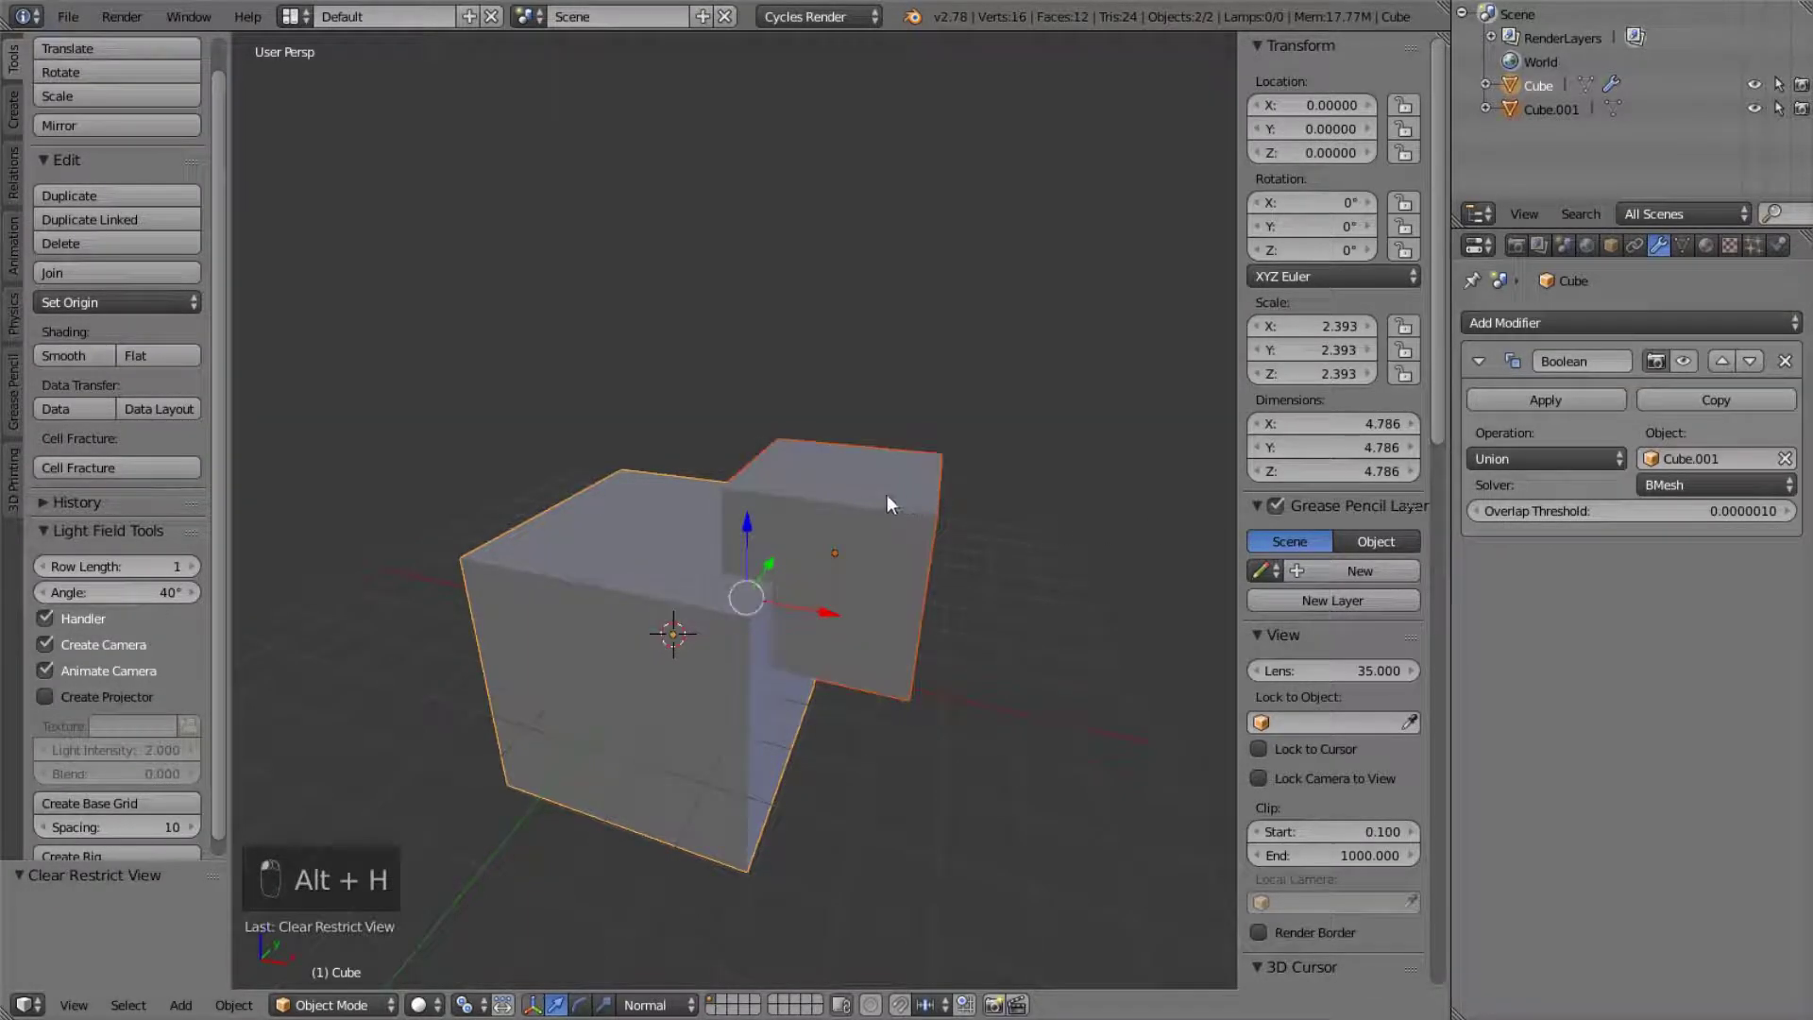
{"action": "right_click", "coordinate": [897, 500]}
{"action": "key", "text": "g"}
{"action": "right_click", "coordinate": [949, 523]}
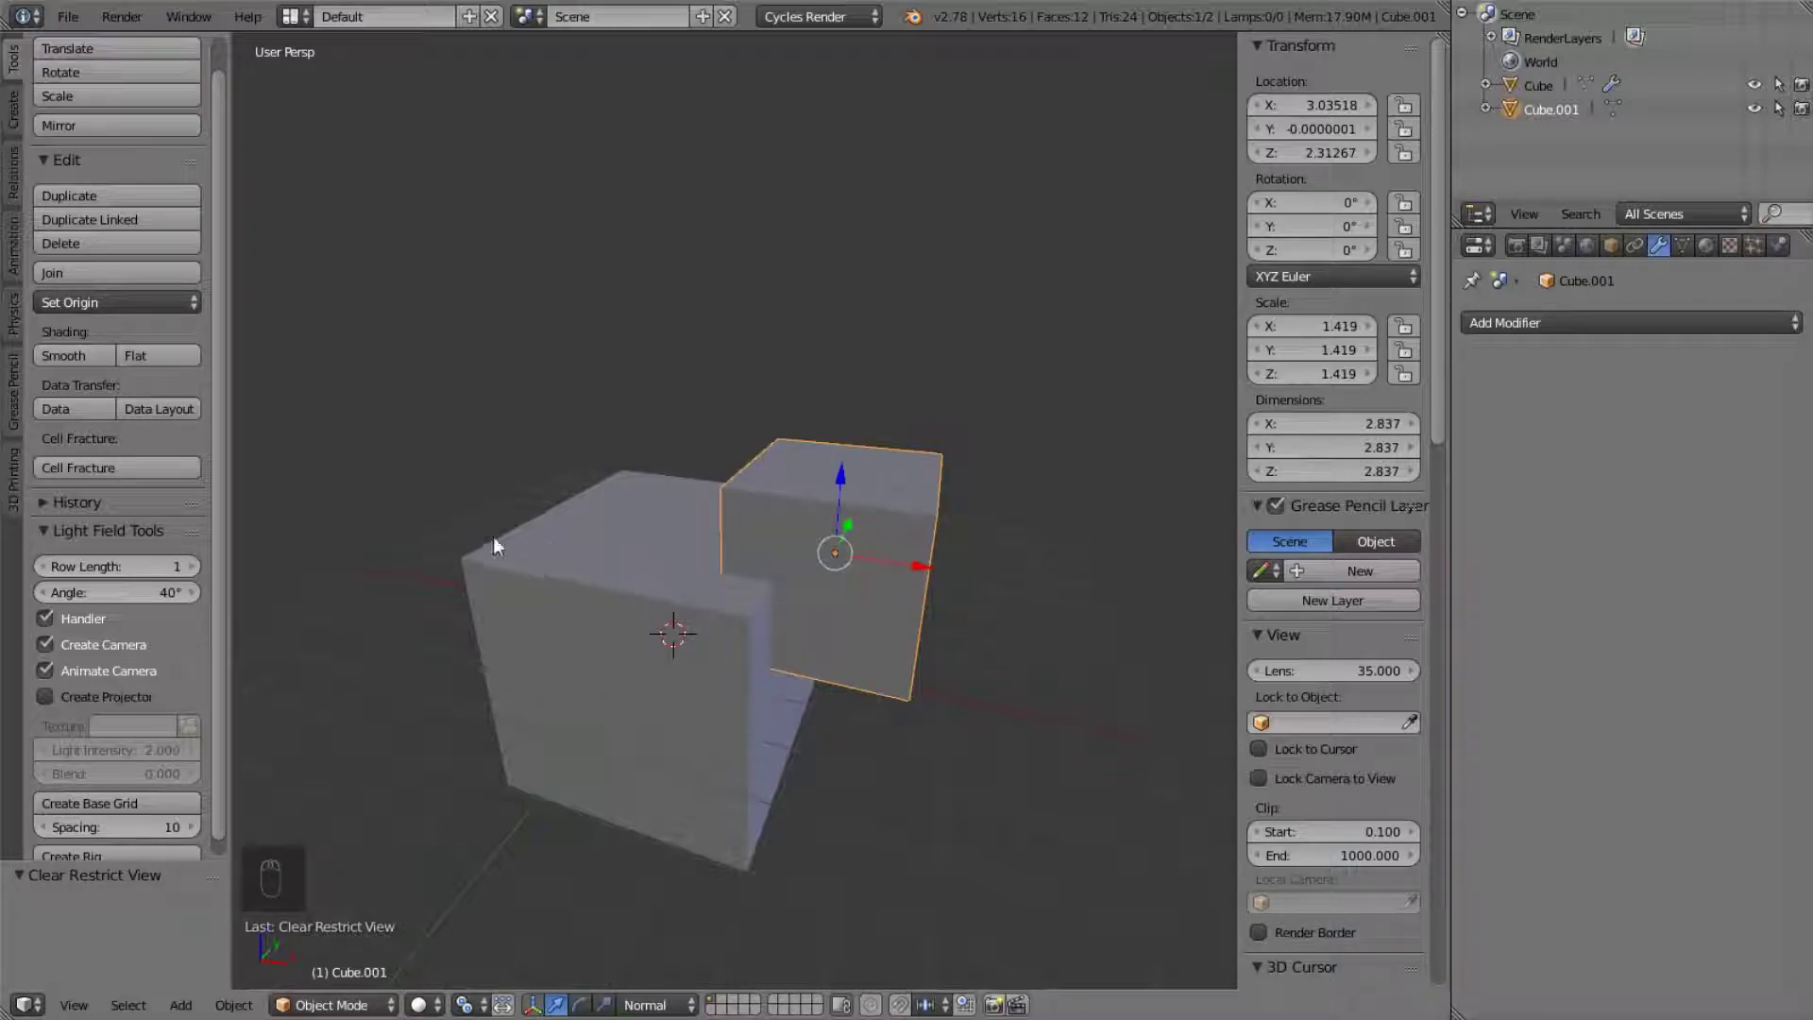
- Turn the large cube's Boolean modifier viewport display back on and set its operation to Difference
{"action": "right_click", "coordinate": [643, 549]}
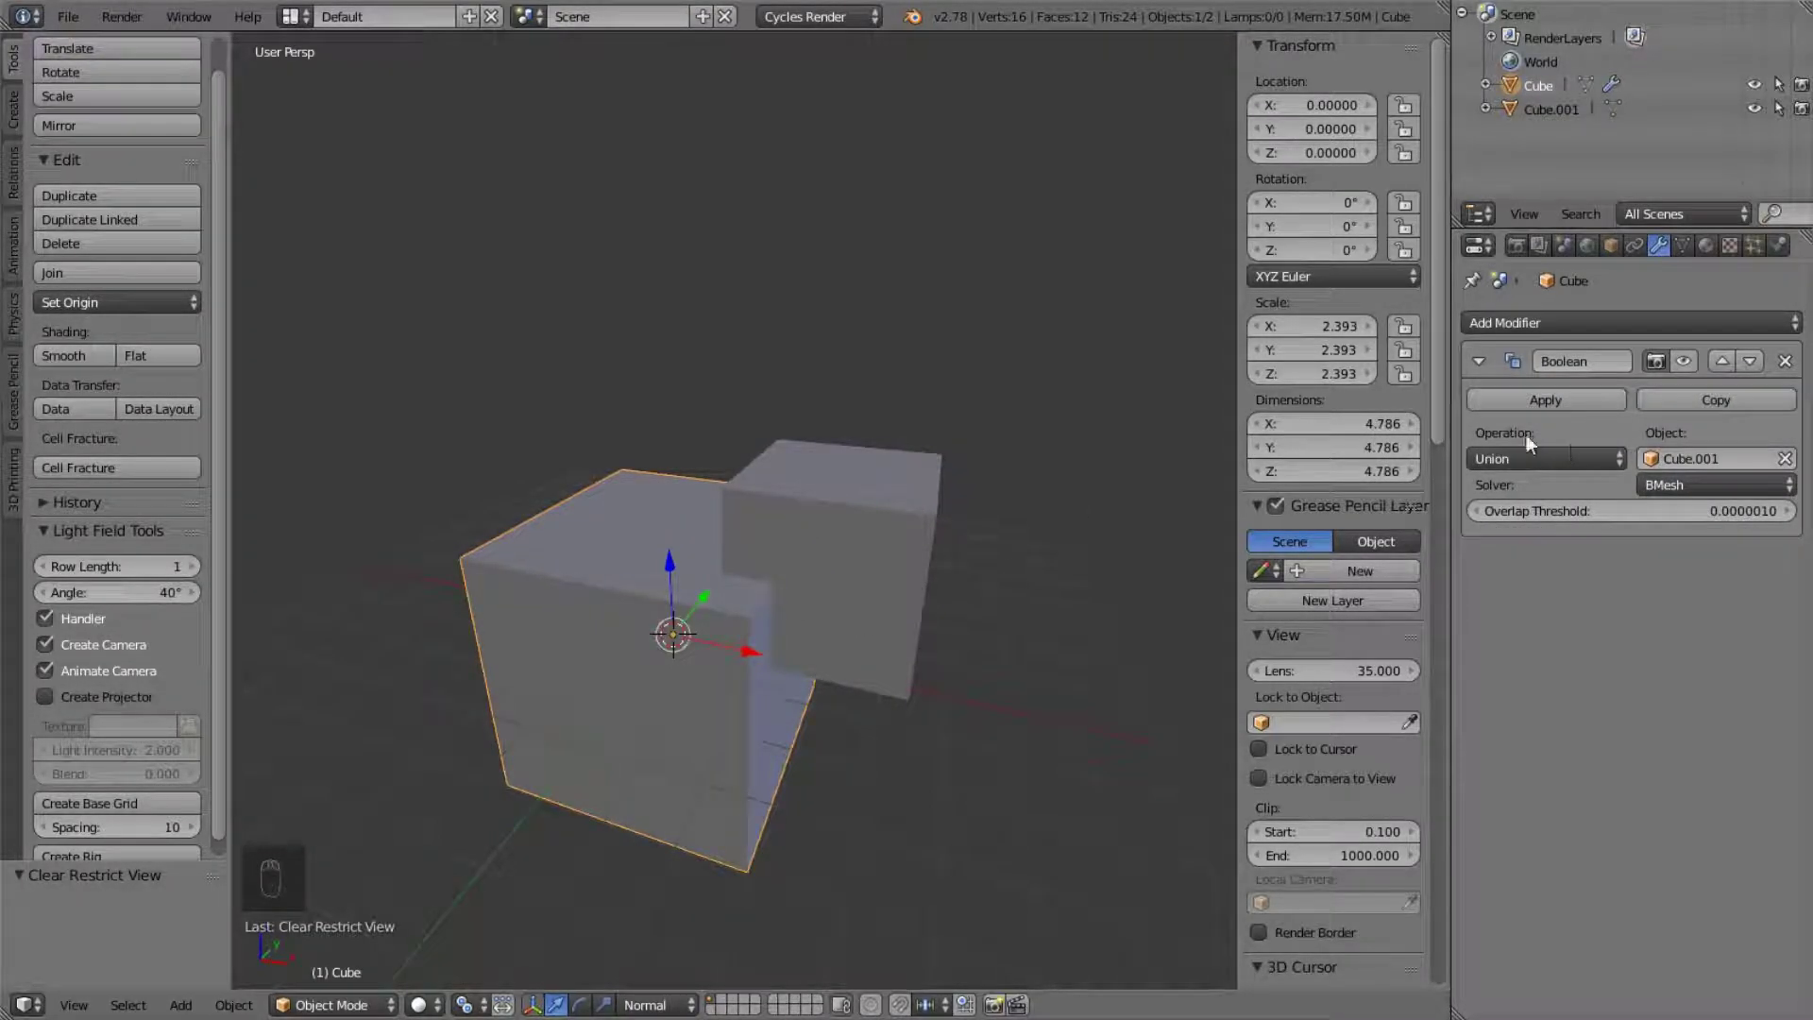
{"action": "left_click", "coordinate": [1682, 361]}
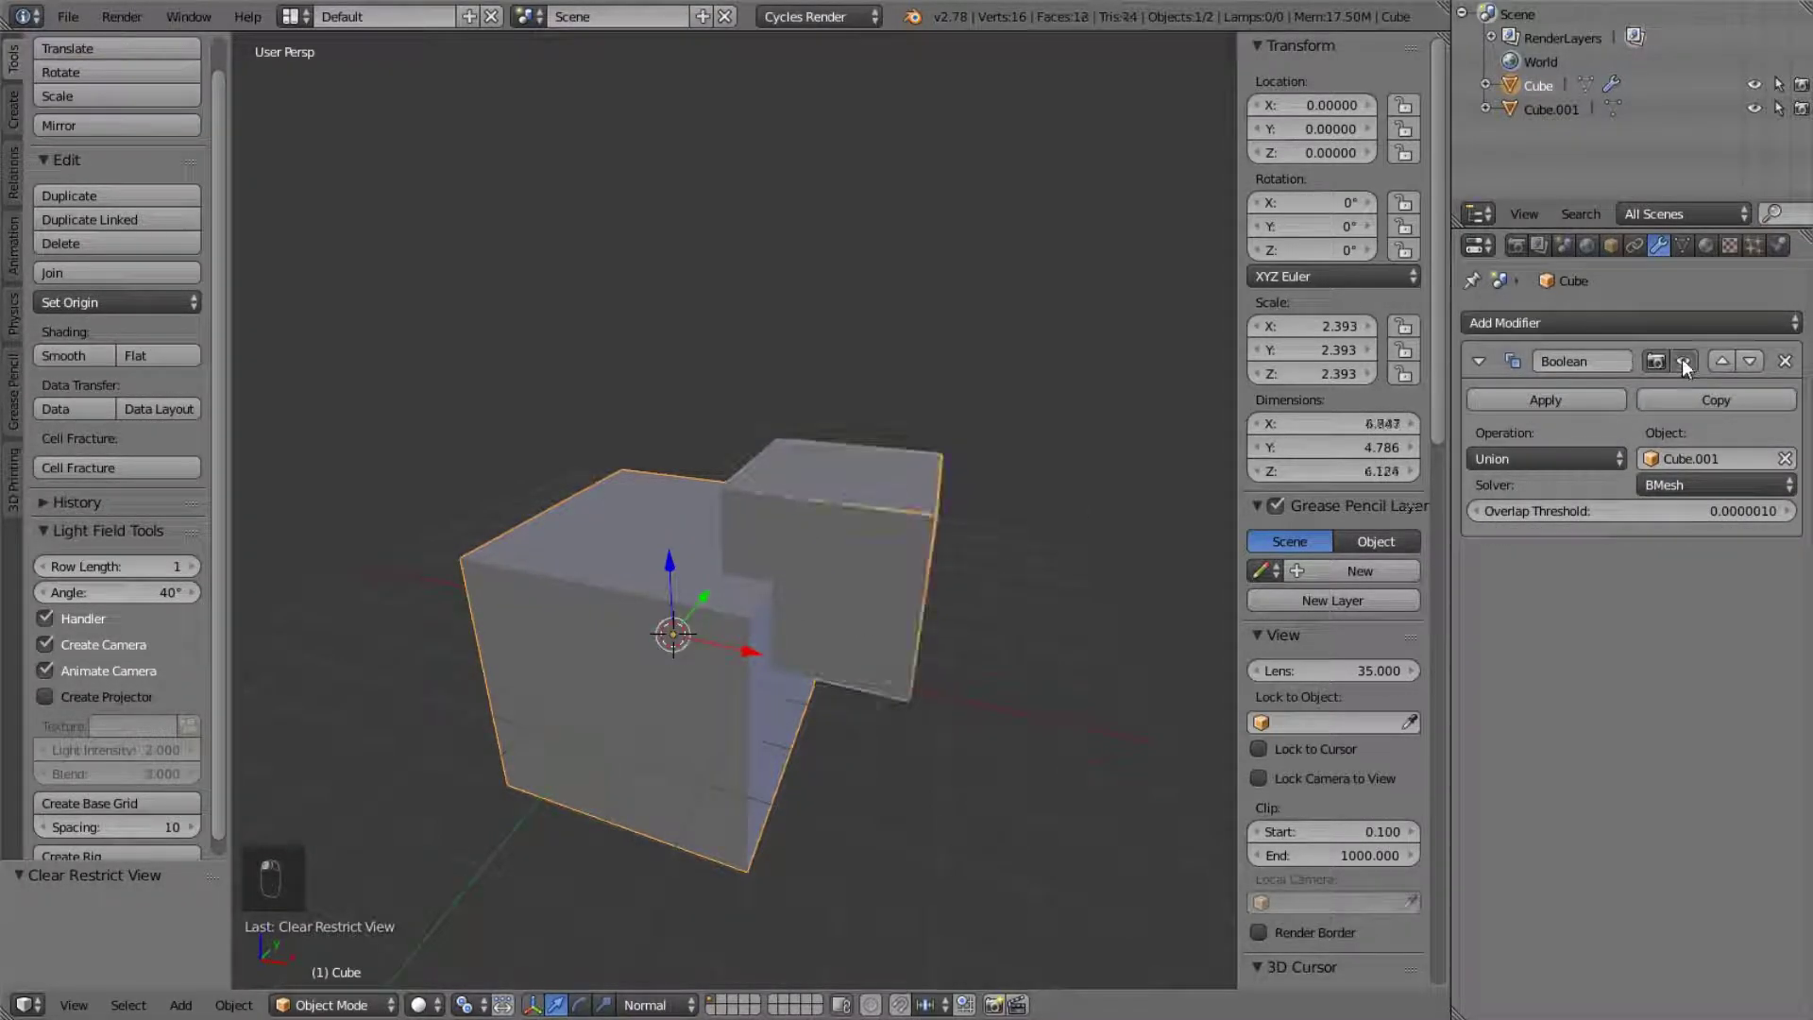
{"action": "left_click", "coordinate": [1562, 462]}
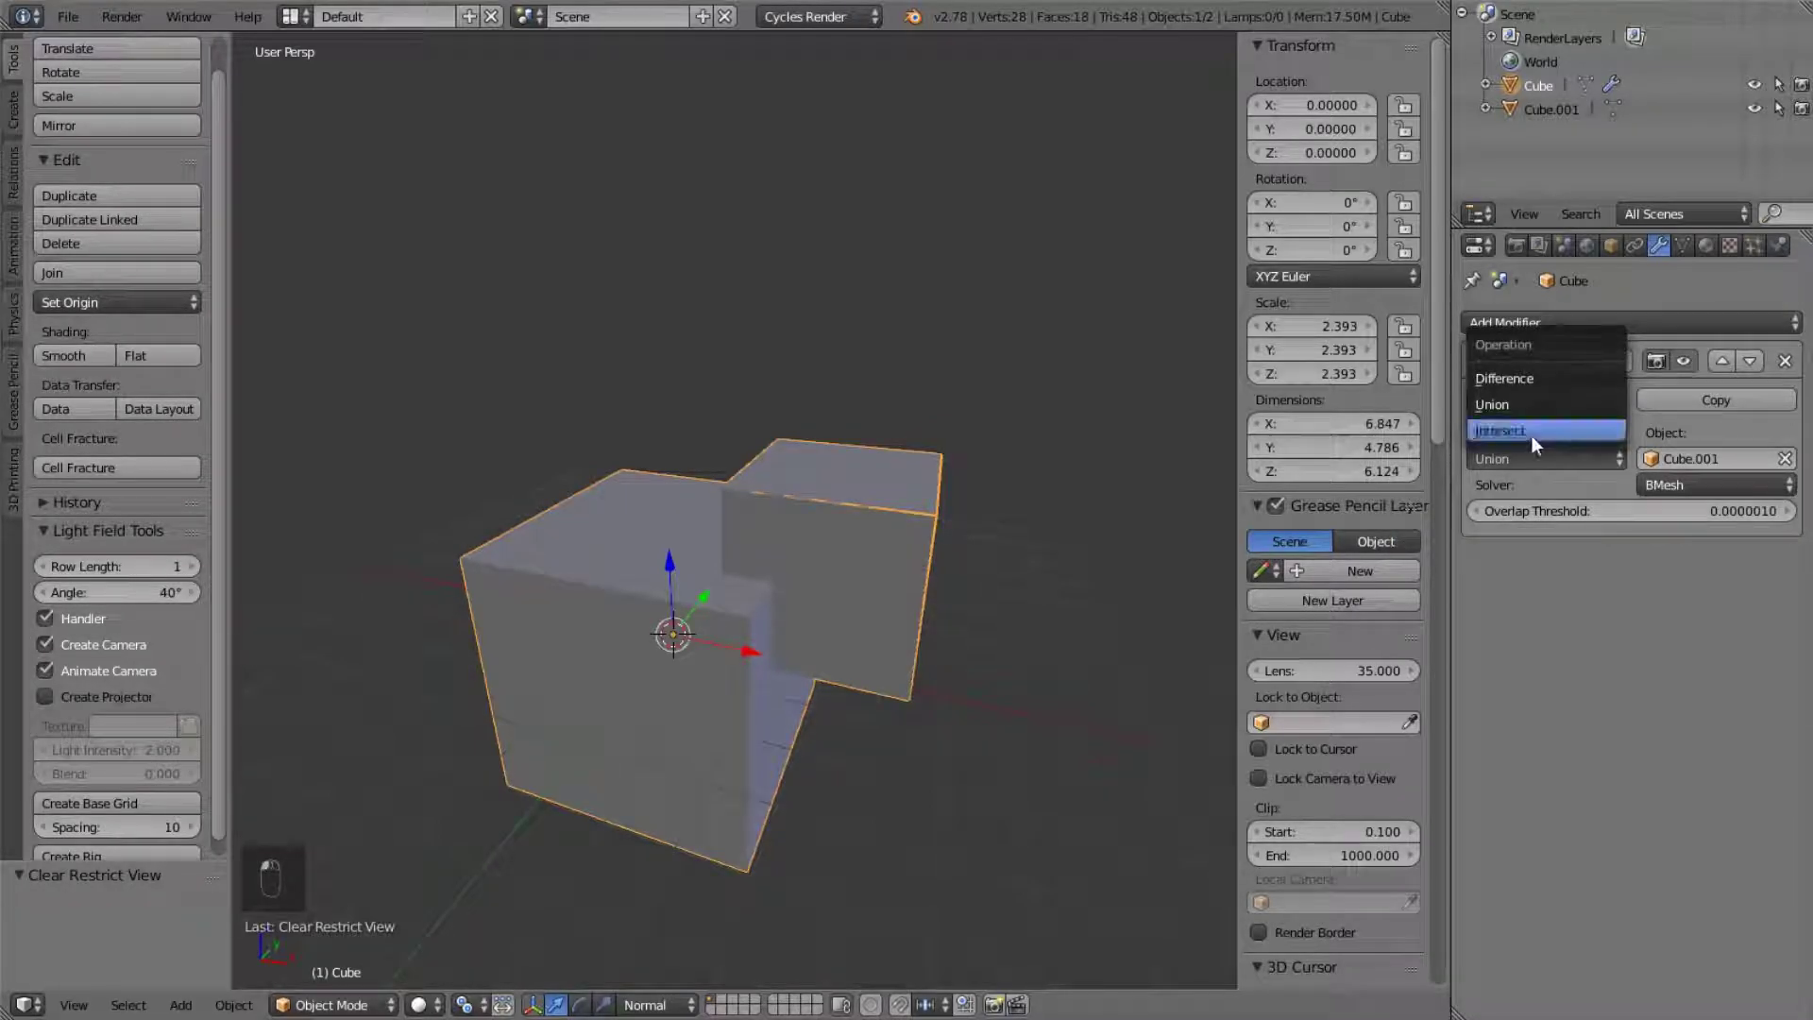
{"action": "left_click", "coordinate": [1539, 377]}
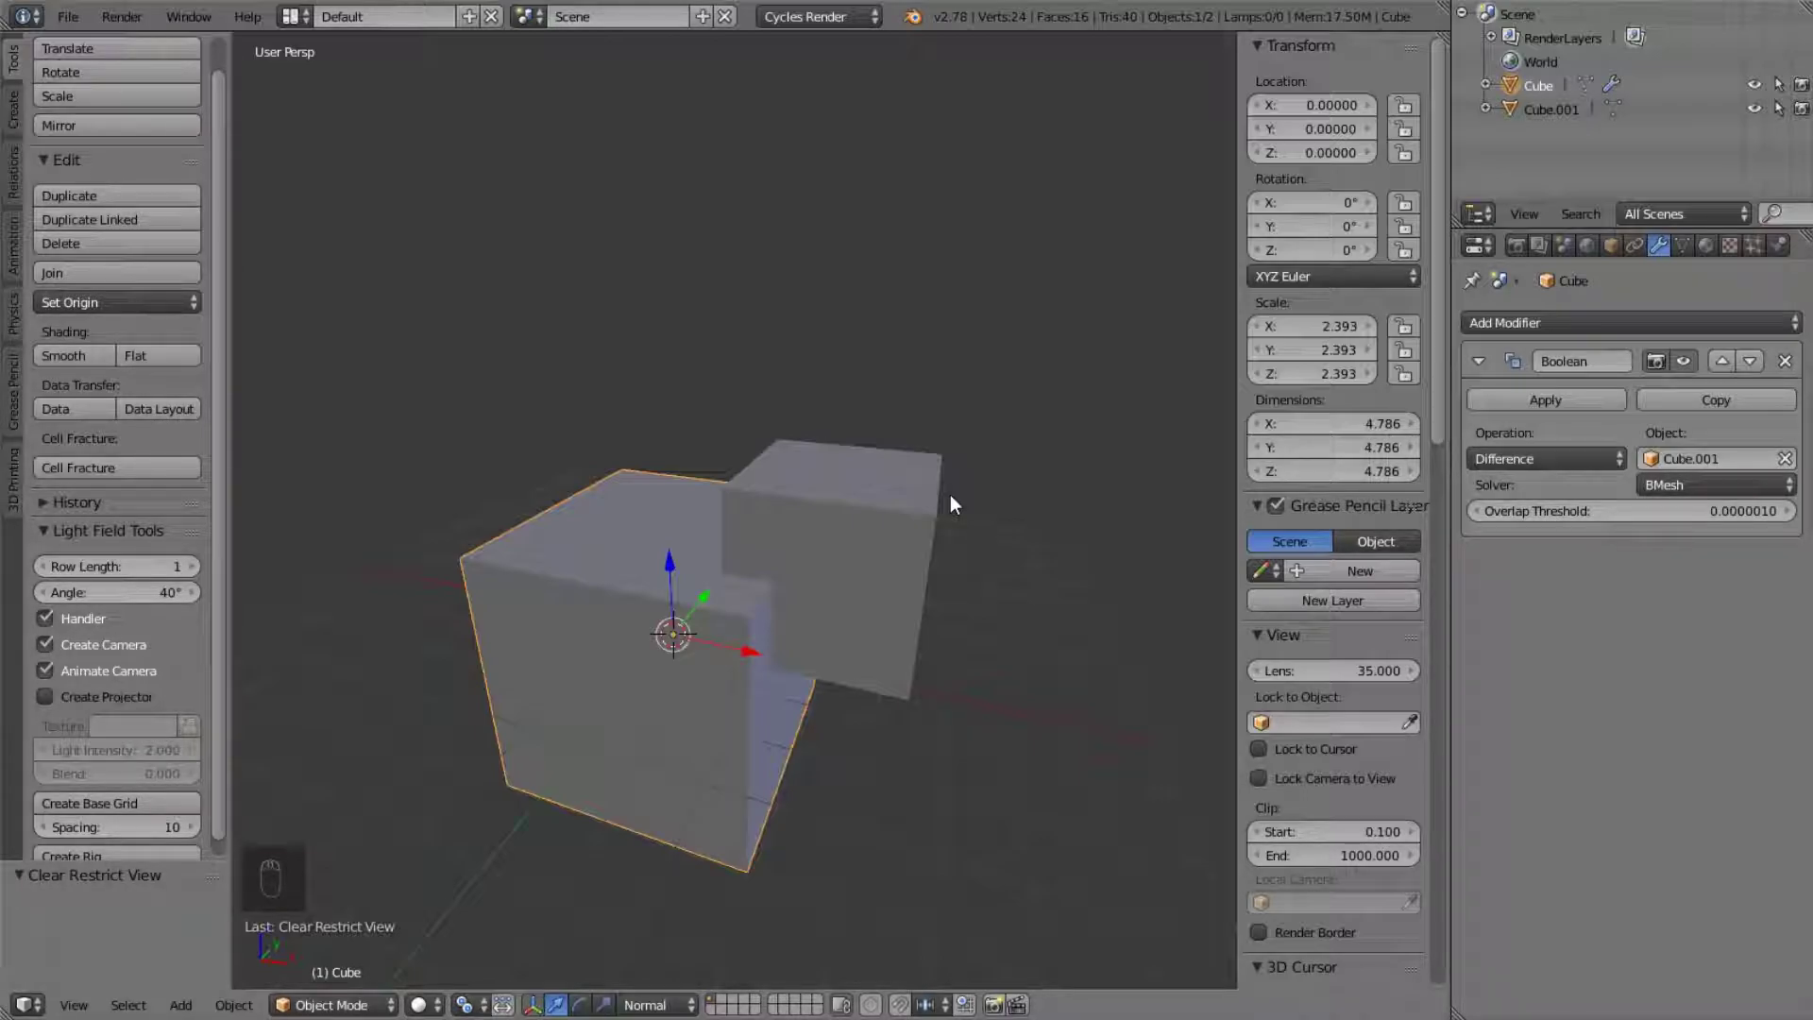
- Check the smaller cube's object properties and confirm Cube.001 as the object of the large cube's Boolean modifier
{"action": "right_click", "coordinate": [920, 499]}
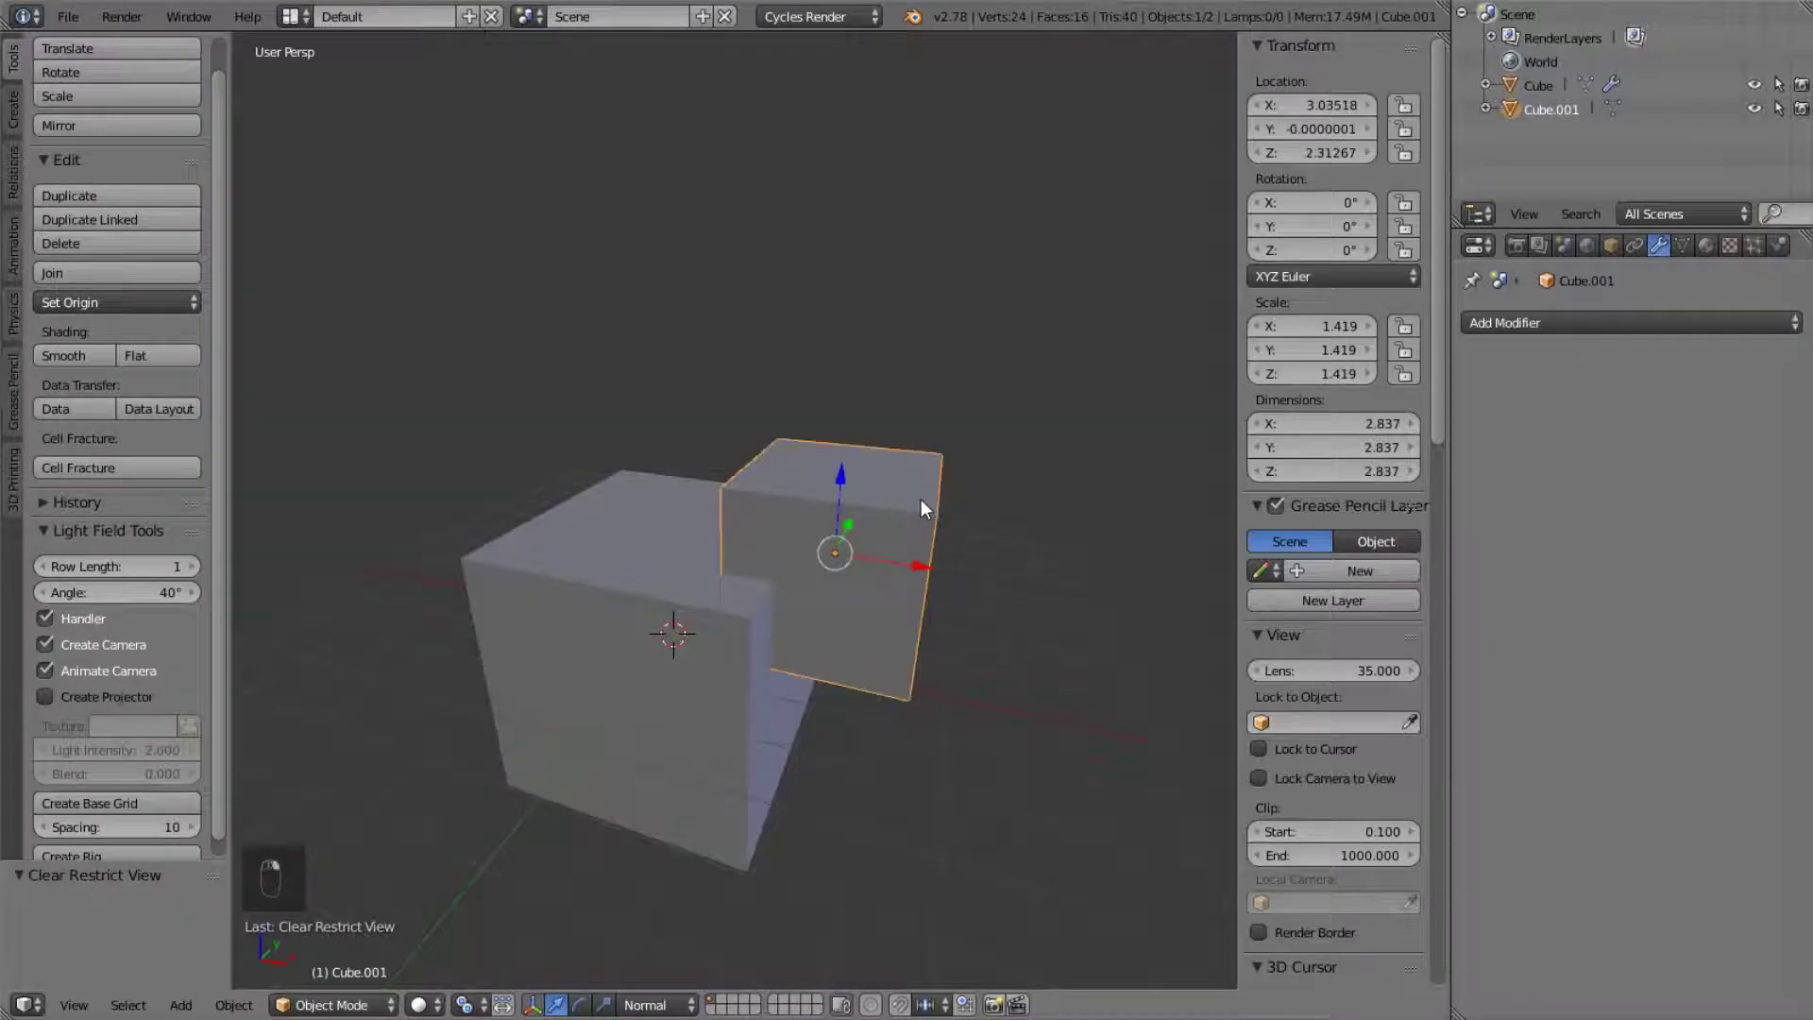
{"action": "left_click", "coordinate": [1613, 247]}
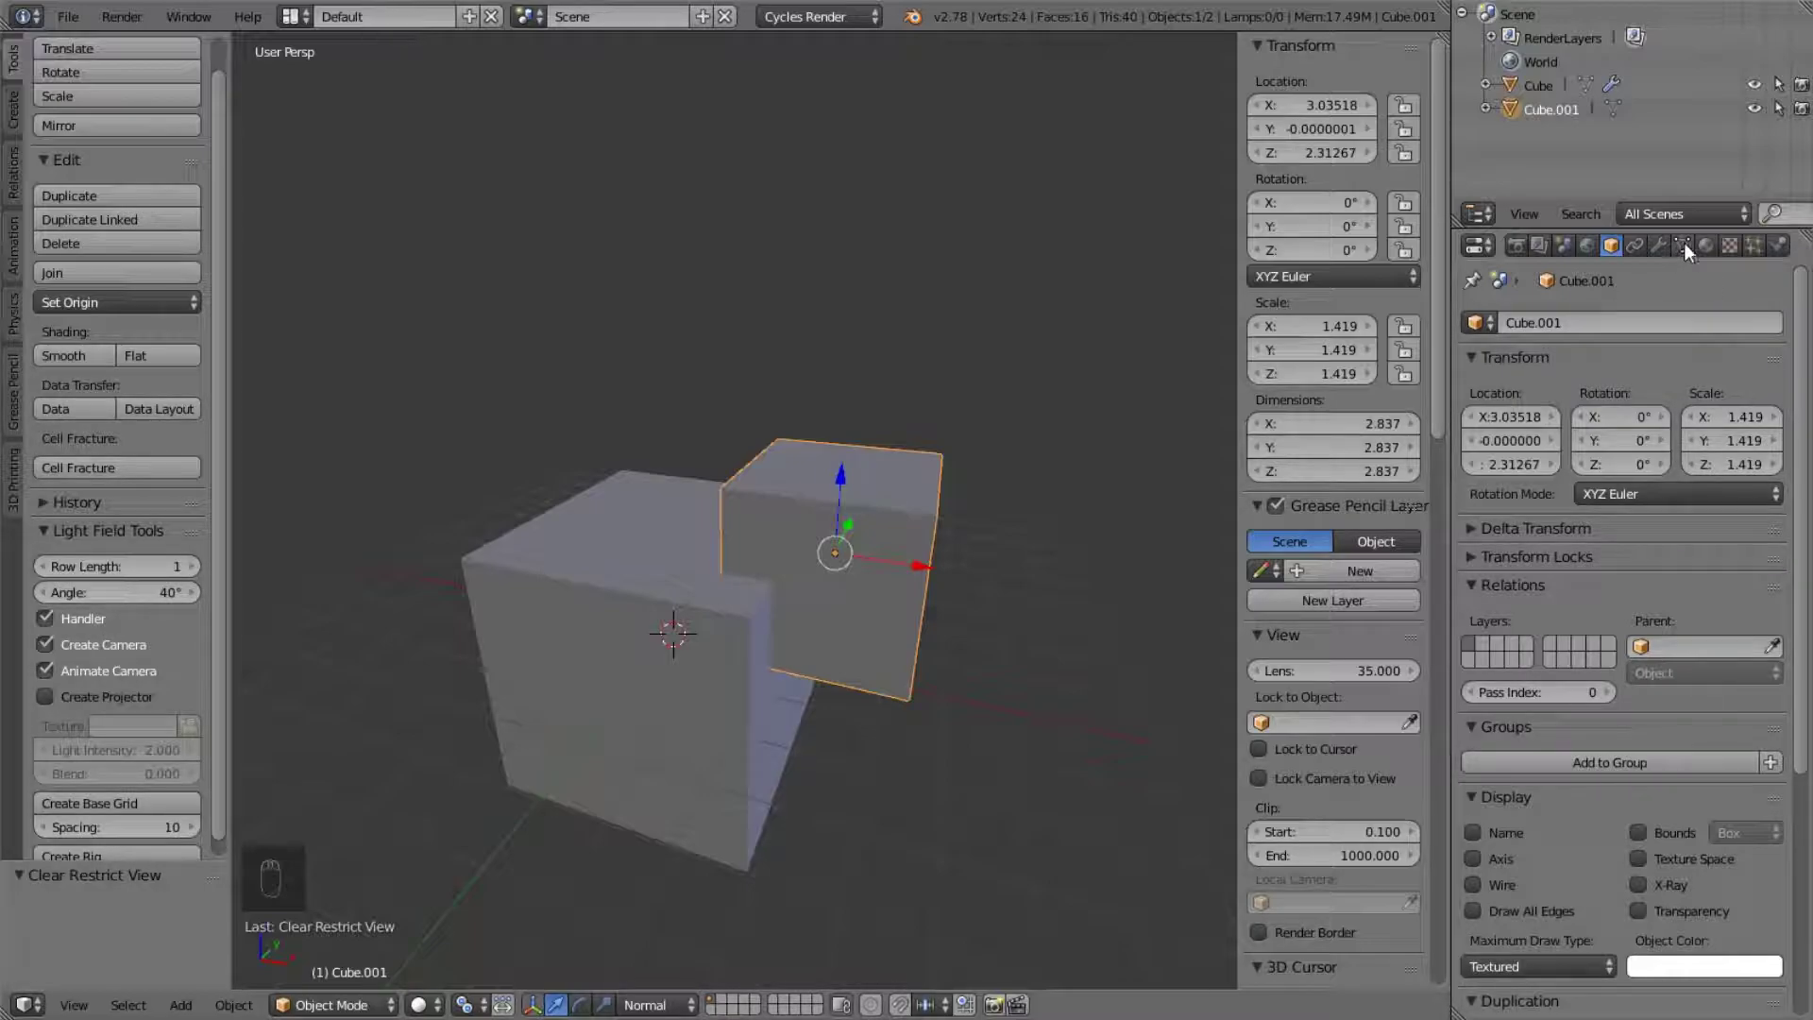
{"action": "right_click", "coordinate": [729, 574]}
{"action": "left_click", "coordinate": [1659, 246]}
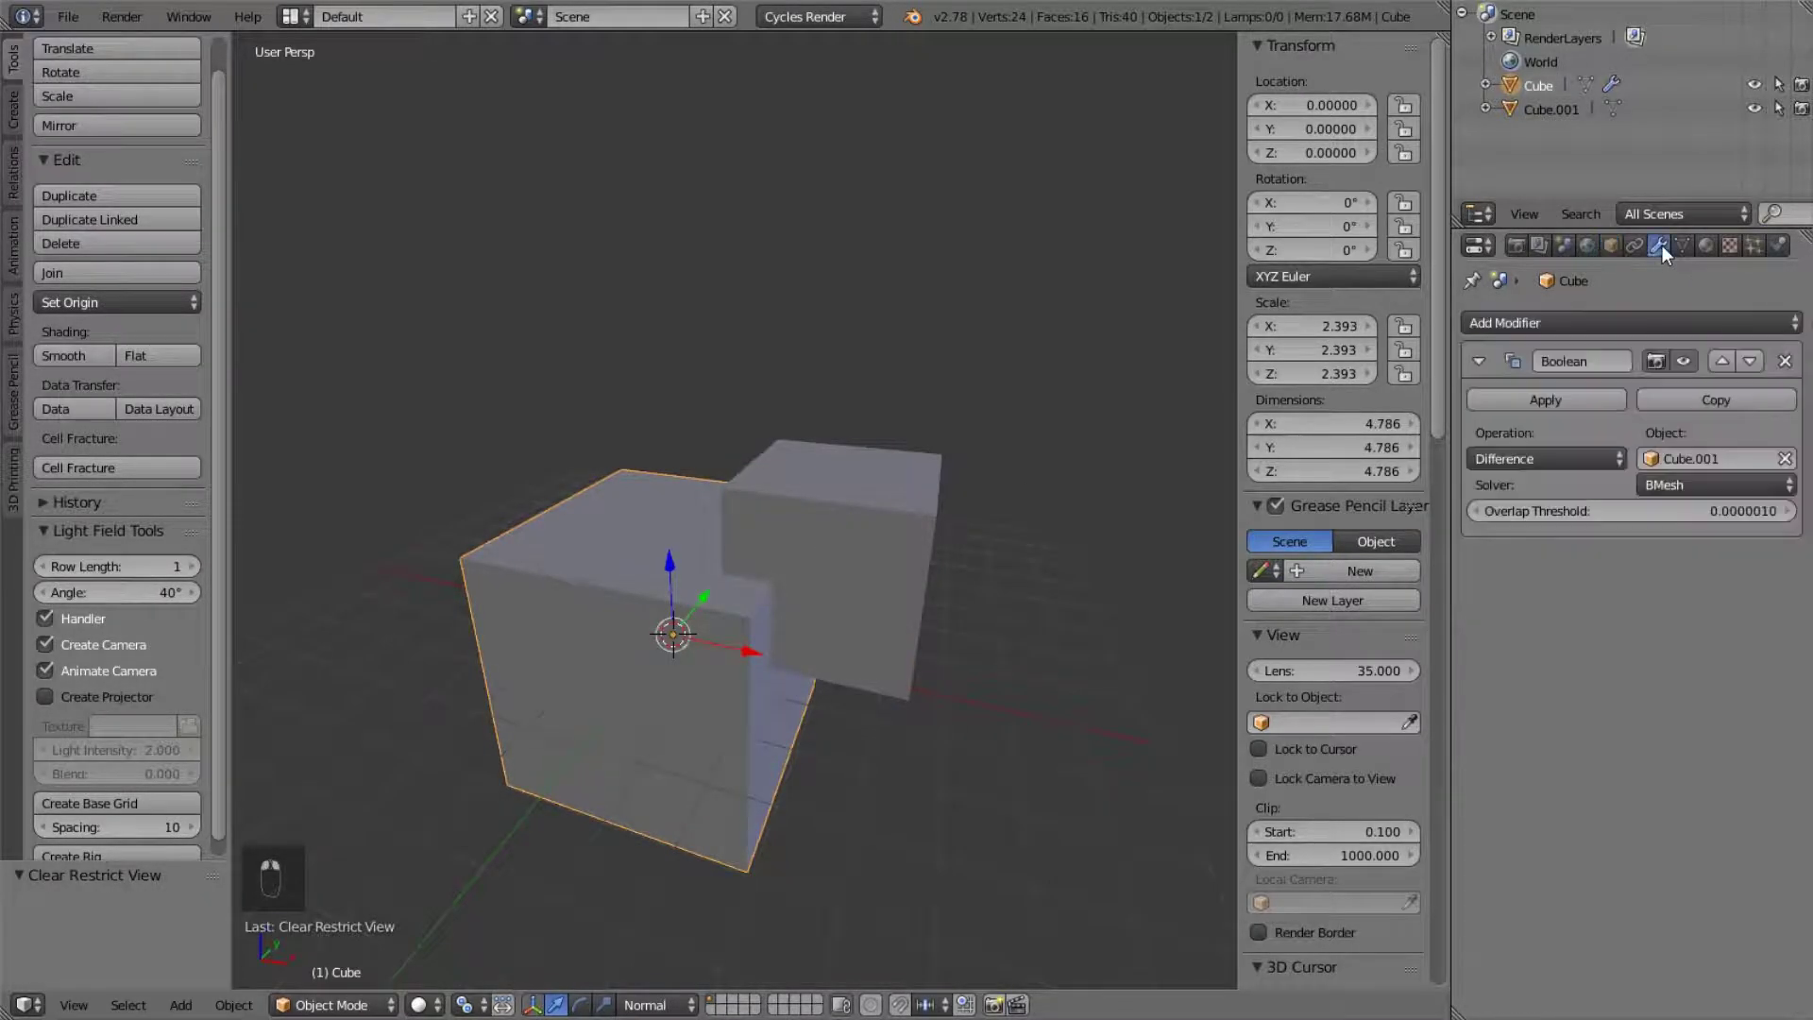
{"action": "left_click", "coordinate": [1692, 462]}
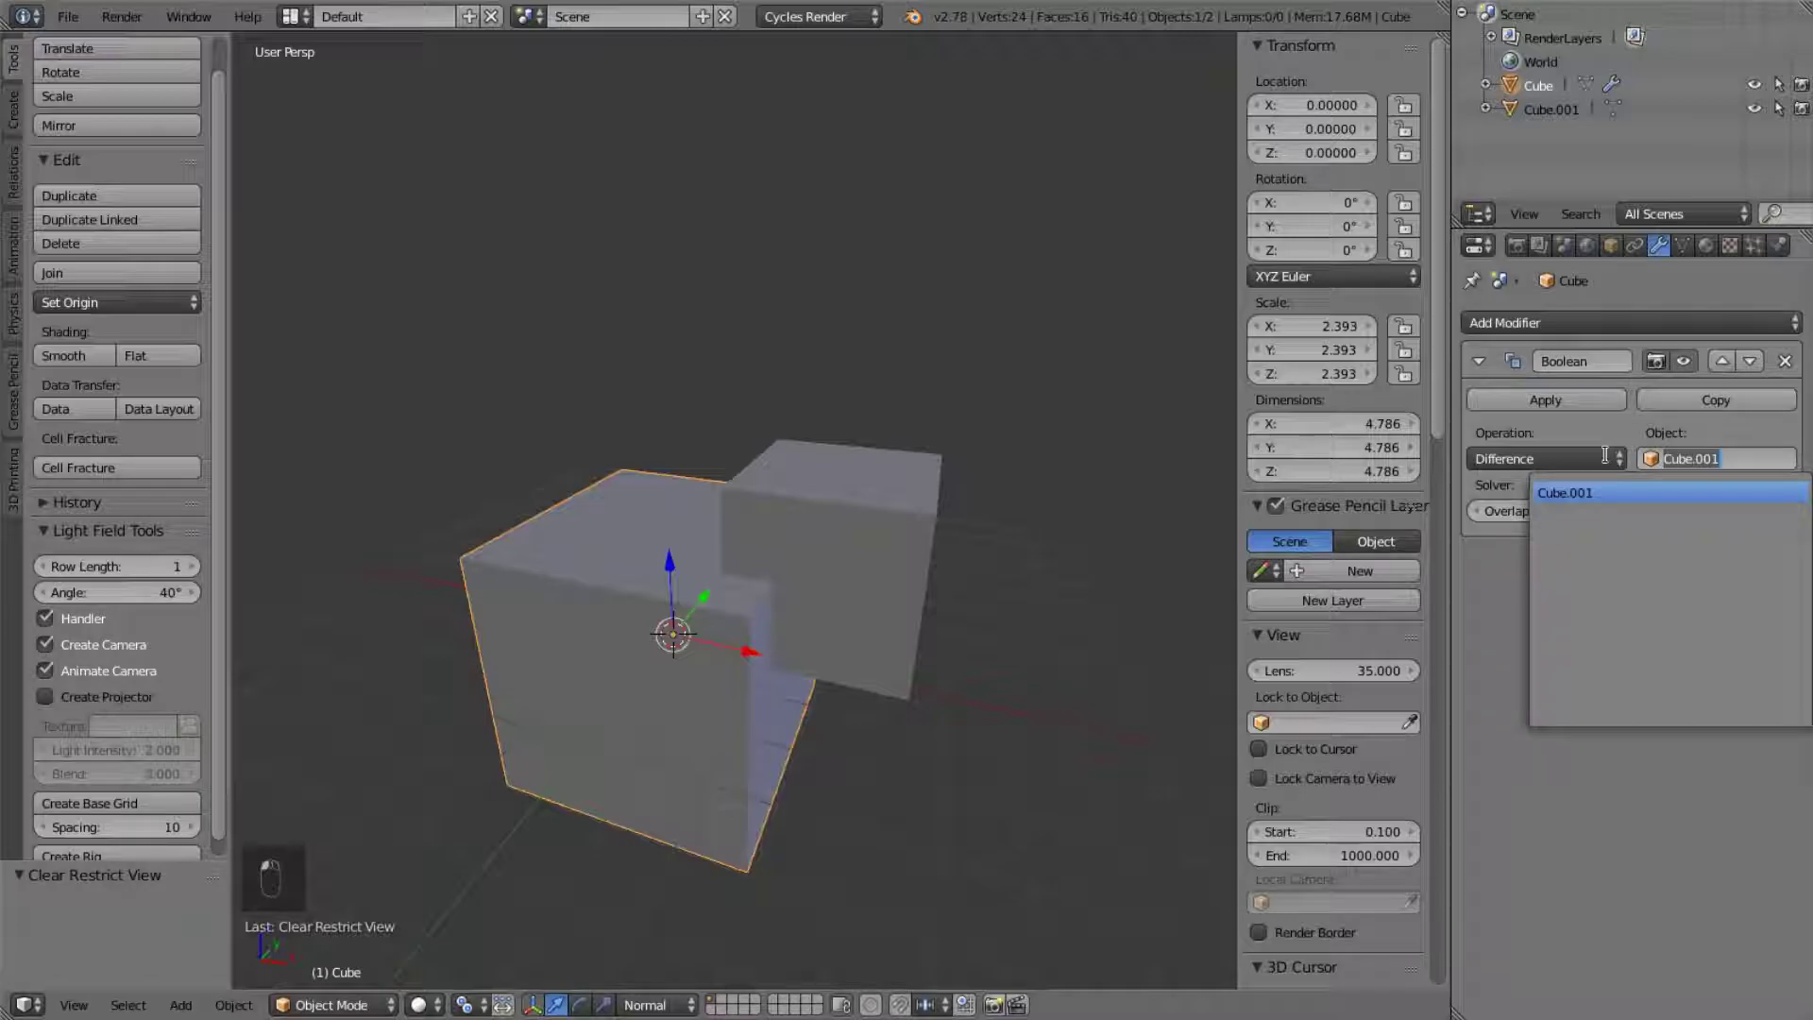
{"action": "left_click", "coordinate": [1596, 493]}
- Rename the smaller cube as agujero boleano
{"action": "right_click", "coordinate": [898, 510]}
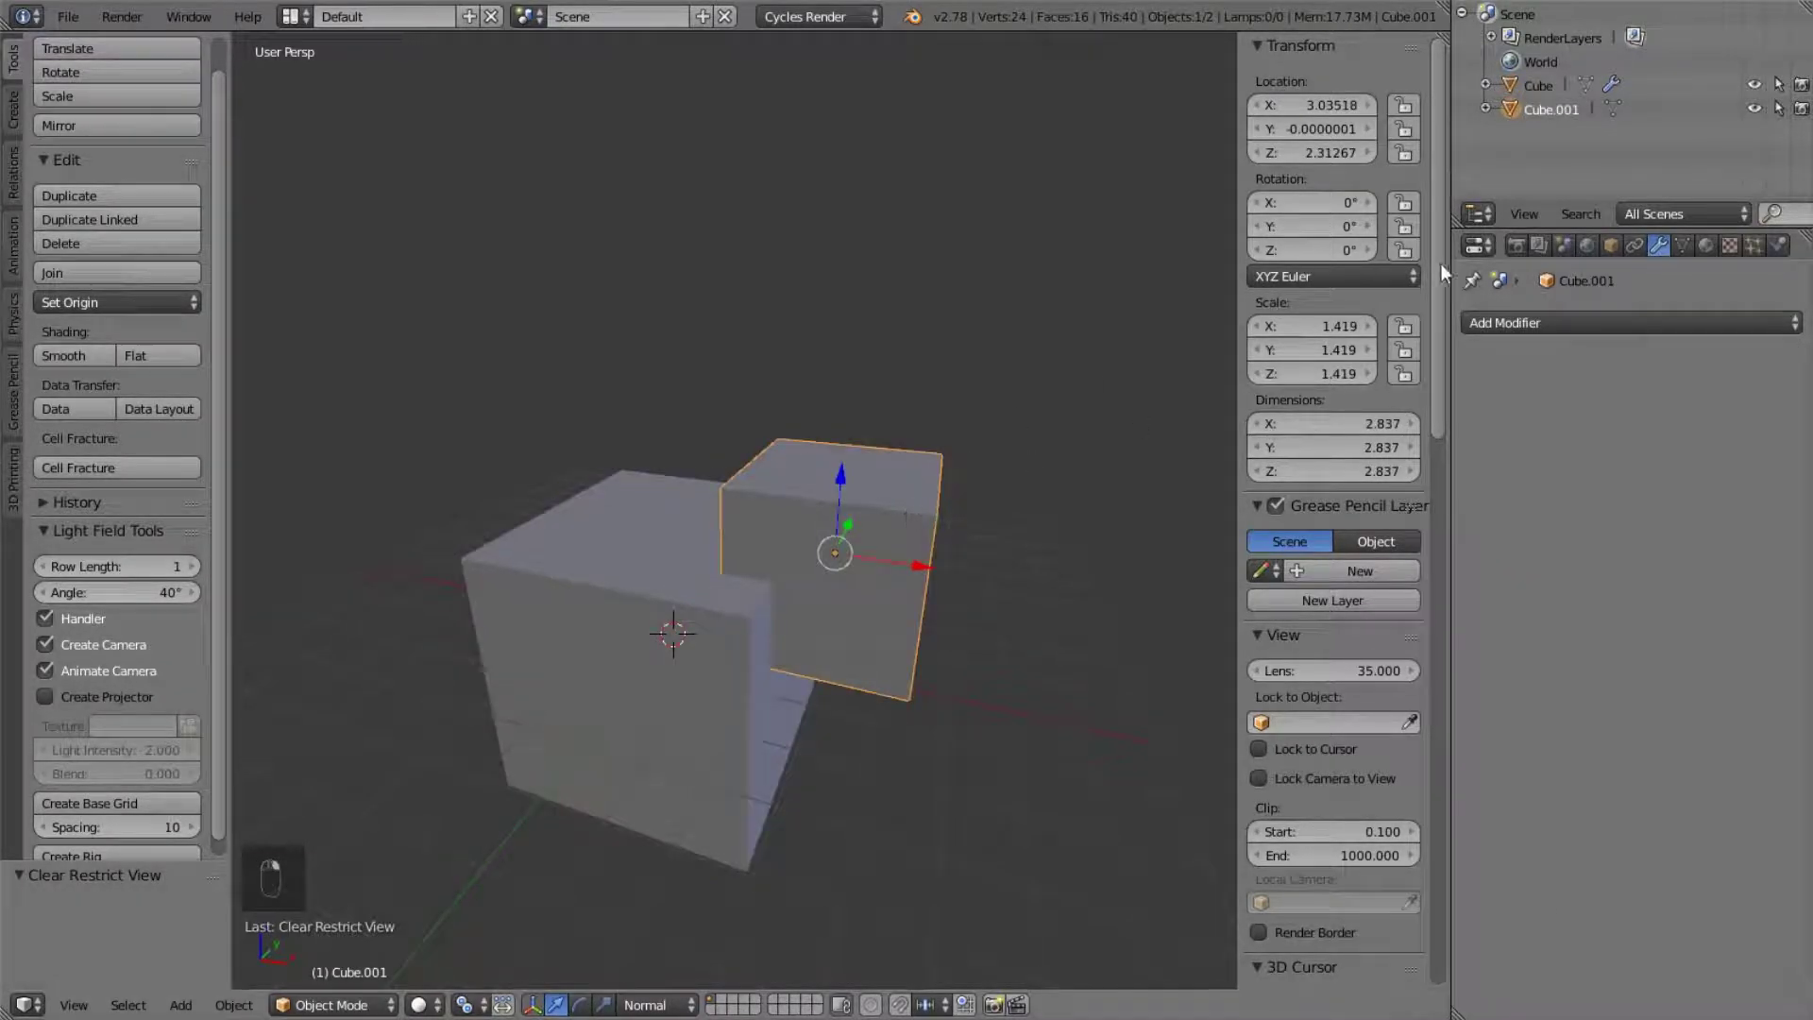
{"action": "left_click", "coordinate": [1611, 246]}
{"action": "left_click", "coordinate": [1609, 323]}
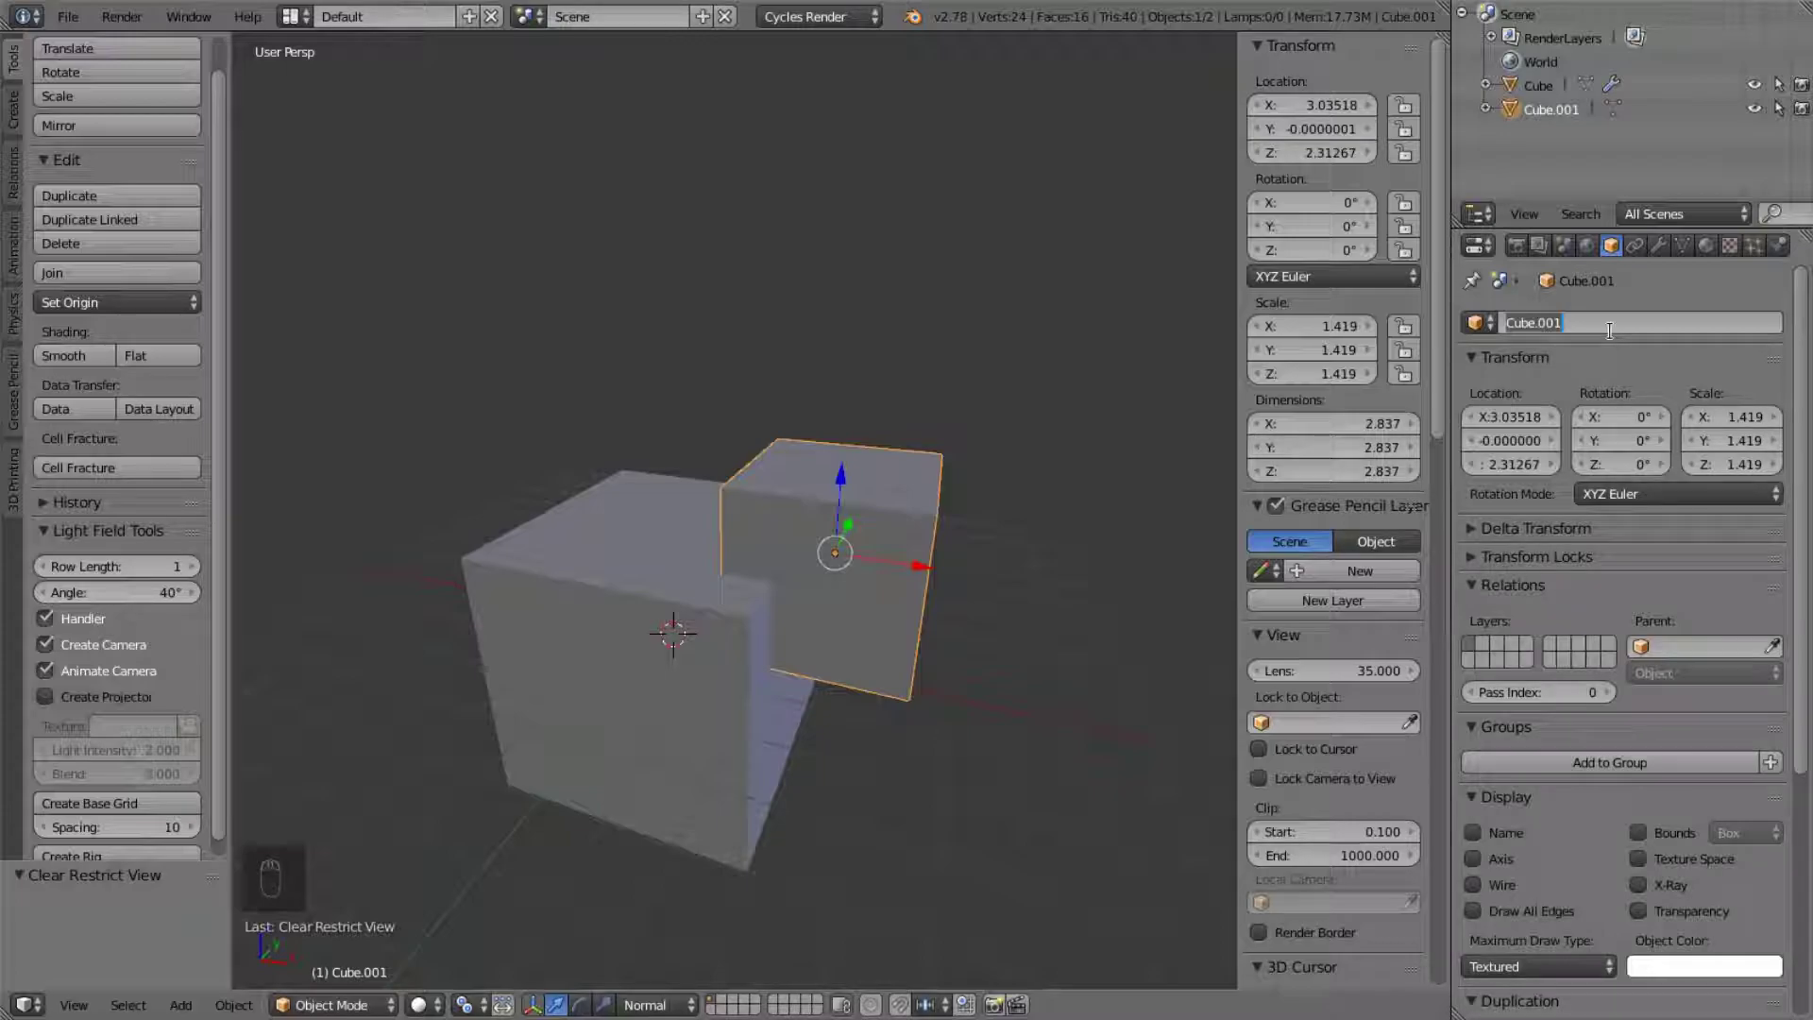
{"action": "key", "text": "BackSpace"}
{"action": "type", "text": "agujero boleano"}
{"action": "key", "text": "Return"}
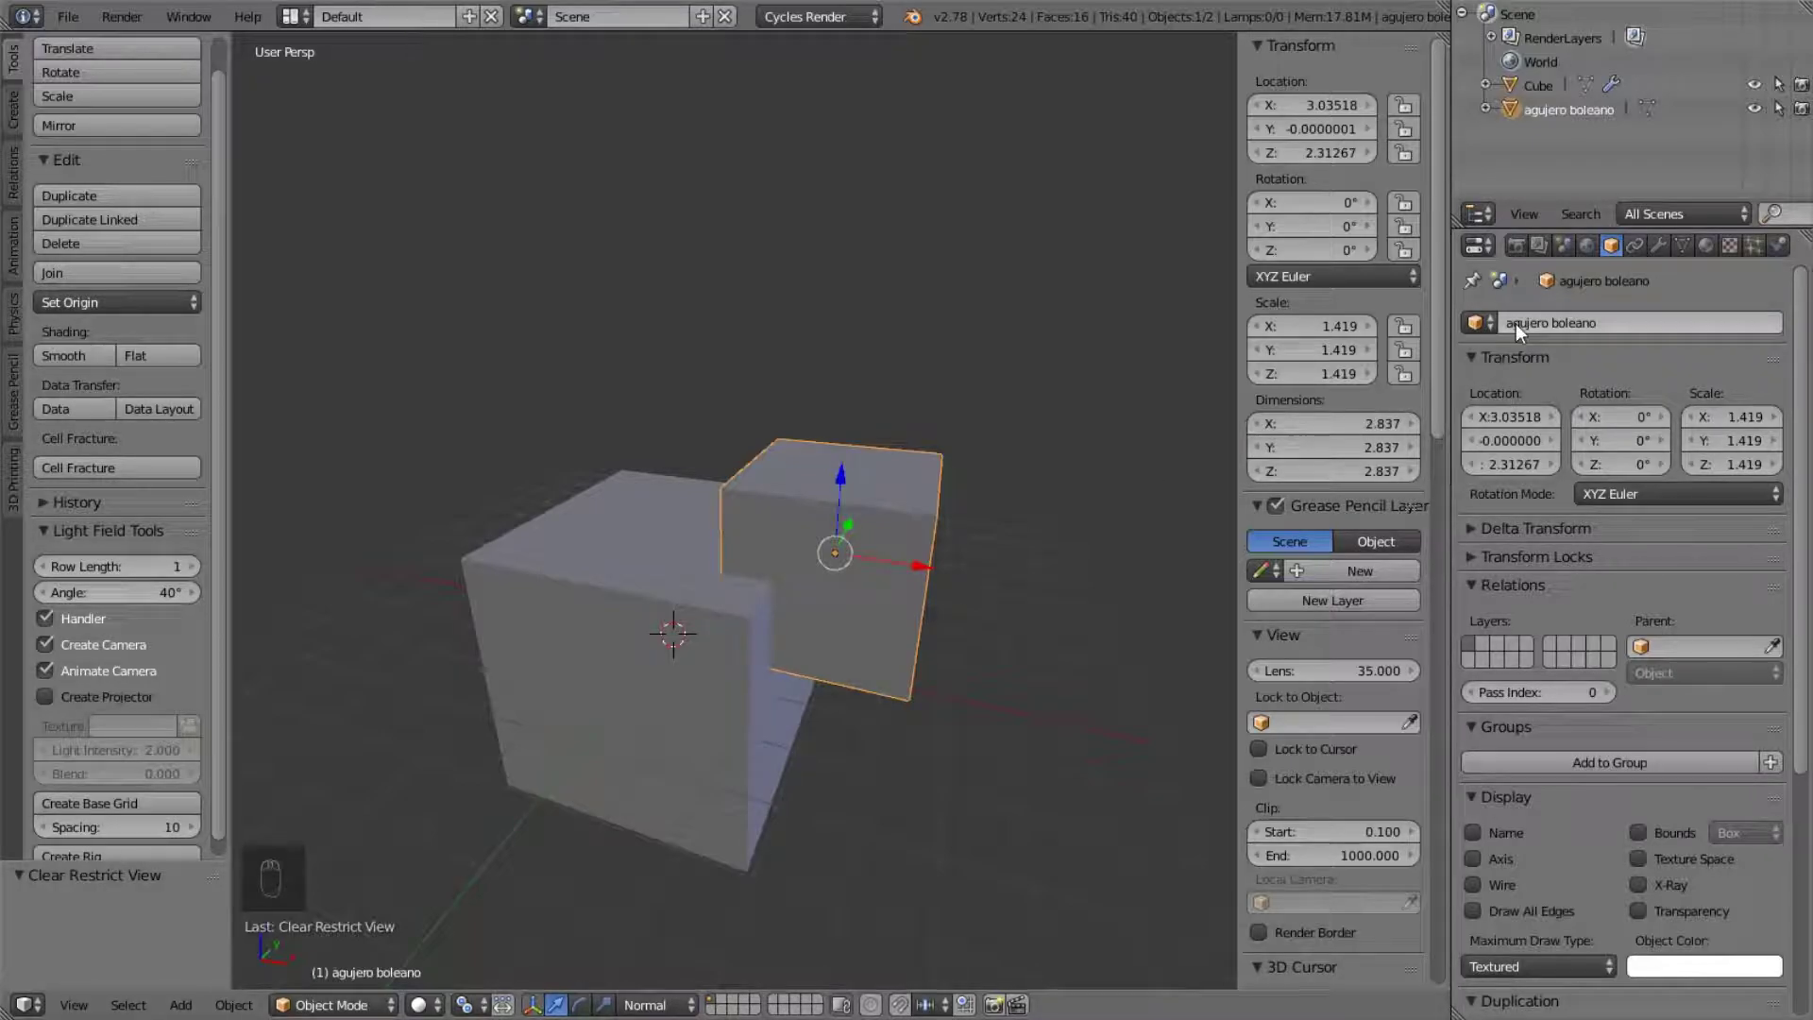
- Check that the large cube's Boolean modifier uses agujero boleano as its object
{"action": "middle_click_drag", "start_coordinate": [1075, 442], "coordinate": [1016, 463]}
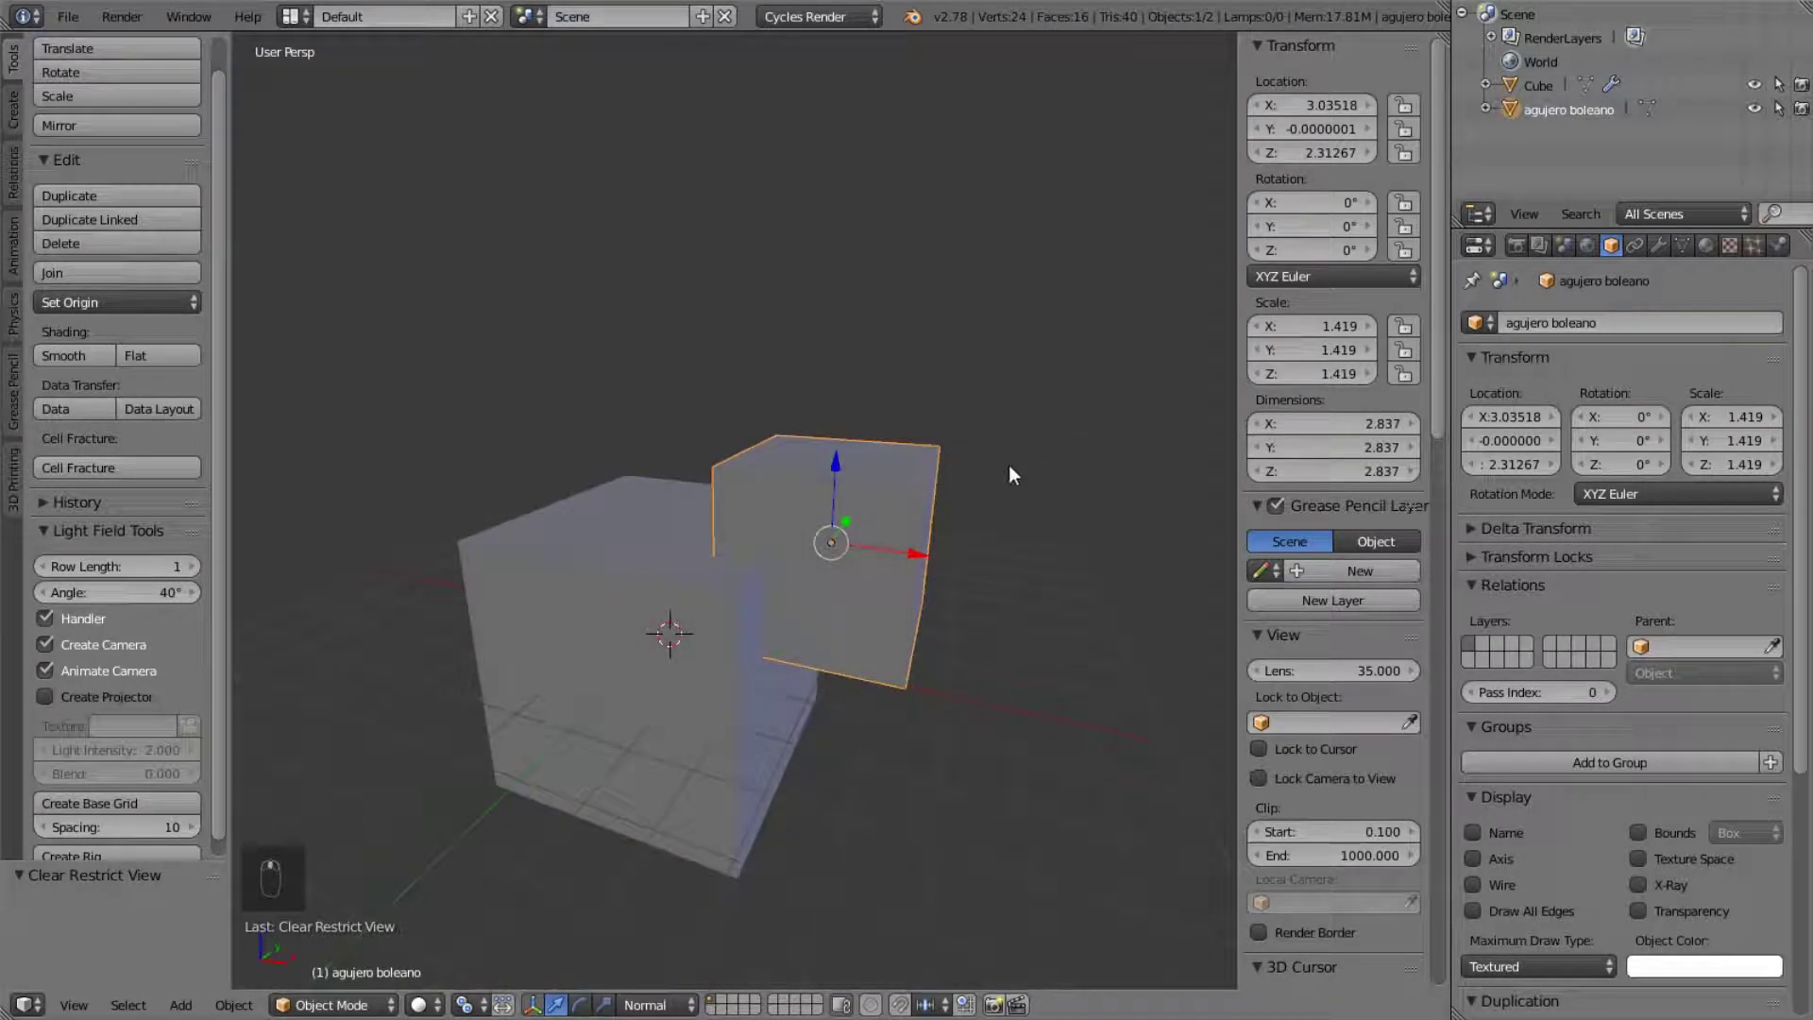
{"action": "scroll", "coordinate": [1527, 485], "scroll_direction": "down", "scroll_amount": 2}
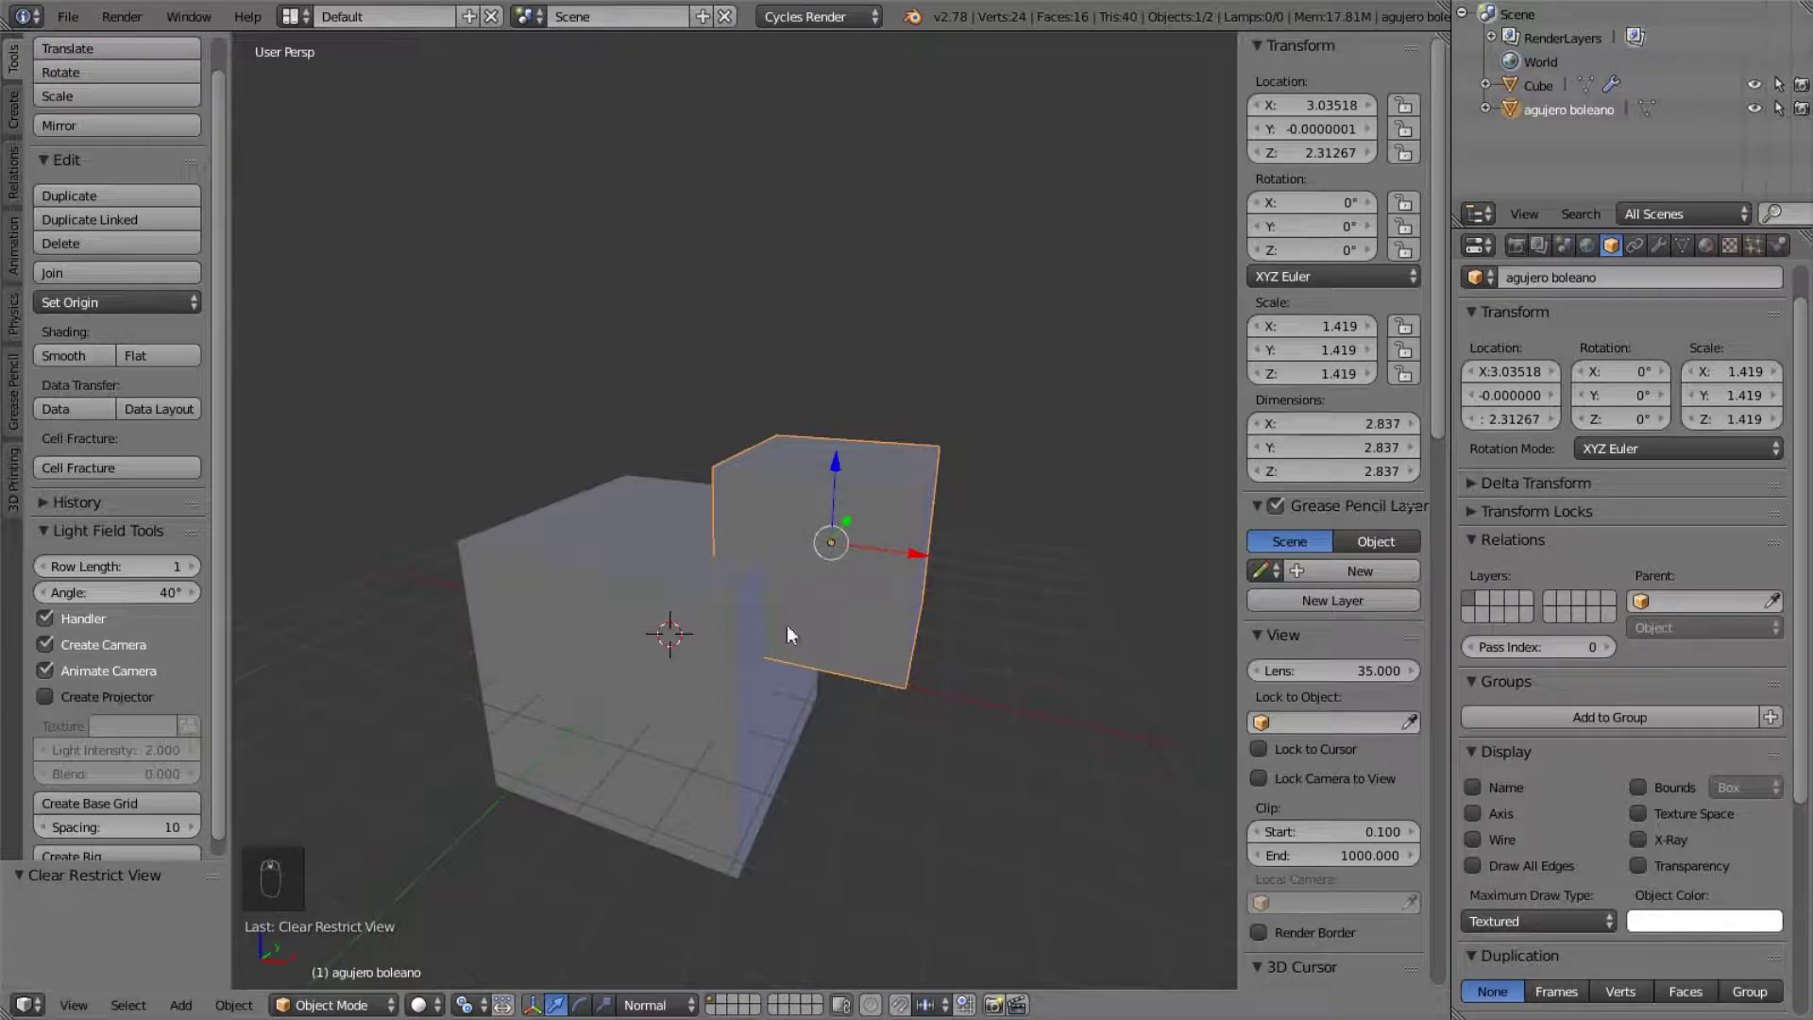
{"action": "right_click", "coordinate": [586, 680]}
{"action": "left_click", "coordinate": [1659, 244]}
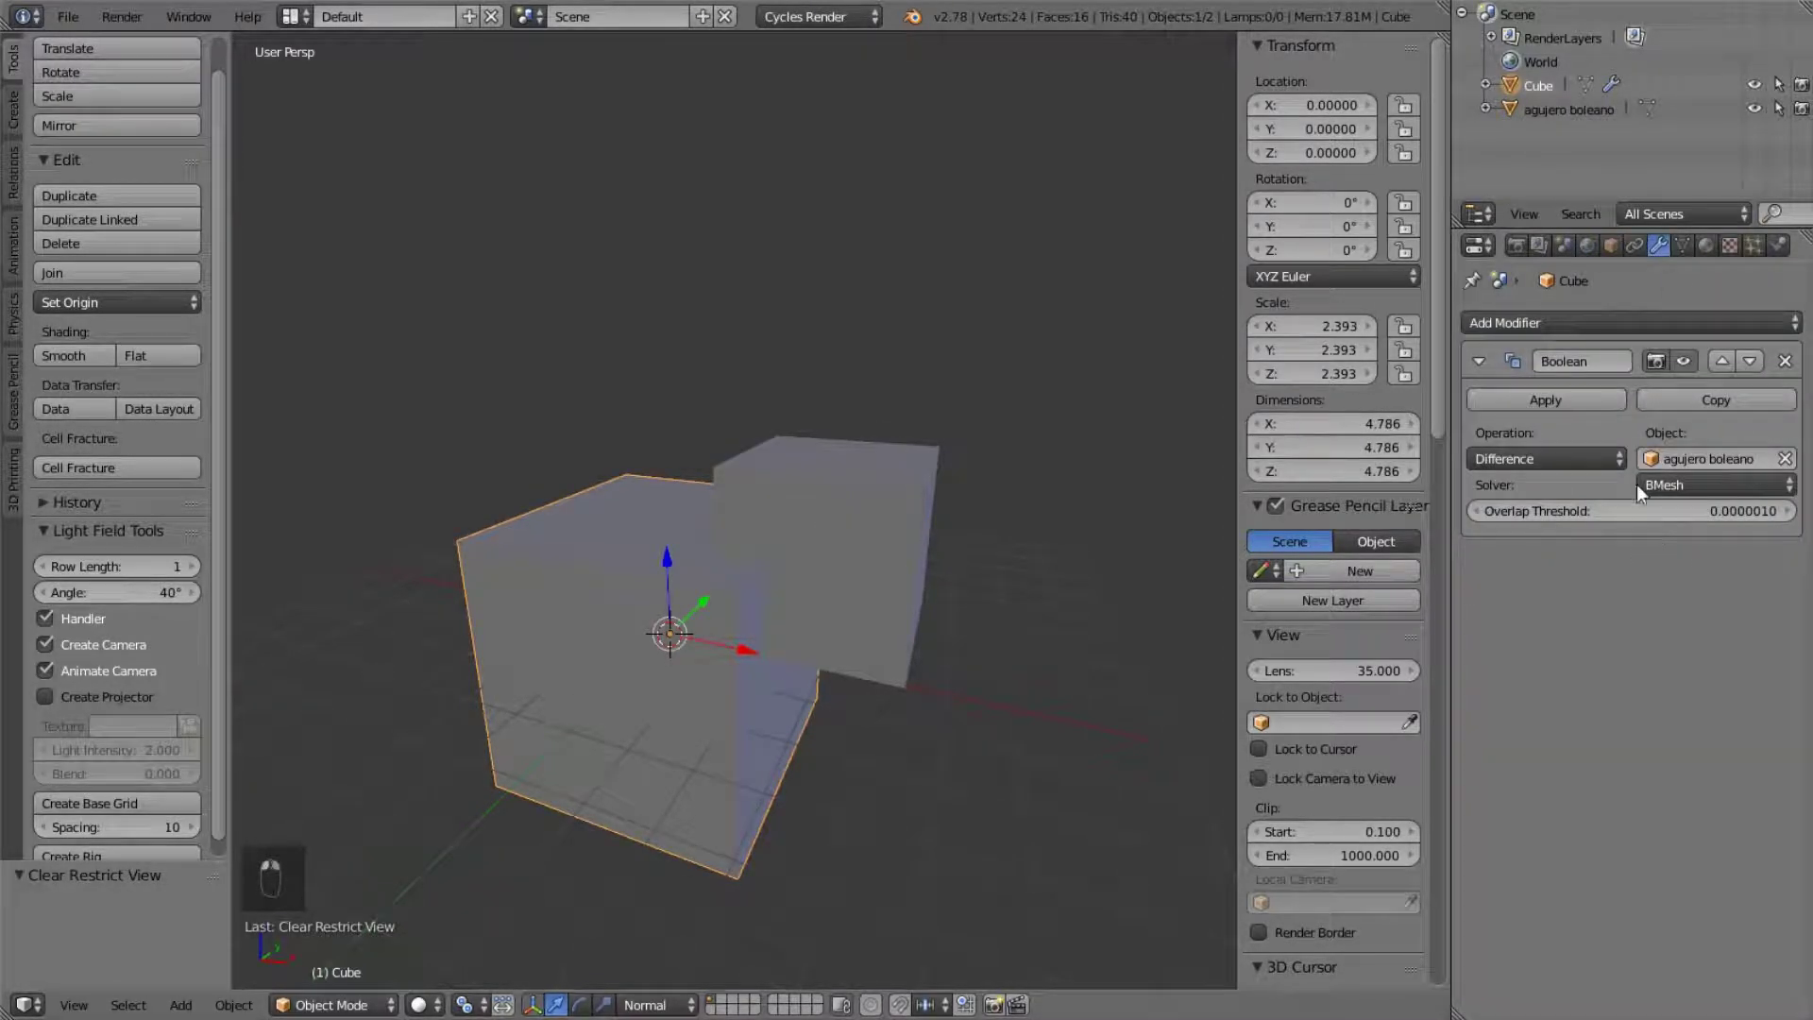
{"action": "left_click", "coordinate": [1721, 457]}
{"action": "left_click", "coordinate": [1608, 492]}
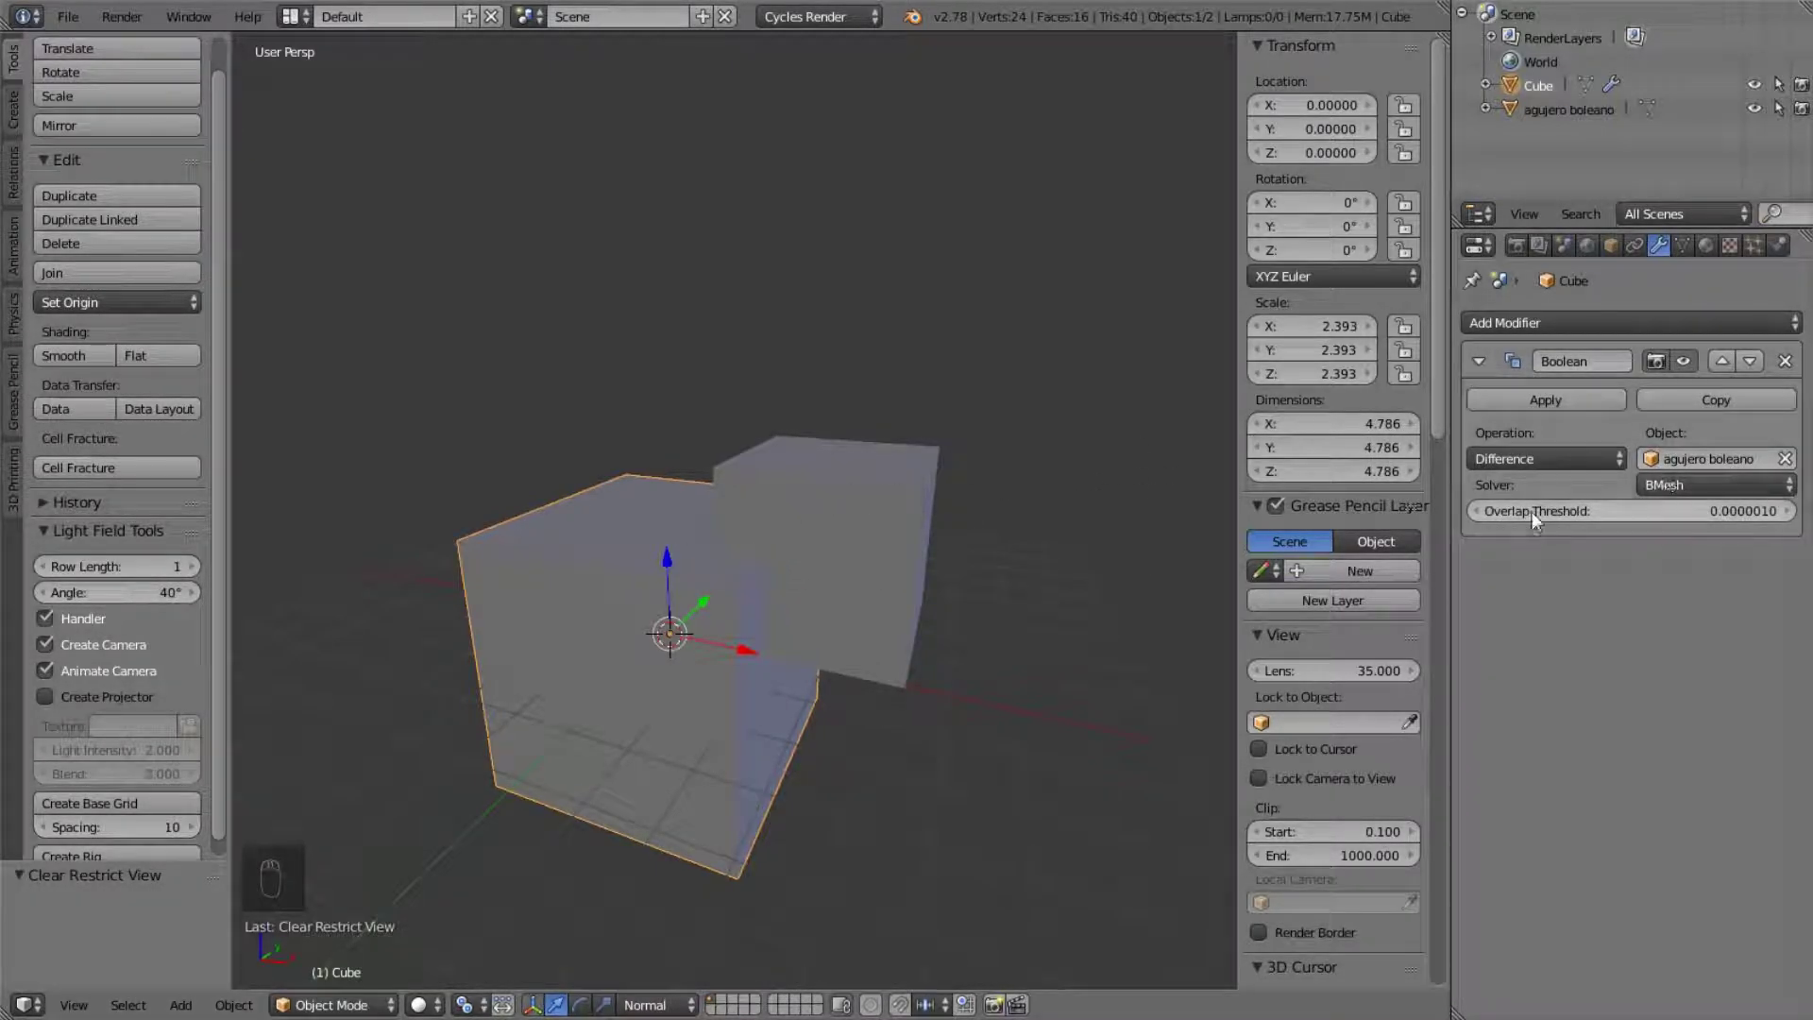
{"action": "left_click", "coordinate": [1719, 459]}
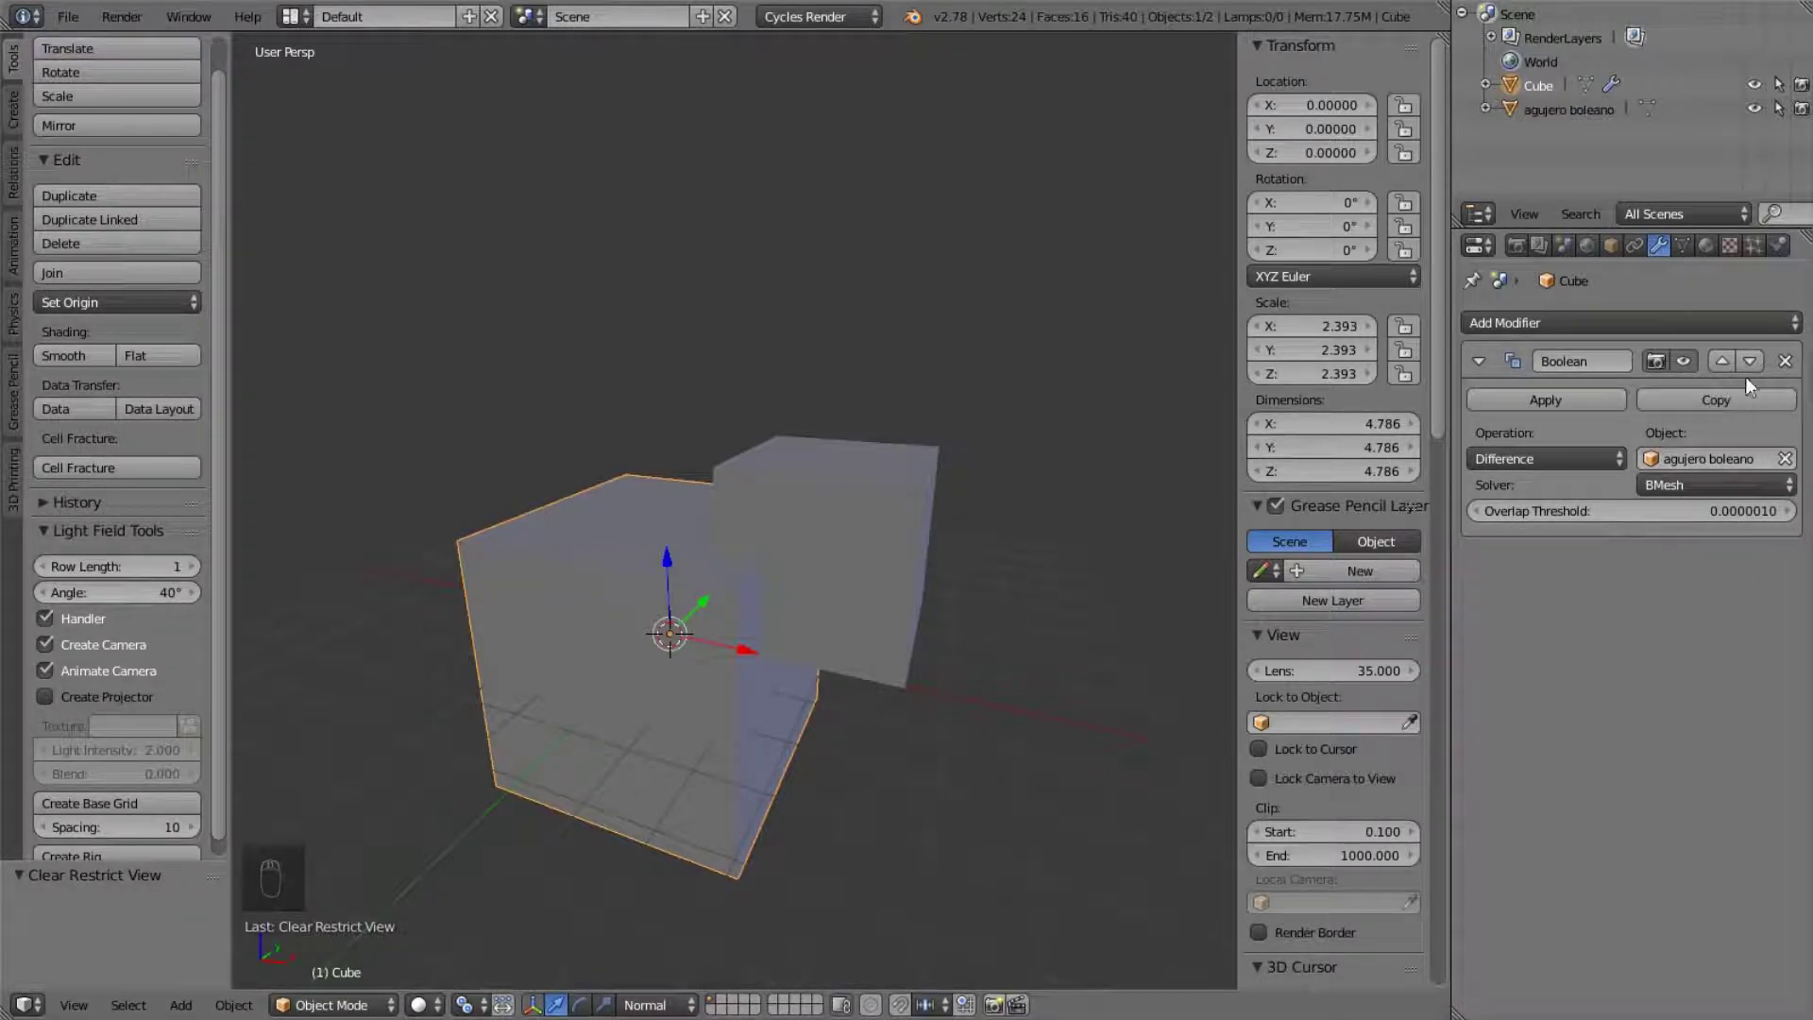
- Select the smaller cube and bring up the display options in its object properties
{"action": "right_click", "coordinate": [887, 493]}
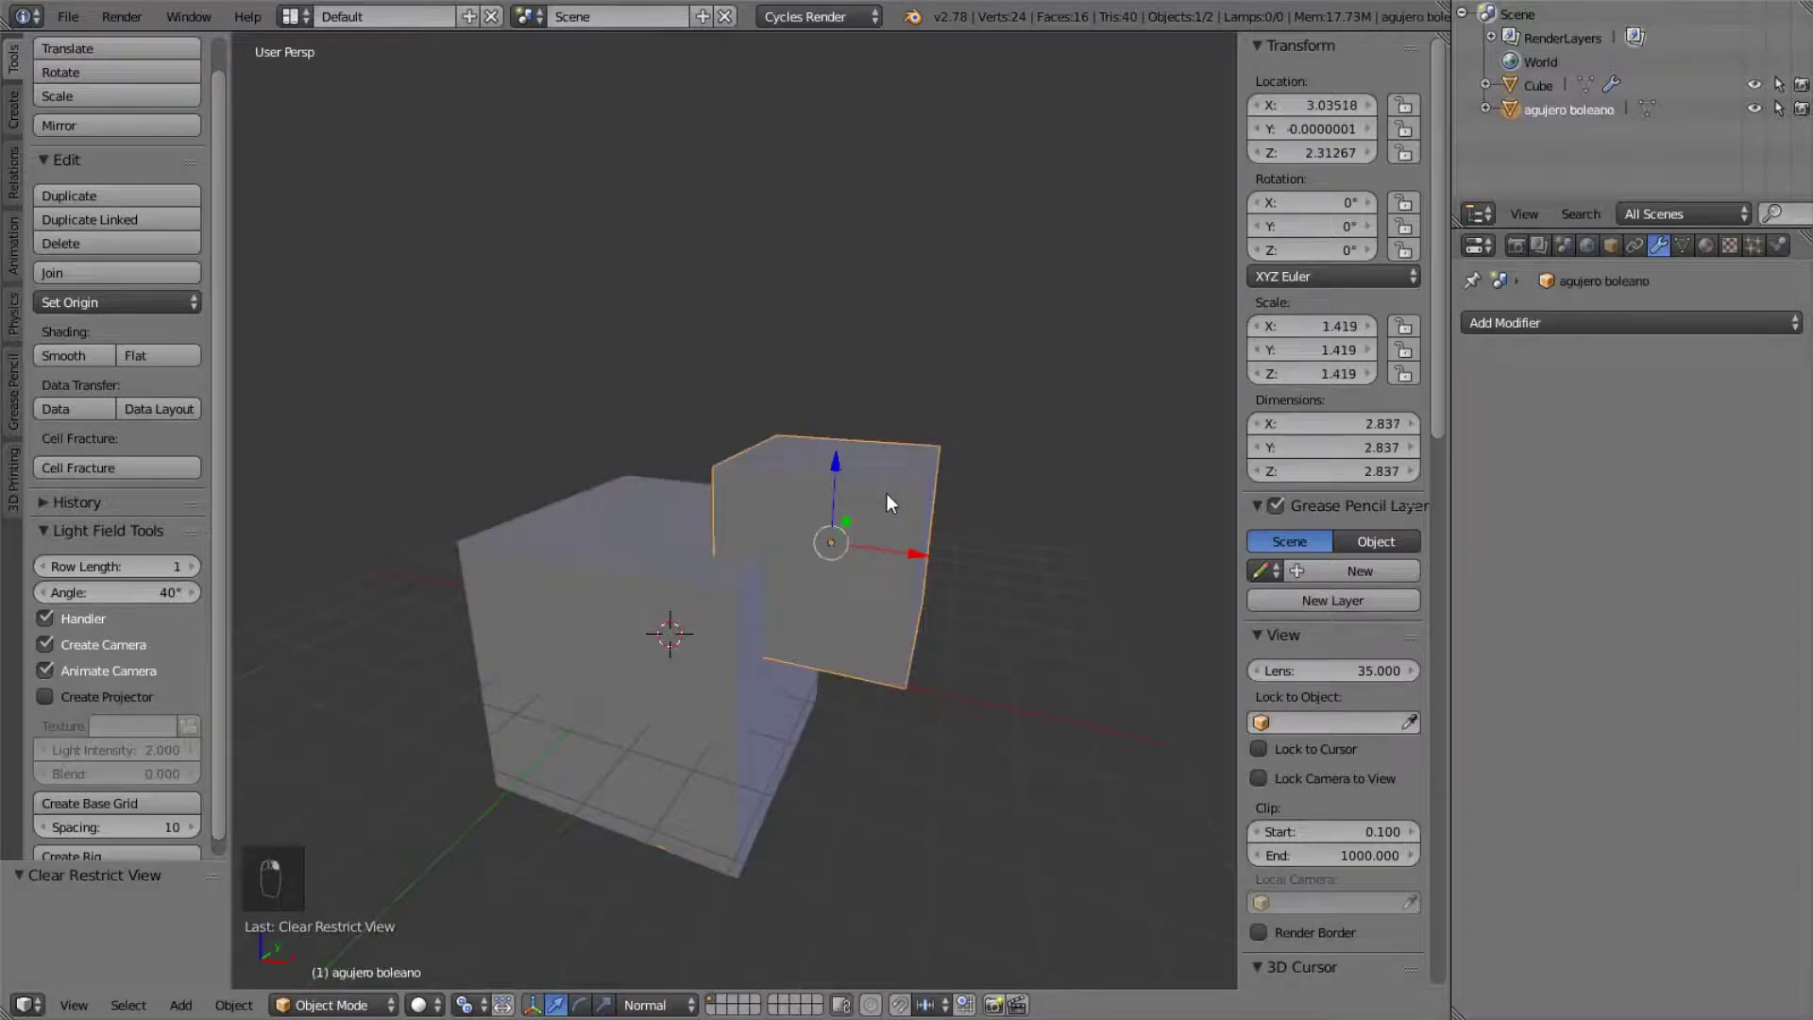
{"action": "left_click", "coordinate": [1609, 247]}
{"action": "scroll", "coordinate": [1667, 706], "scroll_direction": "down", "scroll_amount": 3}
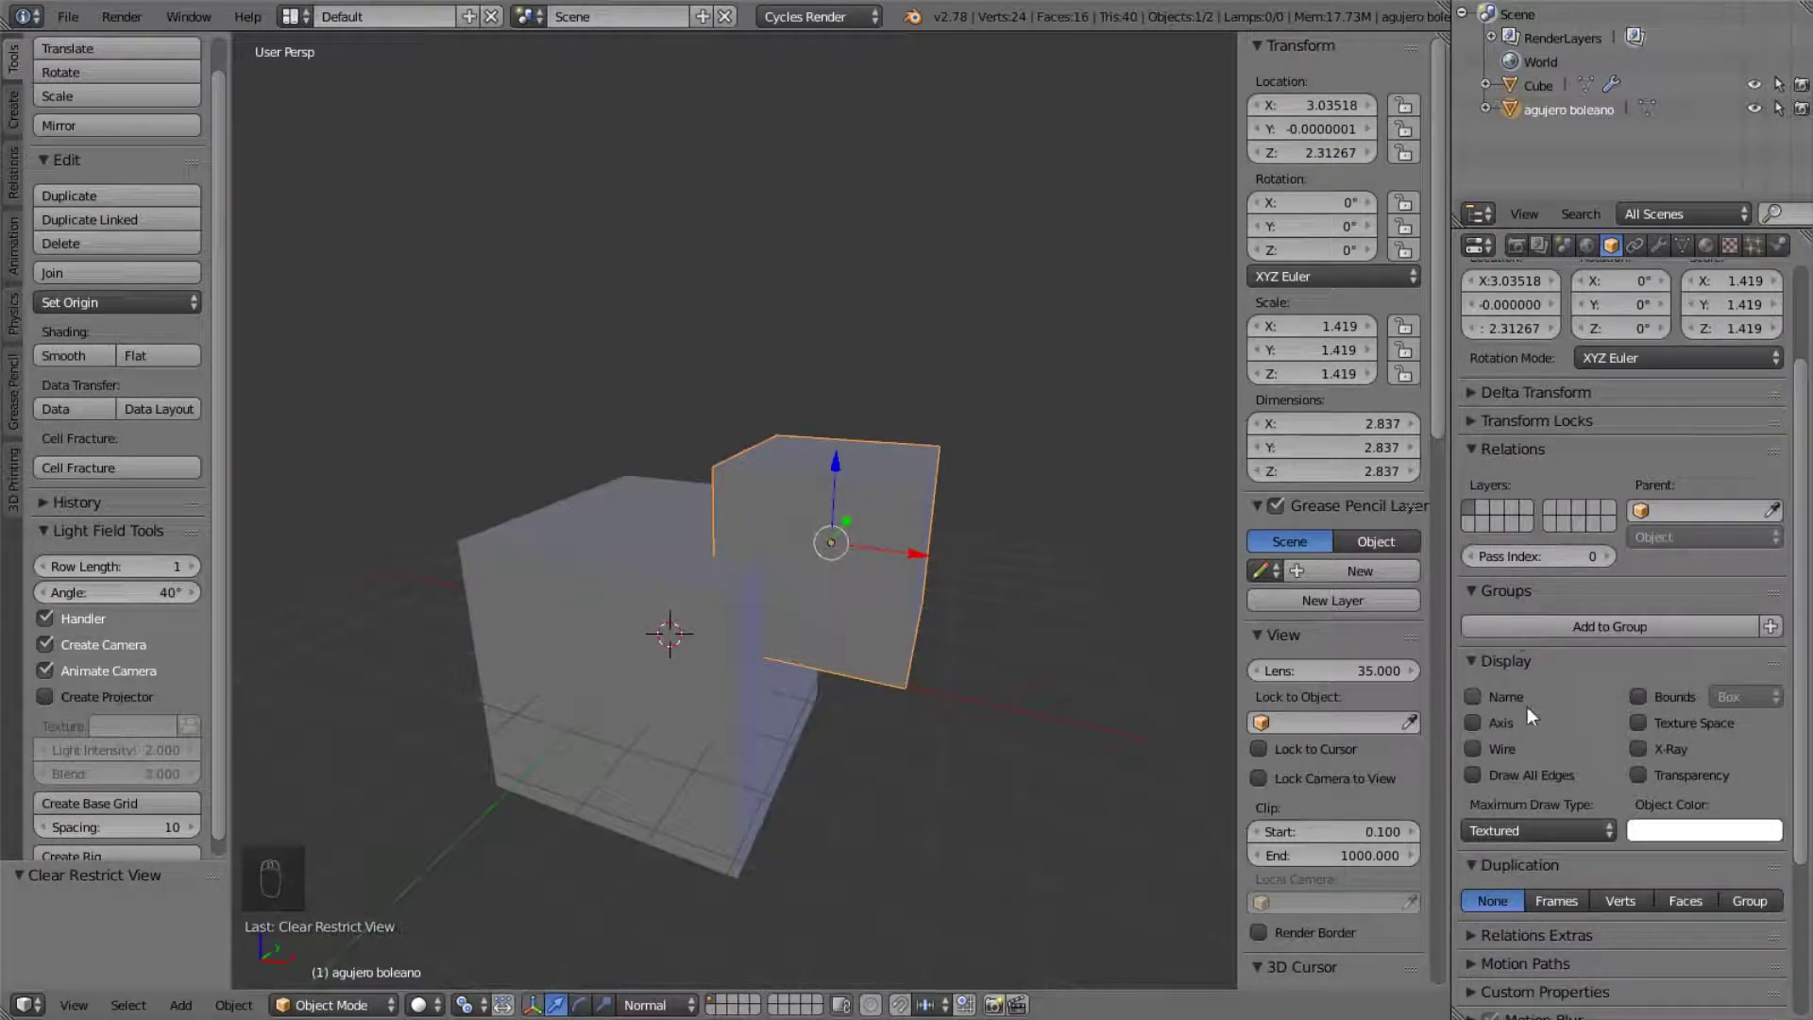
{"action": "scroll", "coordinate": [1595, 777], "scroll_direction": "down", "scroll_amount": 1}
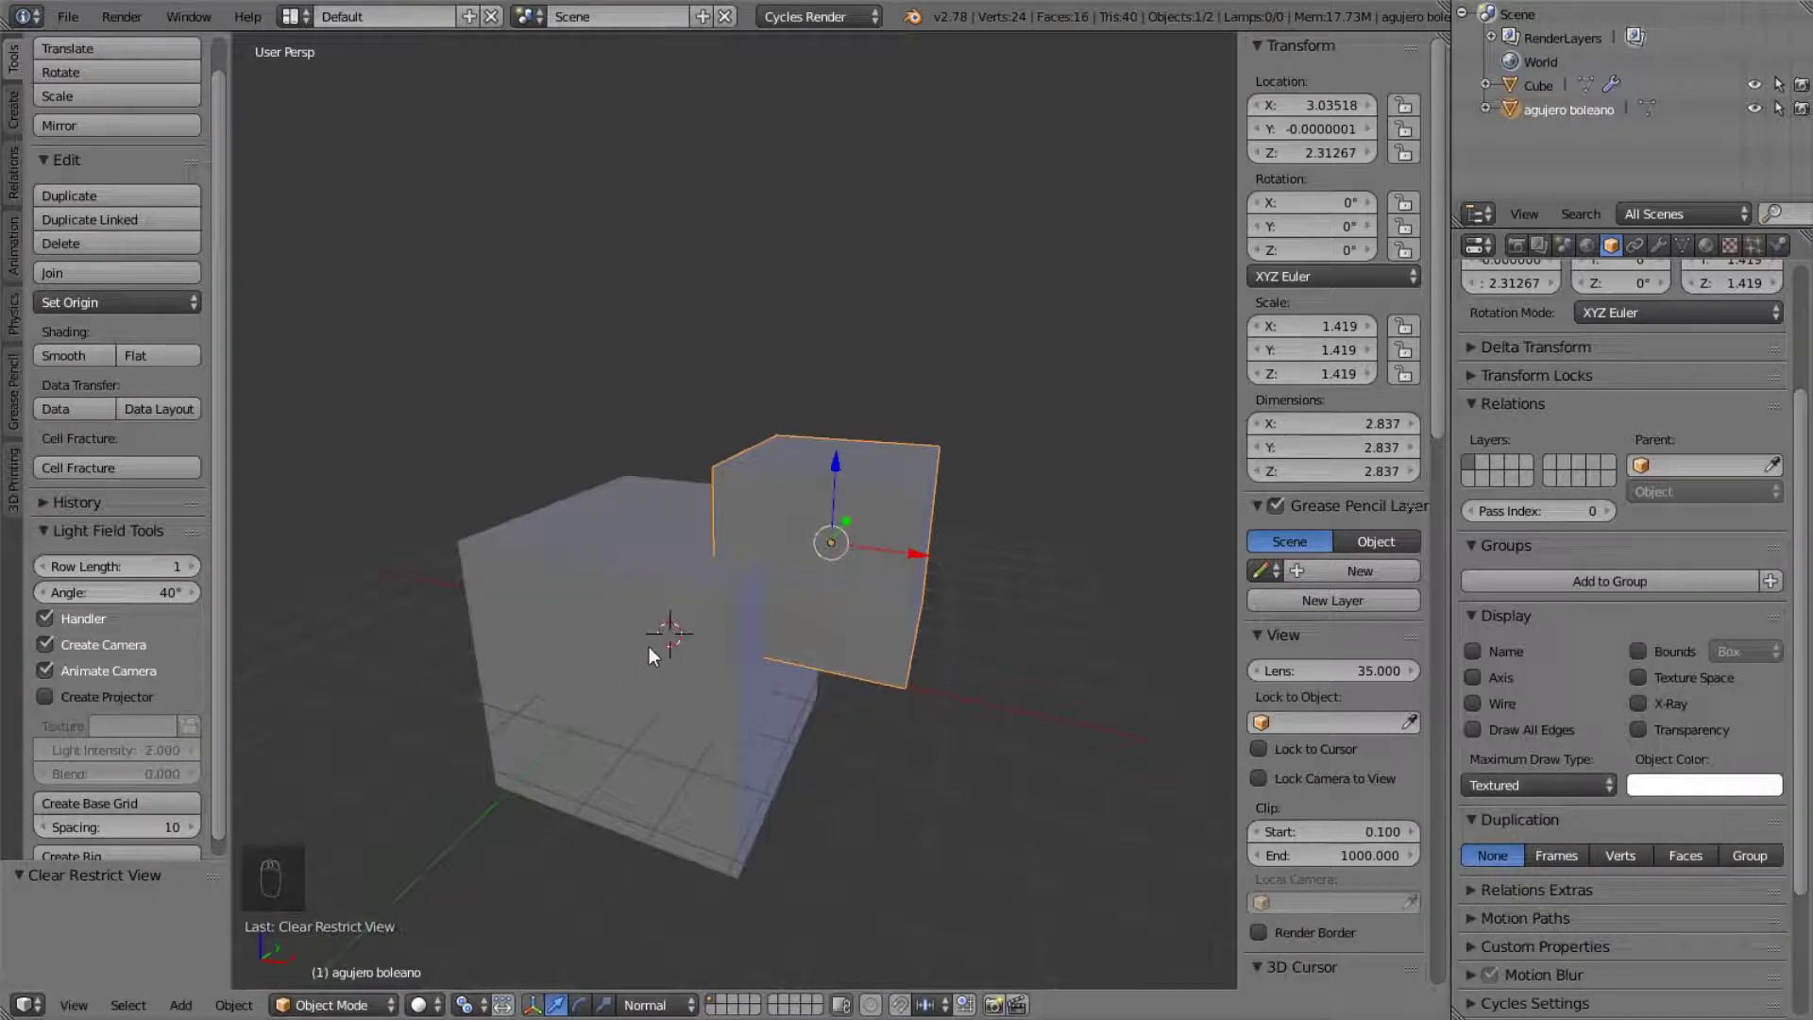
- Set the smaller cube's maximum draw type to Solid
{"action": "left_click", "coordinate": [1560, 786]}
{"action": "left_click", "coordinate": [1555, 710]}
{"action": "scroll", "coordinate": [953, 610], "scroll_direction": "up", "scroll_amount": 1}
{"action": "scroll", "coordinate": [775, 738], "scroll_direction": "down", "scroll_amount": 1}
{"action": "middle_click_drag", "start_coordinate": [971, 714], "coordinate": [967, 693]}
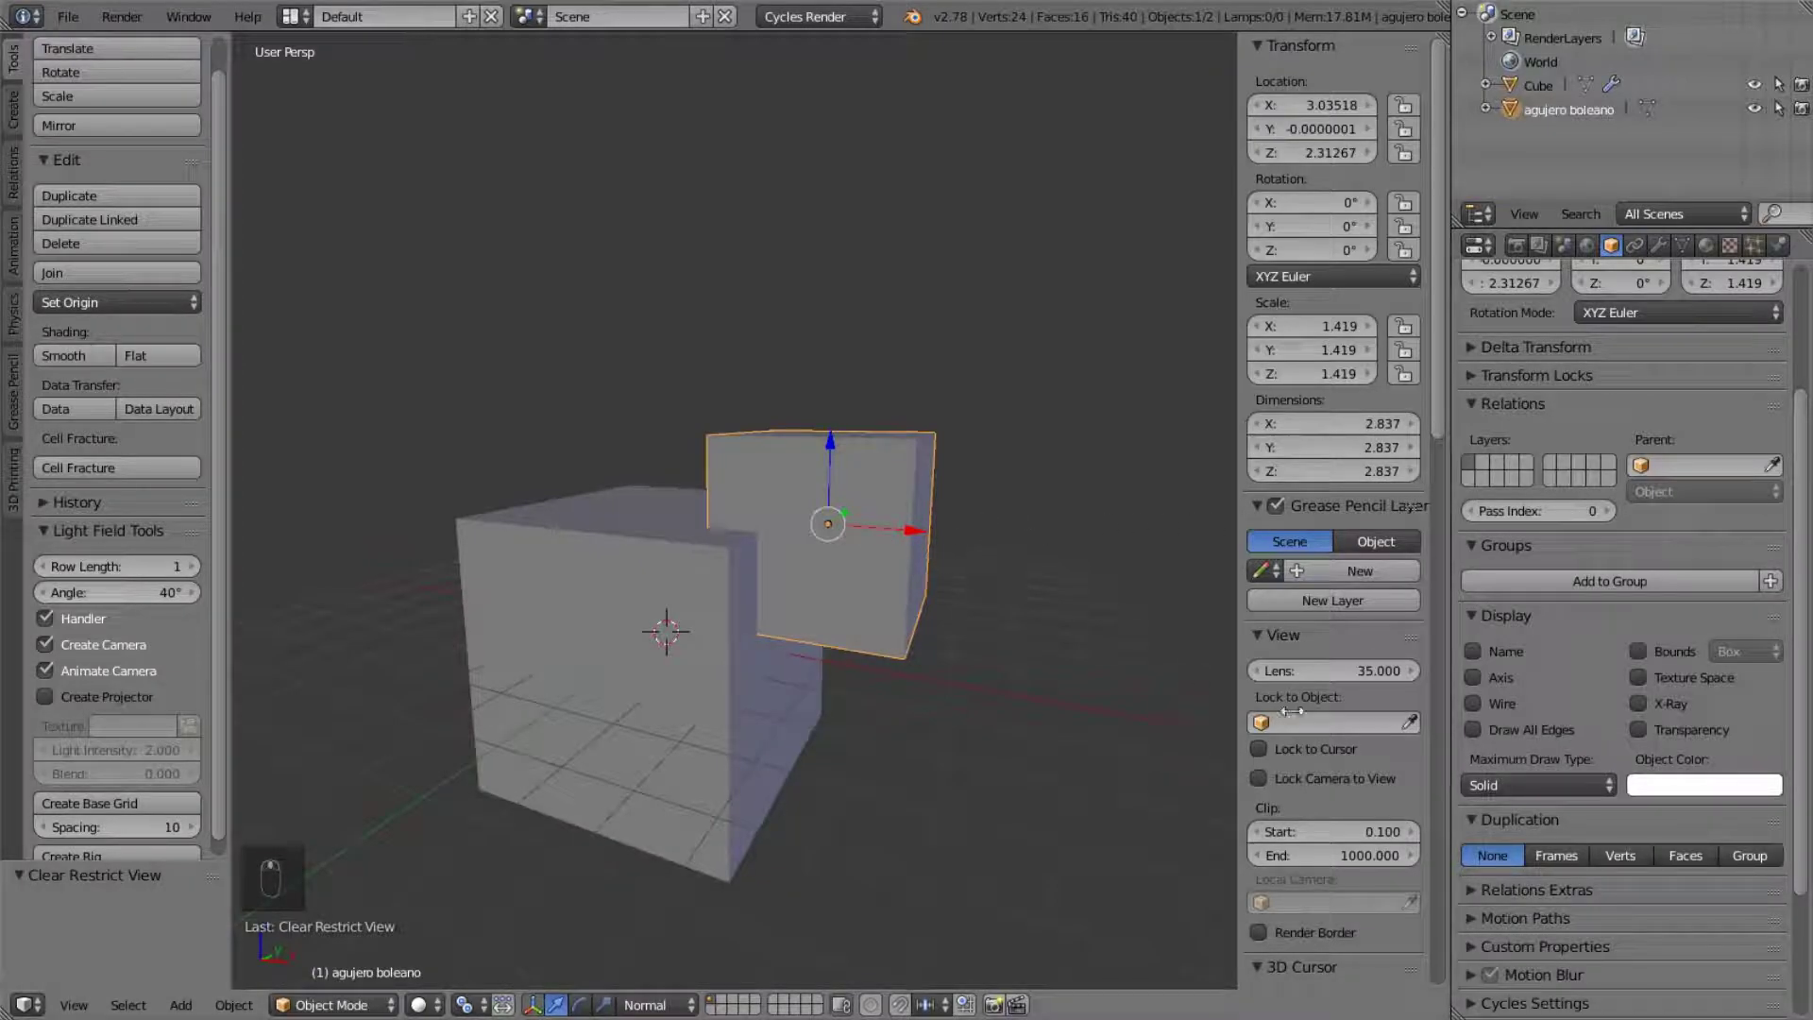
- Compare the smaller cube's draw type options with the viewport shading modes, keeping the viewport in Solid shading
{"action": "left_click", "coordinate": [1505, 782]}
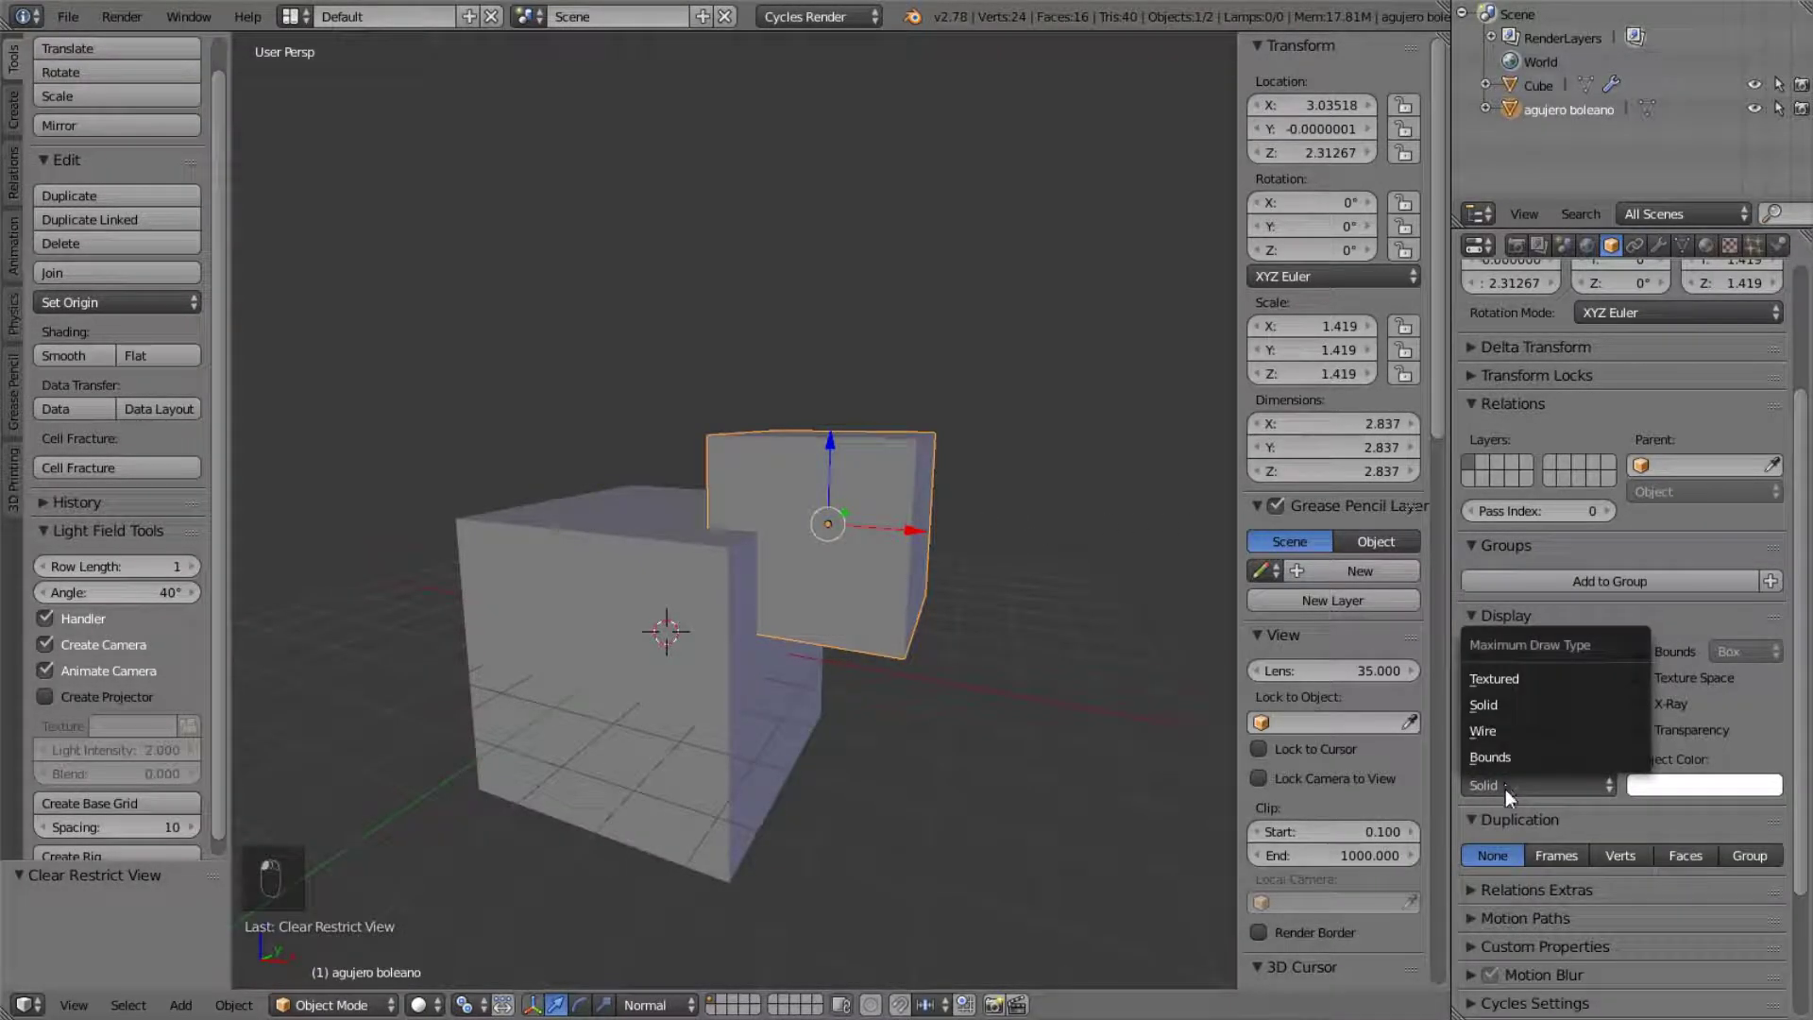
{"action": "left_click", "coordinate": [1534, 786]}
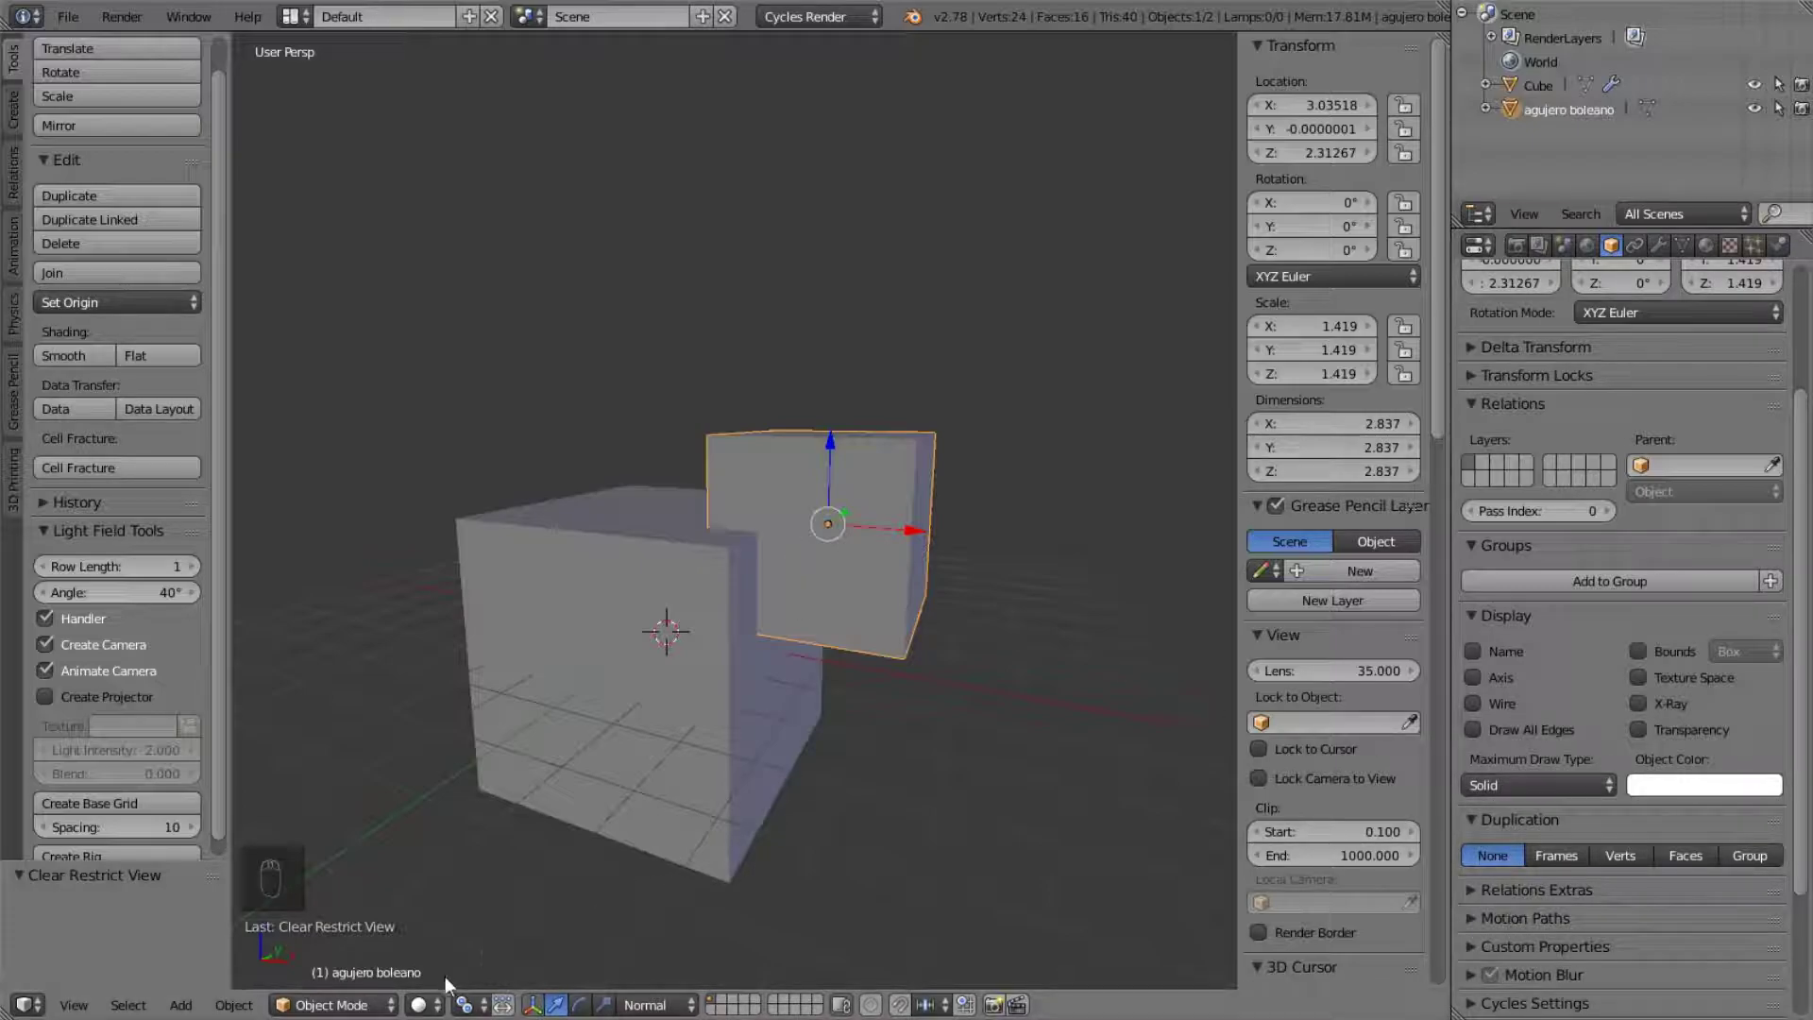
{"action": "left_click", "coordinate": [430, 1009]}
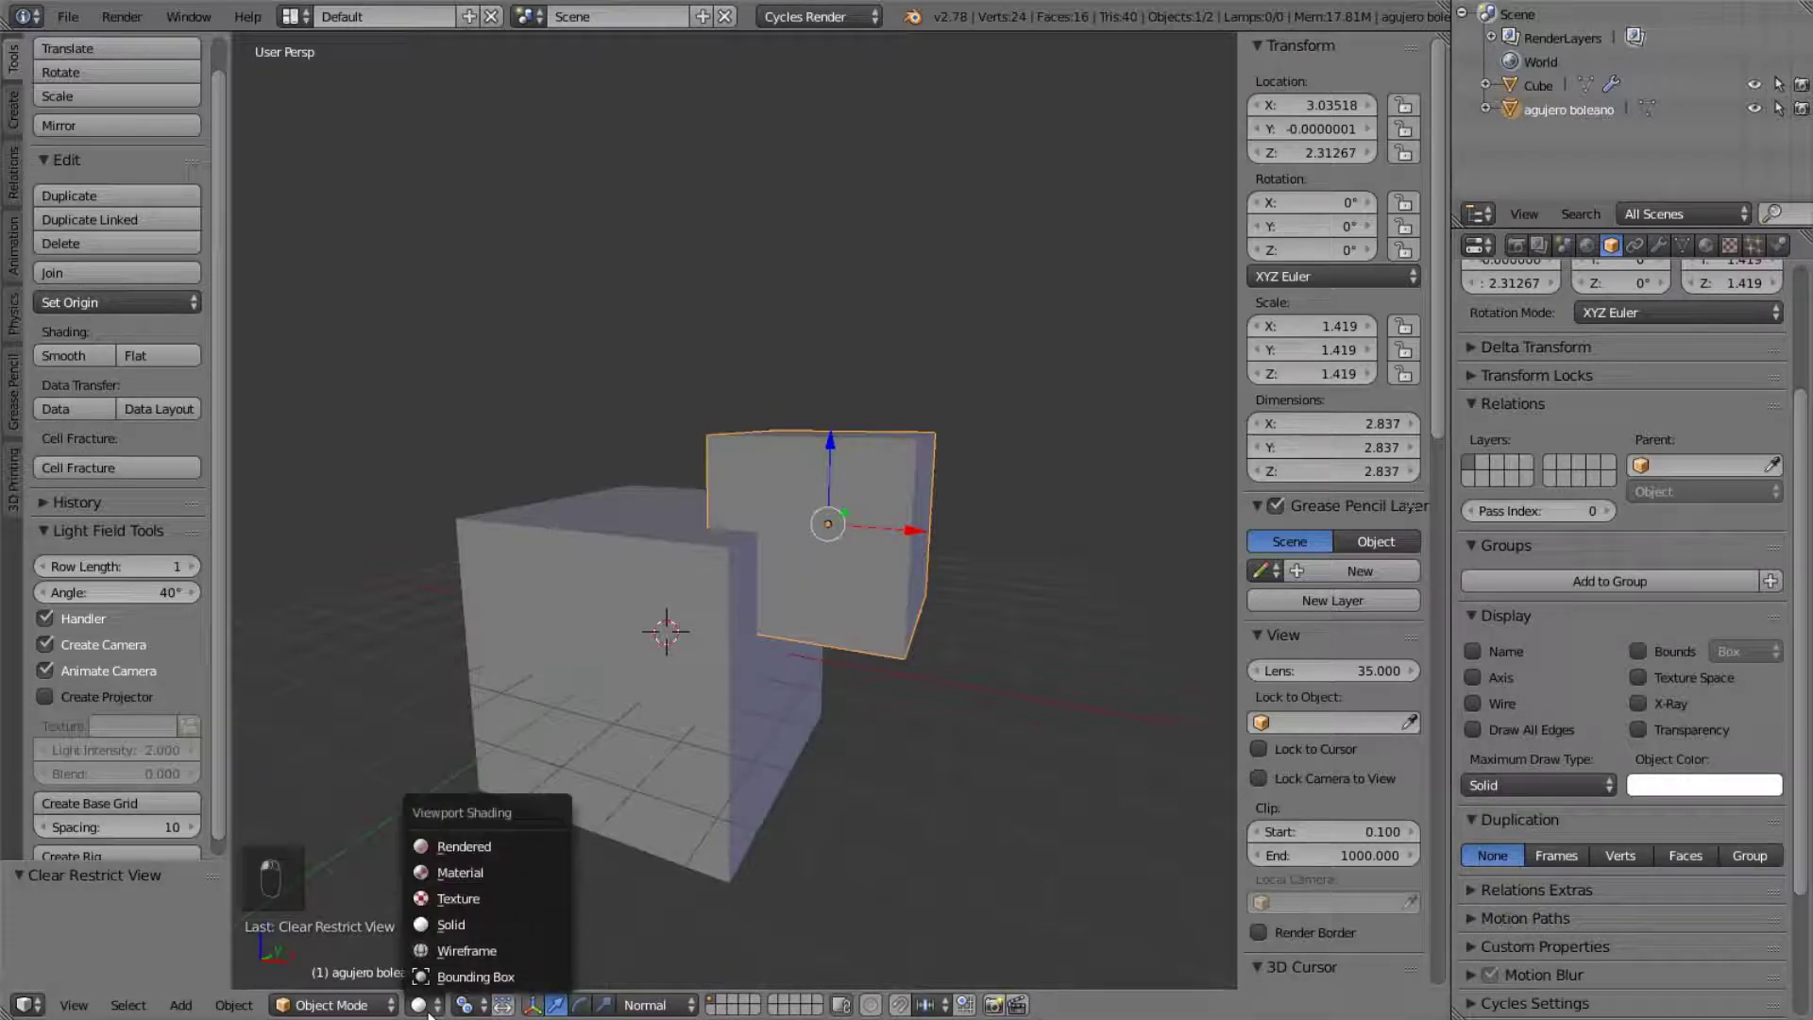
{"action": "left_click", "coordinate": [493, 920]}
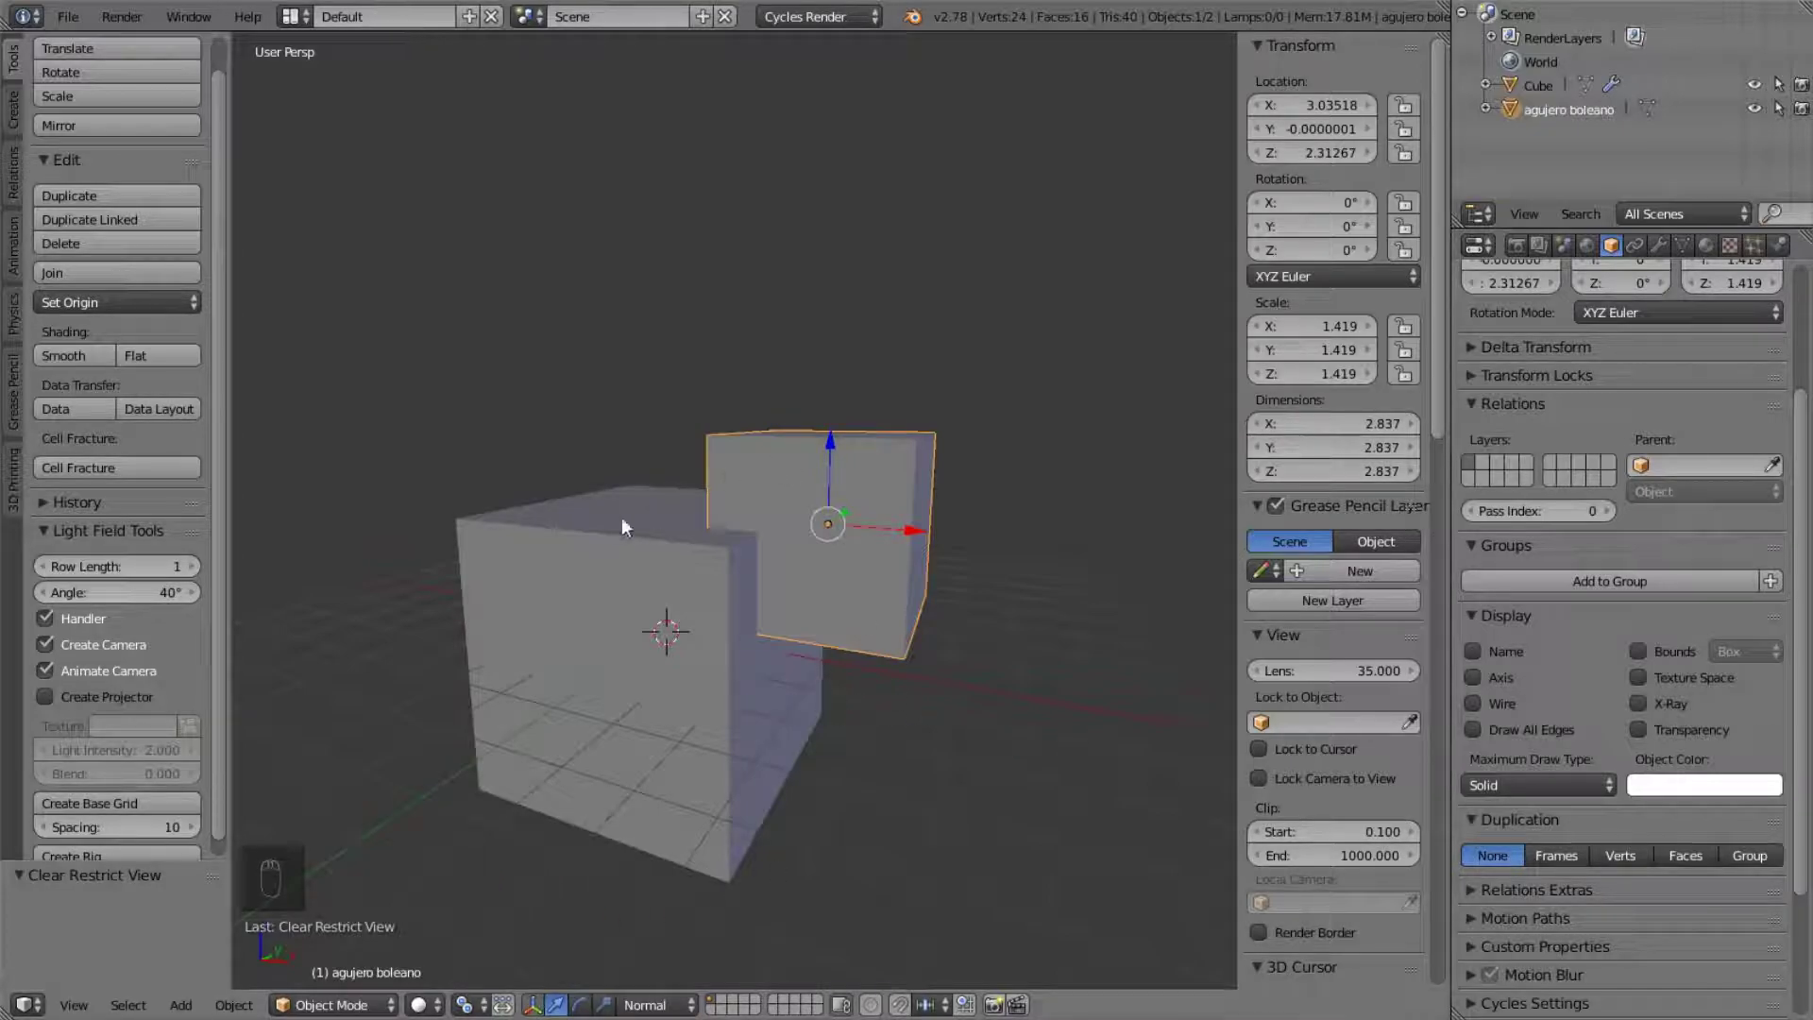
- Set the smaller cube's maximum draw type to Wire and compare it in wireframe and solid viewport shading
{"action": "left_click", "coordinate": [1562, 783]}
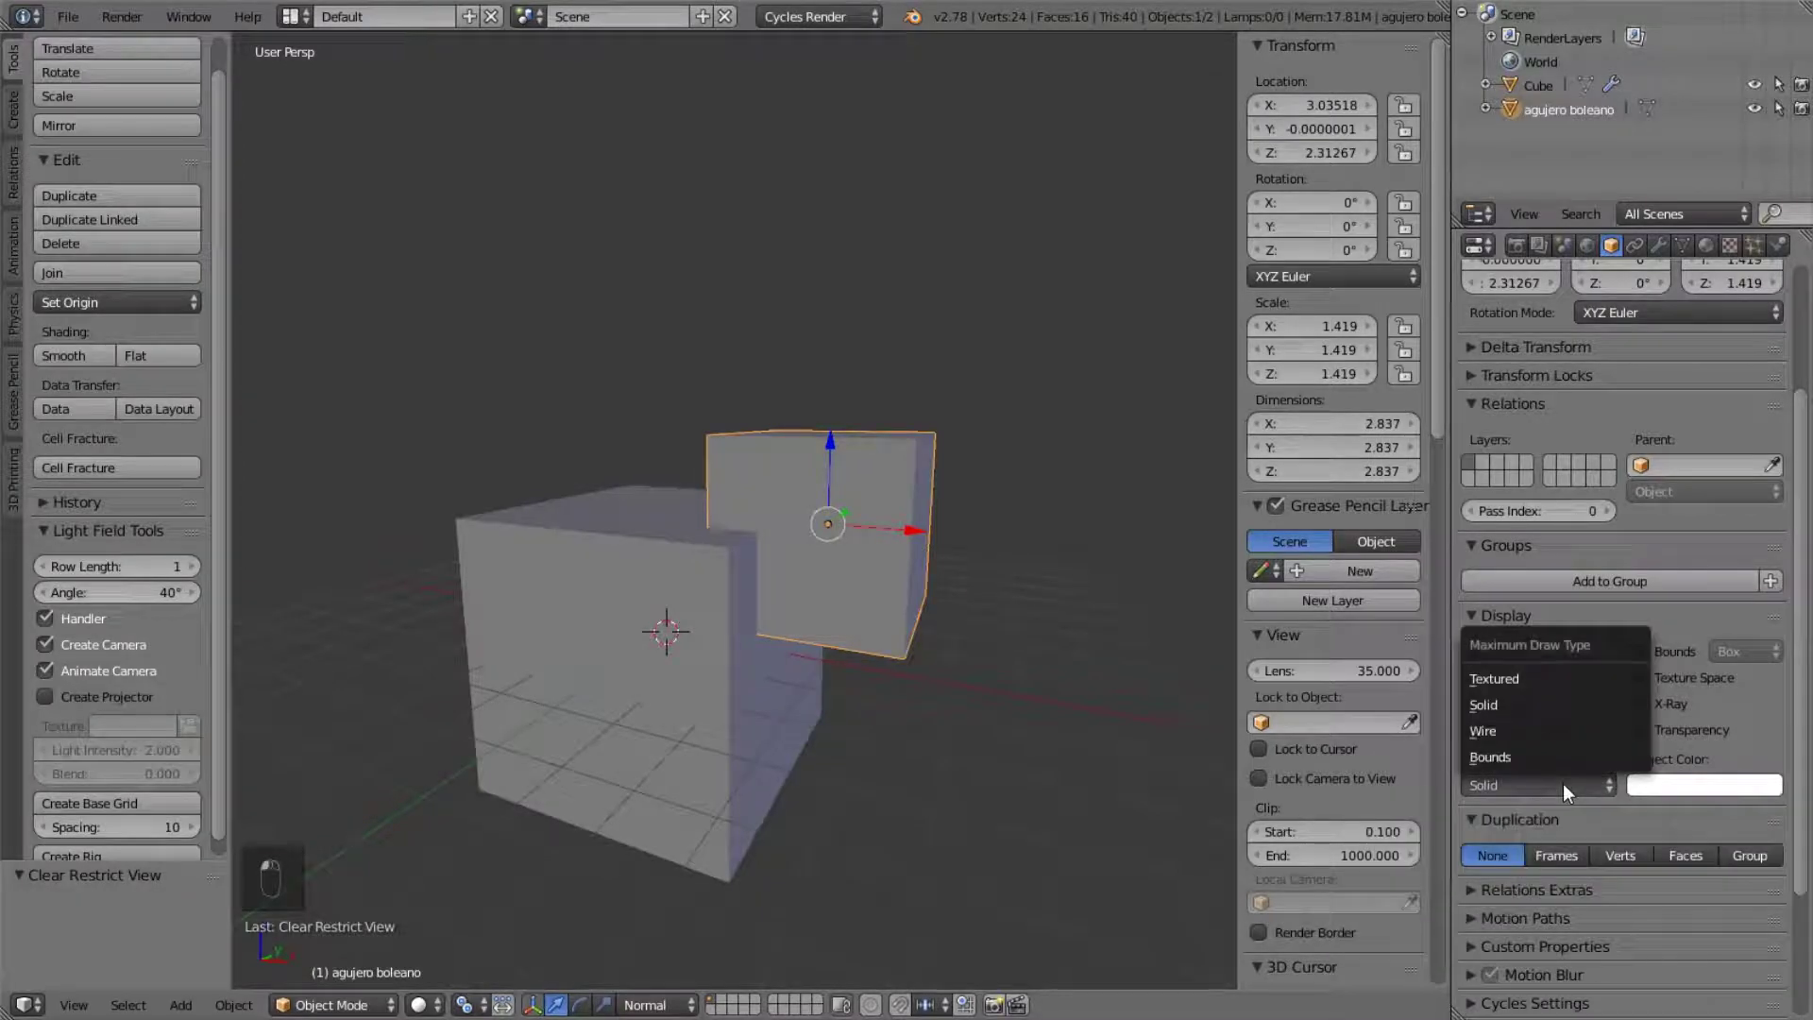
{"action": "left_click", "coordinate": [1507, 733]}
{"action": "mouse_move", "coordinate": [793, 425]}
{"action": "middle_mouse_down"}
{"action": "mouse_move", "coordinate": [729, 502]}
{"action": "mouse_move", "coordinate": [797, 413]}
{"action": "middle_mouse_up"}
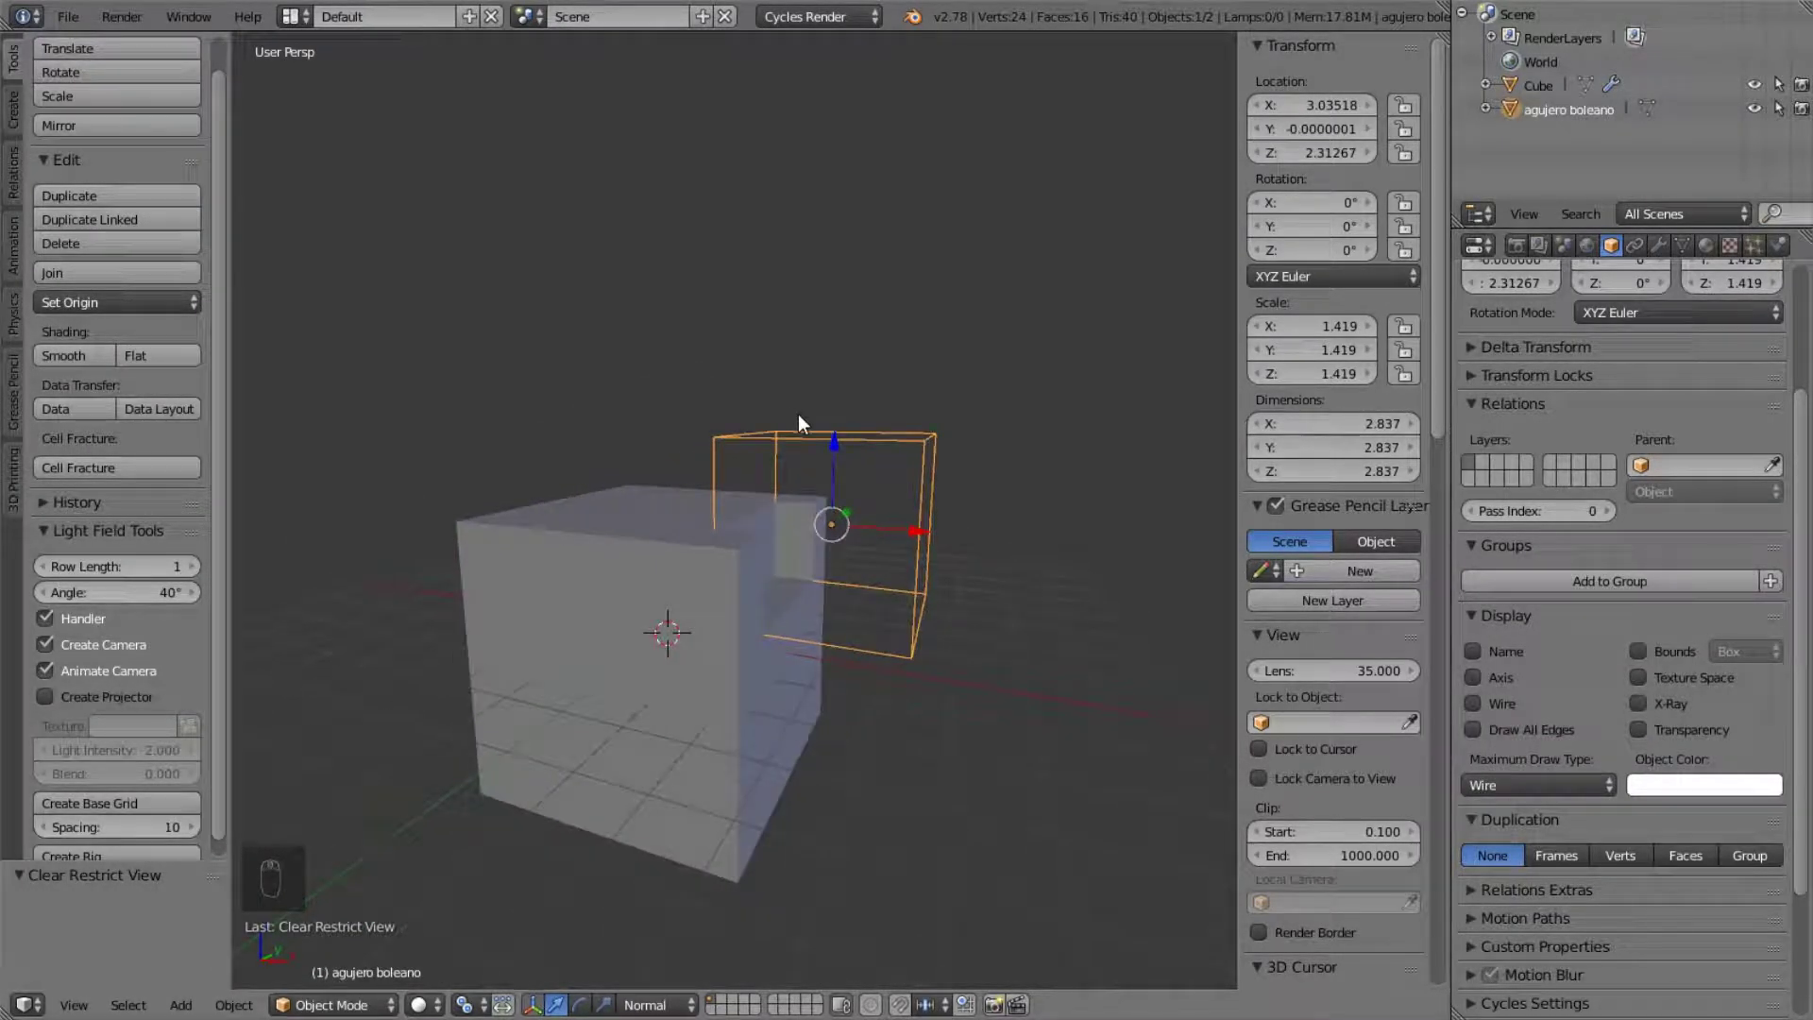
{"action": "key", "text": "z"}
{"action": "key", "text": "z"}
{"action": "middle_click_drag", "start_coordinate": [866, 446], "coordinate": [924, 491]}
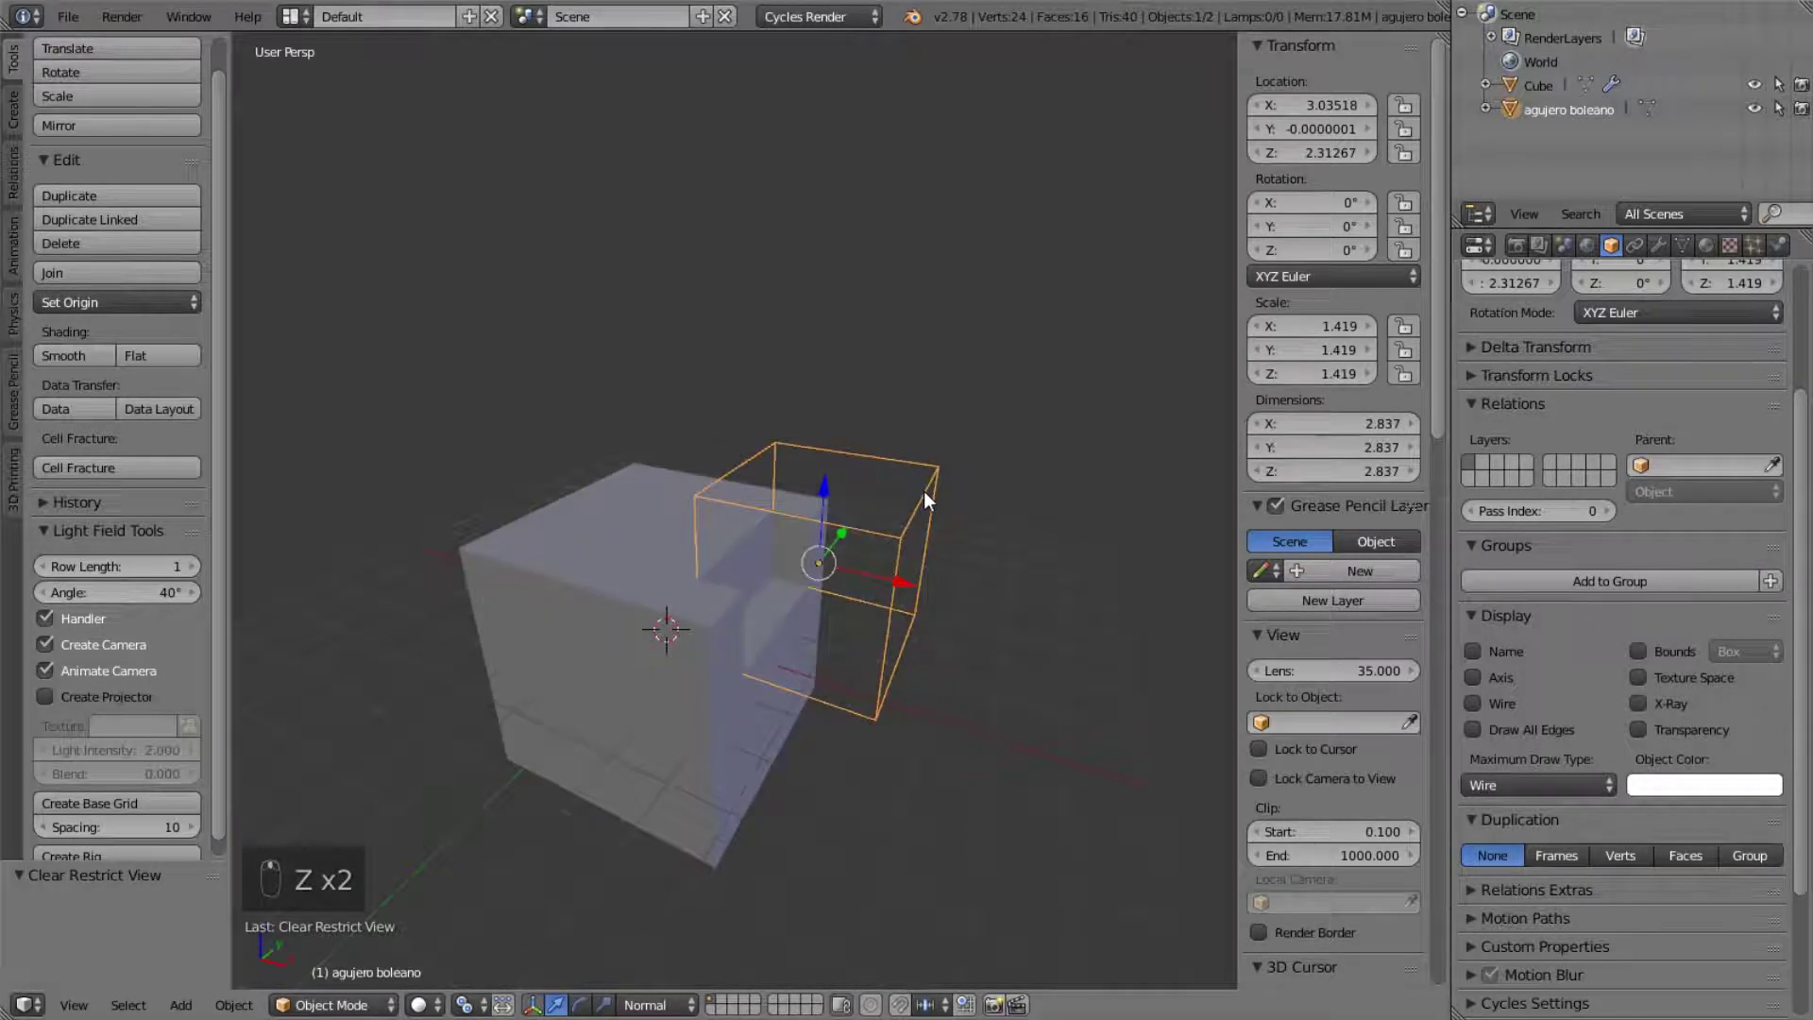
- Examine the cut in the large cube and review its Boolean modifier settings
{"action": "right_click", "coordinate": [655, 558]}
{"action": "right_click", "coordinate": [853, 519]}
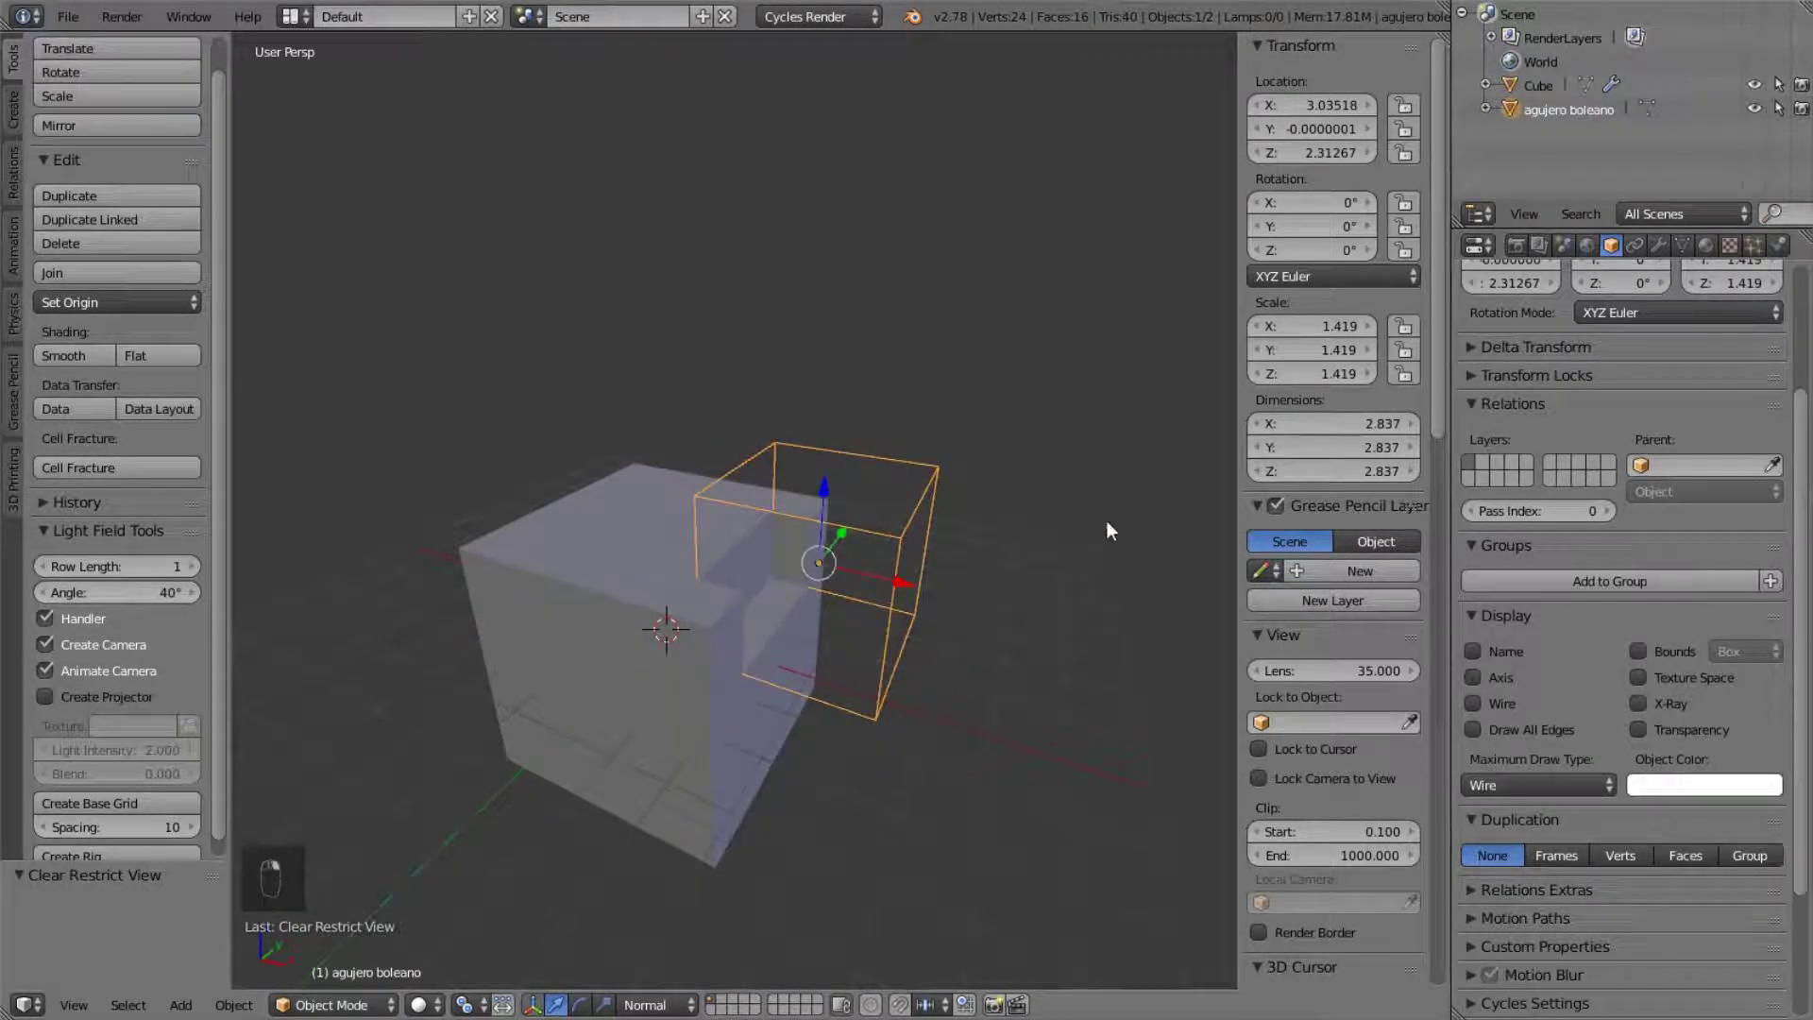
{"action": "middle_click_drag", "start_coordinate": [909, 484], "coordinate": [858, 547]}
{"action": "scroll", "coordinate": [858, 541], "scroll_direction": "up", "scroll_amount": 1}
{"action": "right_click", "coordinate": [502, 538]}
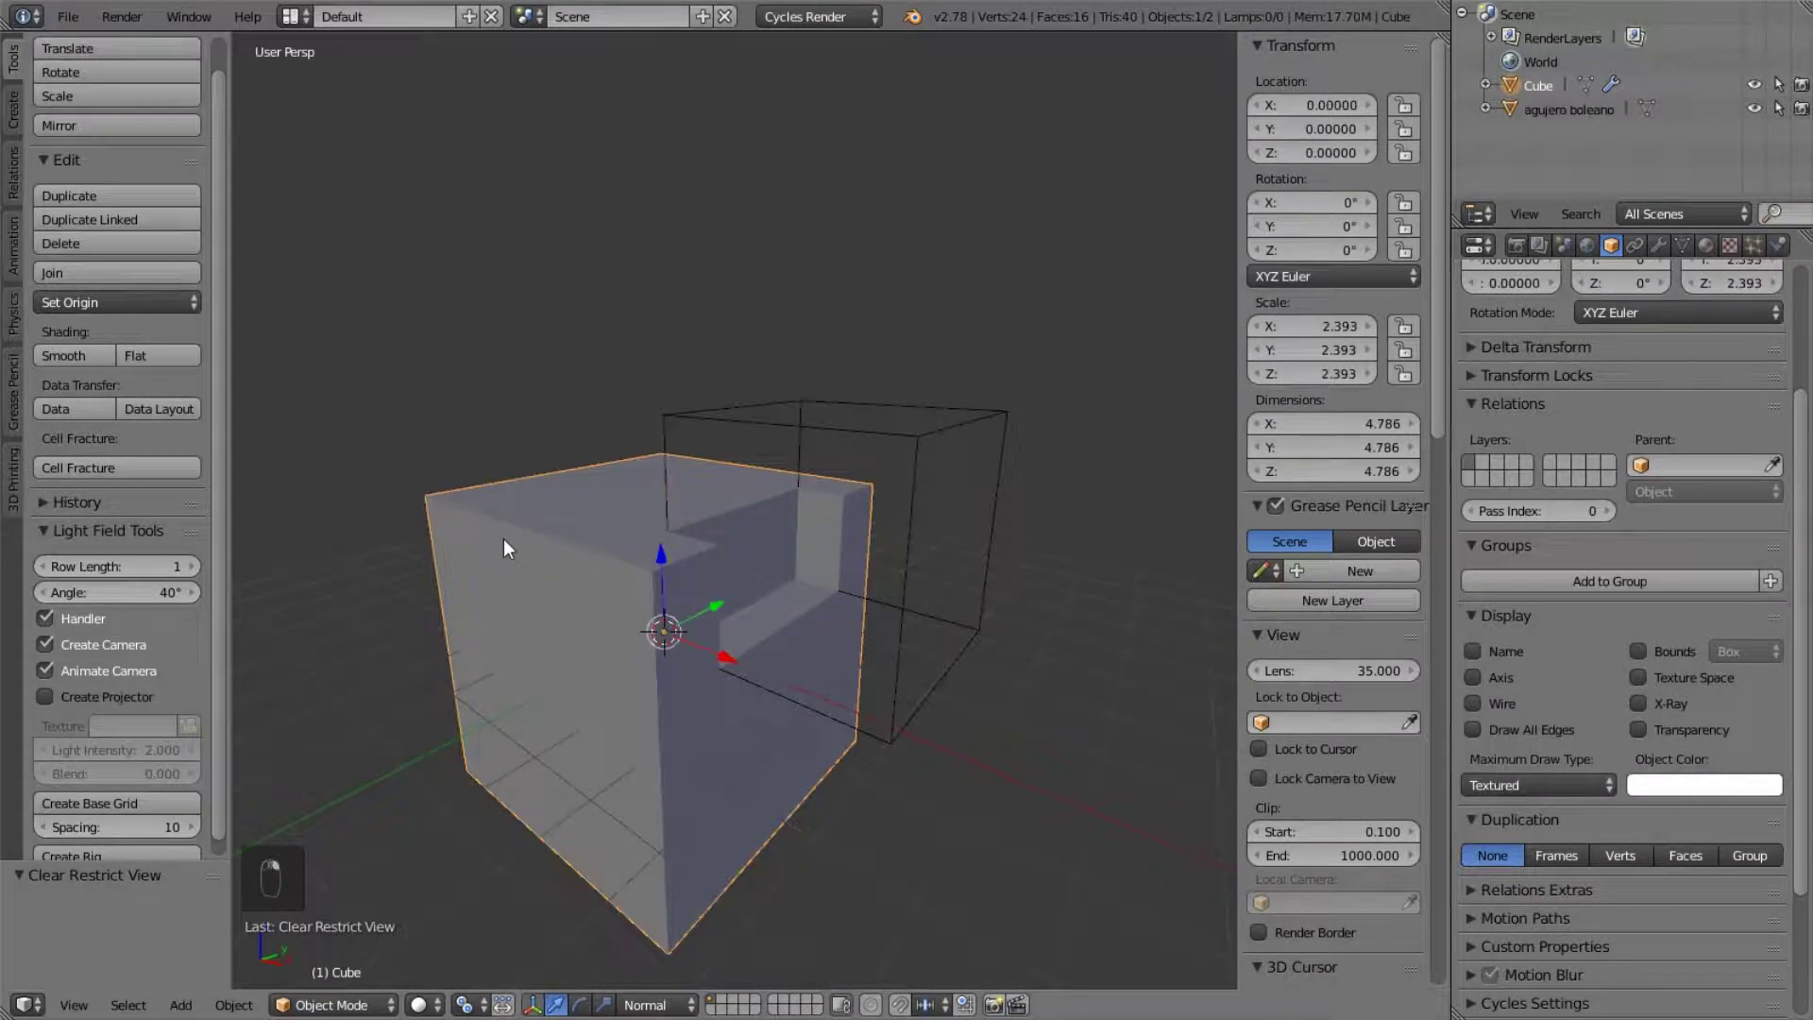
{"action": "left_click", "coordinate": [1659, 246]}
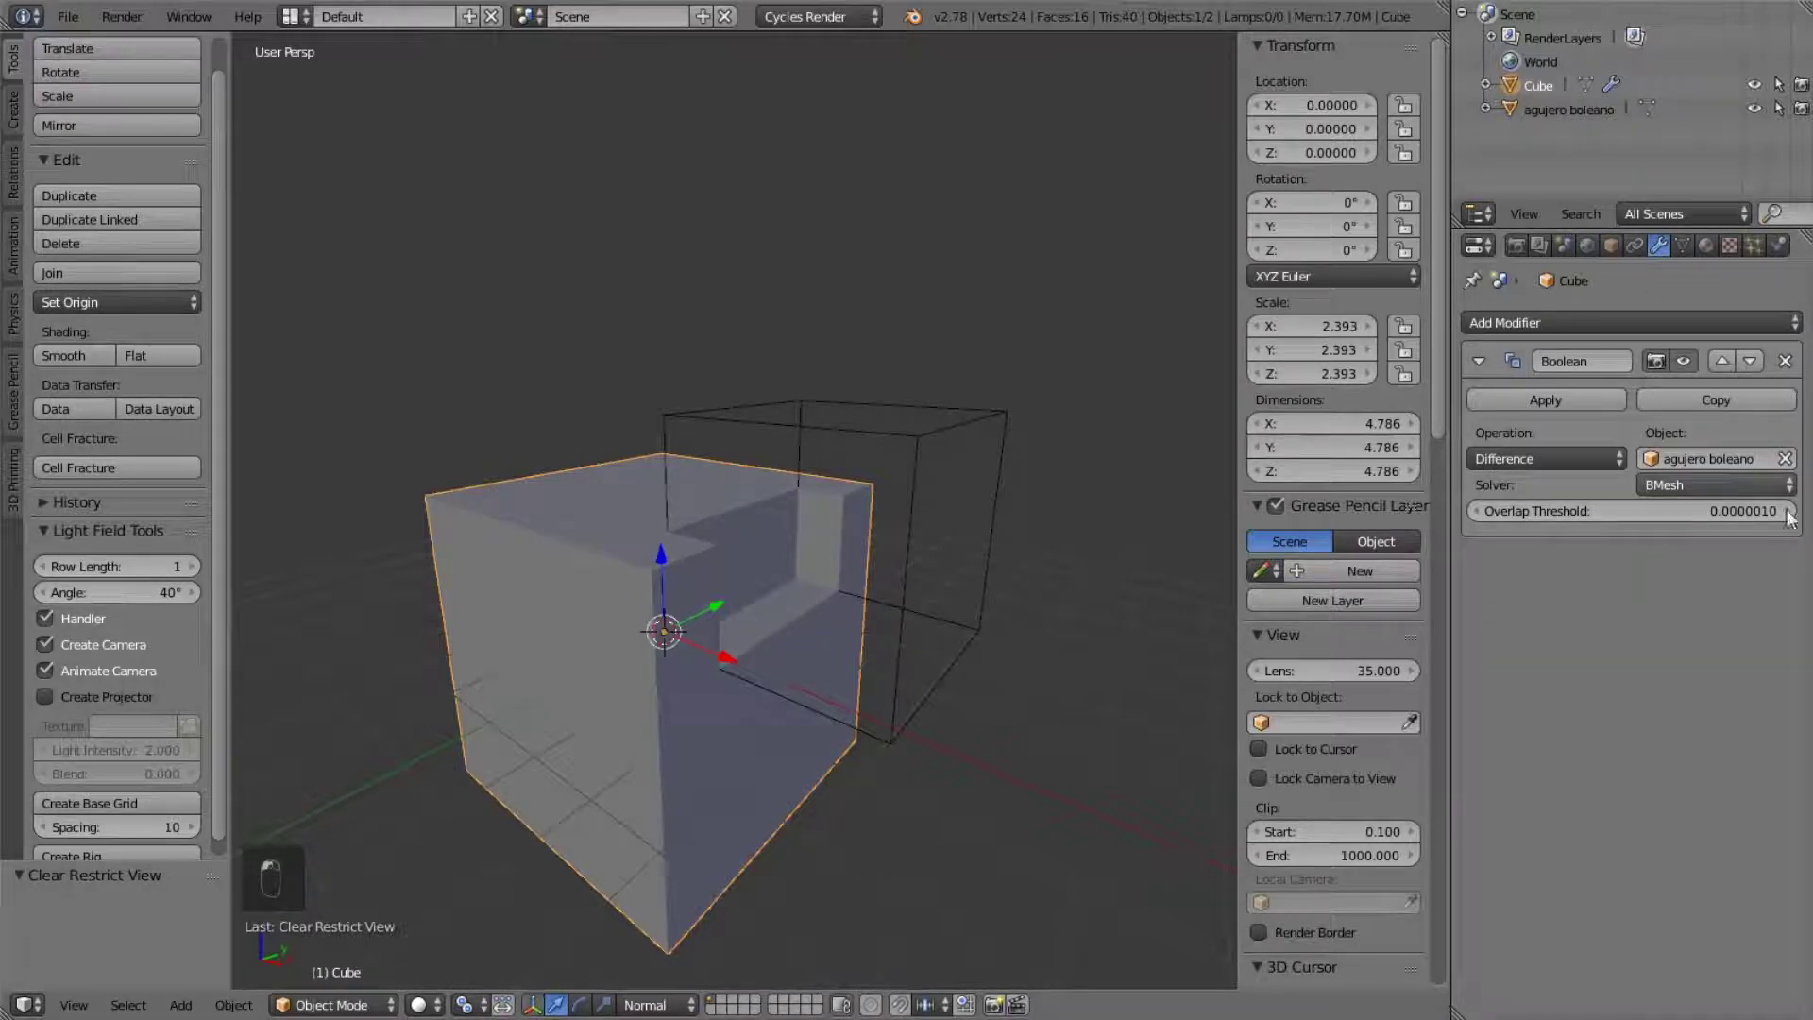
- Move the wire-displayed smaller cube down about 0.59 units along the global Z axis
{"action": "right_click", "coordinate": [942, 451]}
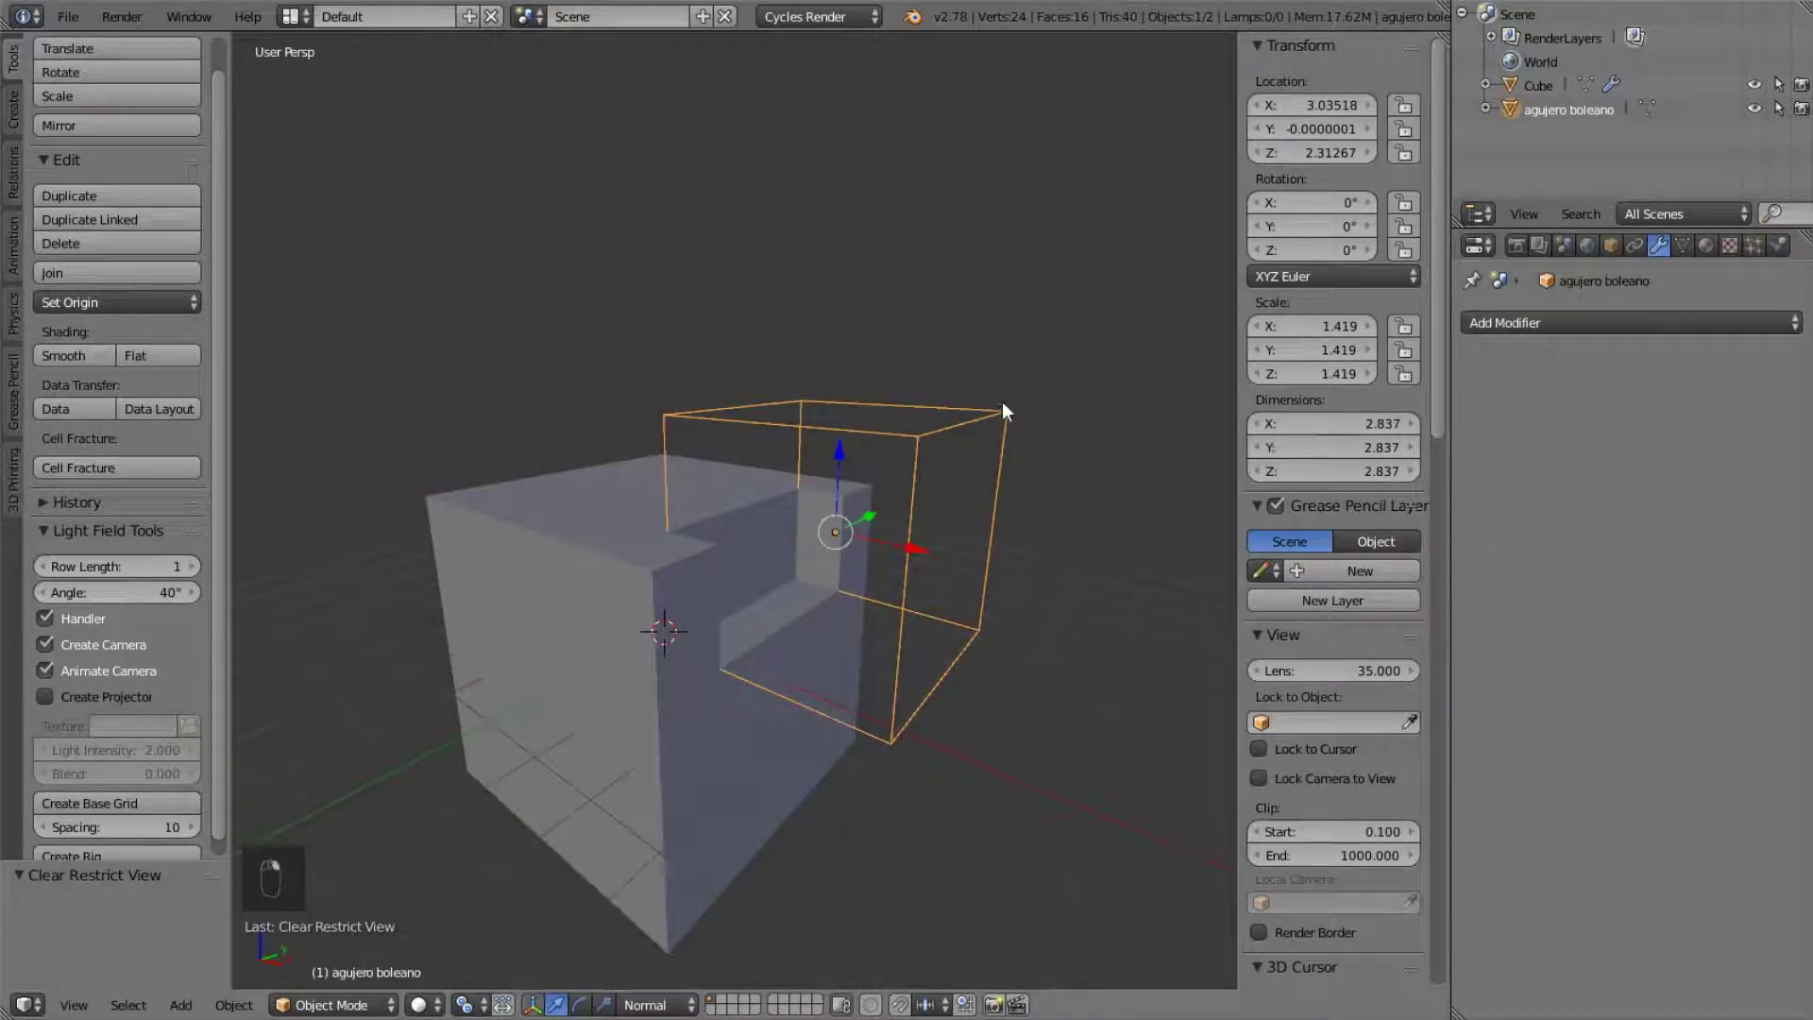
{"action": "key", "text": "g"}
{"action": "key", "text": "z"}
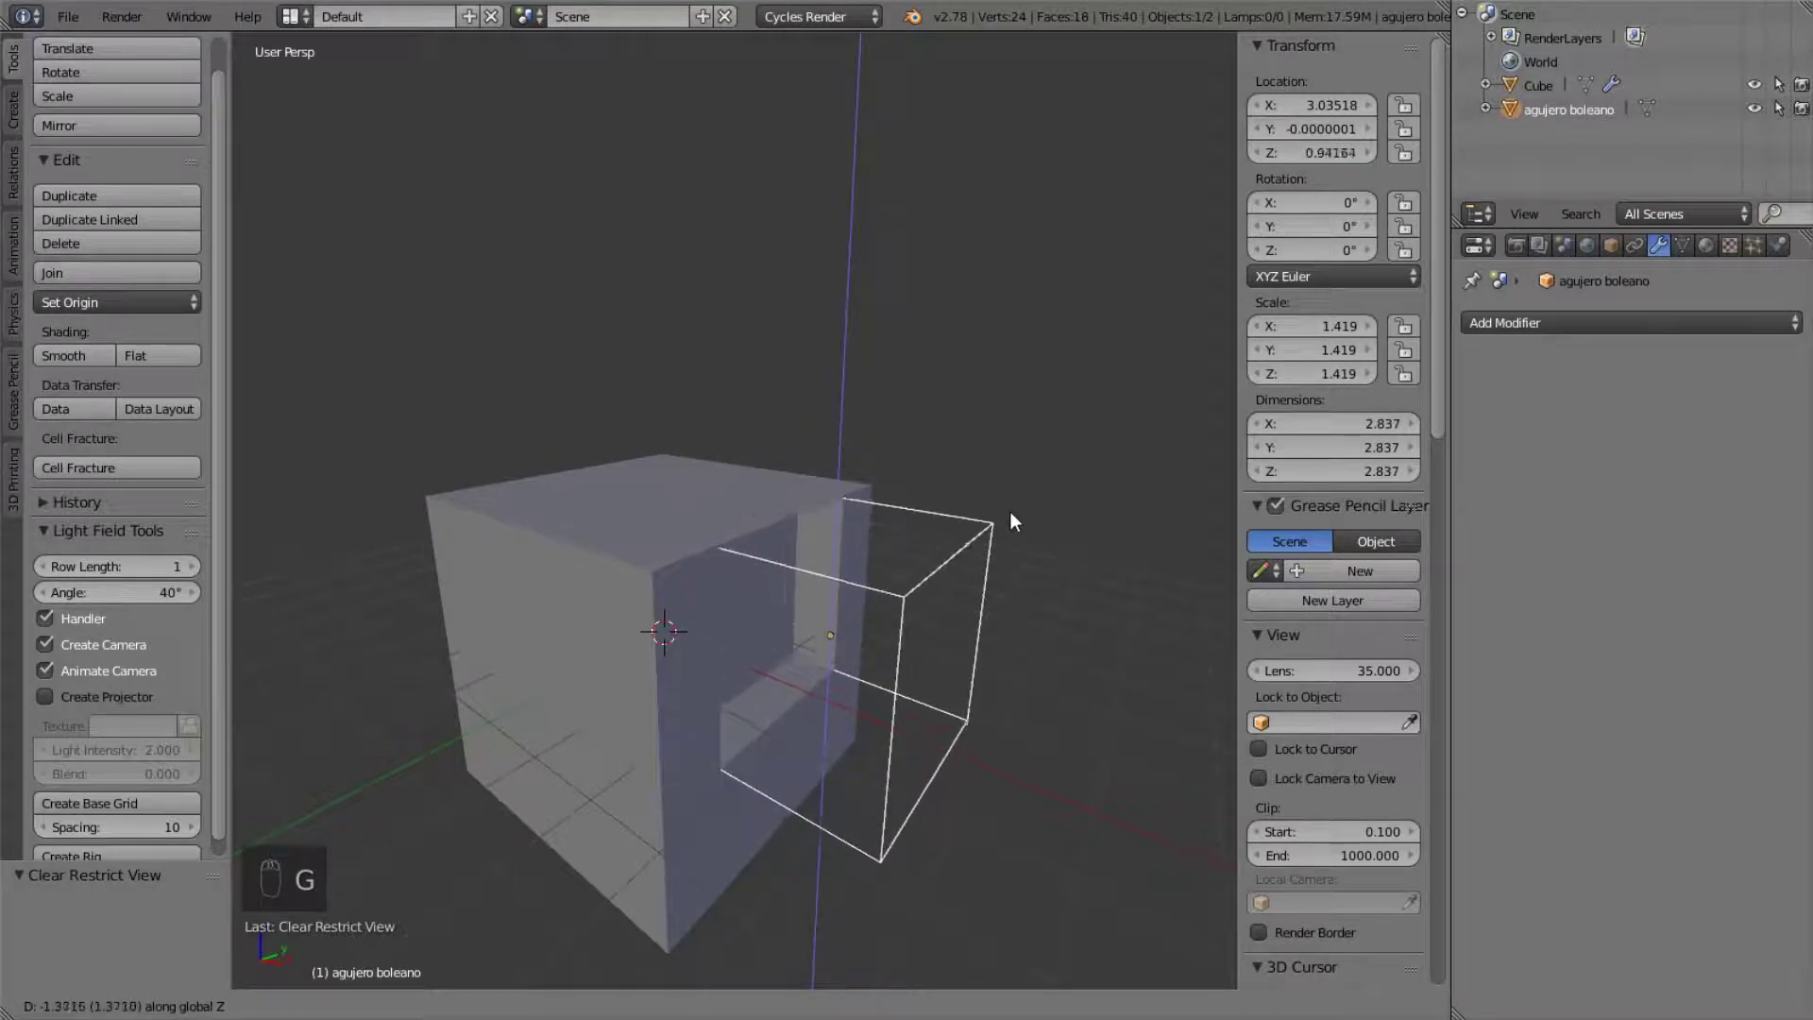
{"action": "left_click", "coordinate": [1015, 450]}
- Move the smaller cube about 2.7 units along negative X into the large cube, and back about 1.54 units along positive X
{"action": "key", "text": "g"}
{"action": "key", "text": "x"}
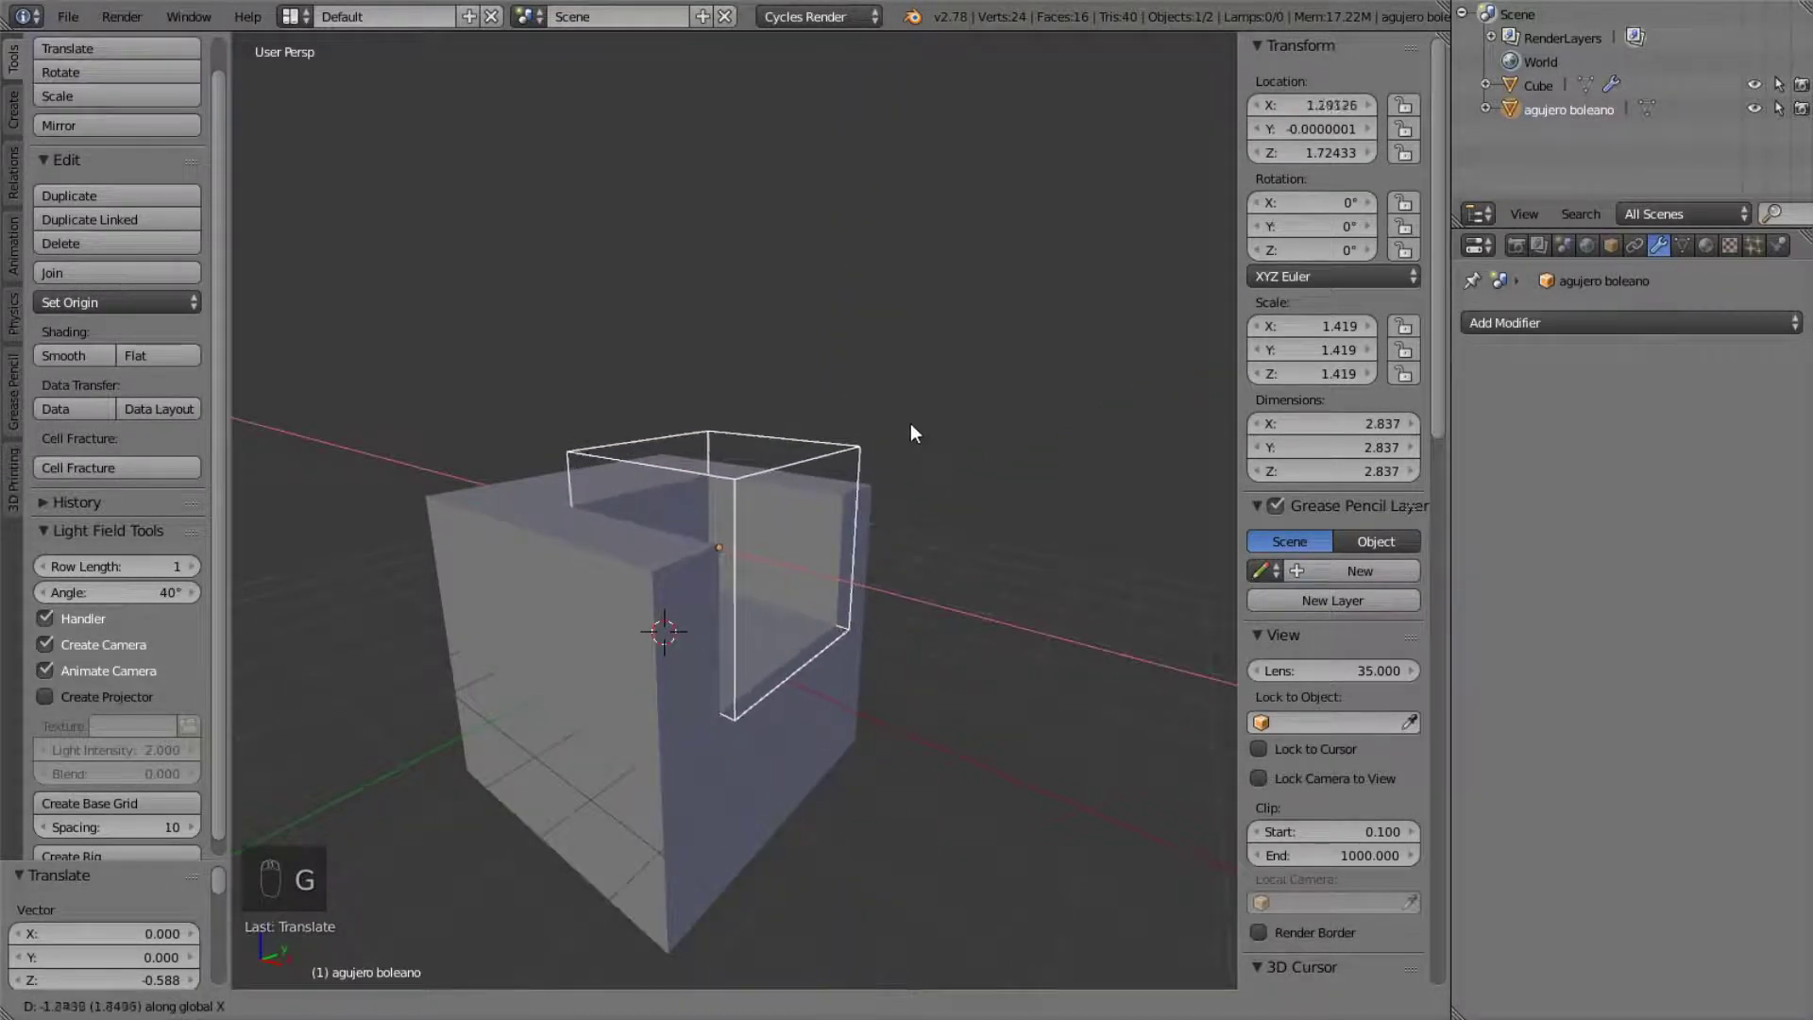
{"action": "left_click", "coordinate": [872, 445]}
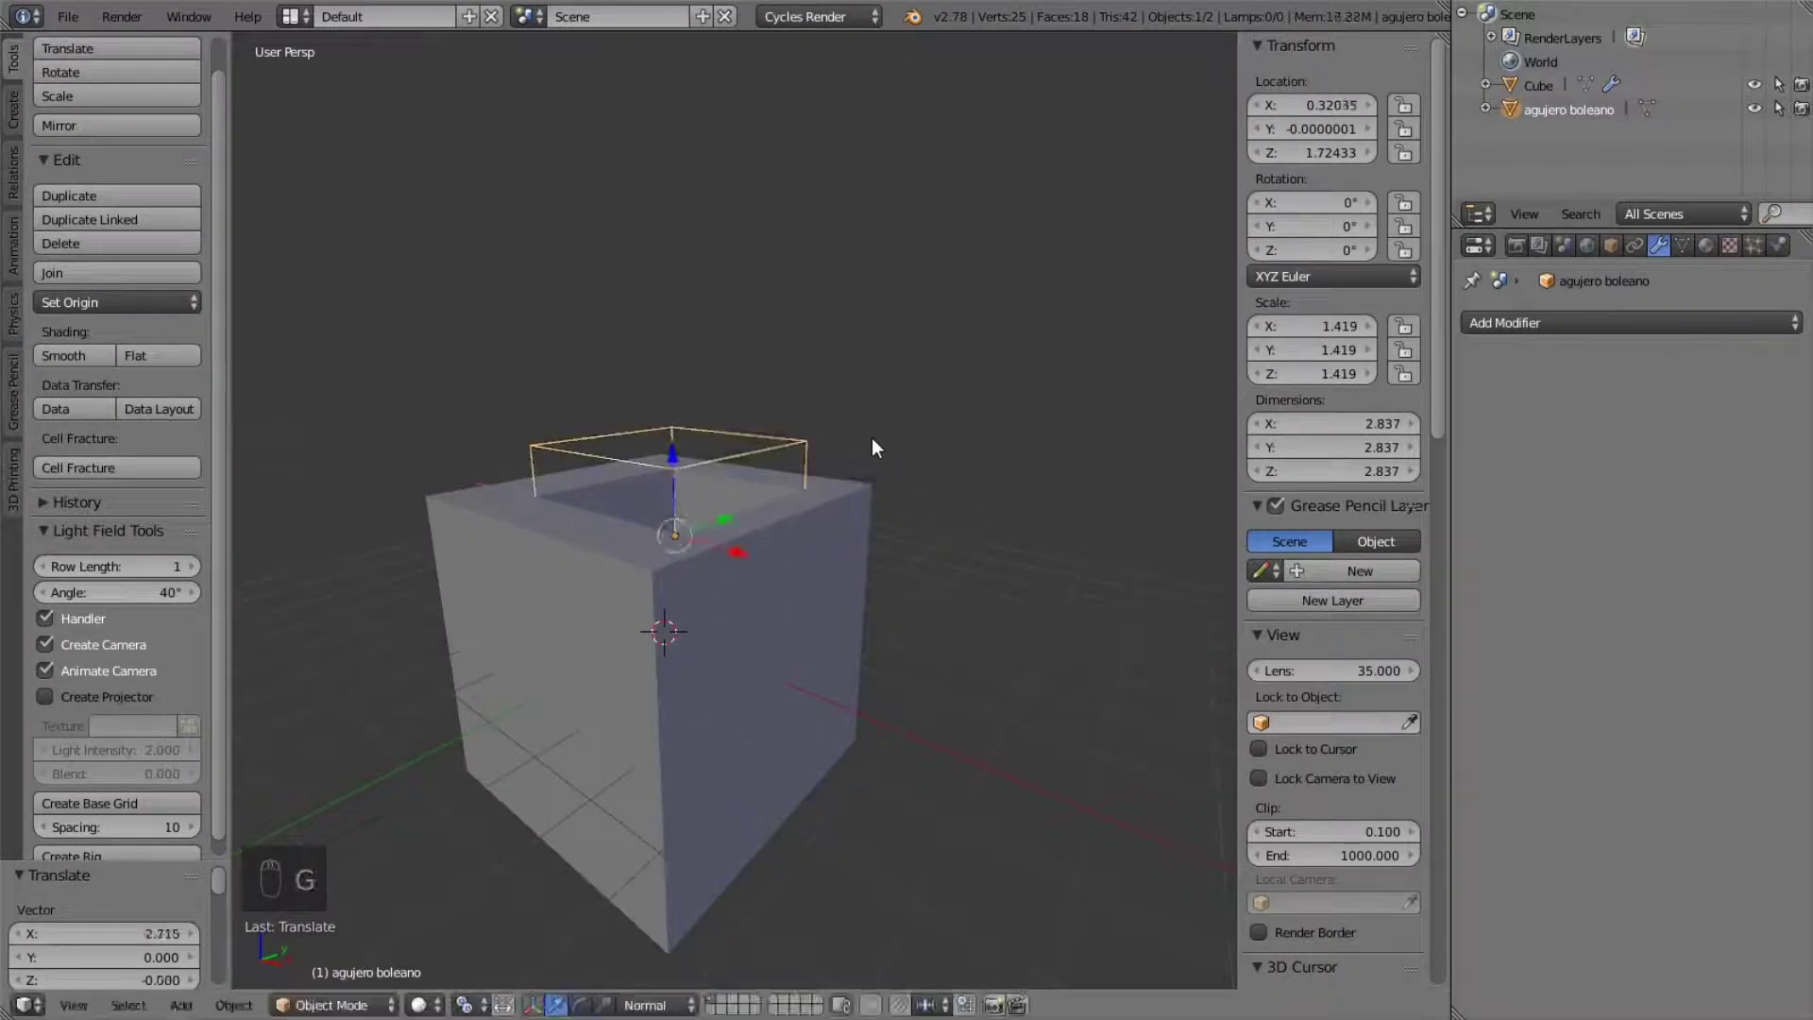
{"action": "key", "text": "g"}
{"action": "key", "text": "x"}
{"action": "left_click", "coordinate": [950, 481]}
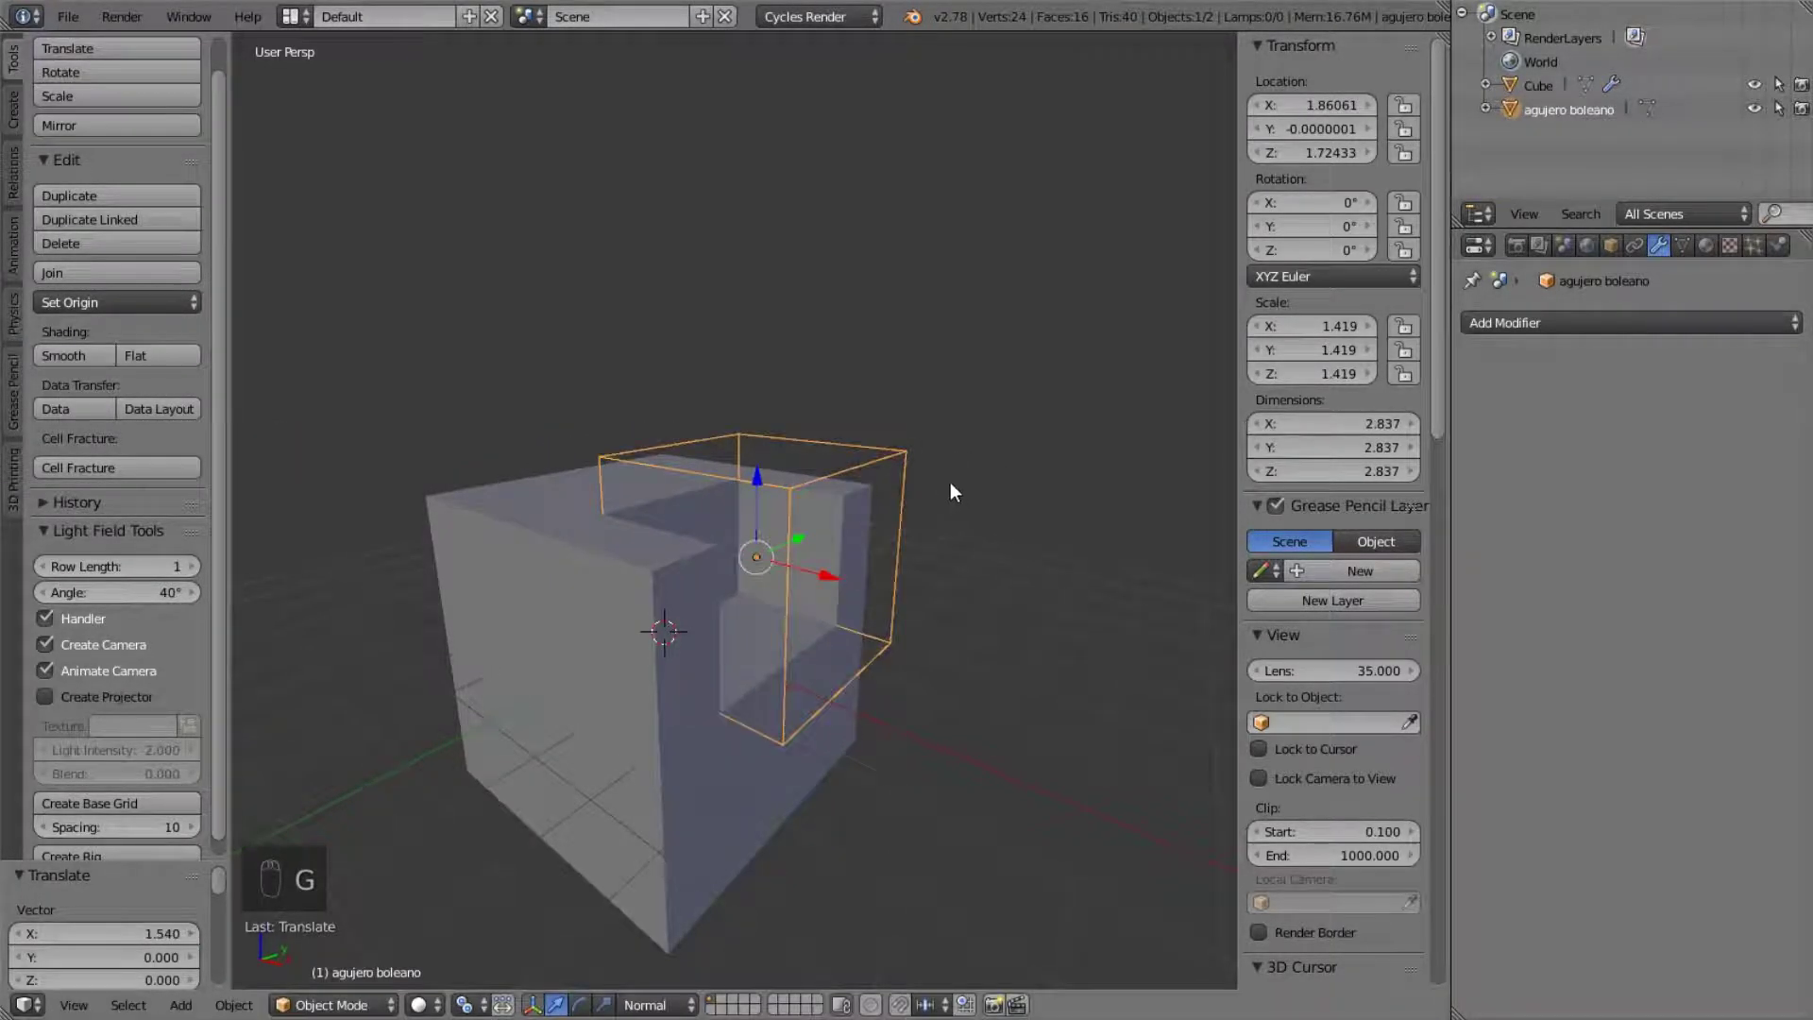
- Add a centred loop cut to the large cube's mesh and check the Boolean cut in Object Mode
{"action": "middle_click_drag", "start_coordinate": [950, 481], "coordinate": [801, 546]}
{"action": "scroll", "coordinate": [983, 480], "scroll_direction": "up", "scroll_amount": 2}
{"action": "scroll", "coordinate": [1007, 485], "scroll_direction": "up", "scroll_amount": 2}
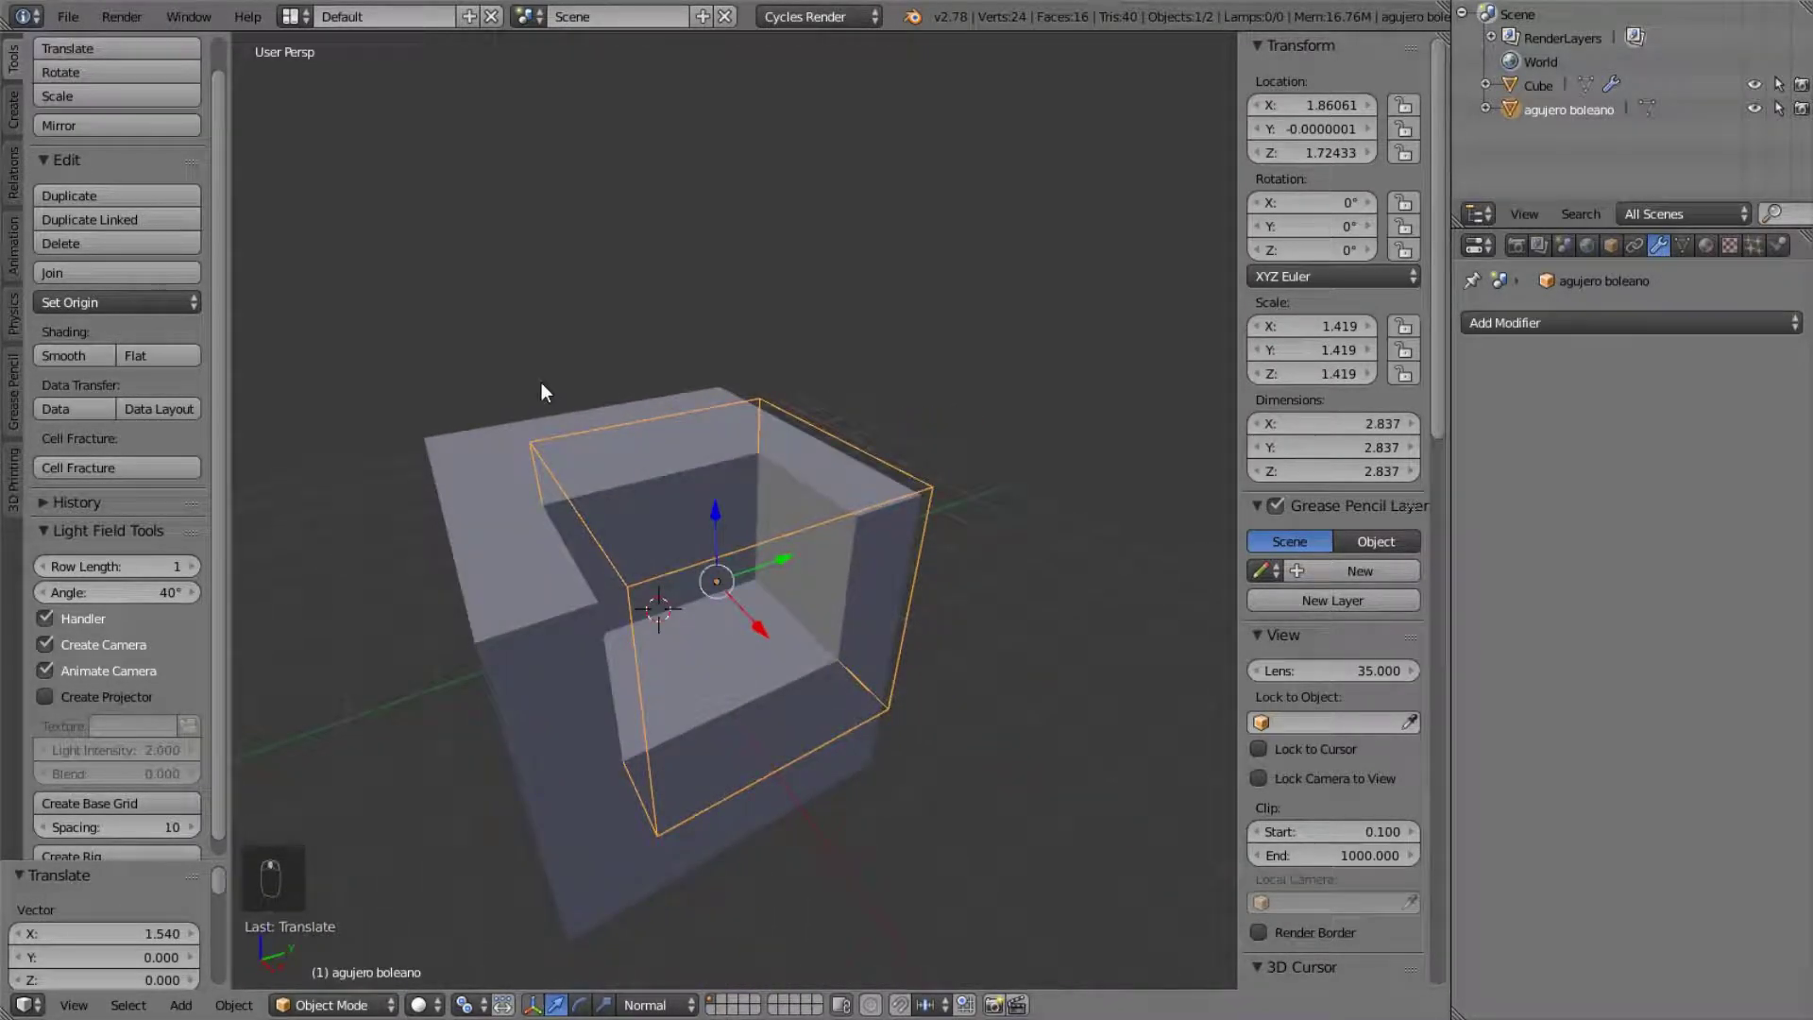
{"action": "middle_click_drag", "start_coordinate": [486, 457], "coordinate": [519, 444]}
{"action": "right_click", "coordinate": [518, 444]}
{"action": "key", "text": "Tab"}
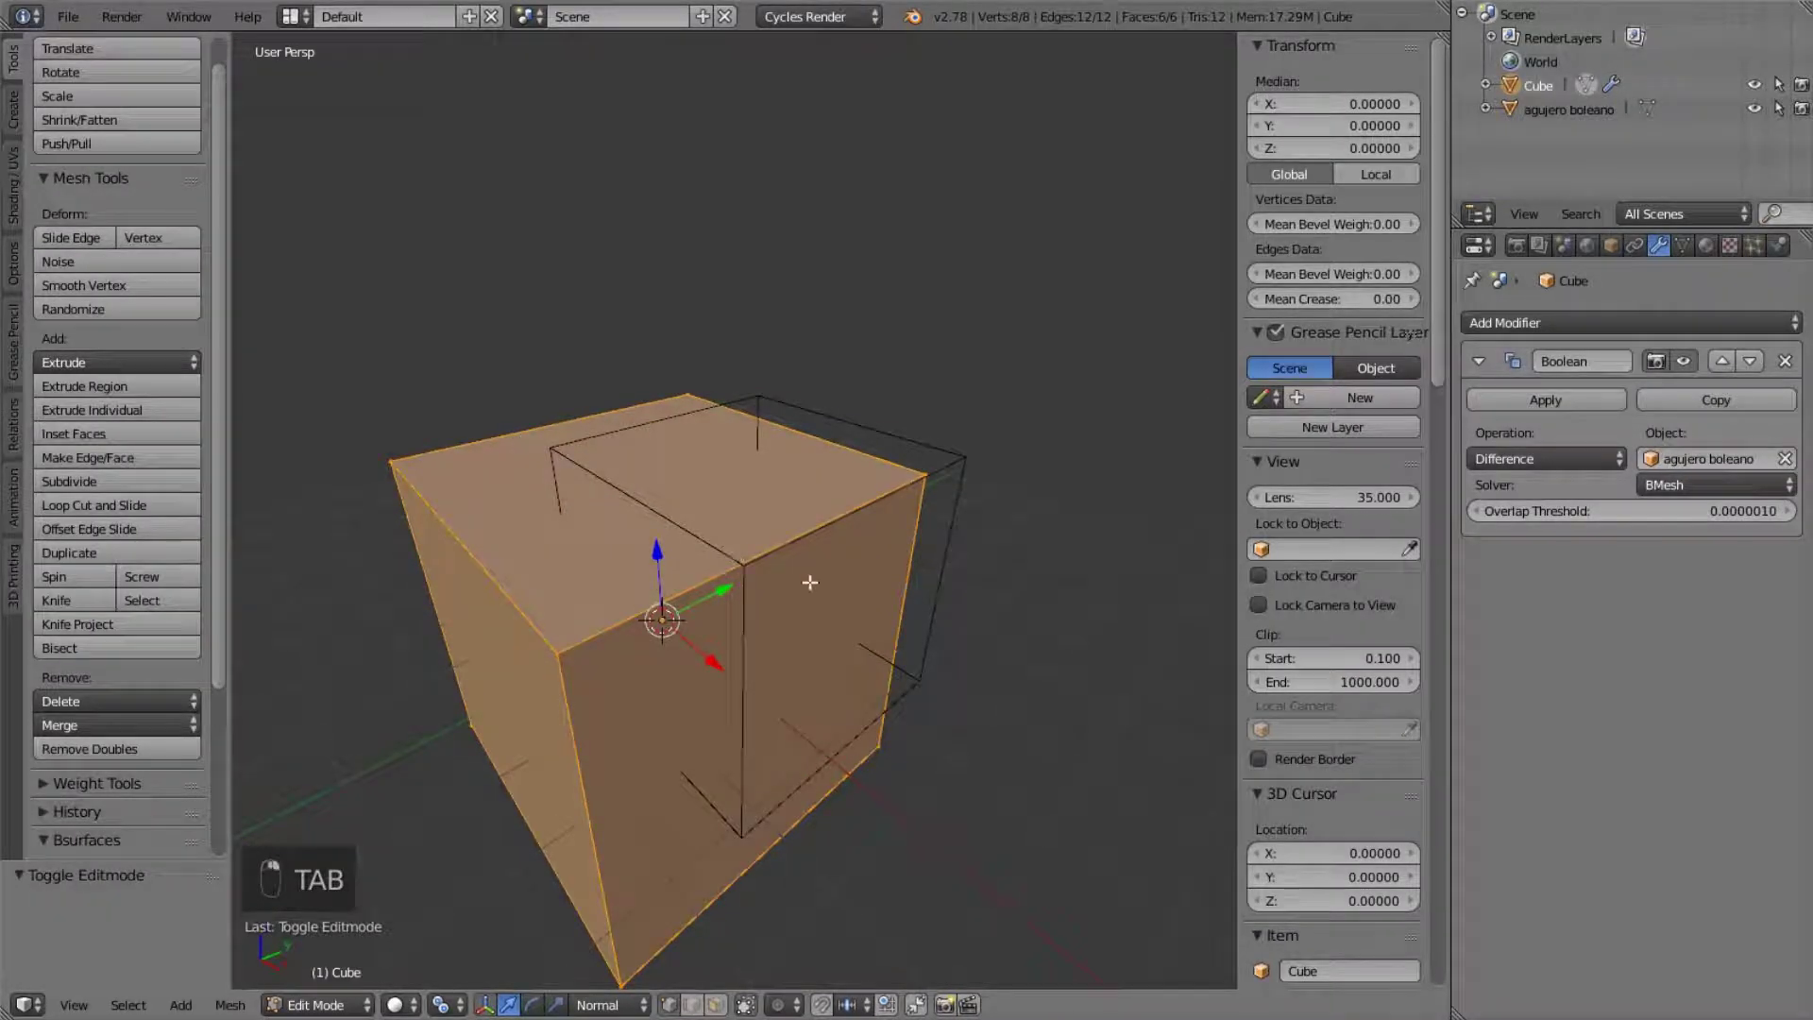
{"action": "key", "text": "ctrl+r"}
{"action": "left_click", "coordinate": [769, 556]}
{"action": "left_click", "coordinate": [748, 548]}
{"action": "key", "text": "Tab"}
{"action": "key", "text": "Tab"}
{"action": "middle_click_drag", "start_coordinate": [748, 548], "coordinate": [503, 505]}
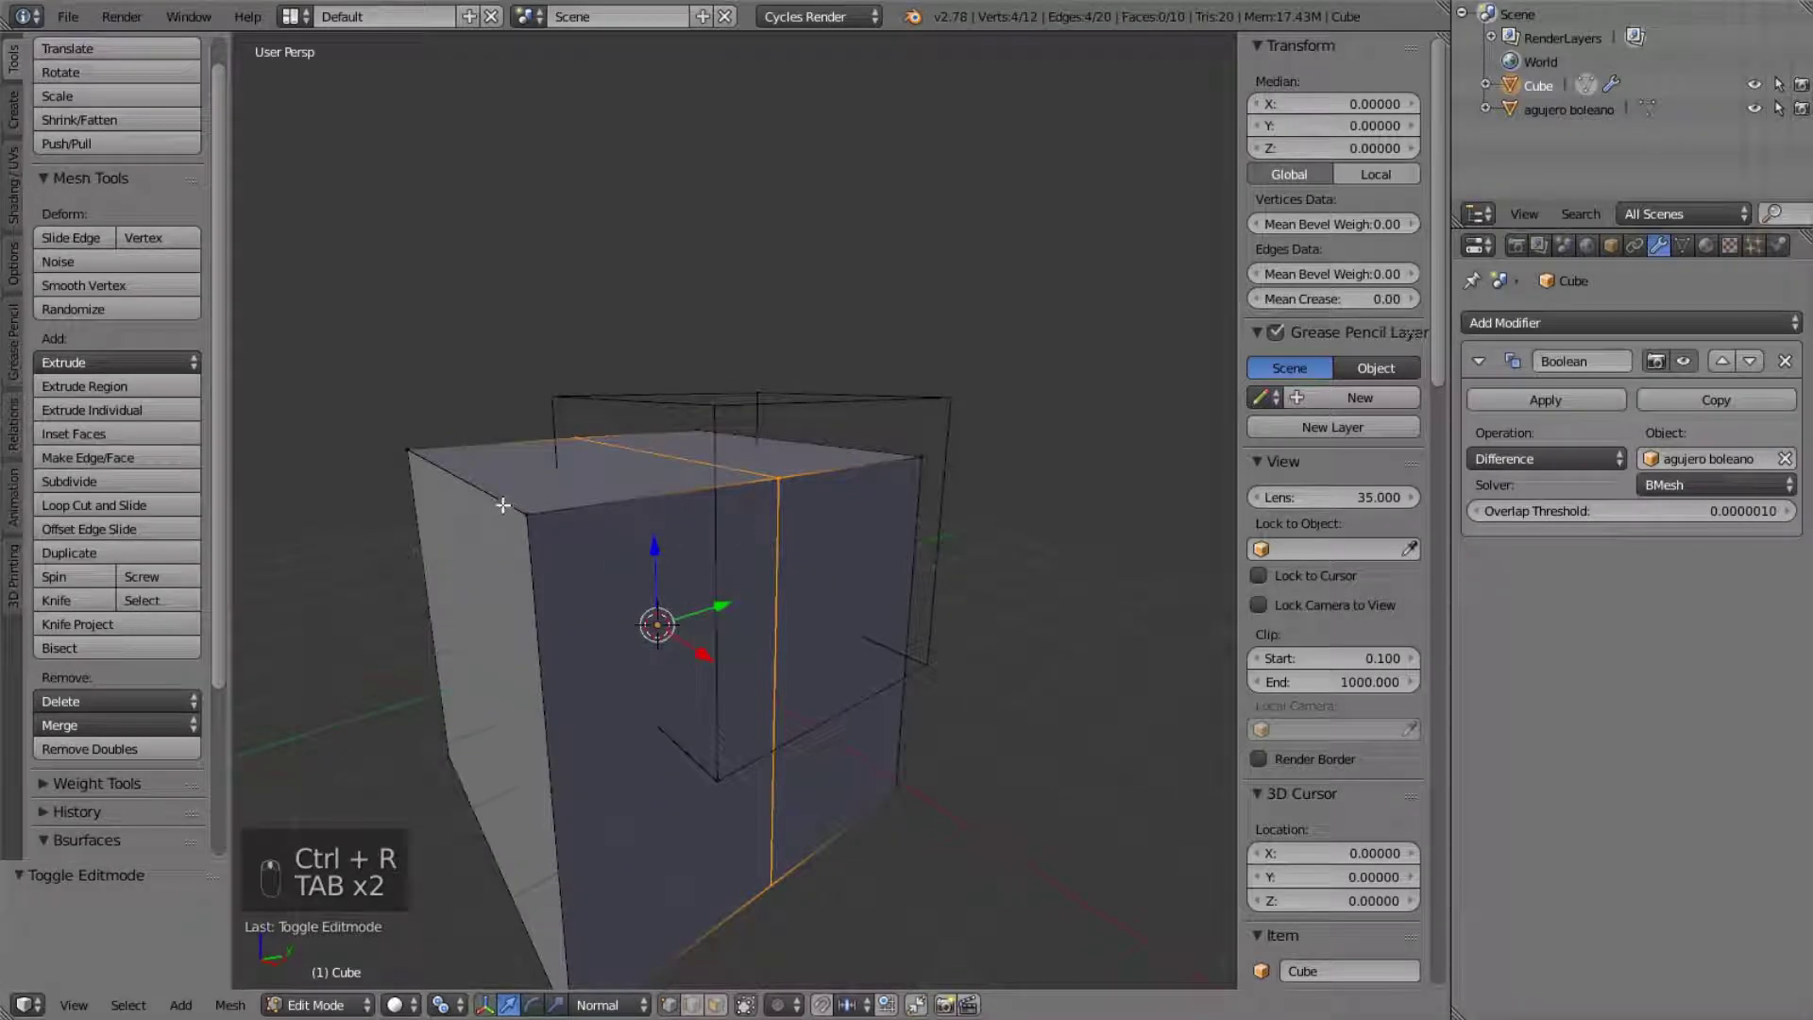
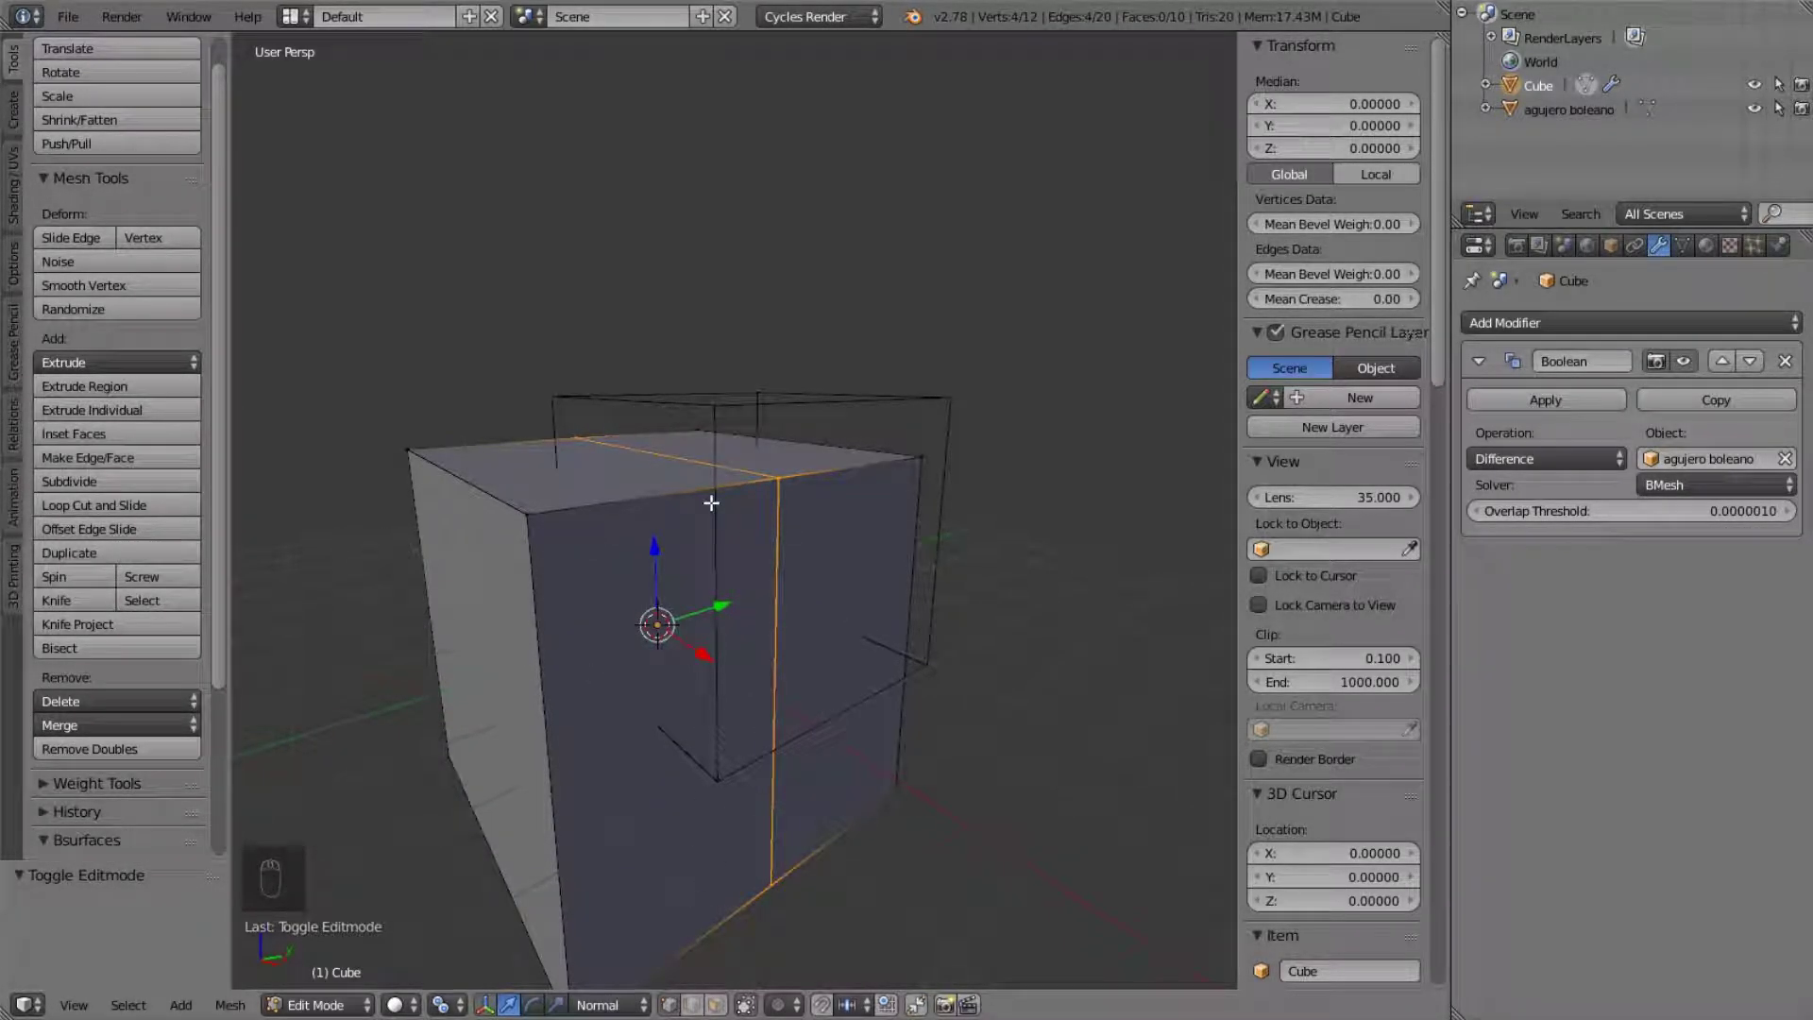
- Subdivide the large cube's upper front edge between its corner and the loop cut, and view the Boolean cut from the front
{"action": "right_click", "coordinate": [544, 518]}
{"action": "right_click", "coordinate": [763, 490], "text": "shift"}
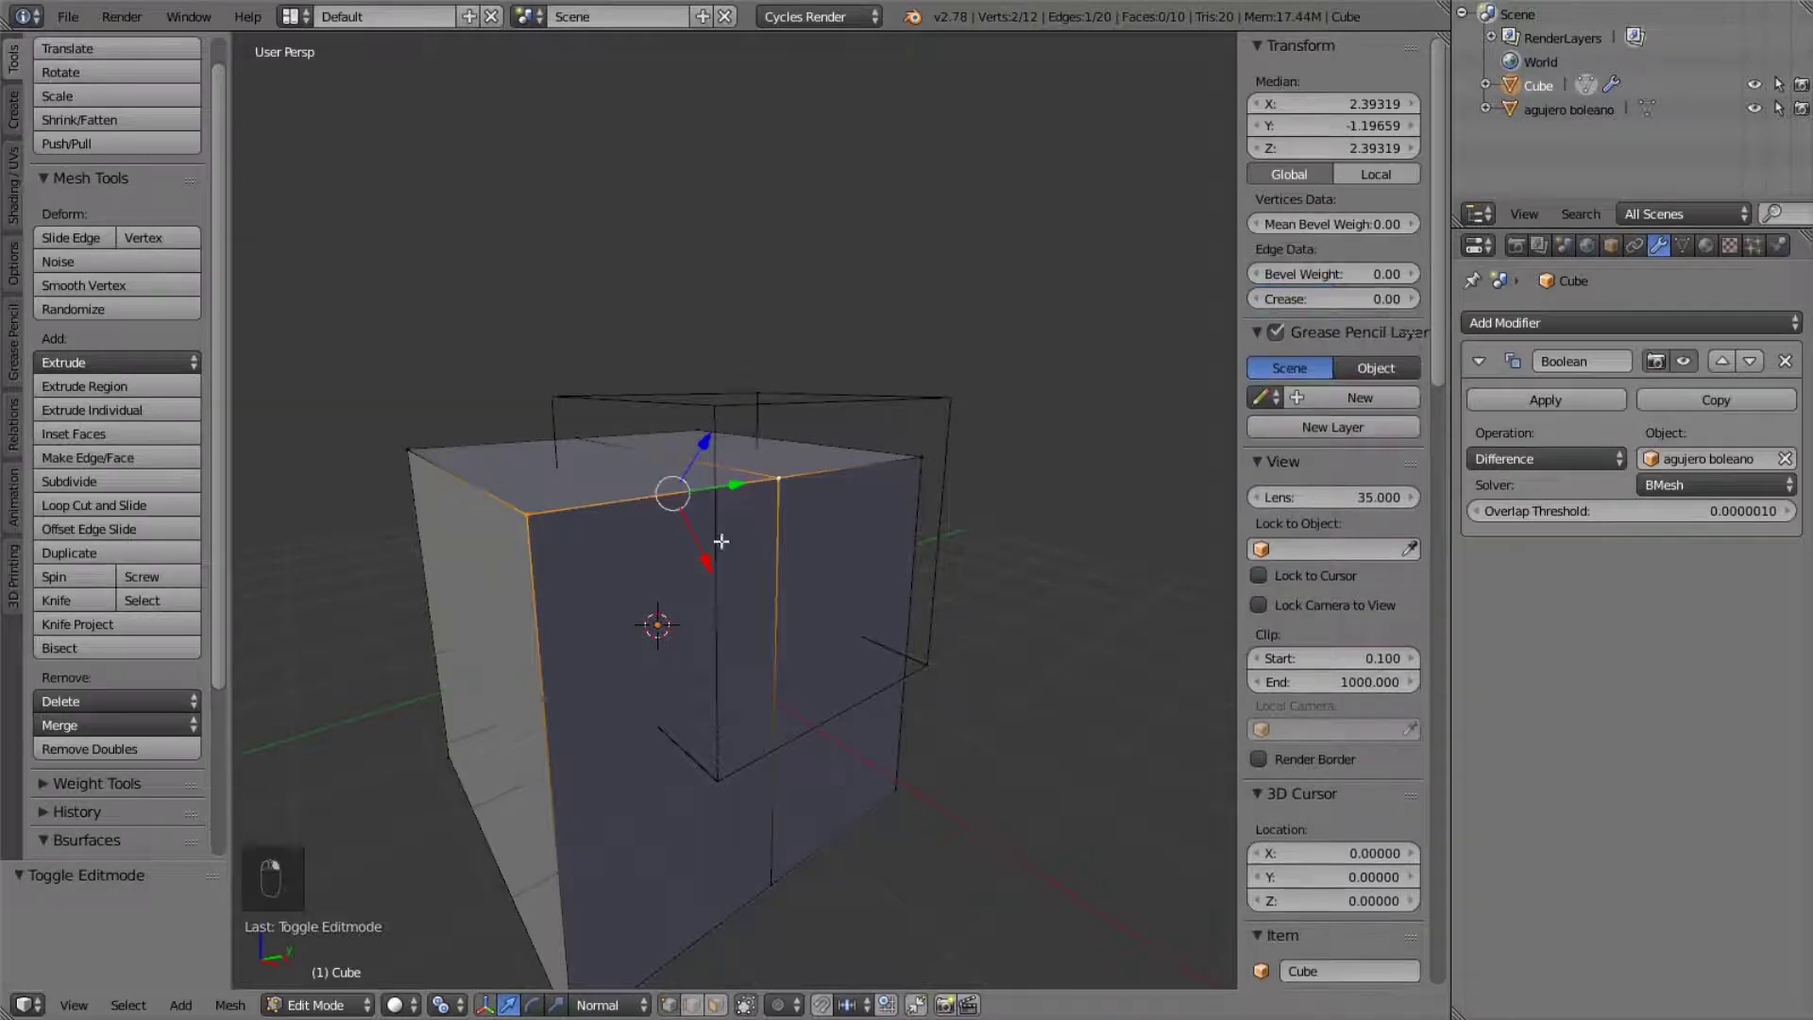
{"action": "left_click", "coordinate": [72, 480]}
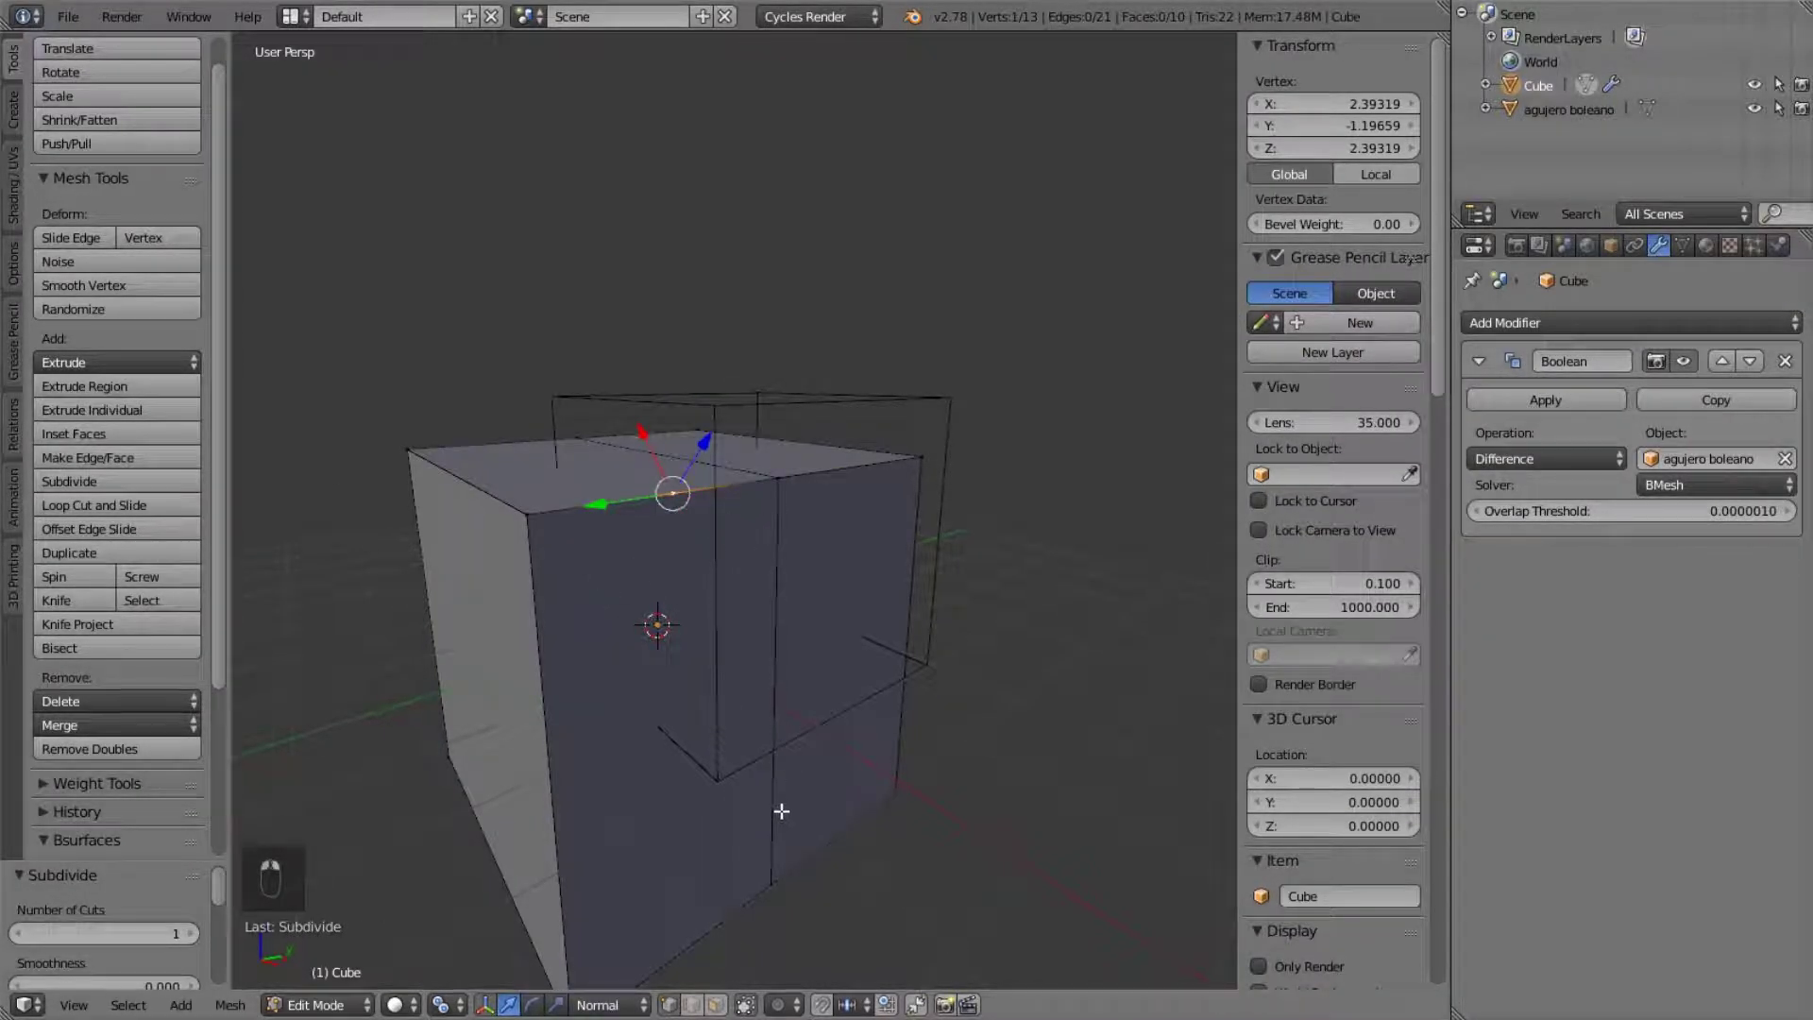
{"action": "key", "text": "Tab"}
{"action": "middle_click_drag", "start_coordinate": [861, 622], "coordinate": [758, 615]}
{"action": "key", "text": "Tab"}
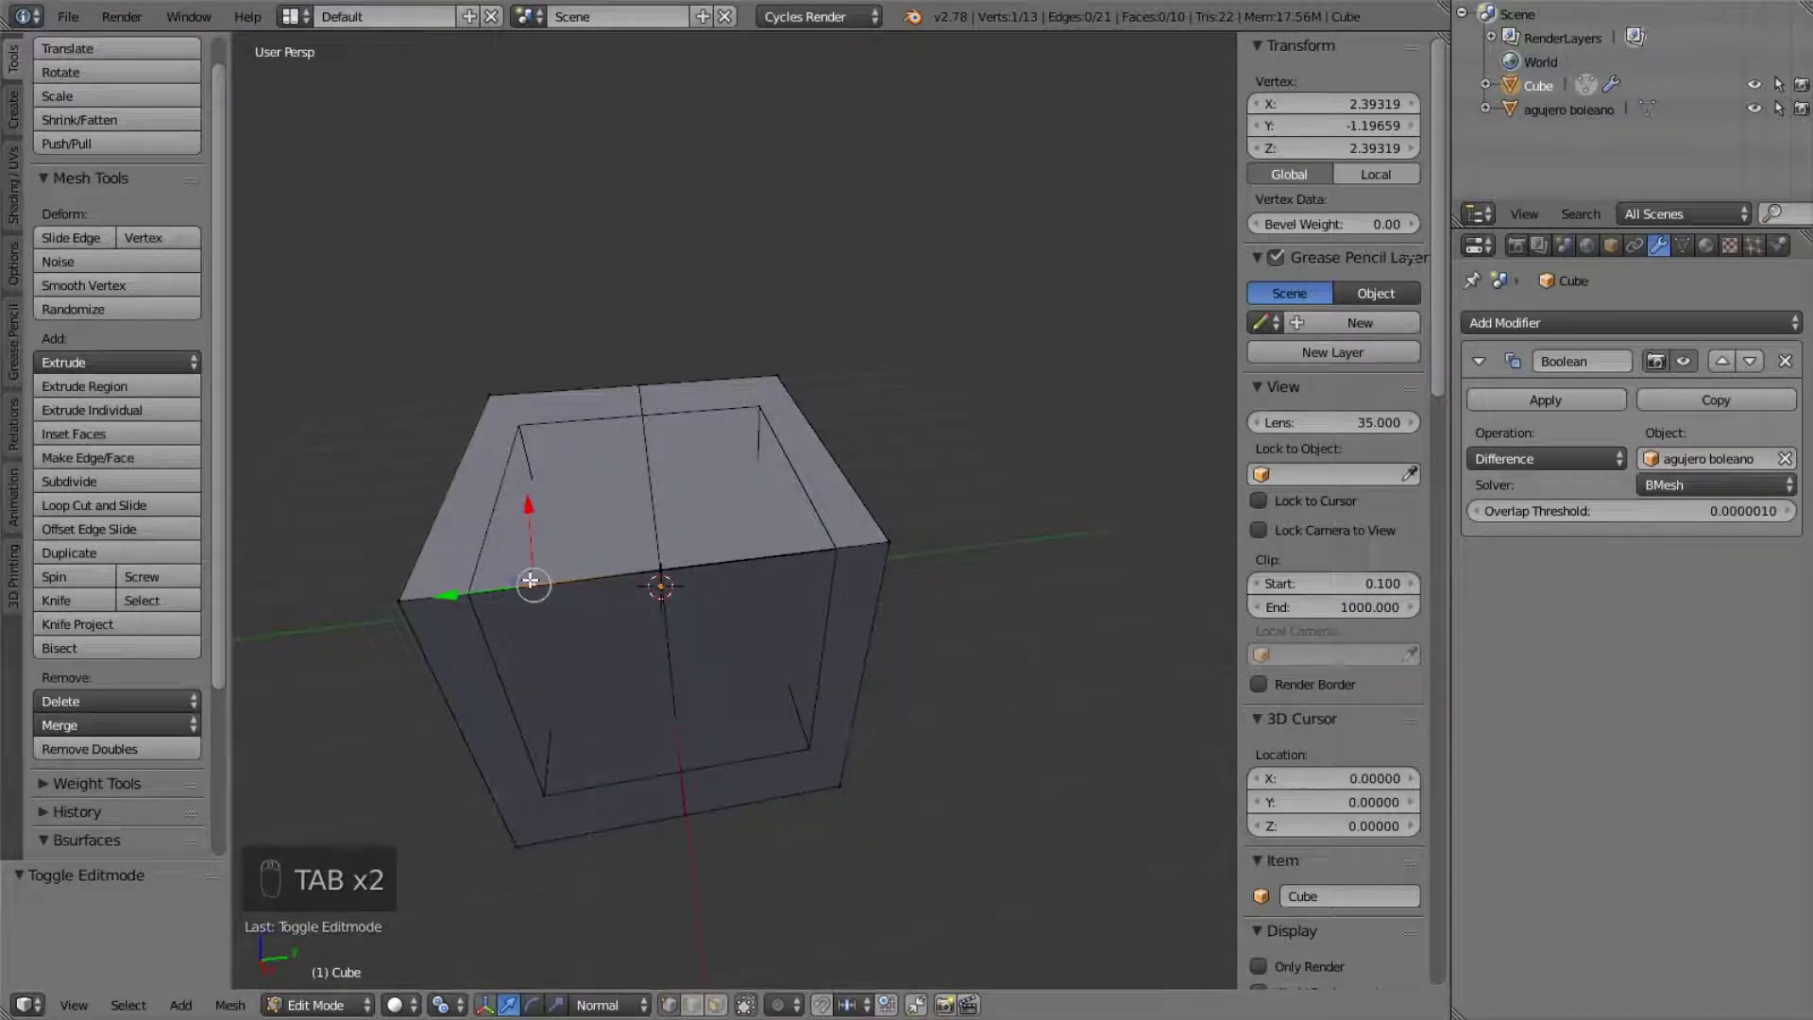
- Connect the new edge vertex to the loop cut's back vertex on the top face and to the front face's opposite lower corner
{"action": "right_click", "coordinate": [644, 370], "text": "shift"}
{"action": "key", "text": "j"}
{"action": "right_click", "coordinate": [538, 580]}
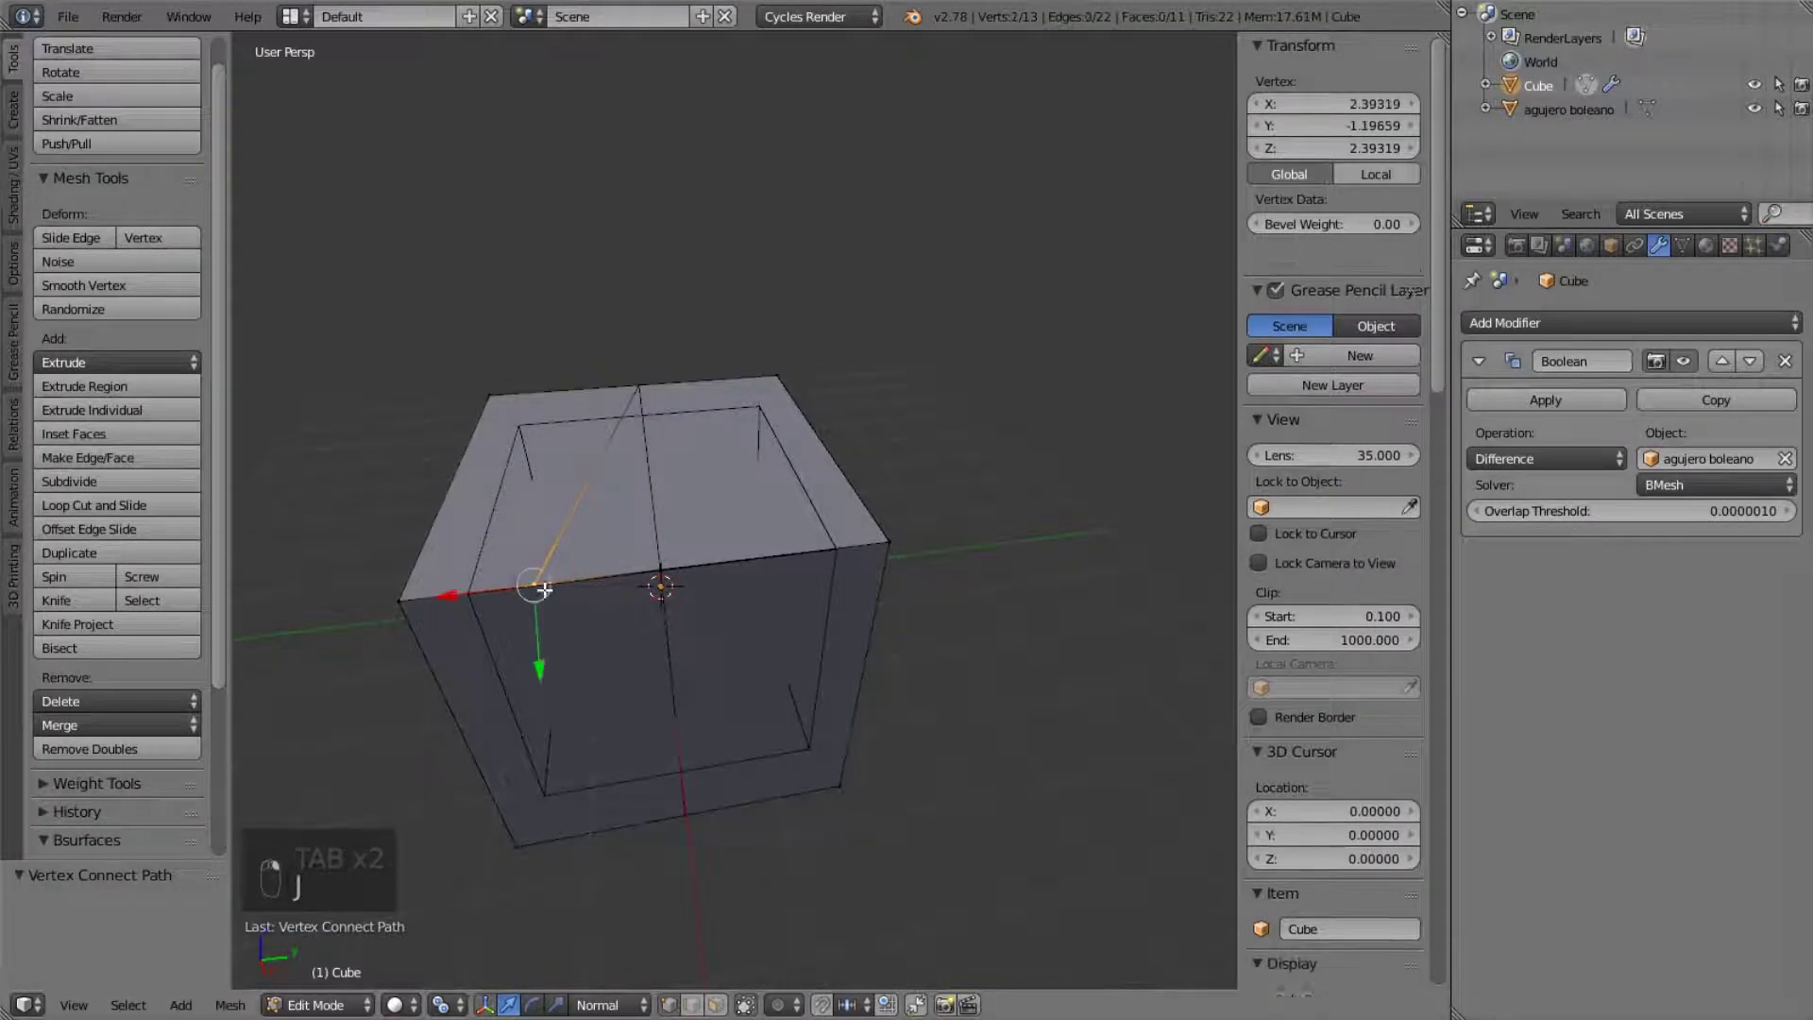
{"action": "middle_click_drag", "start_coordinate": [661, 644], "coordinate": [663, 586]}
{"action": "right_click", "coordinate": [891, 777], "text": "shift"}
{"action": "key", "text": "j"}
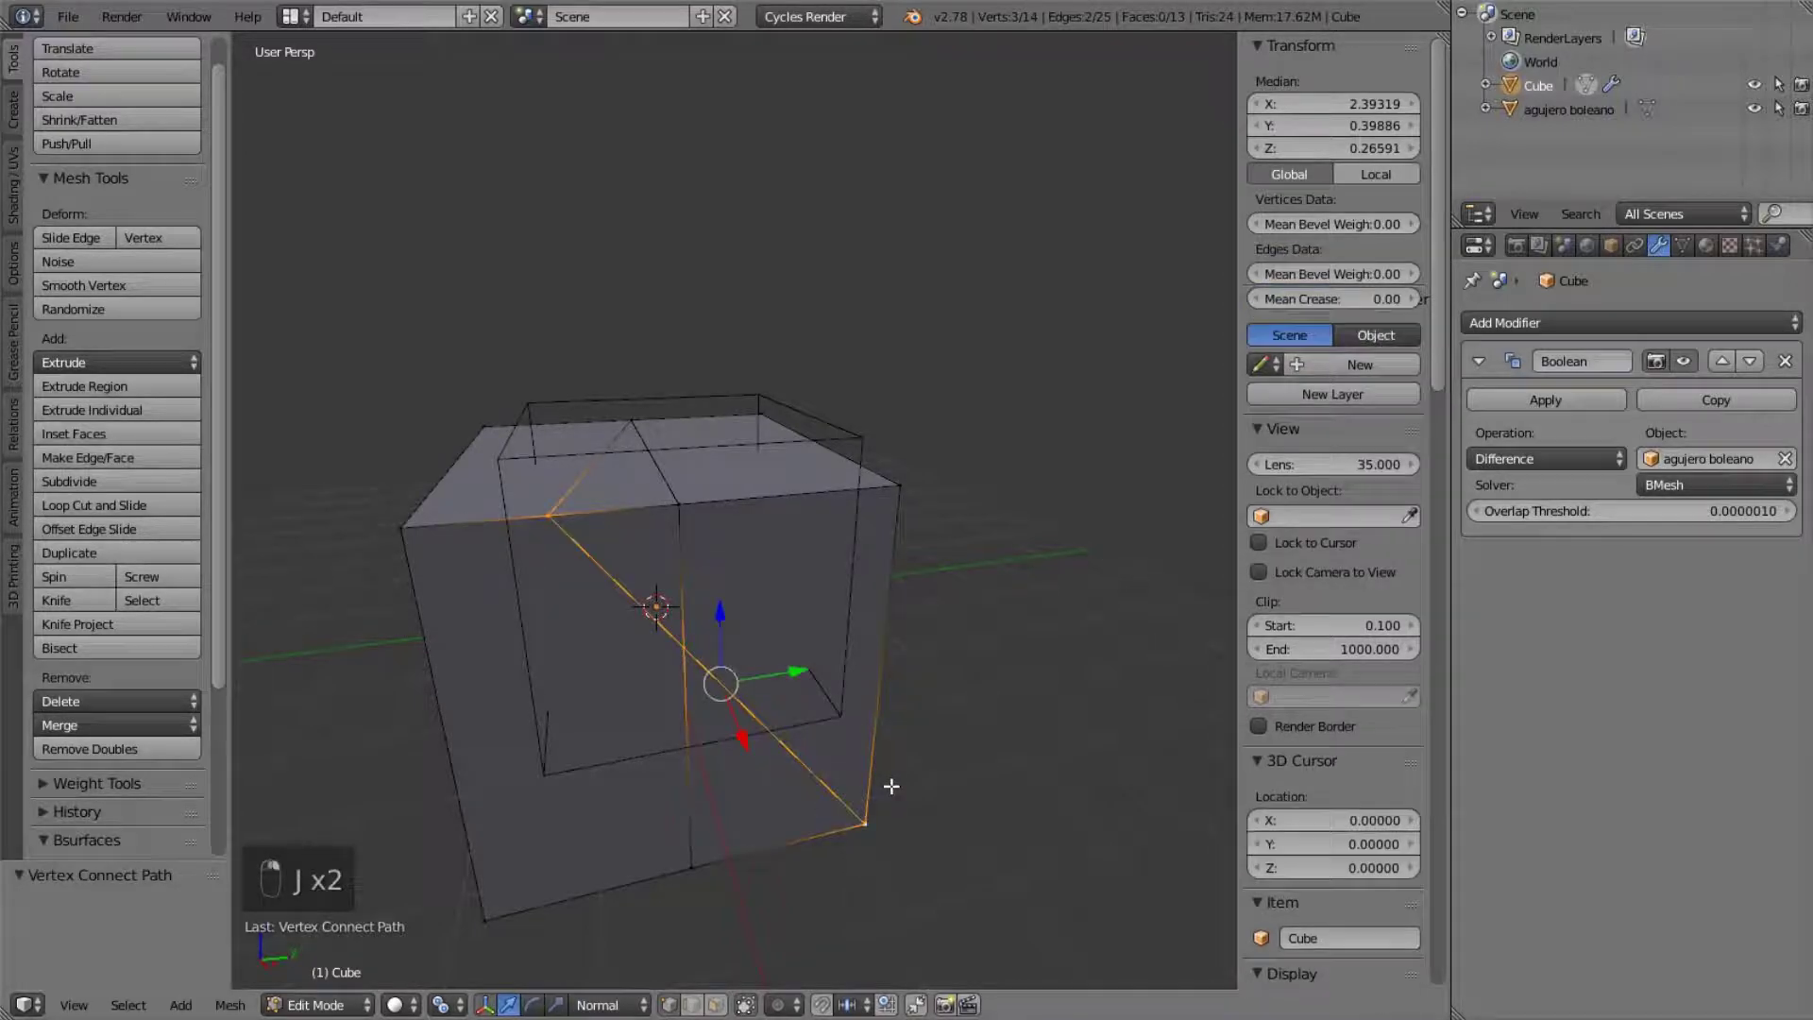
- Compare the large cube's Boolean cut in Object Mode with its editable mesh in Edit Mode
{"action": "key", "text": "Tab"}
{"action": "middle_click_drag", "start_coordinate": [956, 627], "coordinate": [935, 583]}
{"action": "key", "text": "Tab"}
{"action": "middle_click_drag", "start_coordinate": [757, 526], "coordinate": [861, 561]}
{"action": "middle_click_drag", "start_coordinate": [720, 561], "coordinate": [769, 514]}
{"action": "key", "text": "Tab"}
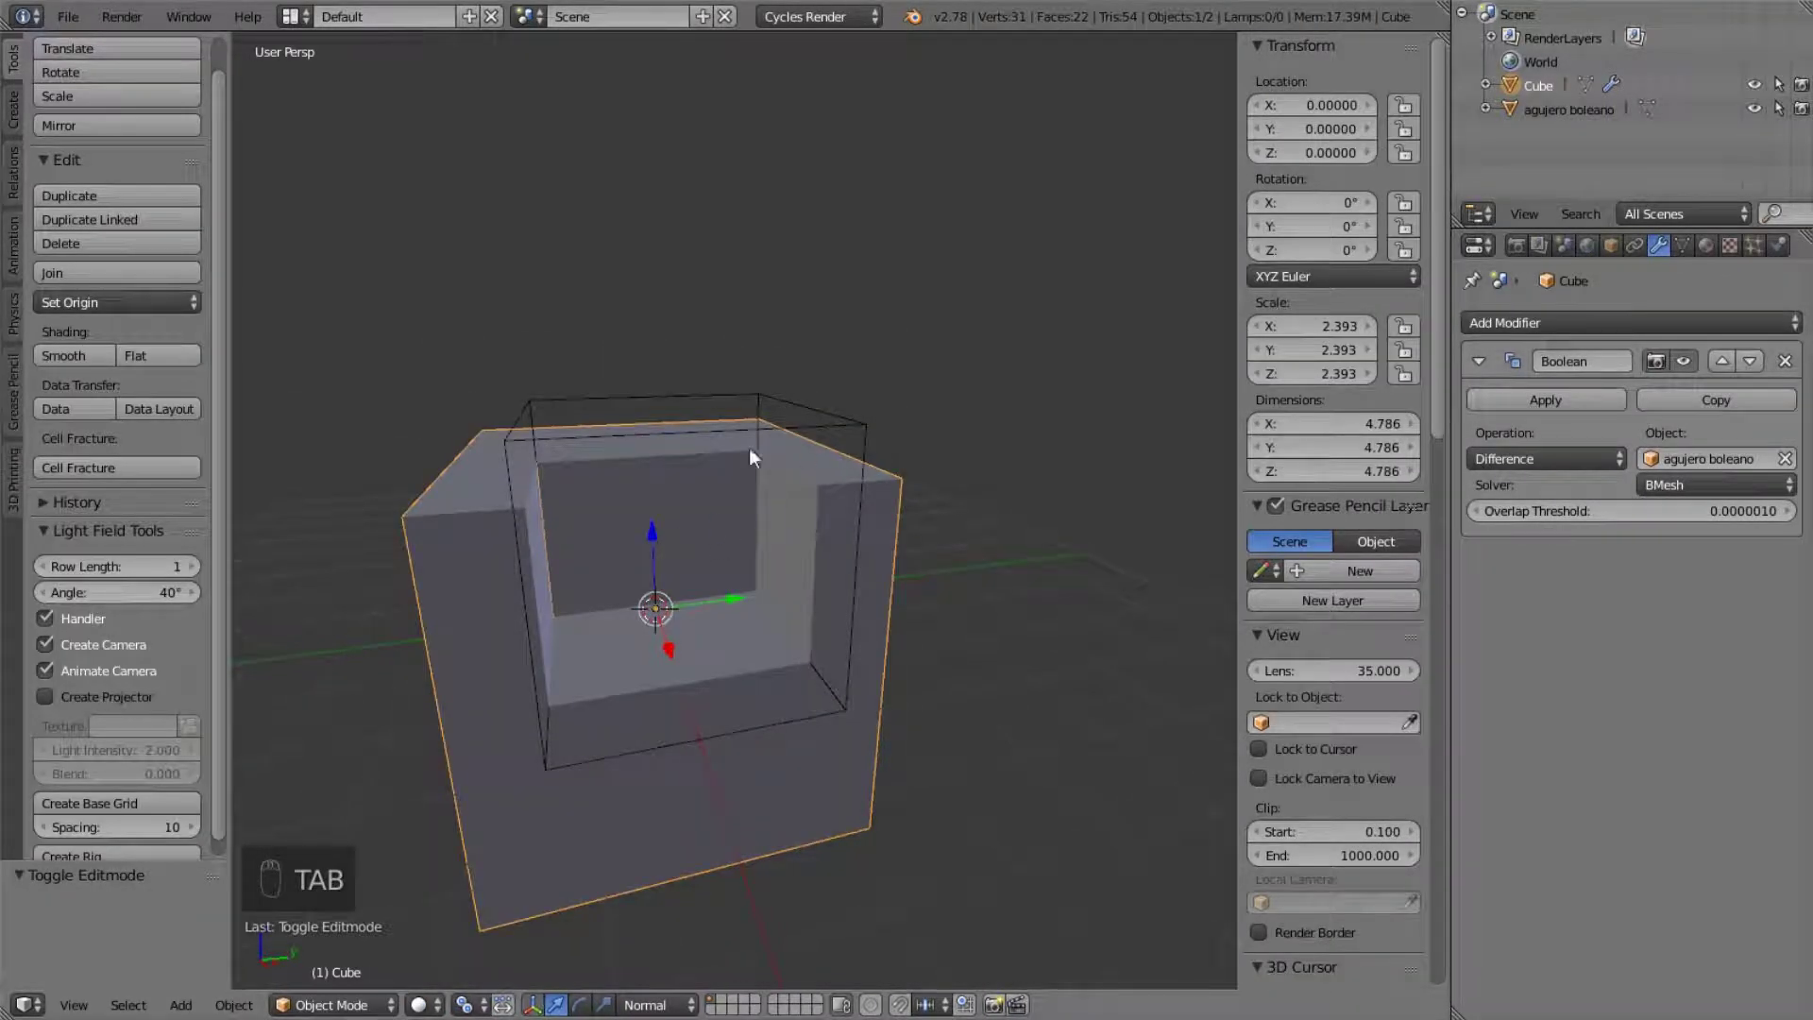
{"action": "key", "text": "Tab"}
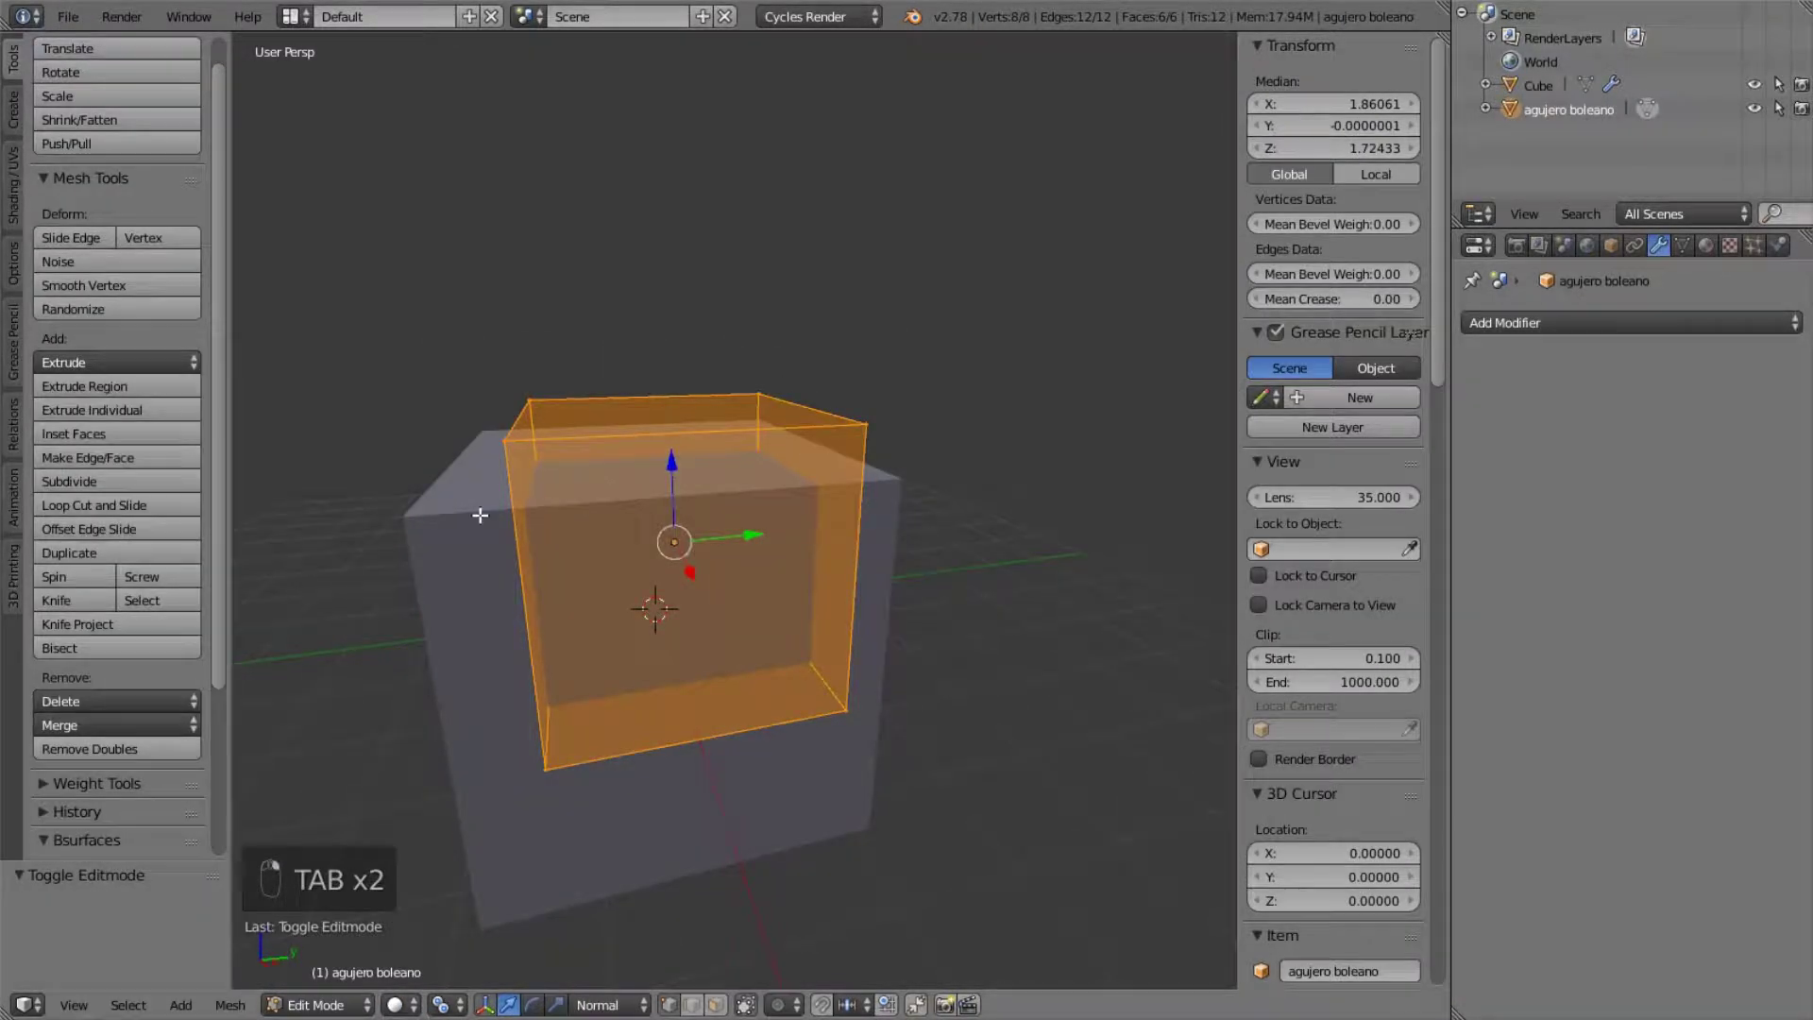
{"action": "key", "text": "Tab"}
{"action": "key", "text": "Tab"}
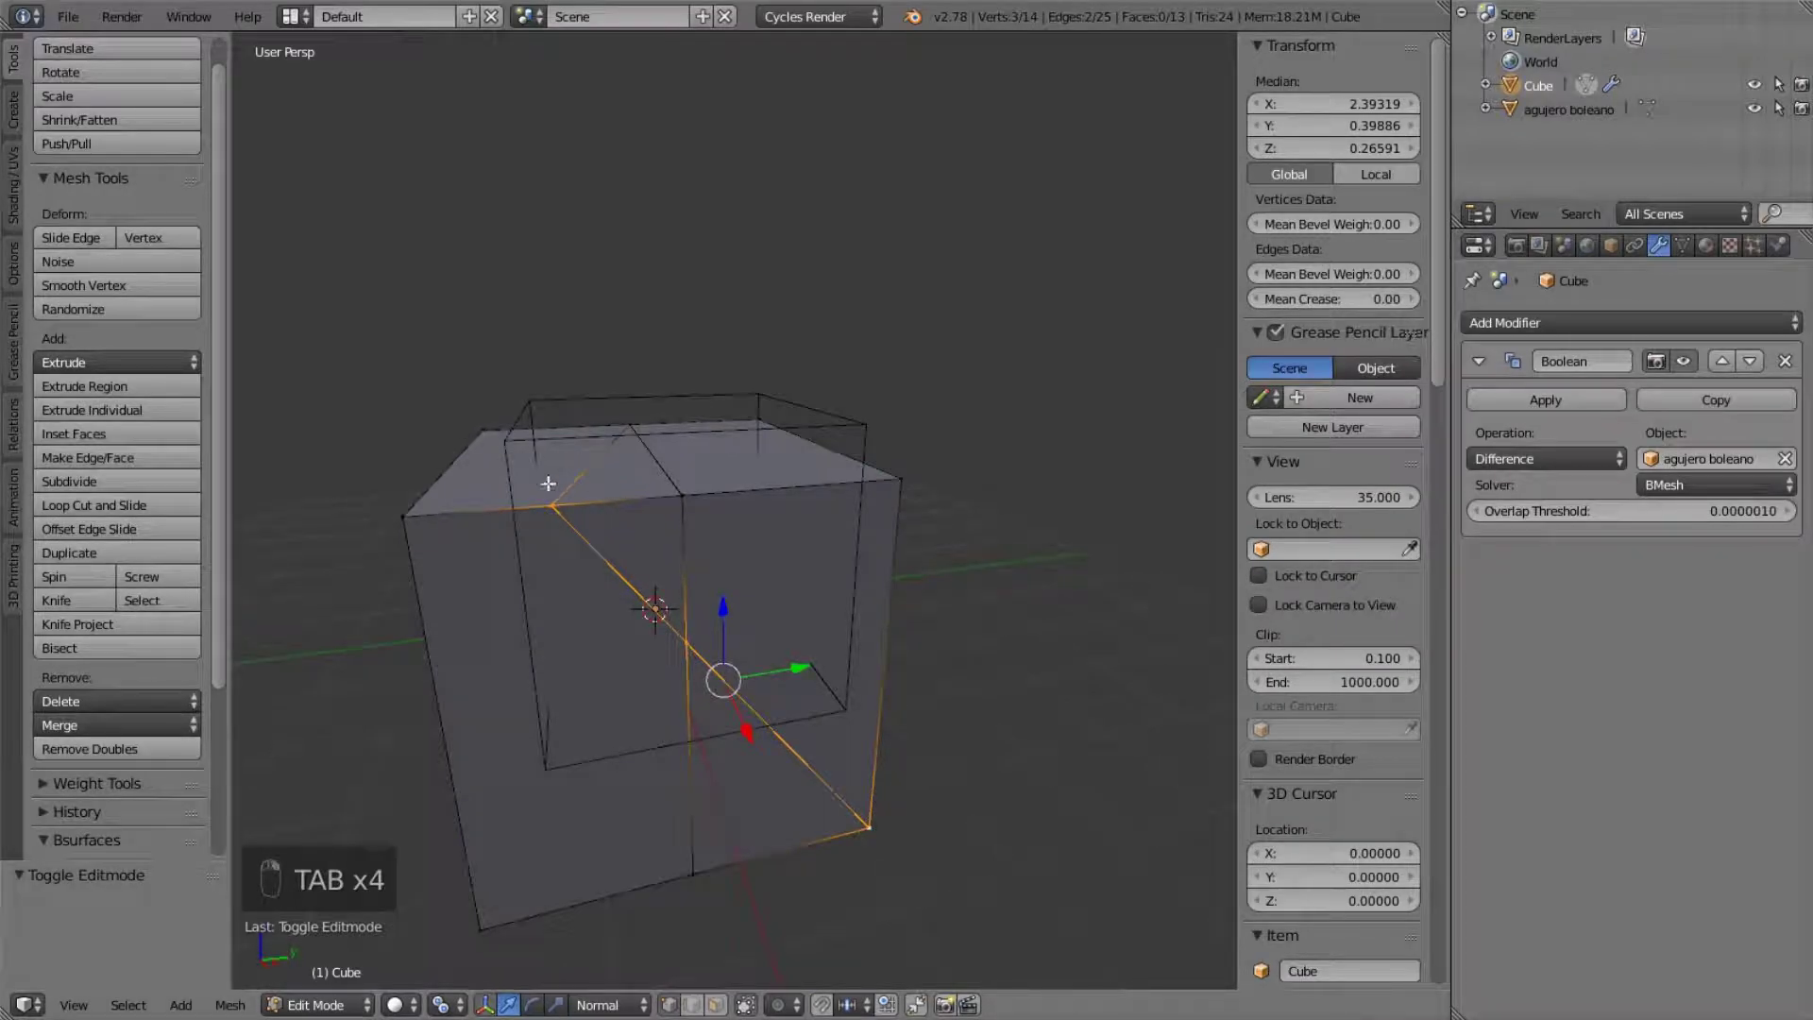
- Dissolve the diagonal edges, the added vertex and the loop cut from the large cube using edge selection, and return to Object Mode
{"action": "right_click", "coordinate": [548, 501]}
{"action": "left_click", "coordinate": [697, 1007]}
{"action": "right_click", "coordinate": [637, 574]}
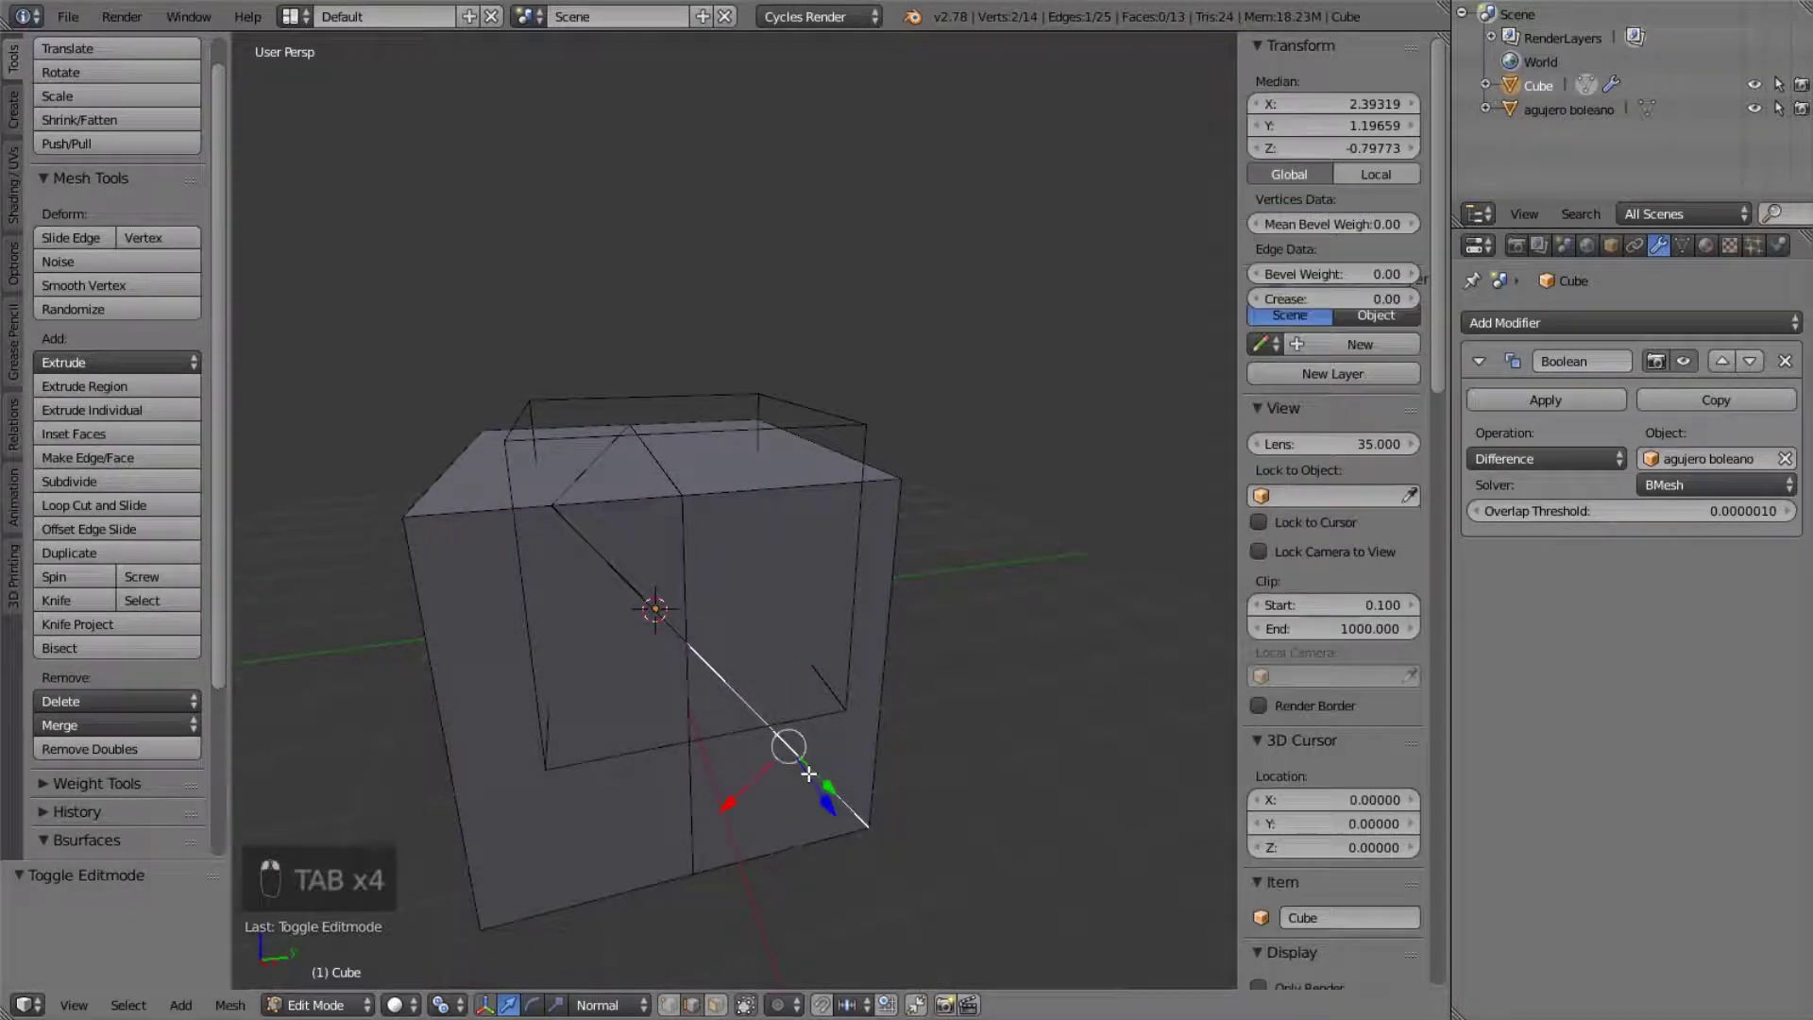
{"action": "middle_click_drag", "start_coordinate": [323, 333], "coordinate": [619, 495]}
{"action": "key", "text": "x"}
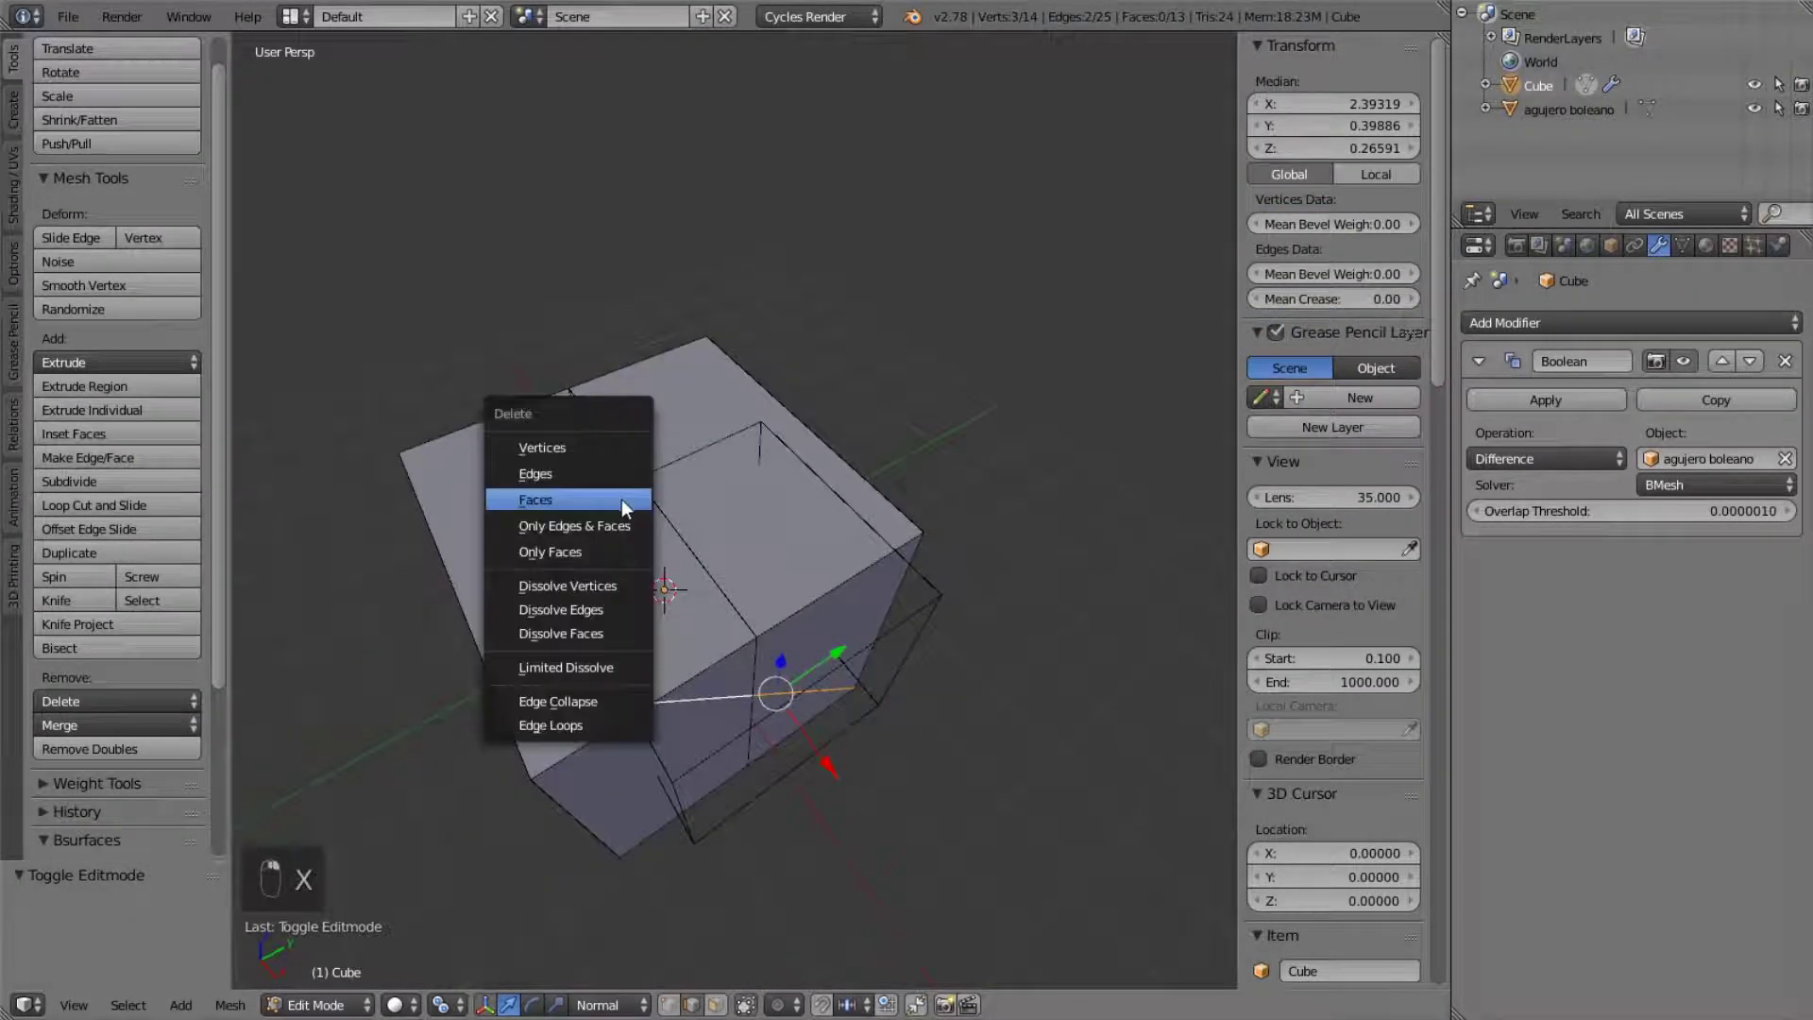
{"action": "key", "text": "ctrl+x"}
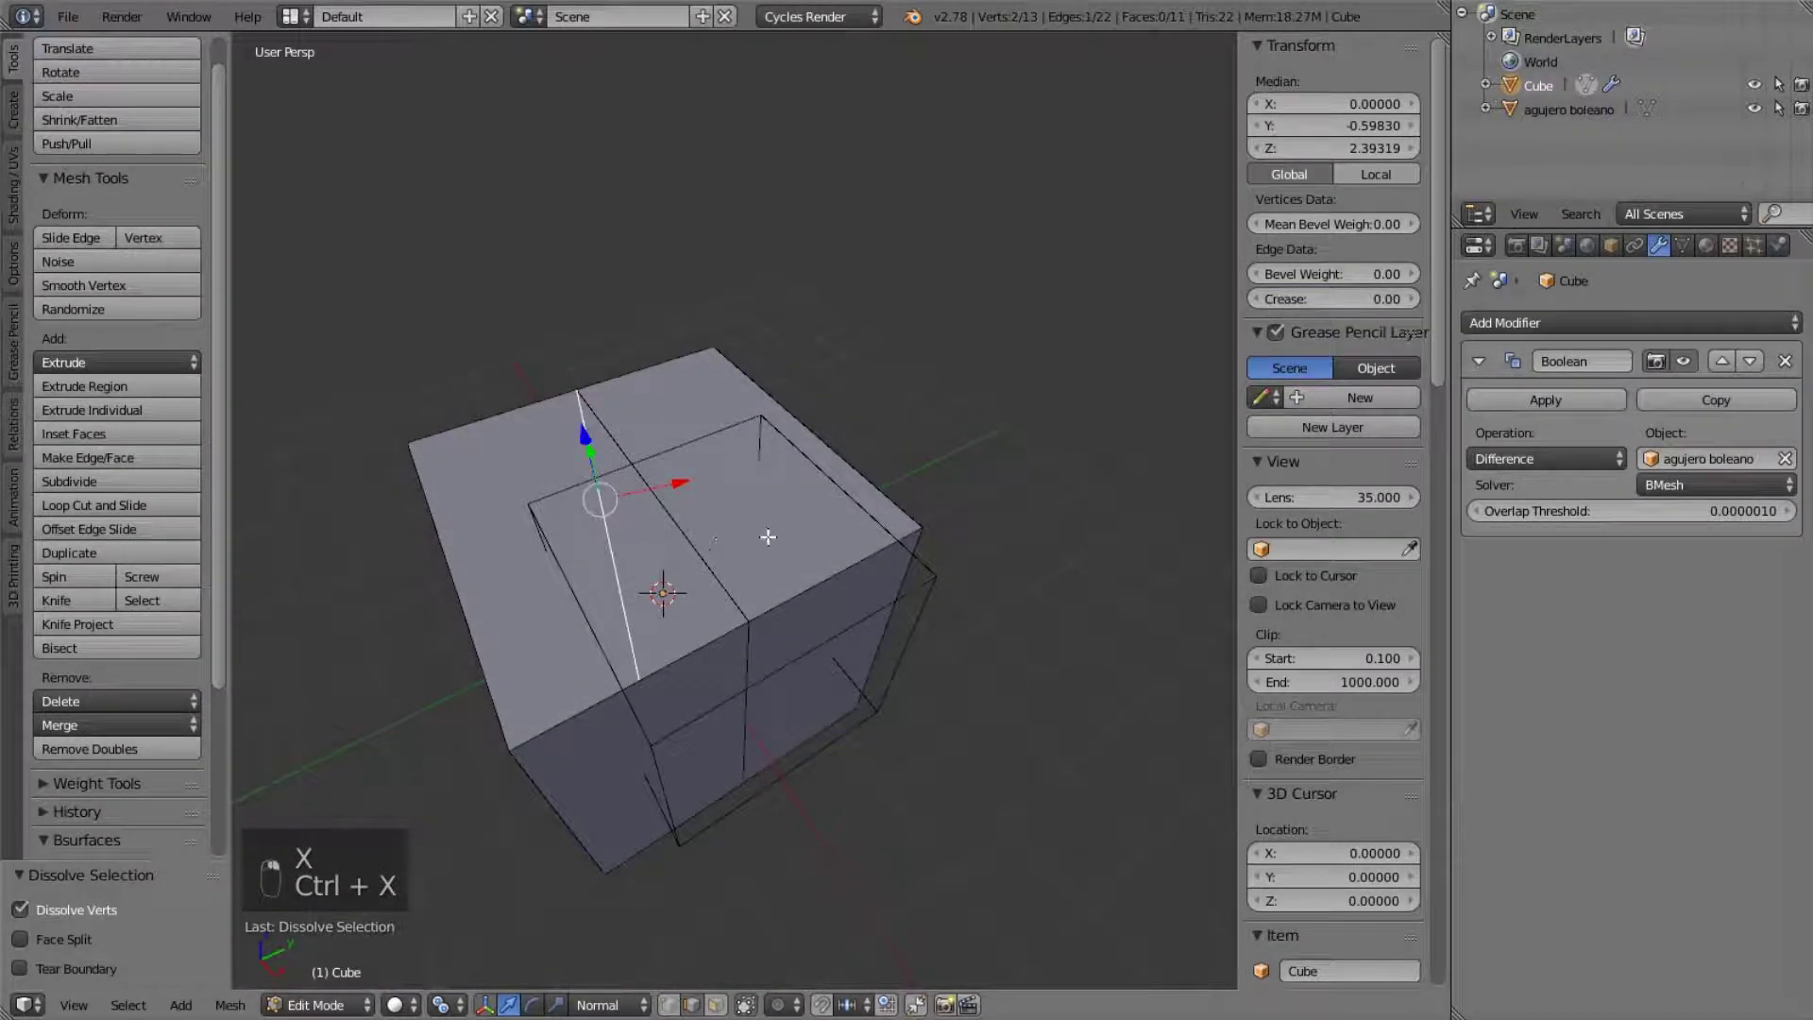
{"action": "key", "text": "ctrl+x"}
{"action": "middle_click_drag", "start_coordinate": [768, 536], "coordinate": [758, 586]}
{"action": "key", "text": "ctrl+x"}
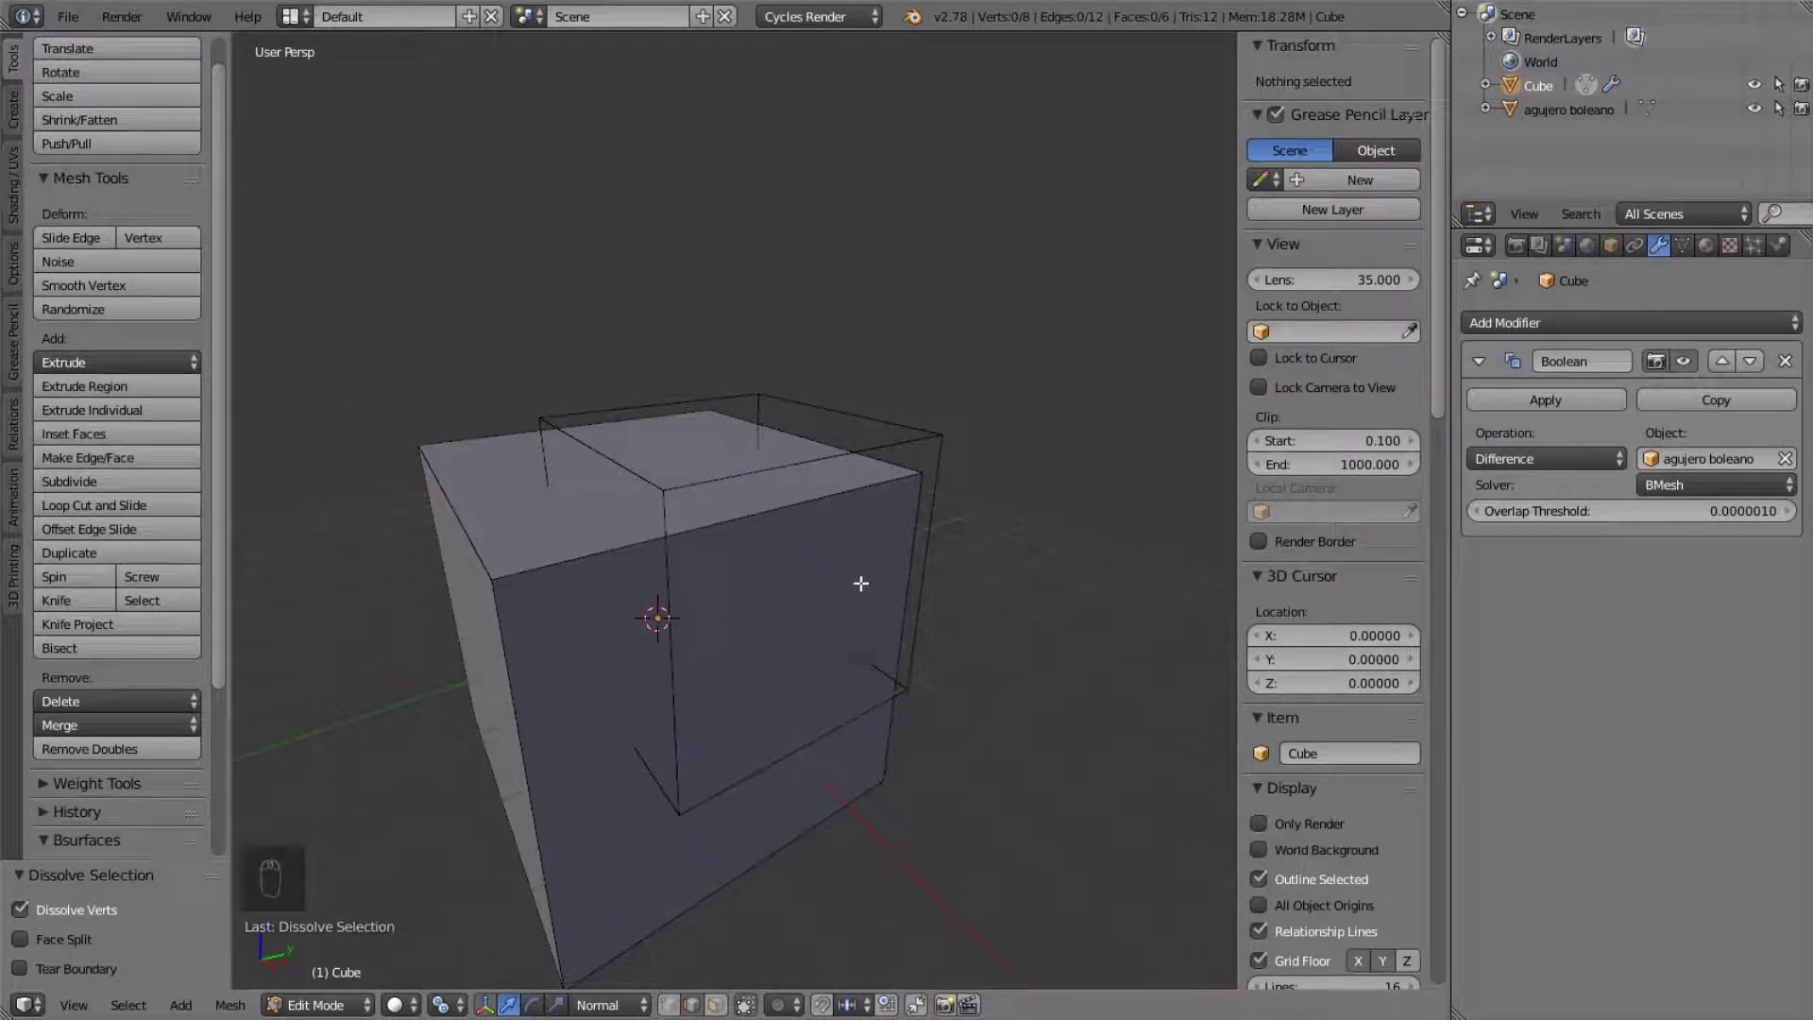
{"action": "key", "text": "Tab"}
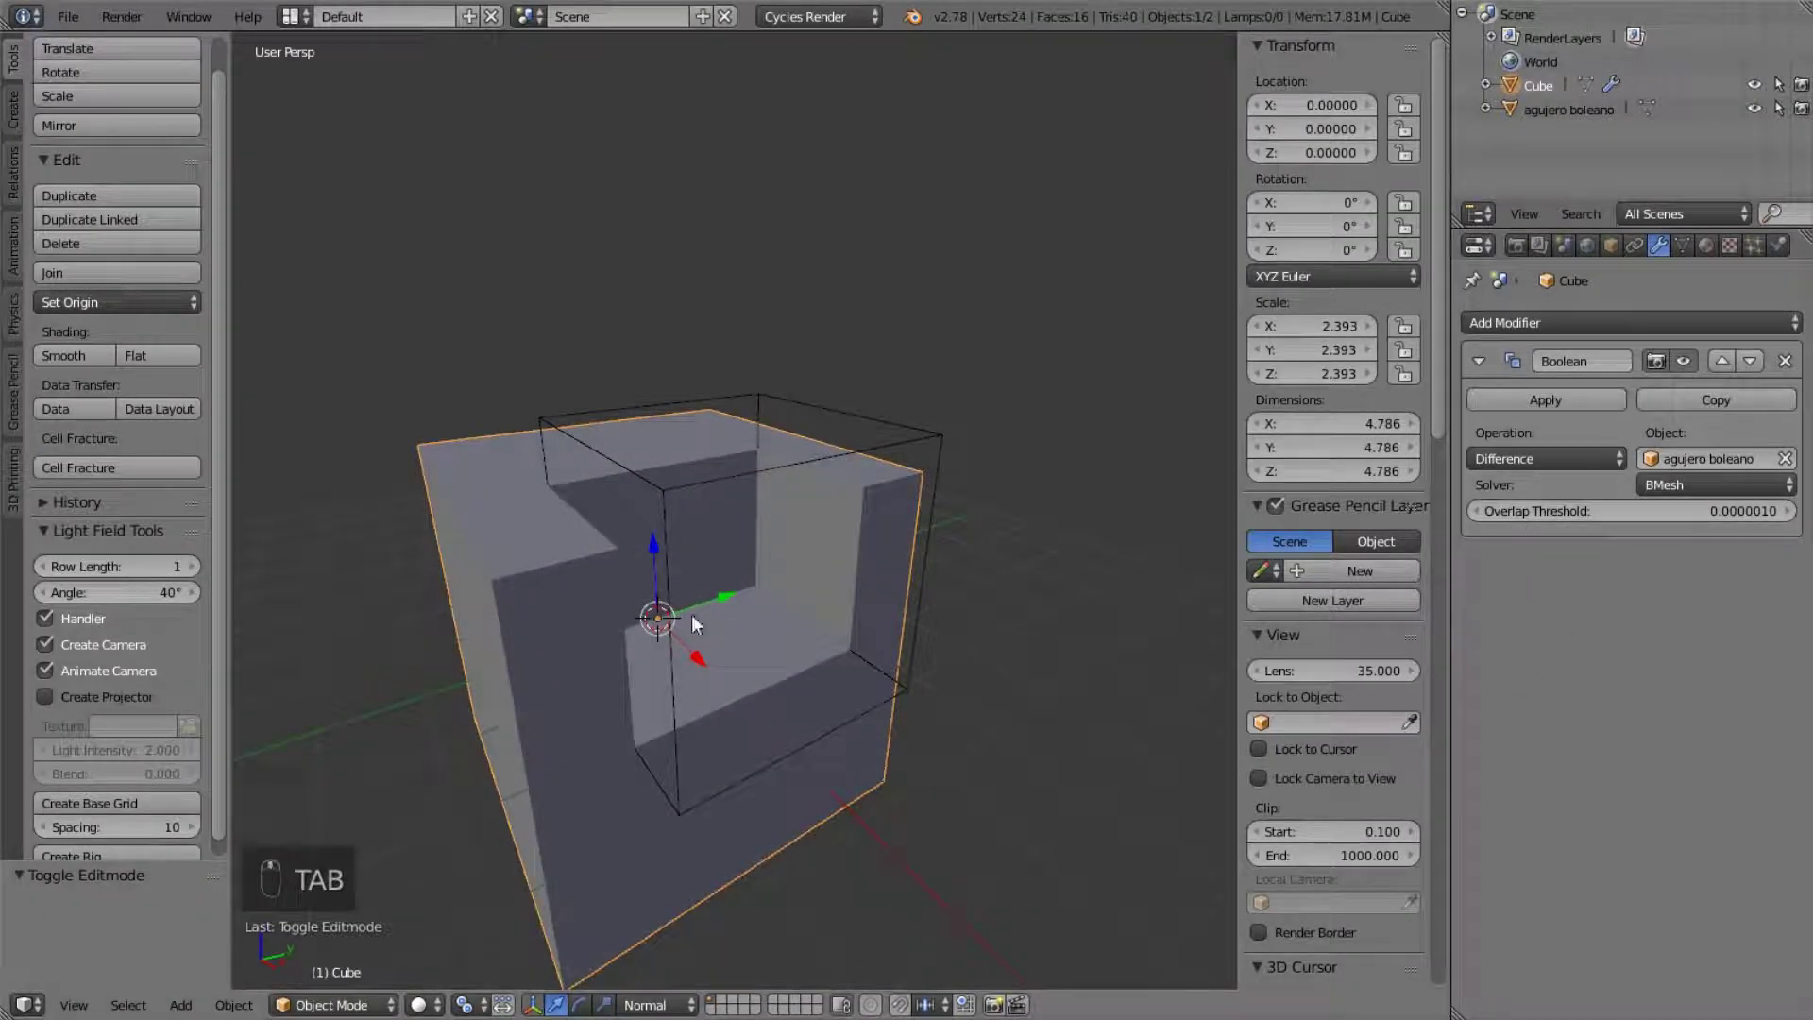
- Set the Boolean operation to Intersect and toggle the modifier's viewport visibility off and on
{"action": "middle_click_drag", "start_coordinate": [673, 640], "coordinate": [790, 538]}
{"action": "left_click", "coordinate": [1510, 458]}
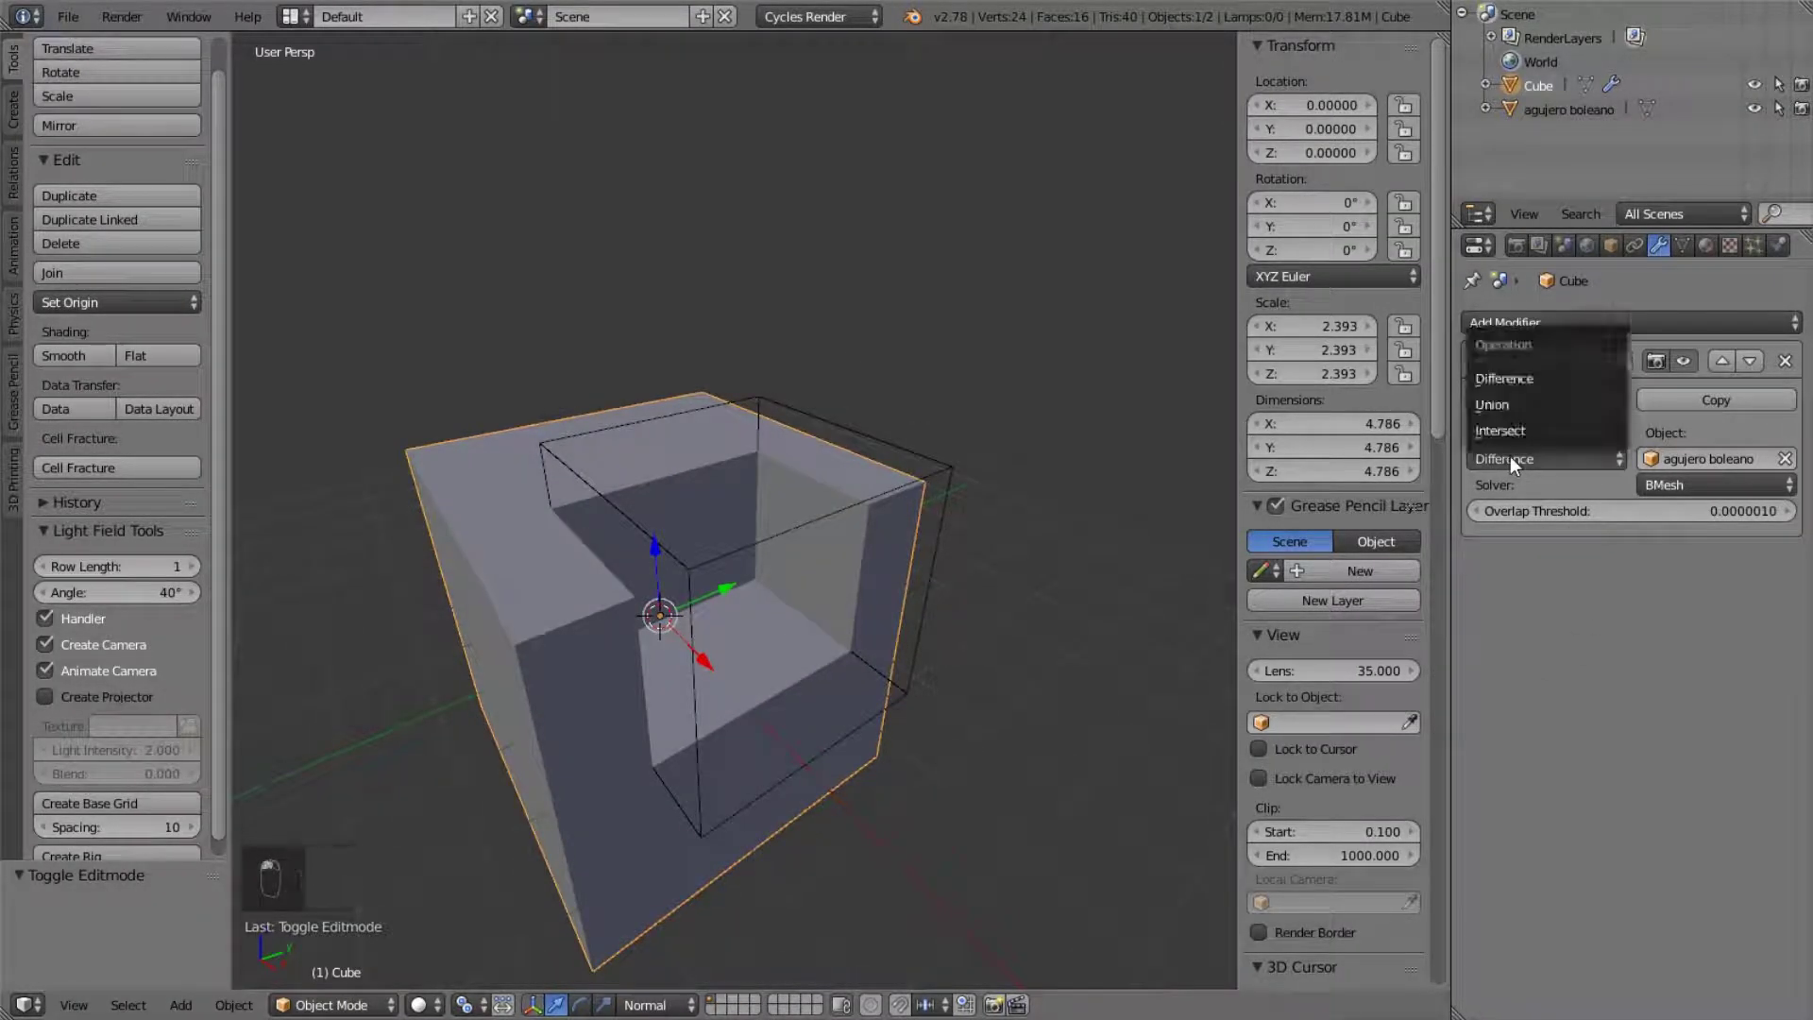
{"action": "left_click", "coordinate": [1521, 435]}
{"action": "middle_click_drag", "start_coordinate": [652, 529], "coordinate": [777, 474]}
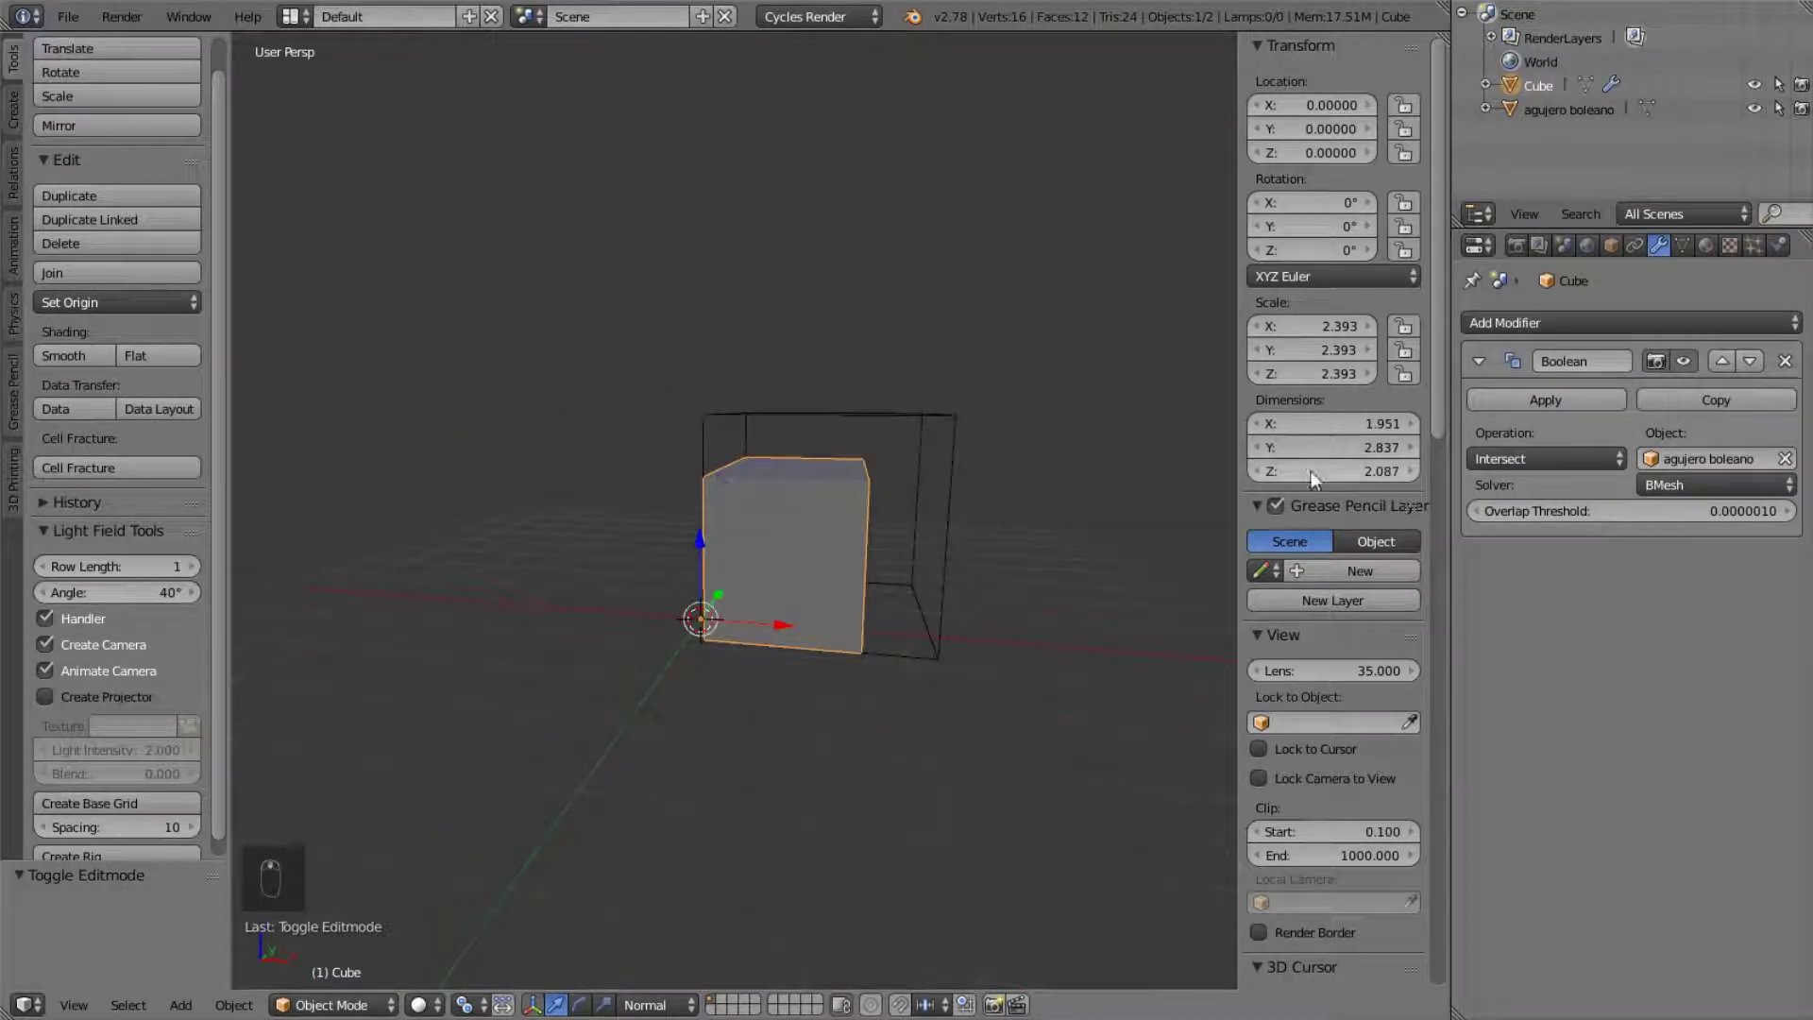
{"action": "left_click", "coordinate": [1680, 361]}
{"action": "left_click", "coordinate": [1680, 360]}
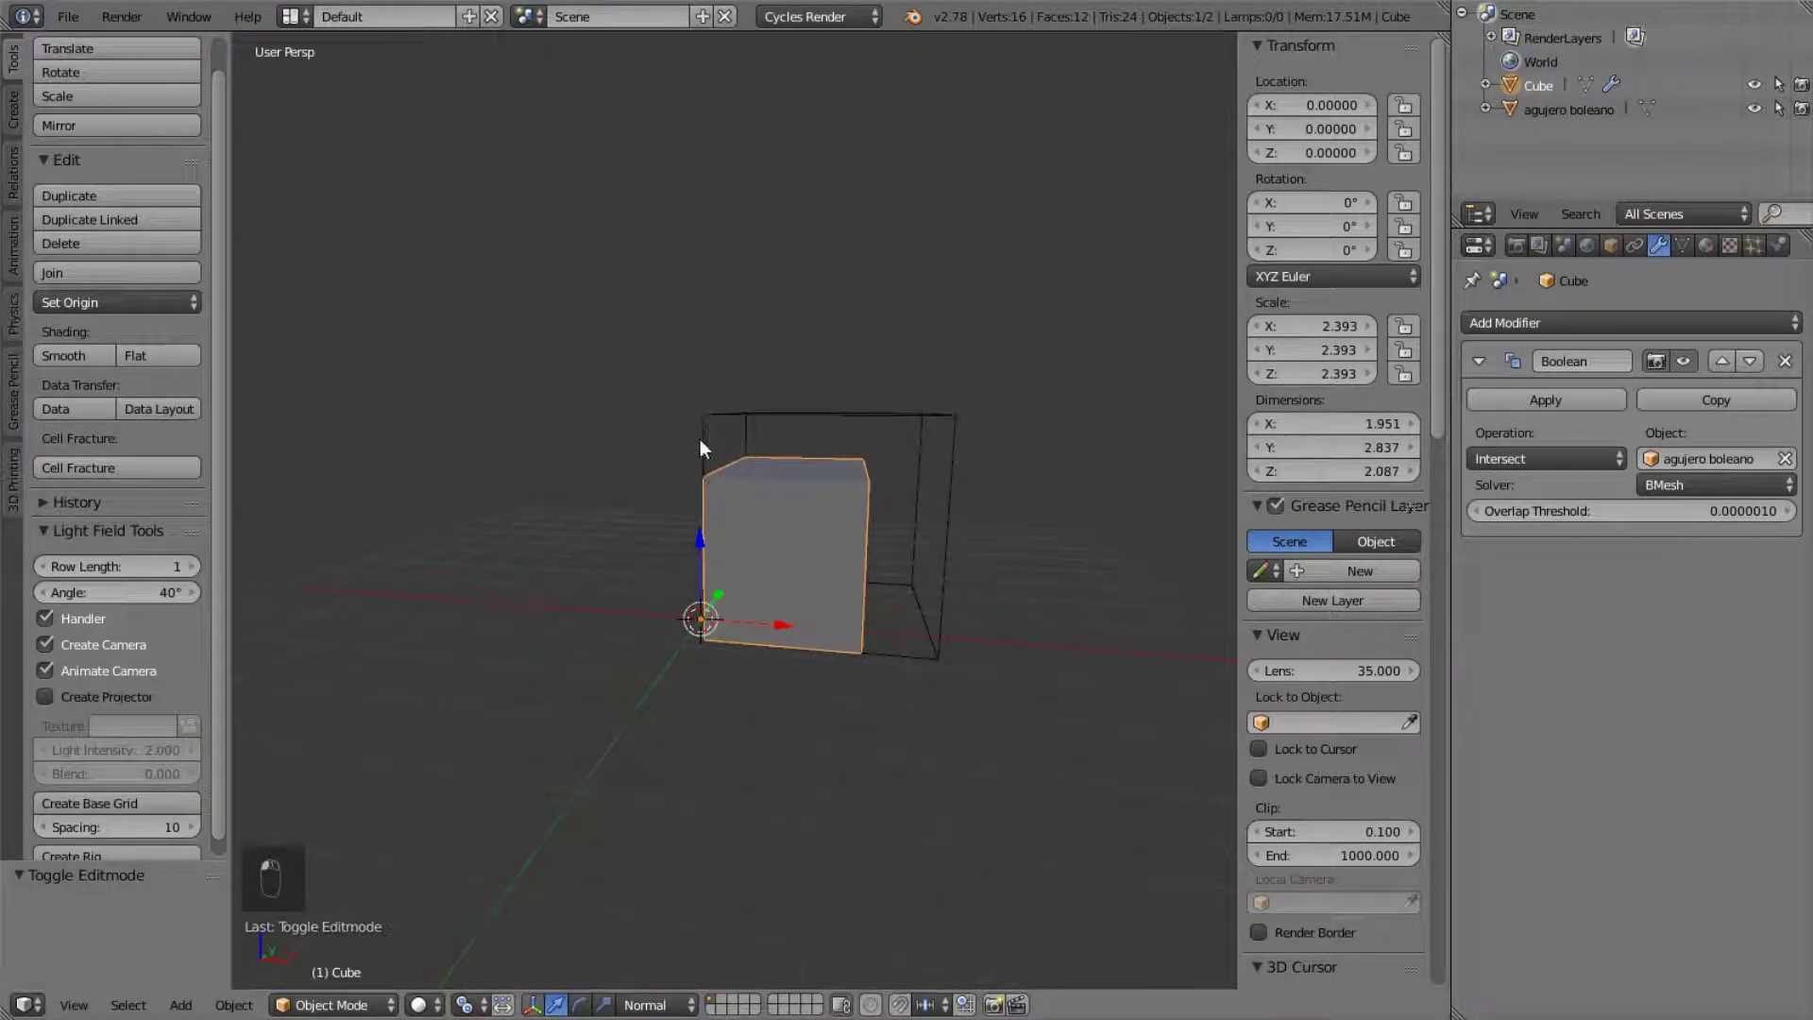
- Set the large cube's Boolean operation back to Difference and inspect the cut against the wire cutter cube
{"action": "right_click", "coordinate": [932, 421]}
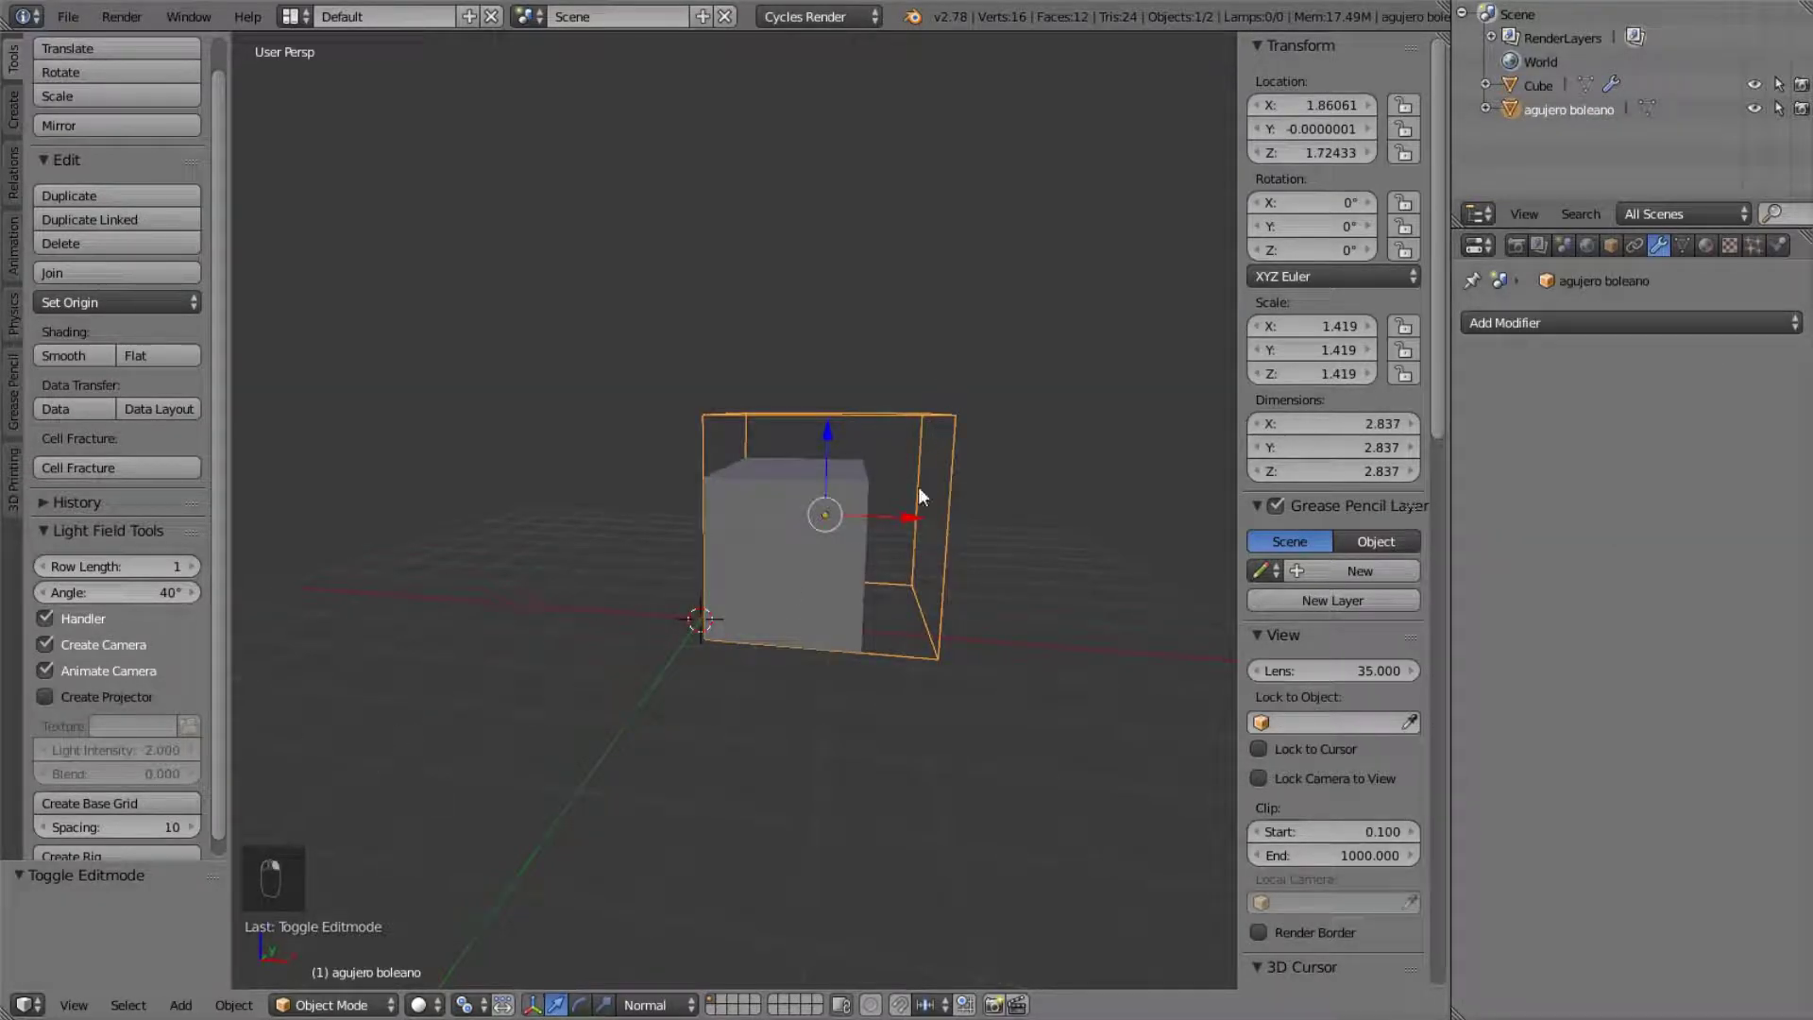
{"action": "right_click", "coordinate": [741, 530]}
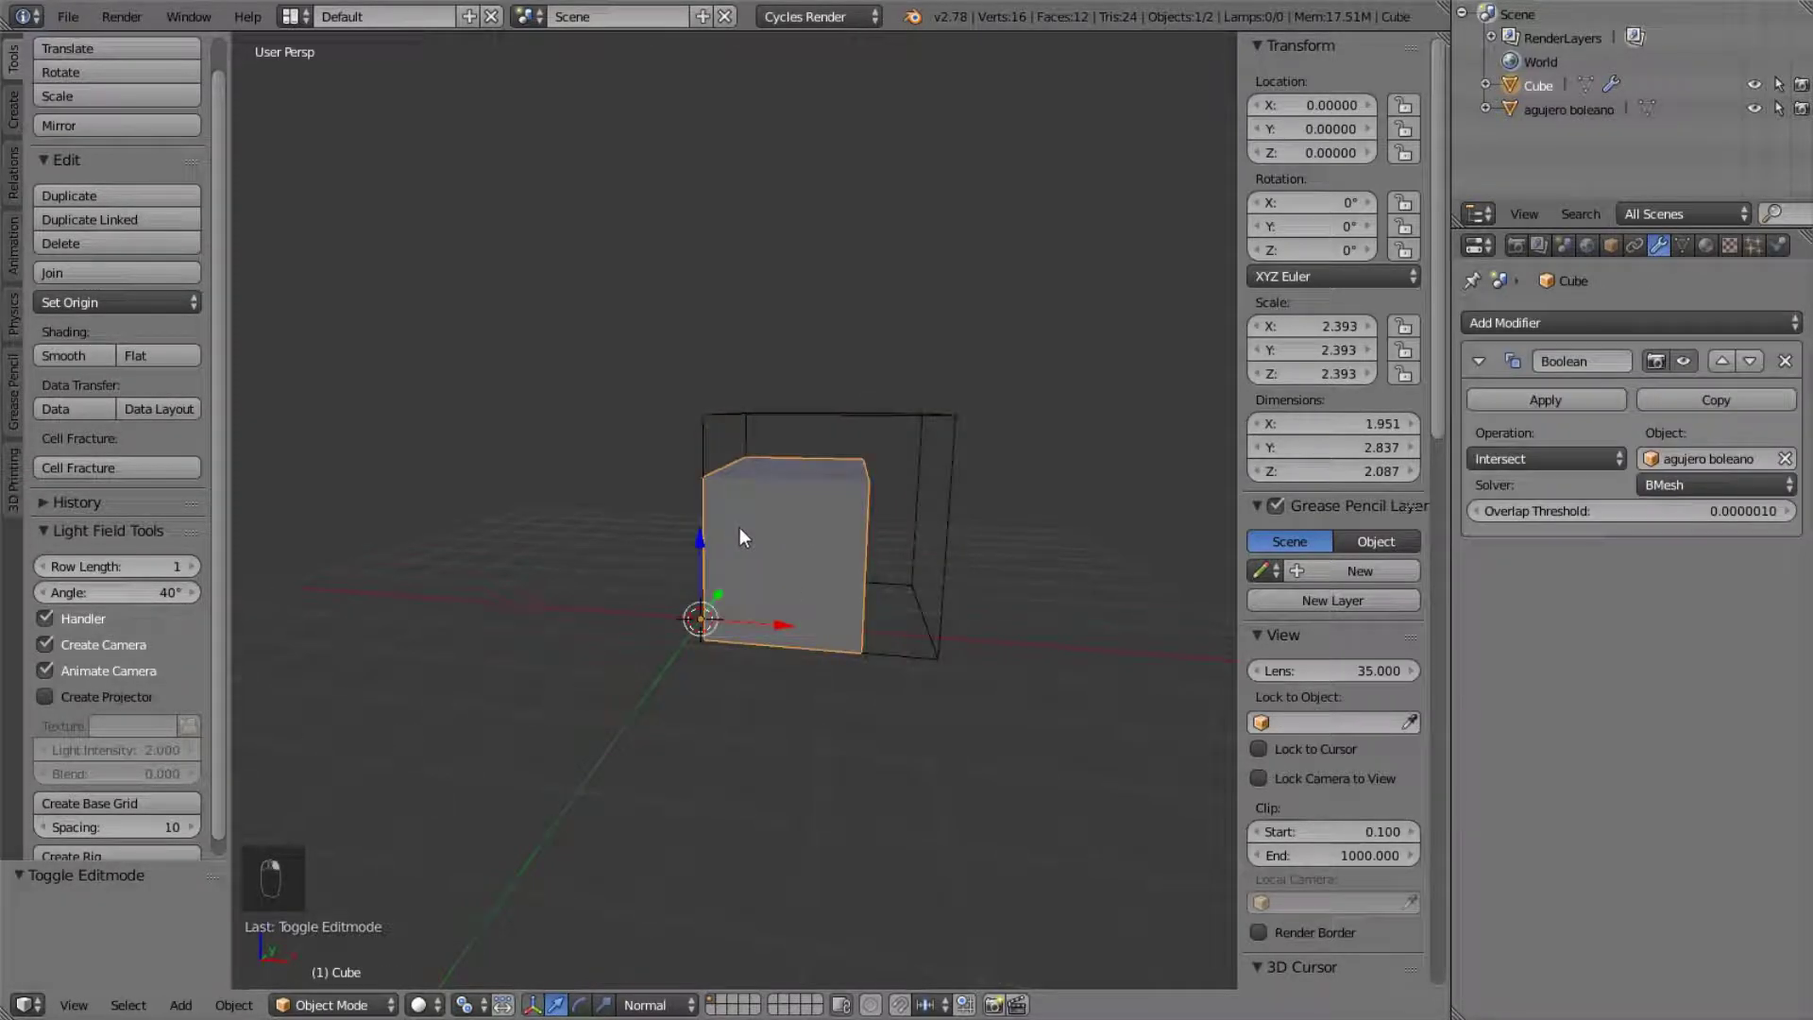
{"action": "left_click", "coordinate": [1579, 453]}
{"action": "left_click", "coordinate": [1569, 383]}
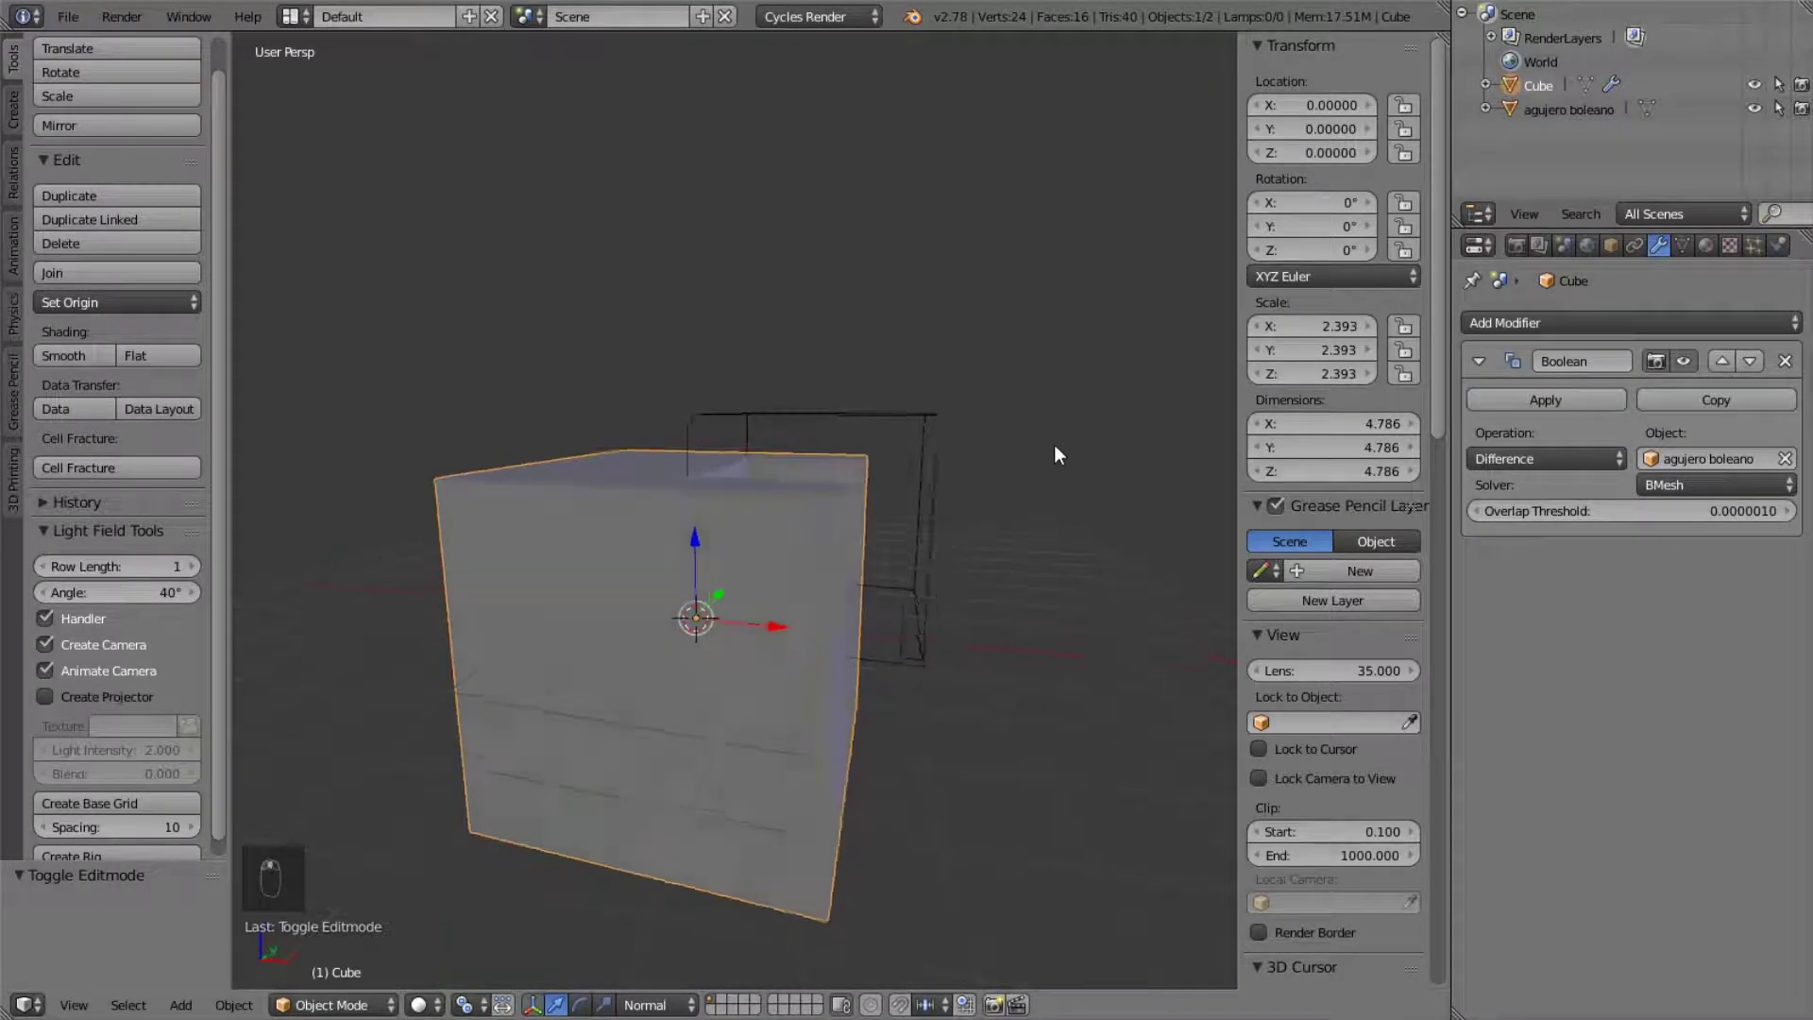
{"action": "middle_click_drag", "start_coordinate": [1074, 442], "coordinate": [809, 468]}
{"action": "right_click", "coordinate": [812, 452]}
{"action": "right_click", "coordinate": [671, 627]}
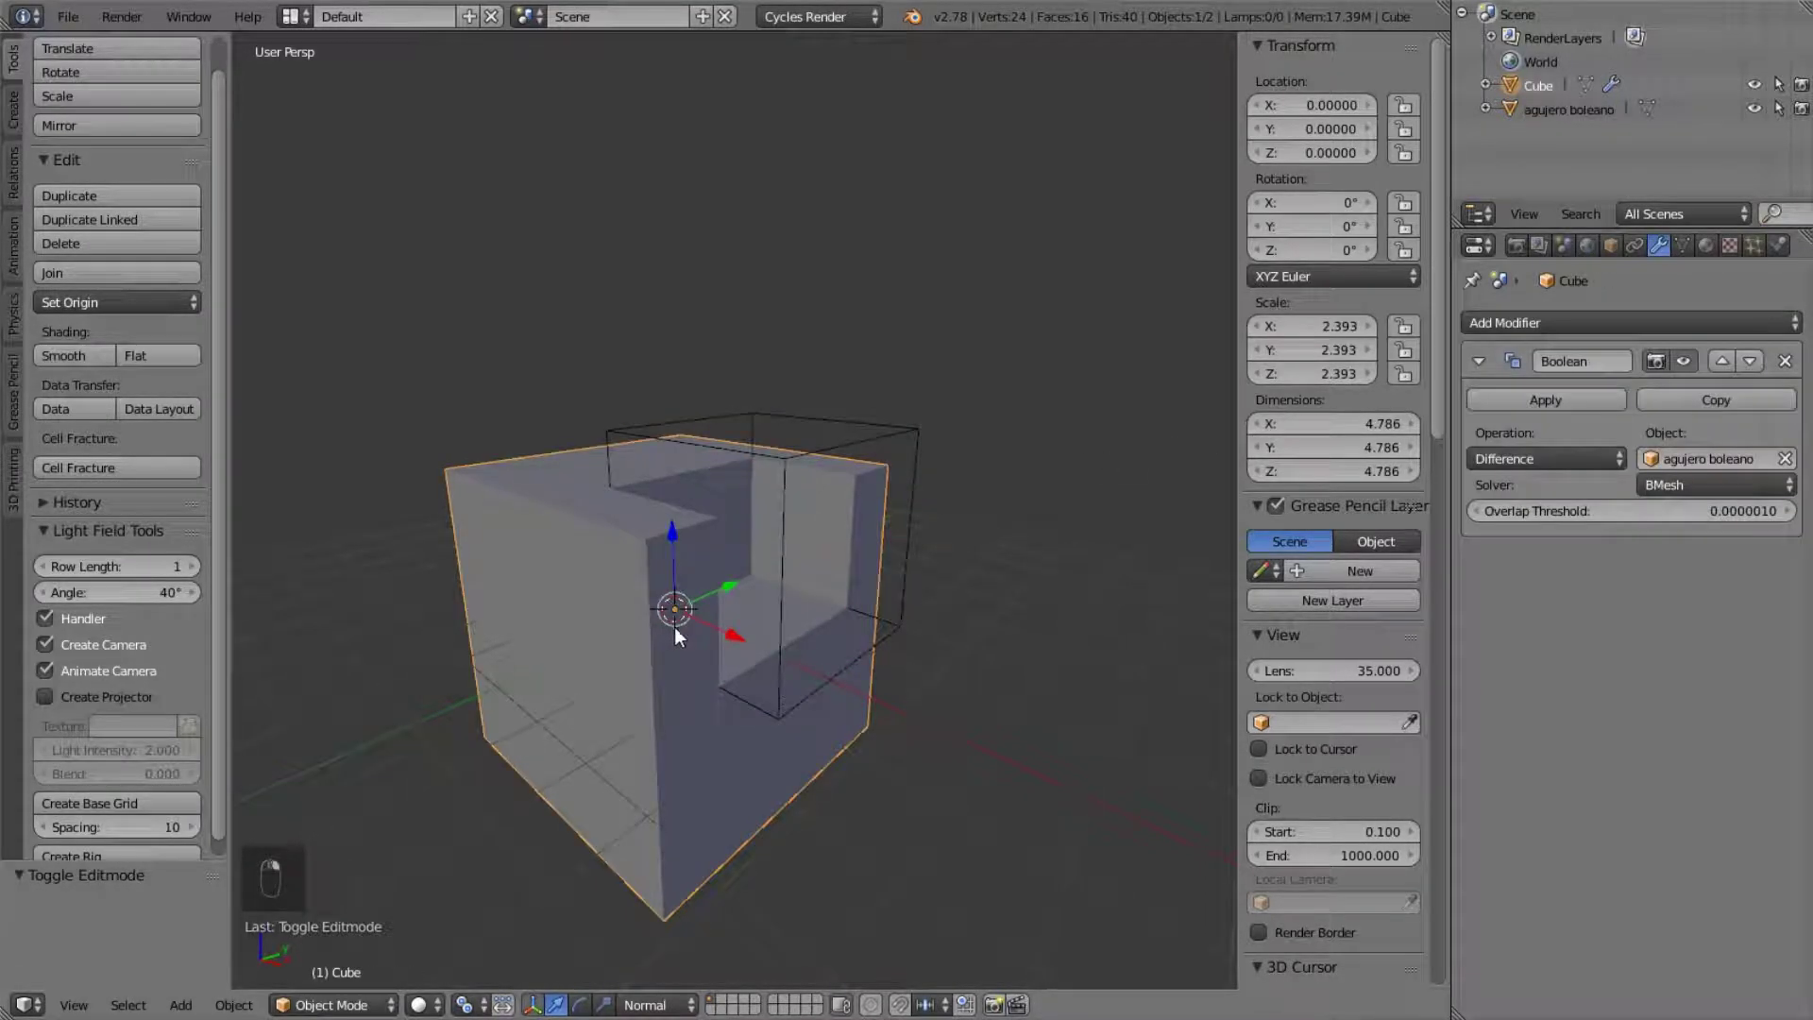
- Copy the large cube's Boolean modifier and duplicate the wire cutter, placing it about 4.6 units along negative X and 2.9 units up
{"action": "left_click", "coordinate": [1741, 404]}
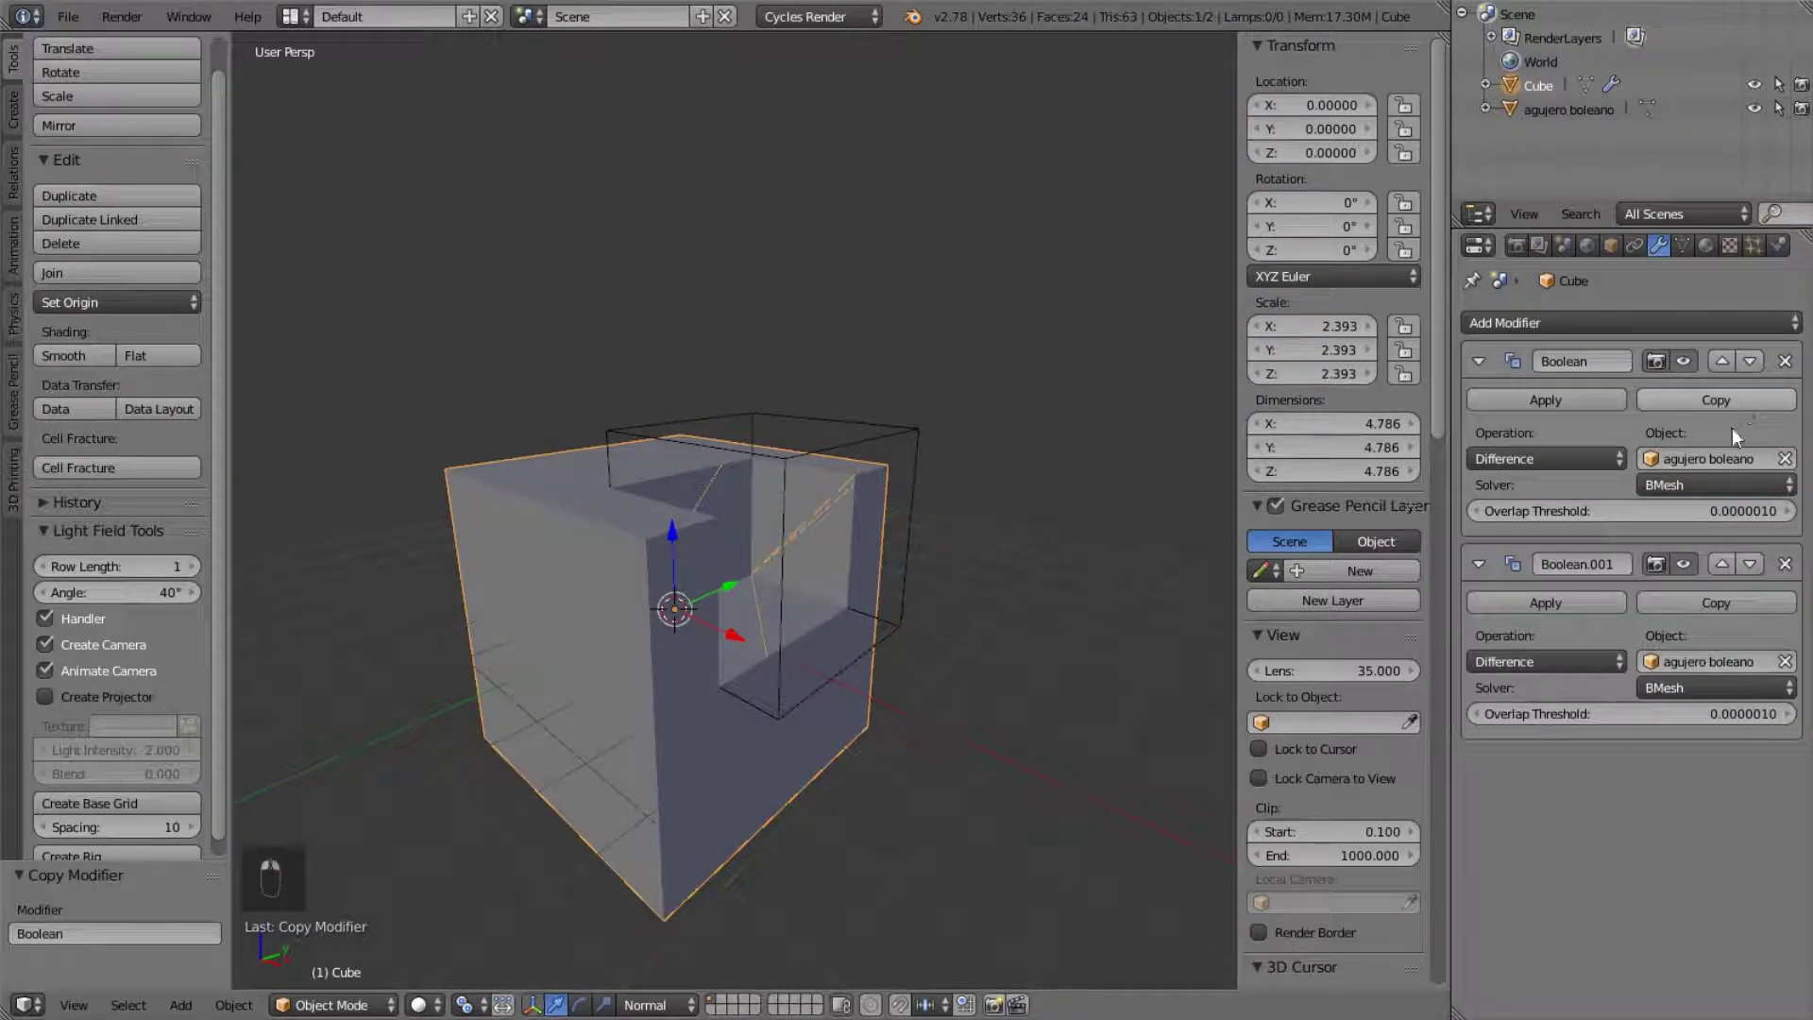
{"action": "right_click", "coordinate": [825, 417]}
{"action": "middle_click_drag", "start_coordinate": [843, 440], "coordinate": [924, 463]}
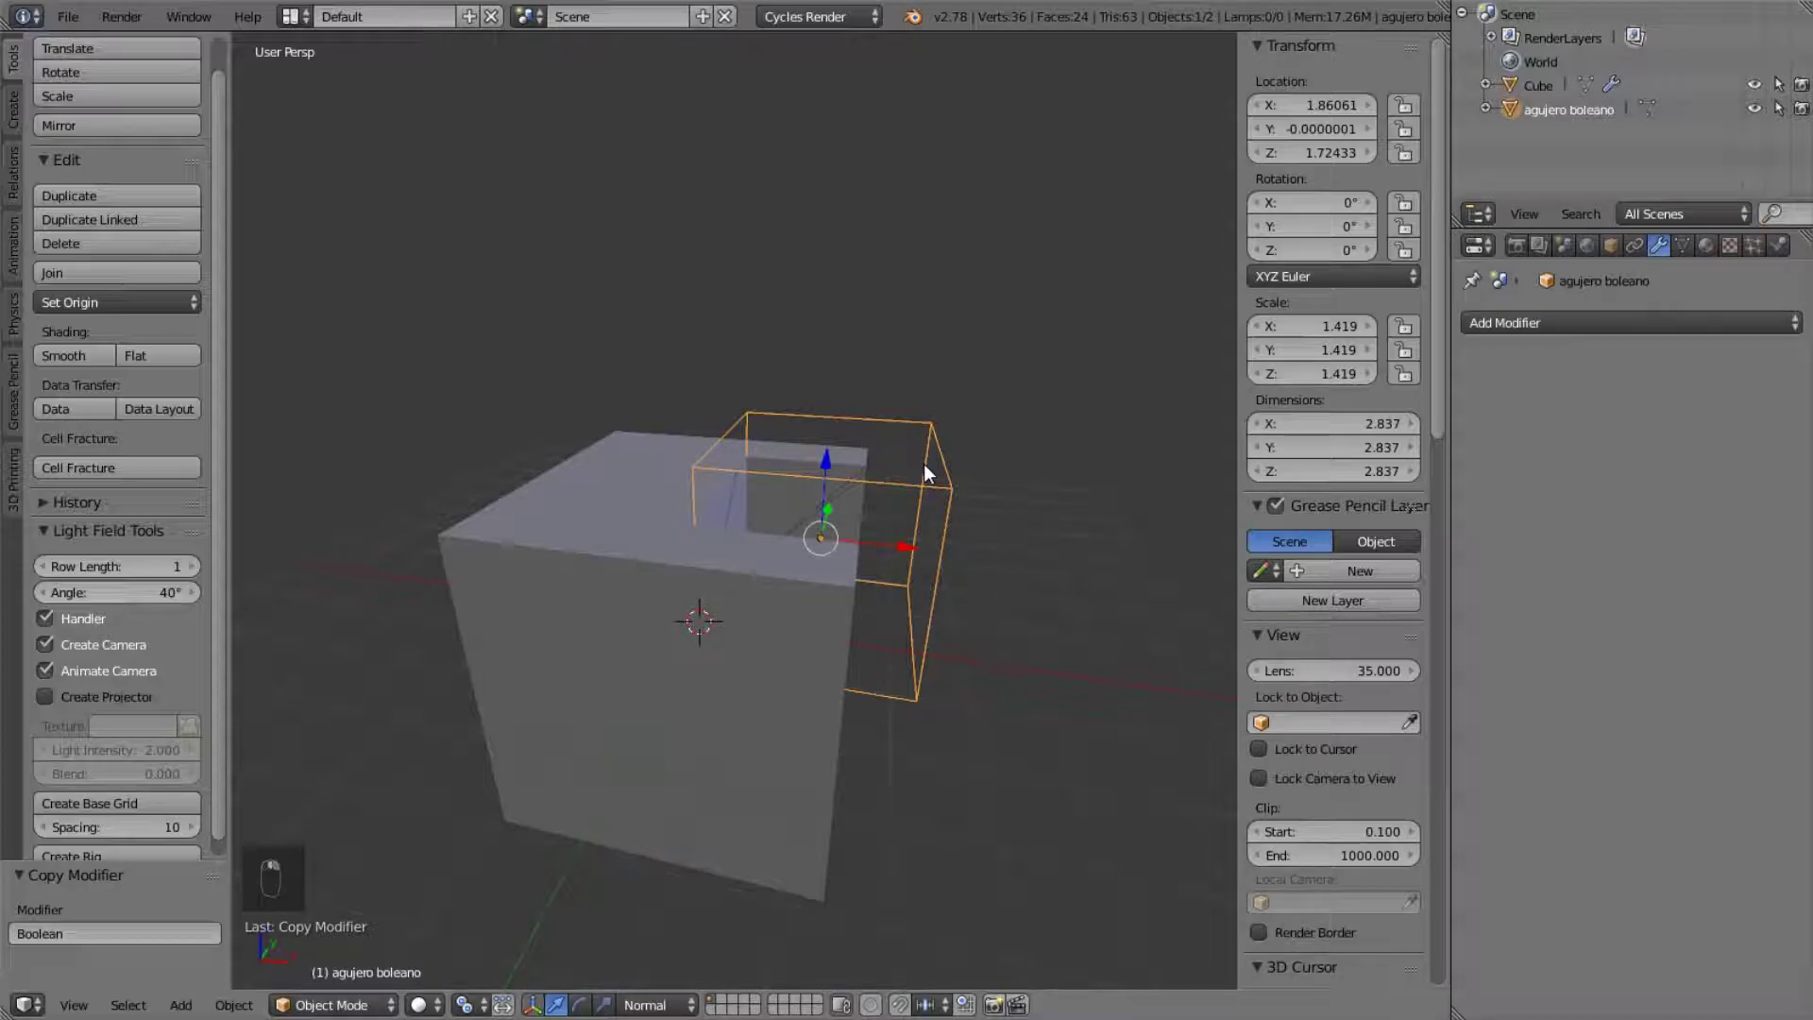
{"action": "key", "text": "shift+d"}
{"action": "key", "text": "shift+y"}
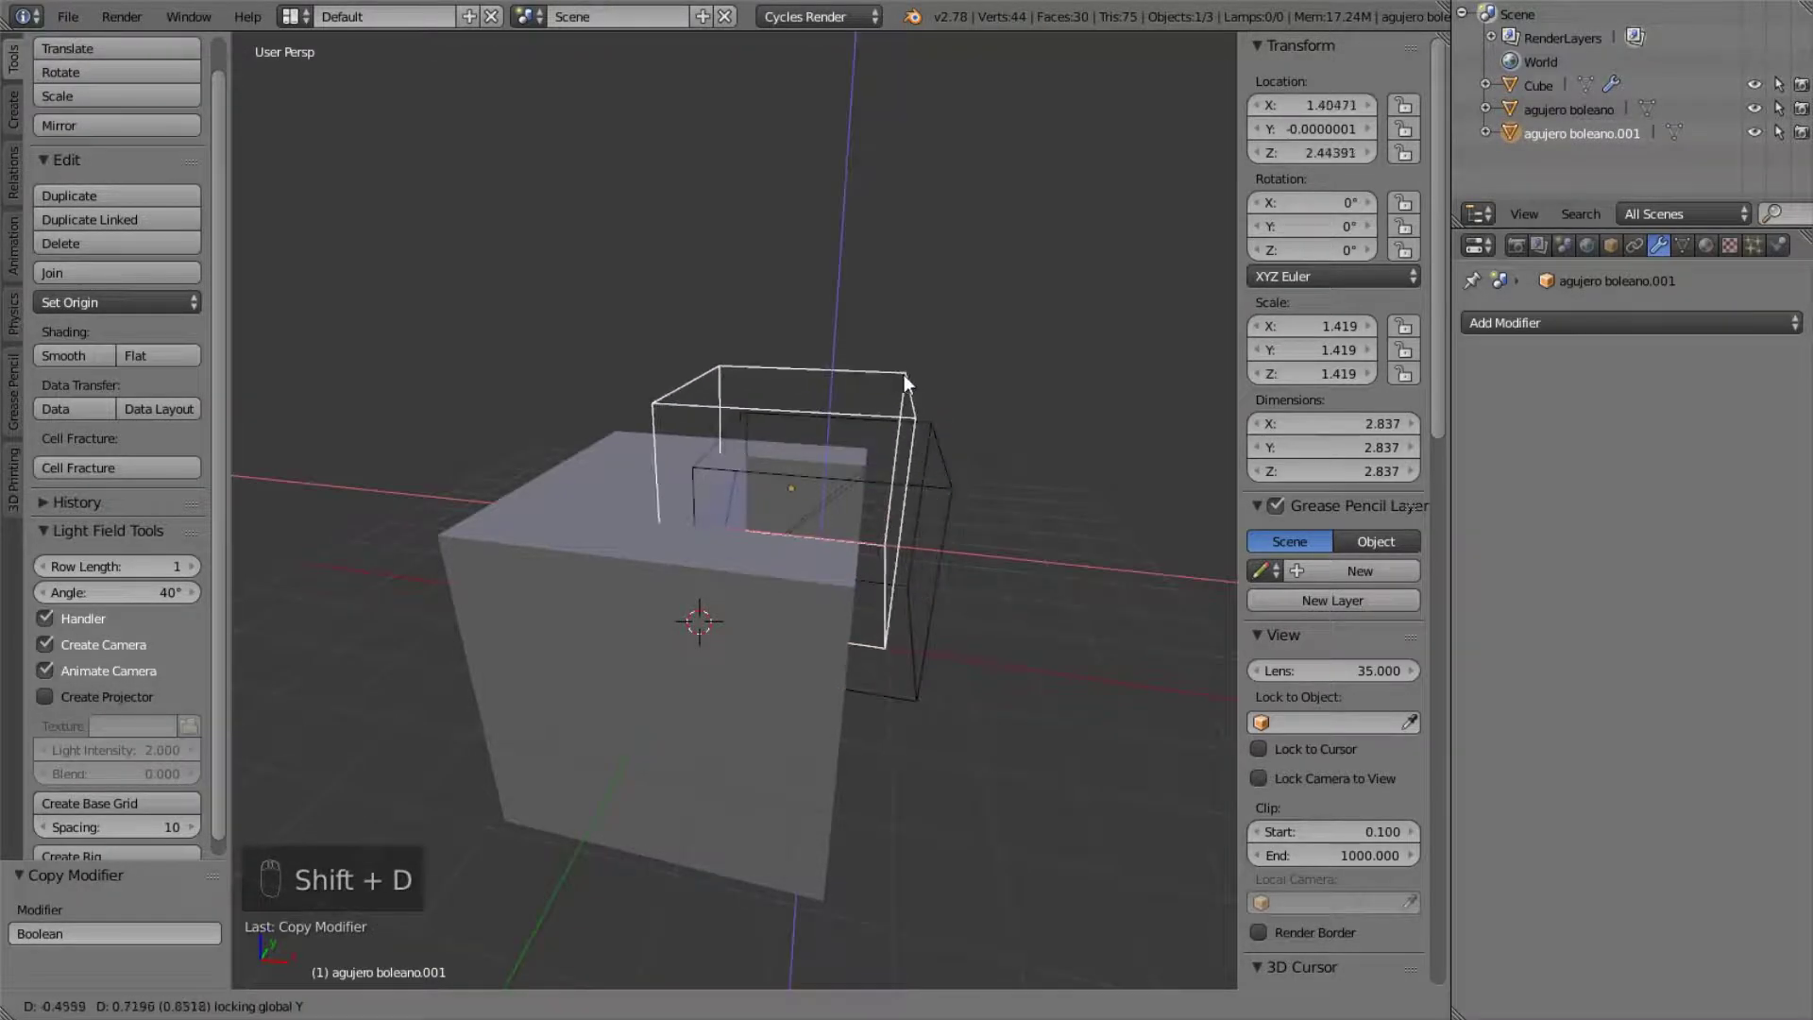
{"action": "left_click", "coordinate": [634, 211]}
- Assign the duplicated cutter agujero boleano.001 as the object of the large cube's second Boolean modifier
{"action": "right_click", "coordinate": [812, 472]}
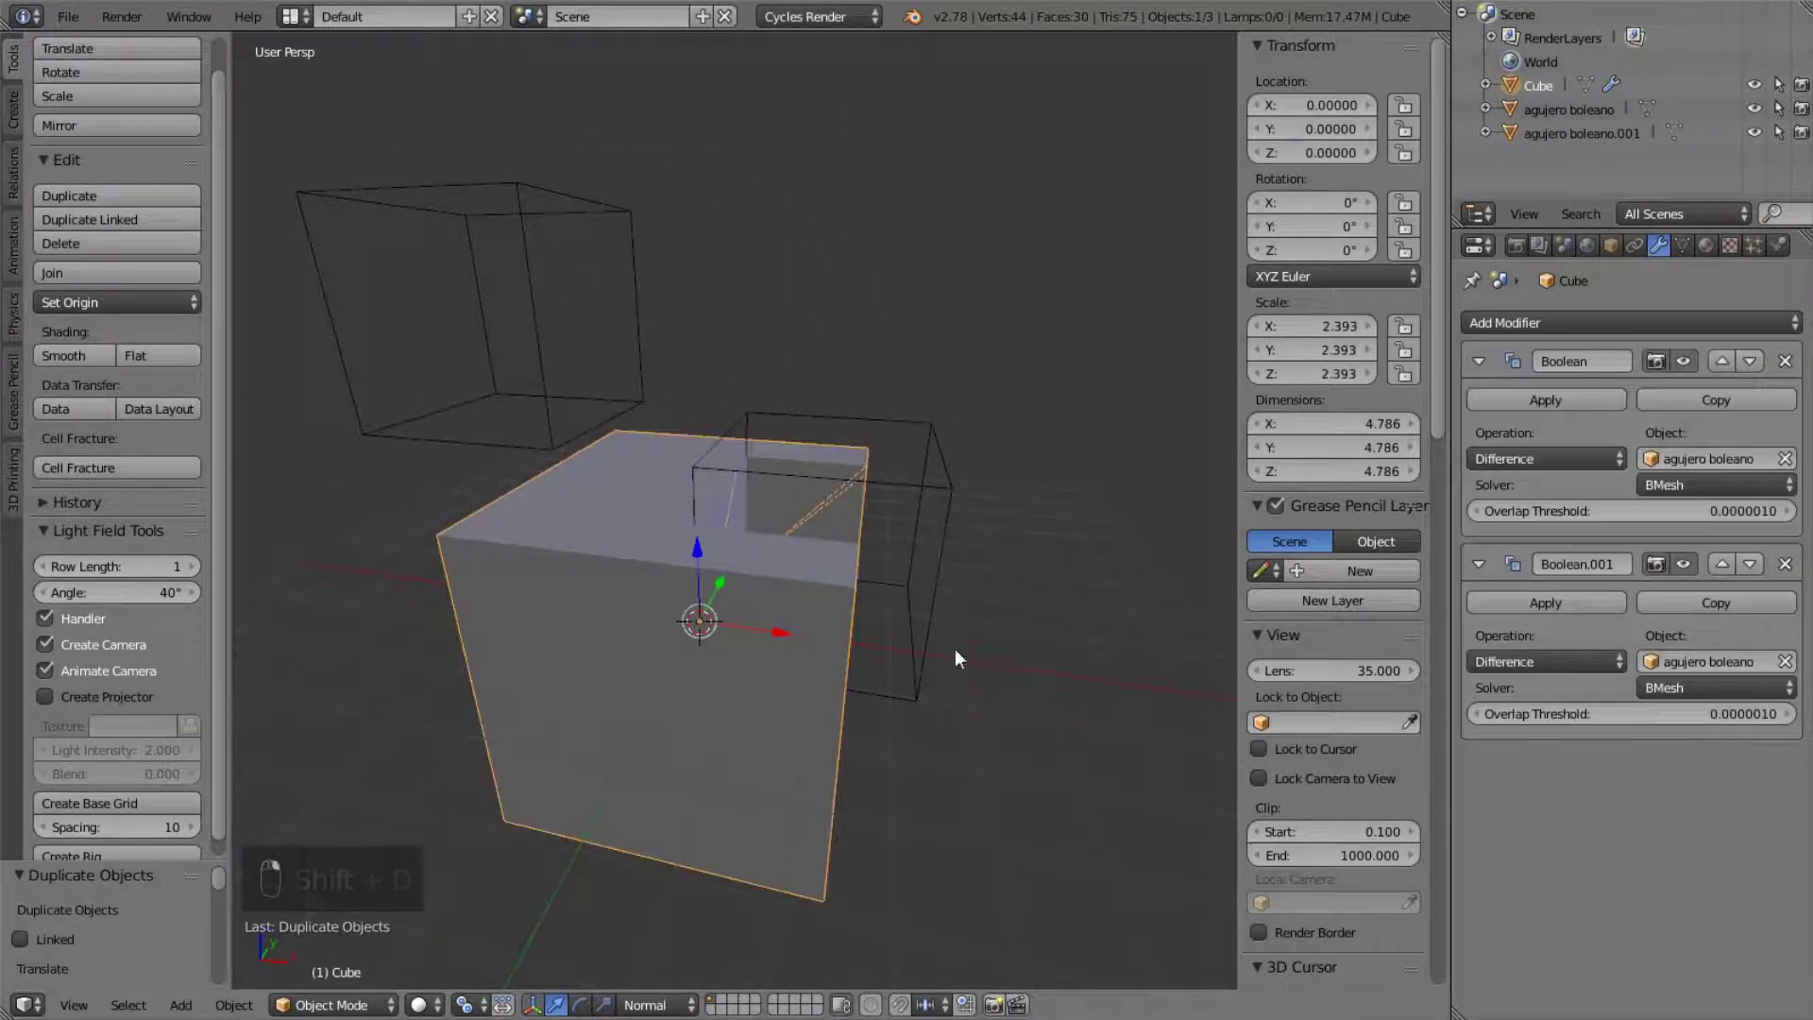
{"action": "left_click", "coordinate": [1711, 661]}
{"action": "left_click", "coordinate": [1596, 720]}
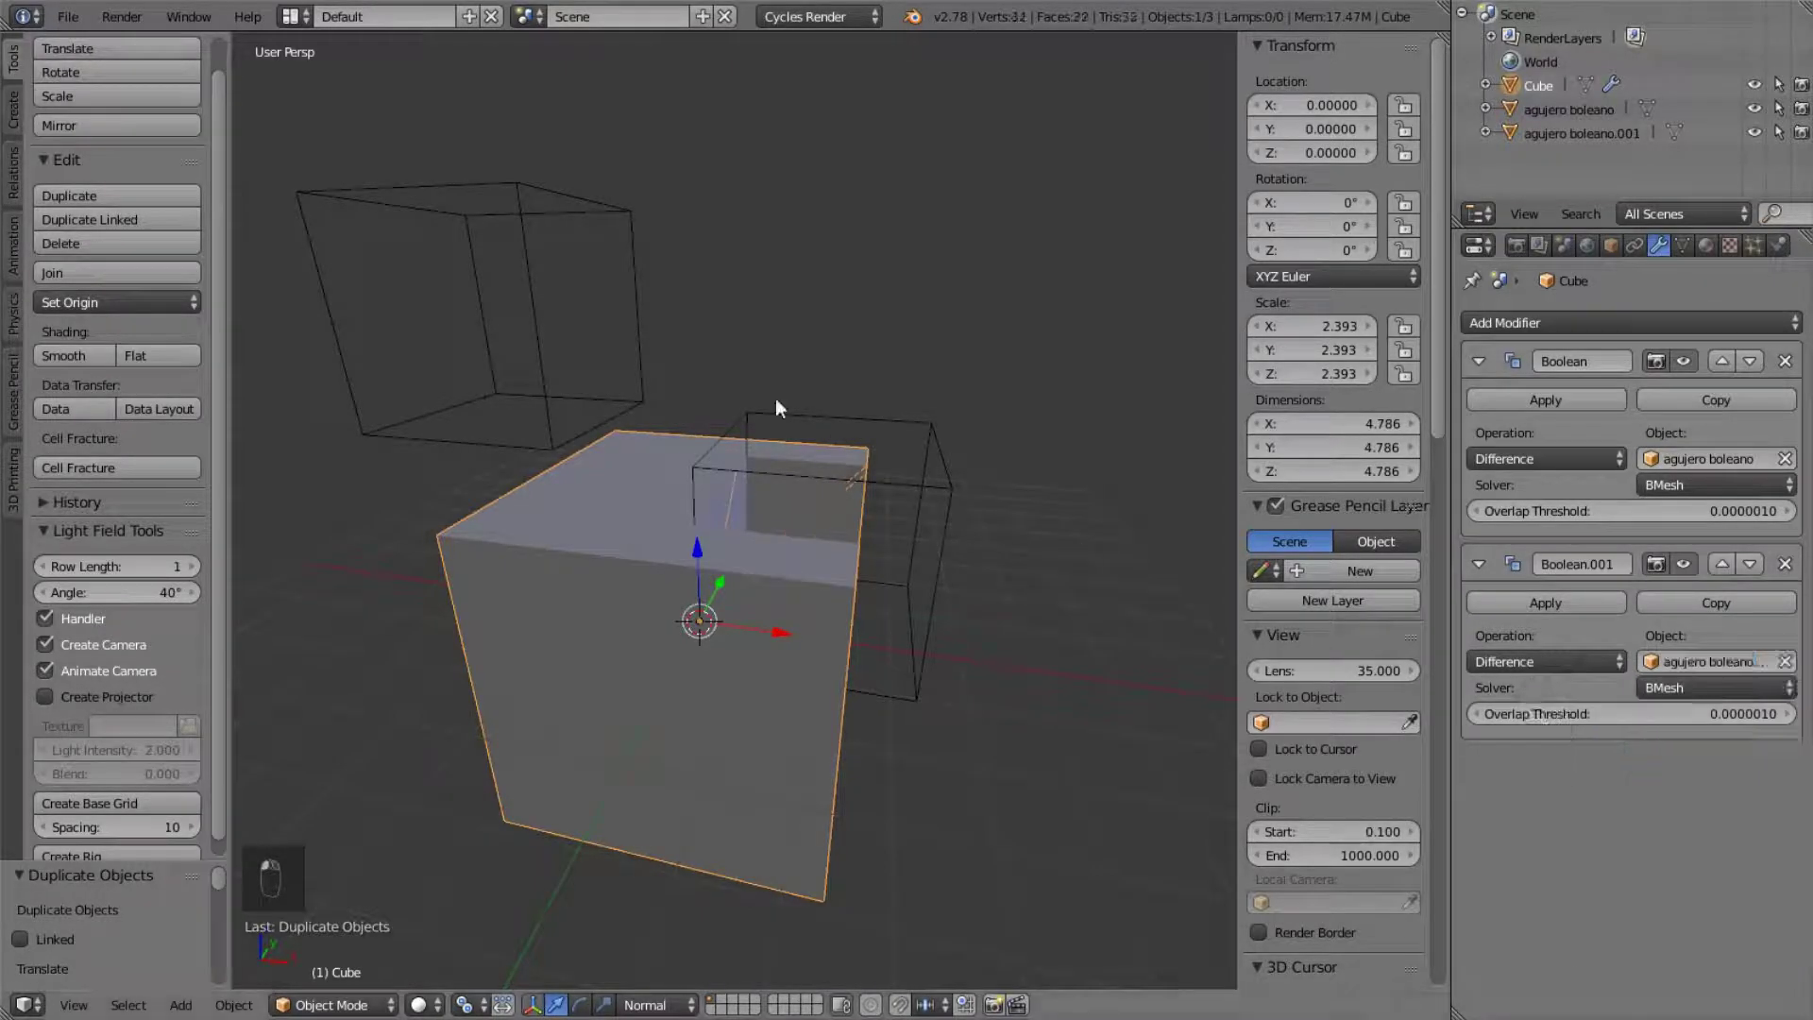
- Lower the duplicated cutter about 1.56 units along the Z axis into the large cube
{"action": "right_click", "coordinate": [538, 251]}
{"action": "key", "text": "g"}
{"action": "key", "text": "z"}
{"action": "left_click", "coordinate": [556, 366]}
{"action": "middle_click_drag", "start_coordinate": [555, 367], "coordinate": [519, 342]}
{"action": "scroll", "coordinate": [672, 389], "scroll_direction": "down", "scroll_amount": 4}
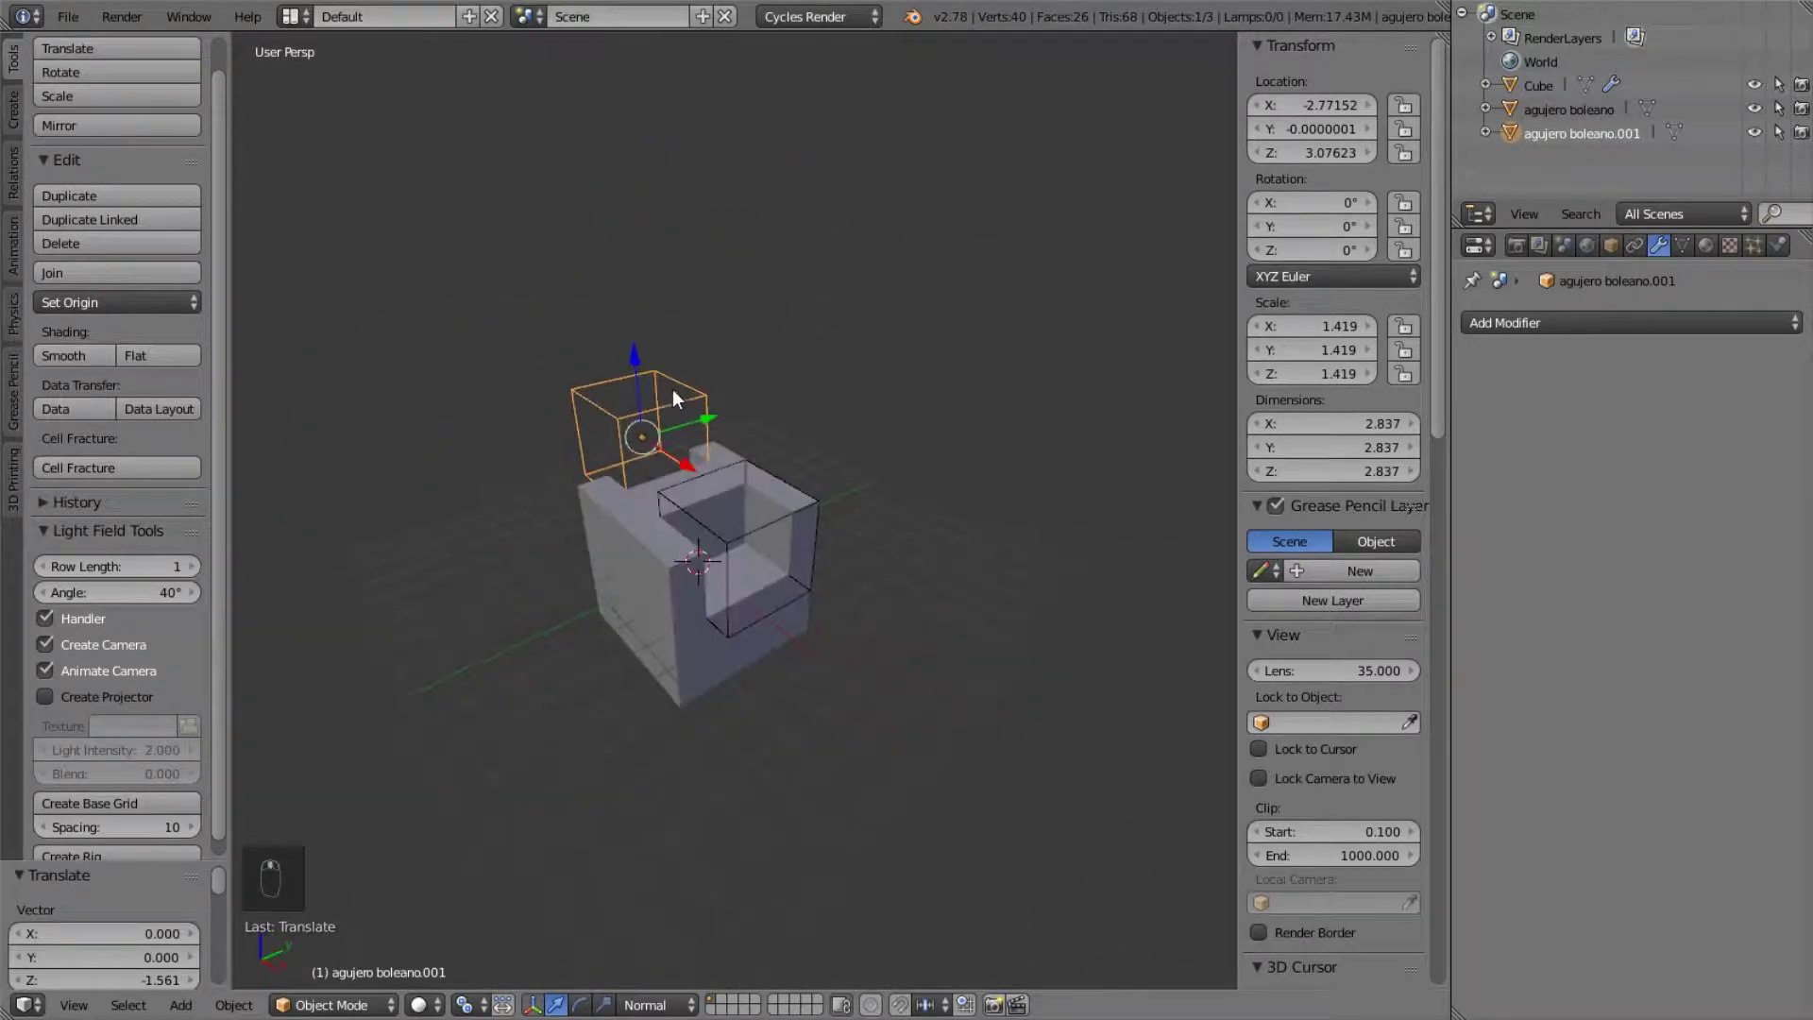
- Apply both Boolean modifiers to the large cube
{"action": "right_click", "coordinate": [661, 568]}
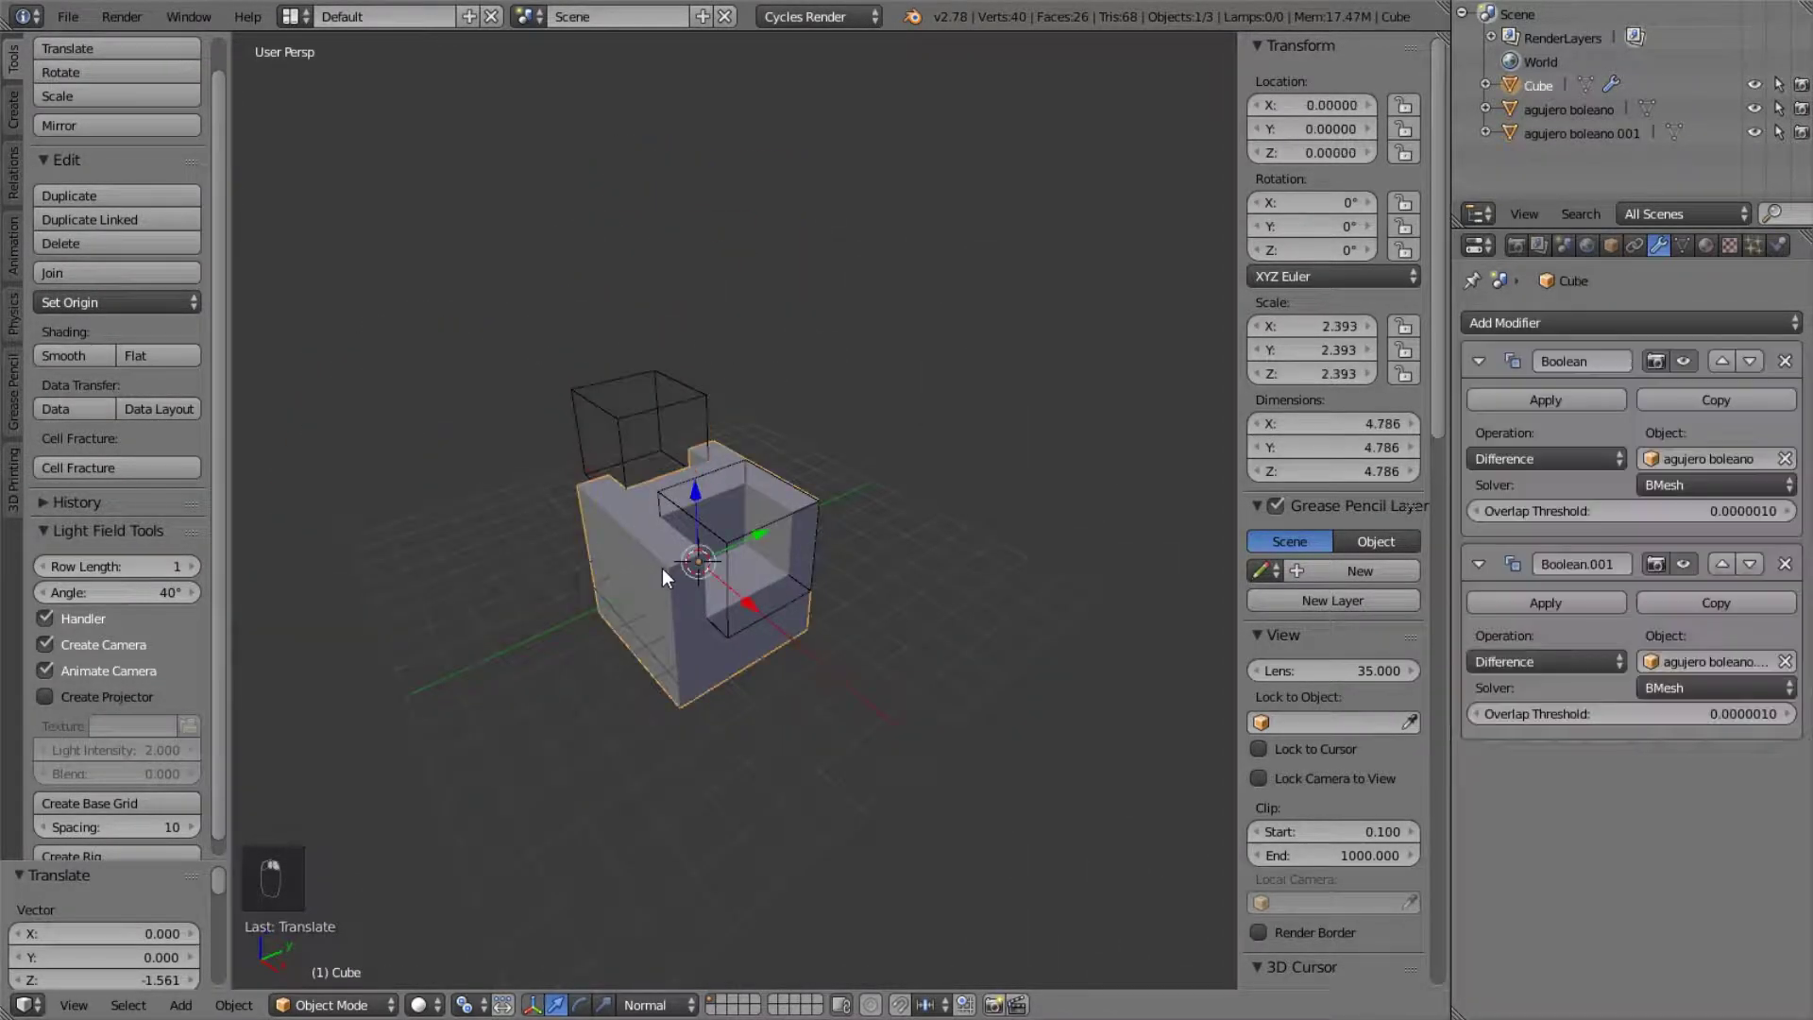
{"action": "left_click", "coordinate": [1596, 398]}
{"action": "left_click", "coordinate": [1573, 400]}
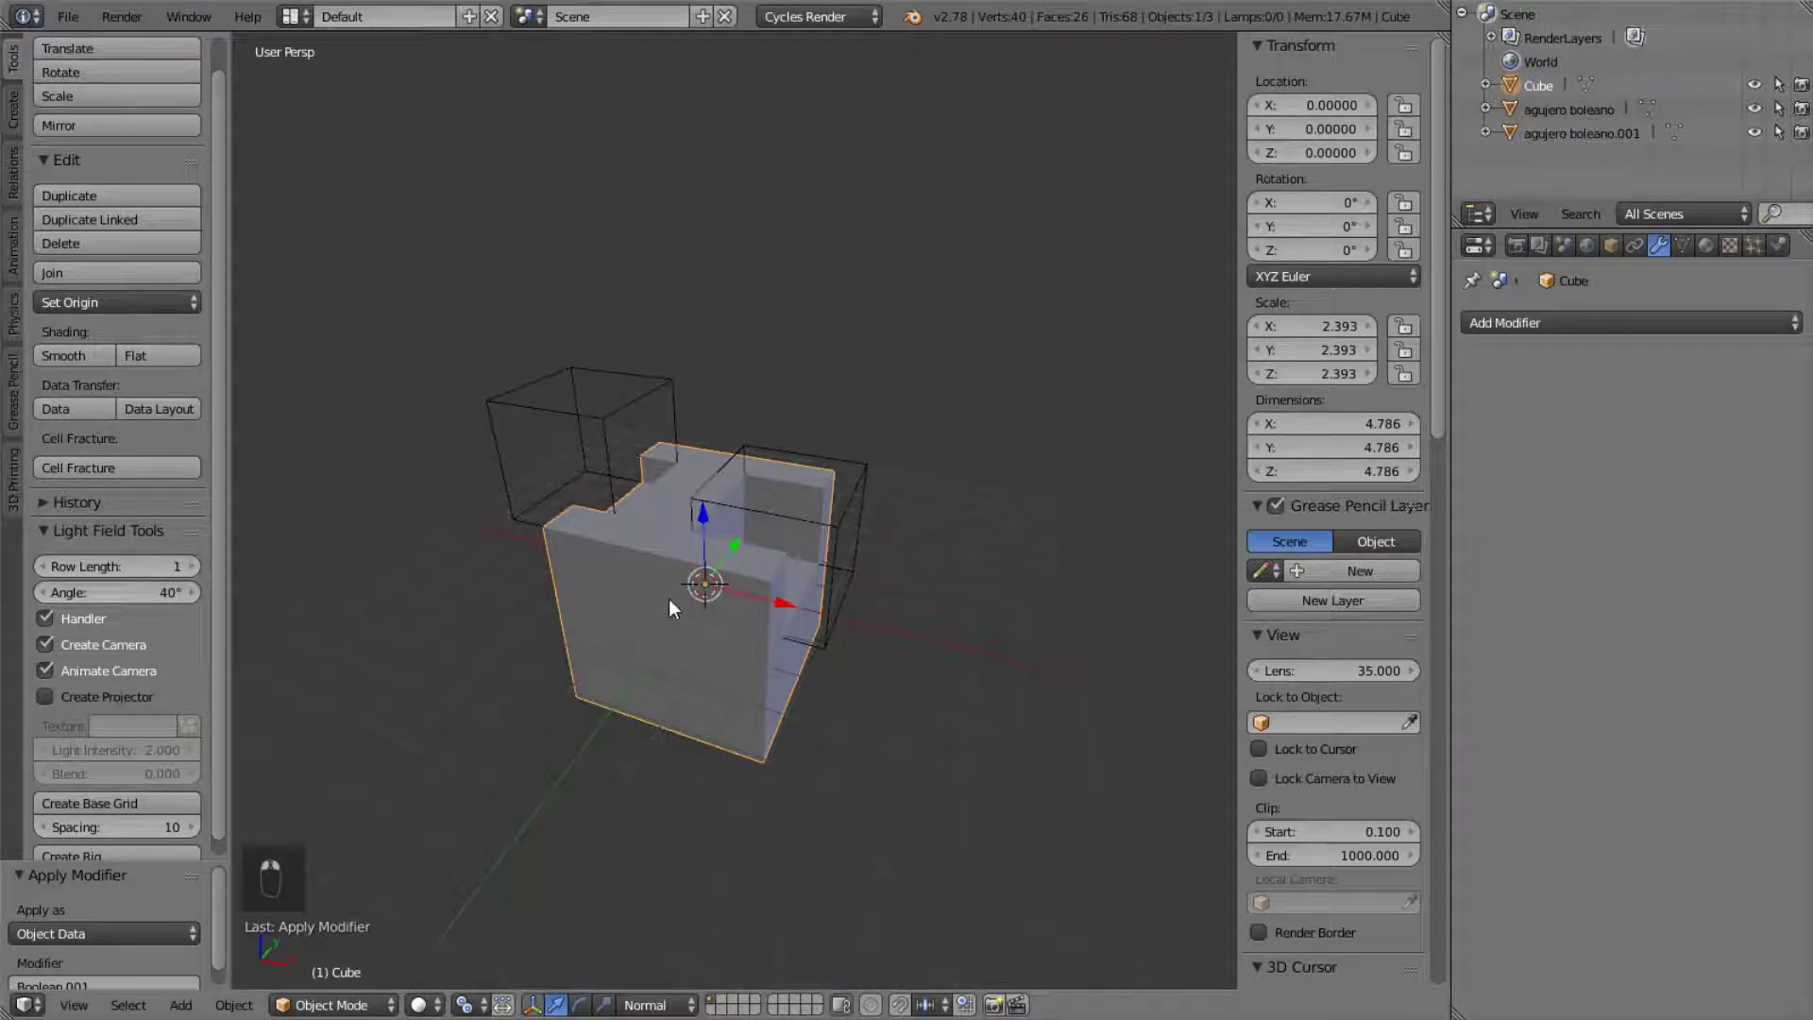
- Examine the large cube's resulting mesh geometry in Edit Mode, and select the original wire cutter in Object Mode
{"action": "key", "text": "Tab"}
{"action": "scroll", "coordinate": [718, 567], "scroll_direction": "up", "scroll_amount": 5}
{"action": "key", "text": "a"}
{"action": "key", "text": "a"}
{"action": "scroll", "coordinate": [734, 545], "scroll_direction": "down", "scroll_amount": 3}
{"action": "middle_click_drag", "start_coordinate": [749, 514], "coordinate": [872, 539]}
{"action": "scroll", "coordinate": [1085, 519], "scroll_direction": "down", "scroll_amount": 4}
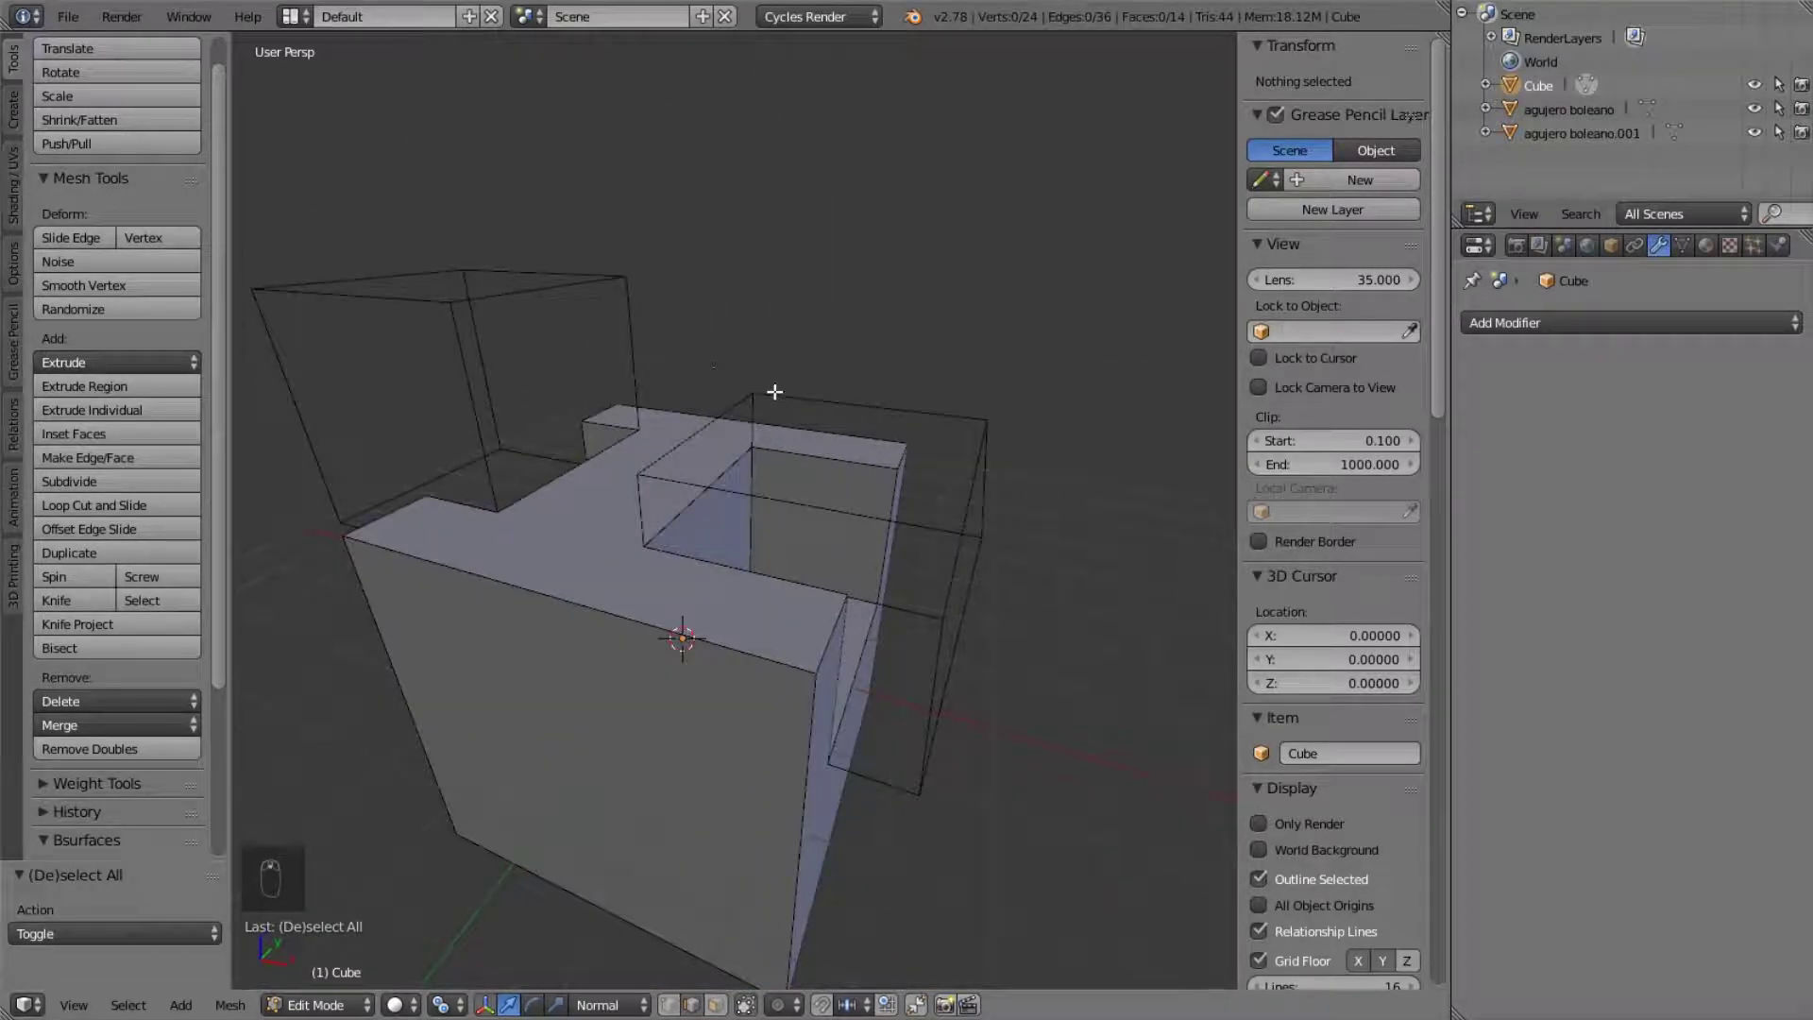
{"action": "scroll", "coordinate": [775, 391], "scroll_direction": "up", "scroll_amount": 2}
{"action": "scroll", "coordinate": [774, 391], "scroll_direction": "down", "scroll_amount": 2}
{"action": "right_click", "coordinate": [864, 433]}
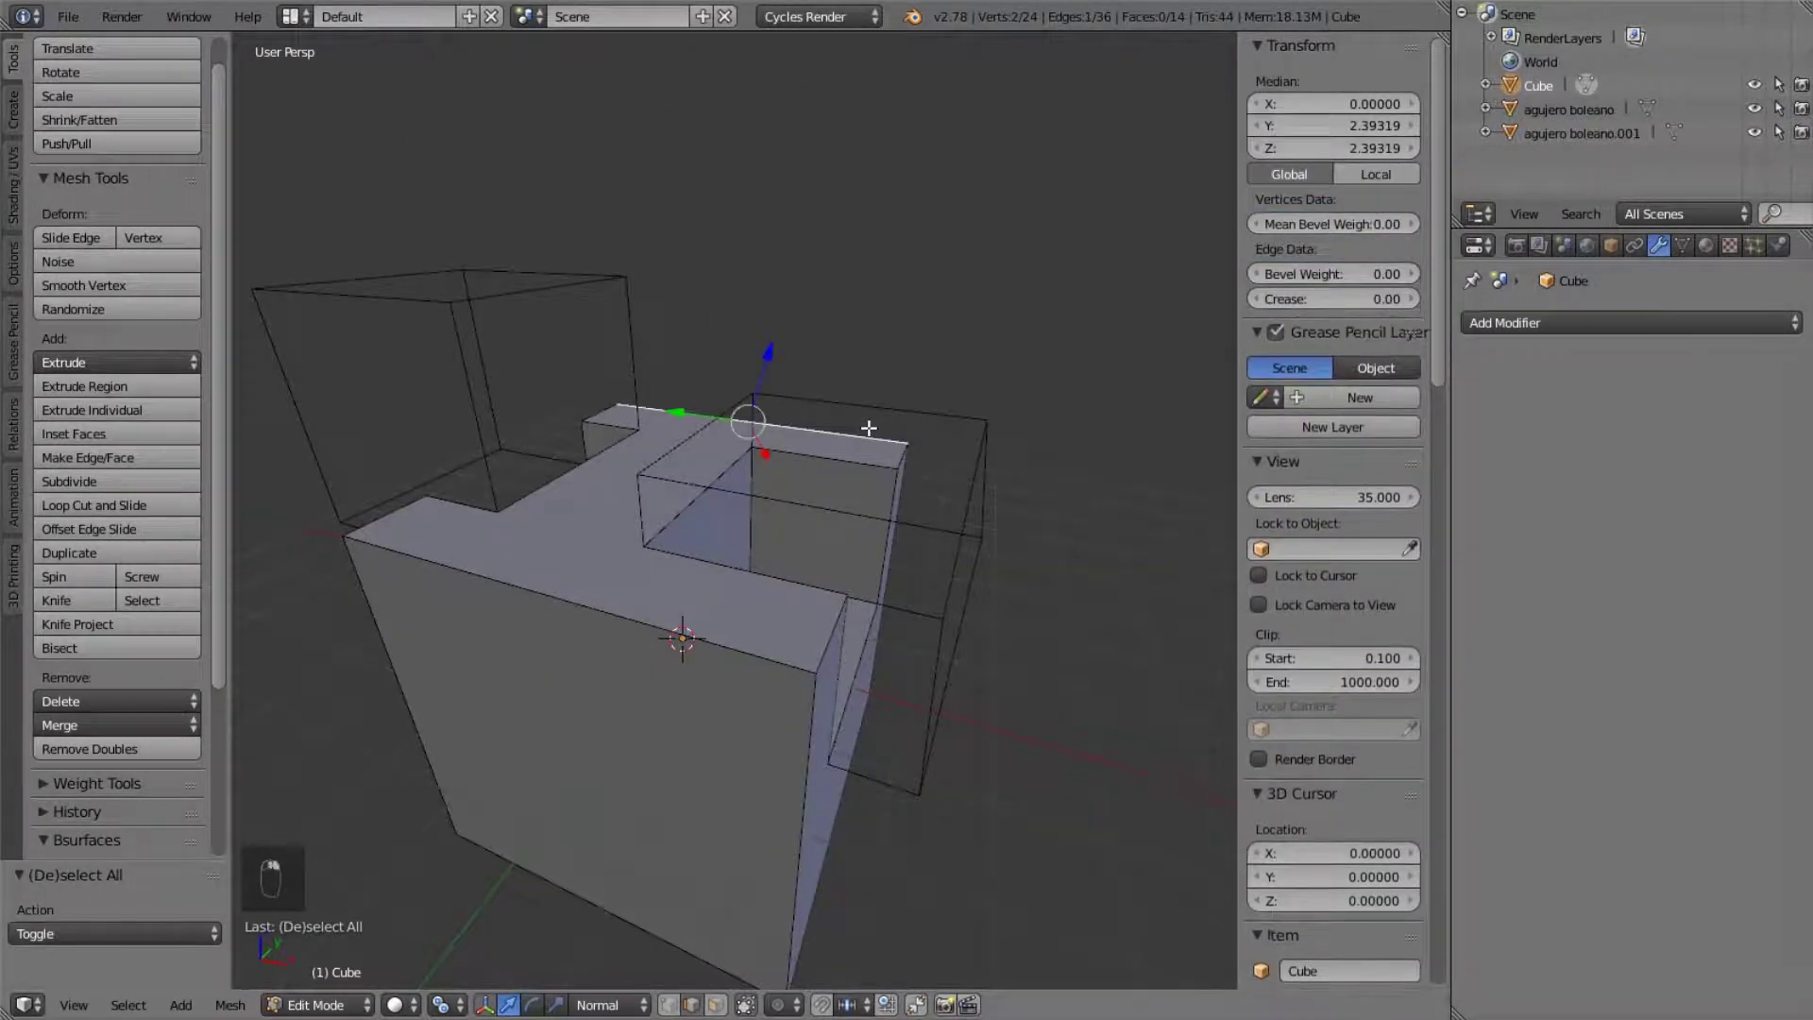
{"action": "key", "text": "Tab"}
{"action": "right_click", "coordinate": [891, 416]}
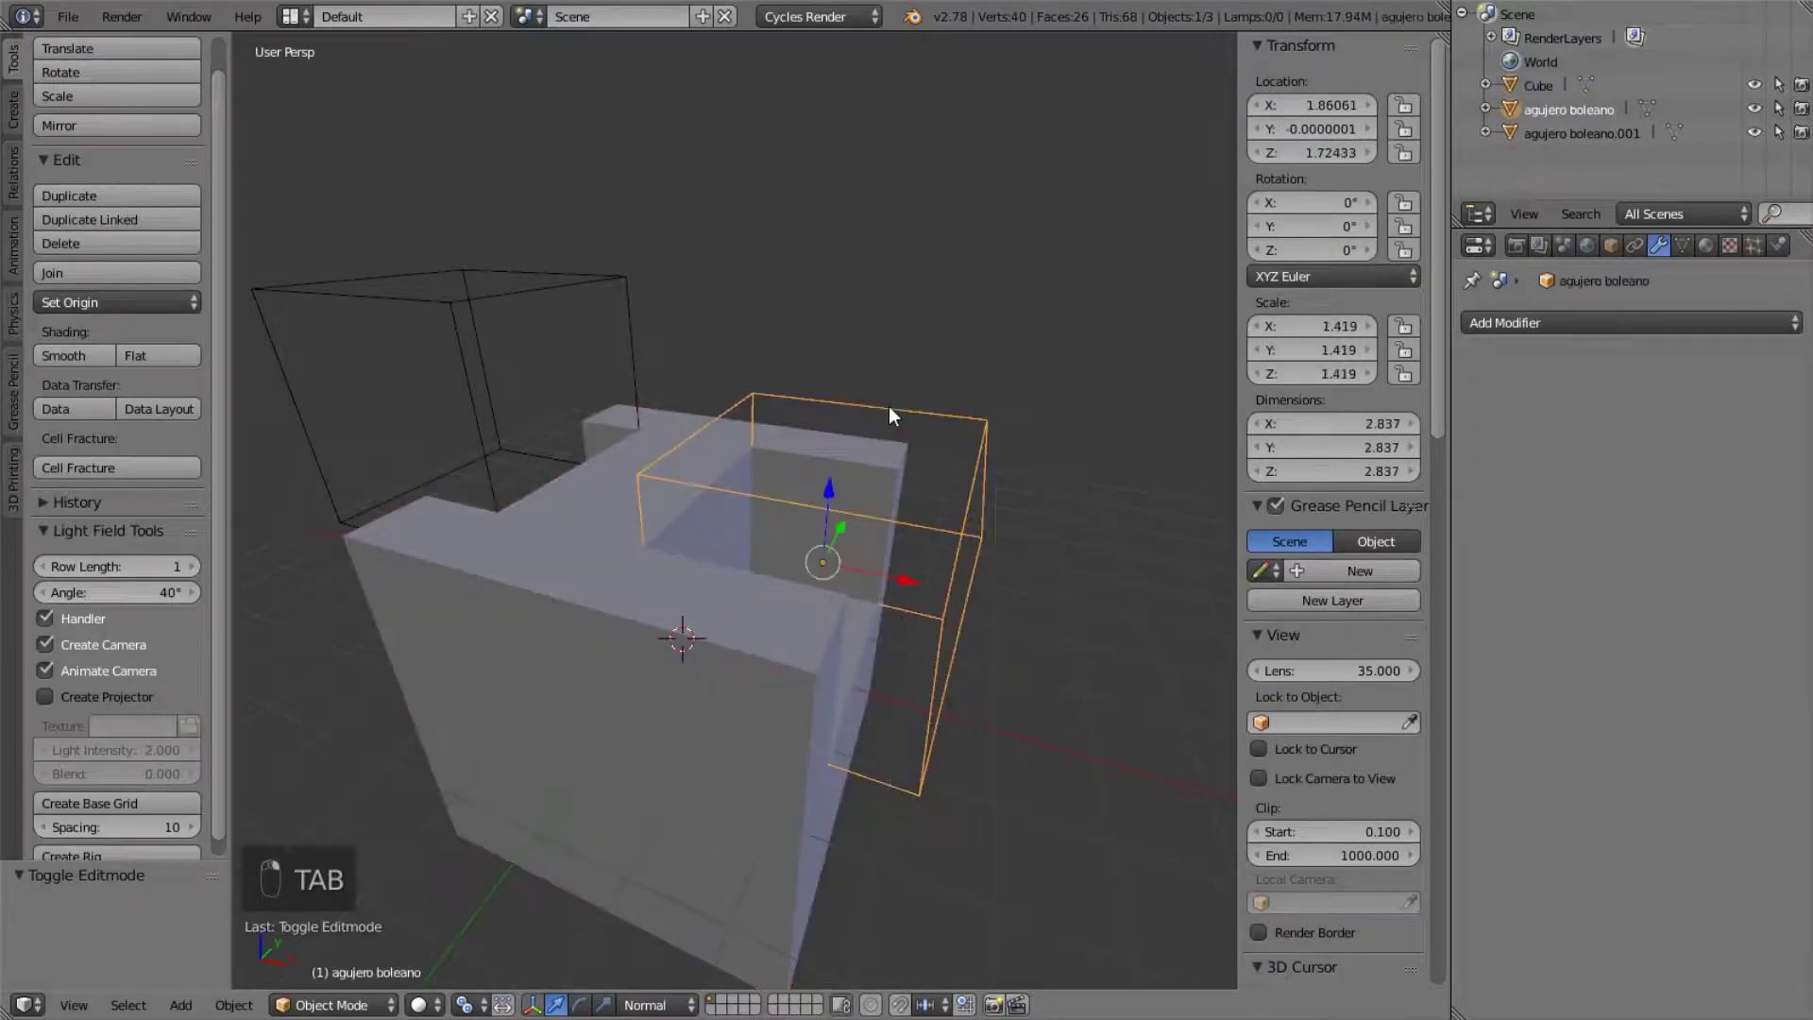
- Delete both wireframe cutter cubes, keeping only the carved large cube
{"action": "right_click", "coordinate": [550, 298], "text": "shift"}
{"action": "key", "text": "x"}
{"action": "left_click", "coordinate": [547, 292]}
{"action": "scroll", "coordinate": [661, 446], "scroll_direction": "down", "scroll_amount": 3}
{"action": "middle_click_drag", "start_coordinate": [661, 446], "coordinate": [932, 496]}
{"action": "scroll", "coordinate": [918, 461], "scroll_direction": "up", "scroll_amount": 2}
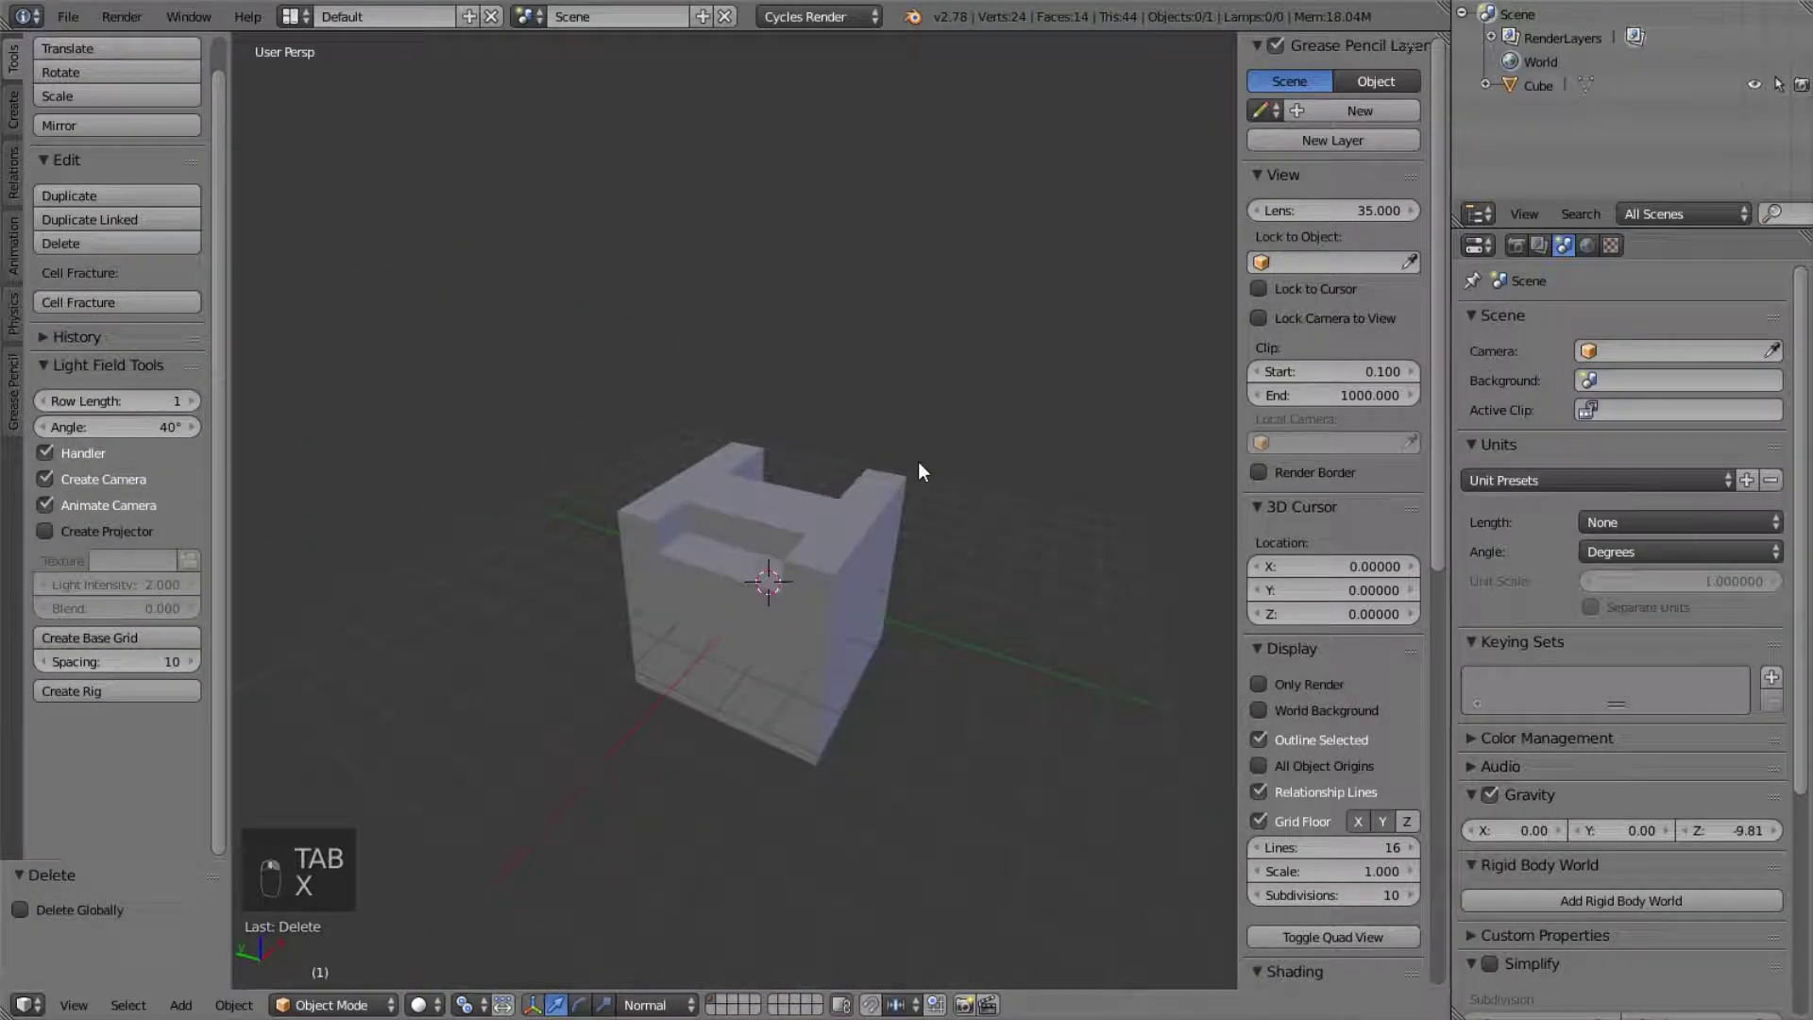
- Add a UV sphere, raise it about 2.24 units along Z, and move it about -2.35 units along Y onto the cube's edge
{"action": "key", "text": "shift+a"}
{"action": "mouse_move", "coordinate": [948, 468]}
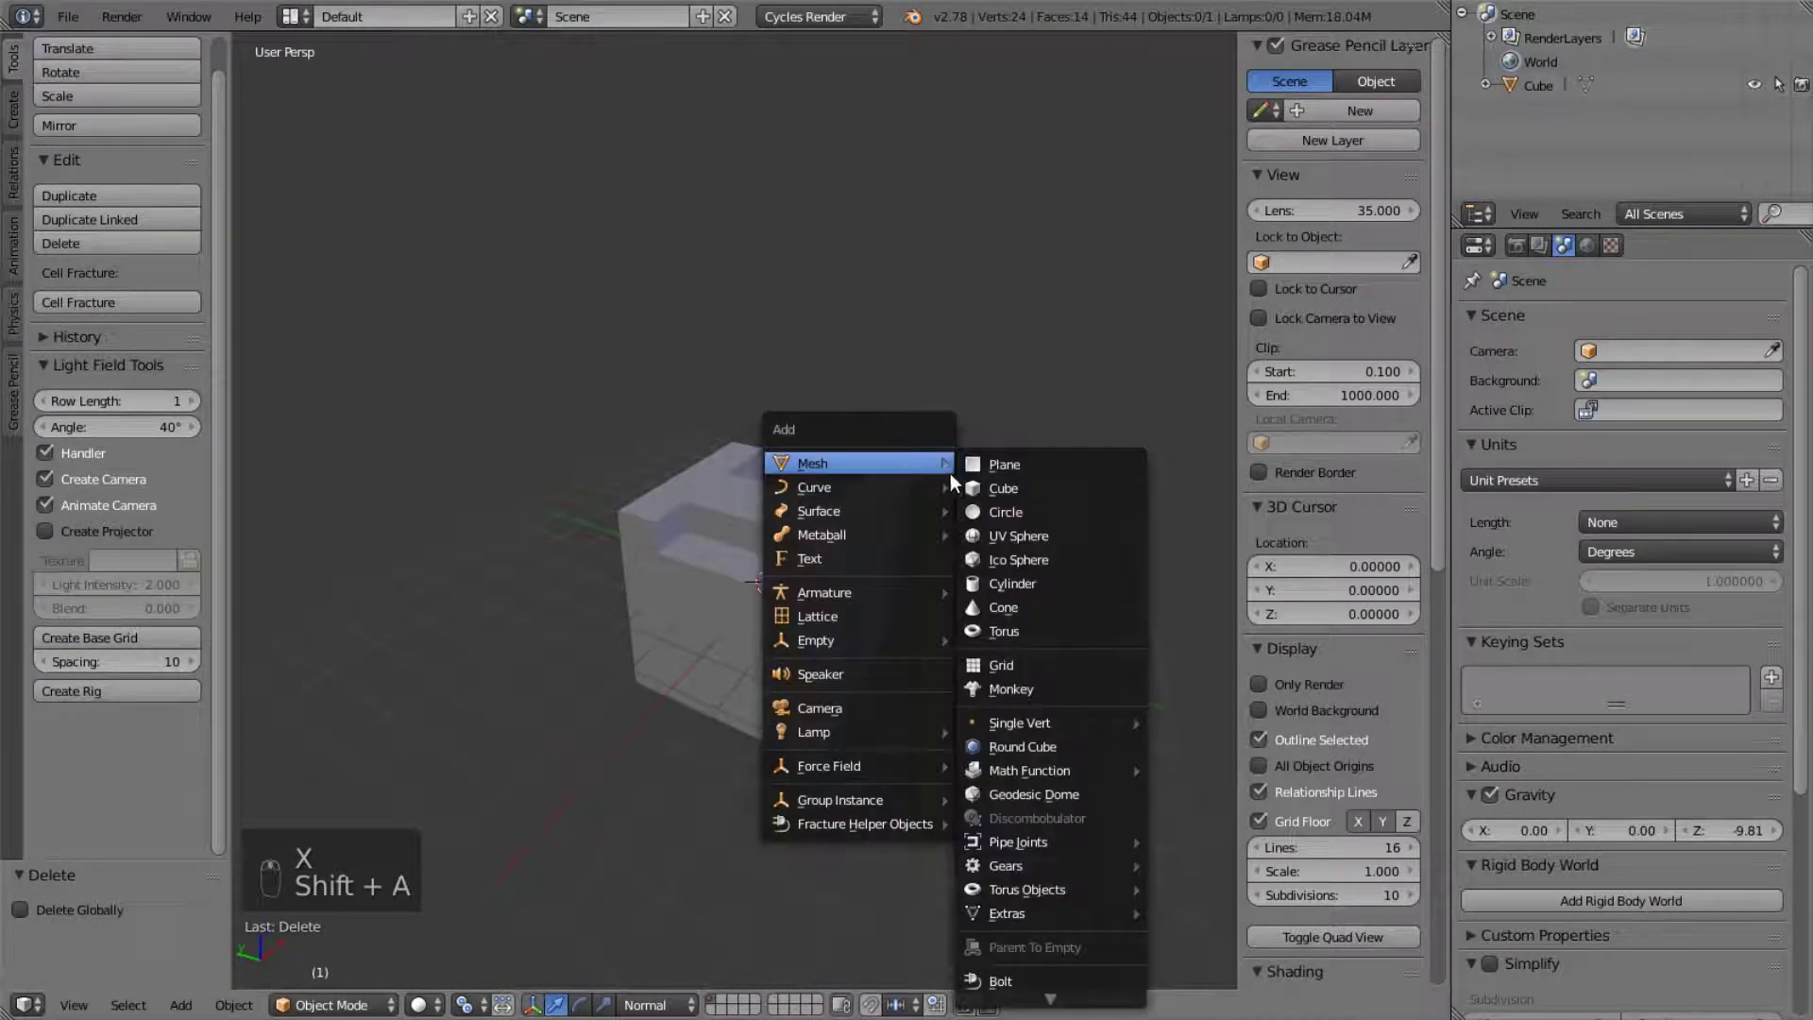
{"action": "left_click", "coordinate": [1035, 538]}
{"action": "key", "text": "g"}
{"action": "key", "text": "z"}
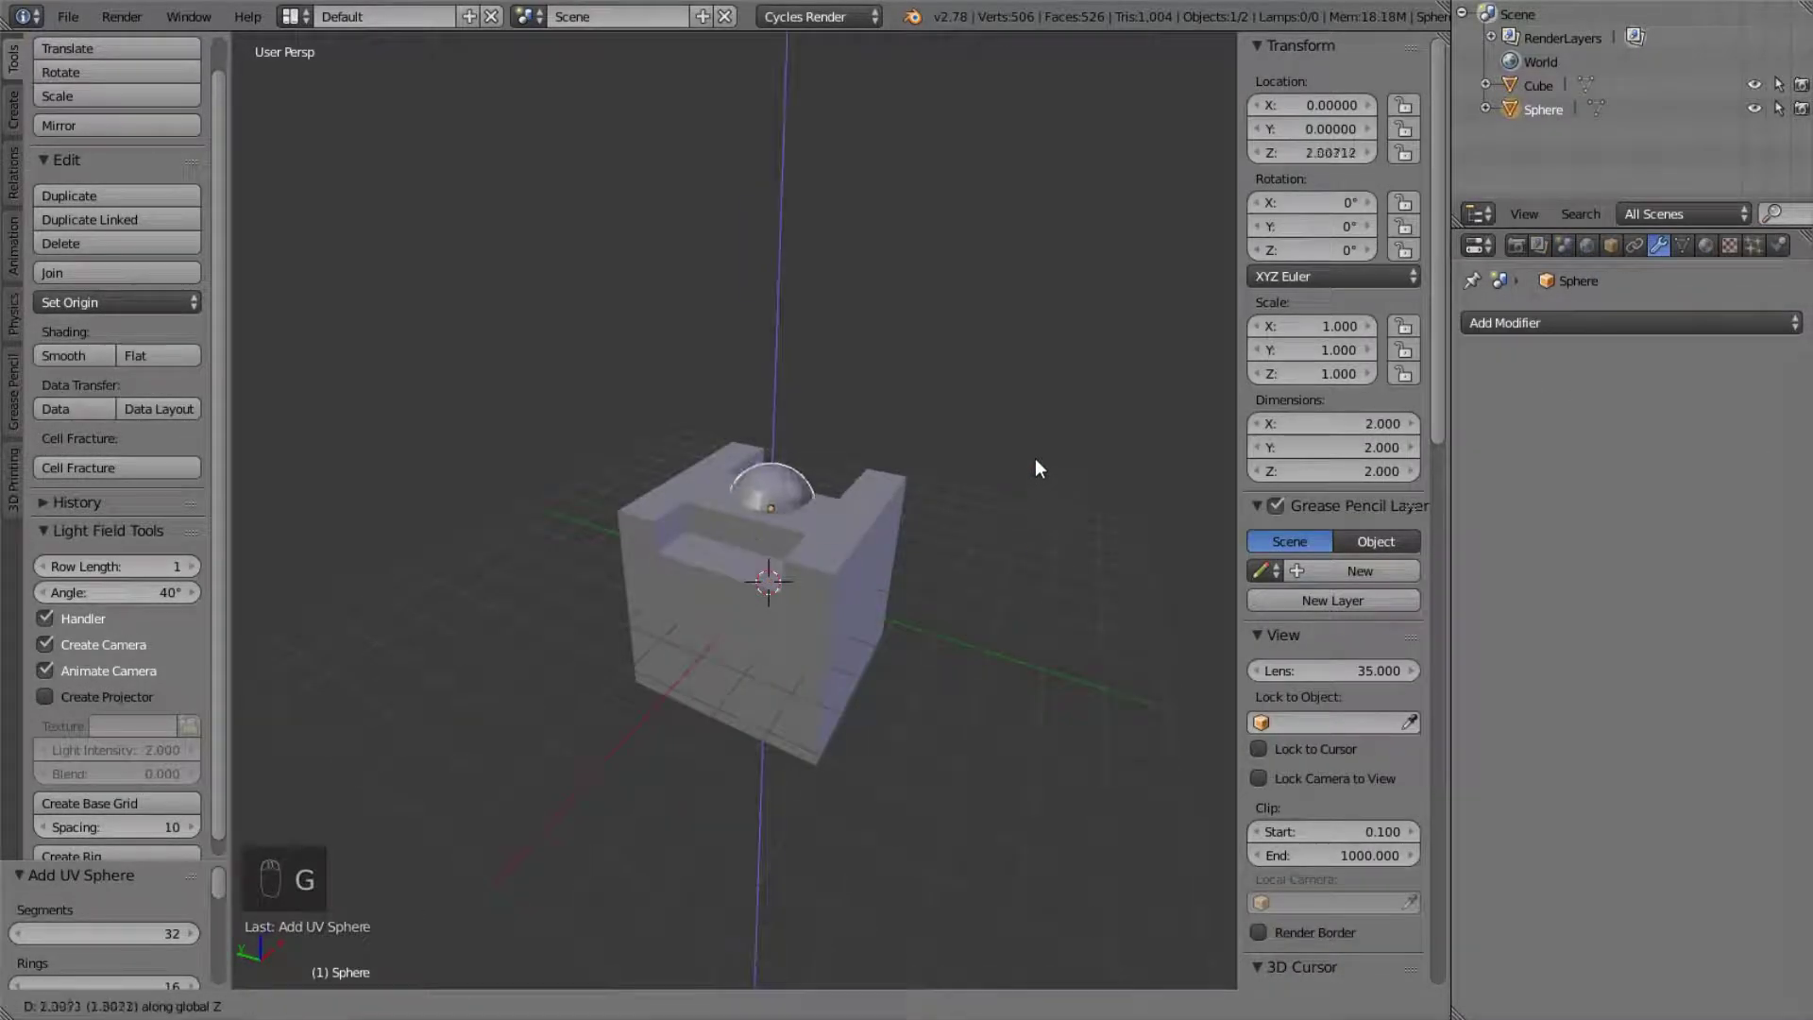
{"action": "left_click", "coordinate": [1035, 456]}
{"action": "key", "text": "g"}
{"action": "key", "text": "y"}
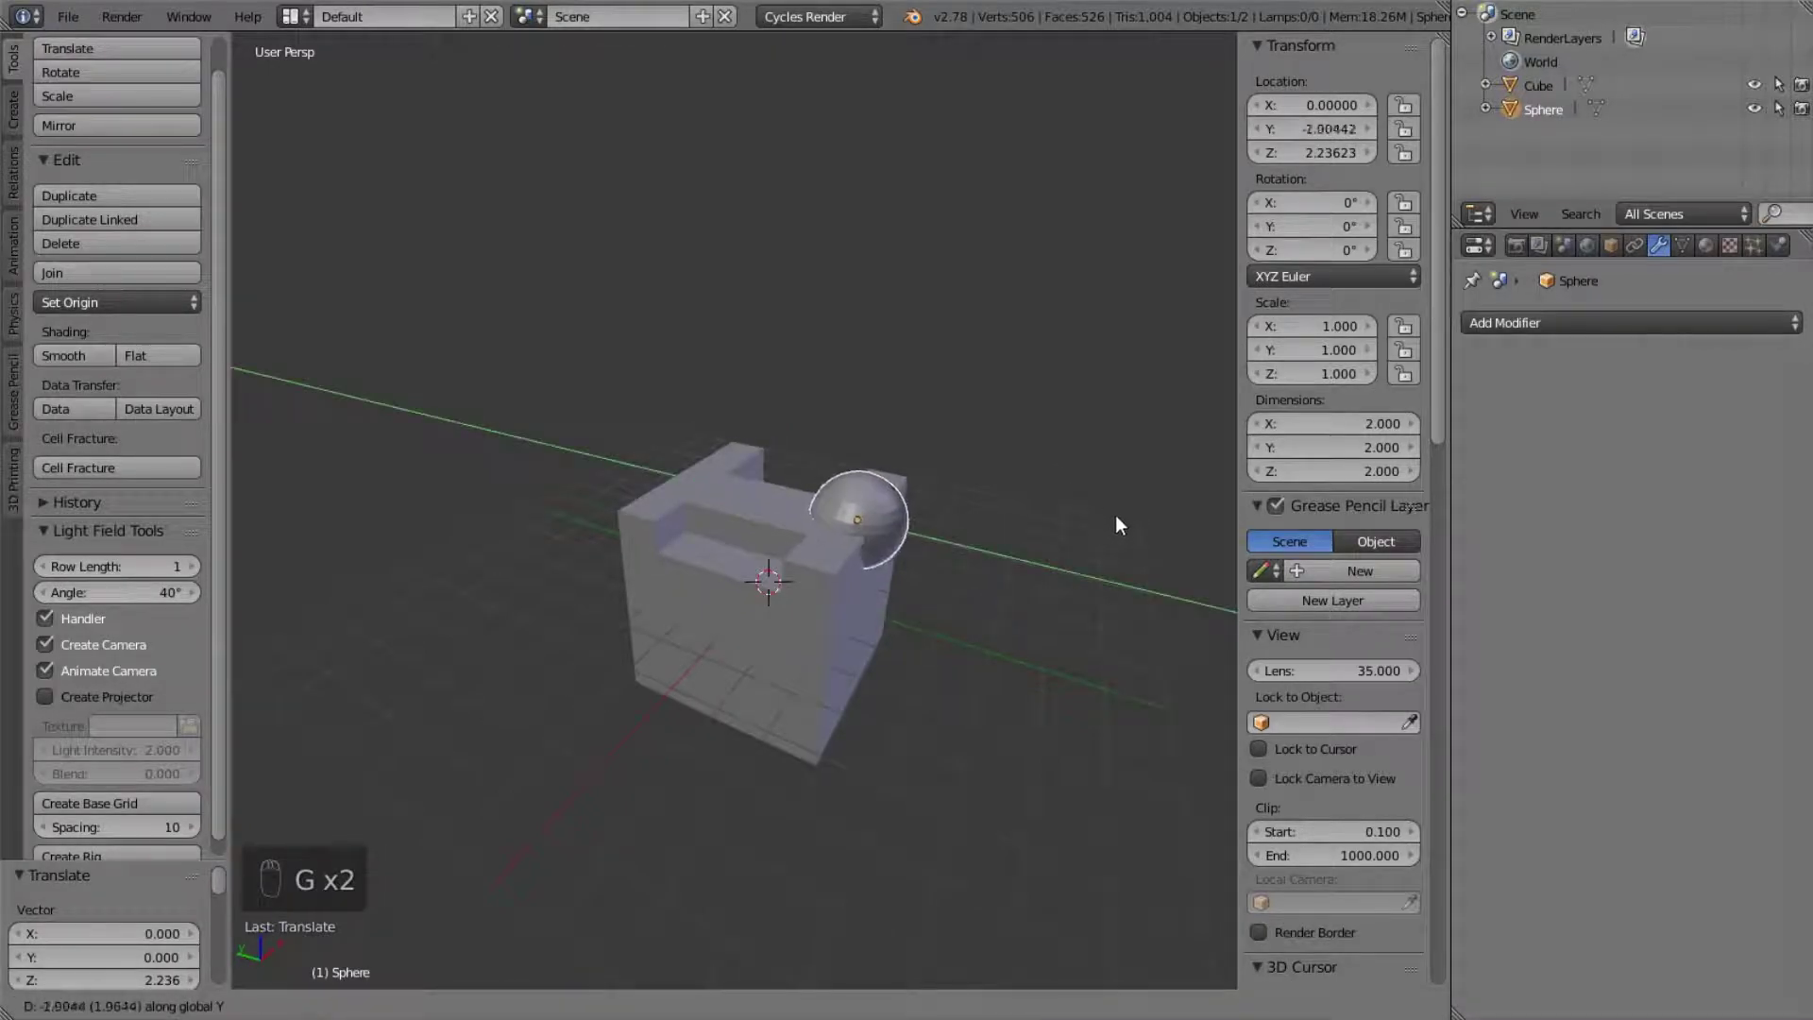
{"action": "left_click", "coordinate": [1125, 535]}
{"action": "middle_click_drag", "start_coordinate": [1126, 534], "coordinate": [877, 554]}
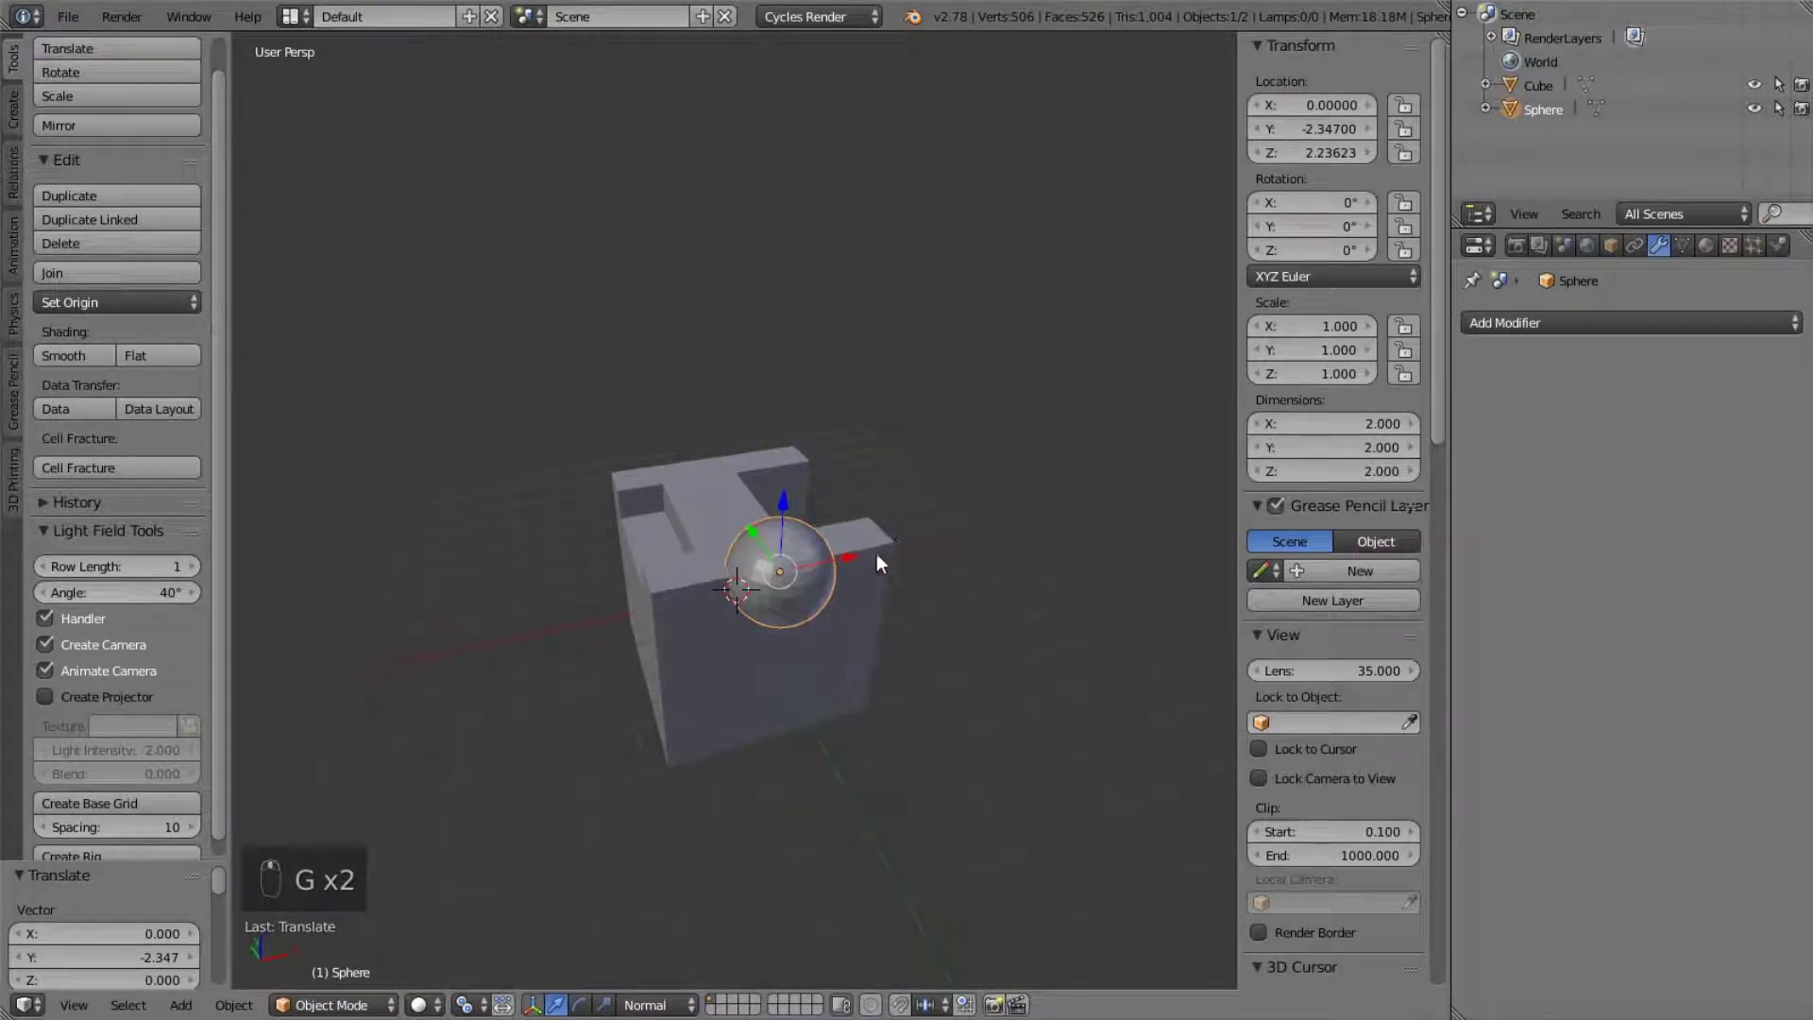
- Set the sphere's maximum draw type to Wire in its object display settings
{"action": "left_click", "coordinate": [1610, 244]}
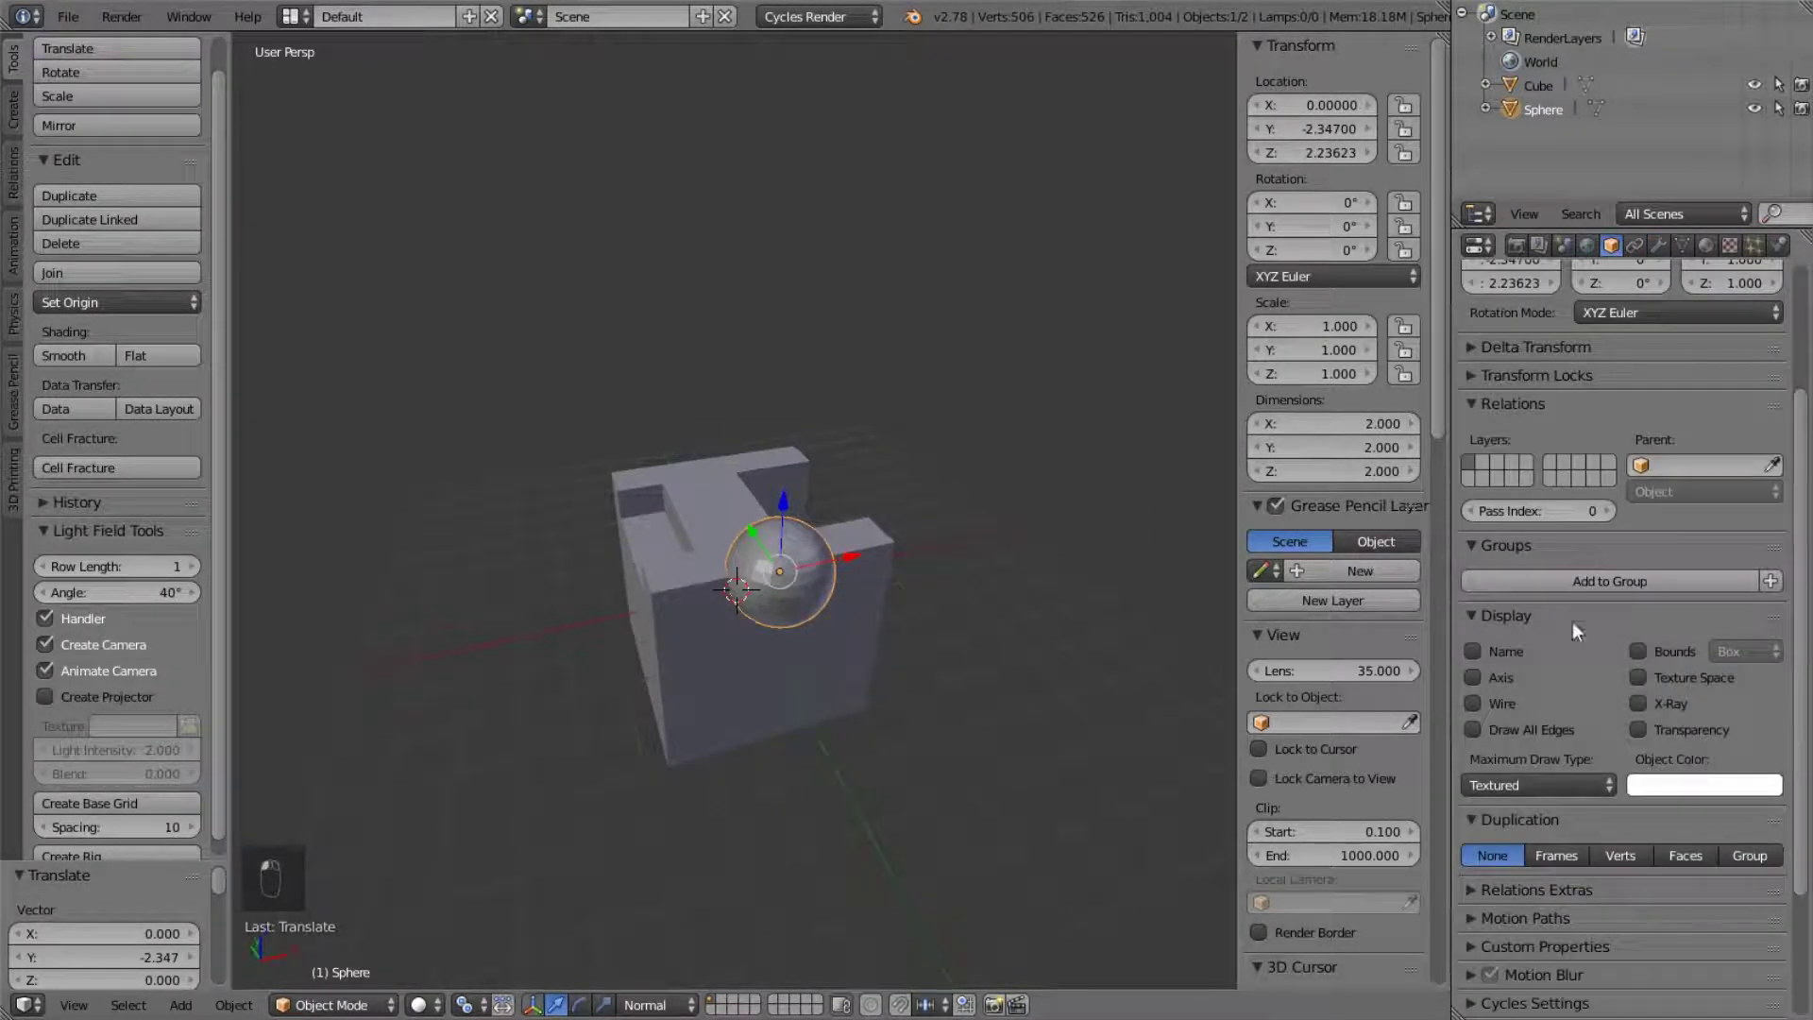
{"action": "left_click", "coordinate": [1555, 789]}
{"action": "left_click", "coordinate": [1537, 733]}
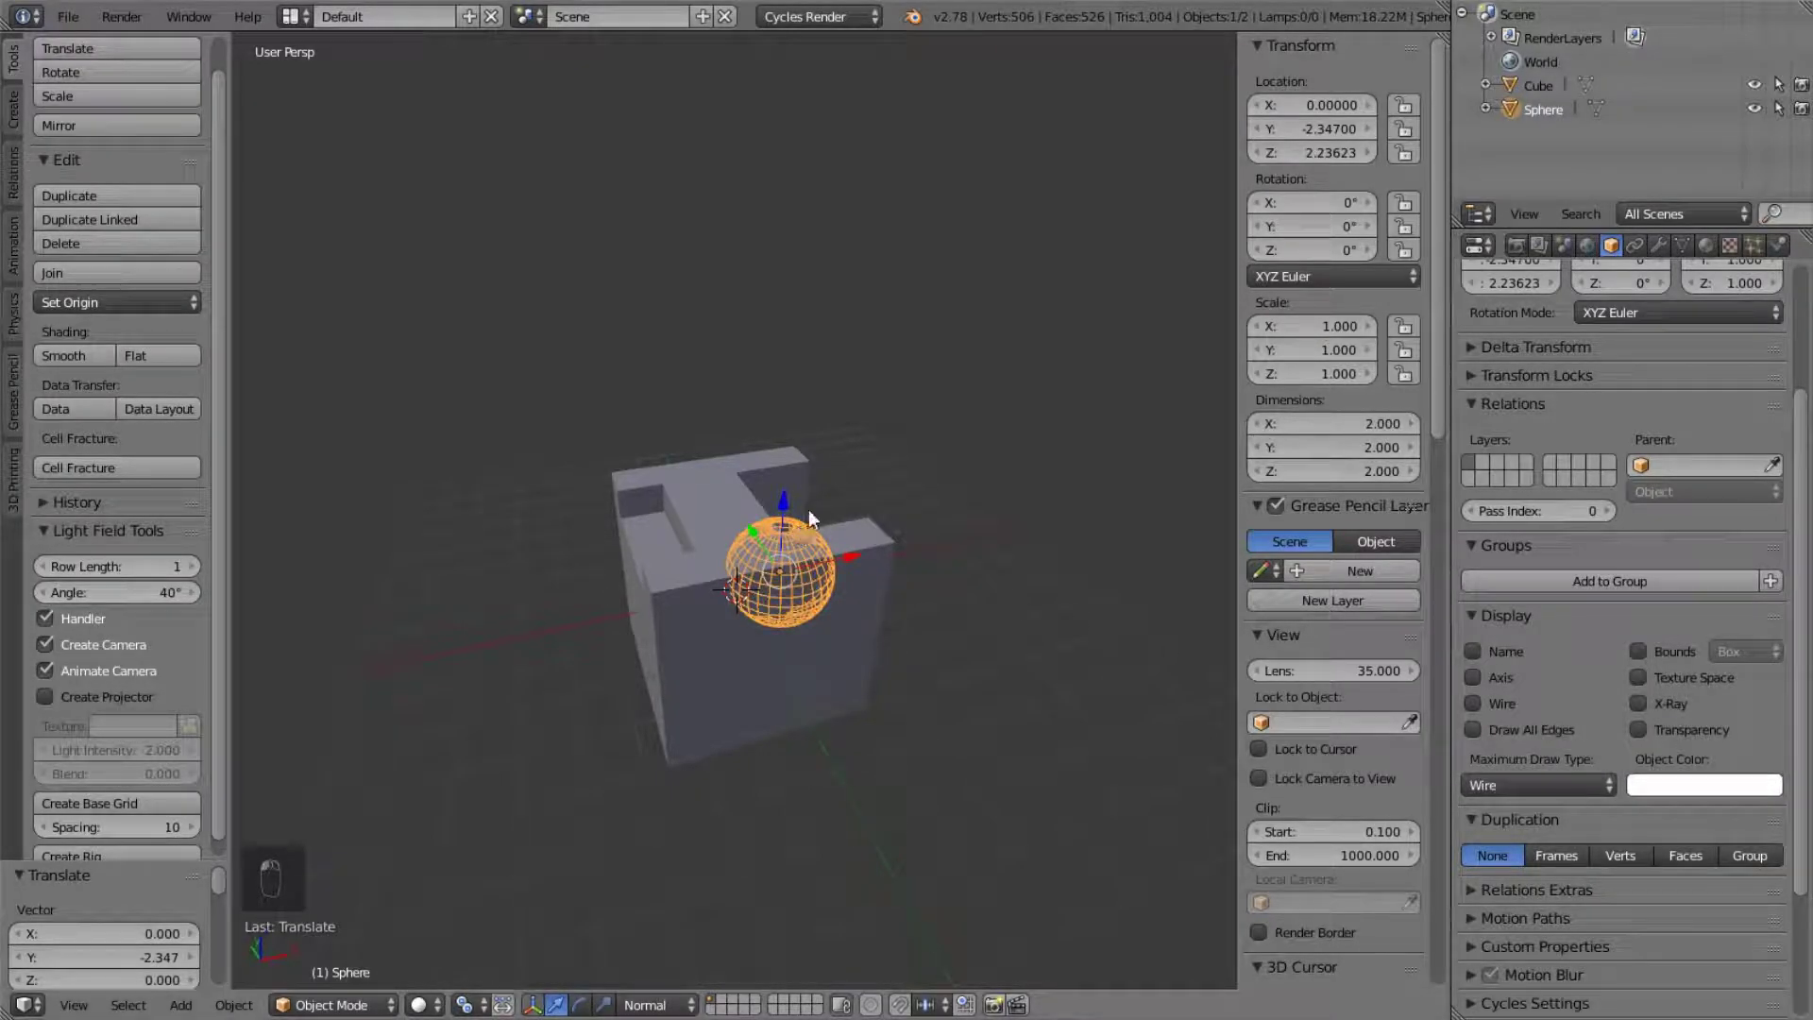
{"action": "scroll", "coordinate": [737, 576], "scroll_direction": "up", "scroll_amount": 2}
- Try the Bounds maximum draw type on the sphere and restore Wire
{"action": "left_click", "coordinate": [1494, 784]}
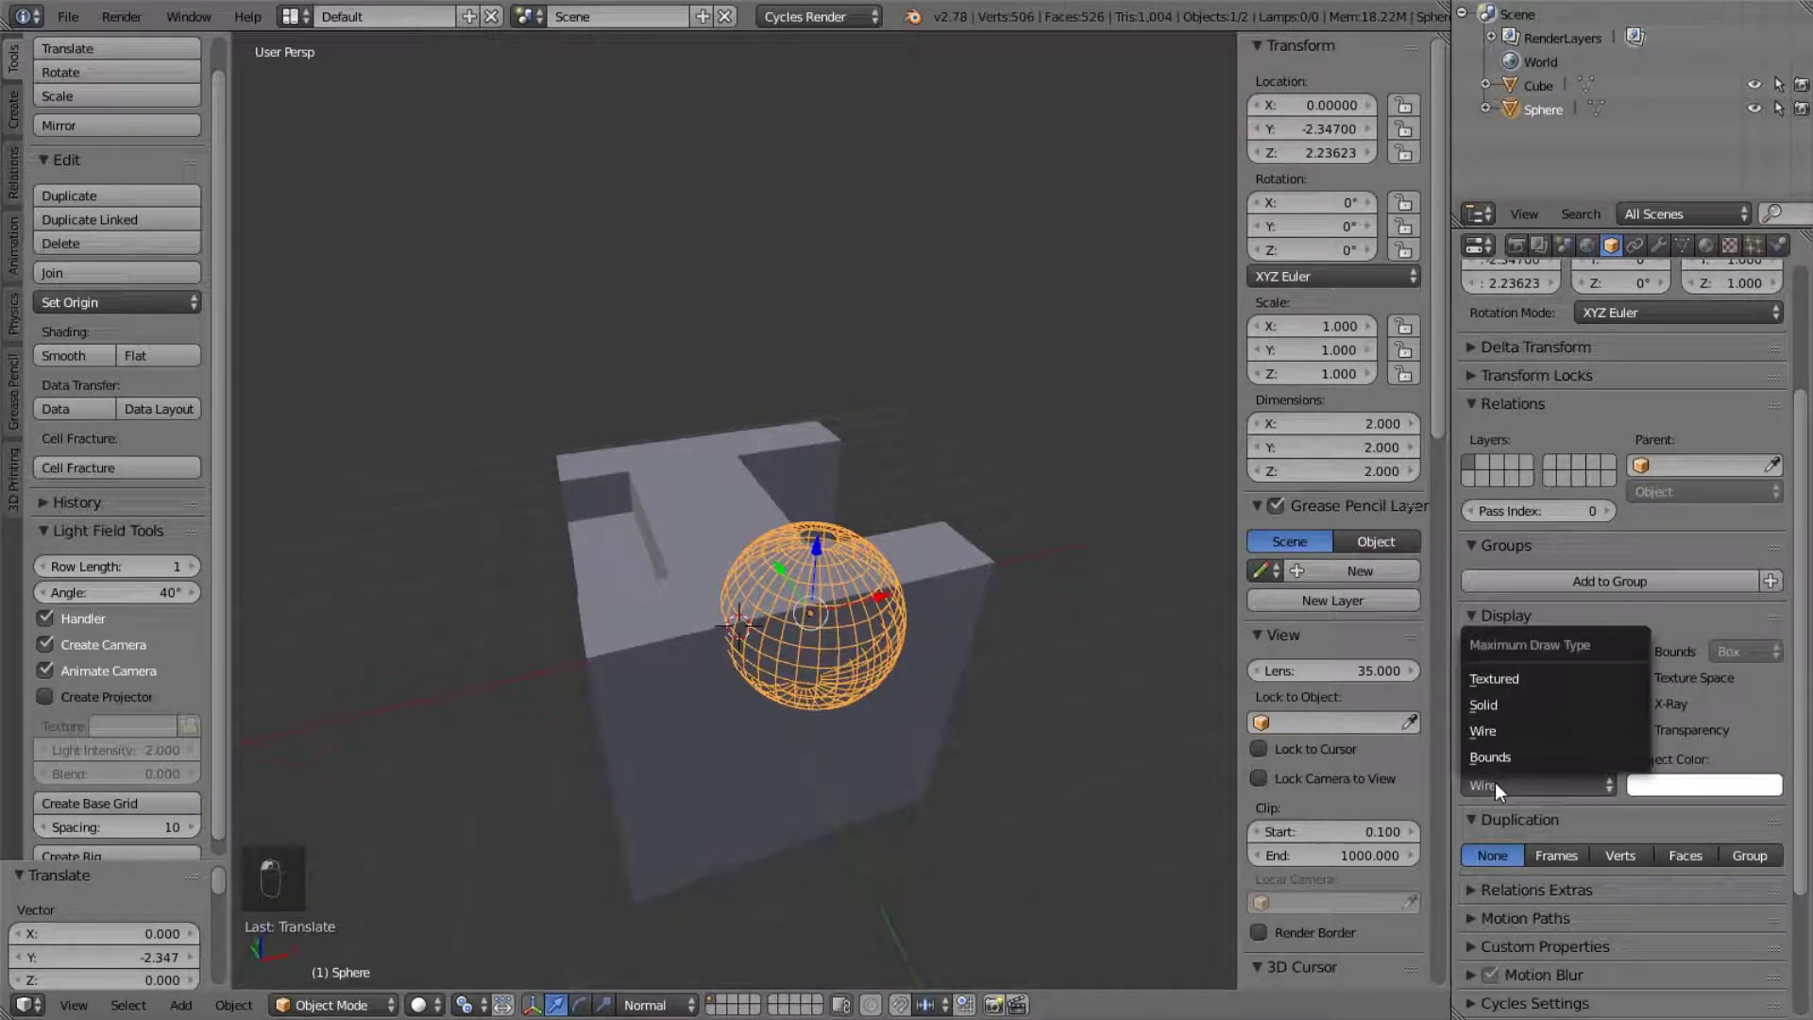
{"action": "left_click", "coordinate": [1521, 758]}
{"action": "middle_click_drag", "start_coordinate": [1012, 710], "coordinate": [880, 587]}
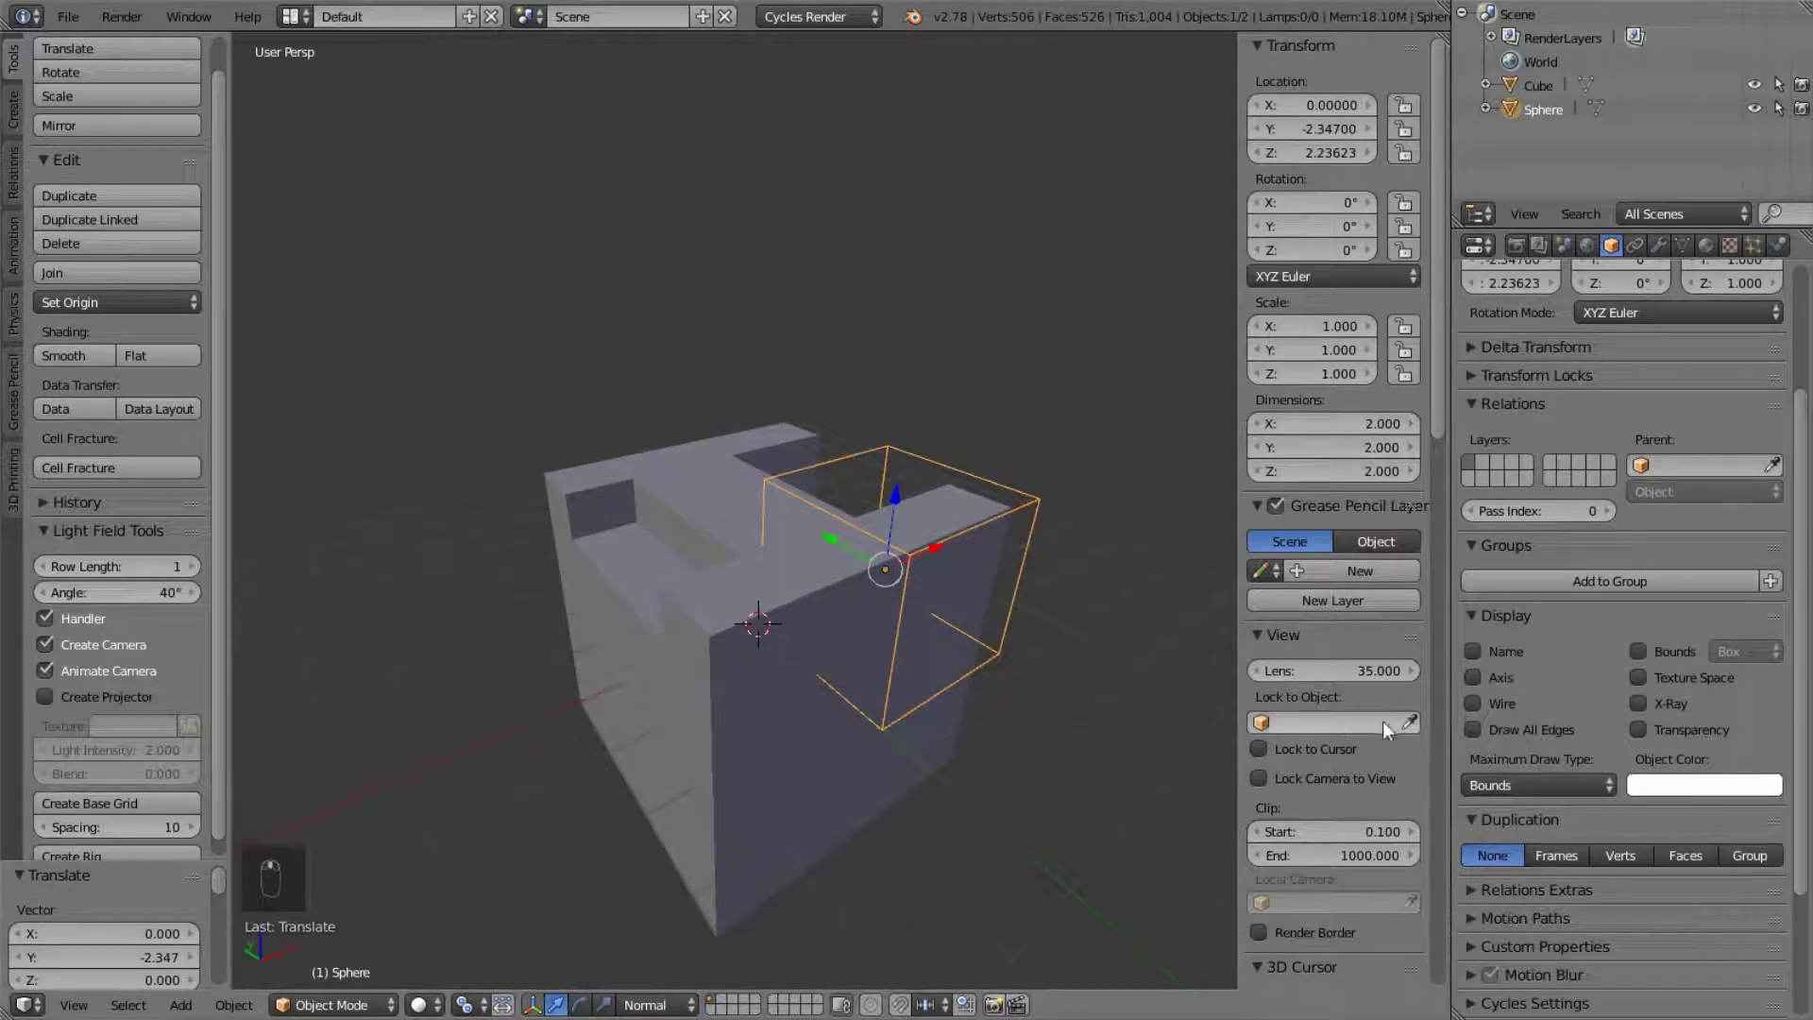
{"action": "left_click", "coordinate": [1509, 784]}
{"action": "left_click", "coordinate": [1511, 731]}
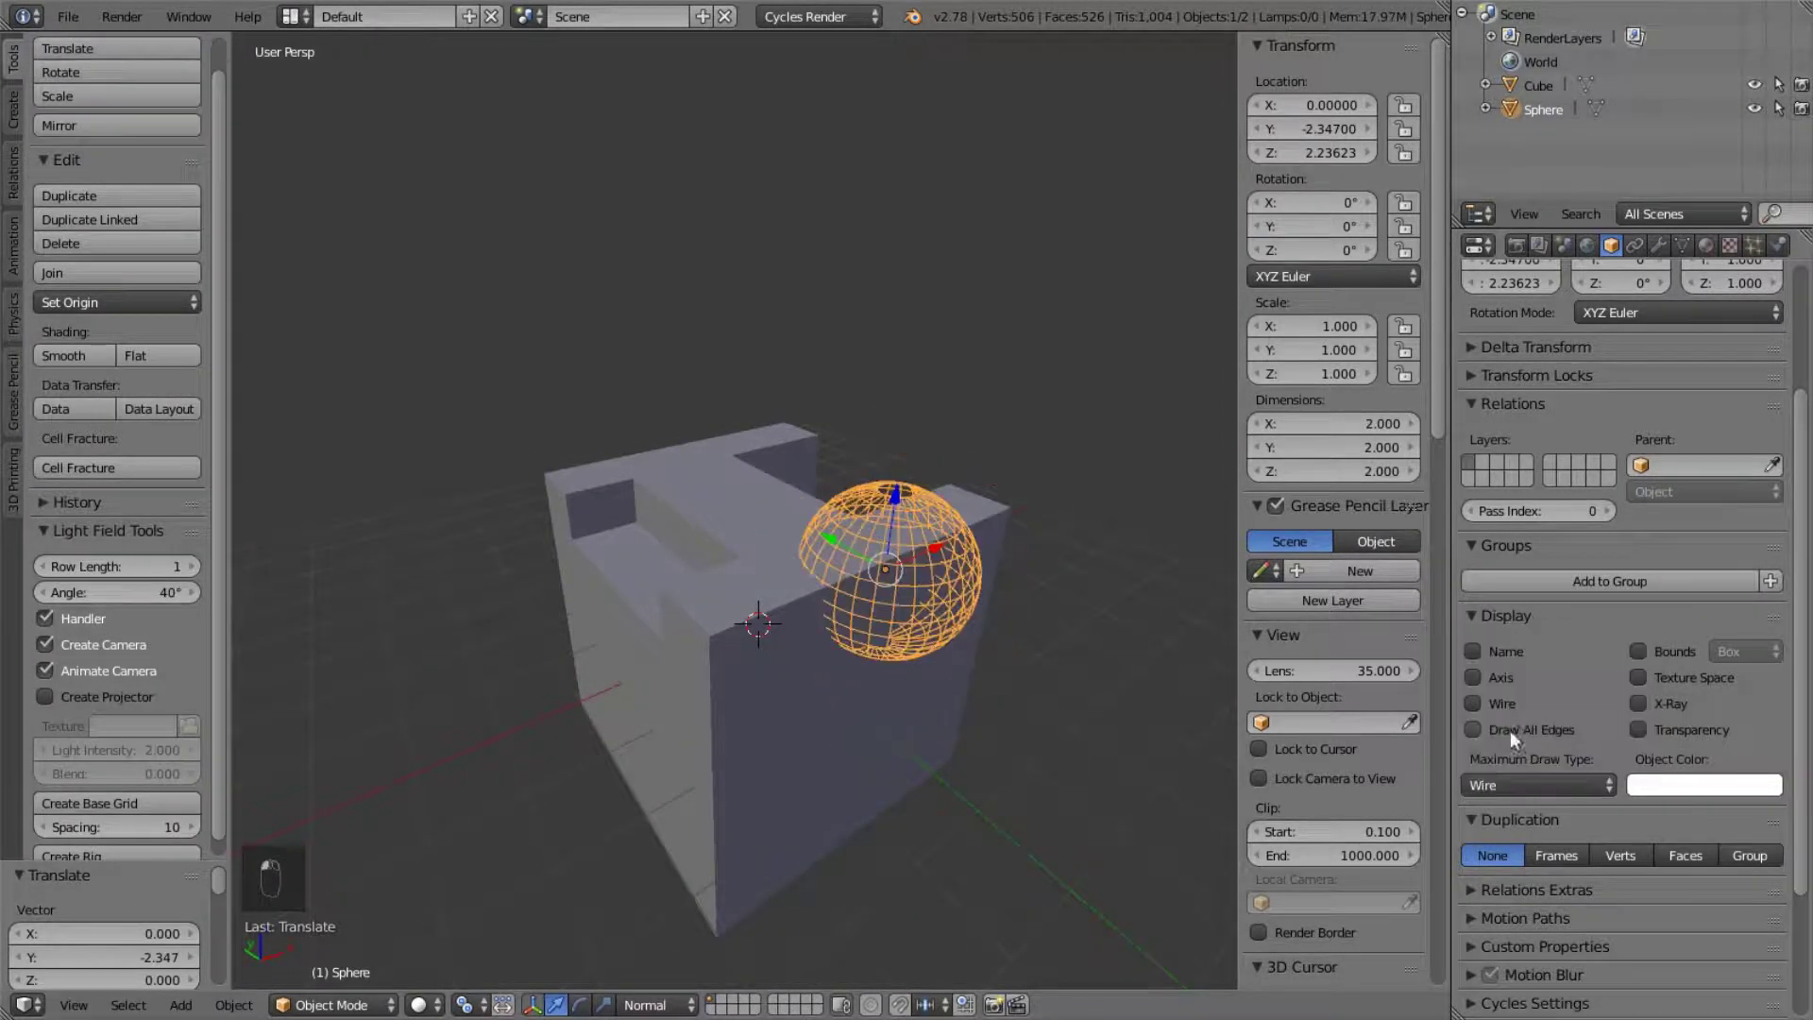
- Add a Boolean modifier to the large cube with the Difference operation and Sphere as its object
{"action": "right_click", "coordinate": [810, 608]}
{"action": "scroll", "coordinate": [1658, 473], "scroll_direction": "up", "scroll_amount": 5}
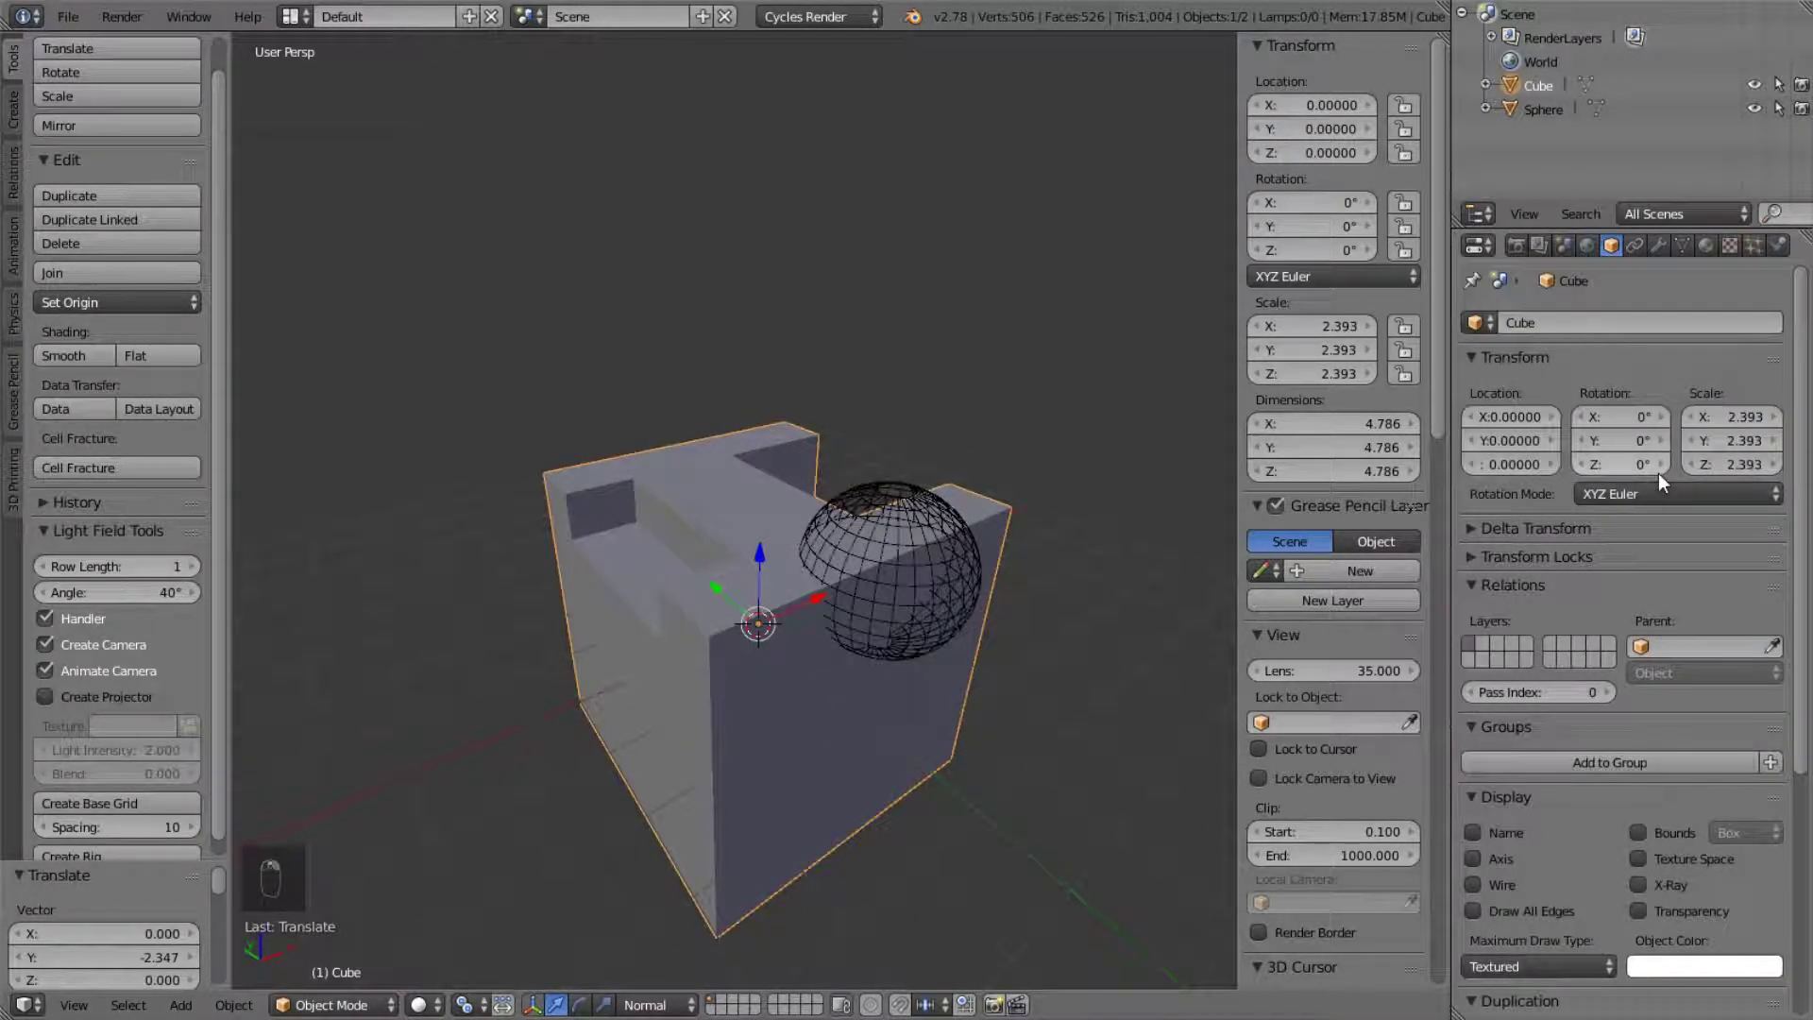
{"action": "left_click", "coordinate": [1658, 246]}
{"action": "left_click", "coordinate": [1648, 322]}
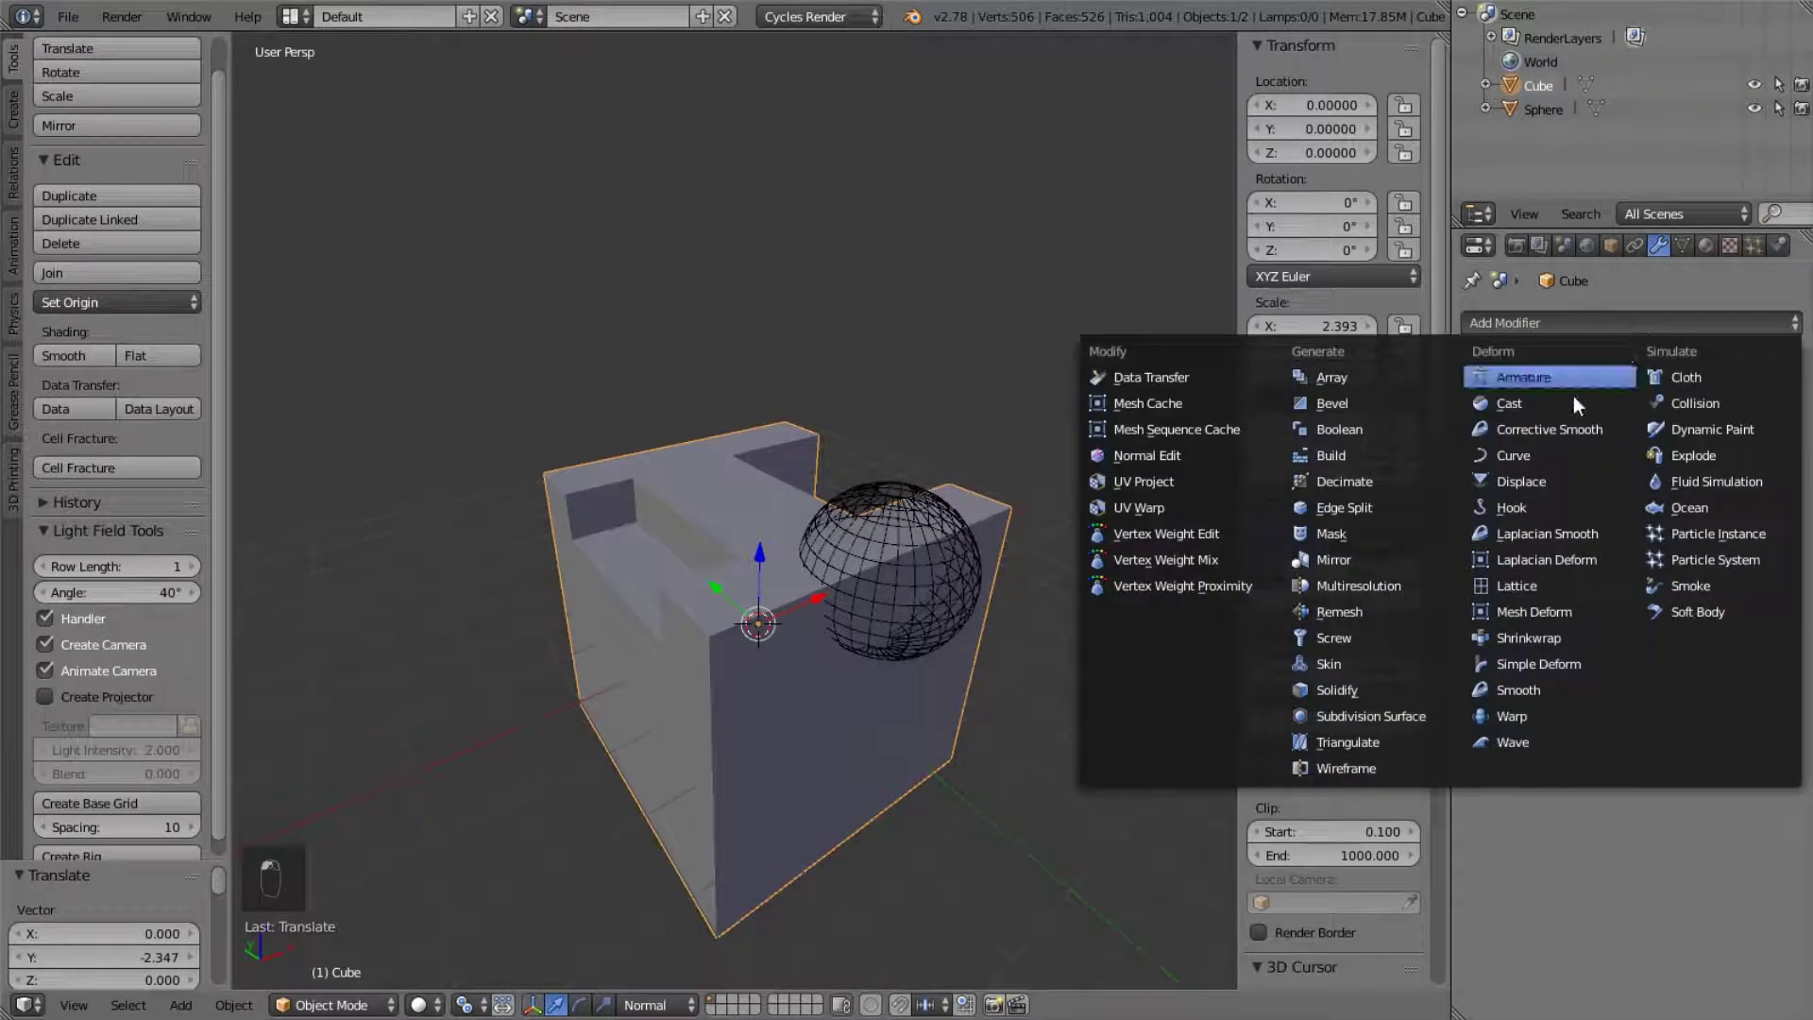
{"action": "left_click", "coordinate": [1391, 429]}
{"action": "left_click", "coordinate": [1546, 458]}
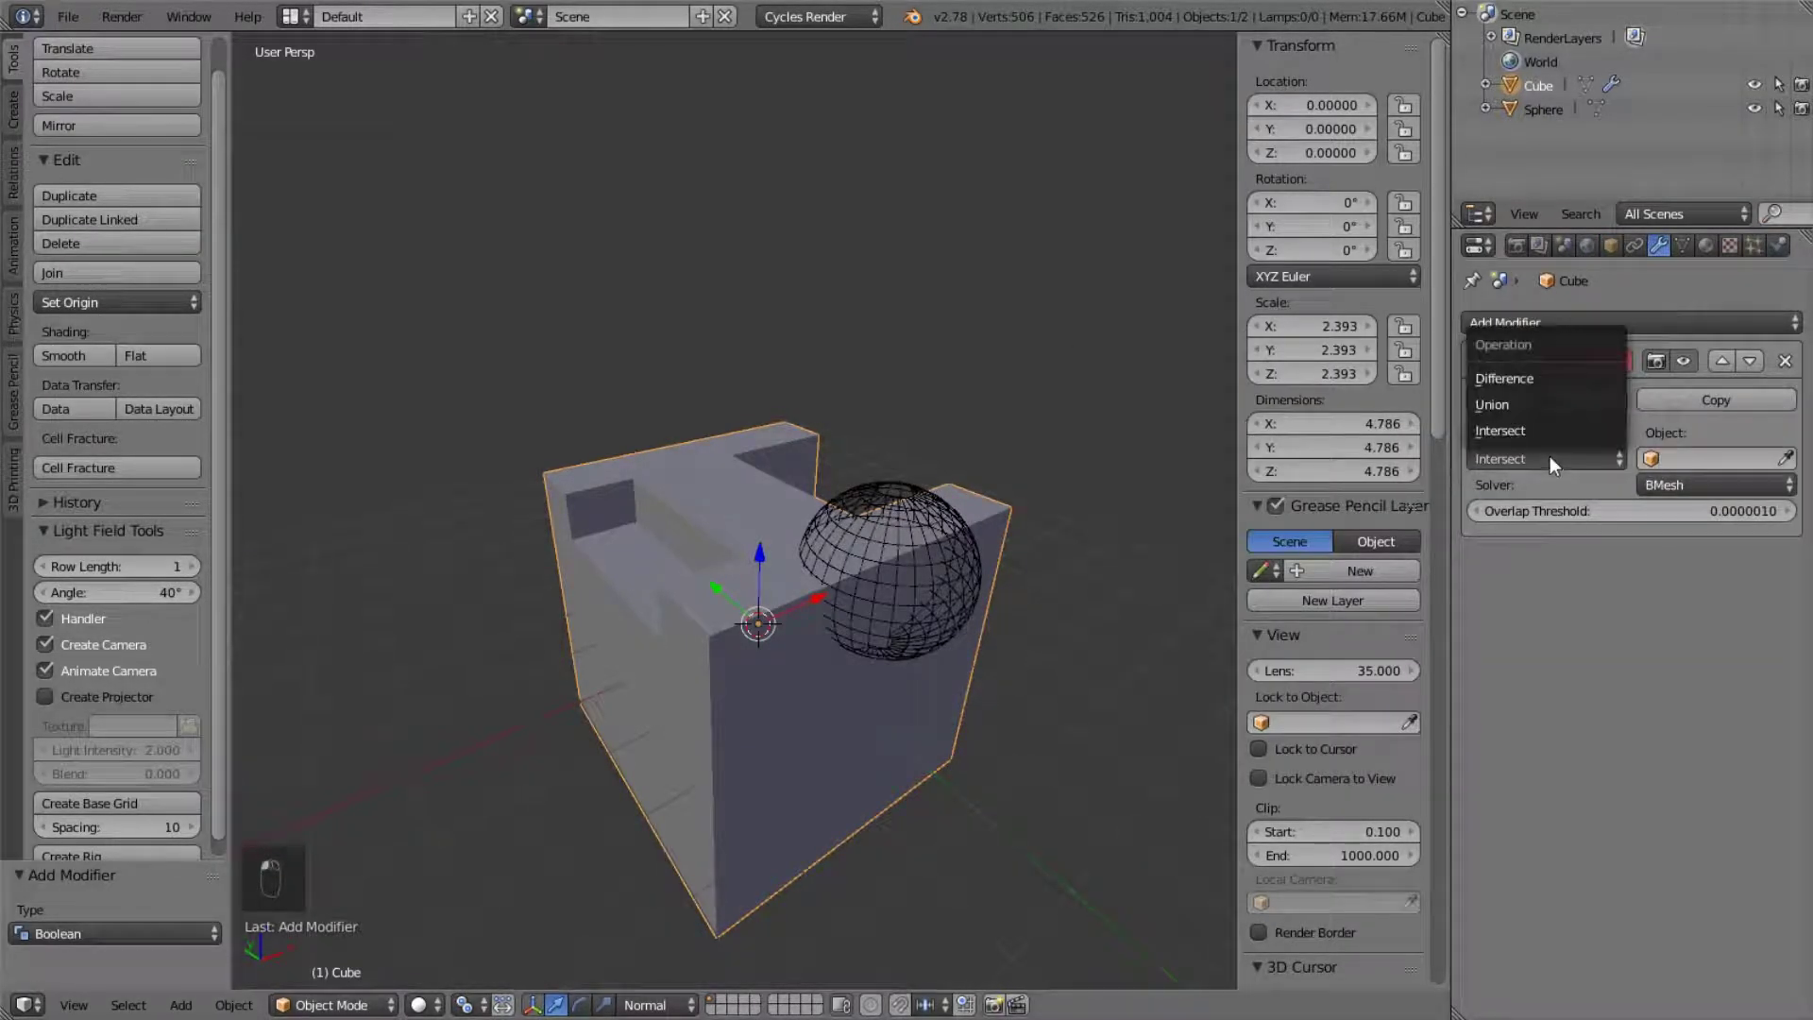
{"action": "left_click", "coordinate": [1545, 382]}
{"action": "left_click", "coordinate": [1676, 458]}
{"action": "left_click", "coordinate": [1597, 493]}
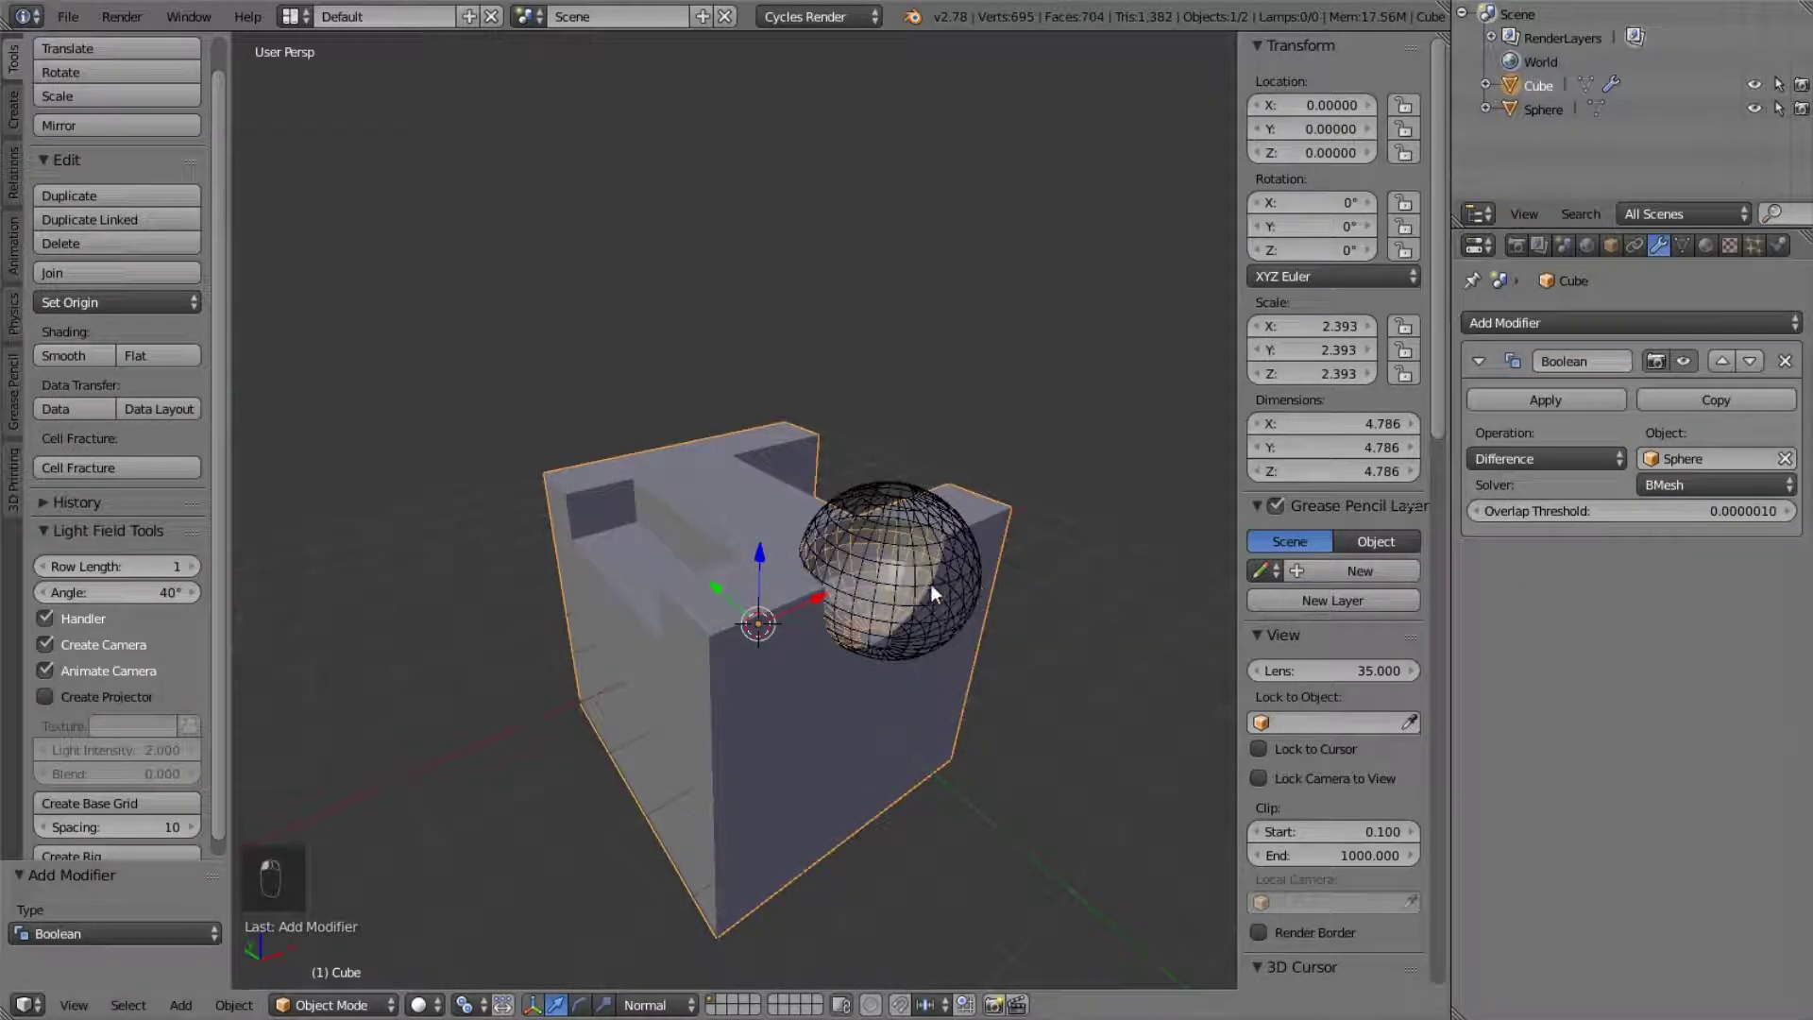
- Set the sphere cutter's maximum draw type to Bounds
{"action": "right_click", "coordinate": [978, 546]}
{"action": "middle_click_drag", "start_coordinate": [978, 547], "coordinate": [908, 559]}
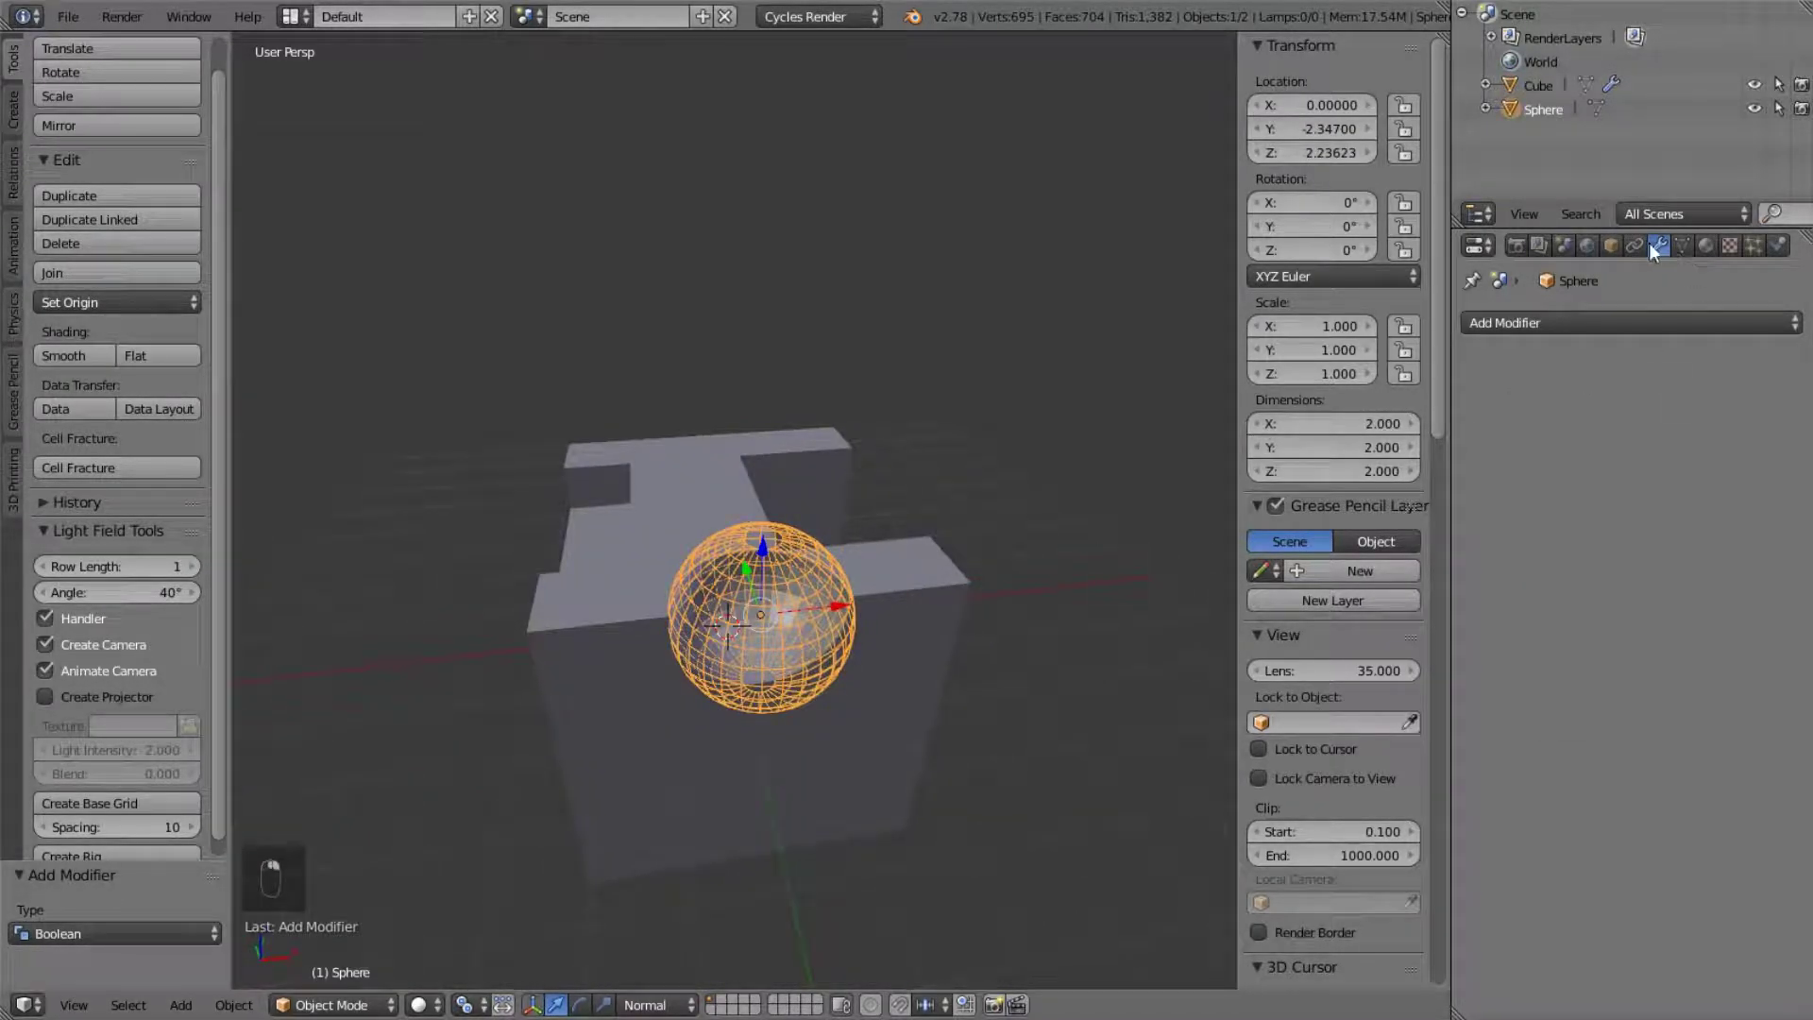
{"action": "left_click", "coordinate": [1610, 245]}
{"action": "left_click", "coordinate": [1541, 963]}
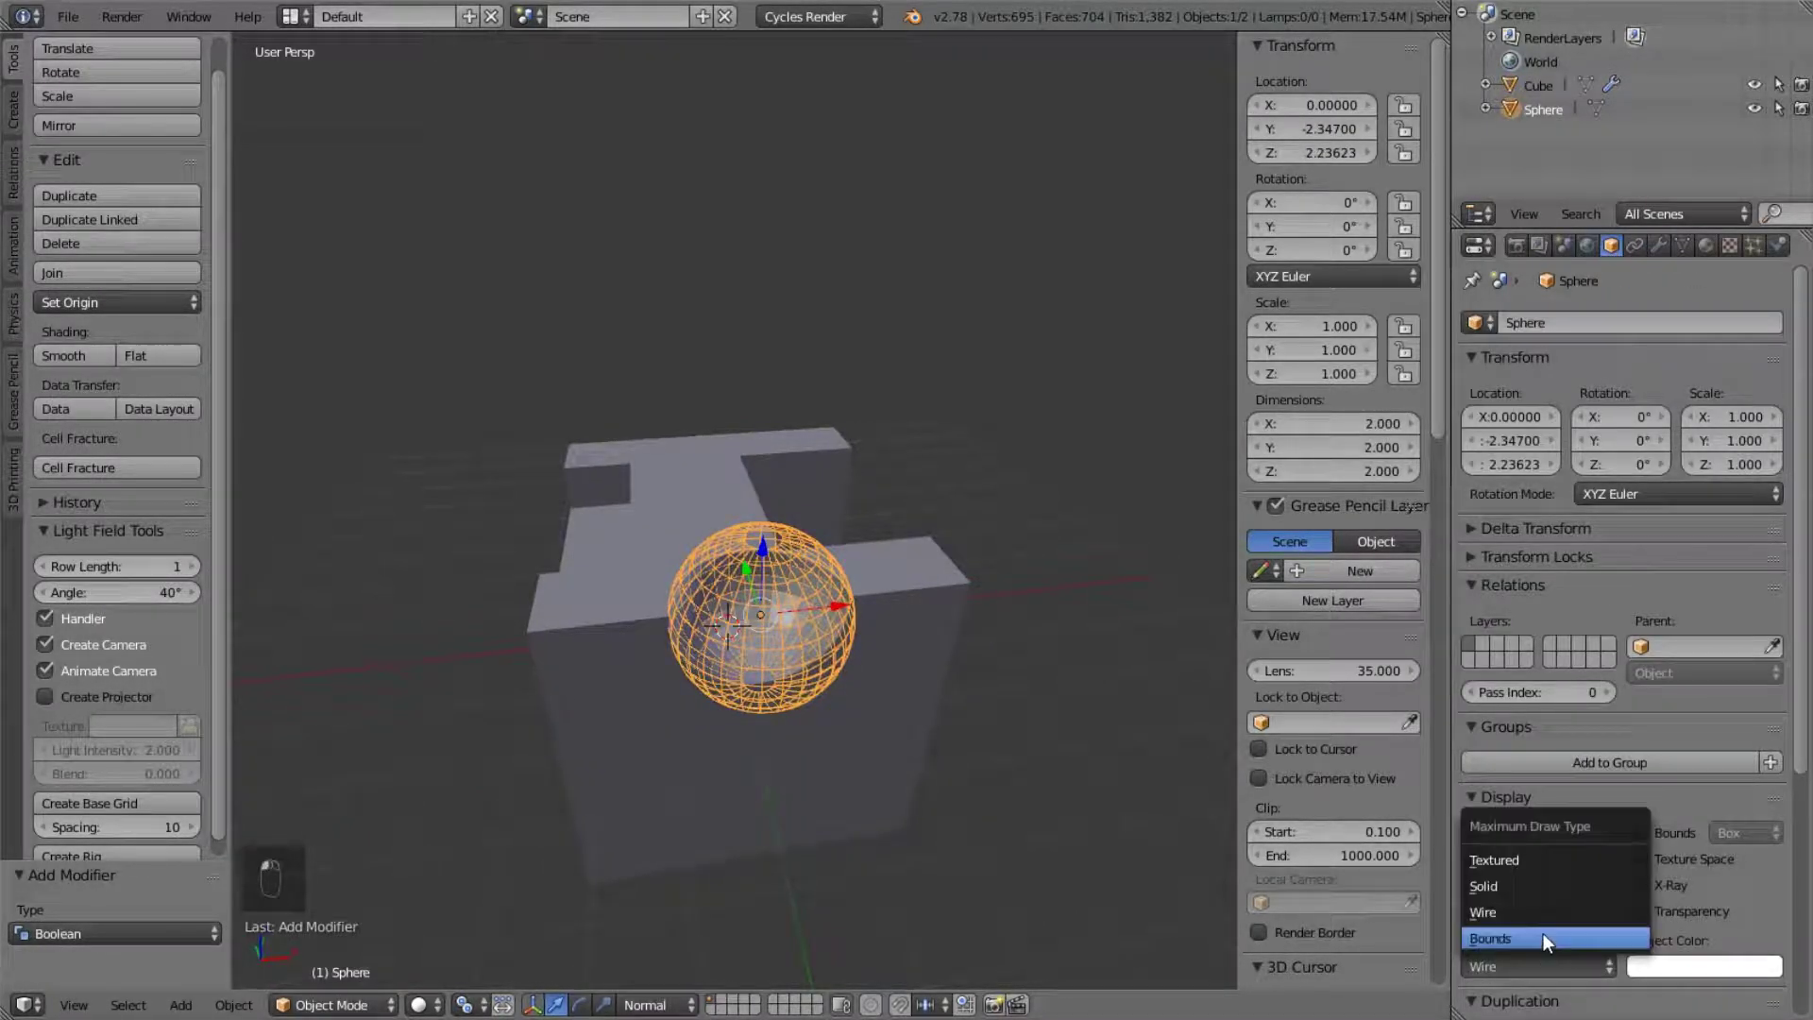
{"action": "left_click", "coordinate": [1543, 937]}
- Move the sphere cutter through several areas of the cube, ending near its upper centre at about X 0.11, Y -0.04, Z 1.71
{"action": "key", "text": "g"}
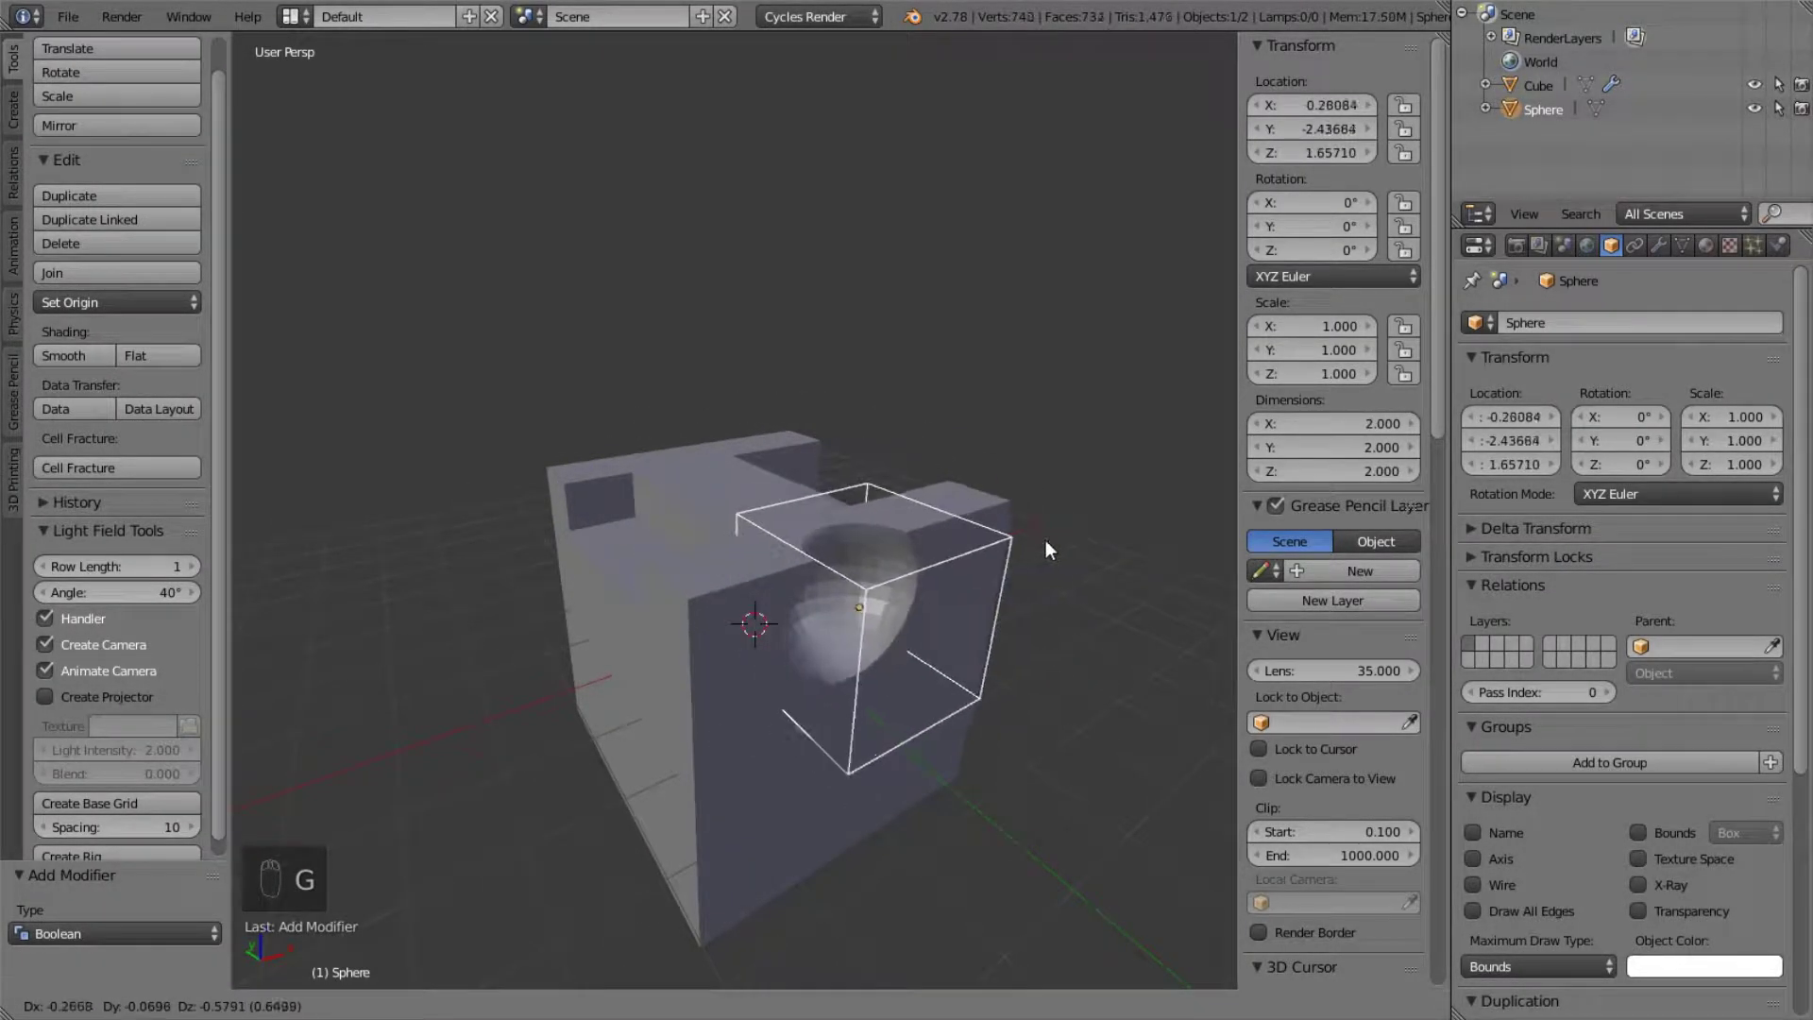
{"action": "left_click", "coordinate": [880, 530]}
{"action": "middle_click_drag", "start_coordinate": [892, 535], "coordinate": [1080, 522]}
{"action": "key", "text": "g"}
{"action": "left_click", "coordinate": [950, 492]}
{"action": "middle_click_drag", "start_coordinate": [950, 493], "coordinate": [670, 498]}
{"action": "key", "text": "g"}
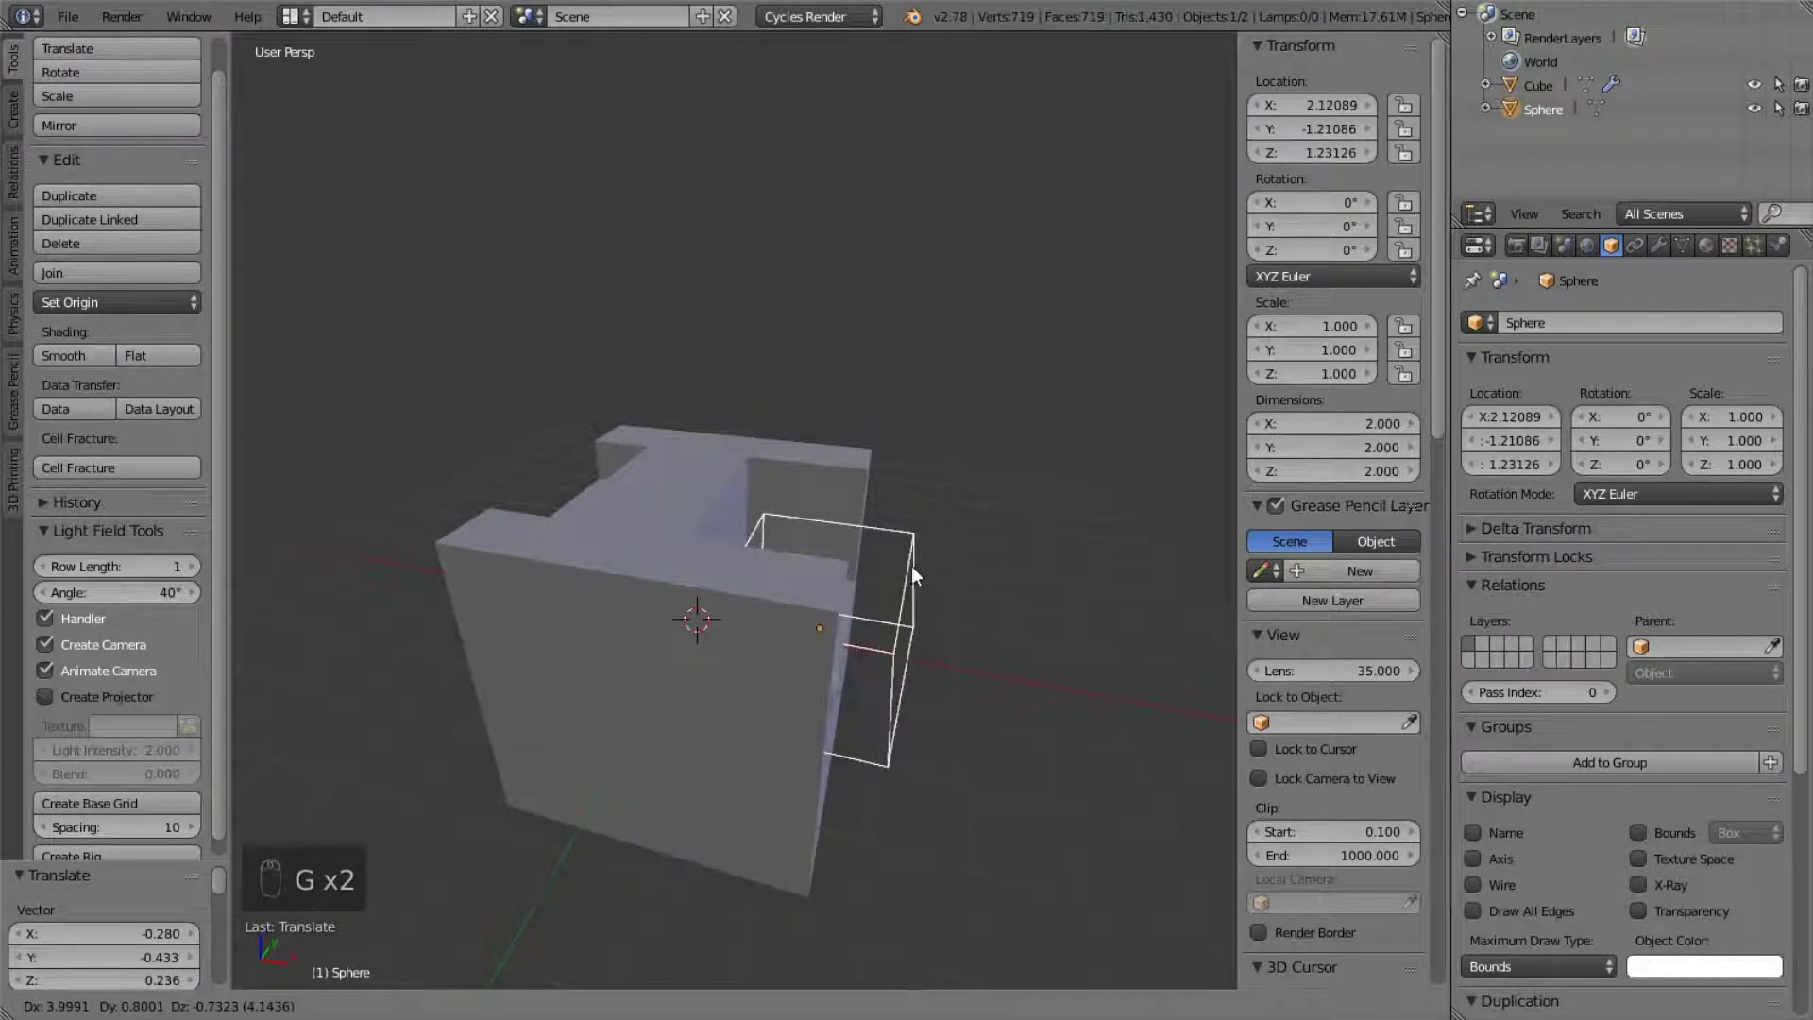
{"action": "left_click", "coordinate": [763, 507]}
{"action": "middle_click_drag", "start_coordinate": [763, 507], "coordinate": [844, 519]}
{"action": "key", "text": "g"}
{"action": "left_click", "coordinate": [875, 514]}
{"action": "key", "text": "g"}
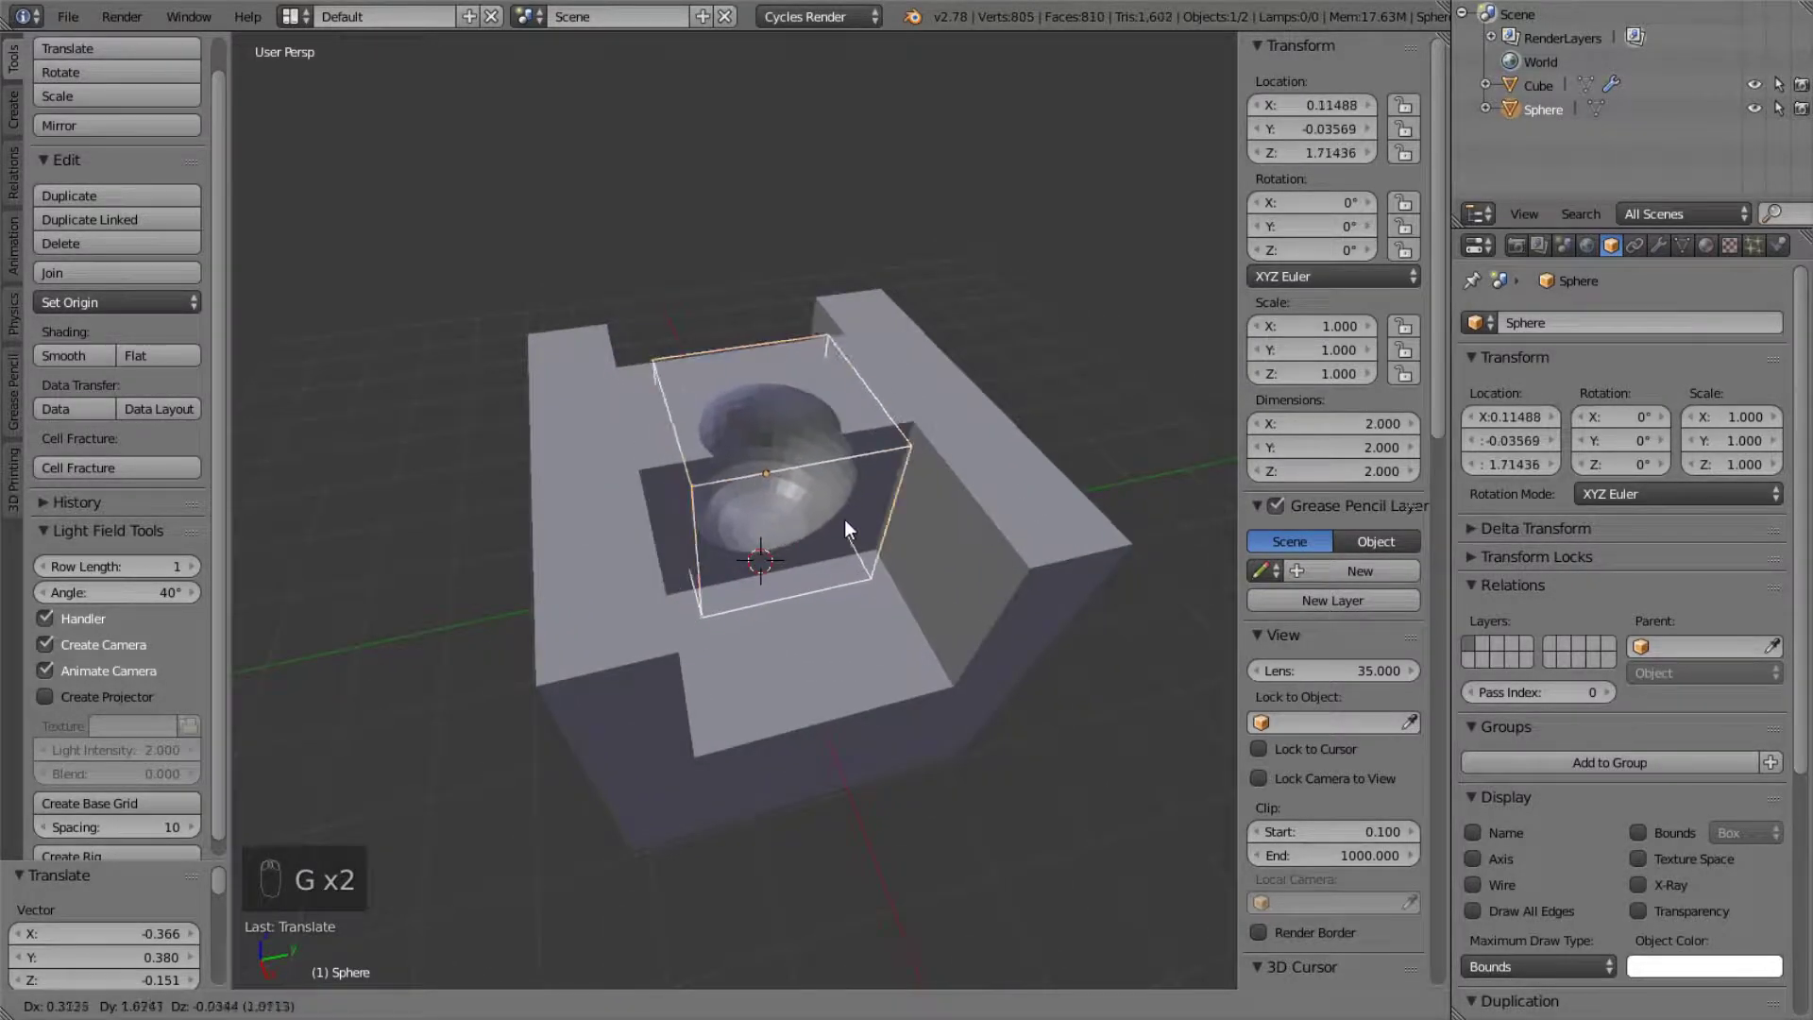
{"action": "left_click", "coordinate": [850, 519]}
- Scale the sphere cutter to about 2.9 and lower it about 2.86 units into the cube's lower half
{"action": "key", "text": "s"}
{"action": "left_click", "coordinate": [1143, 720]}
{"action": "middle_click_drag", "start_coordinate": [955, 614], "coordinate": [1164, 502]}
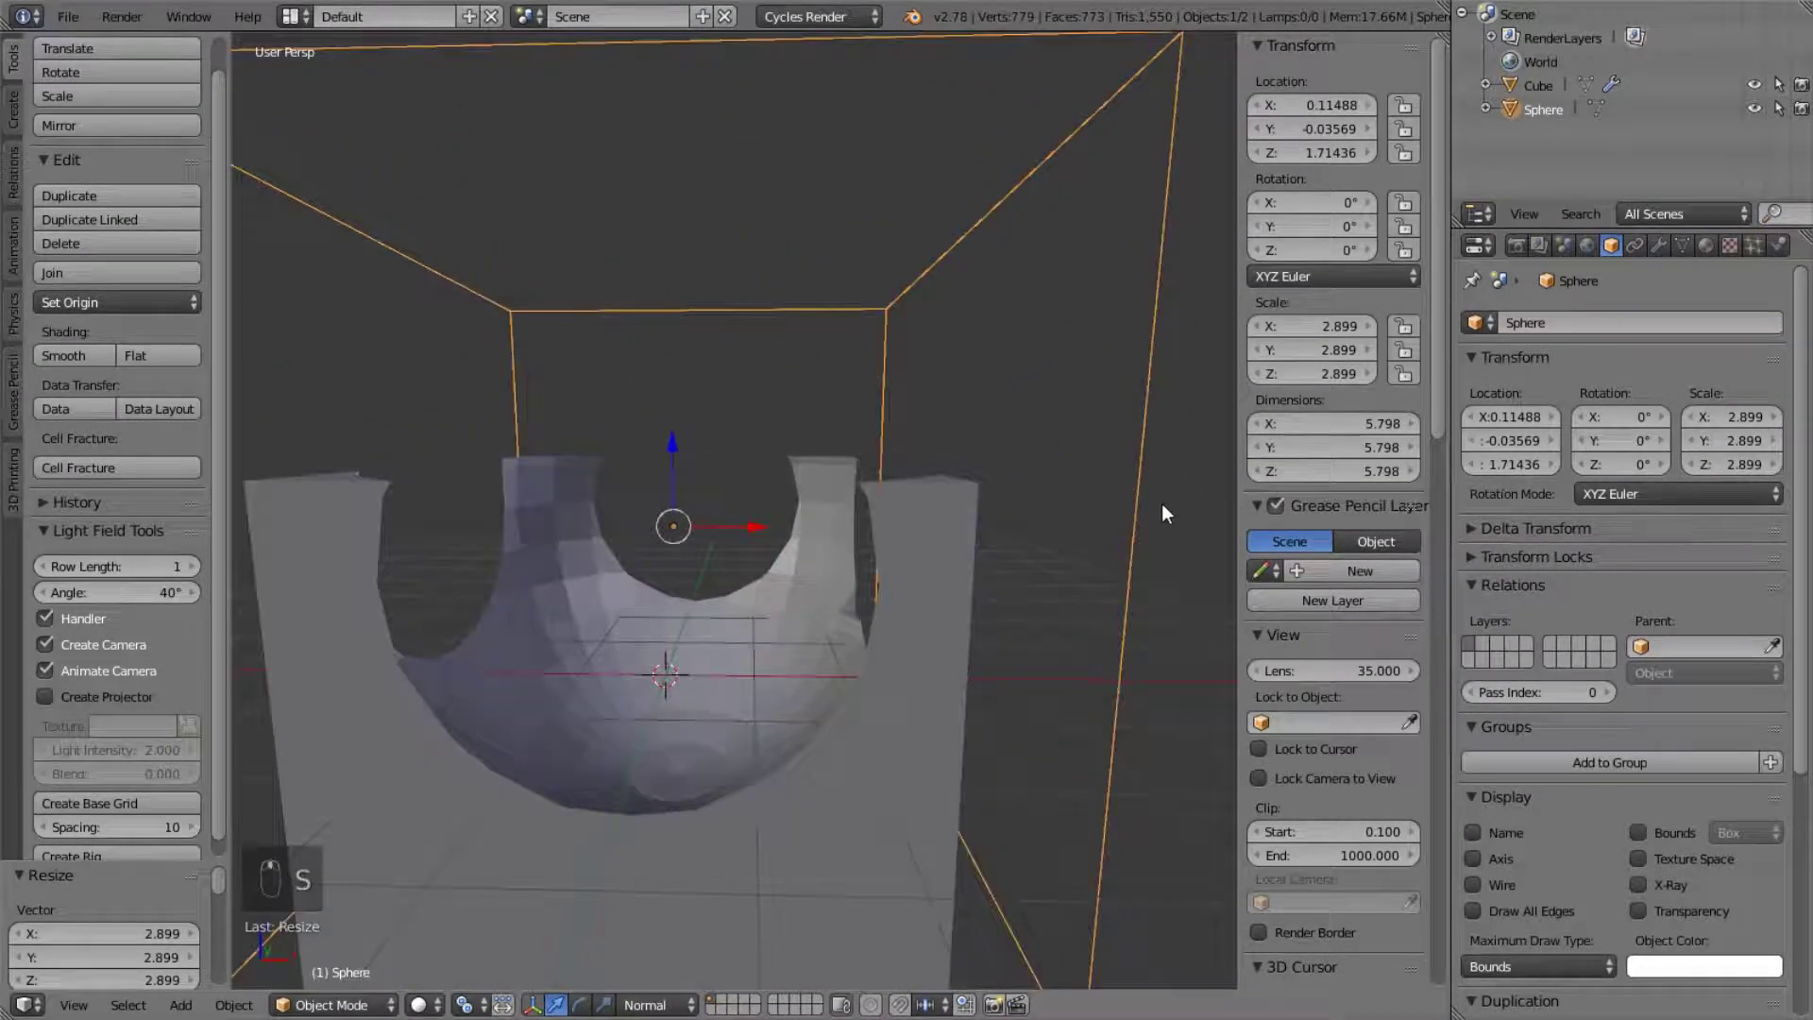
{"action": "key", "text": "g"}
{"action": "left_click", "coordinate": [1061, 765]}
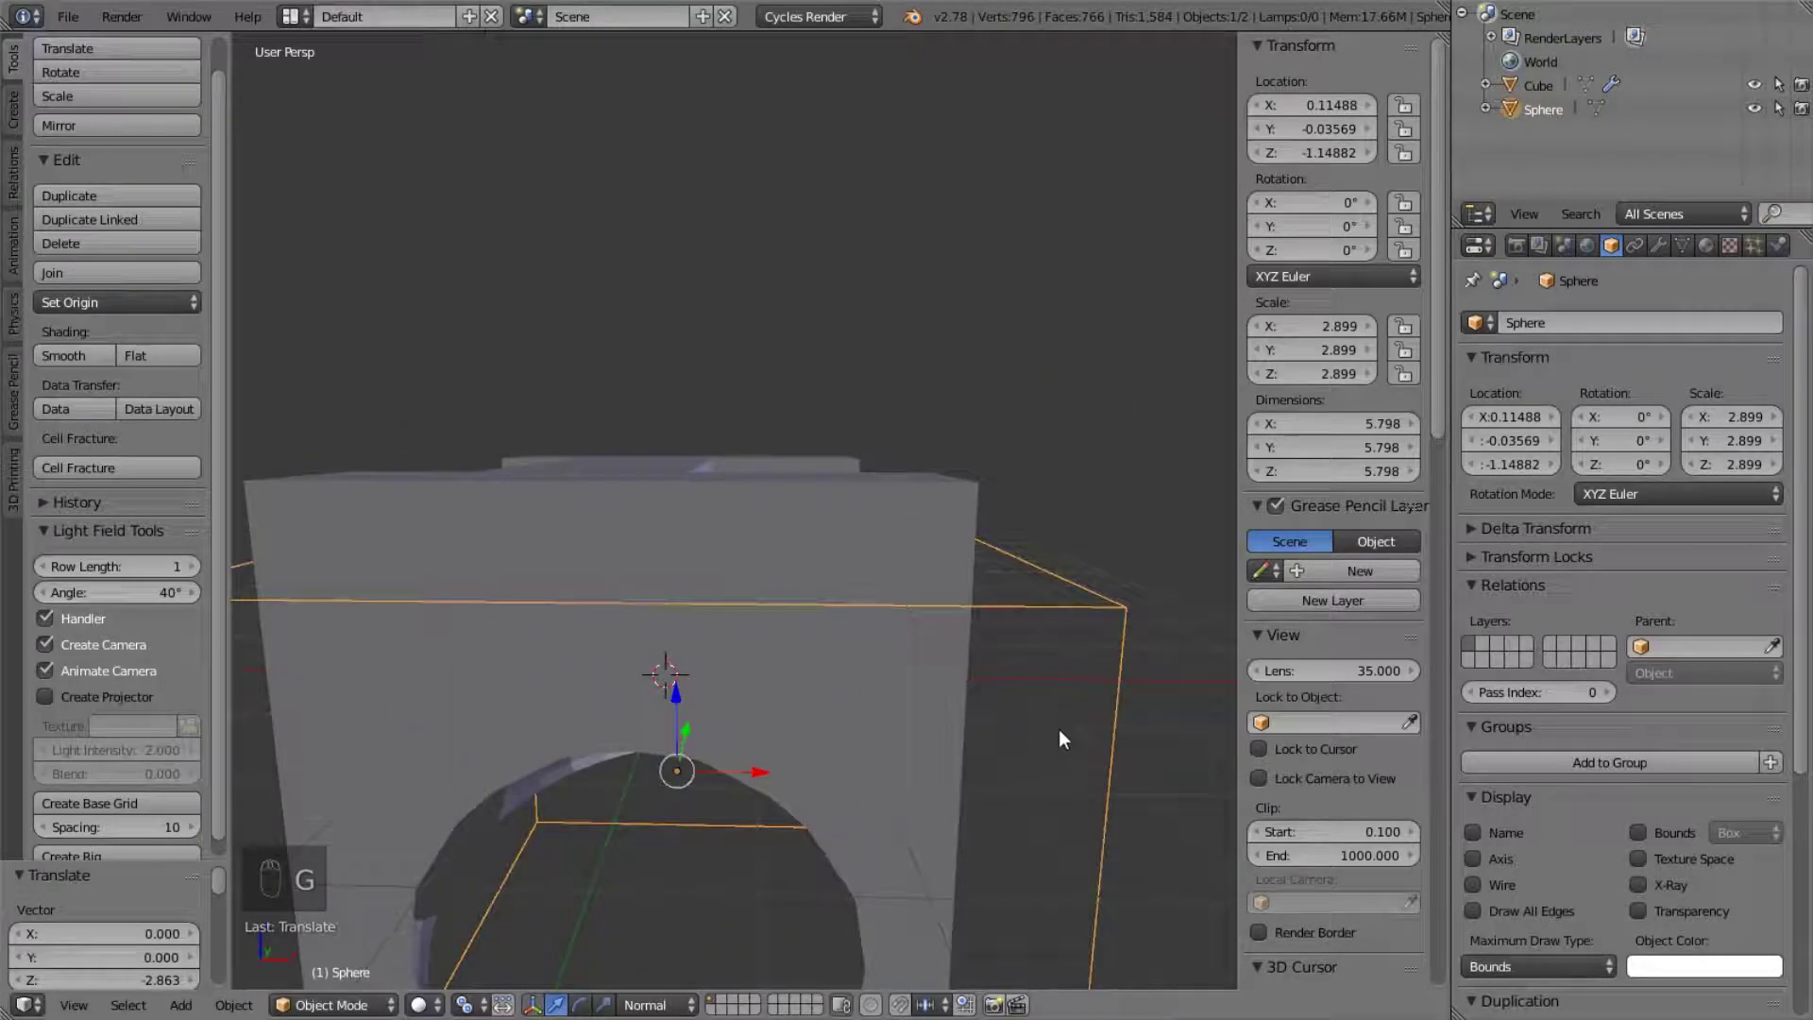
- Enlarge the sphere cutter to a scale of about 3.92 and lower it to about Z -2.42, carving arches under the cube
{"action": "scroll", "coordinate": [1058, 736], "scroll_direction": "down", "scroll_amount": 5}
{"action": "key", "text": "s"}
{"action": "left_click", "coordinate": [1103, 746]}
{"action": "key", "text": "g"}
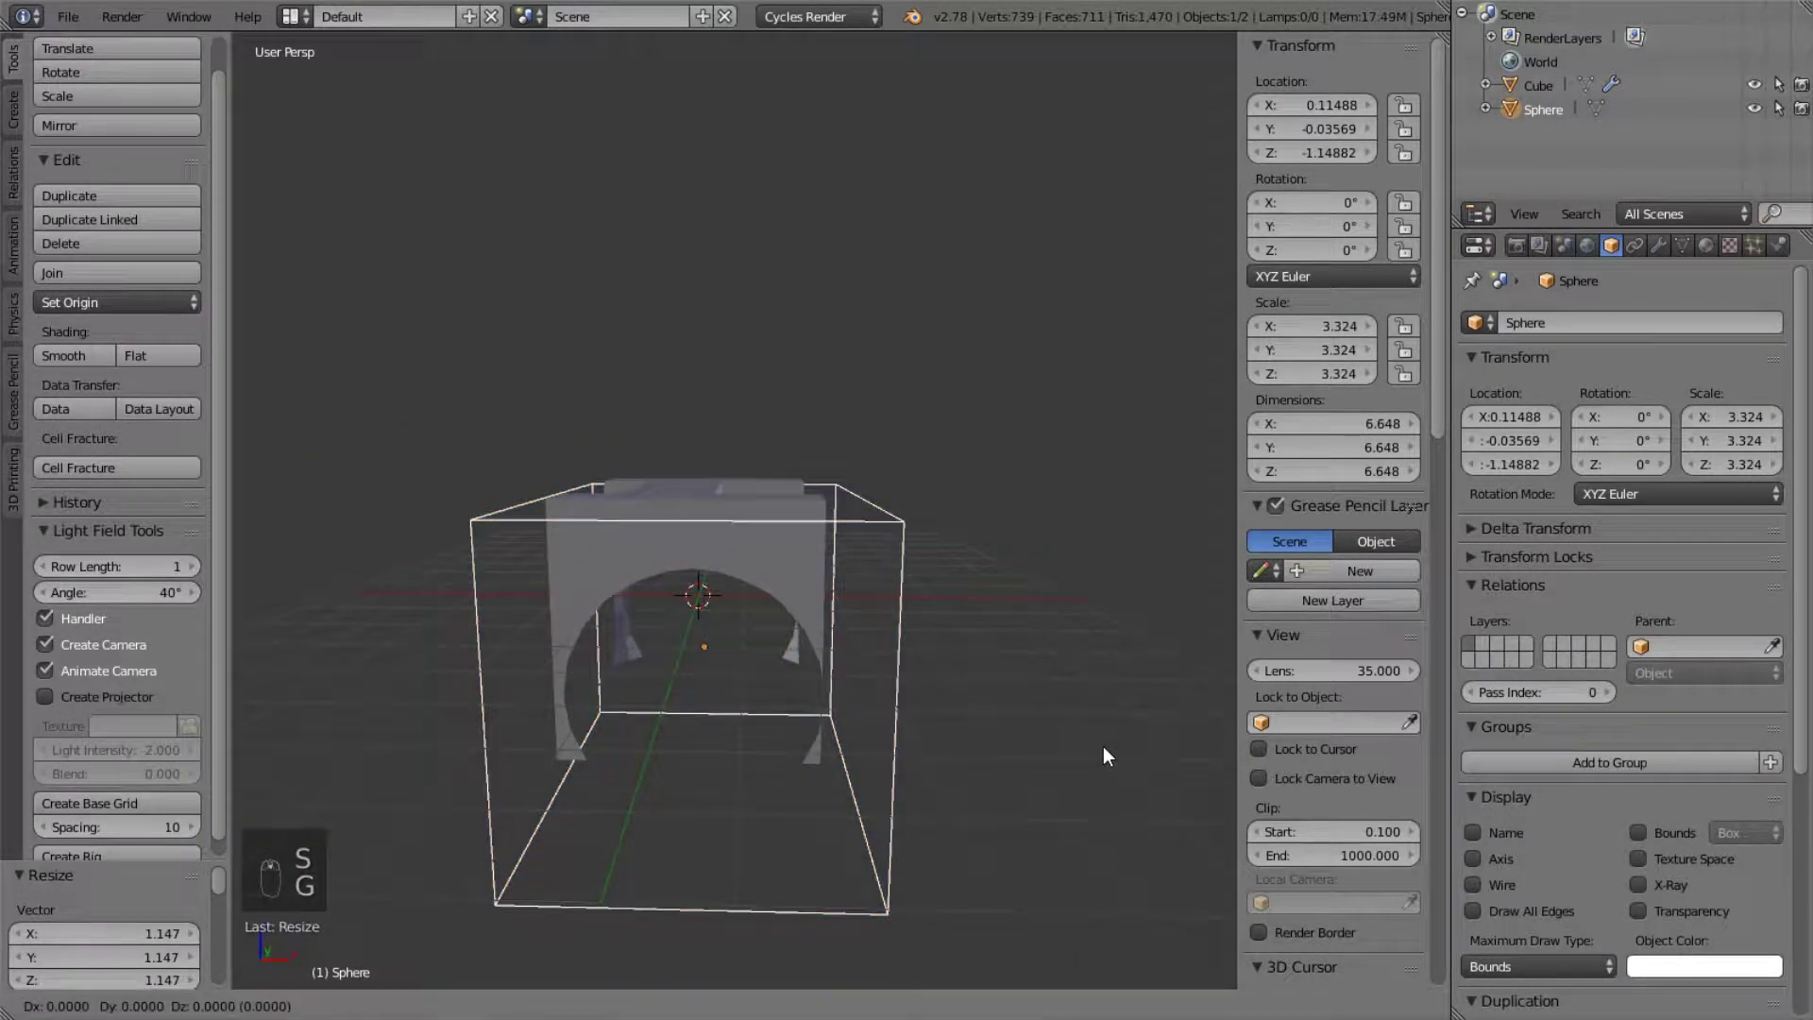
{"action": "left_click", "coordinate": [1109, 801]}
{"action": "key", "text": "s"}
{"action": "left_click", "coordinate": [1147, 809]}
{"action": "middle_click_drag", "start_coordinate": [1147, 809], "coordinate": [841, 520]}
{"action": "scroll", "coordinate": [754, 591], "scroll_direction": "down", "scroll_amount": 2}
{"action": "key", "text": "s"}
{"action": "left_click", "coordinate": [993, 408]}
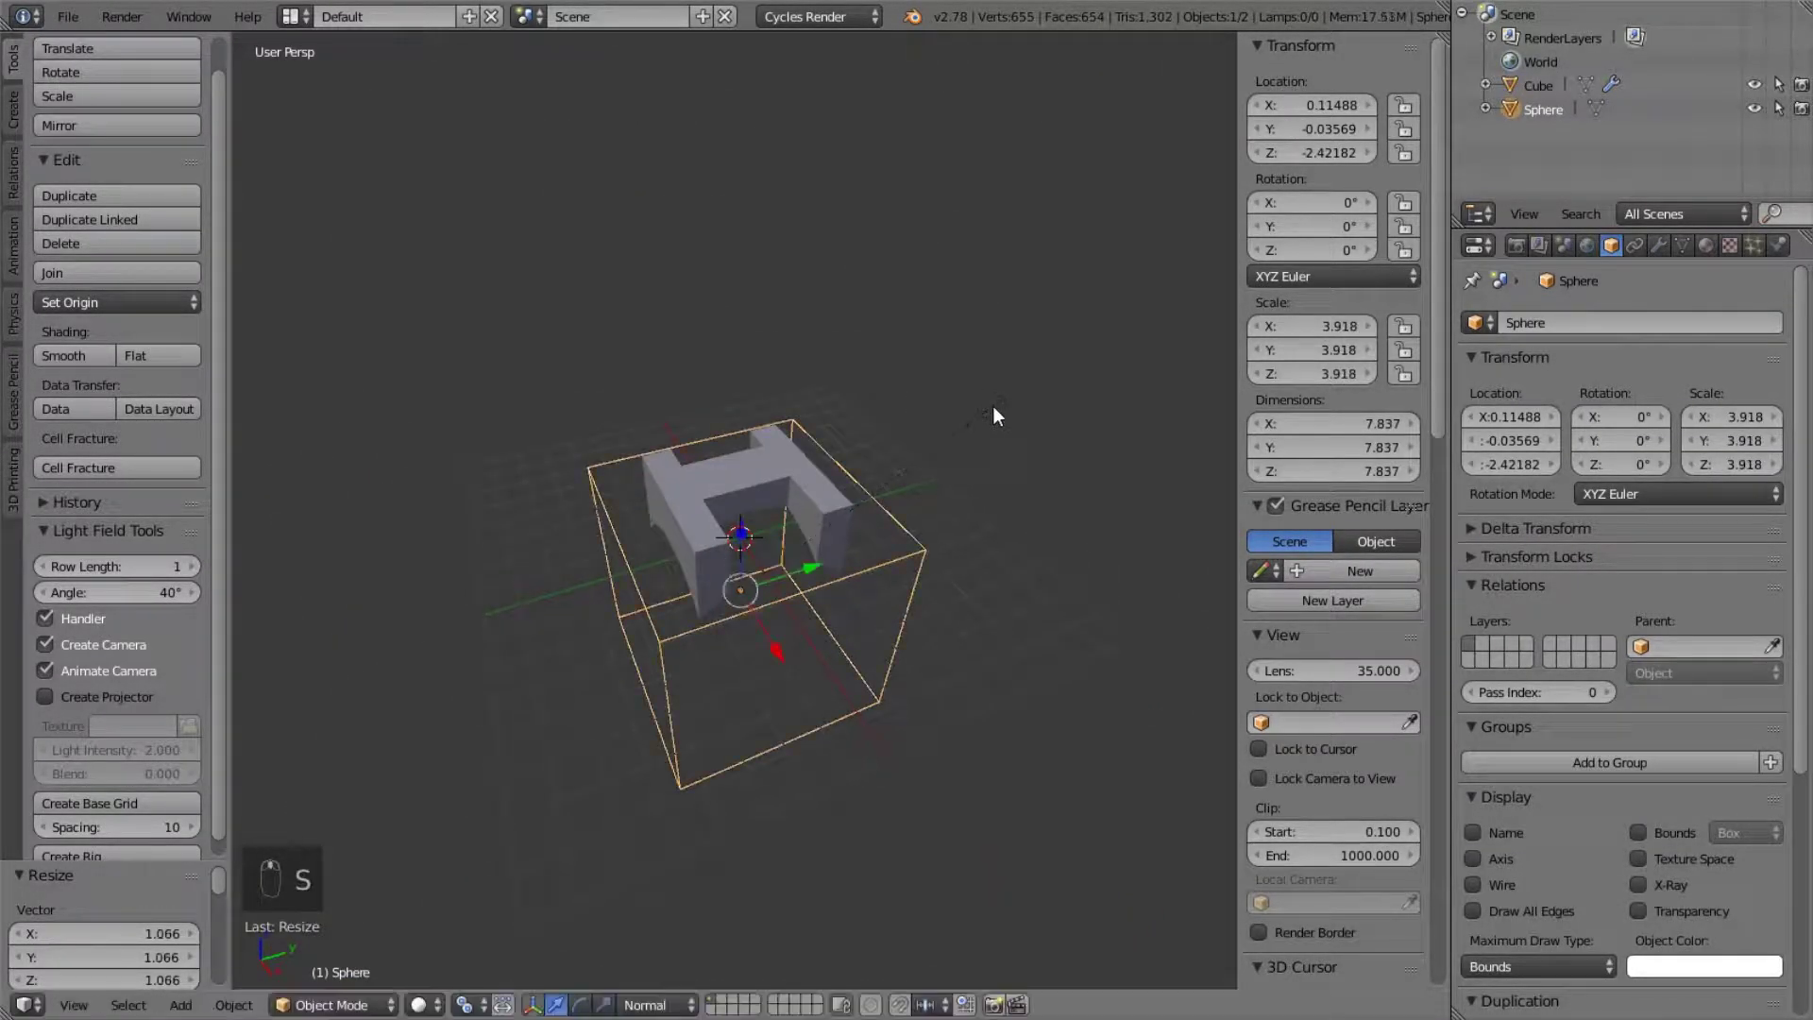
- Examine the arched shape cut into the cube from above, below and the sides
{"action": "middle_click_drag", "start_coordinate": [993, 408], "coordinate": [765, 445]}
{"action": "scroll", "coordinate": [688, 384], "scroll_direction": "up", "scroll_amount": 5}
{"action": "middle_click_drag", "start_coordinate": [689, 385], "coordinate": [862, 110]}
{"action": "scroll", "coordinate": [857, 151], "scroll_direction": "down", "scroll_amount": 4}
{"action": "middle_click_drag", "start_coordinate": [853, 195], "coordinate": [636, 485]}
{"action": "scroll", "coordinate": [744, 508], "scroll_direction": "up", "scroll_amount": 4}
{"action": "middle_click_drag", "start_coordinate": [815, 479], "coordinate": [786, 451]}
{"action": "scroll", "coordinate": [786, 451], "scroll_direction": "down", "scroll_amount": 3}
{"action": "scroll", "coordinate": [786, 451], "scroll_direction": "up", "scroll_amount": 4}
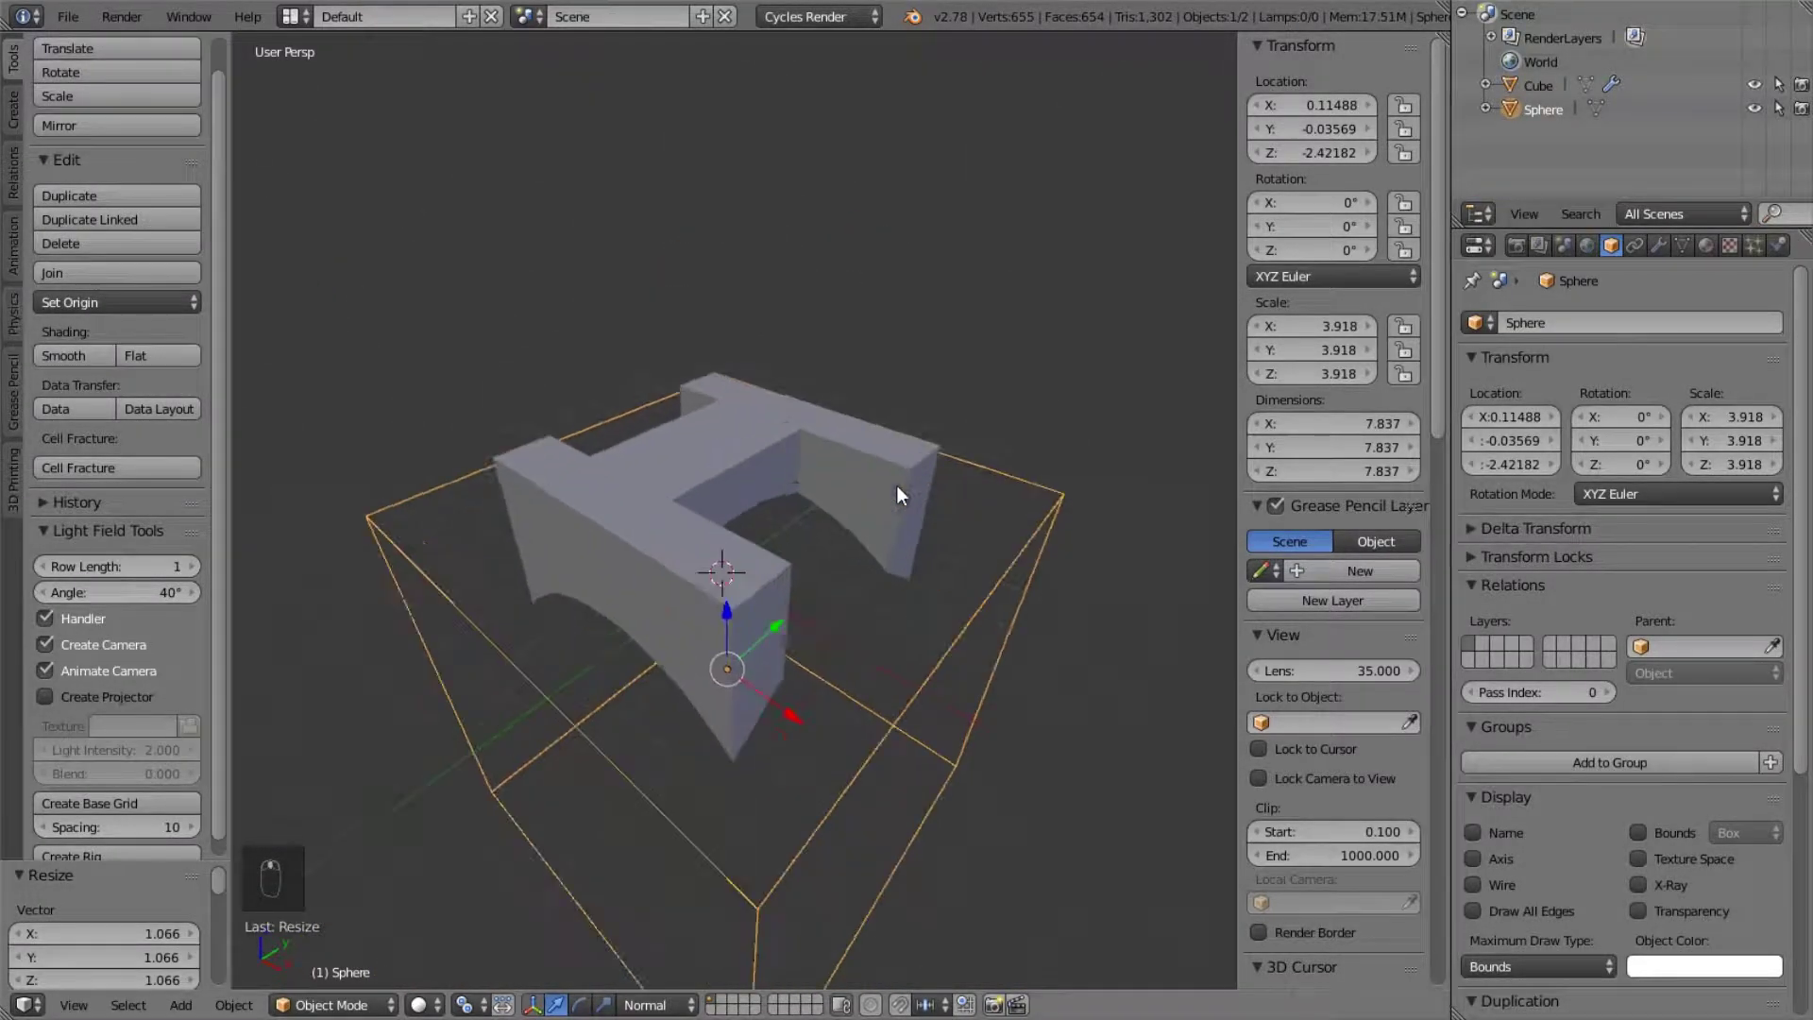
{"action": "middle_click_drag", "start_coordinate": [897, 485], "coordinate": [823, 357]}
{"action": "scroll", "coordinate": [778, 152], "scroll_direction": "down", "scroll_amount": 6}
{"action": "scroll", "coordinate": [840, 312], "scroll_direction": "down", "scroll_amount": 4}
- Delete the sphere cutter and the large carved cube to empty the scene
{"action": "key", "text": "x"}
{"action": "left_click", "coordinate": [823, 346]}
{"action": "right_click", "coordinate": [792, 428]}
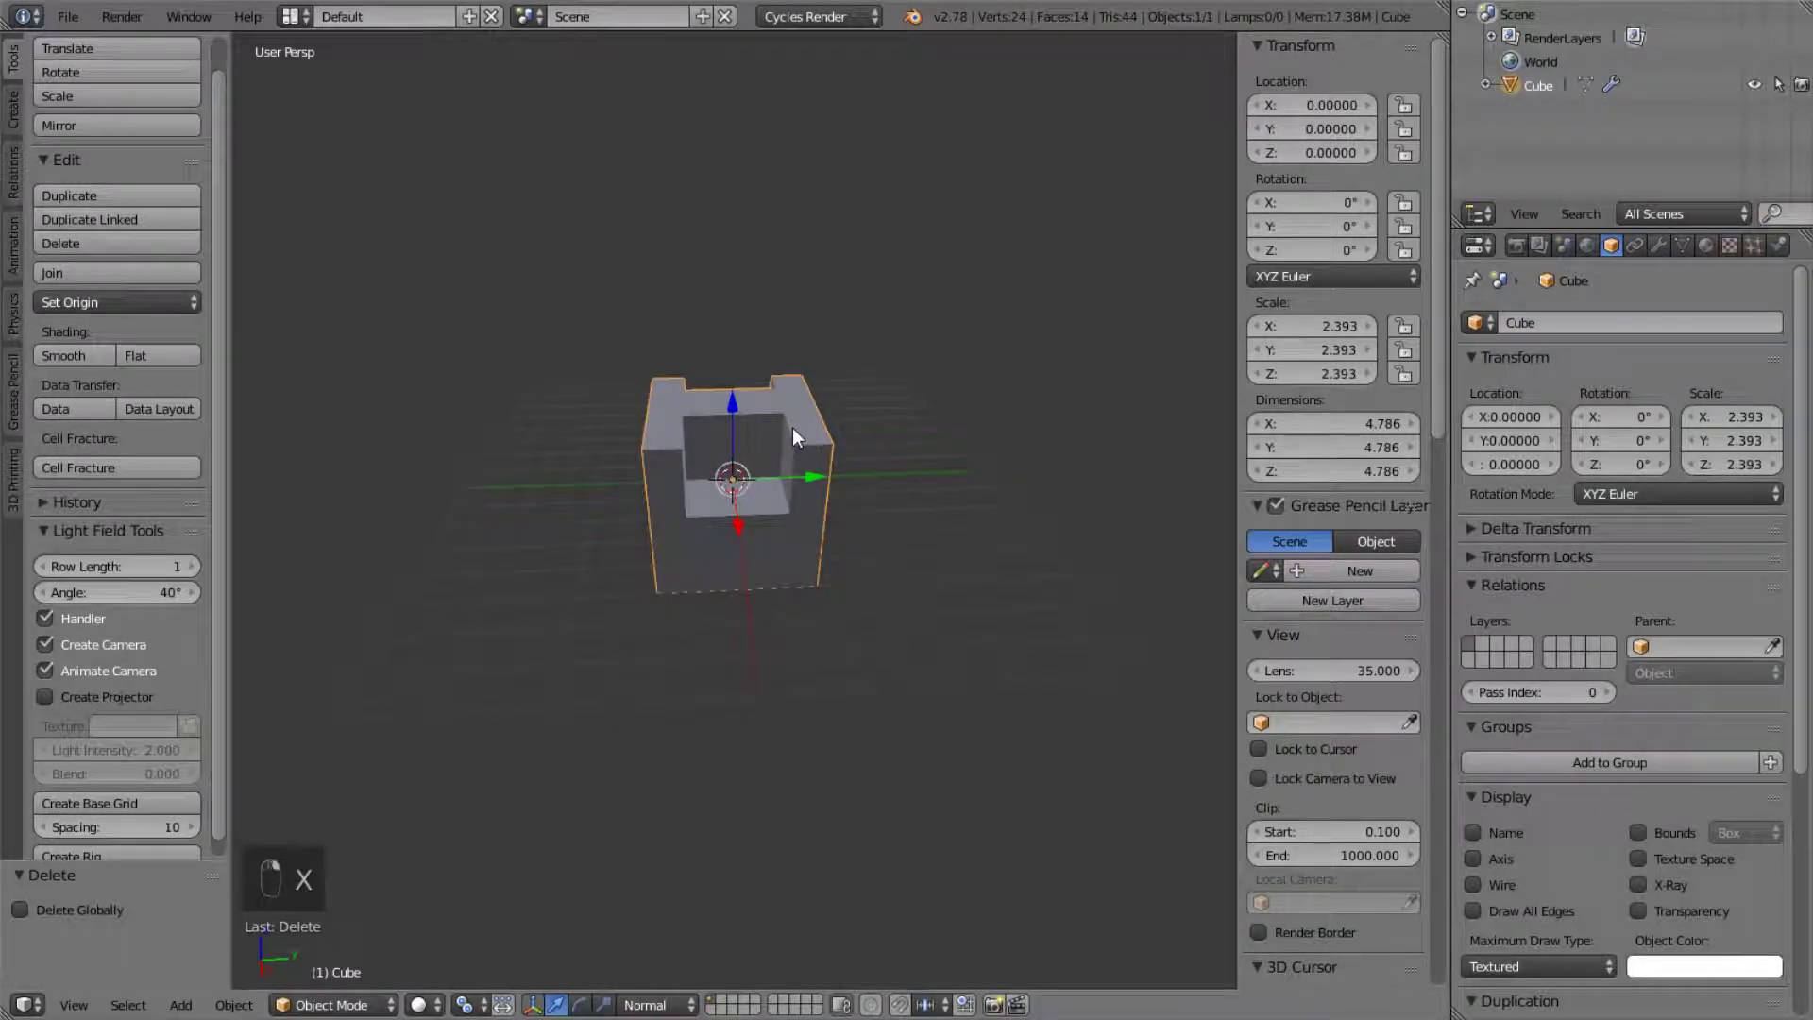
{"action": "key", "text": "s"}
{"action": "right_click", "coordinate": [938, 451]}
{"action": "key", "text": "x"}
{"action": "left_click", "coordinate": [938, 452]}
- Add a new cube and scale it to about 7.79 in X and Y and about 3.68 in Z
{"action": "key", "text": "shift+a"}
{"action": "mouse_move", "coordinate": [763, 461]}
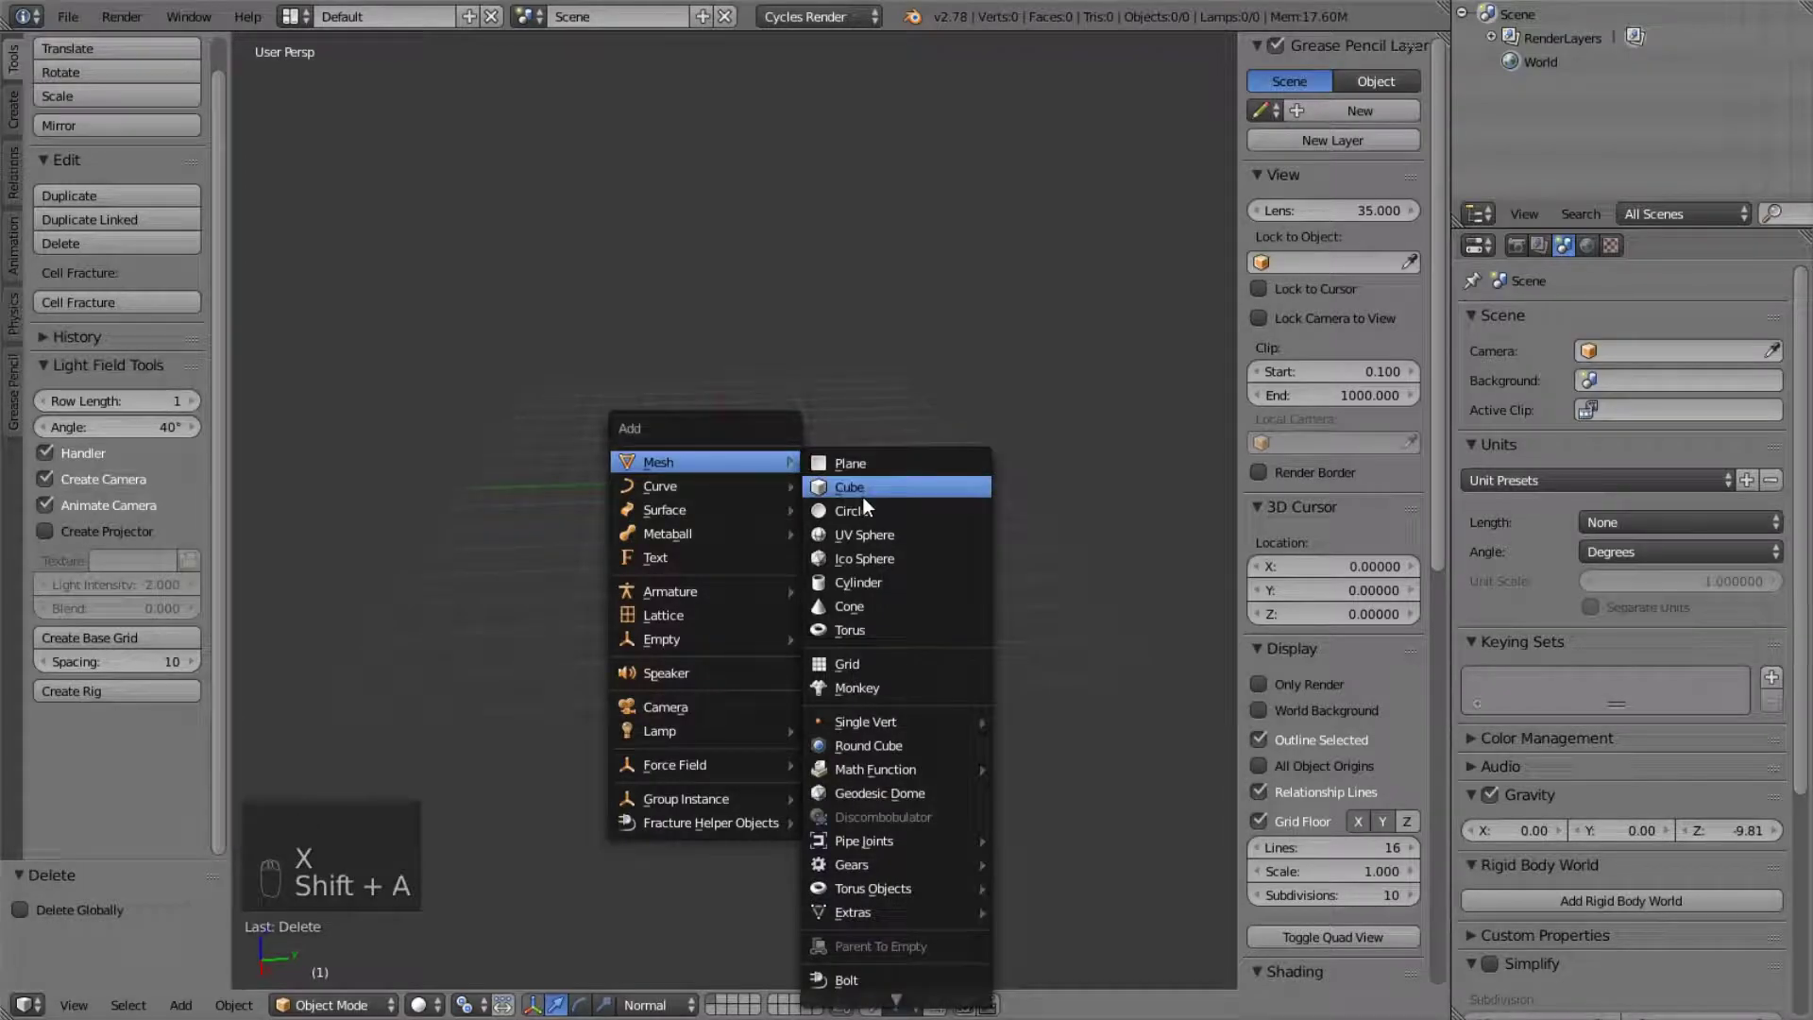
{"action": "left_click", "coordinate": [863, 497]}
{"action": "key", "text": "s"}
{"action": "key", "text": "shift+z"}
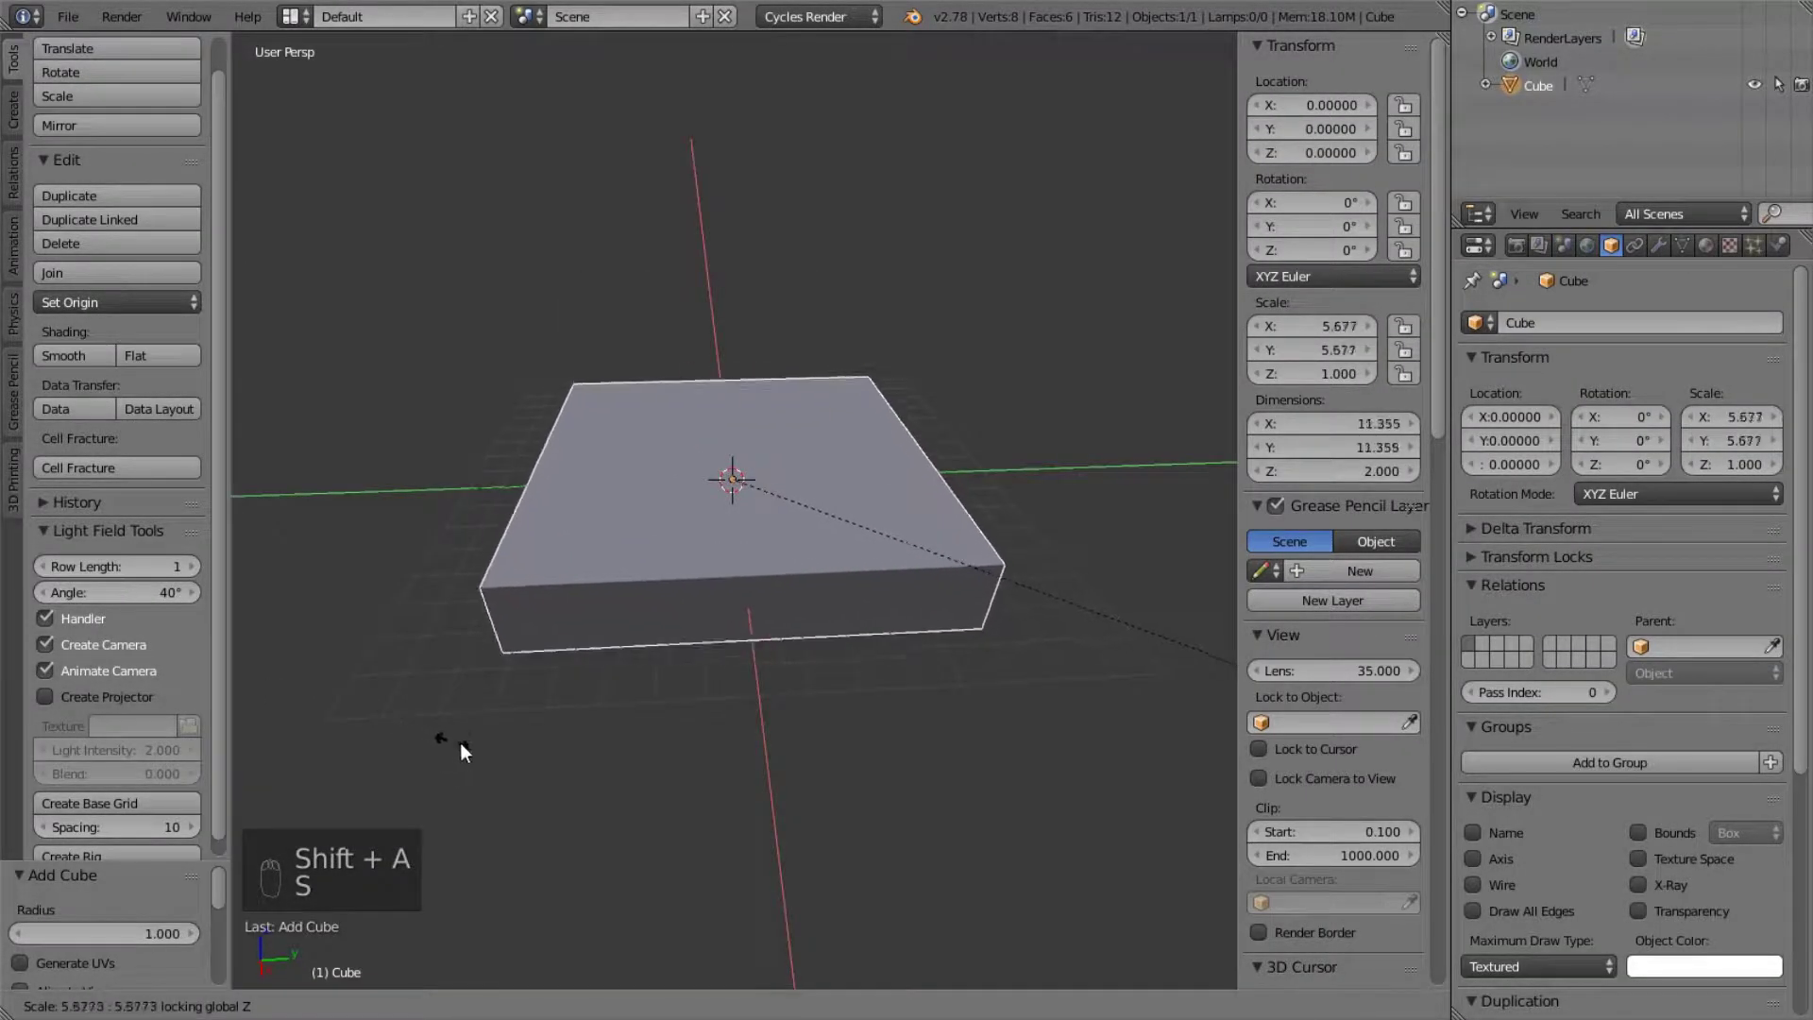
{"action": "left_click", "coordinate": [704, 850]}
{"action": "key", "text": "s"}
{"action": "key", "text": "z"}
{"action": "left_click", "coordinate": [797, 304]}
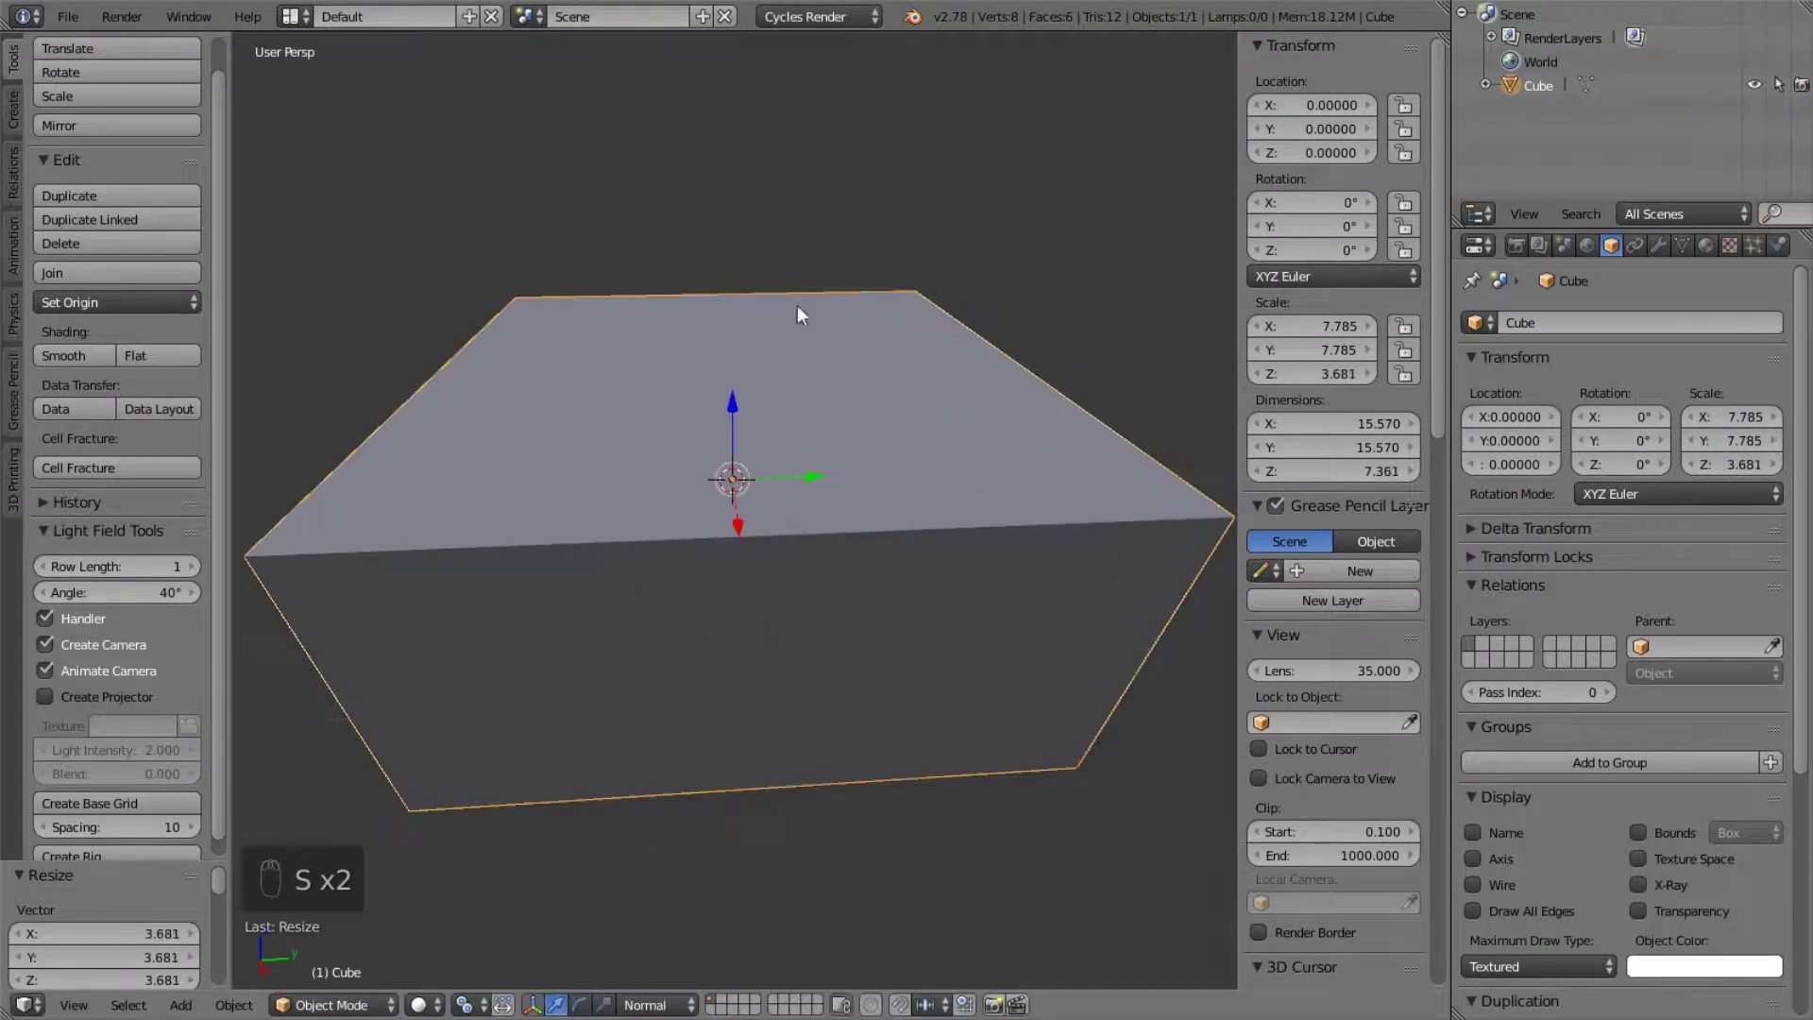
- Raise the new block about 3.57 units along the Z axis
{"action": "scroll", "coordinate": [784, 293], "scroll_direction": "down", "scroll_amount": 5}
{"action": "mouse_move", "coordinate": [761, 382]}
{"action": "middle_mouse_down"}
{"action": "mouse_move", "coordinate": [597, 315]}
{"action": "mouse_move", "coordinate": [736, 379]}
{"action": "middle_mouse_up"}
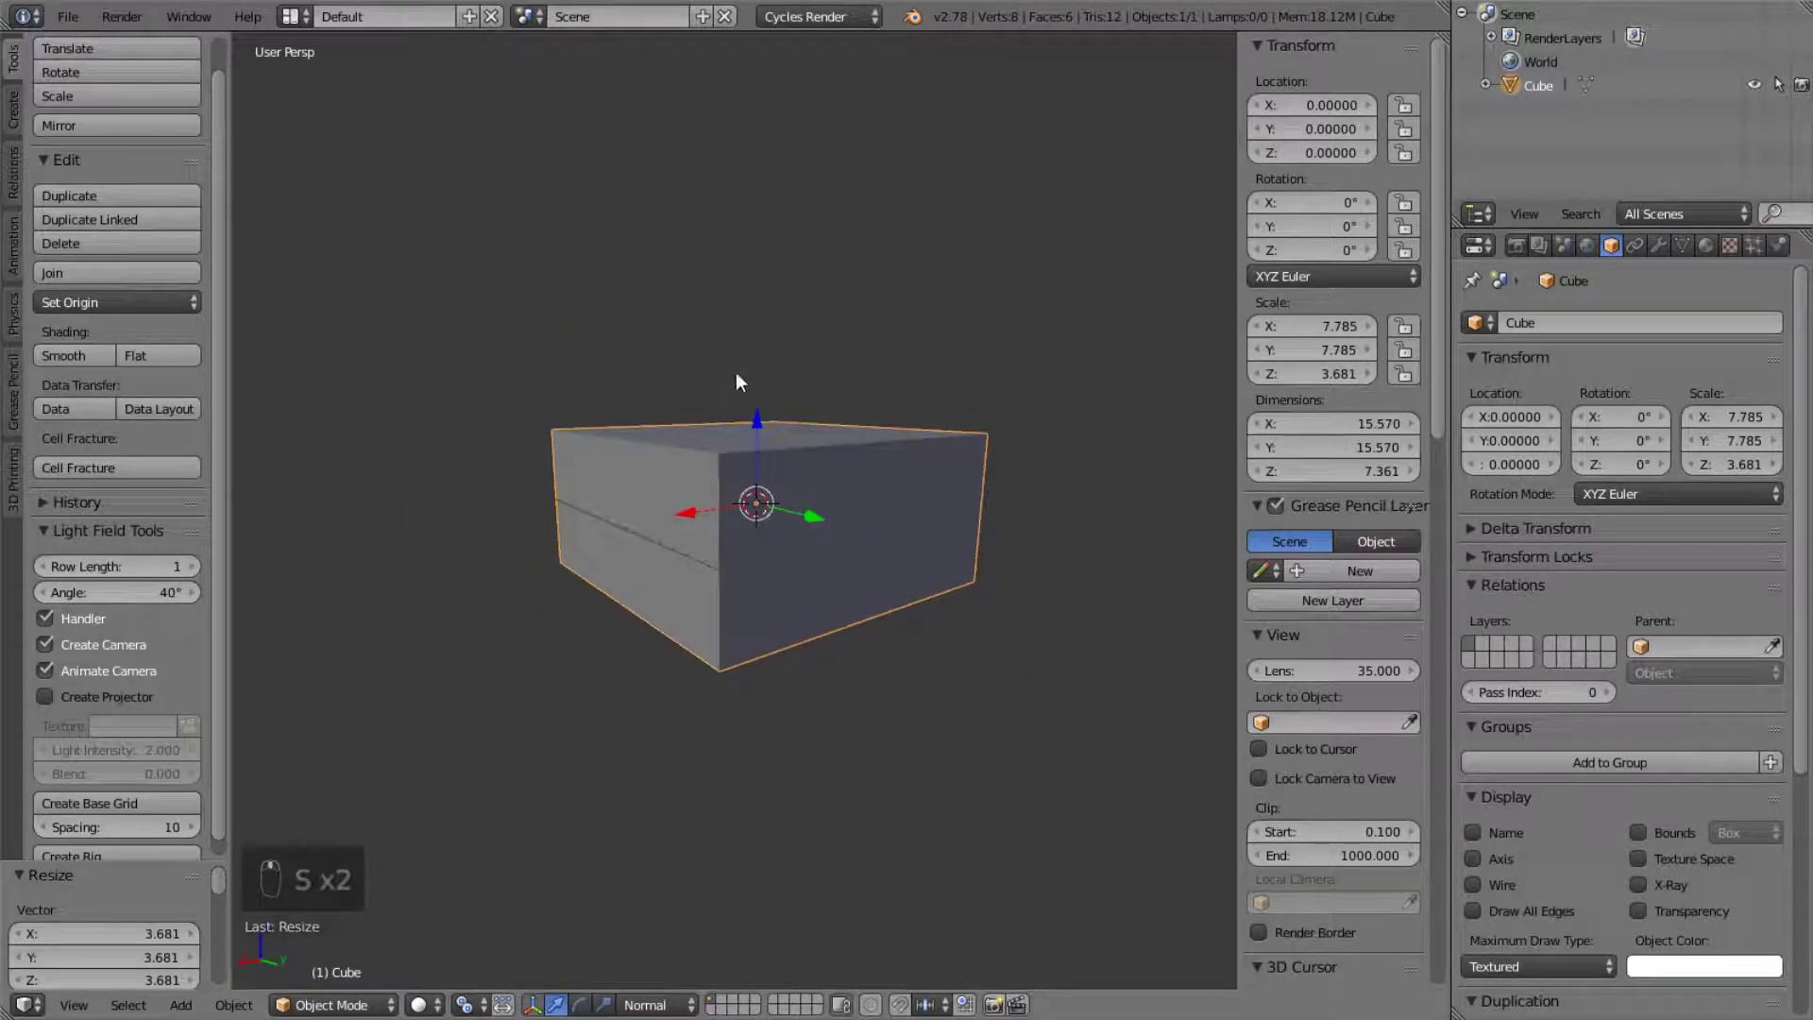
{"action": "scroll", "coordinate": [802, 421], "scroll_direction": "up", "scroll_amount": 1}
{"action": "scroll", "coordinate": [802, 421], "scroll_direction": "up", "scroll_amount": 2}
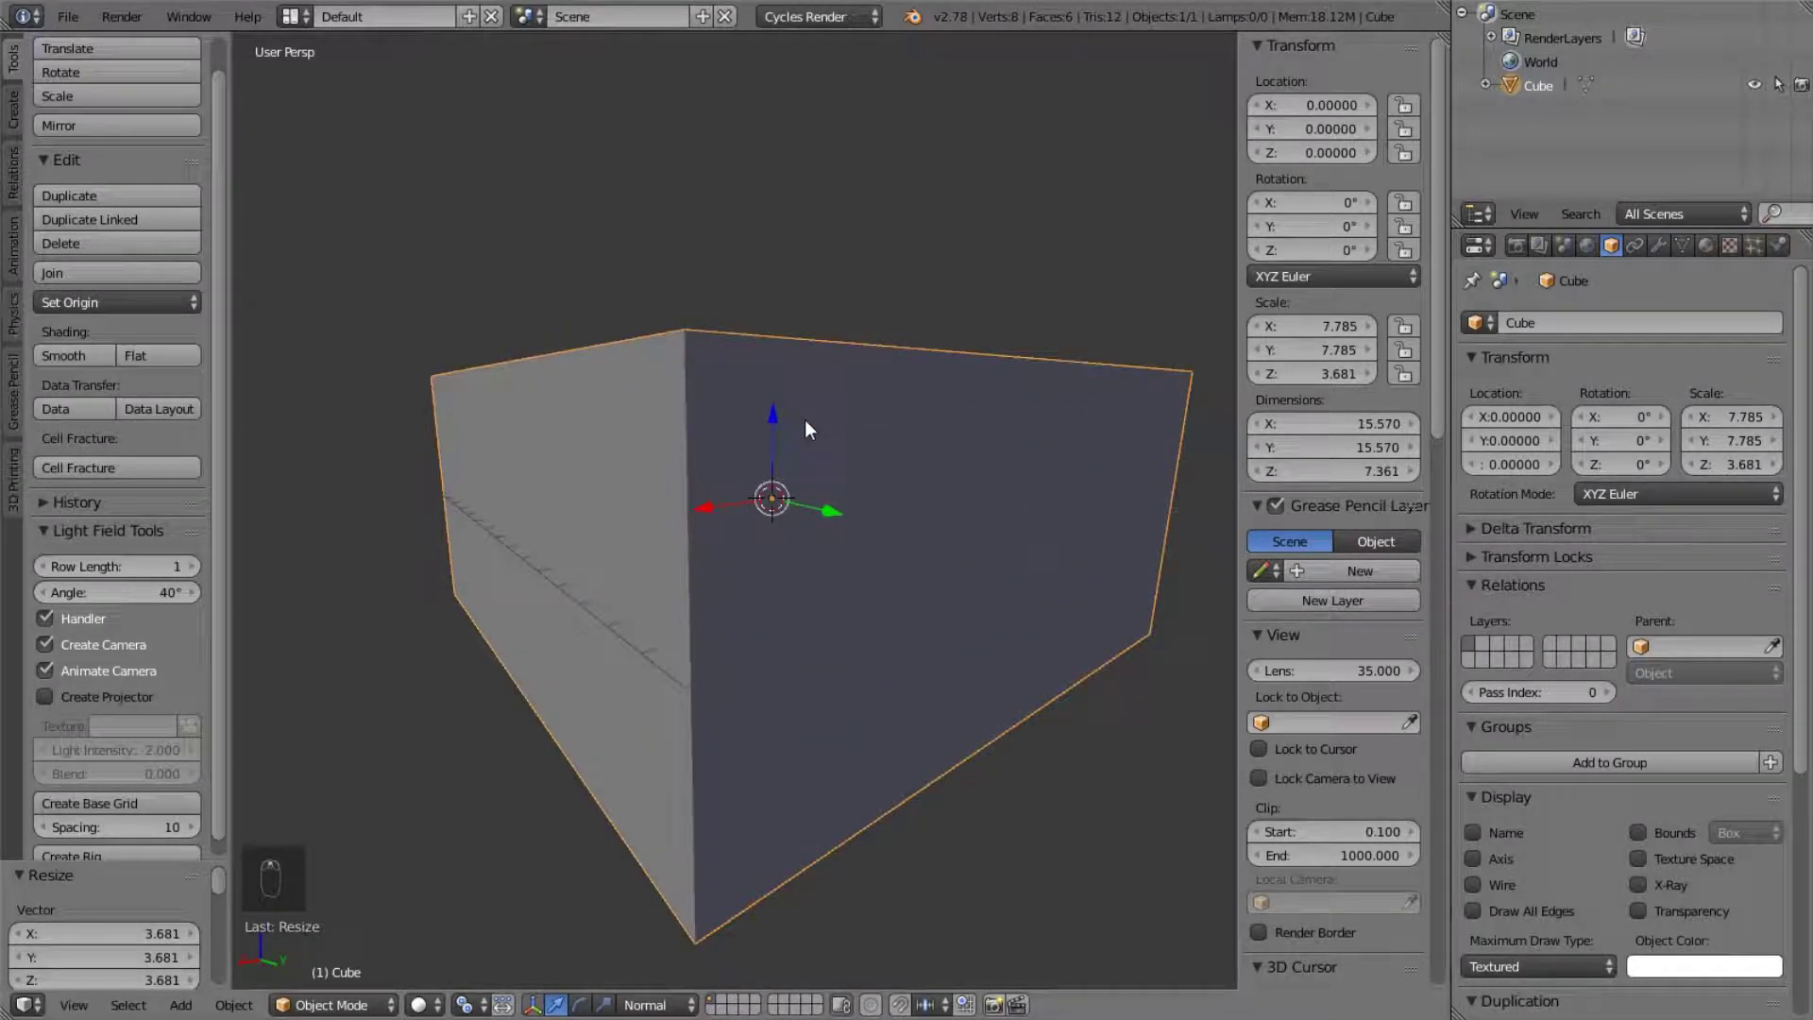
{"action": "key", "text": "g"}
{"action": "key", "text": "z"}
{"action": "left_click", "coordinate": [827, 300]}
{"action": "middle_click_drag", "start_coordinate": [847, 301], "coordinate": [833, 365], "text": "shift"}
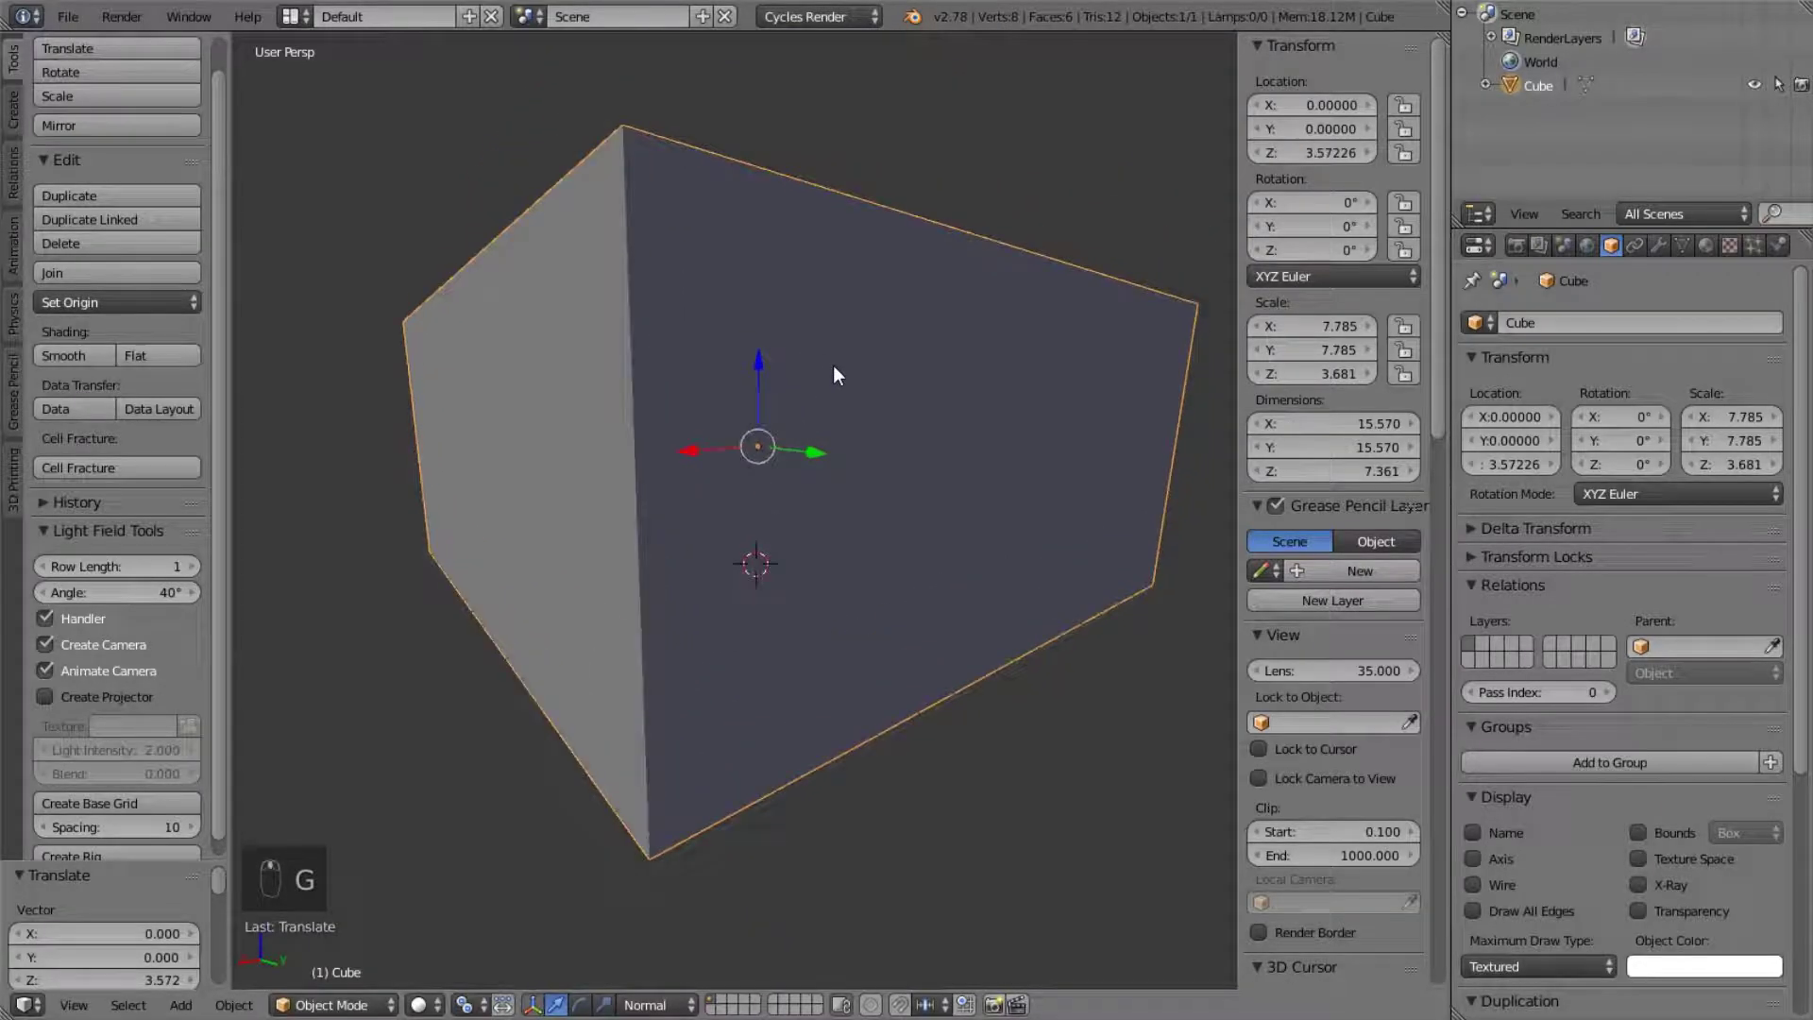
- In Edit Mode, add one horizontal loop cut around the block and slide it down near the base
{"action": "key", "text": "Tab"}
{"action": "key", "text": "ctrl+r"}
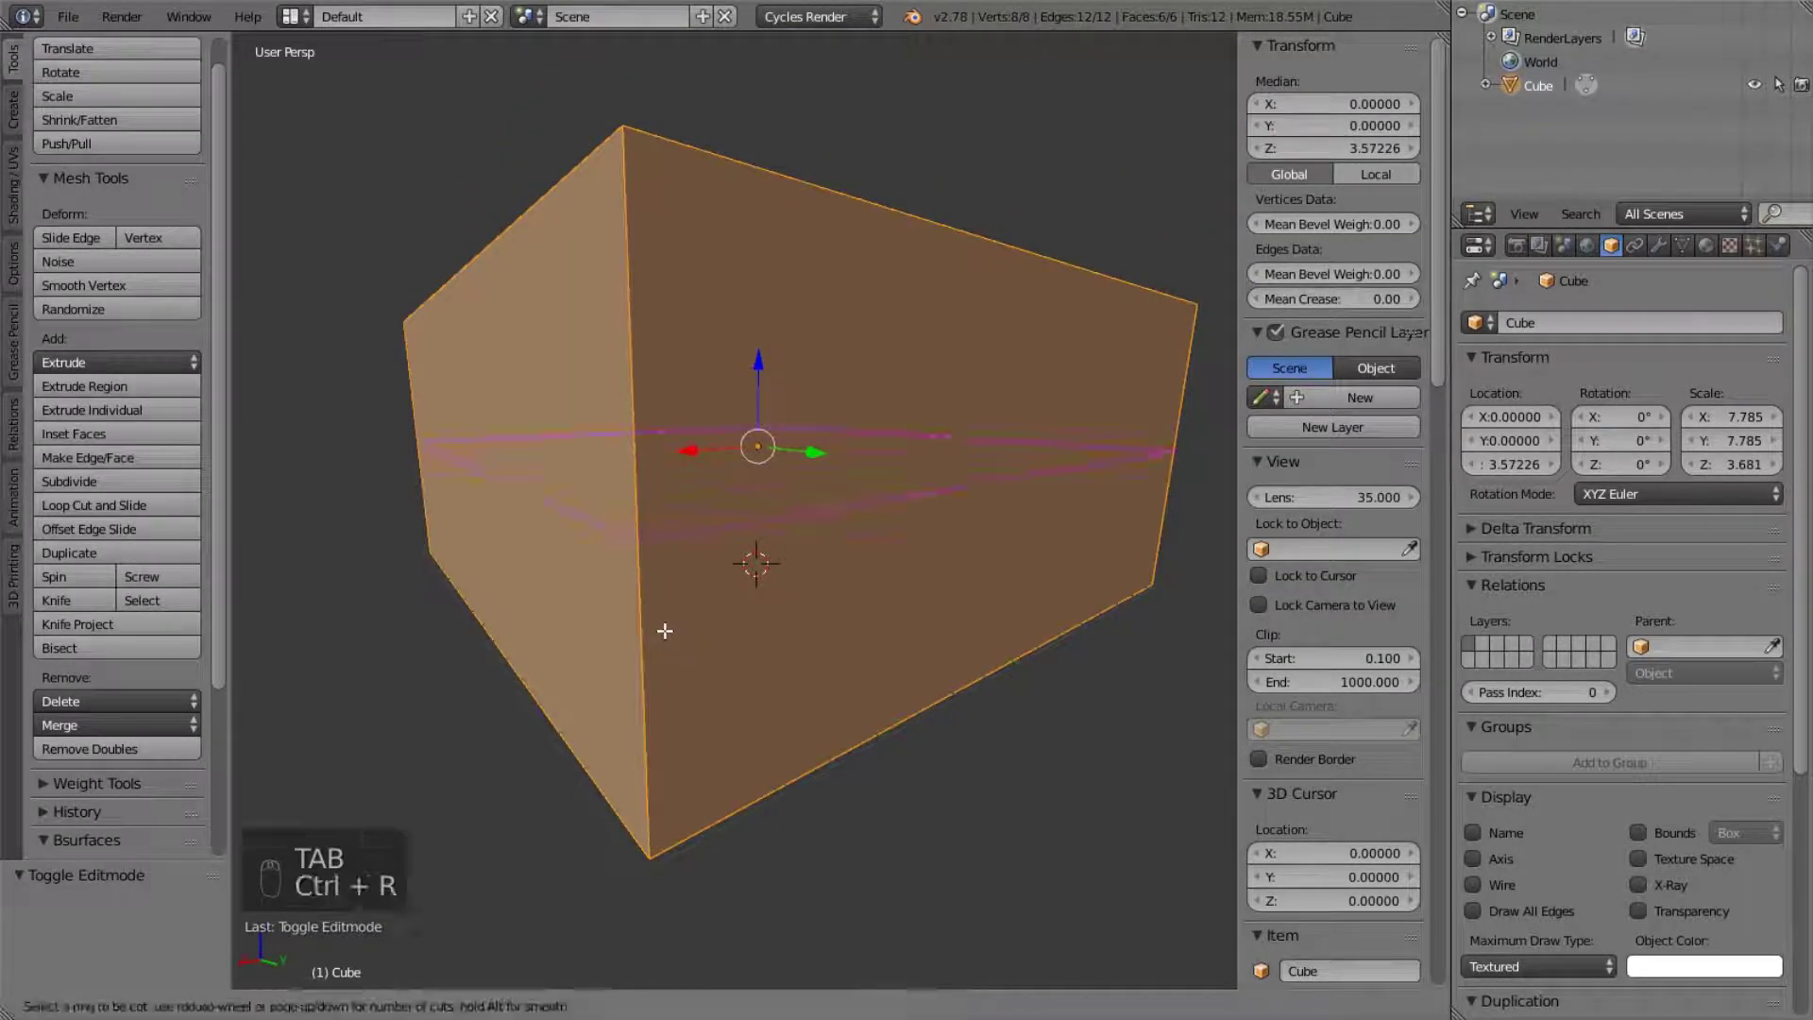
{"action": "left_click", "coordinate": [666, 629]}
{"action": "left_click", "coordinate": [744, 857]}
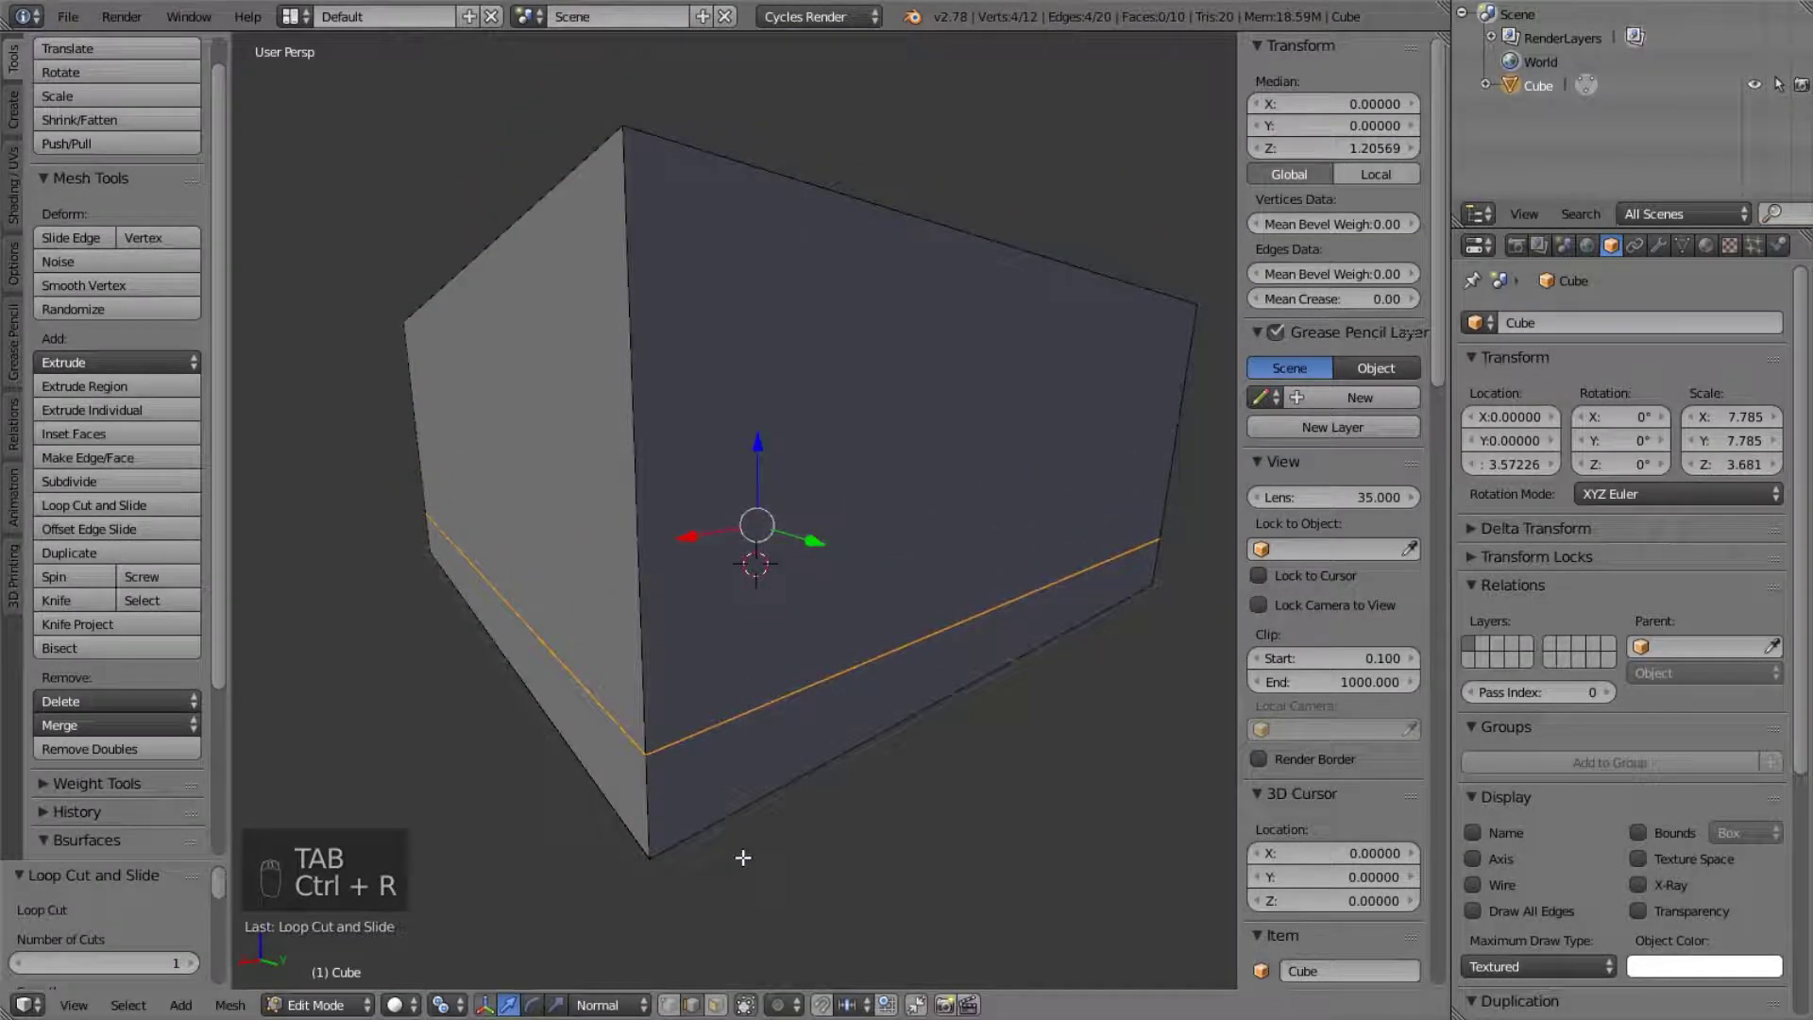
- Select the band of faces around the block's base and extrude it outward by scaling about 1.03 with Z locked
{"action": "left_click", "coordinate": [723, 1009]}
{"action": "right_click", "coordinate": [645, 799], "text": "alt"}
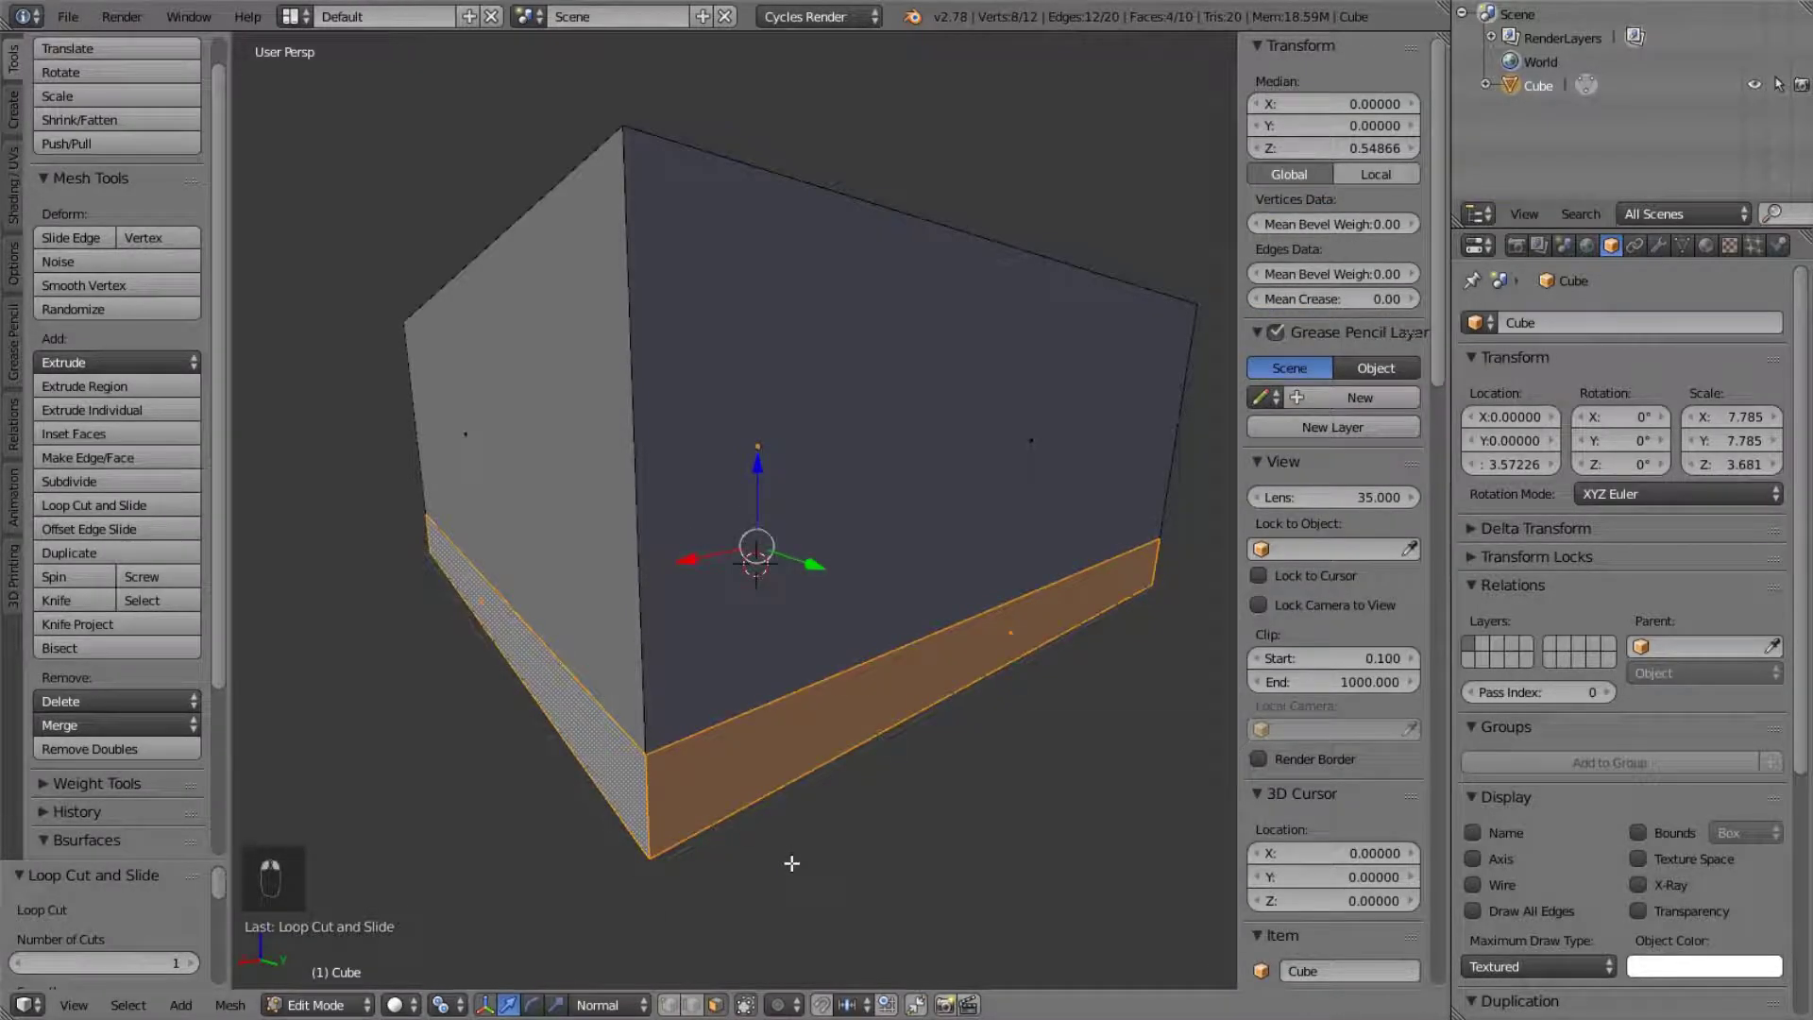
{"action": "key", "text": "e"}
{"action": "key", "text": "shift+z"}
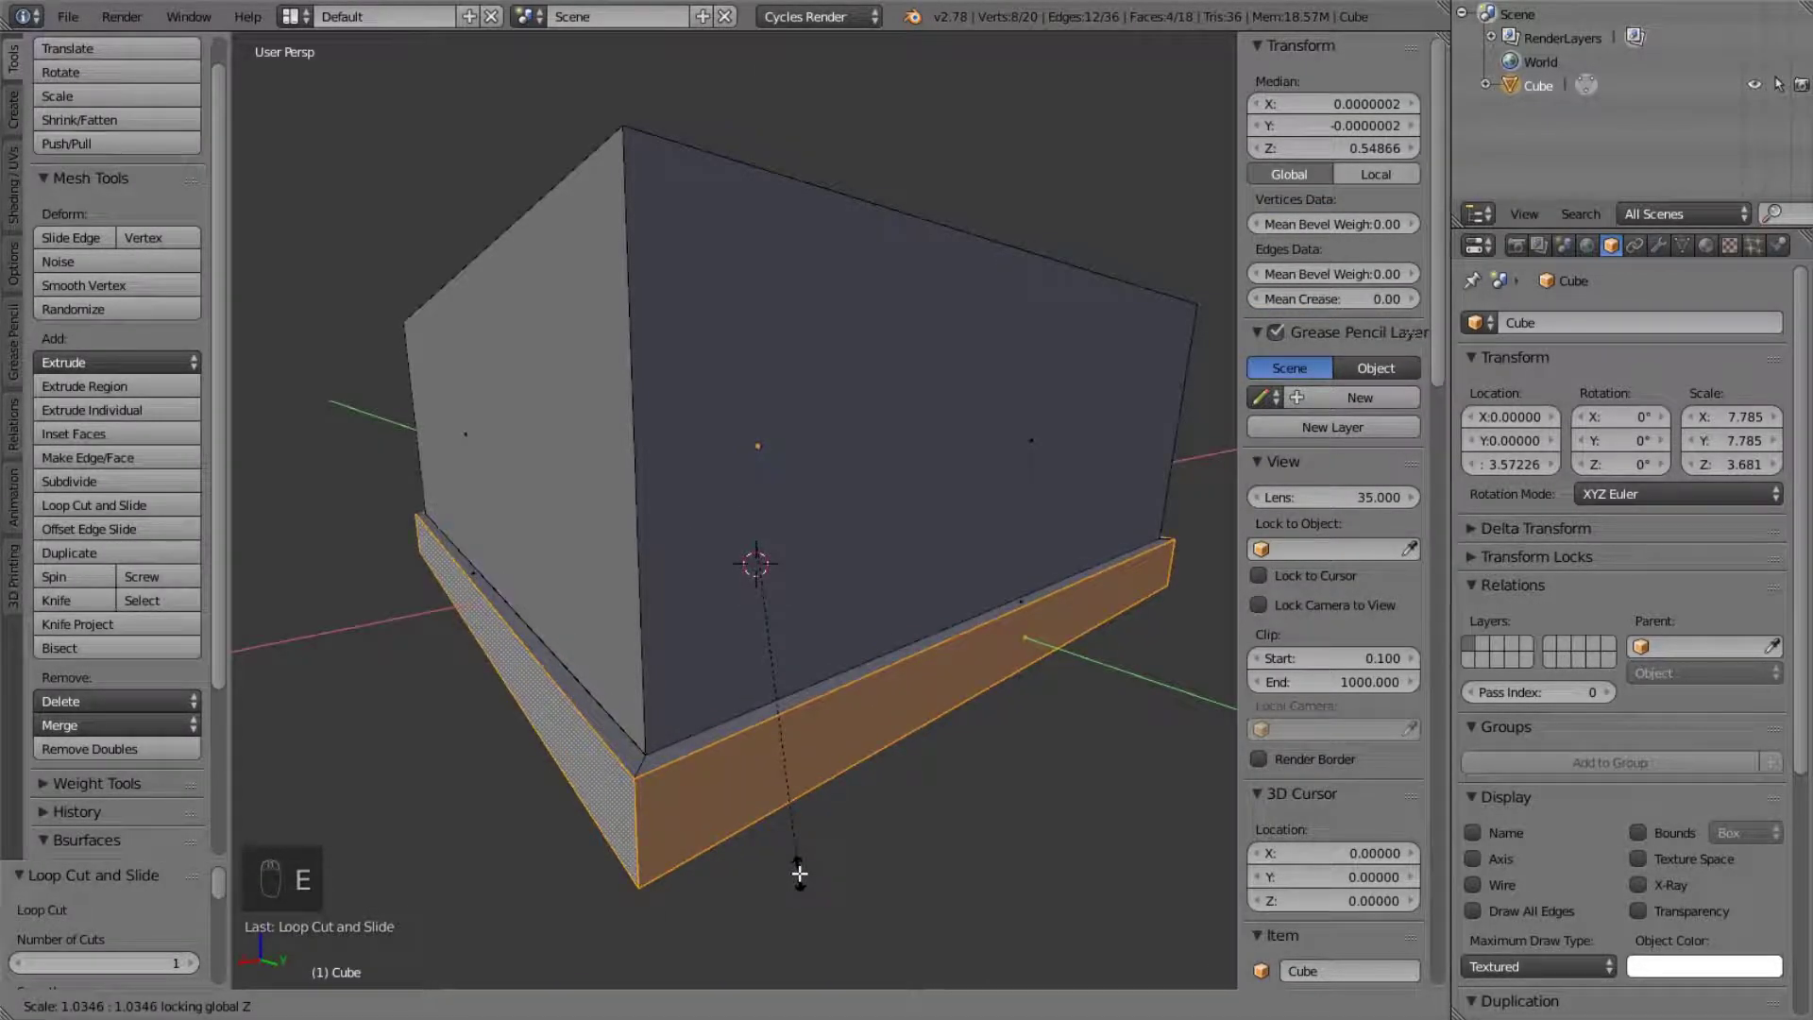
{"action": "left_click", "coordinate": [805, 871]}
{"action": "middle_click_drag", "start_coordinate": [770, 567], "coordinate": [753, 651]}
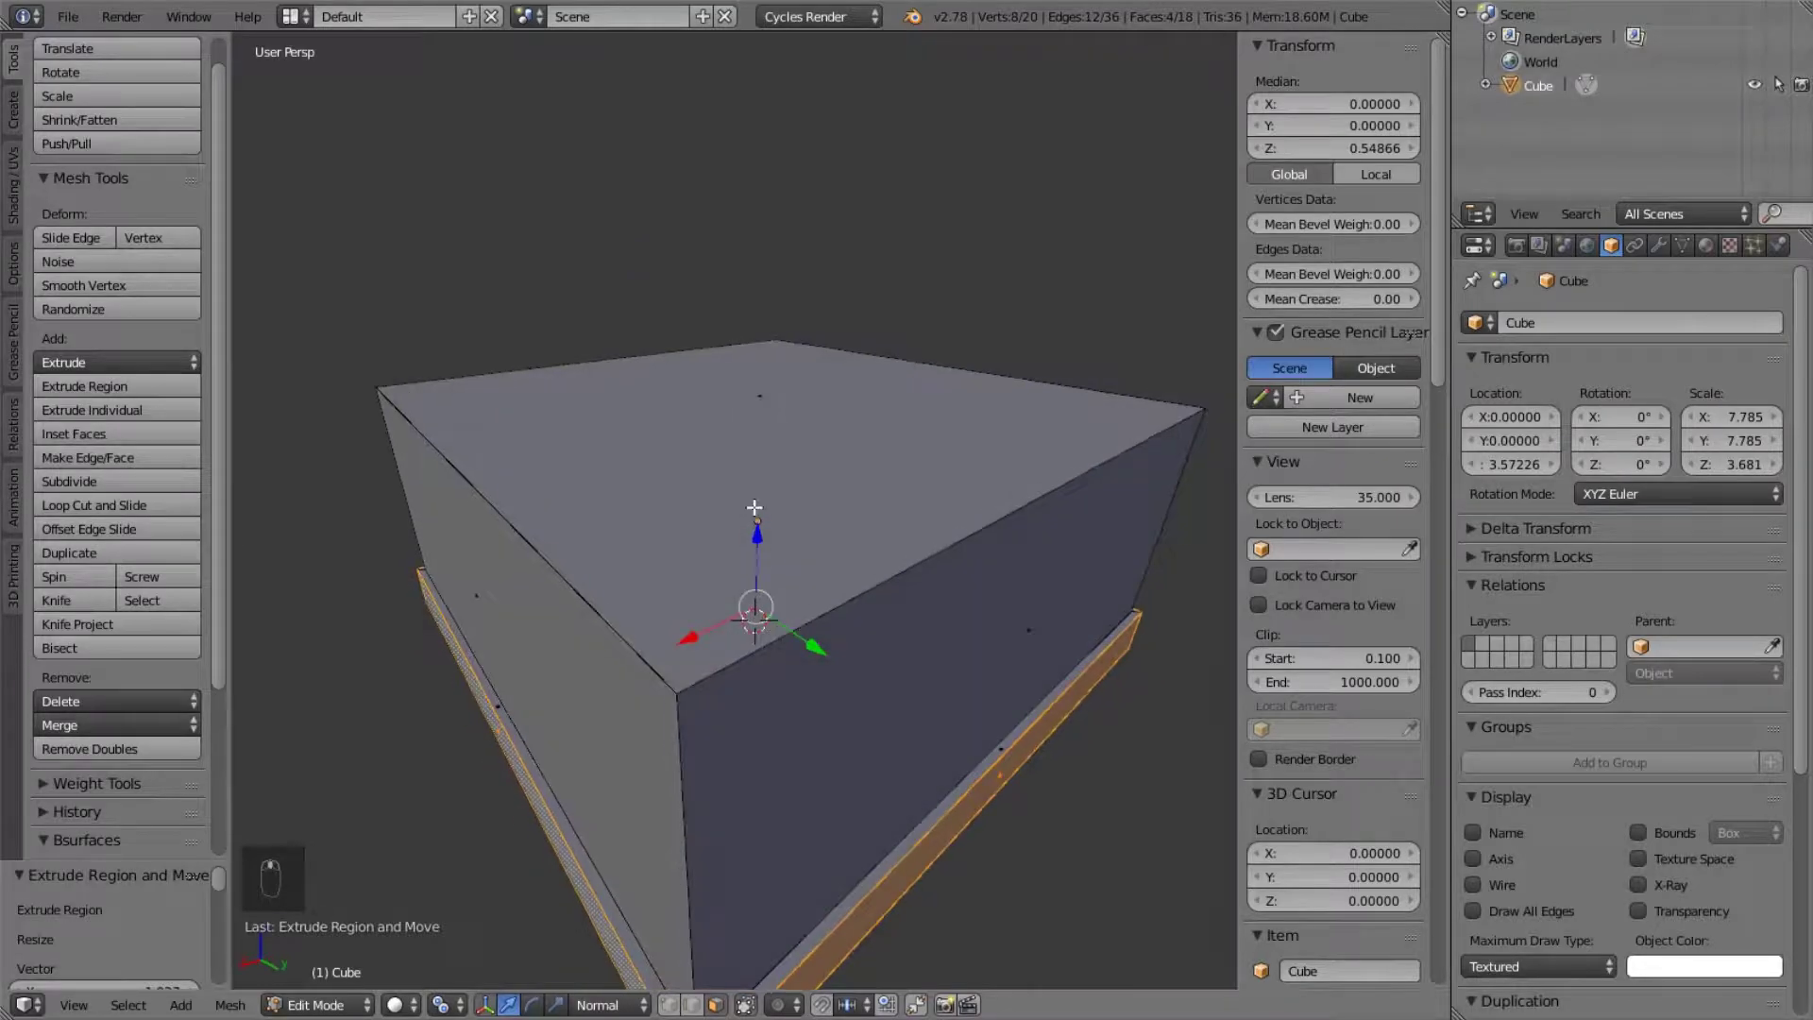
- Extrude the block's top face twice to form a thin, slightly overhanging lip, then return to Object Mode
{"action": "right_click", "coordinate": [753, 506]}
{"action": "key", "text": "e"}
{"action": "middle_click_drag", "start_coordinate": [960, 794], "coordinate": [993, 694]}
{"action": "left_click", "coordinate": [999, 757]}
{"action": "key", "text": "e"}
{"action": "left_click", "coordinate": [1013, 791]}
{"action": "key", "text": "Tab"}
{"action": "scroll", "coordinate": [1014, 752], "scroll_direction": "down", "scroll_amount": 3}
{"action": "middle_click_drag", "start_coordinate": [993, 694], "coordinate": [766, 661], "text": "shift"}
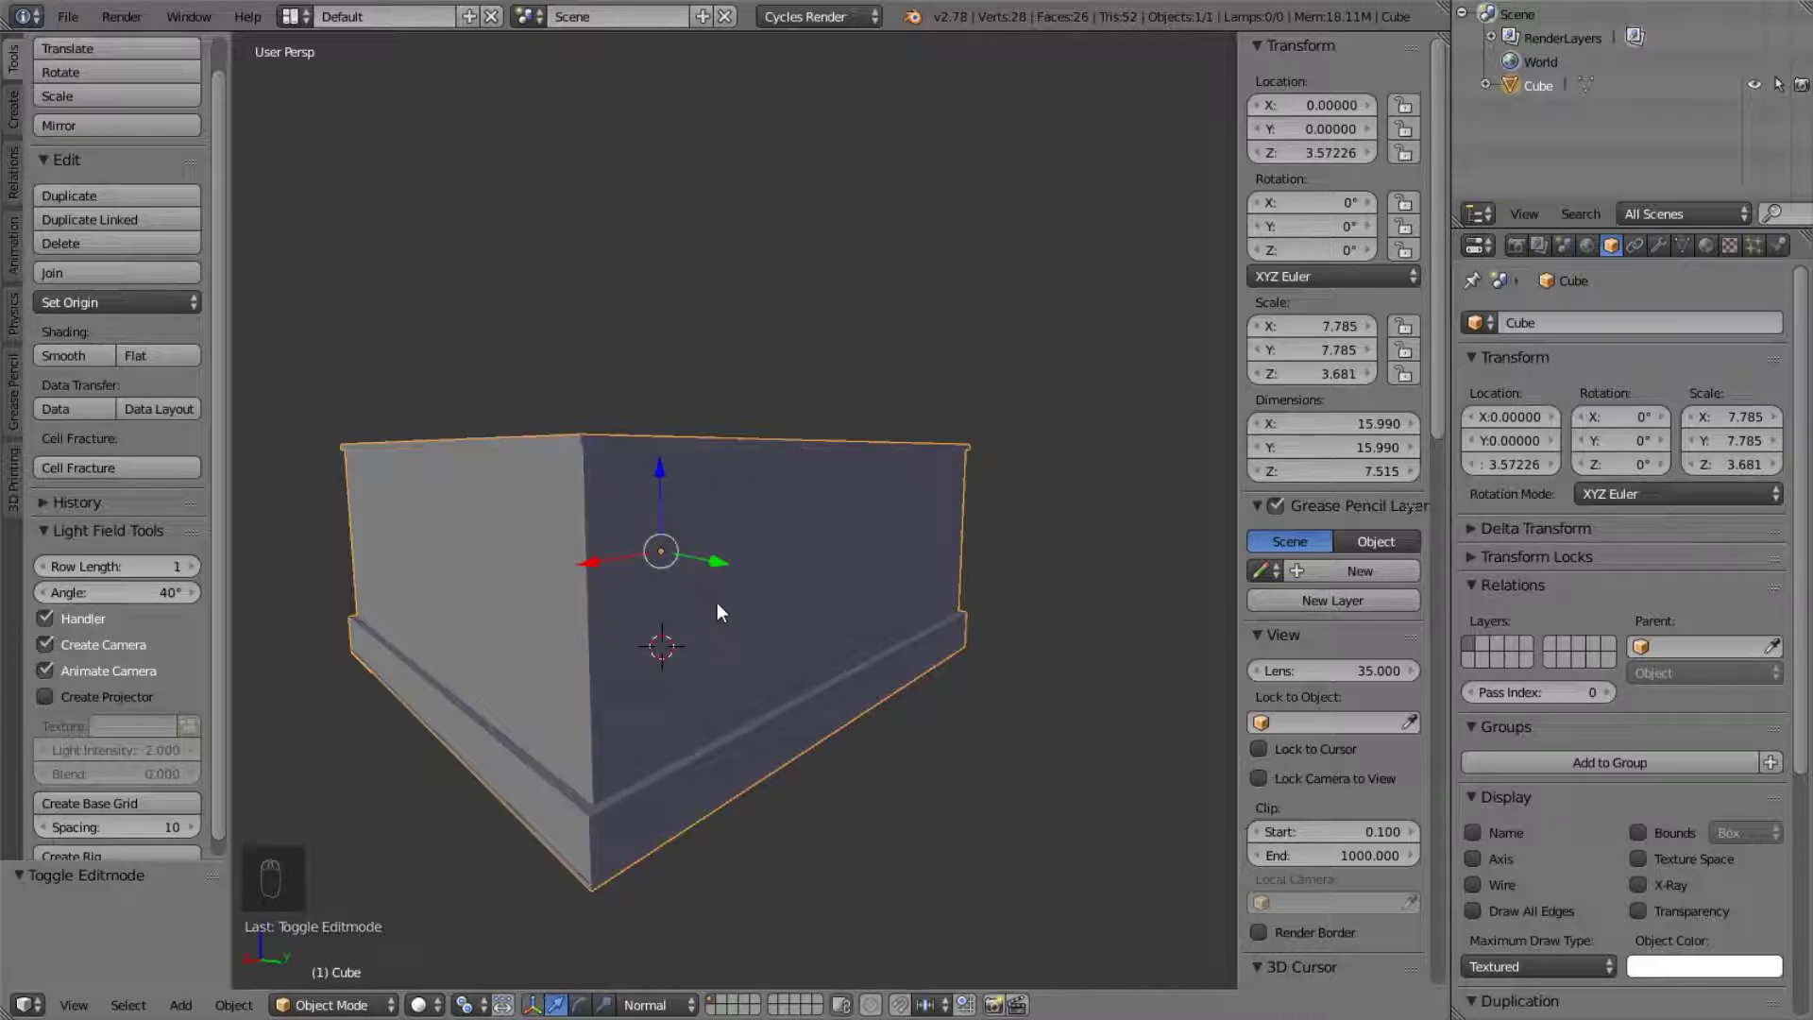
- In Edit Mode, add five evenly spaced vertical loop cuts across the block's long wall
{"action": "scroll", "coordinate": [727, 557], "scroll_direction": "up", "scroll_amount": 1}
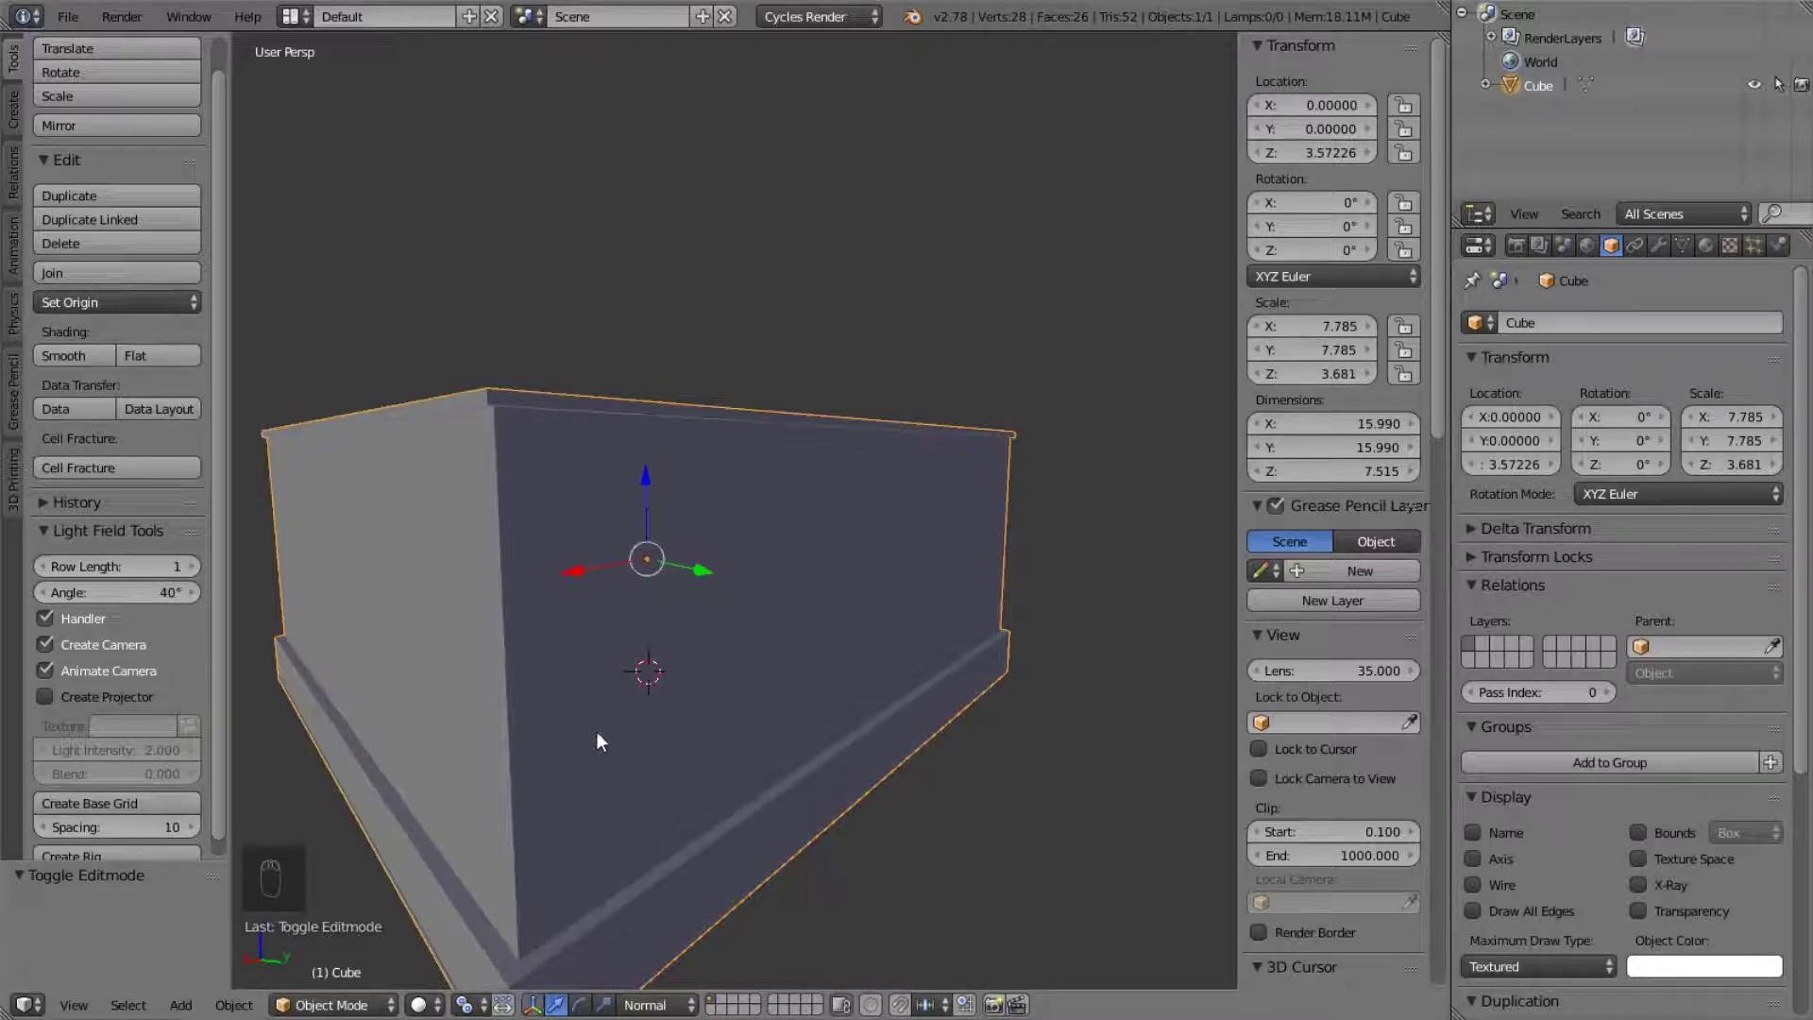
{"action": "middle_click_drag", "start_coordinate": [719, 508], "coordinate": [753, 530]}
{"action": "key", "text": "Tab"}
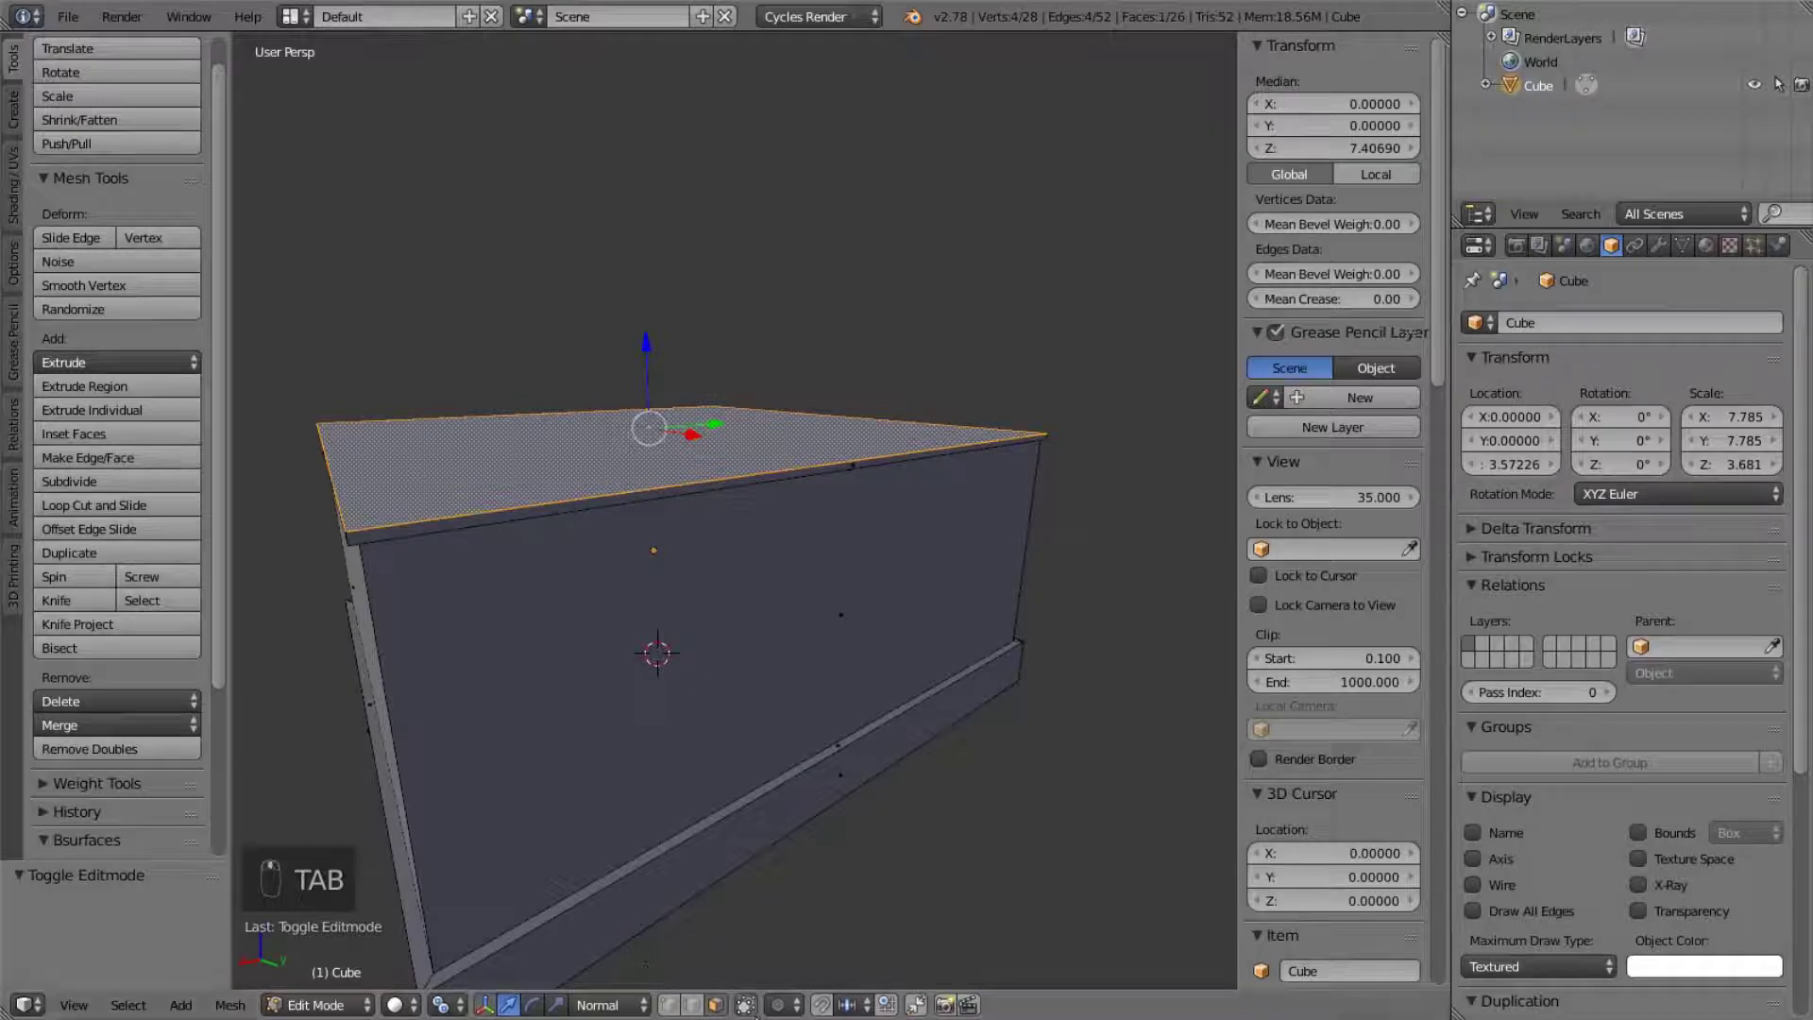
{"action": "right_click", "coordinate": [745, 701]}
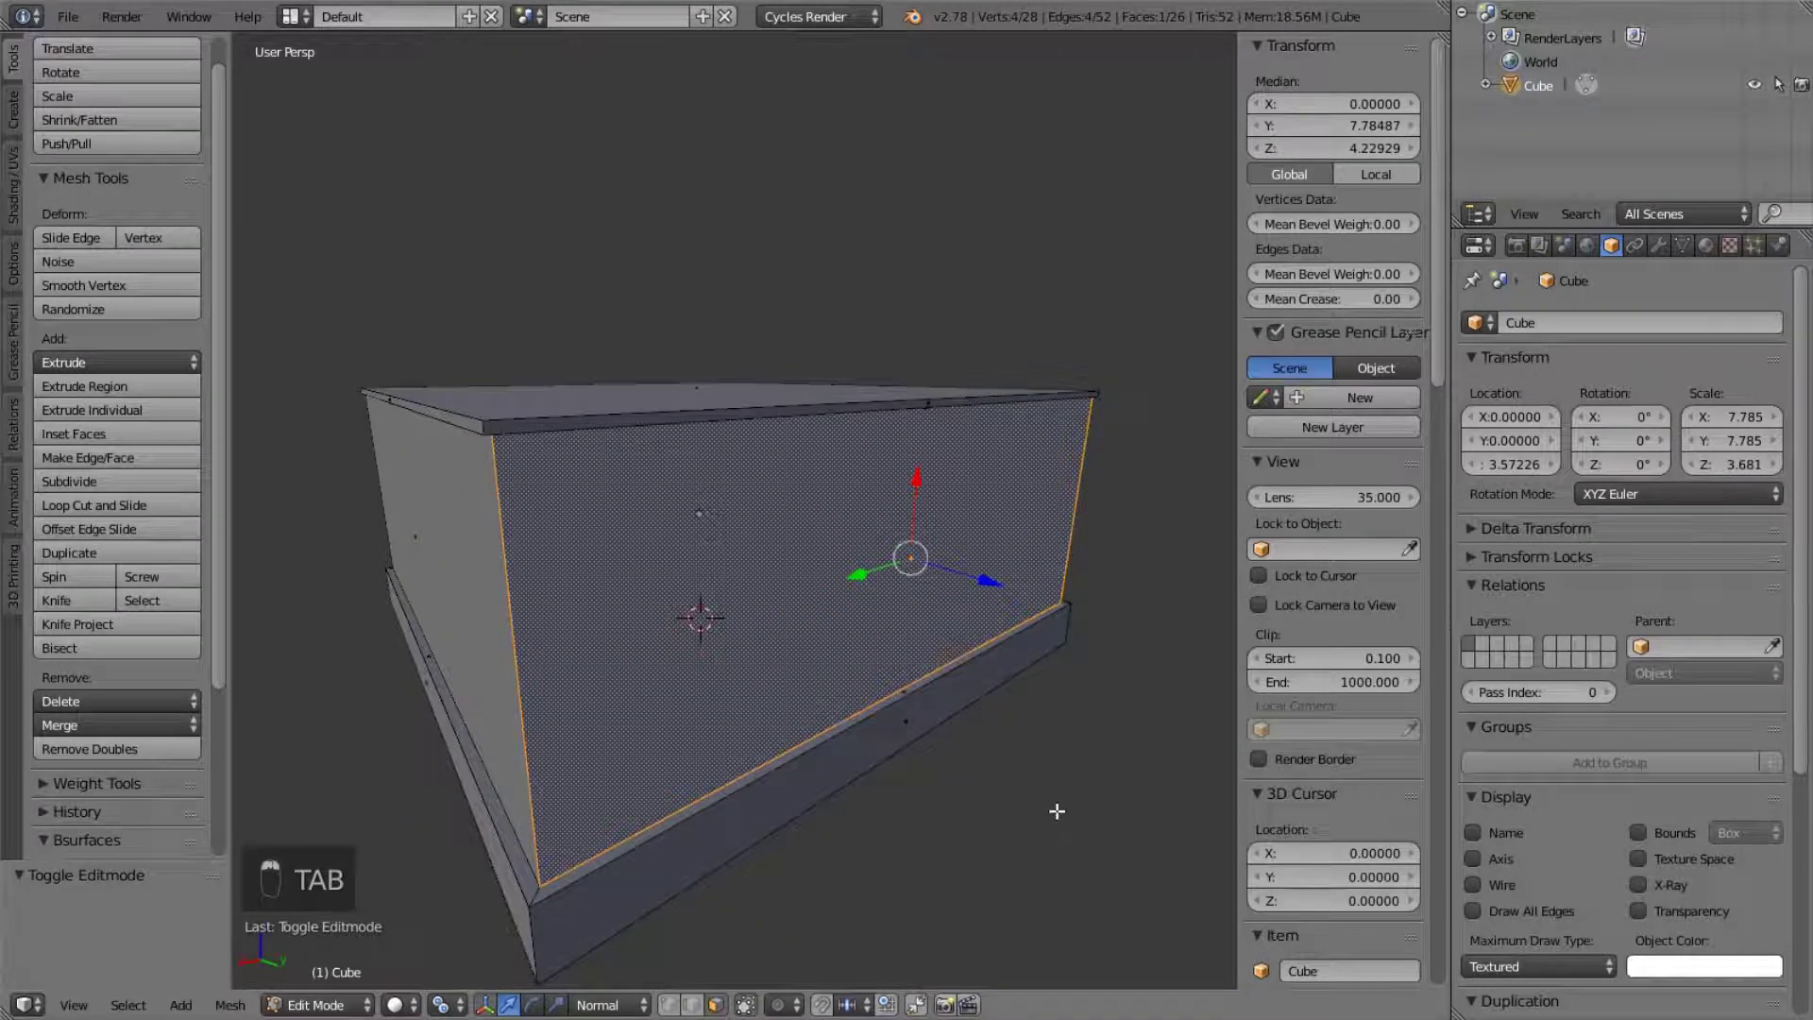
{"action": "key", "text": "ctrl+r"}
{"action": "scroll", "coordinate": [854, 693], "scroll_direction": "up", "scroll_amount": 4}
{"action": "left_click", "coordinate": [853, 693]}
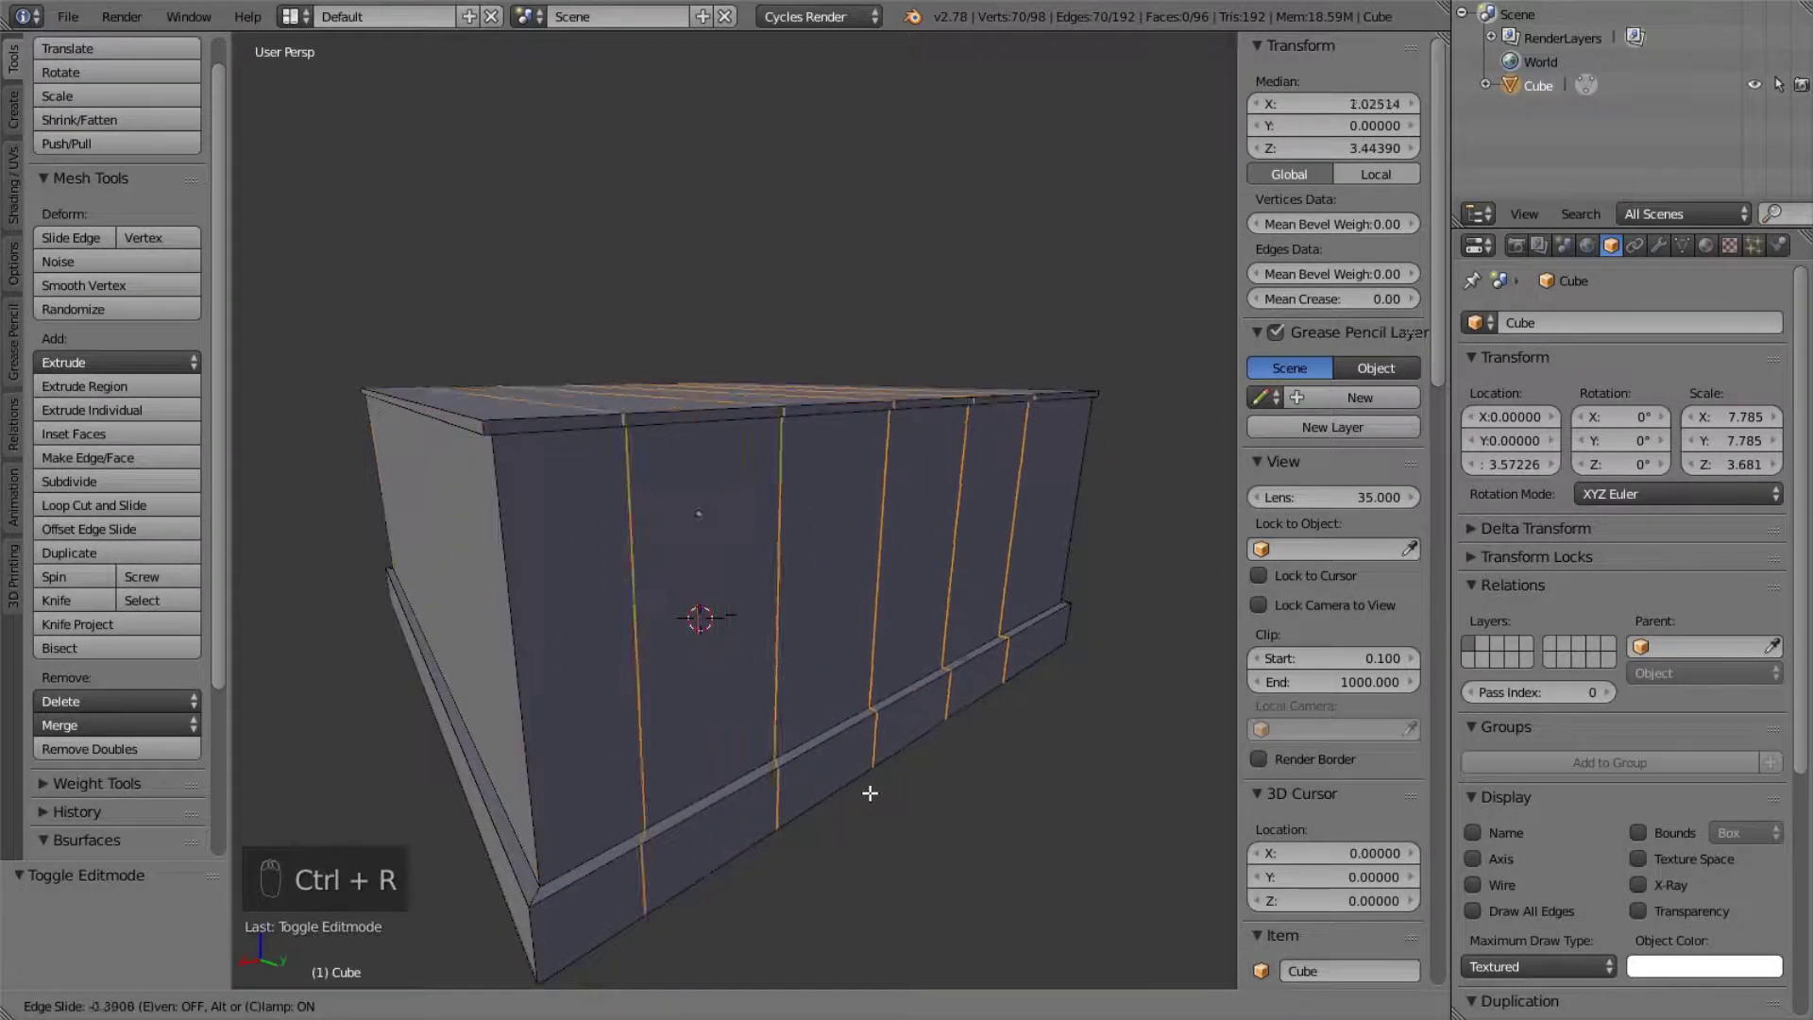
{"action": "right_click", "coordinate": [632, 949]}
- Select the six wall panels between the cuts, try extruding them outward together as one region, and undo that extrusion
{"action": "left_click", "coordinate": [715, 1004]}
{"action": "left_click", "coordinate": [639, 733]}
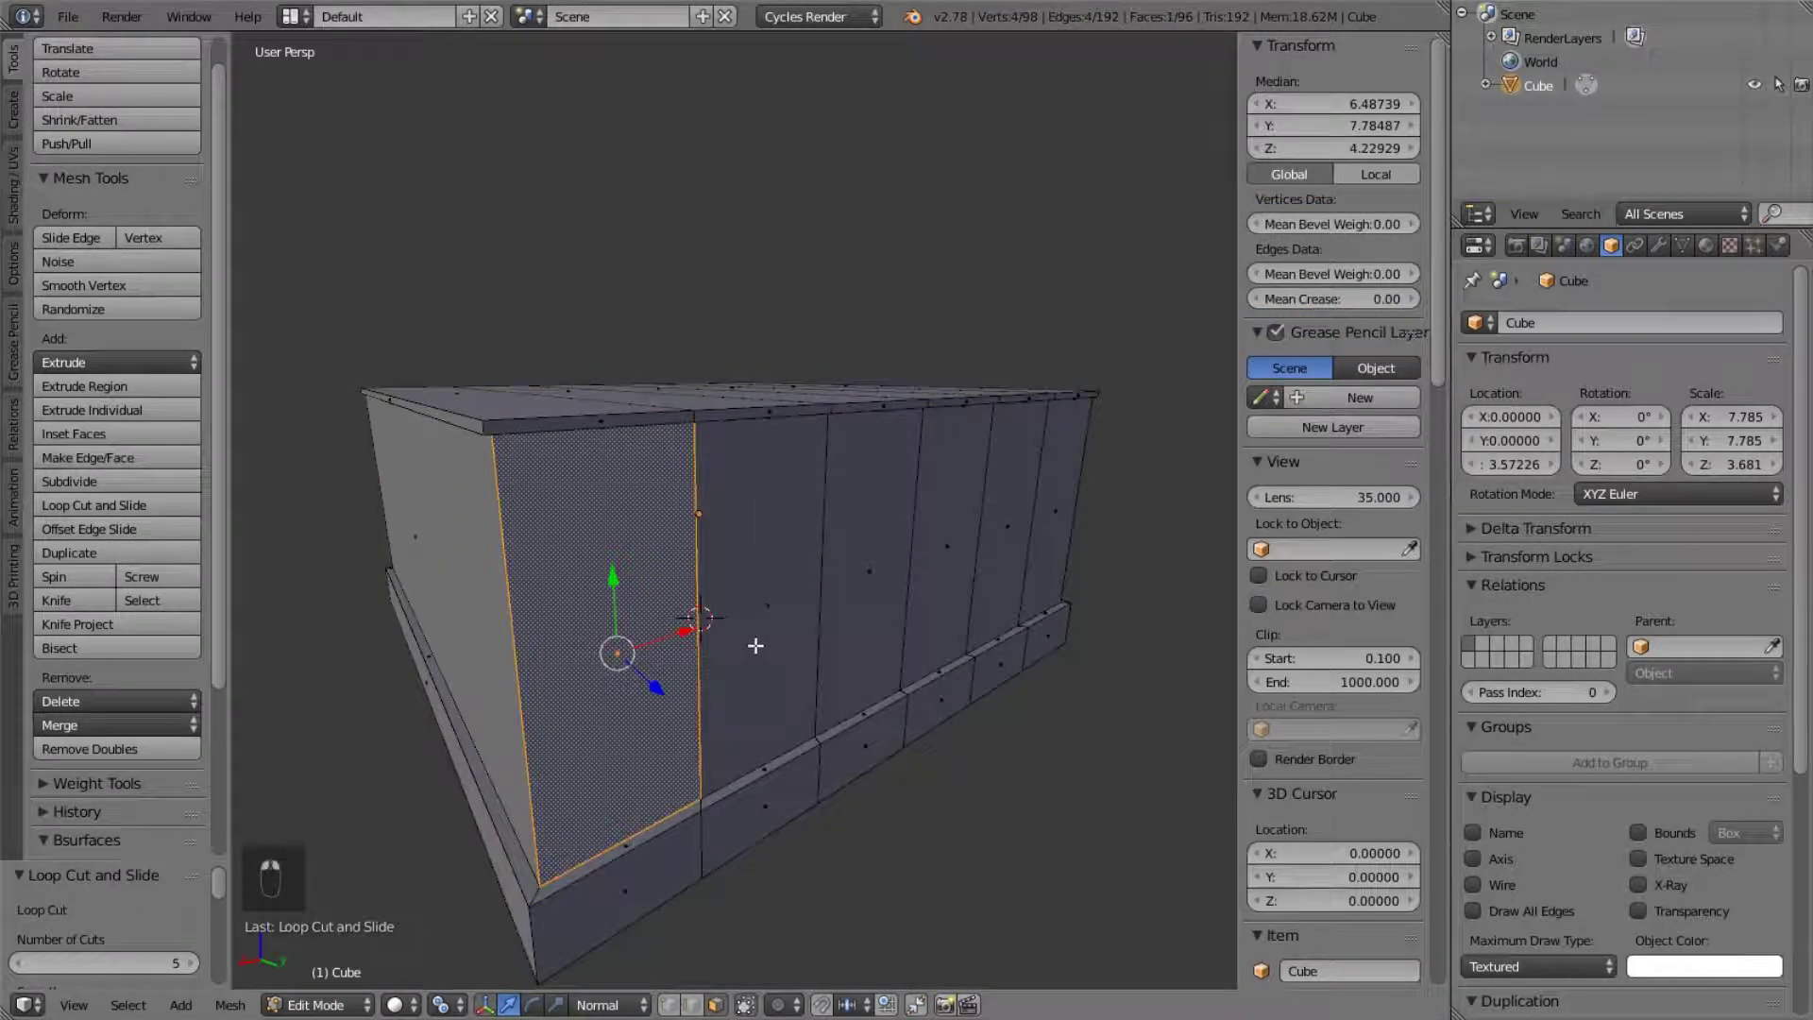
{"action": "left_click", "coordinate": [848, 613], "text": "shift"}
{"action": "left_click", "coordinate": [849, 611], "text": "shift"}
{"action": "left_click", "coordinate": [945, 575], "text": "shift"}
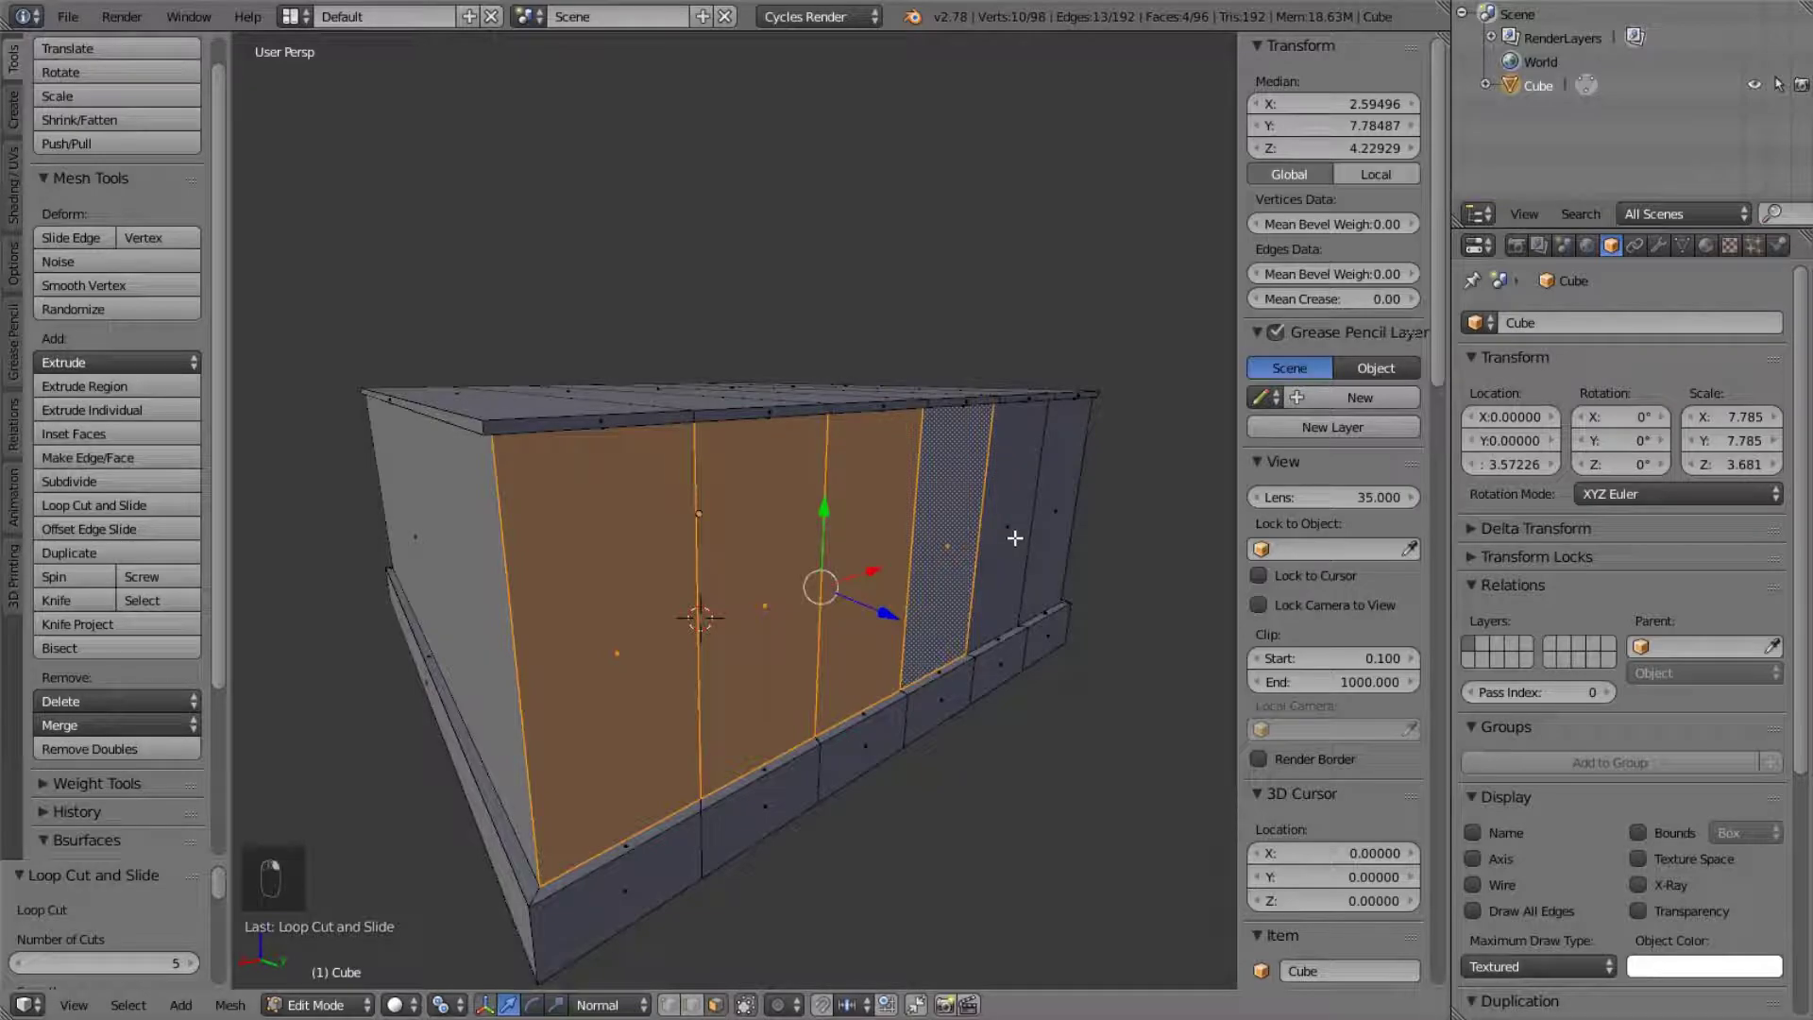
{"action": "left_click", "coordinate": [1015, 539], "text": "shift"}
{"action": "left_click", "coordinate": [1055, 522], "text": "shift"}
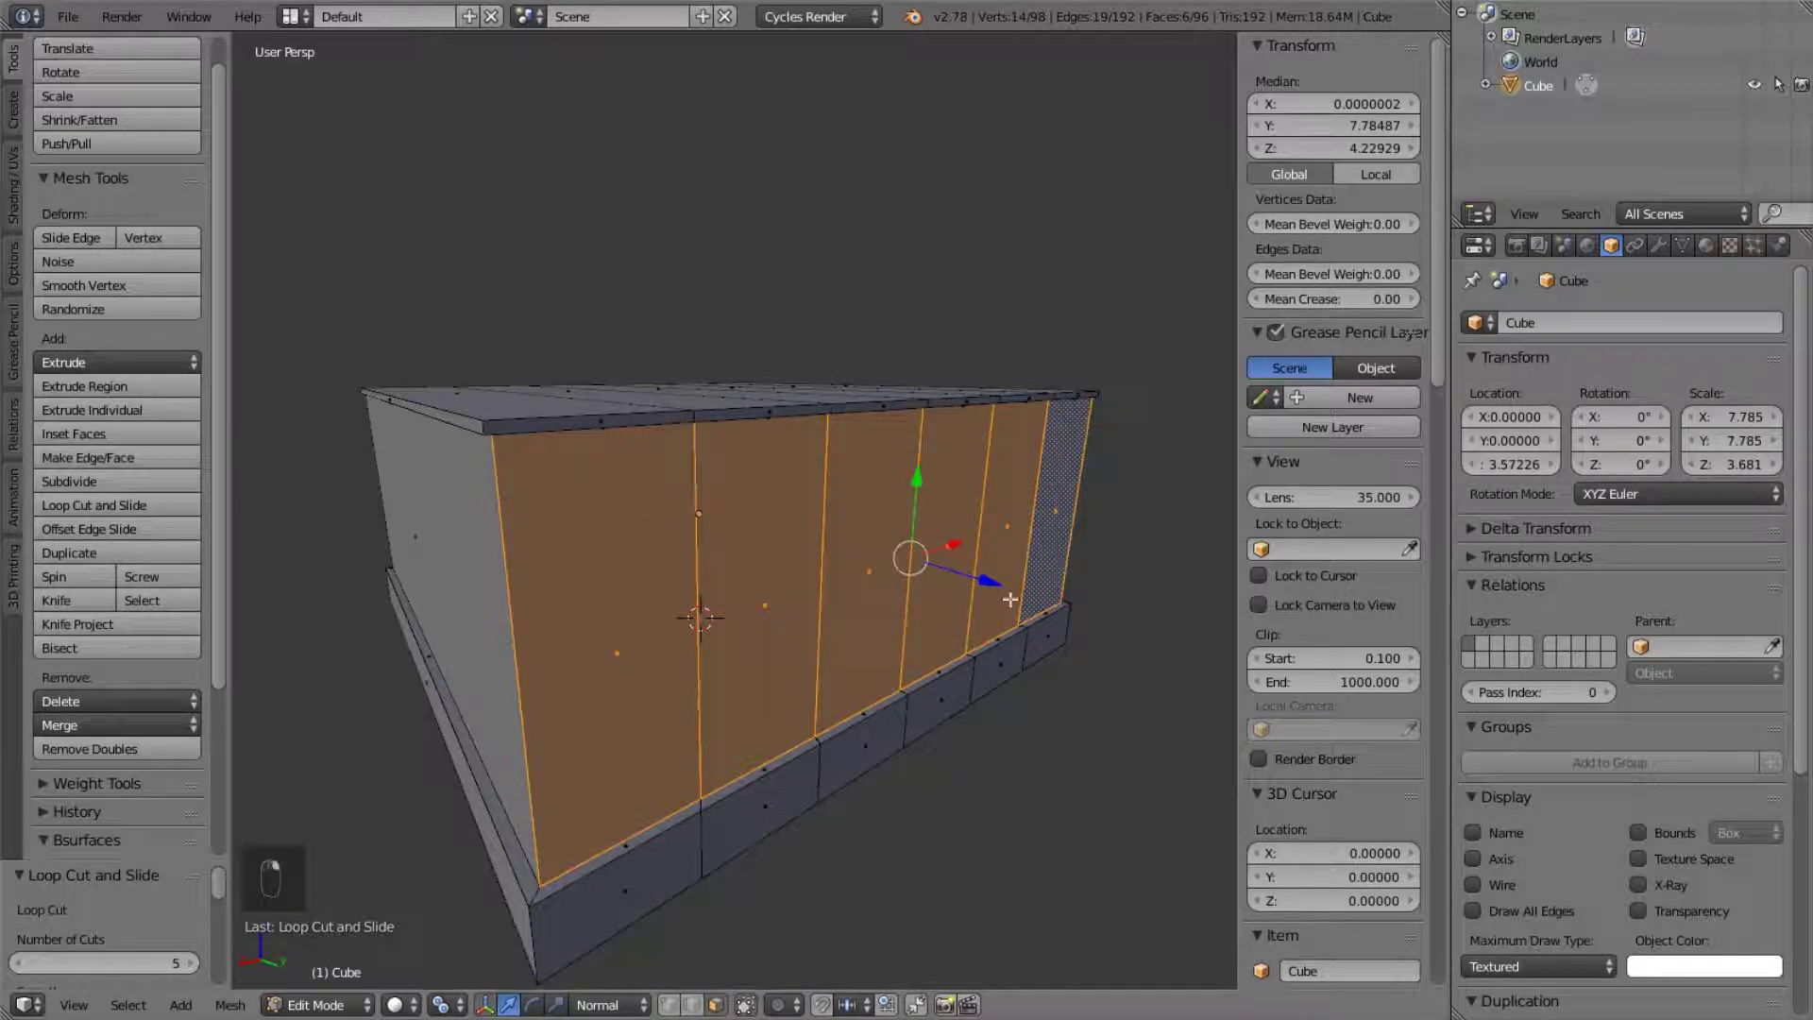
{"action": "key", "text": "e"}
{"action": "right_click", "coordinate": [1060, 789]}
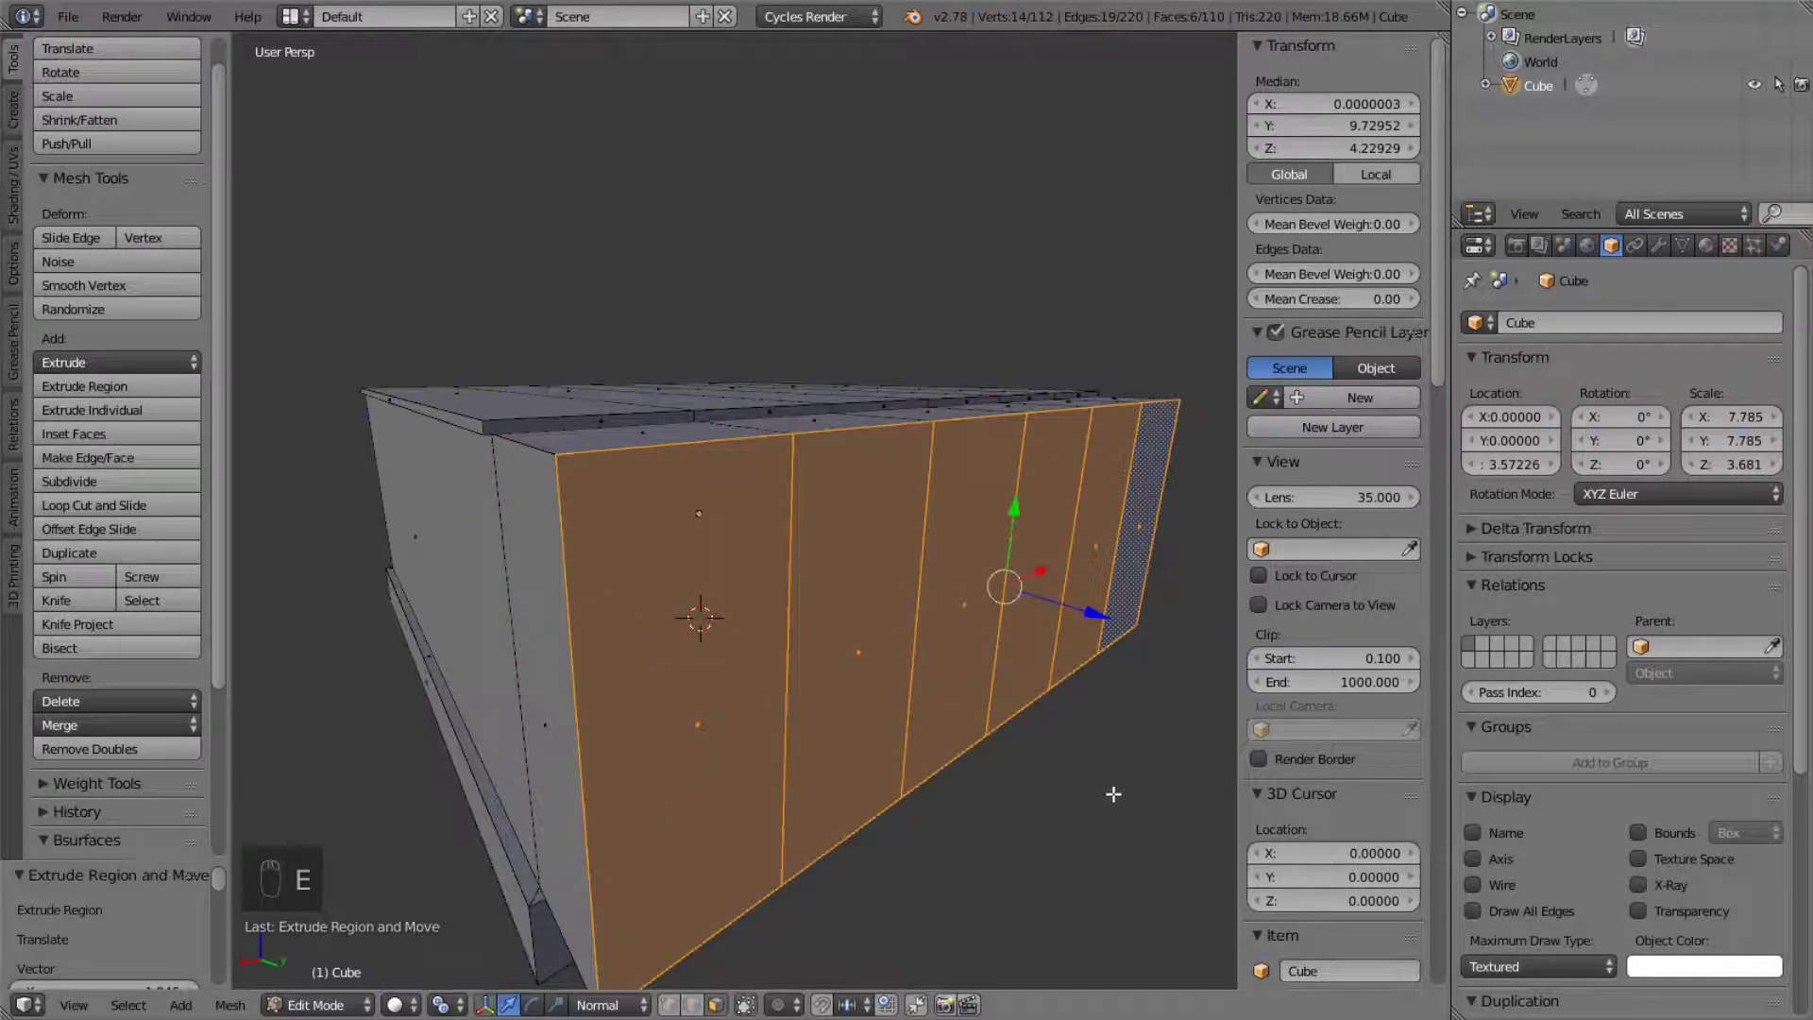
{"action": "key", "text": "ctrl+z"}
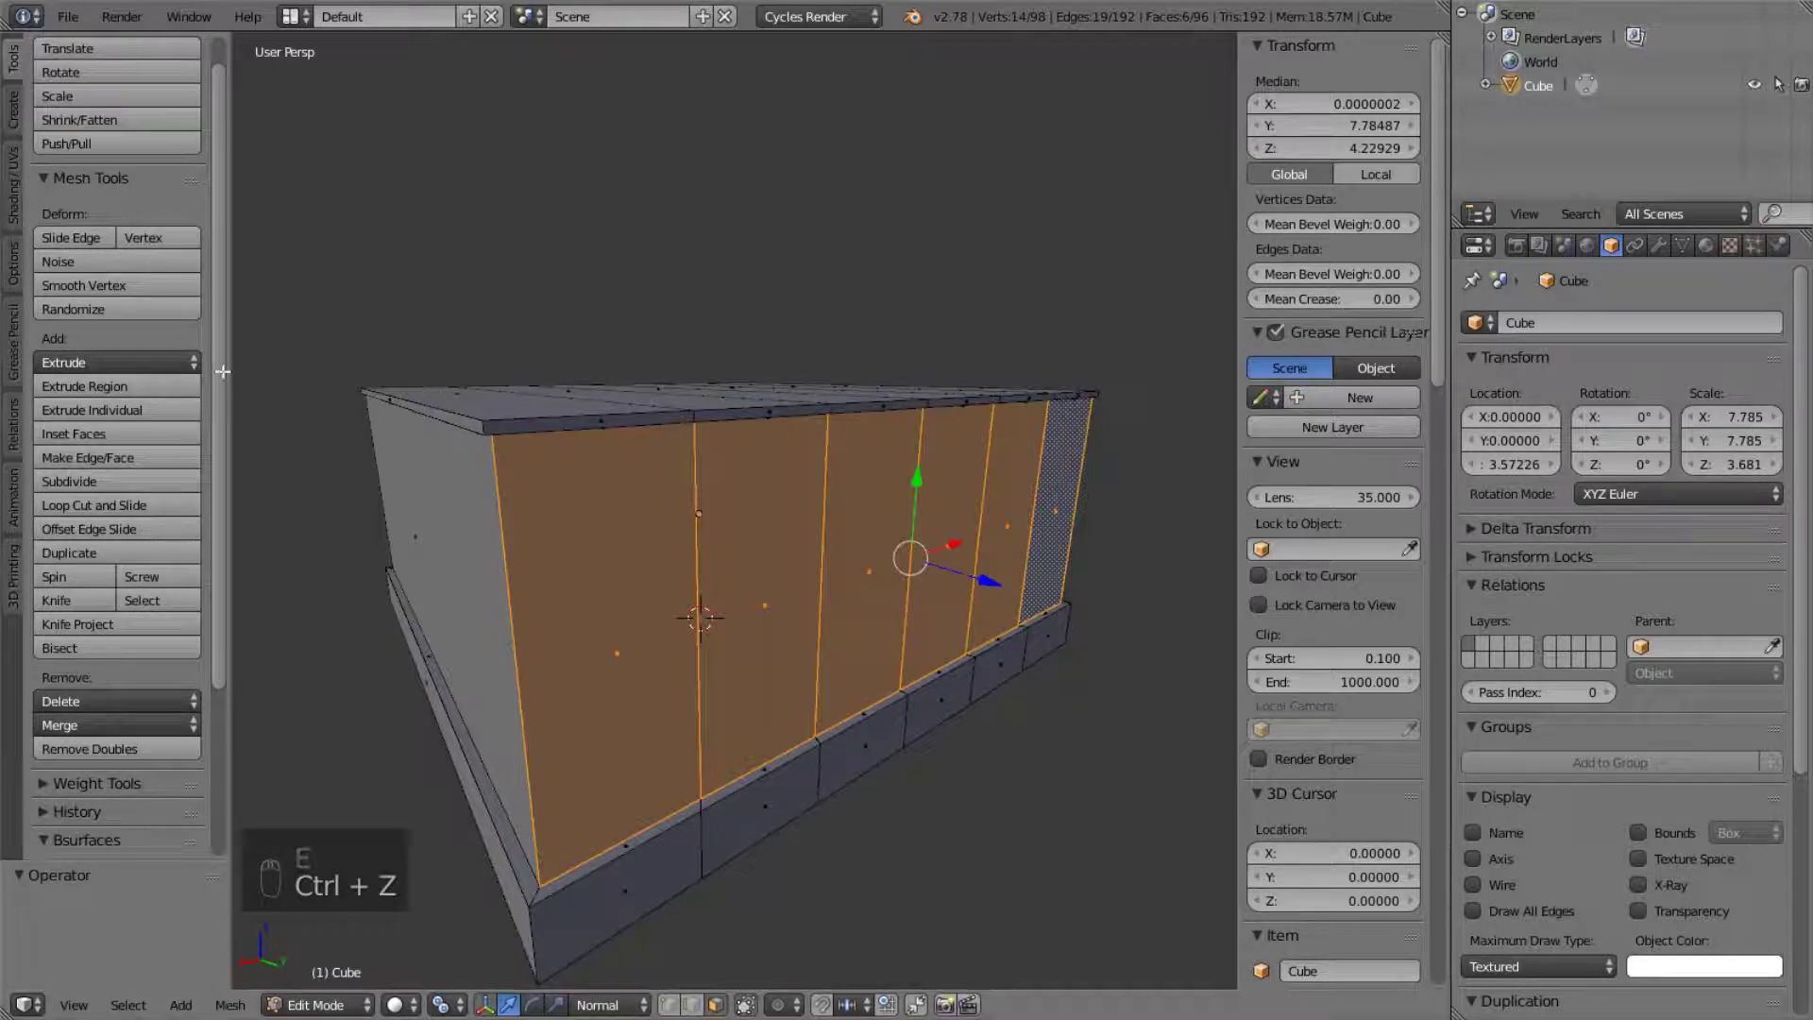
- Extrude the six wall panels as individual faces without offset and scale them to 0.721 around their individual origins
{"action": "left_click", "coordinate": [125, 410]}
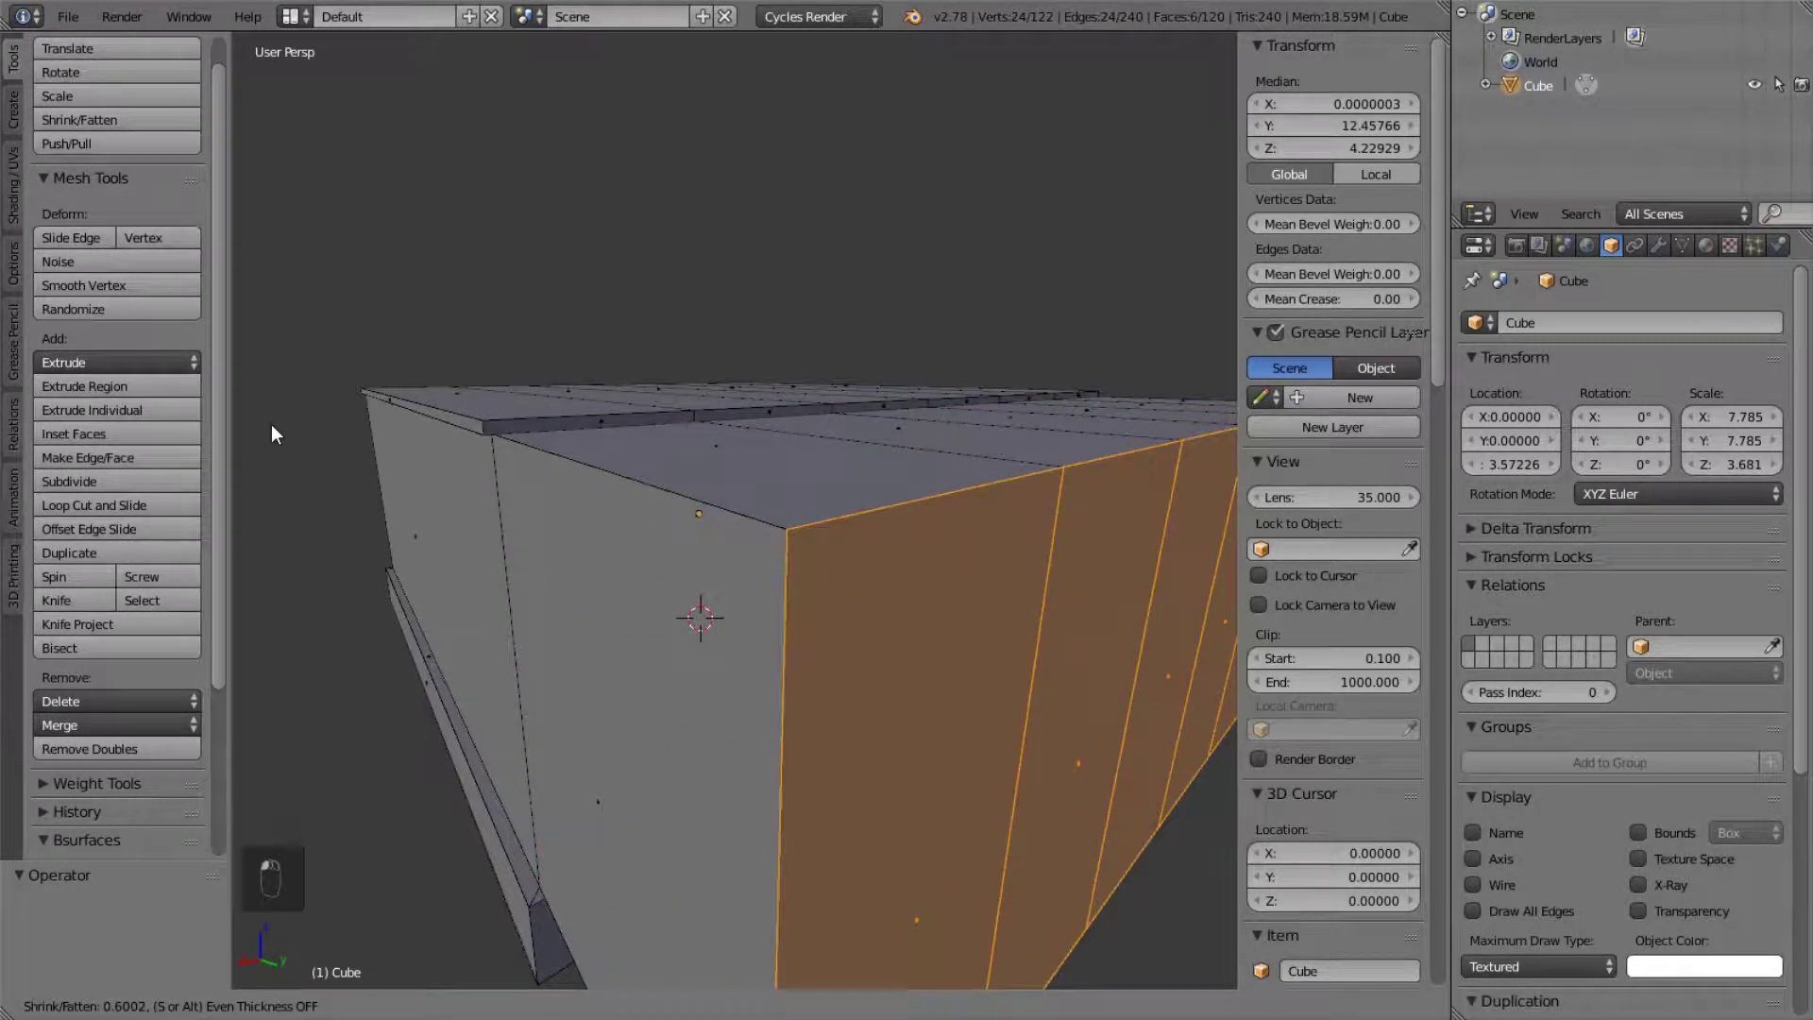
{"action": "right_click", "coordinate": [304, 444]}
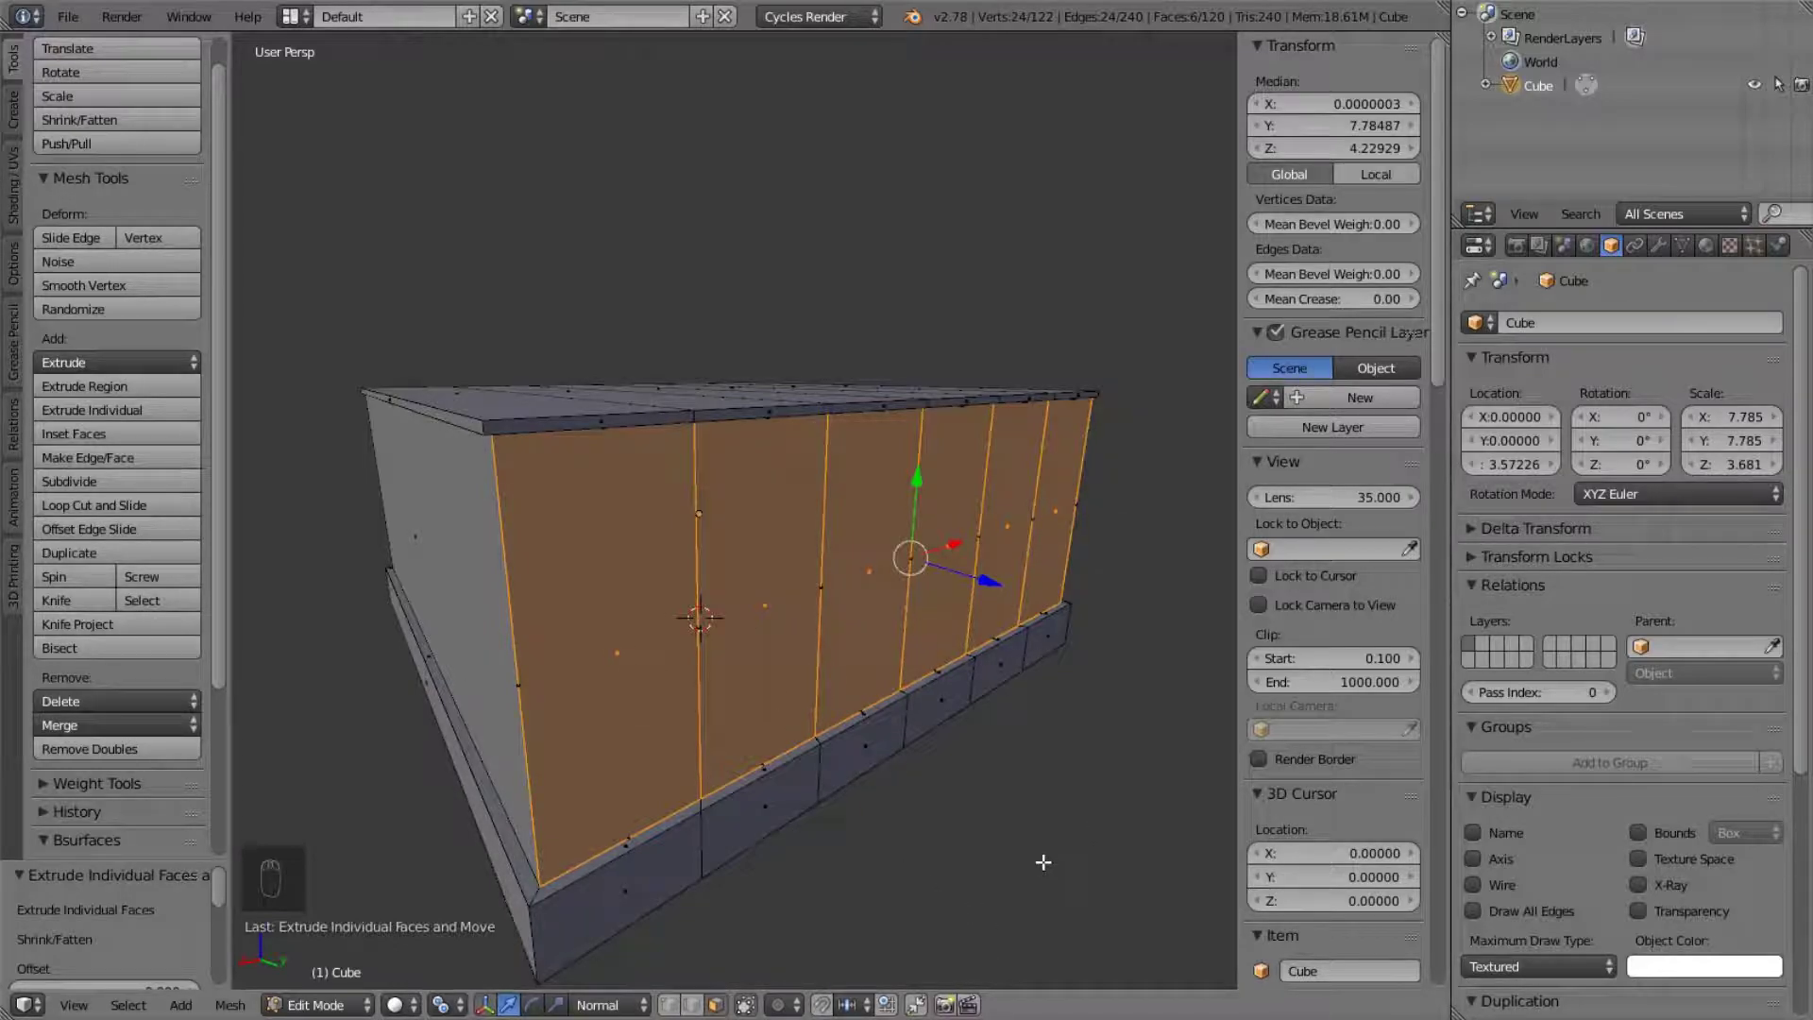
{"action": "key", "text": "s"}
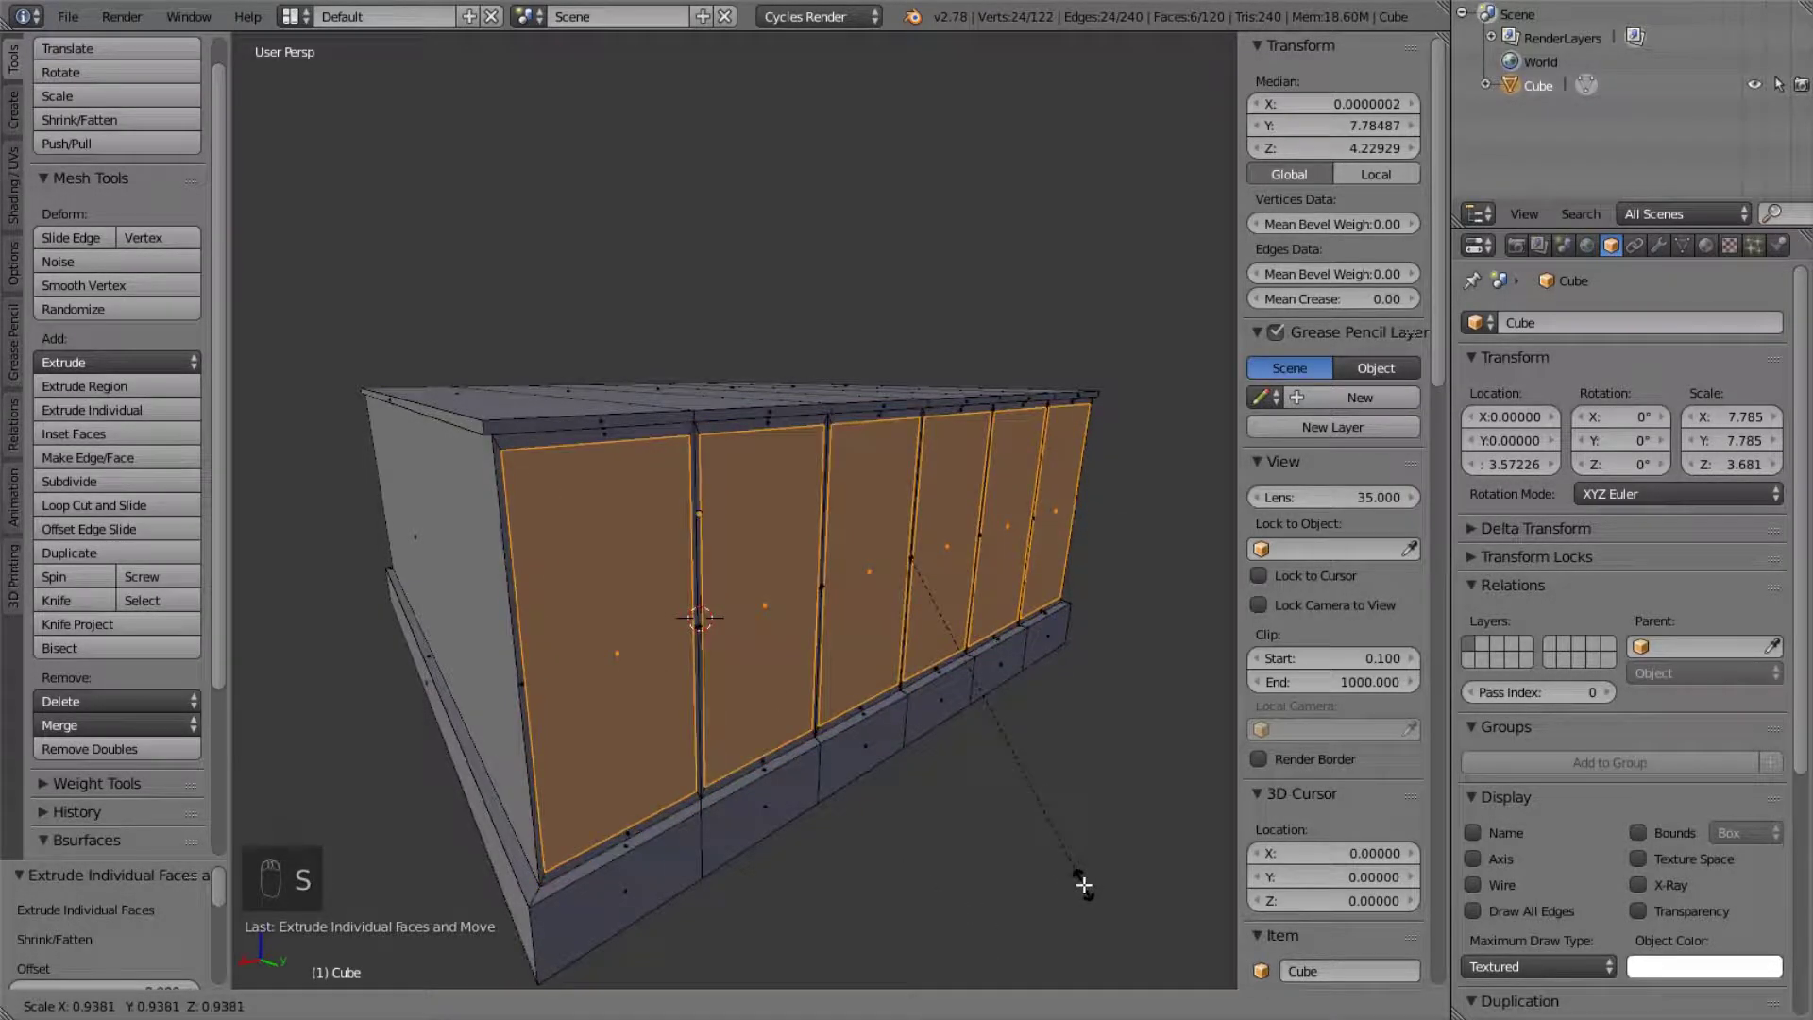
{"action": "left_click", "coordinate": [1022, 817]}
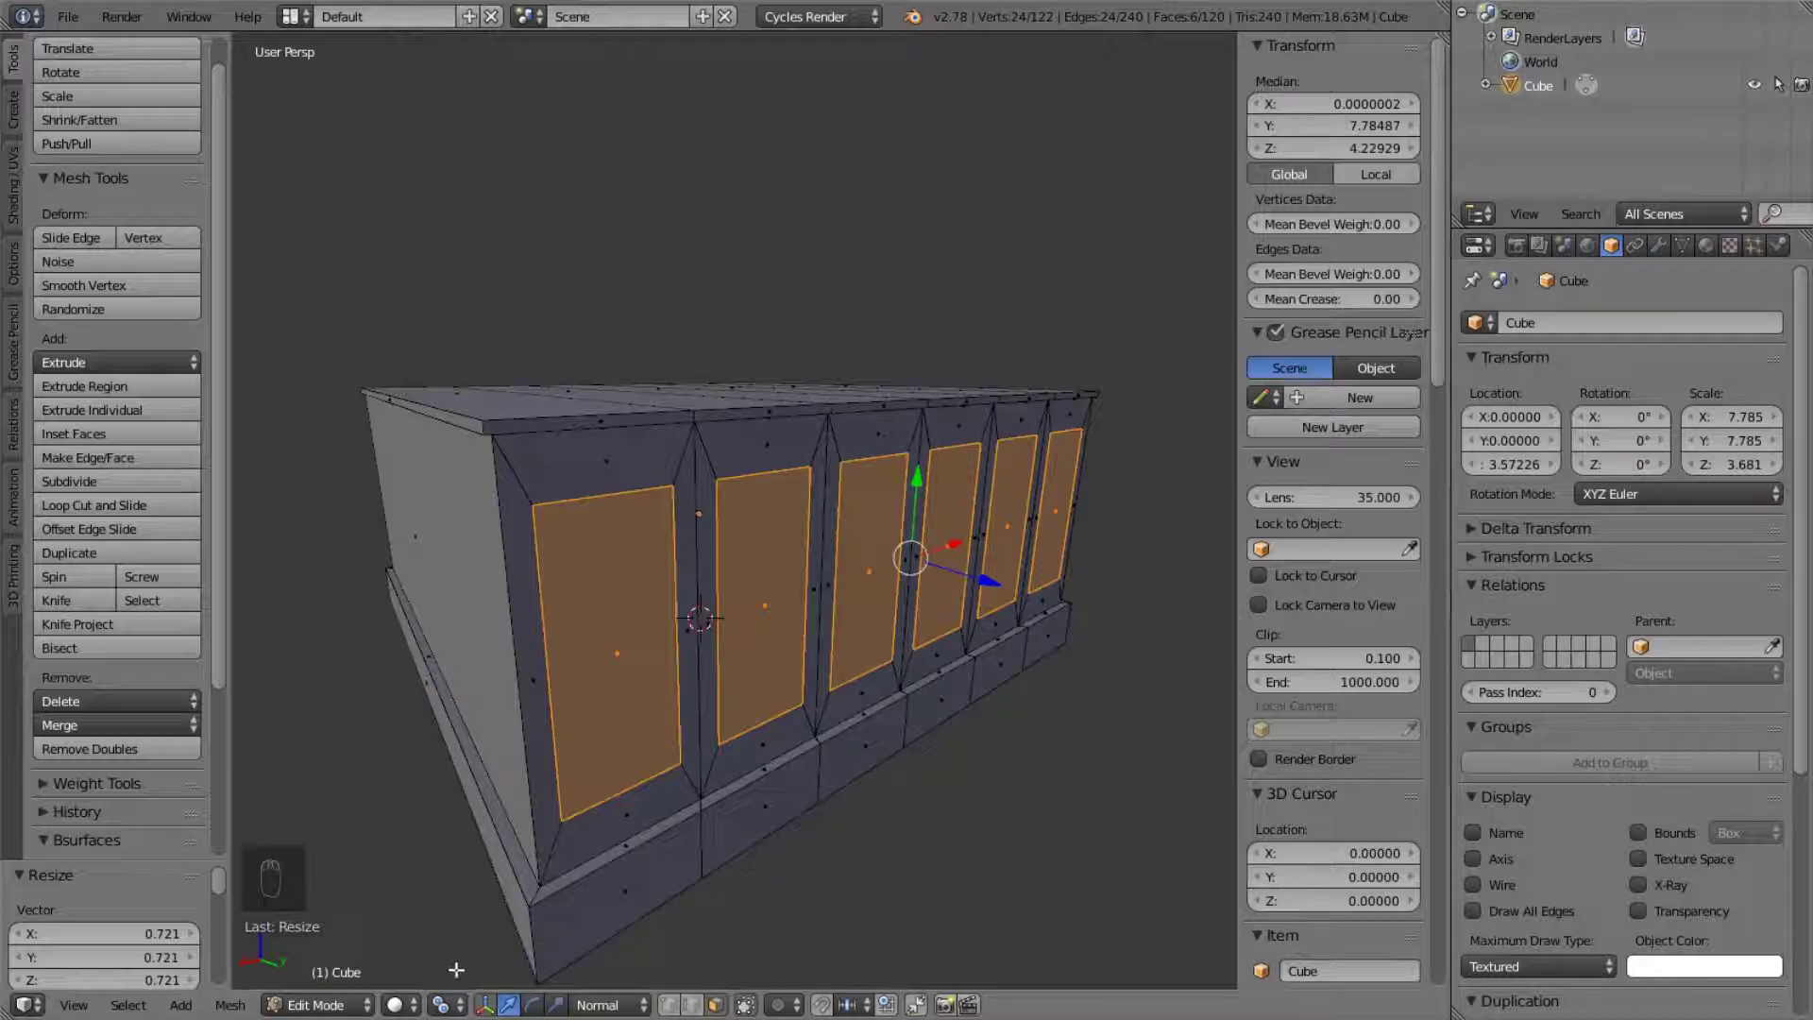
{"action": "left_click", "coordinate": [453, 1005]}
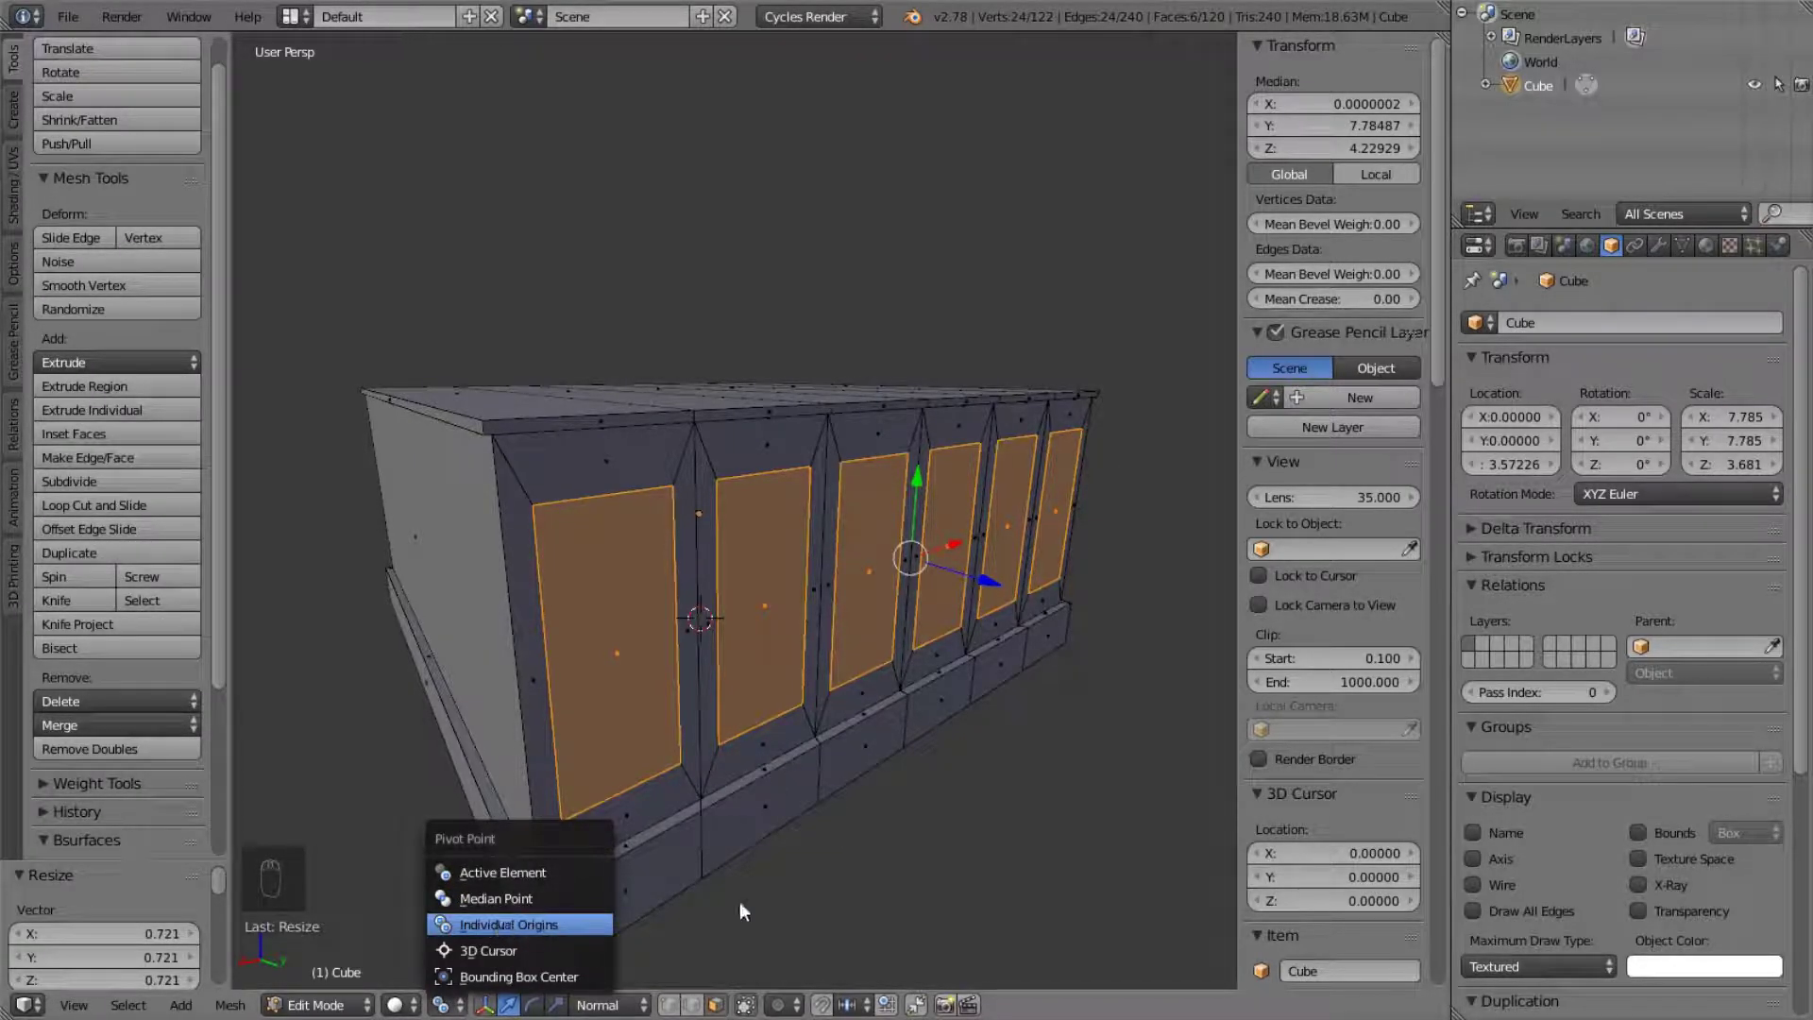
- Try recessing the six inset panels into the wall, undo it, and try shrinking them along the Z axis
{"action": "key", "text": "e"}
{"action": "left_click", "coordinate": [911, 802]}
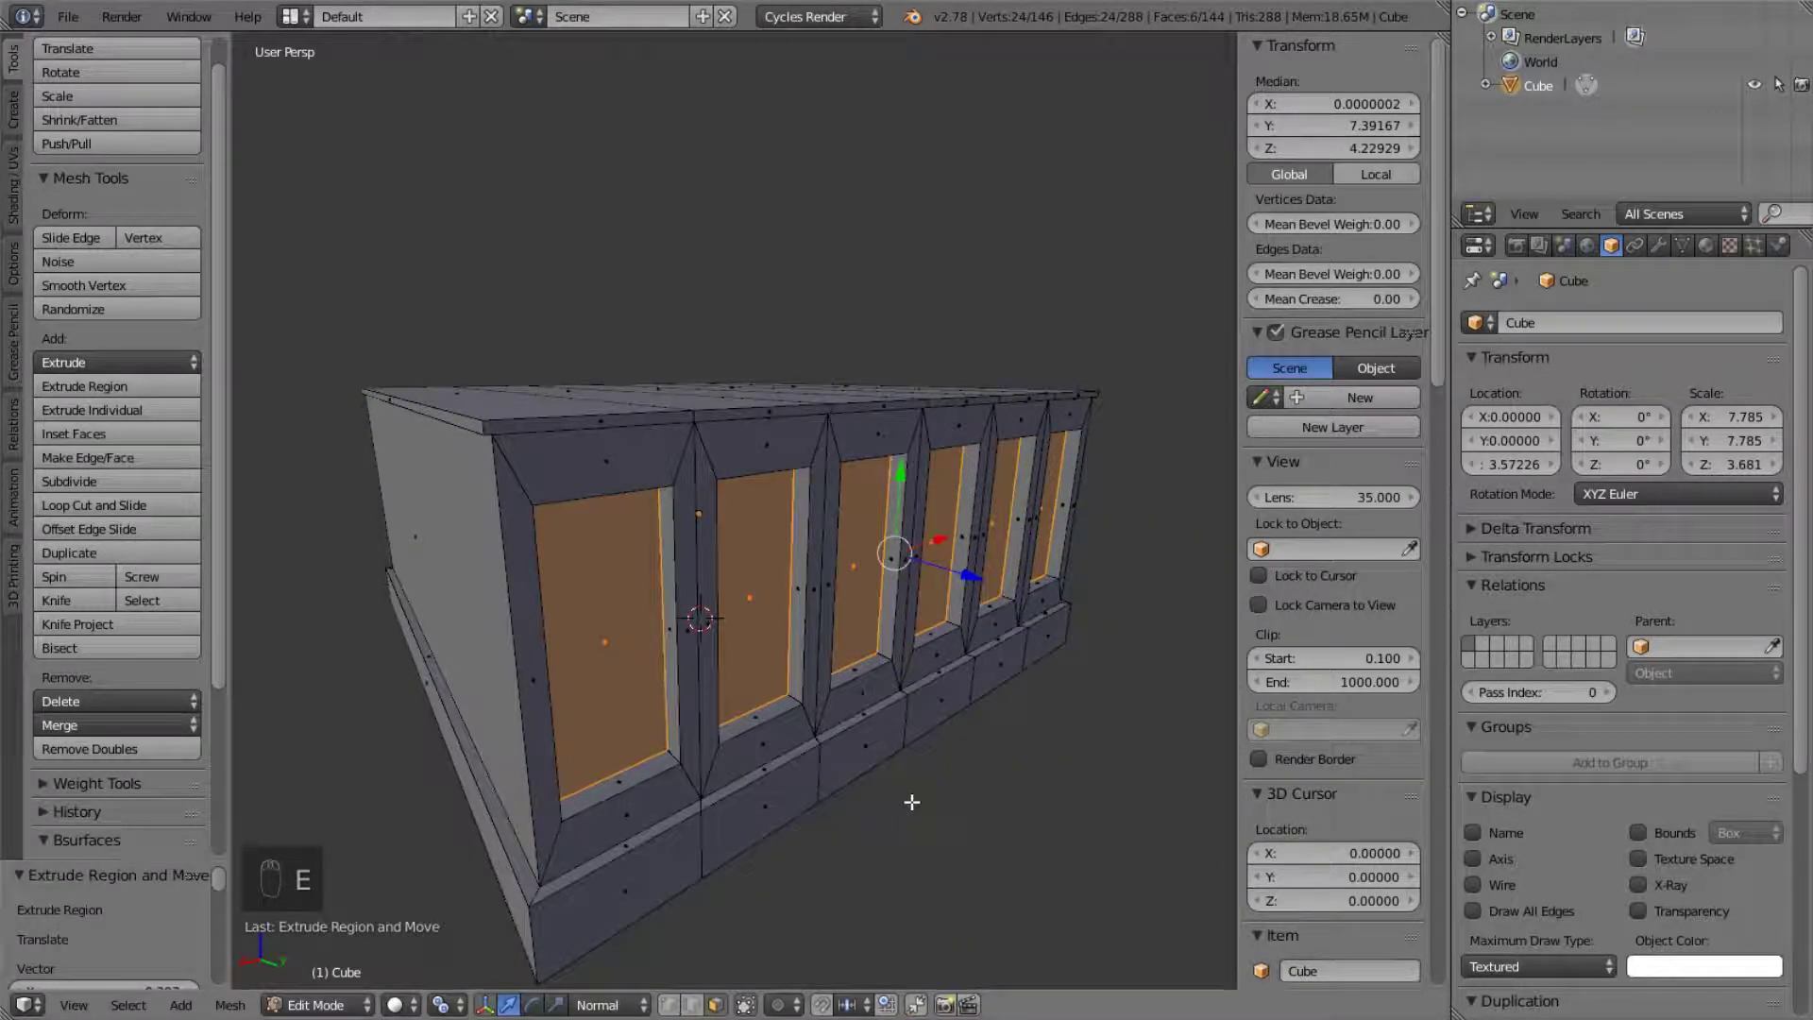
{"action": "key", "text": "ctrl+z"}
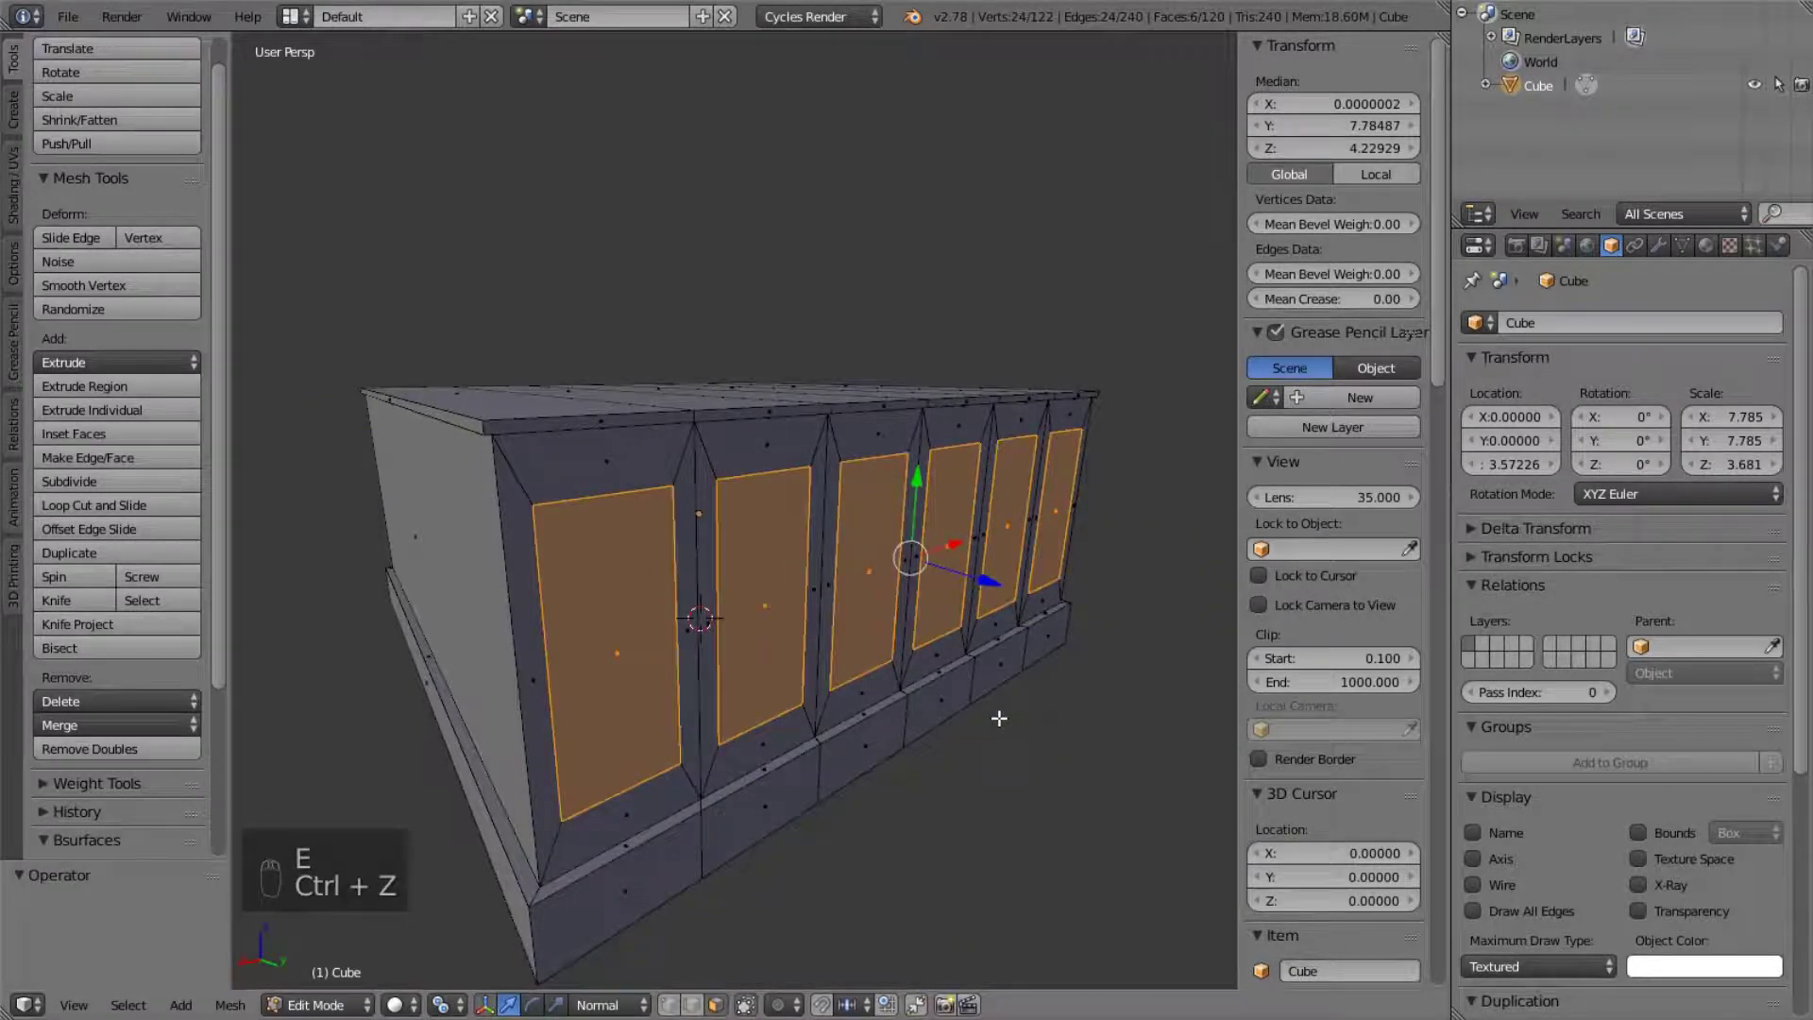
{"action": "key", "text": "s"}
{"action": "key", "text": "z"}
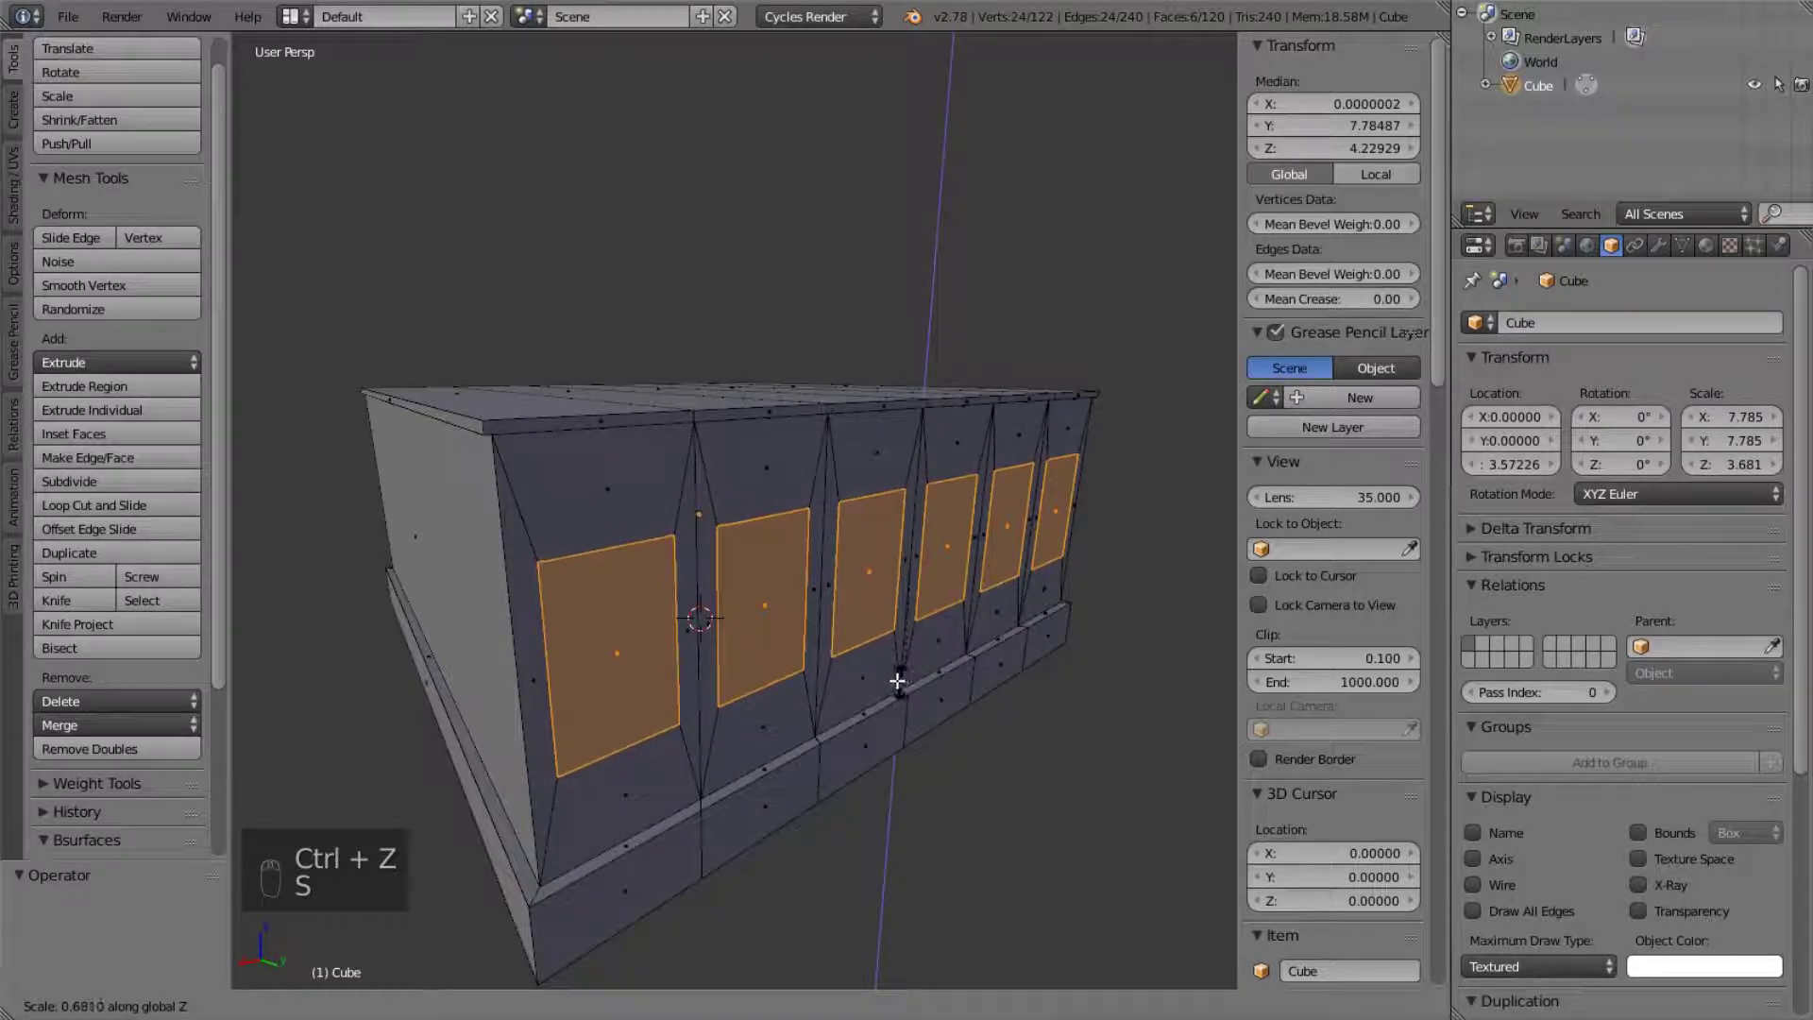
{"action": "left_click", "coordinate": [888, 674]}
- Add two evenly spaced horizontal loop cuts through the inset panels
{"action": "key", "text": "ctrl+r"}
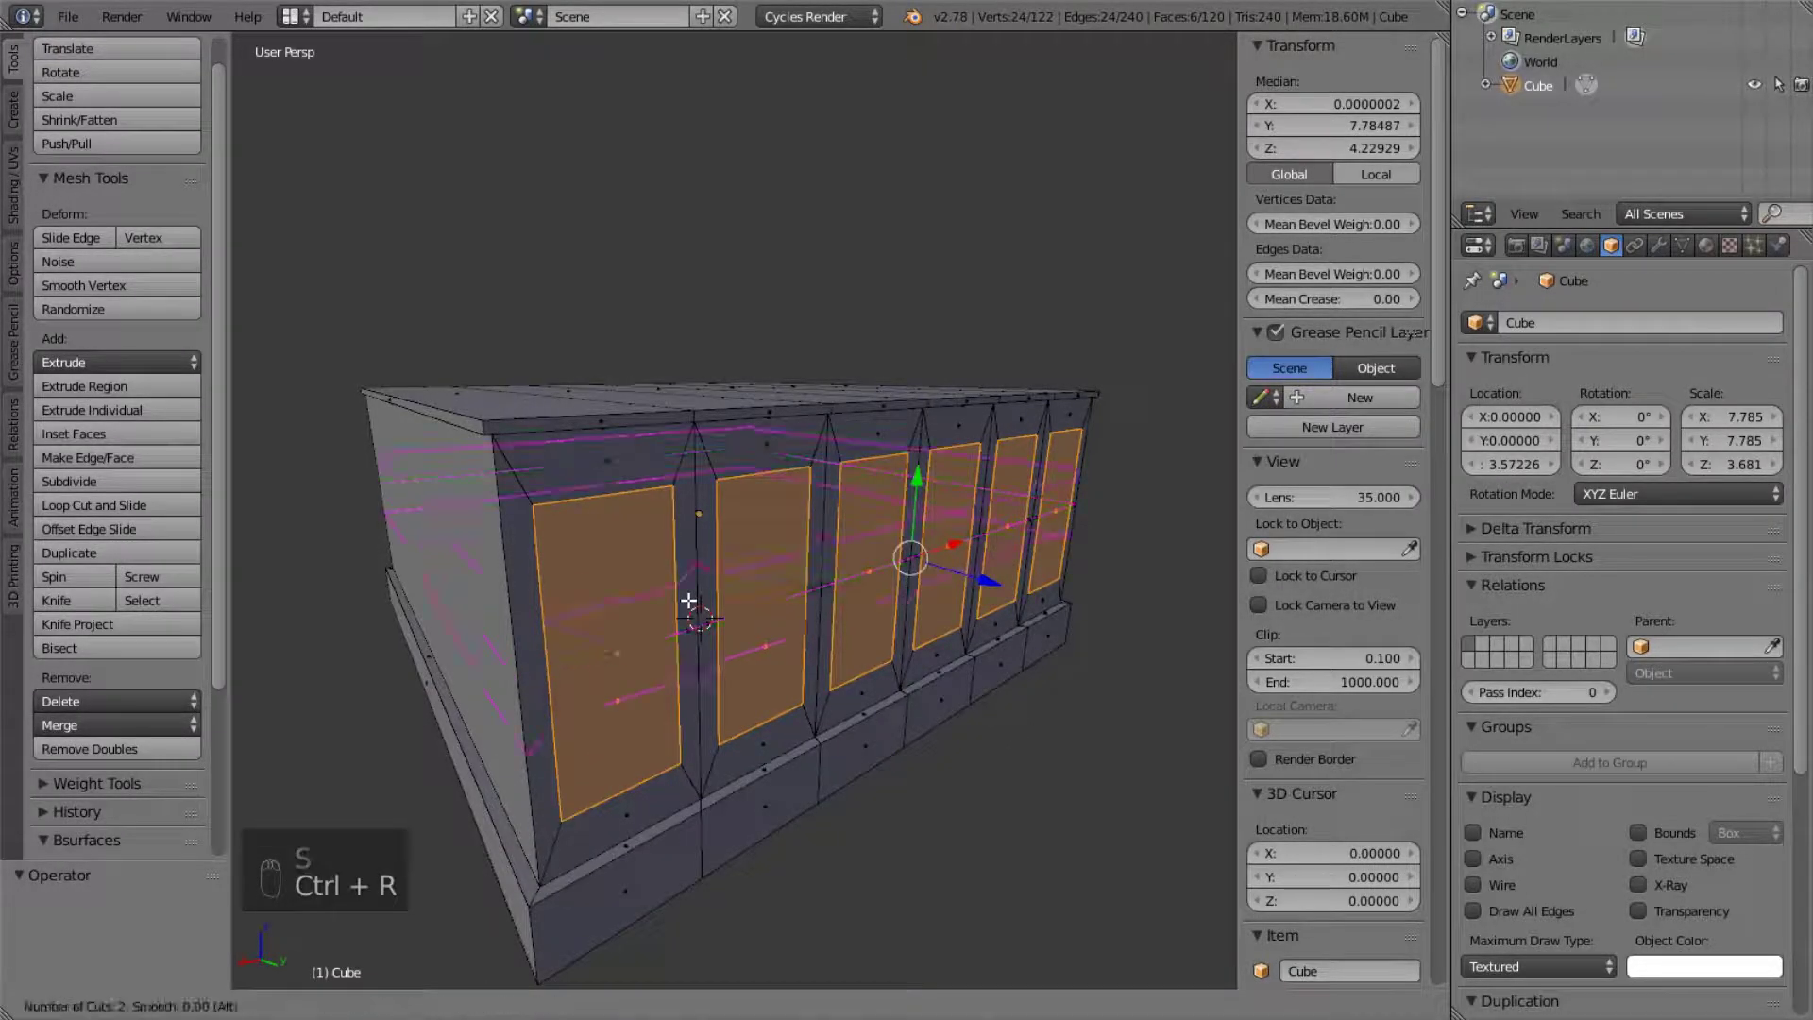
{"action": "scroll", "coordinate": [689, 602], "scroll_direction": "up", "scroll_amount": 1}
{"action": "left_click", "coordinate": [688, 601]}
{"action": "right_click", "coordinate": [689, 601]}
- Select the upper and lower faces of all six inset panels and extrude them about 0.34 inward as twelve windows
{"action": "left_click", "coordinate": [716, 1004]}
{"action": "right_click", "coordinate": [612, 552]}
{"action": "right_click", "coordinate": [755, 500], "text": "shift"}
{"action": "right_click", "coordinate": [874, 496], "text": "shift"}
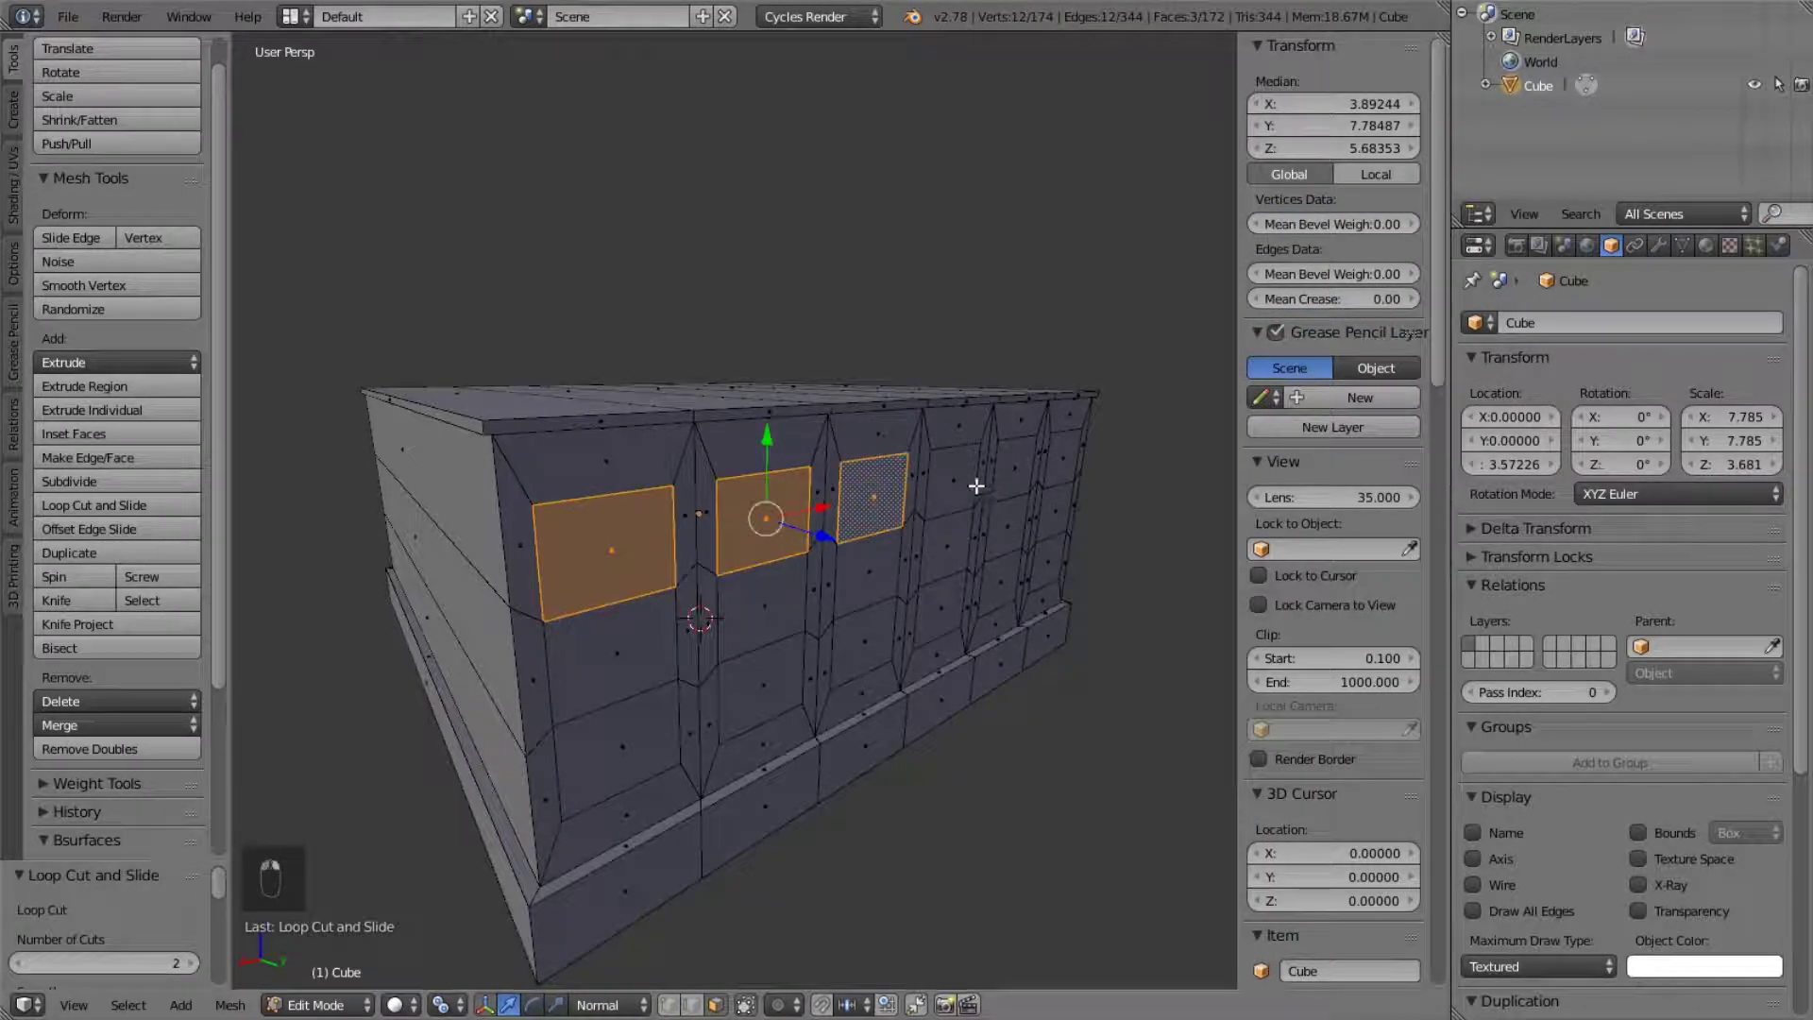
{"action": "right_click", "coordinate": [953, 477], "text": "shift"}
{"action": "right_click", "coordinate": [954, 477], "text": "shift"}
{"action": "key", "text": "ctrl+z"}
{"action": "right_click", "coordinate": [1024, 467], "text": "shift"}
{"action": "right_click", "coordinate": [1062, 458], "text": "shift"}
{"action": "right_click", "coordinate": [1049, 564], "text": "shift"}
{"action": "right_click", "coordinate": [1001, 581], "text": "shift"}
{"action": "right_click", "coordinate": [939, 609], "text": "shift"}
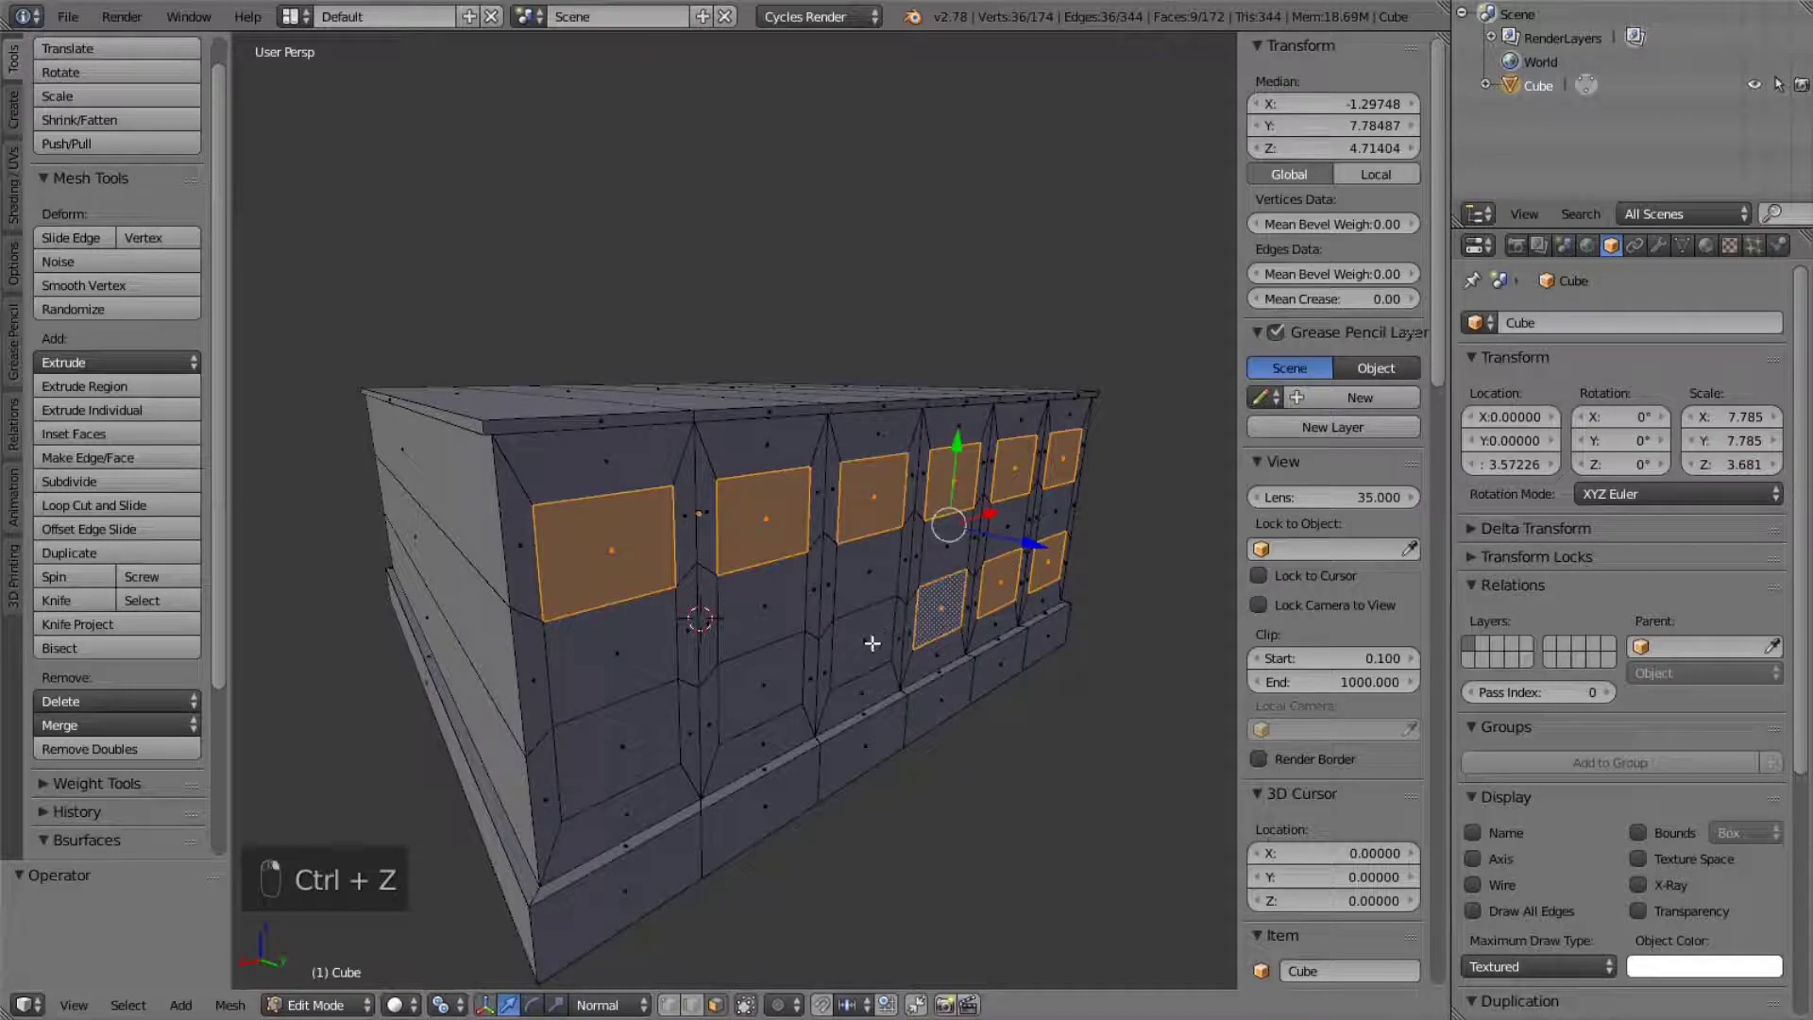
{"action": "right_click", "coordinate": [868, 644], "text": "shift"}
{"action": "right_click", "coordinate": [762, 689], "text": "shift"}
{"action": "right_click", "coordinate": [616, 748], "text": "shift"}
{"action": "key", "text": "e"}
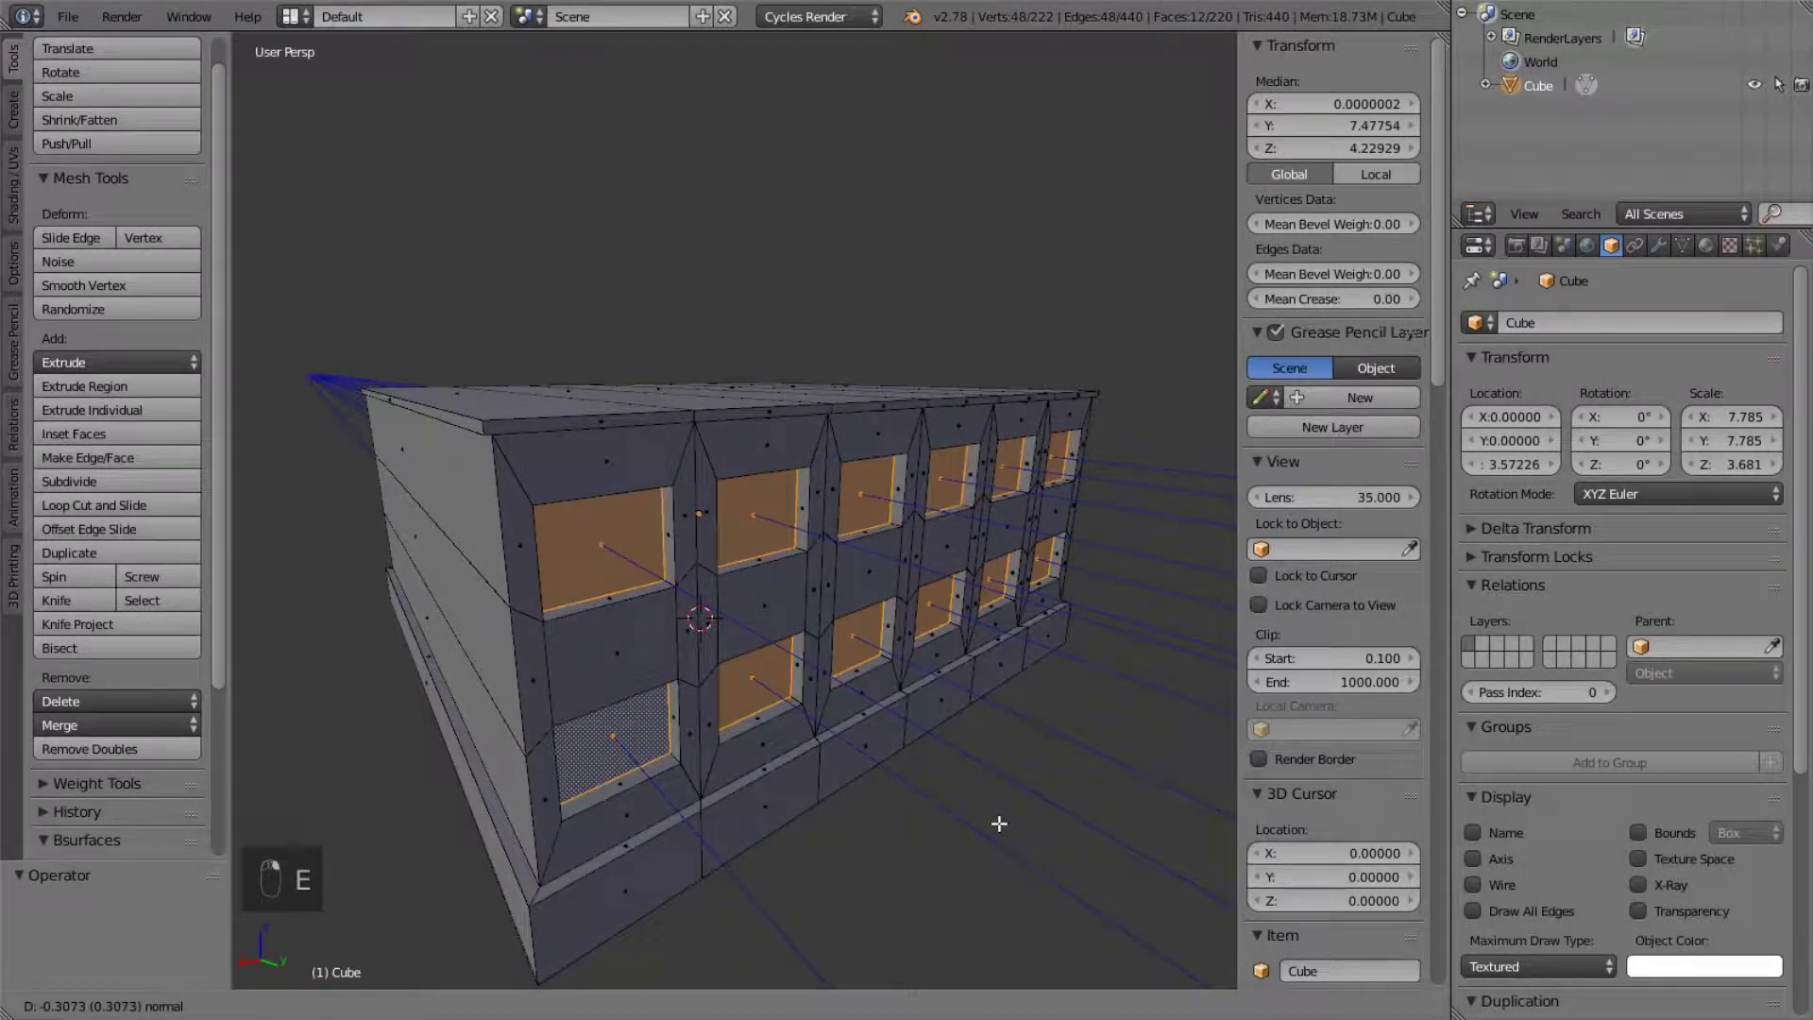
{"action": "left_click", "coordinate": [965, 712]}
- Check the recessed windows in Object Mode, then undo the window modelling back to the plain wall
{"action": "key", "text": "Tab"}
{"action": "mouse_move", "coordinate": [965, 712]}
{"action": "middle_mouse_down"}
{"action": "mouse_move", "coordinate": [925, 656]}
{"action": "mouse_move", "coordinate": [968, 700]}
{"action": "middle_mouse_up"}
{"action": "key", "text": "Tab"}
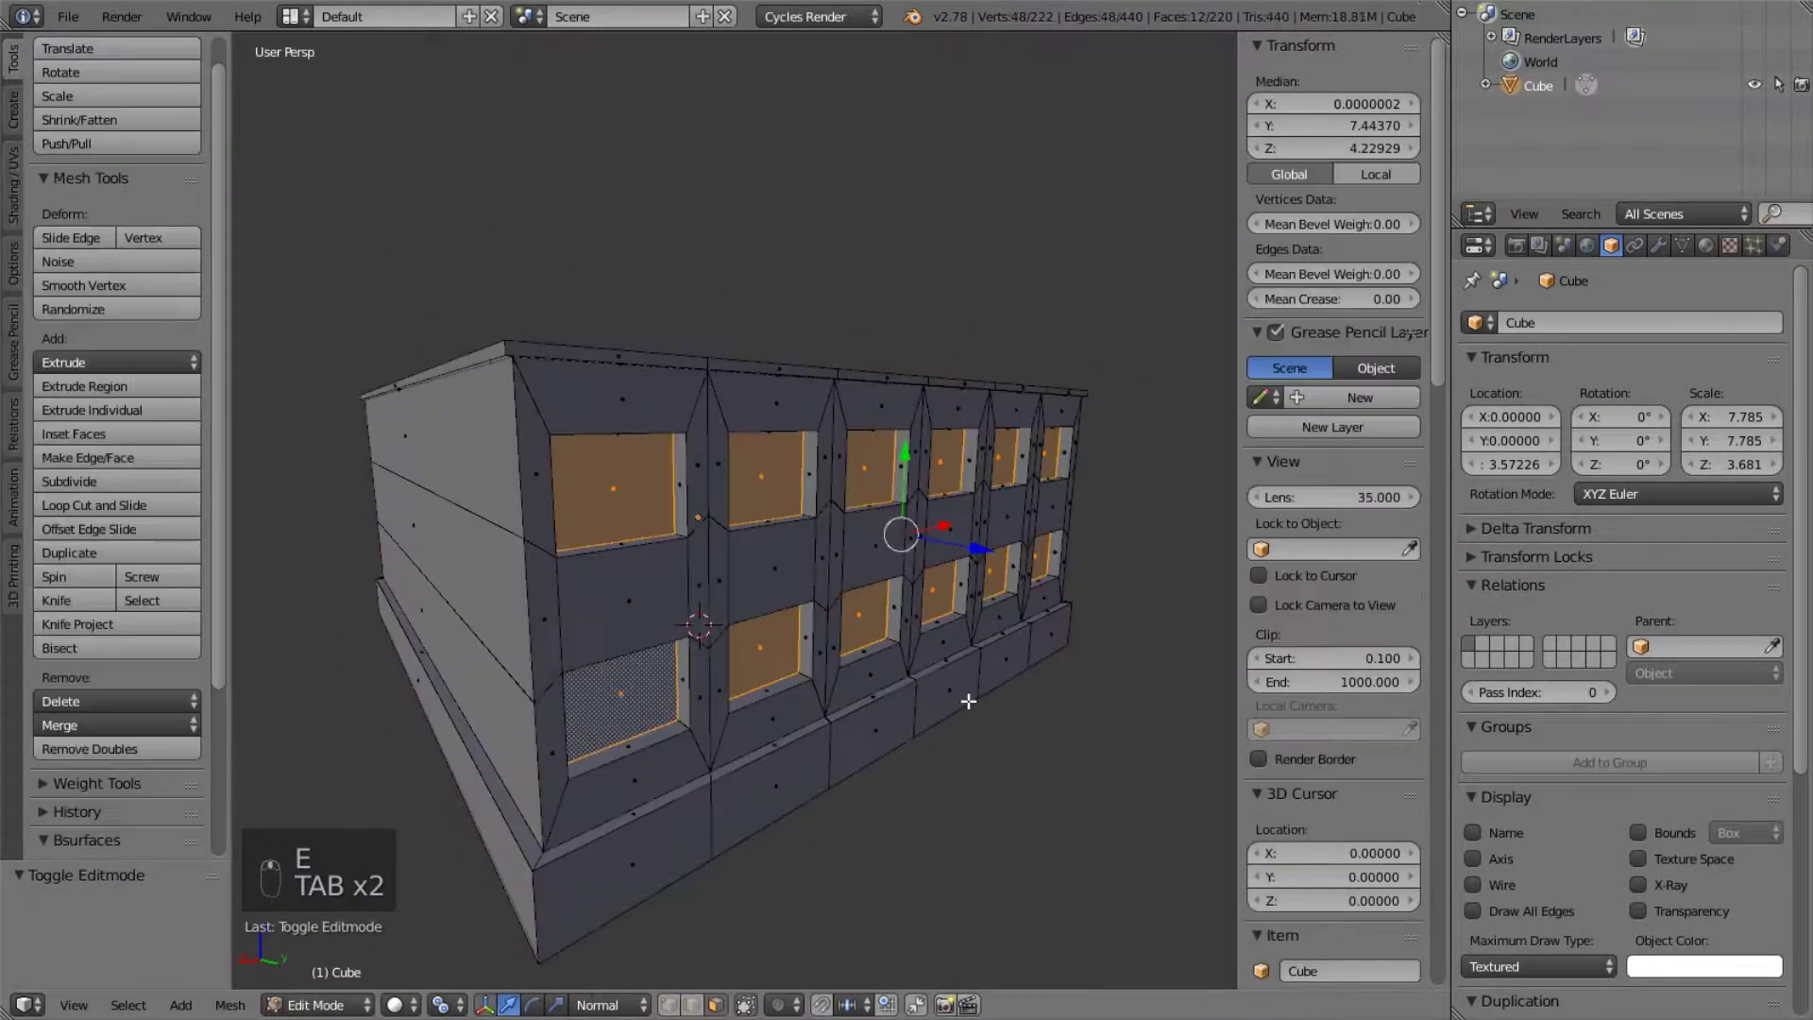
{"action": "key", "text": "Tab"}
{"action": "key", "text": "Tab"}
{"action": "key", "text": "Tab"}
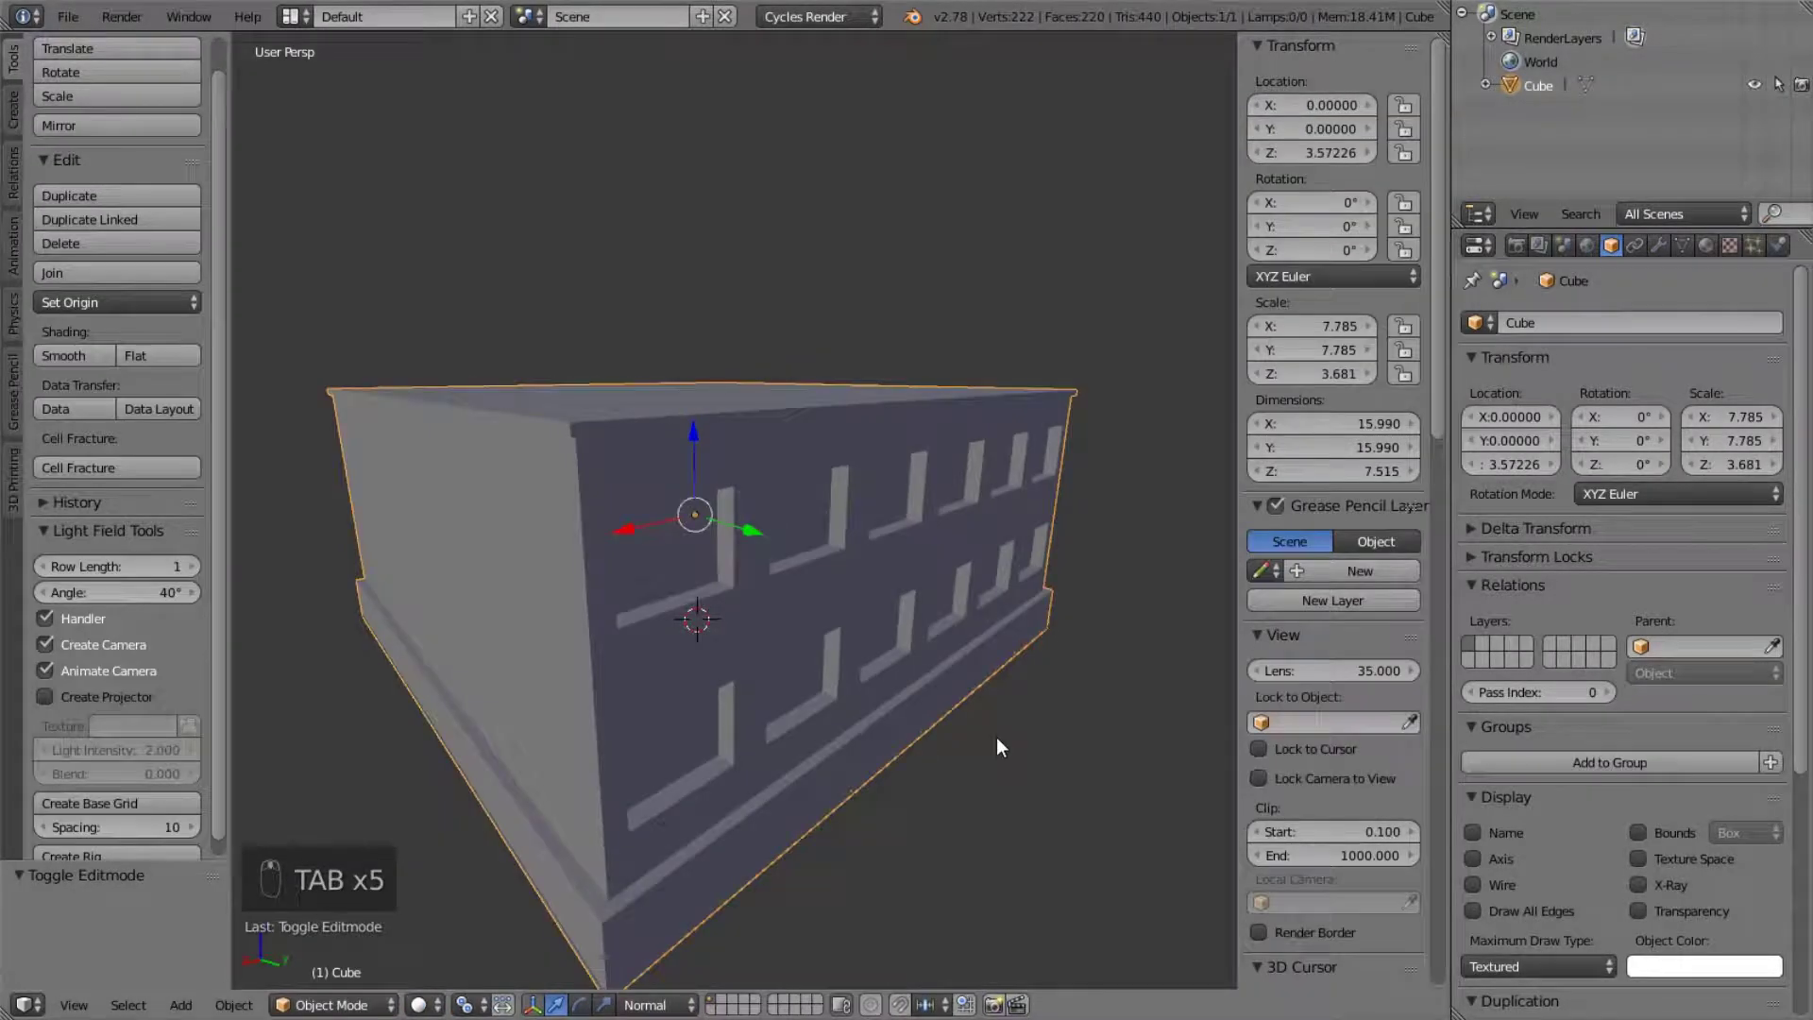
{"action": "key", "text": "ctrl+z"}
{"action": "key", "text": "ctrl+z"}
{"action": "key", "text": "ctrl+z"}
{"action": "key", "text": "ctrl+z"}
{"action": "key", "text": "Tab"}
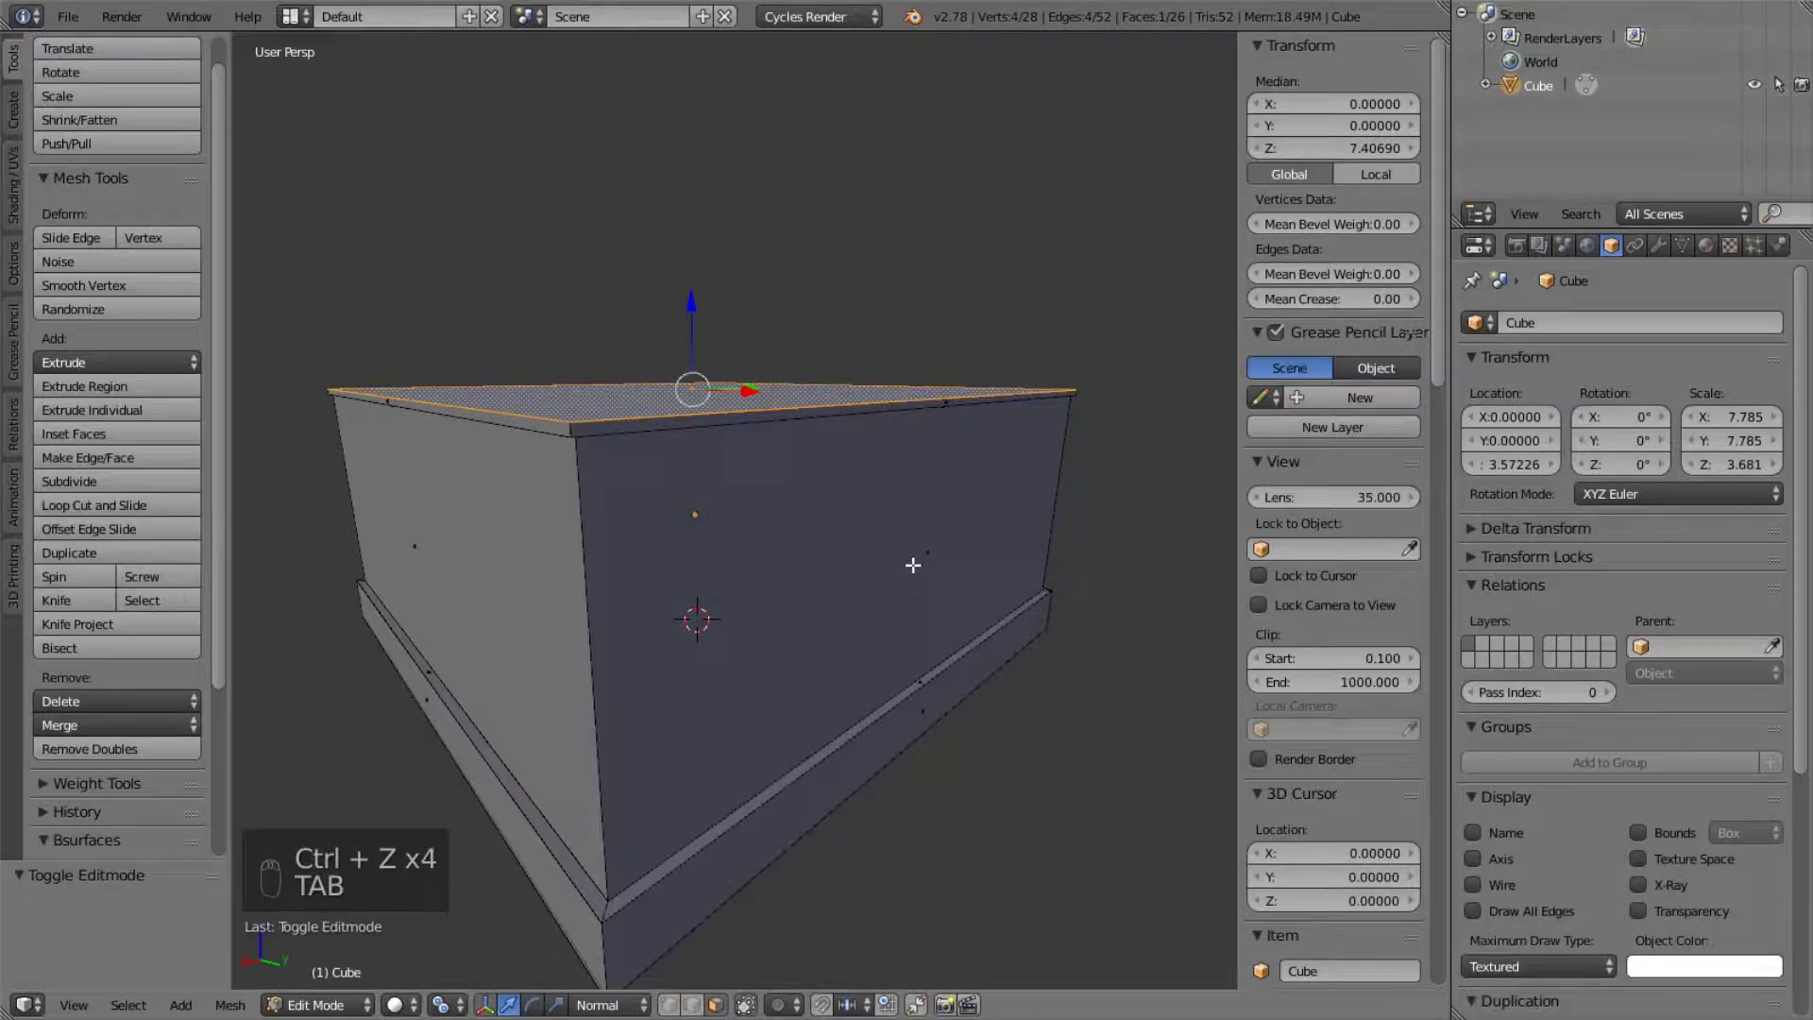
{"action": "key", "text": "Tab"}
{"action": "key", "text": "Tab"}
- Place the 3D cursor at about X -3.59, Y 3.85, Z 2.42 and add a cube there in Object Mode
{"action": "right_click", "coordinate": [772, 588]}
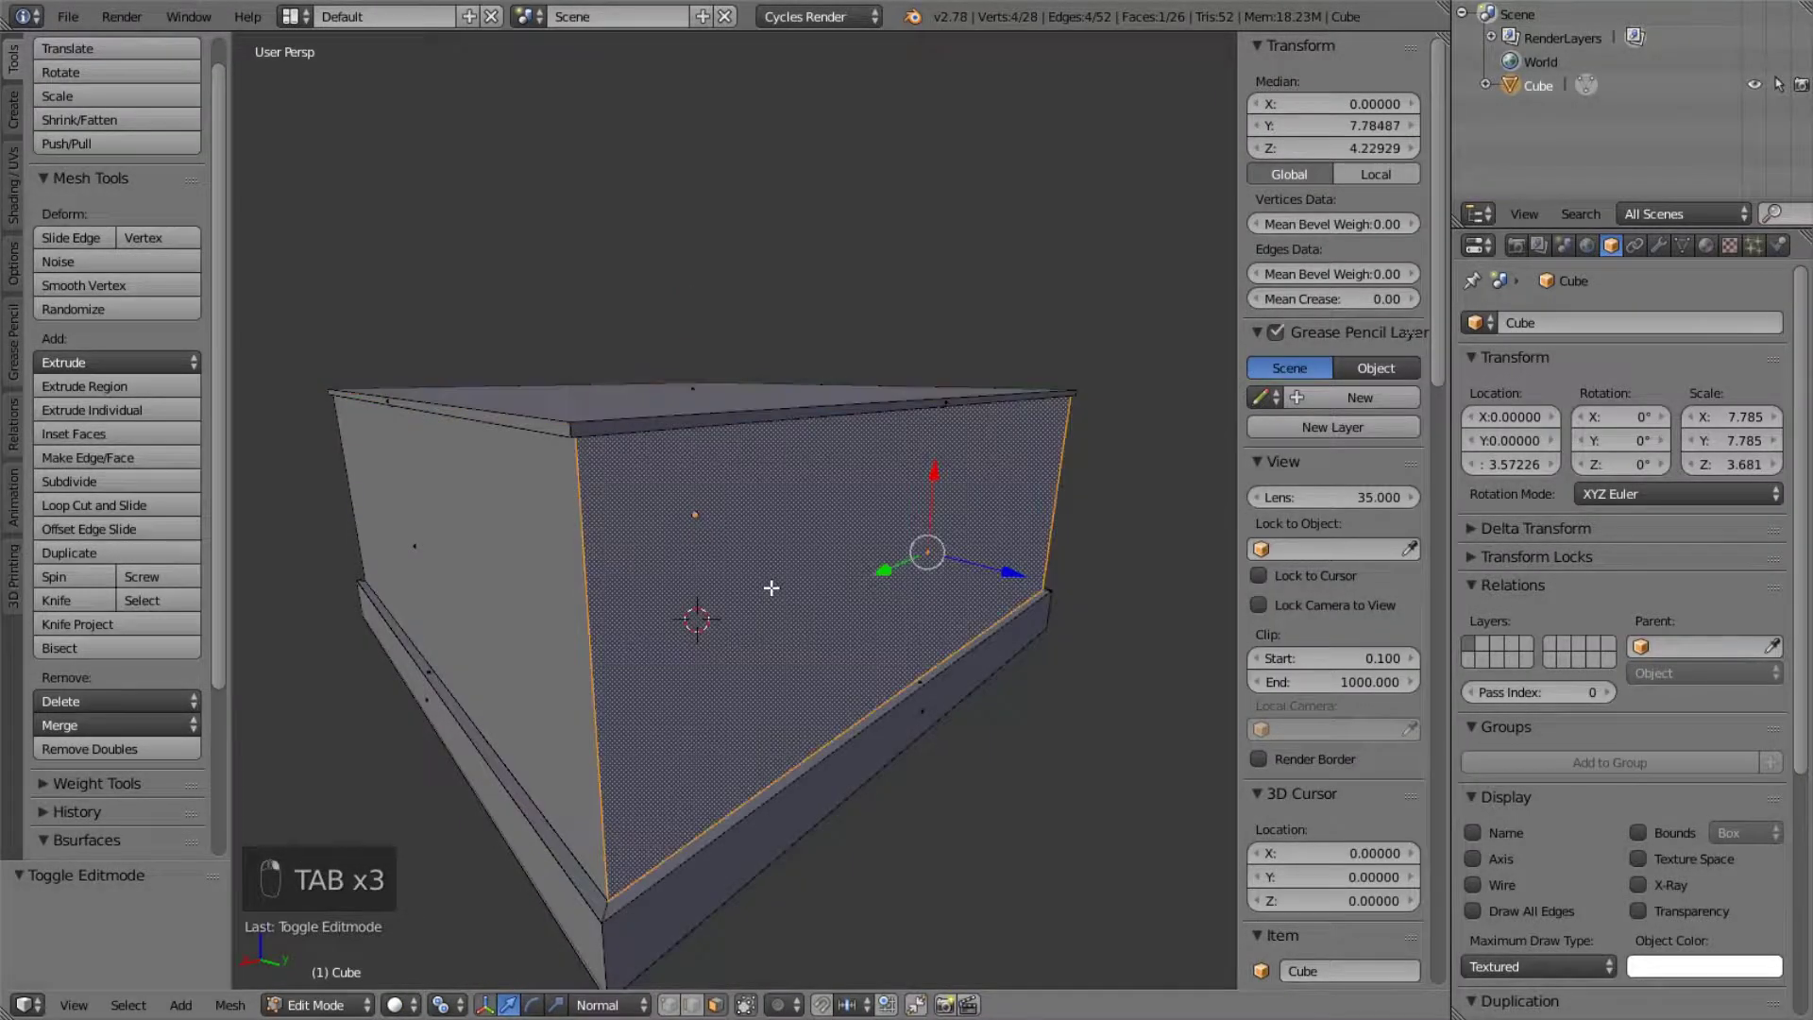
{"action": "key", "text": "Tab"}
{"action": "middle_click_drag", "start_coordinate": [771, 595], "coordinate": [855, 562]}
{"action": "key", "text": "Tab"}
{"action": "left_click", "coordinate": [851, 557]}
{"action": "key", "text": "Tab"}
{"action": "mouse_move", "coordinate": [975, 623]}
{"action": "middle_mouse_down"}
{"action": "mouse_move", "coordinate": [898, 689]}
{"action": "mouse_move", "coordinate": [959, 648]}
{"action": "middle_mouse_up"}
{"action": "key", "text": "shift+a"}
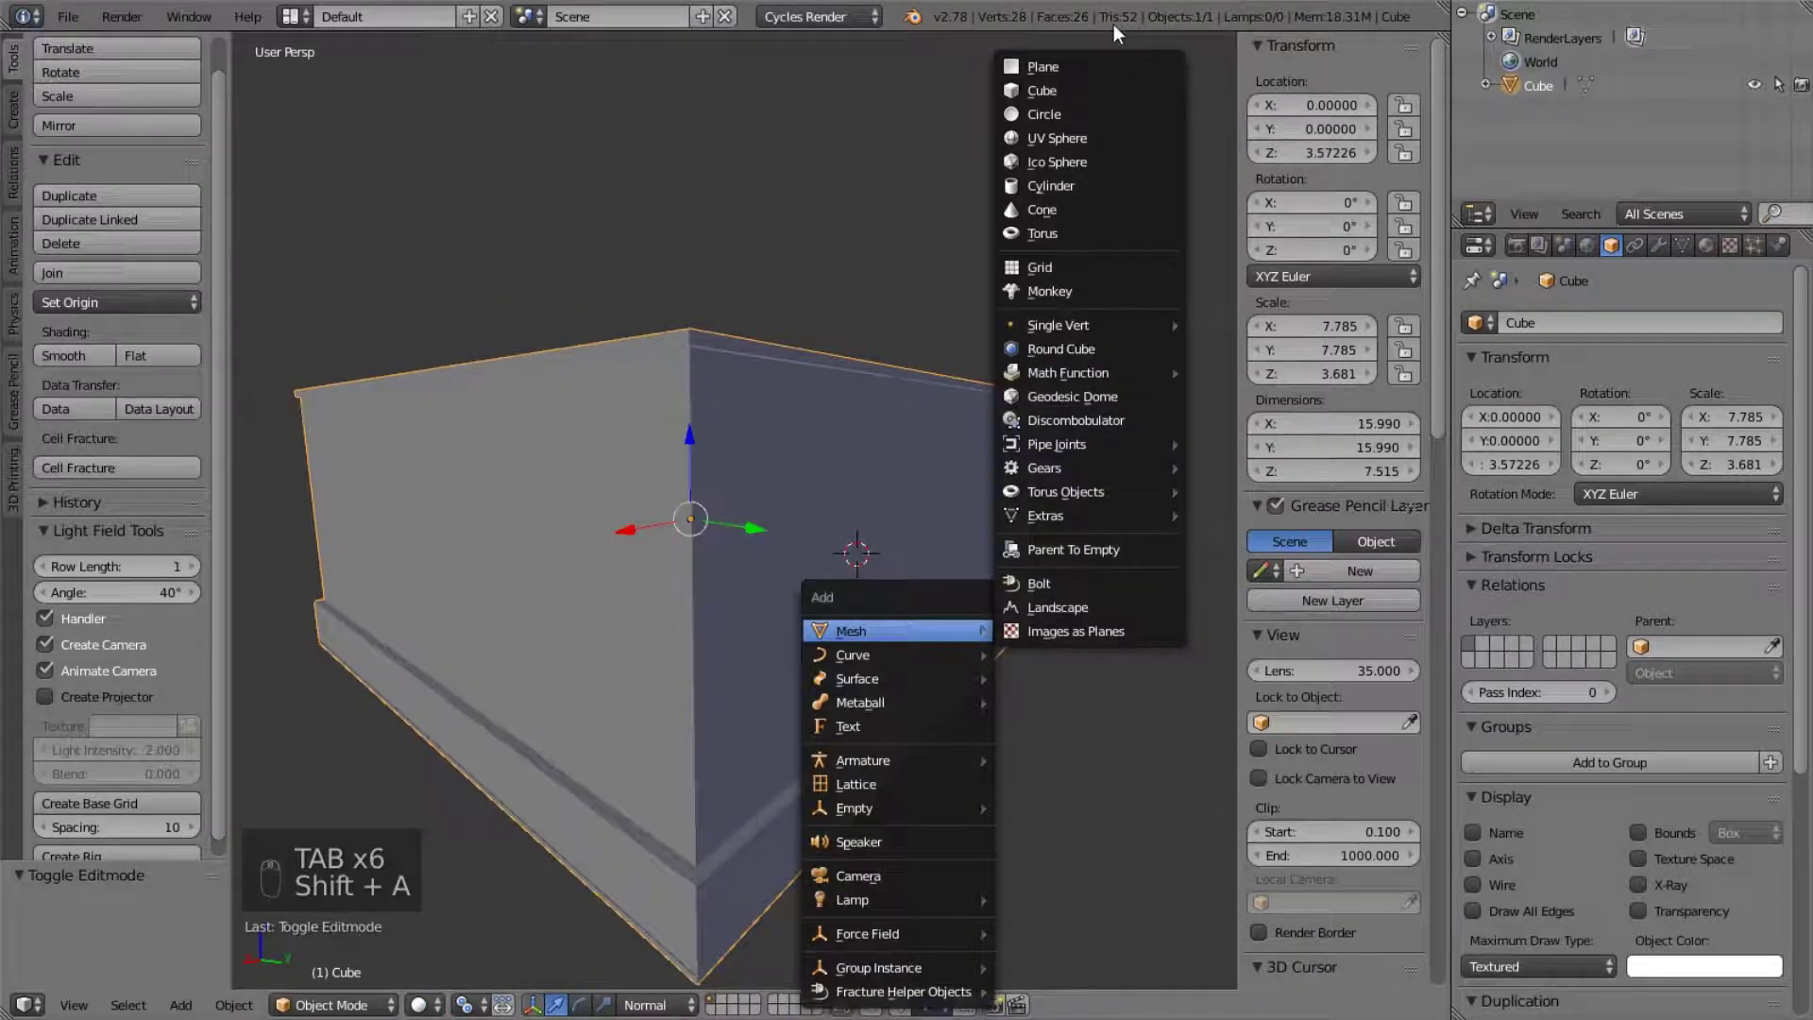
{"action": "left_click", "coordinate": [1068, 88]}
{"action": "middle_click_drag", "start_coordinate": [1085, 272], "coordinate": [971, 486]}
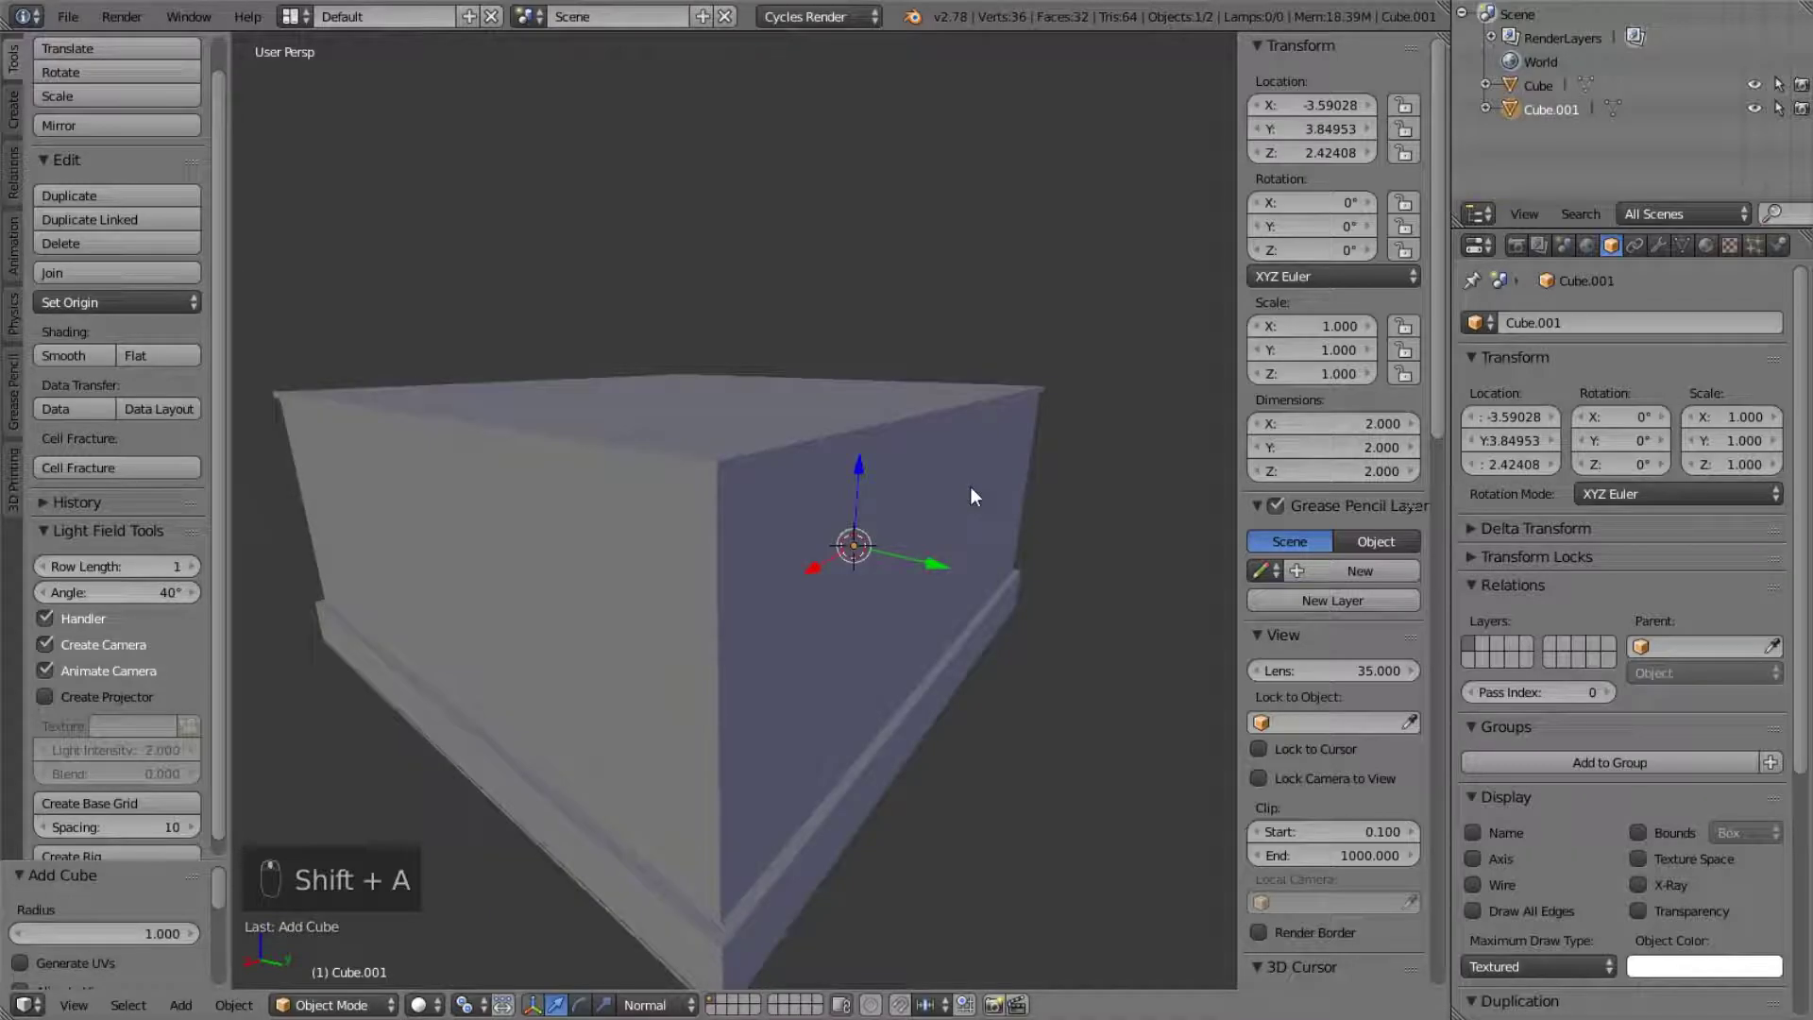
{"action": "key", "text": "g"}
{"action": "key", "text": "x"}
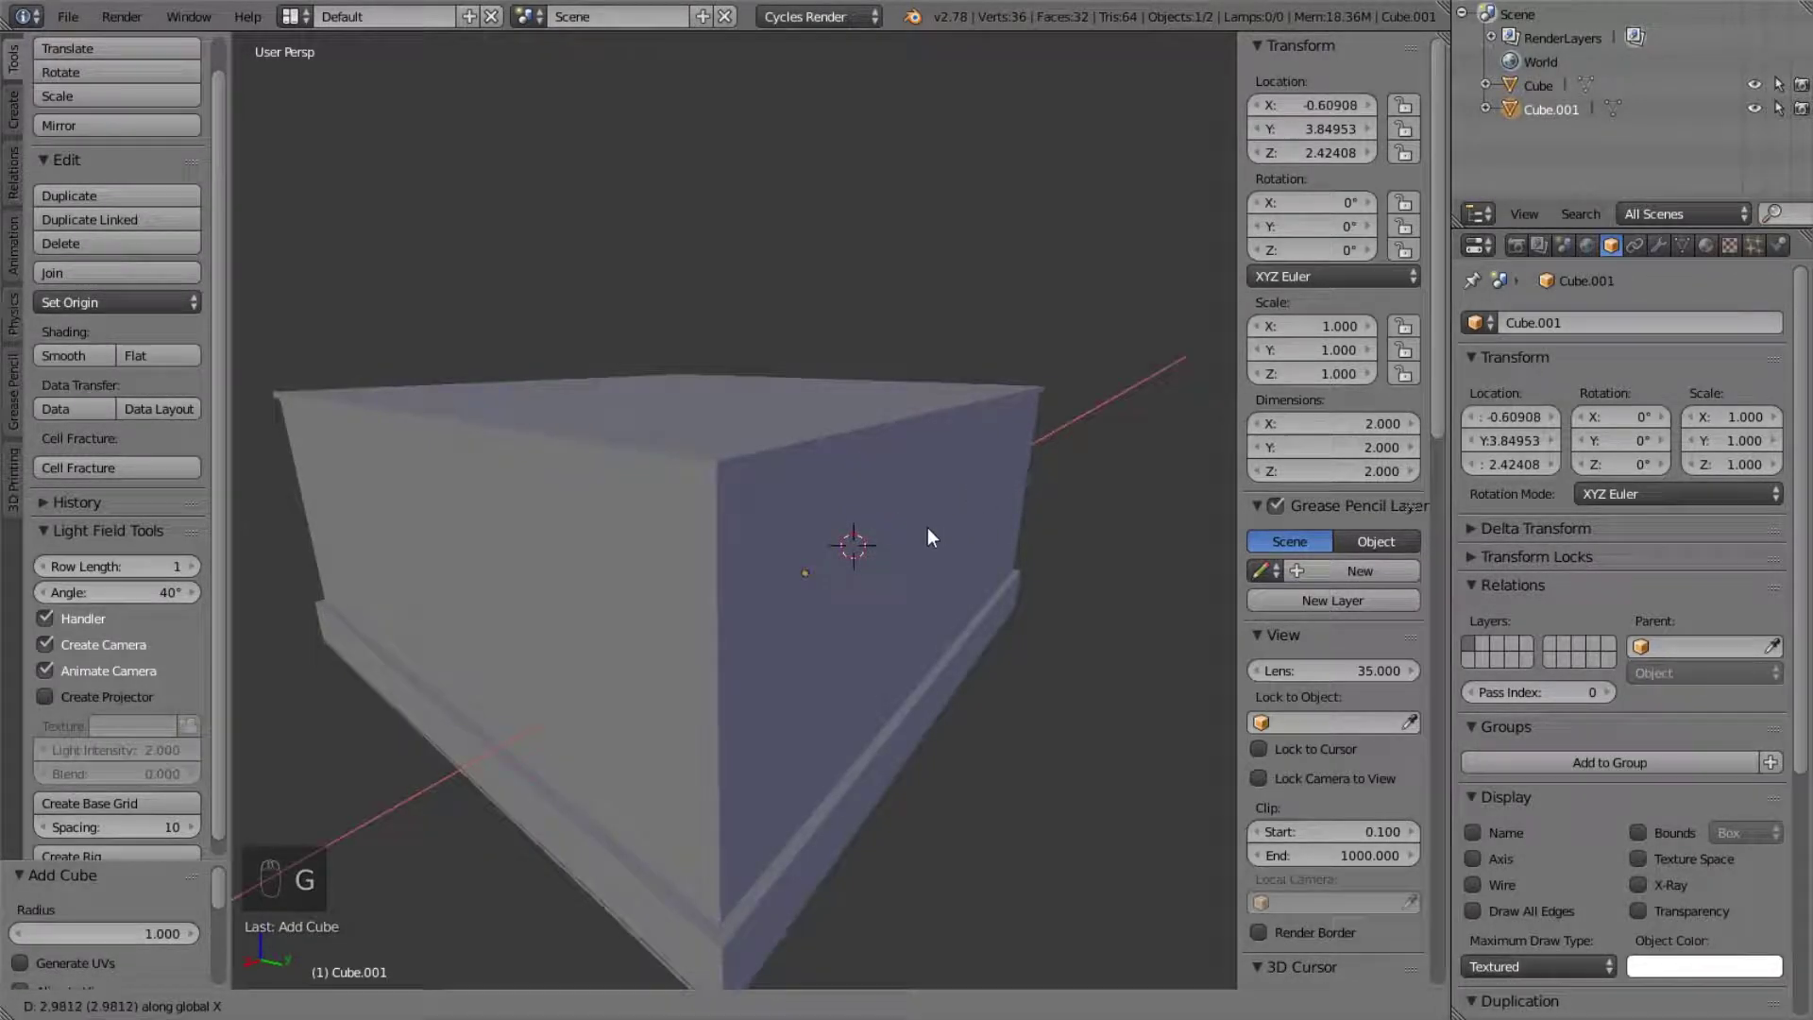
{"action": "left_click", "coordinate": [989, 542]}
{"action": "middle_click_drag", "start_coordinate": [1006, 555], "coordinate": [983, 567]}
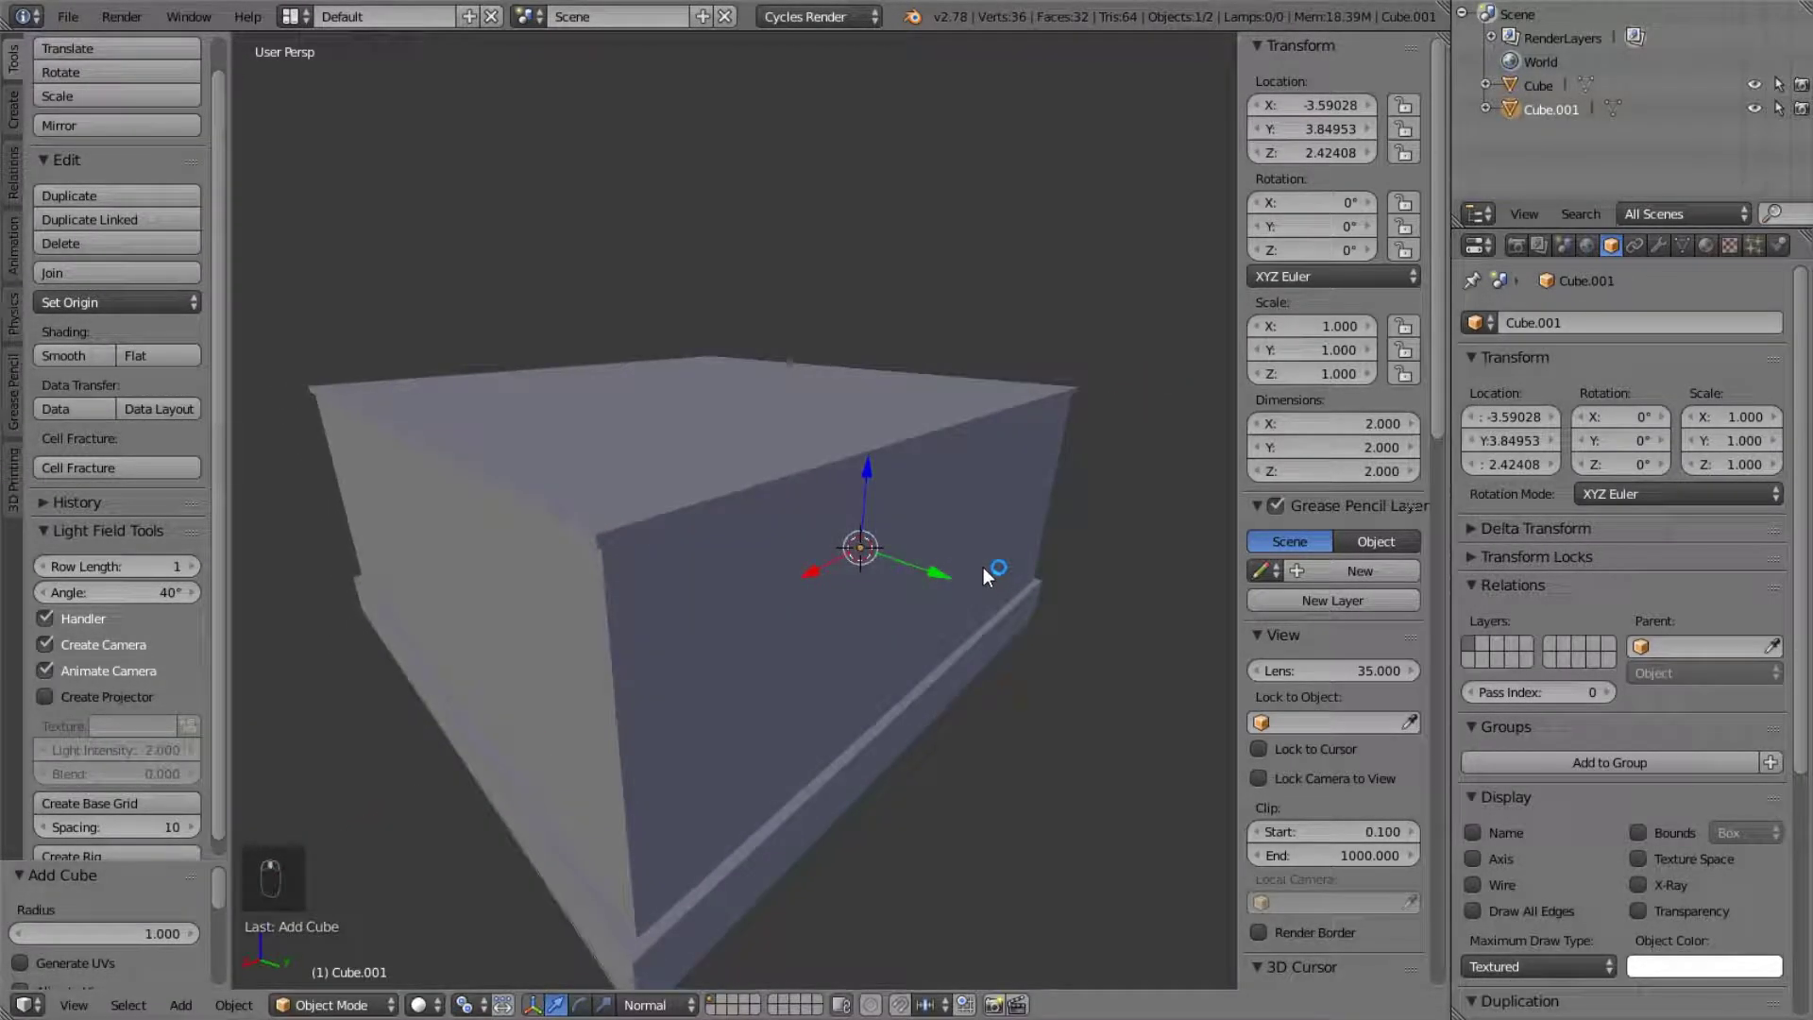
- Move the new cube onto the block's side wall at about X 8.14, Y -5.46, Z 2.72
{"action": "key", "text": "KP_1"}
{"action": "key", "text": "z"}
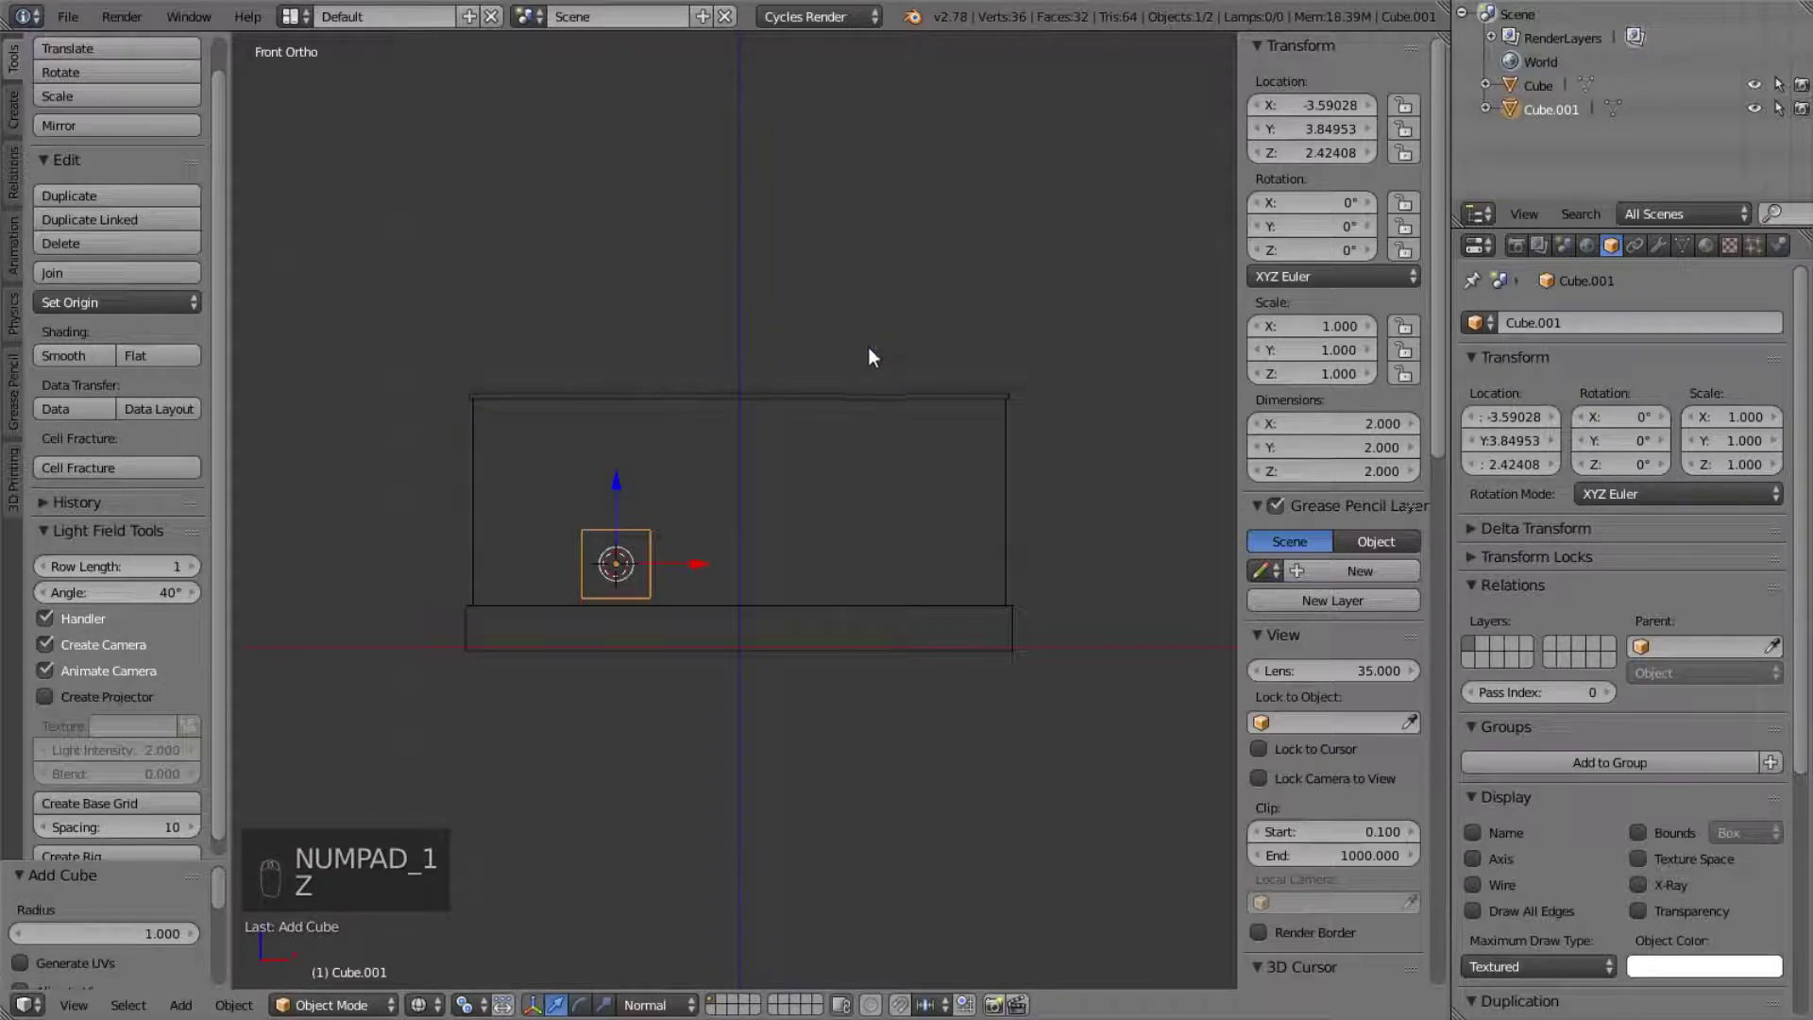
{"action": "key", "text": "g"}
{"action": "left_click", "coordinate": [257, 336]}
{"action": "mouse_move", "coordinate": [258, 336]}
{"action": "middle_mouse_down"}
{"action": "mouse_move", "coordinate": [453, 391]}
{"action": "mouse_move", "coordinate": [555, 451]}
{"action": "mouse_move", "coordinate": [541, 416]}
{"action": "middle_mouse_up"}
{"action": "key", "text": "z"}
{"action": "key", "text": "g"}
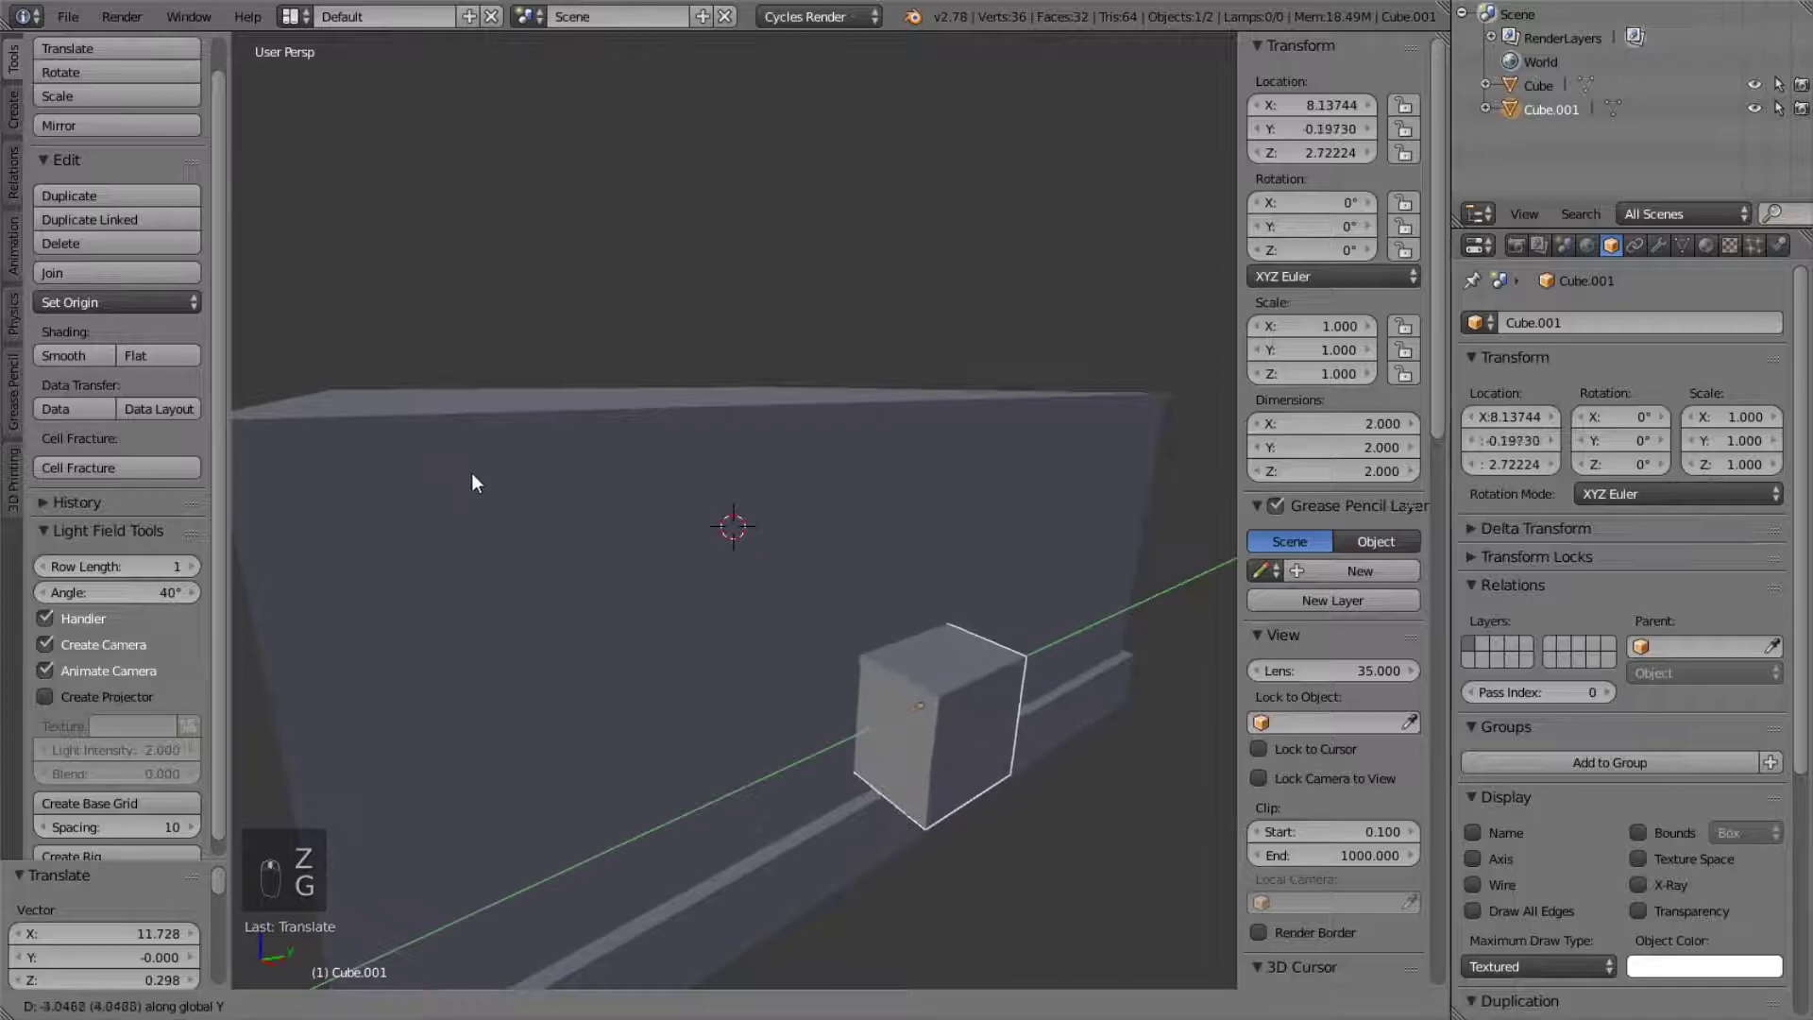
{"action": "left_click", "coordinate": [980, 640]}
{"action": "middle_click_drag", "start_coordinate": [980, 640], "coordinate": [927, 603]}
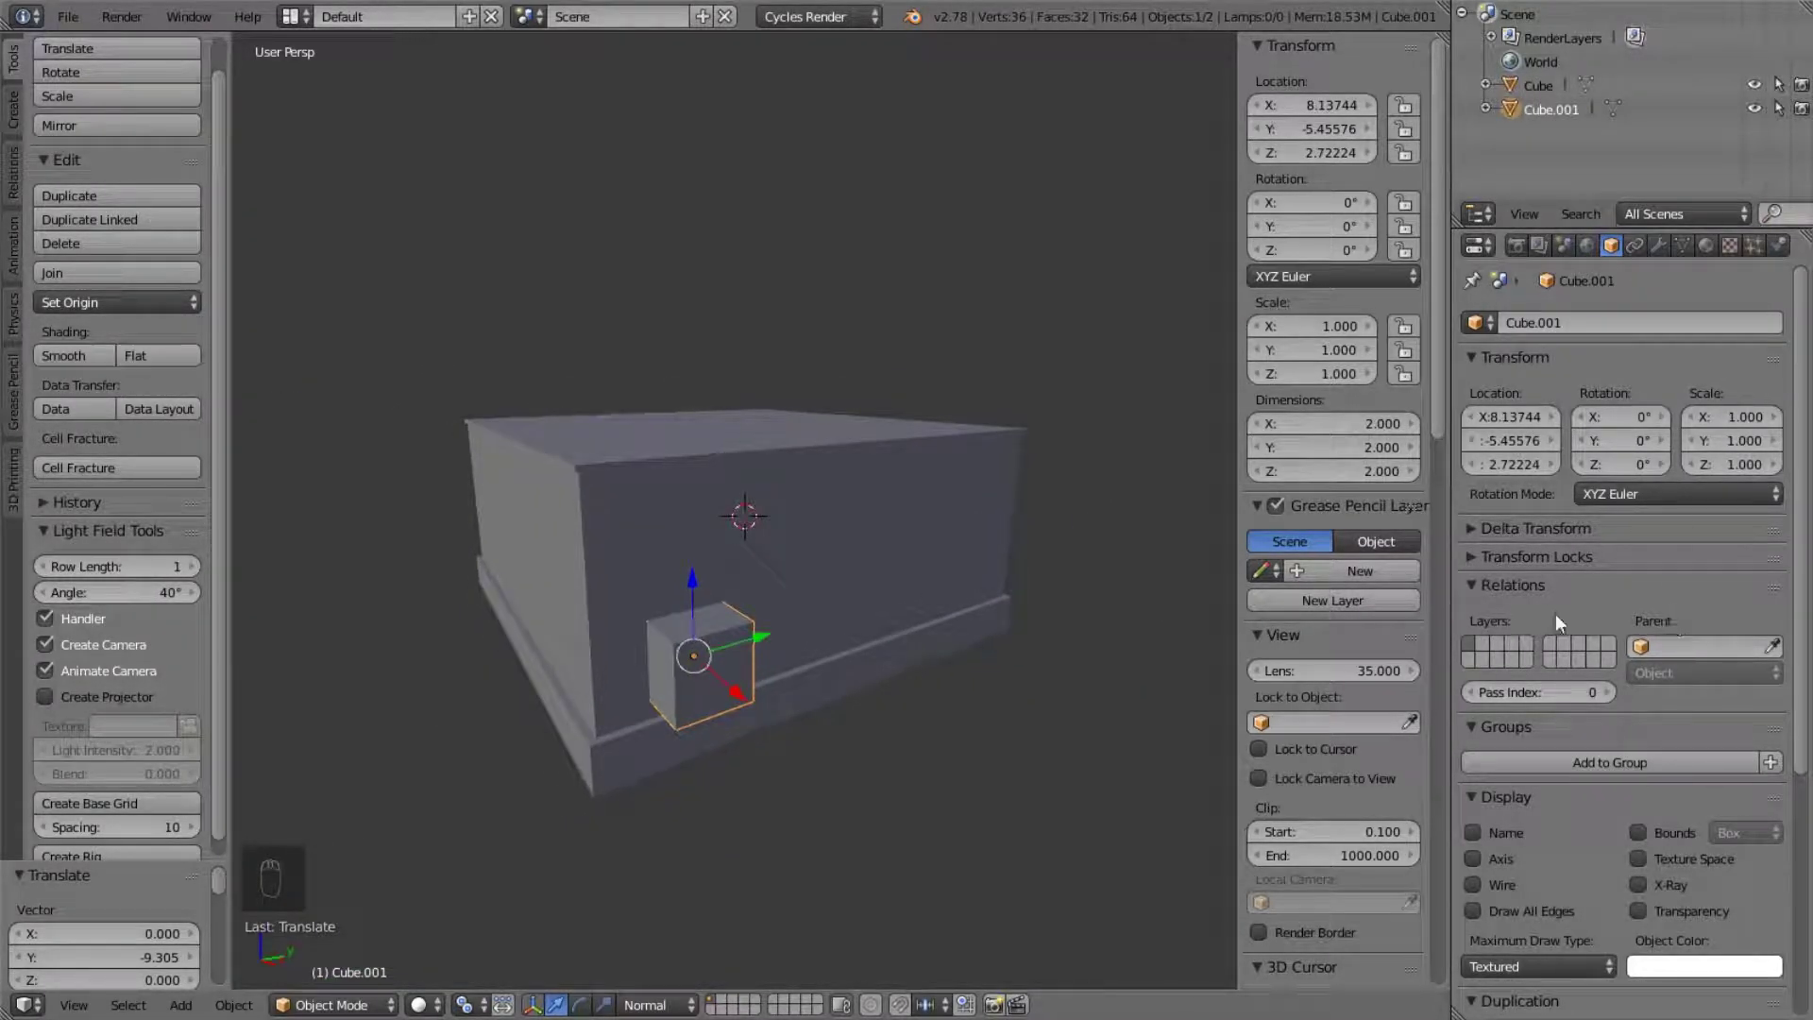
- Set the small cube's maximum draw type to Wire and scale it to about 0.617 along Y
{"action": "left_click", "coordinate": [1540, 950]}
{"action": "left_click", "coordinate": [1543, 926]}
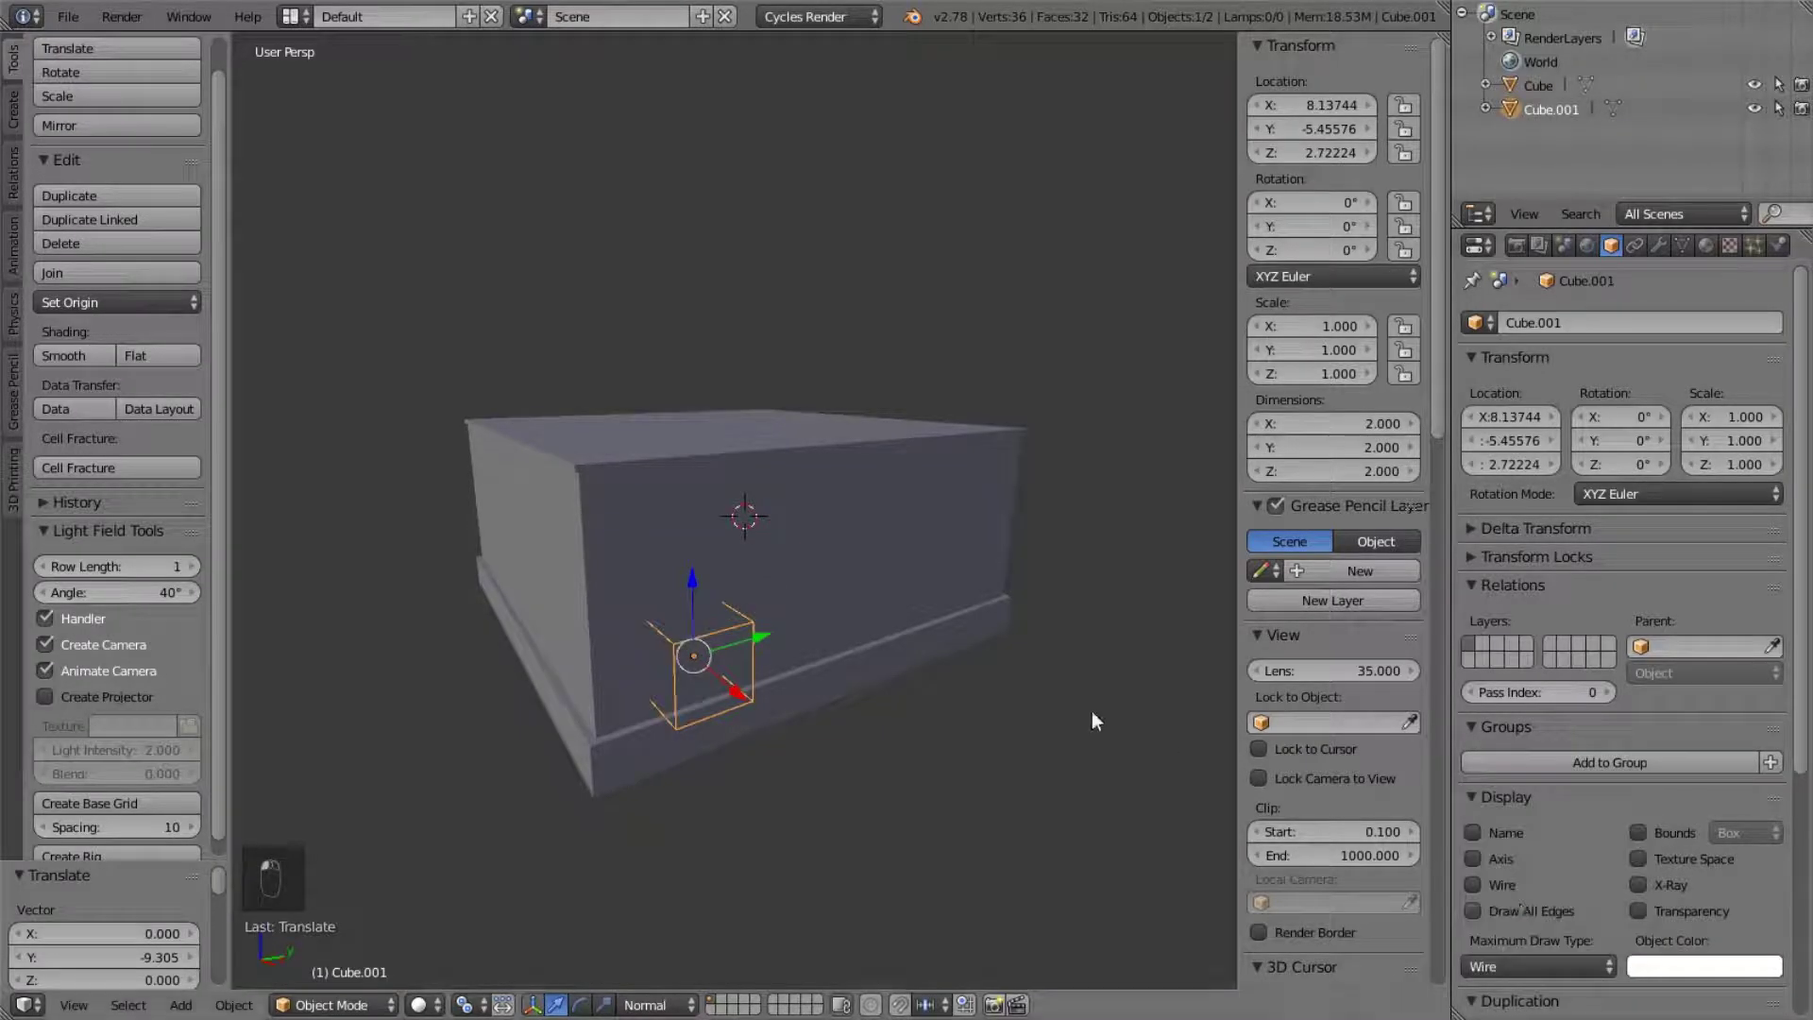
{"action": "middle_click_drag", "start_coordinate": [937, 575], "coordinate": [808, 568]}
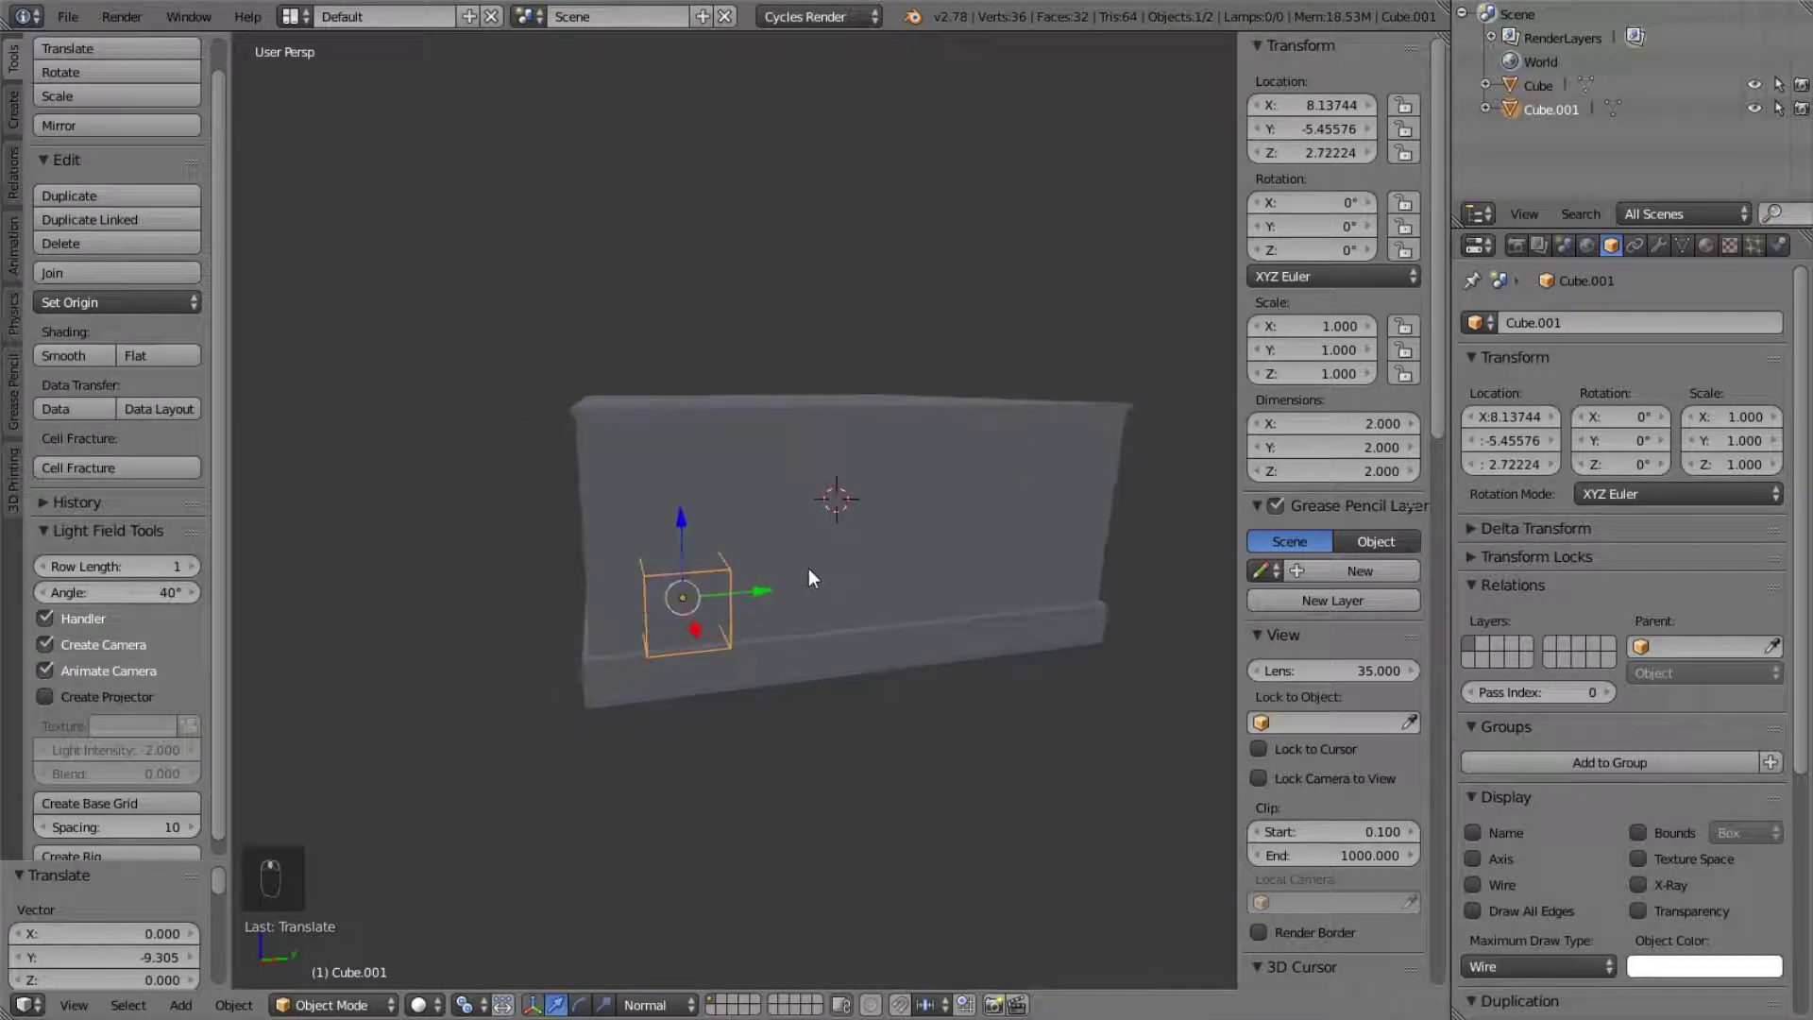
{"action": "scroll", "coordinate": [808, 568], "scroll_direction": "up", "scroll_amount": 3}
{"action": "key", "text": "s"}
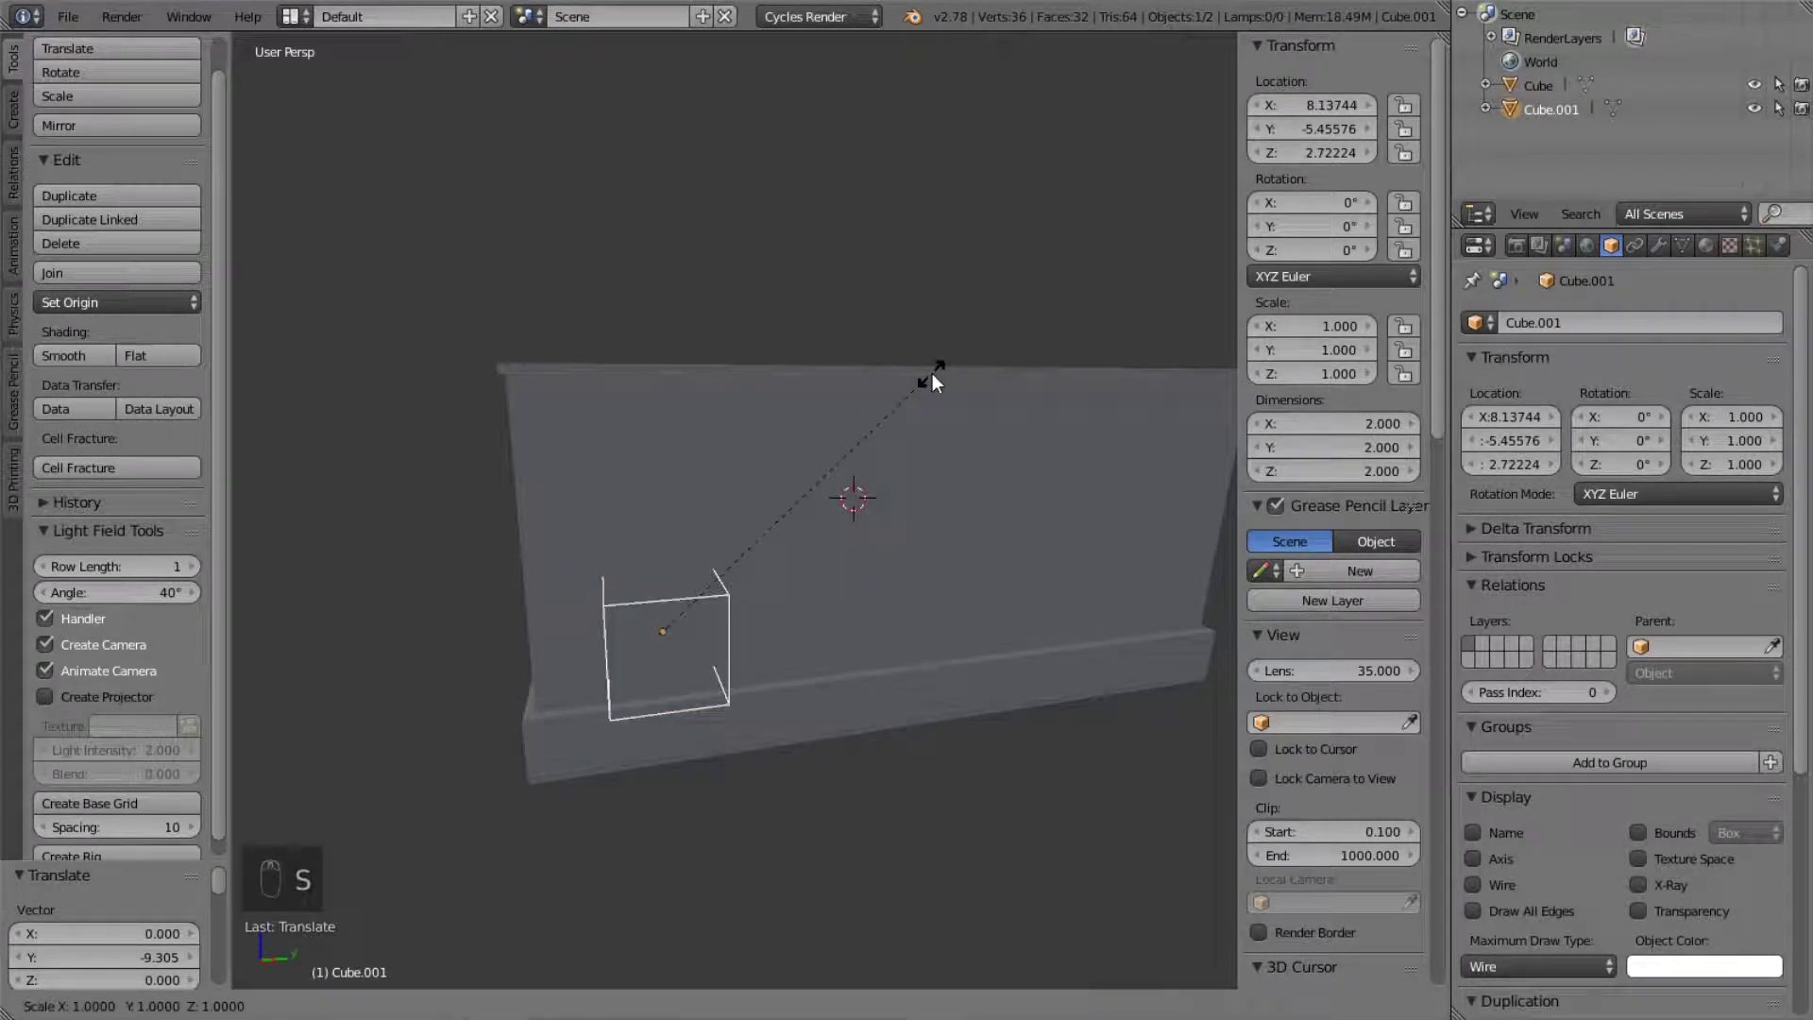
{"action": "key", "text": "y"}
{"action": "left_click", "coordinate": [818, 461]}
{"action": "middle_click_drag", "start_coordinate": [818, 461], "coordinate": [946, 404]}
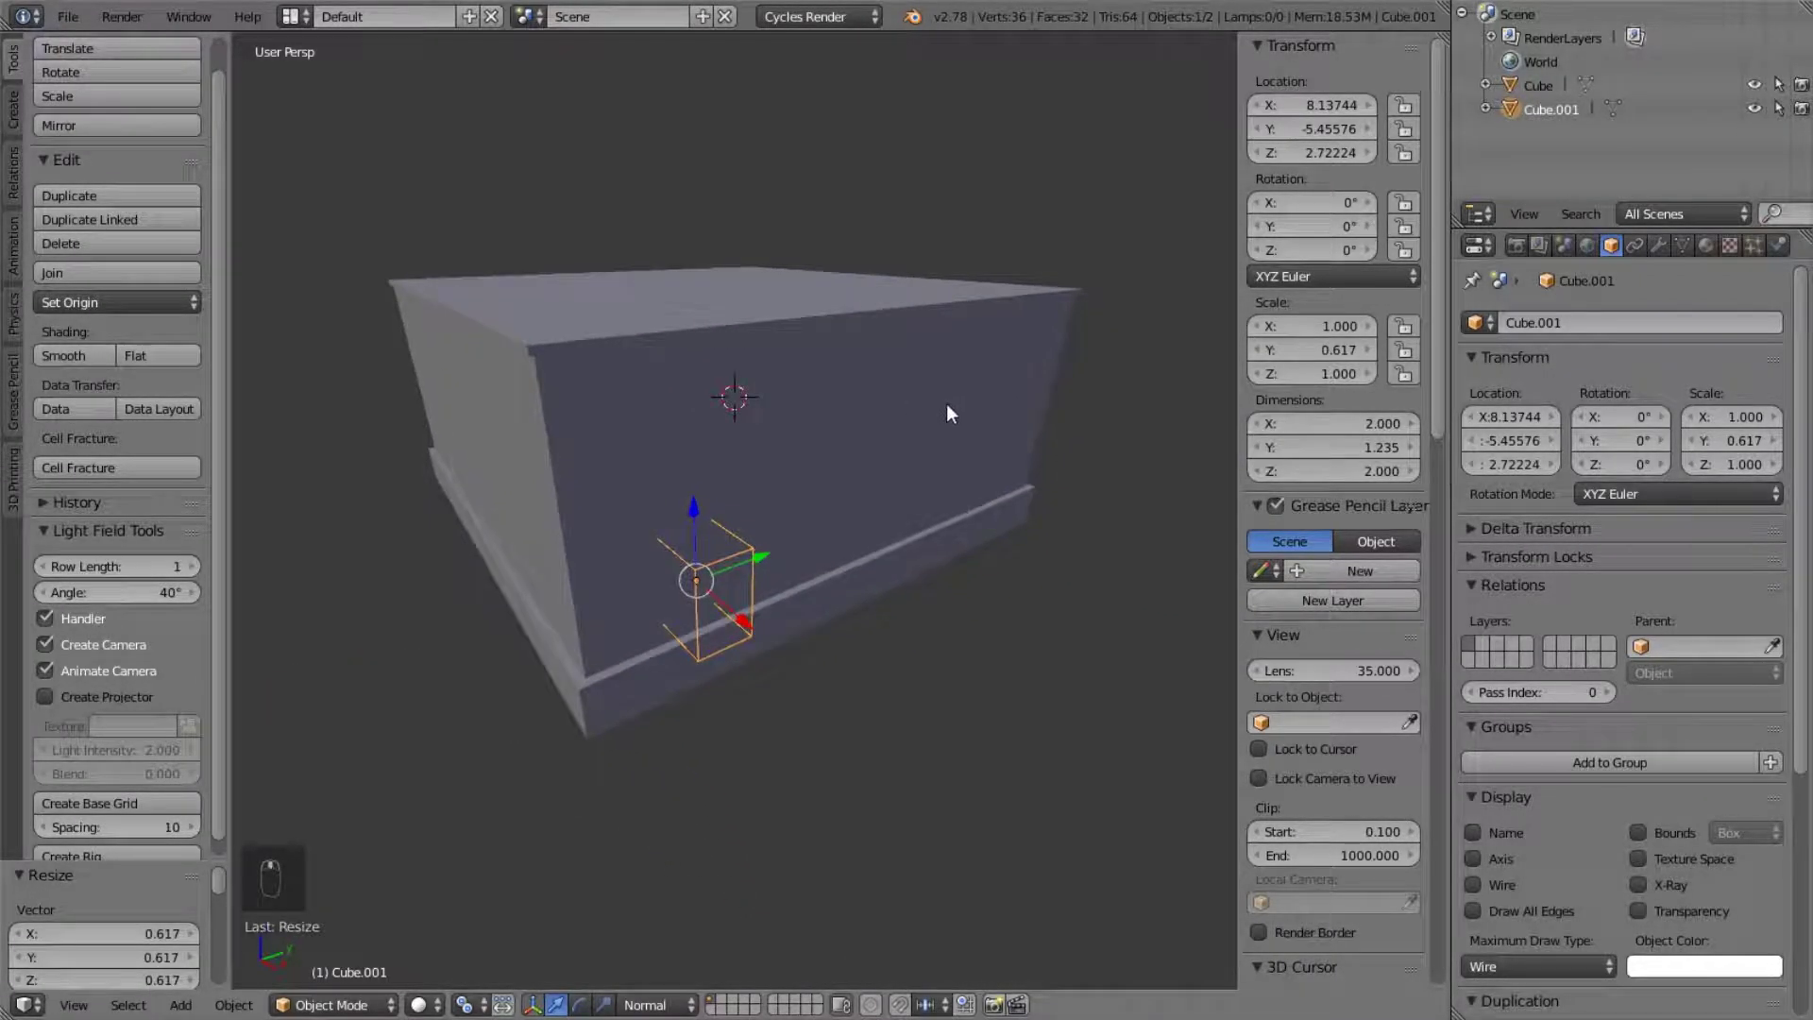
{"action": "key", "text": "Tab"}
{"action": "key", "text": "Tab"}
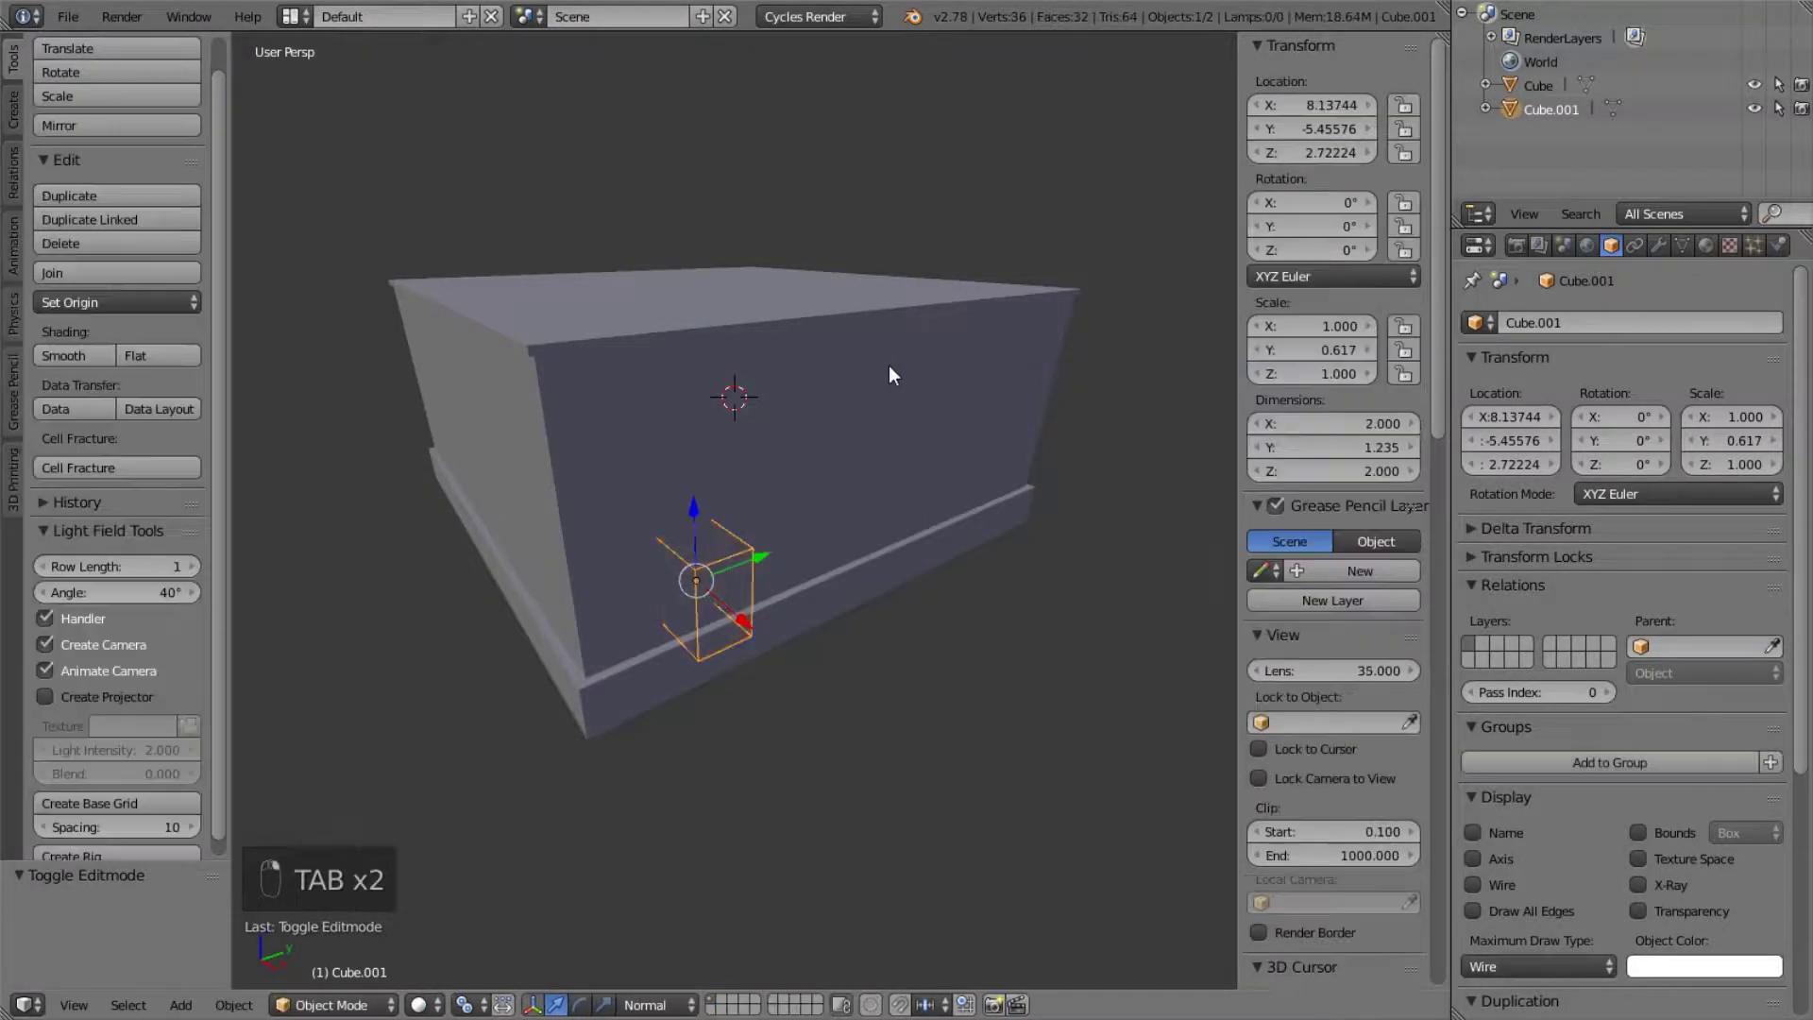
- Add a Boolean modifier to the large block
{"action": "right_click", "coordinate": [889, 368]}
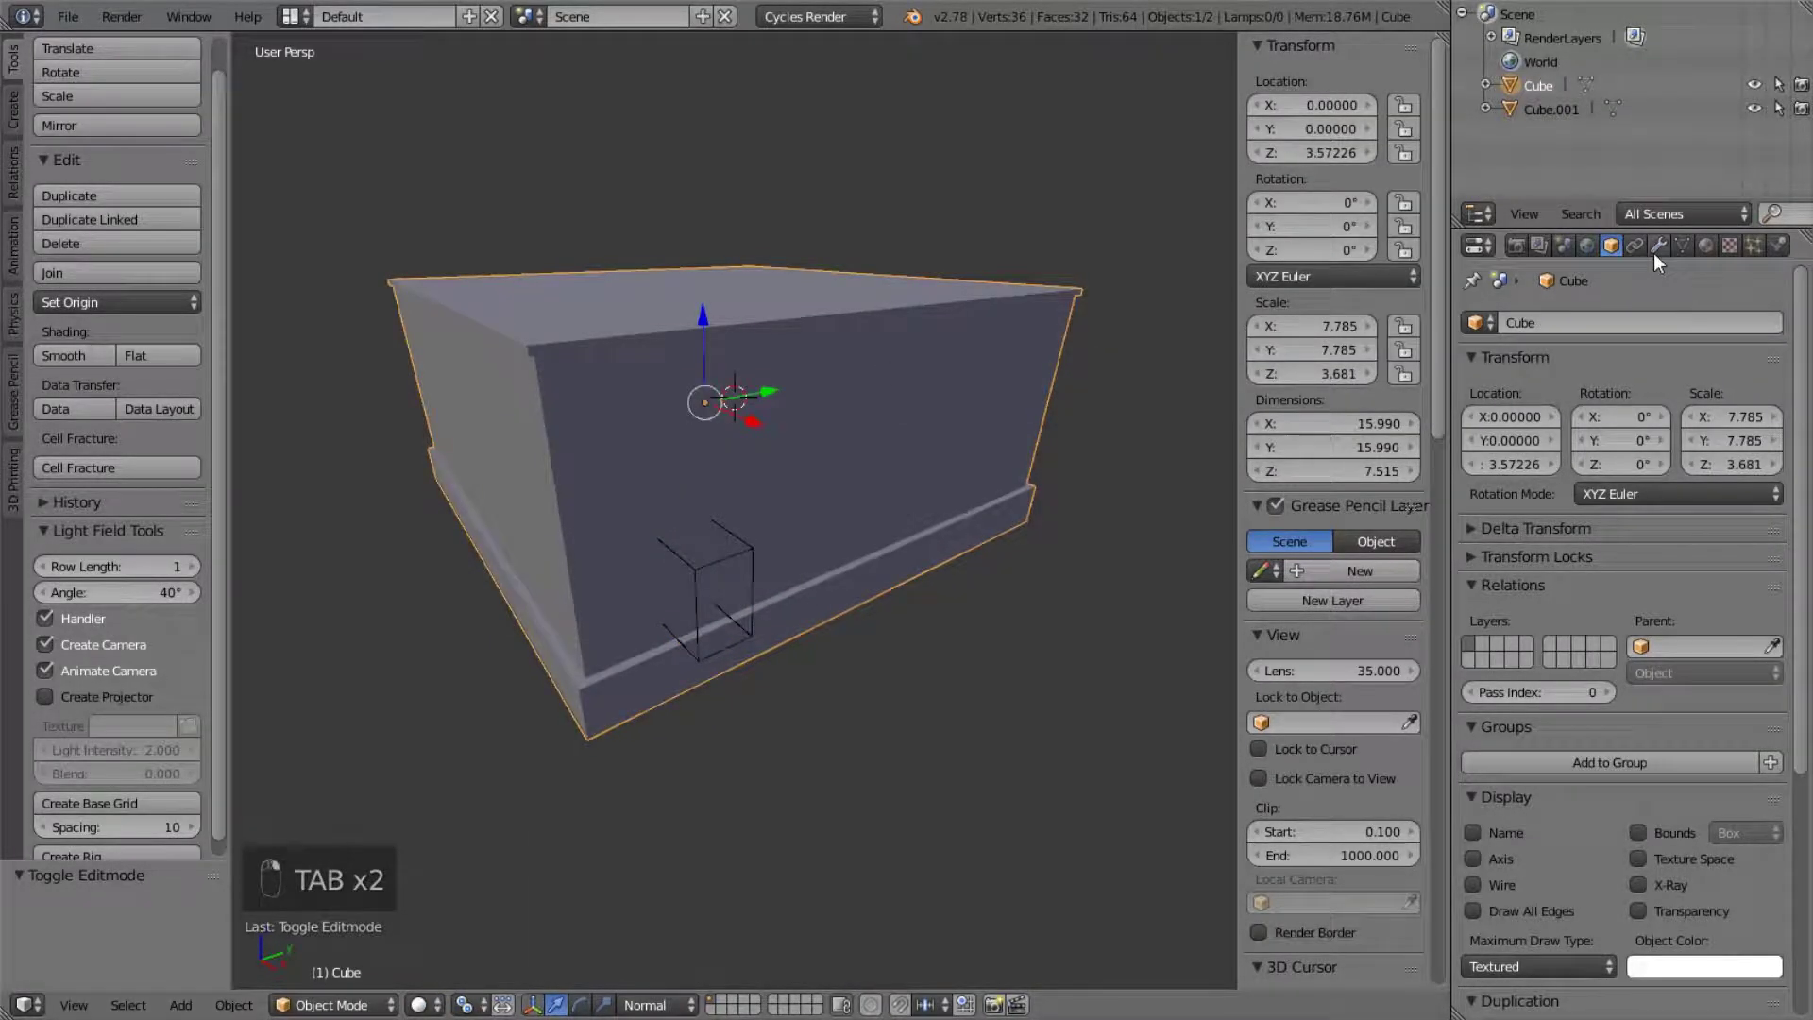
{"action": "left_click", "coordinate": [1658, 247]}
{"action": "left_click", "coordinate": [1648, 322]}
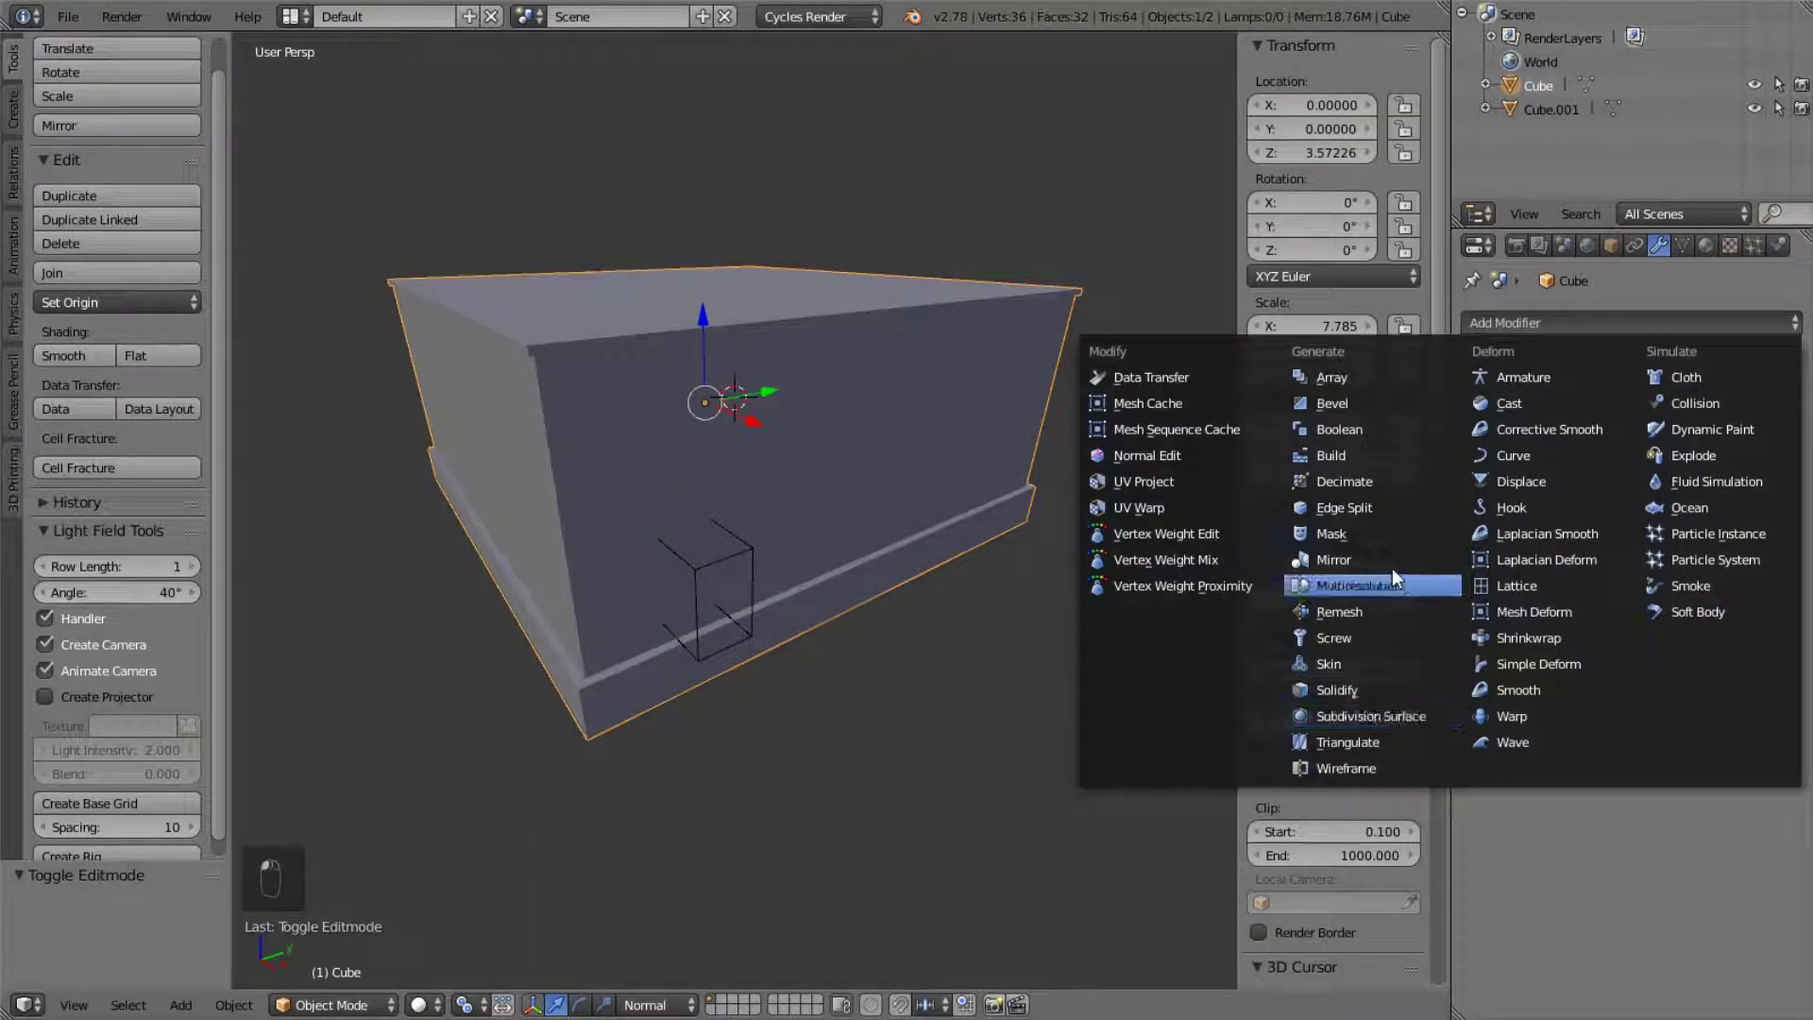
{"action": "left_click", "coordinate": [1384, 434]}
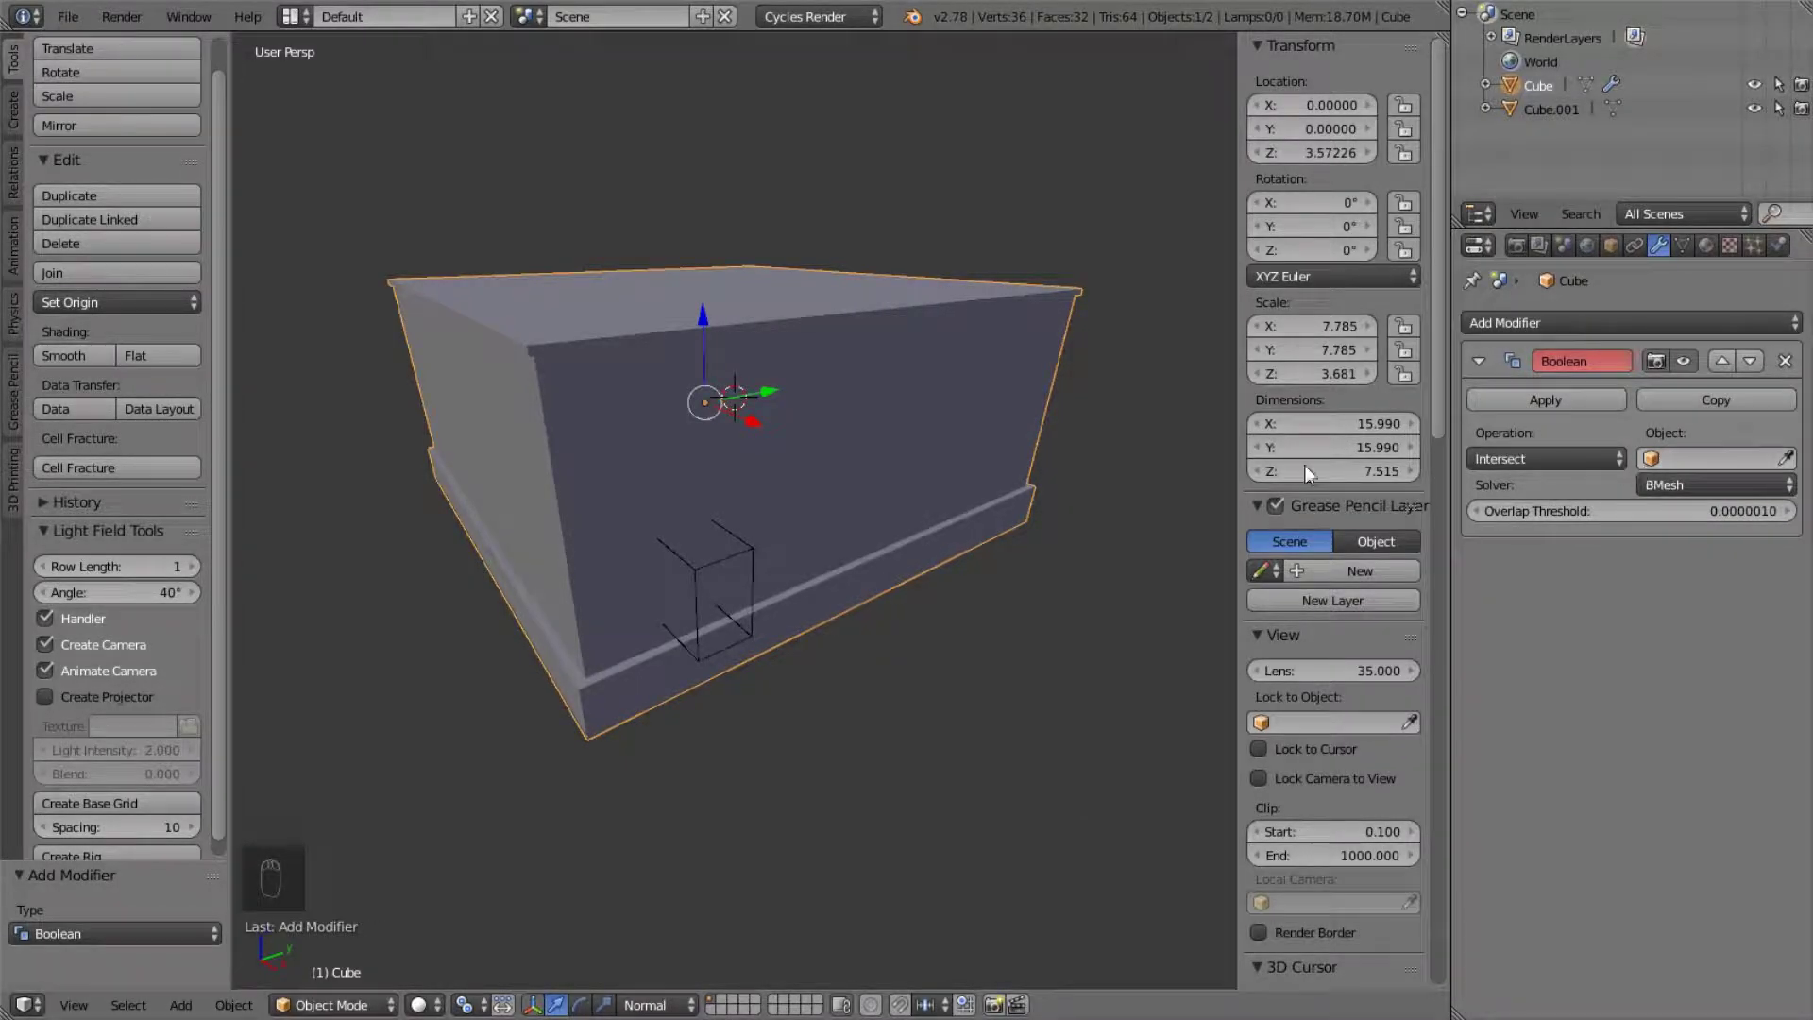
- Rename the small wireframe cube as ventana
{"action": "right_click", "coordinate": [745, 561]}
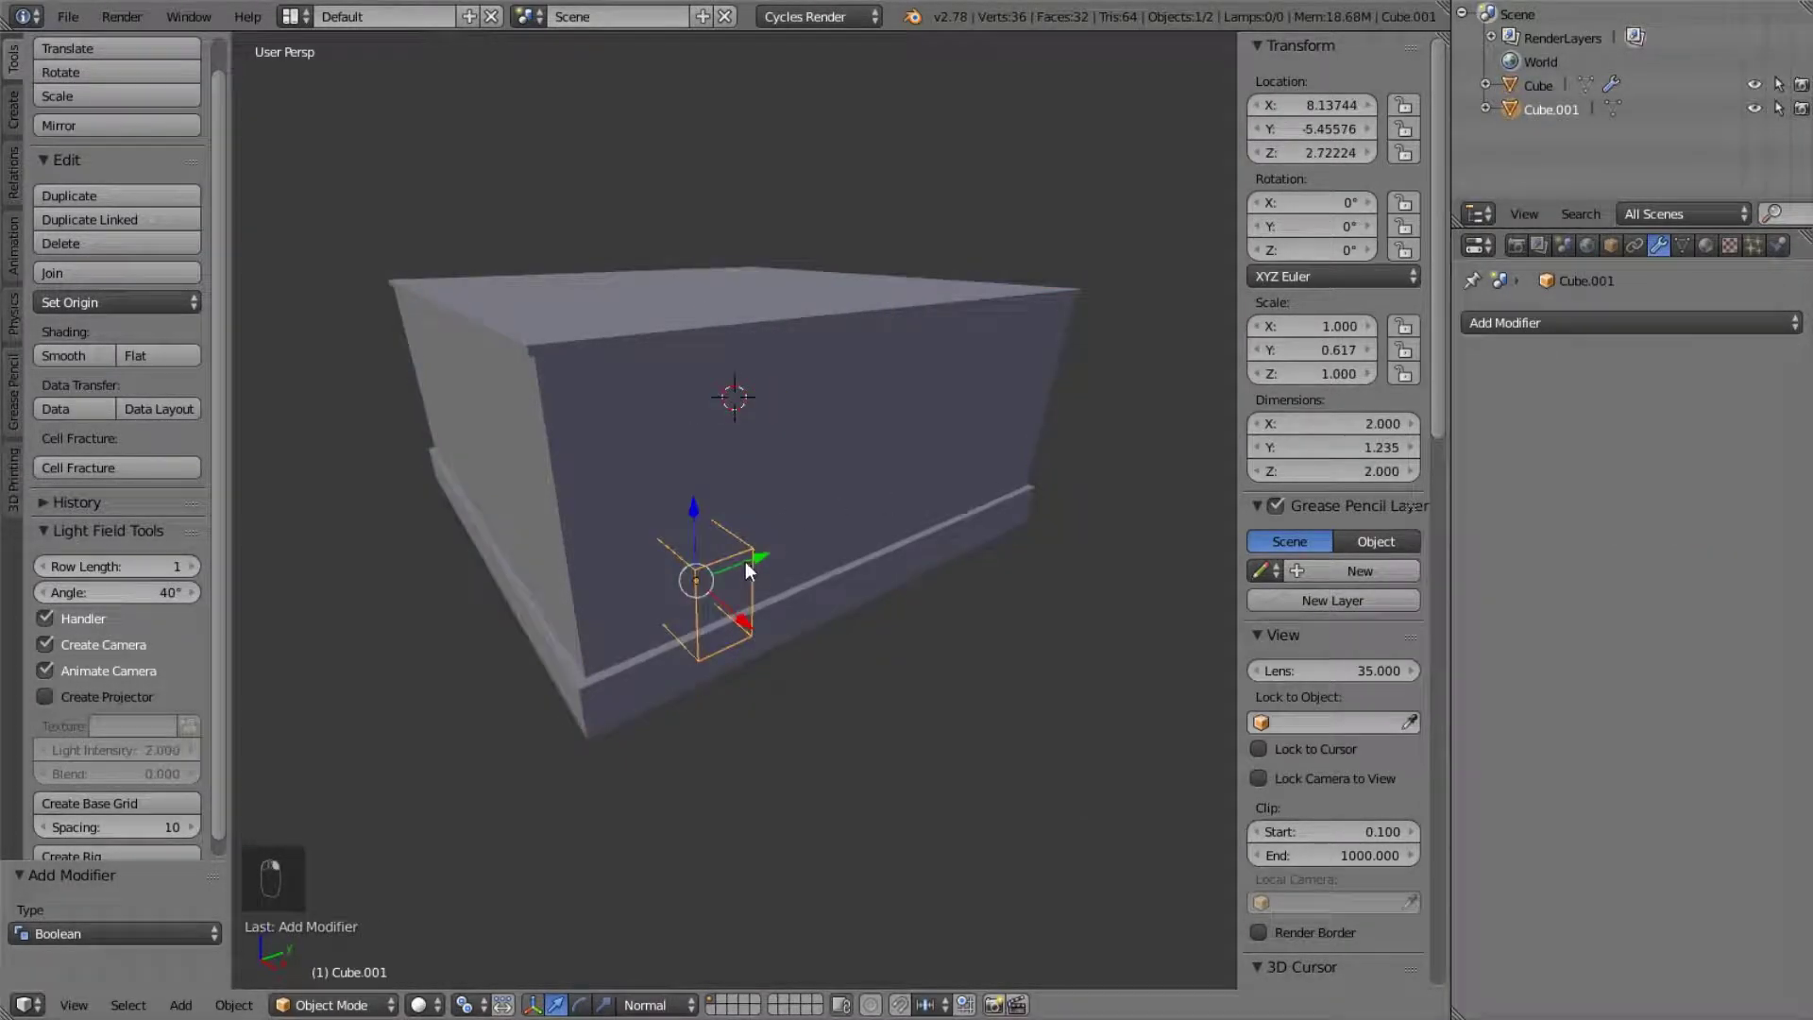
{"action": "left_click", "coordinate": [1613, 246]}
{"action": "left_click", "coordinate": [1610, 323]}
{"action": "type", "text": "ventana"}
{"action": "key", "text": "Return"}
- Set the block's Boolean modifier to use ventana as its object with the Difference operation
{"action": "right_click", "coordinate": [650, 292]}
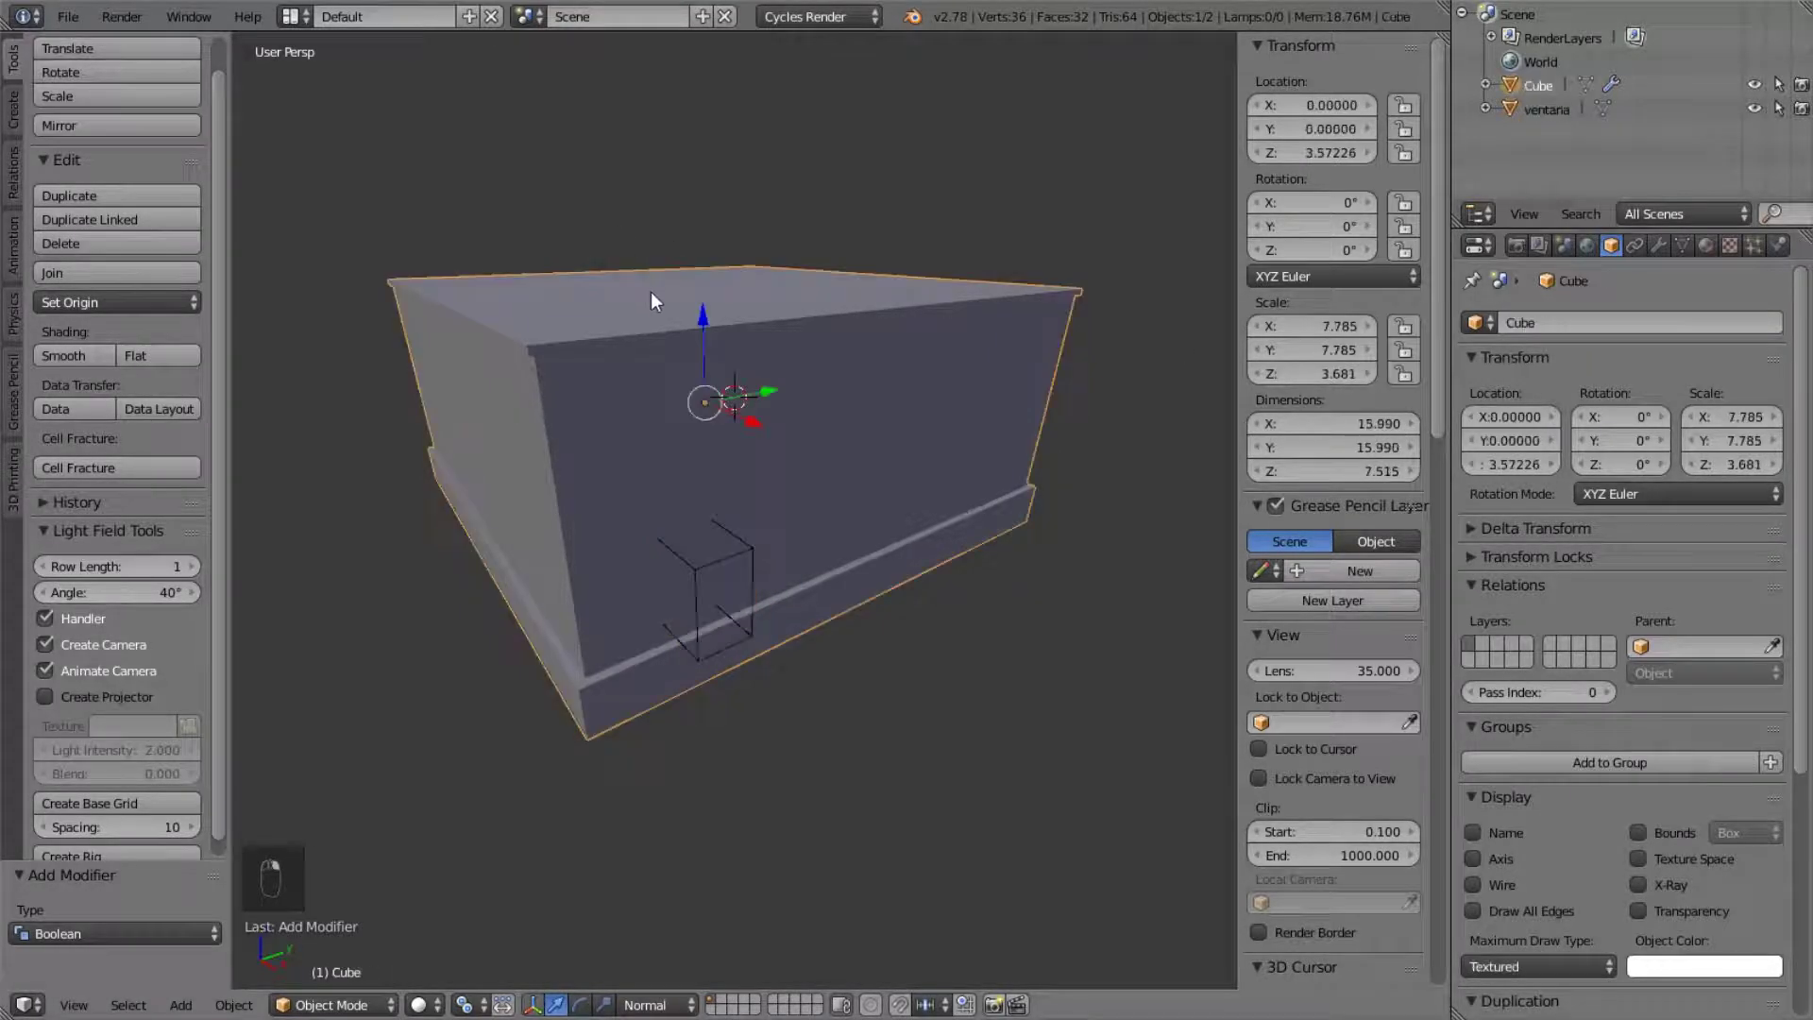
{"action": "left_click", "coordinate": [1668, 242]}
{"action": "left_click", "coordinate": [1696, 461]}
{"action": "left_click", "coordinate": [1666, 493]}
{"action": "left_click", "coordinate": [1577, 457]}
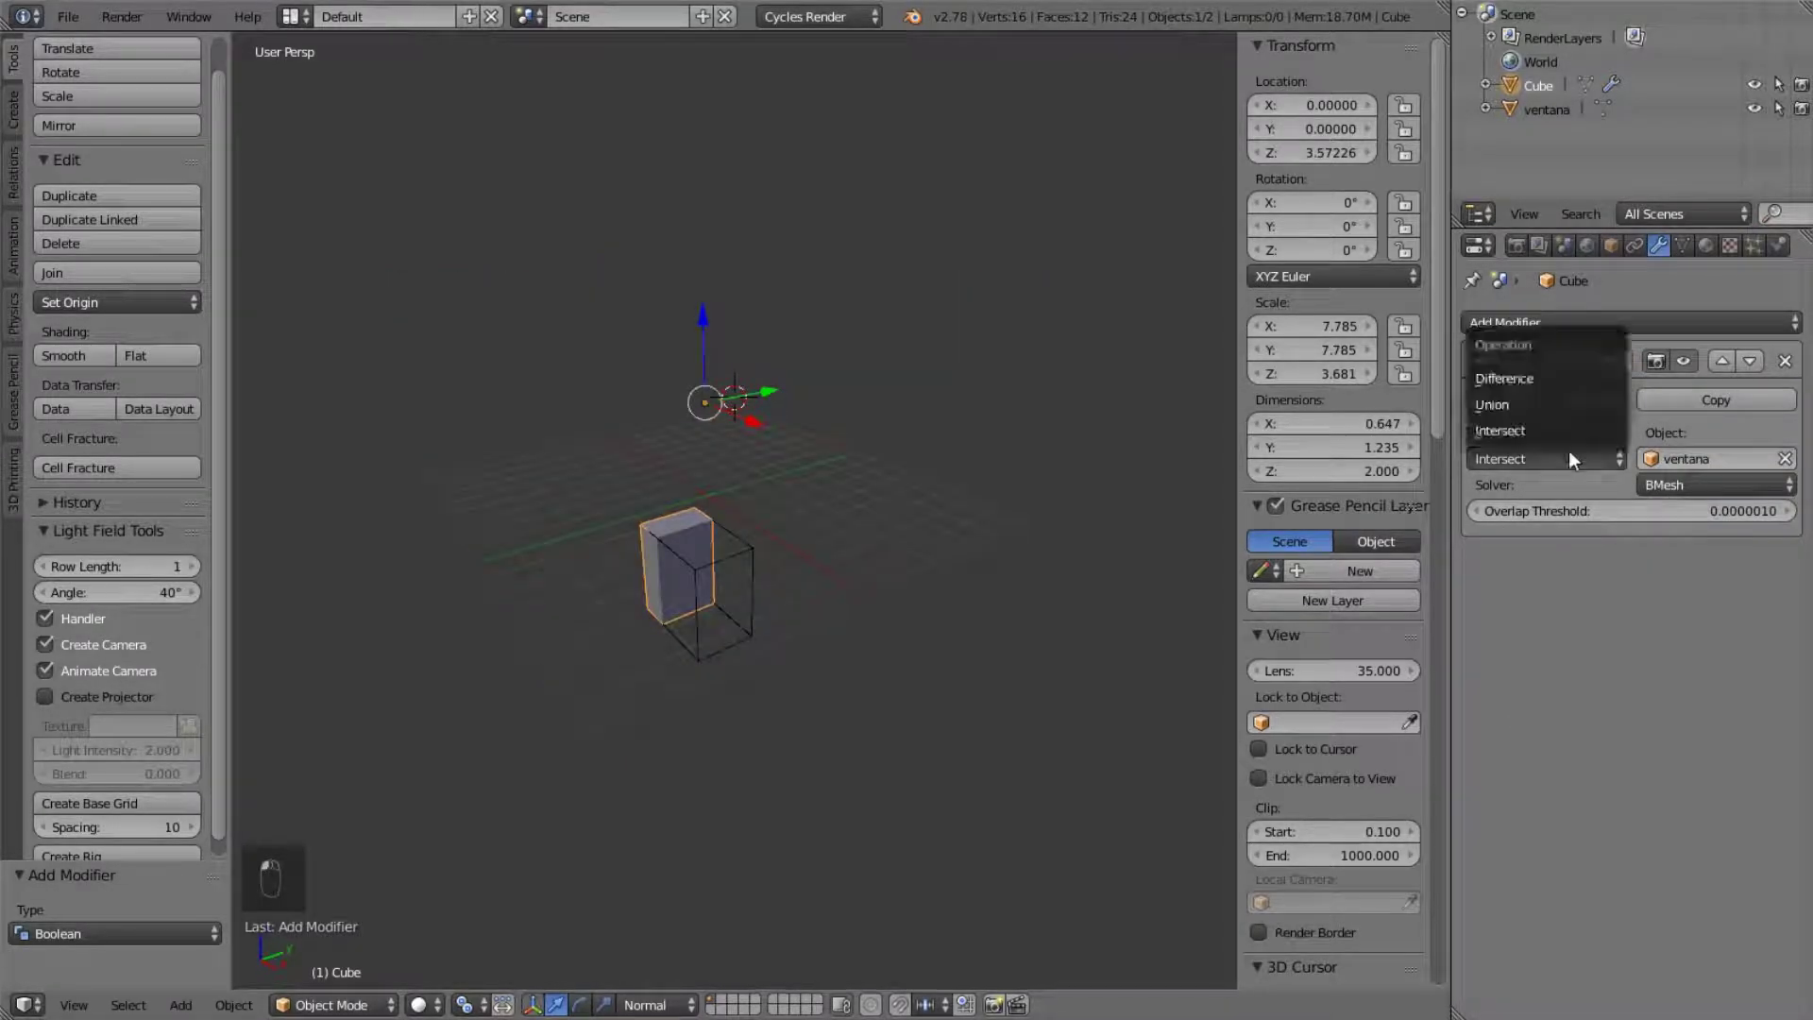
{"action": "left_click", "coordinate": [1547, 377]}
- Move the ventana cutter outward along X to about 8.59 and along Y to about -6.31, near the wall's corner
{"action": "right_click", "coordinate": [720, 561]}
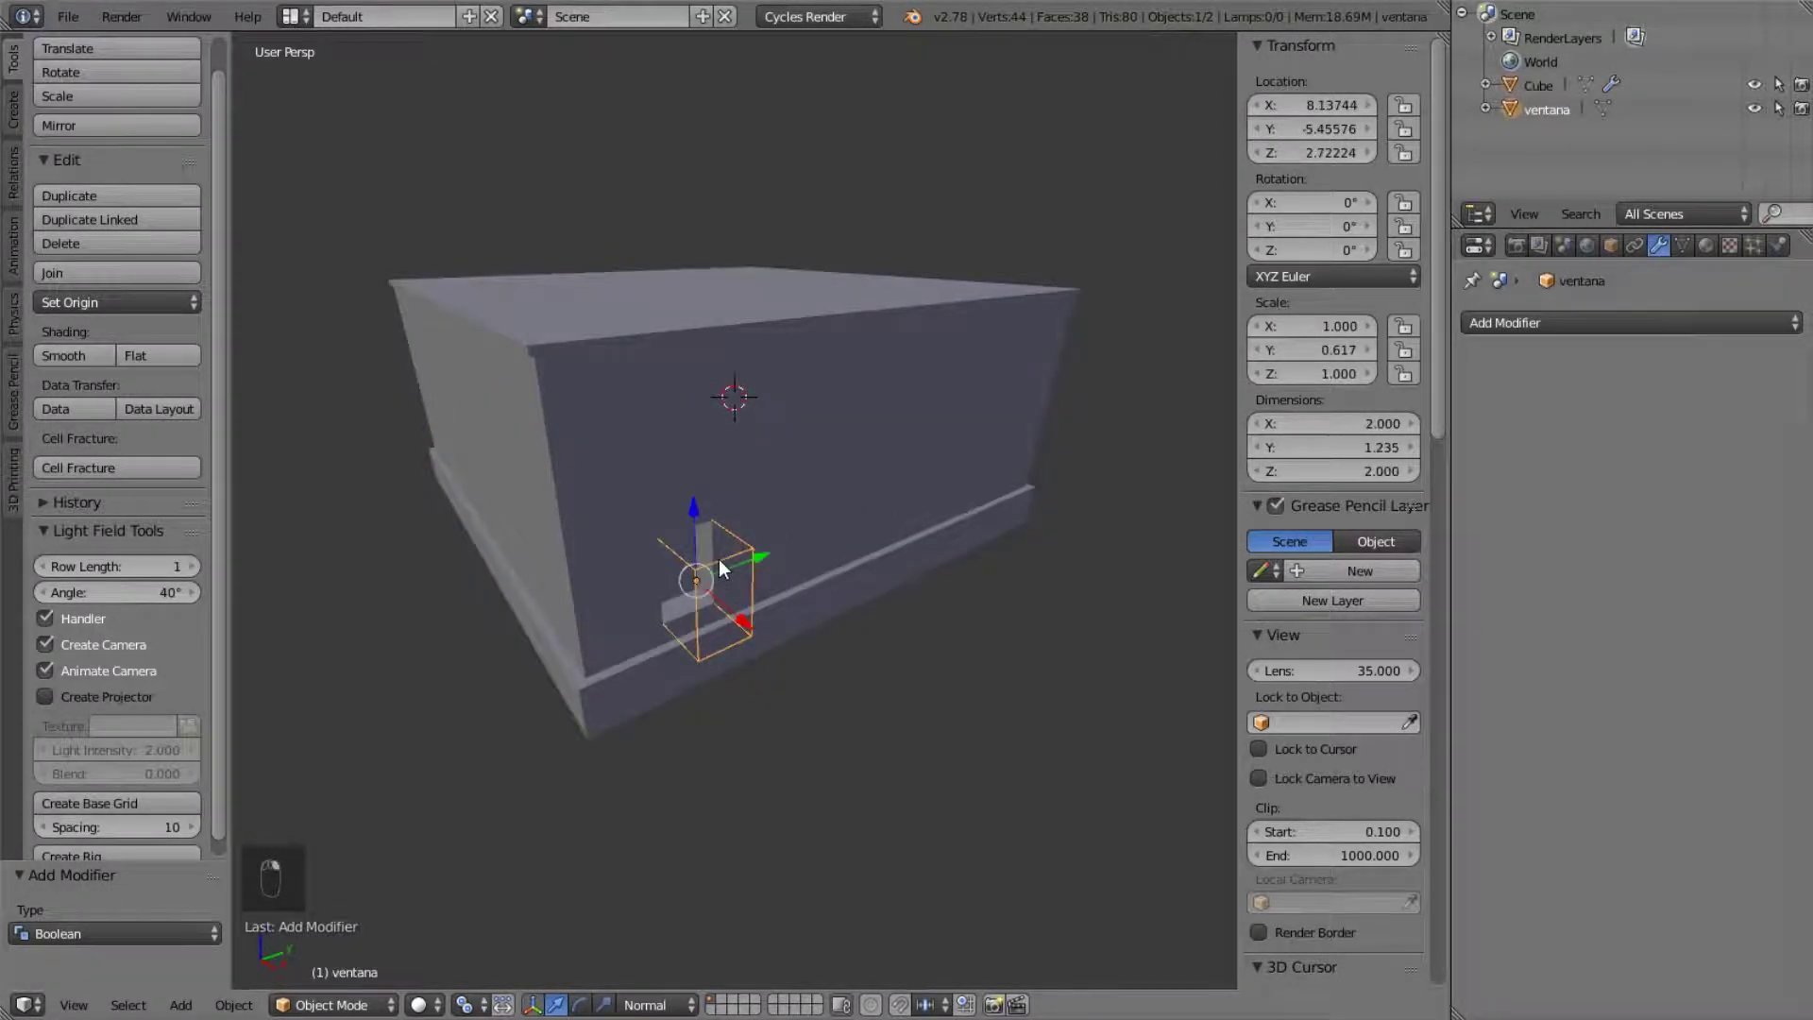
{"action": "key", "text": "g"}
{"action": "key", "text": "y"}
{"action": "key", "text": "x"}
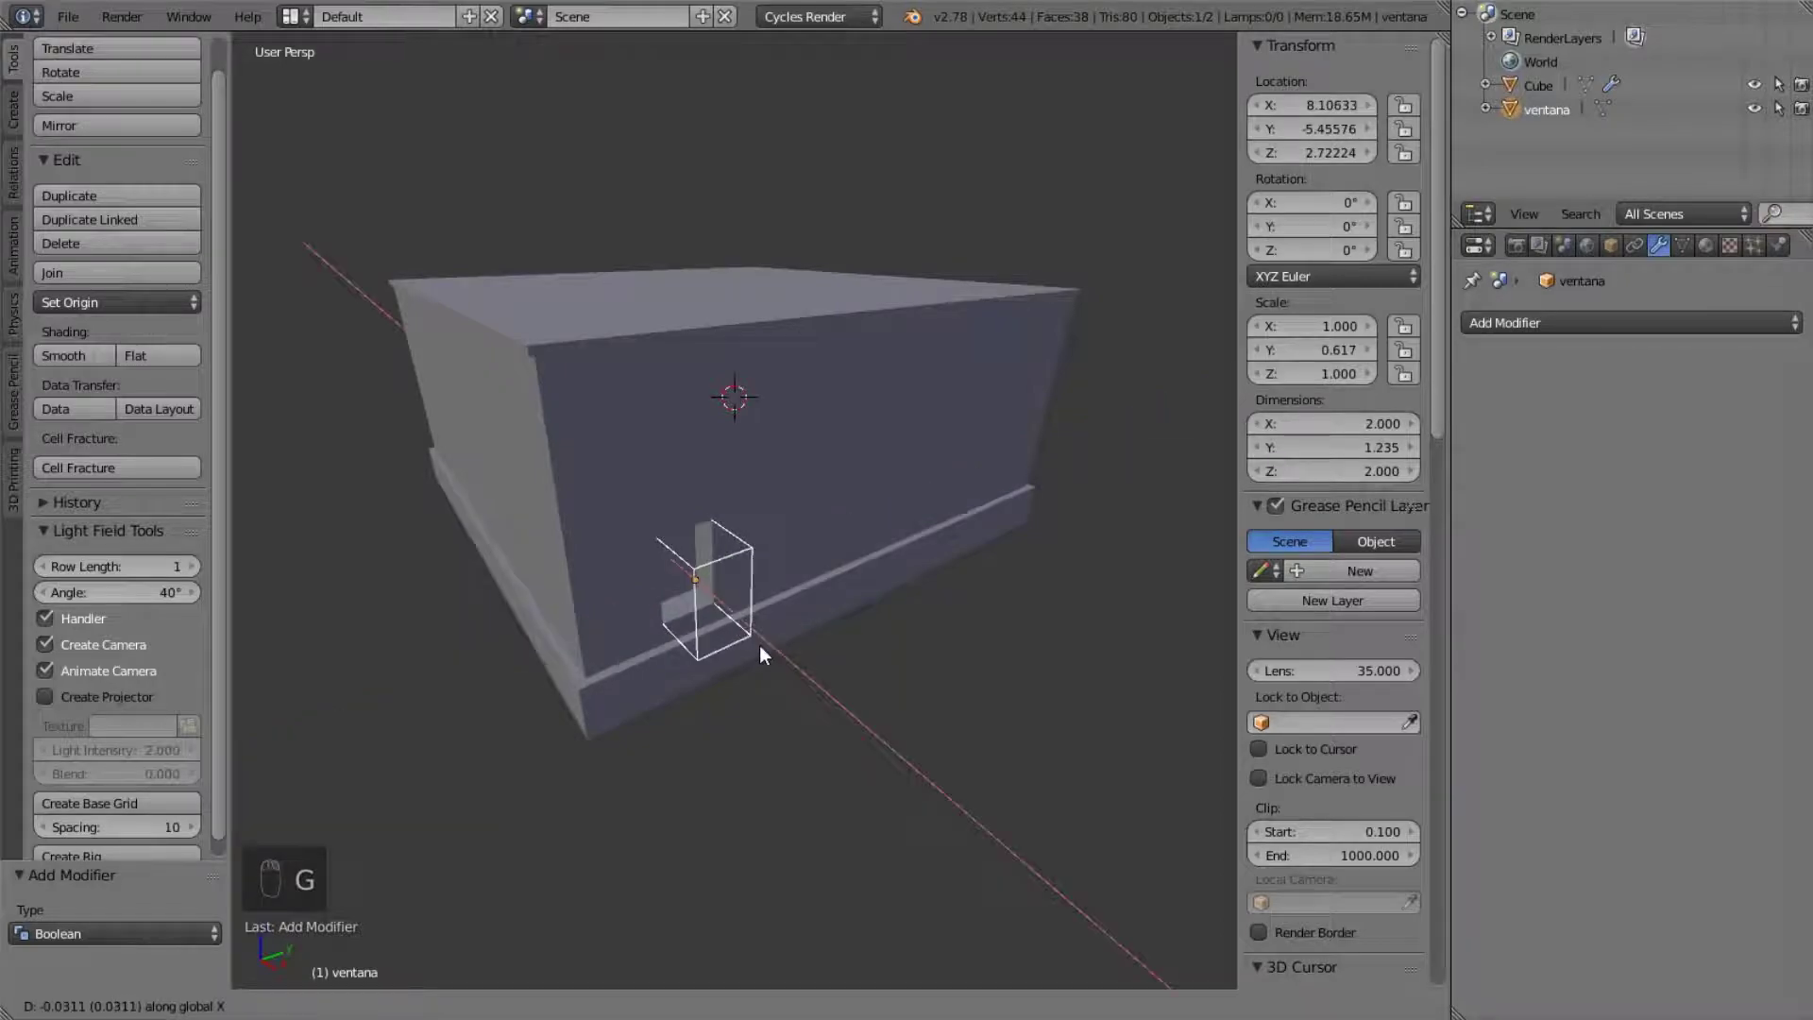
{"action": "left_click", "coordinate": [761, 649]}
{"action": "middle_click_drag", "start_coordinate": [762, 650], "coordinate": [909, 623]}
{"action": "key", "text": "g"}
{"action": "key", "text": "y"}
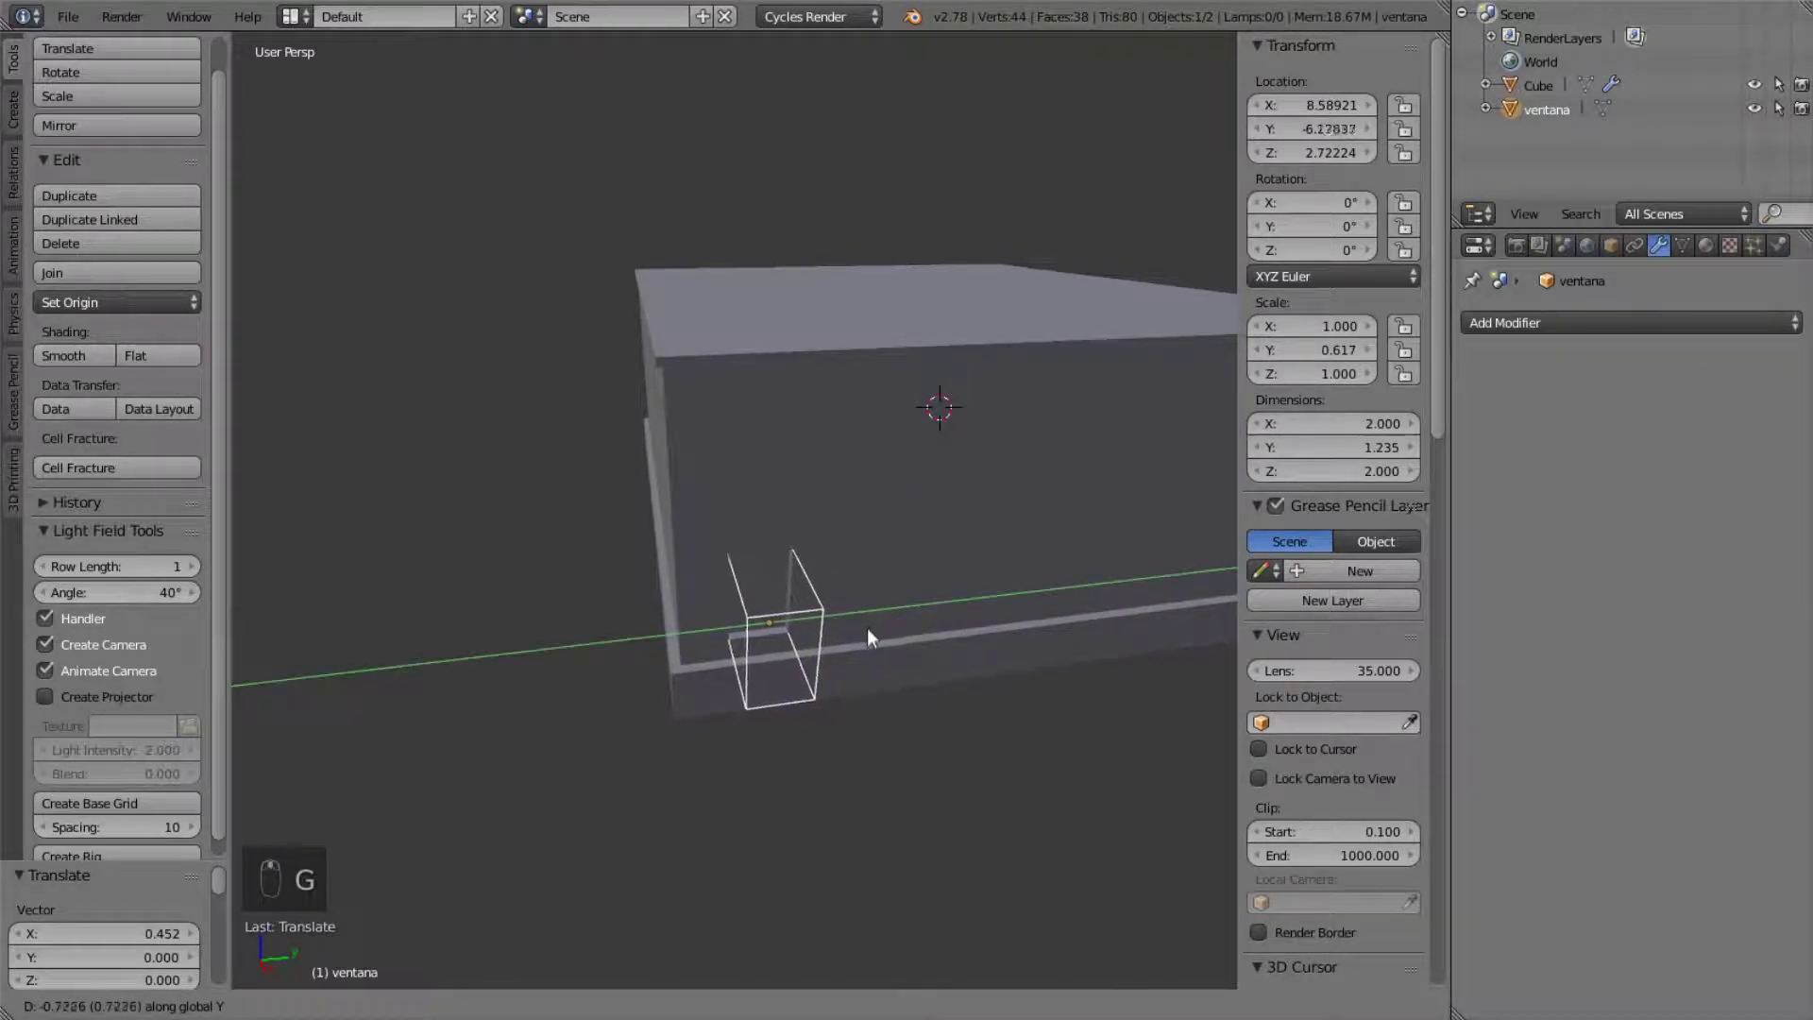
{"action": "left_click", "coordinate": [861, 631]}
{"action": "middle_click_drag", "start_coordinate": [861, 630], "coordinate": [827, 484]}
- Snap the 3D cursor to the block's origin and put the ventana cutter into Edit Mode
{"action": "right_click", "coordinate": [835, 378]}
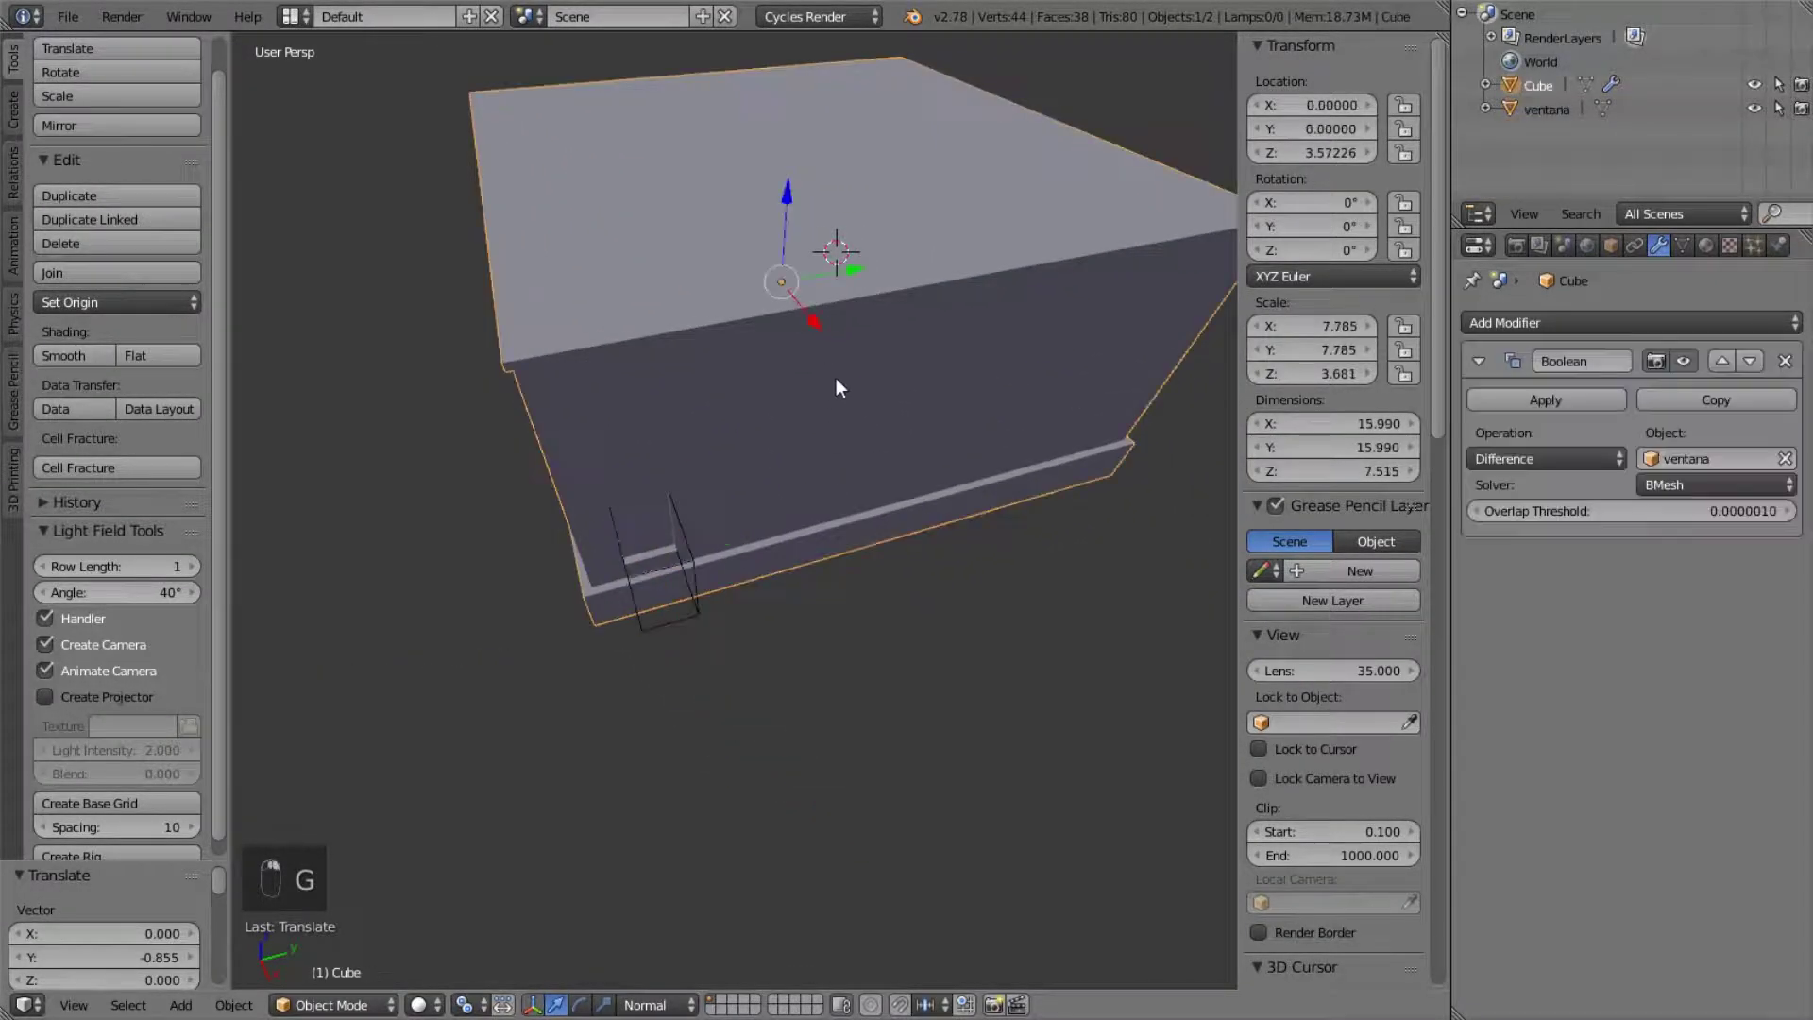
{"action": "key", "text": "shift+s"}
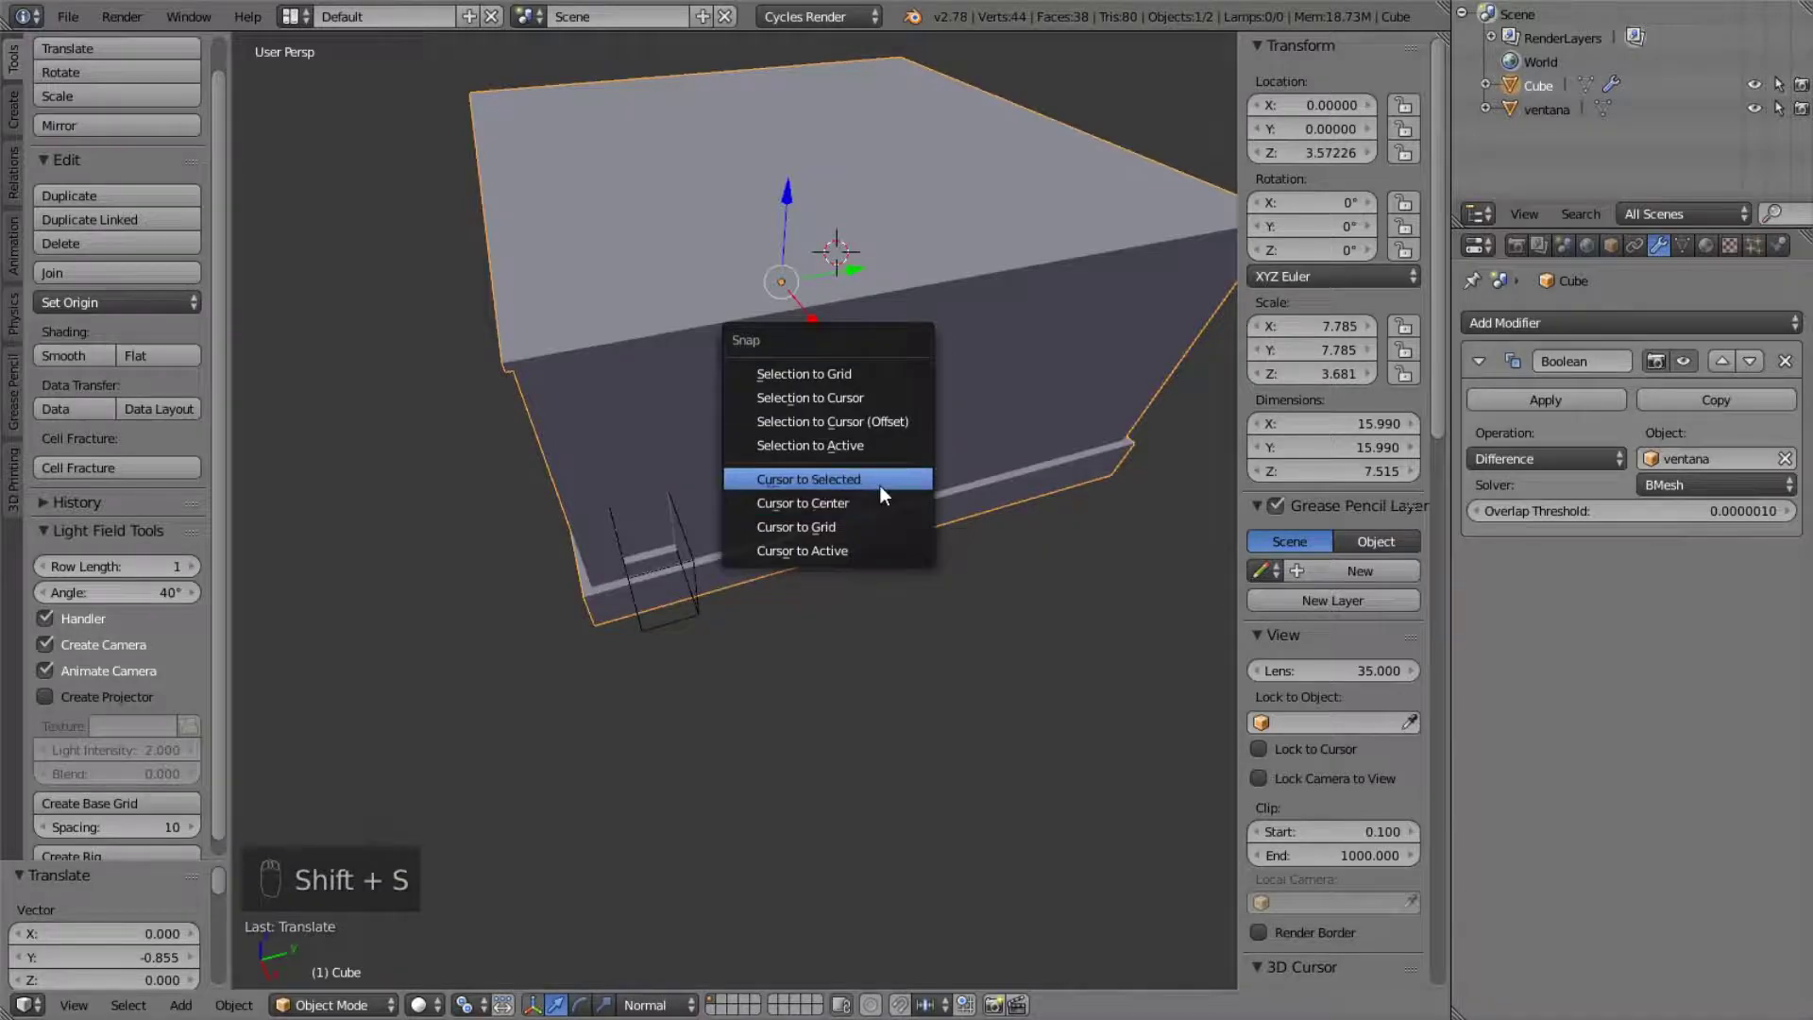
{"action": "left_click", "coordinate": [881, 484]}
{"action": "middle_click_drag", "start_coordinate": [881, 491], "coordinate": [793, 532]}
{"action": "right_click", "coordinate": [745, 402]}
{"action": "key", "text": "Tab"}
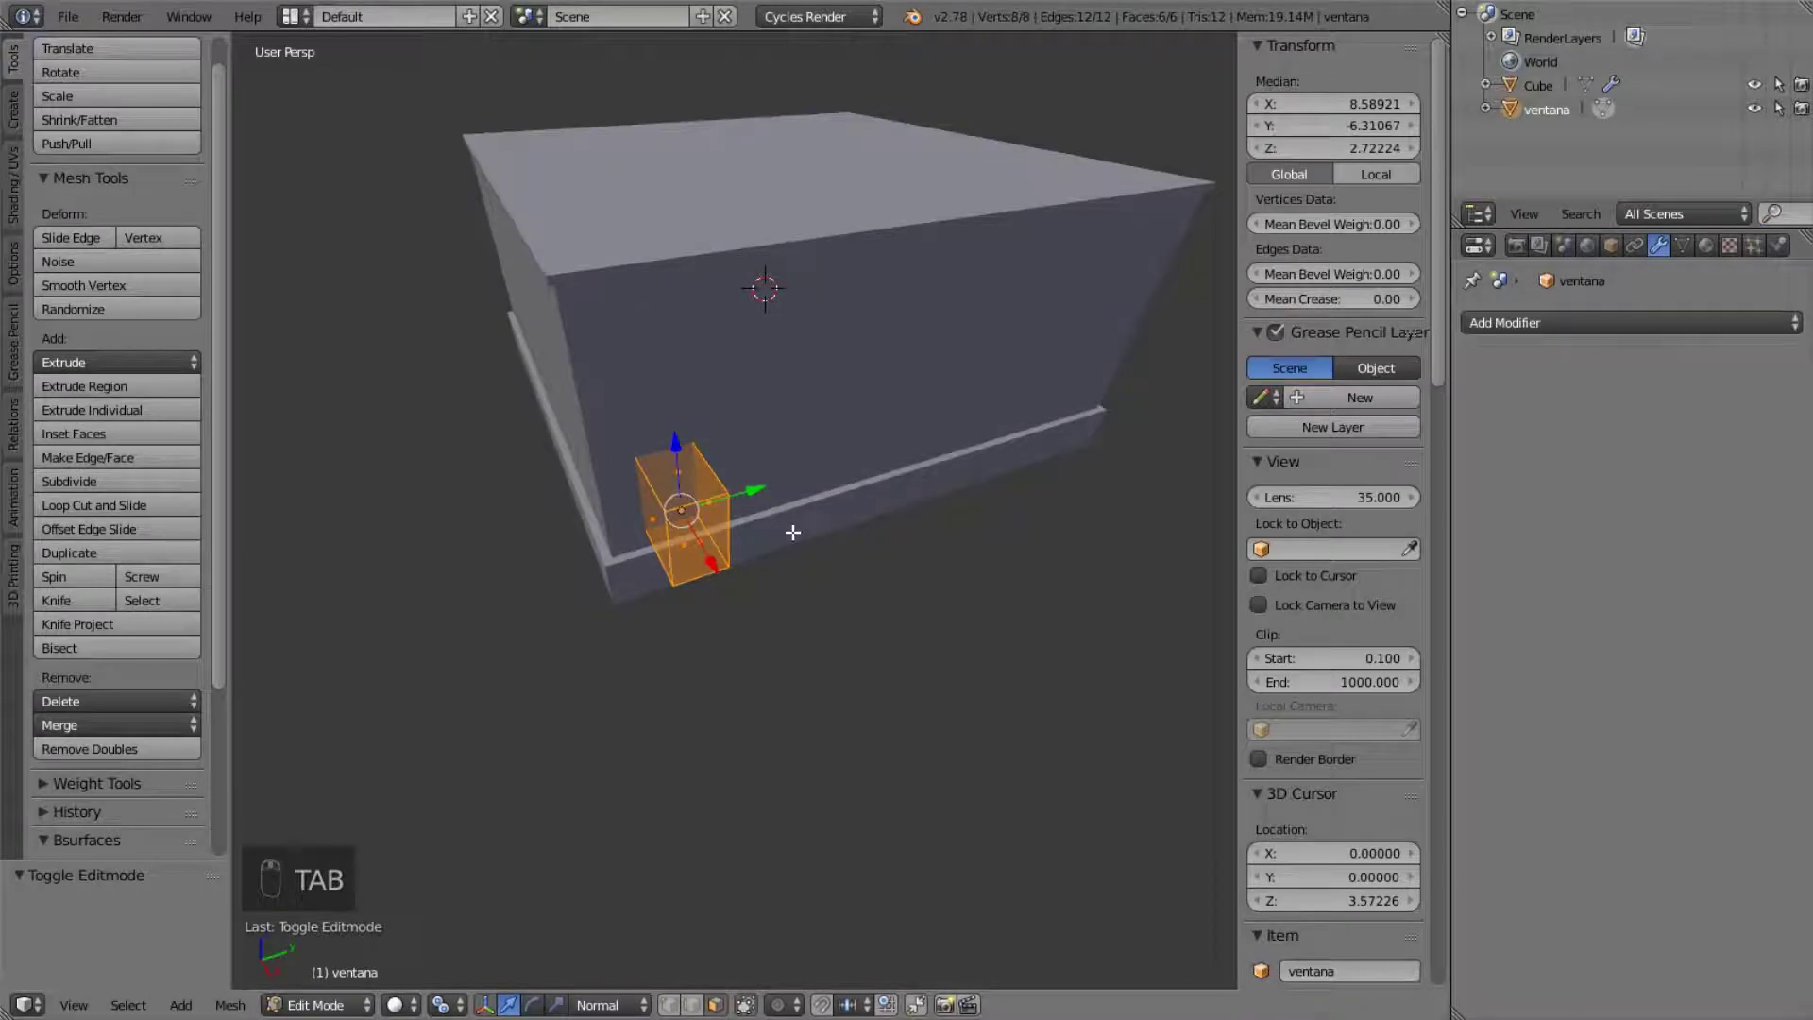
- Try duplicating the cutter mesh about 1.65 along Y, and undo the duplicate
{"action": "key", "text": "shift+d"}
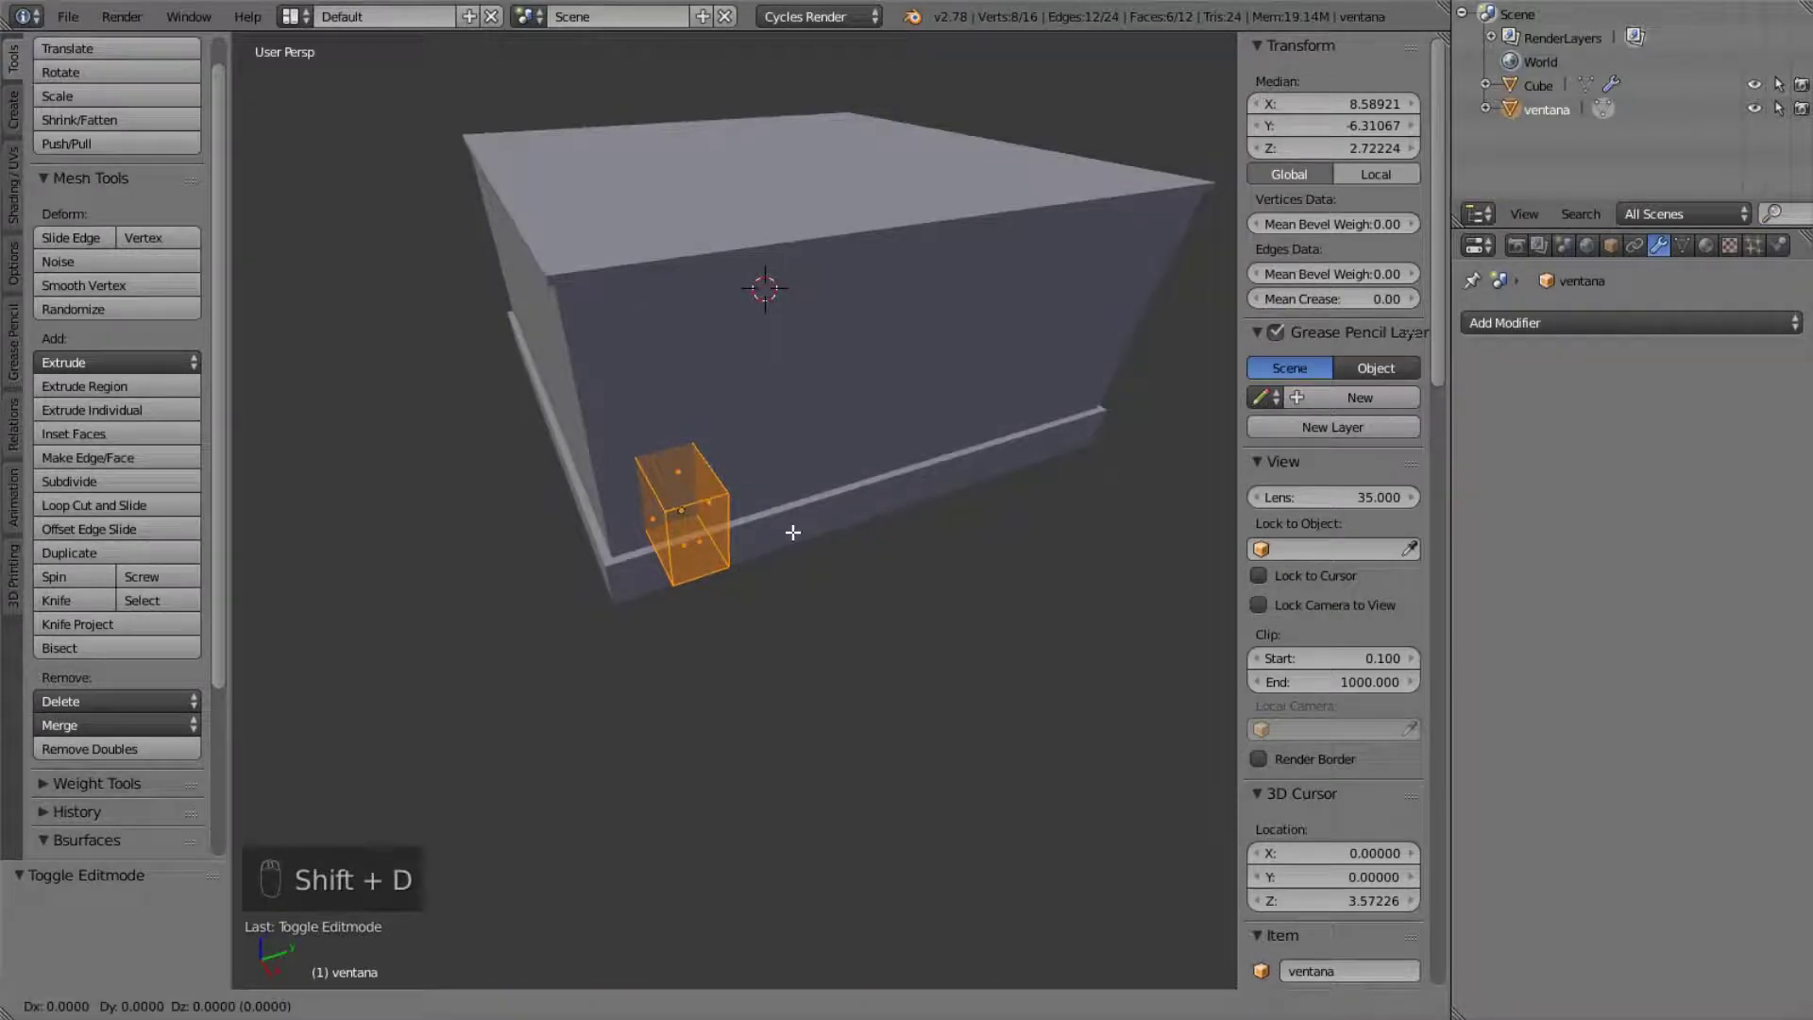
{"action": "key", "text": "y"}
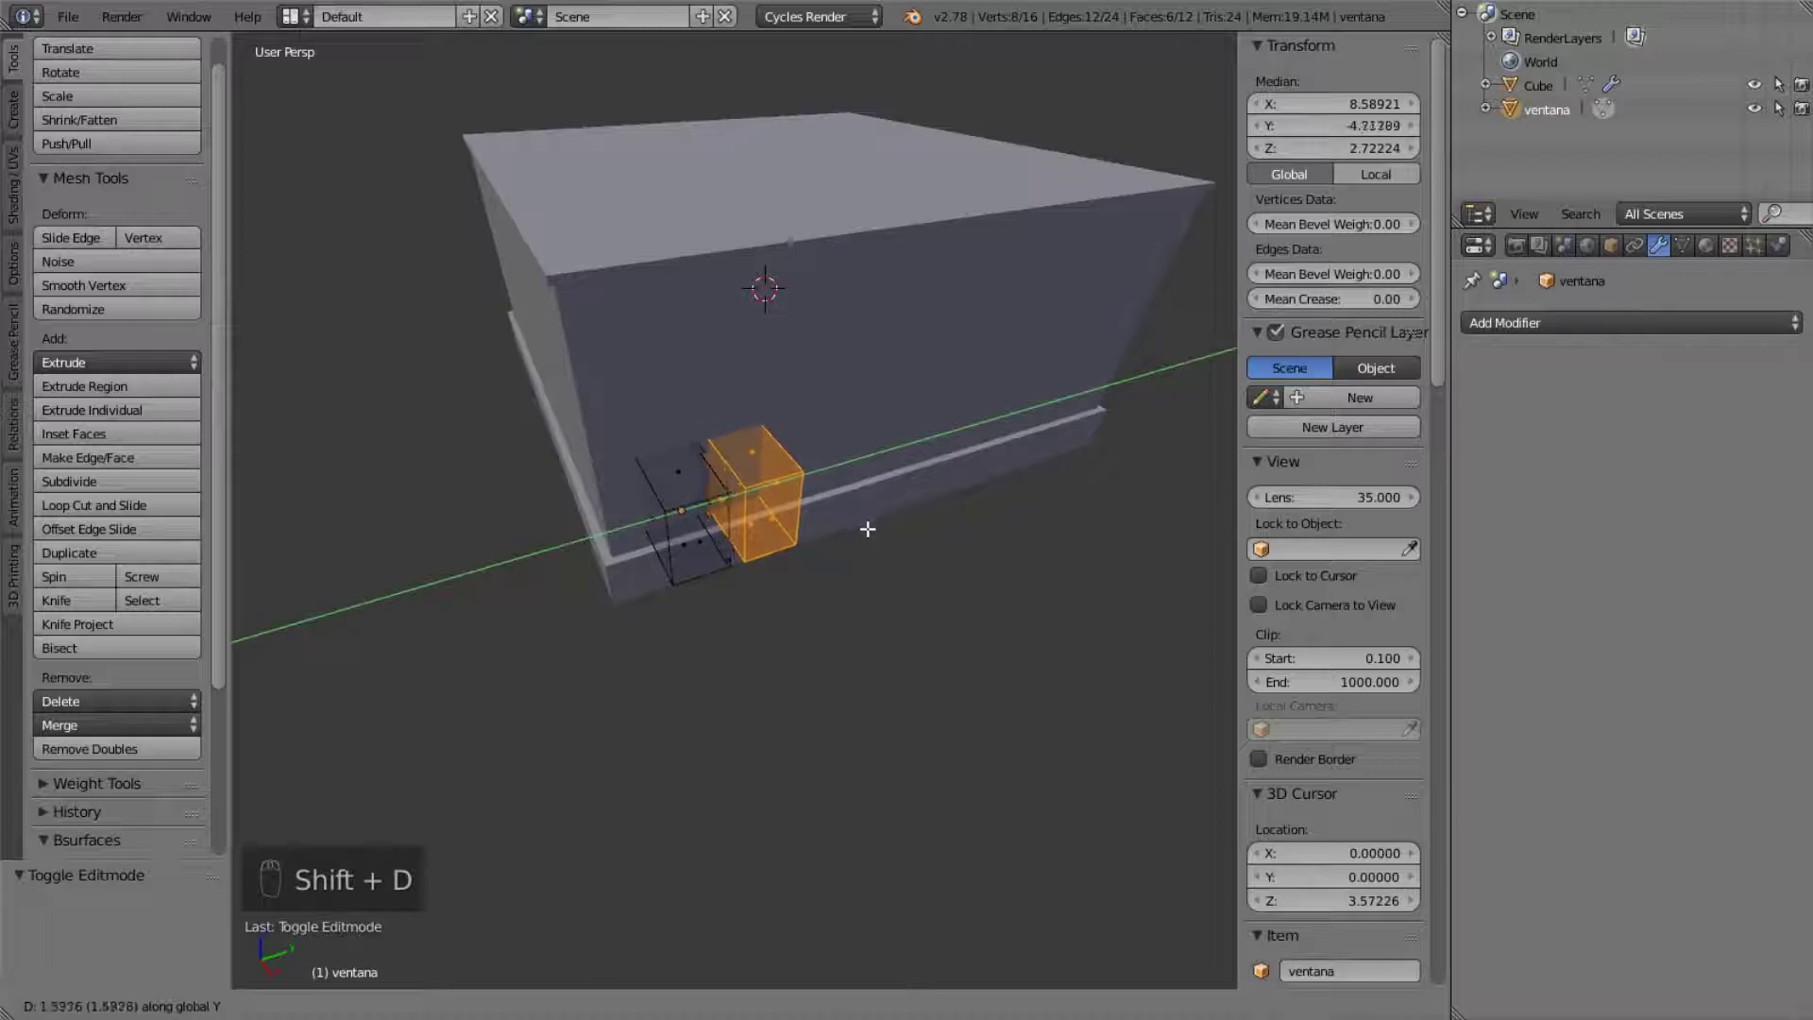
{"action": "left_click", "coordinate": [863, 523]}
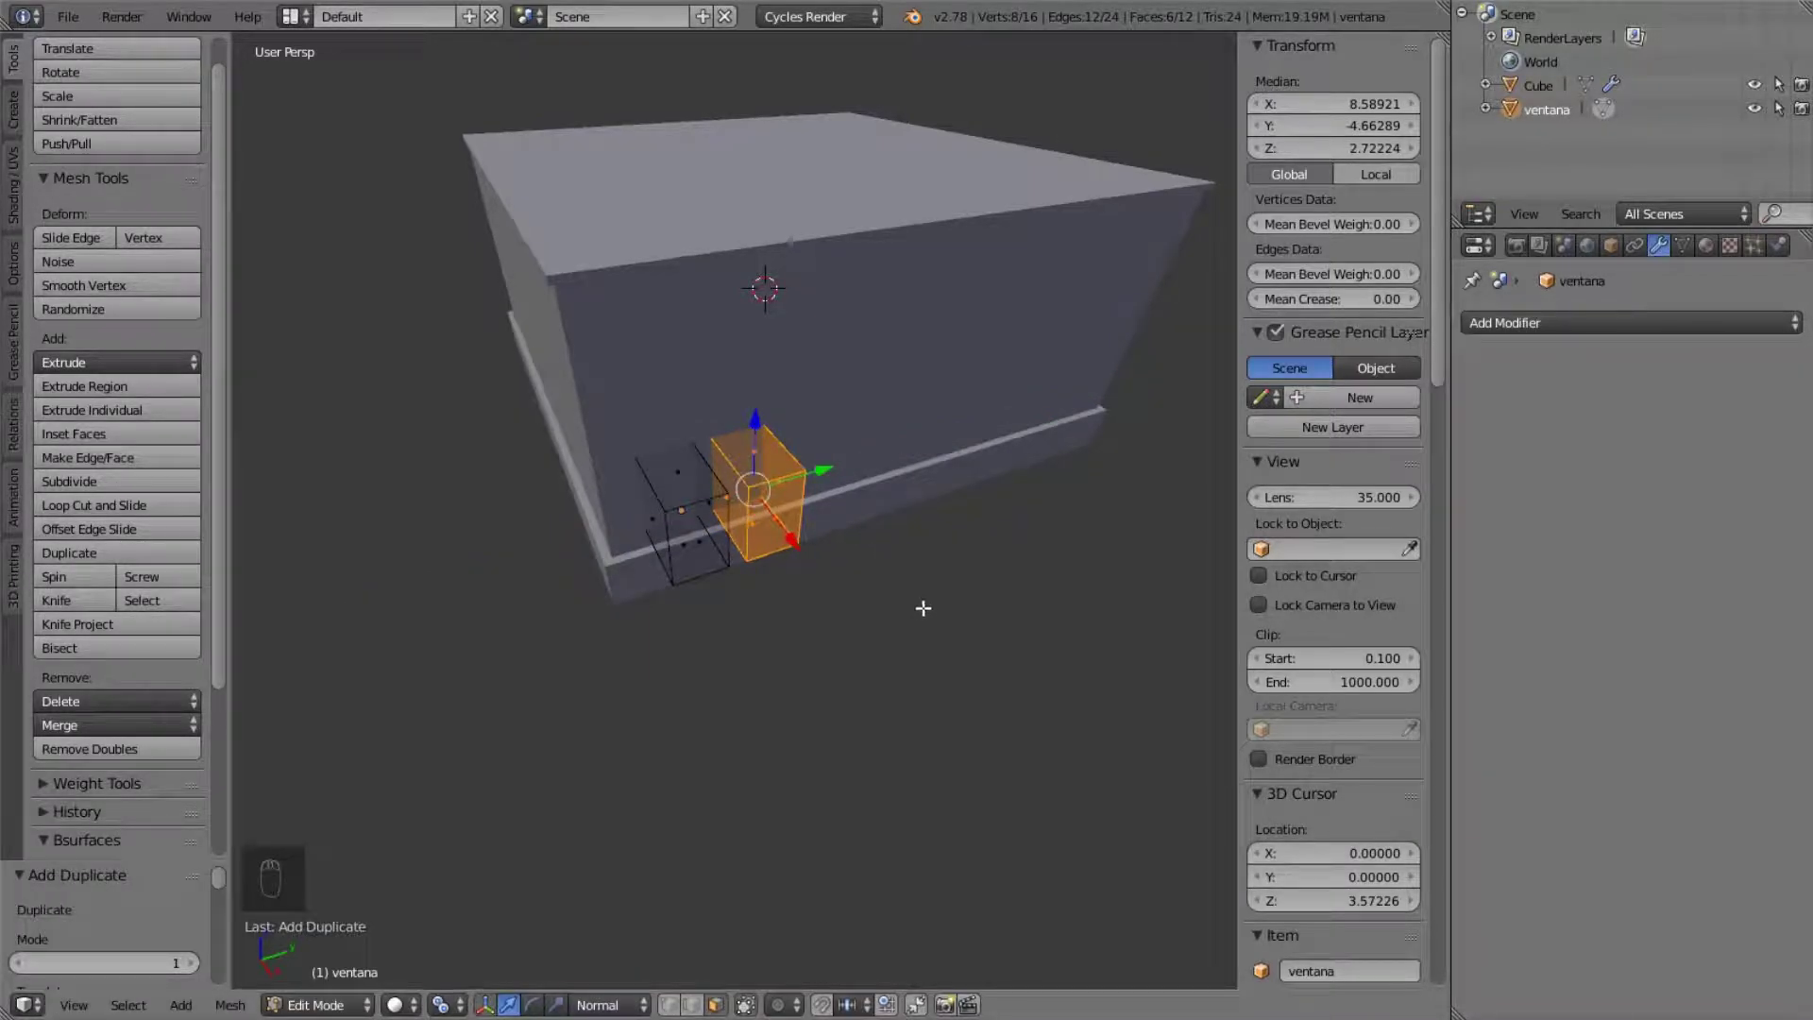
{"action": "key", "text": "ctrl+z"}
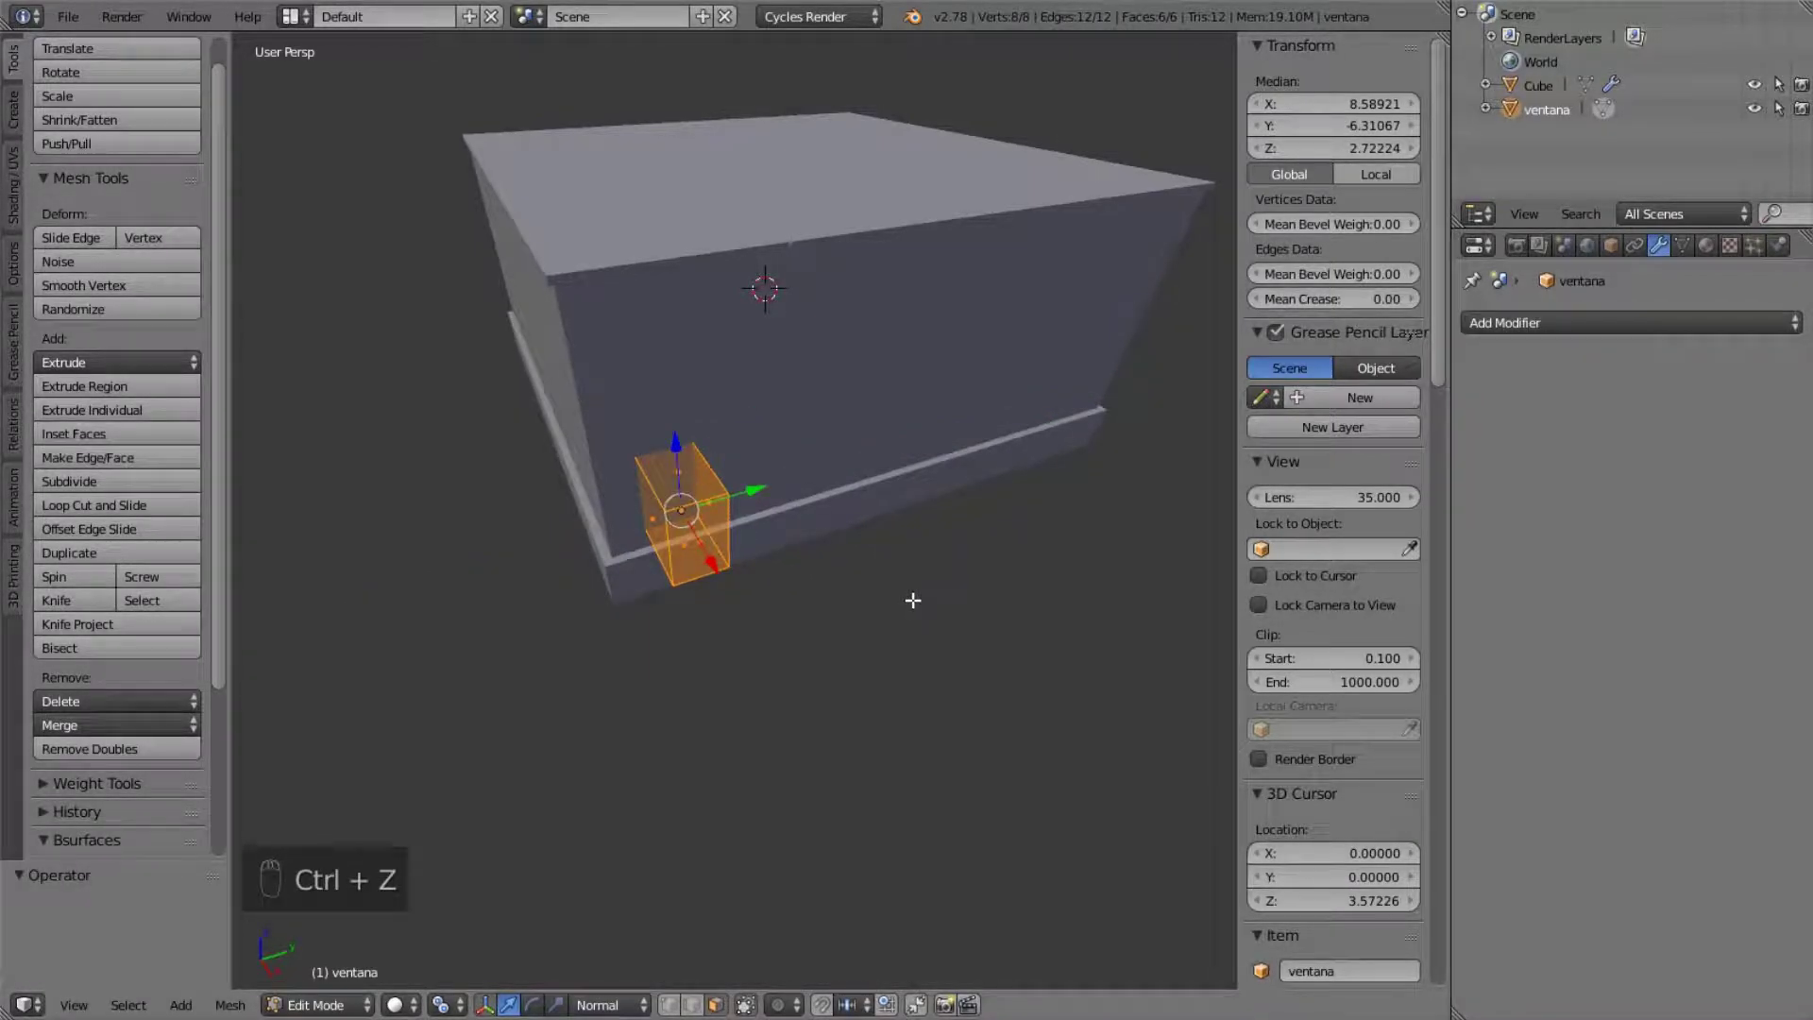
- Duplicate the cutter mesh about 2.19 along Y and repeat the duplication until seven cutters line the wall
{"action": "key", "text": "shift+d"}
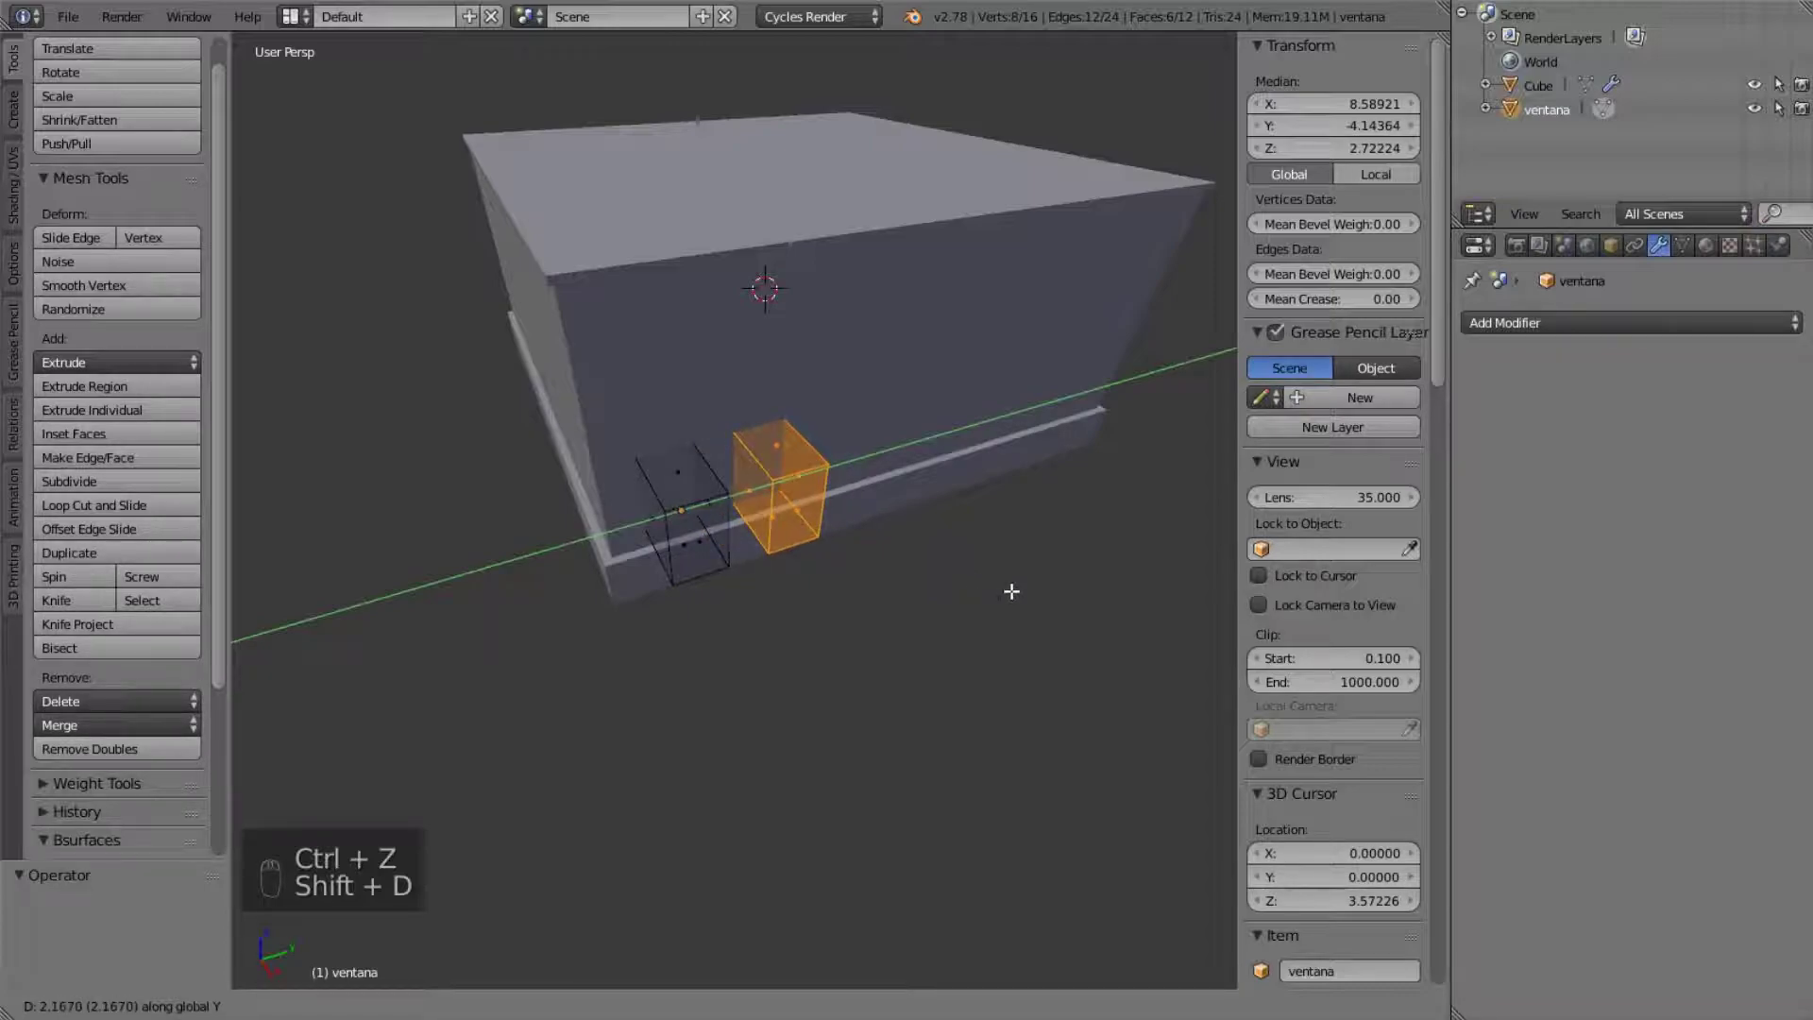
{"action": "left_click", "coordinate": [1014, 640]}
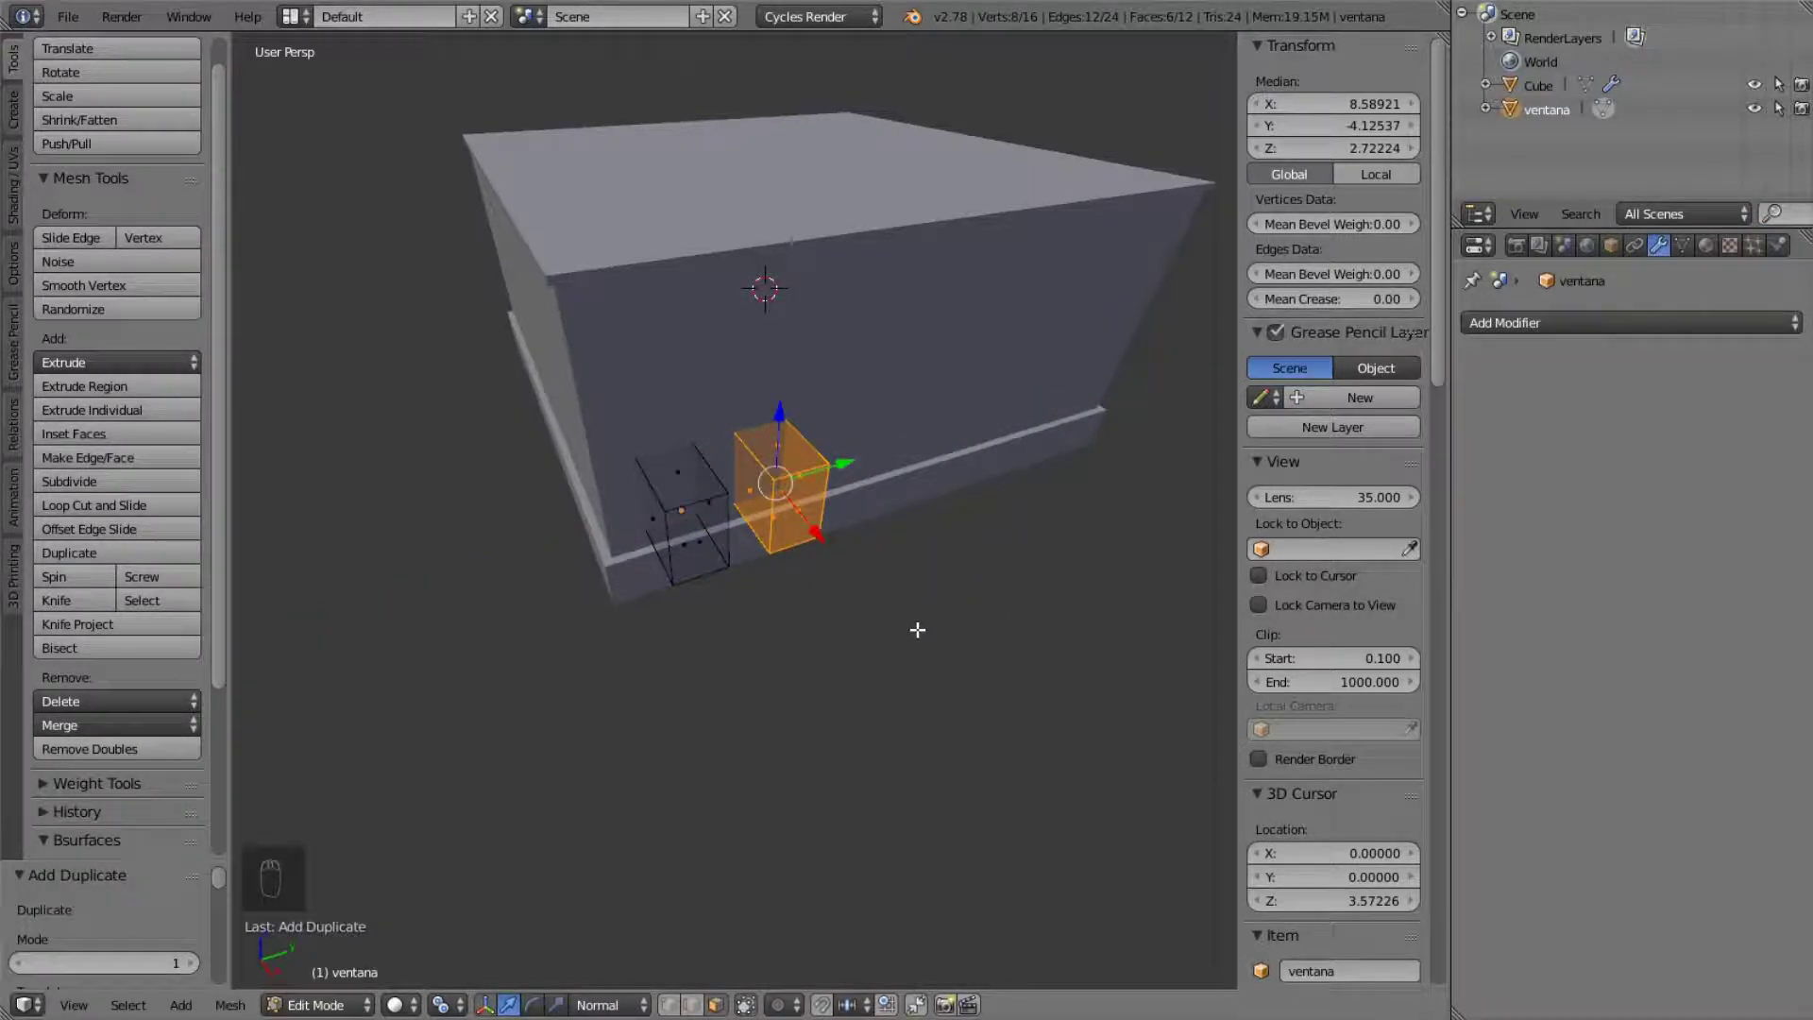
{"action": "key", "text": "shift+r"}
{"action": "key", "text": "shift+r"}
{"action": "key", "text": "shift+r"}
{"action": "key", "text": "shift+r"}
{"action": "key", "text": "shift+r"}
{"action": "key", "text": "shift+r"}
{"action": "middle_click_drag", "start_coordinate": [999, 615], "coordinate": [942, 631]}
{"action": "key", "text": "shift+r"}
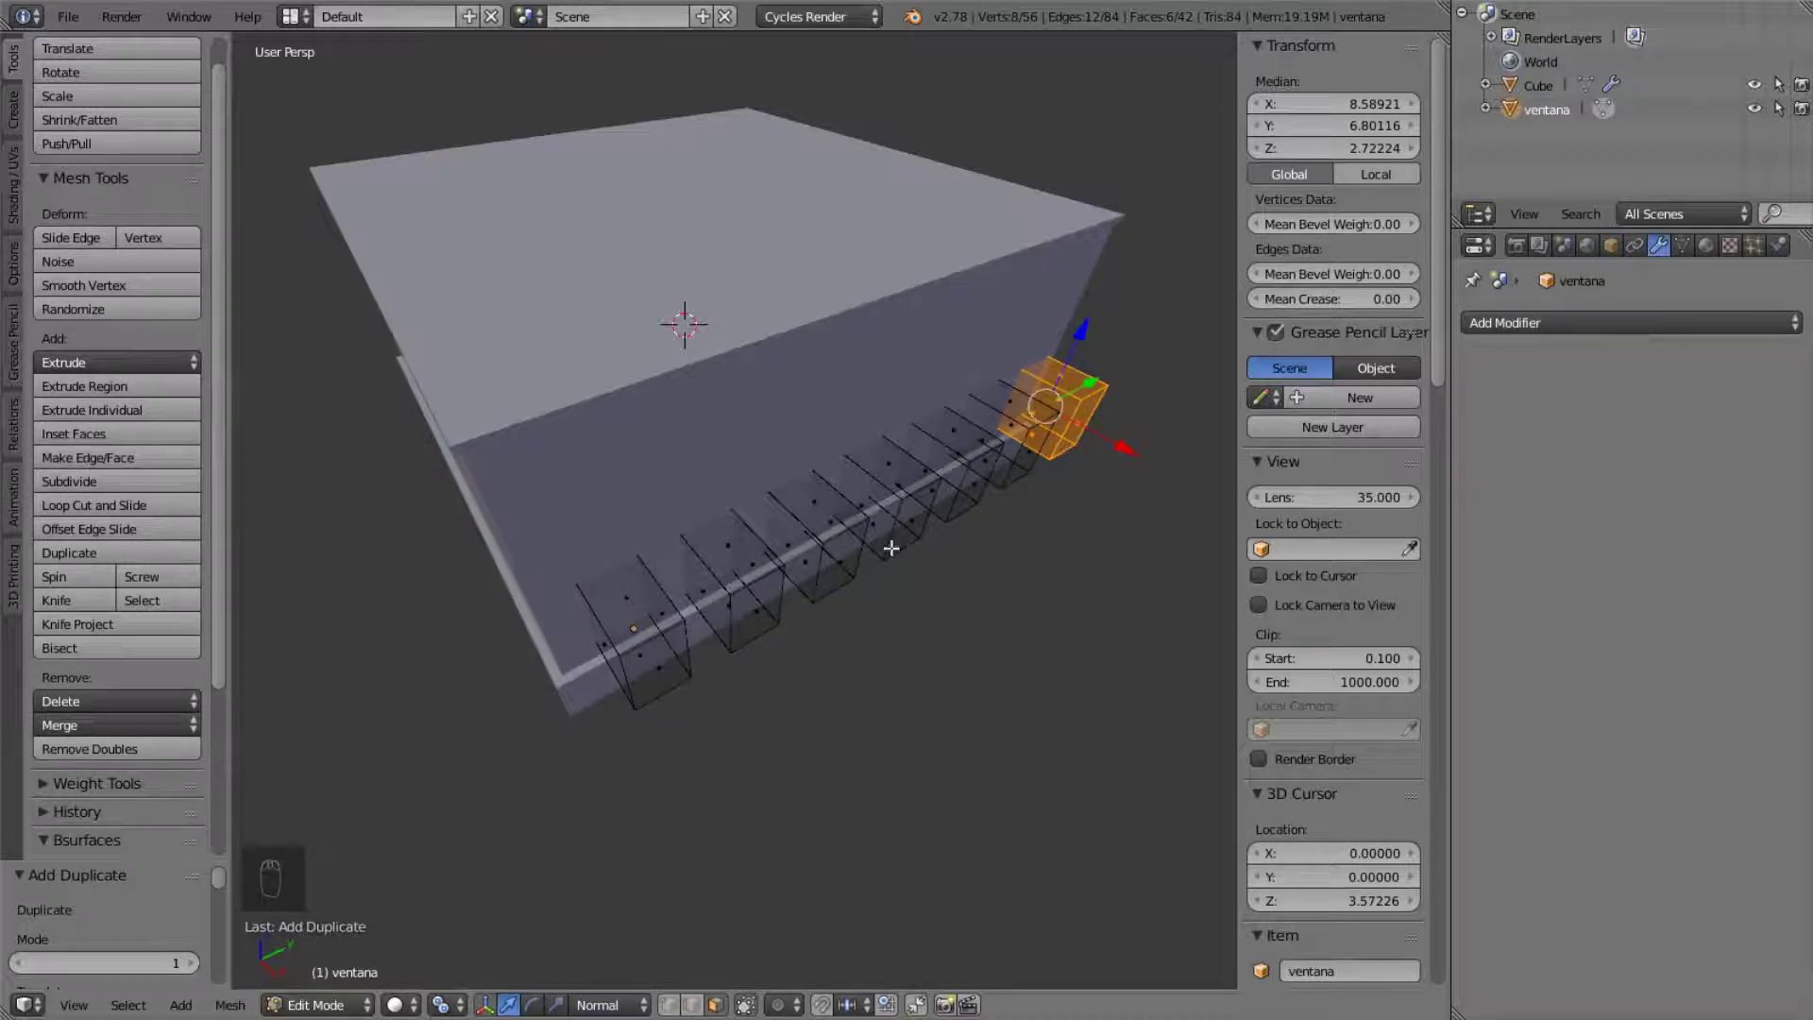
- Select all seven cutters and duplicate the row about 3.07 upward along Z as an upper row
{"action": "middle_click_drag", "start_coordinate": [1004, 519], "coordinate": [906, 503]}
{"action": "key", "text": "a"}
{"action": "key", "text": "a"}
{"action": "key", "text": "a"}
{"action": "middle_click_drag", "start_coordinate": [862, 639], "coordinate": [987, 596]}
{"action": "key", "text": "shift+d"}
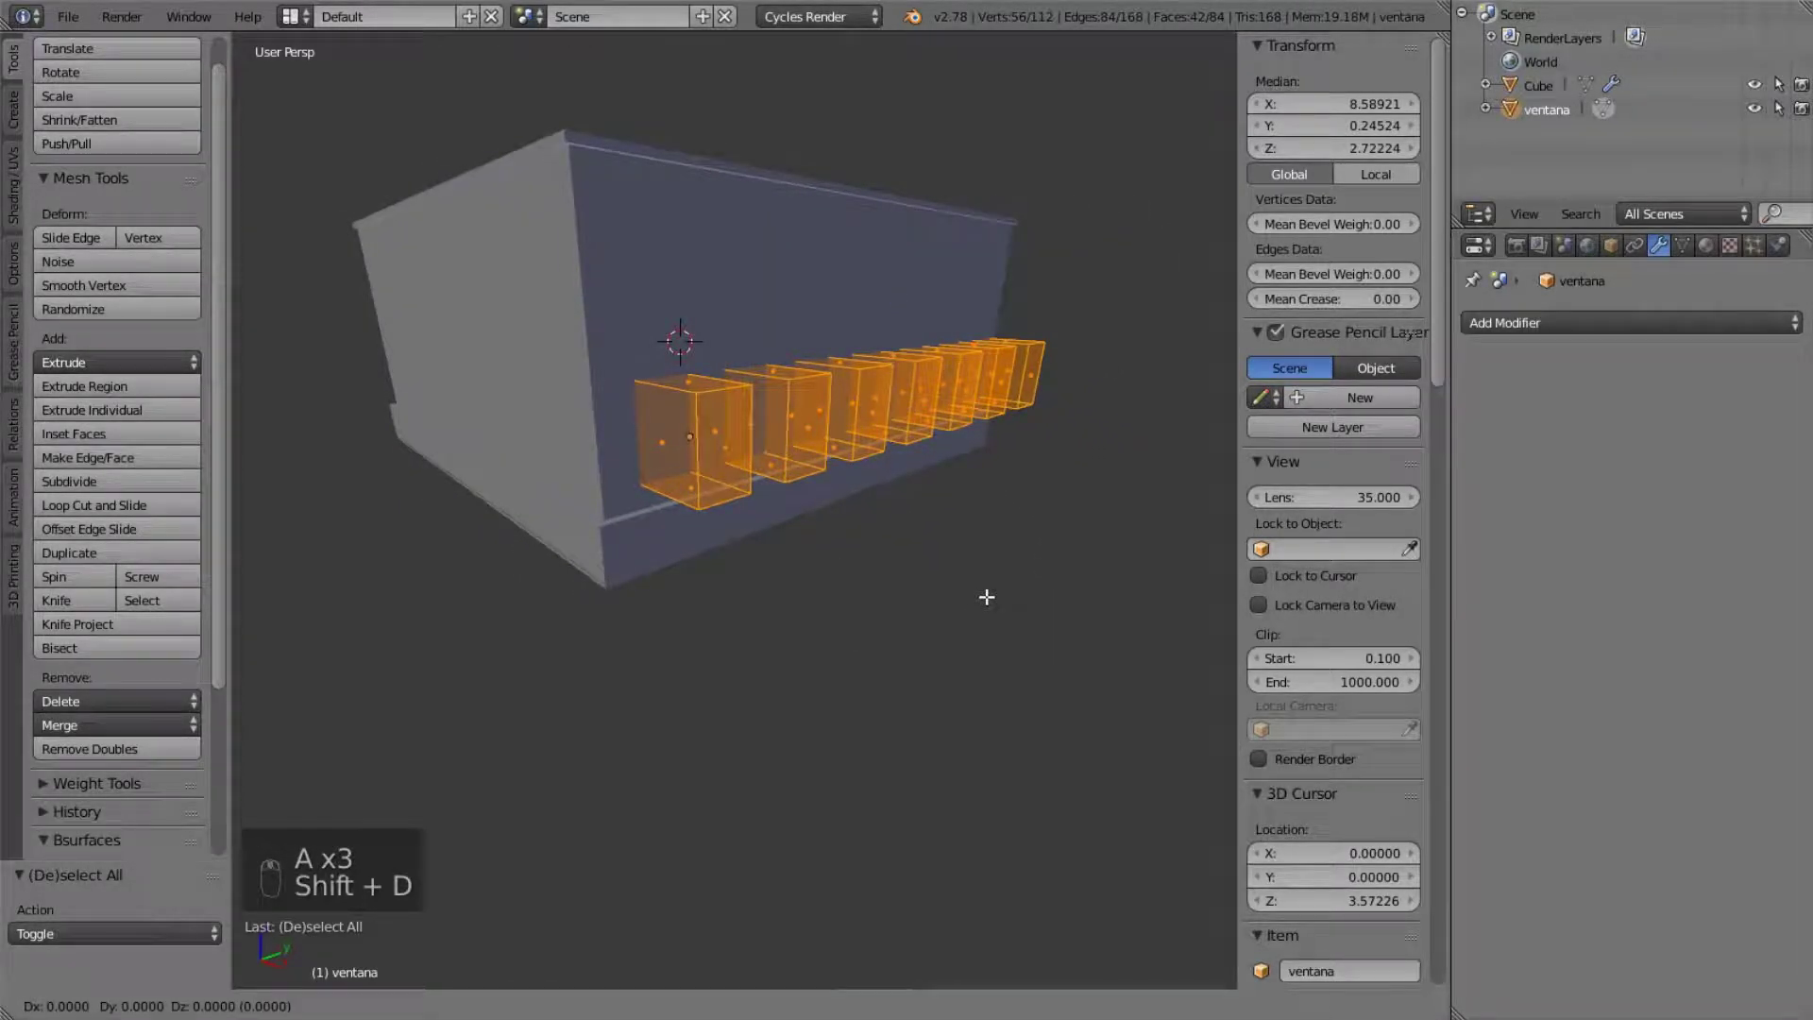
{"action": "middle_click", "coordinate": [983, 595]}
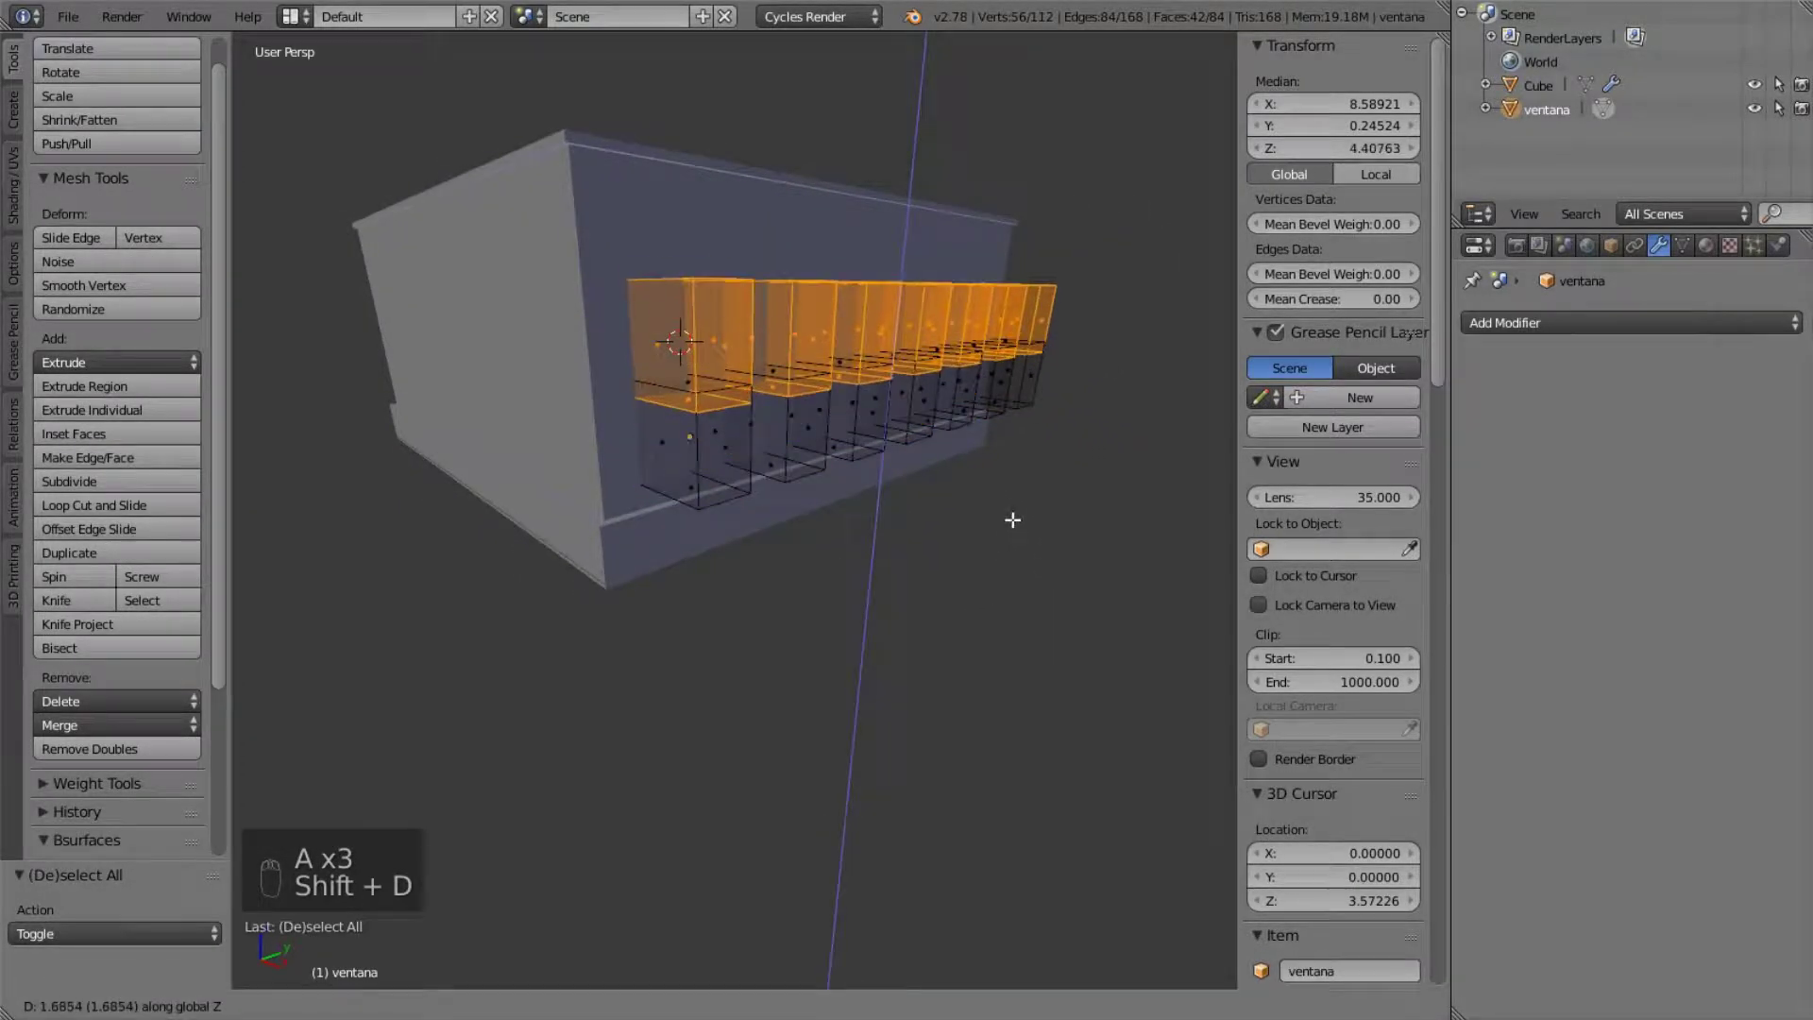
{"action": "left_click", "coordinate": [1017, 469]}
- Scale the upper row of cutters to about 0.668 along Z
{"action": "key", "text": "s"}
{"action": "middle_click", "coordinate": [972, 472]}
{"action": "left_click", "coordinate": [953, 468]}
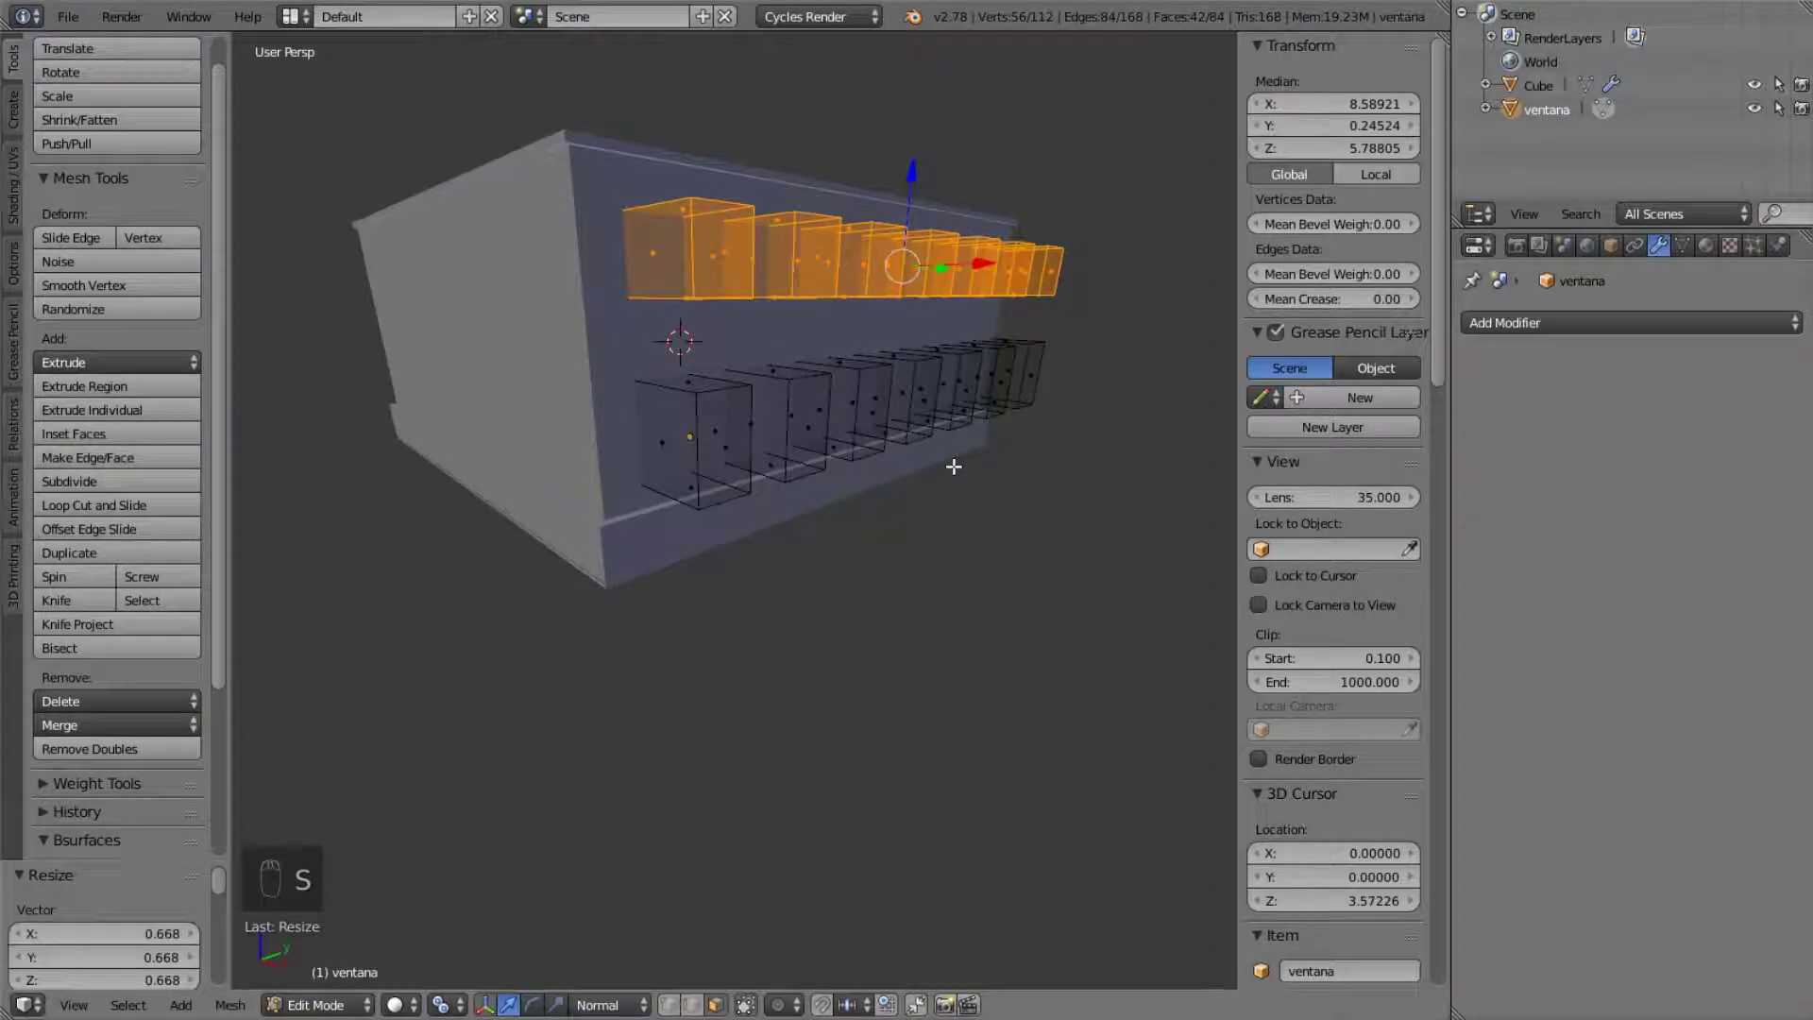
- Move the bottom face of the lower row's middle cutter down about 1.49 along Z as a doorway, and return to Object Mode
{"action": "middle_click_drag", "start_coordinate": [938, 504], "coordinate": [797, 477]}
{"action": "right_click", "coordinate": [851, 384]}
{"action": "scroll", "coordinate": [798, 478], "scroll_direction": "up", "scroll_amount": 3}
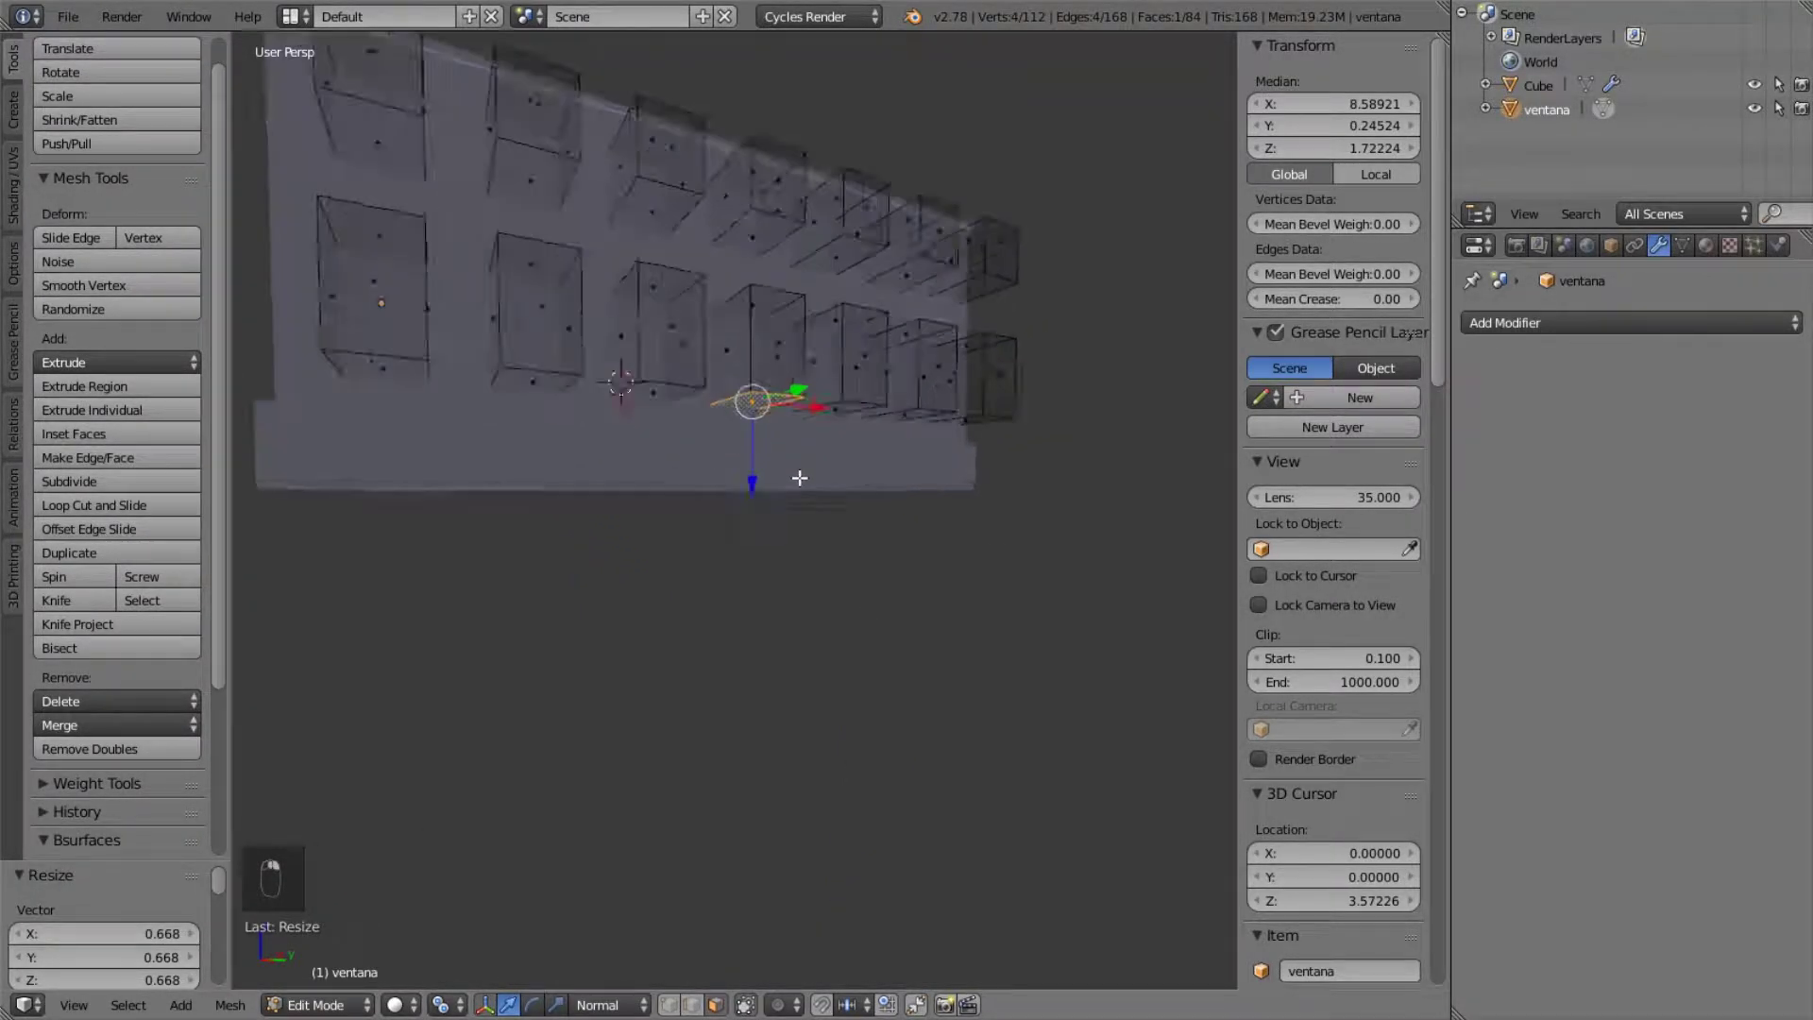
{"action": "key", "text": "g"}
{"action": "middle_click", "coordinate": [799, 478]}
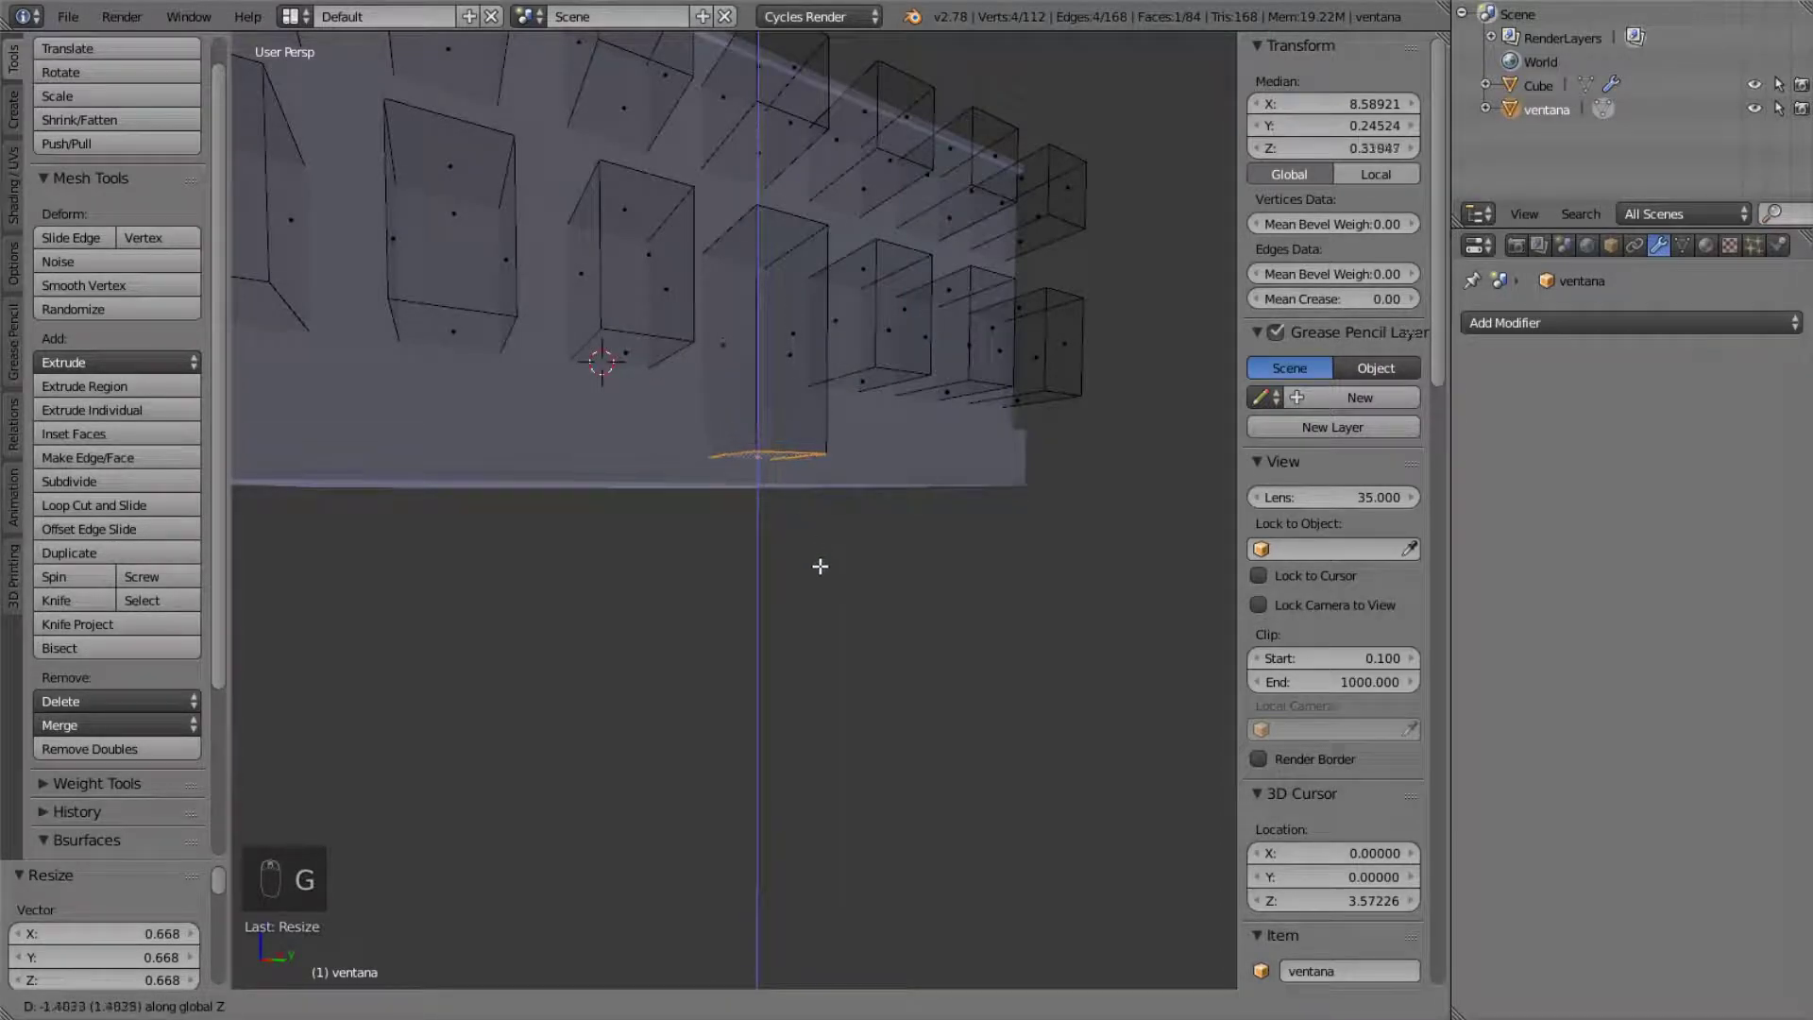
{"action": "left_click", "coordinate": [825, 570]}
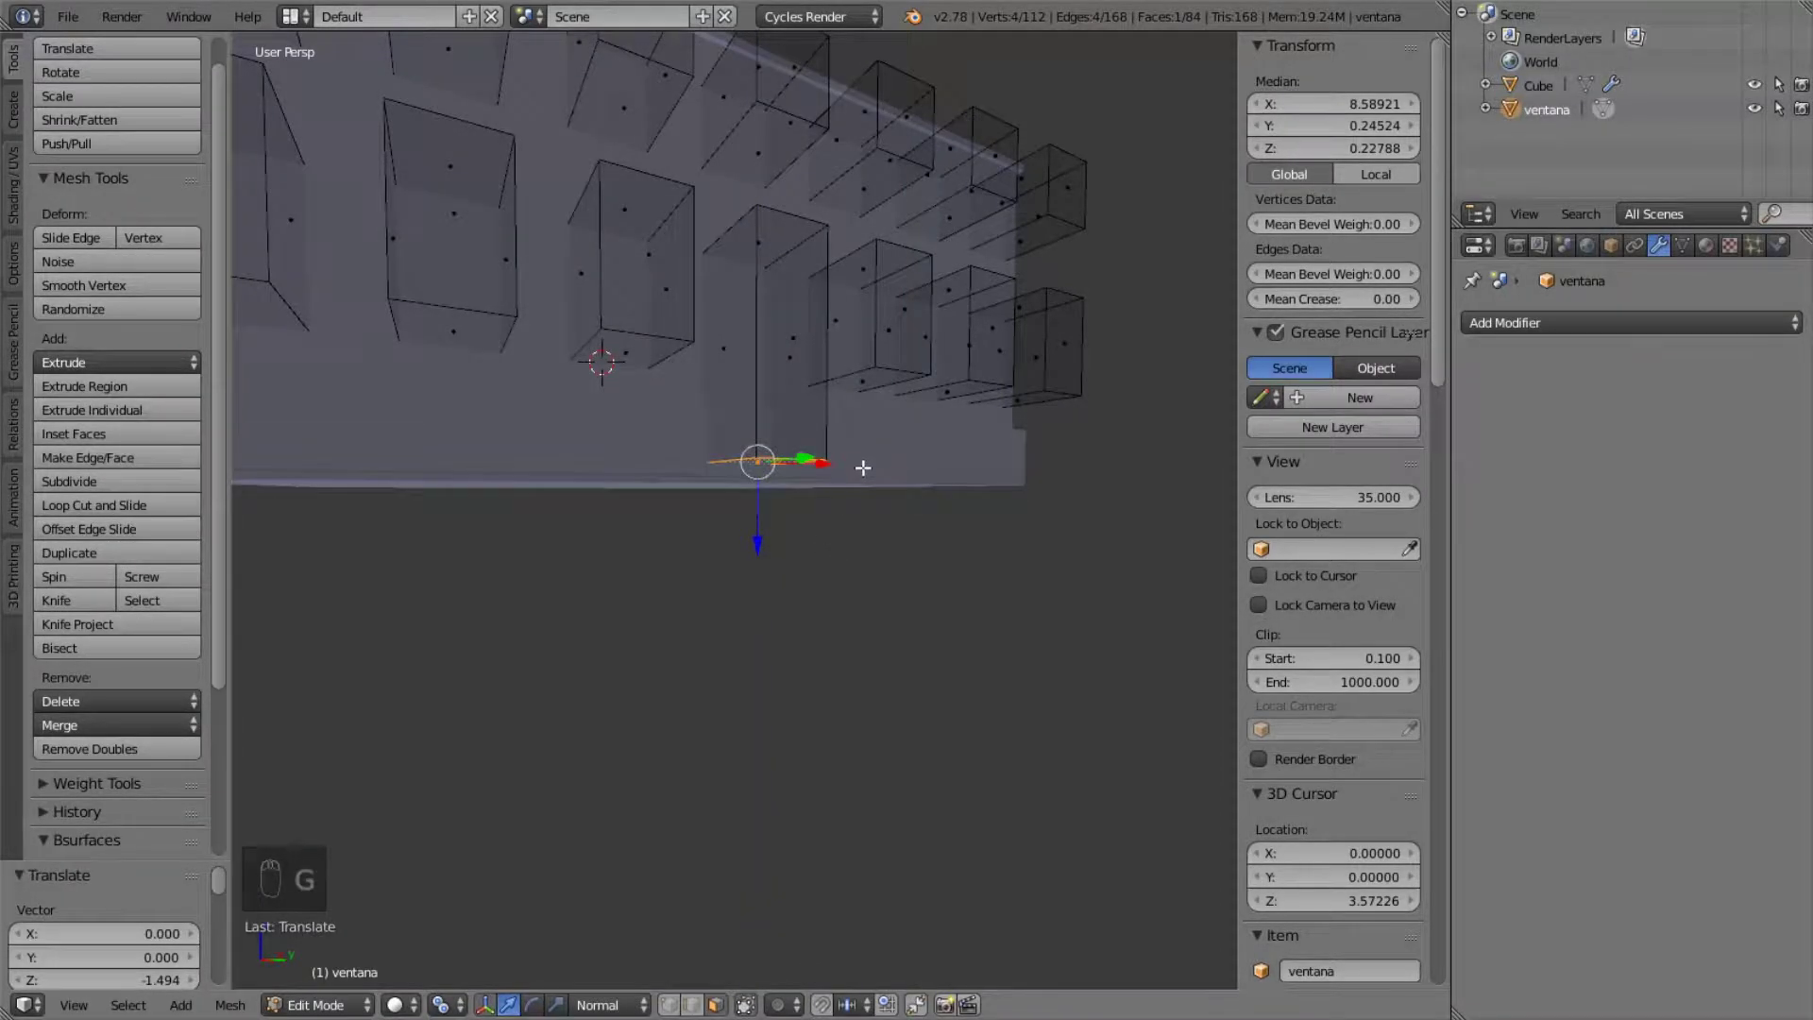
{"action": "scroll", "coordinate": [859, 515], "scroll_direction": "down", "scroll_amount": 8}
{"action": "key", "text": "Tab"}
{"action": "scroll", "coordinate": [825, 481], "scroll_direction": "up", "scroll_amount": 8}
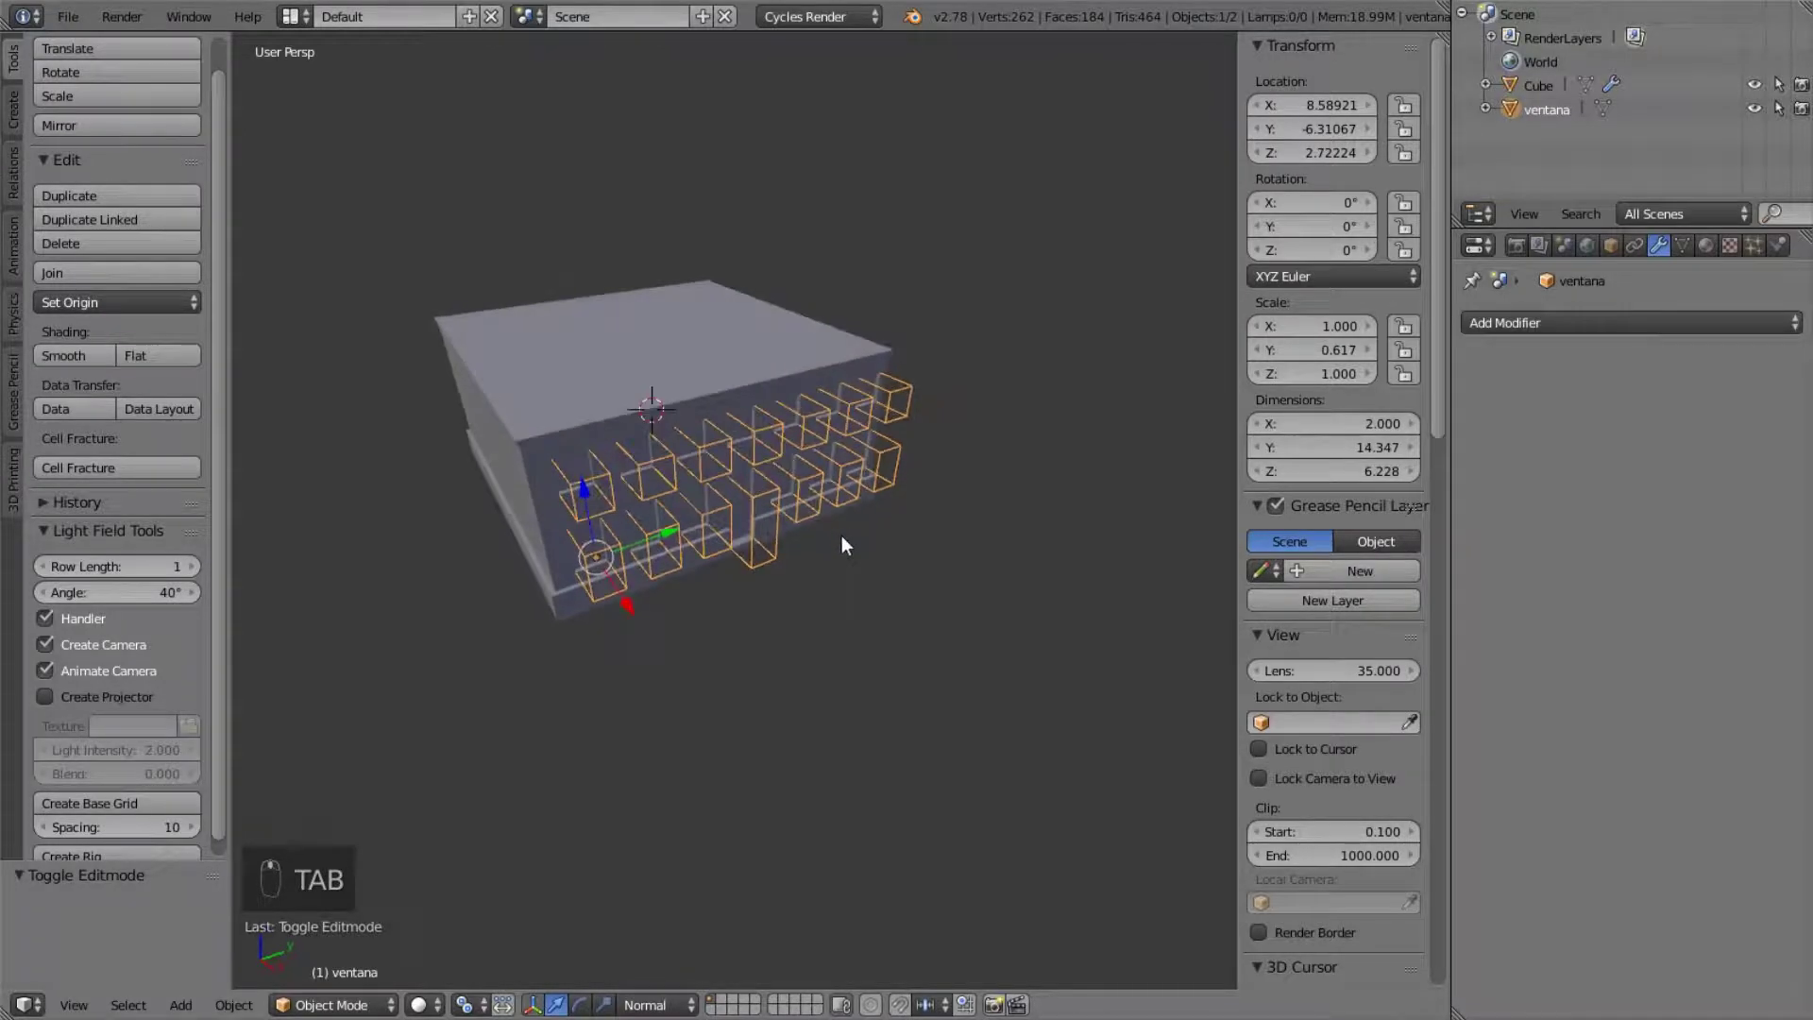
{"action": "middle_click_drag", "start_coordinate": [901, 518], "coordinate": [852, 433]}
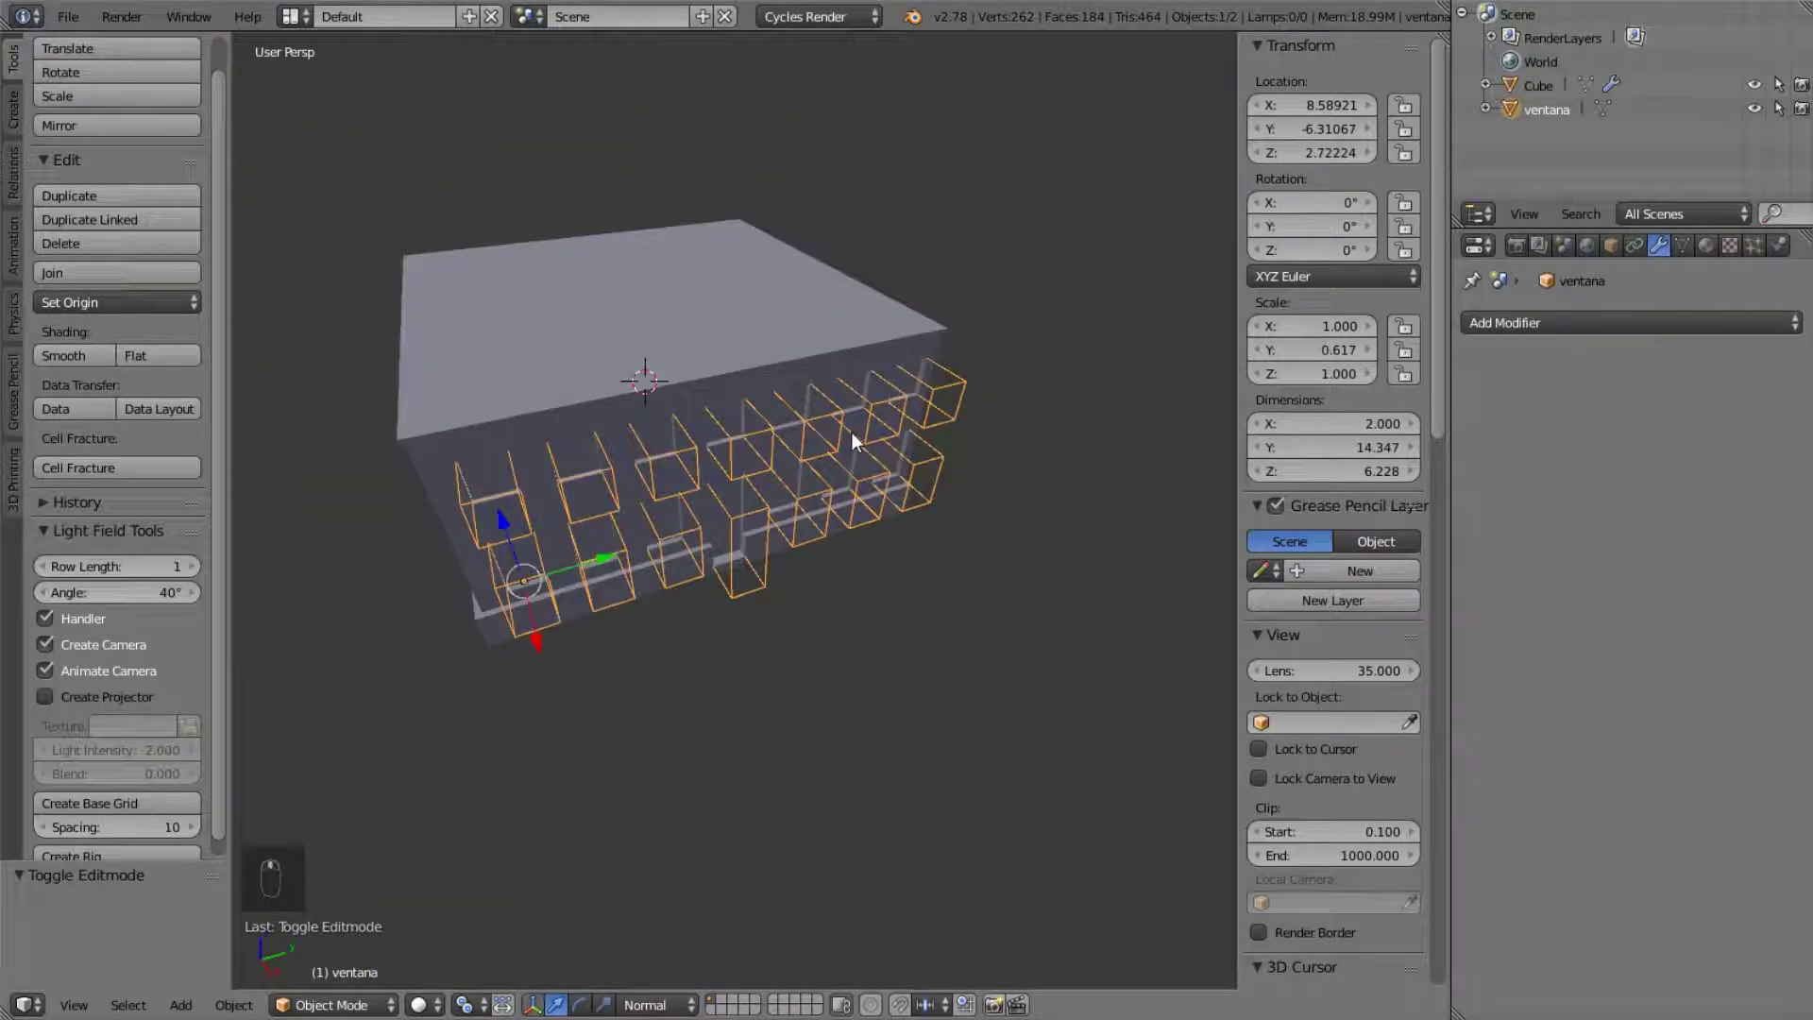
- Enter Edit Mode on the cutter object, select all its geometry, and set the pivot point to 3D Cursor
{"action": "key", "text": "Tab"}
{"action": "key", "text": "a"}
{"action": "key", "text": "a"}
{"action": "key", "text": "a"}
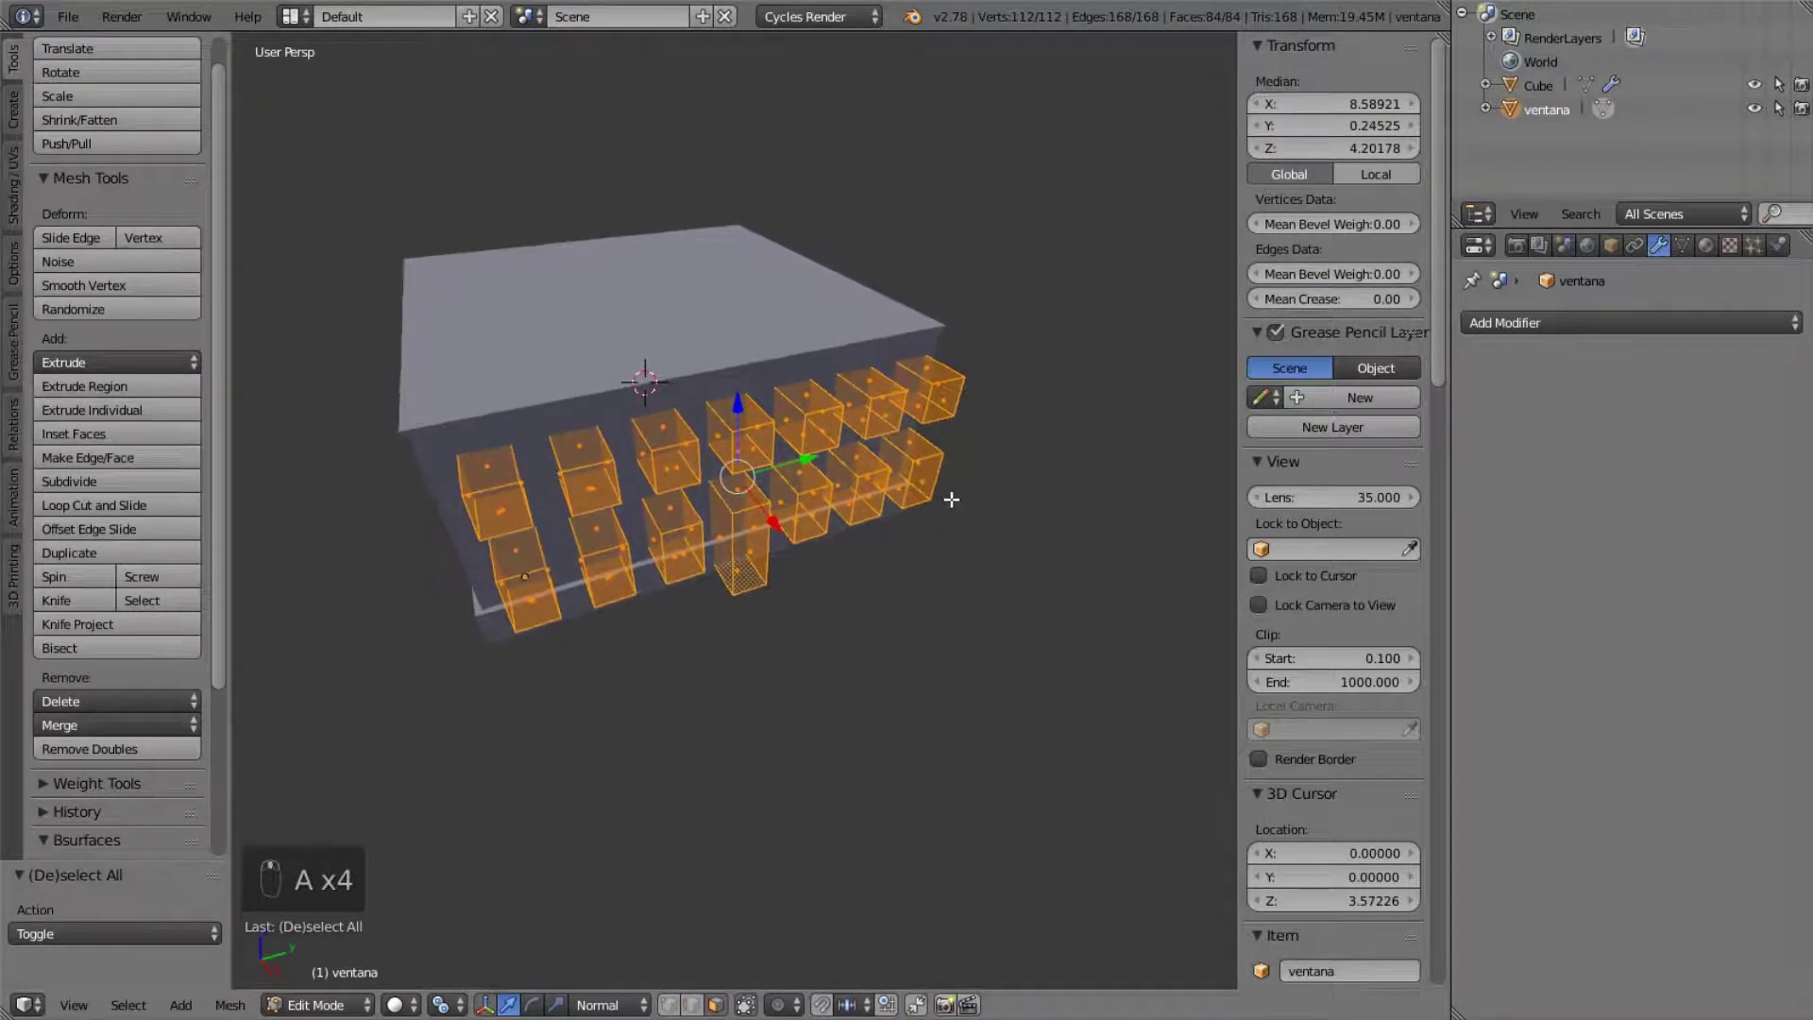
{"action": "left_click", "coordinate": [441, 1005]}
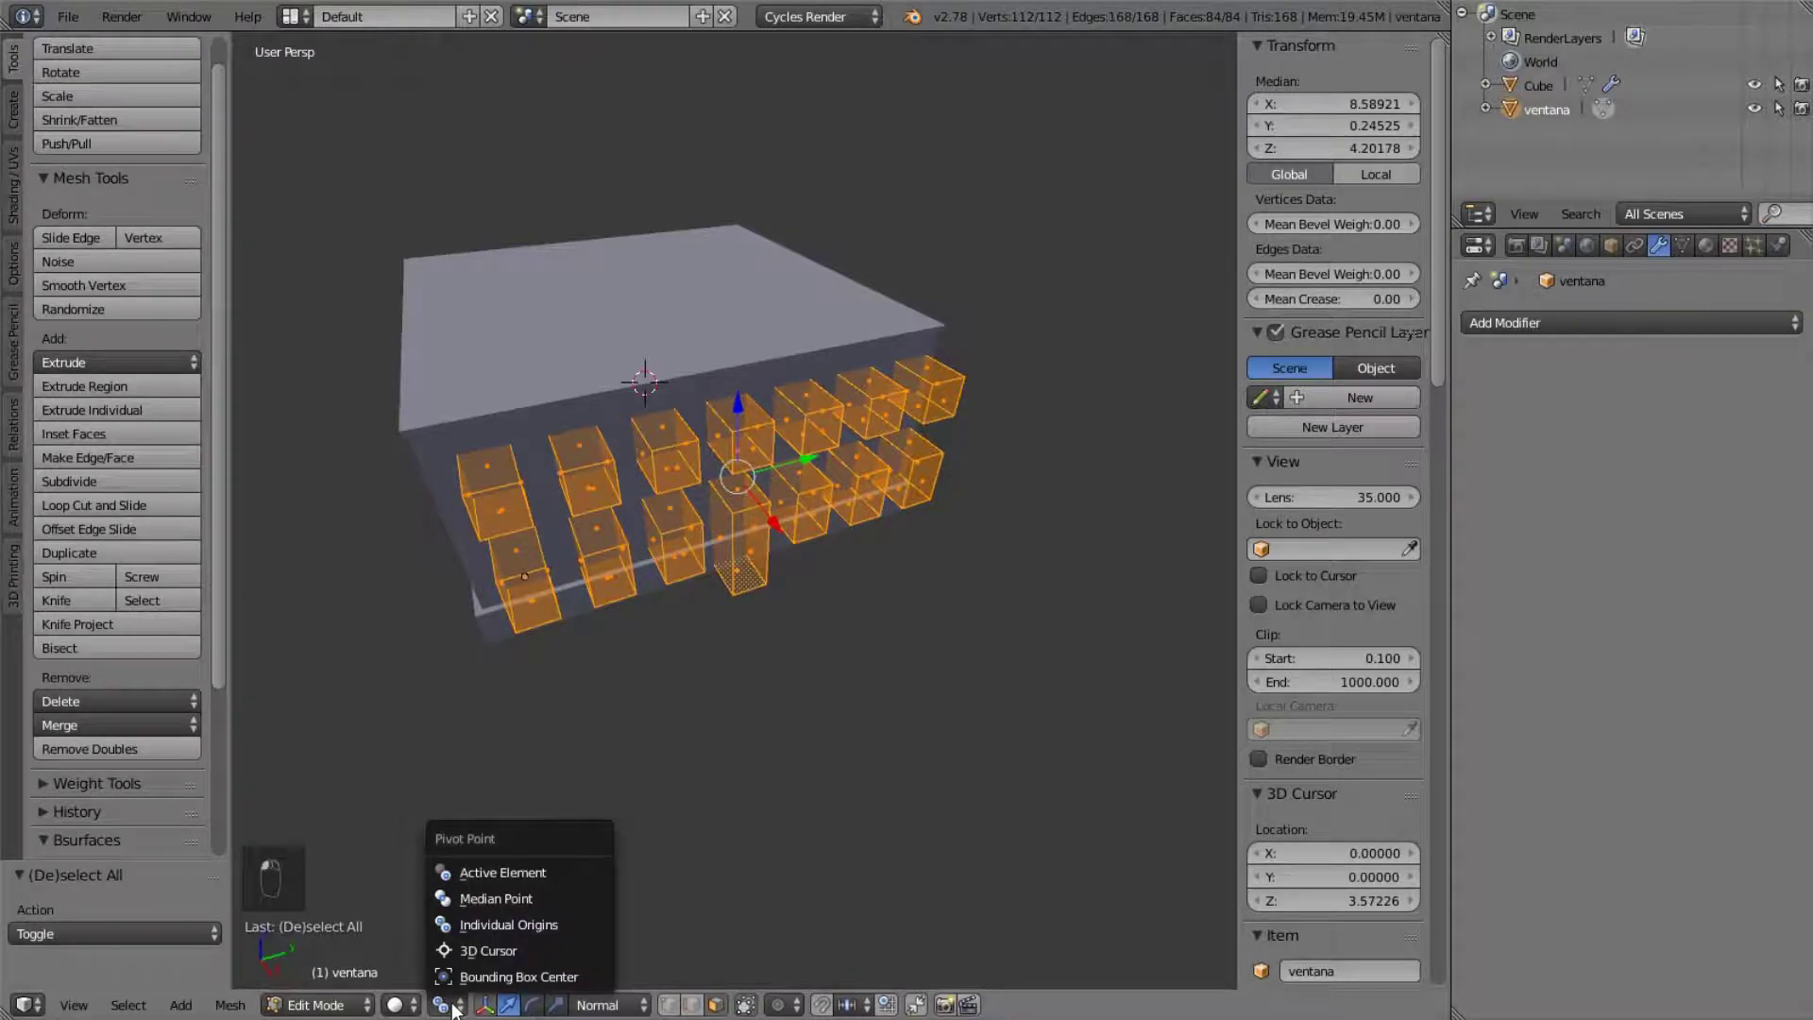
{"action": "left_click", "coordinate": [510, 951]}
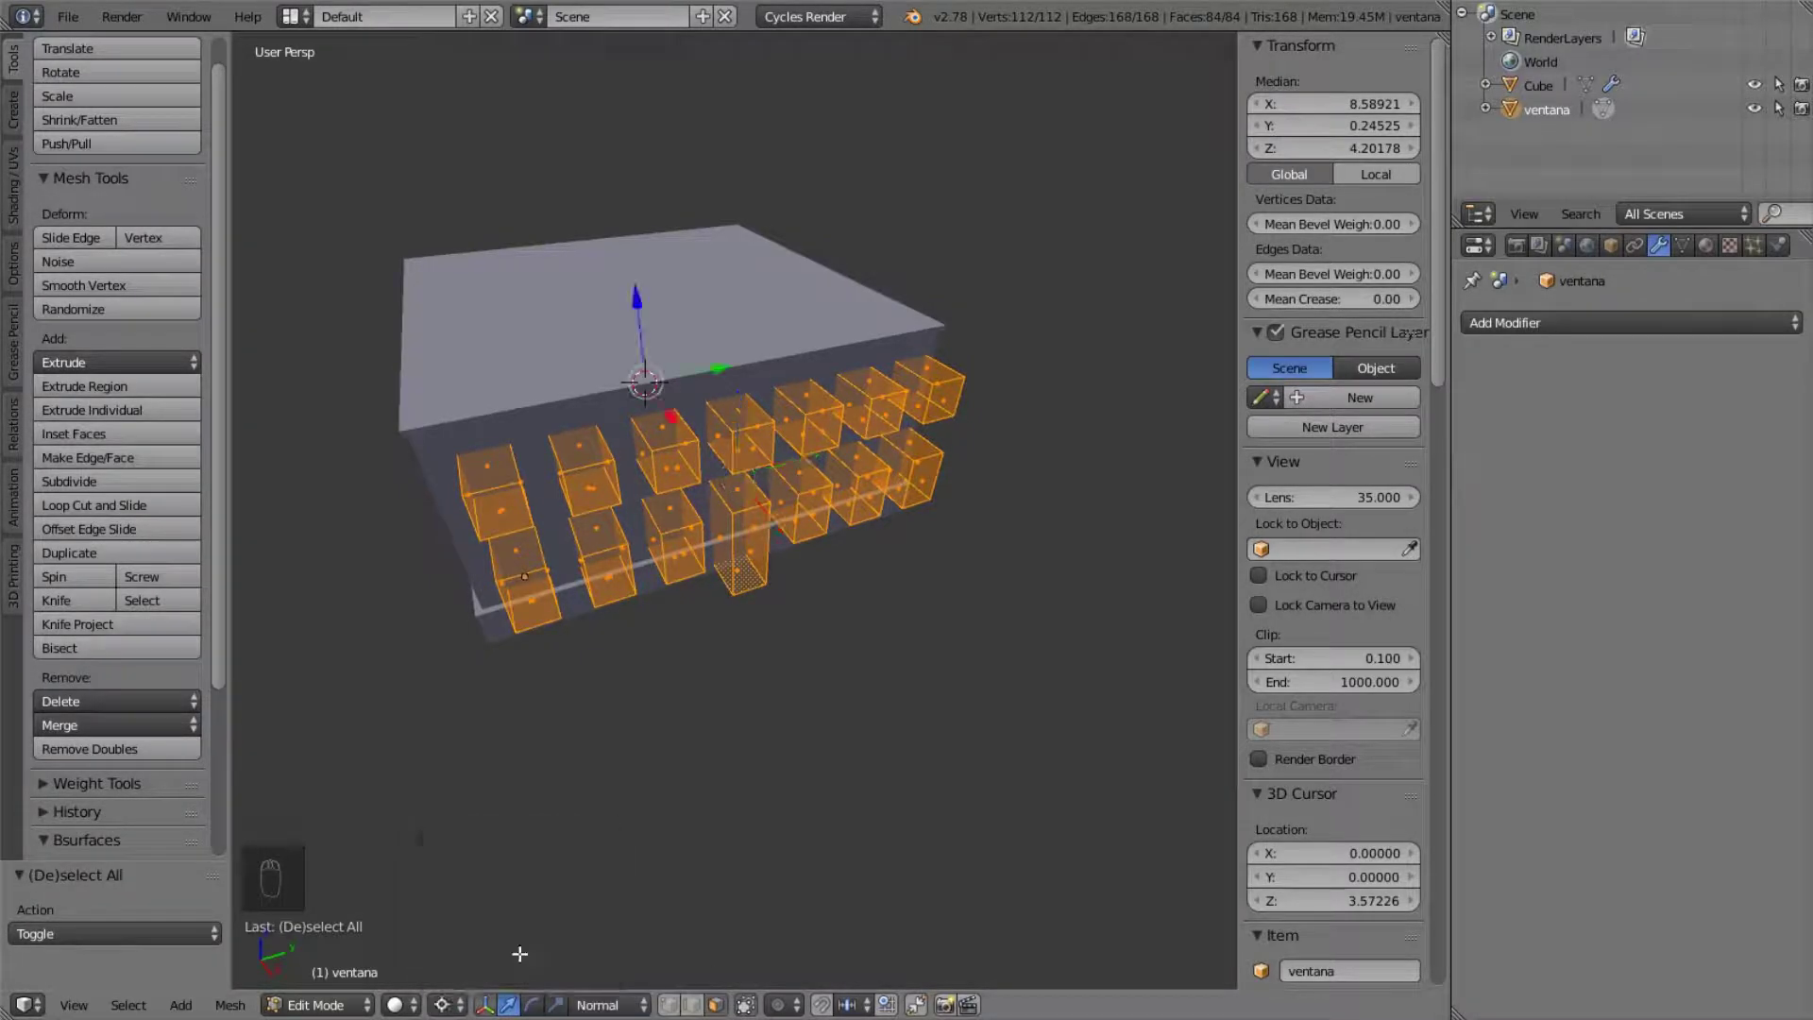
{"action": "middle_click_drag", "start_coordinate": [586, 394], "coordinate": [1082, 628]}
{"action": "key", "text": "shift+d"}
{"action": "type", "text": "z90"}
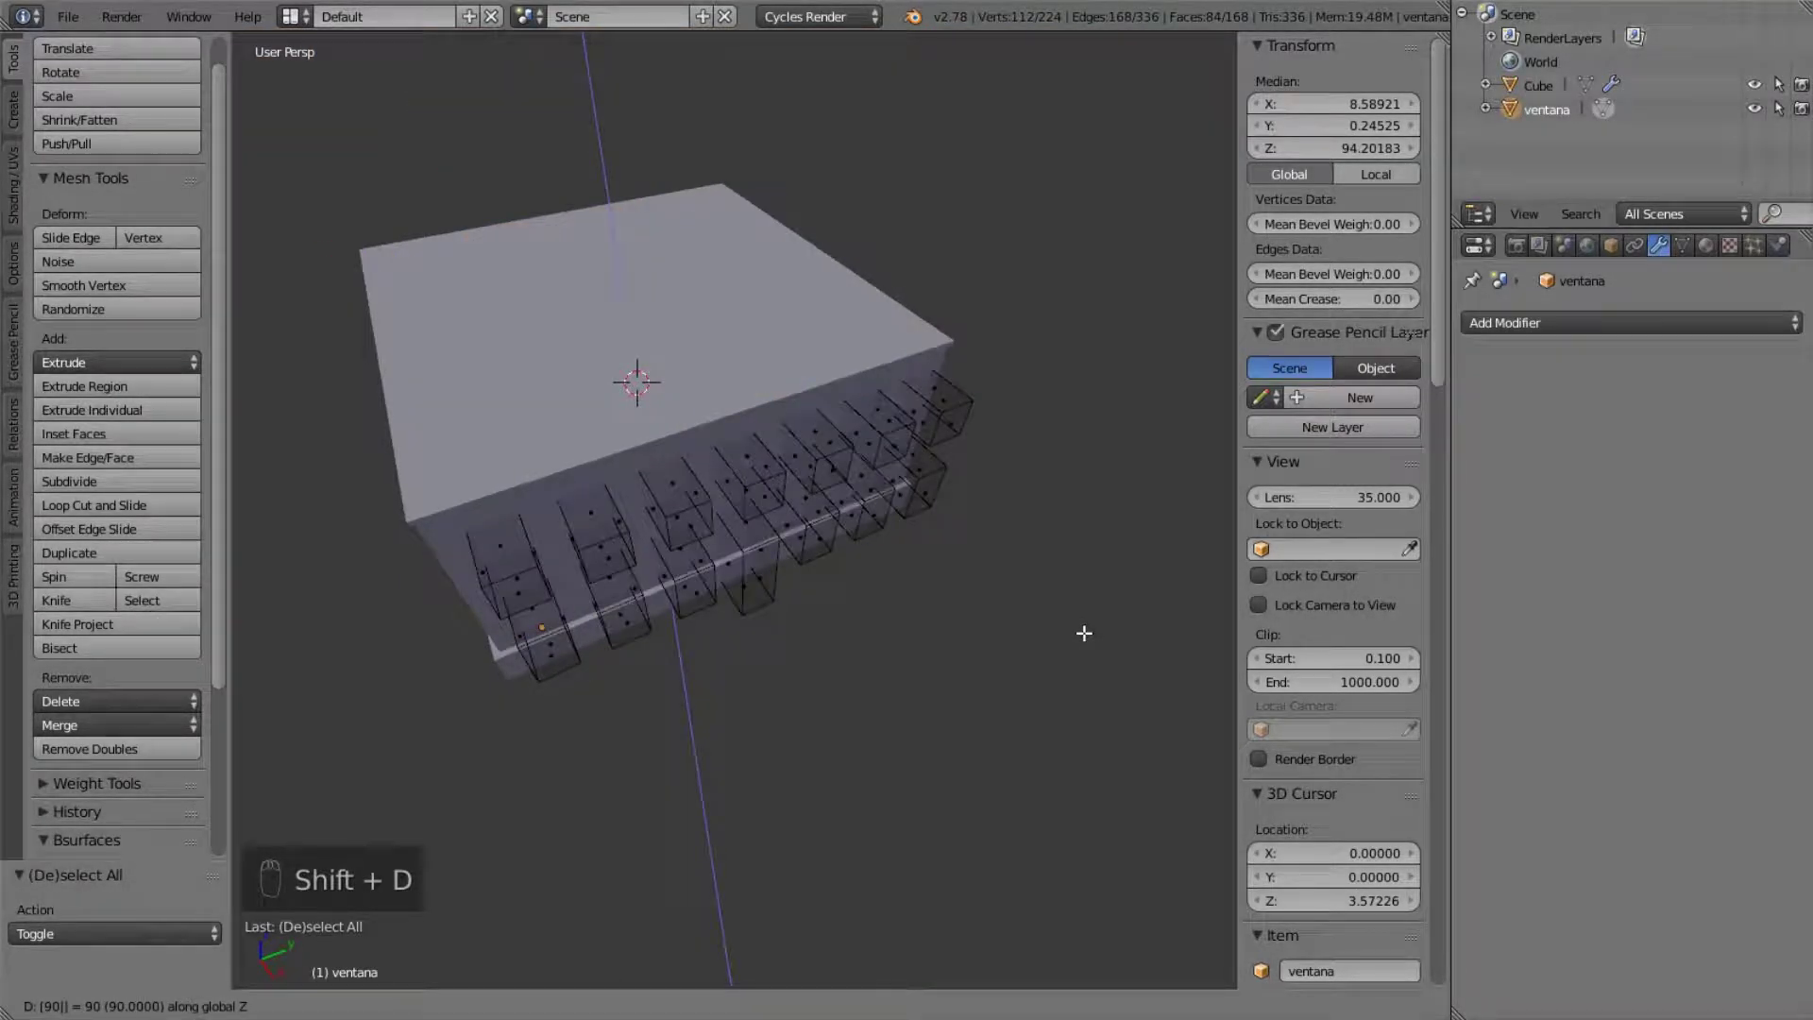
{"action": "type", "text": "r"}
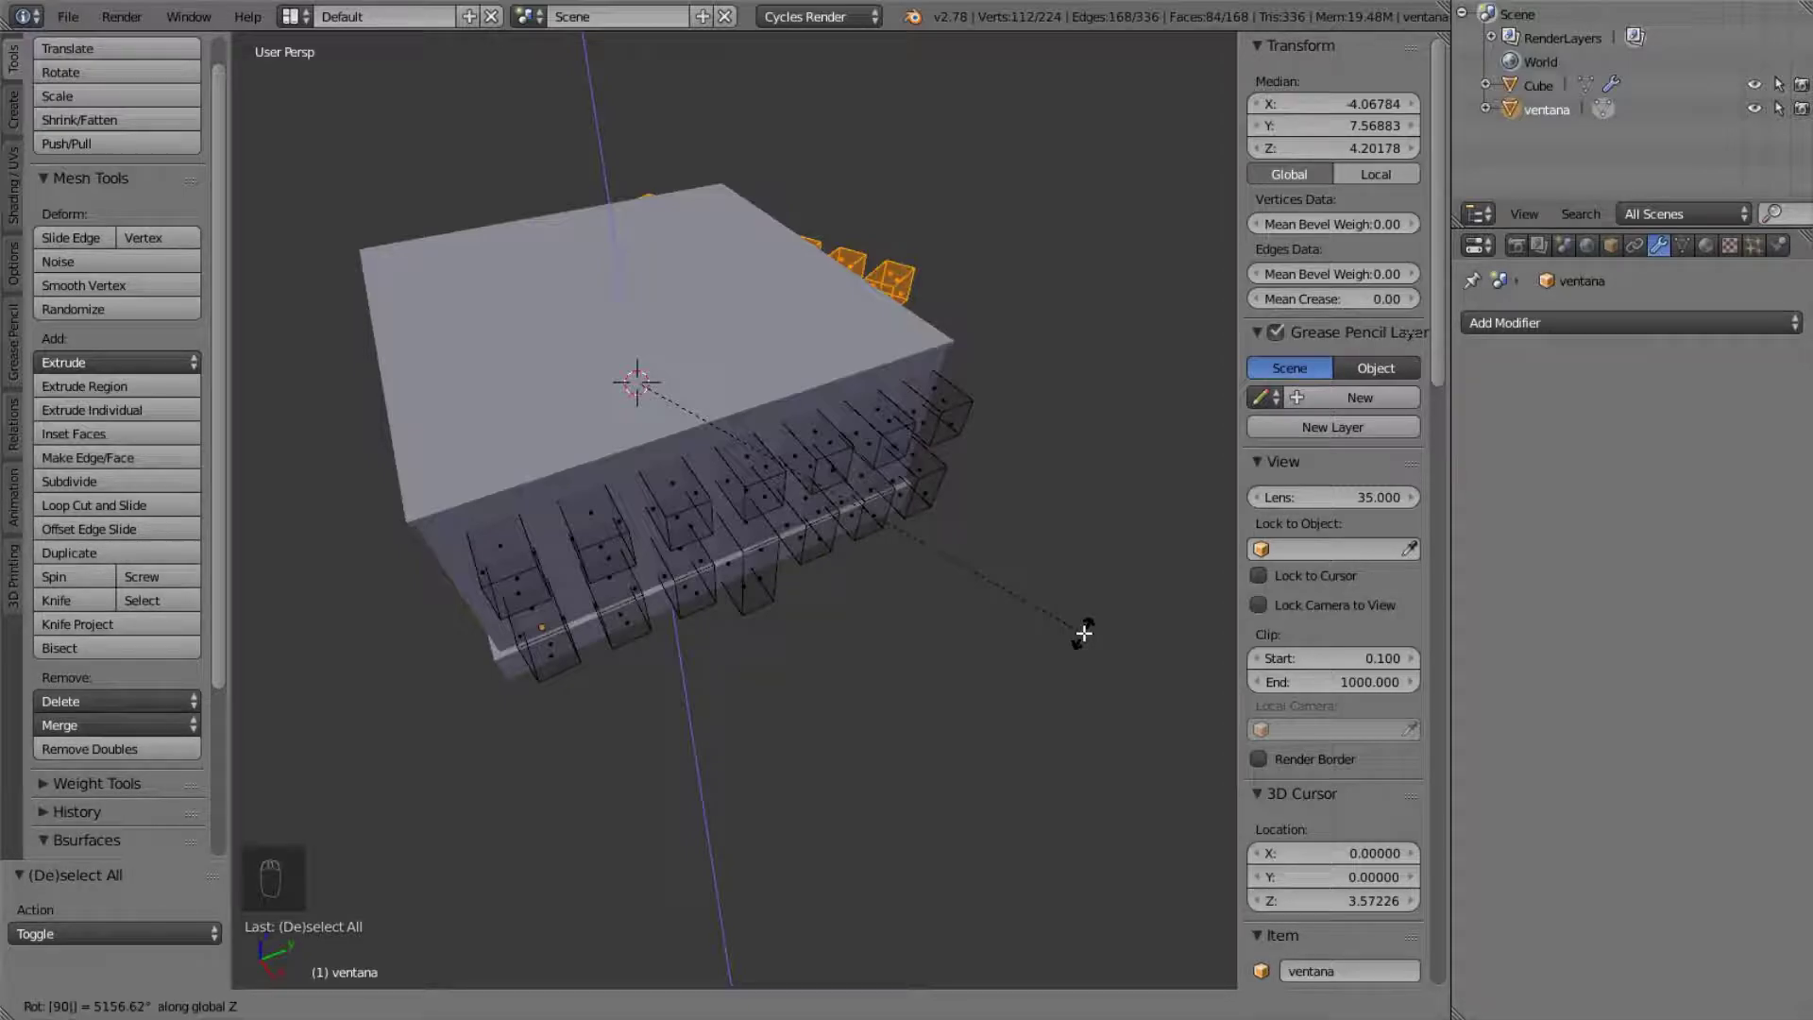
{"action": "middle_click_drag", "start_coordinate": [1085, 633], "coordinate": [1150, 558]}
{"action": "key", "text": "g"}
{"action": "left_click", "coordinate": [1065, 655]}
{"action": "key", "text": "x"}
{"action": "left_click", "coordinate": [1065, 654]}
- Duplicate all cutters rotated 90° about Z around the 3D cursor, and repeat twice to cover the remaining walls
{"action": "key", "text": "a"}
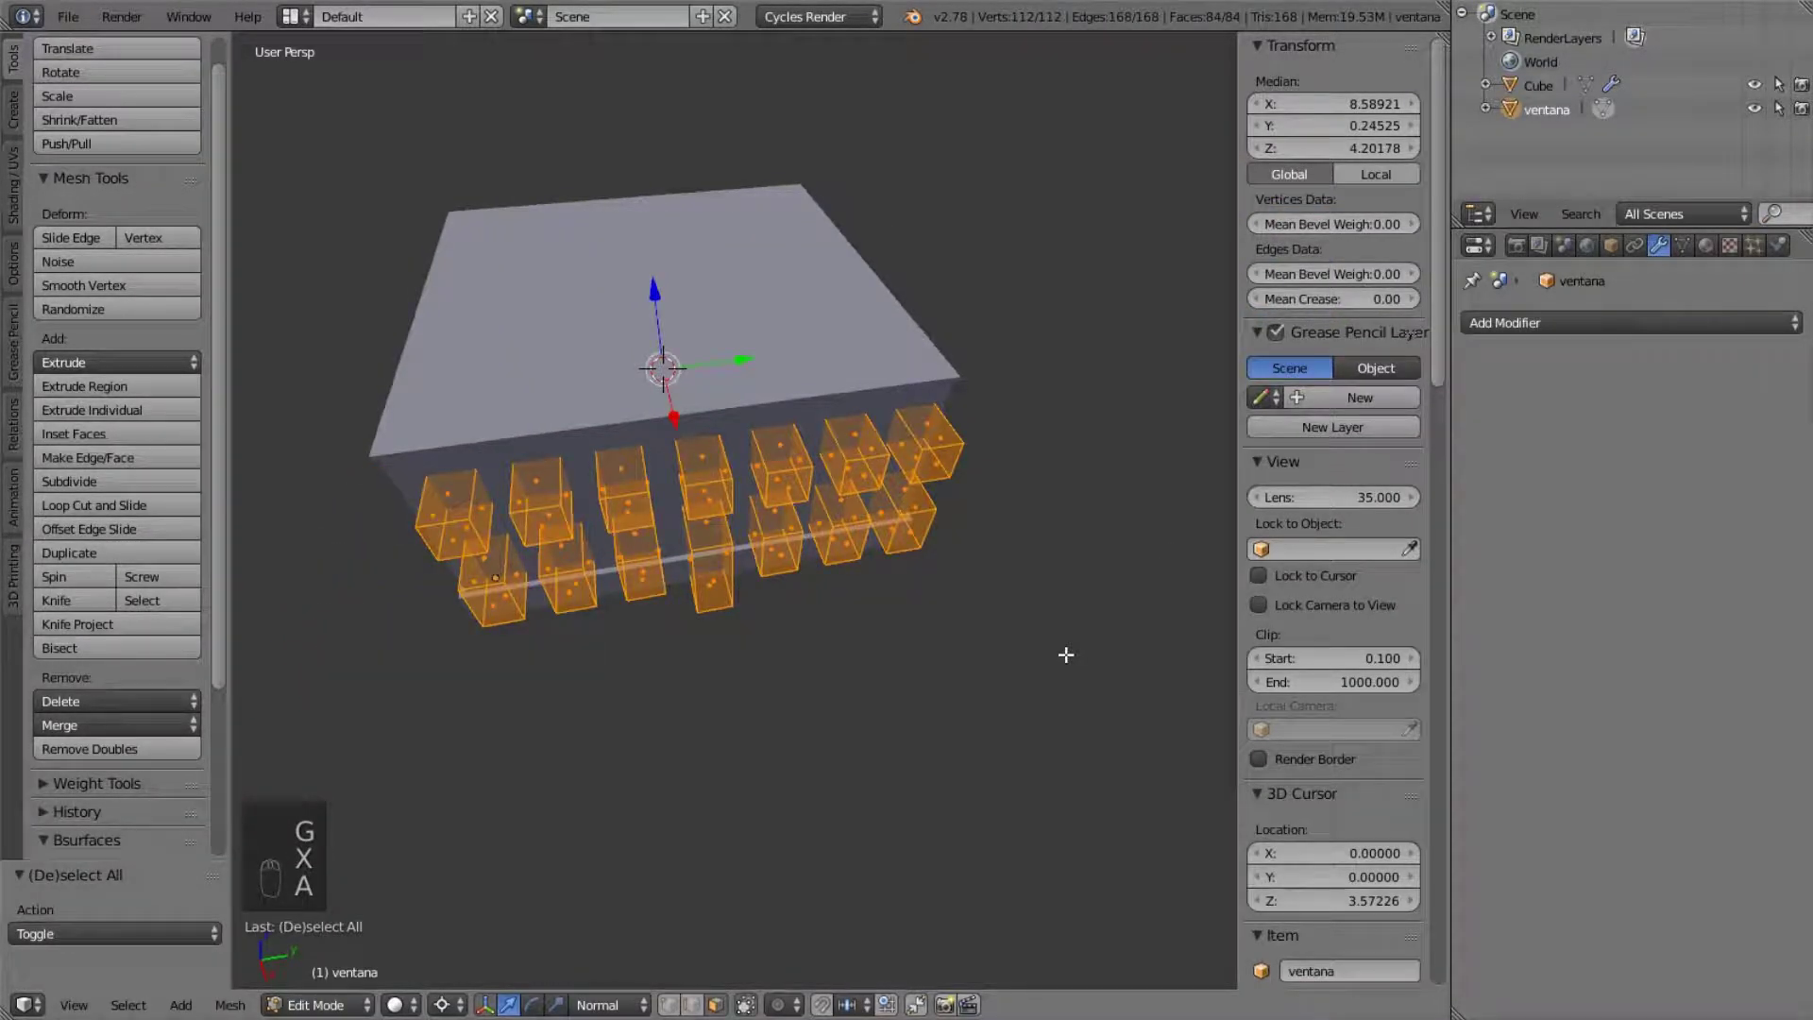
{"action": "key", "text": "shift+d"}
{"action": "key", "text": "r"}
{"action": "type", "text": "z90"}
{"action": "left_click", "coordinate": [1065, 655]}
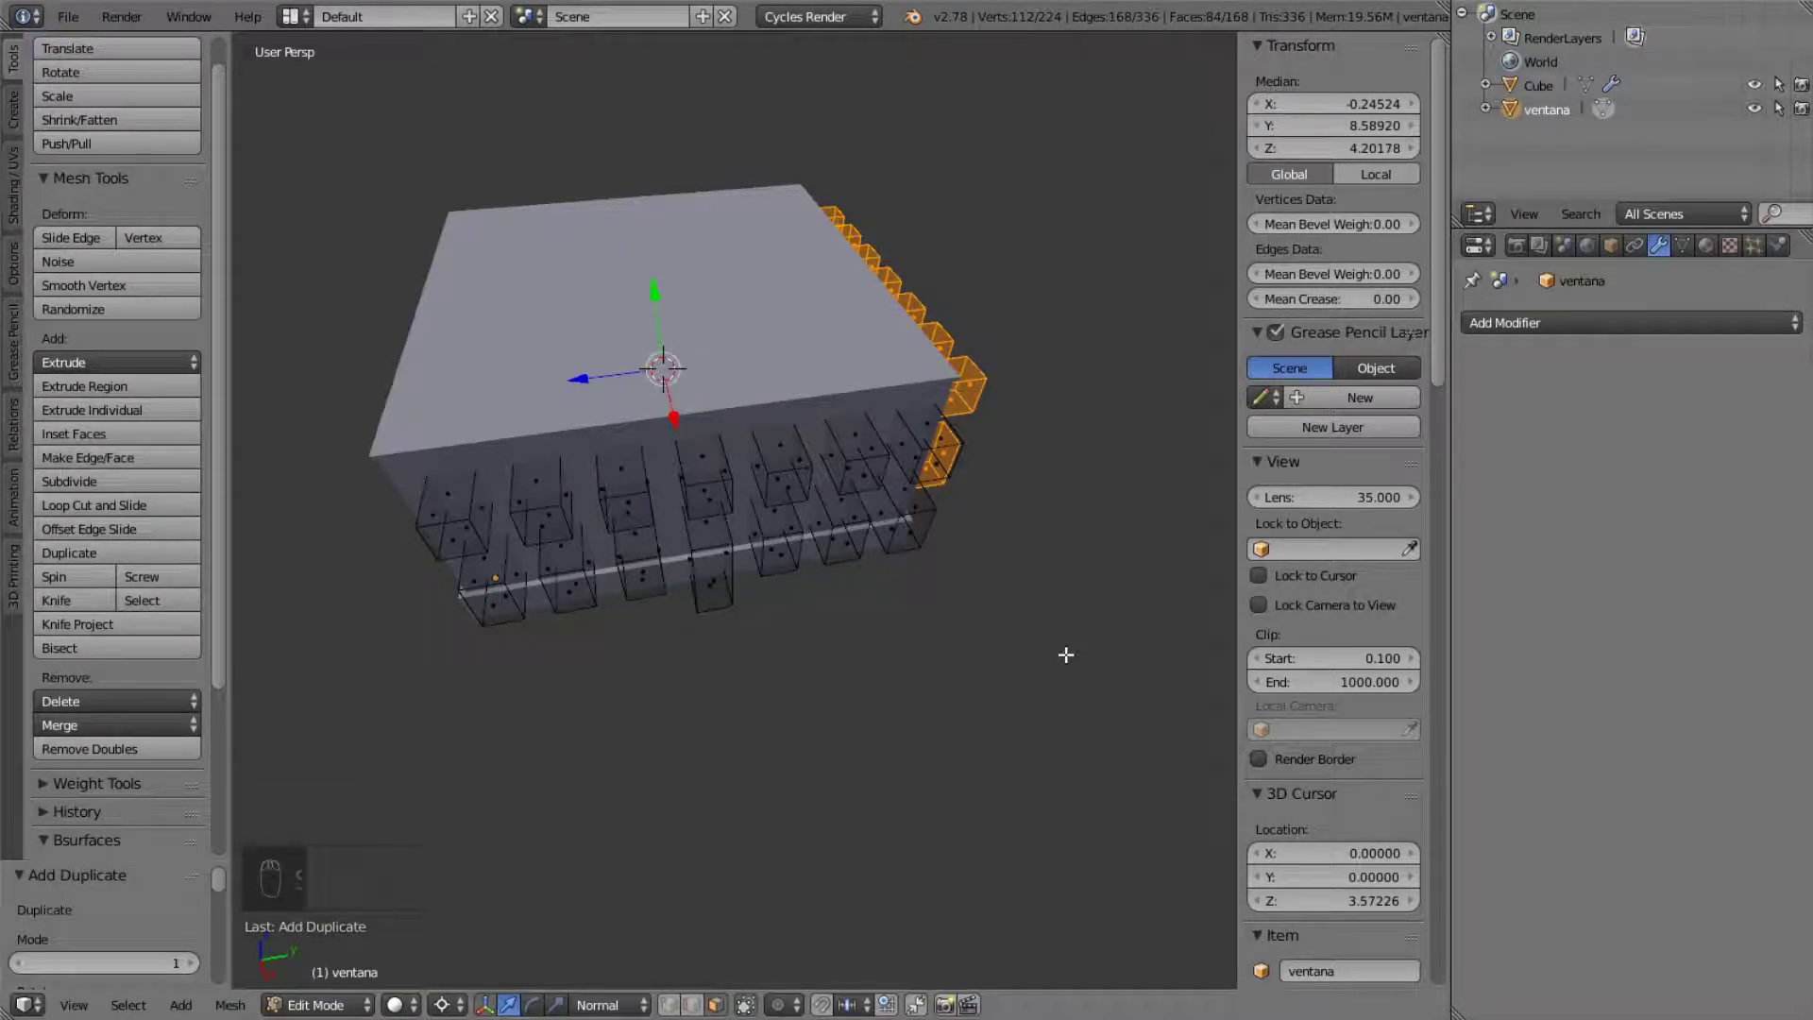
{"action": "key", "text": "shift+r"}
{"action": "key", "text": "shift+r"}
{"action": "middle_click_drag", "start_coordinate": [1064, 656], "coordinate": [983, 567]}
{"action": "key", "text": "Tab"}
- With Active Element as pivot, level one side wall's doorway bottom face with the adjacent window cutter's by scaling to 0 along Z
{"action": "middle_click_drag", "start_coordinate": [820, 544], "coordinate": [765, 417]}
{"action": "key", "text": "Tab"}
{"action": "right_click", "coordinate": [760, 418]}
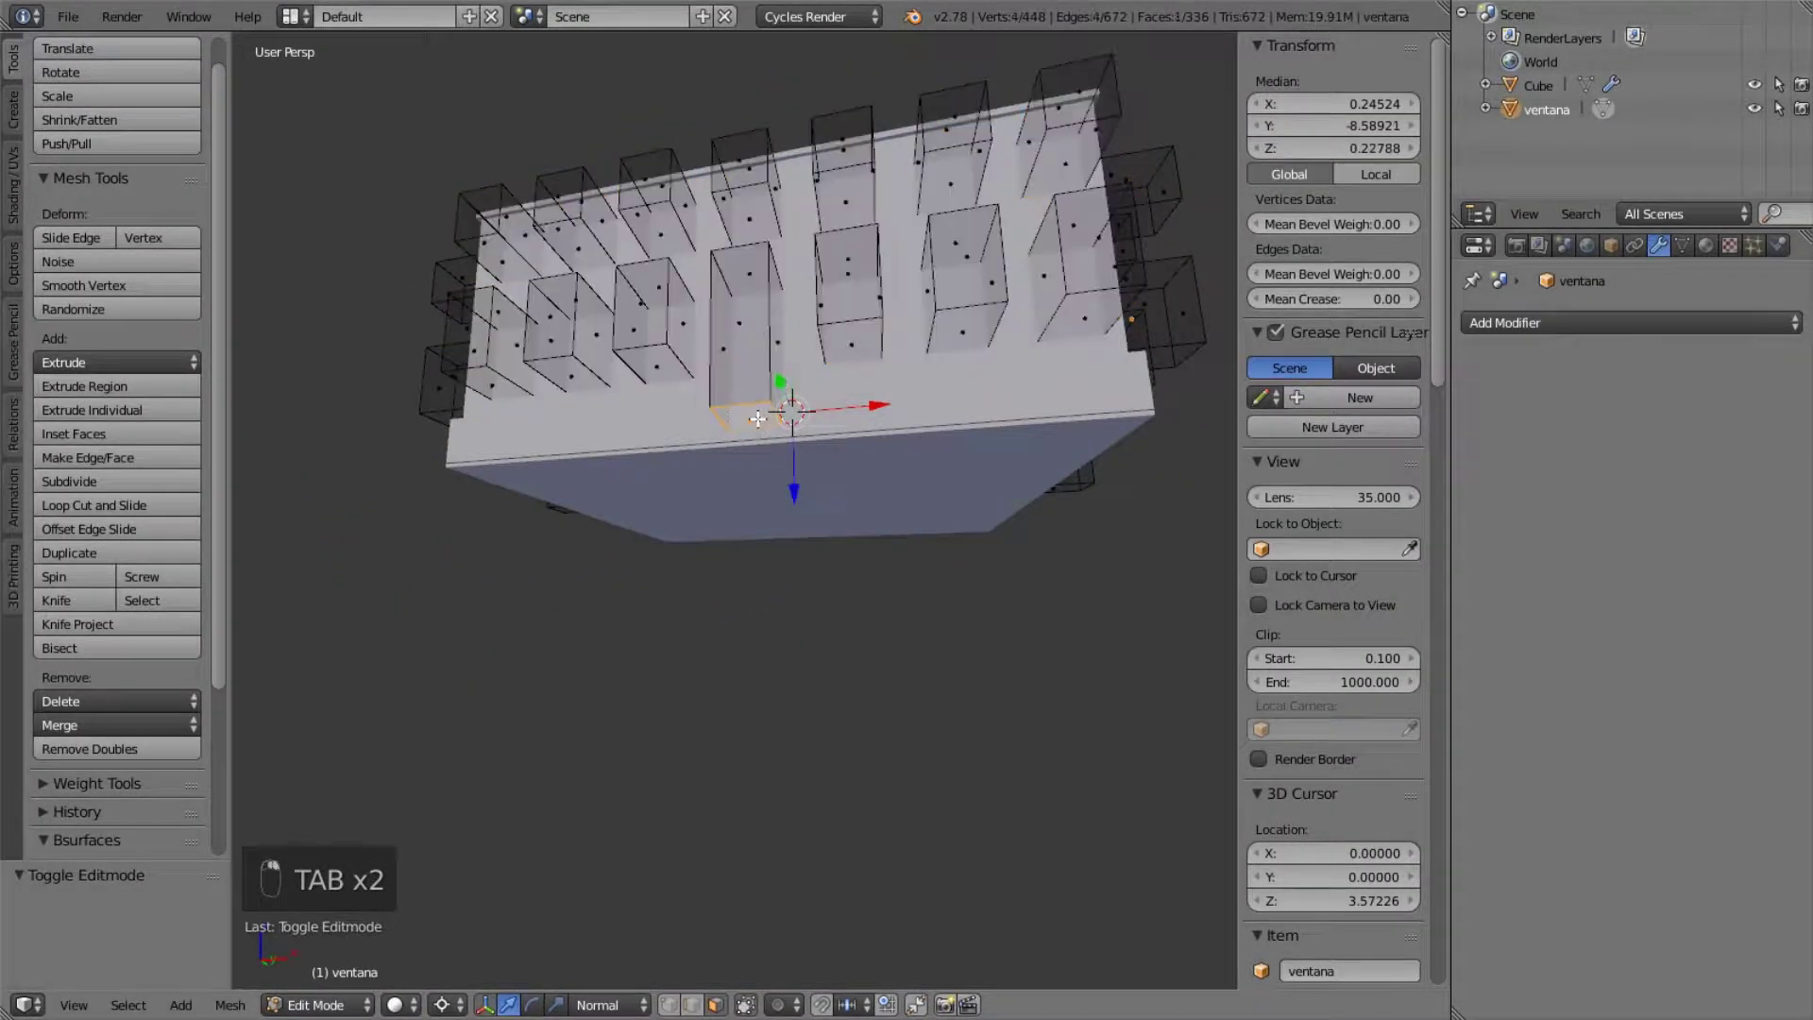
{"action": "left_click", "coordinate": [448, 1005]}
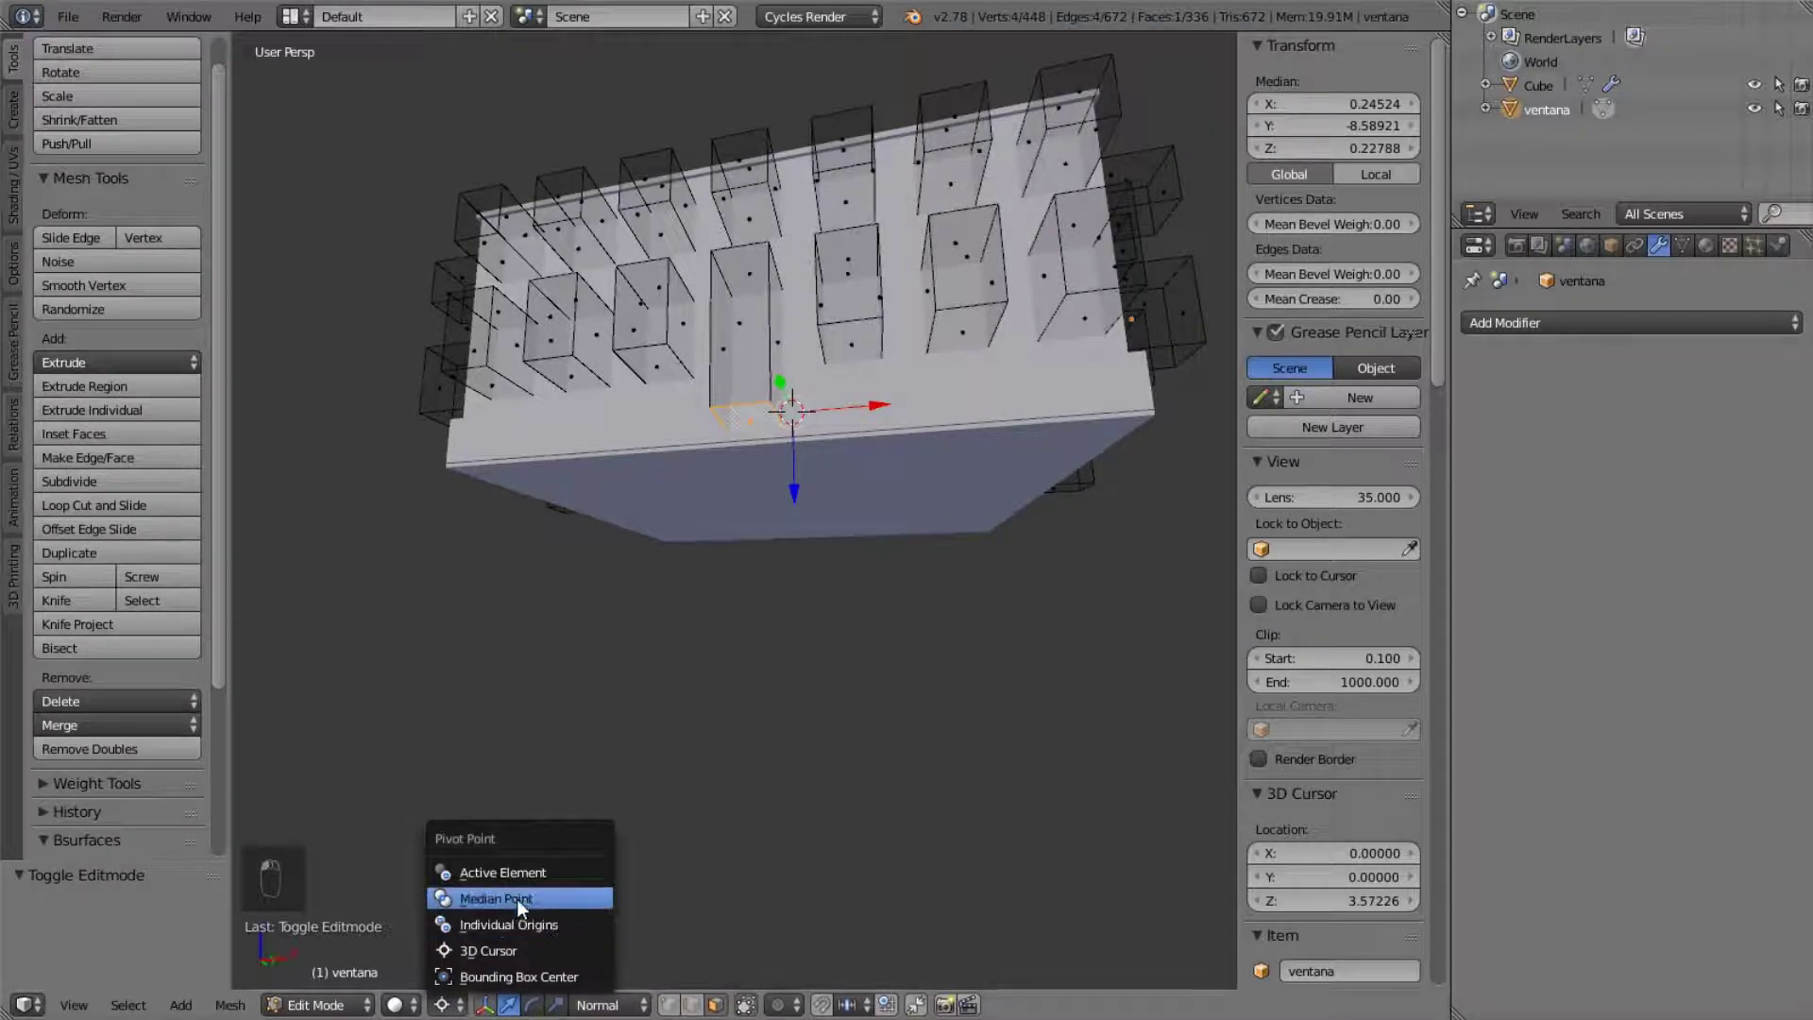
{"action": "left_click", "coordinate": [502, 872]}
{"action": "middle_click_drag", "start_coordinate": [820, 224], "coordinate": [887, 317]}
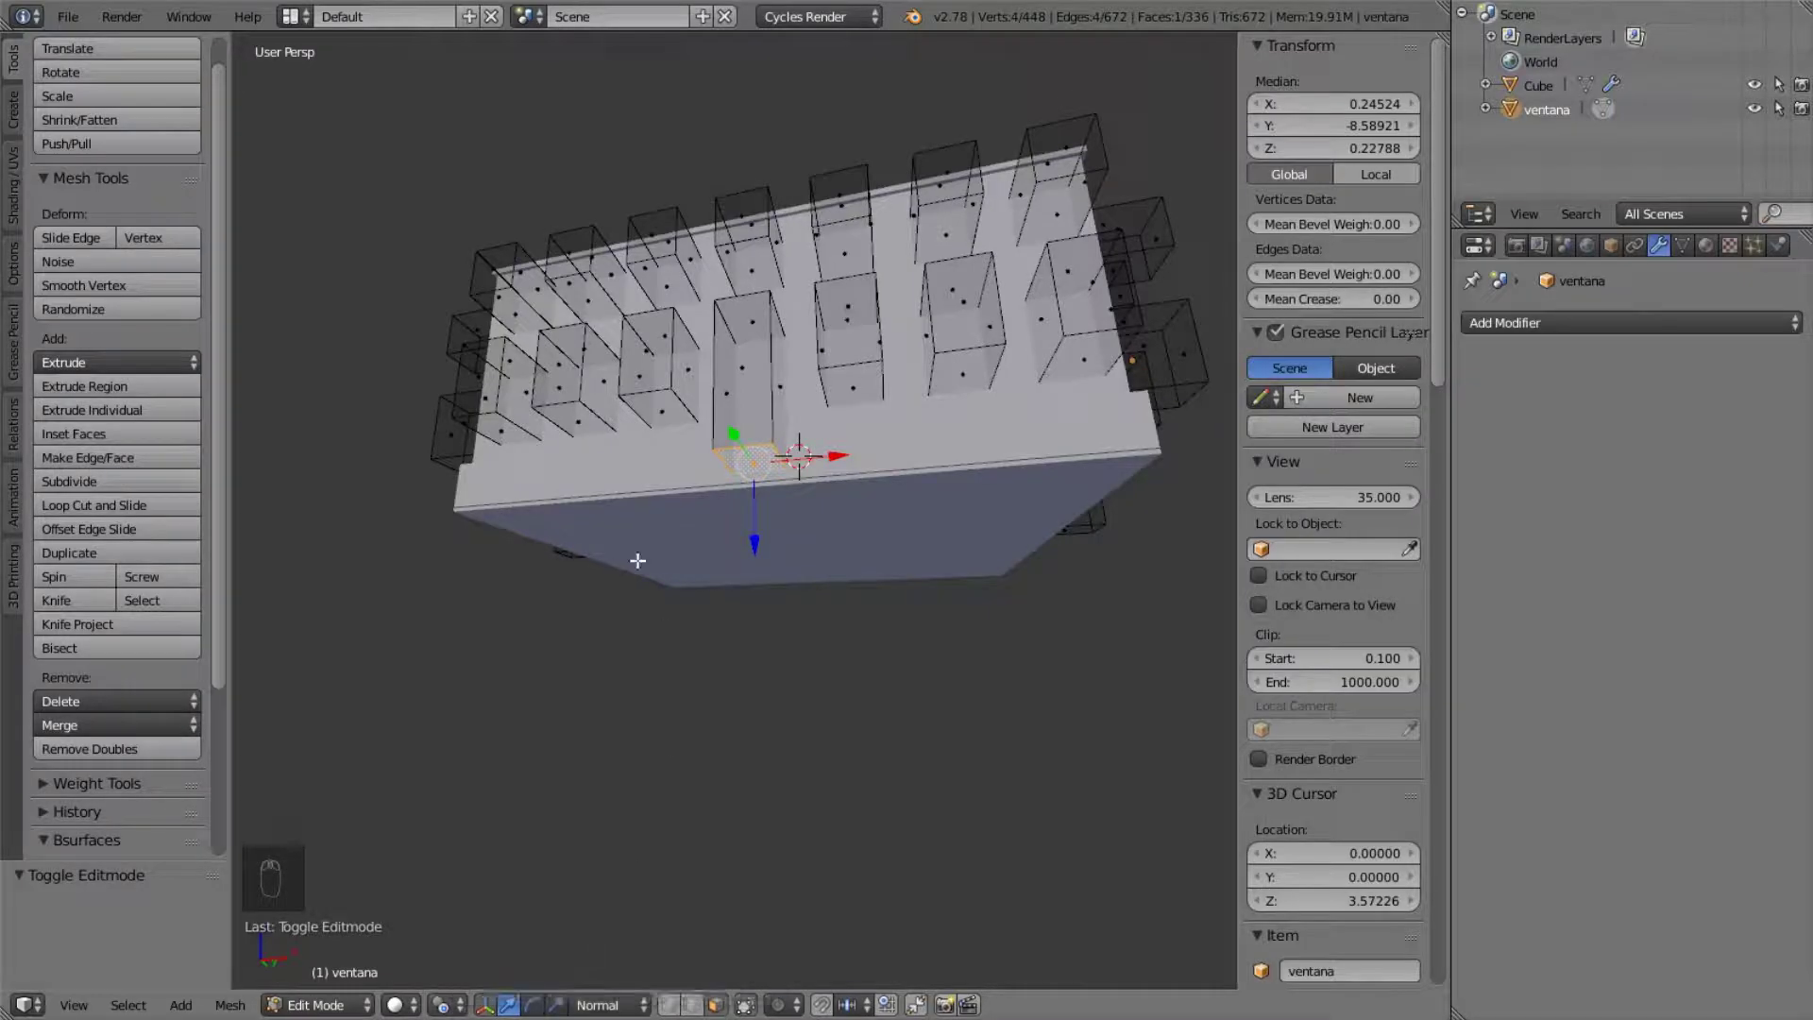
{"action": "right_click", "coordinate": [665, 406], "text": "shift"}
{"action": "key", "text": "s"}
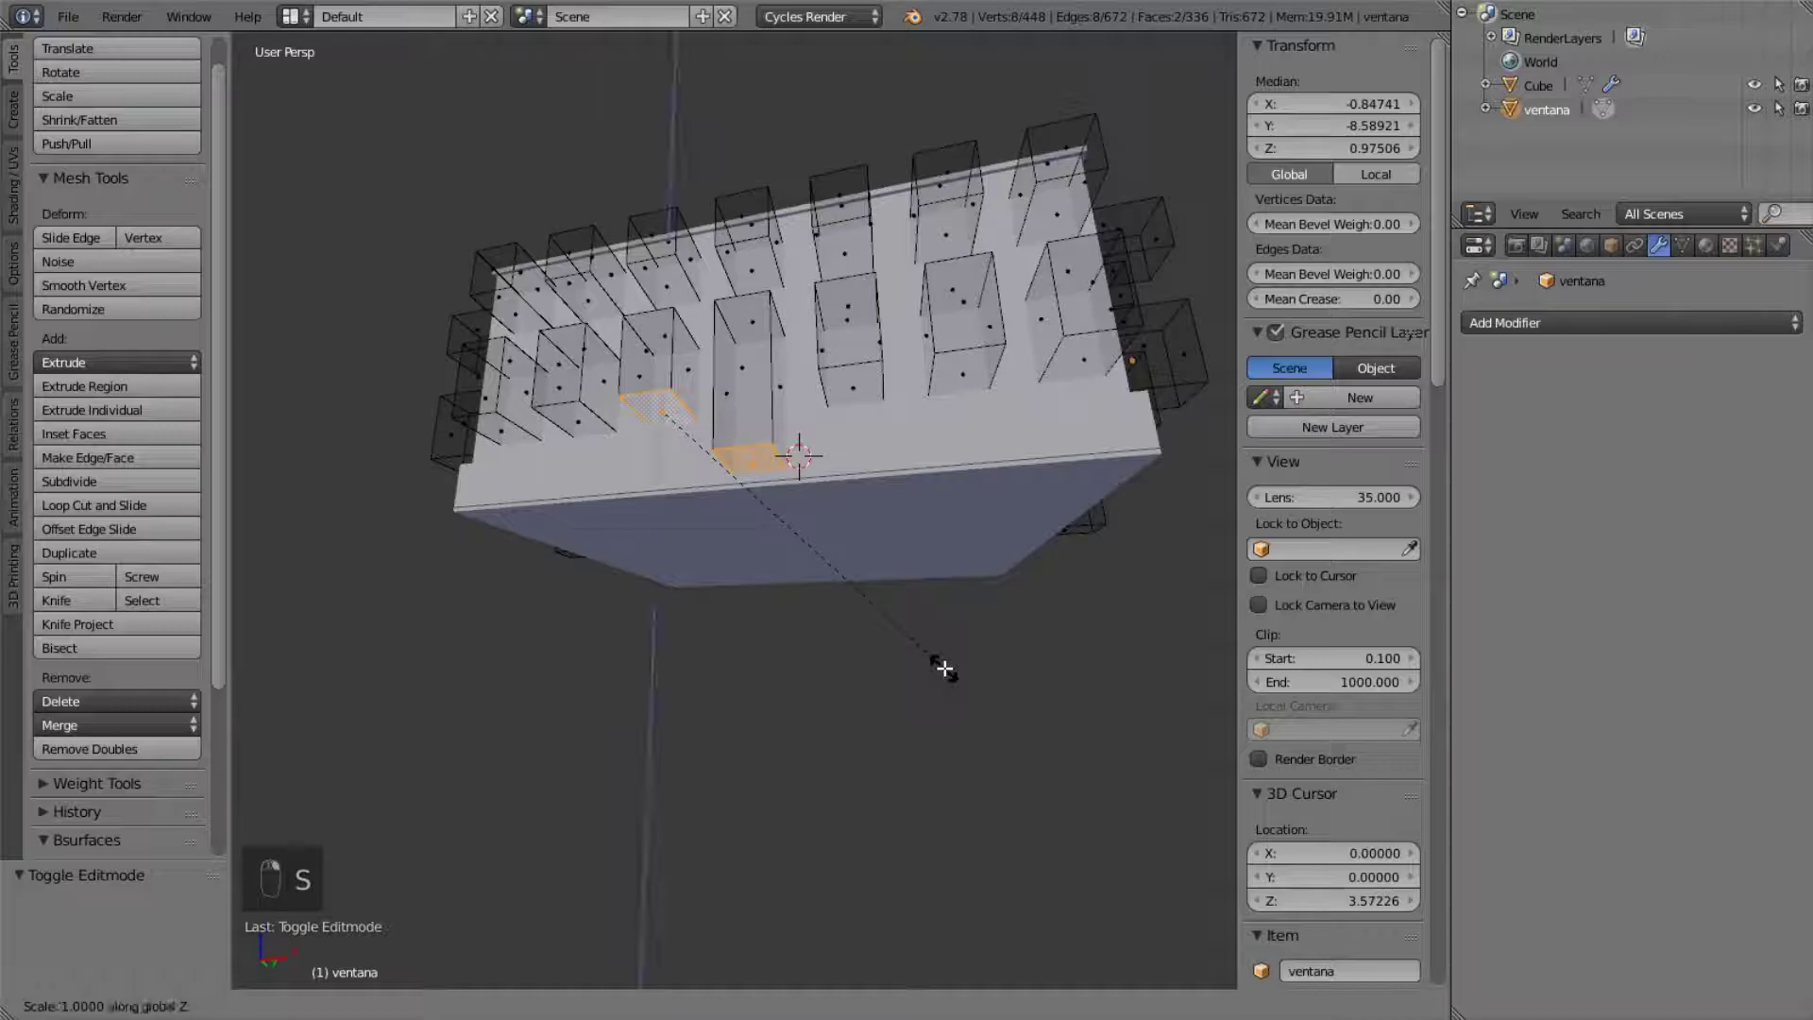
{"action": "key", "text": "z"}
{"action": "key", "text": "0"}
{"action": "key", "text": "Return"}
- On the next wall, select the whole lower window cutter beside the doorway and delete its faces
{"action": "middle_click_drag", "start_coordinate": [662, 469], "coordinate": [827, 406]}
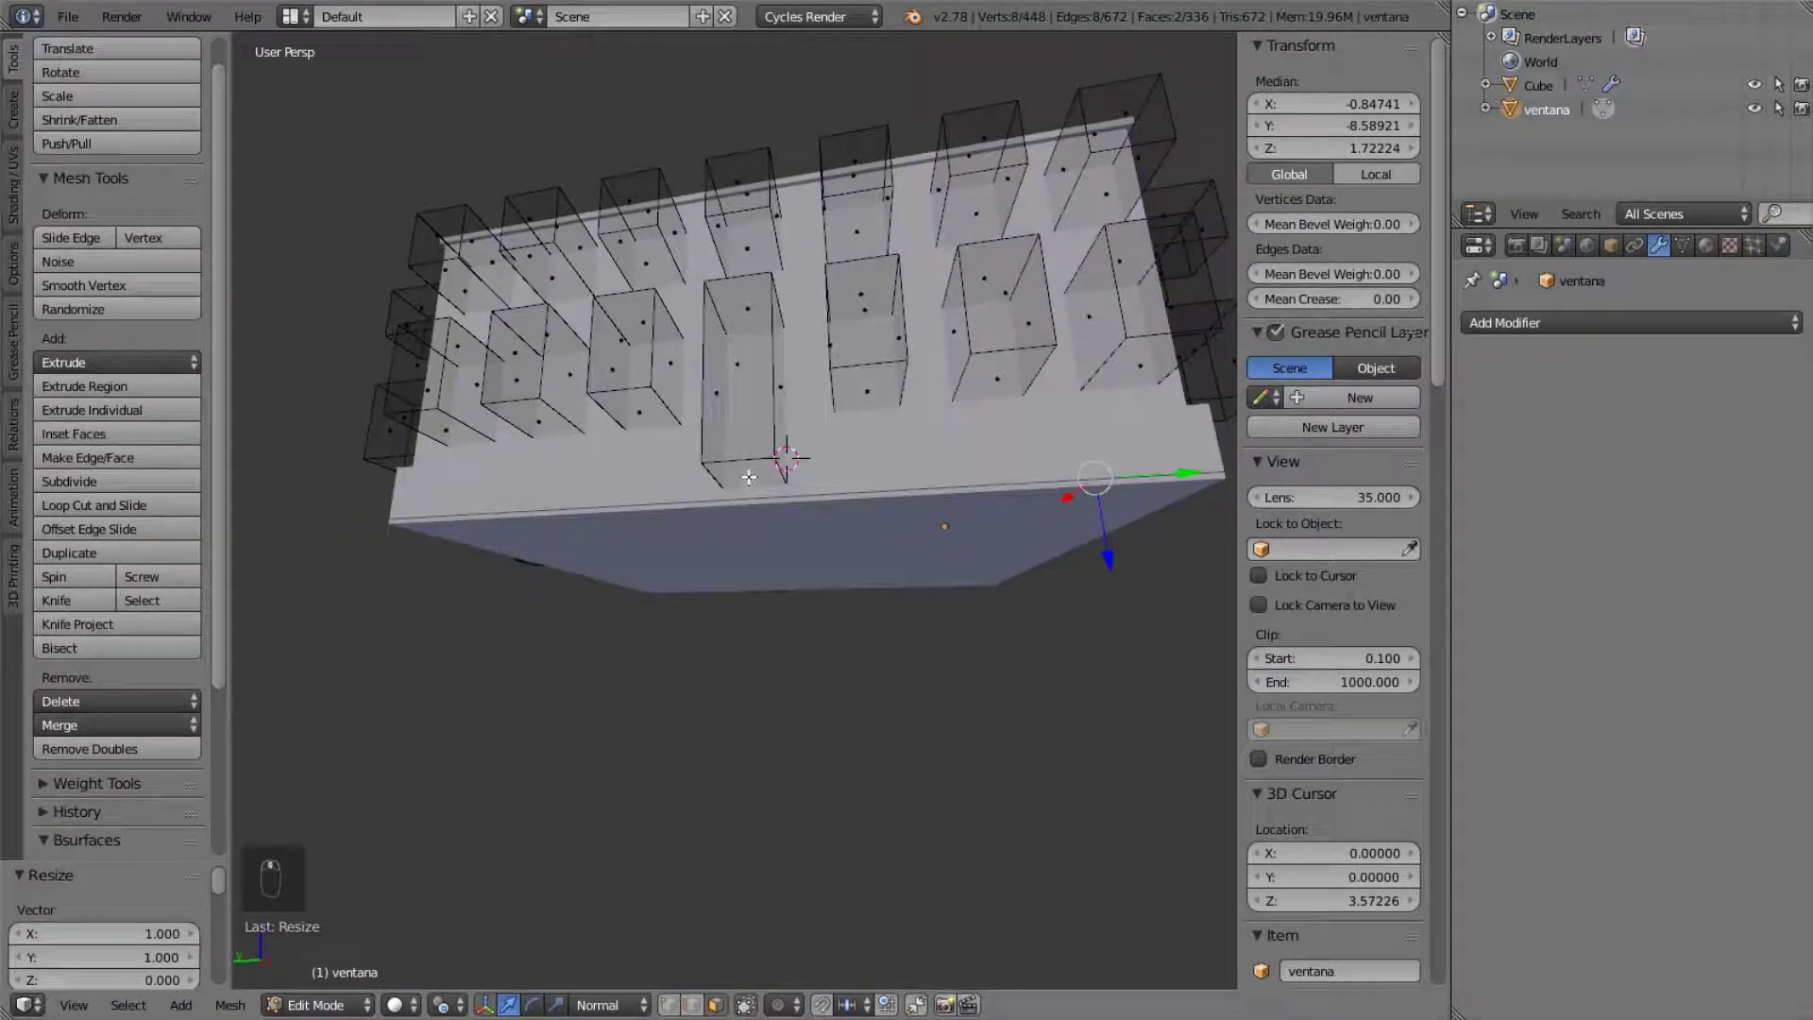
{"action": "right_click", "coordinate": [871, 380]}
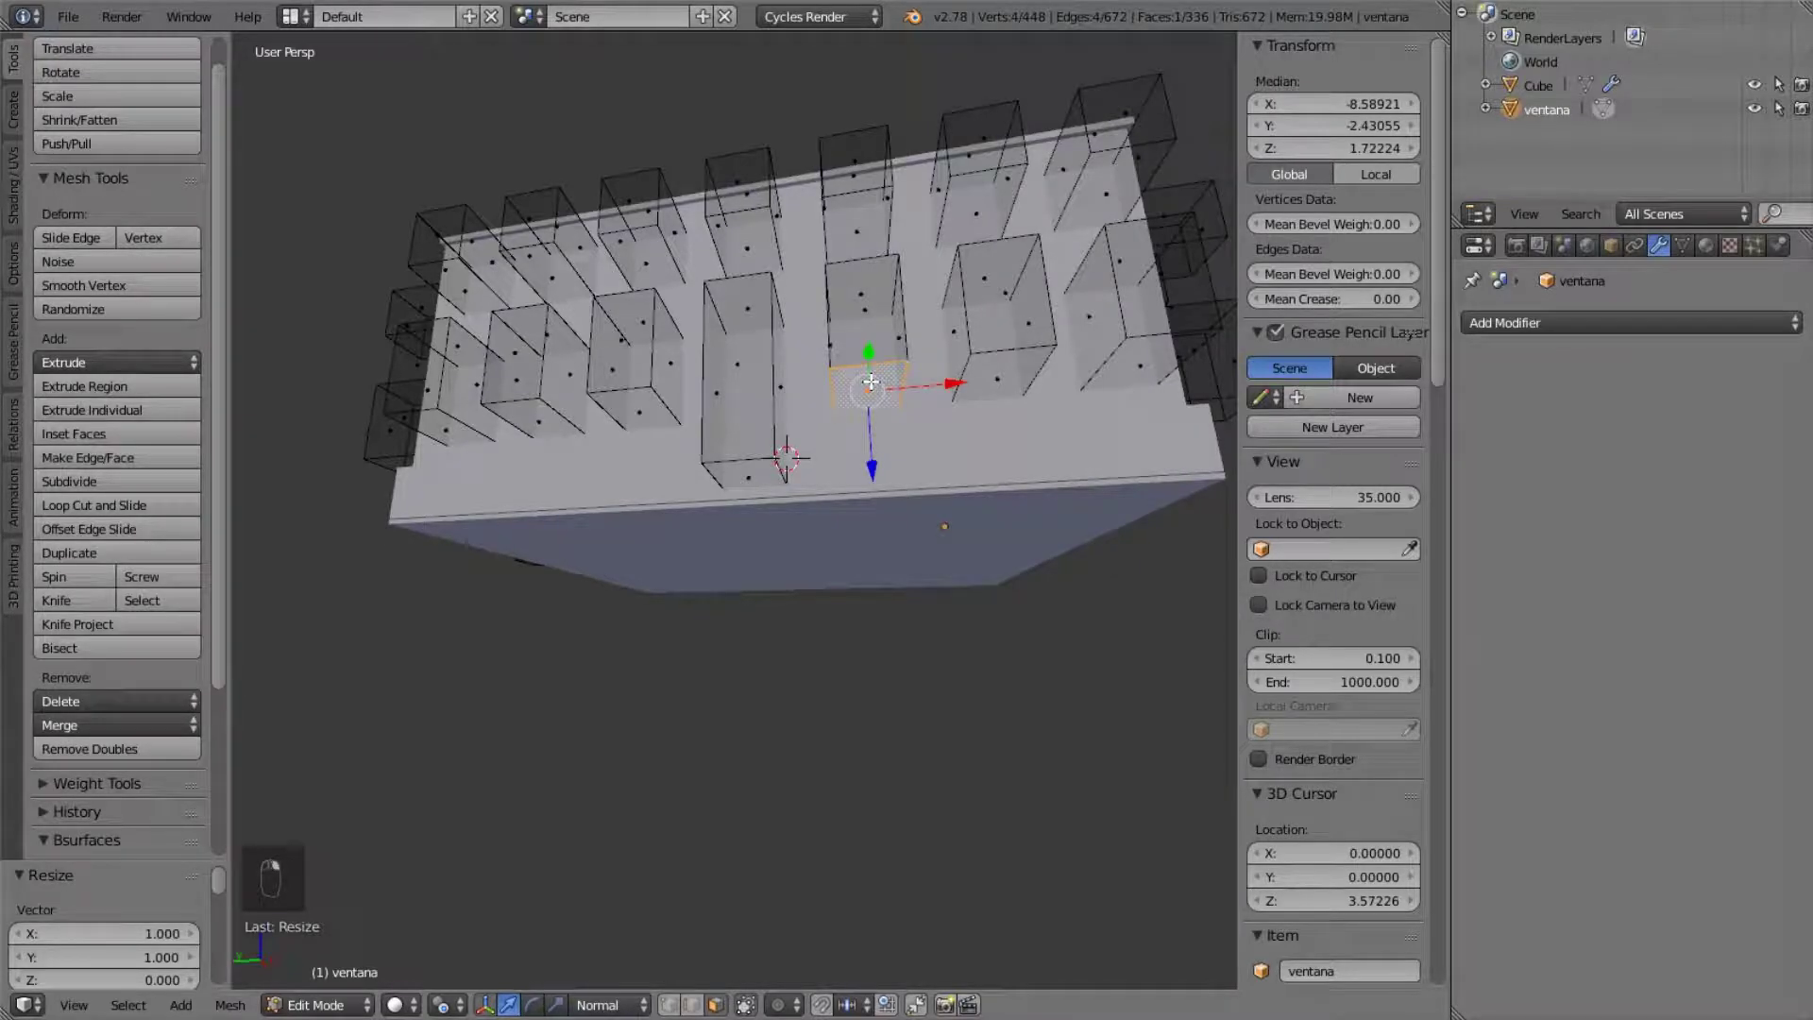
{"action": "key", "text": "ctrl+l"}
{"action": "key", "text": "x"}
{"action": "left_click", "coordinate": [873, 374]}
- Widen that doorway by aligning its side face with the upper window cutter's side face, scaling to 0 along Y
{"action": "right_click", "coordinate": [774, 395]}
{"action": "middle_click_drag", "start_coordinate": [774, 395], "coordinate": [853, 251]}
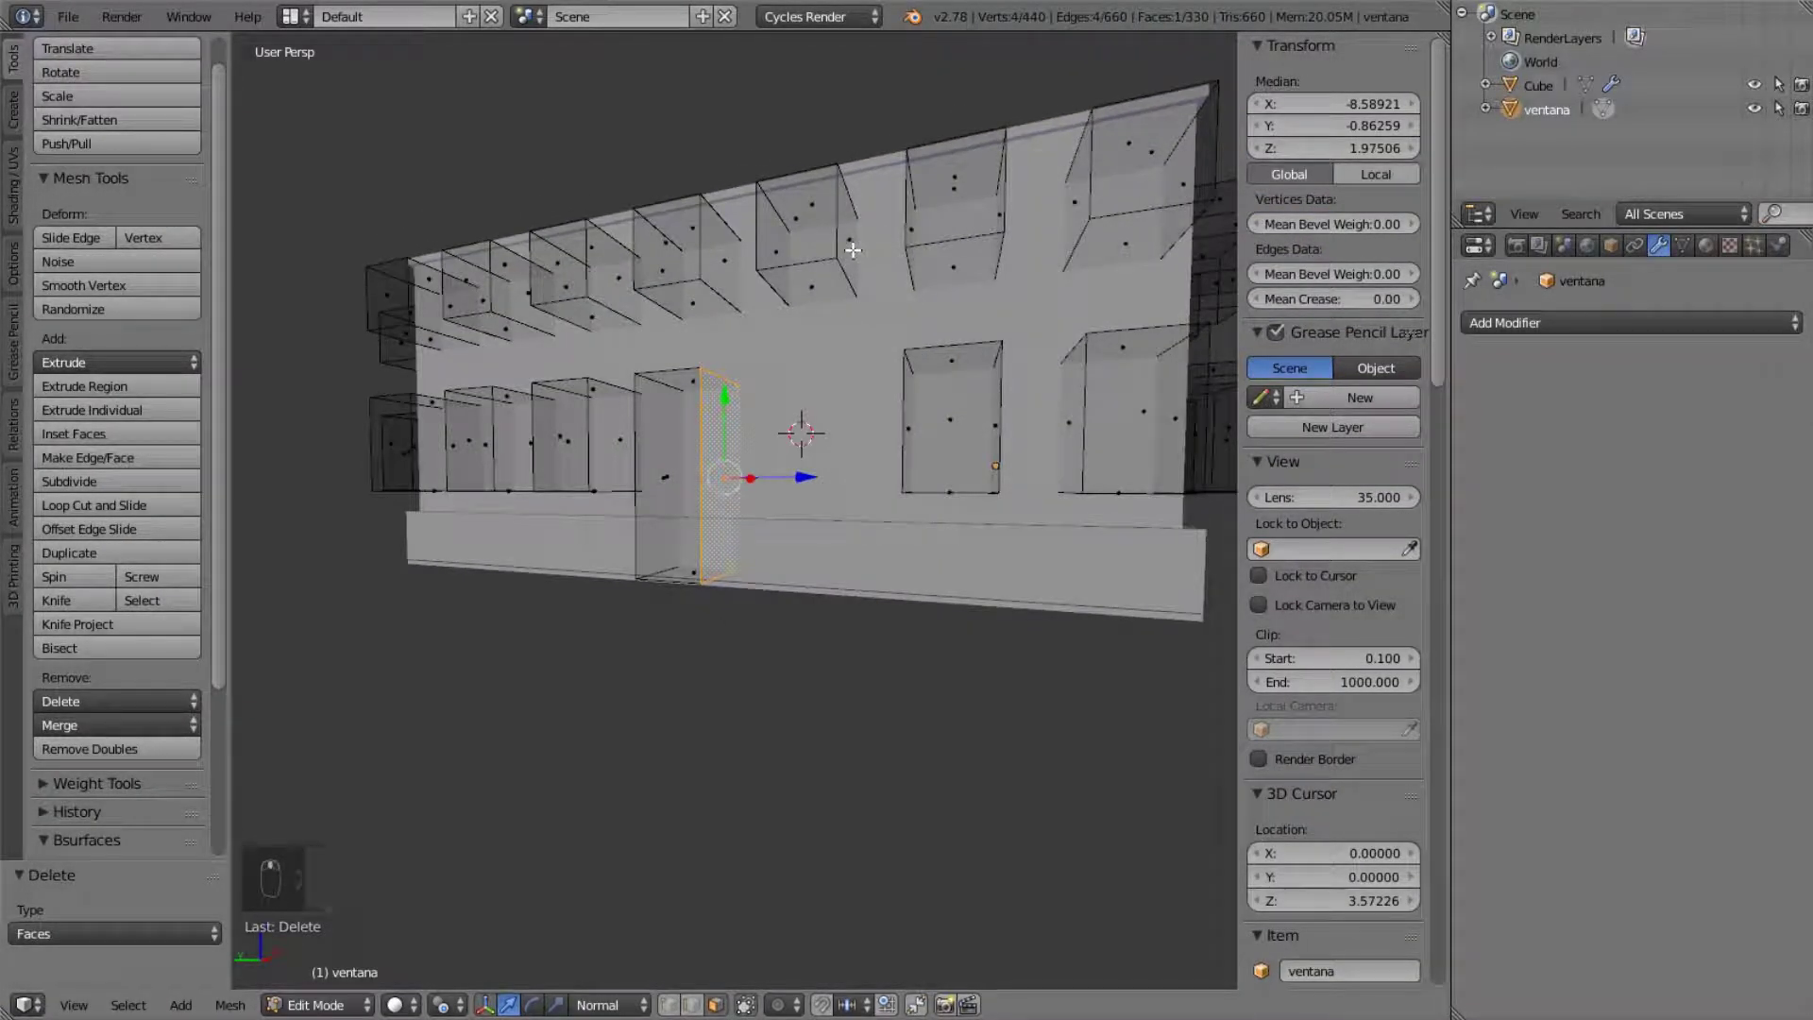
{"action": "right_click", "coordinate": [853, 250], "text": "shift"}
{"action": "key", "text": "s"}
{"action": "key", "text": "y"}
{"action": "key", "text": "0"}
{"action": "left_click", "coordinate": [909, 311]}
{"action": "key", "text": "Tab"}
- On another wall, lower the bottom face of the window cutter two places from the doorway to the doorway's level, scaling to 0 along Z
{"action": "middle_click_drag", "start_coordinate": [713, 361], "coordinate": [718, 450]}
{"action": "key", "text": "Tab"}
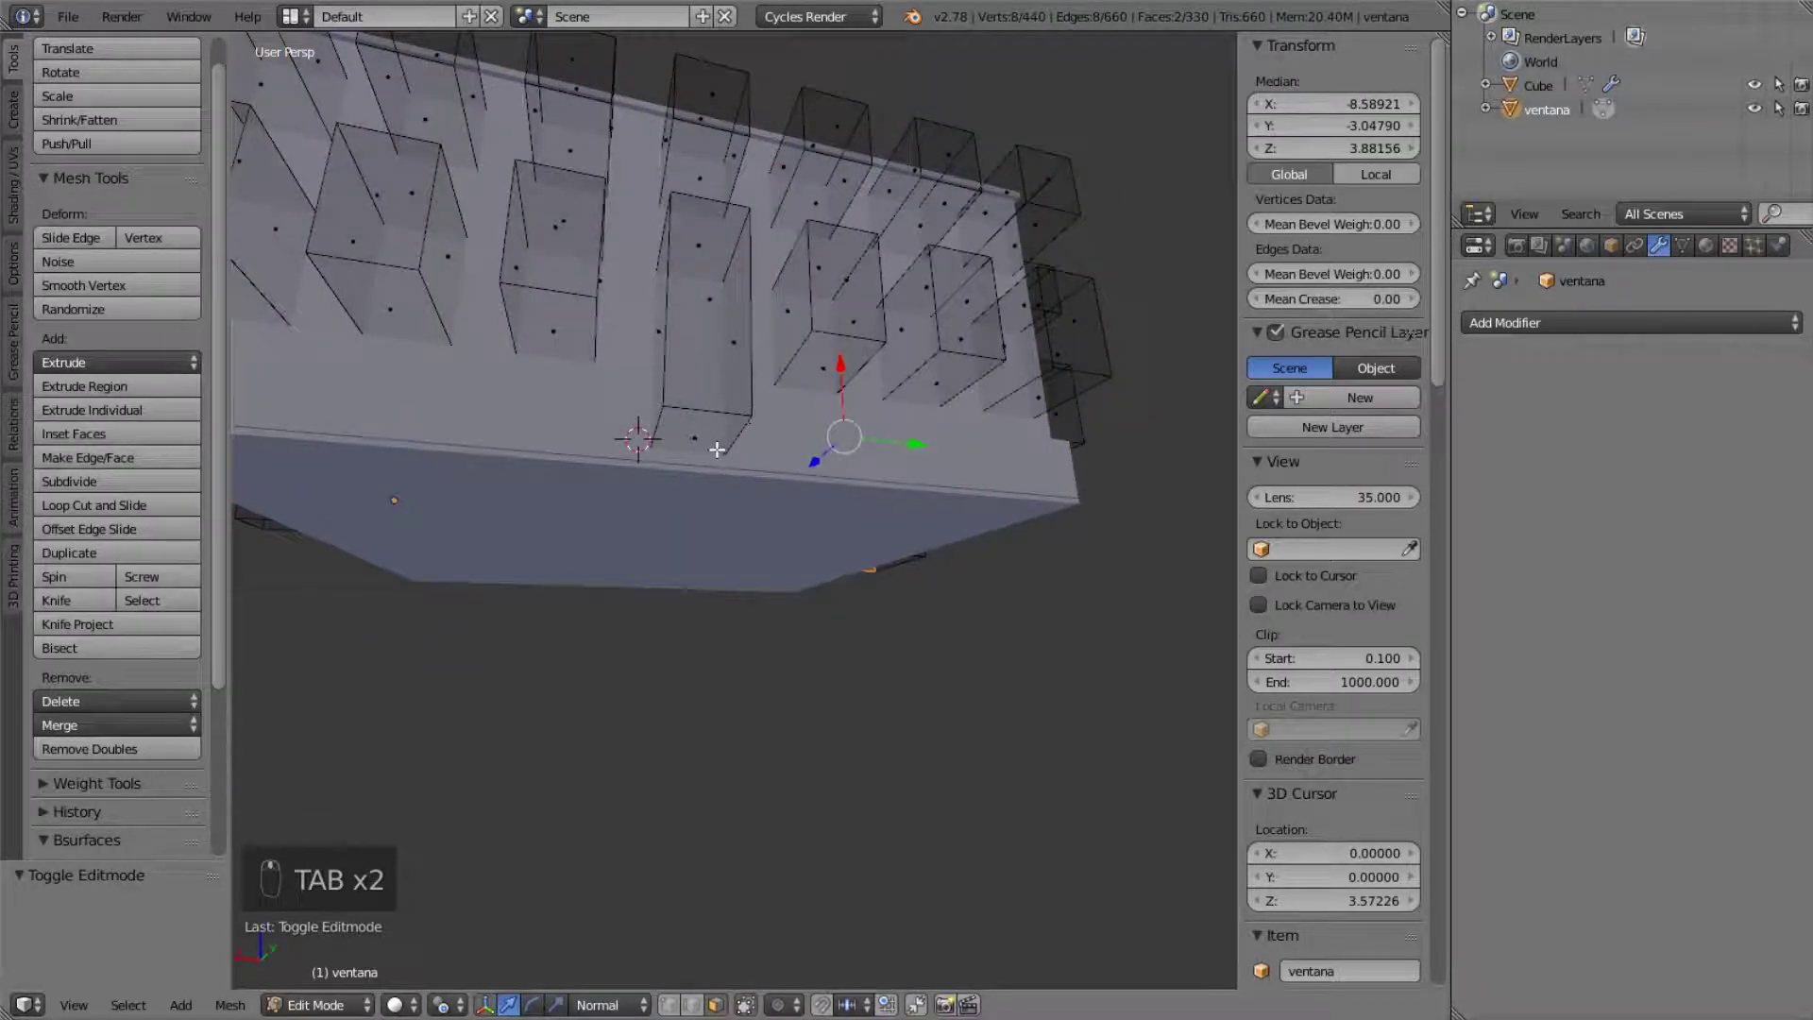
{"action": "right_click", "coordinate": [705, 429]}
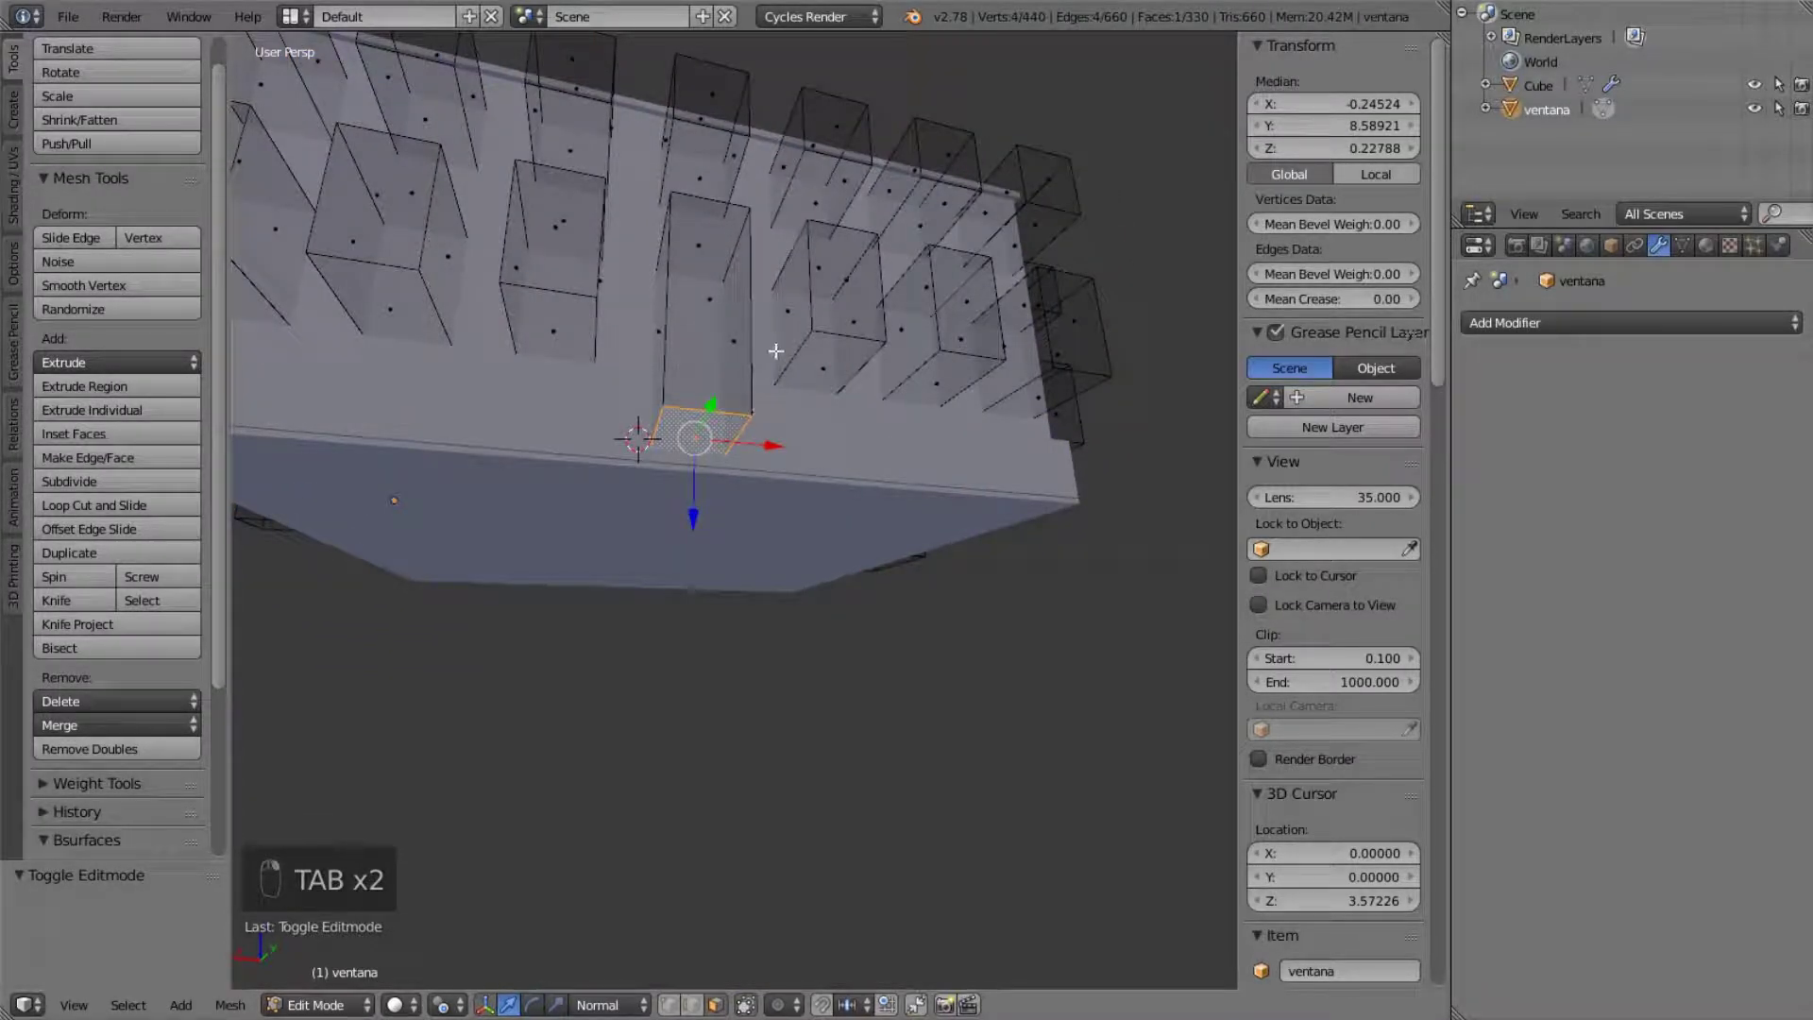
{"action": "right_click", "coordinate": [939, 378]}
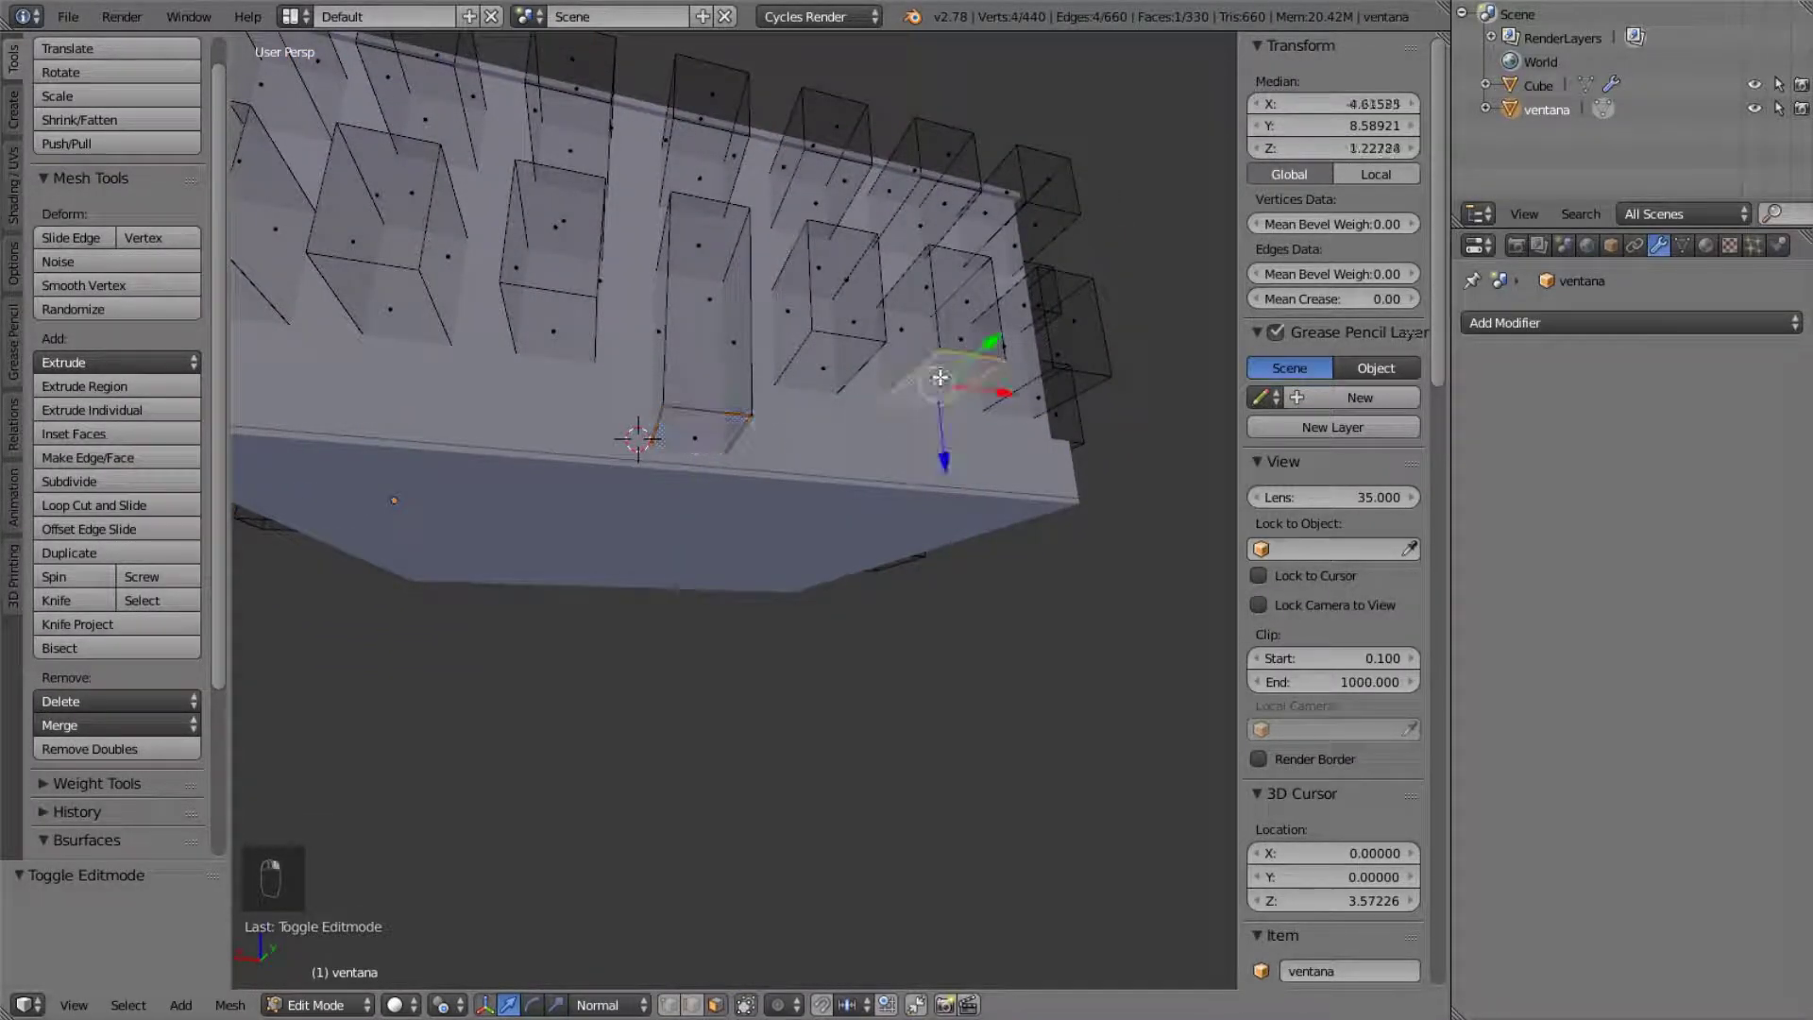
{"action": "right_click", "coordinate": [703, 429], "text": "shift"}
{"action": "type", "text": "sz"}
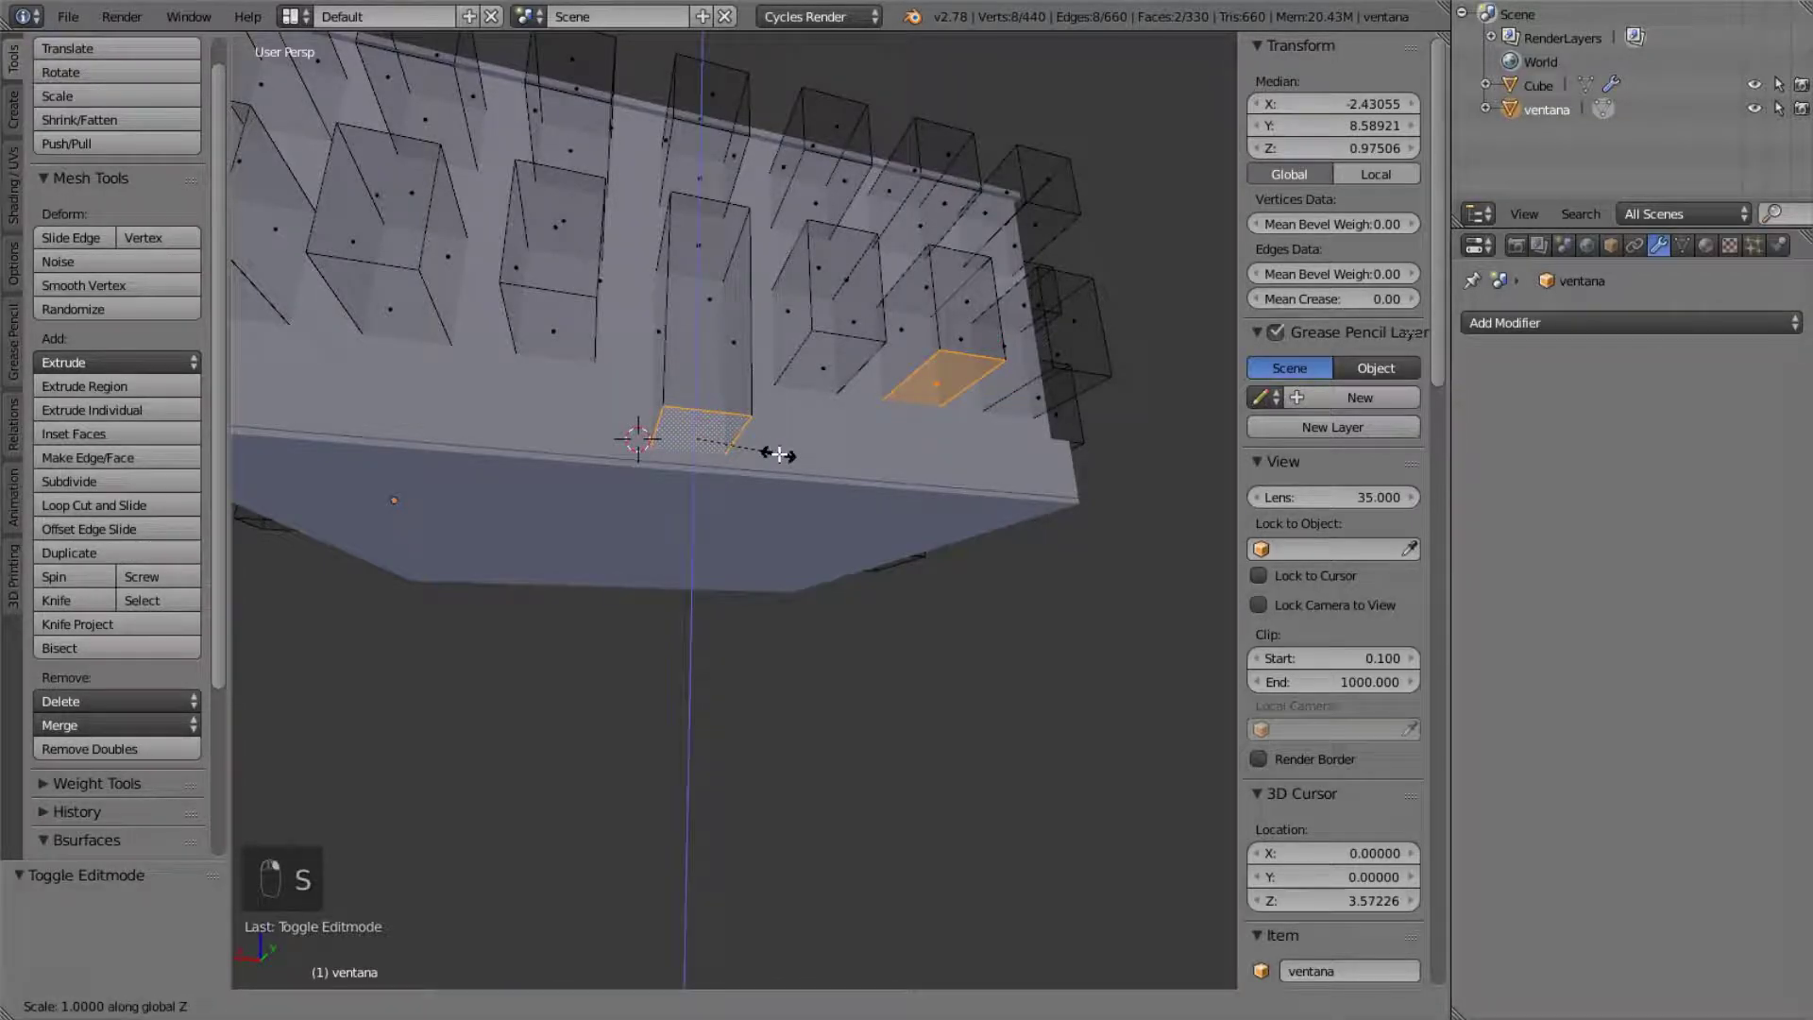
{"action": "type", "text": "0"}
{"action": "key", "text": "Return"}
- Flatten the original doorway's bottom face to the adjacent window cutter's level along Z, and return to Object Mode
{"action": "right_click", "coordinate": [822, 363]}
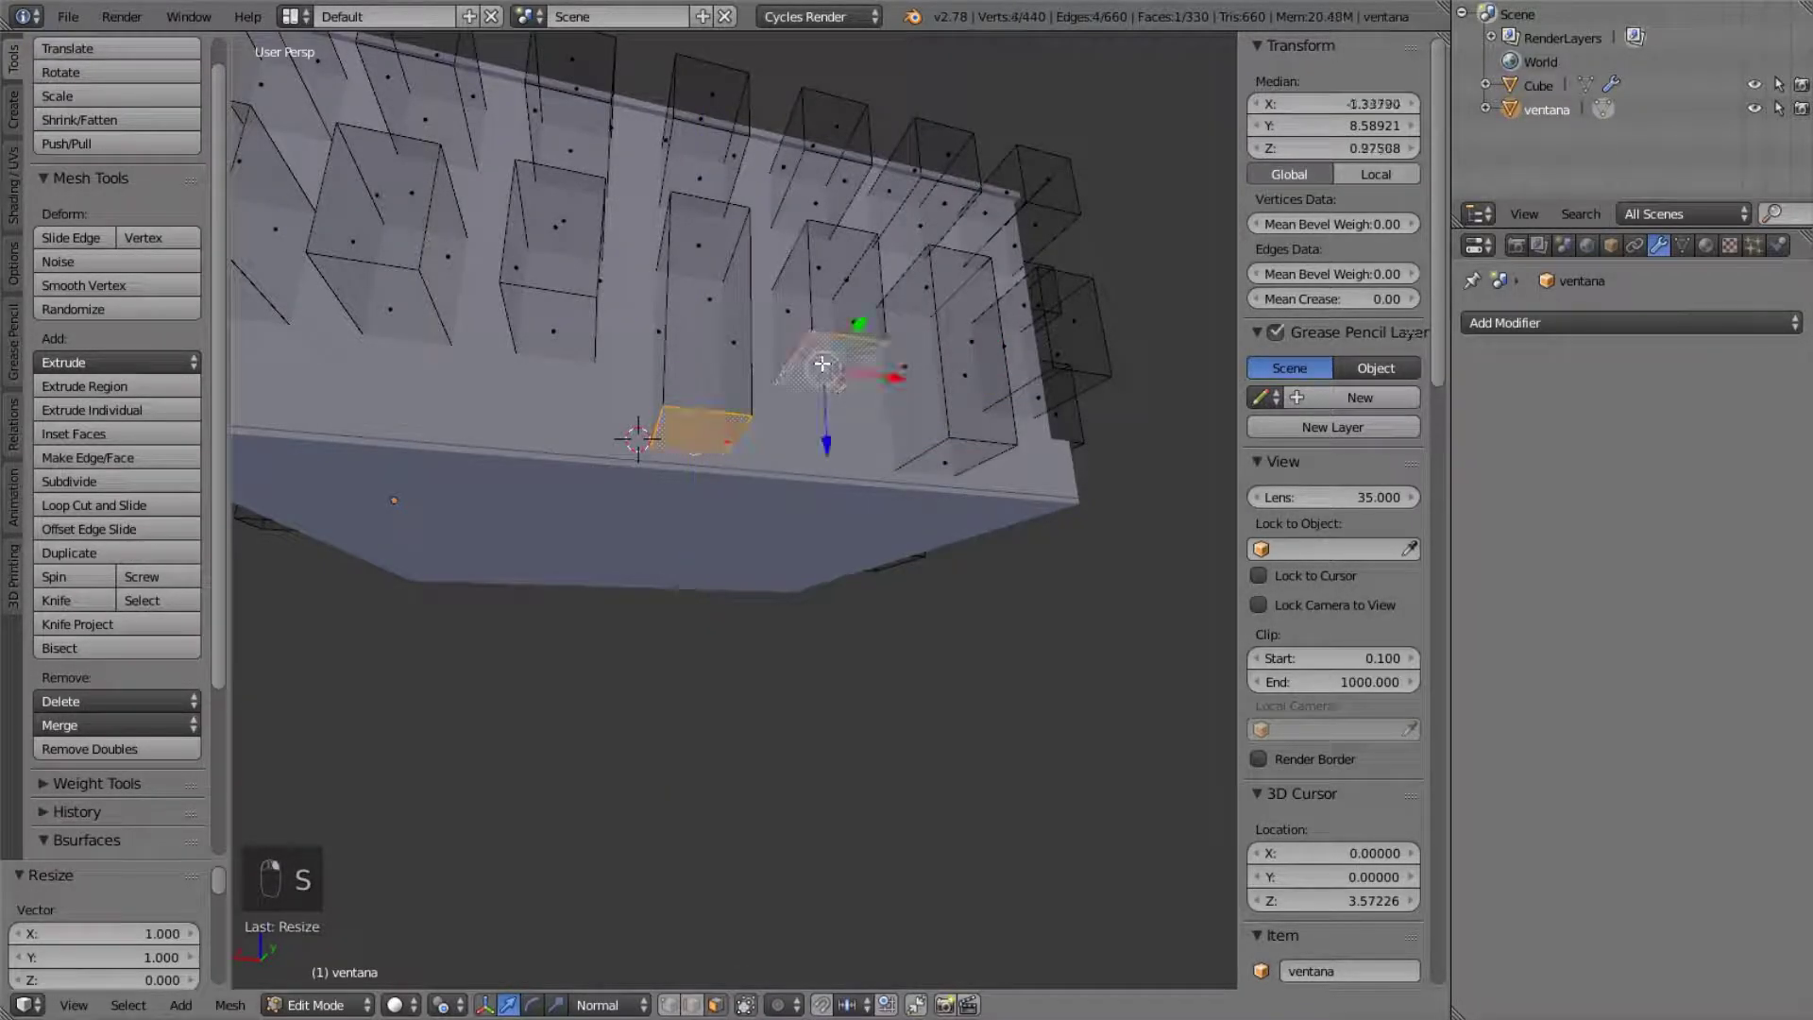
{"action": "key", "text": "s"}
{"action": "key", "text": "z"}
{"action": "key", "text": "Tab"}
{"action": "scroll", "coordinate": [661, 385], "scroll_direction": "down", "scroll_amount": 4}
{"action": "middle_click_drag", "start_coordinate": [661, 385], "coordinate": [746, 395]}
- Hide the cutter object to check the cut windows on the building, and undo the hiding
{"action": "right_click", "coordinate": [746, 395]}
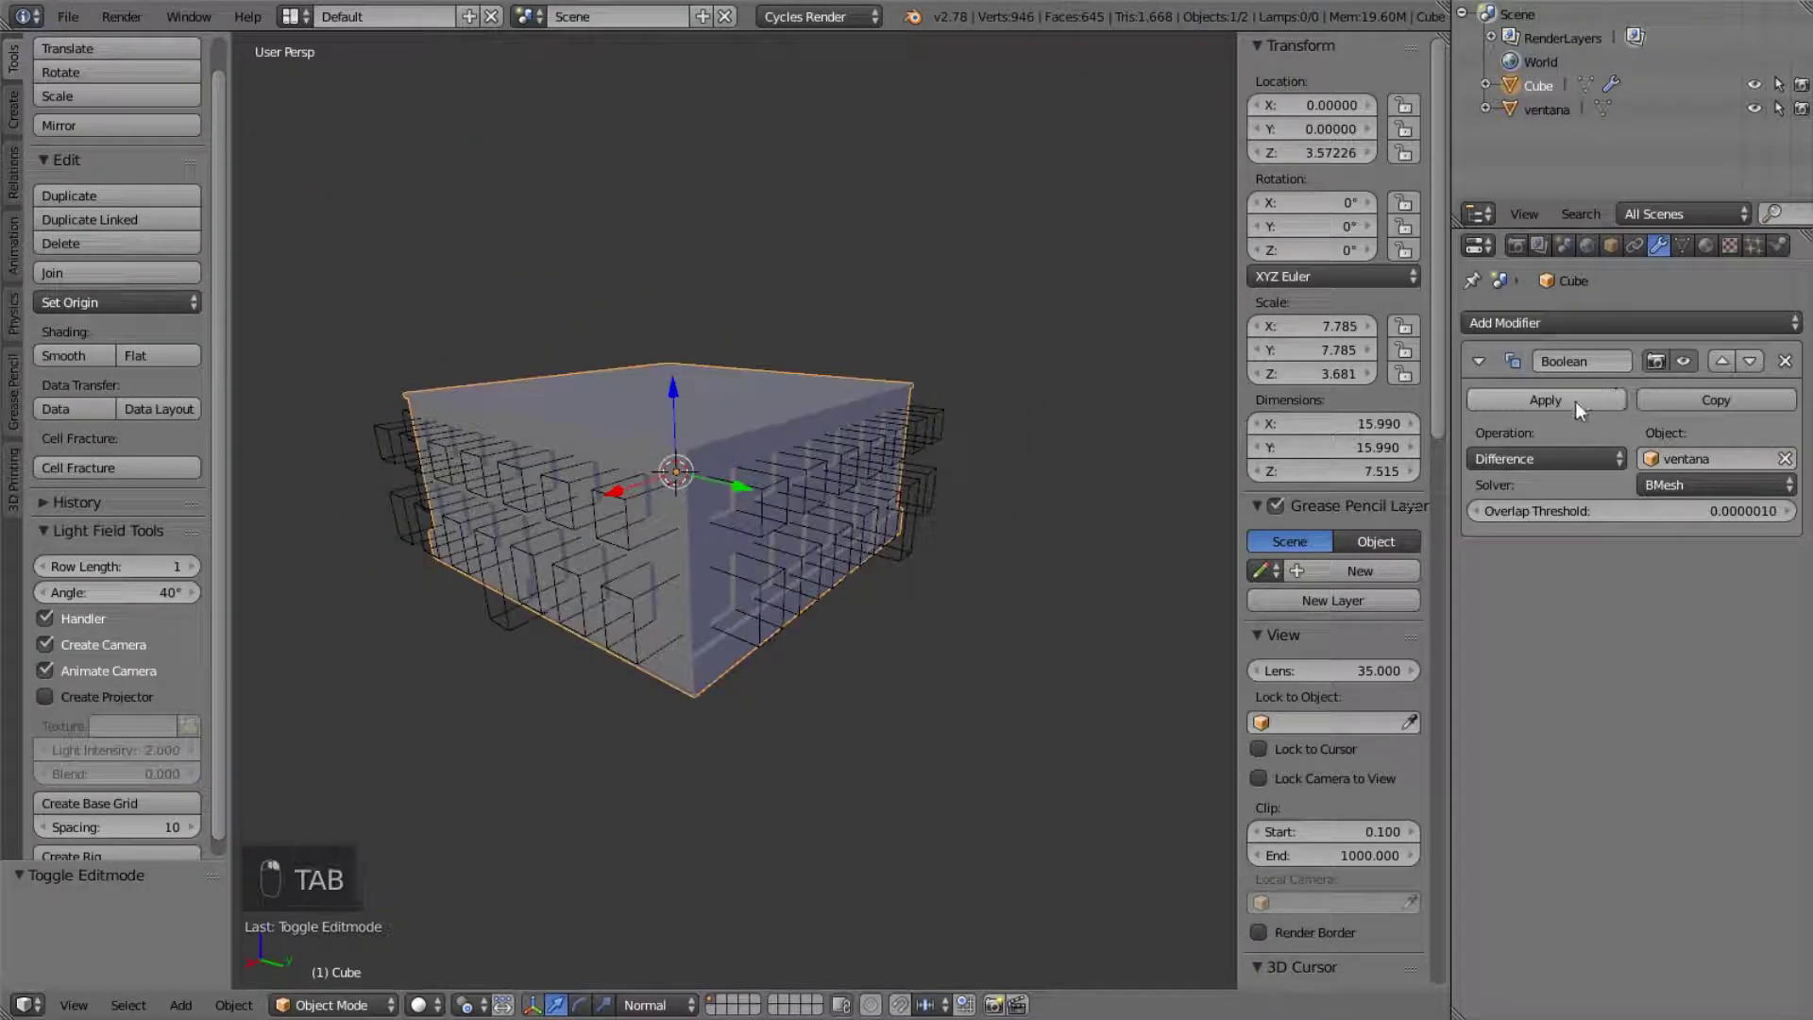
{"action": "right_click", "coordinate": [887, 524]}
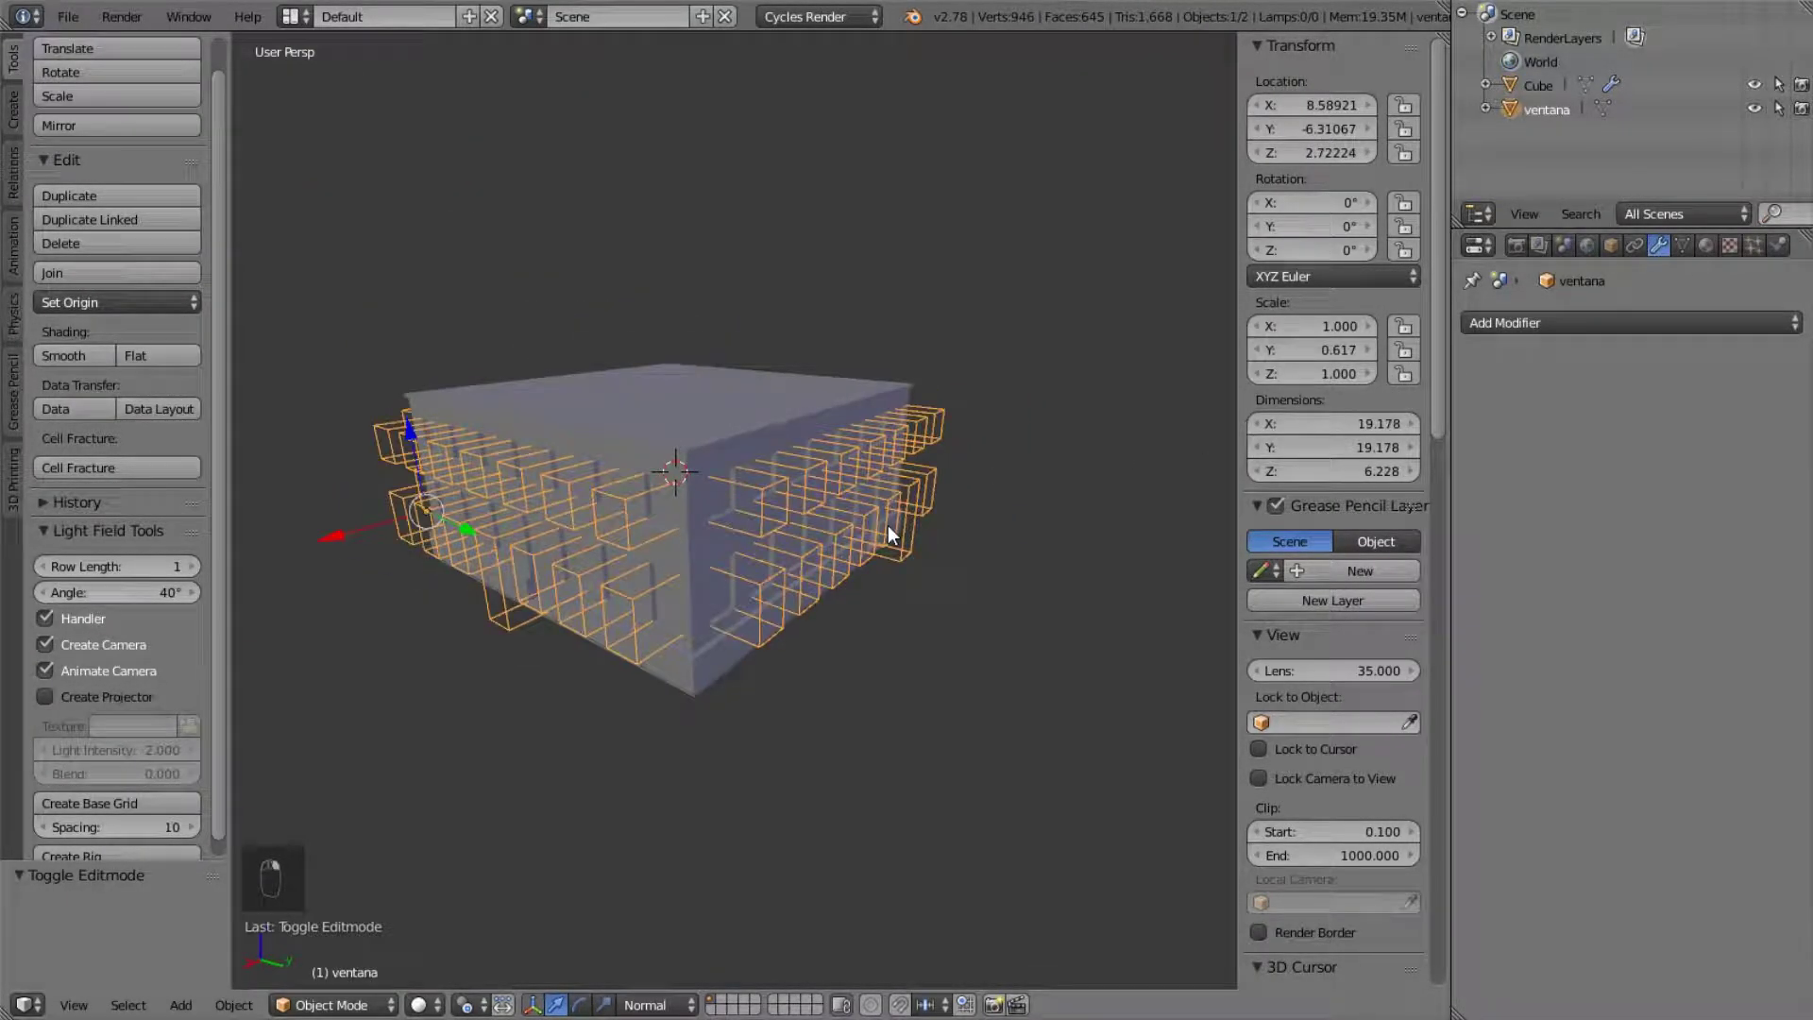
{"action": "key", "text": "h"}
{"action": "middle_click_drag", "start_coordinate": [884, 524], "coordinate": [893, 488]}
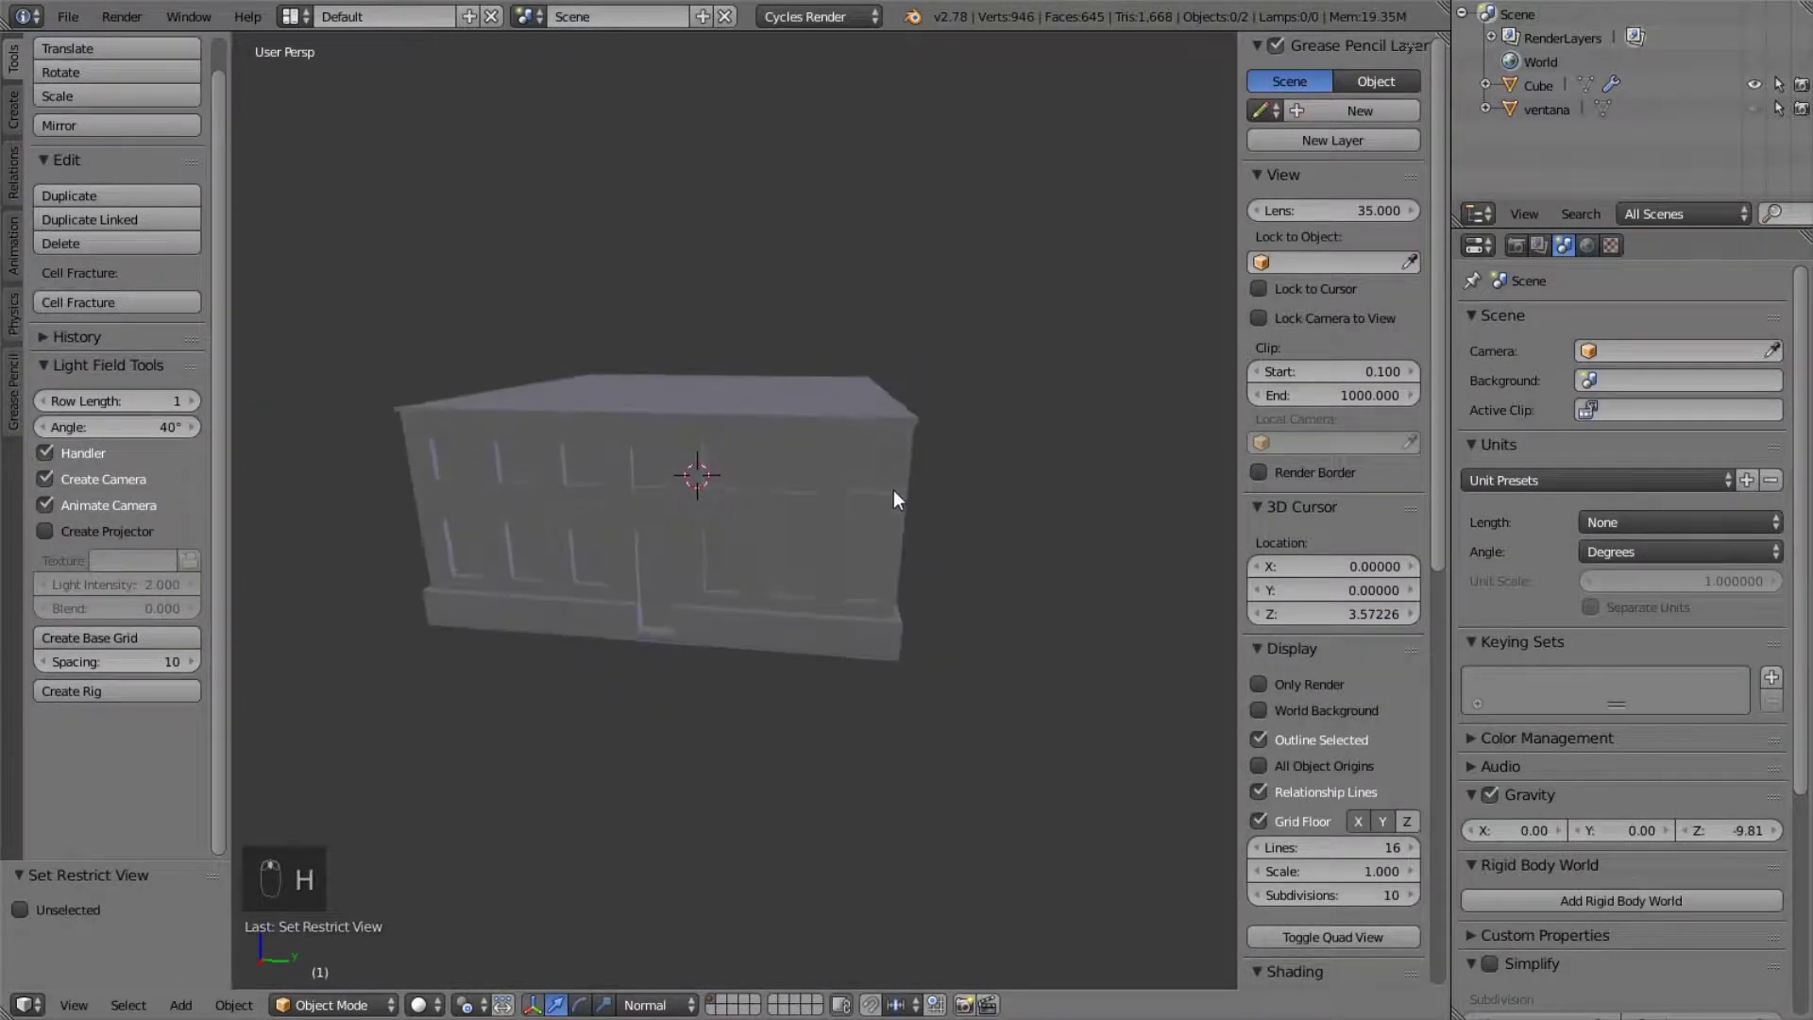
{"action": "key", "text": "ctrl+z"}
- Move the cutter object to the second layer so only the cut building stays in view
{"action": "key", "text": "space"}
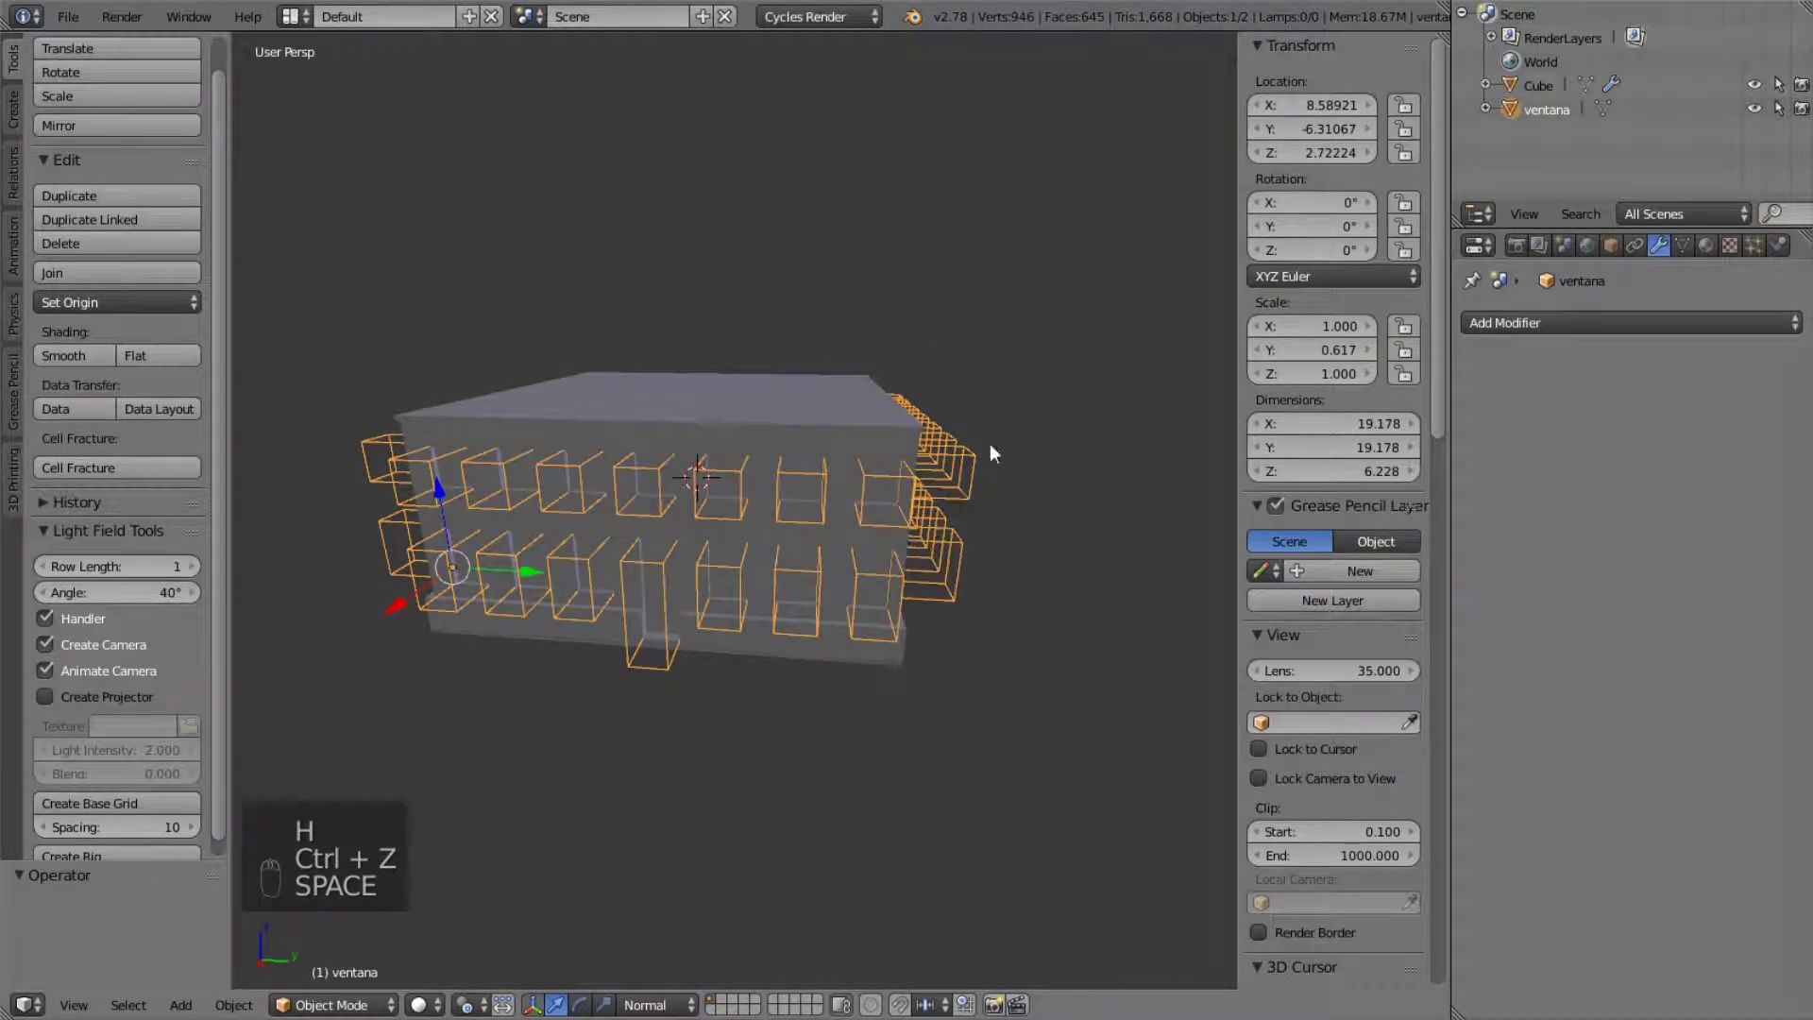
{"action": "key", "text": "m"}
{"action": "left_click", "coordinate": [1064, 689]}
{"action": "middle_click_drag", "start_coordinate": [789, 572], "coordinate": [438, 579]}
- Select the building block and switch its Boolean modifier's viewport display off and on to compare both states
{"action": "right_click", "coordinate": [778, 494]}
{"action": "left_click", "coordinate": [1684, 361]}
{"action": "left_click", "coordinate": [1684, 361]}
{"action": "middle_click_drag", "start_coordinate": [718, 453], "coordinate": [848, 355]}
{"action": "scroll", "coordinate": [848, 356], "scroll_direction": "up", "scroll_amount": 3}
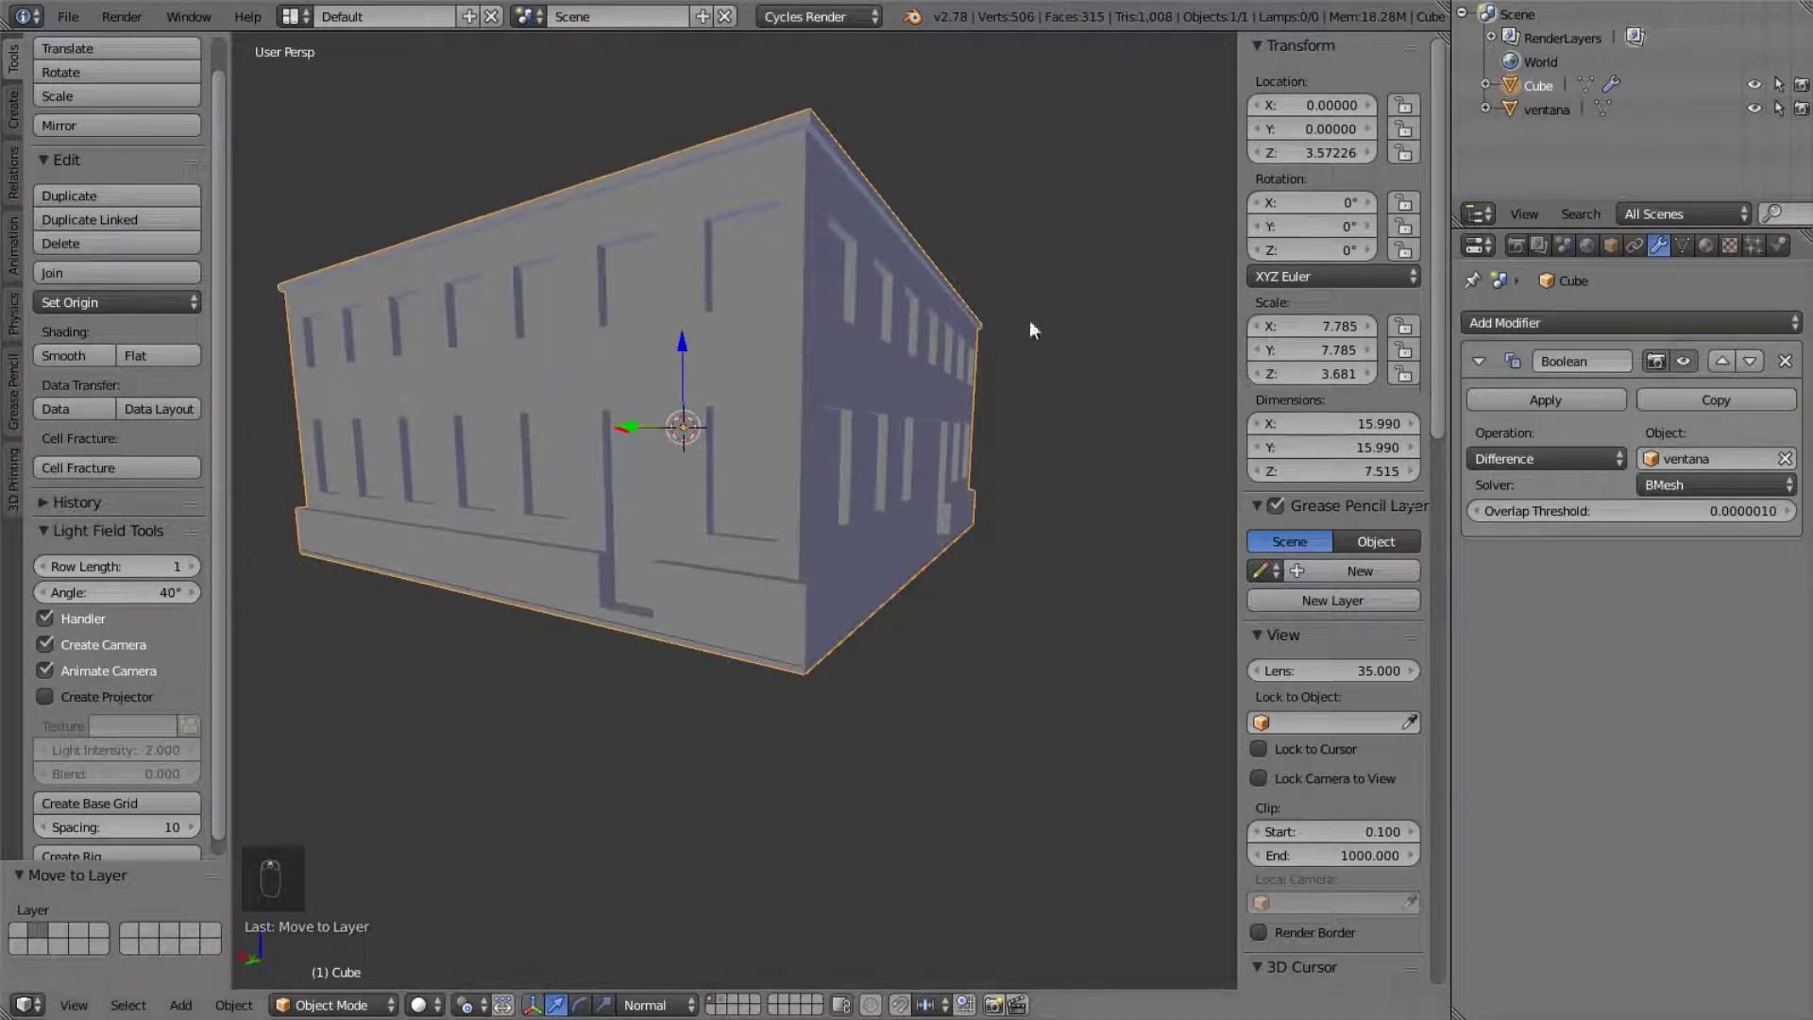
- Examine the block's original base mesh and wall faces in Edit Mode, and return to Object Mode
{"action": "key", "text": "Tab"}
{"action": "middle_click_drag", "start_coordinate": [908, 391], "coordinate": [1029, 407]}
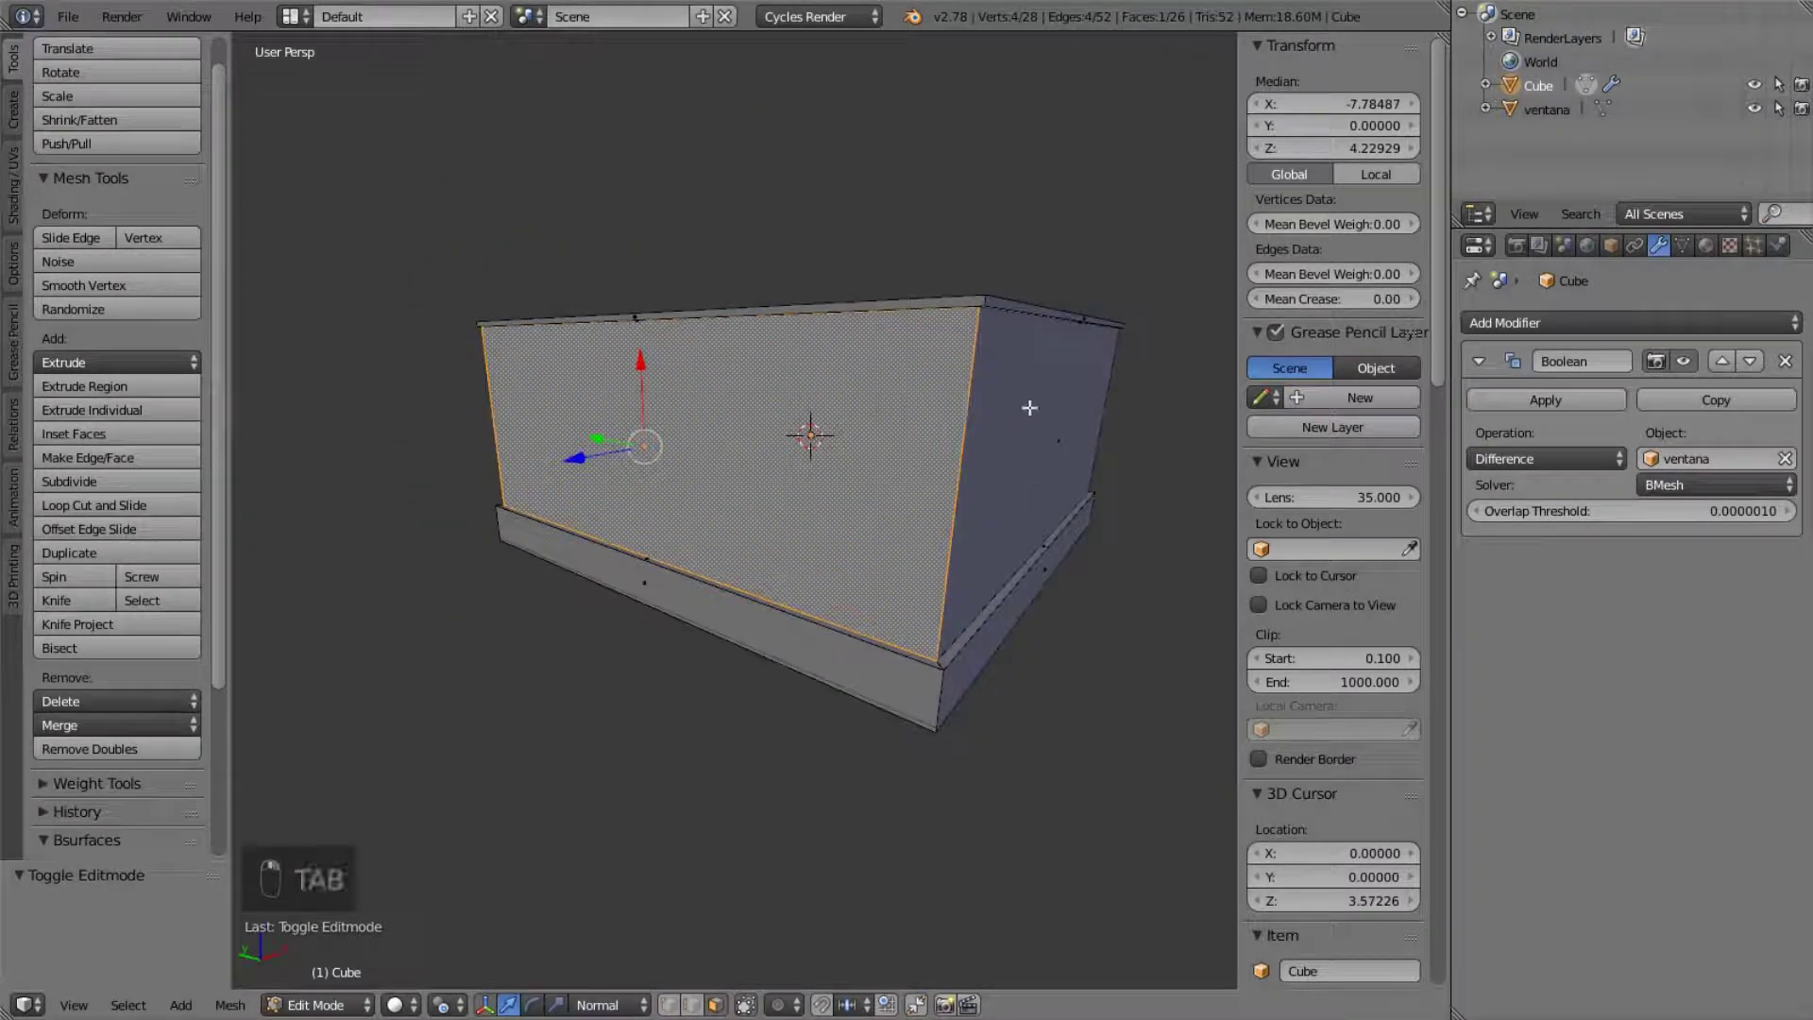
{"action": "right_click", "coordinate": [1017, 400]}
{"action": "middle_click_drag", "start_coordinate": [727, 387], "coordinate": [627, 400]}
{"action": "middle_click_drag", "start_coordinate": [802, 465], "coordinate": [739, 394]}
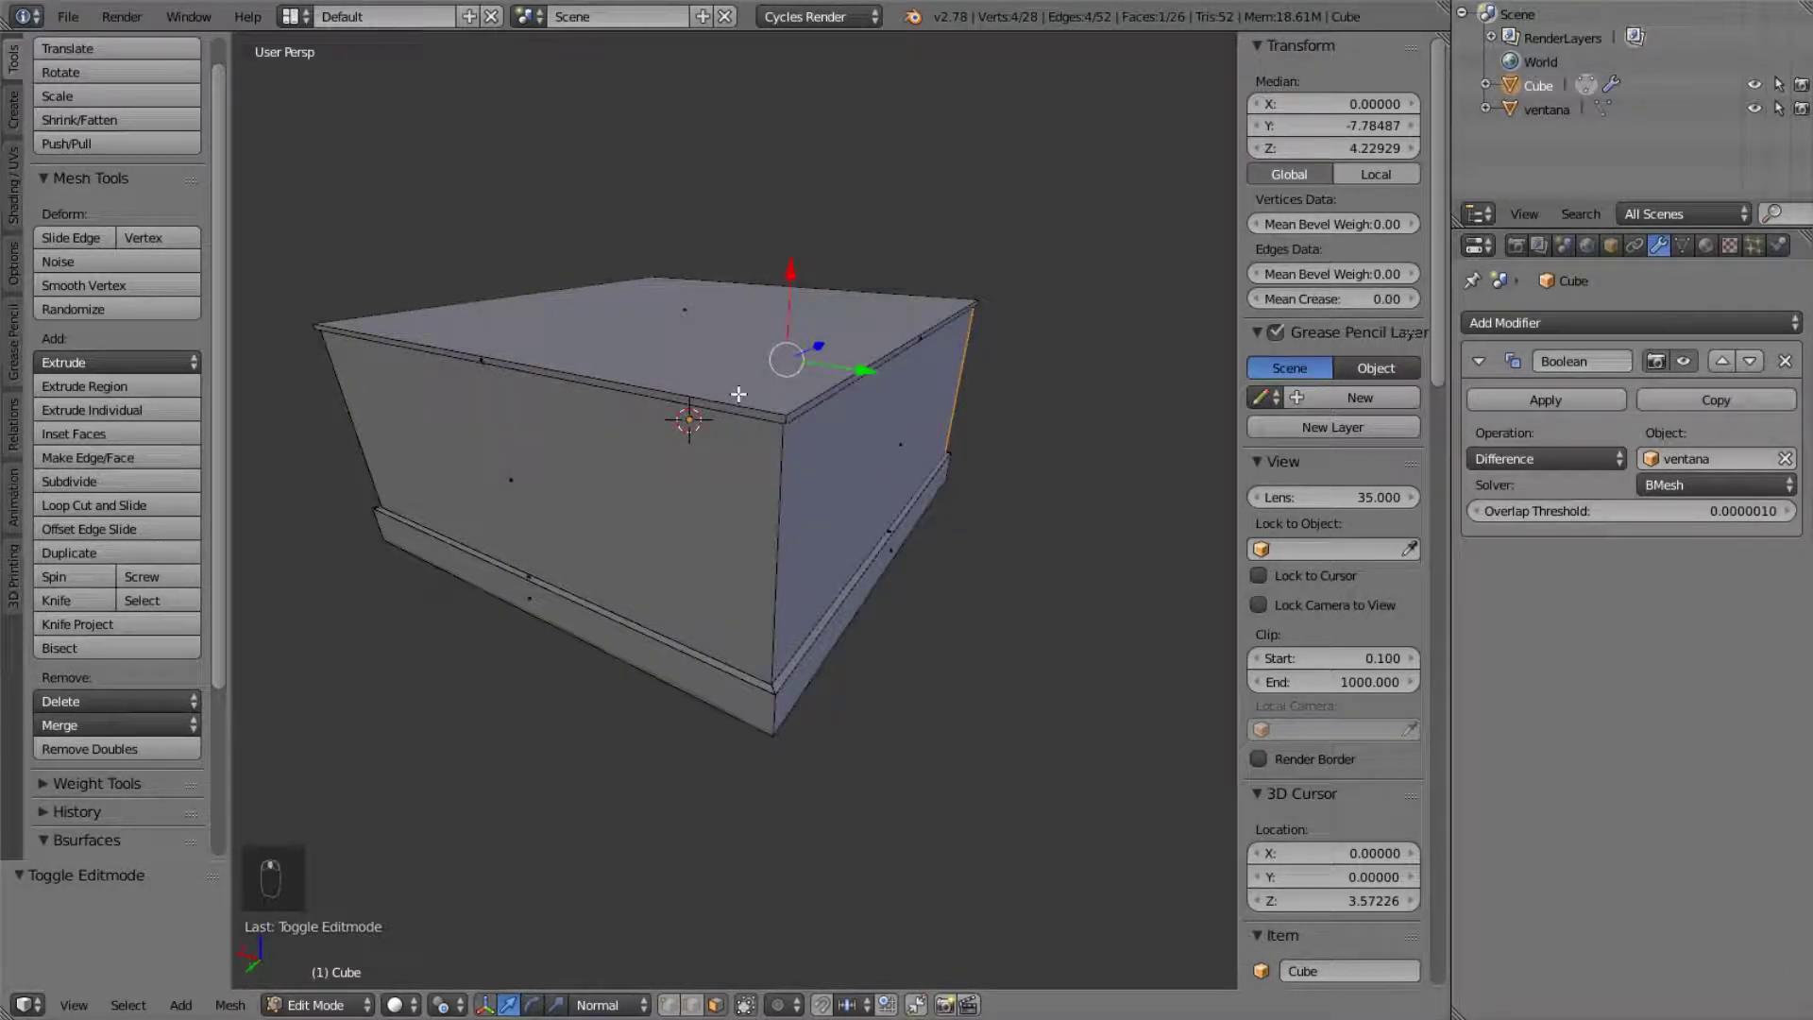
{"action": "key", "text": "Tab"}
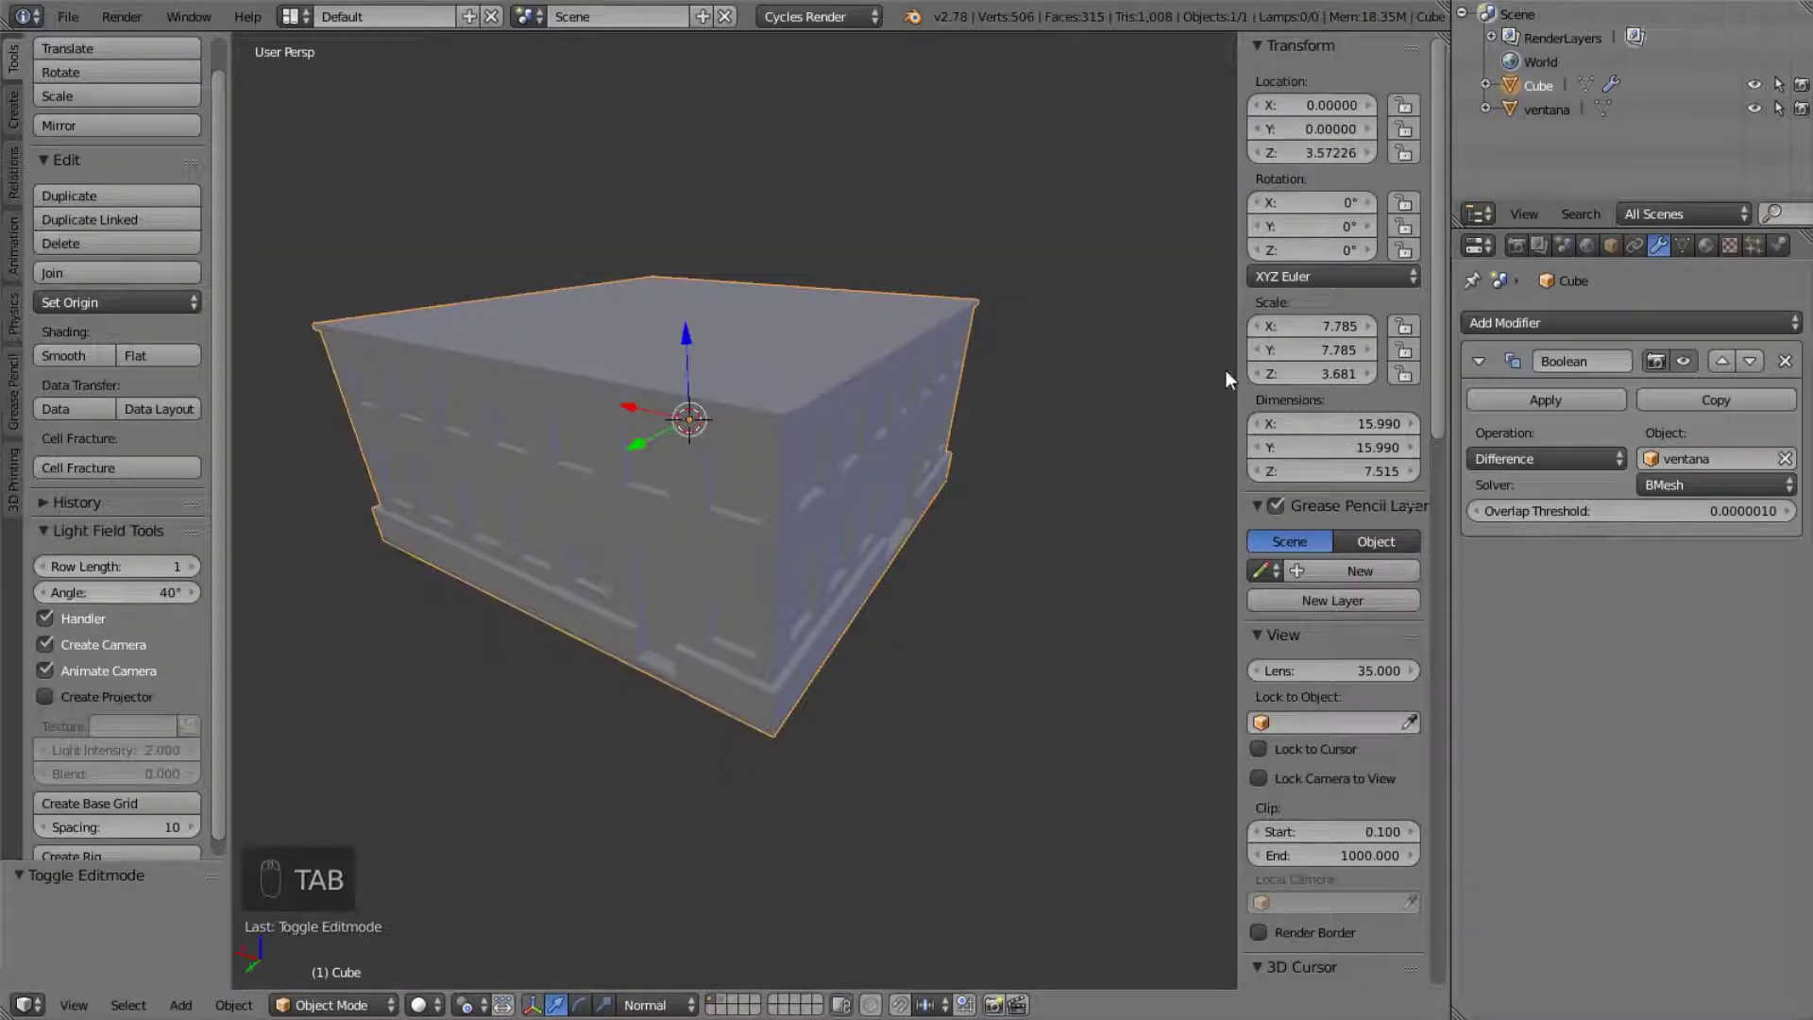
- Apply the Boolean modifier to the block and examine the resulting edges around the windows in Edit Mode
{"action": "left_click", "coordinate": [1545, 401]}
{"action": "key", "text": "Tab"}
{"action": "scroll", "coordinate": [692, 369], "scroll_direction": "up", "scroll_amount": 6}
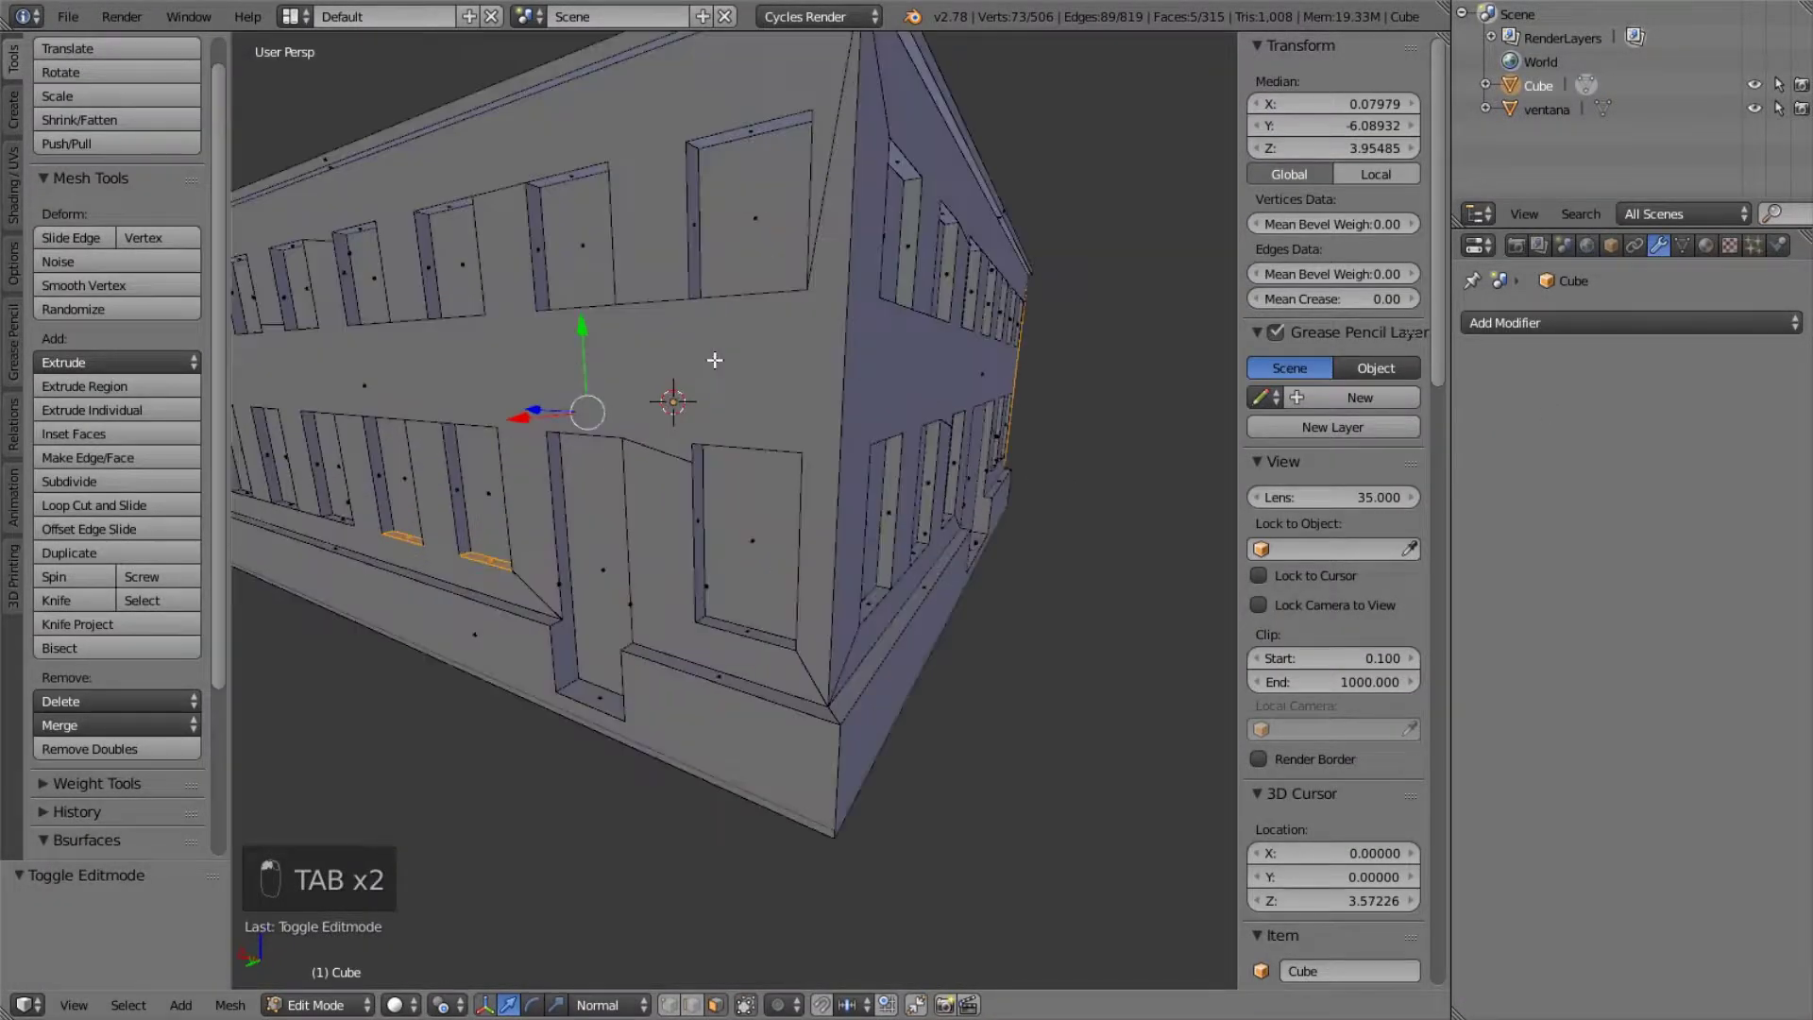
{"action": "middle_click_drag", "start_coordinate": [692, 369], "coordinate": [743, 436]}
{"action": "middle_click_drag", "start_coordinate": [863, 521], "coordinate": [766, 466]}
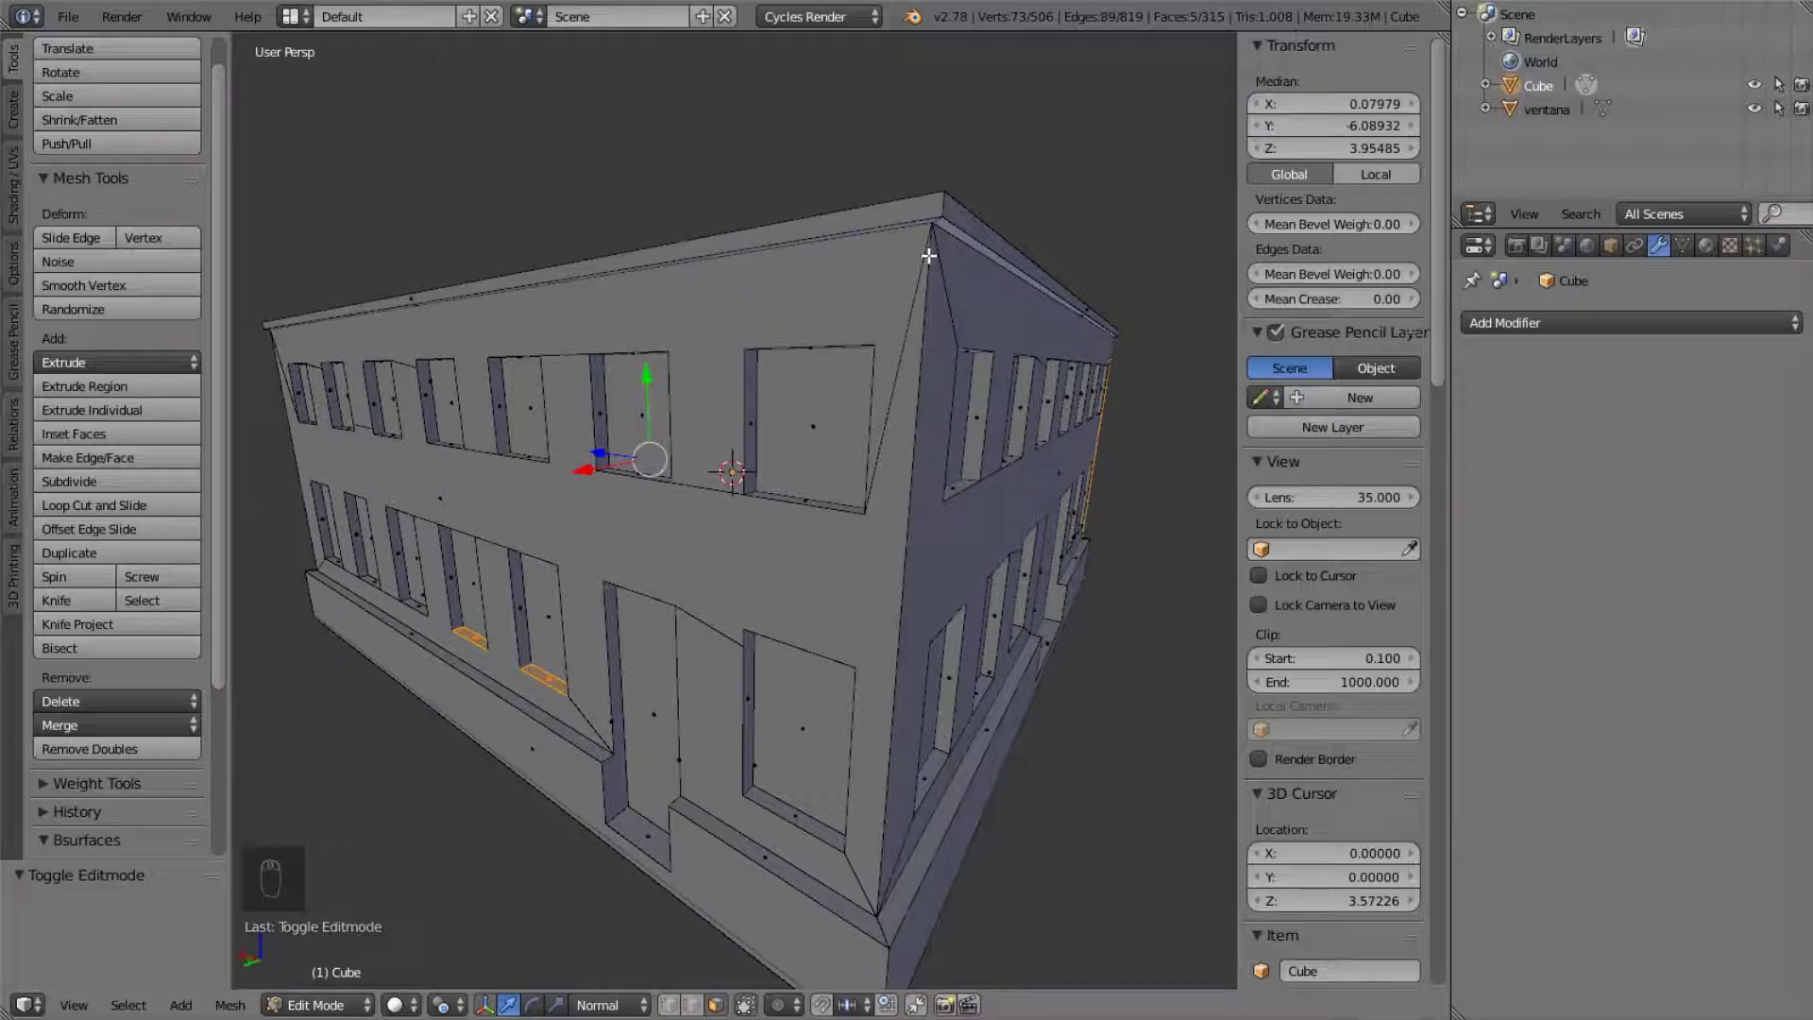
{"action": "middle_click_drag", "start_coordinate": [920, 363], "coordinate": [911, 324]}
{"action": "middle_click_drag", "start_coordinate": [887, 198], "coordinate": [686, 323]}
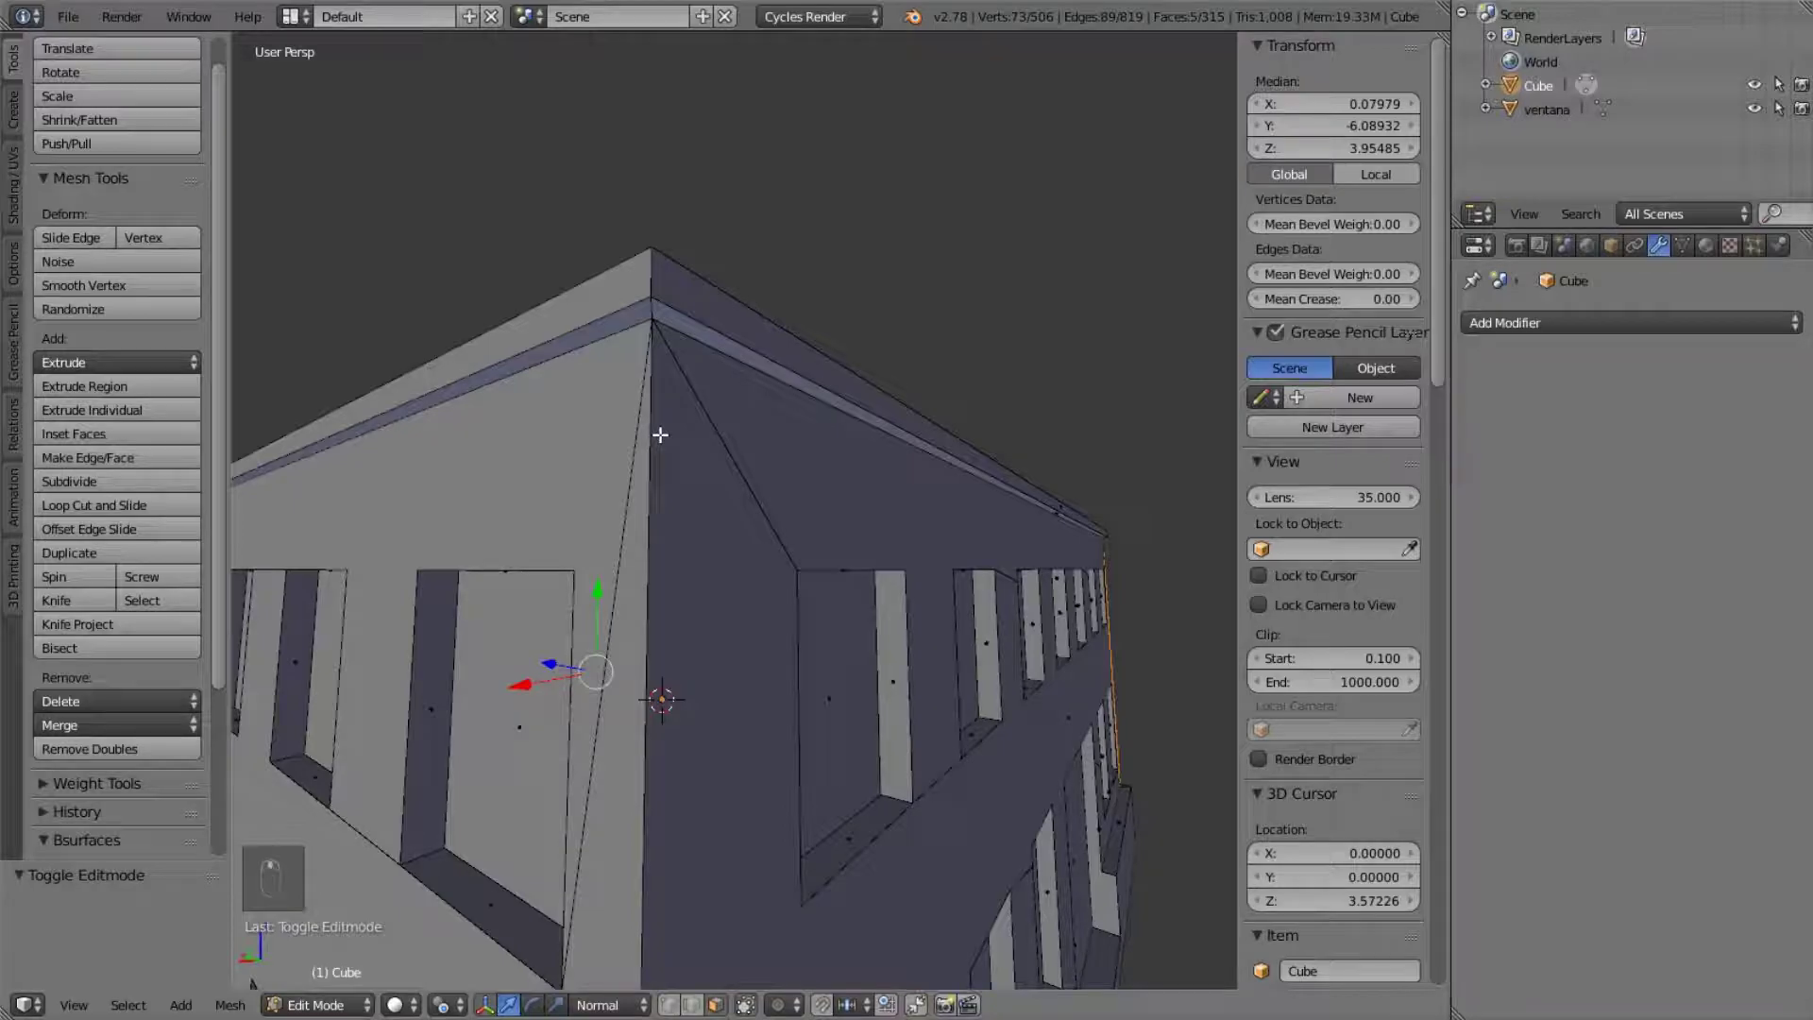
- Add one horizontal loop cut around the outer vertical faces of the building's top lip
{"action": "key", "text": "ctrl+r"}
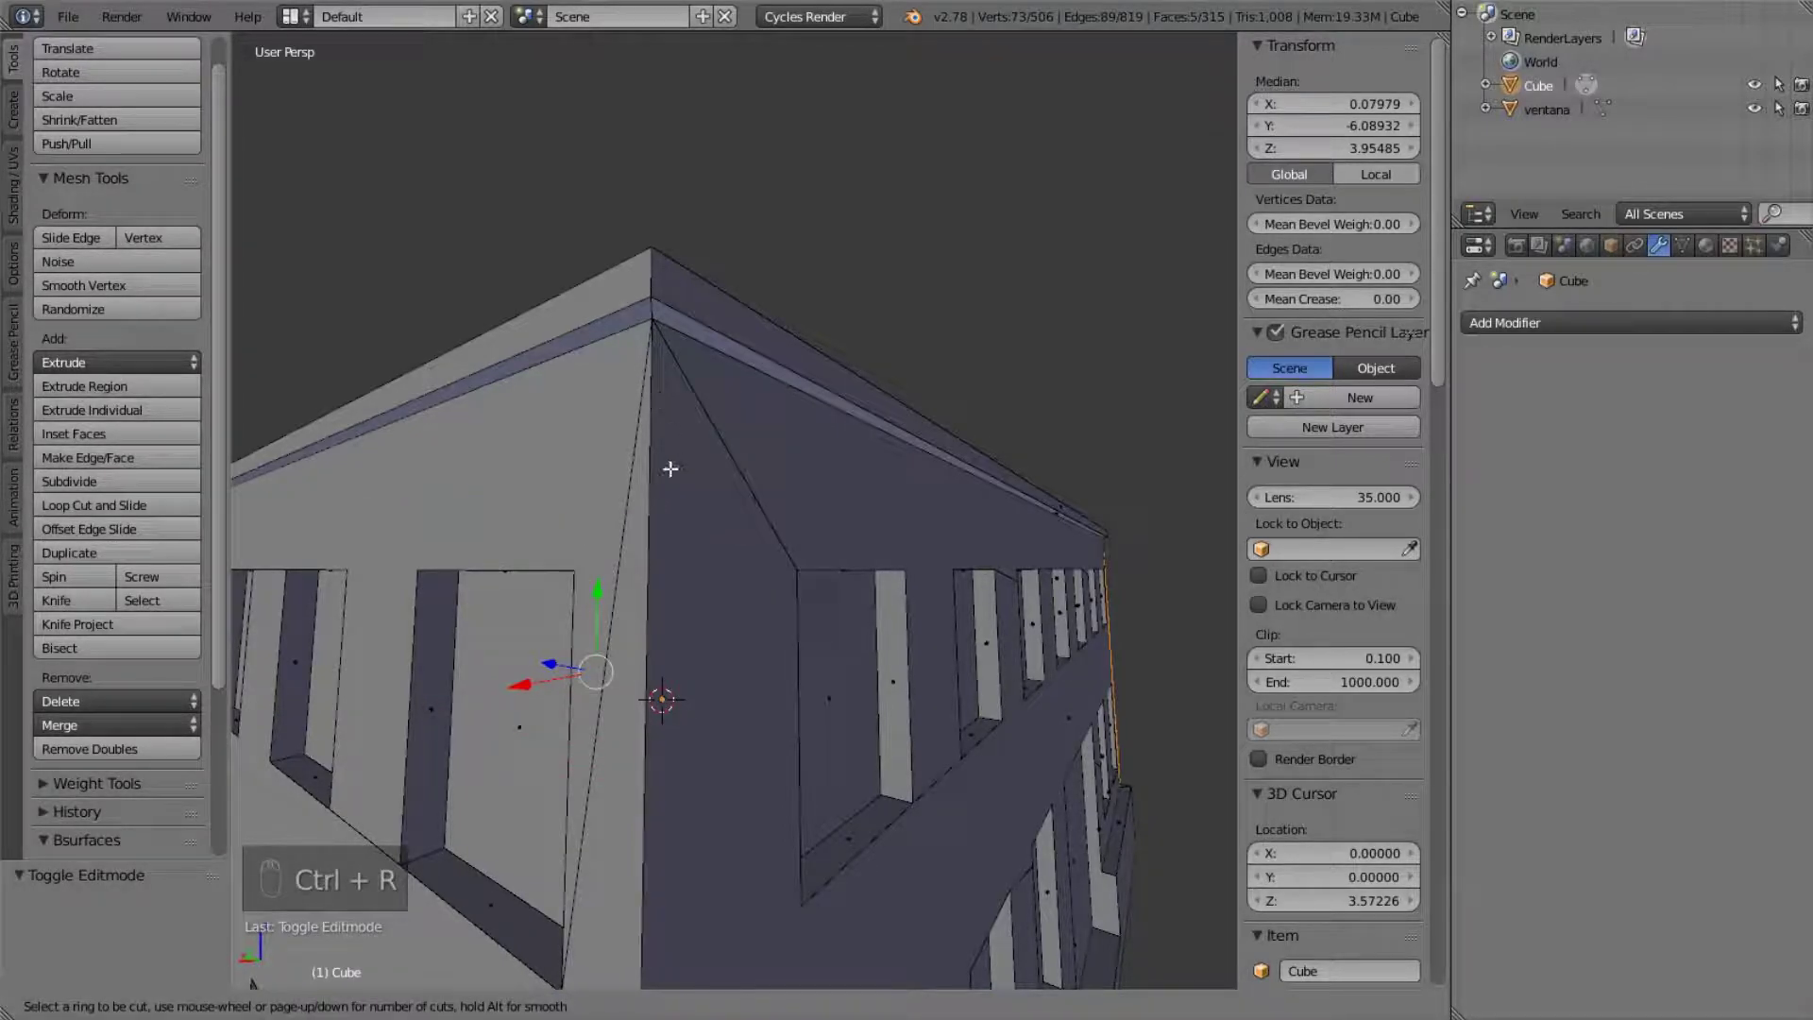
{"action": "right_click", "coordinate": [661, 321]}
{"action": "key", "text": "ctrl+r"}
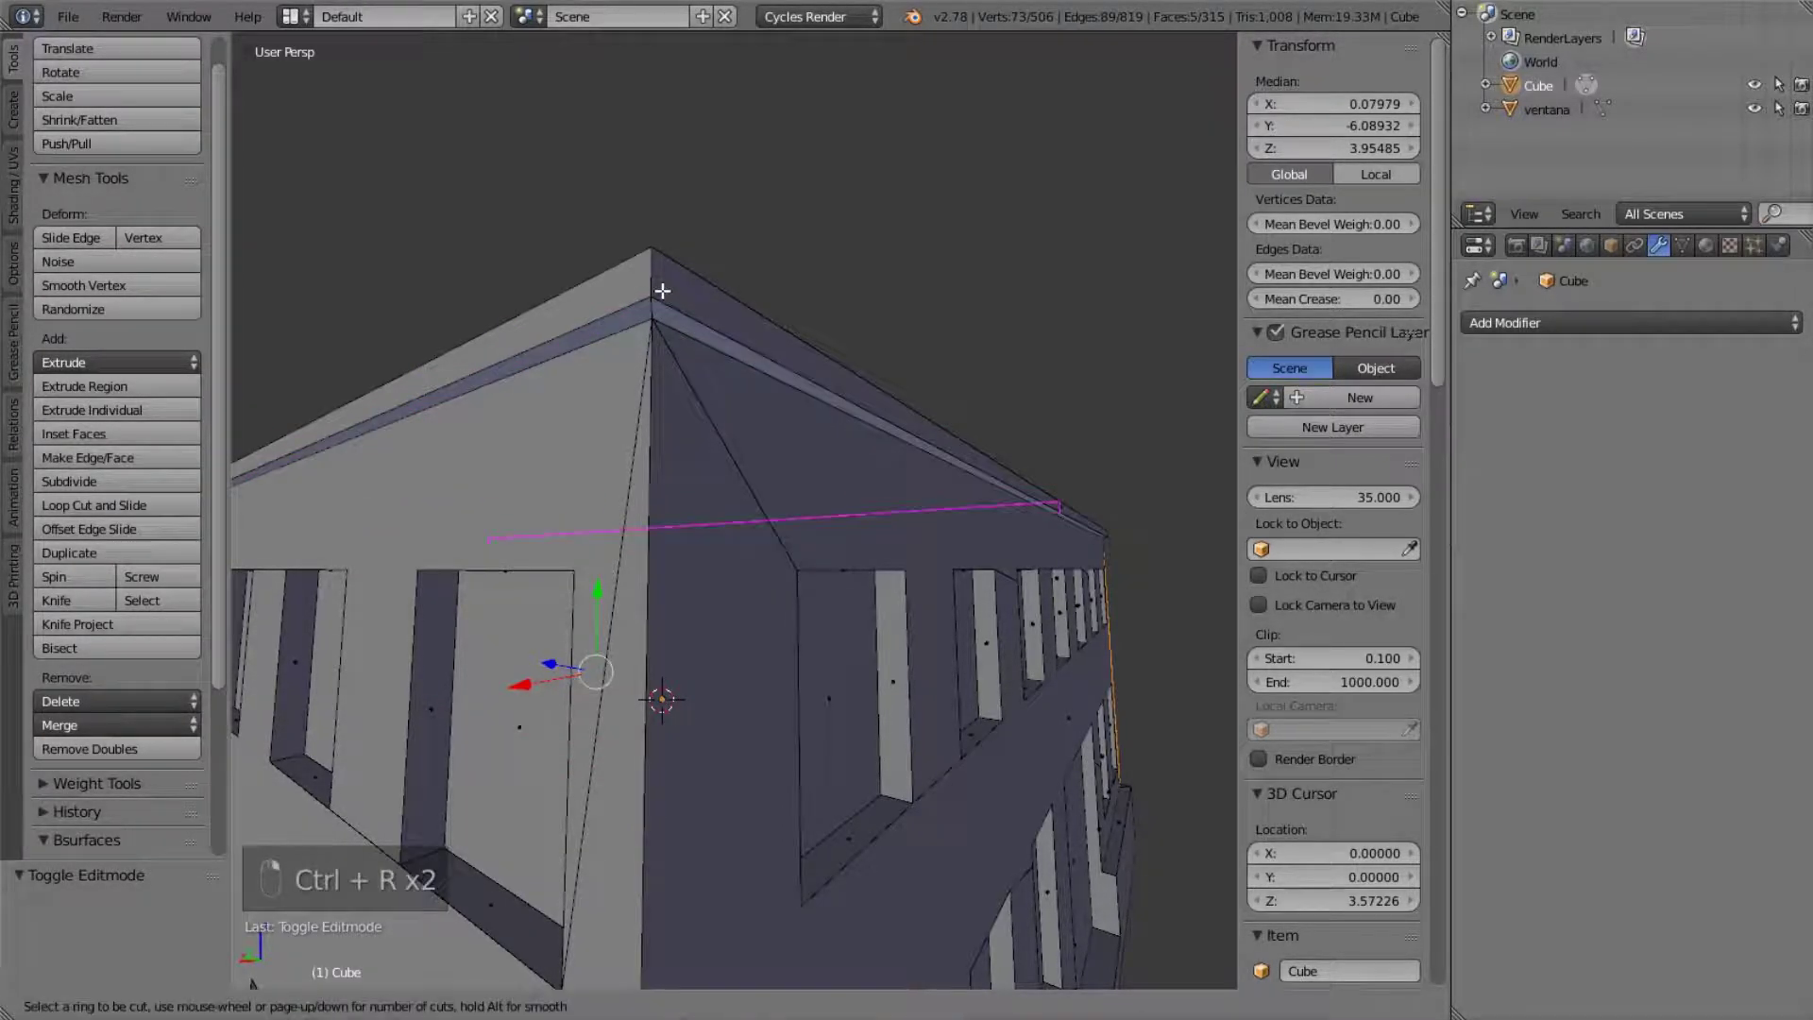
{"action": "left_click", "coordinate": [656, 274]}
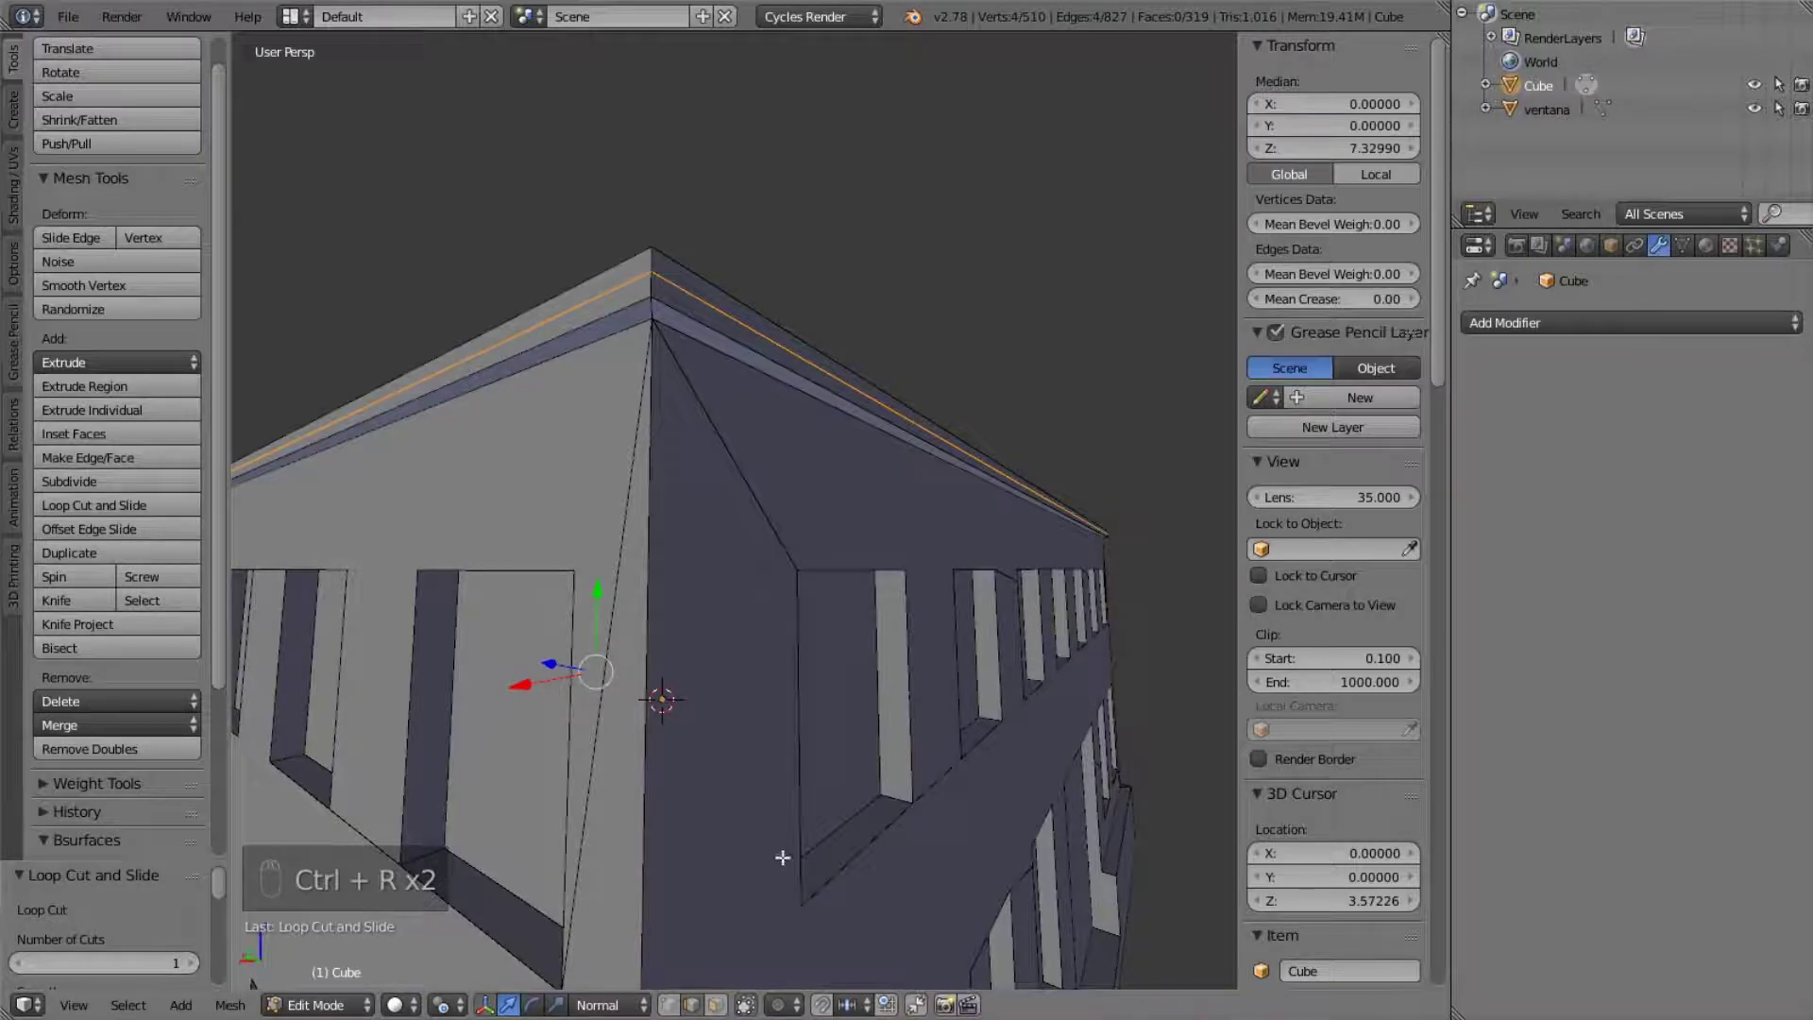
- Select the face loop under the top lip in face mode and move it down about 0.356 along Z
{"action": "left_click", "coordinate": [715, 1005]}
{"action": "left_click", "coordinate": [652, 307], "text": "alt"}
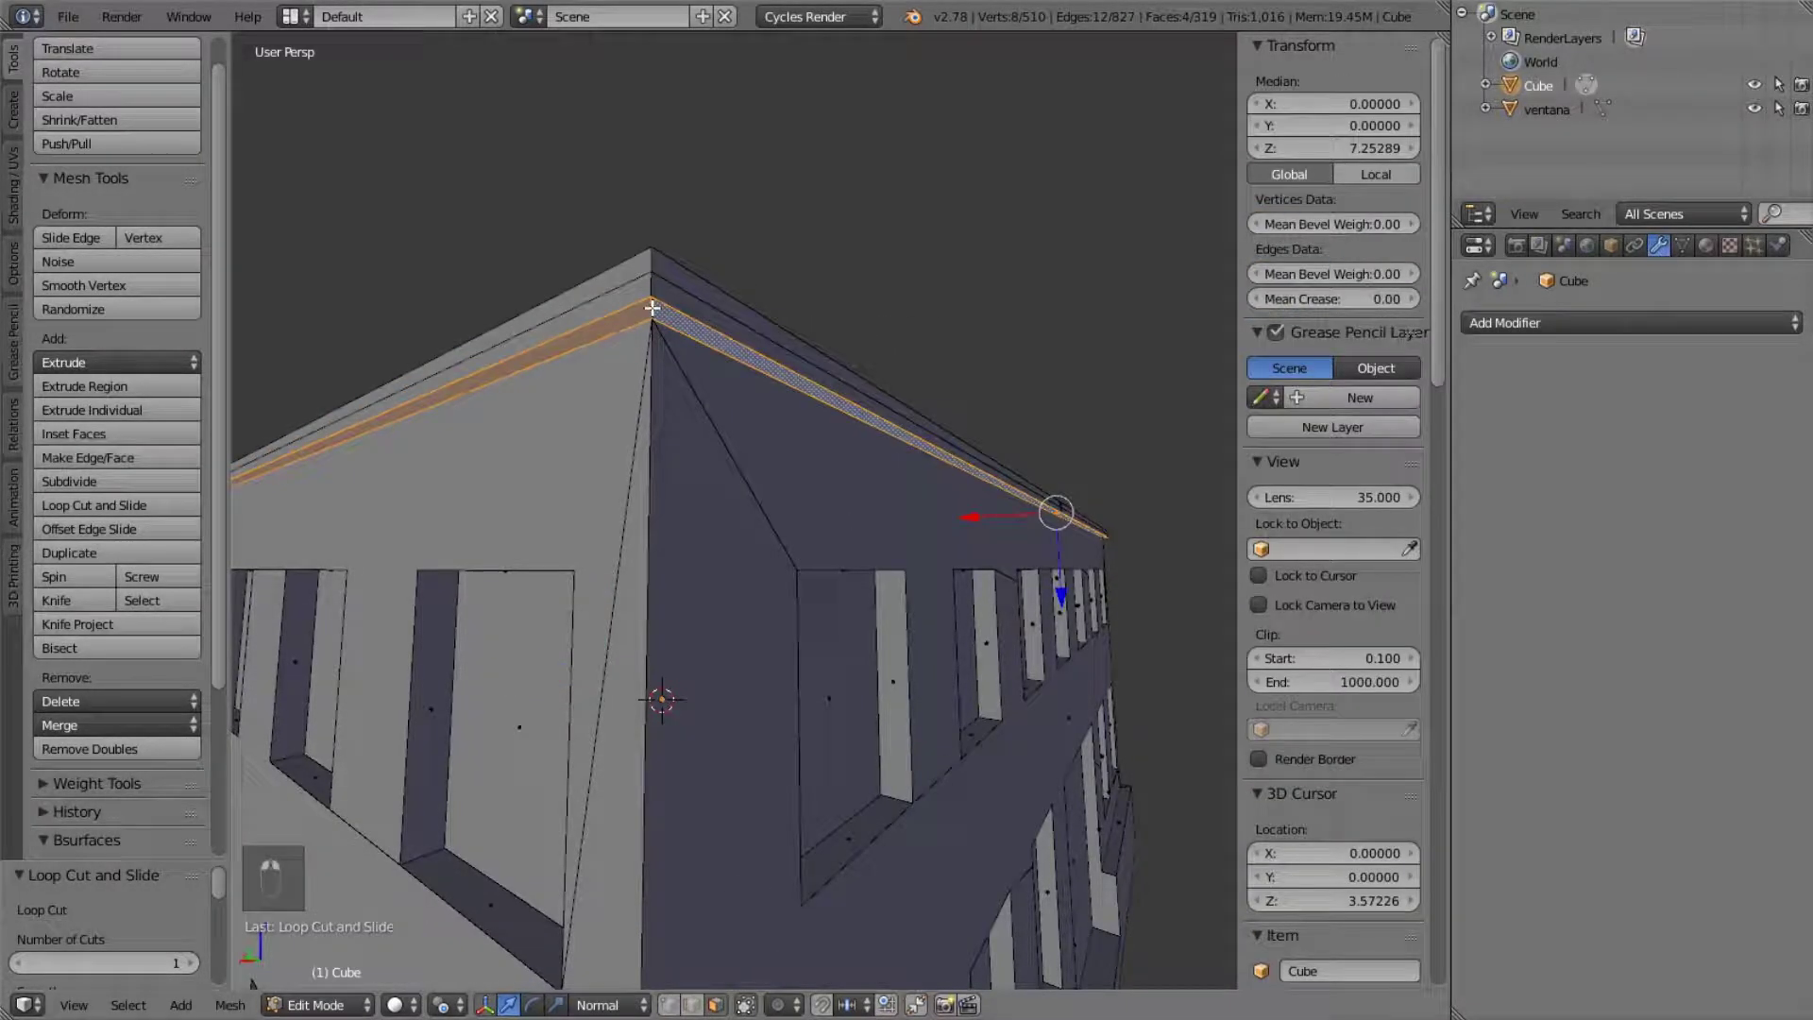
{"action": "key", "text": "g"}
{"action": "key", "text": "z"}
{"action": "left_click", "coordinate": [784, 371]}
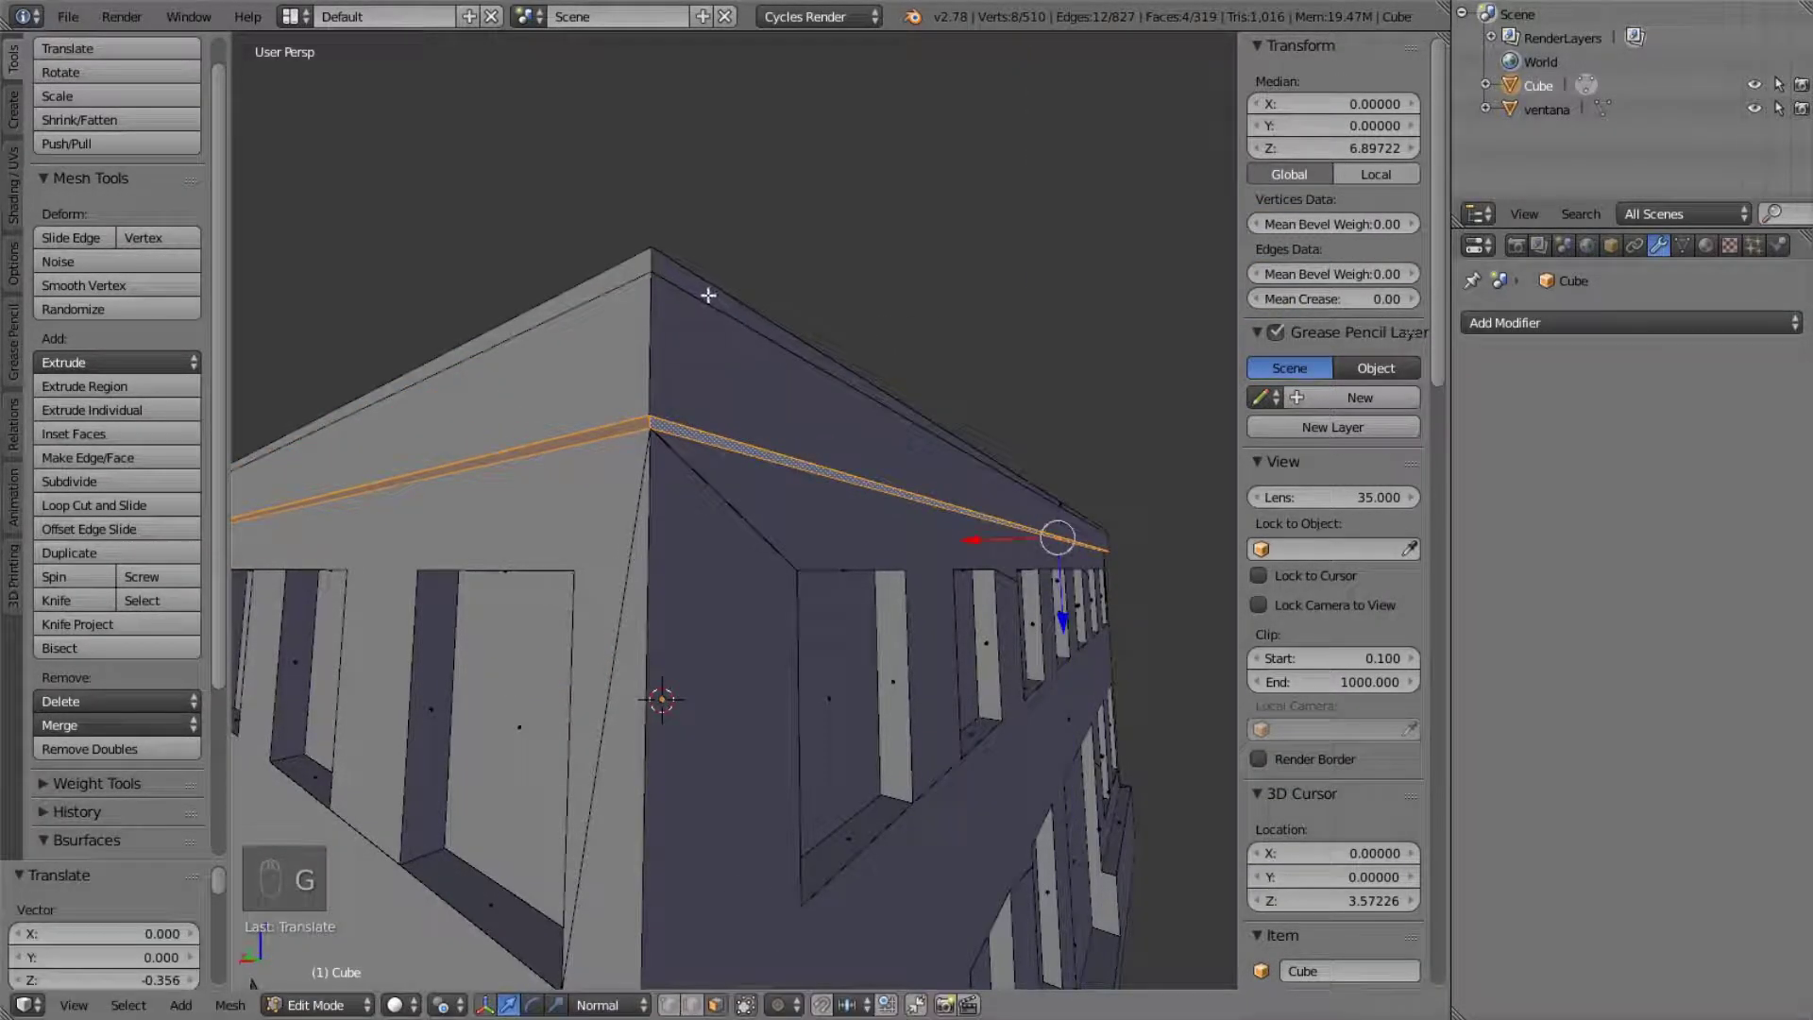
- Undo the lip edits and the Boolean application in Object Mode, and toggle the restored modifier's viewport display off and on
{"action": "middle_click_drag", "start_coordinate": [614, 360], "coordinate": [660, 340]}
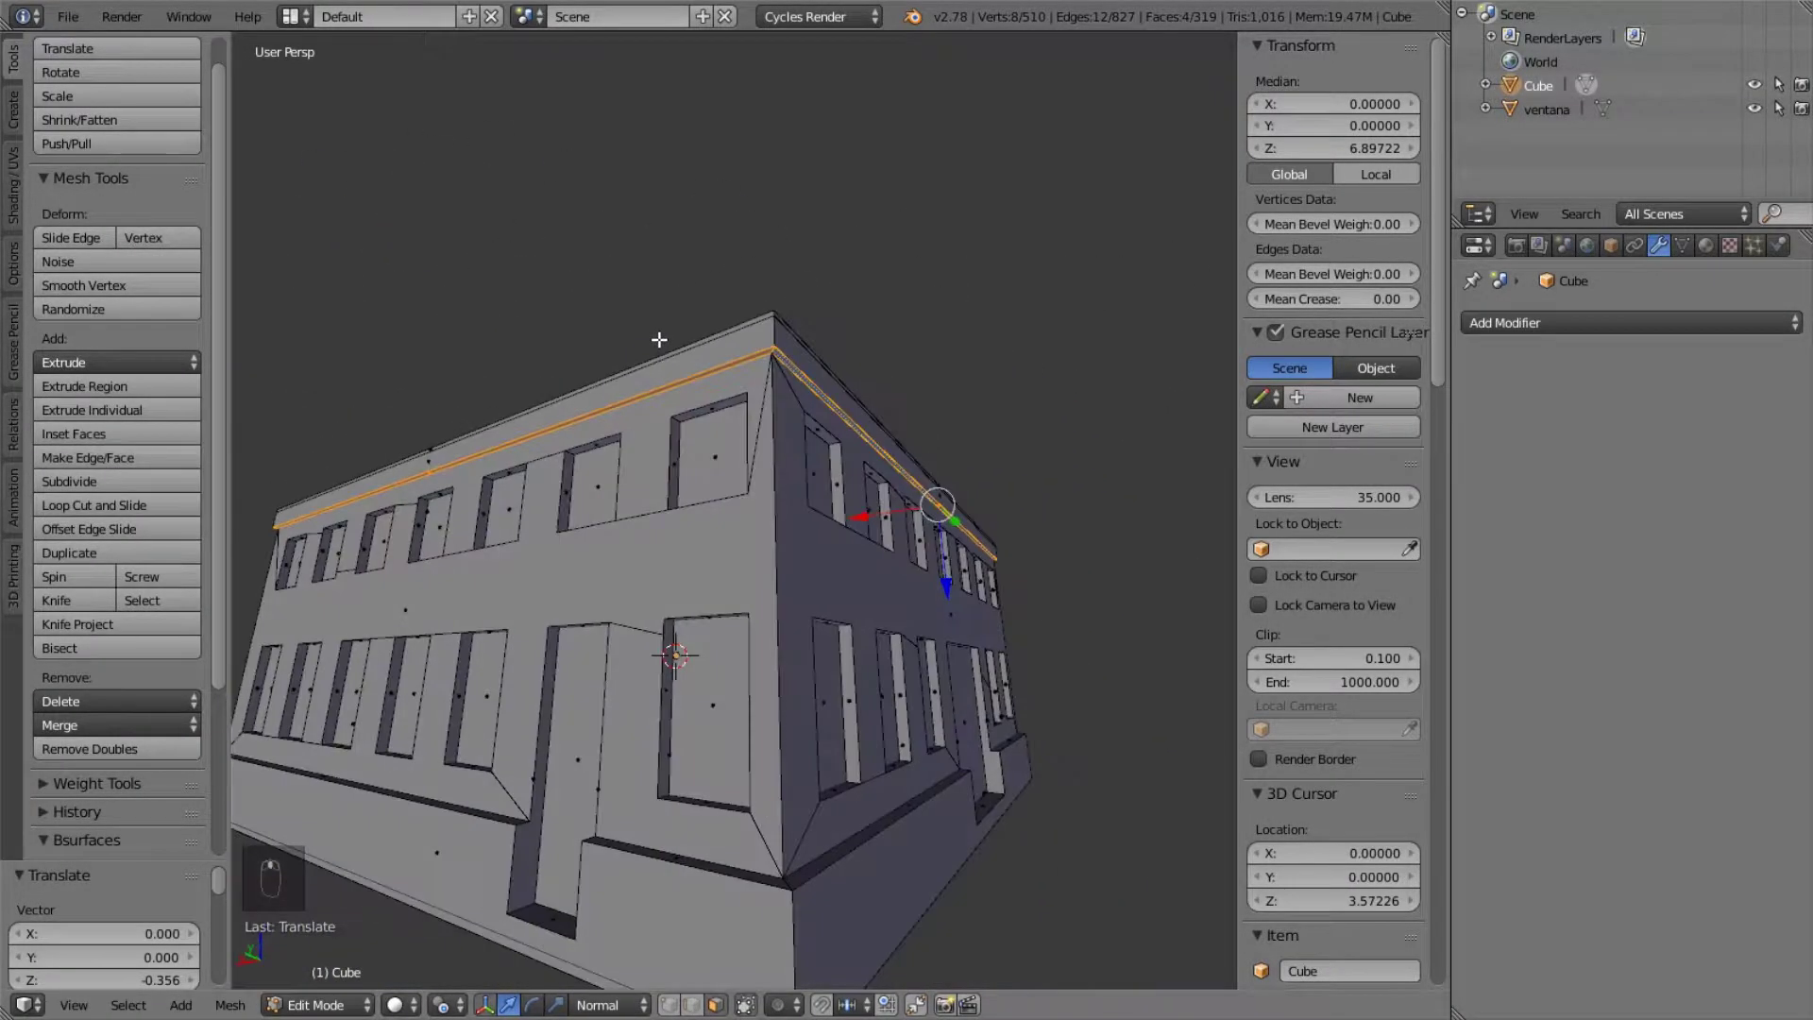
{"action": "scroll", "coordinate": [702, 355], "scroll_direction": "down", "scroll_amount": 1}
{"action": "key", "text": "Tab"}
{"action": "key", "text": "ctrl+z"}
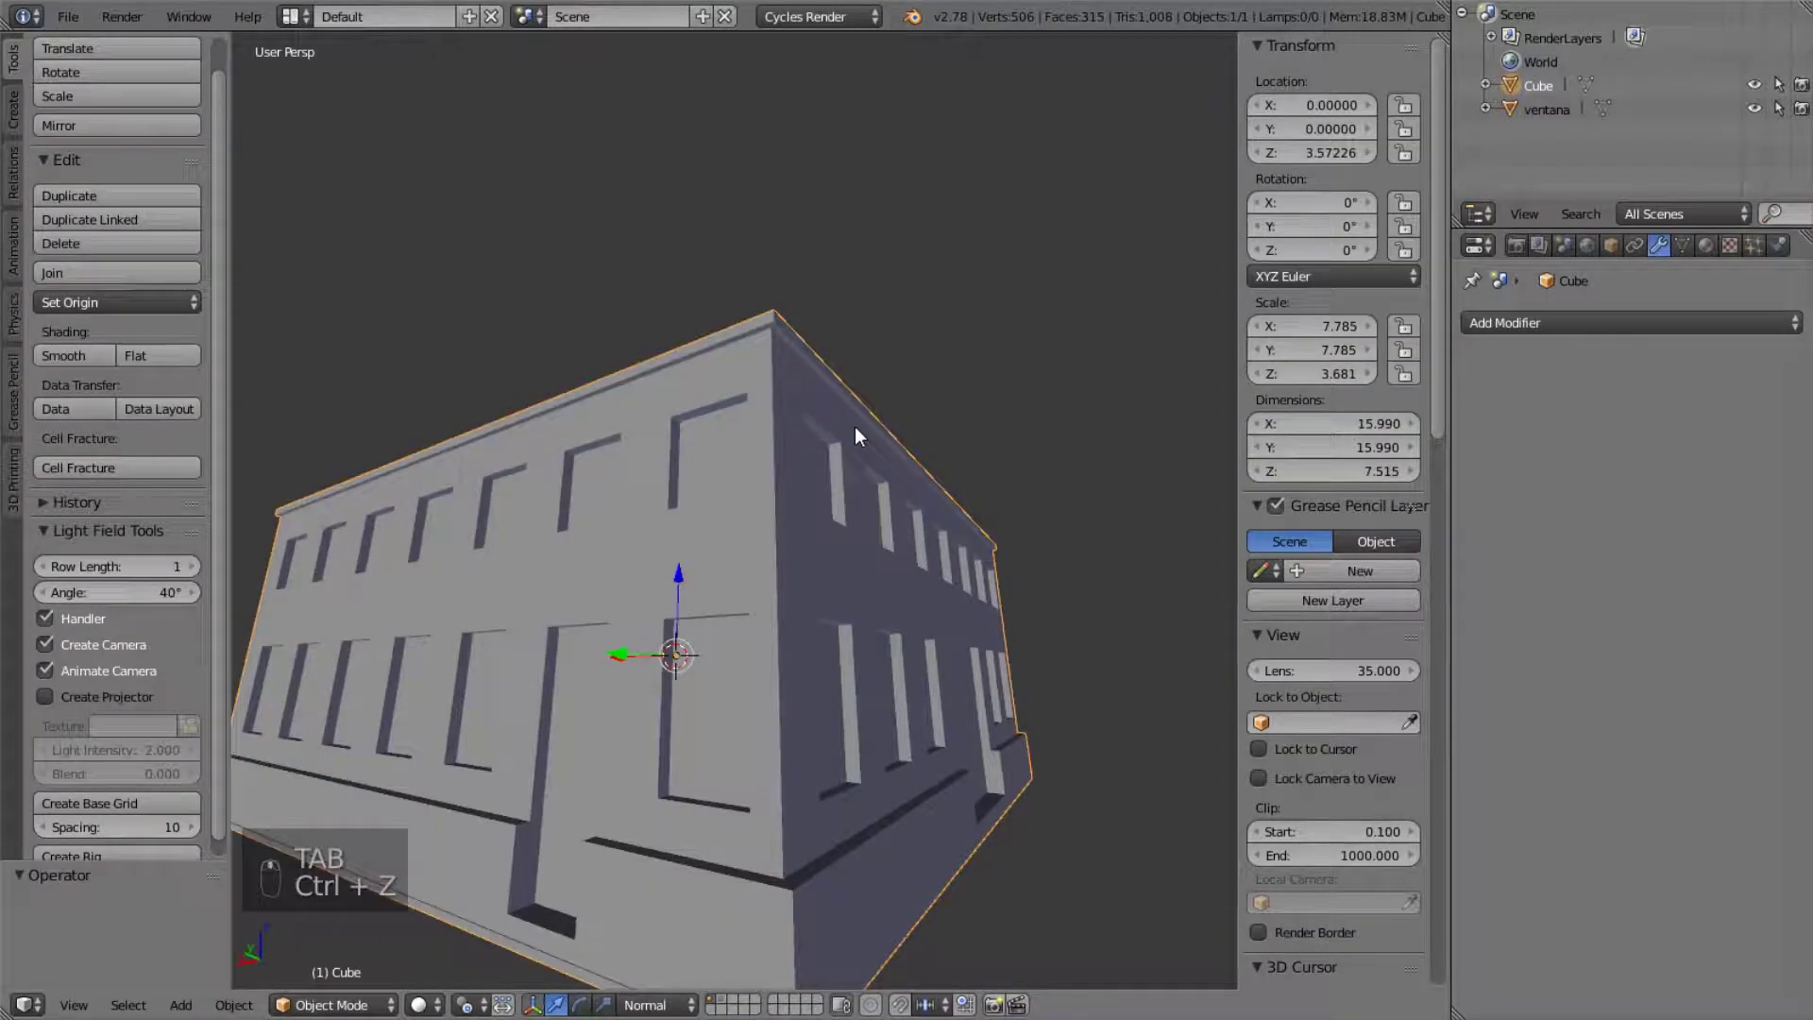
{"action": "key", "text": "ctrl+z"}
{"action": "left_click", "coordinate": [1681, 363]}
{"action": "left_click", "coordinate": [1682, 363]}
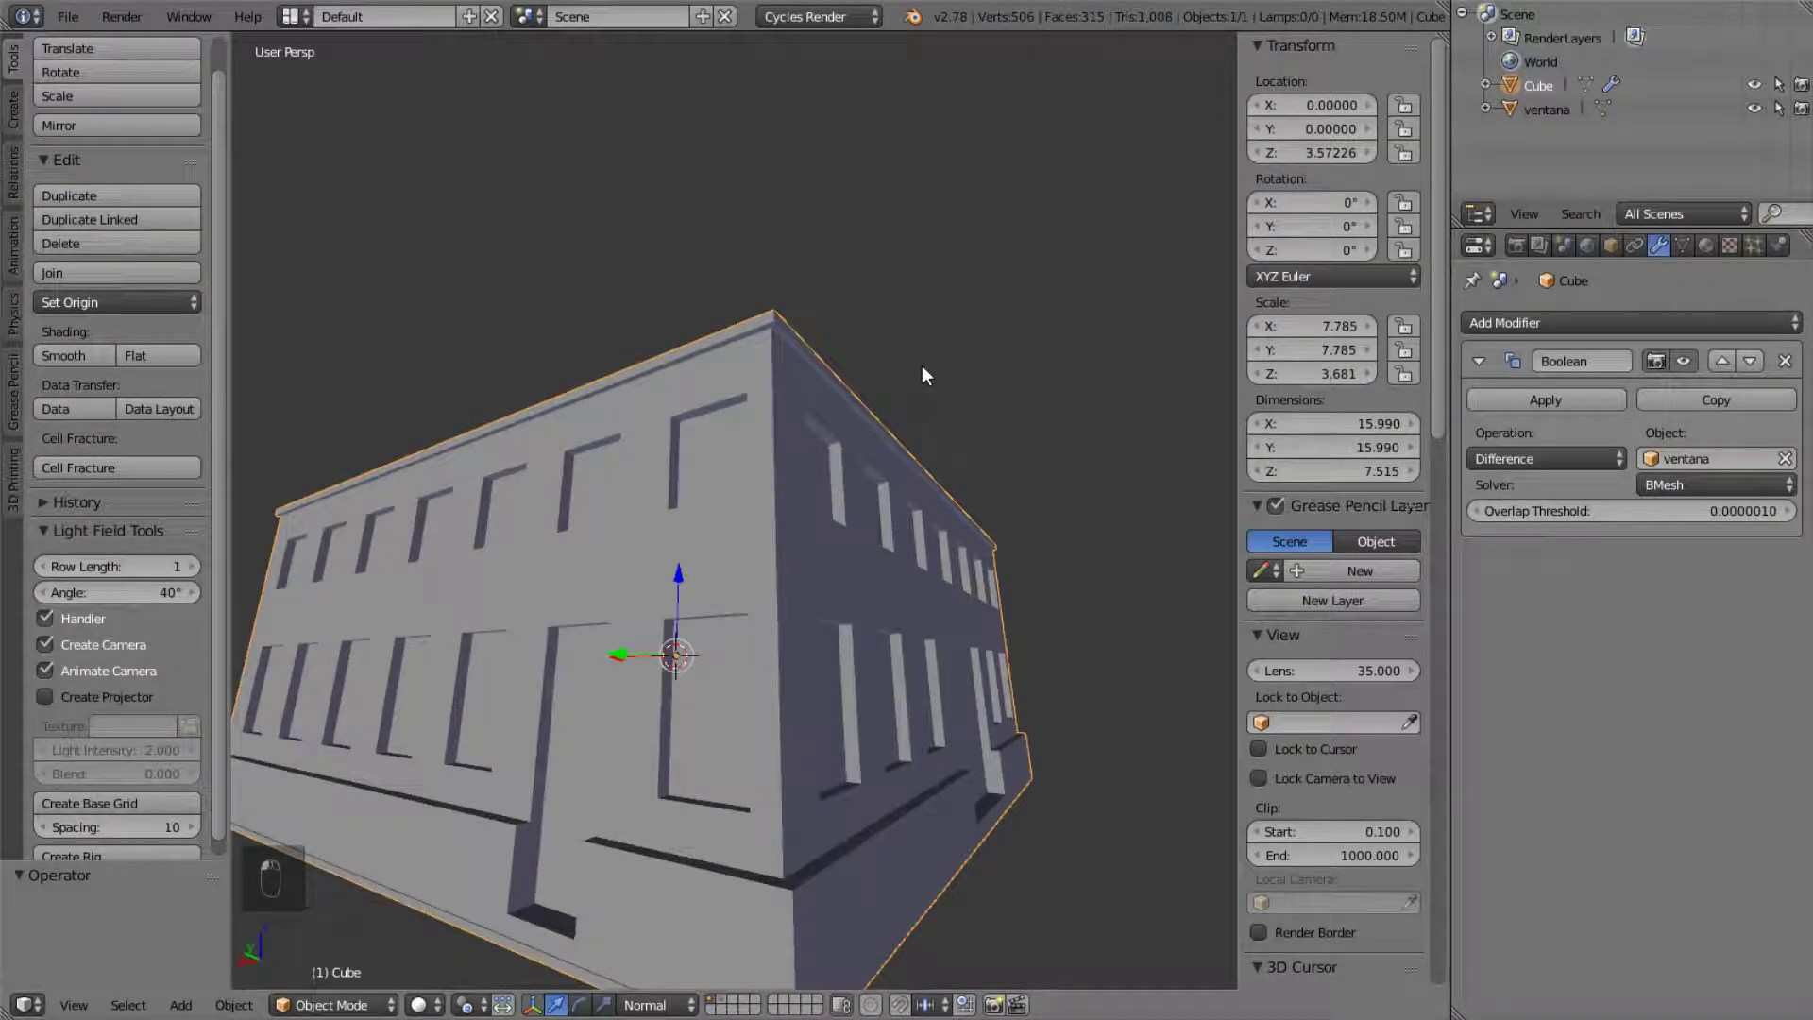
- Enter Edit Mode on the block with the Boolean still unapplied, at the corner of its top lip
{"action": "scroll", "coordinate": [919, 369], "scroll_direction": "down", "scroll_amount": 5}
{"action": "middle_click_drag", "start_coordinate": [903, 377], "coordinate": [814, 406]}
{"action": "scroll", "coordinate": [814, 434], "scroll_direction": "up", "scroll_amount": 2}
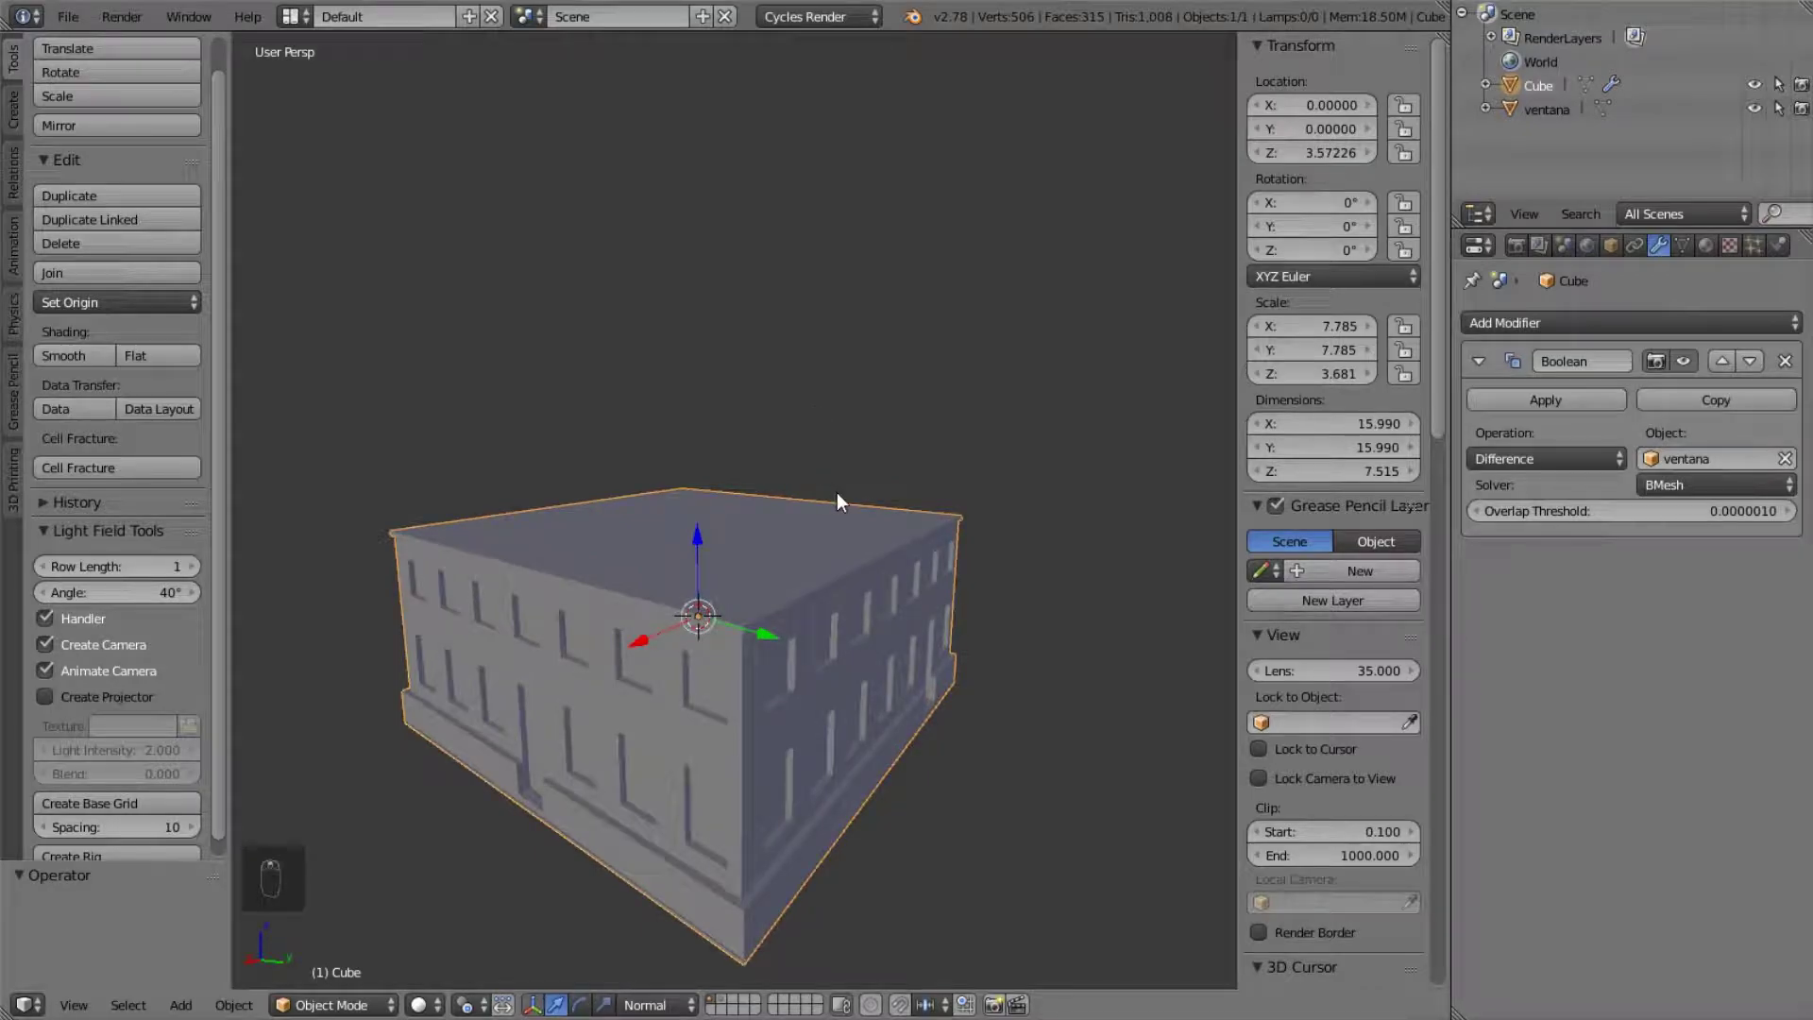
{"action": "middle_click_drag", "start_coordinate": [838, 497], "coordinate": [870, 525]}
{"action": "key", "text": "Tab"}
{"action": "scroll", "coordinate": [870, 544], "scroll_direction": "up", "scroll_amount": 1}
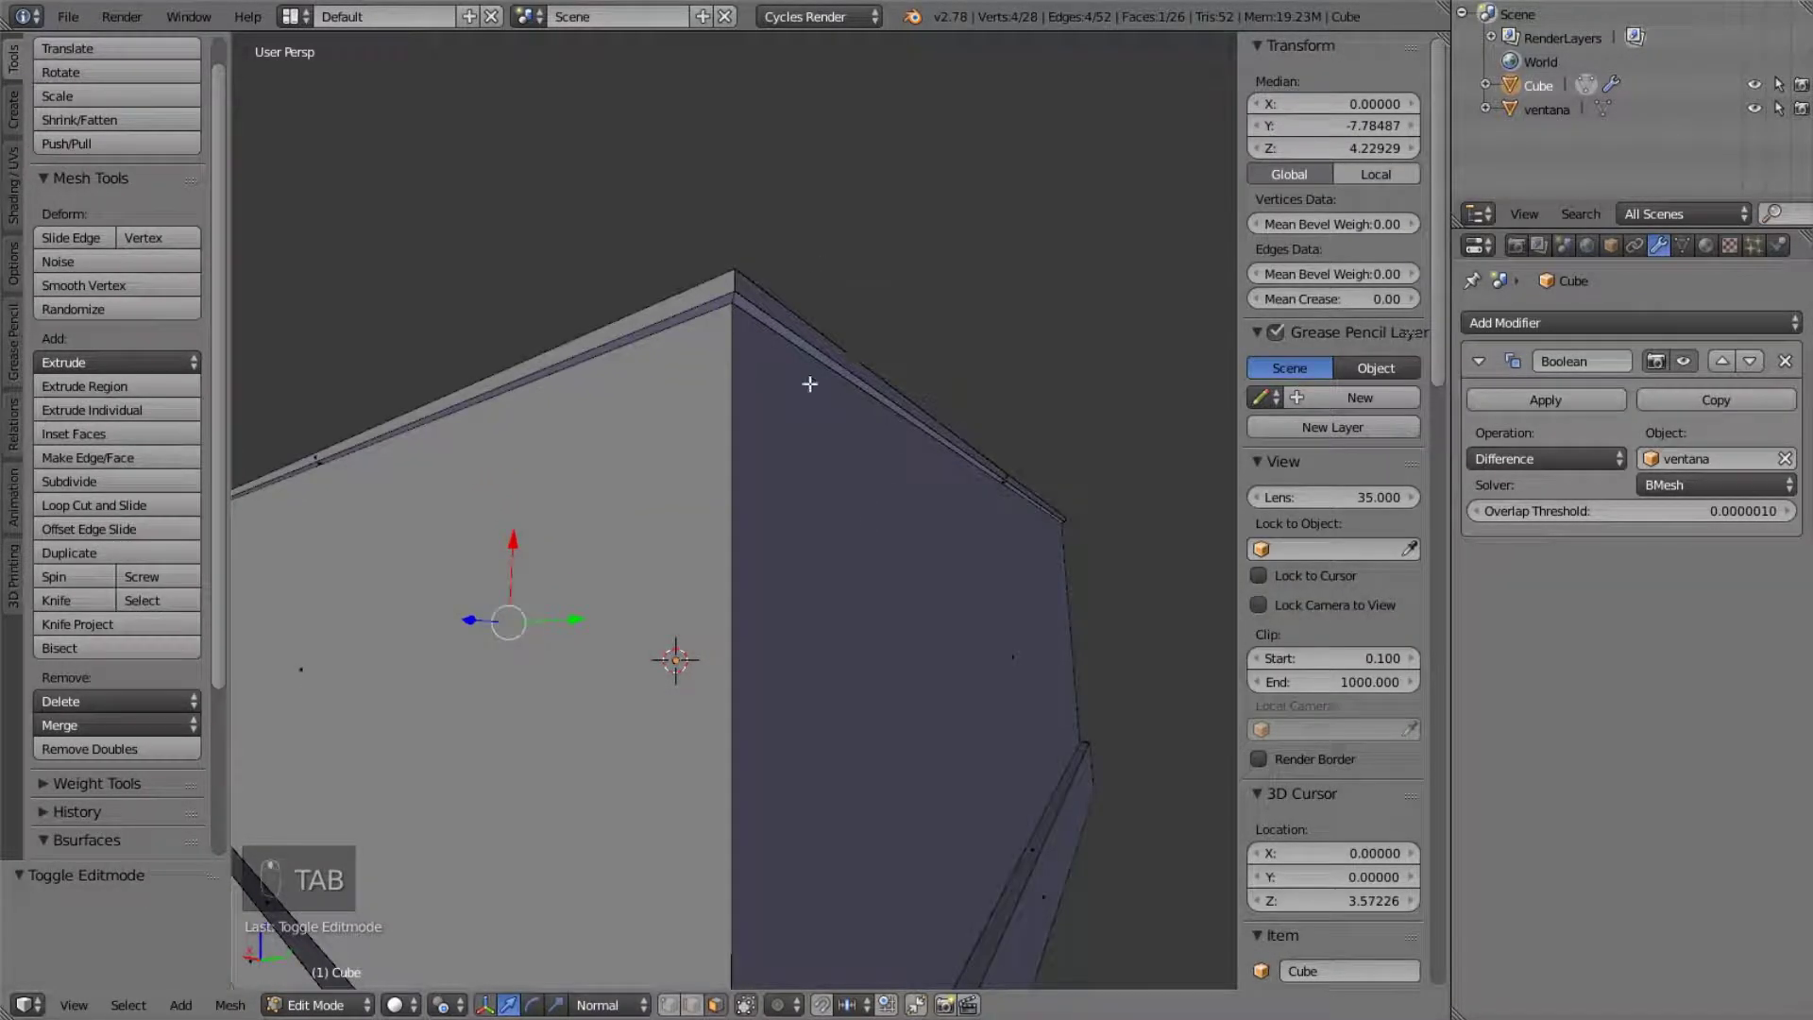
- Return the building cube to Object mode, inspect it from several sides and delete the whole object
{"action": "key", "text": "Tab"}
{"action": "scroll", "coordinate": [773, 404], "scroll_direction": "down", "scroll_amount": 4}
{"action": "middle_click_drag", "start_coordinate": [773, 404], "coordinate": [778, 479]}
{"action": "scroll", "coordinate": [773, 491], "scroll_direction": "up", "scroll_amount": 2}
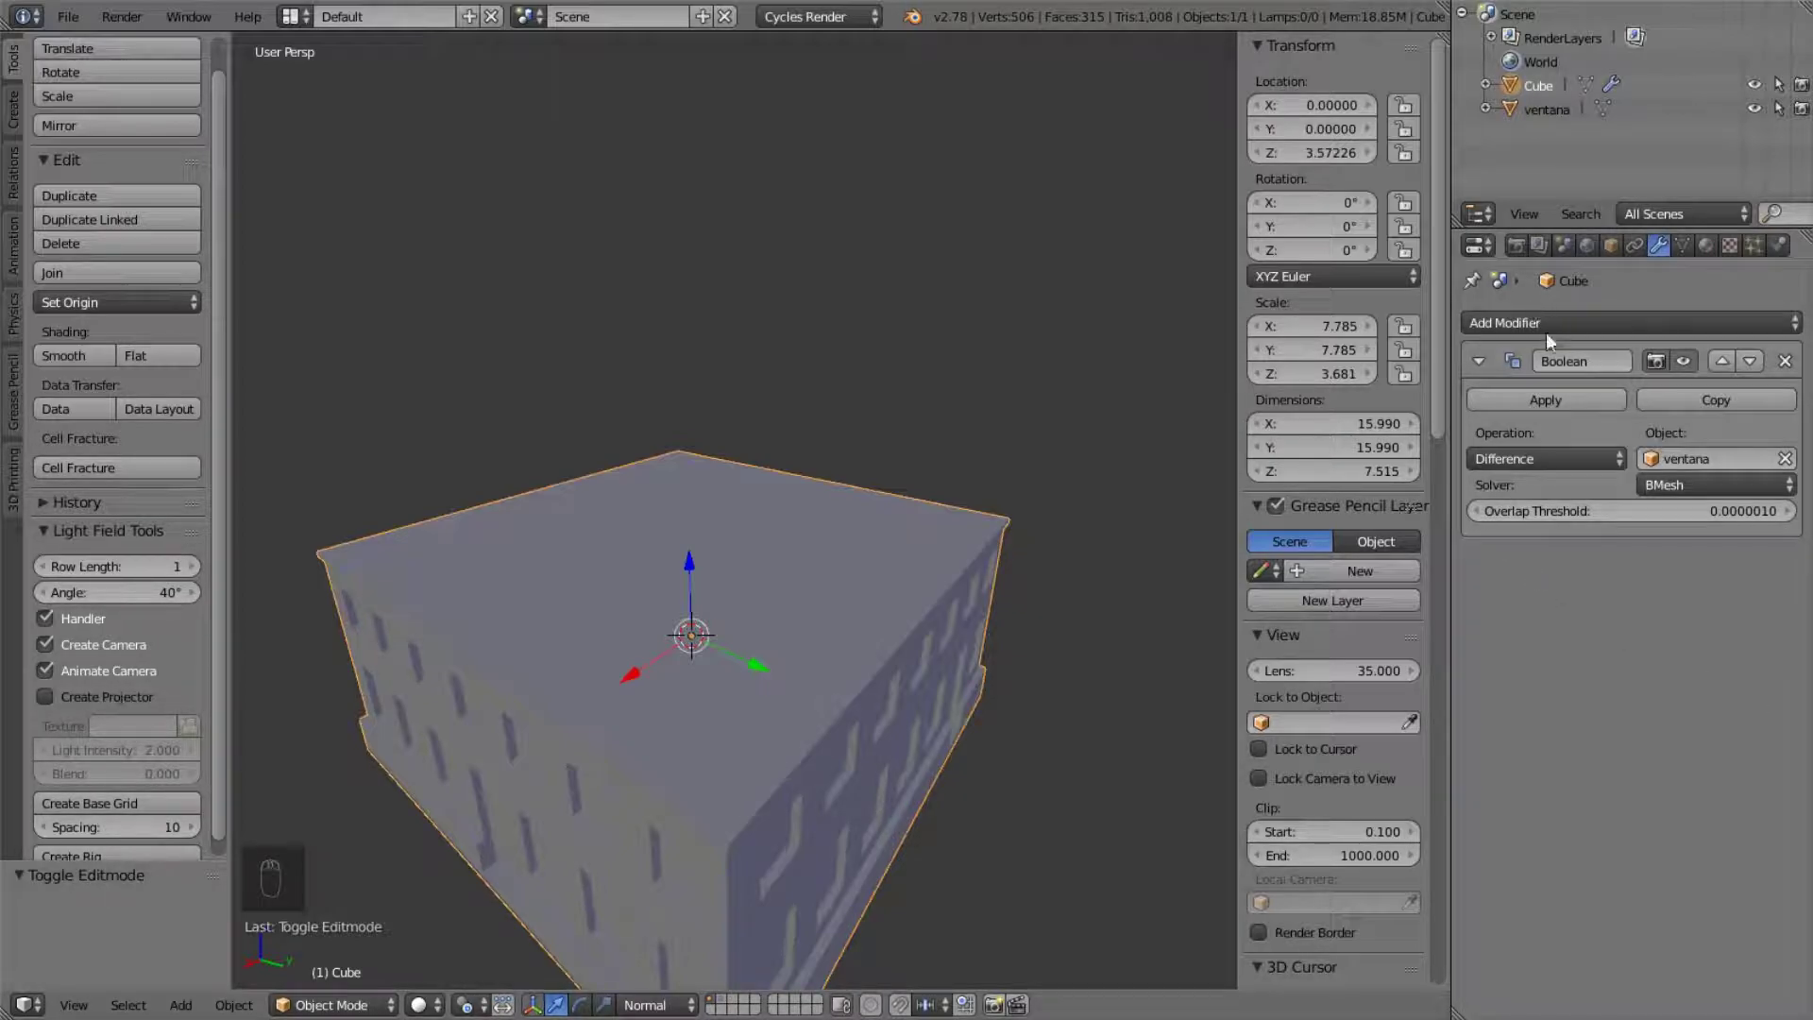
{"action": "middle_click_drag", "start_coordinate": [818, 649], "coordinate": [915, 507]}
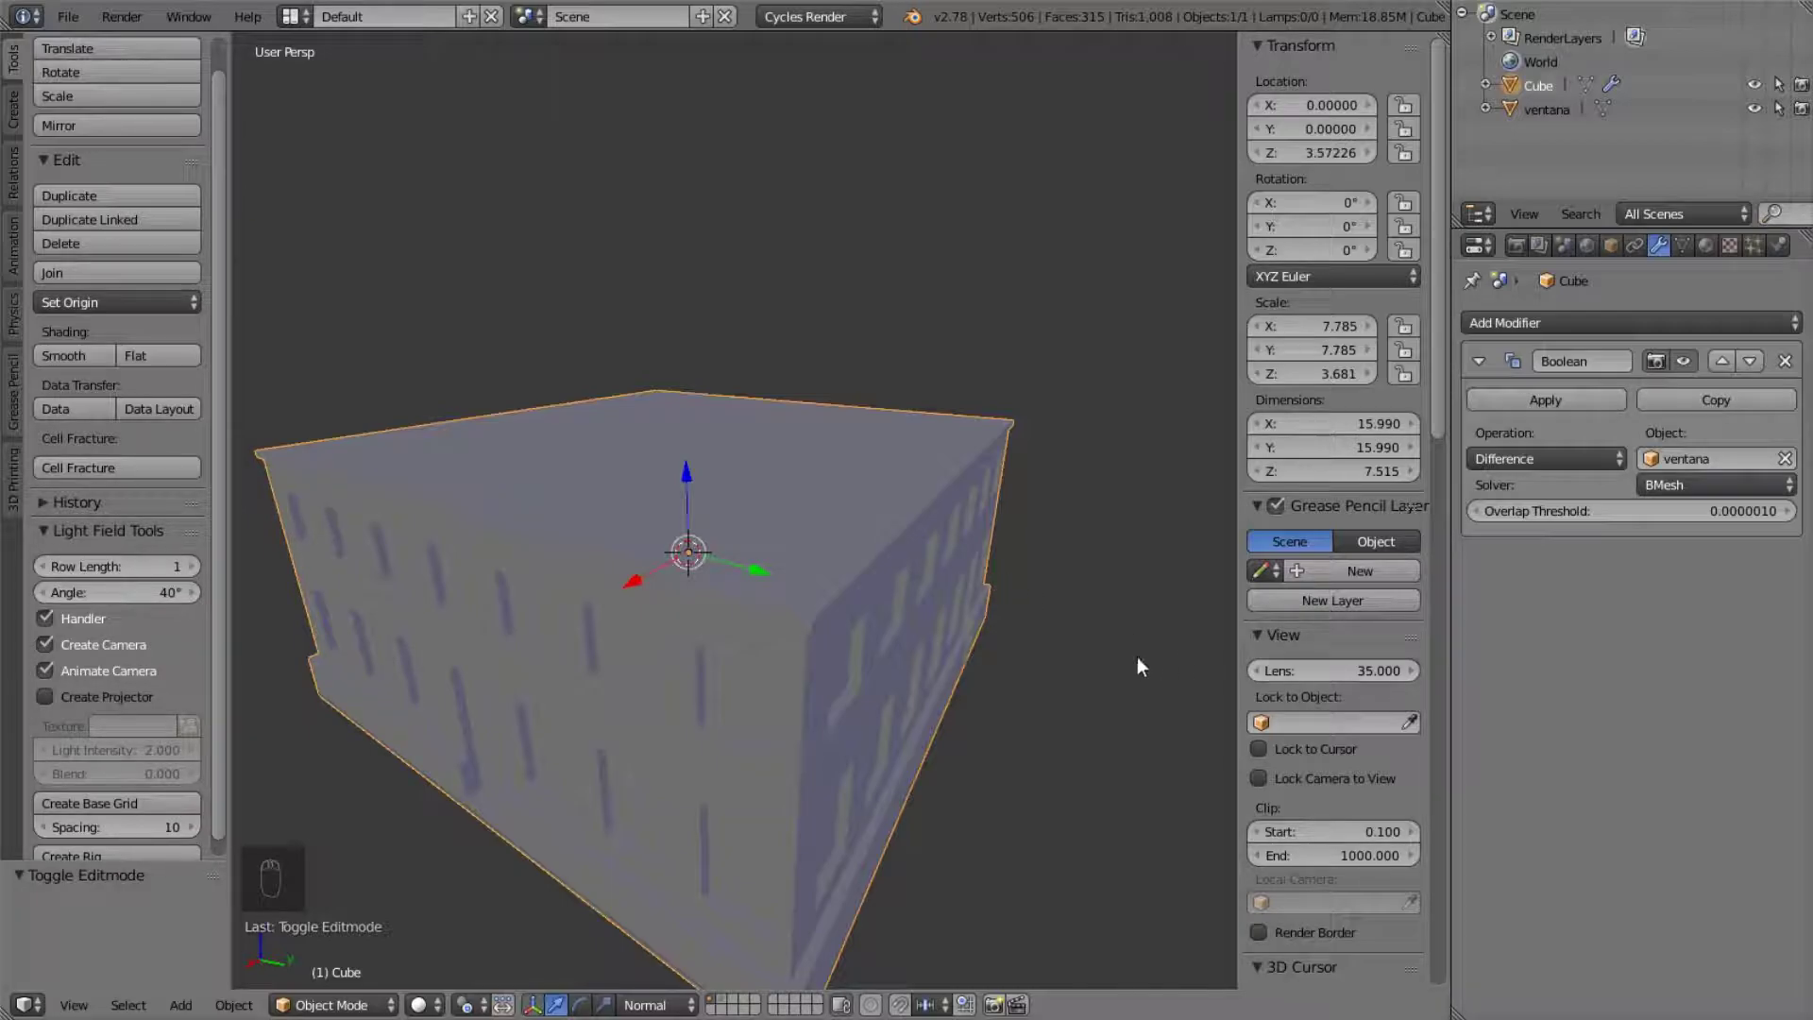
{"action": "middle_click_drag", "start_coordinate": [975, 614], "coordinate": [887, 576]}
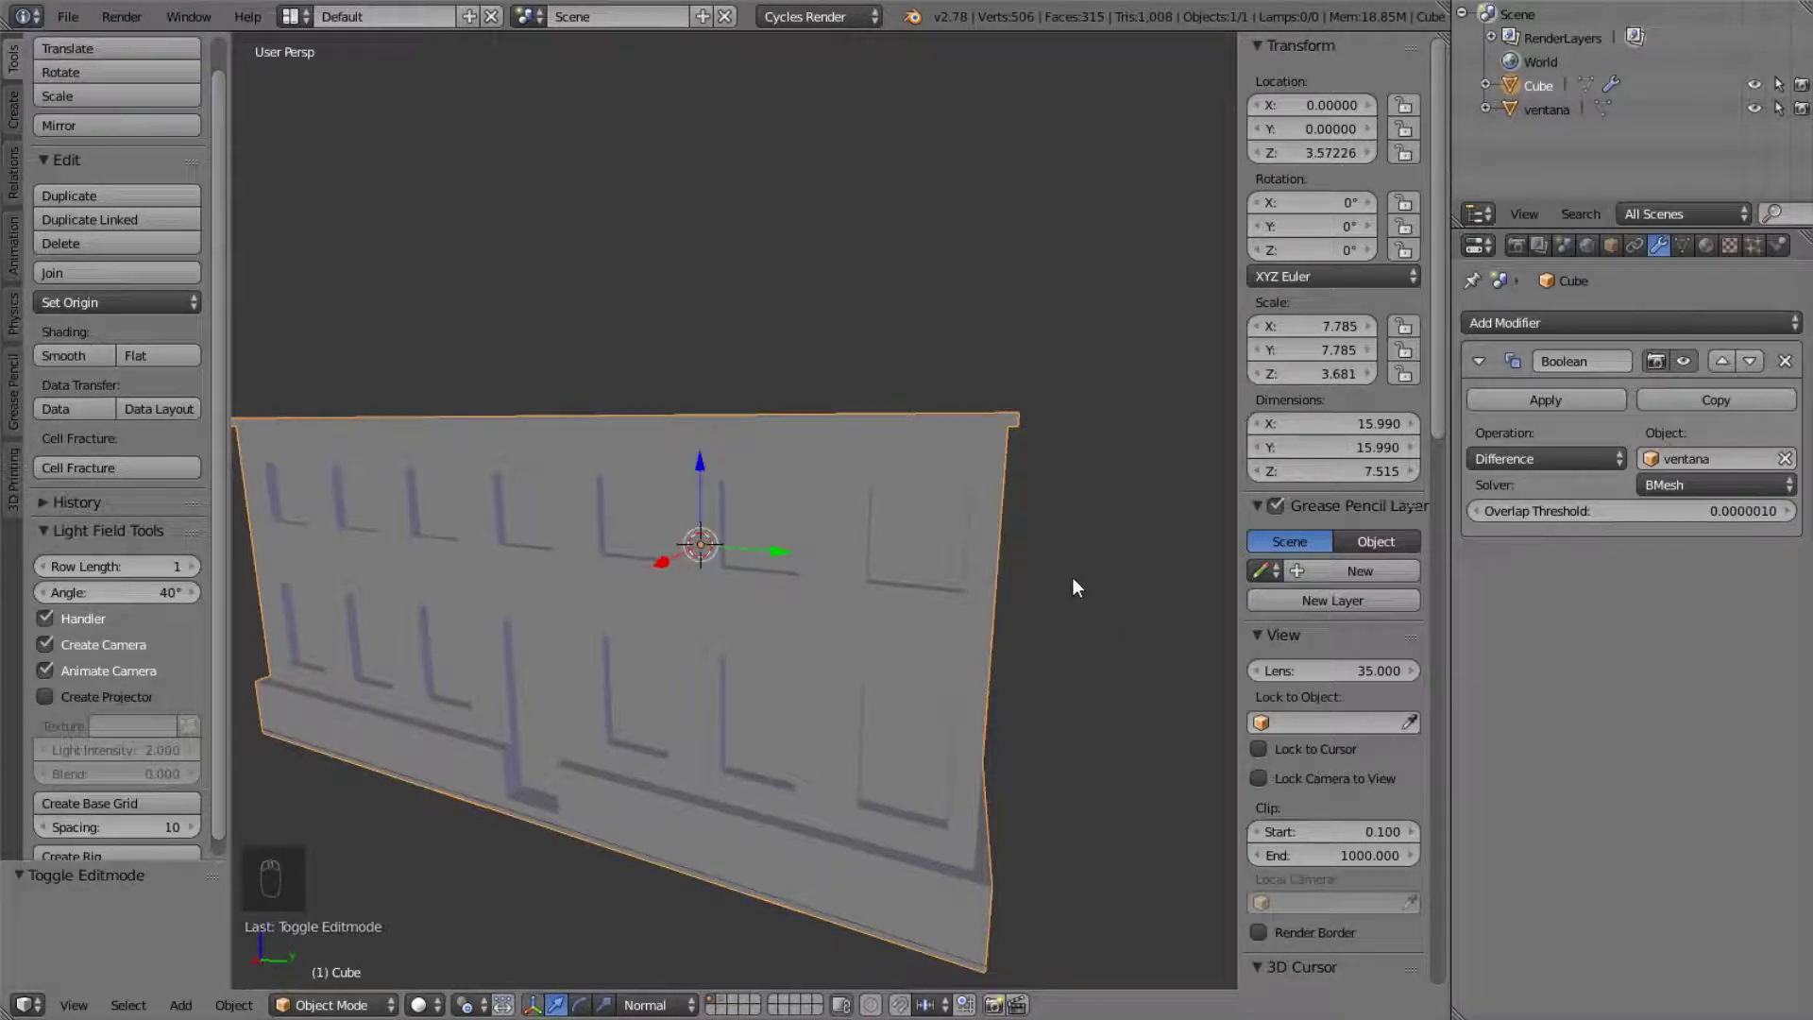
{"action": "middle_click_drag", "start_coordinate": [1072, 578], "coordinate": [1045, 595]}
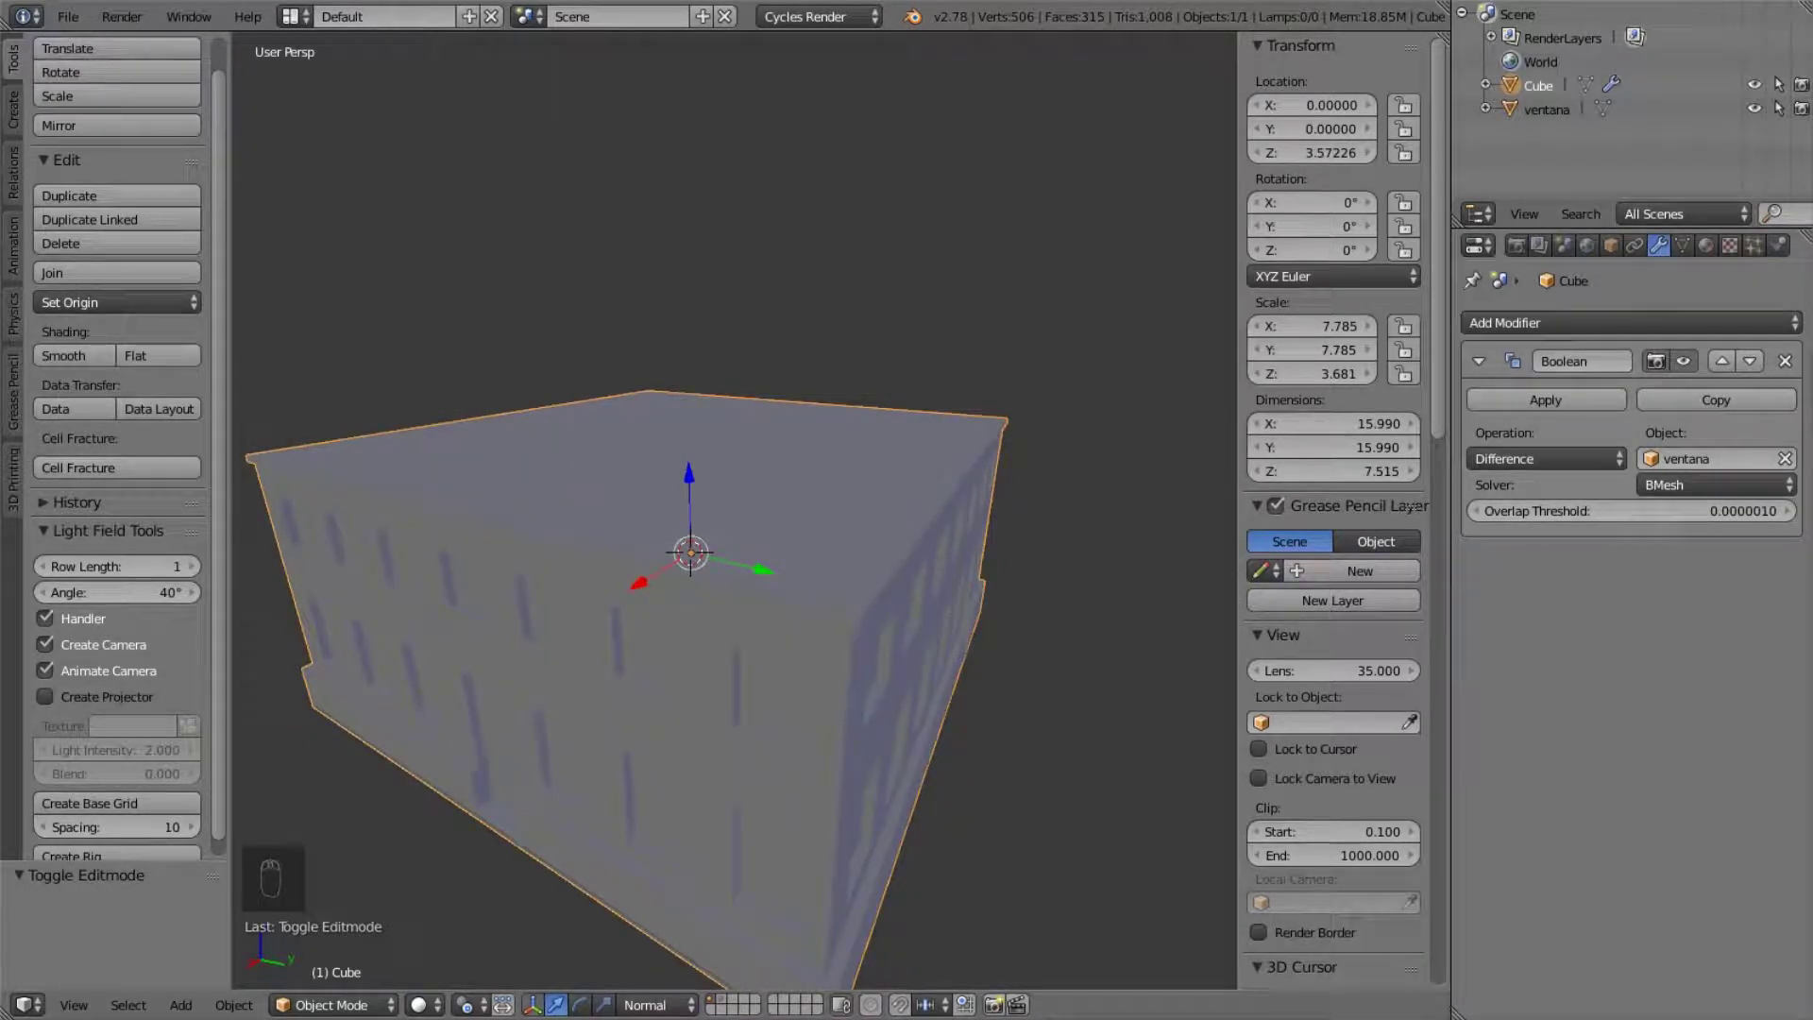
{"action": "scroll", "coordinate": [923, 470], "scroll_direction": "down", "scroll_amount": 2}
{"action": "key", "text": "x"}
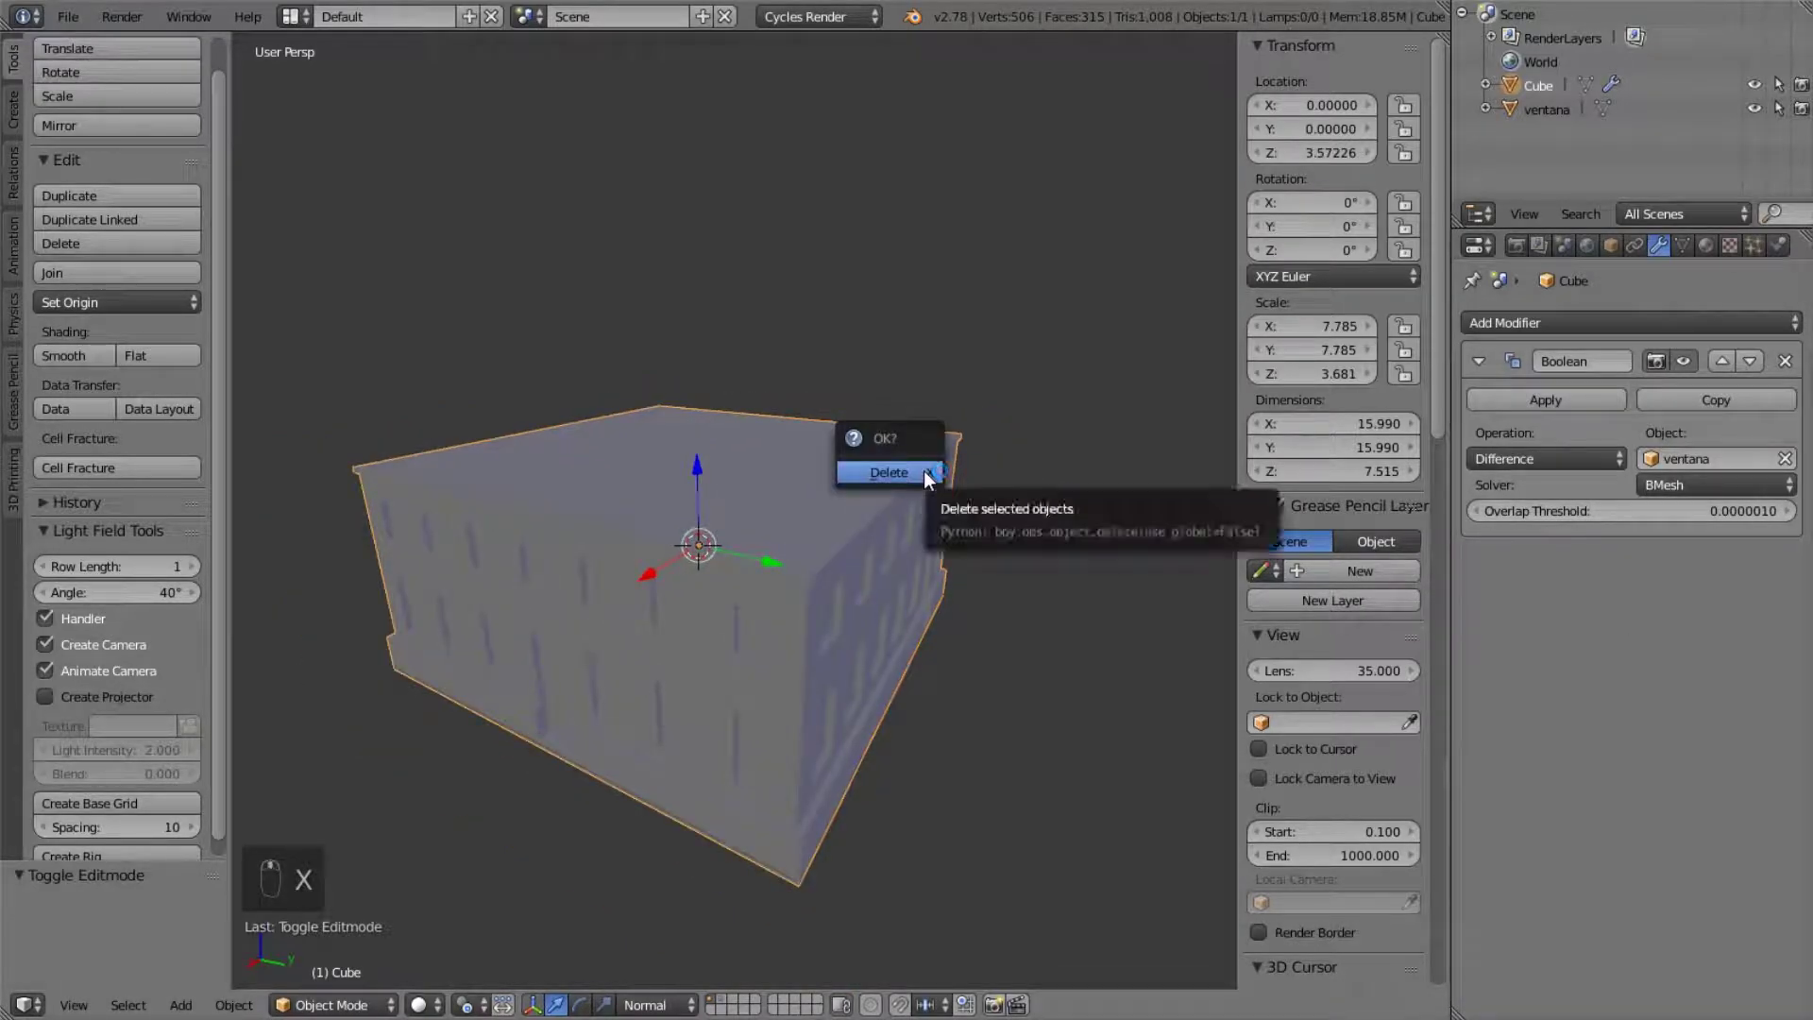
{"action": "left_click", "coordinate": [924, 471]}
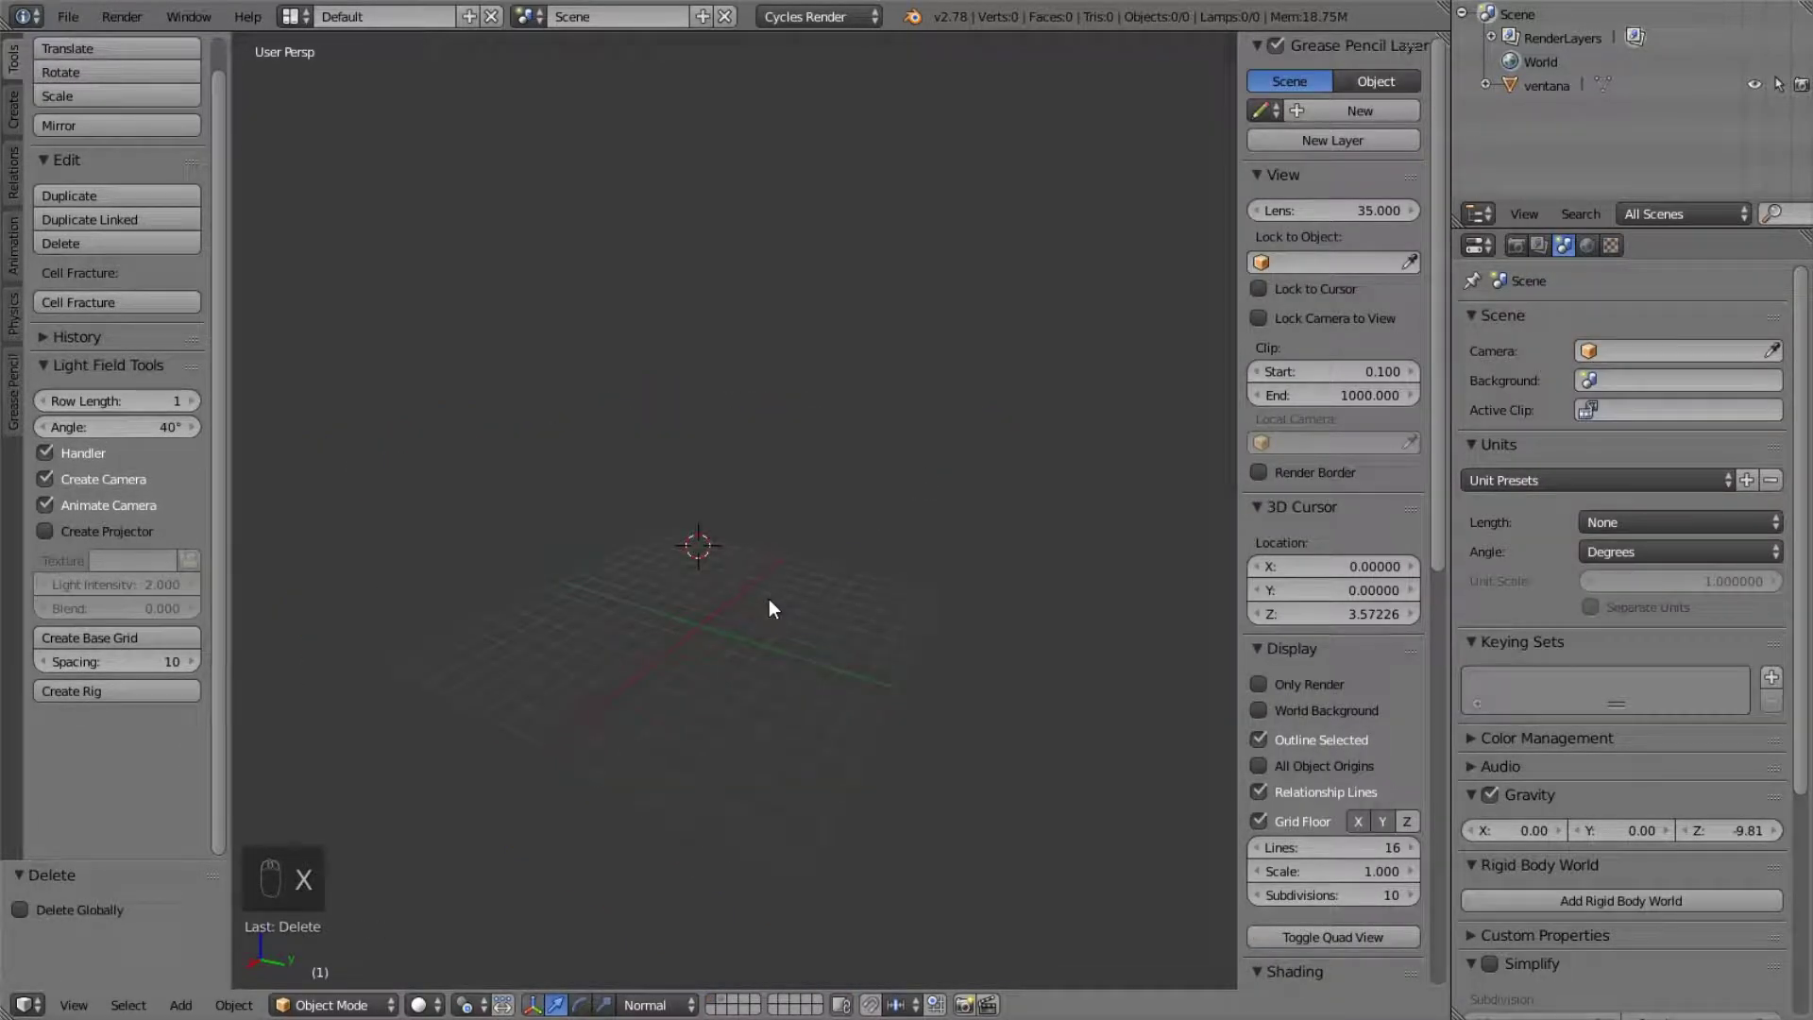
- Show the second layer, select all the window cutter boxes and delete them
{"action": "key", "text": "2"}
{"action": "key", "text": "a"}
{"action": "key", "text": "x"}
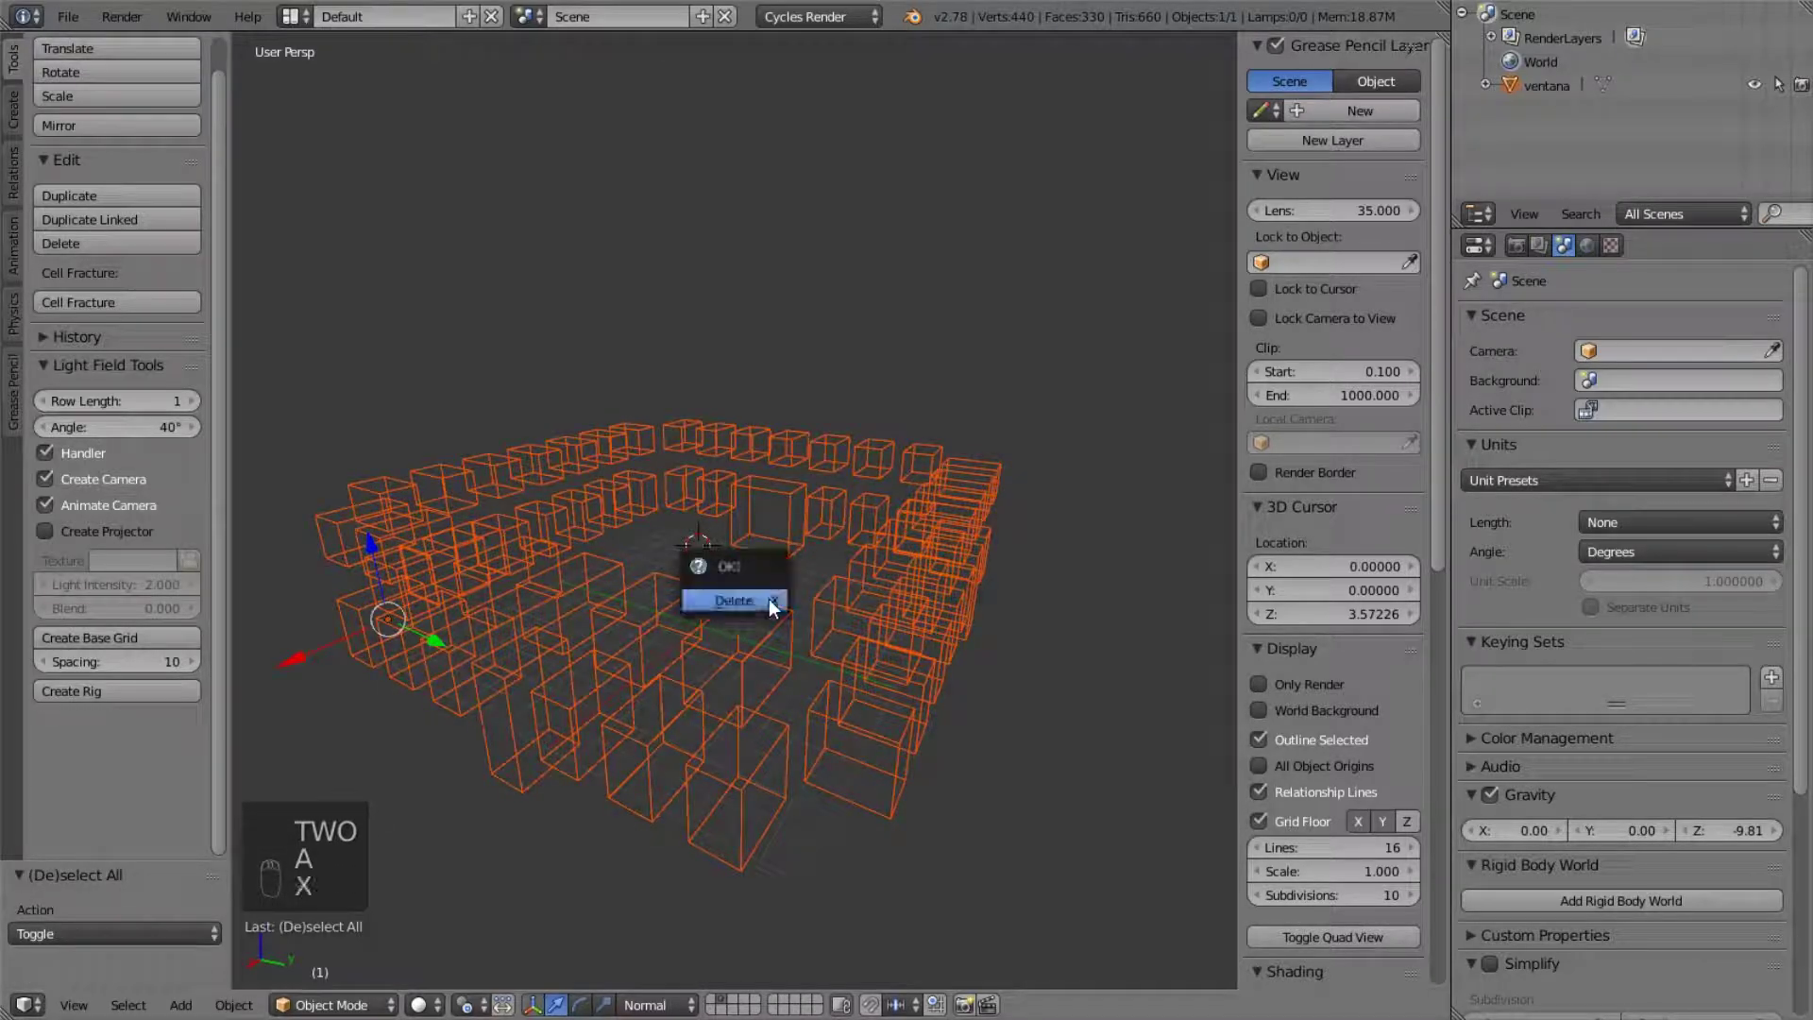
{"action": "left_click", "coordinate": [771, 605]}
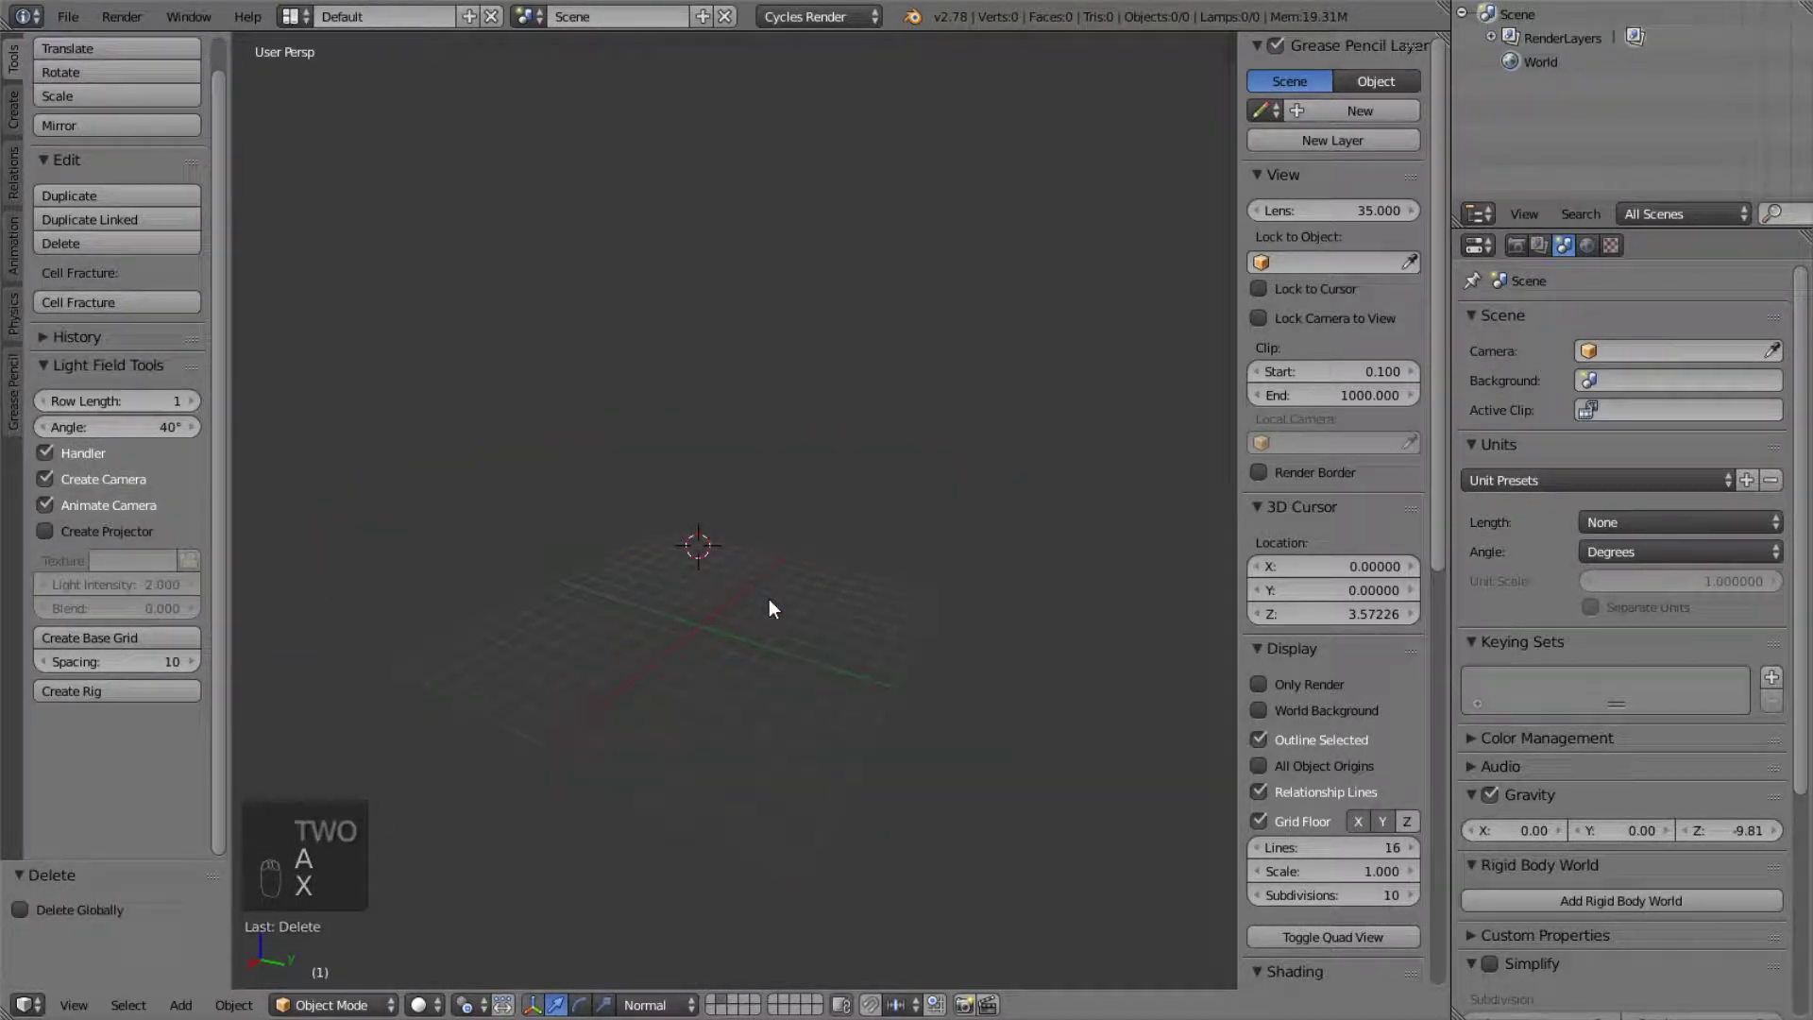
- Snap the 3D cursor to the scene's center and centre the view on it
{"action": "key", "text": "shift+s"}
{"action": "left_click", "coordinate": [769, 599]}
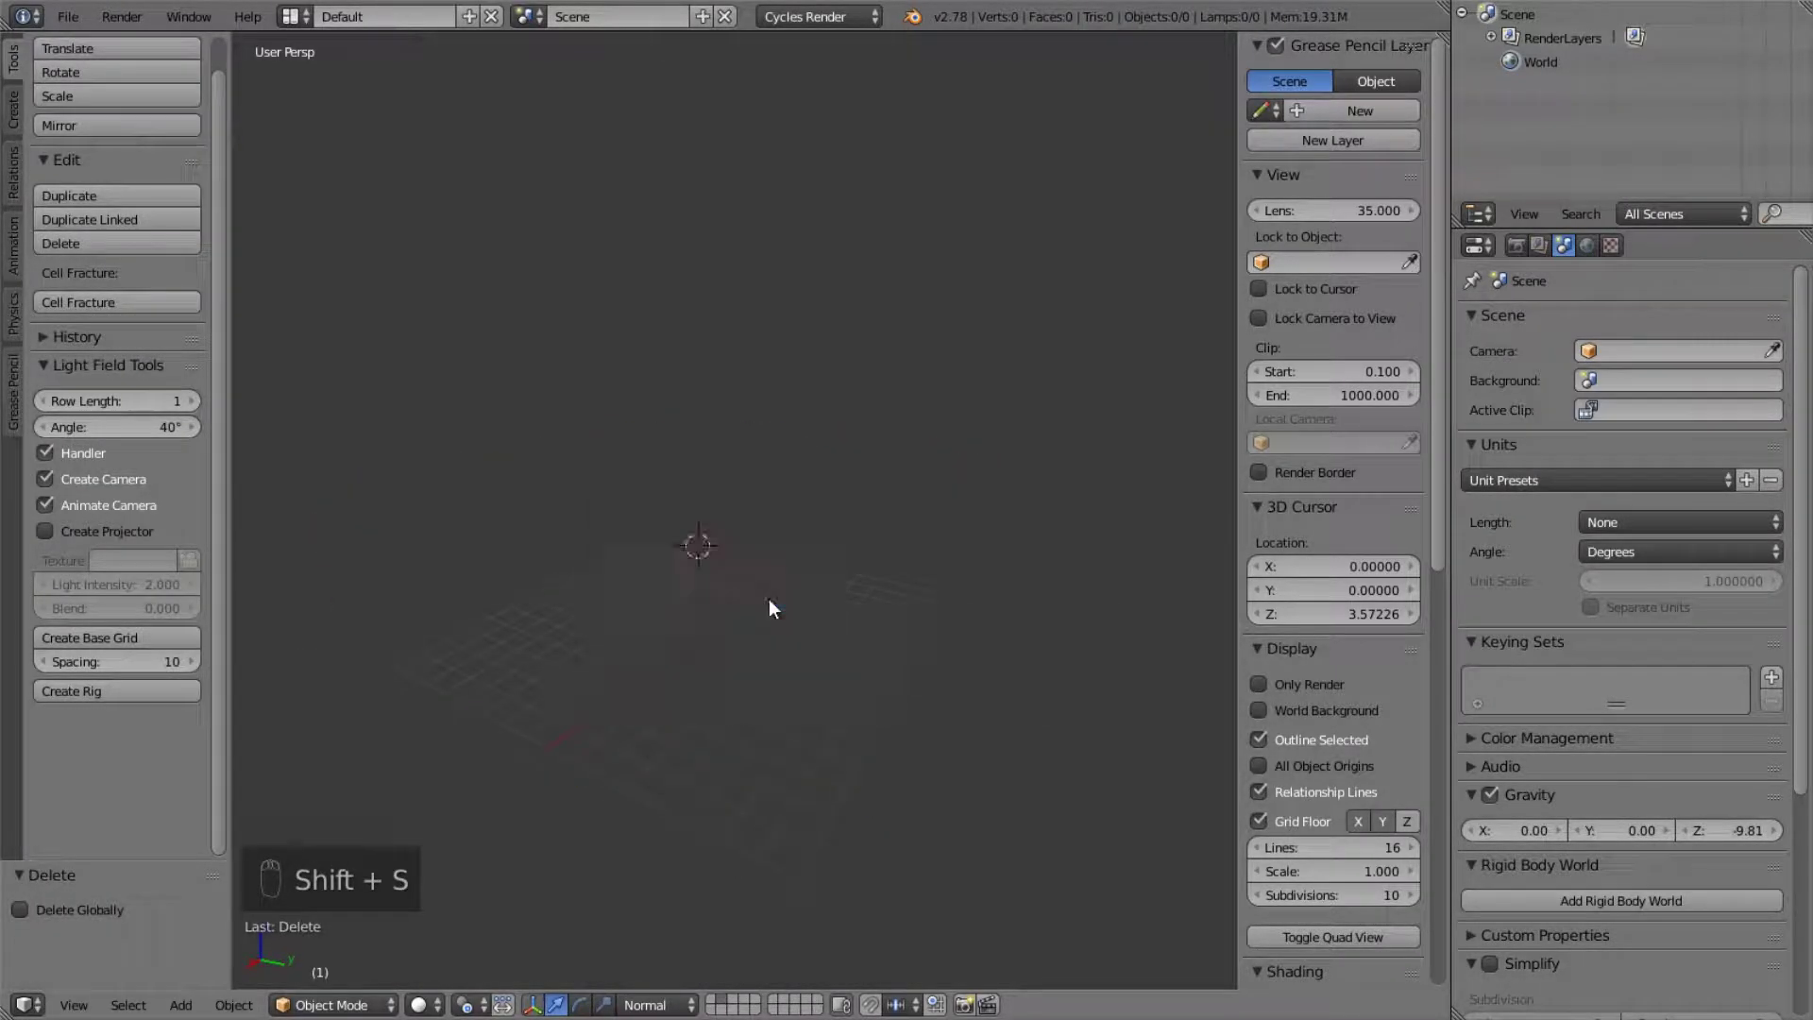
{"action": "key", "text": "shift+s"}
{"action": "left_click", "coordinate": [744, 627]}
{"action": "key", "text": "KP_Decimal"}
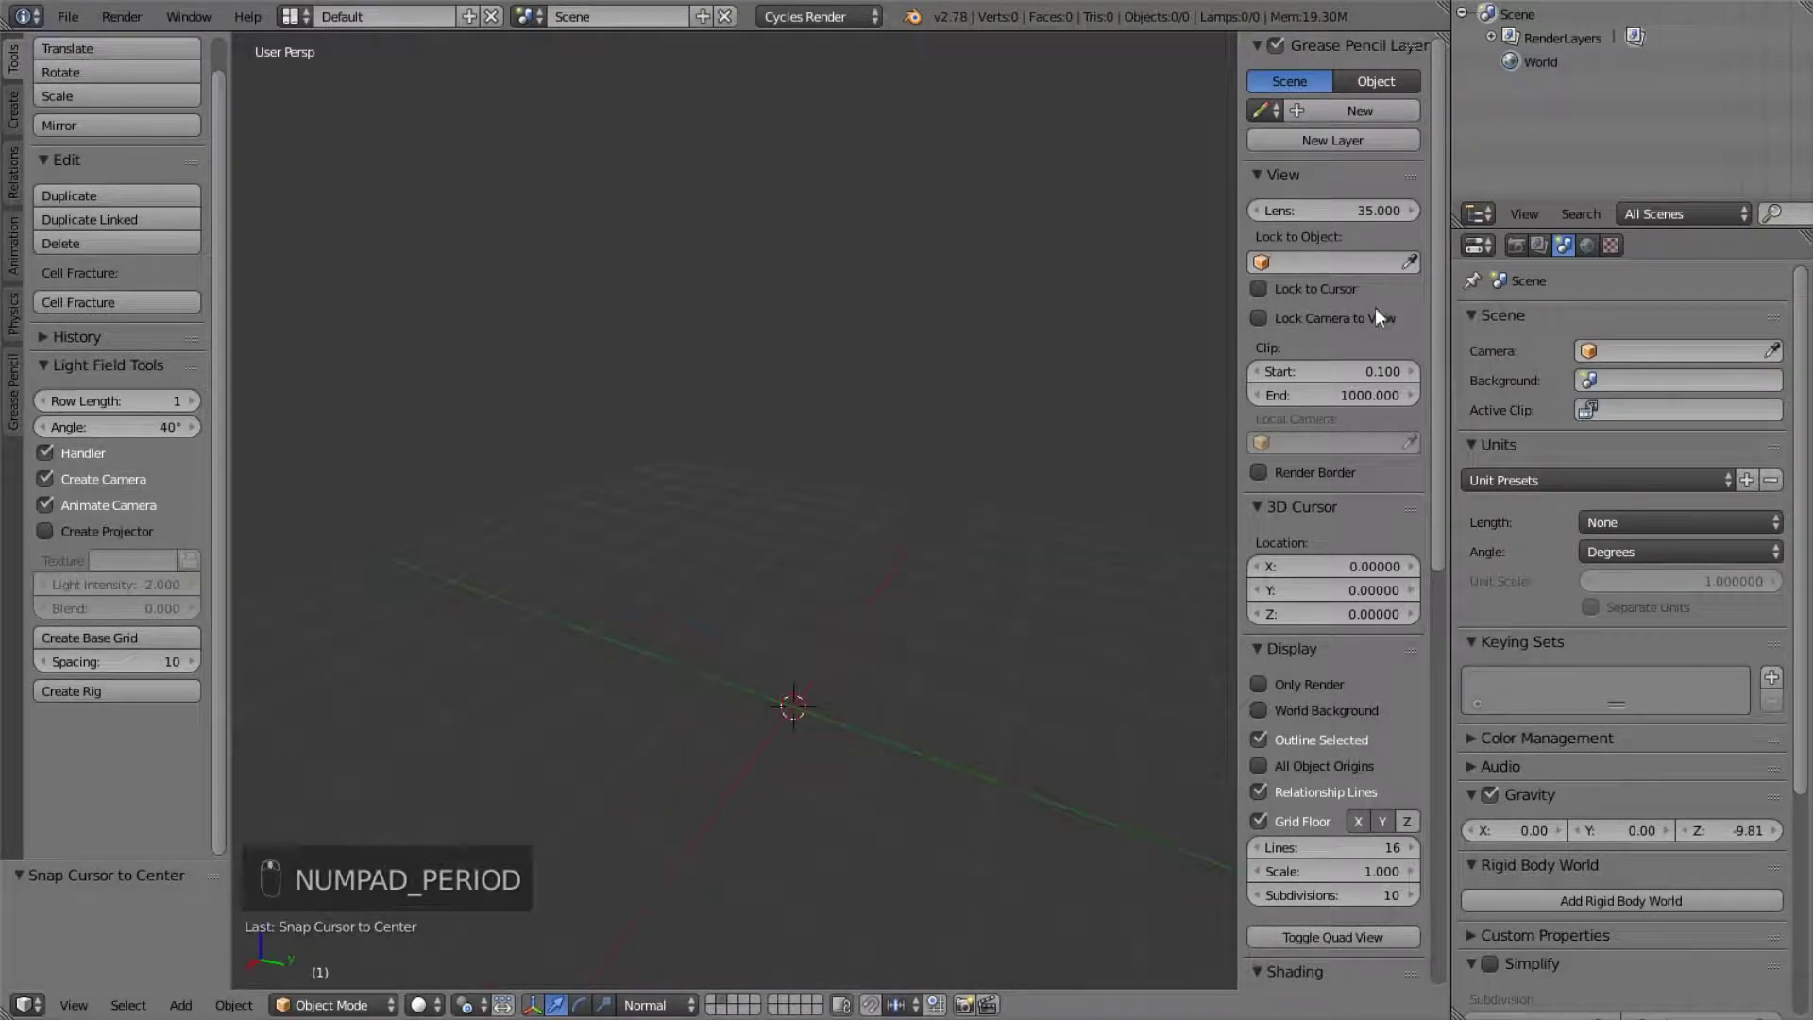
{"action": "middle_click_drag", "start_coordinate": [842, 723], "coordinate": [895, 604]}
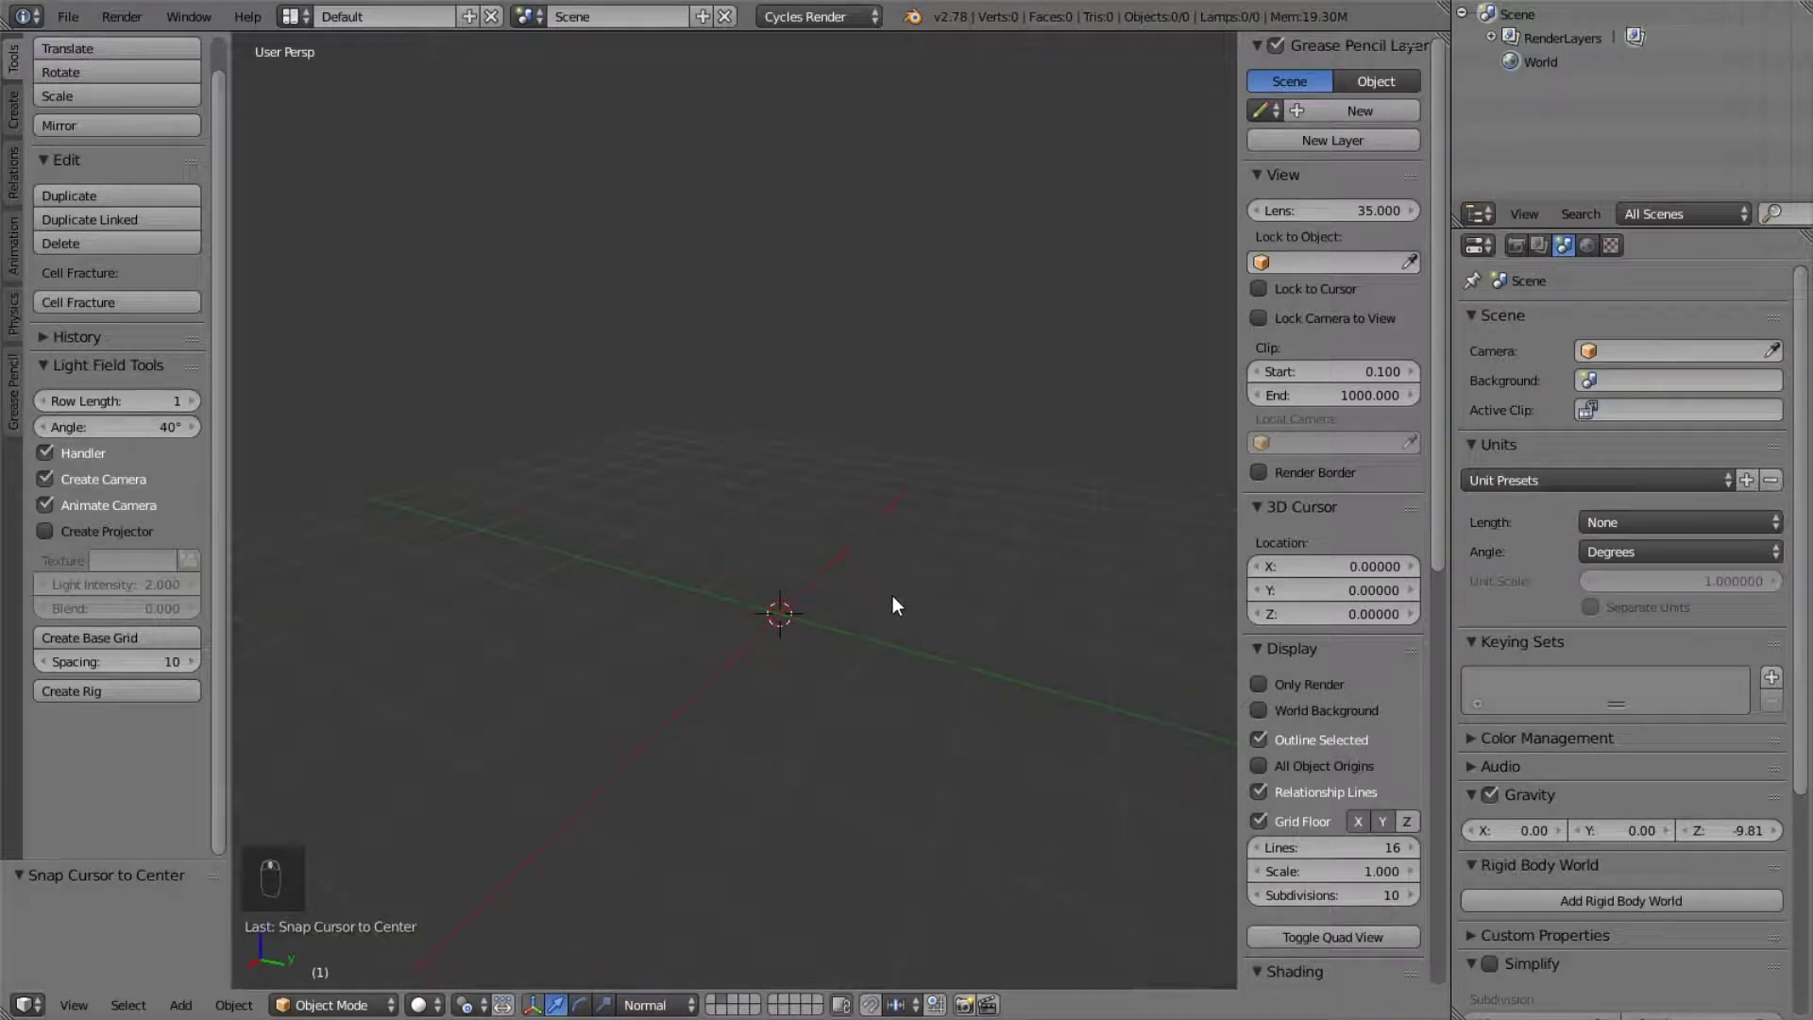
- Add a mesh cube at the 3D cursor in the empty scene
{"action": "middle_click_drag", "start_coordinate": [1060, 572], "coordinate": [986, 565]}
{"action": "key", "text": "shift+a"}
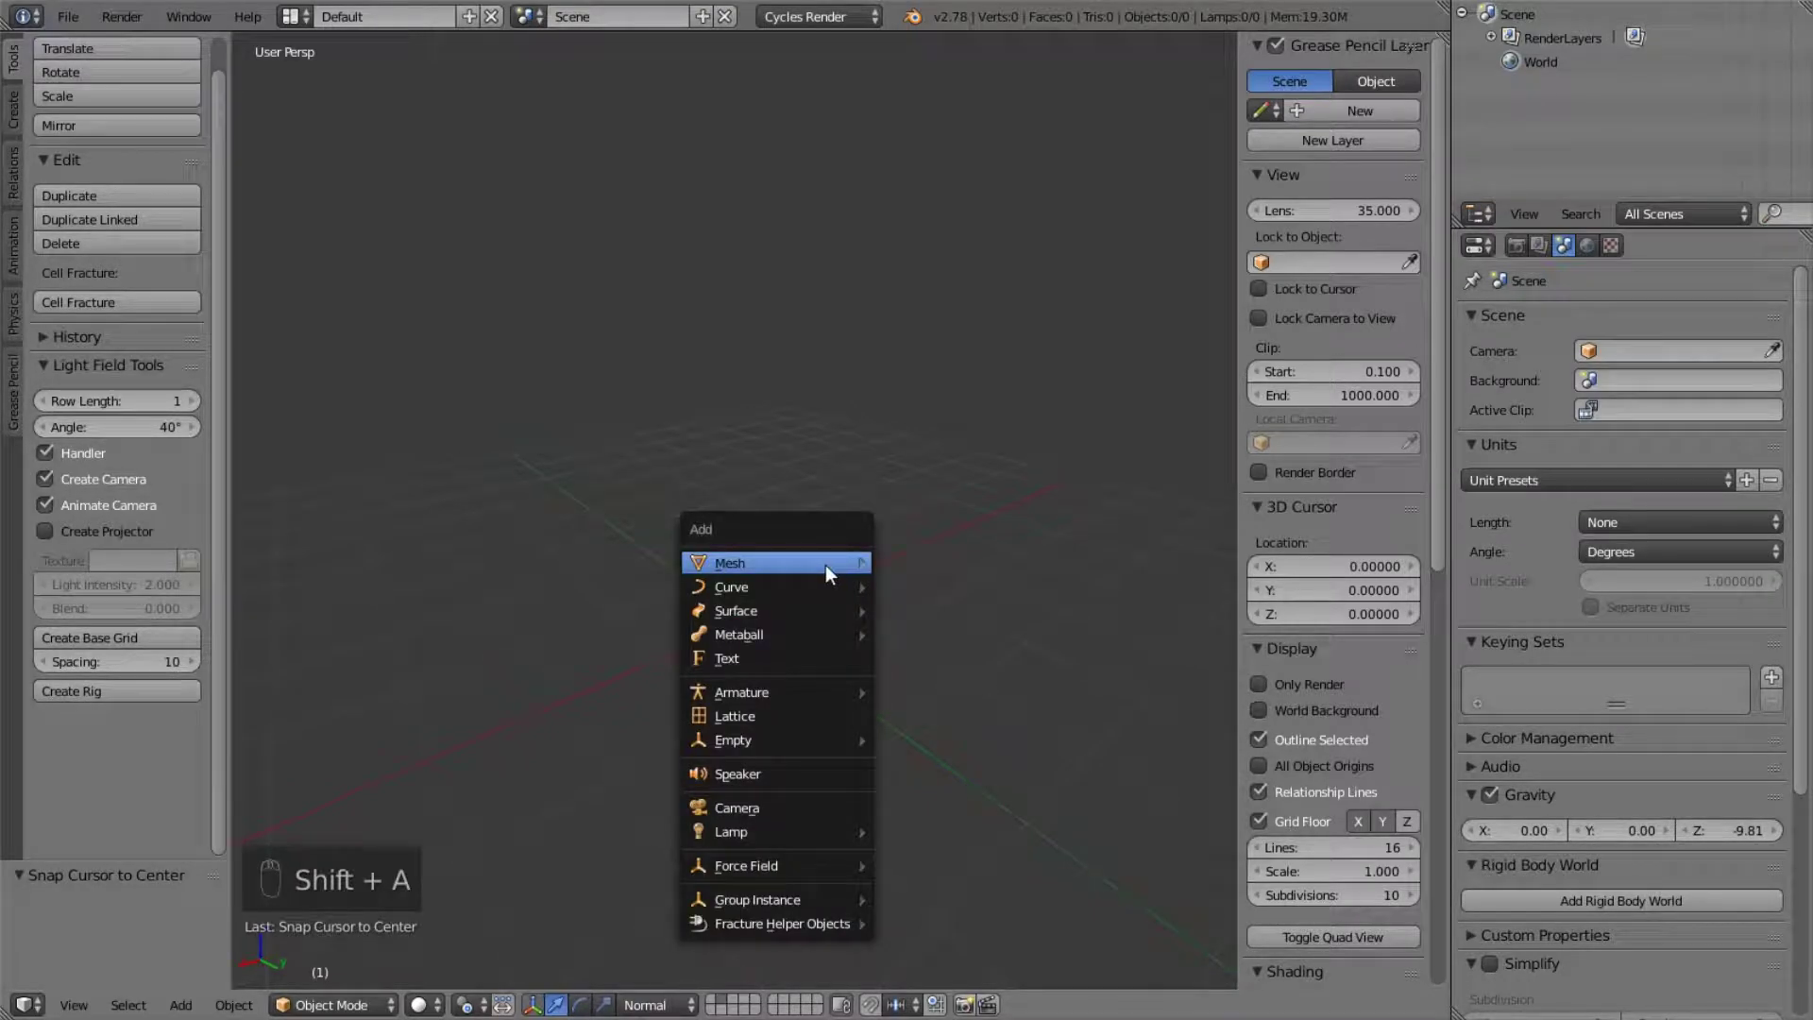
{"action": "mouse_move", "coordinate": [796, 565]}
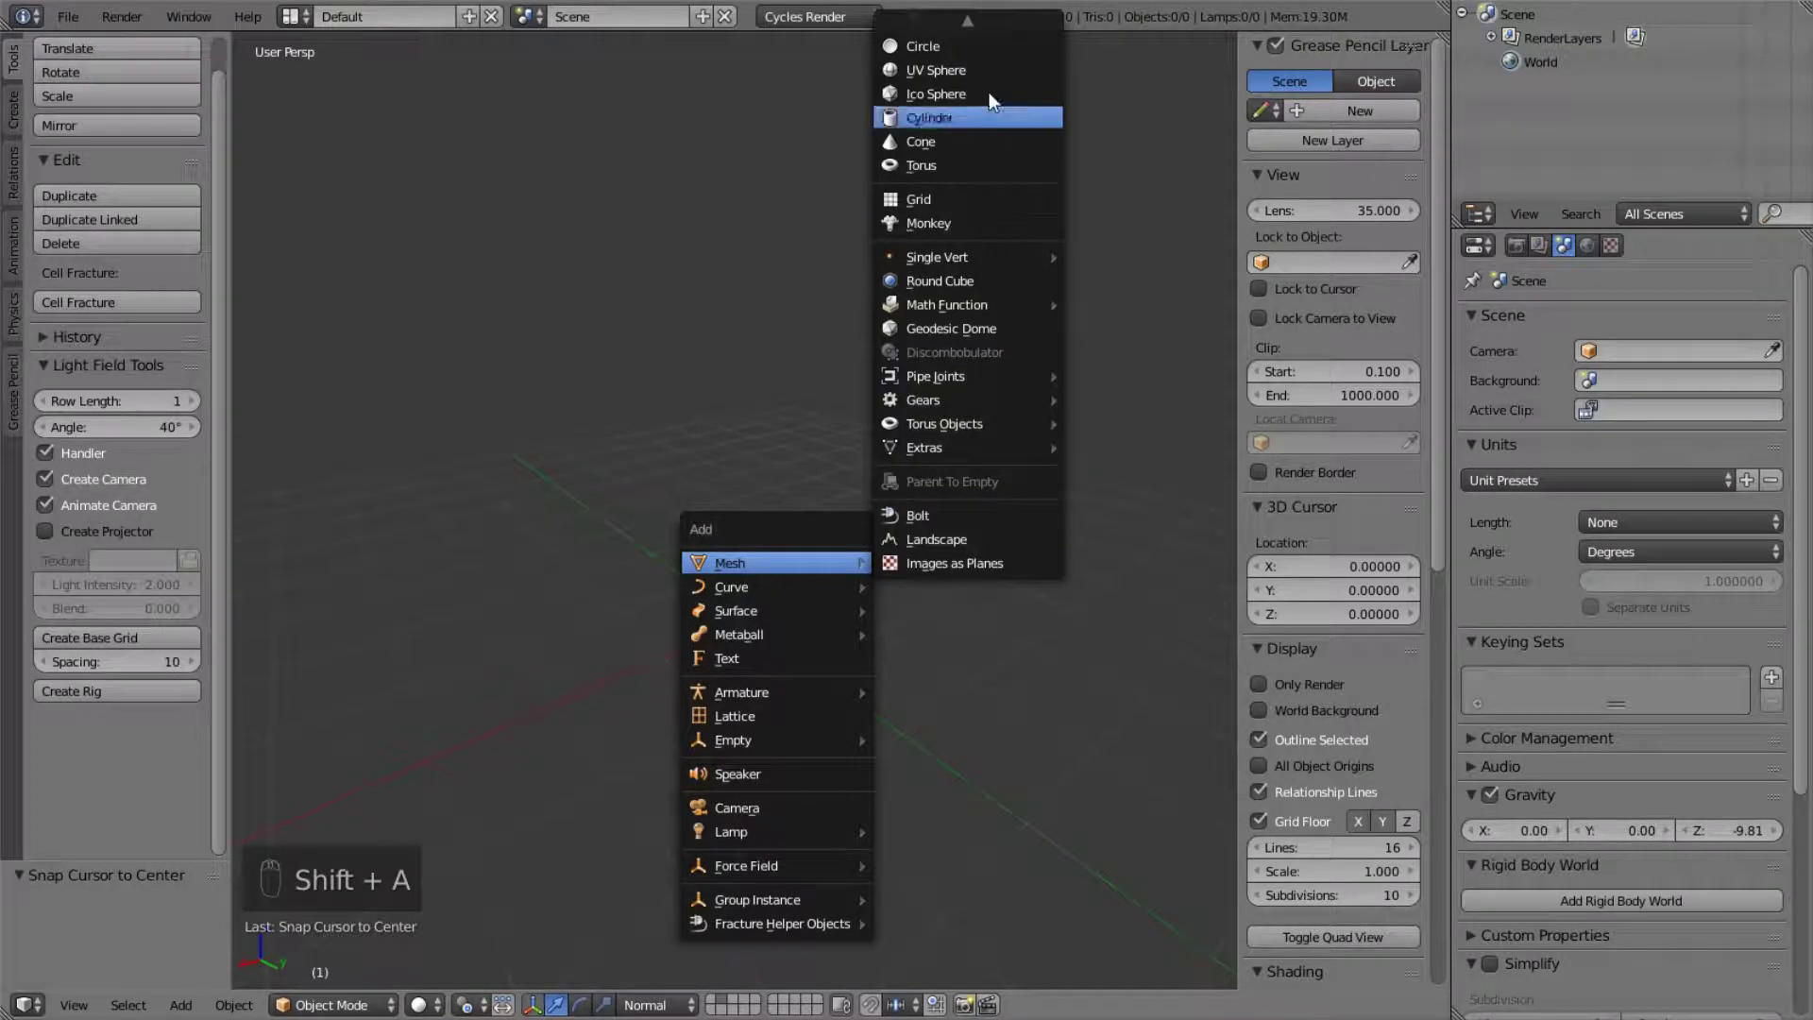
{"action": "left_click", "coordinate": [948, 49]}
{"action": "middle_click_drag", "start_coordinate": [843, 397], "coordinate": [833, 594]}
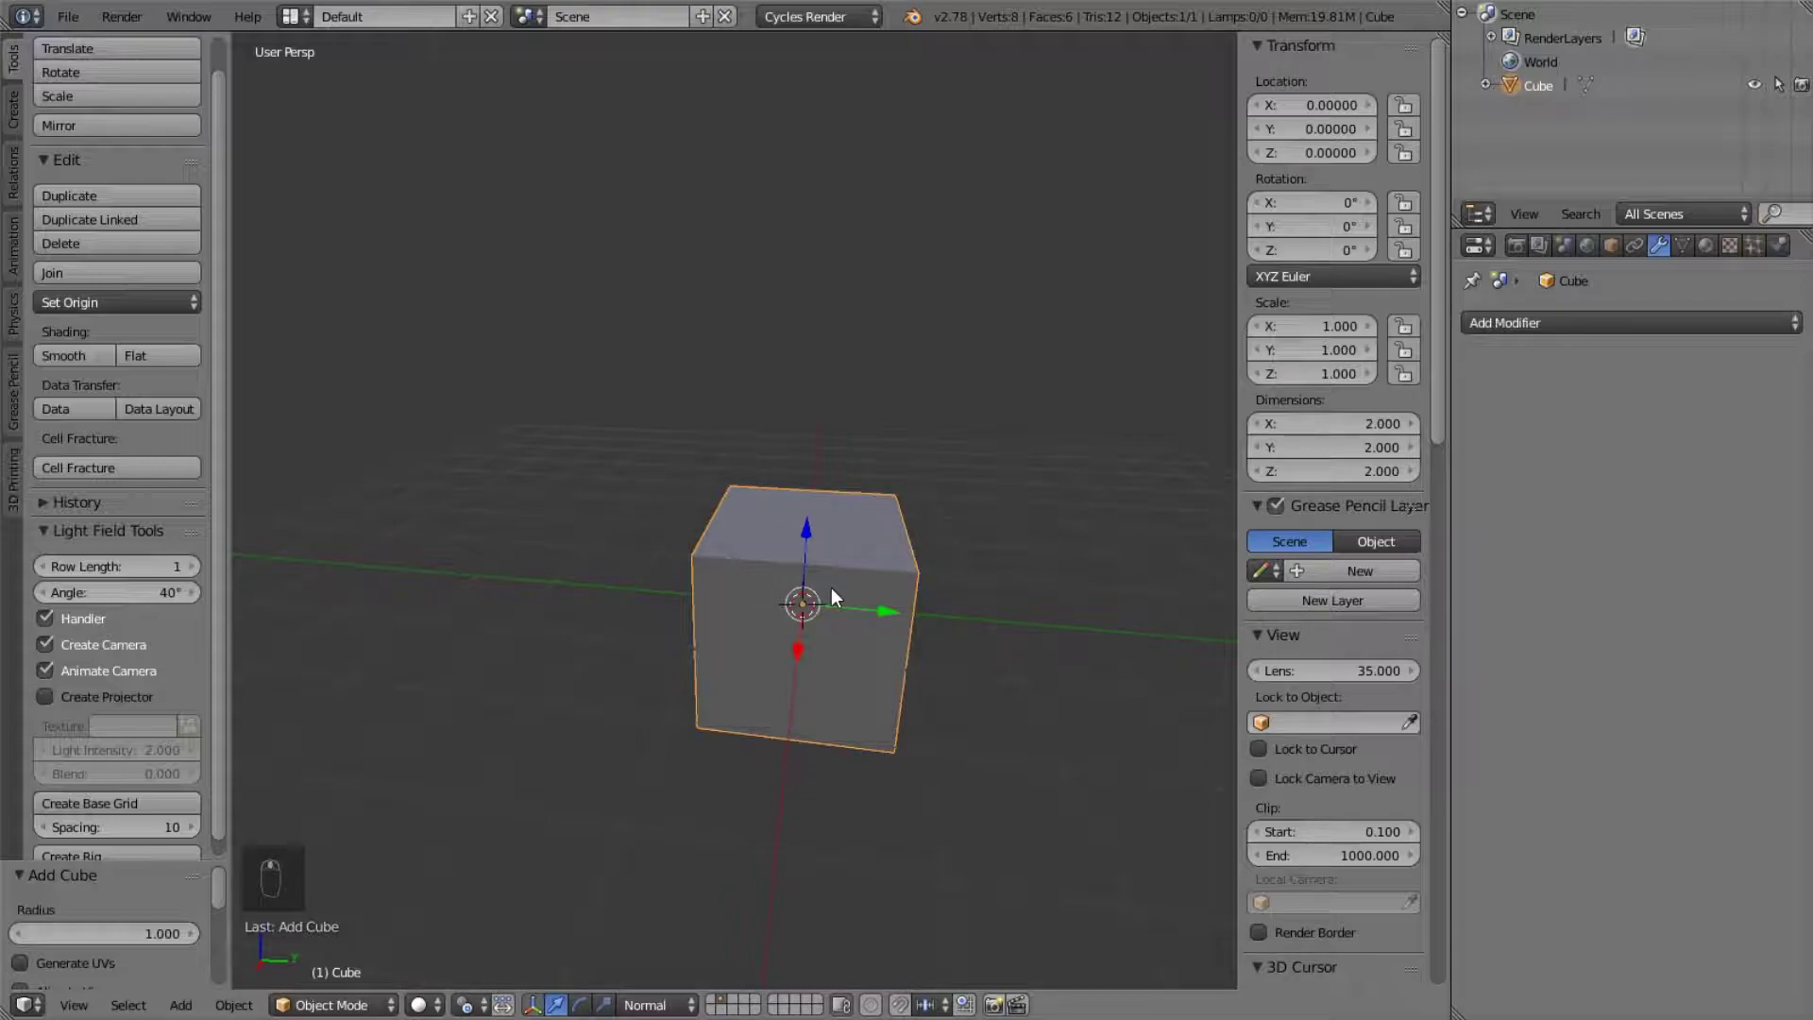
- Put the cube in Edit mode and add one centred loop cut perpendicular to the Y axis
{"action": "key", "text": "ctrl+r"}
{"action": "key", "text": "Tab"}
{"action": "key", "text": "ctrl+r"}
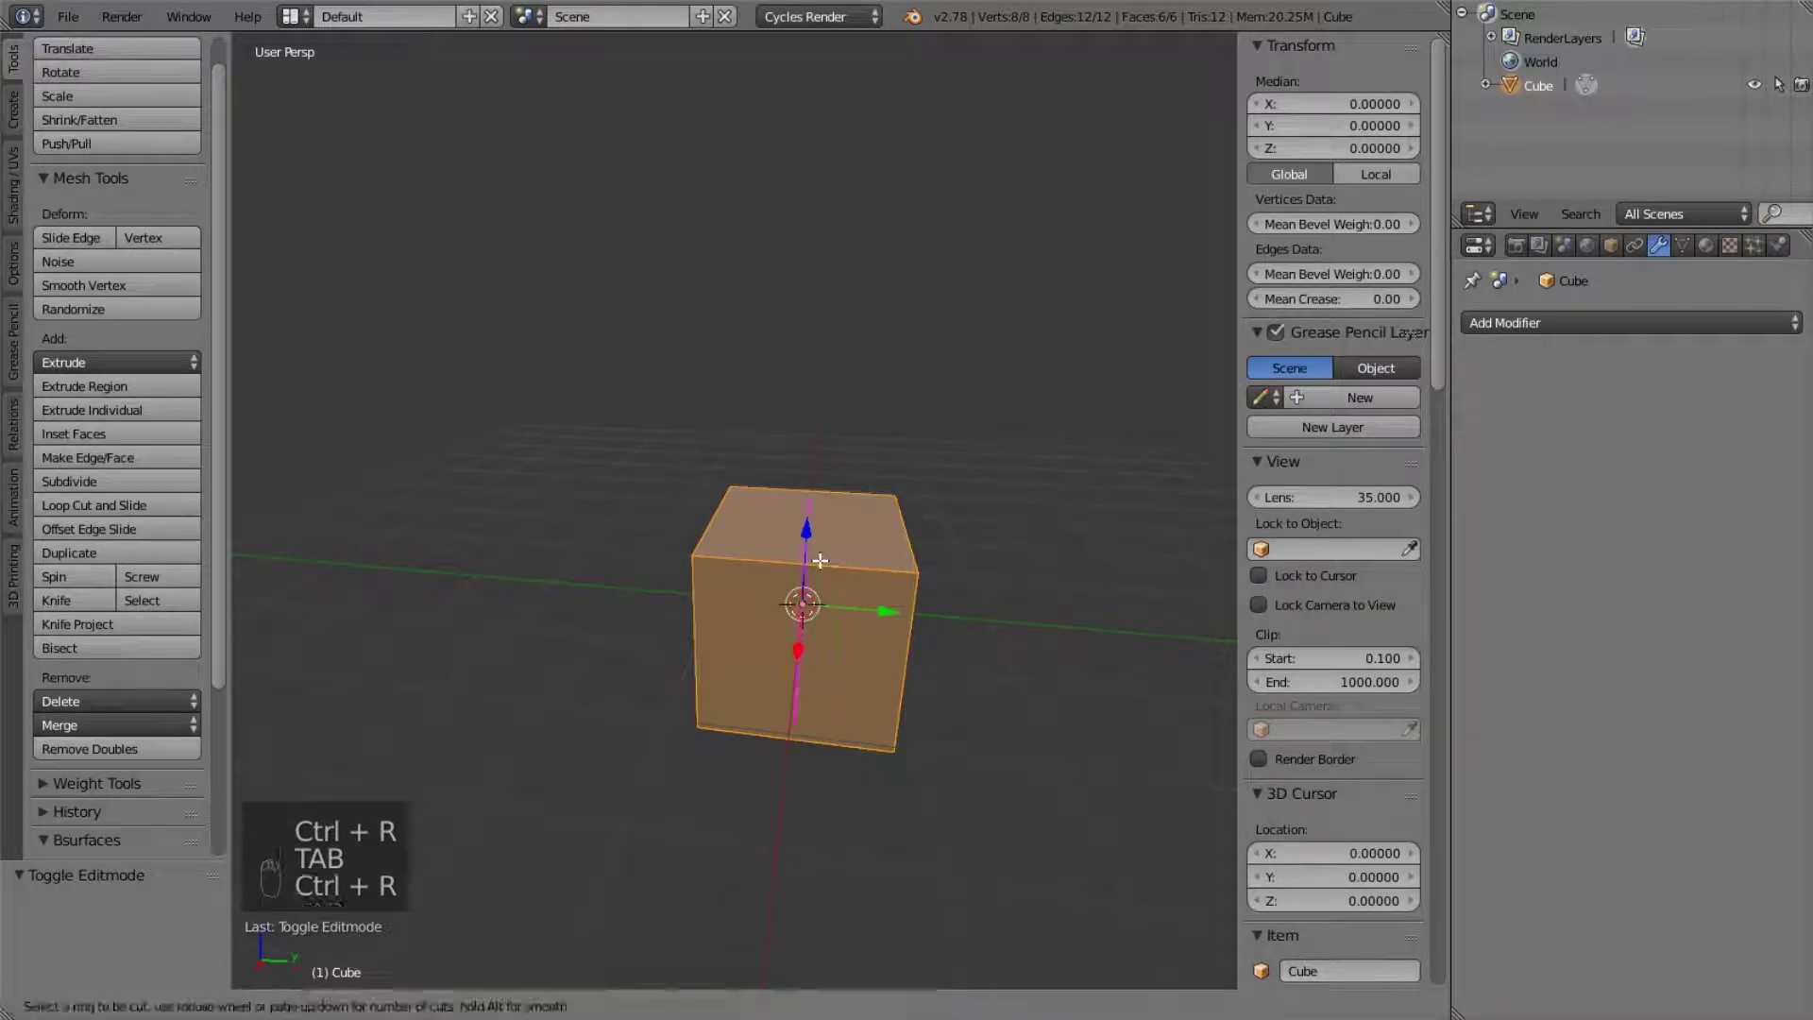
{"action": "left_click", "coordinate": [819, 560]}
{"action": "left_click", "coordinate": [820, 562]}
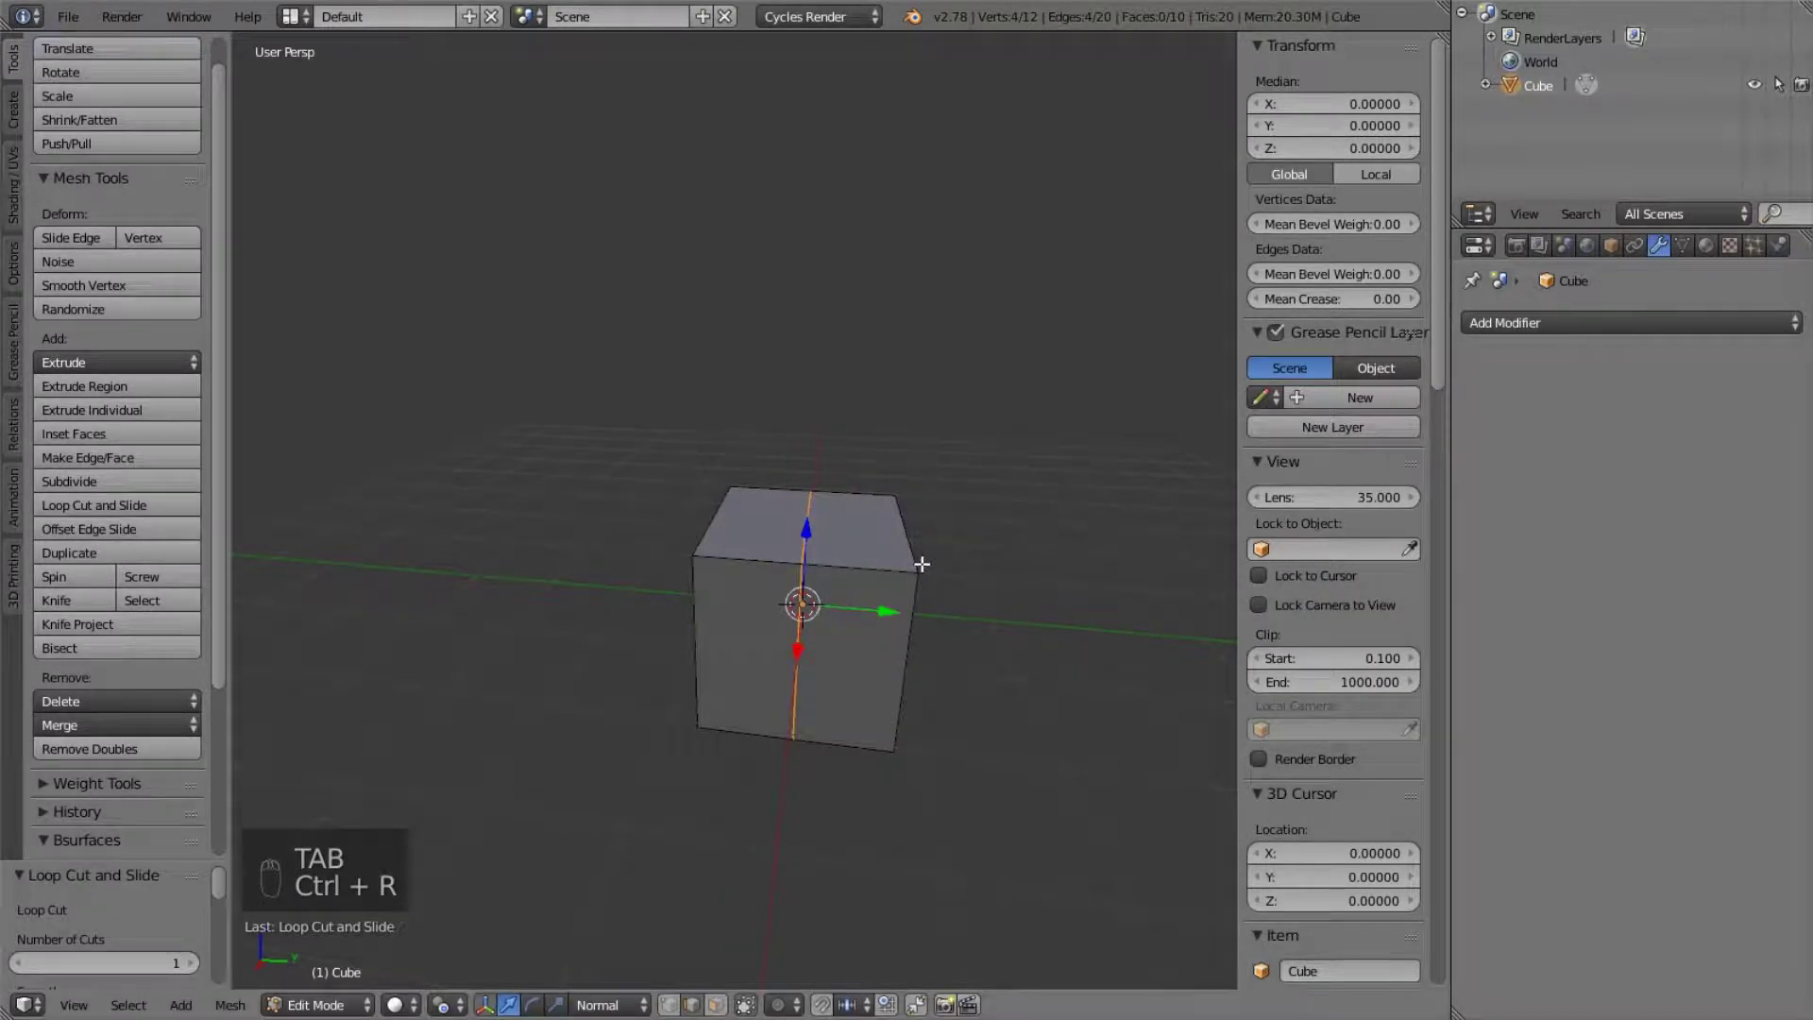
- Return to Object mode and add a Screw modifier to the cube
{"action": "scroll", "coordinate": [925, 562], "scroll_direction": "up", "scroll_amount": 2}
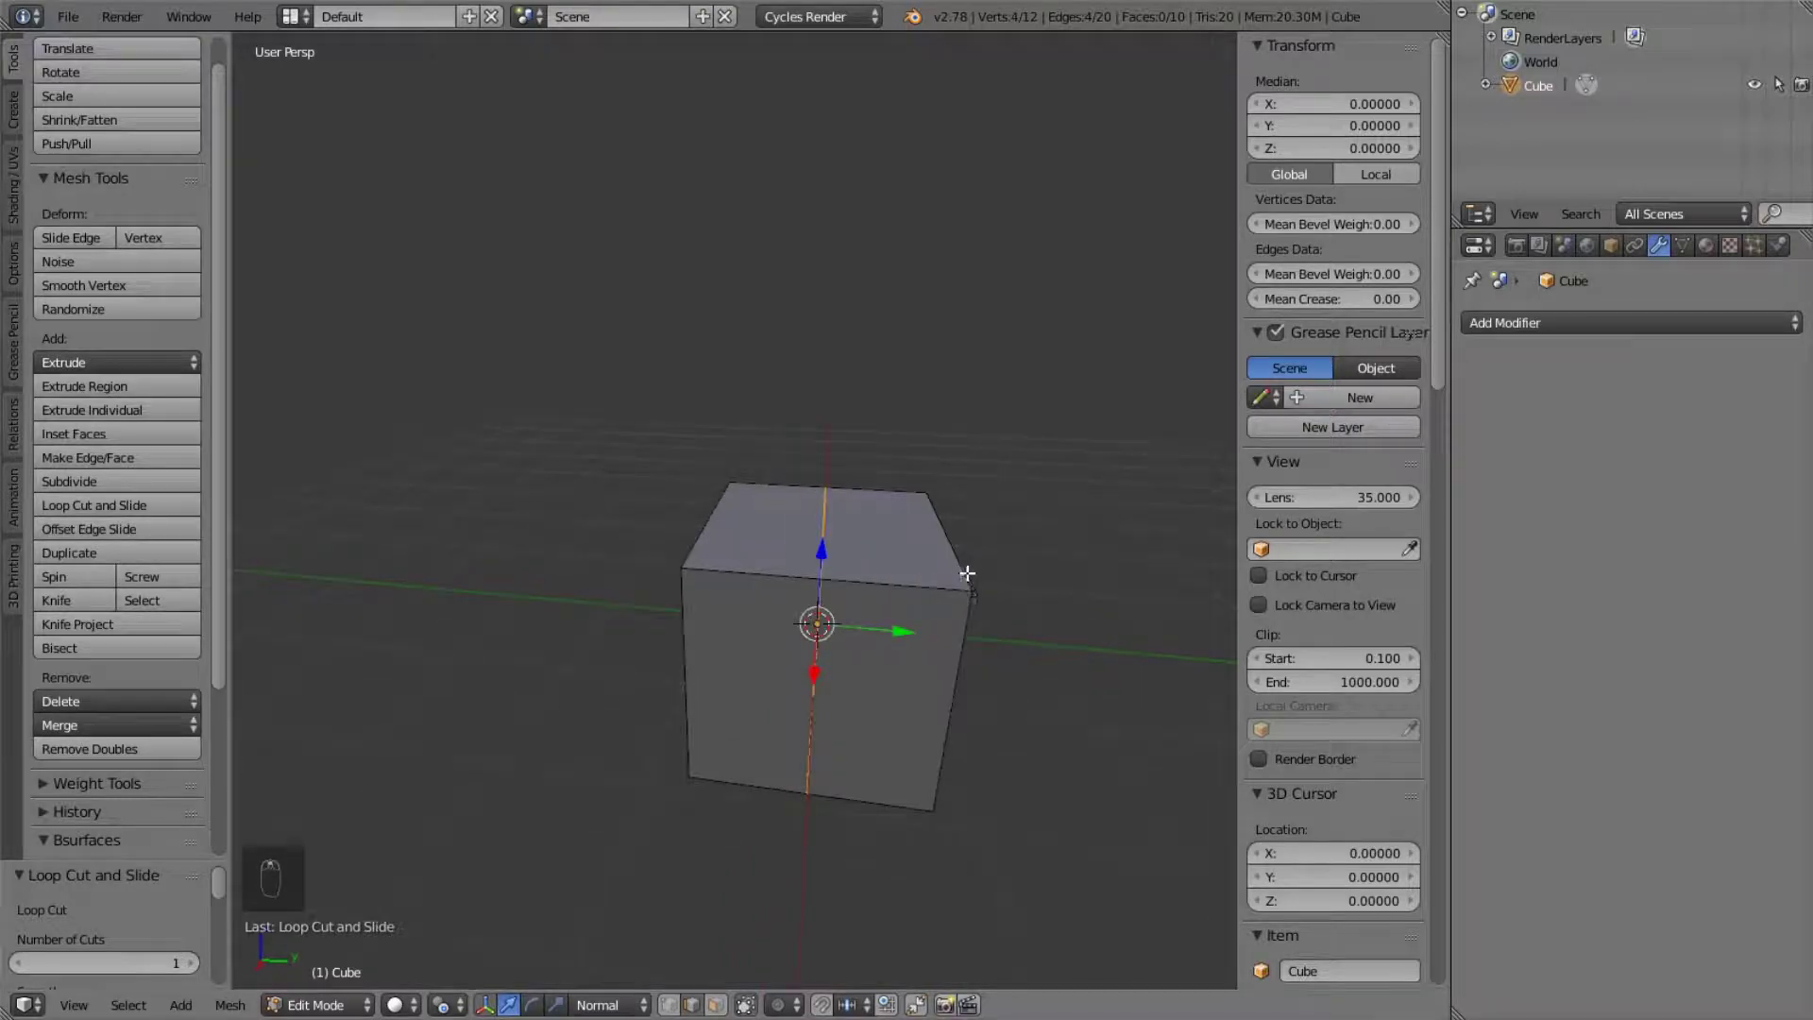
{"action": "middle_click_drag", "start_coordinate": [935, 554], "coordinate": [886, 538]}
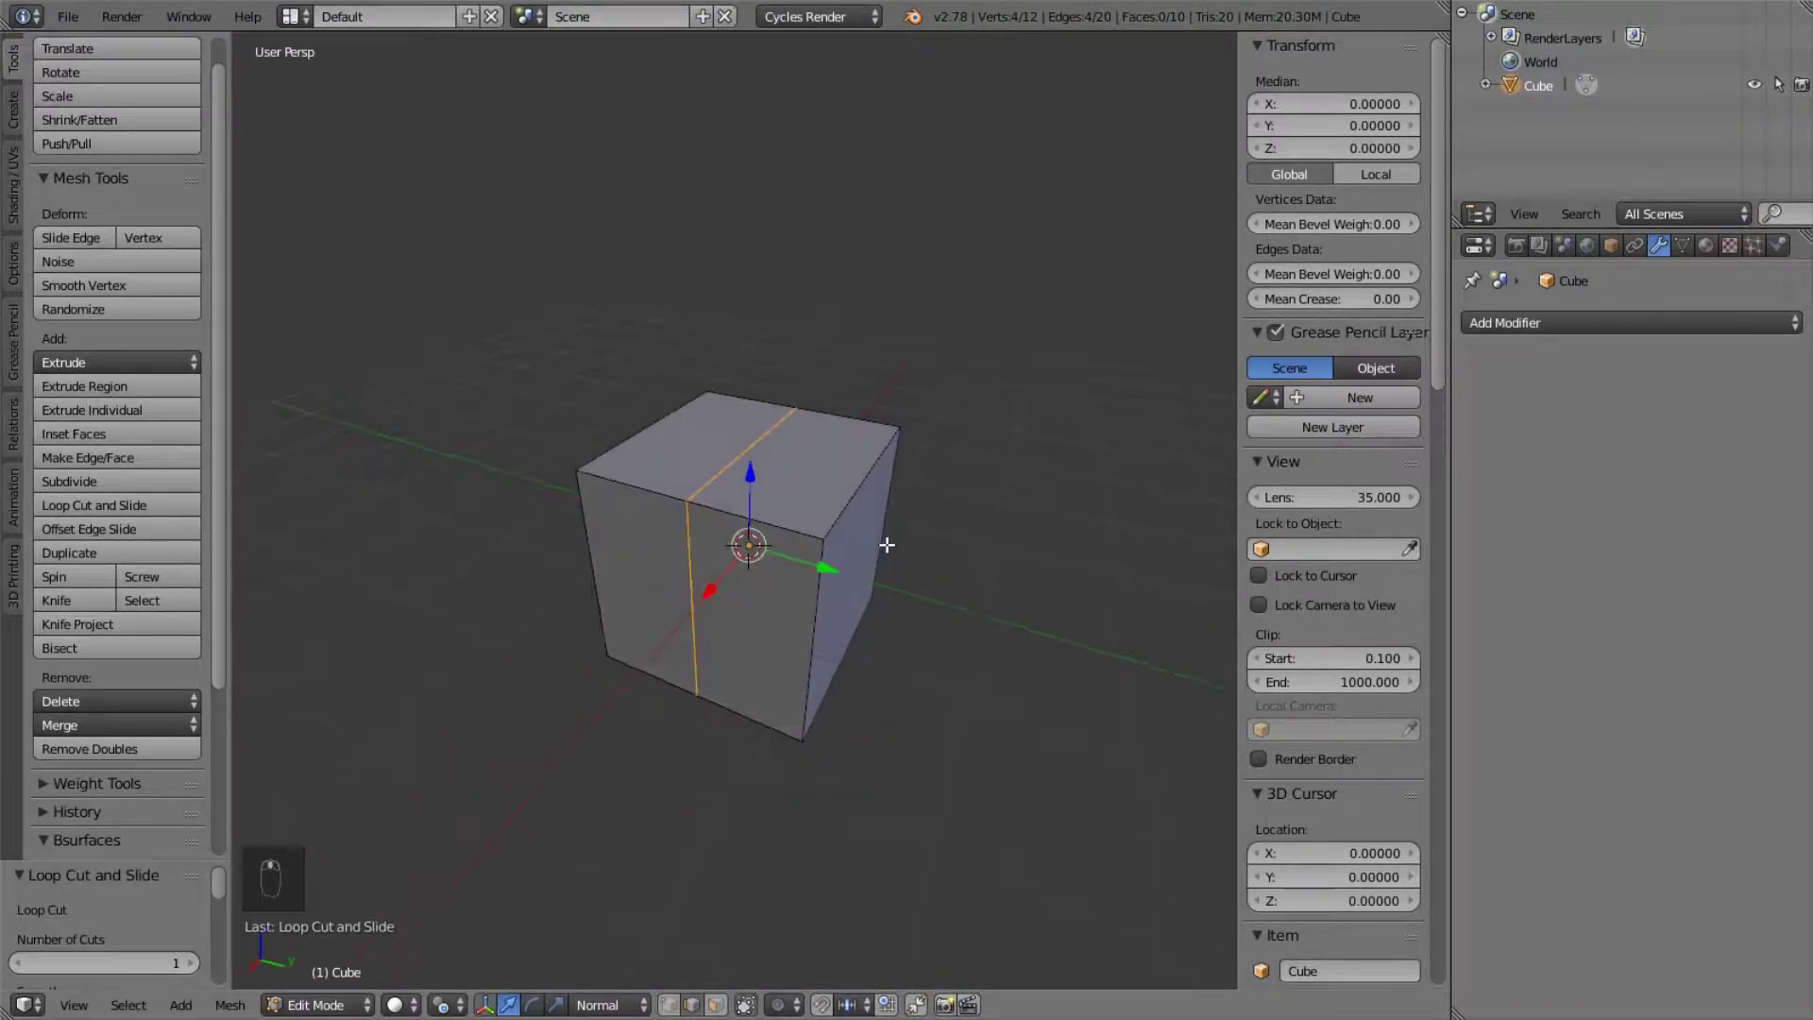
{"action": "scroll", "coordinate": [887, 542], "scroll_direction": "up", "scroll_amount": 2}
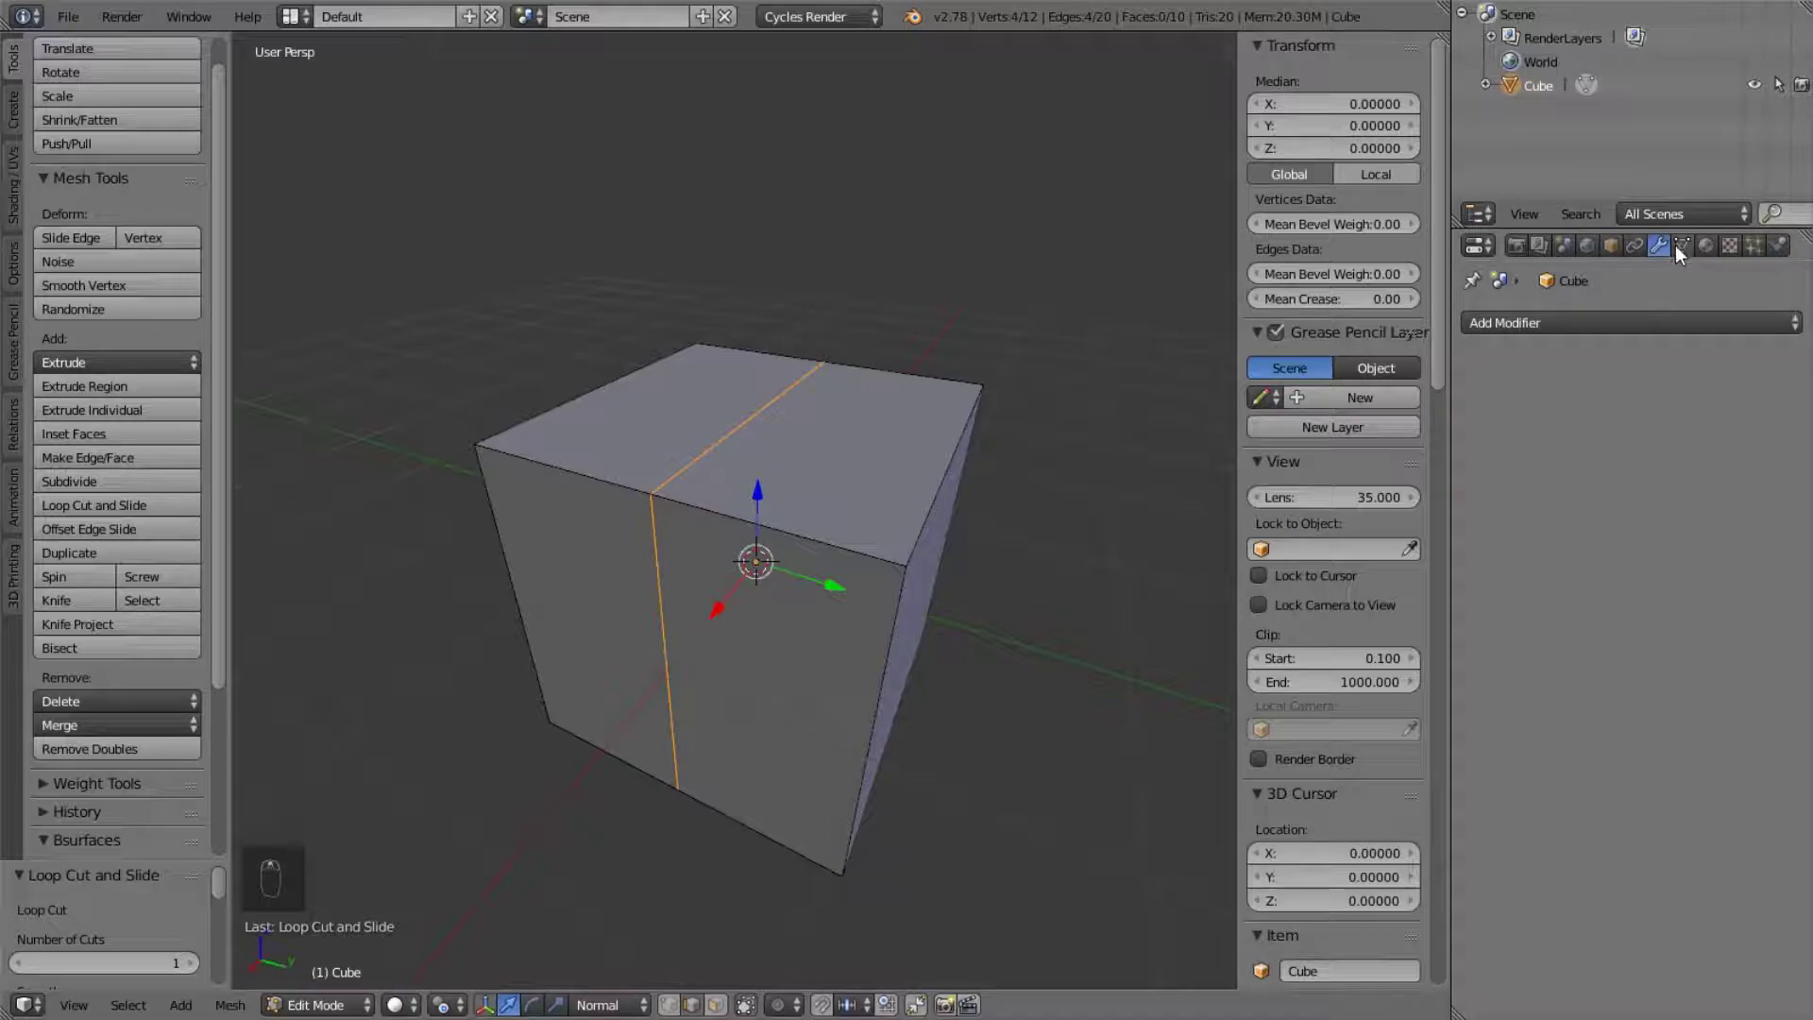
{"action": "left_click", "coordinate": [1640, 319]}
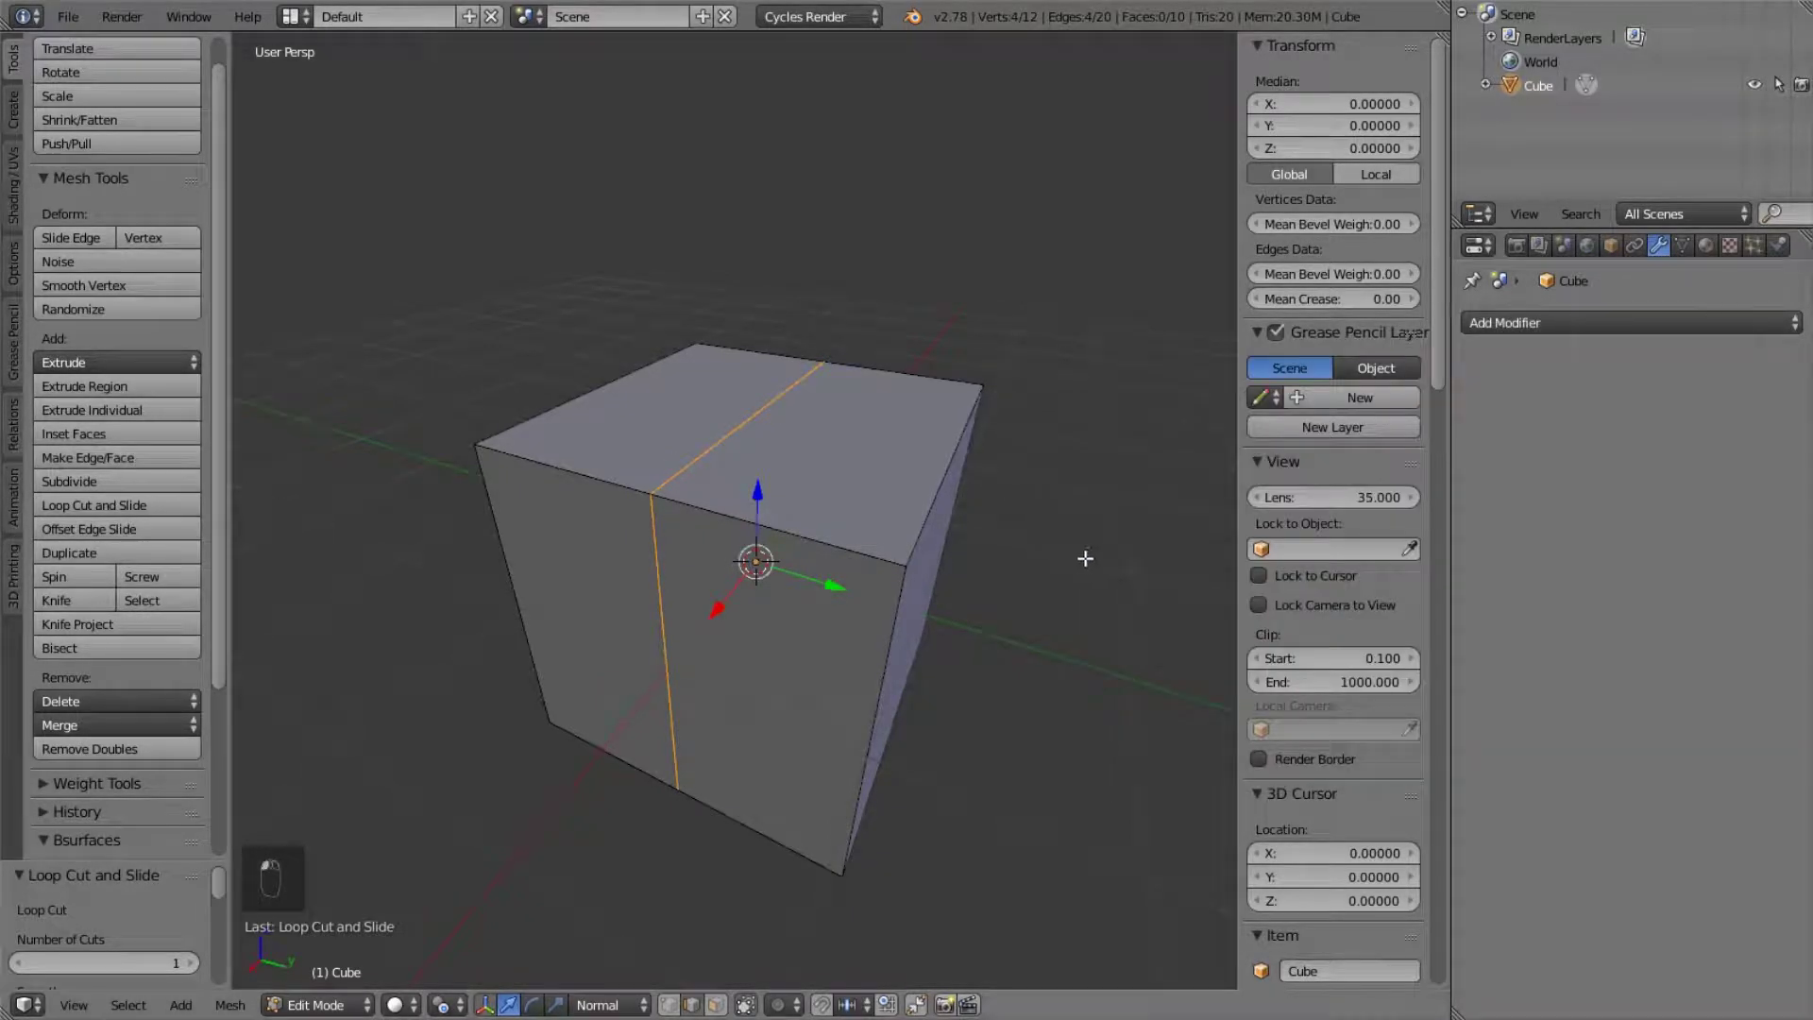
{"action": "key", "text": "Tab"}
{"action": "left_click", "coordinate": [1573, 321]}
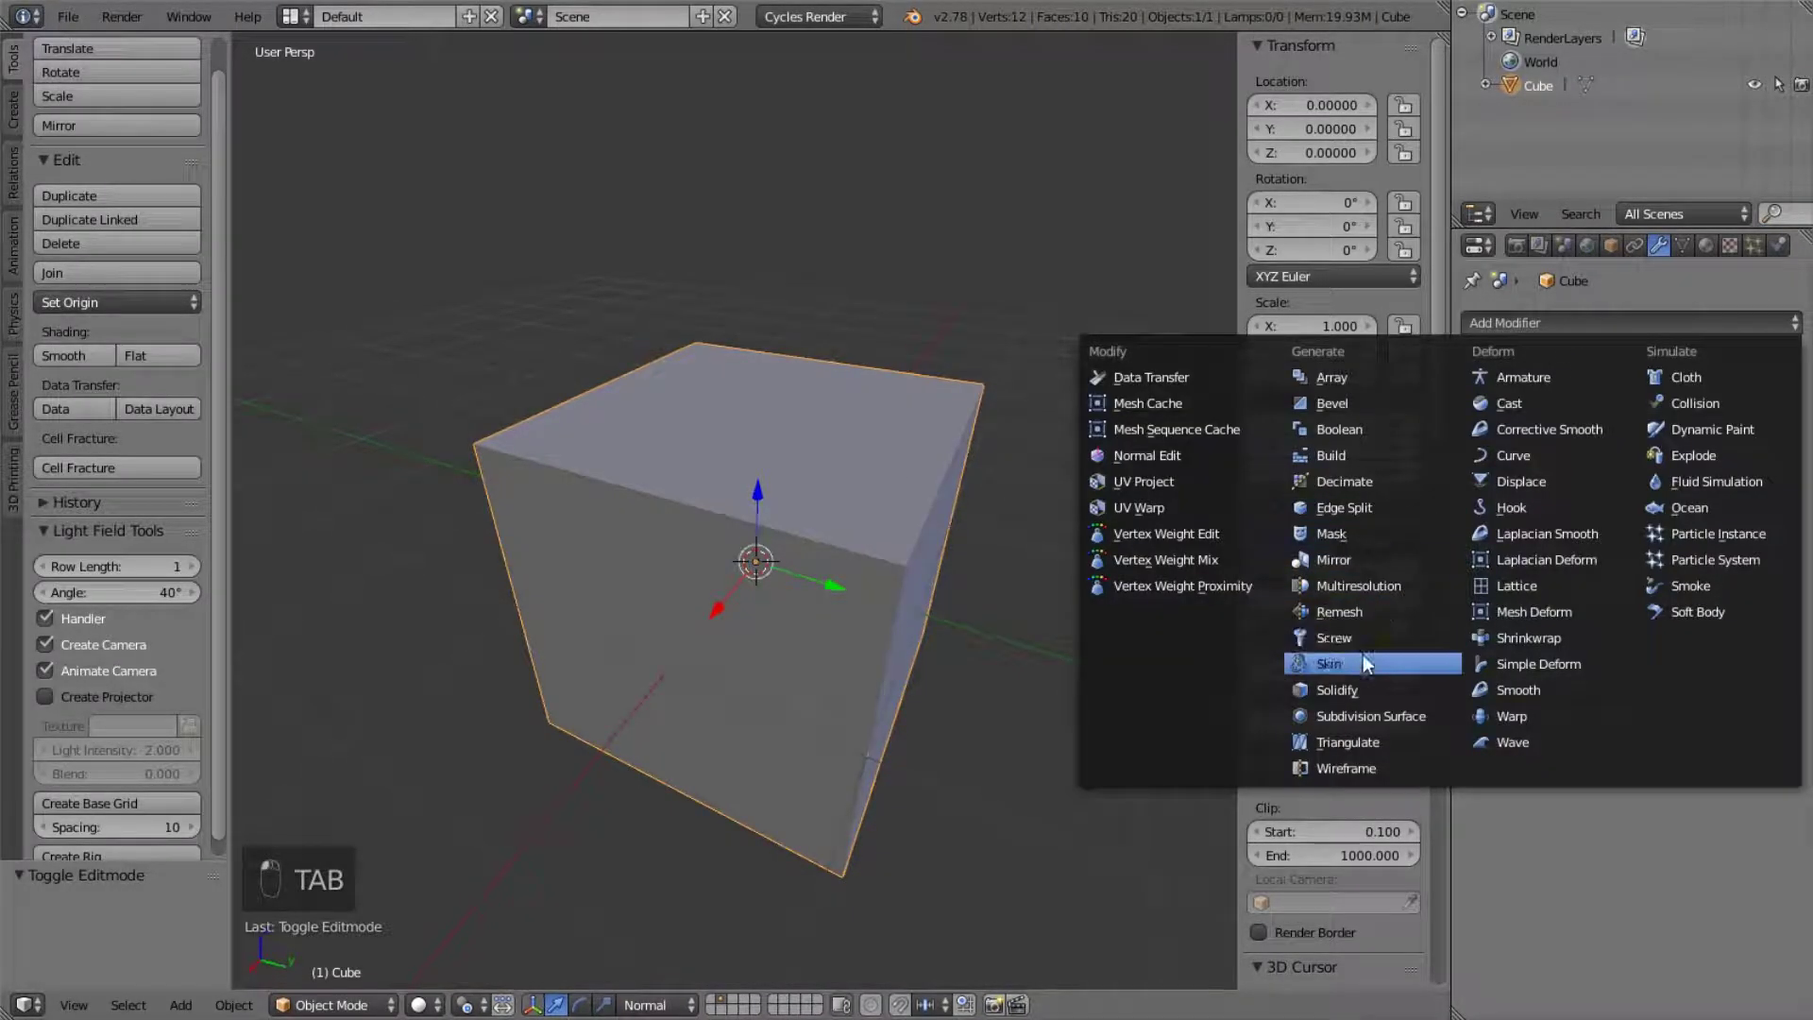
{"action": "left_click", "coordinate": [1369, 638]}
{"action": "middle_click_drag", "start_coordinate": [1035, 513], "coordinate": [931, 311]}
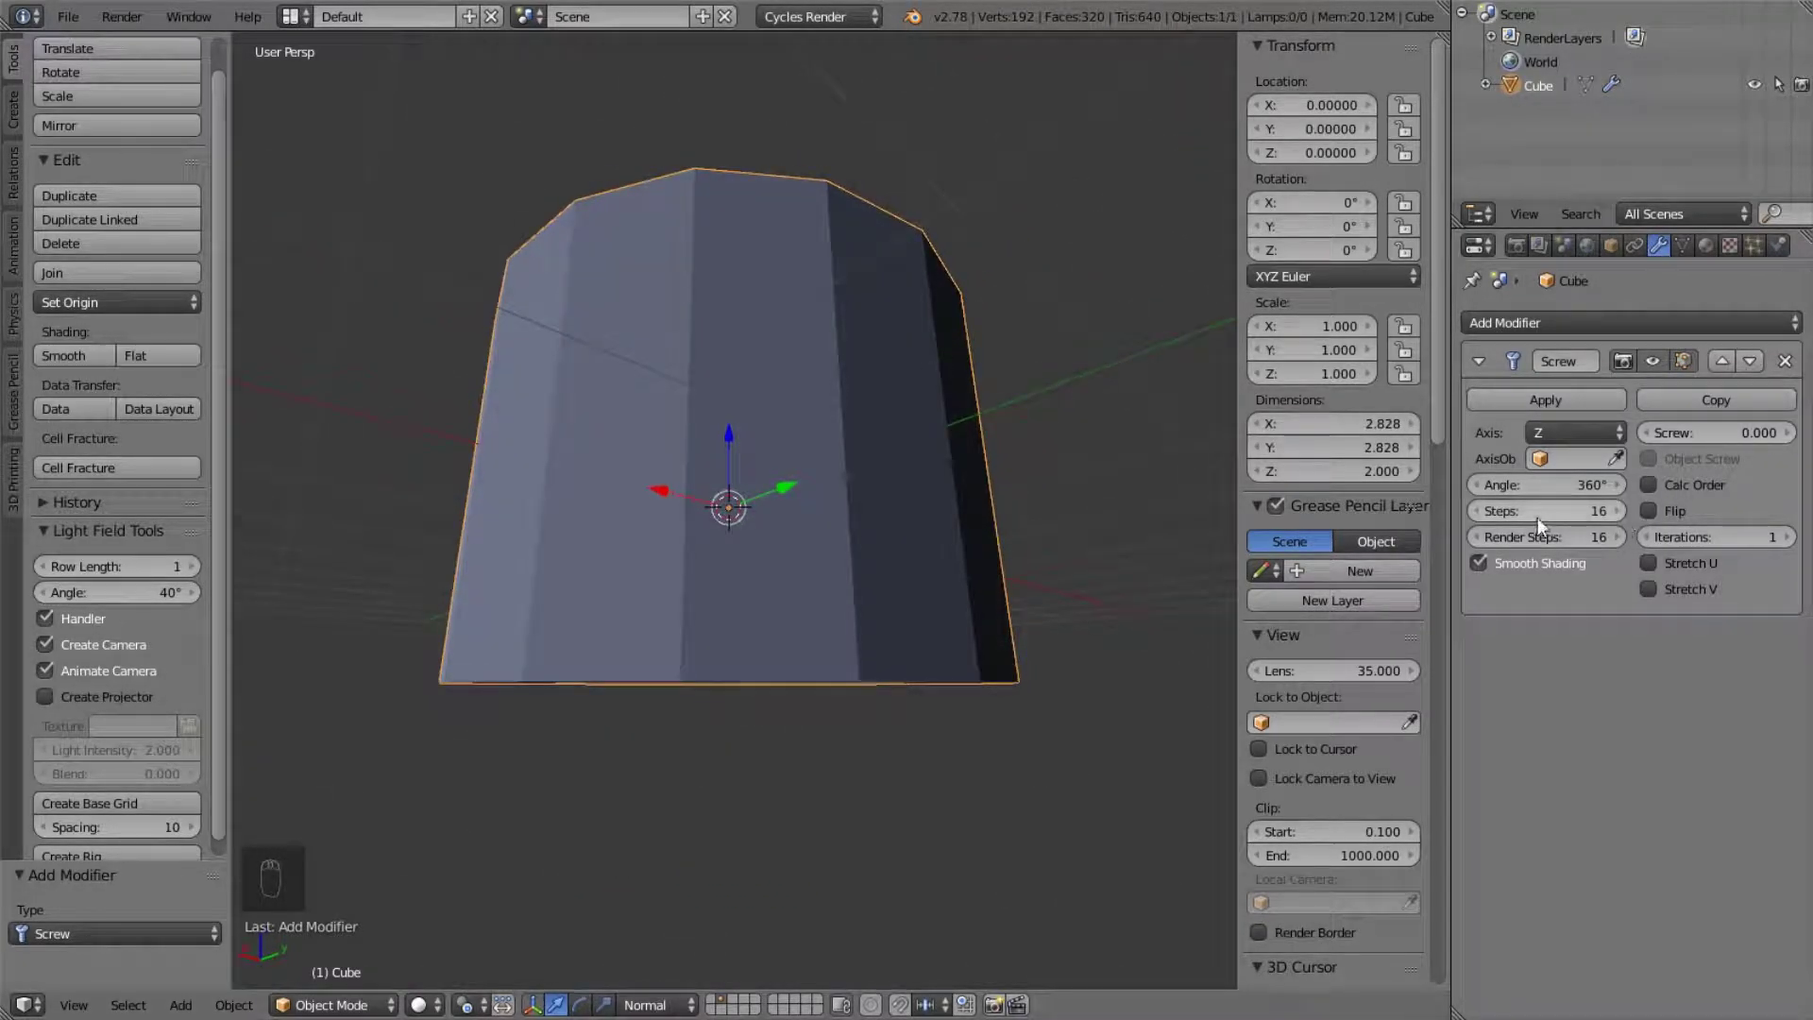
- Set the Screw modifier's viewport steps to 64
{"action": "left_click_drag", "start_coordinate": [1542, 511], "coordinate": [1605, 510]}
{"action": "left_click", "coordinate": [1506, 518]}
{"action": "type", "text": "64"}
{"action": "key", "text": "Return"}
{"action": "middle_click_drag", "start_coordinate": [783, 338], "coordinate": [612, 564]}
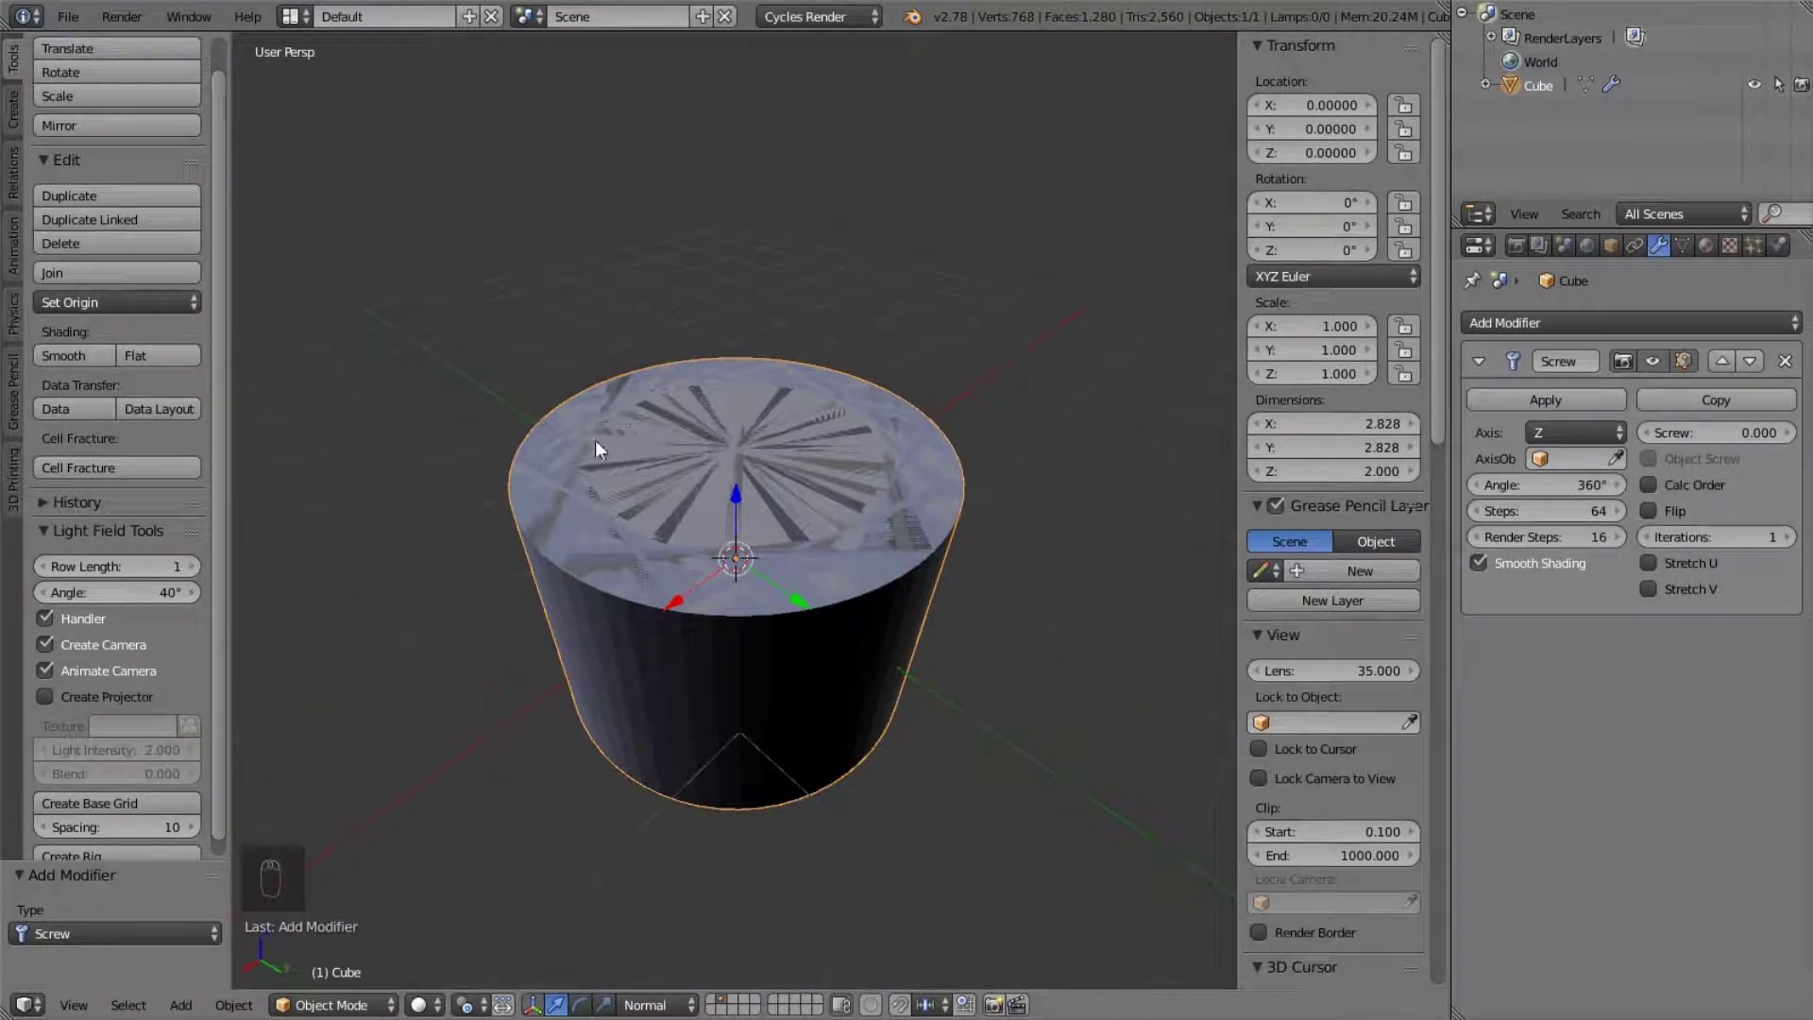
- Turn off the Screw modifier's viewport display and put the cube in Edit mode
{"action": "middle_click_drag", "start_coordinate": [897, 478], "coordinate": [808, 348]}
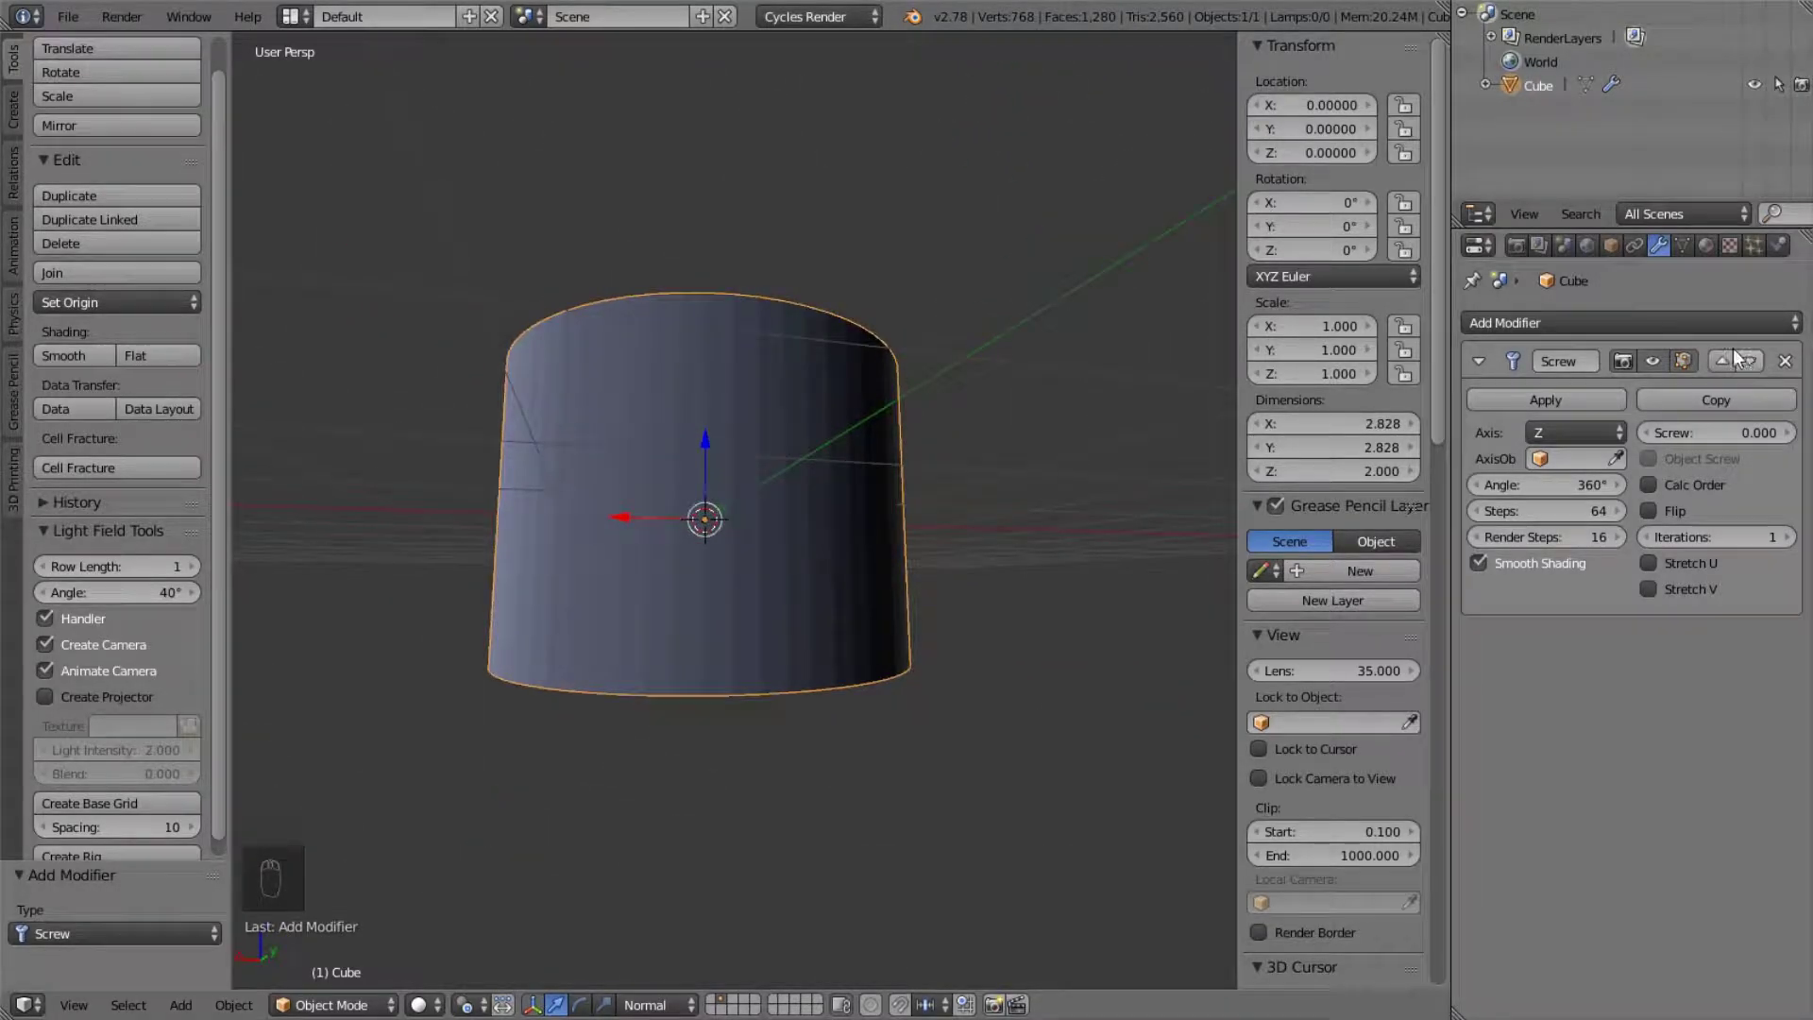
{"action": "left_click", "coordinate": [1652, 361]}
{"action": "middle_click_drag", "start_coordinate": [906, 491], "coordinate": [926, 594]}
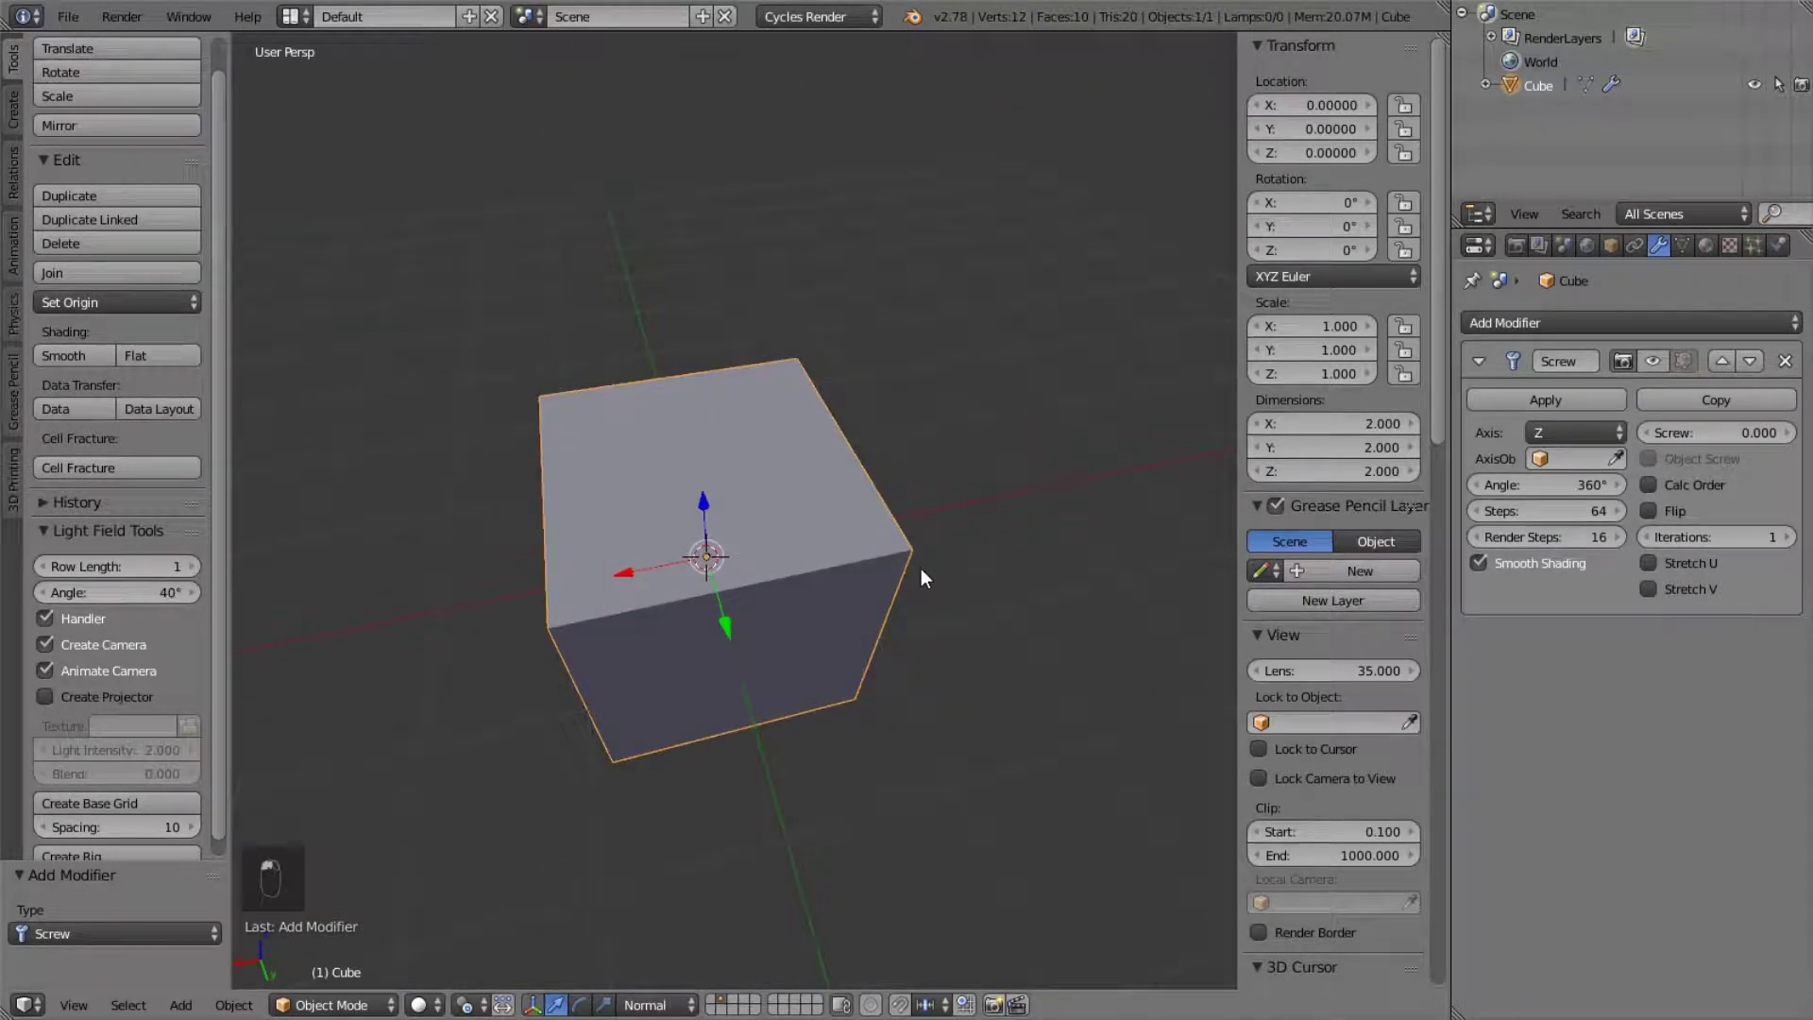
{"action": "key", "text": "KP_1"}
{"action": "middle_click_drag", "start_coordinate": [921, 565], "coordinate": [887, 340]}
{"action": "key", "text": "Tab"}
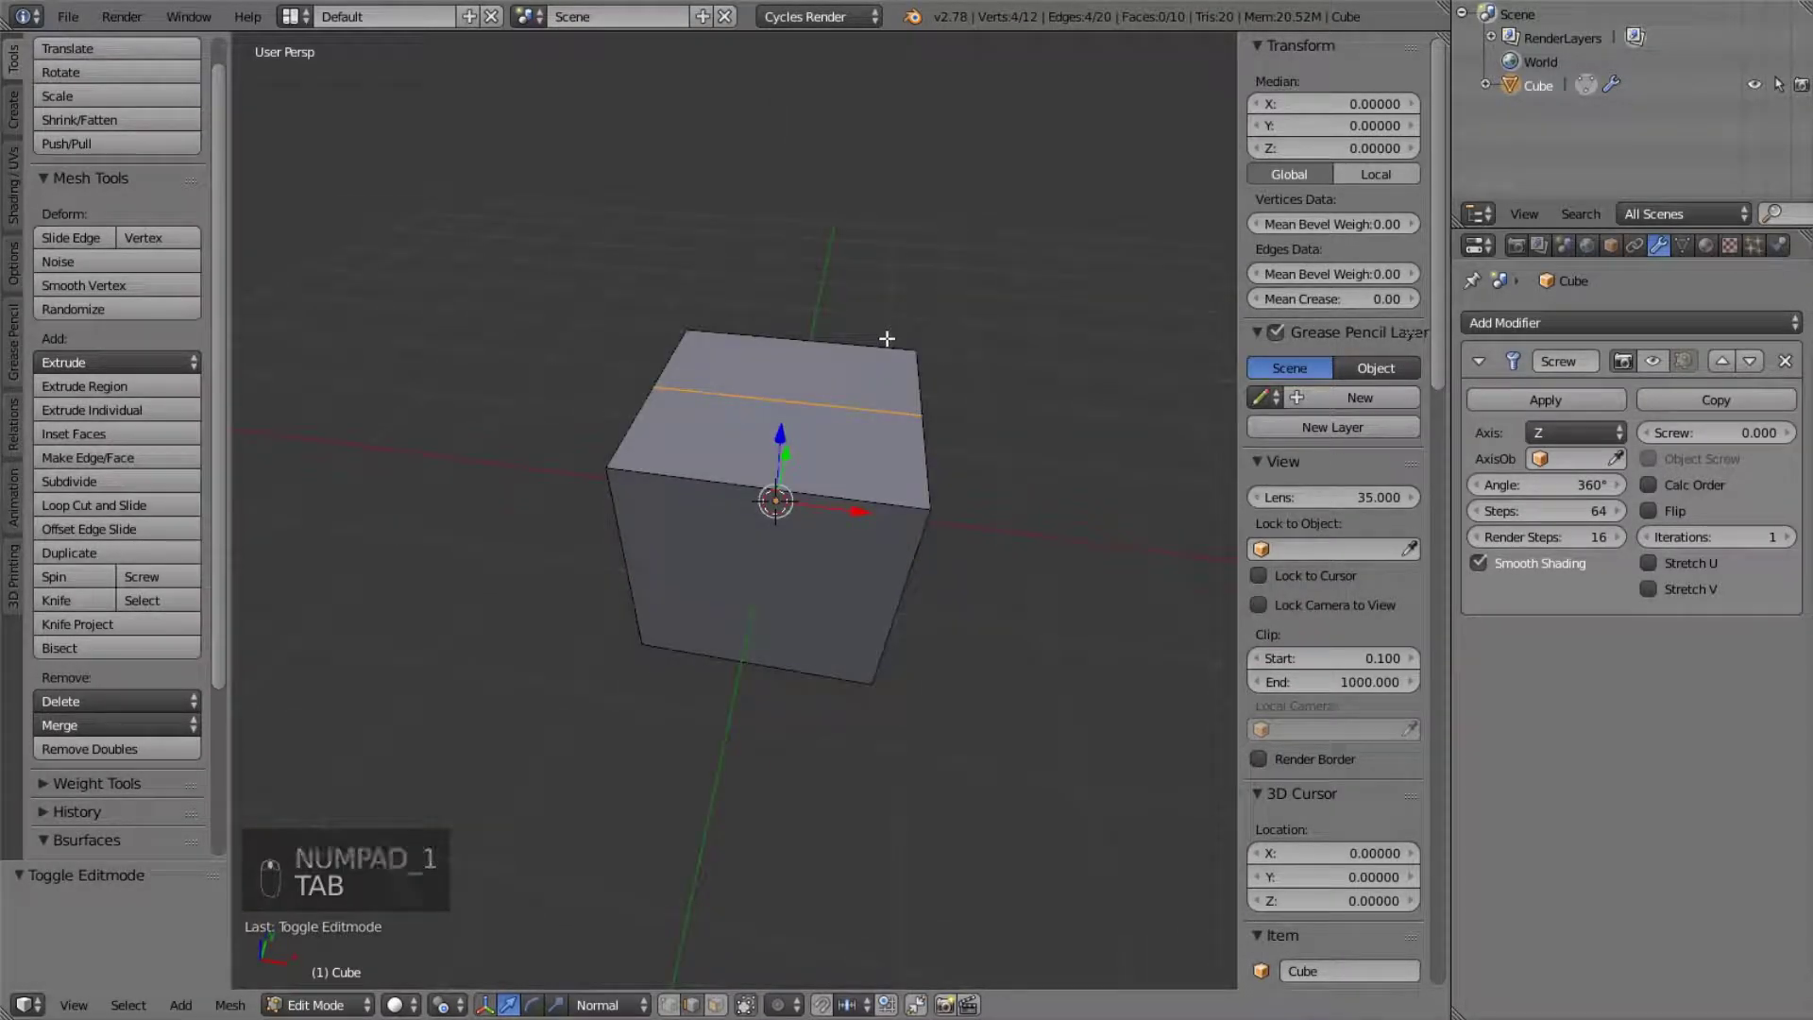
- Add a second centred loop cut to the cube, perpendicular to the X axis
{"action": "scroll", "coordinate": [898, 372], "scroll_direction": "up", "scroll_amount": 2}
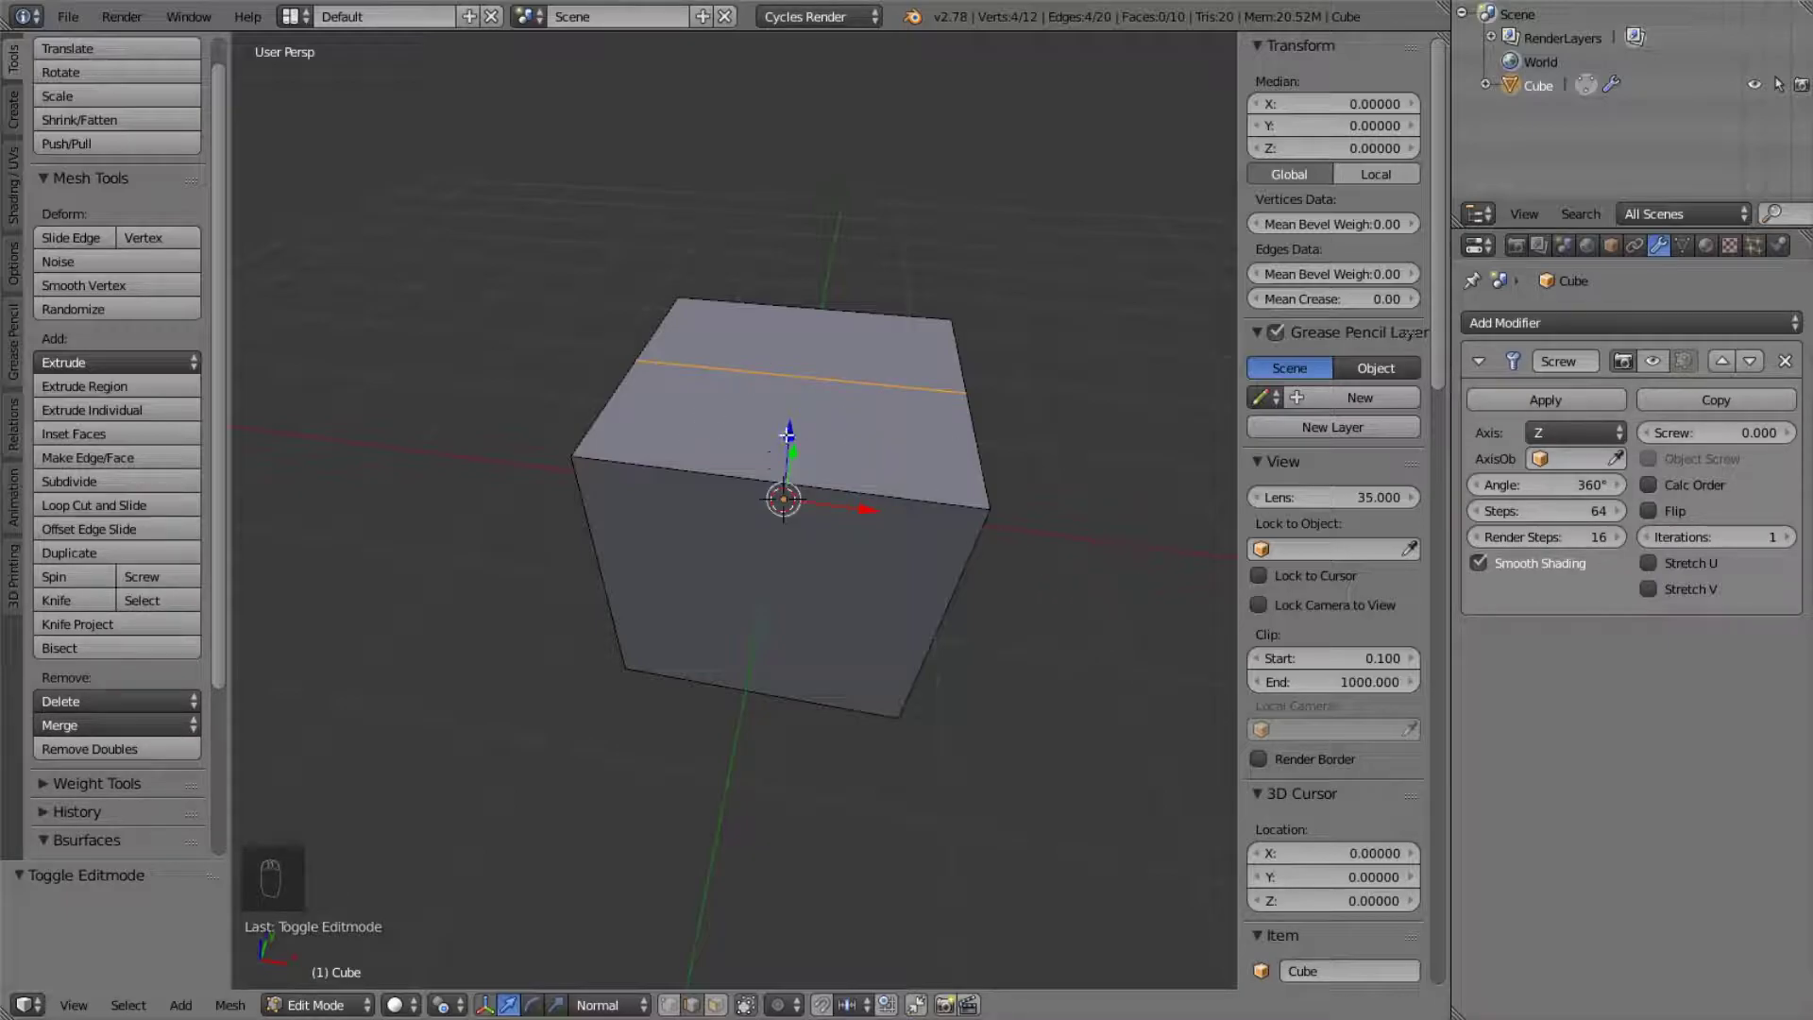
{"action": "left_click", "coordinate": [1653, 363]}
{"action": "left_click", "coordinate": [1654, 363]}
{"action": "key", "text": "ctrl+r"}
{"action": "left_click", "coordinate": [772, 595]}
{"action": "right_click", "coordinate": [772, 595]}
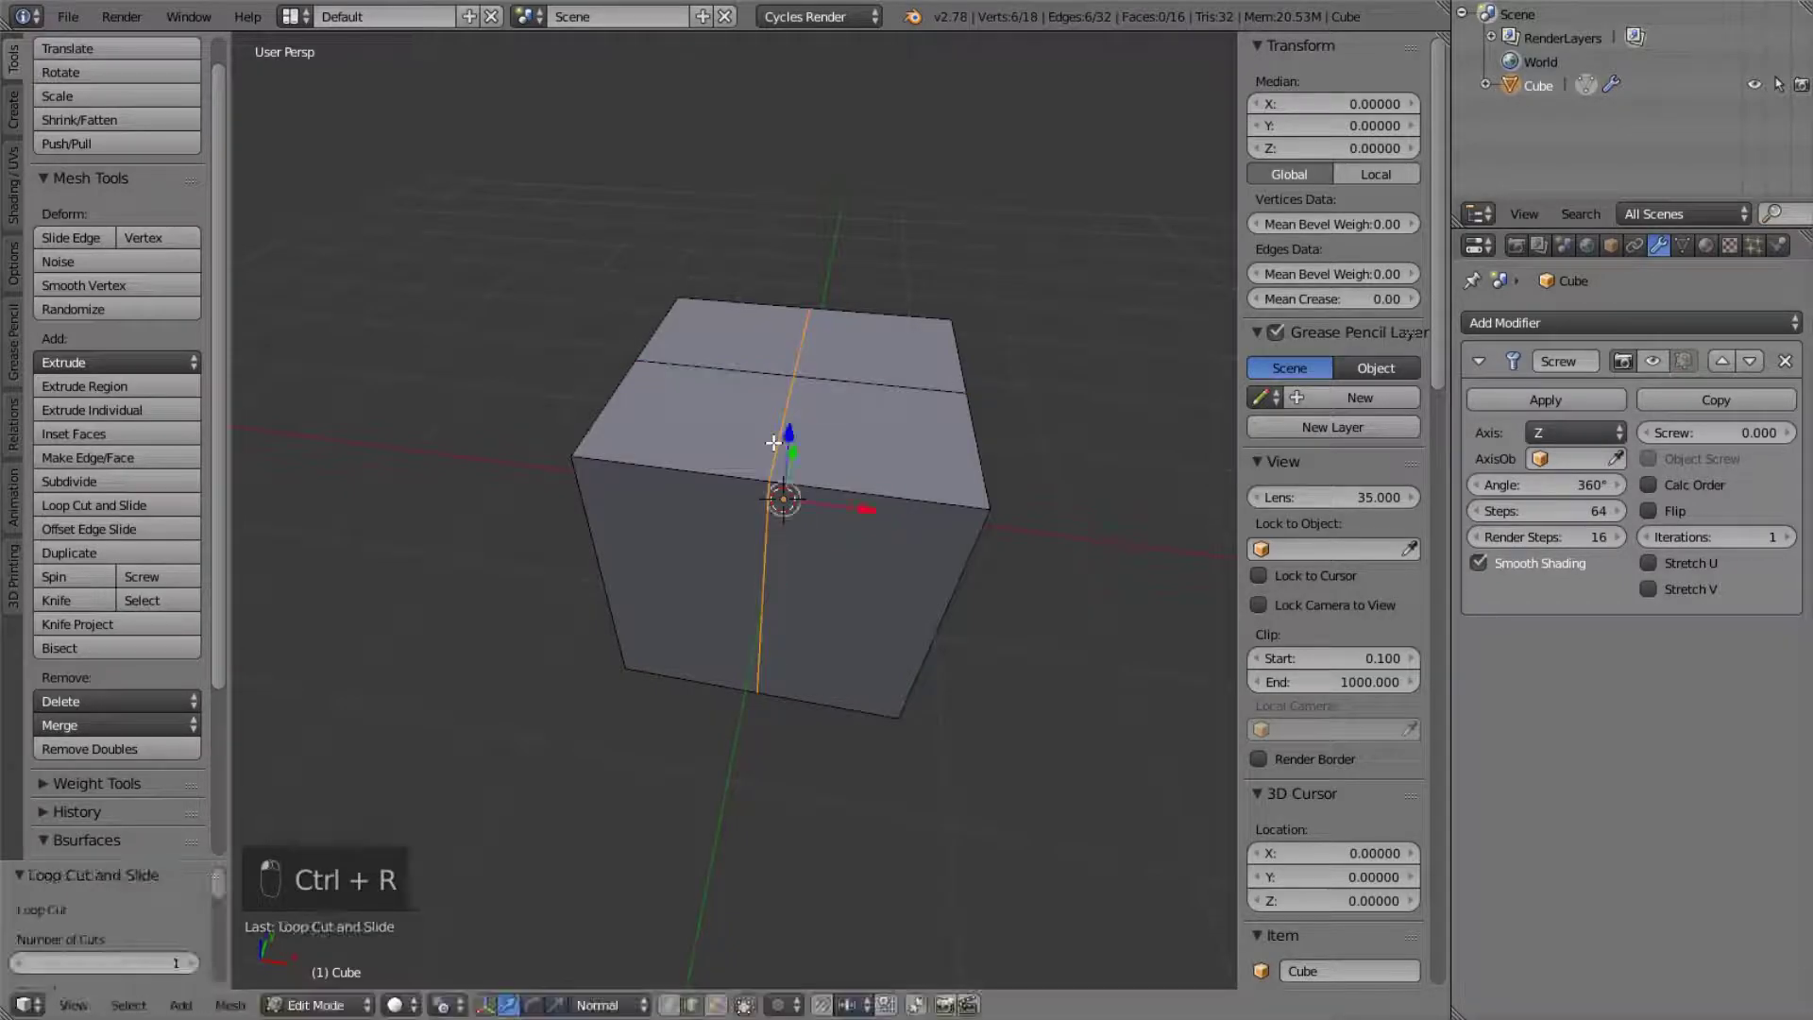
{"action": "key", "text": "ctrl+r"}
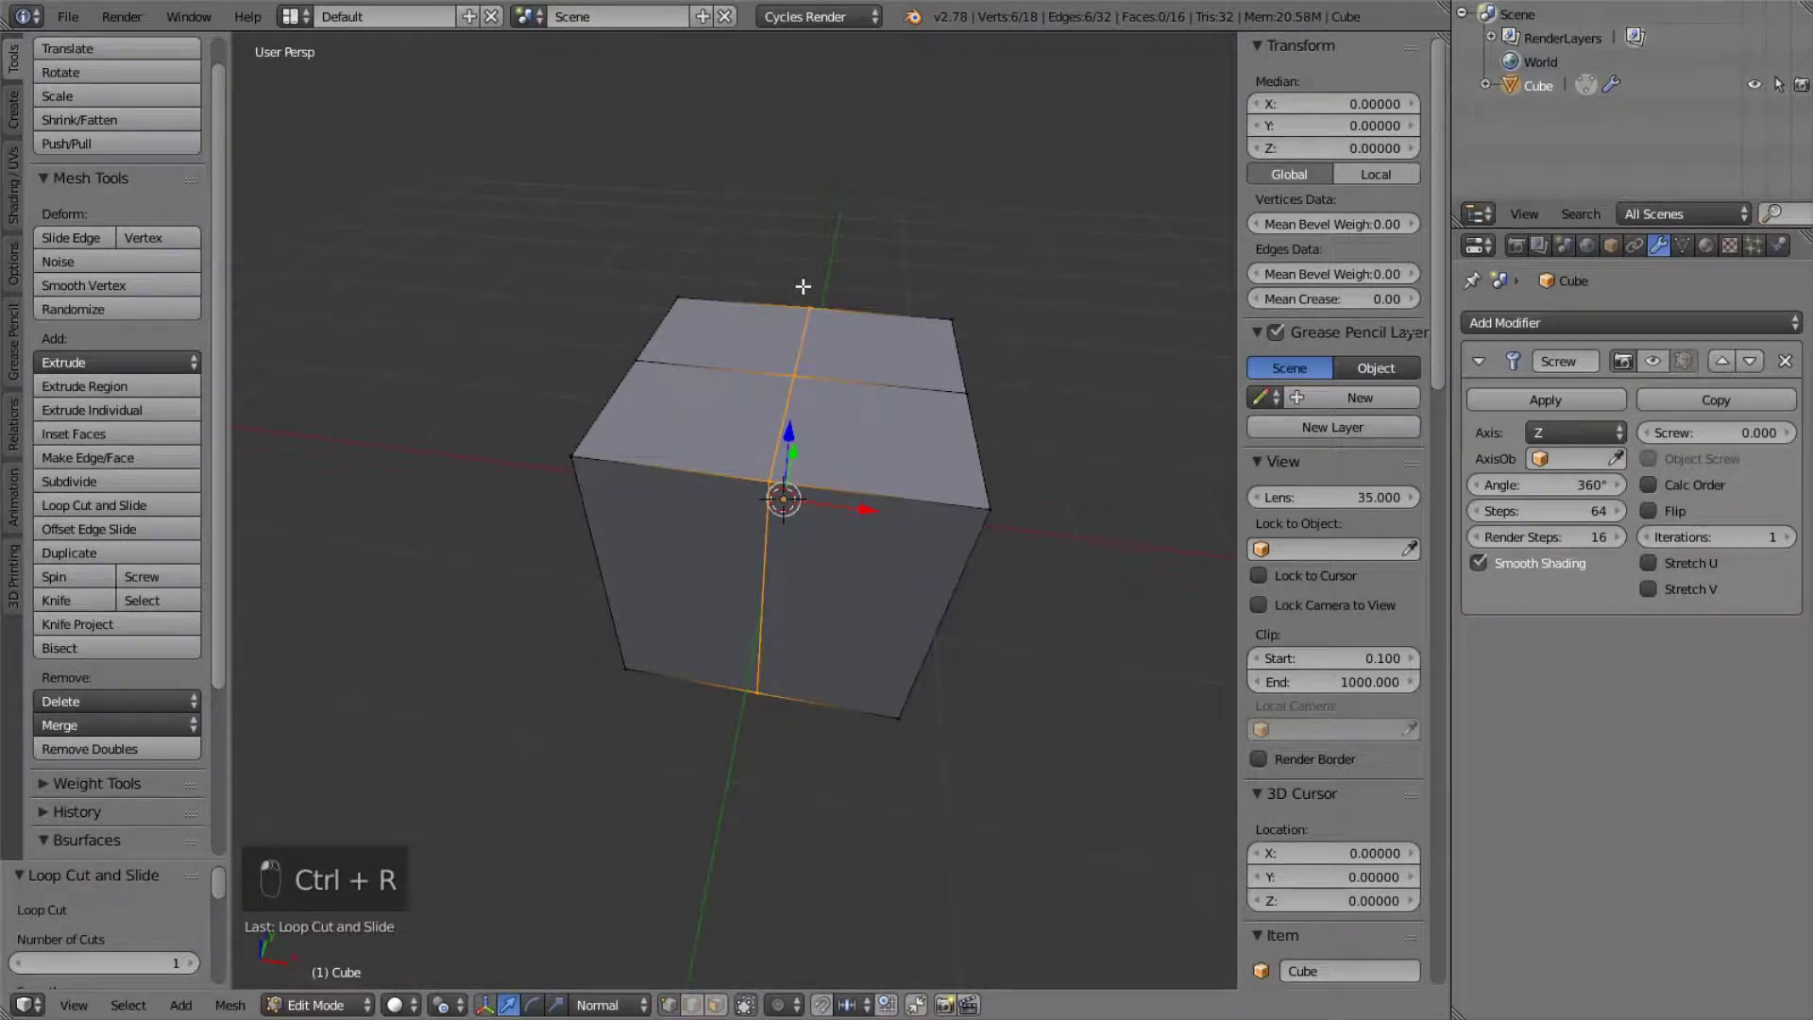
{"action": "right_click", "coordinate": [678, 298]}
{"action": "right_click", "coordinate": [952, 320], "text": "ctrl"}
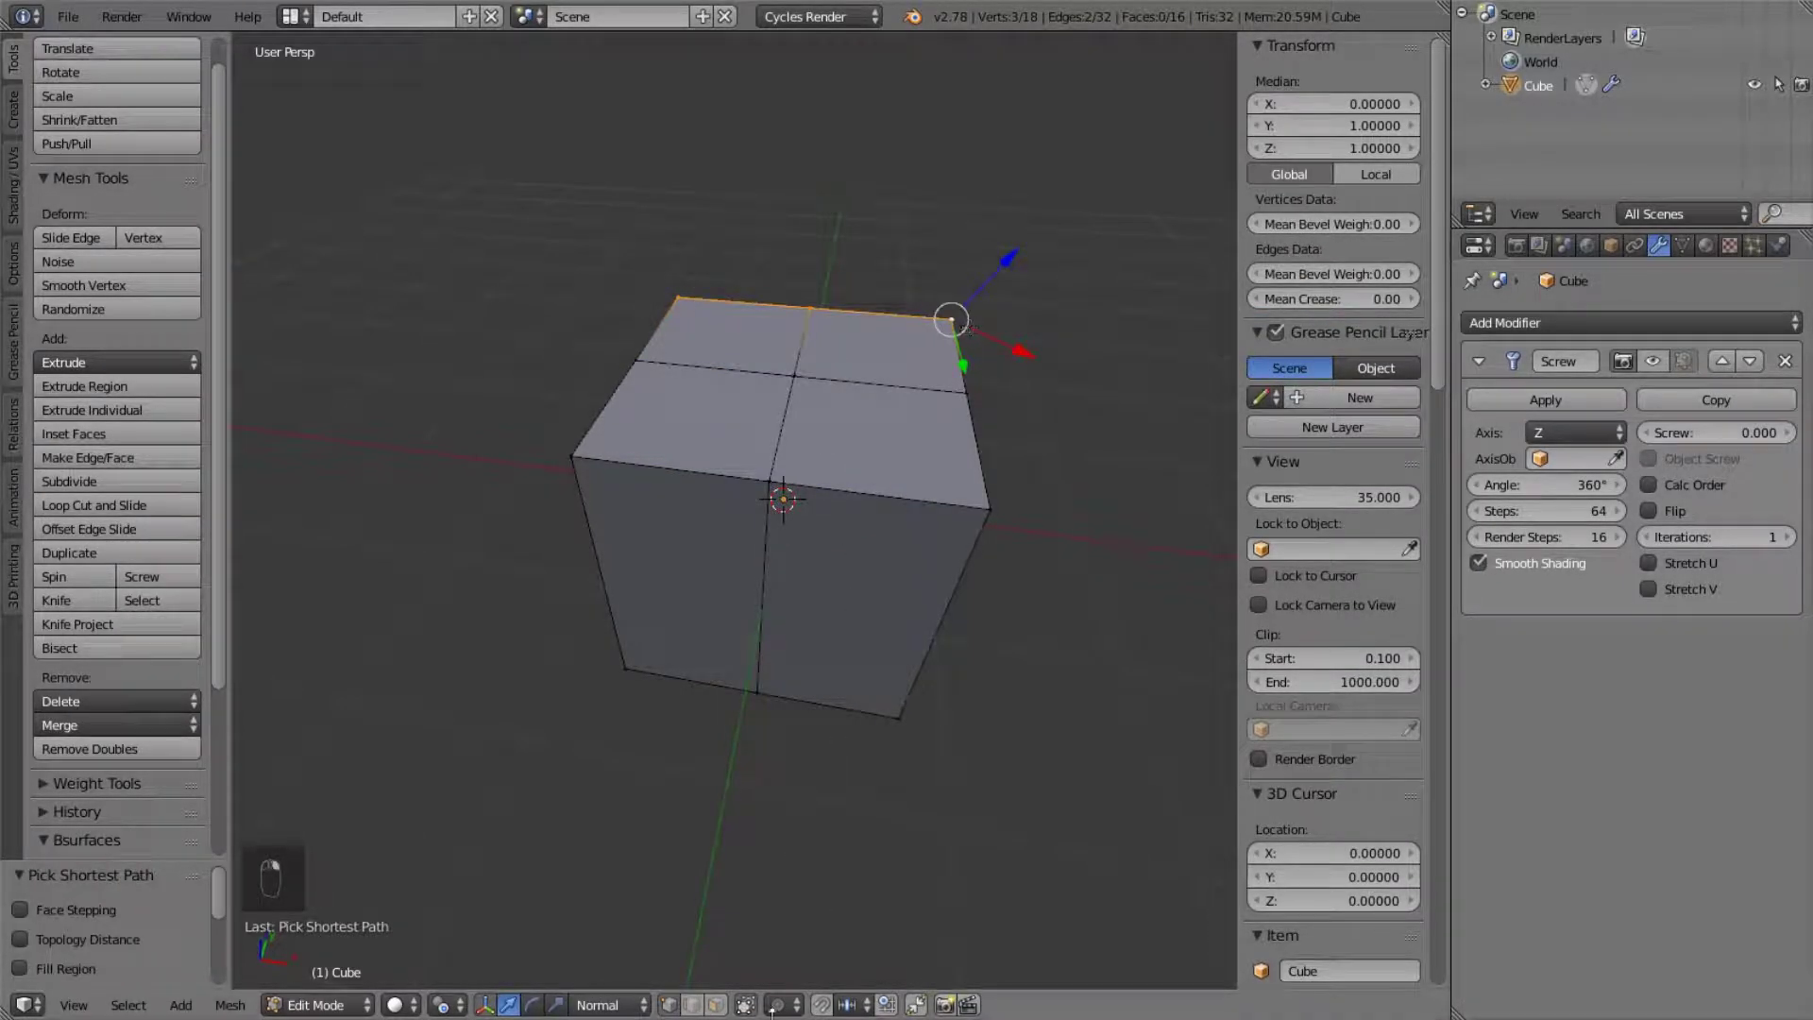
- In face select mode, delete all of the cube's faces except the two on the negative Y side
{"action": "left_click", "coordinate": [710, 1005]}
{"action": "middle_click_drag", "start_coordinate": [927, 668], "coordinate": [530, 567]}
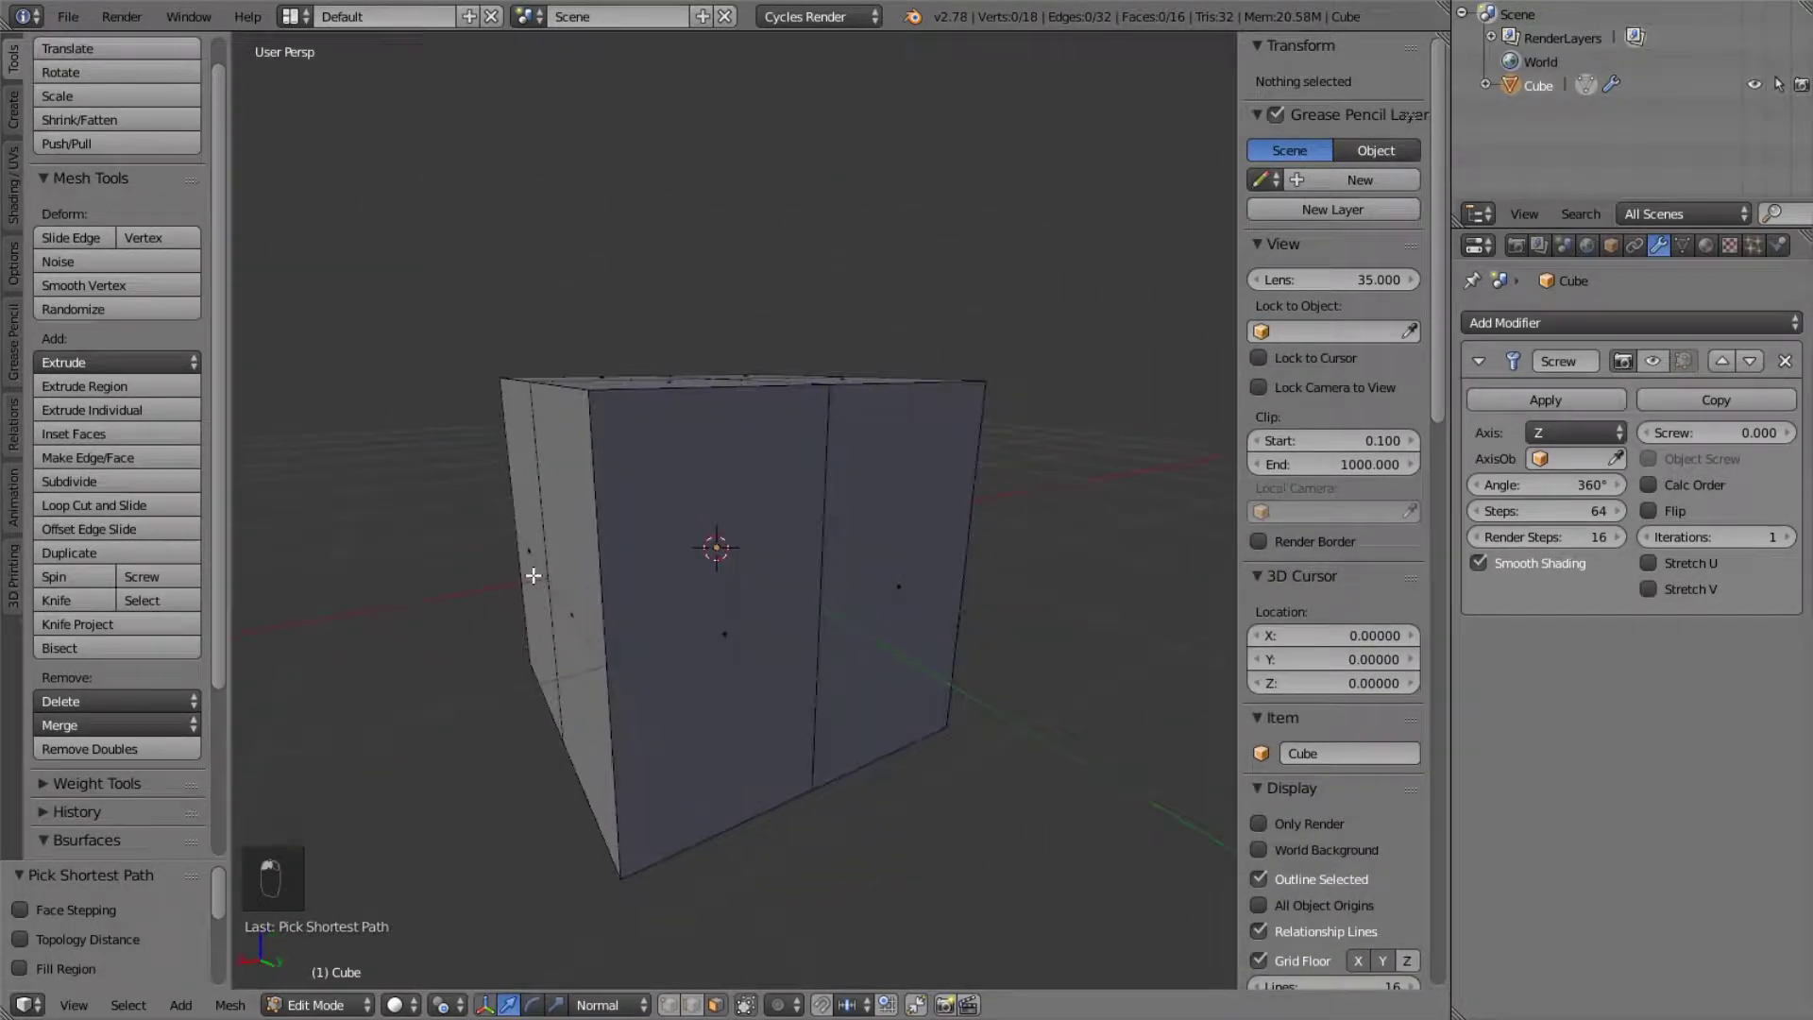
{"action": "right_click", "coordinate": [547, 595]}
{"action": "right_click", "coordinate": [676, 593], "text": "shift"}
{"action": "middle_click_drag", "start_coordinate": [862, 542], "coordinate": [1177, 655]}
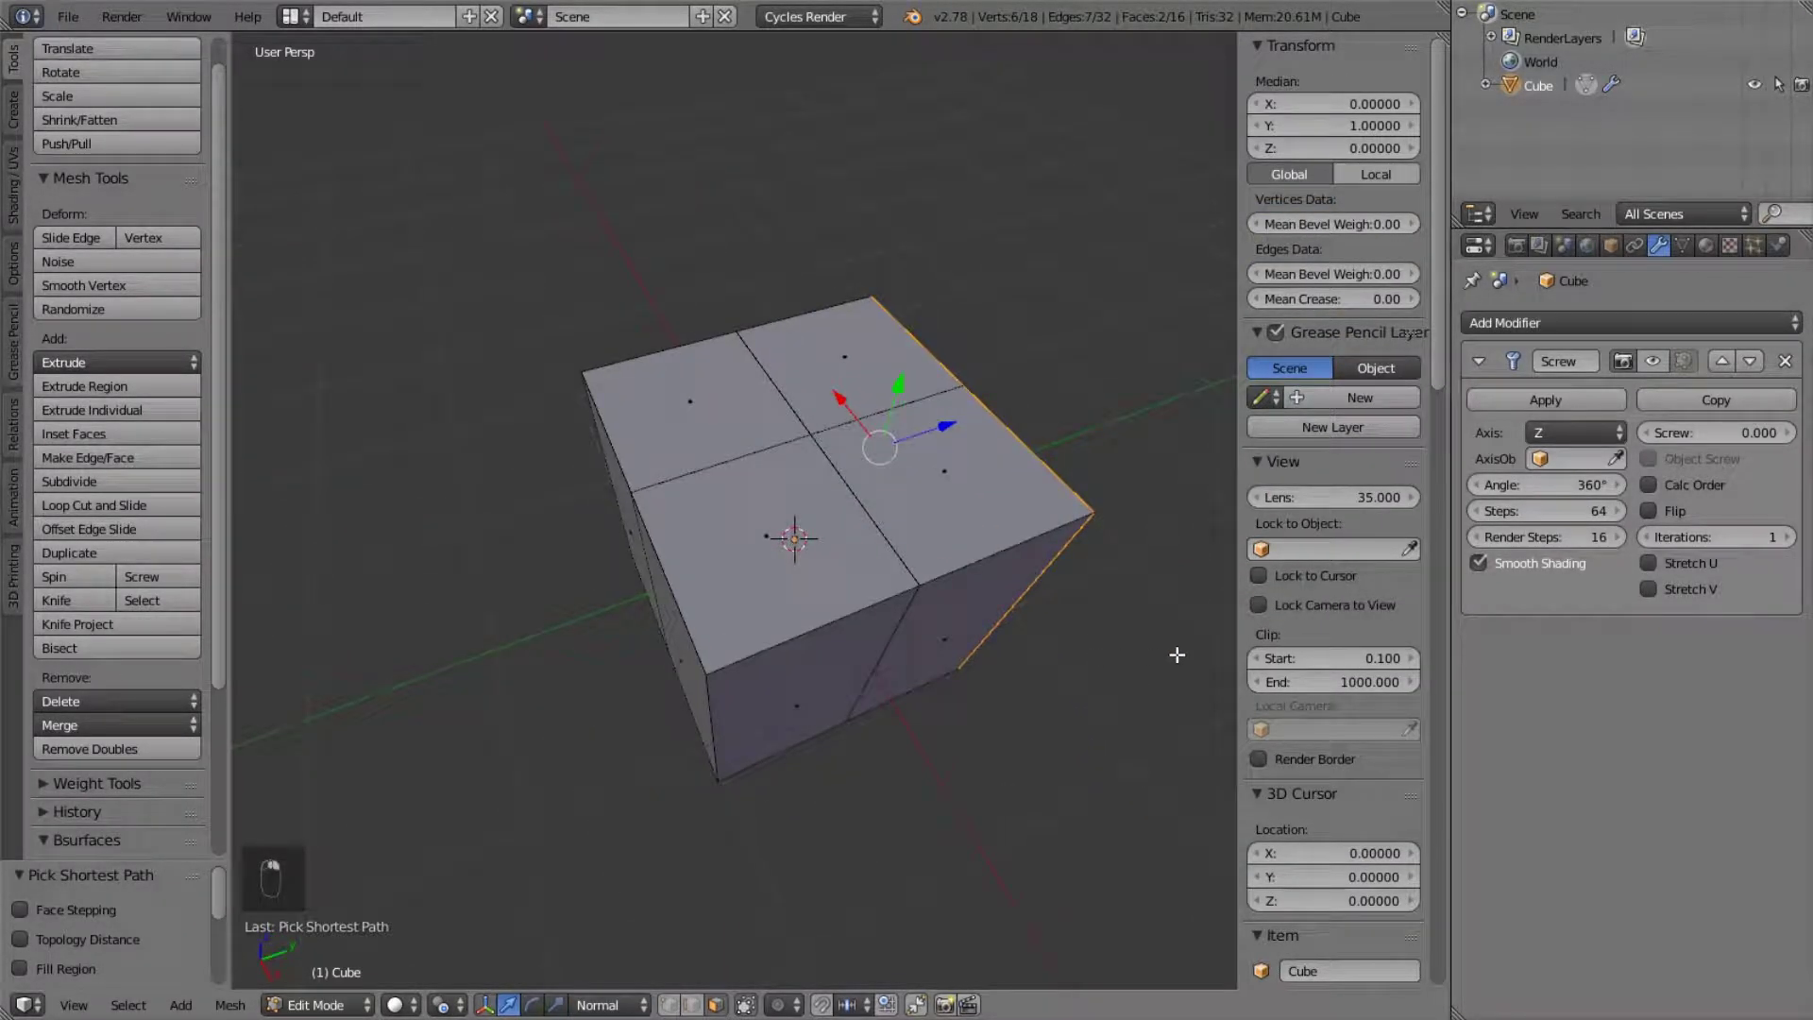
{"action": "key", "text": "ctrl+KP_Add"}
{"action": "middle_click_drag", "start_coordinate": [716, 544], "coordinate": [852, 446]}
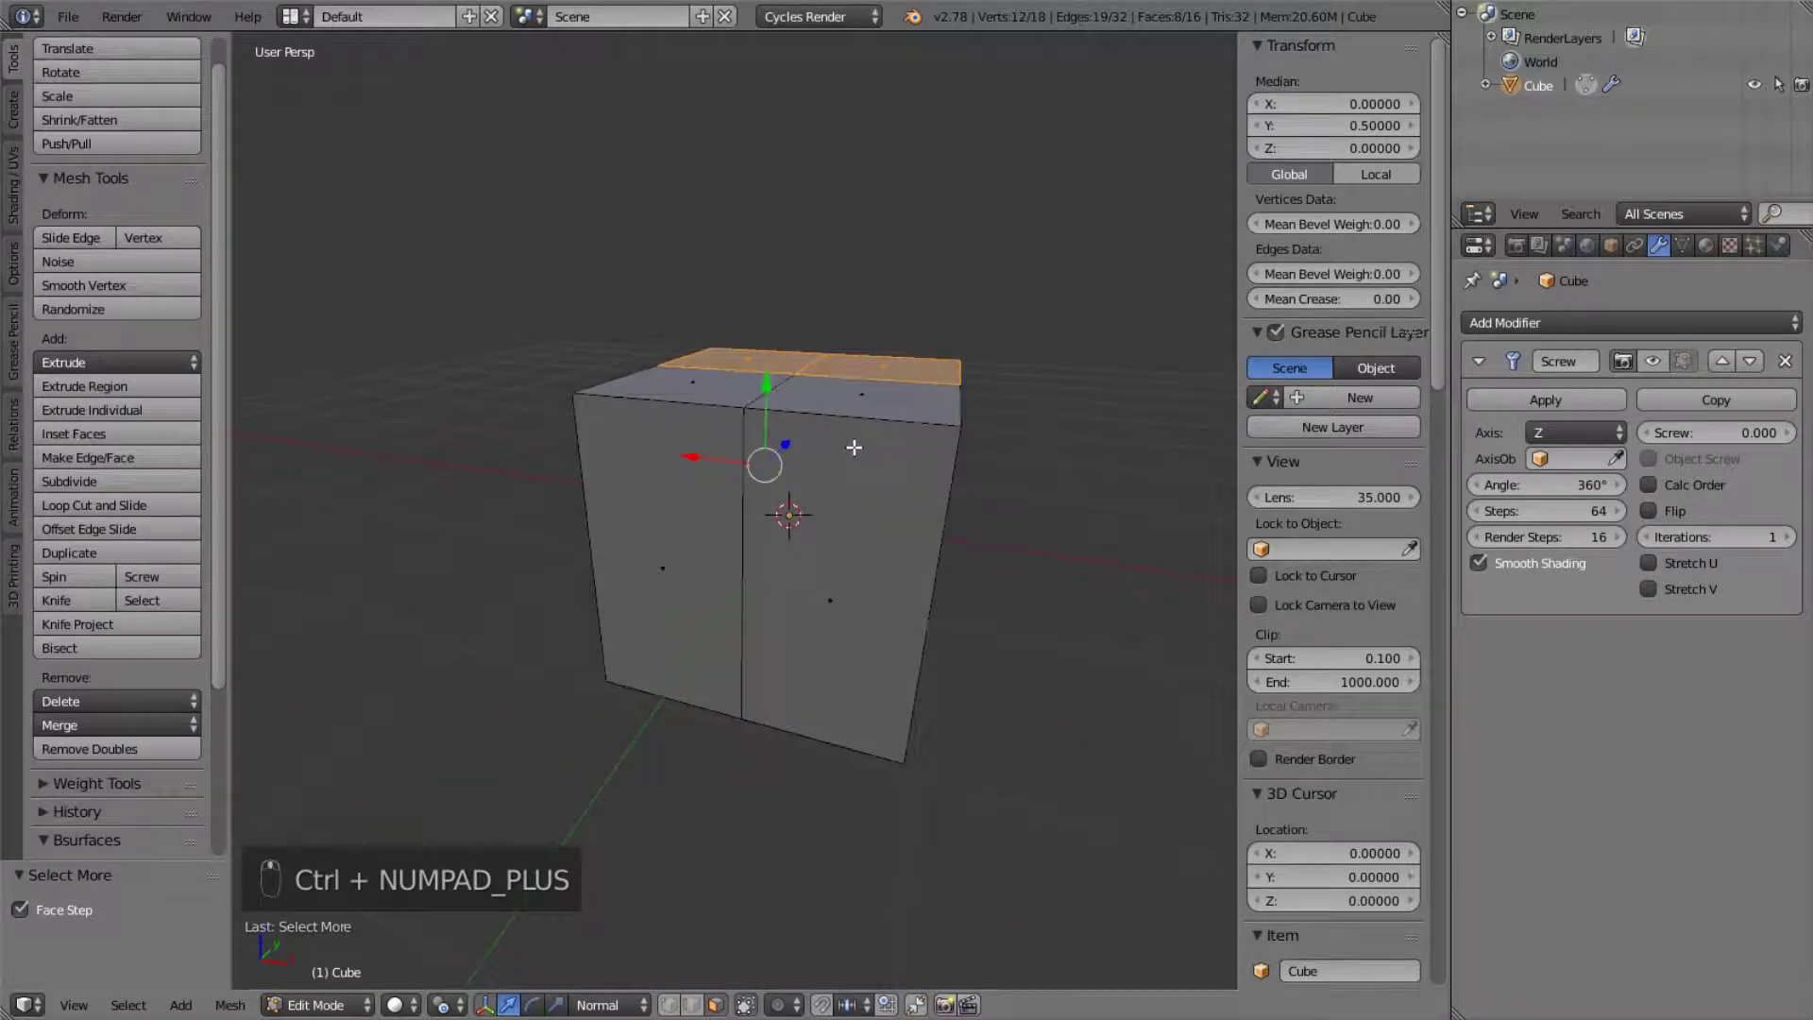
{"action": "key", "text": "ctrl+KP_Add"}
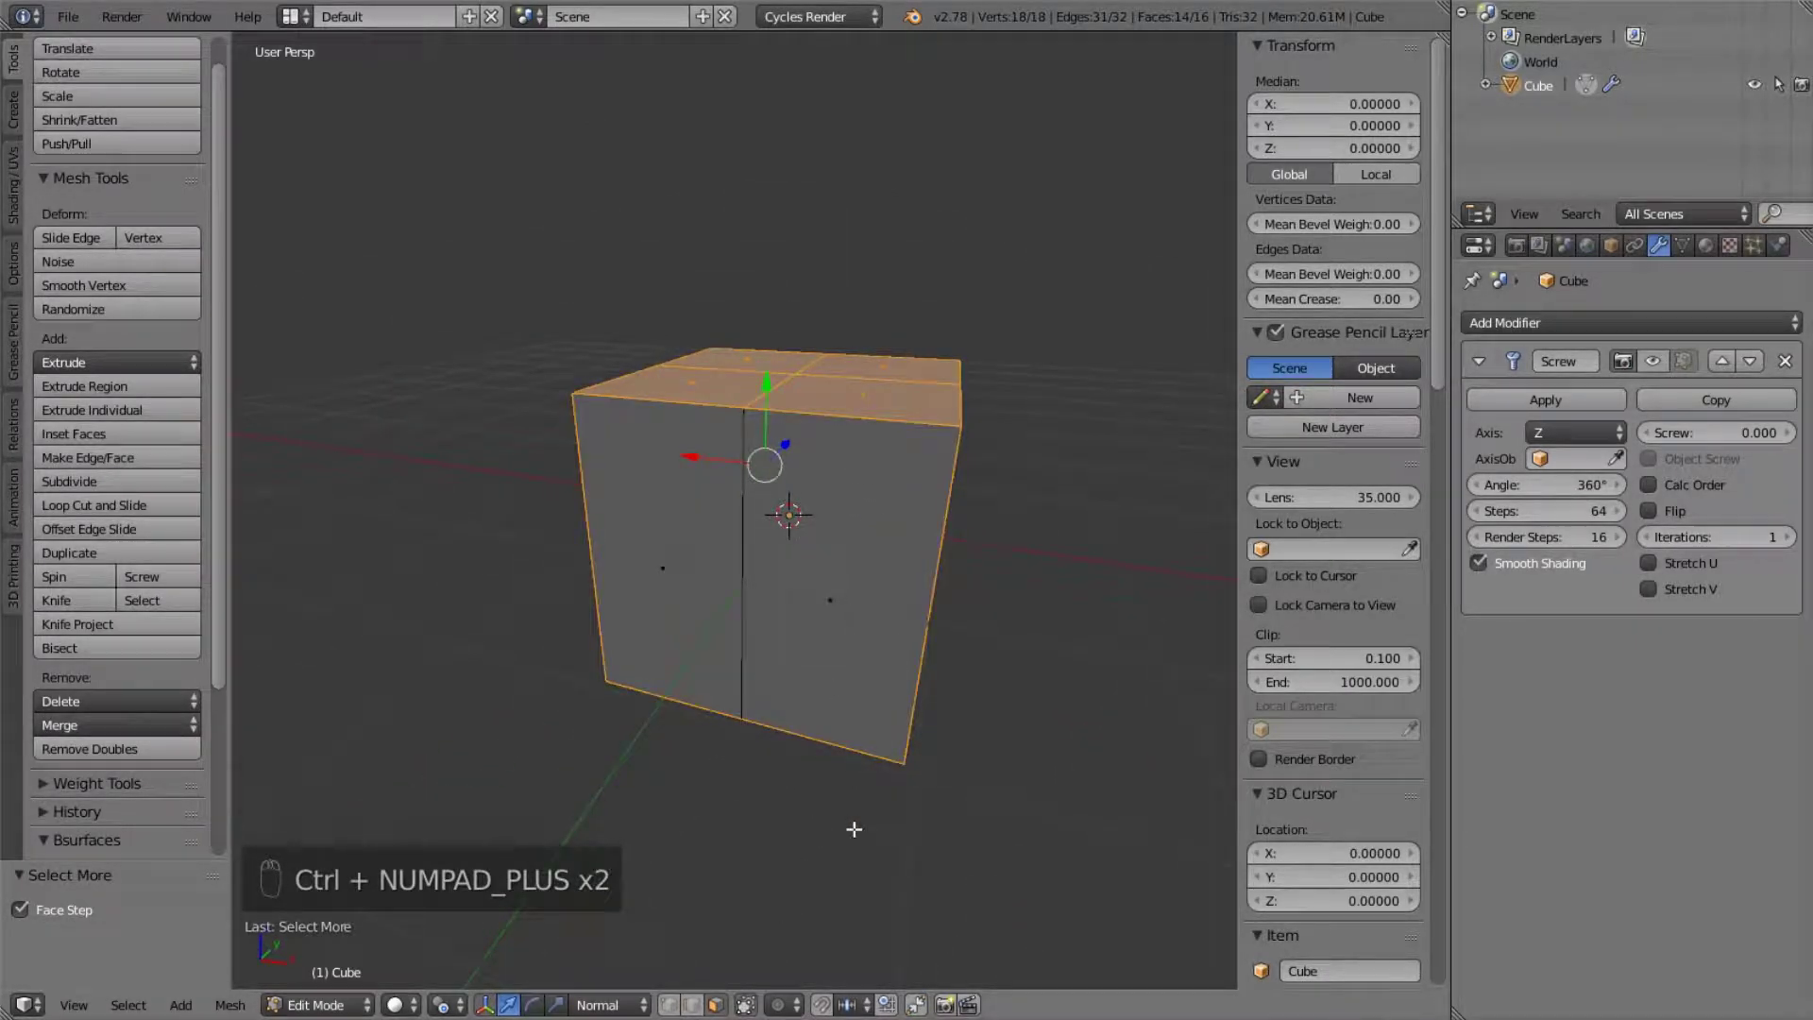
{"action": "key", "text": "x"}
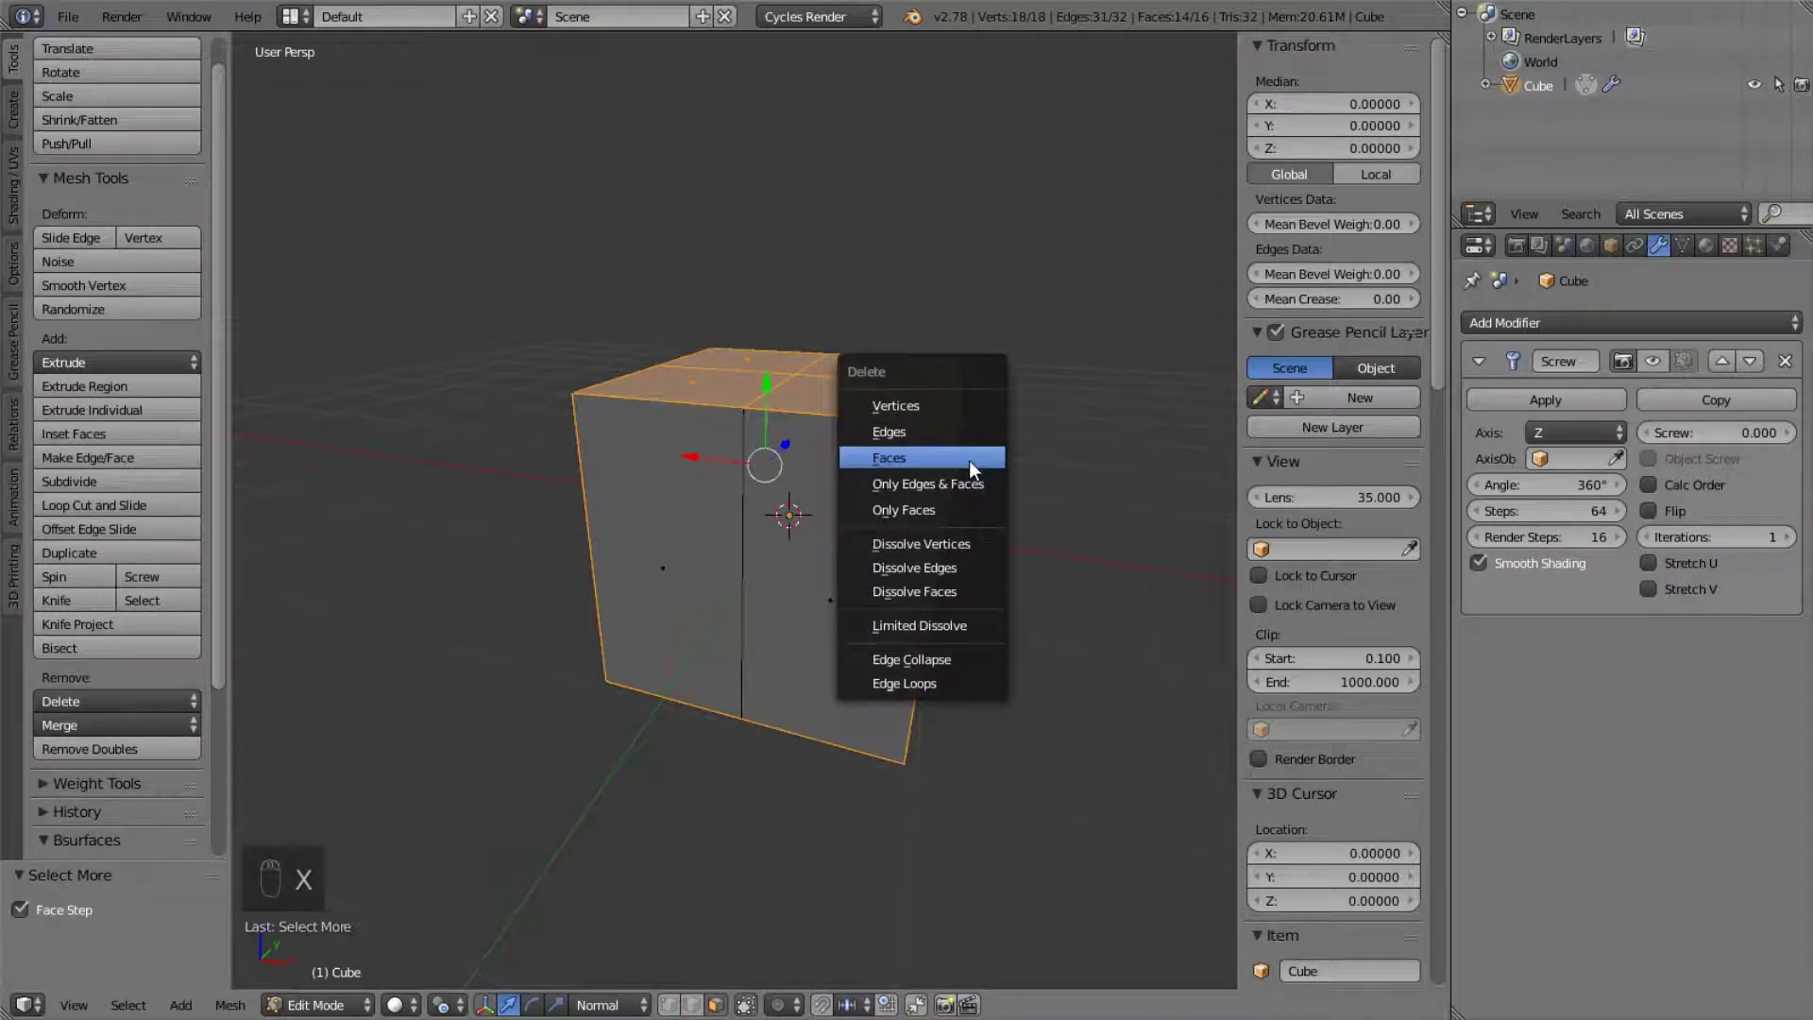
{"action": "left_click", "coordinate": [972, 470]}
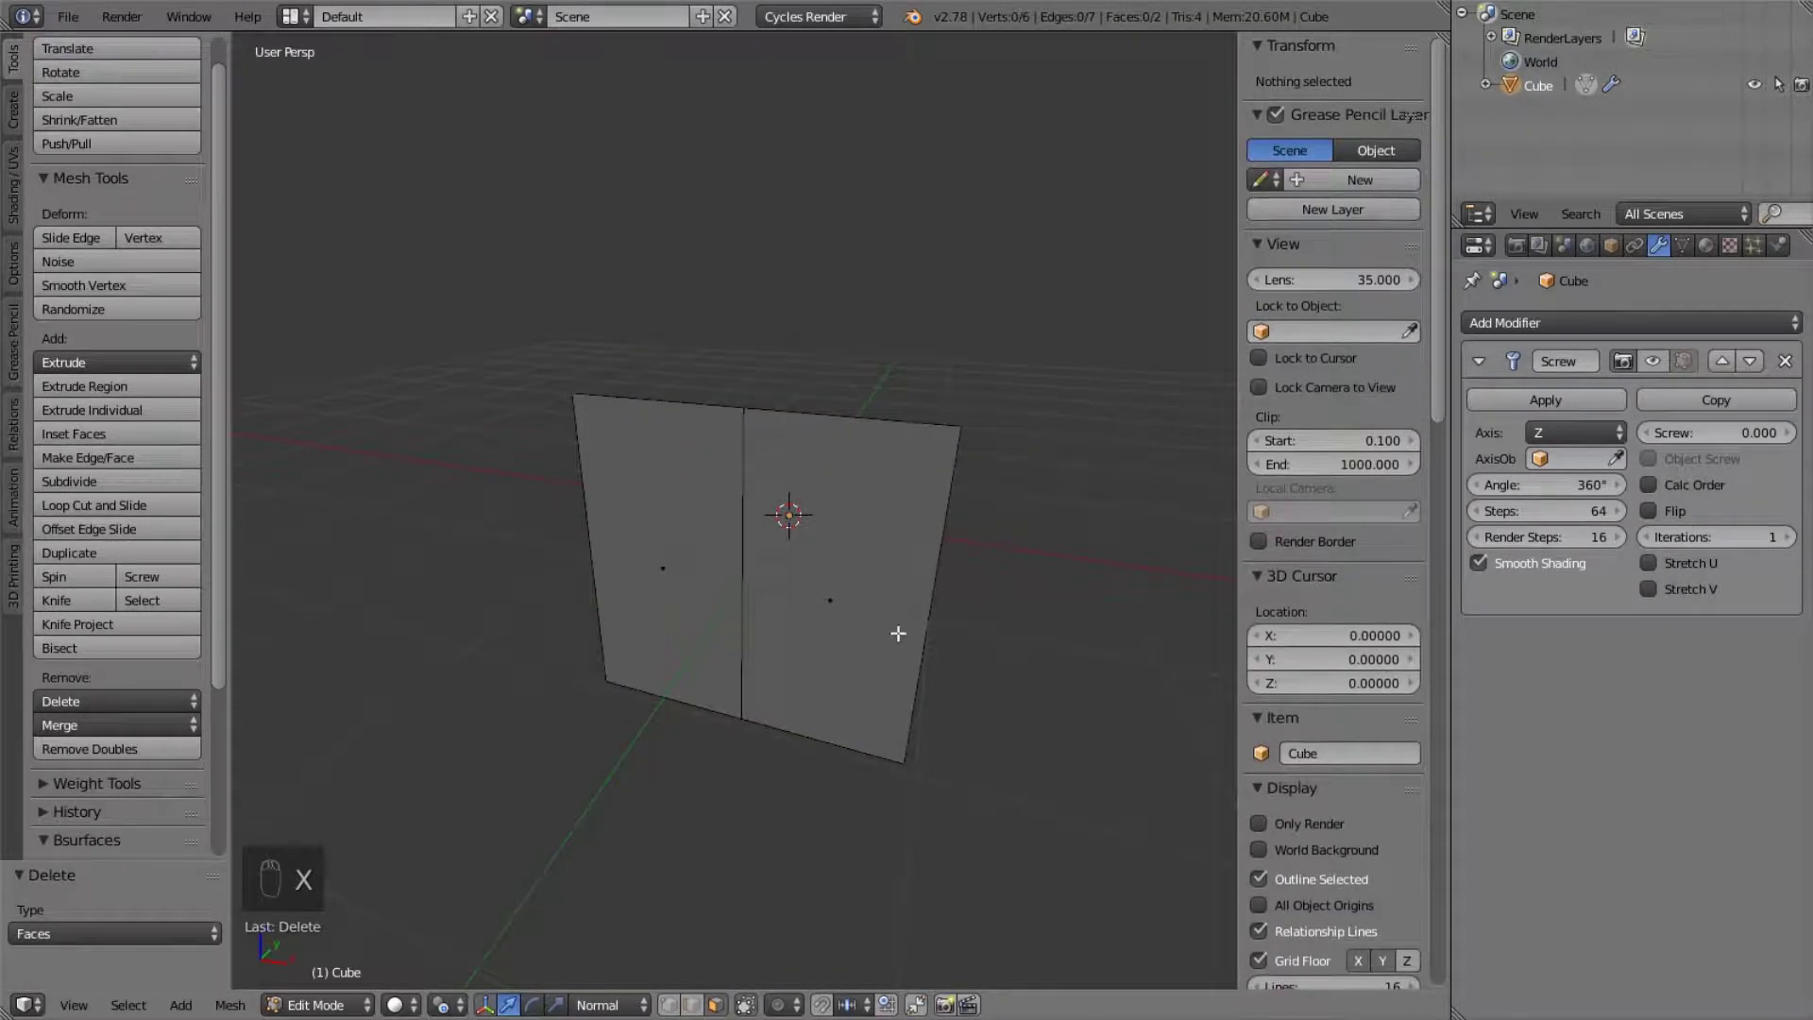
- Delete the four outer corner vertices of the remaining faces, keeping only the middle vertical edge
{"action": "right_click", "coordinate": [961, 426]}
{"action": "right_click", "coordinate": [905, 763], "text": "shift"}
{"action": "right_click", "coordinate": [606, 681], "text": "shift"}
{"action": "right_click", "coordinate": [573, 393], "text": "shift"}
{"action": "key", "text": "x"}
{"action": "left_click", "coordinate": [558, 345]}
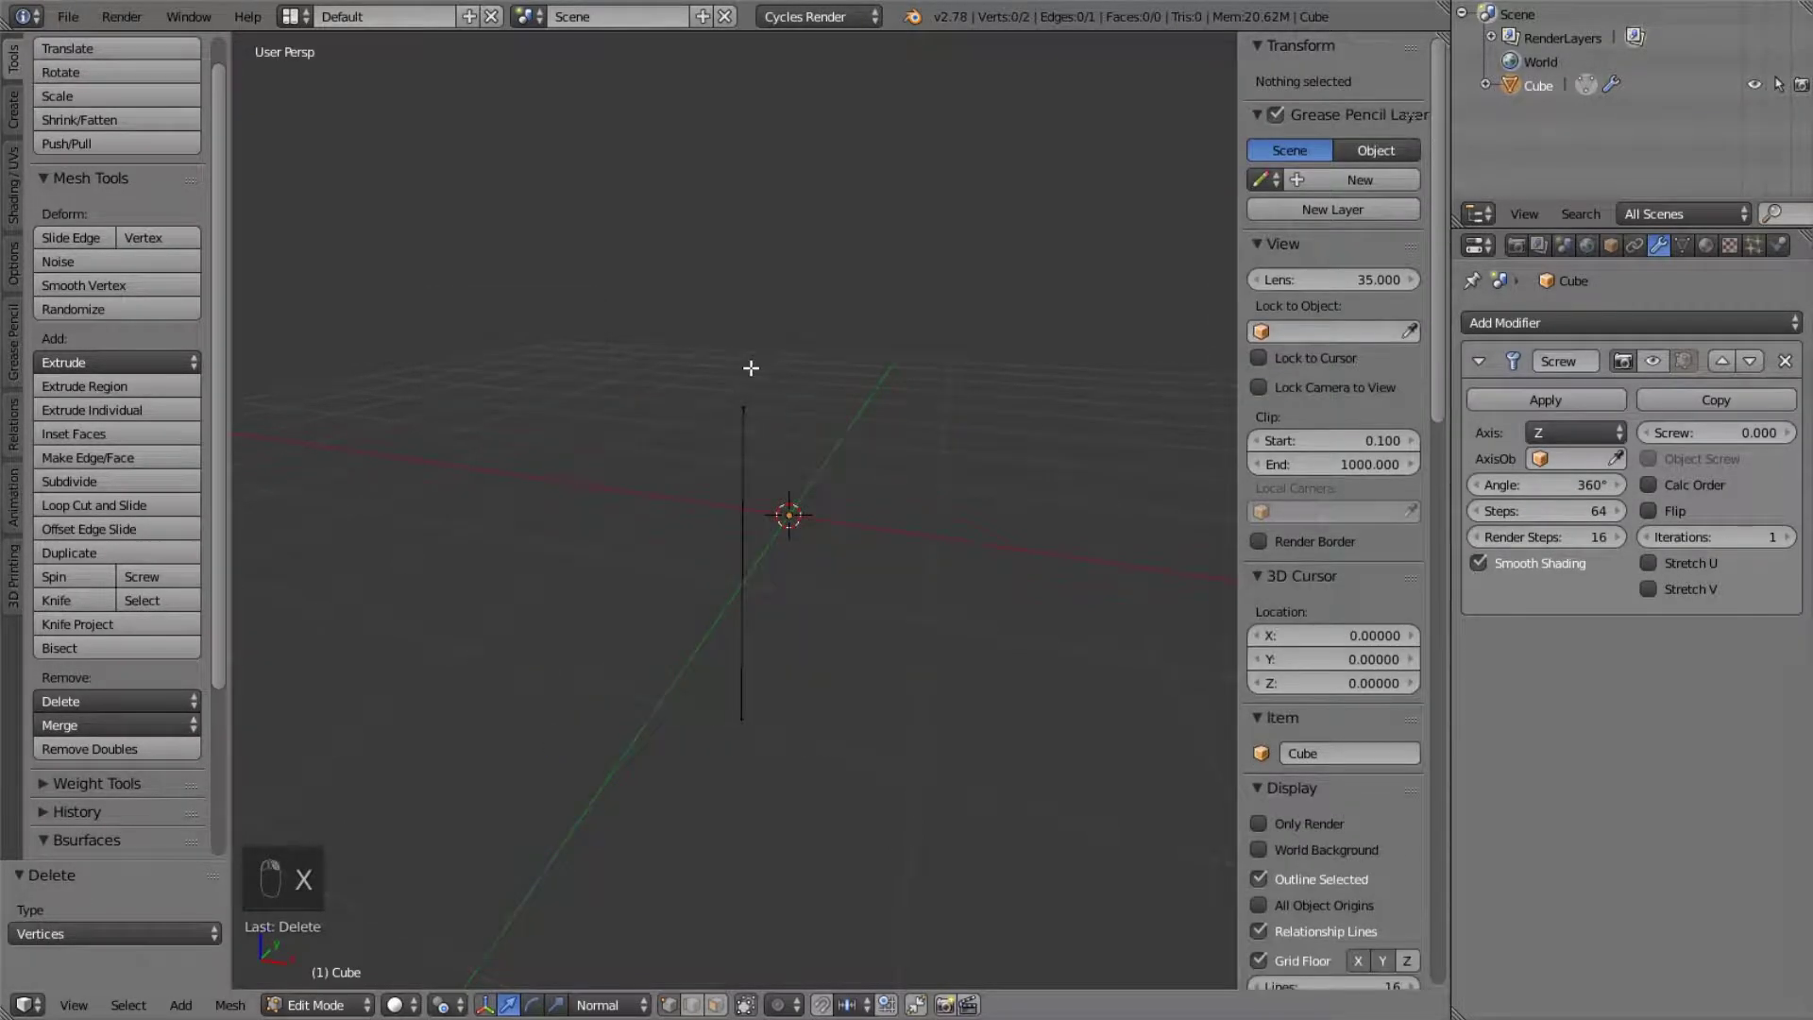
- Return to Object mode and turn the Screw modifier's viewport display back on
{"action": "key", "text": "Tab"}
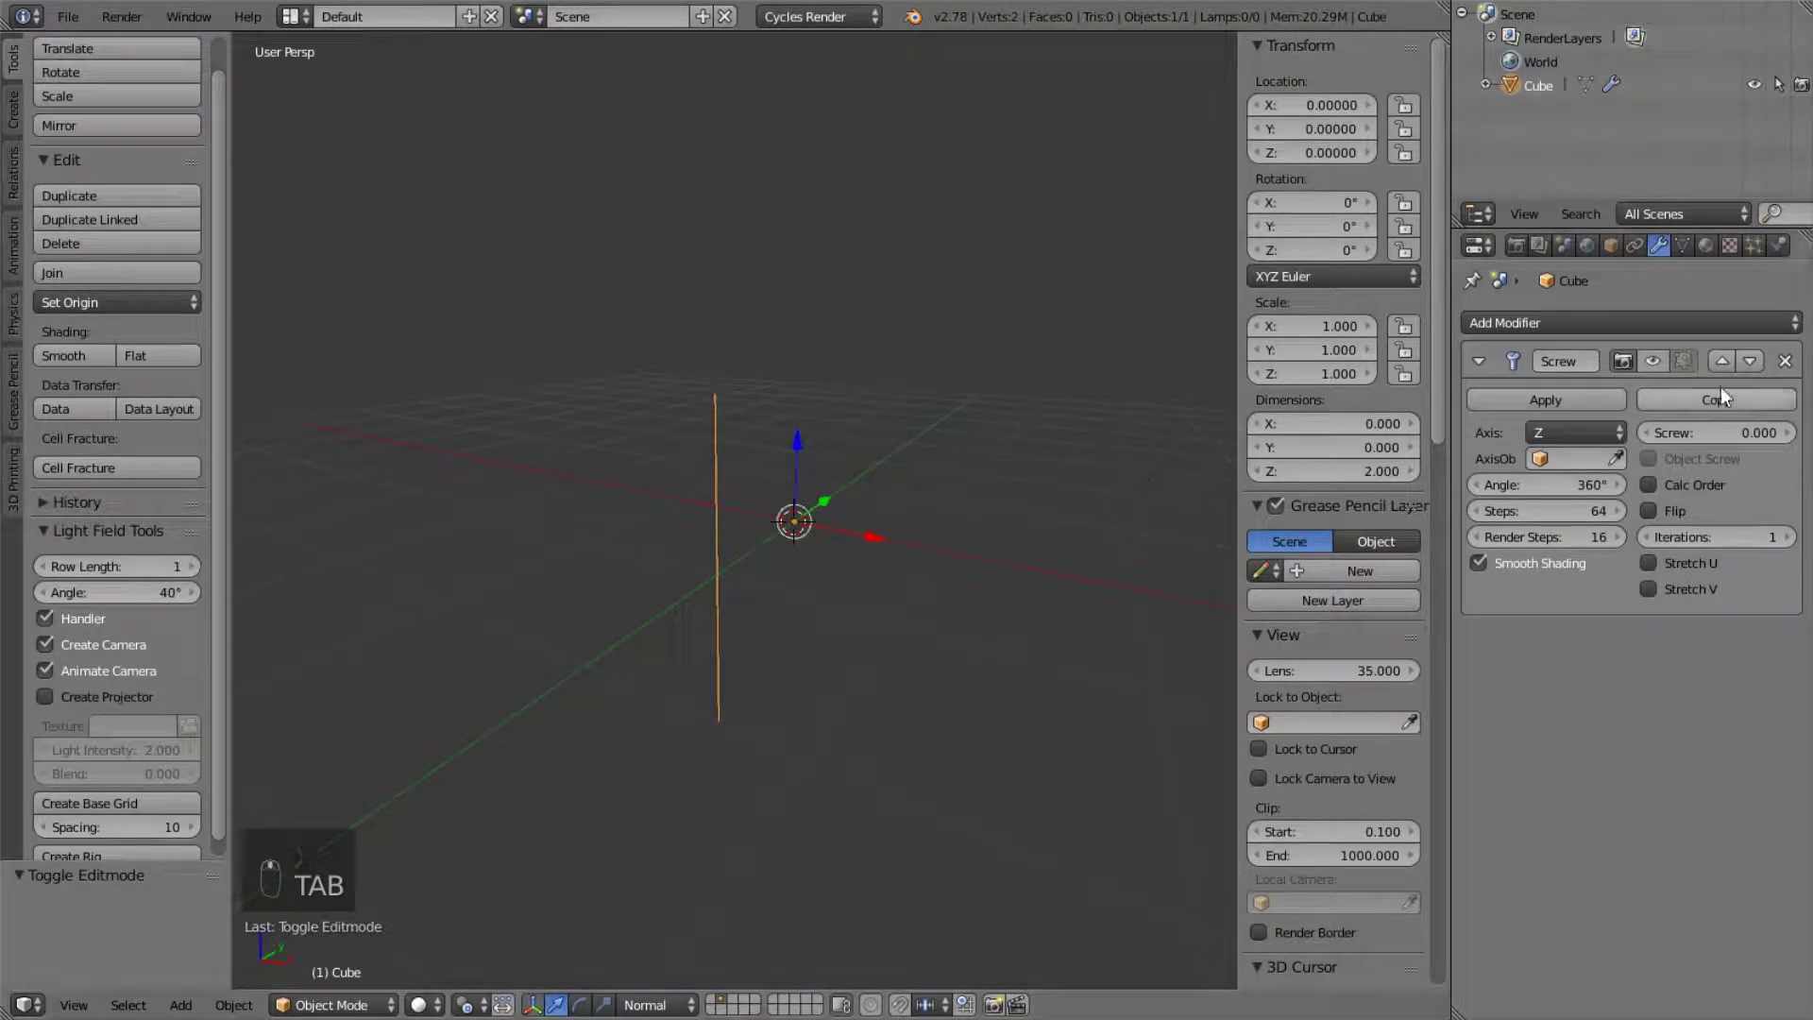
{"action": "left_click", "coordinate": [1652, 361]}
{"action": "middle_click_drag", "start_coordinate": [1046, 382], "coordinate": [905, 394]}
{"action": "scroll", "coordinate": [916, 395], "scroll_direction": "up", "scroll_amount": 4}
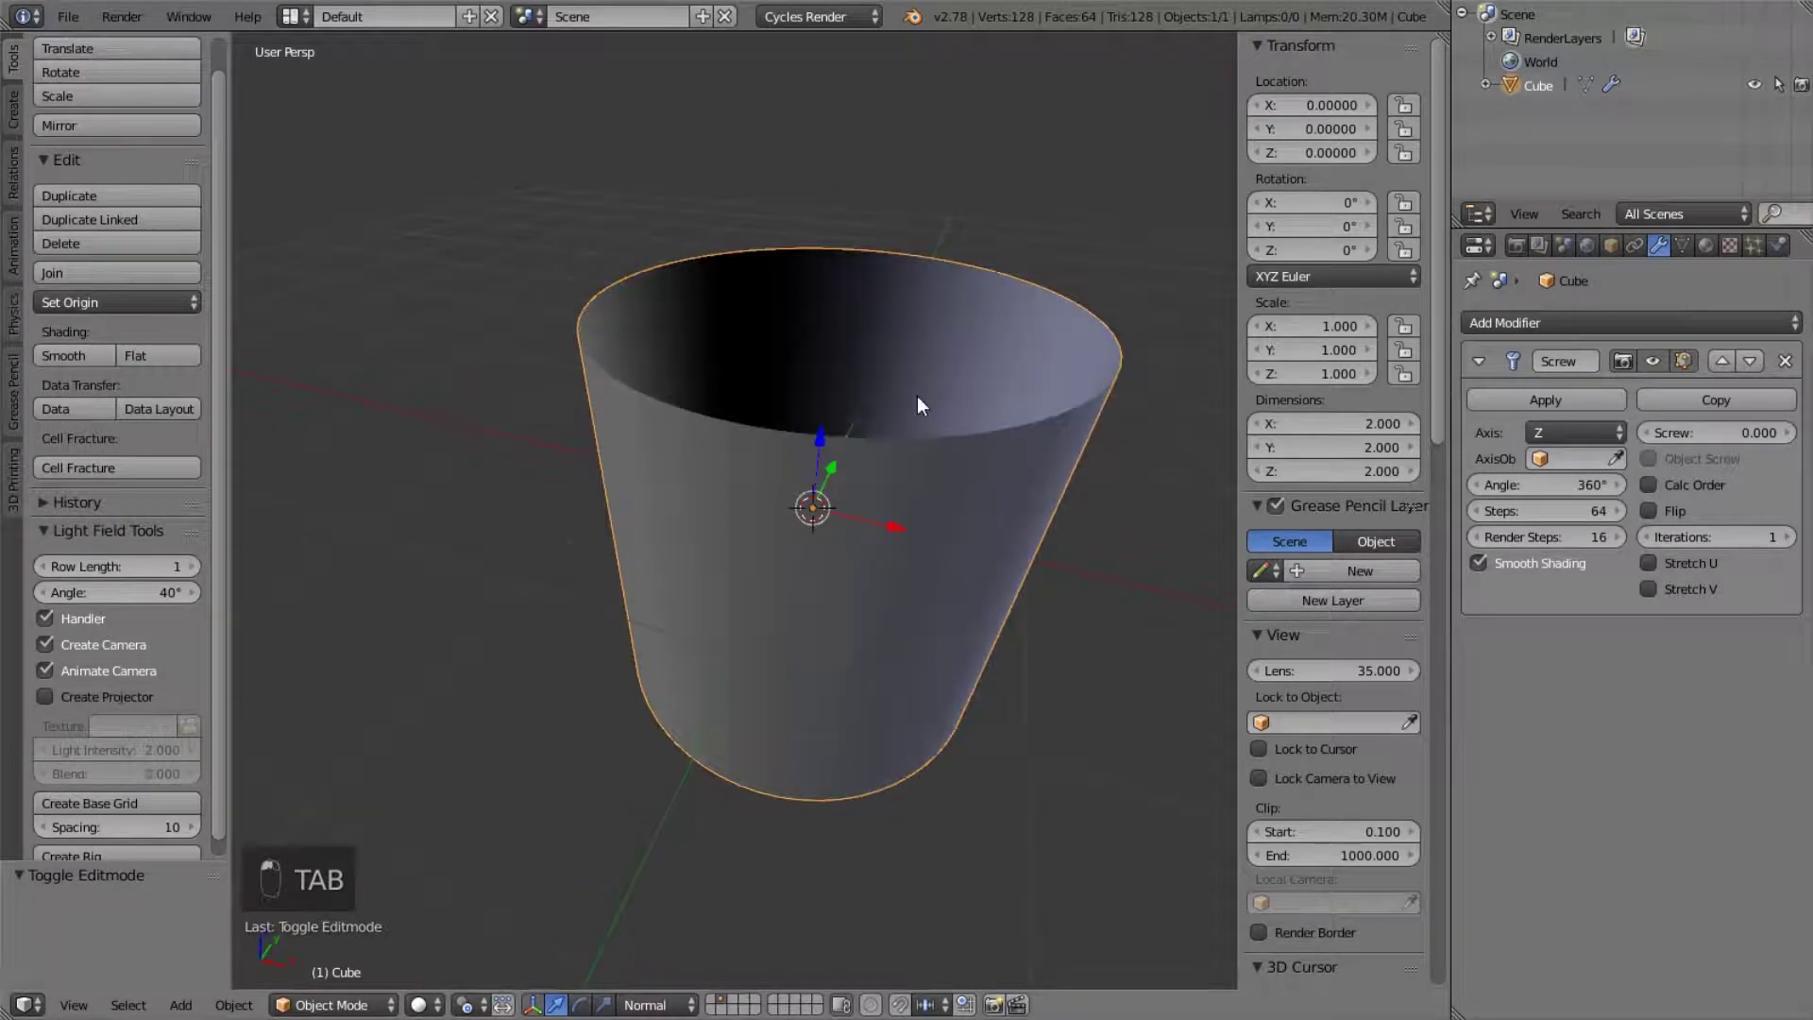
{"action": "middle_click_drag", "start_coordinate": [979, 497], "coordinate": [965, 446]}
- In Edit mode, subdivide the vertical profile edge with 2 cuts
{"action": "key", "text": "Tab"}
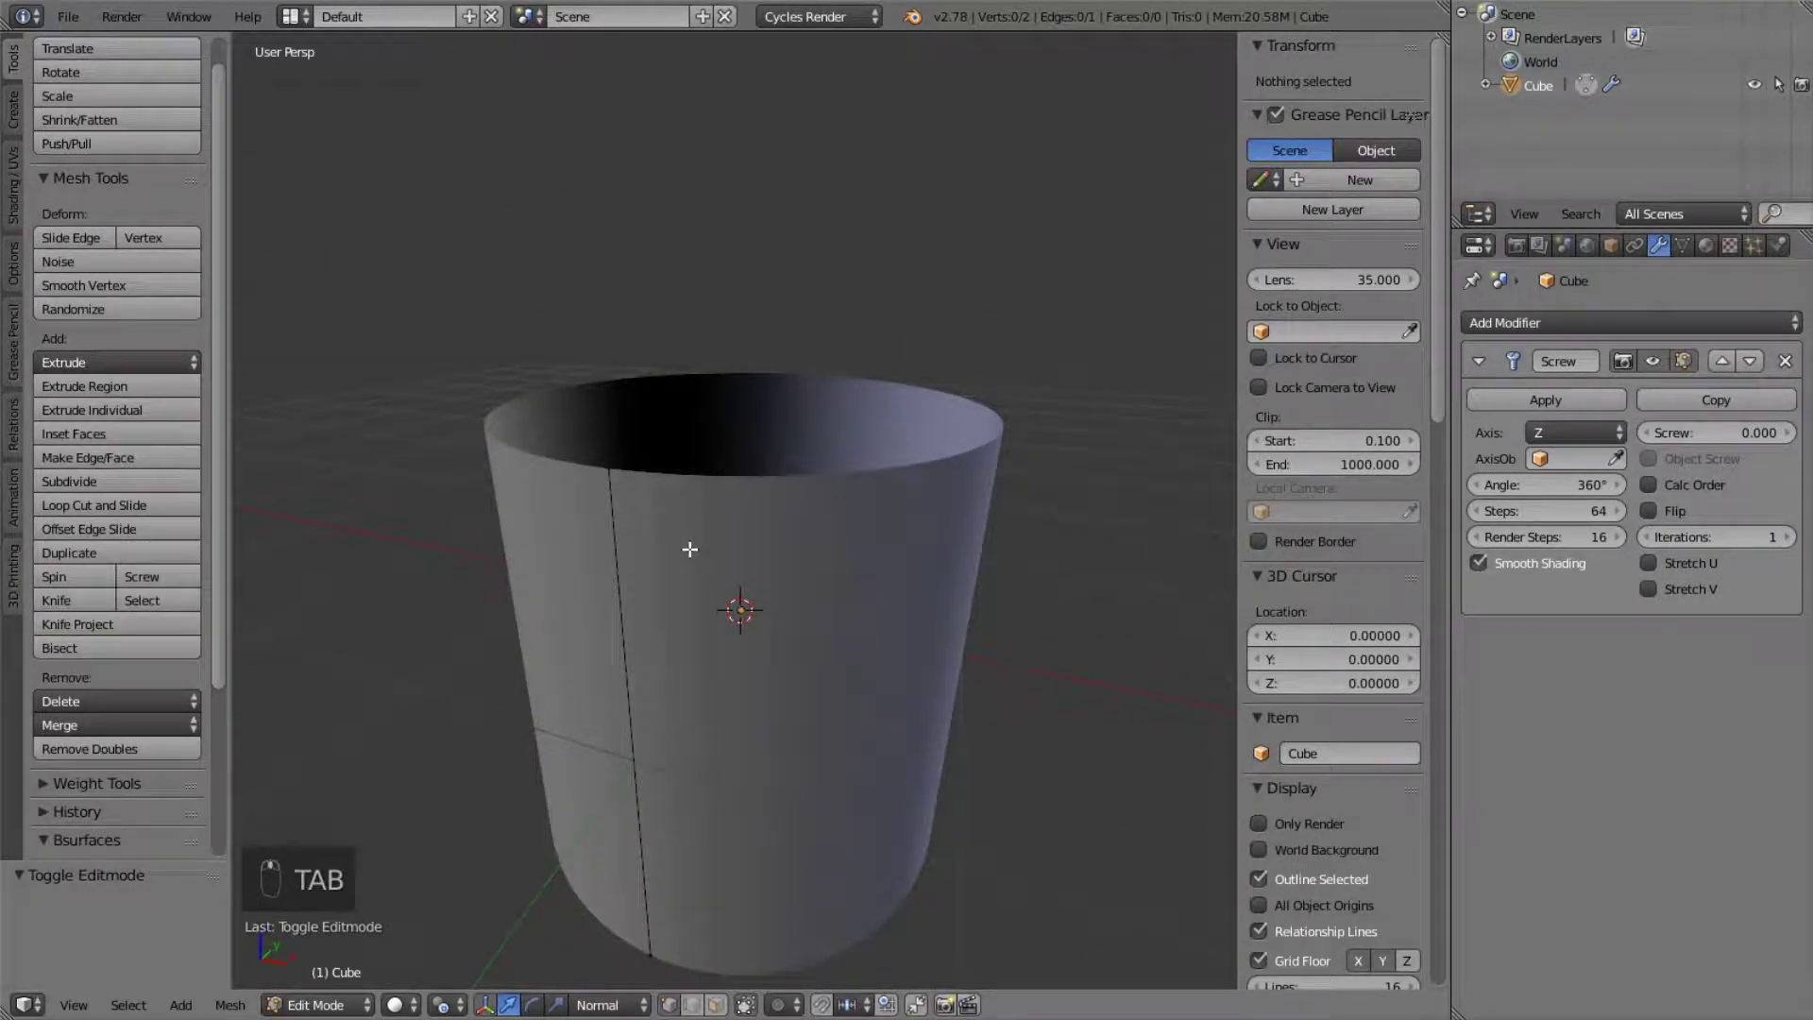
{"action": "key", "text": "Tab"}
{"action": "key", "text": "Tab"}
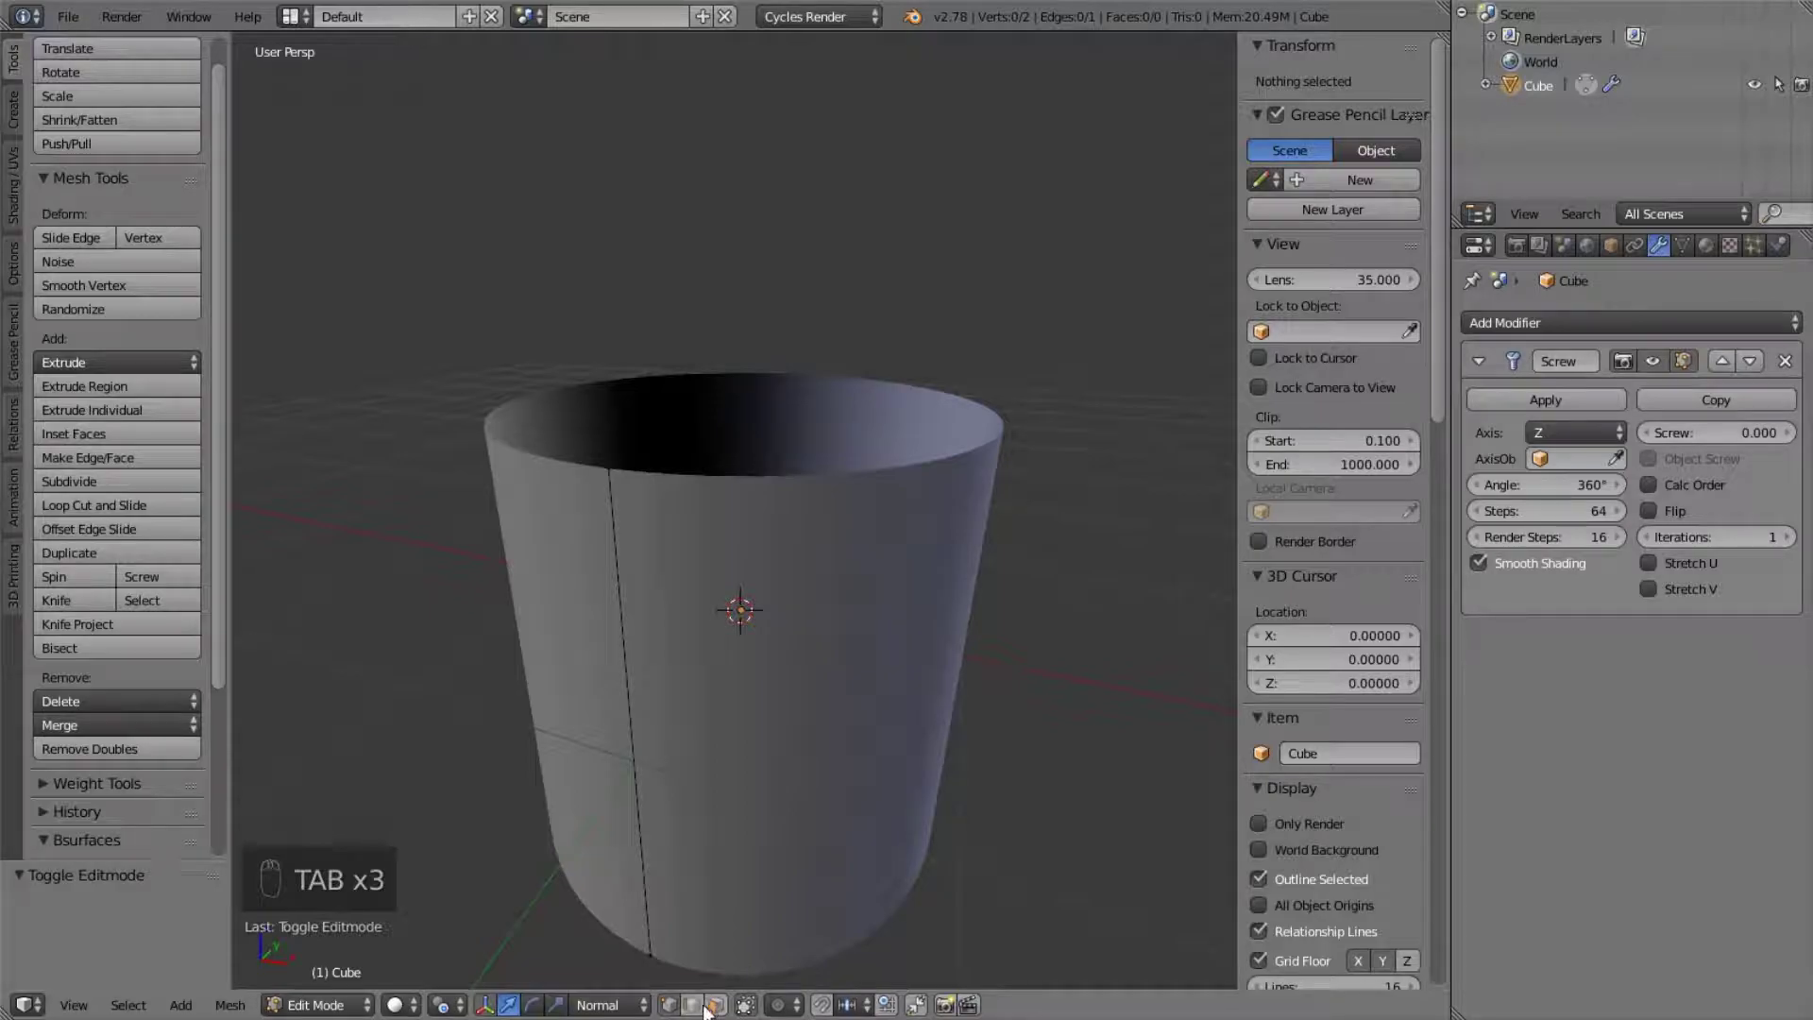
{"action": "right_click", "coordinate": [609, 723]}
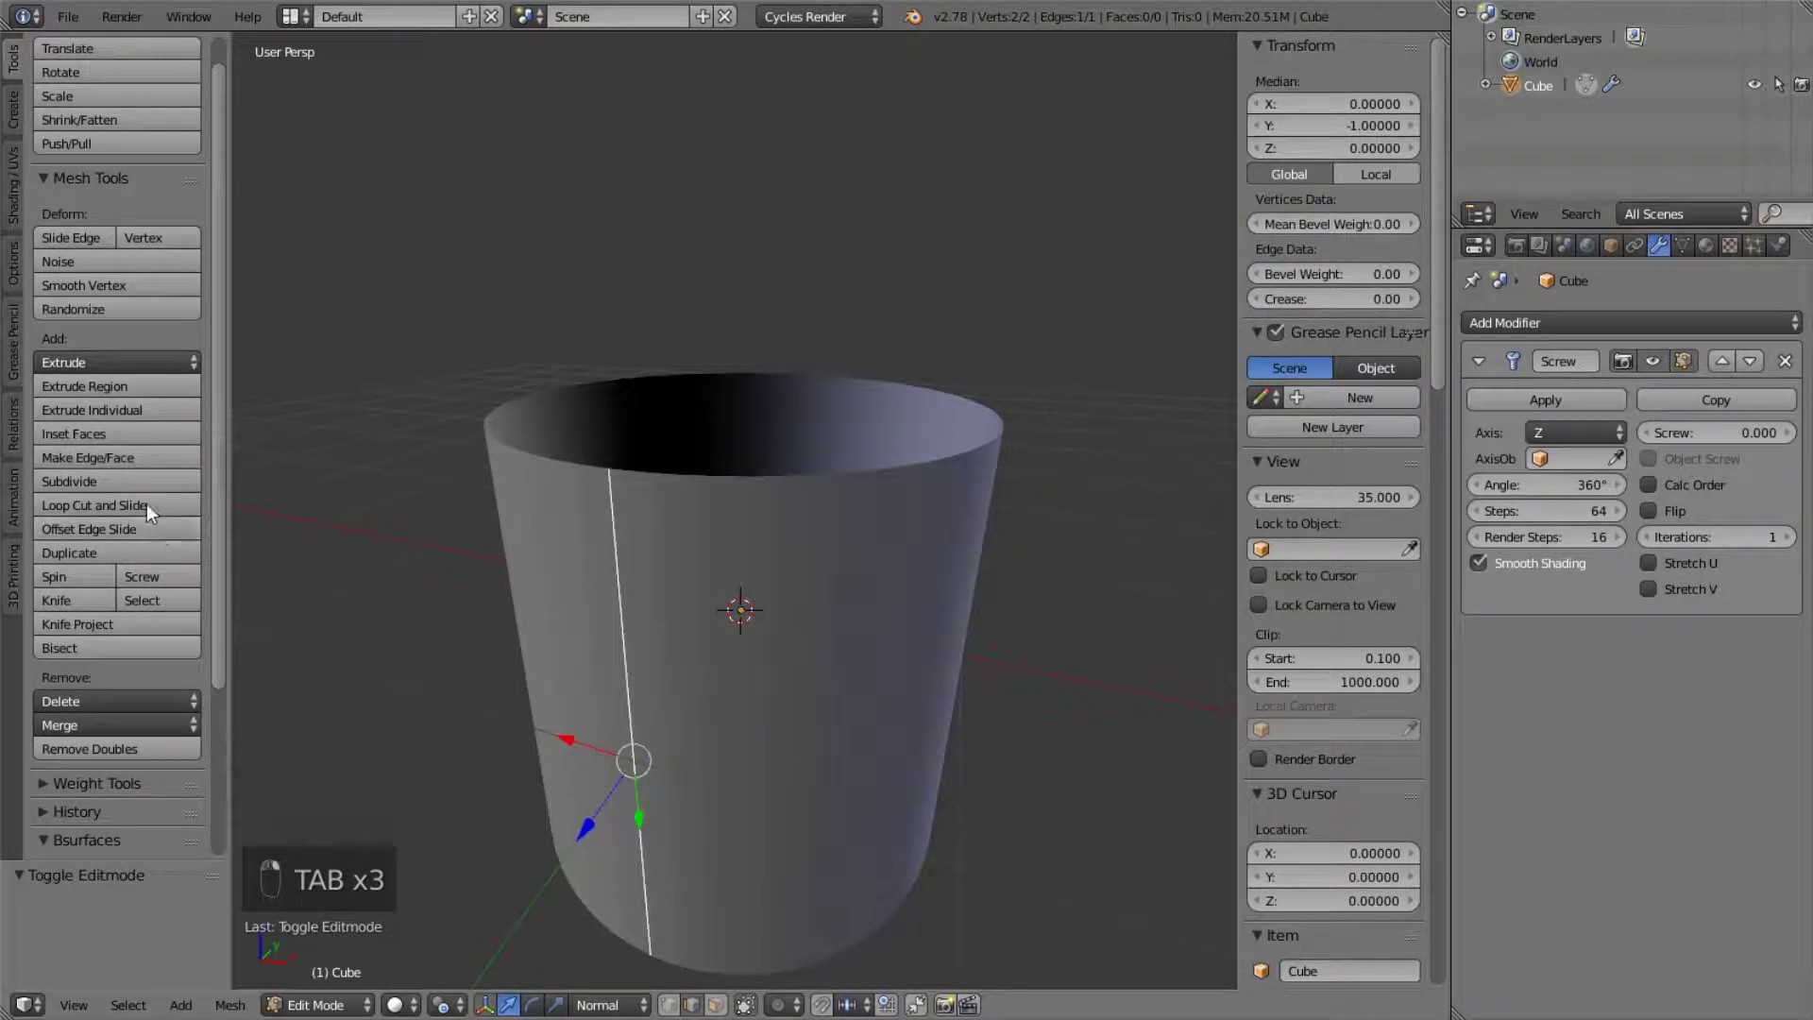
{"action": "left_click", "coordinate": [140, 481]}
{"action": "left_click", "coordinate": [190, 933]}
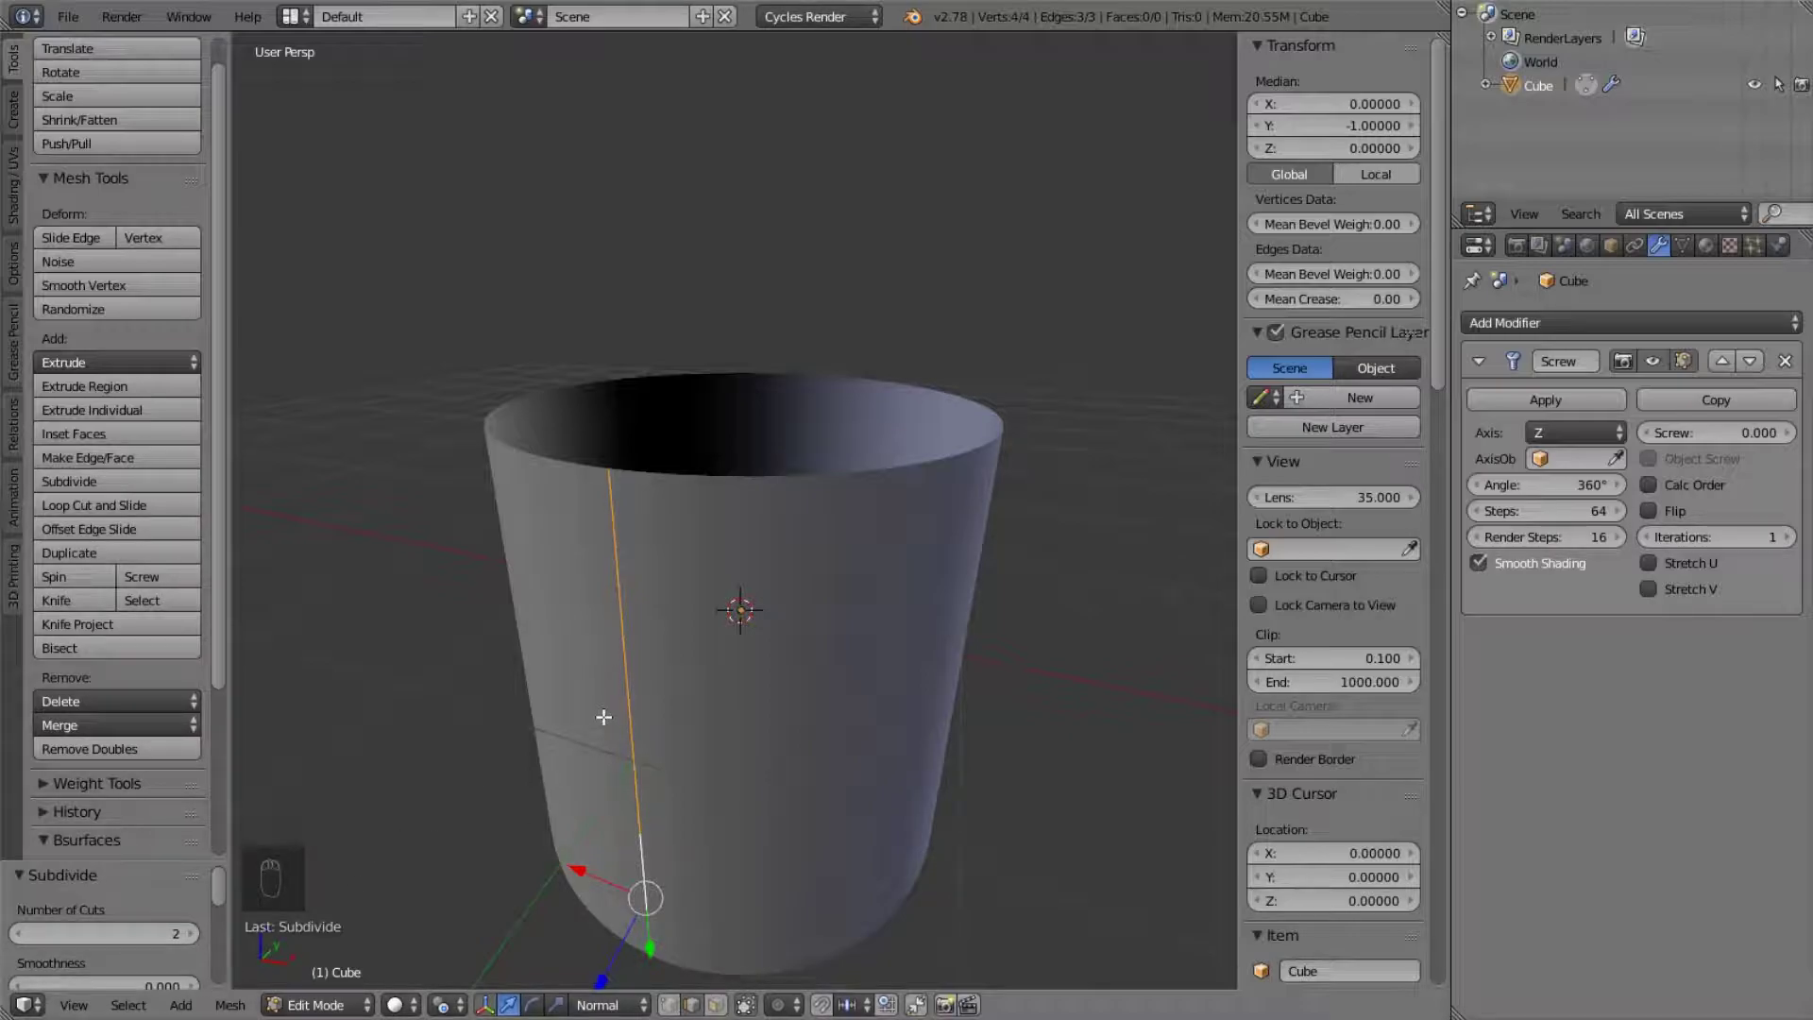
- In wireframe view, extrude the middle segment of the profile outward along the Y axis by about 0.12
{"action": "key", "text": "KP_Decimal"}
{"action": "key", "text": "z"}
{"action": "middle_click_drag", "start_coordinate": [640, 686], "coordinate": [800, 987]}
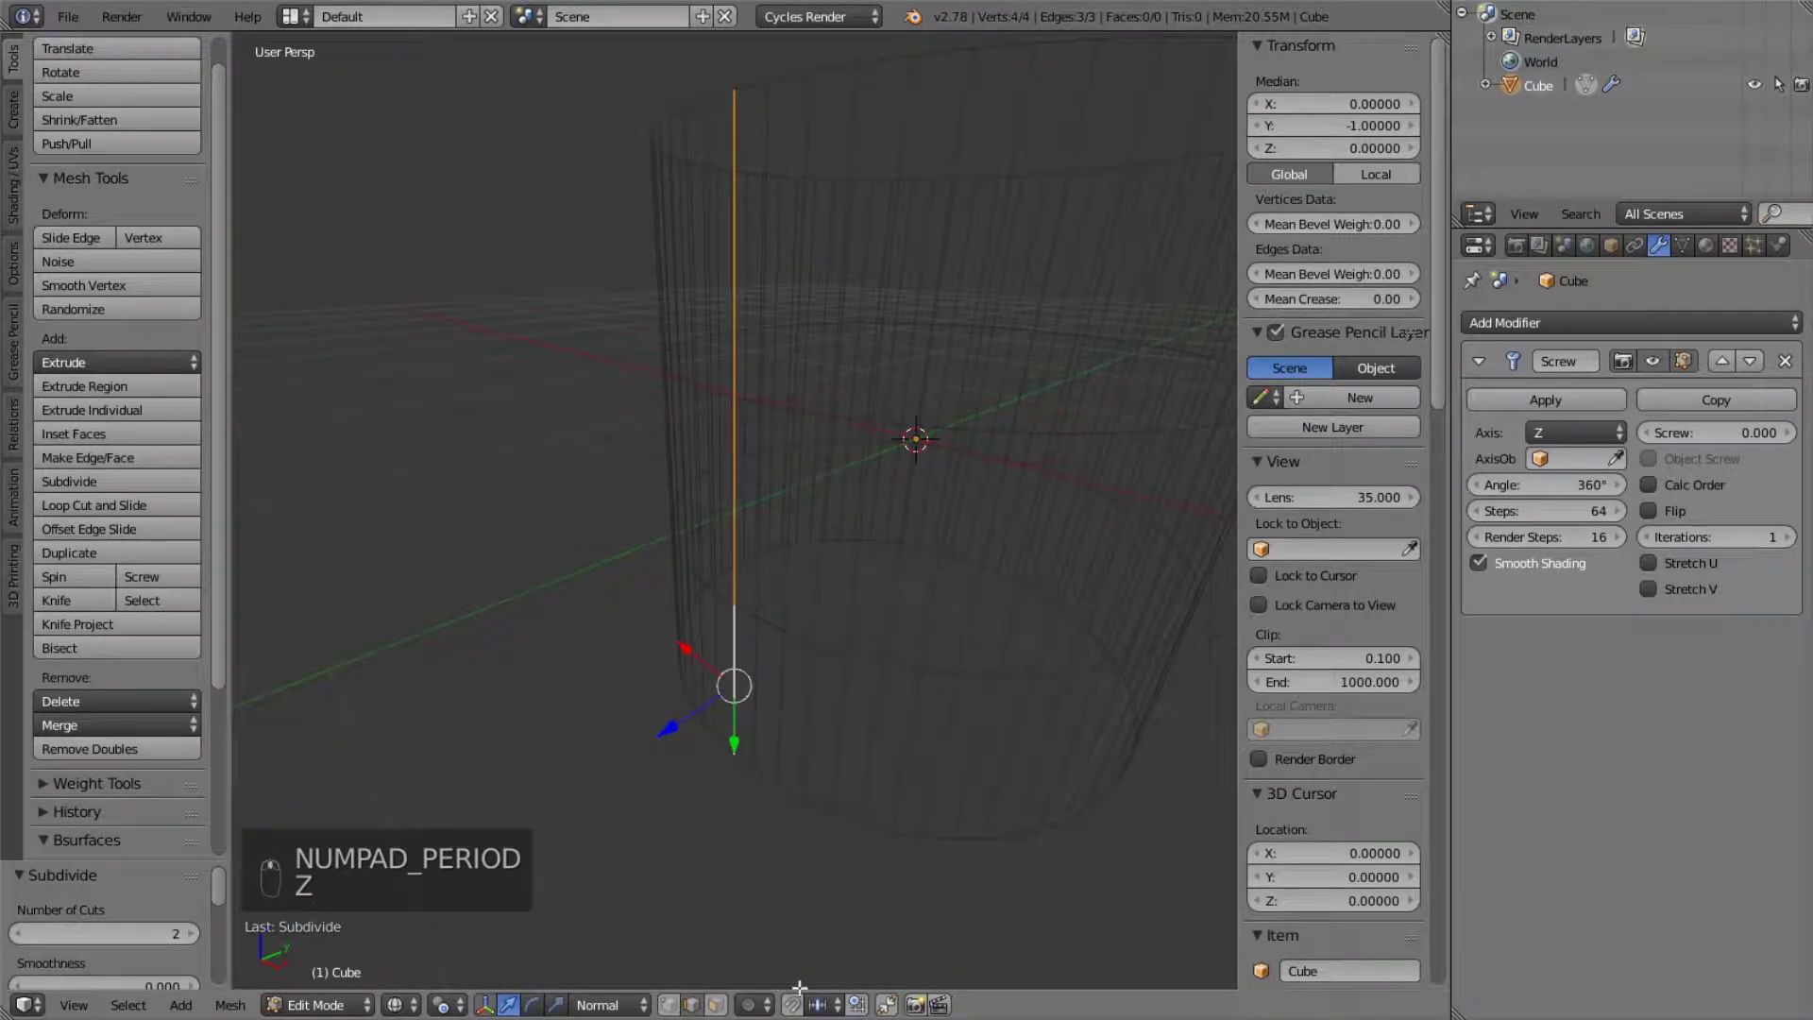
{"action": "right_click", "coordinate": [739, 443]}
{"action": "right_click", "coordinate": [745, 460], "text": "shift"}
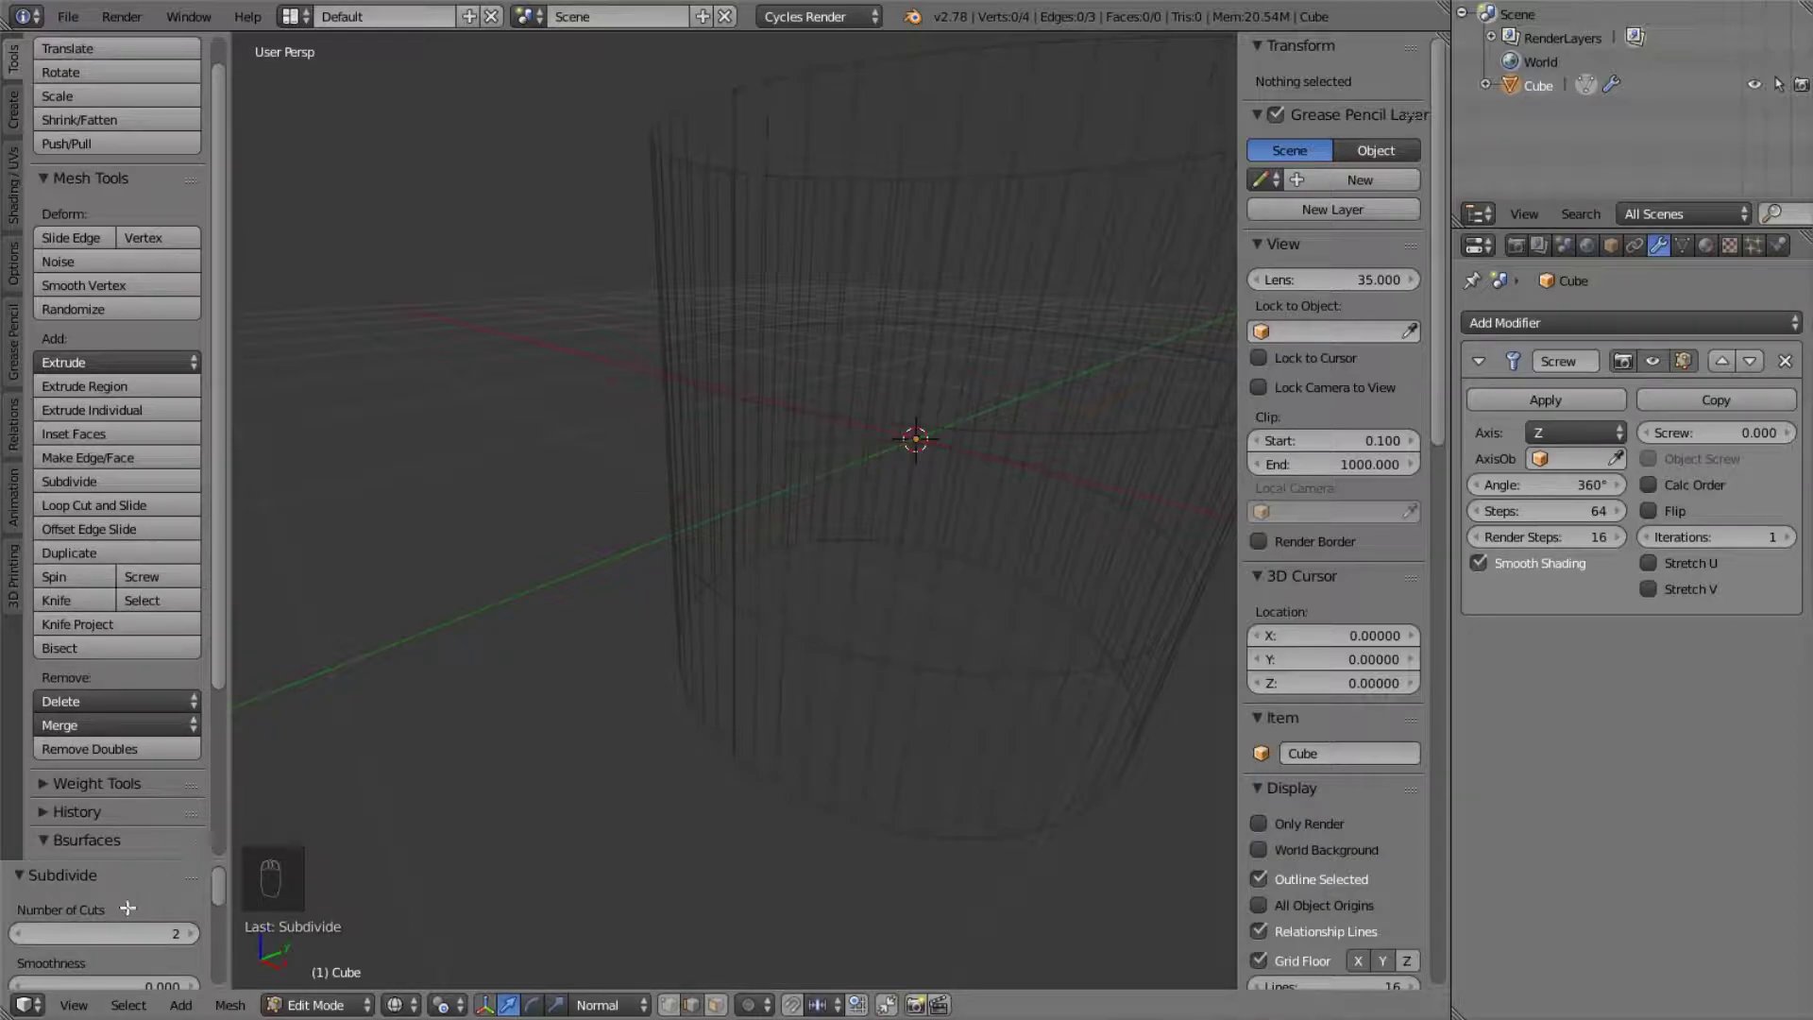
{"action": "right_click", "coordinate": [734, 510]}
{"action": "middle_click_drag", "start_coordinate": [899, 579], "coordinate": [859, 546]}
{"action": "key", "text": "e"}
{"action": "middle_click", "coordinate": [854, 543]}
{"action": "left_click", "coordinate": [823, 564]}
- Return to Object mode in solid view and turn off the Screw modifier's smooth shading
{"action": "key", "text": "Tab"}
{"action": "middle_click_drag", "start_coordinate": [819, 491], "coordinate": [780, 455]}
{"action": "key", "text": "z"}
{"action": "scroll", "coordinate": [803, 384], "scroll_direction": "down", "scroll_amount": 3}
{"action": "middle_click_drag", "start_coordinate": [803, 383], "coordinate": [699, 433]}
{"action": "middle_click_drag", "start_coordinate": [242, 386], "coordinate": [854, 480]}
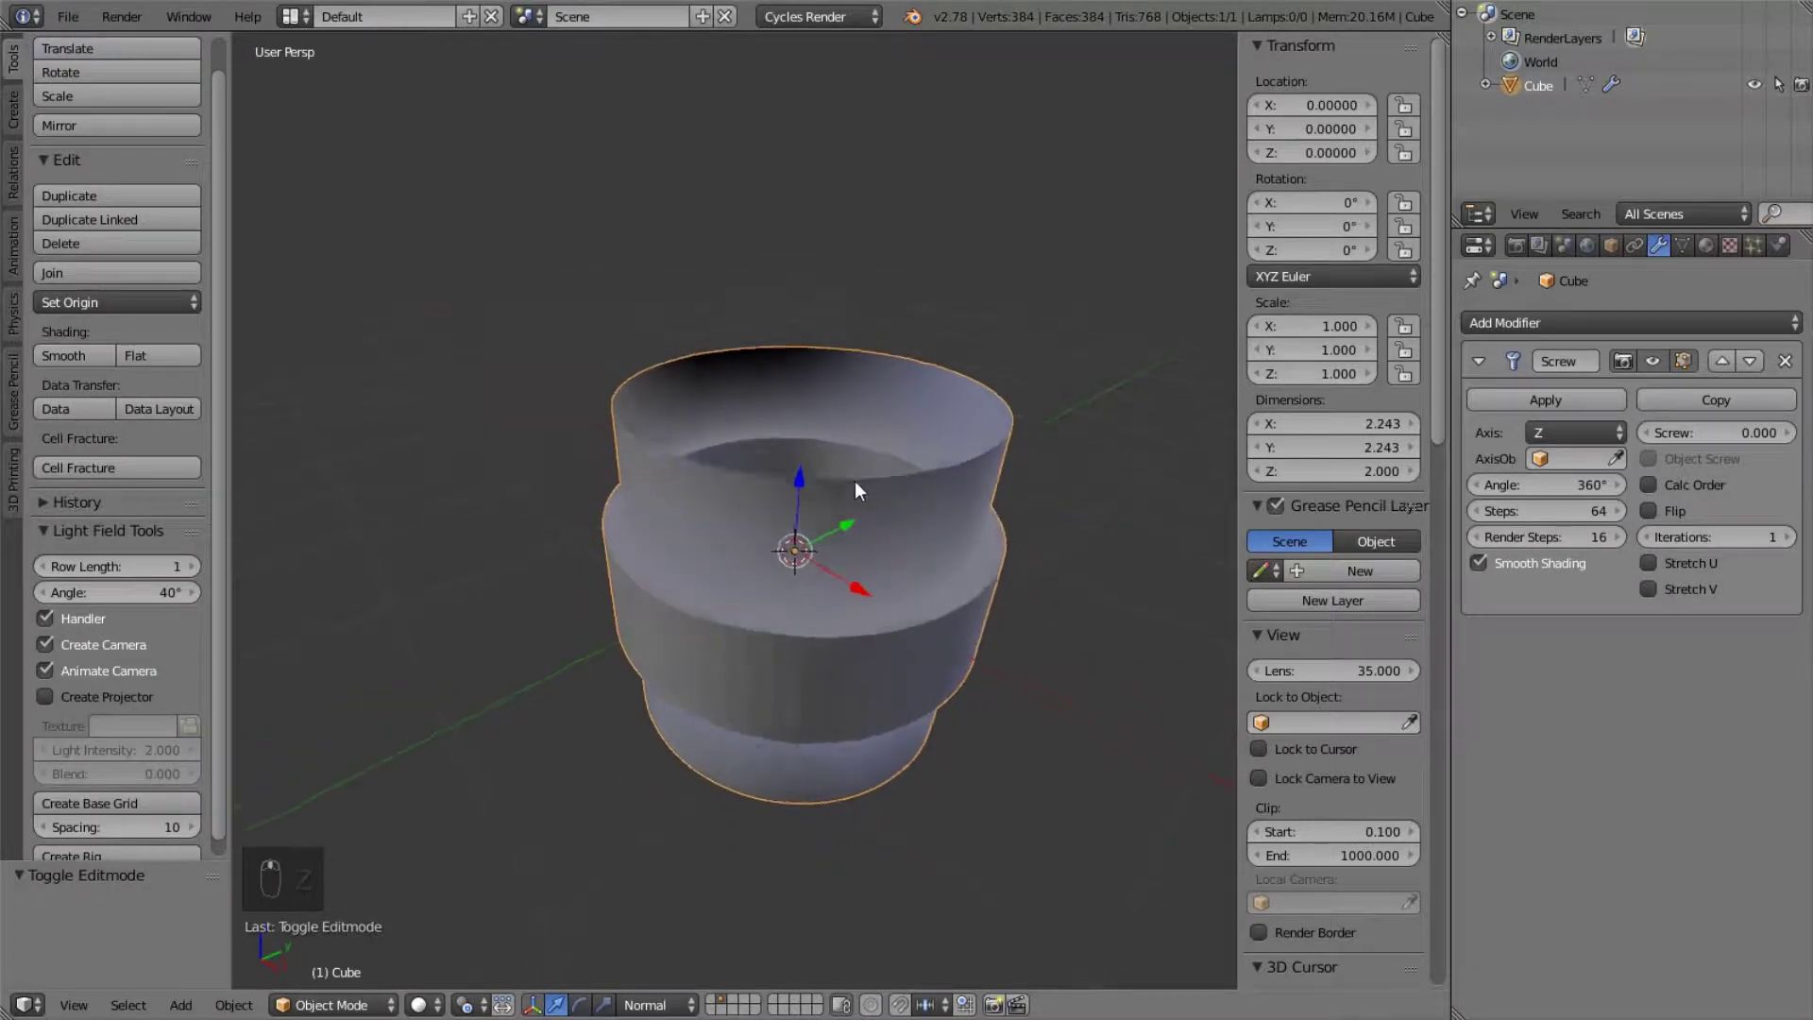
{"action": "scroll", "coordinate": [944, 477], "scroll_direction": "up", "scroll_amount": 3}
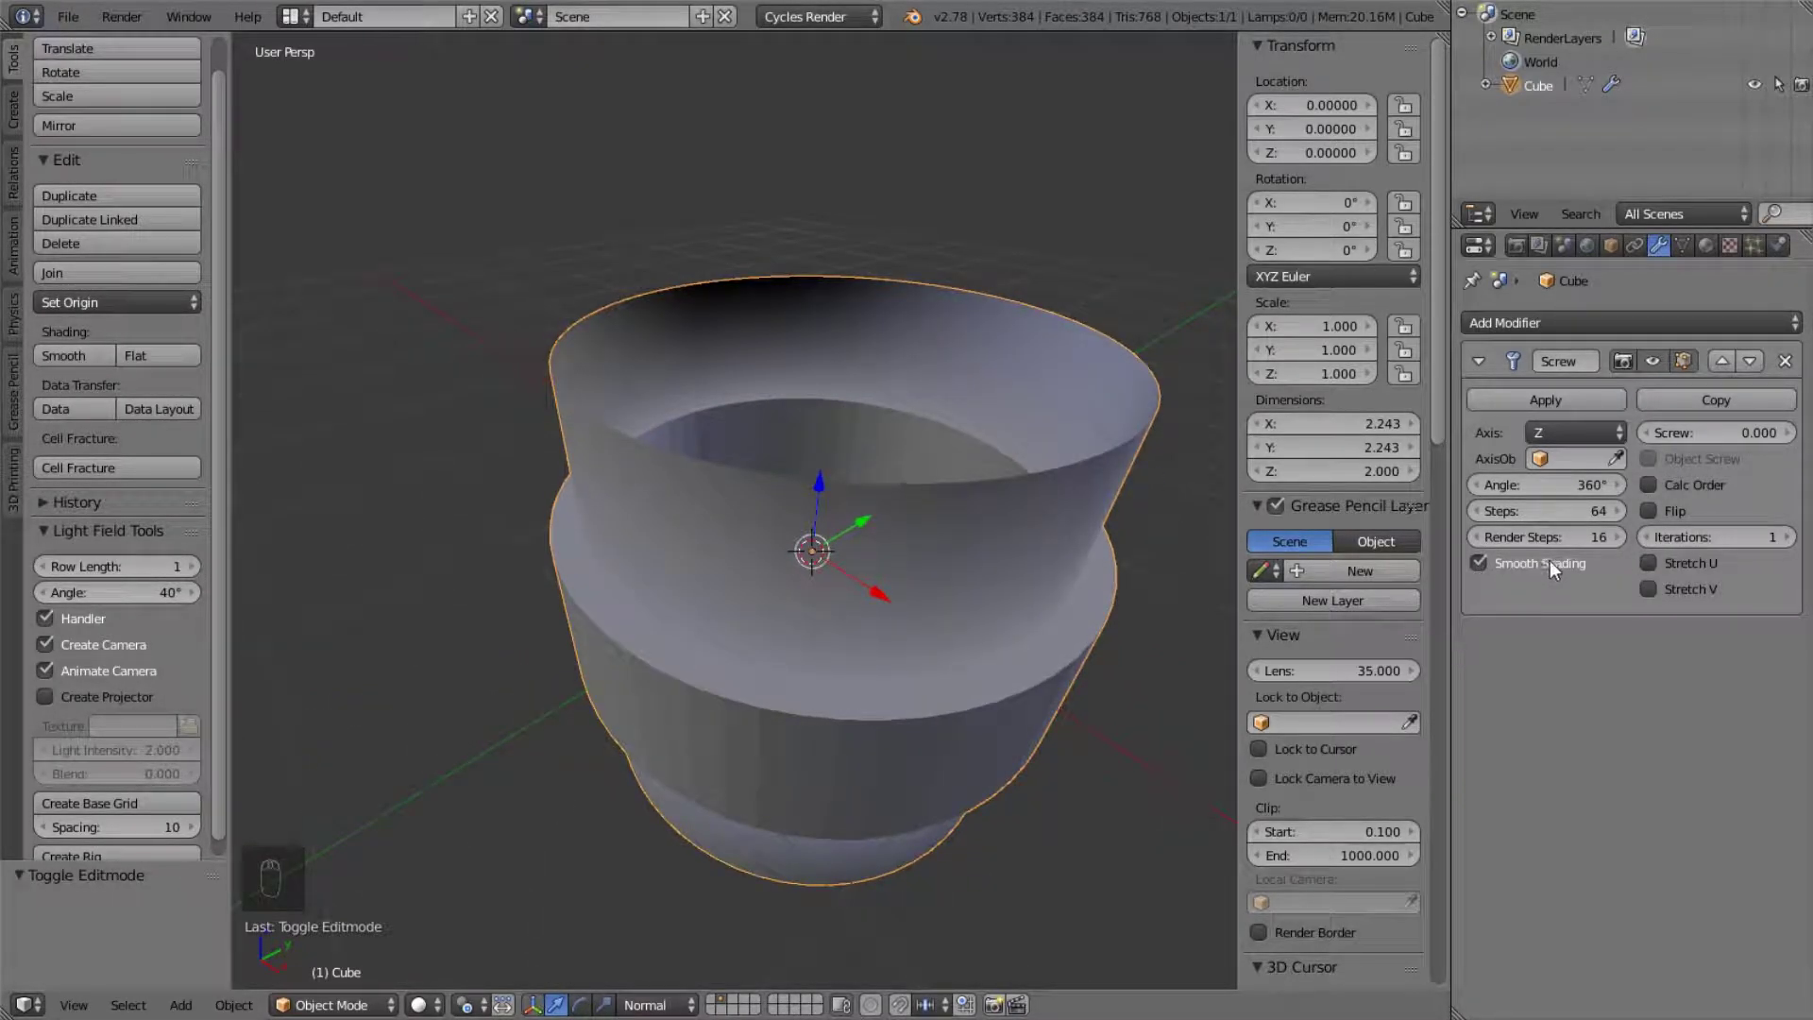
{"action": "left_click", "coordinate": [1485, 562]}
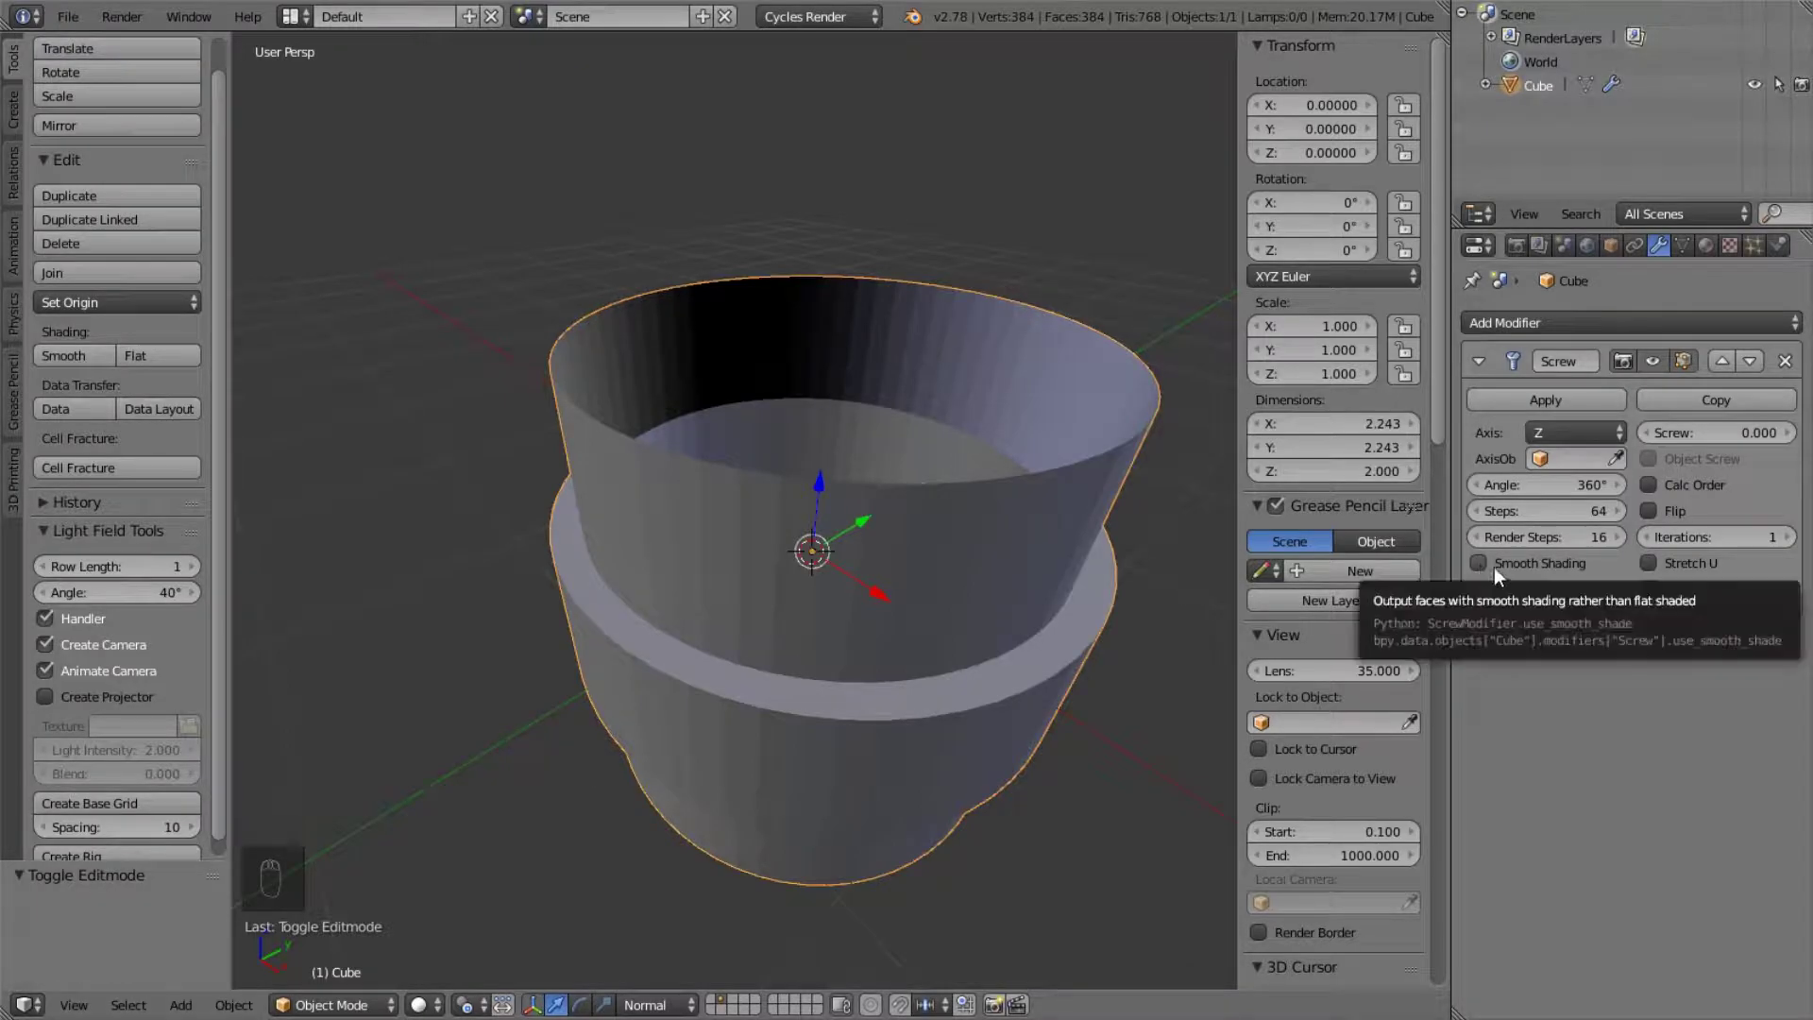
- Try Smooth shading on the object, return it to Flat, and toggle the Screw modifier's smooth shading on and off
{"action": "left_click", "coordinate": [100, 355]}
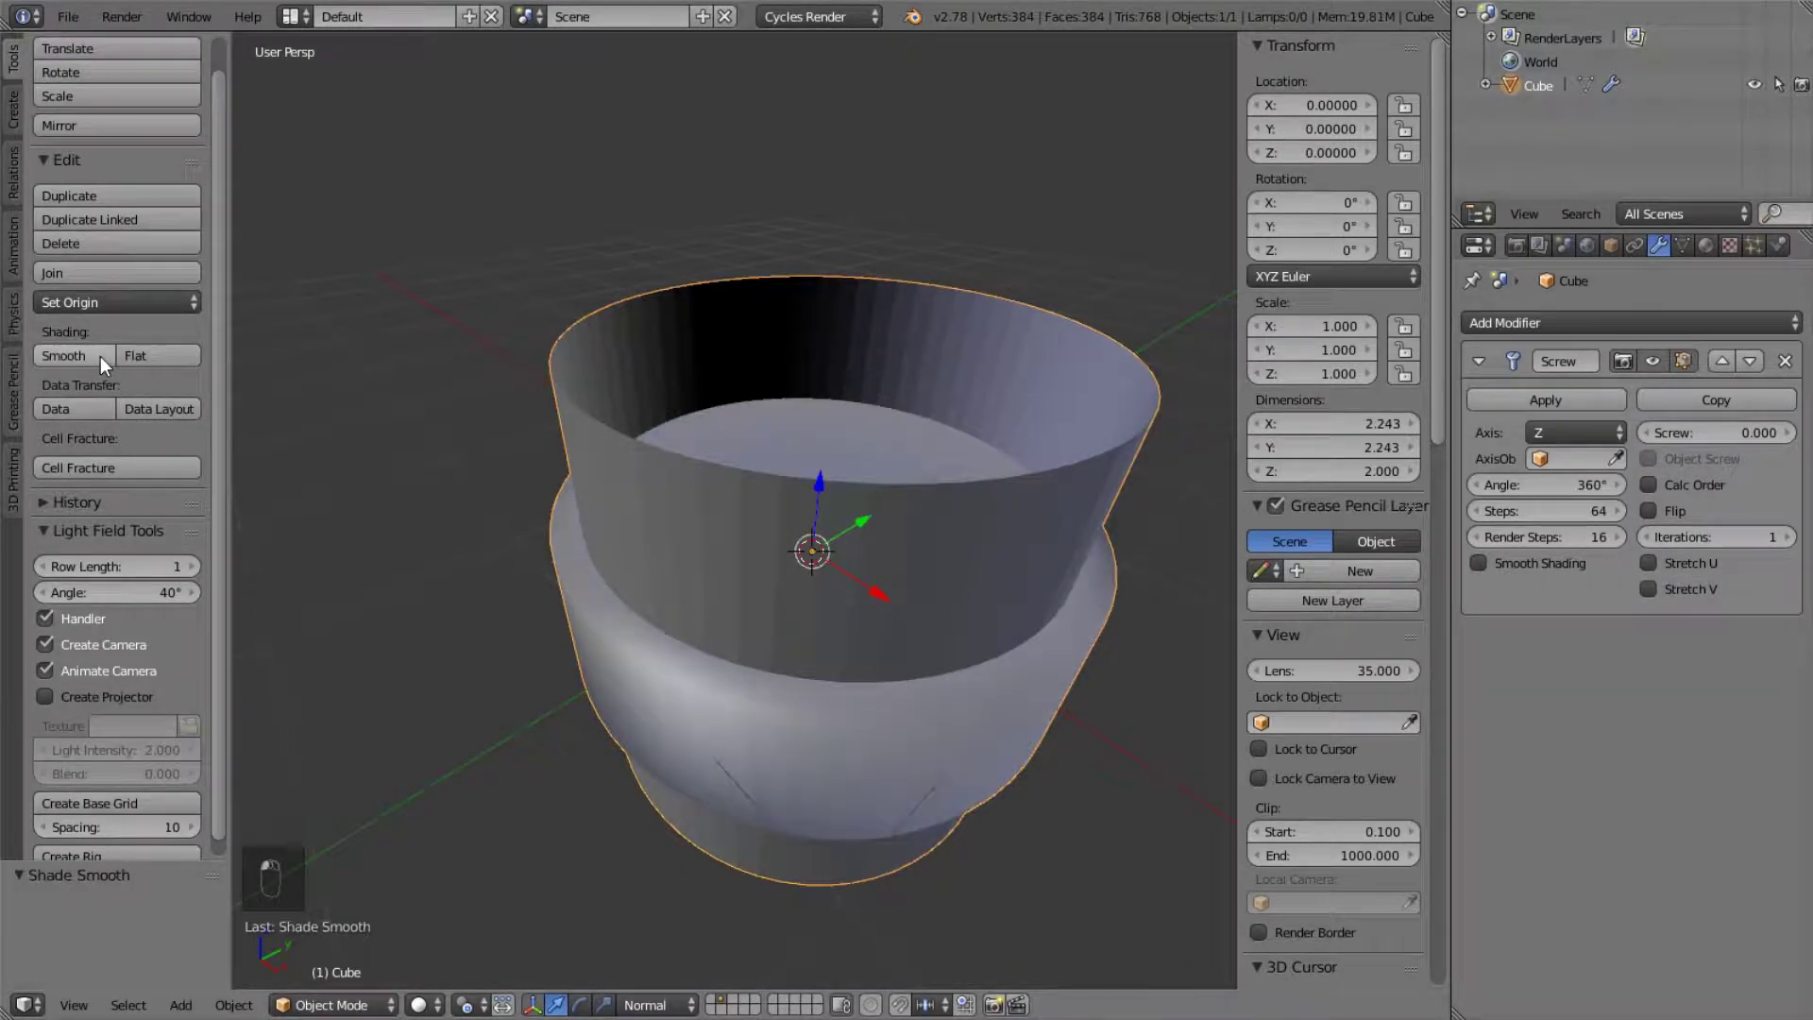
{"action": "left_click", "coordinate": [145, 355]}
{"action": "left_click", "coordinate": [1481, 563]}
{"action": "left_click", "coordinate": [1482, 564]}
{"action": "middle_click_drag", "start_coordinate": [913, 434], "coordinate": [951, 406]}
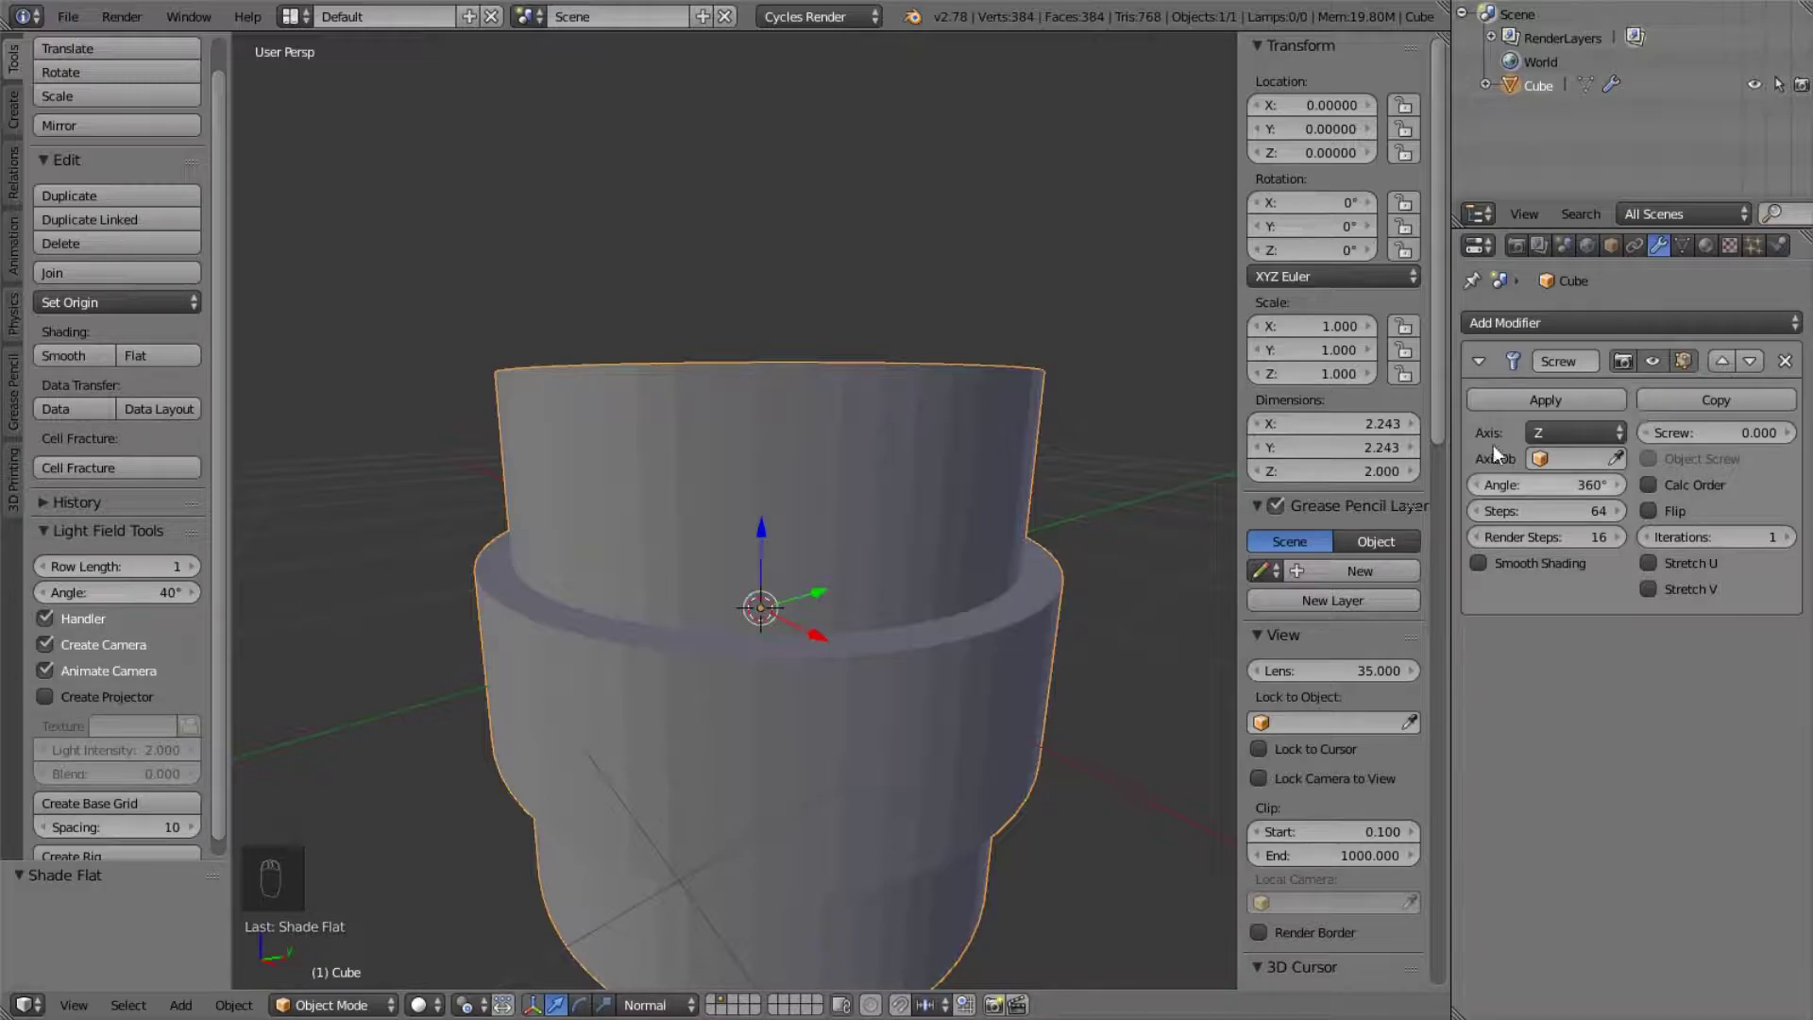
{"action": "middle_click_drag", "start_coordinate": [865, 508], "coordinate": [1001, 604]}
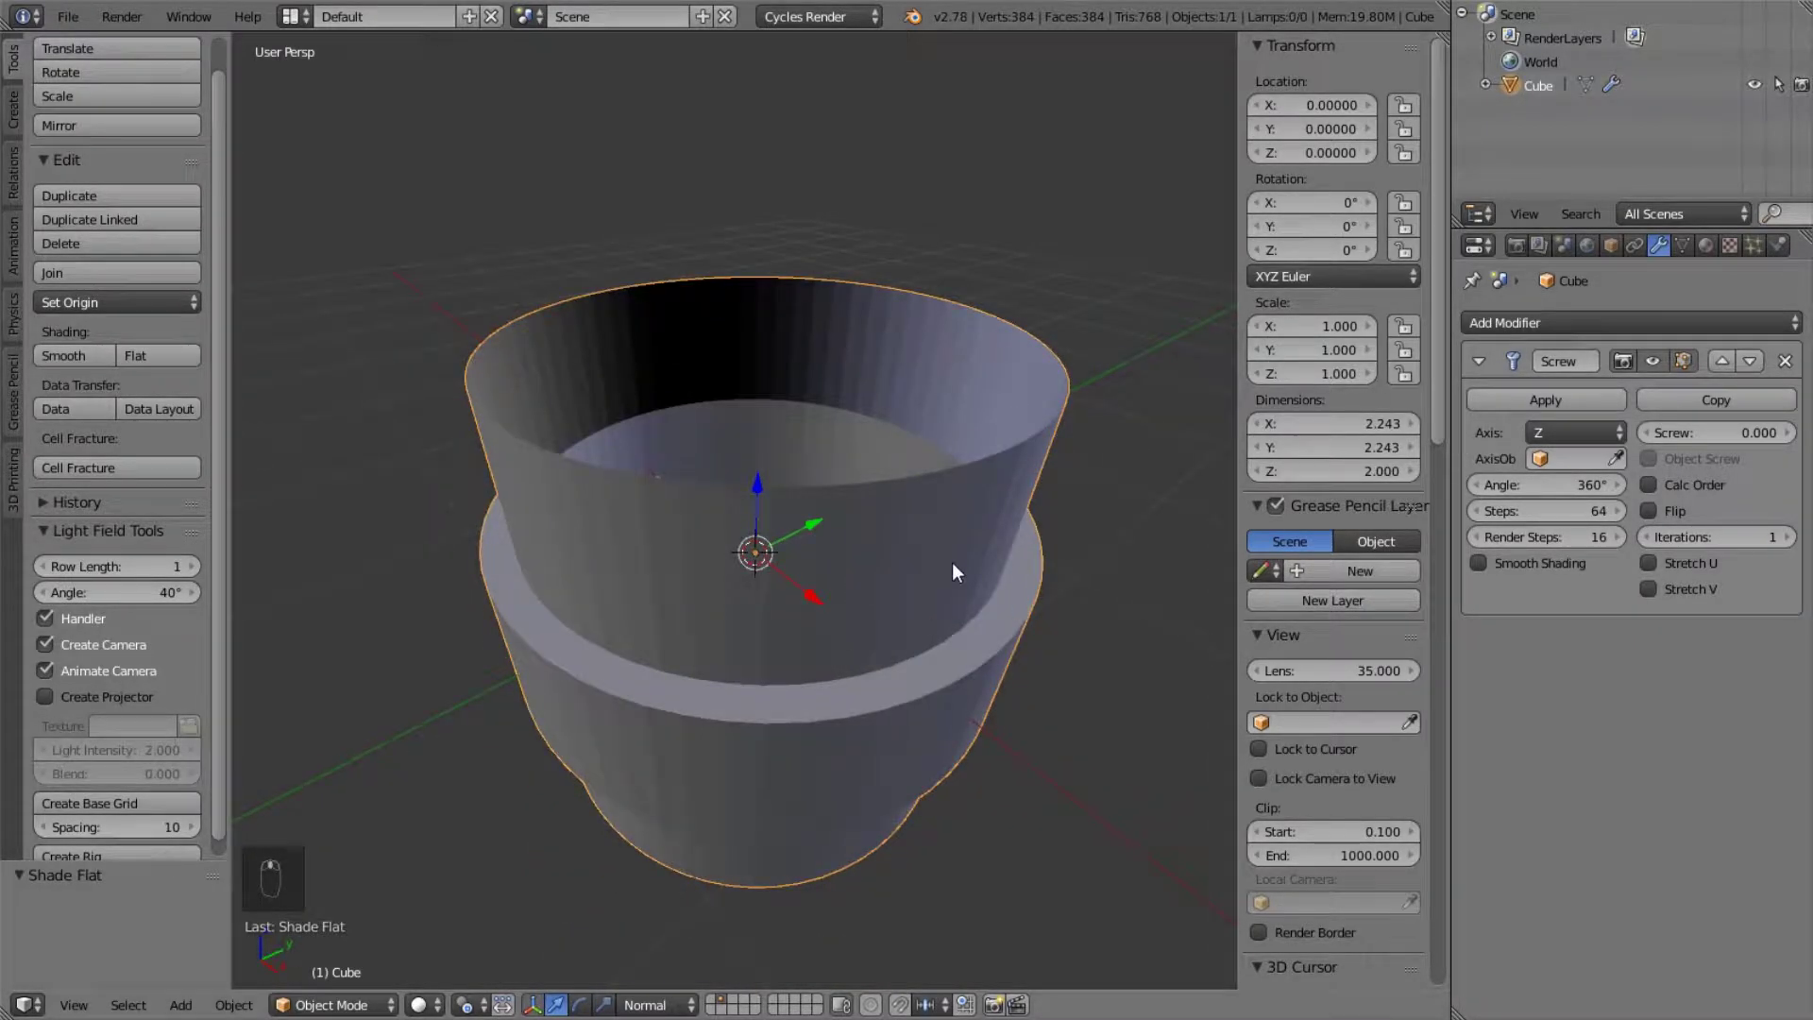
{"action": "scroll", "coordinate": [952, 562], "scroll_direction": "down", "scroll_amount": 2}
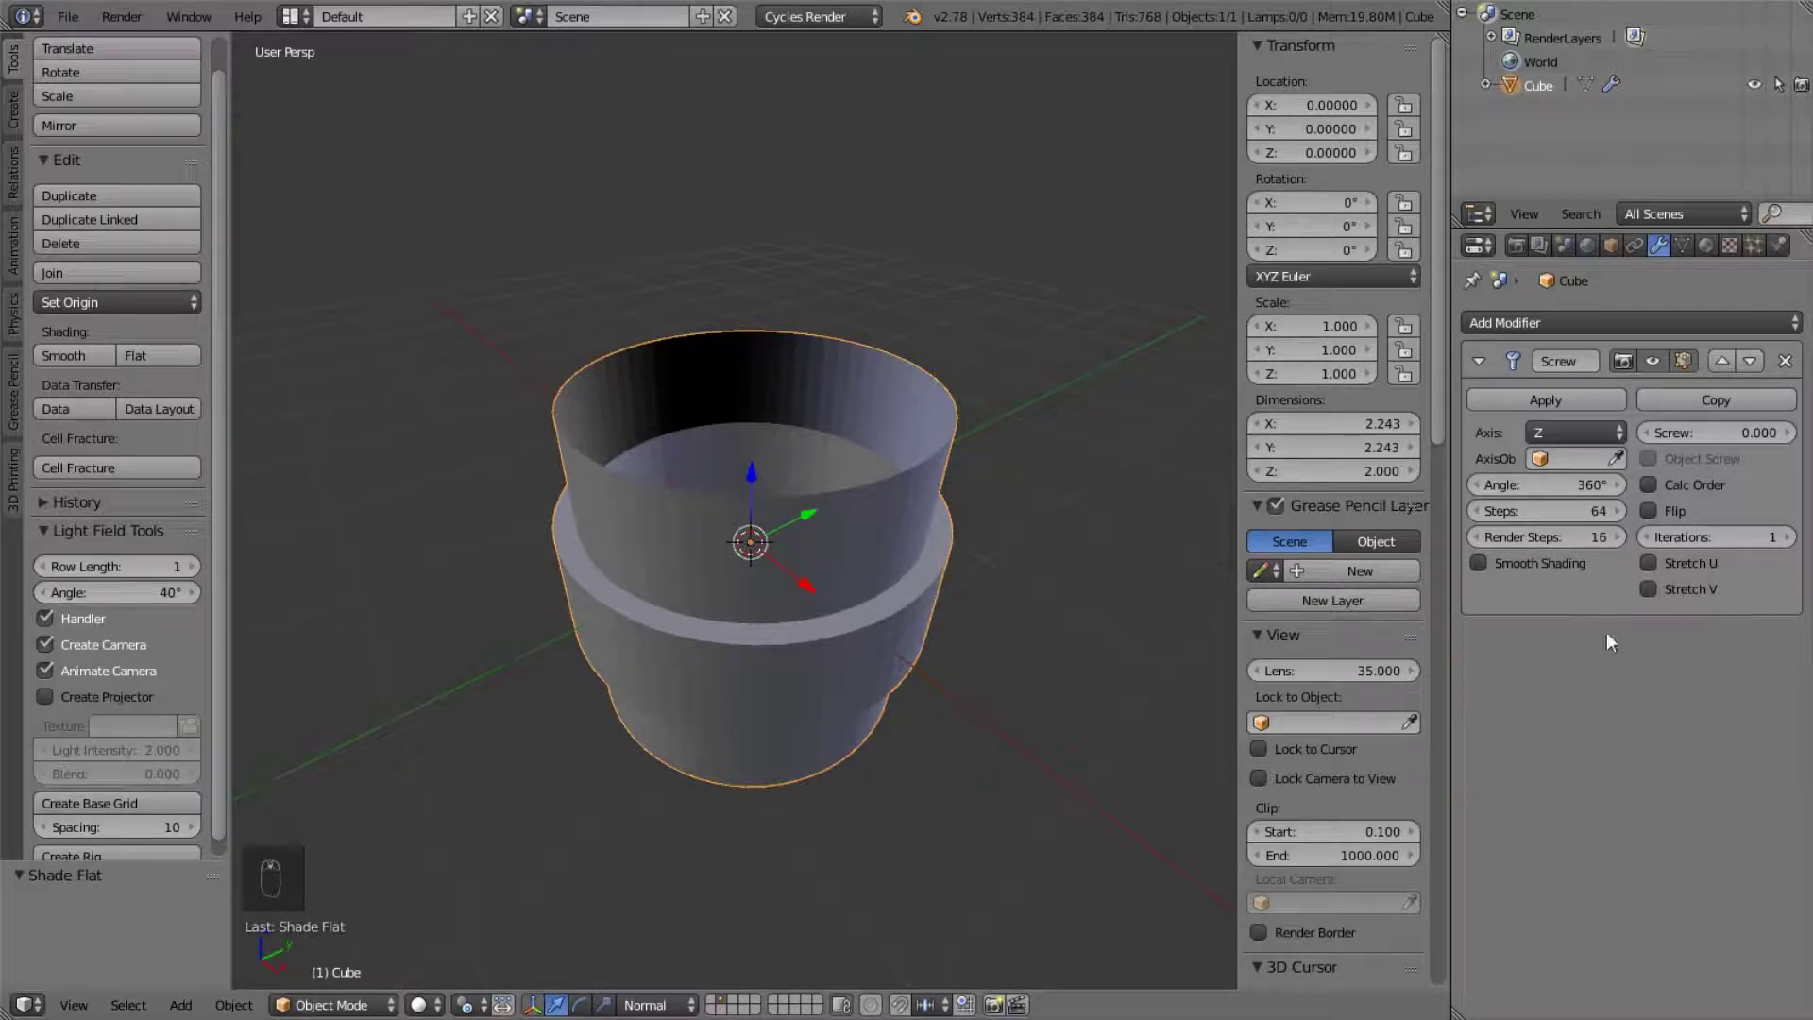
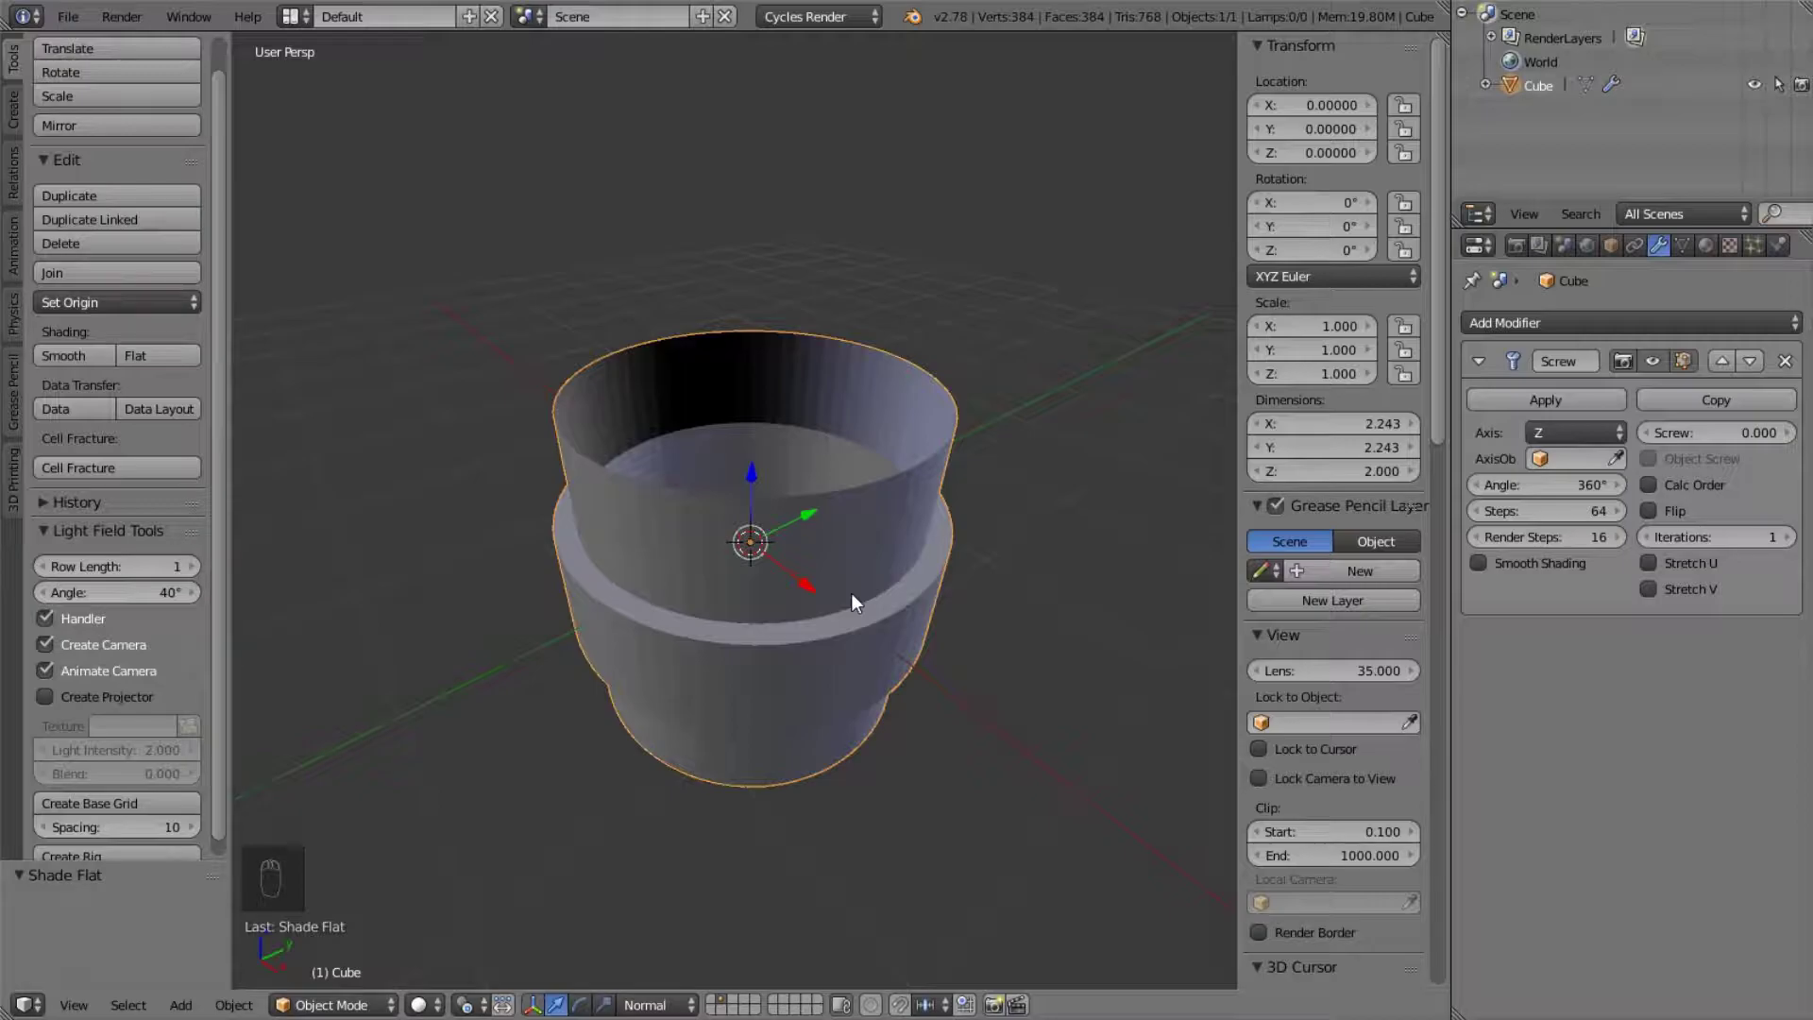
- Compare the revolved shape up close with the Screw modifier's smooth shading on and off, leaving it off
{"action": "middle_click_drag", "start_coordinate": [721, 574], "coordinate": [635, 456]}
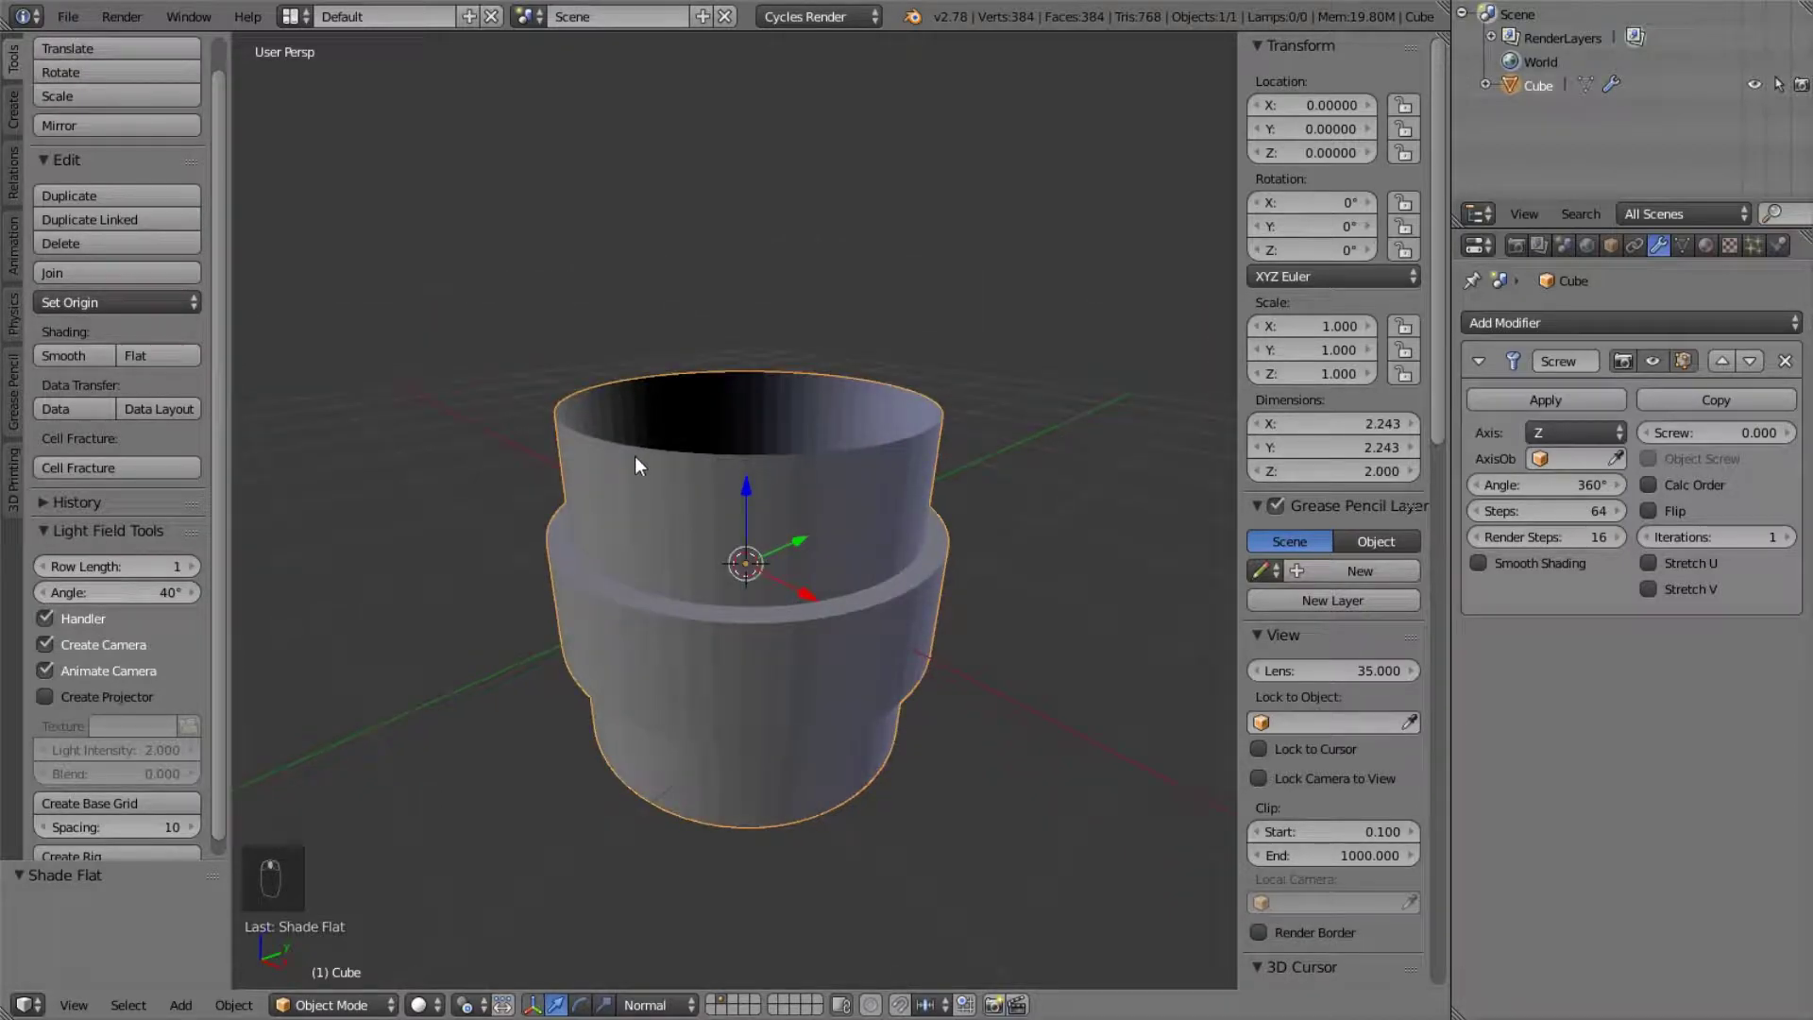
{"action": "scroll", "coordinate": [649, 526], "scroll_direction": "up", "scroll_amount": 3}
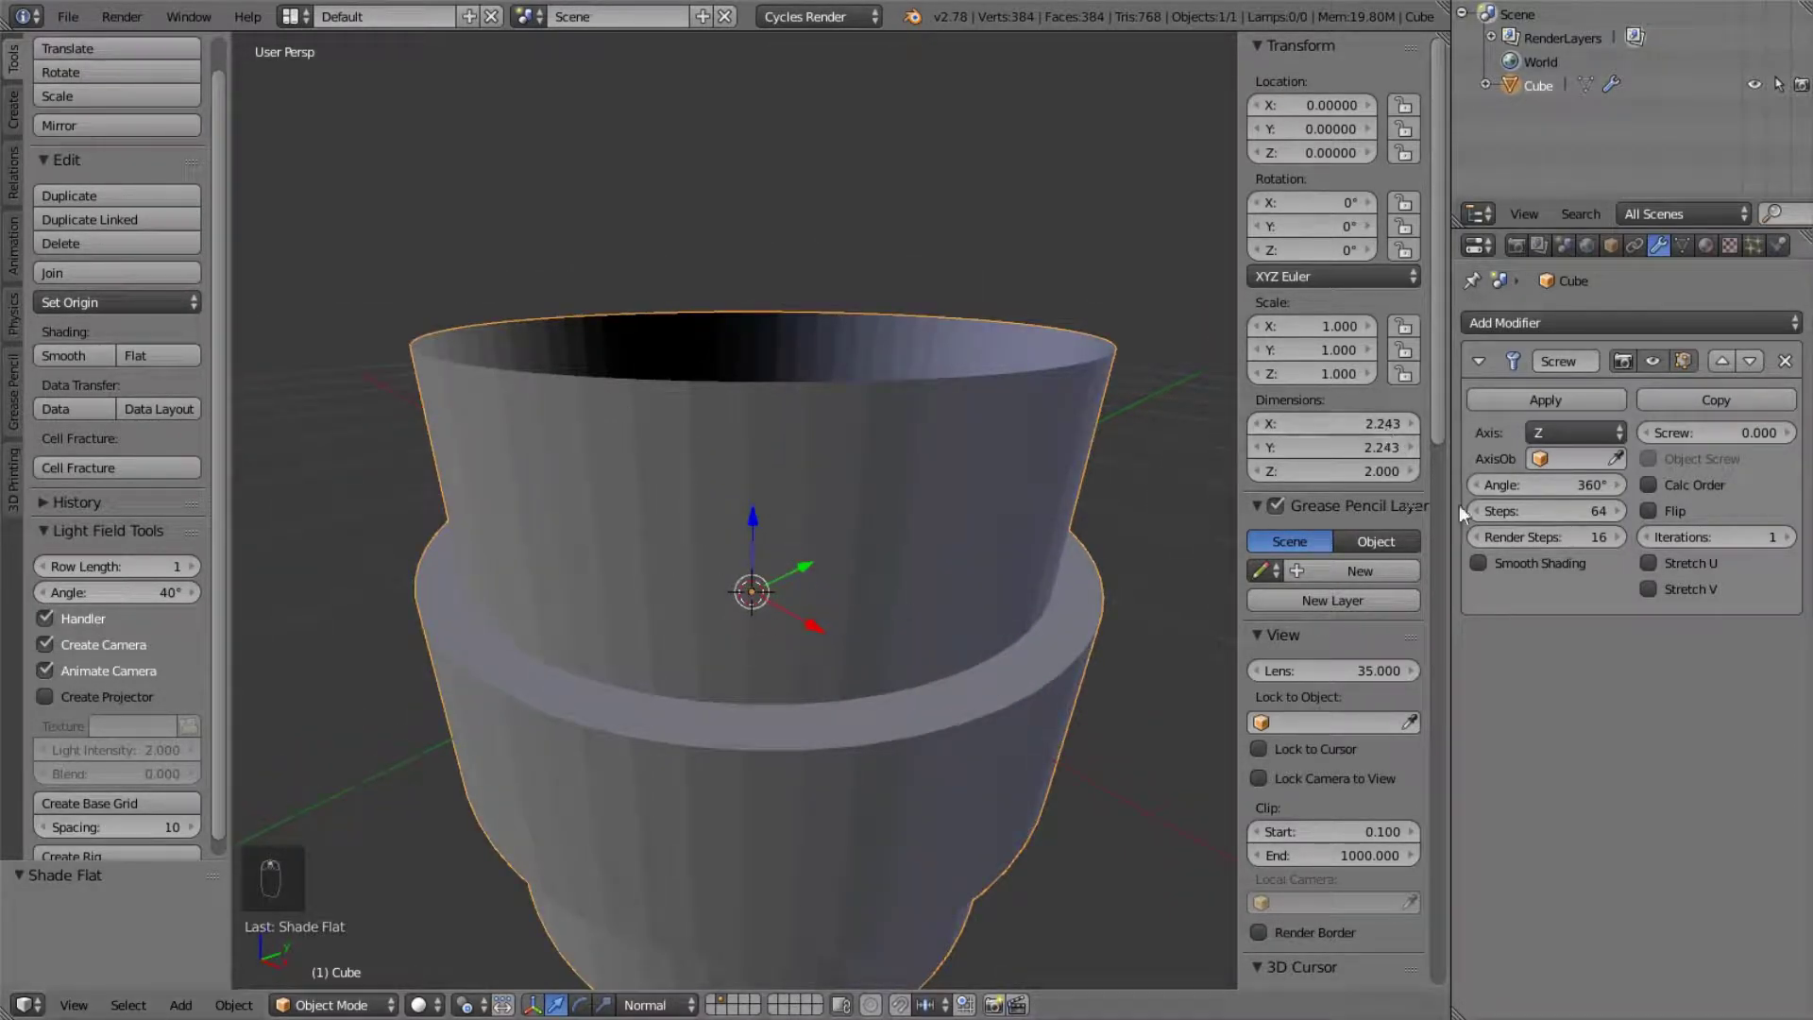
{"action": "left_click", "coordinate": [1478, 563]}
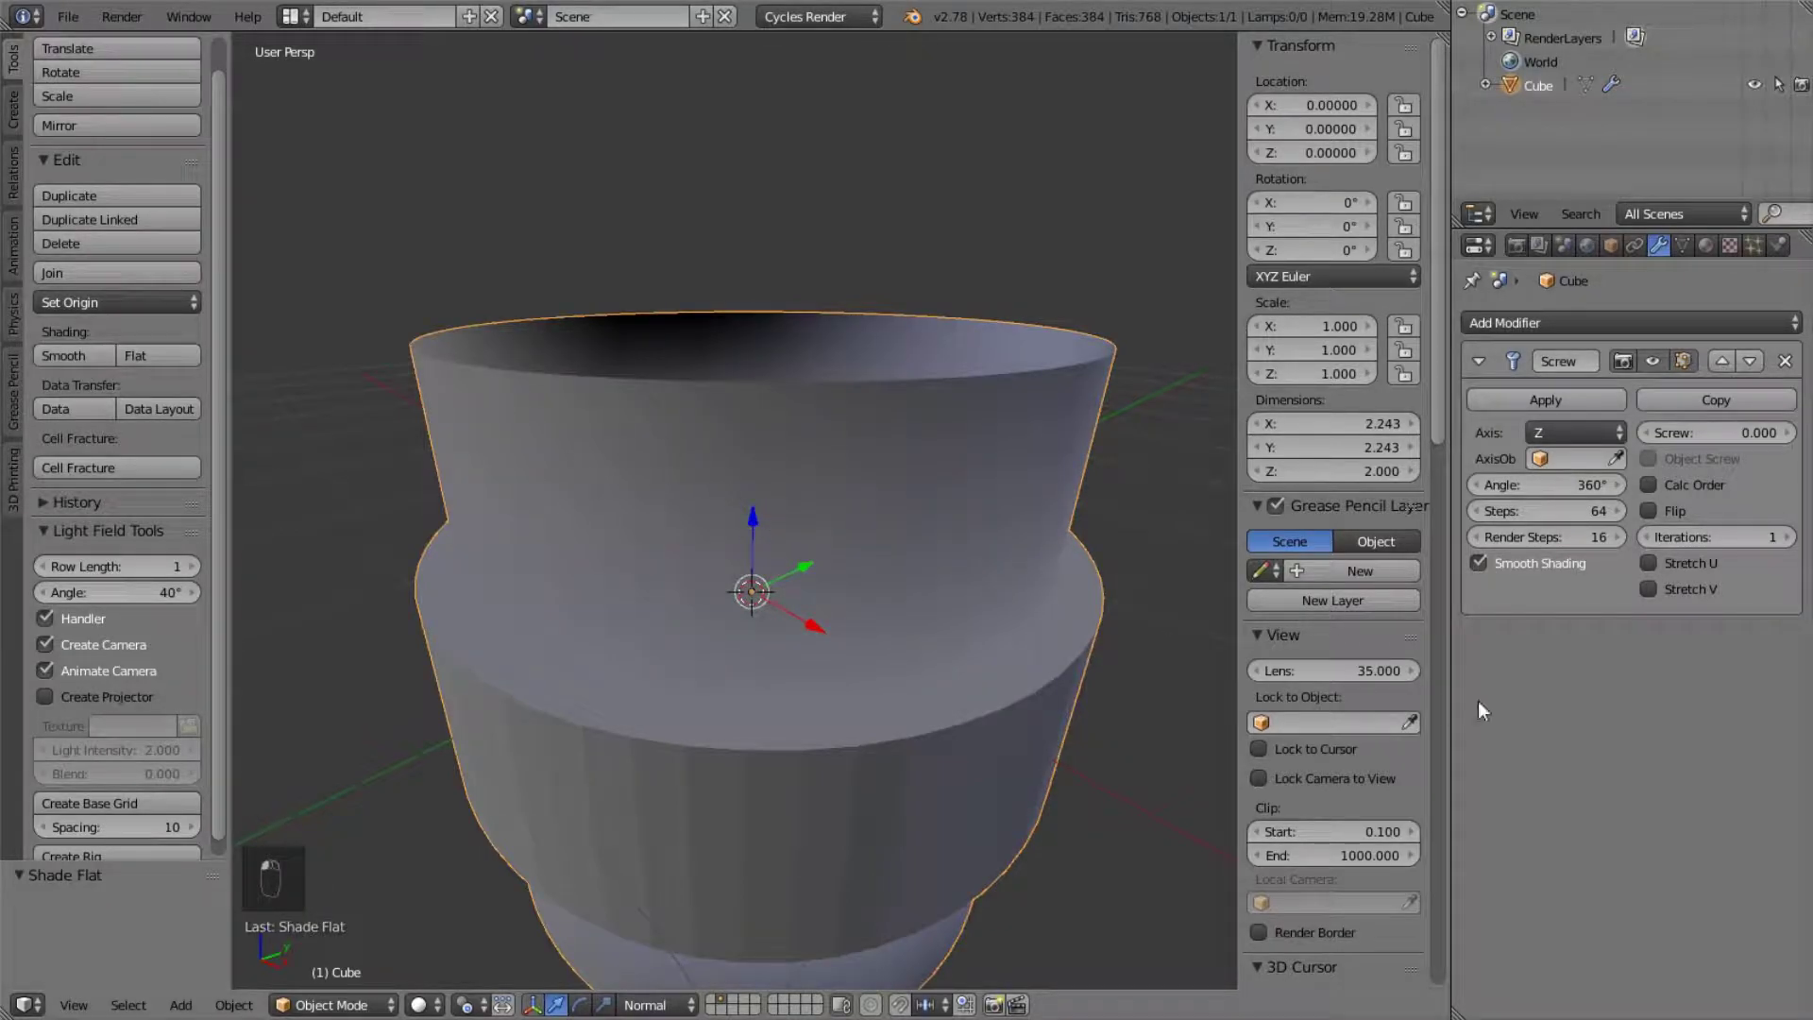
{"action": "left_click", "coordinate": [1479, 563]}
{"action": "scroll", "coordinate": [974, 582], "scroll_direction": "down", "scroll_amount": 3}
{"action": "scroll", "coordinate": [921, 562], "scroll_direction": "up", "scroll_amount": 4}
- In wireframe Edit mode, delete the inner vertical edge behind the extruded section of the profile
{"action": "key", "text": "Tab"}
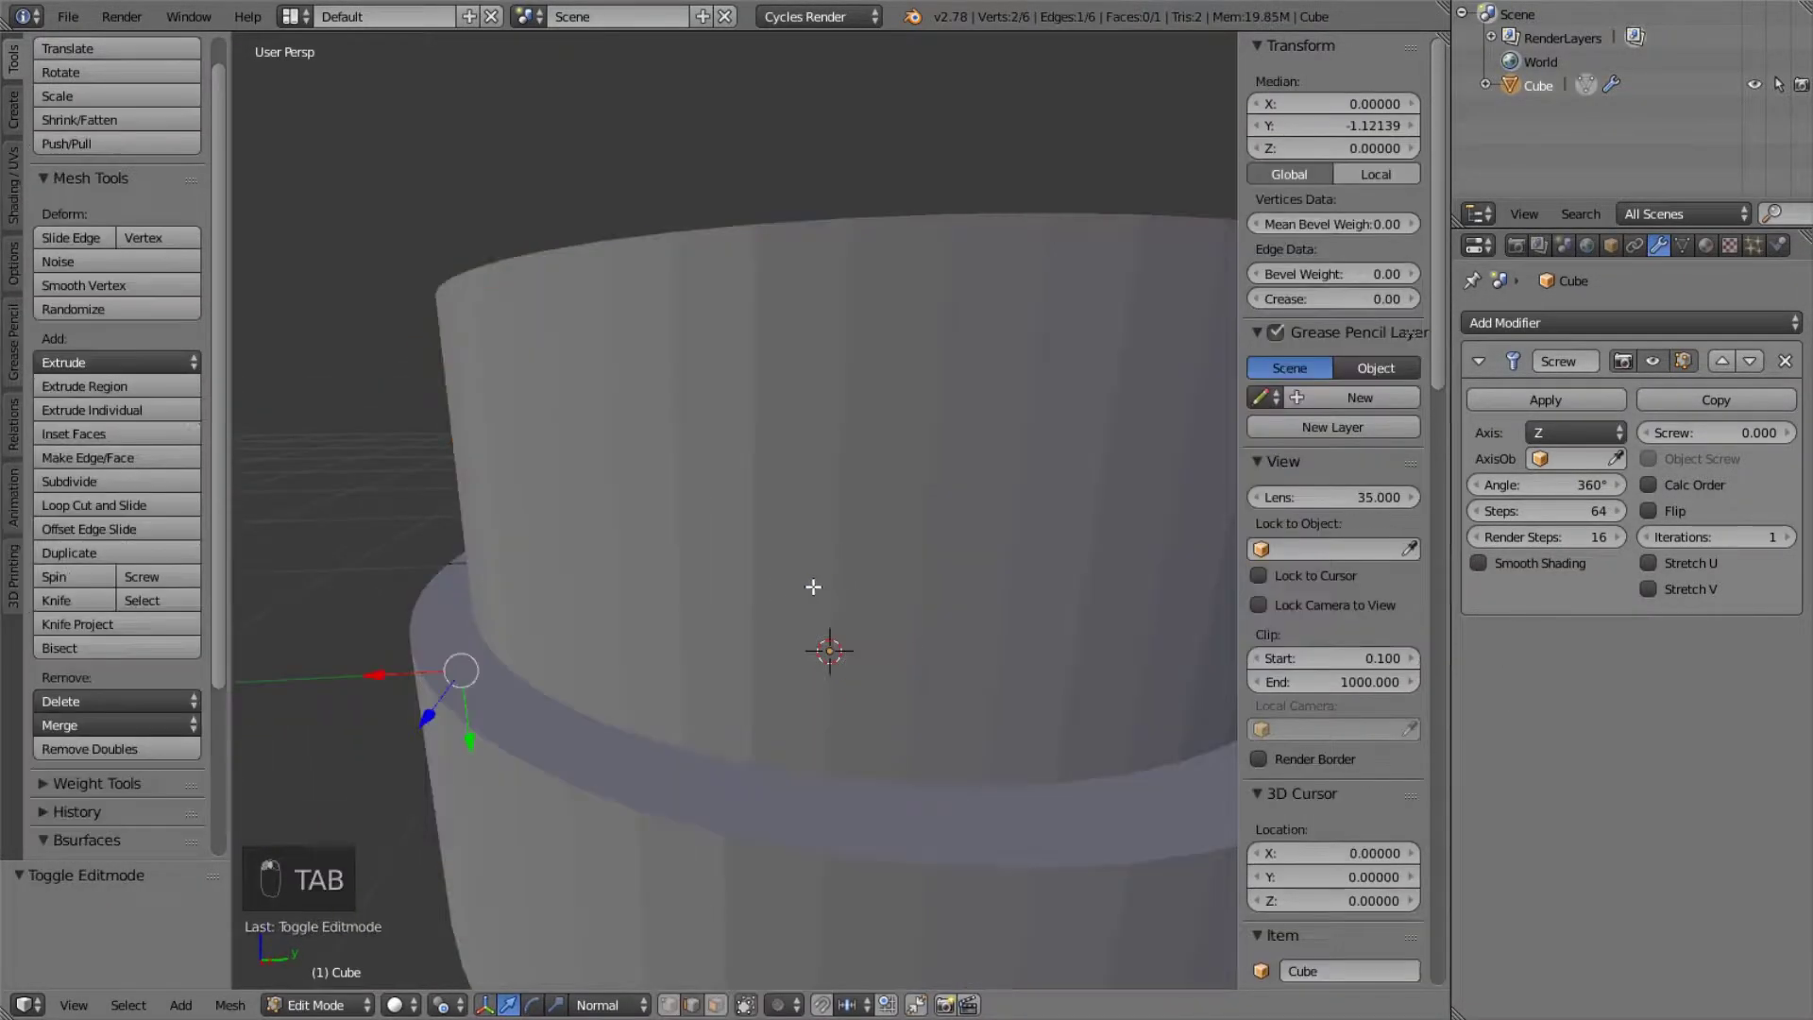
{"action": "key", "text": "z"}
{"action": "scroll", "coordinate": [1012, 586], "scroll_direction": "down", "scroll_amount": 3}
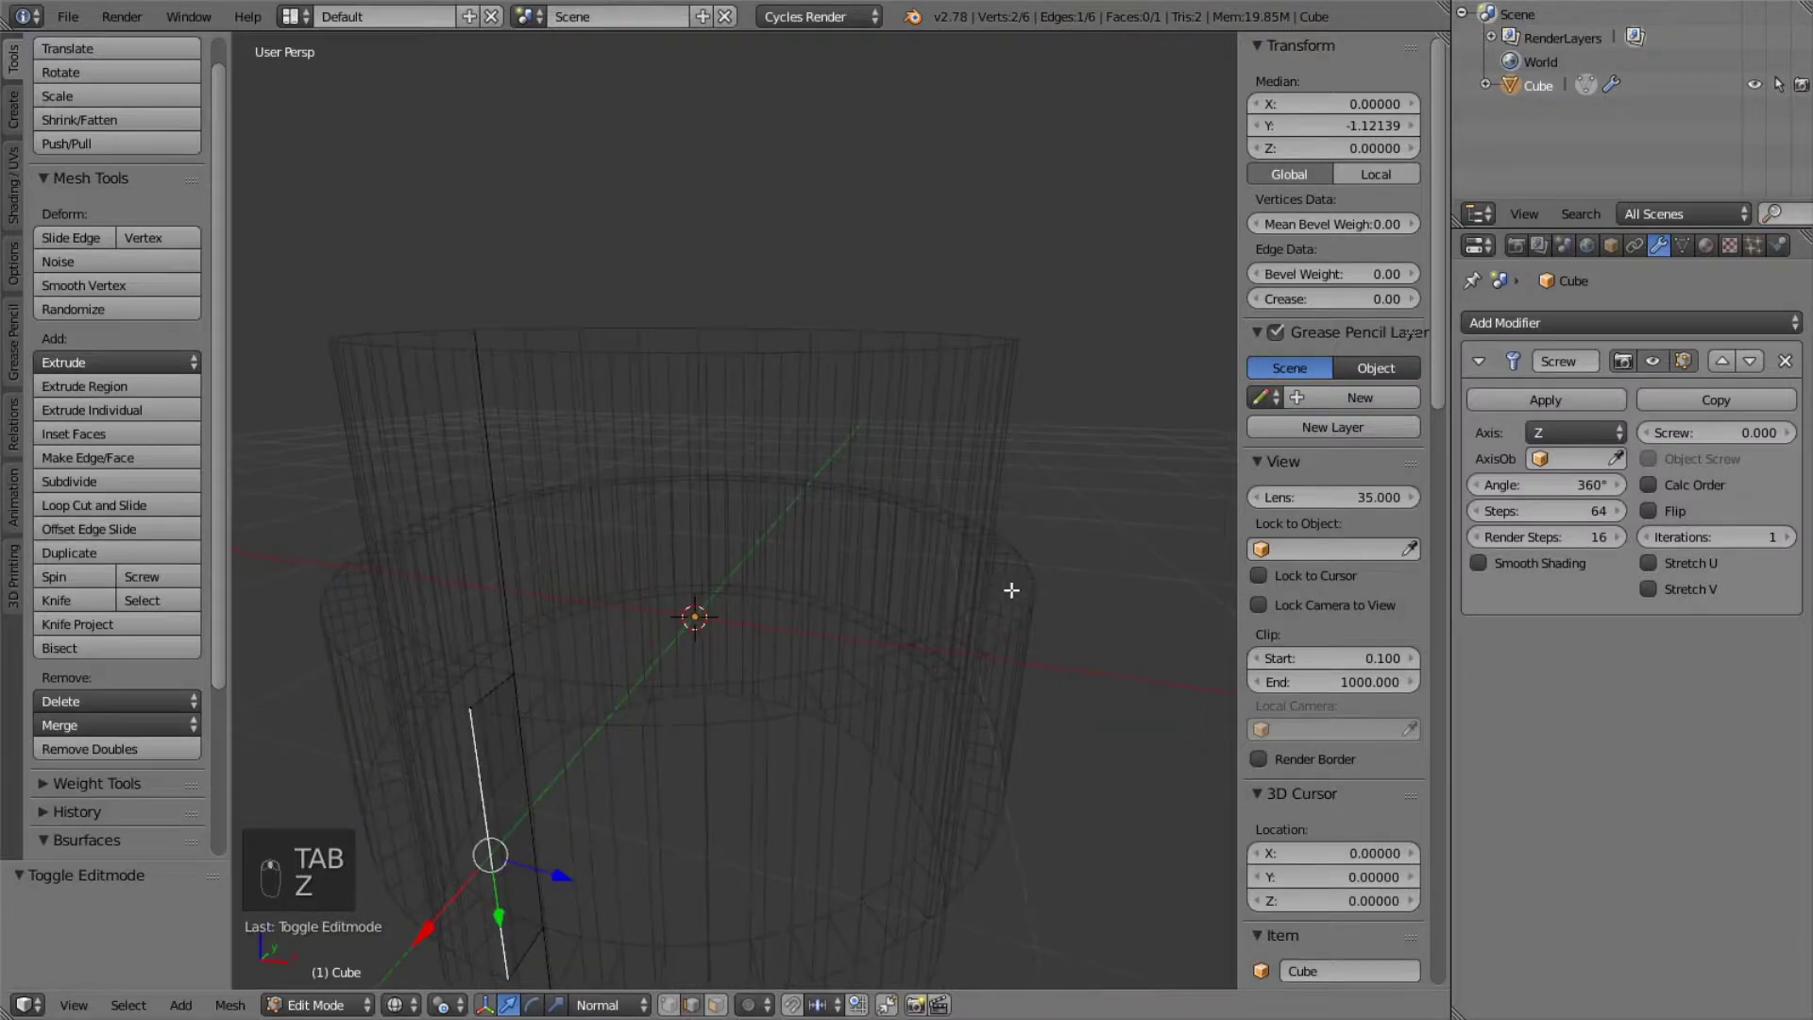
{"action": "key", "text": "Tab"}
{"action": "key", "text": "Tab"}
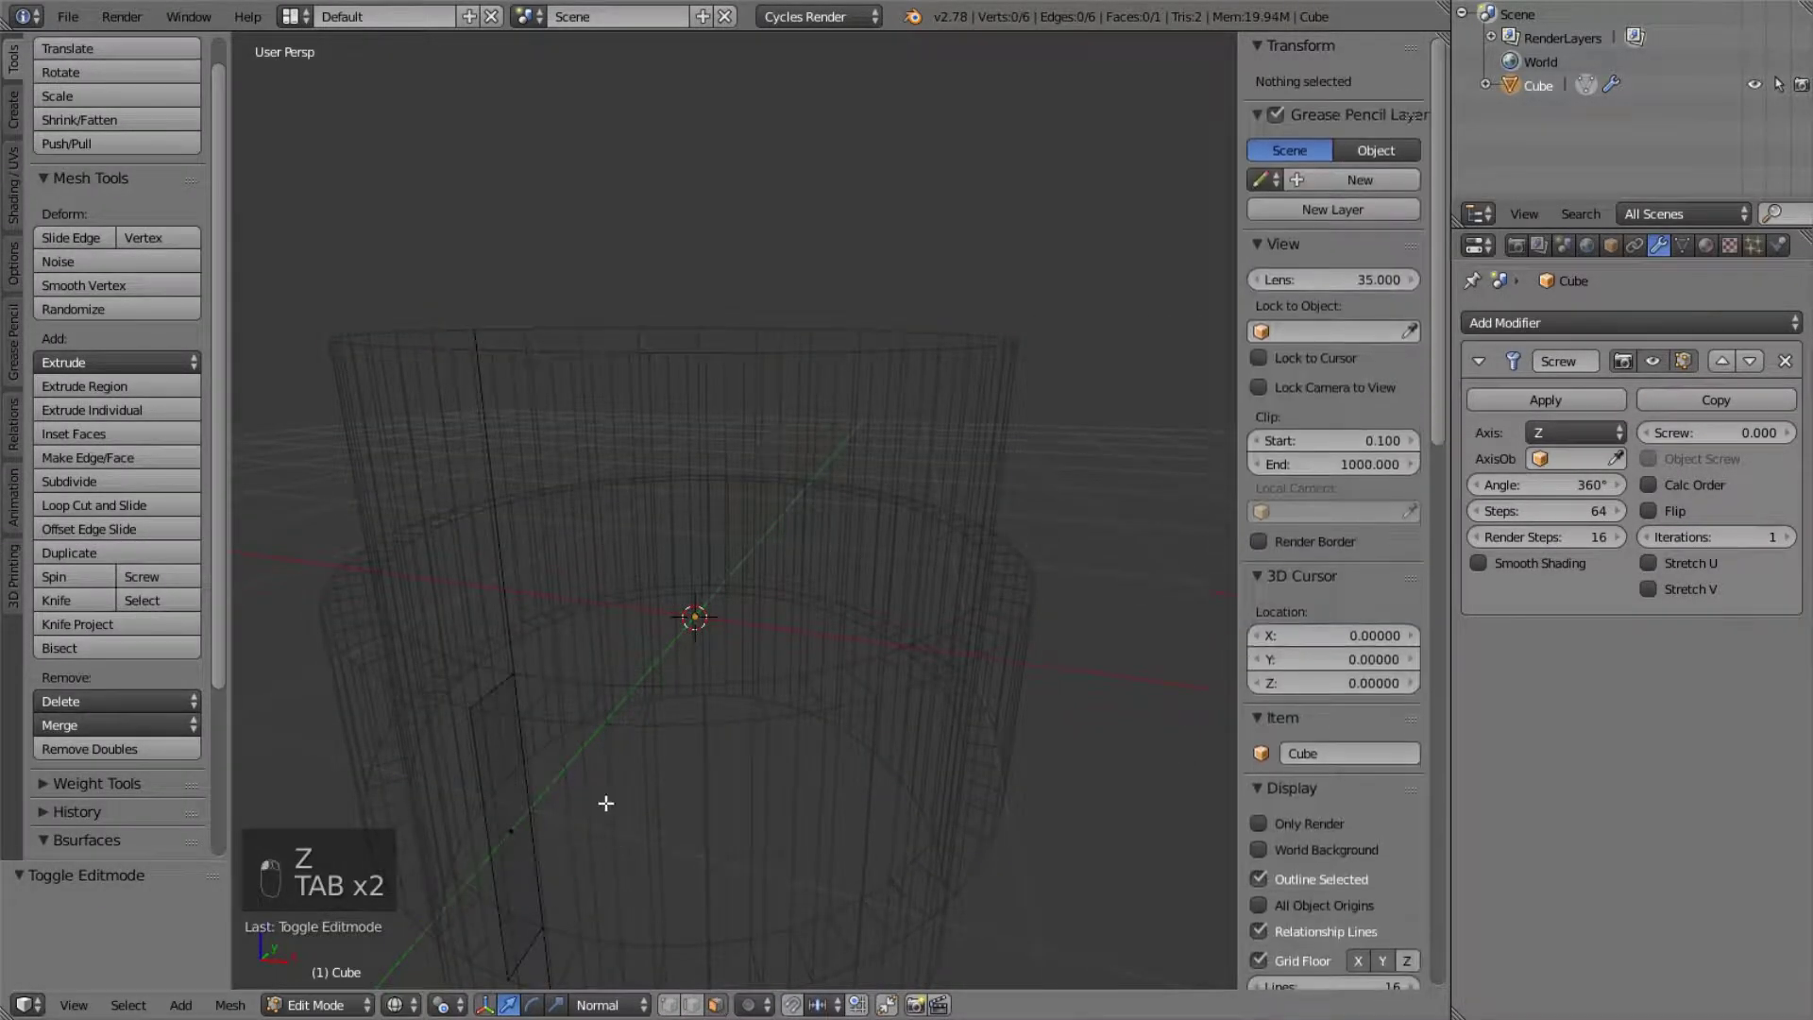
{"action": "right_click", "coordinate": [511, 762]}
{"action": "right_click", "coordinate": [545, 797]}
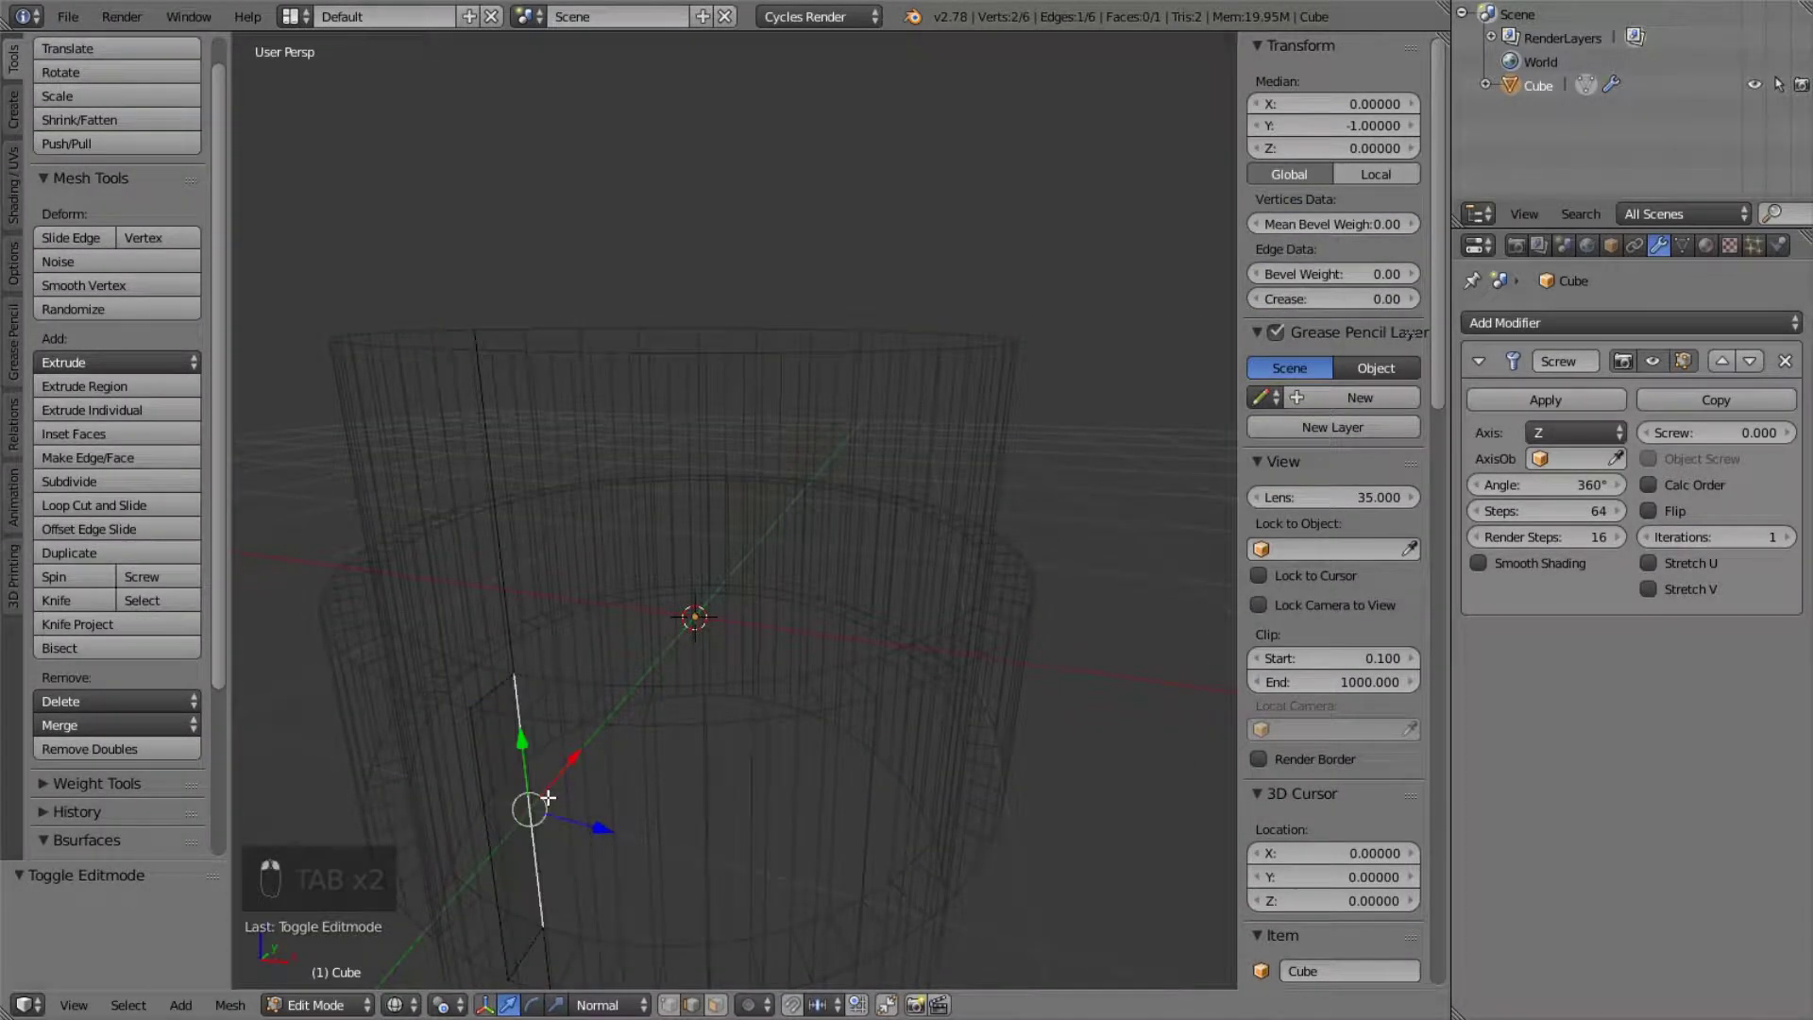
{"action": "key", "text": "x"}
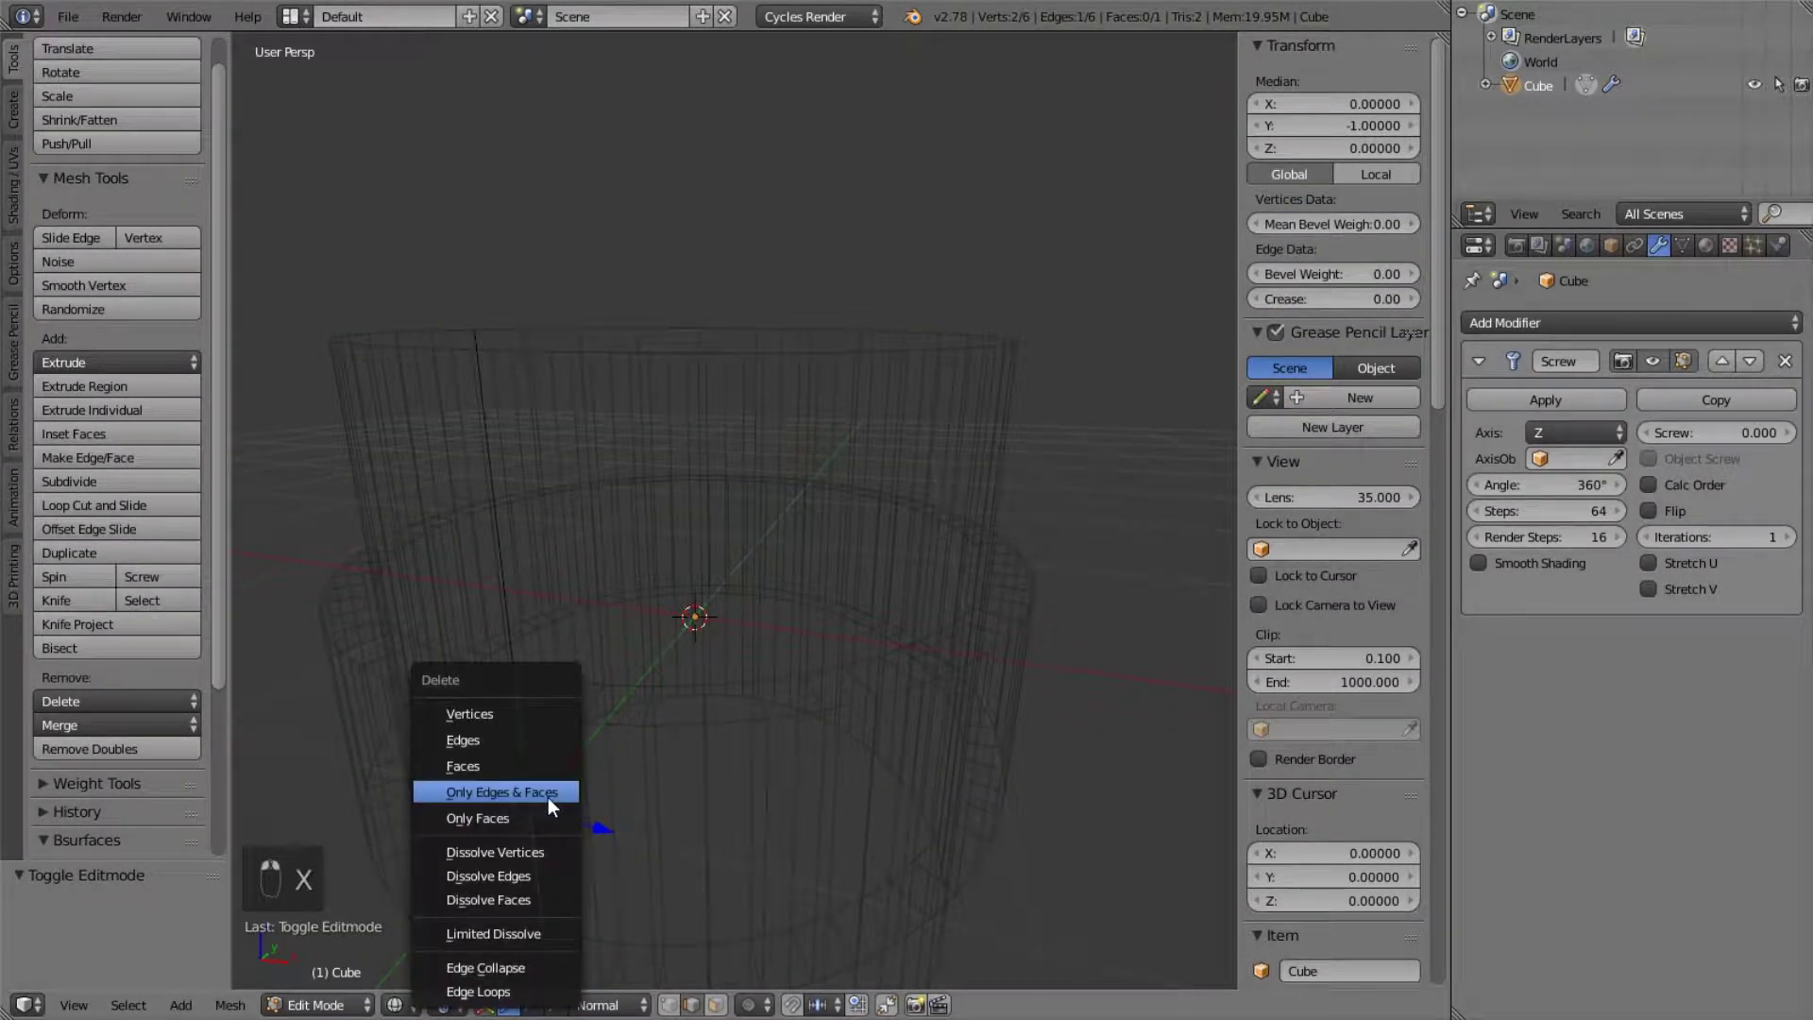
{"action": "left_click", "coordinate": [515, 740]}
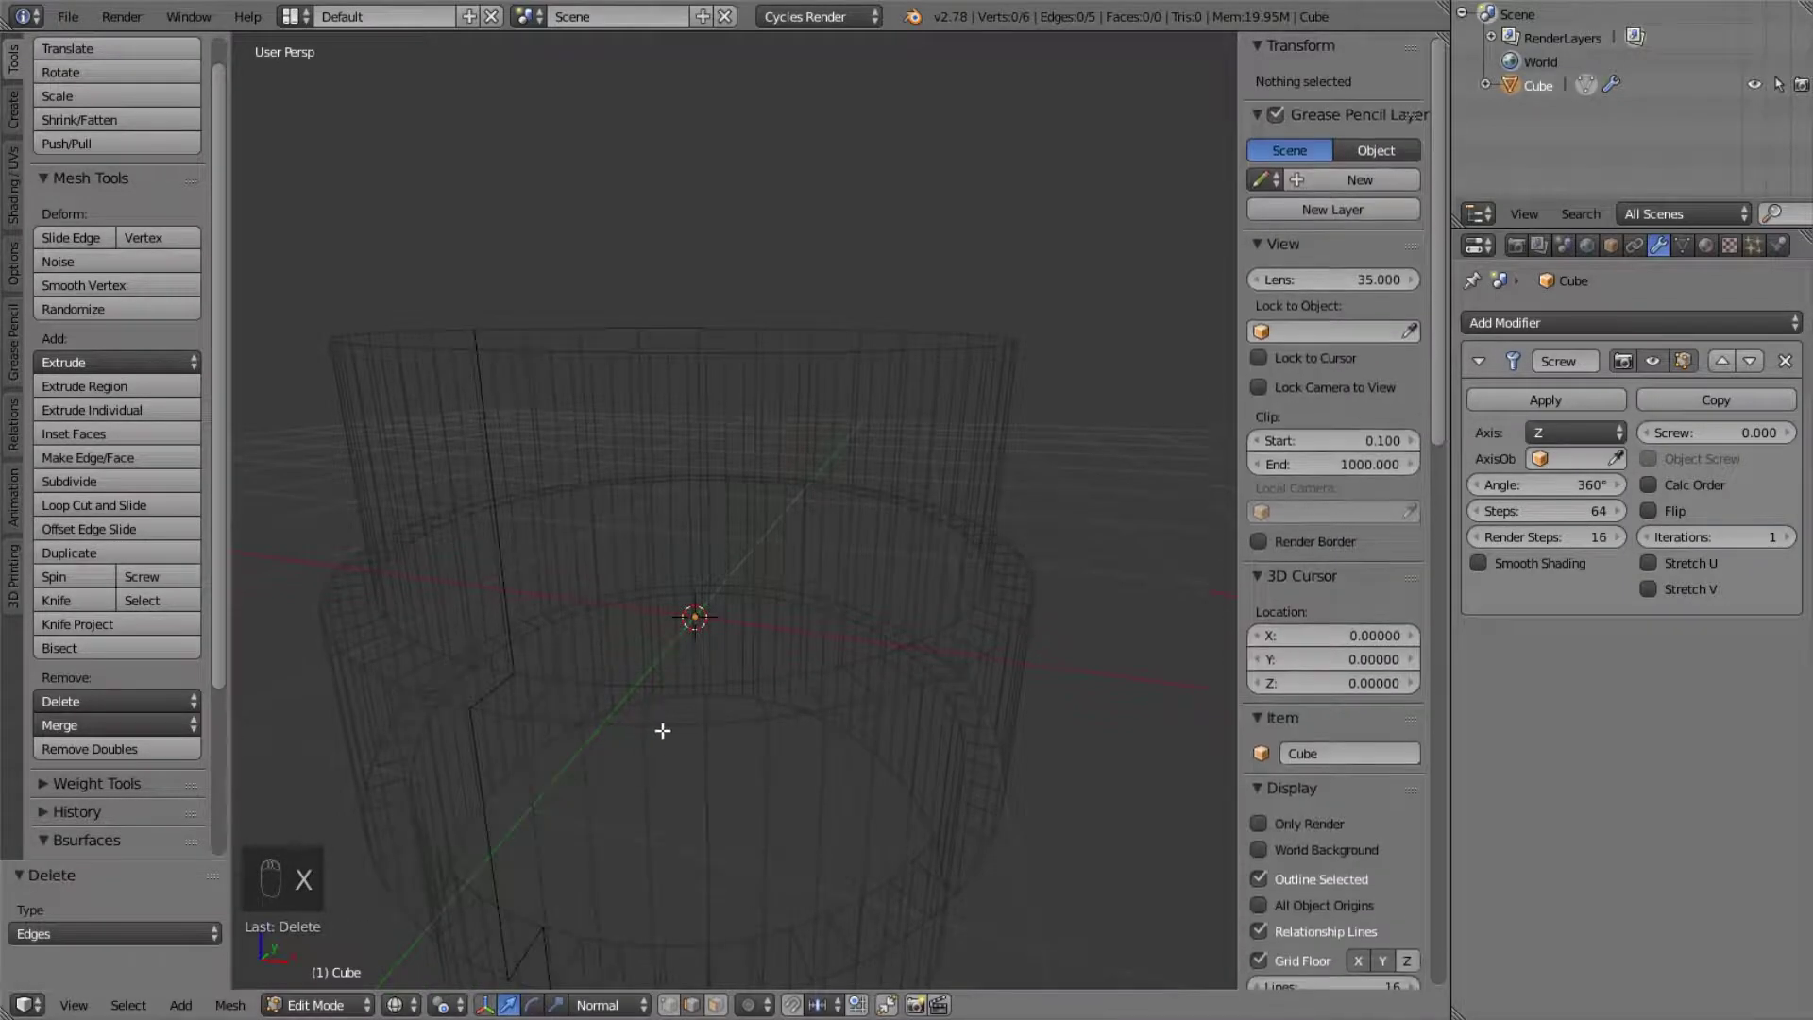
- Subdivide the uppermost vertical edge of the profile with 3 cuts
{"action": "right_click", "coordinate": [491, 546]}
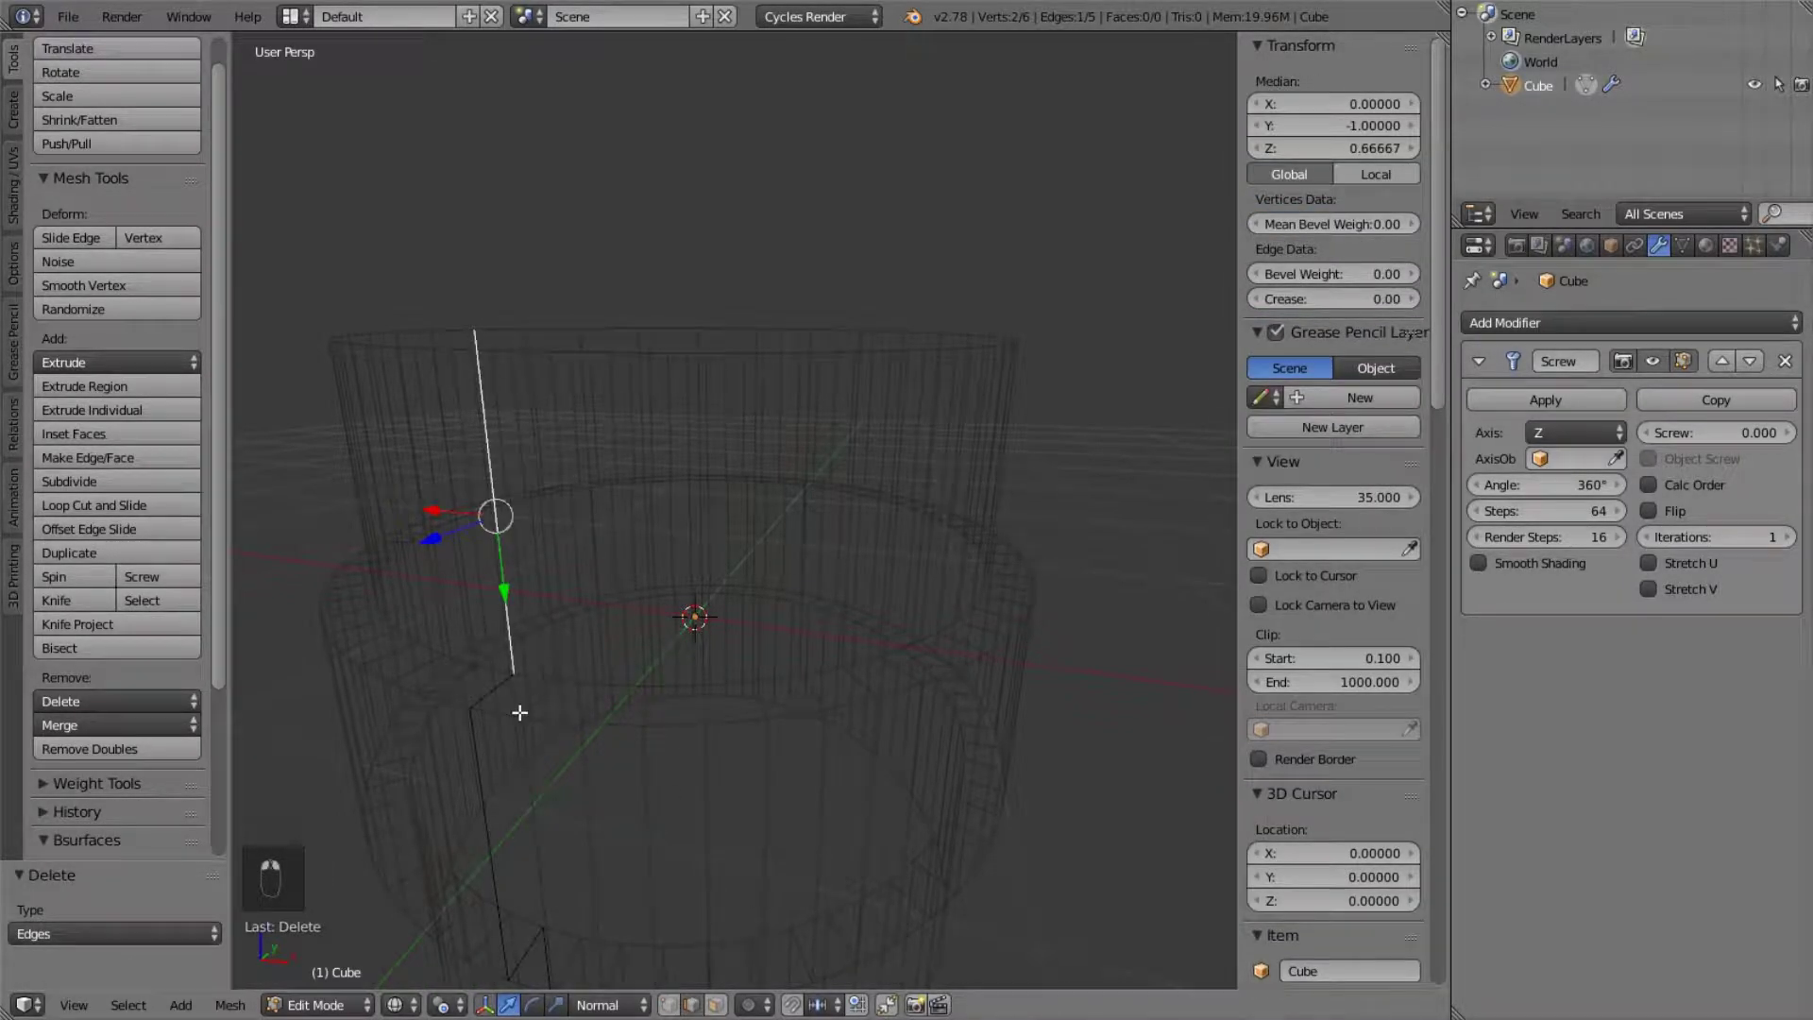
{"action": "left_click", "coordinate": [151, 479]}
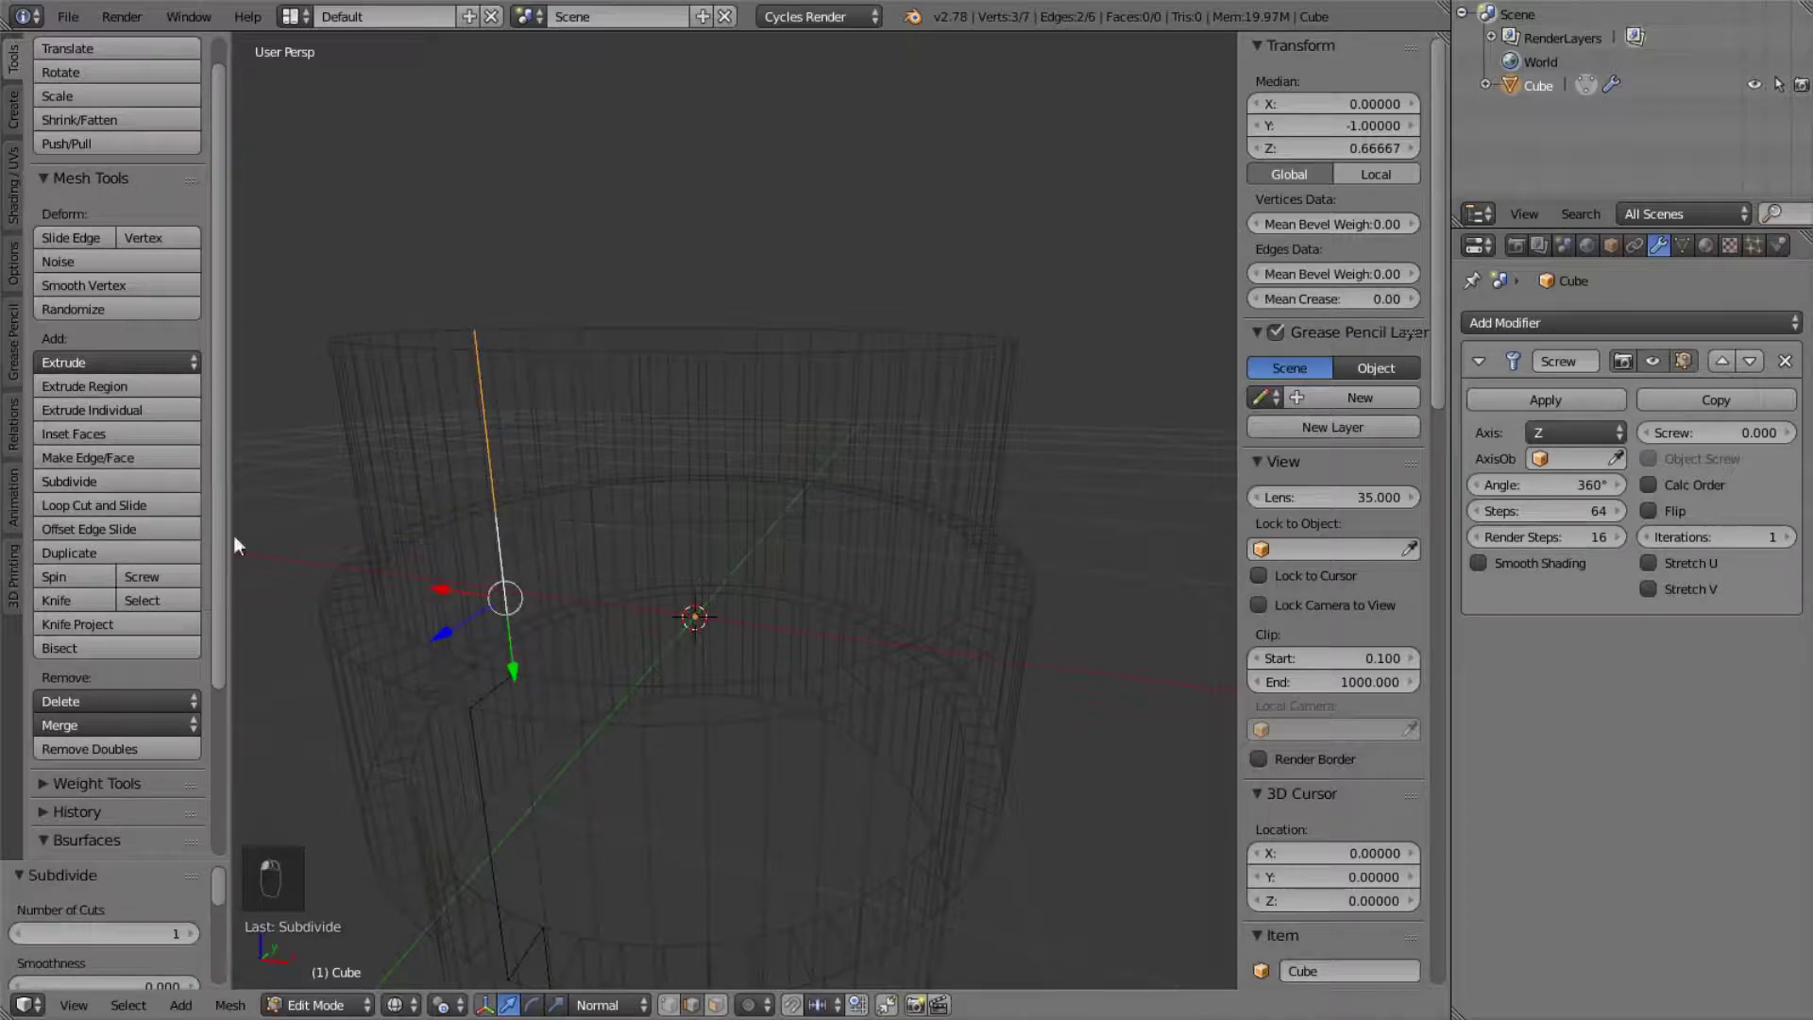
{"action": "left_click", "coordinate": [197, 932]}
{"action": "left_click", "coordinate": [196, 932]}
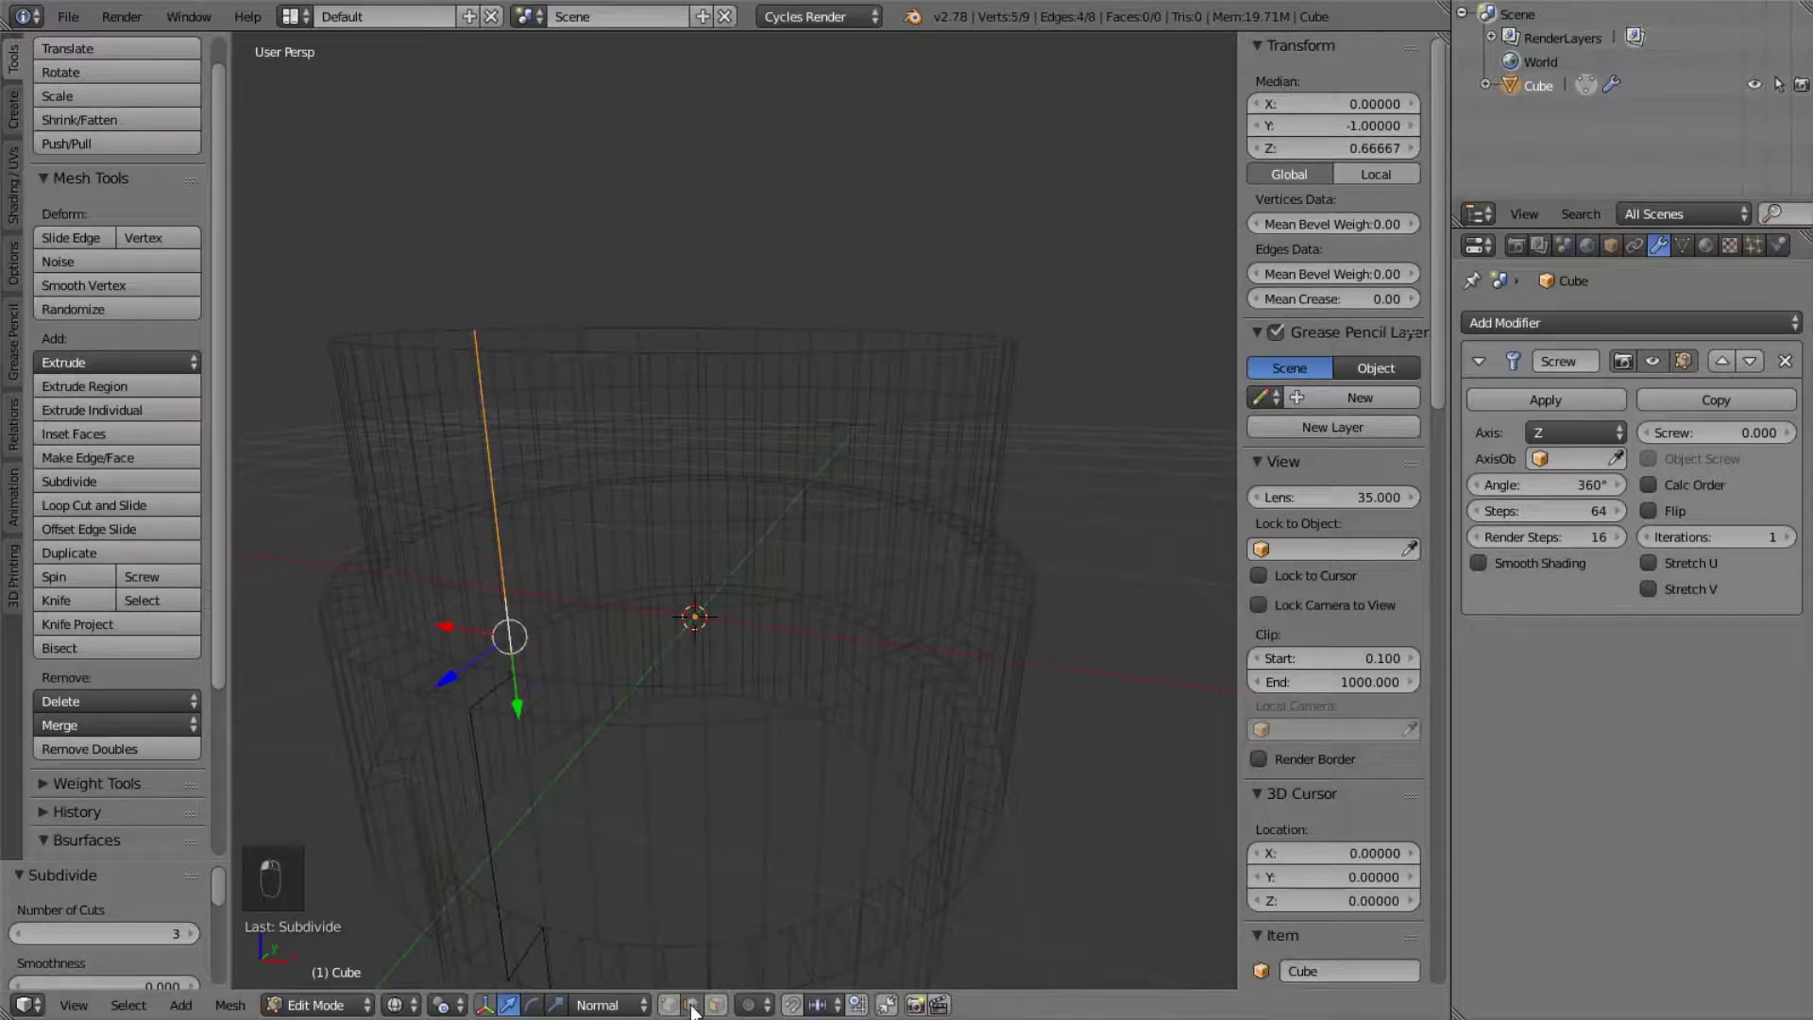
- Extrude one middle segment of the profile's subdivided upper edge outward about 0.1 along Y, and delete the inner edge behind it
{"action": "key", "text": "a"}
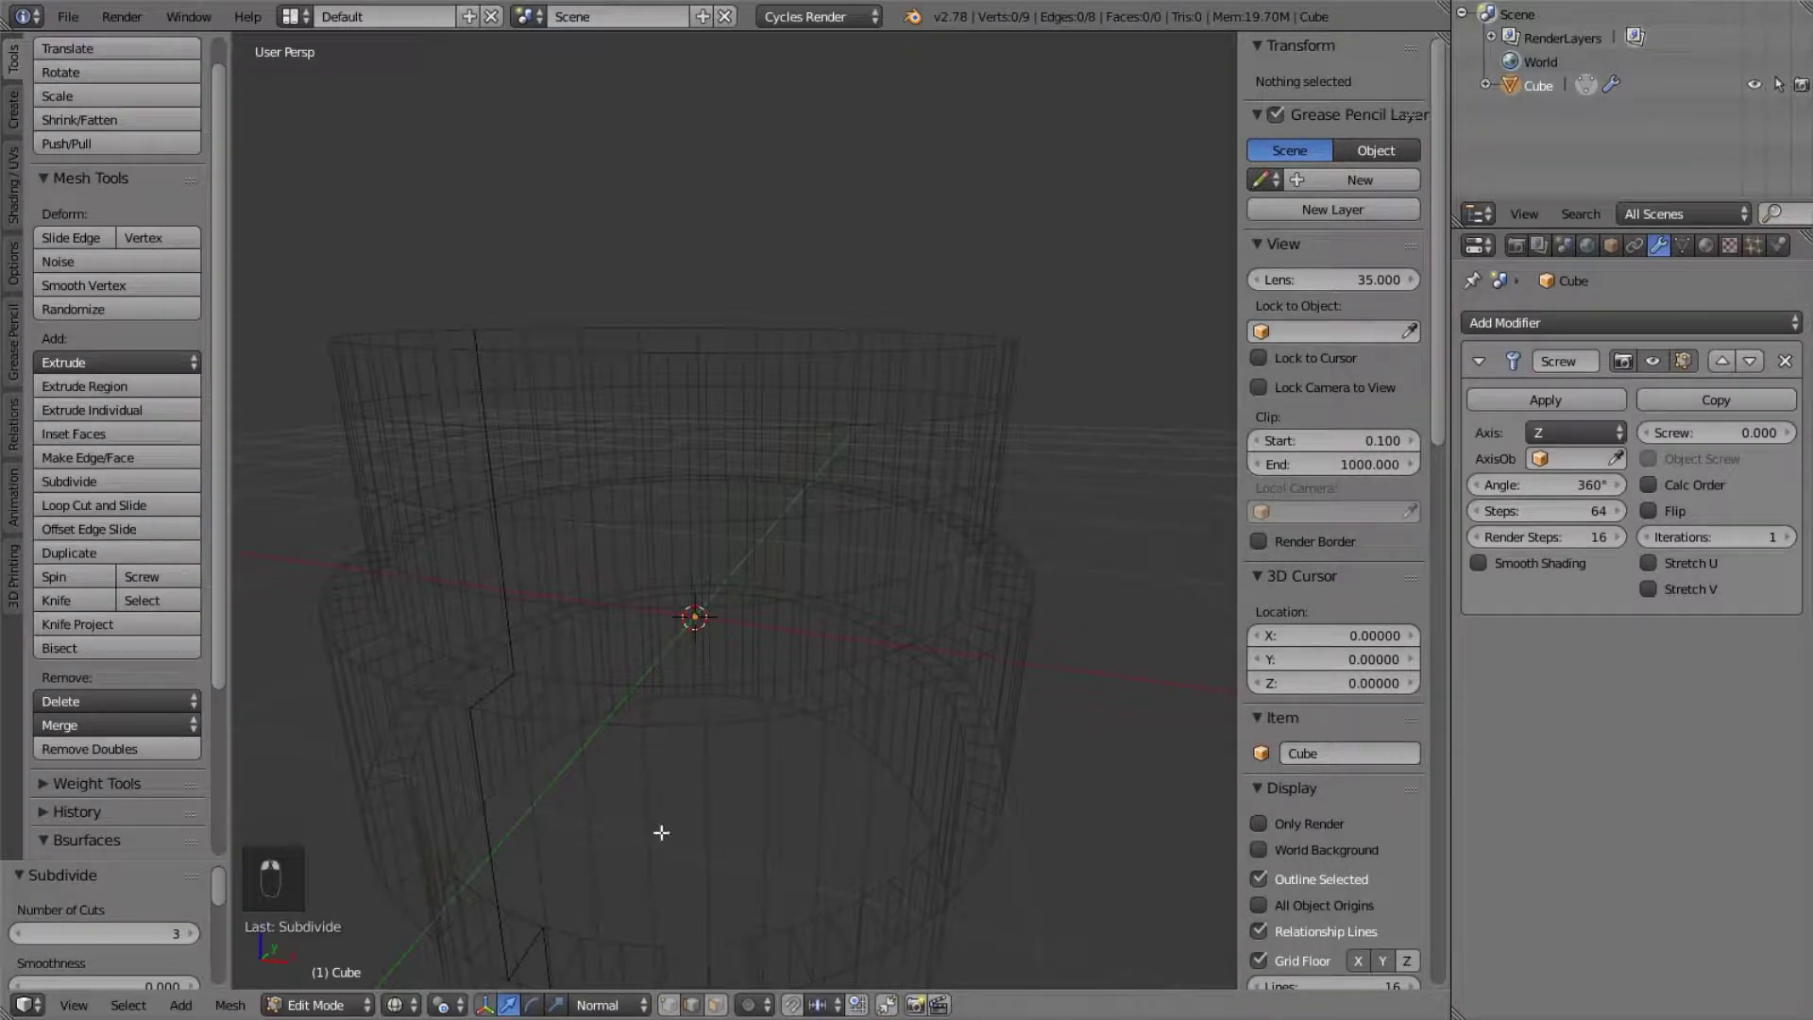
{"action": "right_click", "coordinate": [494, 561]}
{"action": "middle_click_drag", "start_coordinate": [493, 561], "coordinate": [677, 540]}
{"action": "key", "text": "e"}
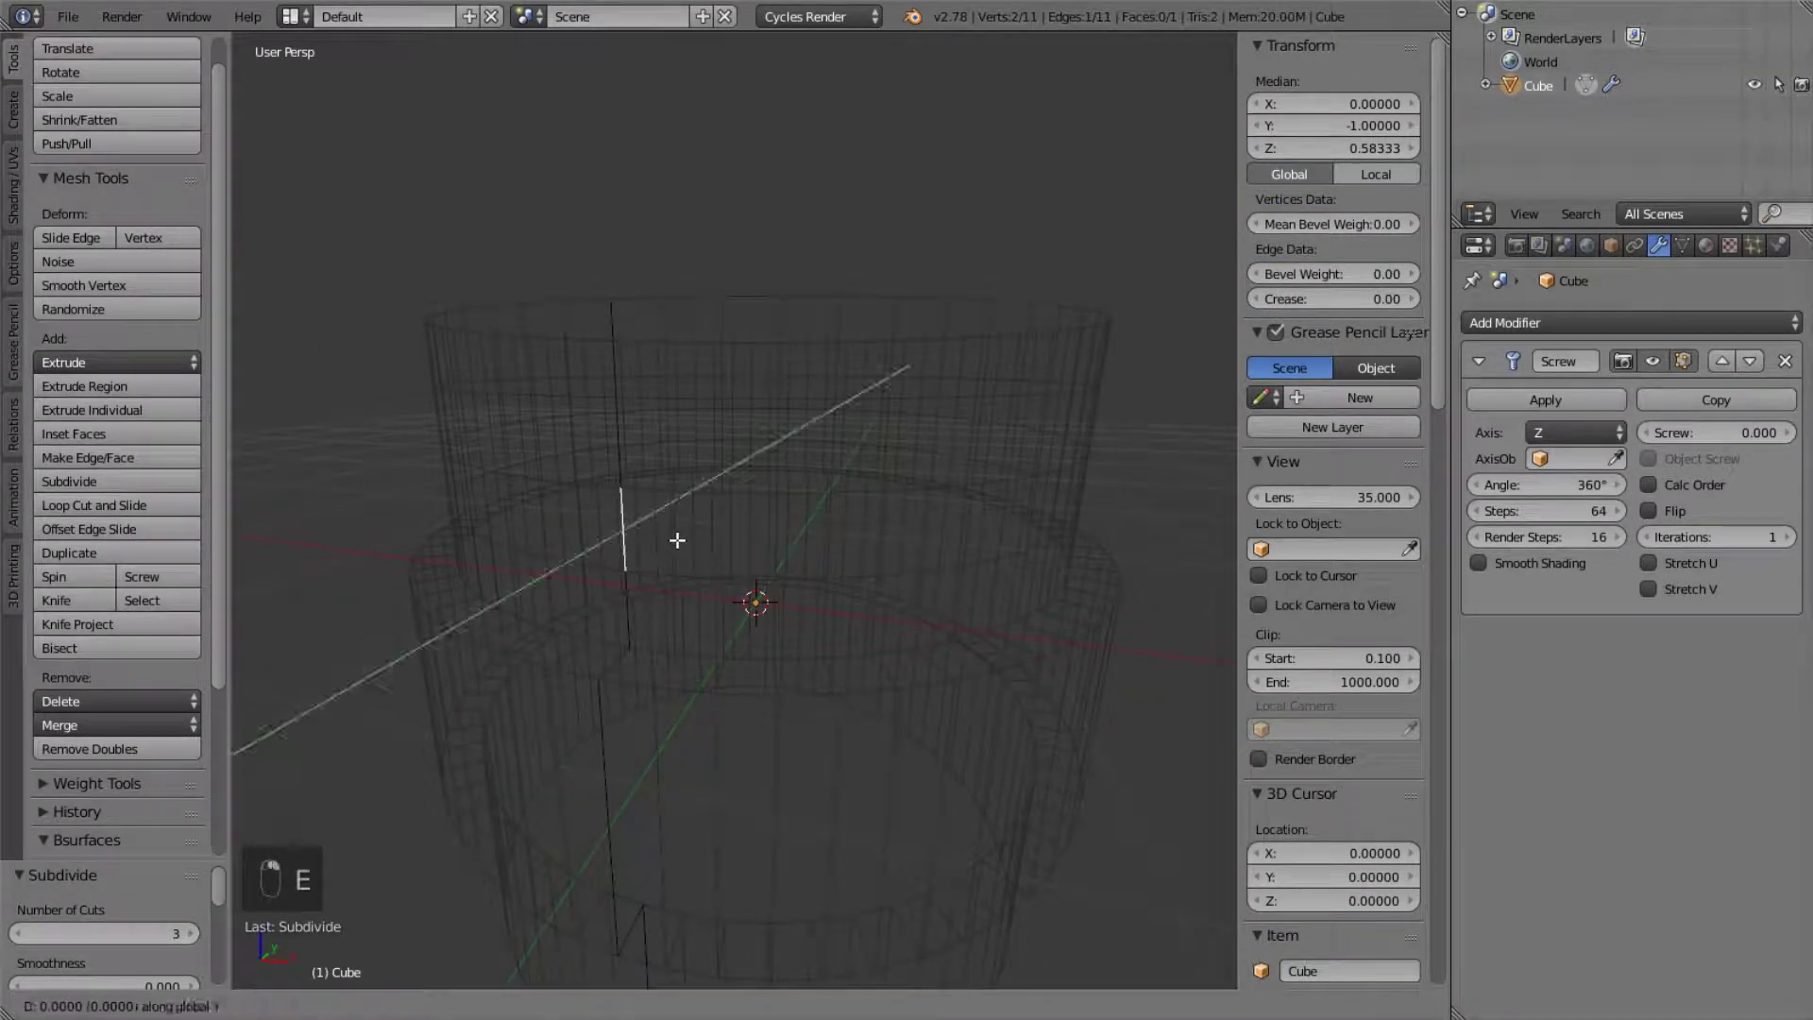
{"action": "left_click", "coordinate": [655, 566]}
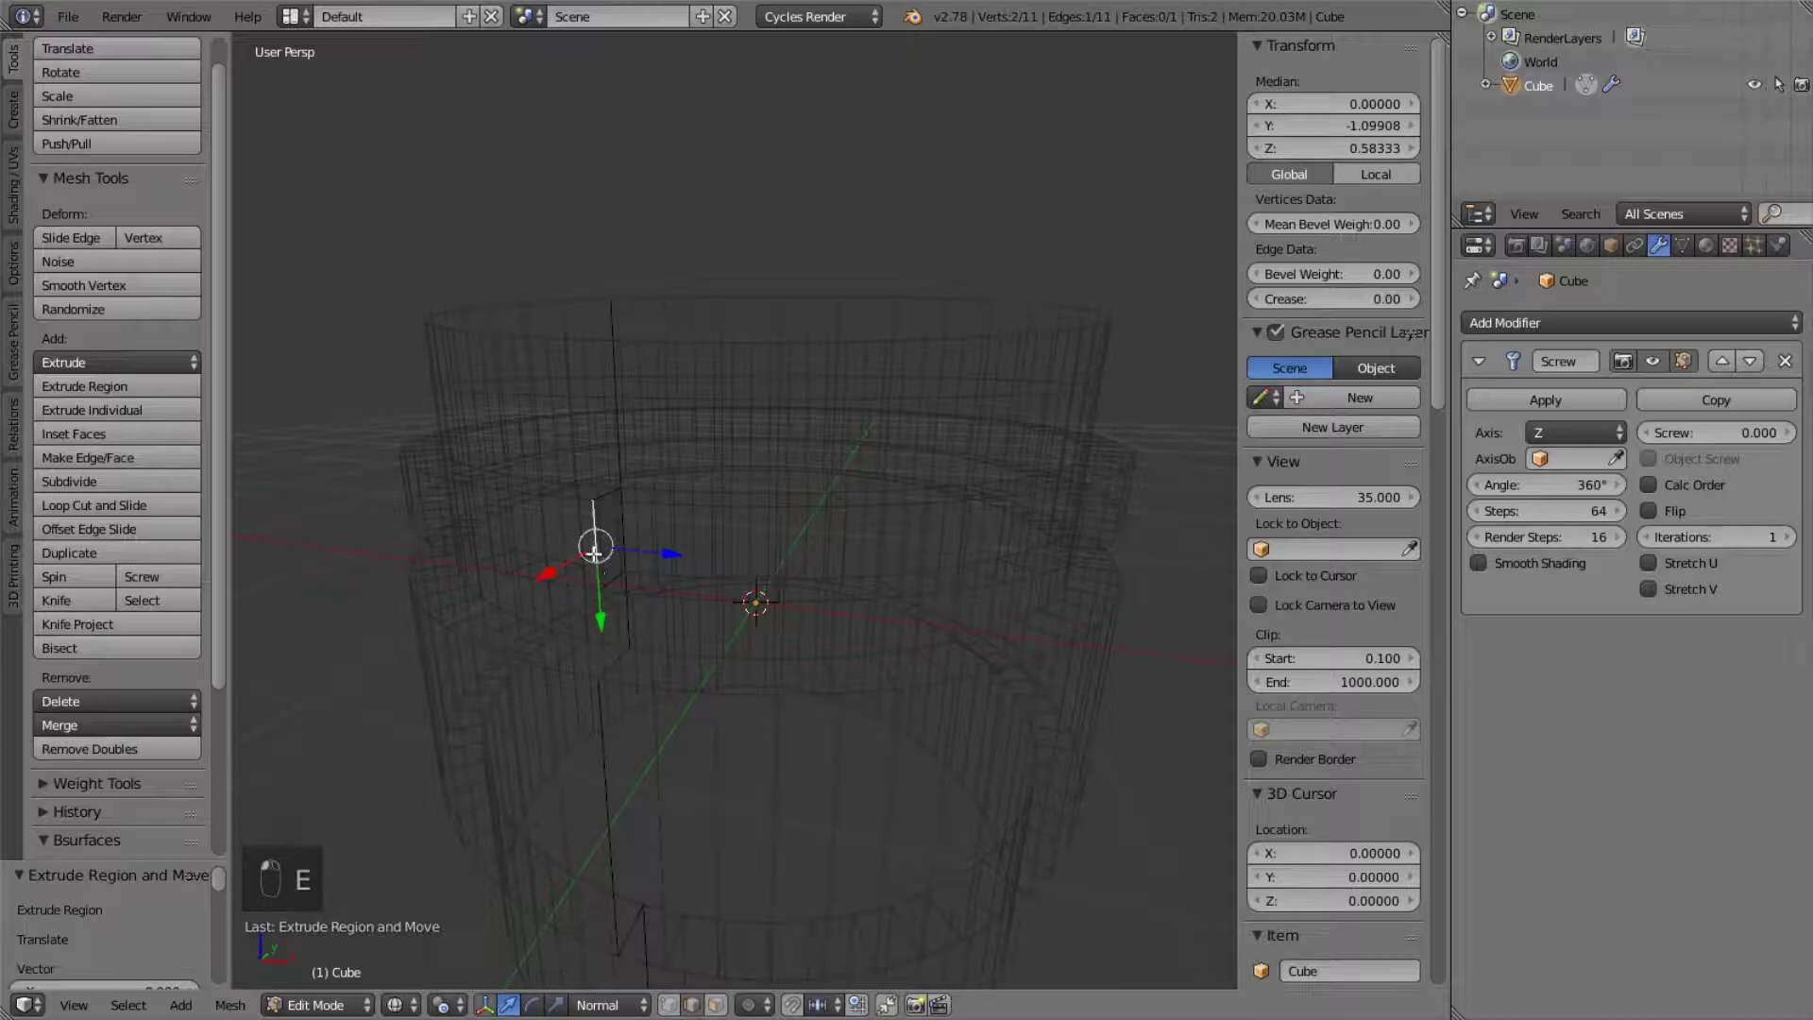
{"action": "key", "text": "x"}
{"action": "left_click", "coordinate": [620, 524]}
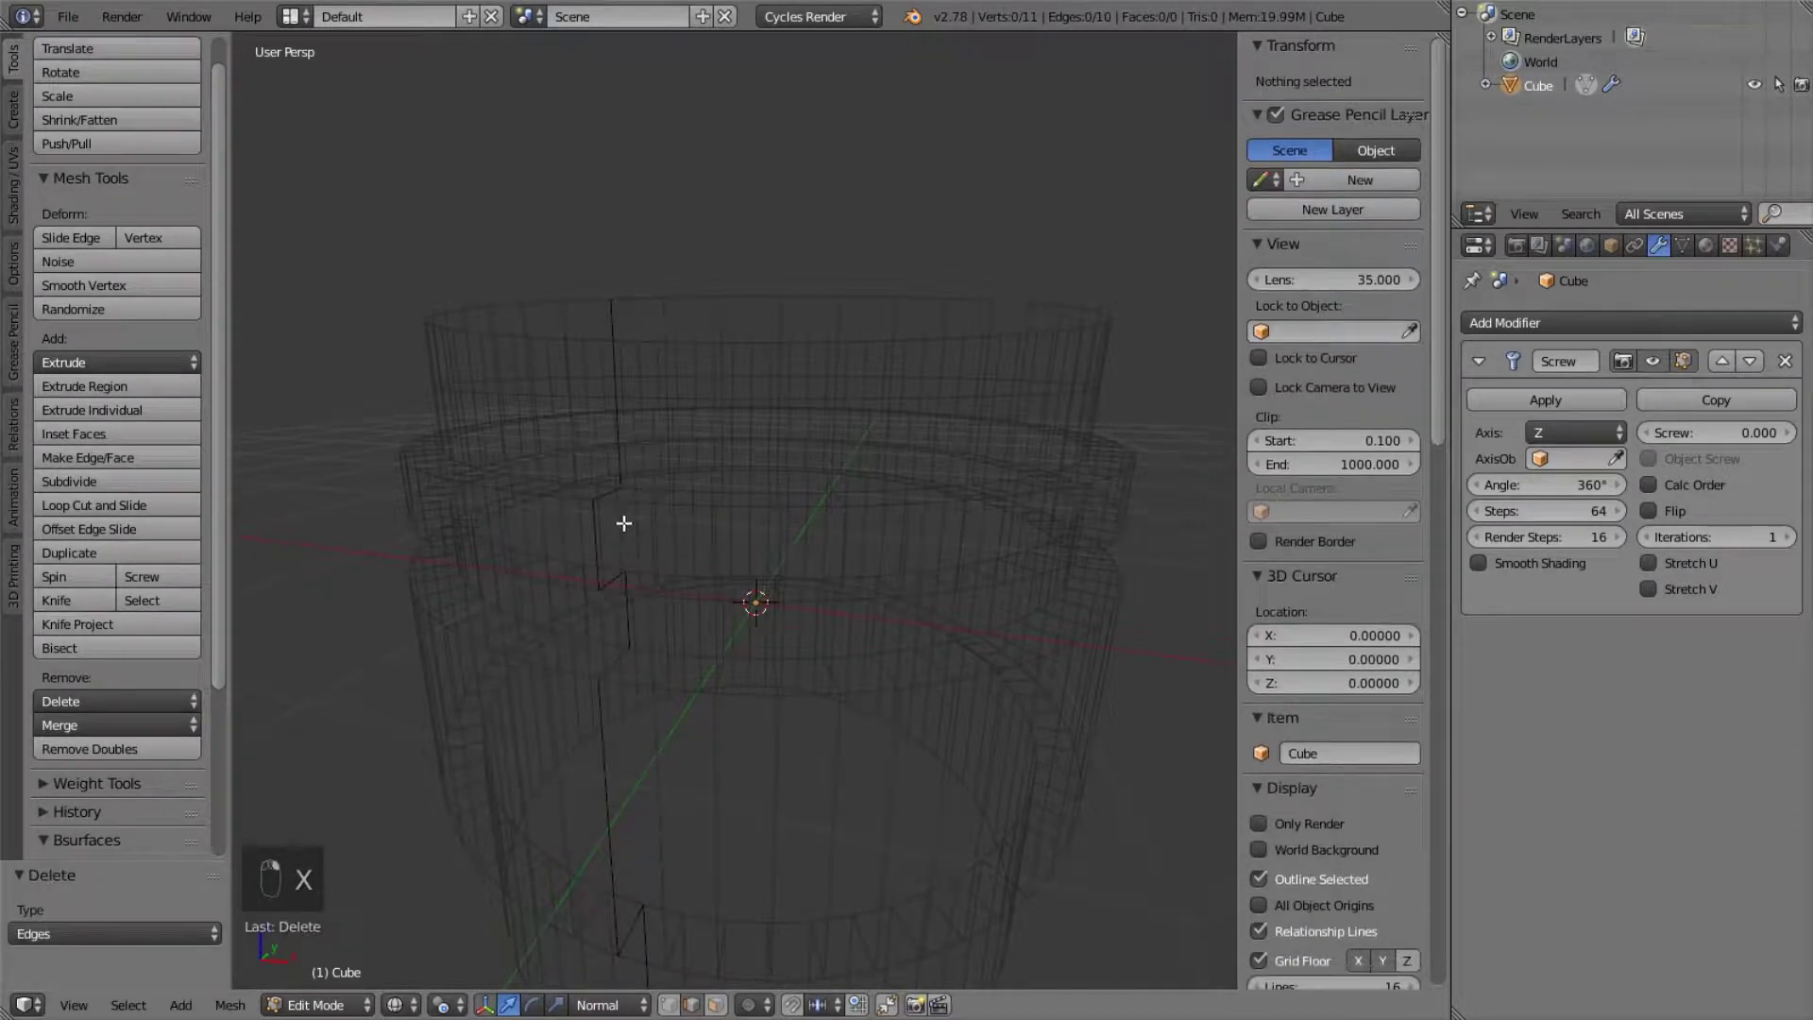
- In solid view, raise the profile's topmost vertex about 4.44 units along Z
{"action": "key", "text": "z"}
{"action": "mouse_move", "coordinate": [882, 506]}
{"action": "middle_mouse_down"}
{"action": "mouse_move", "coordinate": [882, 478]}
{"action": "mouse_move", "coordinate": [926, 523]}
{"action": "mouse_move", "coordinate": [836, 614]}
{"action": "middle_mouse_up"}
{"action": "key", "text": "Tab"}
{"action": "key", "text": "Tab"}
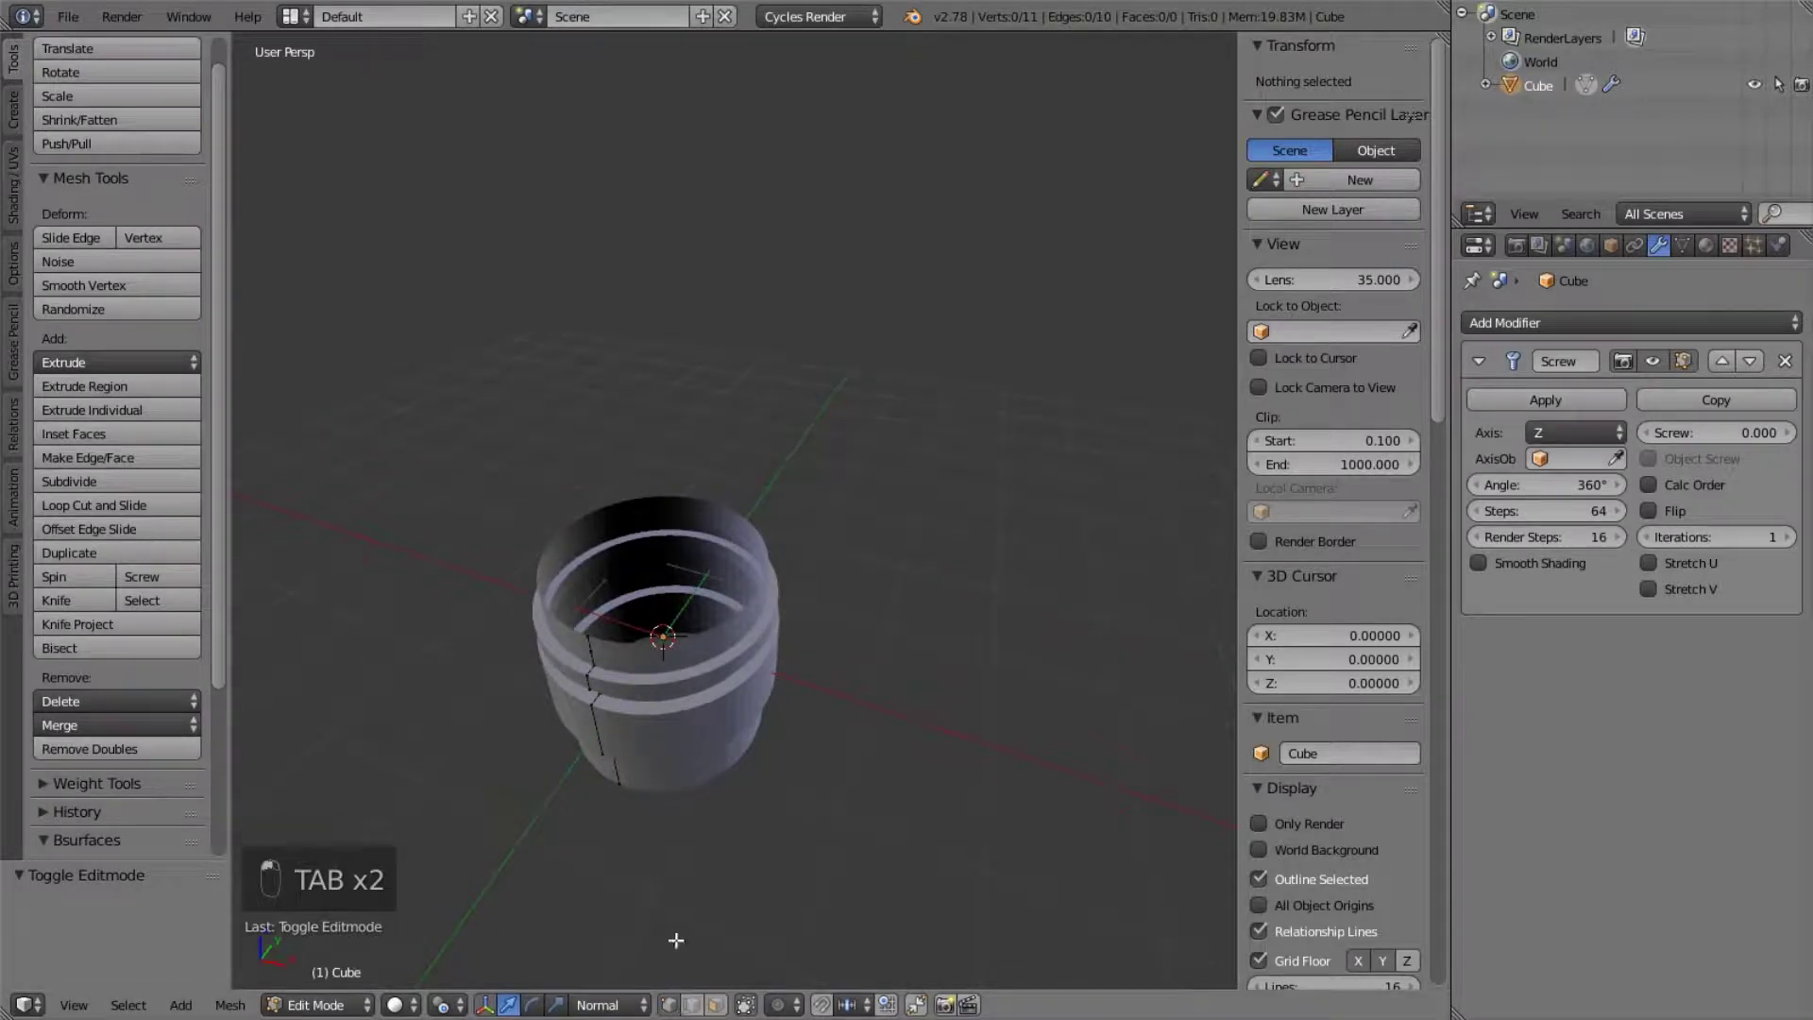
{"action": "right_click", "coordinate": [584, 626]}
{"action": "key", "text": "g"}
{"action": "key", "text": "z"}
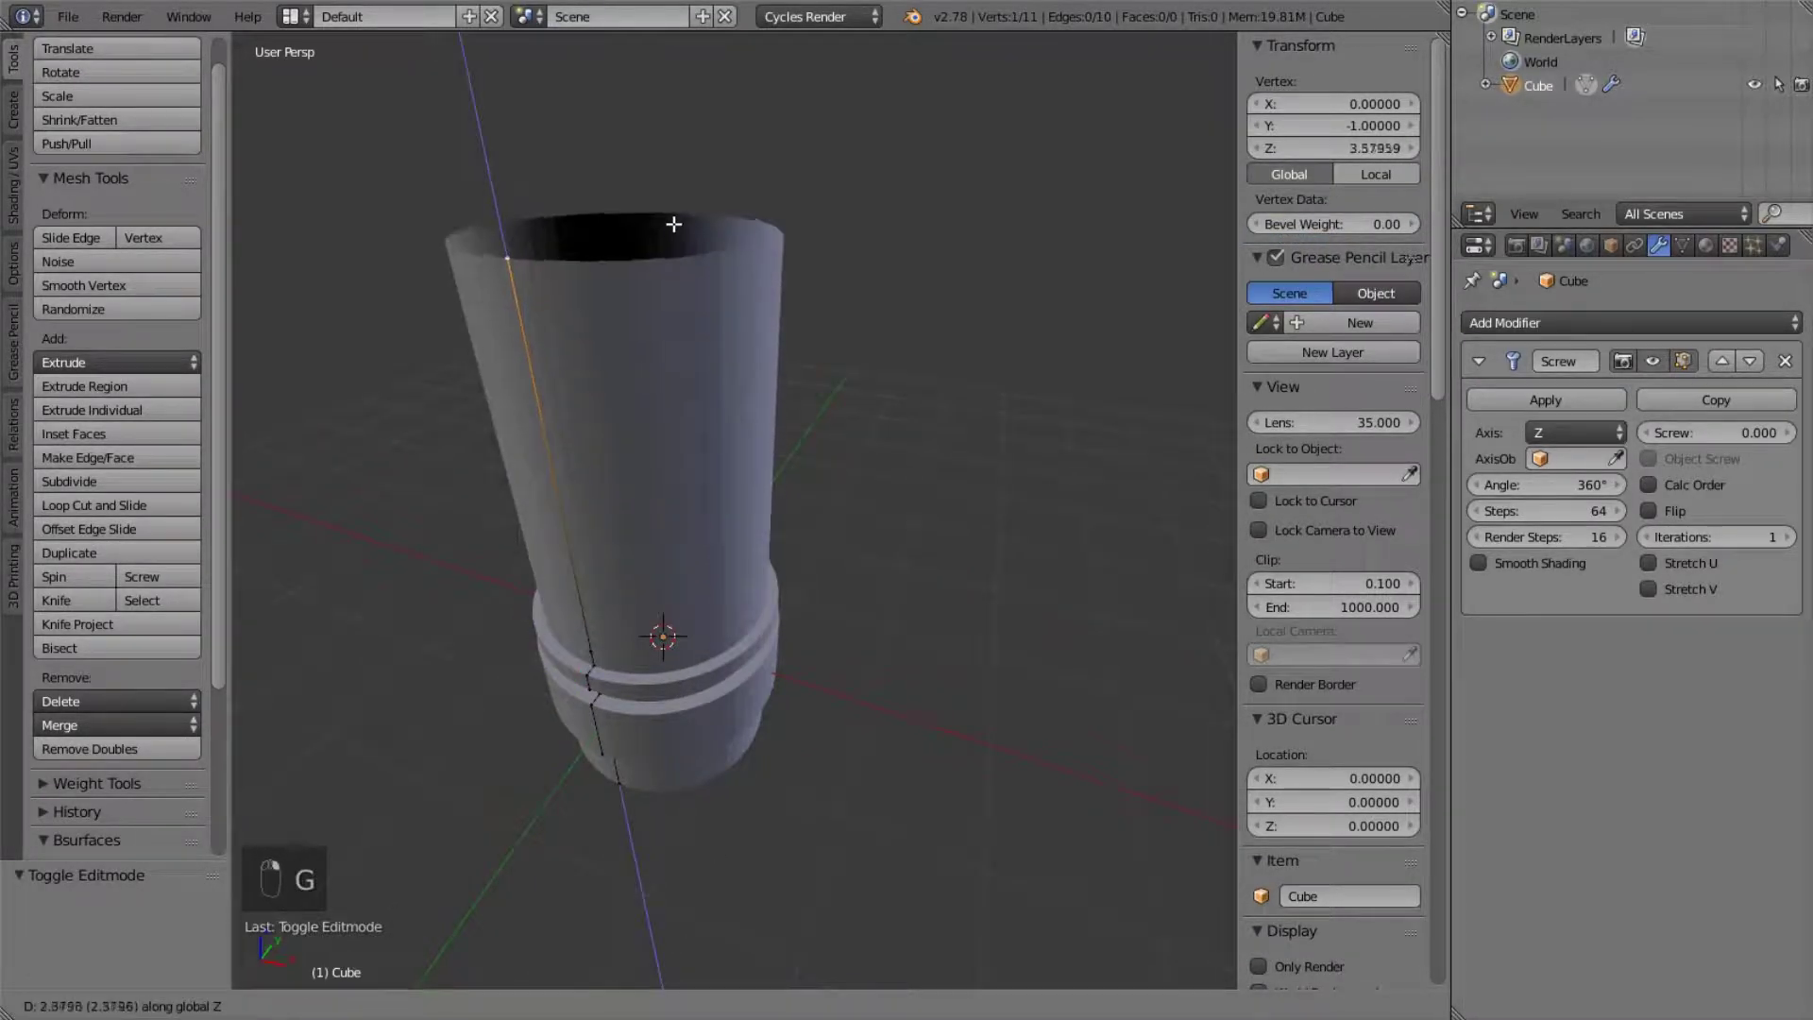
{"action": "left_click", "coordinate": [708, 623]}
{"action": "scroll", "coordinate": [660, 506], "scroll_direction": "down", "scroll_amount": 4}
{"action": "scroll", "coordinate": [704, 538], "scroll_direction": "up", "scroll_amount": 3}
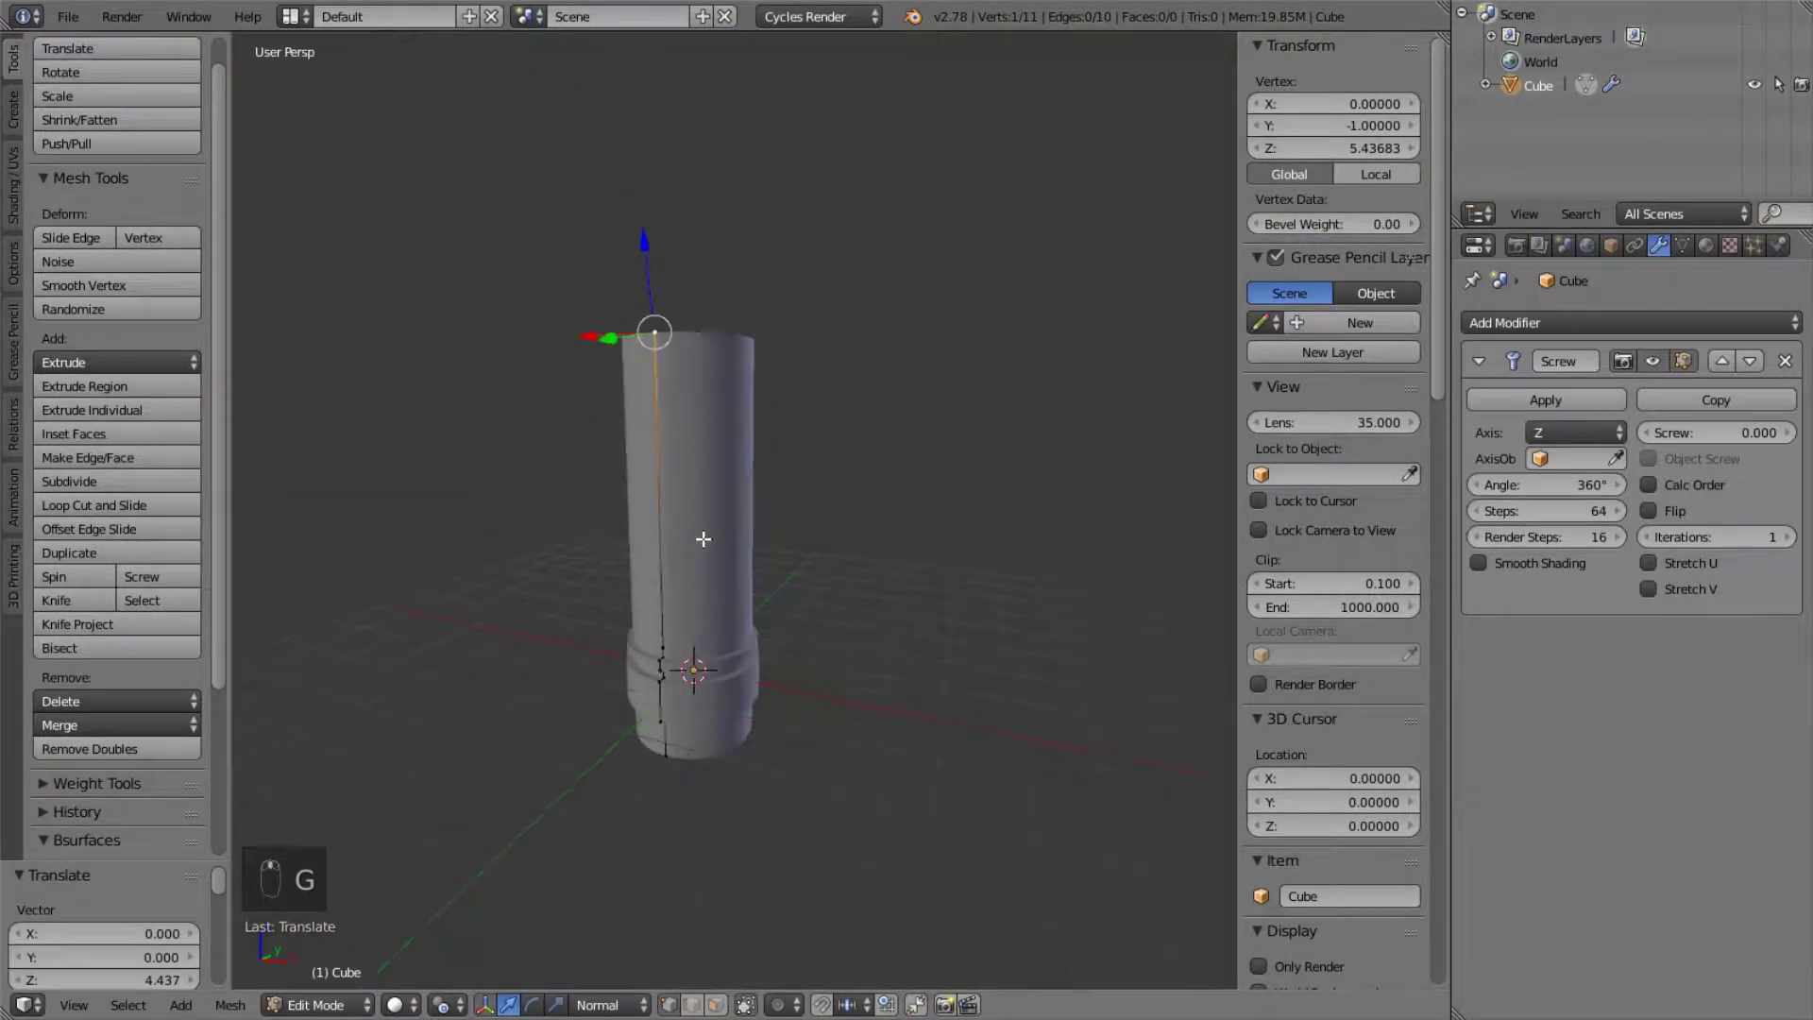
- Move the topmost profile vertex further up along Z so the object is about 9.25 units tall, ending in Object mode
{"action": "key", "text": "g"}
{"action": "key", "text": "z"}
{"action": "left_click", "coordinate": [768, 478]}
{"action": "mouse_move", "coordinate": [768, 478]}
{"action": "middle_mouse_down"}
{"action": "mouse_move", "coordinate": [850, 631]}
{"action": "mouse_move", "coordinate": [862, 552]}
{"action": "mouse_move", "coordinate": [705, 611]}
{"action": "mouse_move", "coordinate": [718, 566]}
{"action": "mouse_move", "coordinate": [860, 608]}
{"action": "mouse_move", "coordinate": [831, 474]}
{"action": "mouse_move", "coordinate": [768, 480]}
{"action": "middle_mouse_up"}
{"action": "scroll", "coordinate": [863, 553], "scroll_direction": "up", "scroll_amount": 4}
{"action": "scroll", "coordinate": [611, 607], "scroll_direction": "down", "scroll_amount": 6}
{"action": "key", "text": "Tab"}
{"action": "scroll", "coordinate": [858, 602], "scroll_direction": "up", "scroll_amount": 2}
{"action": "scroll", "coordinate": [851, 598], "scroll_direction": "up", "scroll_amount": 2}
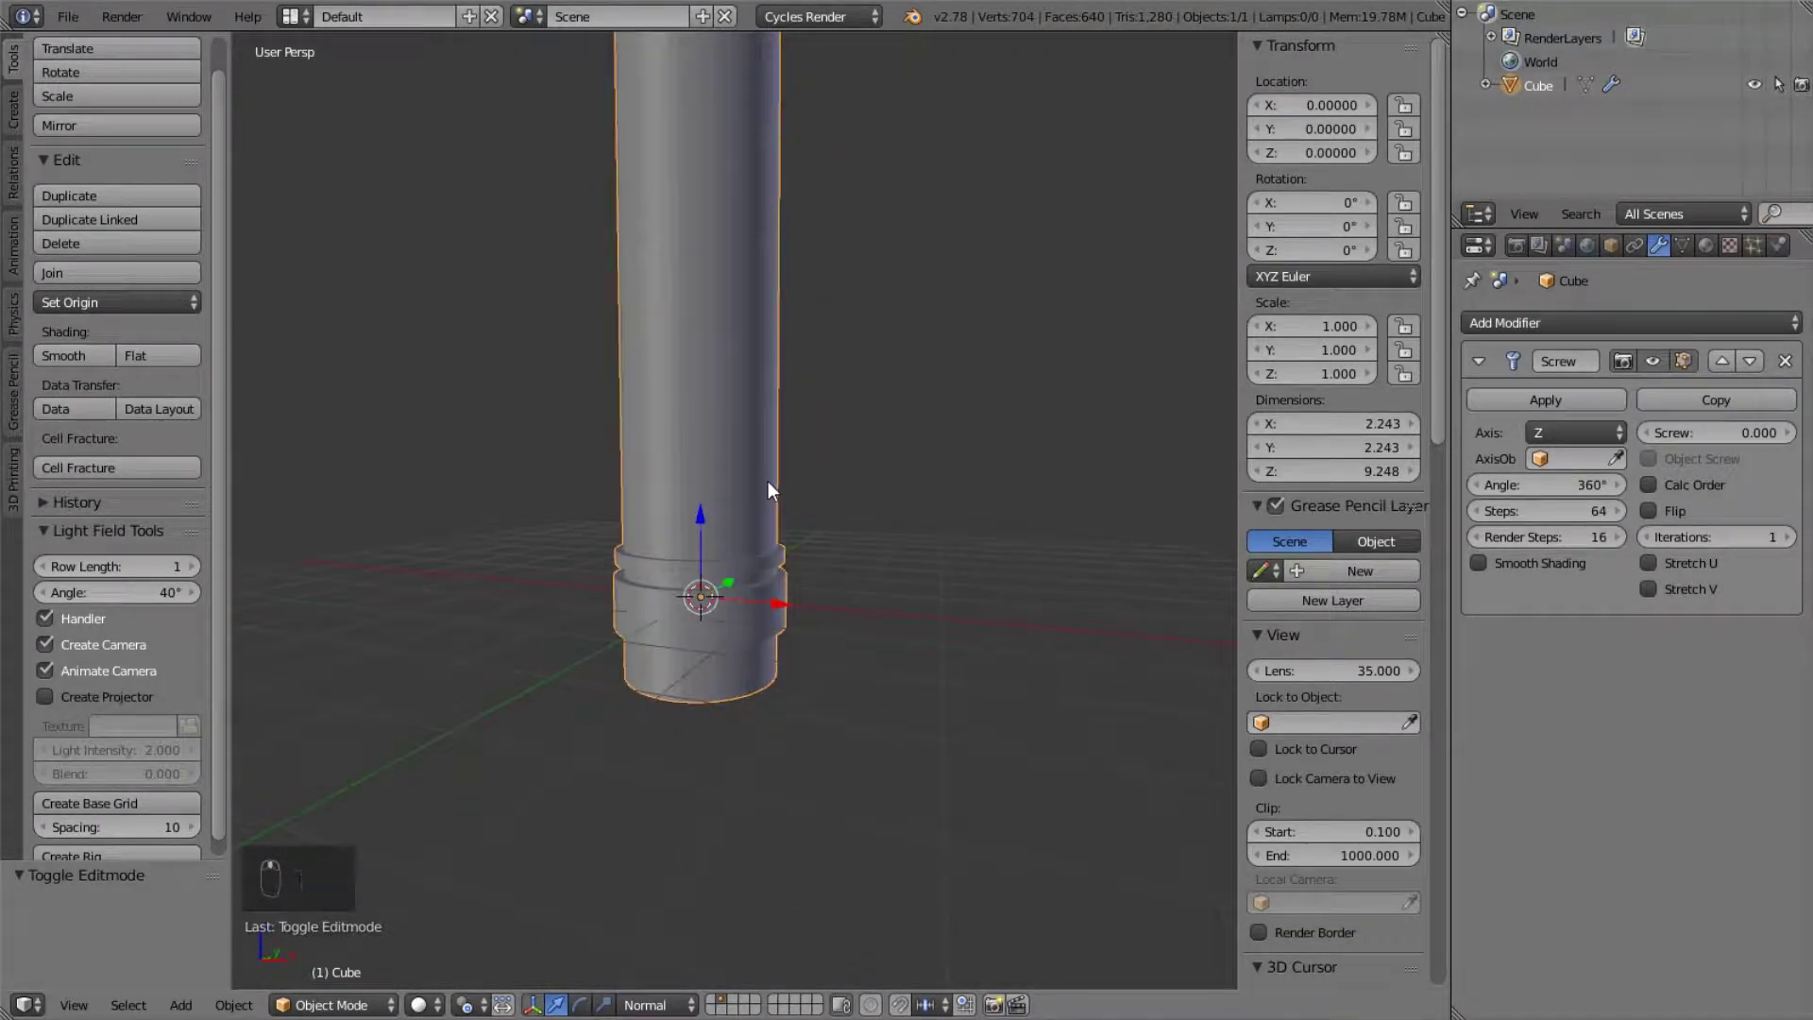
- Delete the revolved object, add a new cube mesh, and move it up 1 unit along Z
{"action": "key", "text": "x"}
{"action": "left_click", "coordinate": [768, 483]}
{"action": "key", "text": "shift+a"}
{"action": "mouse_move", "coordinate": [750, 529]}
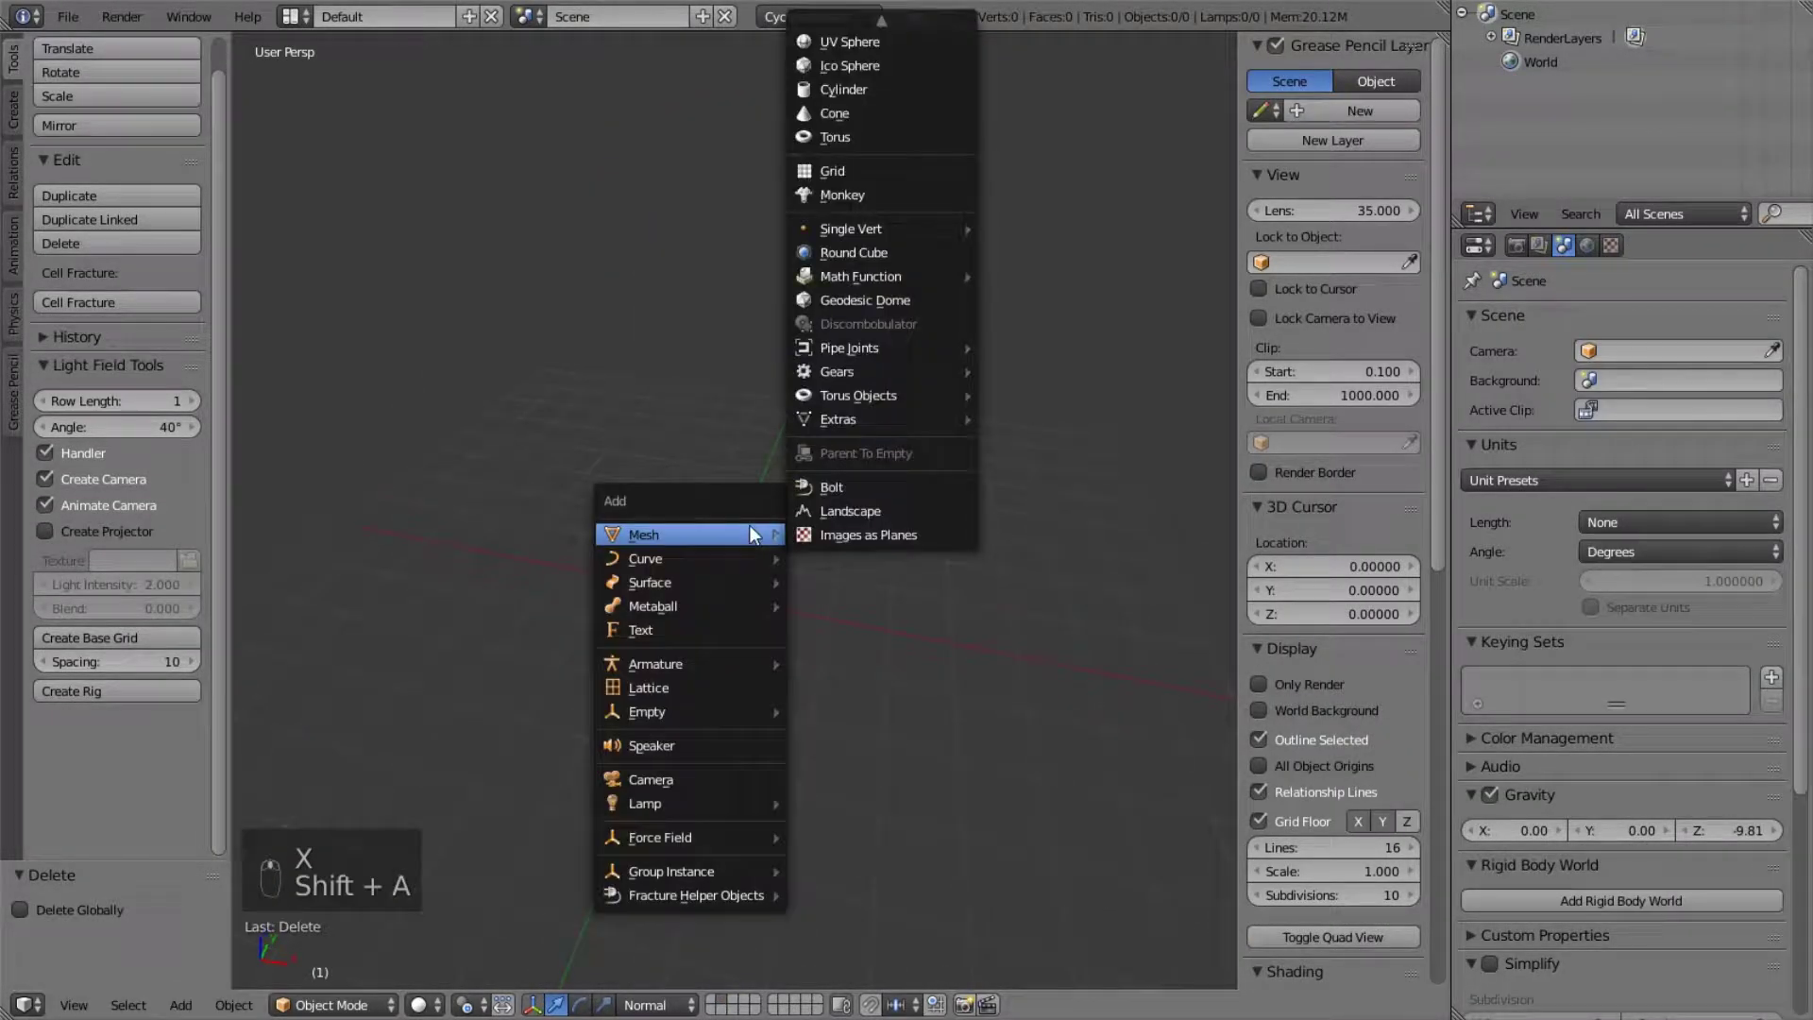
{"action": "left_click", "coordinate": [831, 37]}
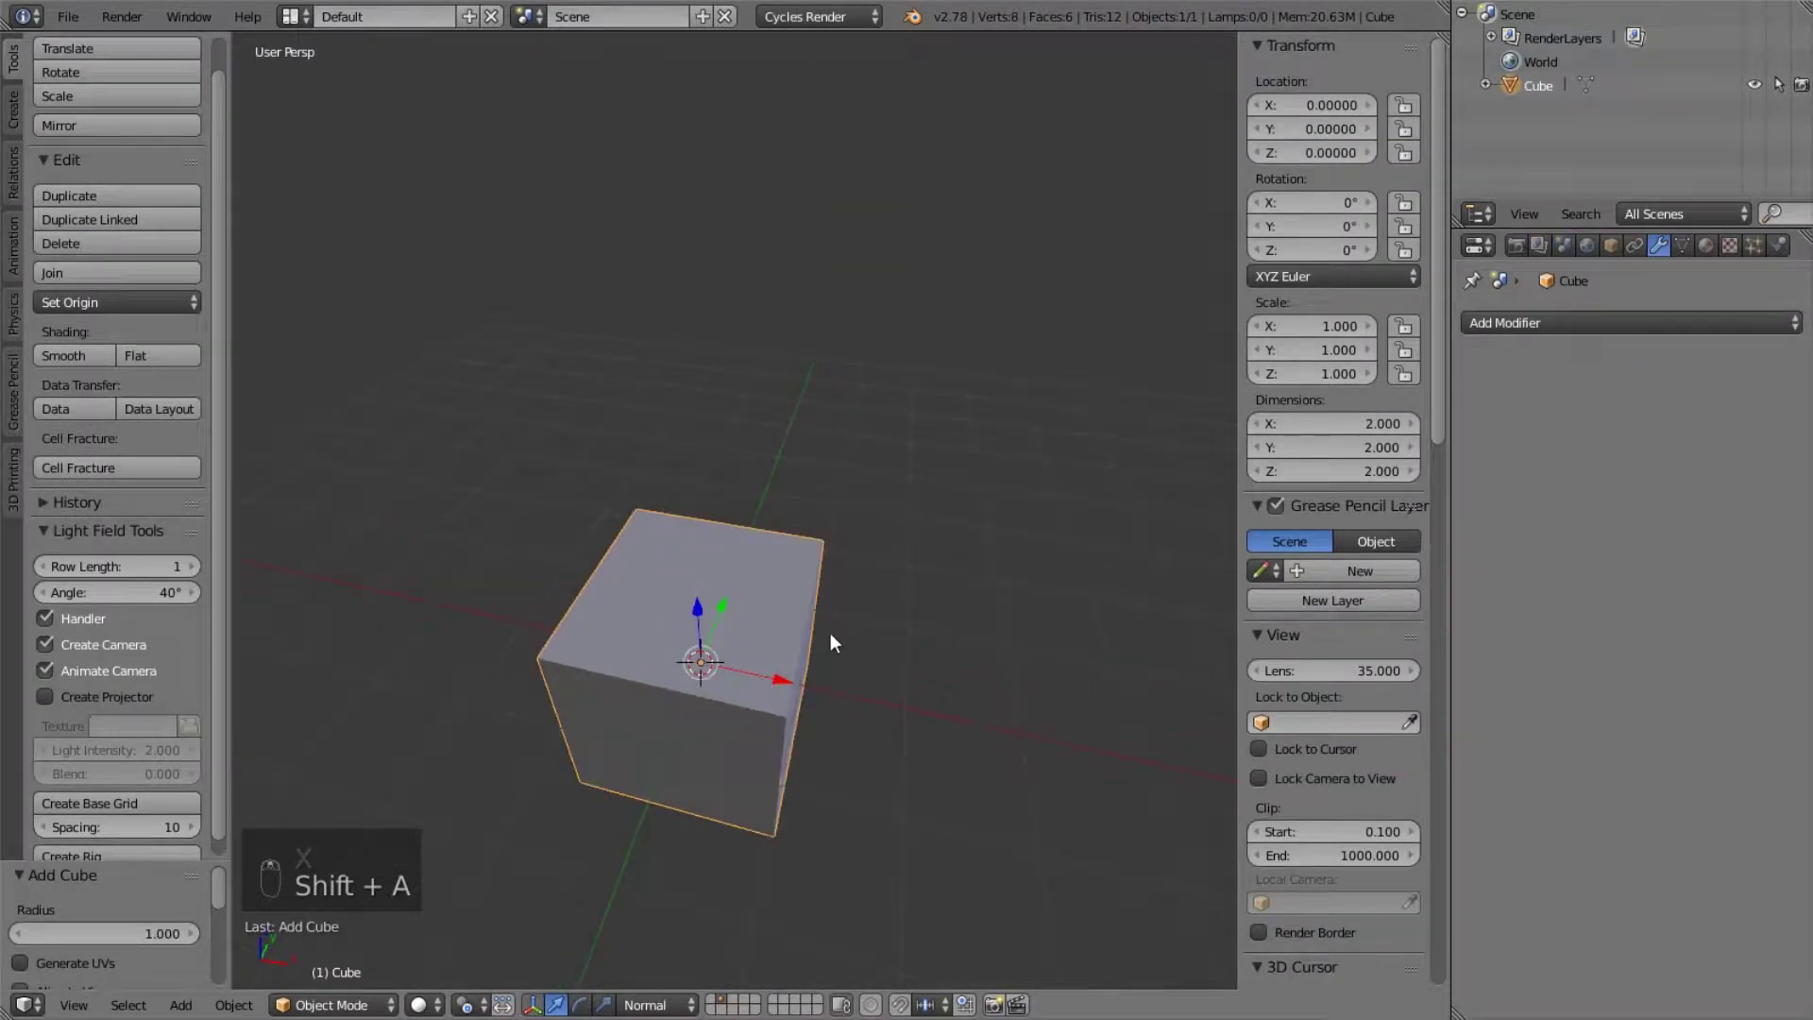
{"action": "middle_click_drag", "start_coordinate": [830, 642], "coordinate": [782, 677]}
{"action": "key", "text": "1"}
{"action": "key", "text": "Return"}
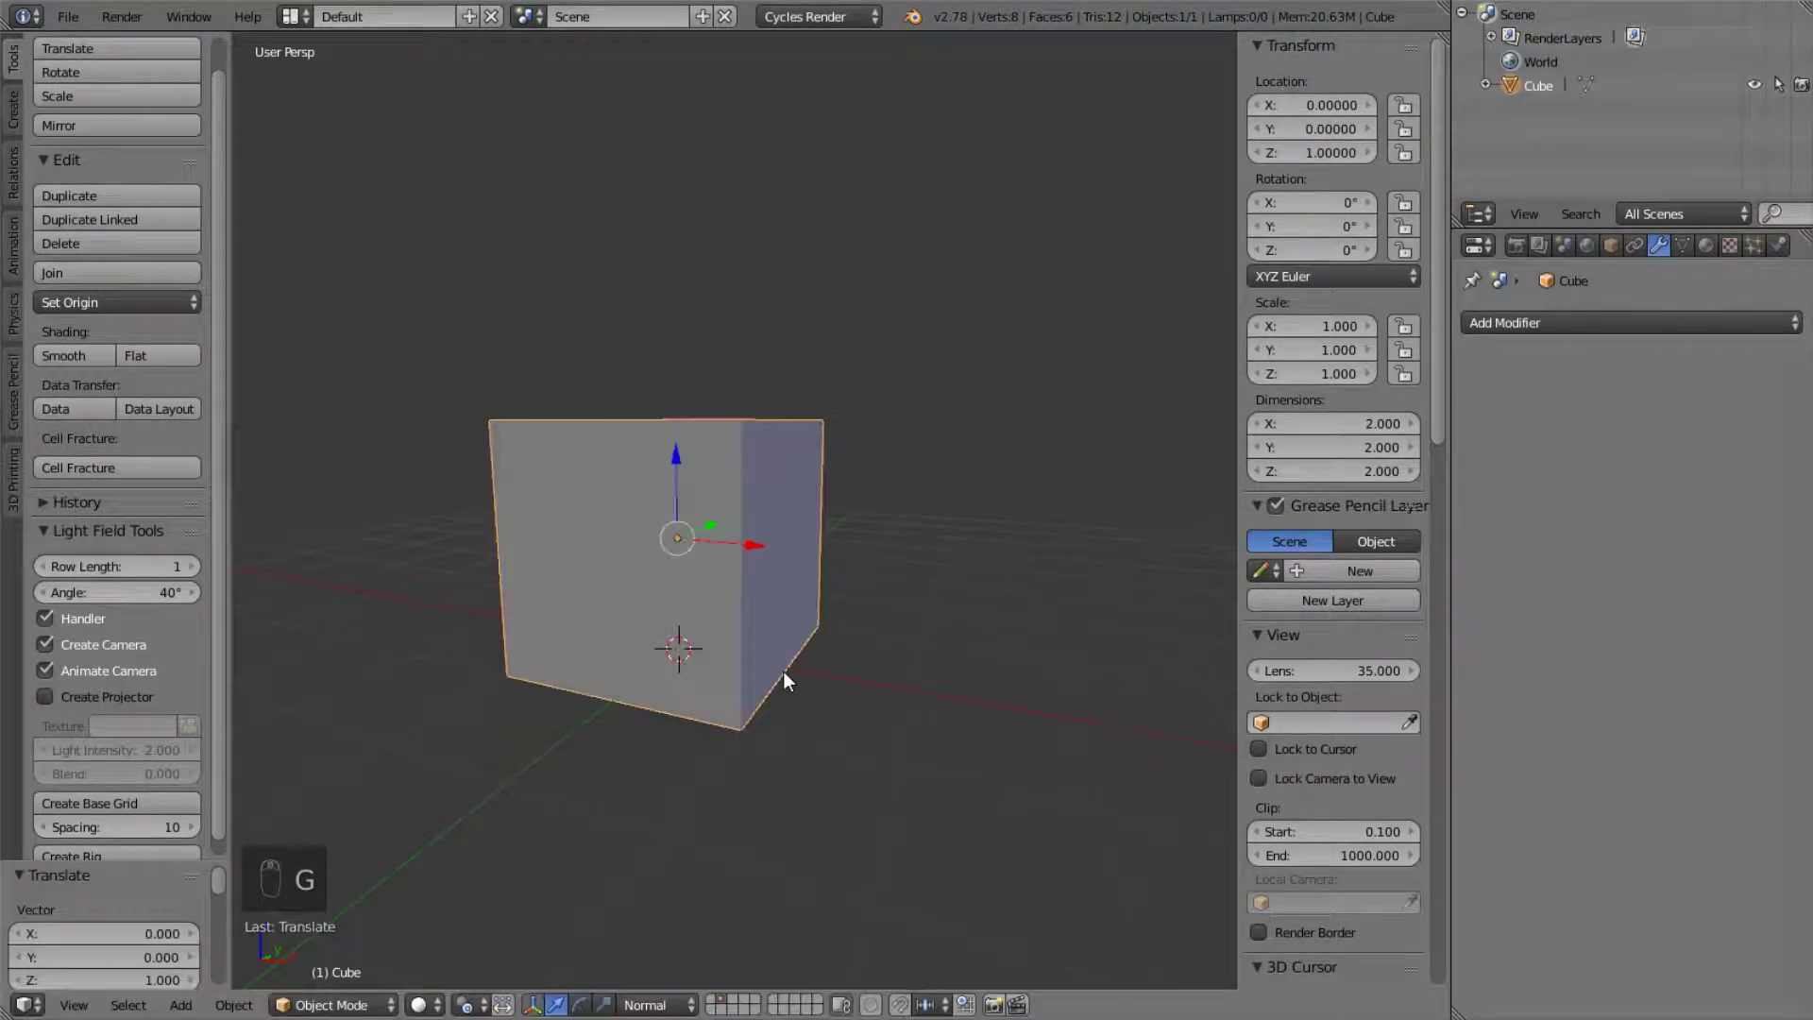
- Cut a horizontal edge loop around the cube at about Z 1.37 and select the ring of side faces below it
{"action": "scroll", "coordinate": [729, 628], "scroll_direction": "down", "scroll_amount": 2}
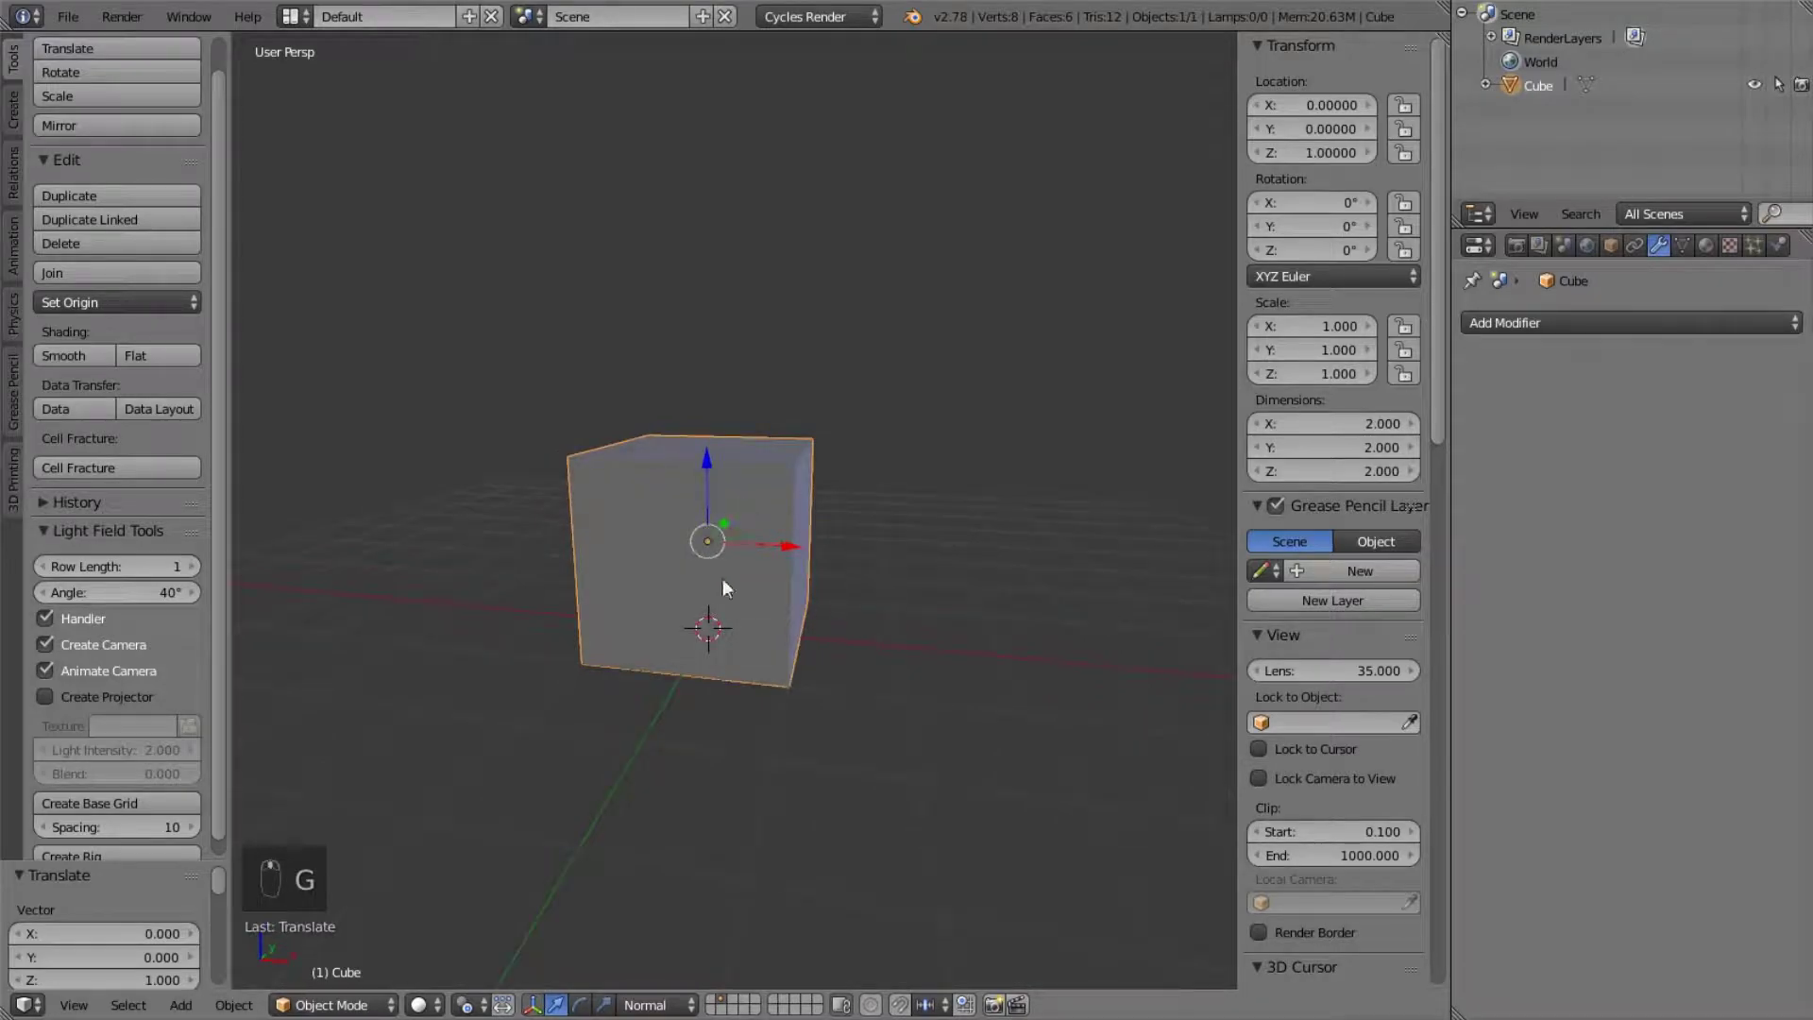
{"action": "middle_click_drag", "start_coordinate": [830, 502], "coordinate": [857, 539]}
{"action": "key", "text": "Tab"}
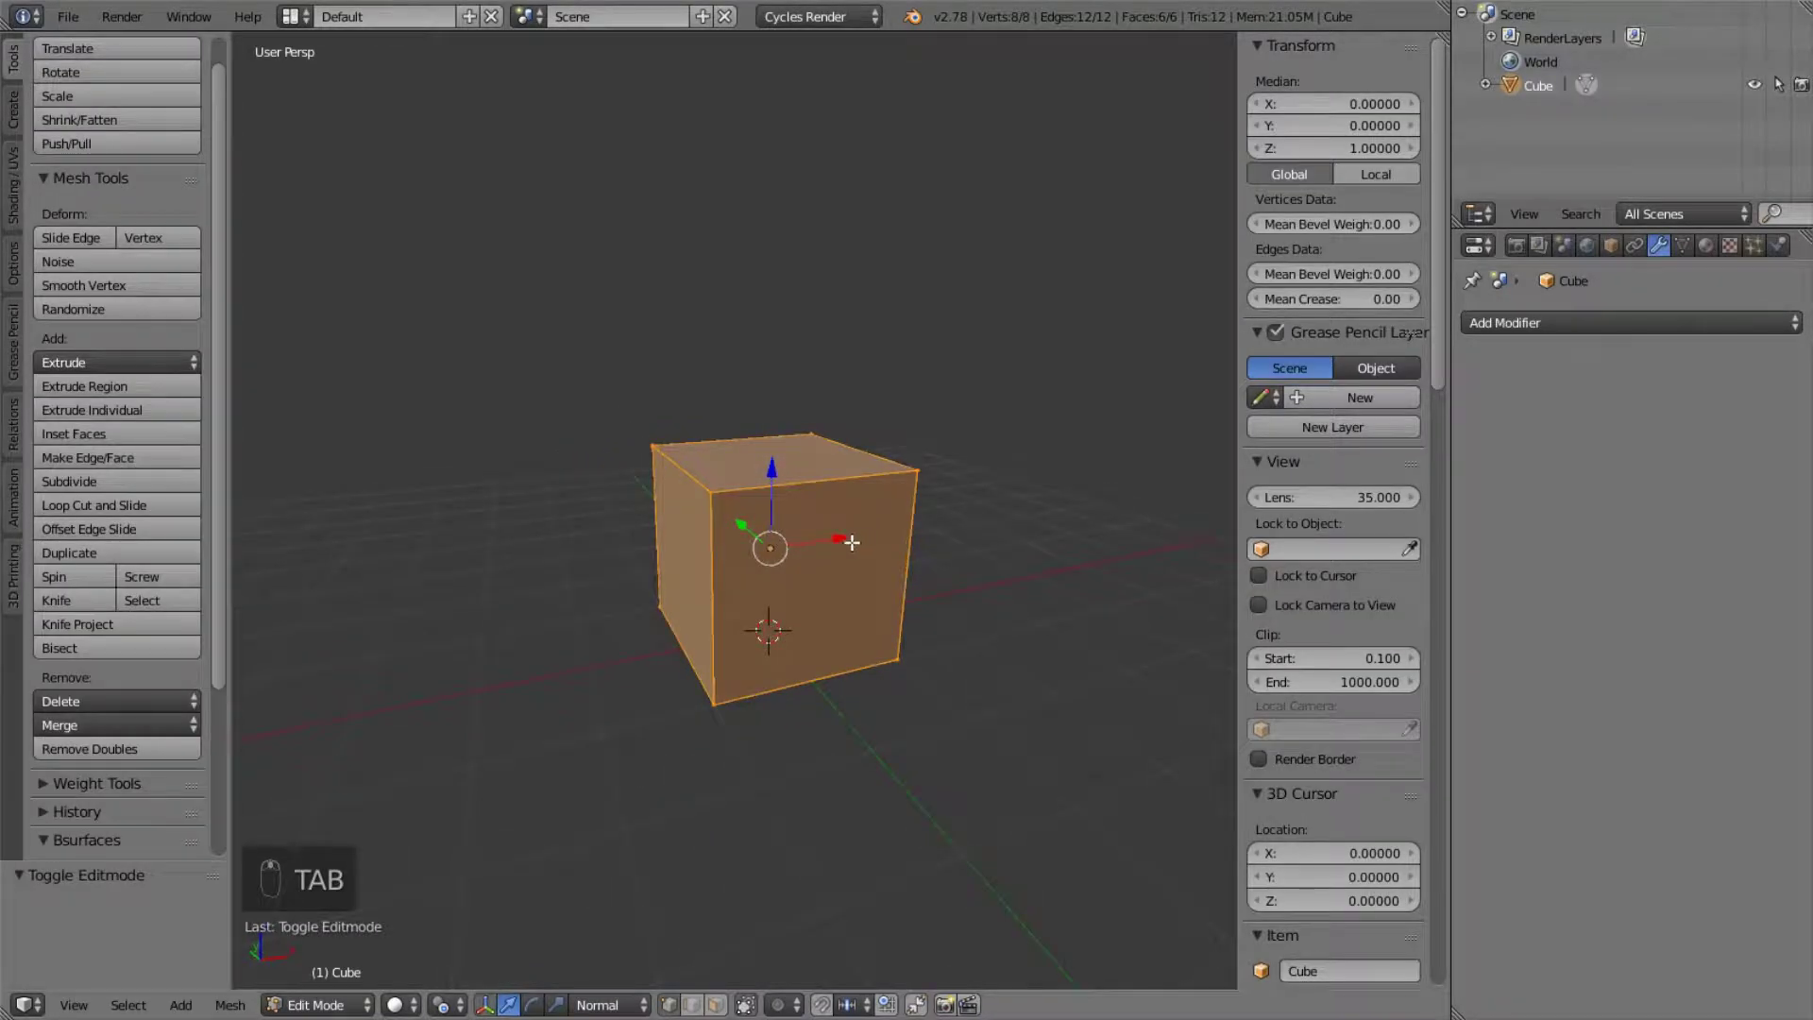
{"action": "scroll", "coordinate": [852, 543], "scroll_direction": "up", "scroll_amount": 1}
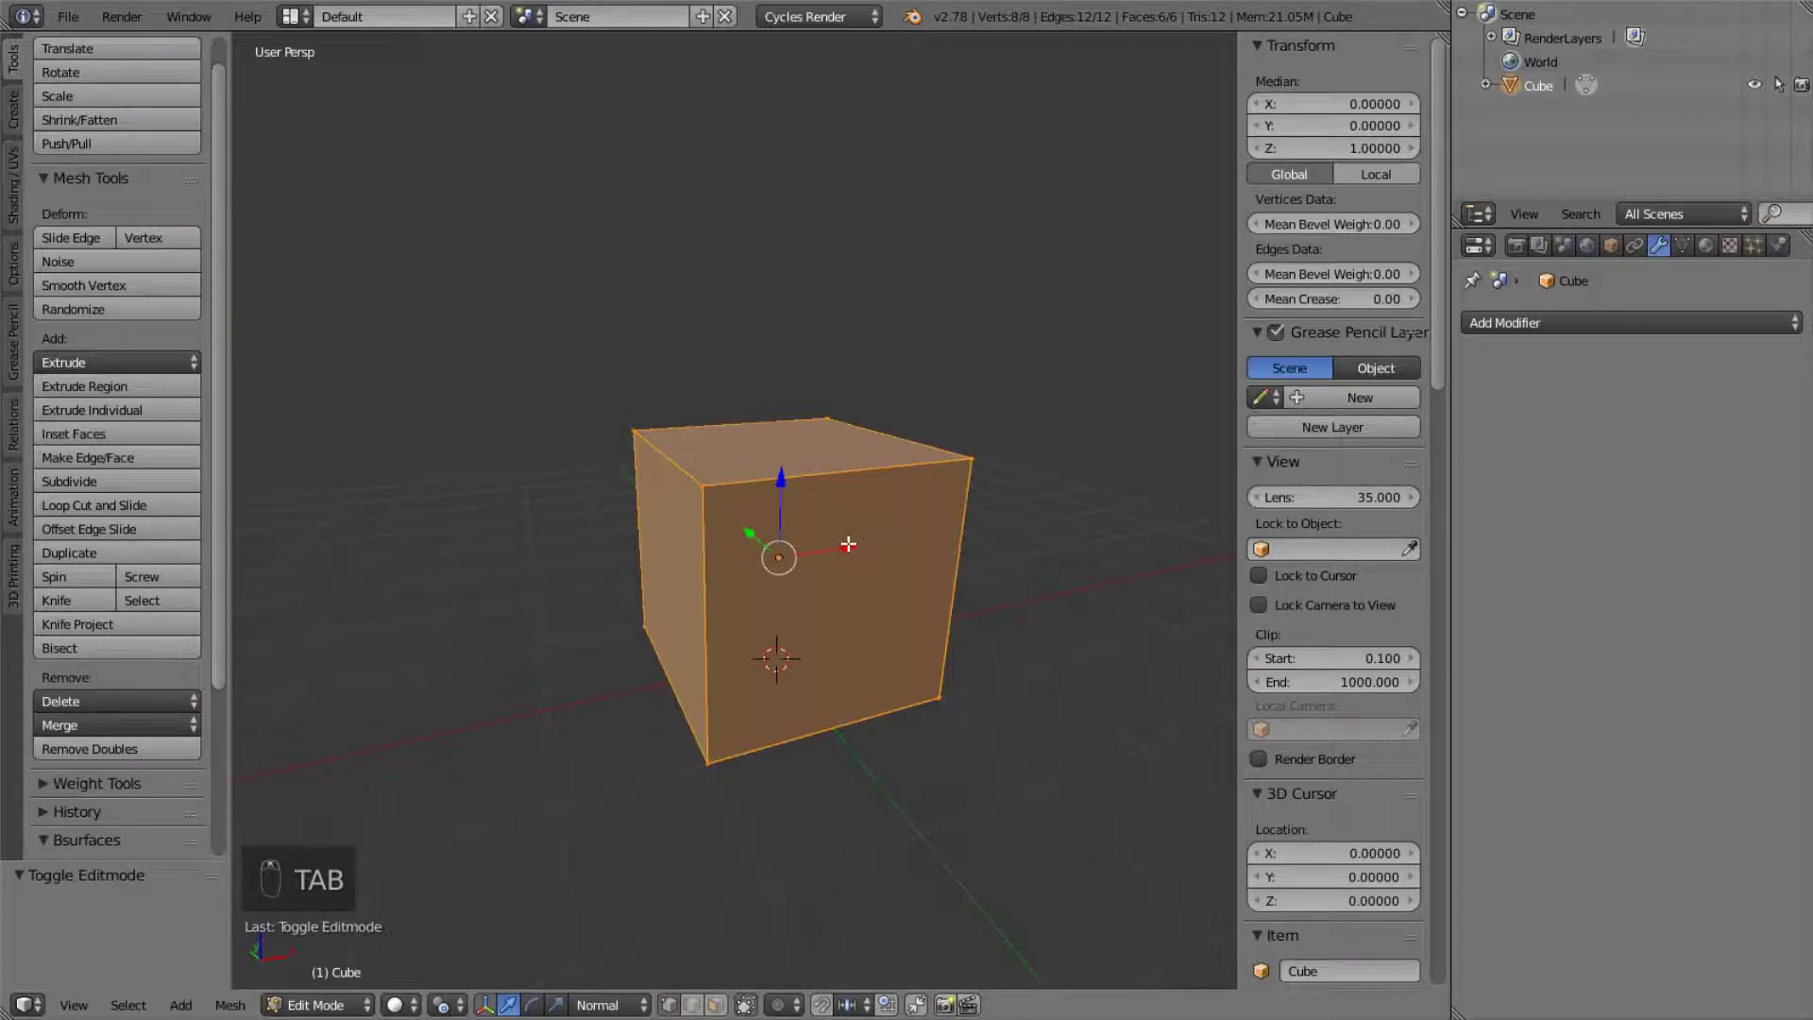
{"action": "key", "text": "ctrl+r"}
{"action": "left_click", "coordinate": [726, 579]}
{"action": "left_click", "coordinate": [734, 639]}
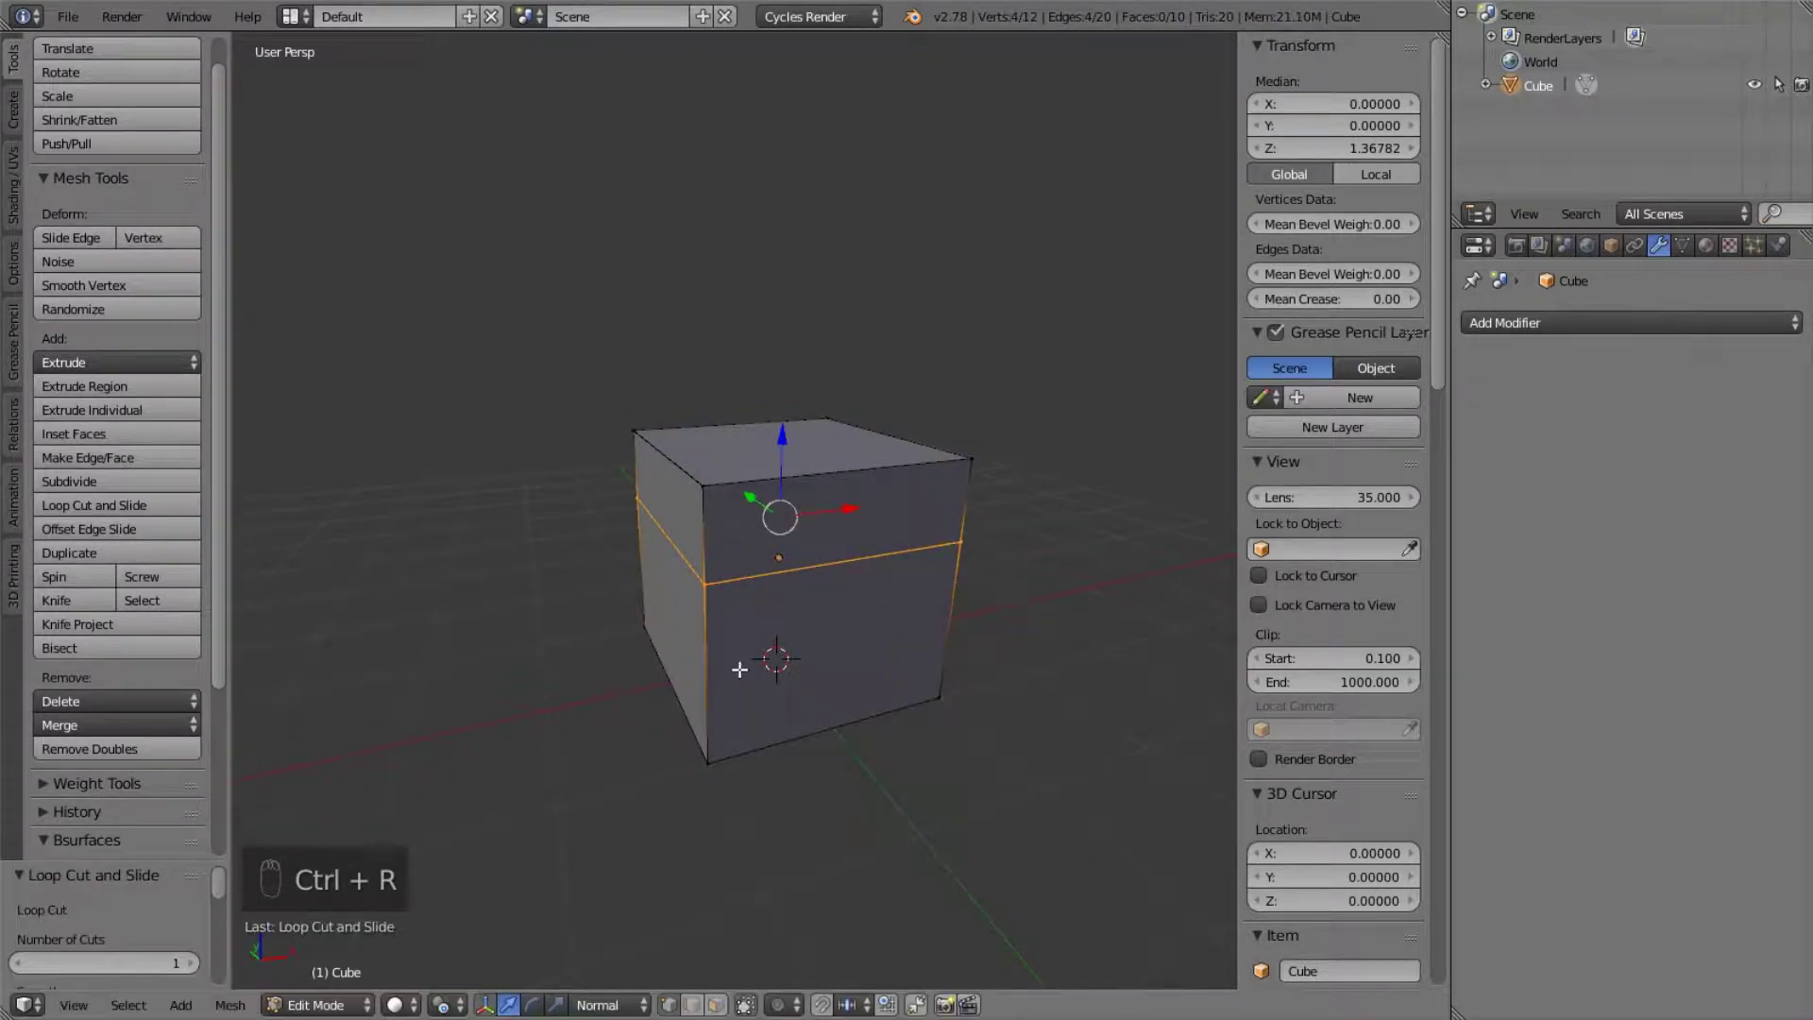
{"action": "left_click", "coordinate": [716, 1004]}
{"action": "left_click", "coordinate": [661, 642], "text": "alt"}
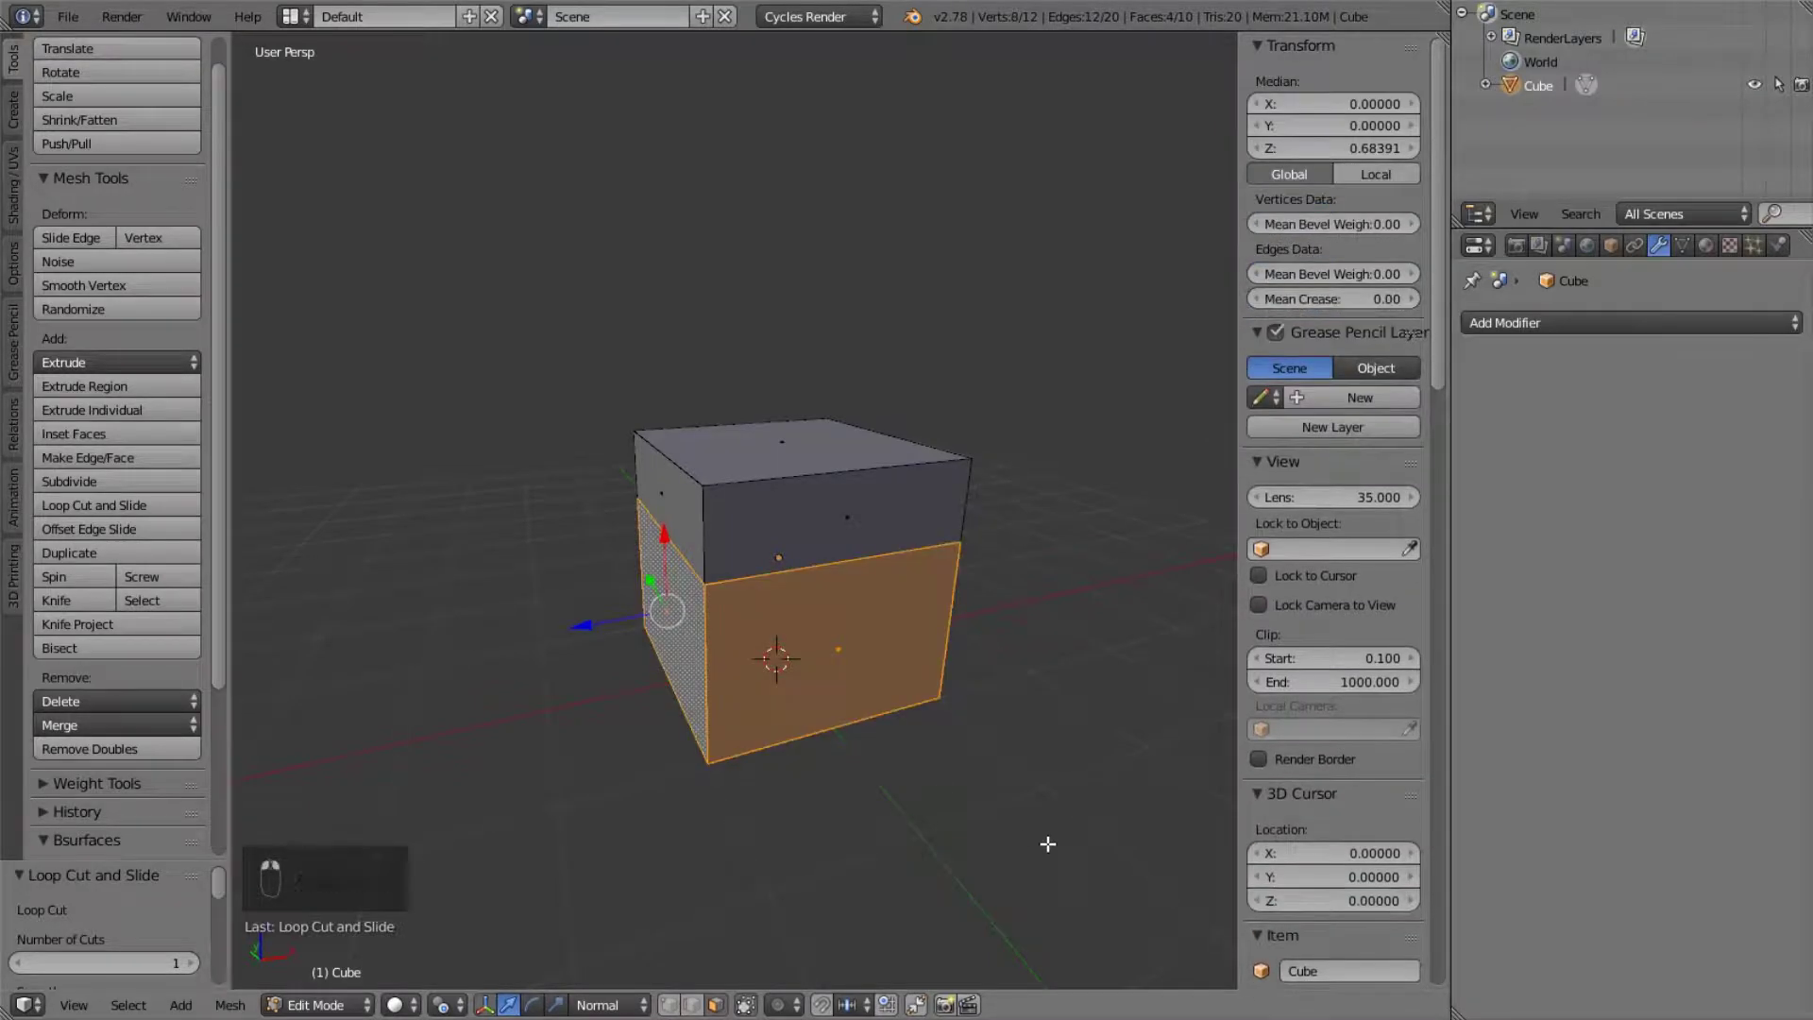
- Try to extrude the lower ring of side faces with scaling locked on Z, and undo it
{"action": "key", "text": "e"}
{"action": "key", "text": "shift+z"}
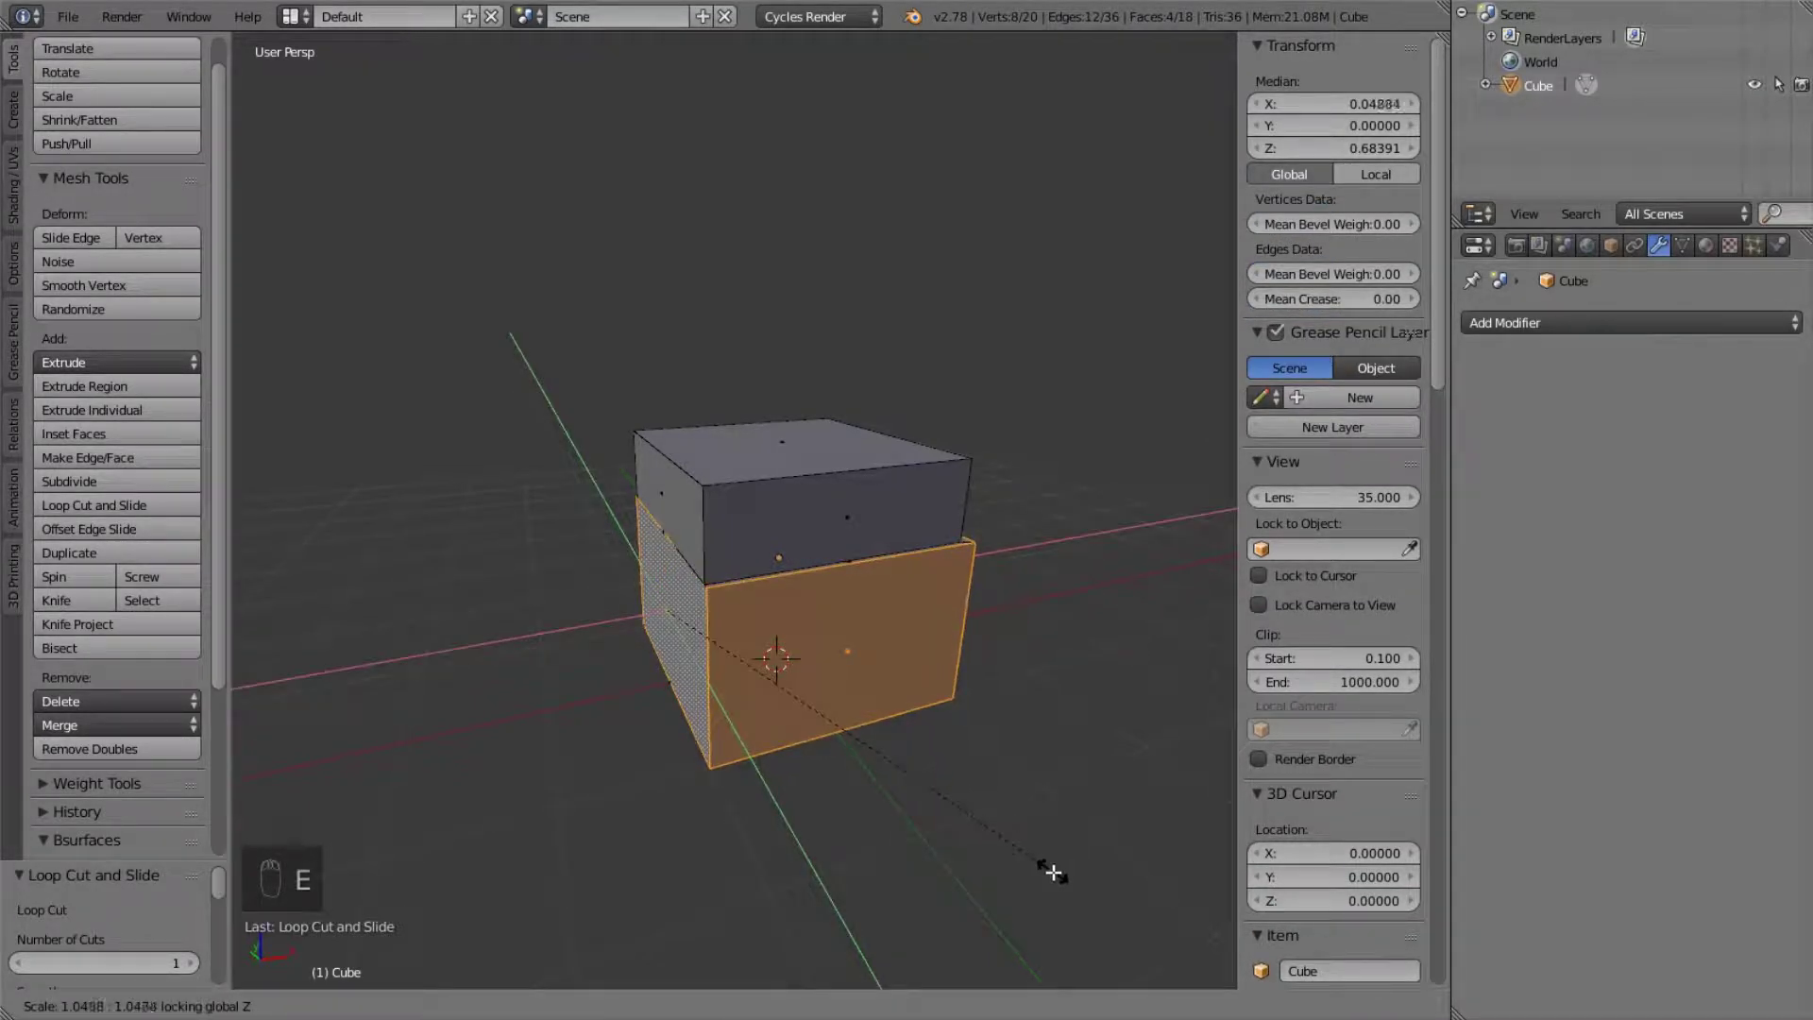
{"action": "left_click", "coordinate": [1051, 869]}
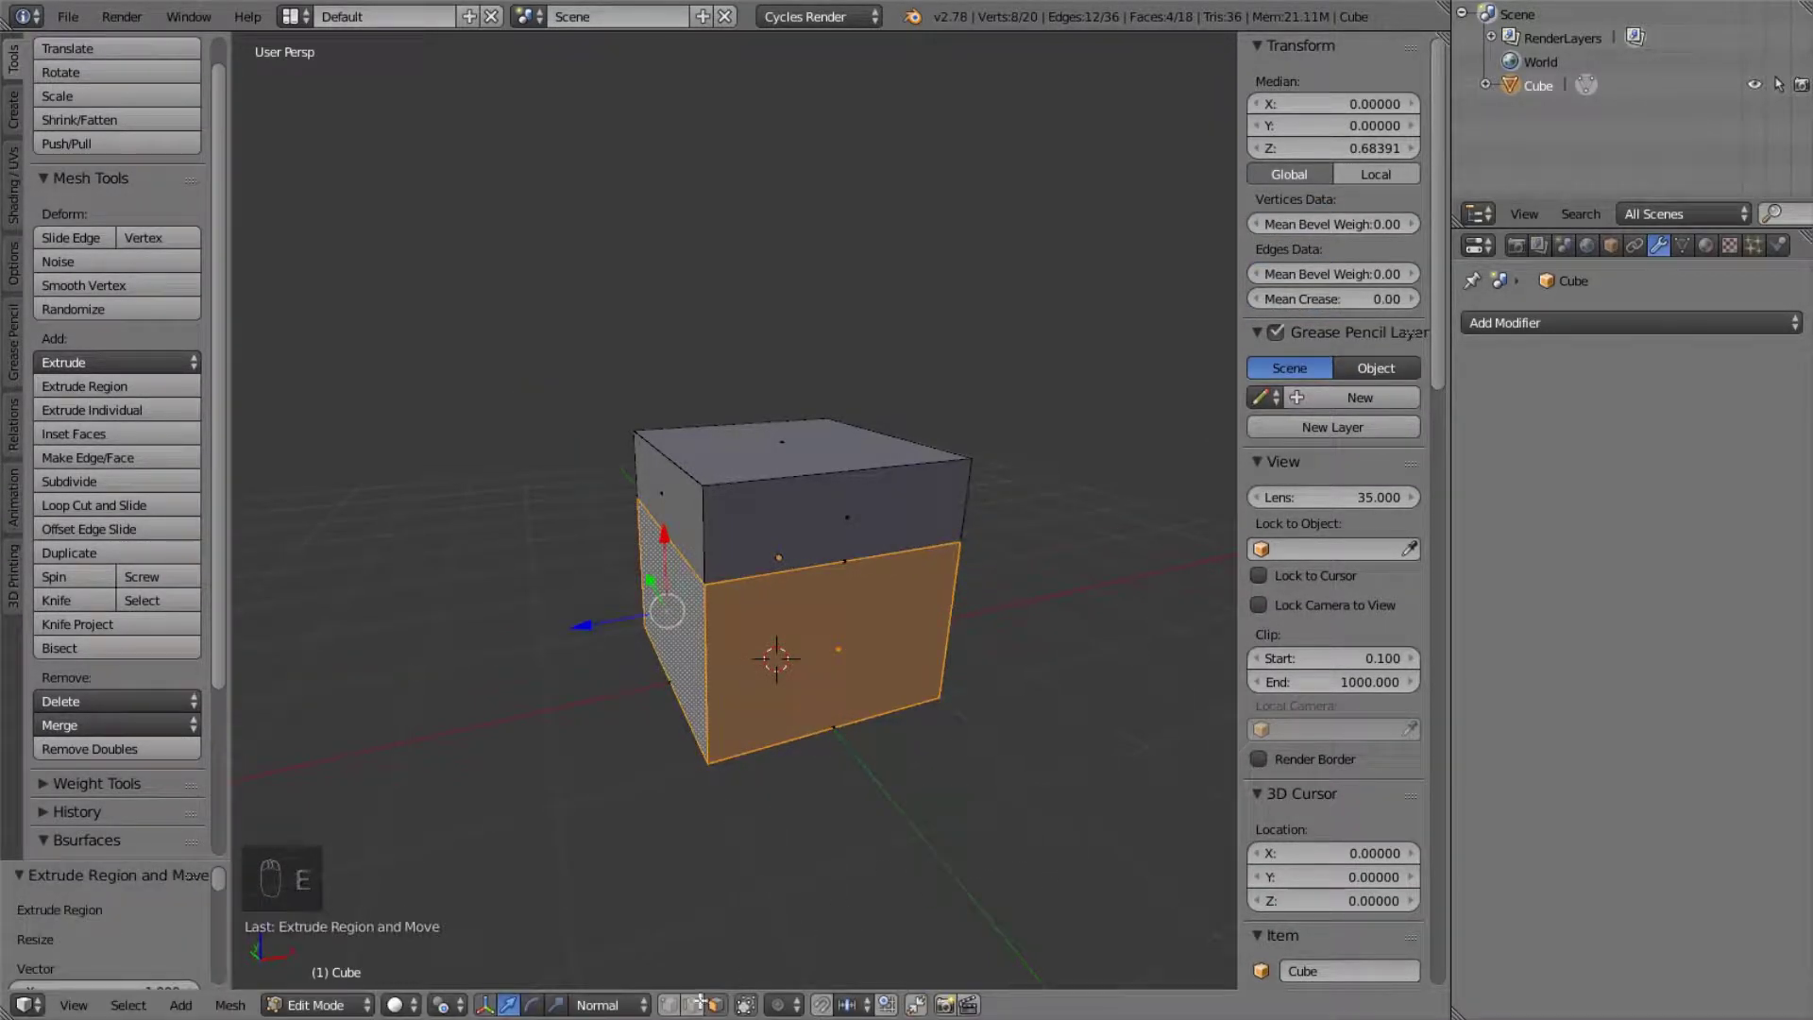
{"action": "key", "text": "ctrl+z"}
- Set the pivot to Median Point and extrude the lower ring of side faces outward in X and Y, scaled about 1.1
{"action": "left_click", "coordinate": [451, 1008]}
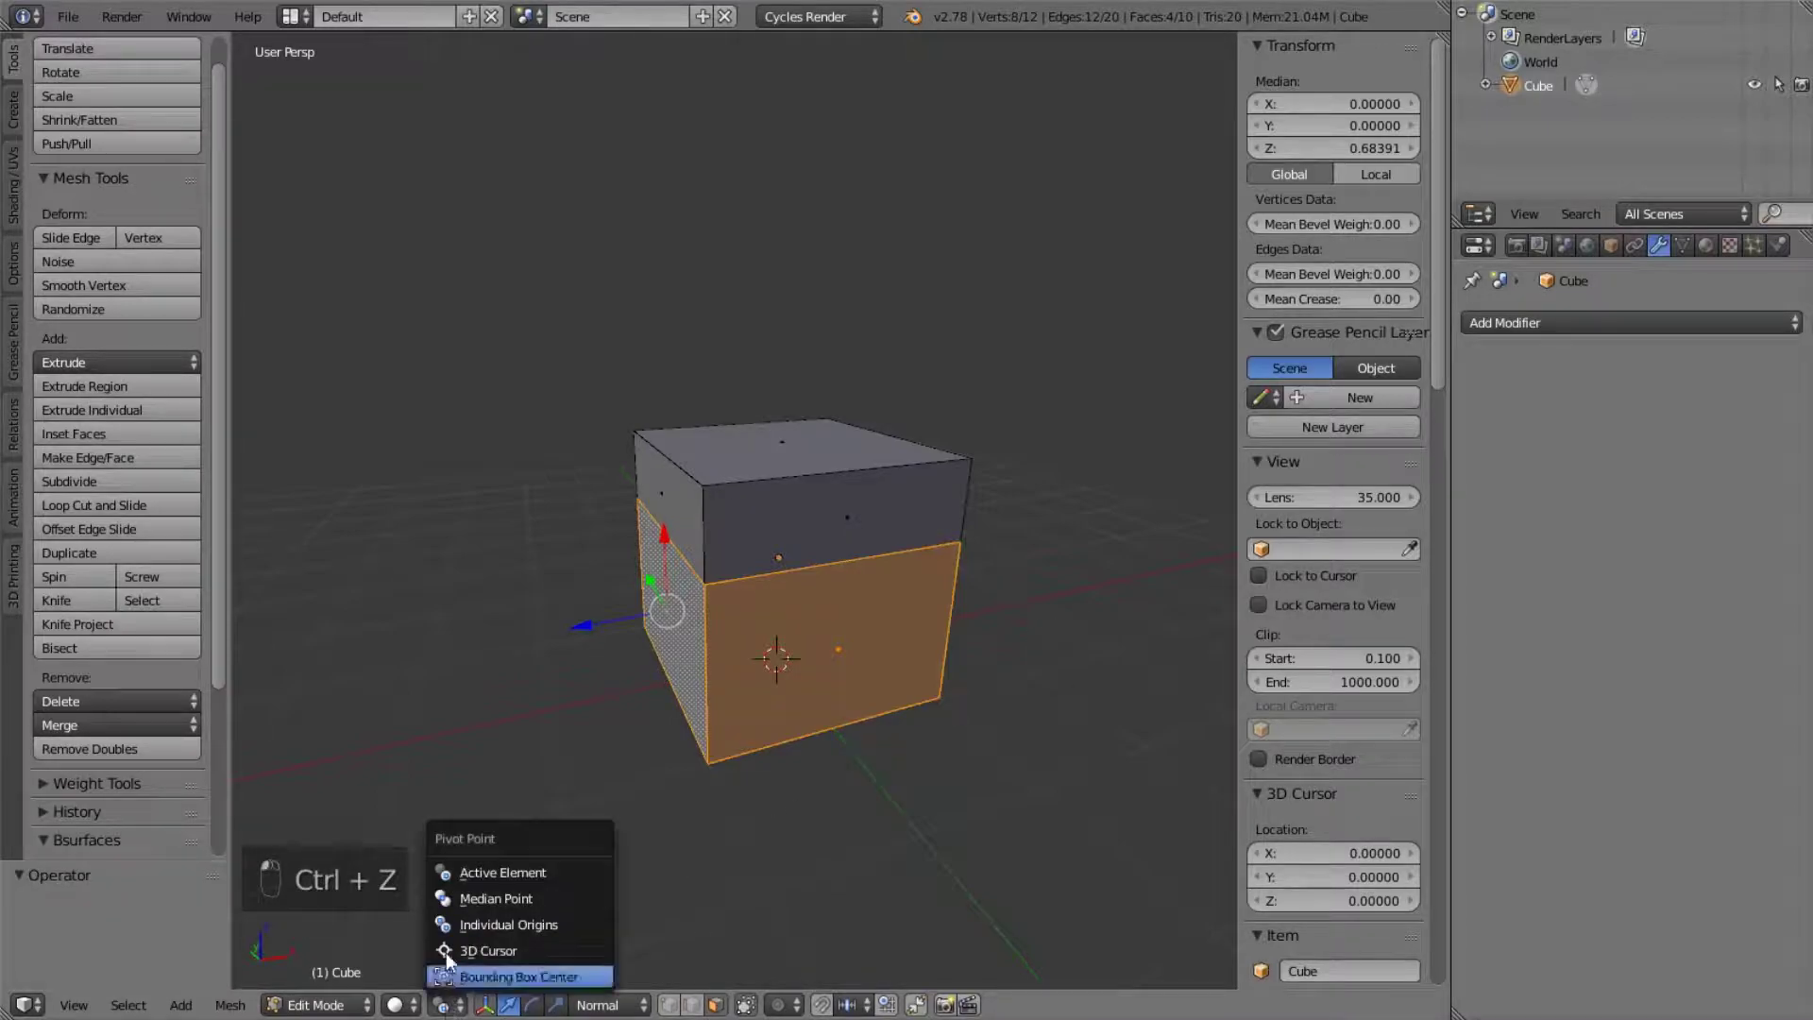
{"action": "left_click", "coordinate": [469, 895]}
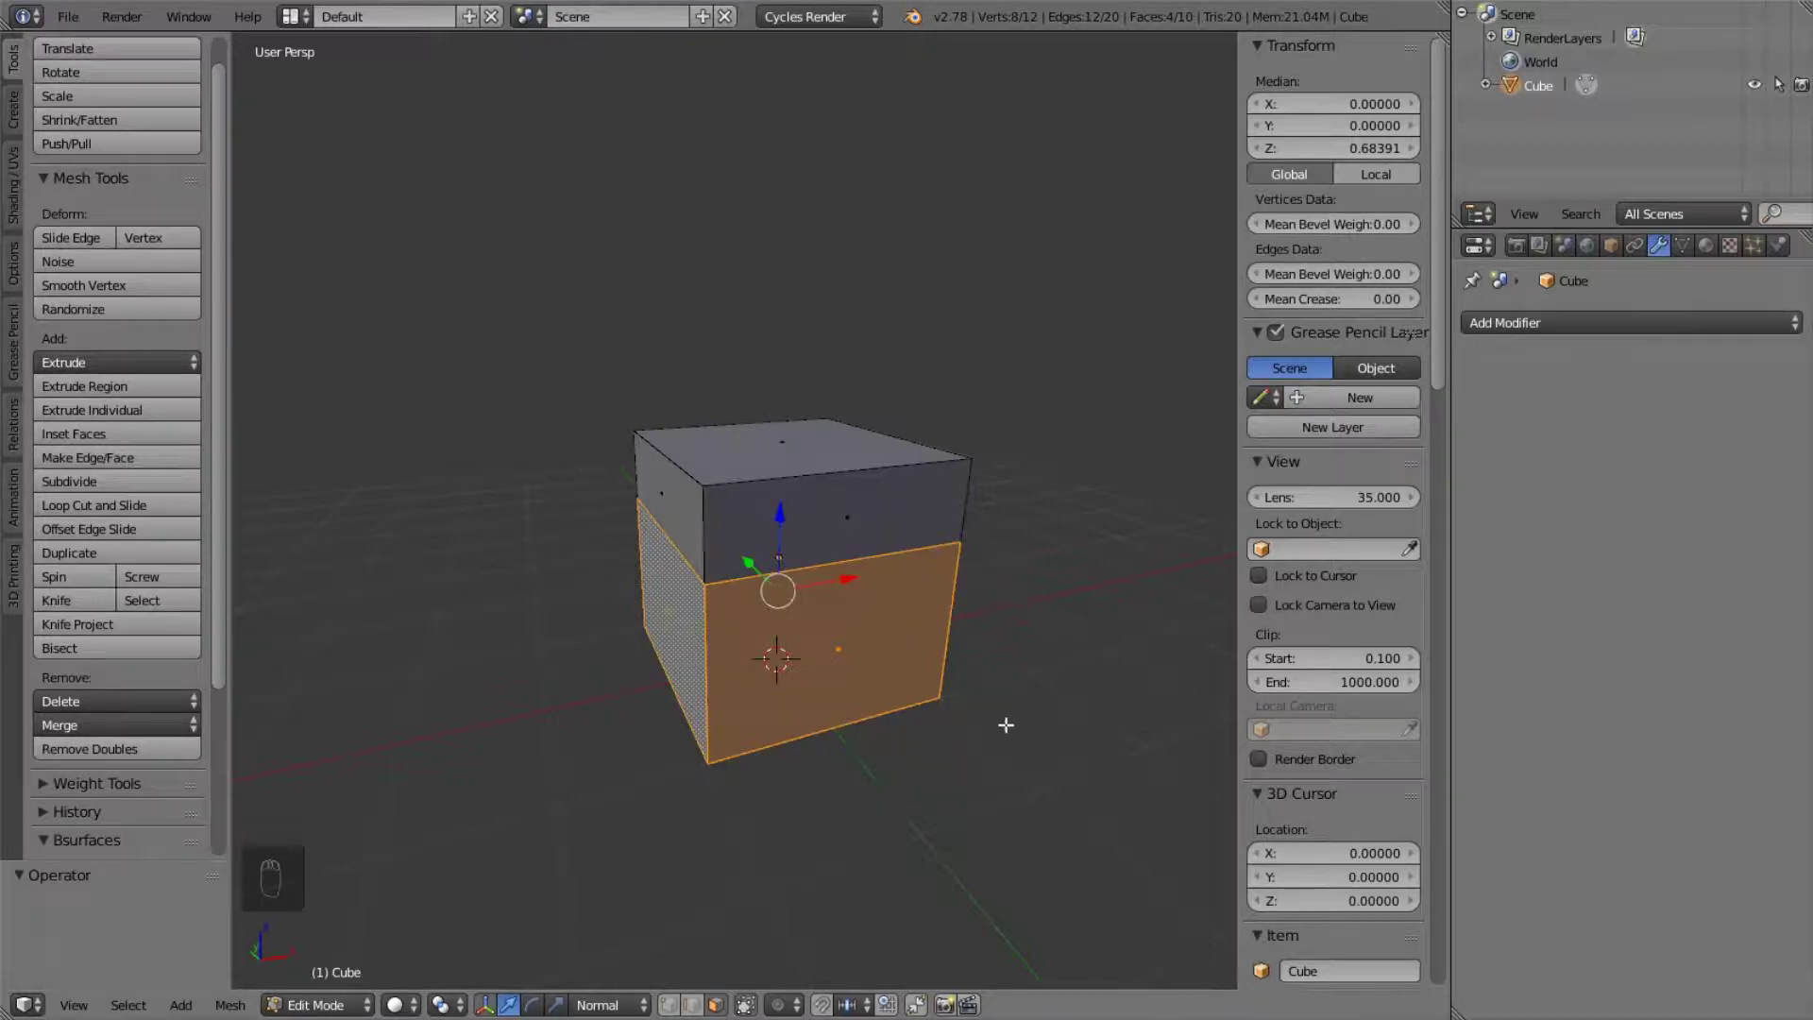
{"action": "key", "text": "e"}
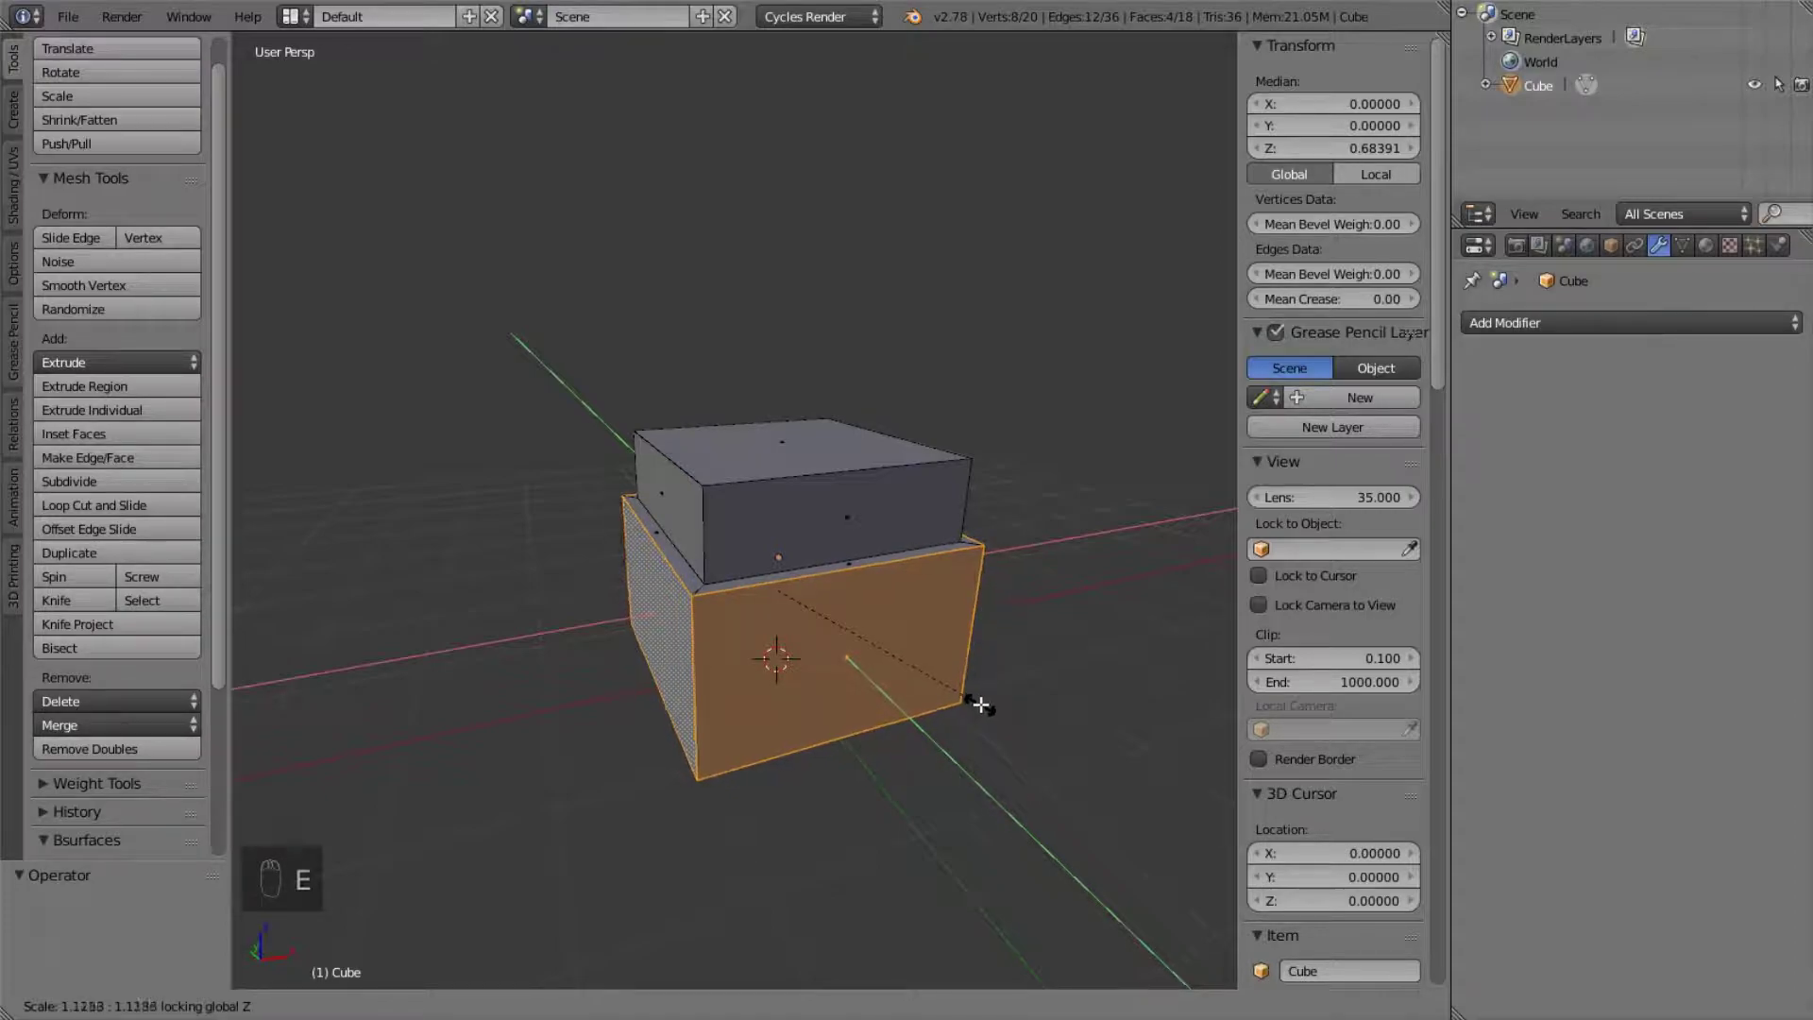
{"action": "left_click", "coordinate": [982, 698]}
{"action": "middle_click_drag", "start_coordinate": [983, 696], "coordinate": [959, 660]}
{"action": "scroll", "coordinate": [958, 660], "scroll_direction": "up", "scroll_amount": 2}
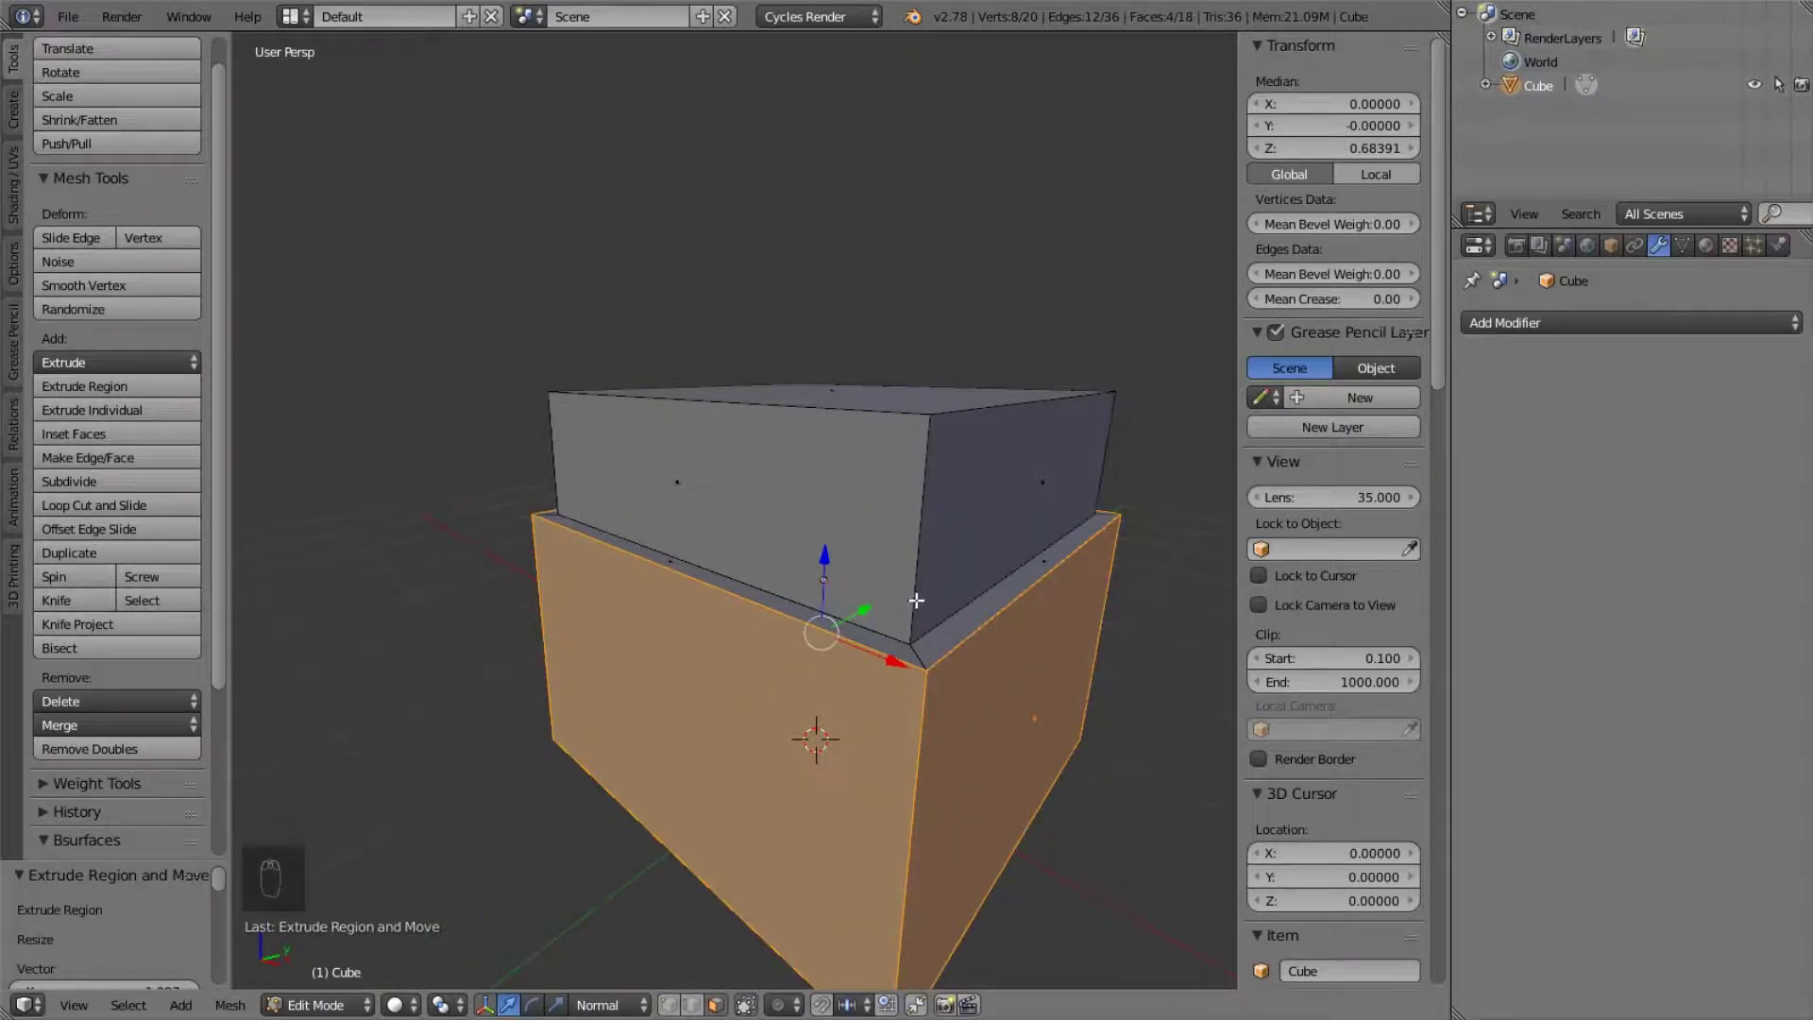
- Add two horizontal loop cuts to the cube's upper section and slide them down close to the ledge
{"action": "key", "text": "ctrl+r"}
{"action": "scroll", "coordinate": [905, 574], "scroll_direction": "up", "scroll_amount": 1}
{"action": "left_click", "coordinate": [906, 566]}
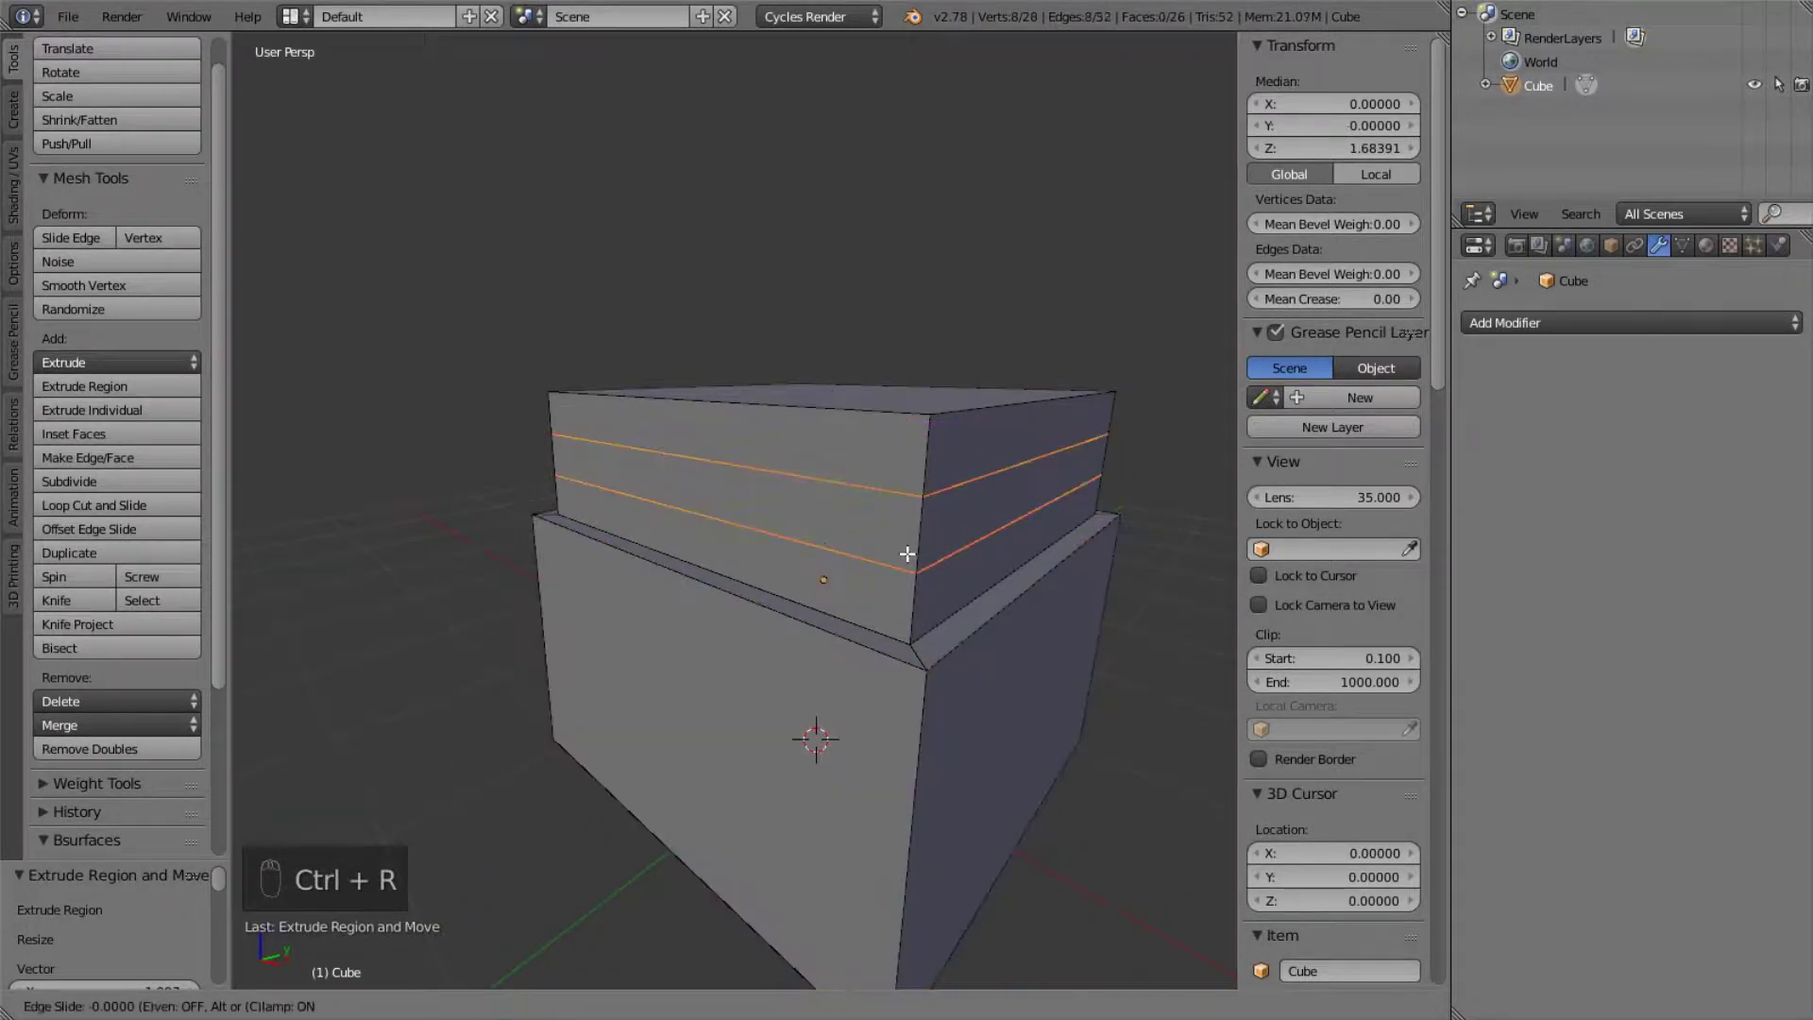
{"action": "left_click", "coordinate": [904, 633]}
- Extrude the narrow ring of faces between the two new loops outward in X and Y, scaled about 1.07
{"action": "key", "text": "ctrl+Tab"}
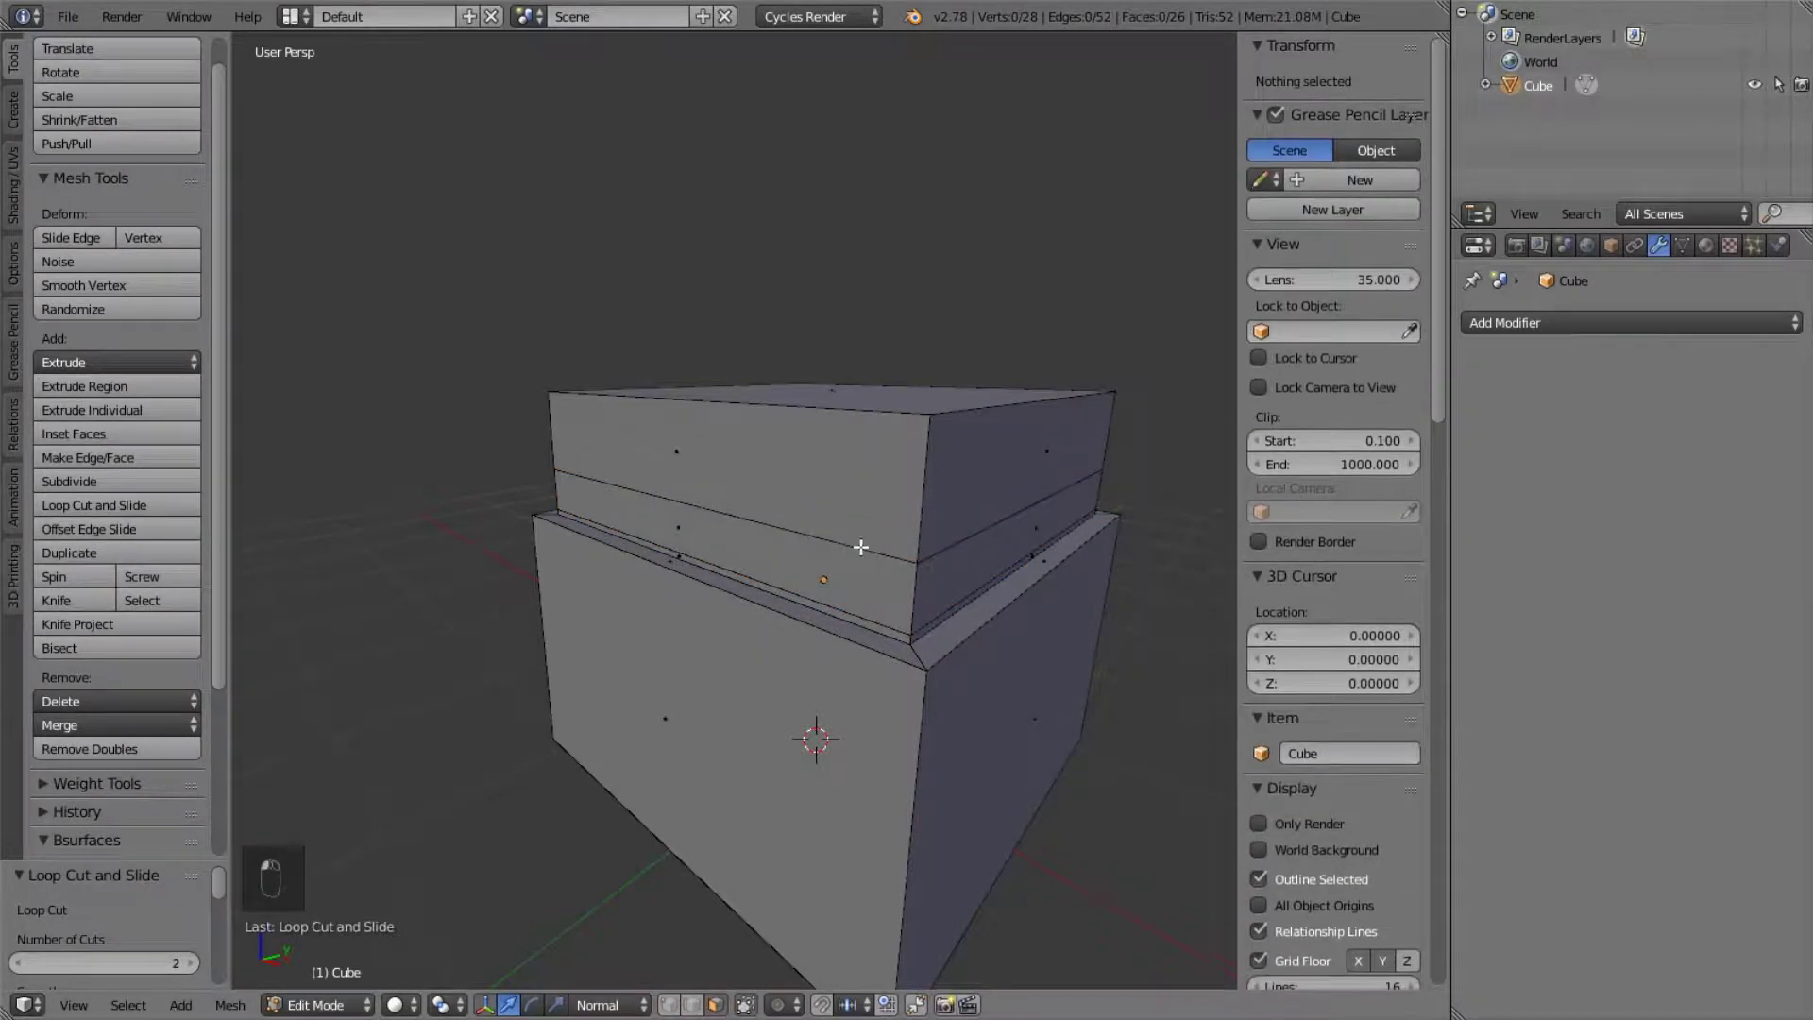
{"action": "right_click", "coordinate": [912, 588], "text": "alt"}
{"action": "key", "text": "e"}
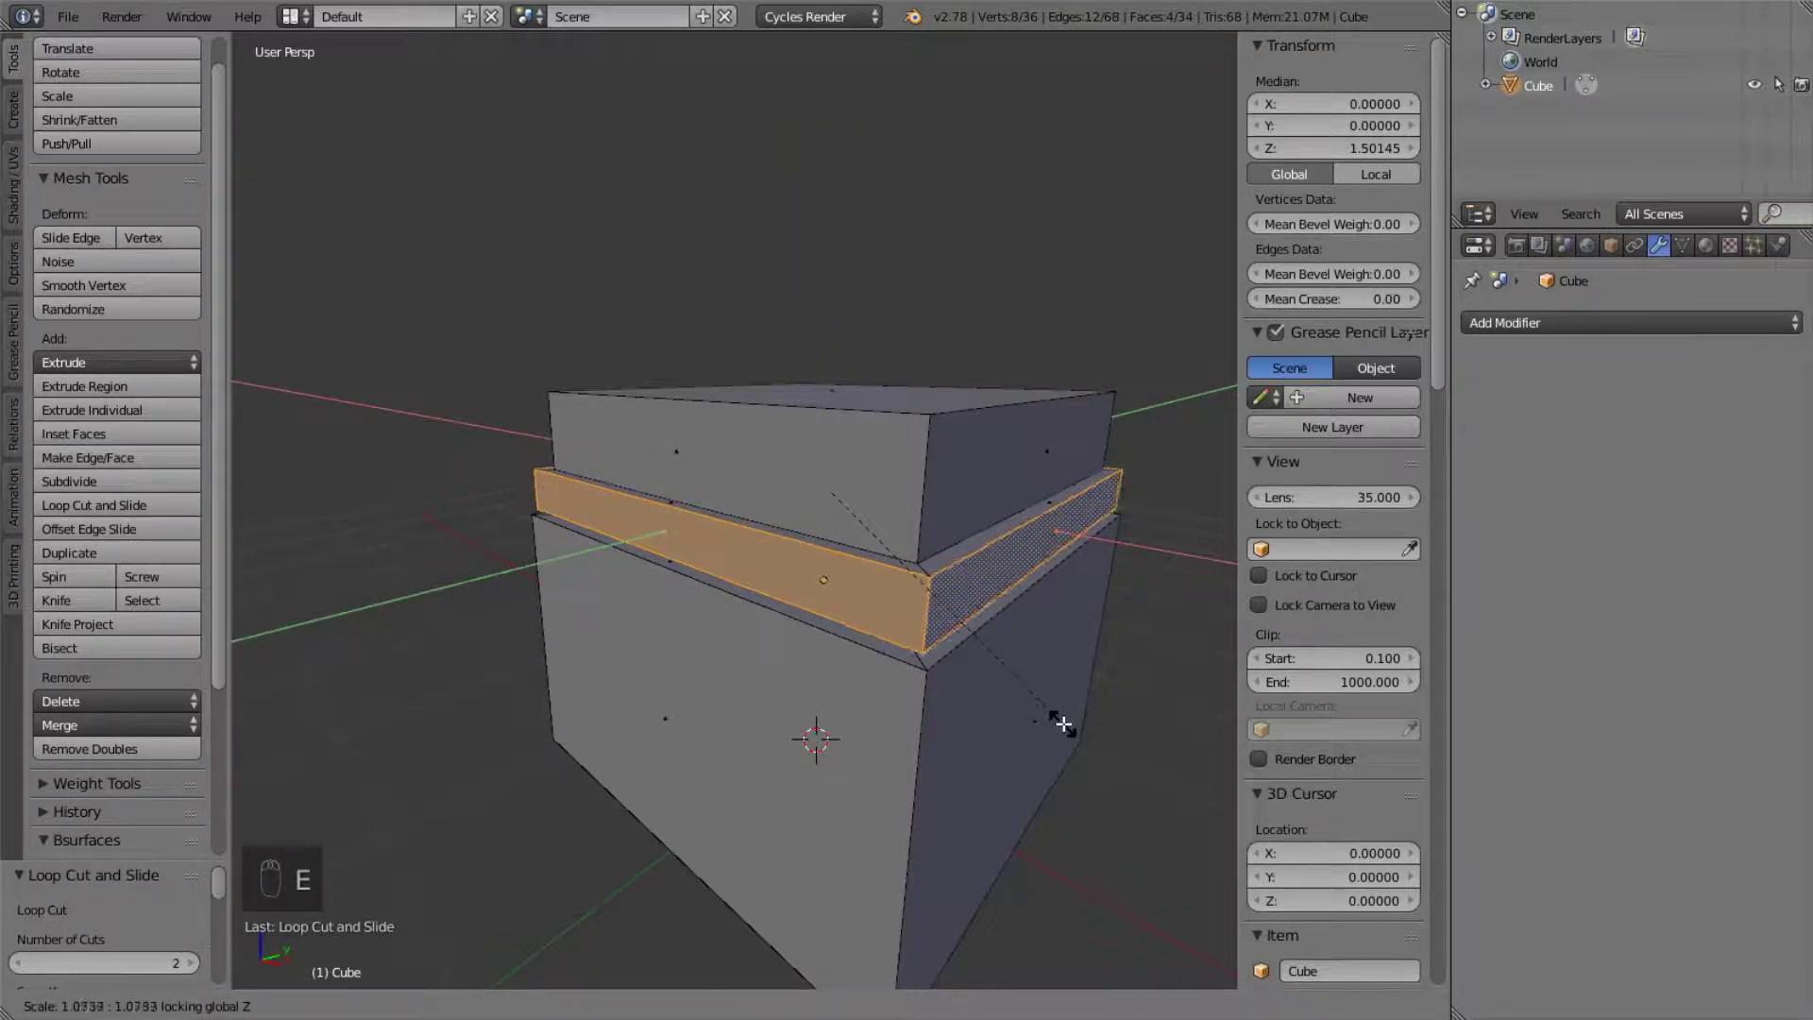
{"action": "left_click", "coordinate": [1063, 724]}
- Add a horizontal loop cut along the middle of the protruding band
{"action": "left_click", "coordinate": [693, 1006]}
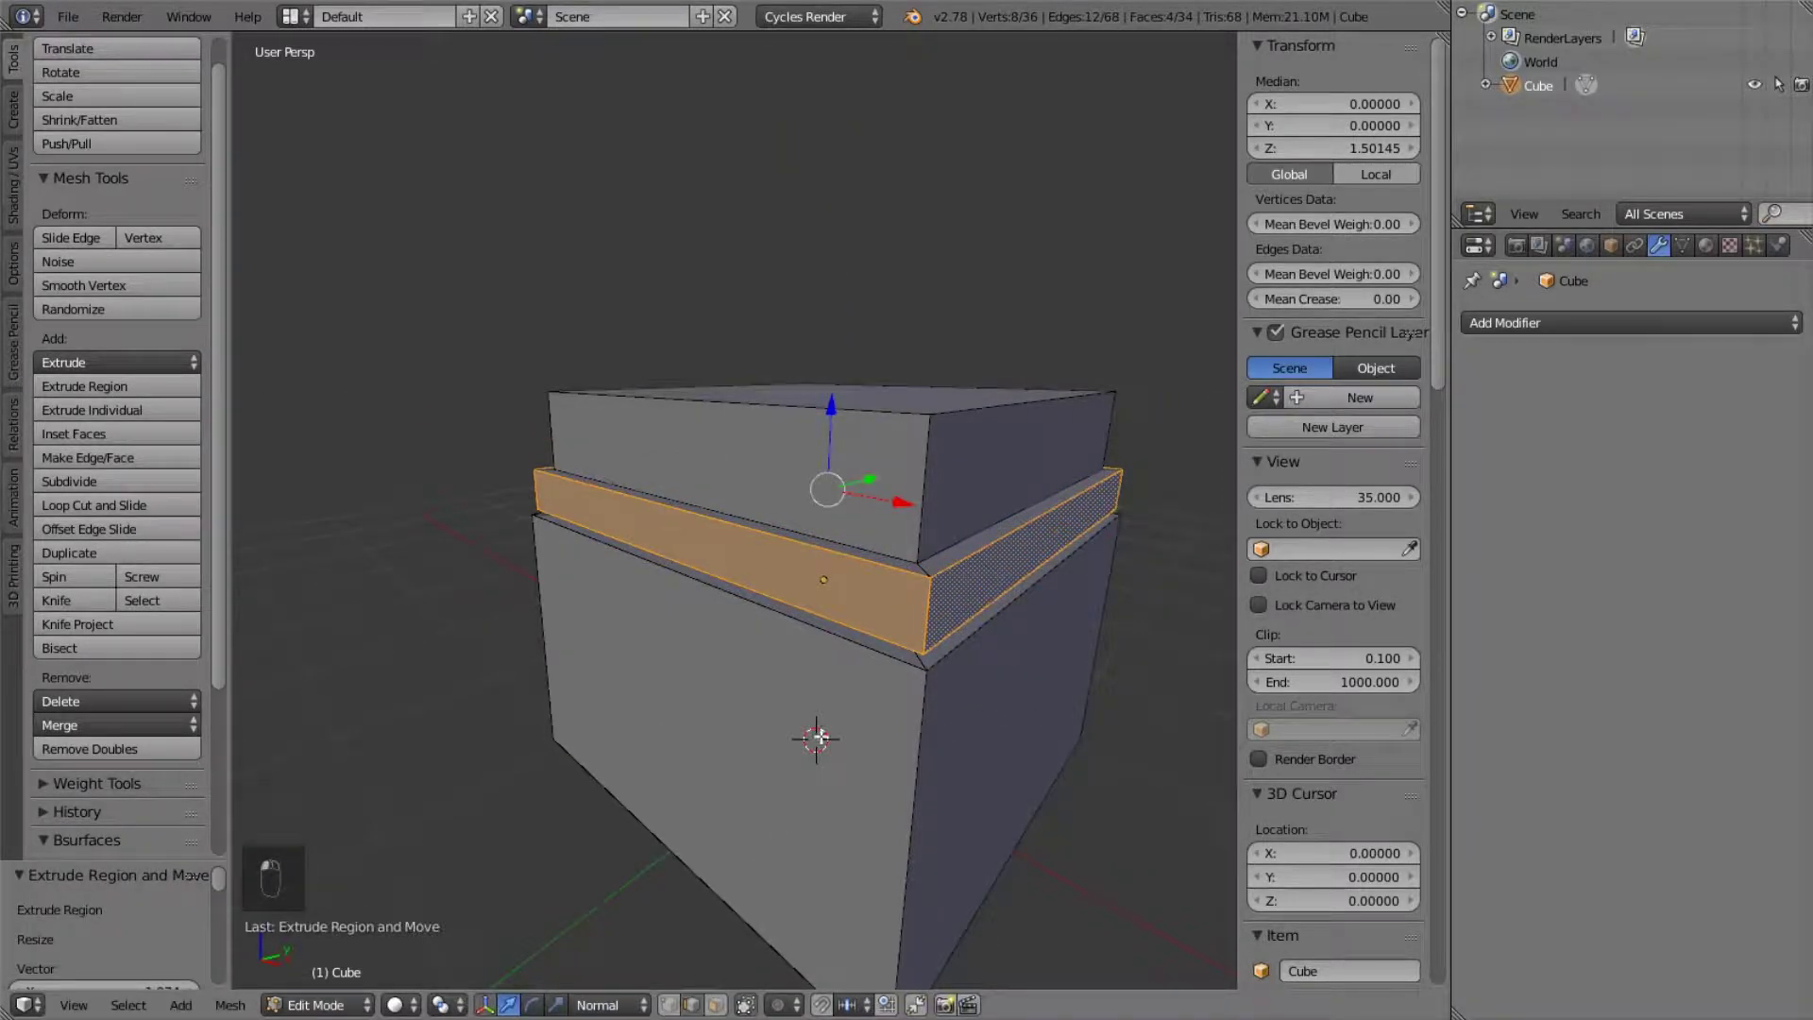
{"action": "right_click", "coordinate": [862, 620], "text": "alt"}
{"action": "right_click", "coordinate": [875, 579], "text": "alt+shift"}
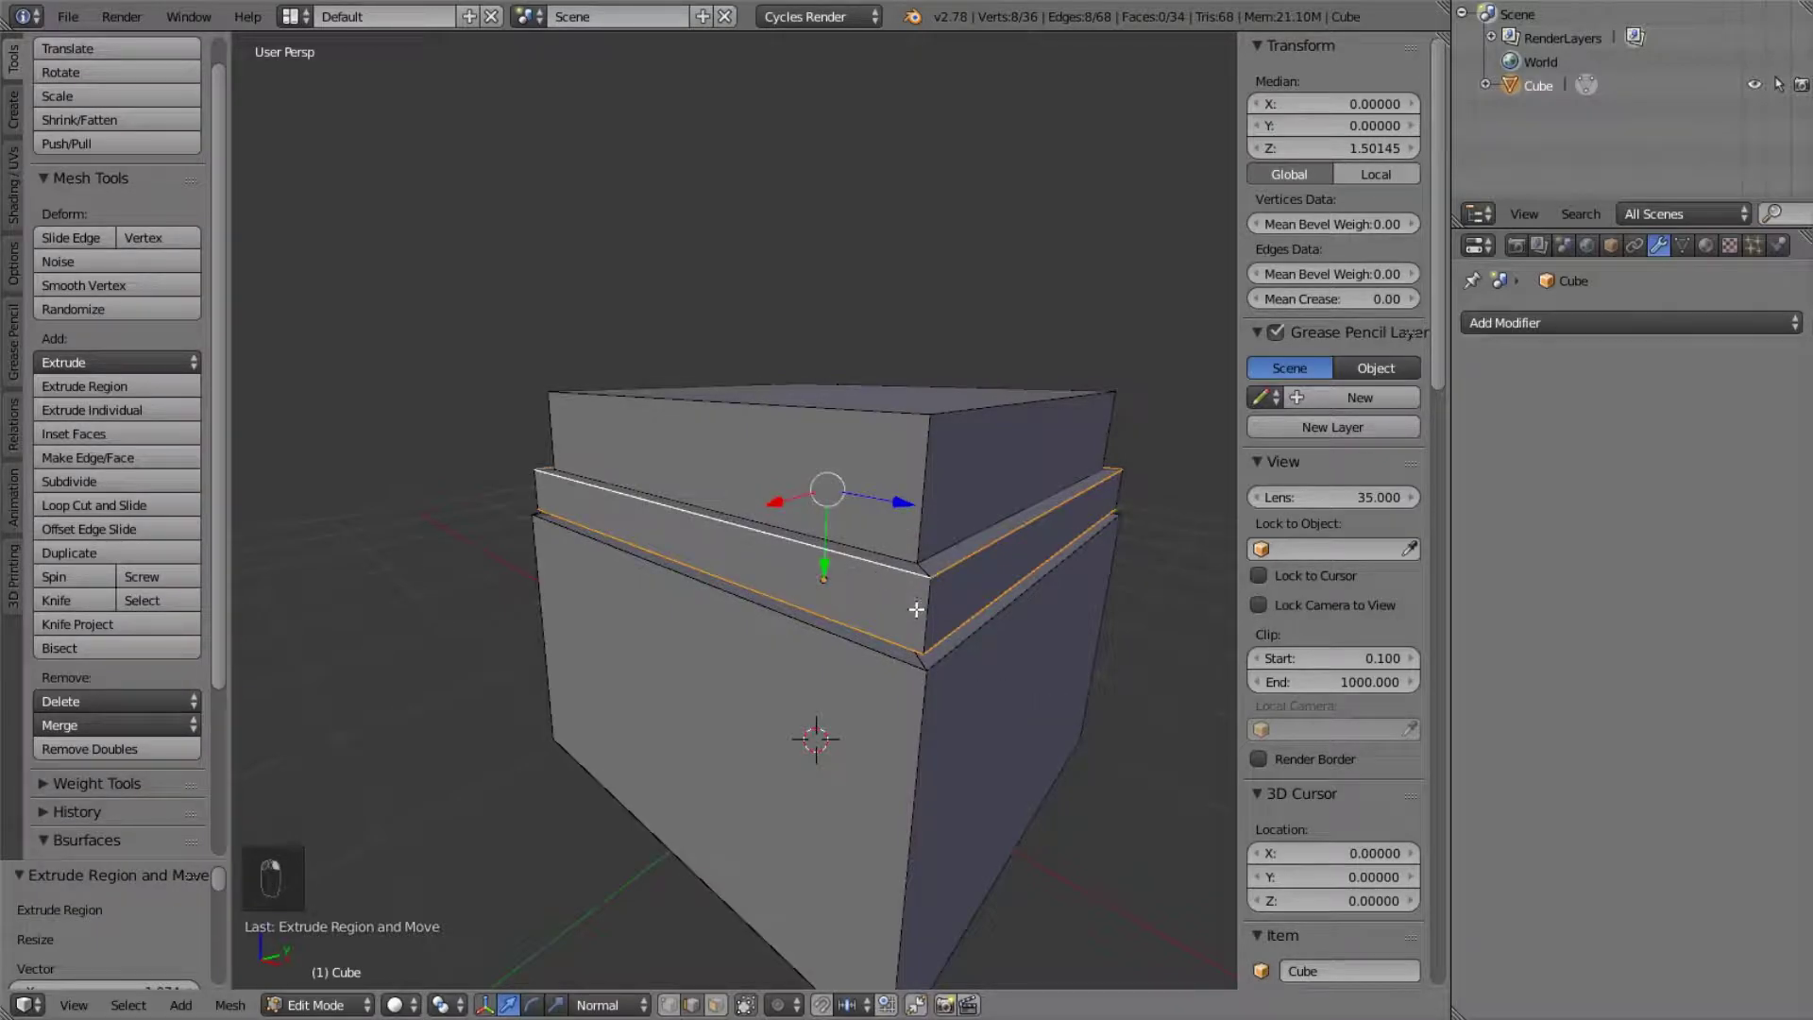
{"action": "key", "text": "ctrl+r"}
{"action": "left_click", "coordinate": [914, 612]}
{"action": "left_click", "coordinate": [903, 642]}
- Bevel the protruding band's upper and lower edge loops by 100 percent with about 10 segments to round it
{"action": "right_click", "coordinate": [888, 576], "text": "alt+shift"}
{"action": "key", "text": "ctrl+e"}
{"action": "key", "text": "ctrl+v"}
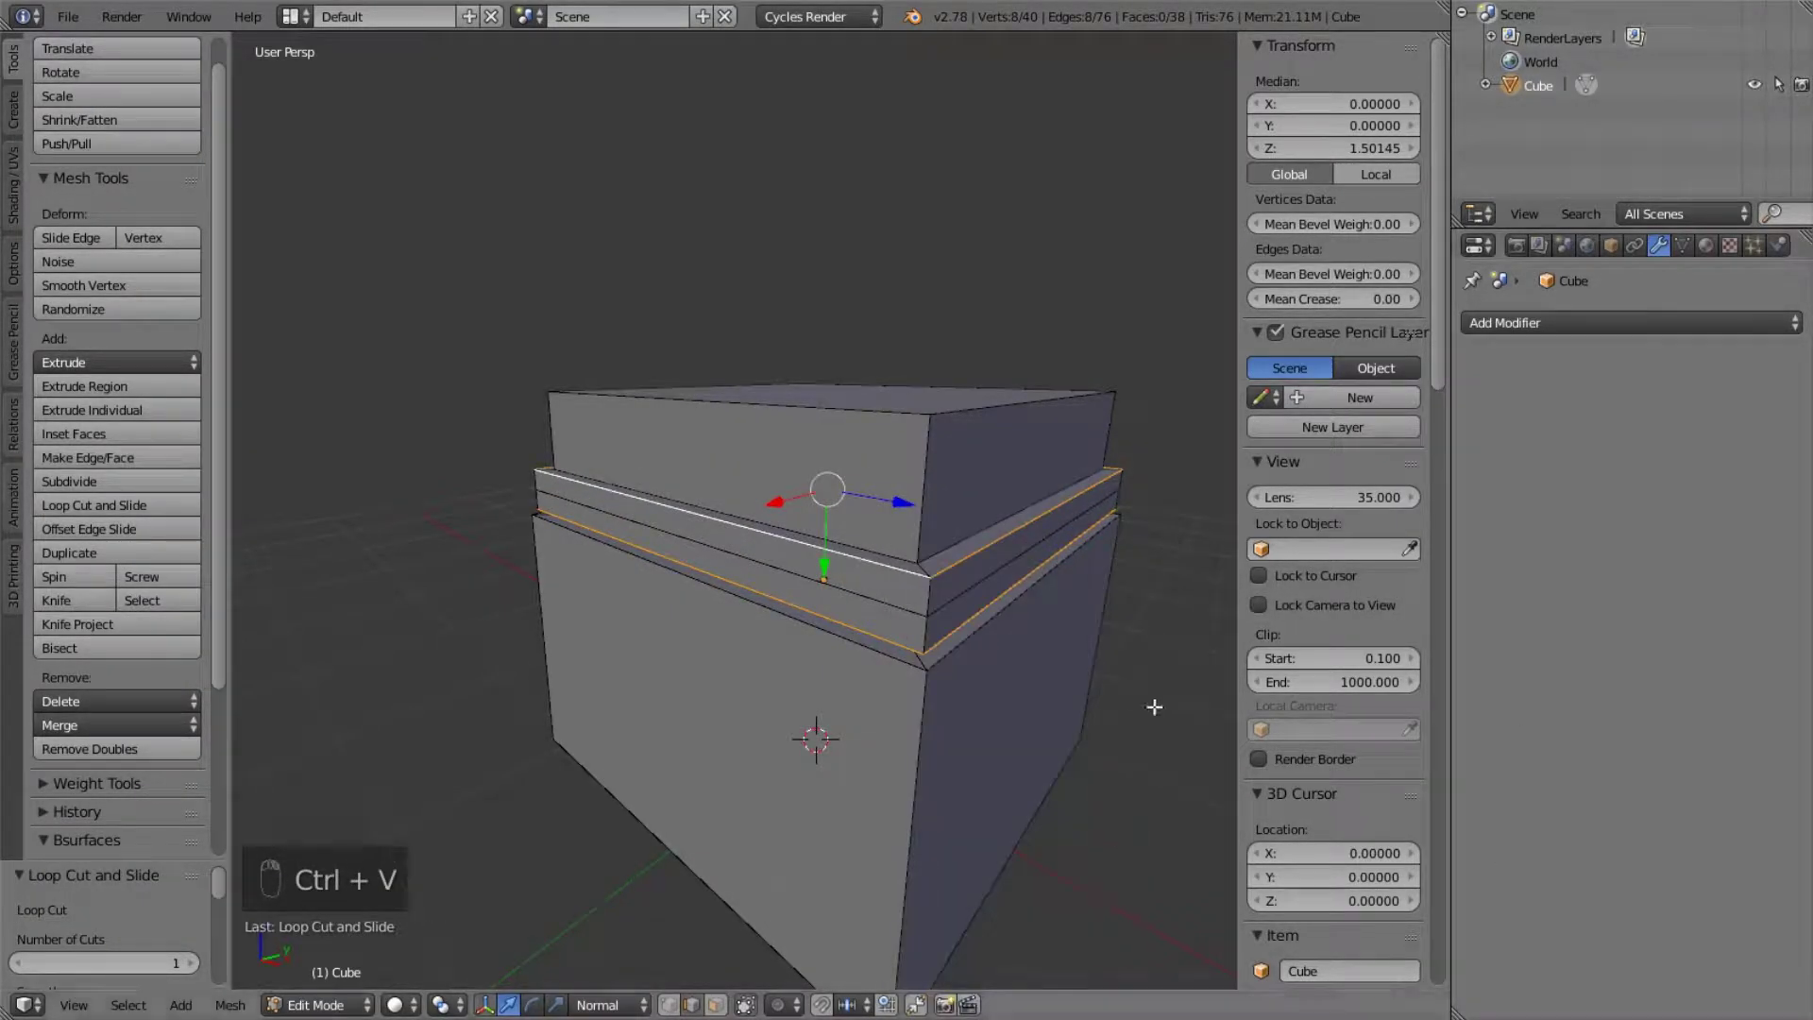
{"action": "key", "text": "ctrl+b"}
{"action": "scroll", "coordinate": [1122, 713], "scroll_direction": "down", "scroll_amount": 7}
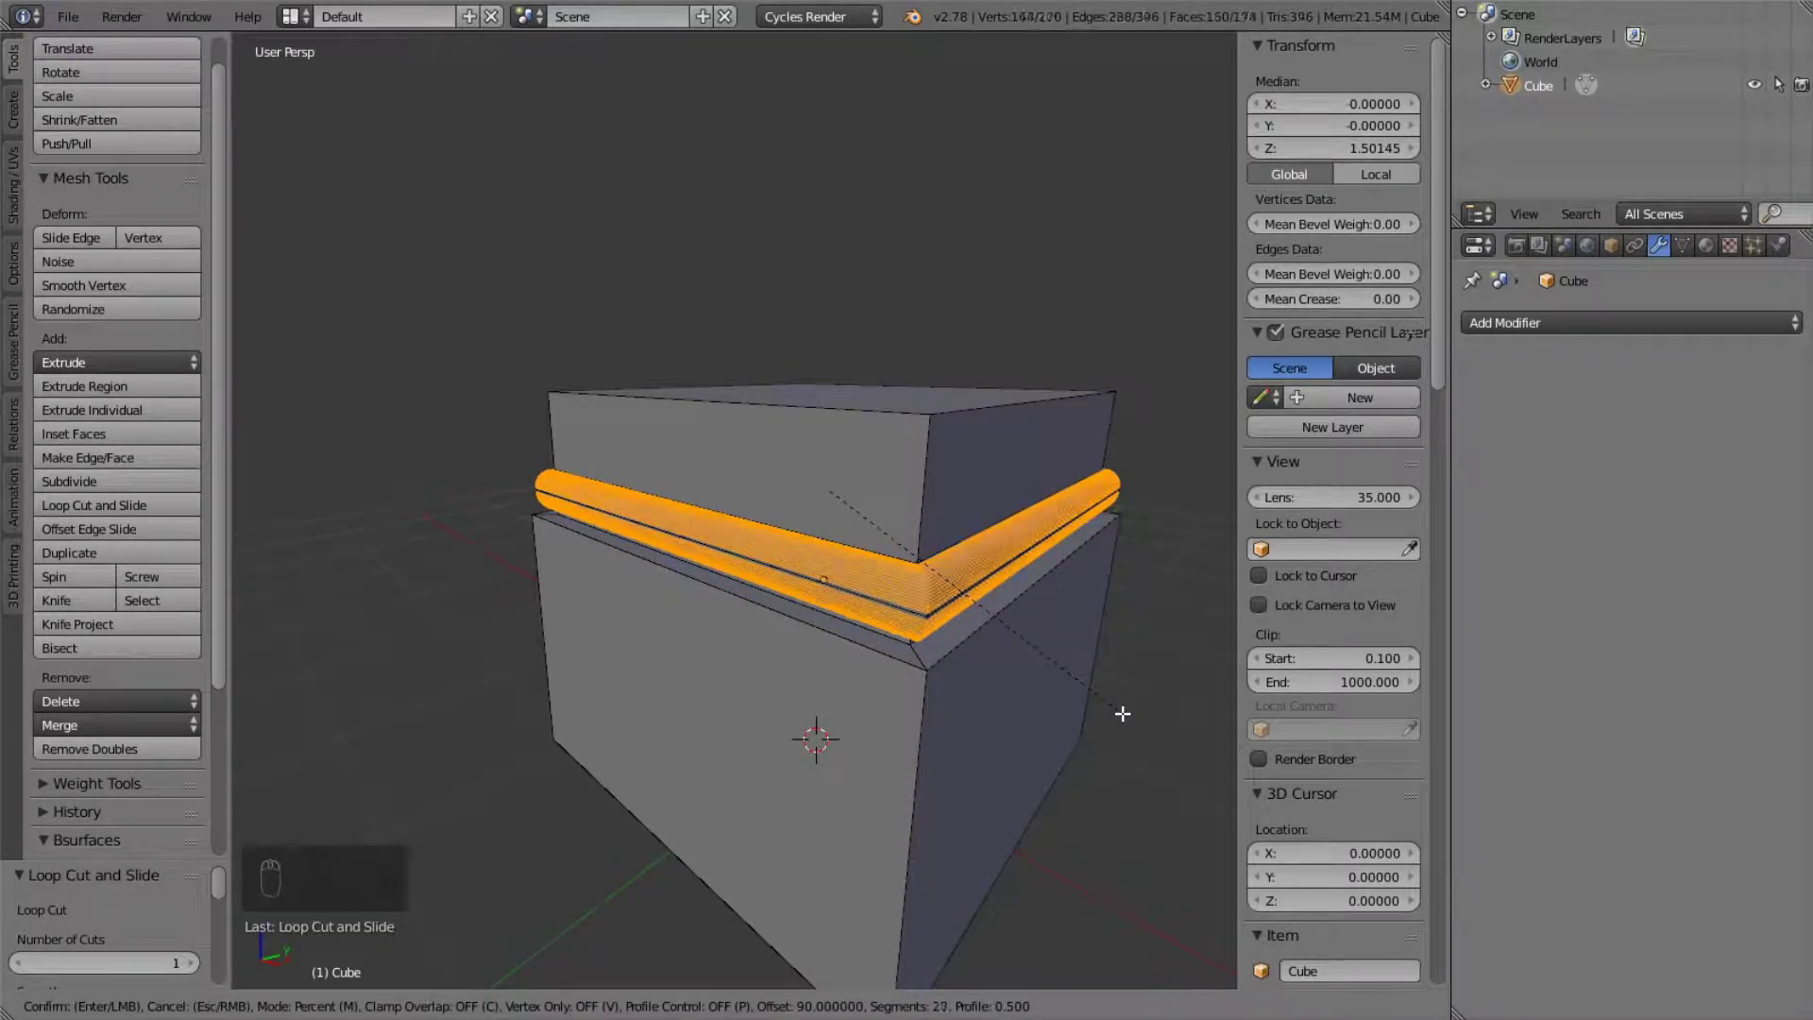
{"action": "scroll", "coordinate": [1122, 713], "scroll_direction": "down", "scroll_amount": 3}
{"action": "type", "text": "100"}
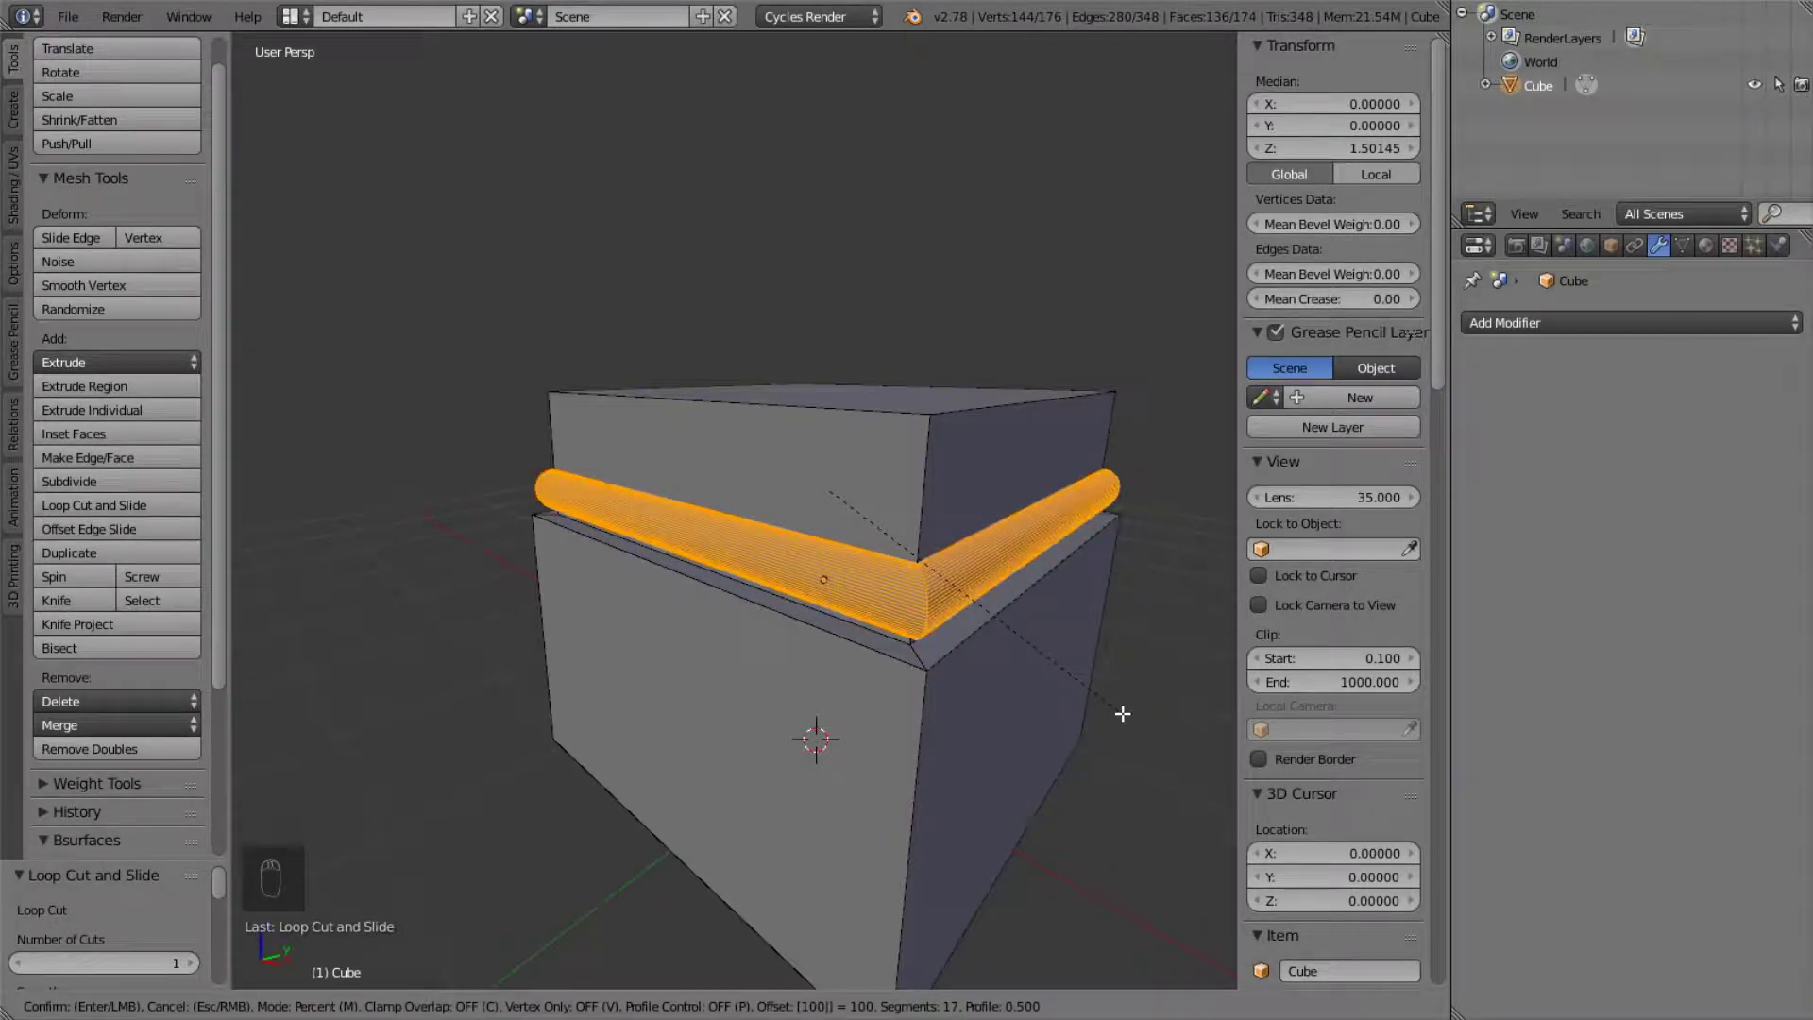
{"action": "scroll", "coordinate": [1122, 713], "scroll_direction": "down", "scroll_amount": 5}
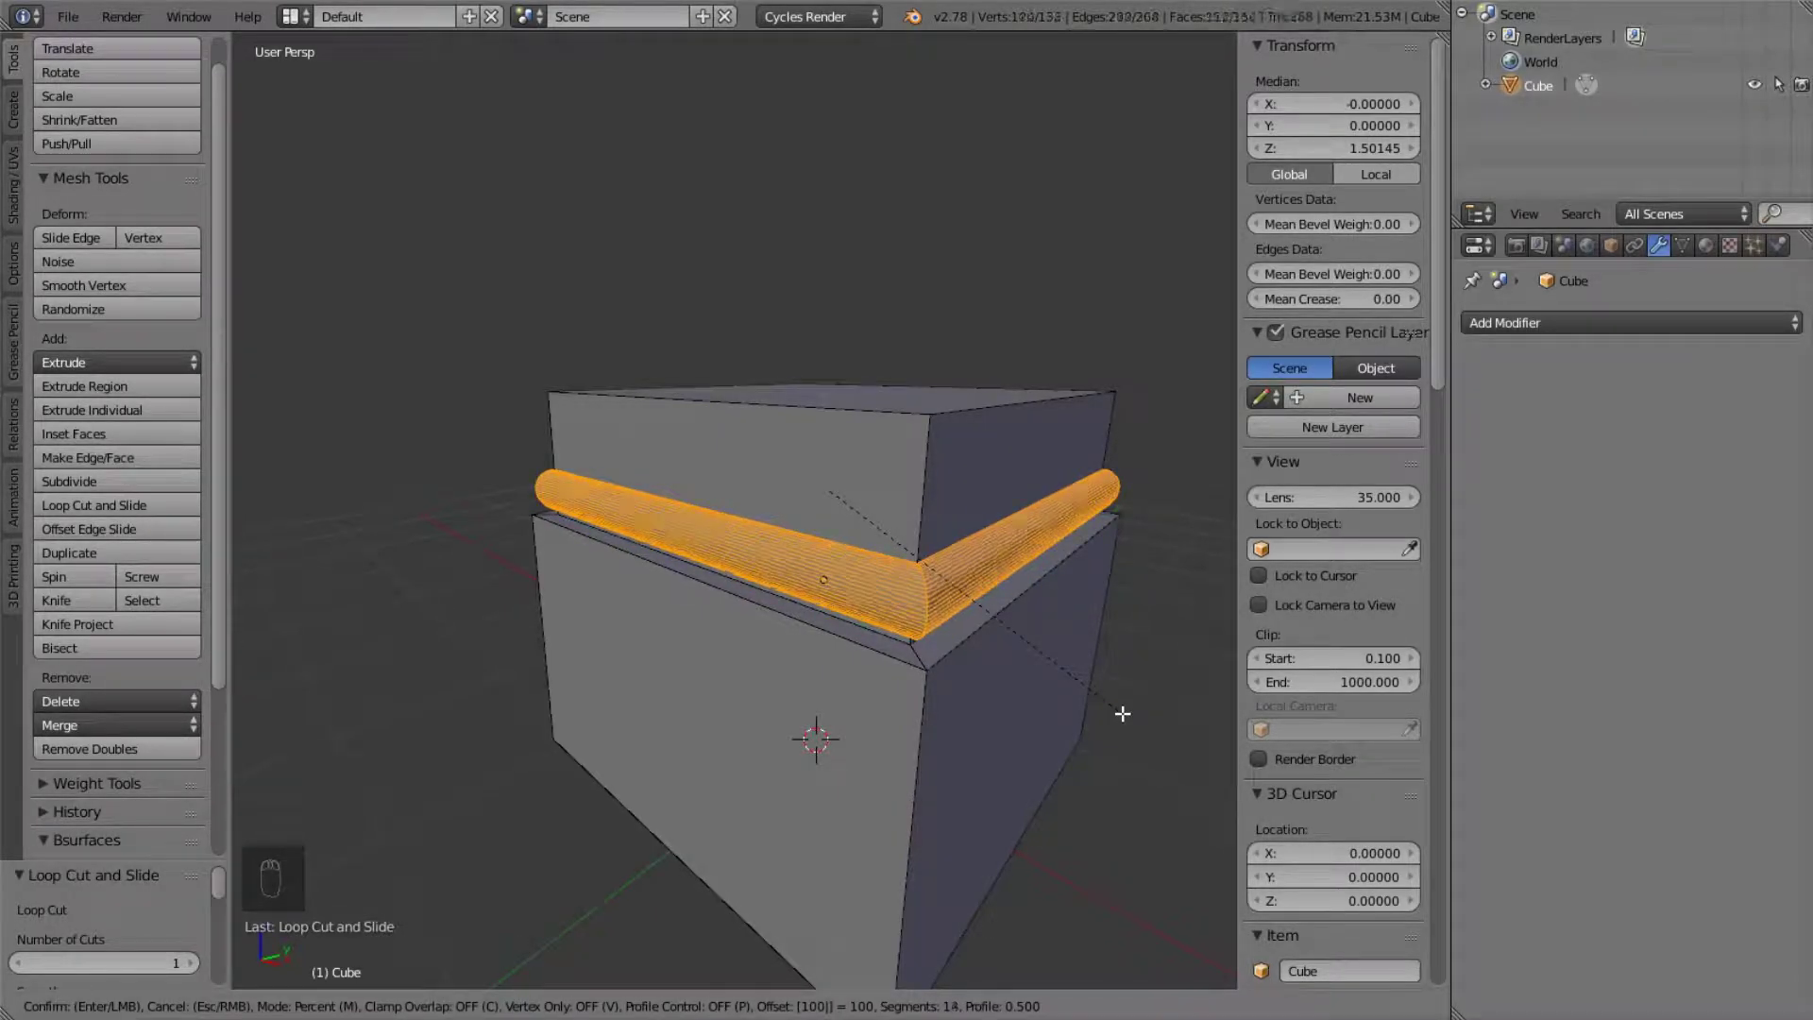
{"action": "scroll", "coordinate": [1122, 713], "scroll_direction": "down", "scroll_amount": 1}
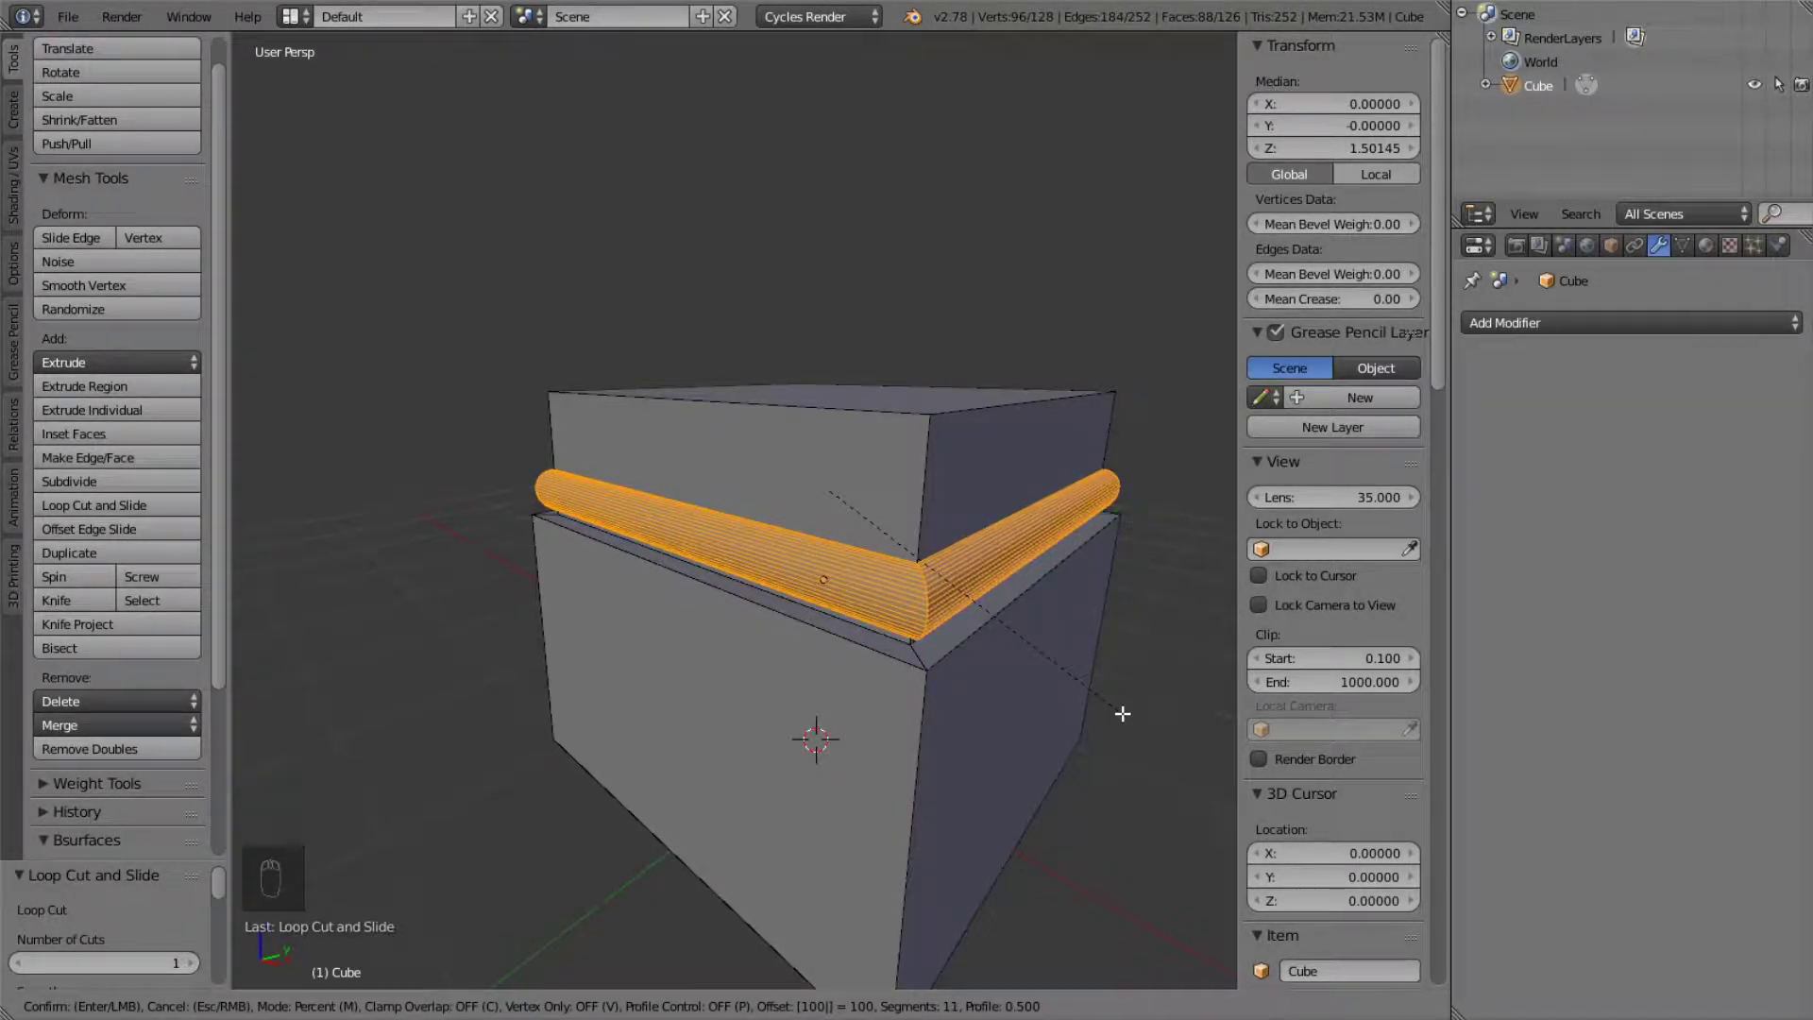
{"action": "left_click", "coordinate": [1122, 714]}
- Remove doubles from the whole mesh and check the rounded band in Object mode
{"action": "middle_click_drag", "start_coordinate": [985, 635], "coordinate": [931, 600]}
{"action": "key", "text": "a"}
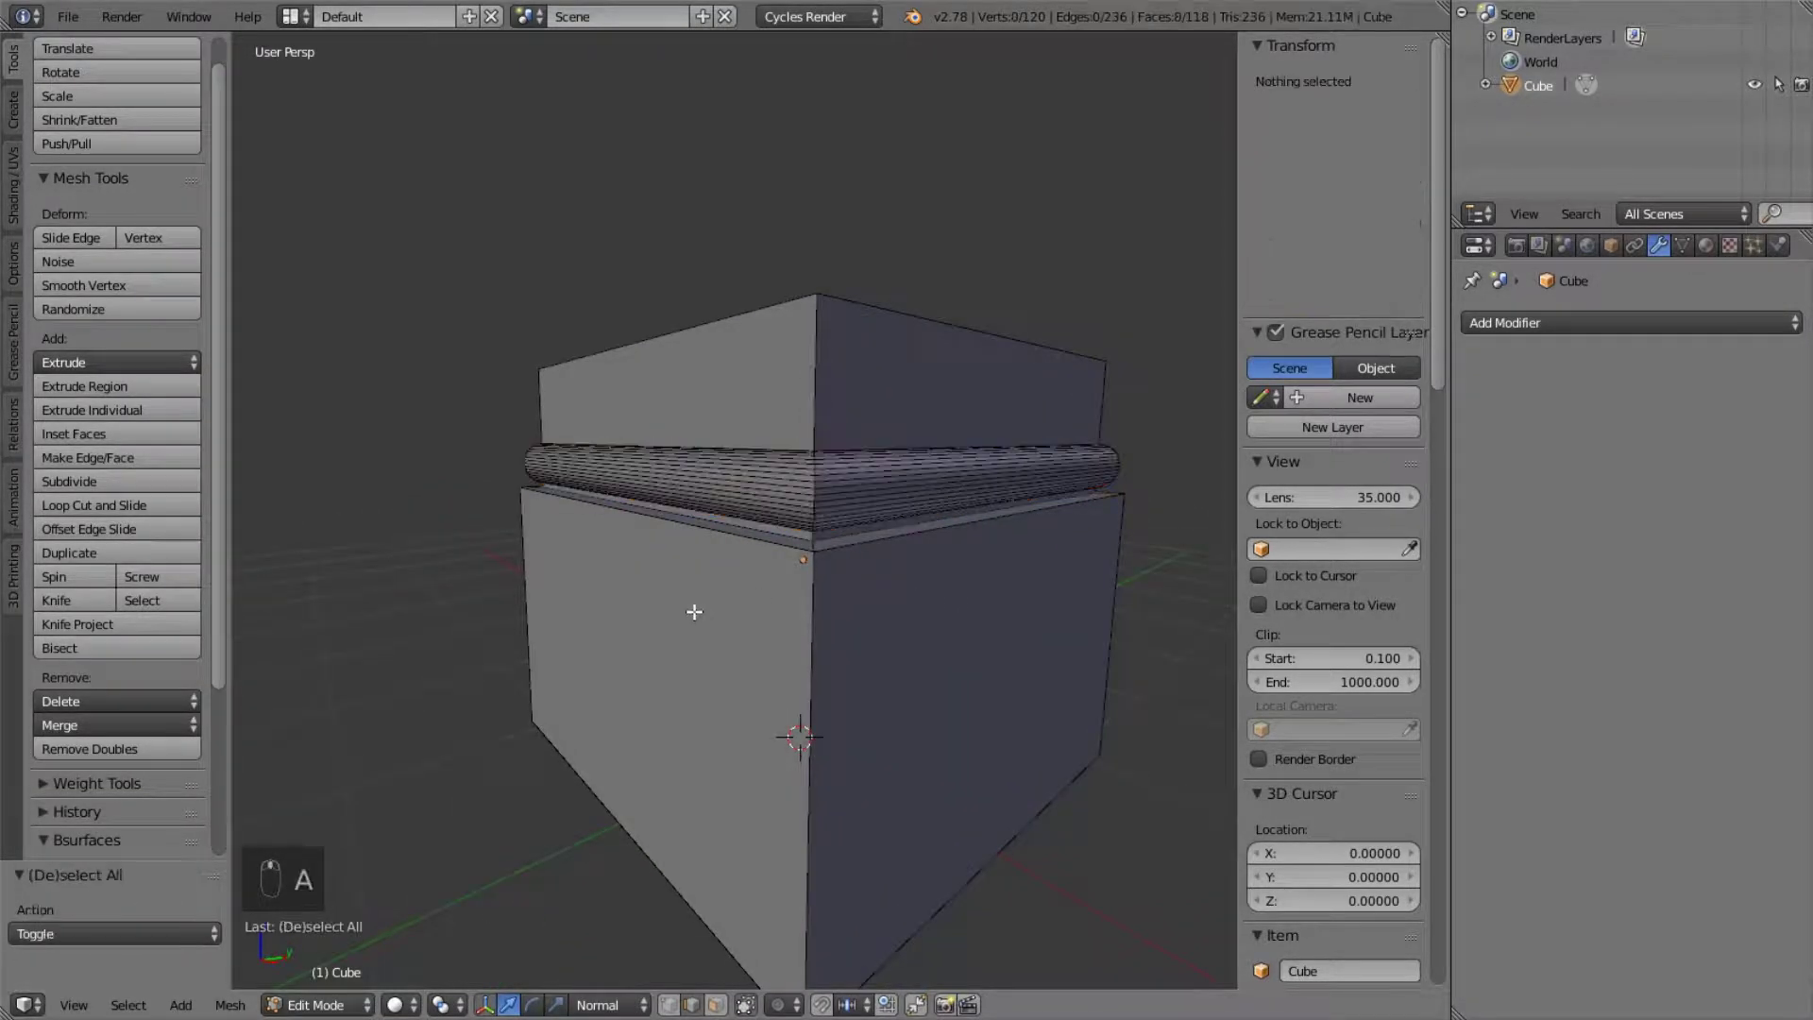
{"action": "key", "text": "a"}
{"action": "left_click", "coordinate": [142, 750]}
{"action": "key", "text": "Tab"}
{"action": "middle_click_drag", "start_coordinate": [1035, 564], "coordinate": [655, 510]}
{"action": "key", "text": "Tab"}
{"action": "key", "text": "Tab"}
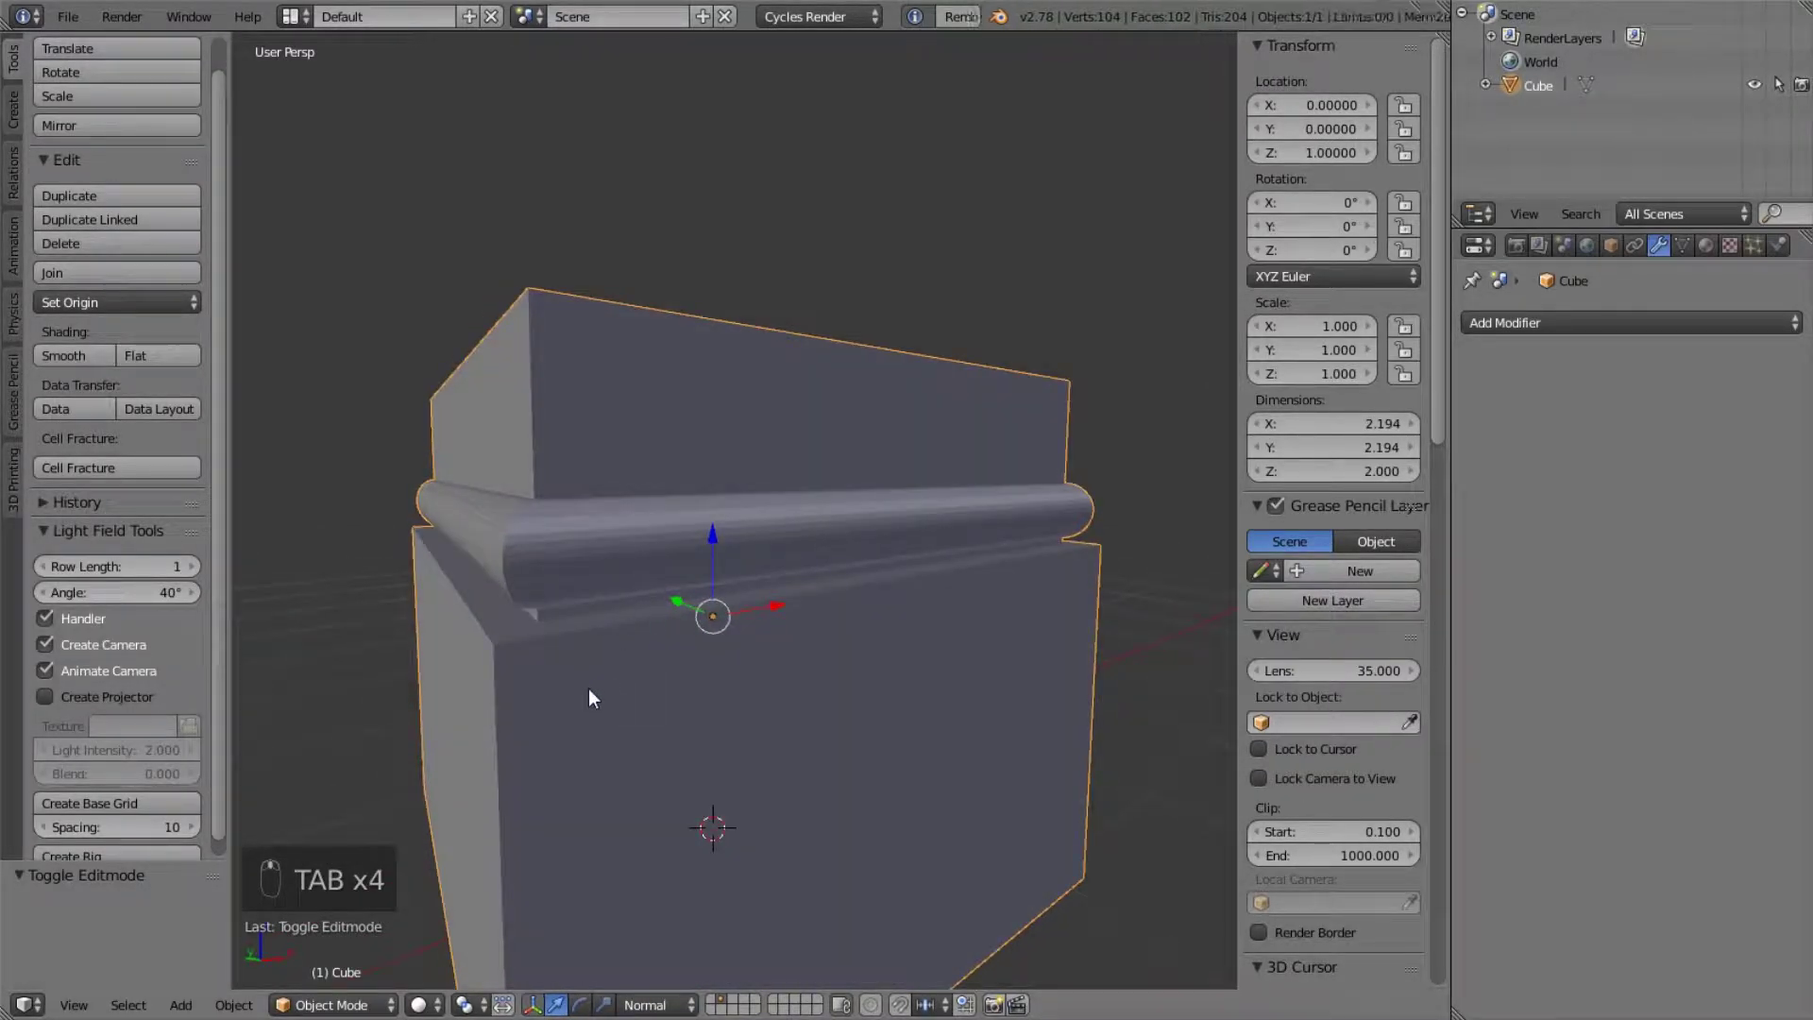
- Add two closely spaced horizontal loop cuts around the lower block, just below its top ledge
{"action": "key", "text": "Tab"}
{"action": "key", "text": "ctrl+r"}
{"action": "left_click", "coordinate": [526, 712]}
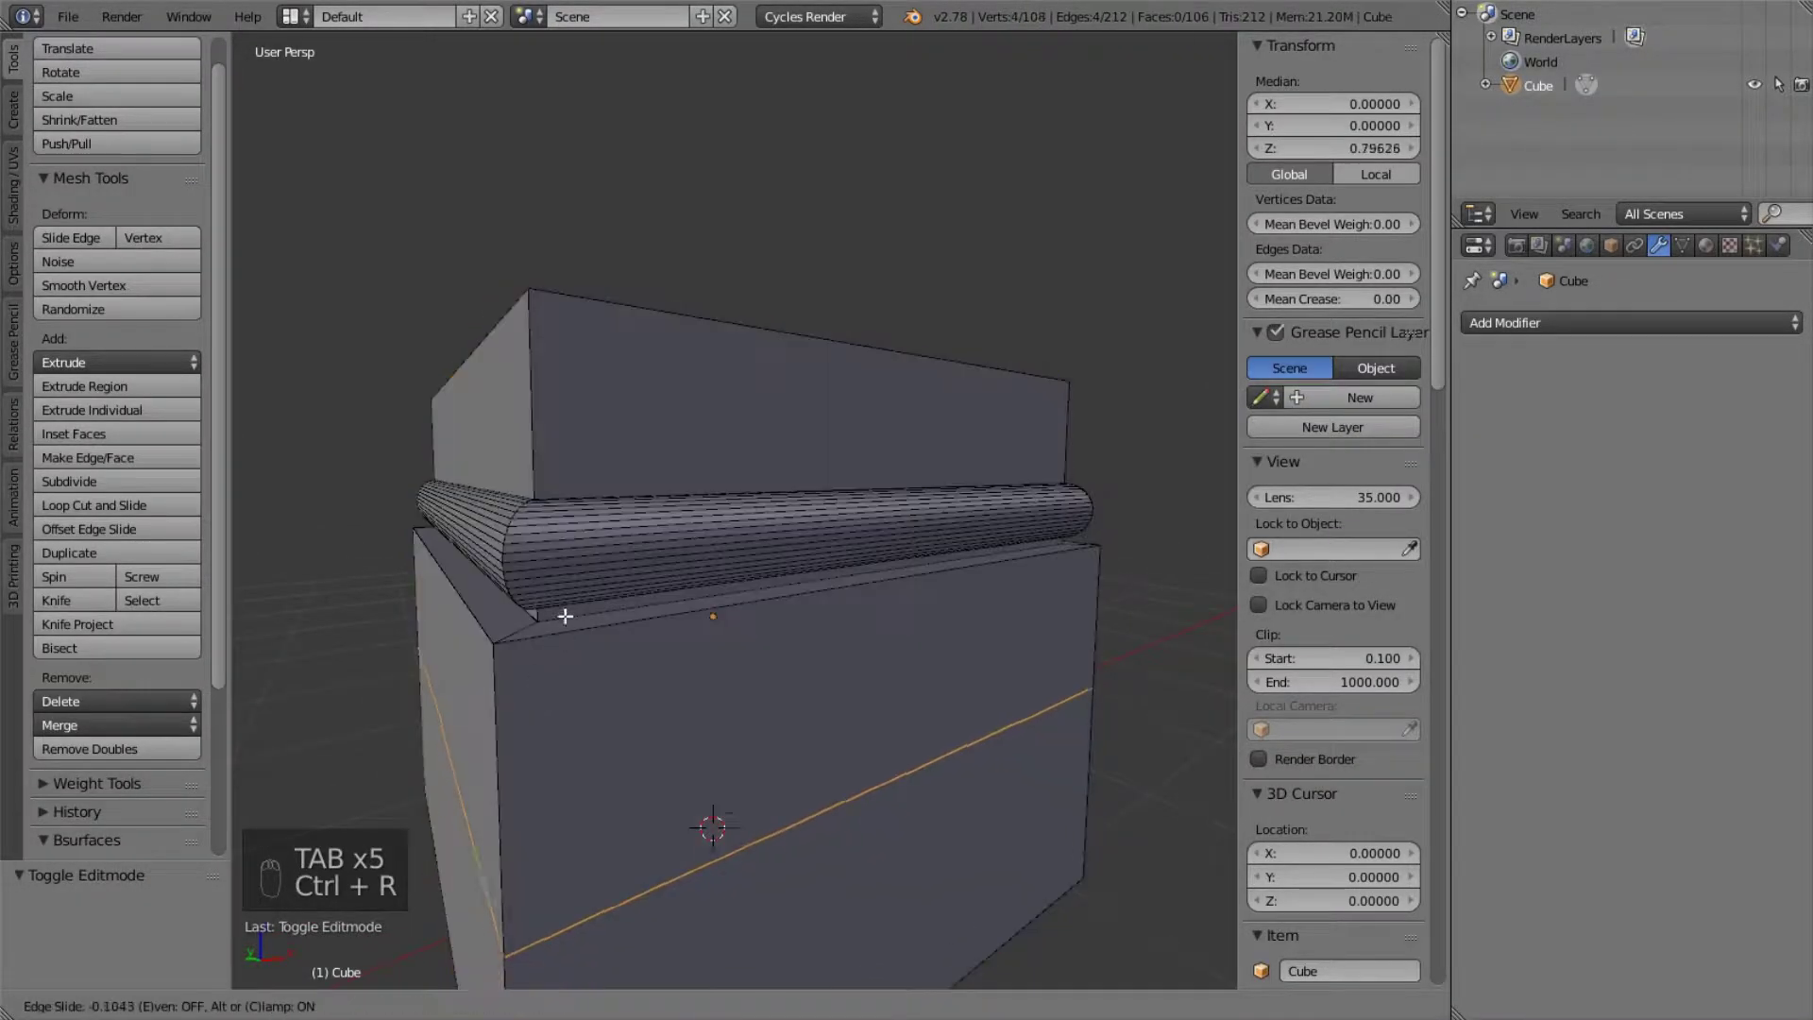
{"action": "left_click", "coordinate": [563, 405]}
{"action": "key", "text": "ctrl+r"}
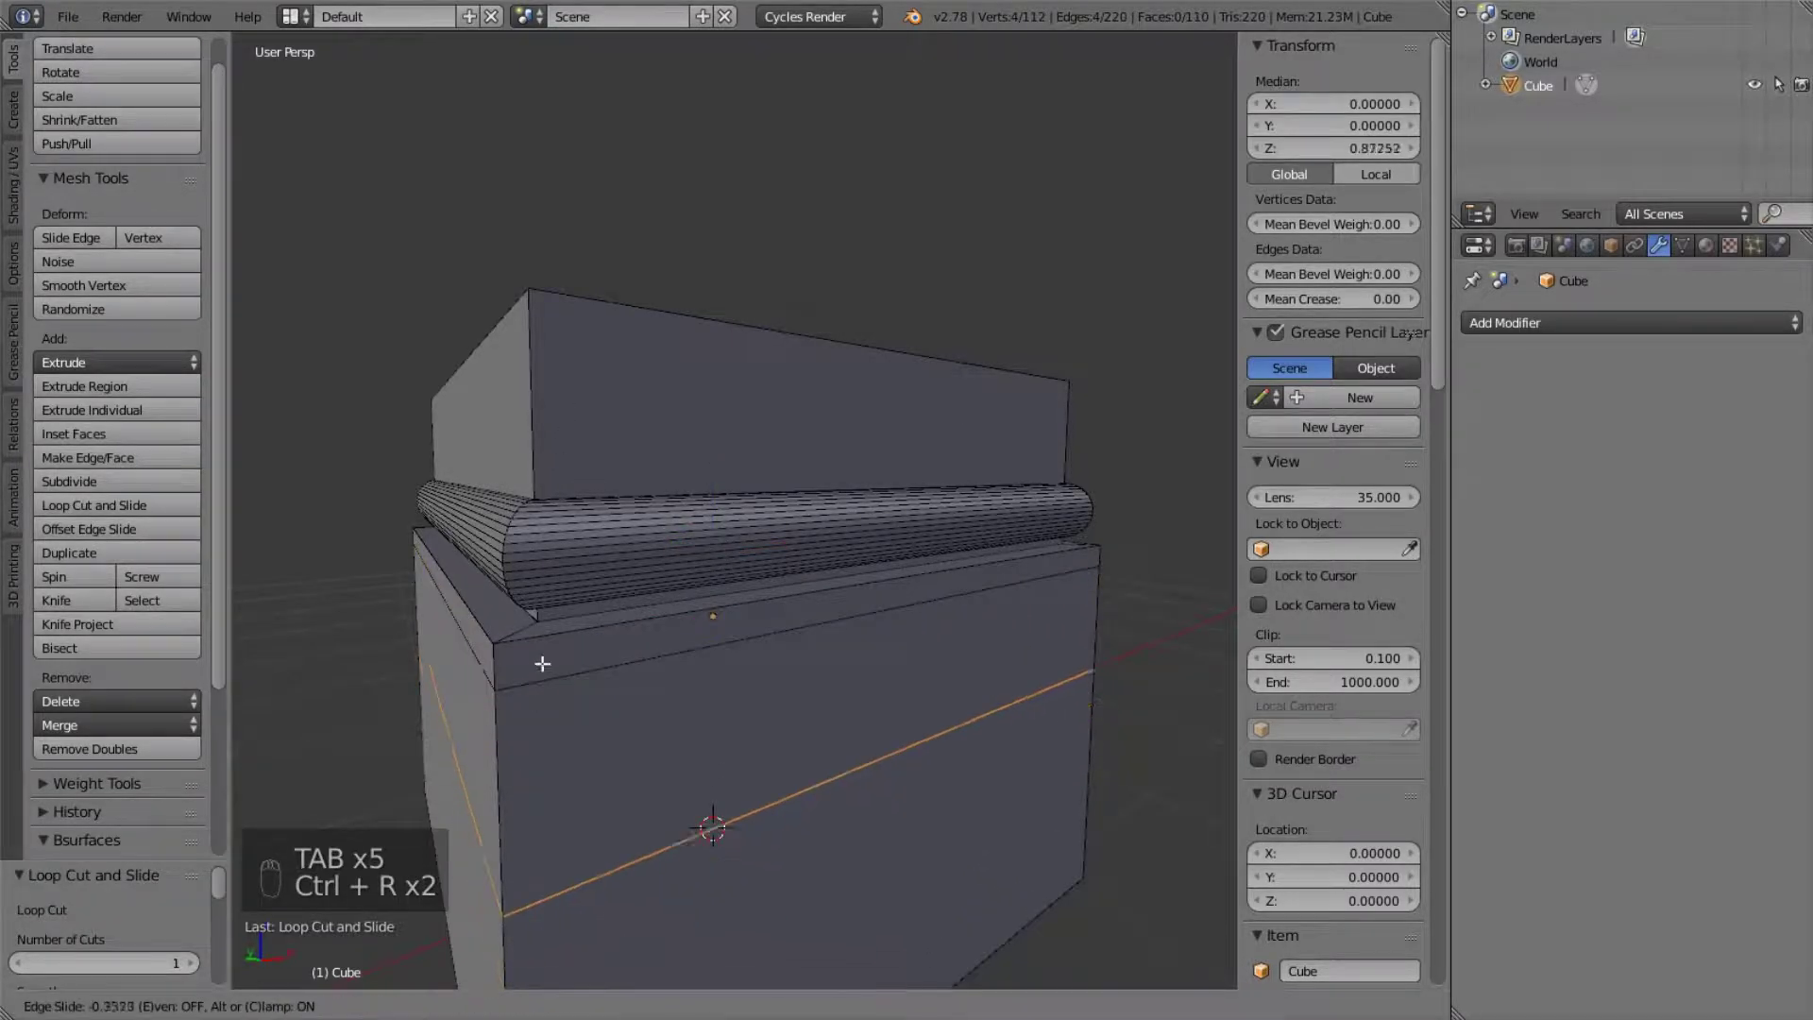
{"action": "left_click", "coordinate": [547, 765]}
{"action": "left_click", "coordinate": [800, 655]}
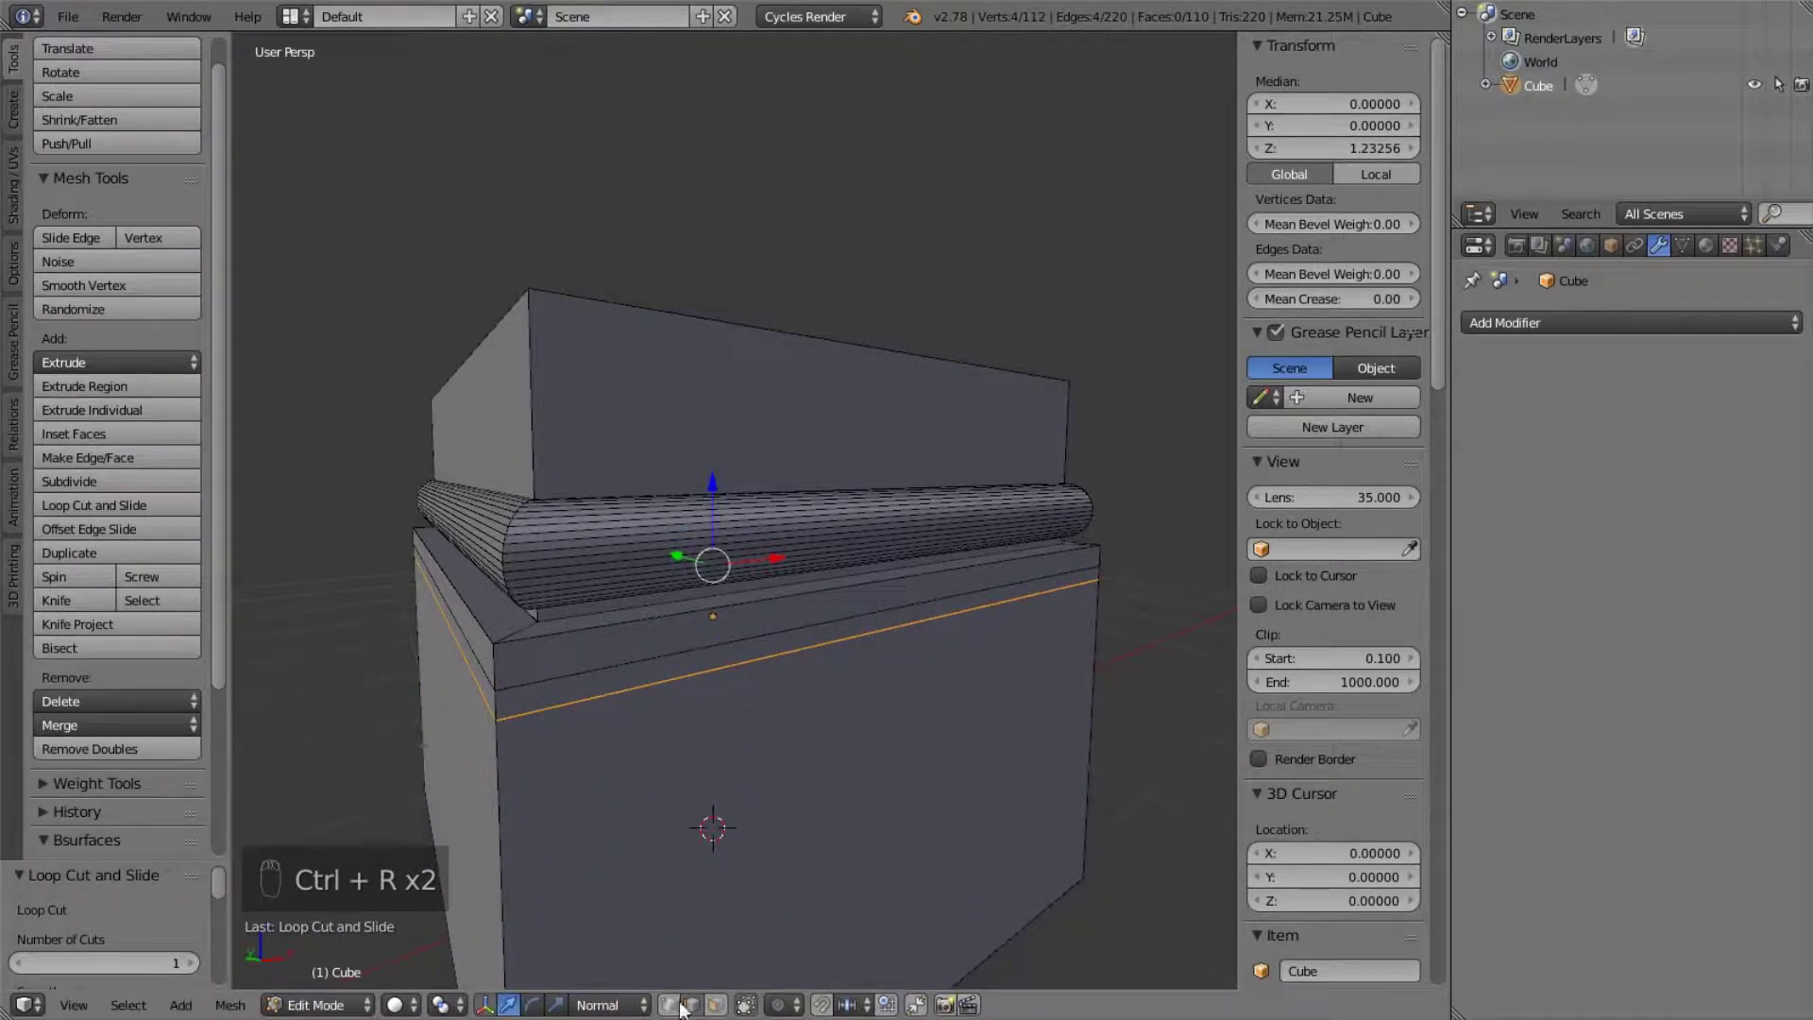
- Extrude the narrow face ring between the two new loops inward, scaled to about 0.97, to form a groove
{"action": "right_click", "coordinate": [640, 721], "text": "alt+shift"}
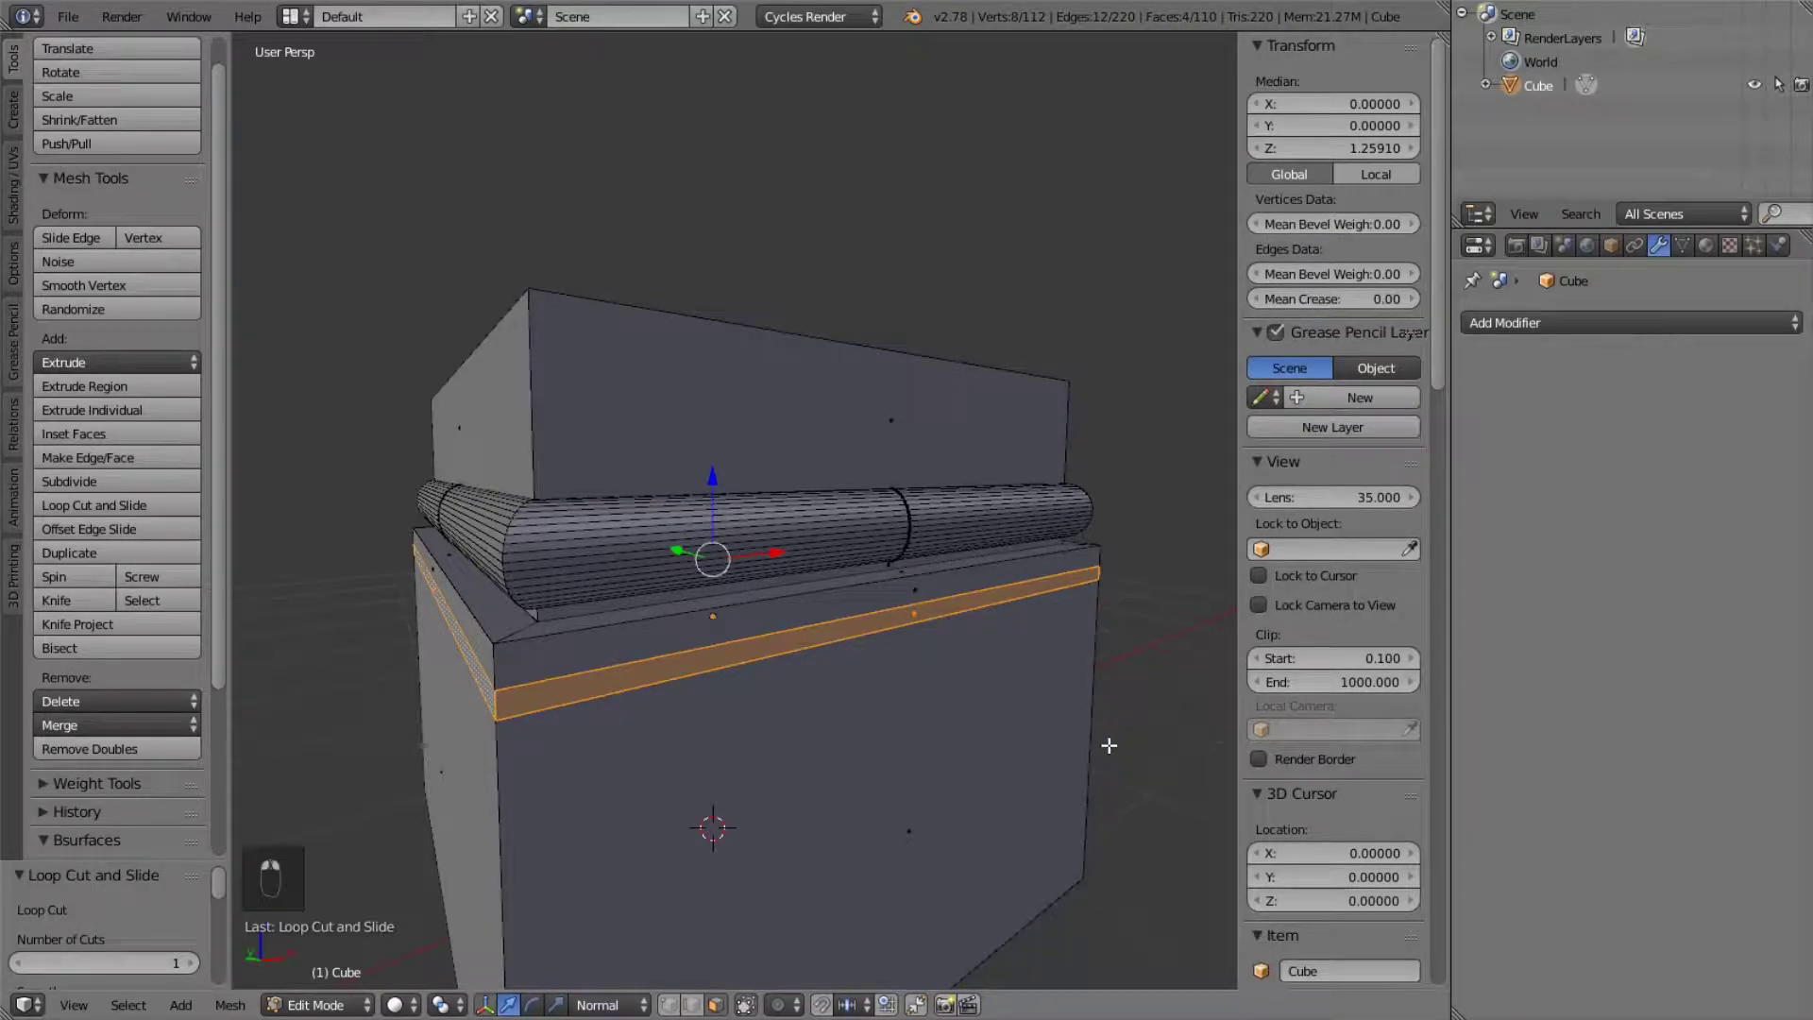
{"action": "key", "text": "e"}
{"action": "key", "text": "s"}
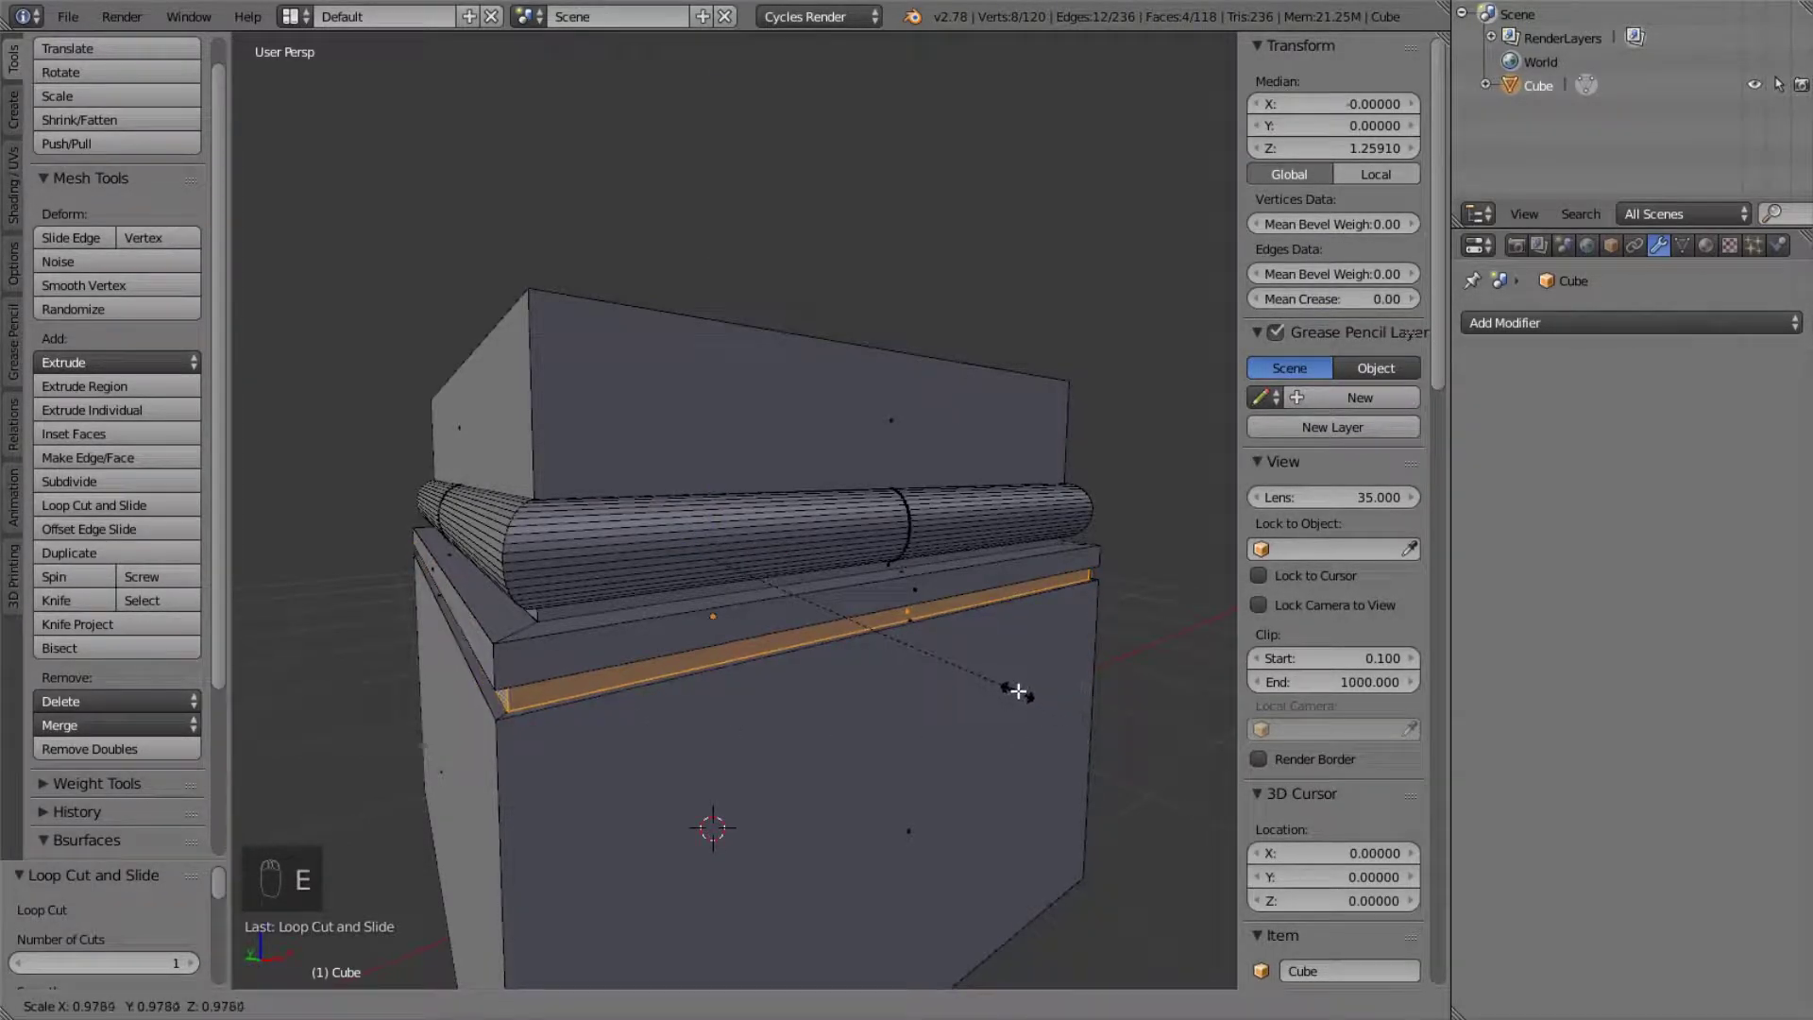
{"action": "left_click", "coordinate": [1011, 686]}
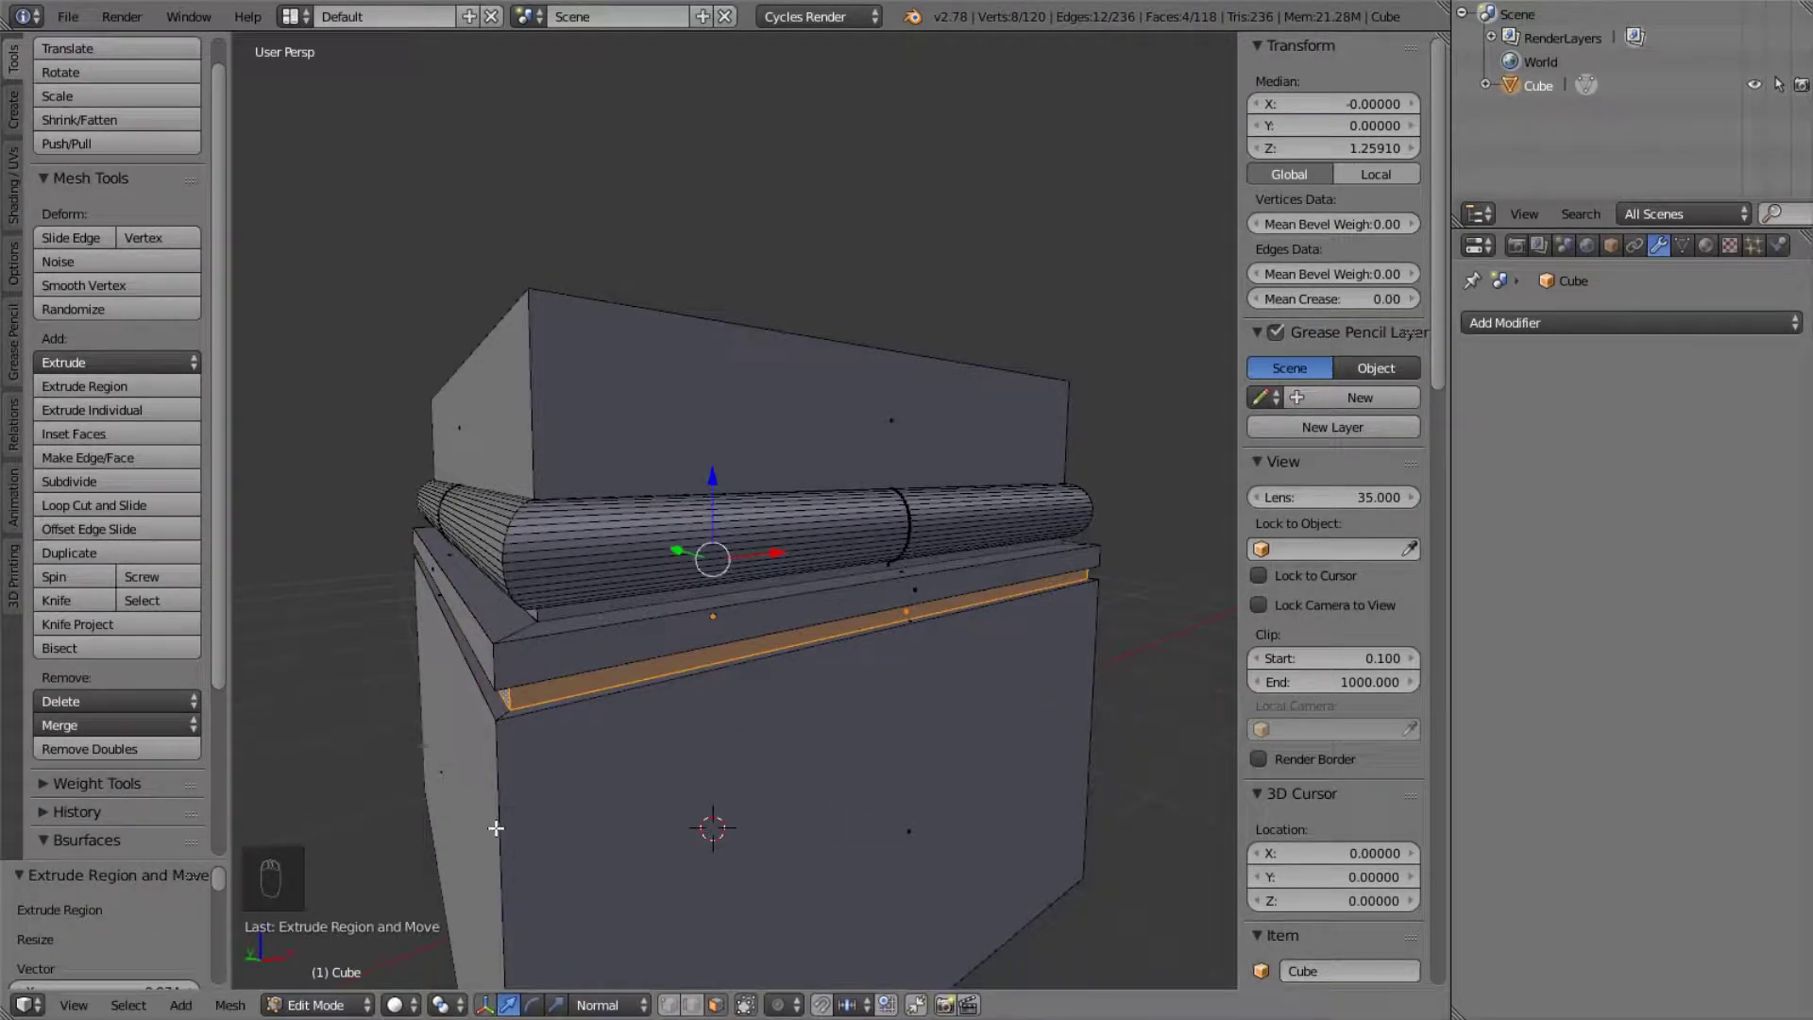
- Add a horizontal loop cut just below the groove and select the groove's lower outer edge loop
{"action": "key", "text": "ctrl+r"}
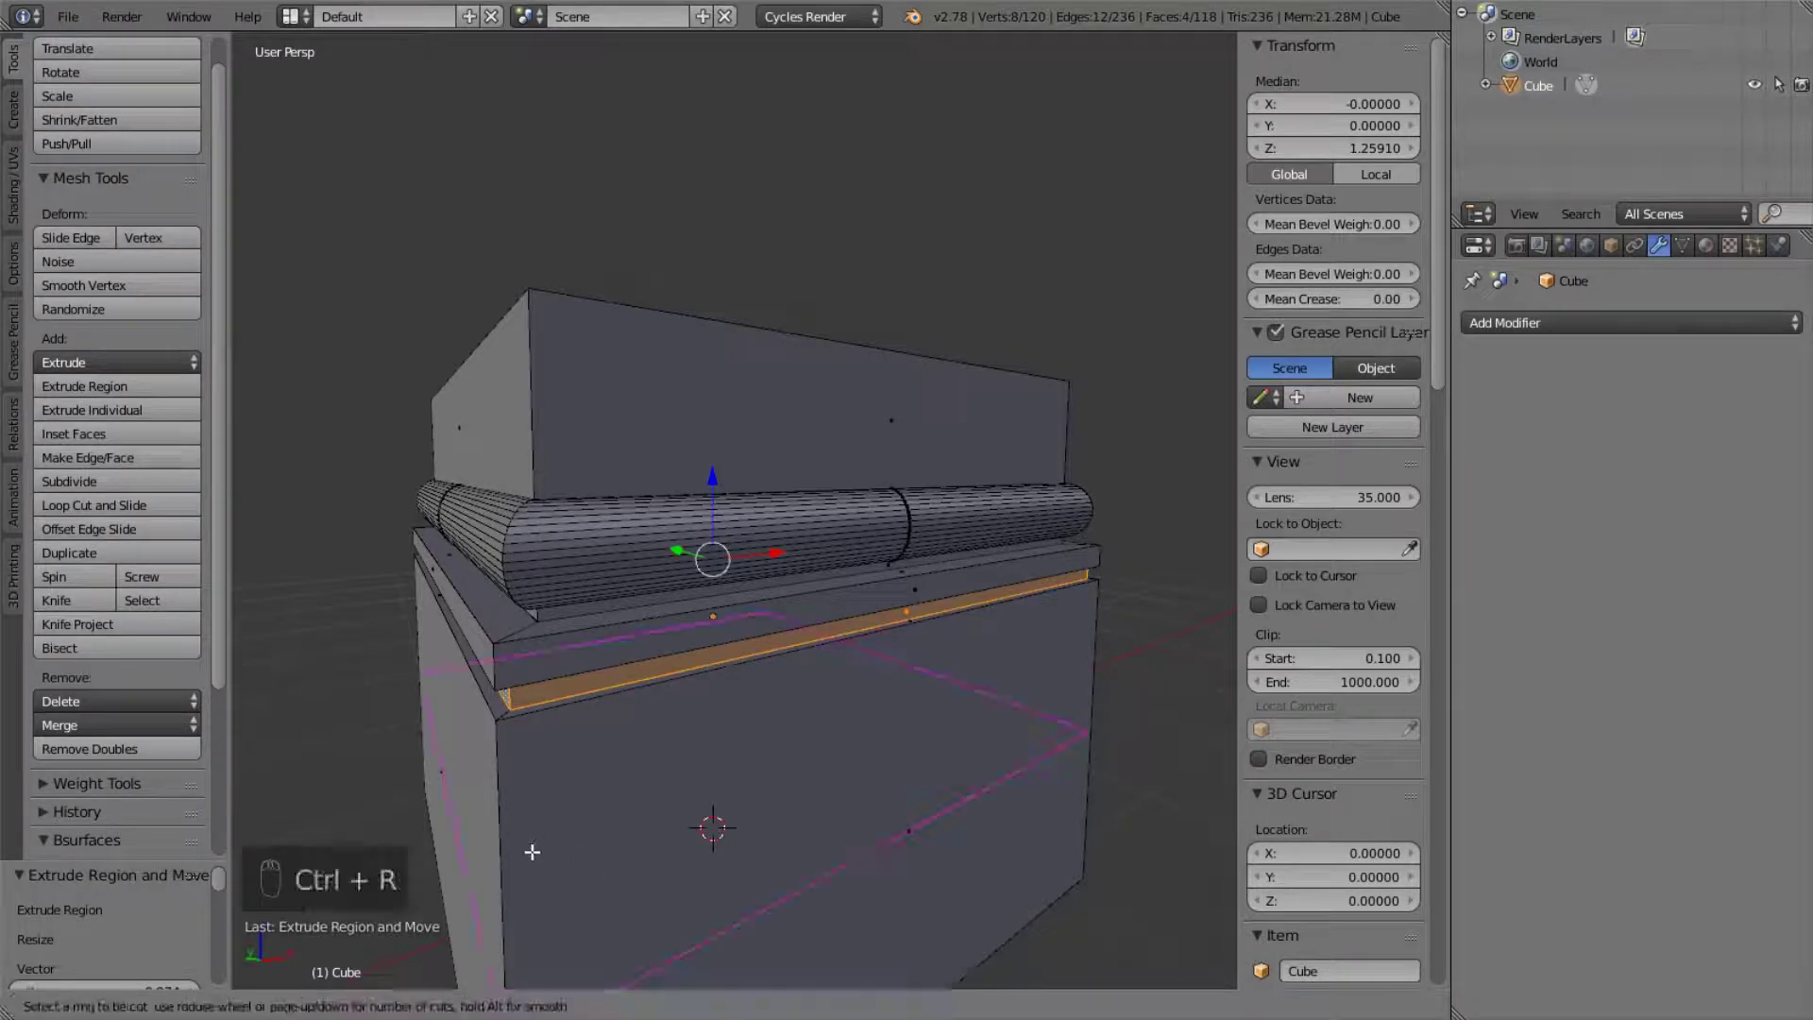
{"action": "left_click", "coordinate": [530, 850]}
{"action": "left_click", "coordinate": [535, 560]}
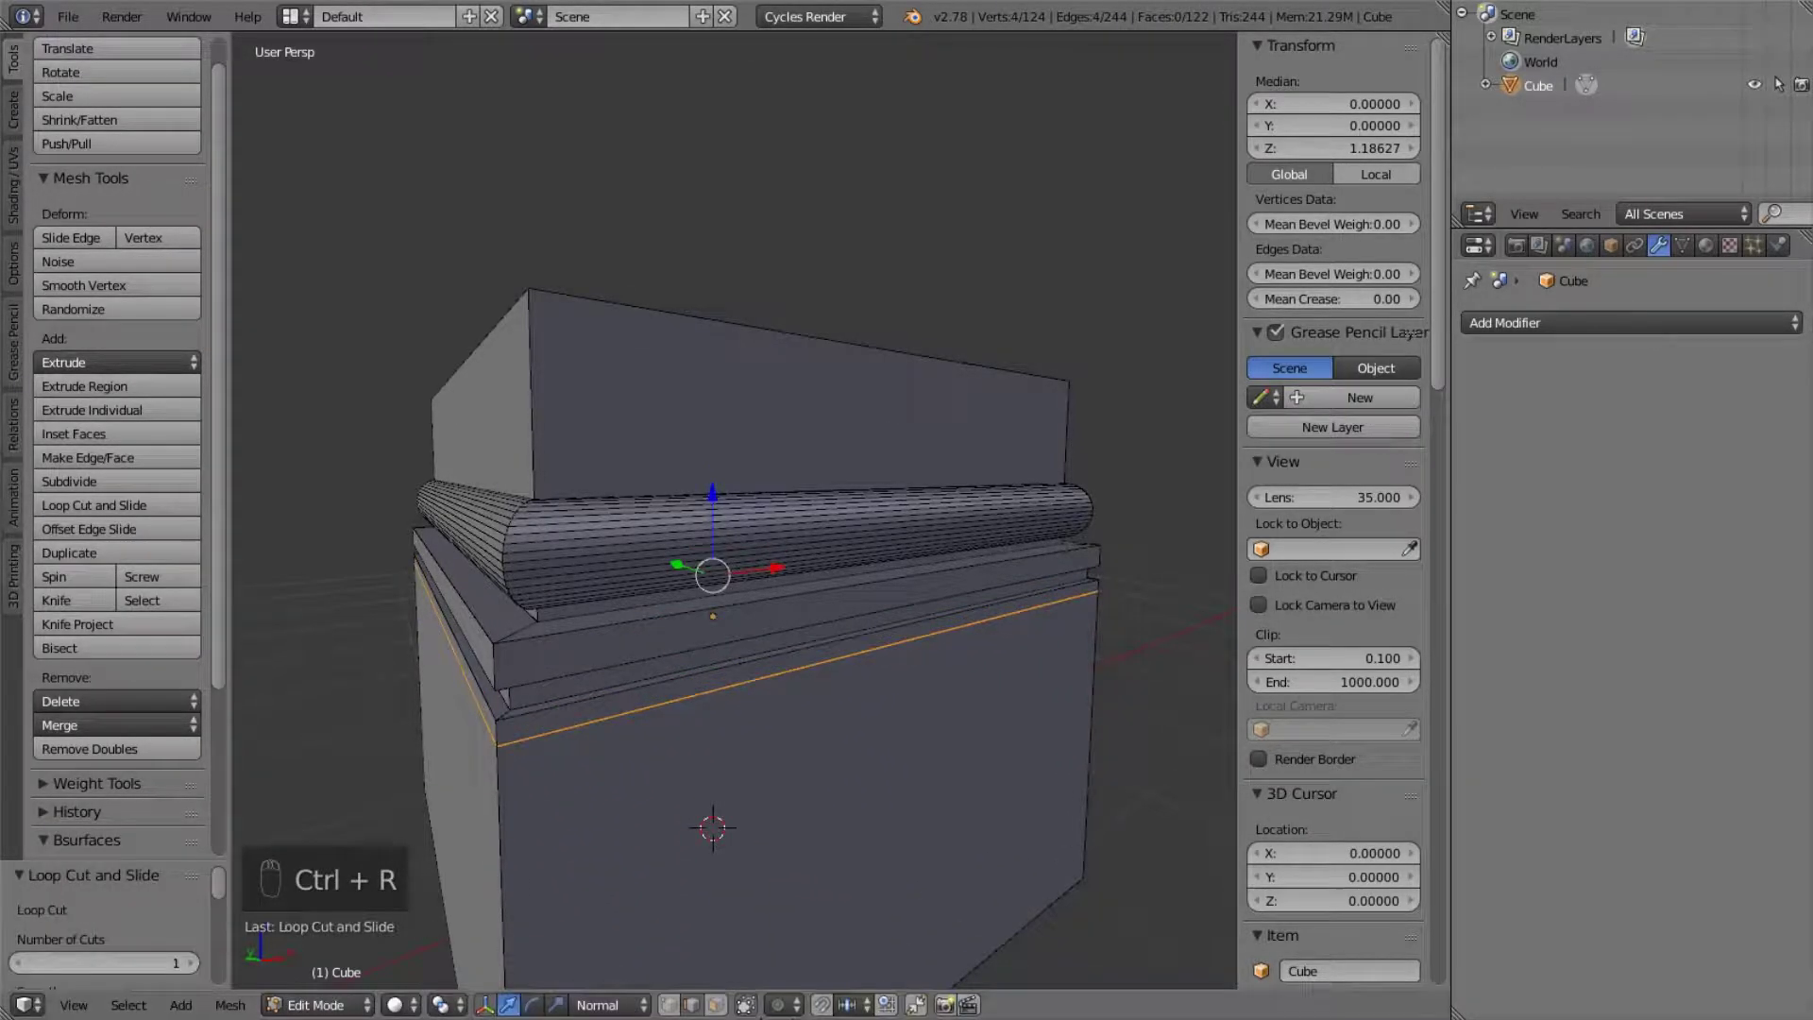
{"action": "right_click", "coordinate": [635, 682], "text": "alt"}
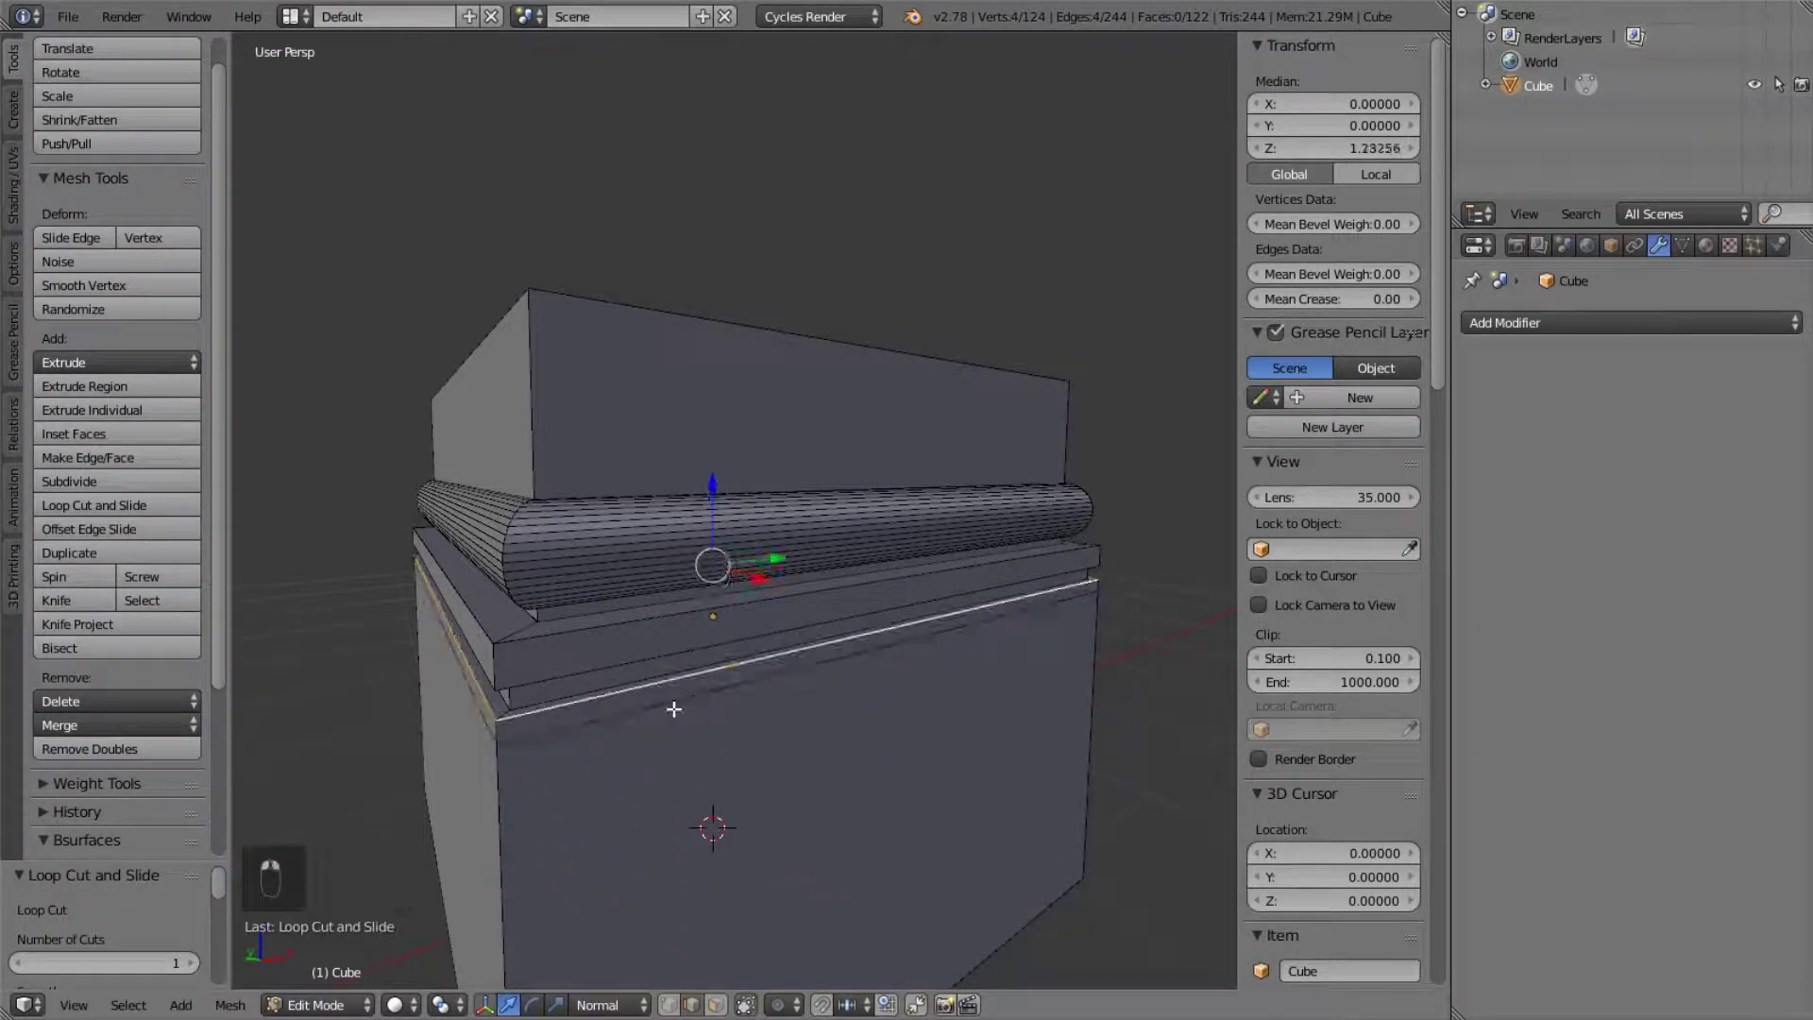
{"action": "key", "text": "ctrl+b"}
{"action": "left_click", "coordinate": [945, 880]}
{"action": "key", "text": "a"}
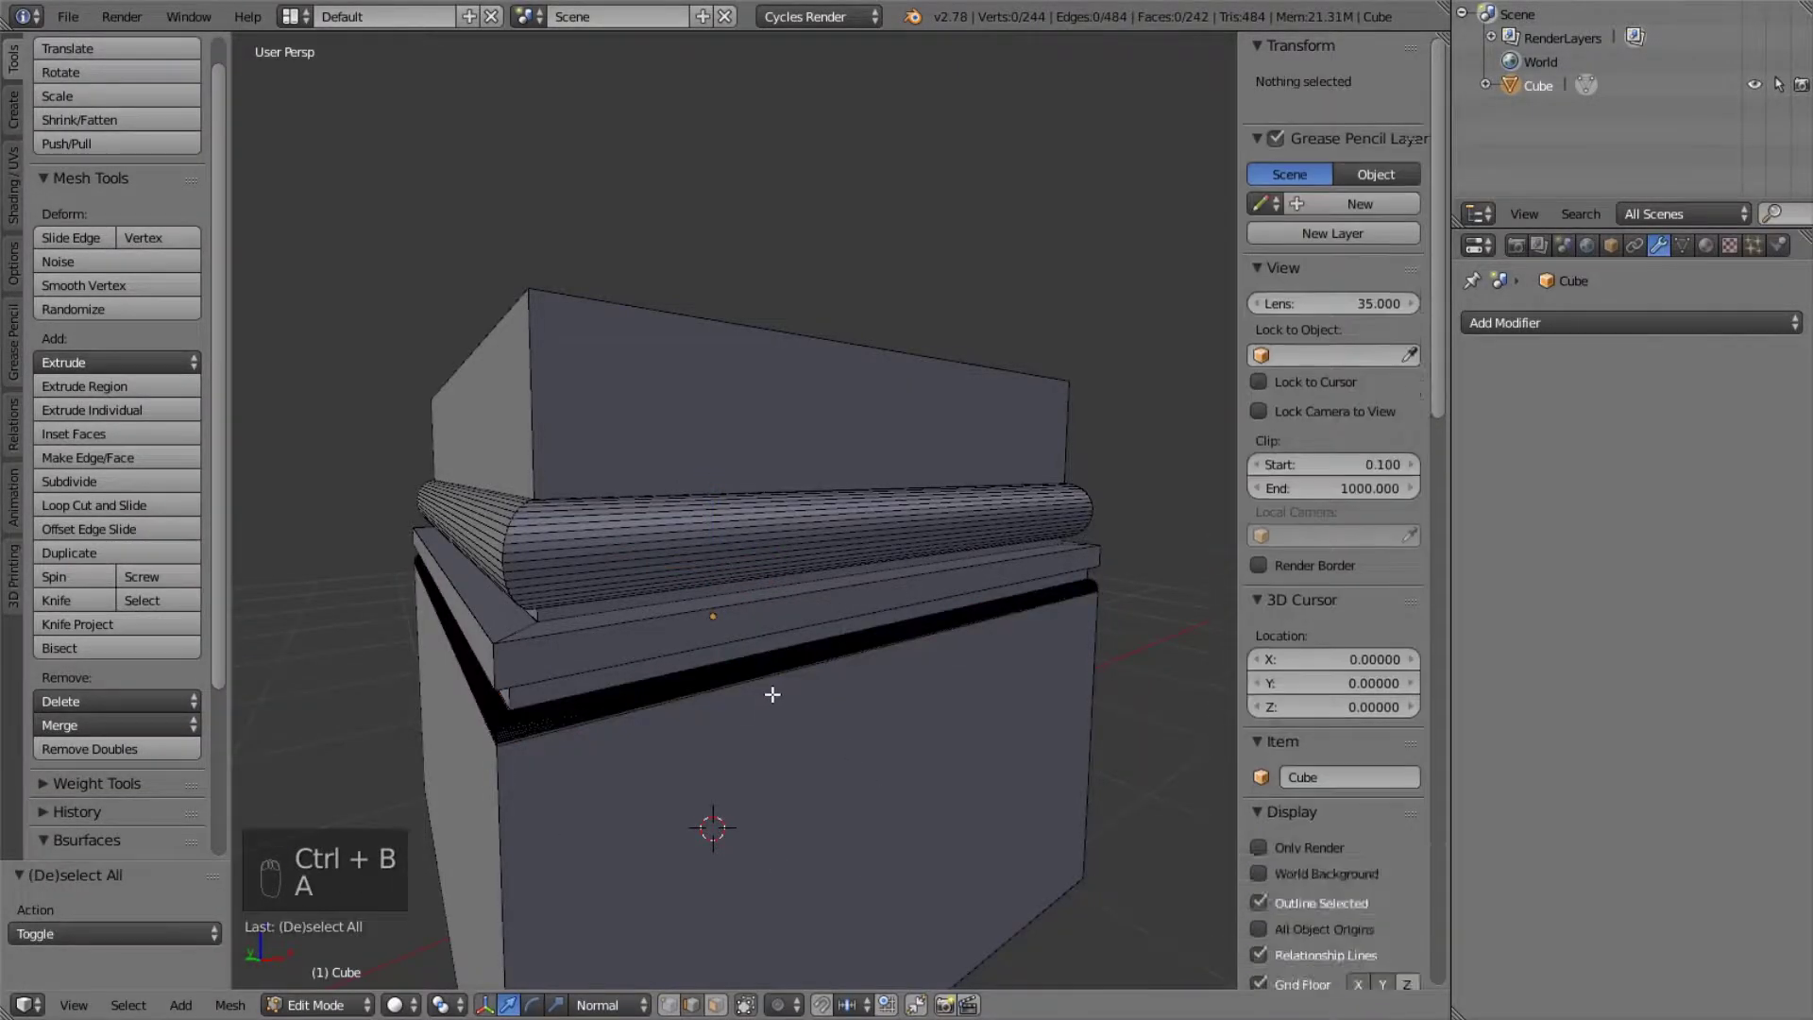
{"action": "key", "text": "a"}
{"action": "key", "text": "a"}
{"action": "left_click", "coordinate": [90, 749]}
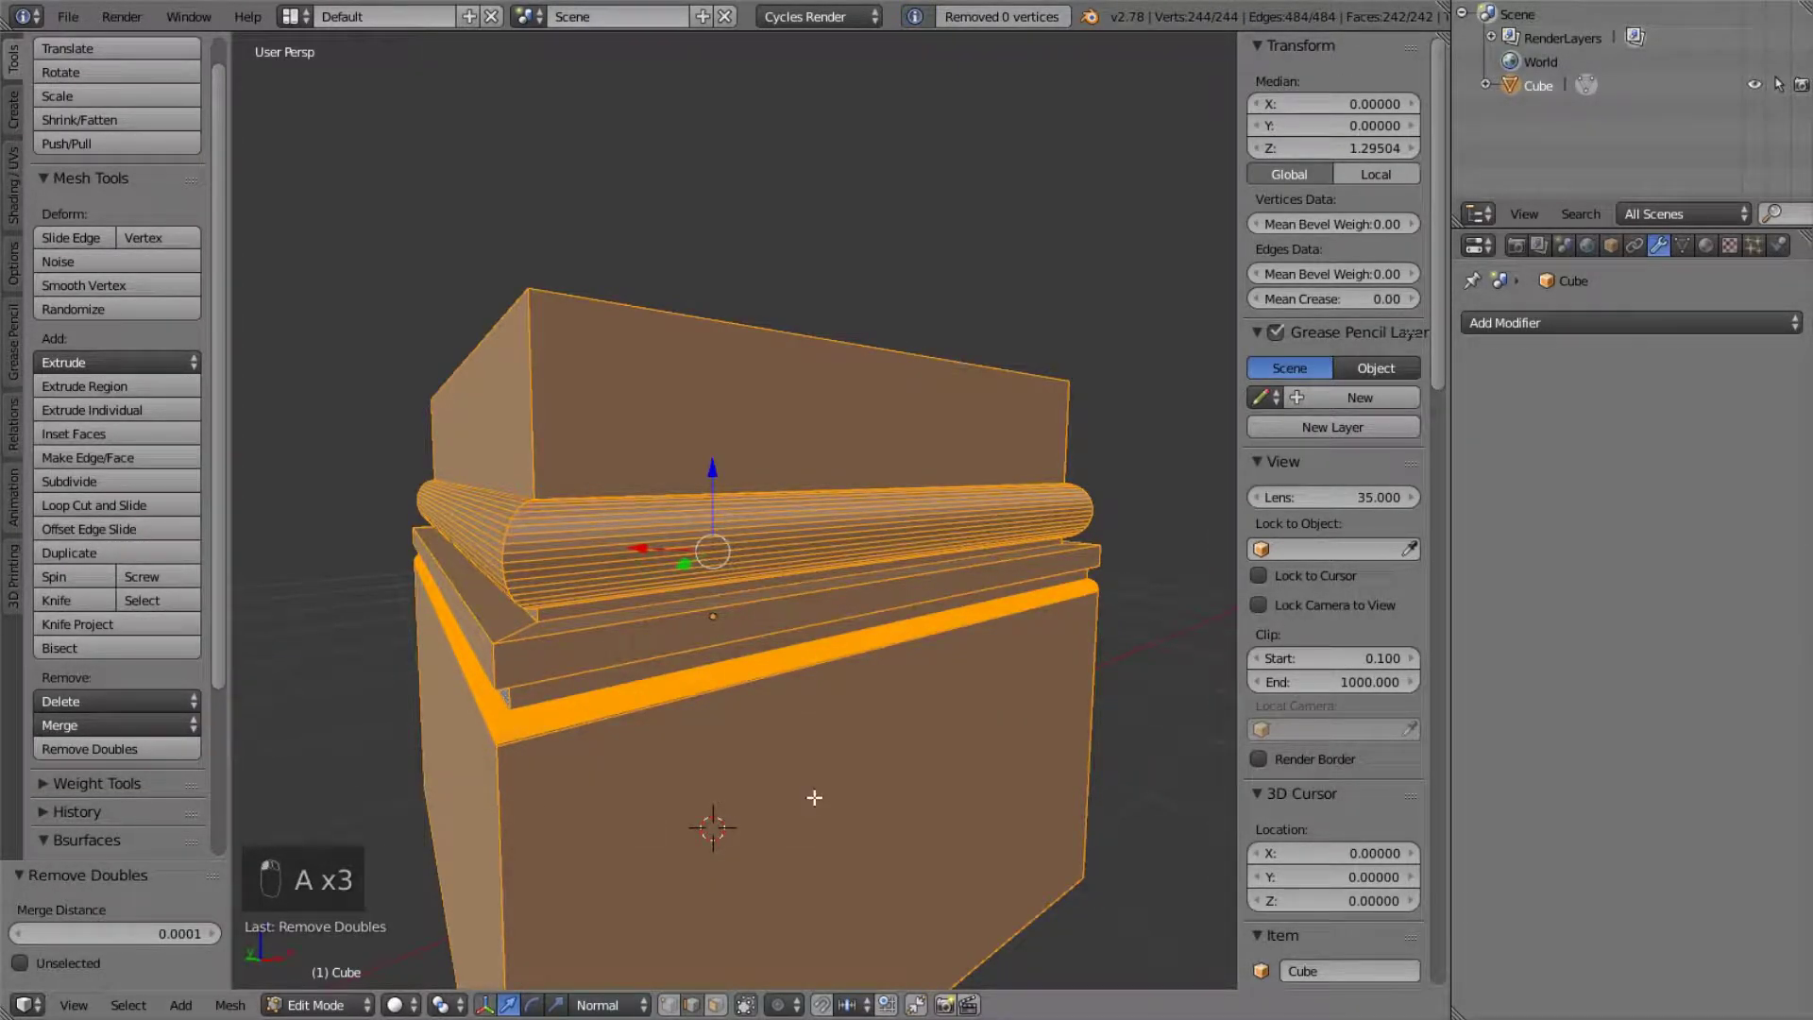
{"action": "key", "text": "ctrl+z"}
{"action": "key", "text": "ctrl+z"}
{"action": "key", "text": "ctrl+z"}
{"action": "key", "text": "ctrl+z"}
{"action": "key", "text": "ctrl+z"}
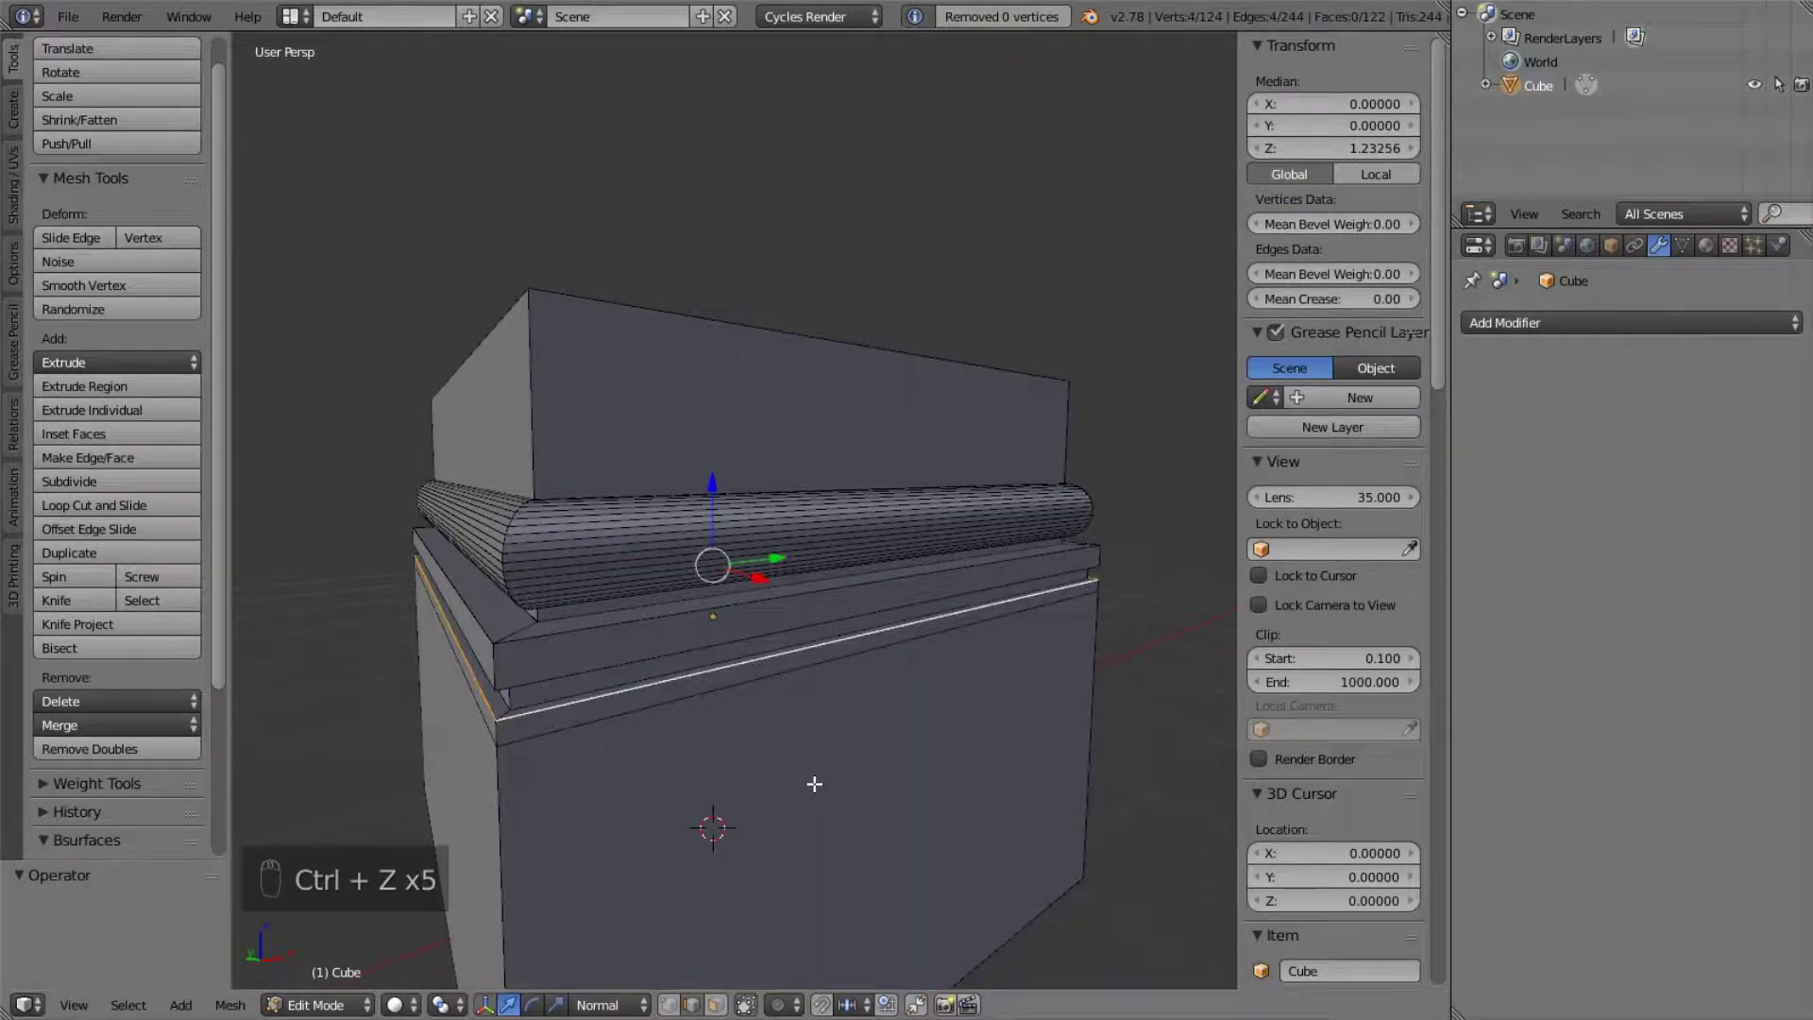
- Bevel the groove's lower outer edge loop by 100 percent with 10 segments
{"action": "key", "text": "ctrl+b"}
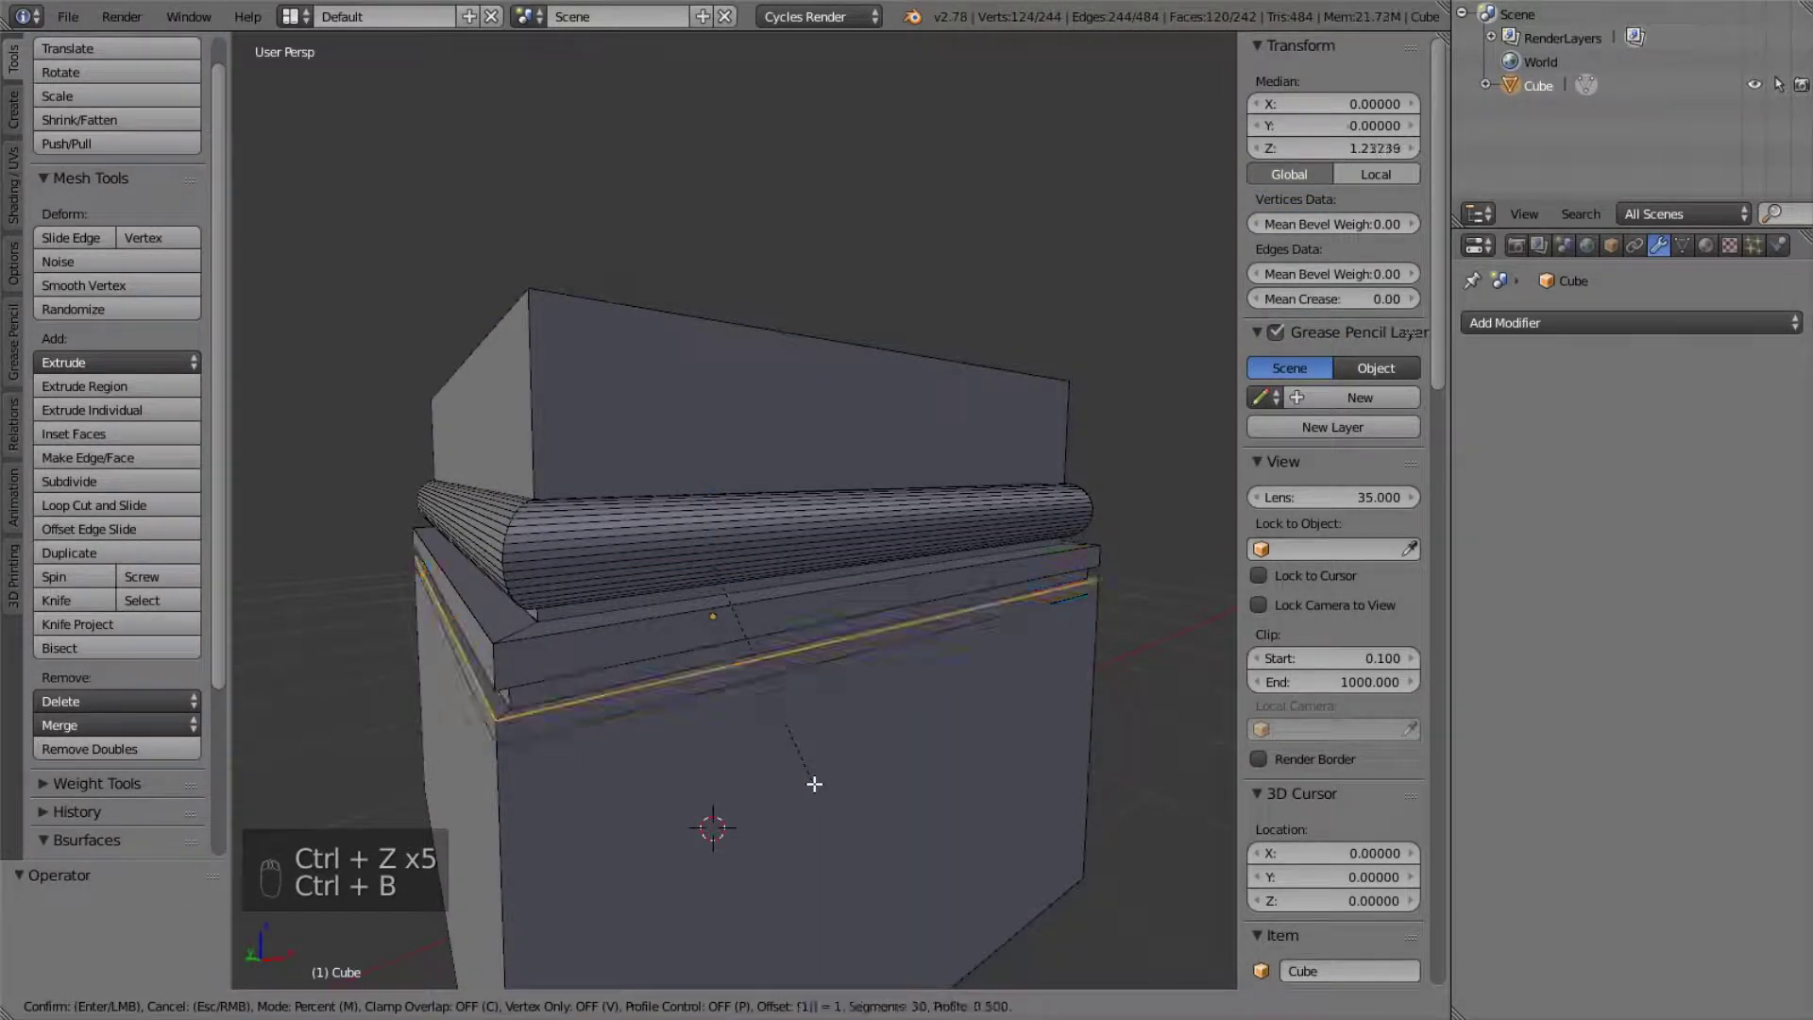
{"action": "left_click", "coordinate": [814, 784]}
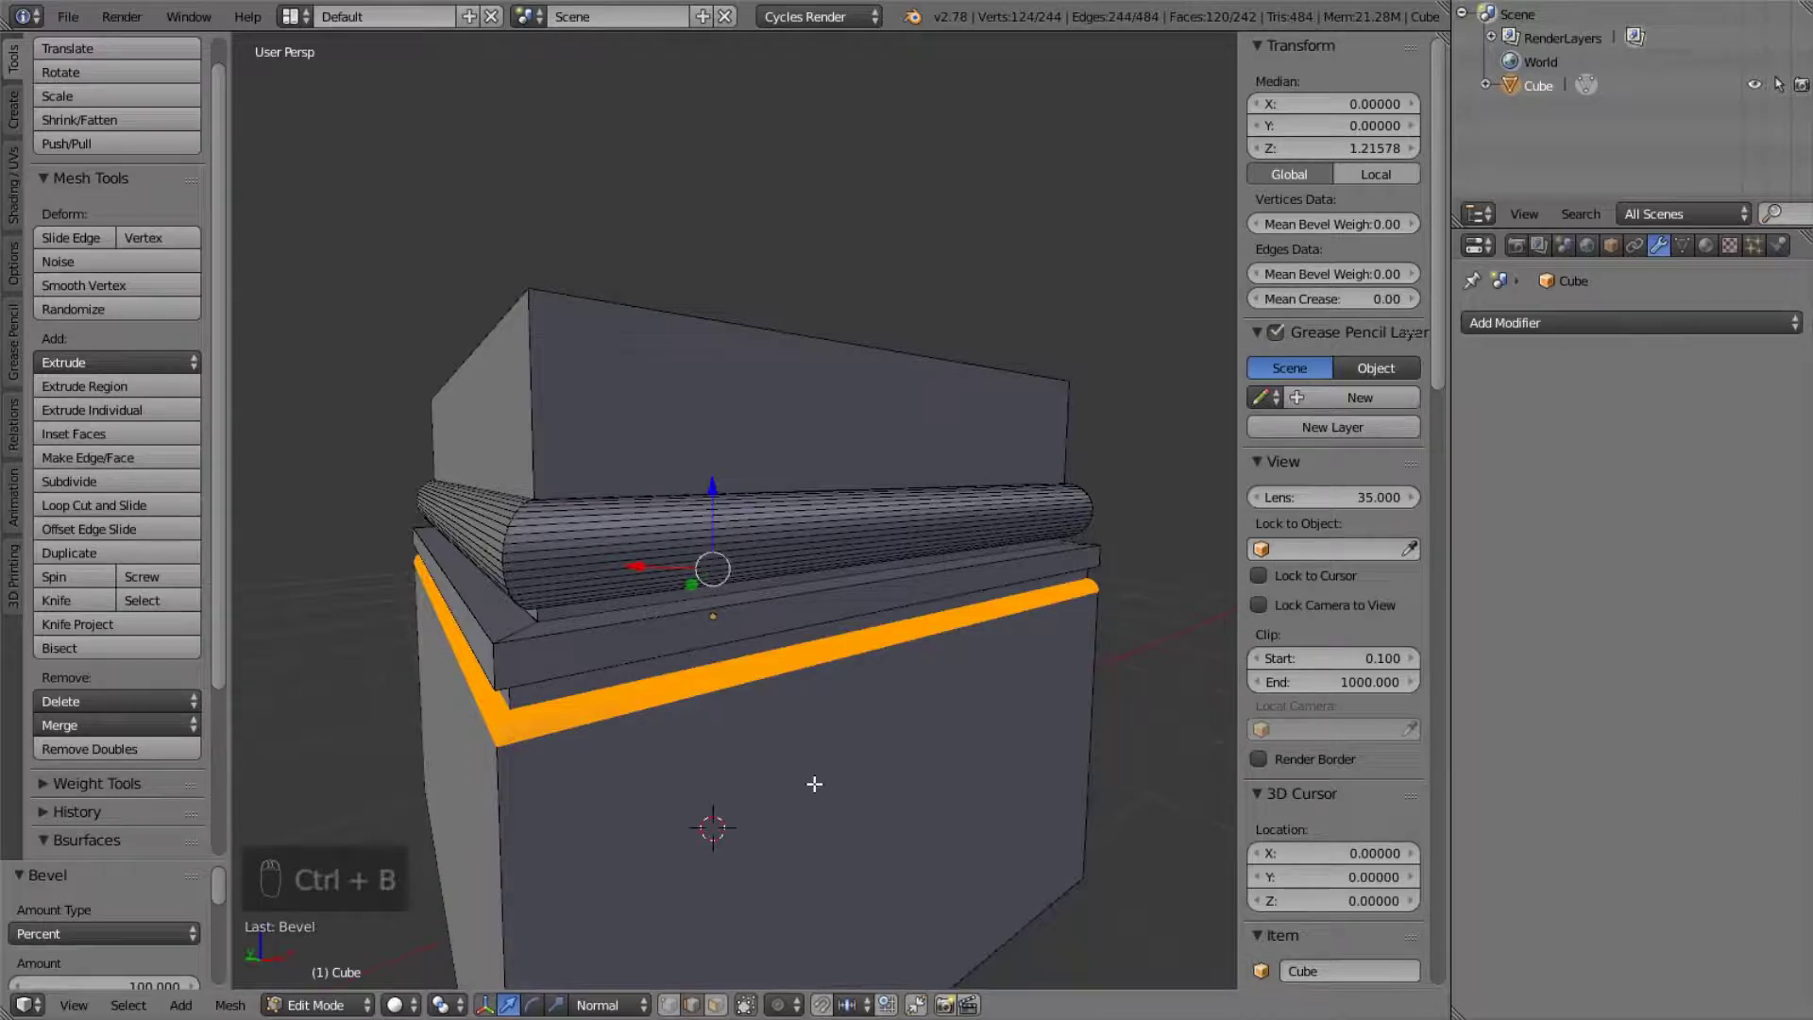
{"action": "scroll", "coordinate": [185, 877], "scroll_direction": "down", "scroll_amount": 2}
{"action": "left_click", "coordinate": [152, 942]}
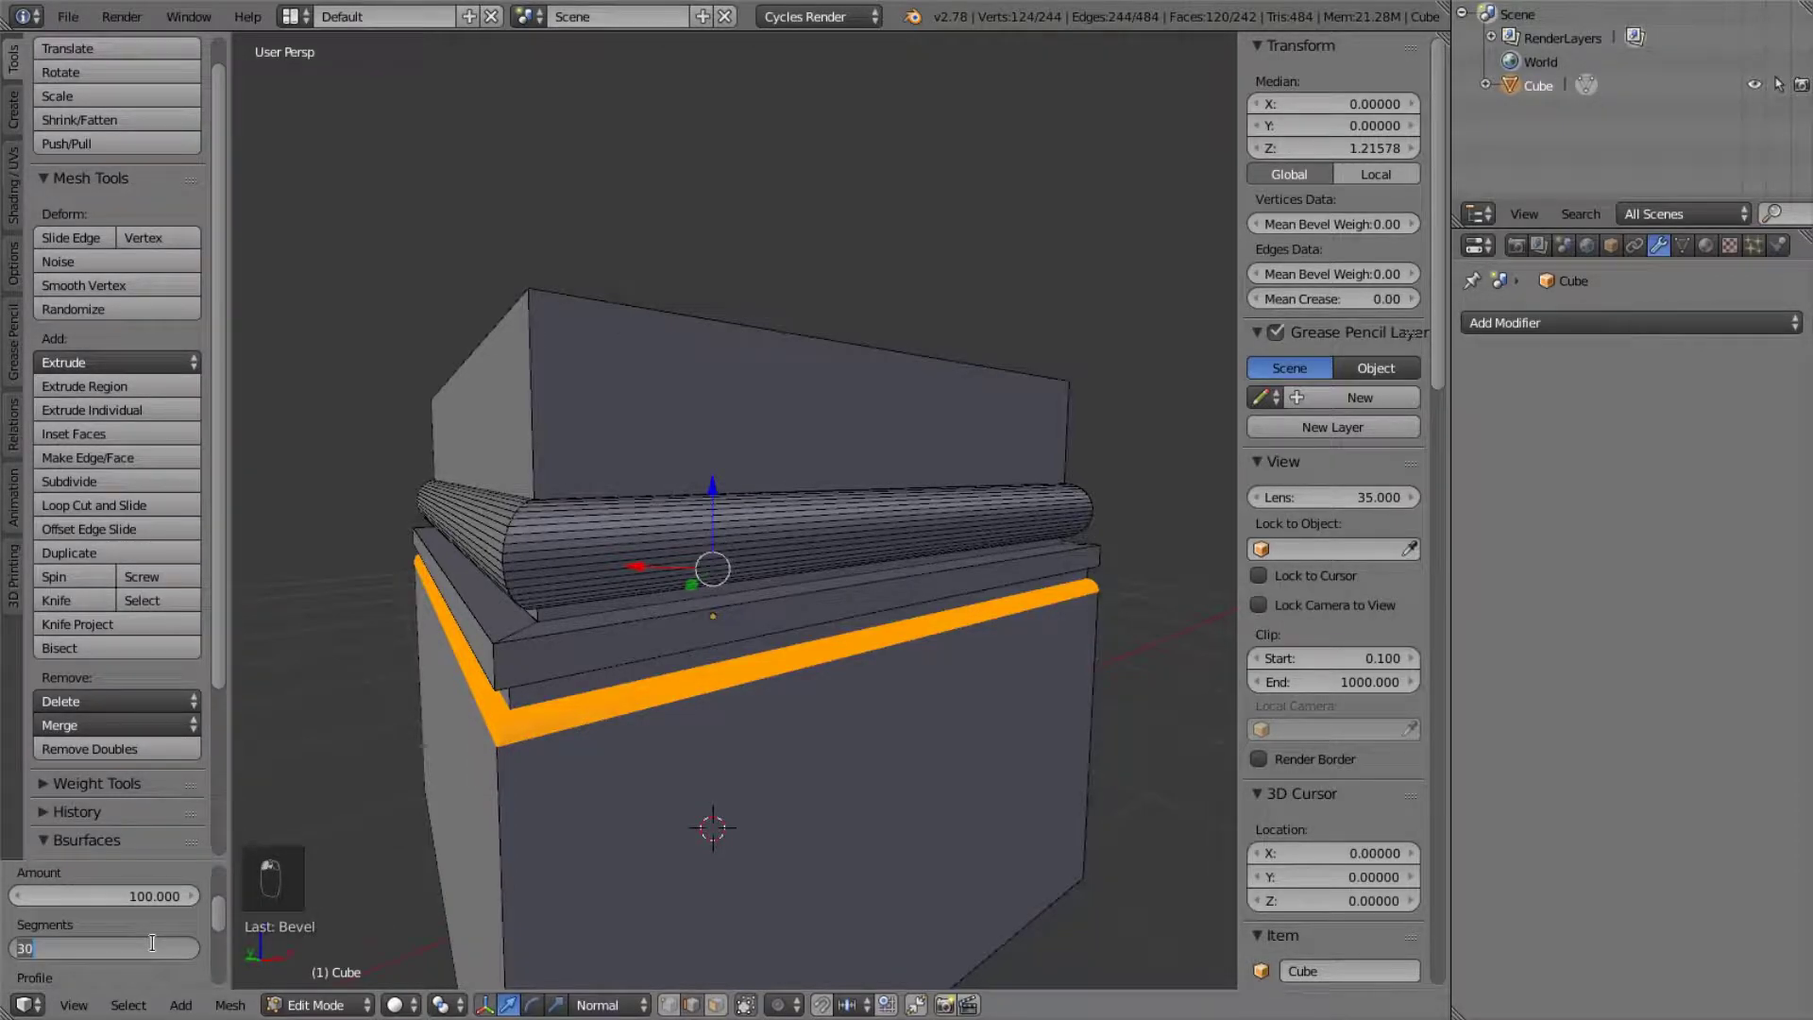
{"action": "type", "text": "10"}
{"action": "key", "text": "Return"}
- Remove doubles from the whole mesh and check the rounded groove edge in Object mode
{"action": "middle_click_drag", "start_coordinate": [665, 399], "coordinate": [730, 378]}
{"action": "key", "text": "a"}
{"action": "key", "text": "a"}
{"action": "key", "text": "a"}
{"action": "left_click", "coordinate": [178, 748]}
{"action": "key", "text": "Tab"}
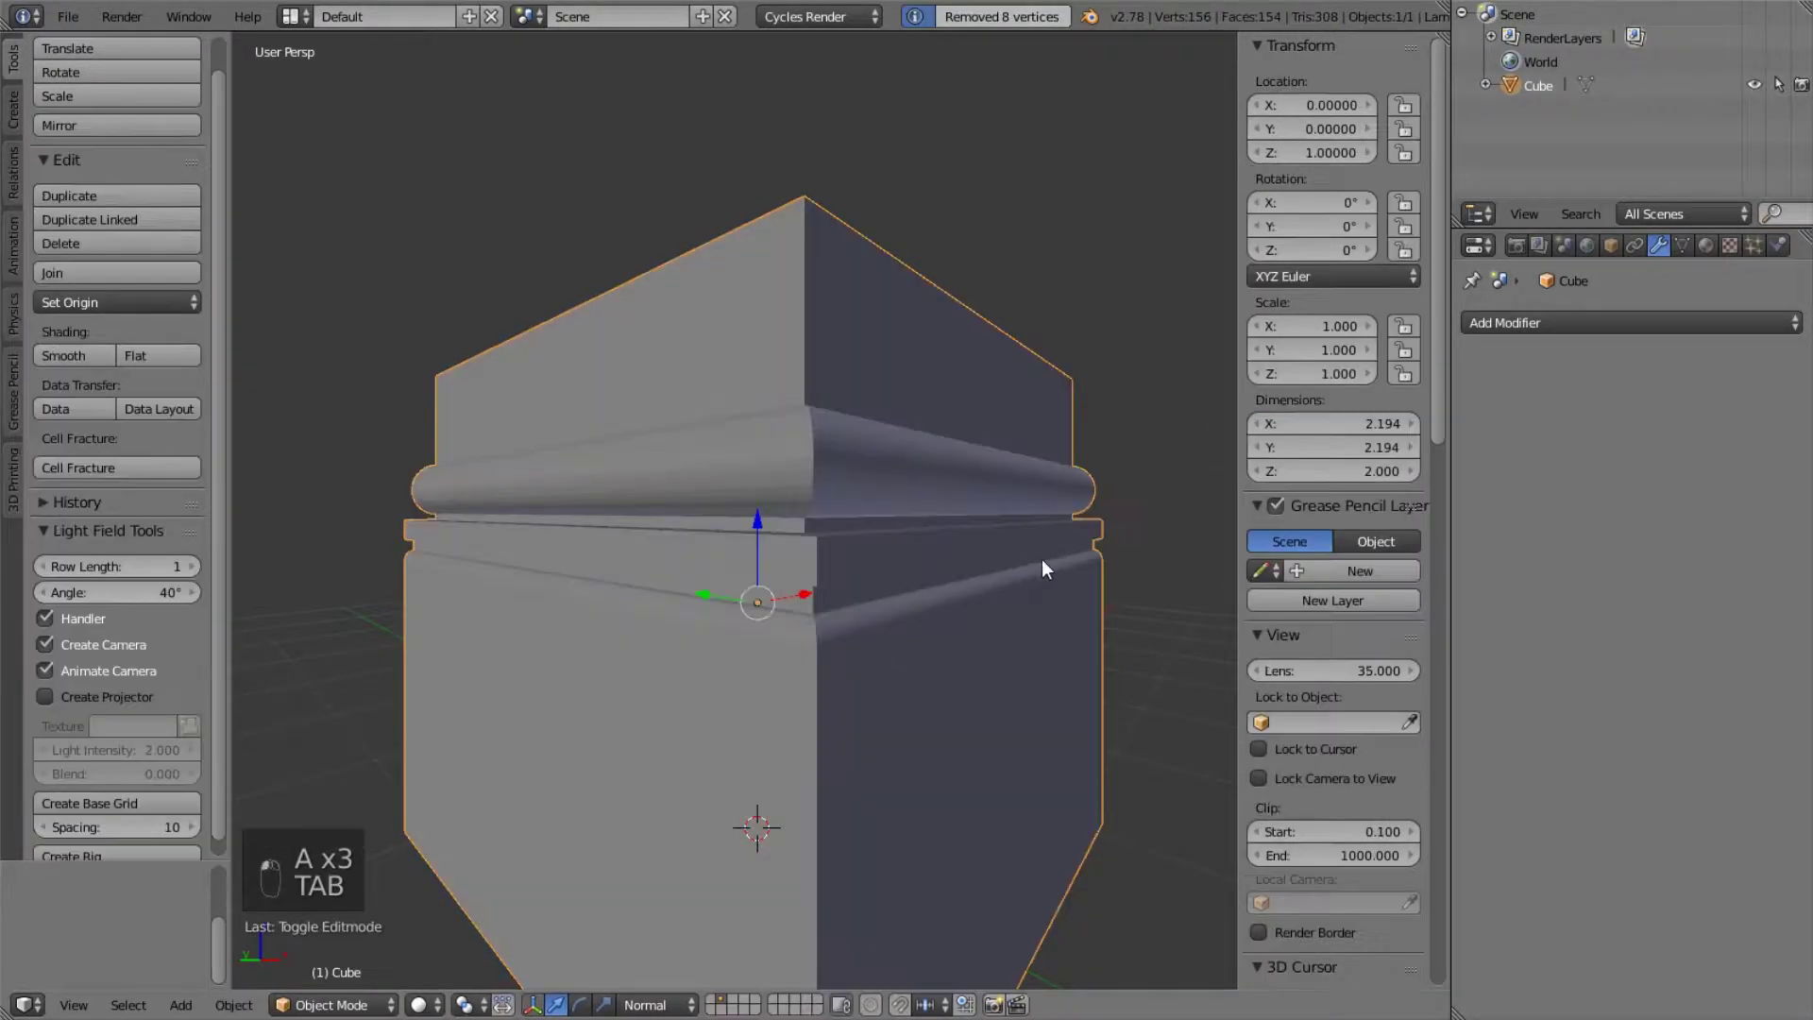
{"action": "middle_click_drag", "start_coordinate": [995, 576], "coordinate": [842, 563]}
{"action": "key", "text": "Tab"}
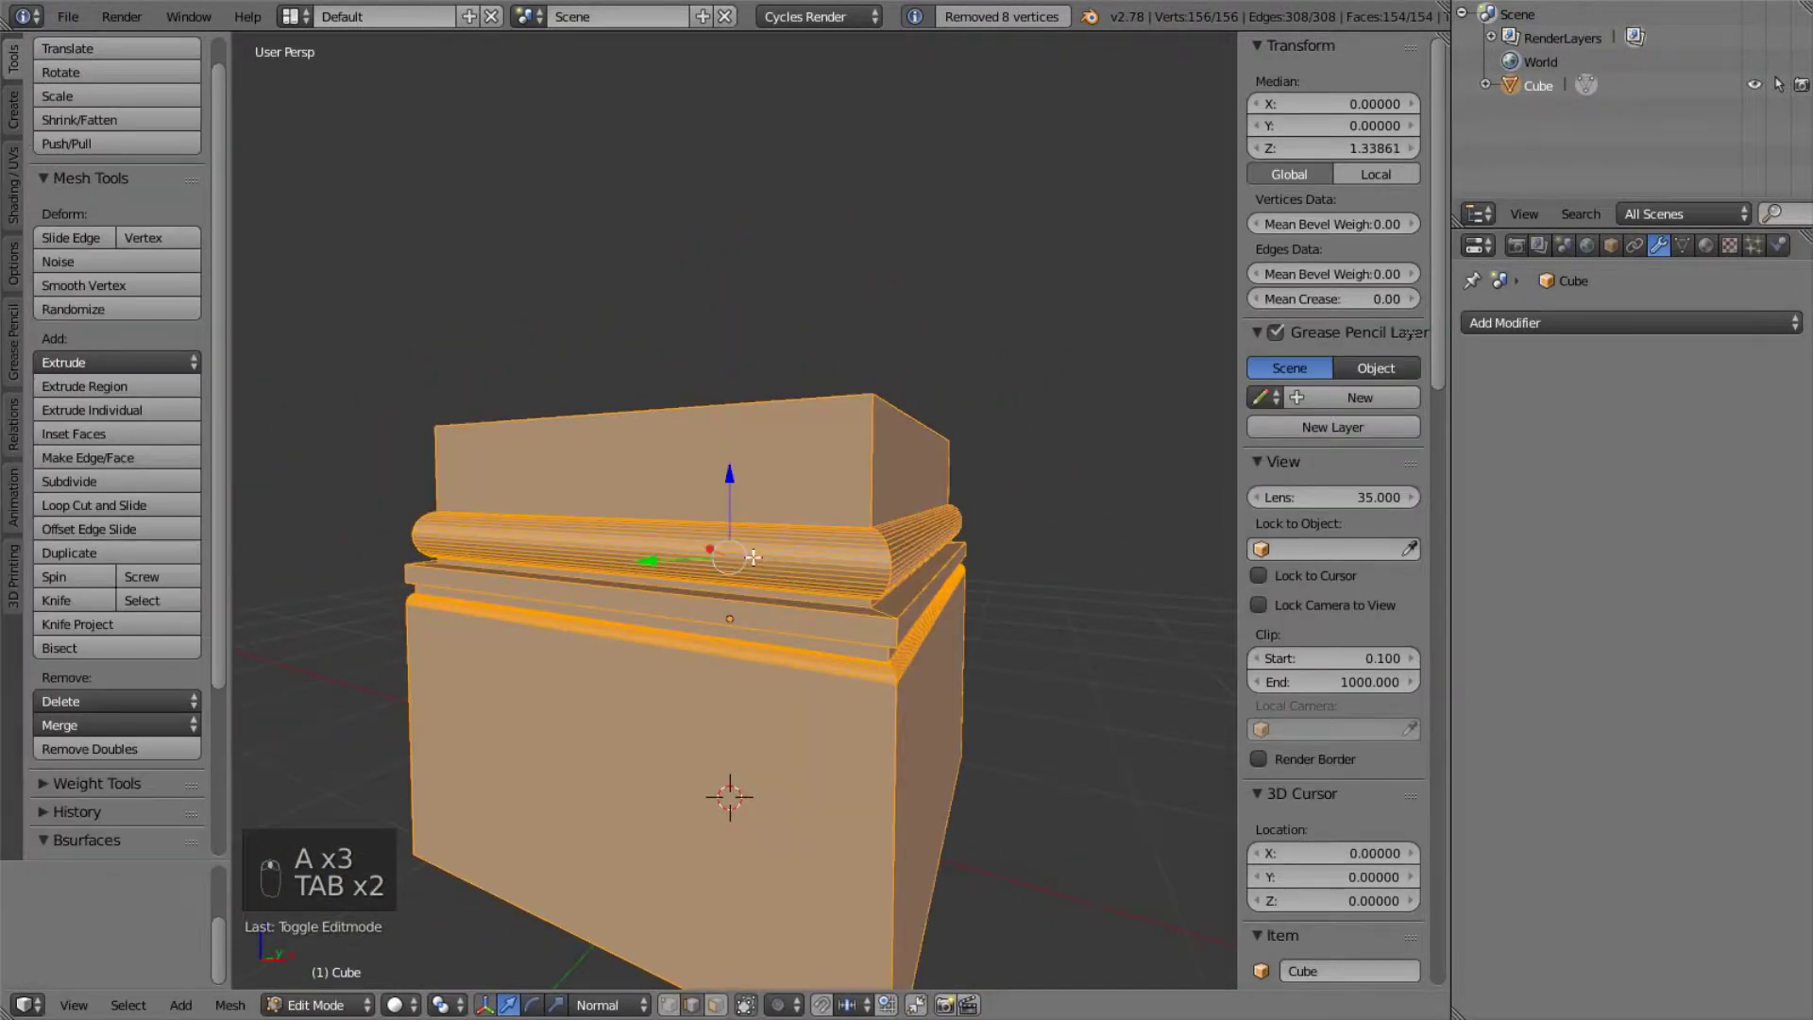
- Add two horizontal loop cuts around the vertical face of the ledge above the groove
{"action": "scroll", "coordinate": [810, 530], "scroll_direction": "up", "scroll_amount": 8}
{"action": "middle_click_drag", "start_coordinate": [654, 527], "coordinate": [741, 528]}
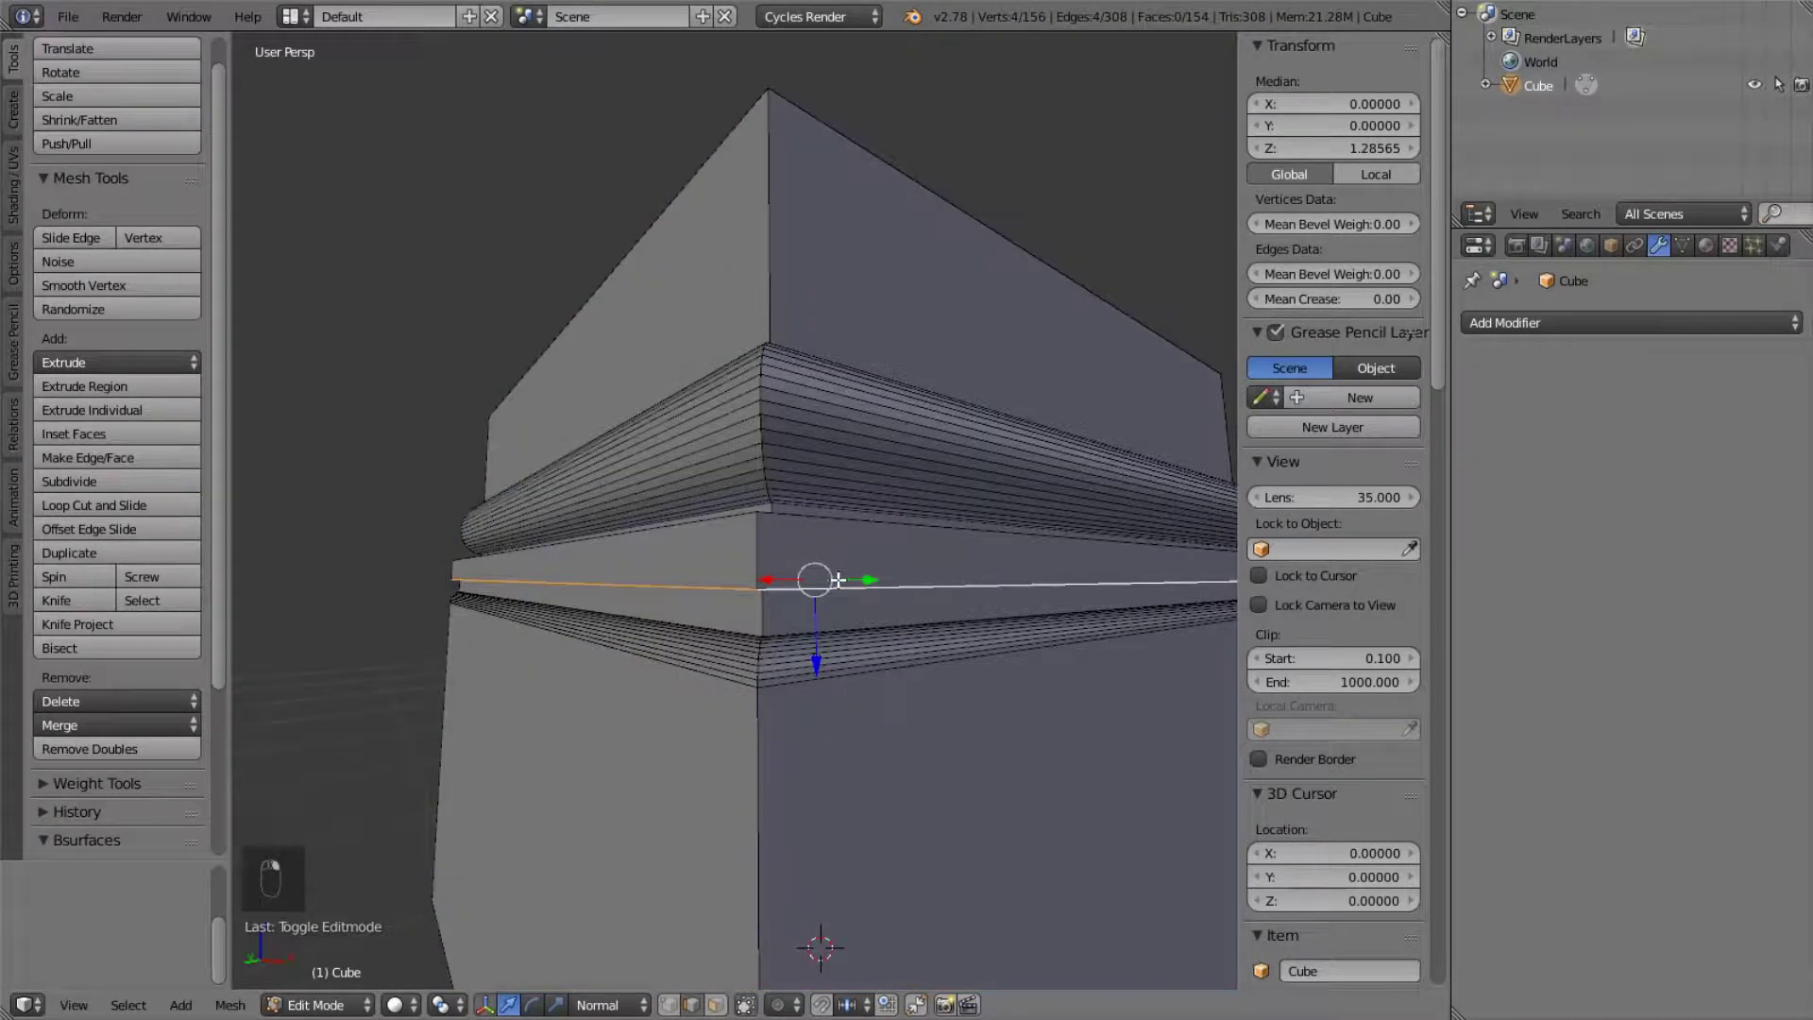
{"action": "right_click", "coordinate": [828, 592], "text": "alt"}
{"action": "middle_click_drag", "start_coordinate": [841, 528], "coordinate": [840, 536]}
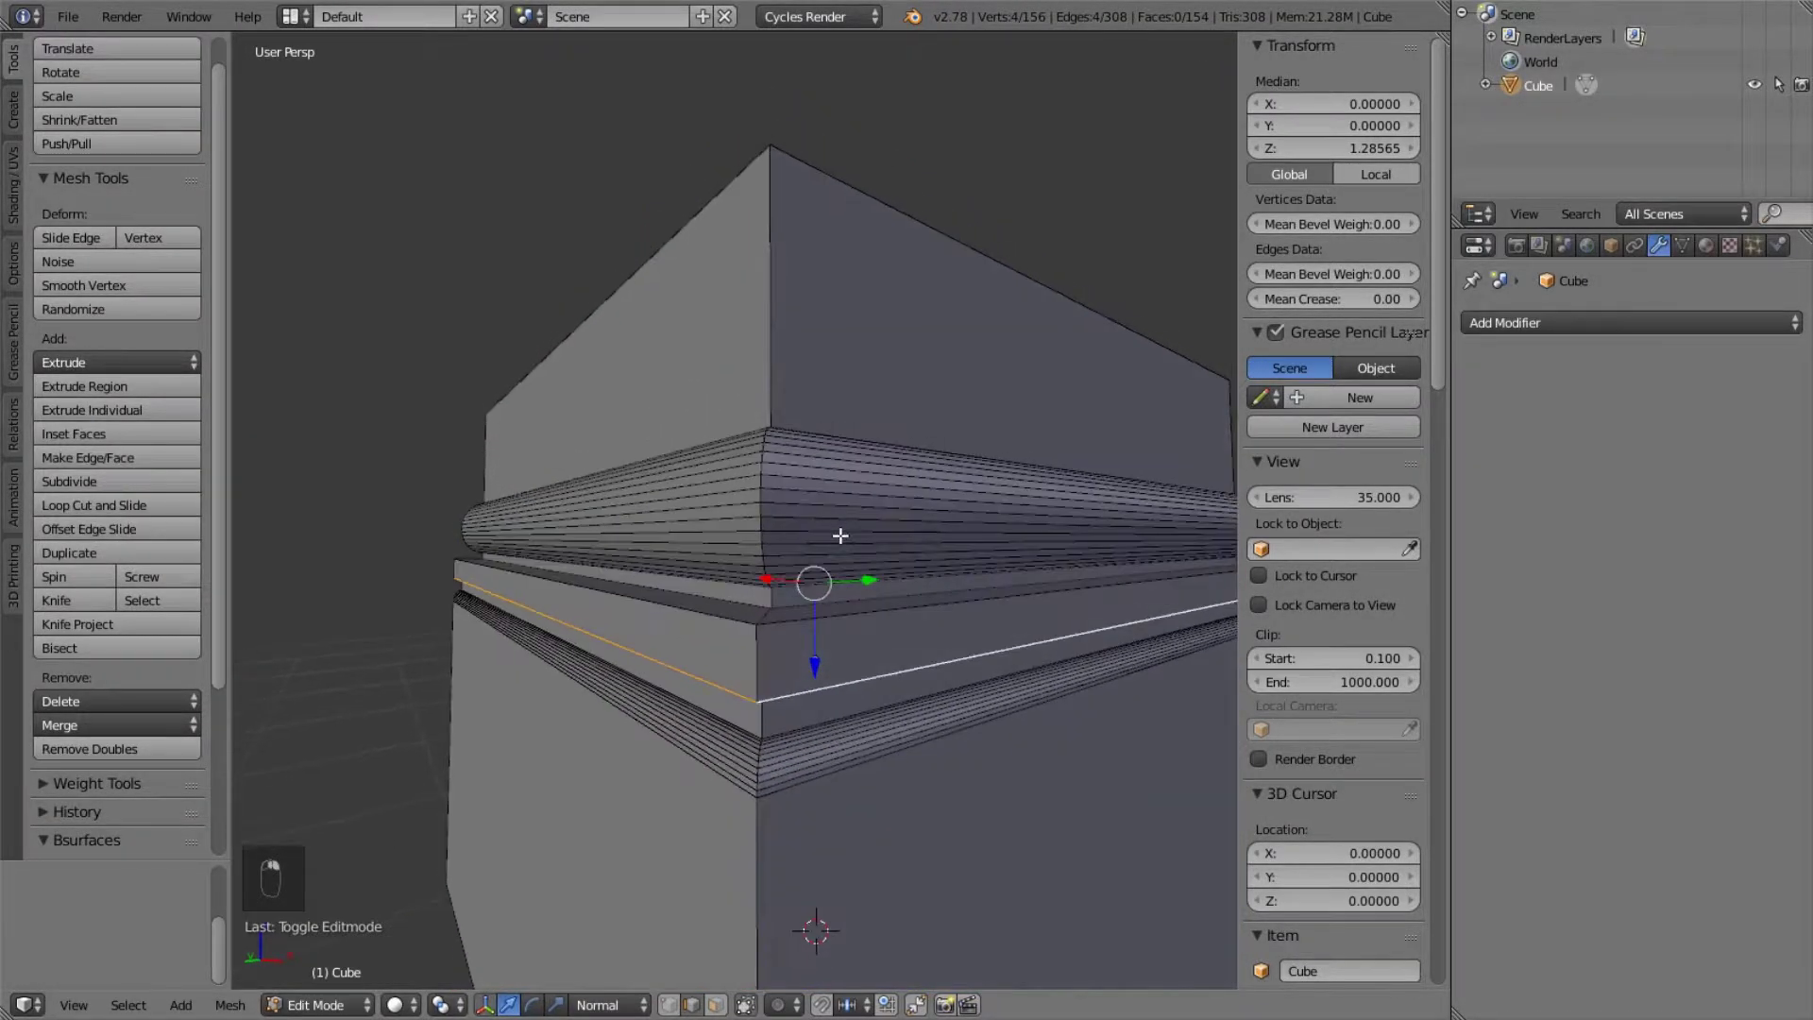
{"action": "key", "text": "ctrl+r"}
{"action": "left_click", "coordinate": [780, 682]}
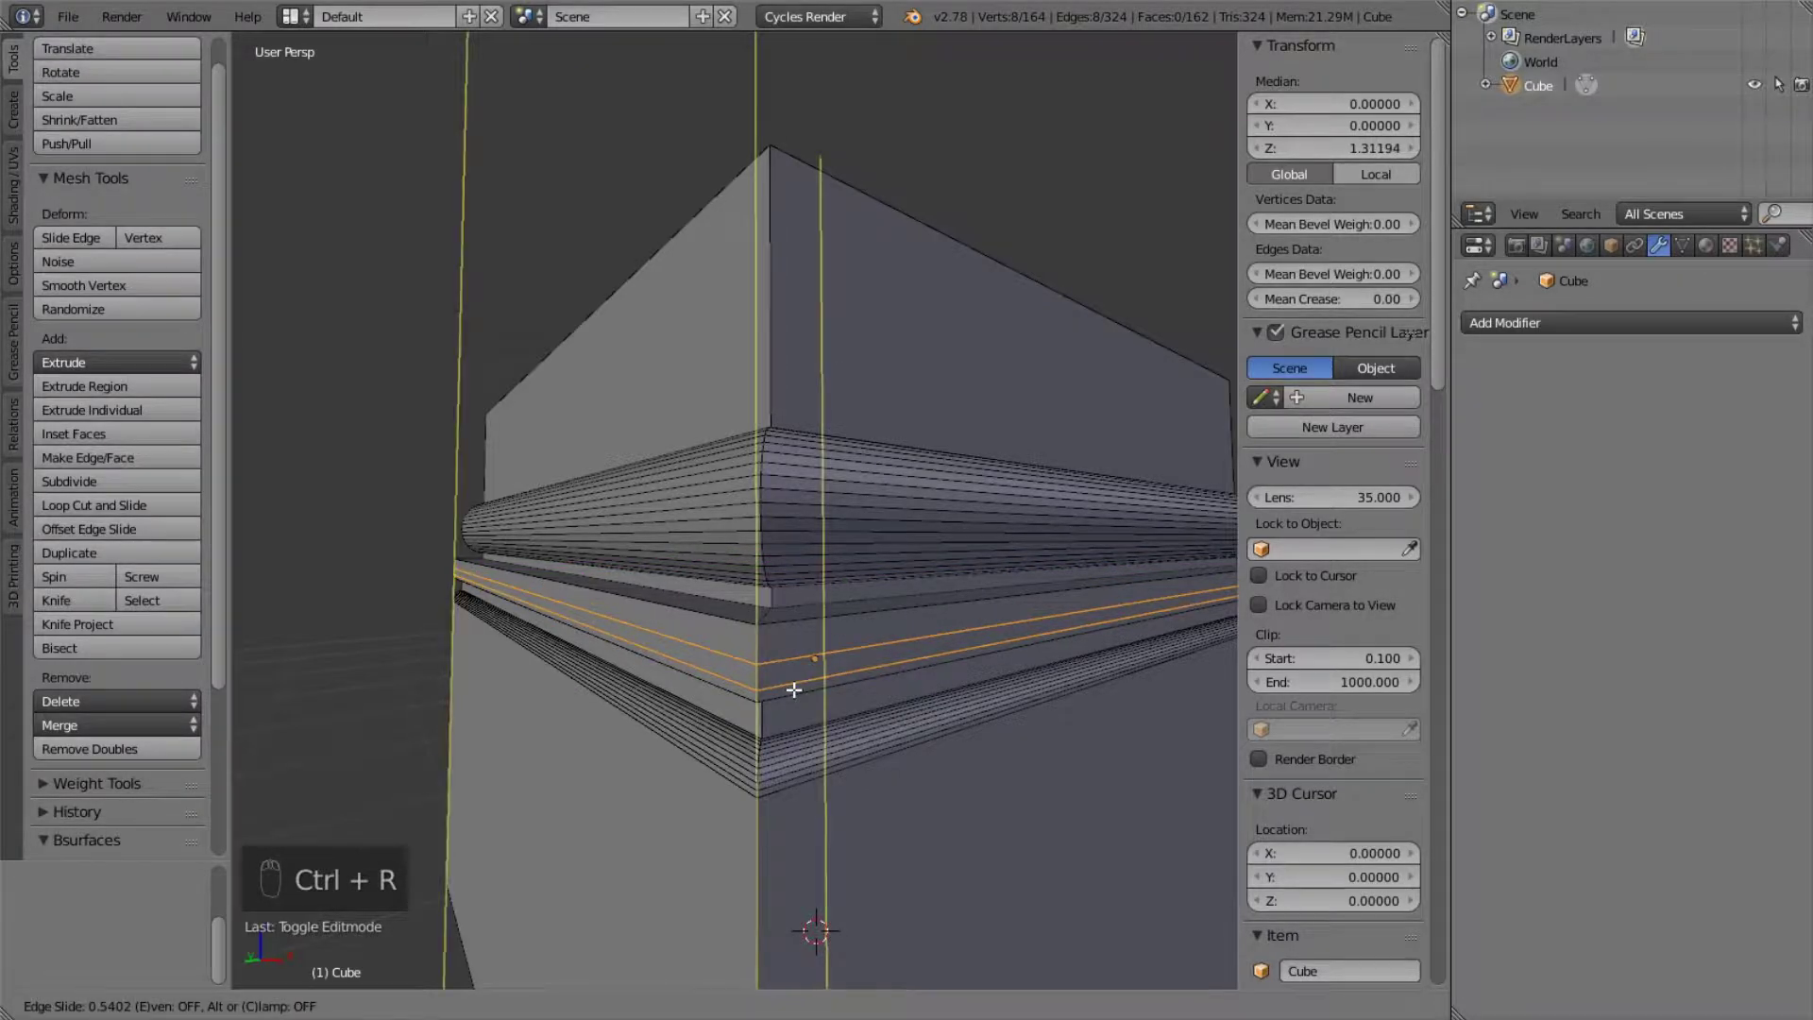
{"action": "left_click", "coordinate": [794, 691]}
- Bevel the ledge's upper and lower edge loops by 100 percent with 10 segments and check the result in Object mode
{"action": "middle_click_drag", "start_coordinate": [794, 690], "coordinate": [782, 408]}
{"action": "right_click", "coordinate": [759, 366], "text": "alt"}
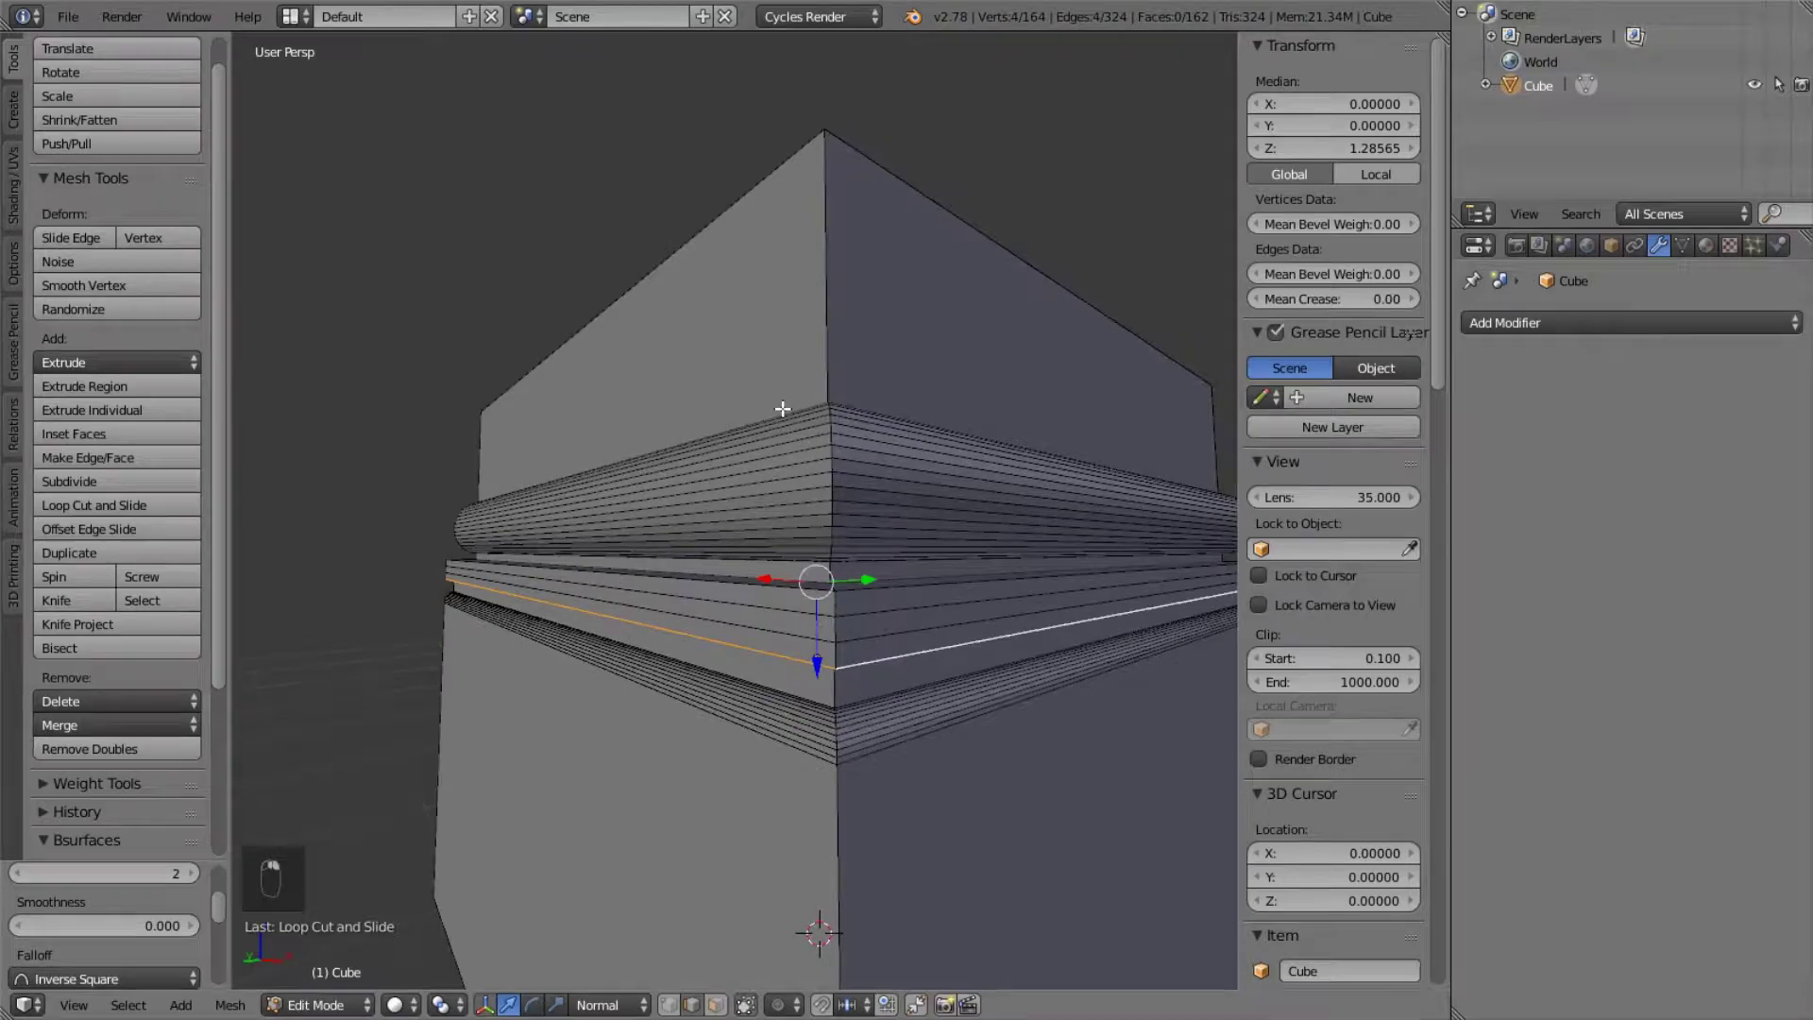
{"action": "right_click", "coordinate": [917, 588], "text": "alt+shift"}
{"action": "key", "text": "ctrl+b"}
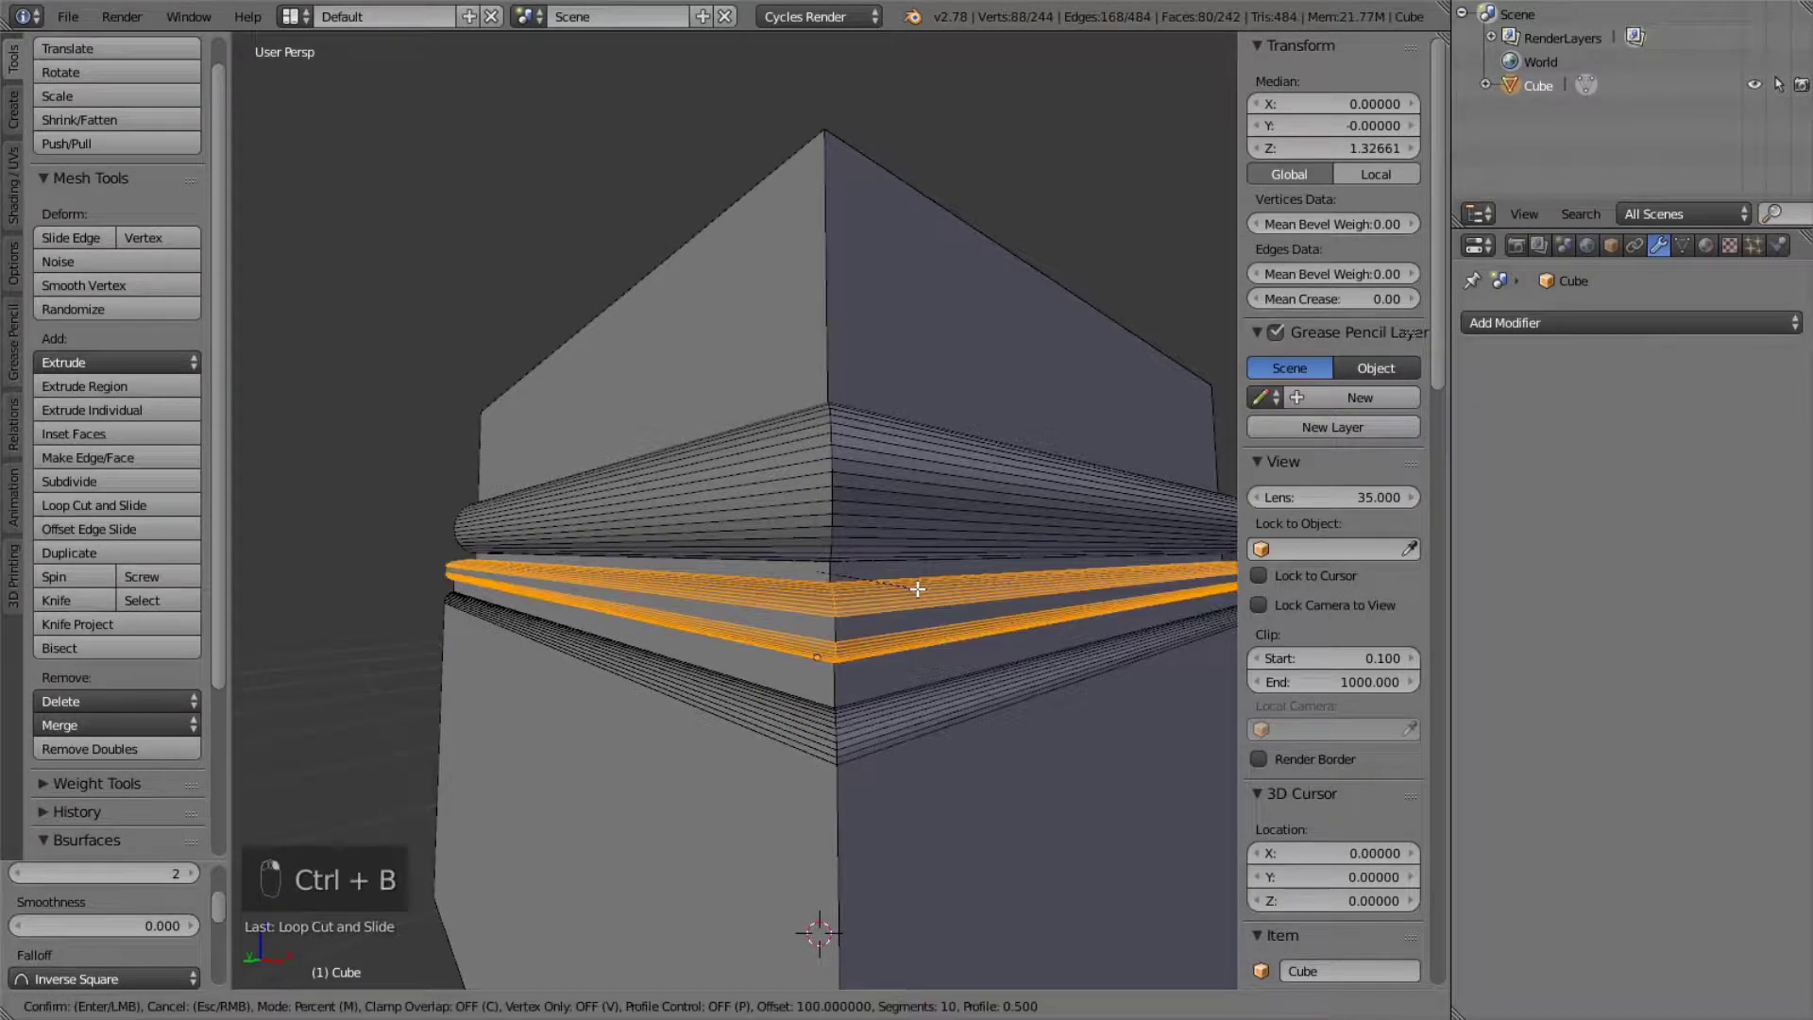
{"action": "left_click", "coordinate": [917, 588]}
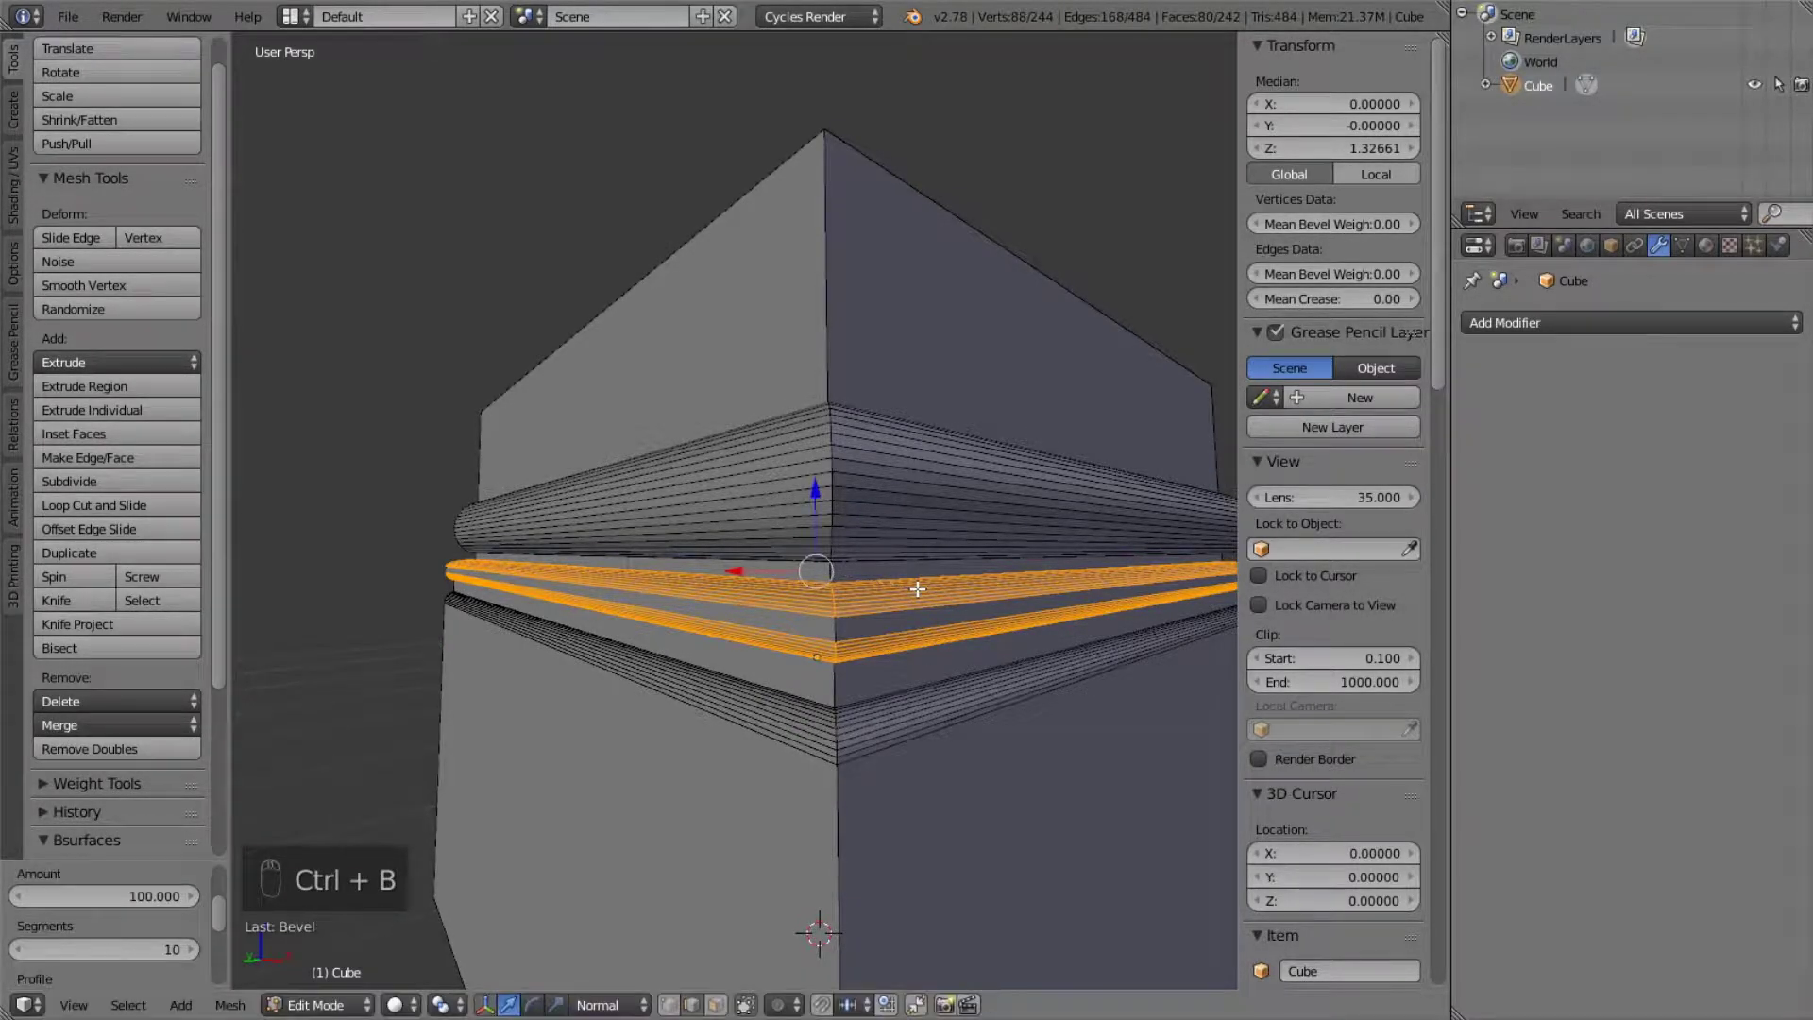
{"action": "middle_click_drag", "start_coordinate": [889, 502], "coordinate": [712, 641]}
{"action": "key", "text": "Tab"}
{"action": "scroll", "coordinate": [846, 529], "scroll_direction": "down", "scroll_amount": 2}
{"action": "key", "text": "Tab"}
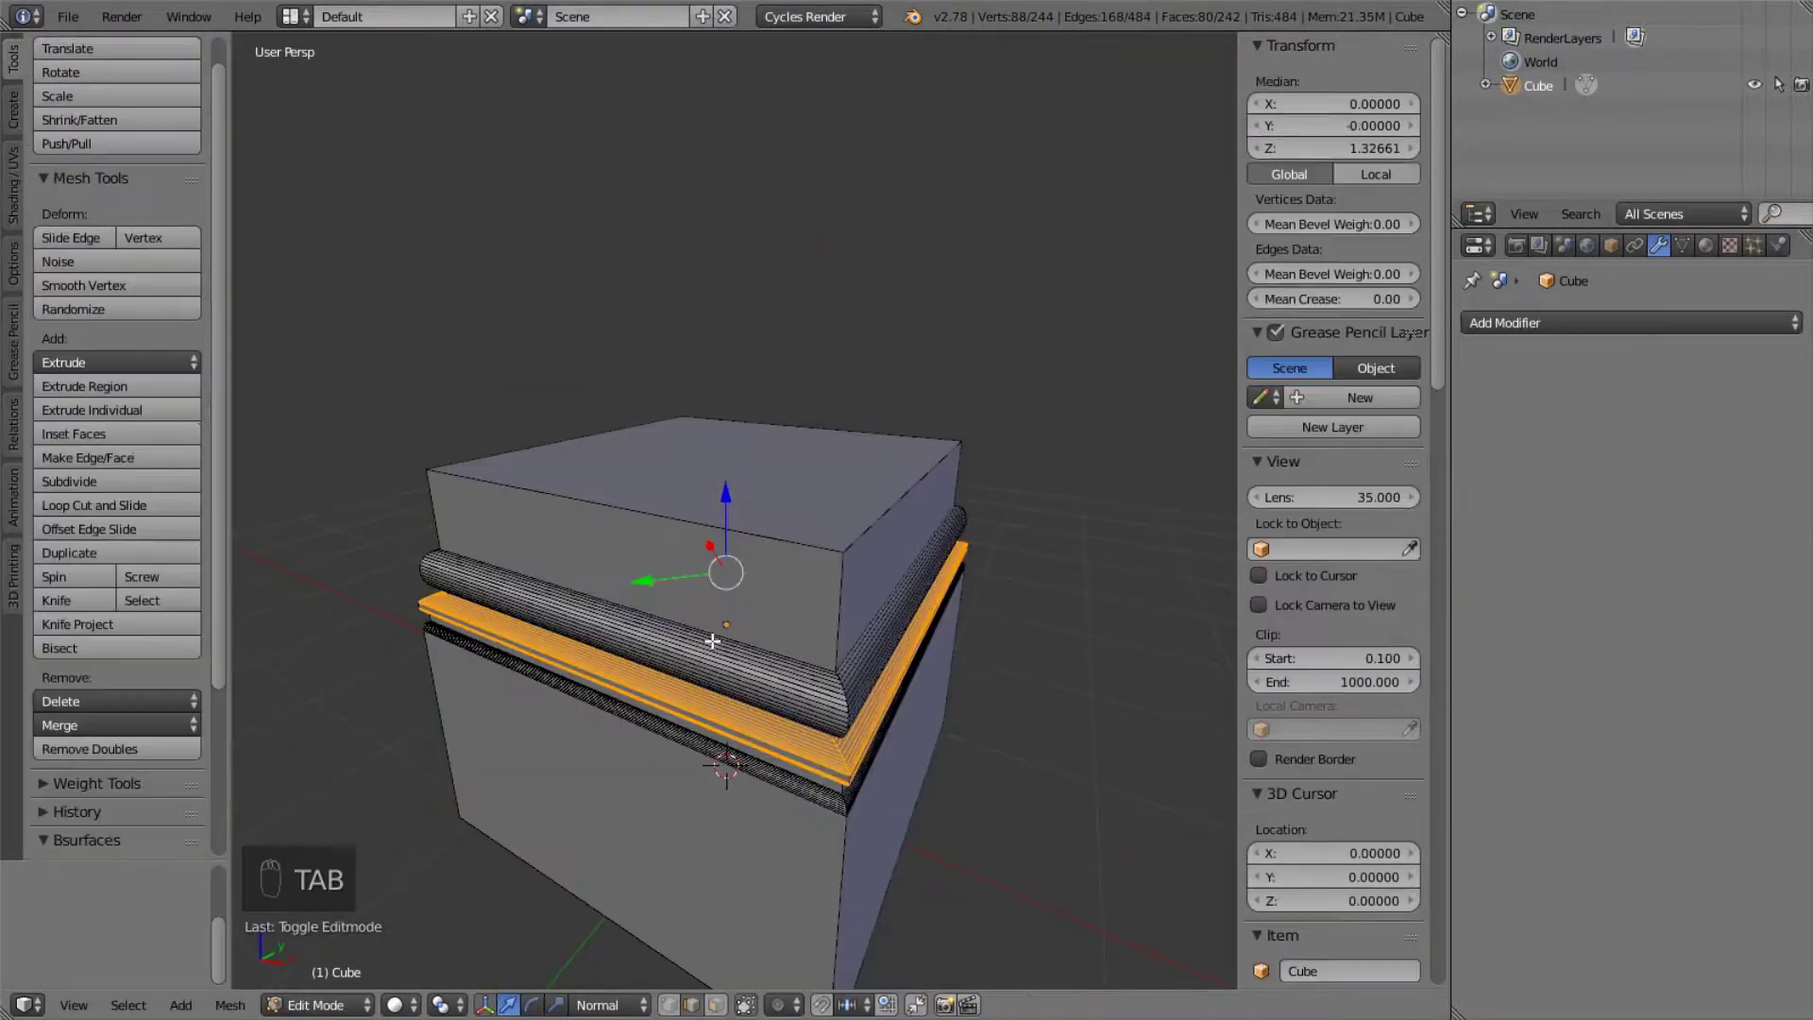
- Raise the cube's top face about 2.44 units along Z to stretch the block into a tall pillar
{"action": "left_click", "coordinate": [717, 1005]}
{"action": "right_click", "coordinate": [754, 443]}
{"action": "key", "text": "g"}
{"action": "key", "text": "z"}
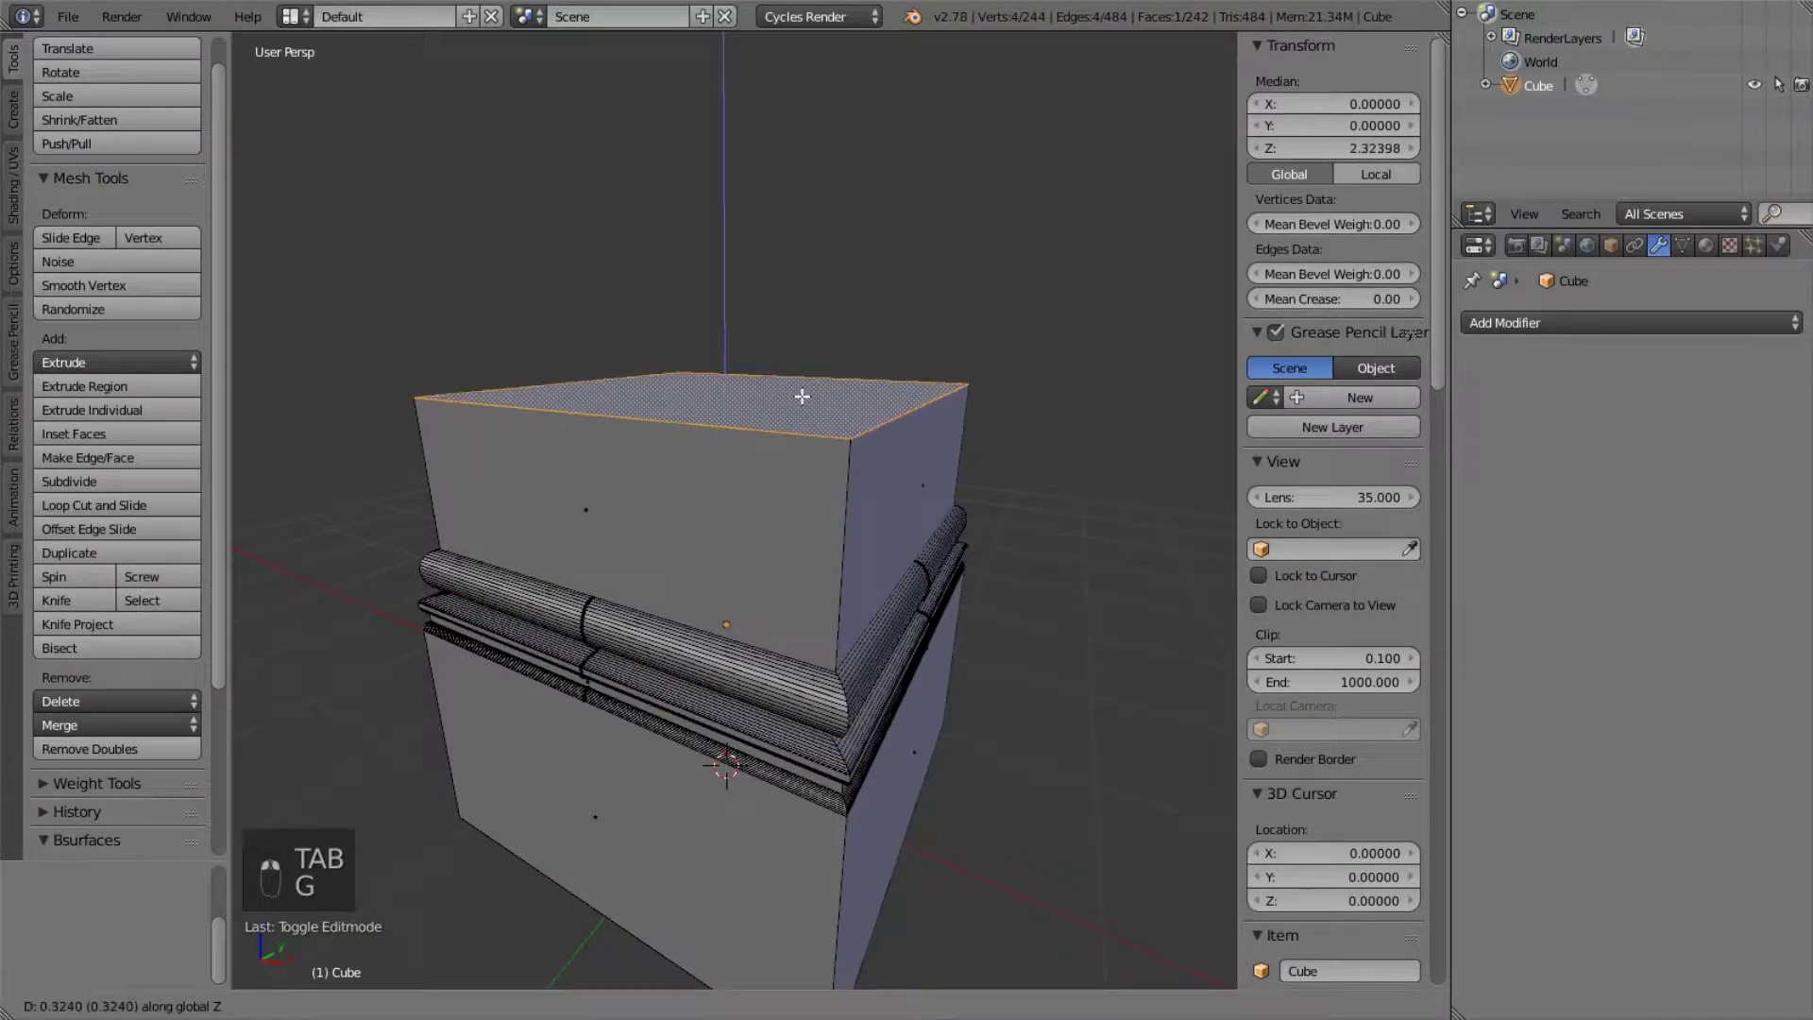
{"action": "left_click", "coordinate": [837, 839]}
{"action": "scroll", "coordinate": [842, 822], "scroll_direction": "down", "scroll_amount": 4}
{"action": "middle_click_drag", "start_coordinate": [905, 721], "coordinate": [921, 558]}
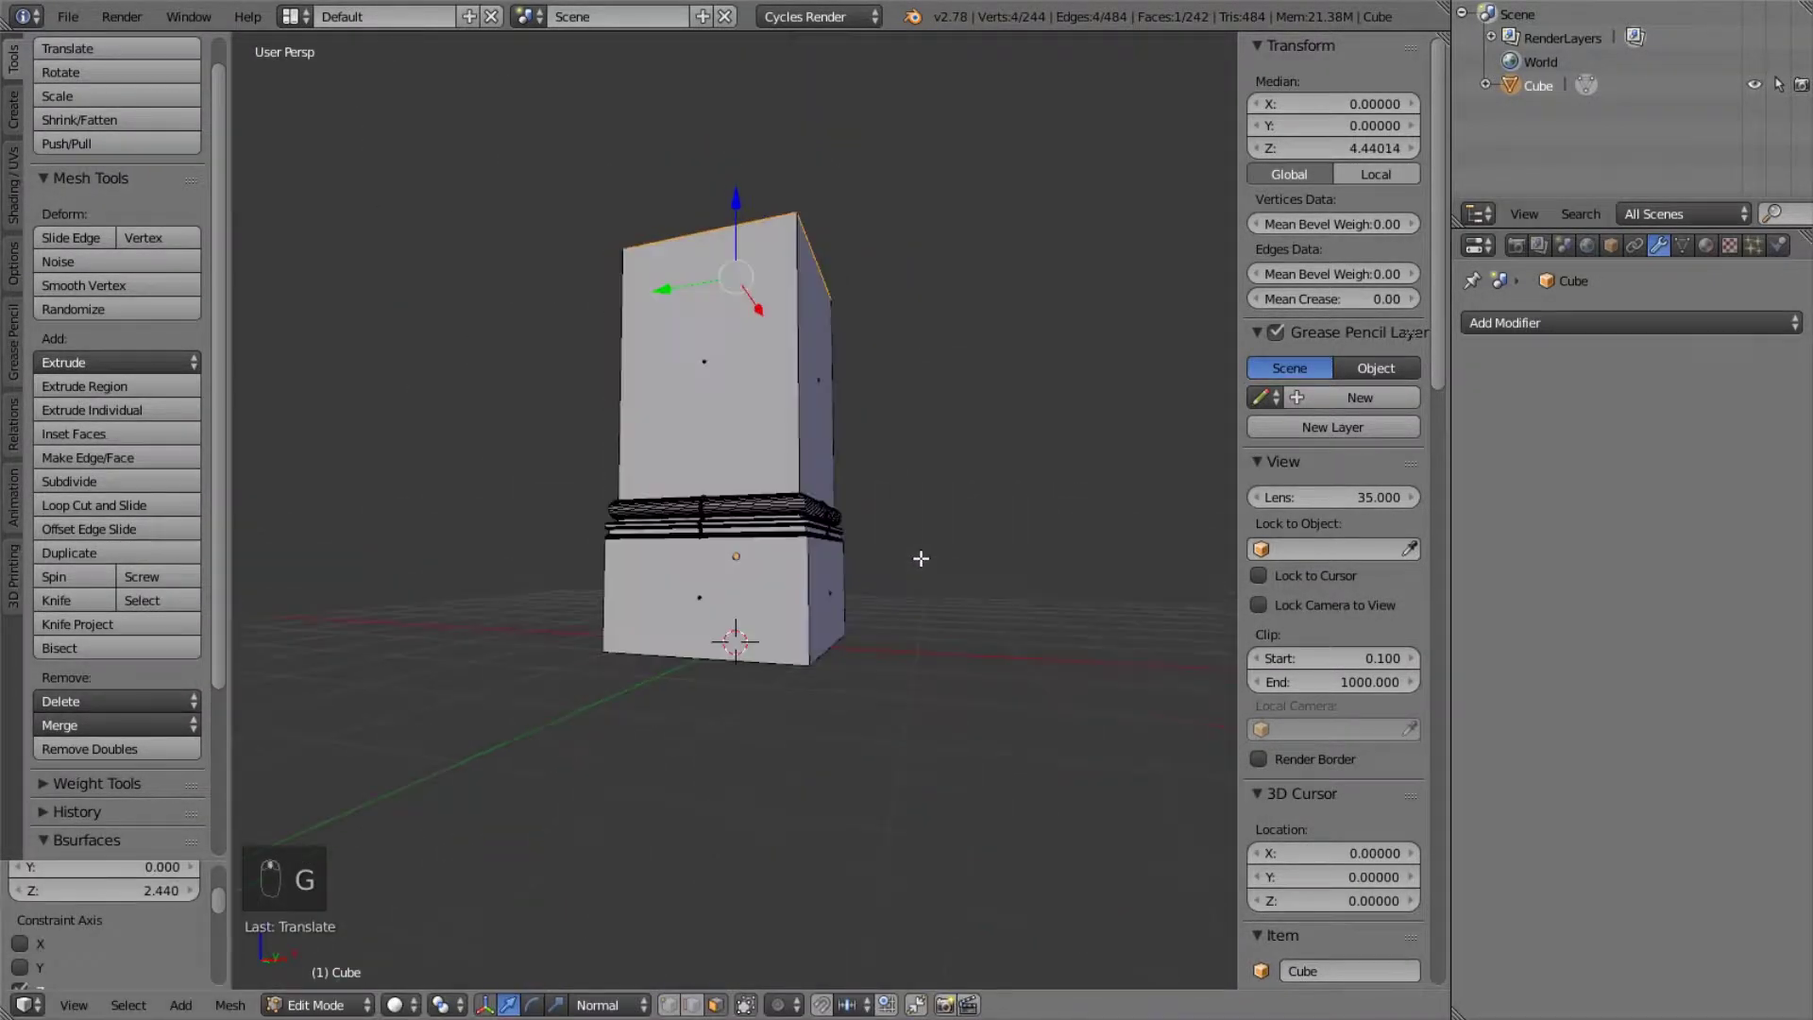
- Examine the tall pillar and its moulded bands from several angles and distances
{"action": "middle_click_drag", "start_coordinate": [847, 475], "coordinate": [906, 514]}
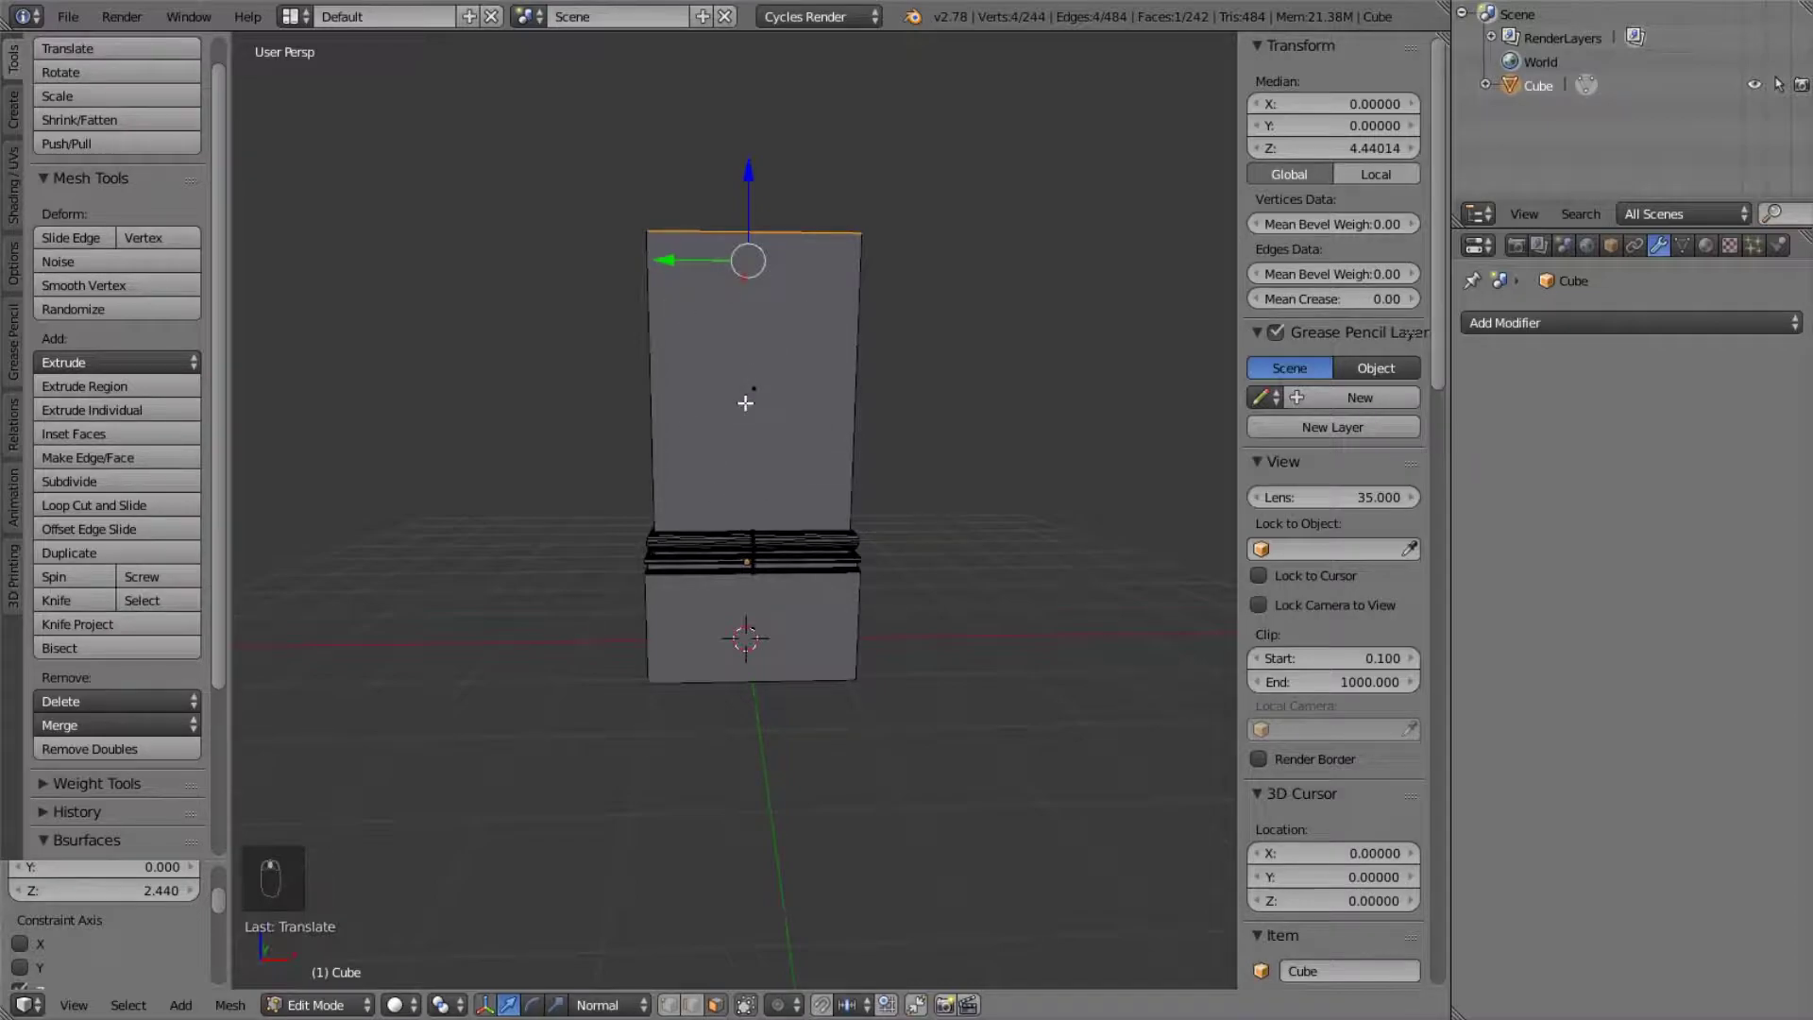
{"action": "middle_click_drag", "start_coordinate": [836, 277], "coordinate": [860, 408]}
{"action": "middle_click_drag", "start_coordinate": [913, 607], "coordinate": [674, 452]}
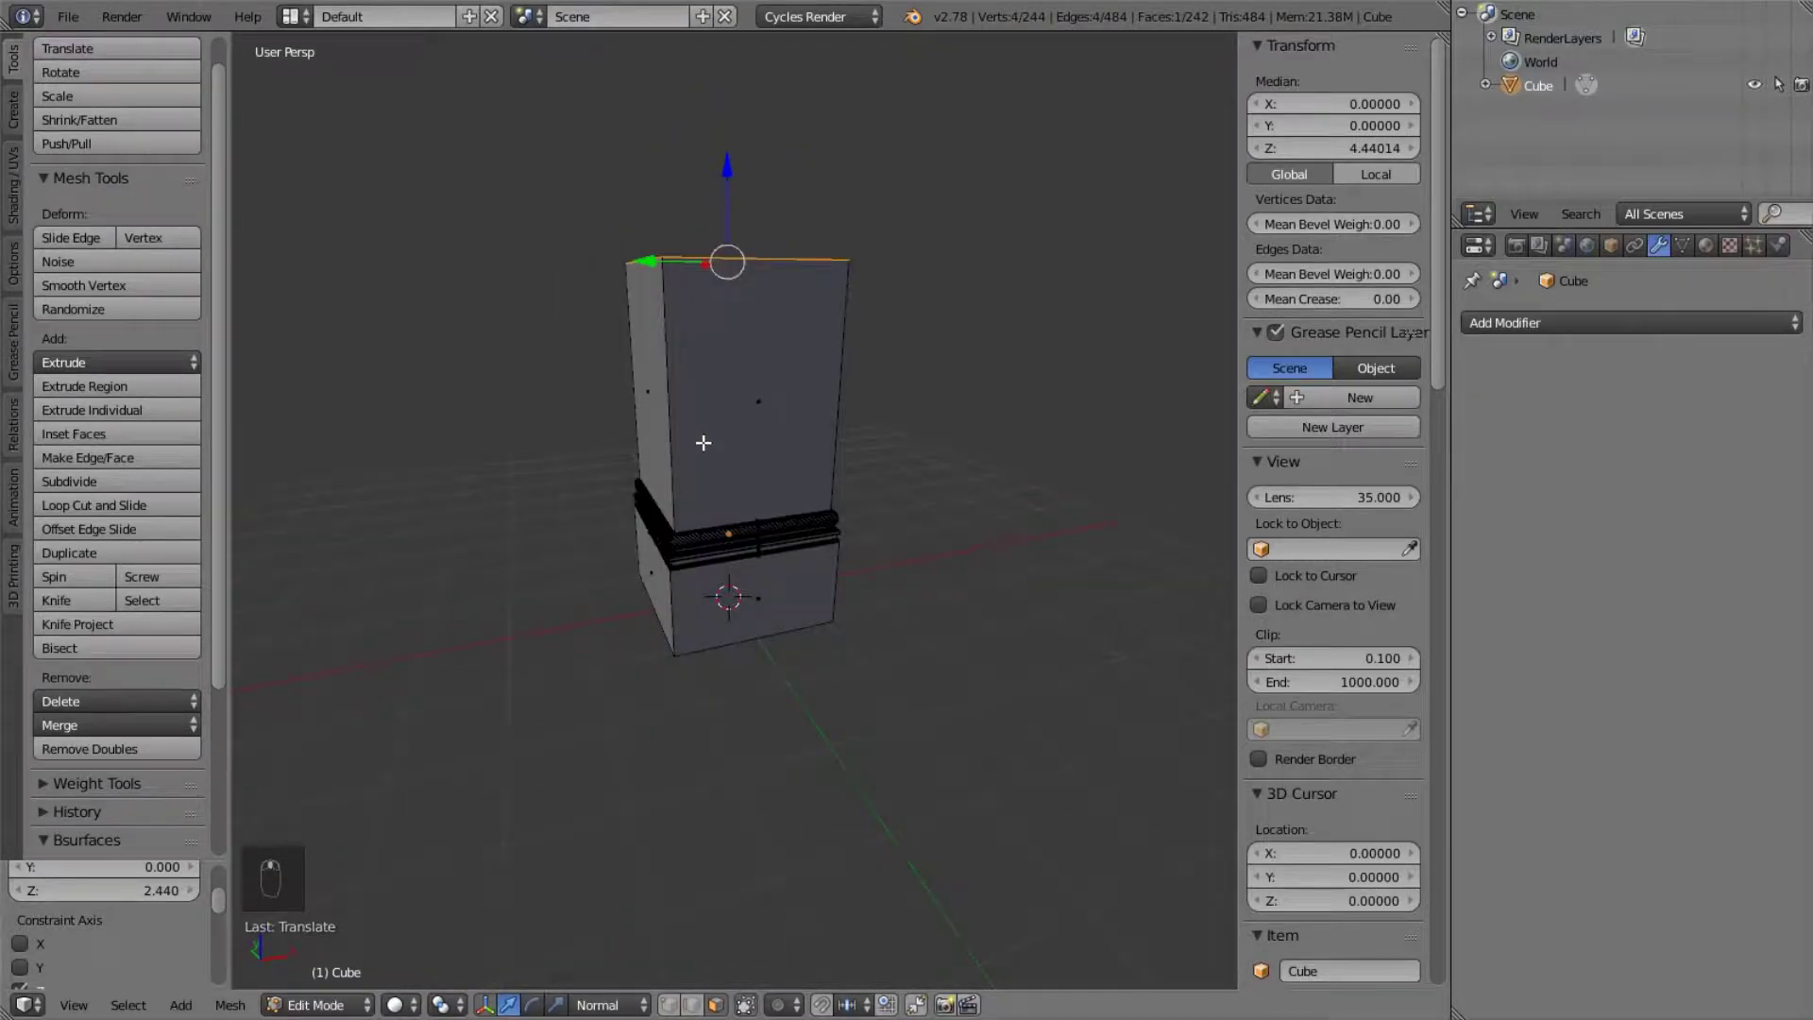
{"action": "scroll", "coordinate": [815, 467], "scroll_direction": "up", "scroll_amount": 4}
{"action": "scroll", "coordinate": [815, 467], "scroll_direction": "down", "scroll_amount": 4}
{"action": "scroll", "coordinate": [815, 467], "scroll_direction": "up", "scroll_amount": 4}
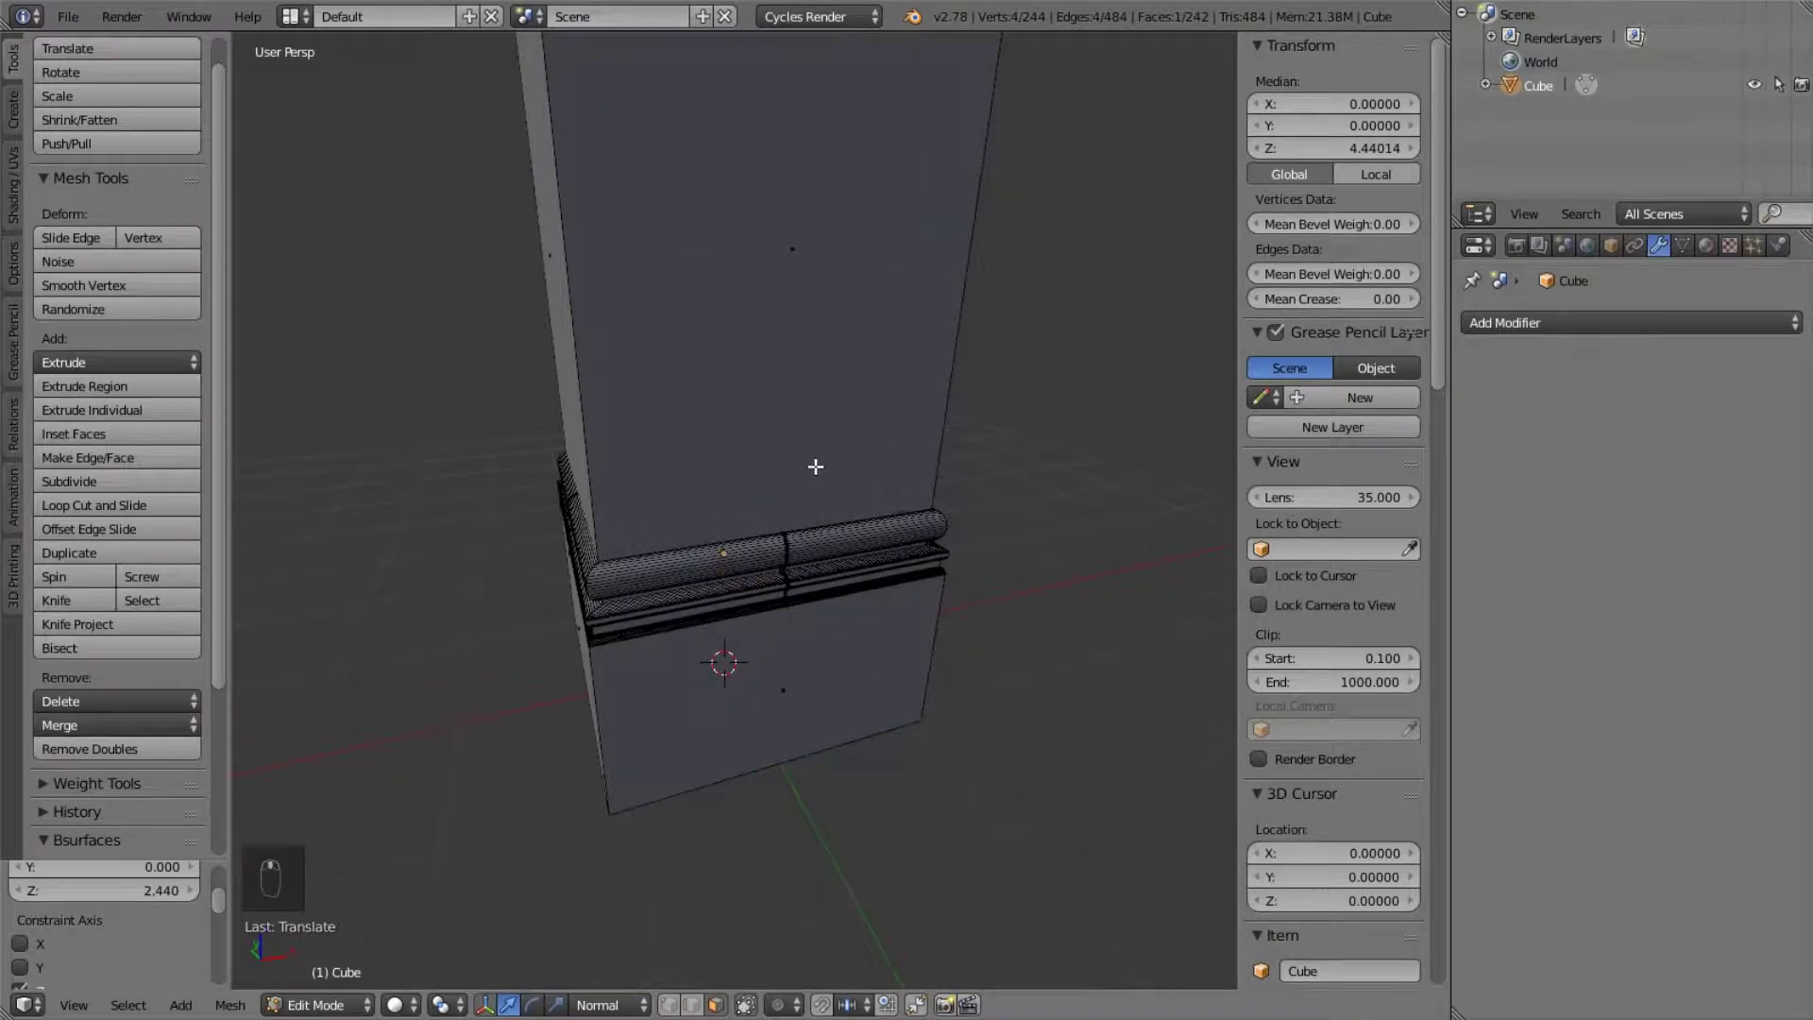
{"action": "scroll", "coordinate": [815, 467], "scroll_direction": "down", "scroll_amount": 4}
{"action": "middle_click_drag", "start_coordinate": [809, 474], "coordinate": [874, 404]}
- Duplicate the pillar in Object mode and place the copy about 10.83 units away along negative X
{"action": "key", "text": "Tab"}
{"action": "scroll", "coordinate": [683, 463], "scroll_direction": "down", "scroll_amount": 3}
{"action": "key", "text": "shift+d"}
{"action": "key", "text": "x"}
{"action": "left_click", "coordinate": [725, 419]}
{"action": "scroll", "coordinate": [974, 382], "scroll_direction": "down", "scroll_amount": 3}
{"action": "scroll", "coordinate": [874, 404], "scroll_direction": "up", "scroll_amount": 3}
{"action": "middle_click_drag", "start_coordinate": [972, 378], "coordinate": [927, 416], "text": "shift"}
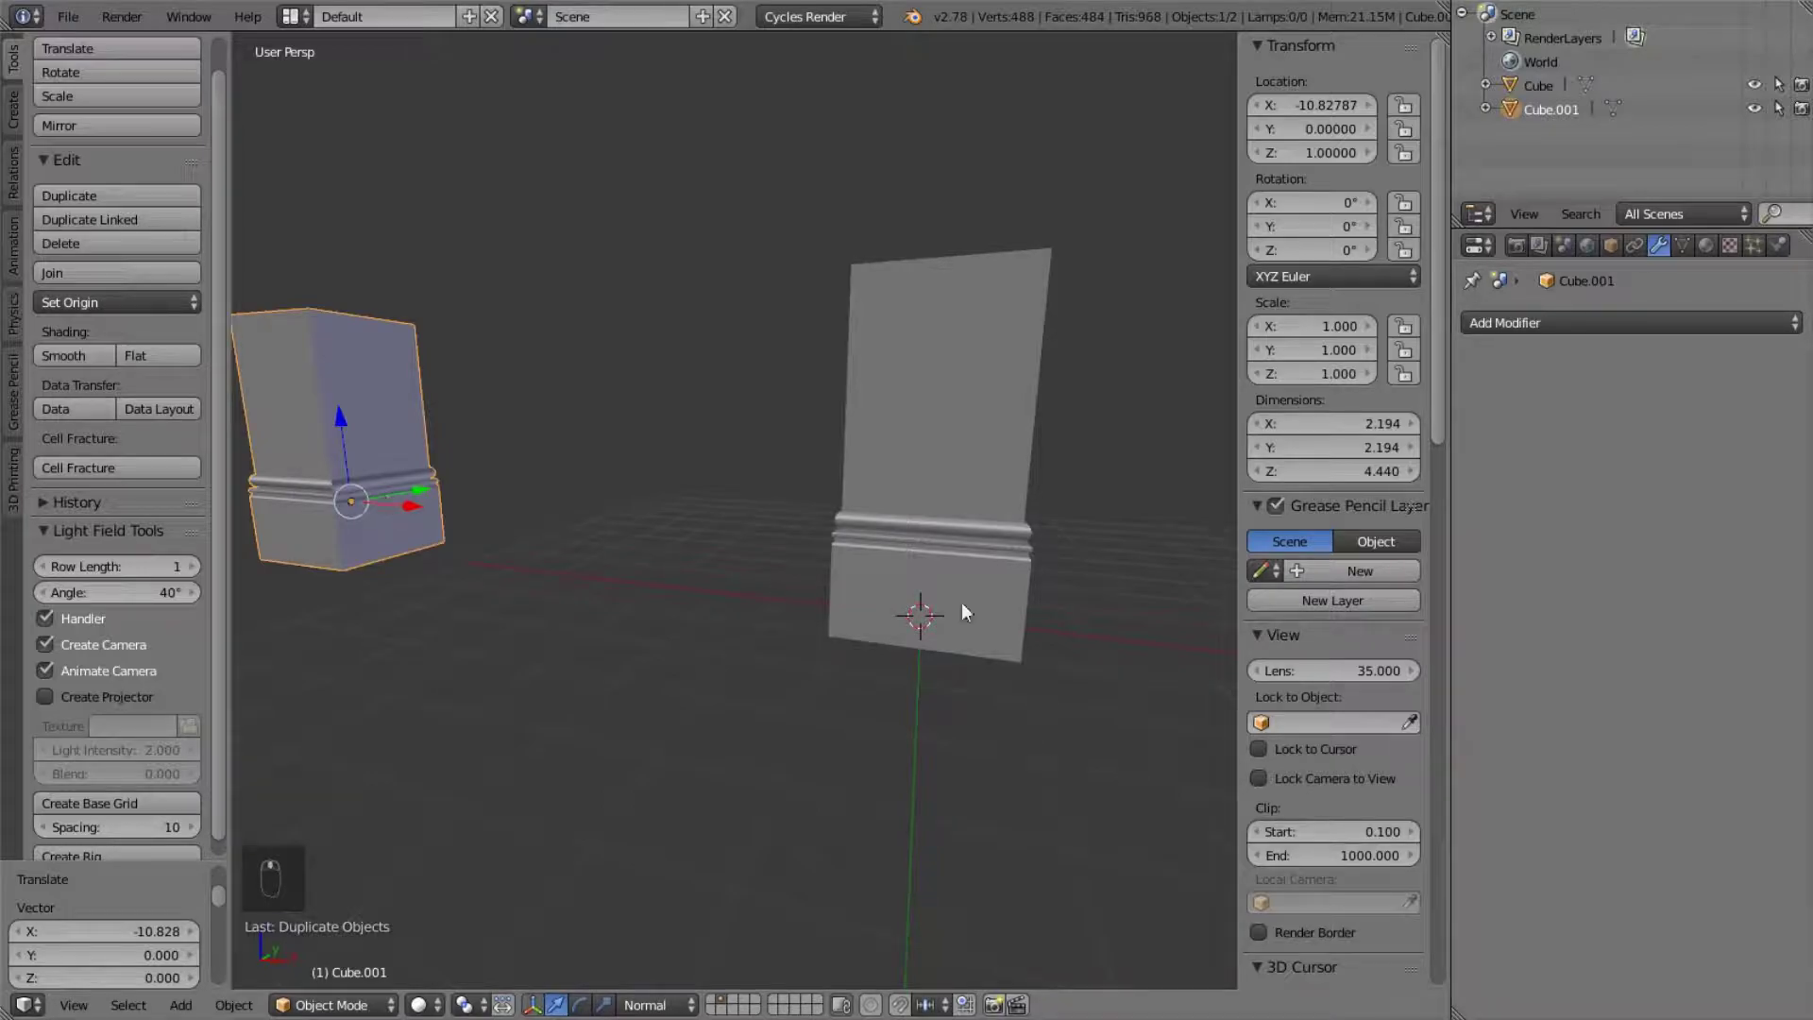
- Inspect the duplicated pillar's mesh in Edit mode, then delete the copy
{"action": "middle_click_drag", "start_coordinate": [710, 486], "coordinate": [995, 526]}
{"action": "key", "text": "Tab"}
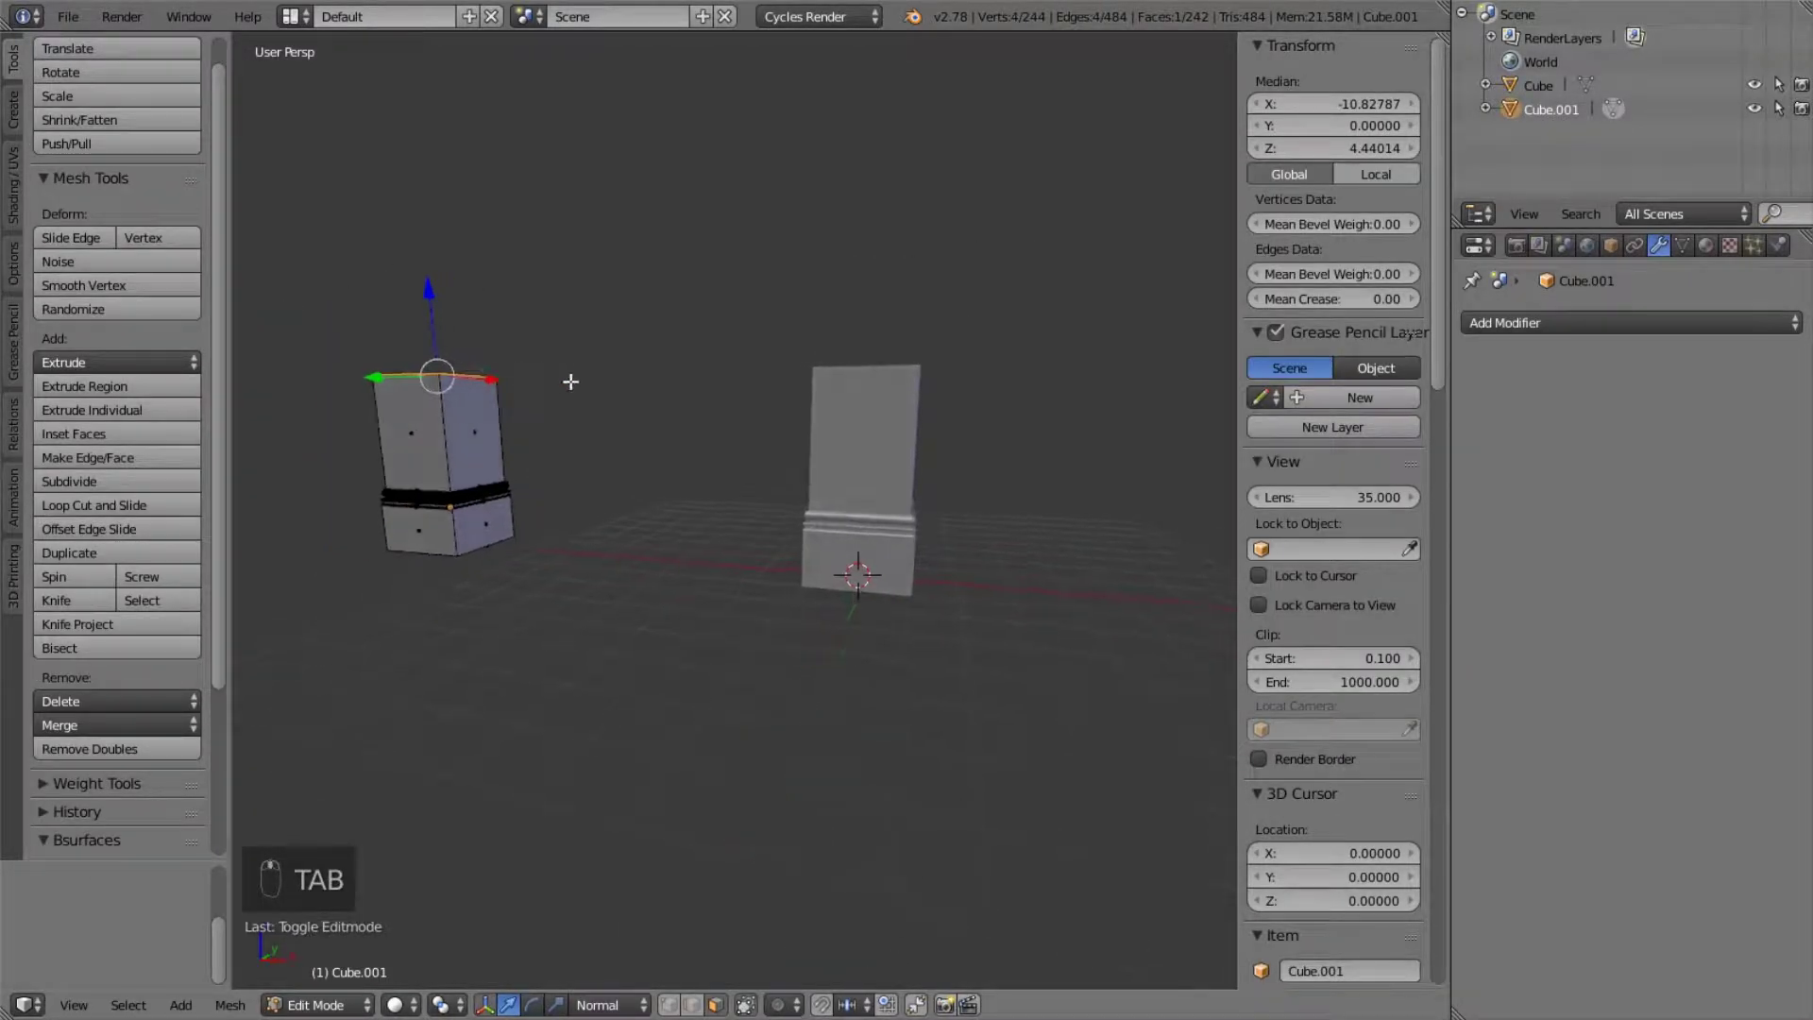
{"action": "middle_click_drag", "start_coordinate": [558, 381], "coordinate": [546, 479]}
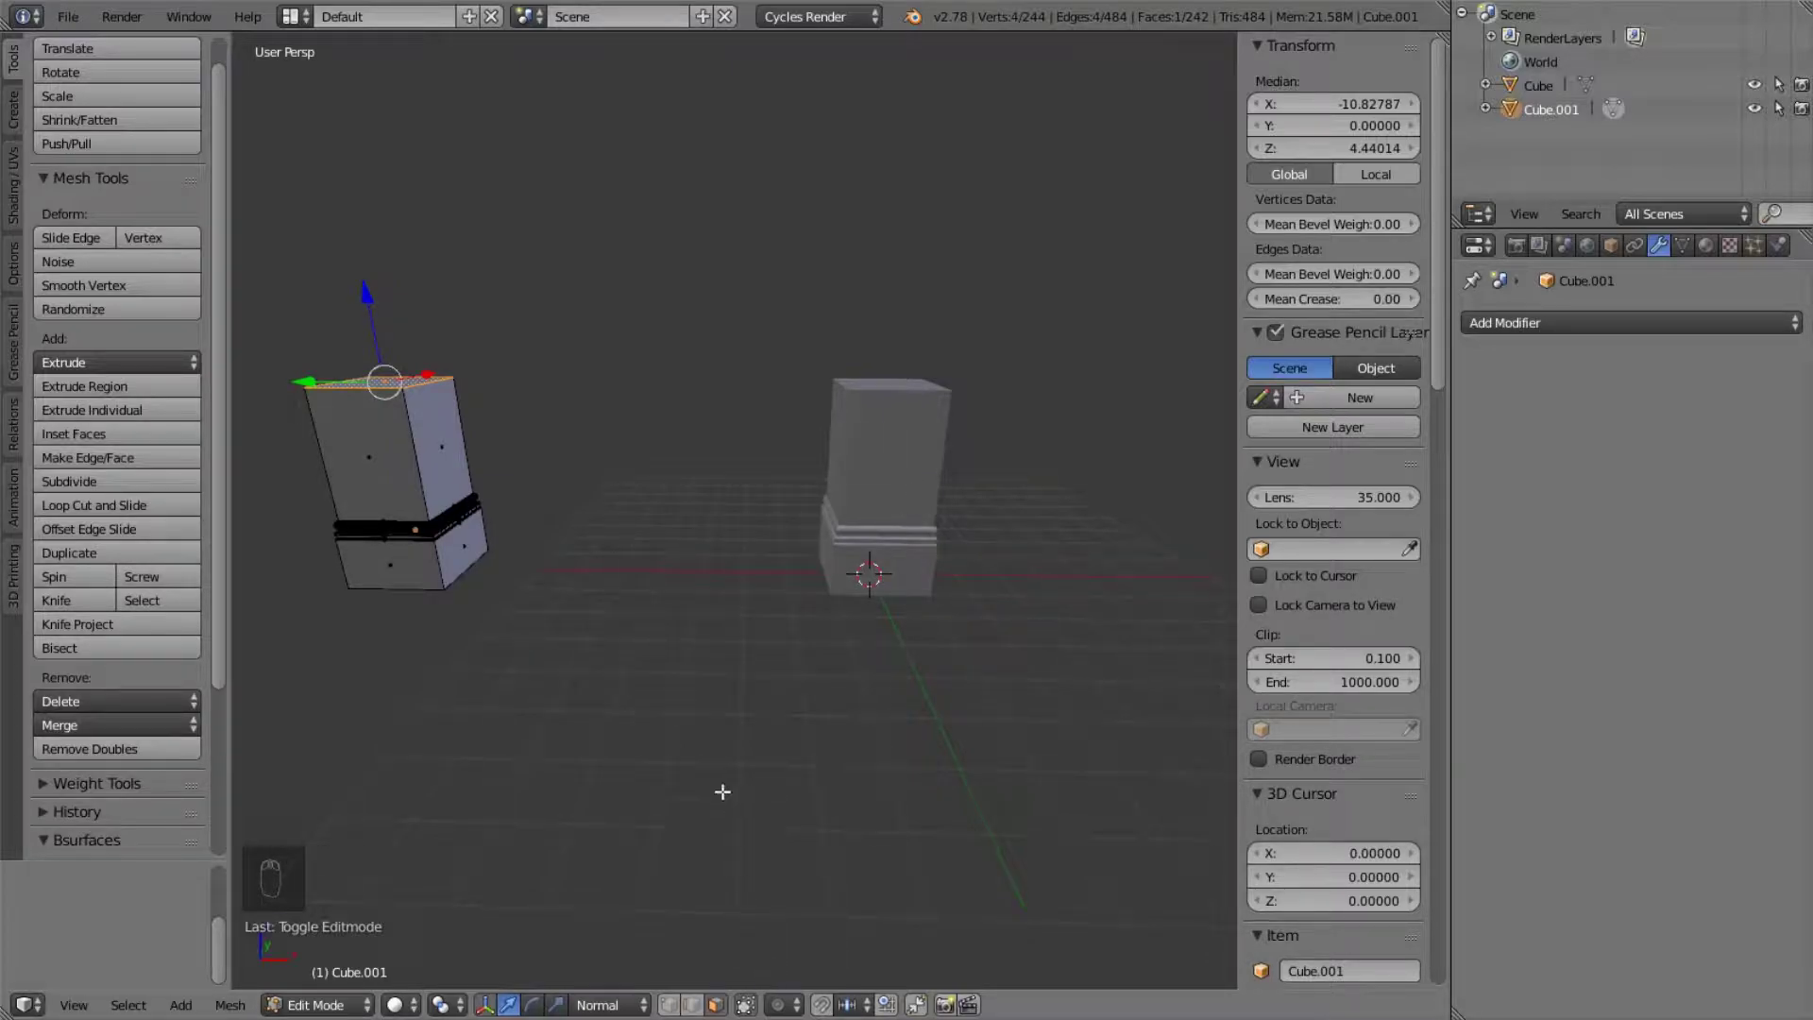
{"action": "key", "text": "Tab"}
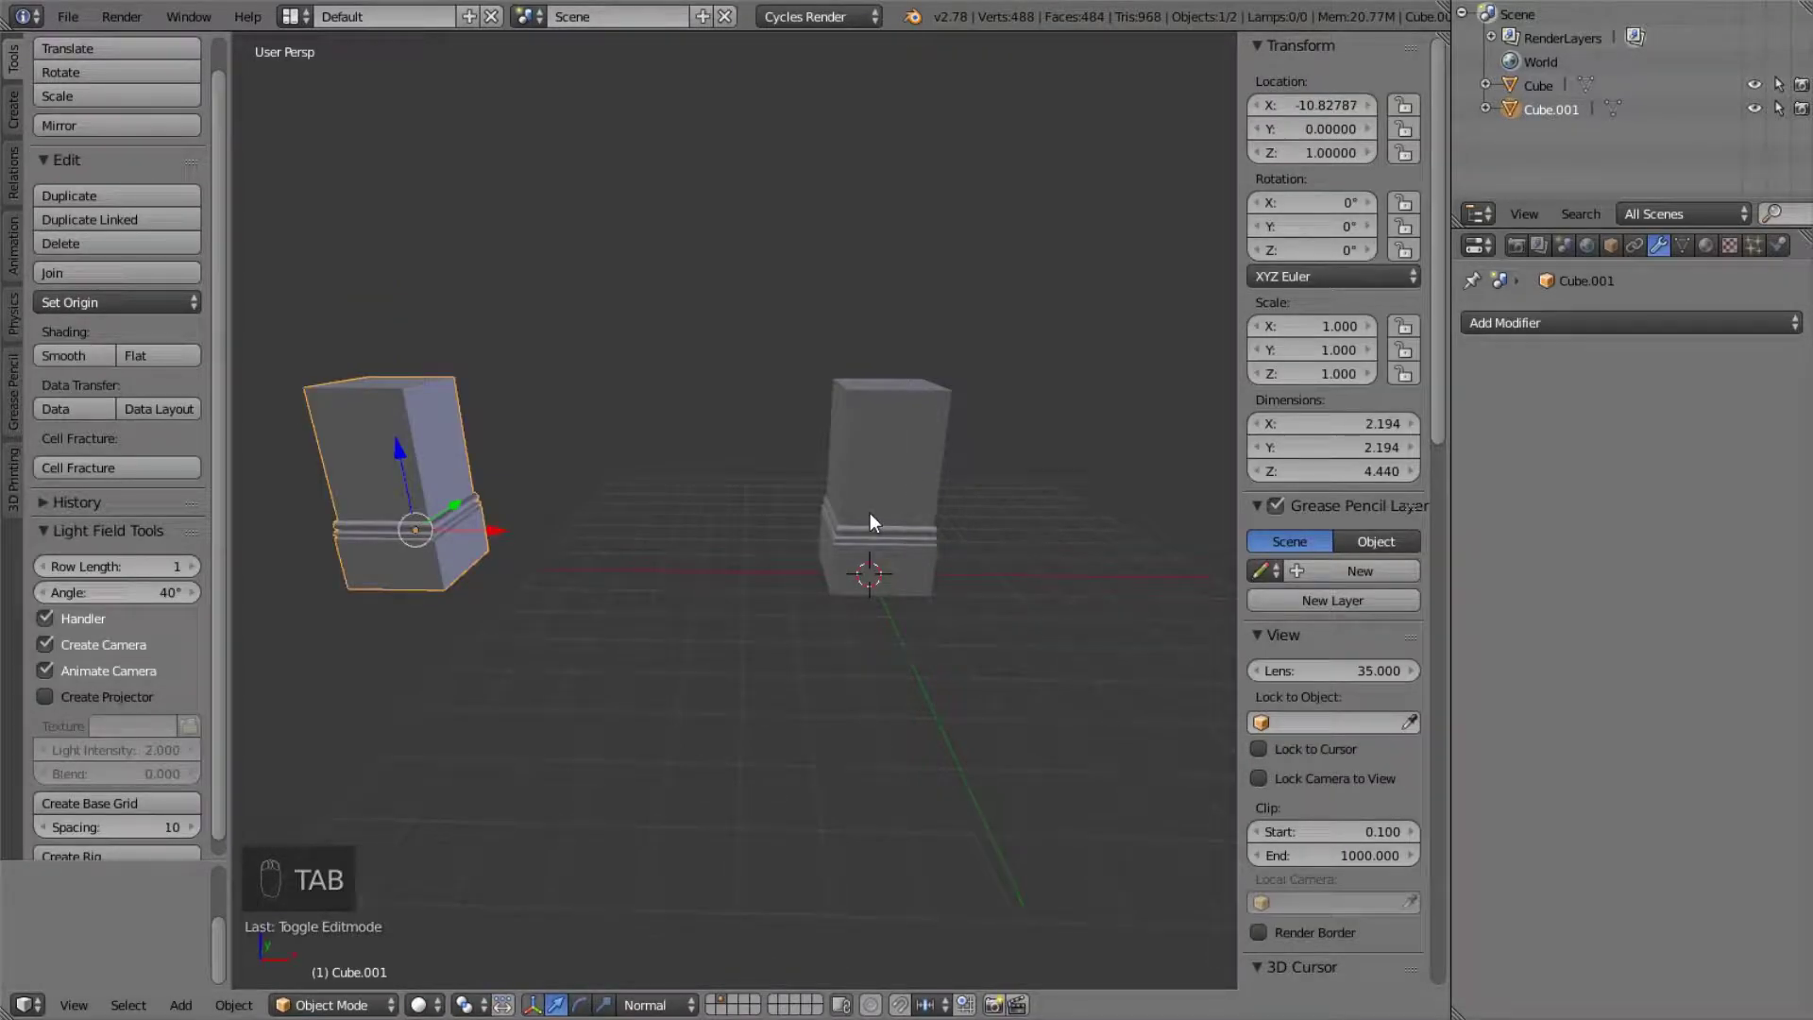
{"action": "key", "text": "x"}
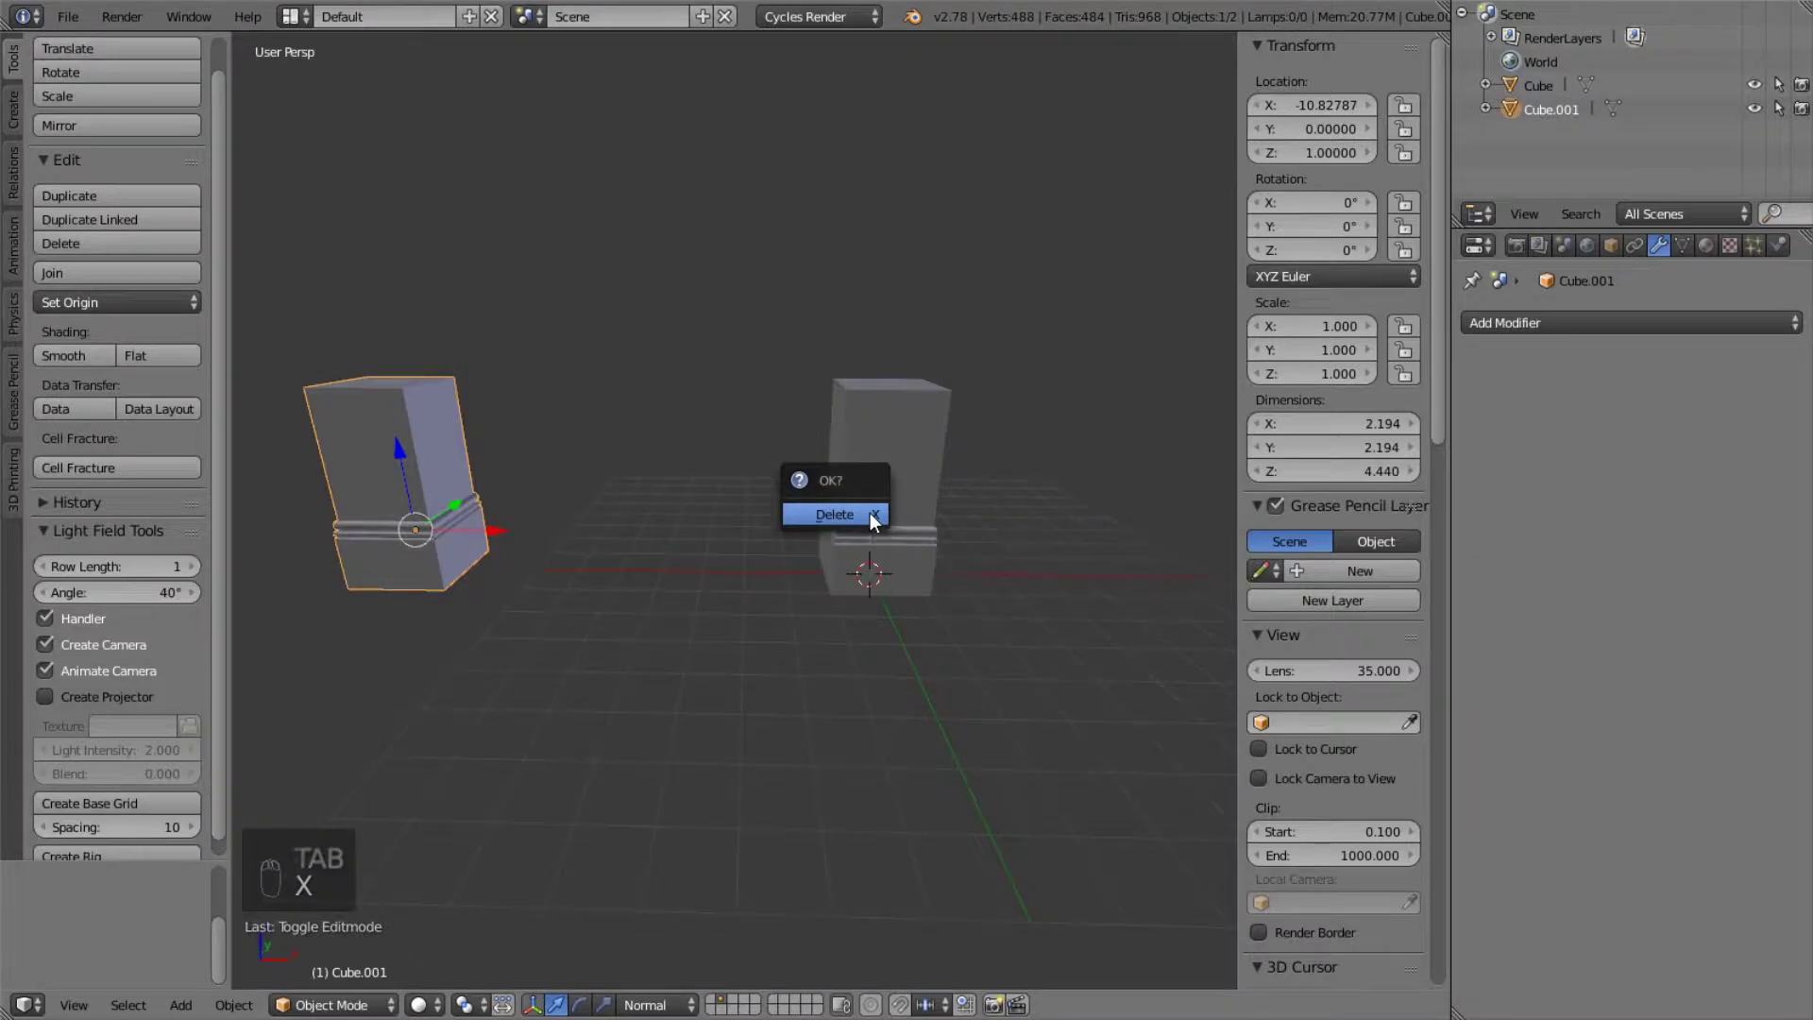
{"action": "left_click", "coordinate": [869, 513]}
- Create a linked duplicate of the pillar about 13.03 units away along negative X and check both meshes in Edit mode
{"action": "key", "text": "alt+d"}
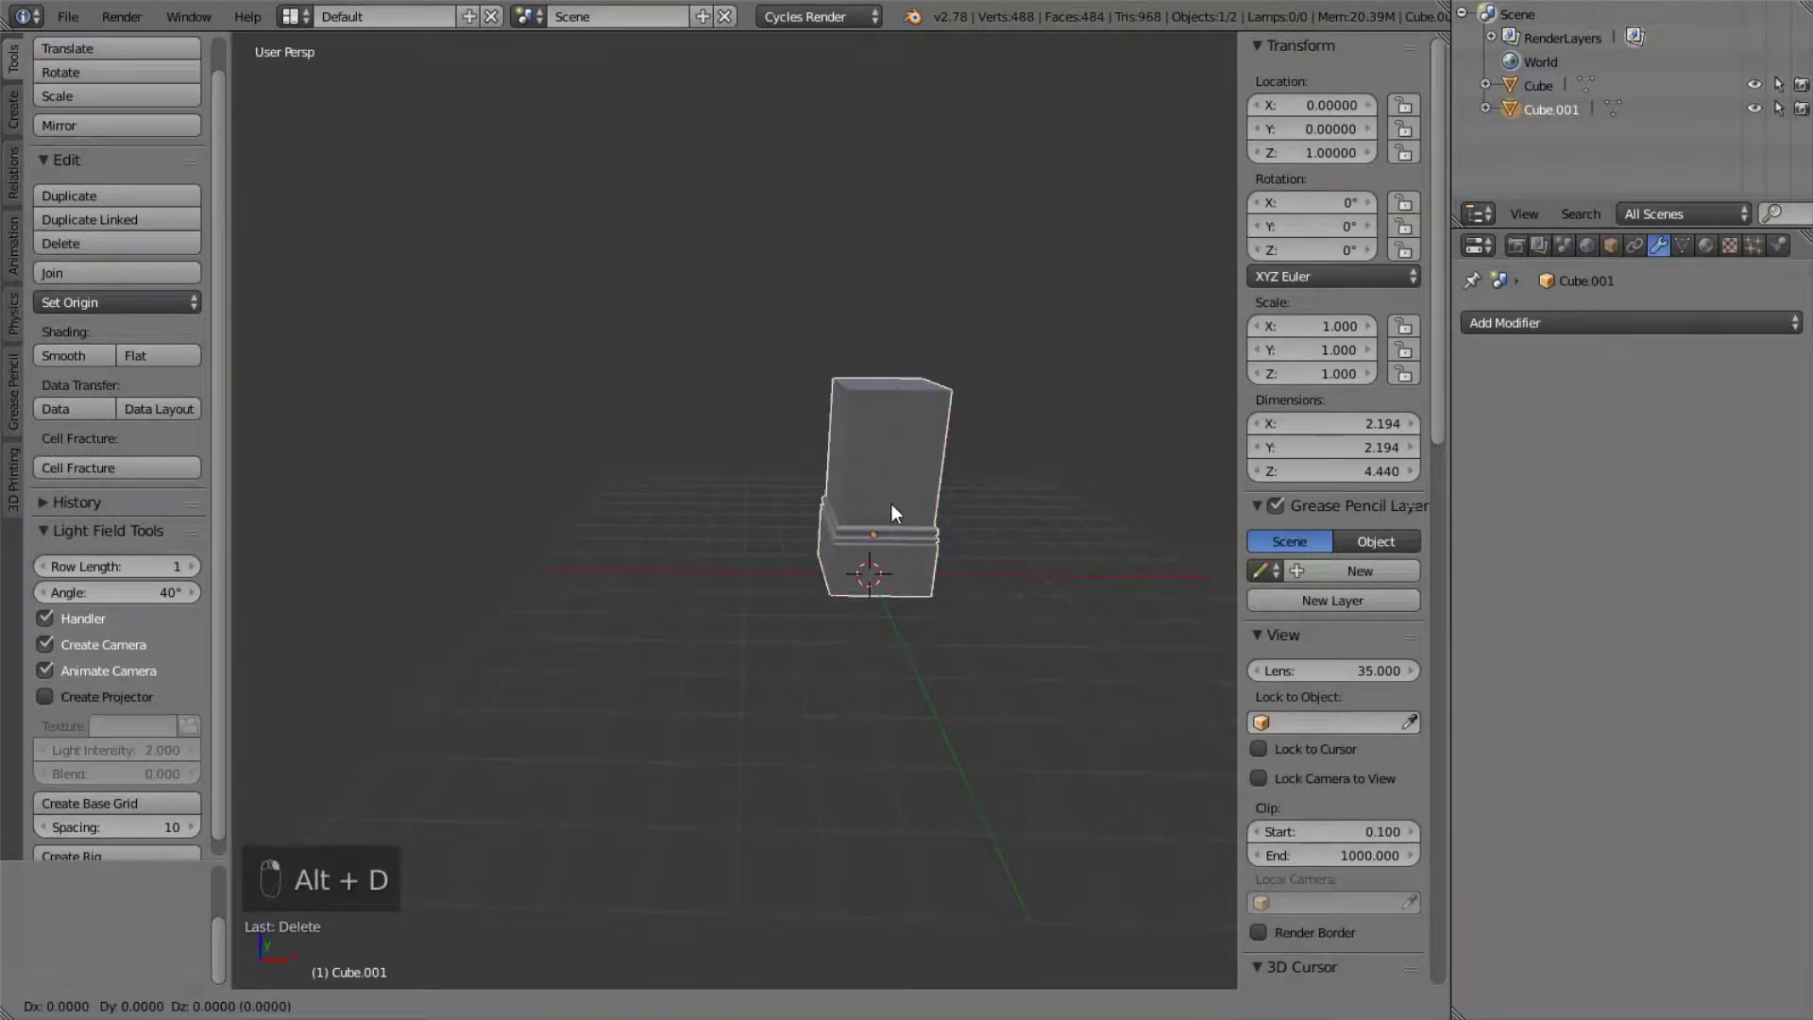
{"action": "key", "text": "x"}
{"action": "left_click", "coordinate": [343, 485]}
{"action": "key", "text": "Tab"}
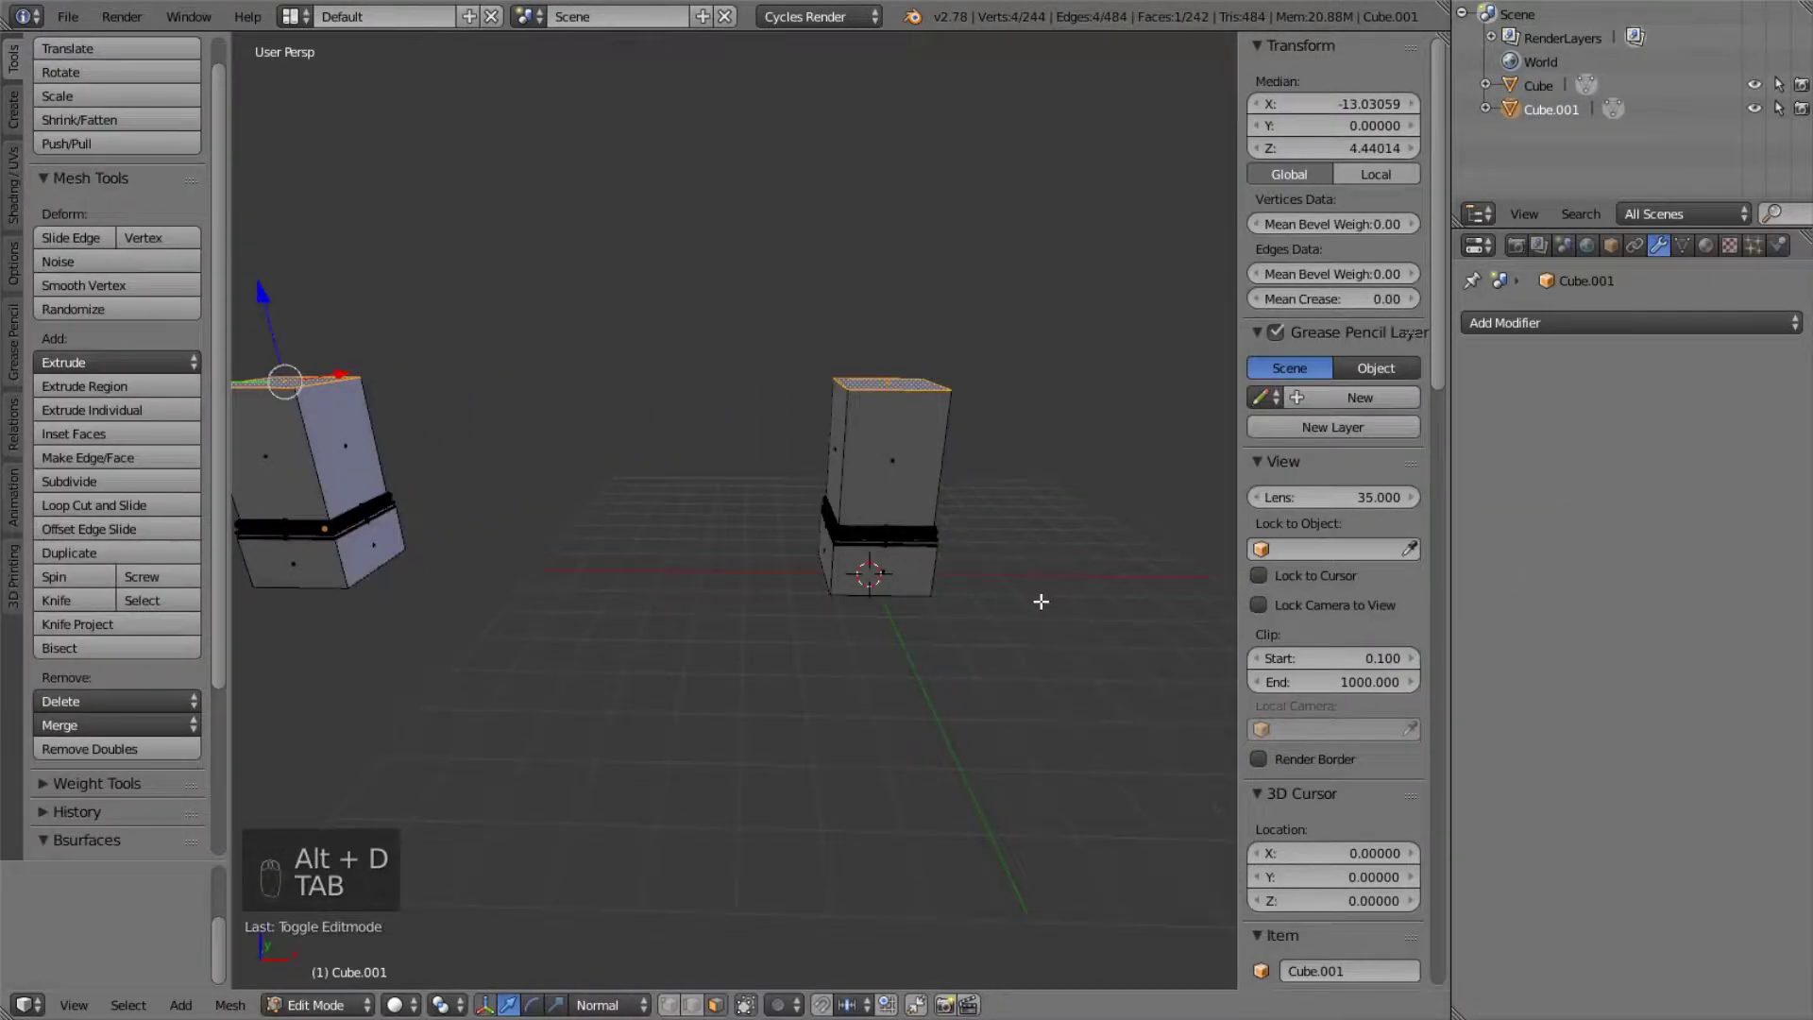
{"action": "middle_click_drag", "start_coordinate": [942, 454], "coordinate": [845, 524]}
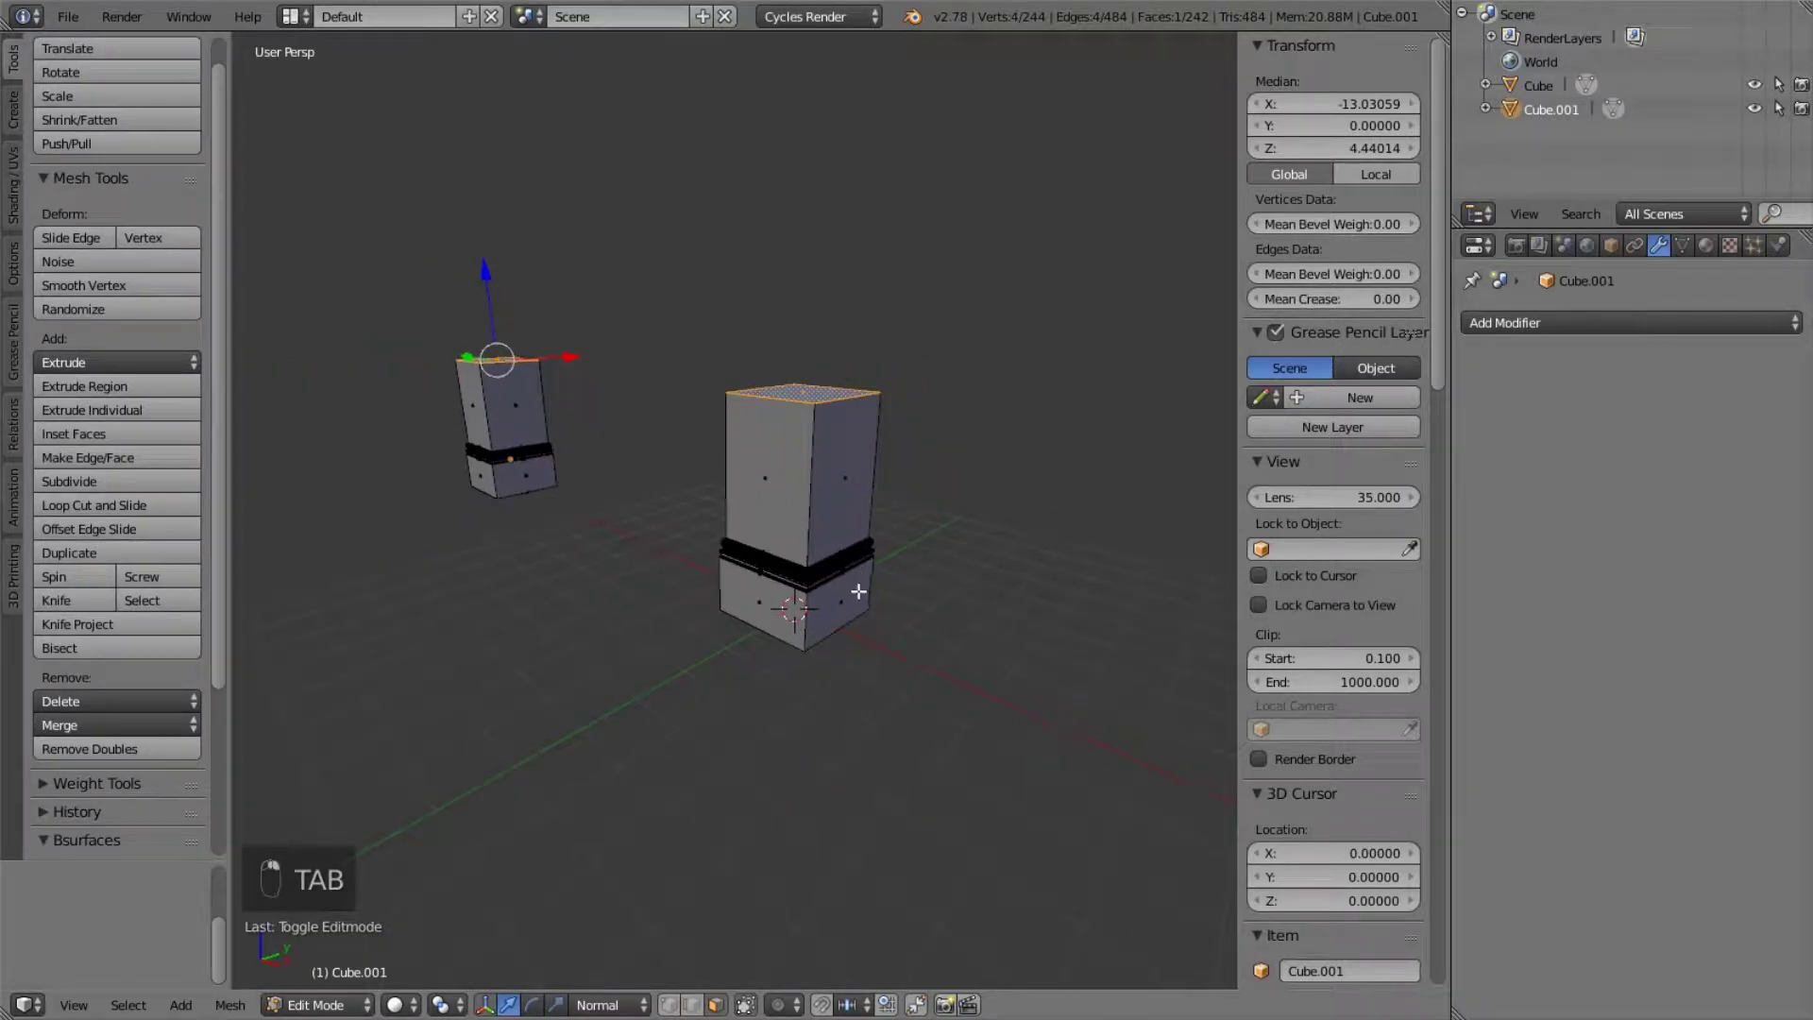
{"action": "key", "text": "Tab"}
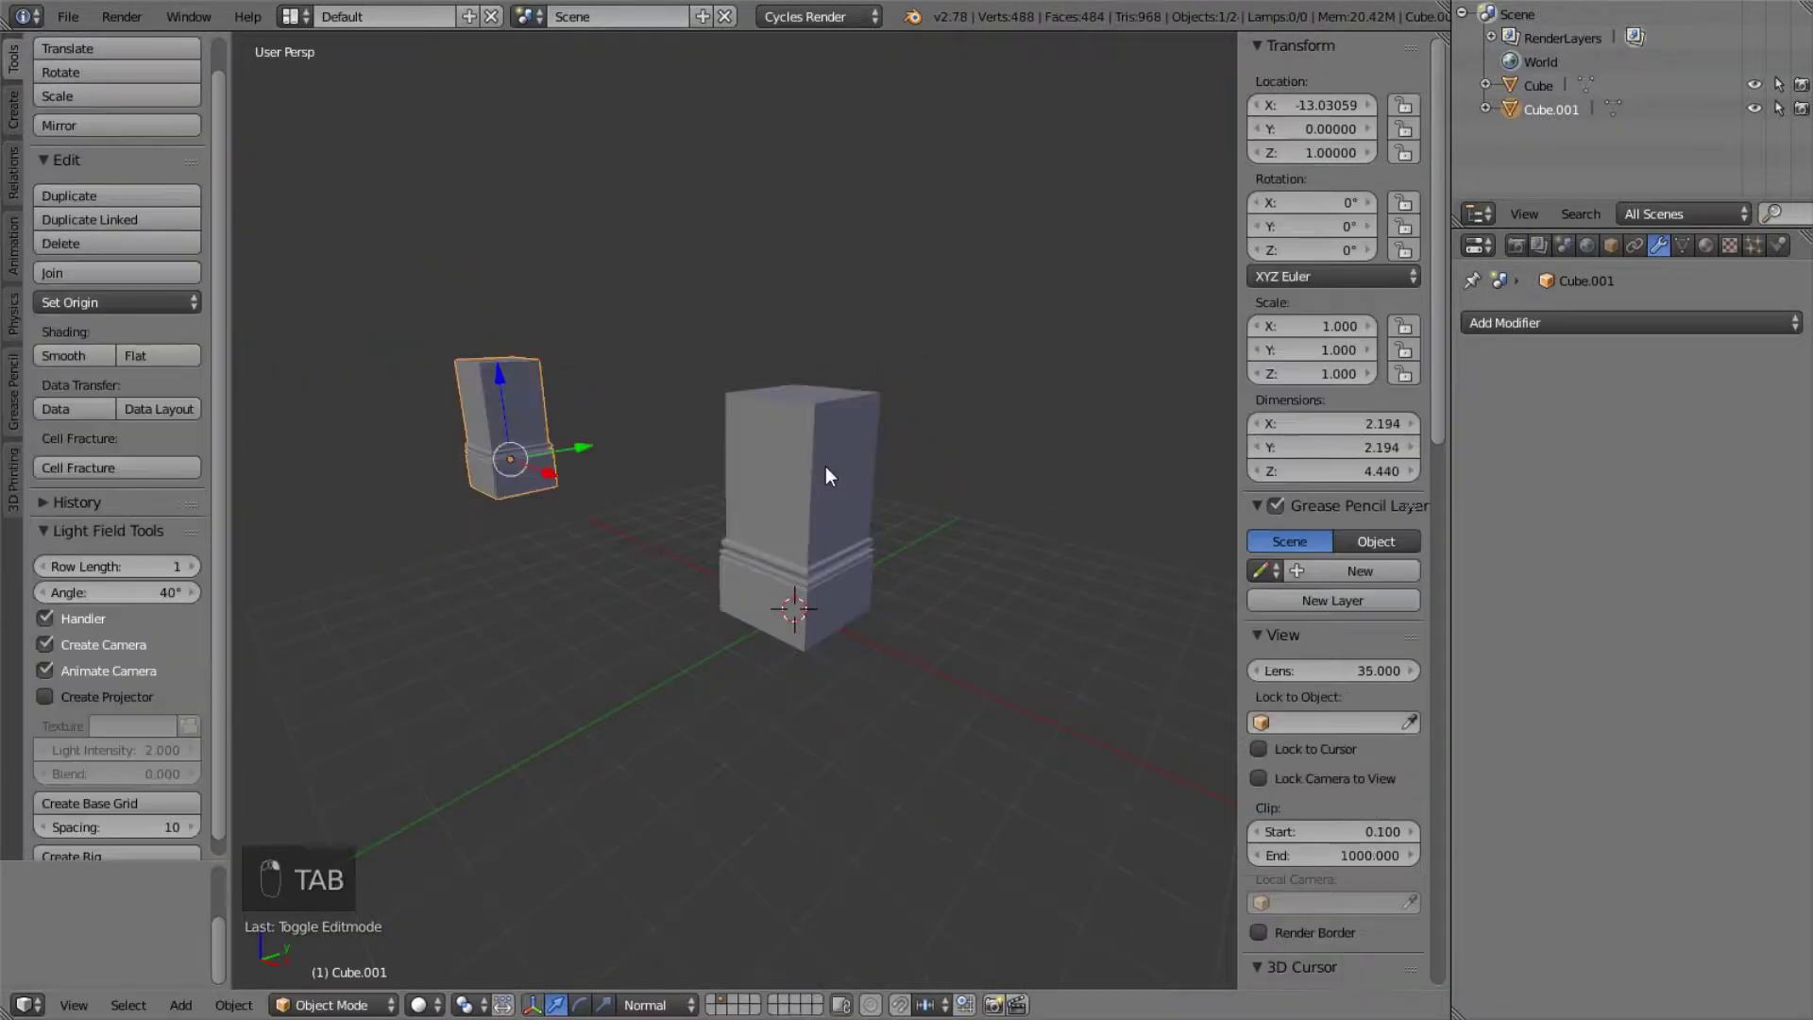
- Move all side faces of the original pillar about 4.65 units along X in Edit mode, stretching it into a wall
{"action": "right_click", "coordinate": [826, 466]}
{"action": "key", "text": "Tab"}
{"action": "right_click", "coordinate": [862, 491]}
{"action": "right_click", "coordinate": [841, 605], "text": "ctrl"}
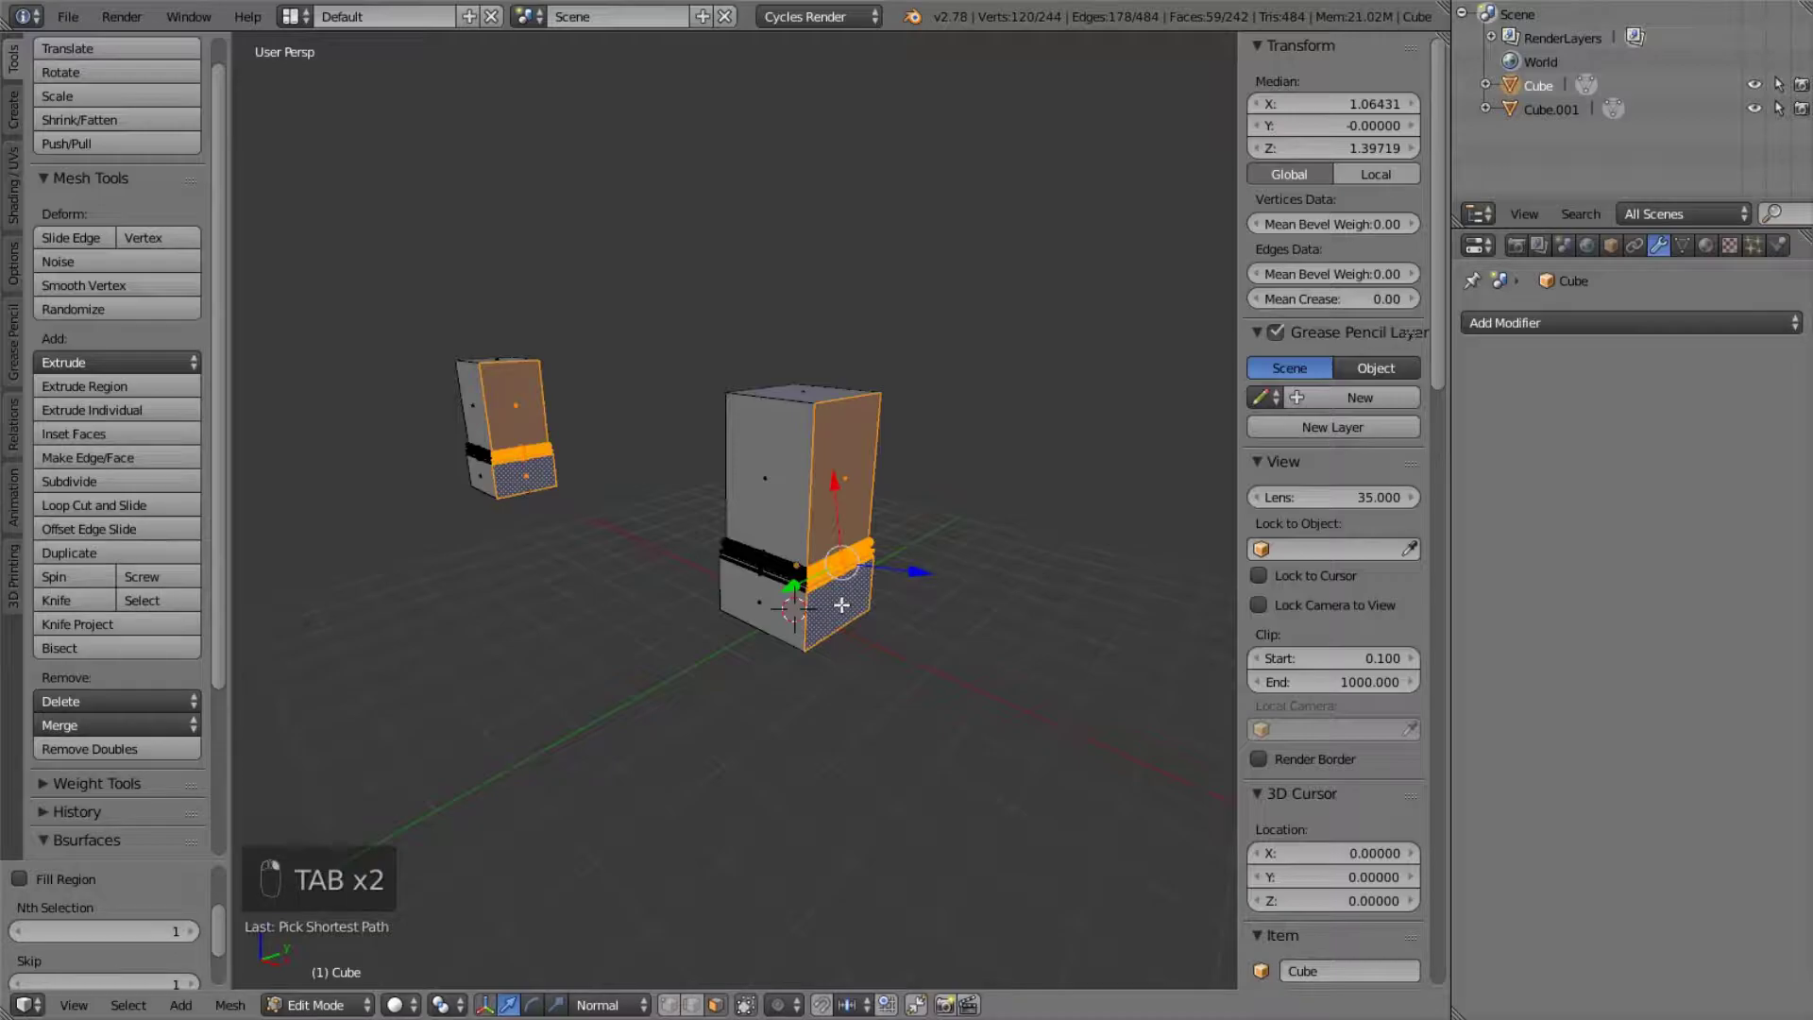
{"action": "key", "text": "g"}
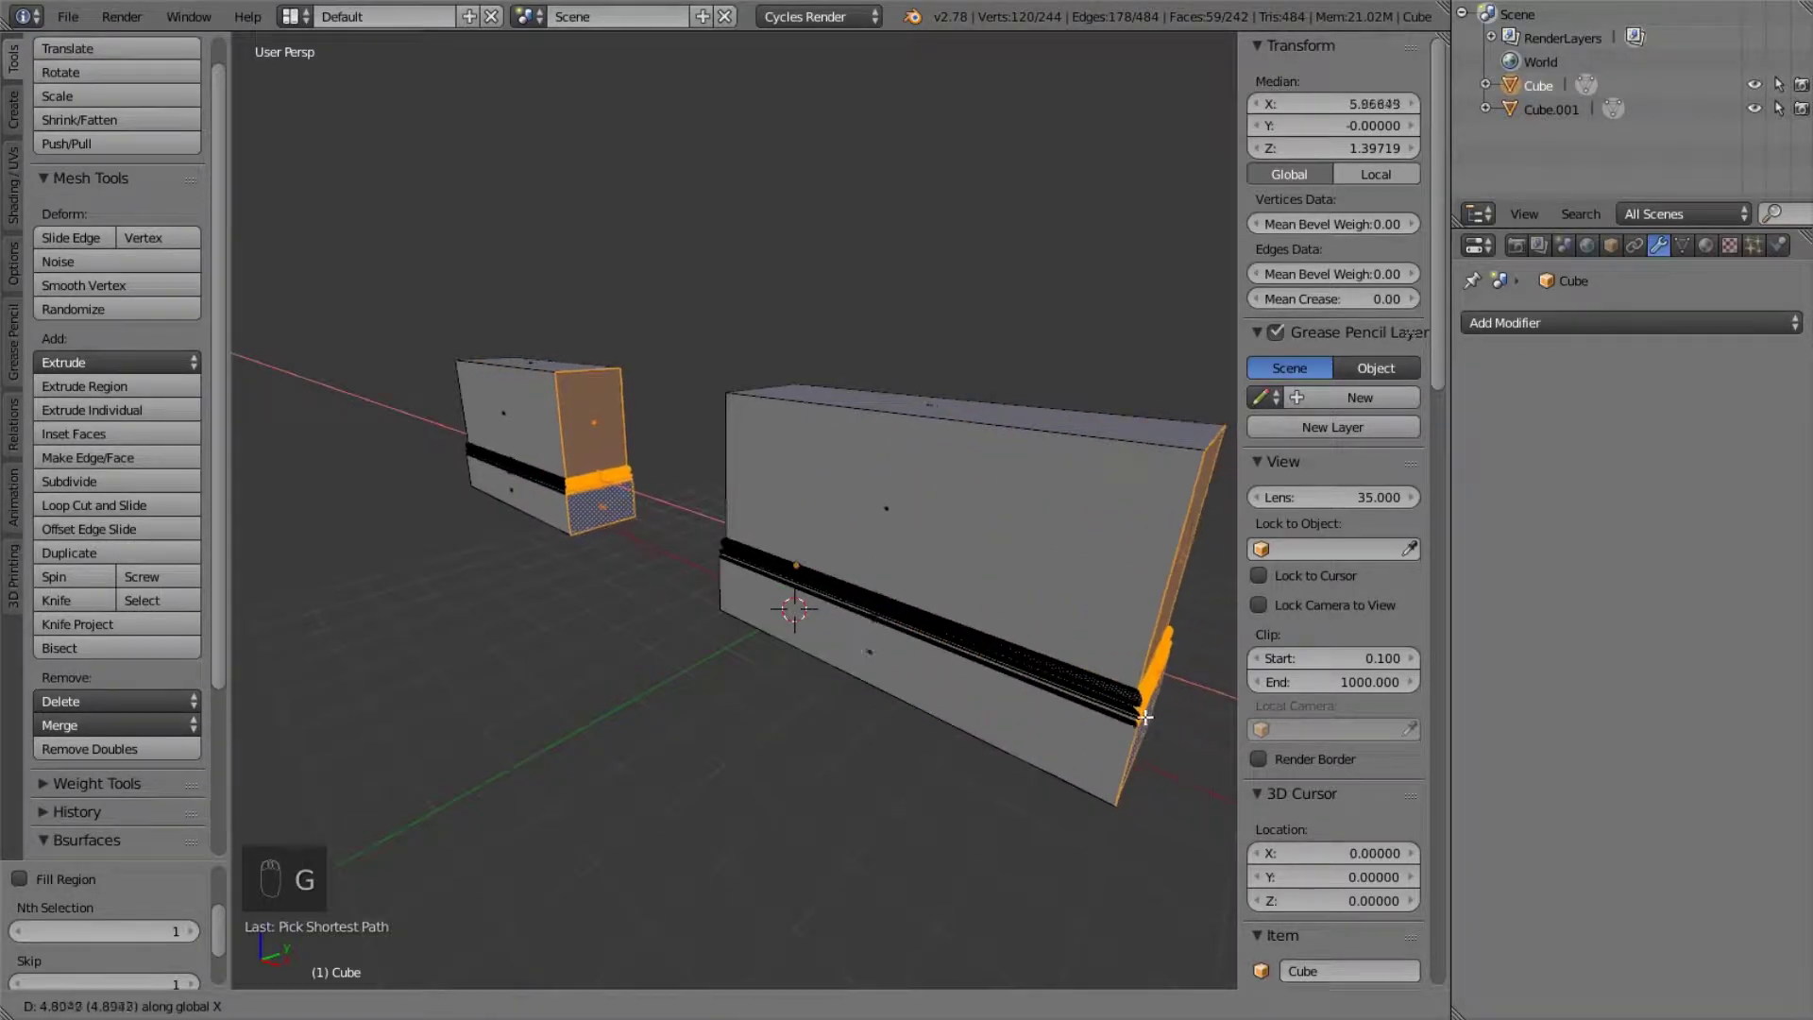
{"action": "left_click", "coordinate": [1139, 710]}
{"action": "middle_click_drag", "start_coordinate": [720, 494], "coordinate": [840, 476]}
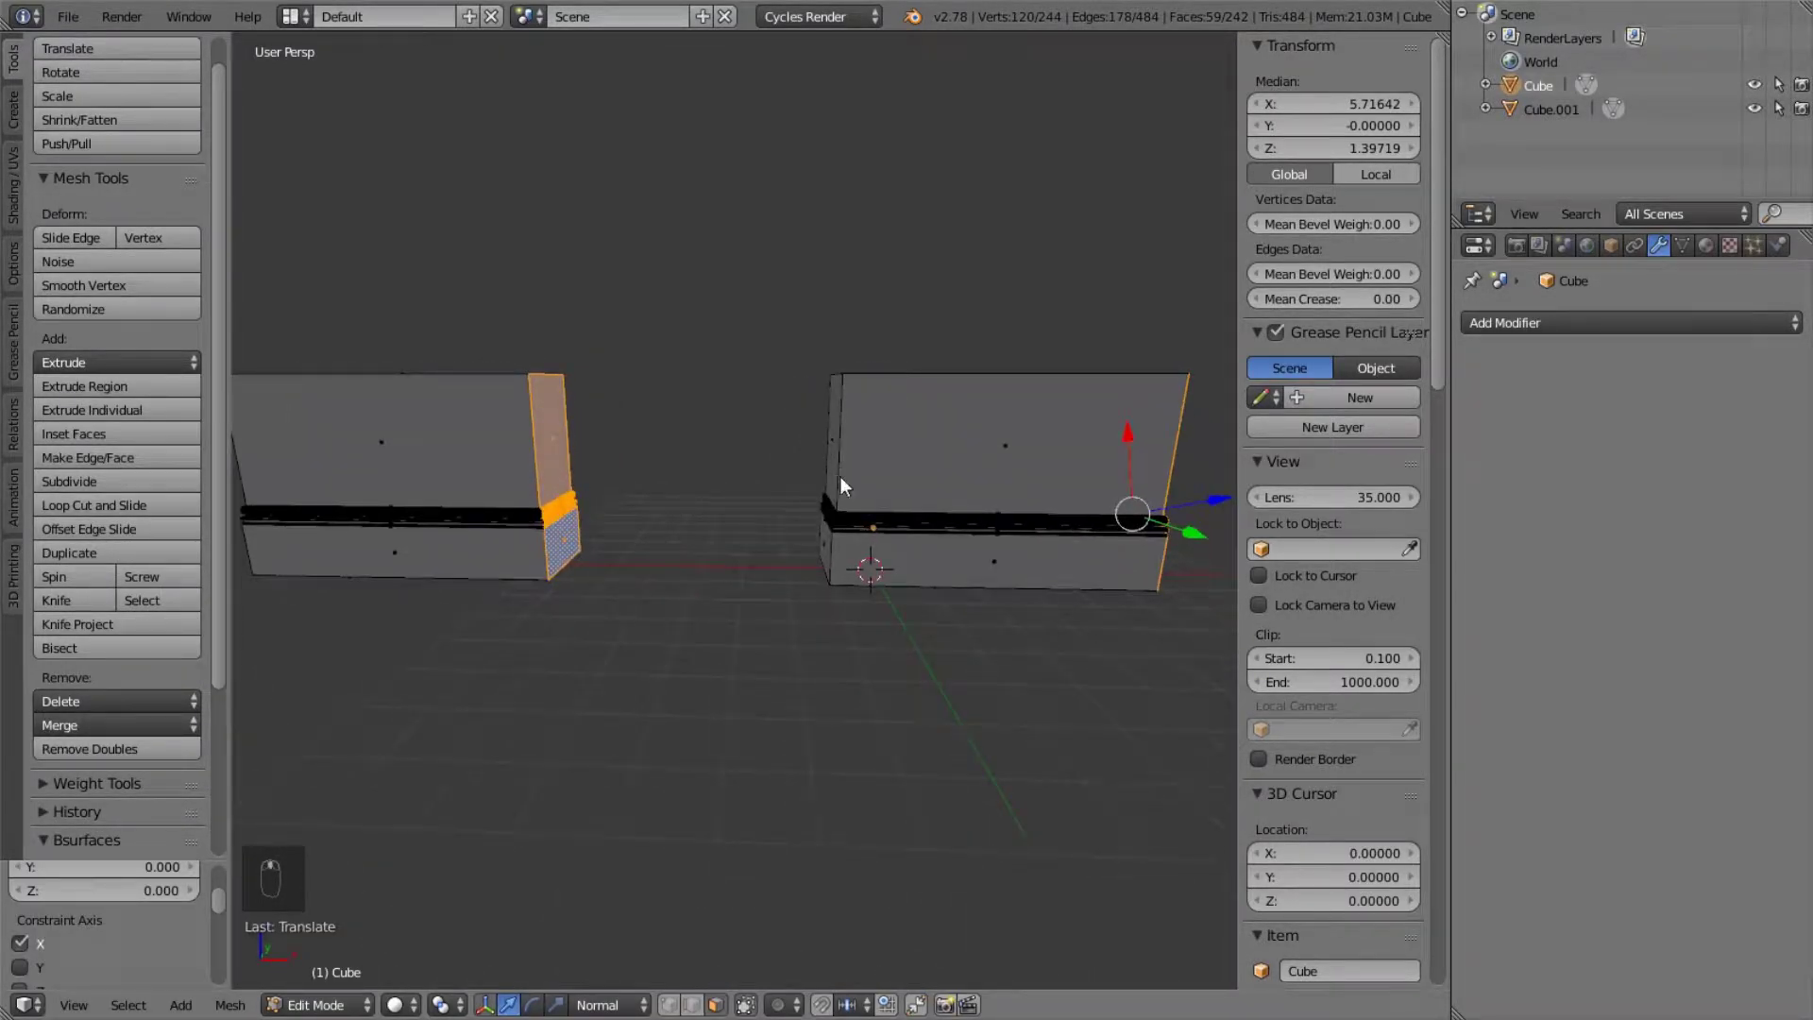
{"action": "key", "text": "Tab"}
- Shift the linked duplicate along X, then move both walls together along X to put the original at about X 5.907
{"action": "right_click", "coordinate": [483, 508]}
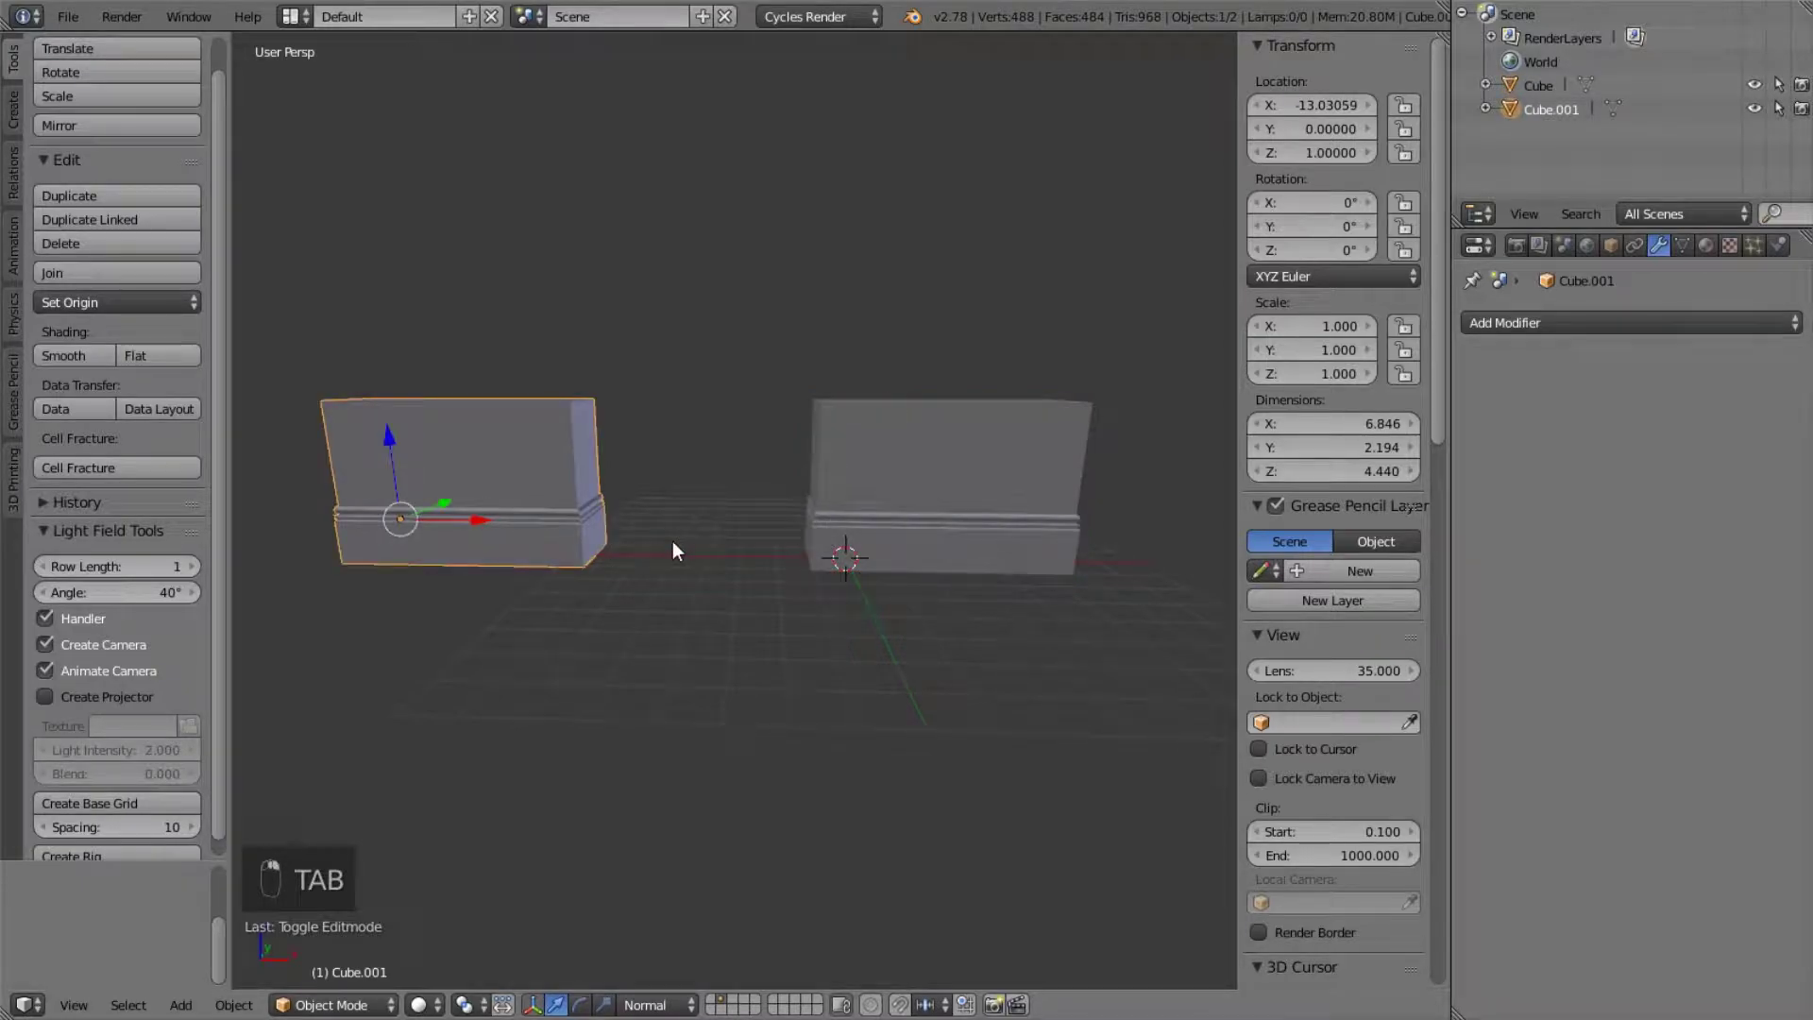
{"action": "key", "text": "g"}
{"action": "left_click", "coordinate": [563, 551]}
{"action": "right_click", "coordinate": [890, 504], "text": "shift"}
{"action": "key", "text": "g"}
- Examine the moulded bands of the stretched wall from several angles and distances
{"action": "middle_click_drag", "start_coordinate": [1057, 542], "coordinate": [888, 578]}
{"action": "scroll", "coordinate": [880, 644], "scroll_direction": "up", "scroll_amount": 2}
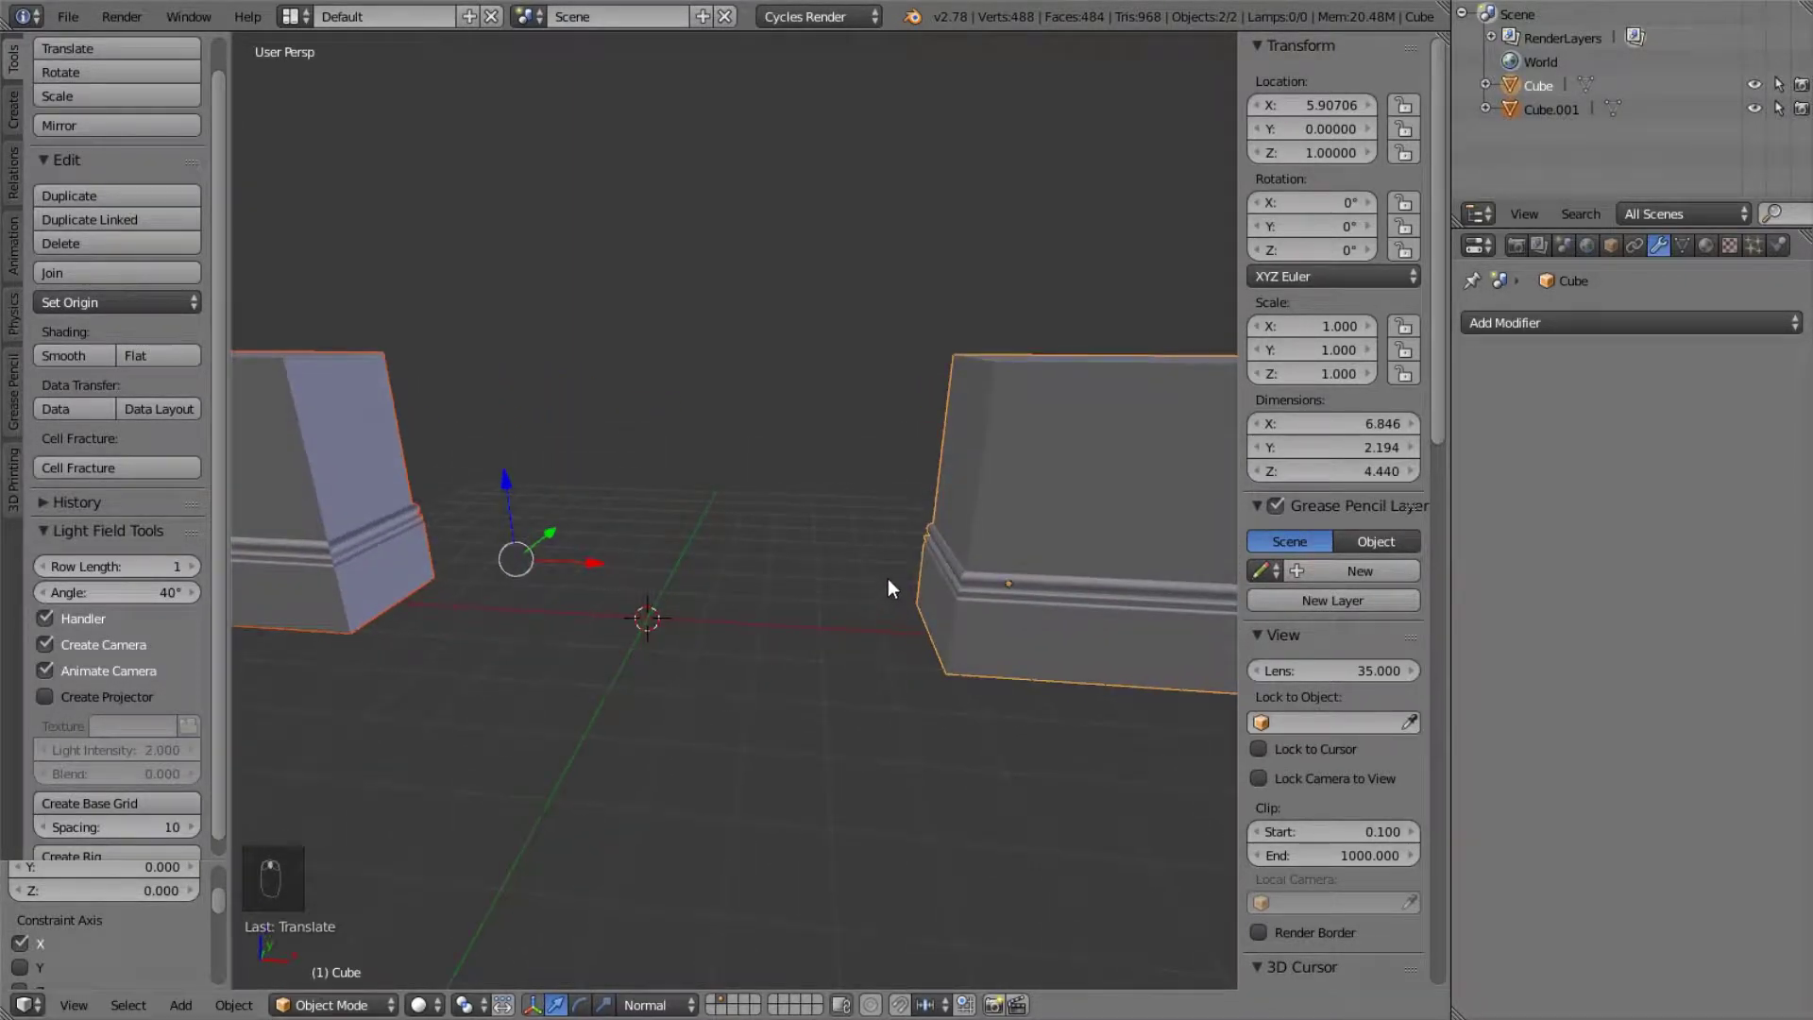
{"action": "scroll", "coordinate": [1031, 522], "scroll_direction": "up", "scroll_amount": 5}
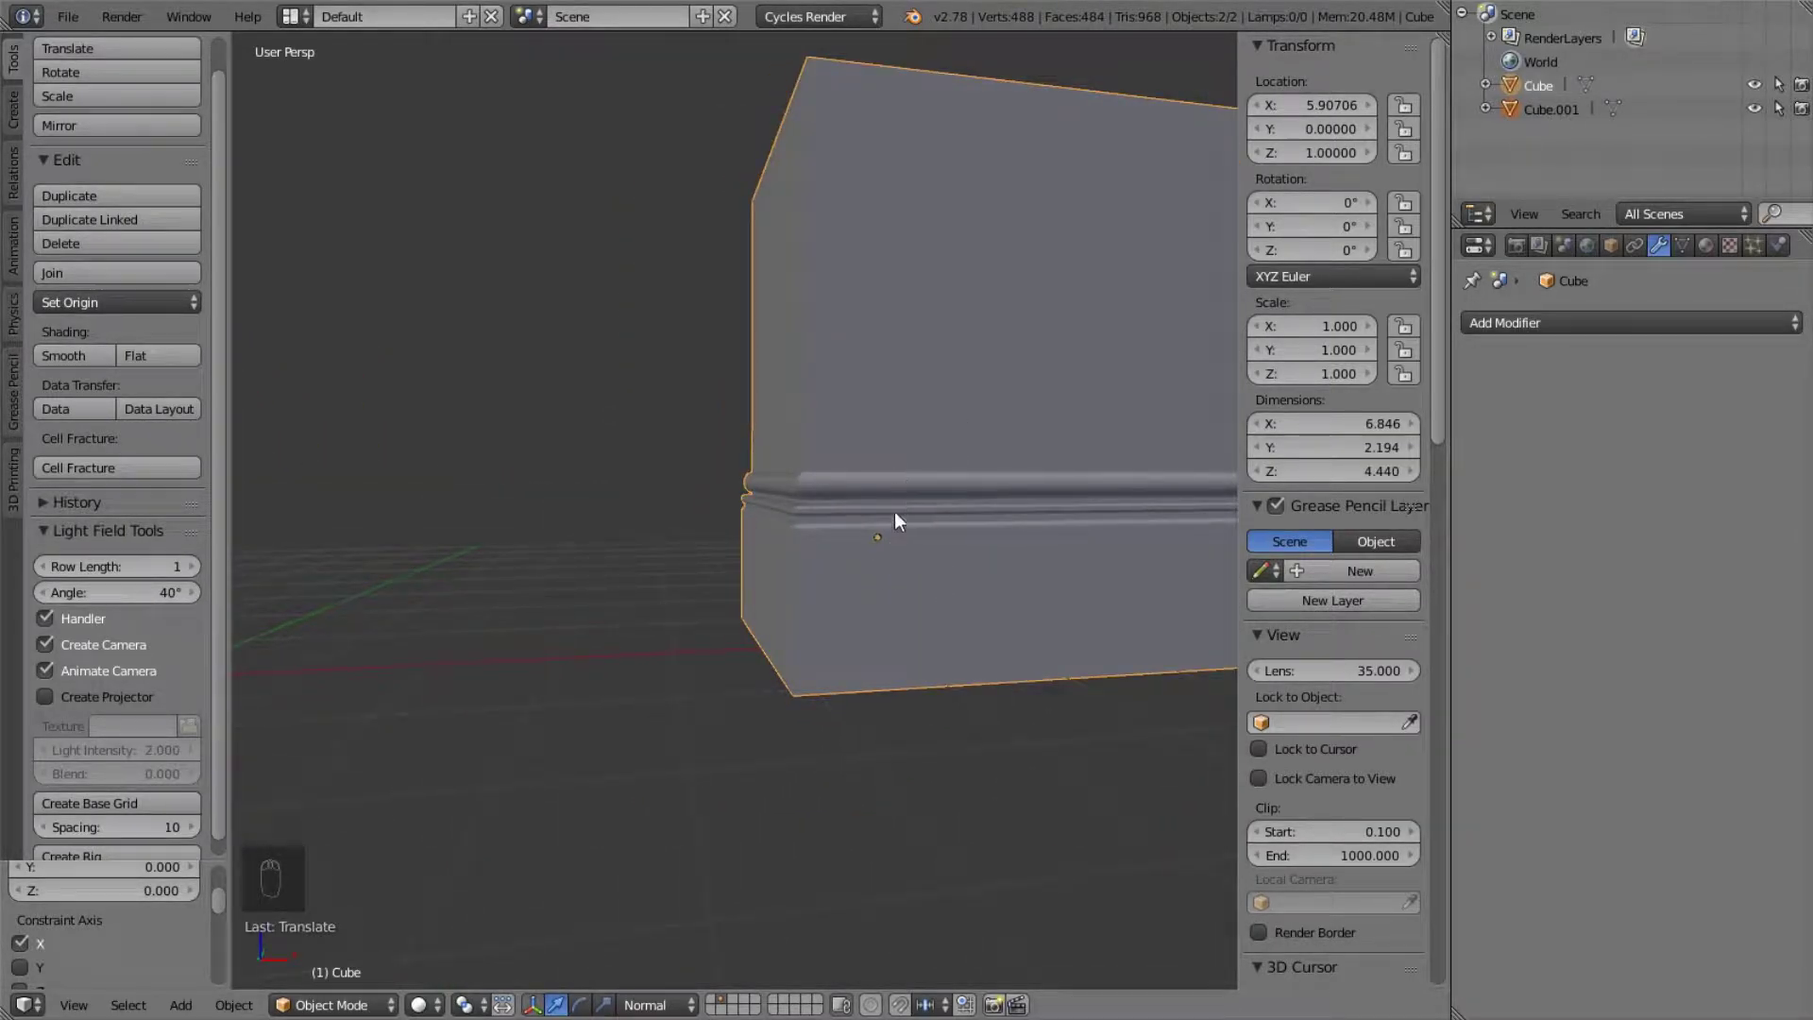
{"action": "scroll", "coordinate": [868, 489], "scroll_direction": "down", "scroll_amount": 2}
{"action": "middle_click_drag", "start_coordinate": [887, 484], "coordinate": [648, 512]}
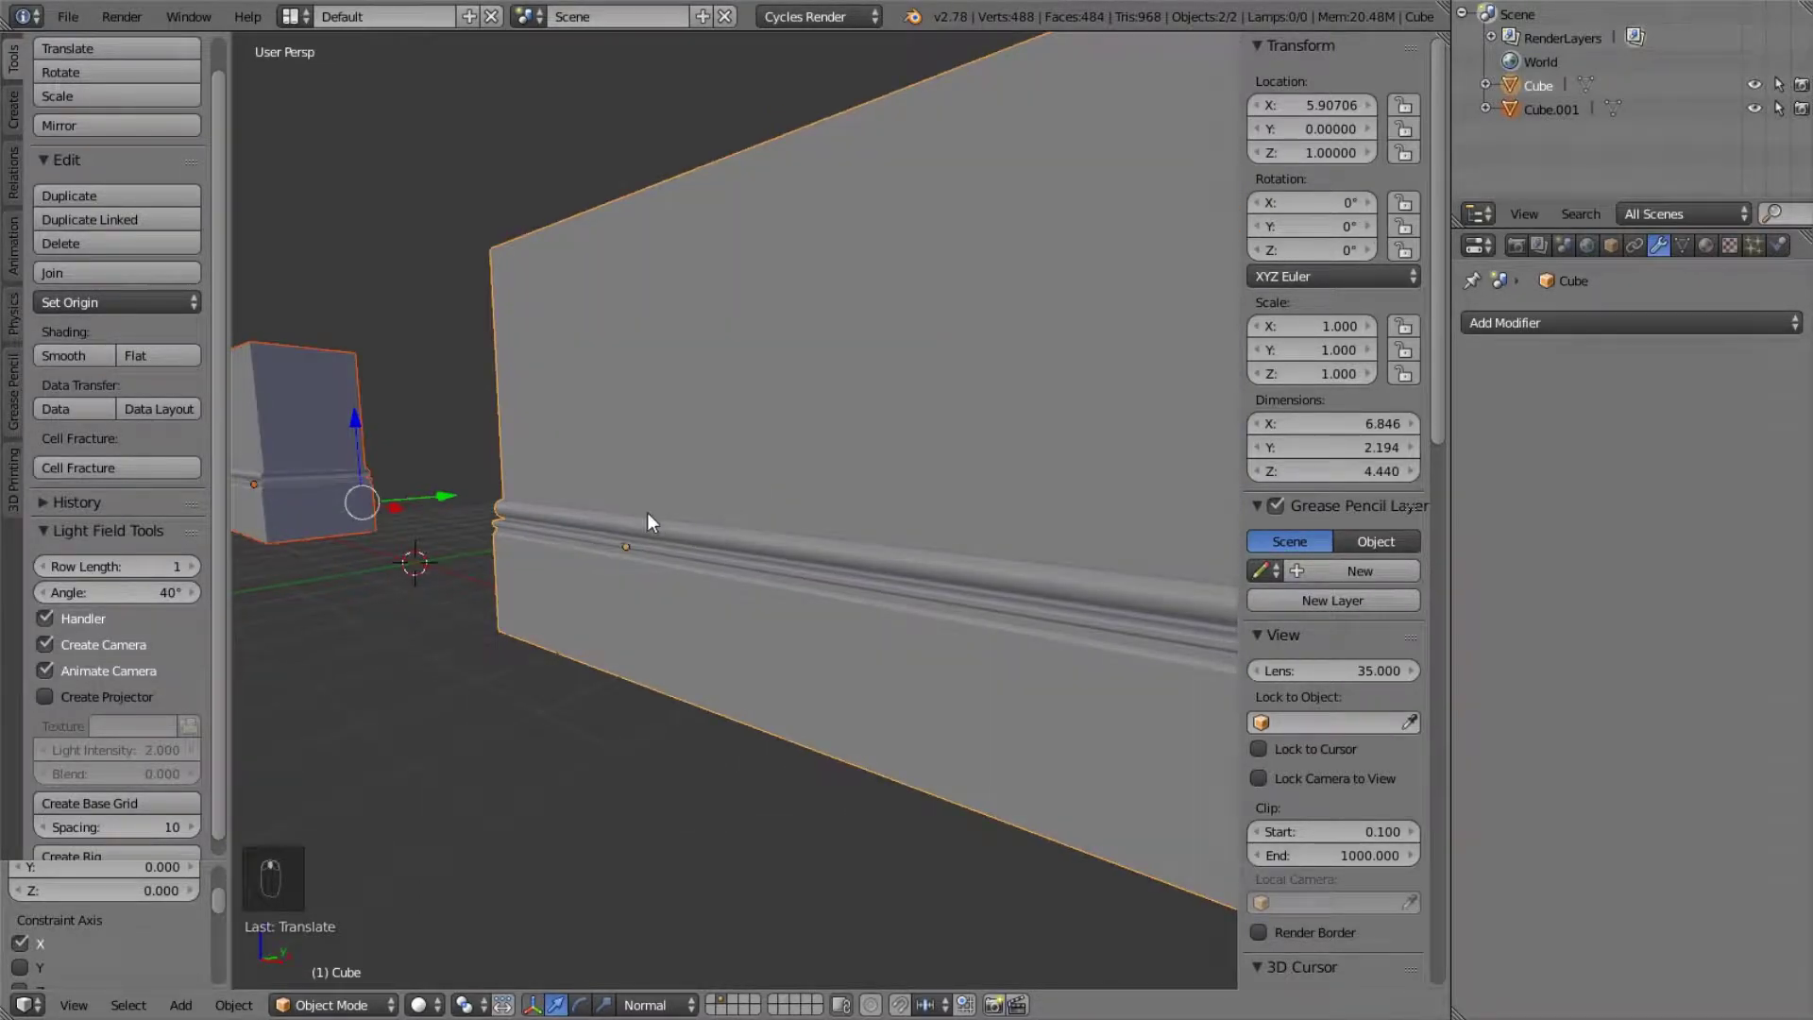
{"action": "middle_click_drag", "start_coordinate": [557, 570], "coordinate": [575, 506]}
{"action": "middle_click_drag", "start_coordinate": [597, 501], "coordinate": [652, 638]}
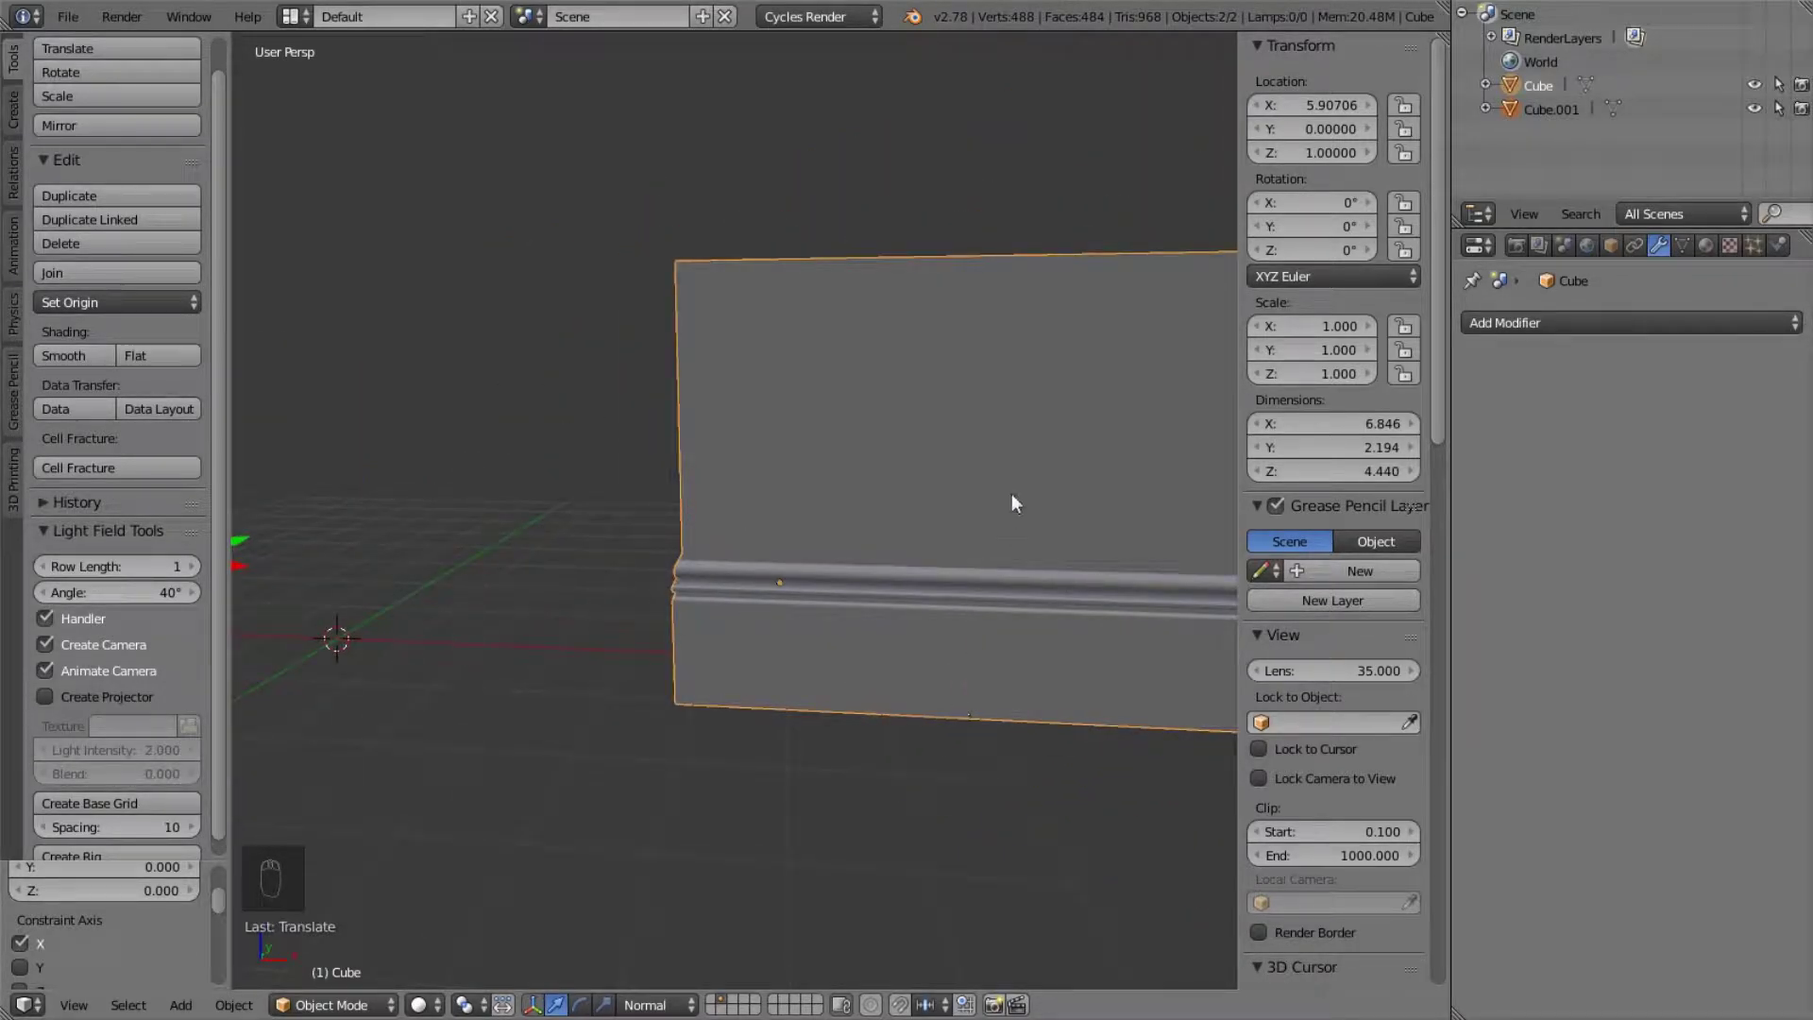
{"action": "middle_click_drag", "start_coordinate": [1012, 495], "coordinate": [1017, 478]}
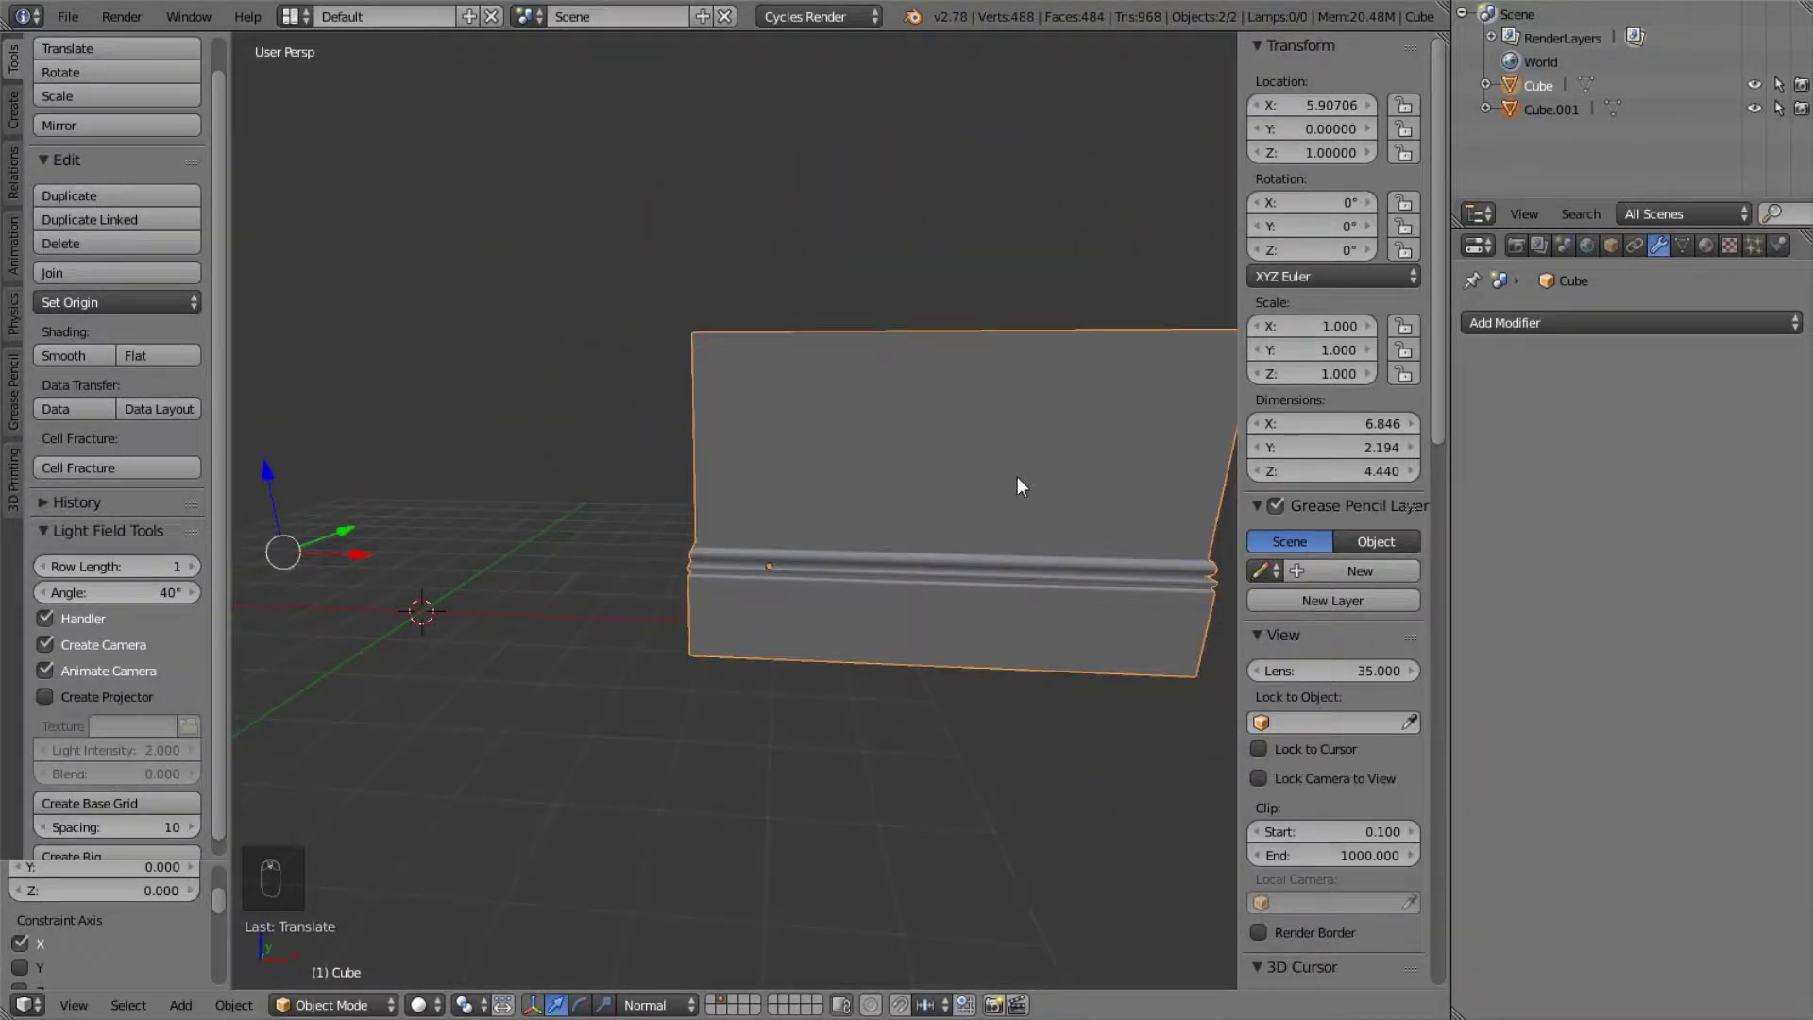
- Add one vertical loop cut around the middle of the original wall in Edit mode
{"action": "key", "text": "Tab"}
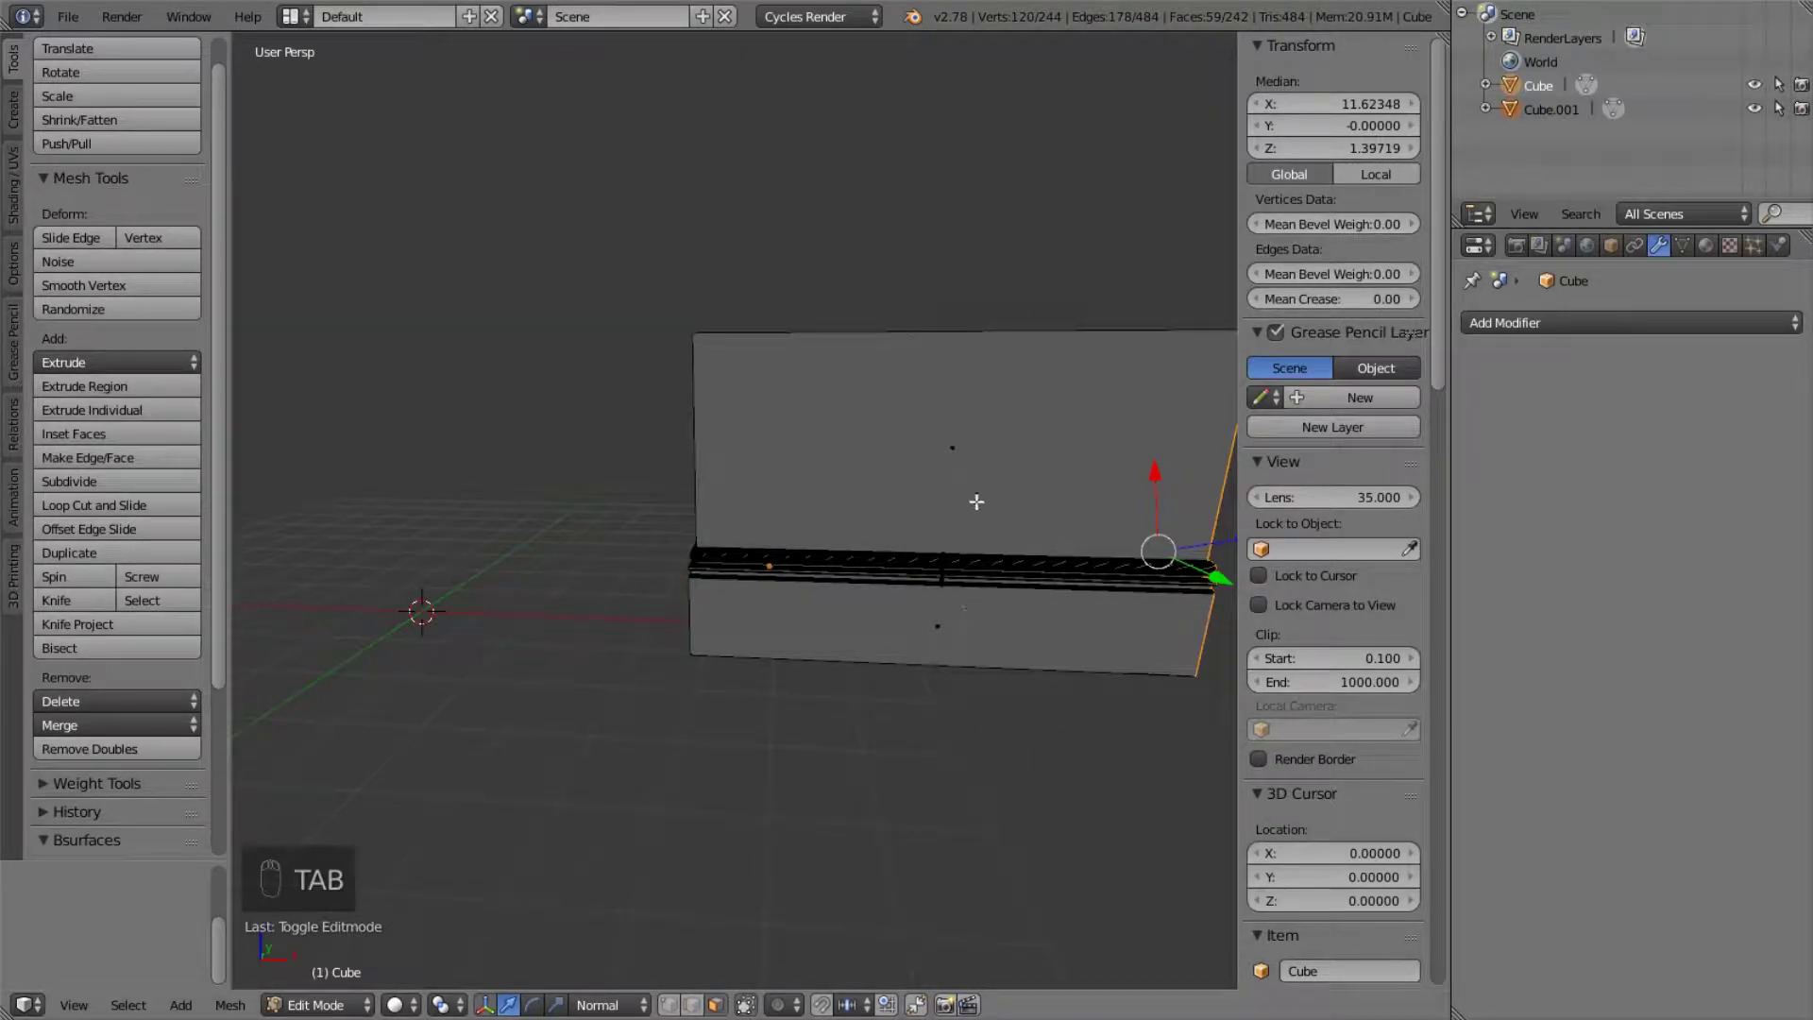
{"action": "key", "text": "ctrl+r"}
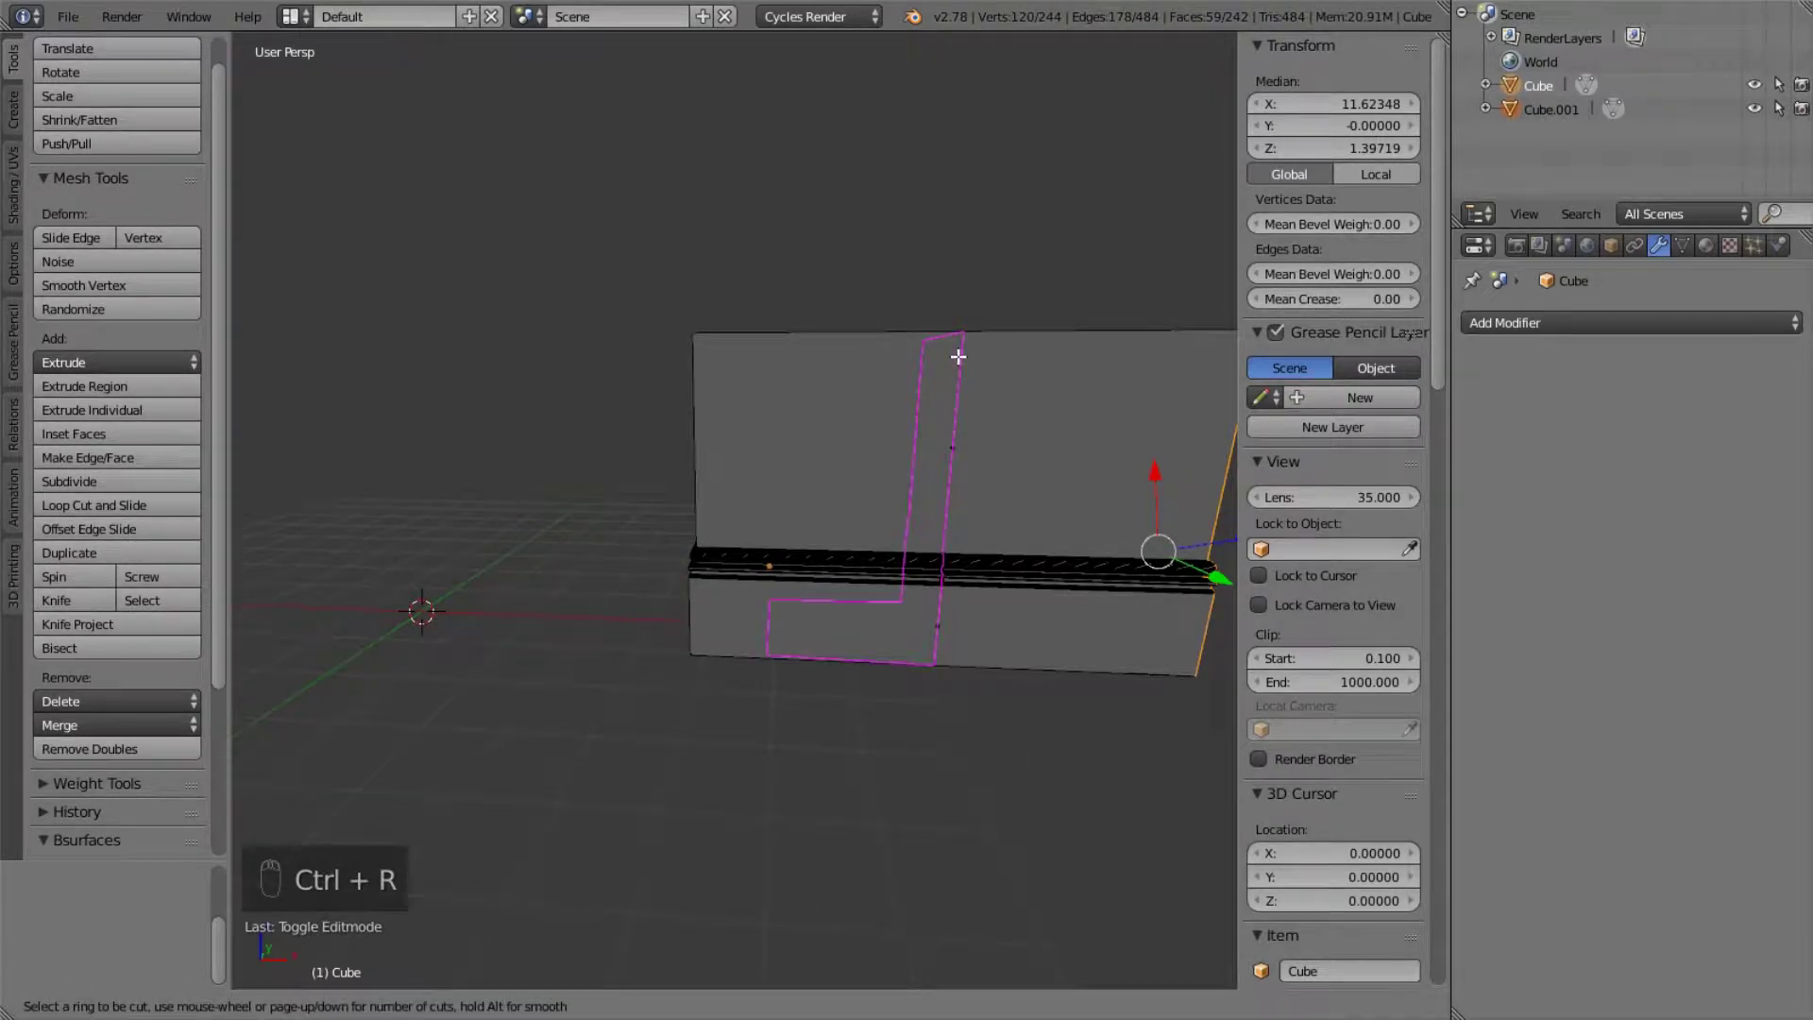
{"action": "left_click", "coordinate": [958, 356]}
{"action": "left_click", "coordinate": [961, 387]}
{"action": "middle_click_drag", "start_coordinate": [987, 557], "coordinate": [940, 541]}
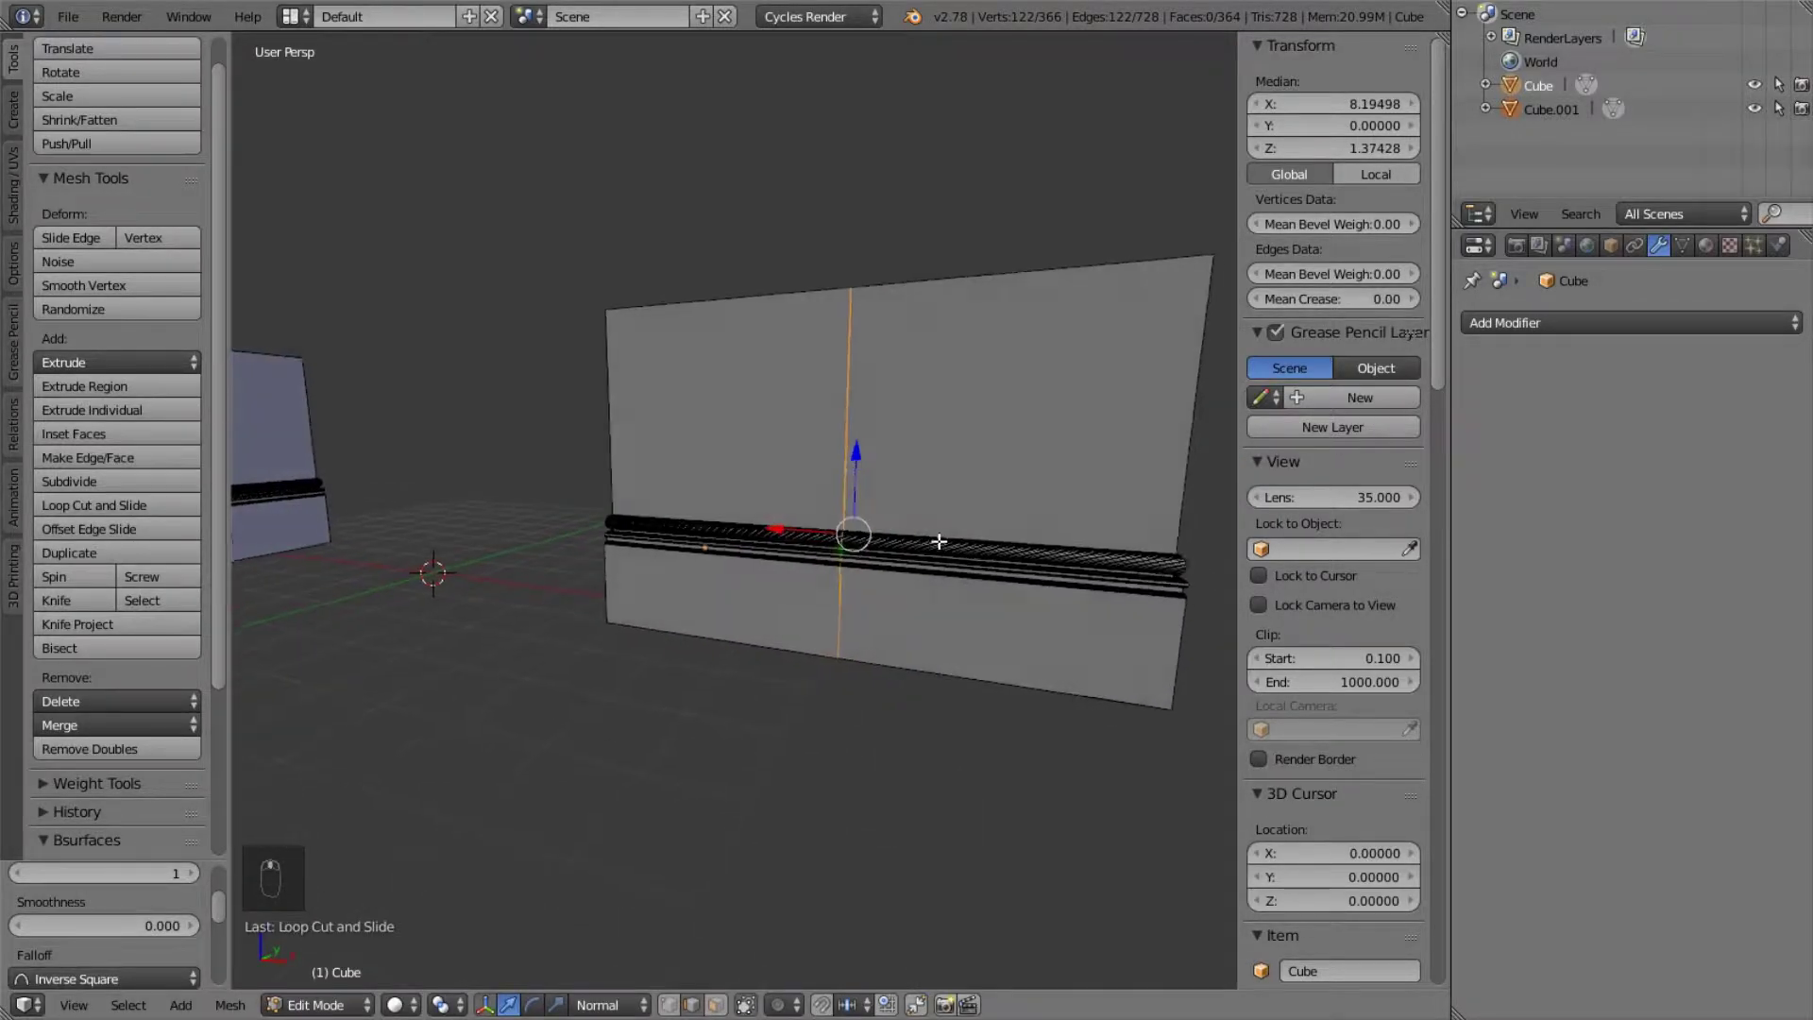
{"action": "scroll", "coordinate": [940, 541], "scroll_direction": "up", "scroll_amount": 4}
{"action": "scroll", "coordinate": [776, 349], "scroll_direction": "down", "scroll_amount": 5}
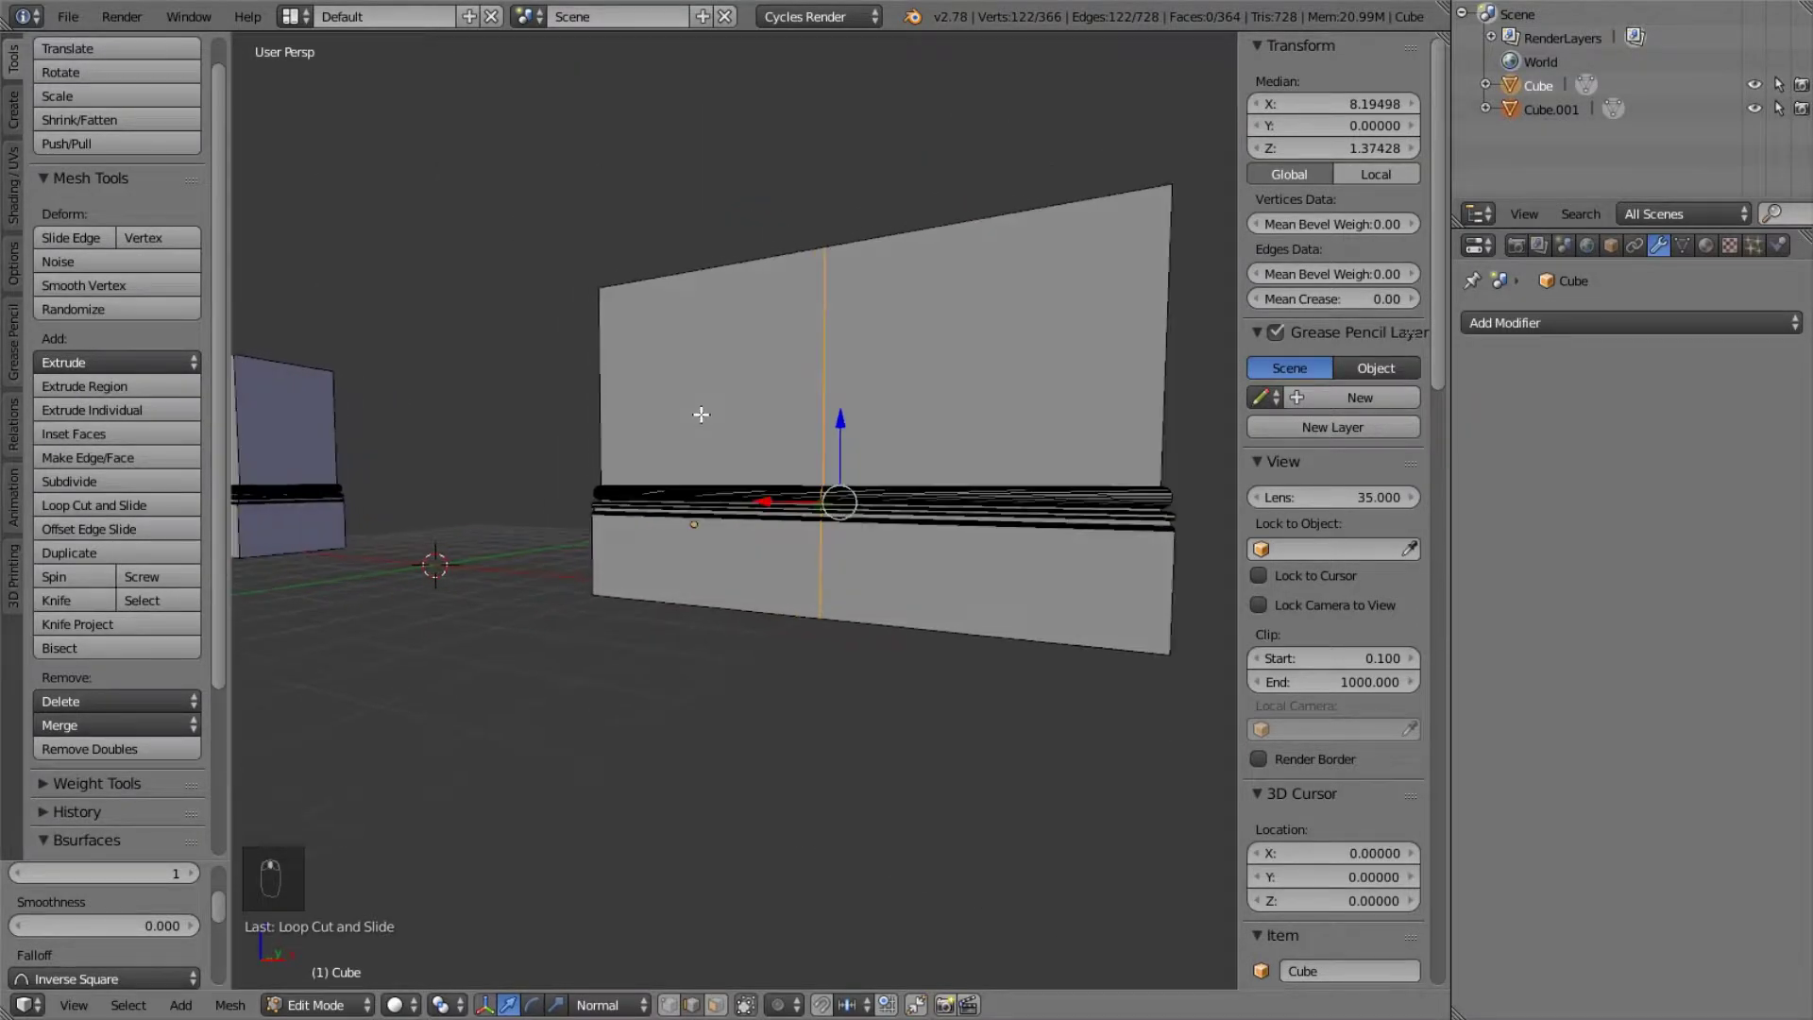
- Try a second vertical loop cut slid close to the wall's end, at about X 5.12, then undo it
{"action": "middle_click_drag", "start_coordinate": [701, 414], "coordinate": [984, 532]}
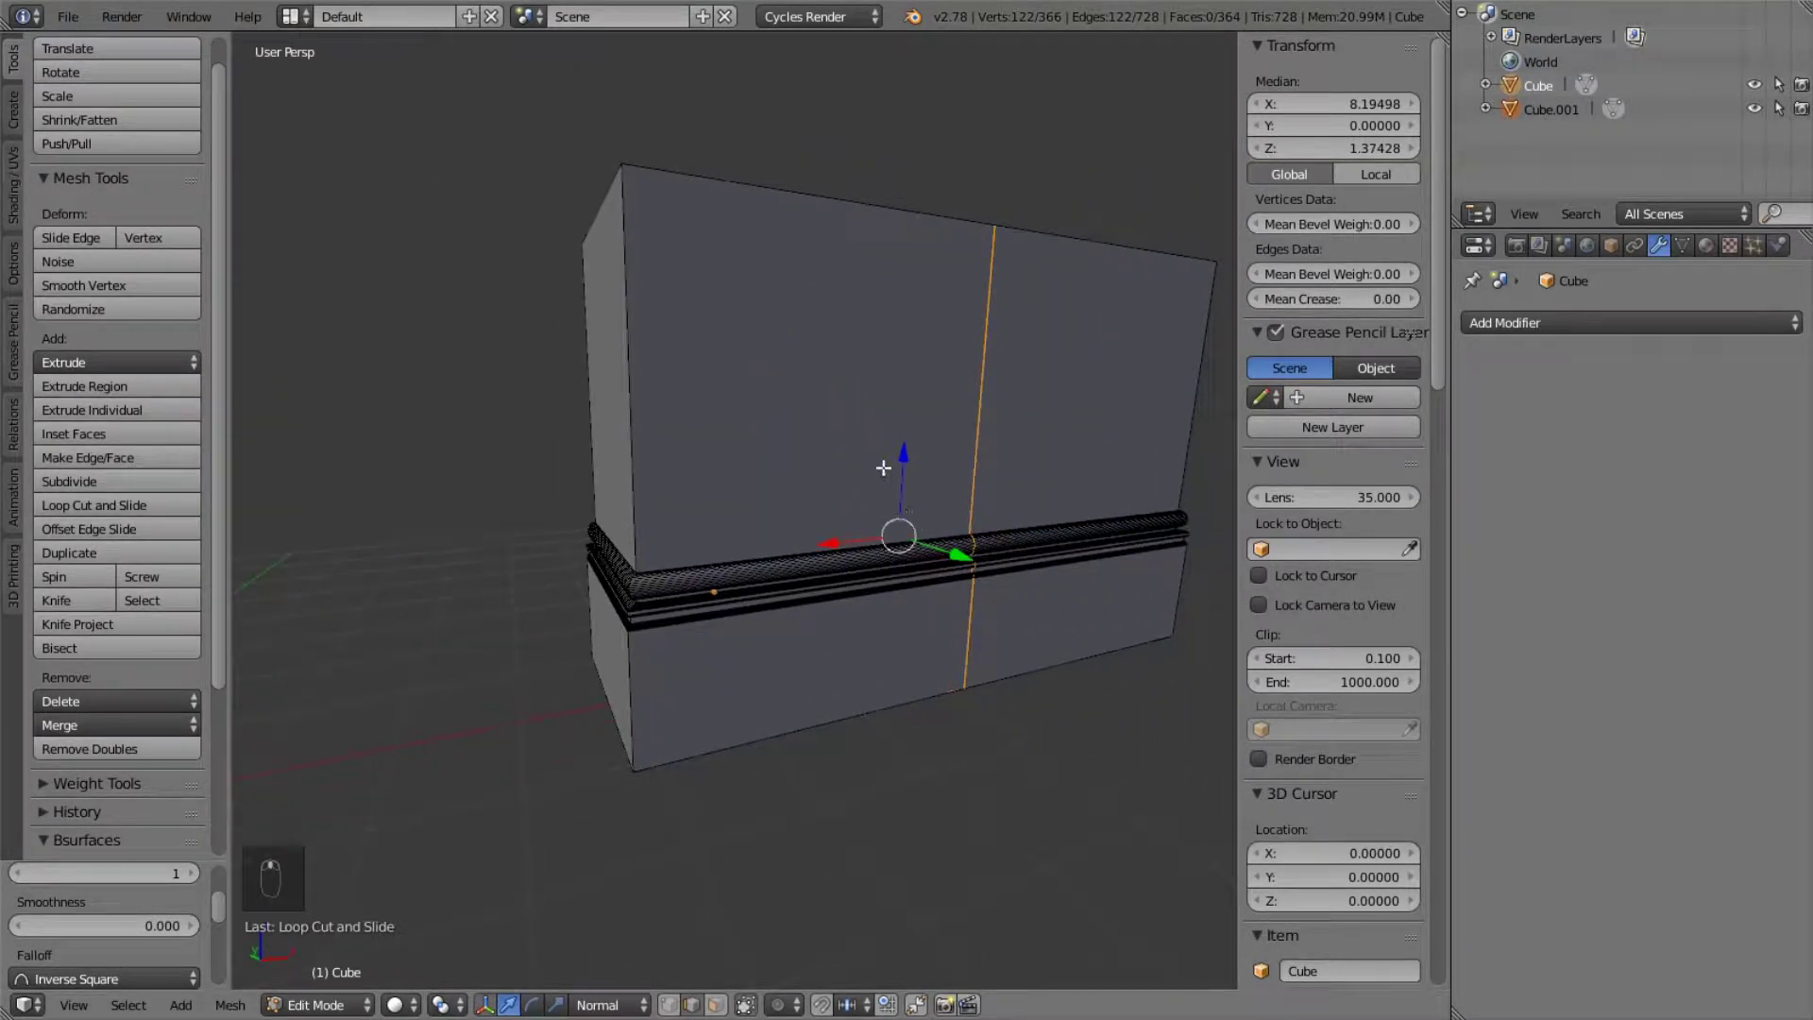
{"action": "key", "text": "ctrl+r"}
{"action": "left_click", "coordinate": [826, 237]}
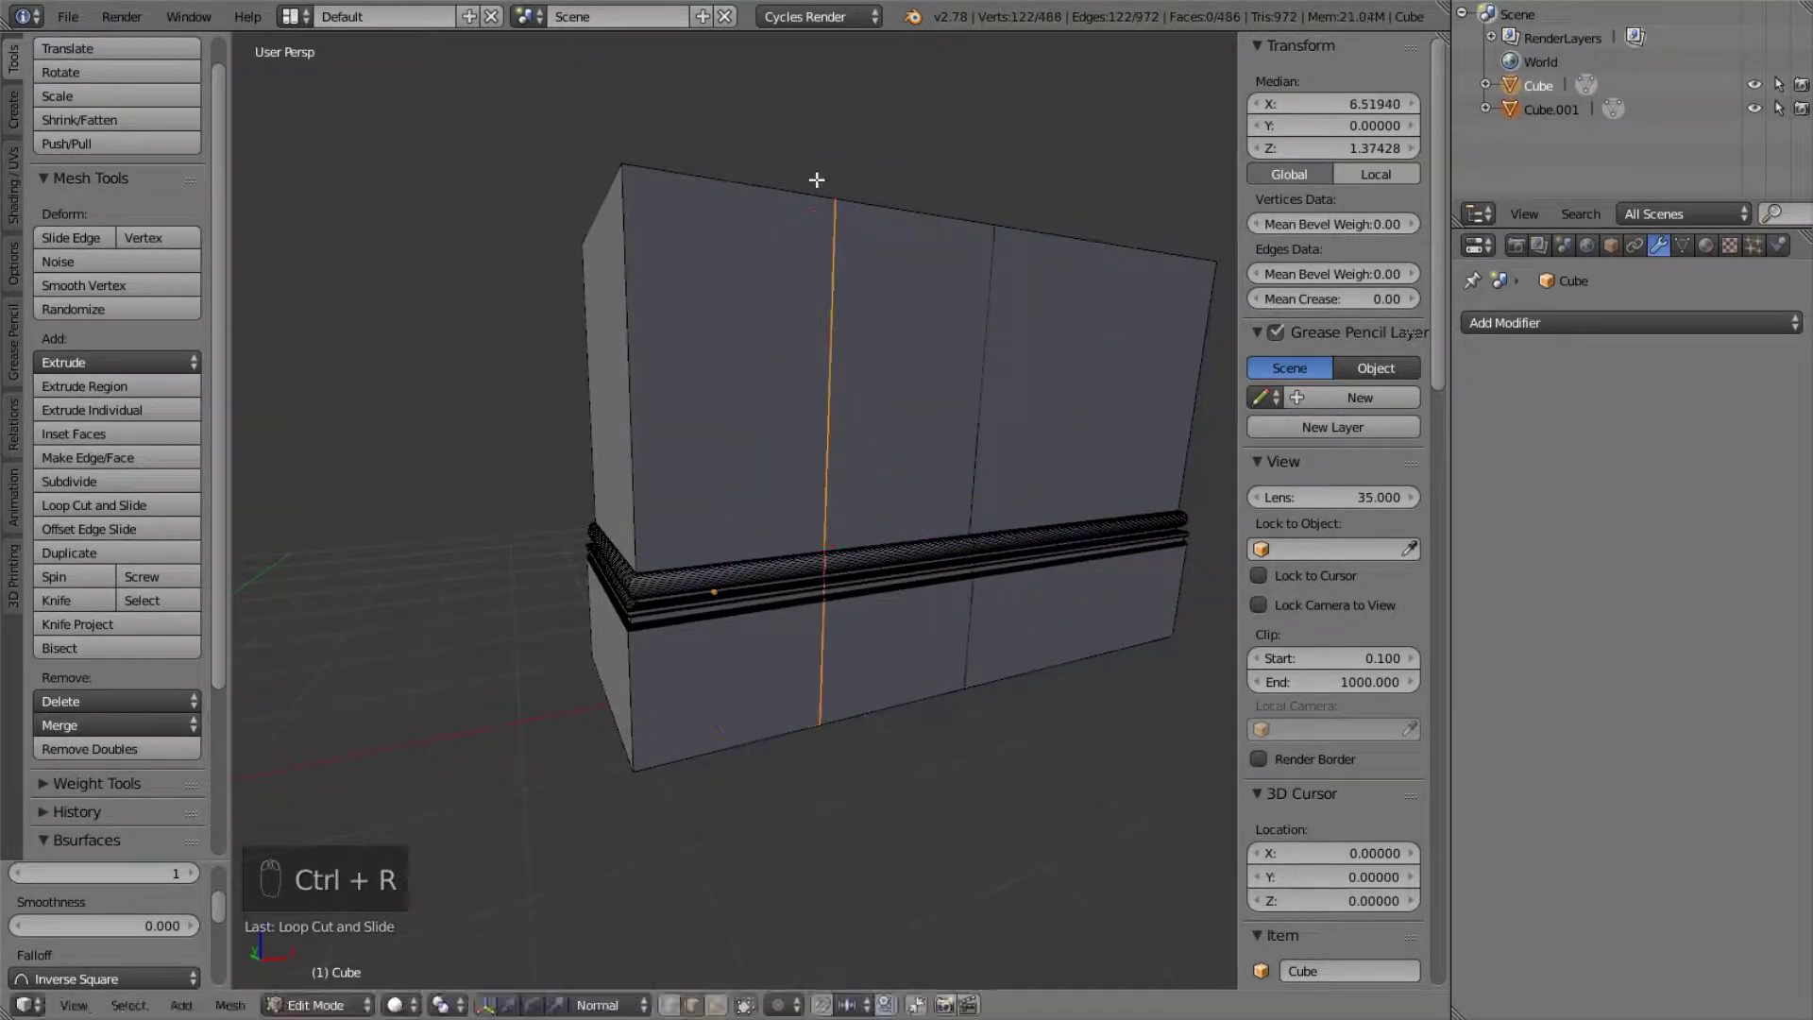
{"action": "left_click", "coordinate": [639, 271]}
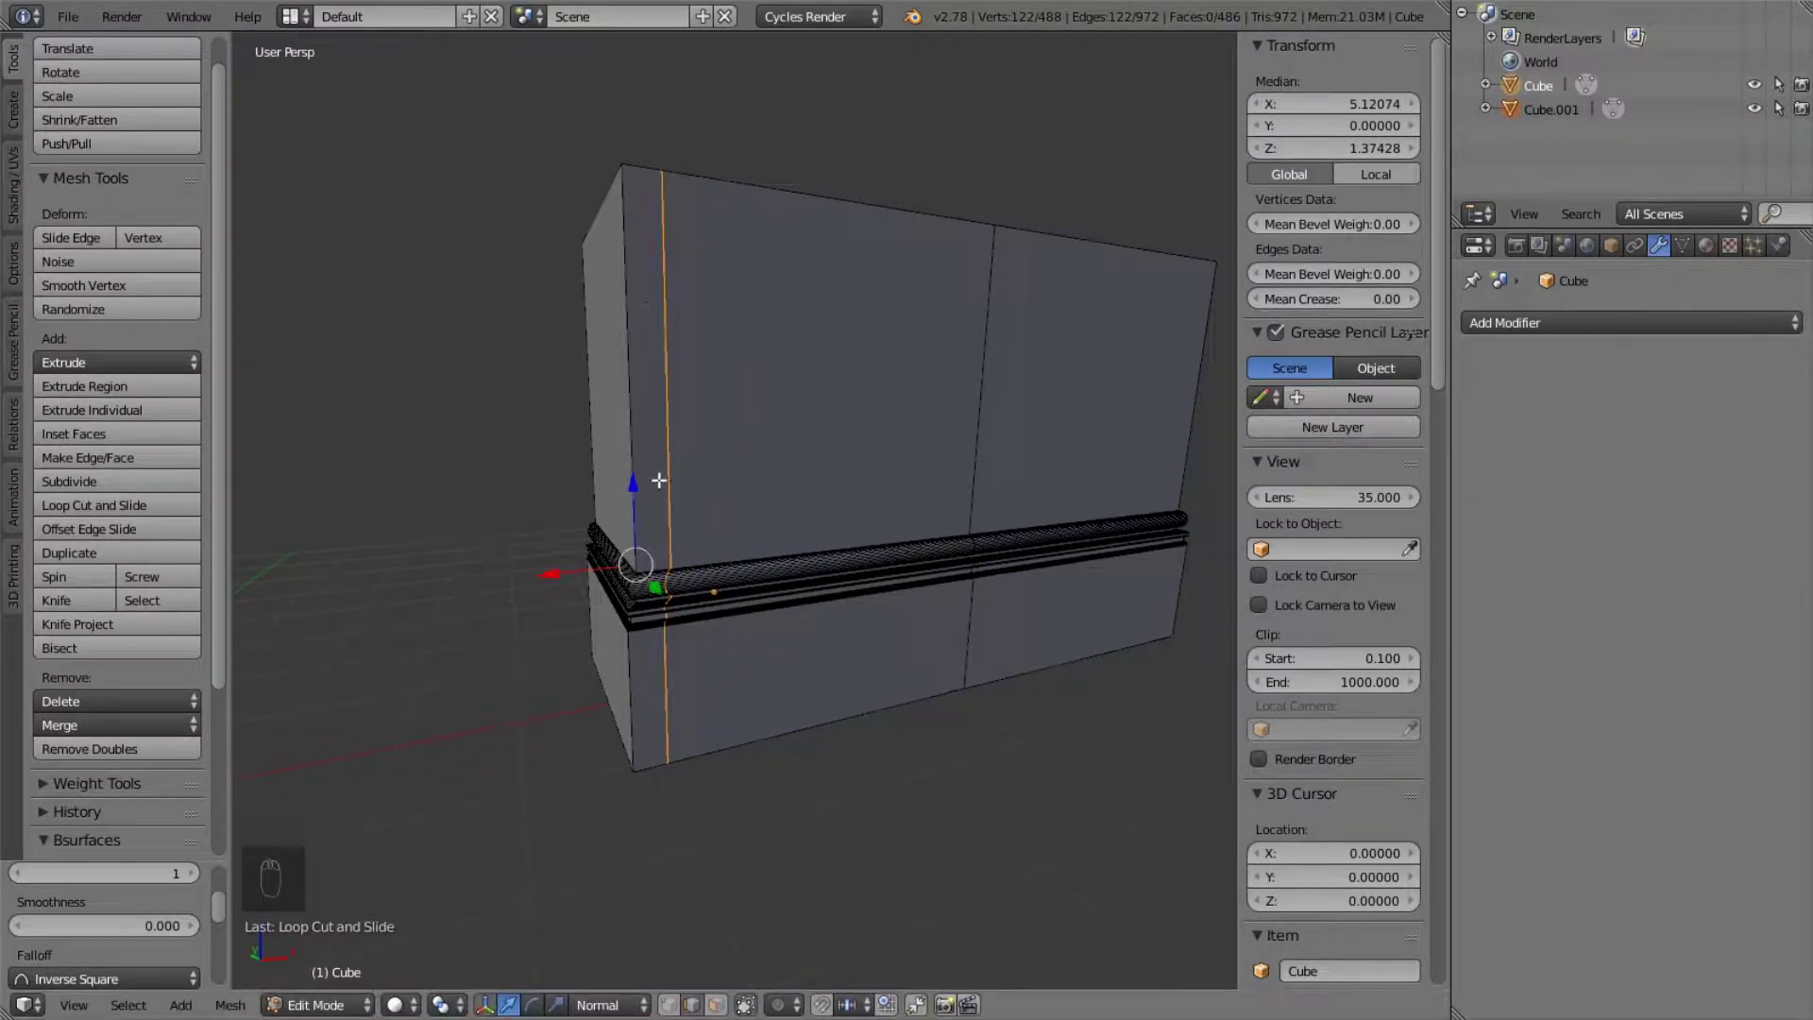
{"action": "scroll", "coordinate": [687, 596], "scroll_direction": "up", "scroll_amount": 3}
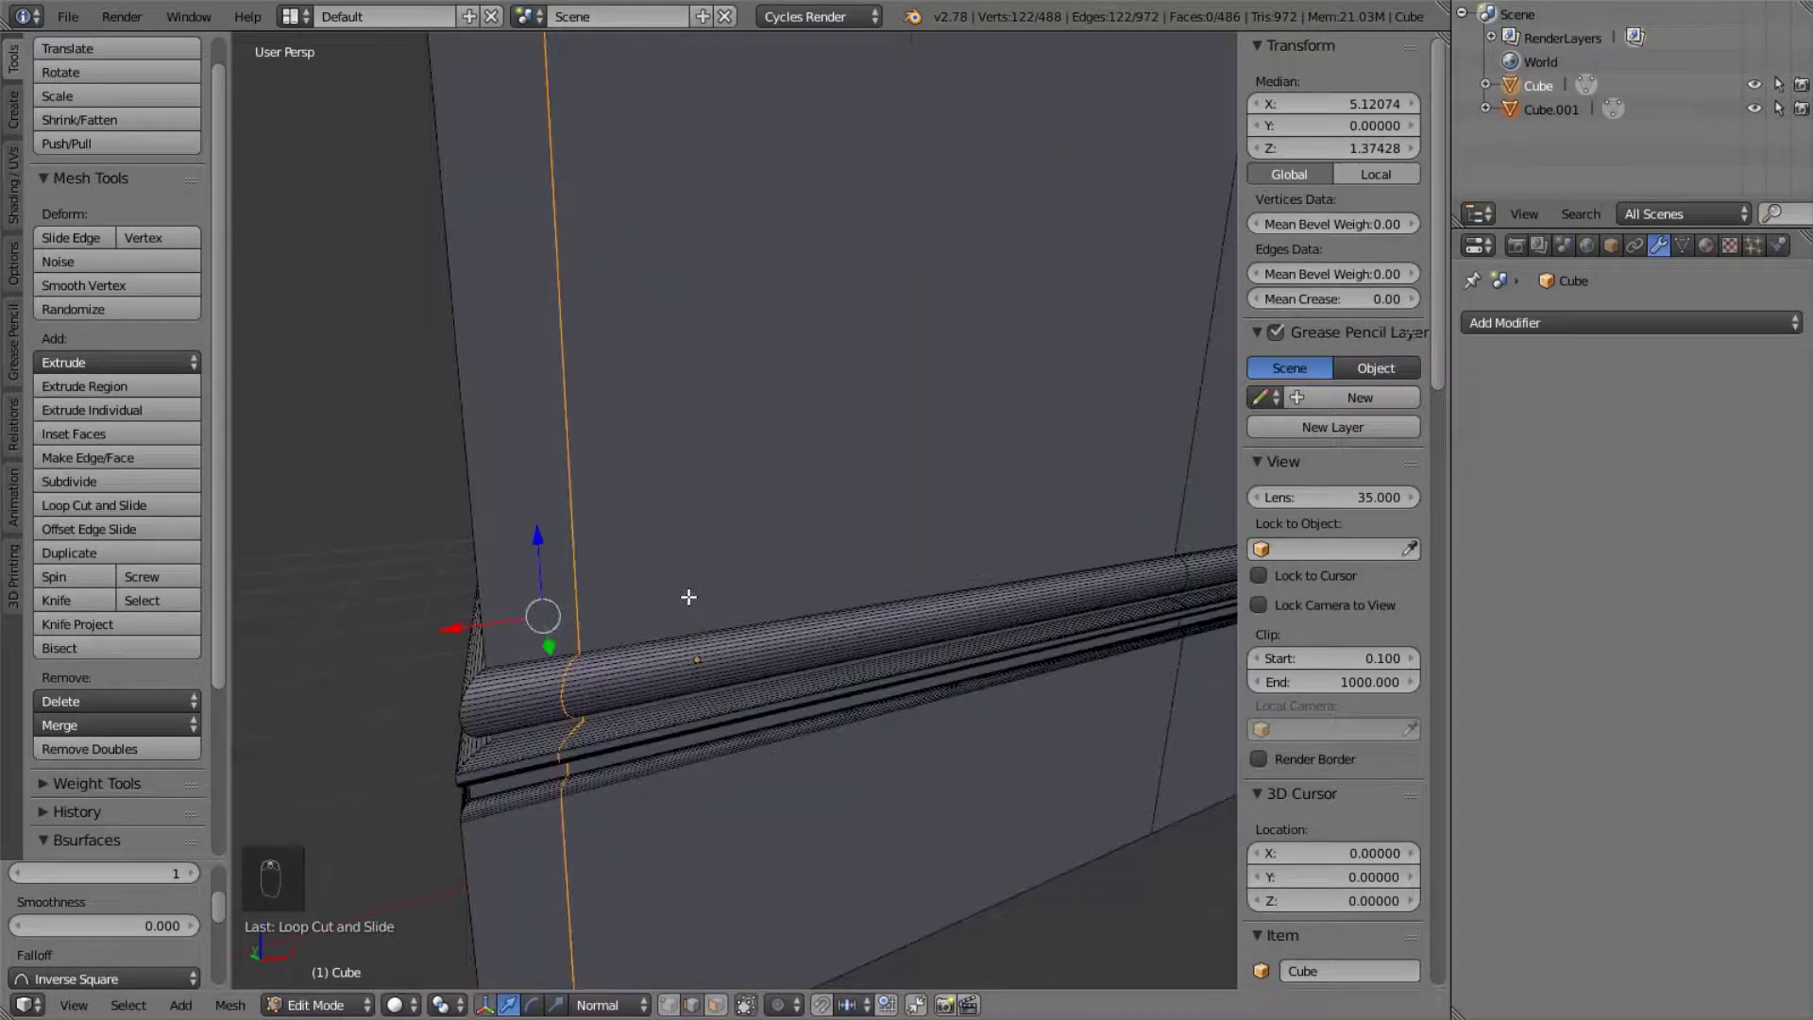
{"action": "right_click", "coordinate": [481, 716]}
{"action": "key", "text": "ctrl+z"}
{"action": "key", "text": "ctrl+z"}
{"action": "key", "text": "ctrl+z"}
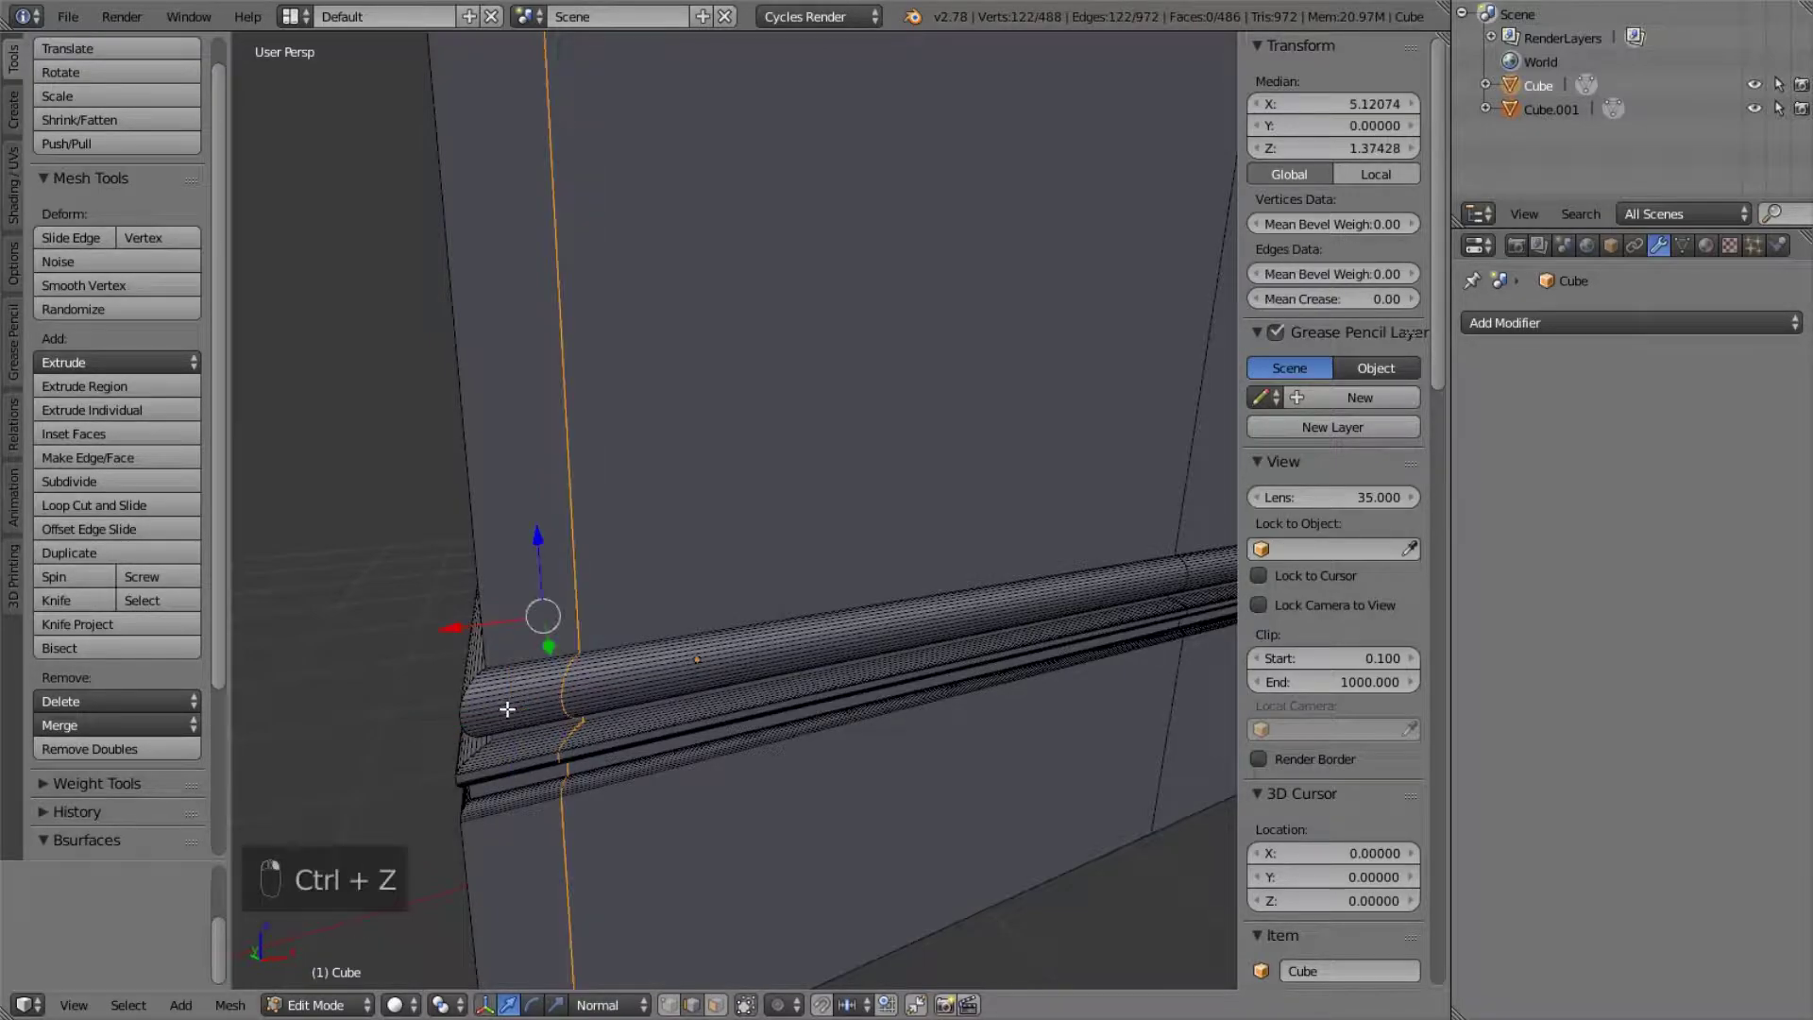
- Select the middle loop's edges down the wall's moulded front face, from top to bottom, as a shortest path
{"action": "right_click", "coordinate": [589, 645]}
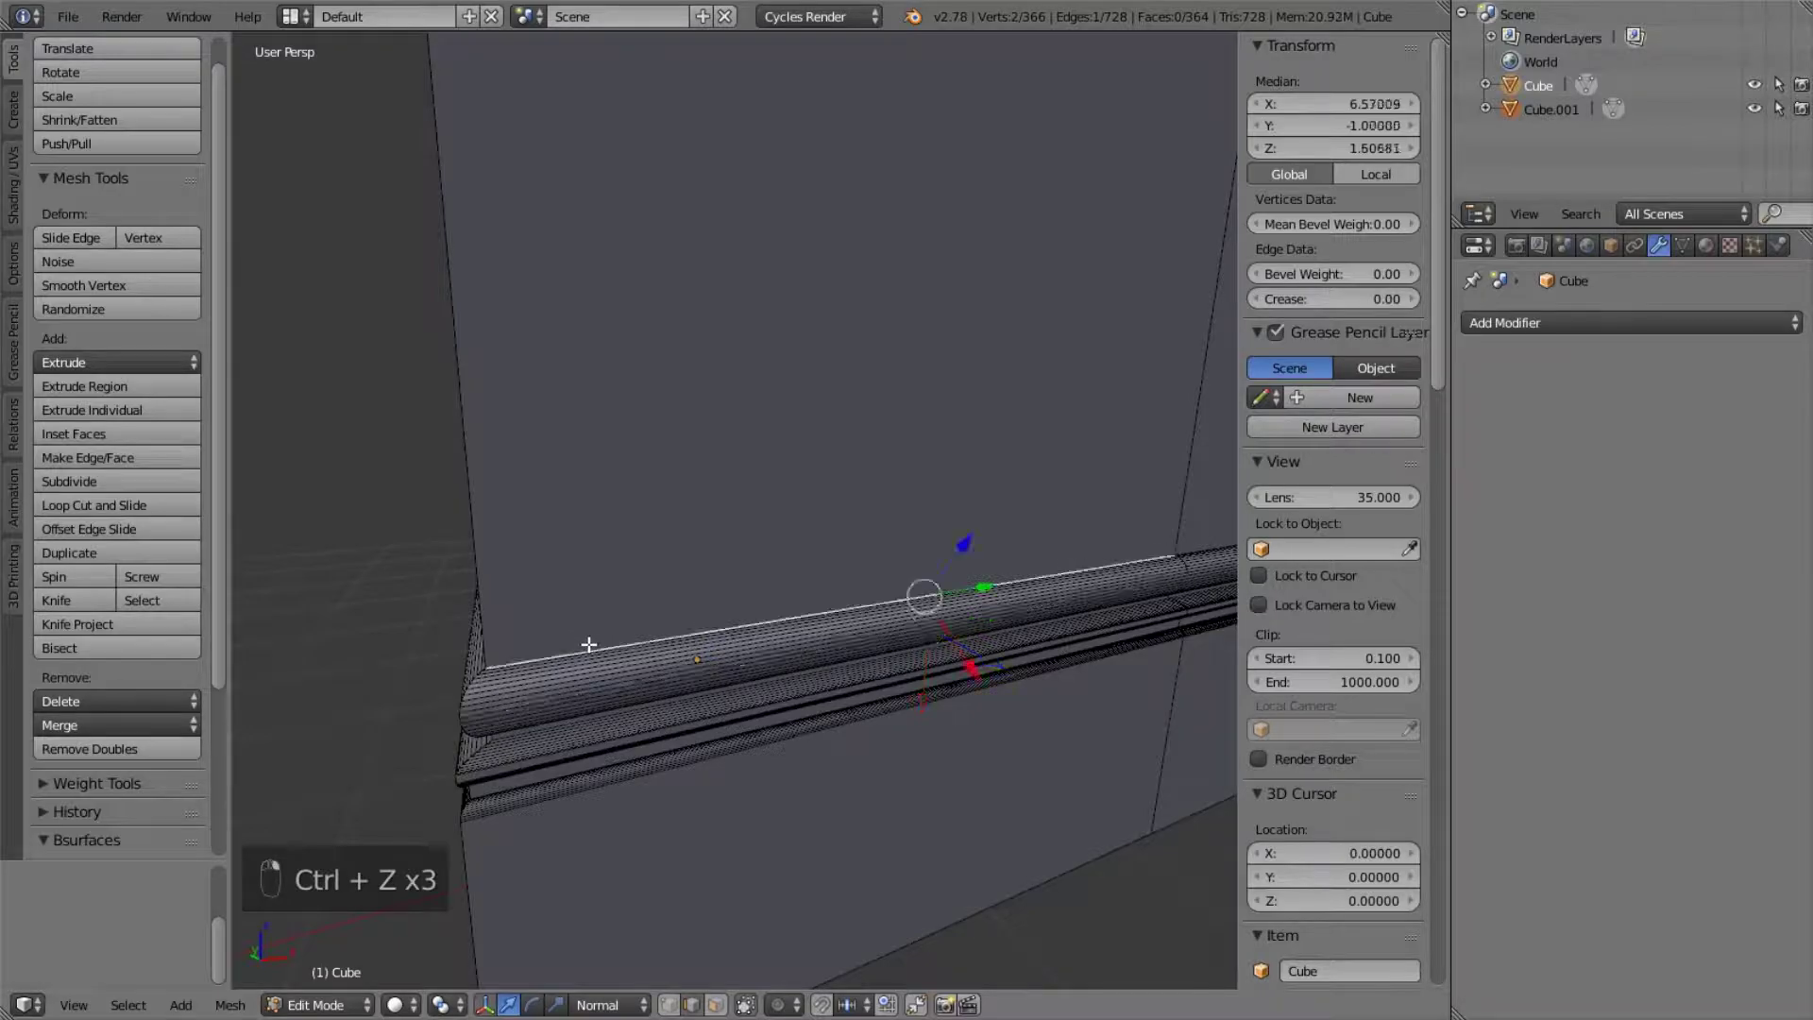
{"action": "scroll", "coordinate": [1113, 494], "scroll_direction": "down", "scroll_amount": 8}
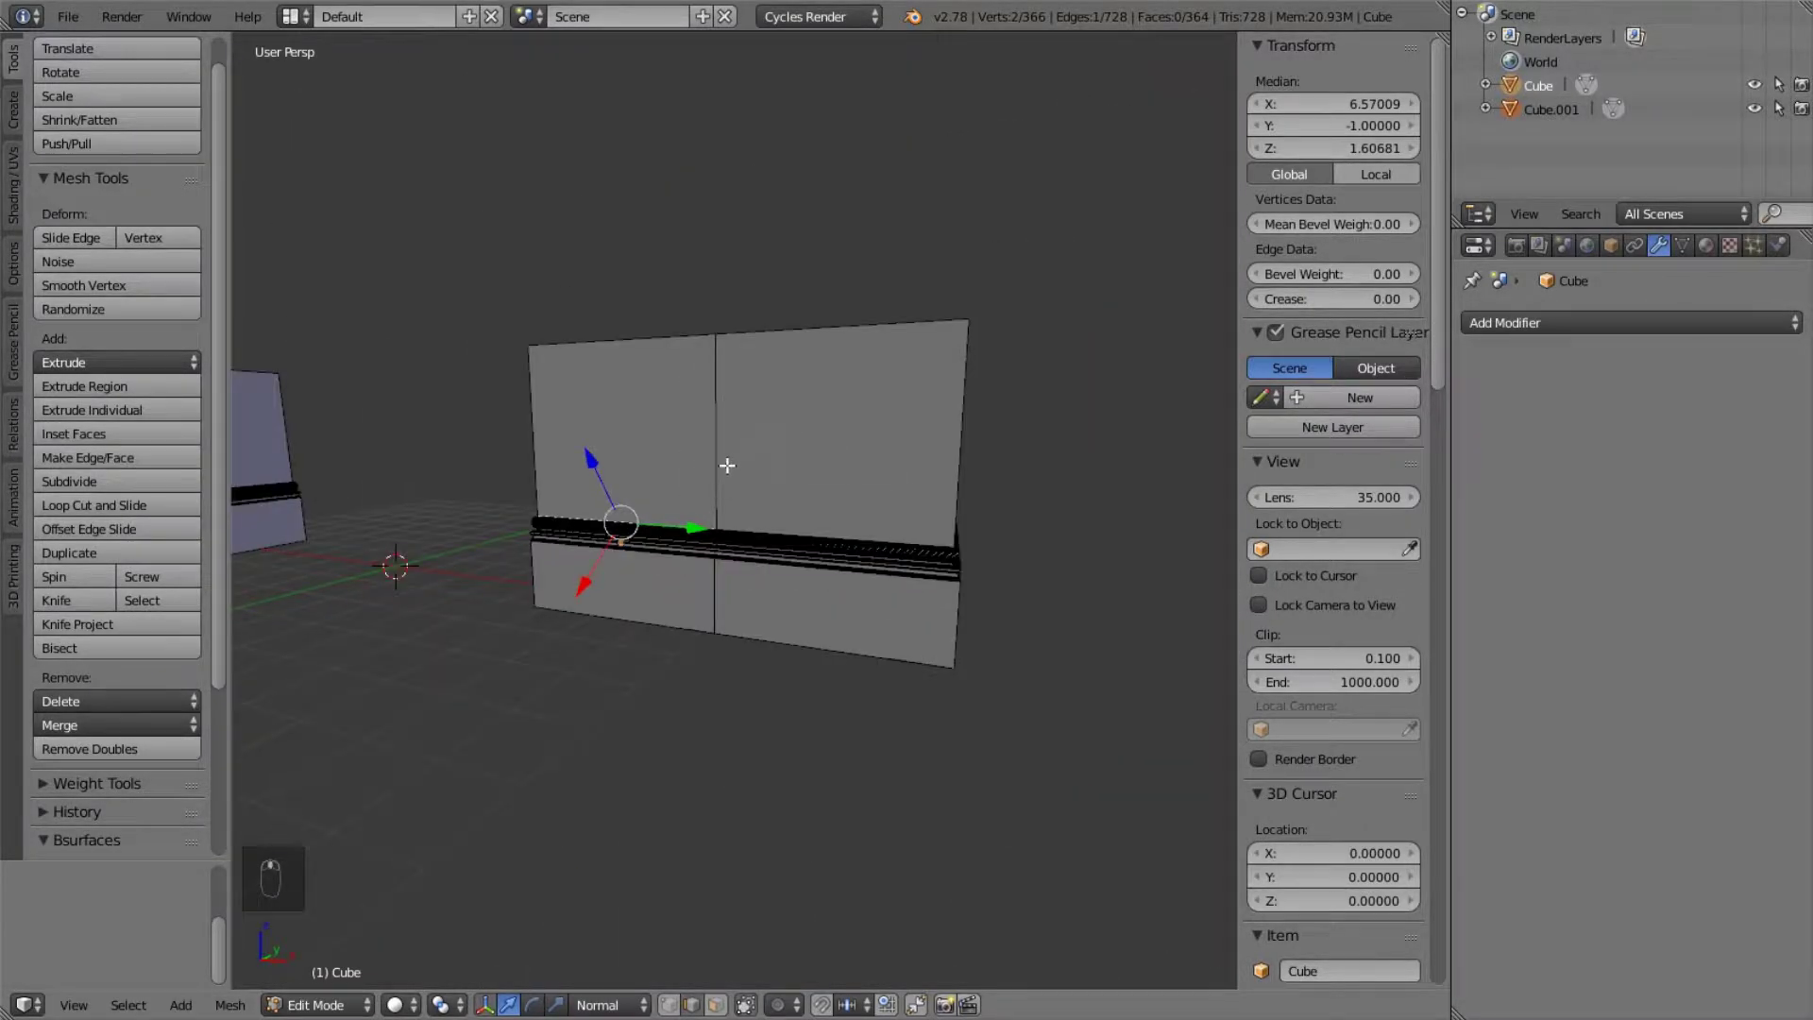
{"action": "middle_click_drag", "start_coordinate": [712, 466], "coordinate": [737, 329]}
{"action": "key", "text": "KP_1"}
{"action": "scroll", "coordinate": [770, 518], "scroll_direction": "up", "scroll_amount": 3}
{"action": "middle_click_drag", "start_coordinate": [822, 540], "coordinate": [863, 548]}
{"action": "scroll", "coordinate": [862, 548], "scroll_direction": "up", "scroll_amount": 4}
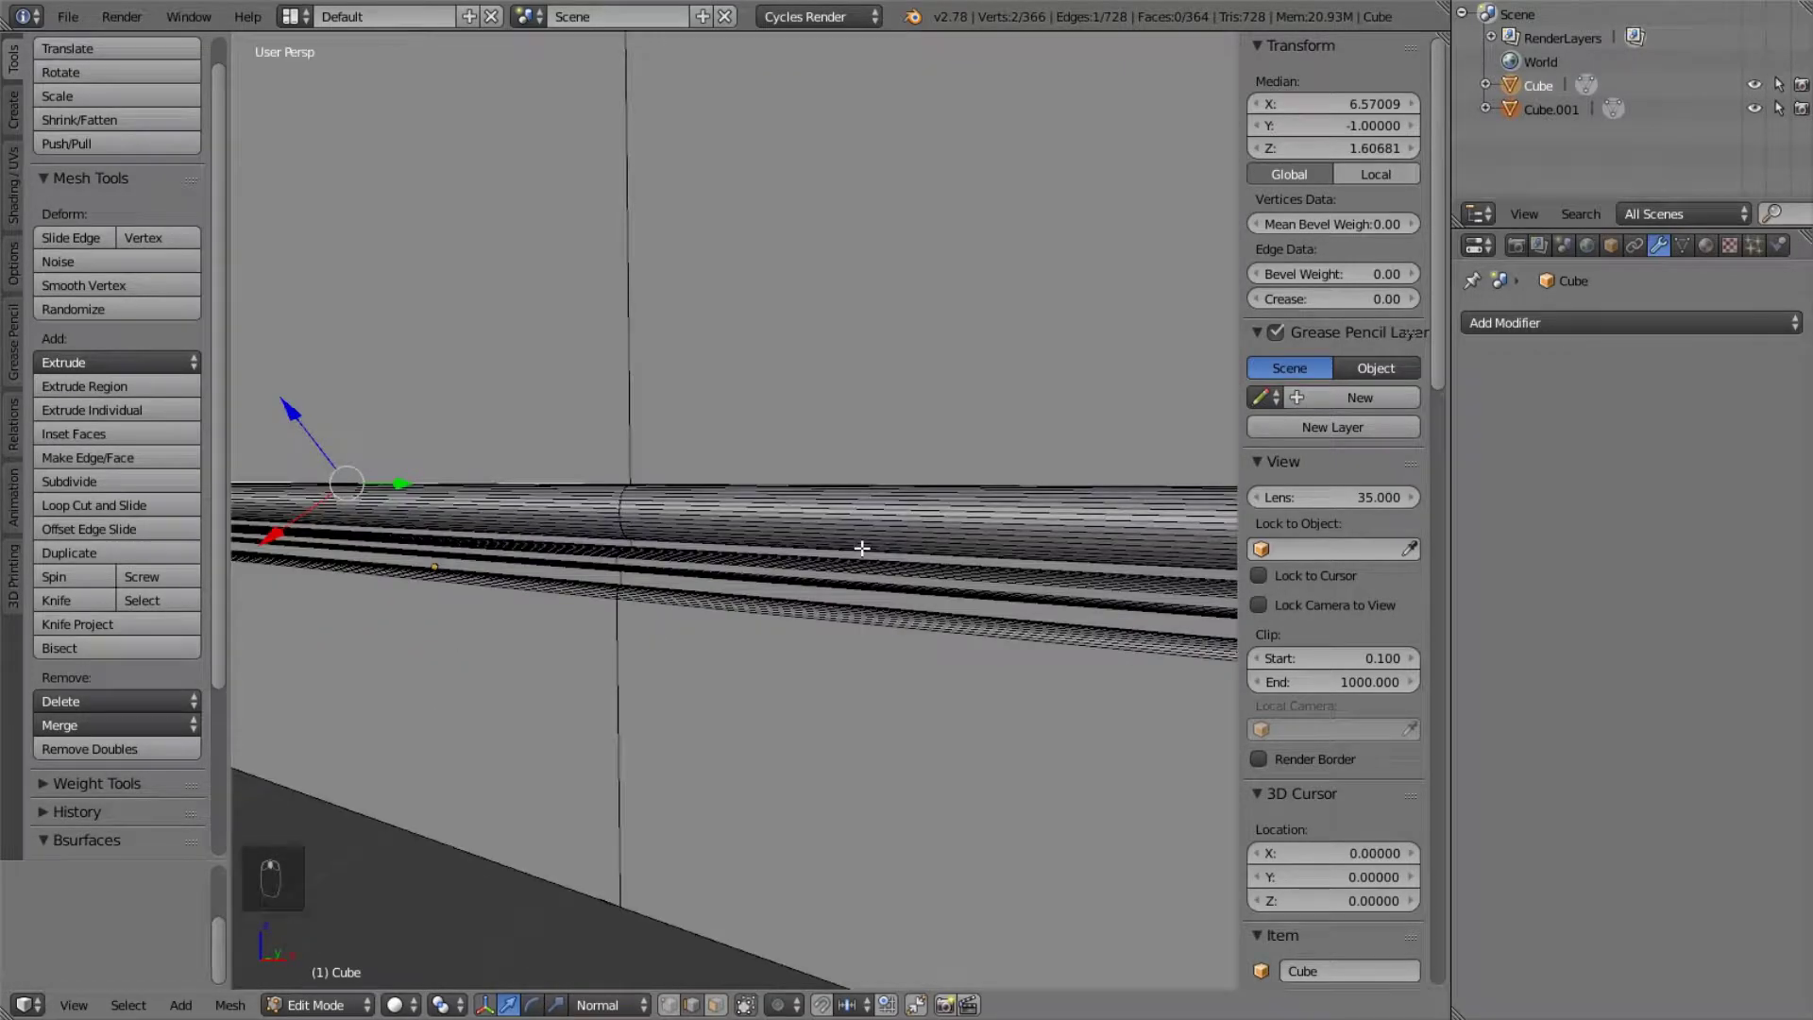
{"action": "middle_click_drag", "start_coordinate": [785, 683], "coordinate": [722, 698]}
{"action": "left_click", "coordinate": [663, 709], "text": "ctrl"}
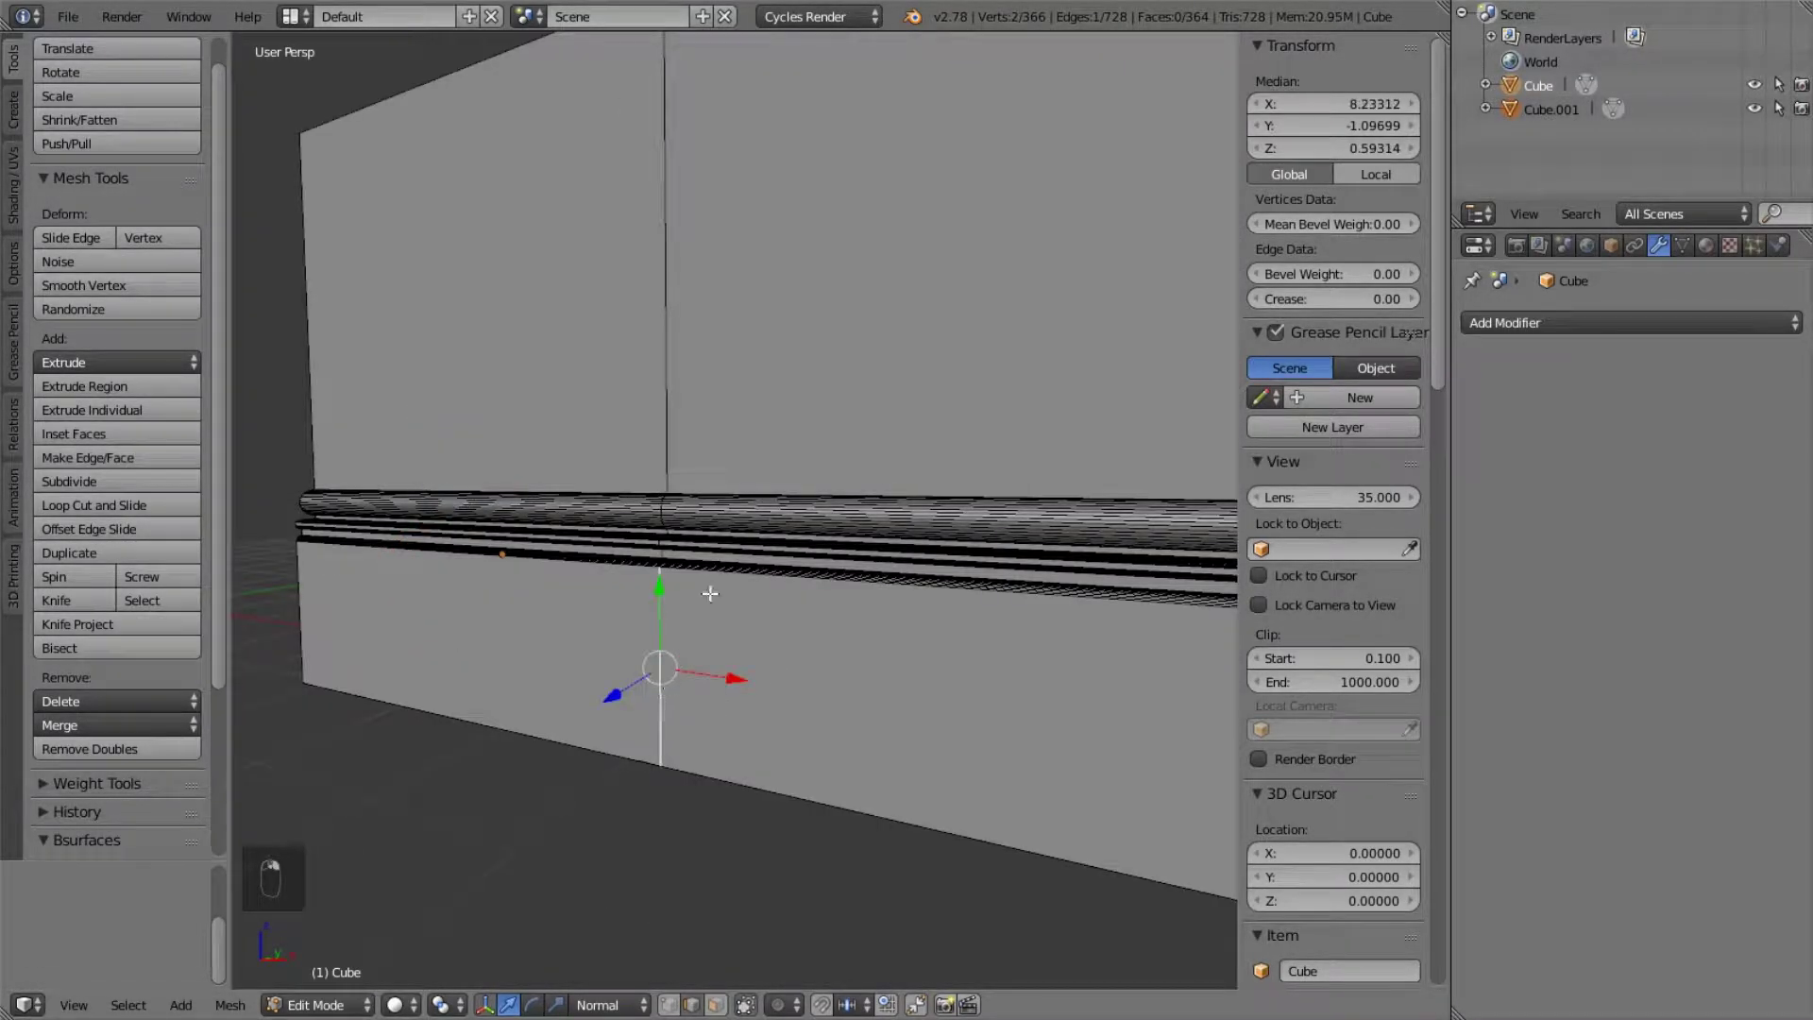
{"action": "scroll", "coordinate": [663, 710], "scroll_direction": "down", "scroll_amount": 6}
{"action": "middle_click_drag", "start_coordinate": [738, 504], "coordinate": [627, 445]}
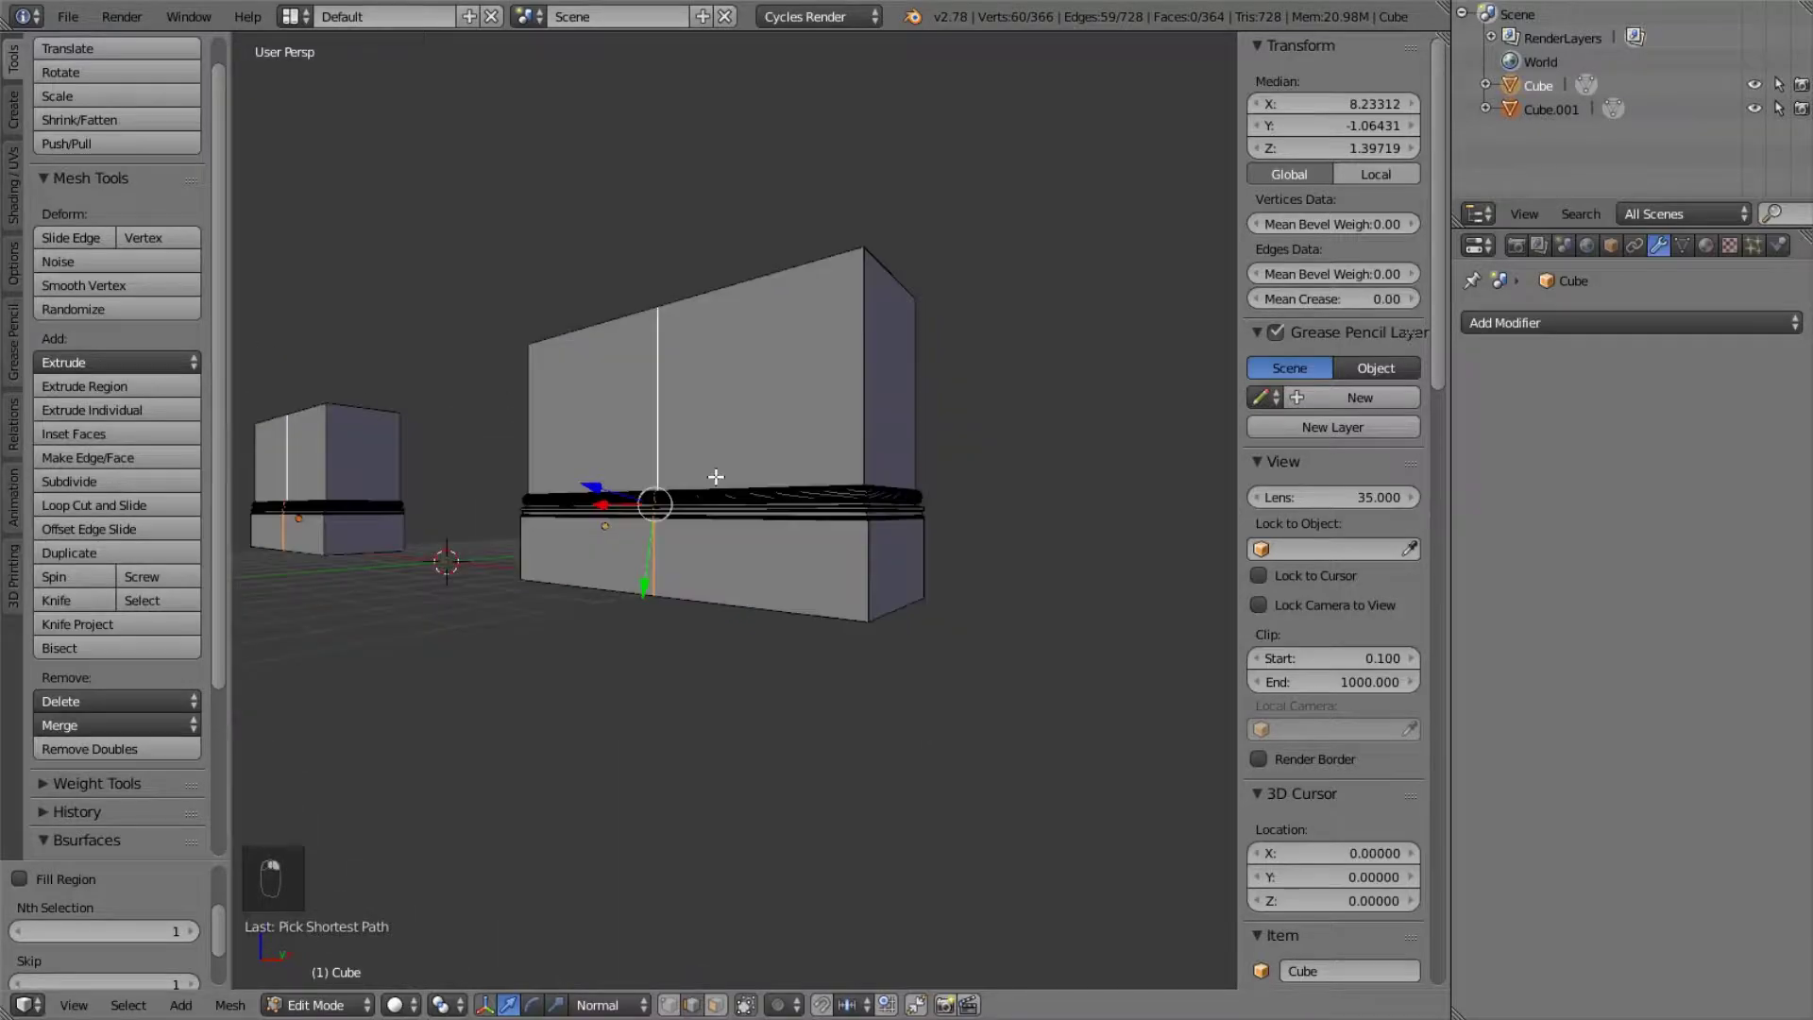
- Duplicate the selected profile edges and place the copy 1.391 units away along negative Y, in front of the wall
{"action": "scroll", "coordinate": [627, 445], "scroll_direction": "up", "scroll_amount": 10}
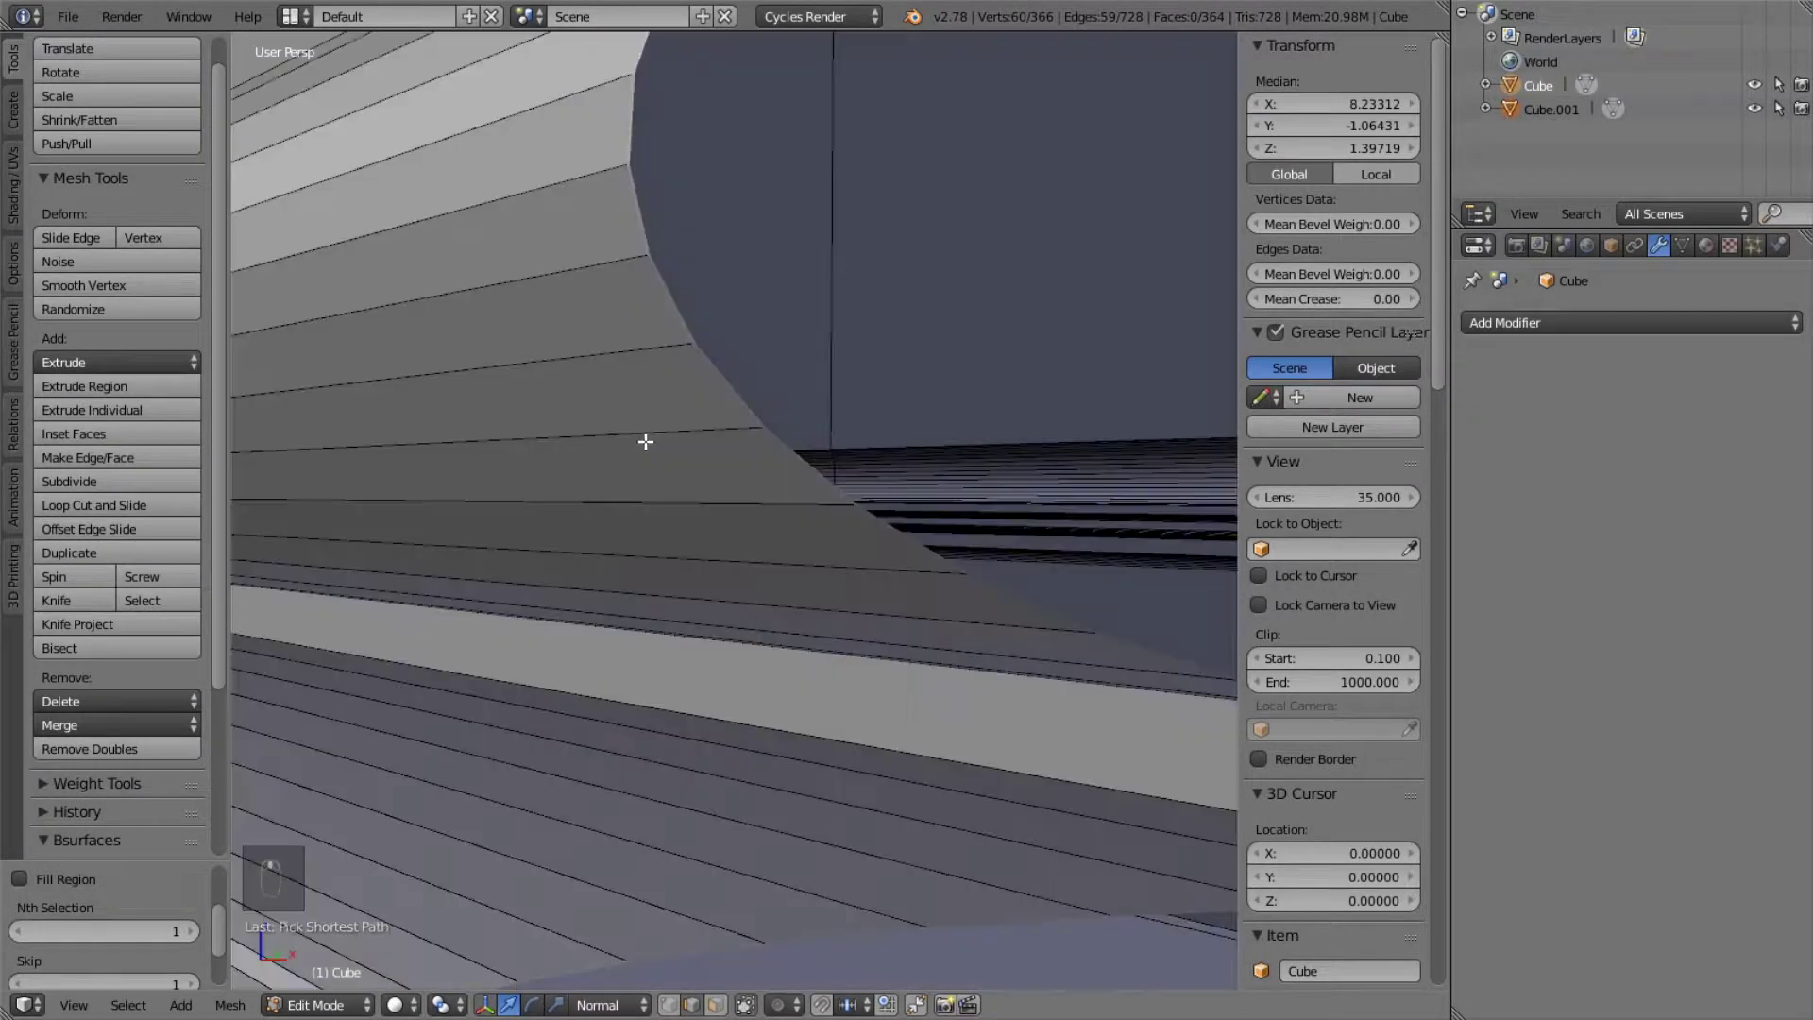
{"action": "scroll", "coordinate": [645, 441], "scroll_direction": "down", "scroll_amount": 5}
{"action": "middle_click_drag", "start_coordinate": [648, 437], "coordinate": [659, 484]}
{"action": "scroll", "coordinate": [695, 443], "scroll_direction": "down", "scroll_amount": 5}
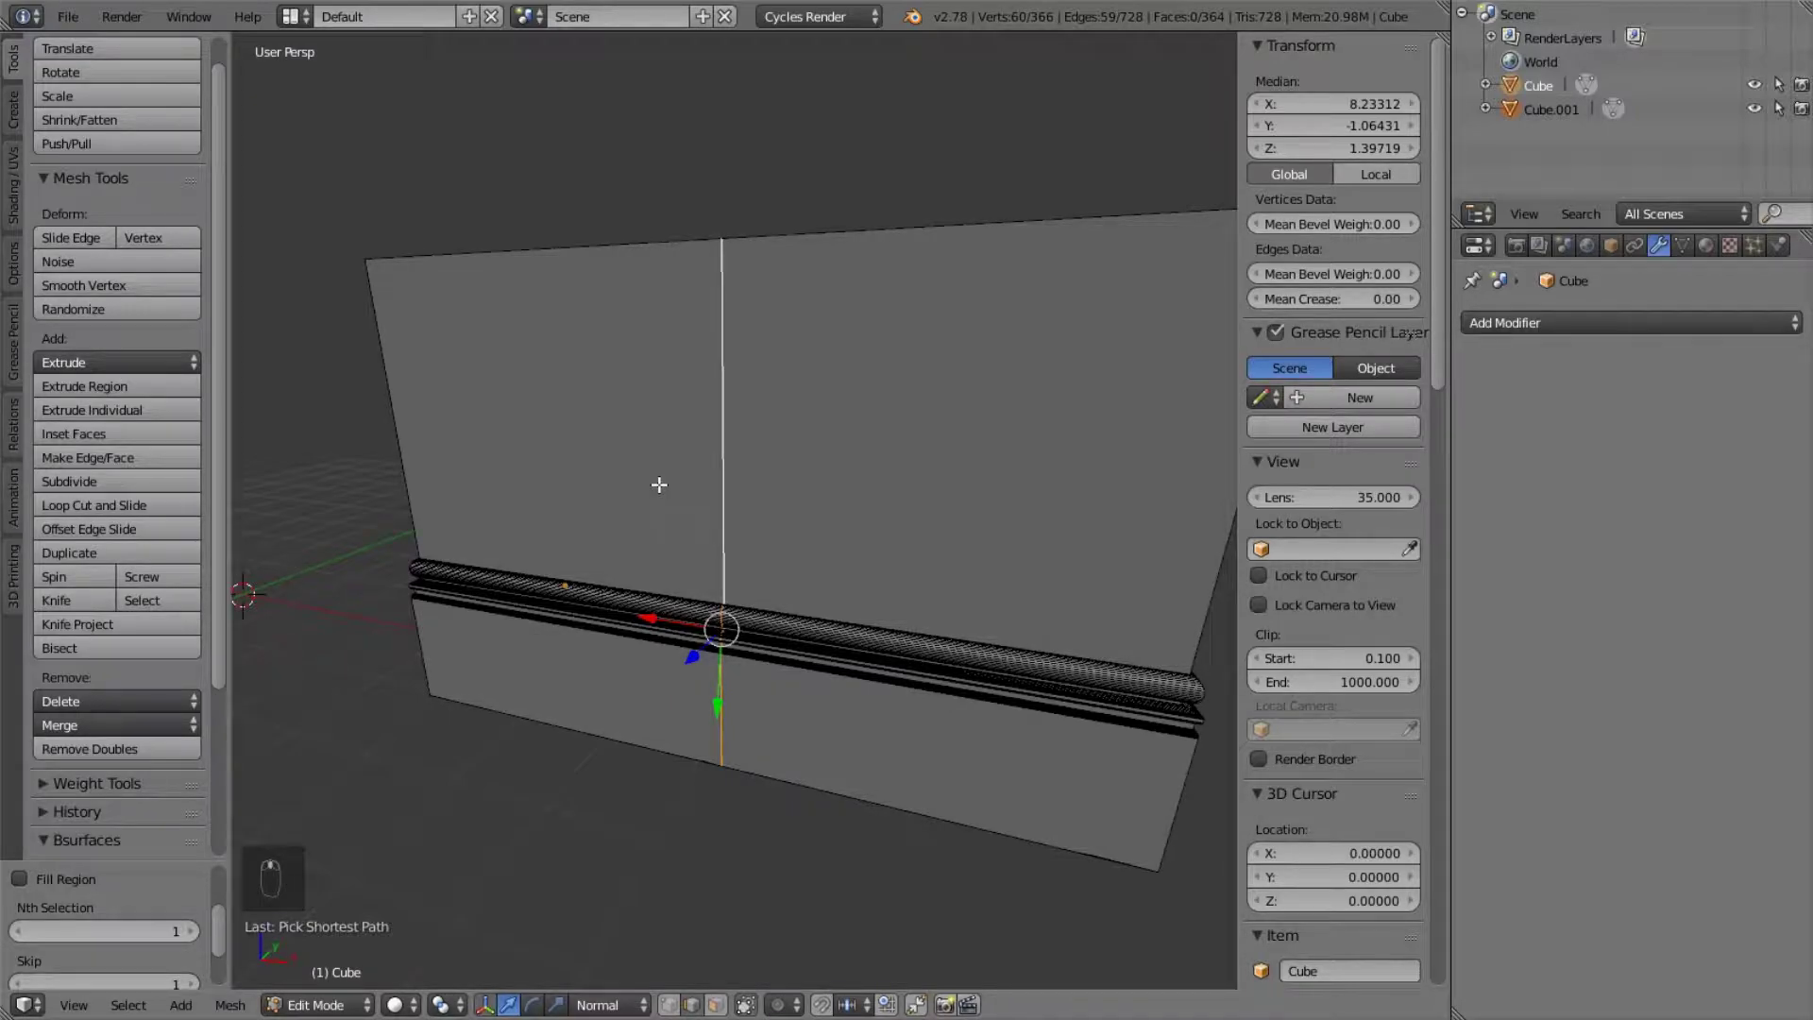
{"action": "key", "text": "shift+d"}
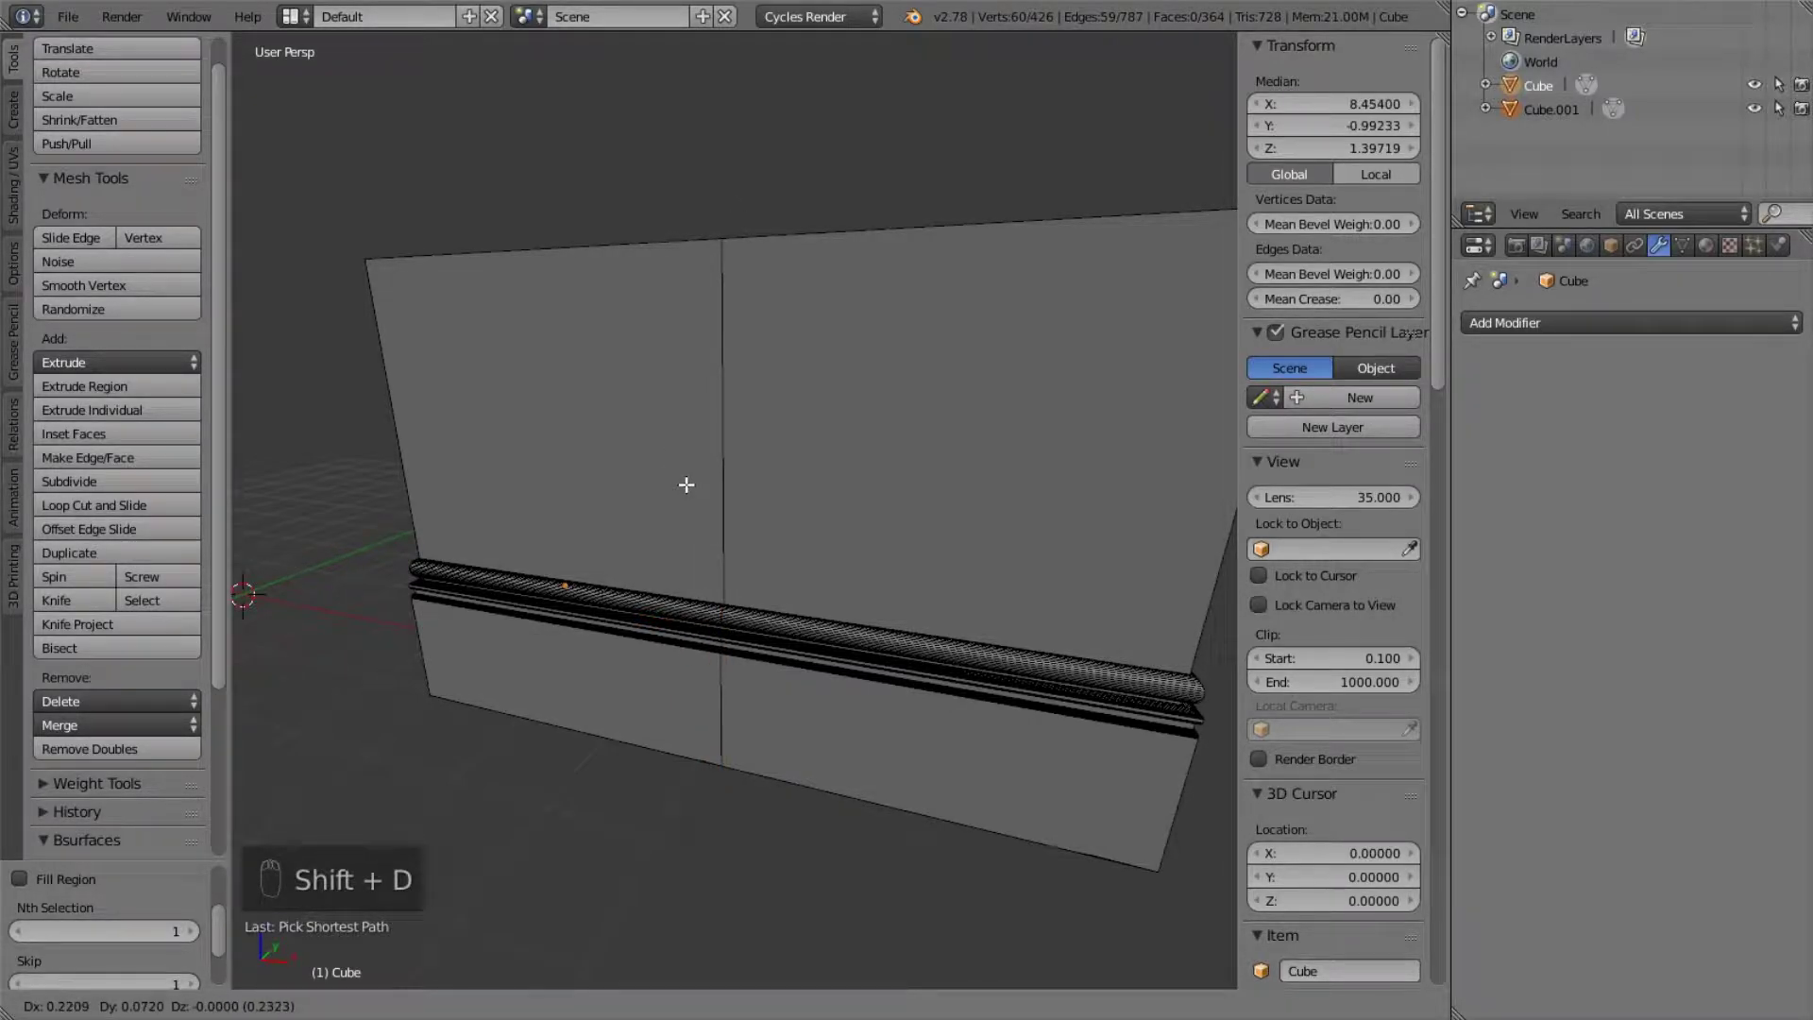
{"action": "key", "text": "y"}
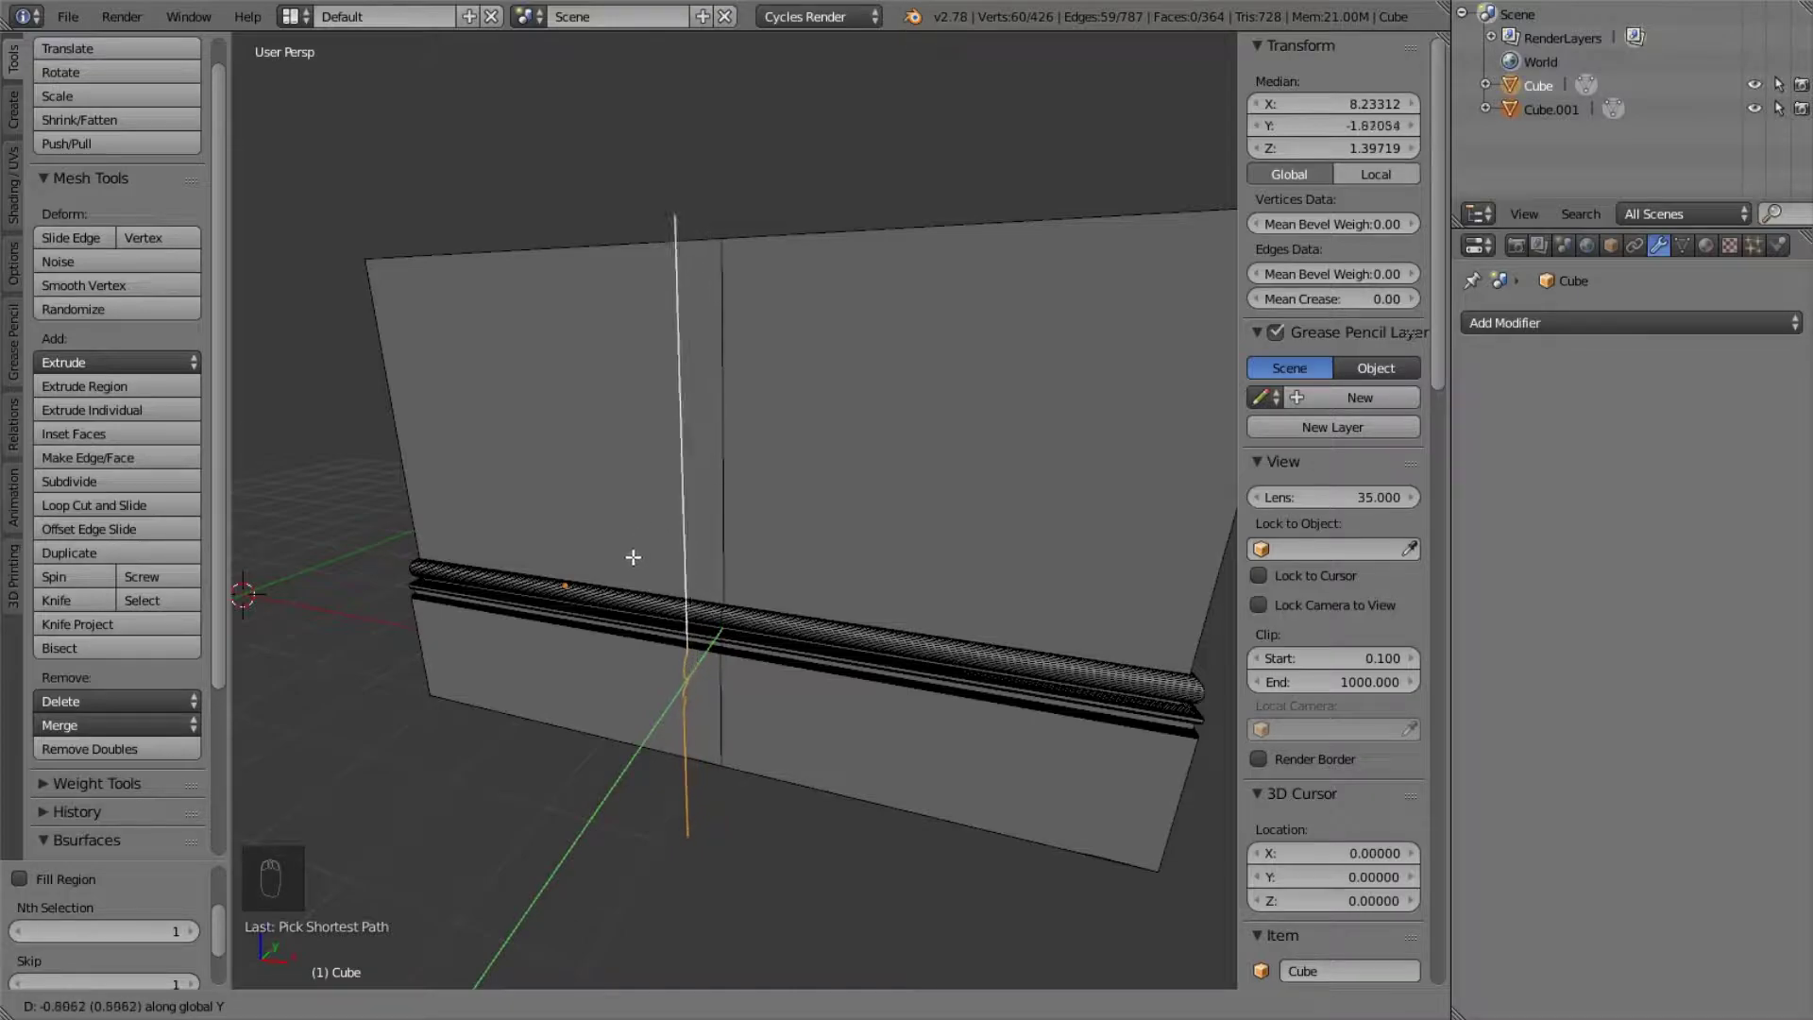
{"action": "left_click", "coordinate": [591, 598]}
{"action": "middle_click_drag", "start_coordinate": [591, 598], "coordinate": [674, 602]}
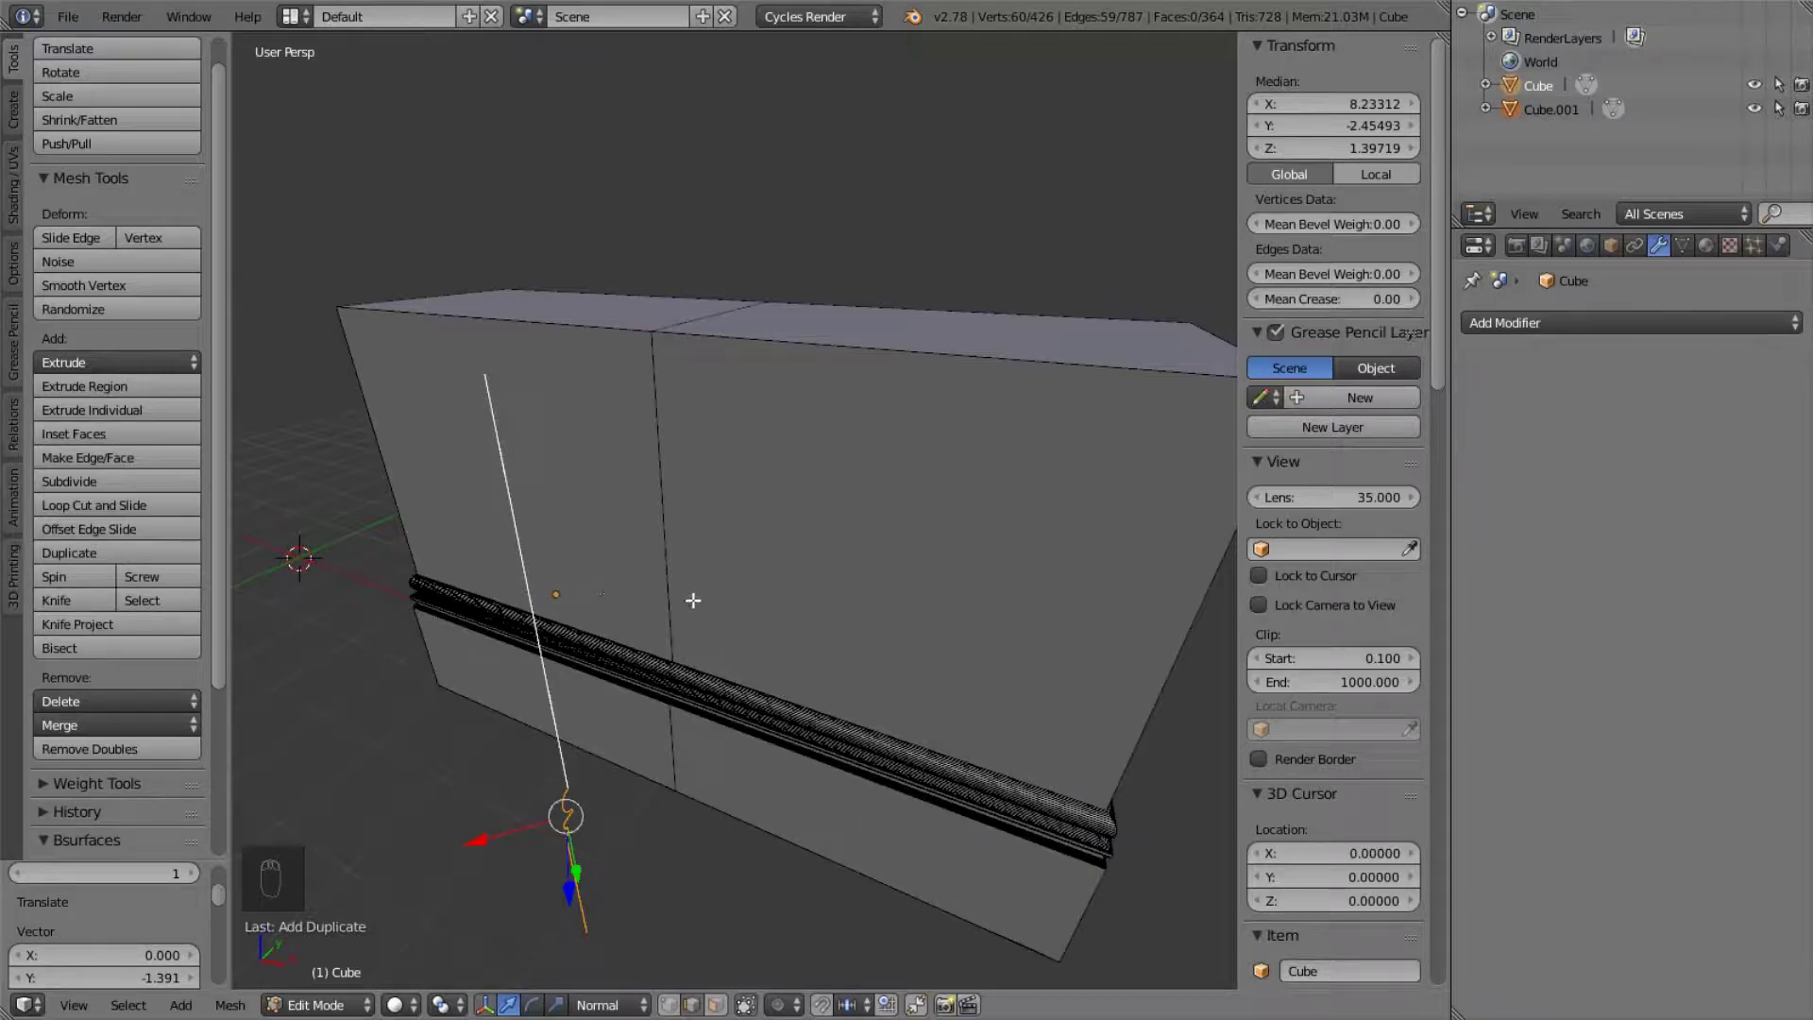
- Separate the duplicated profile edges into their own object and return to Object mode
{"action": "key", "text": "p"}
{"action": "left_click", "coordinate": [690, 671]}
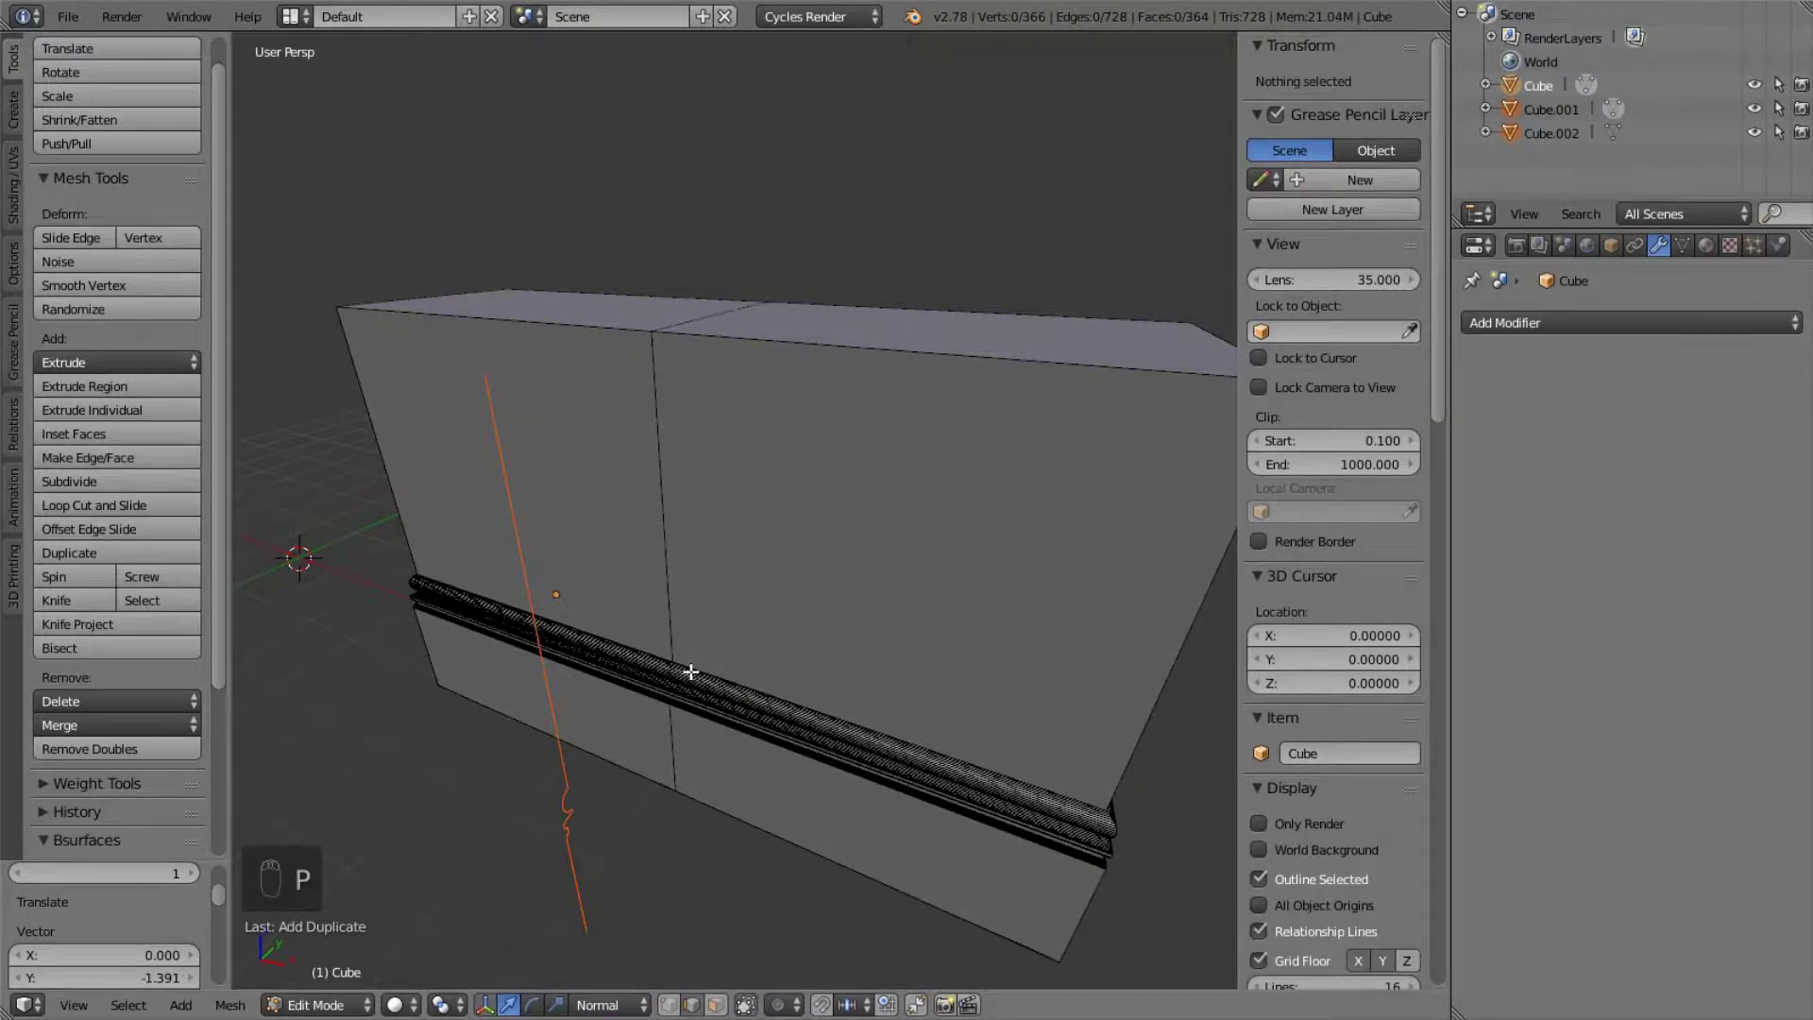
{"action": "right_click", "coordinate": [690, 672]}
{"action": "key", "text": "p"}
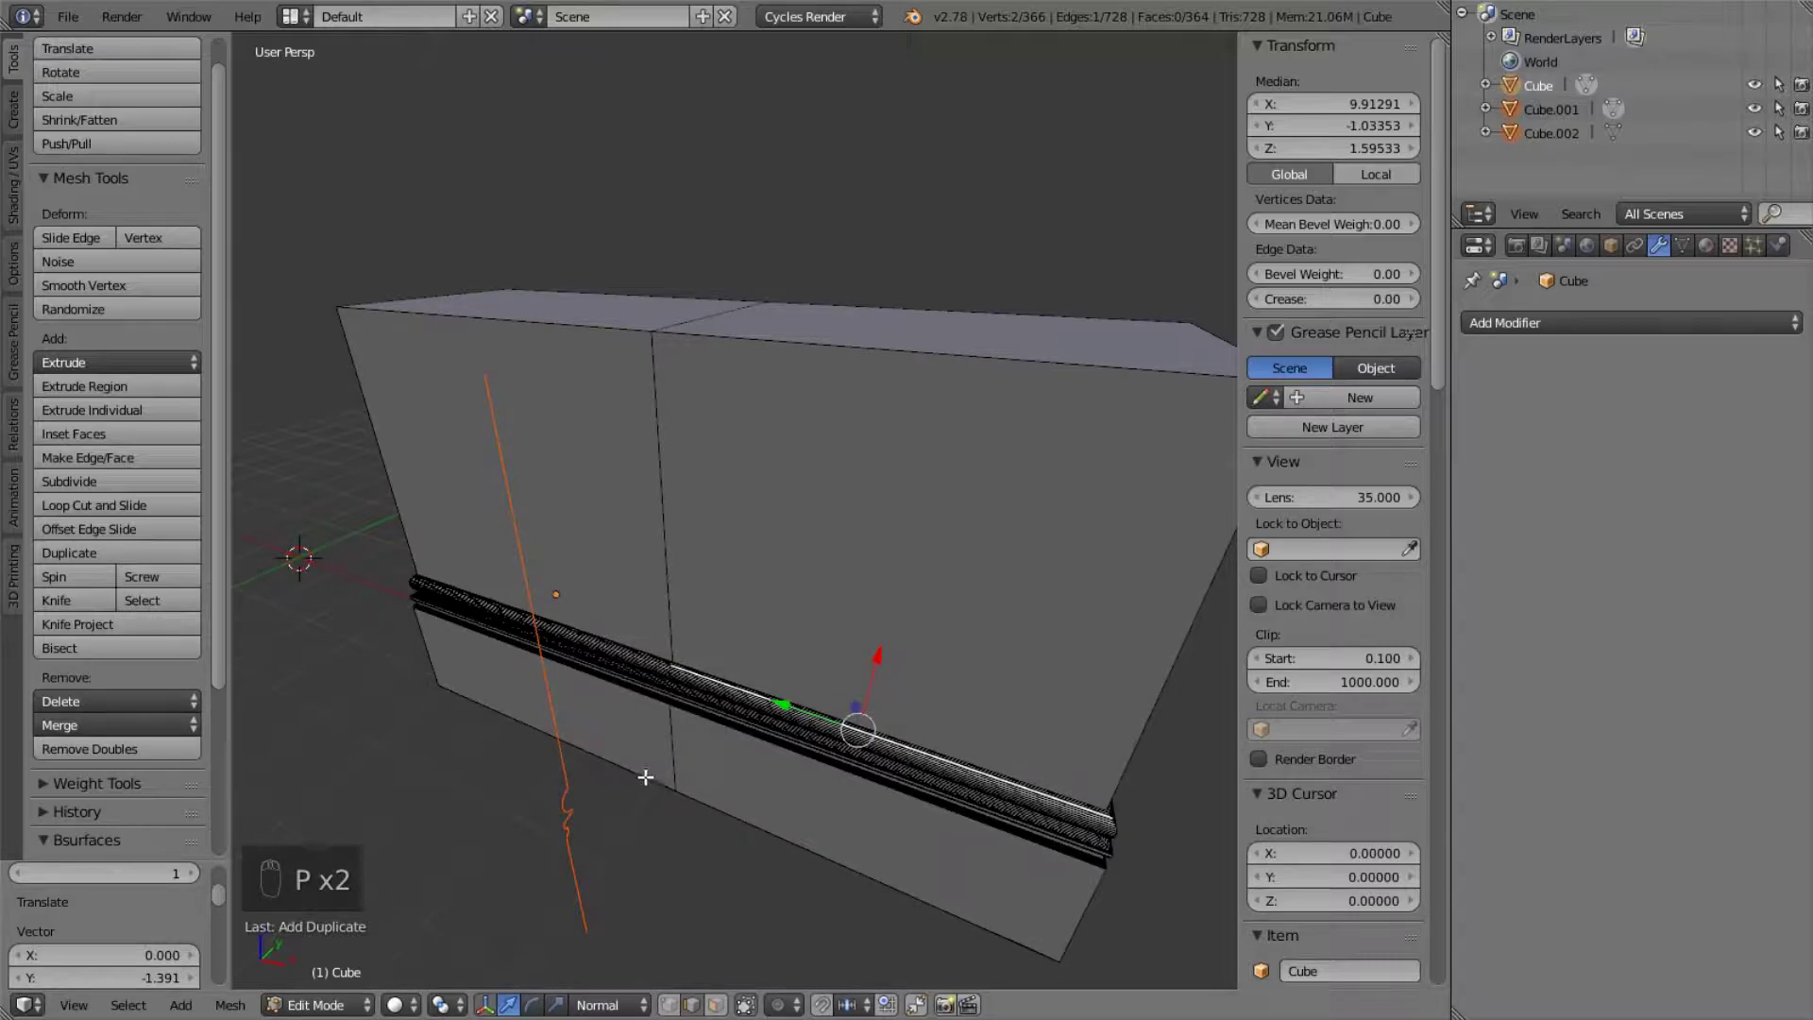
{"action": "key", "text": "Escape"}
{"action": "key", "text": "Tab"}
{"action": "right_click", "coordinate": [548, 627]}
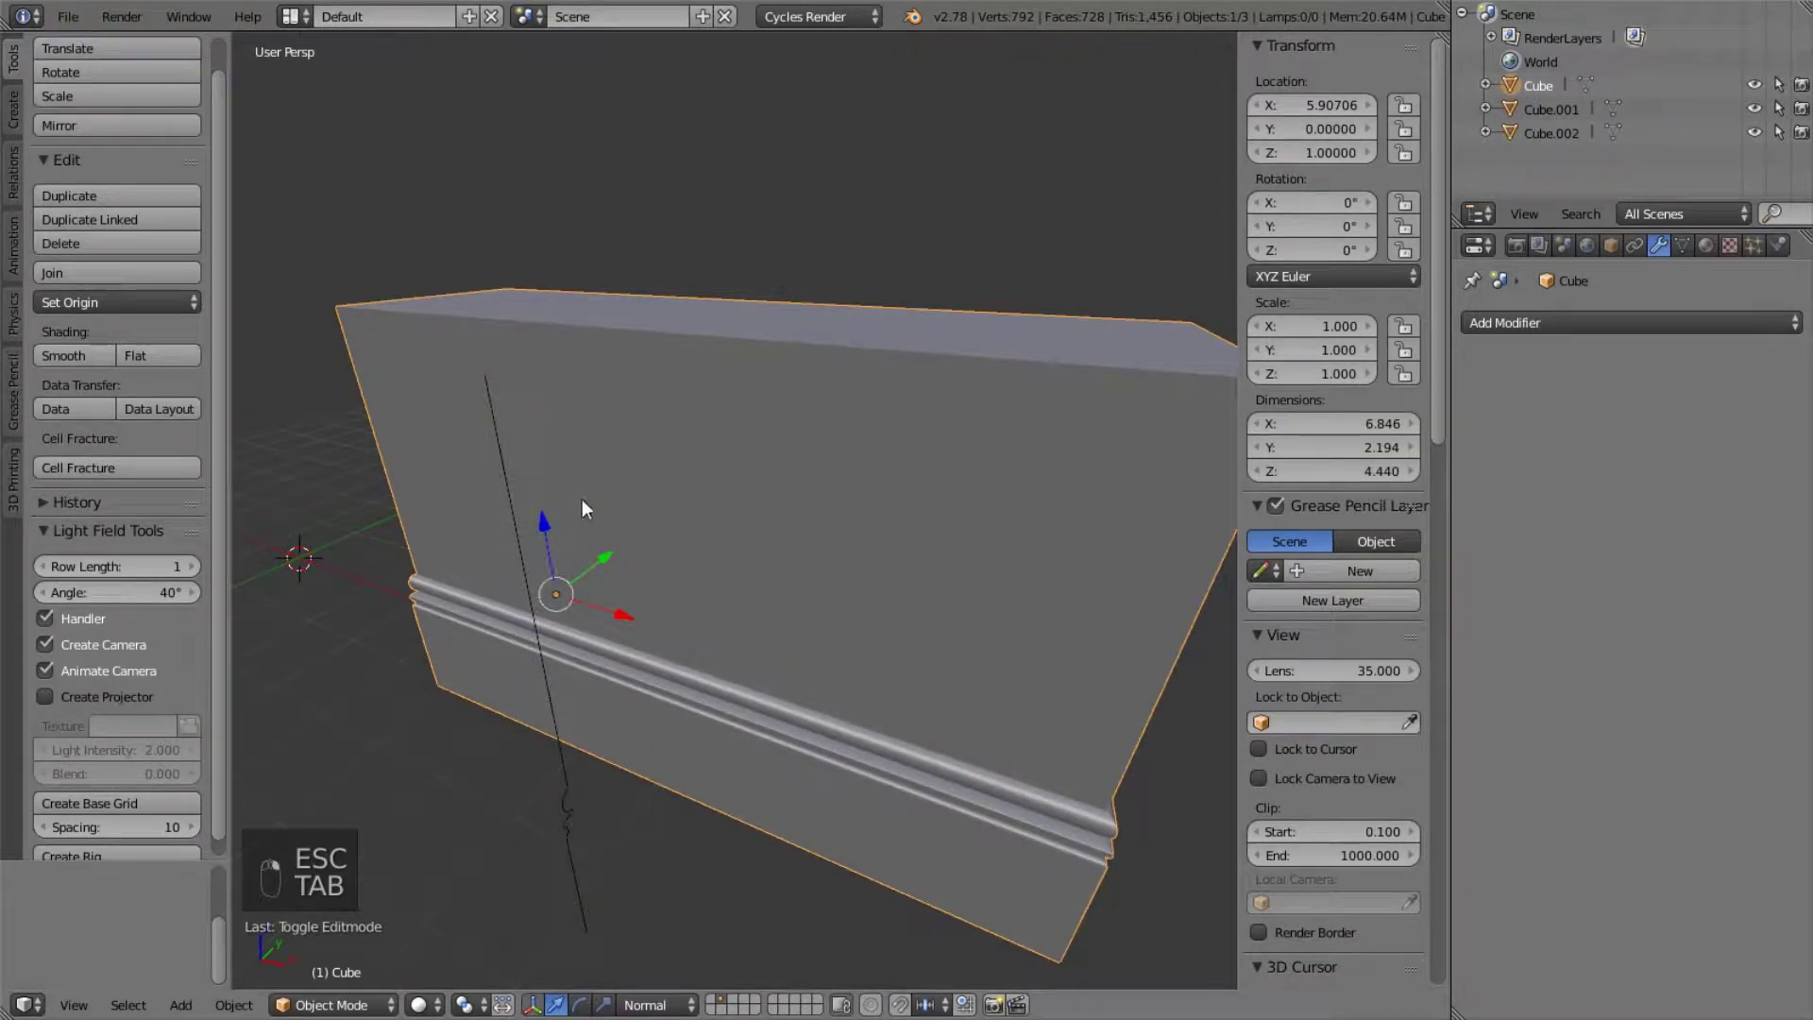
- Select the separated moulding profile edge object standing in front of the wall
{"action": "key", "text": "Tab"}
{"action": "key", "text": "Tab"}
{"action": "right_click", "coordinate": [525, 582]}
{"action": "right_click", "coordinate": [918, 468]}
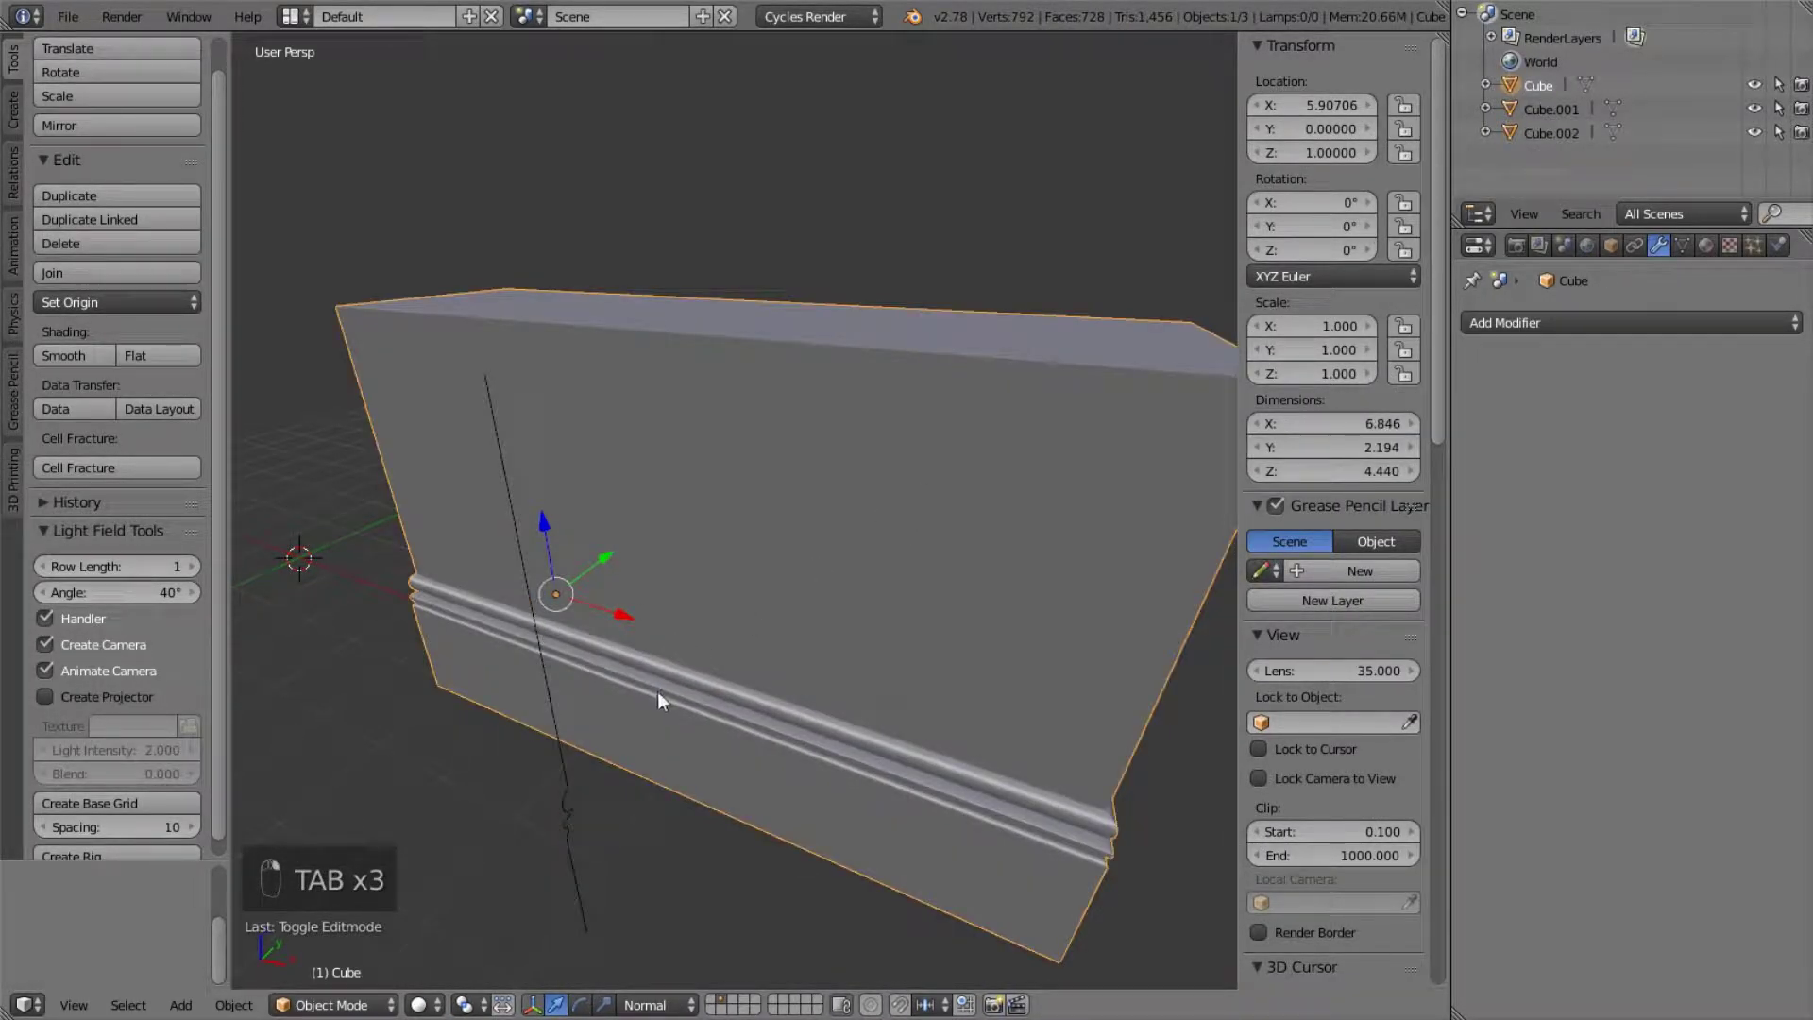
{"action": "right_click", "coordinate": [529, 587]}
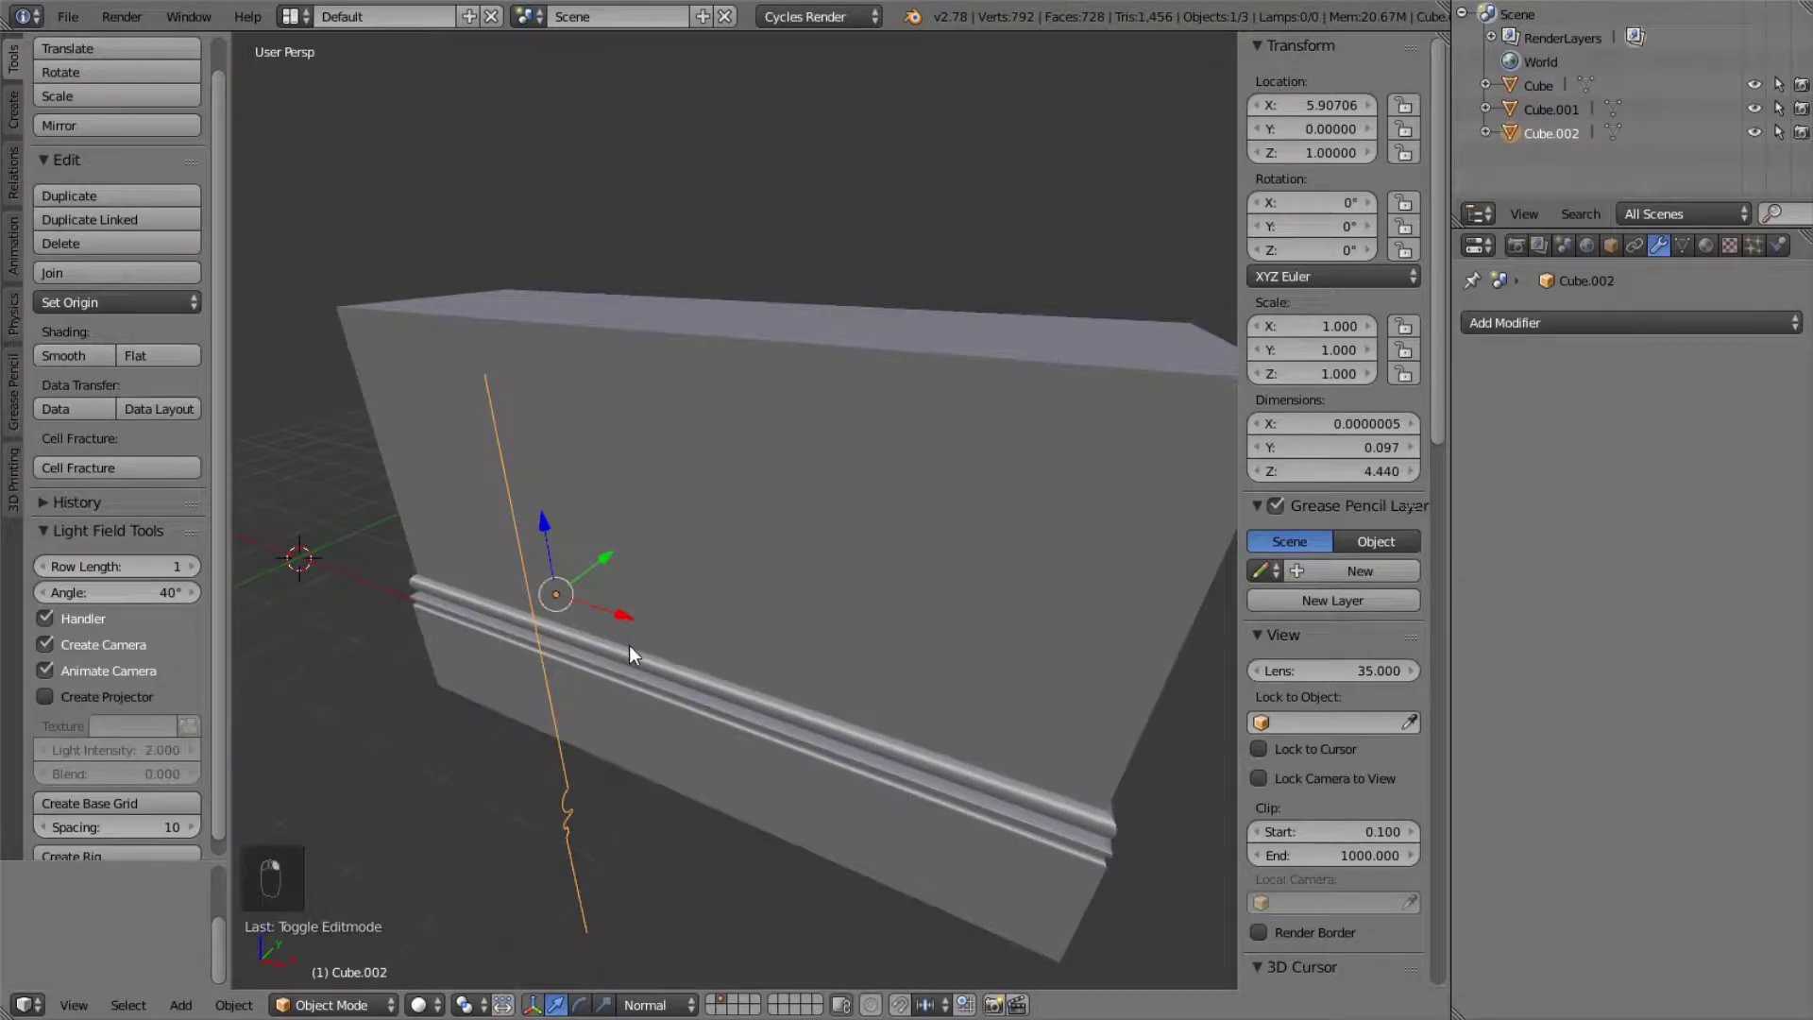
{"action": "scroll", "coordinate": [665, 584], "scroll_direction": "down", "scroll_amount": 4}
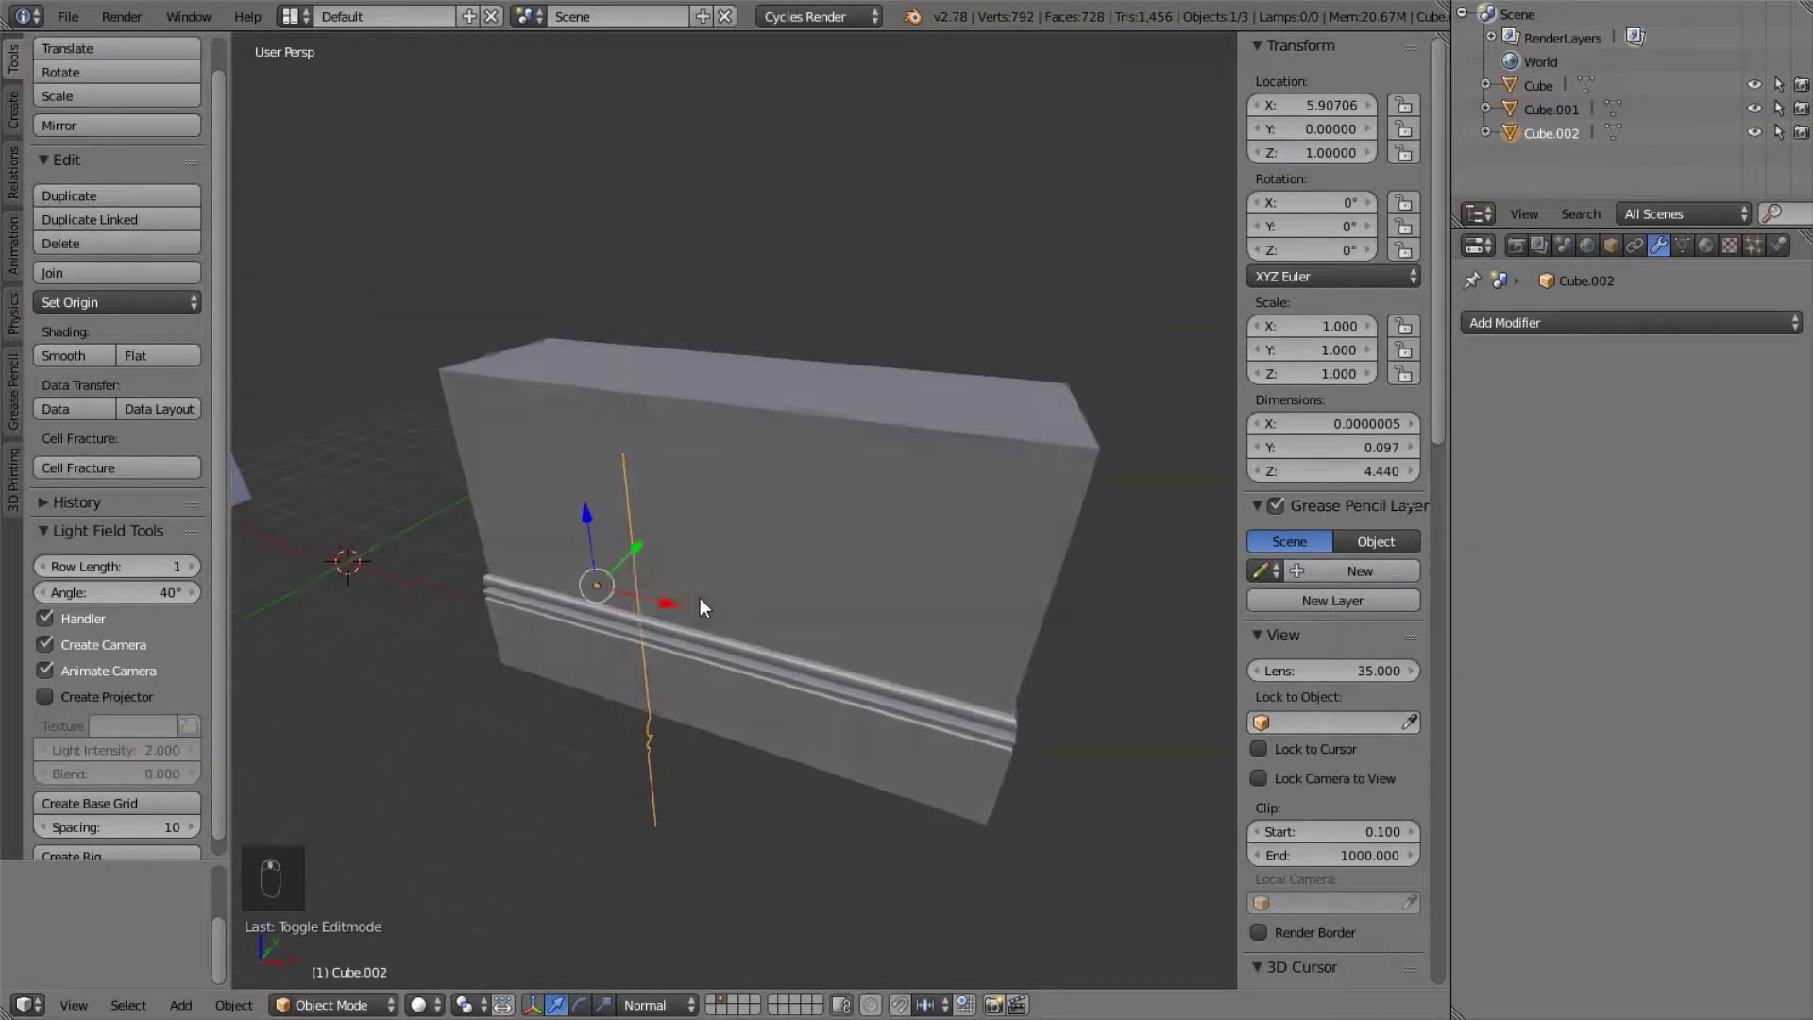
{"action": "left_click", "coordinate": [1645, 323]}
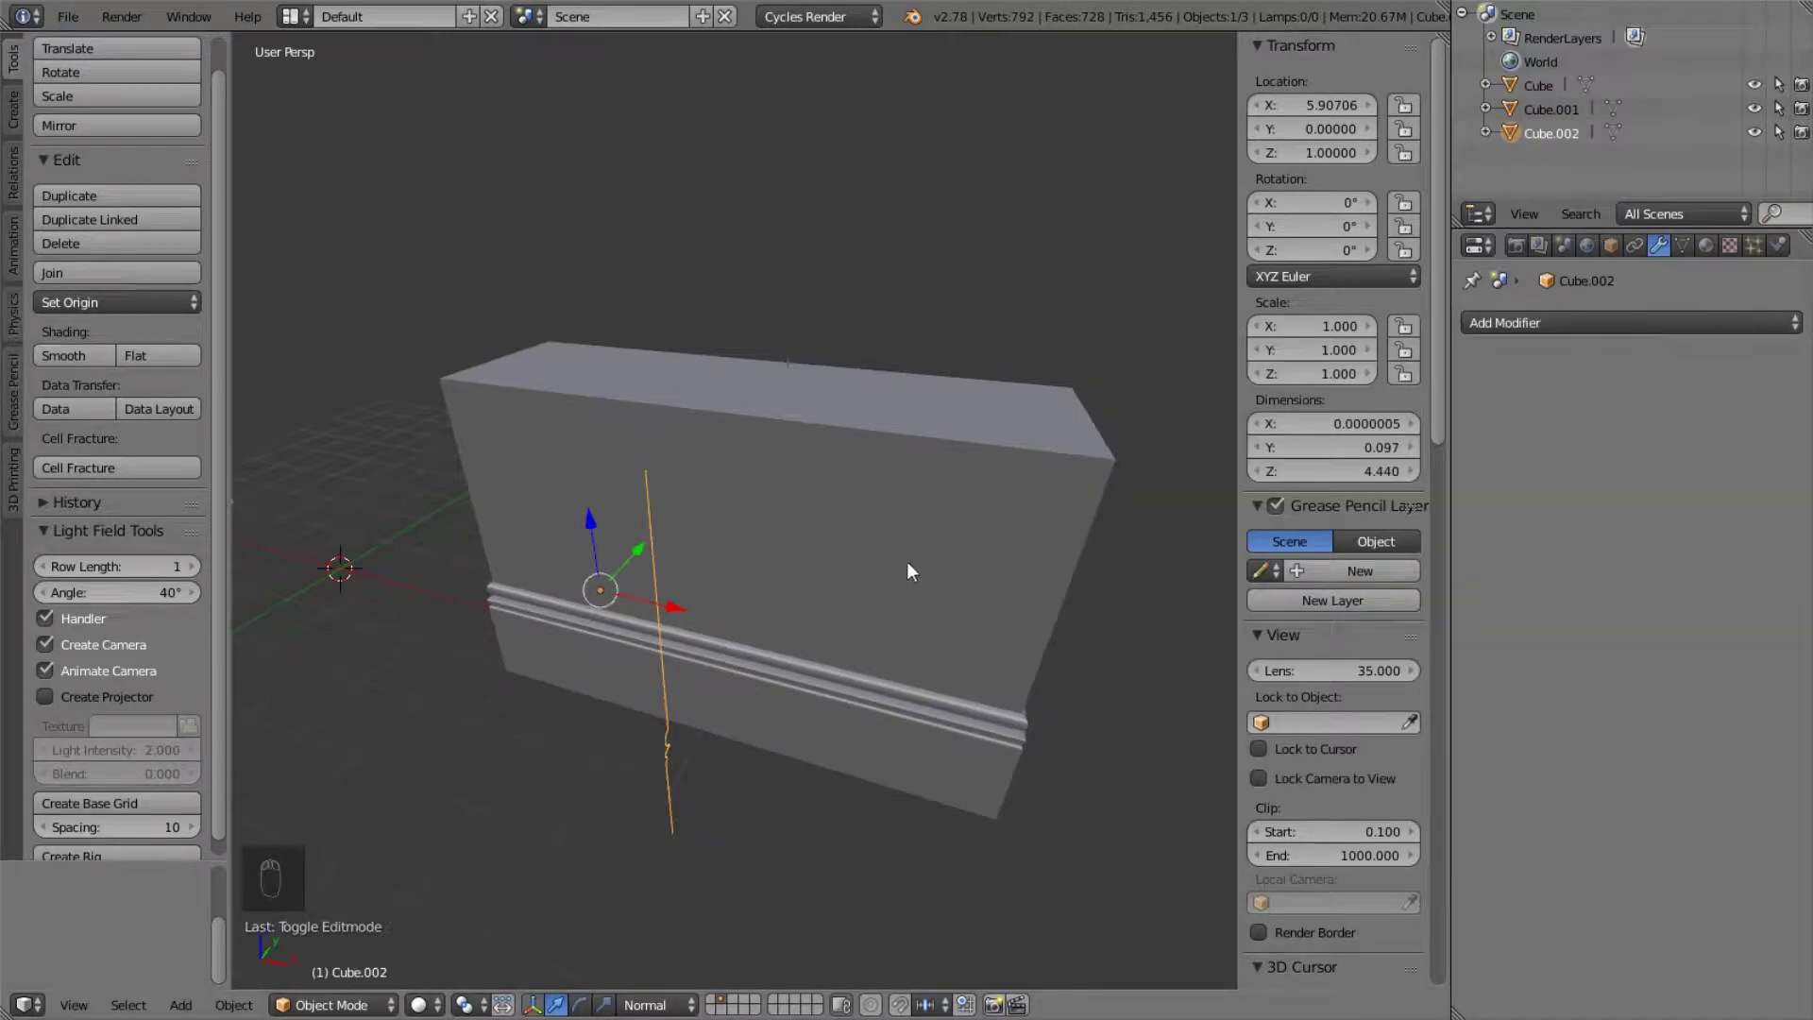
- Move the profile object along the X axis into the open space between the walls, at about X 0.36
{"action": "scroll", "coordinate": [906, 561], "scroll_direction": "down", "scroll_amount": 3}
{"action": "middle_click_drag", "start_coordinate": [795, 537], "coordinate": [858, 593]}
{"action": "scroll", "coordinate": [756, 536], "scroll_direction": "up", "scroll_amount": 3}
{"action": "key", "text": "g"}
{"action": "key", "text": "x"}
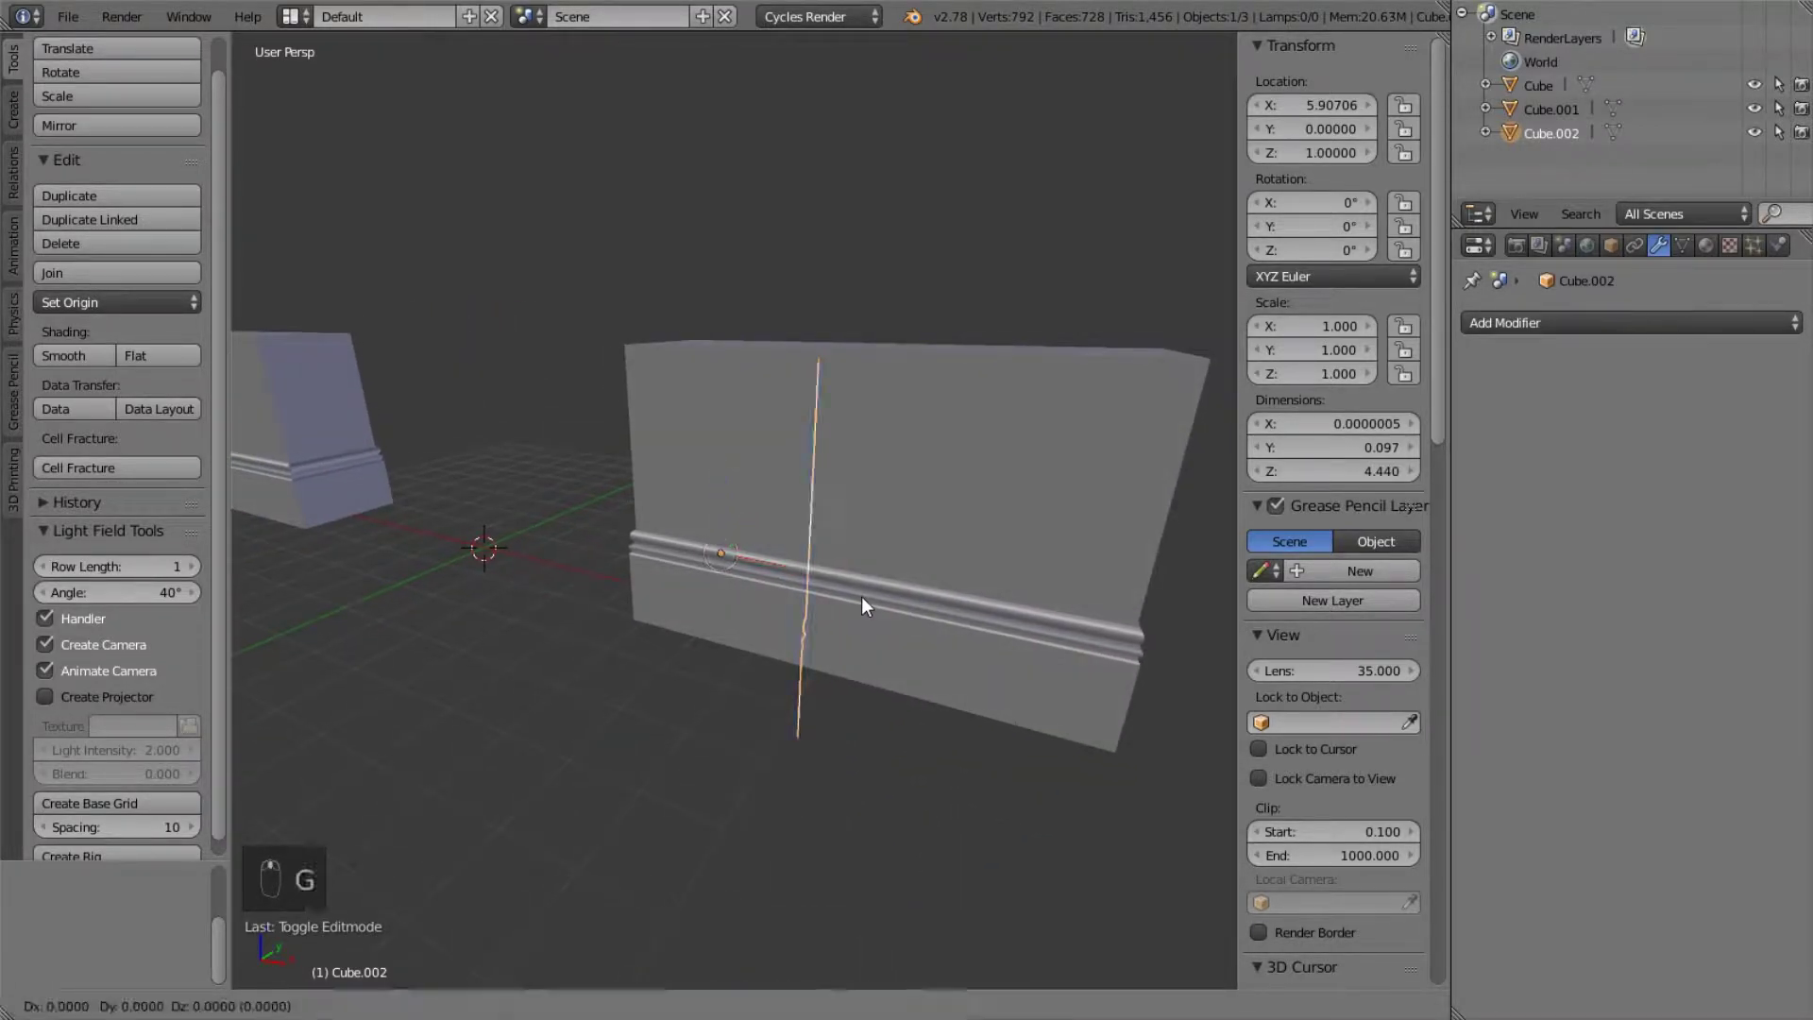
{"action": "left_click", "coordinate": [627, 559]}
{"action": "middle_click_drag", "start_coordinate": [627, 559], "coordinate": [741, 612]}
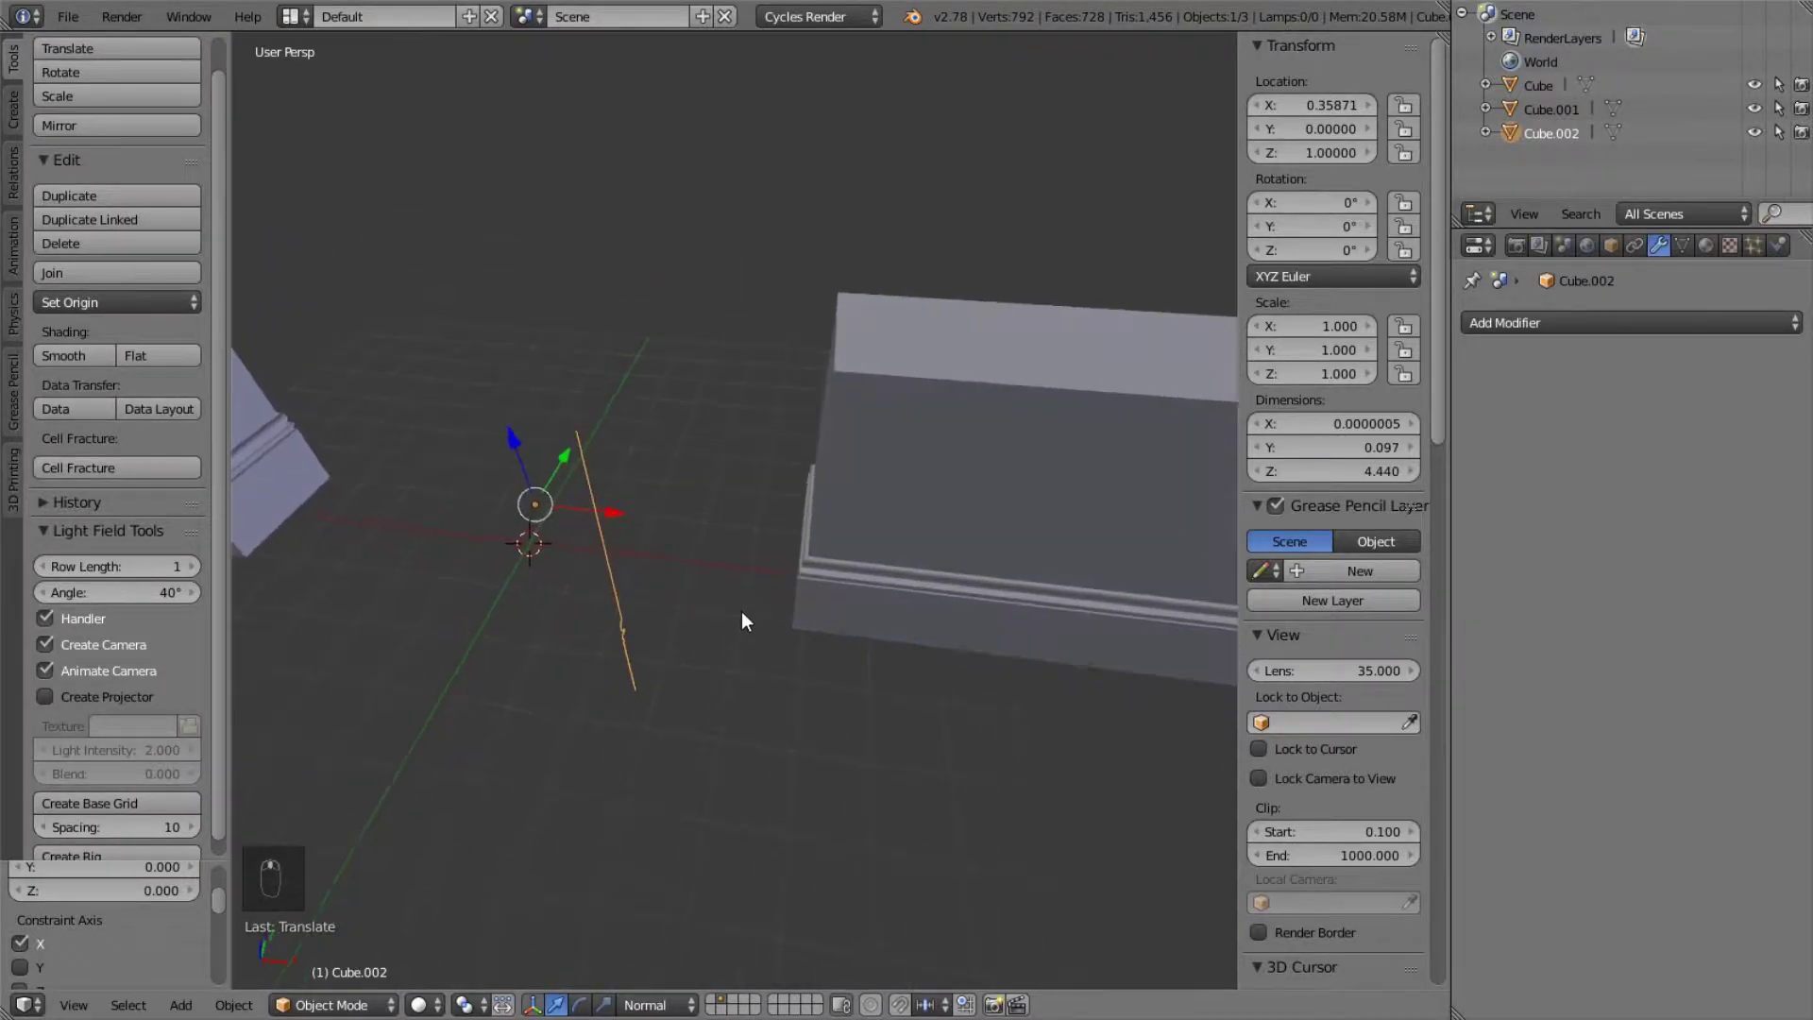
- Set the profile object's origin to its geometry
{"action": "middle_click_drag", "start_coordinate": [661, 559], "coordinate": [924, 548]}
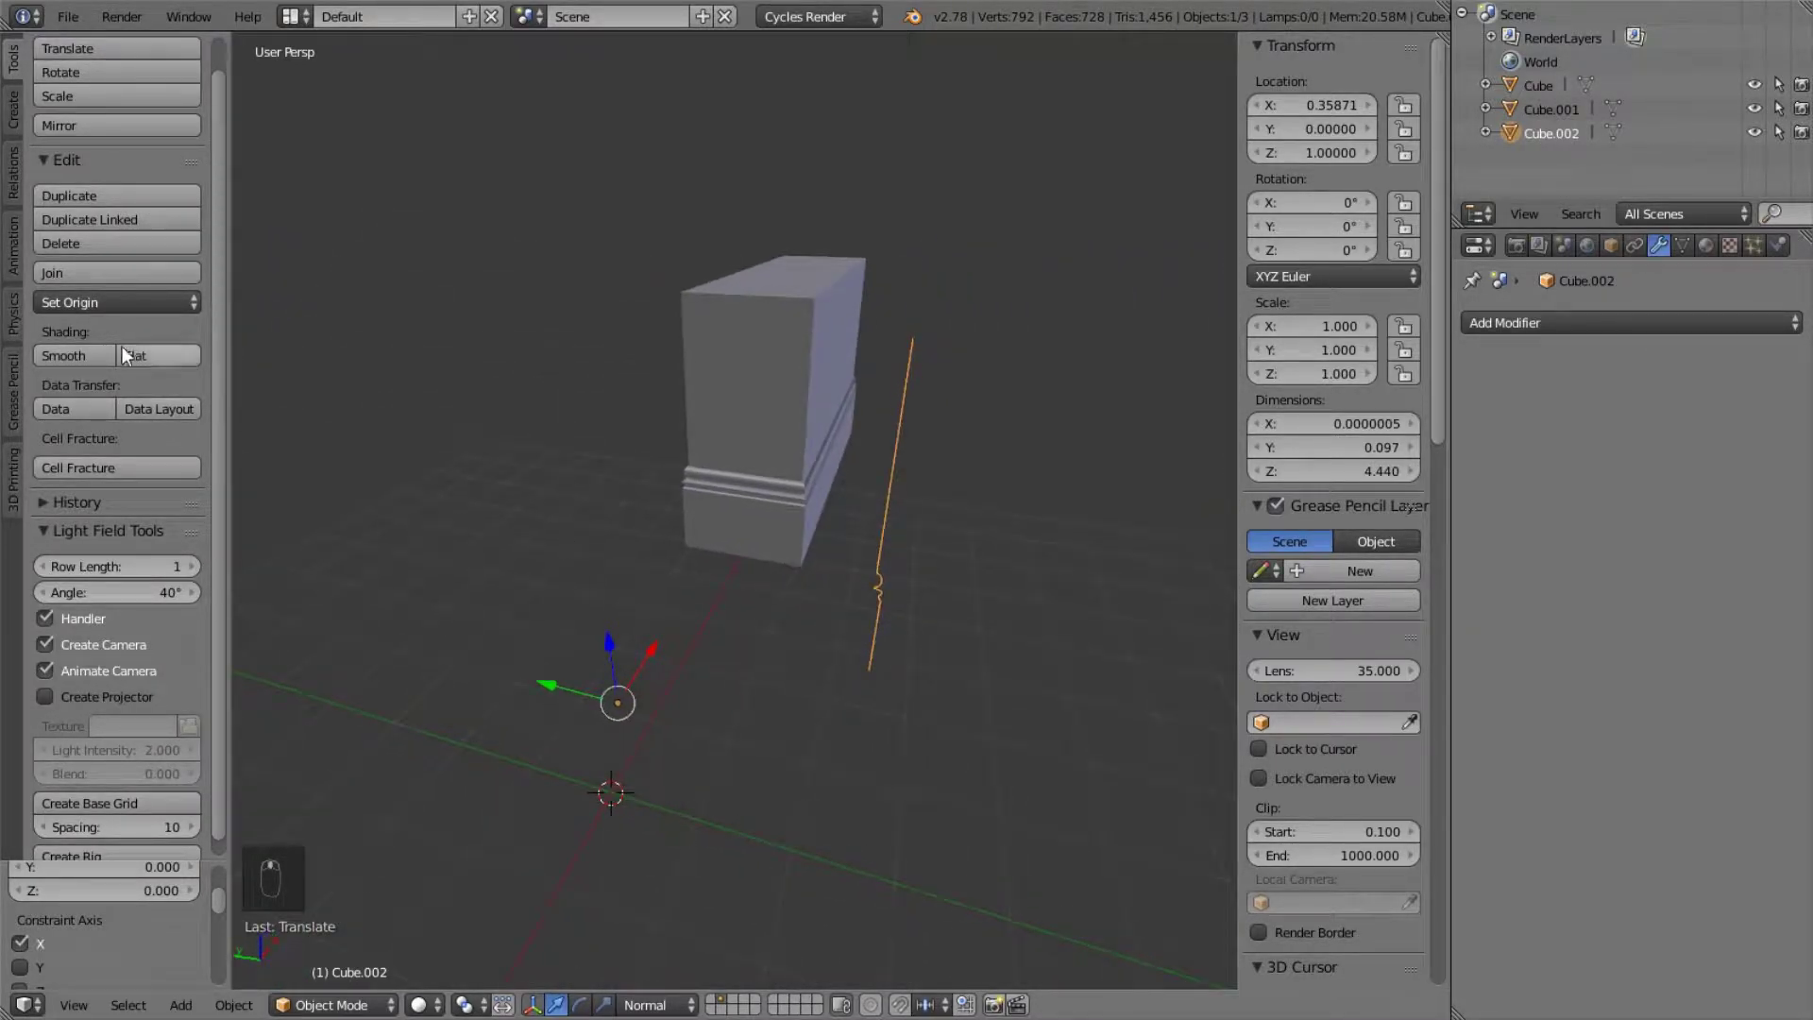
{"action": "left_click", "coordinate": [124, 302]}
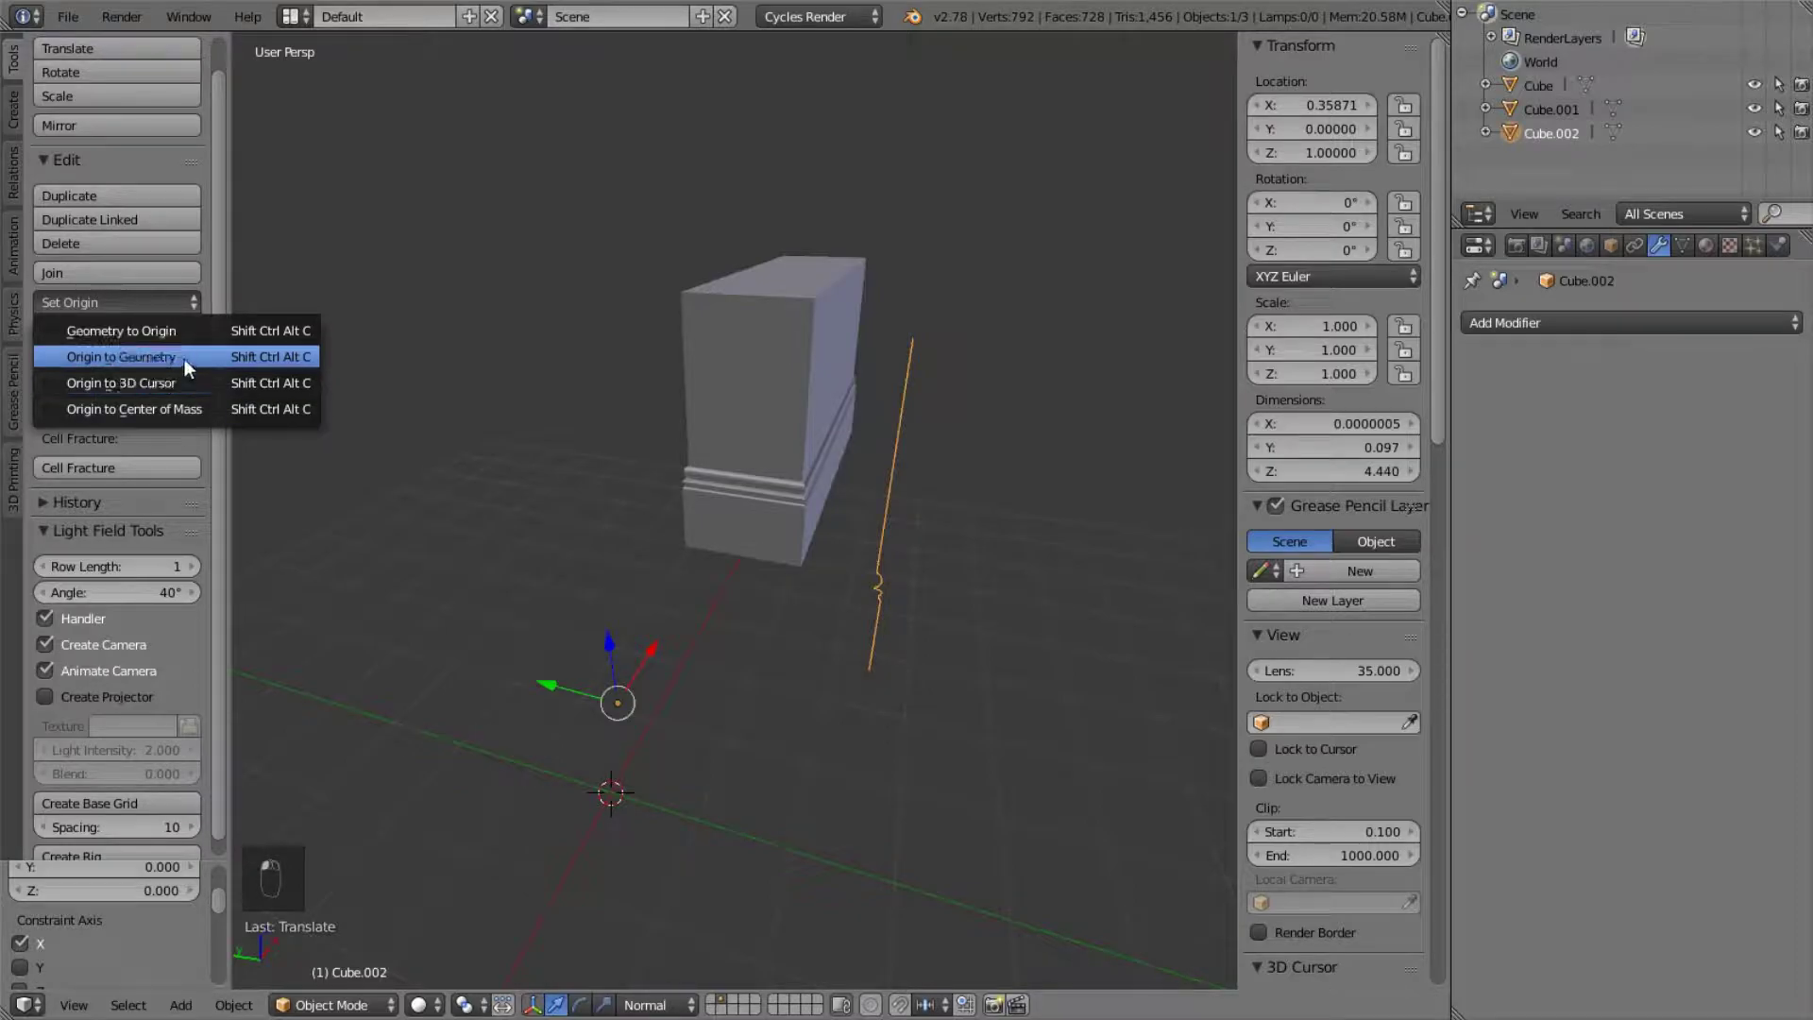
{"action": "left_click", "coordinate": [183, 357]}
{"action": "middle_click_drag", "start_coordinate": [651, 524], "coordinate": [538, 567]}
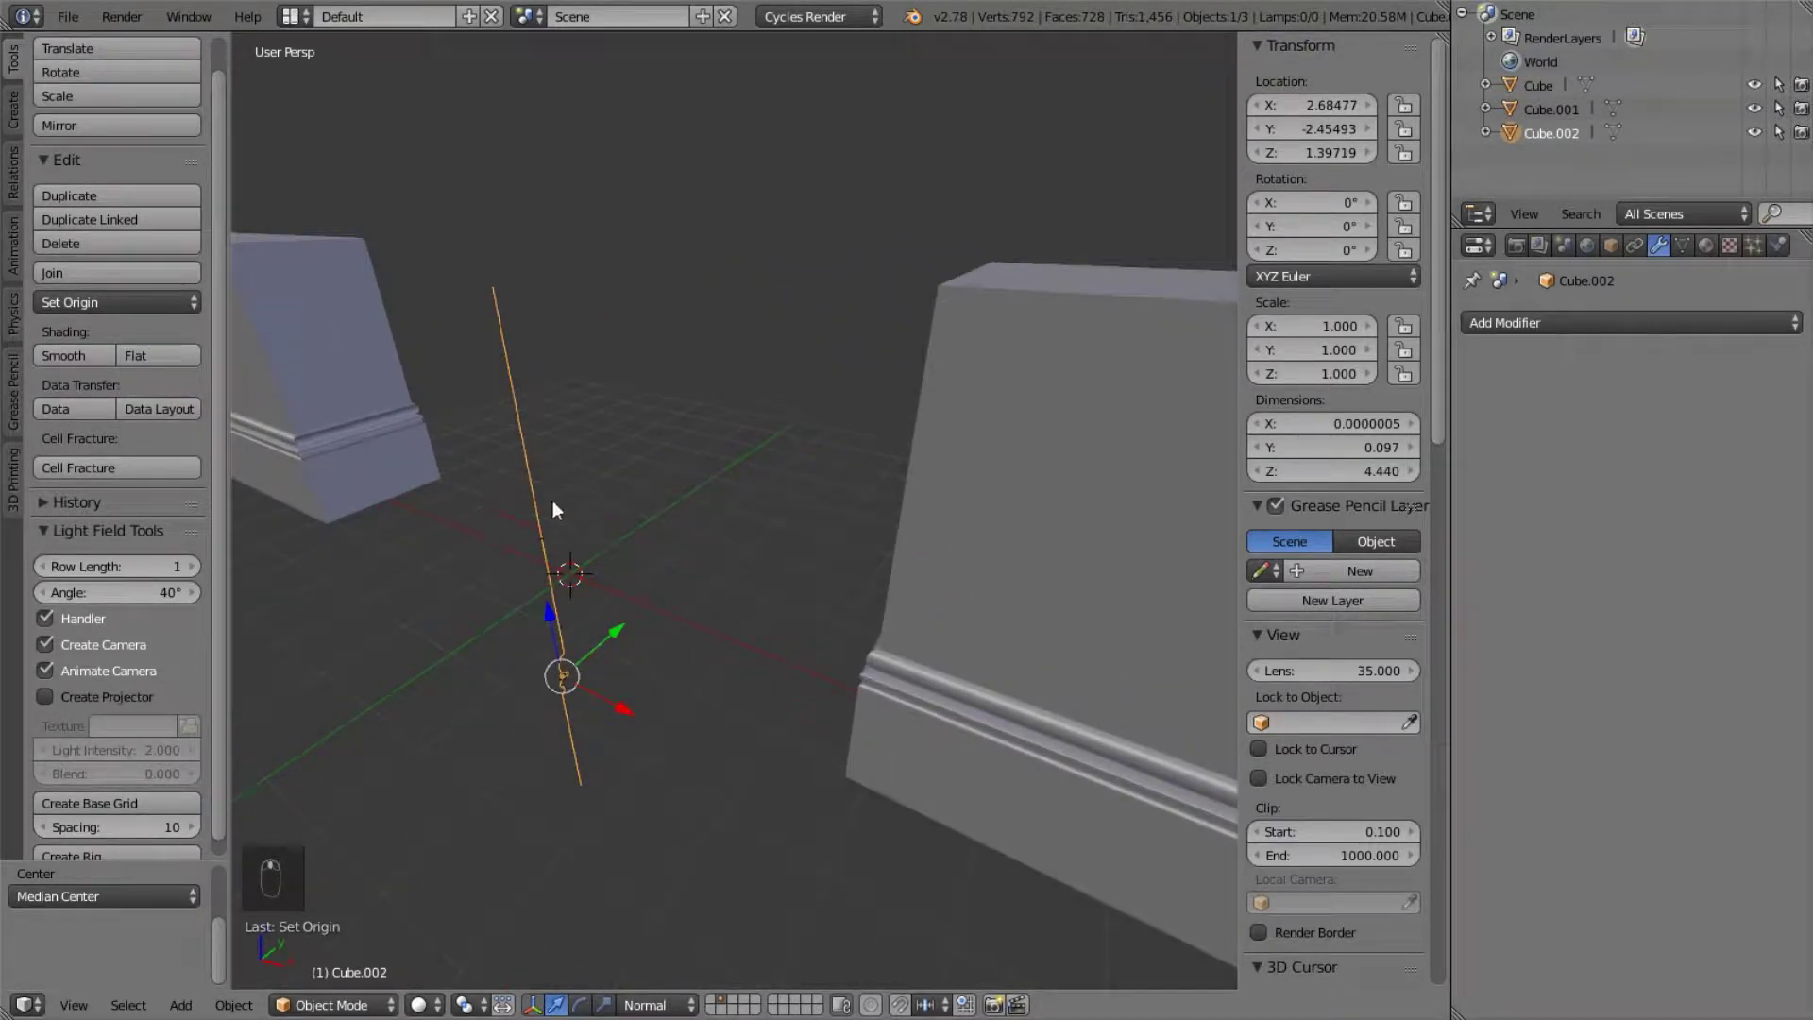
- Reselect the profile object and add a Screw modifier to it
{"action": "right_click", "coordinate": [927, 593]}
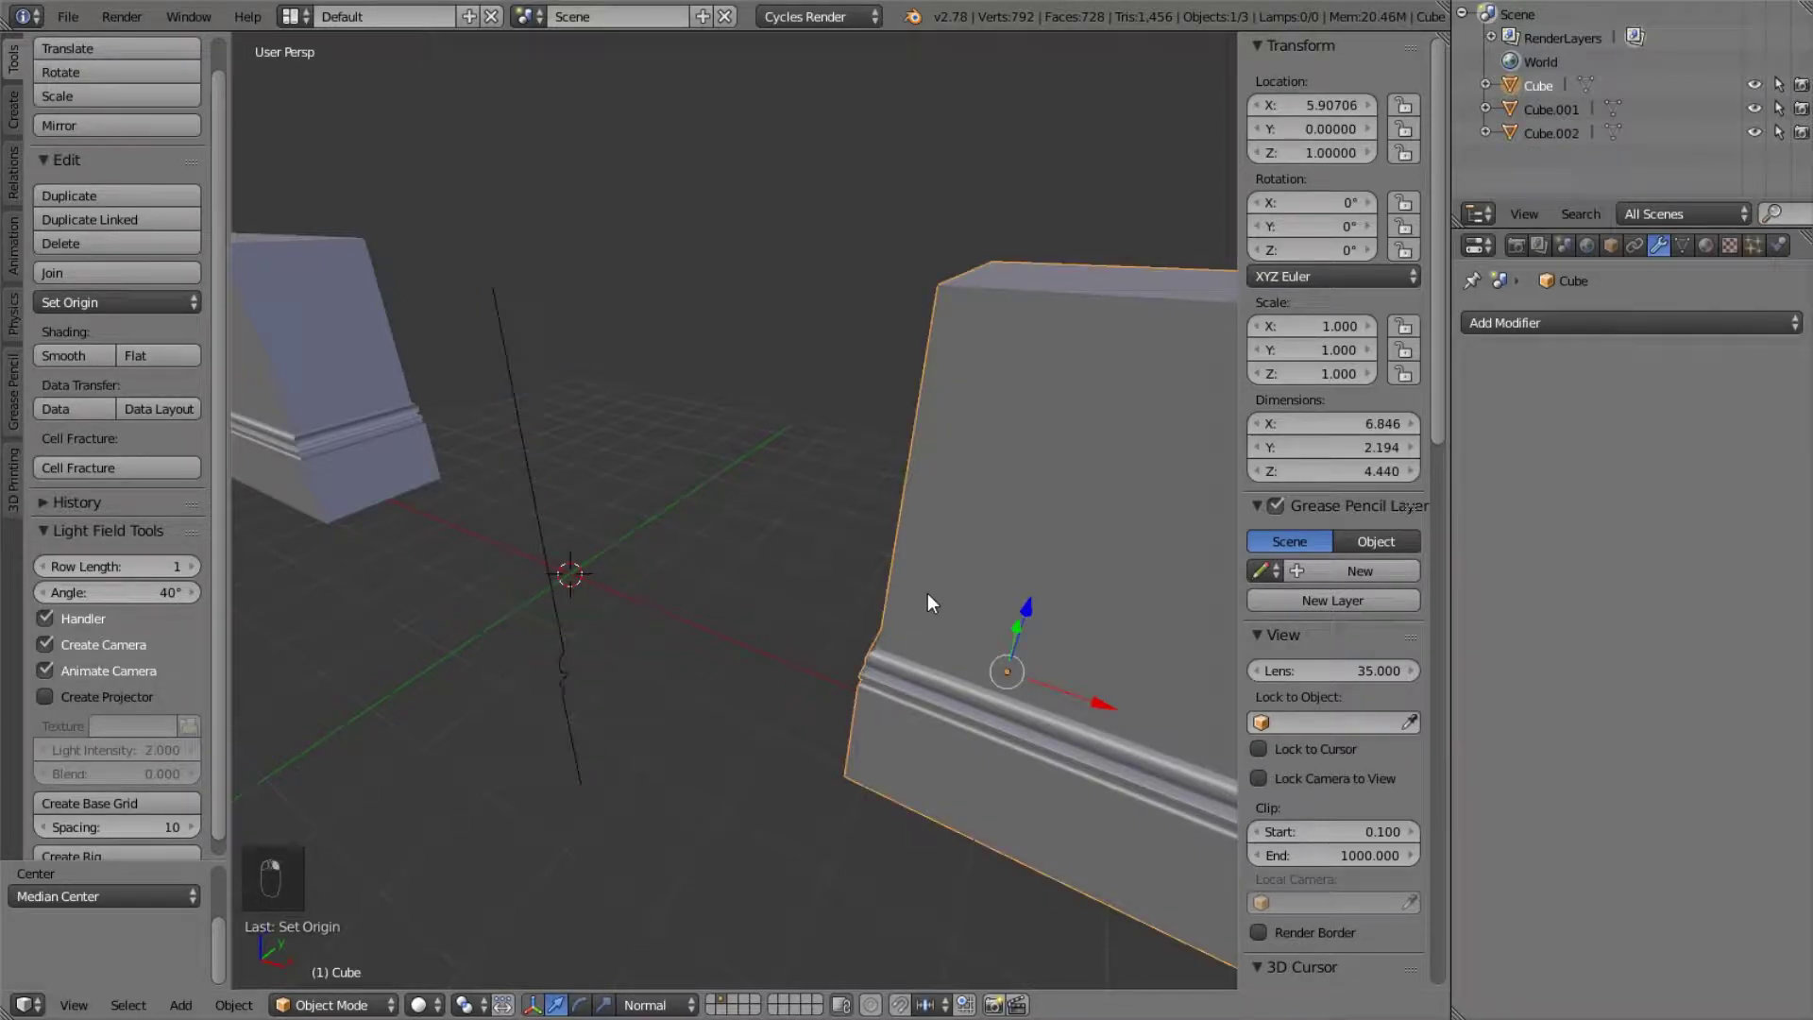
{"action": "middle_click_drag", "start_coordinate": [928, 593], "coordinate": [910, 634]}
{"action": "right_click", "coordinate": [584, 518]}
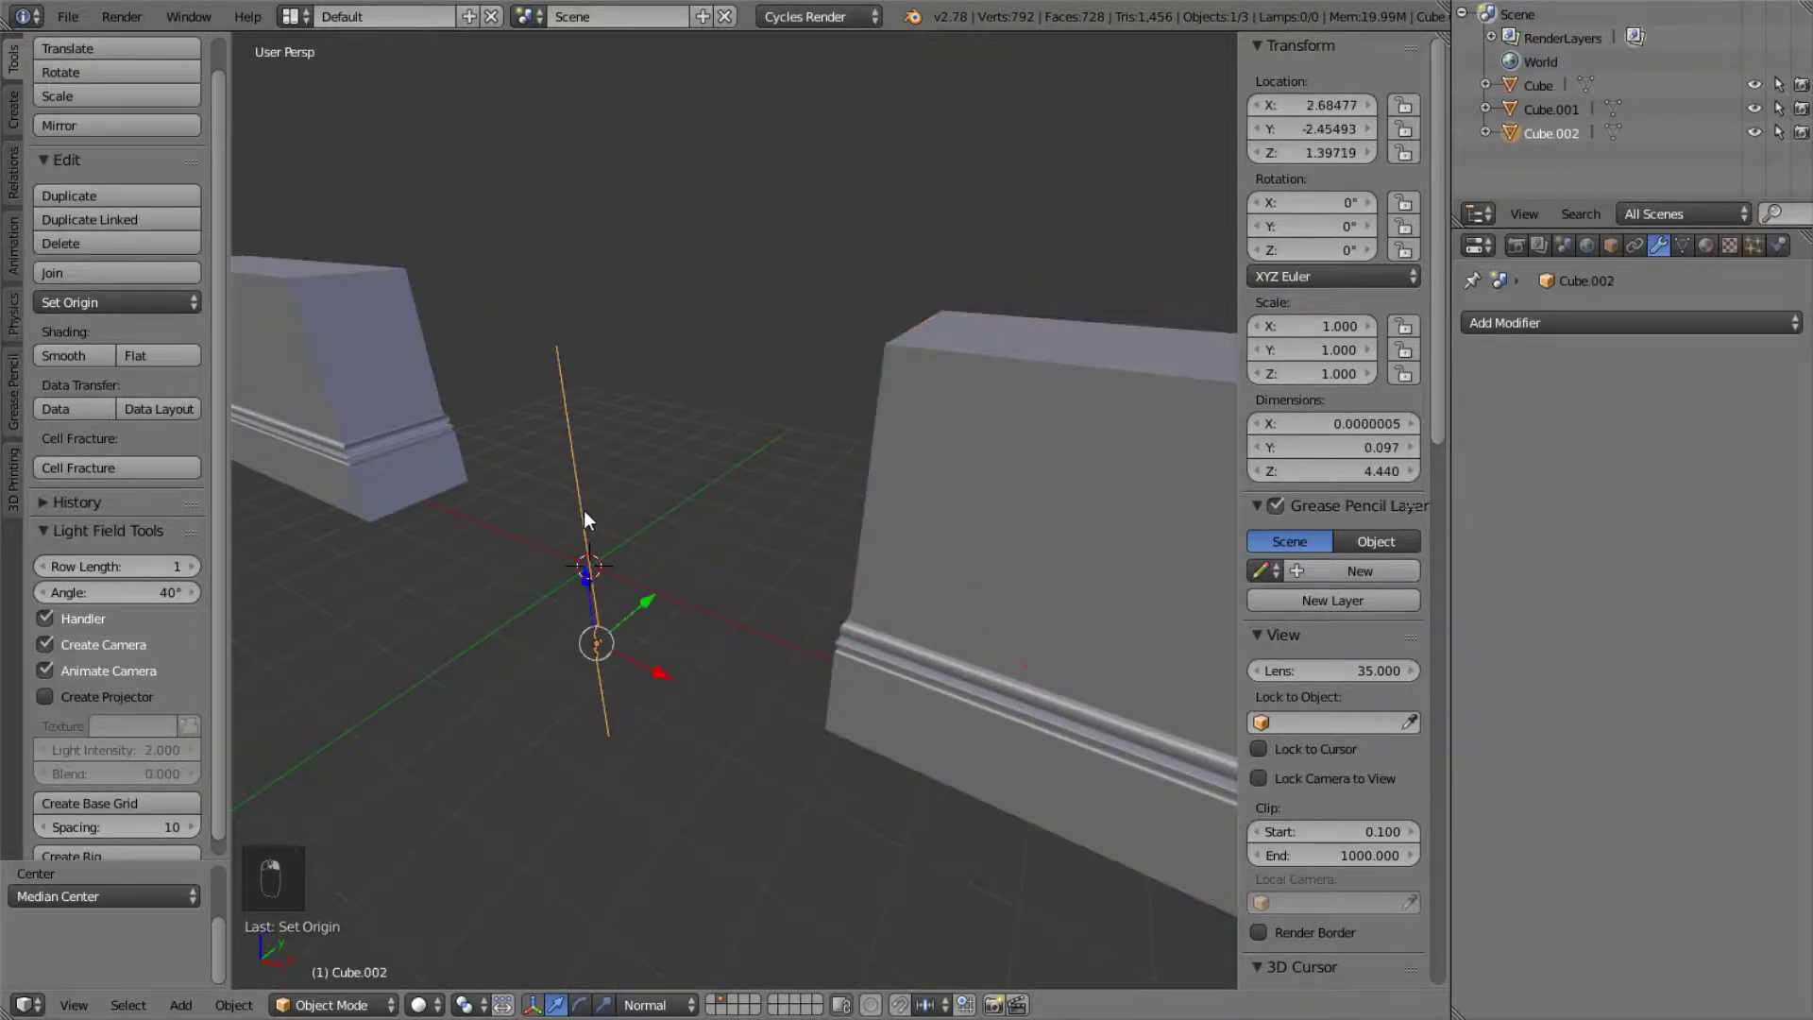
{"action": "left_click", "coordinate": [1654, 321]}
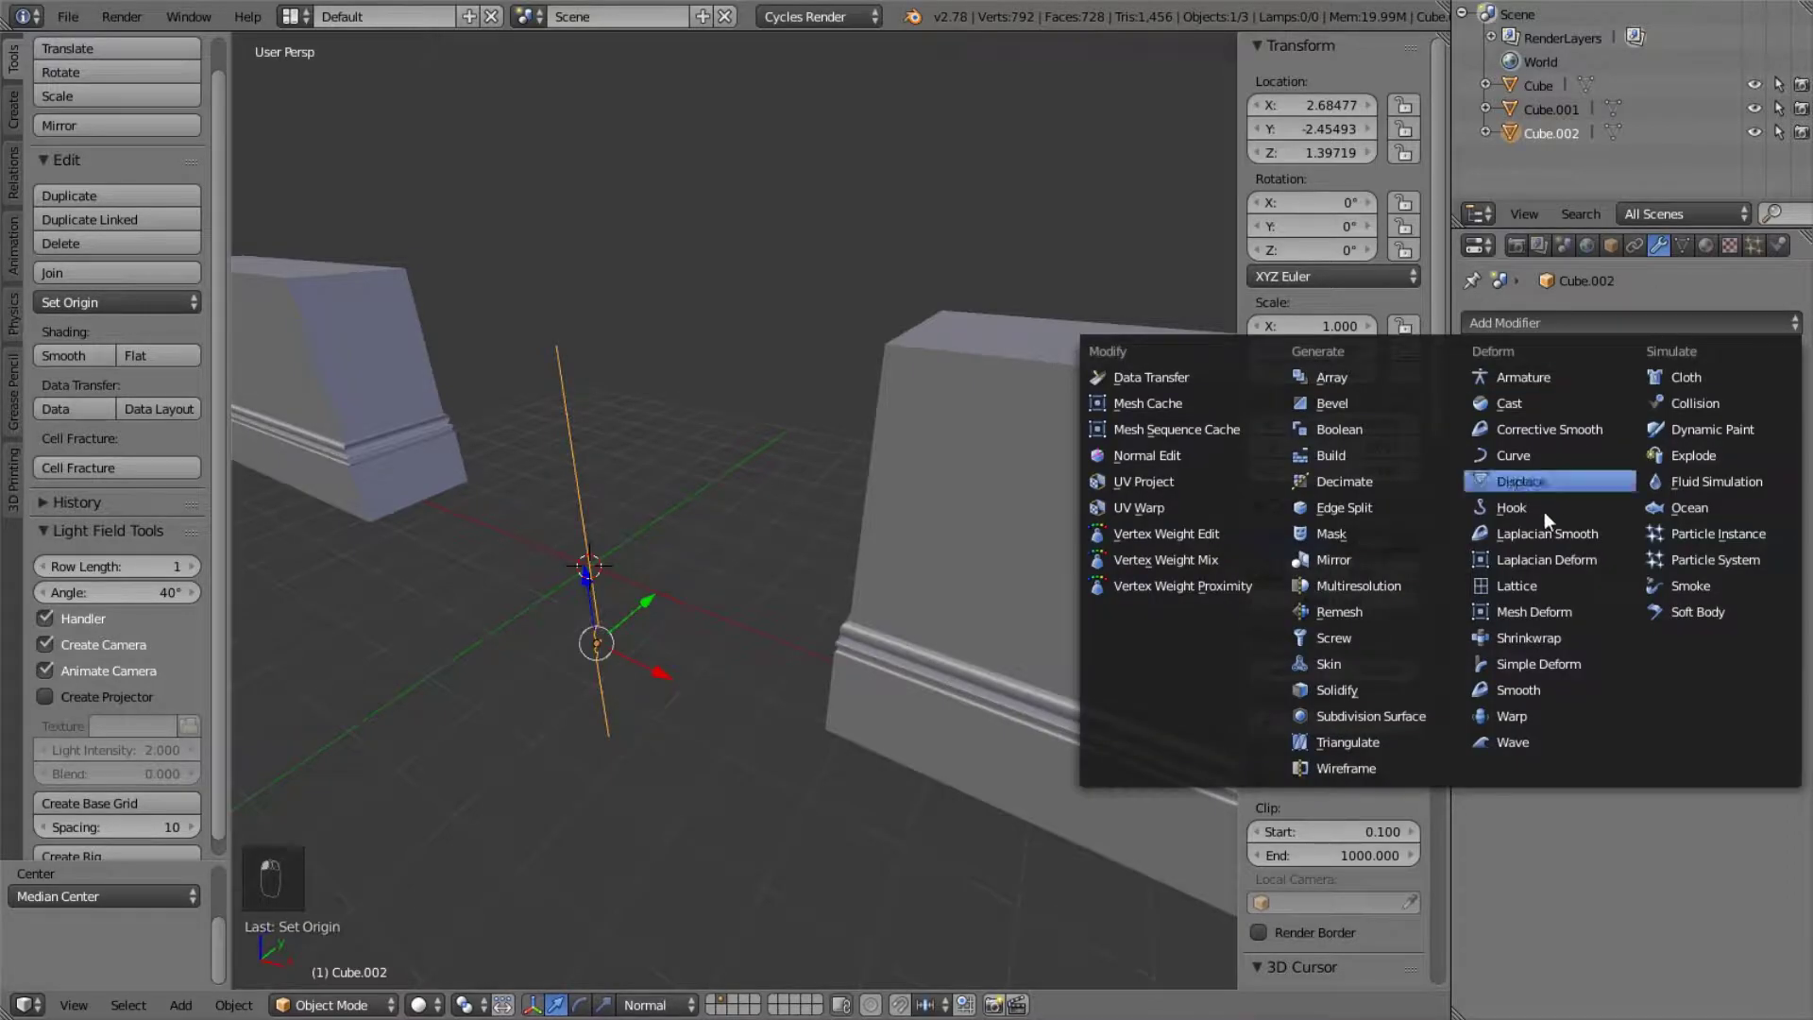
{"action": "left_click", "coordinate": [1367, 641]}
{"action": "middle_click_drag", "start_coordinate": [515, 536], "coordinate": [557, 565]}
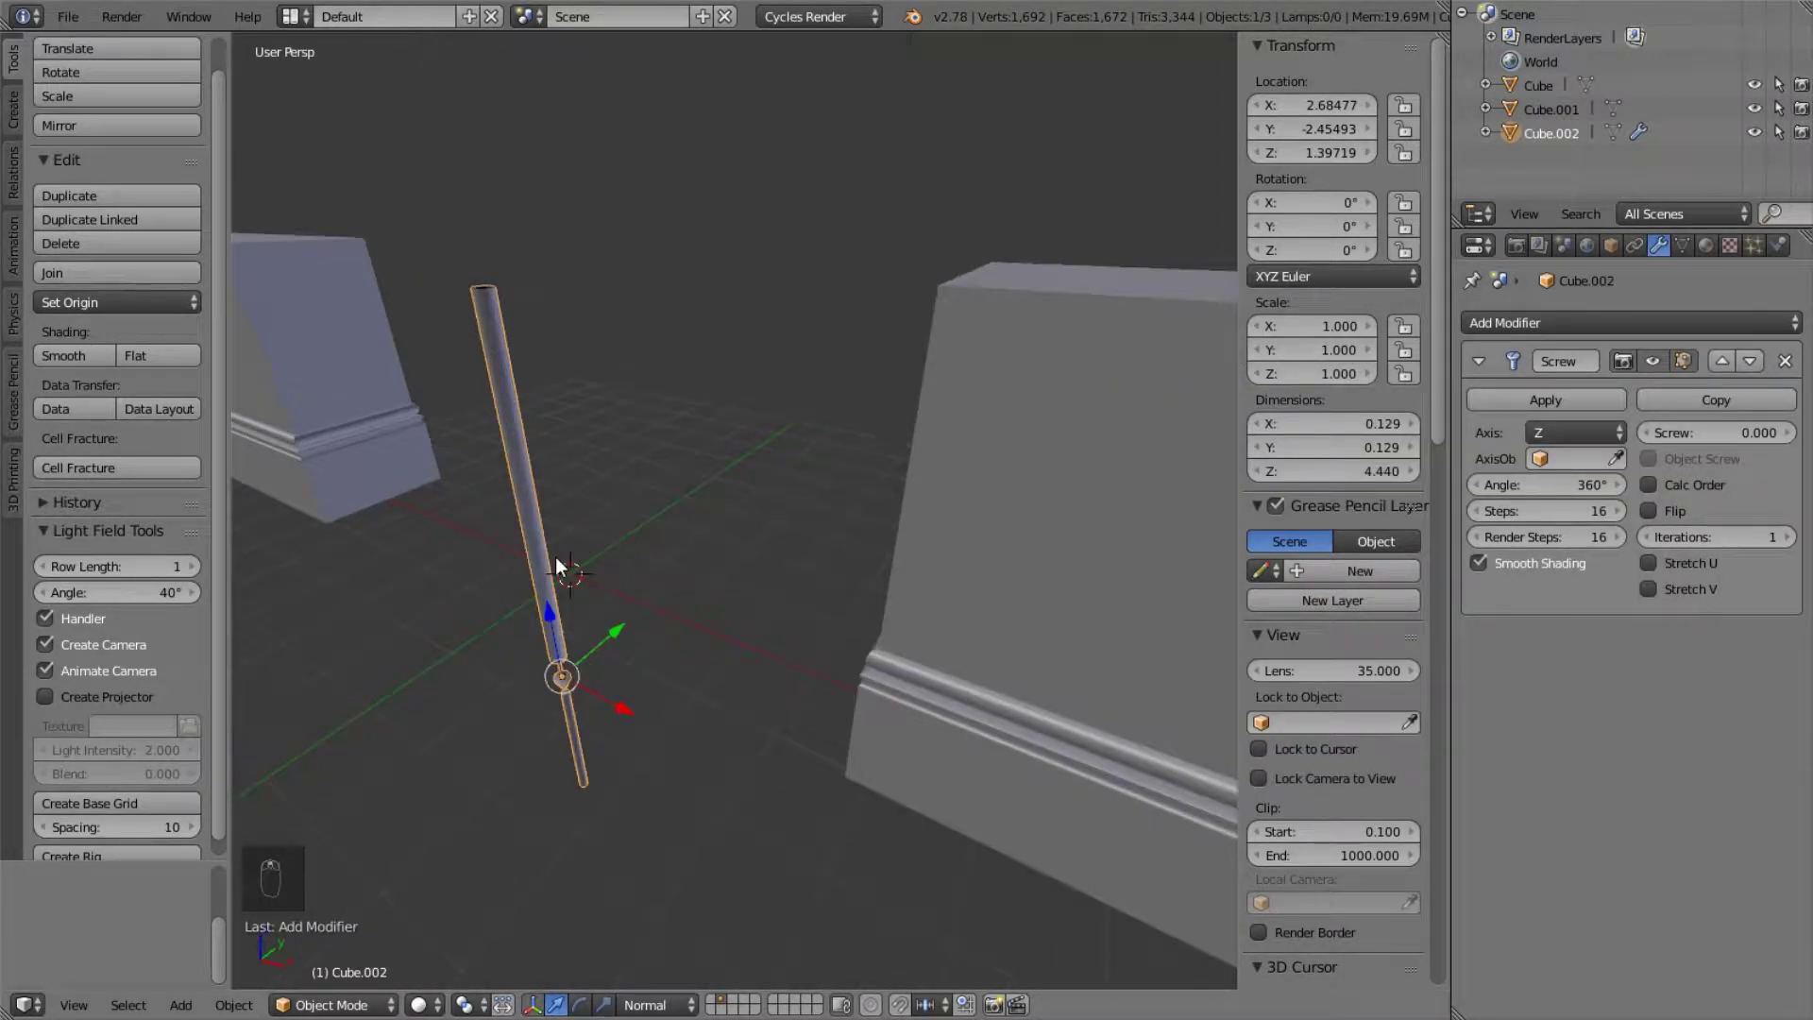
- Move all the profile's vertices in Edit mode about 0.822 units along negative Y, away from the origin
{"action": "key", "text": "Tab"}
{"action": "key", "text": "a"}
{"action": "key", "text": "a"}
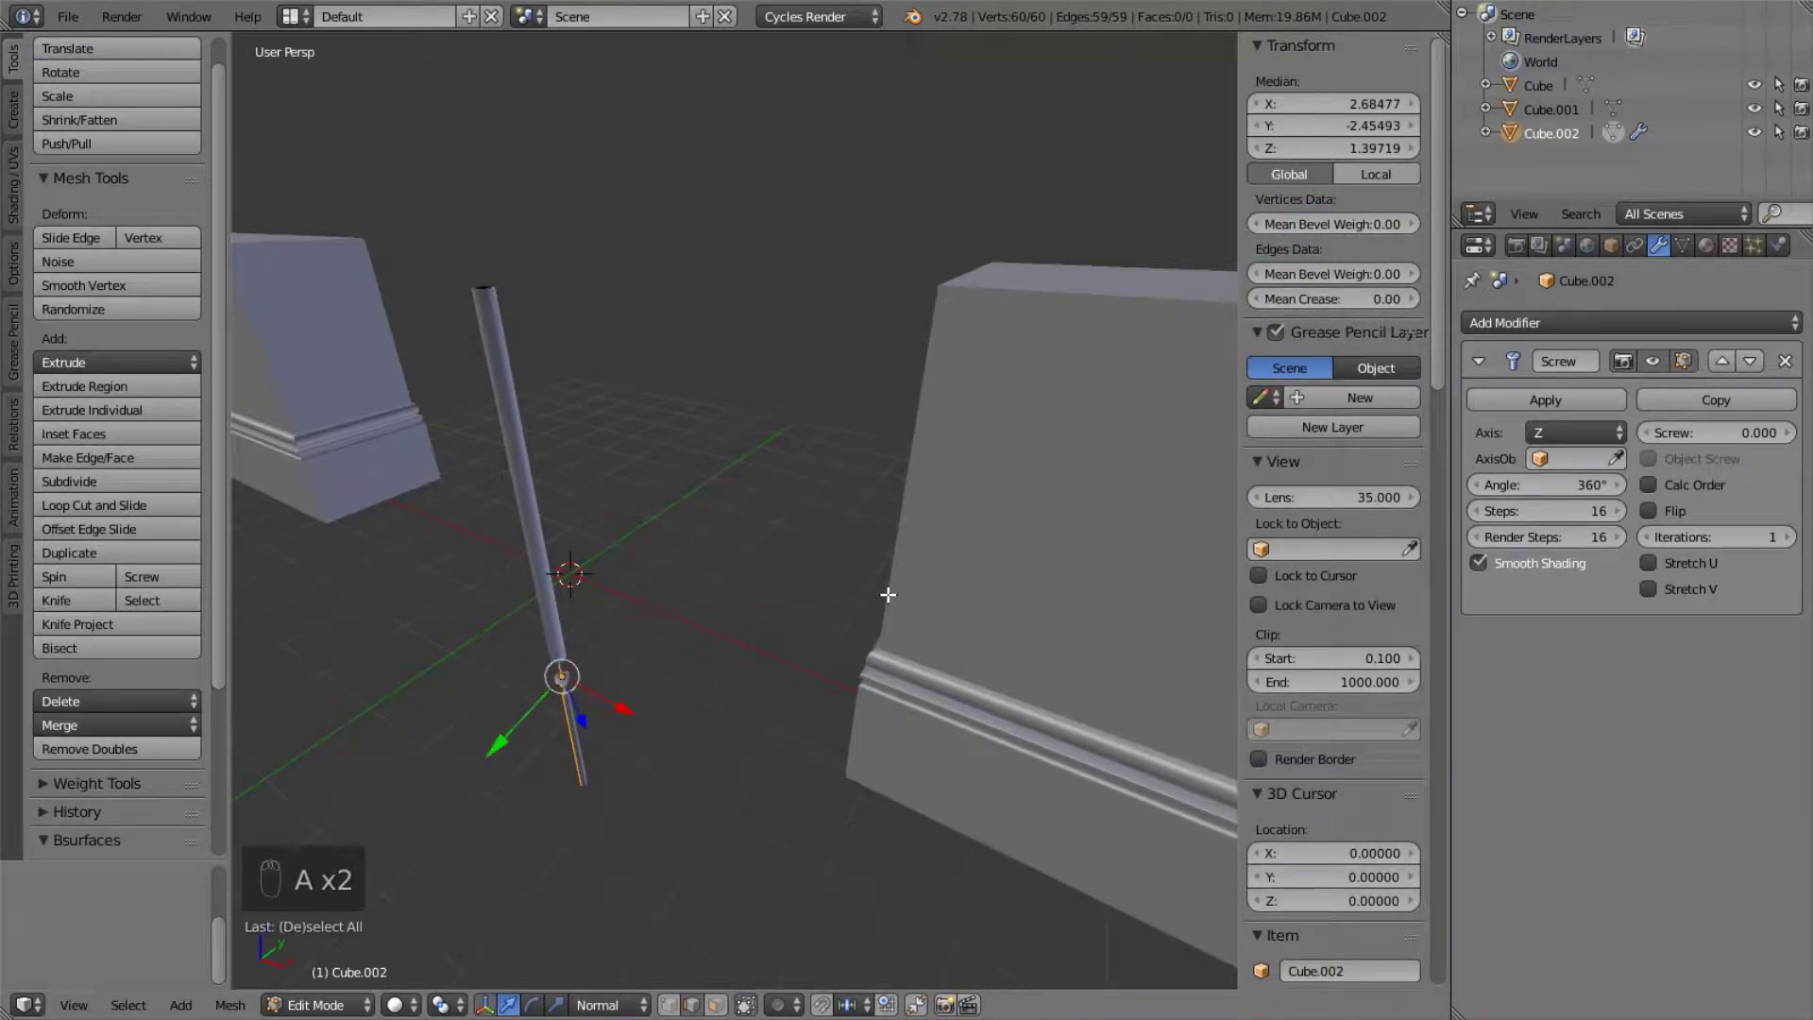
{"action": "key", "text": "g"}
{"action": "key", "text": "y"}
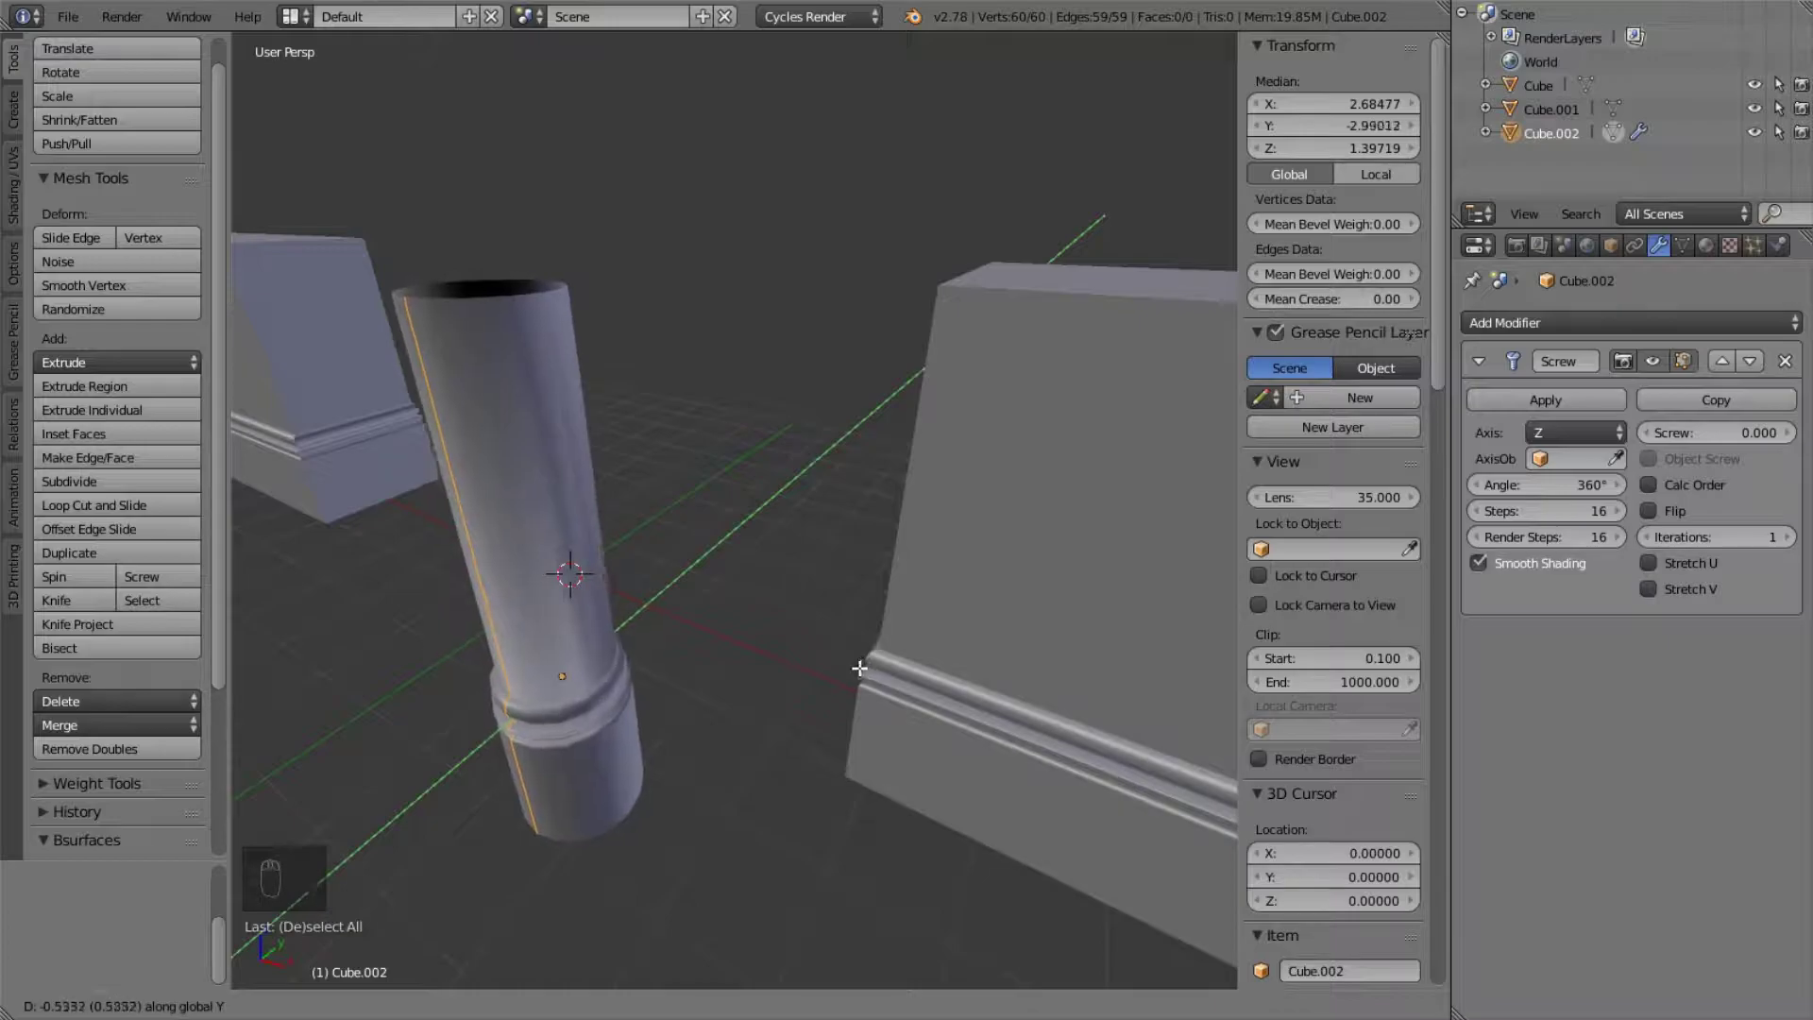
{"action": "left_click", "coordinate": [835, 715]}
- Disable the Screw modifier's smooth shading and set its steps to 64
{"action": "left_click", "coordinate": [1479, 563]}
{"action": "middle_click_drag", "start_coordinate": [1070, 581], "coordinate": [1126, 510]}
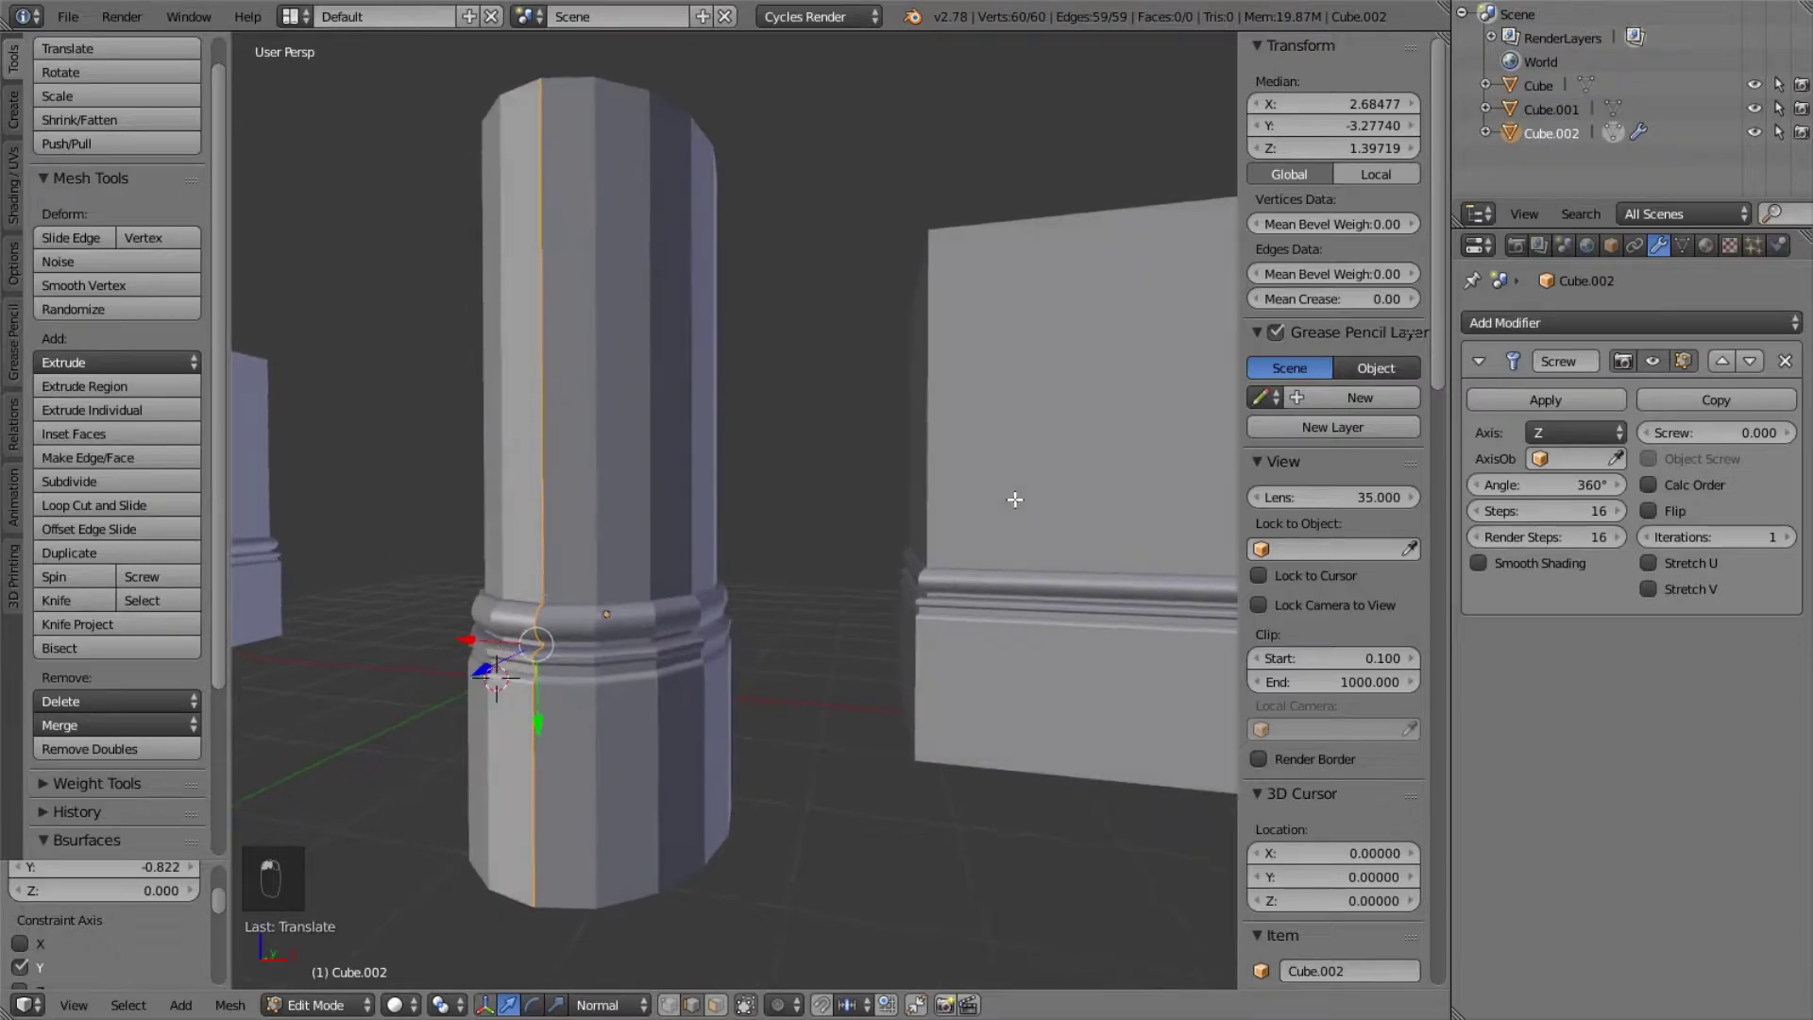
{"action": "middle_click_drag", "start_coordinate": [756, 509], "coordinate": [742, 559]}
{"action": "left_click_drag", "start_coordinate": [1556, 510], "coordinate": [1532, 513]}
{"action": "left_click", "coordinate": [1538, 508]}
{"action": "type", "text": "64"}
{"action": "key", "text": "Return"}
{"action": "scroll", "coordinate": [892, 550], "scroll_direction": "down", "scroll_amount": 6}
{"action": "middle_click_drag", "start_coordinate": [834, 524], "coordinate": [897, 460]}
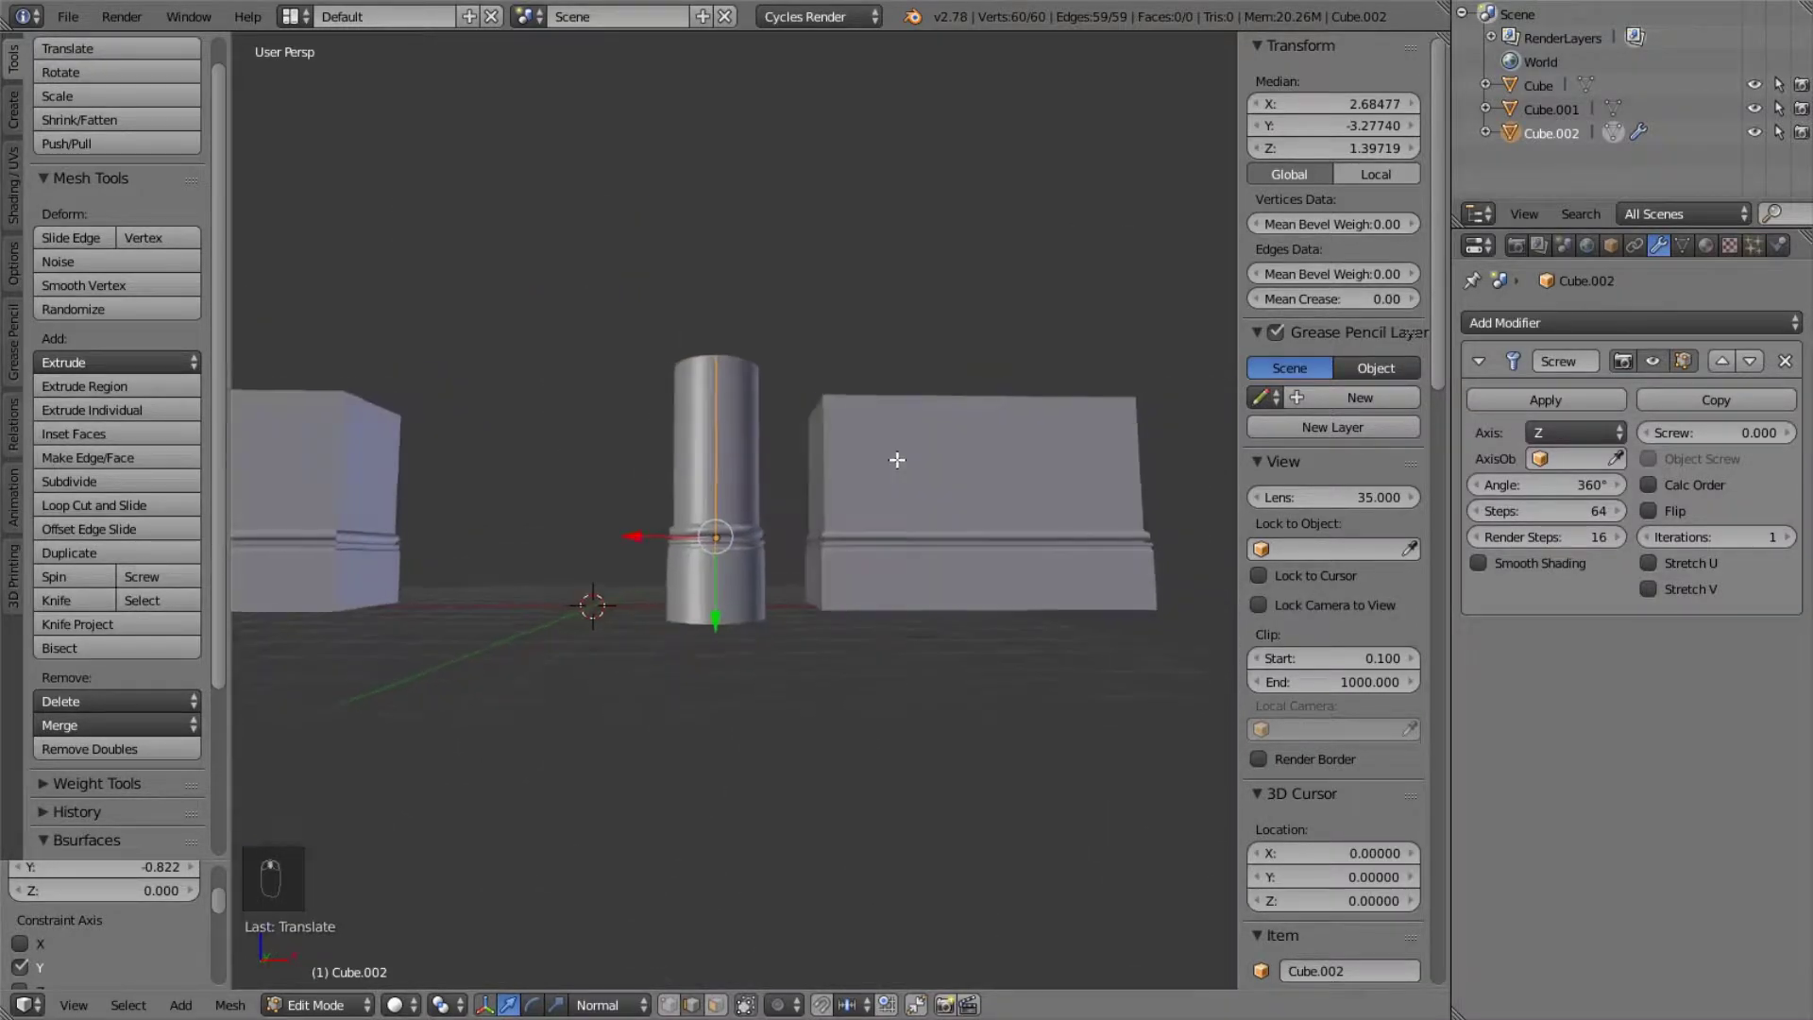
{"action": "scroll", "coordinate": [897, 460], "scroll_direction": "up", "scroll_amount": 5}
- Try 128 steps on the Screw modifier and compare the column with smooth shading turned on and off
{"action": "left_click", "coordinate": [1581, 510]}
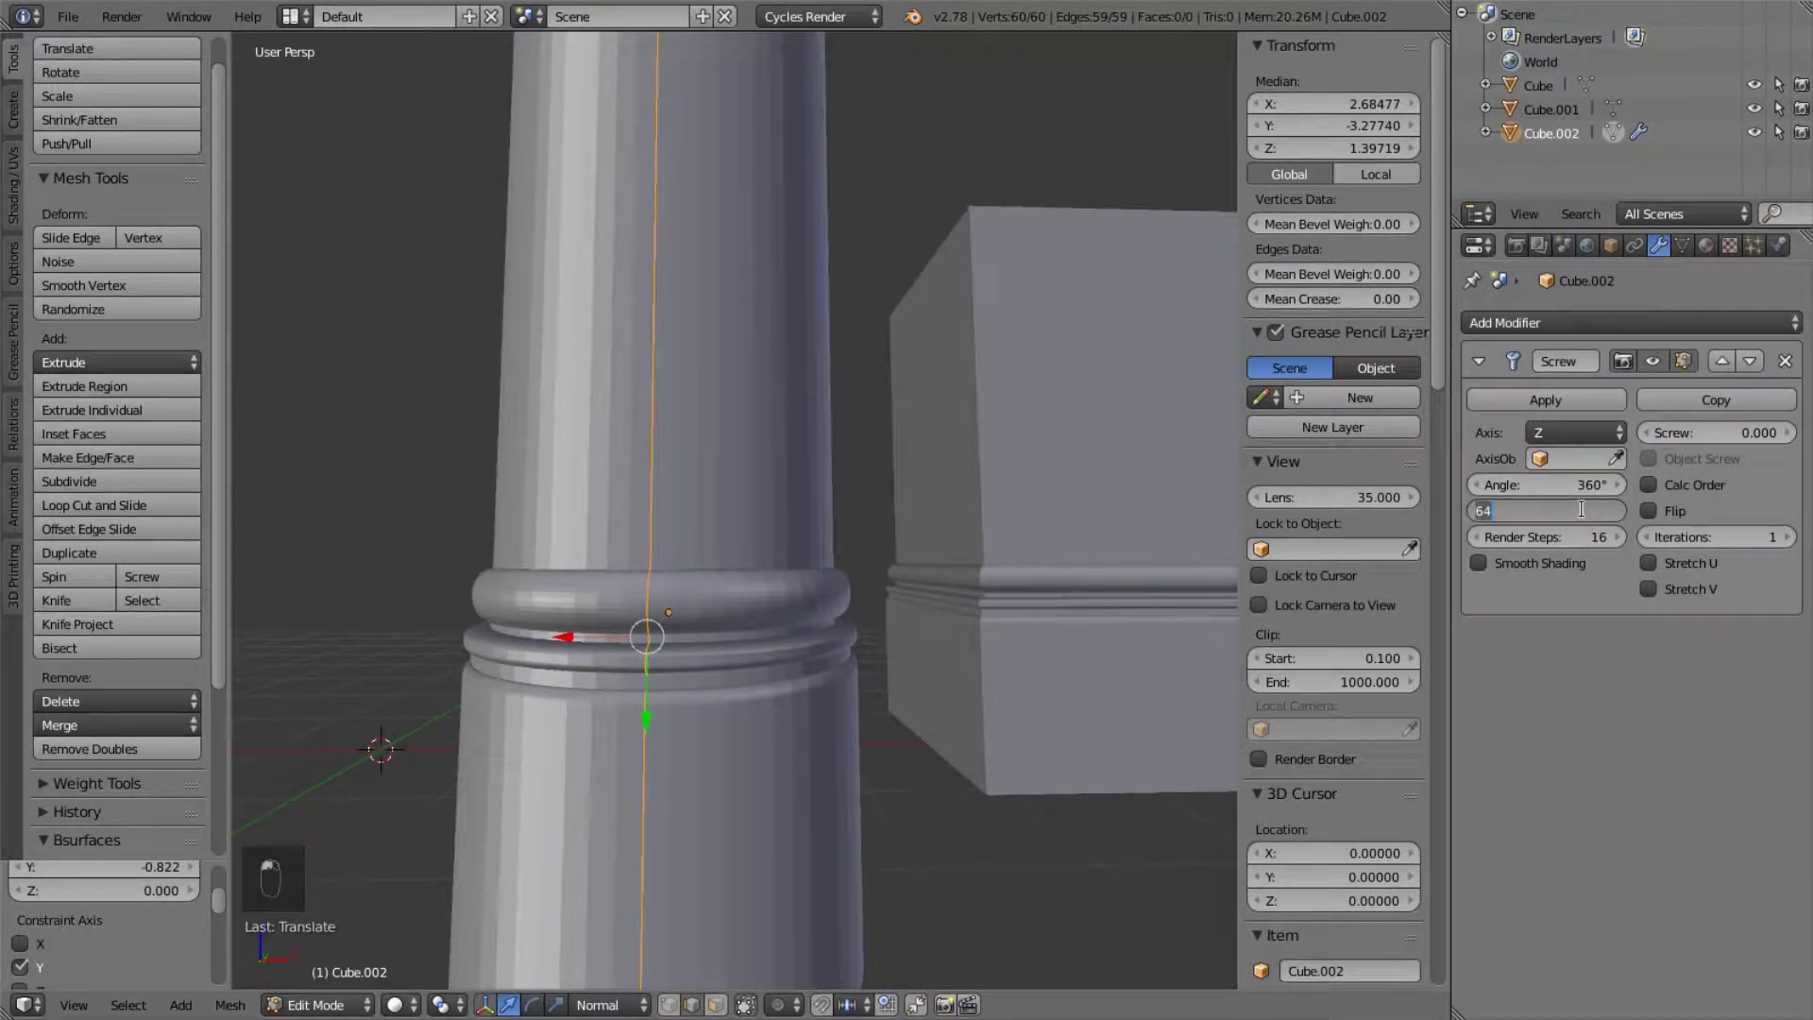
{"action": "type", "text": "128"}
{"action": "key", "text": "Return"}
{"action": "middle_click_drag", "start_coordinate": [992, 527], "coordinate": [845, 515]}
{"action": "scroll", "coordinate": [889, 518], "scroll_direction": "down", "scroll_amount": 4}
{"action": "middle_click_drag", "start_coordinate": [651, 485], "coordinate": [793, 489]}
{"action": "scroll", "coordinate": [795, 484], "scroll_direction": "up", "scroll_amount": 3}
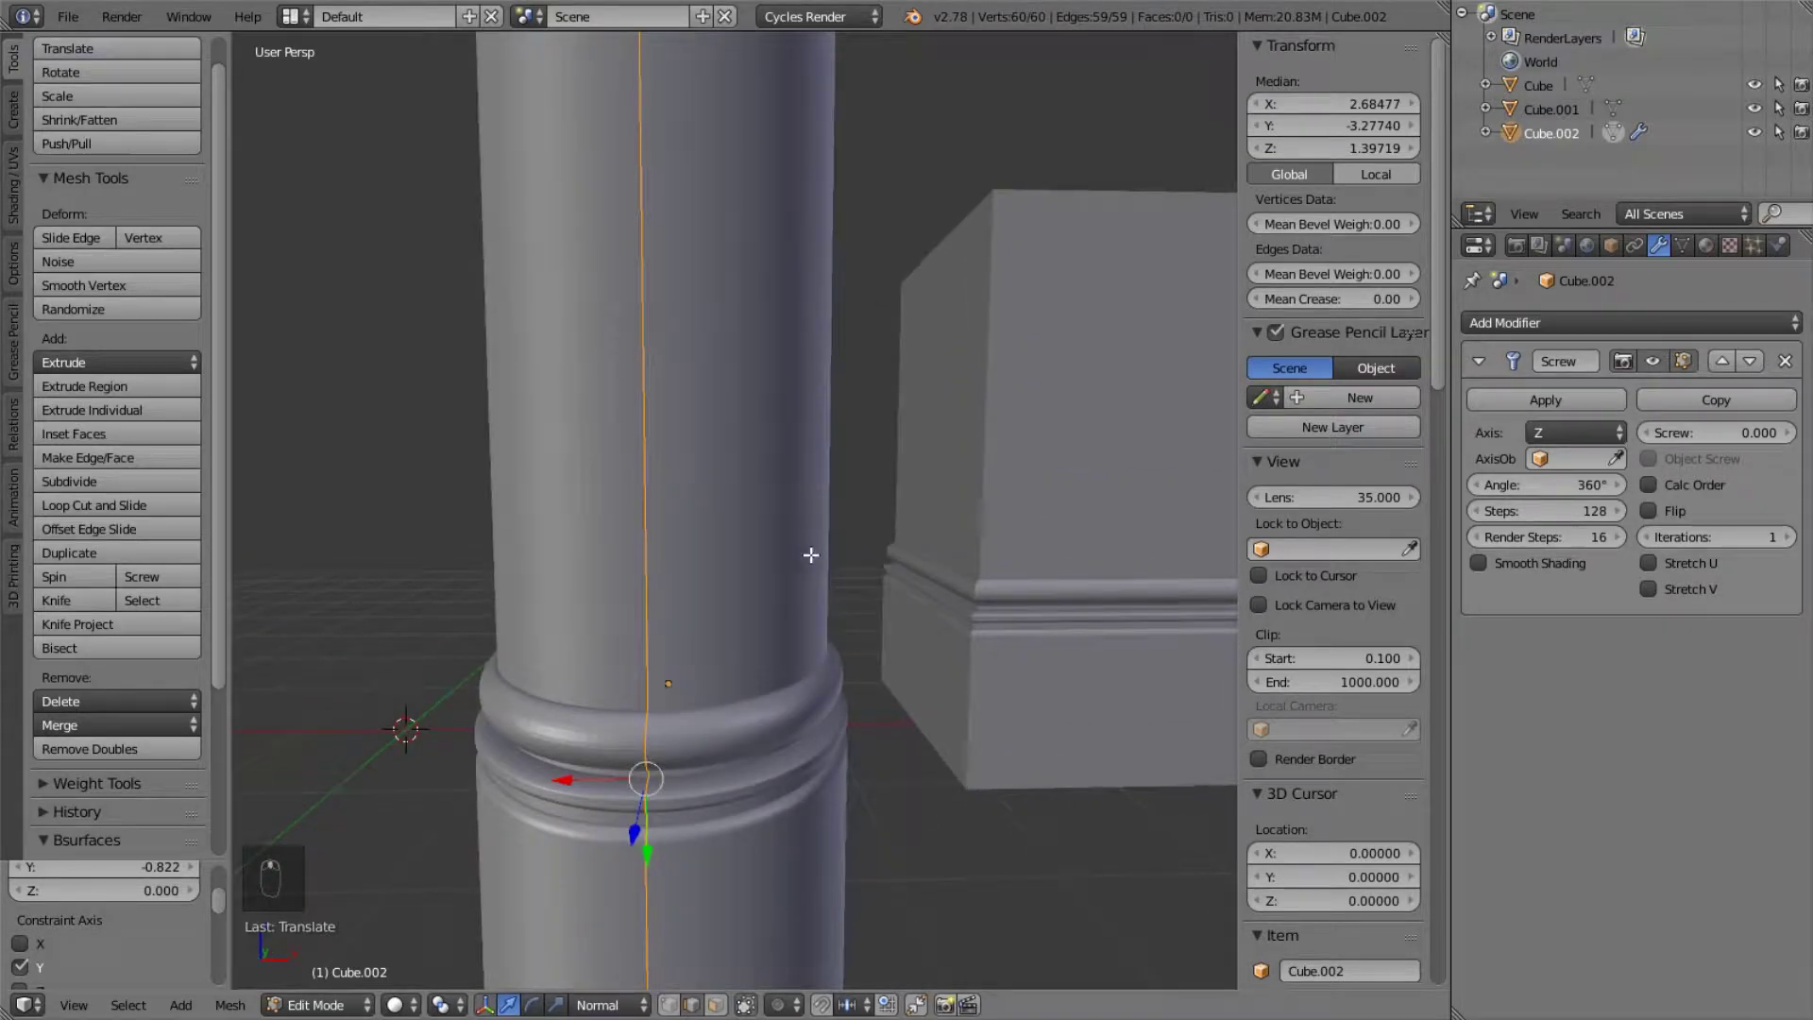
{"action": "scroll", "coordinate": [811, 555], "scroll_direction": "up", "scroll_amount": 4}
{"action": "scroll", "coordinate": [811, 556], "scroll_direction": "down", "scroll_amount": 5}
{"action": "scroll", "coordinate": [811, 555], "scroll_direction": "up", "scroll_amount": 5}
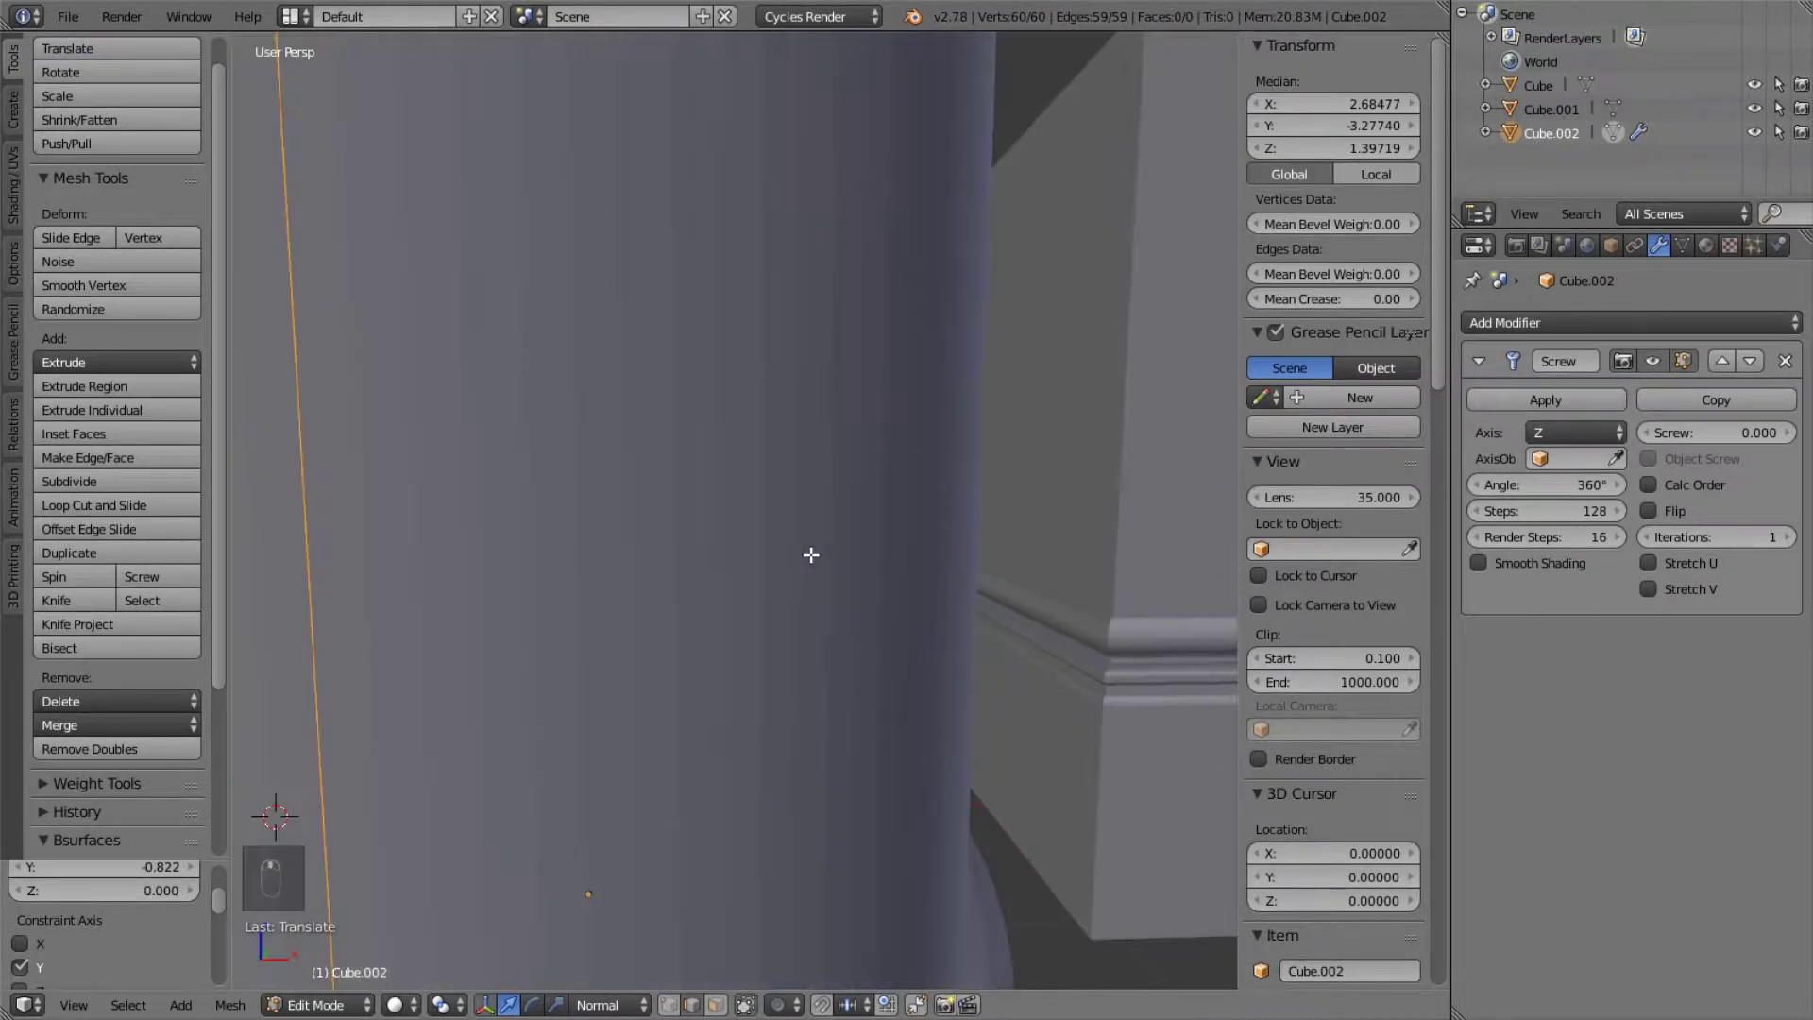
{"action": "scroll", "coordinate": [811, 555], "scroll_direction": "down", "scroll_amount": 3}
{"action": "left_click", "coordinate": [1478, 563]}
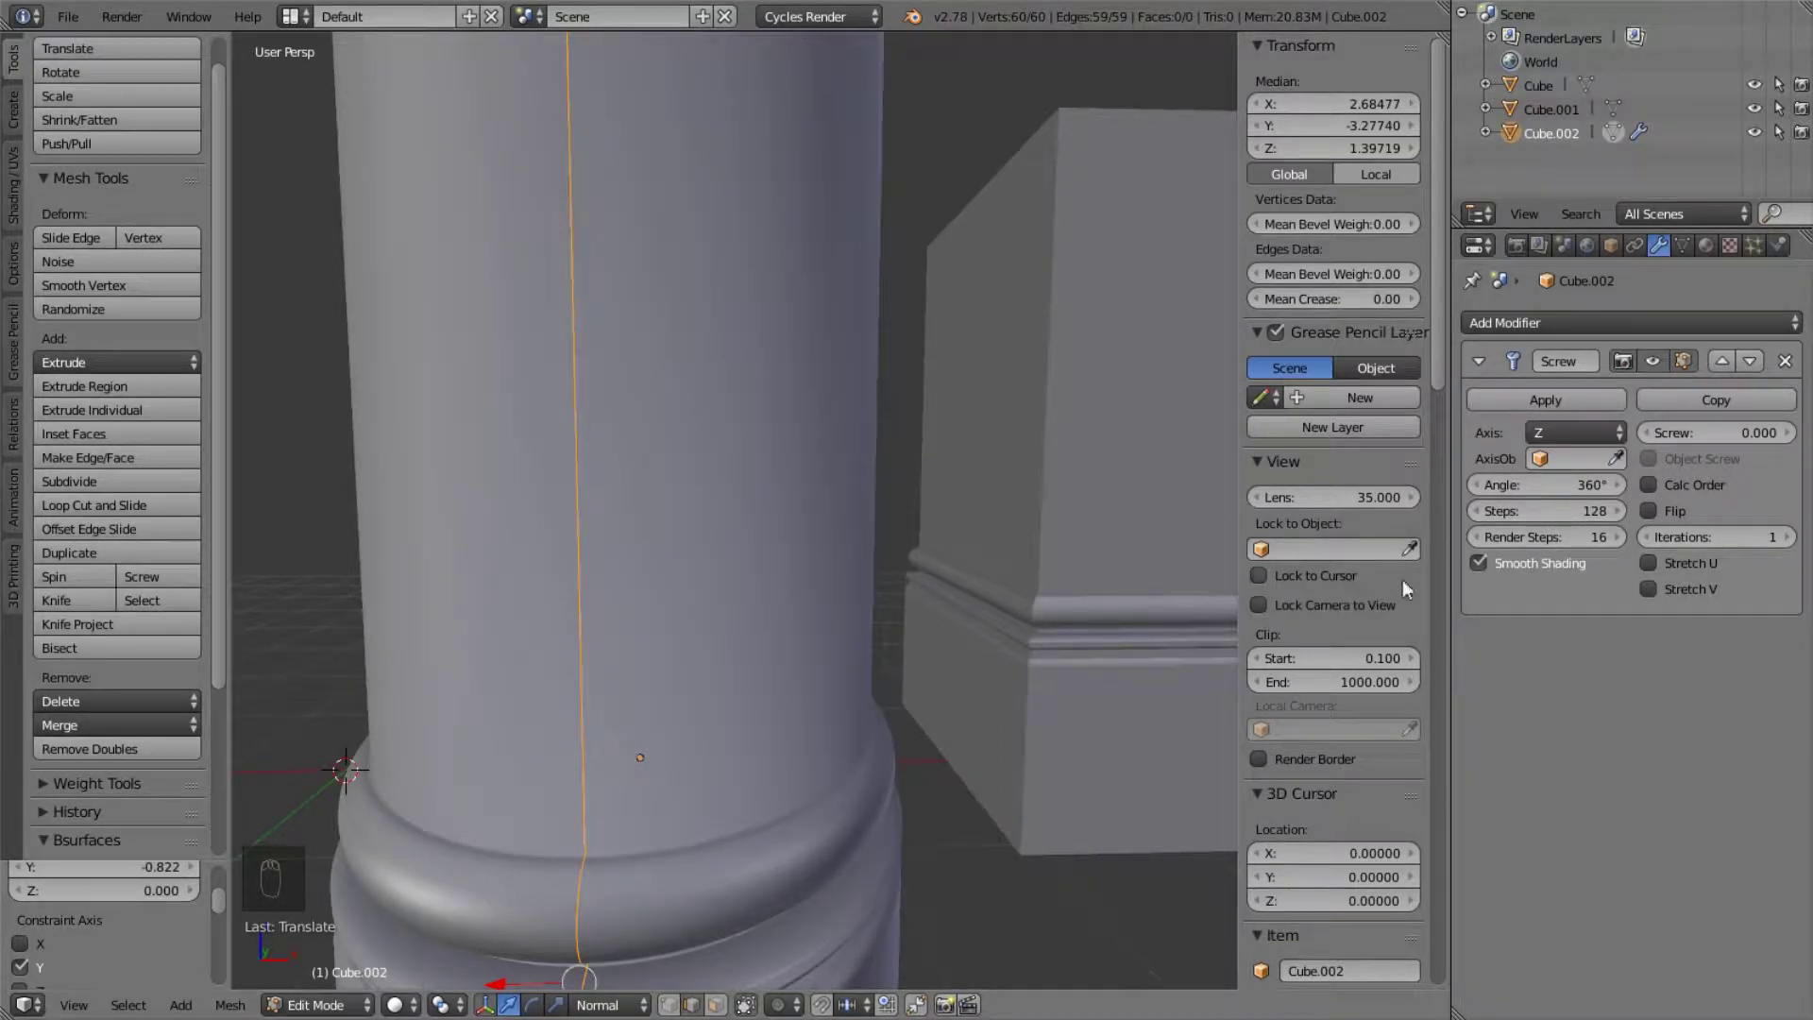
{"action": "left_click", "coordinate": [1480, 560]}
- Set the Screw modifier's steps to 512 and inspect the column's surface
{"action": "scroll", "coordinate": [690, 365], "scroll_direction": "down", "scroll_amount": 2}
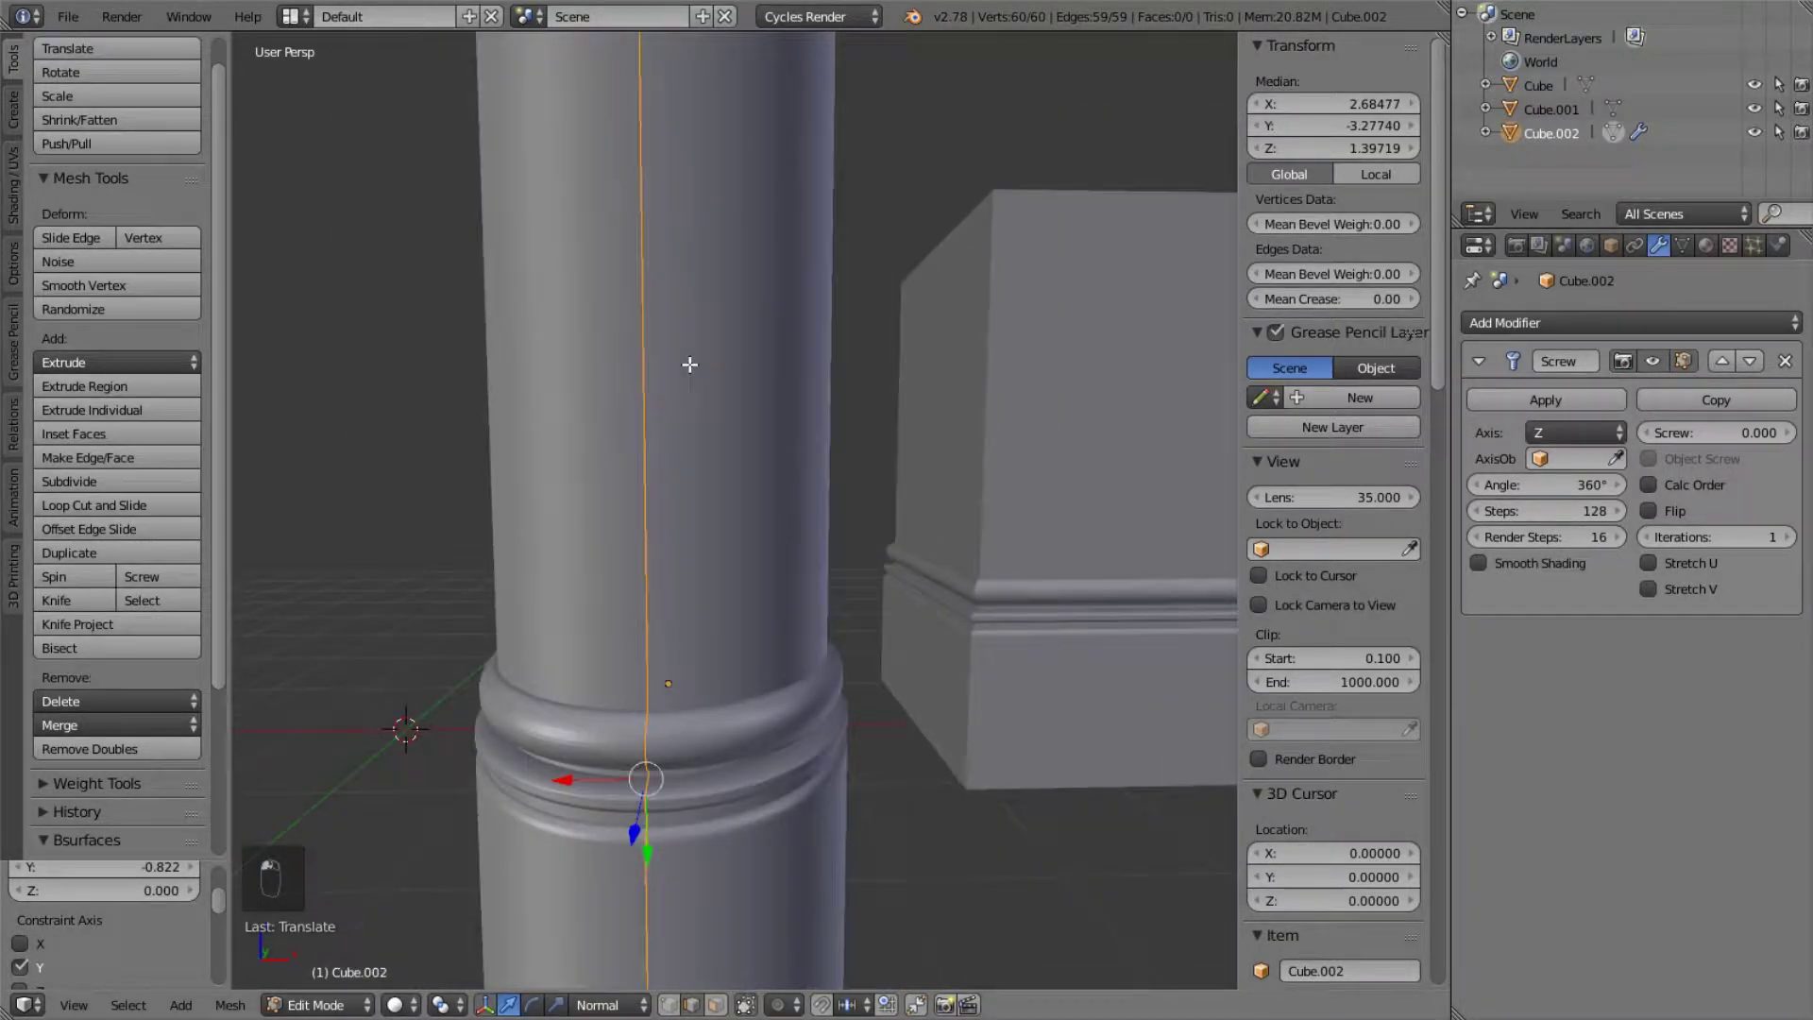
{"action": "left_click", "coordinate": [1545, 508]}
{"action": "type", "text": "512"}
{"action": "key", "text": "Return"}
{"action": "scroll", "coordinate": [924, 354], "scroll_direction": "up", "scroll_amount": 2}
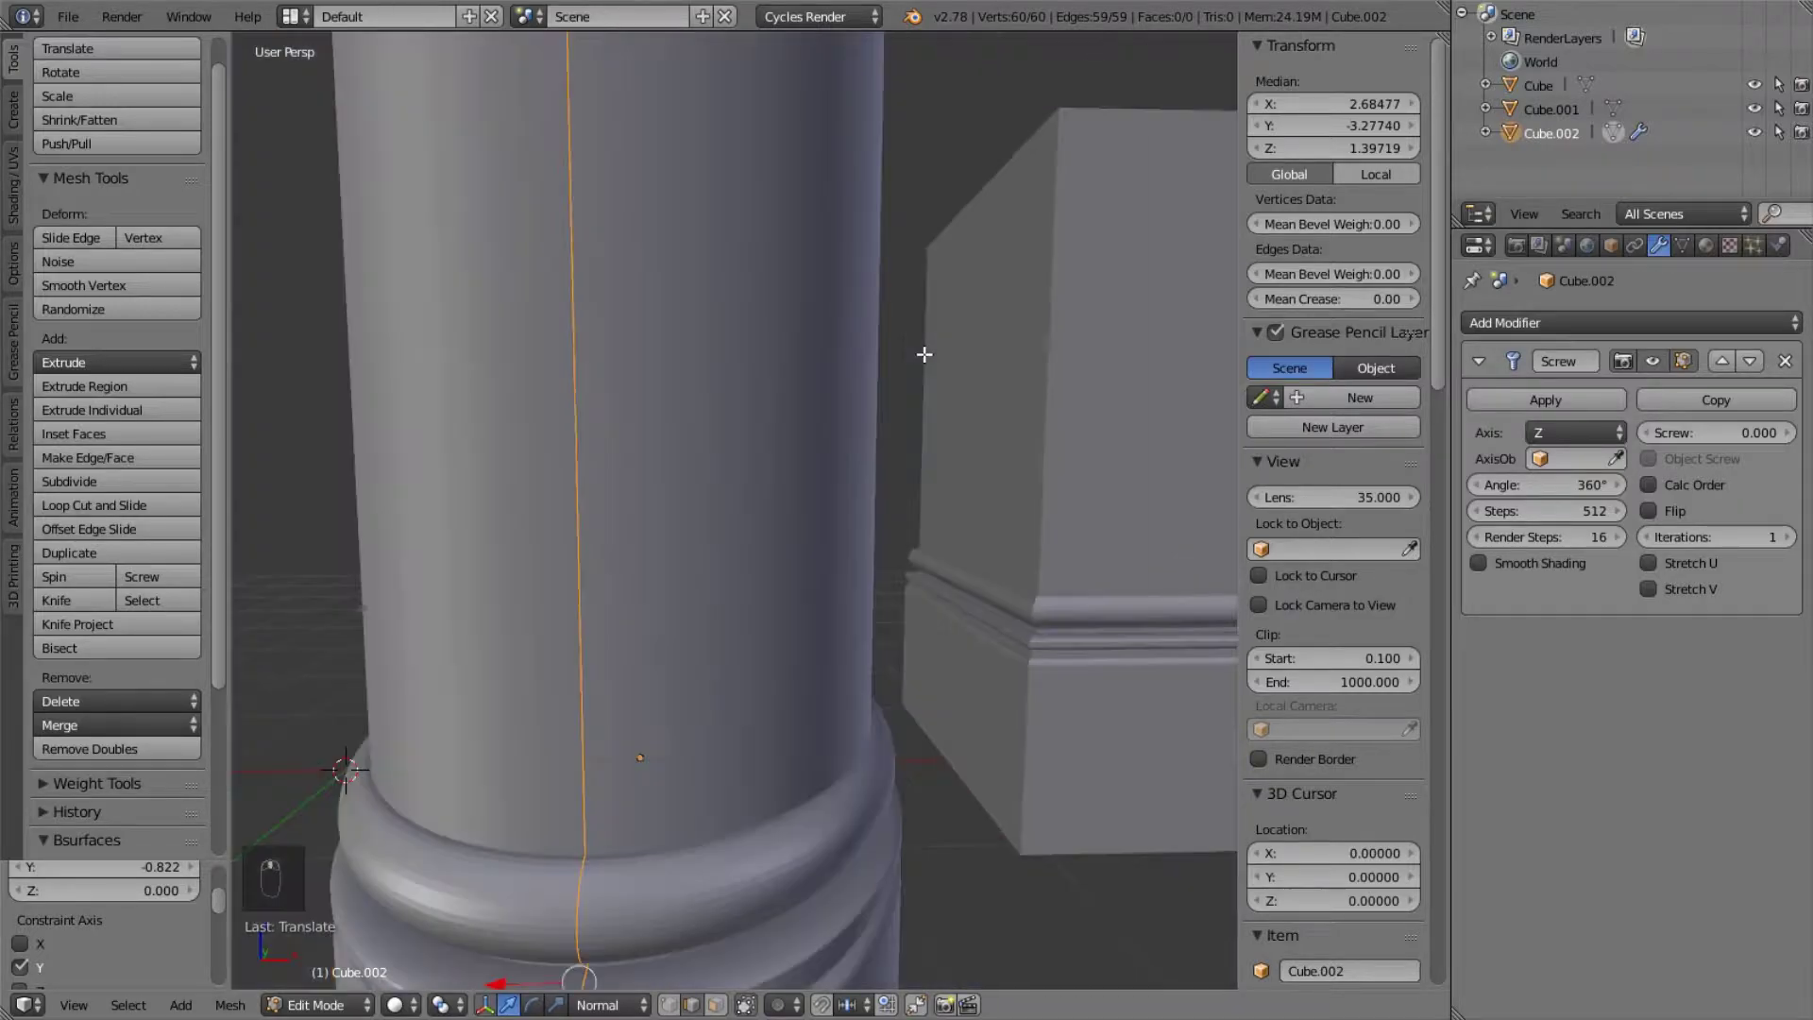
{"action": "scroll", "coordinate": [923, 359], "scroll_direction": "down", "scroll_amount": 4}
{"action": "middle_click_drag", "start_coordinate": [922, 388], "coordinate": [822, 438]}
{"action": "scroll", "coordinate": [715, 401], "scroll_direction": "up", "scroll_amount": 3}
{"action": "middle_click_drag", "start_coordinate": [714, 402], "coordinate": [830, 350]}
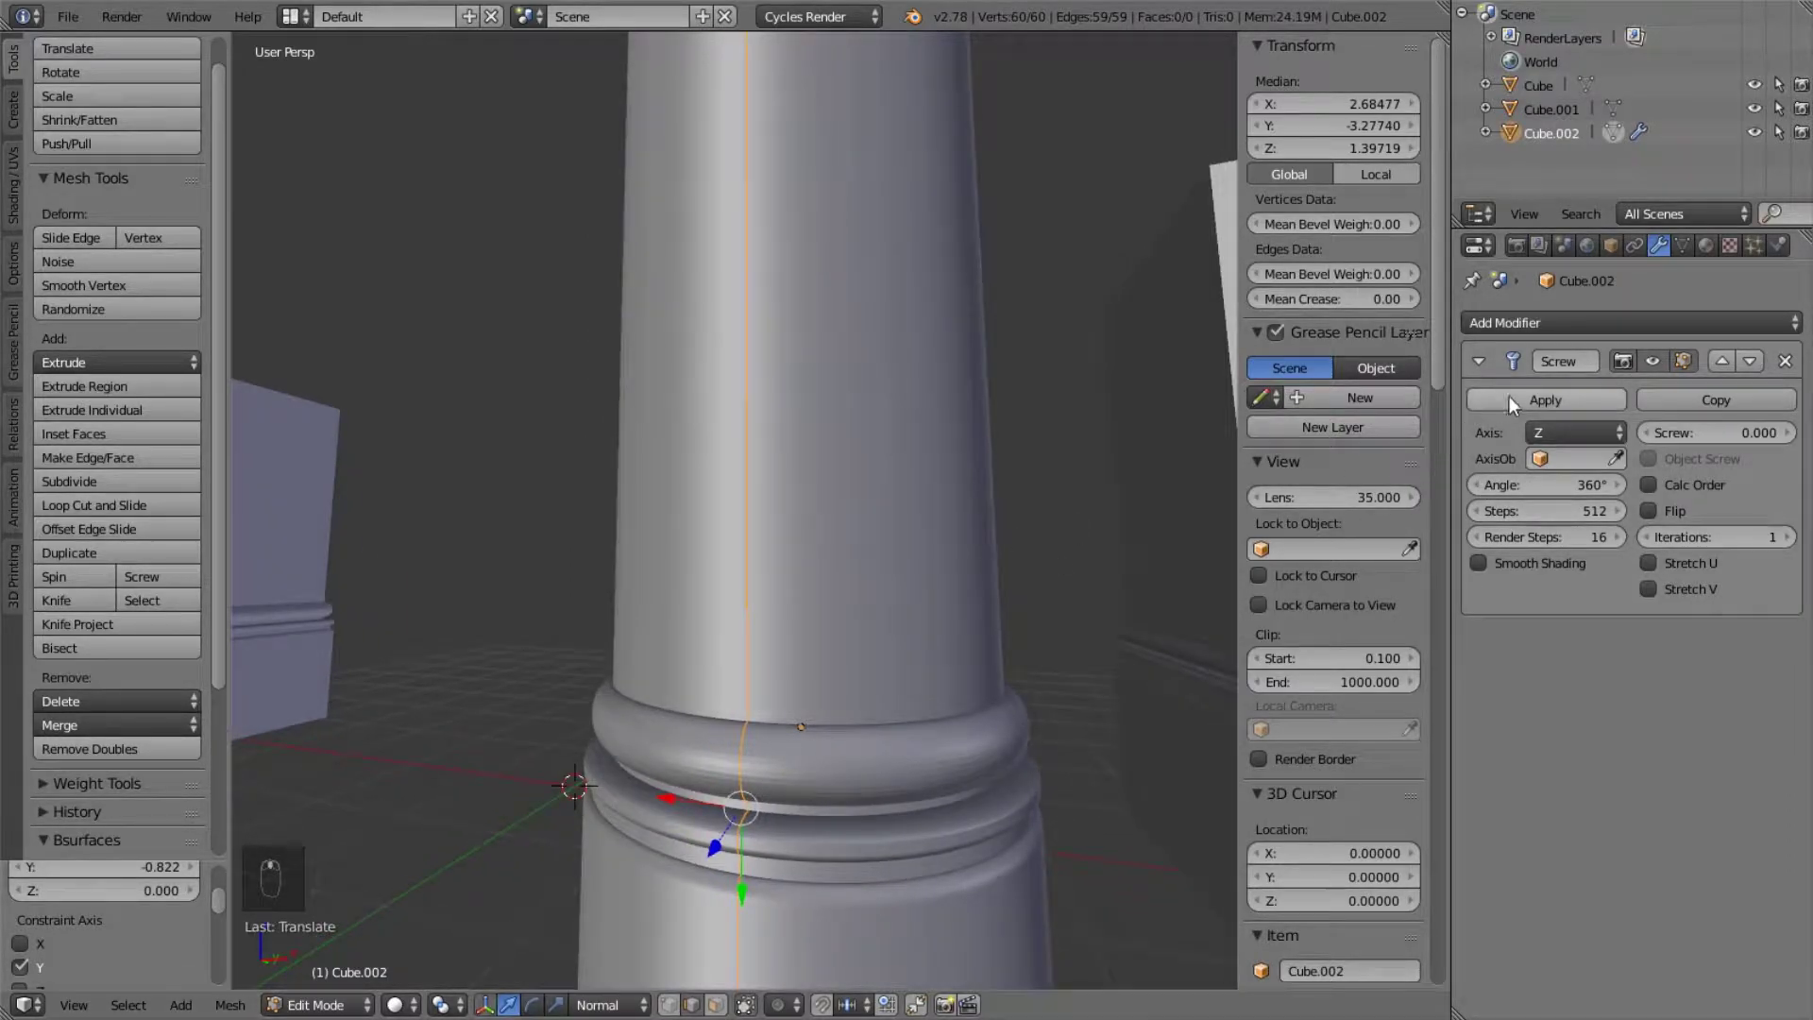
- Apply the Screw modifier in Object mode and examine the generated mesh in Edit mode
{"action": "left_click", "coordinate": [1511, 399]}
{"action": "key", "text": "Tab"}
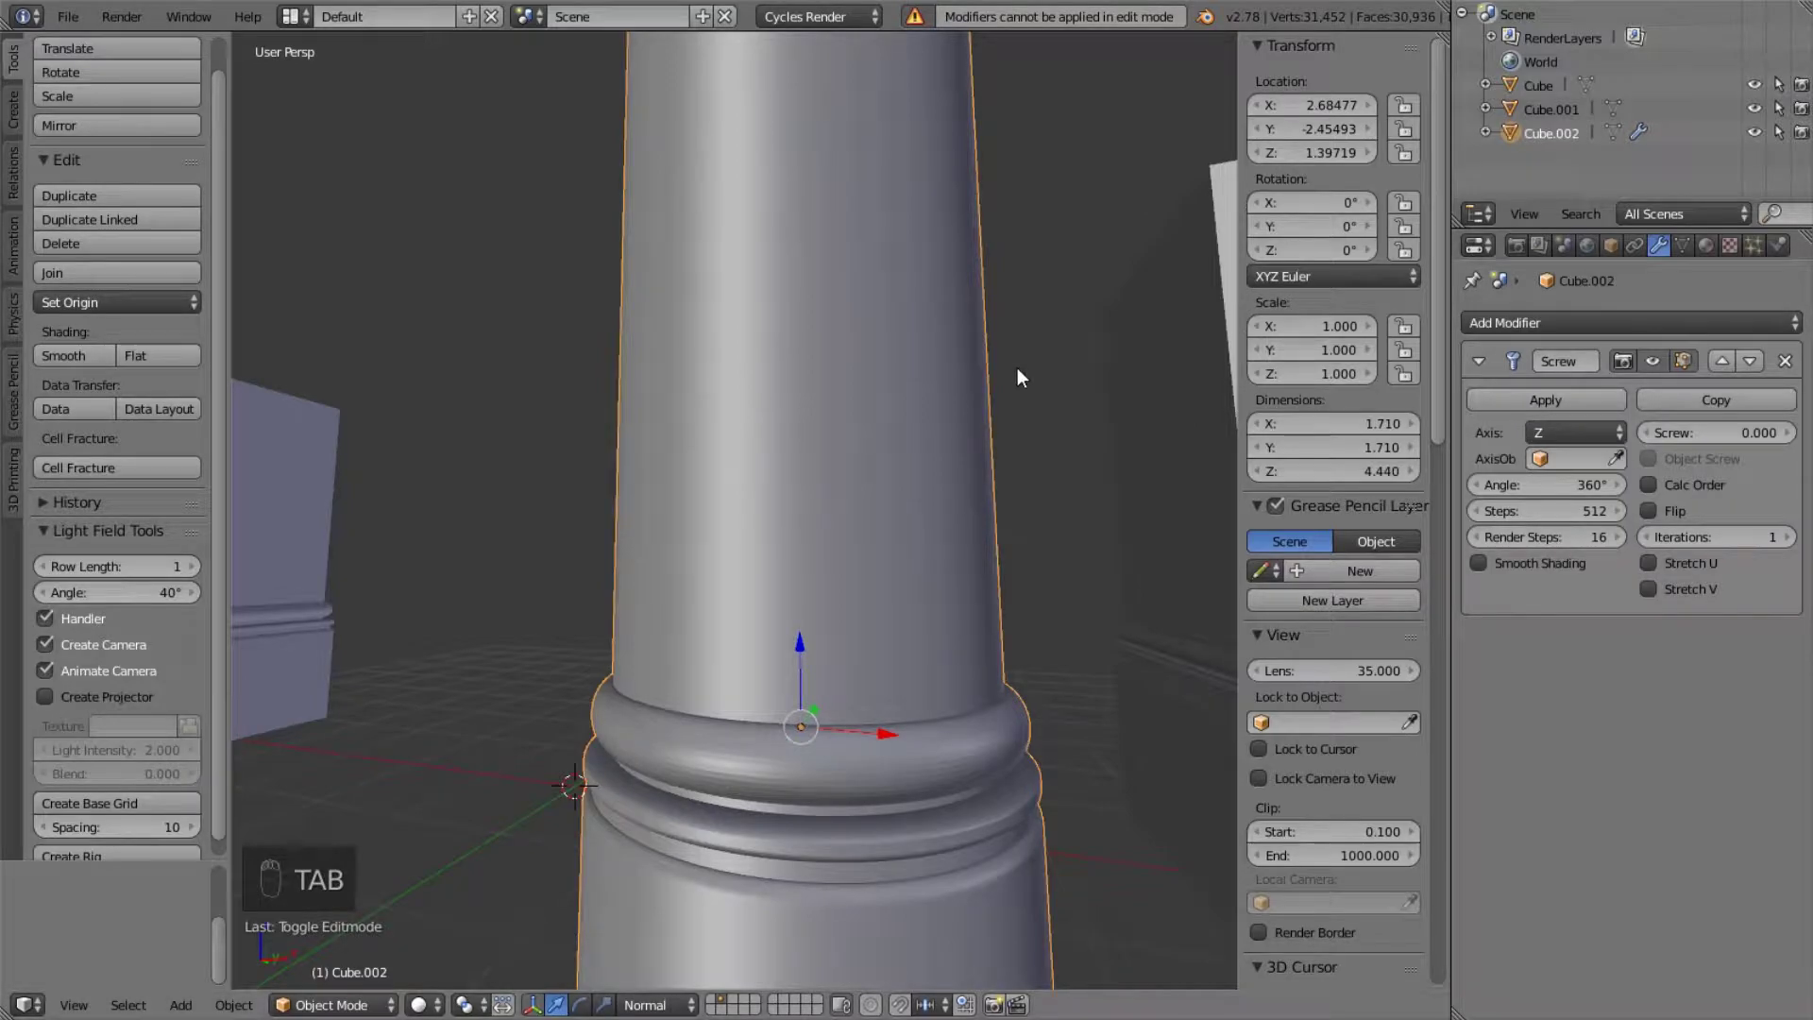
{"action": "left_click", "coordinate": [1567, 395]}
{"action": "key", "text": "Tab"}
{"action": "middle_click_drag", "start_coordinate": [966, 512], "coordinate": [986, 500]}
{"action": "scroll", "coordinate": [979, 486], "scroll_direction": "up", "scroll_amount": 2}
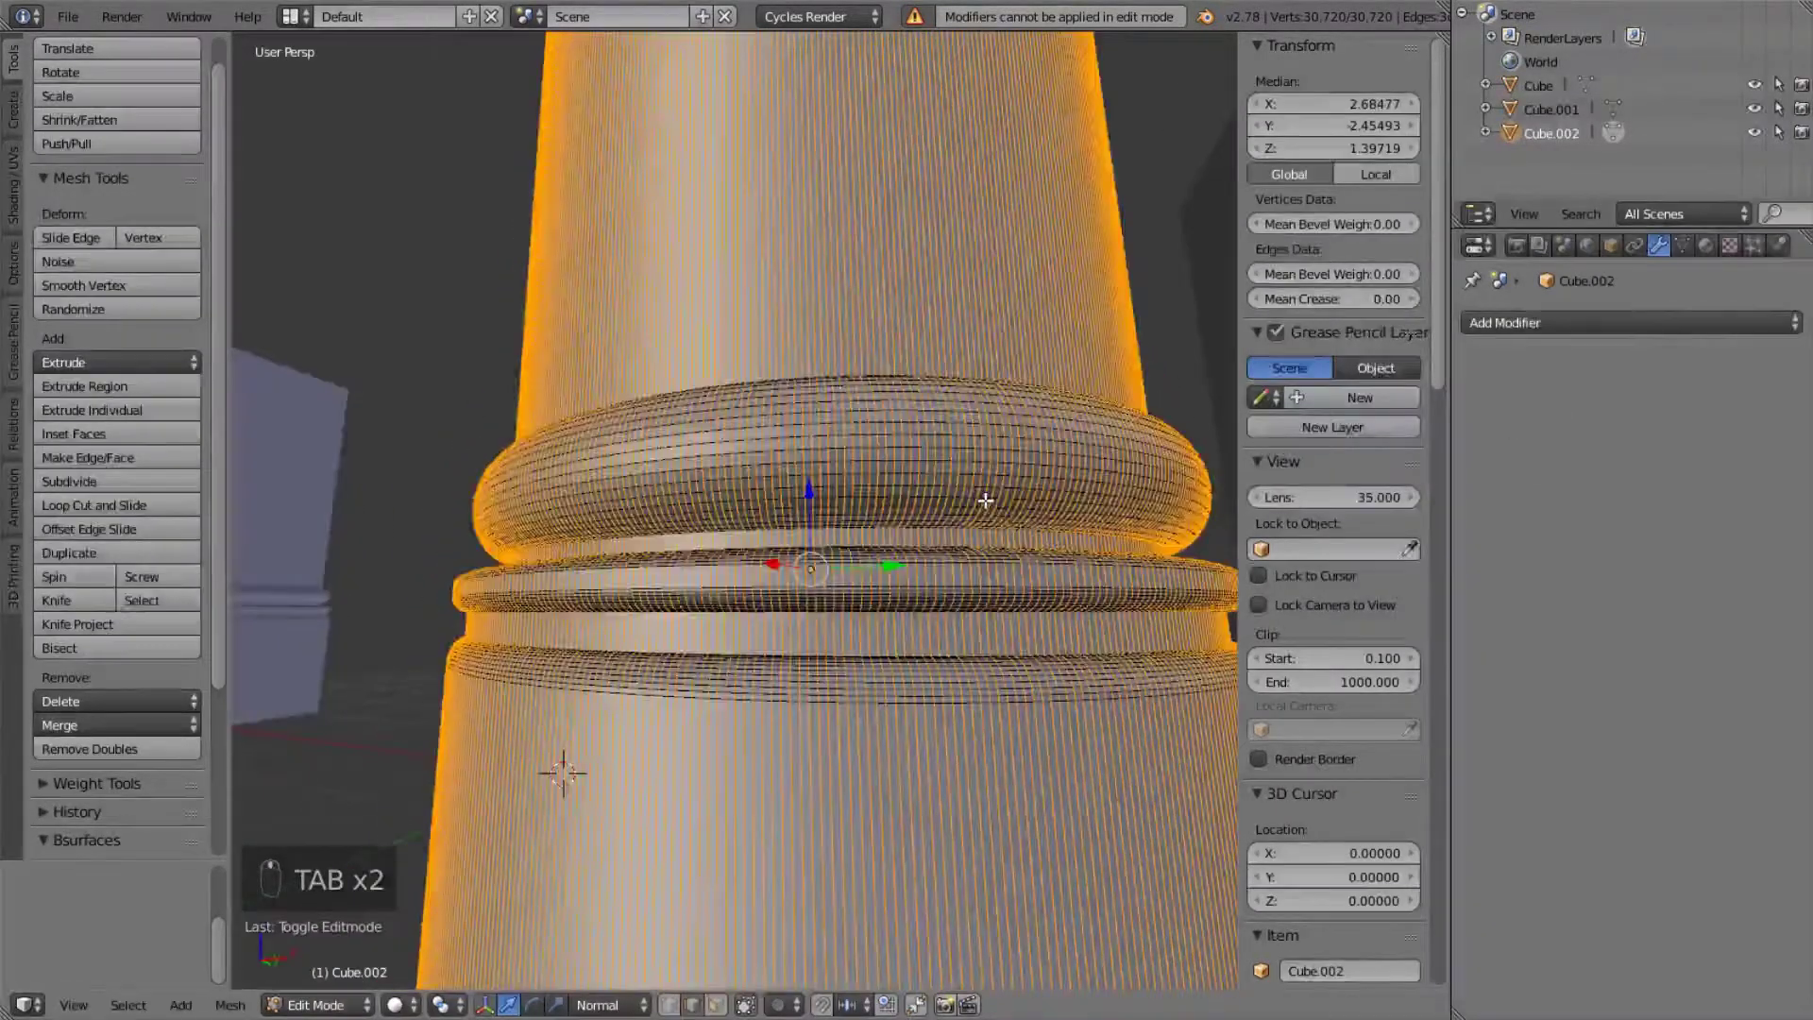
{"action": "scroll", "coordinate": [986, 500], "scroll_direction": "down", "scroll_amount": 9}
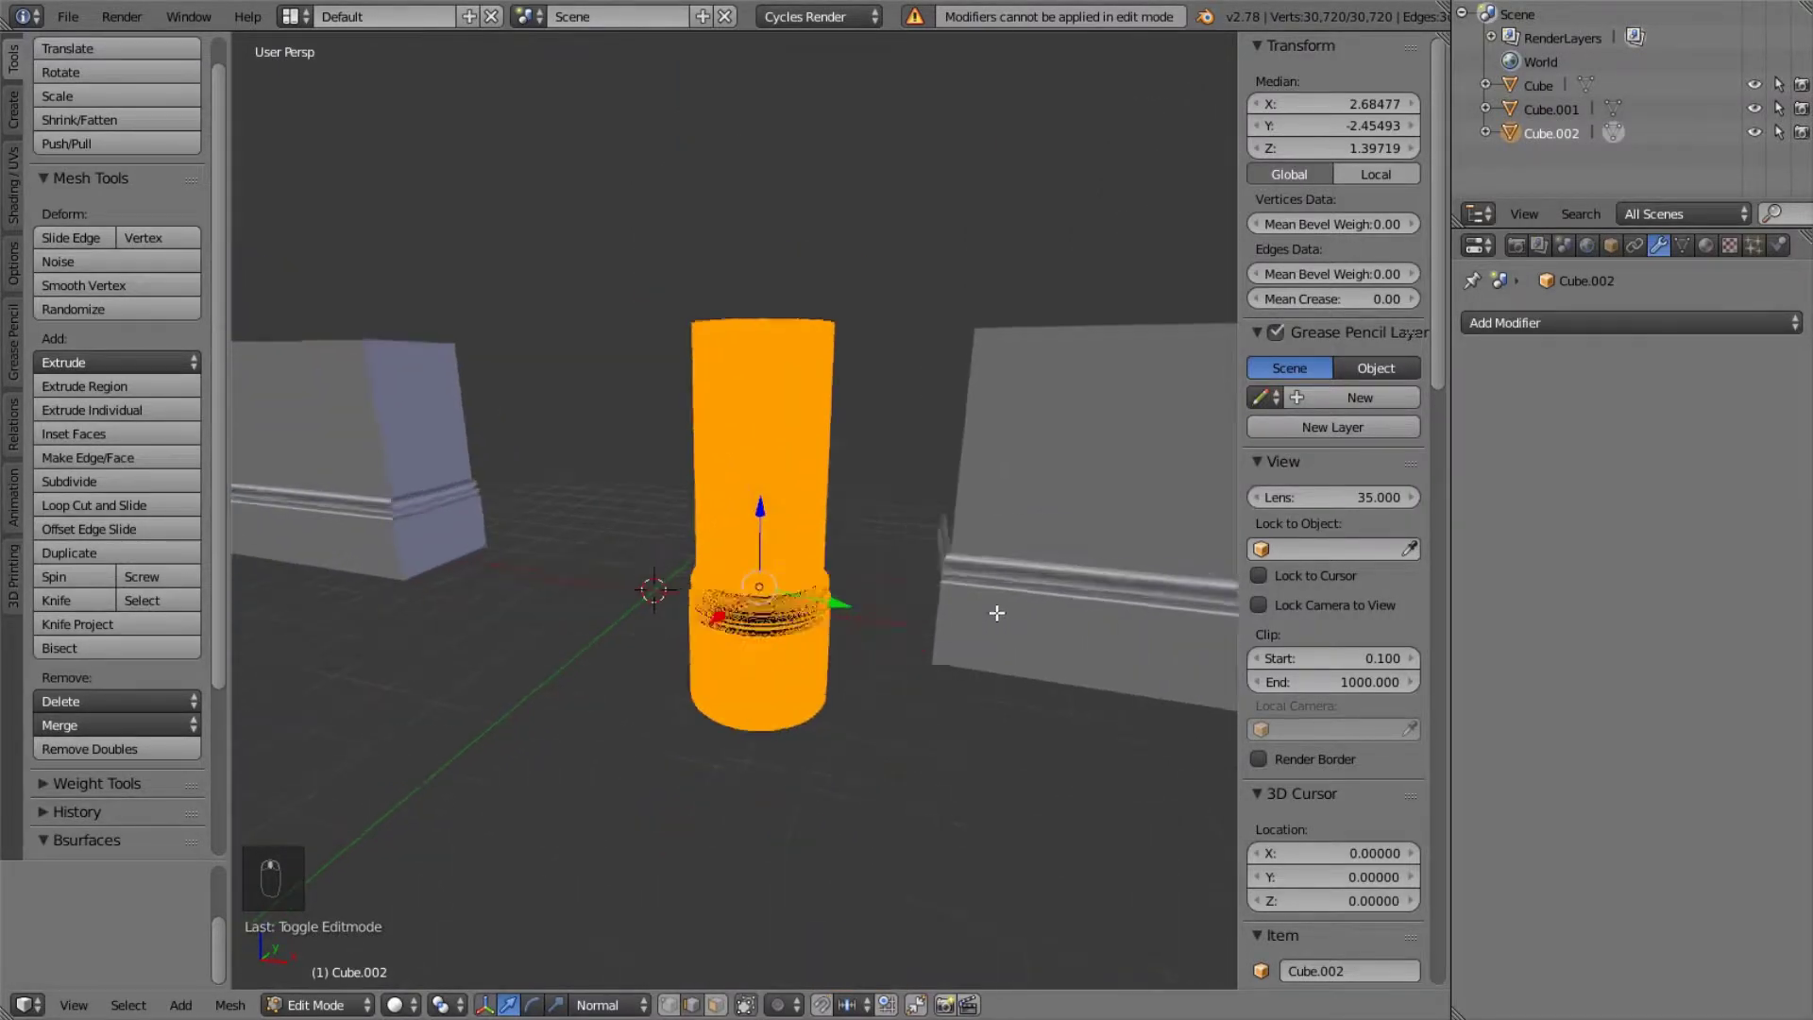
{"action": "scroll", "coordinate": [996, 612], "scroll_direction": "up", "scroll_amount": 5}
{"action": "key", "text": "Tab"}
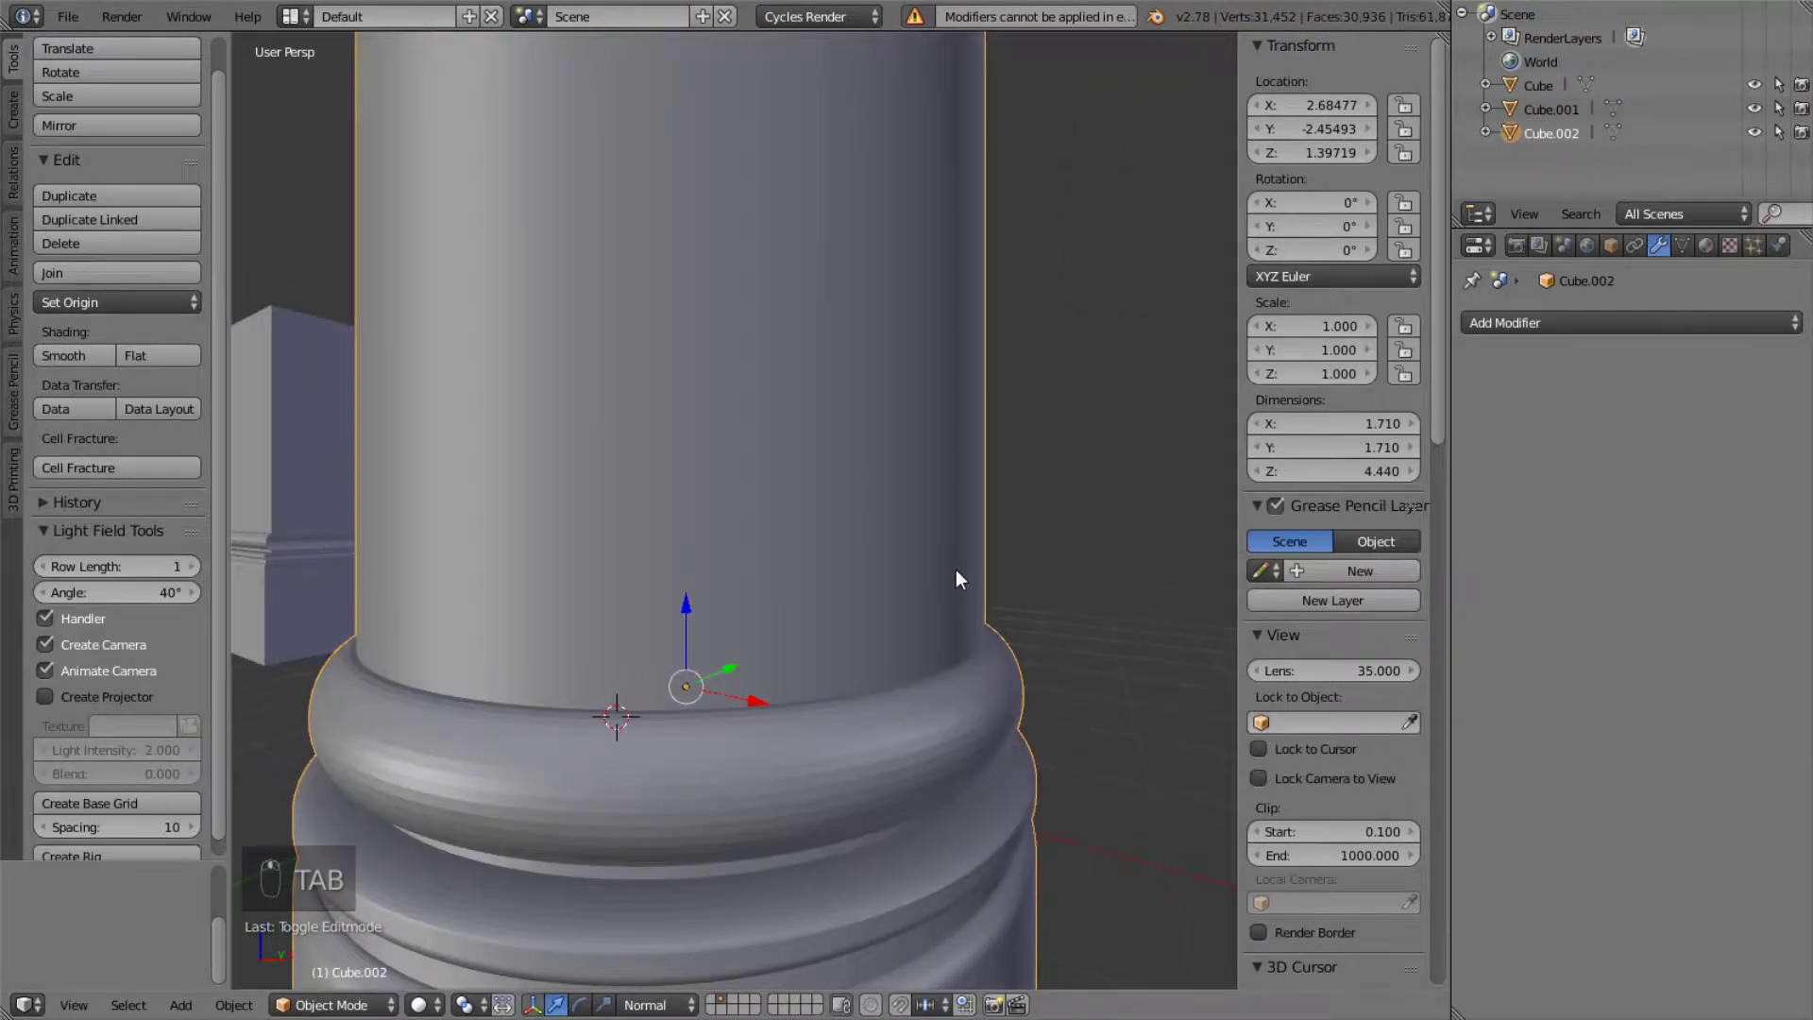
- Undo applying the Screw modifier on the column
{"action": "key", "text": "ctrl+z"}
{"action": "key", "text": "ctrl+z"}
{"action": "scroll", "coordinate": [956, 570], "scroll_direction": "down", "scroll_amount": 5}
{"action": "middle_click_drag", "start_coordinate": [955, 570], "coordinate": [893, 652]}
{"action": "middle_click_drag", "start_coordinate": [910, 538], "coordinate": [847, 565]}
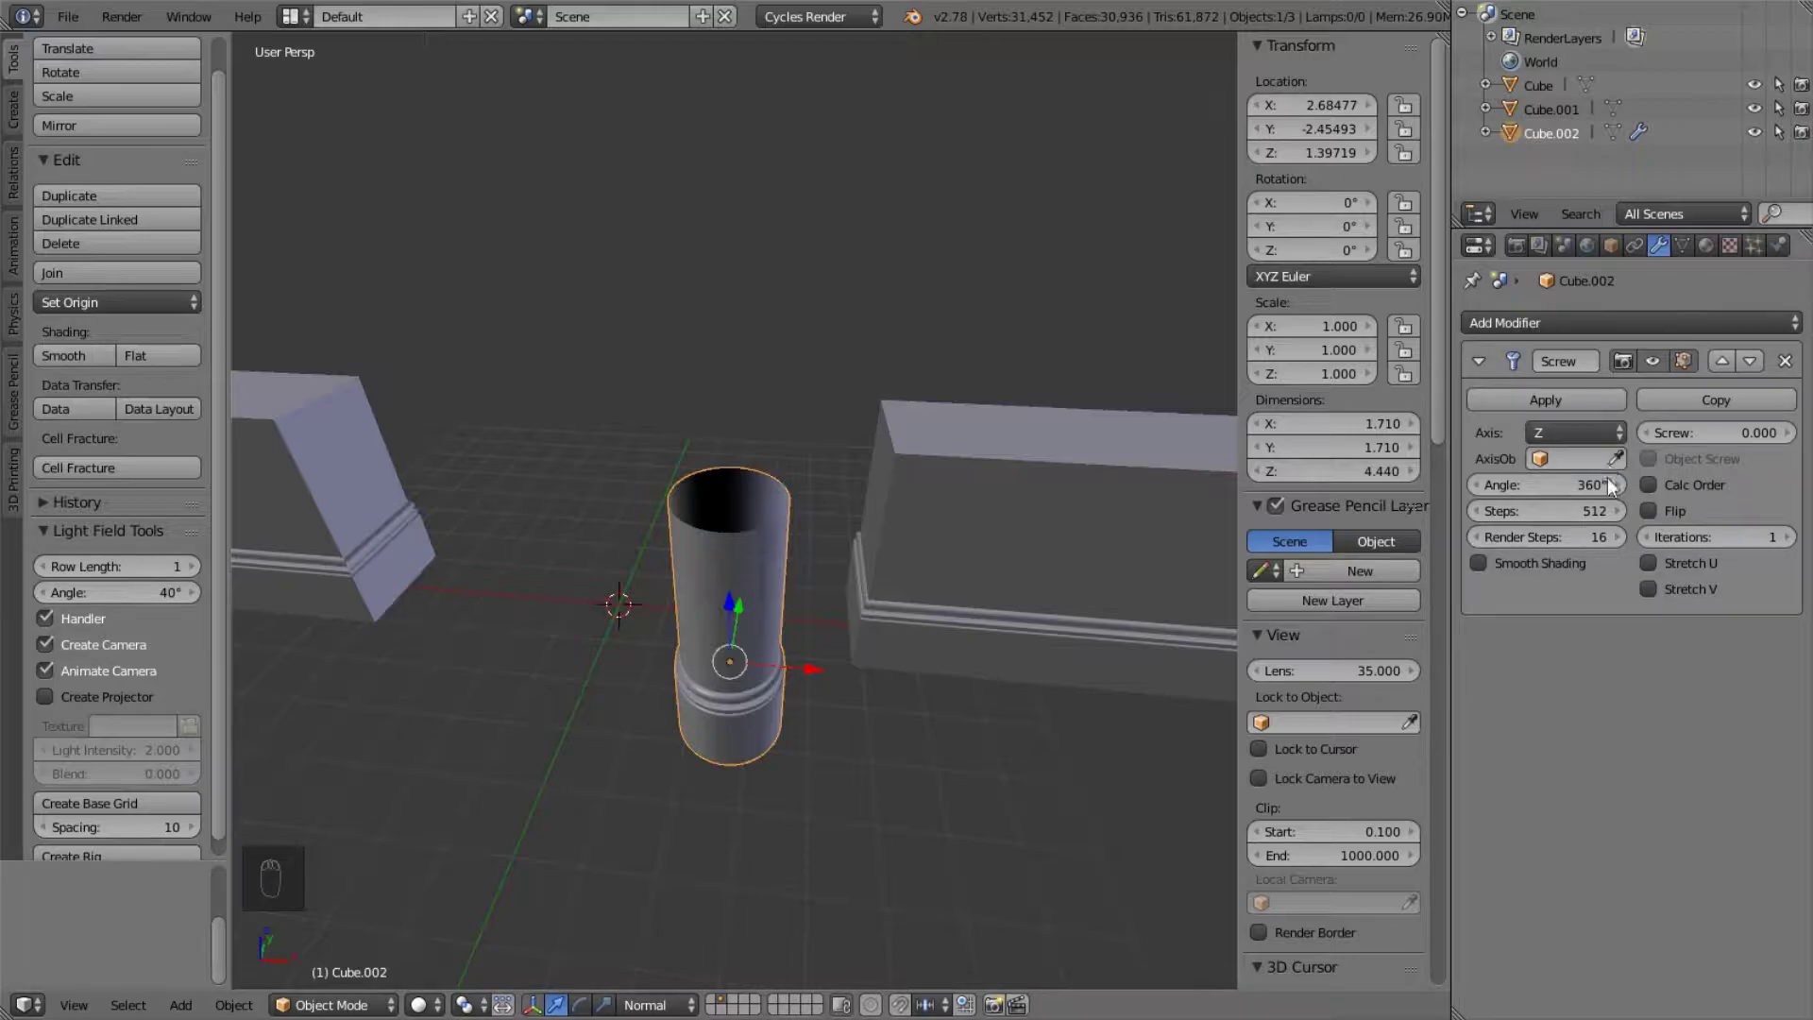
- Try a partial Screw angle of 90° on the column, then set the angle back to 360°
{"action": "left_click_drag", "start_coordinate": [1573, 486], "coordinate": [1507, 485]}
{"action": "left_click", "coordinate": [1560, 488]}
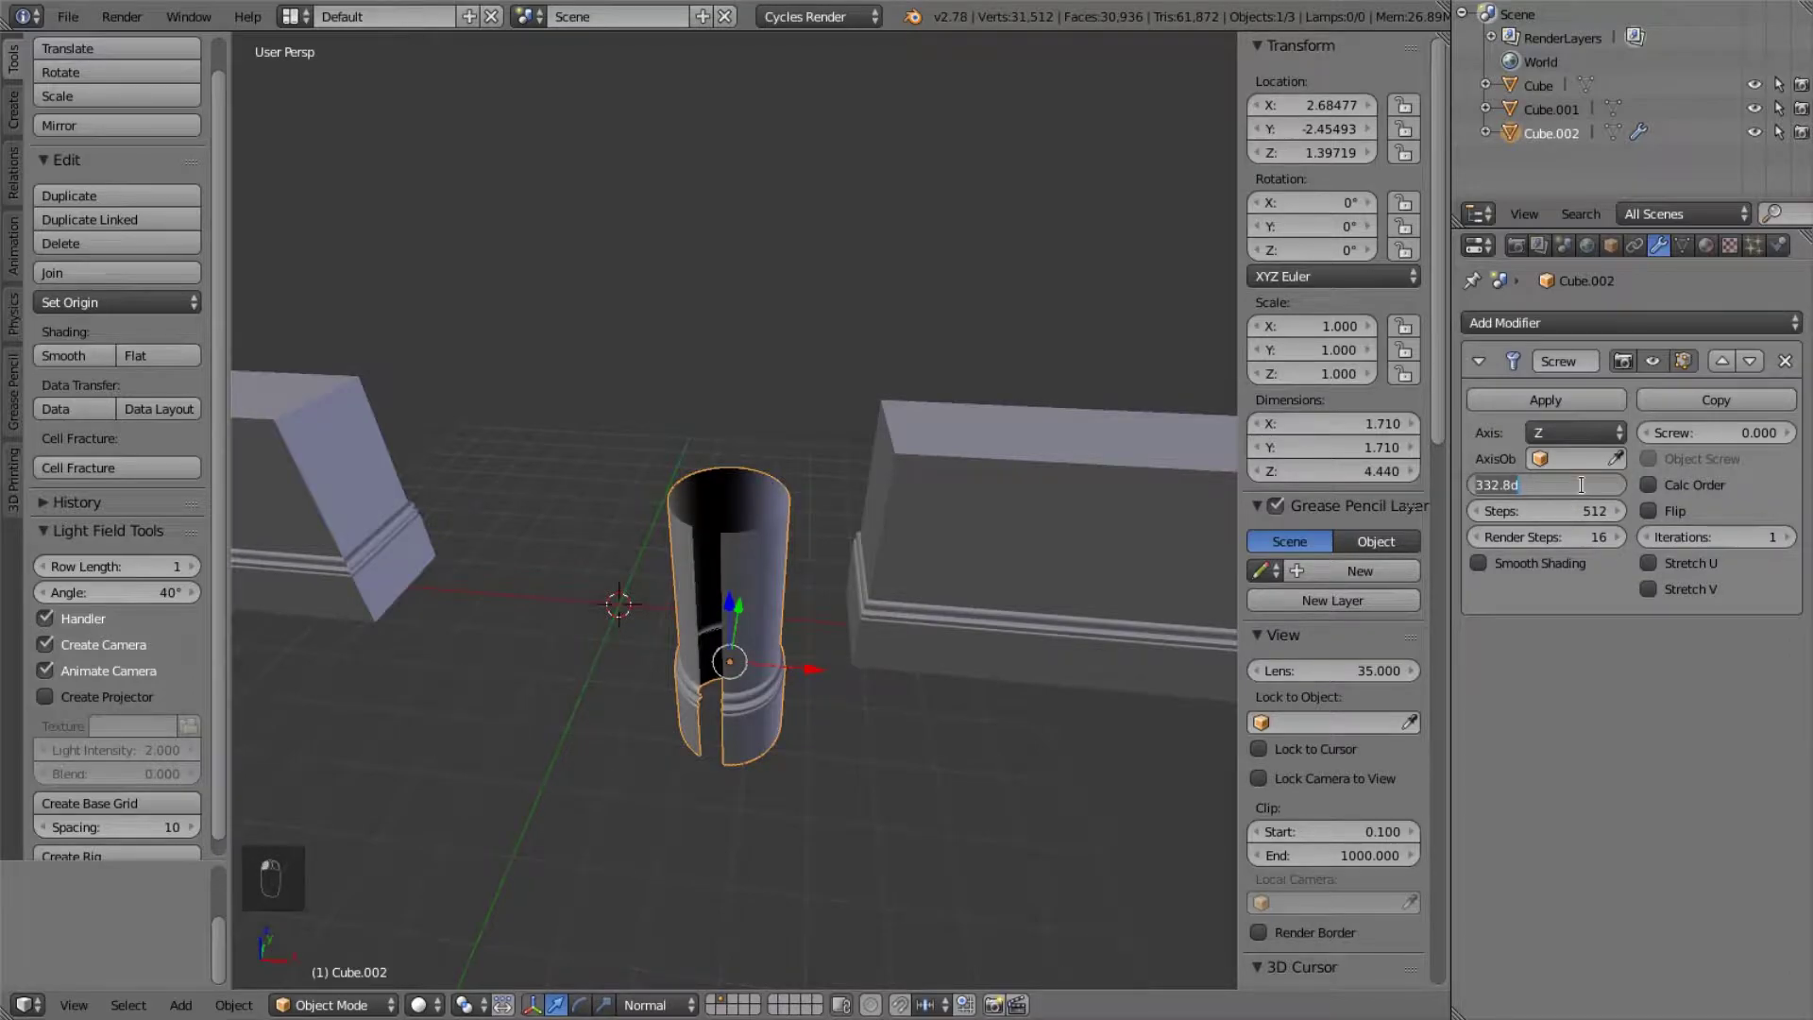
{"action": "type", "text": "360"}
{"action": "key", "text": "Return"}
{"action": "type", "text": "90"}
{"action": "key", "text": "Return"}
{"action": "left_click", "coordinate": [1580, 484]}
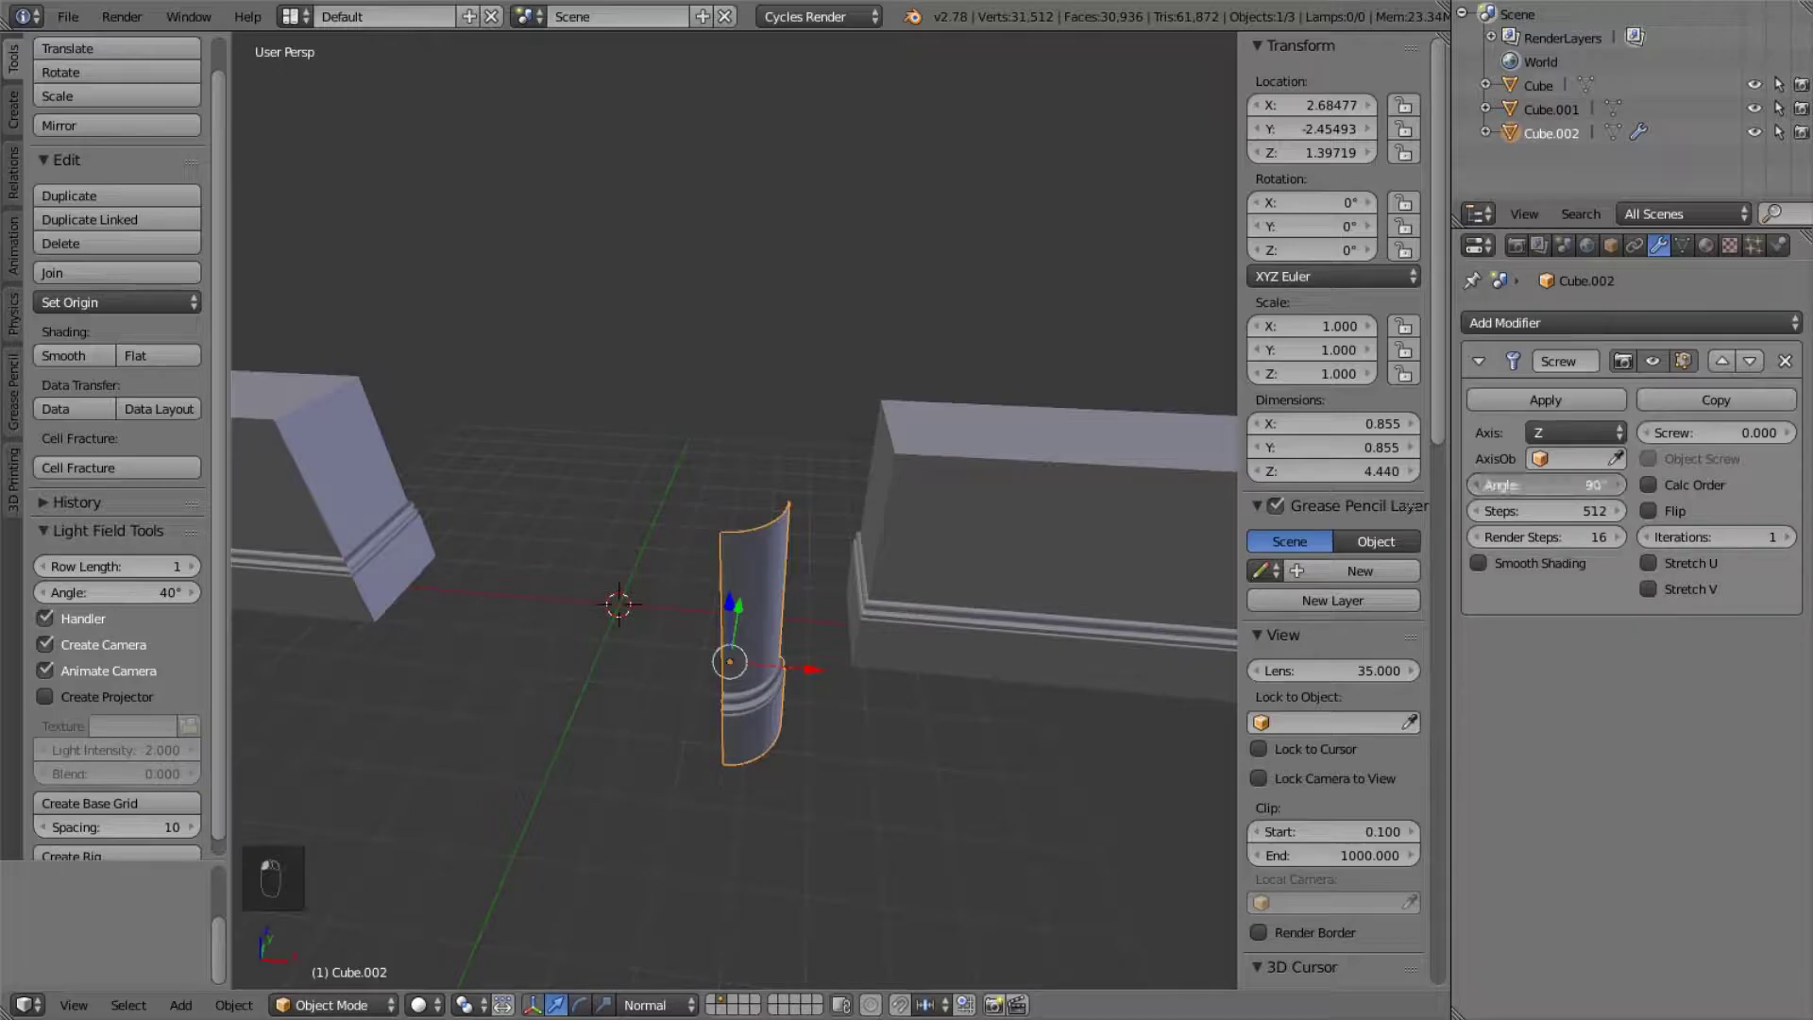
{"action": "type", "text": "360"}
{"action": "key", "text": "Return"}
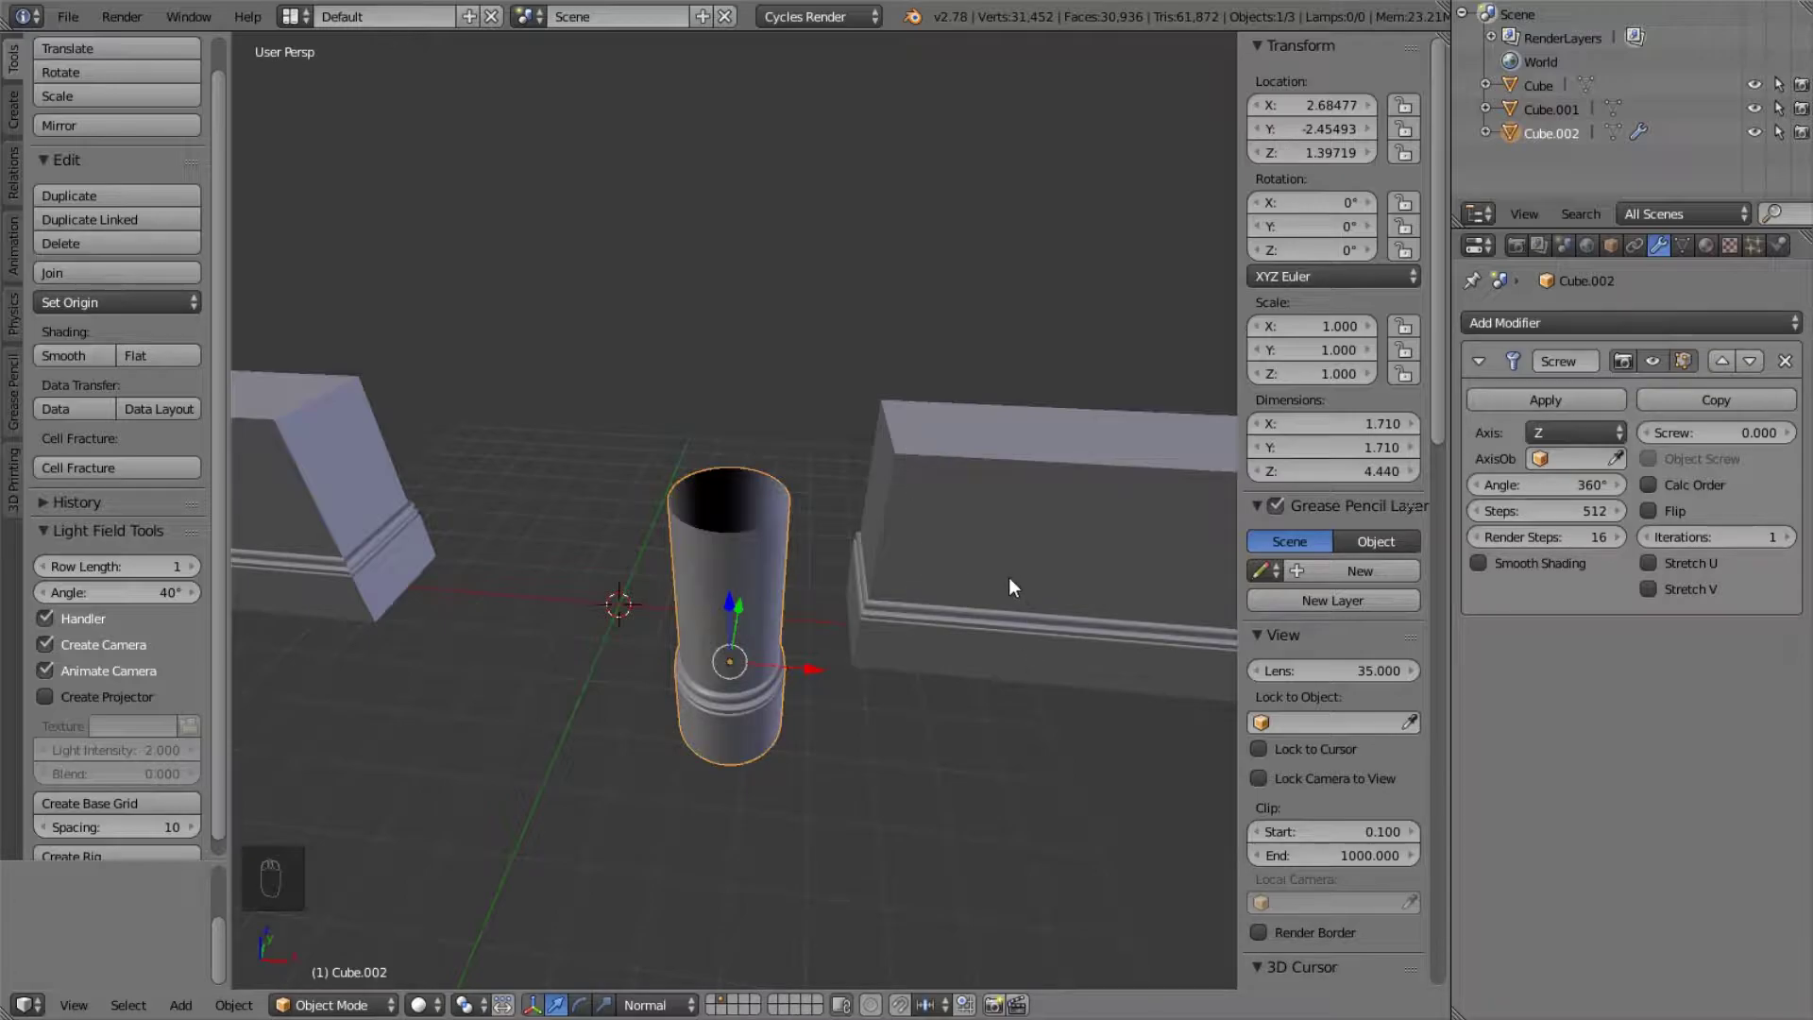
- Try bevelling the wall's vertical corner edge loop with 10 segments, undo it and reselect the round column in Object mode
{"action": "key", "text": "Tab"}
{"action": "key", "text": "Tab"}
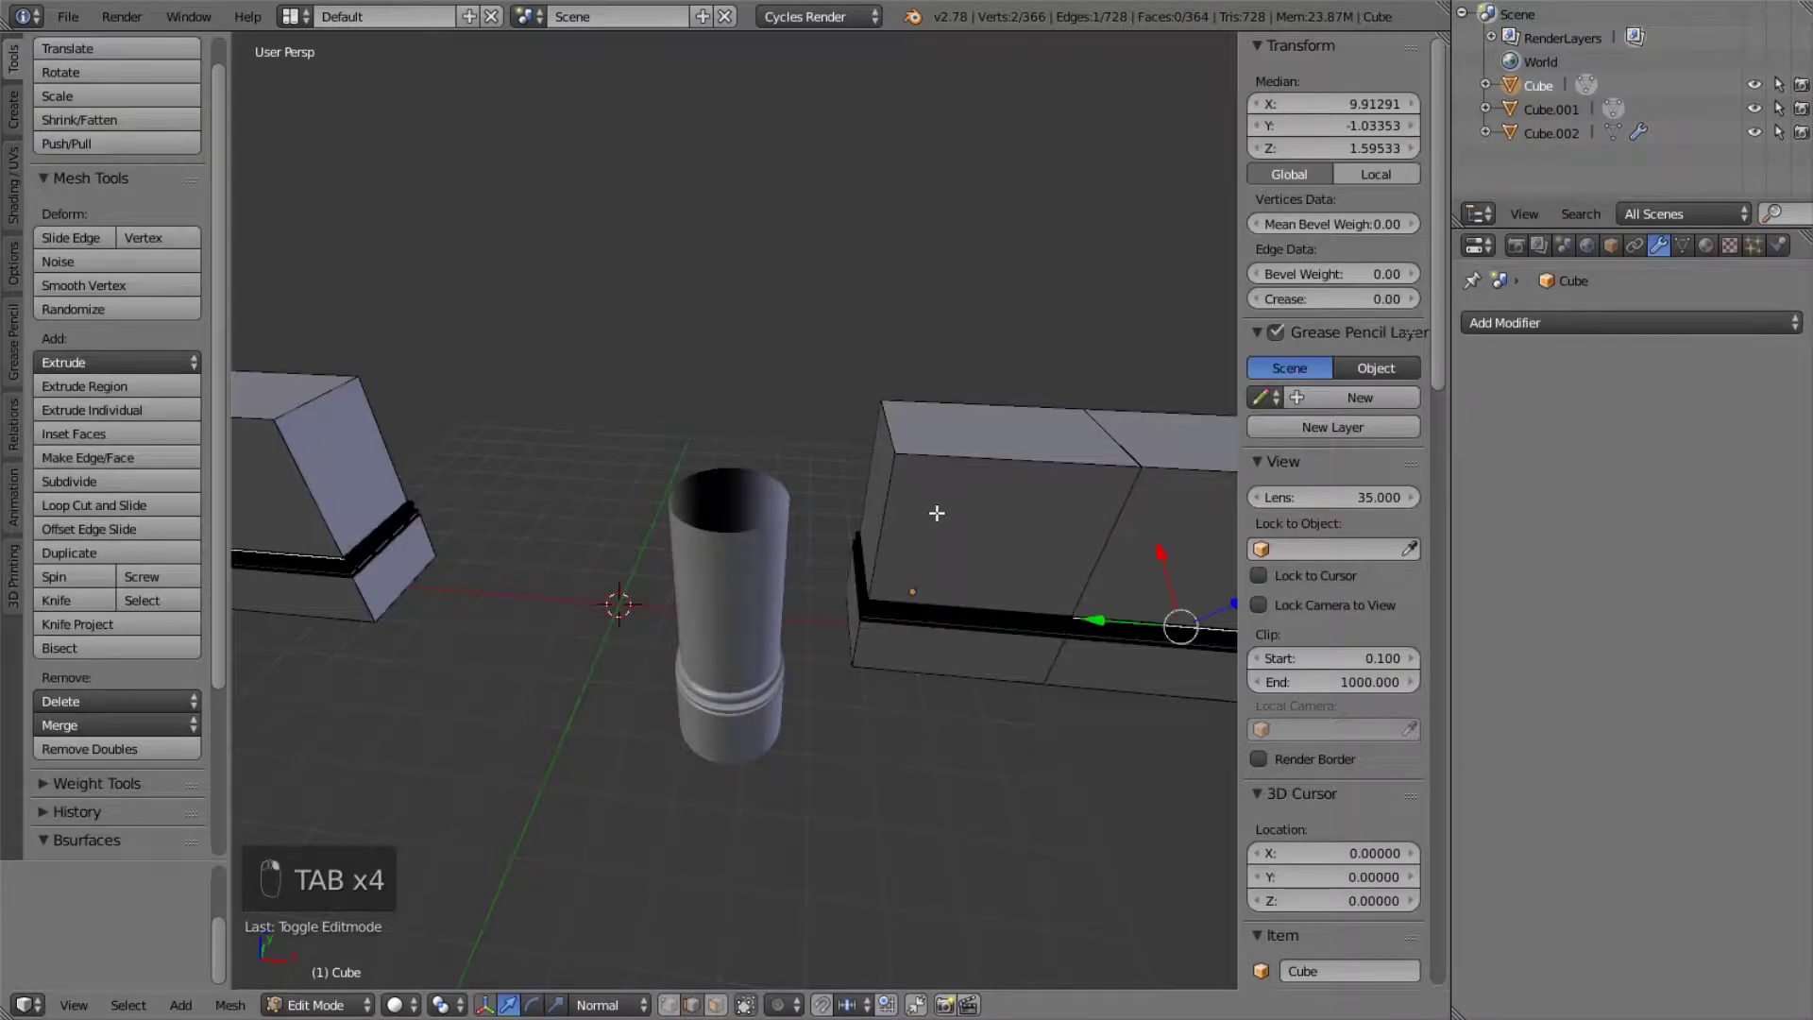
{"action": "left_click", "coordinate": [896, 496], "text": "alt"}
{"action": "key", "text": "ctrl+b"}
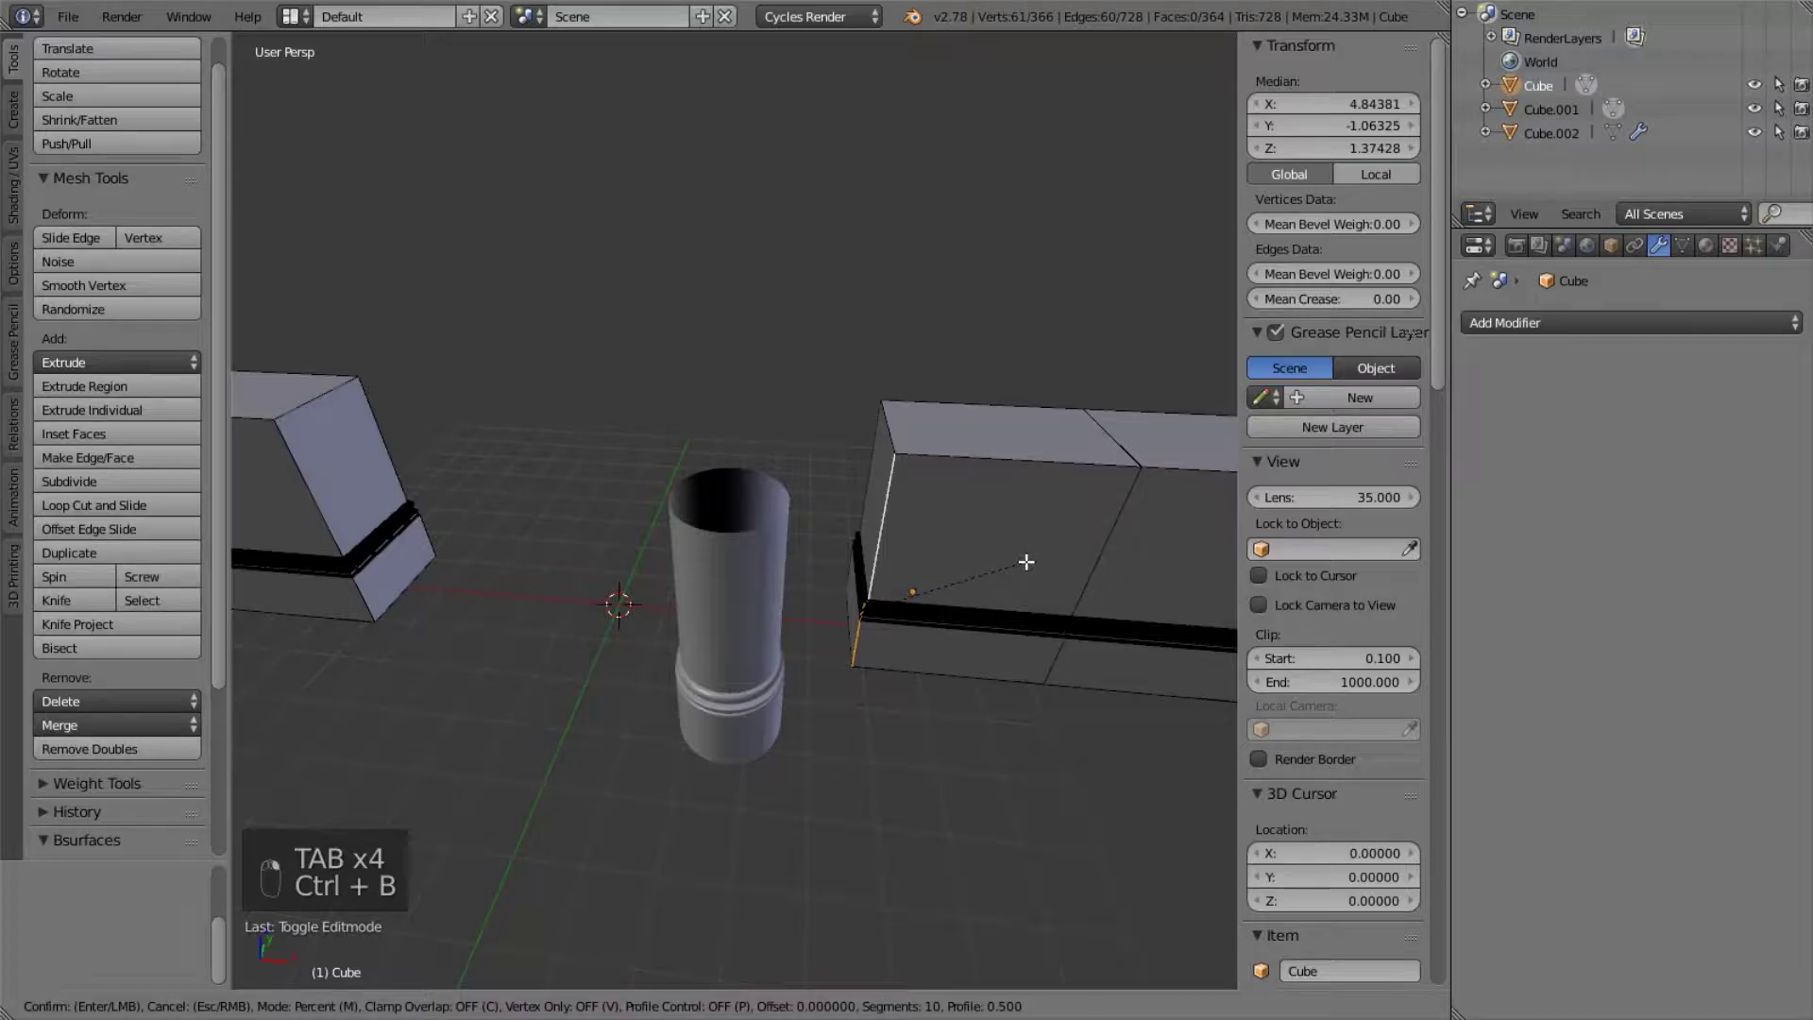
{"action": "left_click", "coordinate": [459, 933]}
{"action": "middle_click_drag", "start_coordinate": [833, 725], "coordinate": [859, 681]}
{"action": "key", "text": "ctrl+z"}
{"action": "key", "text": "Tab"}
{"action": "right_click", "coordinate": [712, 622]}
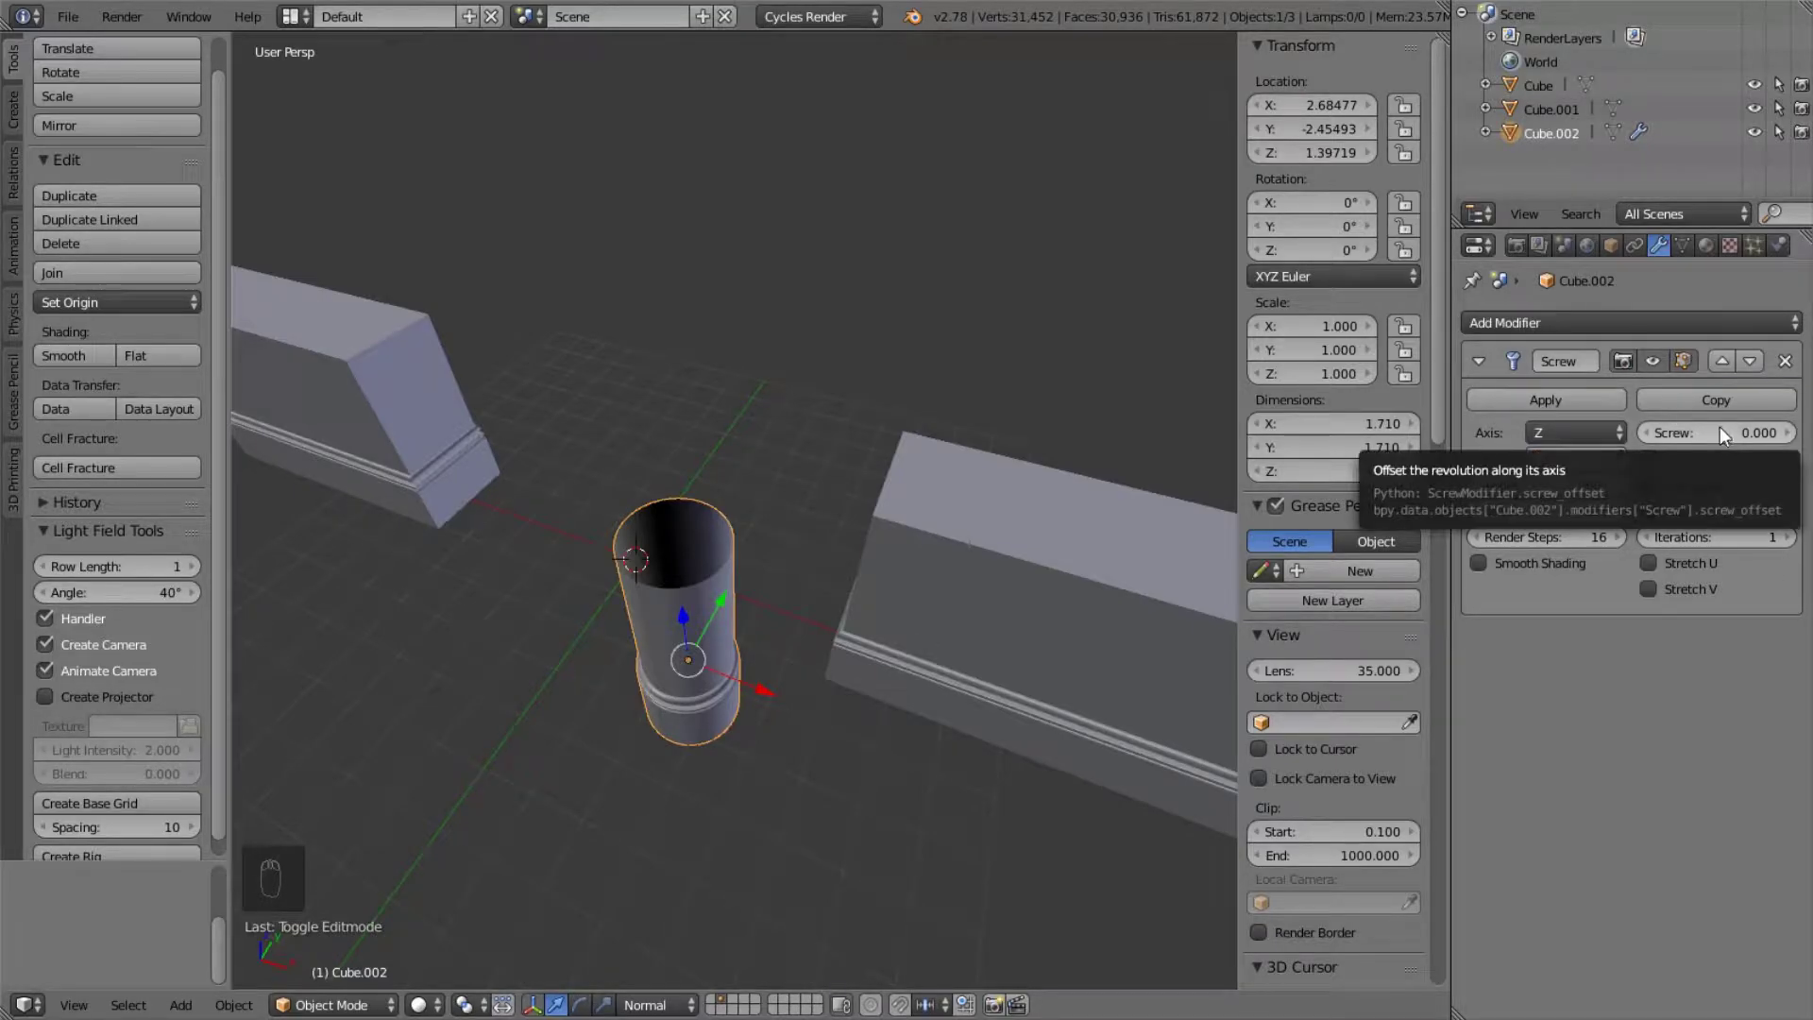
- Try a Screw offset of 5.8 on the column, then reduce it to 4.4 to compare the spiral shapes
{"action": "left_click_drag", "start_coordinate": [1712, 427], "coordinate": [1789, 427]}
{"action": "middle_click_drag", "start_coordinate": [699, 444], "coordinate": [741, 457]}
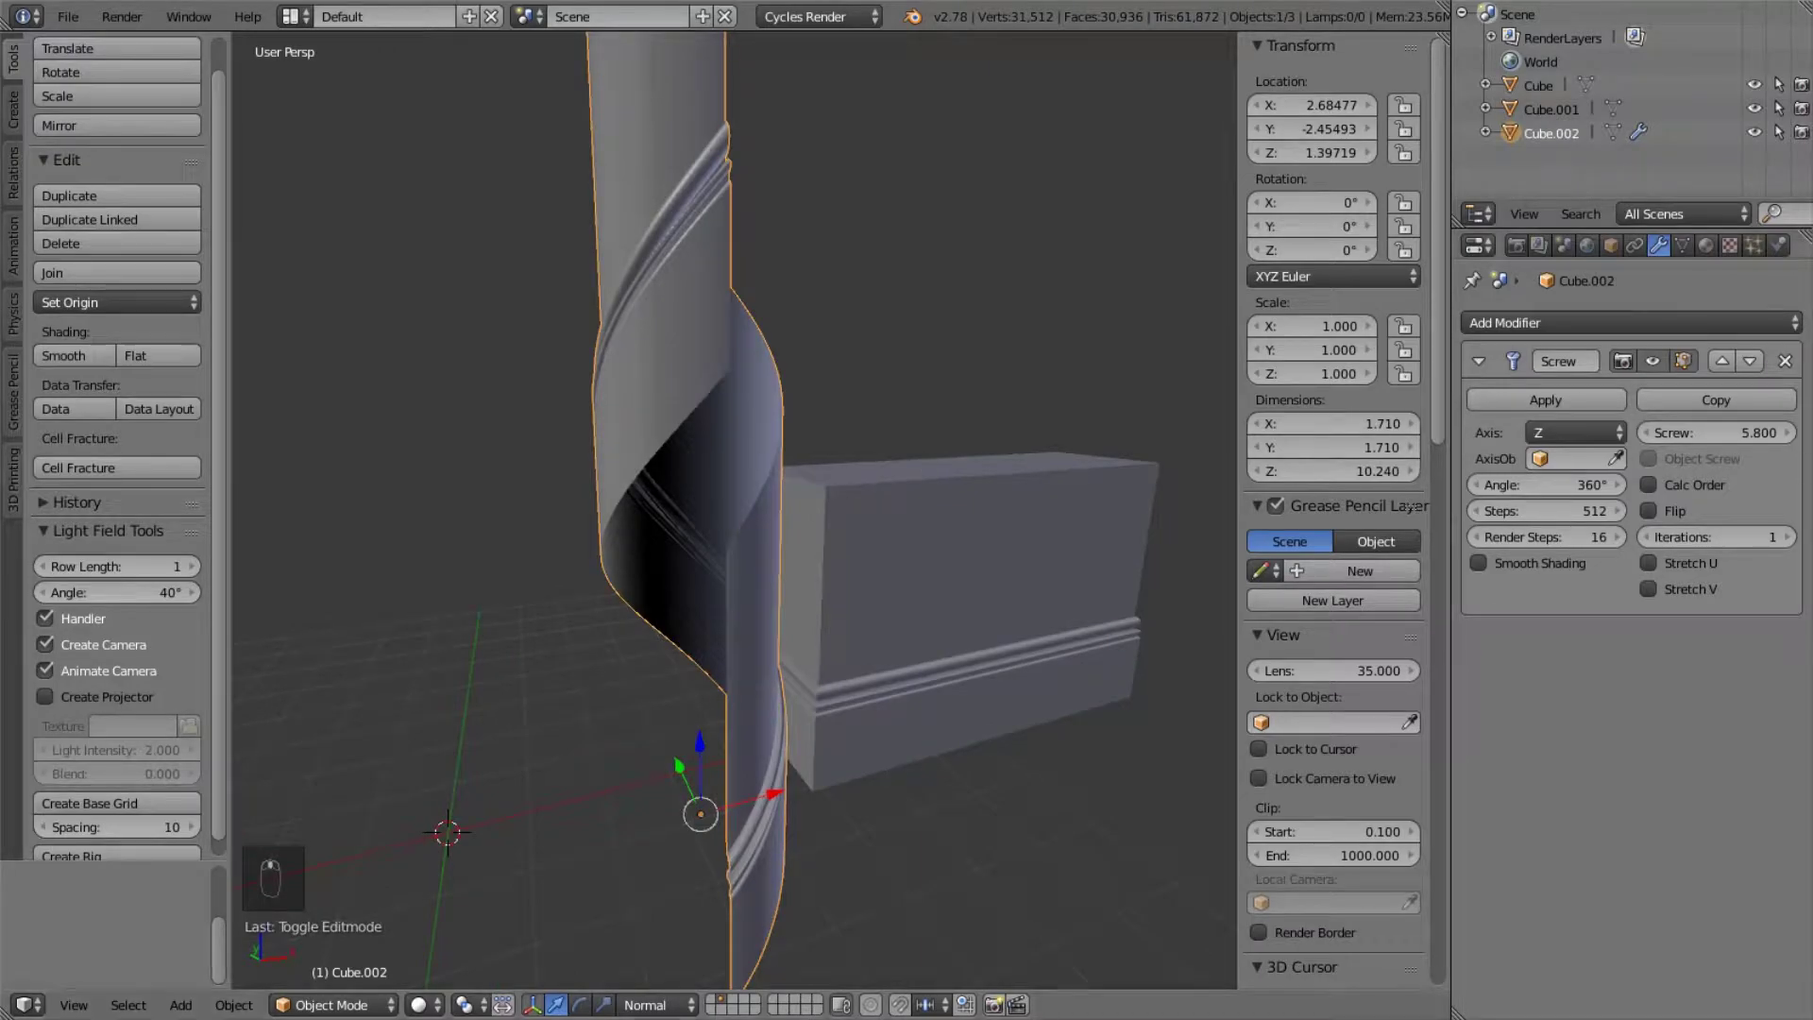
{"action": "left_click_drag", "start_coordinate": [1677, 433], "coordinate": [1650, 433]}
{"action": "middle_click_drag", "start_coordinate": [780, 455], "coordinate": [1108, 569]}
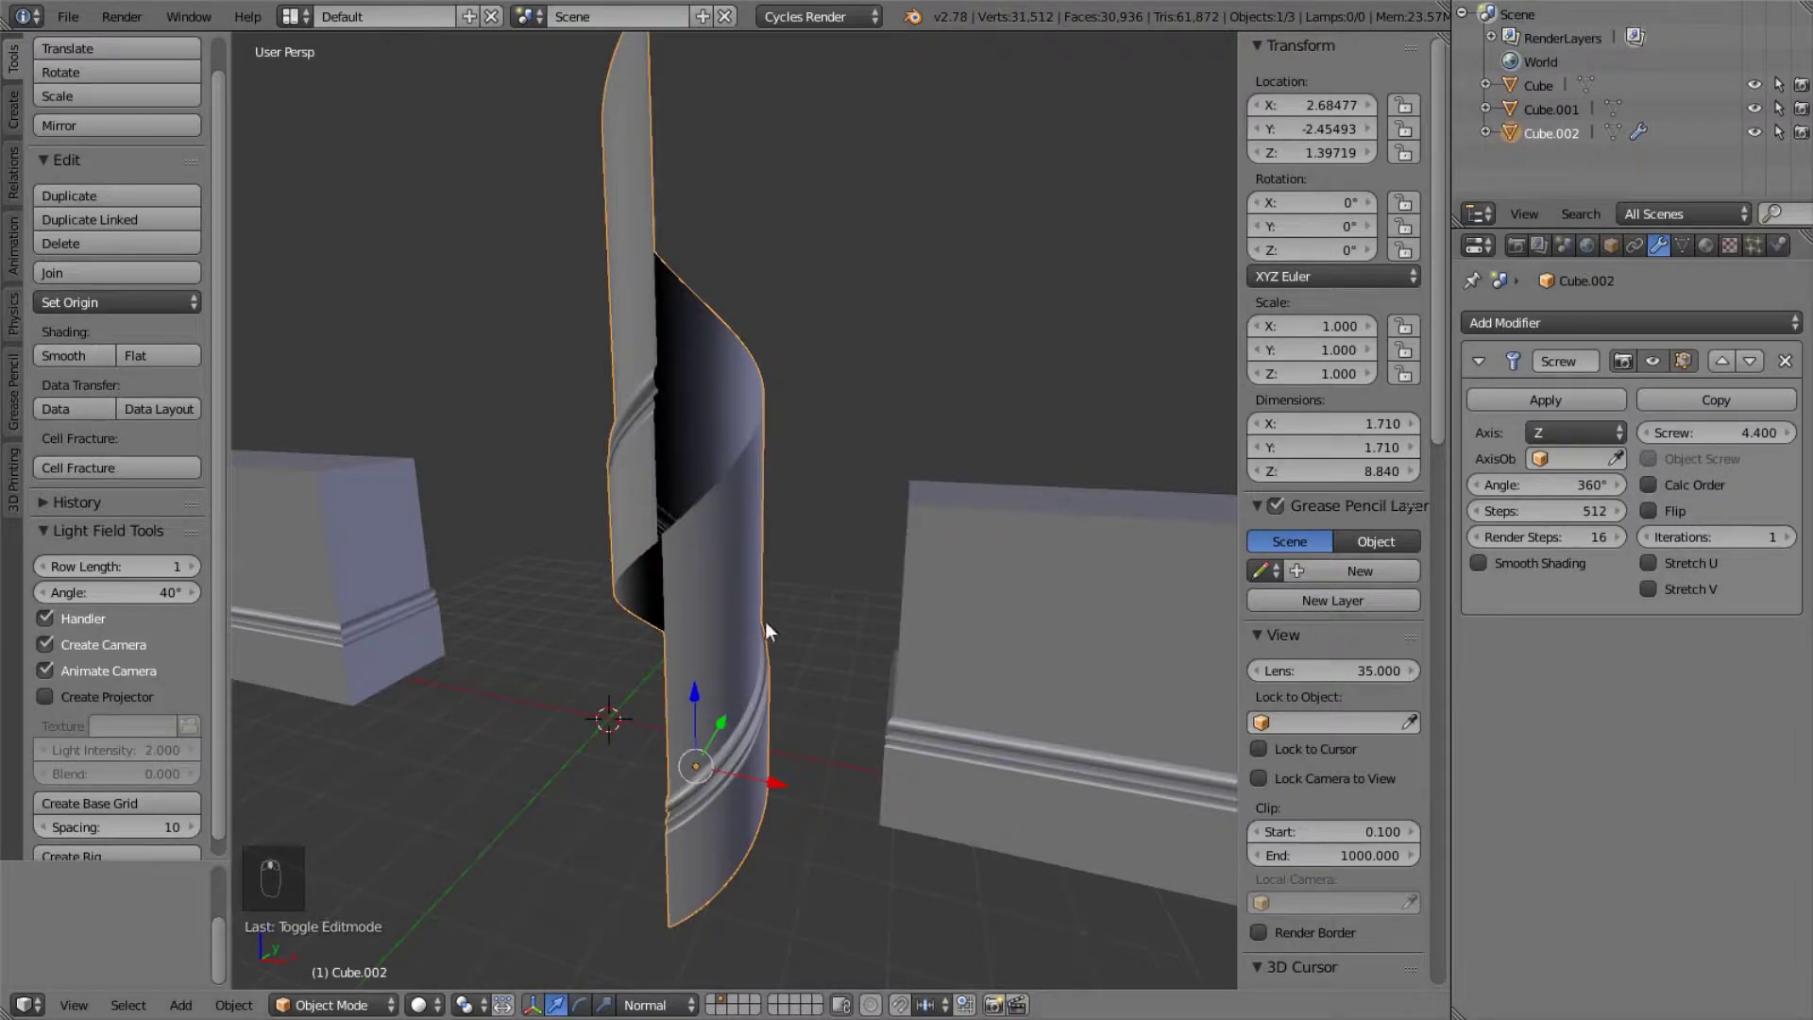
- Enter Edit mode on the column's profile, deselect everything and set the Screw modifier's steps to 20
{"action": "key", "text": "Tab"}
{"action": "middle_click_drag", "start_coordinate": [796, 798], "coordinate": [796, 665]}
{"action": "scroll", "coordinate": [793, 620], "scroll_direction": "up", "scroll_amount": 4}
{"action": "key", "text": "a"}
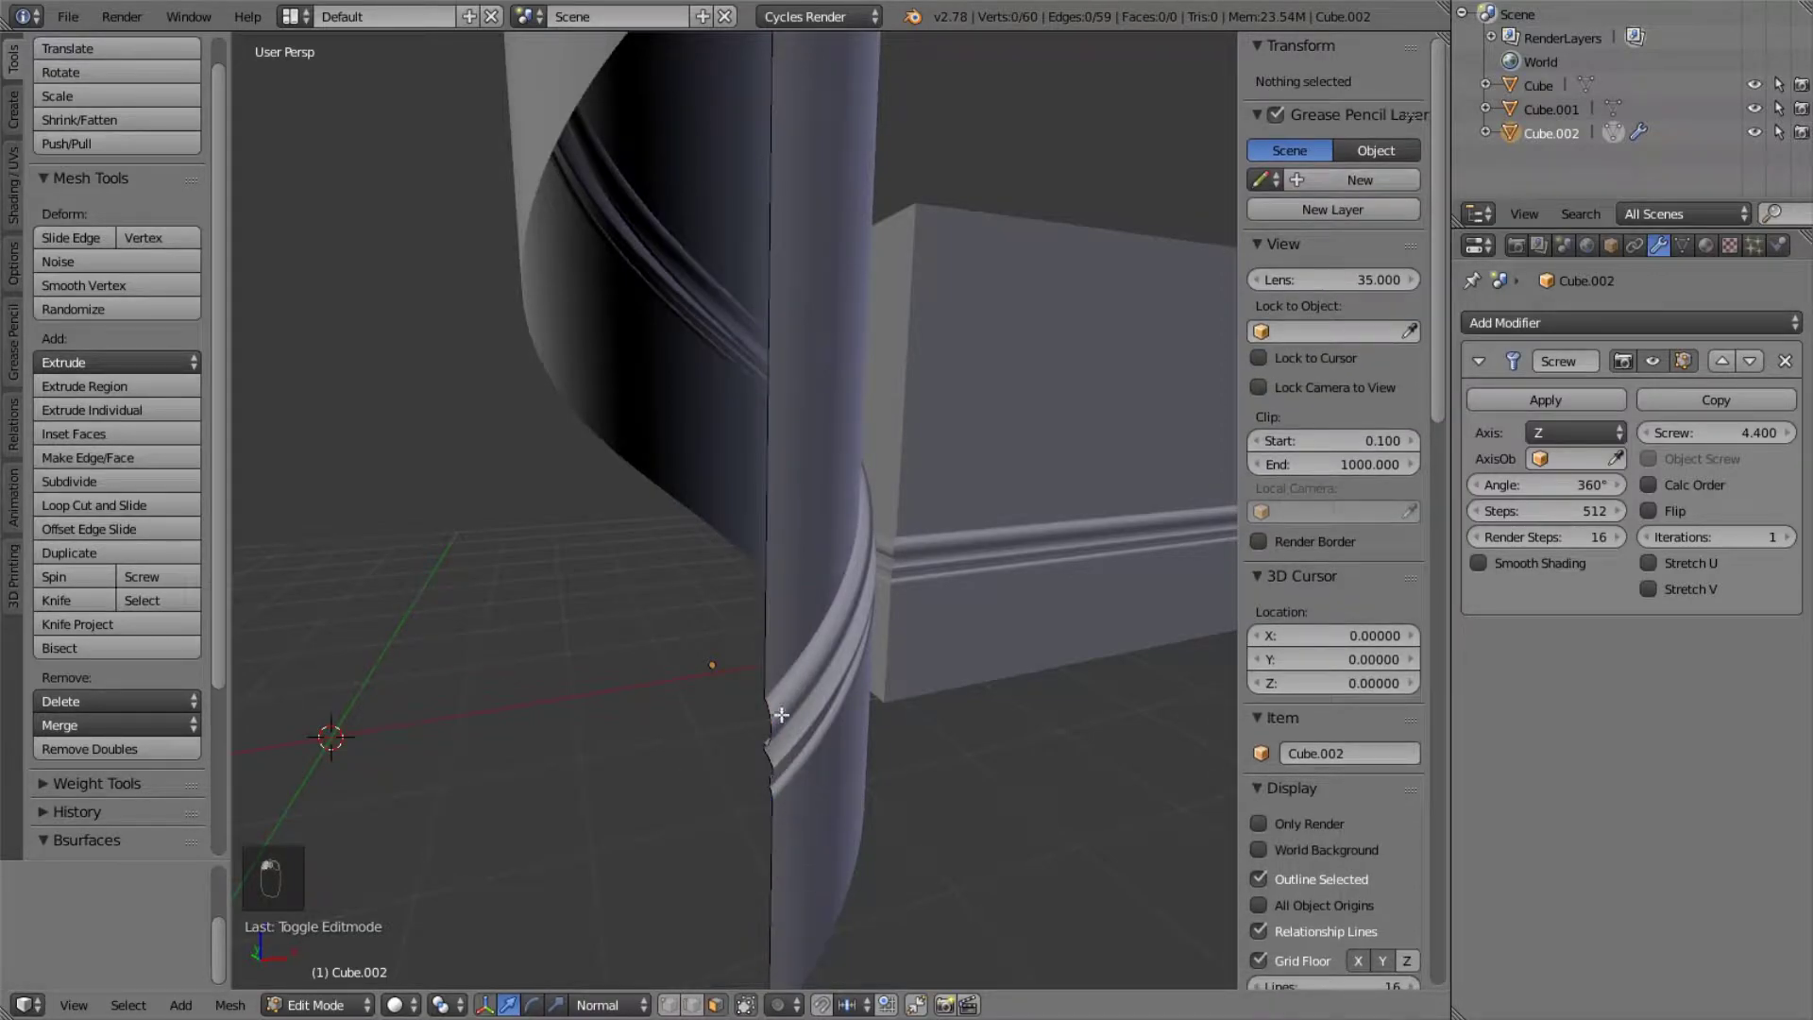
{"action": "left_click", "coordinate": [1530, 511]}
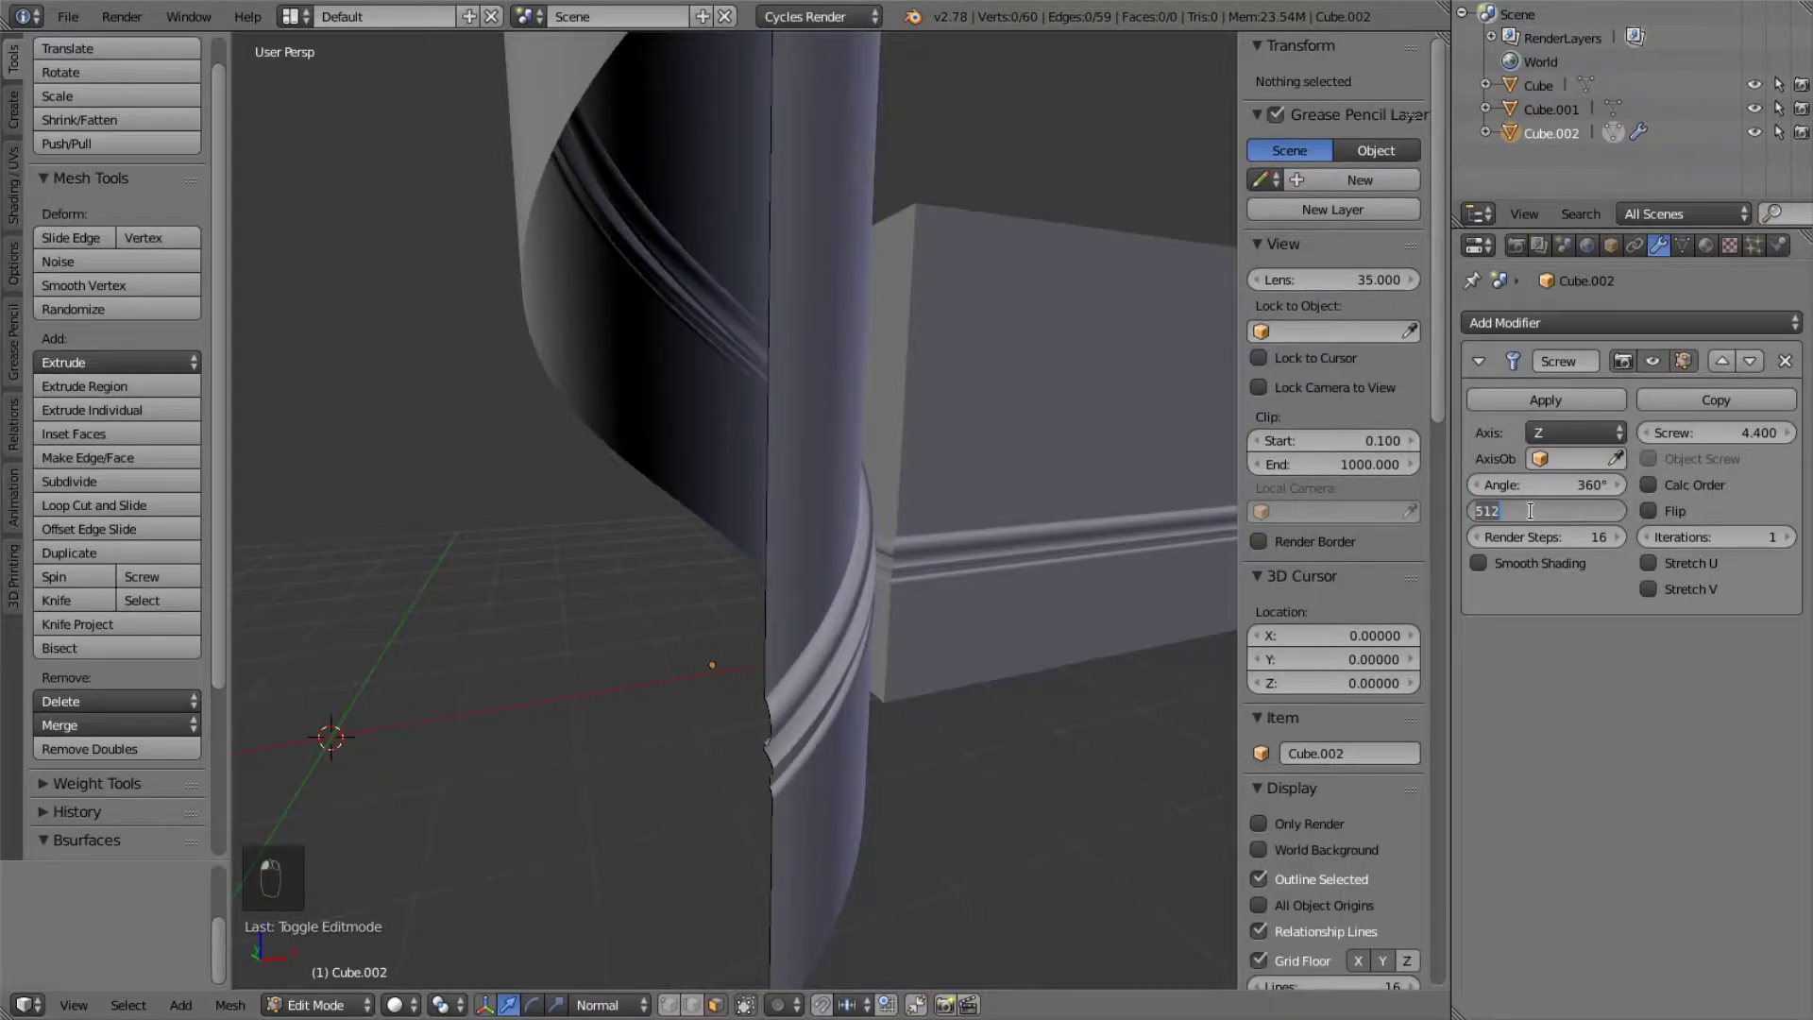
{"action": "type", "text": "20"}
{"action": "key", "text": "Return"}
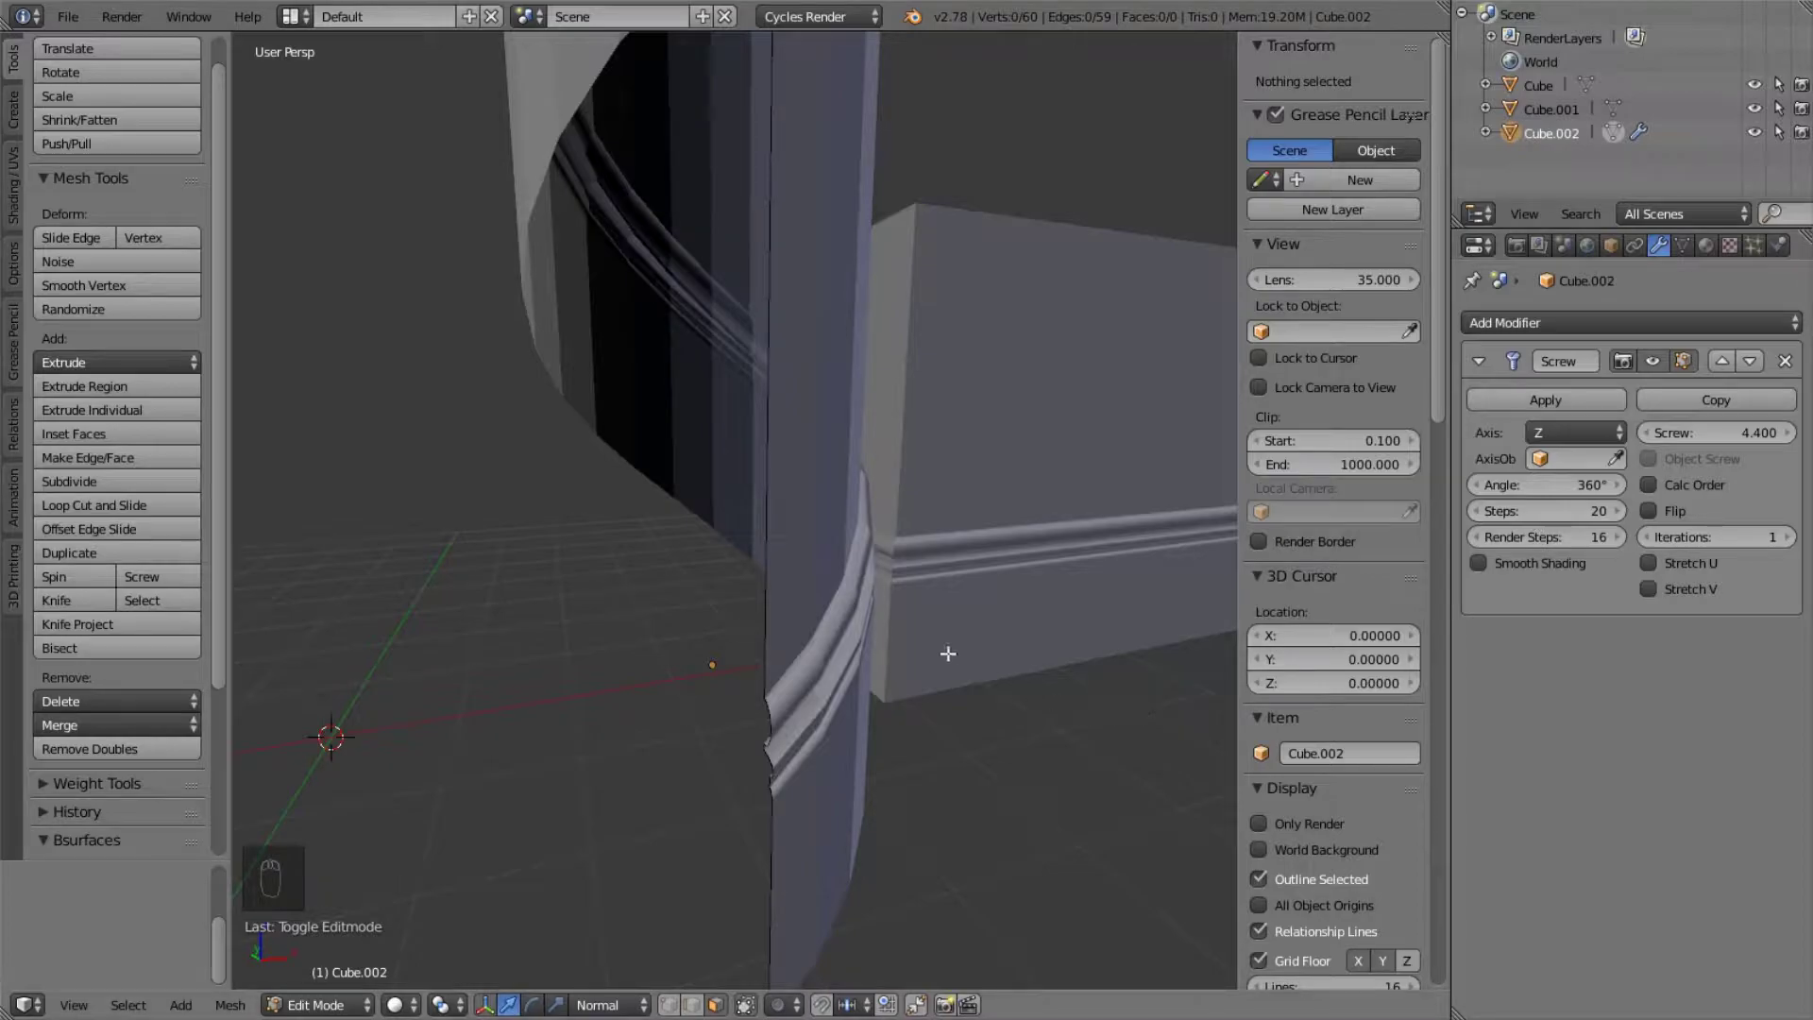
- In Edit mode, select the curved upper moulding edges of the profile and extrude them outward by about -0.794 along Y
{"action": "key", "text": "Tab"}
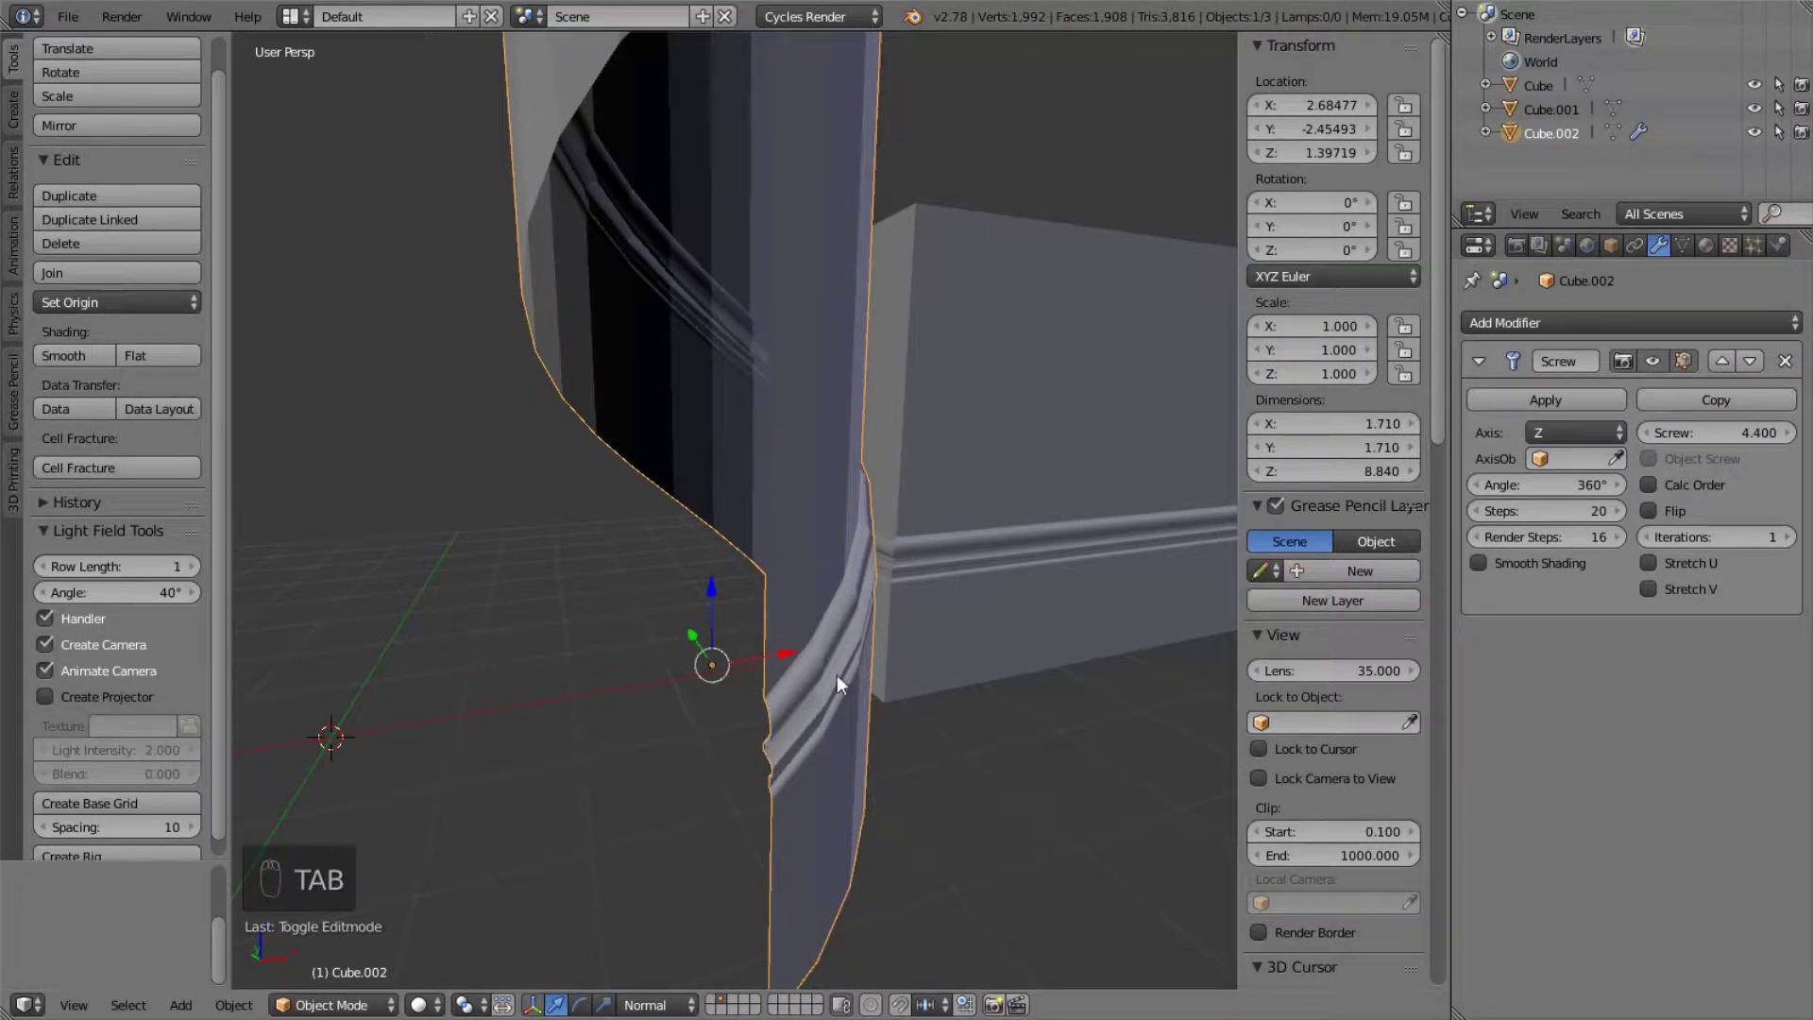
{"action": "key", "text": "Tab"}
{"action": "key", "text": "Tab"}
{"action": "key", "text": "Tab"}
{"action": "key", "text": "Tab"}
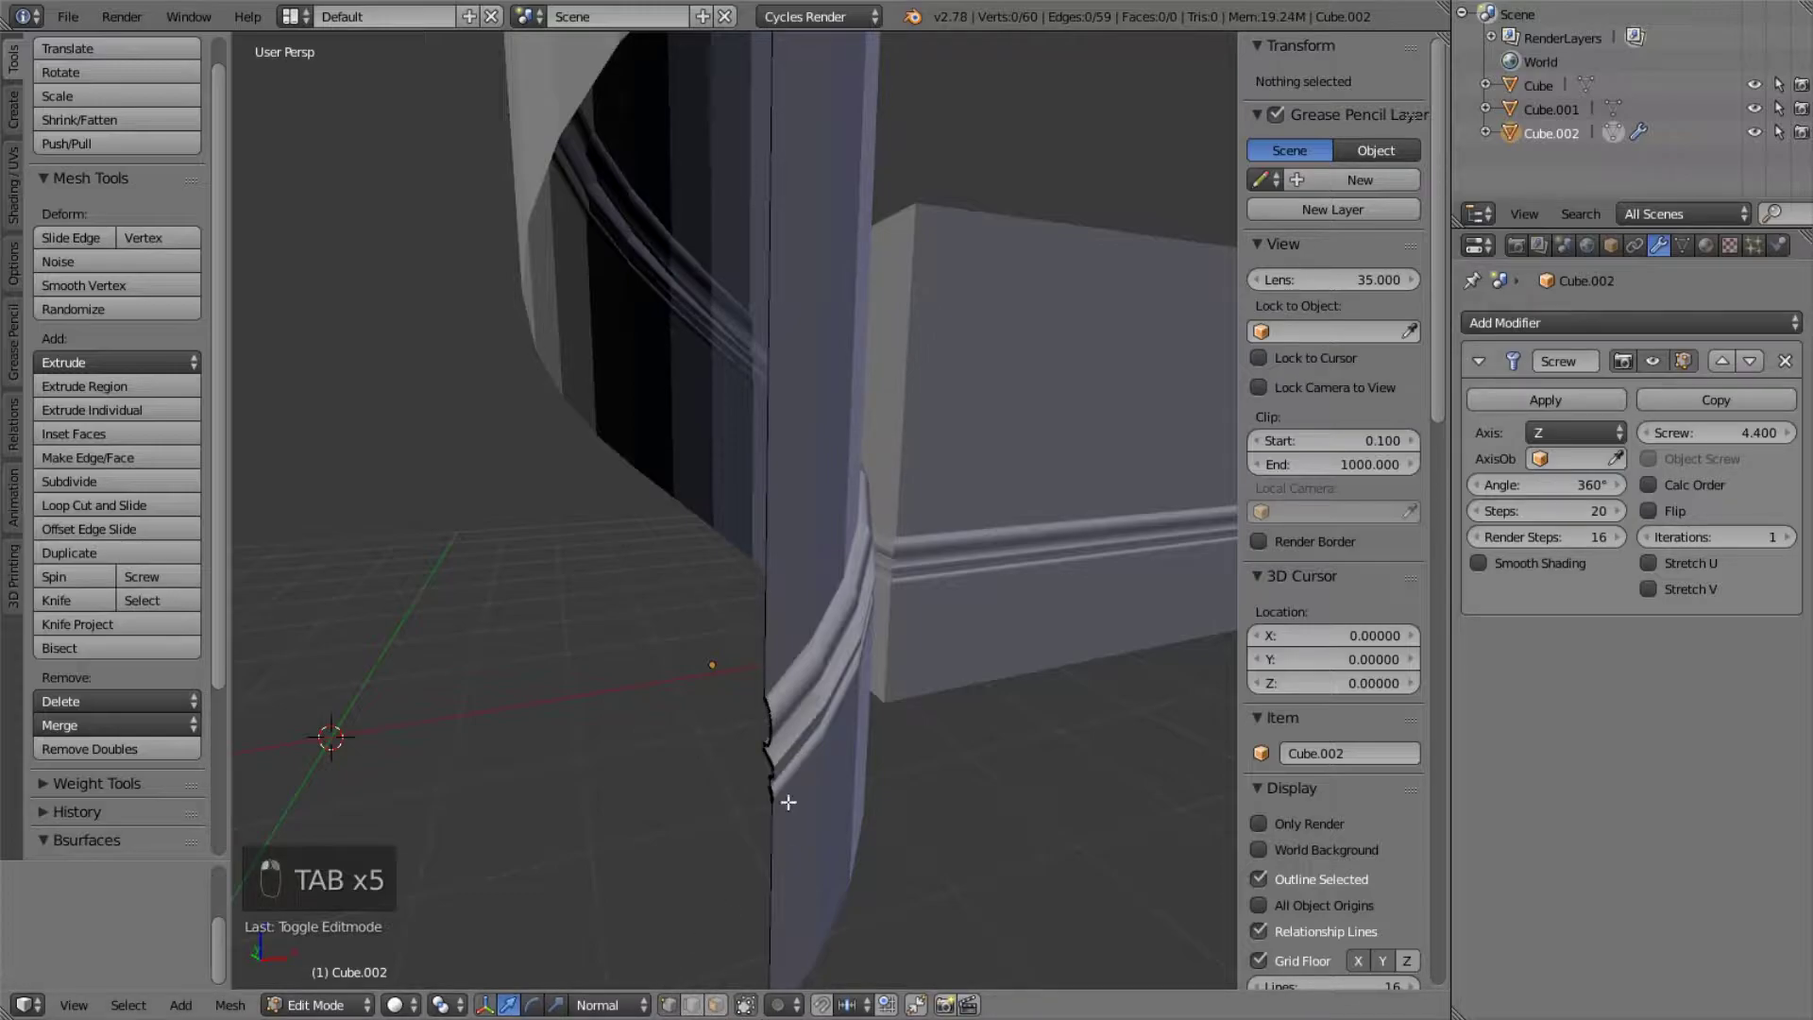
{"action": "right_click", "coordinate": [773, 682]}
{"action": "right_click", "coordinate": [772, 746], "text": "ctrl"}
{"action": "middle_click_drag", "start_coordinate": [772, 746], "coordinate": [944, 741]}
{"action": "key", "text": "e"}
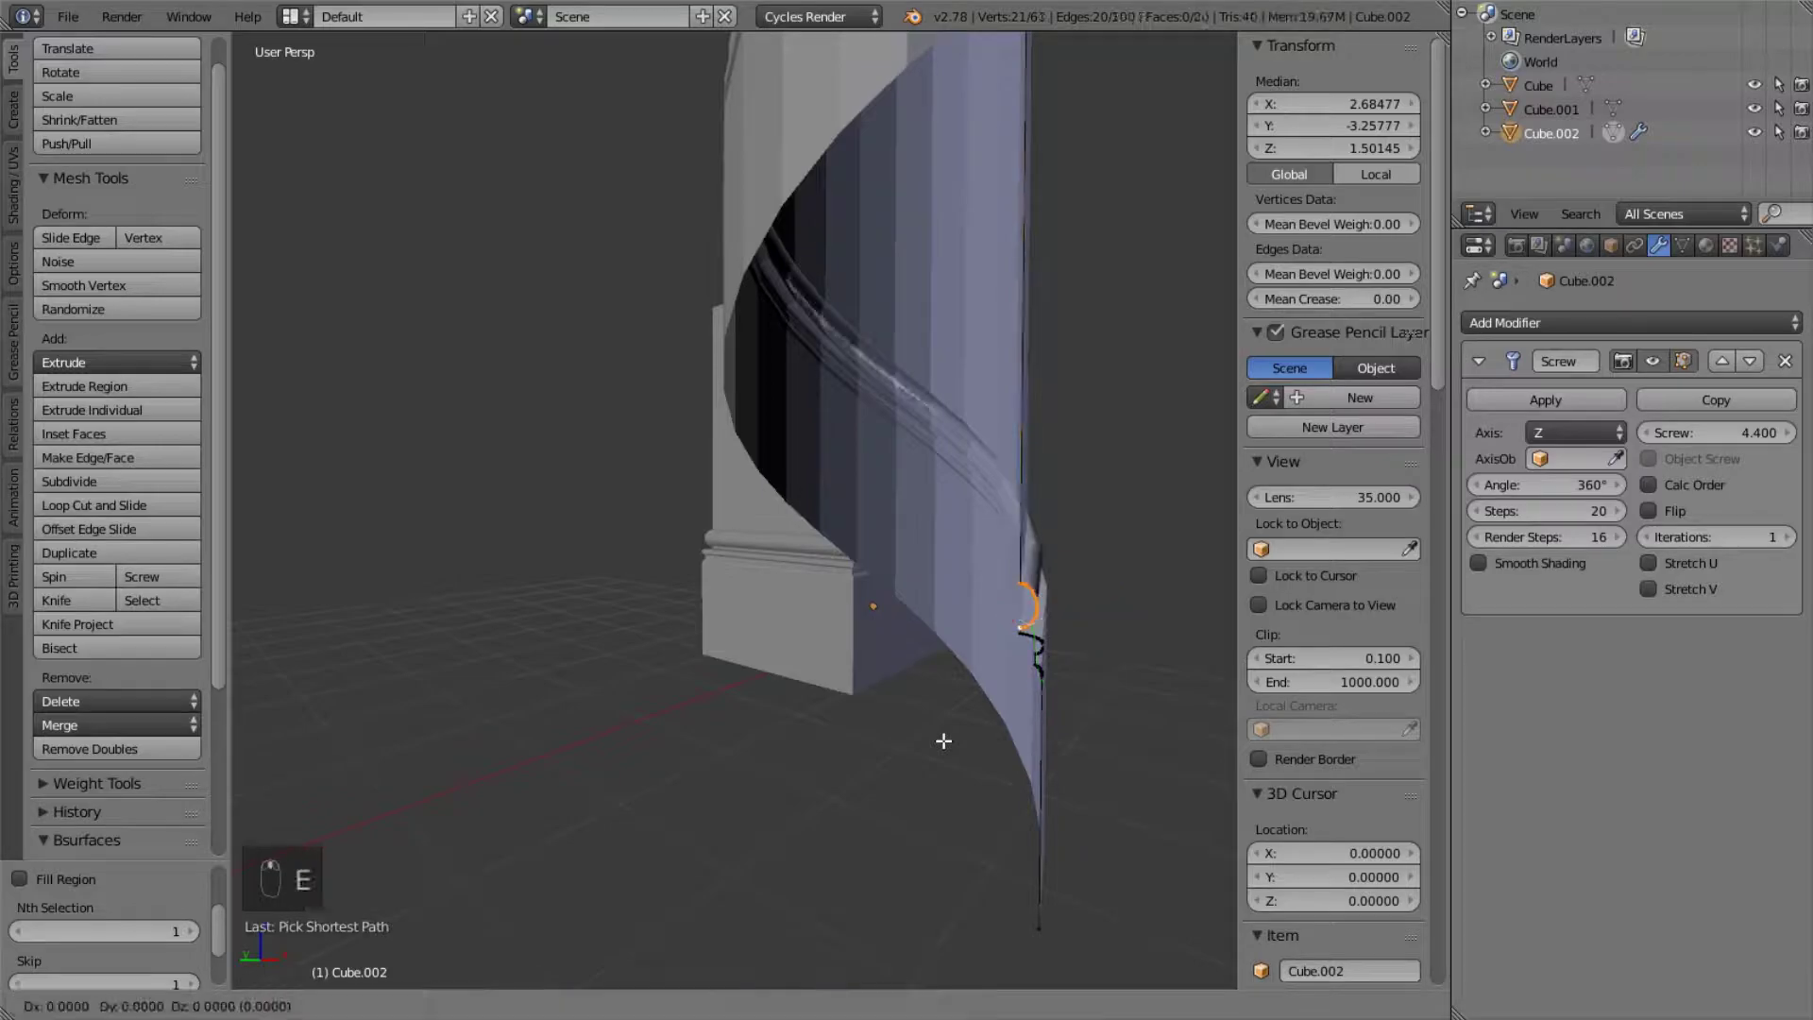
{"action": "left_click", "coordinate": [1085, 680]}
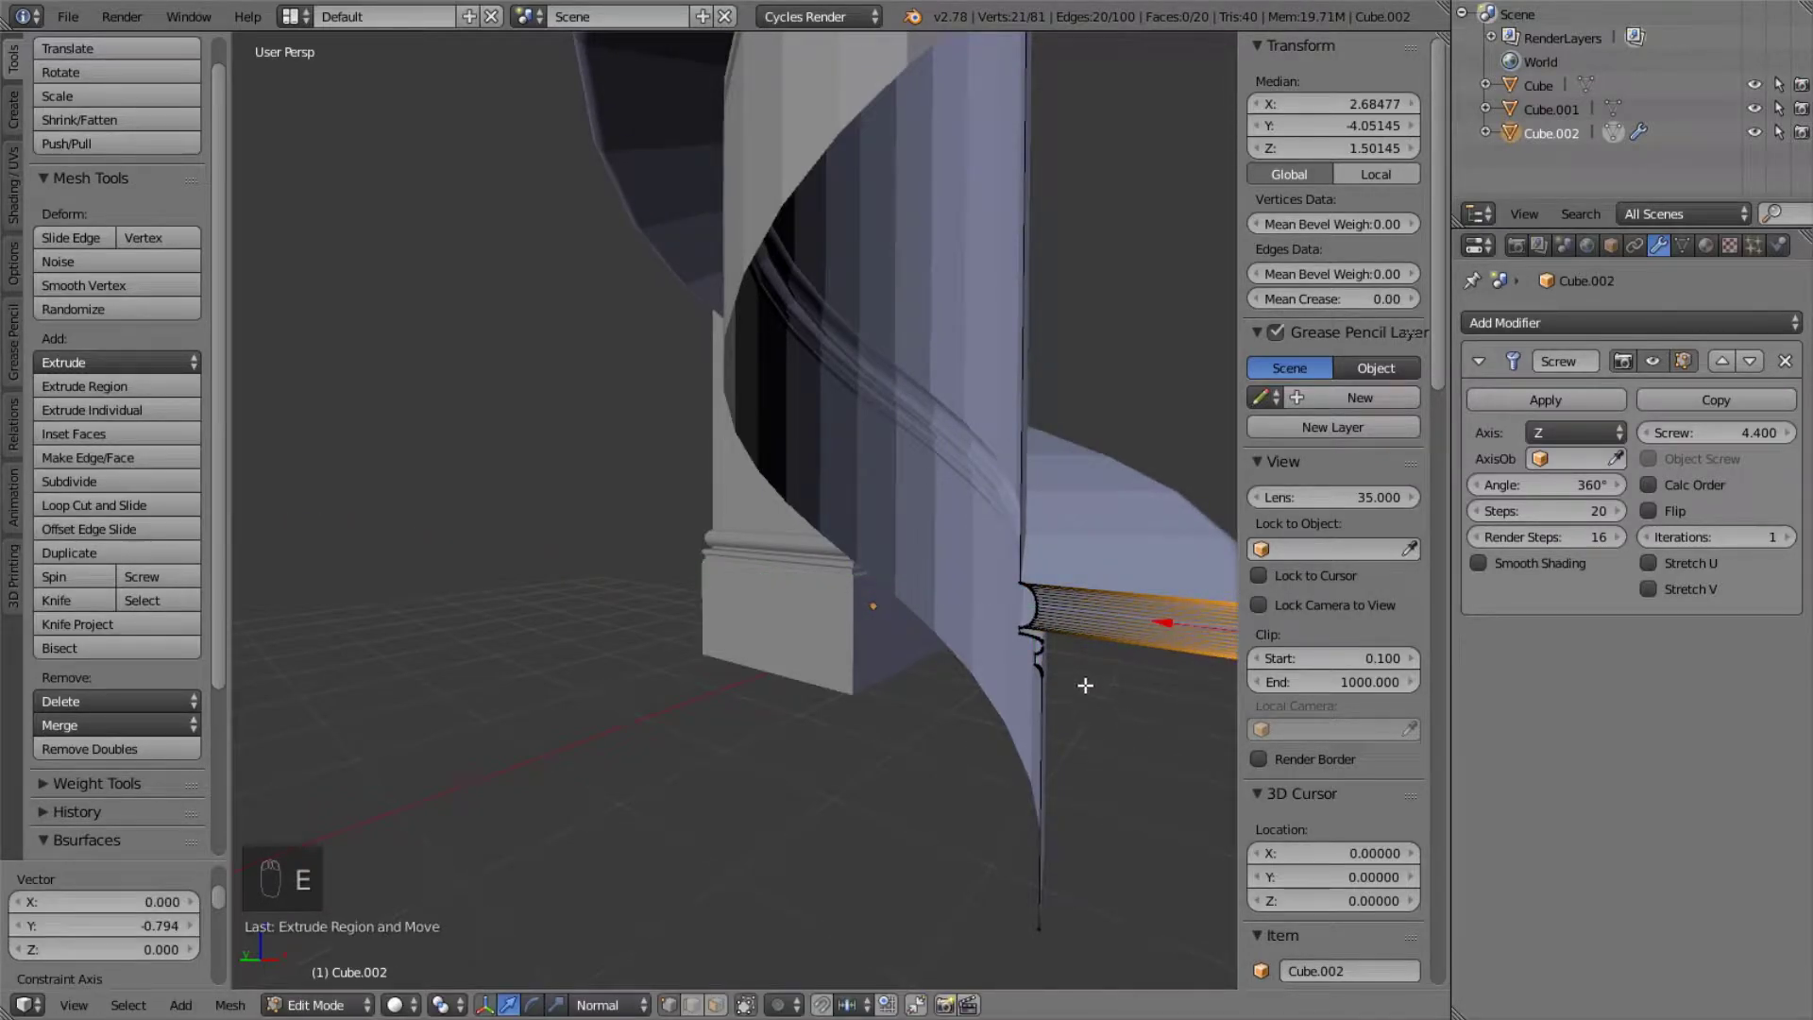
- Move the extruded moulding edges about -1.317 further along Y to widen the spiral ledge
{"action": "scroll", "coordinate": [1084, 684], "scroll_direction": "down", "scroll_amount": 5}
{"action": "scroll", "coordinate": [1057, 687], "scroll_direction": "up", "scroll_amount": 2}
{"action": "key", "text": "g"}
{"action": "key", "text": "y"}
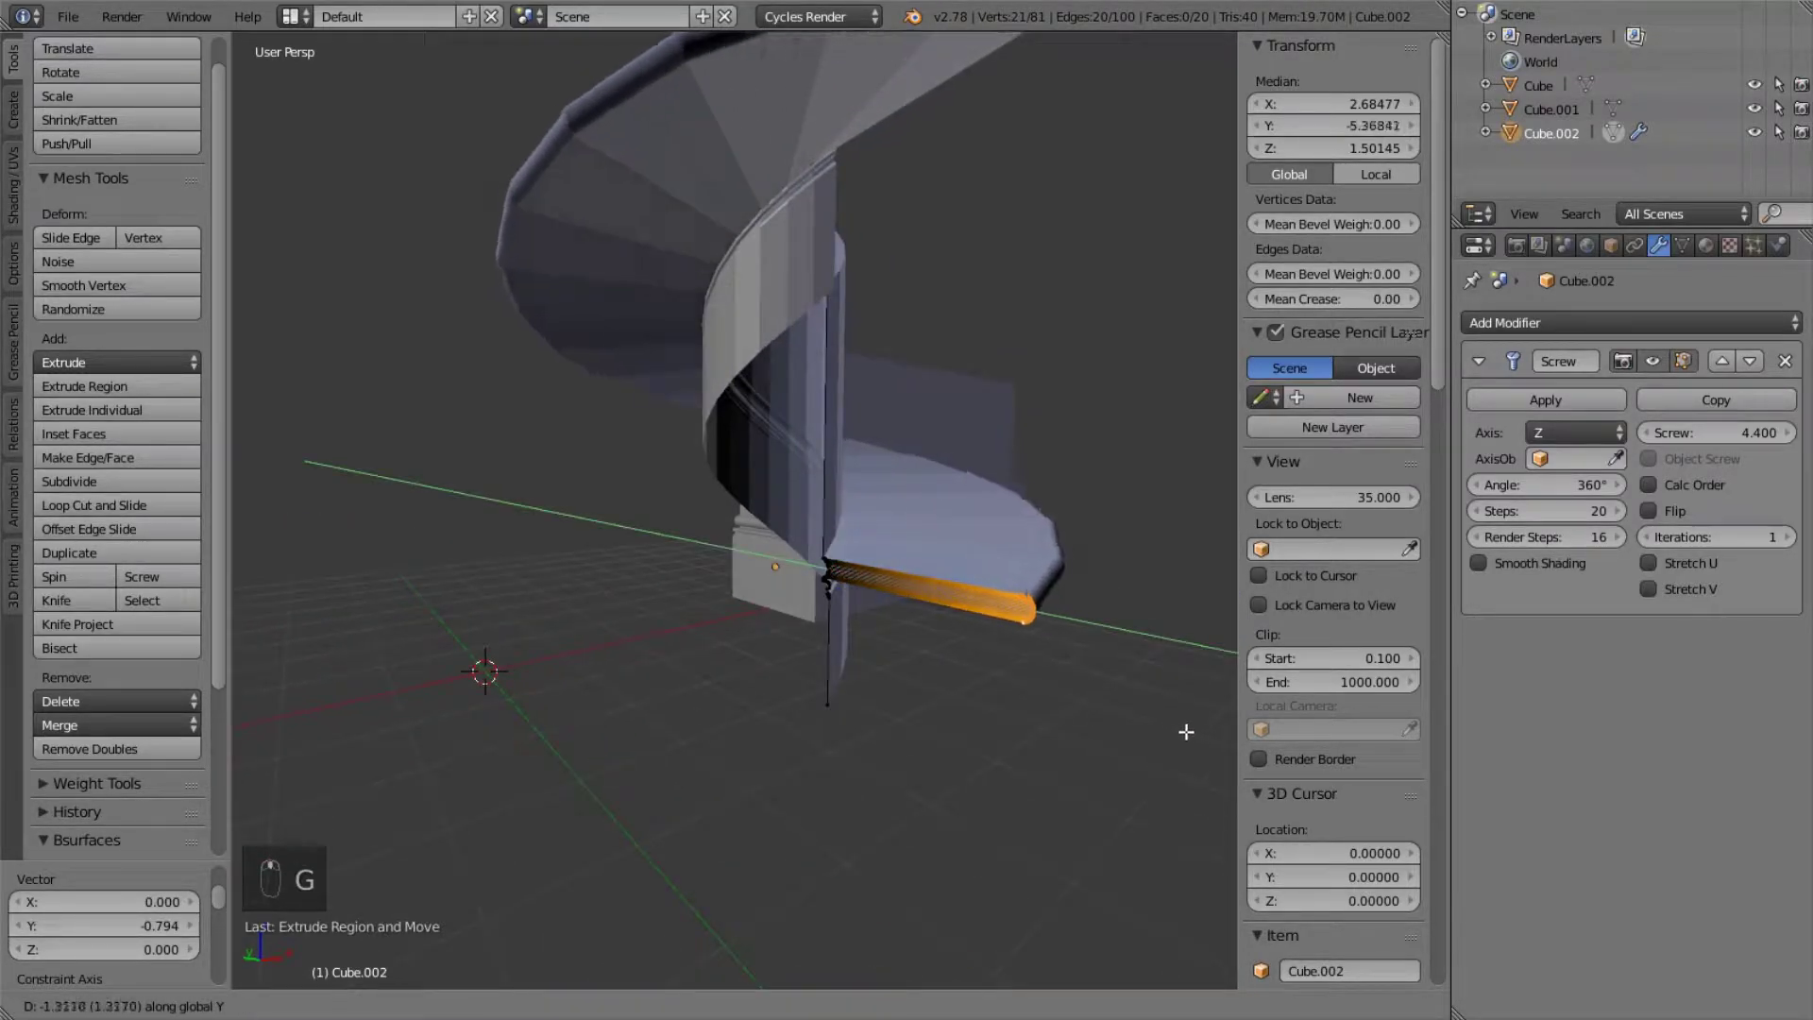
{"action": "left_click", "coordinate": [1188, 732]}
- Return to Object mode, set the Screw steps to 512 and inspect the spiral from several angles
{"action": "middle_click_drag", "start_coordinate": [1188, 733], "coordinate": [956, 709]}
{"action": "key", "text": "Tab"}
{"action": "middle_click_drag", "start_coordinate": [1180, 539], "coordinate": [1227, 529]}
{"action": "left_click", "coordinate": [1573, 510]}
{"action": "type", "text": "512"}
{"action": "key", "text": "Return"}
{"action": "scroll", "coordinate": [586, 435], "scroll_direction": "down", "scroll_amount": 5}
{"action": "middle_click_drag", "start_coordinate": [587, 434], "coordinate": [690, 481]}
{"action": "scroll", "coordinate": [910, 372], "scroll_direction": "up", "scroll_amount": 4}
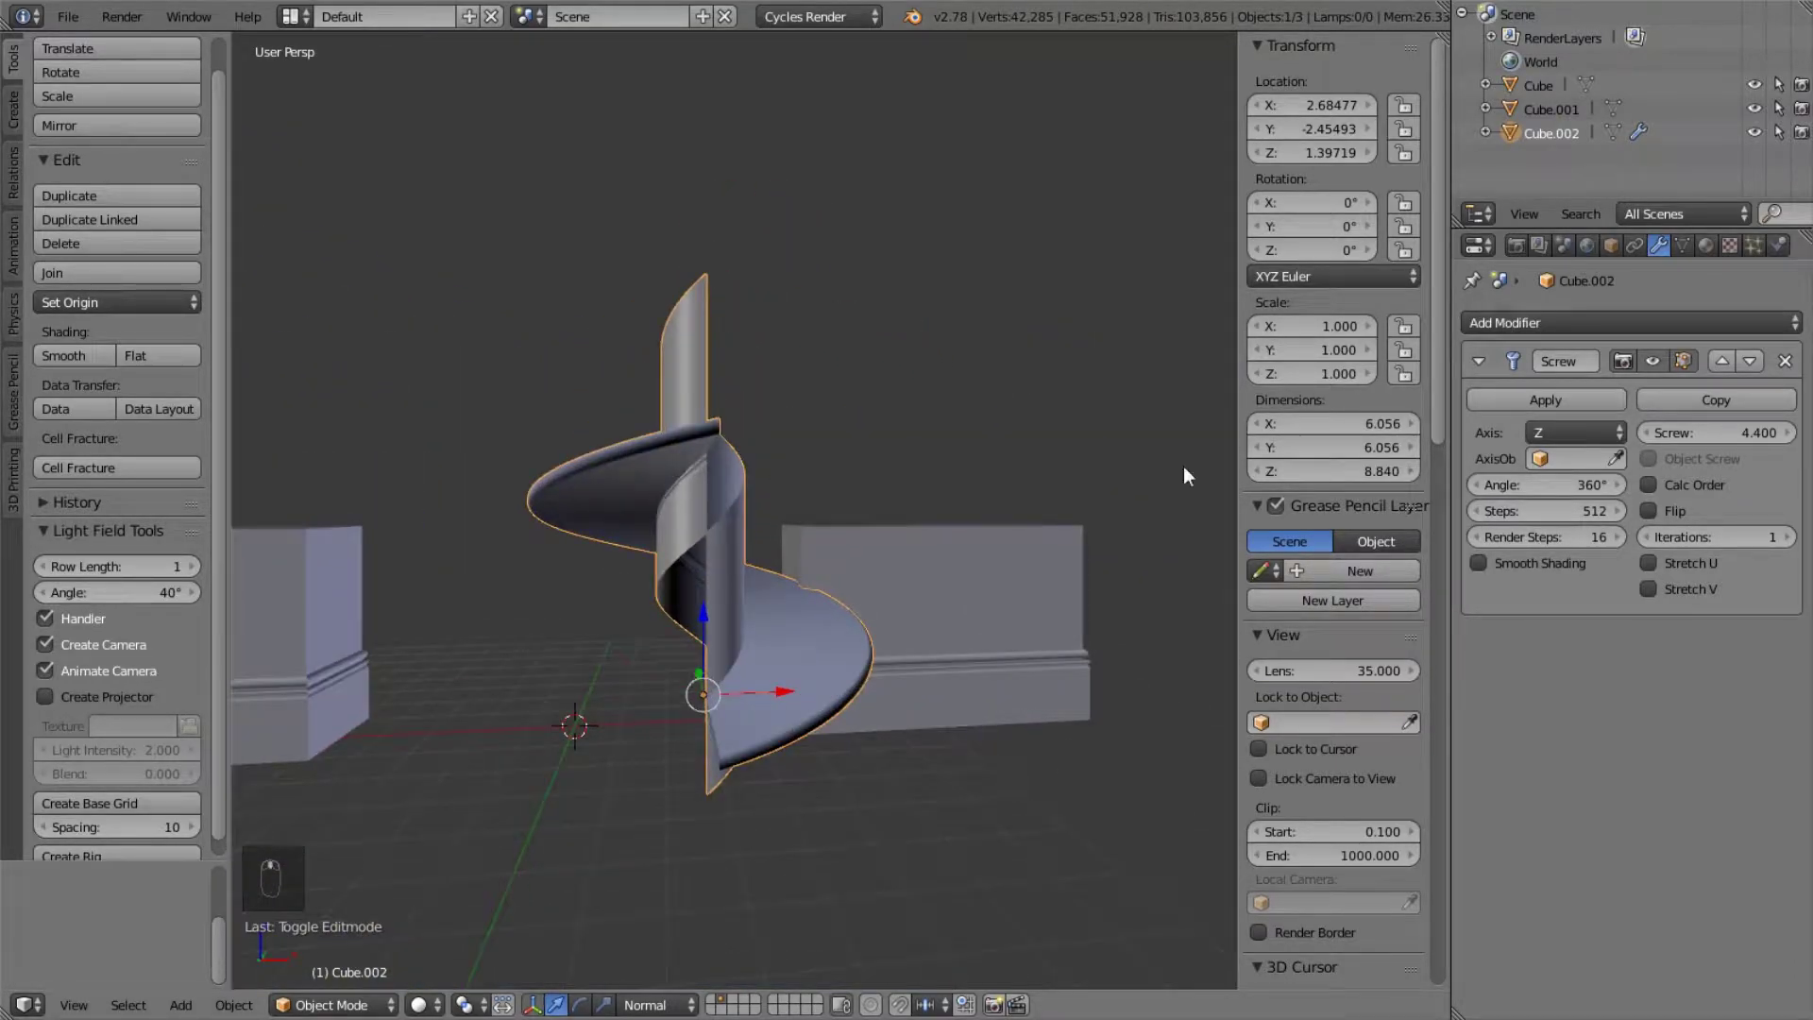
- Set the Screw offset to 0 to turn the spiral into a flat disc around the column
{"action": "left_click", "coordinate": [1725, 423]}
{"action": "type", "text": "0"}
{"action": "key", "text": "Return"}
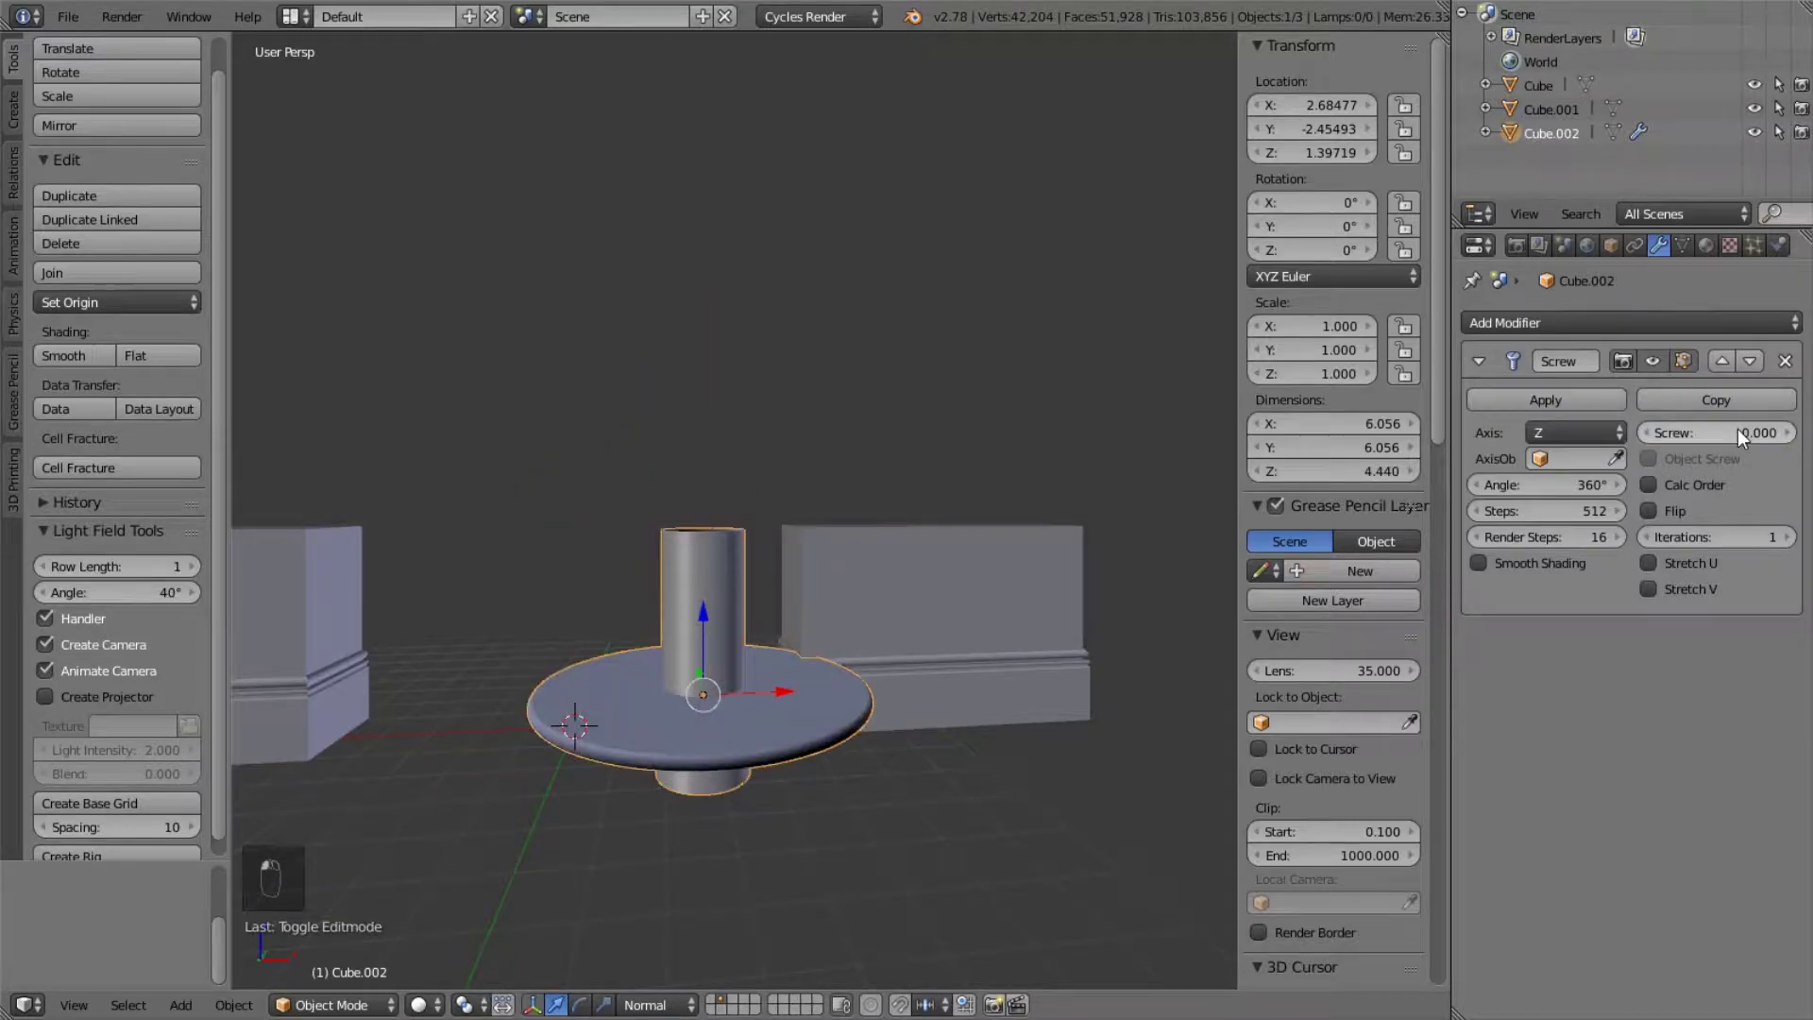
- Undo the spiral and extrusion experiments back to the plain round column with 512 steps
{"action": "key", "text": "ctrl+z"}
{"action": "key", "text": "ctrl+z"}
{"action": "key", "text": "ctrl+z"}
{"action": "key", "text": "ctrl+z"}
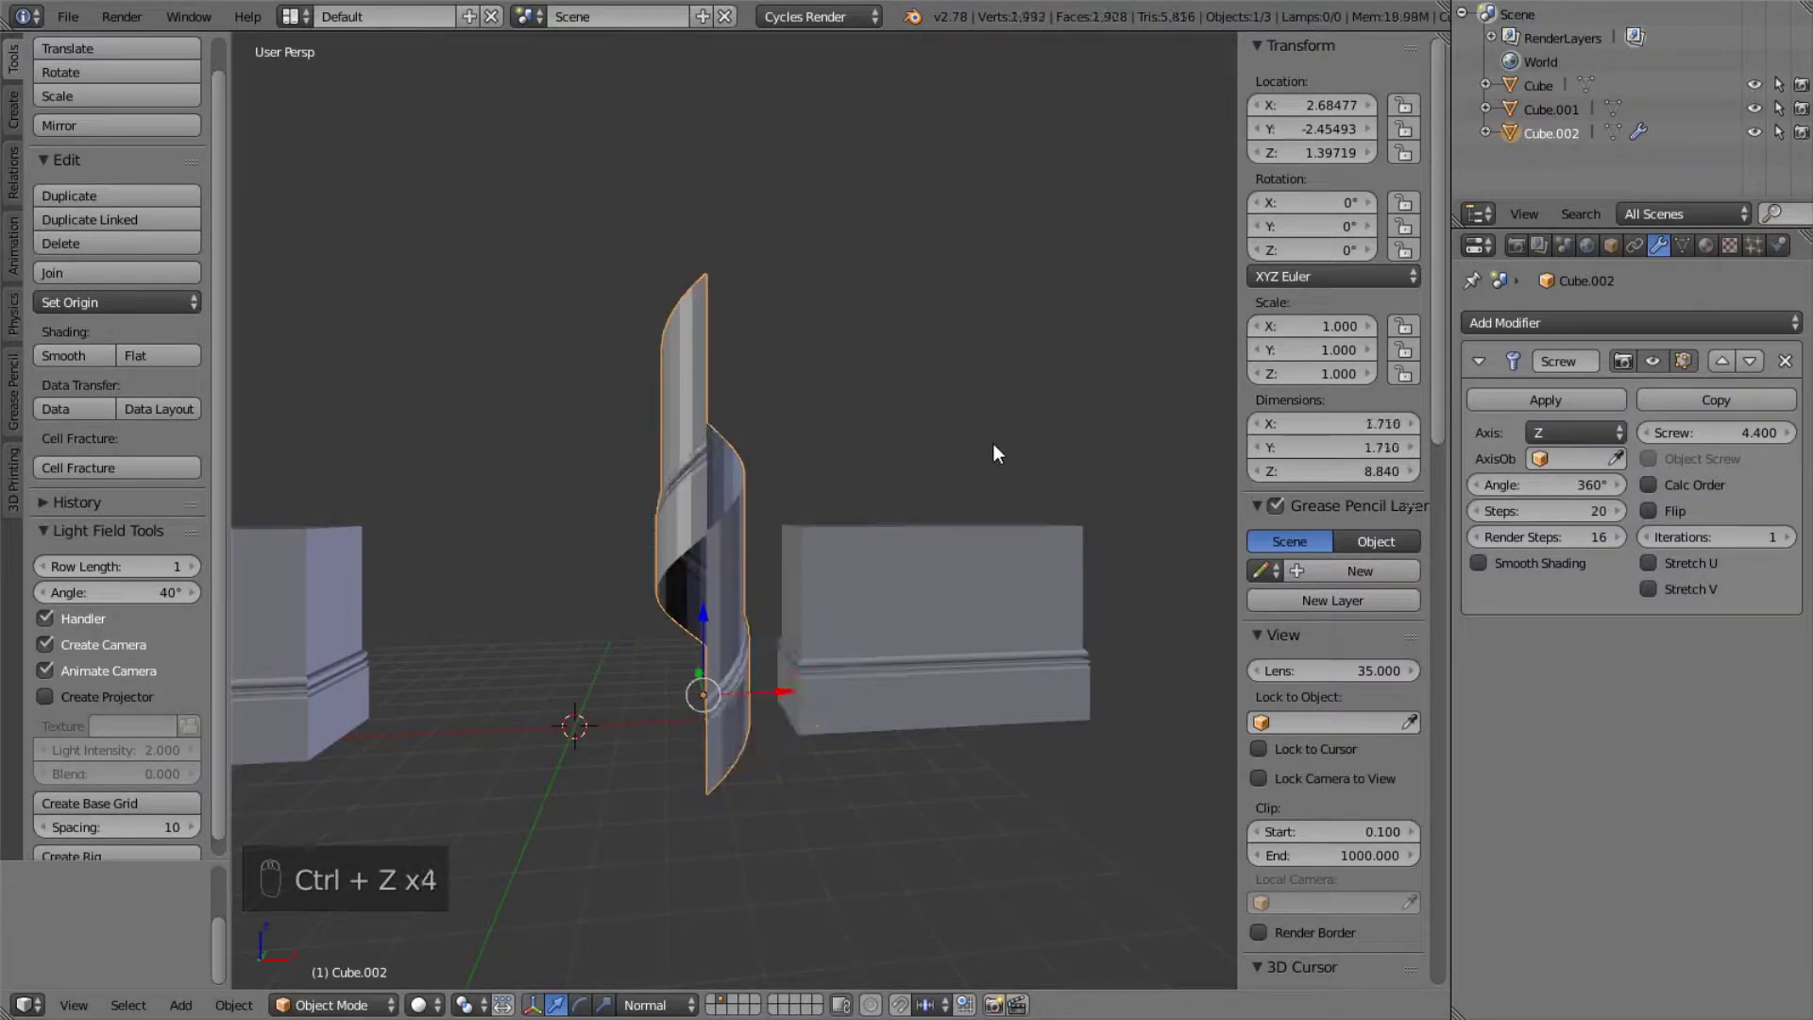
{"action": "key", "text": "ctrl+z"}
{"action": "key", "text": "ctrl+z"}
{"action": "key", "text": "ctrl+z"}
{"action": "key", "text": "ctrl+z"}
{"action": "key", "text": "ctrl+z"}
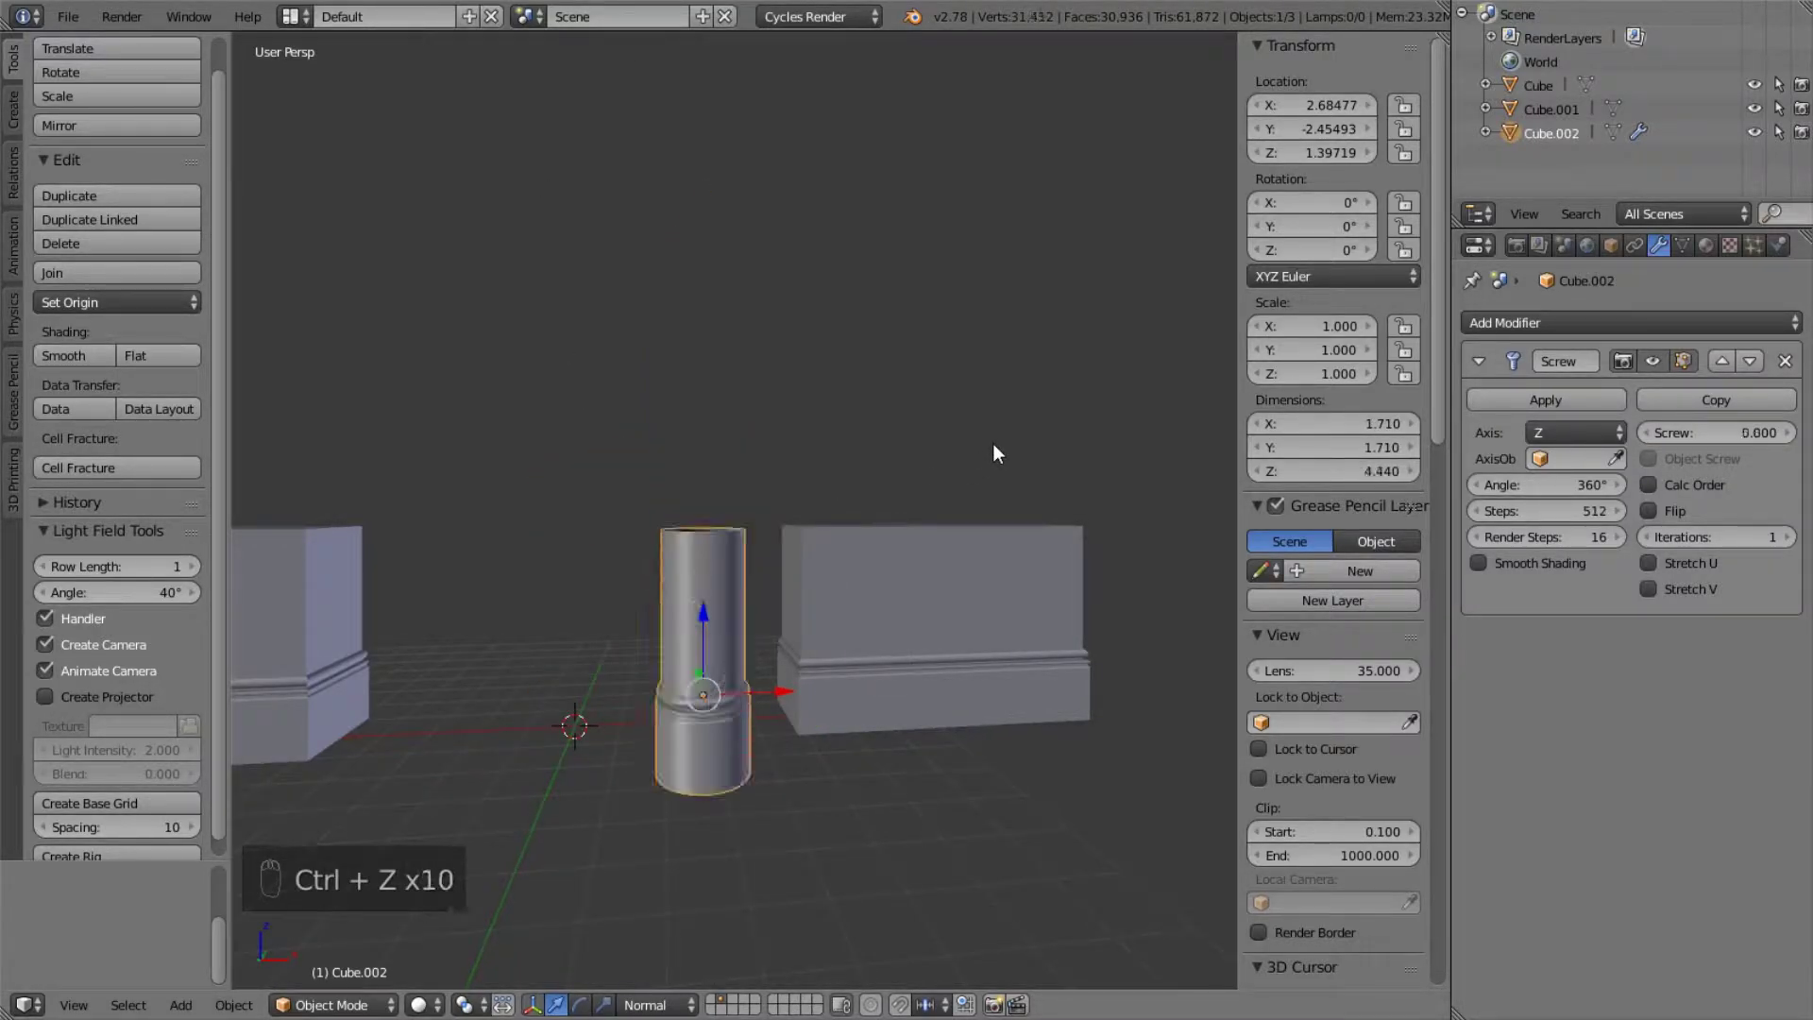
{"action": "middle_click_drag", "start_coordinate": [921, 457], "coordinate": [851, 511]}
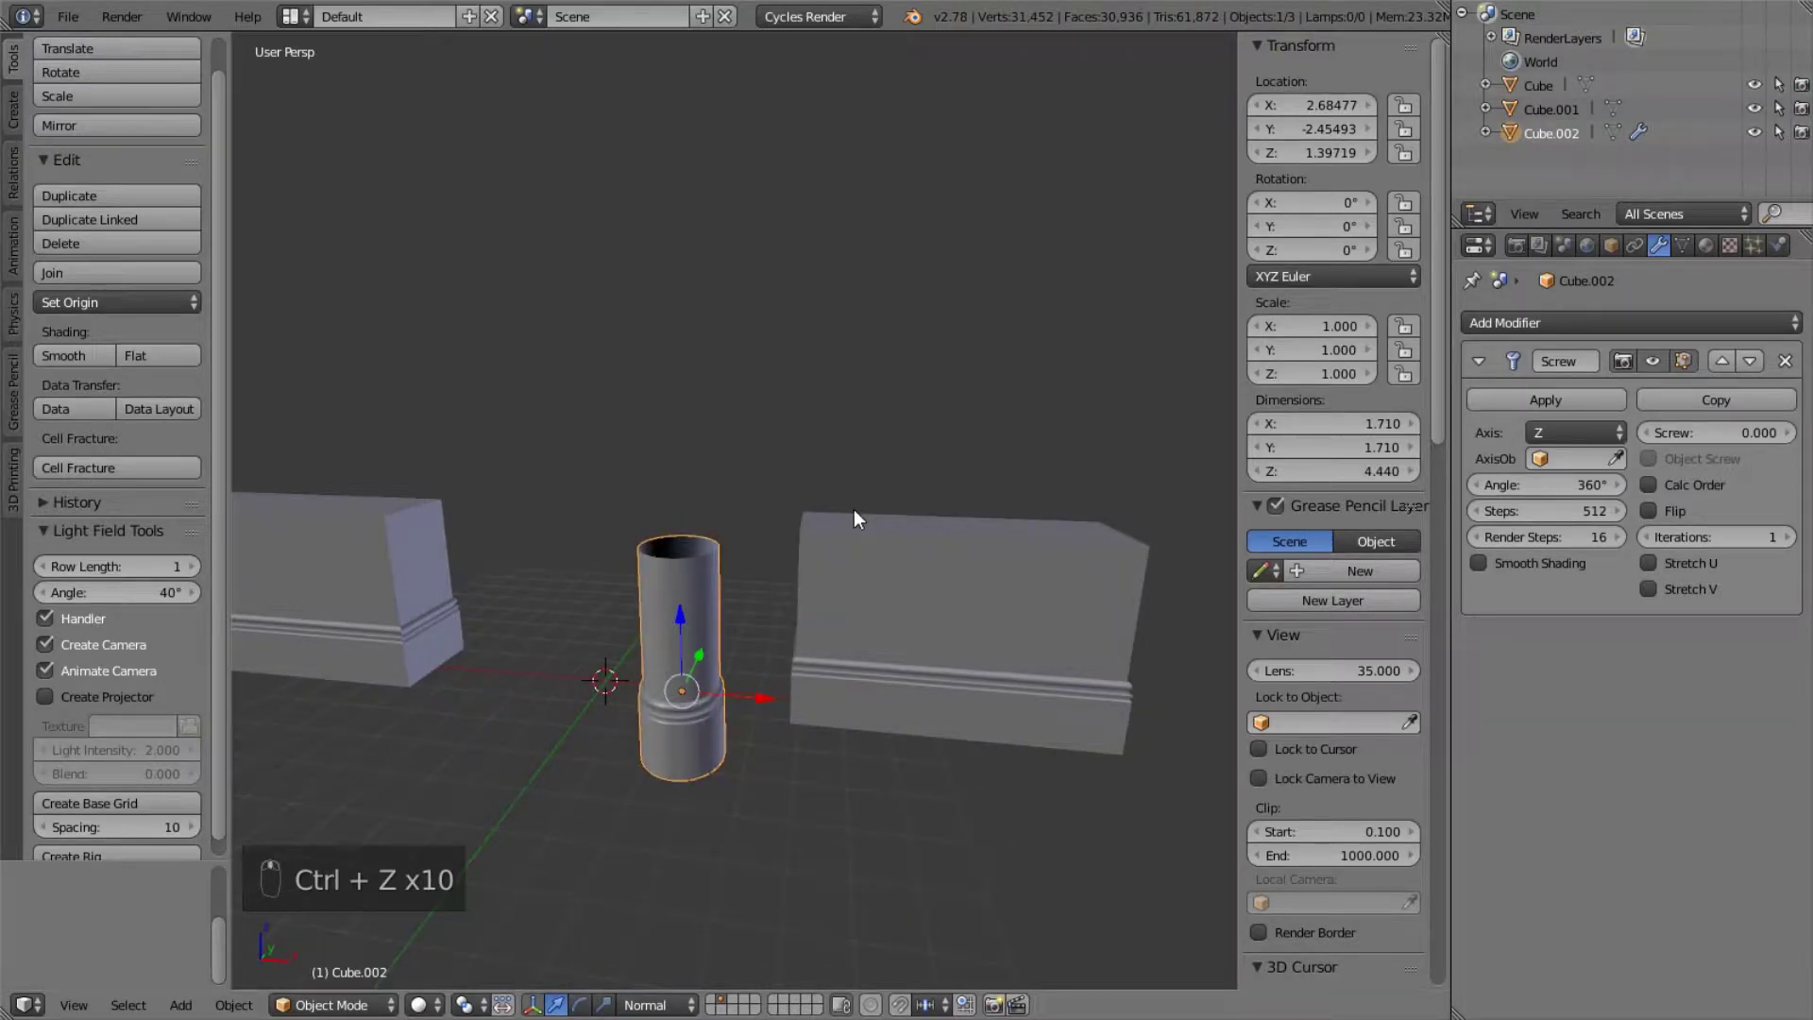
{"action": "scroll", "coordinate": [635, 468], "scroll_direction": "down", "scroll_amount": 3}
{"action": "scroll", "coordinate": [635, 468], "scroll_direction": "up", "scroll_amount": 3}
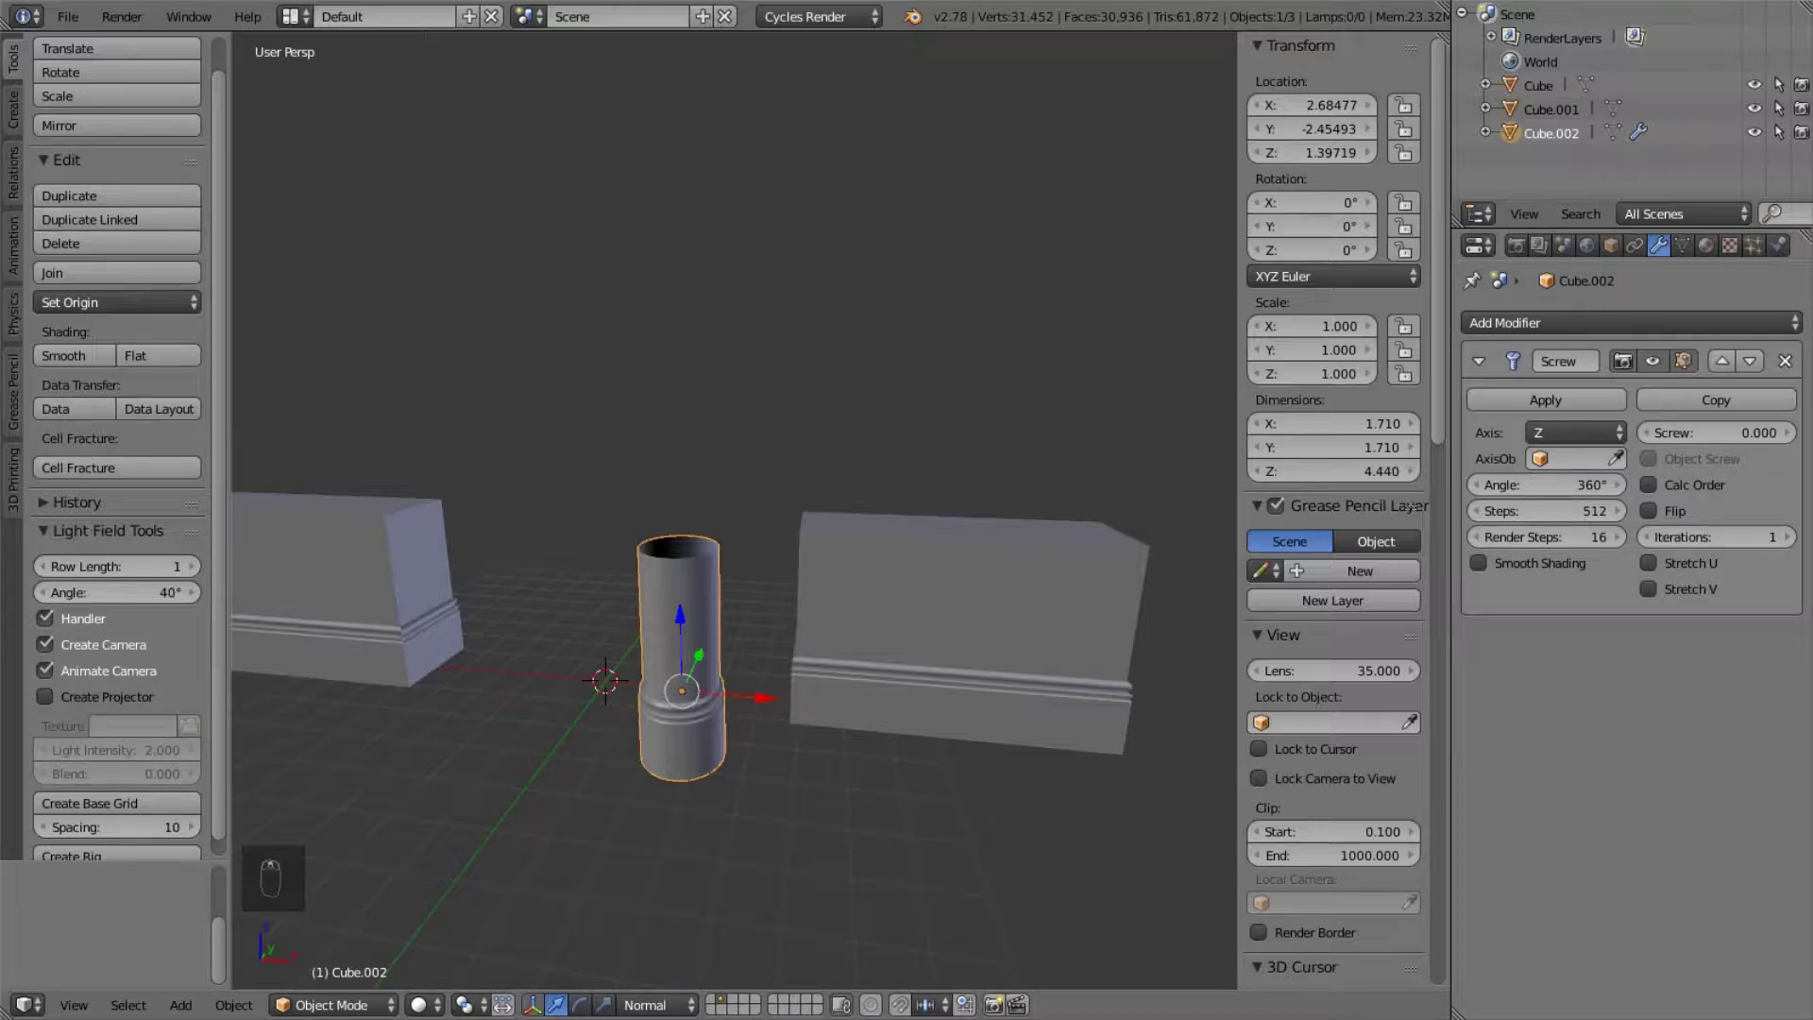
{"action": "middle_click_drag", "start_coordinate": [930, 581], "coordinate": [858, 576]}
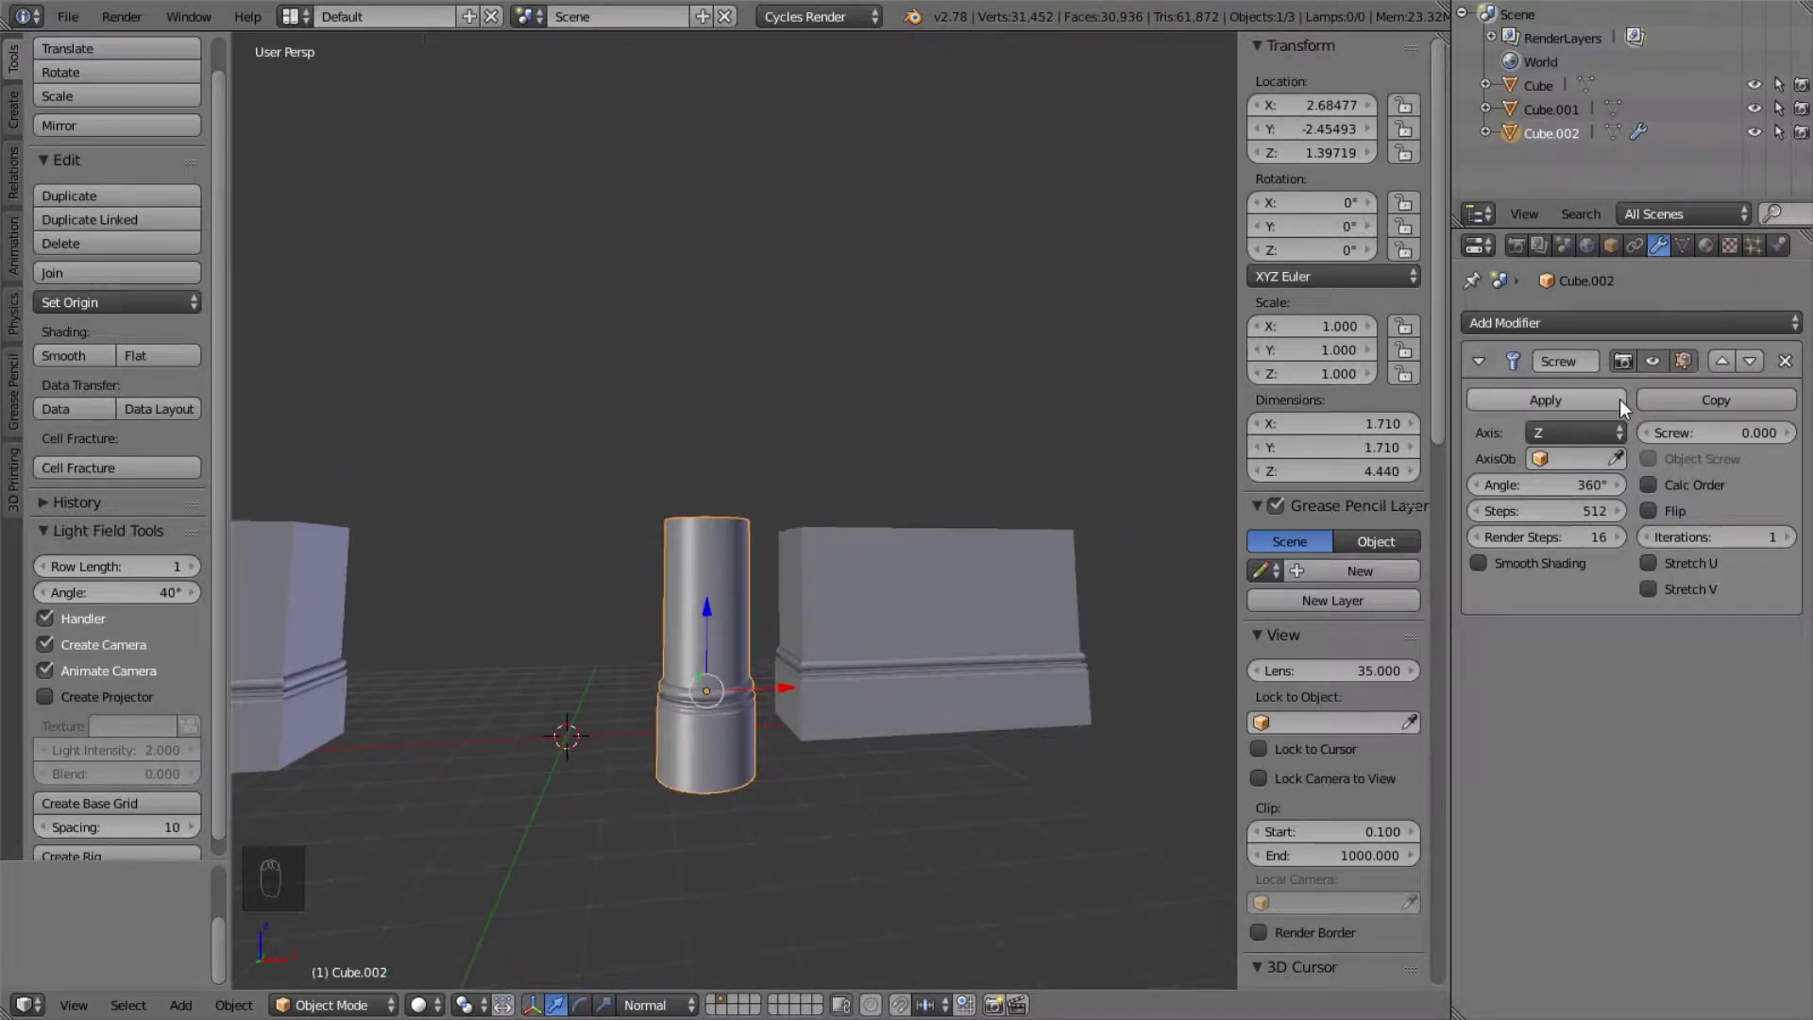
- Add an Array modifier to the column and collapse the Screw modifier's settings
{"action": "left_click", "coordinate": [1687, 327]}
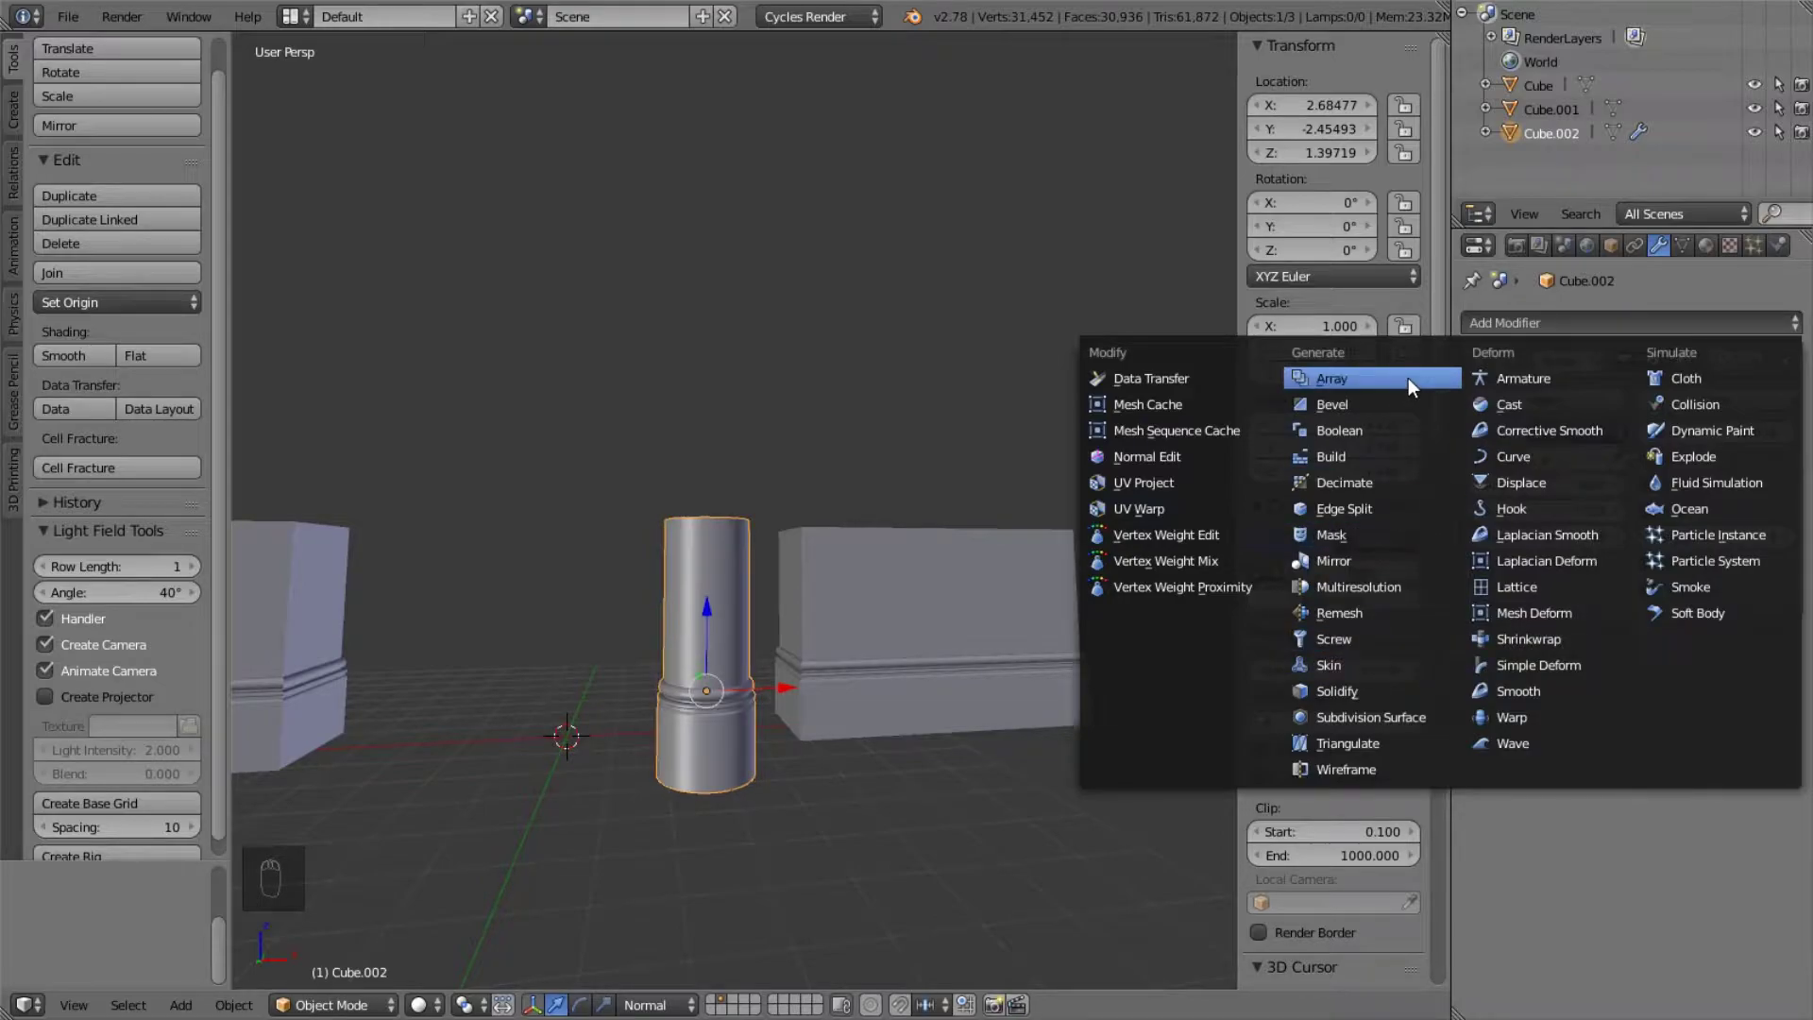
{"action": "left_click", "coordinate": [1346, 378]}
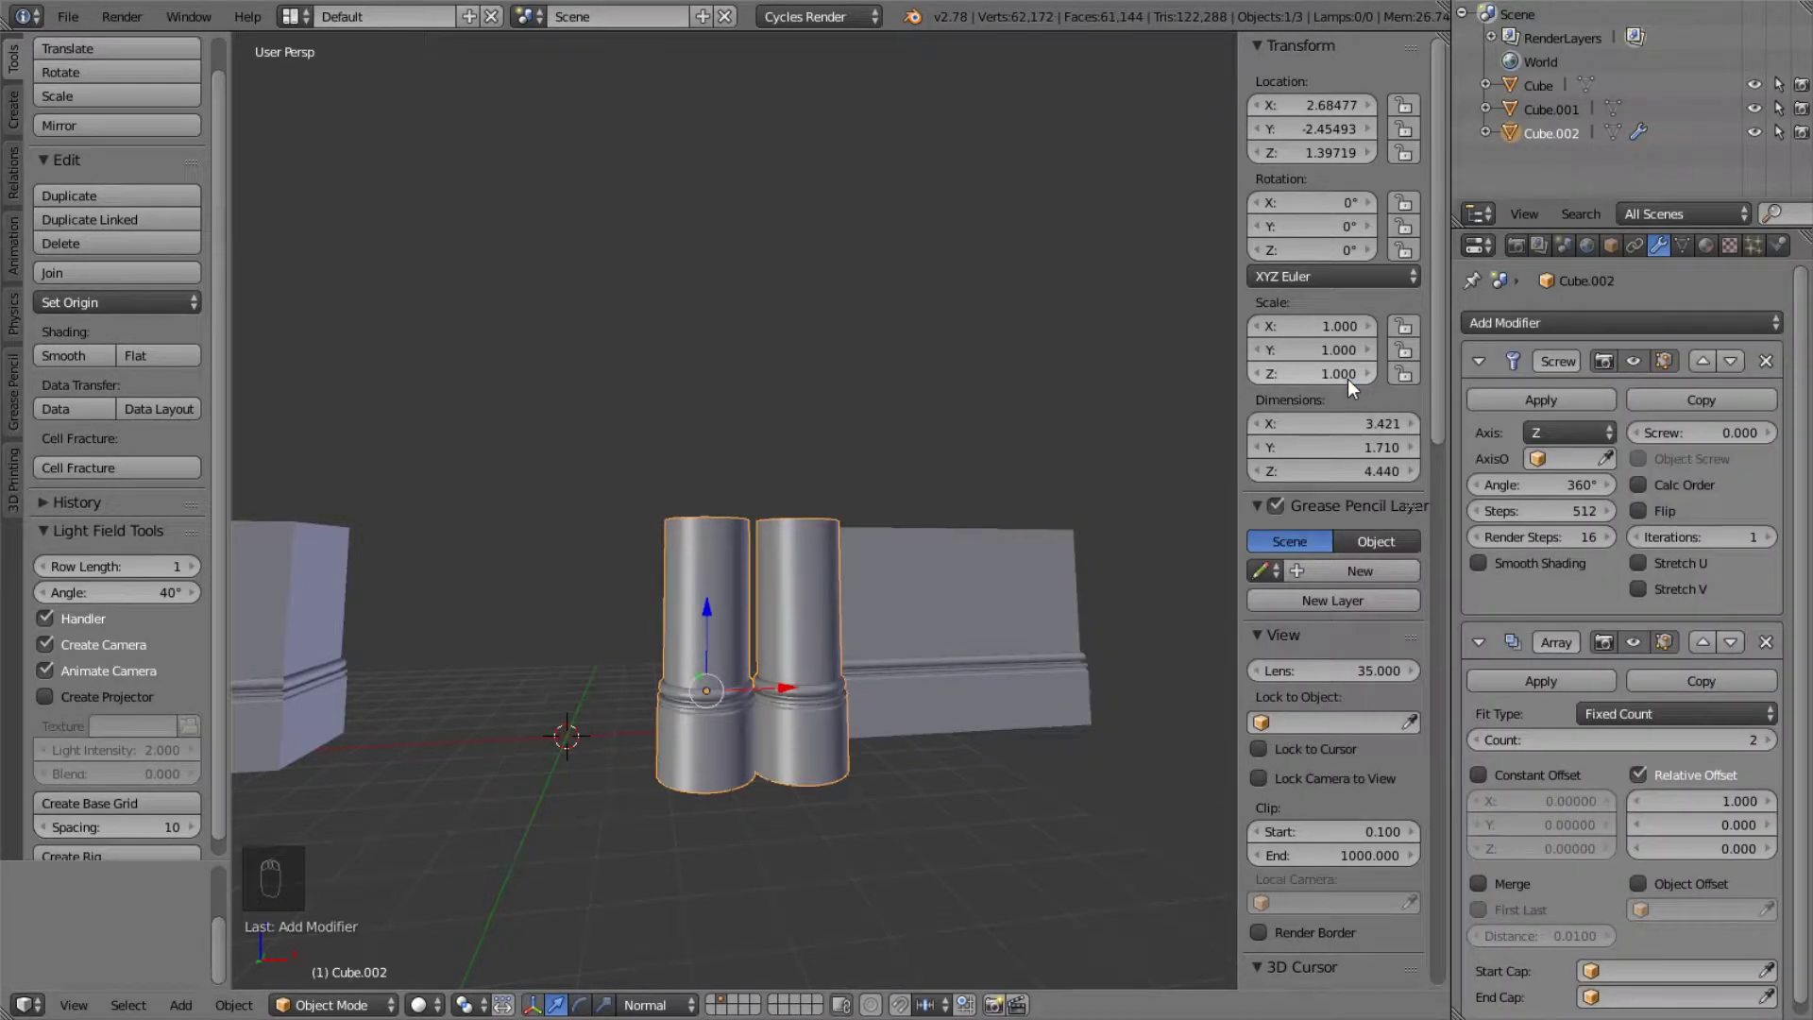
{"action": "scroll", "coordinate": [1647, 449], "scroll_direction": "down", "scroll_amount": 1}
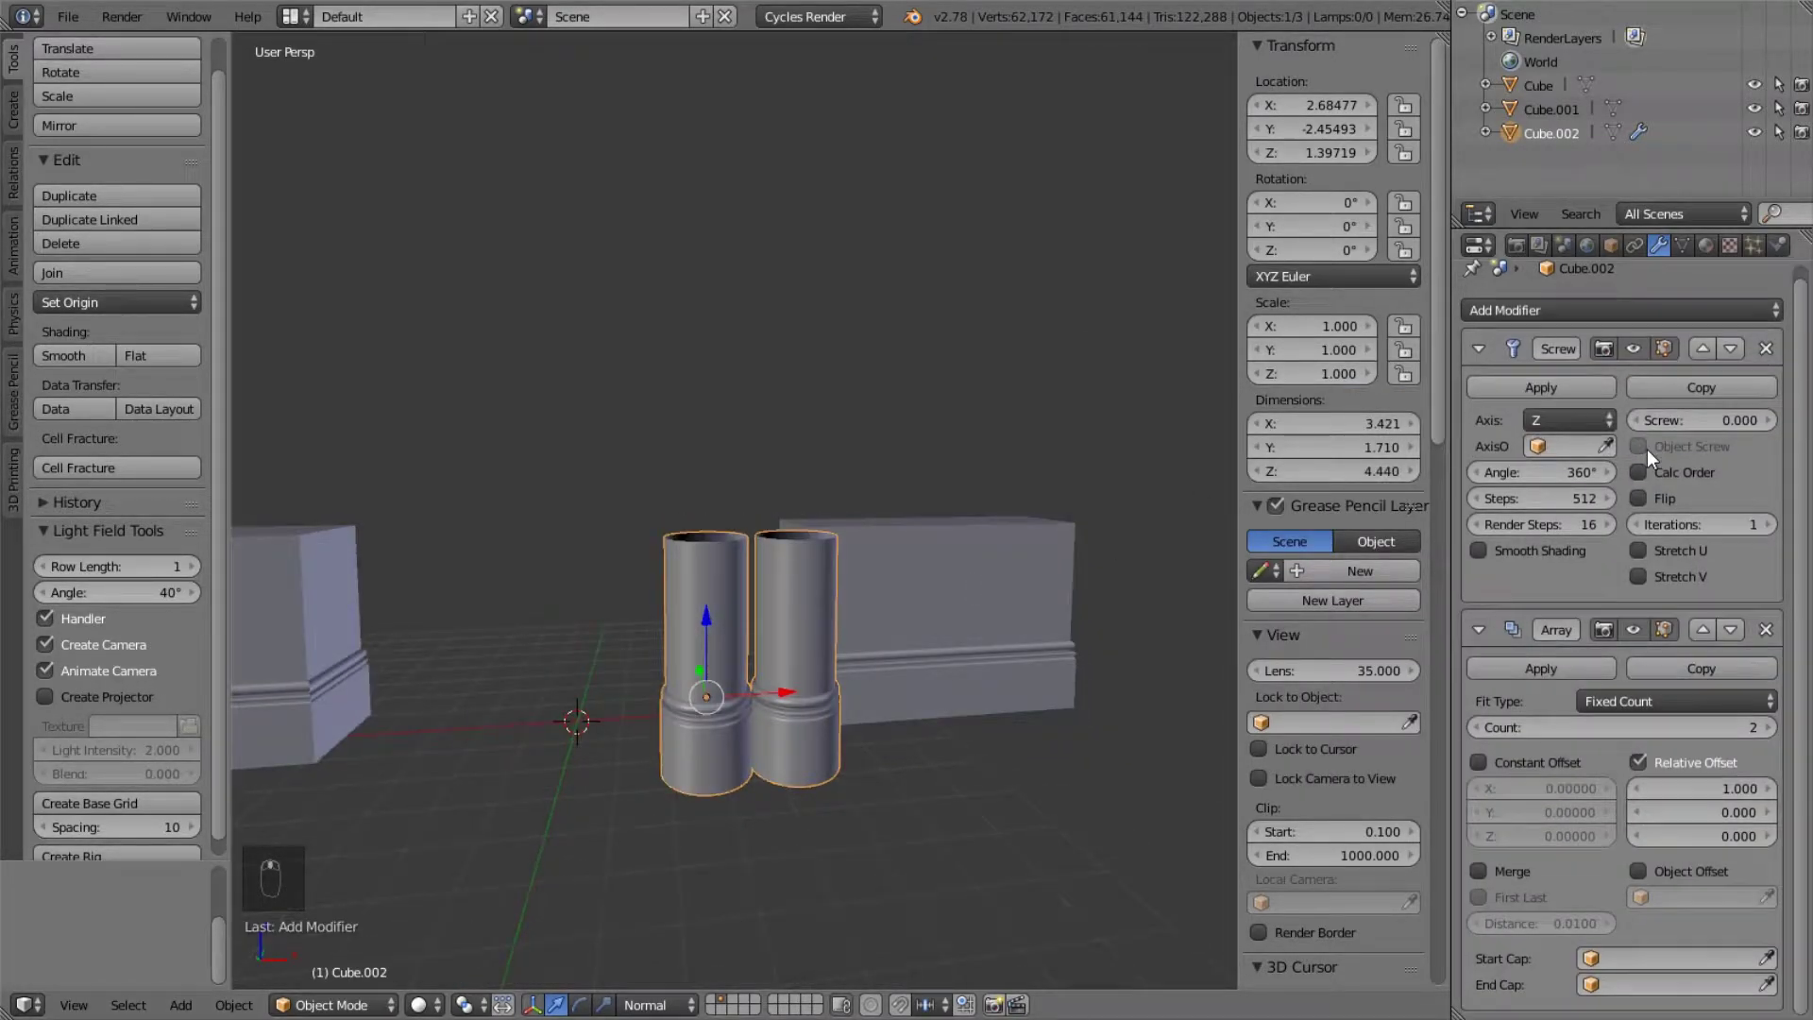
{"action": "left_click", "coordinate": [1478, 349]}
{"action": "left_click", "coordinate": [1477, 348]}
{"action": "left_click", "coordinate": [1477, 349]}
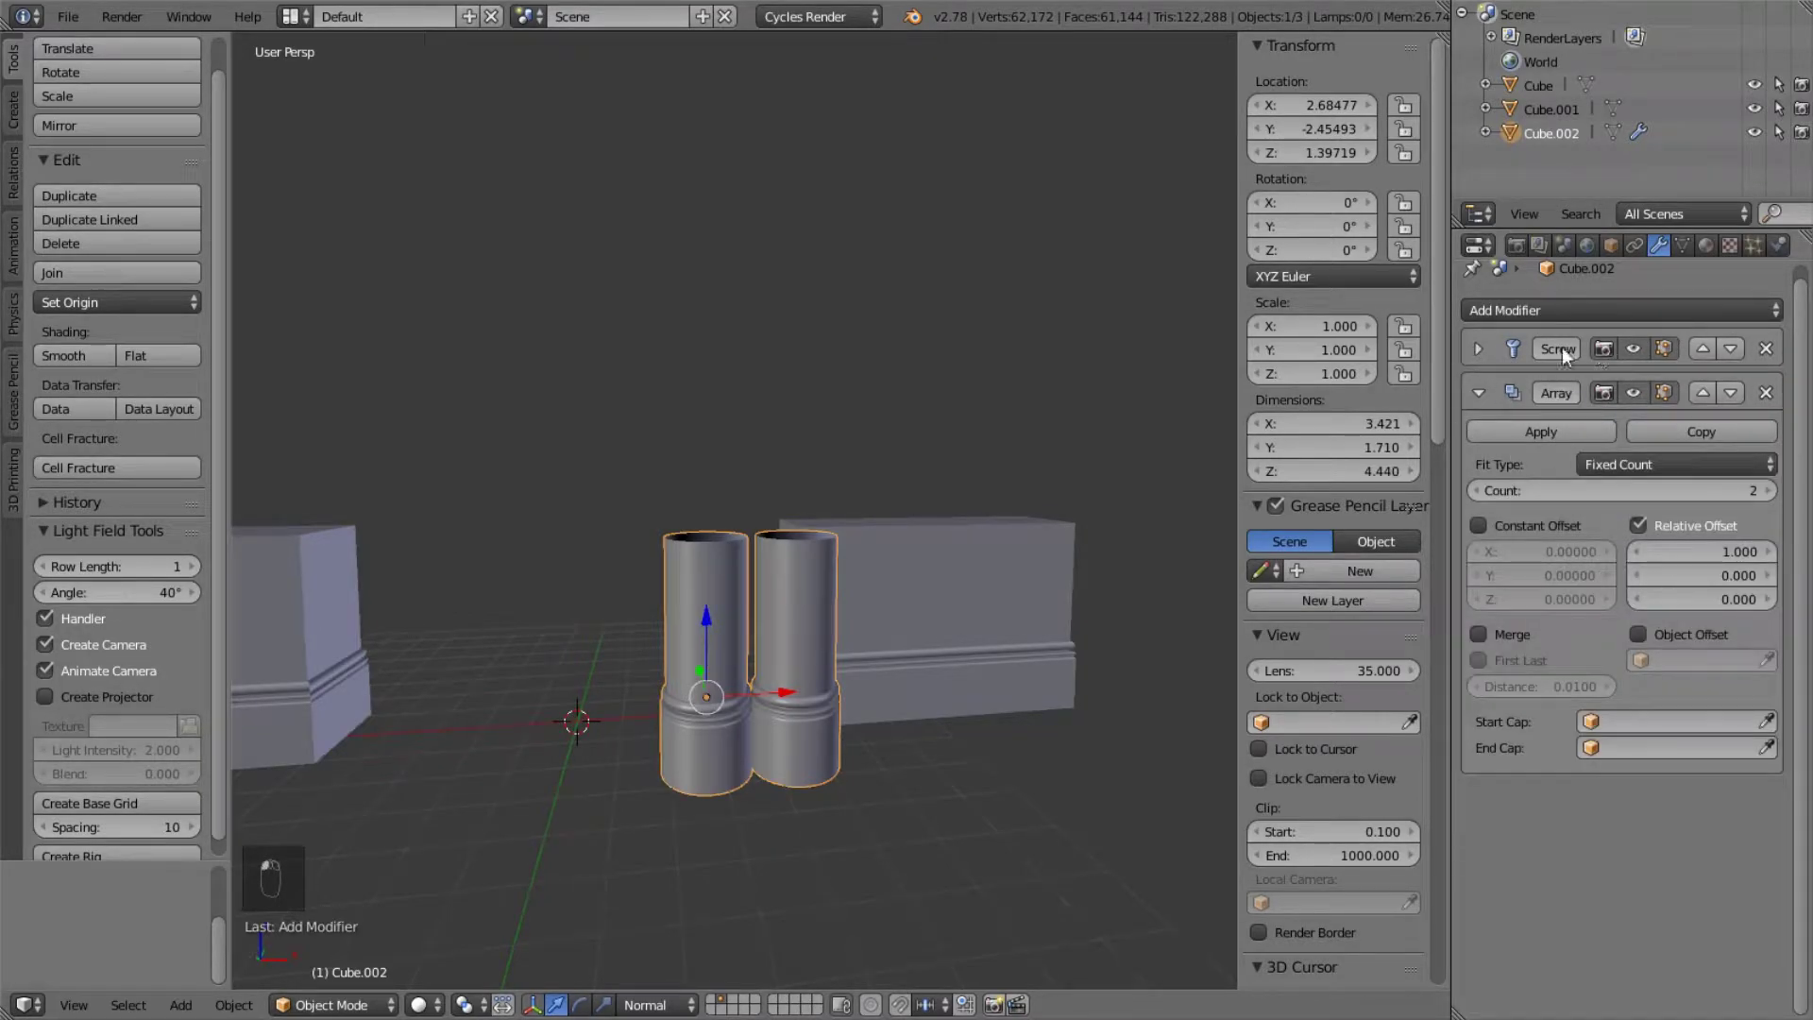
{"action": "scroll", "coordinate": [1605, 501], "scroll_direction": "up", "scroll_amount": 1}
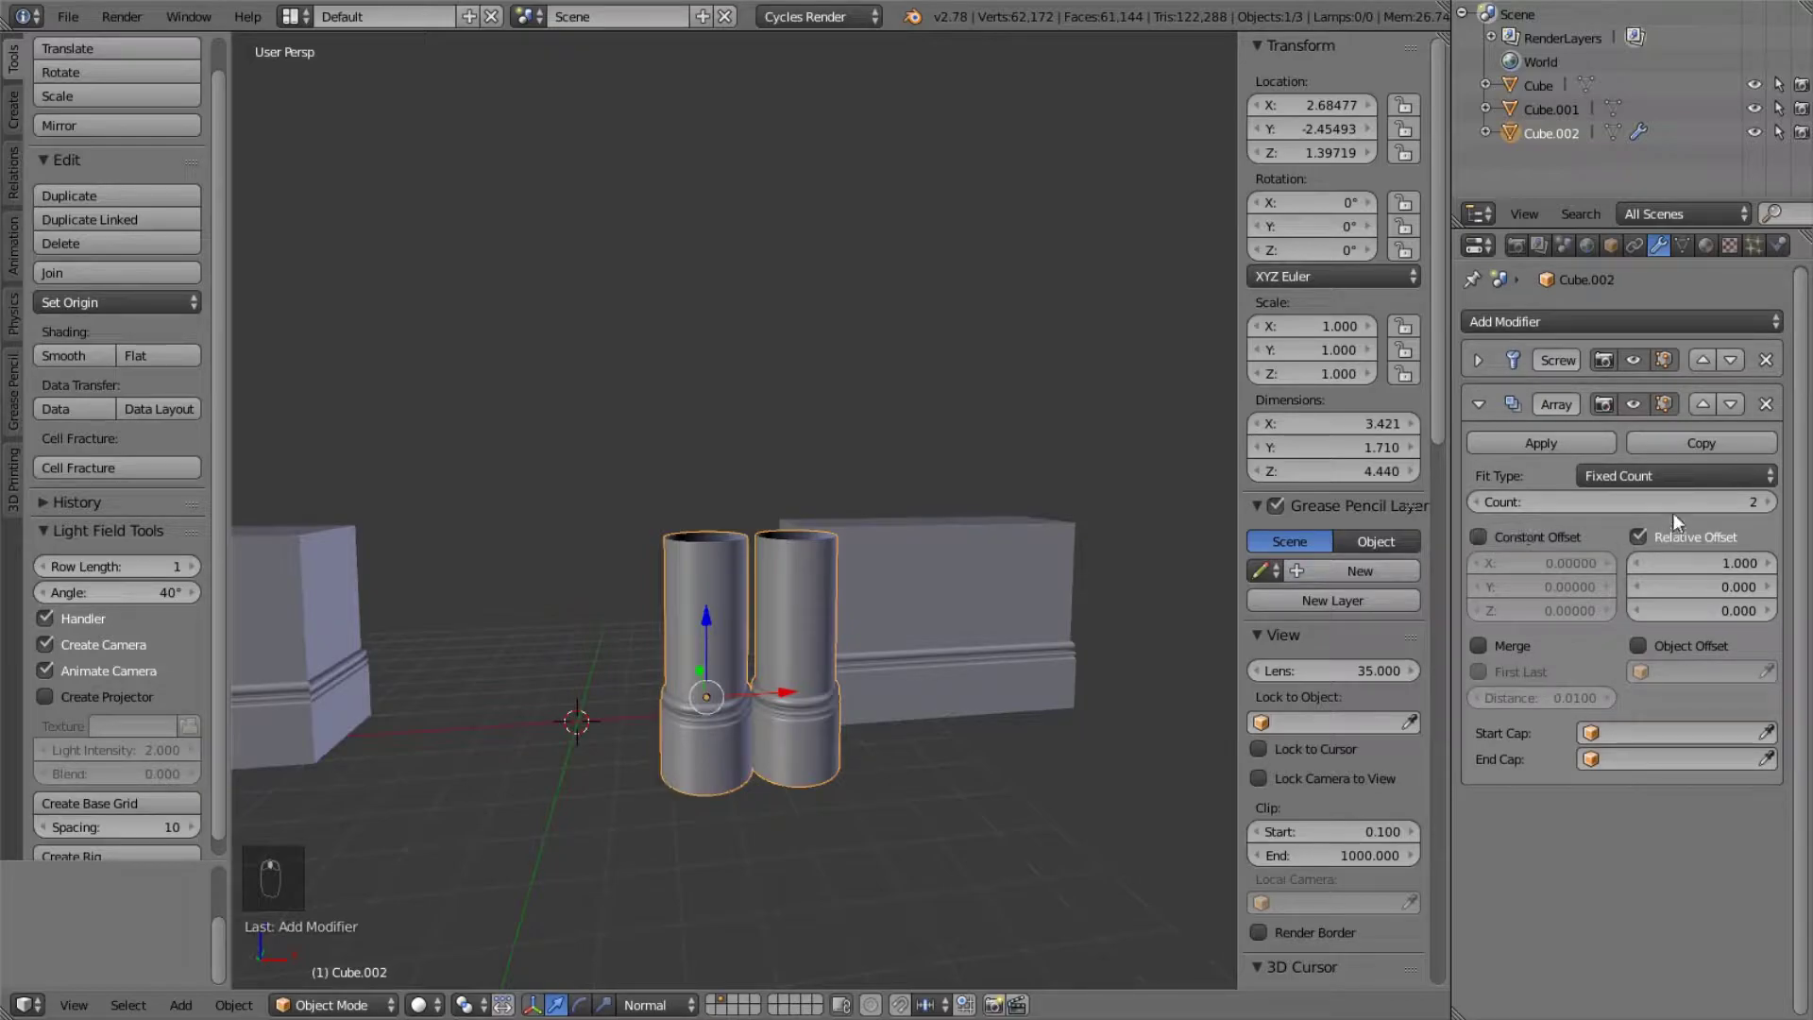
- Try a higher Array count on the column, then reduce the count to 1
{"action": "left_click", "coordinate": [1767, 503]}
{"action": "left_click", "coordinate": [1767, 502]}
{"action": "left_click", "coordinate": [1481, 502]}
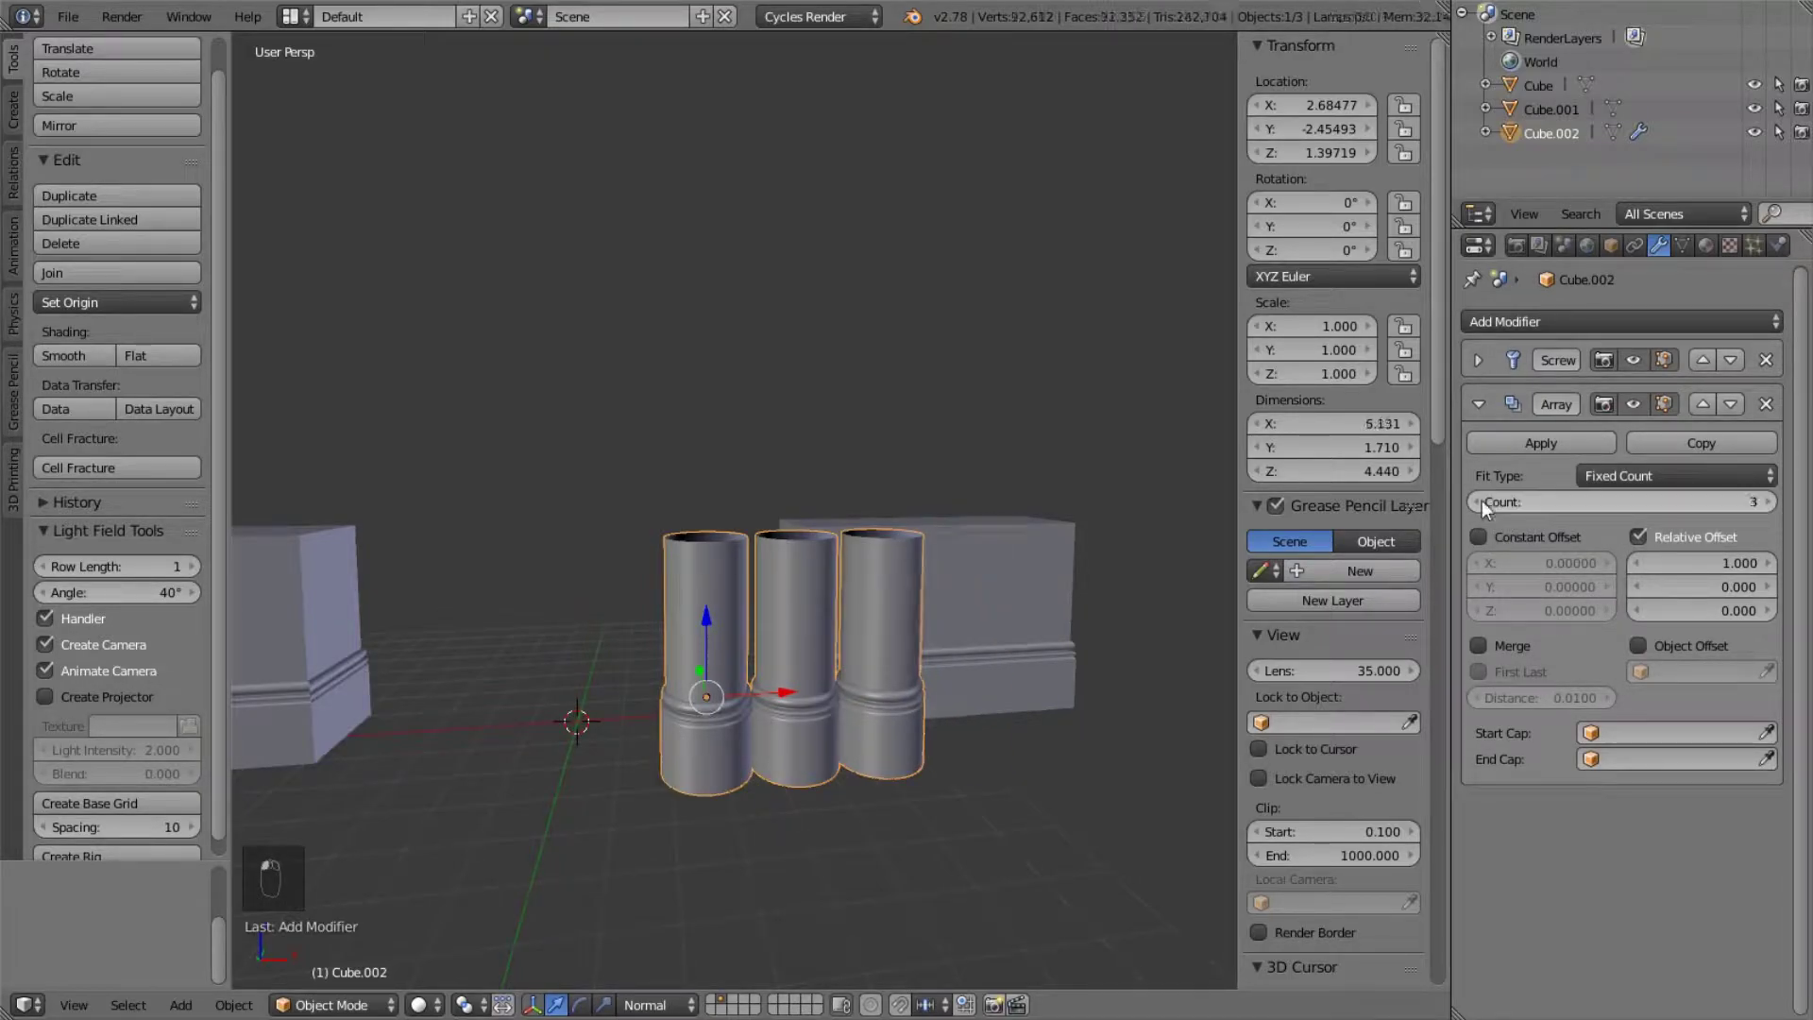
{"action": "left_click", "coordinate": [1482, 502]}
{"action": "left_click", "coordinate": [1482, 501]}
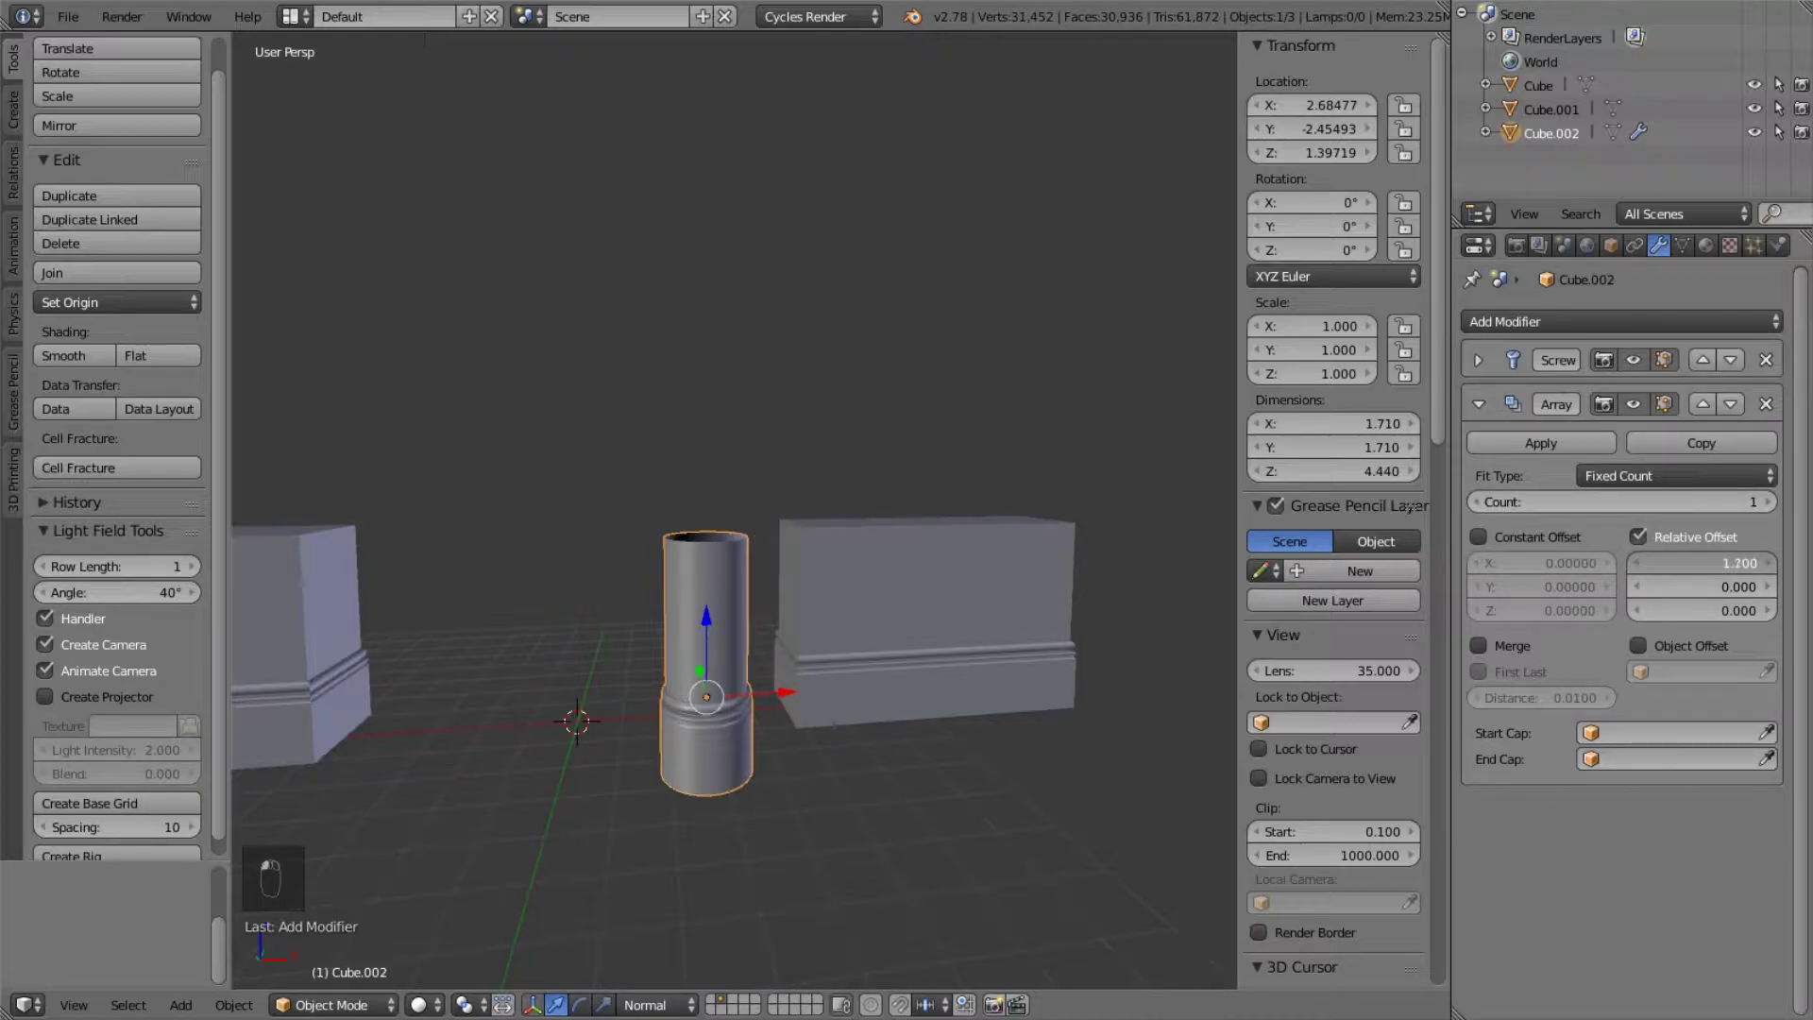
- Set the Array's relative X offset to 3.2 and its count to 3
{"action": "left_click", "coordinate": [1768, 501]}
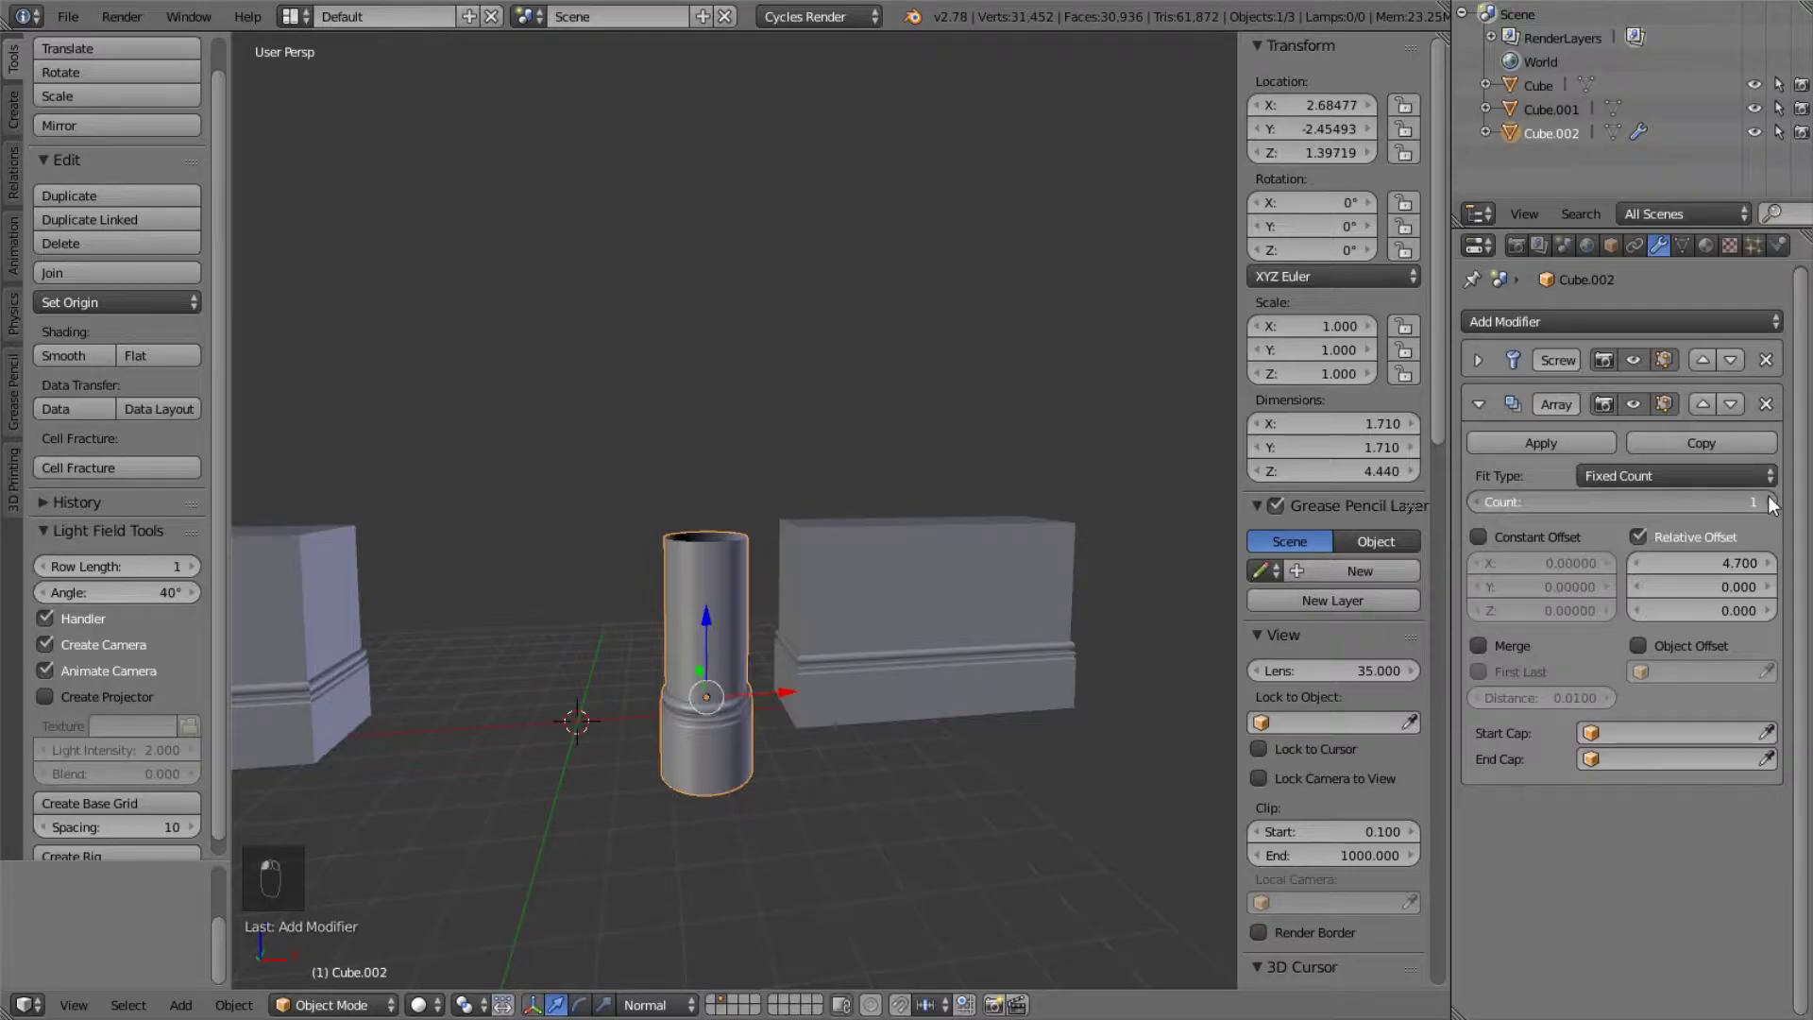
{"action": "left_click_drag", "start_coordinate": [1692, 565], "coordinate": [1613, 565]}
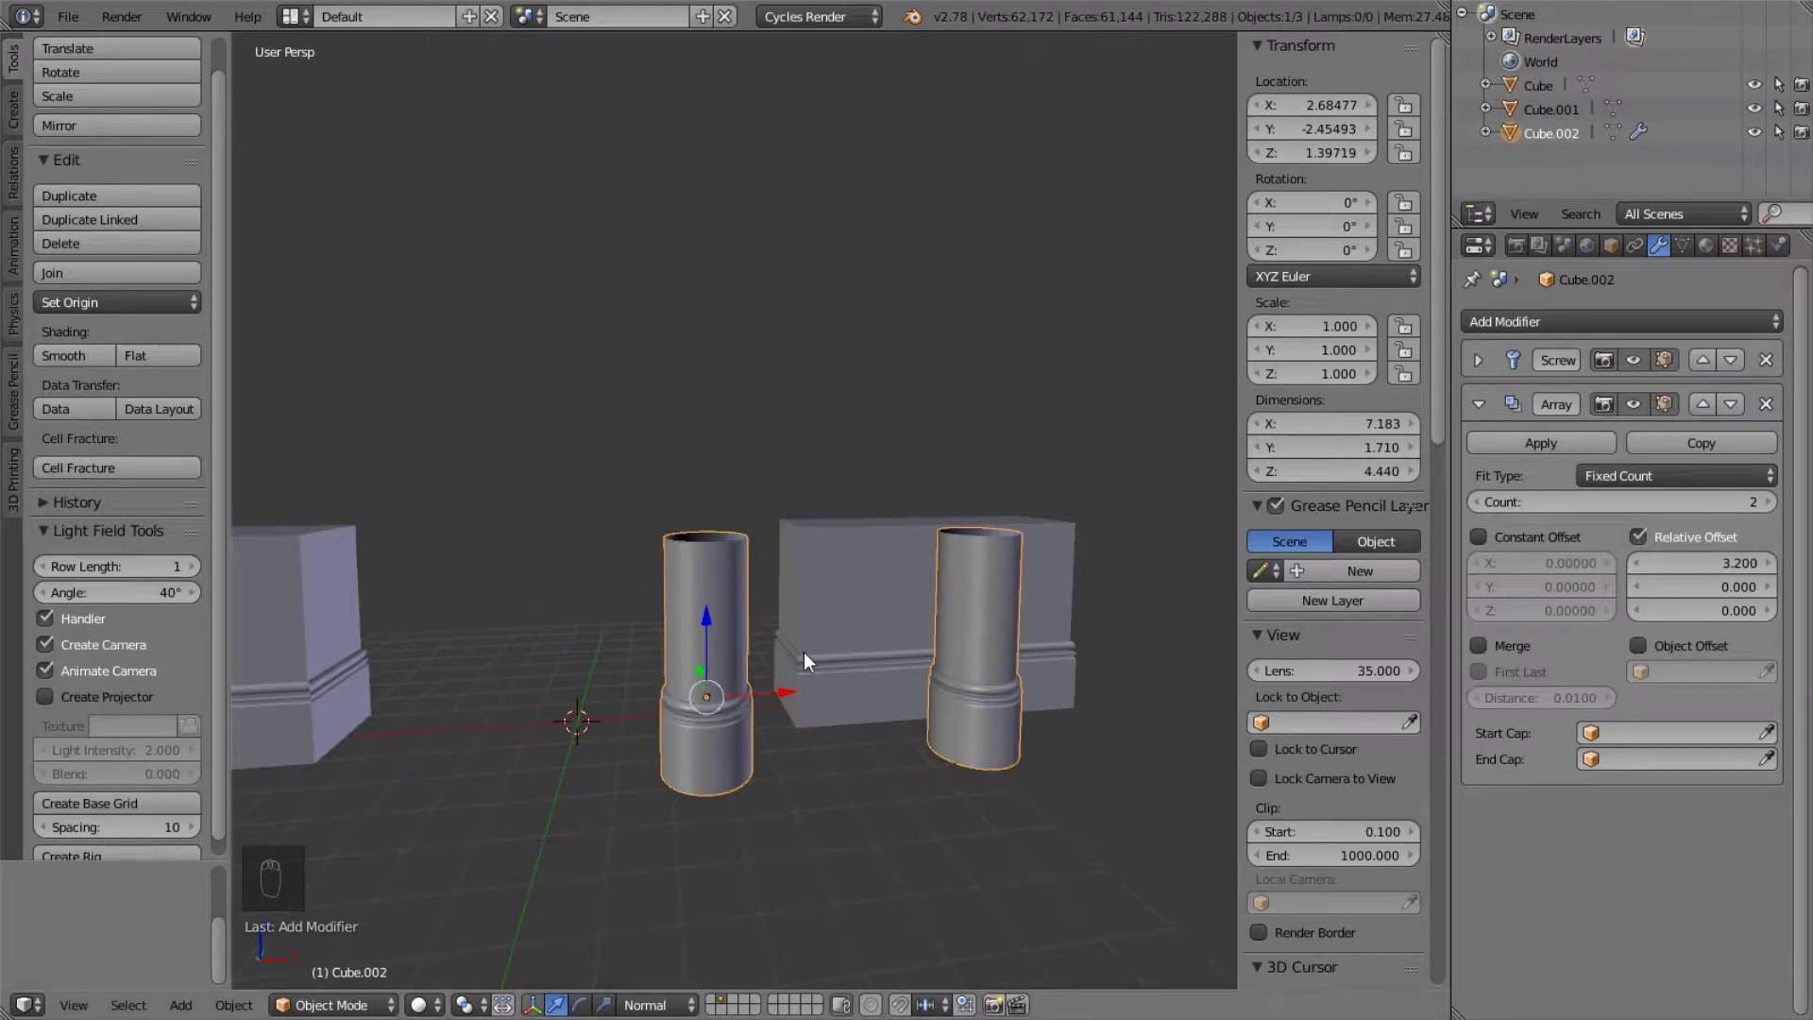
{"action": "left_click", "coordinate": [1767, 503]}
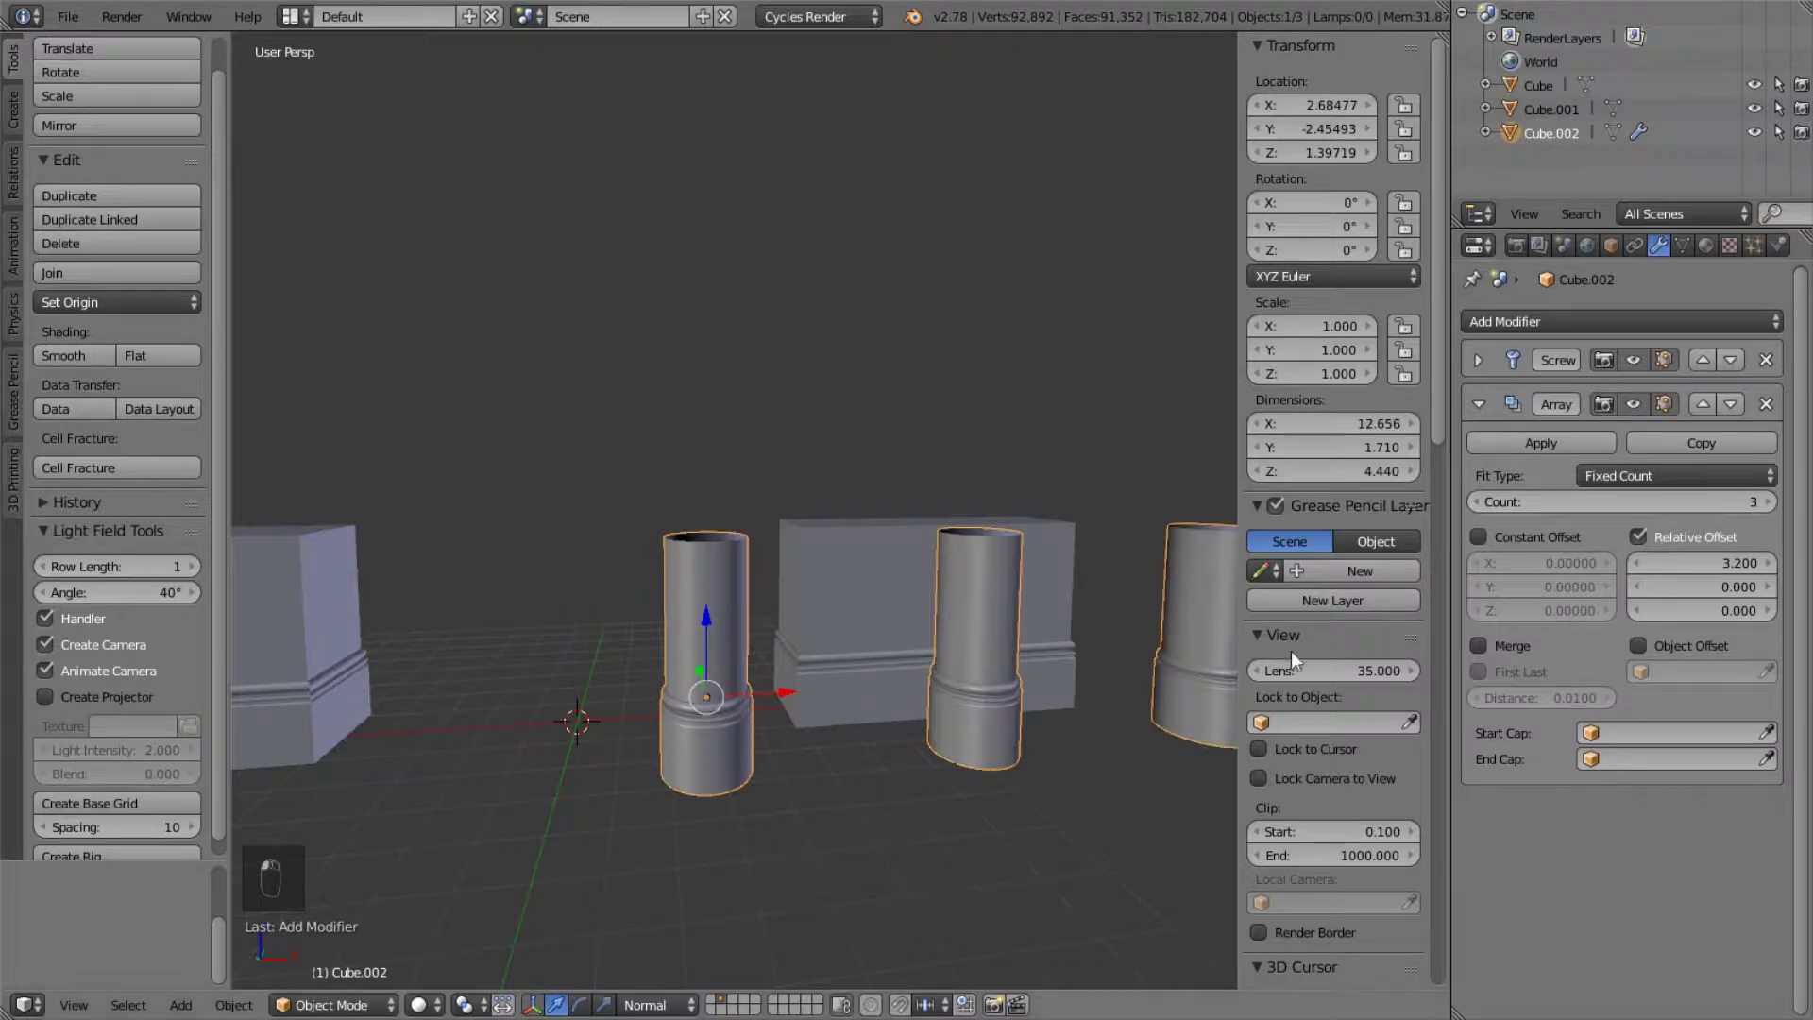
- Enable the Array's constant offset with X at 2.35 and view the columns from the front
{"action": "left_click", "coordinate": [1479, 536]}
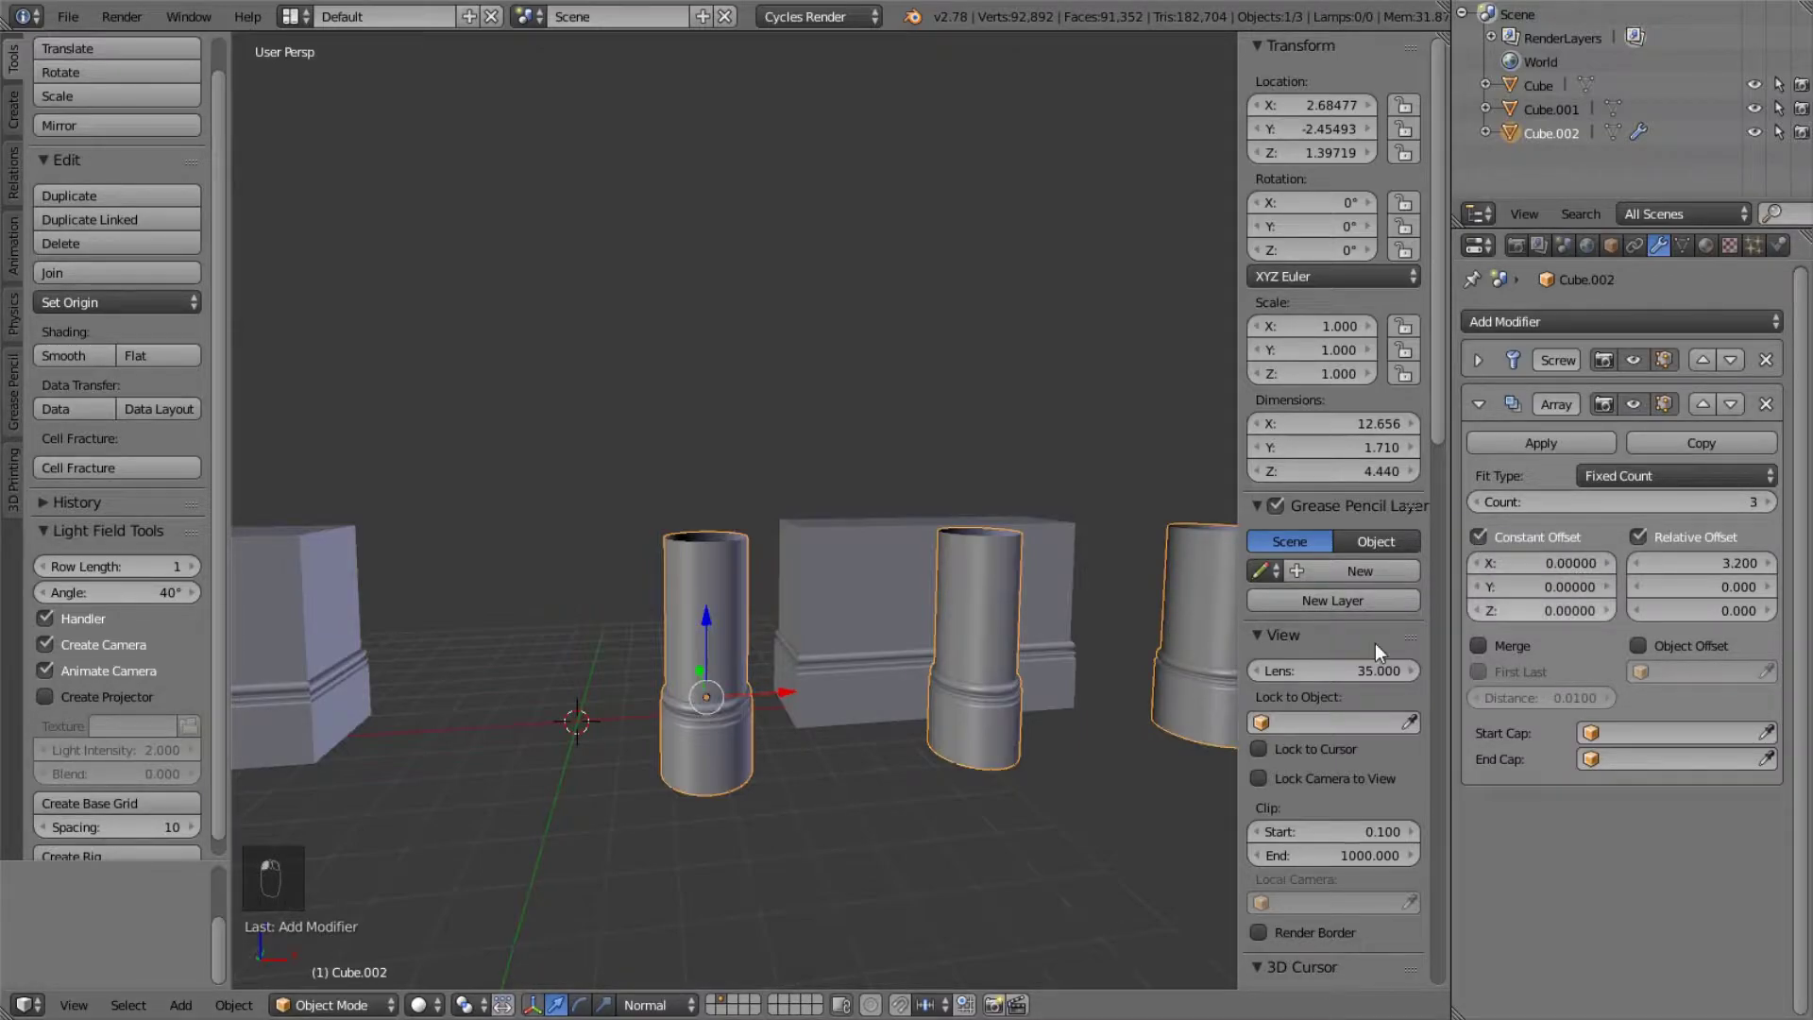
{"action": "middle_click_drag", "start_coordinate": [1116, 698], "coordinate": [907, 651], "text": "shift"}
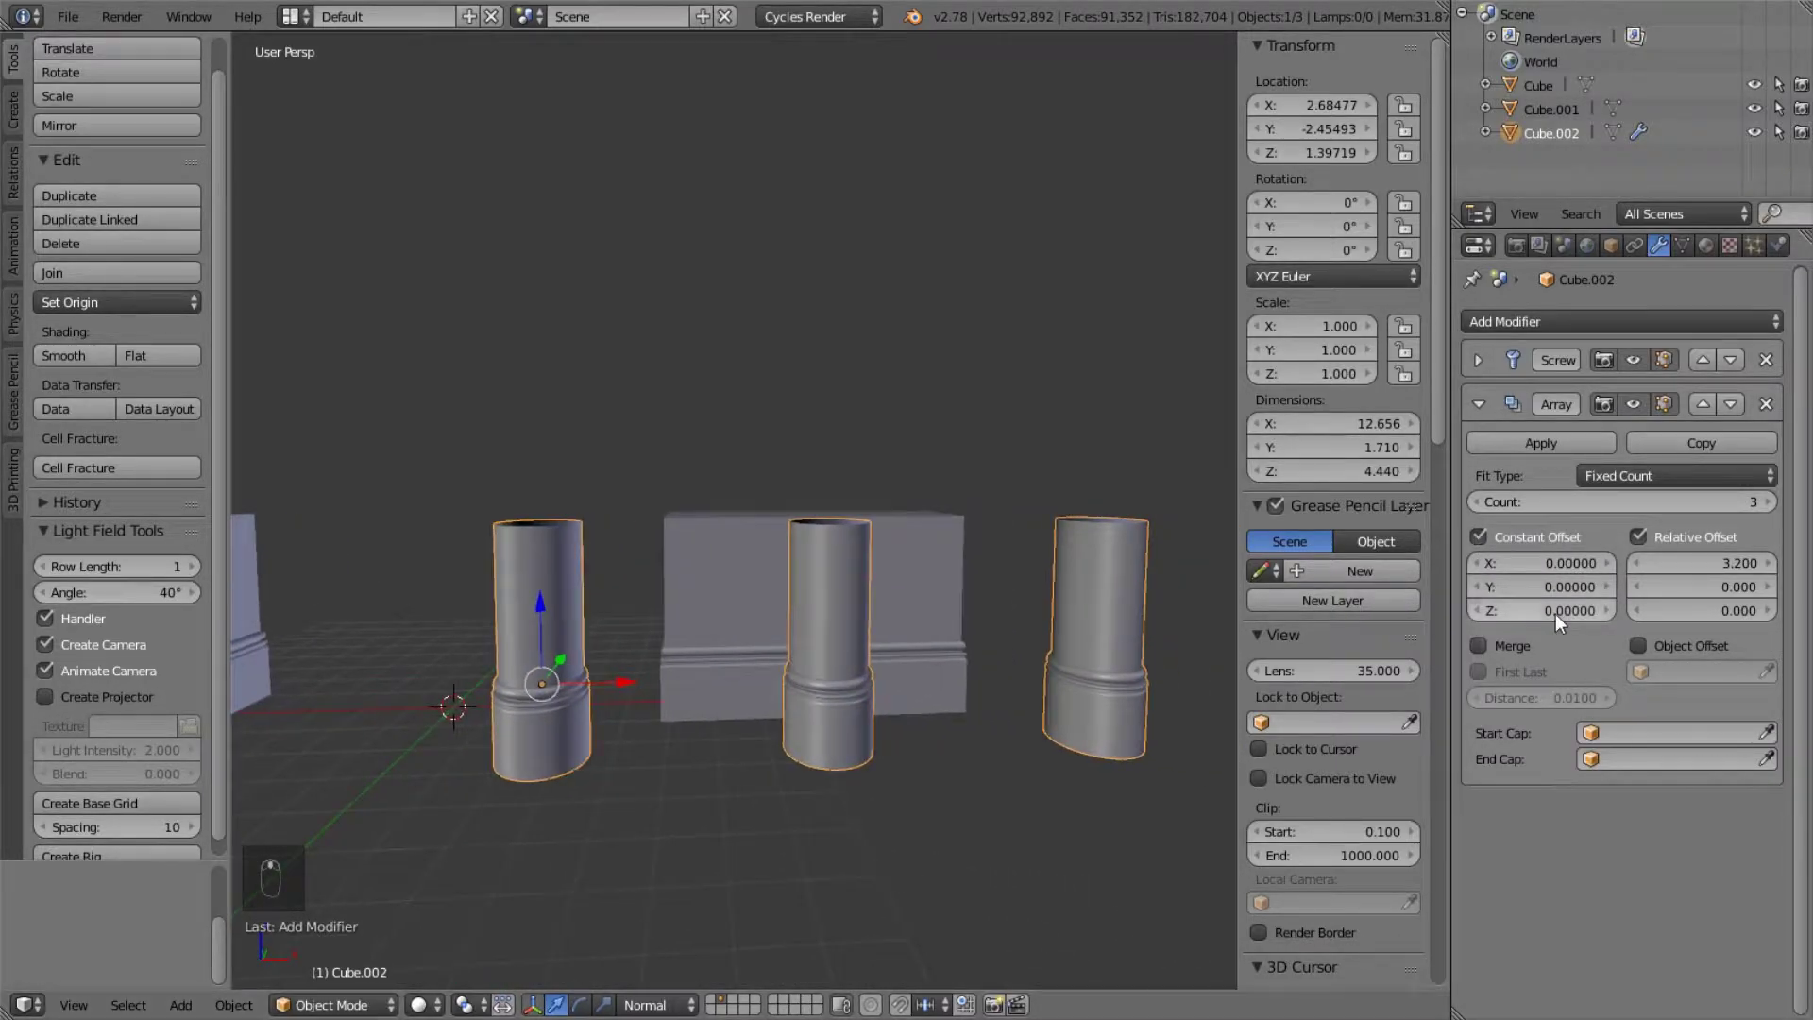
{"action": "left_click_drag", "start_coordinate": [1561, 565], "coordinate": [1735, 565]}
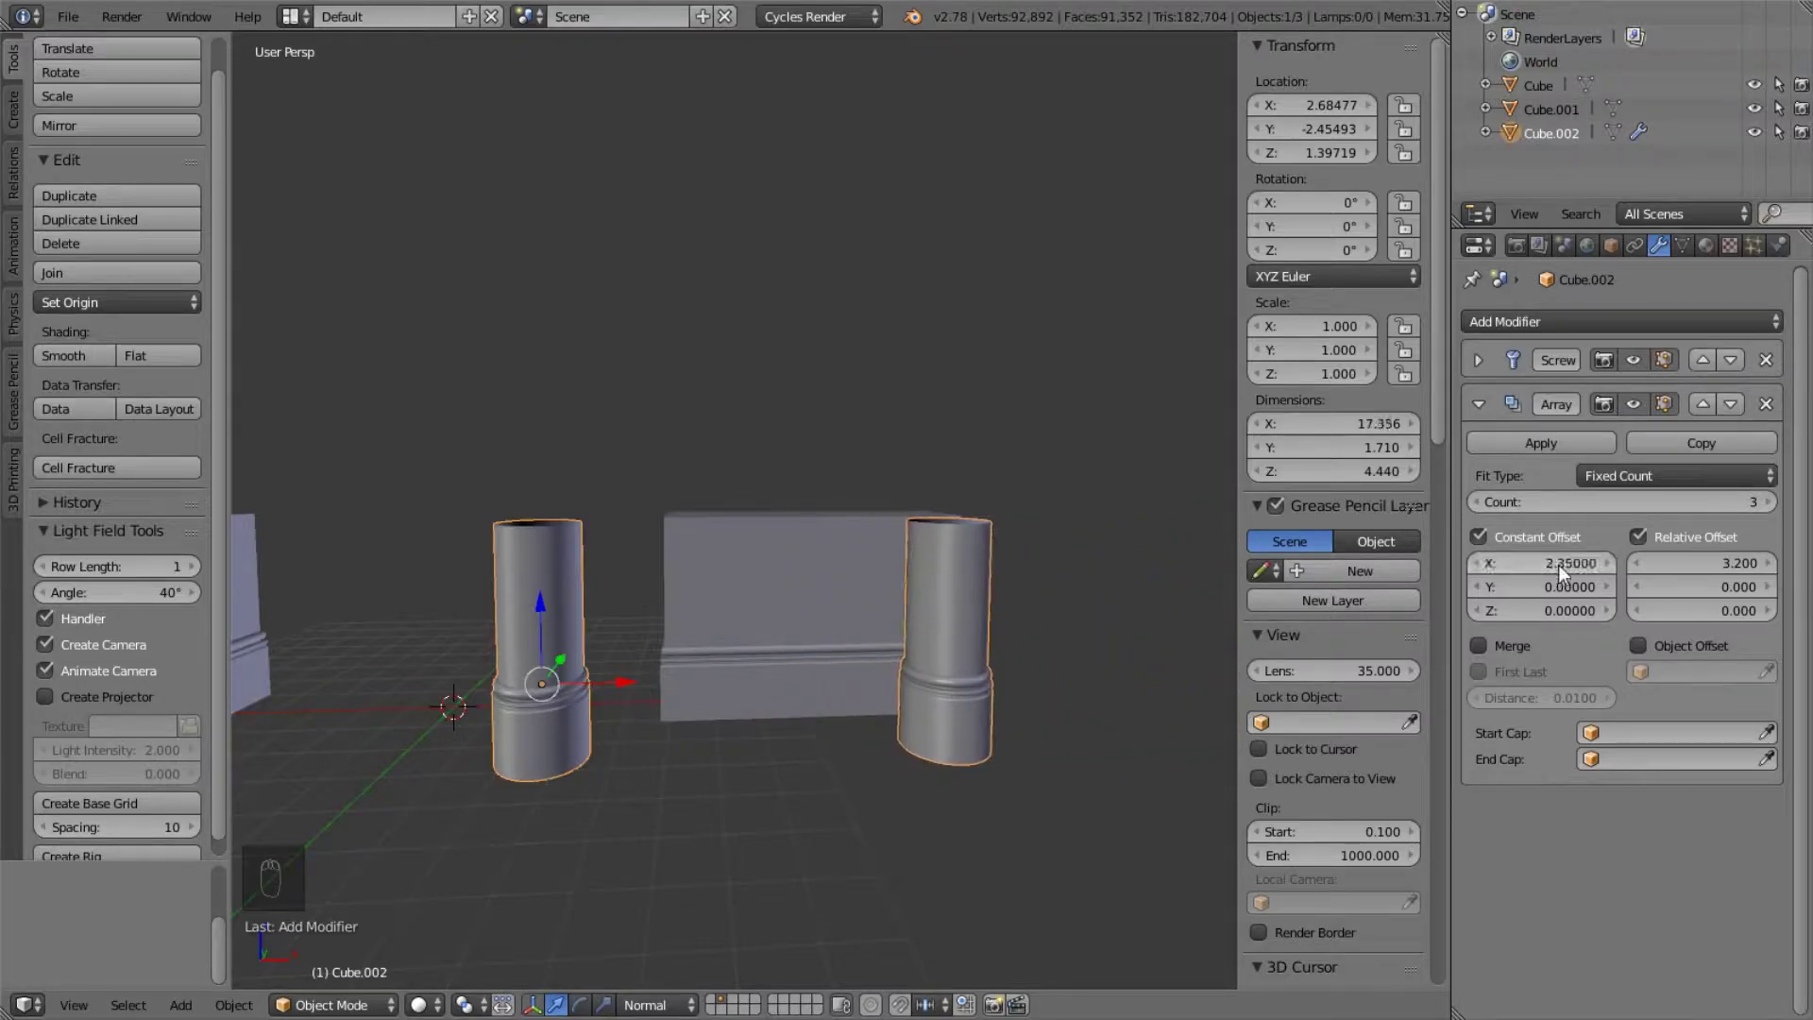
{"action": "key", "text": "KP_1"}
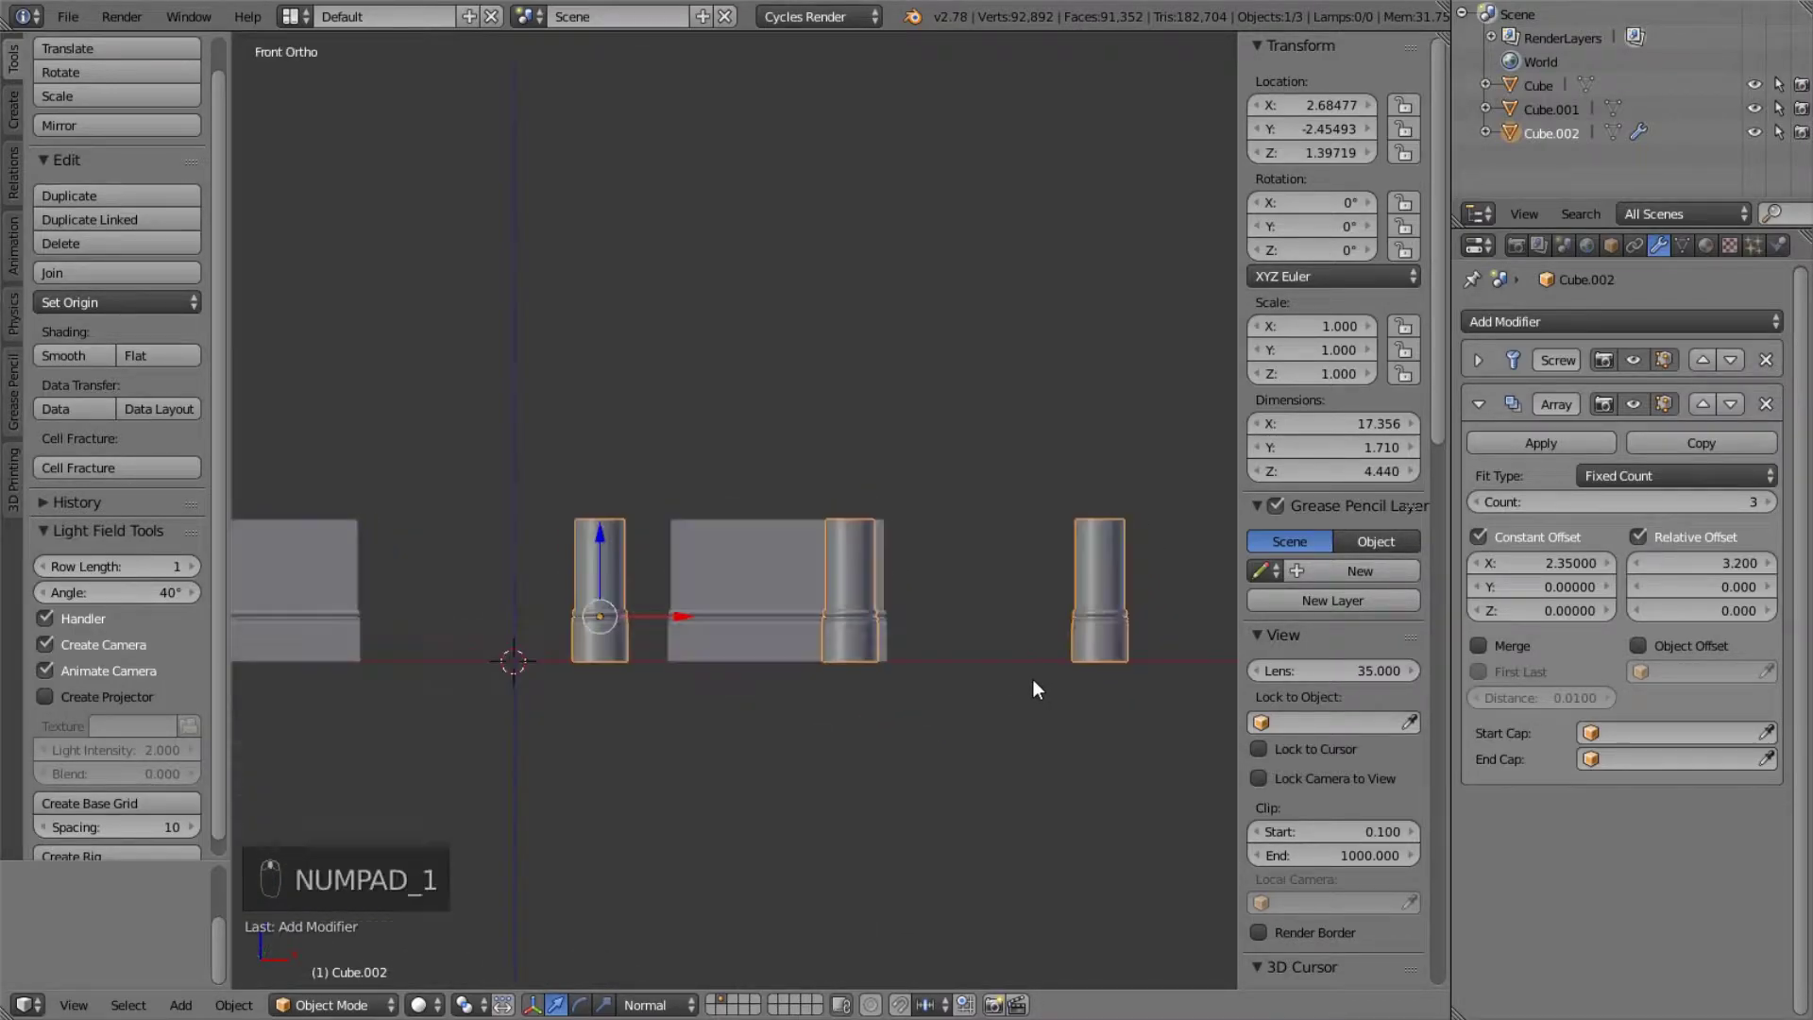
- Try the constant offset without the relative offset, with X set to 5.11, then disable it
{"action": "left_click", "coordinate": [1645, 536]}
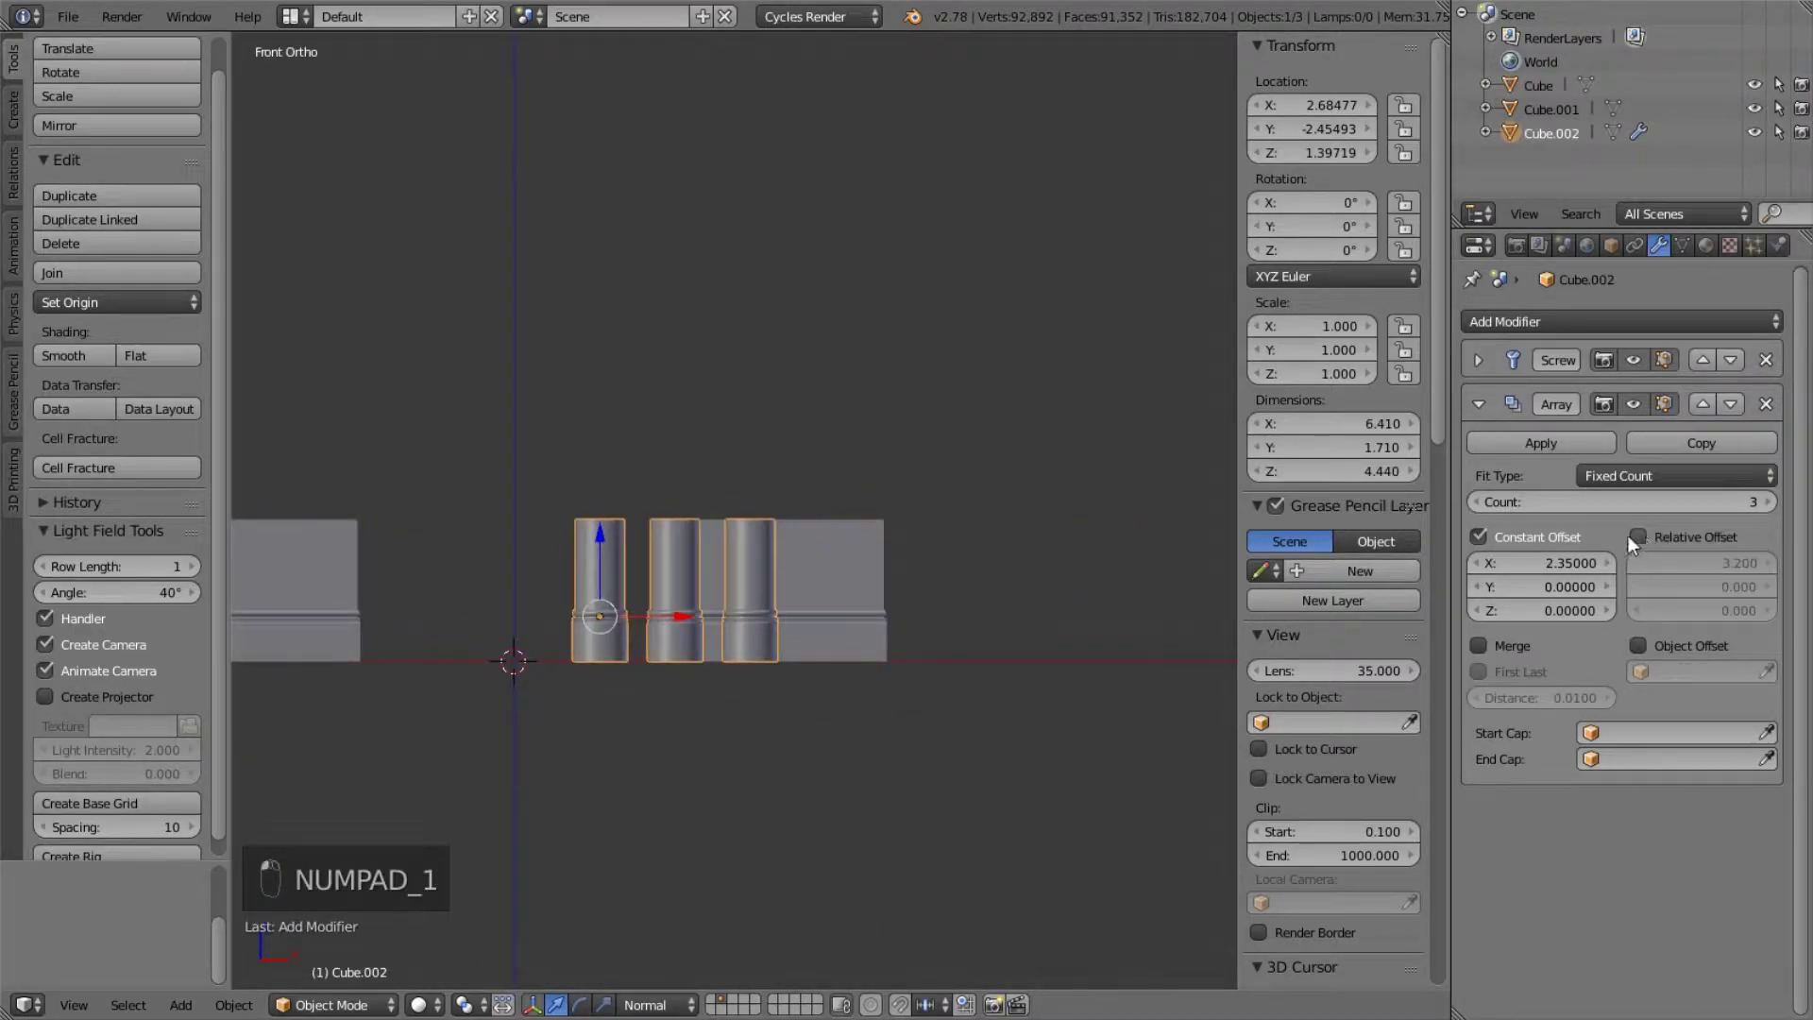
{"action": "left_click_drag", "start_coordinate": [1511, 568], "coordinate": [1562, 567]}
{"action": "left_click", "coordinate": [1477, 535]}
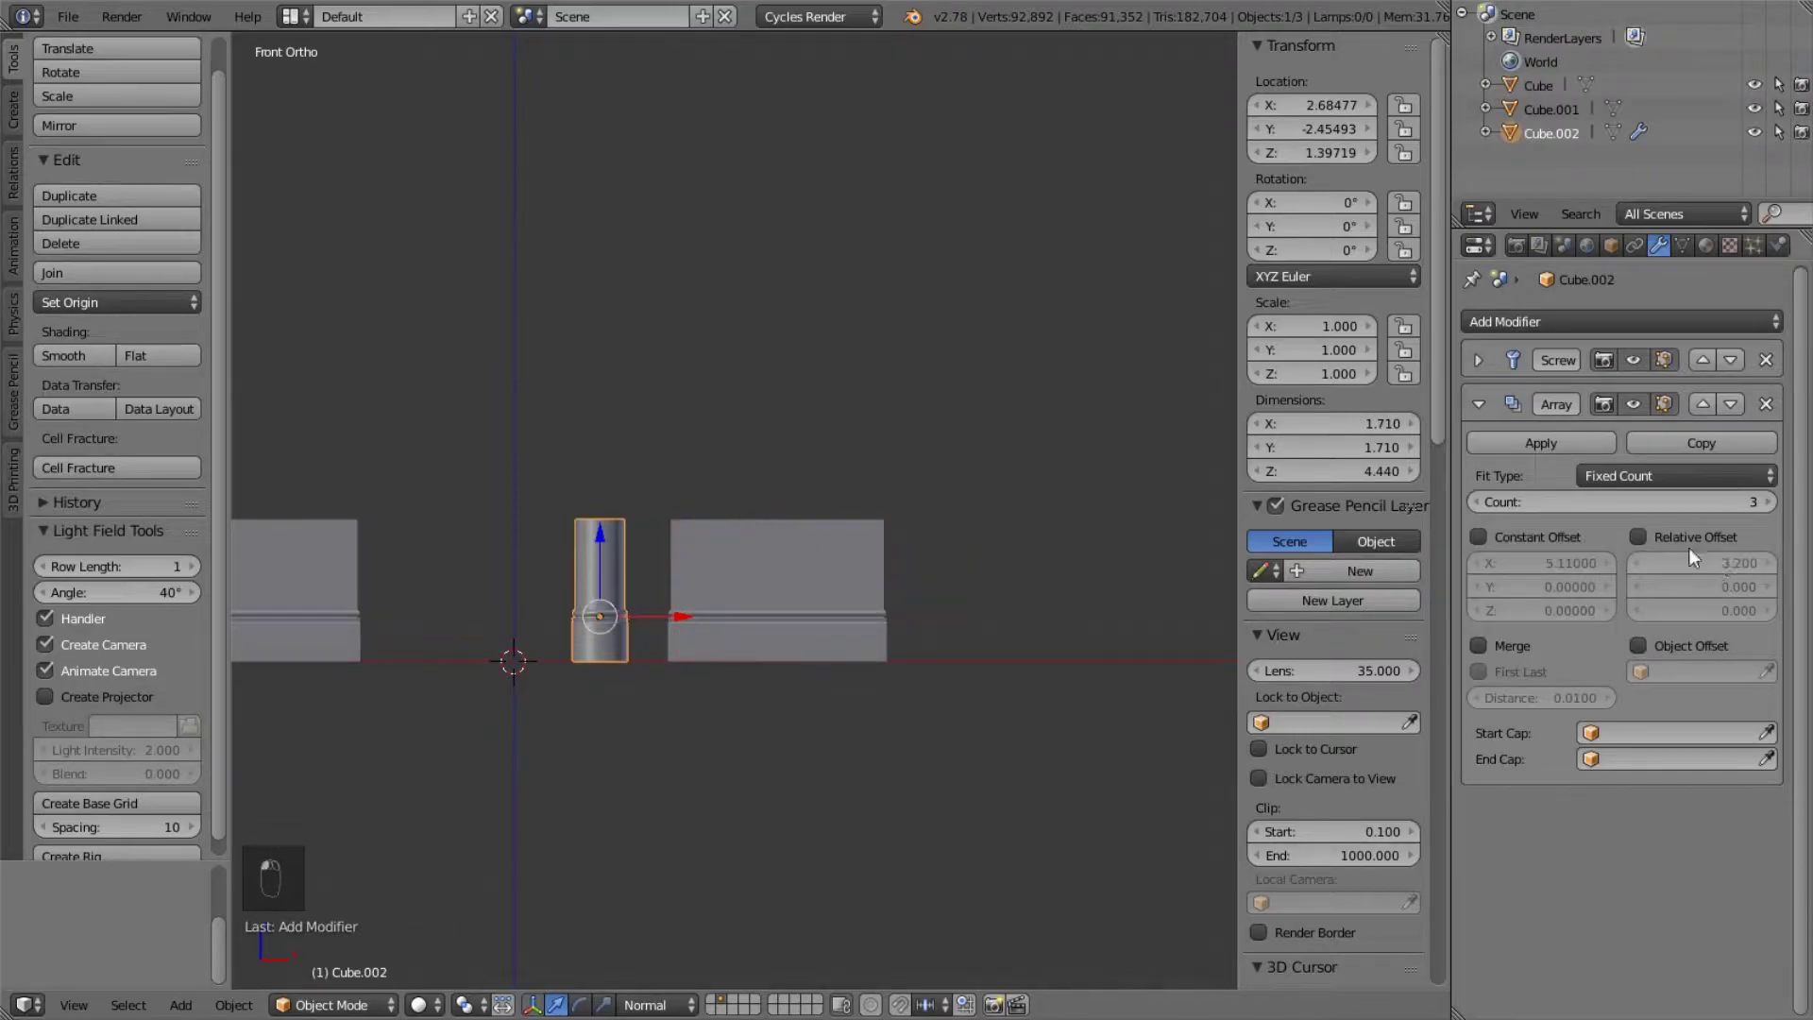
- Re-enable the Array's relative offset, turn on object offset and view the columns in perspective
{"action": "left_click", "coordinate": [1637, 536]}
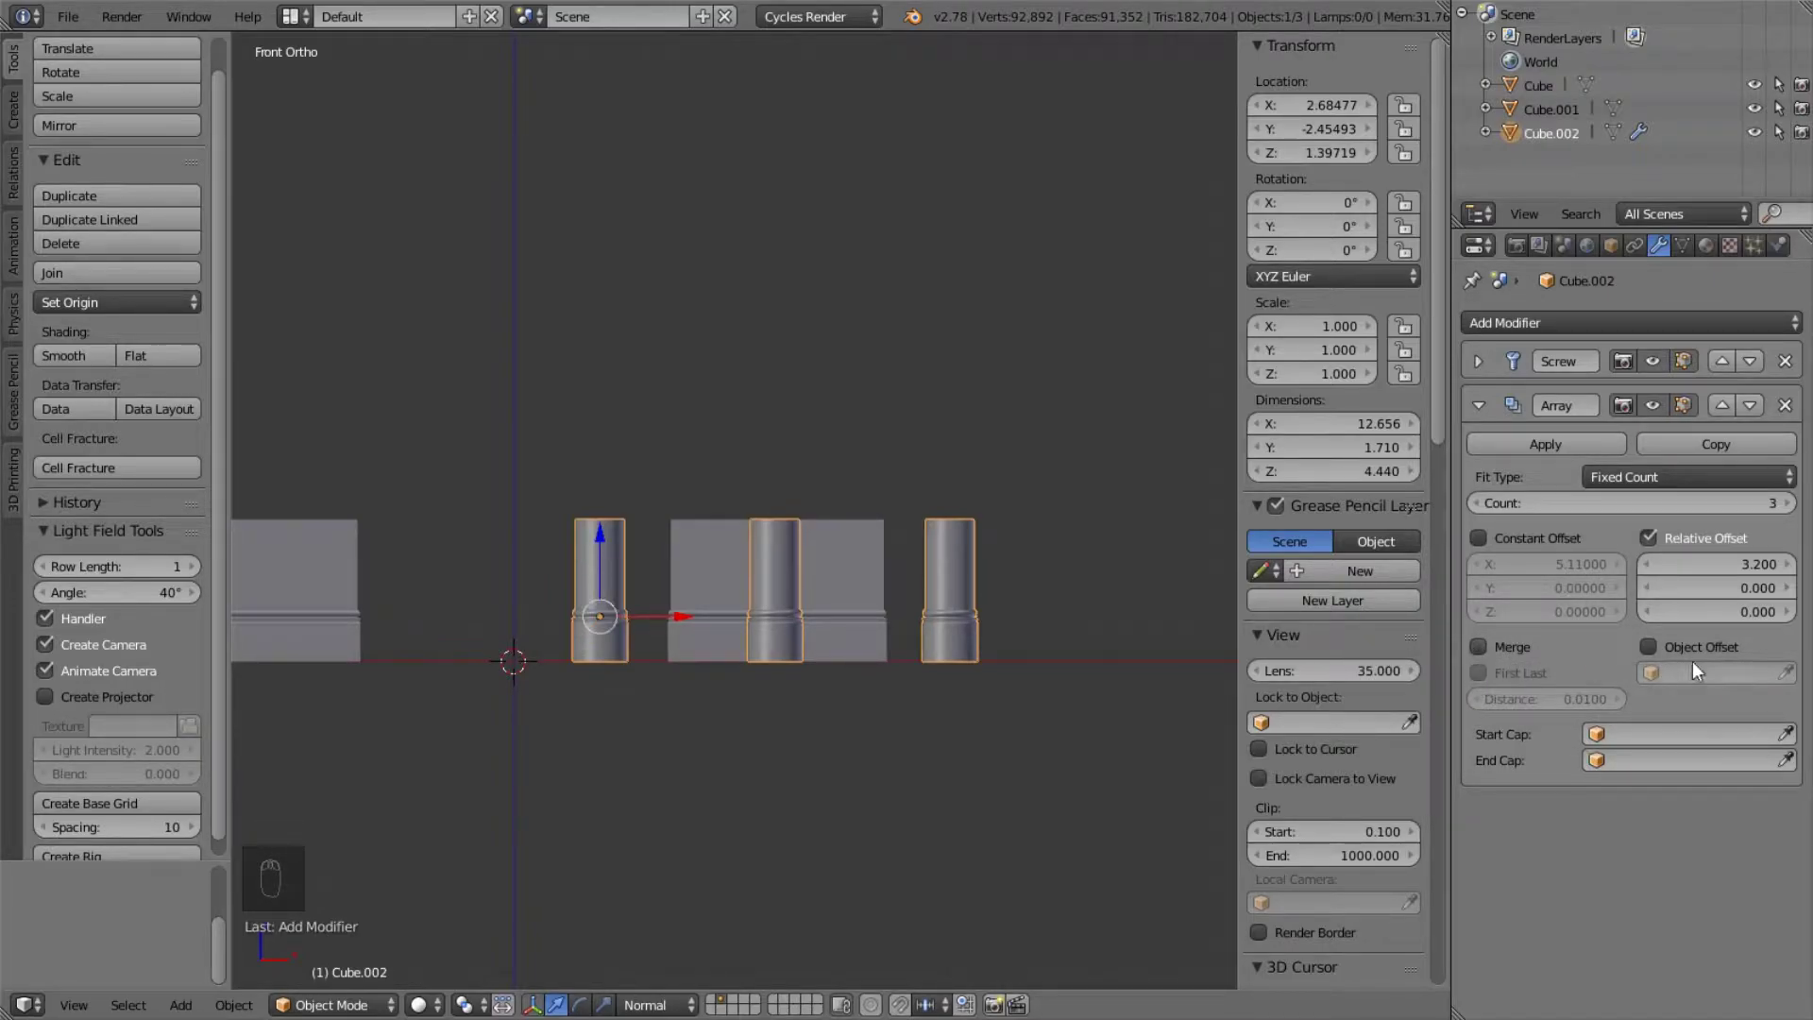
{"action": "left_click", "coordinate": [1647, 646]}
{"action": "middle_click_drag", "start_coordinate": [1086, 604], "coordinate": [799, 491]}
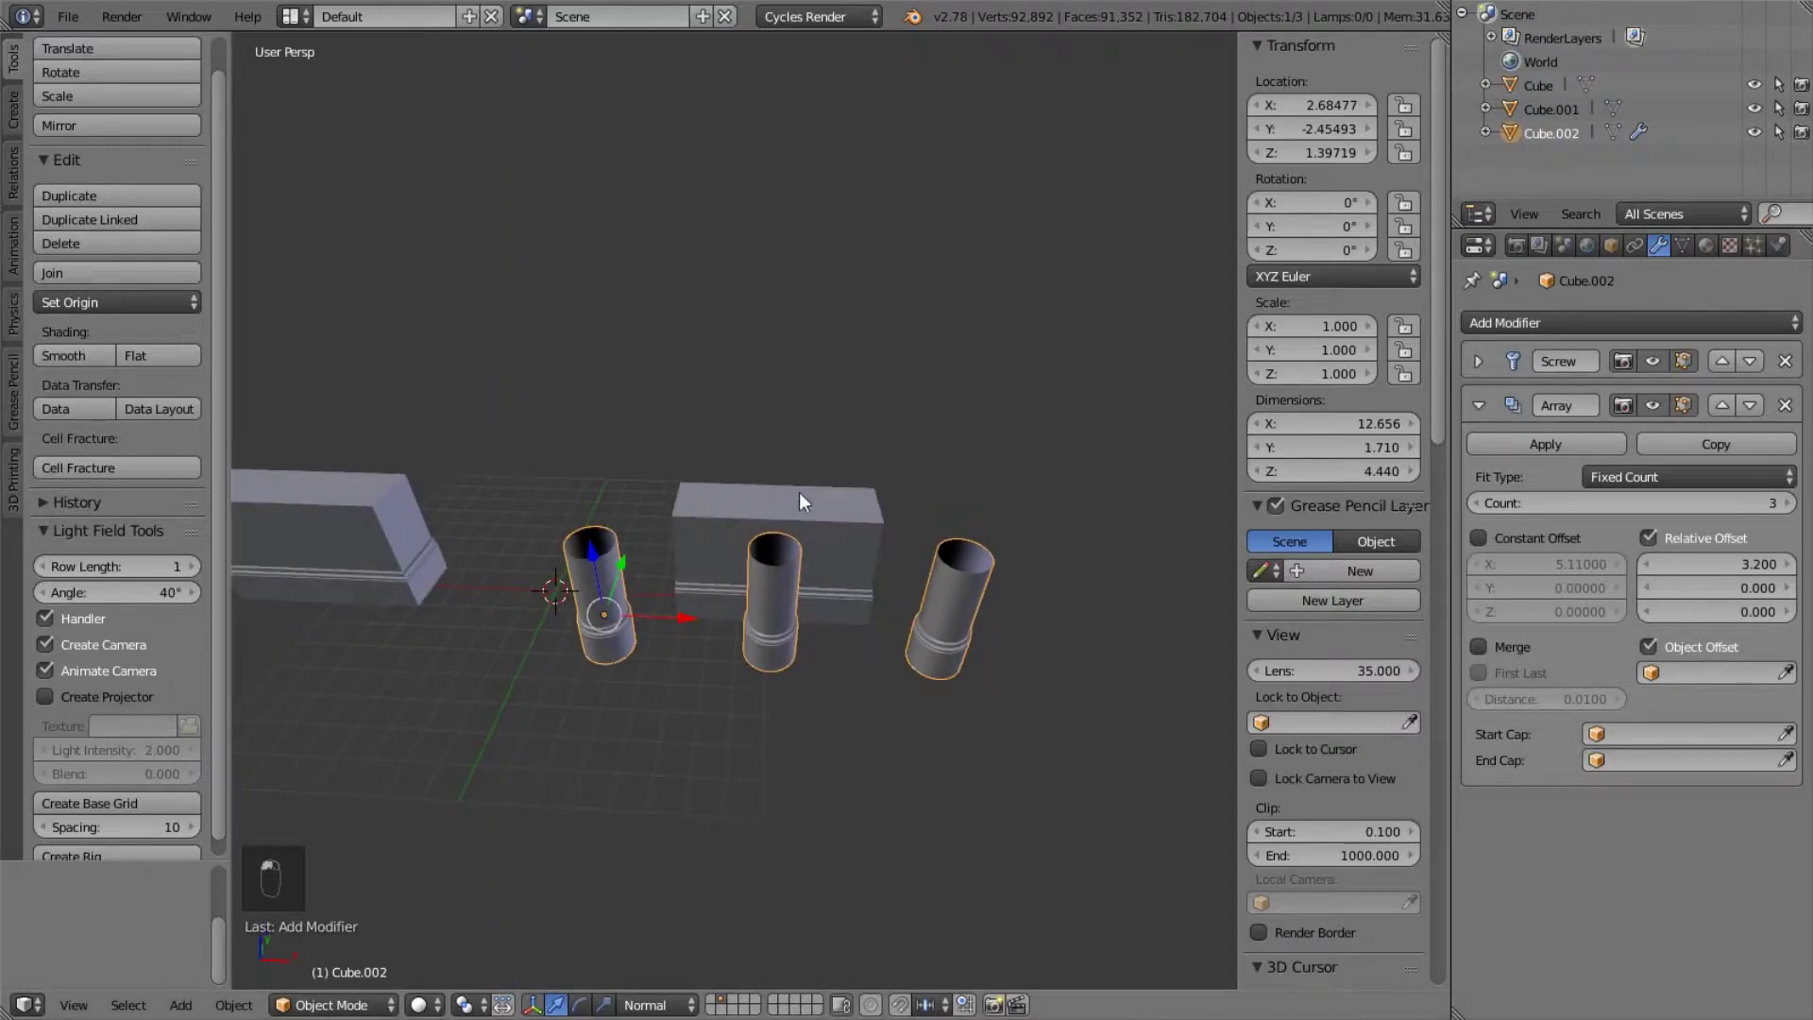
- Assign Cube as the Array's offset object and look at the spread columns from above
{"action": "right_click", "coordinate": [799, 491]}
{"action": "right_click", "coordinate": [788, 570]}
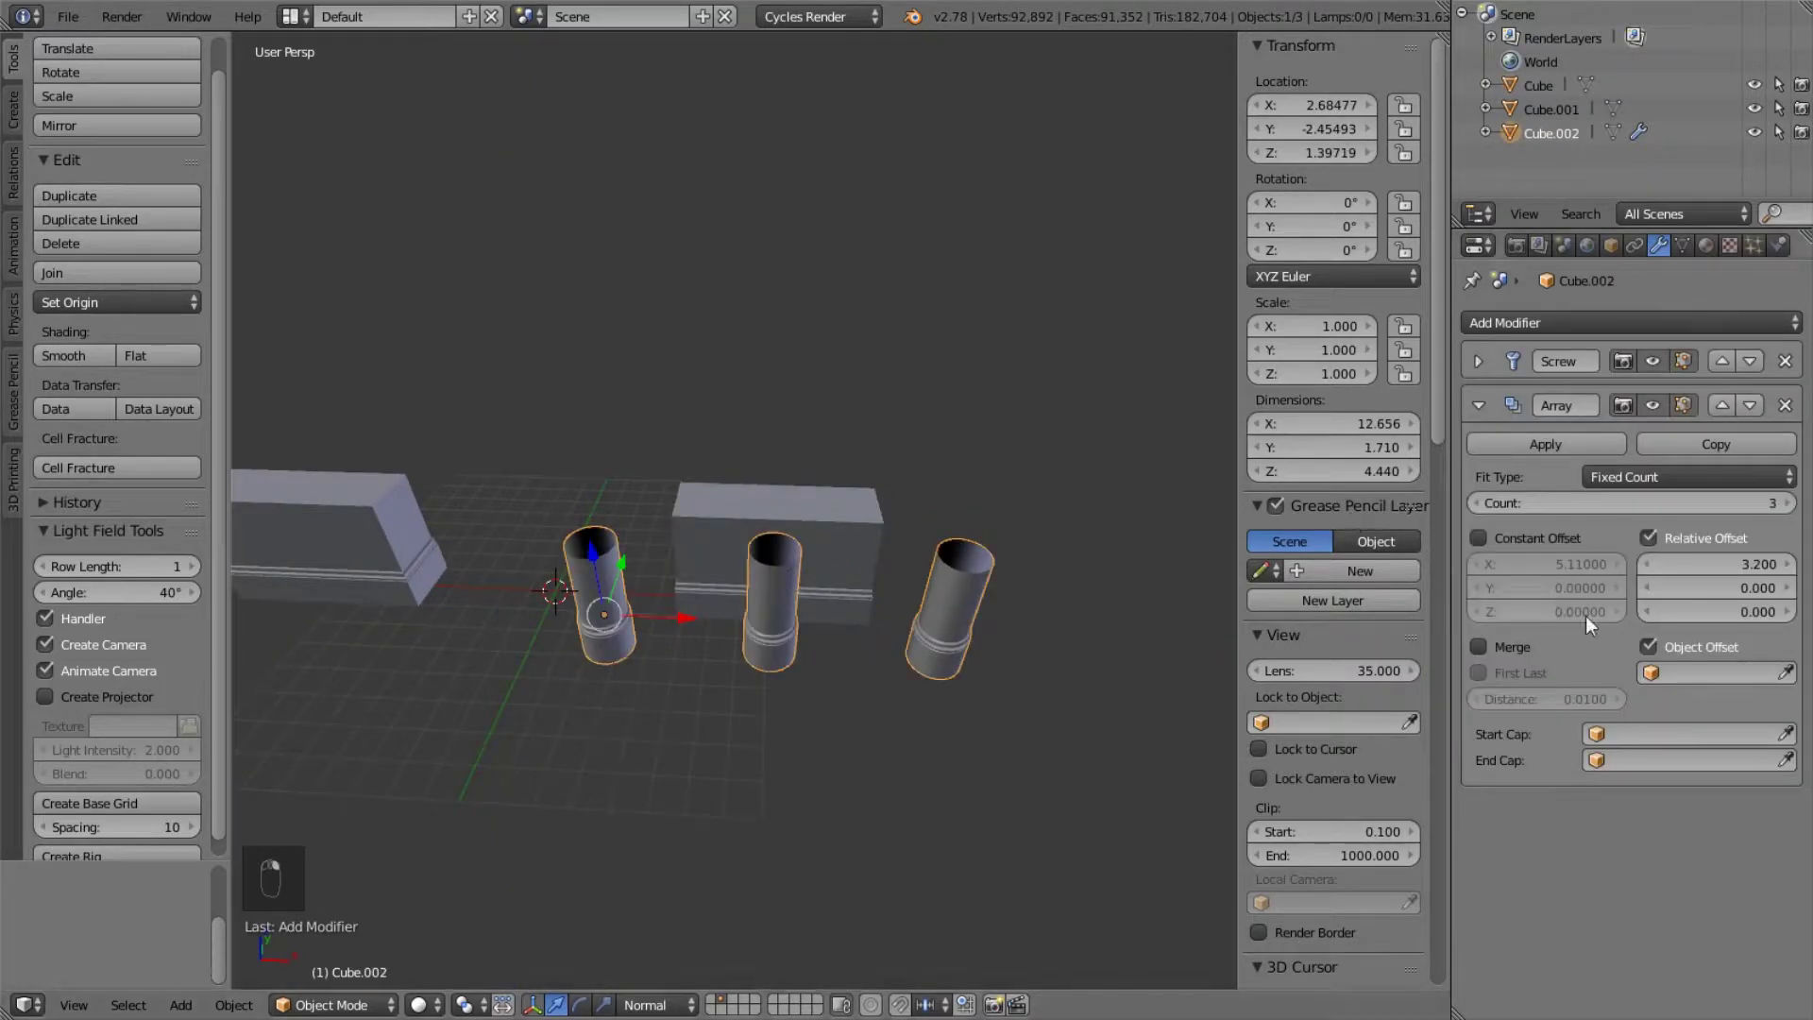
{"action": "left_click", "coordinate": [1669, 672]}
{"action": "left_click", "coordinate": [1611, 708]}
{"action": "middle_click_drag", "start_coordinate": [859, 411], "coordinate": [796, 507]}
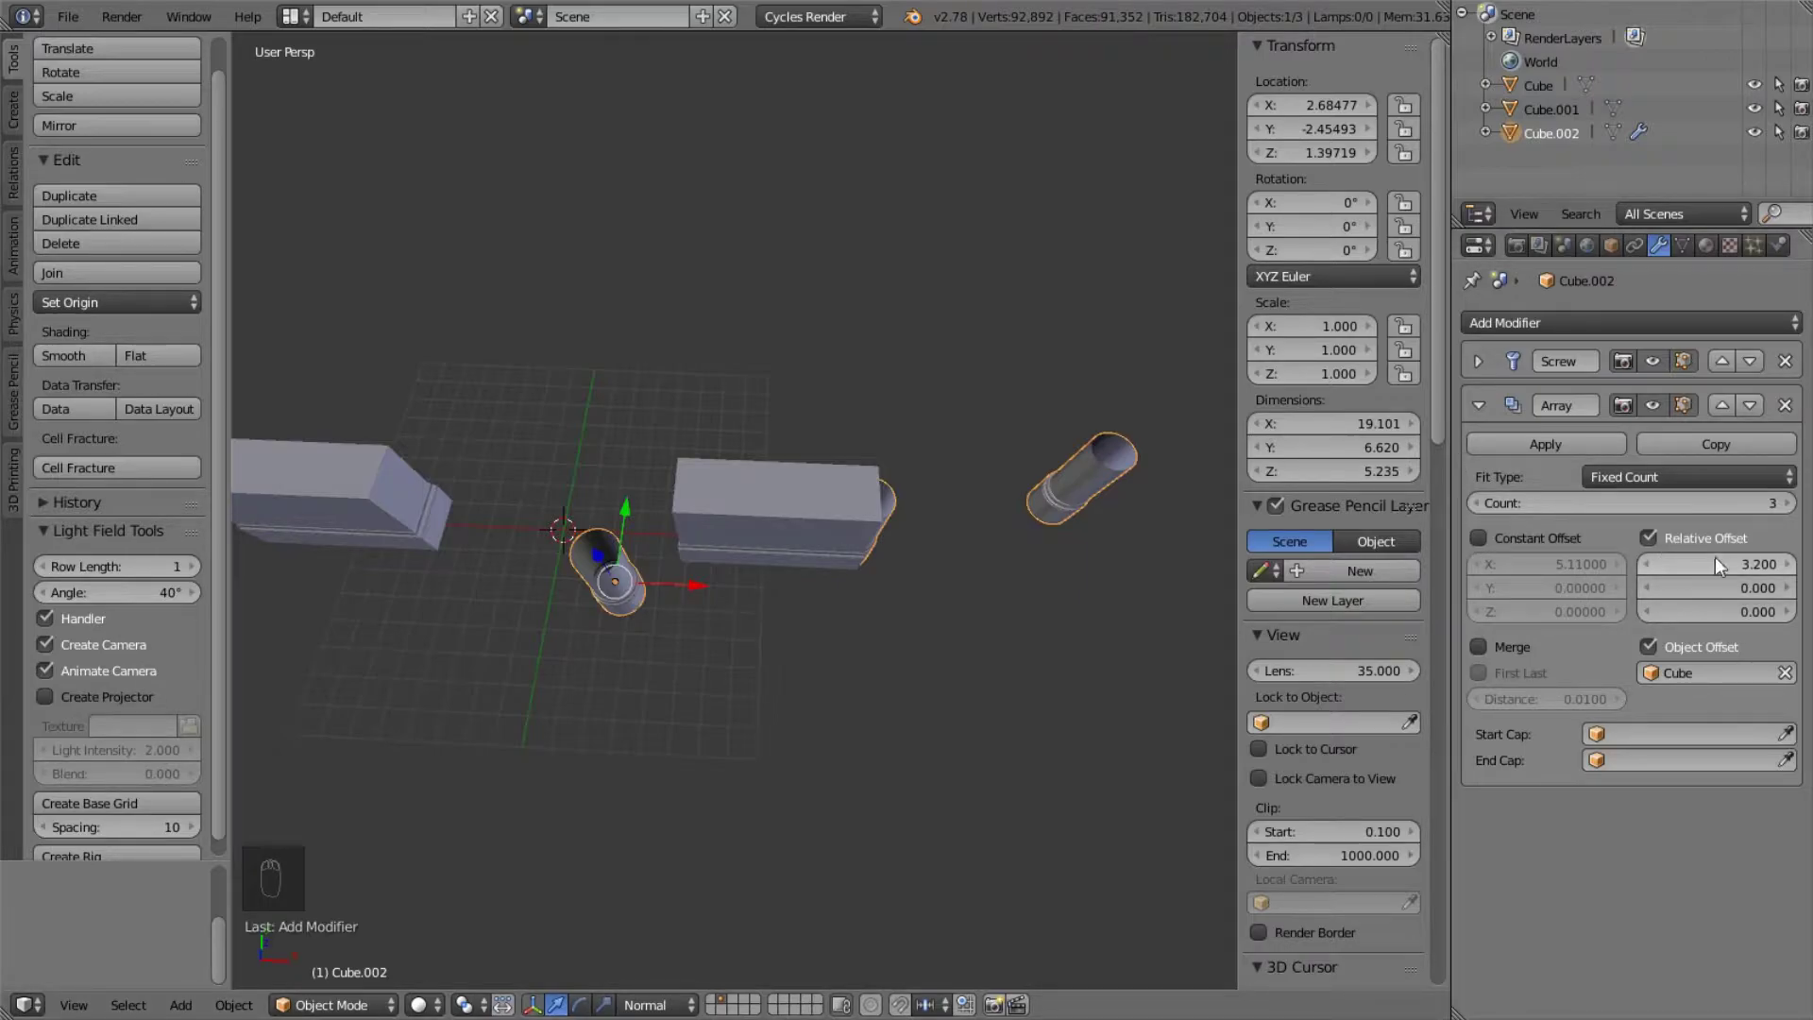
- Raise the Array's count to 5 and set its relative X offset to 1
{"action": "left_click", "coordinate": [1788, 503]}
{"action": "left_click", "coordinate": [1788, 504]}
{"action": "scroll", "coordinate": [1003, 559], "scroll_direction": "down", "scroll_amount": 3}
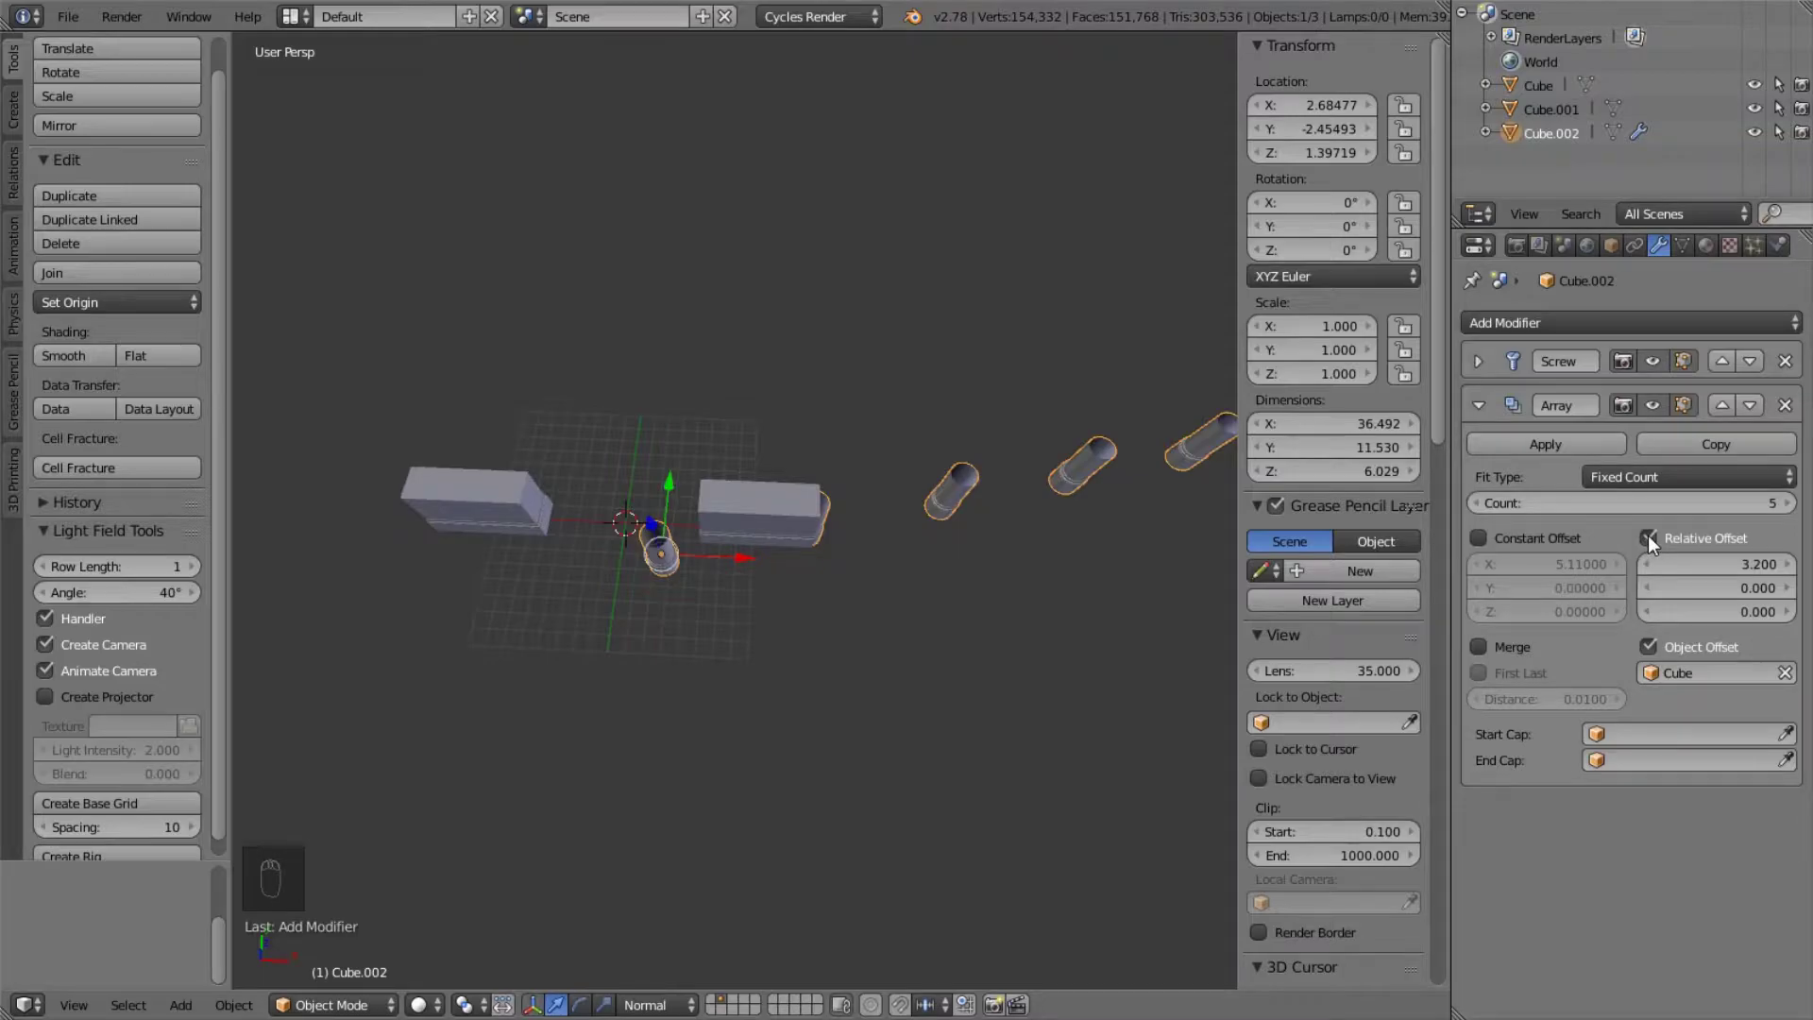
{"action": "left_click", "coordinate": [1754, 559]}
{"action": "type", "text": "1.8"}
{"action": "key", "text": "Return"}
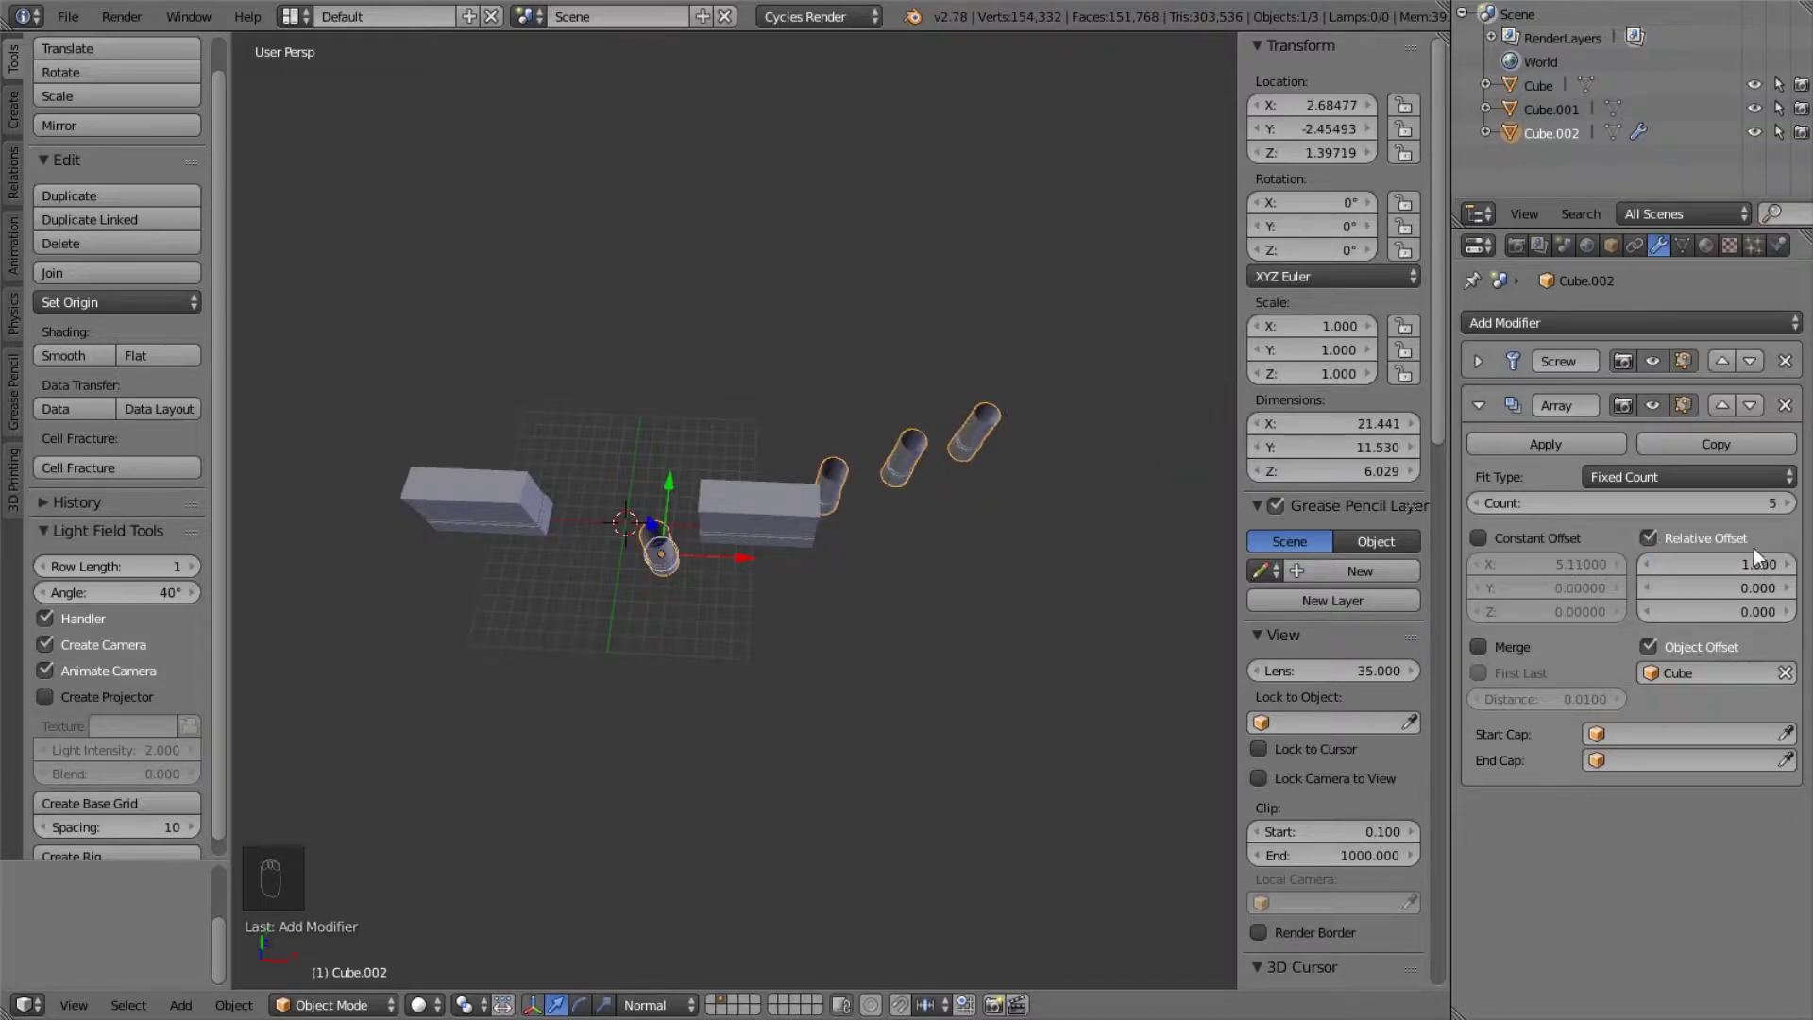
- Reduce the Array's count to 4 and keep the fit type on Fixed Count
{"action": "left_click", "coordinate": [1488, 499]}
{"action": "left_click", "coordinate": [1487, 499]}
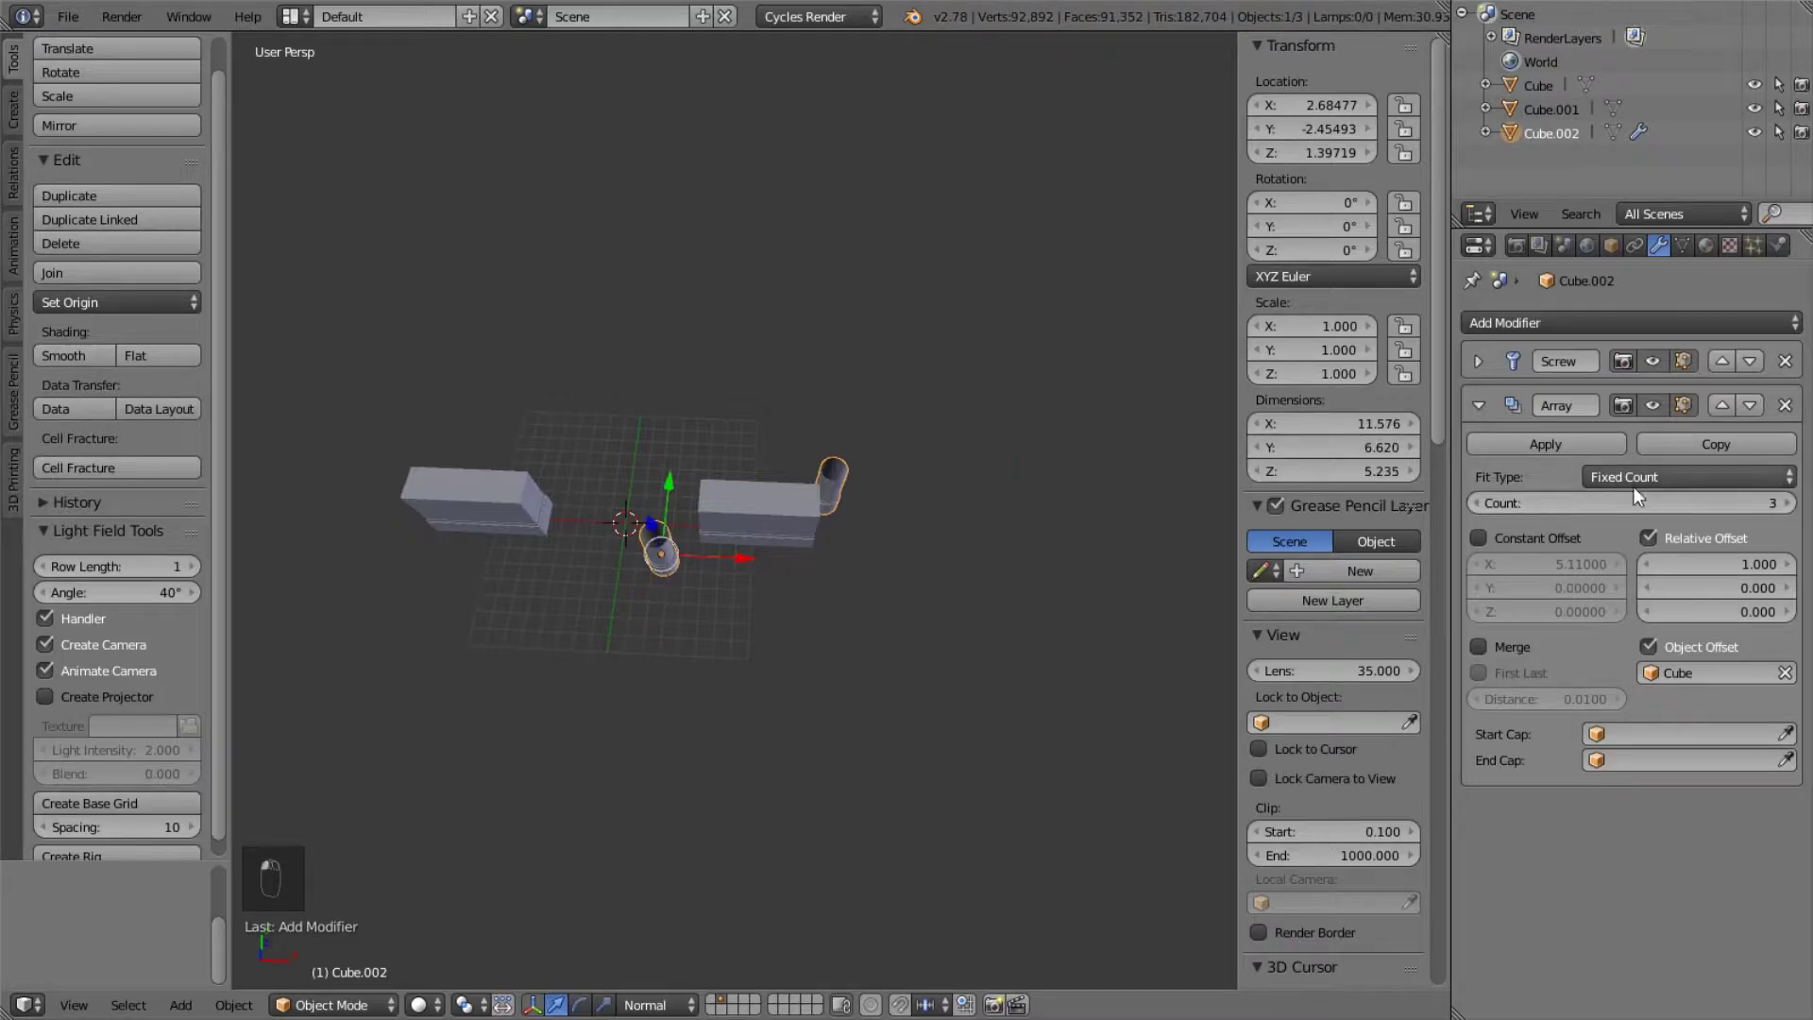
{"action": "left_click", "coordinate": [1788, 502]}
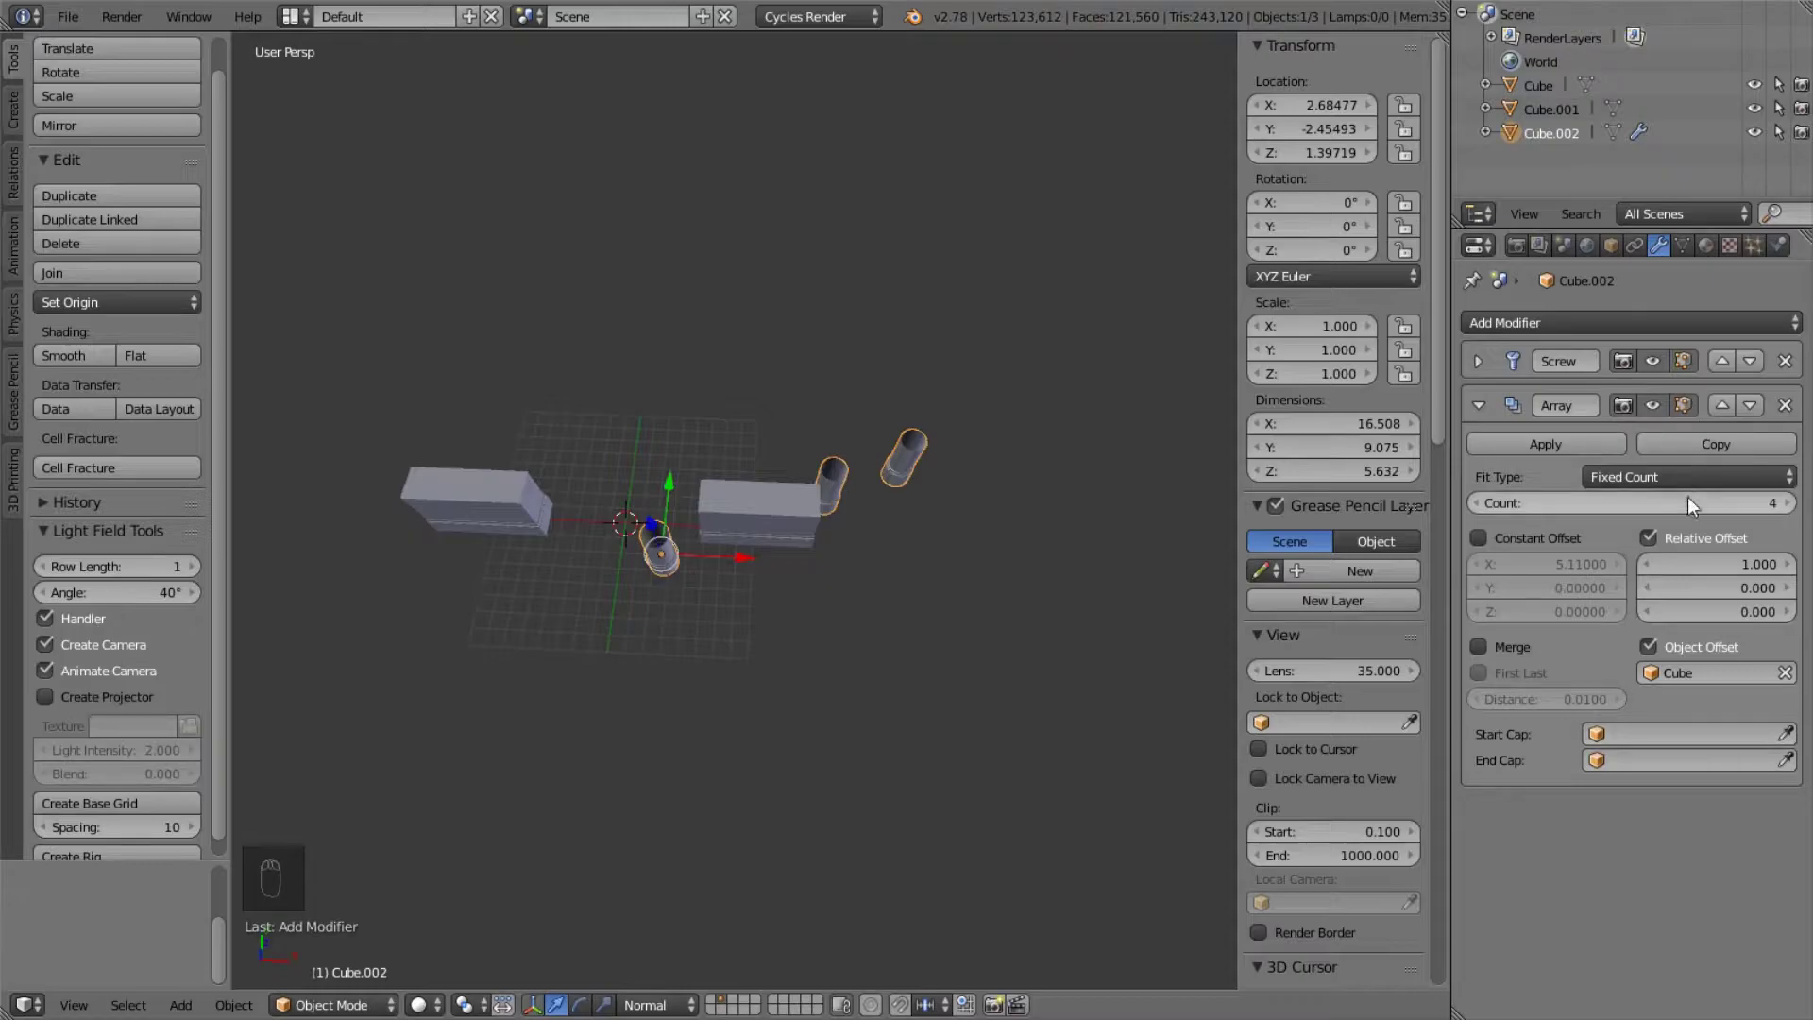
{"action": "left_click", "coordinate": [1737, 478]}
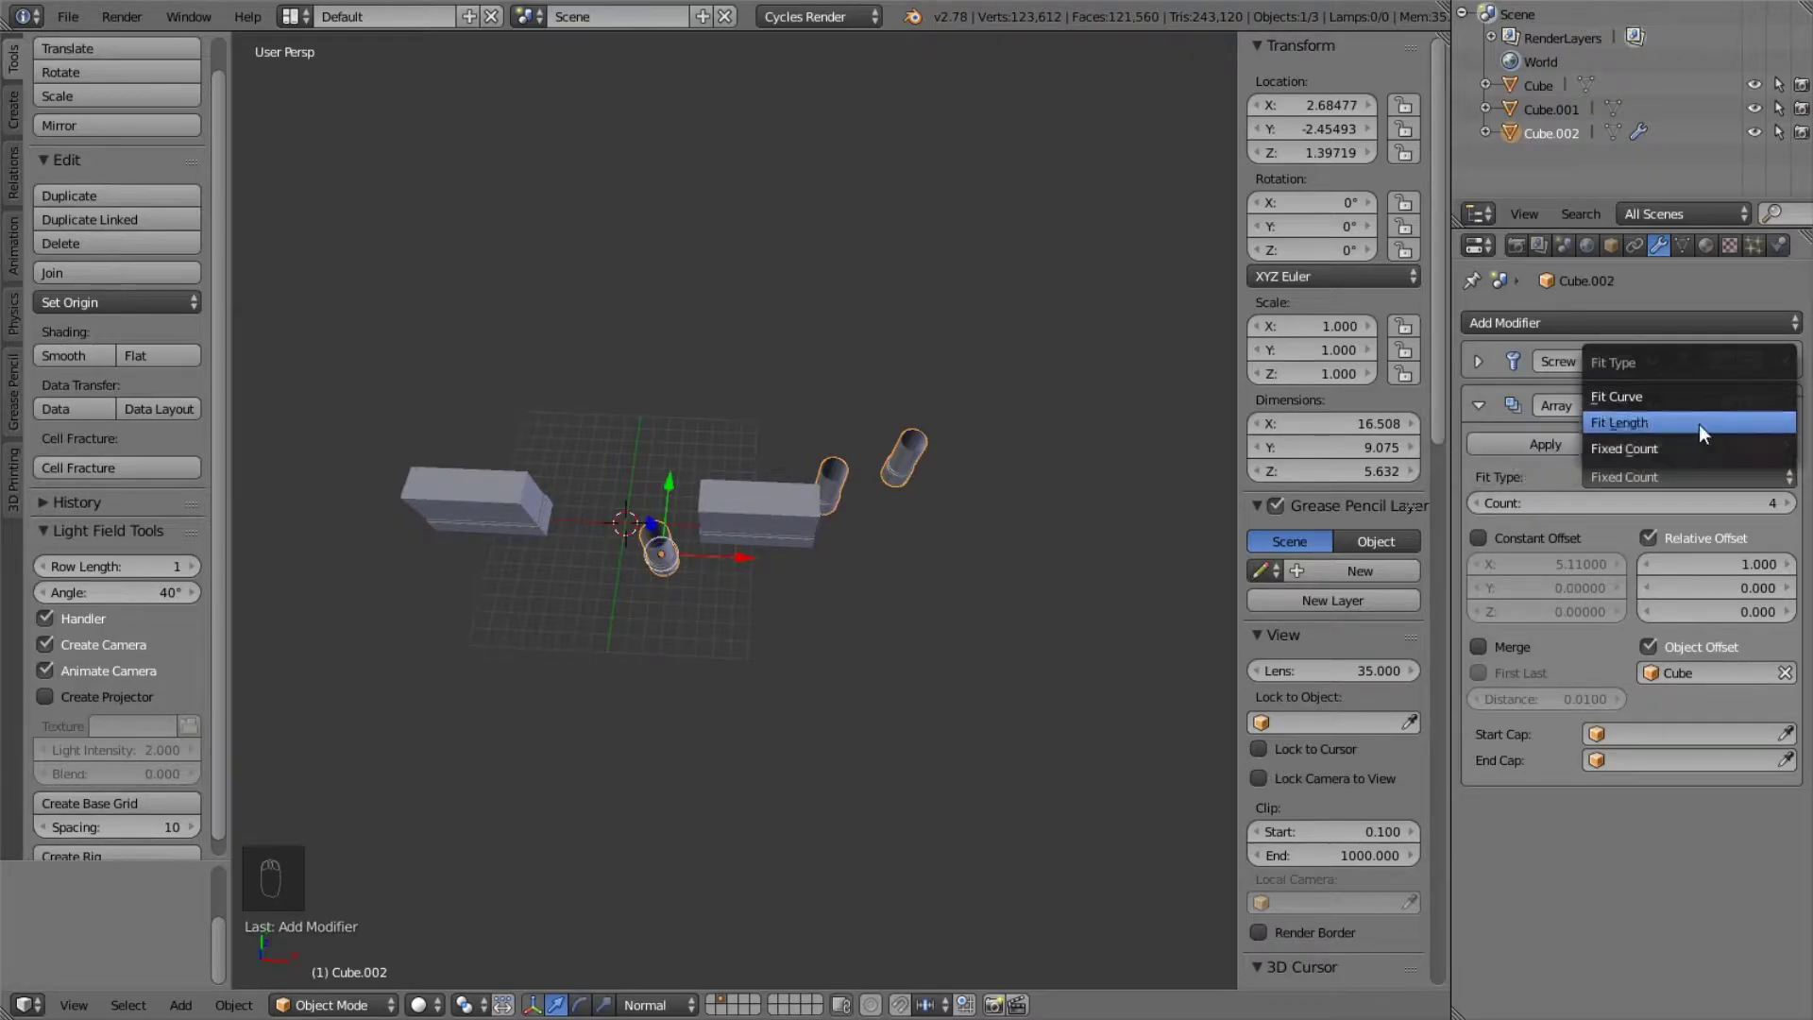
{"action": "left_click", "coordinate": [1660, 447]}
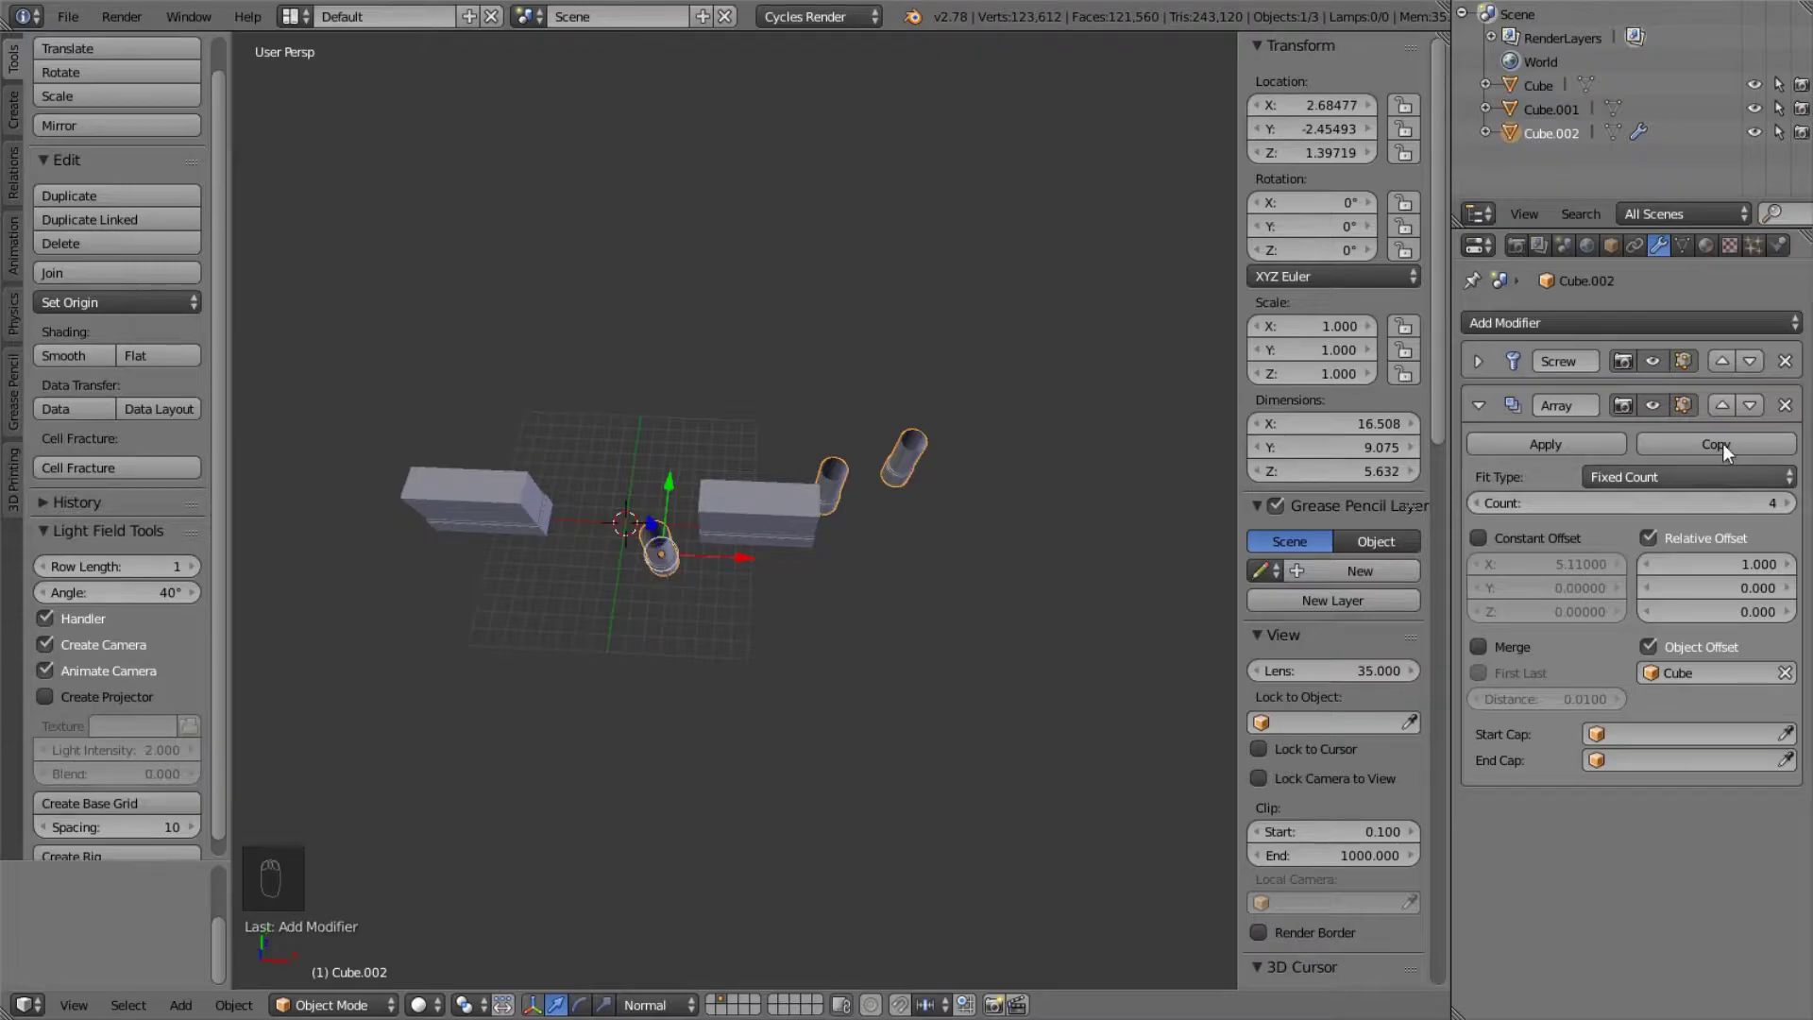
- Switch the Array's fit type to Fit Curve and add a Bezier circle scaled up to about 6.22
{"action": "left_click", "coordinate": [1749, 472]}
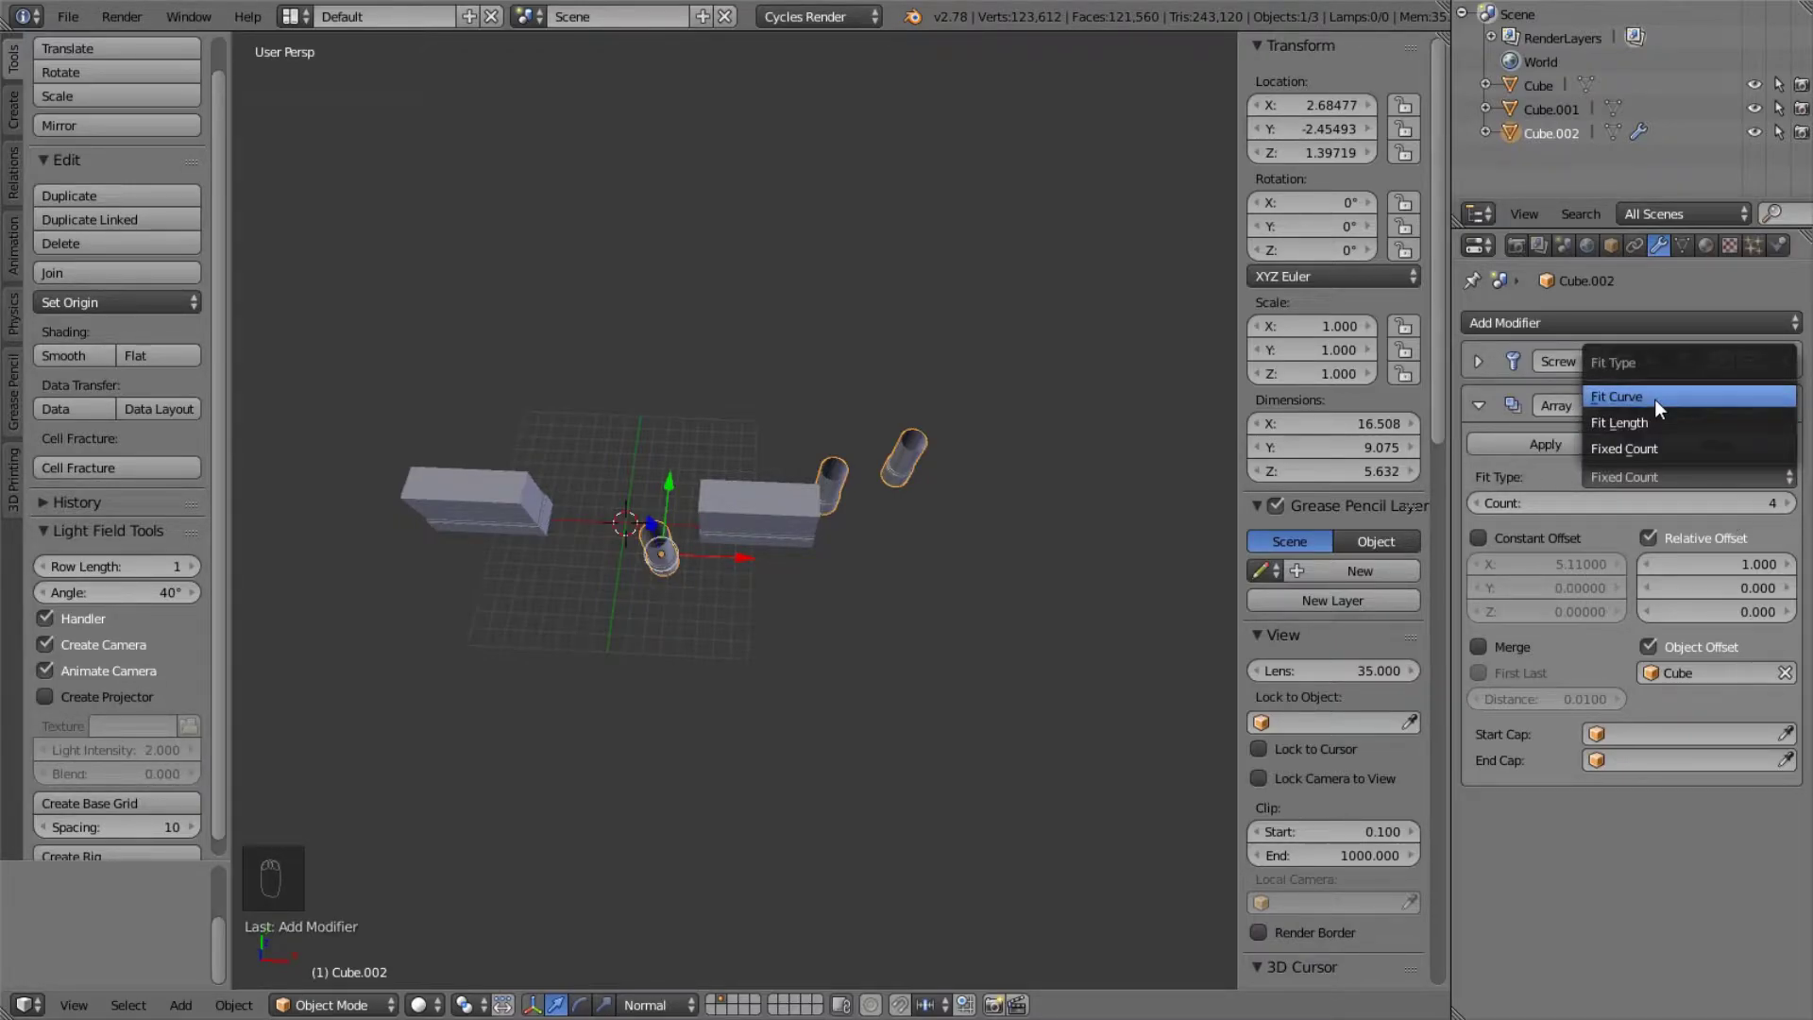
{"action": "left_click", "coordinate": [1655, 399]}
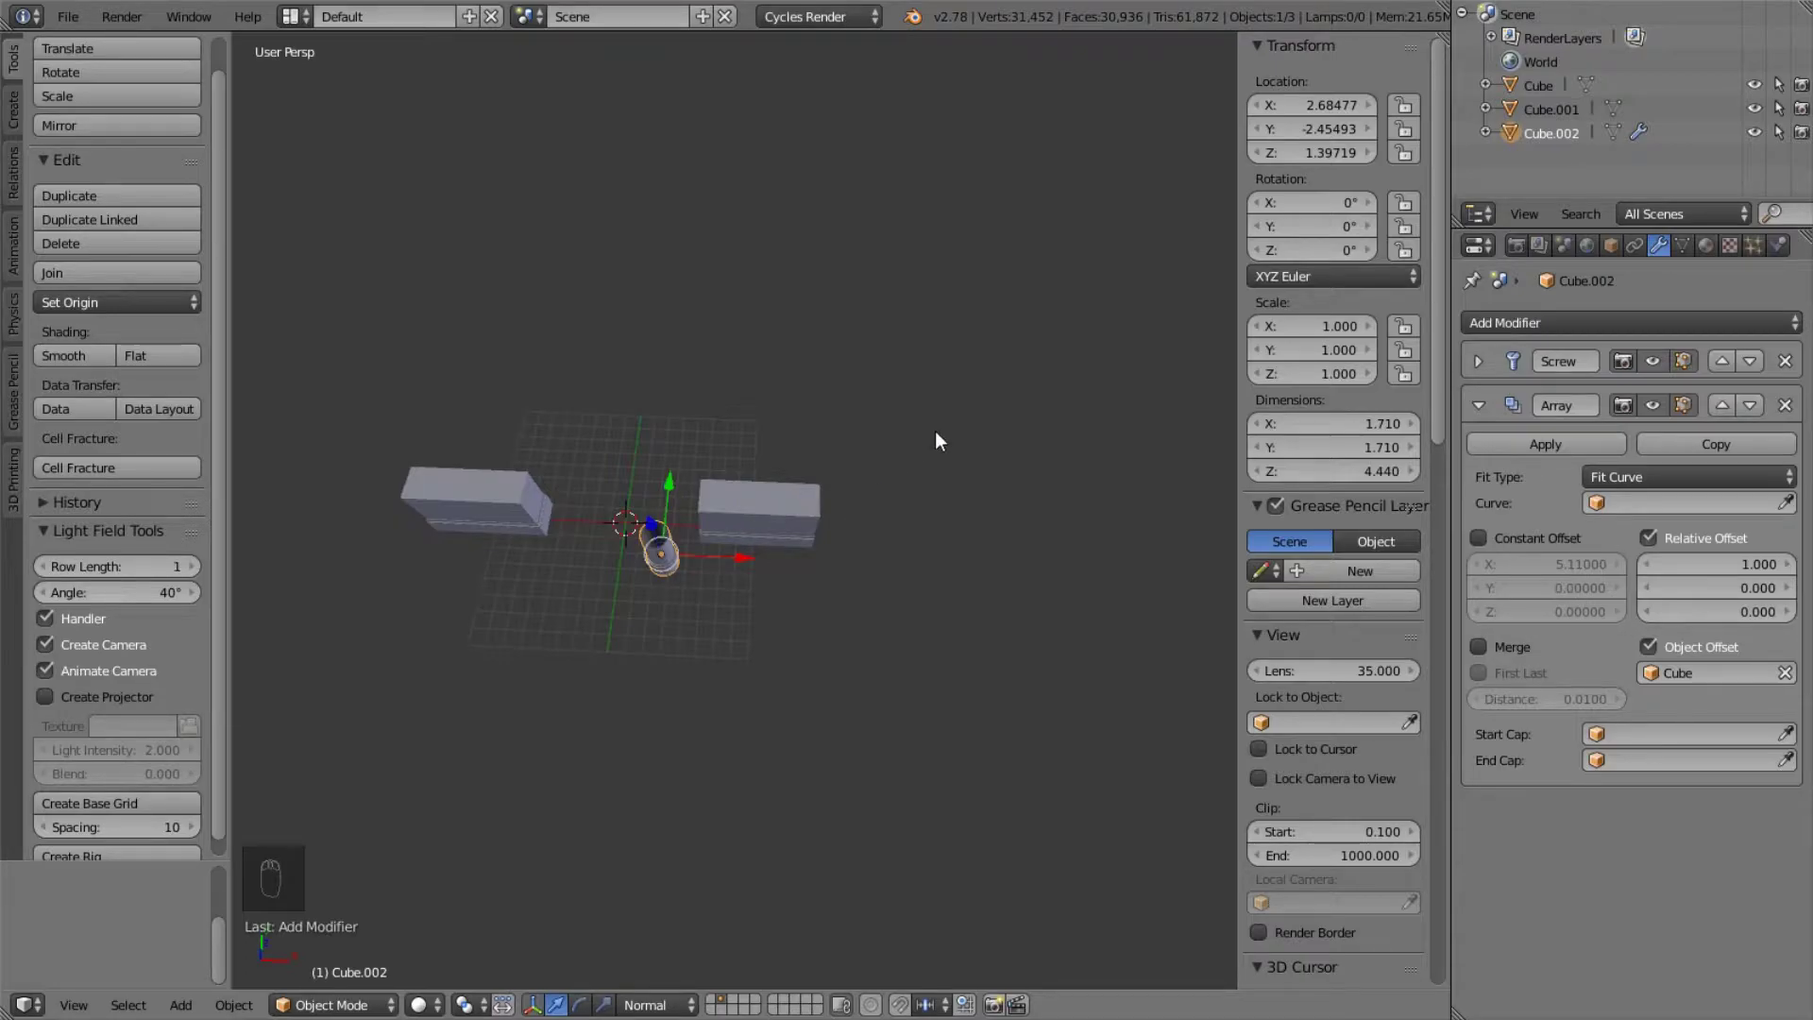
{"action": "key", "text": "shift+a"}
{"action": "mouse_move", "coordinate": [803, 501]}
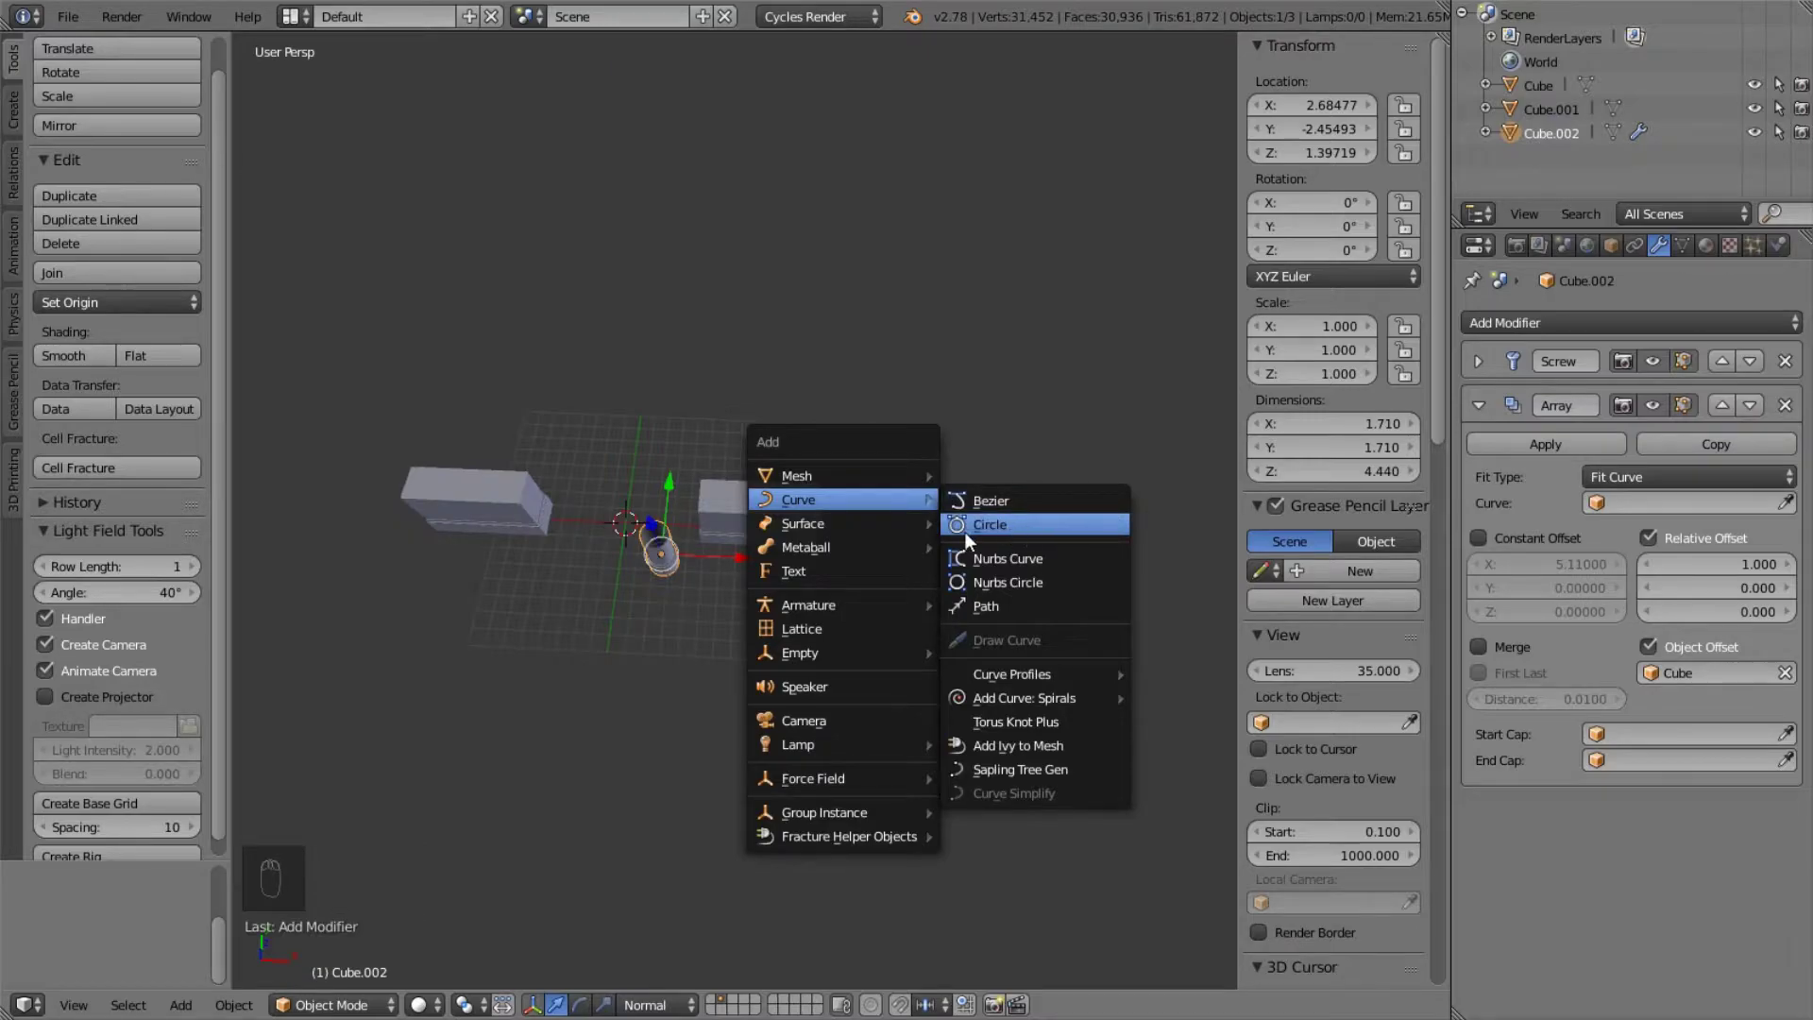
{"action": "mouse_move", "coordinate": [861, 498]}
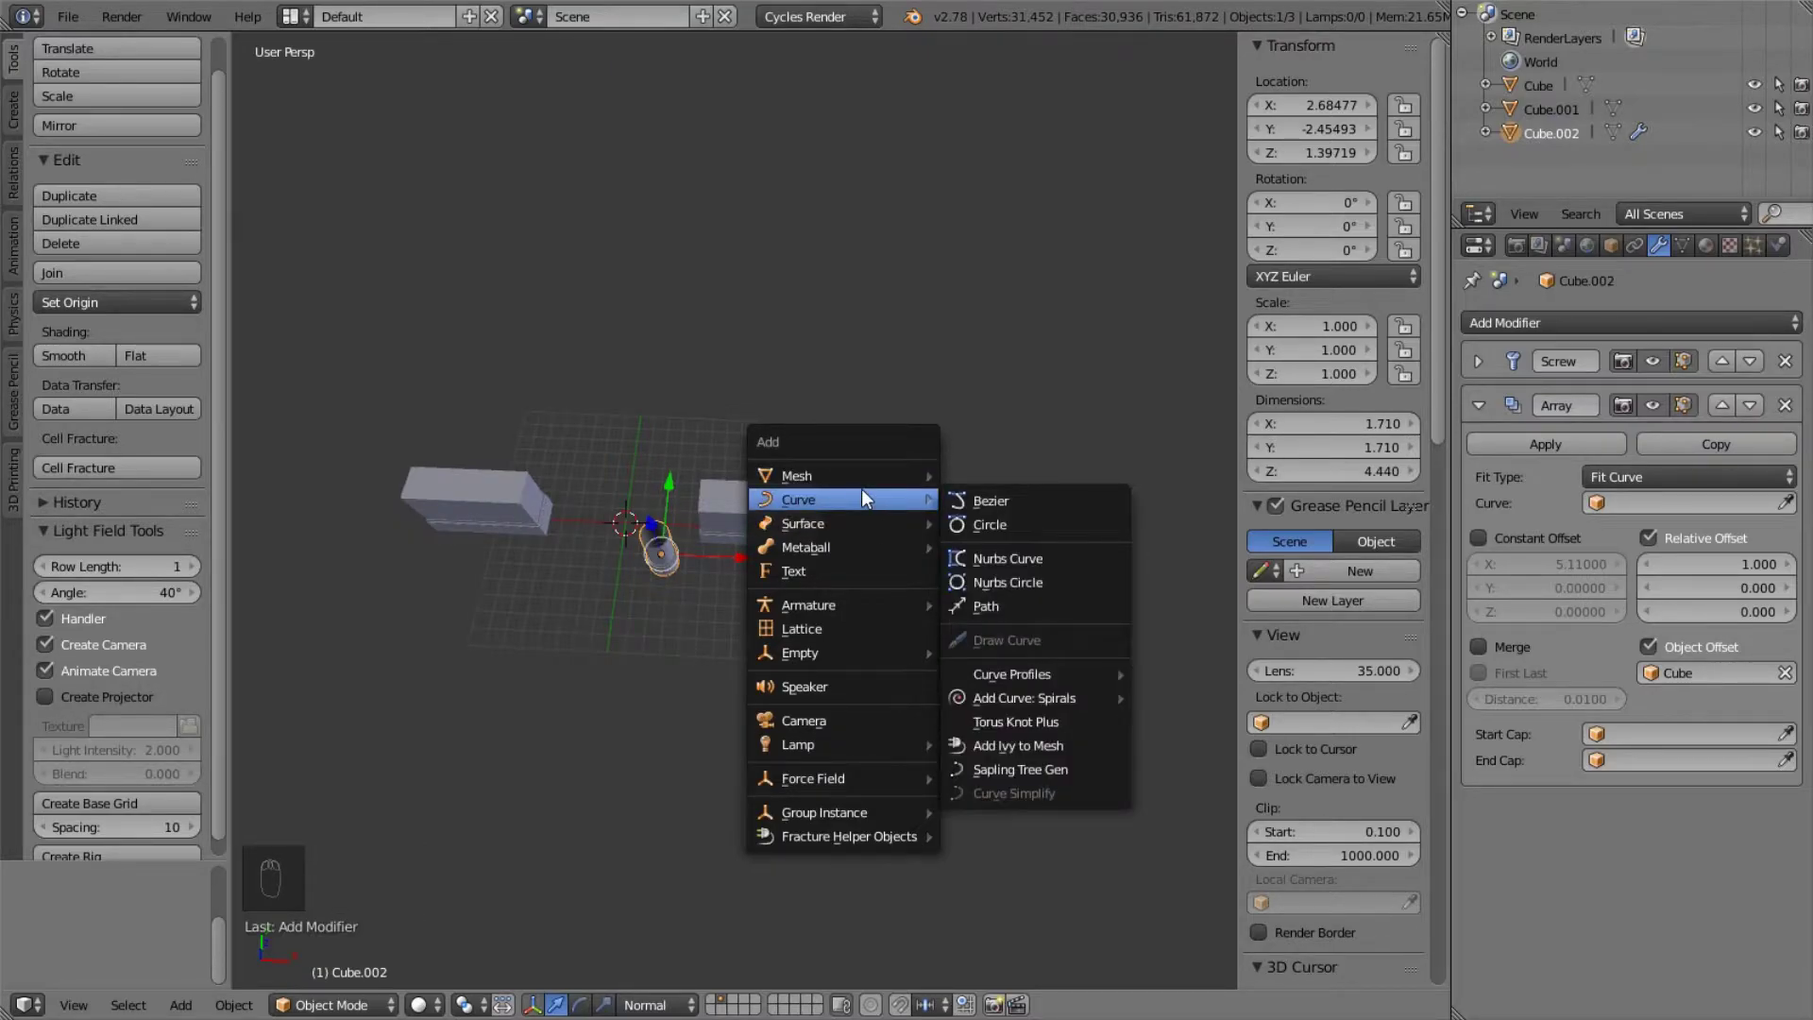
{"action": "left_click", "coordinate": [1020, 529]}
{"action": "key", "text": "s"}
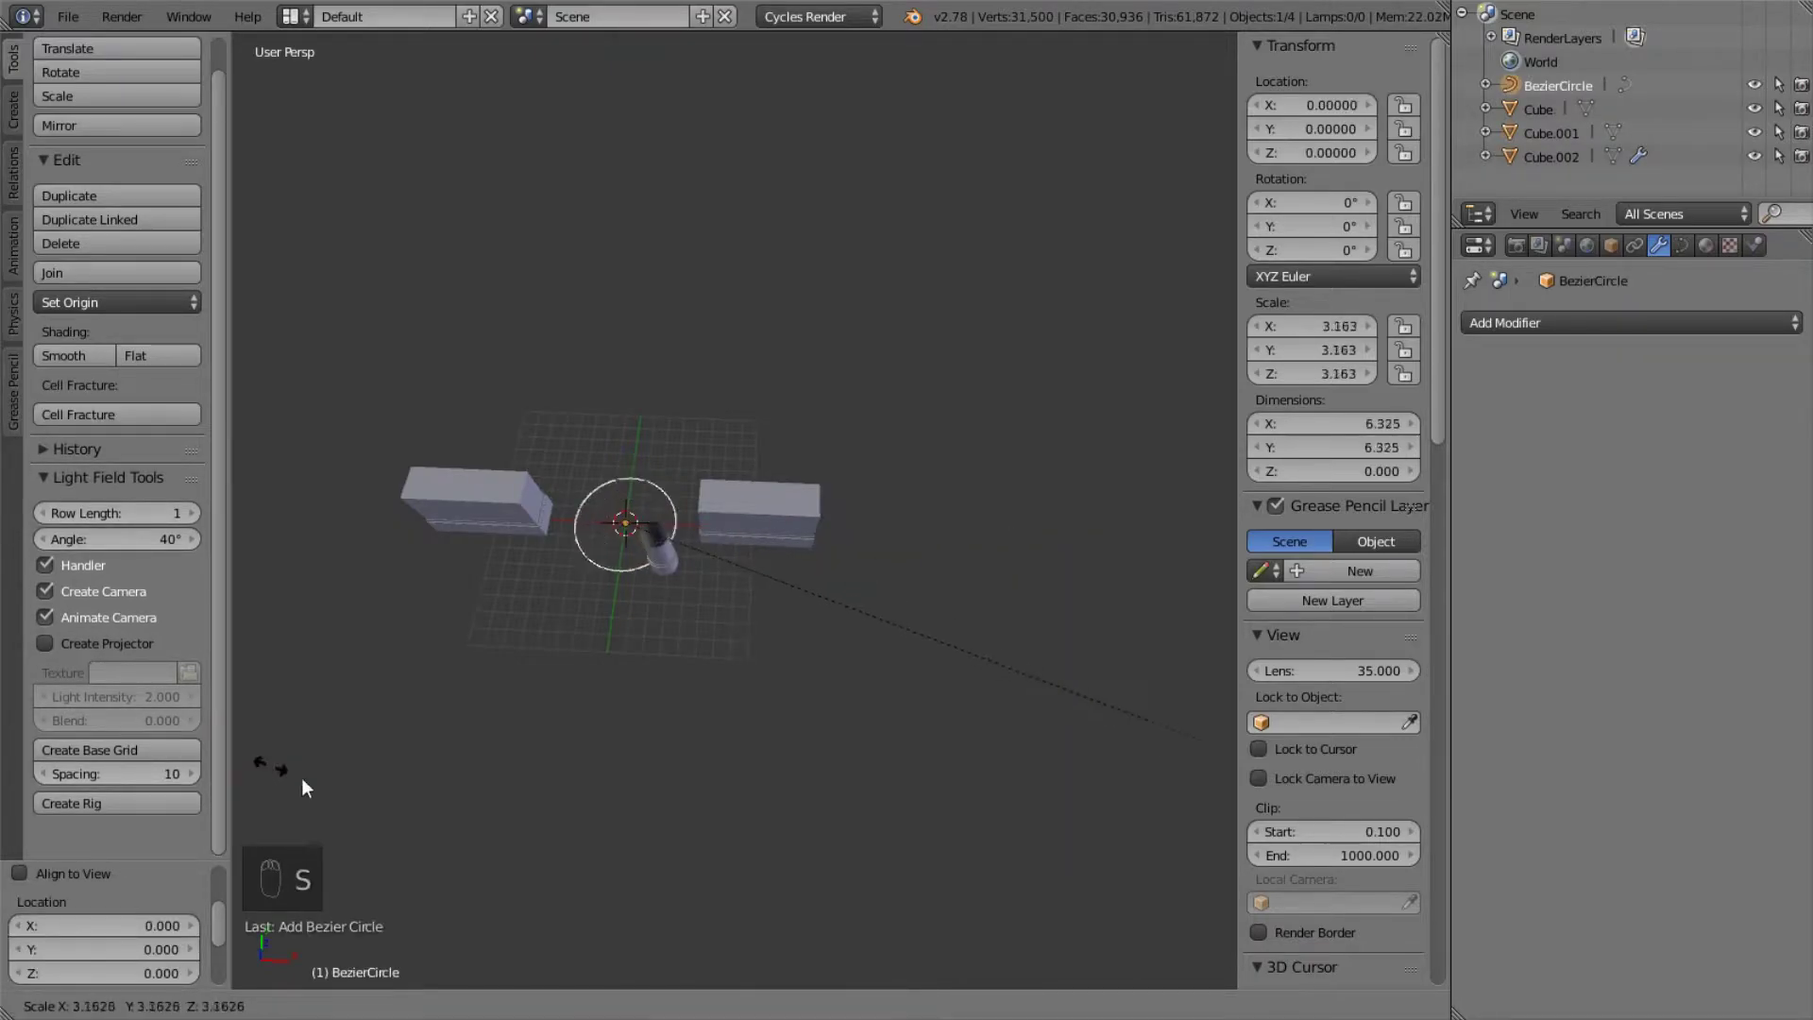
{"action": "left_click", "coordinate": [887, 920]}
{"action": "scroll", "coordinate": [658, 567], "scroll_direction": "up", "scroll_amount": 2}
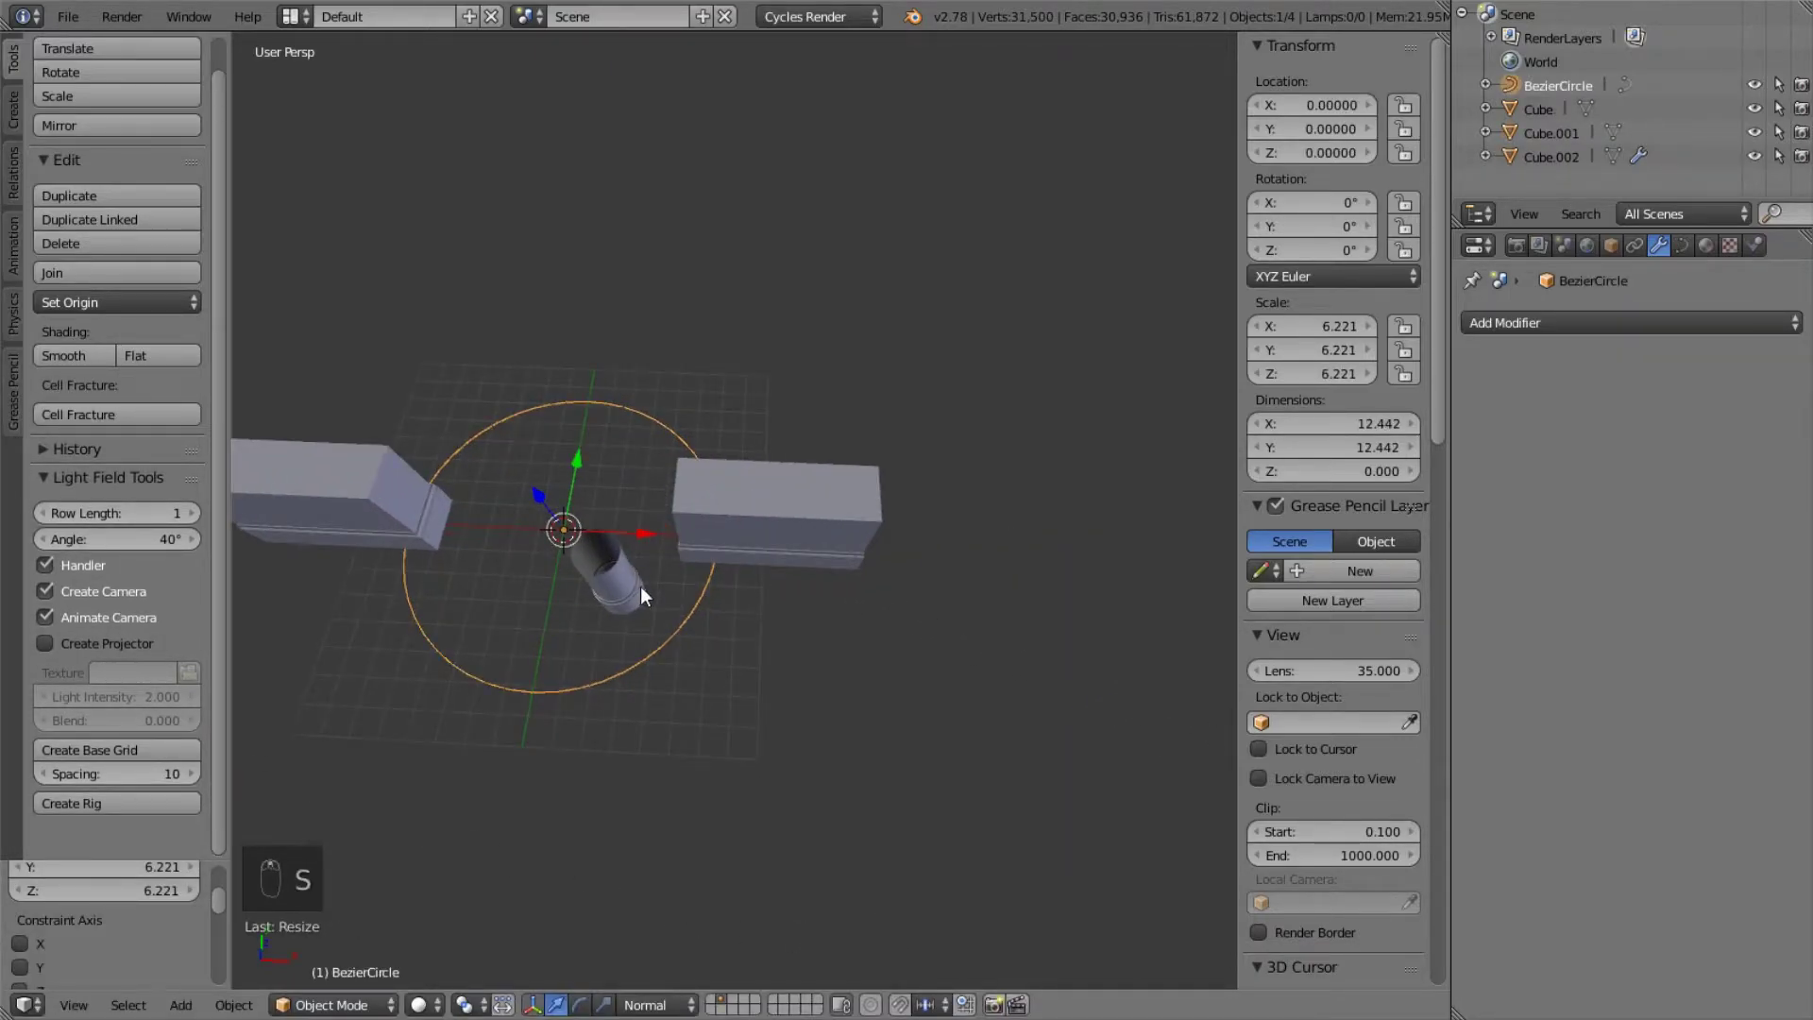
- Clear the column Array's offset object and assign BezierCircle as its fit curve
{"action": "right_click", "coordinate": [640, 587]}
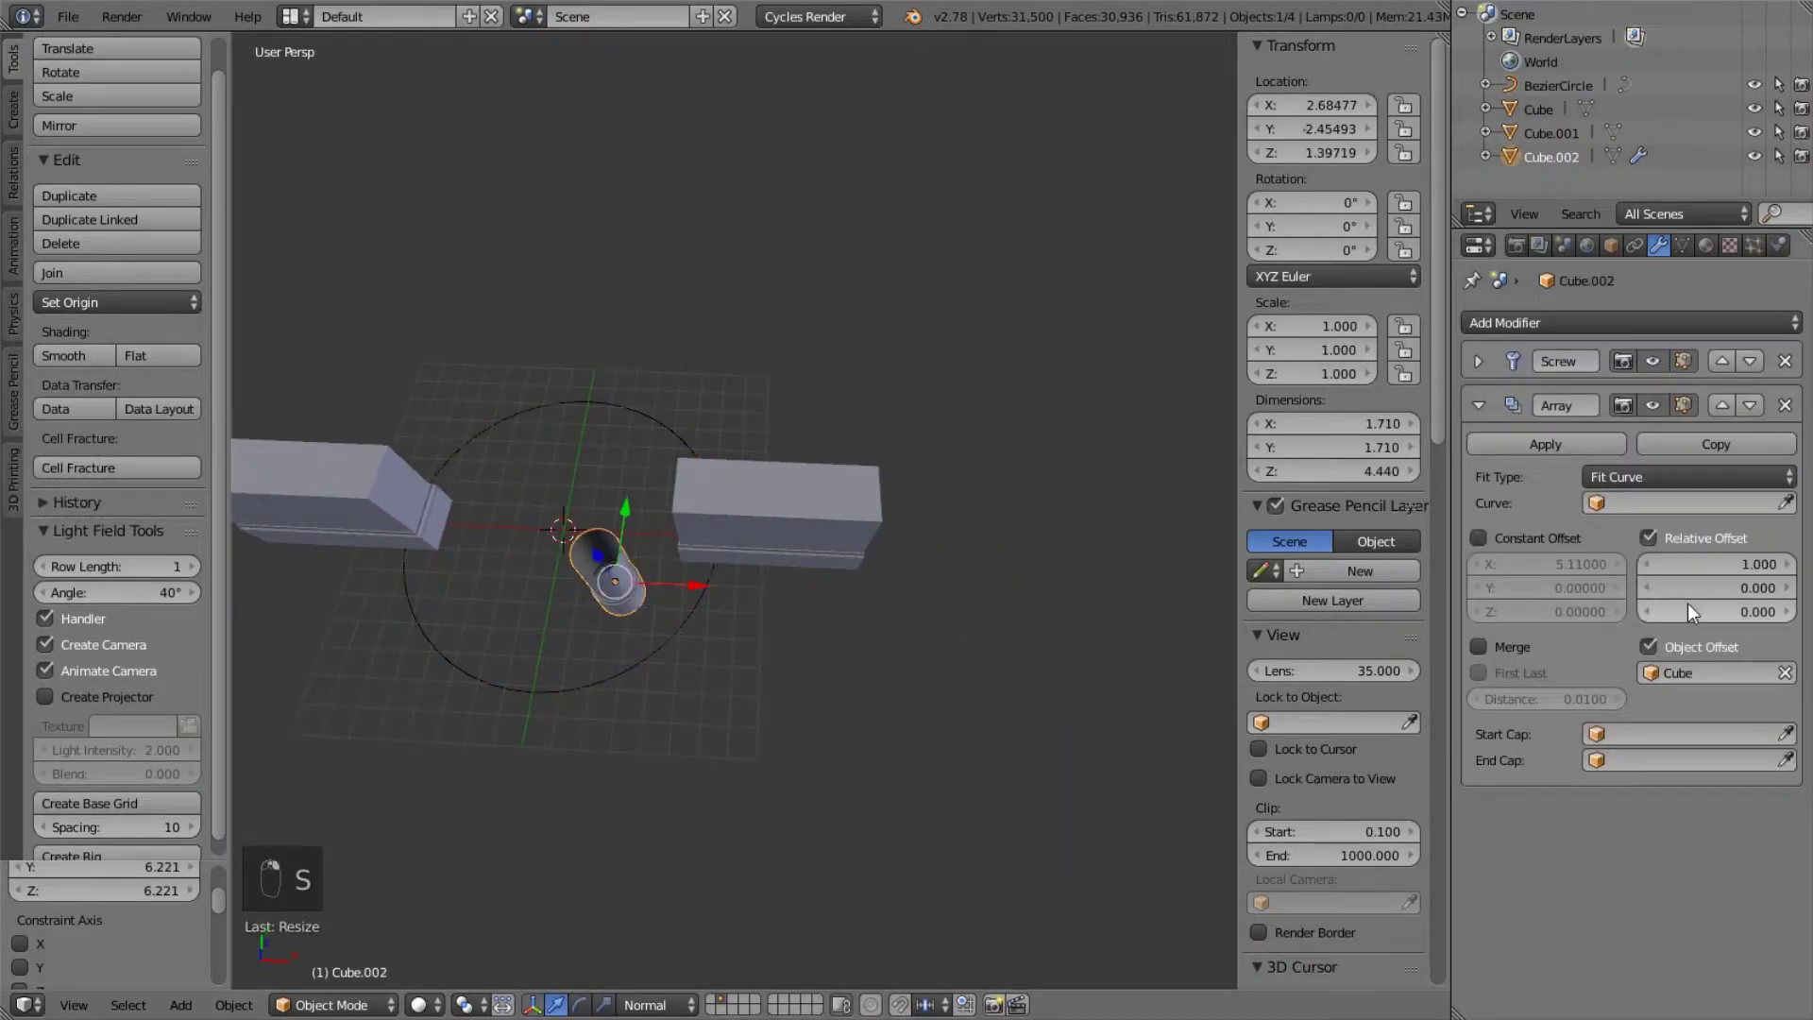
{"action": "left_click", "coordinate": [1784, 673]}
{"action": "left_click", "coordinate": [1700, 500]}
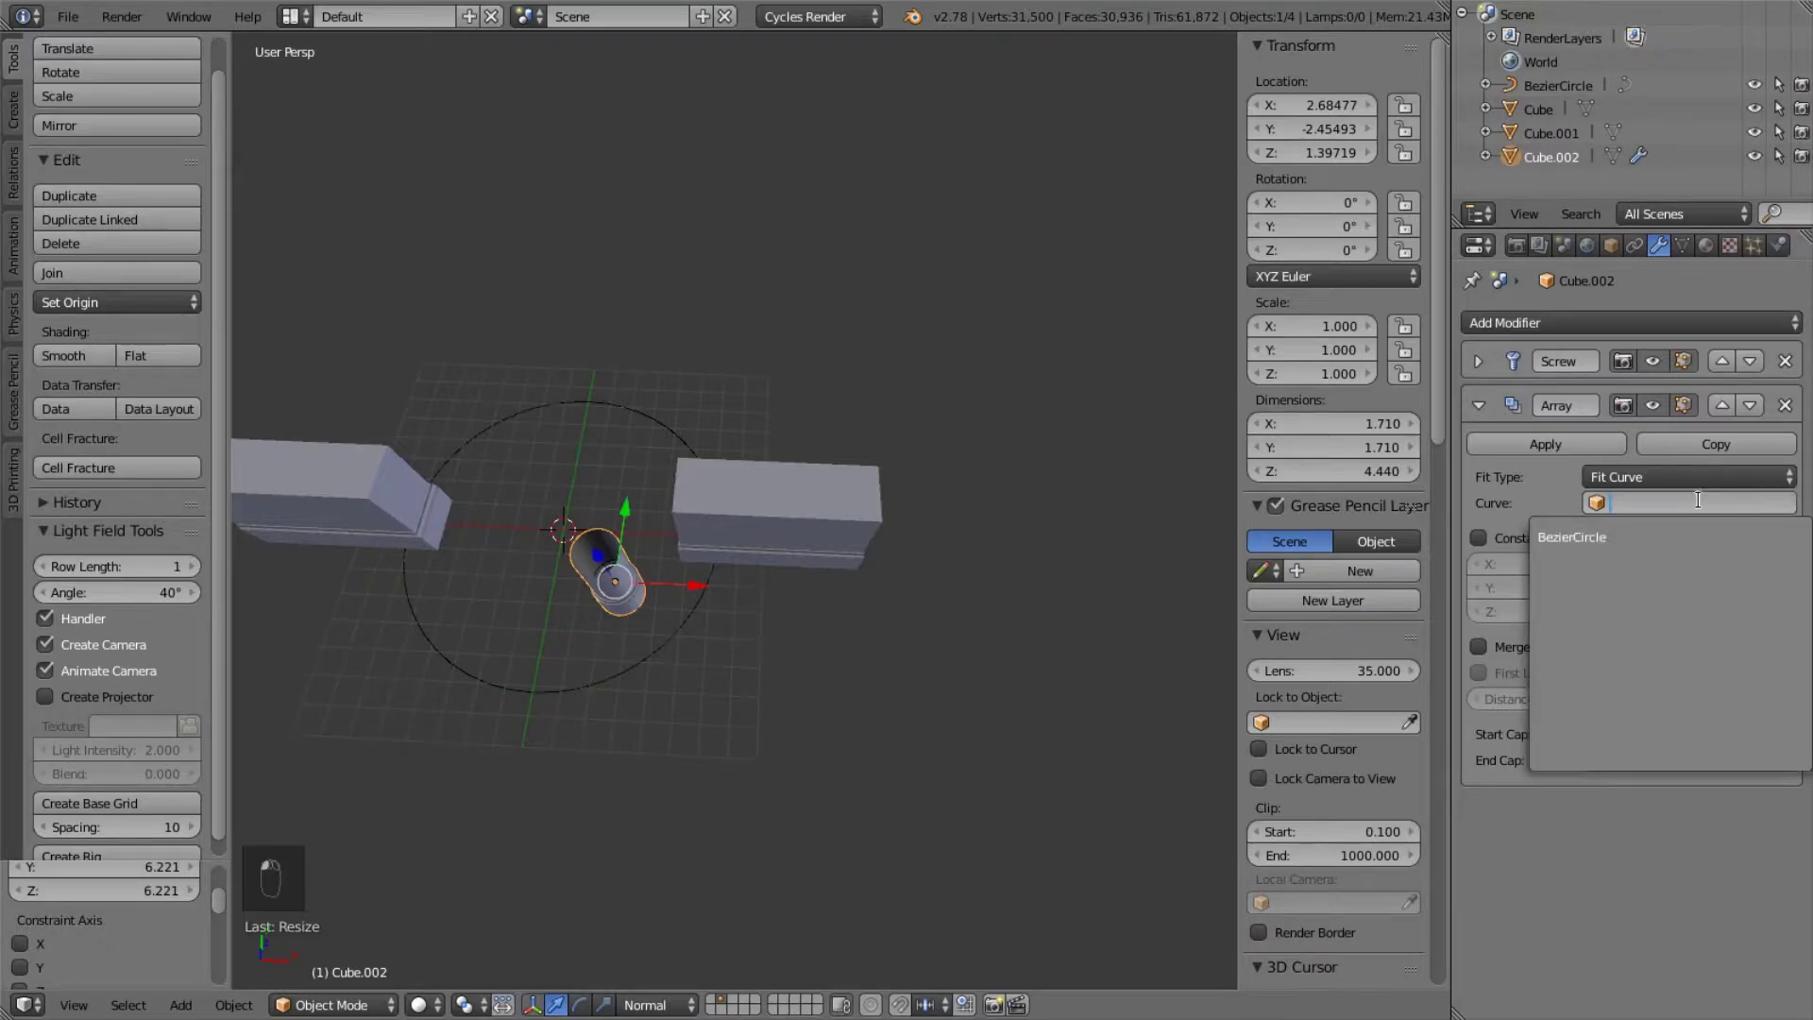
{"action": "left_click", "coordinate": [1656, 542]}
{"action": "scroll", "coordinate": [671, 610], "scroll_direction": "down", "scroll_amount": 2}
{"action": "middle_click_drag", "start_coordinate": [671, 610], "coordinate": [855, 496]}
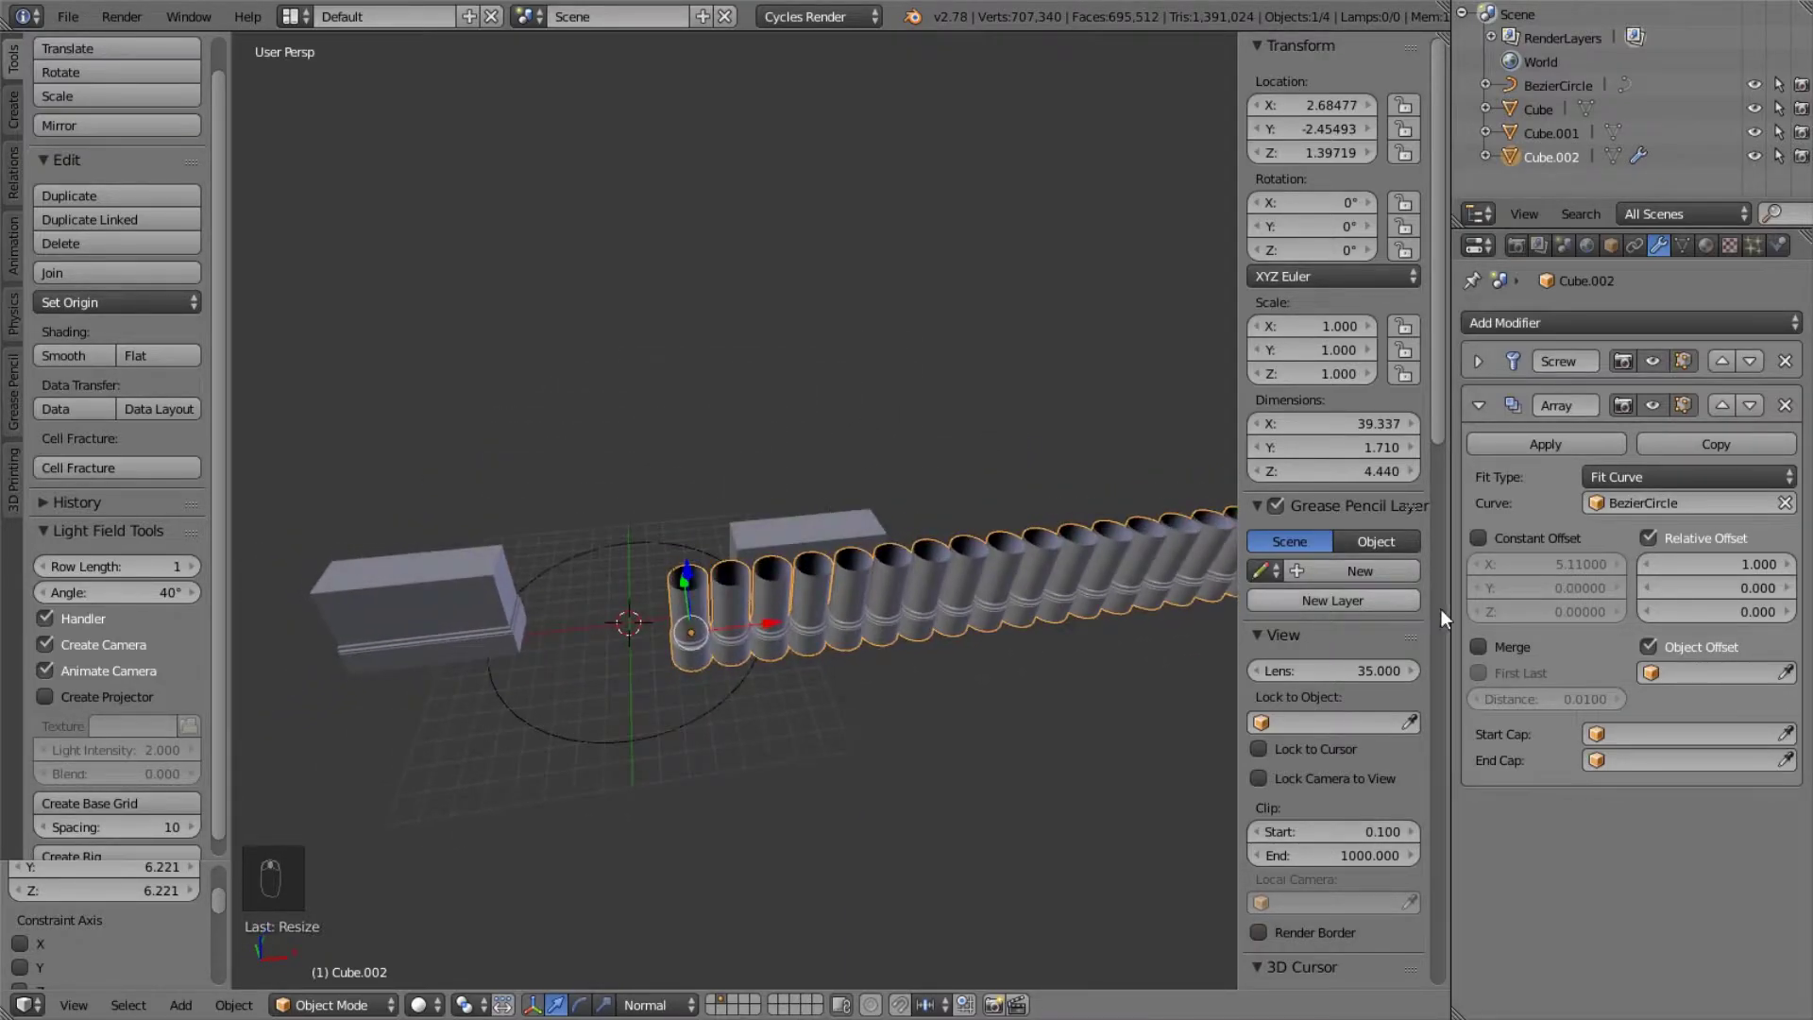
- View the whole row of columns from above and apply the Bezier circle's scale
{"action": "scroll", "coordinate": [887, 582], "scroll_direction": "down", "scroll_amount": 3}
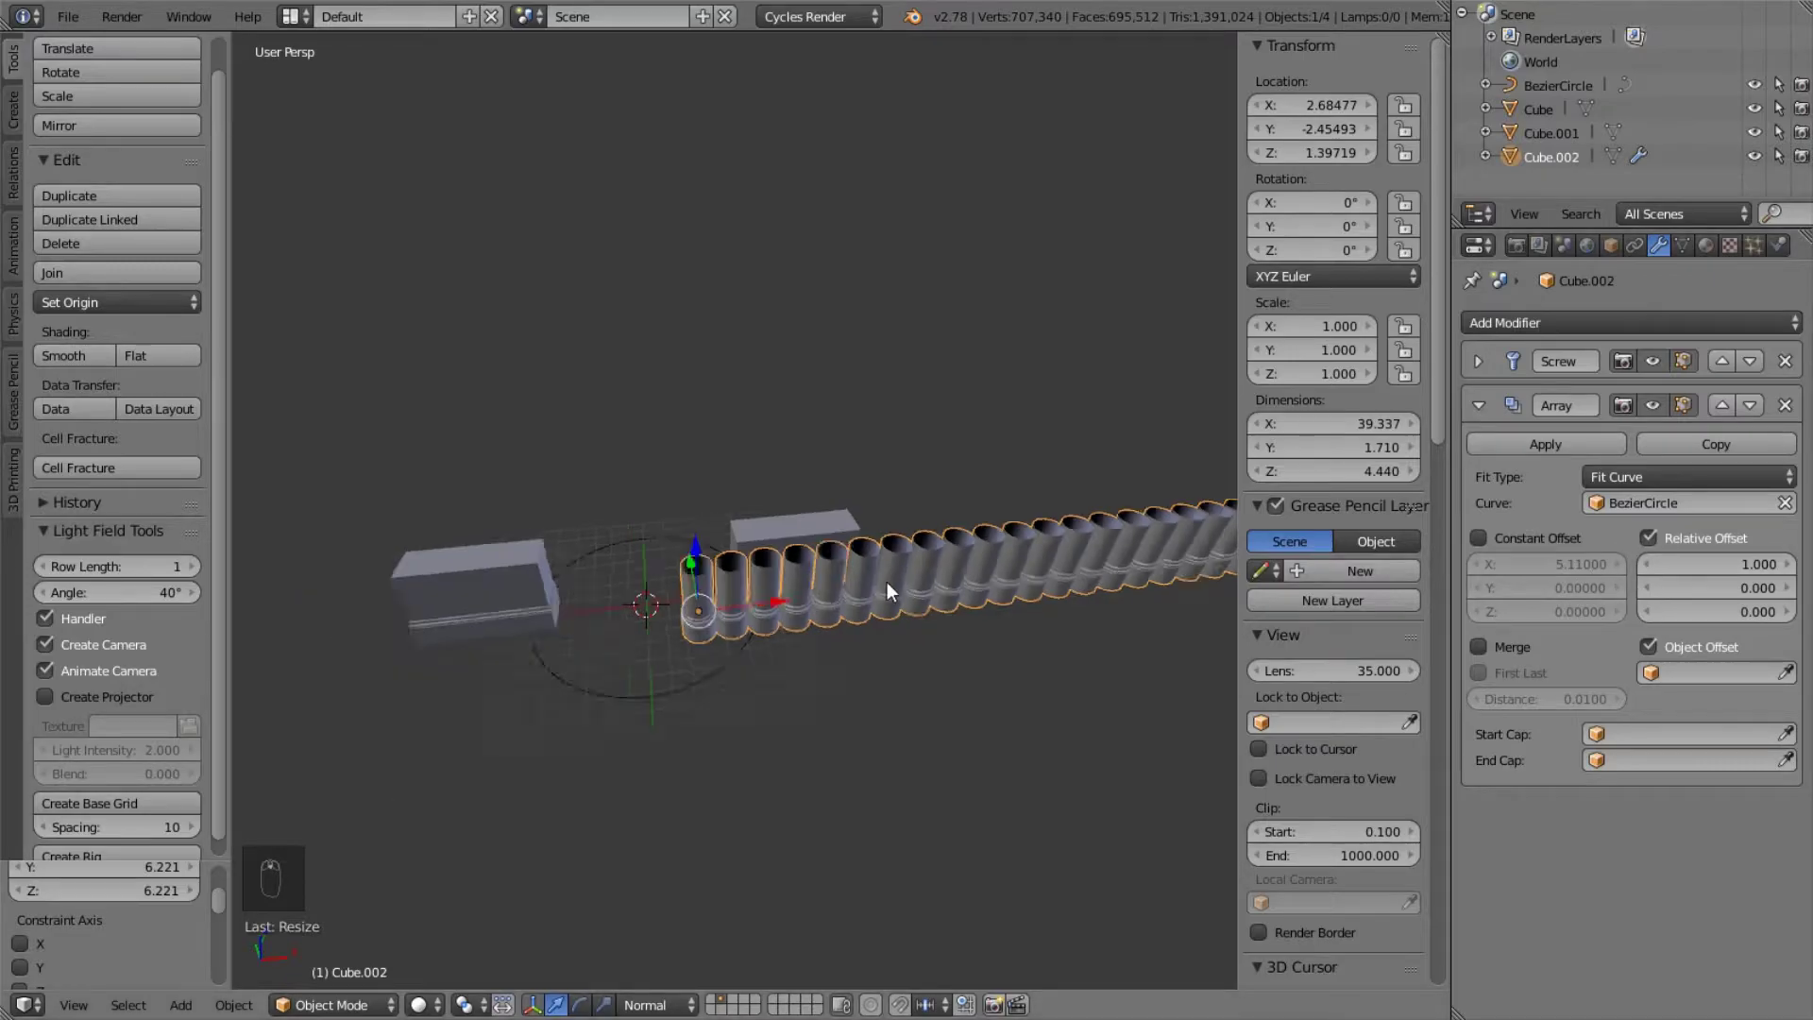
{"action": "middle_click_drag", "start_coordinate": [885, 582], "coordinate": [702, 575]}
{"action": "scroll", "coordinate": [703, 586], "scroll_direction": "up", "scroll_amount": 2}
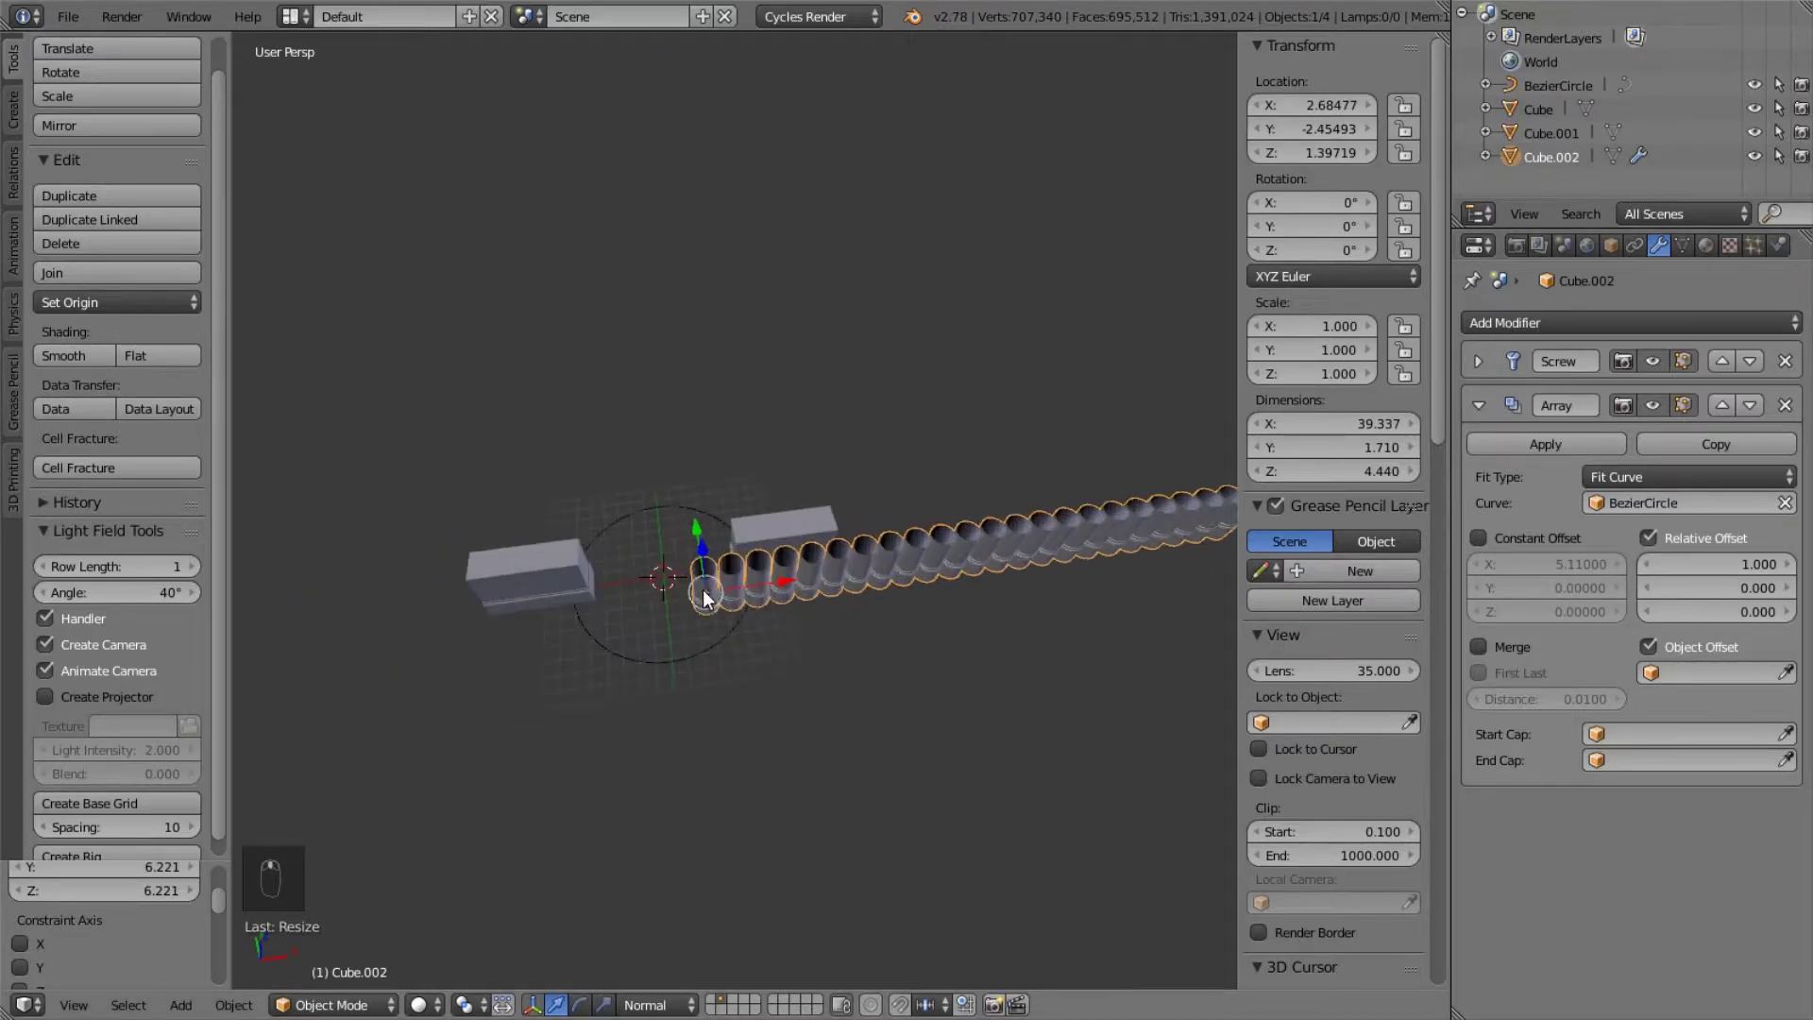
{"action": "right_click", "coordinate": [695, 655]}
{"action": "right_click", "coordinate": [895, 558]}
{"action": "middle_click_drag", "start_coordinate": [1230, 571], "coordinate": [698, 486]}
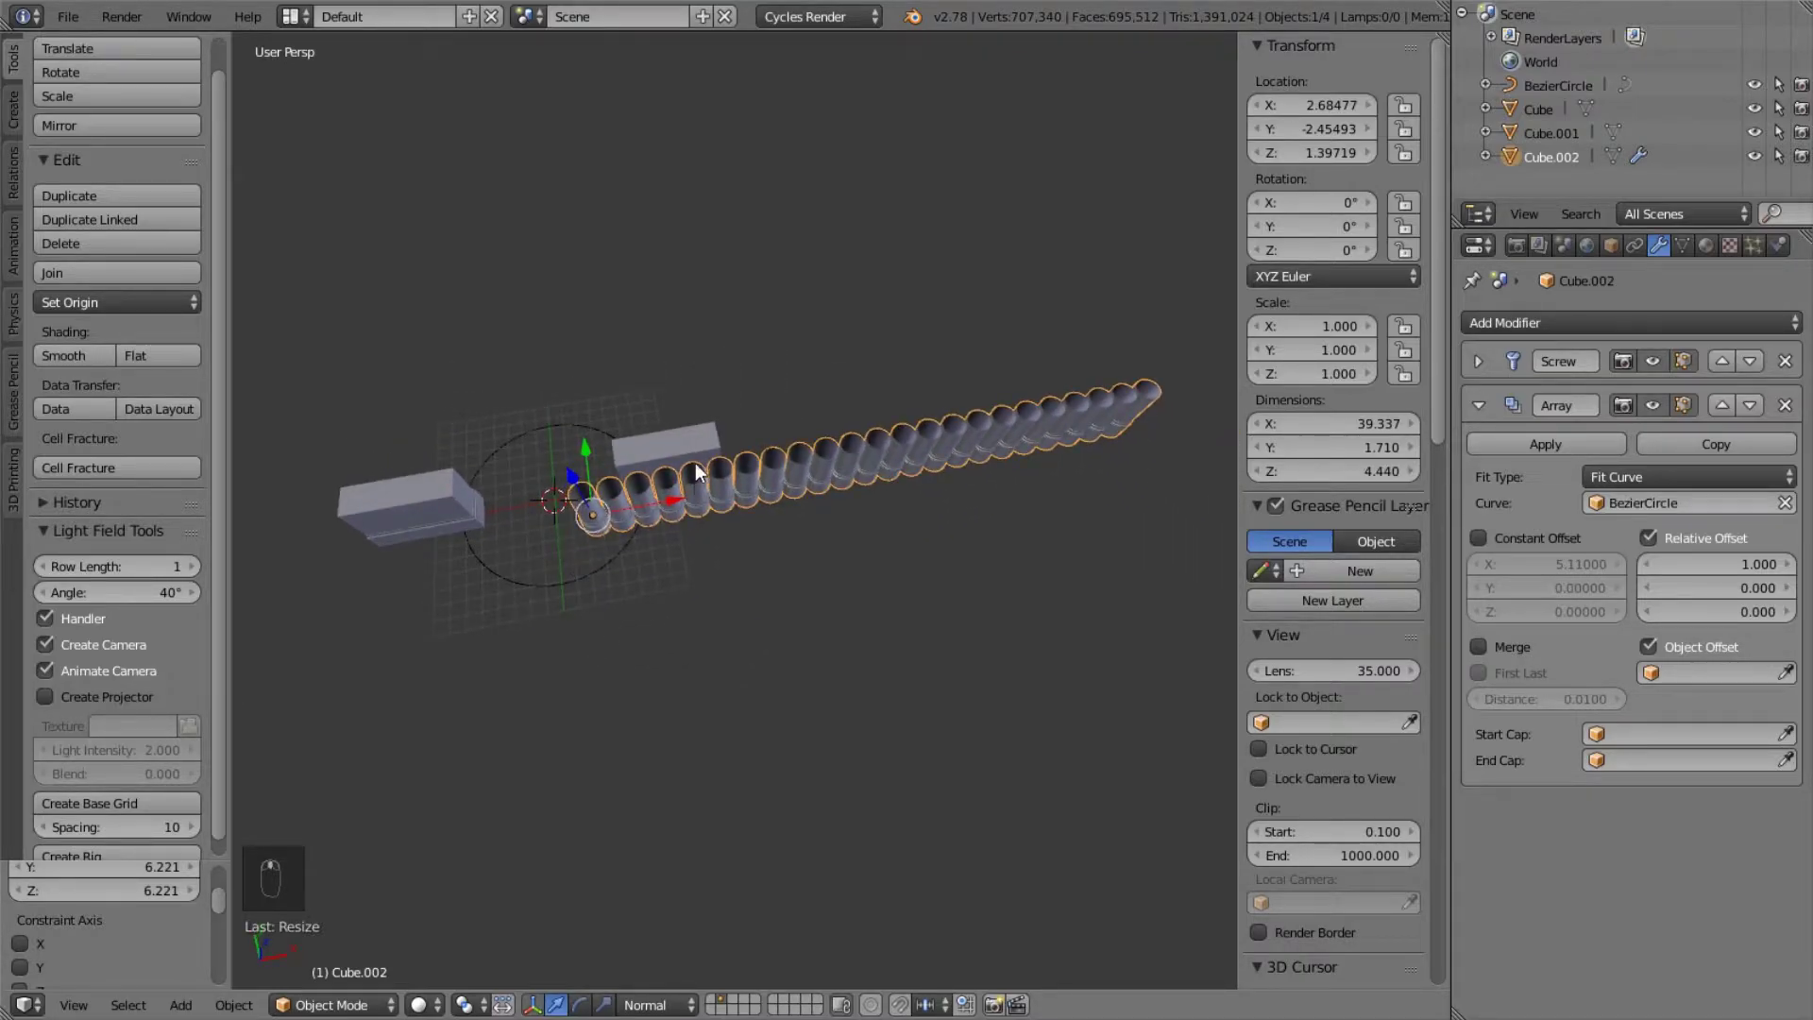
{"action": "right_click", "coordinate": [574, 580]}
{"action": "key", "text": "ctrl+a"}
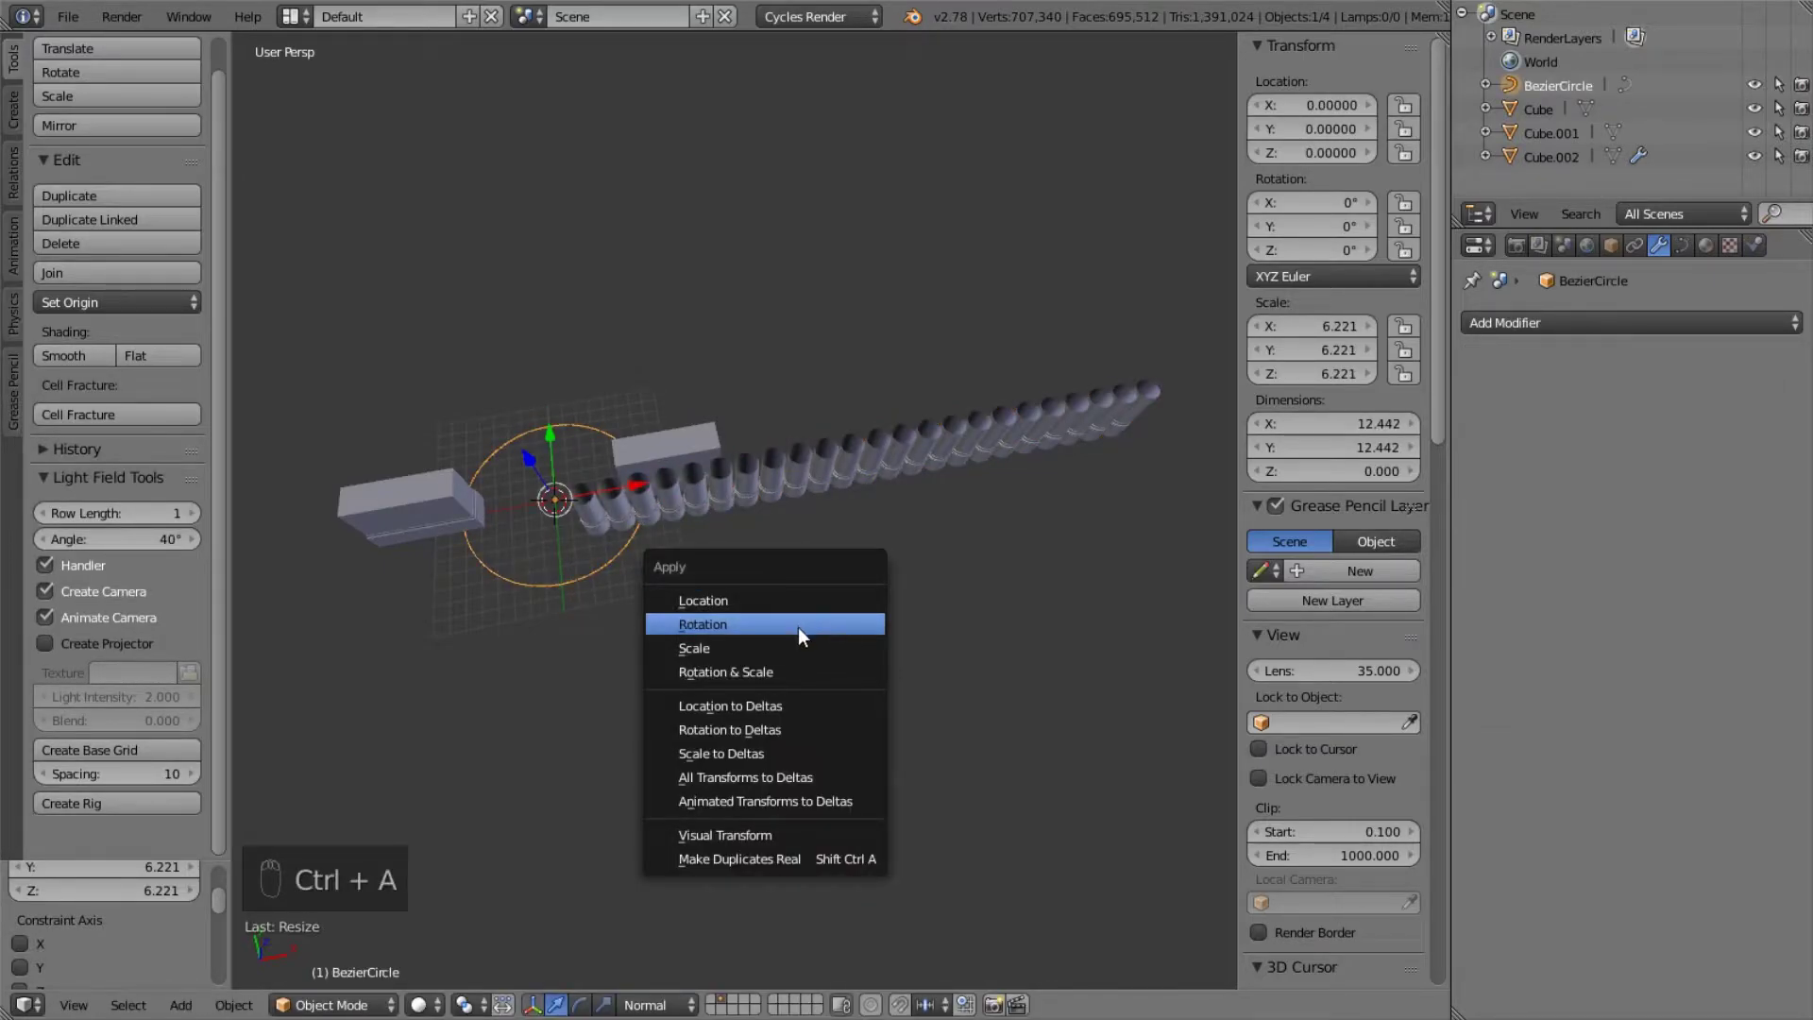
{"action": "left_click", "coordinate": [785, 646]}
{"action": "key", "text": "Tab"}
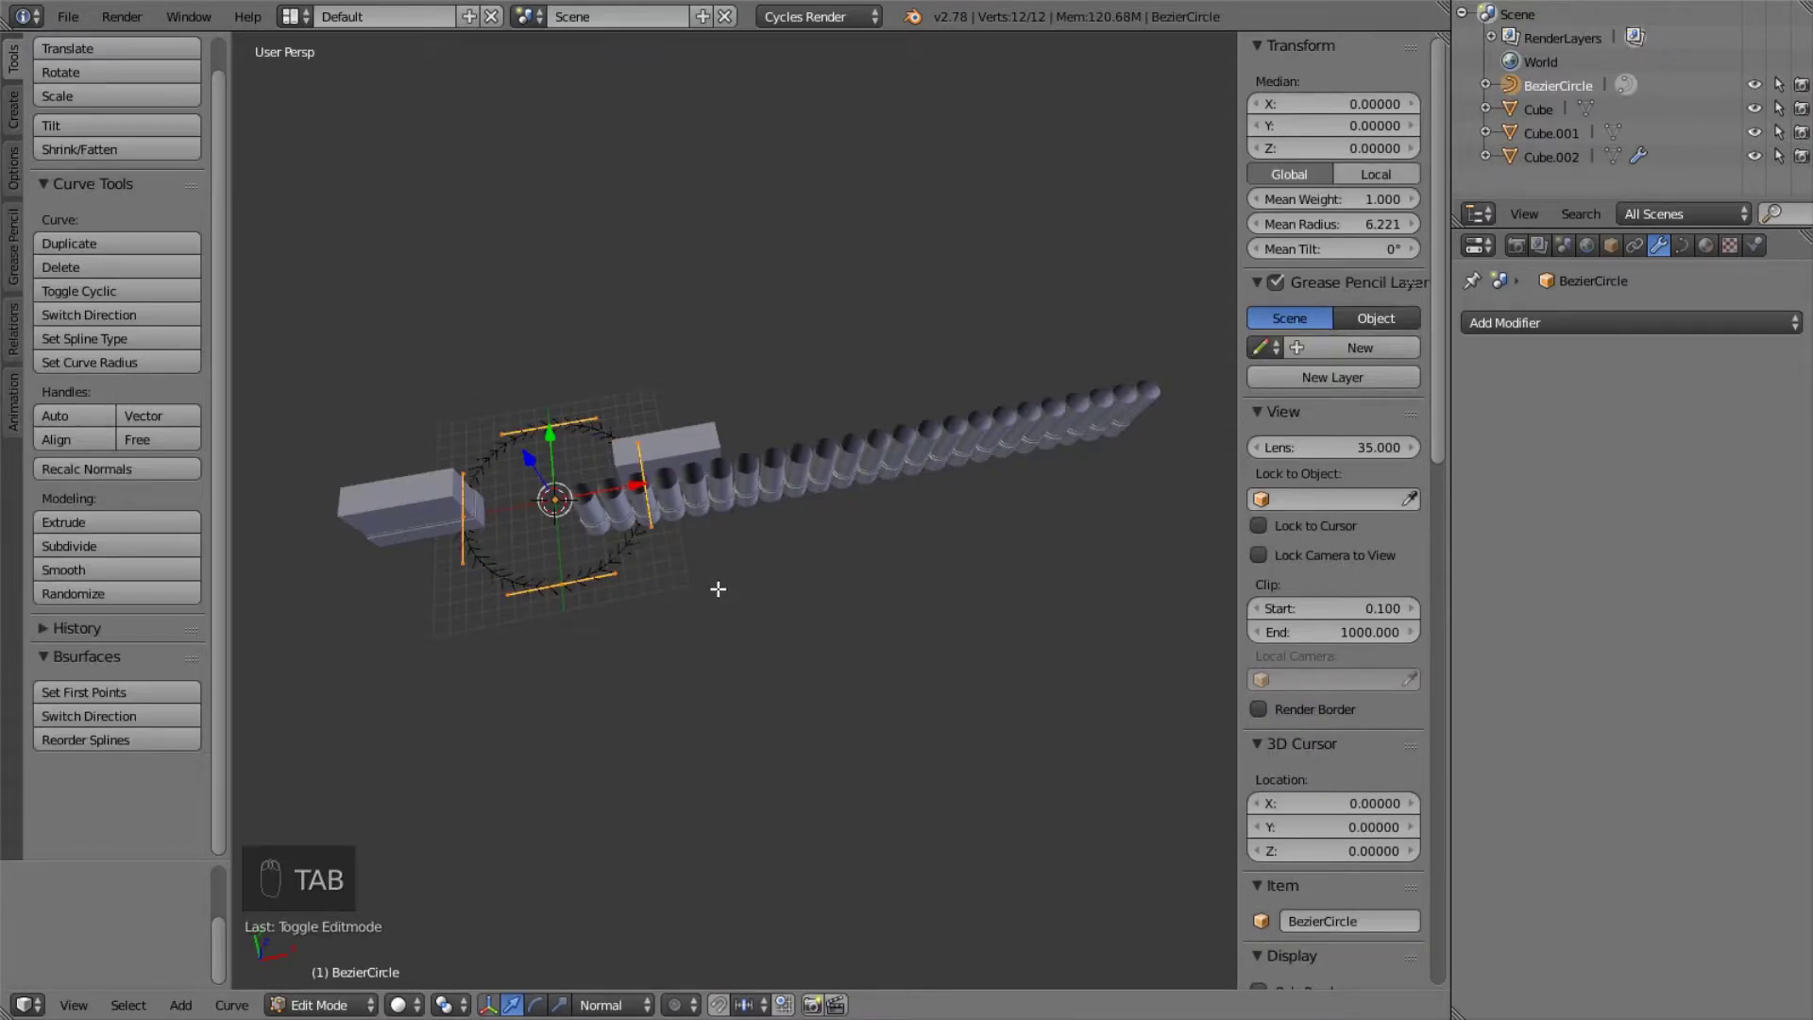
{"action": "key", "text": "Tab"}
- Scale the Bezier circle down to about 0.567 to shorten the row of columns
{"action": "key", "text": "s"}
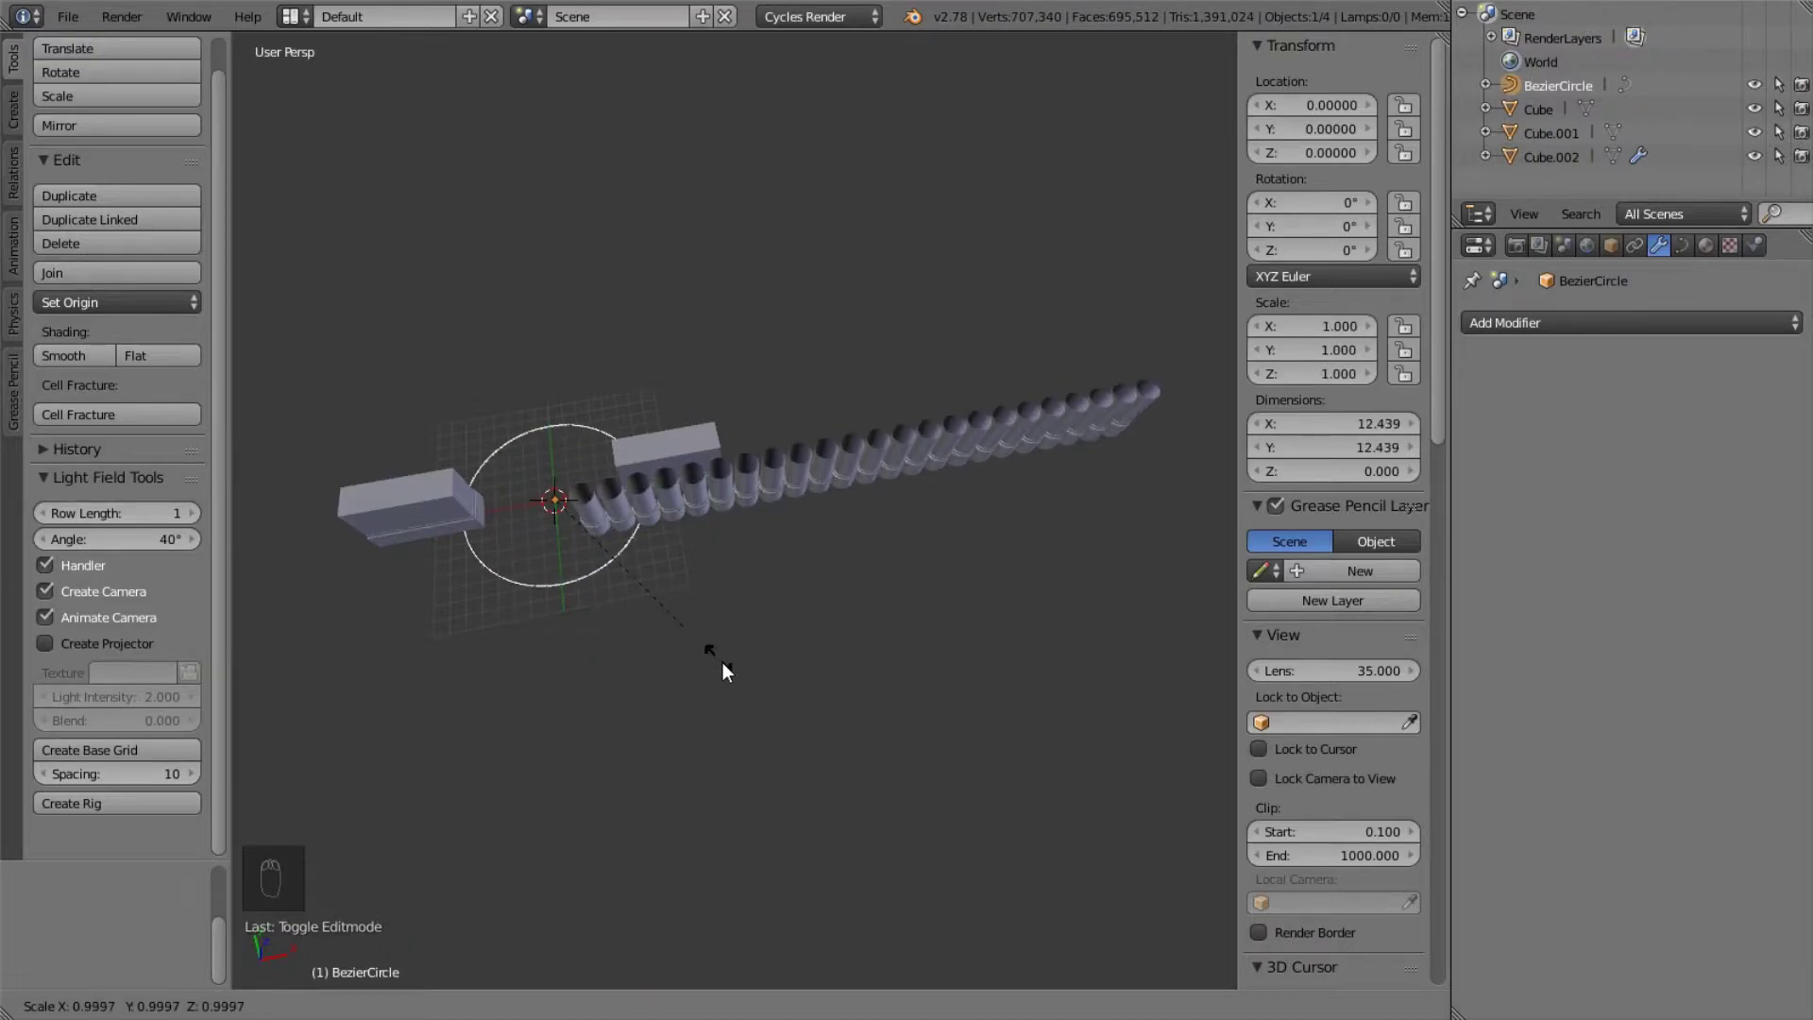
{"action": "left_click", "coordinate": [628, 576]}
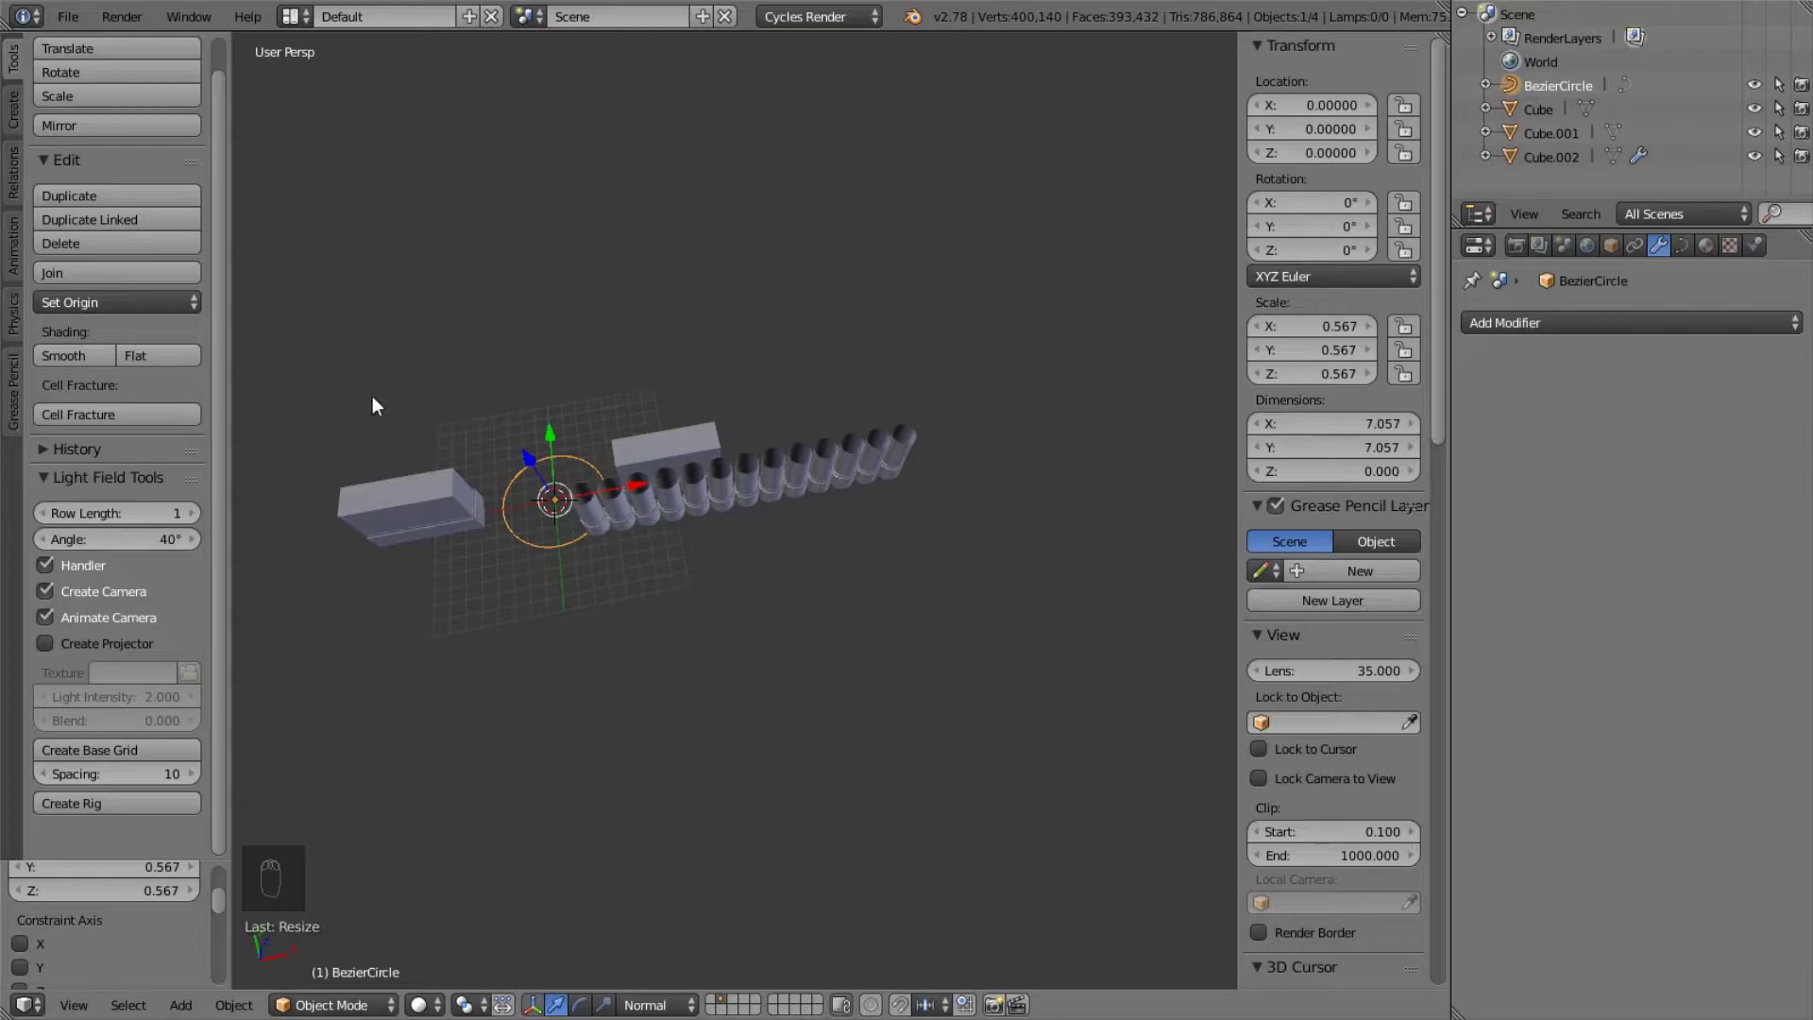
{"action": "key", "text": "Tab"}
{"action": "key", "text": "Tab"}
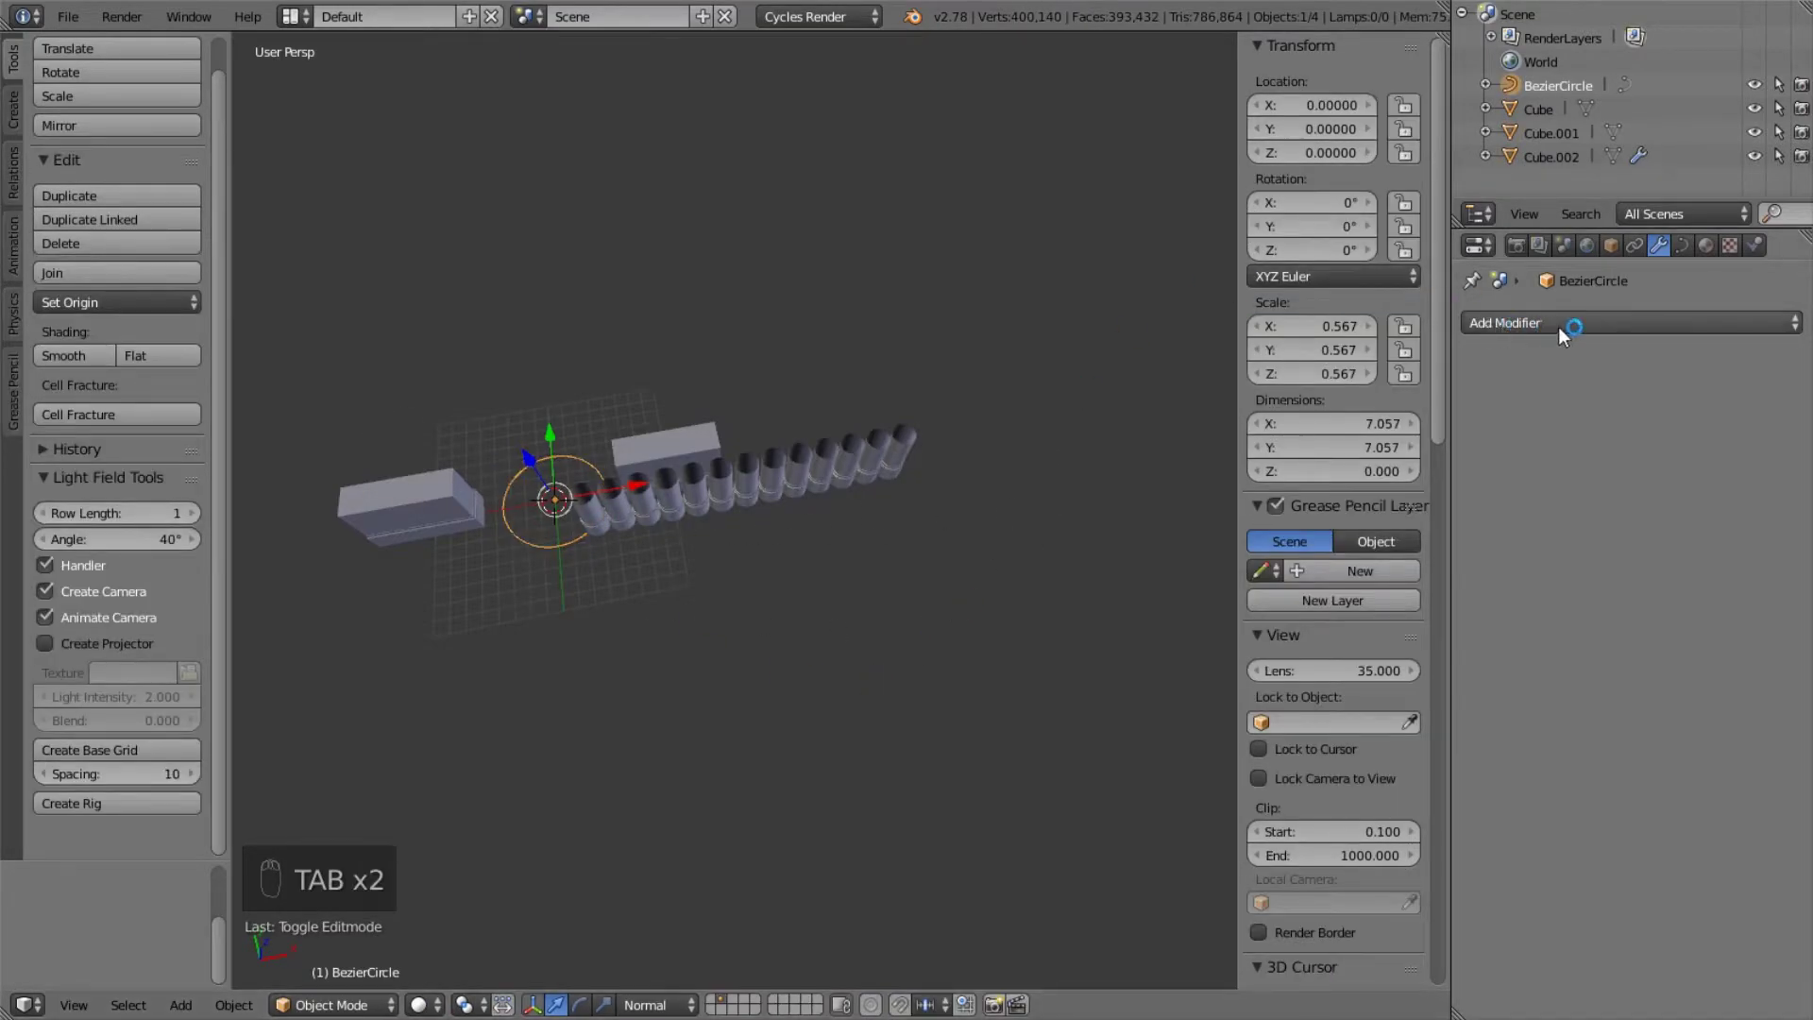
{"action": "left_click", "coordinate": [1559, 325]}
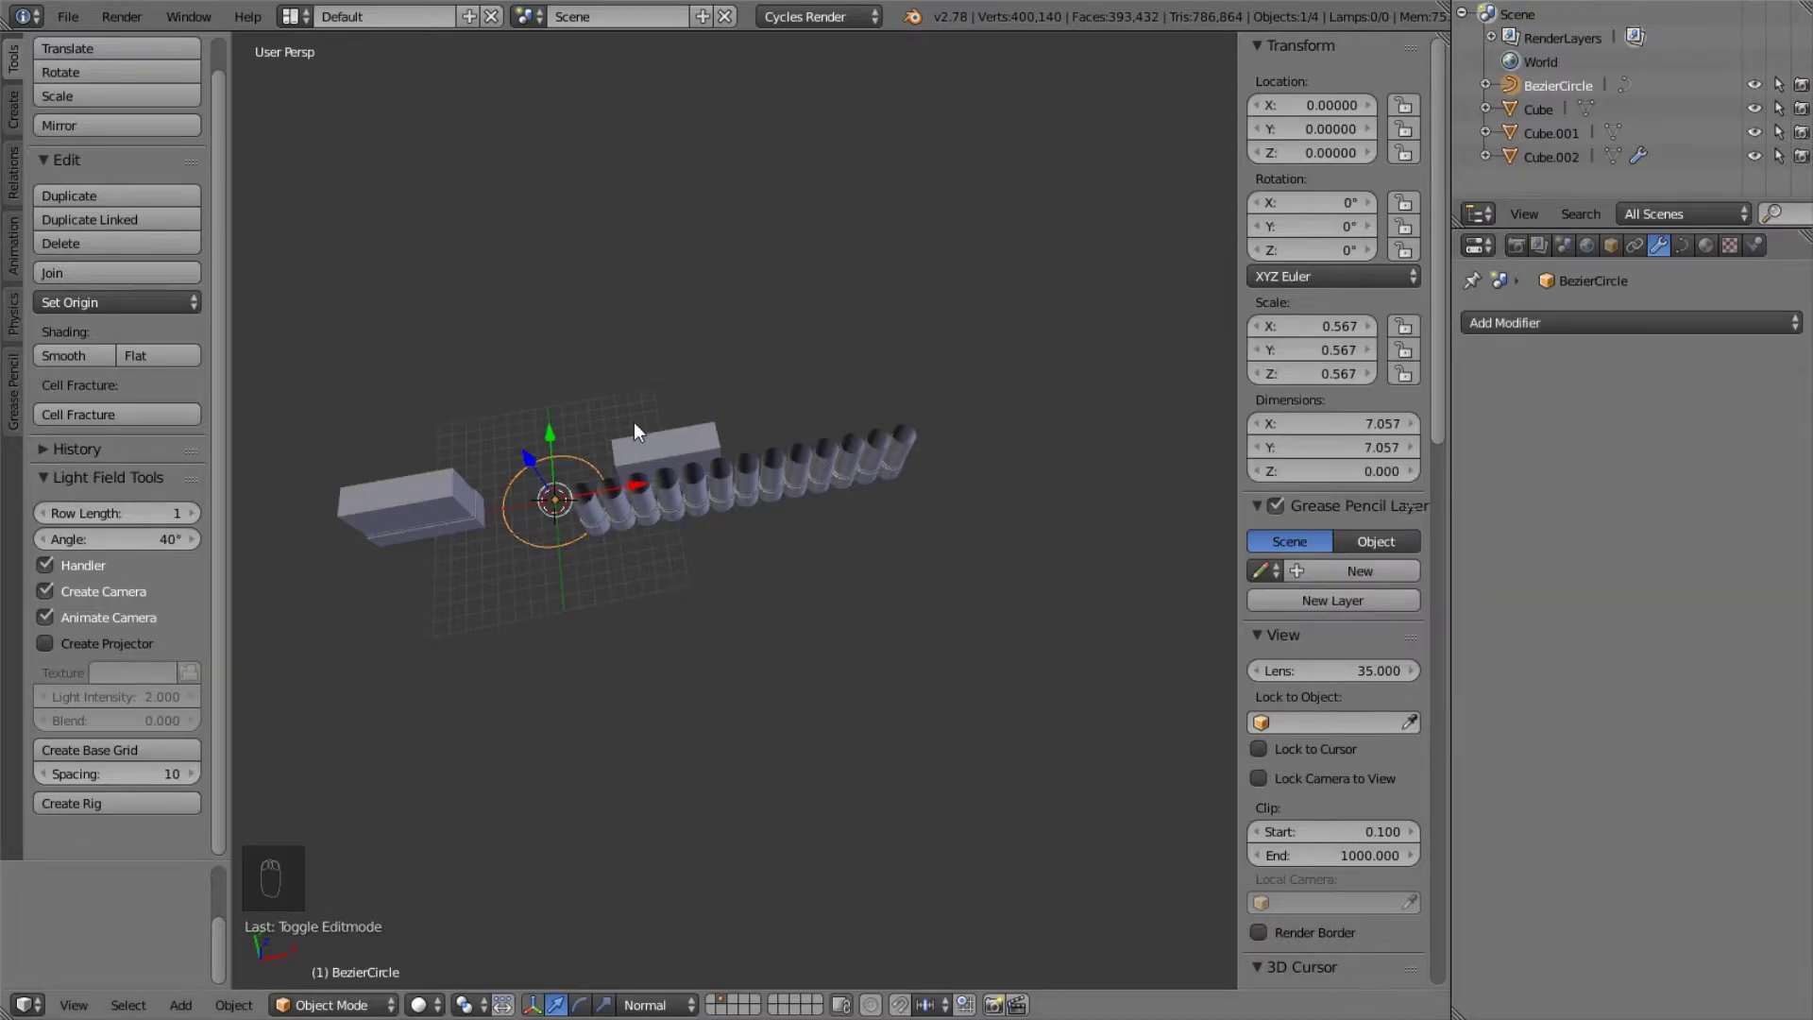
- Delete the Bezier circle and return the column Array's fit type to Fixed Count
{"action": "key", "text": "x"}
{"action": "left_click", "coordinate": [736, 546]}
{"action": "right_click", "coordinate": [593, 515]}
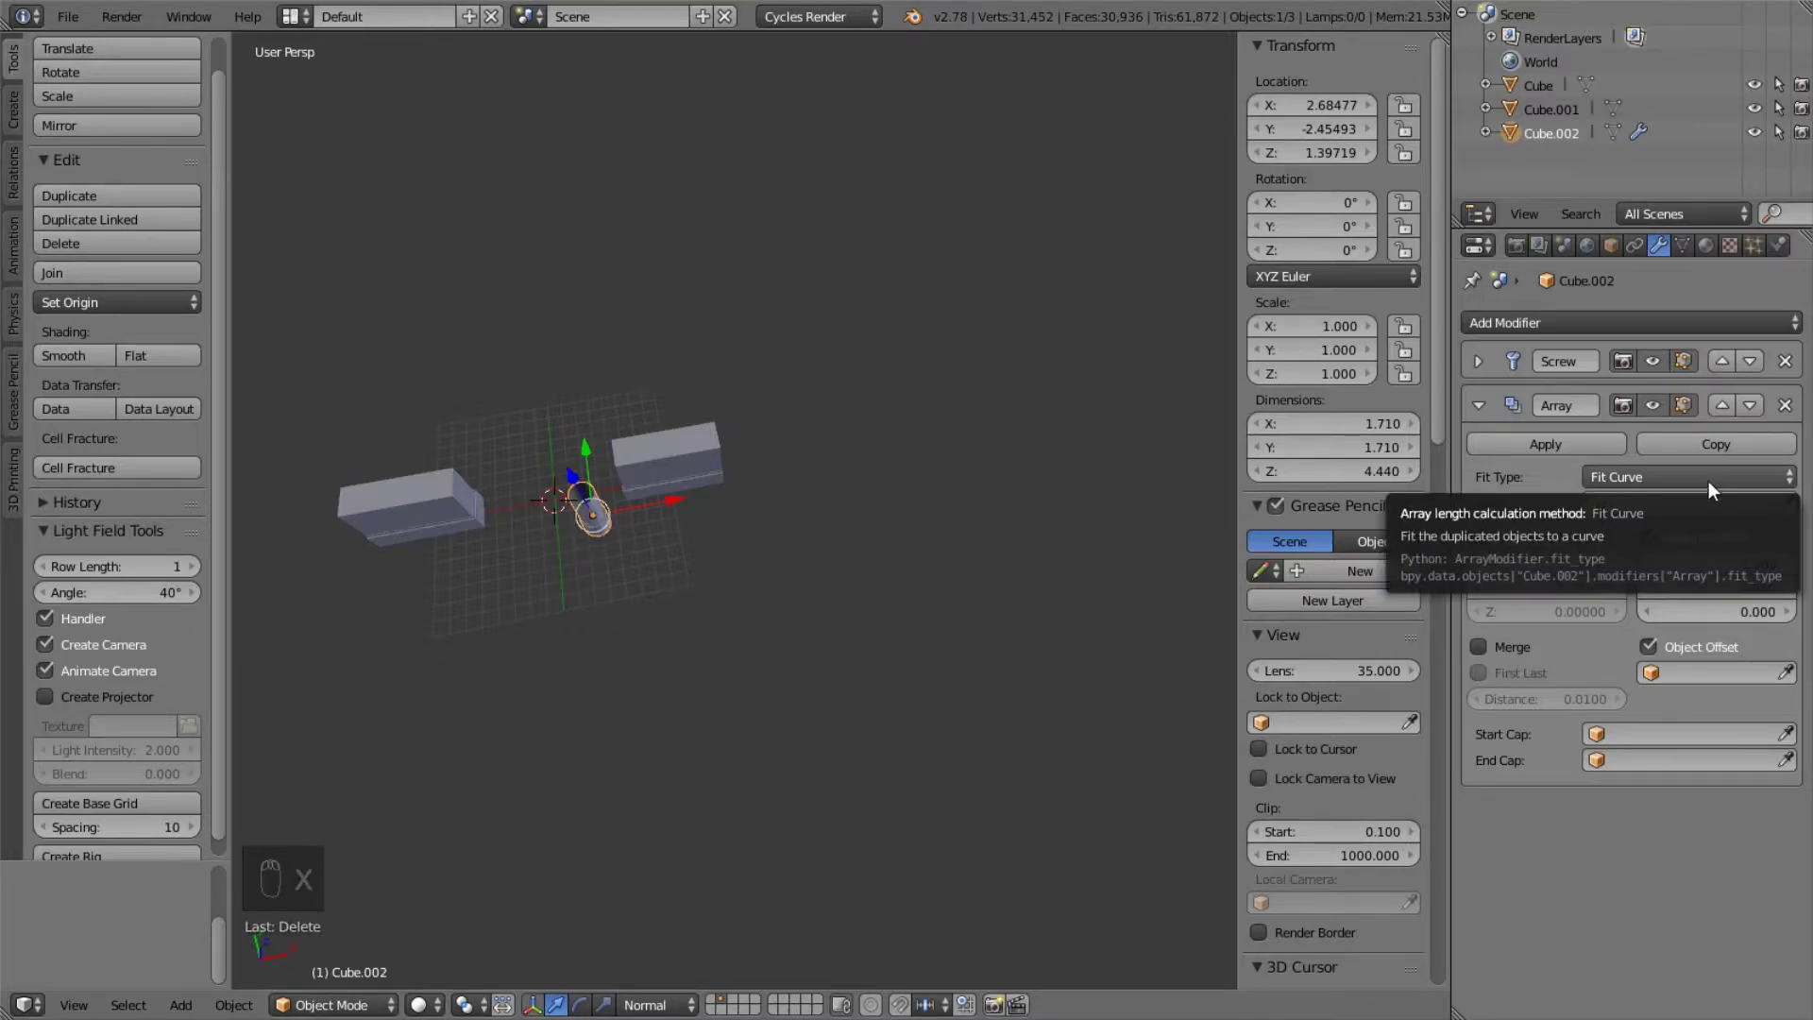
{"action": "left_click", "coordinate": [1680, 476]}
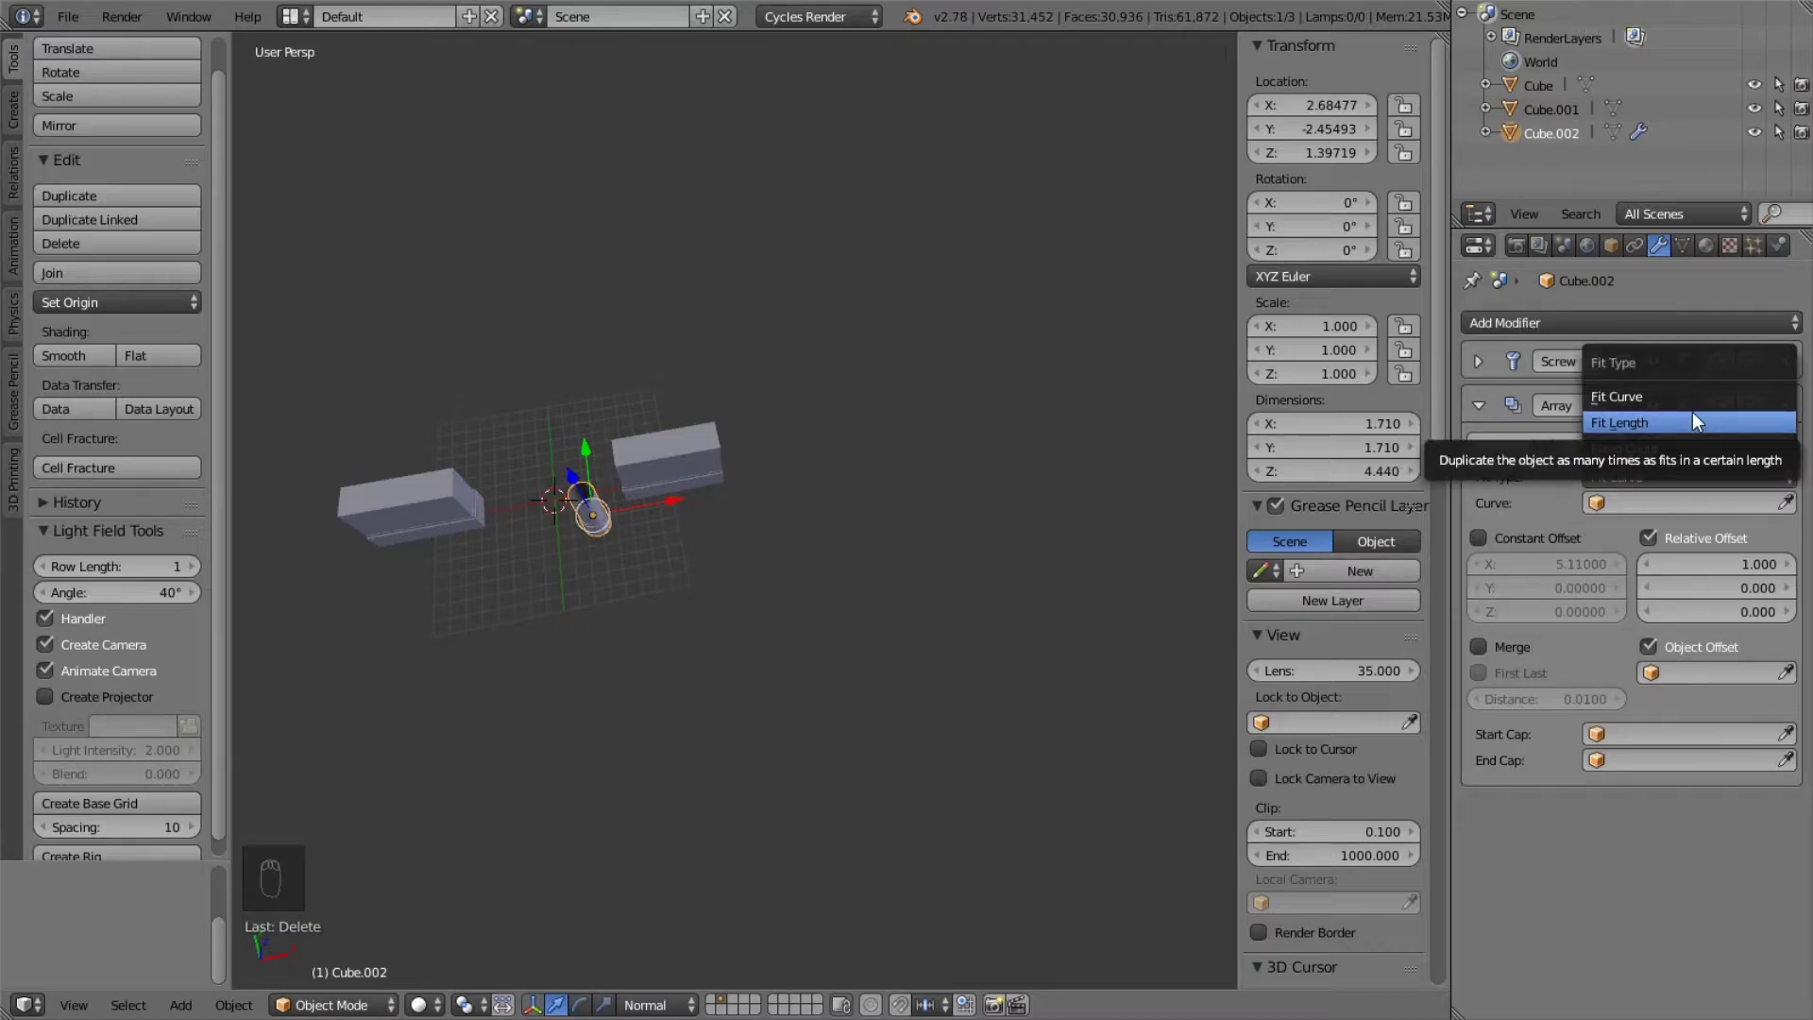
{"action": "left_click", "coordinate": [1669, 444]}
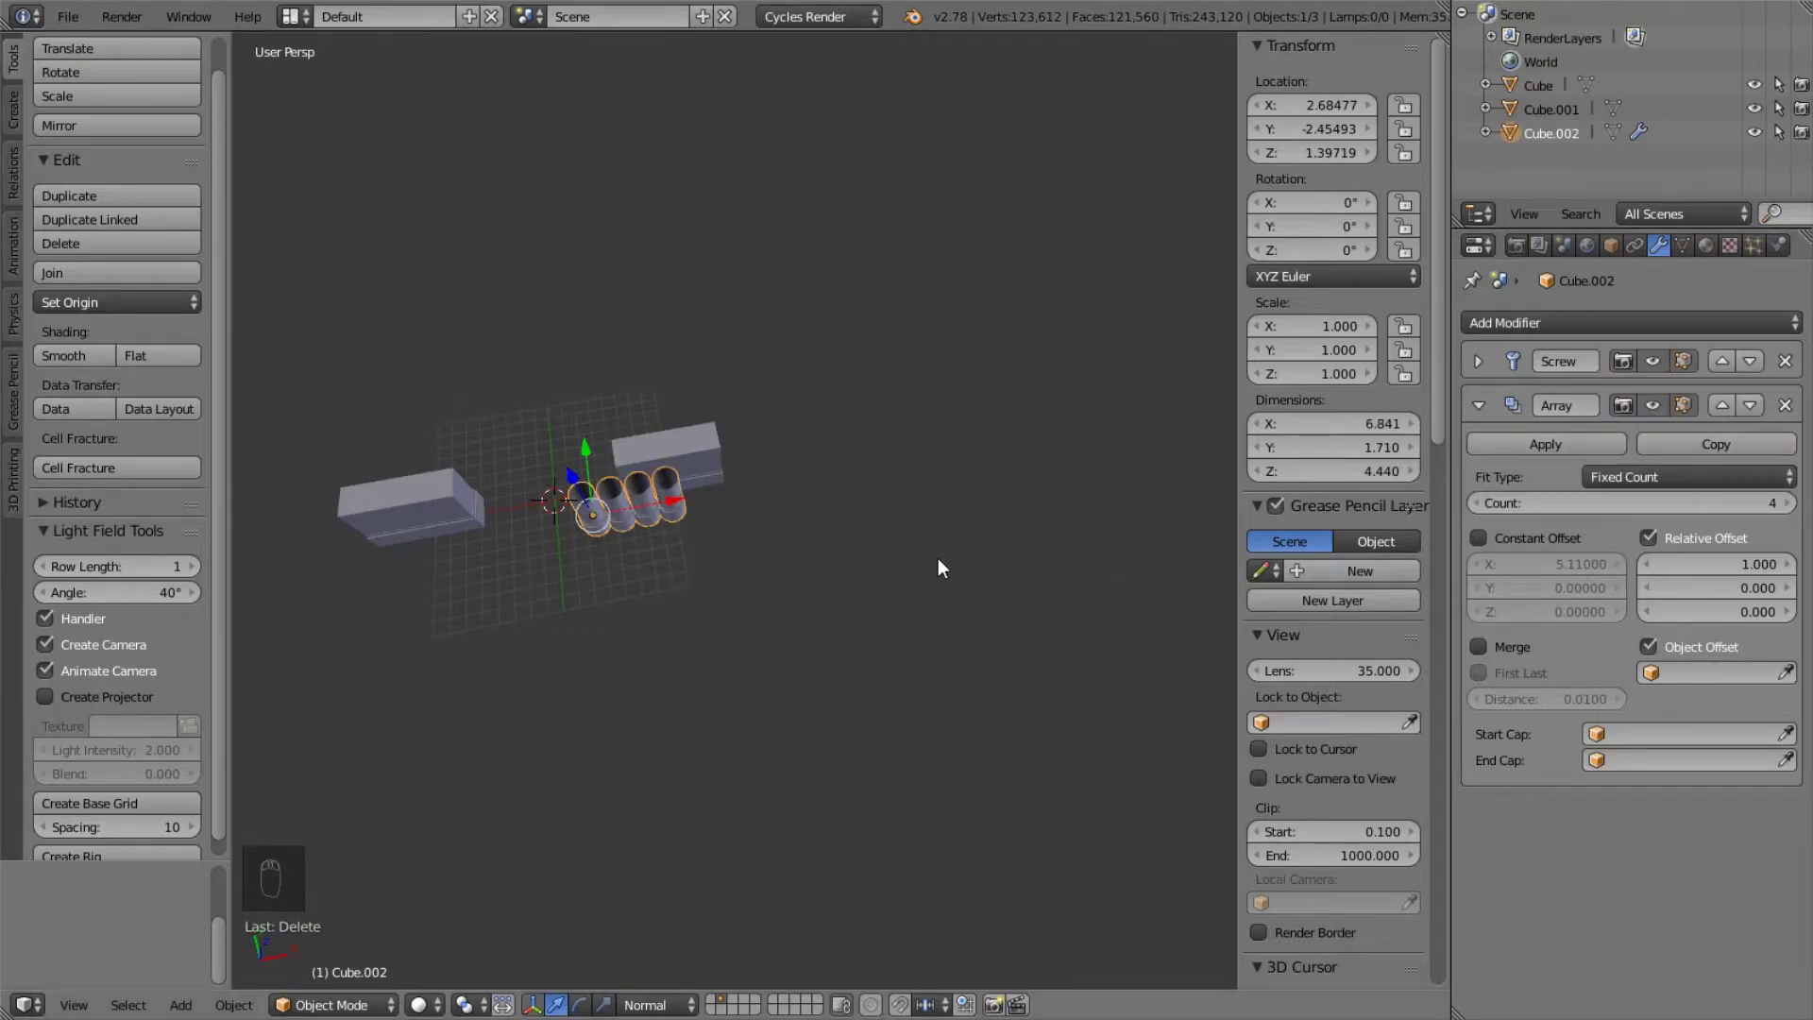
- Join the two wall blocks into one object and set its origin to the geometry's median center
{"action": "middle_click_drag", "start_coordinate": [708, 591], "coordinate": [817, 477]}
{"action": "scroll", "coordinate": [855, 469], "scroll_direction": "up", "scroll_amount": 5}
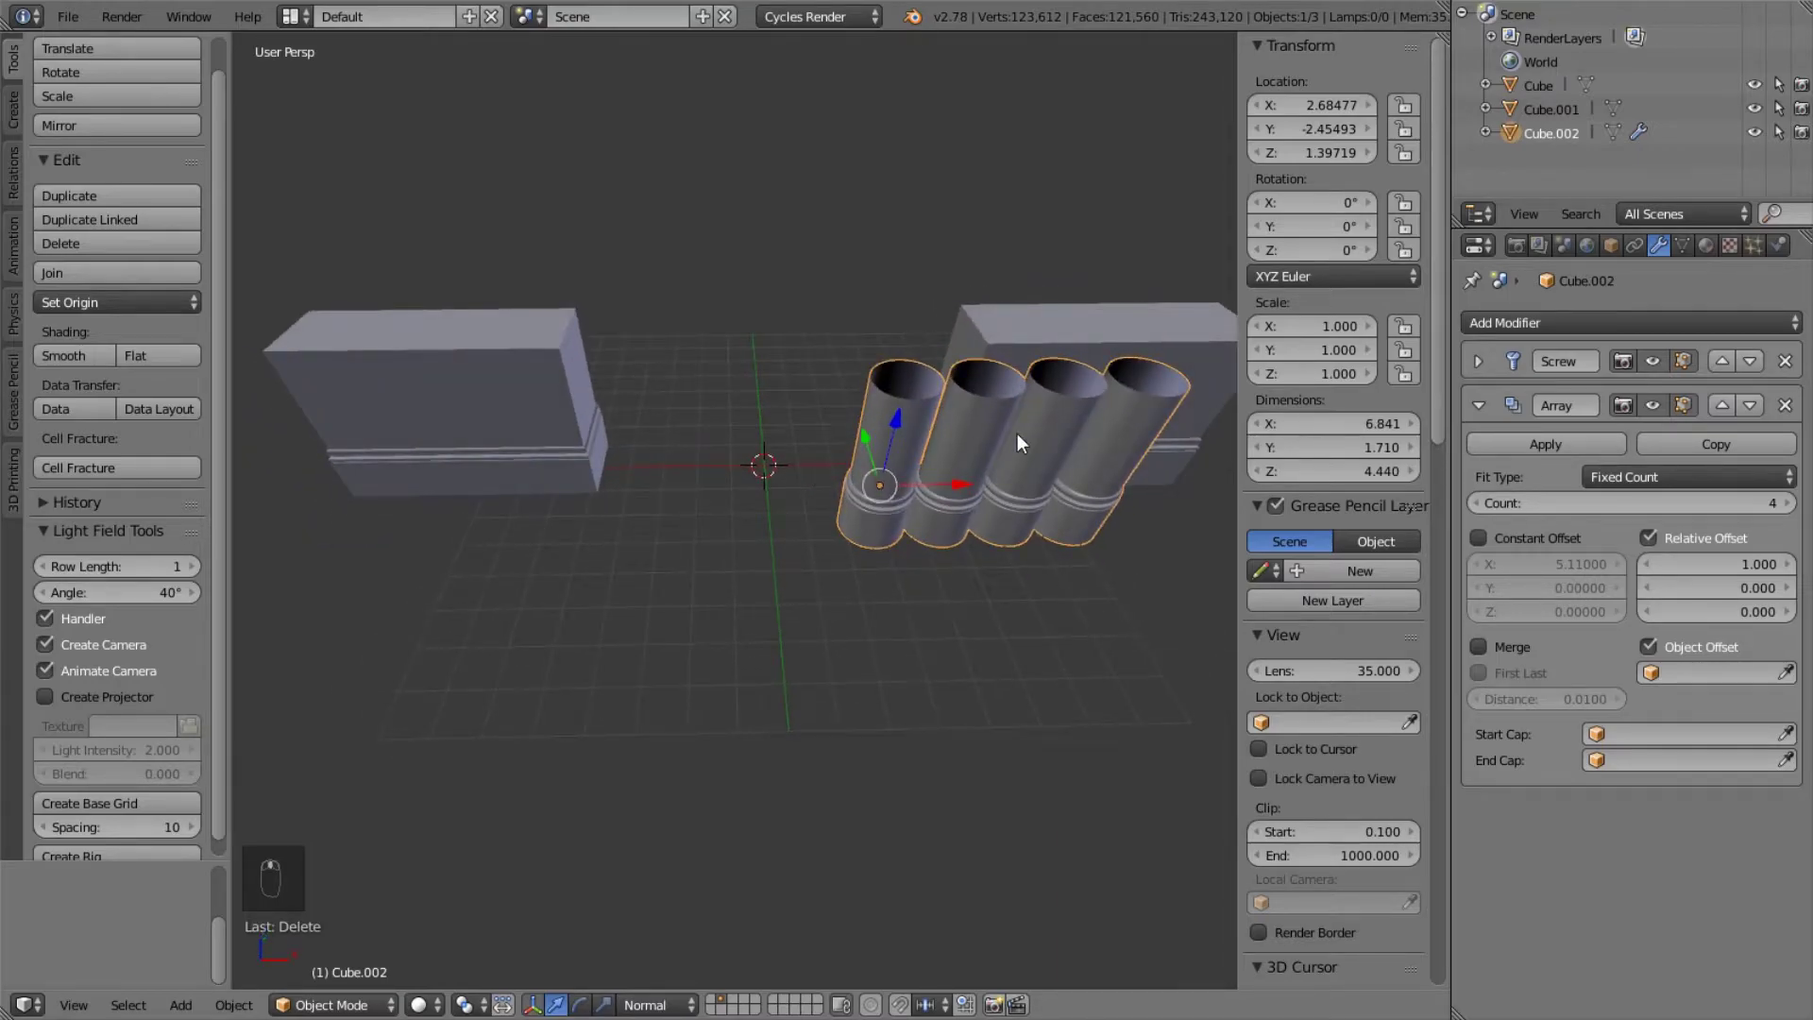
{"action": "right_click", "coordinate": [1030, 321]}
{"action": "right_click", "coordinate": [391, 393], "text": "shift"}
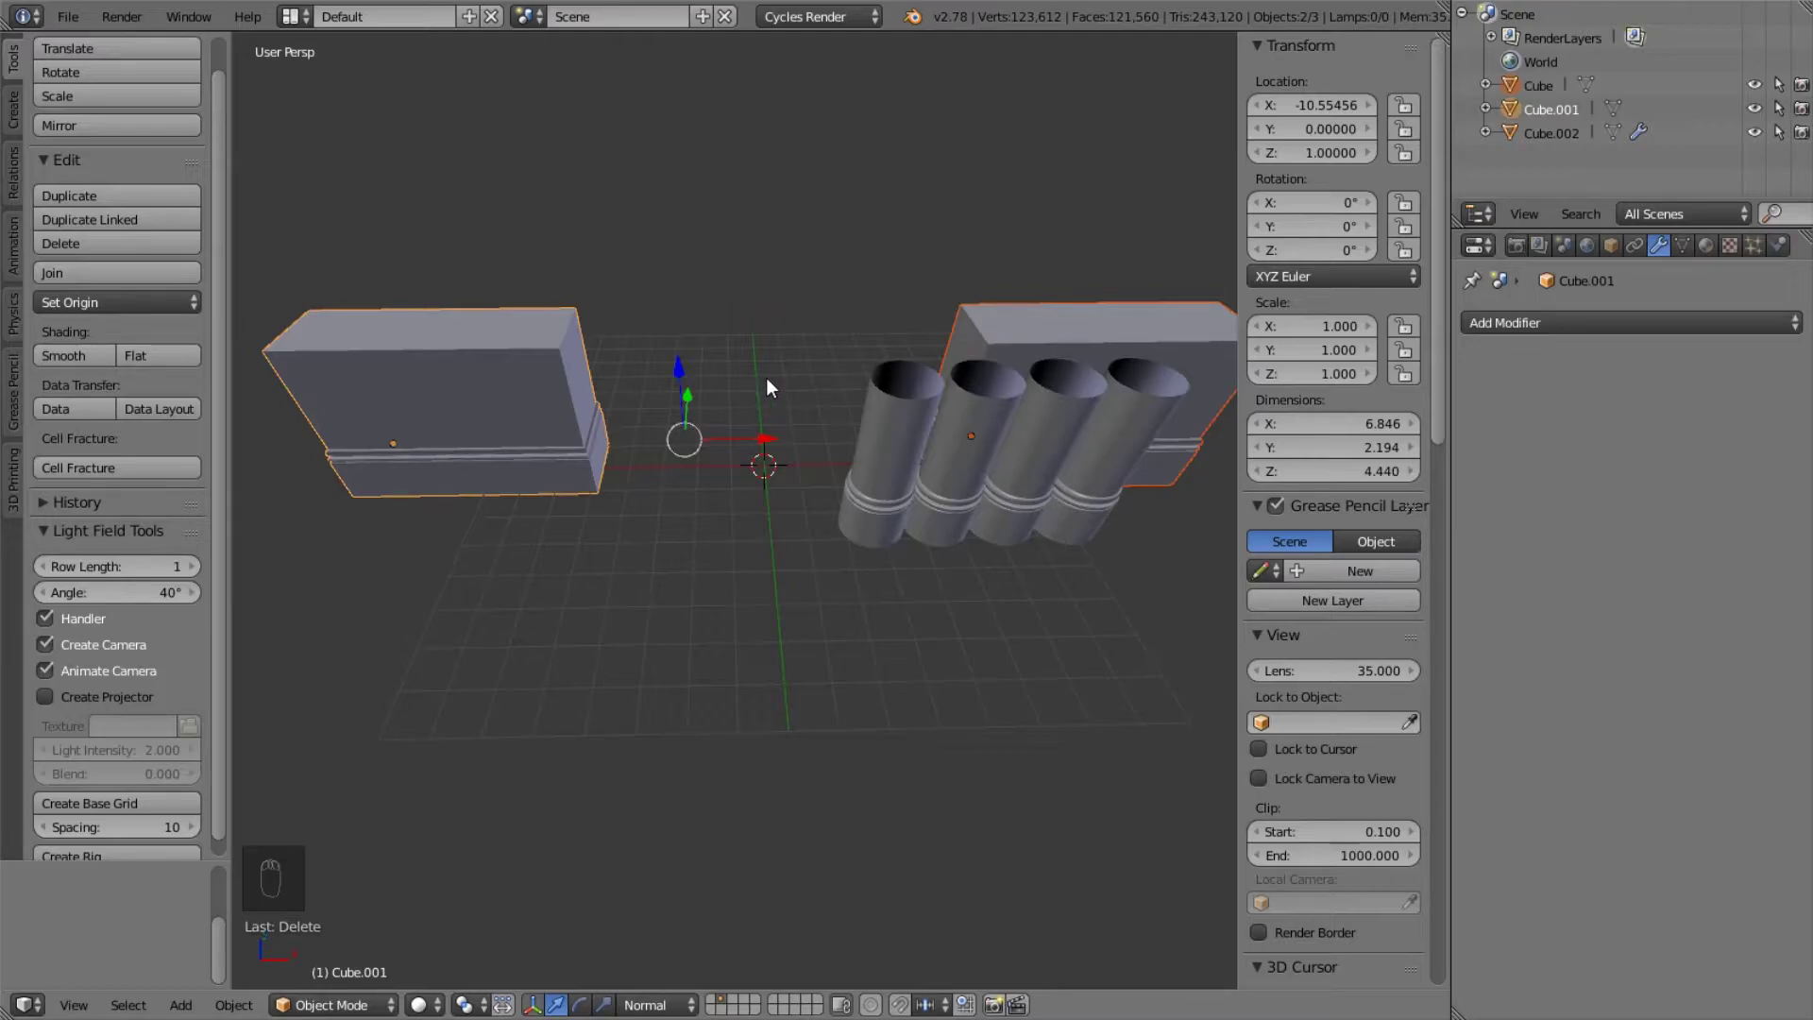
{"action": "key", "text": "ctrl+j"}
{"action": "middle_click_drag", "start_coordinate": [767, 378], "coordinate": [818, 372]}
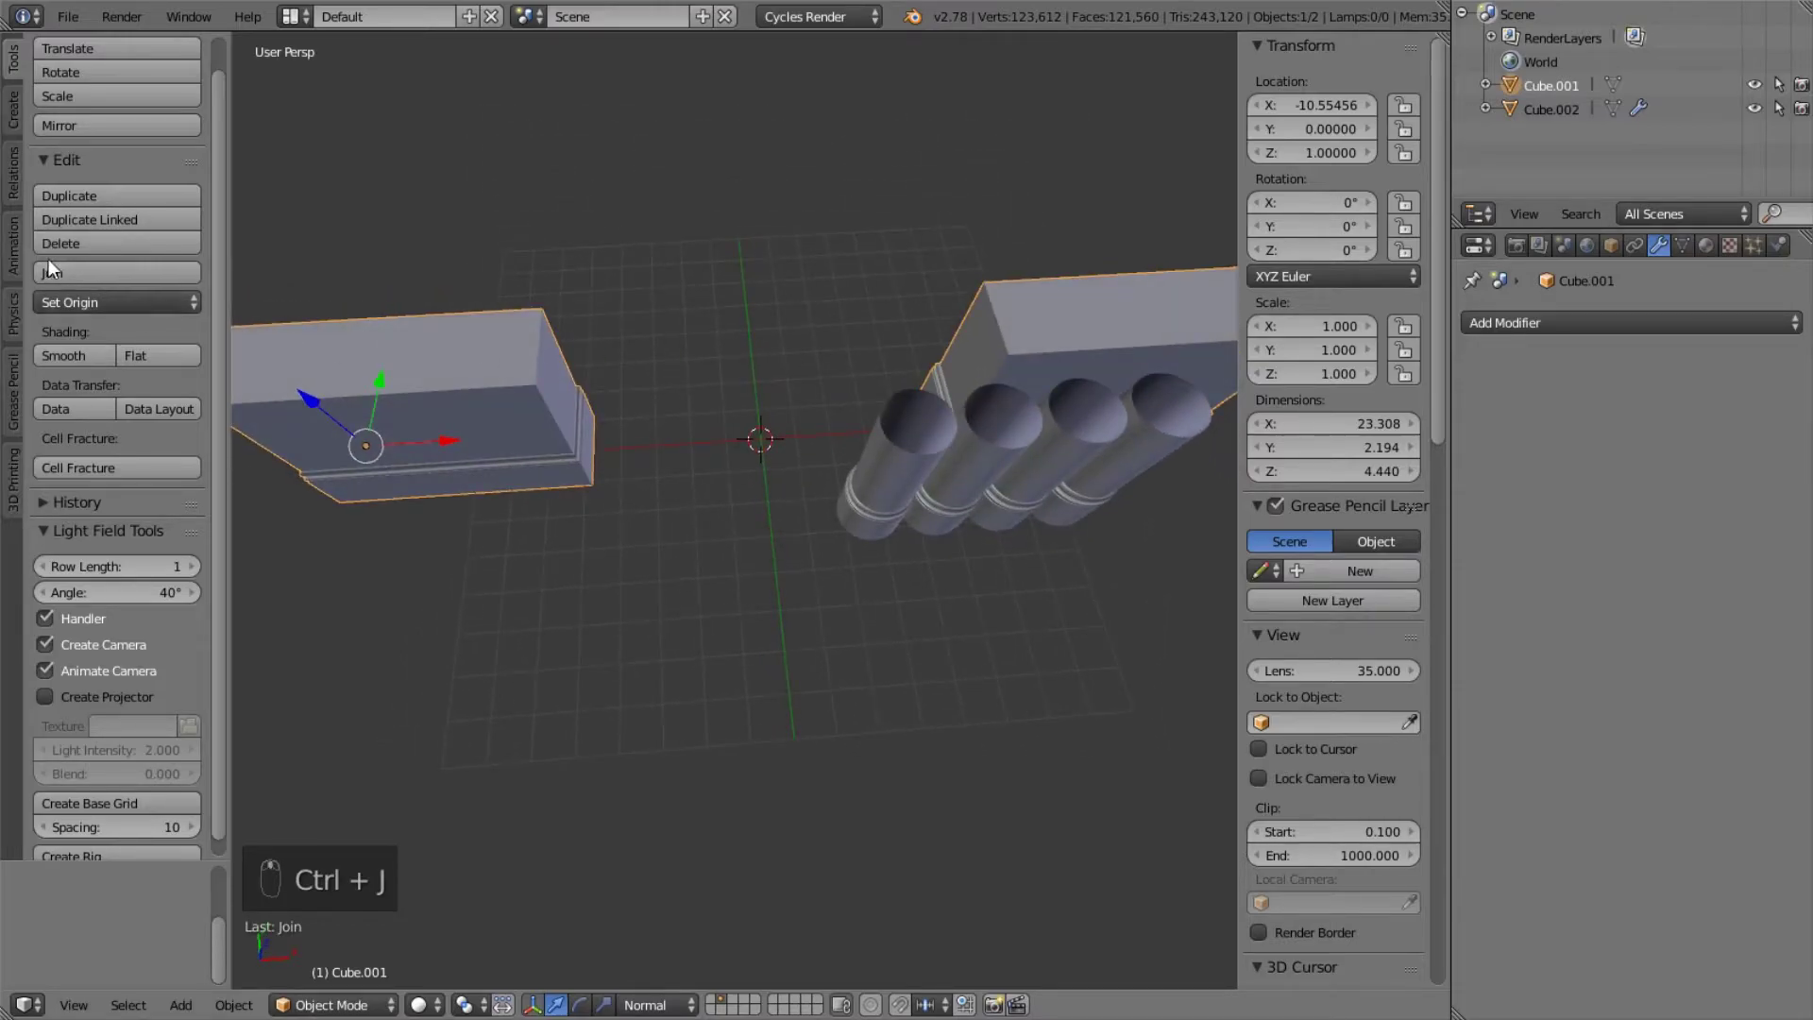
{"action": "left_click", "coordinate": [85, 303]}
{"action": "left_click", "coordinate": [174, 352]}
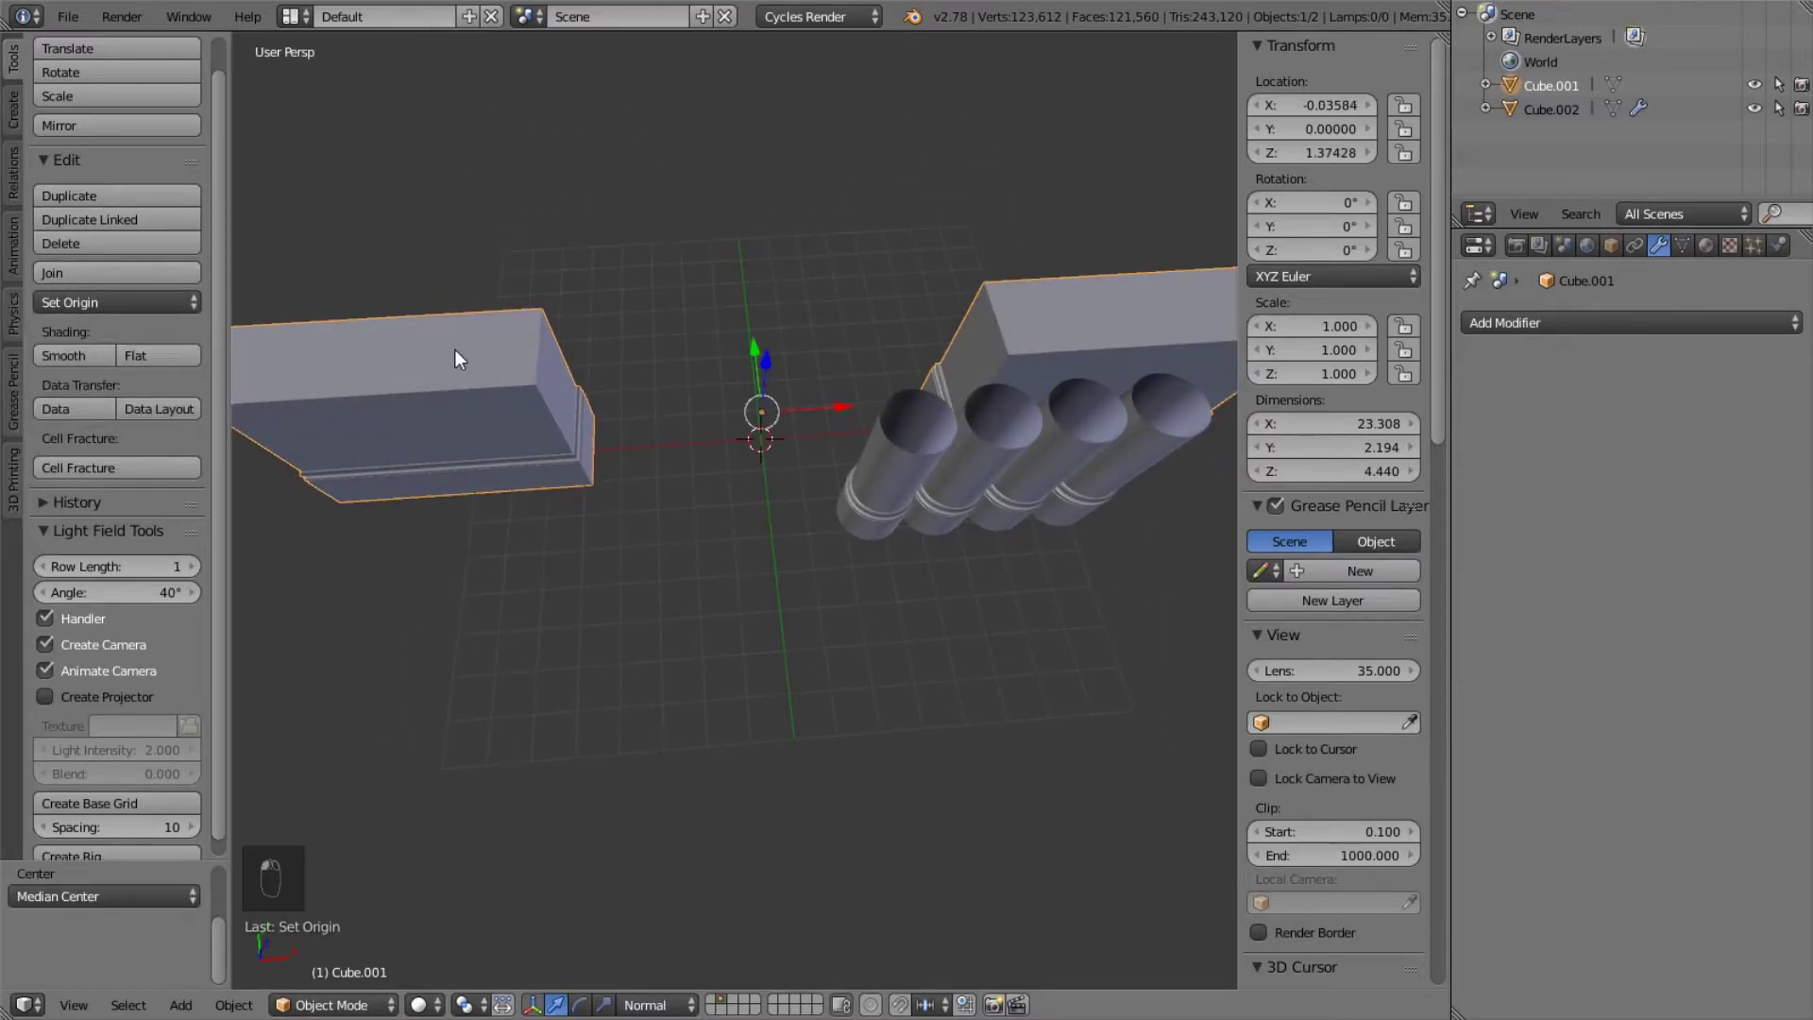
- Place the 3D cursor at the scene center and snap the joined wall object to it
{"action": "key", "text": "shift+s"}
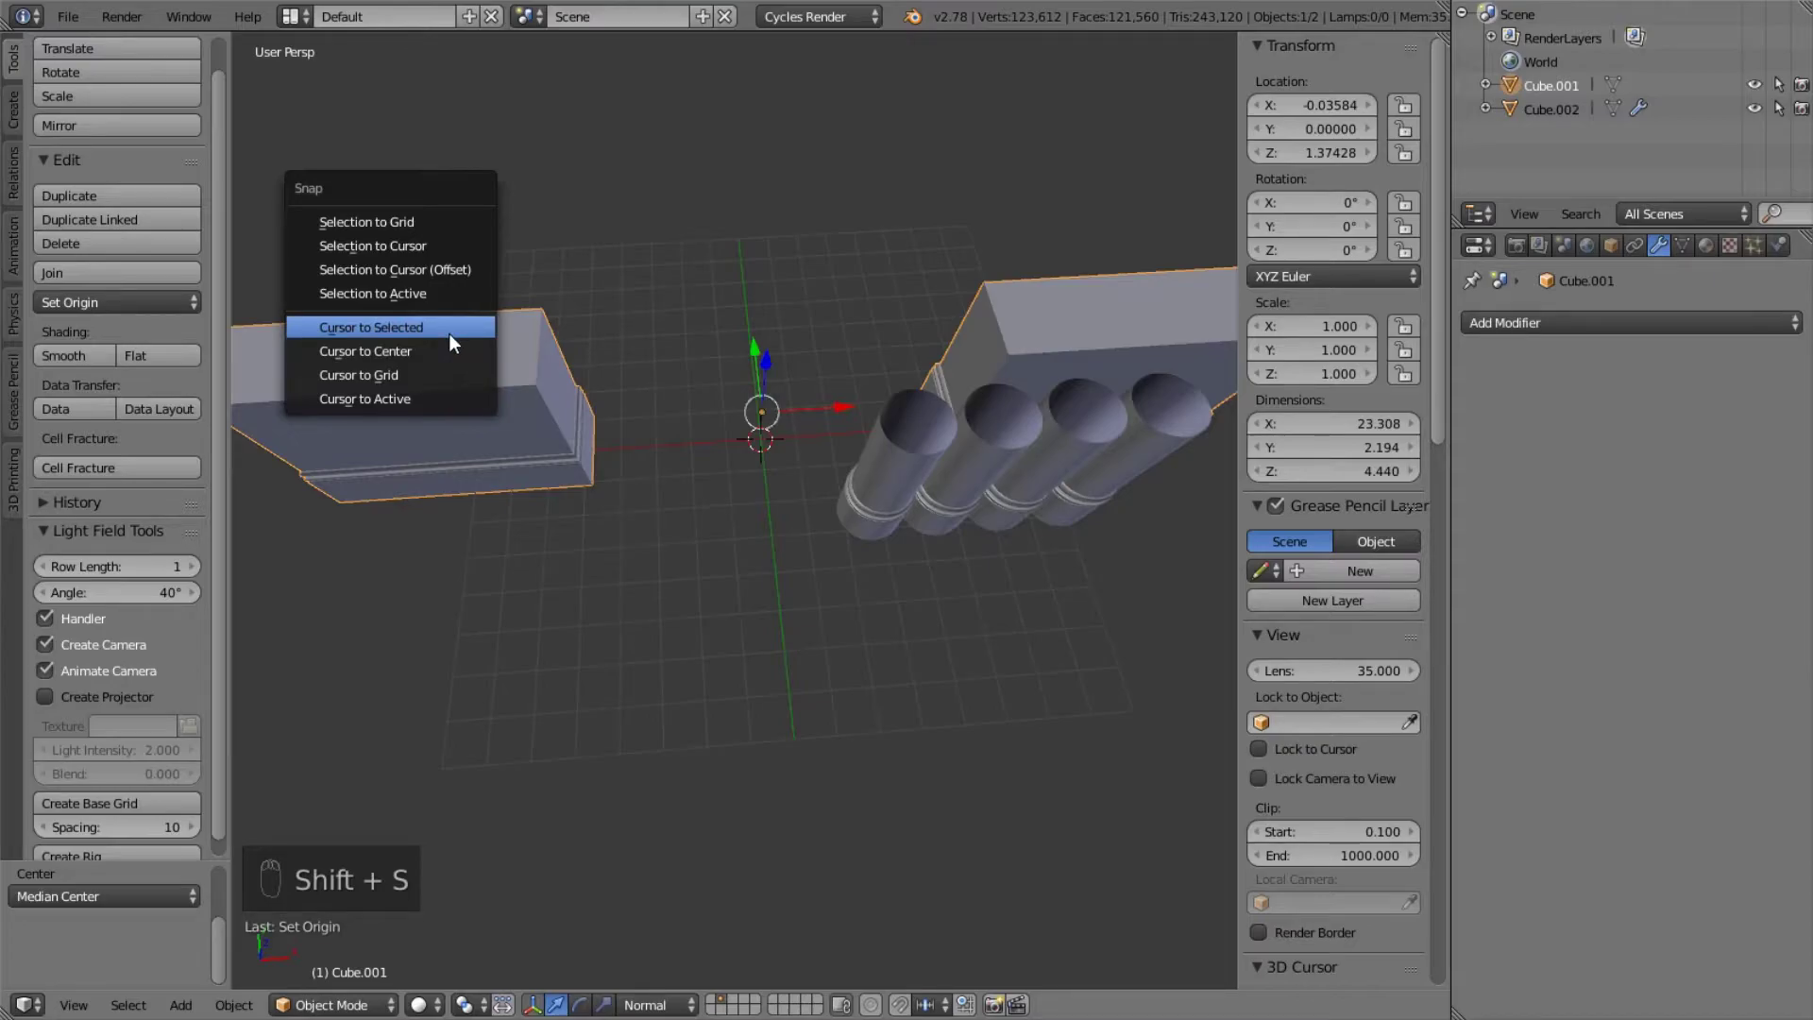
{"action": "left_click", "coordinate": [427, 347]}
{"action": "key", "text": "shift+s"}
{"action": "left_click", "coordinate": [408, 264]}
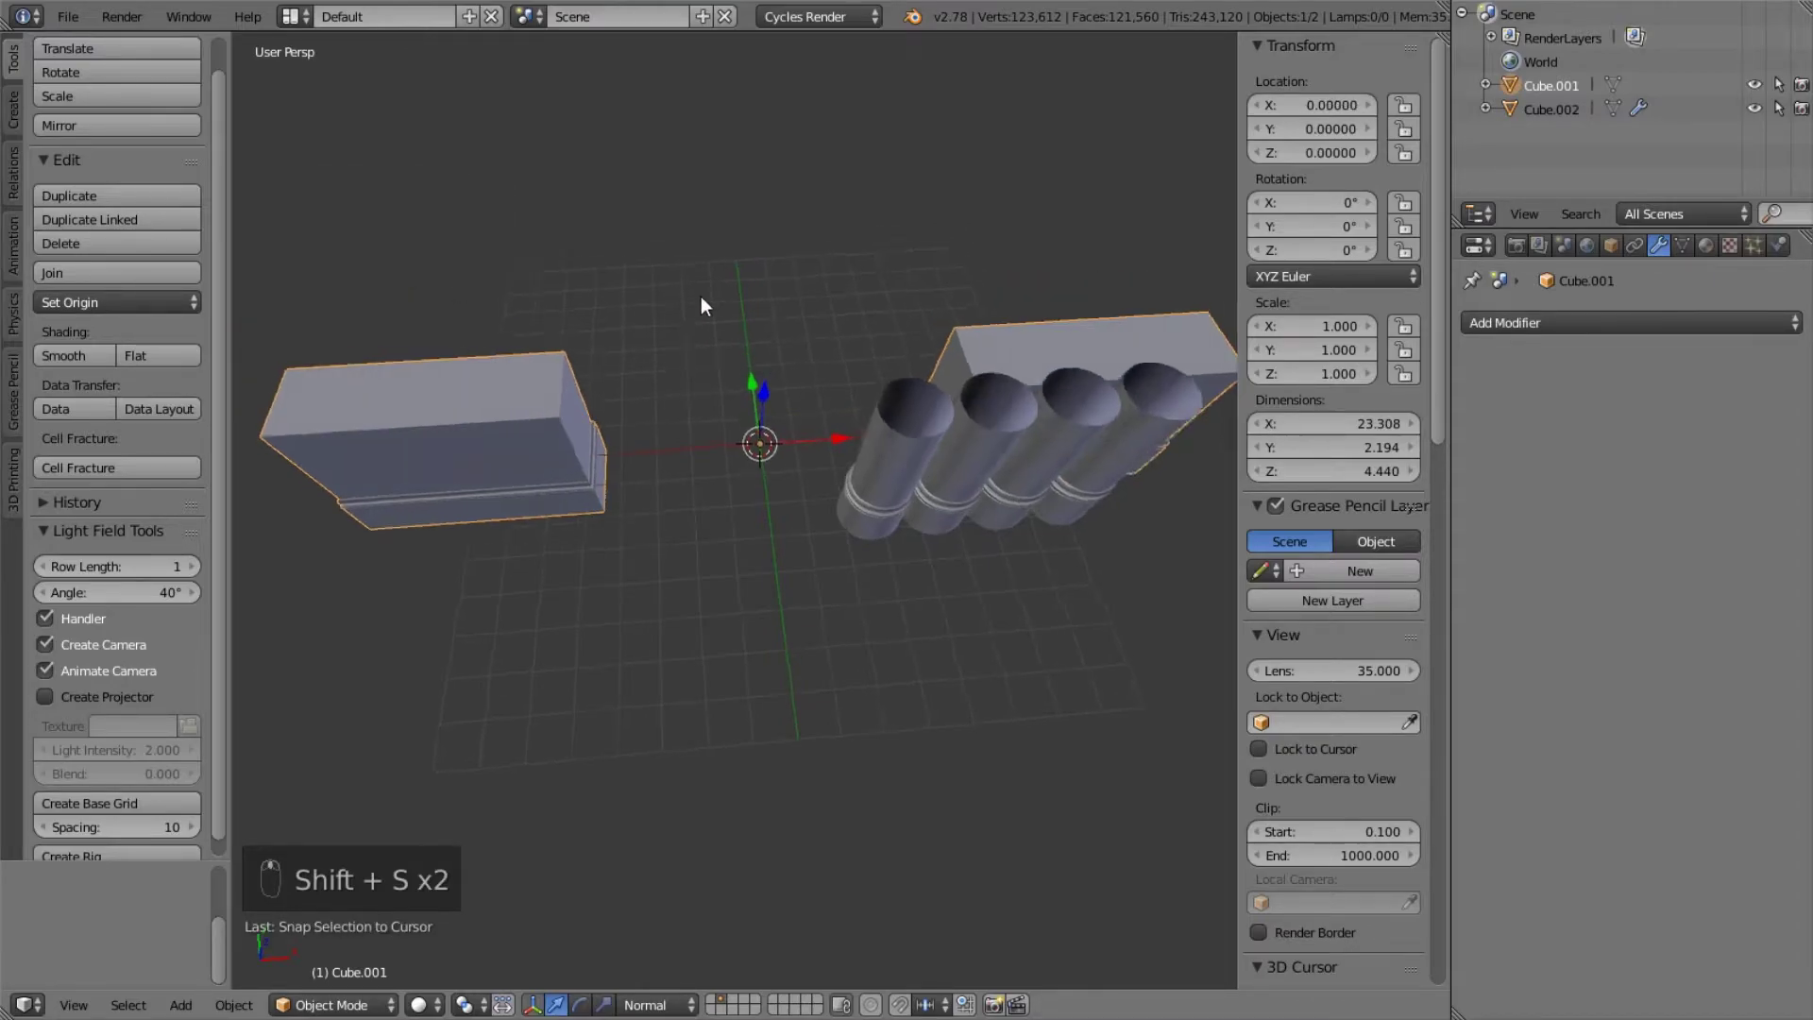
- Reduce the Array modifier's count on the round columns to 2
{"action": "middle_click_drag", "start_coordinate": [701, 297], "coordinate": [712, 242]}
{"action": "right_click", "coordinate": [903, 379]}
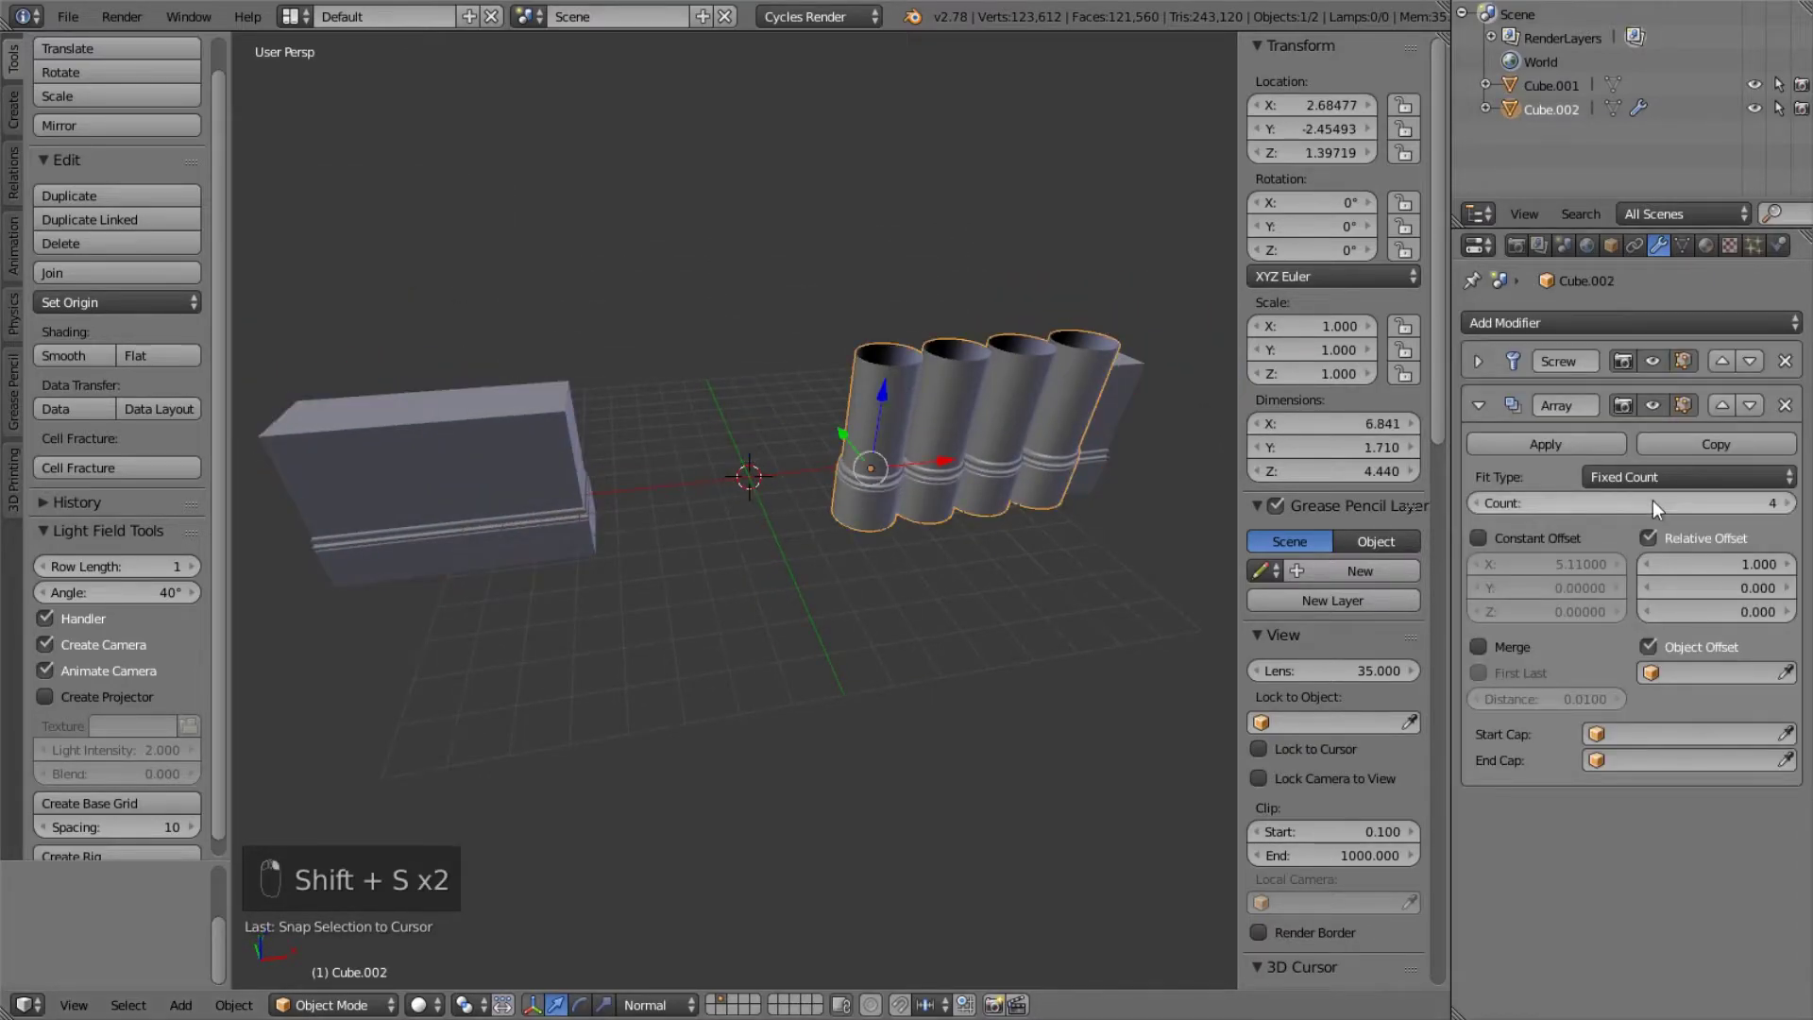
{"action": "left_click", "coordinate": [1481, 504]}
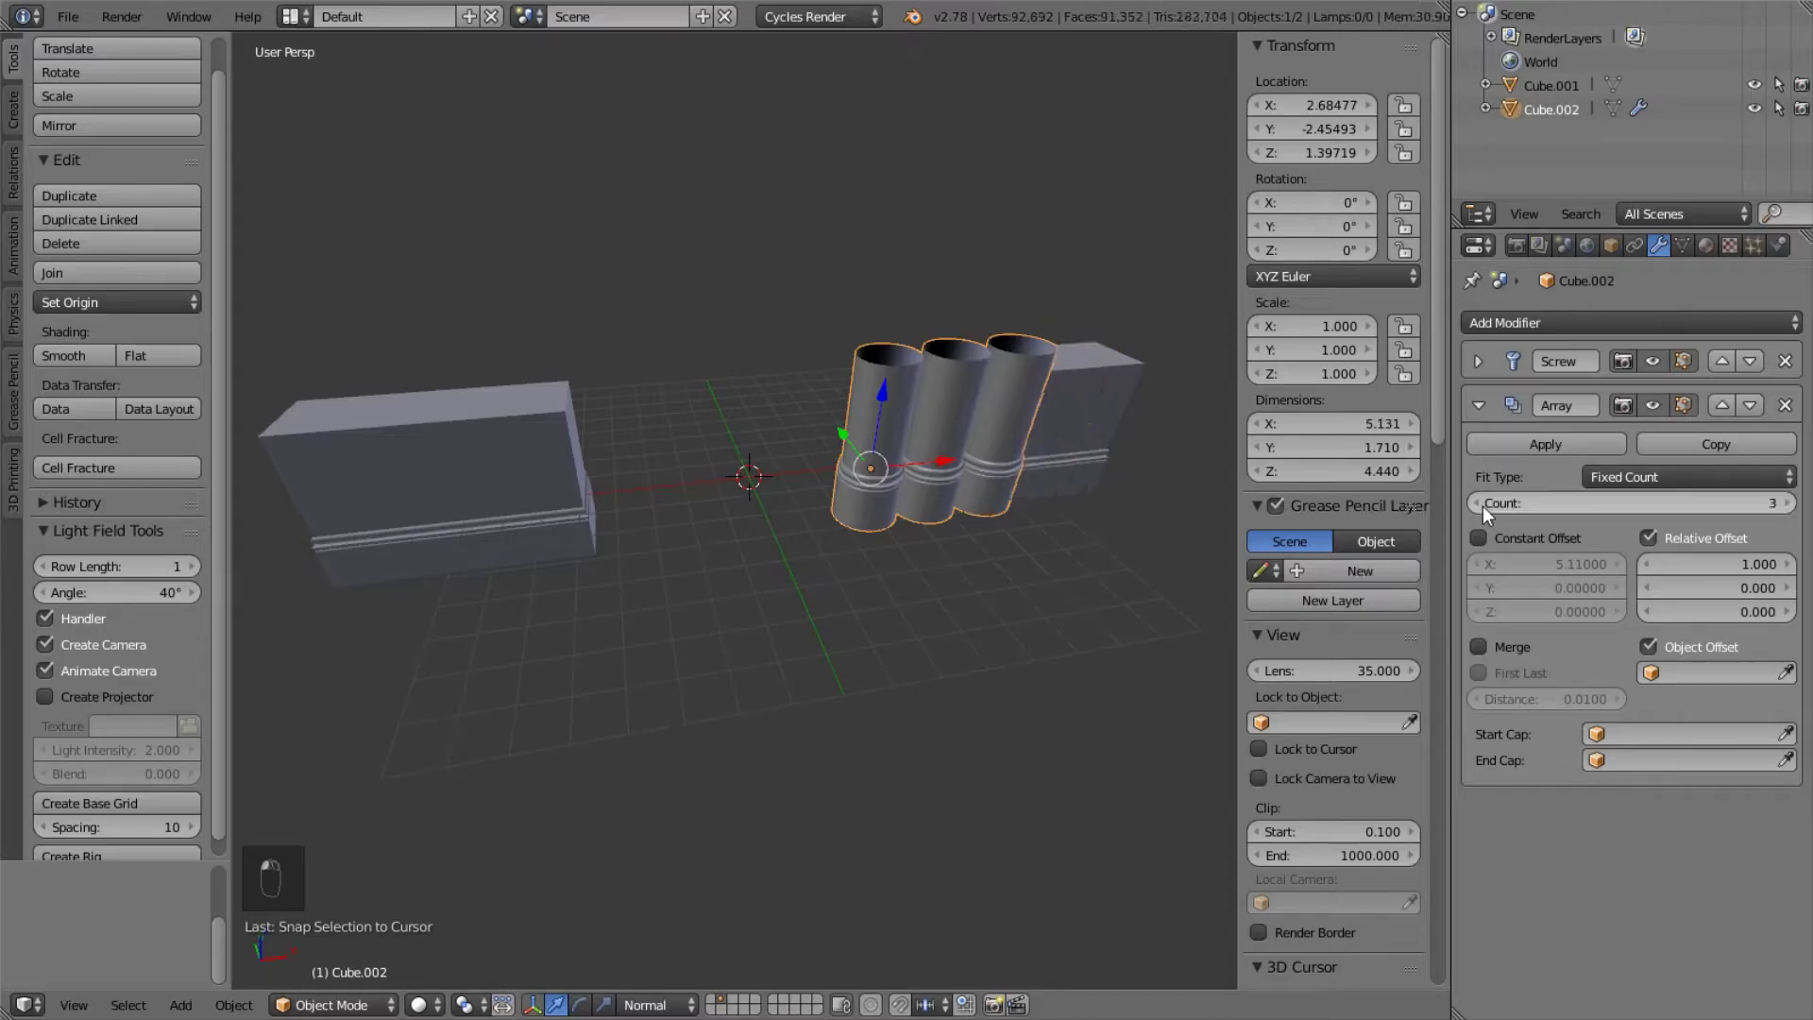
{"action": "left_click", "coordinate": [1481, 504]}
{"action": "middle_click_drag", "start_coordinate": [834, 451], "coordinate": [799, 426]}
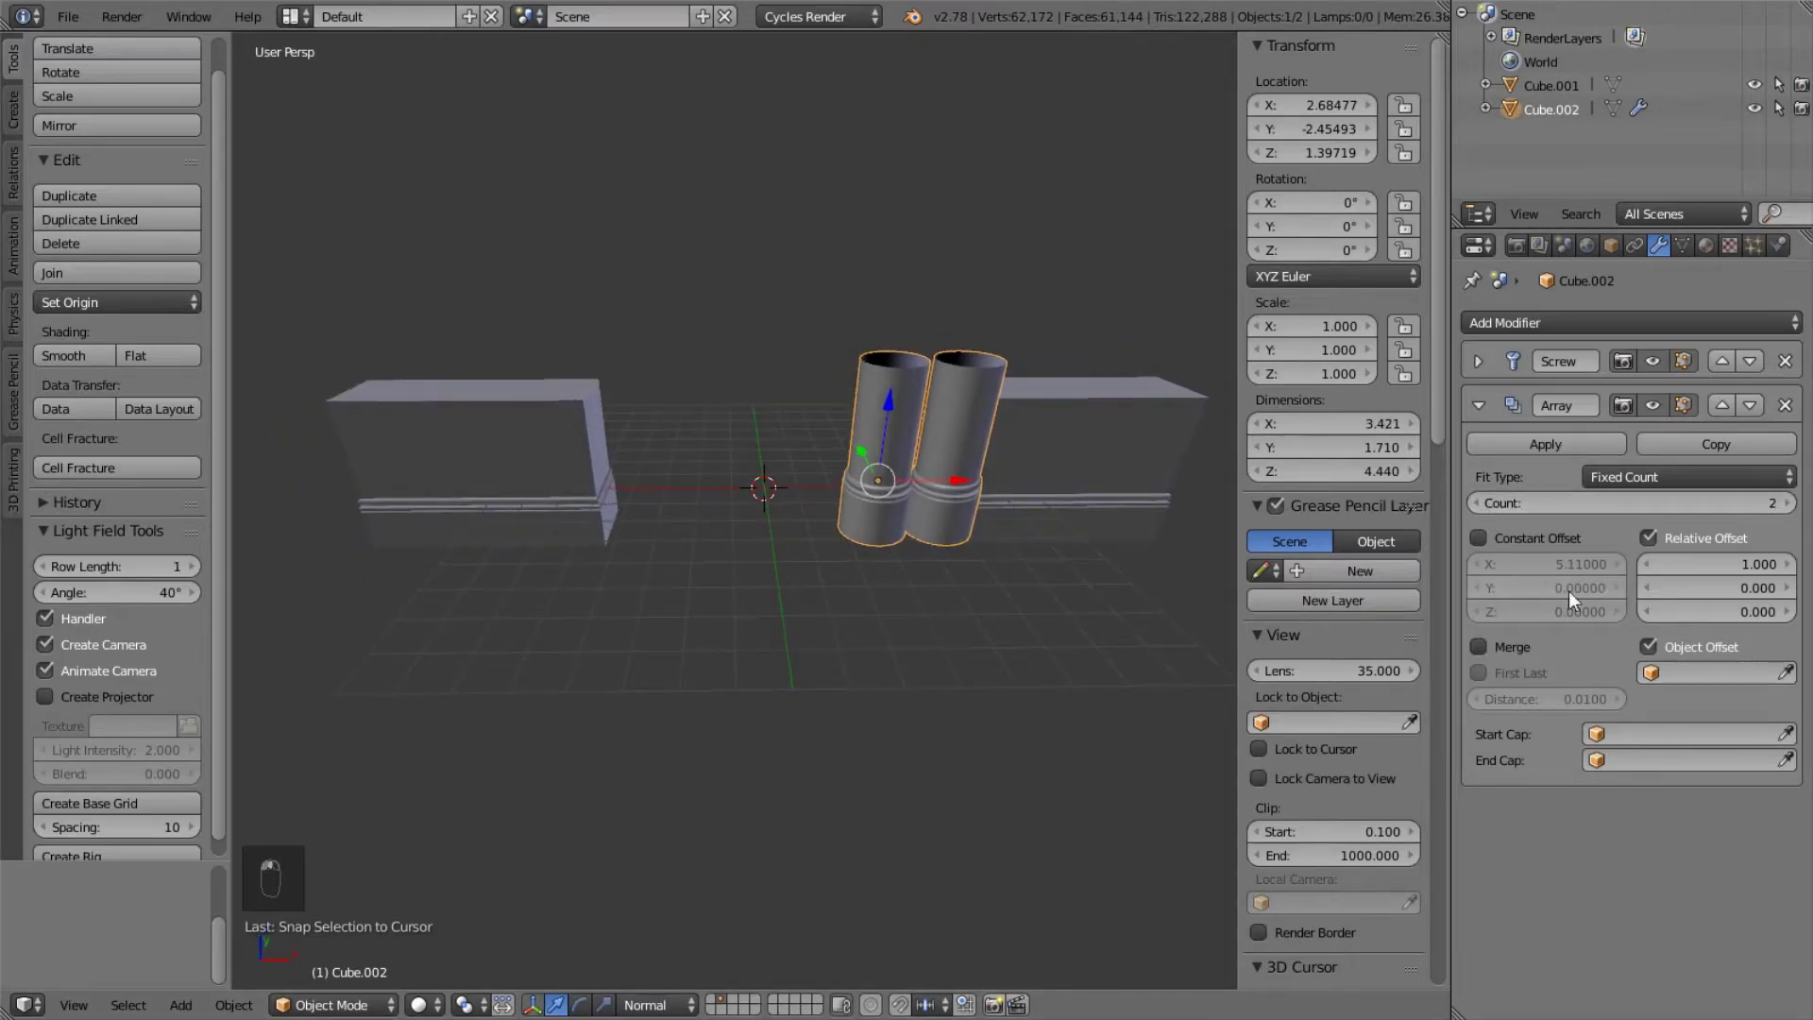
- In Edit Mode, move the column's profile about 0.232 along global Y to make the columns slimmer
{"action": "scroll", "coordinate": [1012, 606], "scroll_direction": "up", "scroll_amount": 3}
{"action": "key", "text": "Tab"}
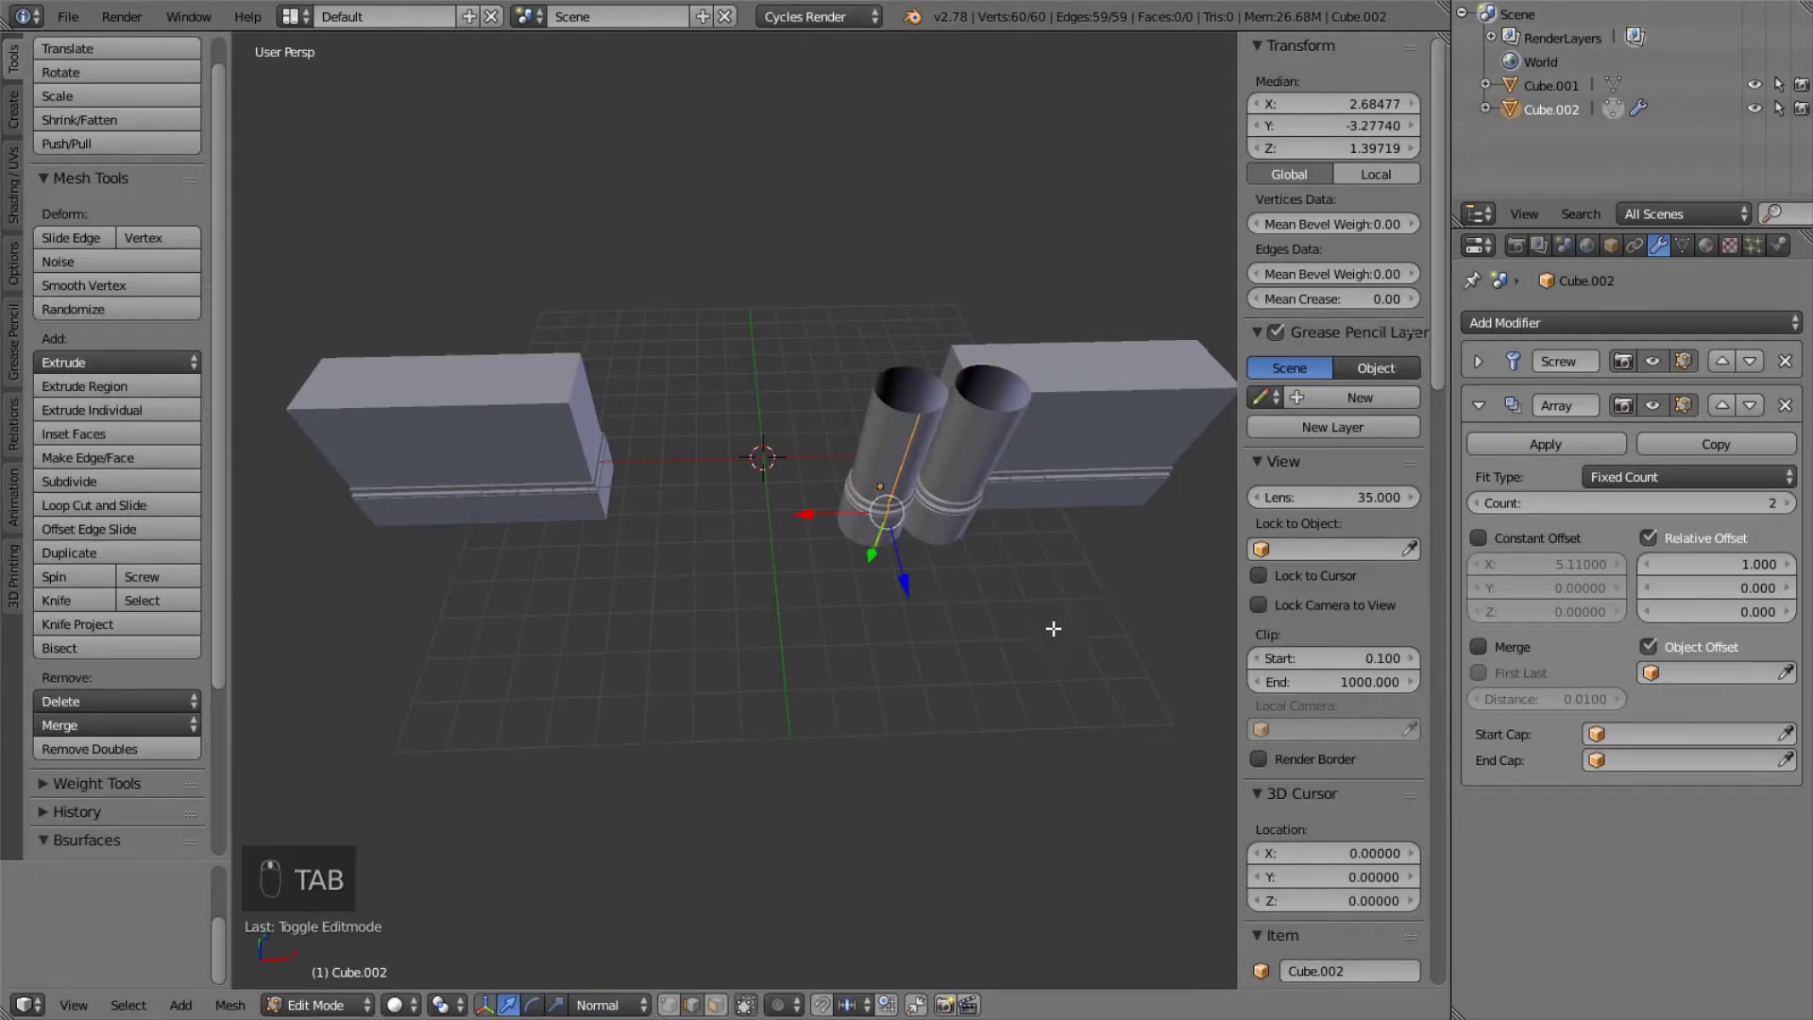
{"action": "scroll", "coordinate": [1029, 615], "scroll_direction": "up", "scroll_amount": 4}
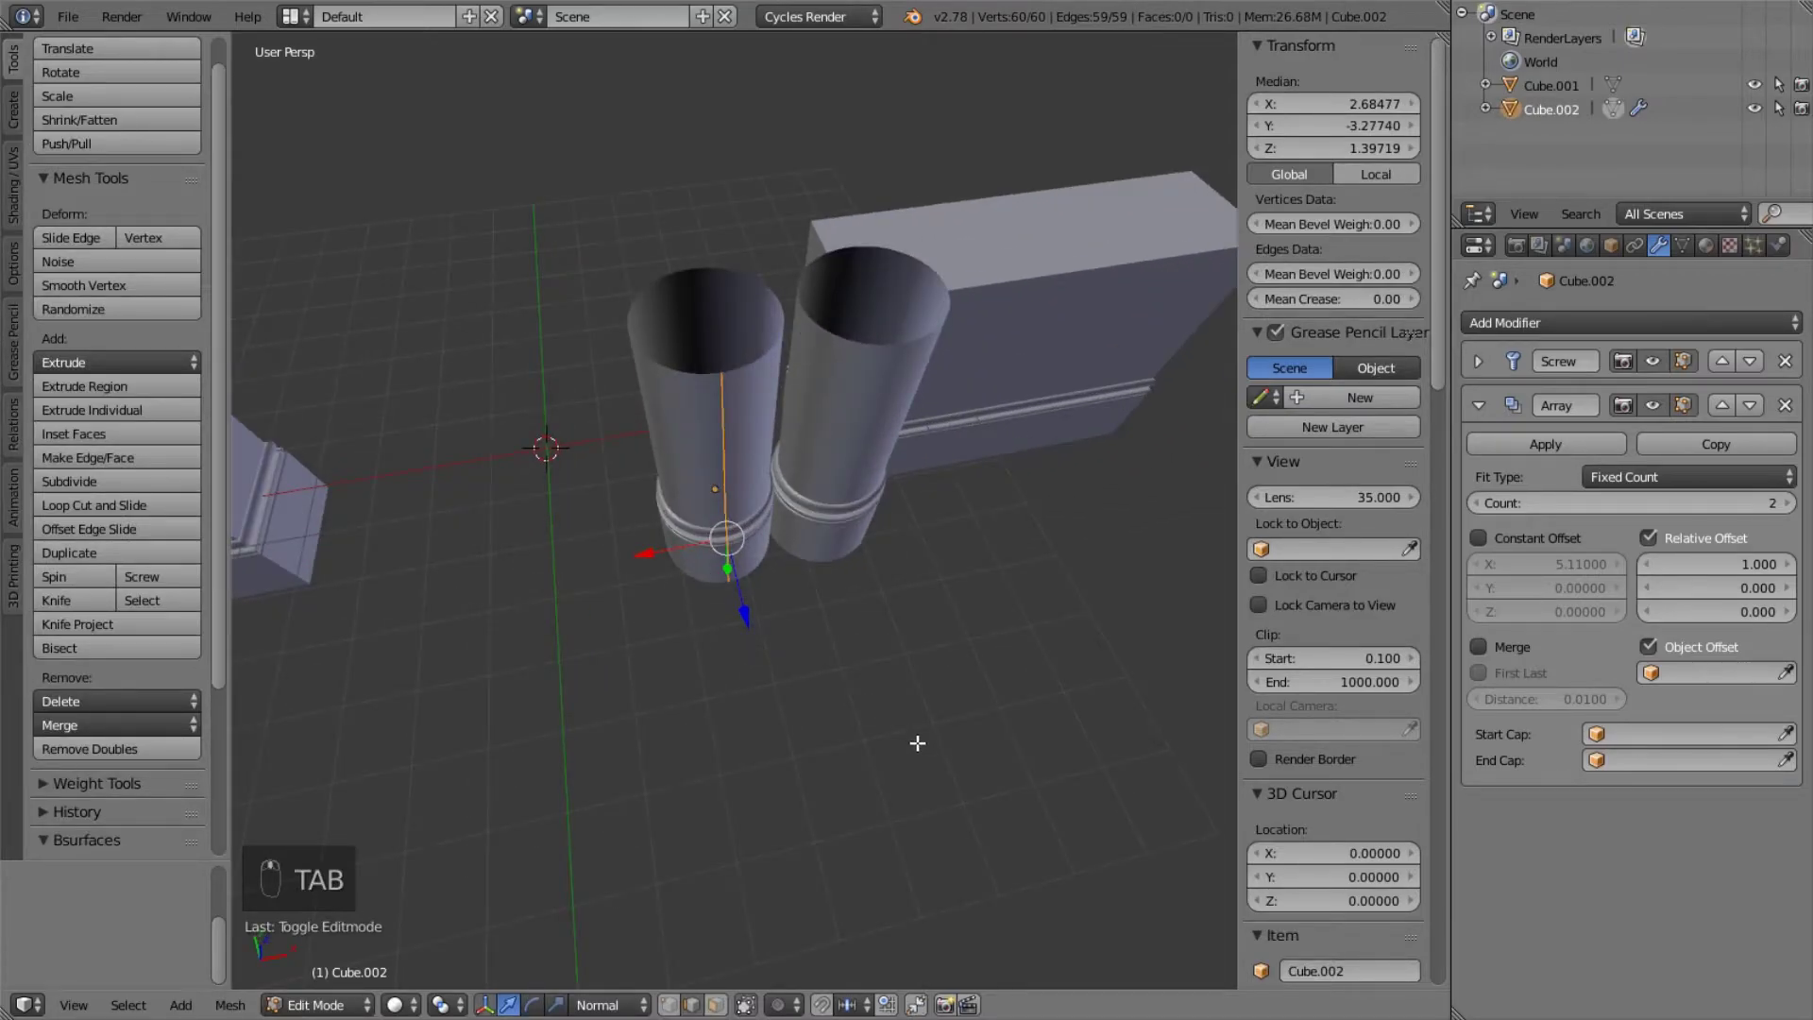
{"action": "key", "text": "g"}
{"action": "key", "text": "y"}
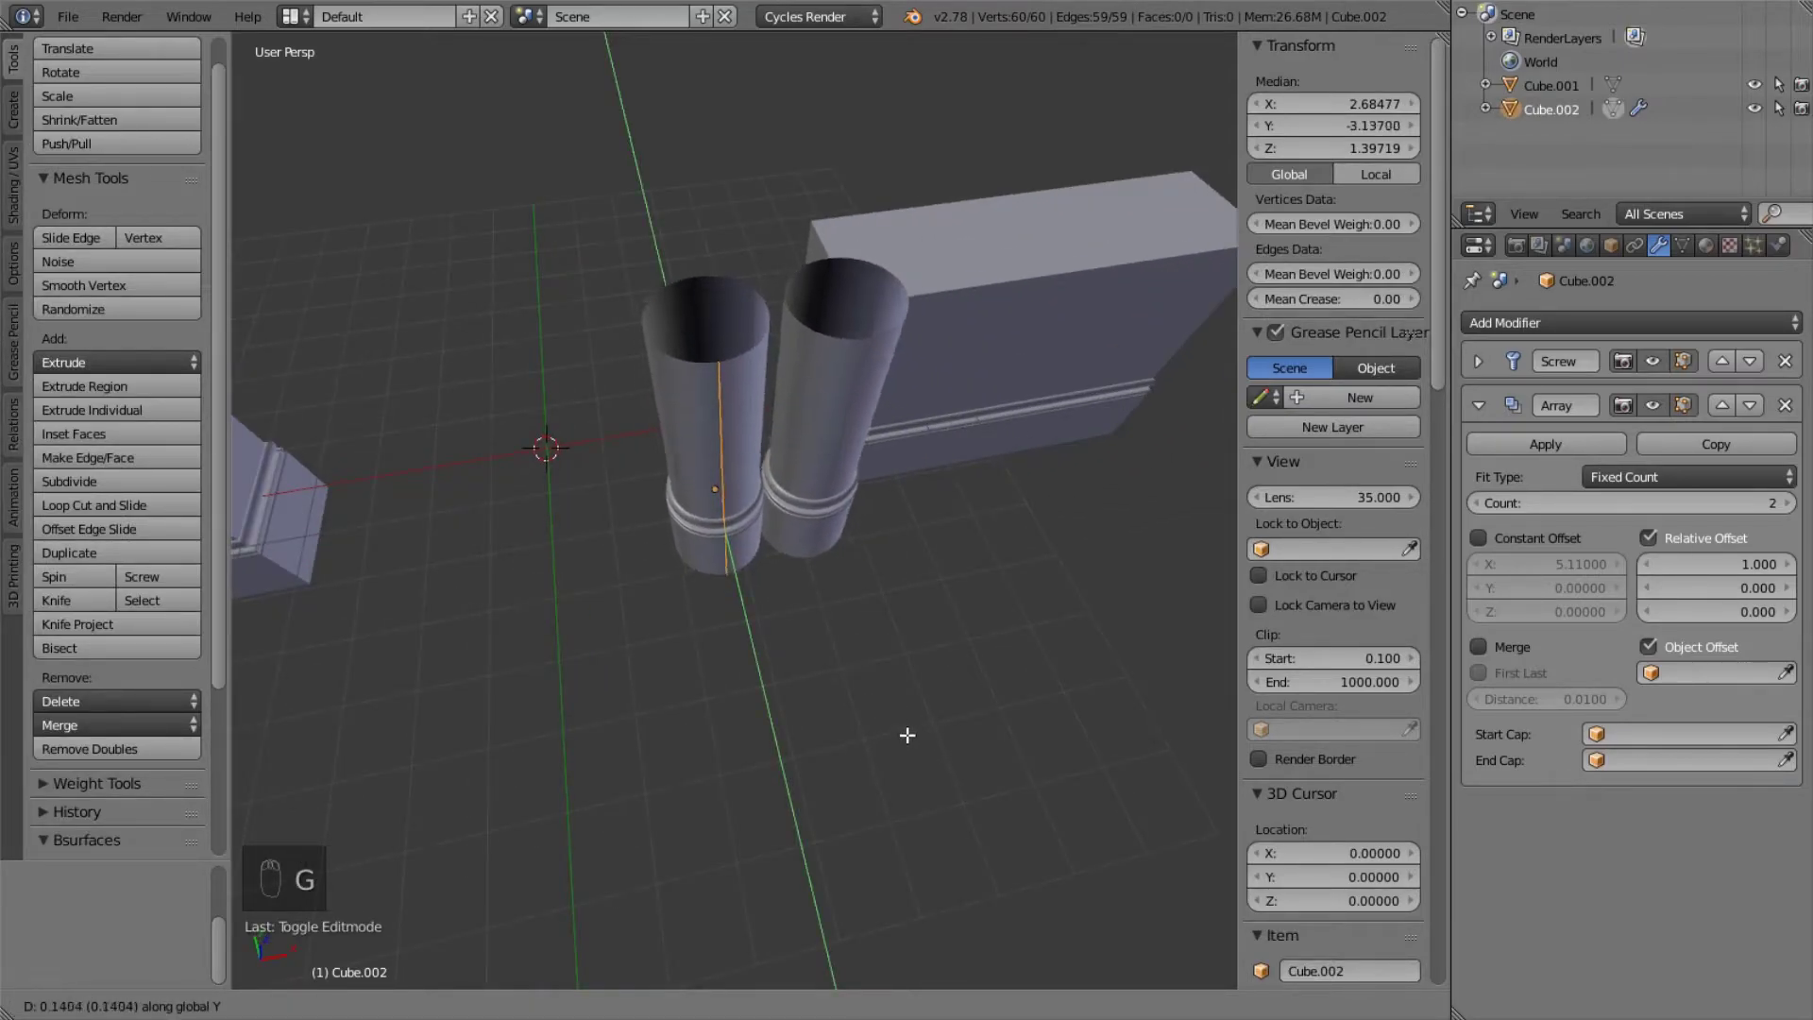
{"action": "left_click", "coordinate": [1086, 698]}
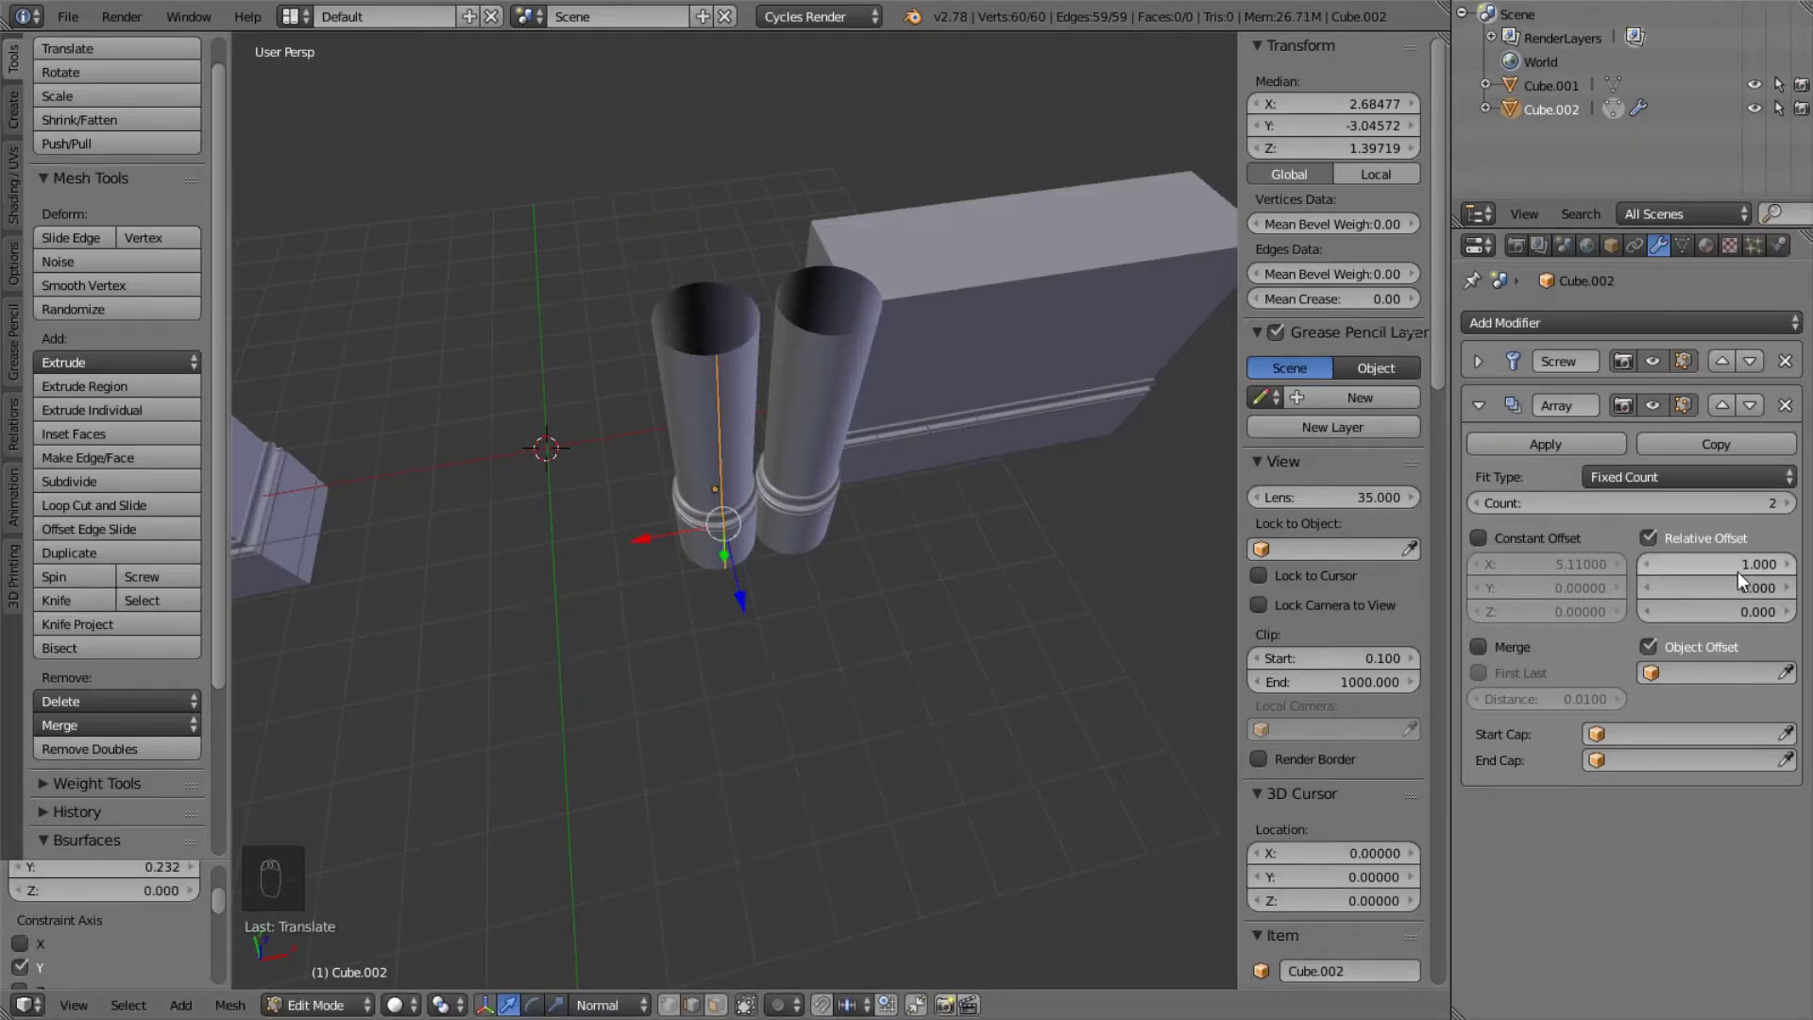
- Try the Array's constant offset, turn it off again, and set the relative X offset to 2
{"action": "left_click", "coordinate": [1476, 541]}
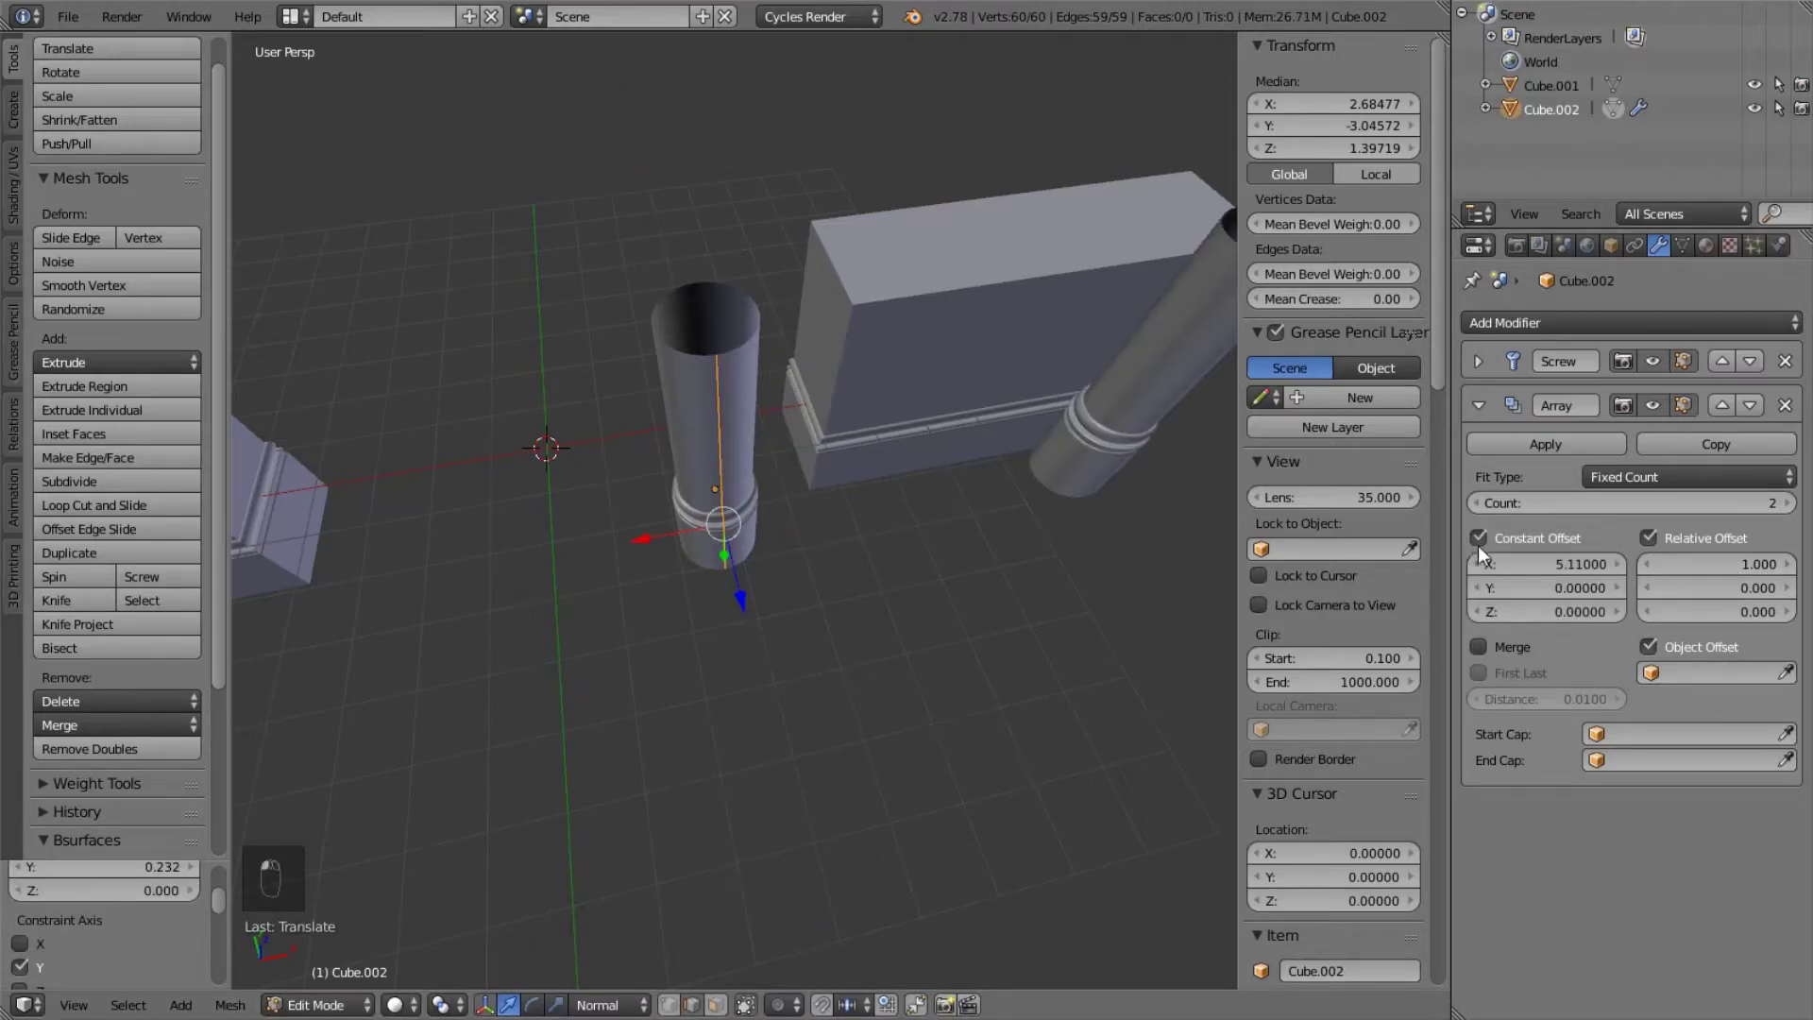
{"action": "left_click", "coordinate": [1478, 538]}
{"action": "left_click", "coordinate": [1726, 565]}
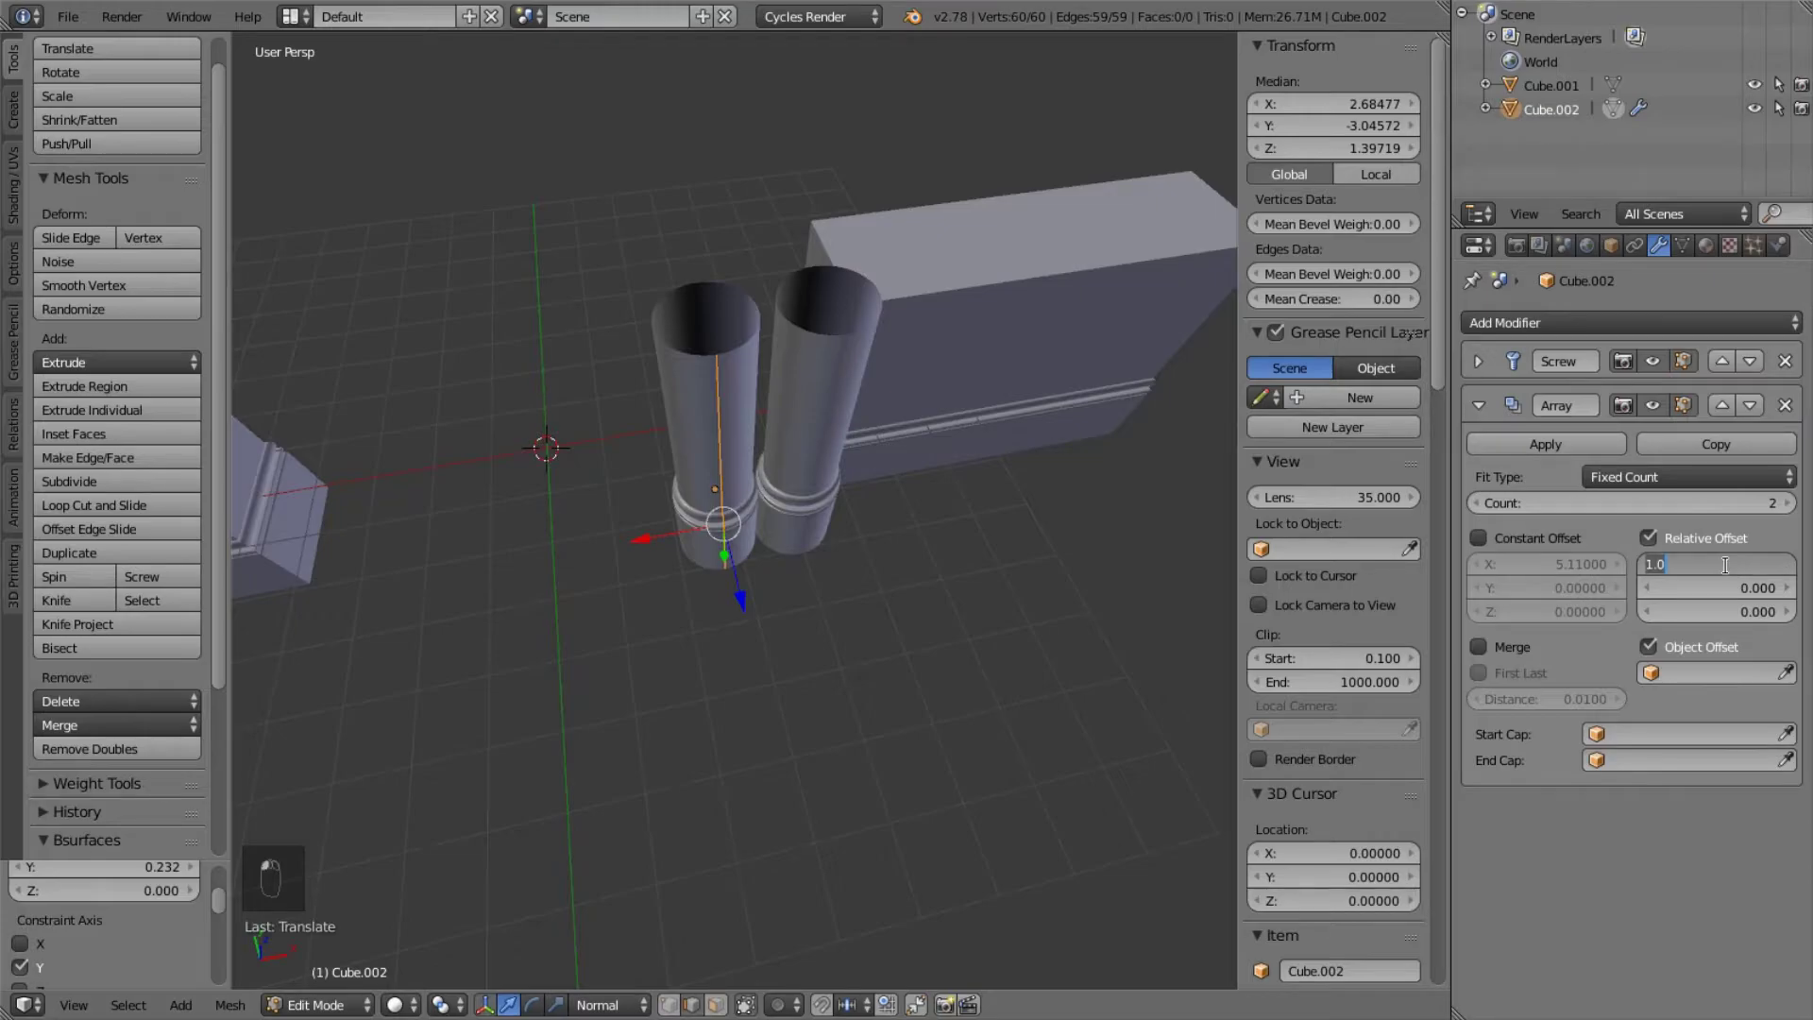
{"action": "type", "text": "2"}
{"action": "key", "text": "Return"}
- Set the Array's relative X offset to 1.5
{"action": "middle_click_drag", "start_coordinate": [1000, 547], "coordinate": [908, 455]}
{"action": "left_click", "coordinate": [1703, 565]}
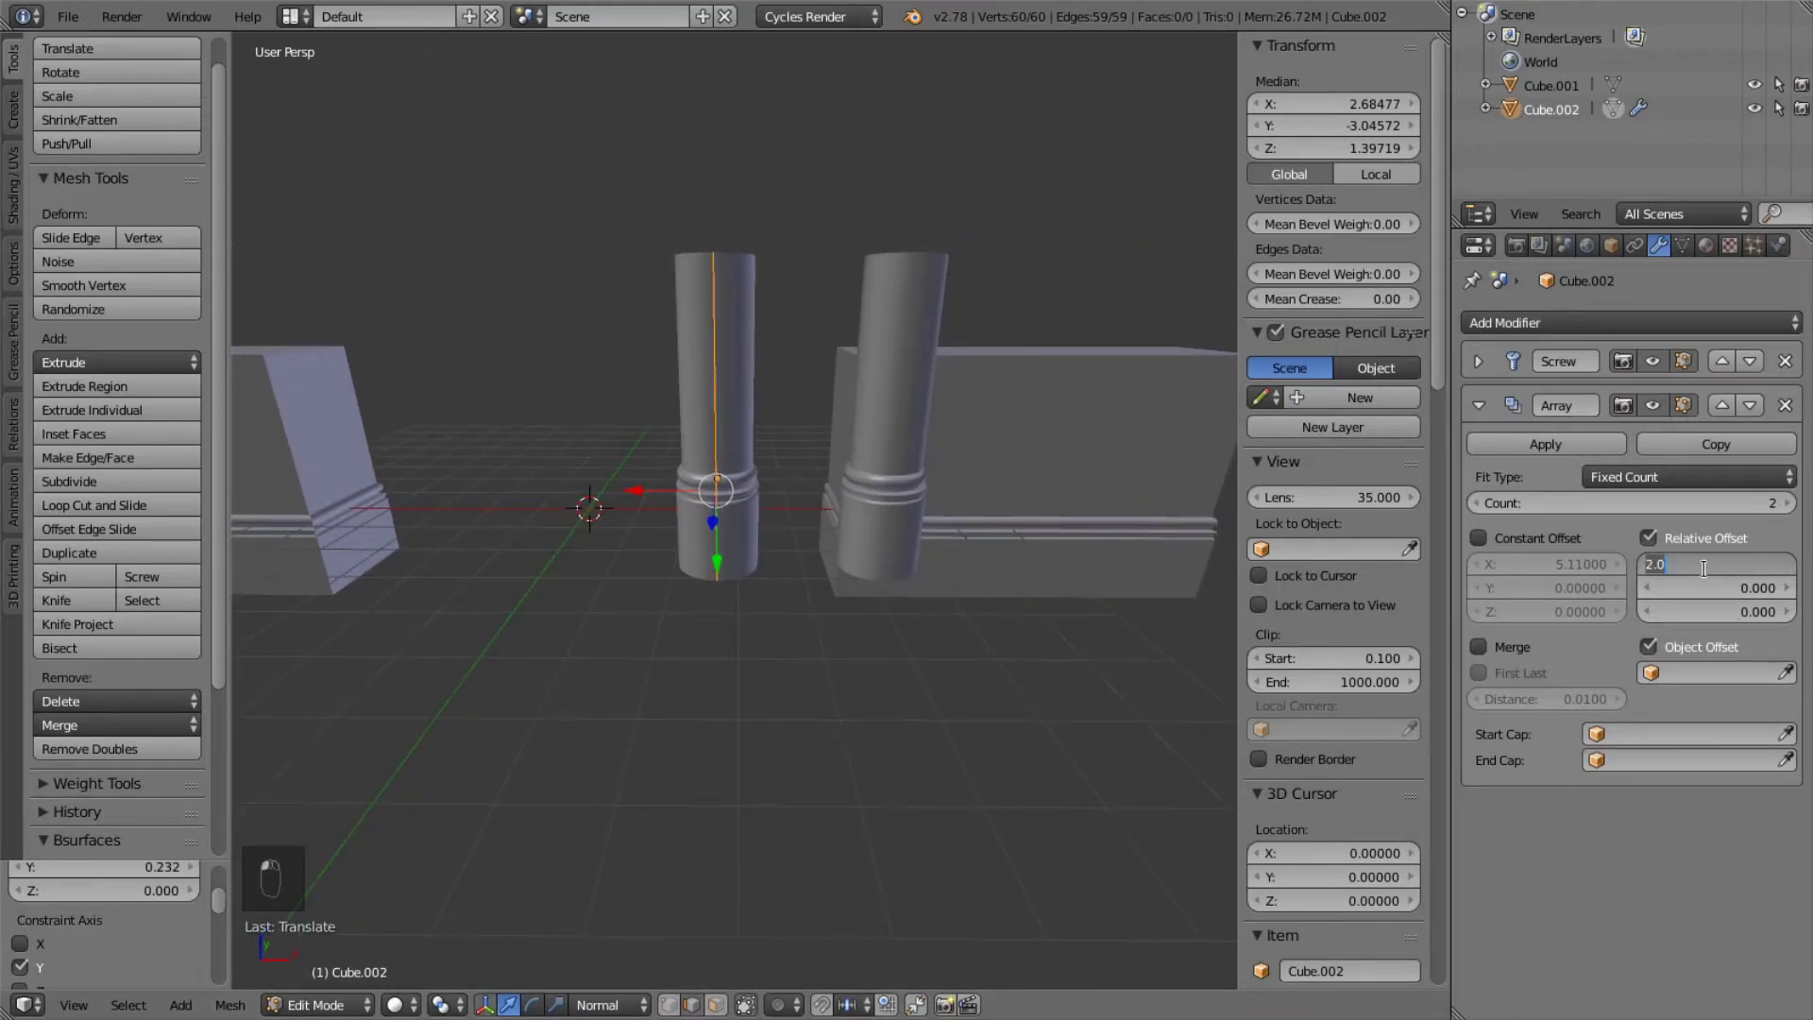
{"action": "type", "text": "1.5"}
{"action": "key", "text": "Return"}
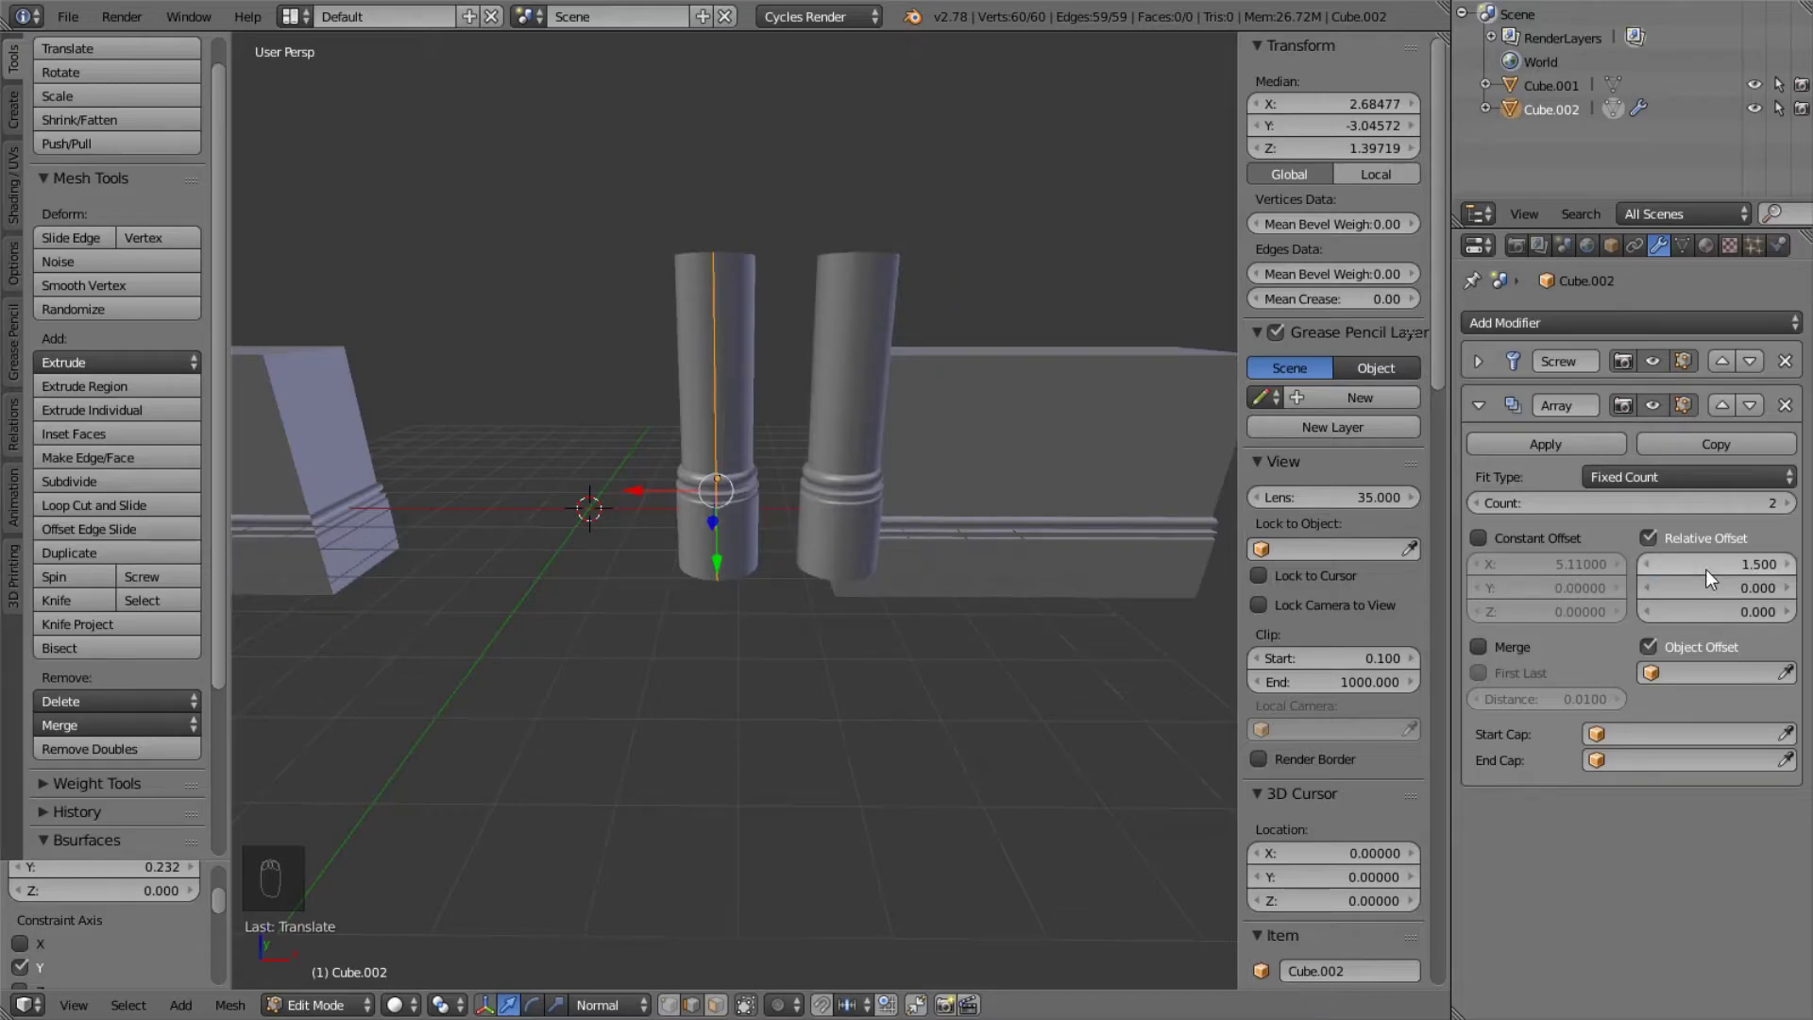
{"action": "left_click", "coordinate": [1706, 565]}
{"action": "type", "text": "2"}
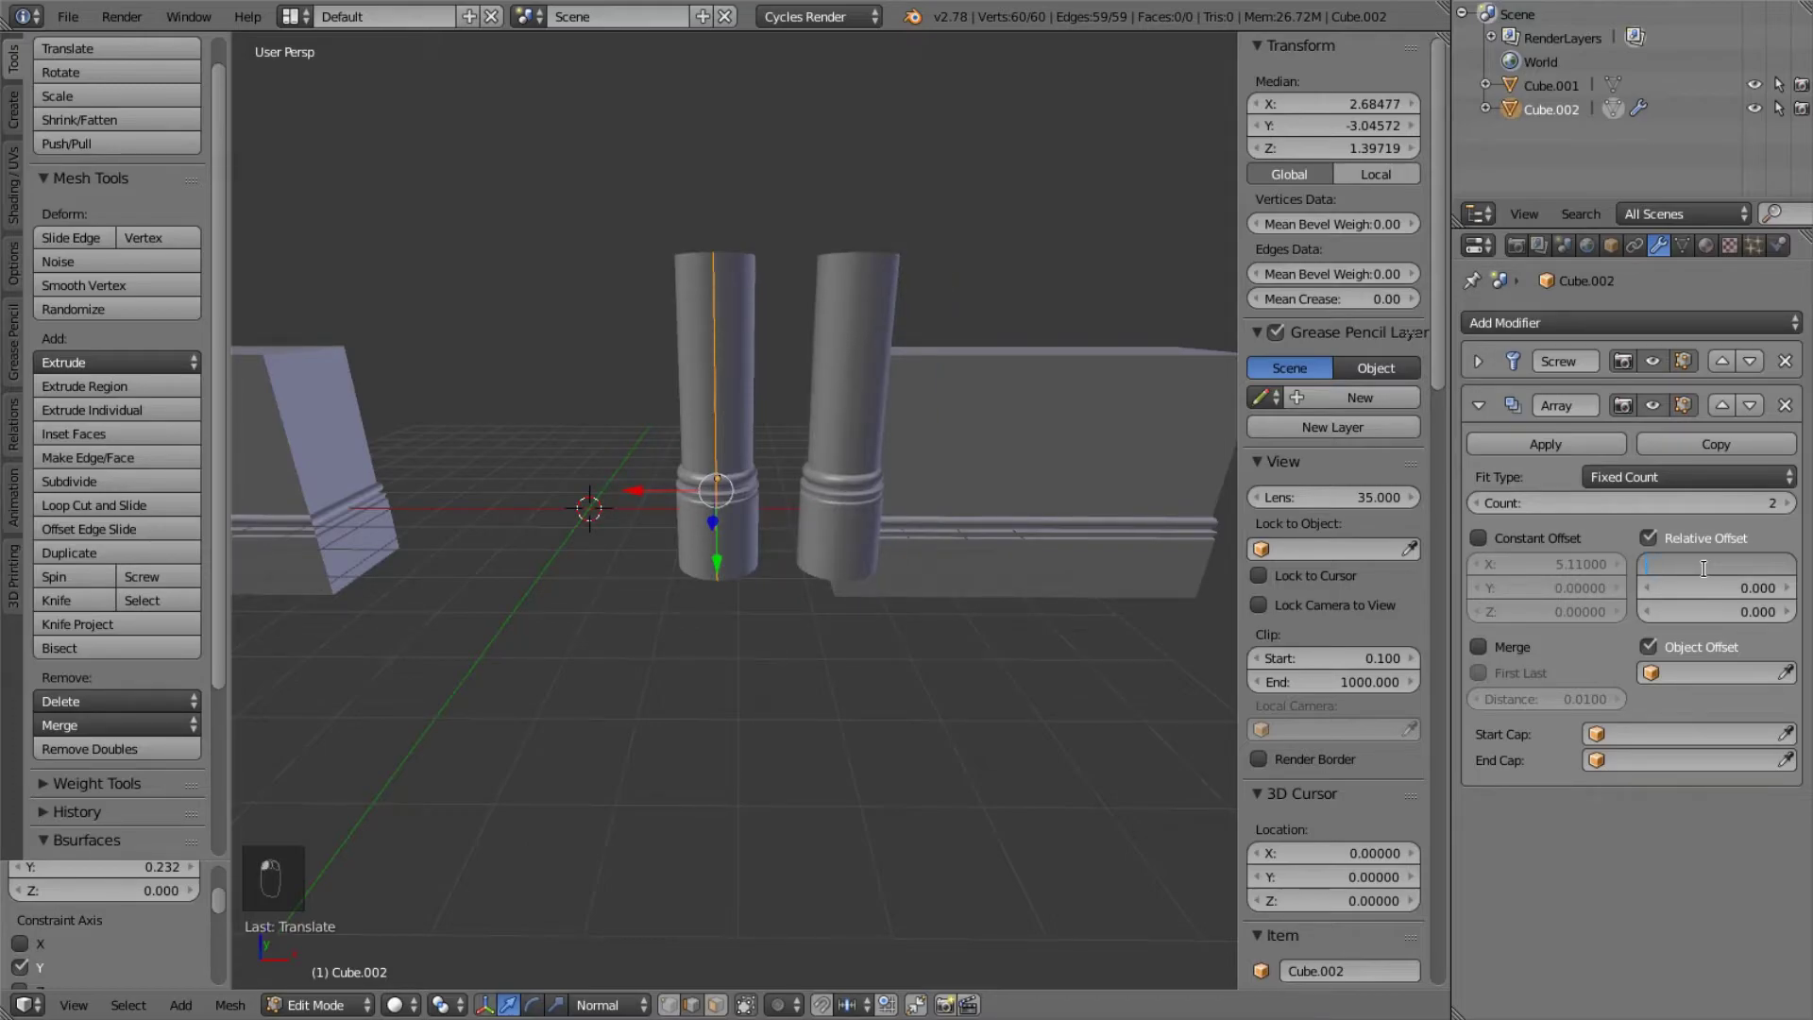
{"action": "key", "text": "Return"}
{"action": "middle_click_drag", "start_coordinate": [878, 563], "coordinate": [702, 488]}
{"action": "key", "text": "g"}
{"action": "right_click", "coordinate": [702, 488]}
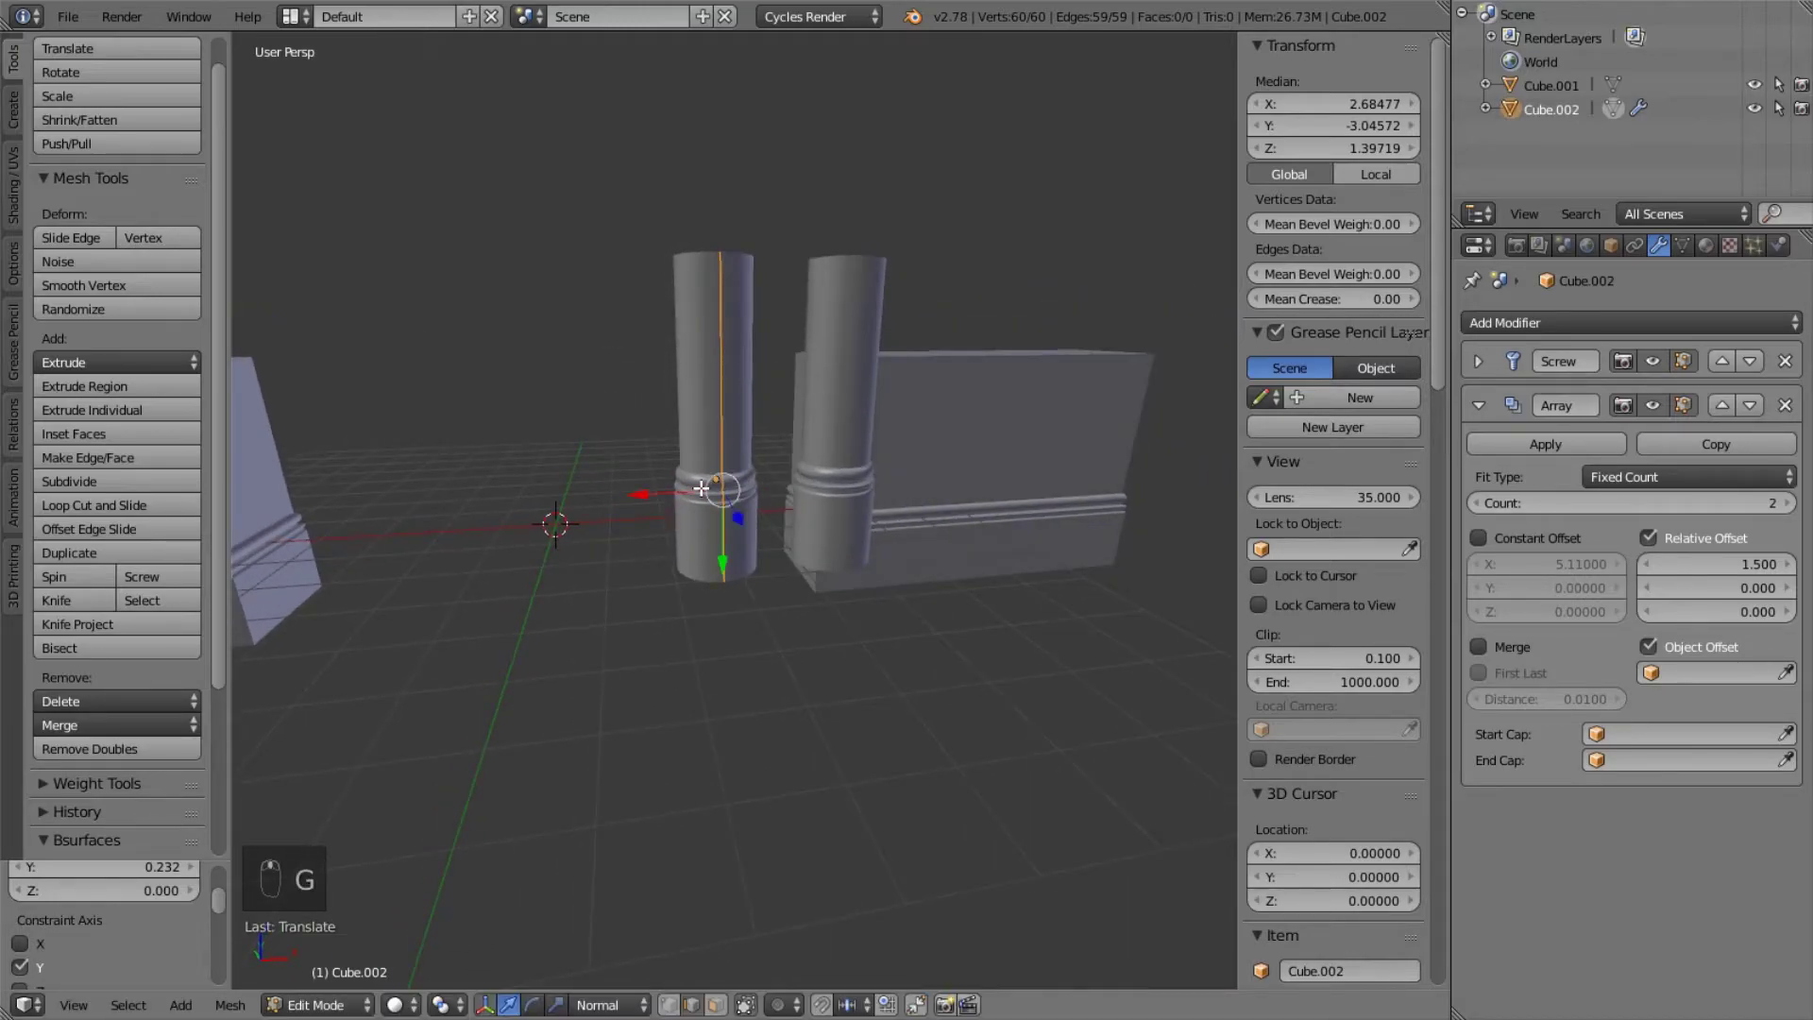
- Reverse the array direction by setting the relative X offset to -1.5
{"action": "left_click", "coordinate": [1788, 565]}
{"action": "left_click", "coordinate": [1787, 564]}
{"action": "left_click", "coordinate": [1690, 562]}
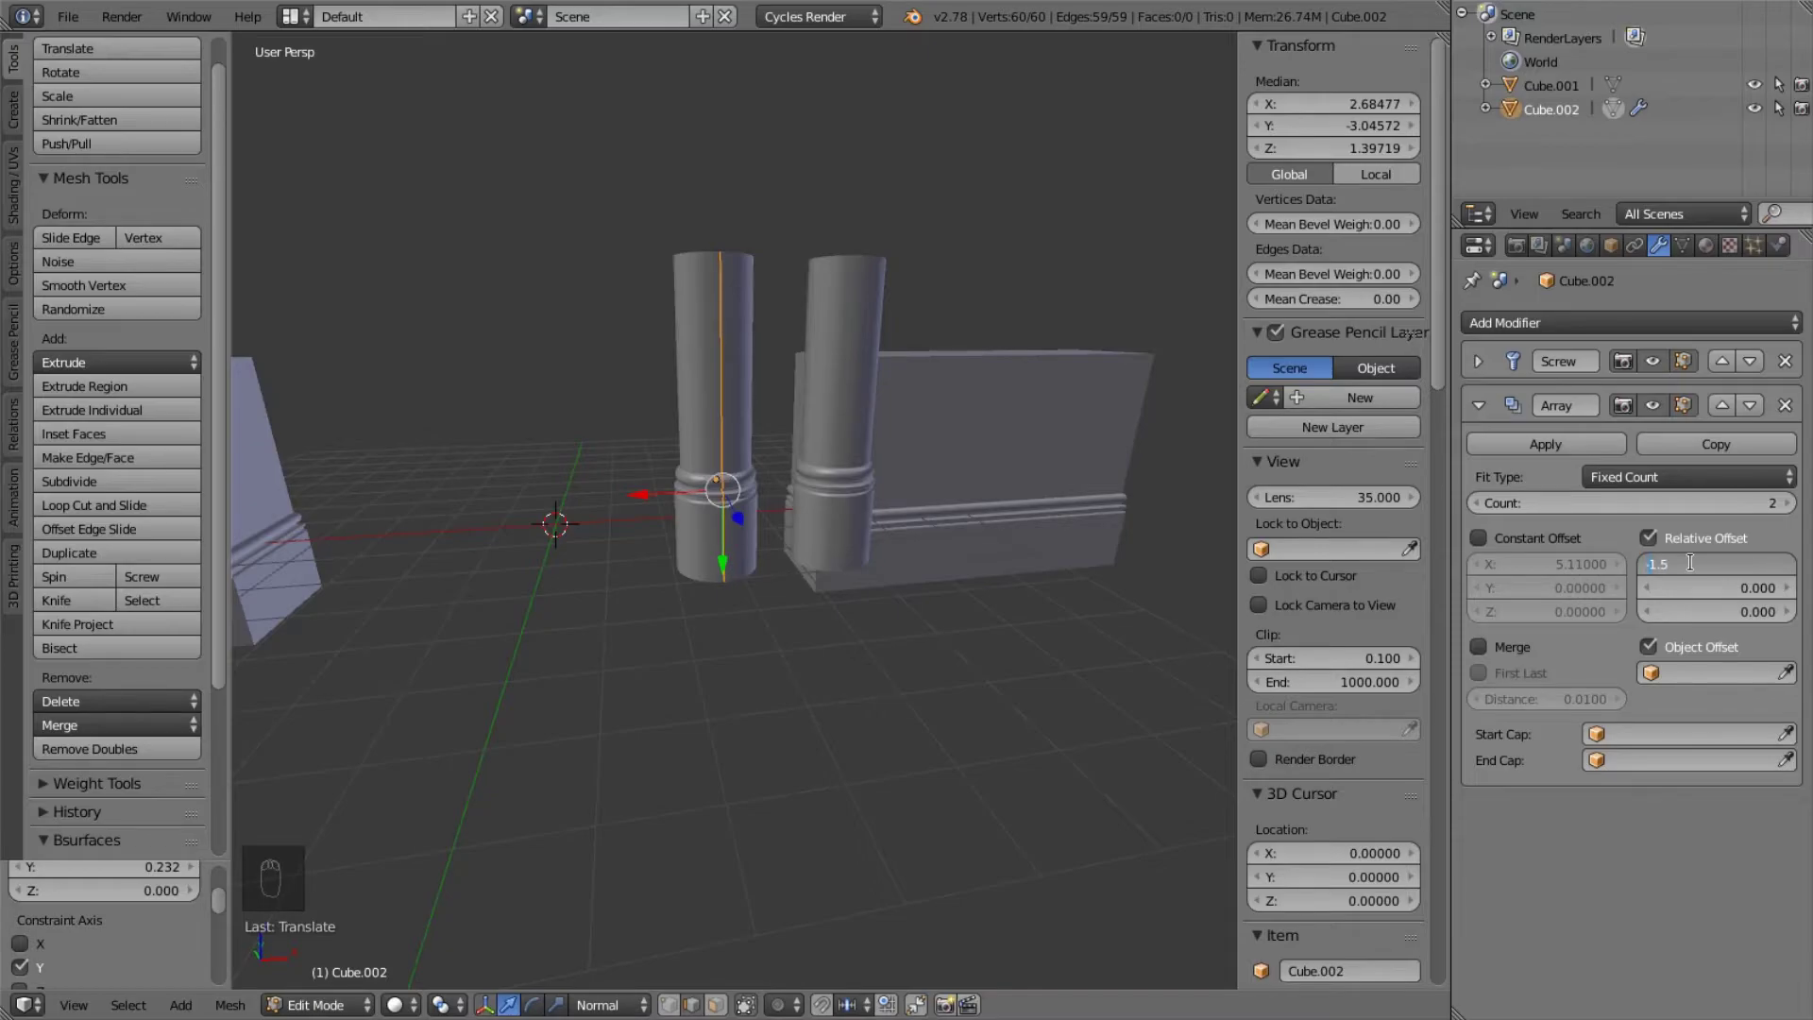
{"action": "type", "text": "-"}
{"action": "key", "text": "Return"}
{"action": "middle_click_drag", "start_coordinate": [781, 344], "coordinate": [704, 461]}
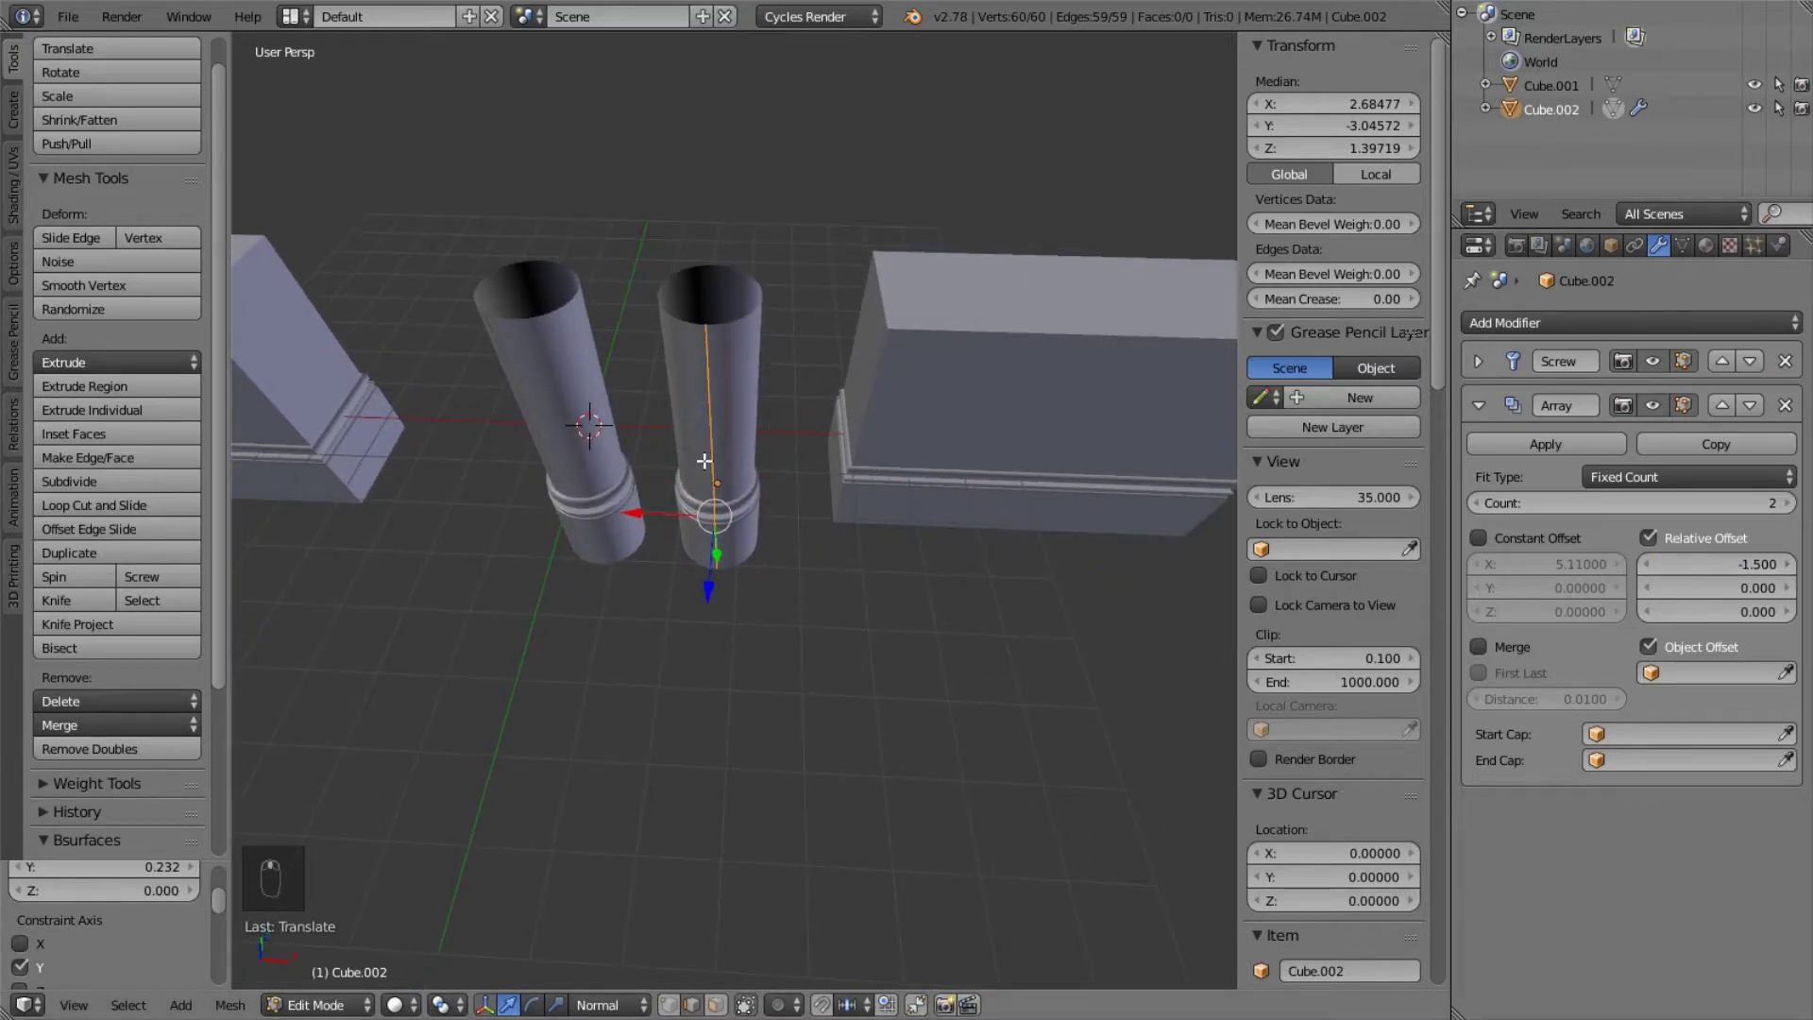
- Return to Object Mode and move the column pair to about X 4.33 and Y -1.52, beside the wall block's inner end
{"action": "key", "text": "Tab"}
{"action": "key", "text": "g"}
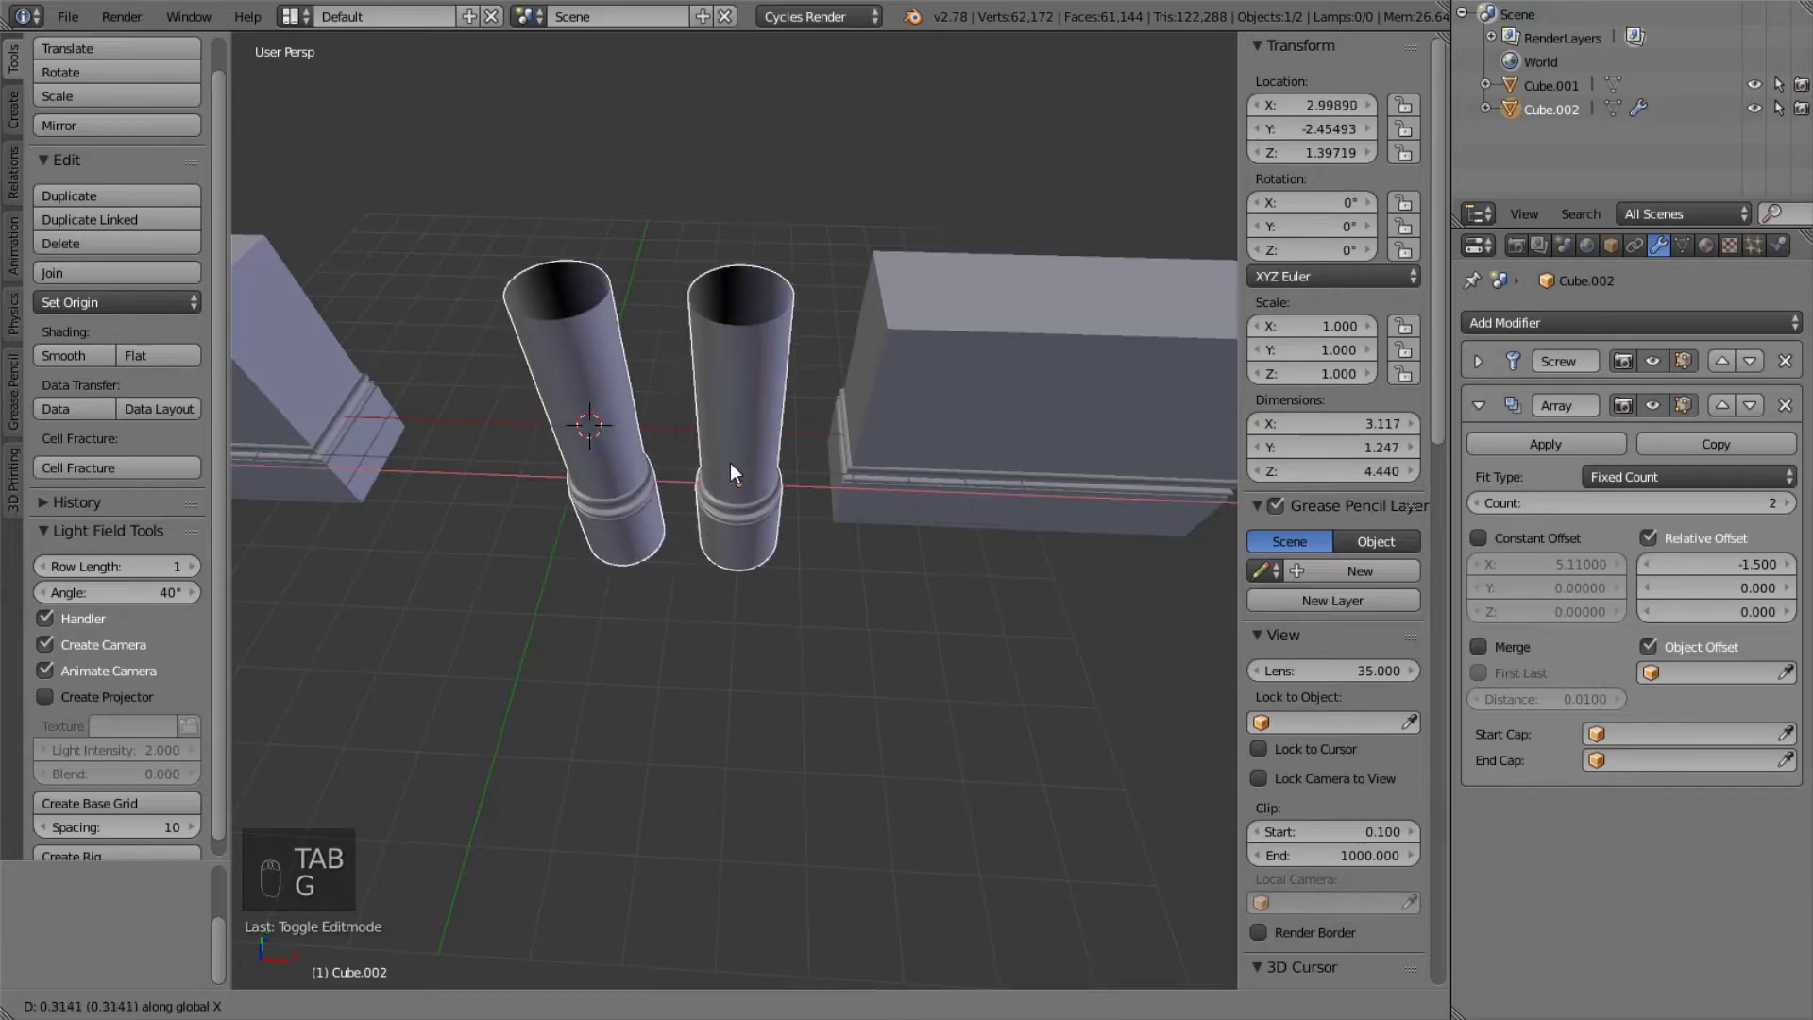
{"action": "left_click", "coordinate": [818, 468]}
{"action": "middle_click_drag", "start_coordinate": [817, 468], "coordinate": [837, 559]}
{"action": "key", "text": "g"}
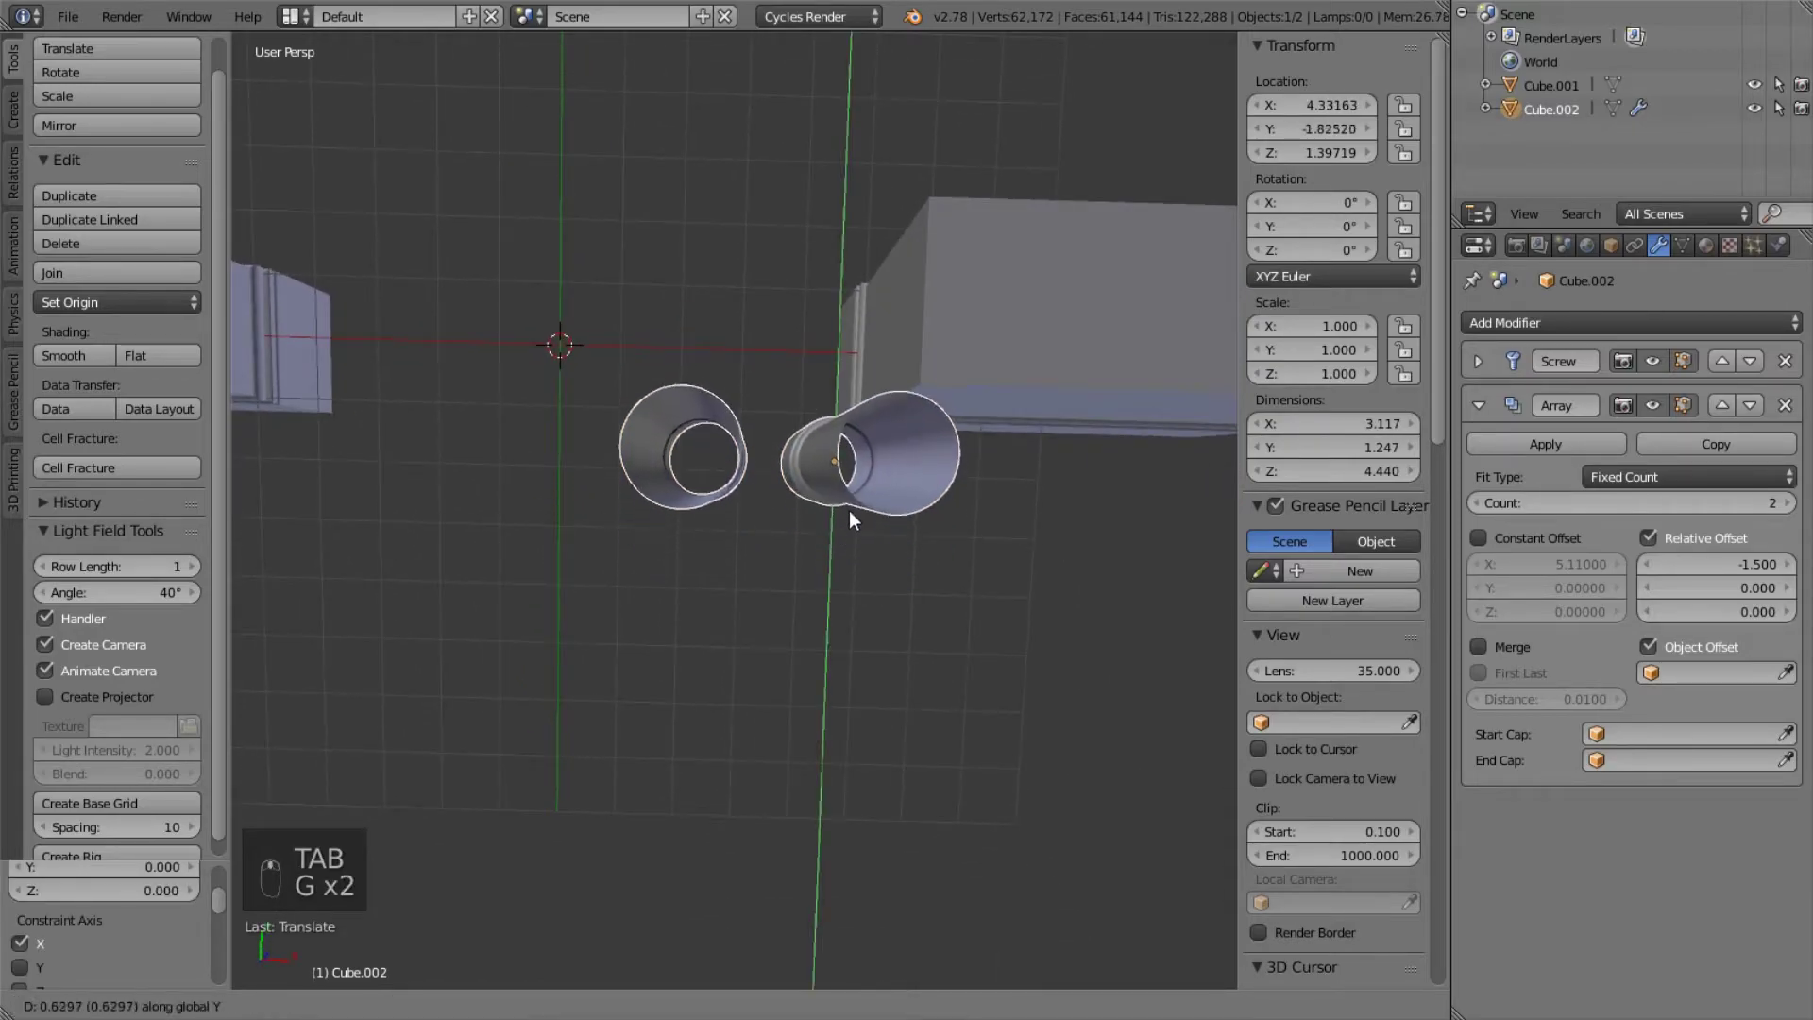
{"action": "left_click", "coordinate": [847, 440]}
- Lower the column pair along Z to about 0, aligning it with the wall block in front view
{"action": "key", "text": "g"}
{"action": "middle_click_drag", "start_coordinate": [847, 440], "coordinate": [735, 245]}
{"action": "key", "text": "z"}
{"action": "left_click", "coordinate": [835, 365]}
{"action": "key", "text": "g"}
{"action": "key", "text": "z"}
{"action": "left_click", "coordinate": [728, 268]}
{"action": "key", "text": "KP_1"}
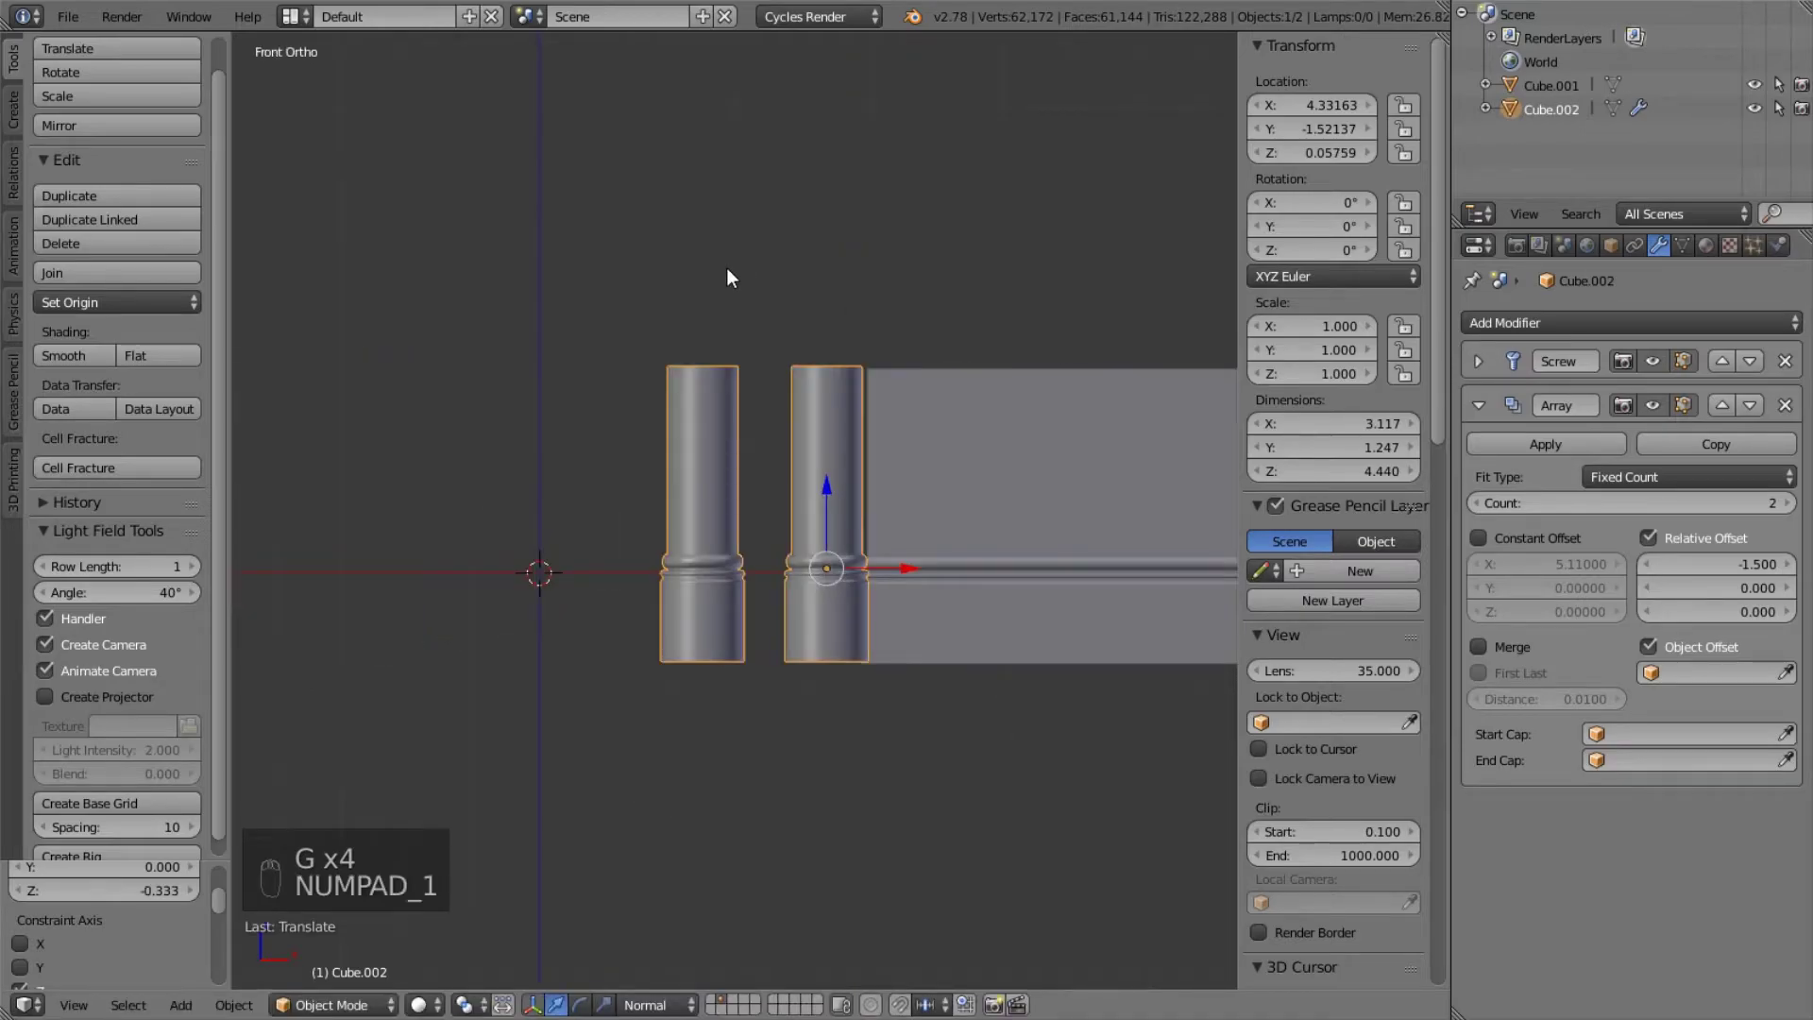
{"action": "key", "text": "g"}
{"action": "key", "text": "z"}
{"action": "left_click", "coordinate": [728, 310]}
- Try a wider column spacing by setting the Array's relative X offset to -2
{"action": "middle_click_drag", "start_coordinate": [729, 310], "coordinate": [765, 388]}
{"action": "left_click", "coordinate": [1736, 567]}
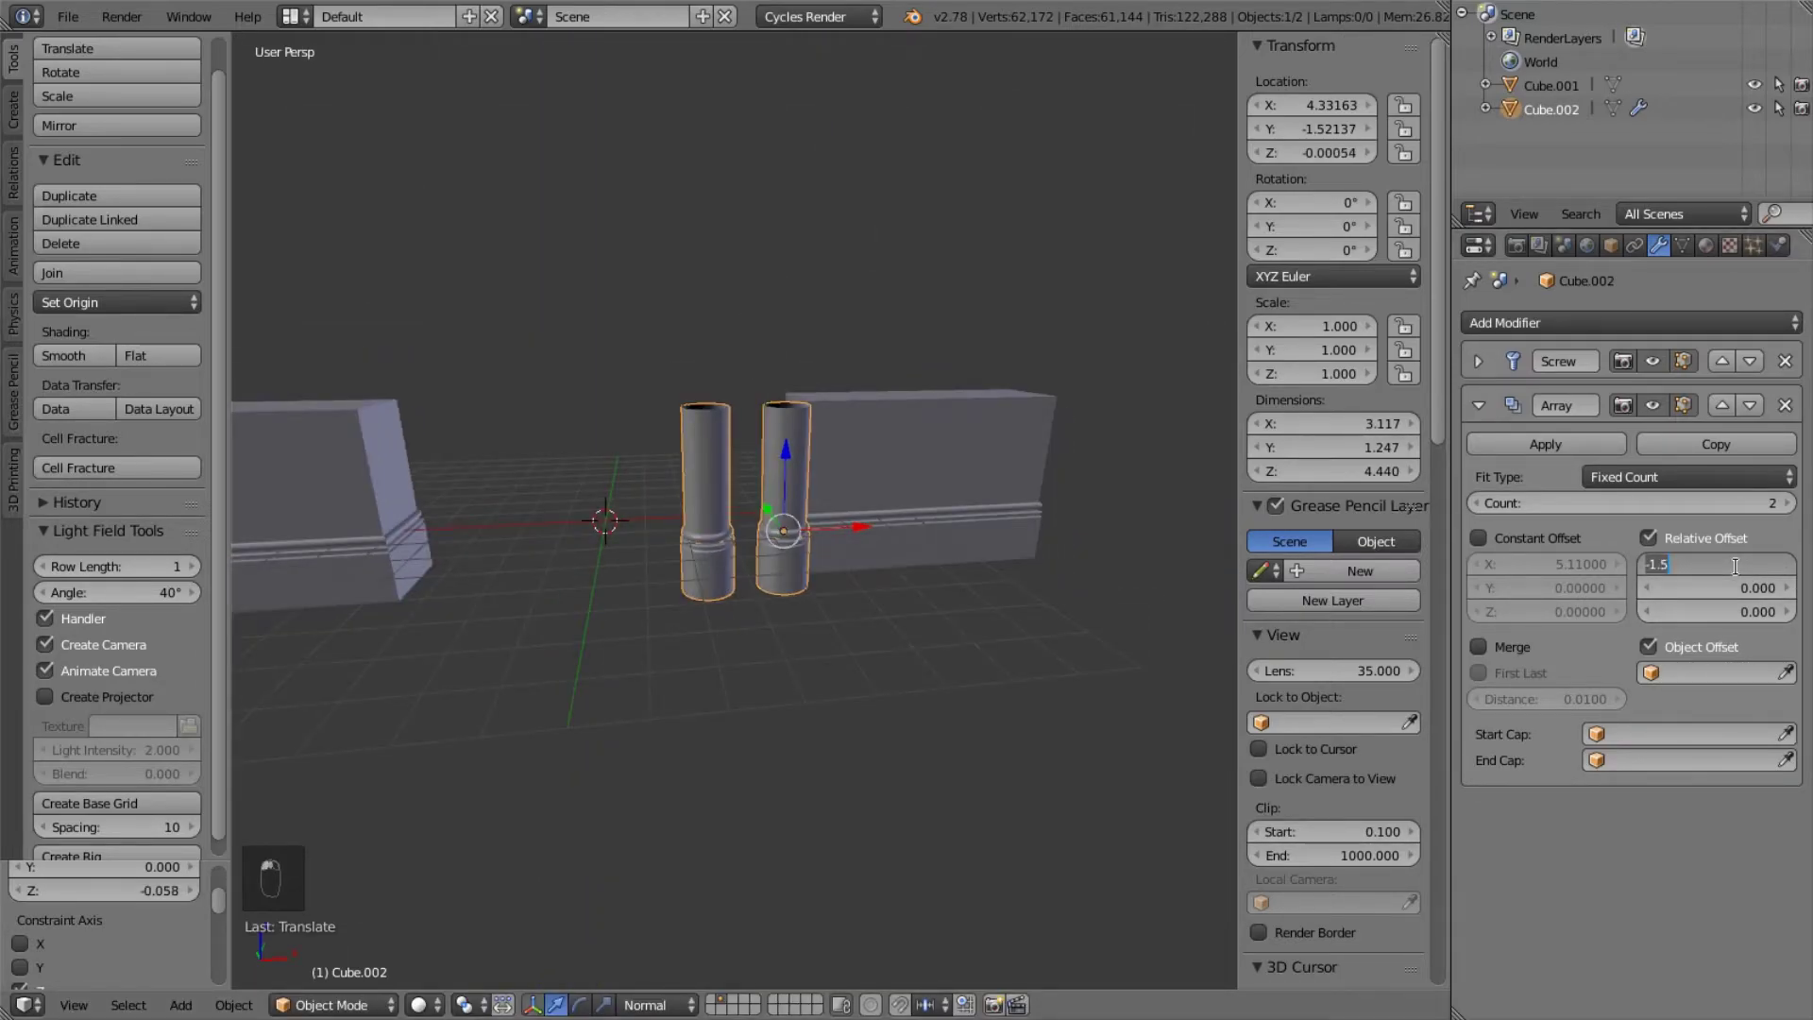
{"action": "type", "text": "-2"}
{"action": "key", "text": "Return"}
{"action": "middle_click_drag", "start_coordinate": [1133, 519], "coordinate": [987, 590]}
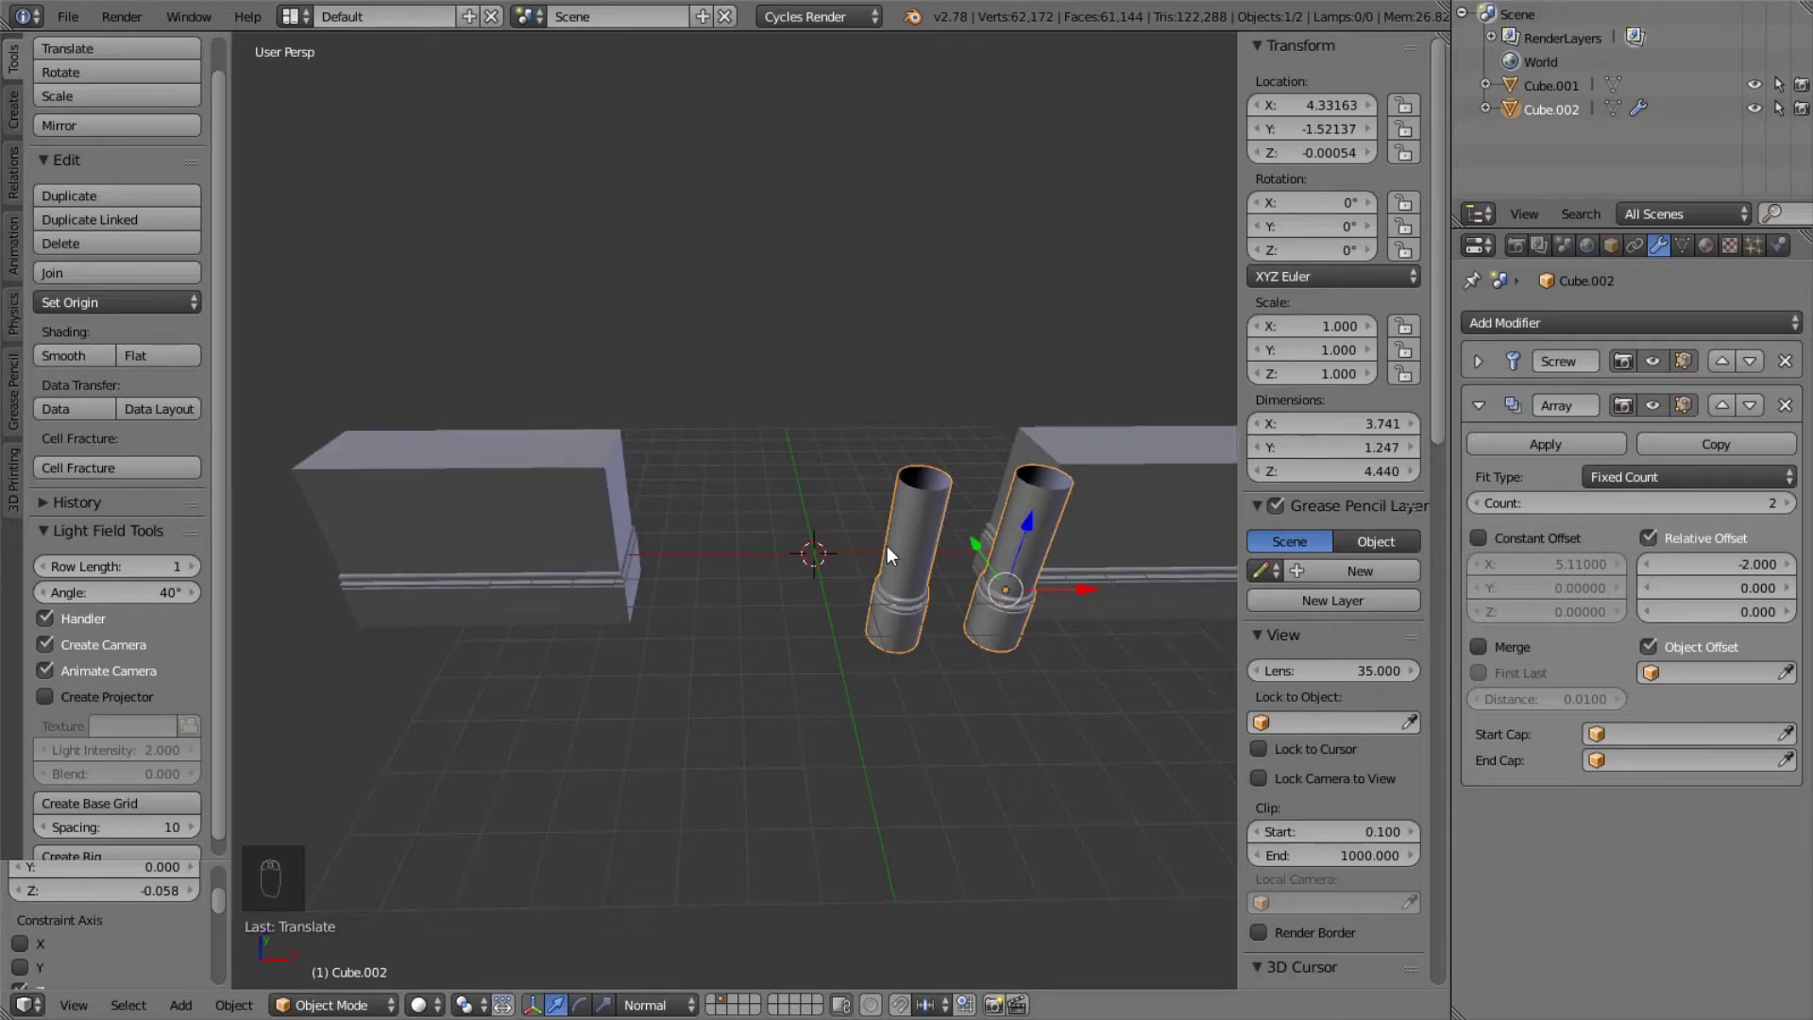
{"action": "middle_click_drag", "start_coordinate": [865, 577], "coordinate": [837, 603]}
- Set the Array's relative X offset back to -1.5
{"action": "left_click", "coordinate": [1715, 567]}
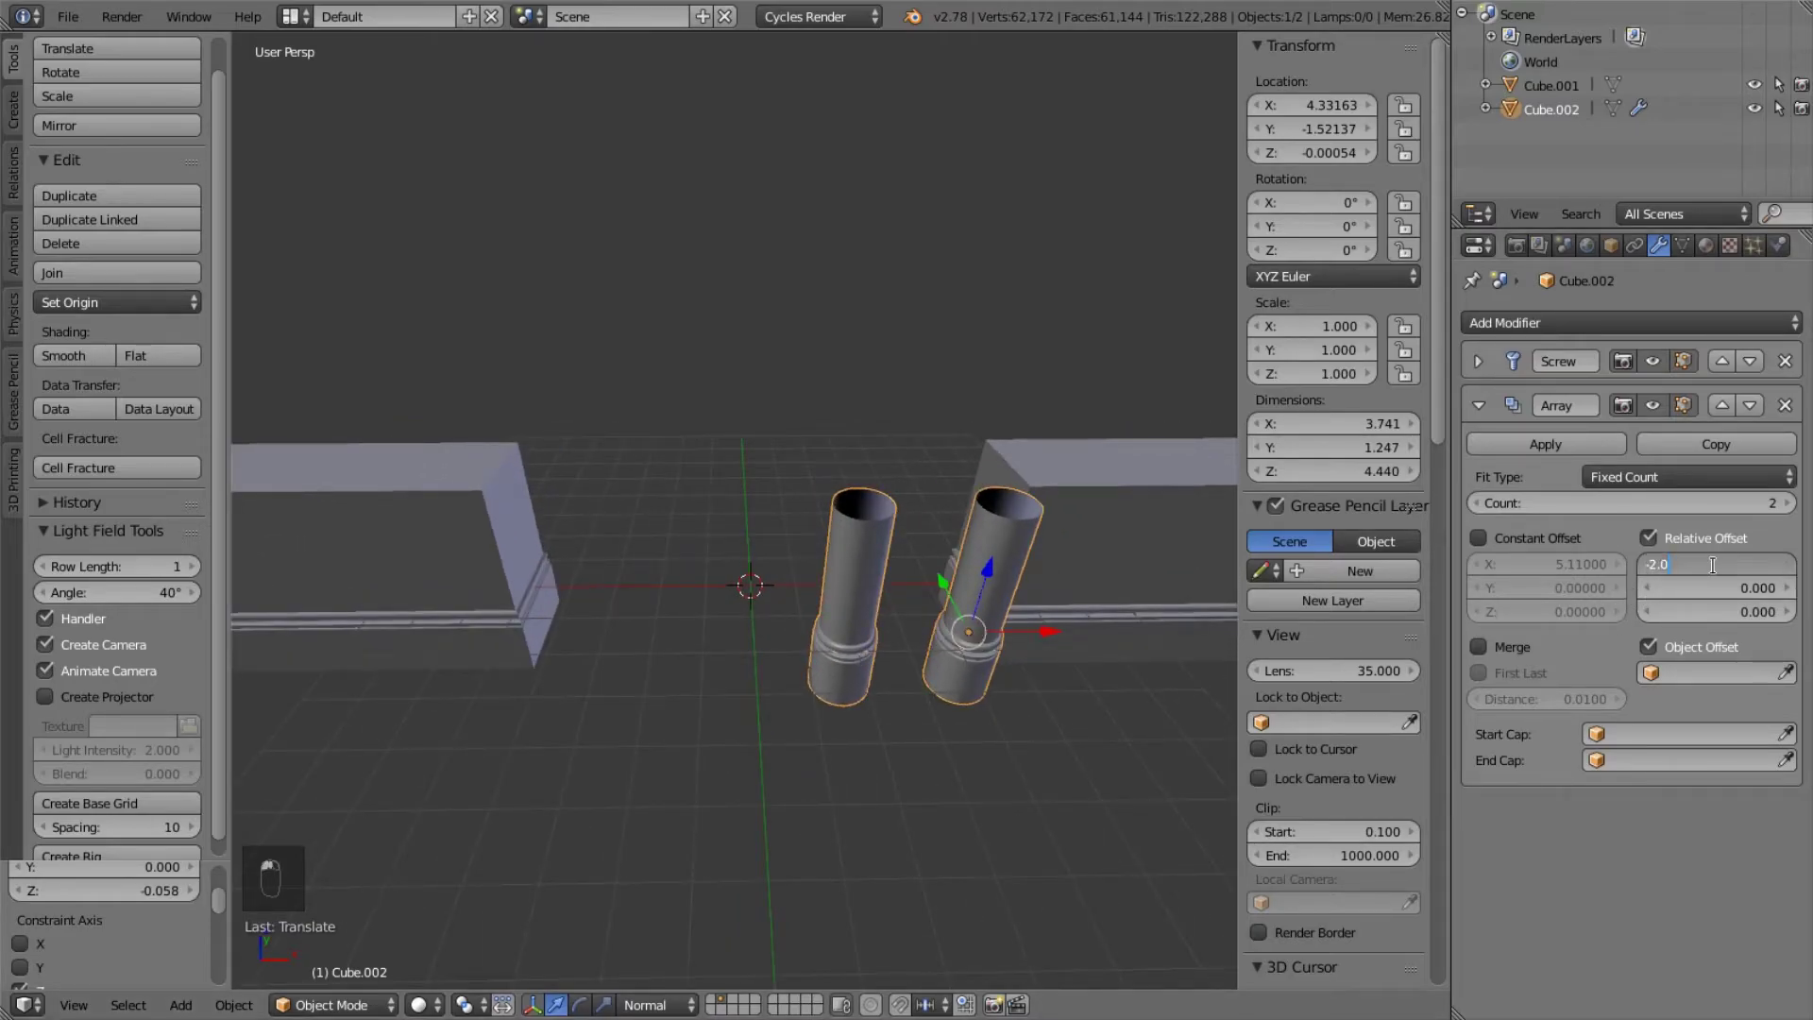
{"action": "key", "text": "BackSpace"}
{"action": "key", "text": "BackSpace"}
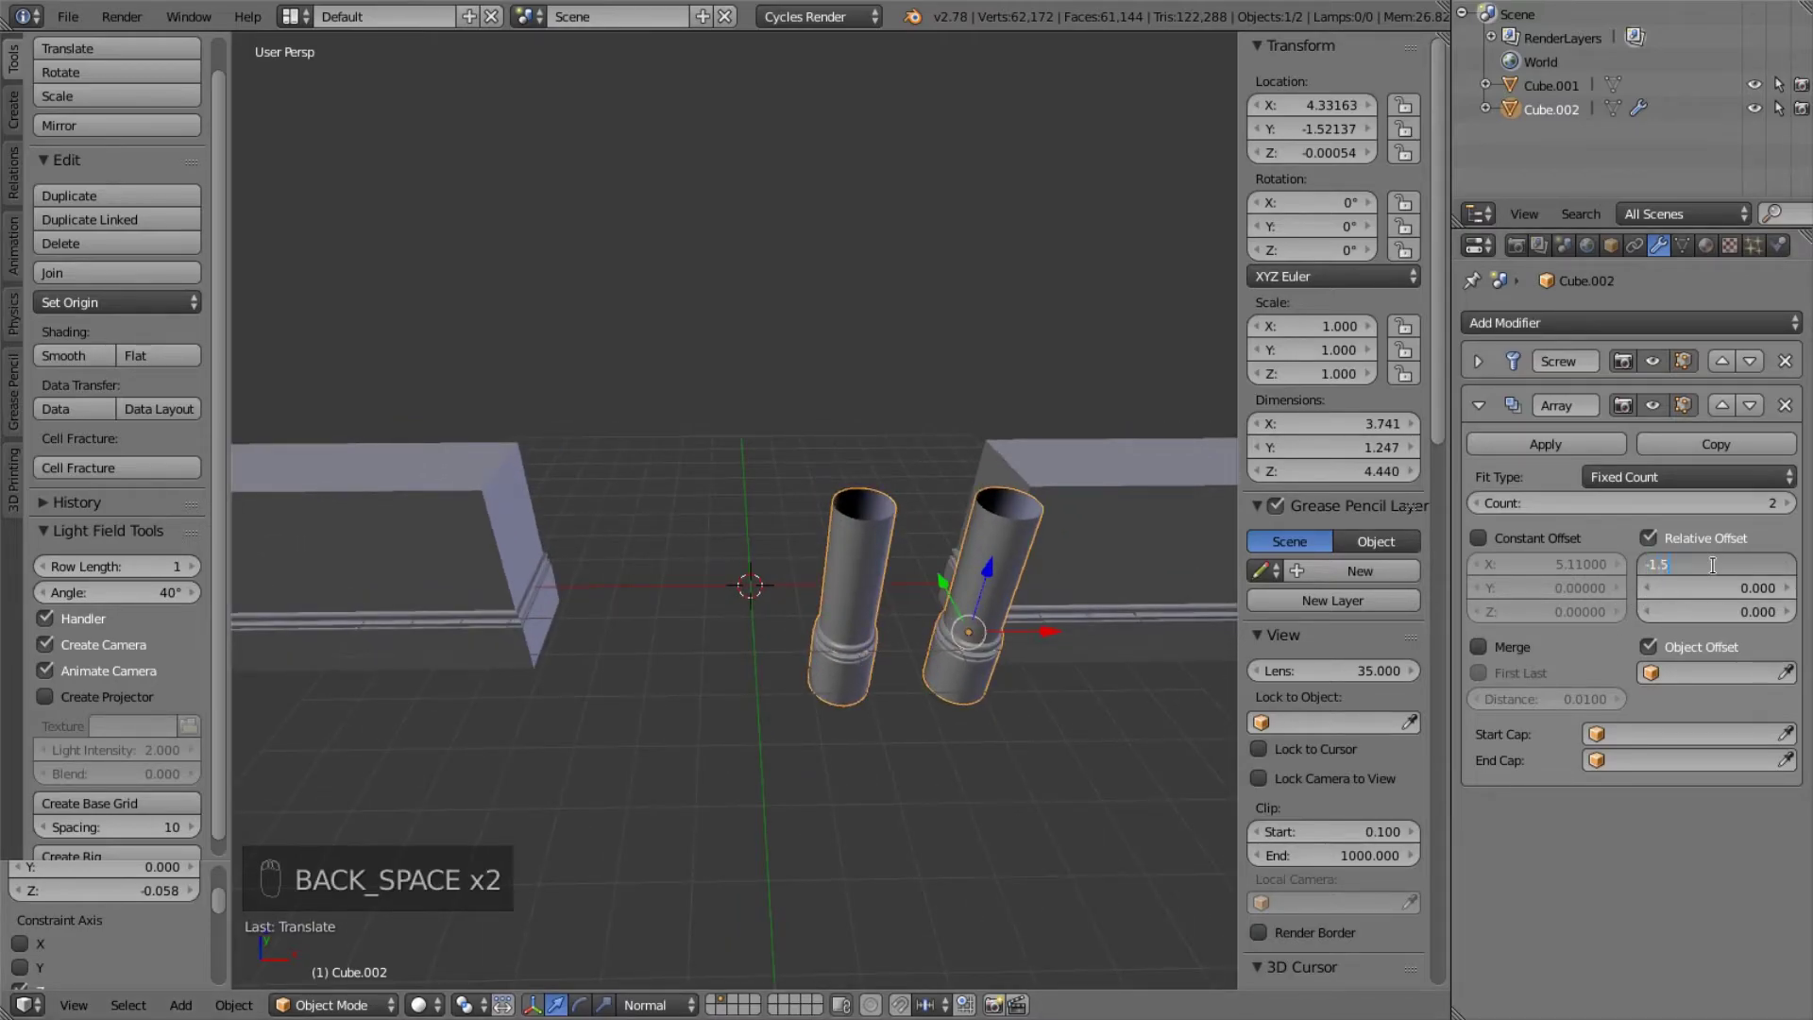
{"action": "type", "text": "-1.5"}
{"action": "key", "text": "Return"}
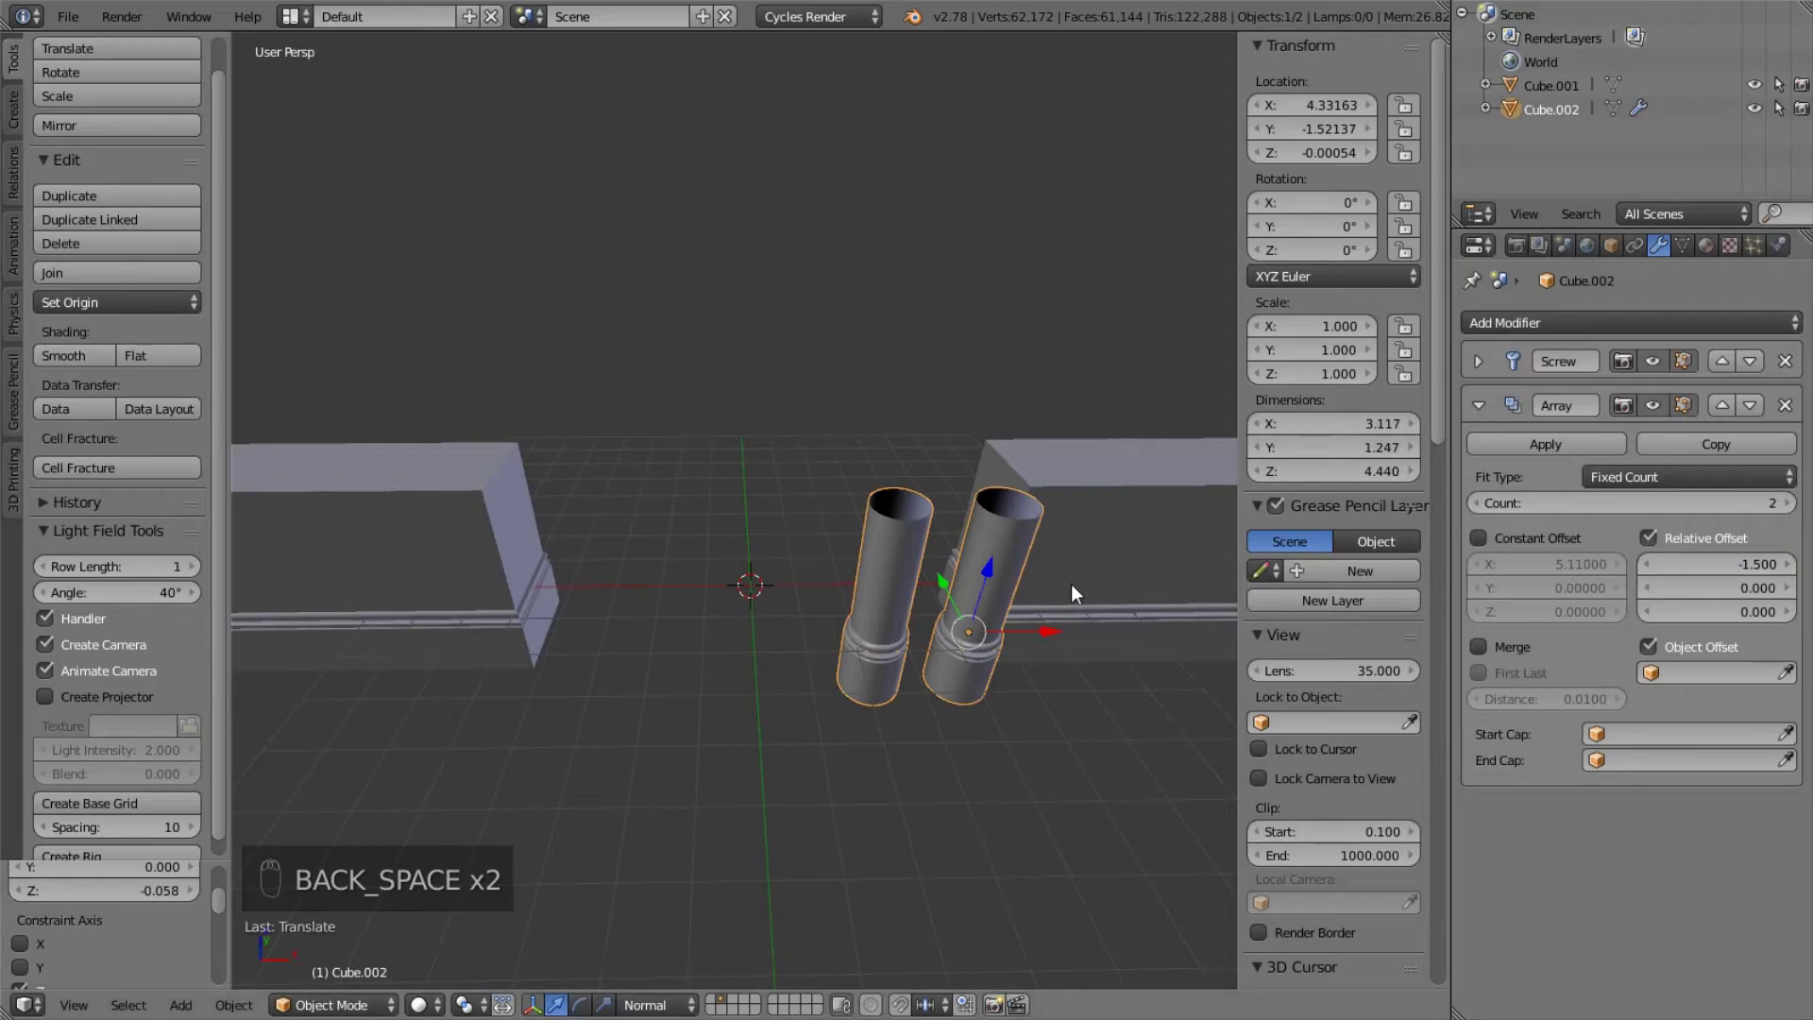
- Add a Mirror modifier to the columns, using the joined wall object Cube.001 as the mirror object on X
{"action": "middle_click_drag", "start_coordinate": [1071, 584], "coordinate": [1067, 520]}
{"action": "left_click", "coordinate": [1633, 323]}
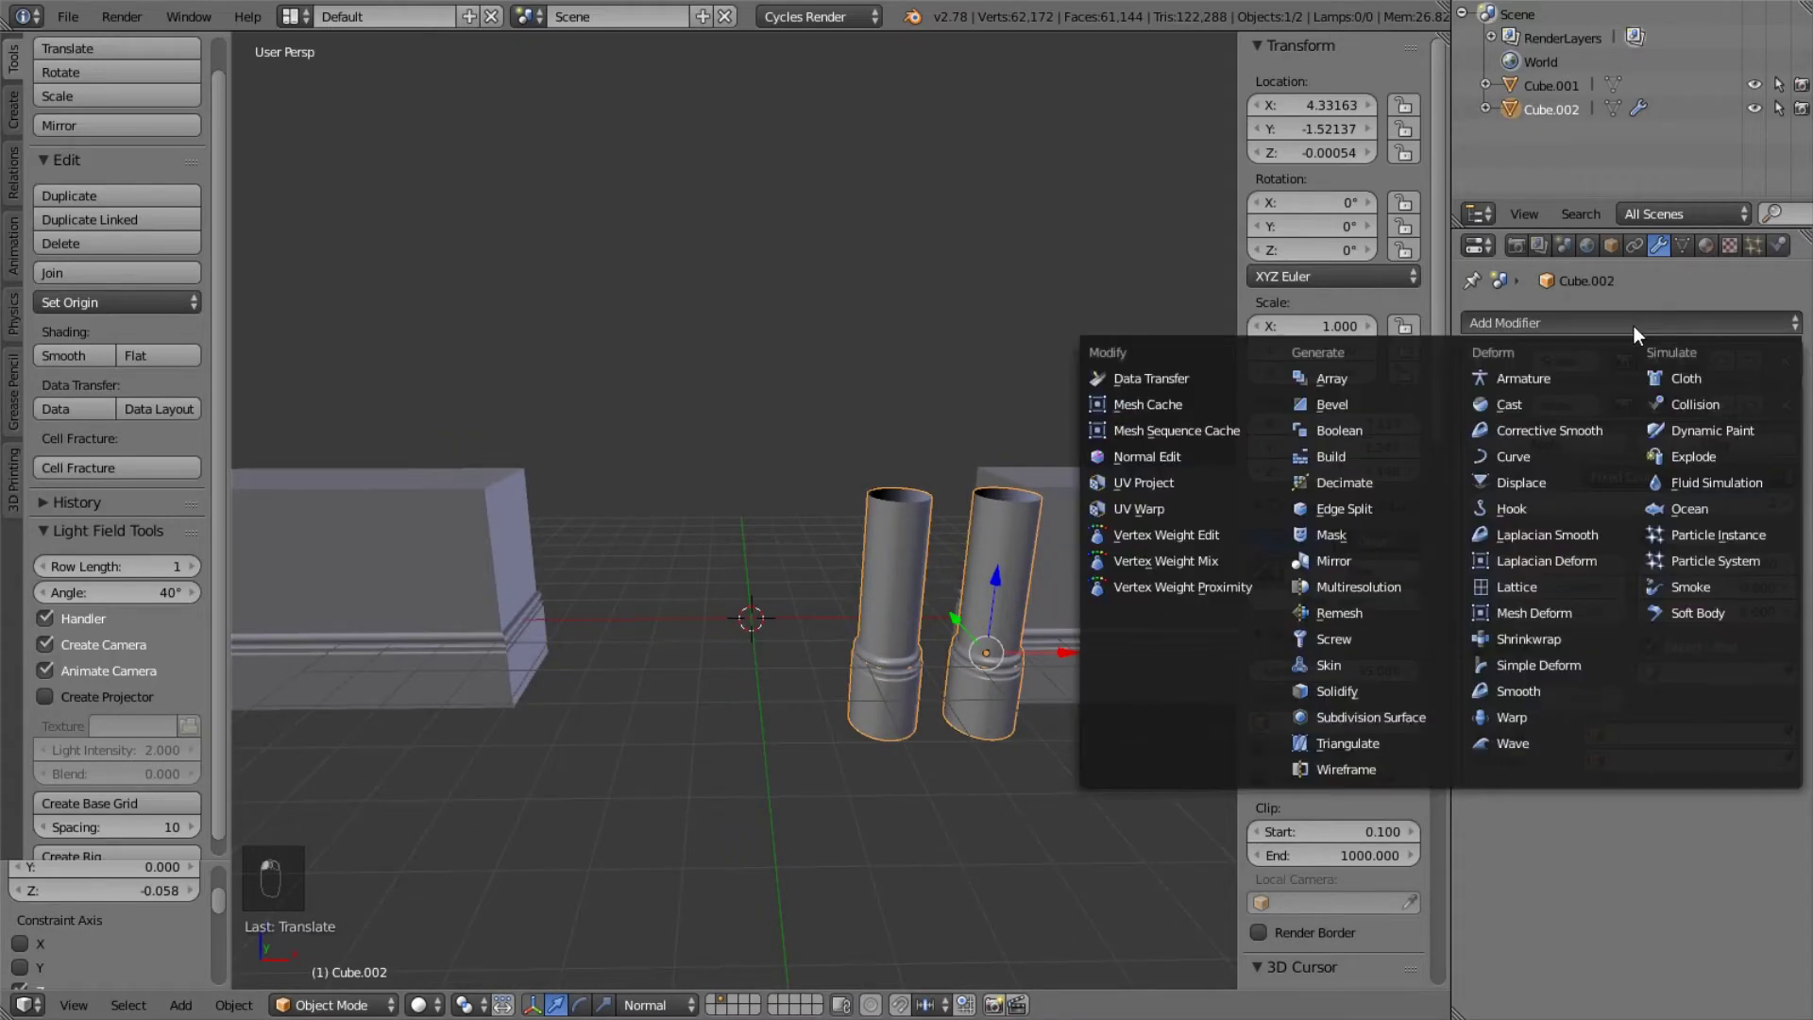
{"action": "left_click", "coordinate": [1360, 559]}
{"action": "scroll", "coordinate": [1617, 789], "scroll_direction": "down", "scroll_amount": 2}
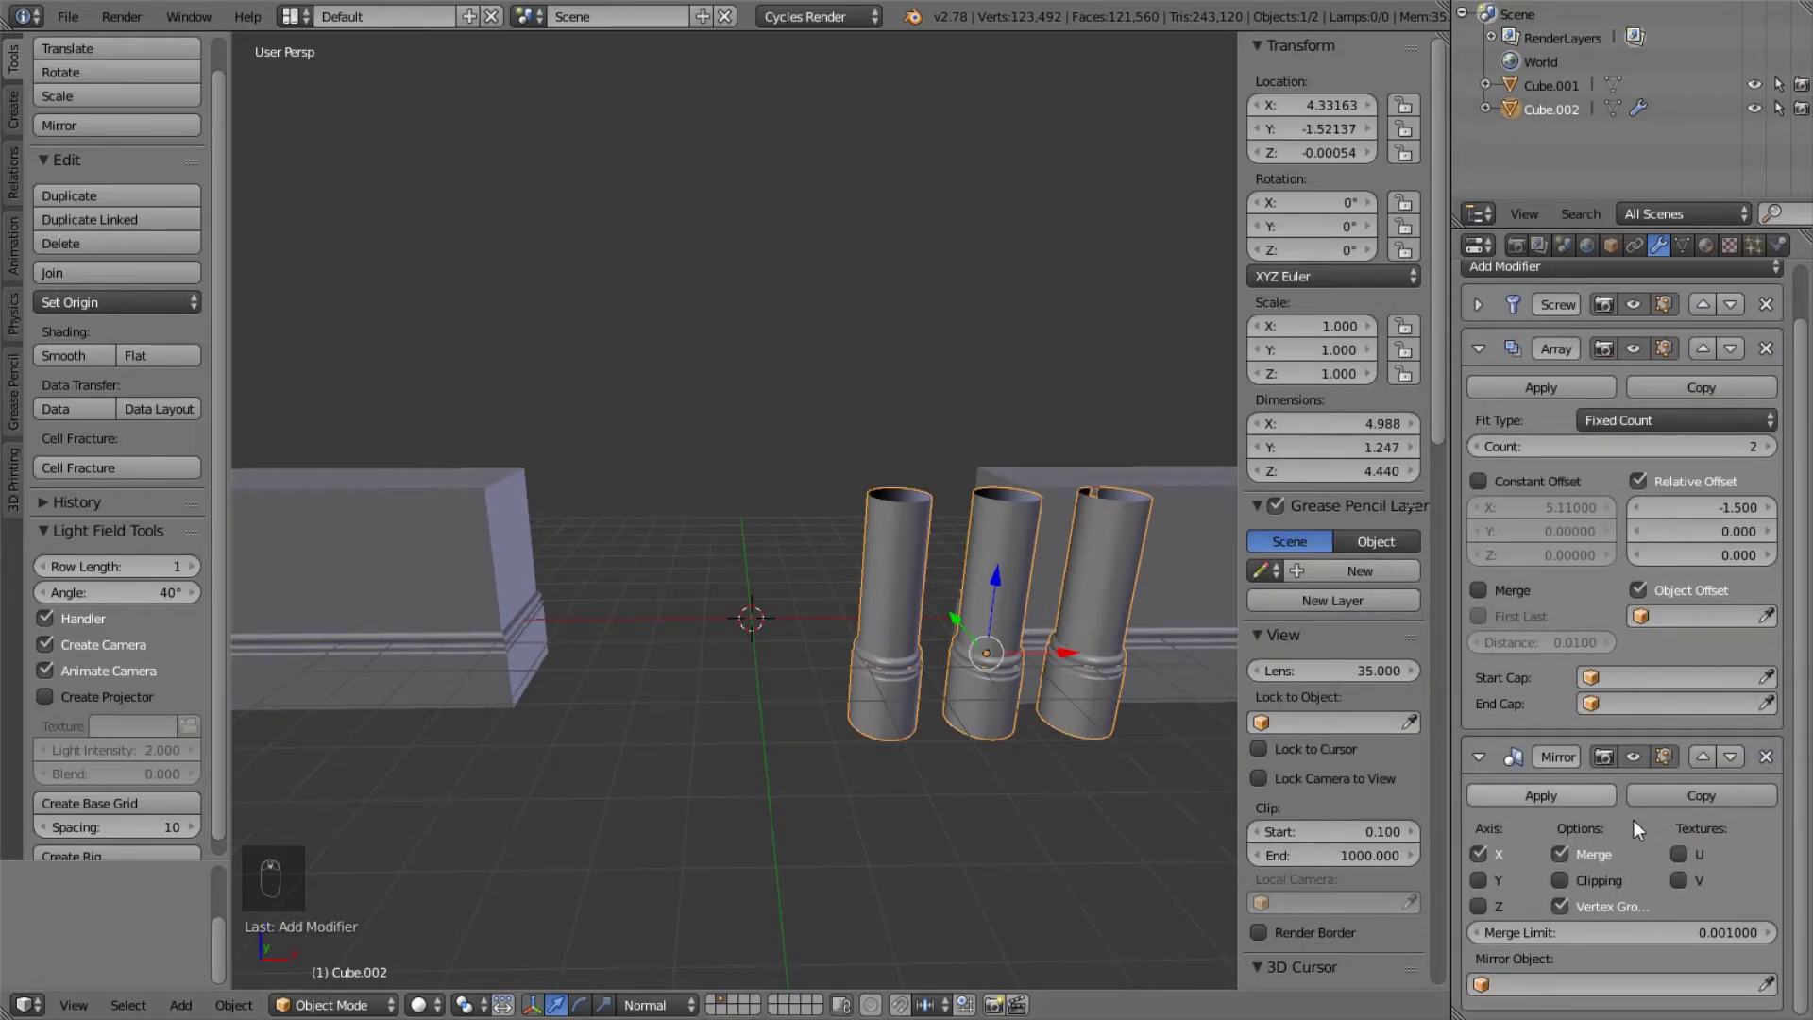
{"action": "left_click", "coordinate": [1579, 984]}
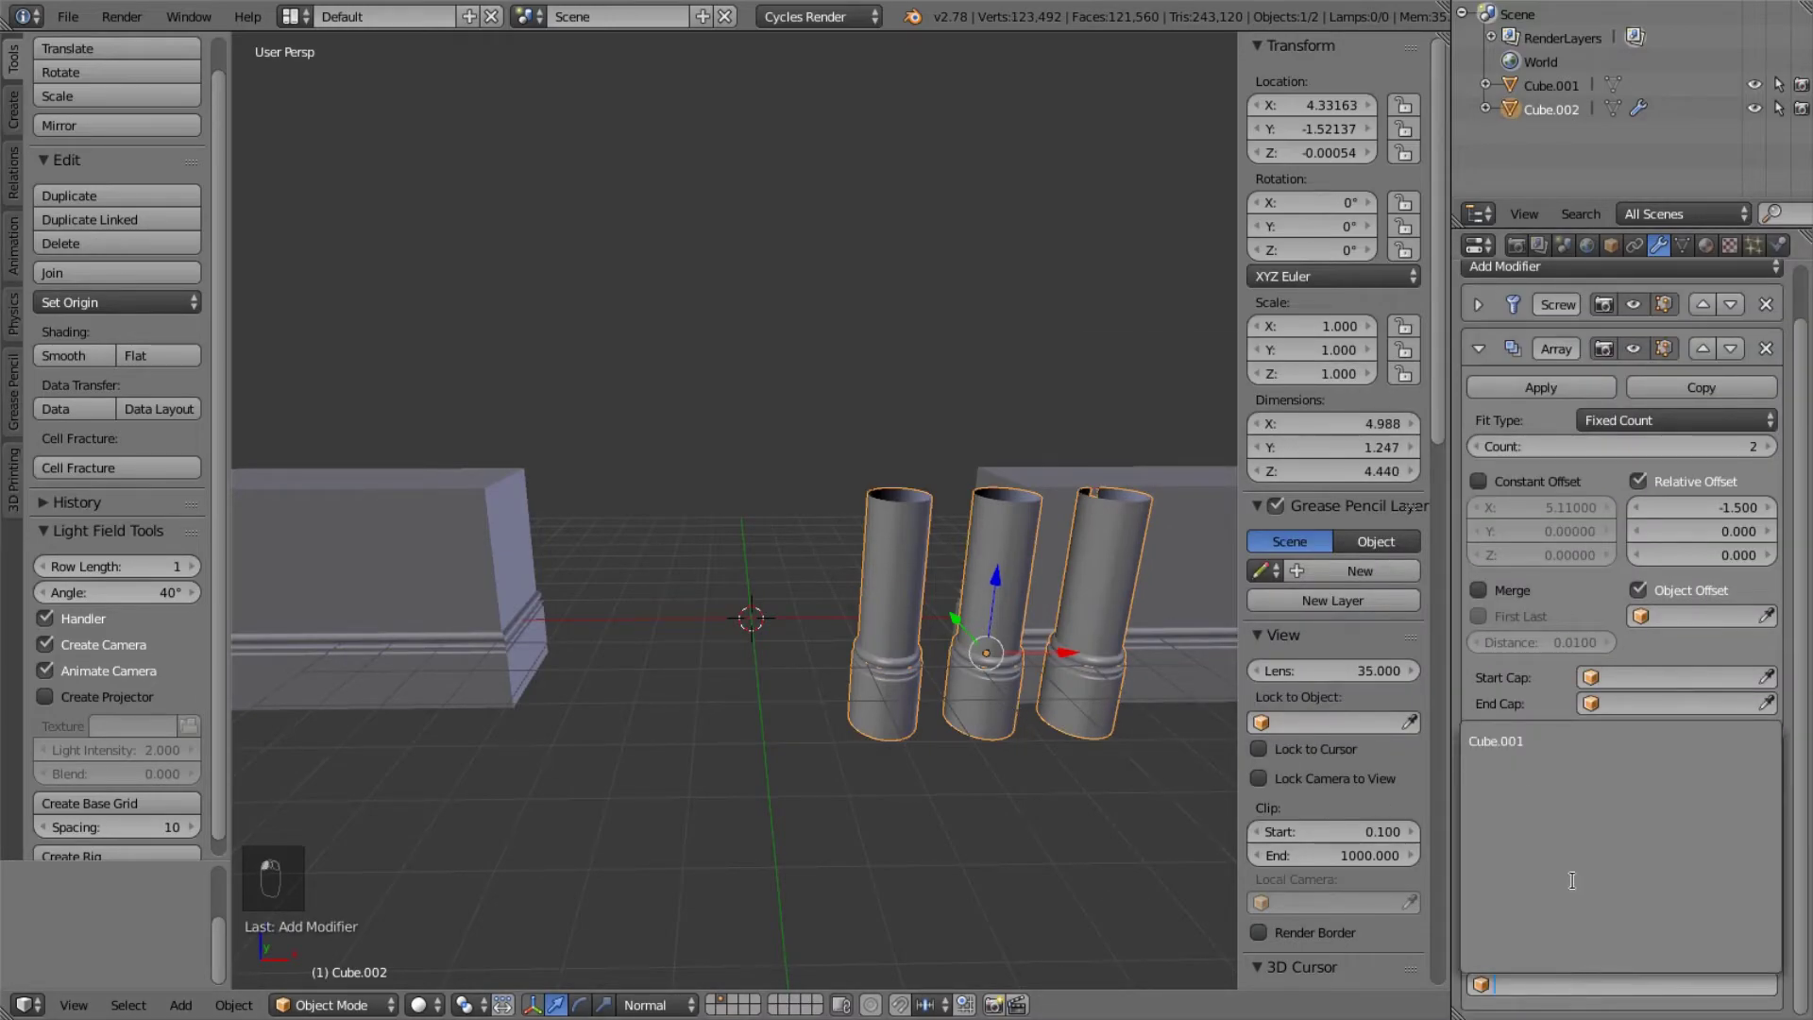
{"action": "left_click", "coordinate": [1515, 741]}
{"action": "middle_click_drag", "start_coordinate": [979, 665], "coordinate": [941, 599]}
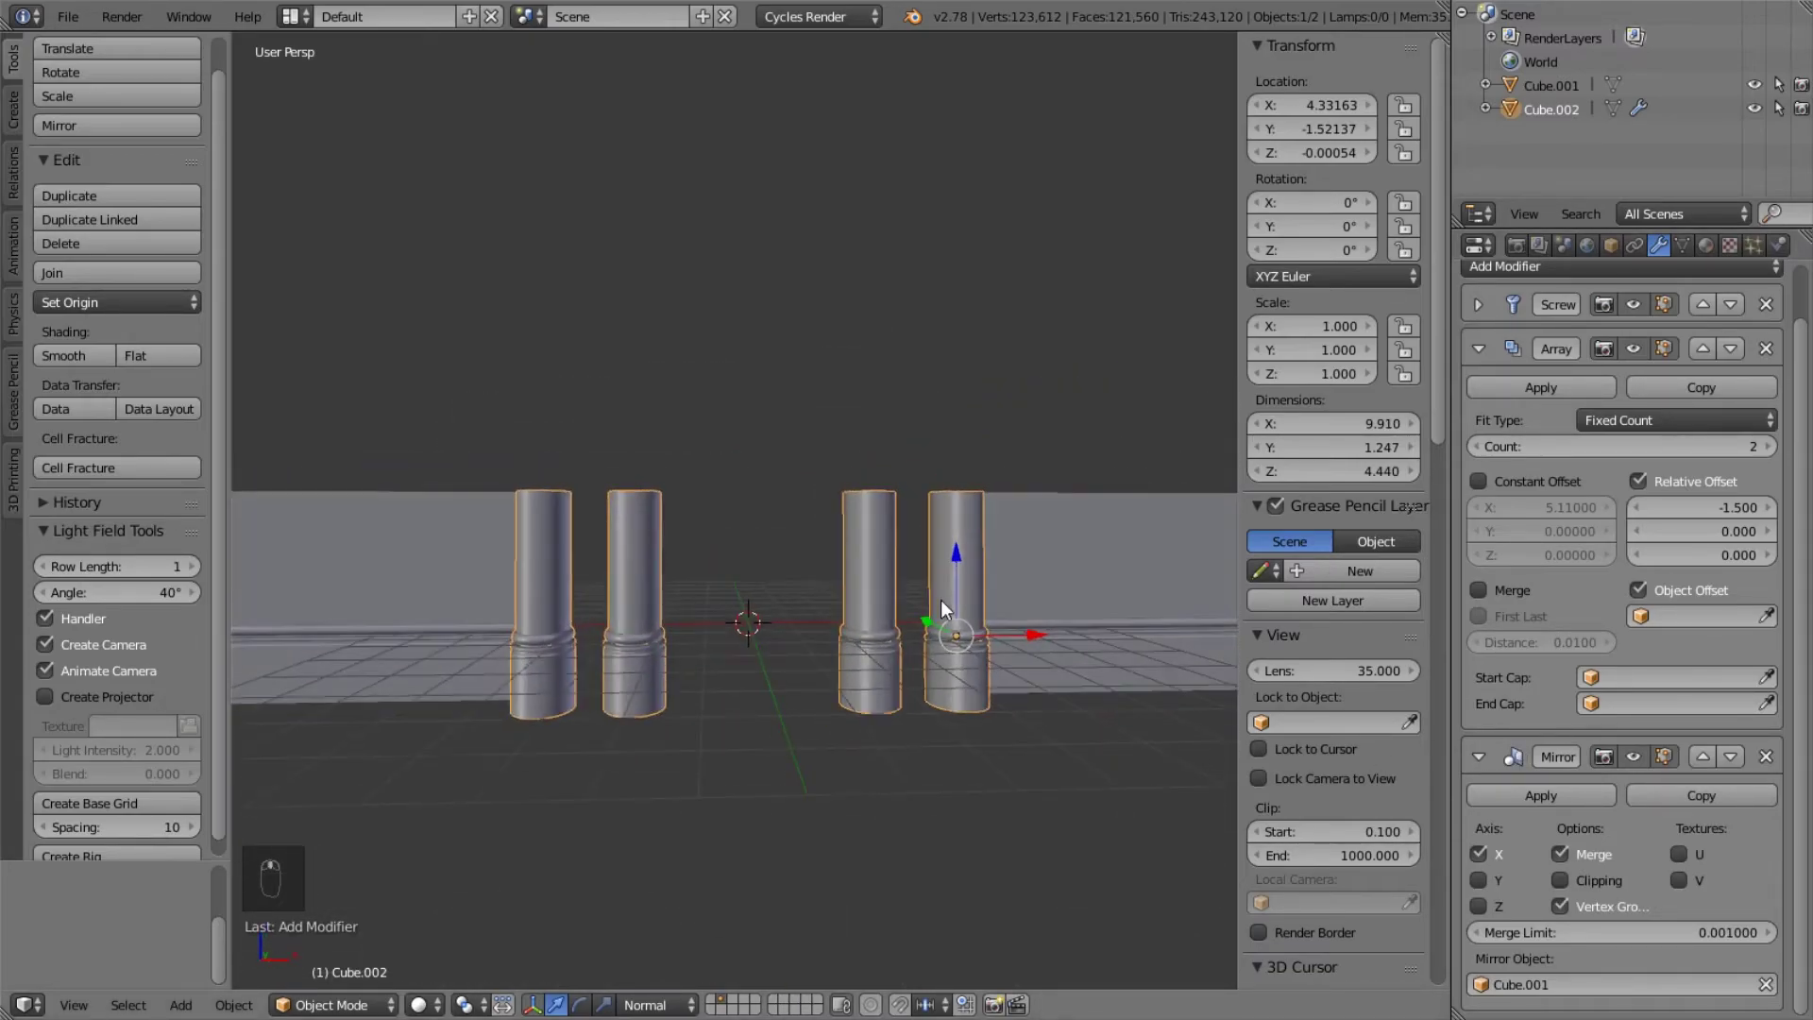
- Widen the spacing of the mirrored columns by setting the Array's relative X offset to -2
{"action": "left_click", "coordinate": [1711, 508]}
{"action": "type", "text": "-1."}
{"action": "key", "text": "BackSpace"}
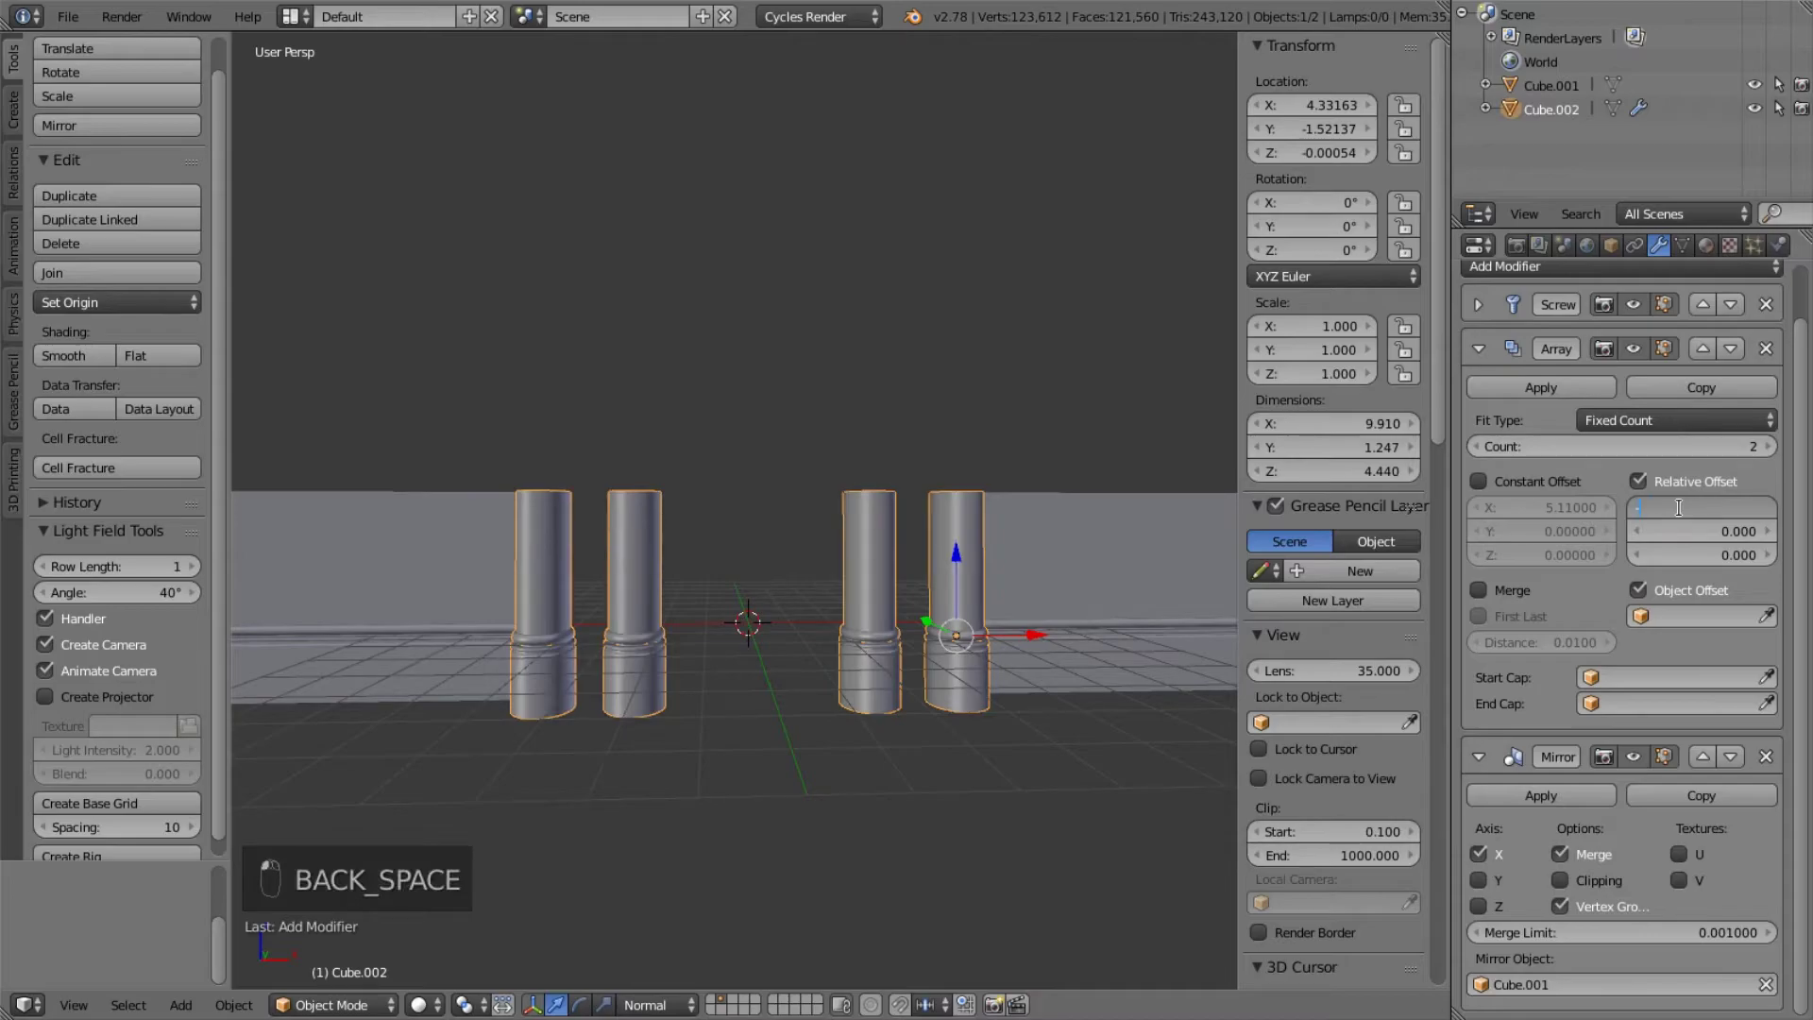
{"action": "type", "text": "2"}
{"action": "key", "text": "Return"}
- Examine the arrangement of the mirrored columns between the two wall blocks from several angles and distances
{"action": "scroll", "coordinate": [502, 334], "scroll_direction": "down", "scroll_amount": 2}
{"action": "middle_click_drag", "start_coordinate": [502, 334], "coordinate": [744, 570]}
{"action": "scroll", "coordinate": [700, 578], "scroll_direction": "up", "scroll_amount": 3}
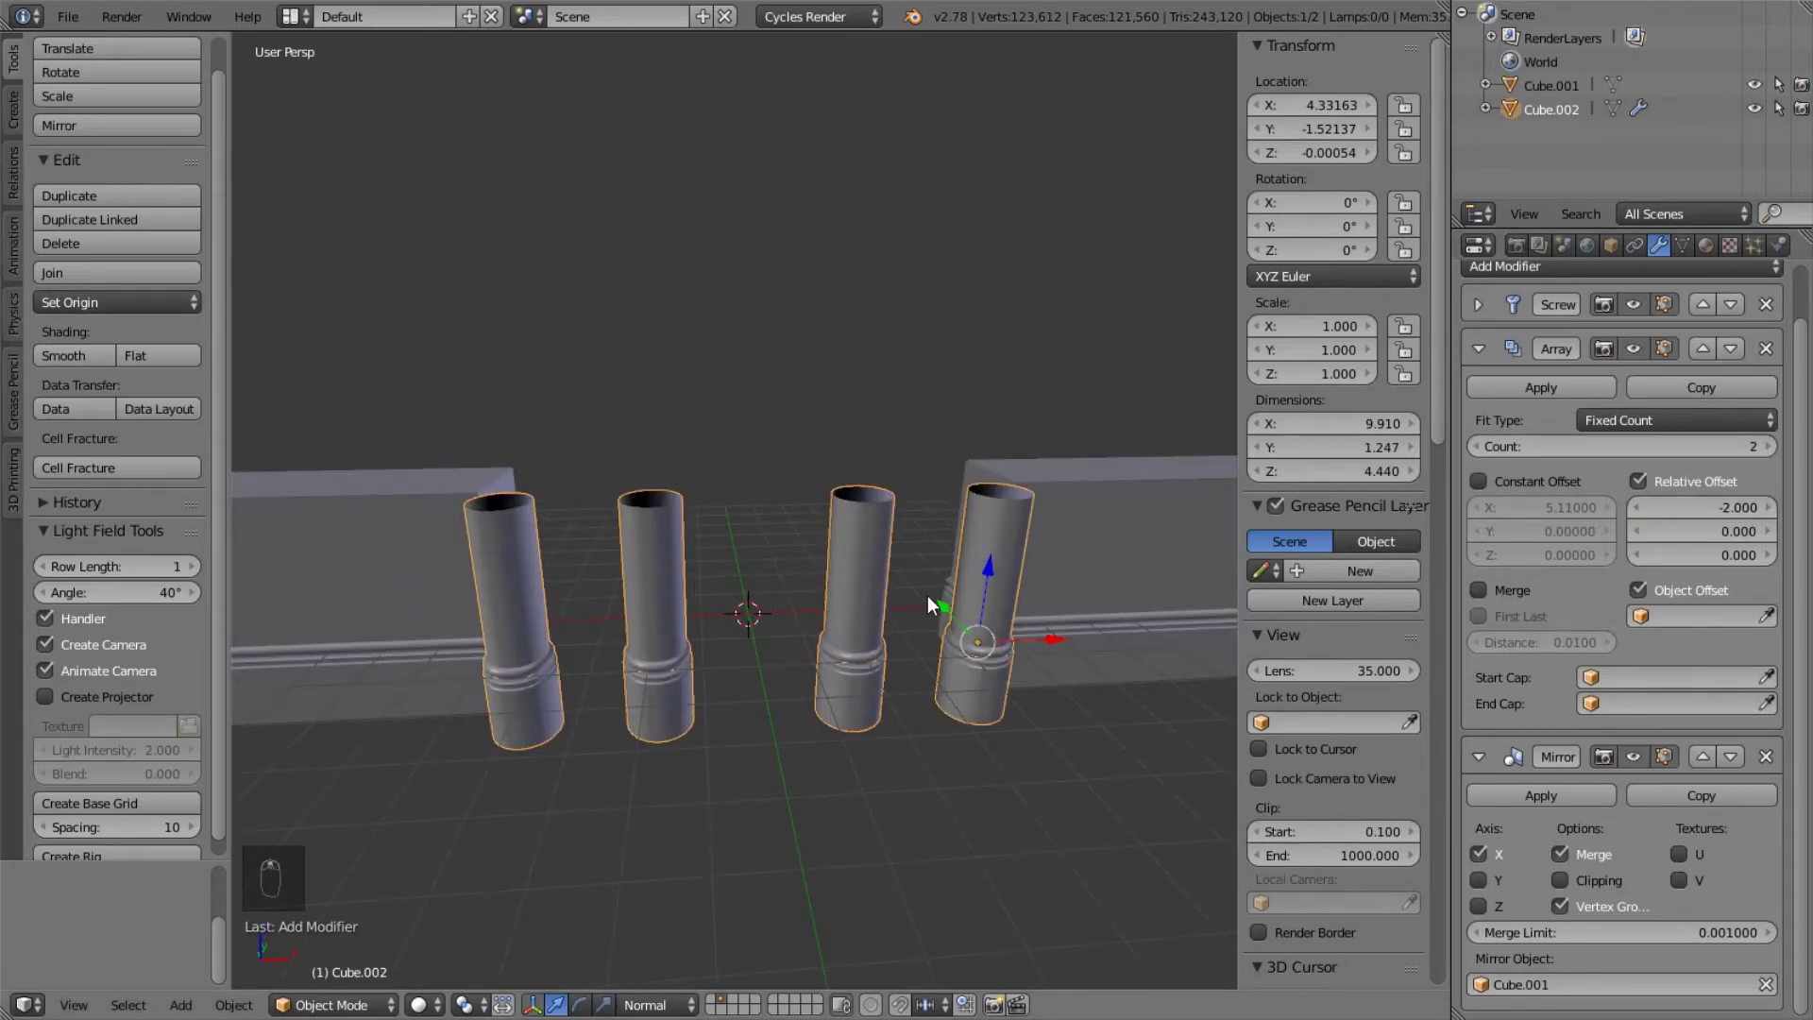
{"action": "scroll", "coordinate": [824, 593], "scroll_direction": "up", "scroll_amount": 2}
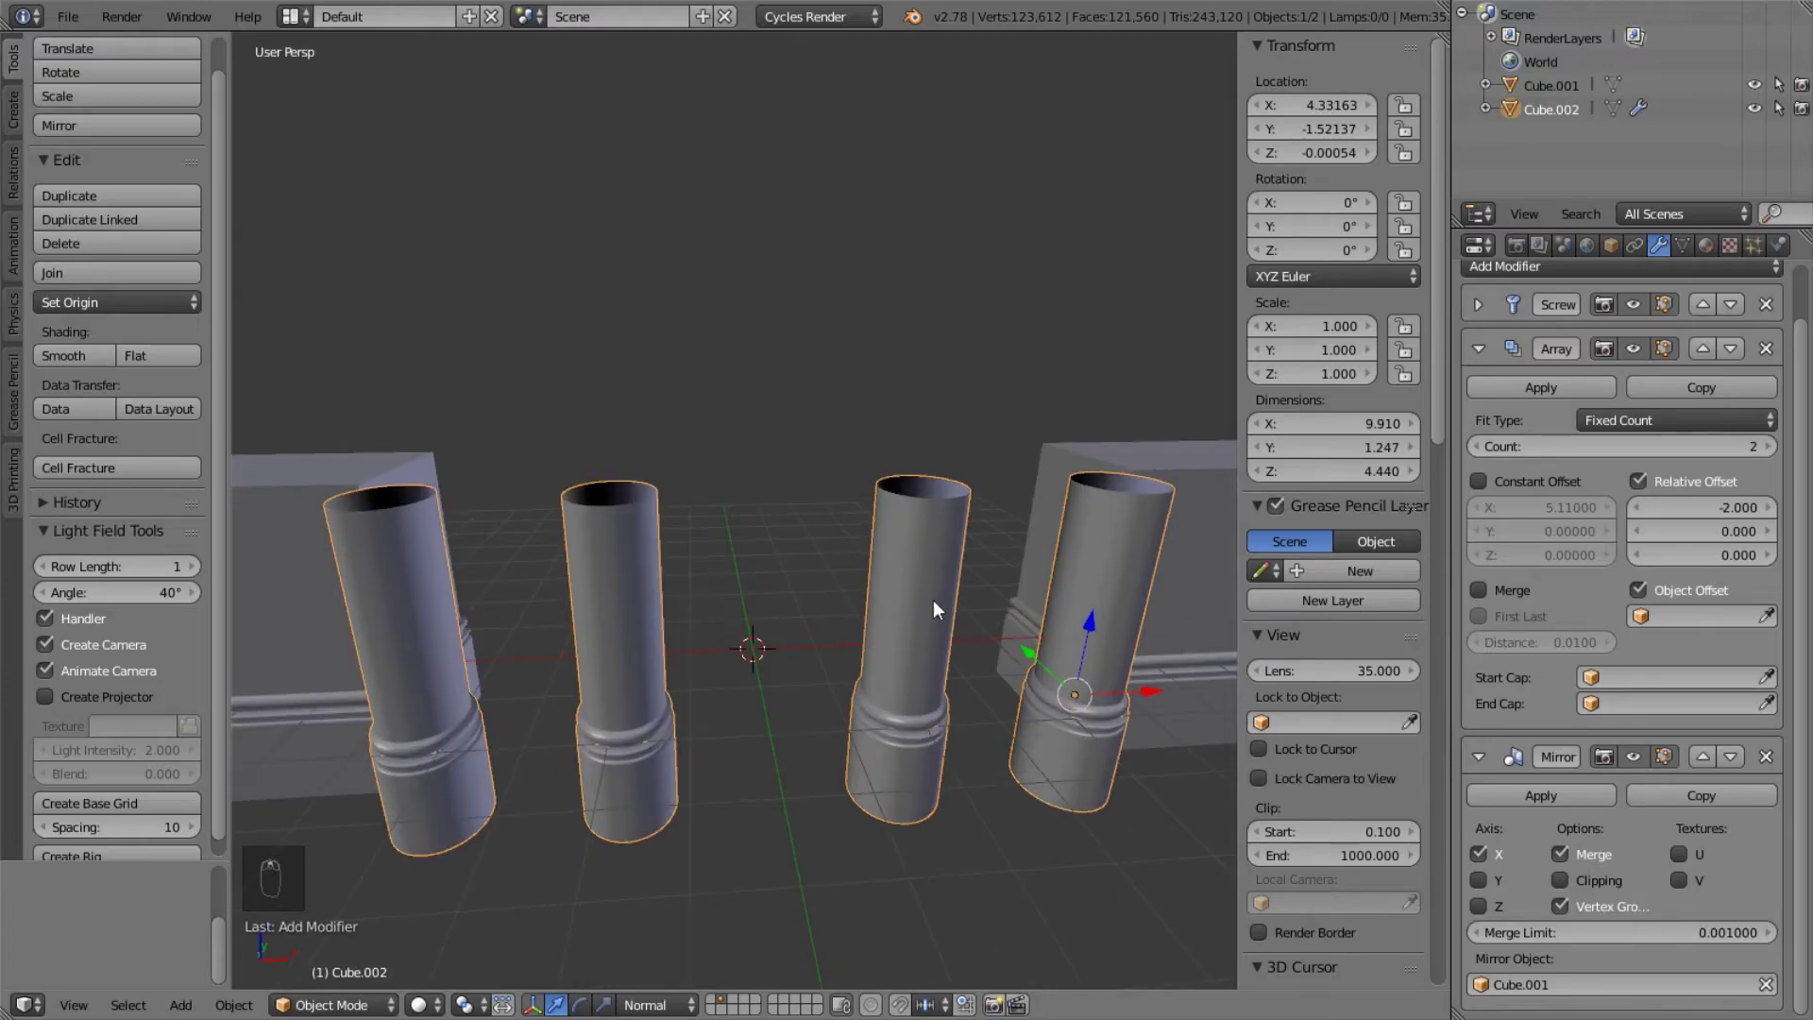
{"action": "middle_click_drag", "start_coordinate": [551, 629], "coordinate": [927, 631]}
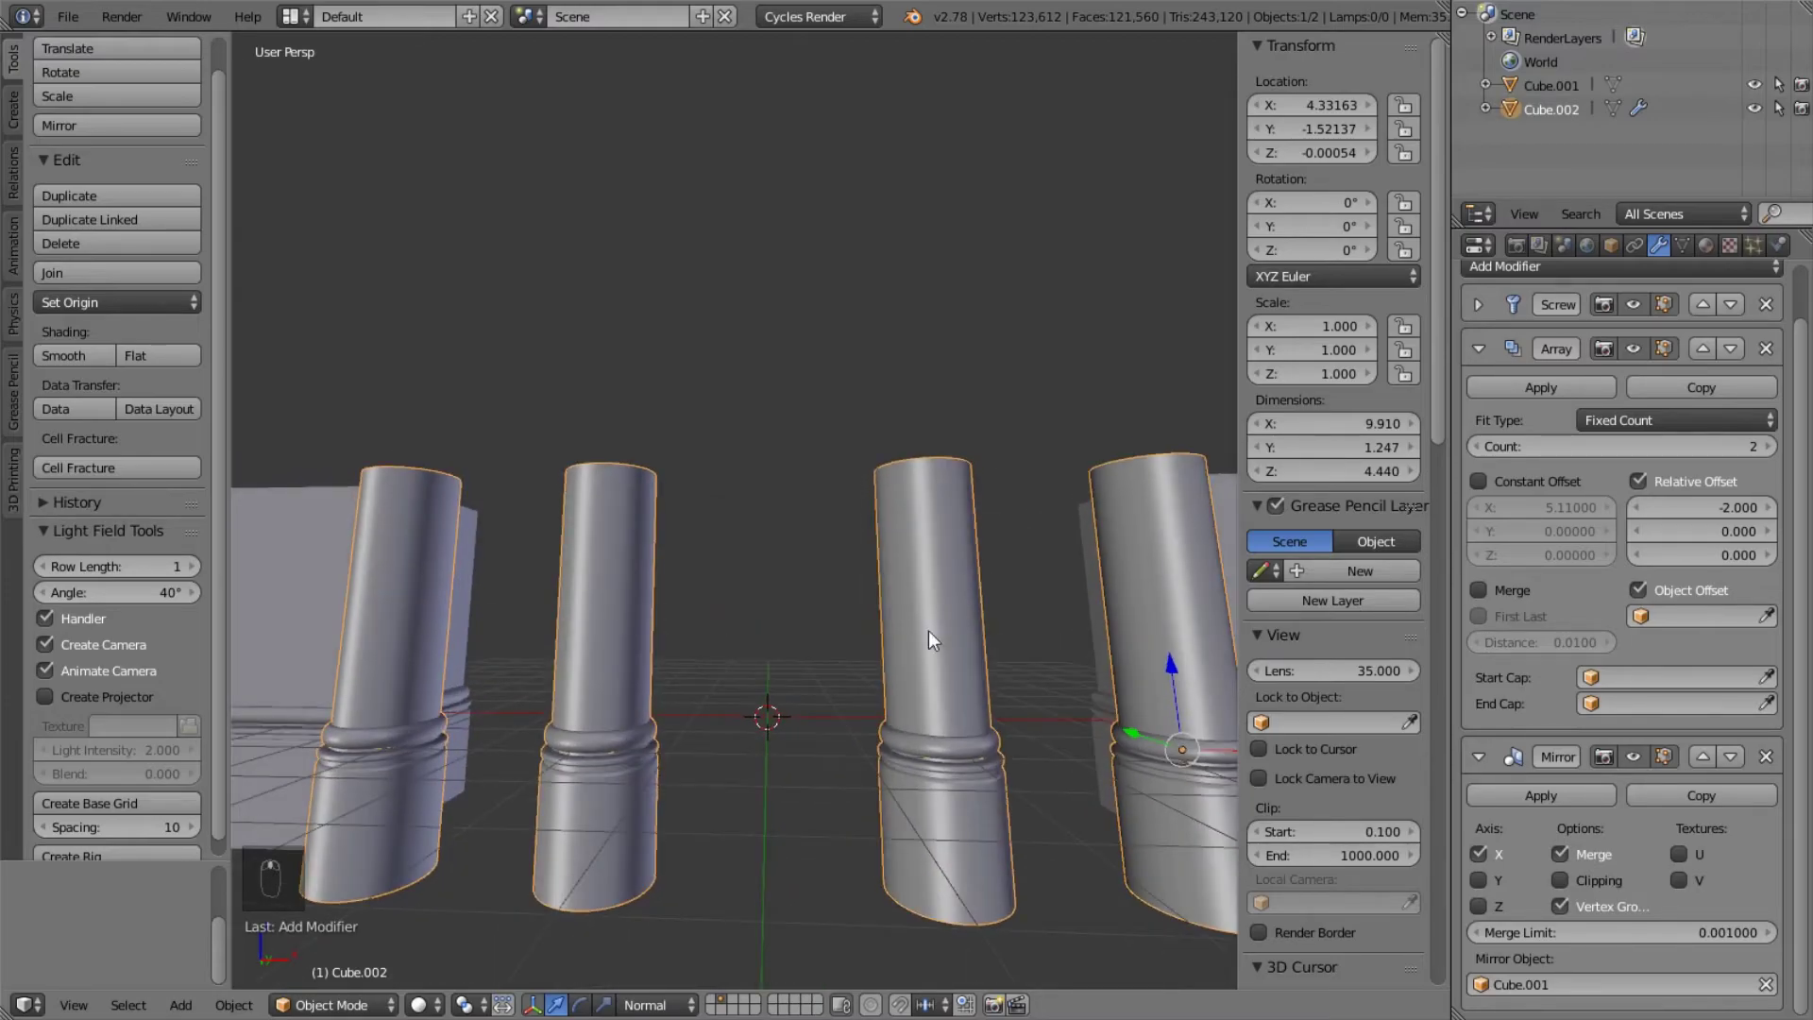
{"action": "scroll", "coordinate": [1110, 666], "scroll_direction": "down", "scroll_amount": 3}
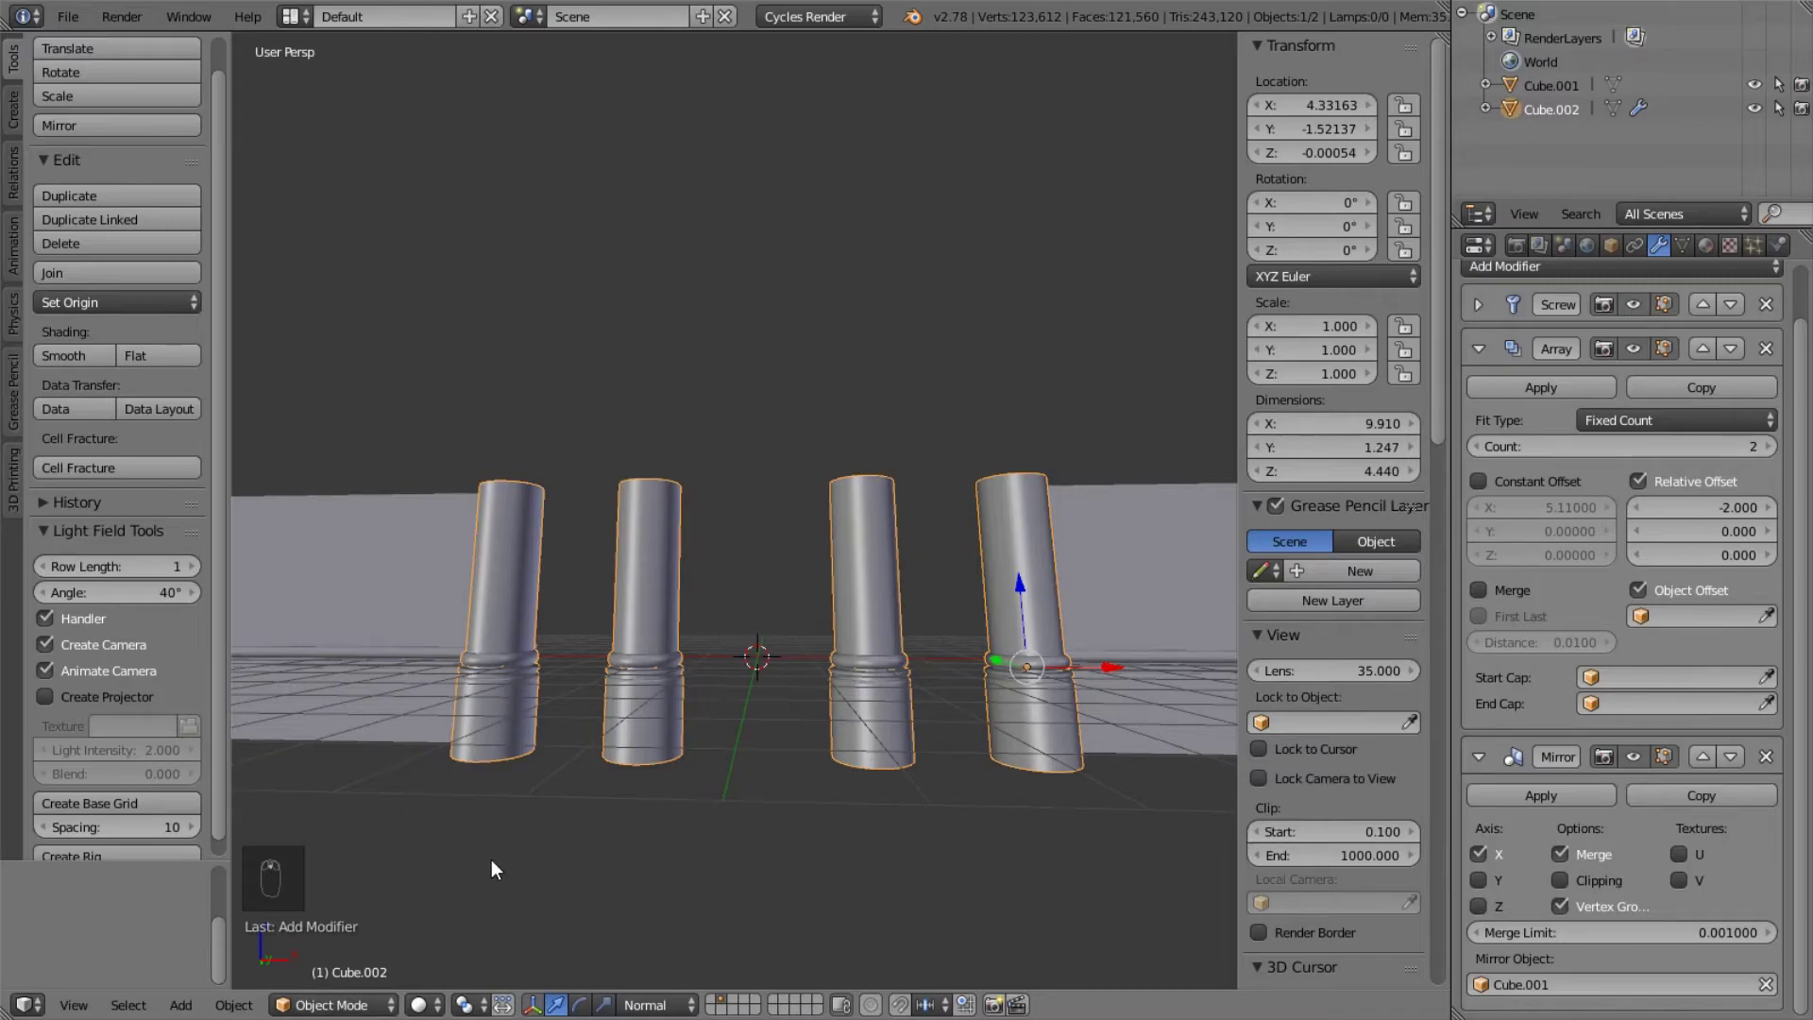
{"action": "middle_click_drag", "start_coordinate": [737, 601], "coordinate": [771, 481]}
{"action": "middle_click_drag", "start_coordinate": [613, 523], "coordinate": [780, 599]}
{"action": "scroll", "coordinate": [780, 599], "scroll_direction": "down", "scroll_amount": 4}
{"action": "scroll", "coordinate": [876, 581], "scroll_direction": "up", "scroll_amount": 4}
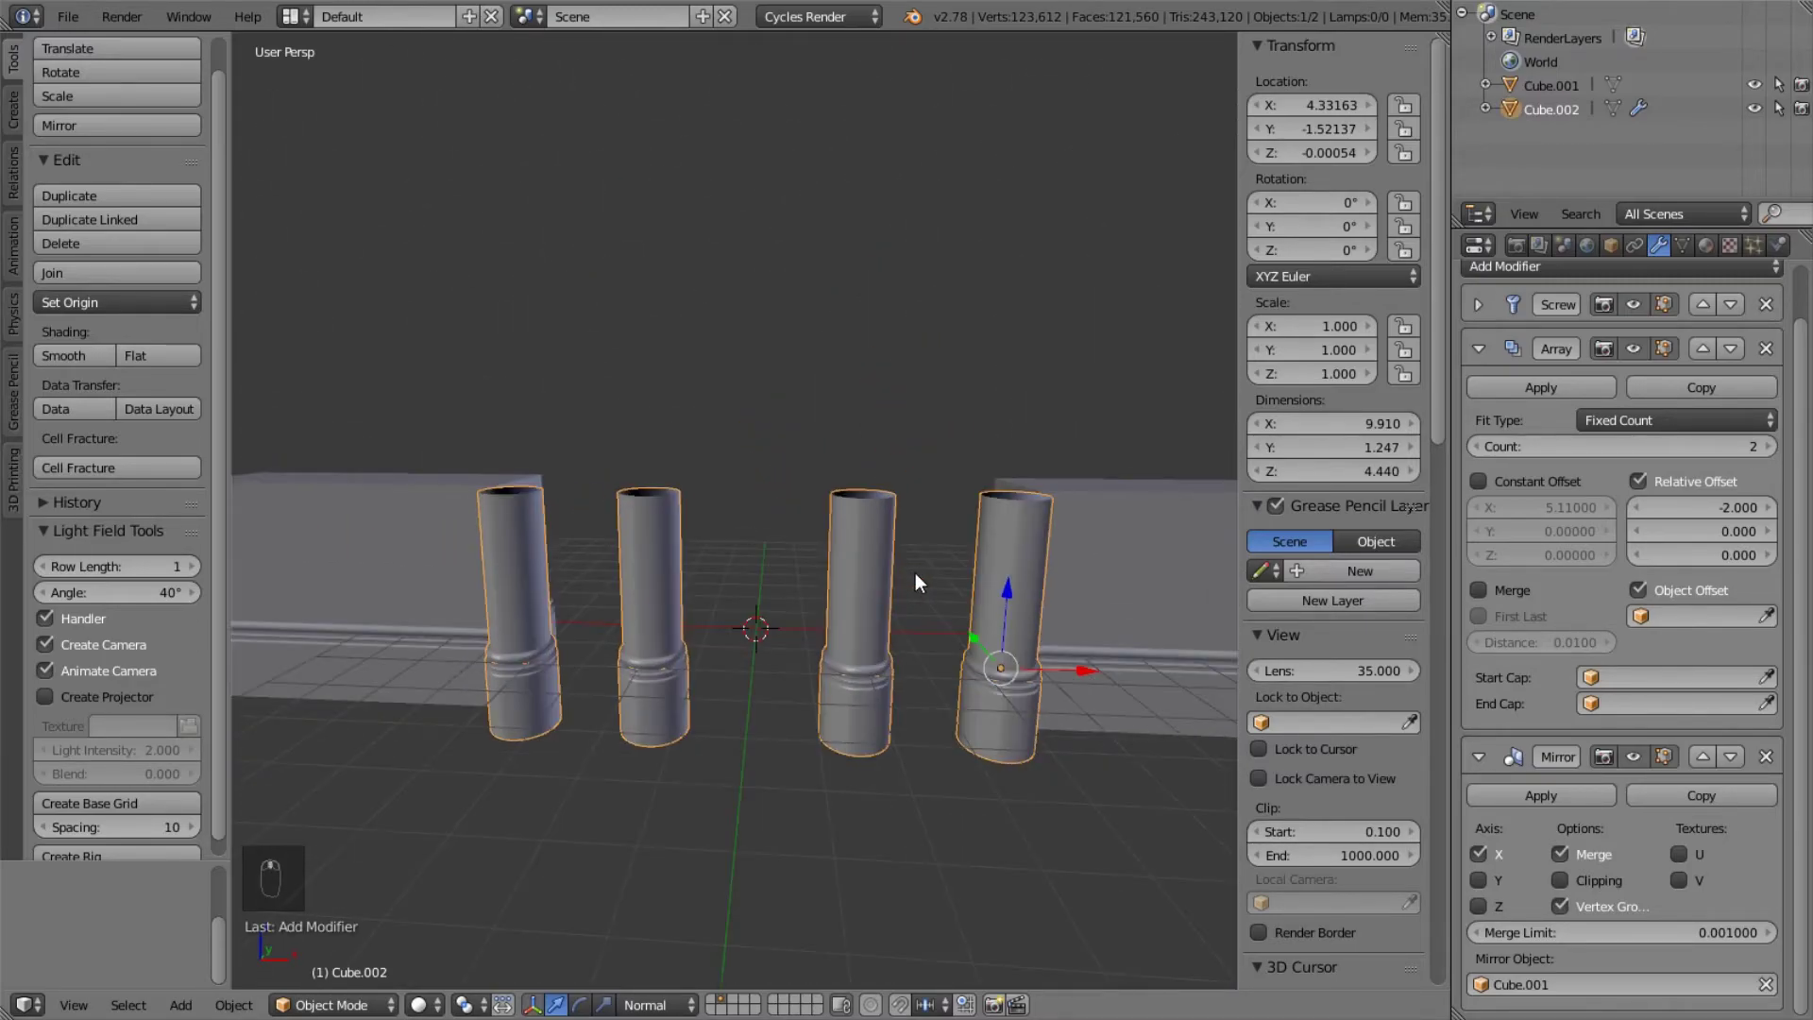
{"action": "scroll", "coordinate": [915, 575], "scroll_direction": "up", "scroll_amount": 3}
{"action": "scroll", "coordinate": [915, 575], "scroll_direction": "down", "scroll_amount": 2}
{"action": "middle_click_drag", "start_coordinate": [915, 575], "coordinate": [1000, 474]}
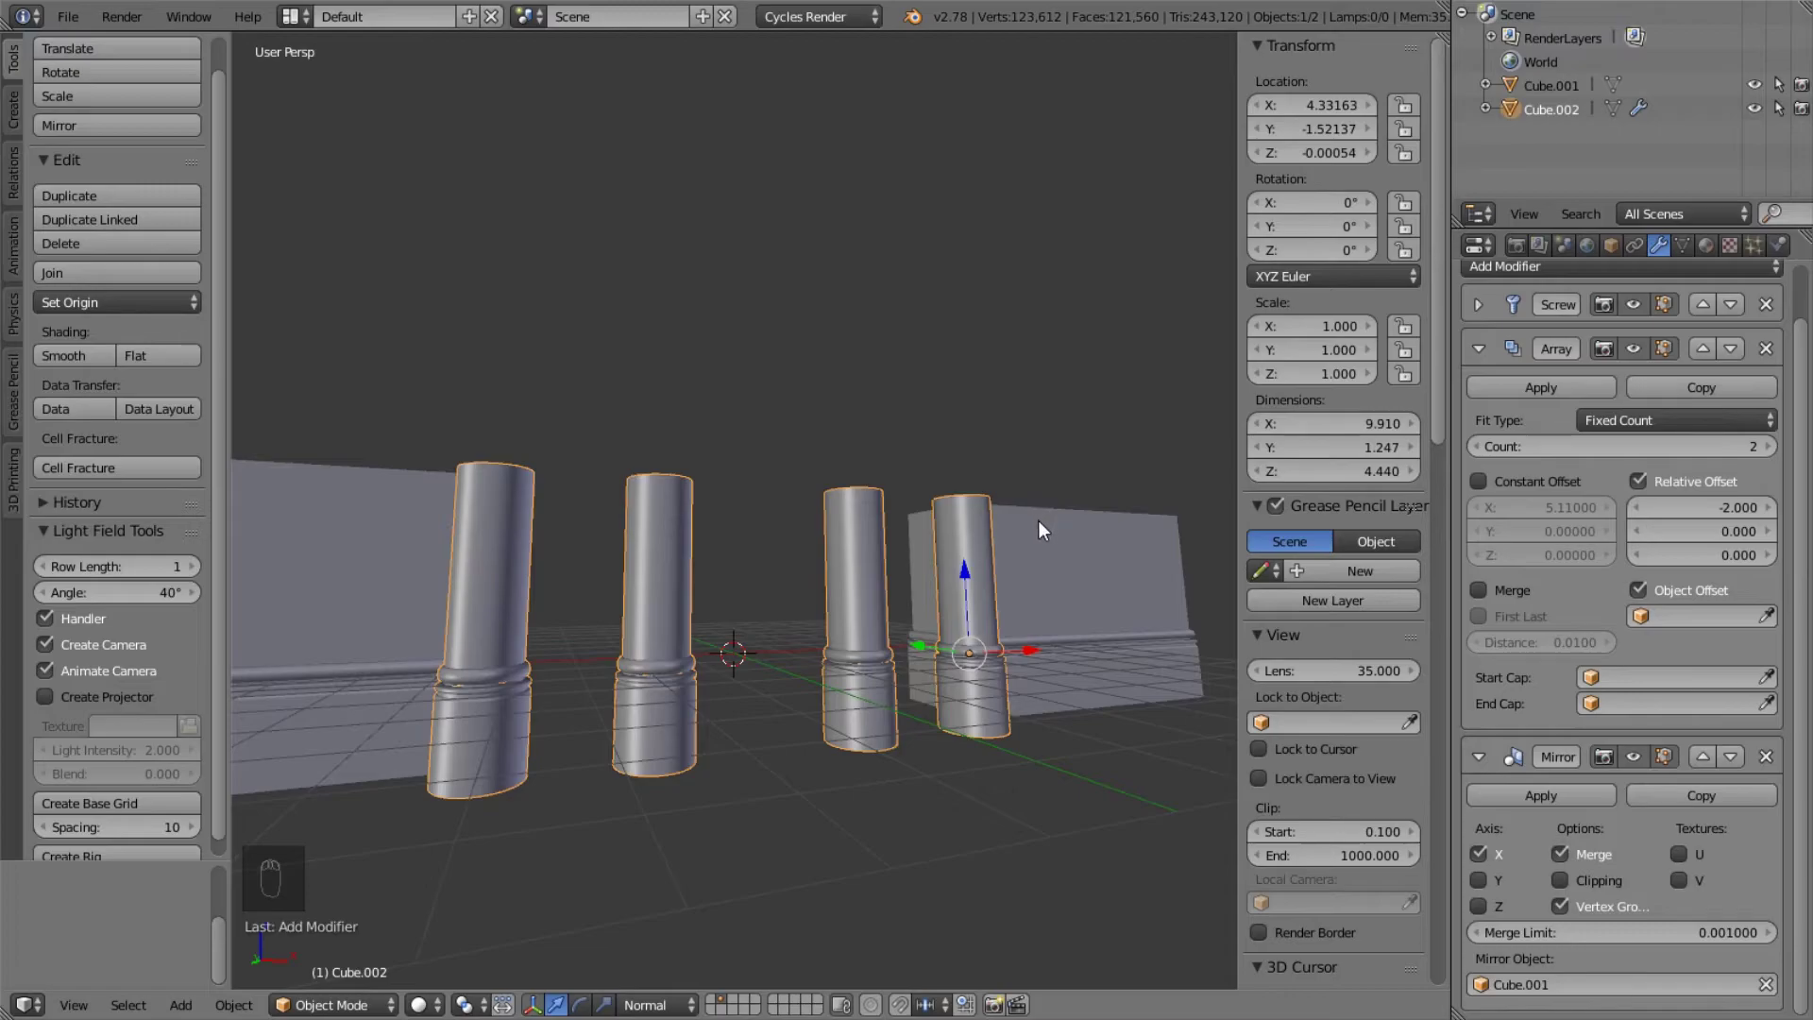
{"action": "scroll", "coordinate": [1040, 523], "scroll_direction": "down", "scroll_amount": 2}
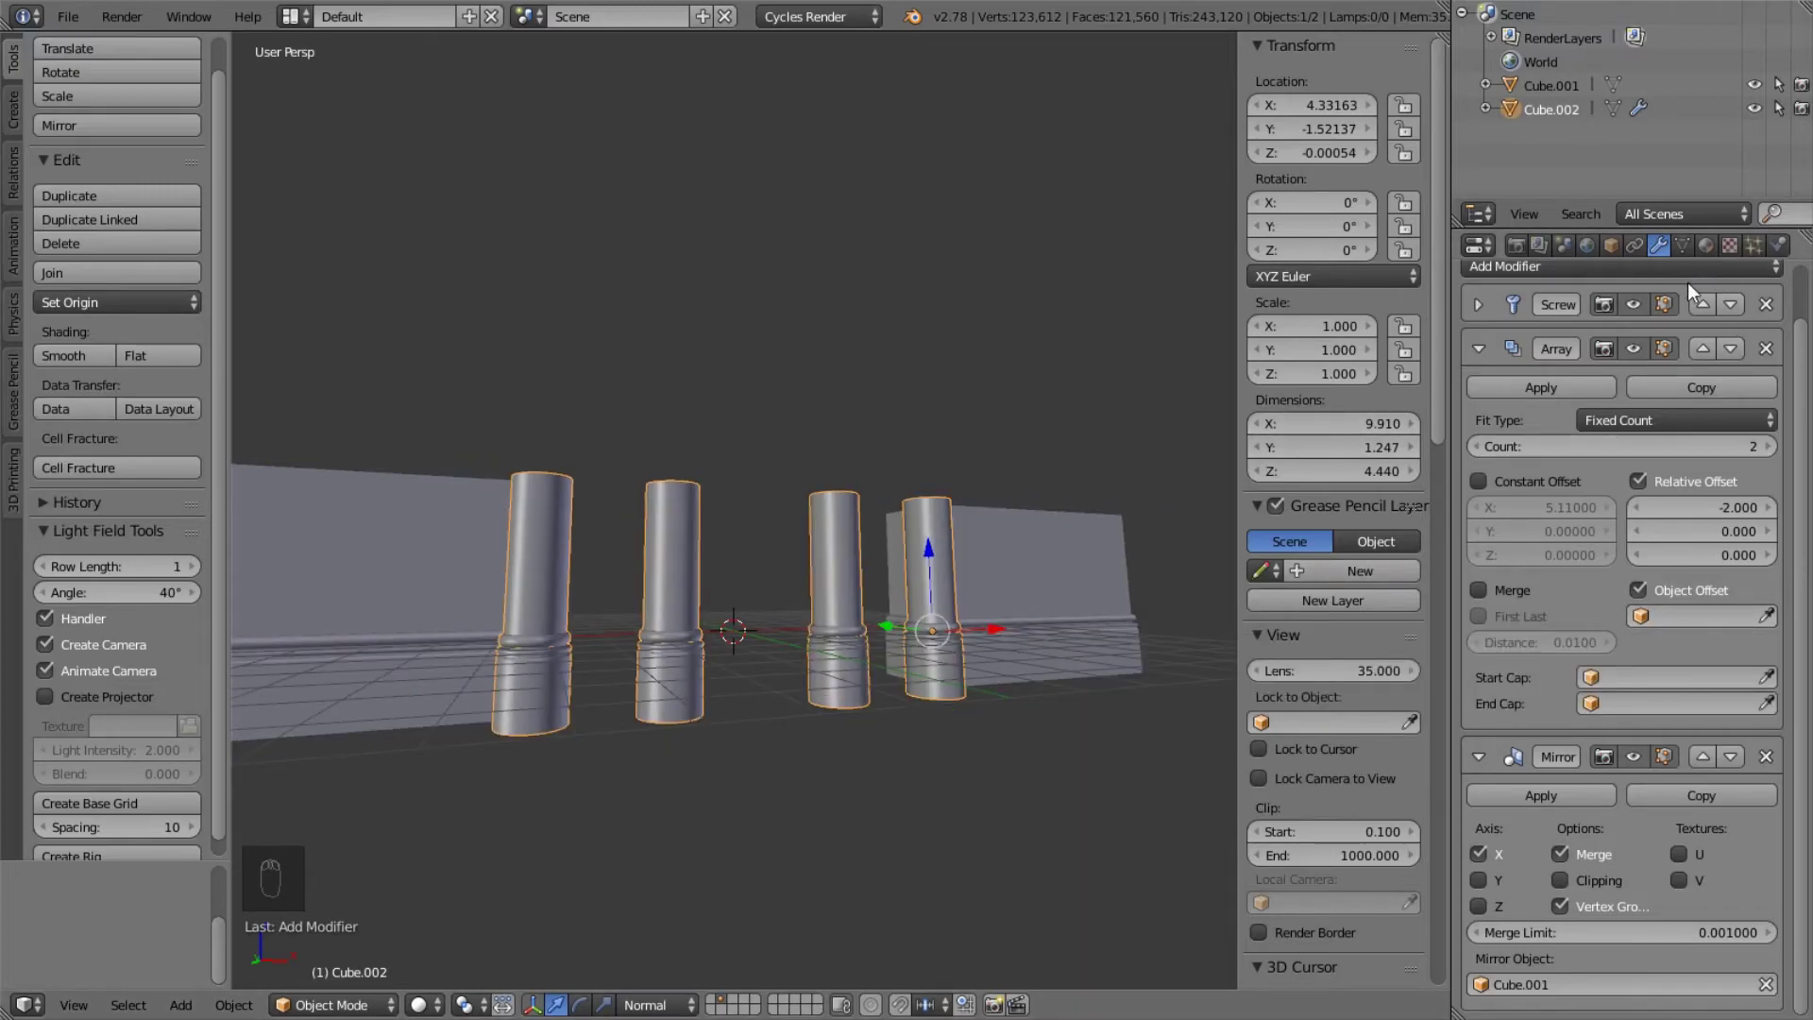
- Remove the Array, Mirror and Screw modifiers from the column object Cube.002
{"action": "left_click", "coordinate": [1765, 348]}
{"action": "left_click", "coordinate": [1765, 348]}
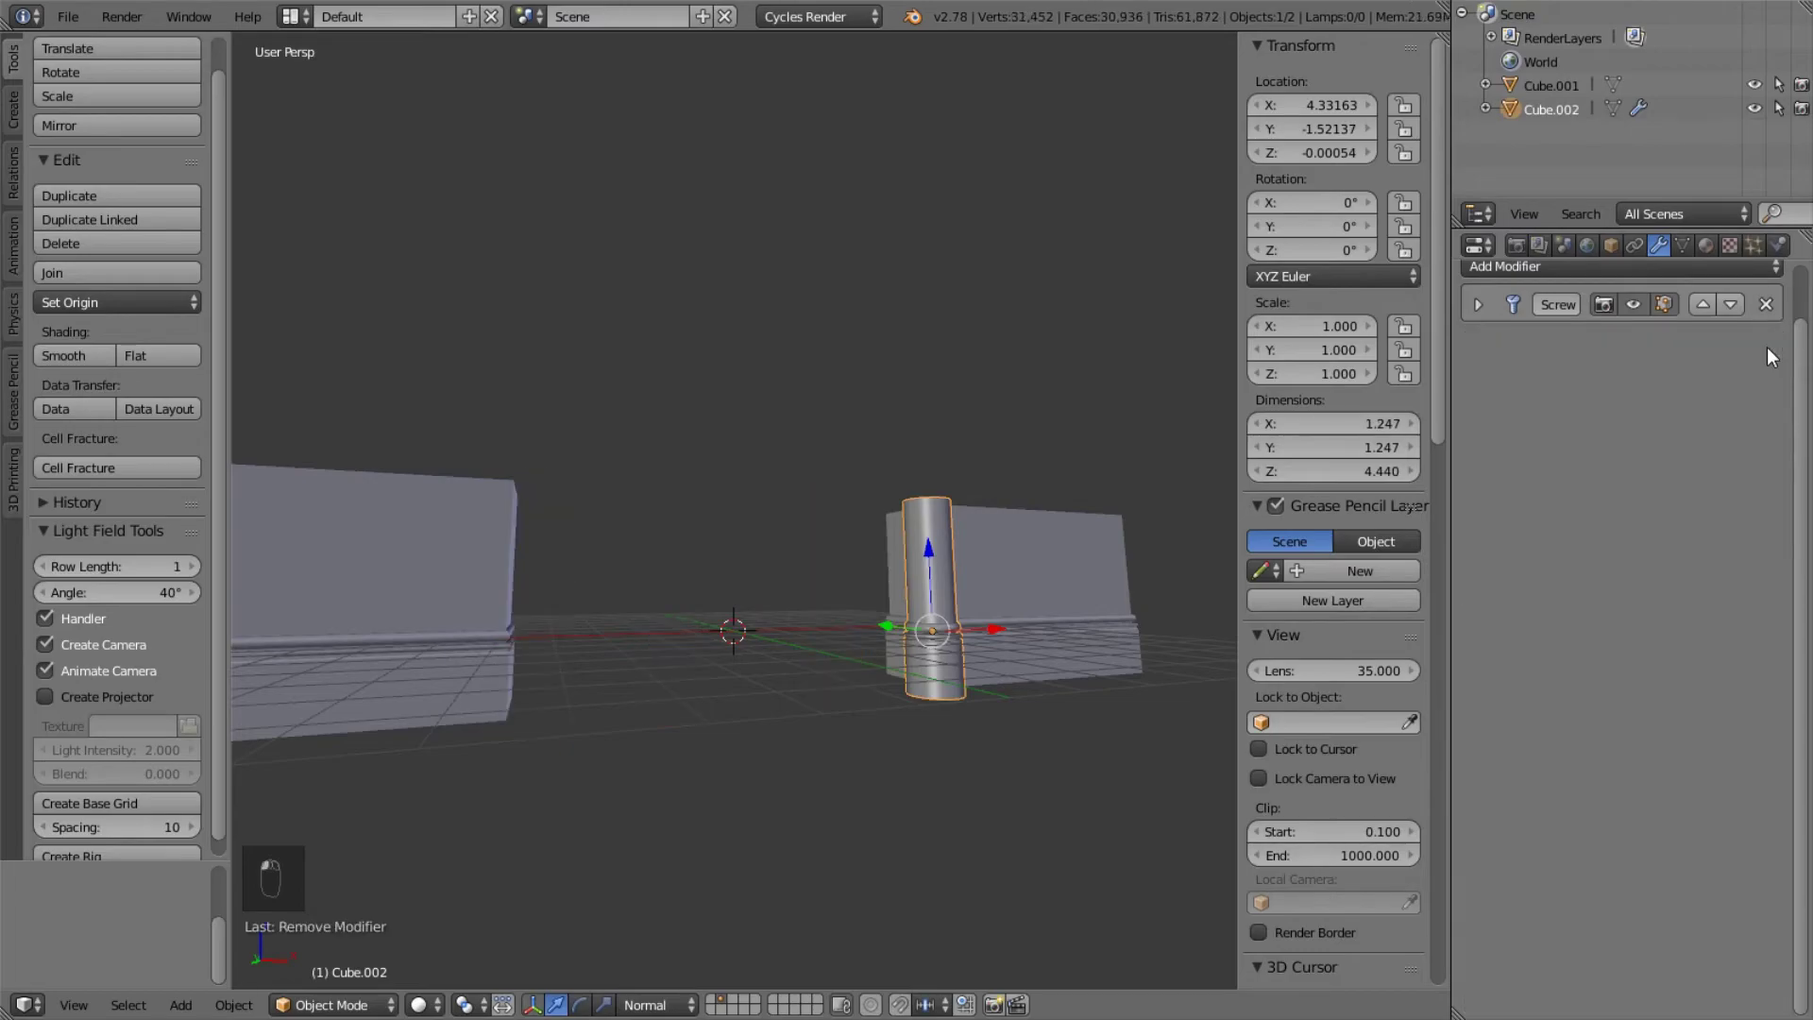
{"action": "left_click", "coordinate": [1765, 304]}
{"action": "left_click", "coordinate": [1643, 321]}
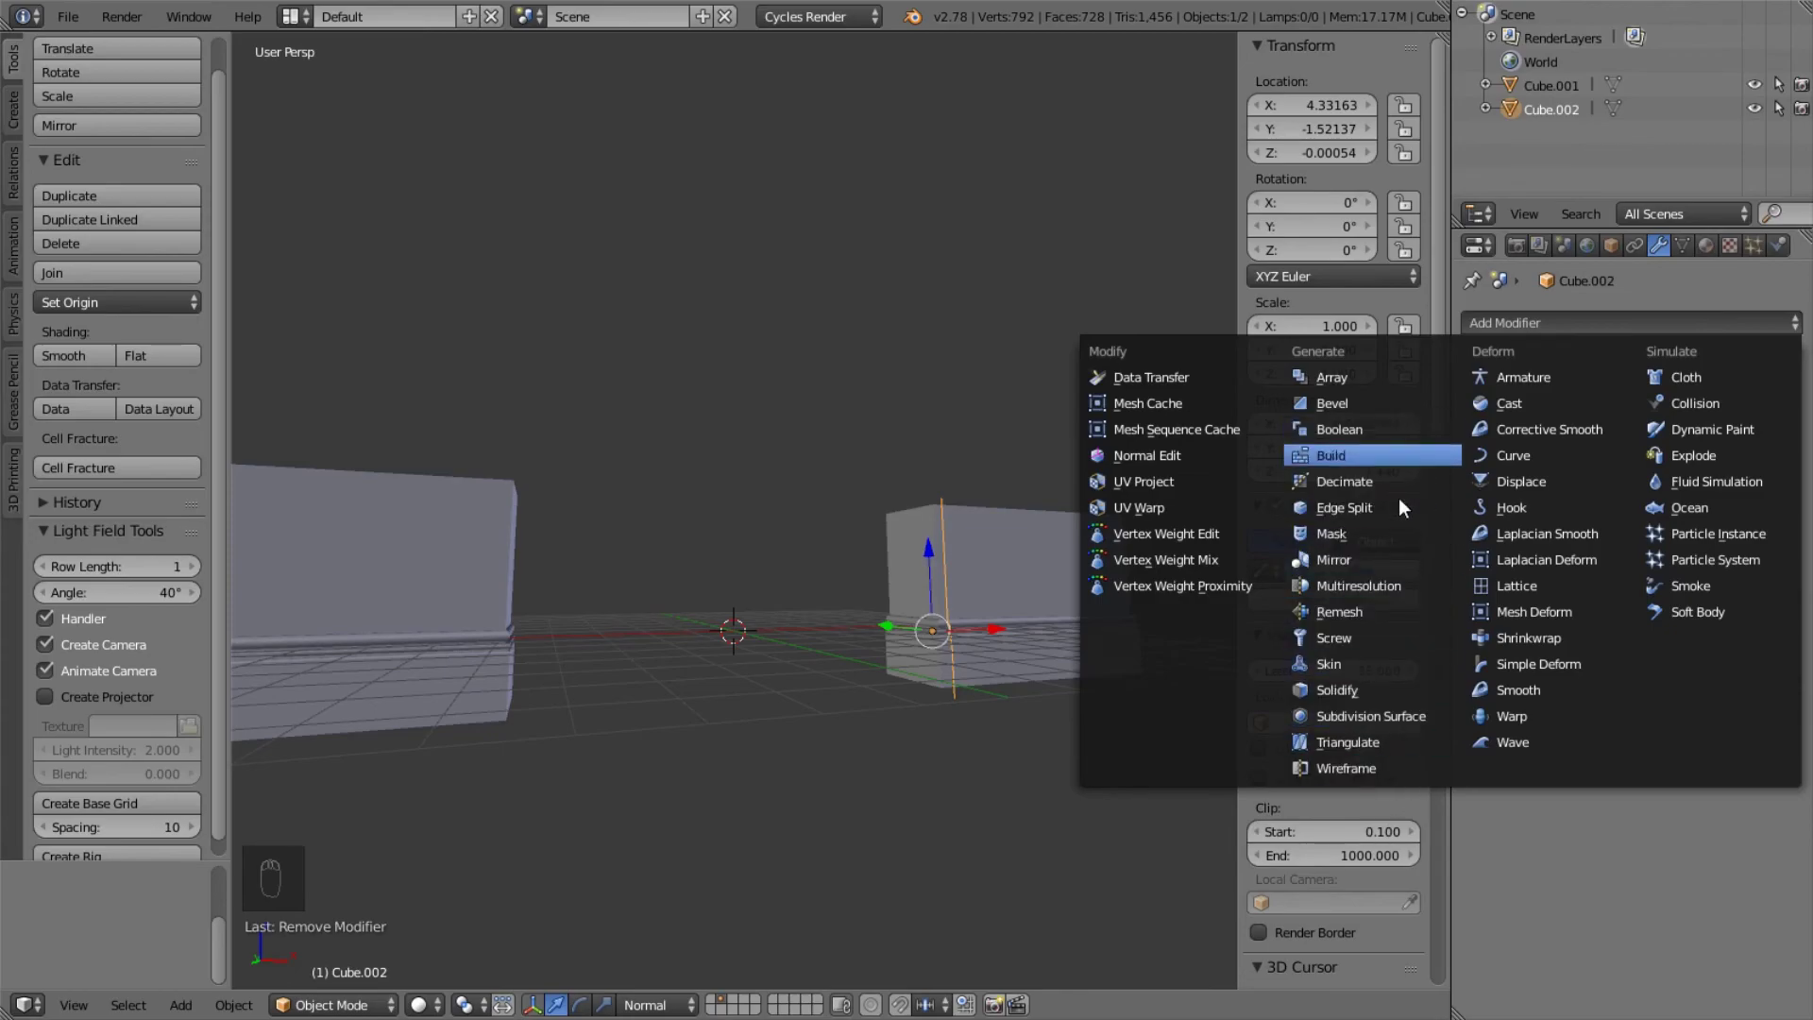
- Delete the column's profile object Cube.002 and the joined wall object Cube.001 from the scene
{"action": "middle_click_drag", "start_coordinate": [690, 610], "coordinate": [892, 547]}
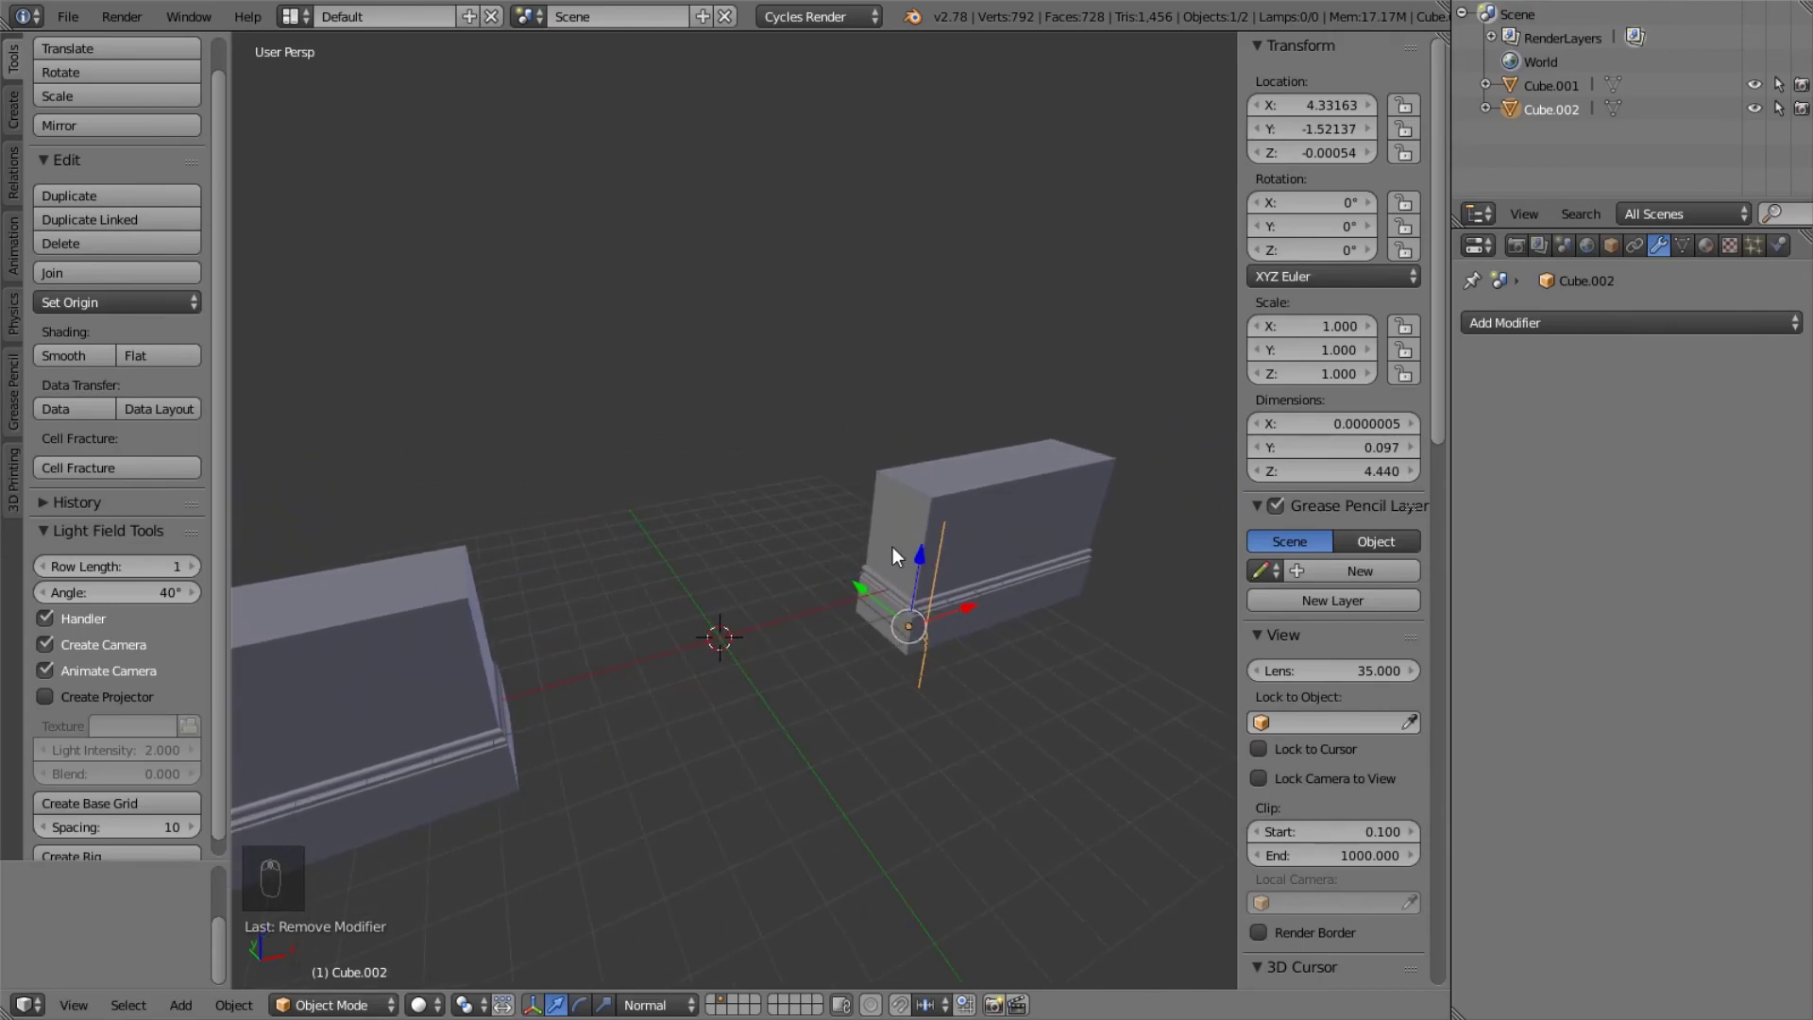
{"action": "key", "text": "x"}
{"action": "left_click", "coordinate": [893, 547]}
{"action": "right_click", "coordinate": [993, 584]}
{"action": "middle_click_drag", "start_coordinate": [993, 583], "coordinate": [814, 501]}
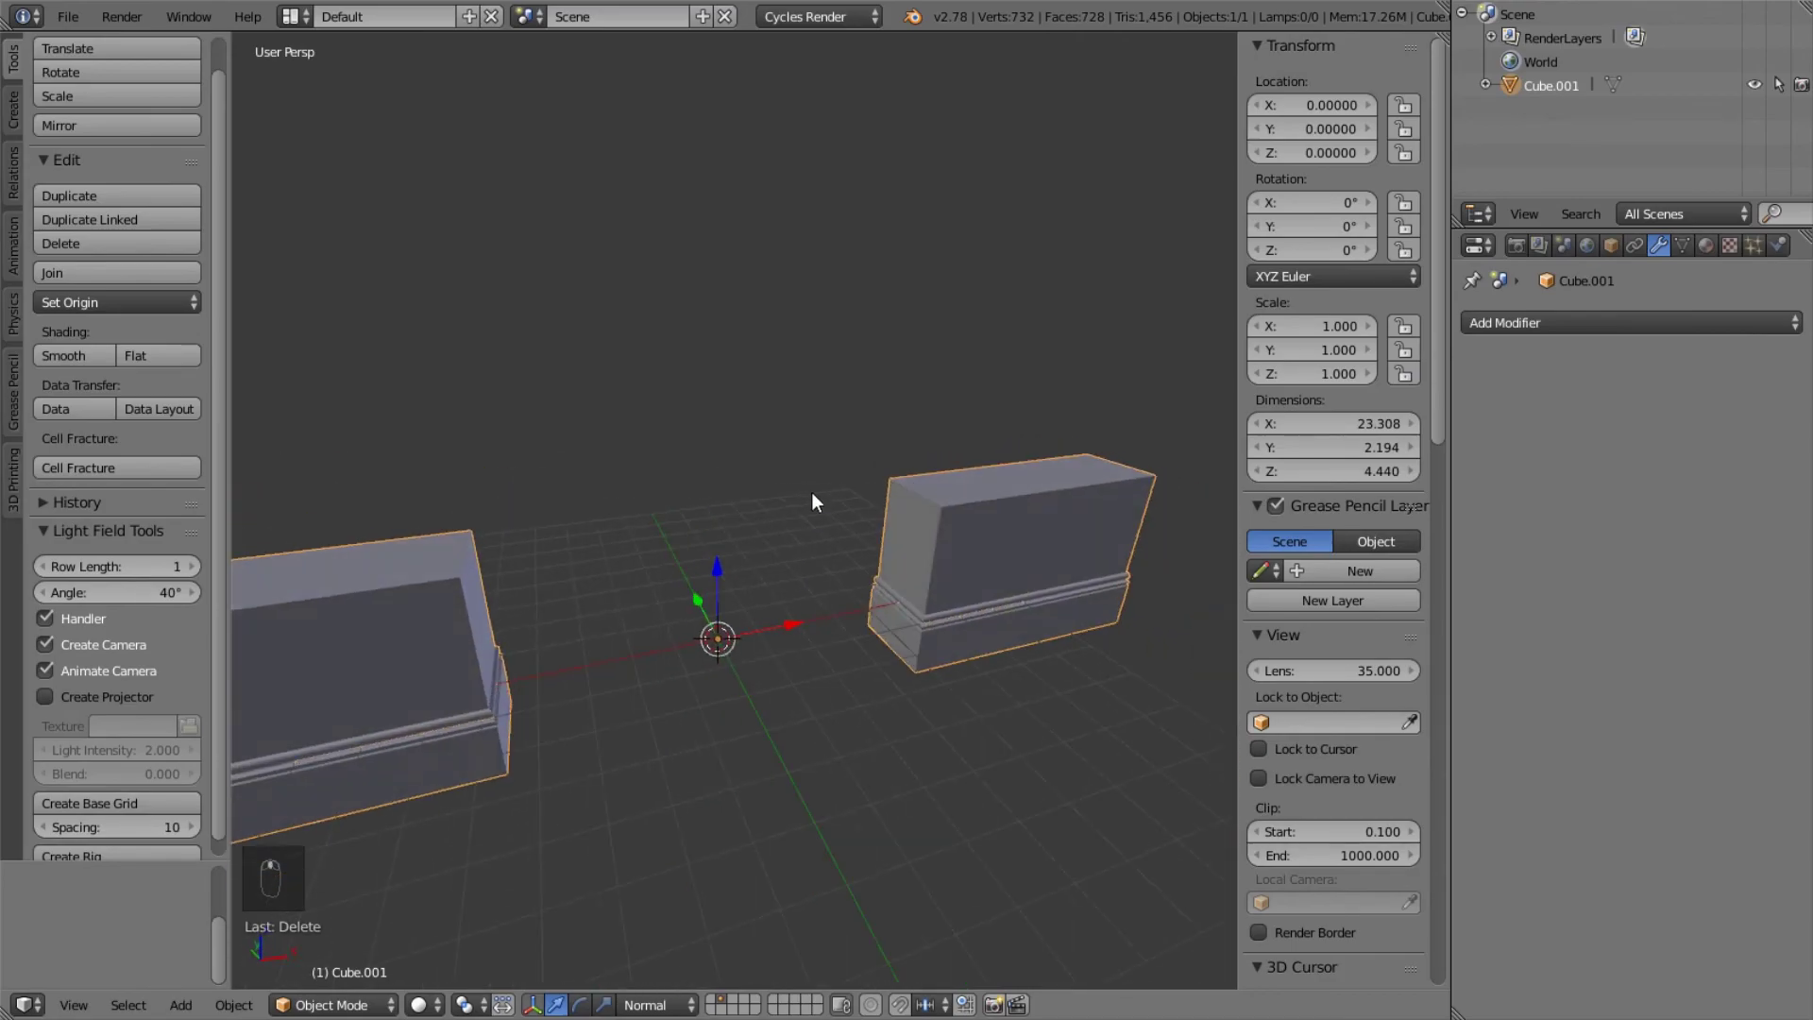
{"action": "key", "text": "x"}
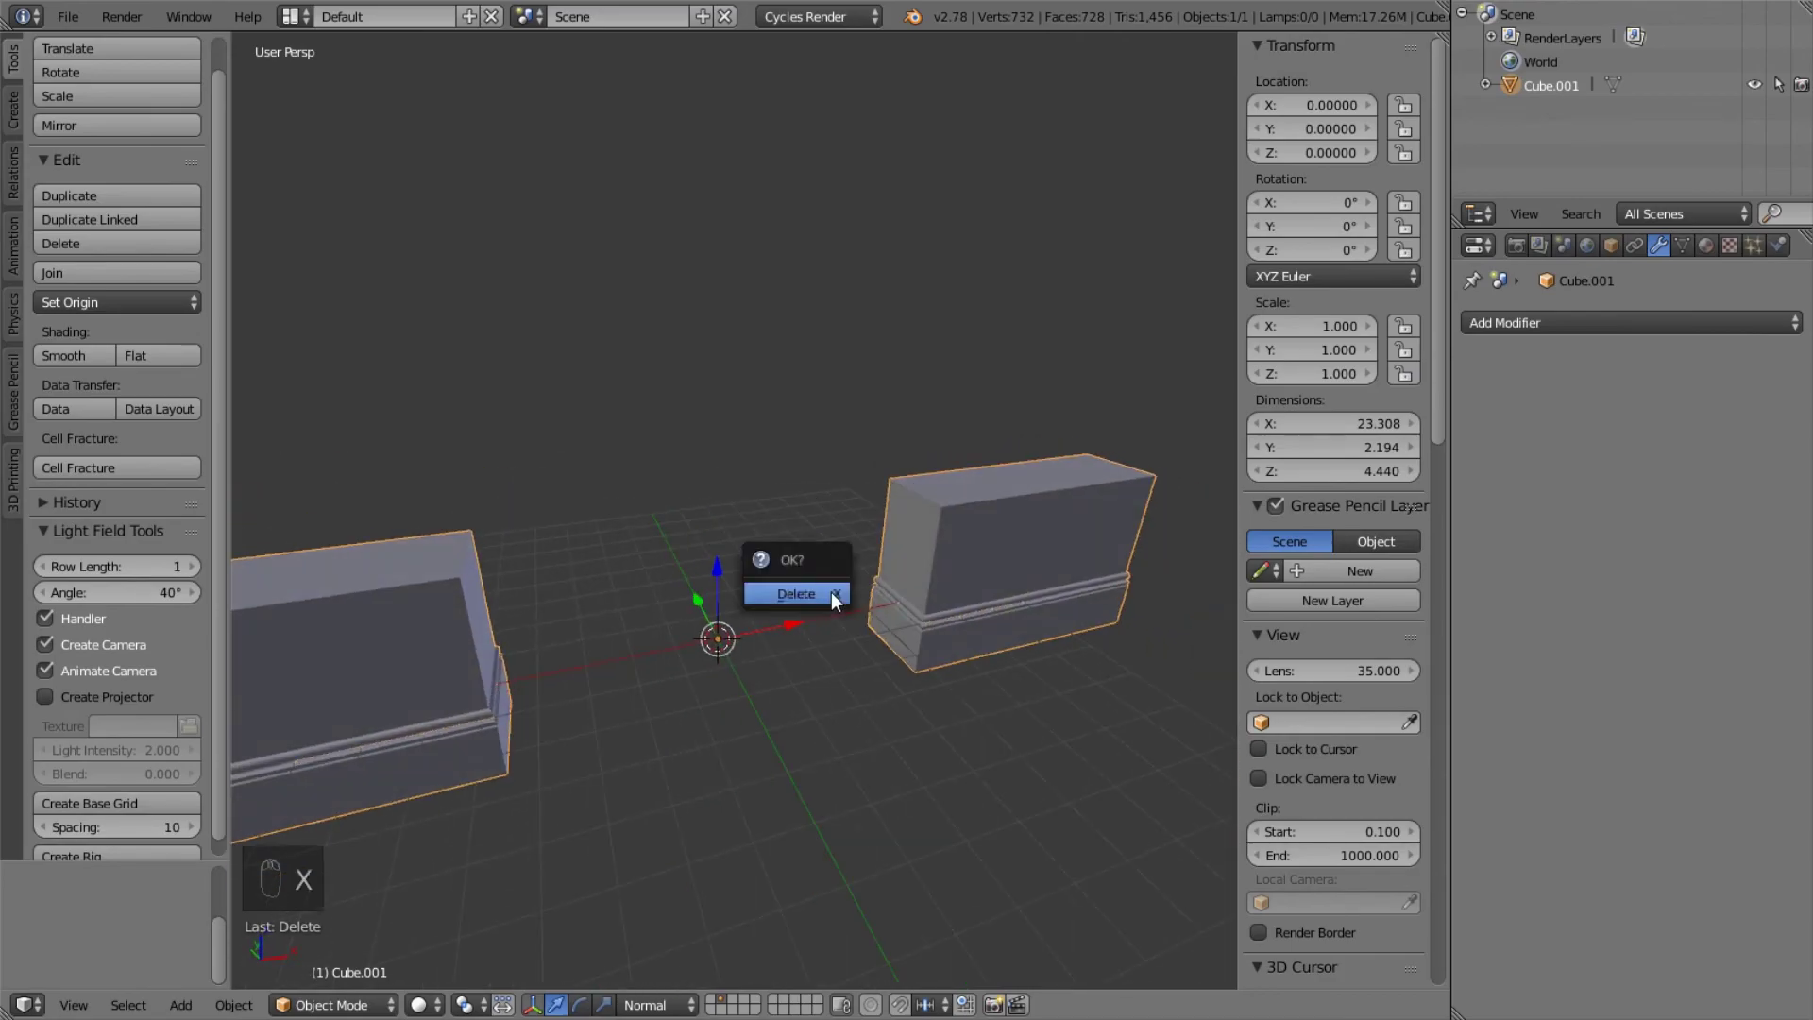
{"action": "left_click", "coordinate": [831, 592]}
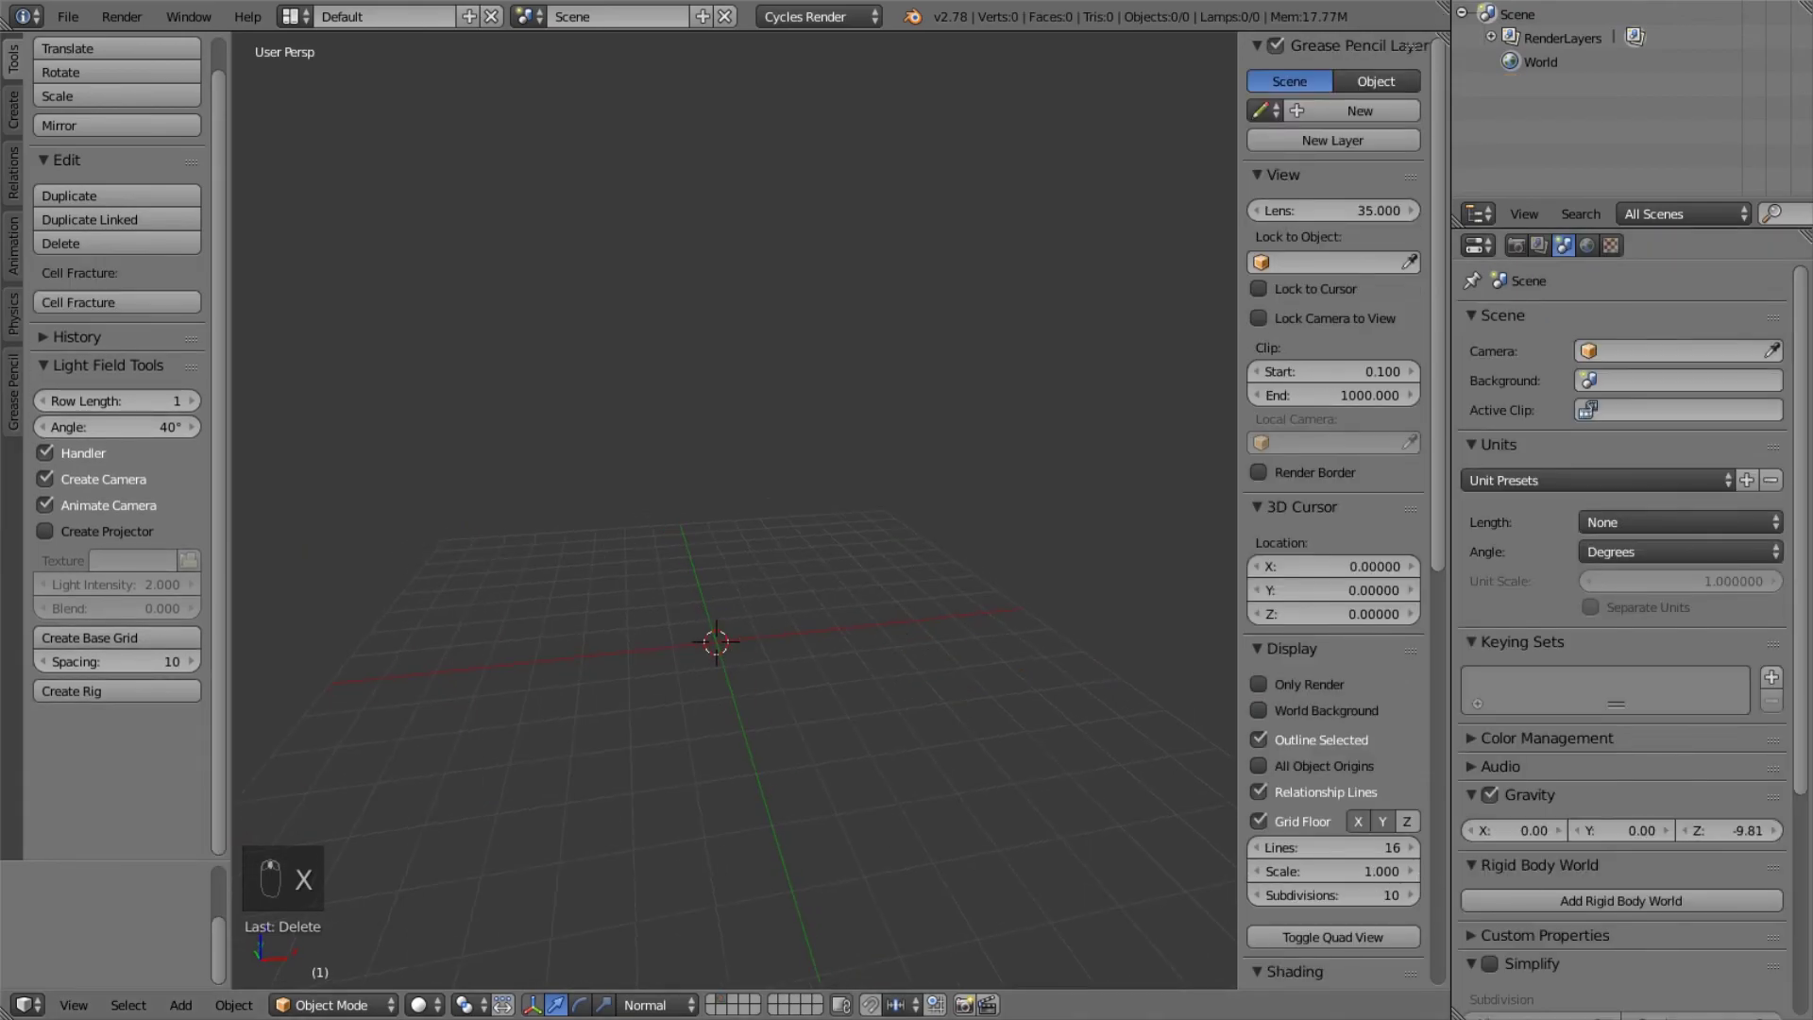